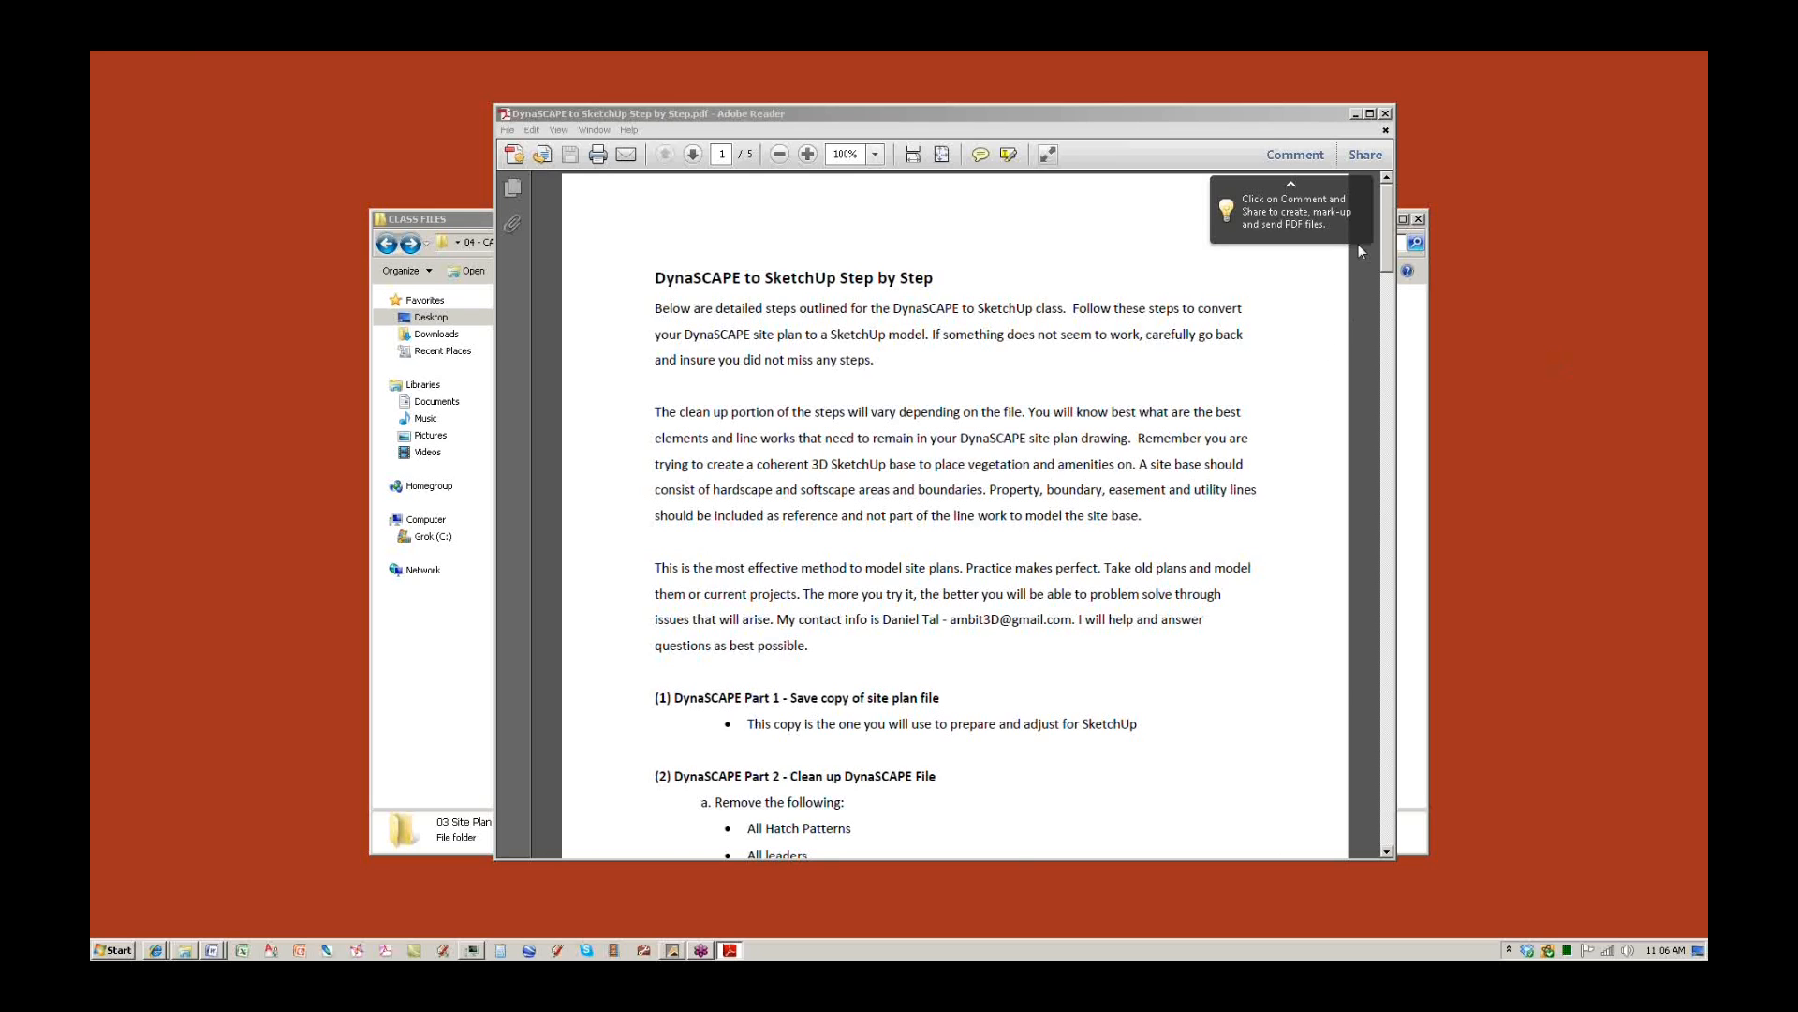
Scroll the DynaSCAPE to SketchUp PDF guide, highlighting the Part 1 heading, then minimize Reader.
{"action": "left_click_drag", "start_coordinate": [1387, 239], "coordinate": [1349, 469]}
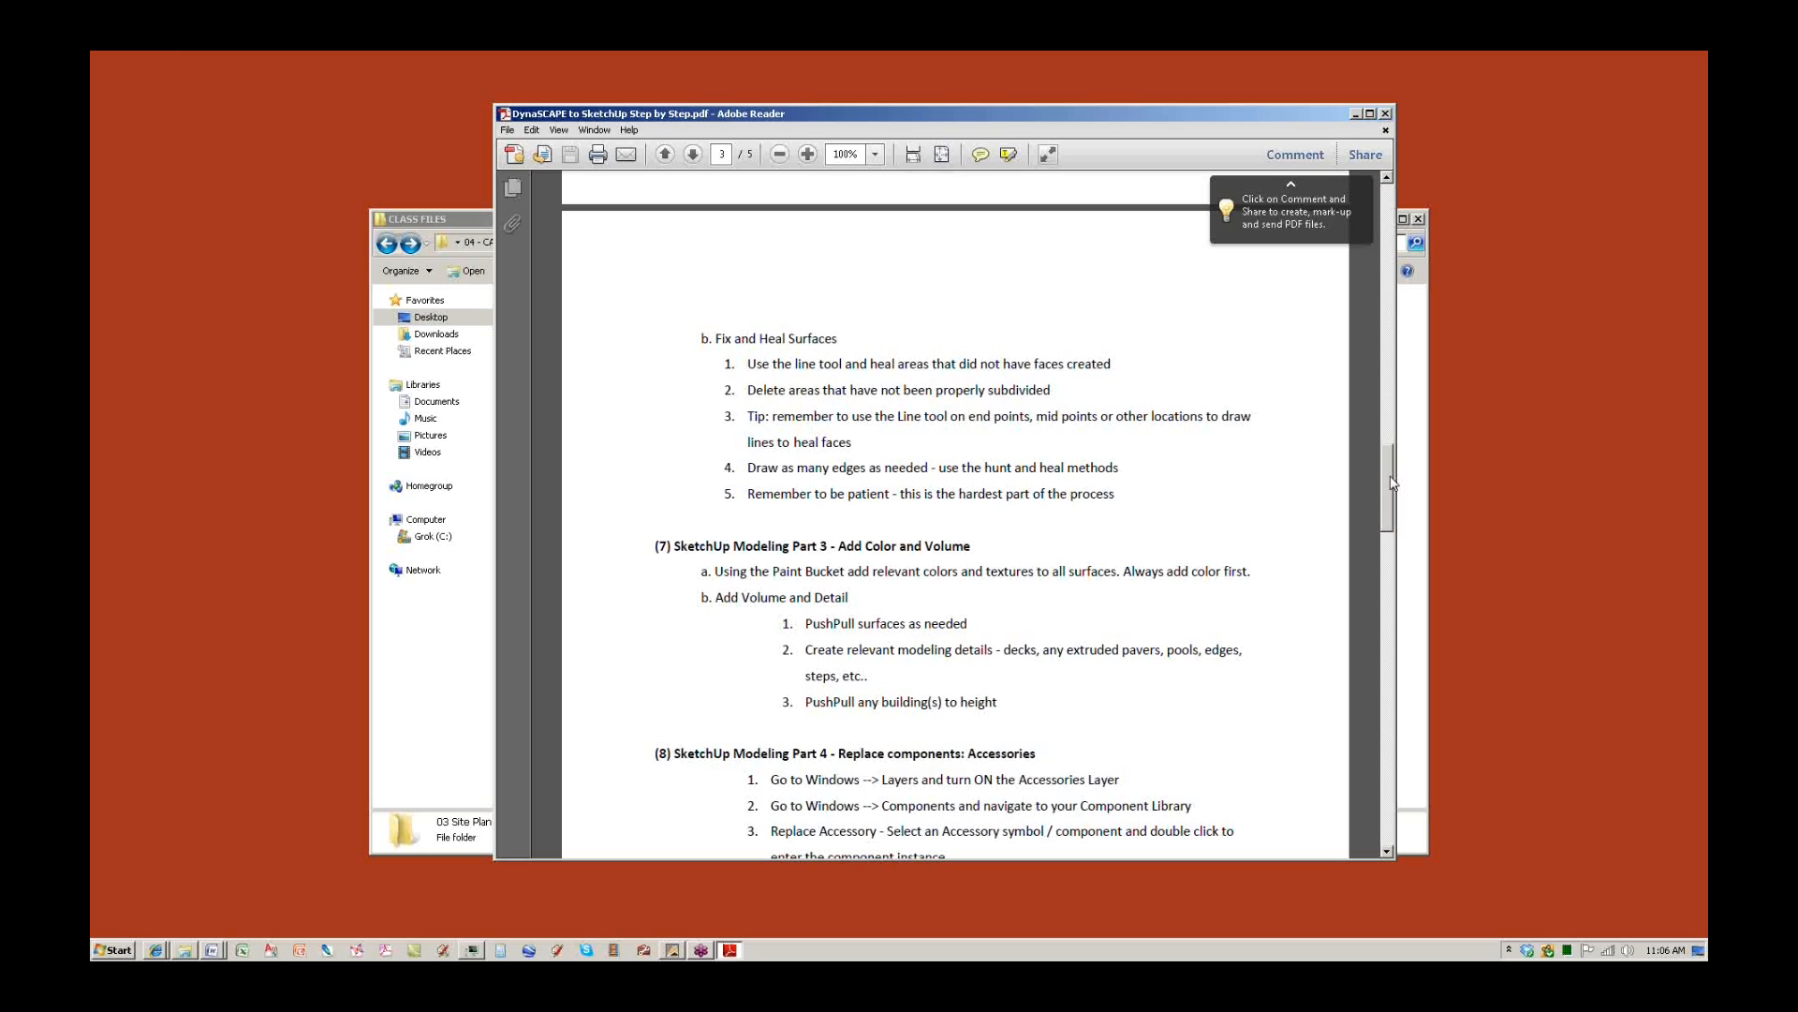
{"action": "left_click_drag", "start_coordinate": [1393, 482], "coordinate": [1369, 234]}
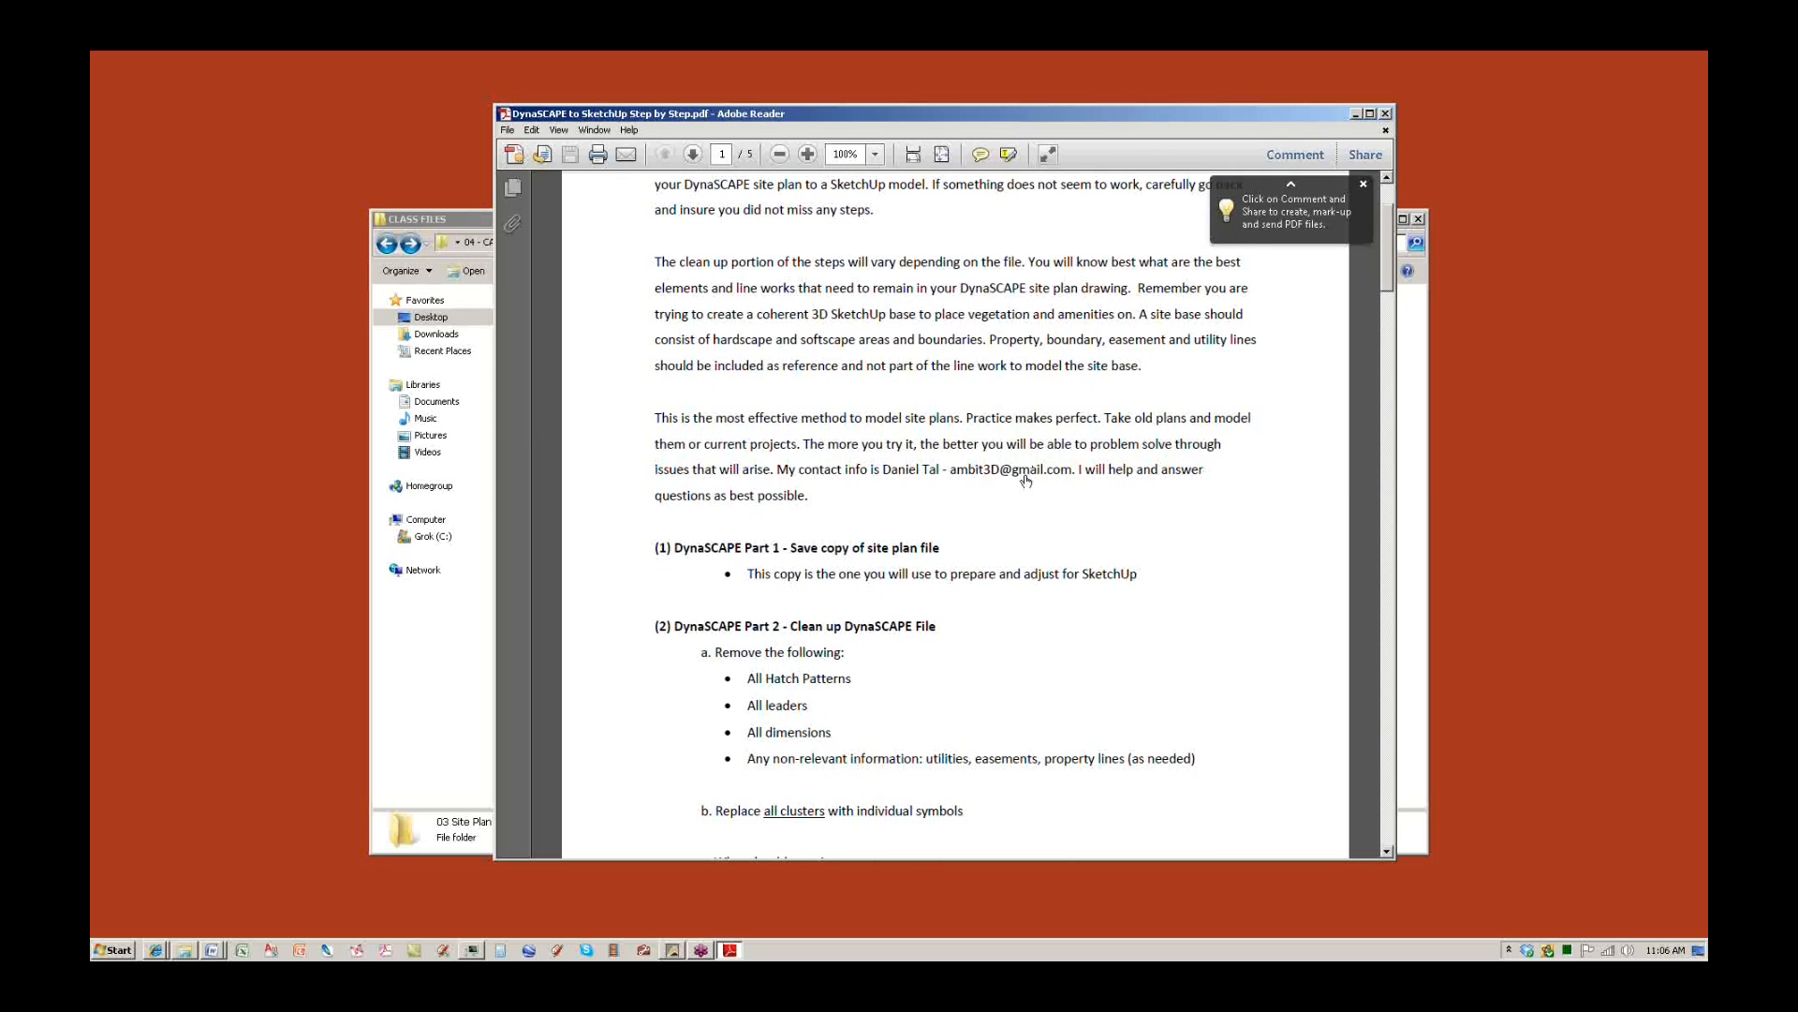
{"action": "left_click_drag", "start_coordinate": [936, 543], "coordinate": [659, 548]}
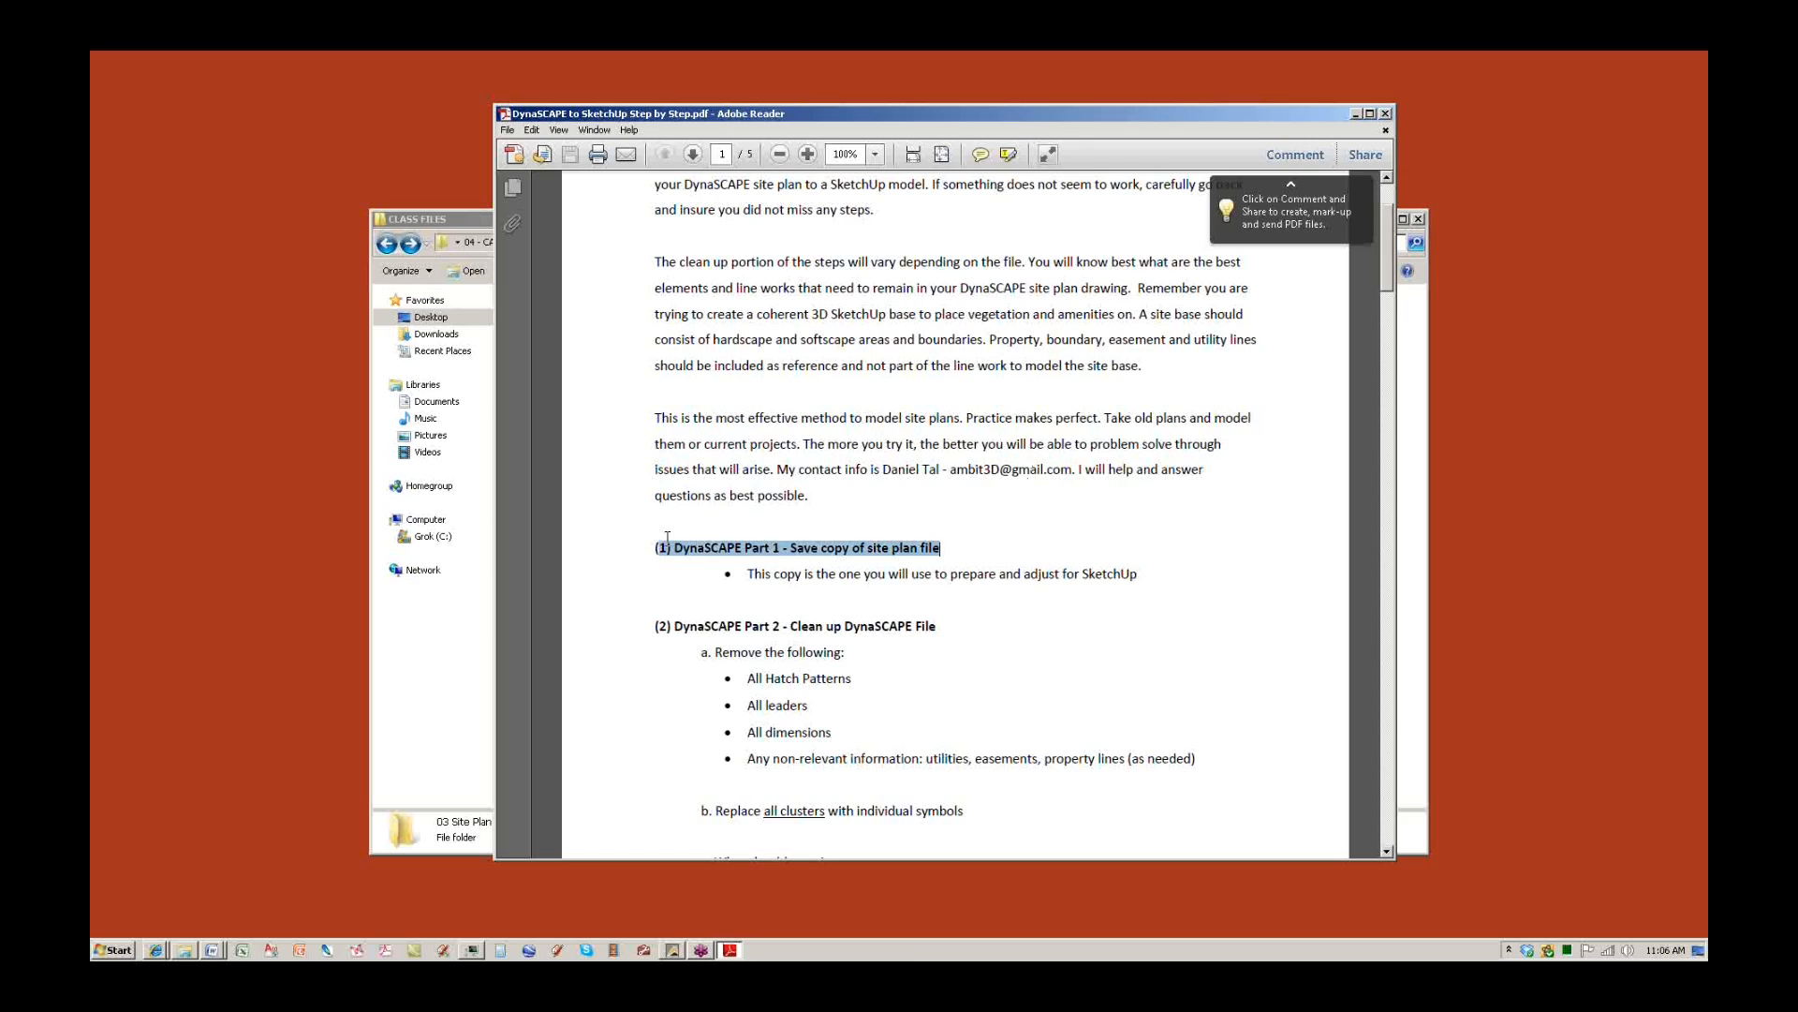
{"action": "left_click", "coordinate": [943, 630]}
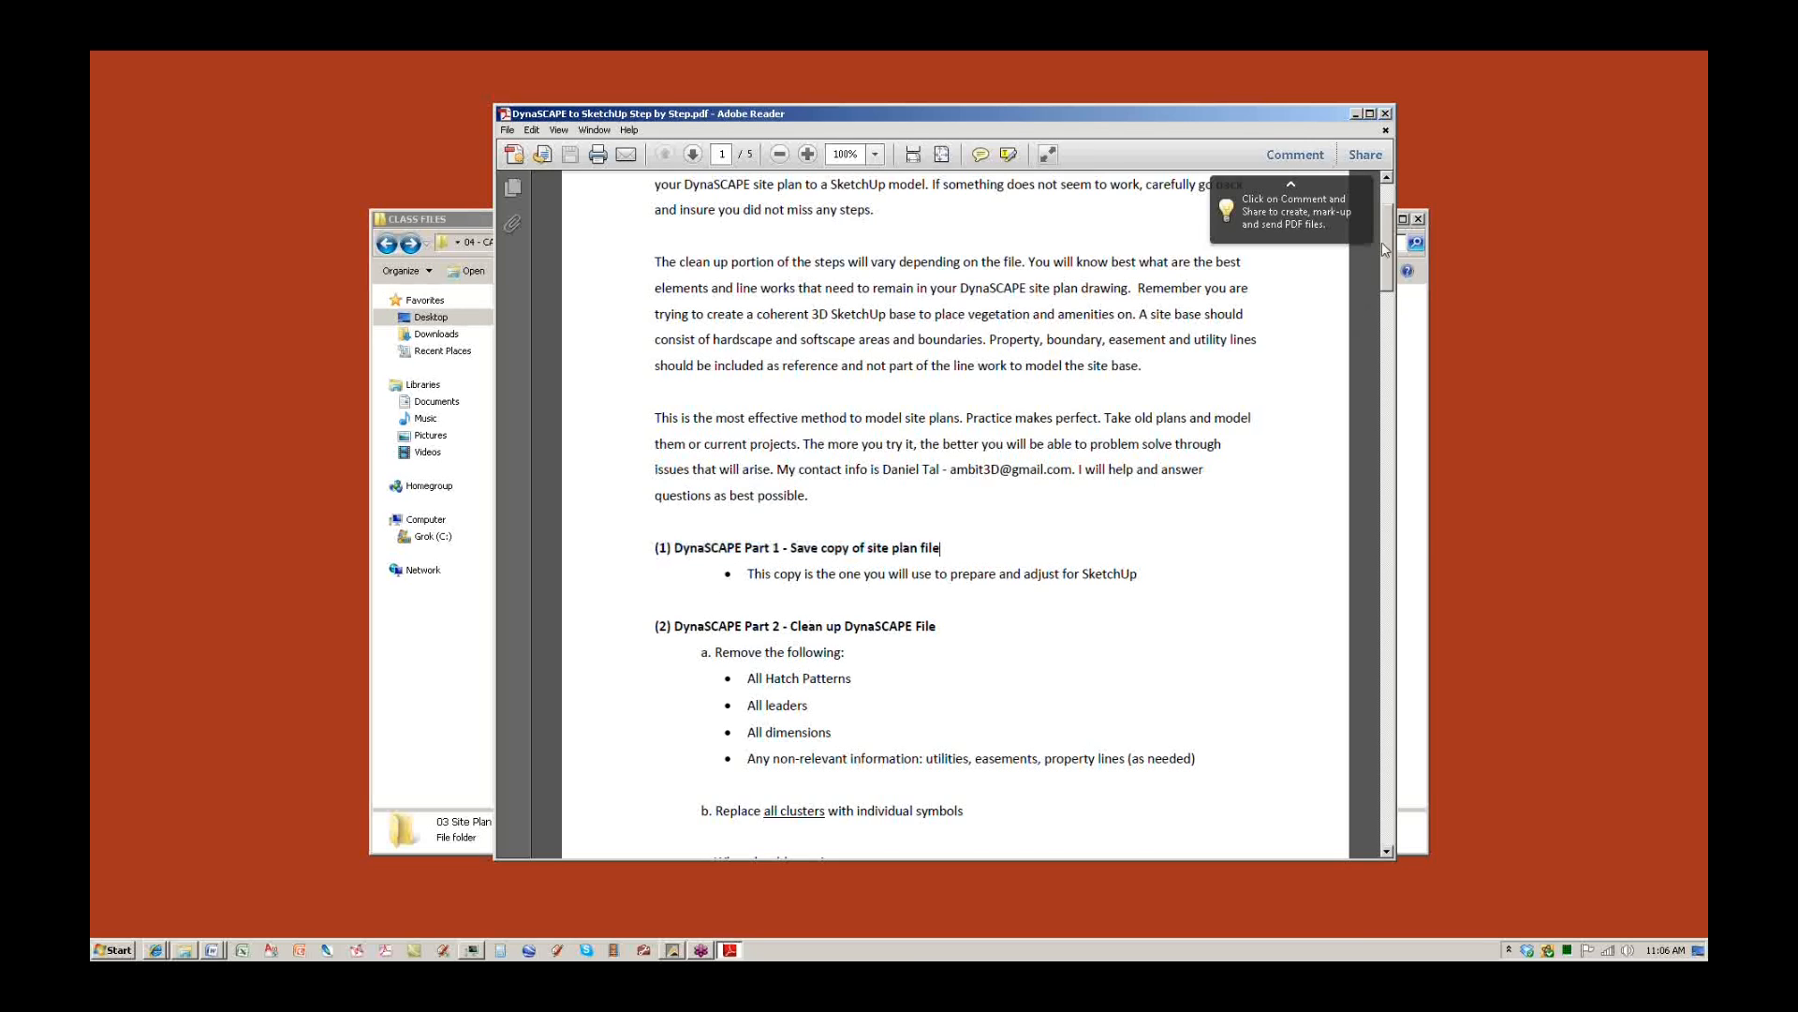
{"action": "left_click_drag", "start_coordinate": [1384, 249], "coordinate": [1360, 686]}
{"action": "scroll", "coordinate": [1331, 578], "scroll_direction": "down", "scroll_amount": 4}
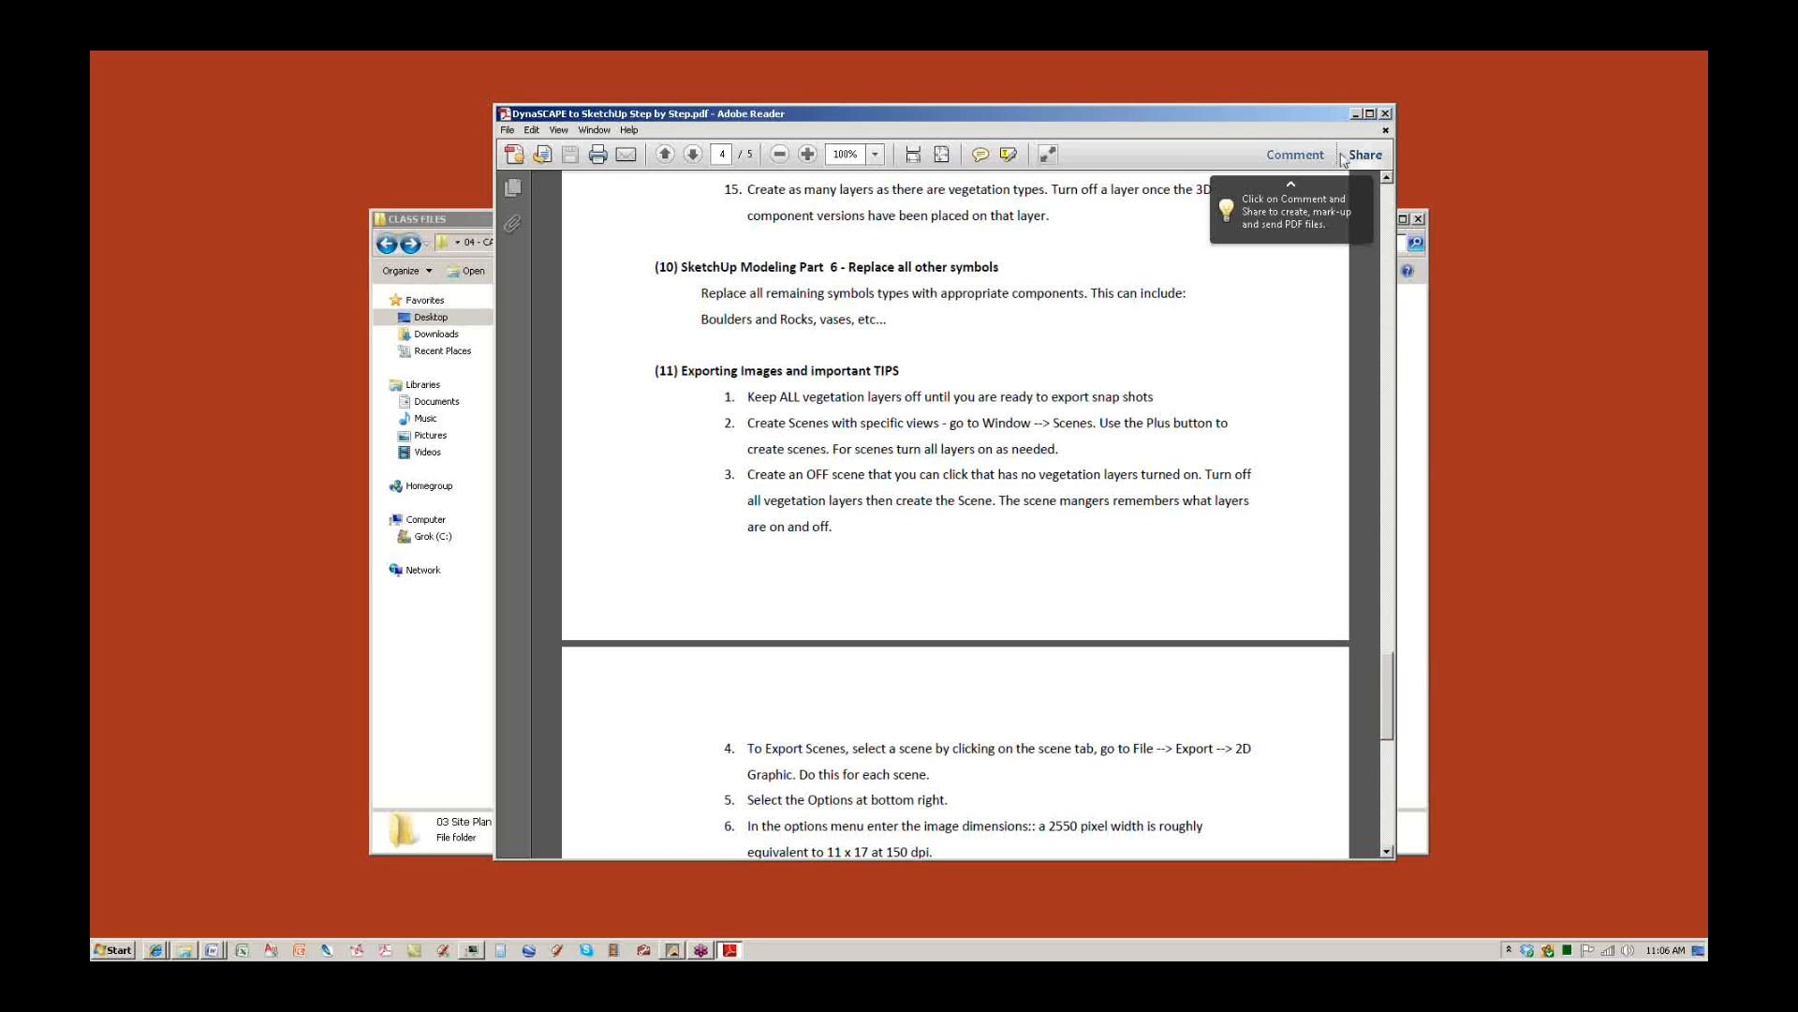
{"action": "left_click", "coordinate": [1355, 113]}
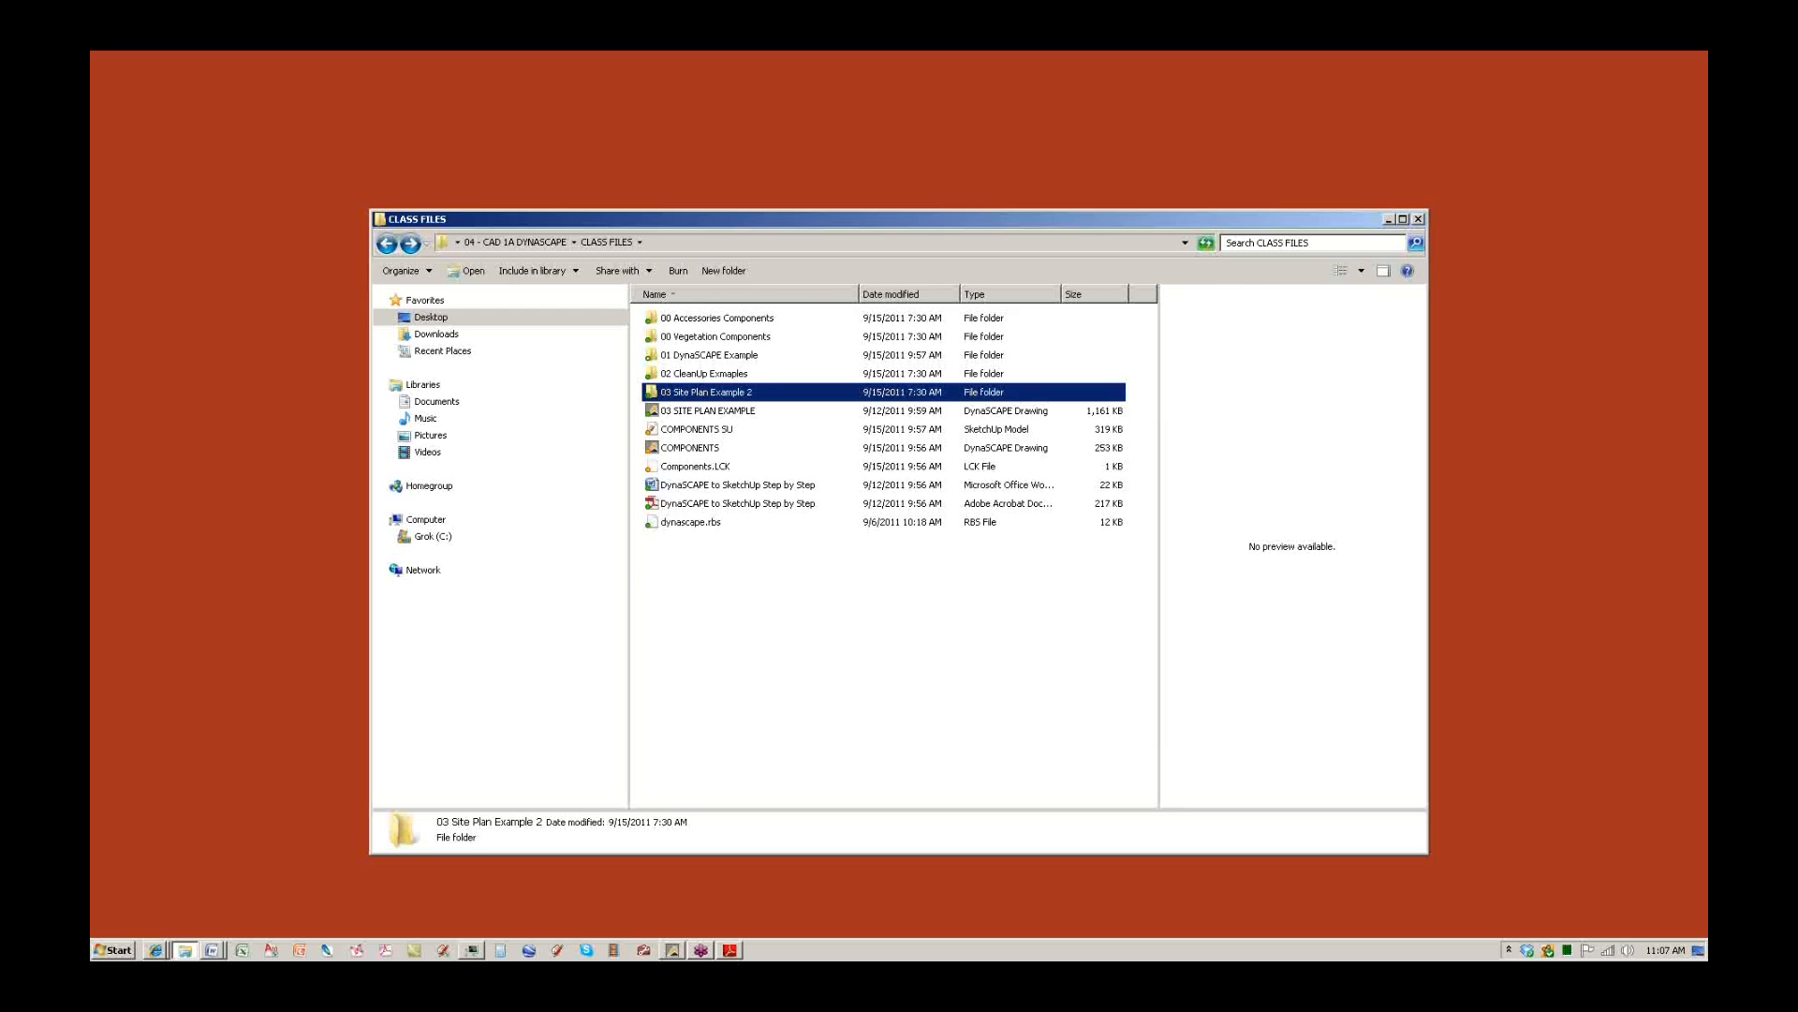
Select dynascape.rbs, then bring the 01 - SMALL BACKYARD FULL drawing forward in DynaSCAPE Design.
{"action": "left_click", "coordinate": [698, 523]}
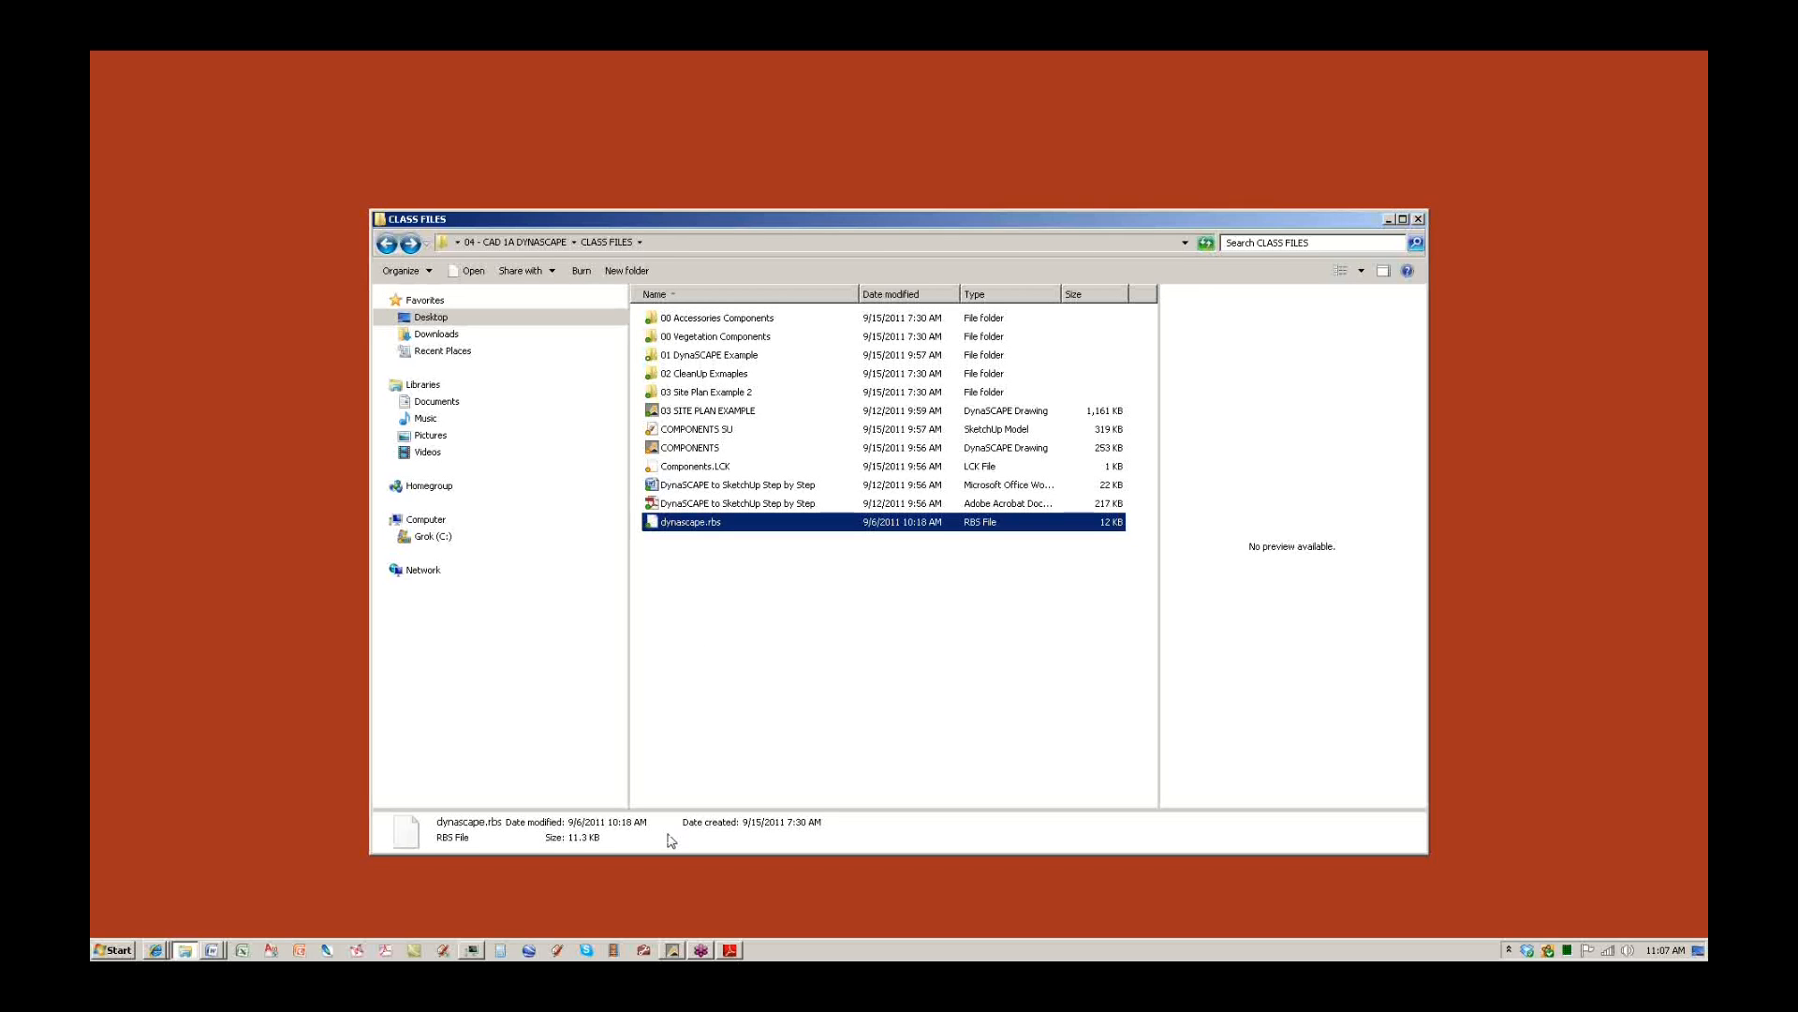
{"action": "left_click", "coordinate": [673, 950]}
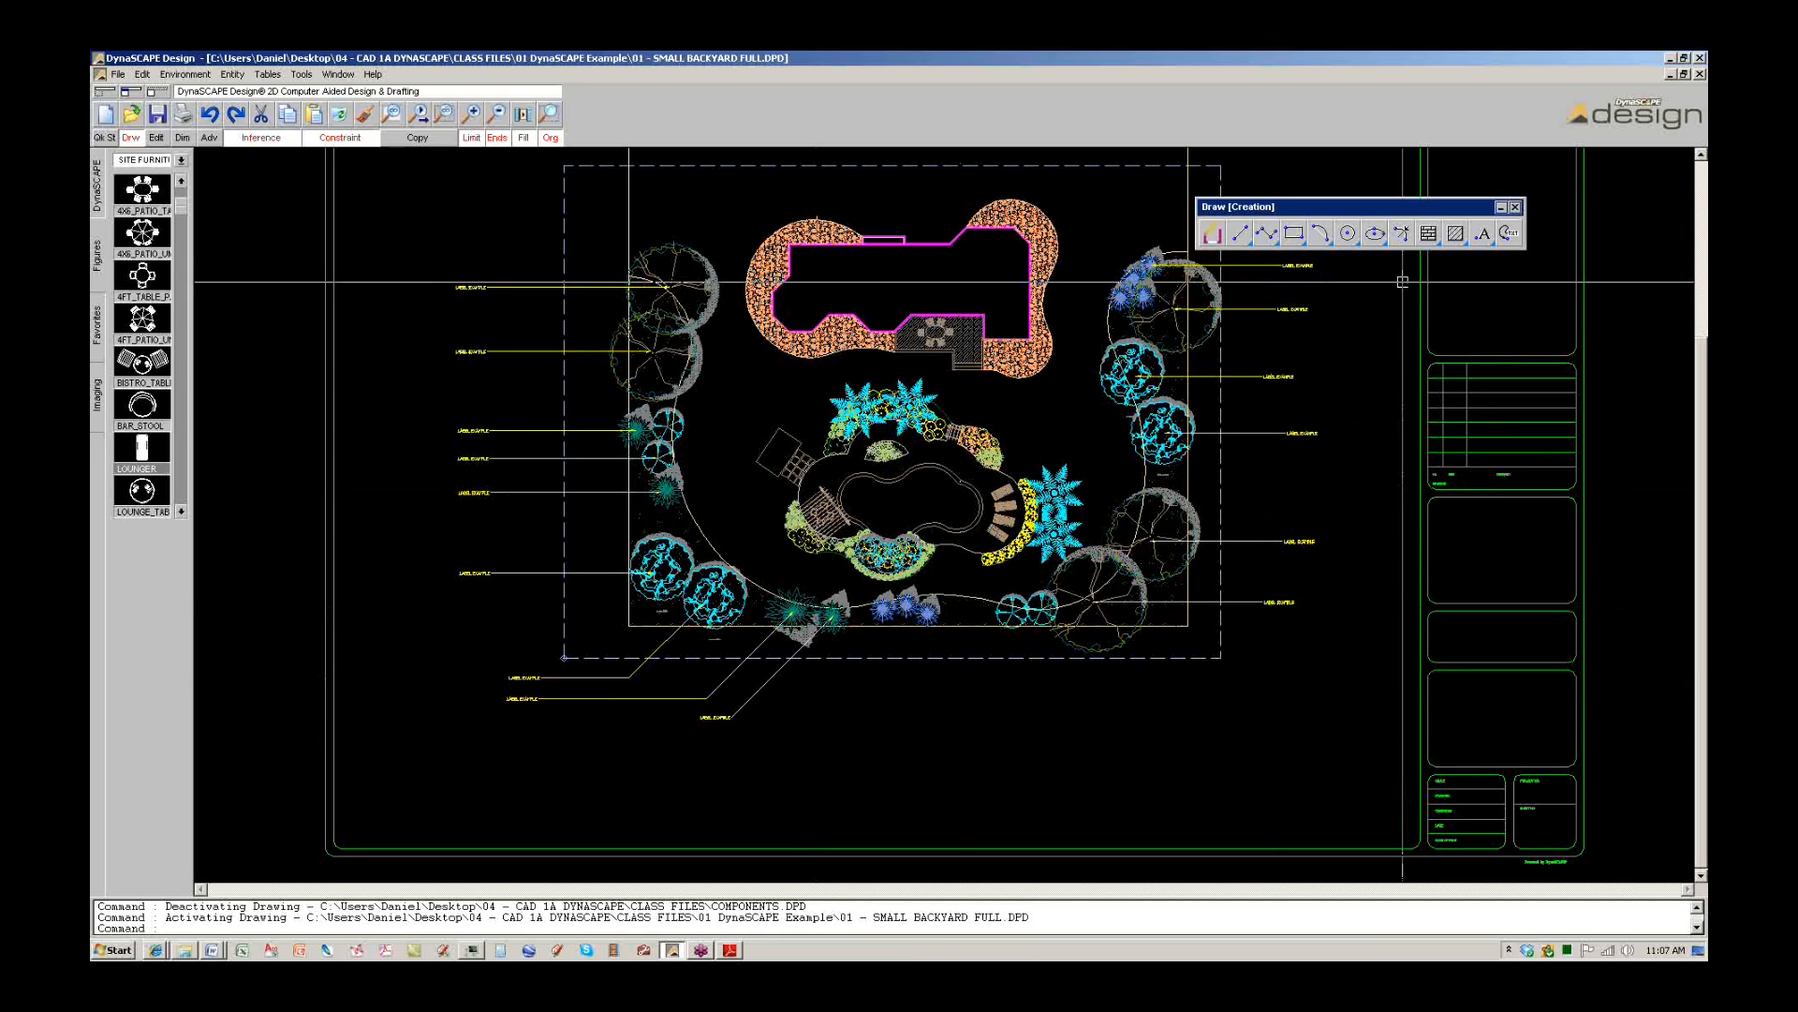
Zoom the backyard drawing out to show the whole sheet.
{"action": "left_click", "coordinate": [1488, 245]}
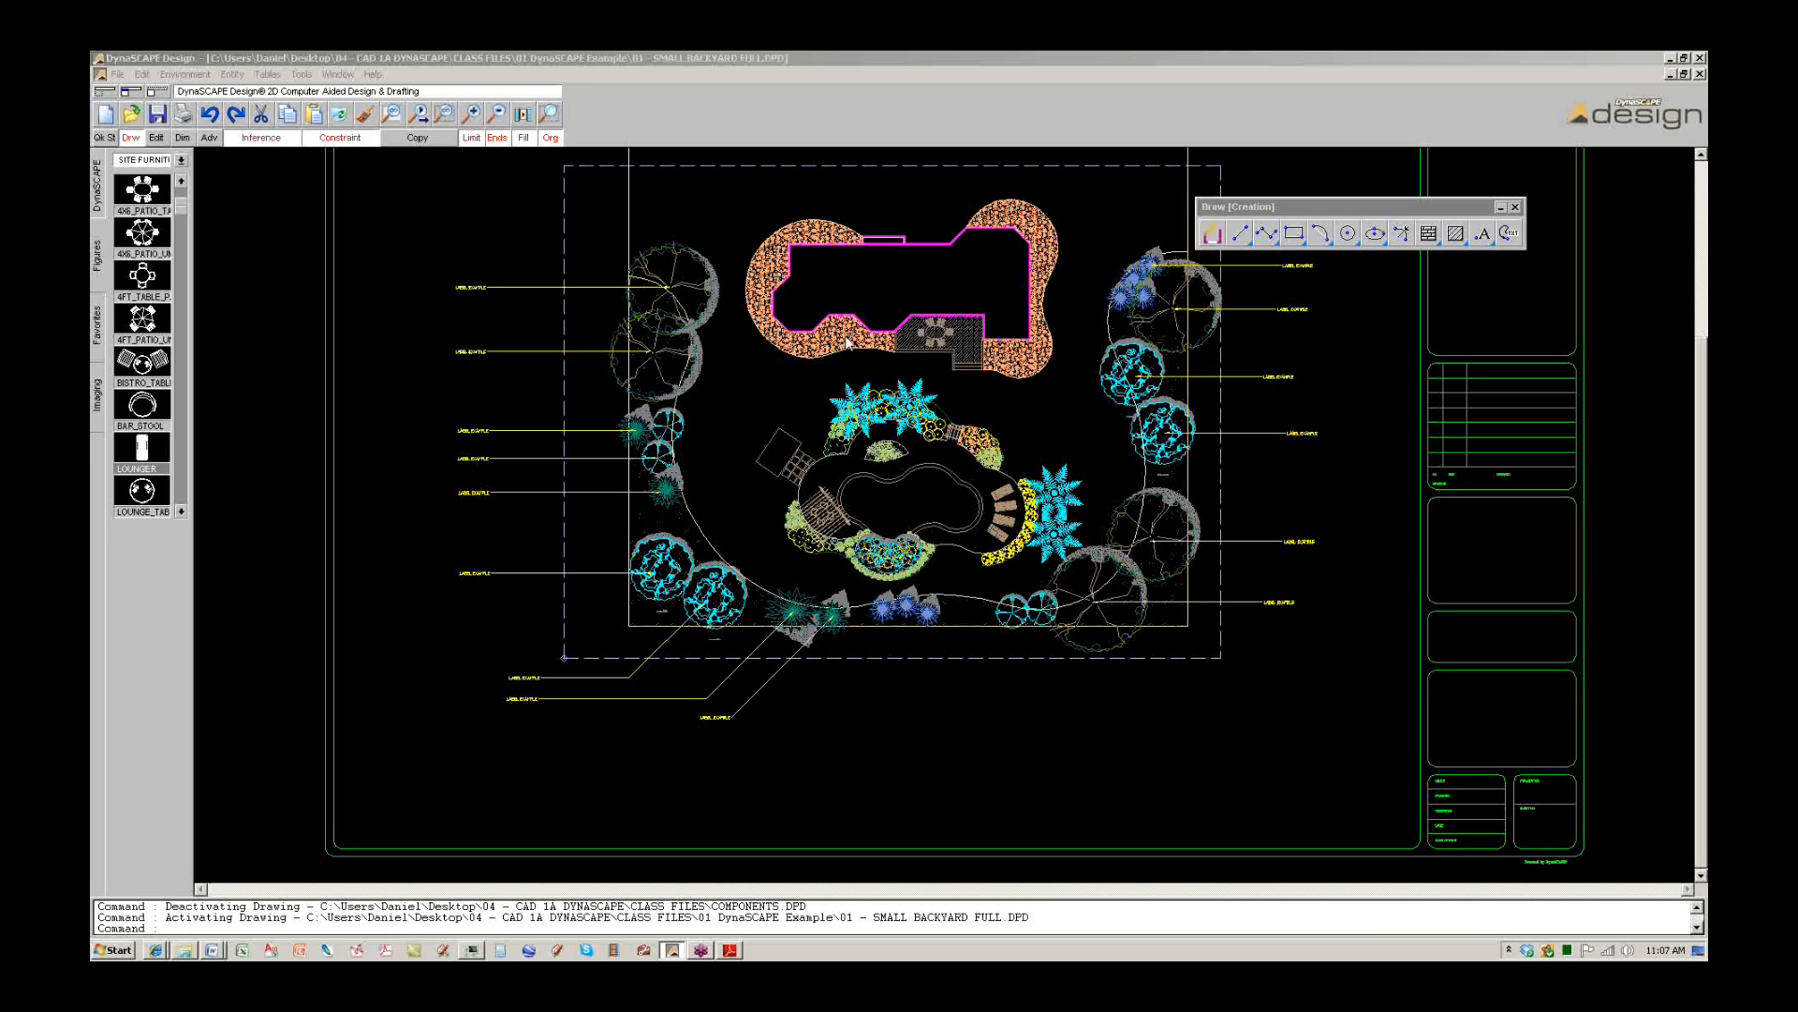
{"action": "left_click", "coordinate": [921, 532]}
{"action": "scroll", "coordinate": [924, 510], "scroll_direction": "up", "scroll_amount": 1}
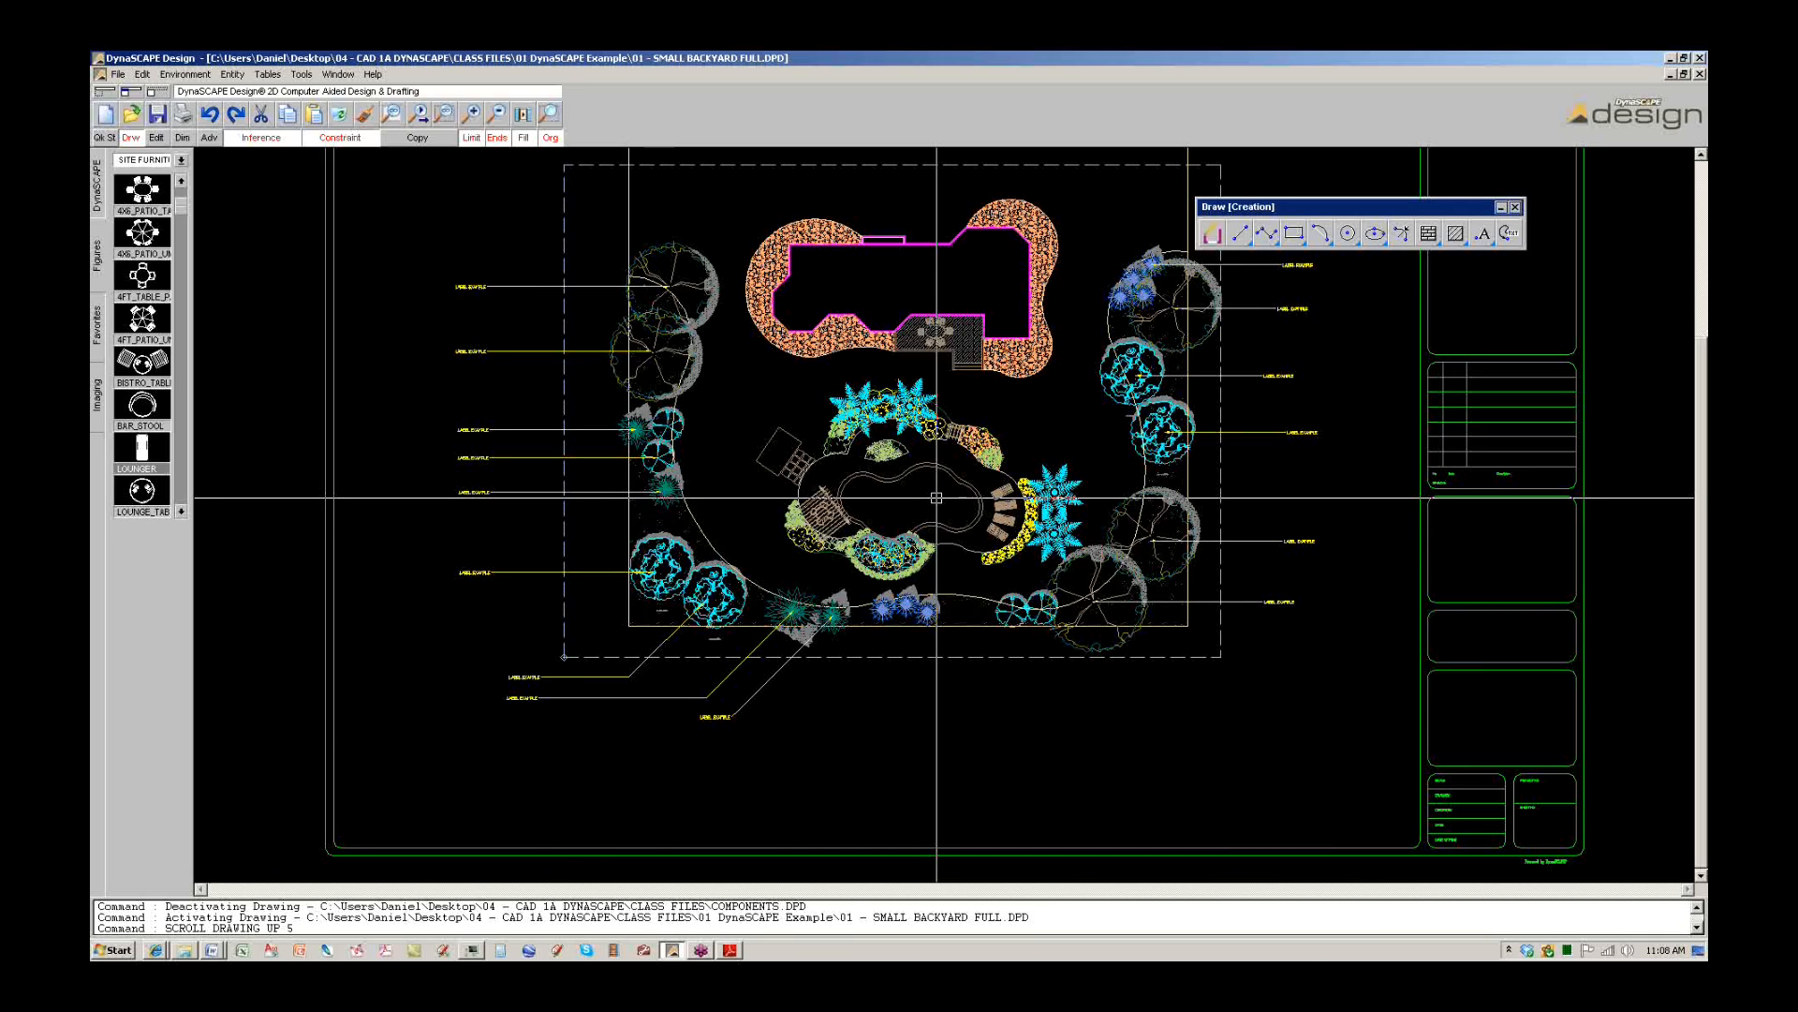
{"action": "scroll", "coordinate": [937, 497], "scroll_direction": "down", "scroll_amount": 1}
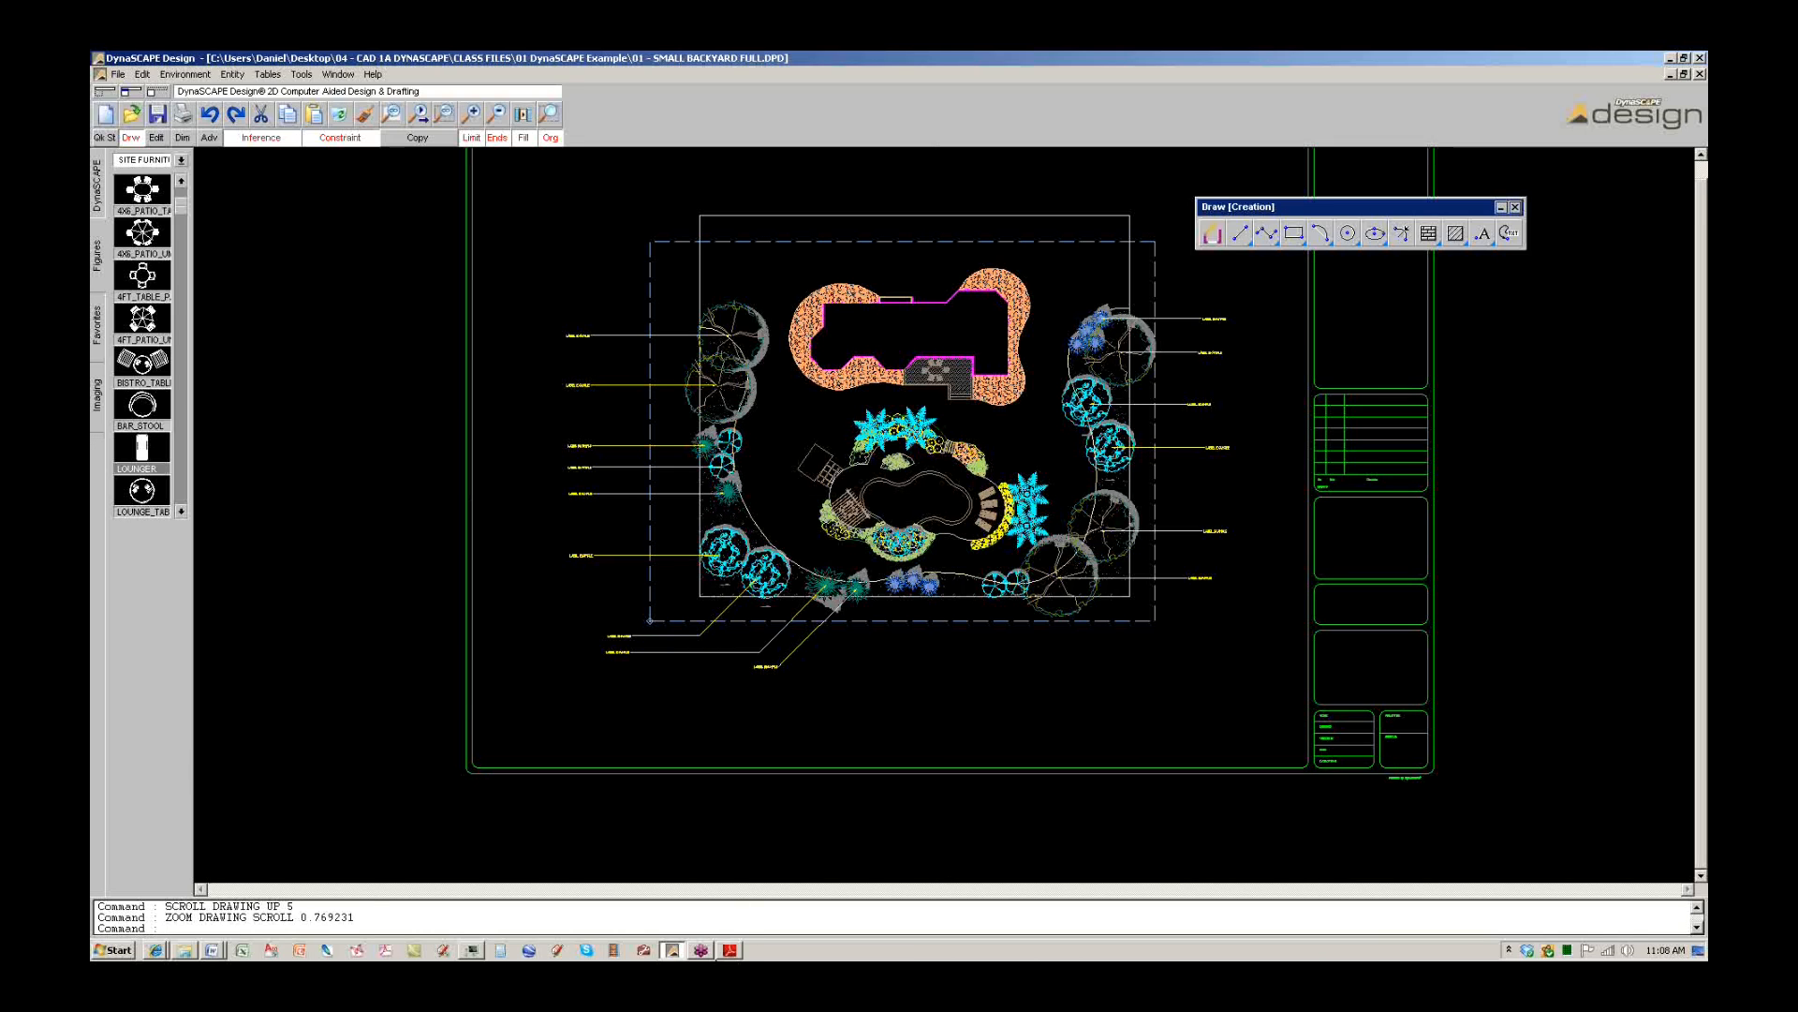
Move the PDF guide aside and bring up the File menu's Save As option.
{"action": "left_click", "coordinate": [732, 949]}
{"action": "mouse_move", "coordinate": [971, 119]}
{"action": "left_mouse_down"}
{"action": "mouse_move", "coordinate": [0, 73]}
{"action": "mouse_move", "coordinate": [0, 88]}
{"action": "left_mouse_up"}
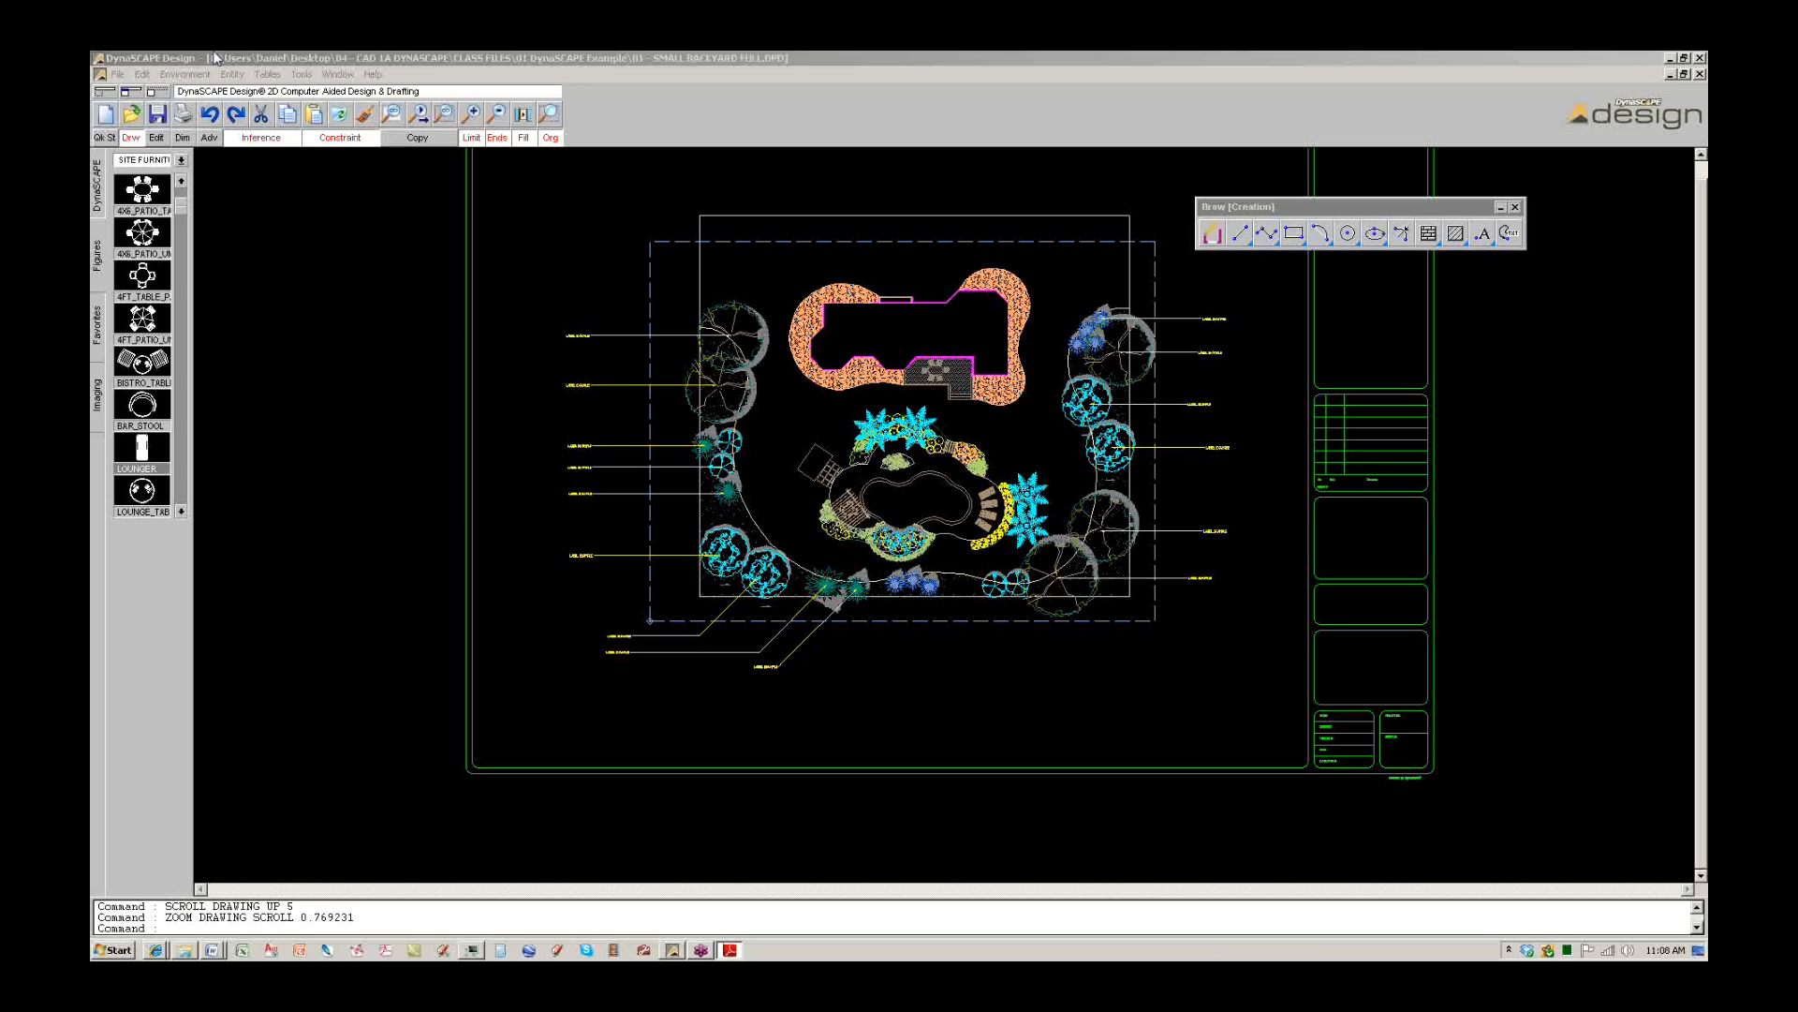
{"action": "left_click", "coordinate": [118, 74]}
{"action": "mouse_move", "coordinate": [135, 144]}
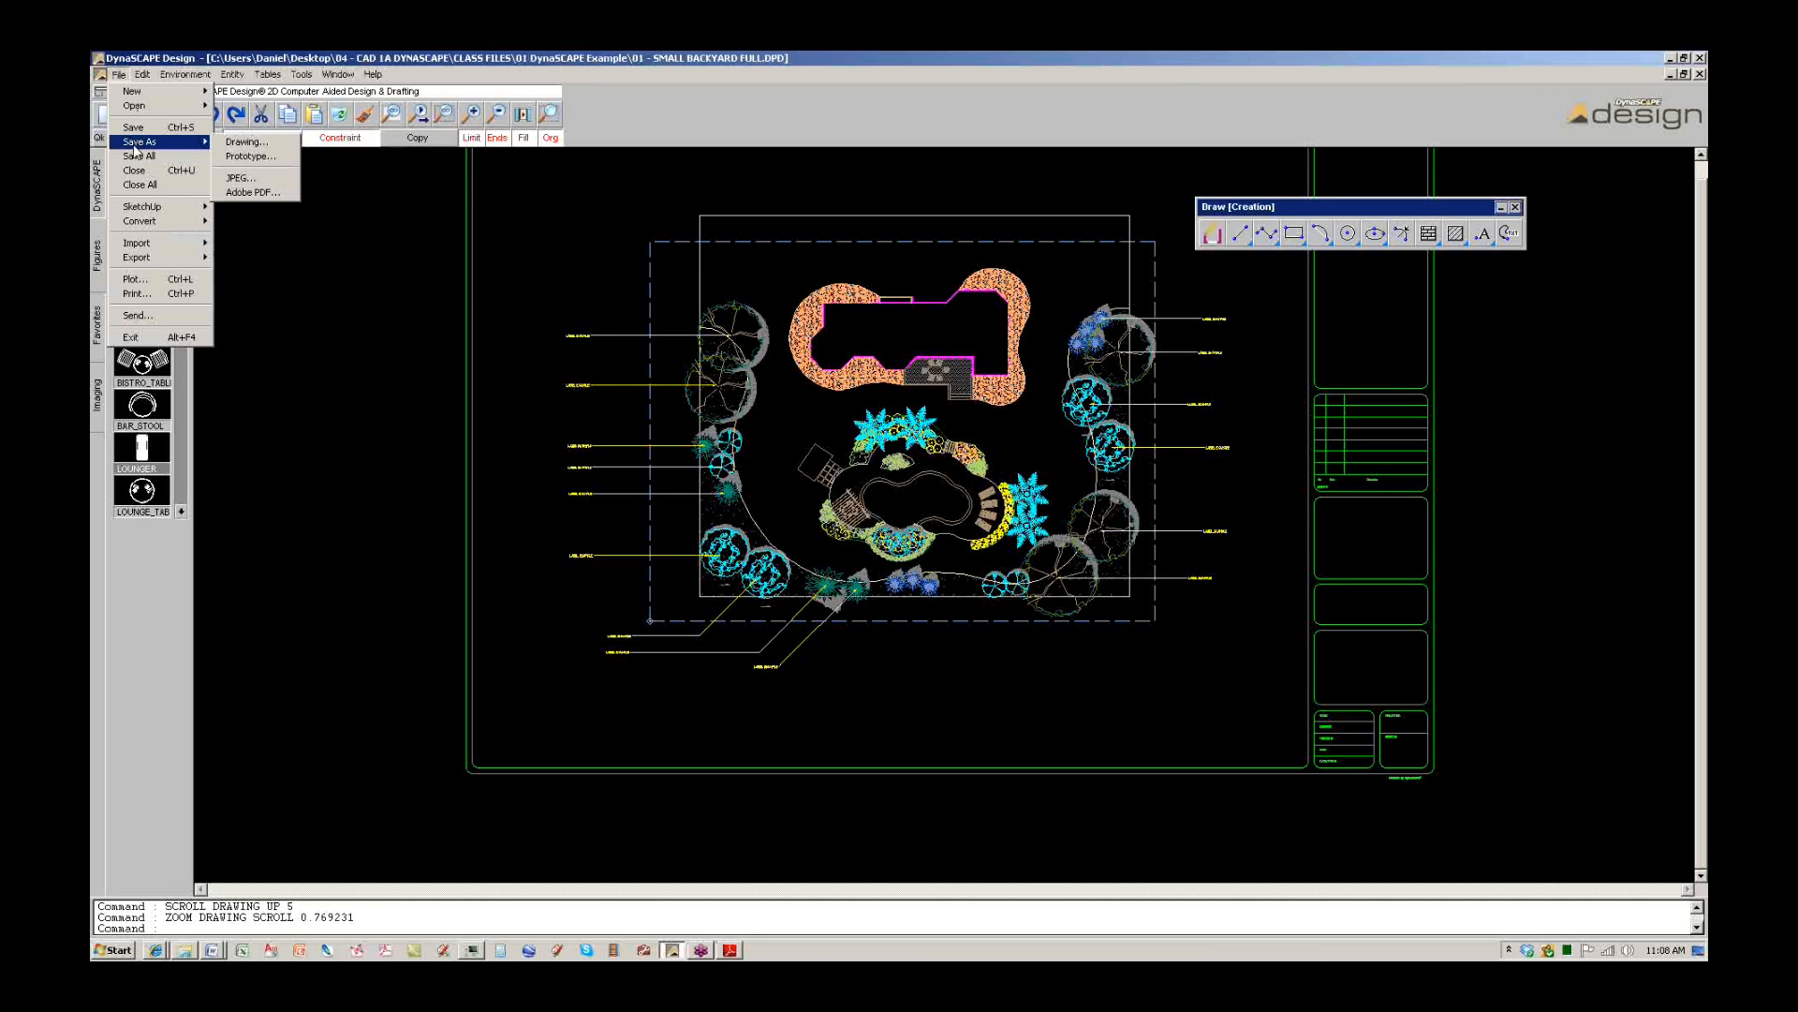
Cancel Save Drawing As and delete the sheet border and title block.
{"action": "left_click", "coordinate": [245, 141]}
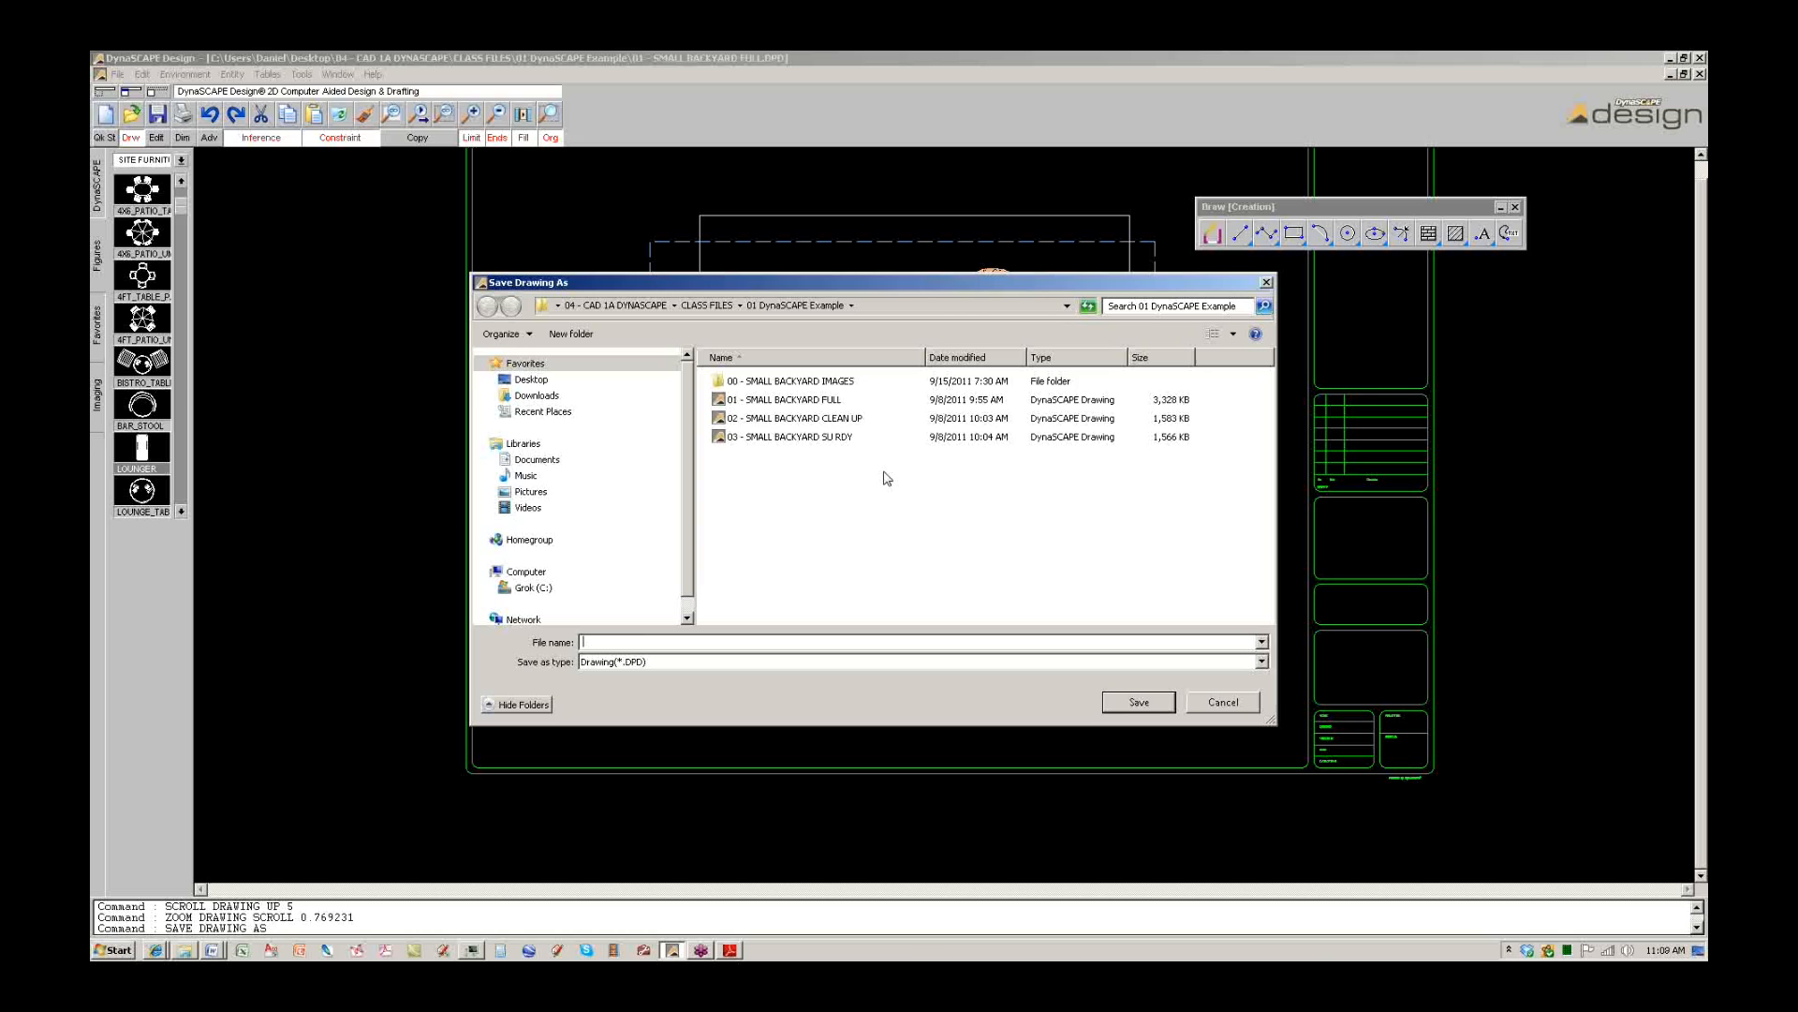
{"action": "left_click", "coordinate": [1196, 703]}
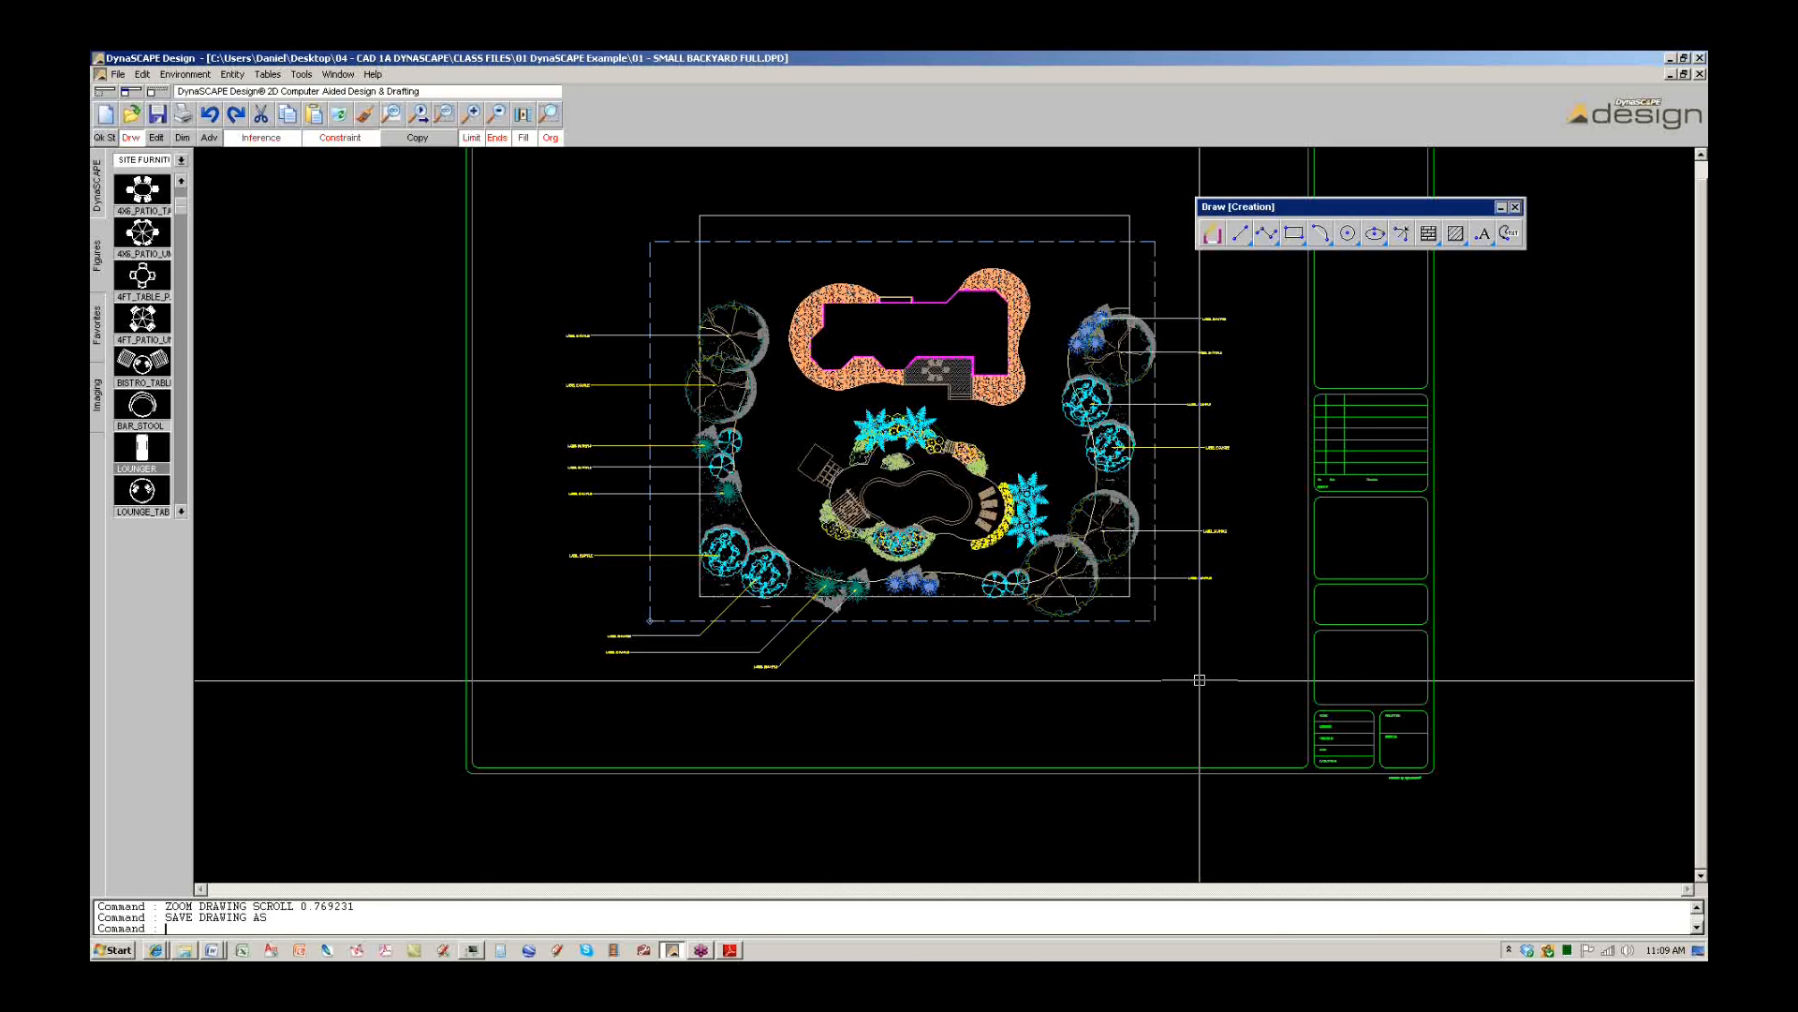
{"action": "left_click", "coordinate": [1202, 768]}
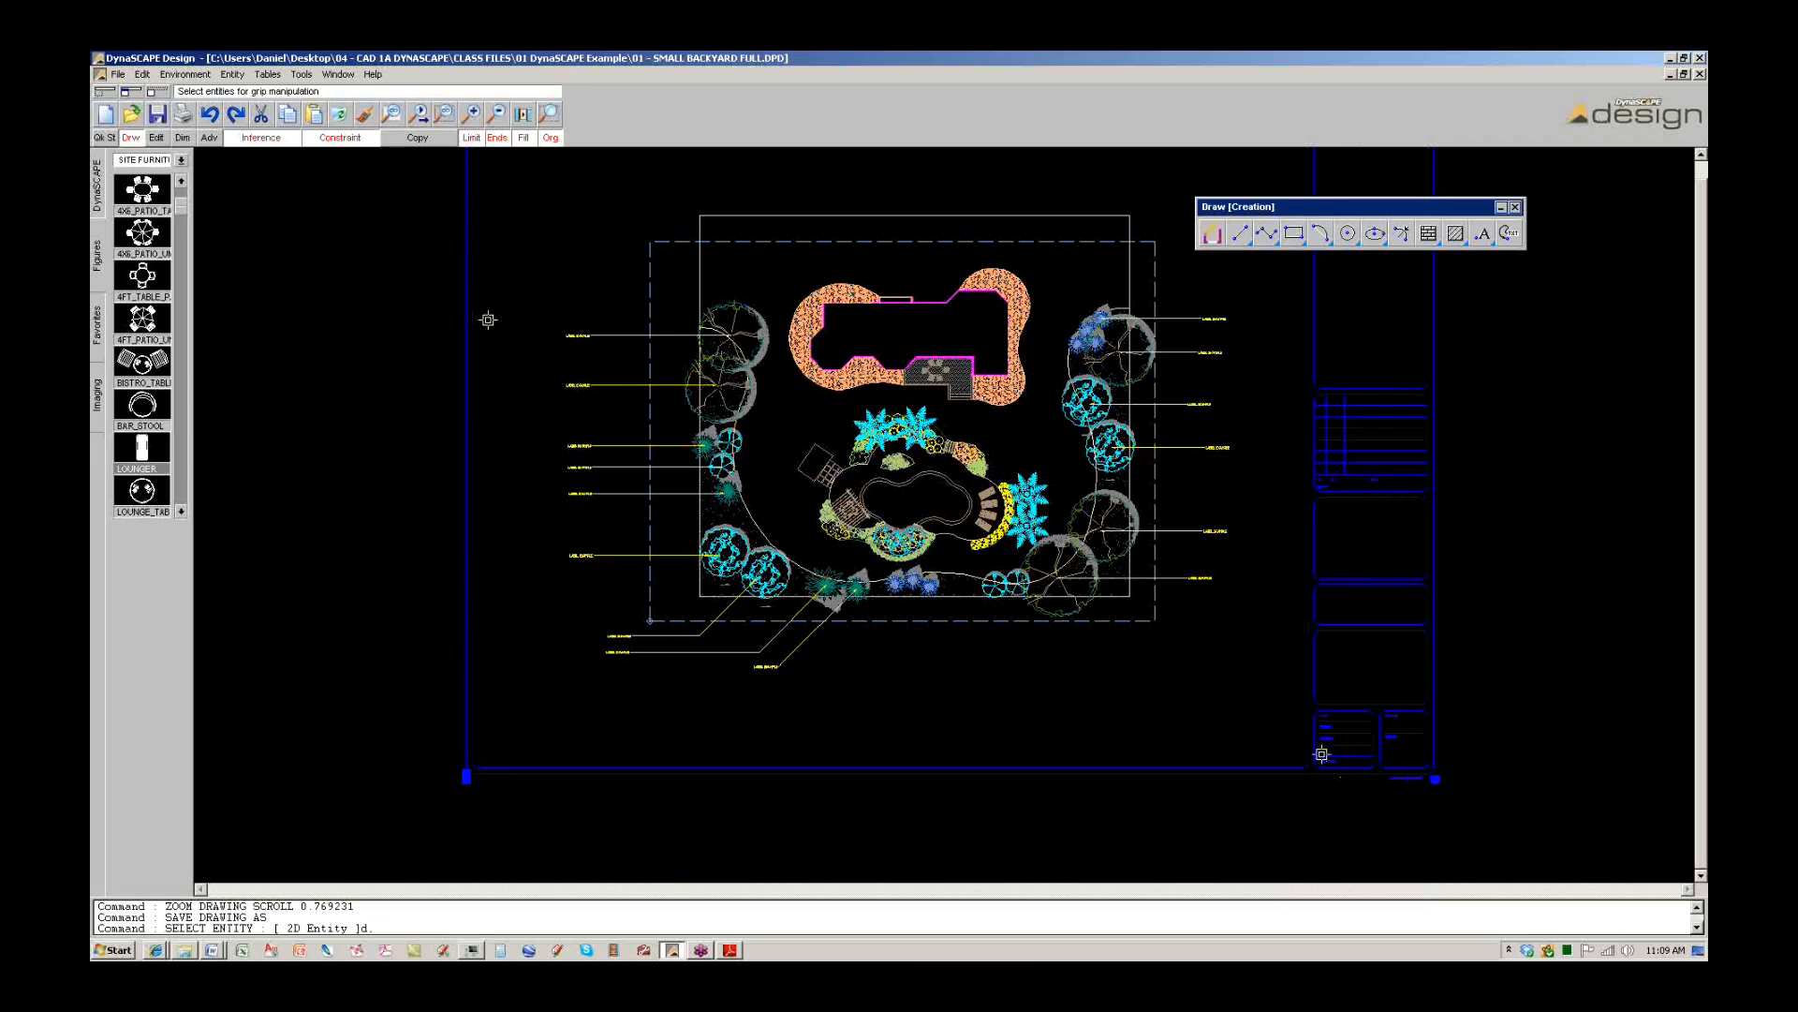
{"action": "key", "text": "Delete"}
Delete the six labels right of the plan and three labels left of it.
{"action": "left_click", "coordinate": [1276, 623]}
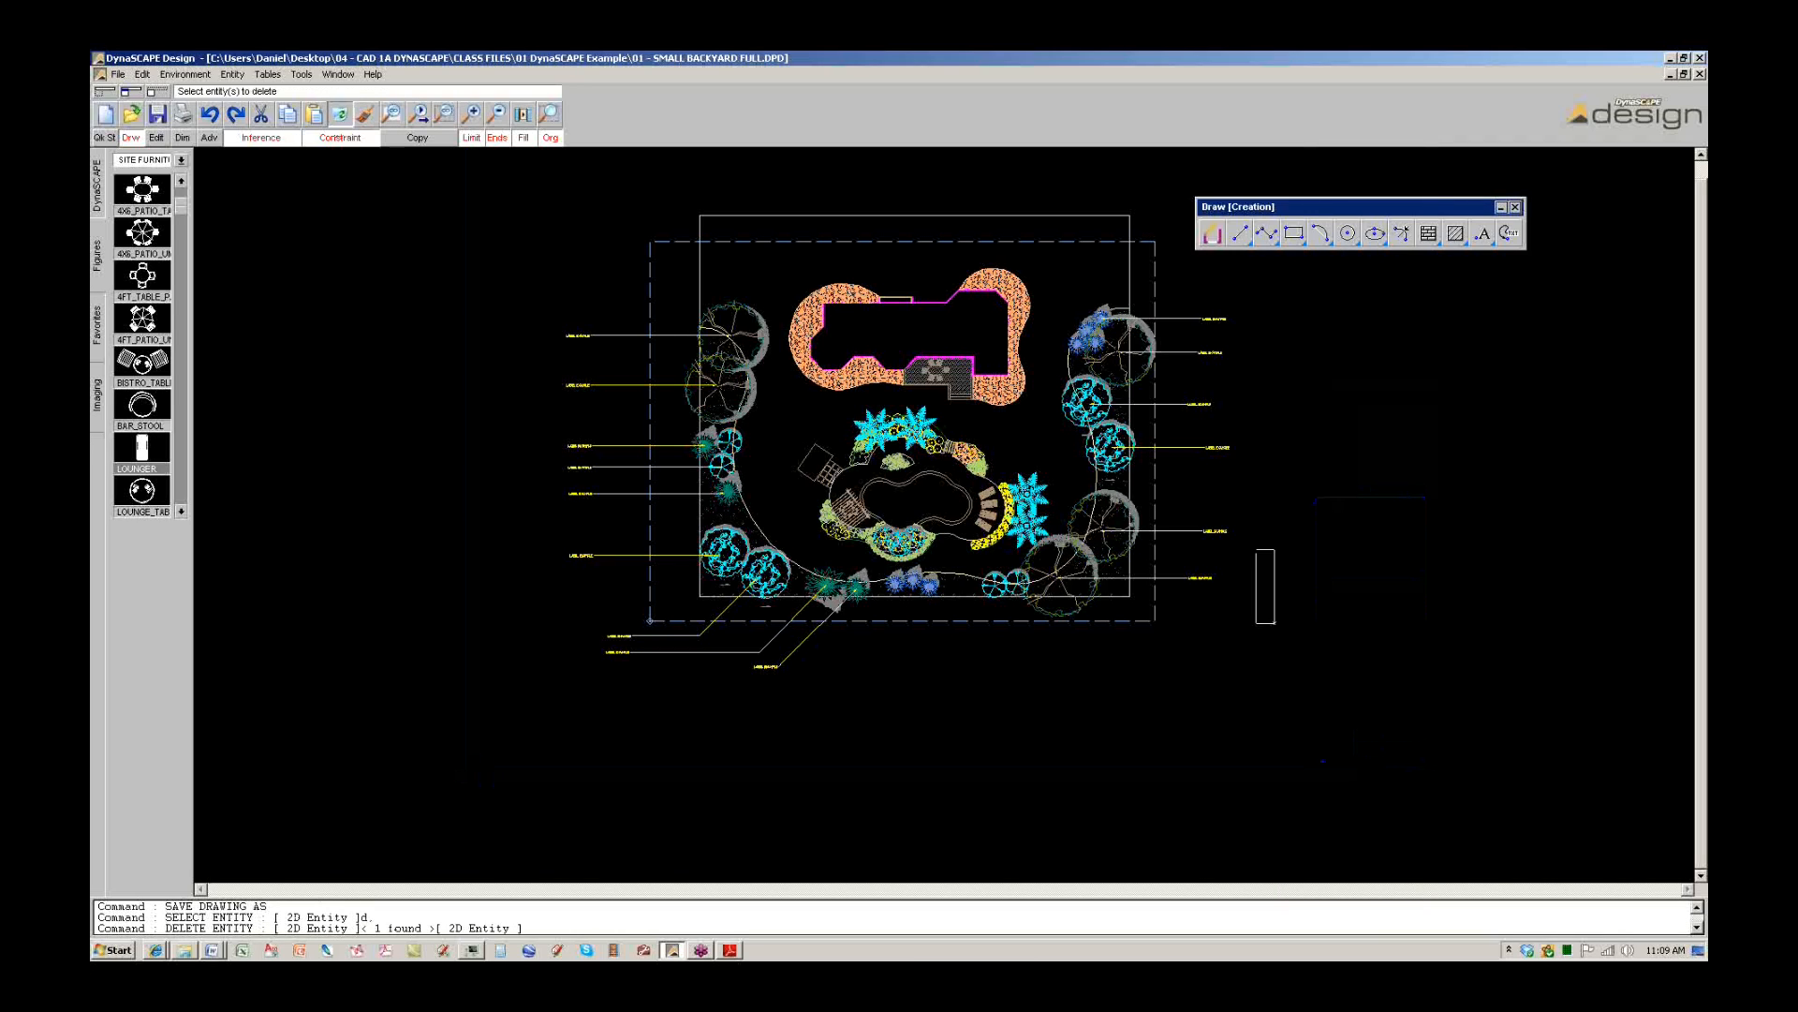
{"action": "left_click", "coordinate": [1180, 281]}
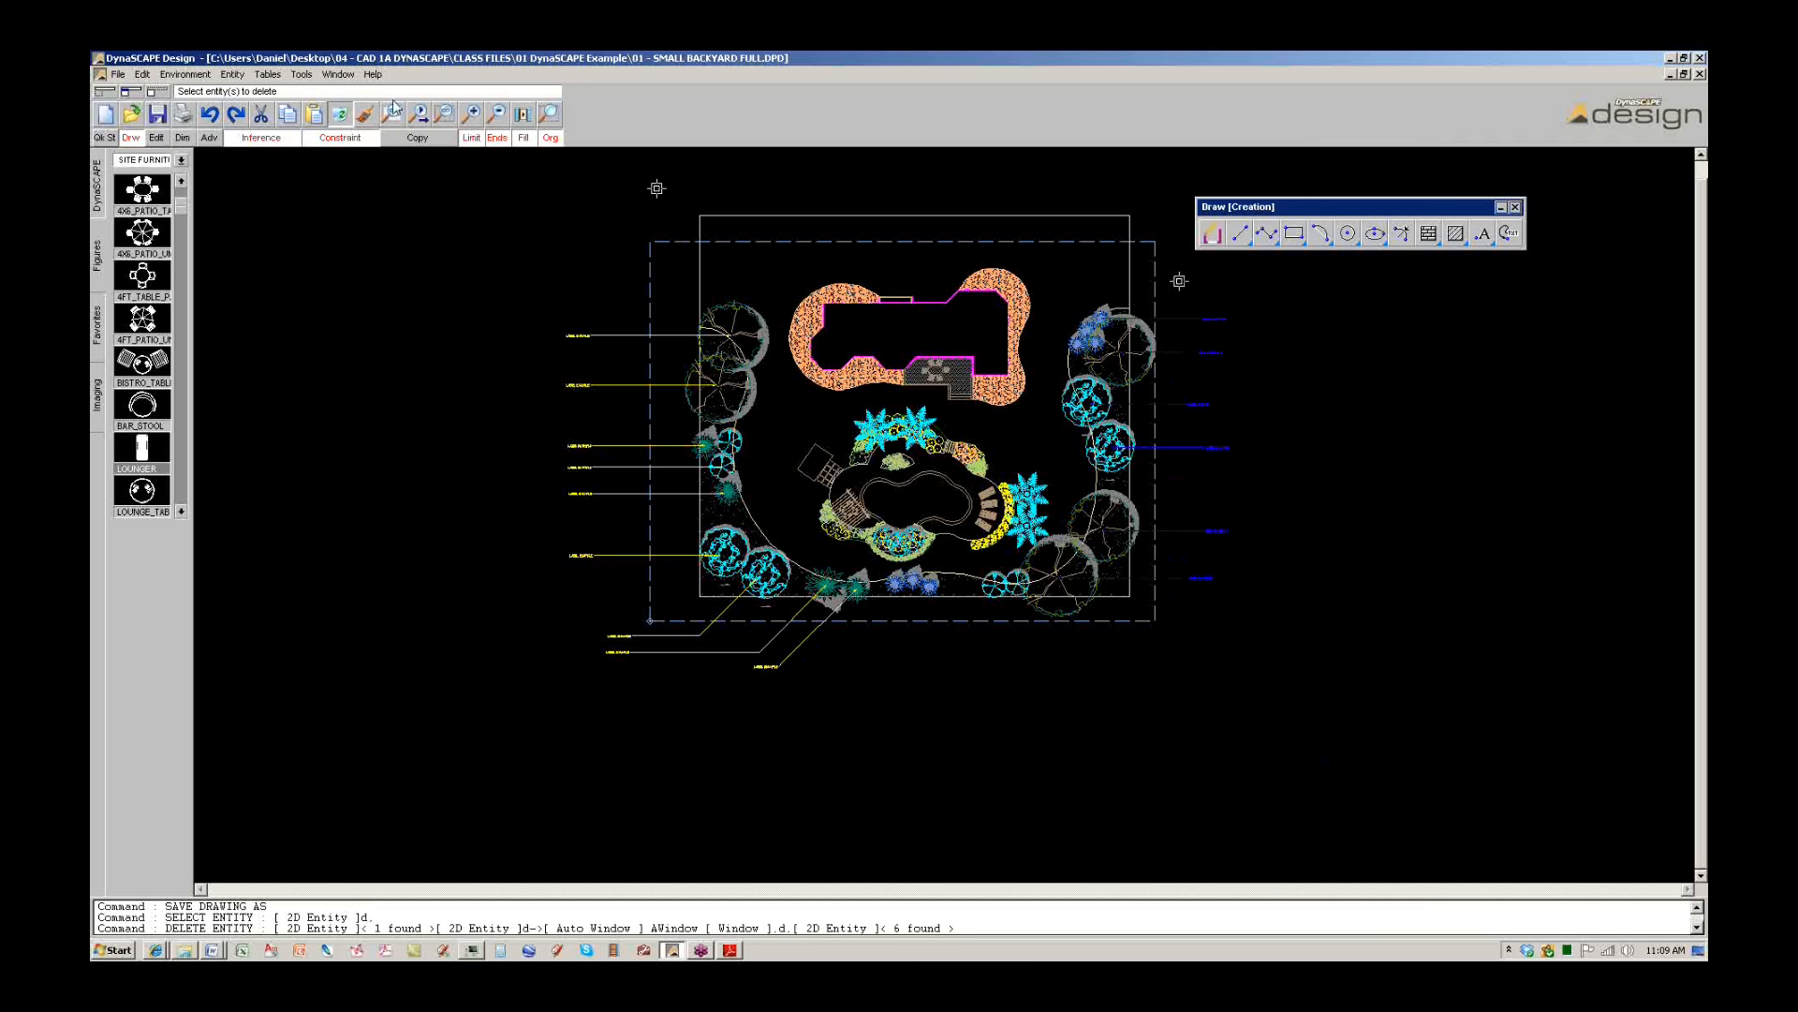
{"action": "left_click", "coordinate": [343, 116]}
{"action": "left_click", "coordinate": [591, 580]}
{"action": "left_click", "coordinate": [521, 305]}
{"action": "left_click", "coordinate": [341, 114]}
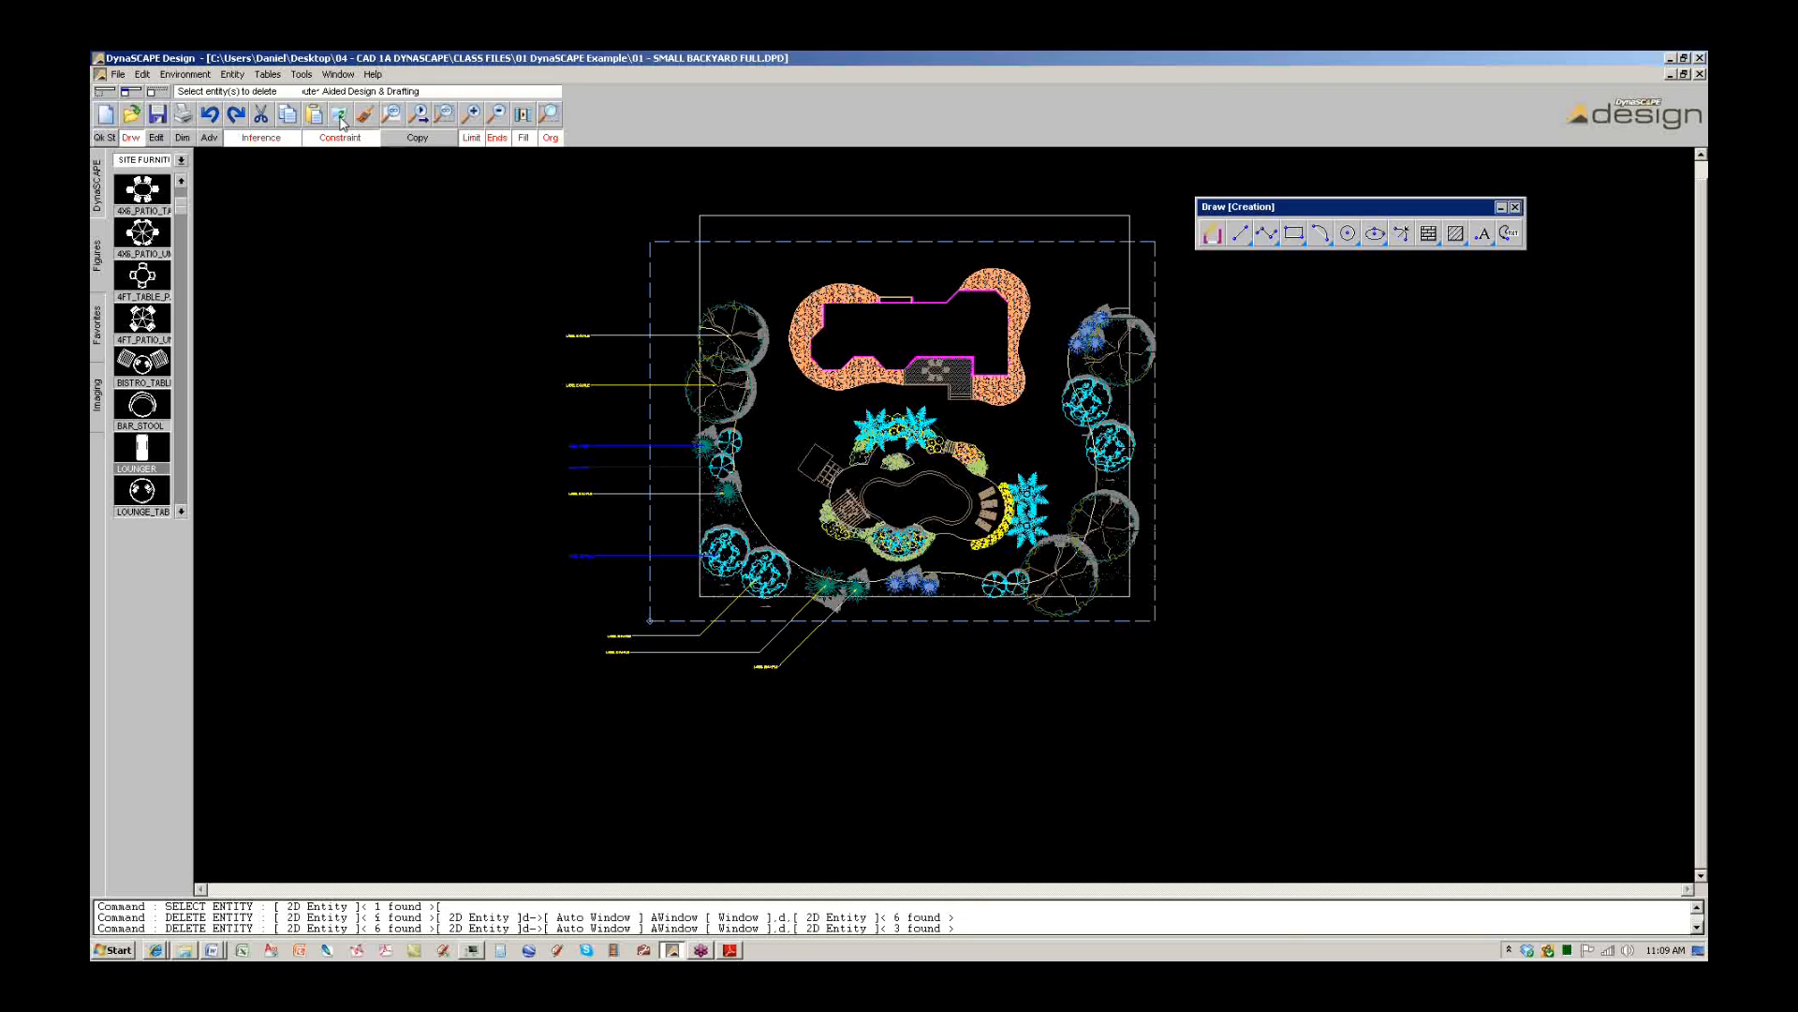
Pick the remaining plant labels and their leaders, including the bottom label.
{"action": "left_click", "coordinate": [578, 386]}
{"action": "left_click", "coordinate": [580, 335]}
{"action": "left_click", "coordinate": [614, 637]}
{"action": "left_click", "coordinate": [616, 652]}
{"action": "left_click", "coordinate": [766, 666]}
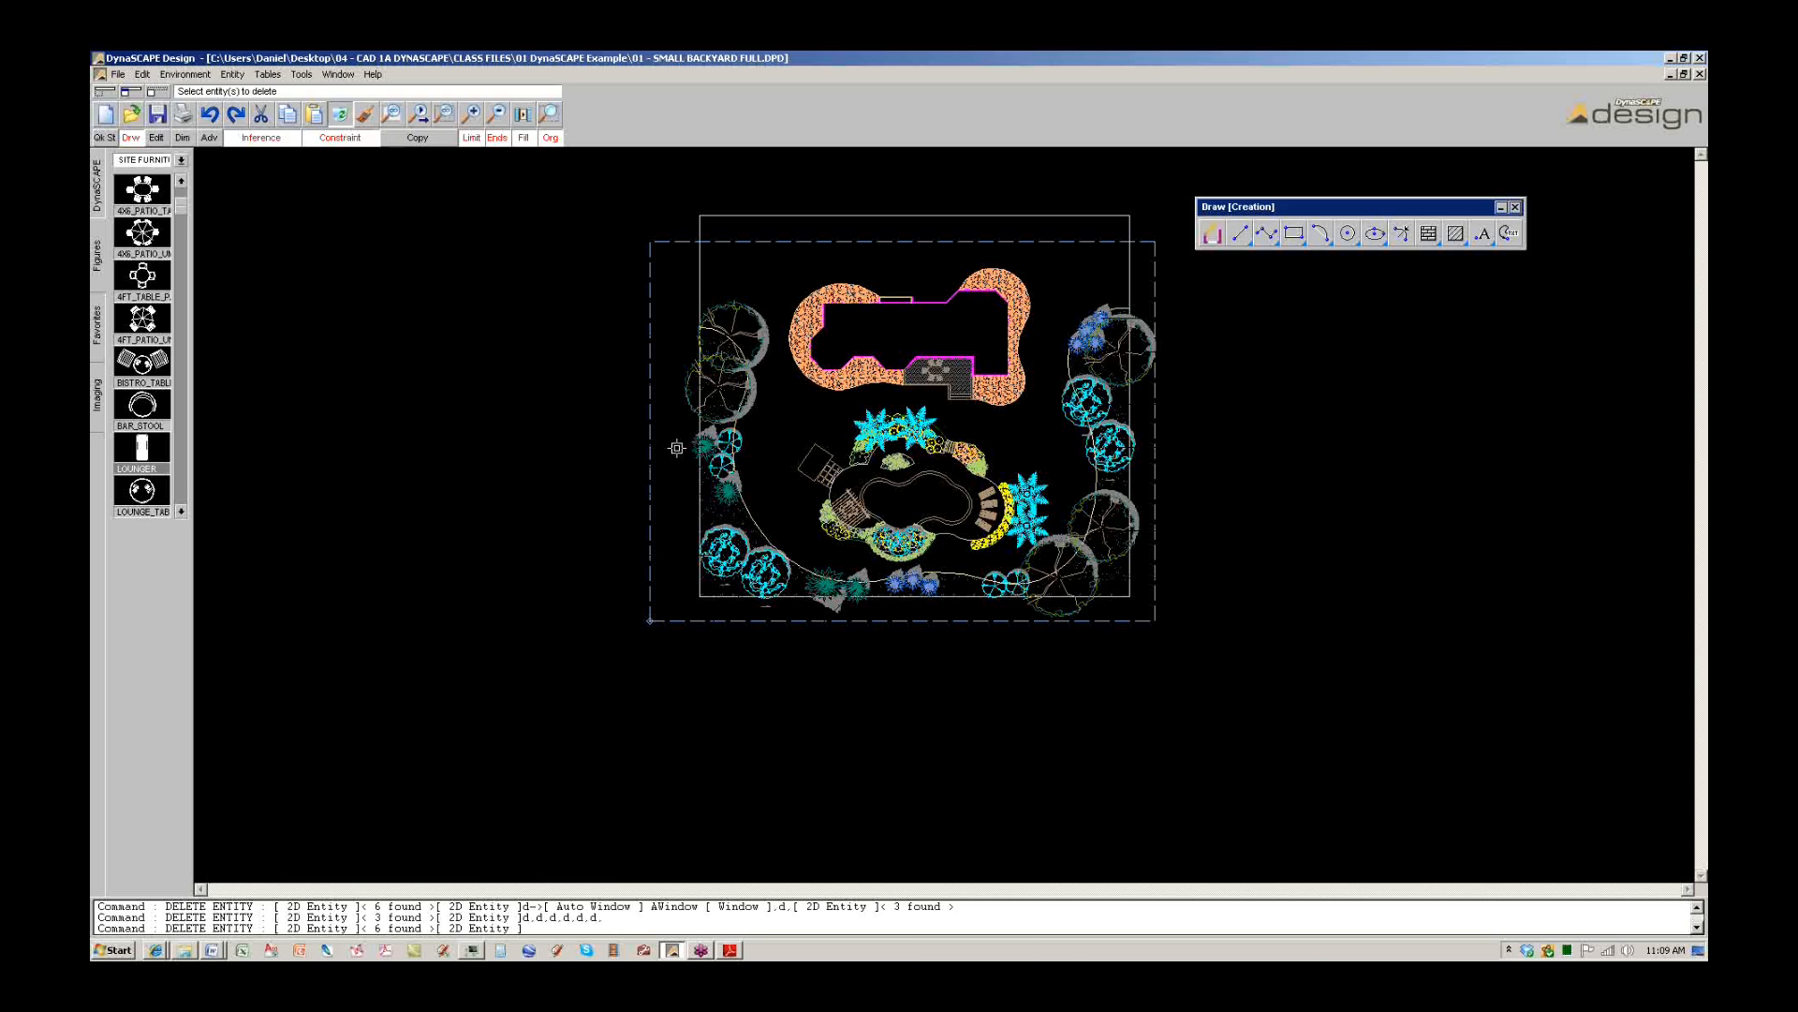
{"action": "scroll", "coordinate": [945, 527], "scroll_direction": "up", "scroll_amount": 2}
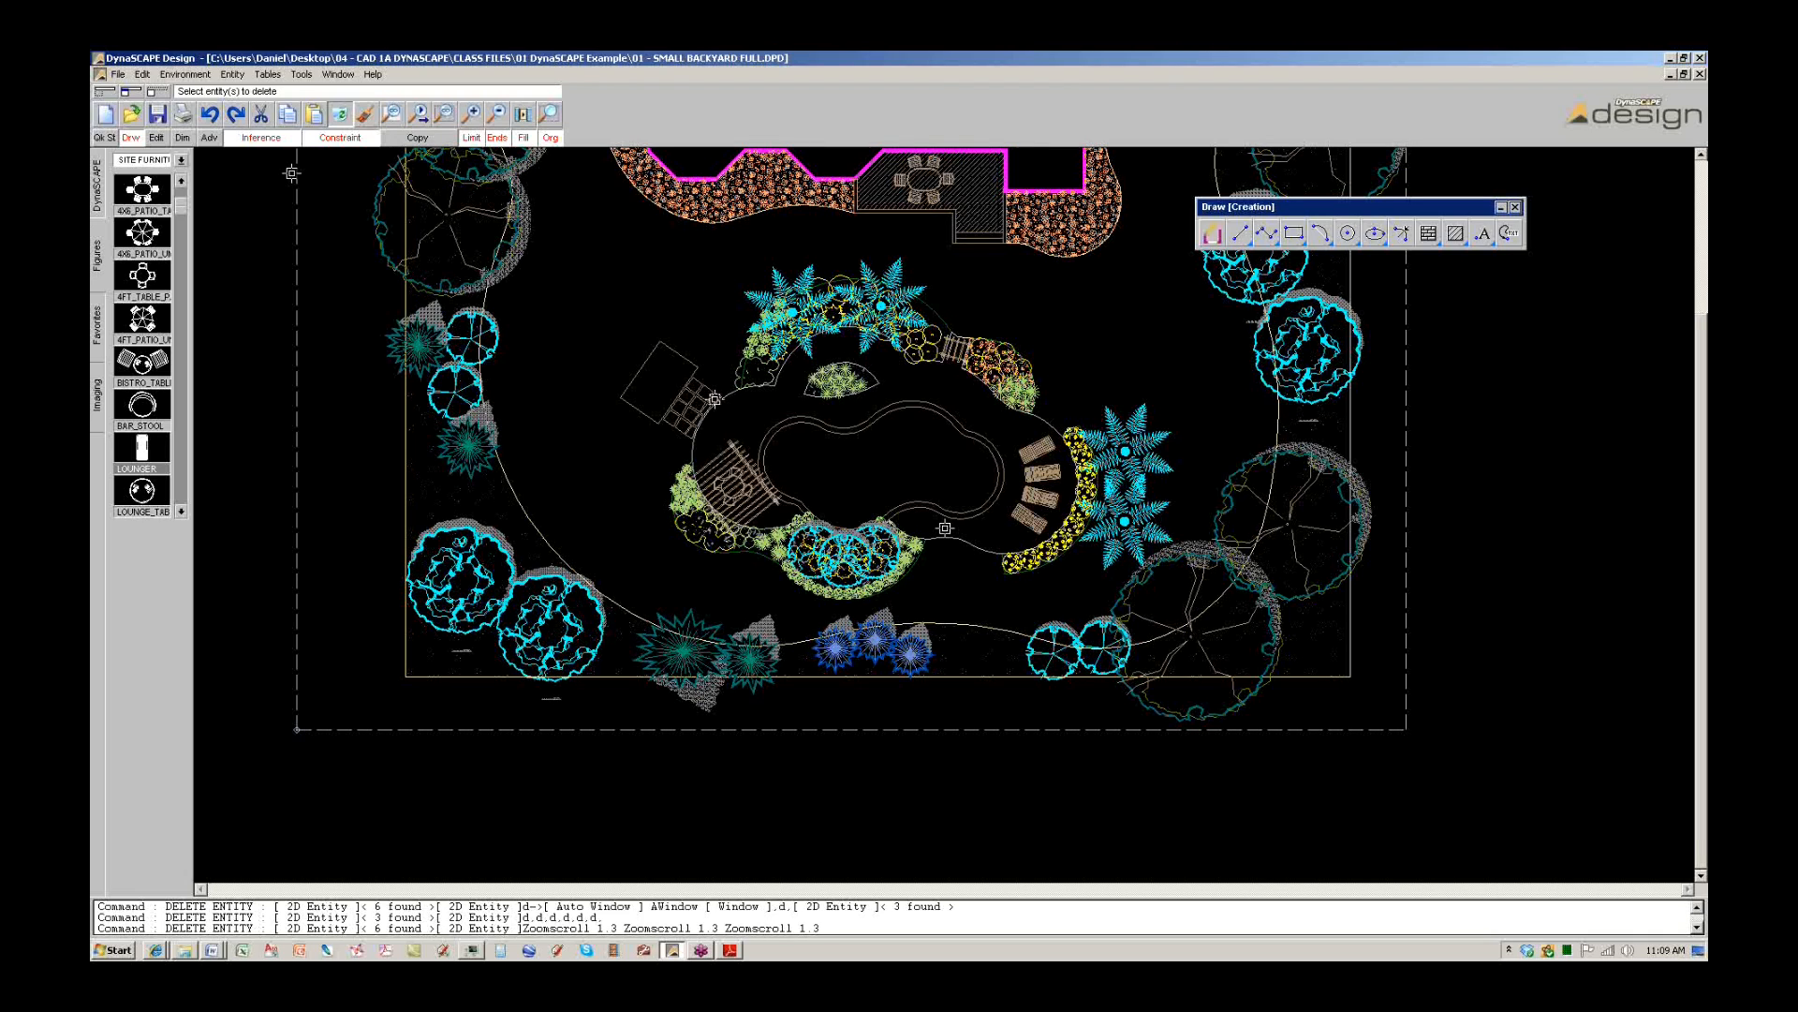
In the Layer Table Editor, switch off Shrubs and the other plant and tree layers, then apply.
{"action": "left_click", "coordinate": [101, 201]}
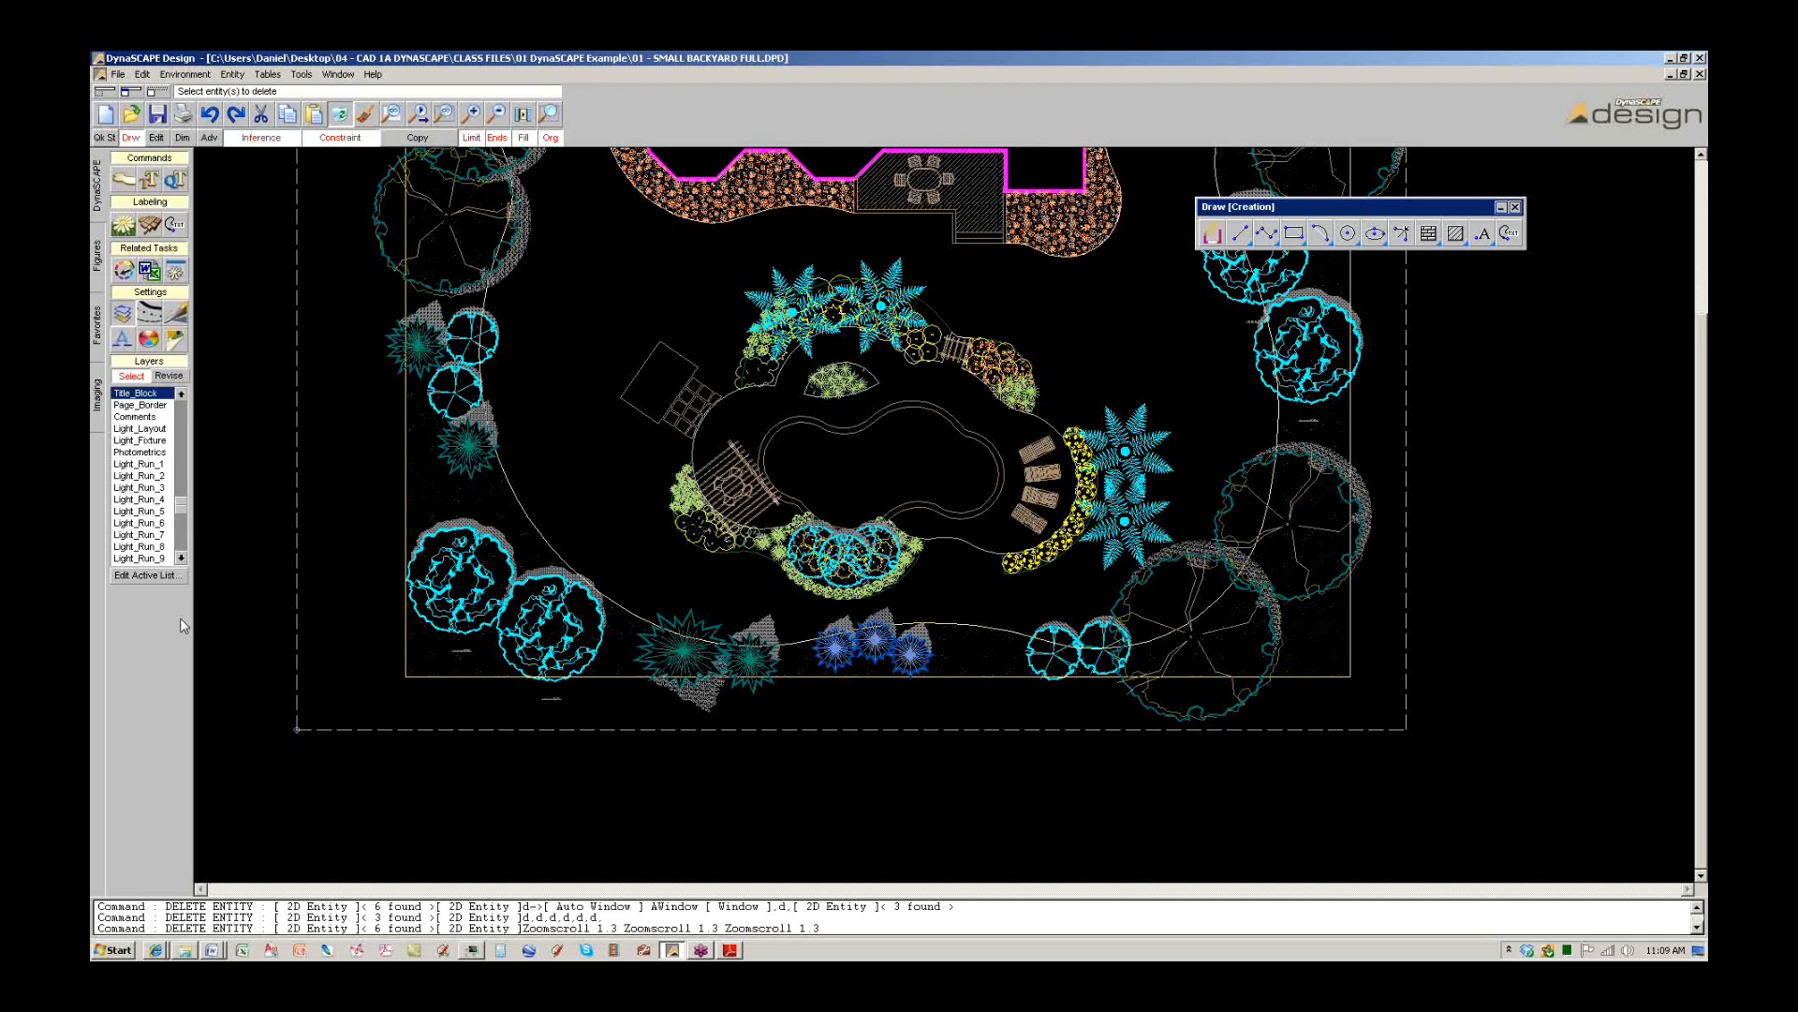
{"action": "left_click", "coordinate": [149, 577]}
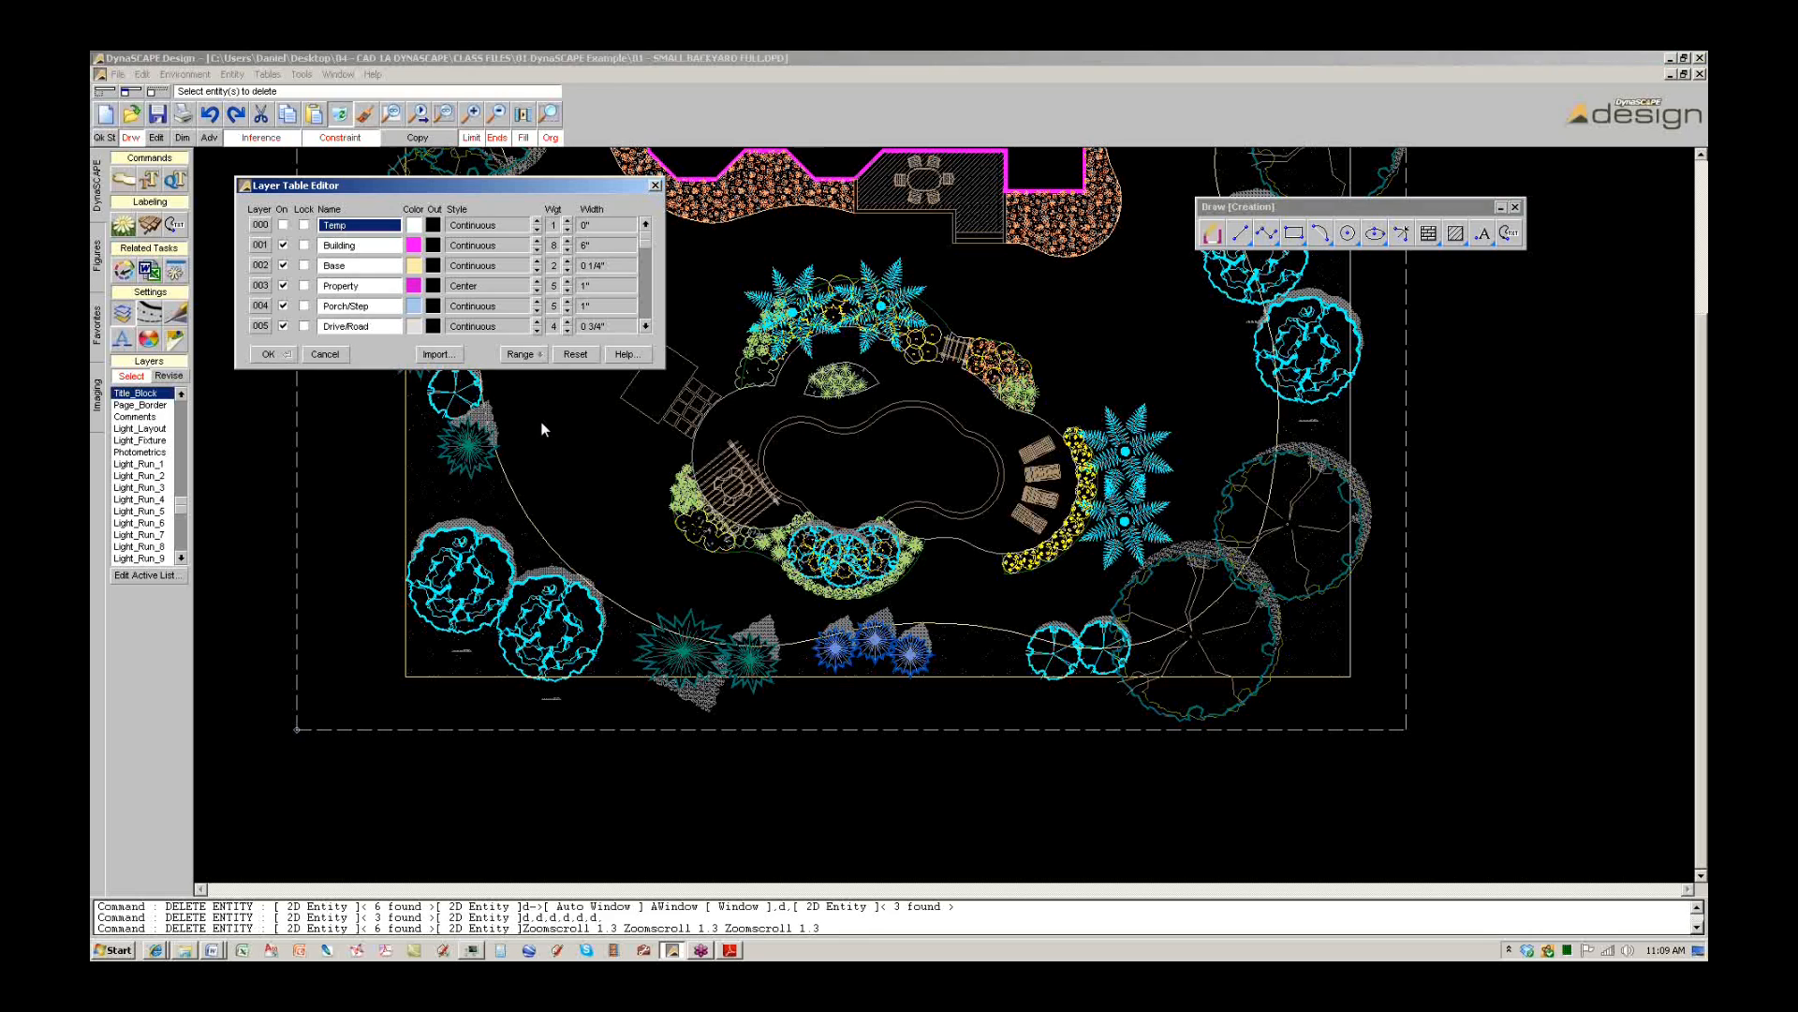
{"action": "left_click", "coordinate": [645, 326]}
{"action": "left_click", "coordinate": [645, 326]}
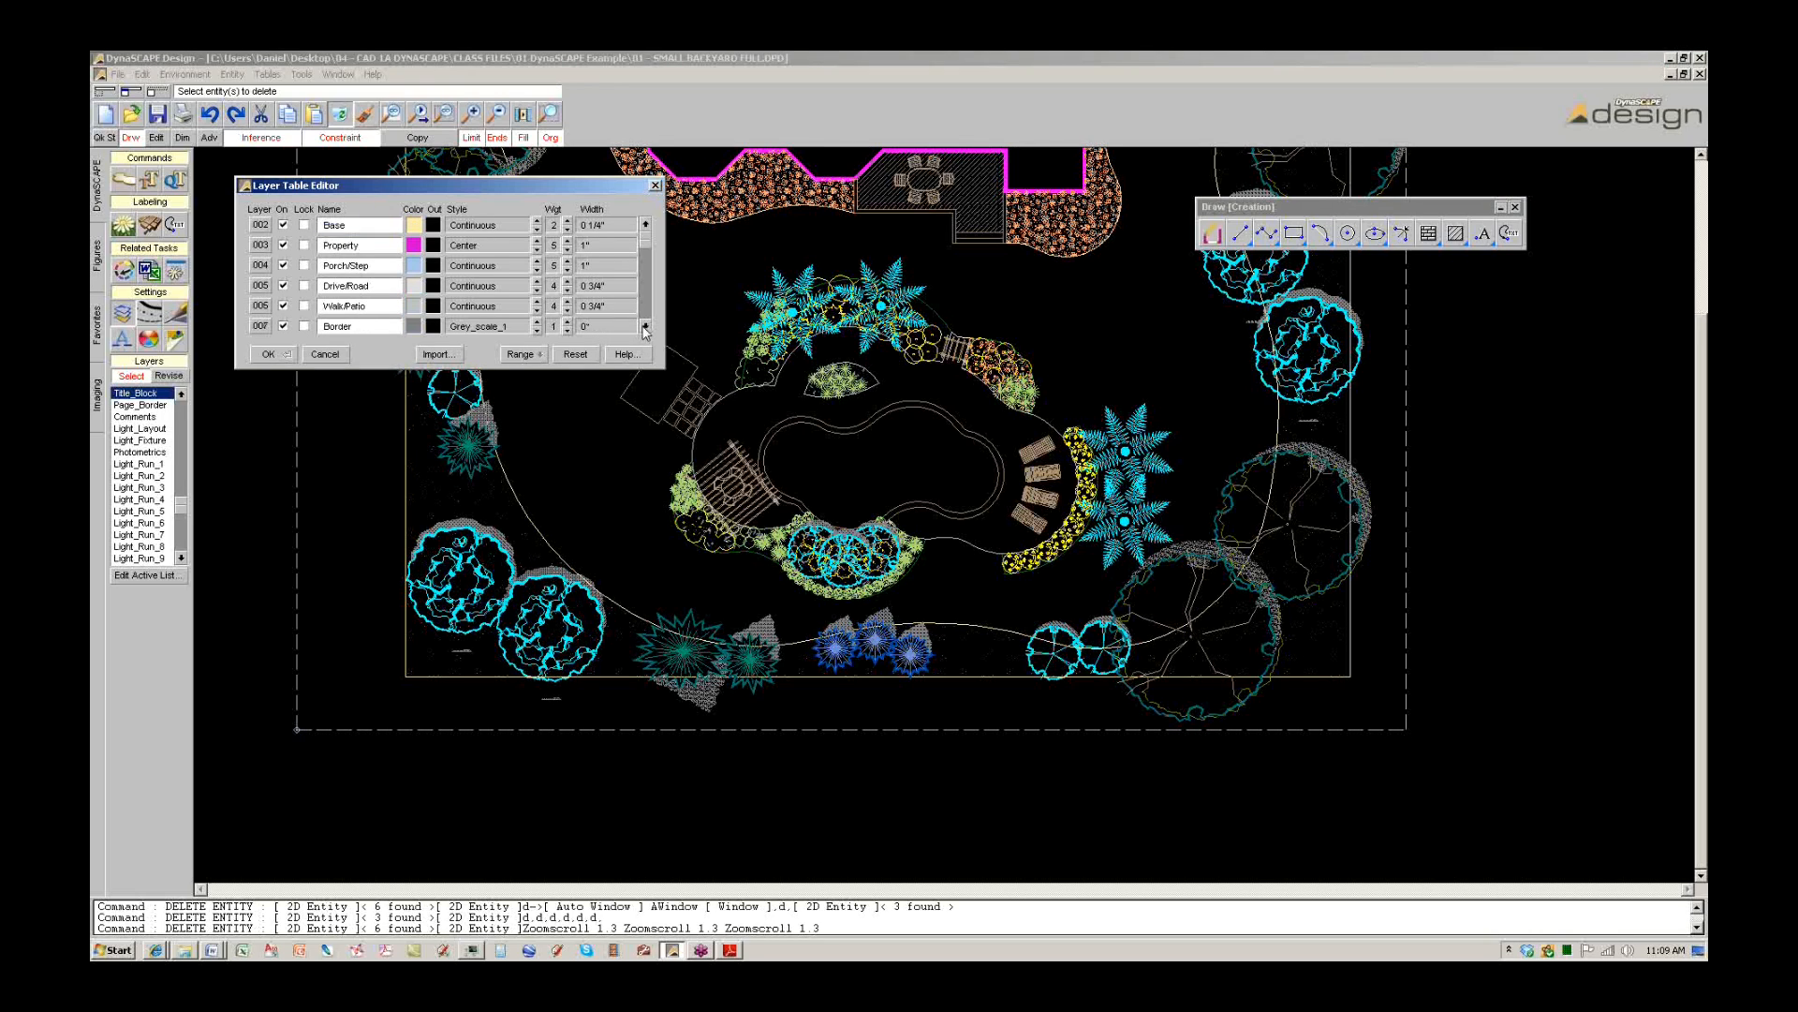
{"action": "left_click", "coordinate": [645, 326]}
{"action": "left_click", "coordinate": [645, 326]}
{"action": "left_click", "coordinate": [645, 326]}
{"action": "left_click", "coordinate": [645, 326]}
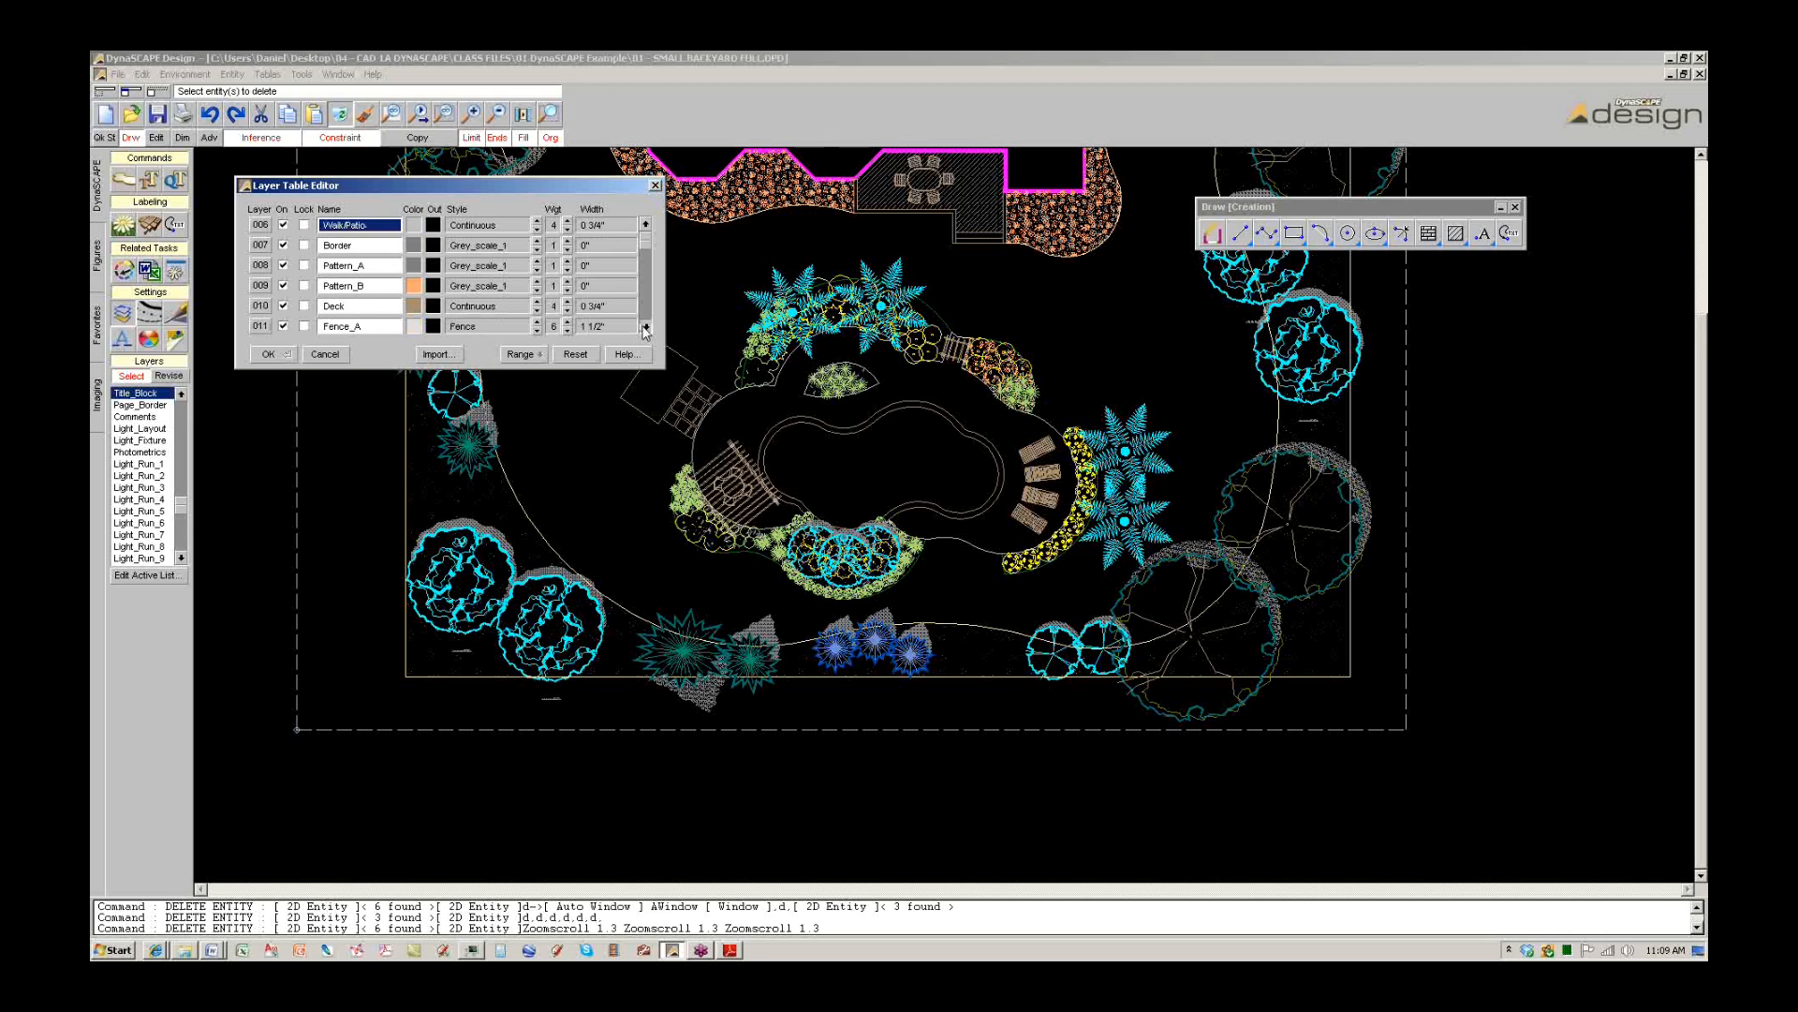
{"action": "left_click", "coordinate": [645, 326]}
{"action": "left_click", "coordinate": [645, 326]}
{"action": "left_click", "coordinate": [646, 326]}
{"action": "left_click", "coordinate": [645, 326]}
{"action": "left_click", "coordinate": [642, 317]}
{"action": "left_click", "coordinate": [643, 317]}
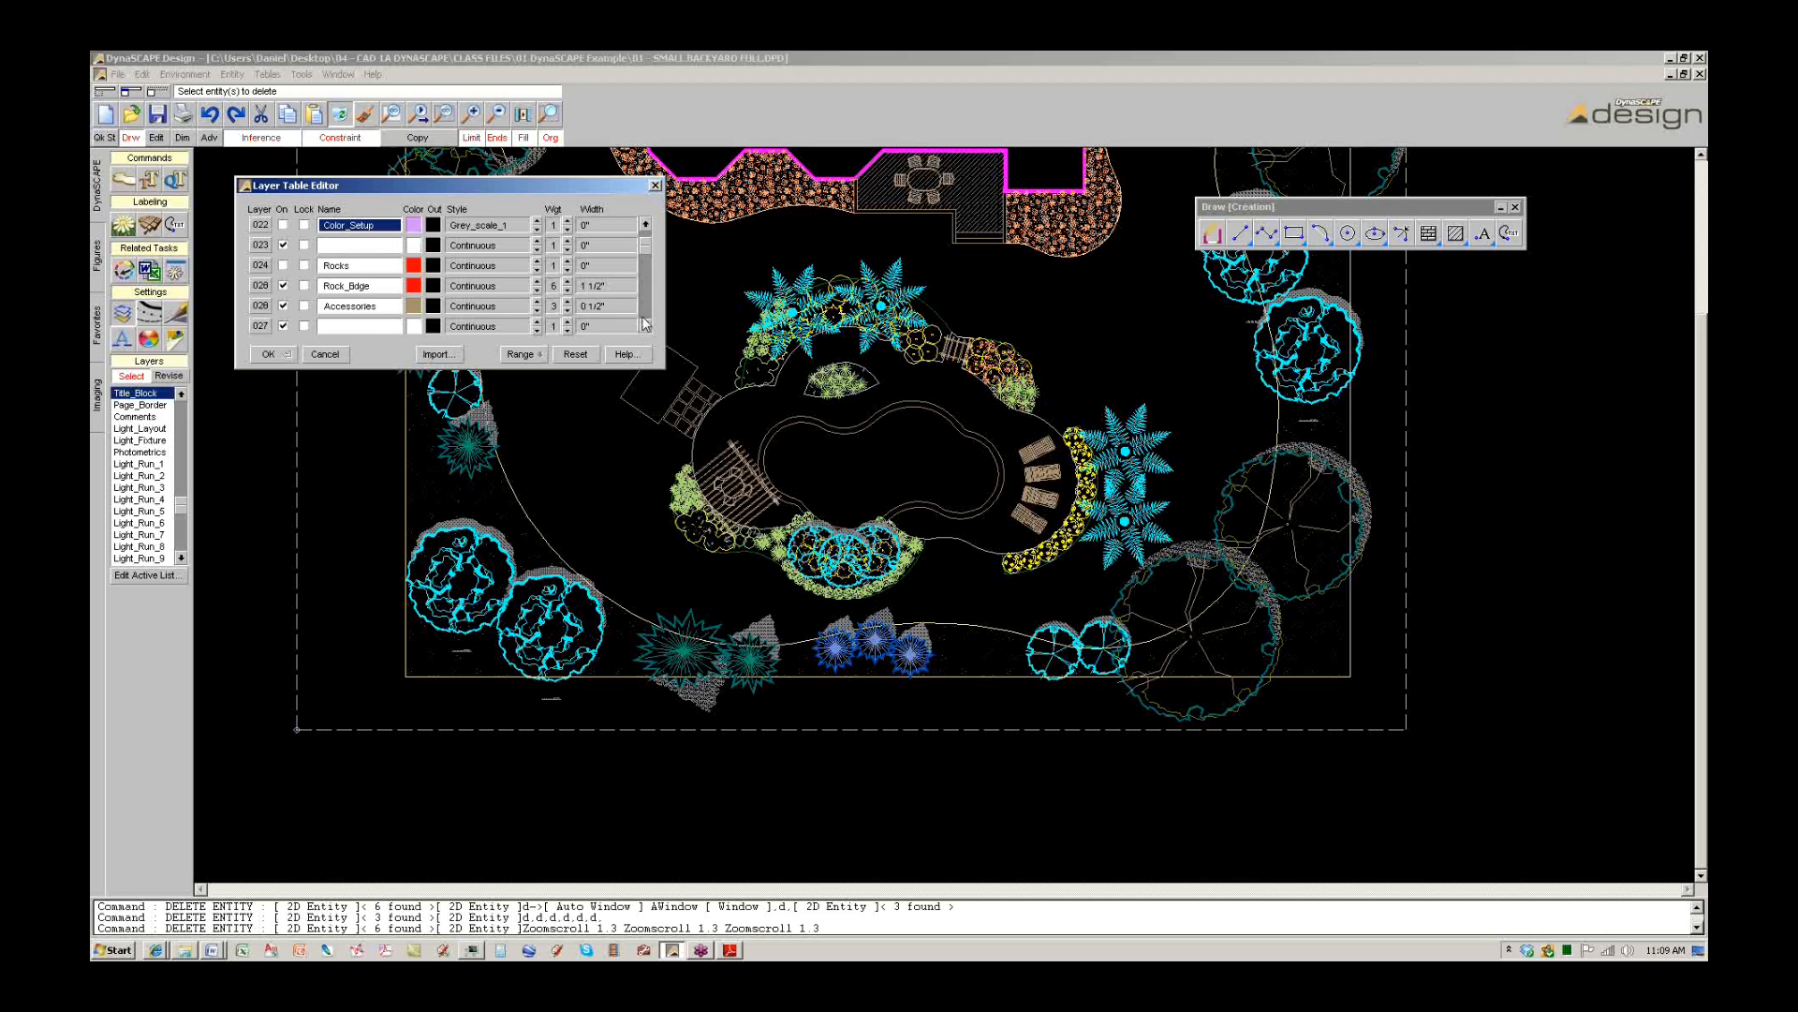
{"action": "left_click", "coordinate": [645, 322]}
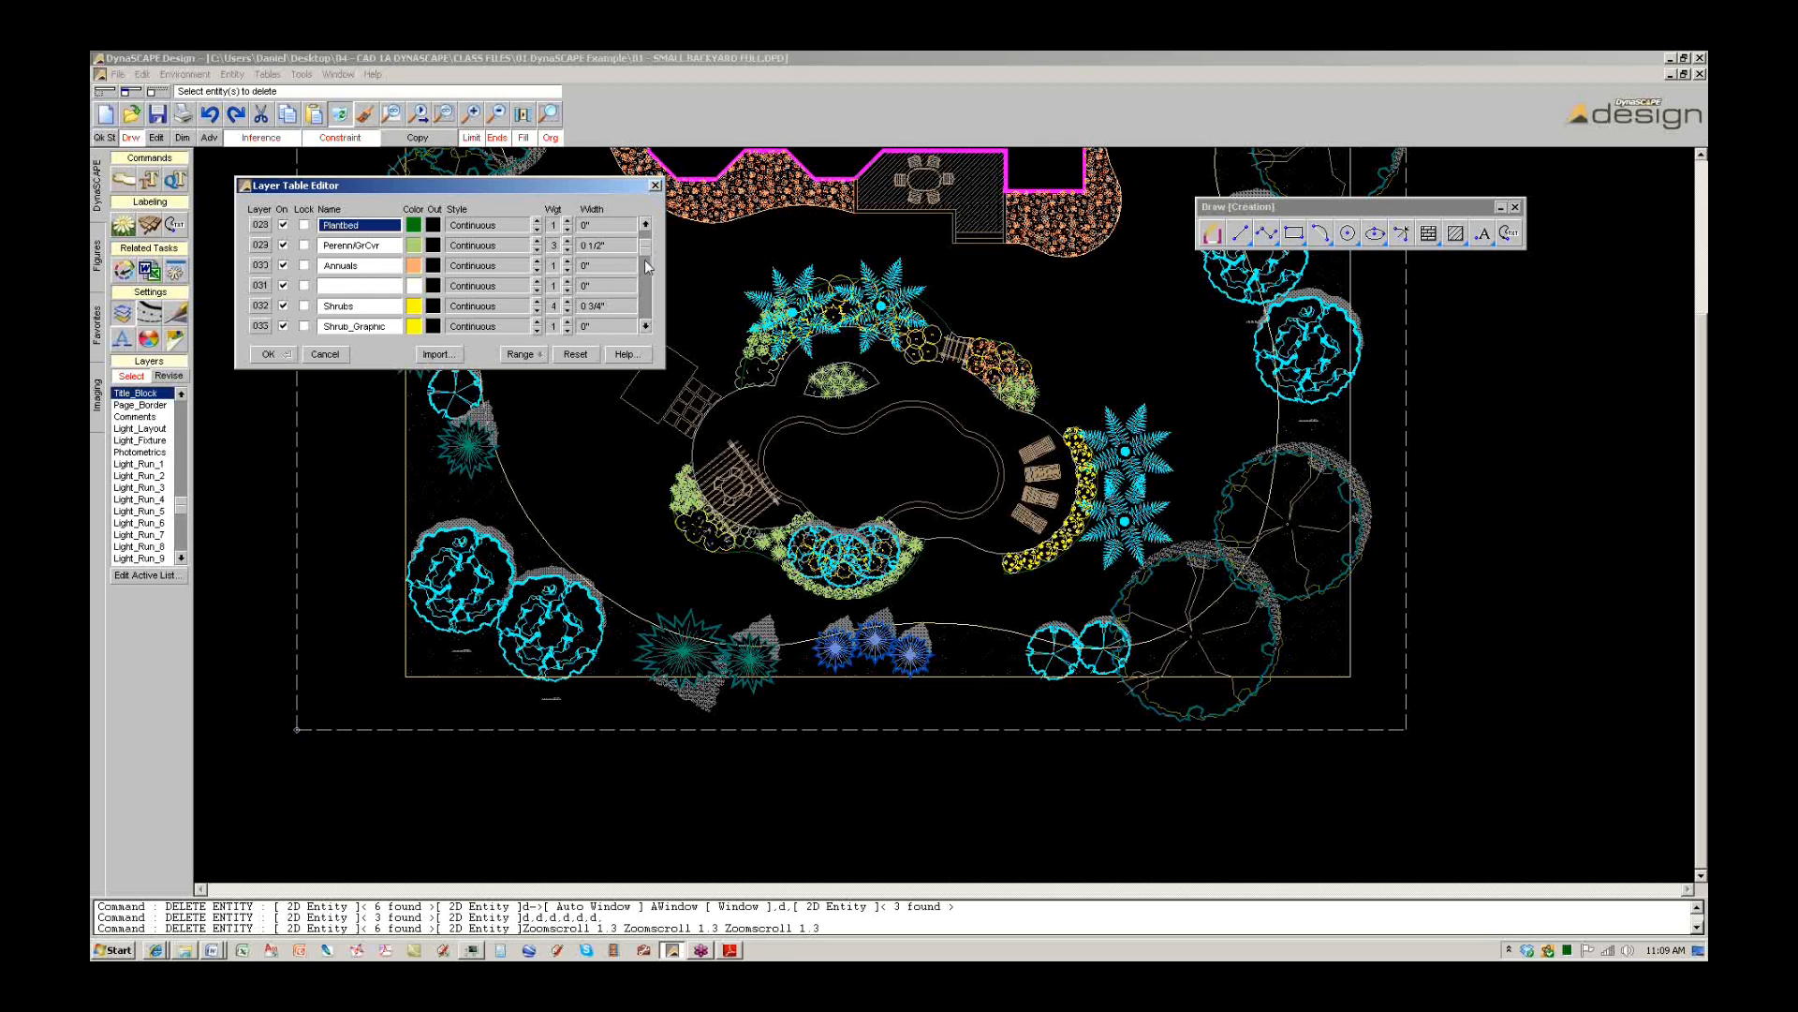
{"action": "left_click", "coordinate": [645, 225]}
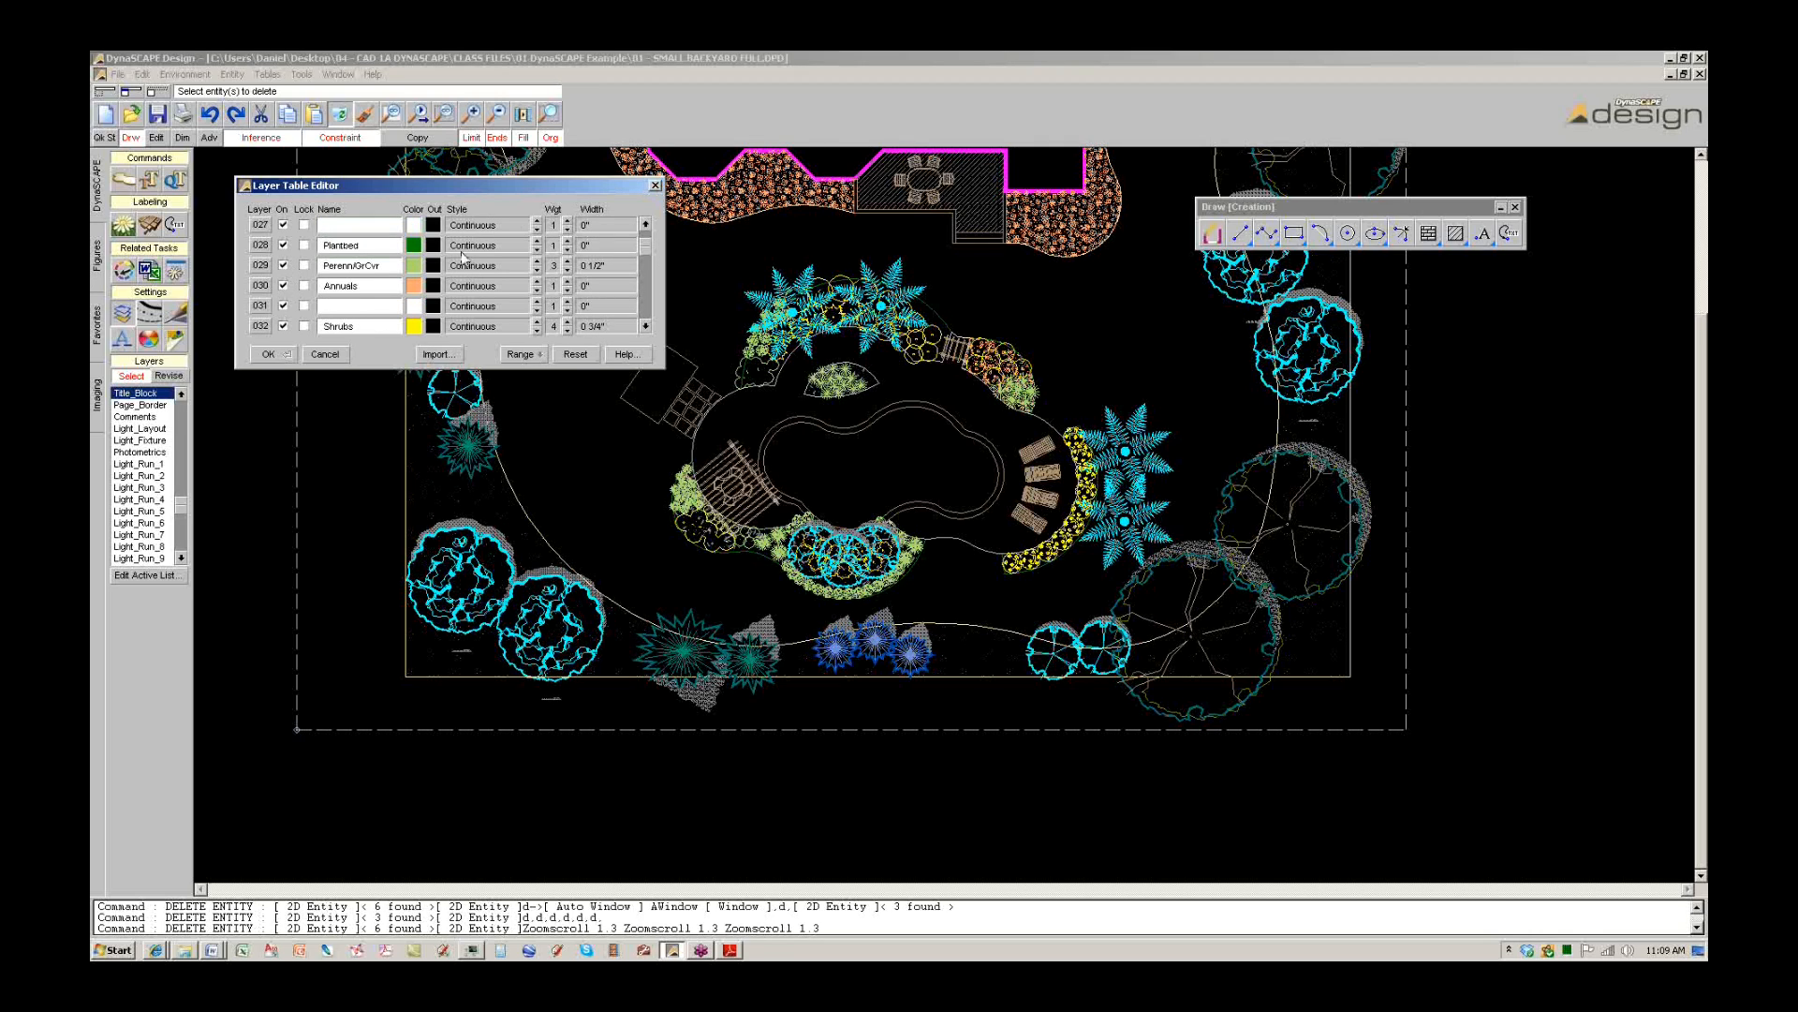
{"action": "left_click", "coordinate": [644, 326]}
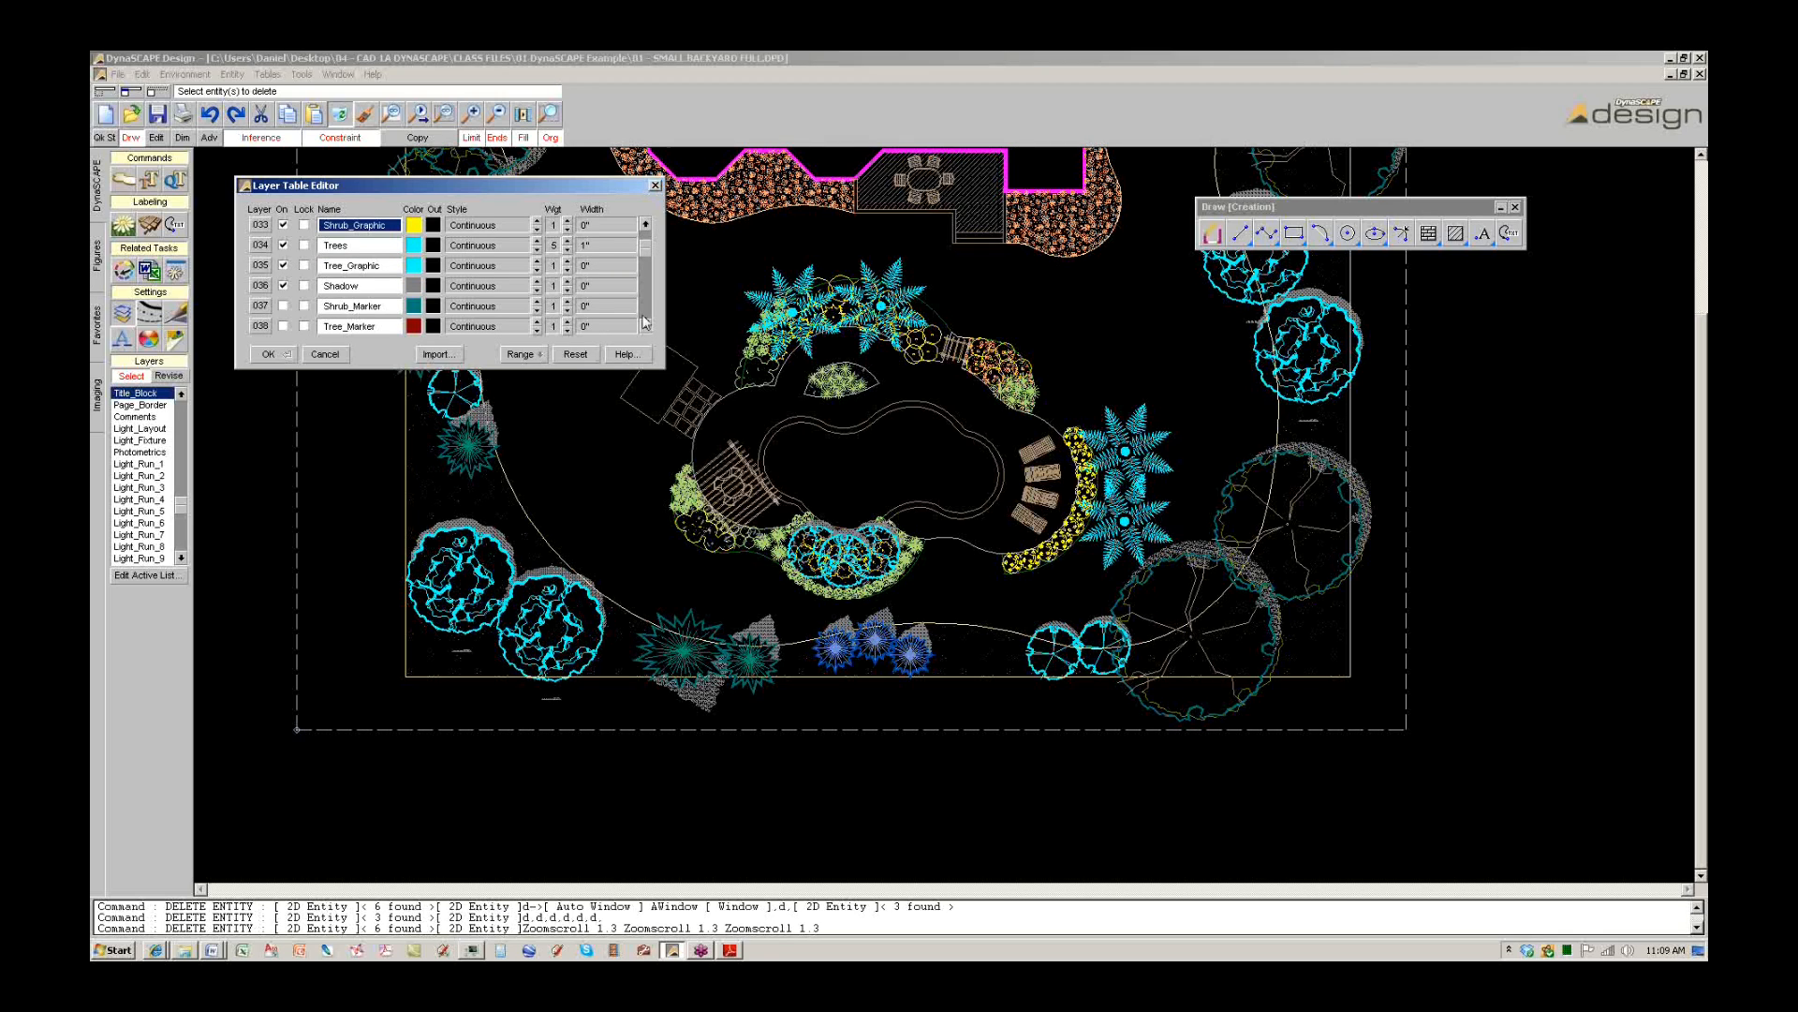
{"action": "left_click", "coordinate": [644, 322]}
{"action": "left_click_drag", "start_coordinate": [649, 255], "coordinate": [646, 246]}
{"action": "left_click", "coordinate": [643, 238]}
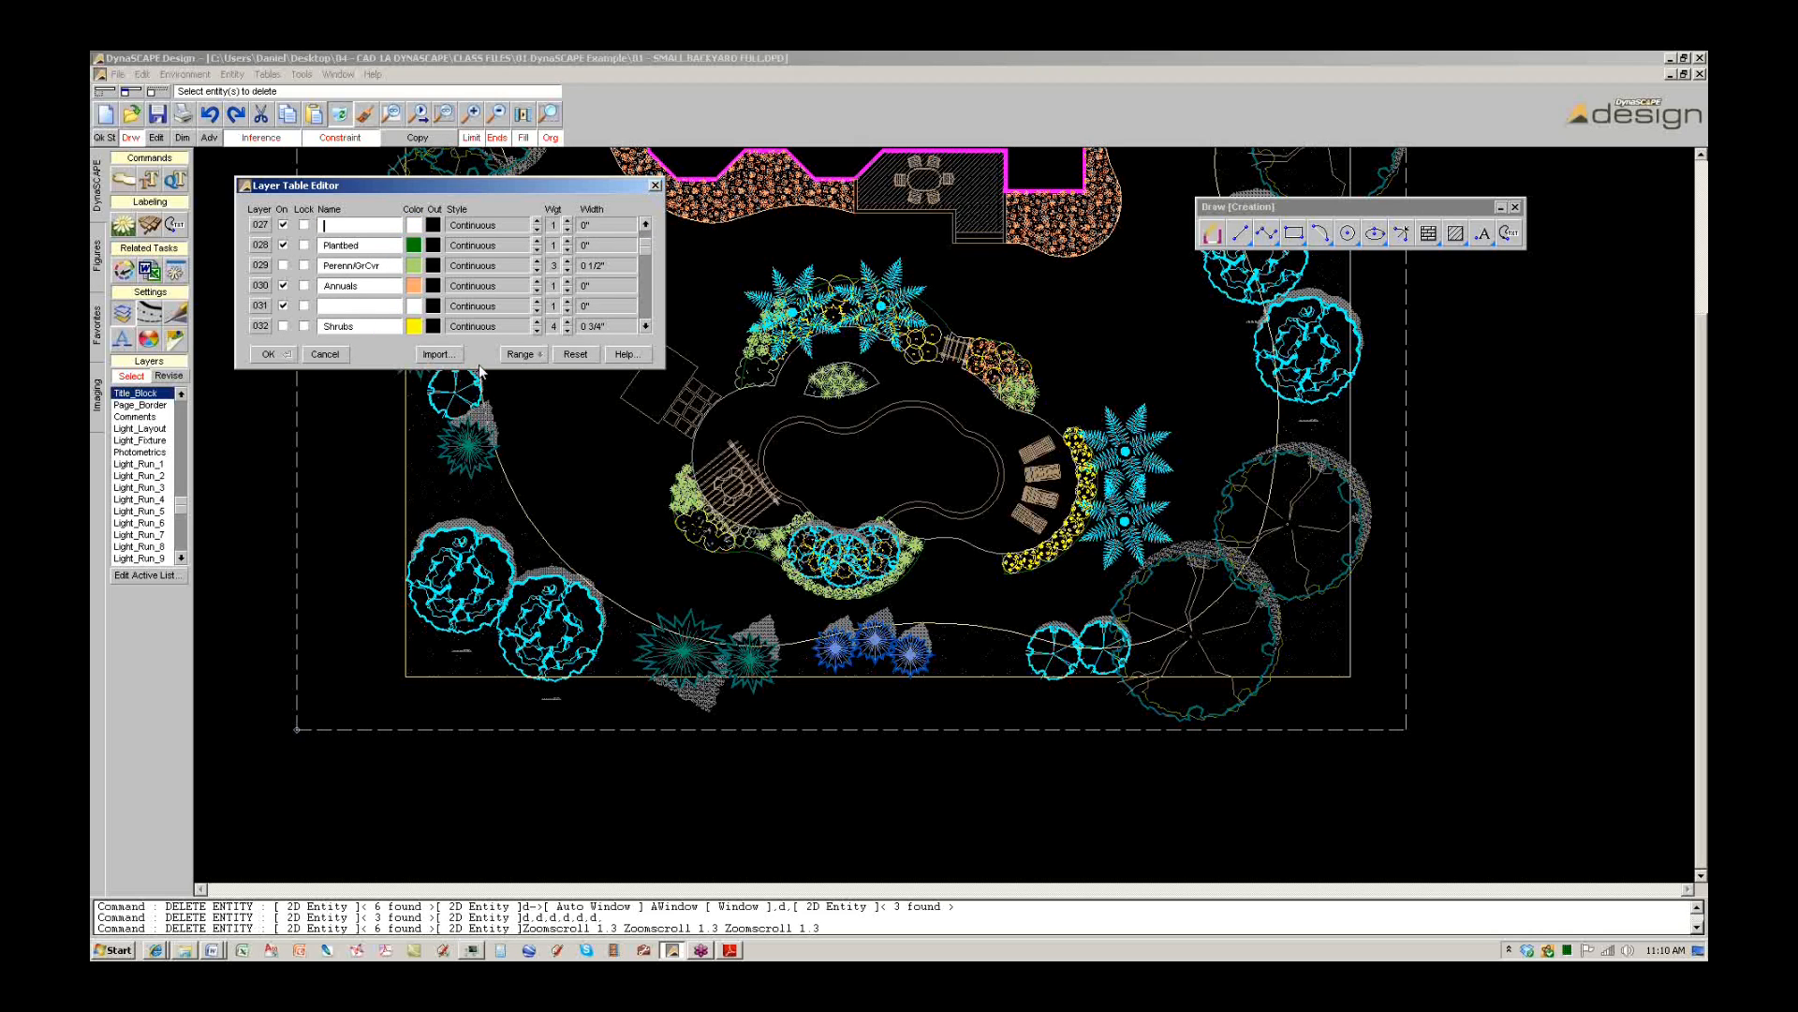
{"action": "left_click", "coordinate": [269, 354]}
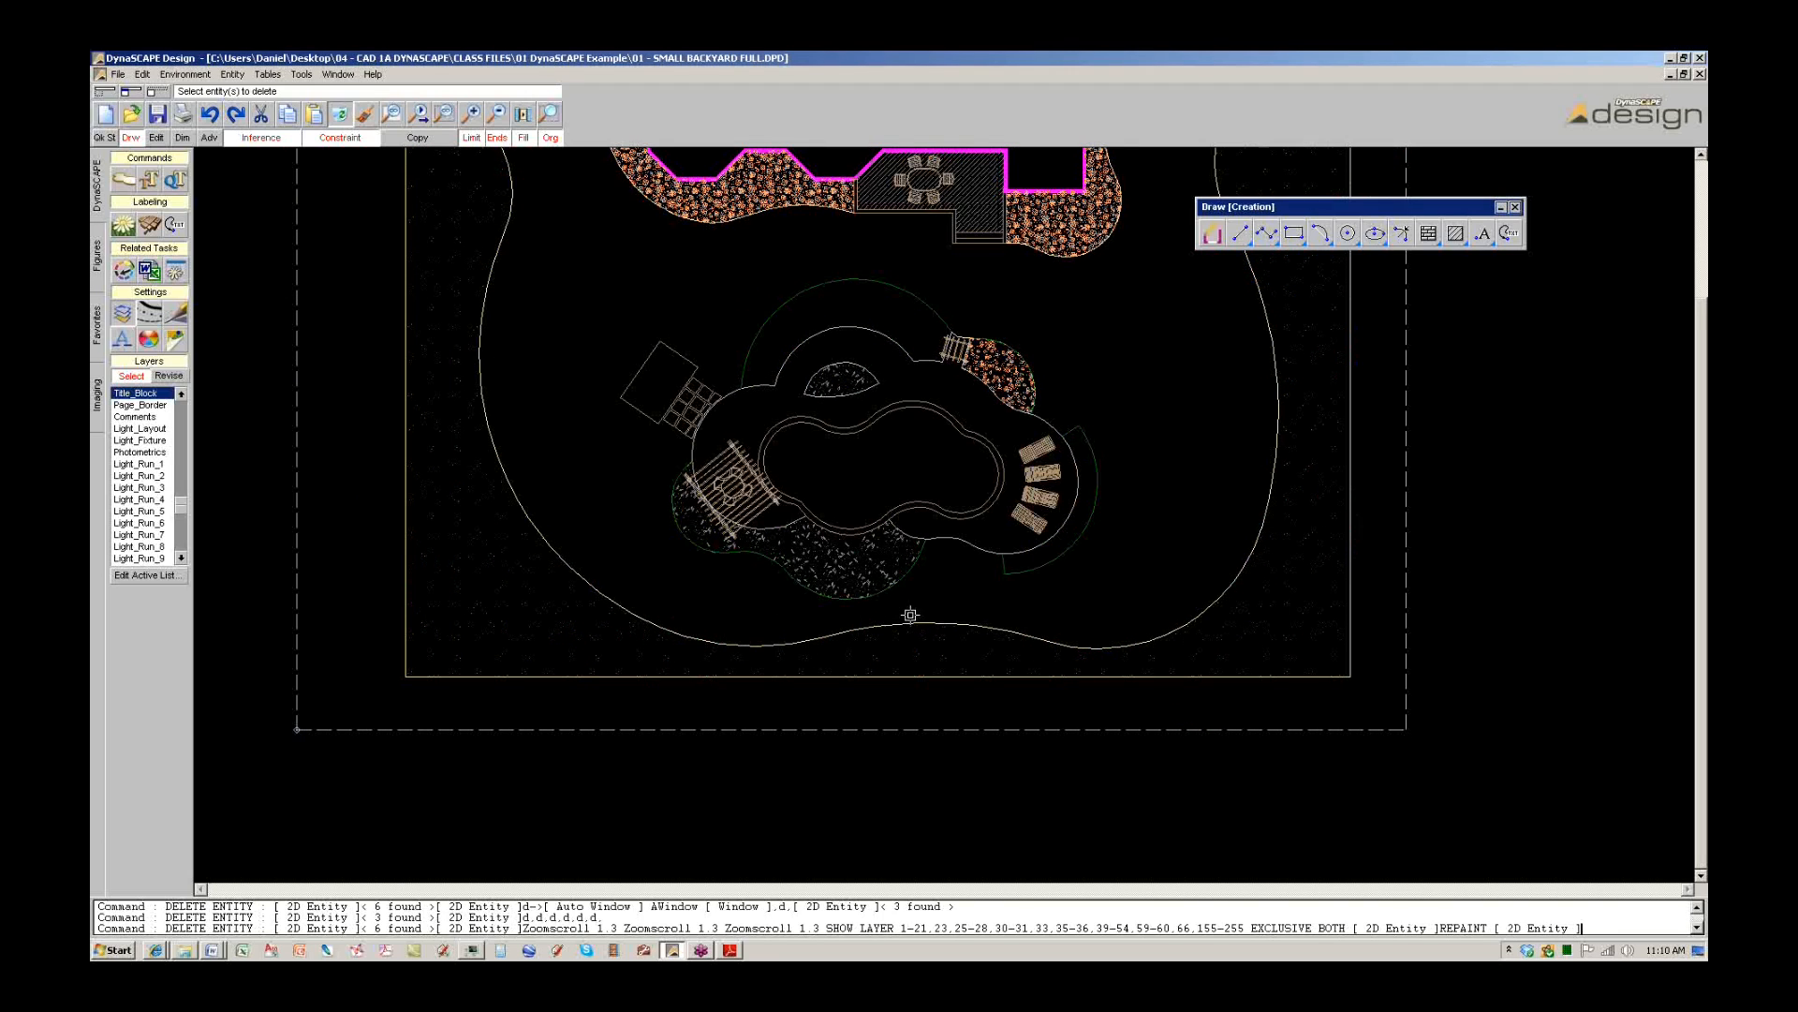
Delete the gravel bed fills around the house and pool plus the patio hatch.
{"action": "scroll", "coordinate": [914, 533], "scroll_direction": "down", "scroll_amount": 2}
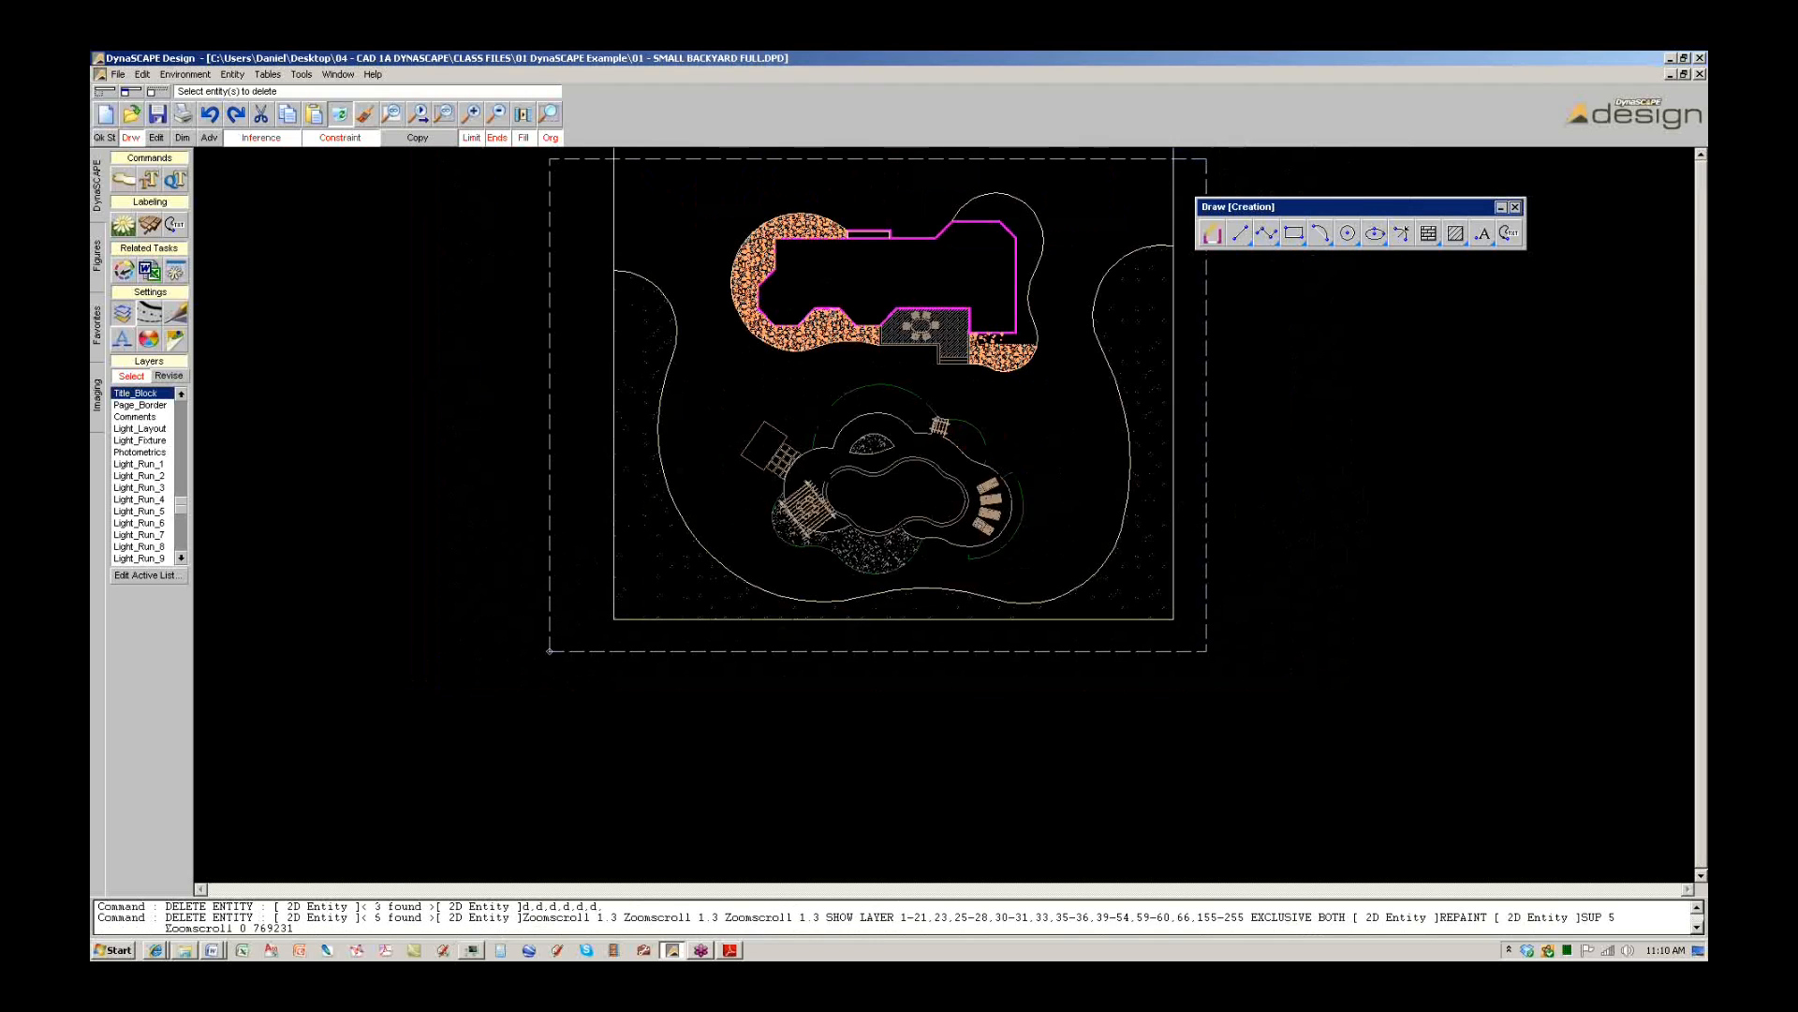
{"action": "scroll", "coordinate": [1010, 323], "scroll_direction": "up", "scroll_amount": 2}
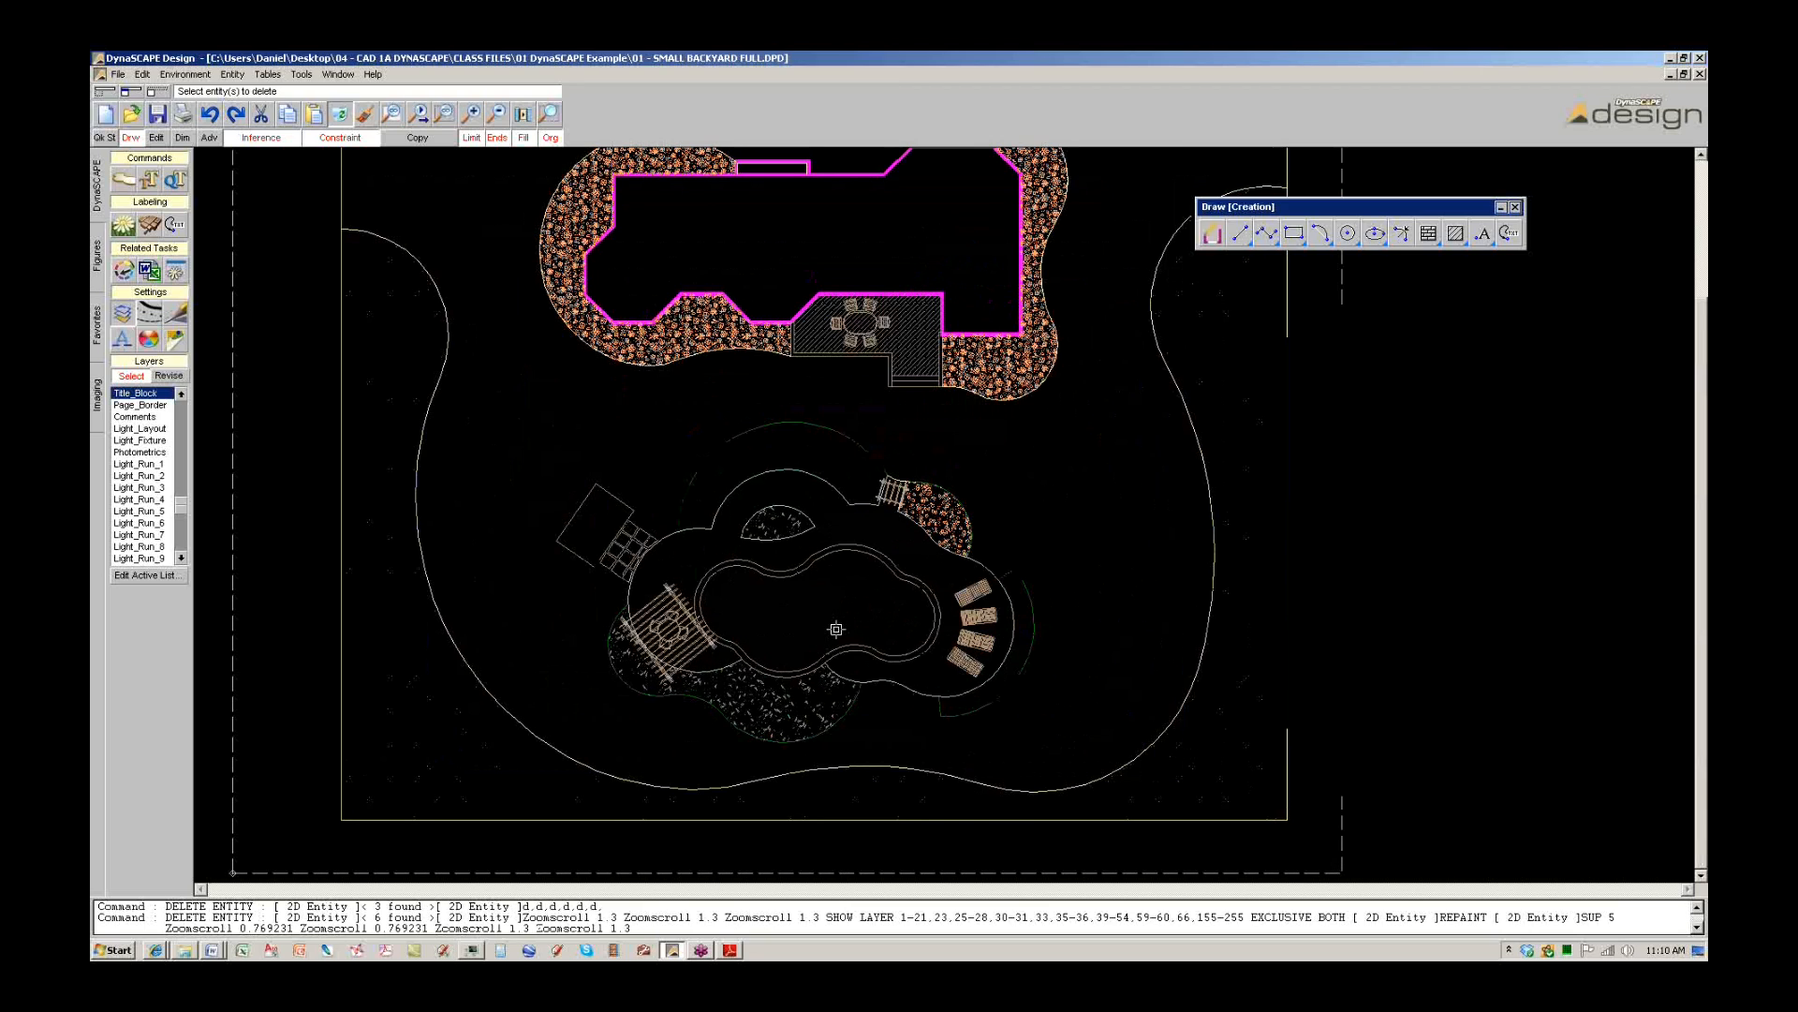
{"action": "left_click", "coordinate": [626, 646]}
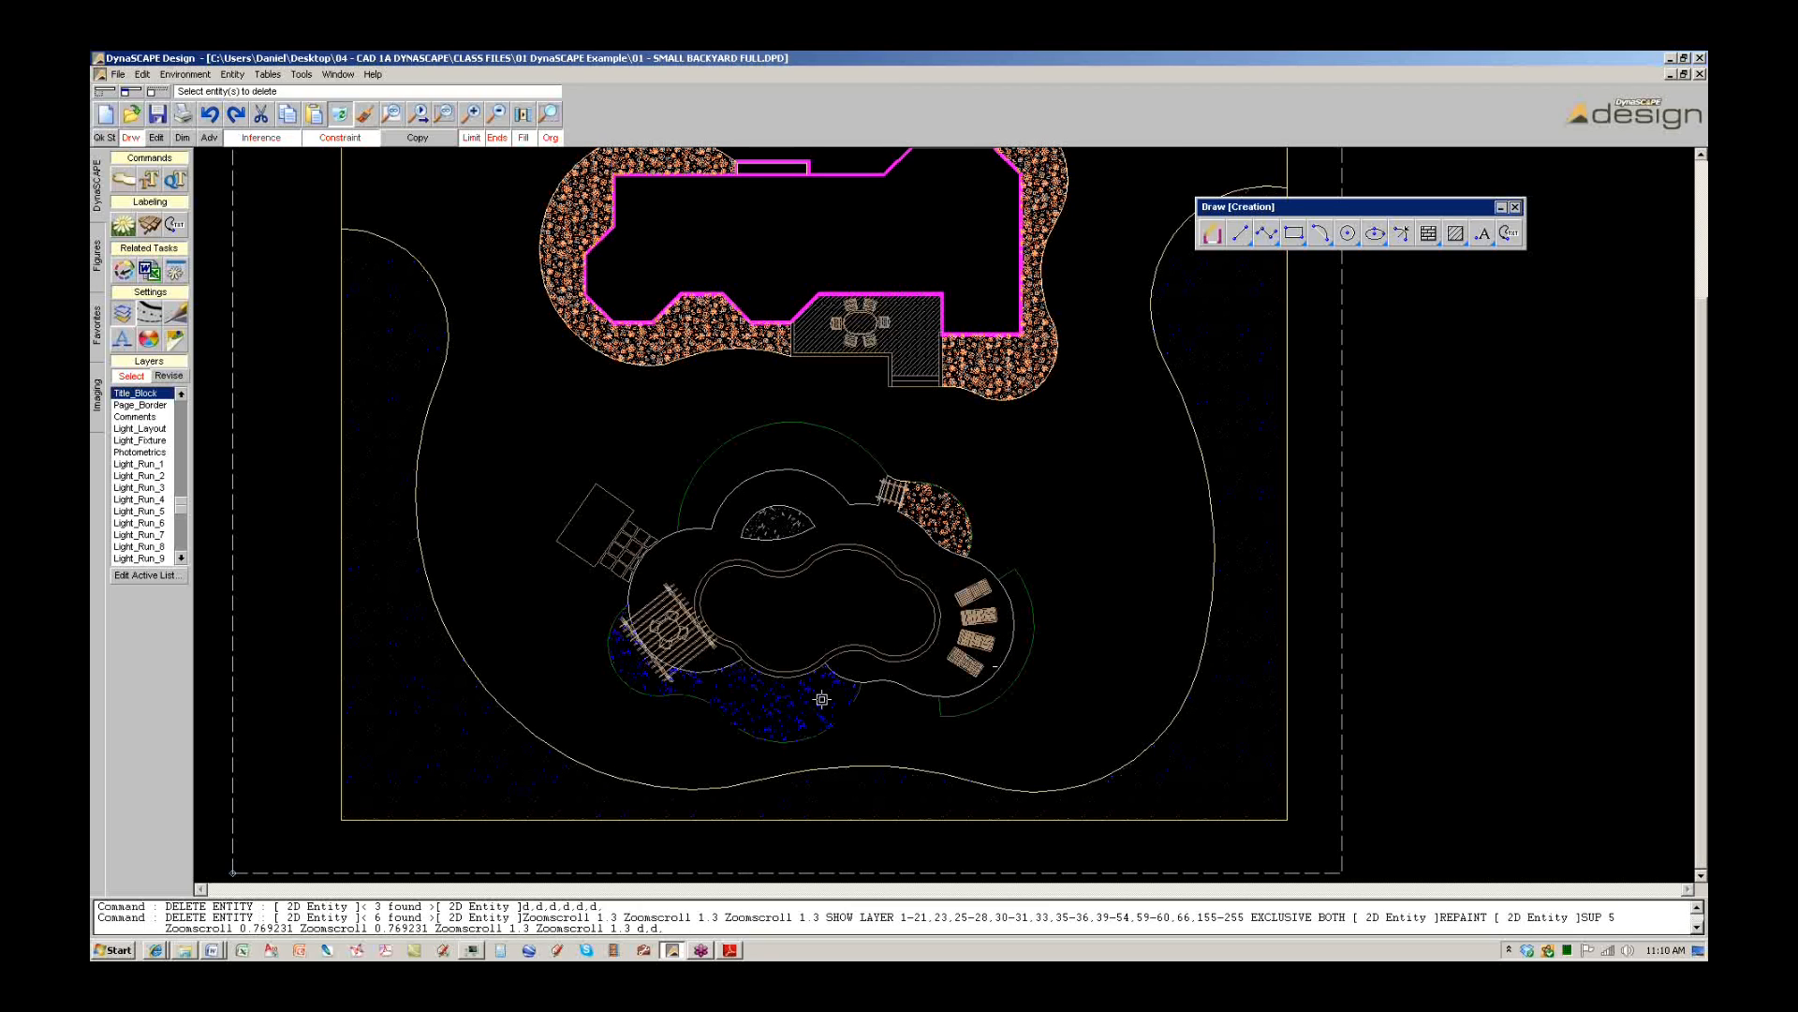
{"action": "left_click", "coordinate": [934, 509]}
{"action": "left_click", "coordinate": [992, 370]}
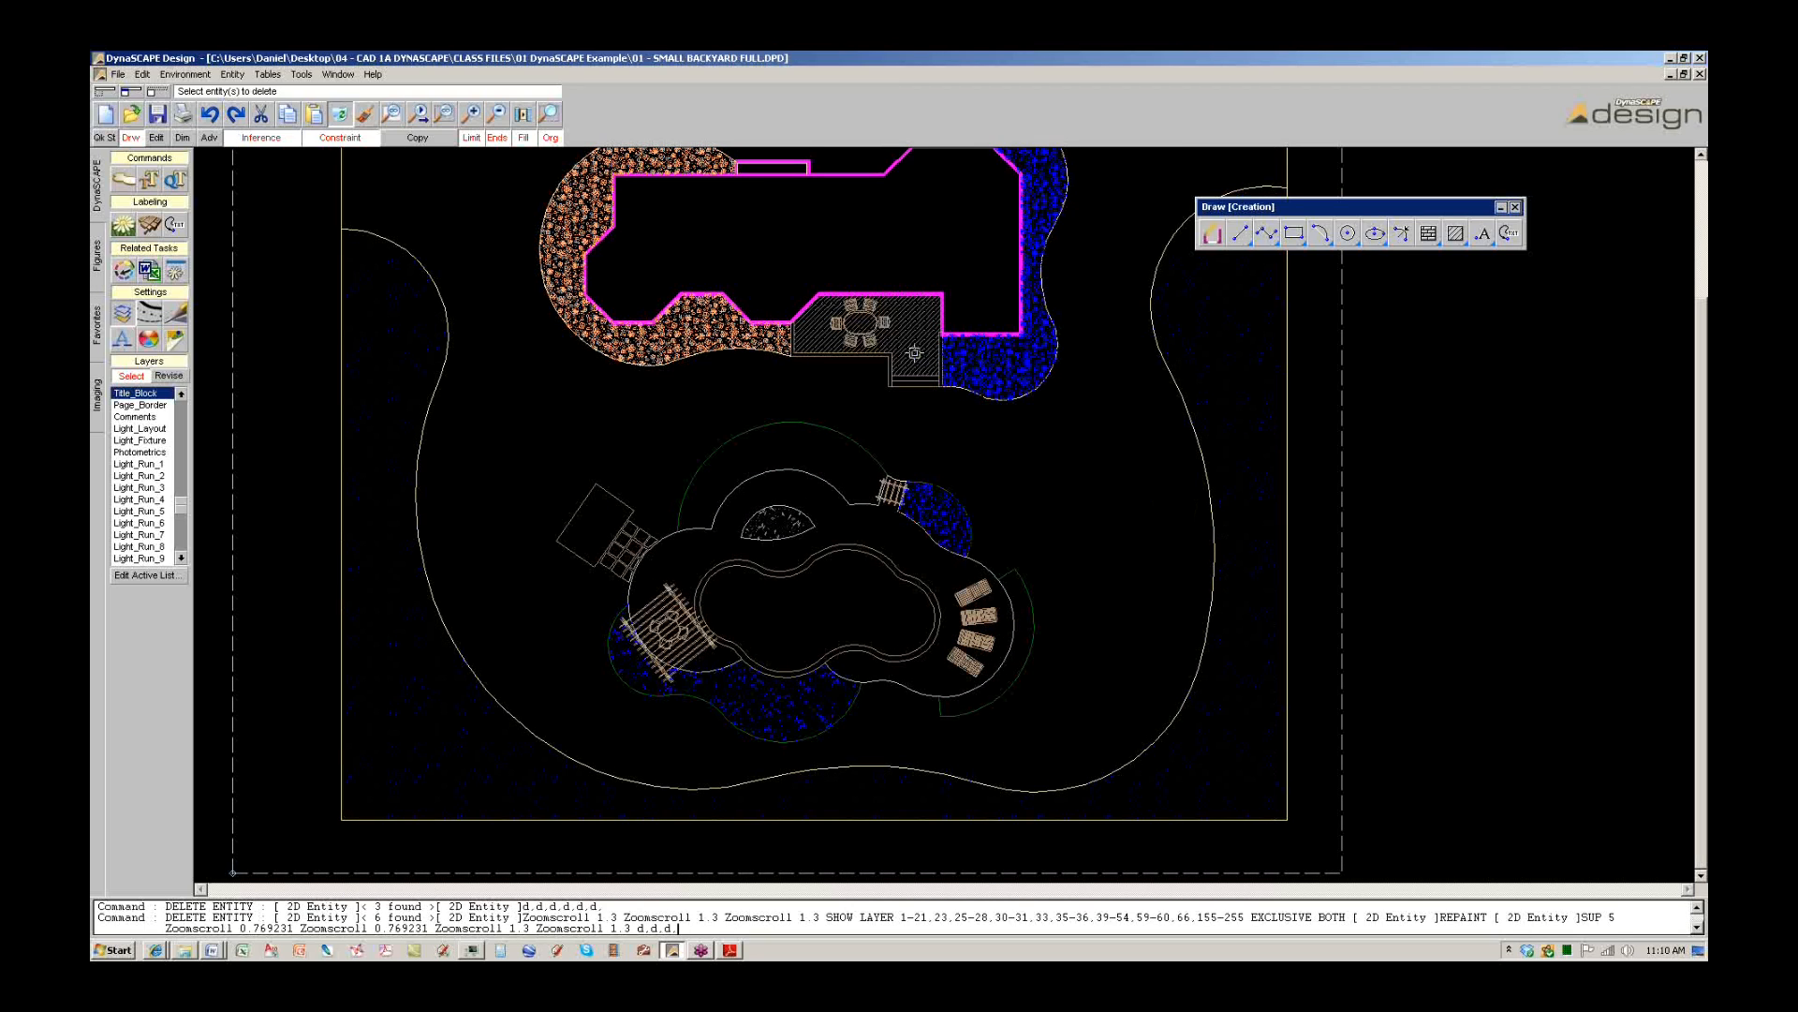
{"action": "left_click", "coordinate": [916, 352]}
{"action": "left_click", "coordinate": [681, 334]}
{"action": "left_click", "coordinate": [789, 522]}
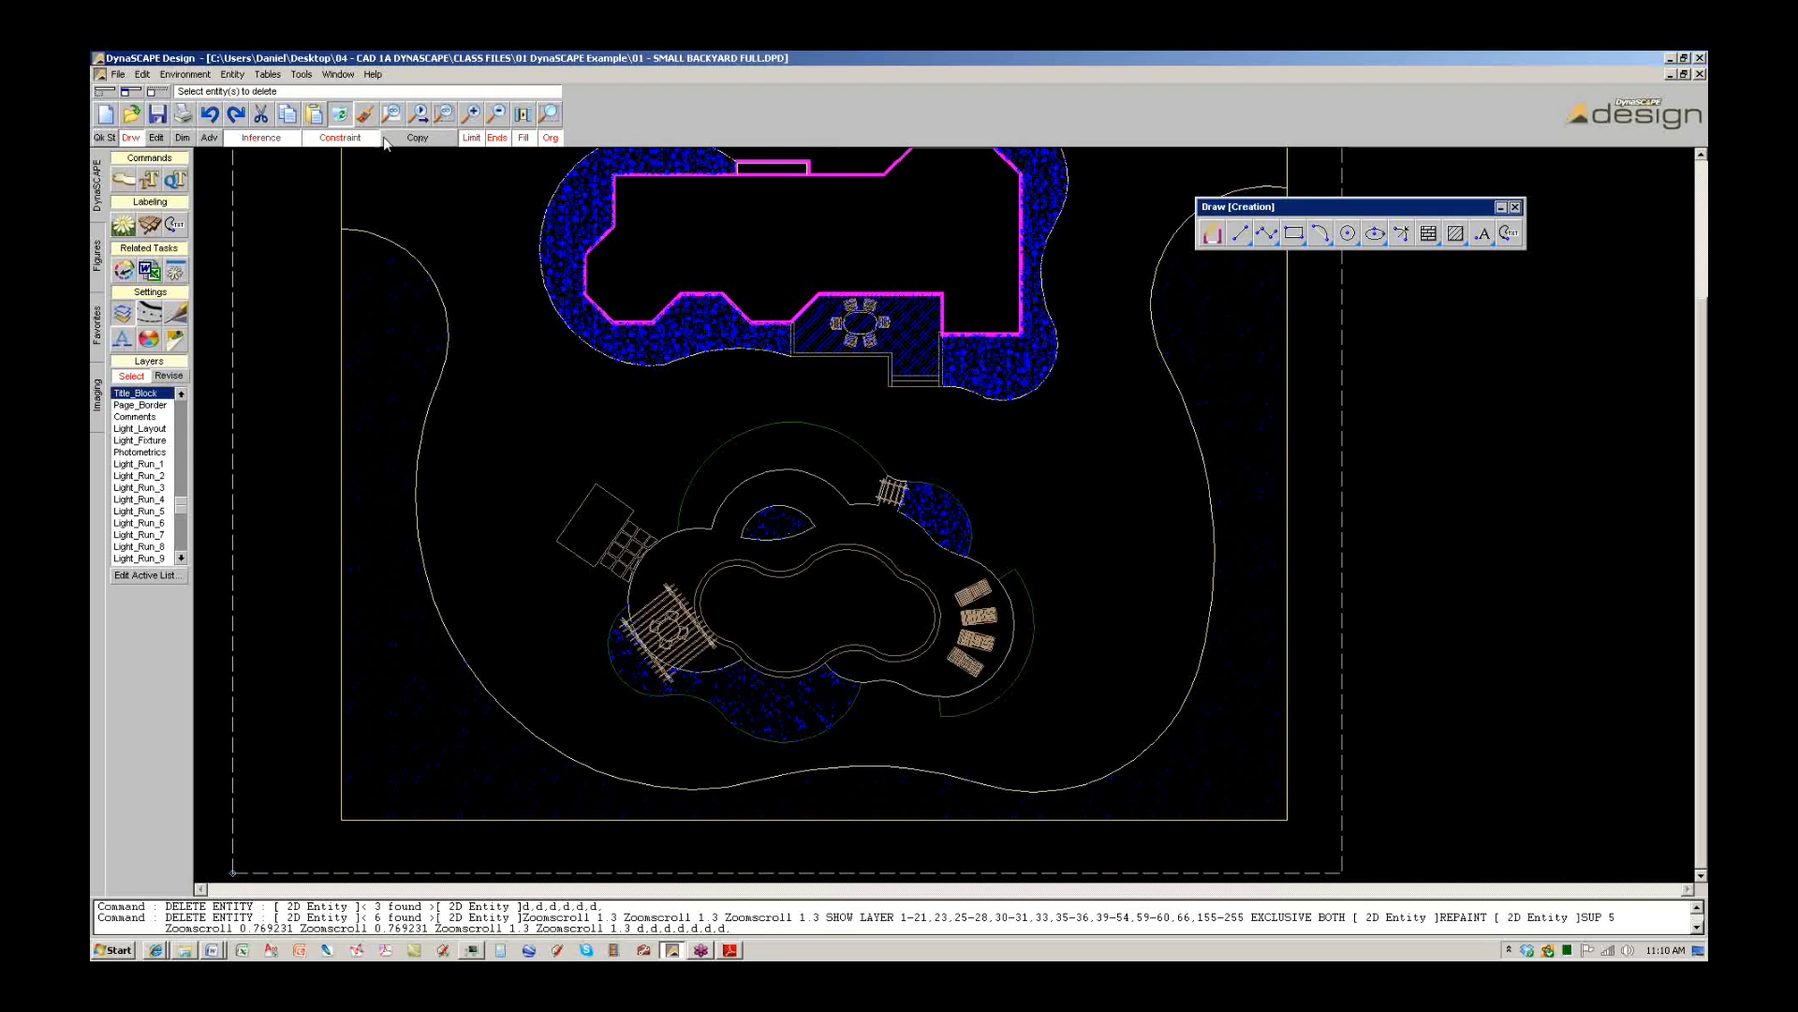
{"action": "key", "text": "Return"}
{"action": "scroll", "coordinate": [914, 523], "scroll_direction": "down", "scroll_amount": 1}
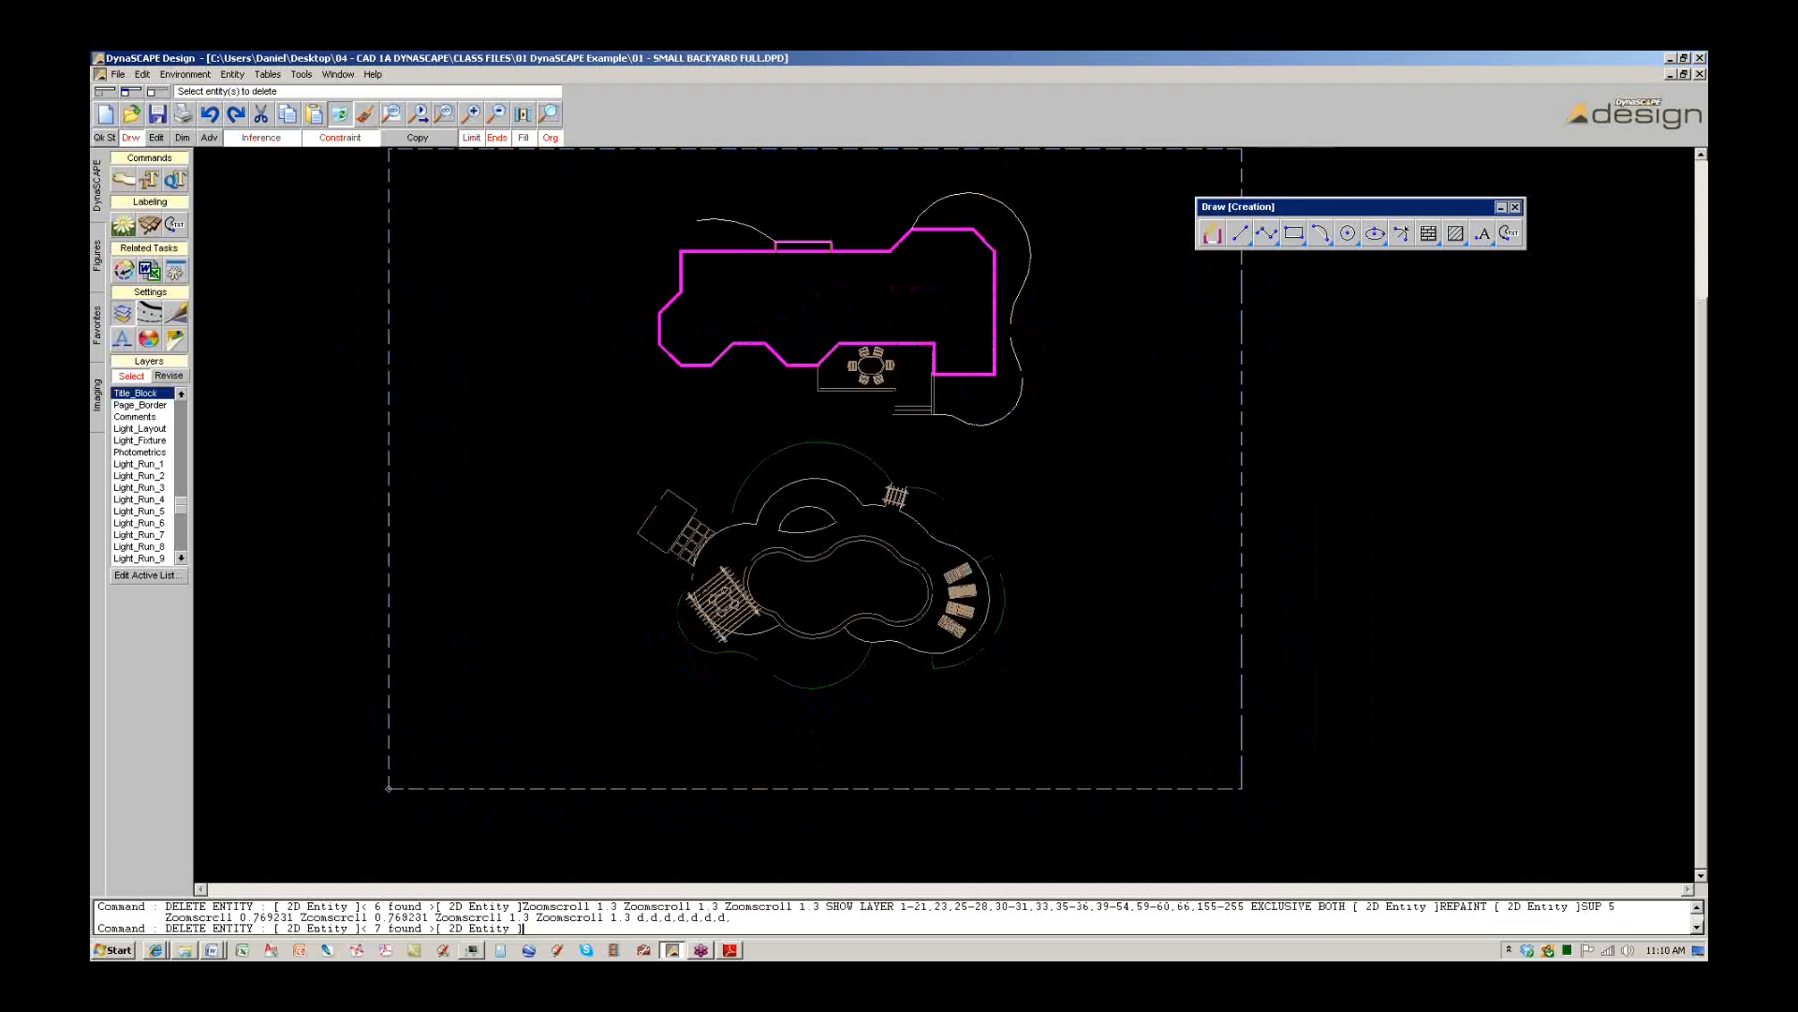
{"action": "left_click", "coordinate": [791, 655]}
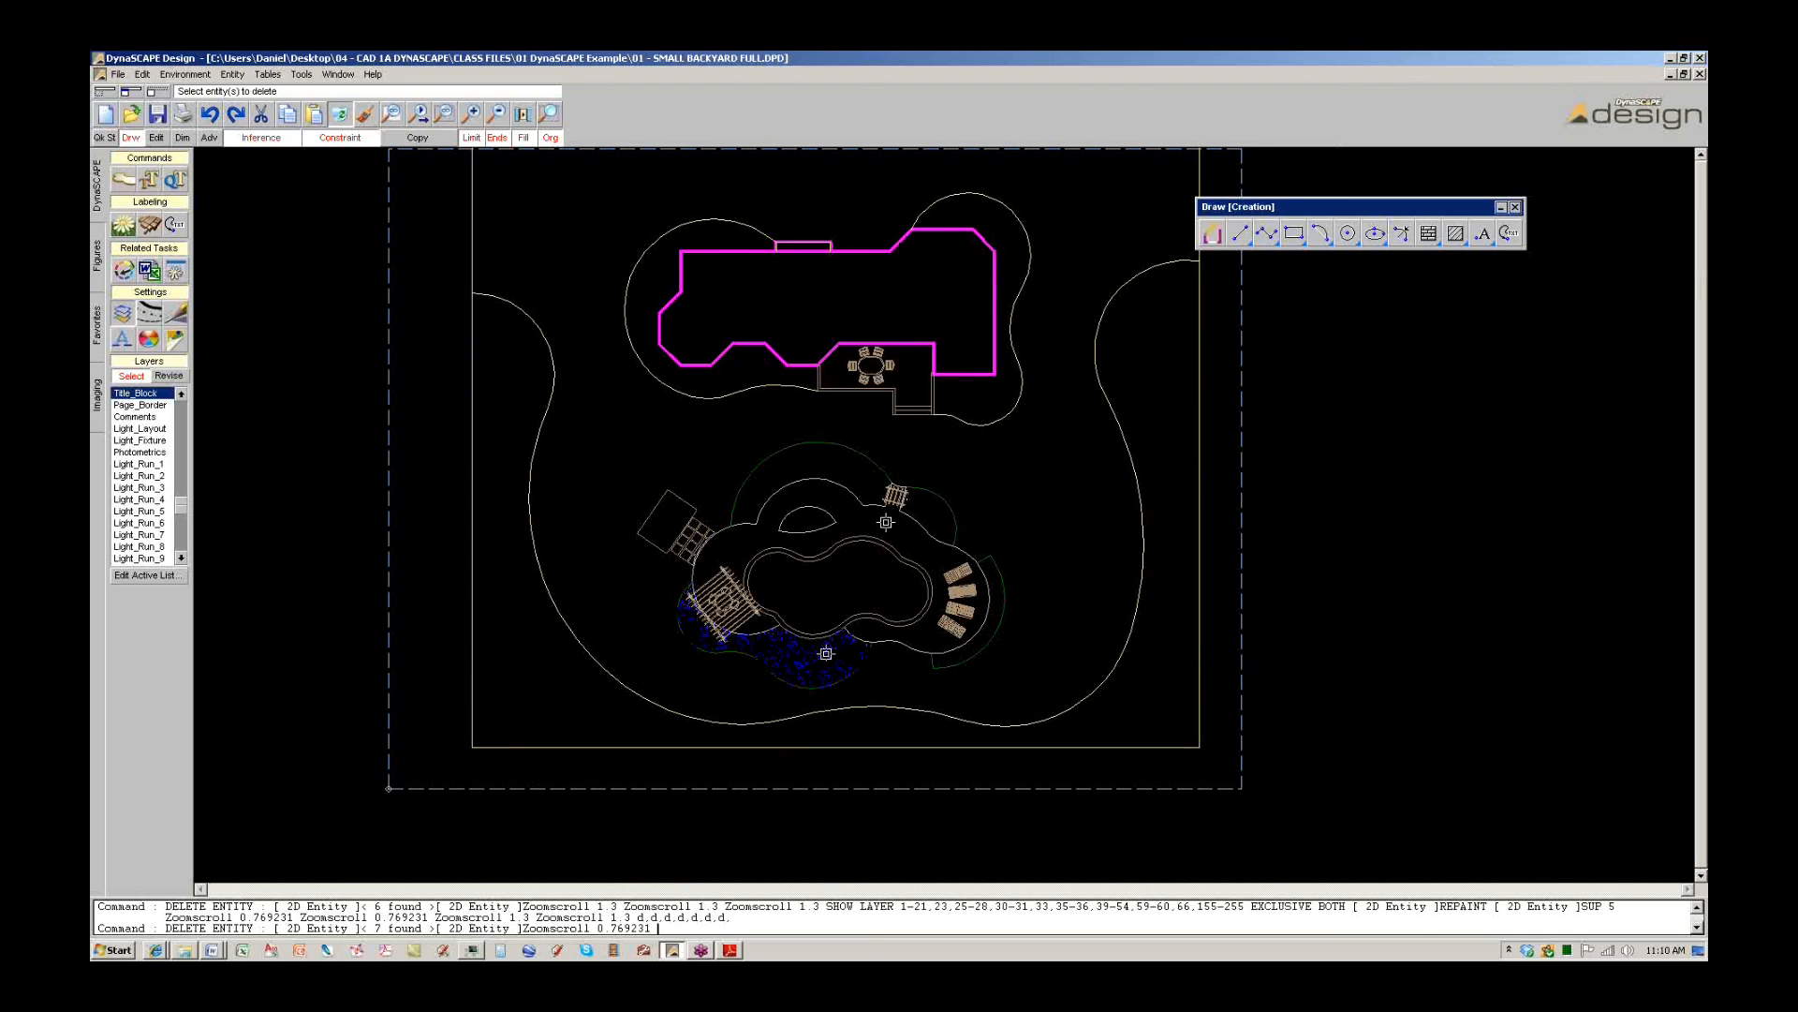
{"action": "left_click", "coordinate": [339, 115]}
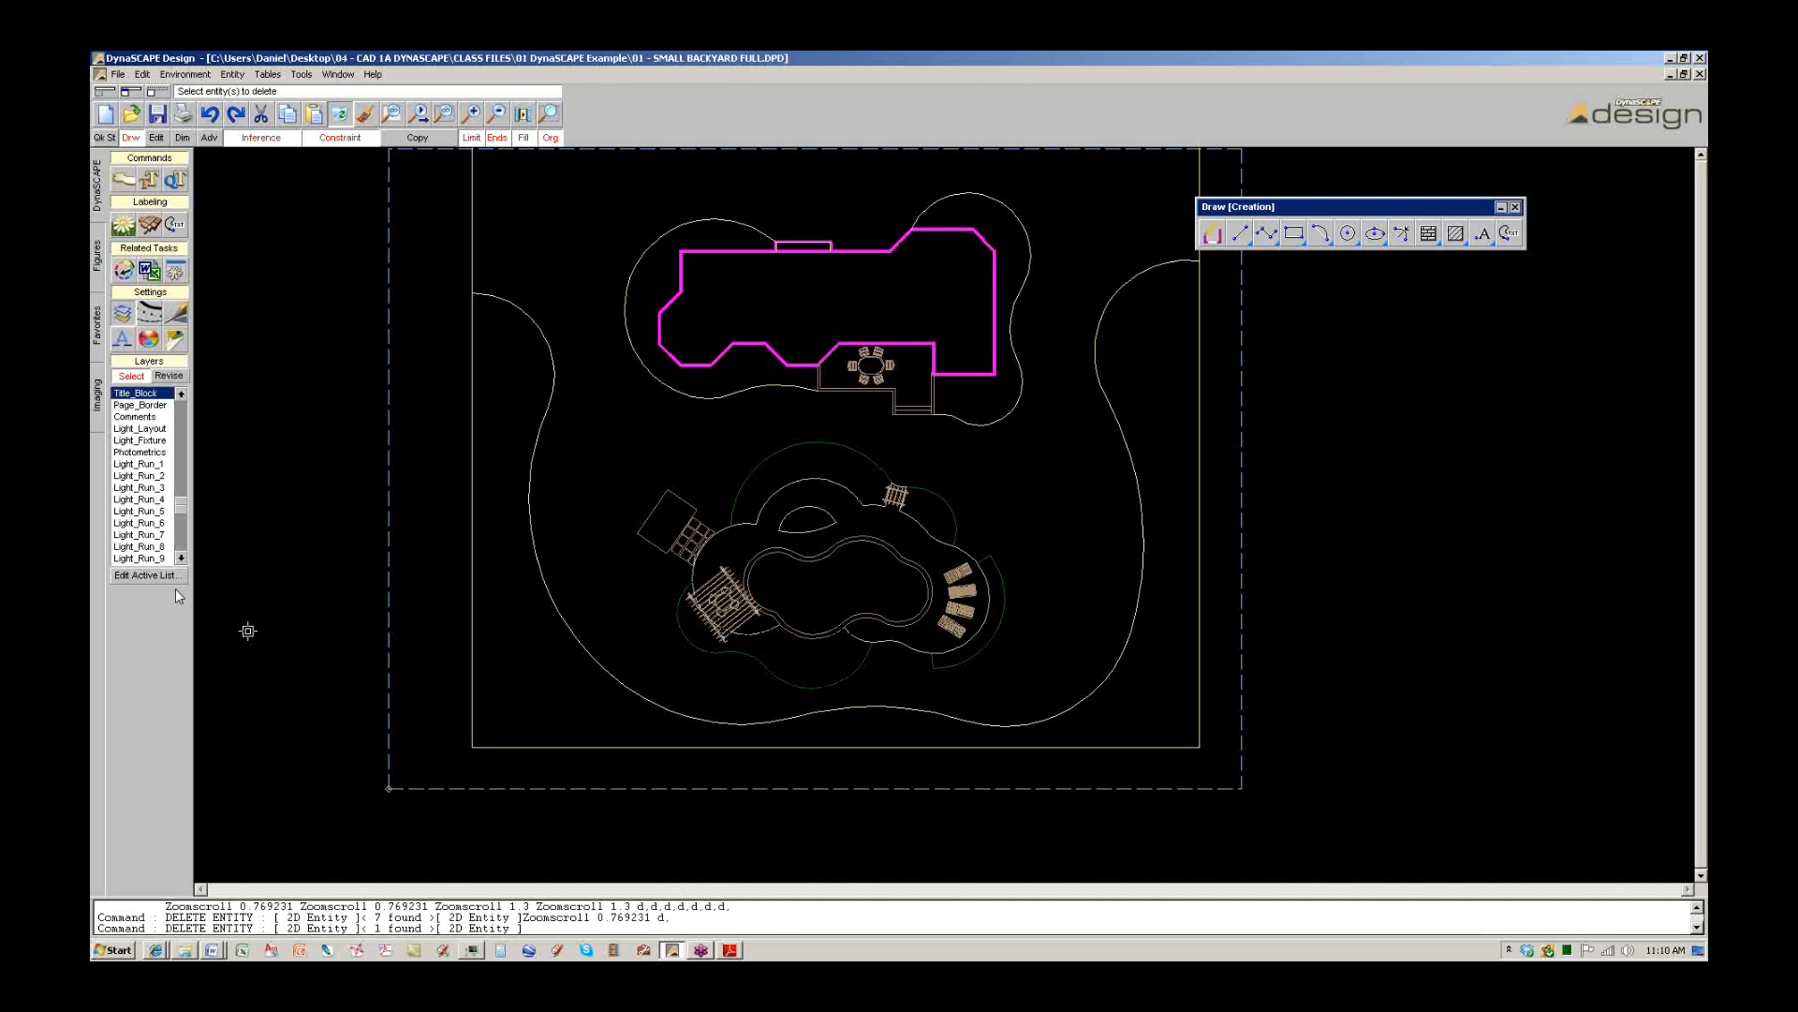
Reopen the Layer Table Editor.
{"action": "left_click", "coordinate": [148, 576]}
{"action": "left_click", "coordinate": [648, 315]}
{"action": "left_click", "coordinate": [648, 314]}
{"action": "left_click", "coordinate": [648, 315]}
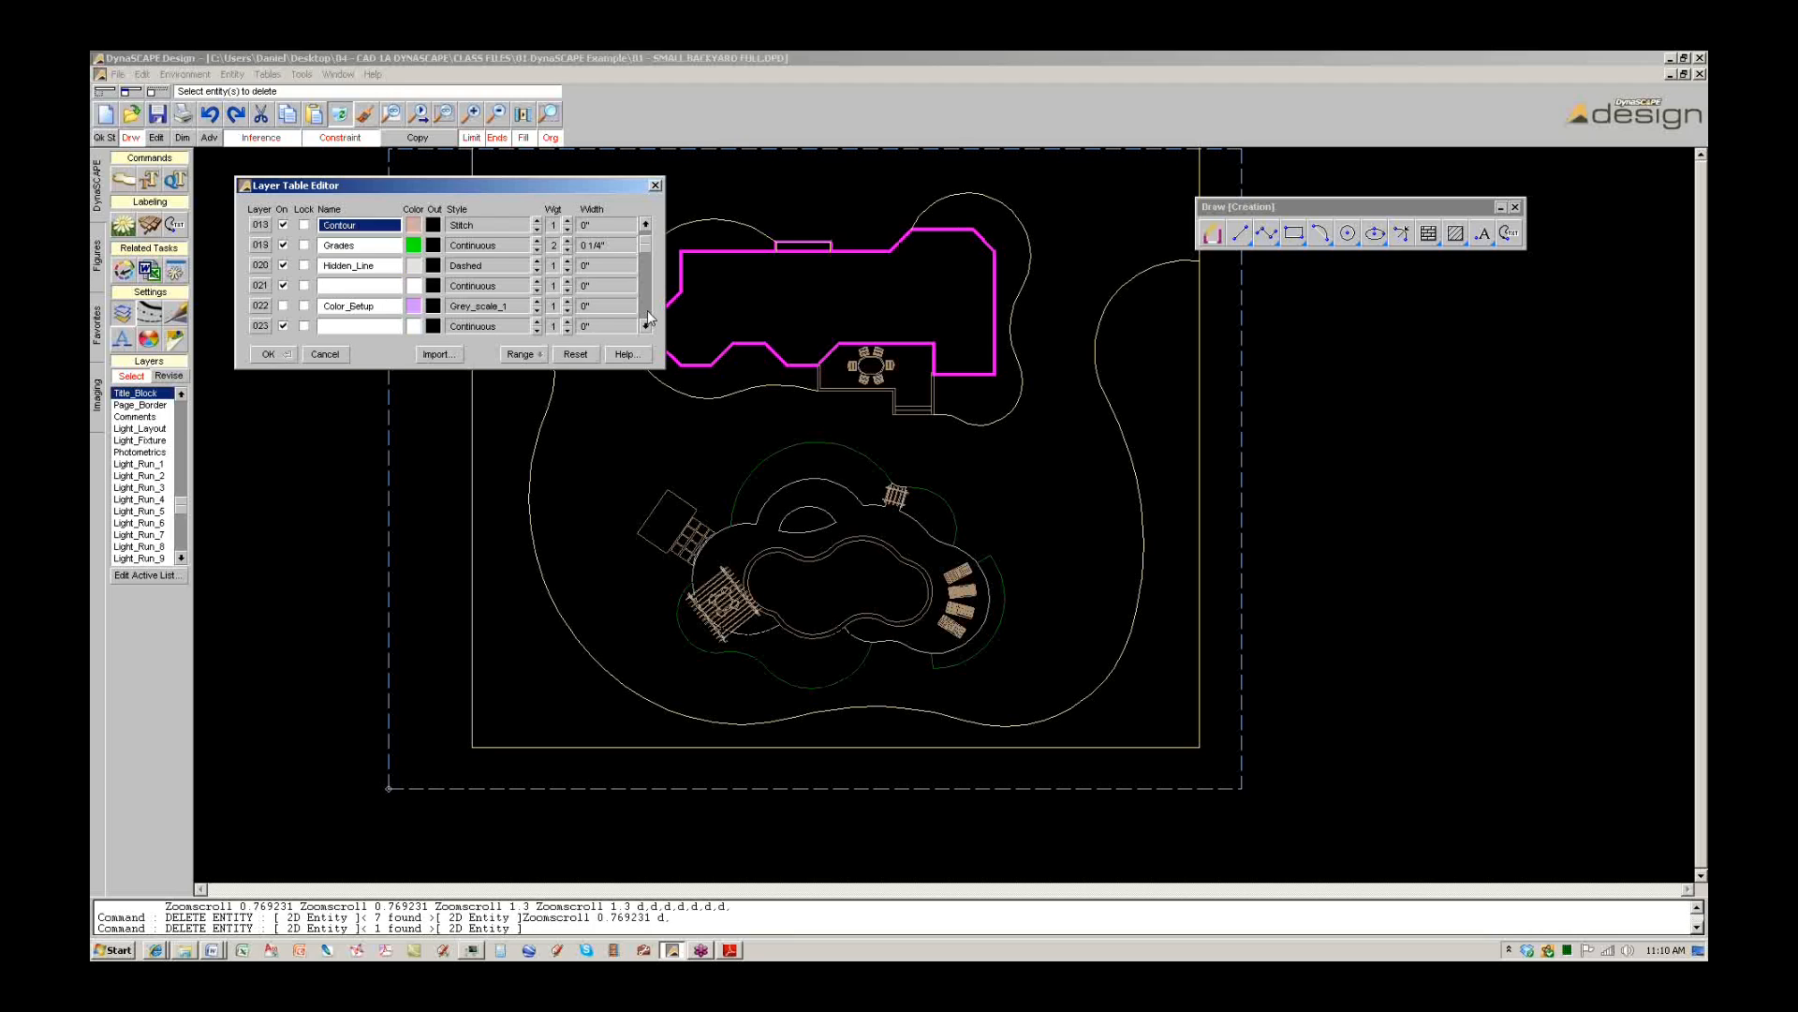
Turn the Shrubs and Shrub_Graphic layers back on and apply.
{"action": "left_click", "coordinate": [648, 317]}
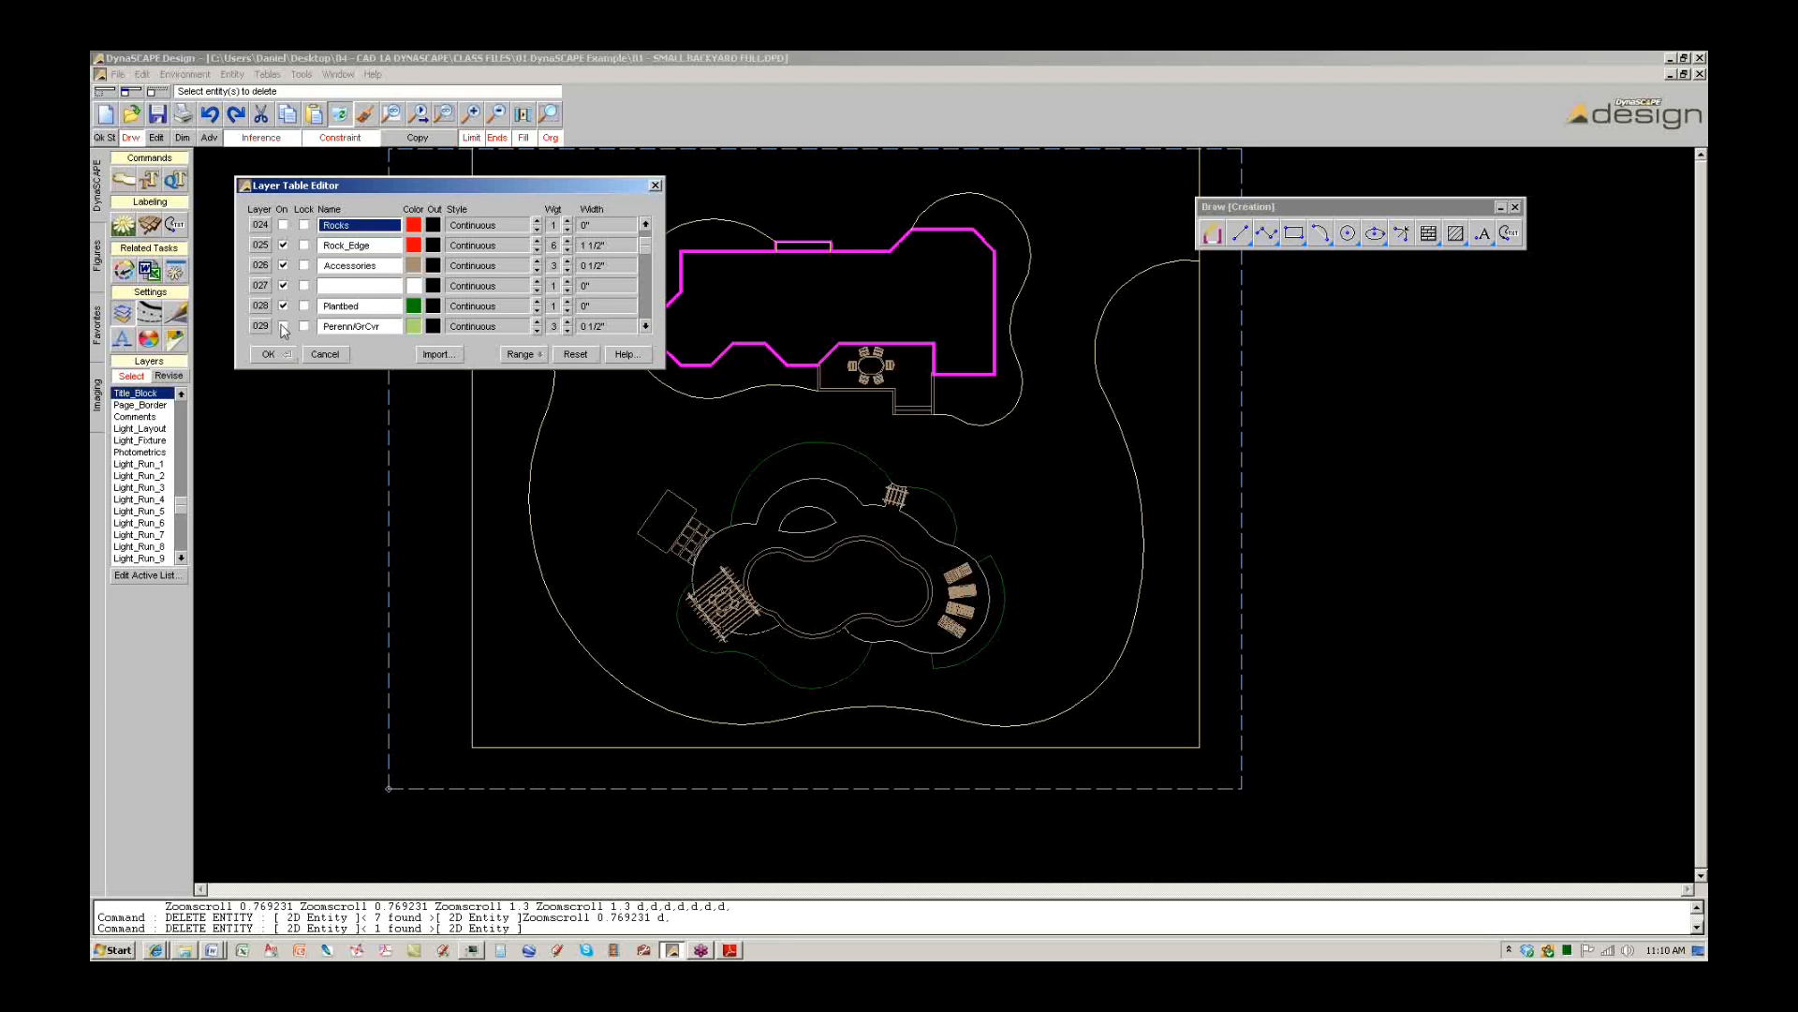
{"action": "scroll", "coordinate": [286, 330], "scroll_direction": "down", "scroll_amount": 2}
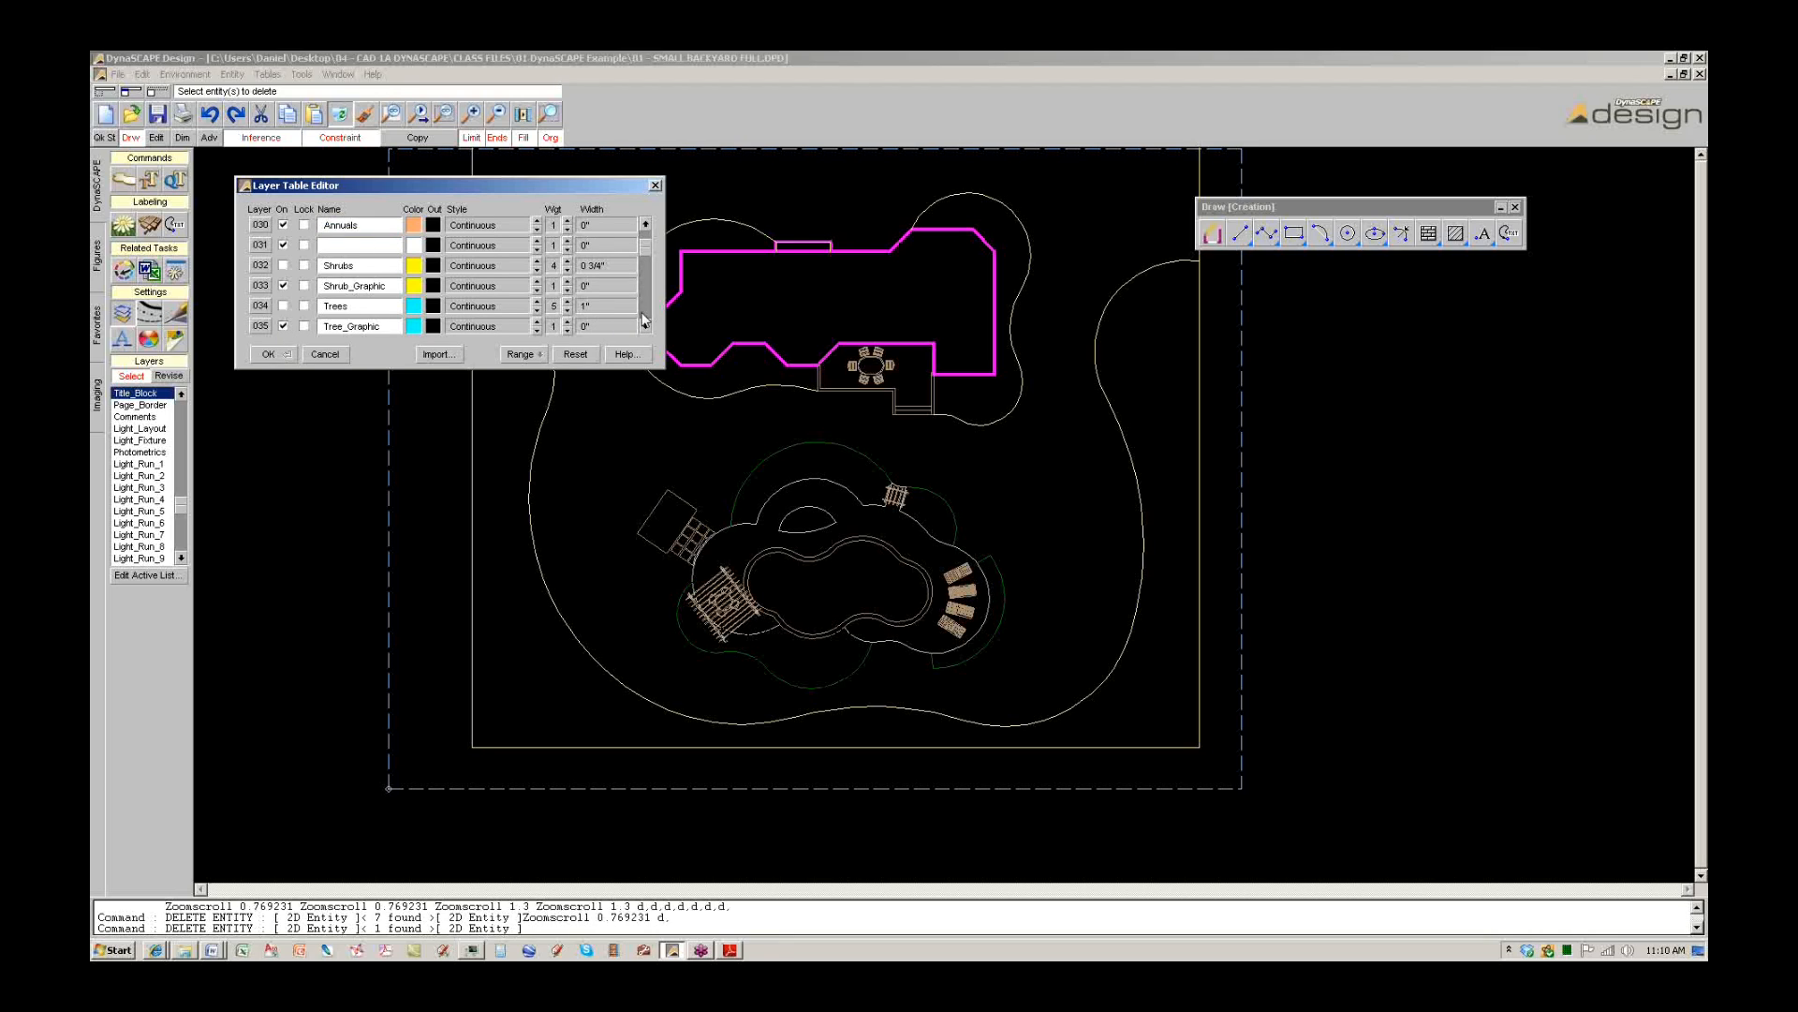
{"action": "left_click", "coordinate": [283, 285]}
{"action": "left_click", "coordinate": [283, 265]}
{"action": "left_click", "coordinate": [269, 354]}
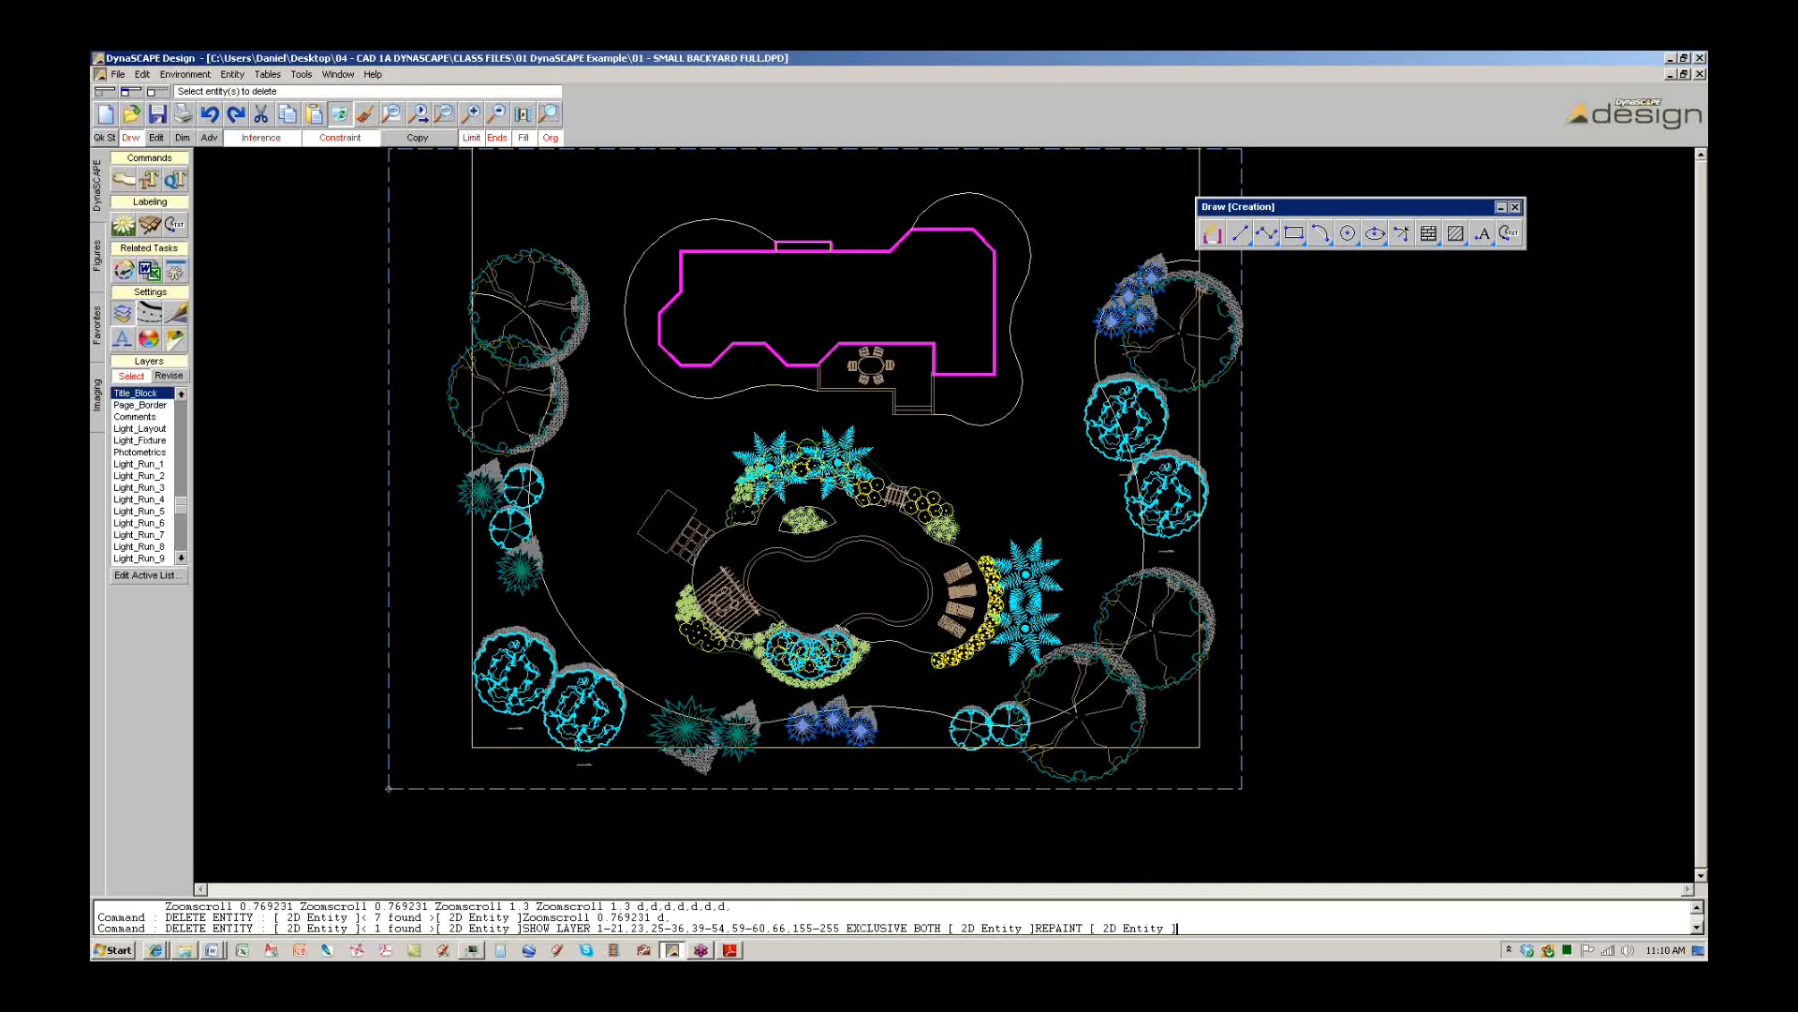
Delete the plant group beside the pool and the groundcover band by the lounge chairs.
{"action": "scroll", "coordinate": [849, 622], "scroll_direction": "up", "scroll_amount": 2}
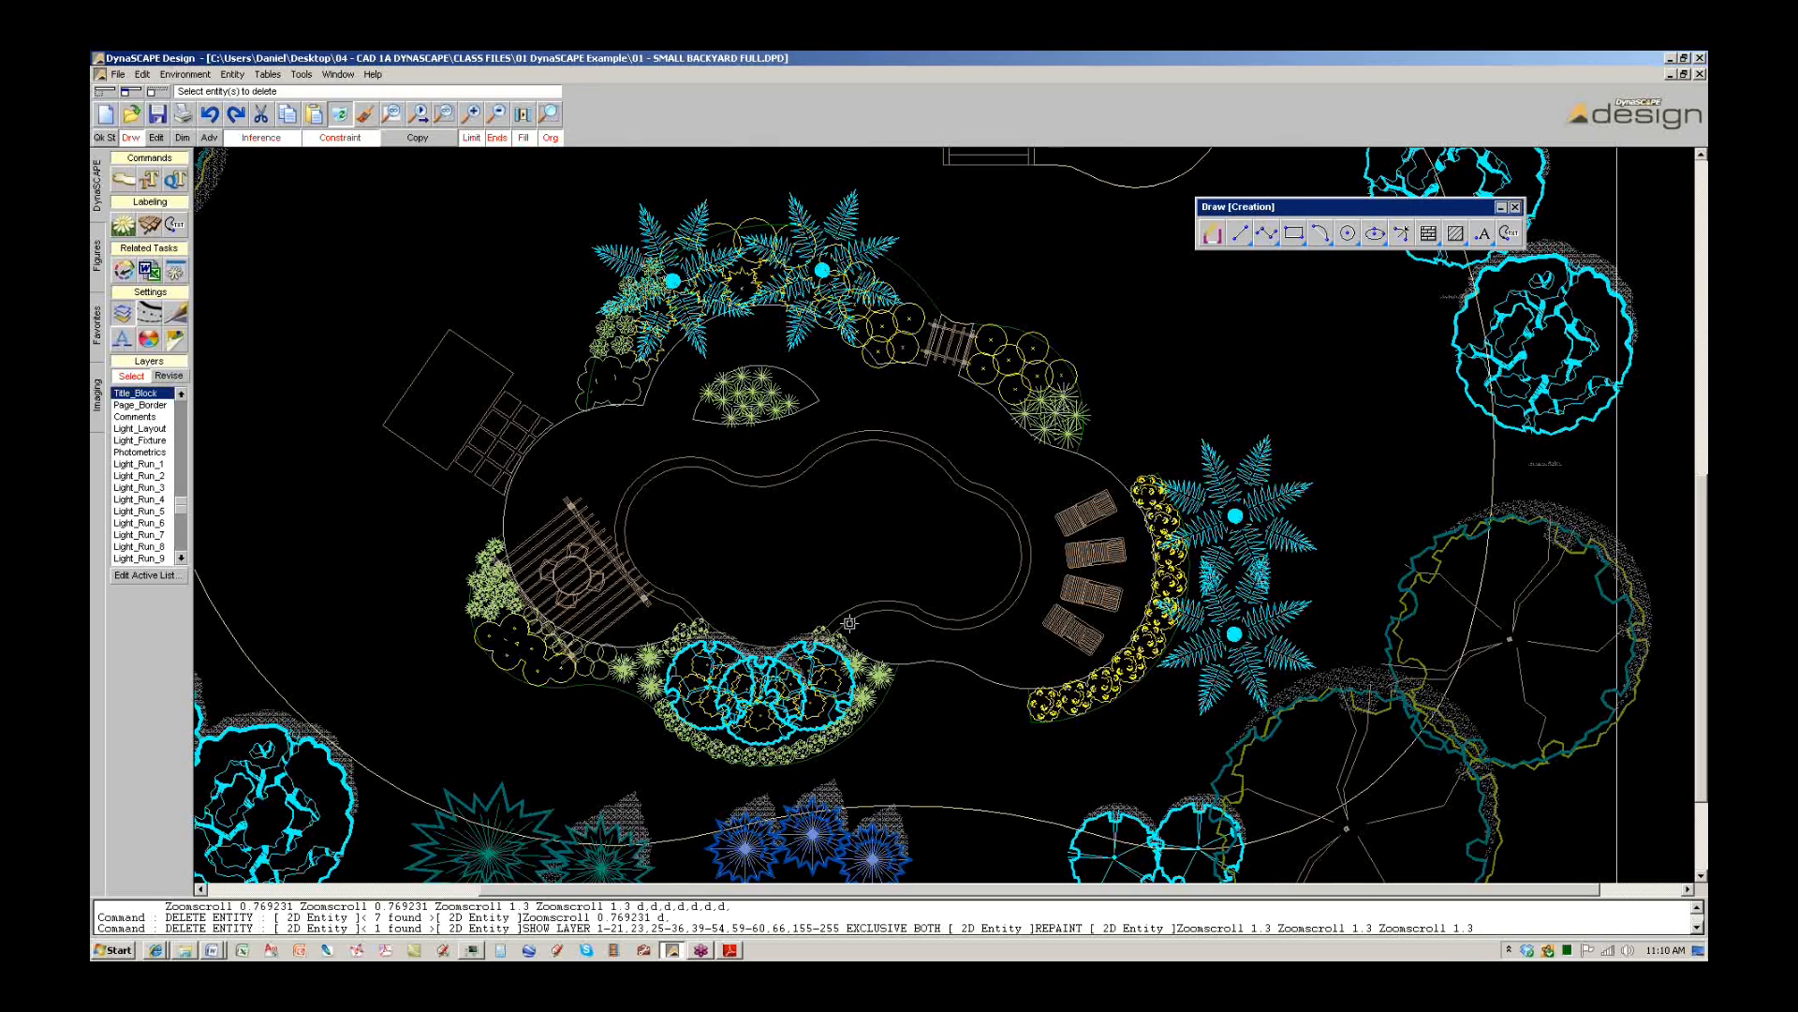
{"action": "scroll", "coordinate": [520, 681], "scroll_direction": "up", "scroll_amount": 2}
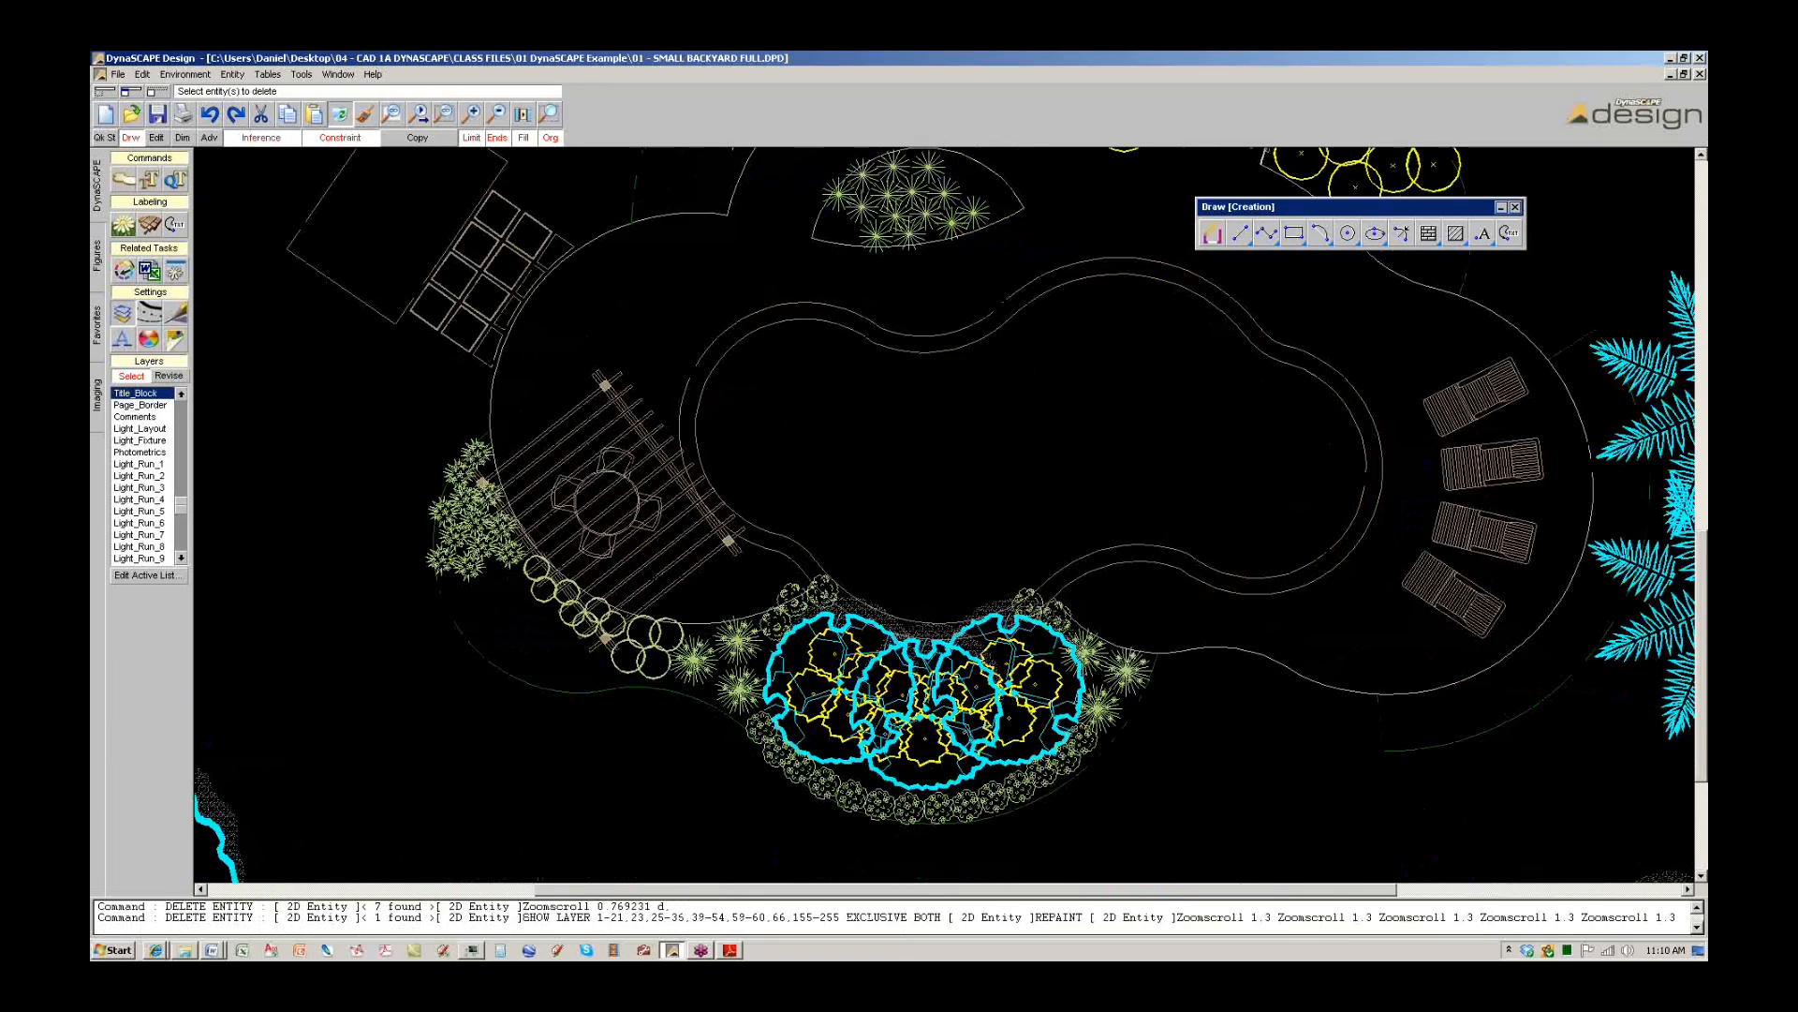
{"action": "left_click", "coordinate": [519, 681]}
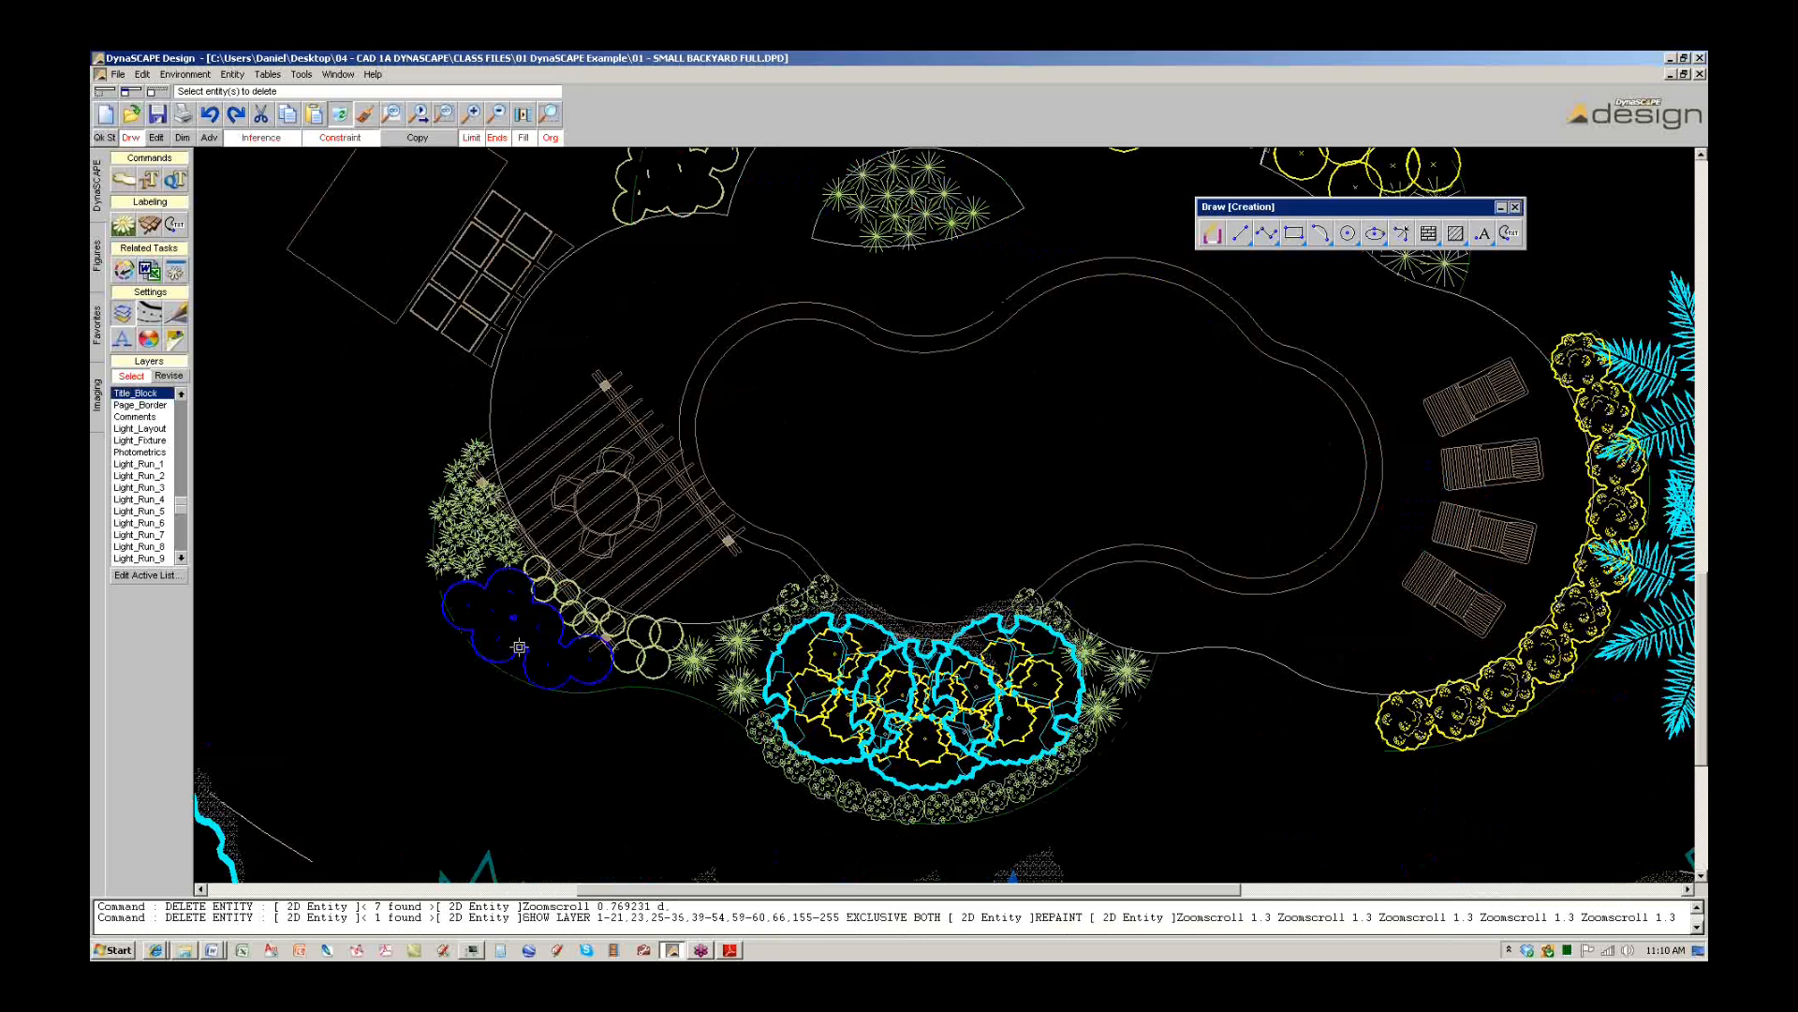
{"action": "left_click", "coordinate": [340, 114]}
{"action": "scroll", "coordinate": [515, 450], "scroll_direction": "down", "scroll_amount": 1}
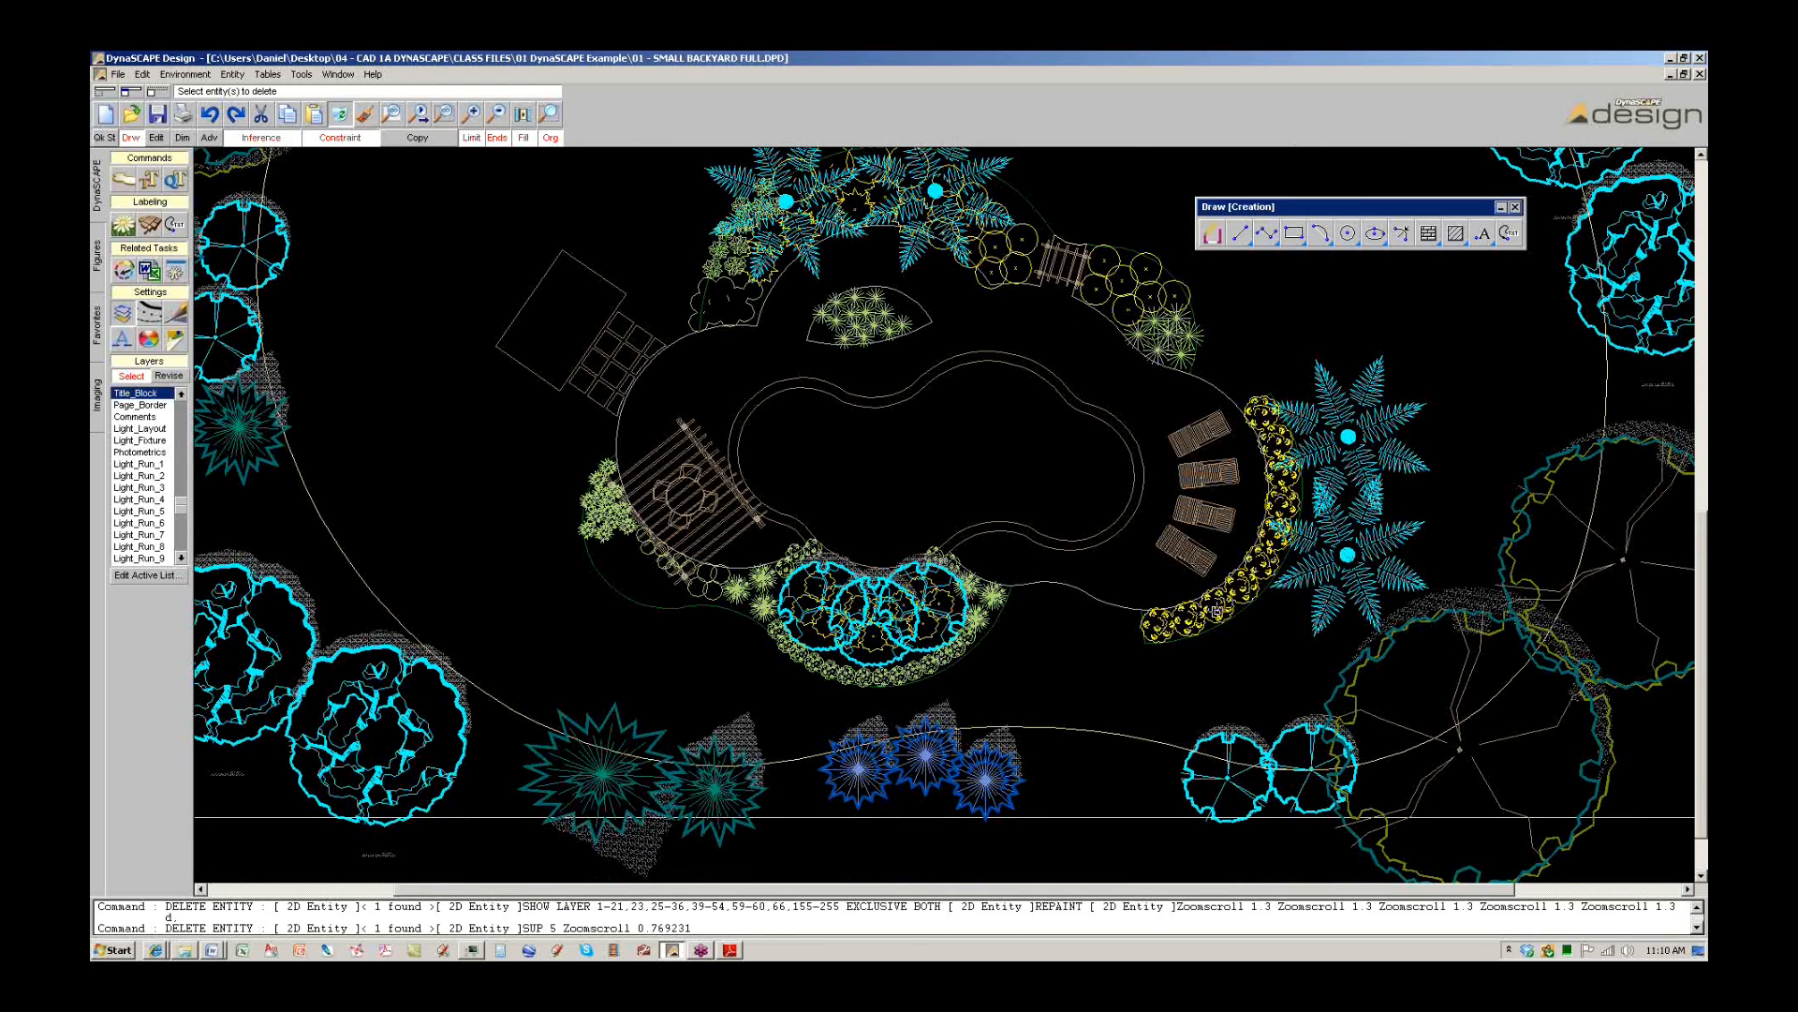
{"action": "left_click", "coordinate": [1217, 612]}
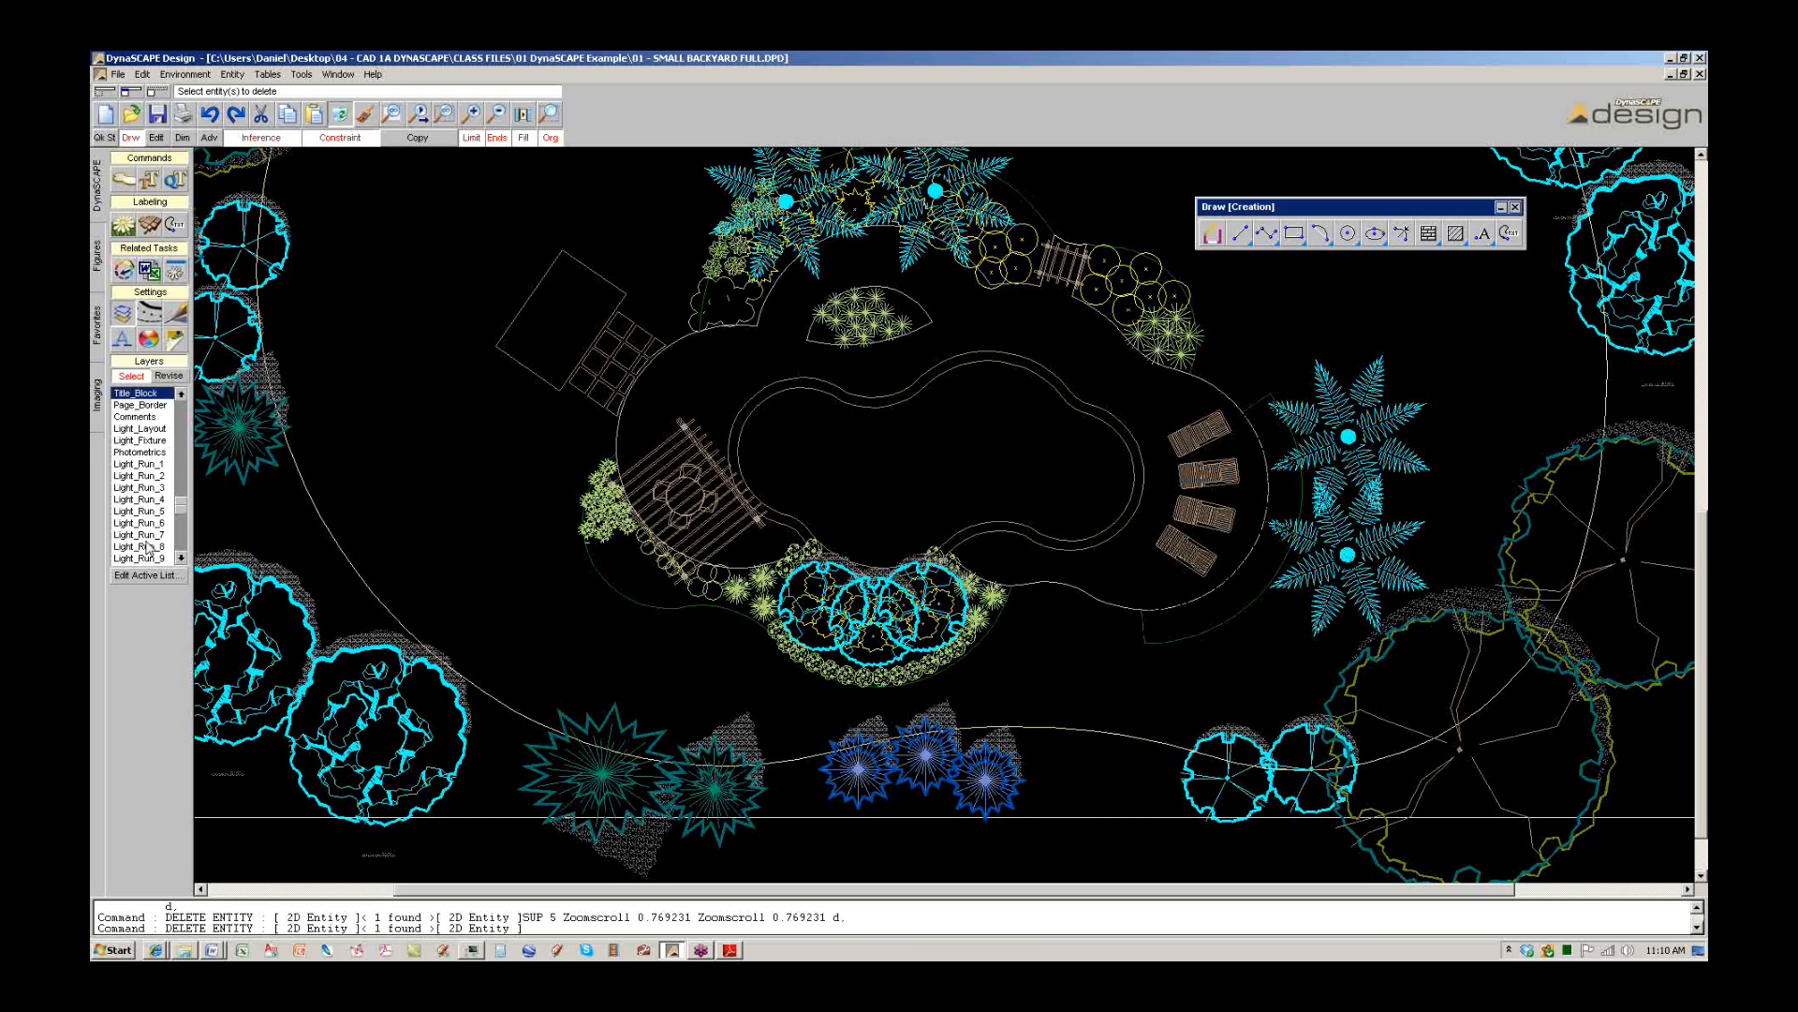
Choose the 3FT_FL_SHRUB symbol from the SHRUBS-5 symbol category.
{"action": "left_click", "coordinate": [97, 254]}
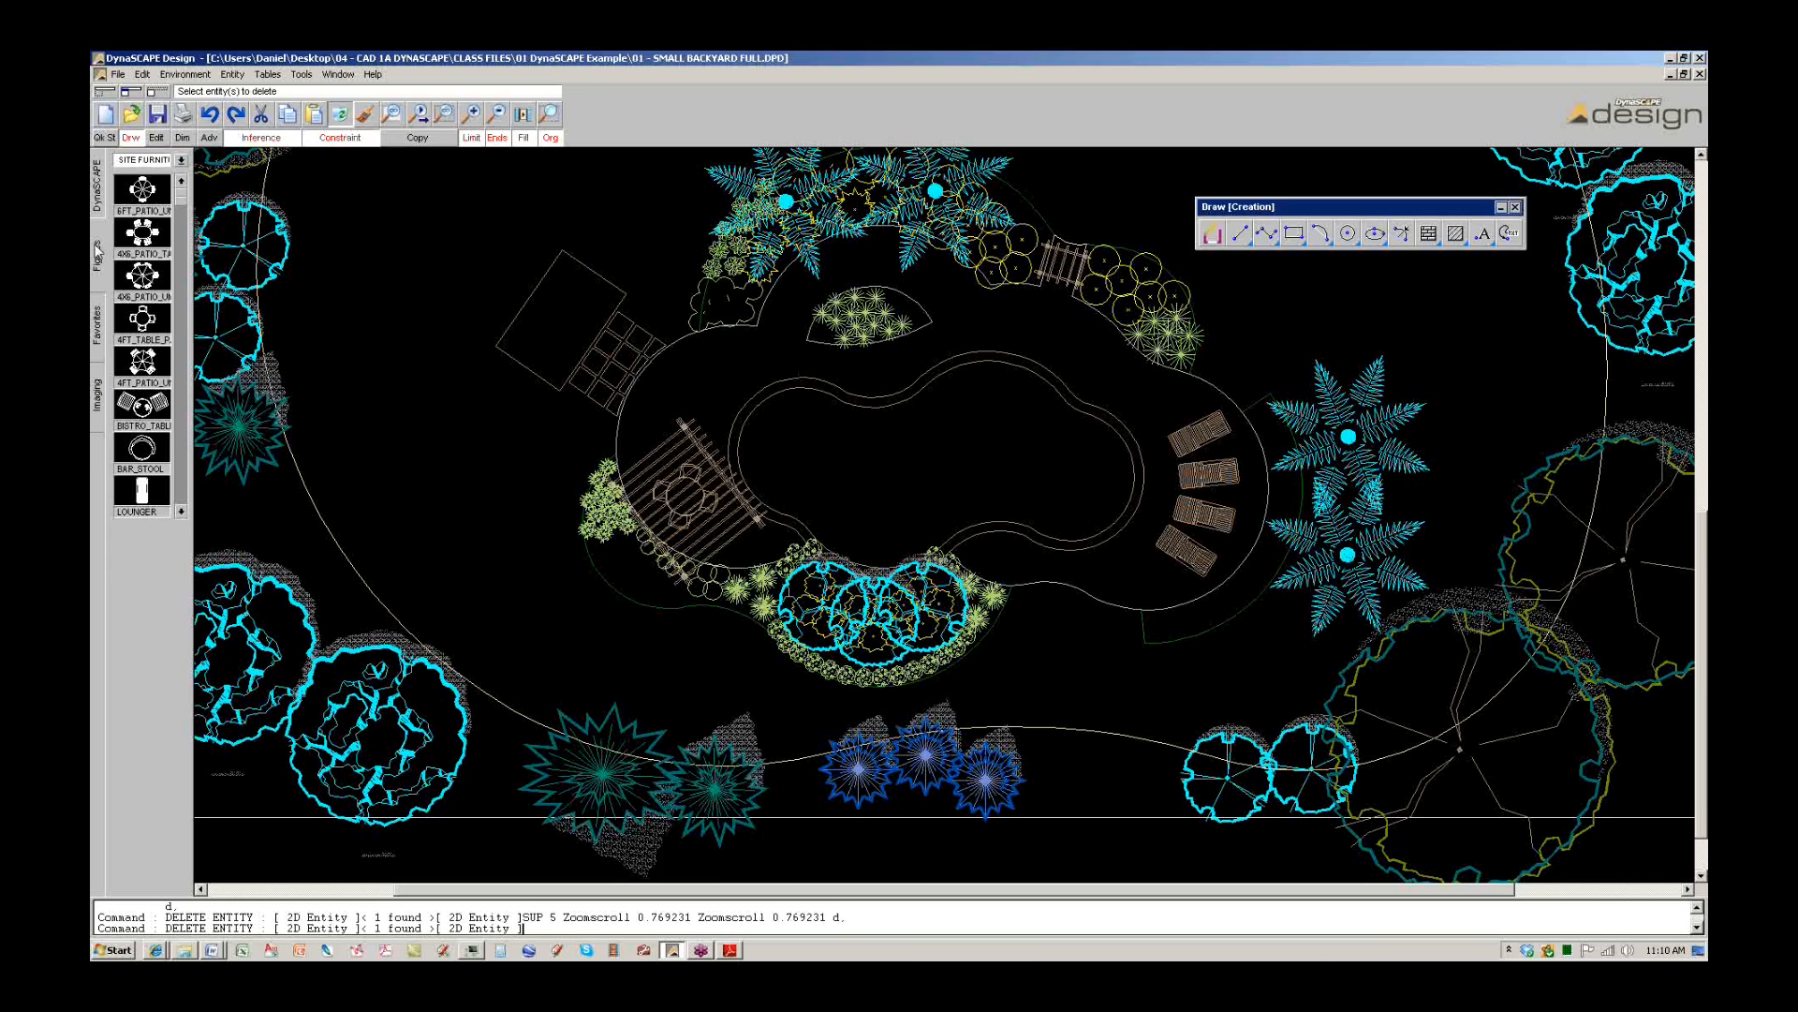
{"action": "left_click", "coordinate": [183, 161]}
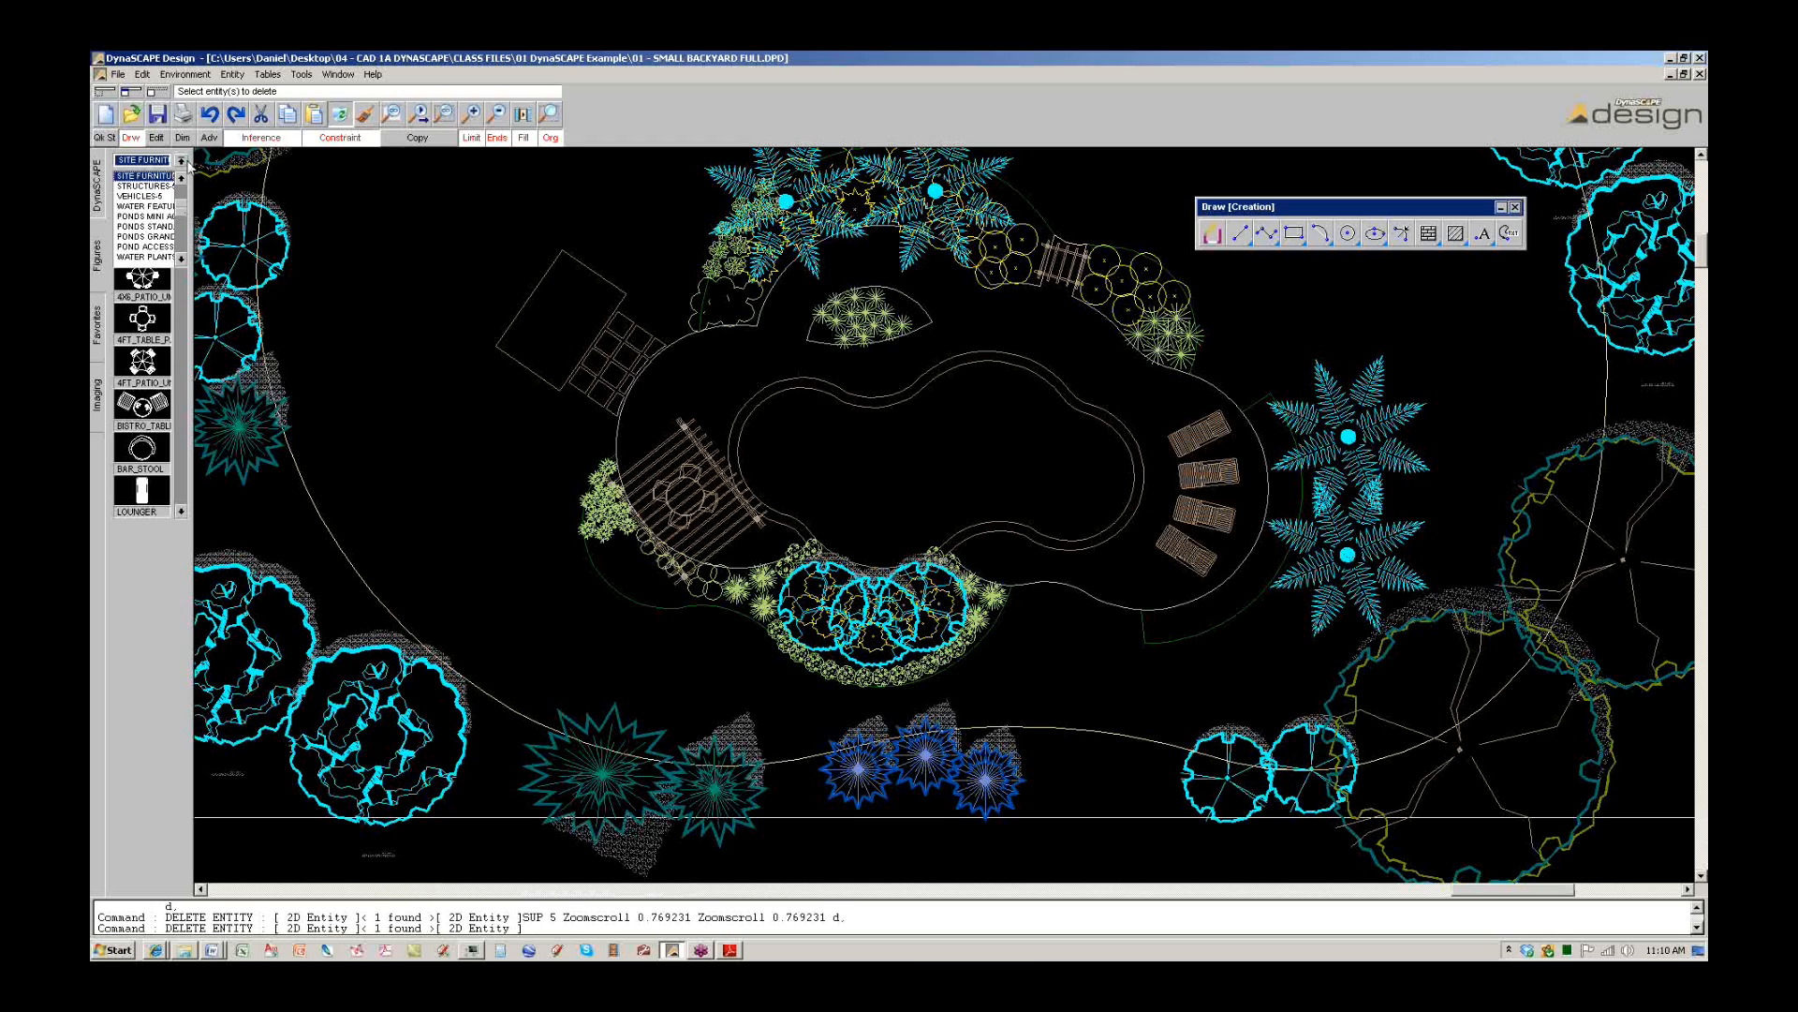
{"action": "left_click_drag", "start_coordinate": [180, 206], "coordinate": [184, 193]}
{"action": "left_click", "coordinate": [140, 187]}
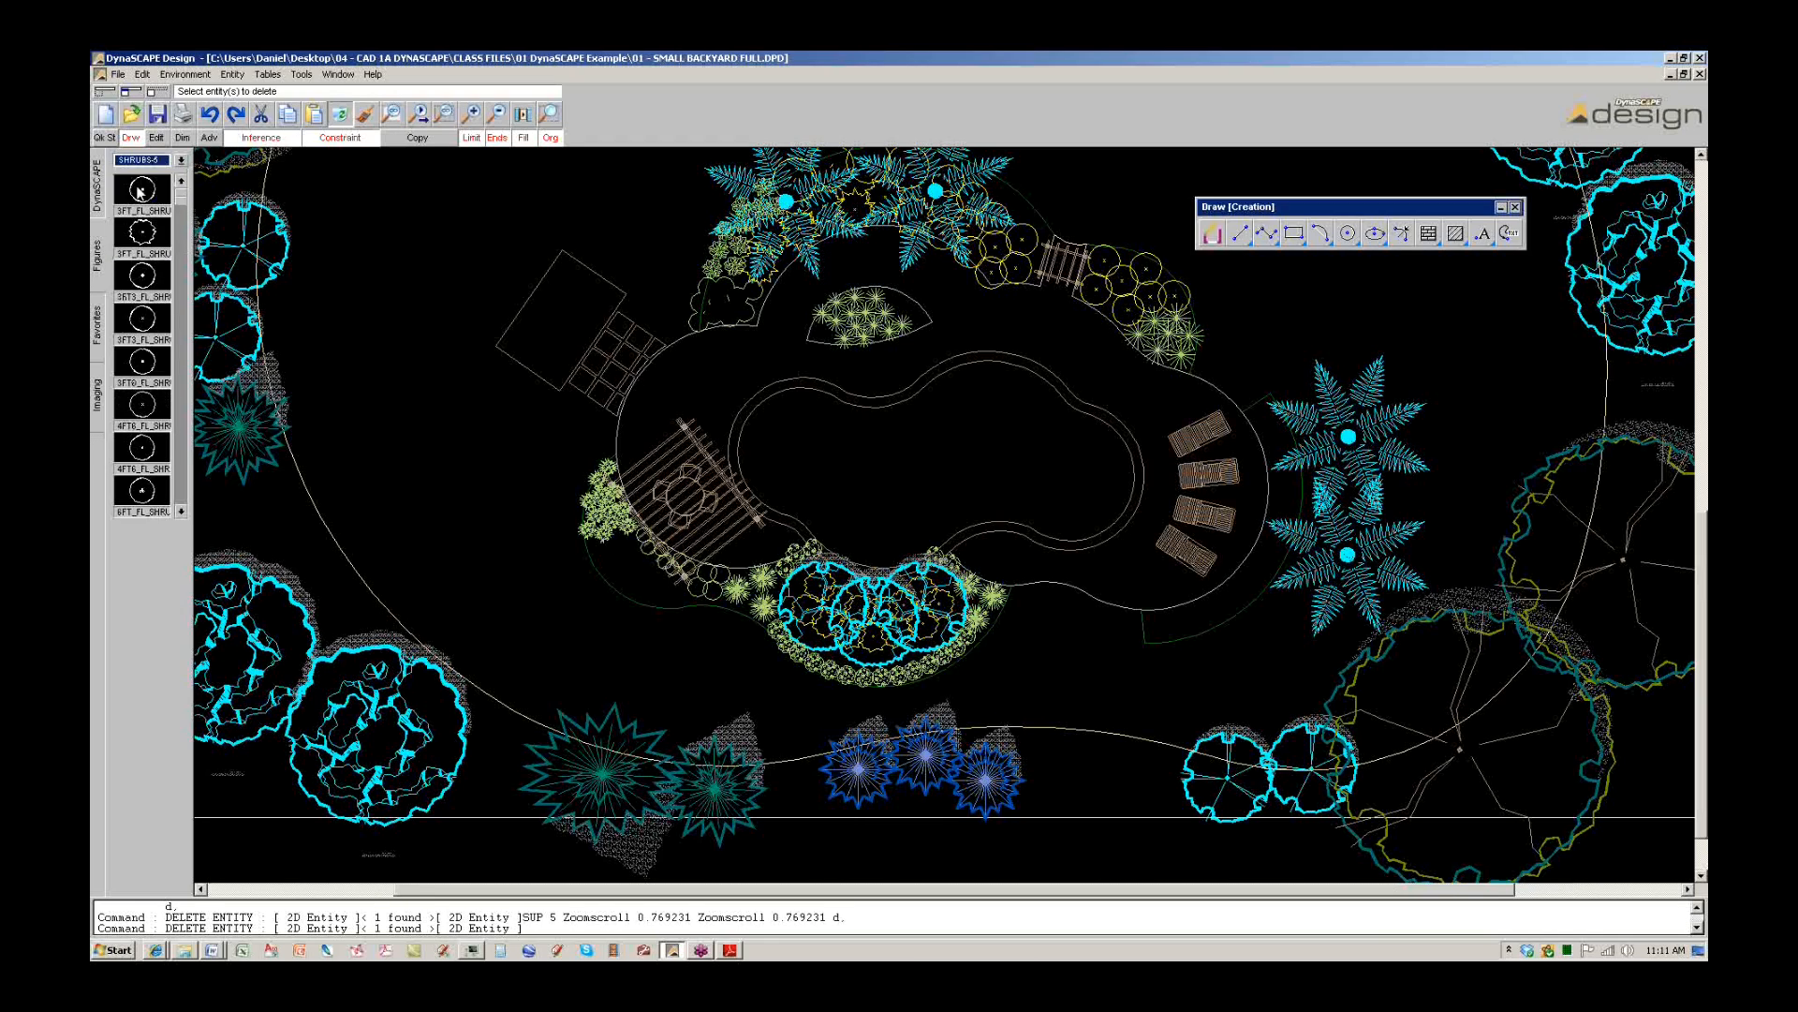
{"action": "left_click", "coordinate": [143, 190]}
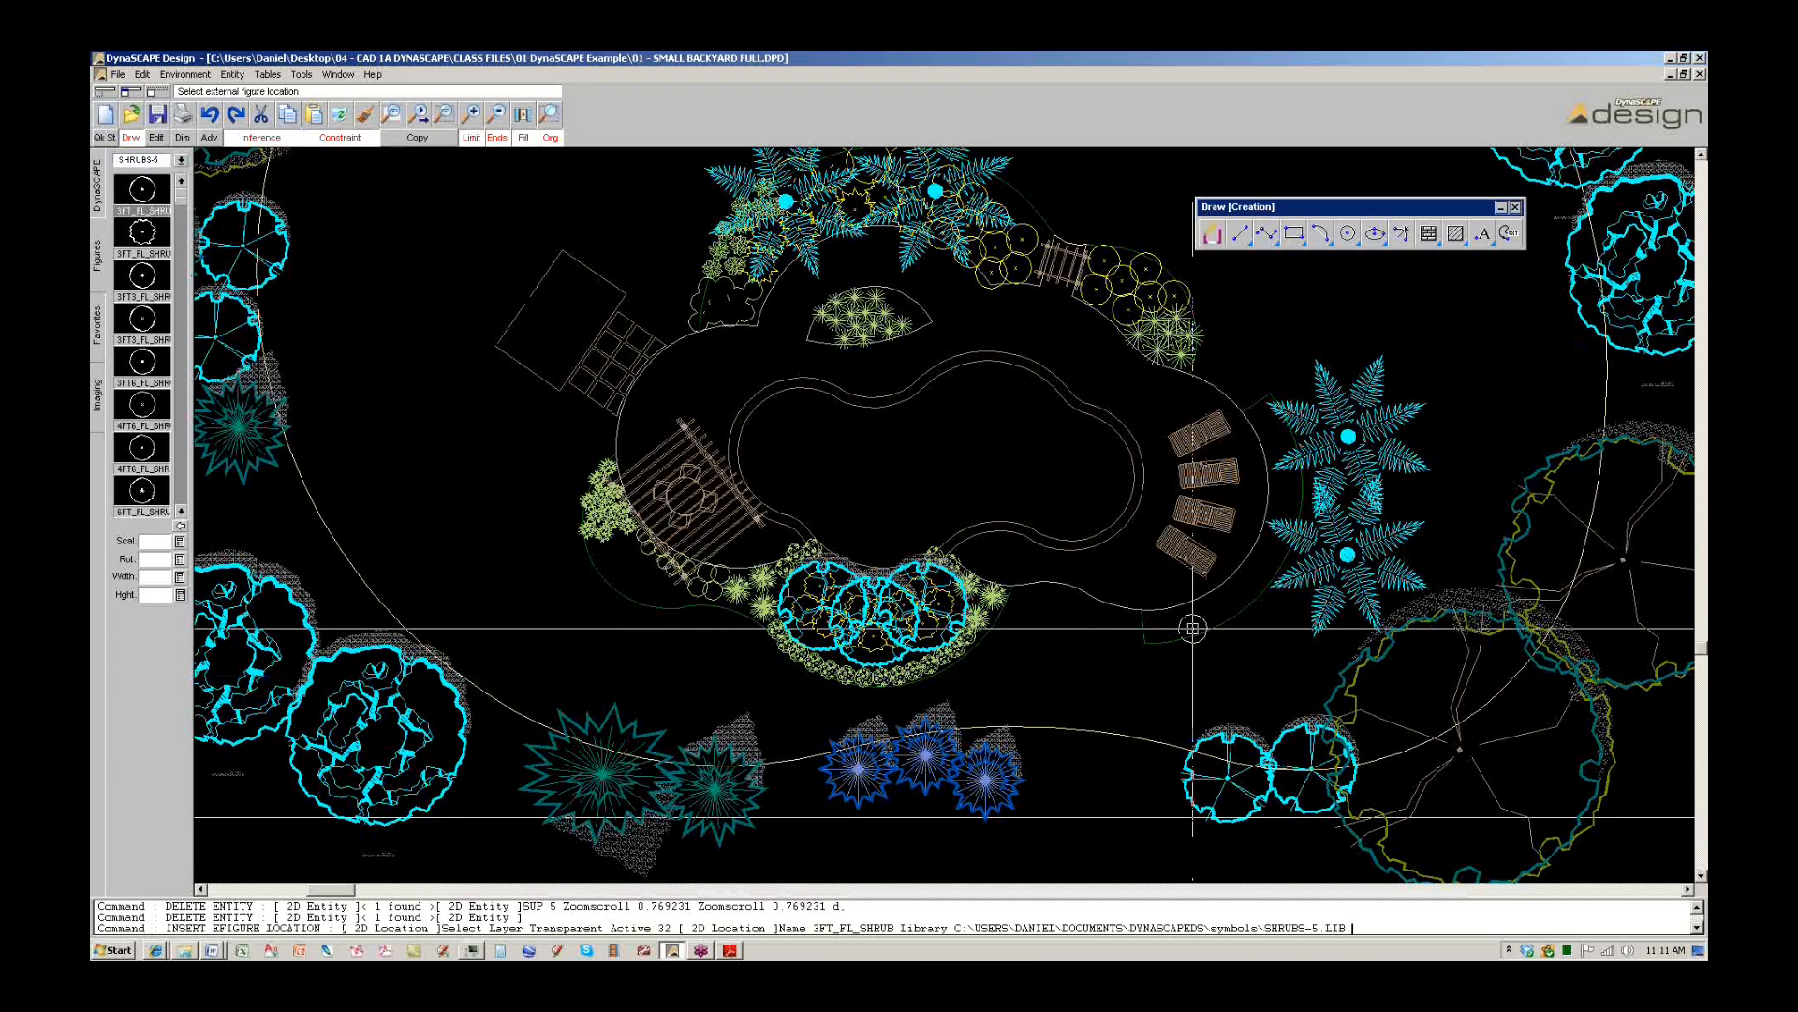
Place ten shrub symbols in an arc along the curved bed beside the pergola.
{"action": "double_click", "coordinate": [1162, 624]}
{"action": "double_click", "coordinate": [1189, 616]}
{"action": "double_click", "coordinate": [1217, 607]}
{"action": "double_click", "coordinate": [1239, 588]}
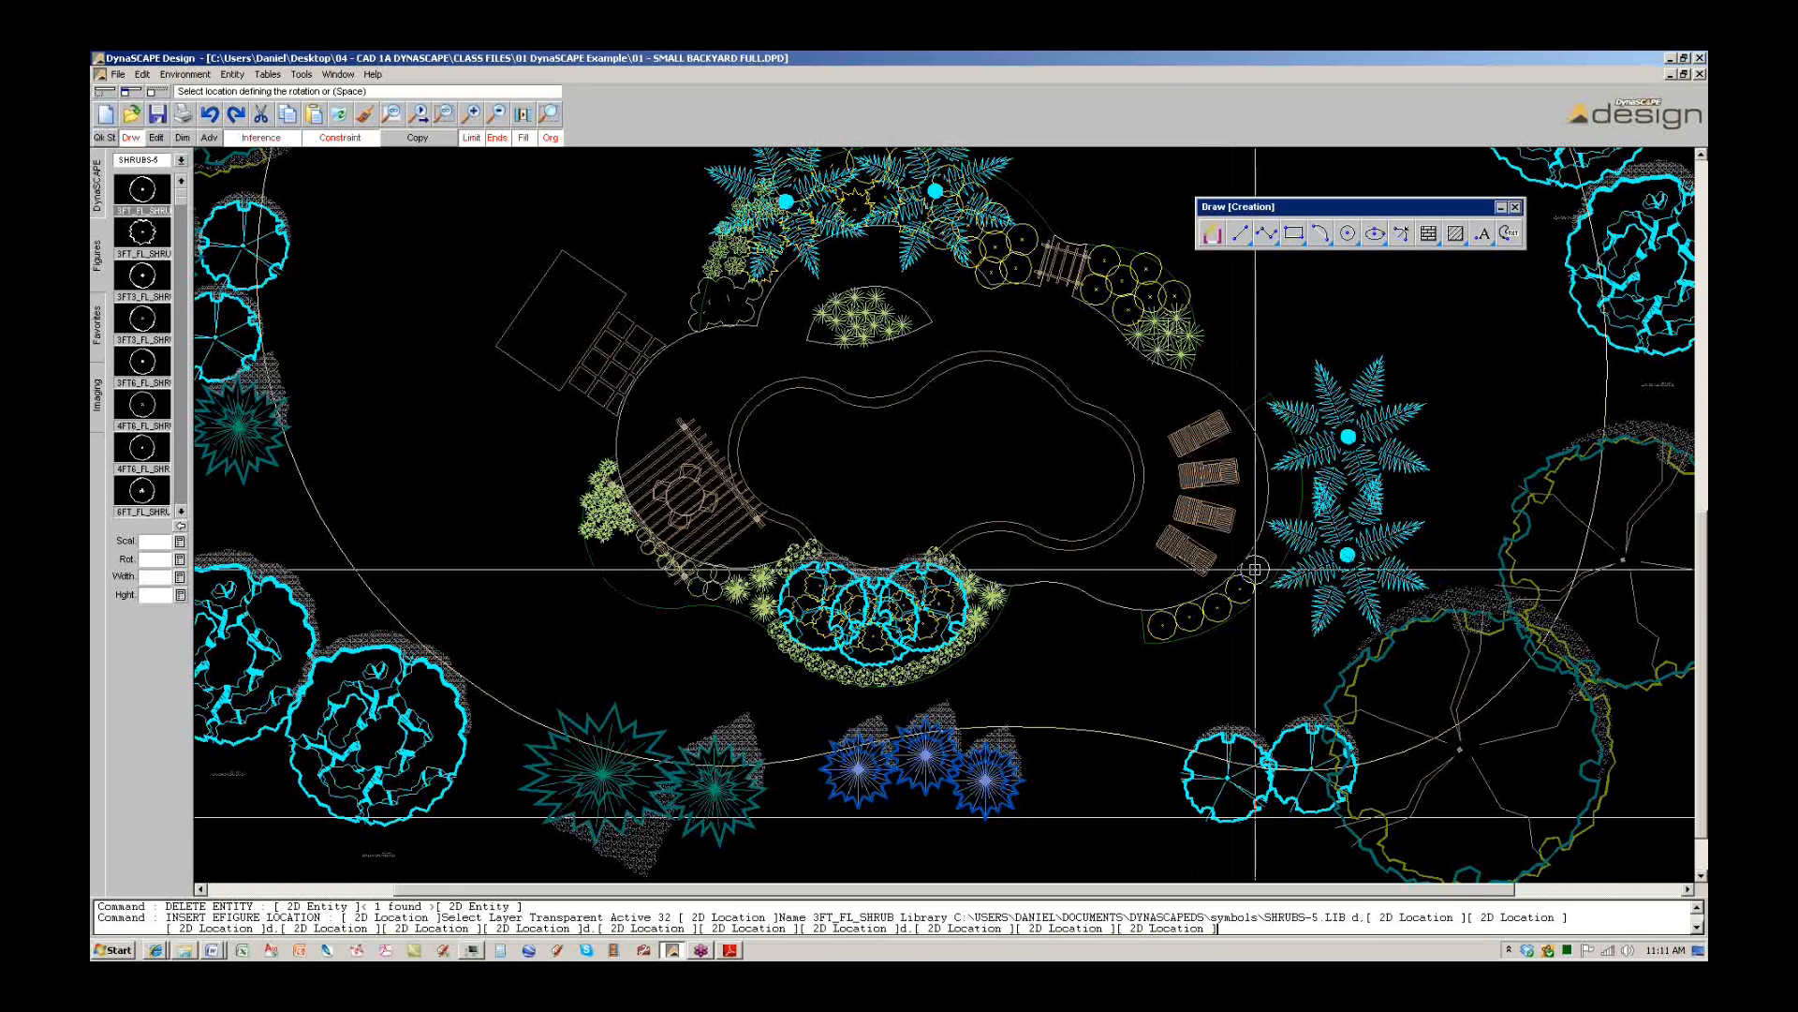
{"action": "double_click", "coordinate": [1259, 566]}
{"action": "double_click", "coordinate": [1270, 538]}
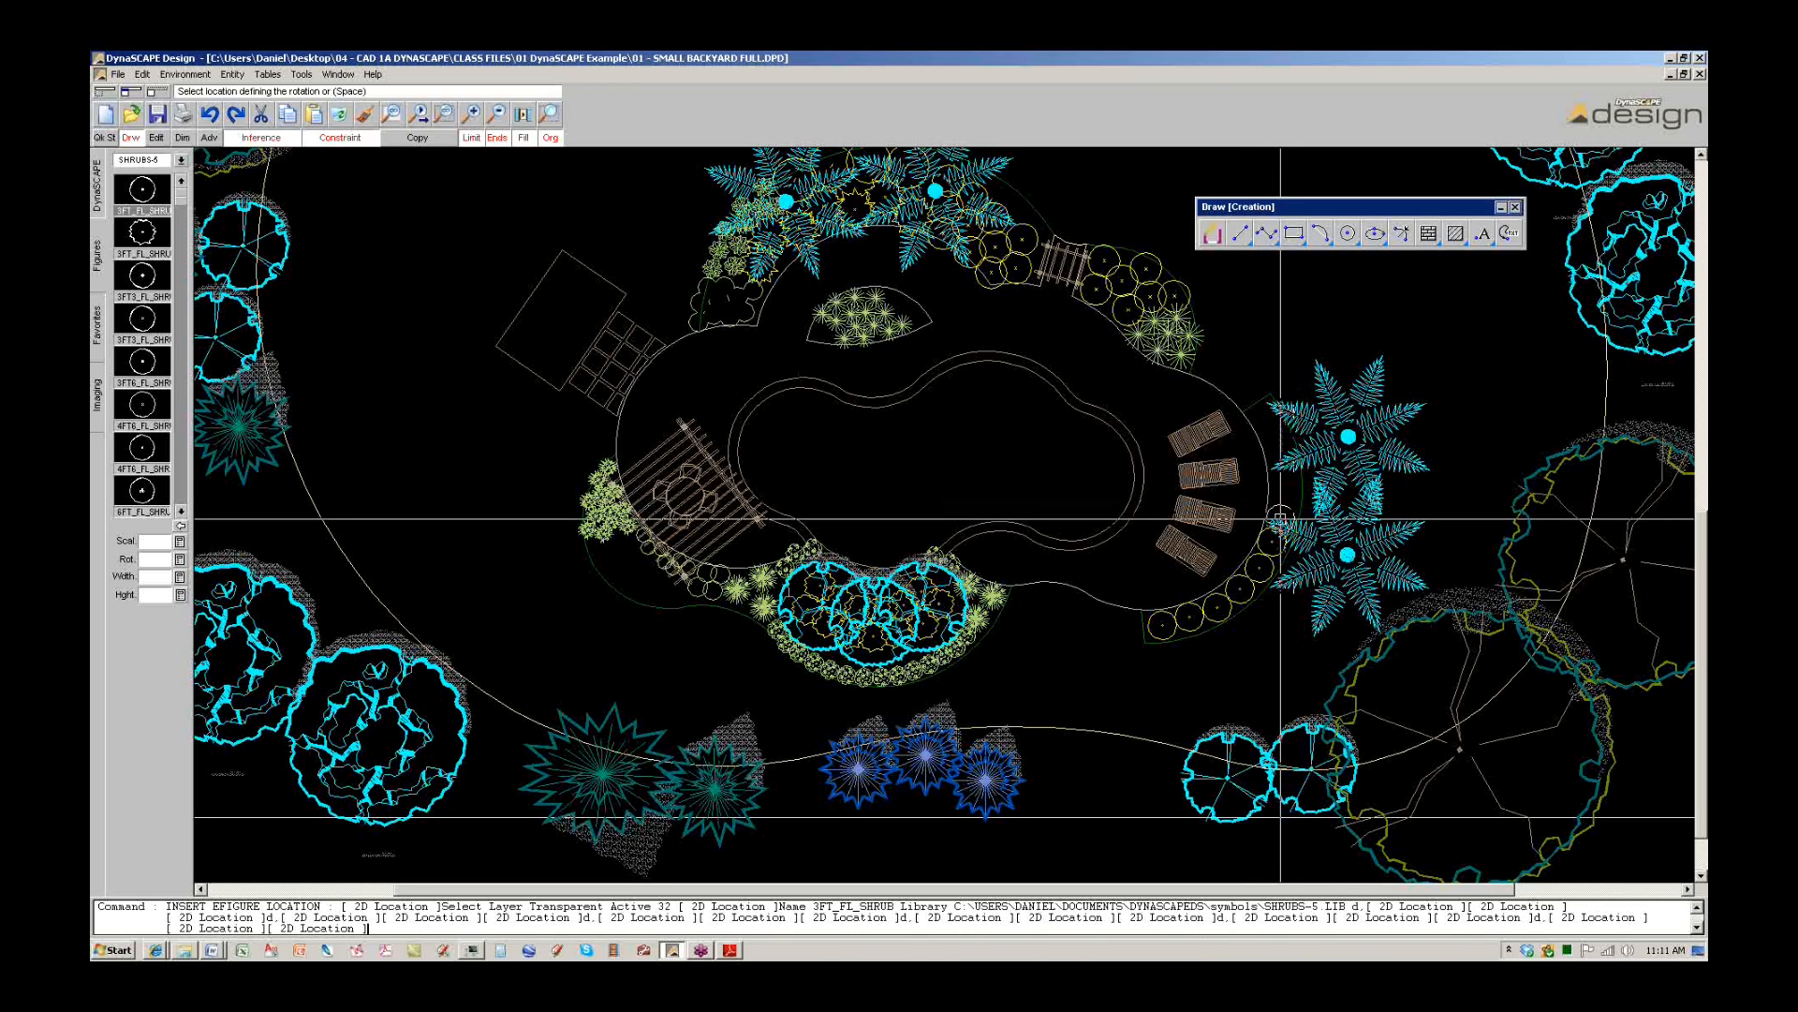
{"action": "double_click", "coordinate": [1279, 511]}
{"action": "double_click", "coordinate": [1282, 482]}
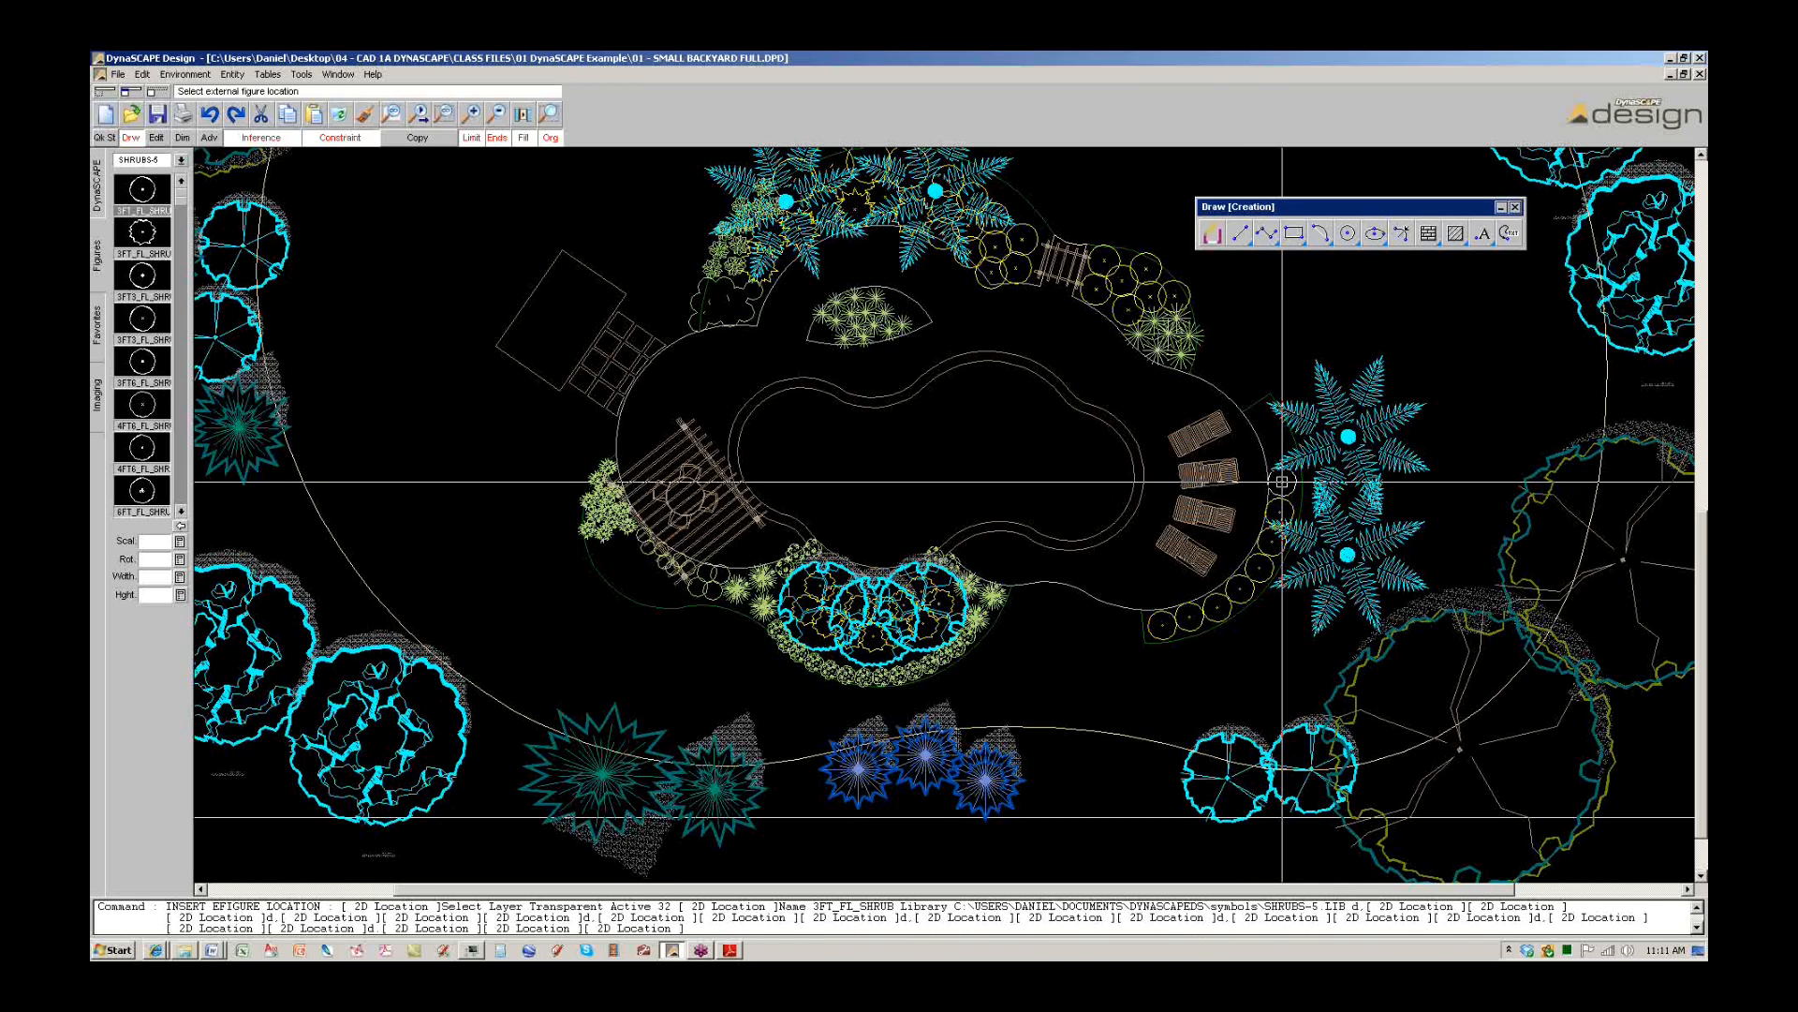
{"action": "double_click", "coordinate": [1277, 454]}
{"action": "double_click", "coordinate": [1270, 427]}
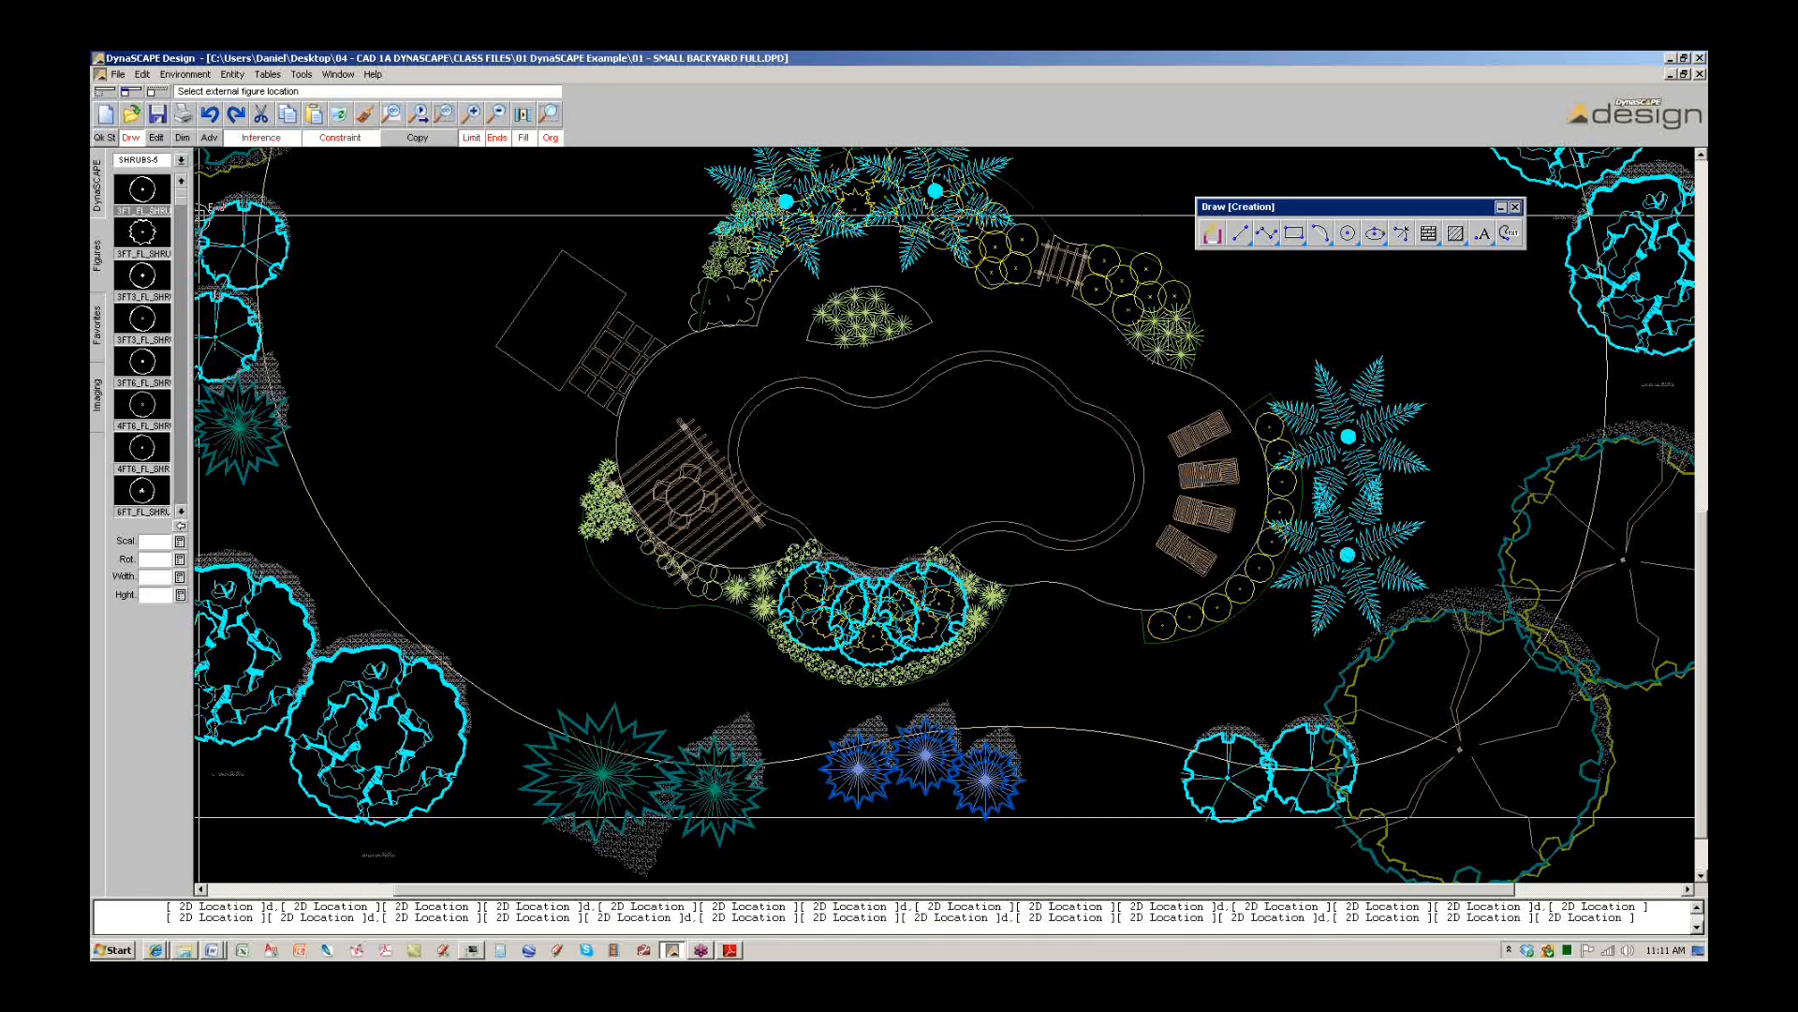
Place a row of 3FT3_FL_SHRUB symbols along the curve left of the pool.
{"action": "left_click", "coordinate": [142, 275]}
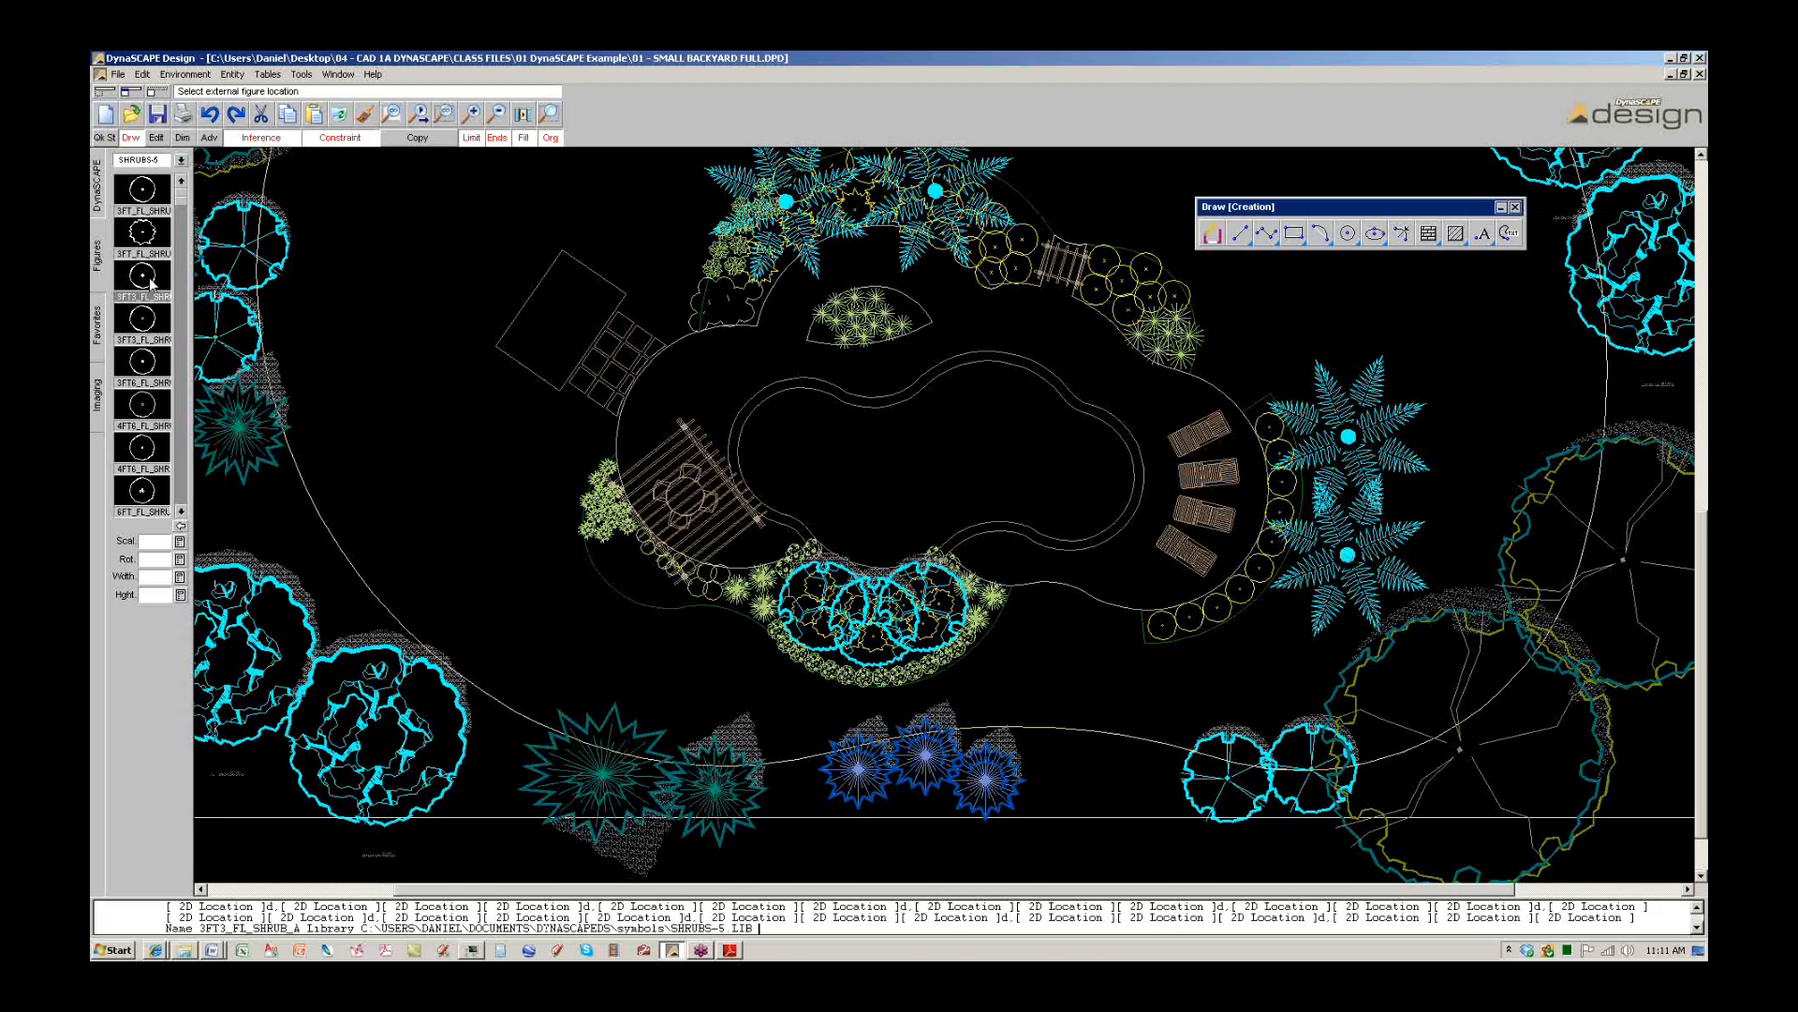
{"action": "left_click", "coordinate": [604, 556]}
{"action": "scroll", "coordinate": [618, 525], "scroll_direction": "down", "scroll_amount": 2}
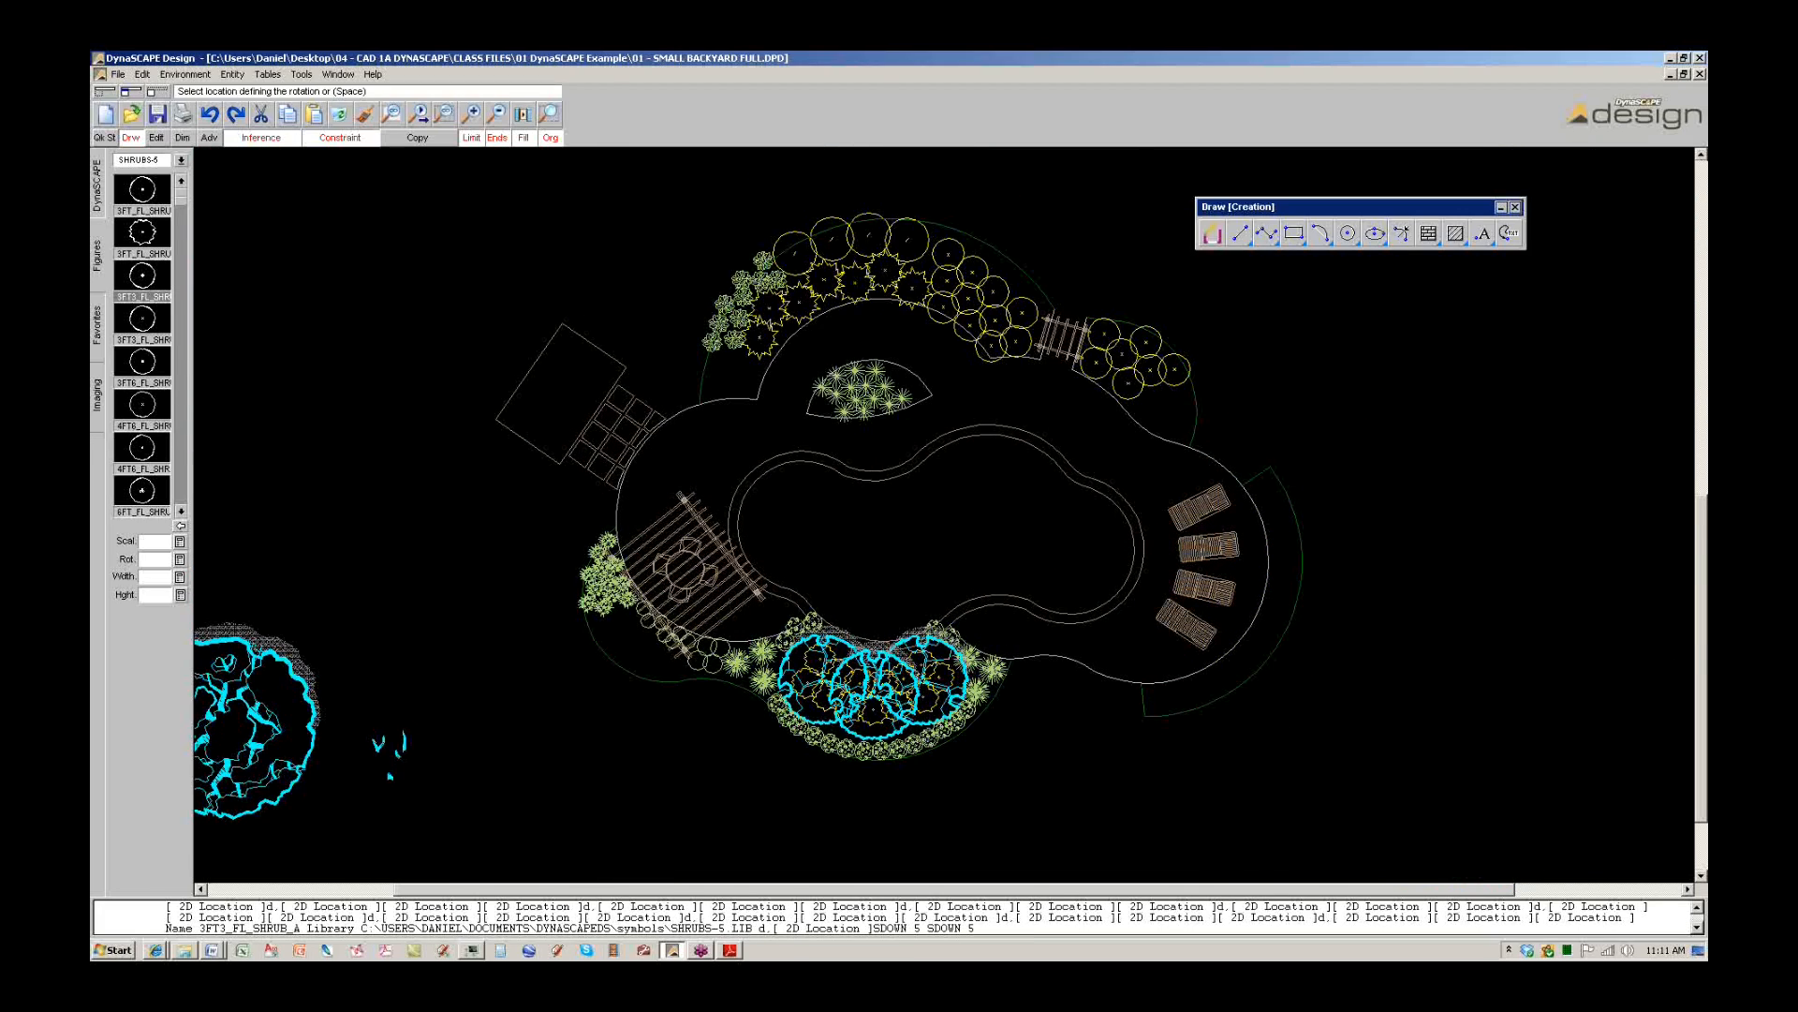
{"action": "scroll", "coordinate": [609, 640], "scroll_direction": "up", "scroll_amount": 3}
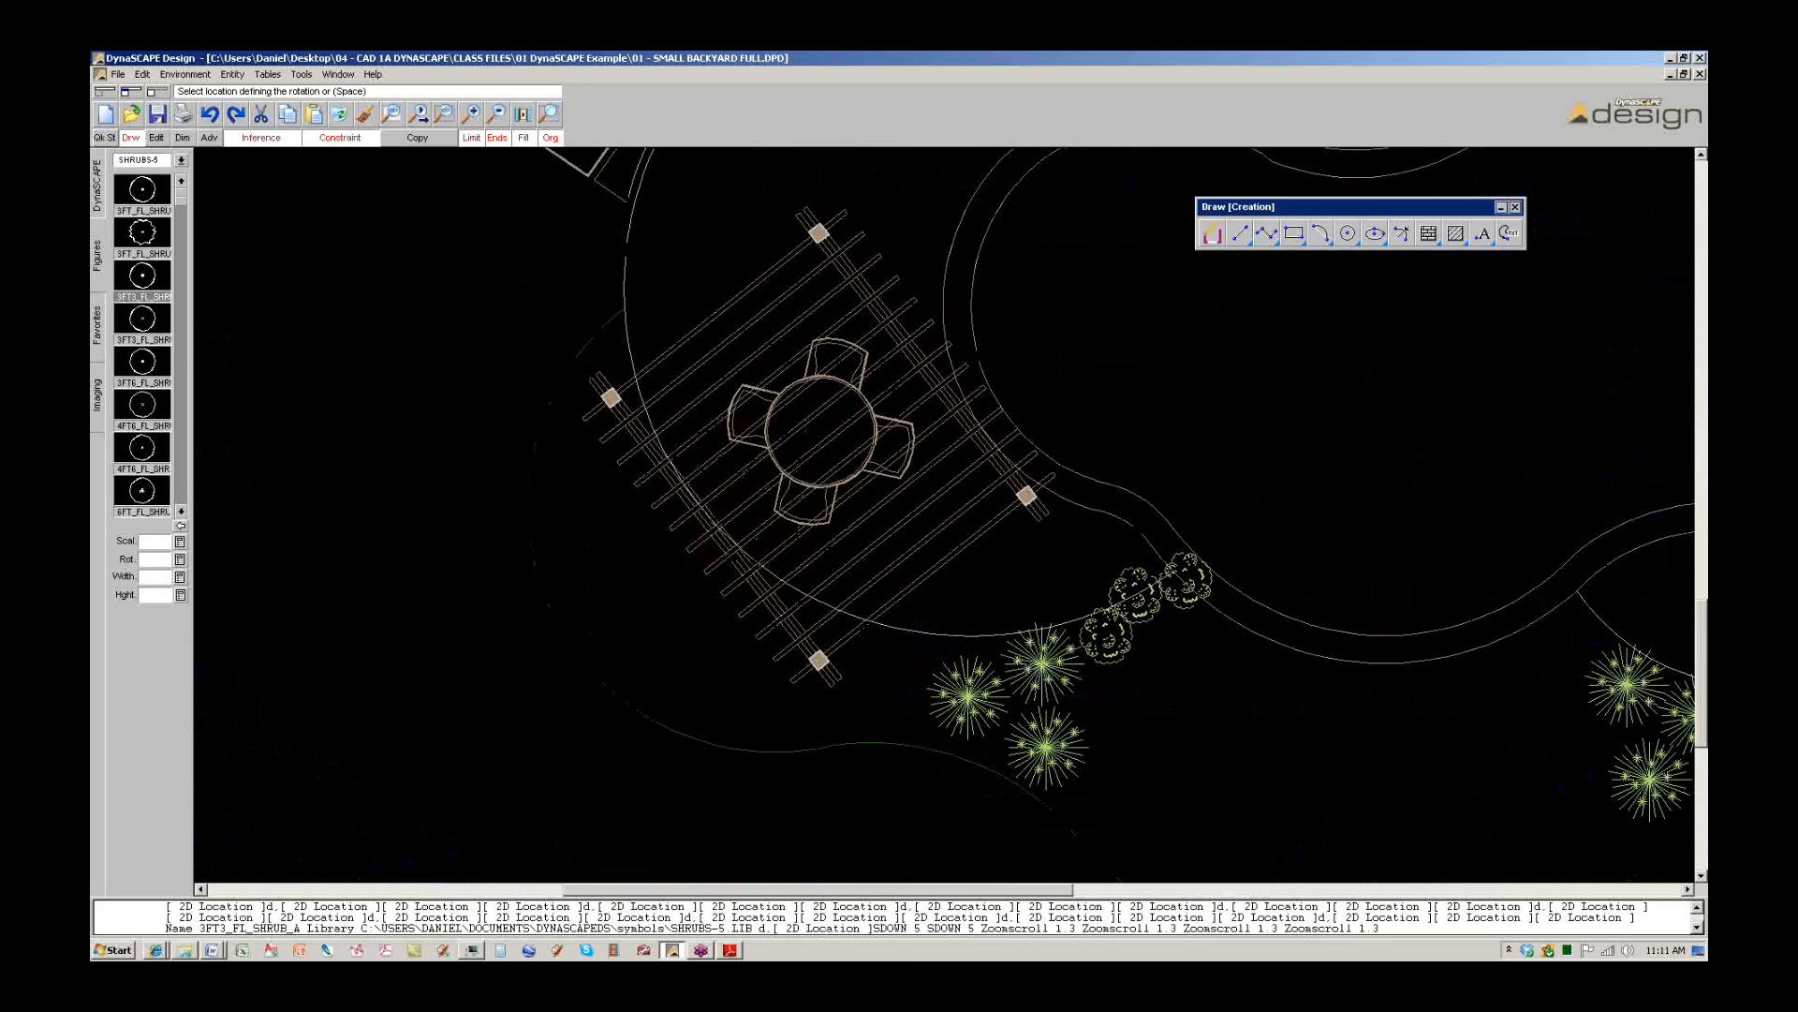
{"action": "left_click", "coordinate": [599, 617]}
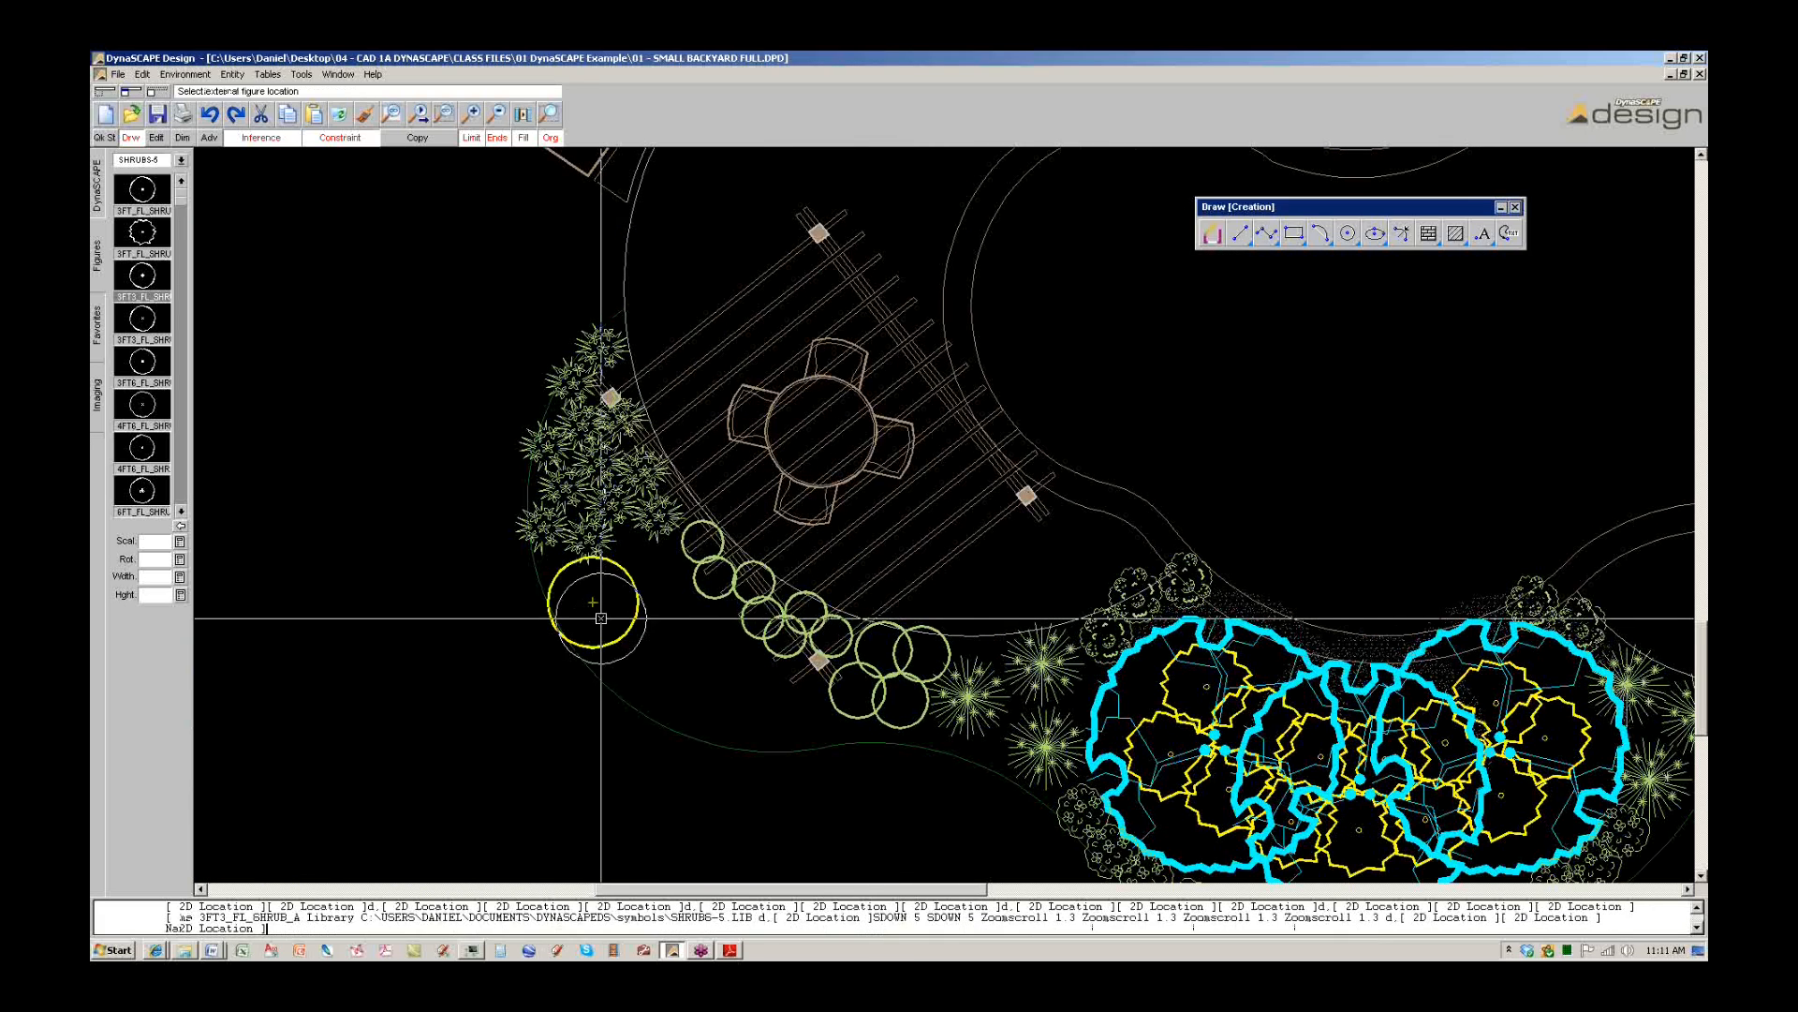
{"action": "left_click", "coordinate": [671, 613]}
{"action": "double_click", "coordinate": [657, 675]}
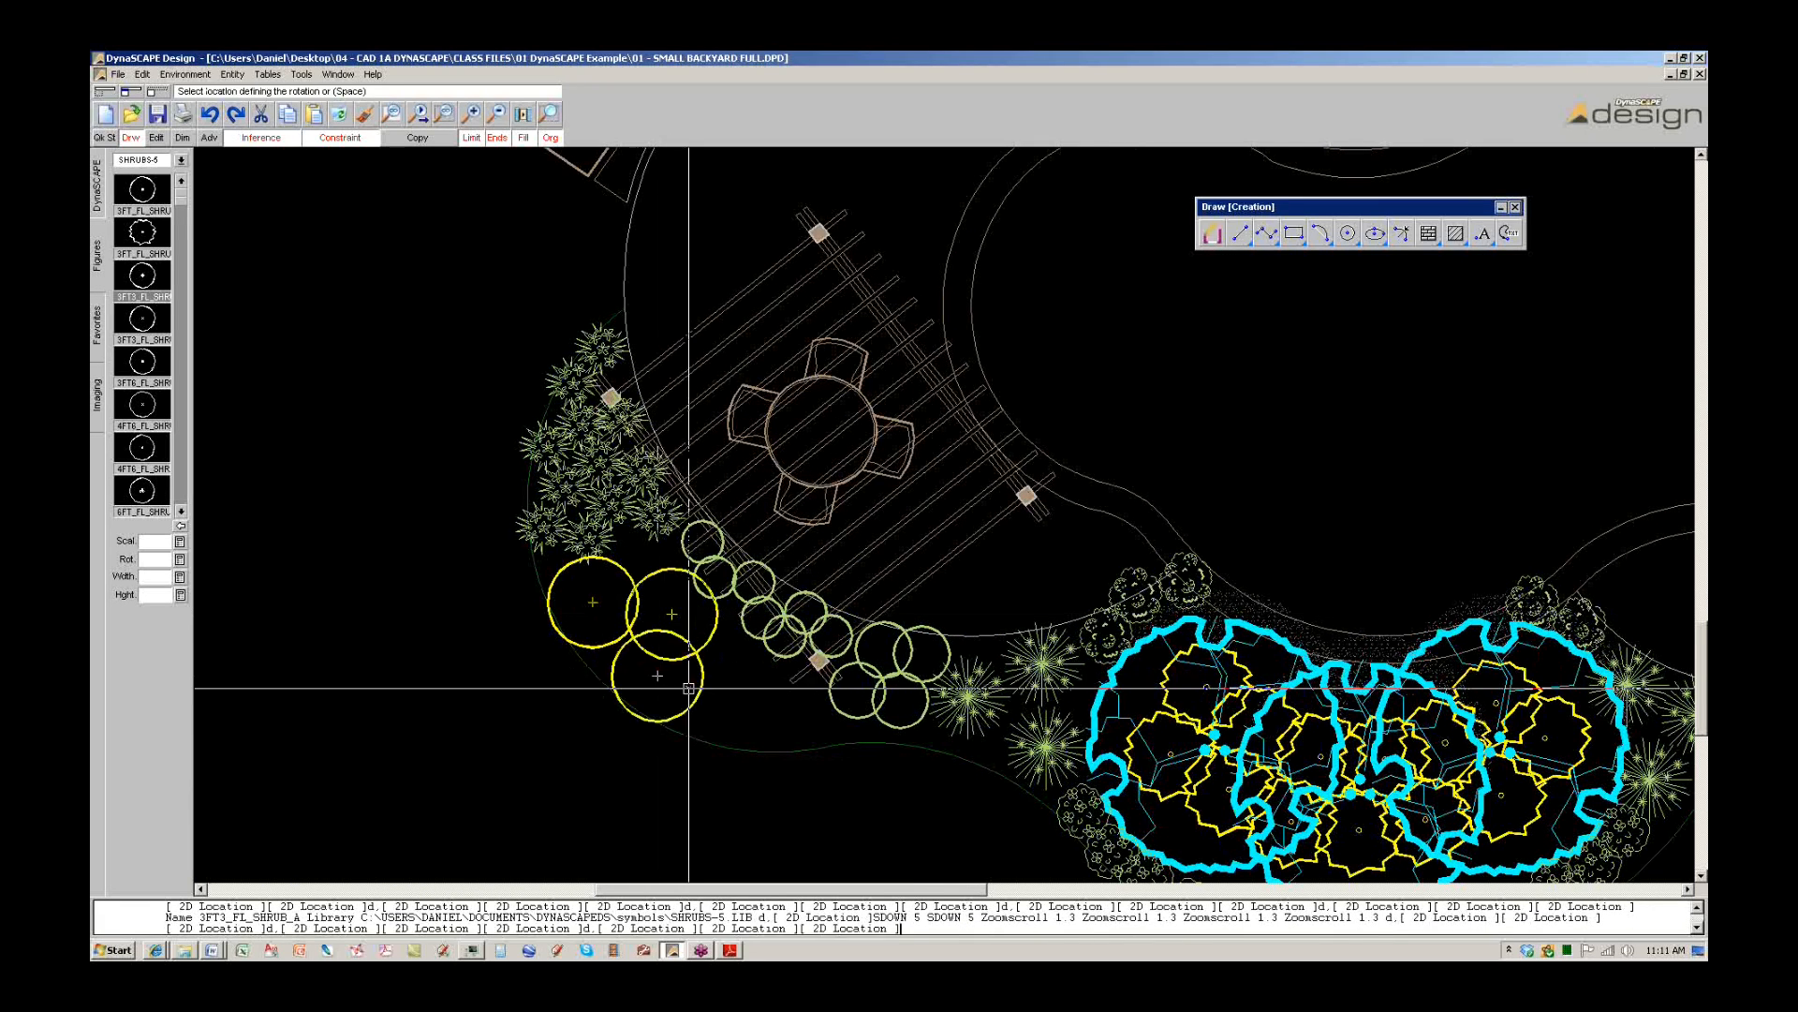
{"action": "double_click", "coordinate": [718, 703]}
{"action": "double_click", "coordinate": [791, 719]}
{"action": "key", "text": "Escape"}
Zoom out to the full backyard, then open File > SketchUp > Clean up drawing for Export.
{"action": "scroll", "coordinate": [785, 676], "scroll_direction": "down", "scroll_amount": 3}
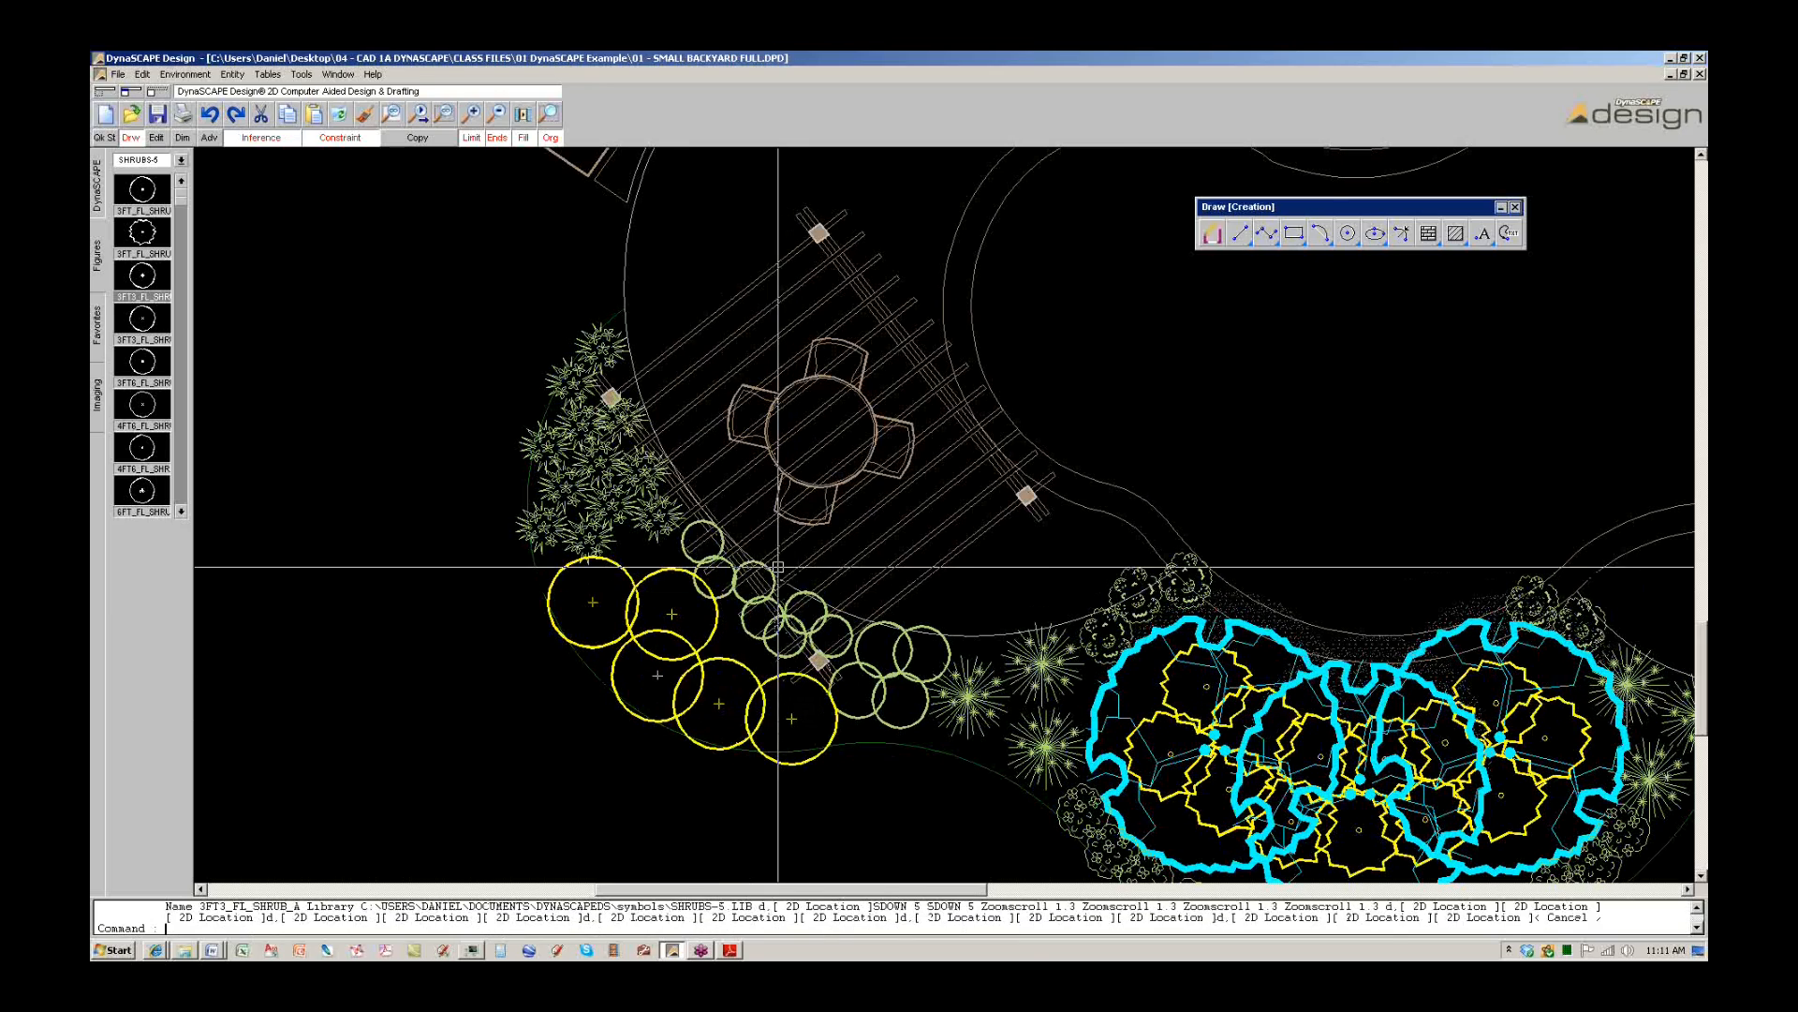
{"action": "scroll", "coordinate": [777, 572], "scroll_direction": "down", "scroll_amount": 3}
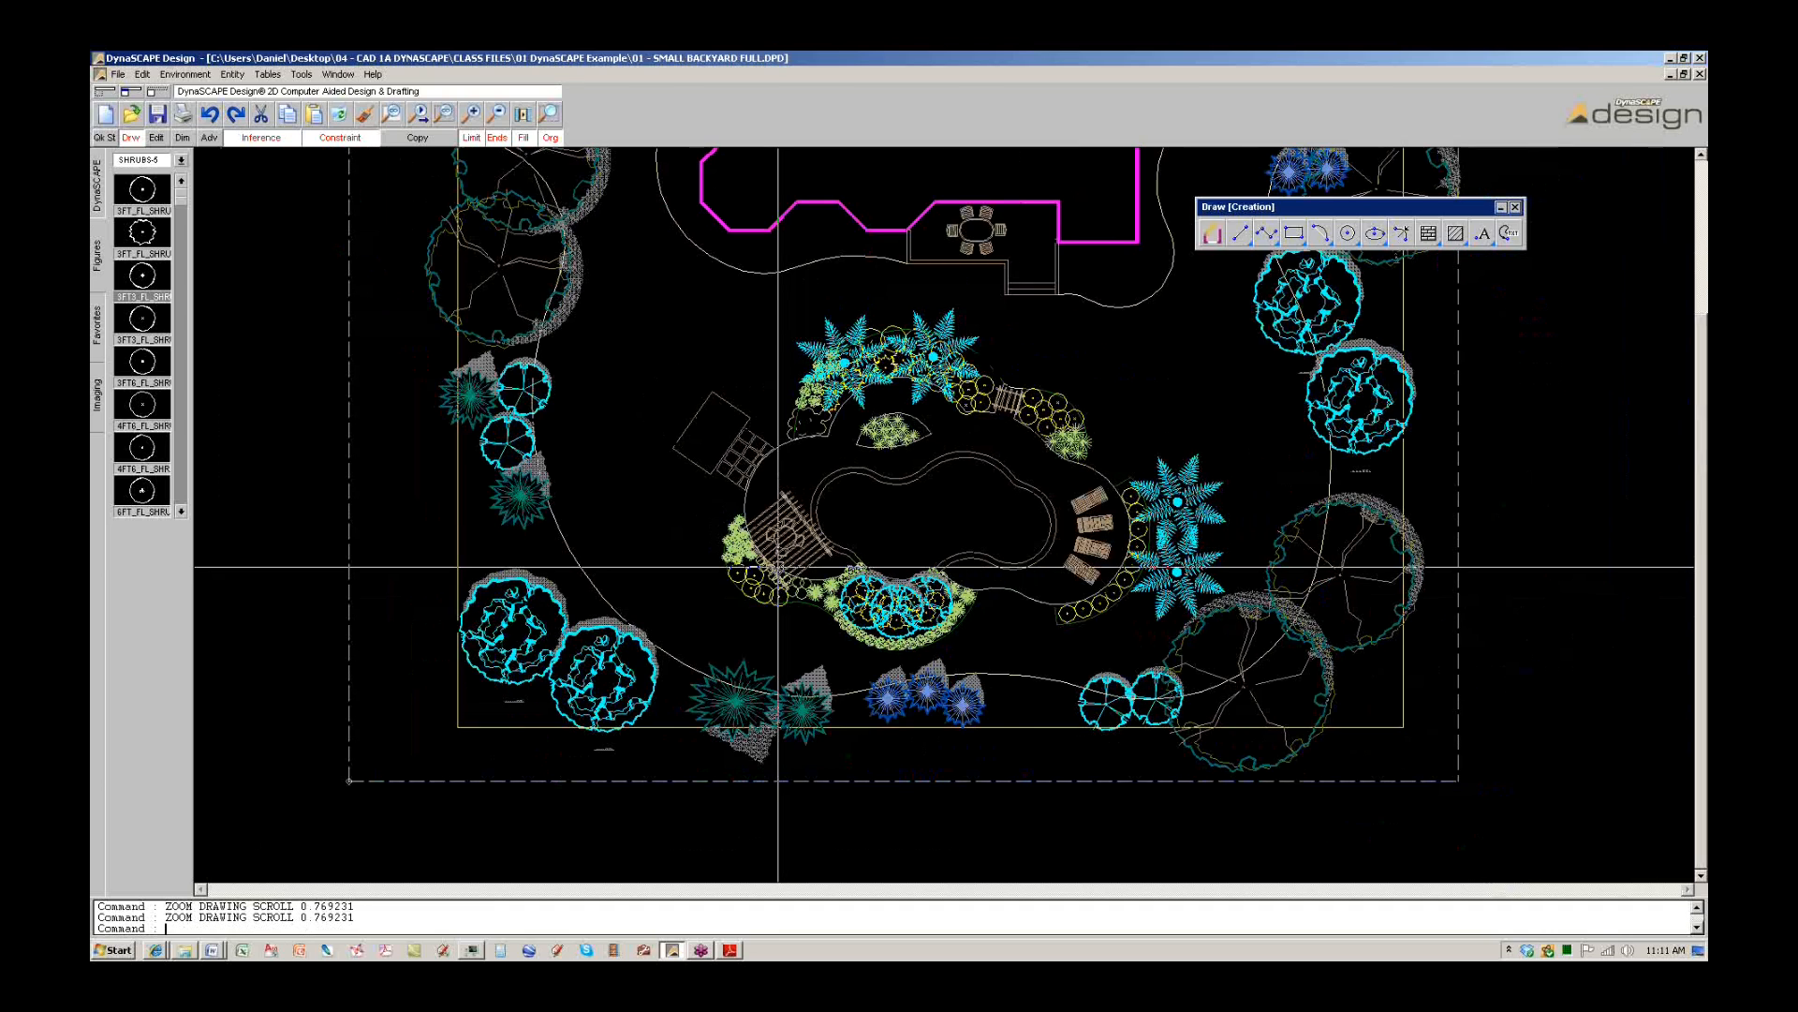
{"action": "scroll", "coordinate": [777, 566], "scroll_direction": "down", "scroll_amount": 1}
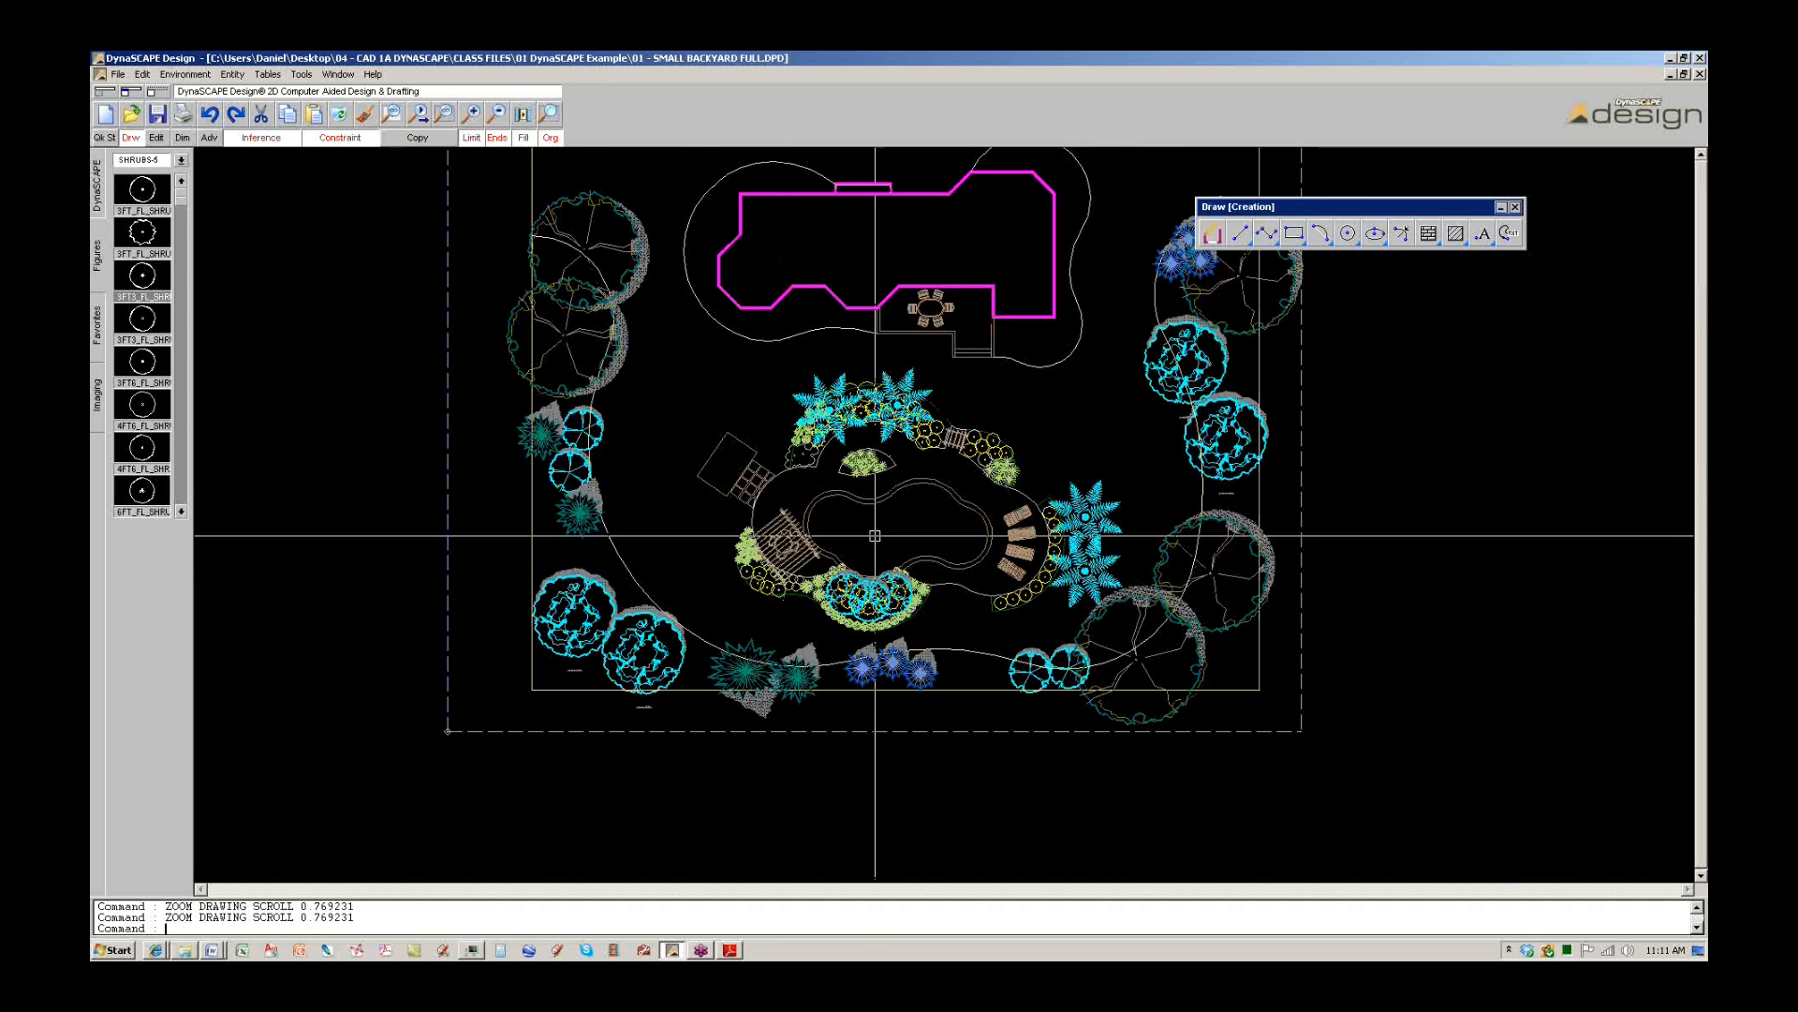
{"action": "middle_click_drag", "start_coordinate": [777, 567], "coordinate": [721, 653]}
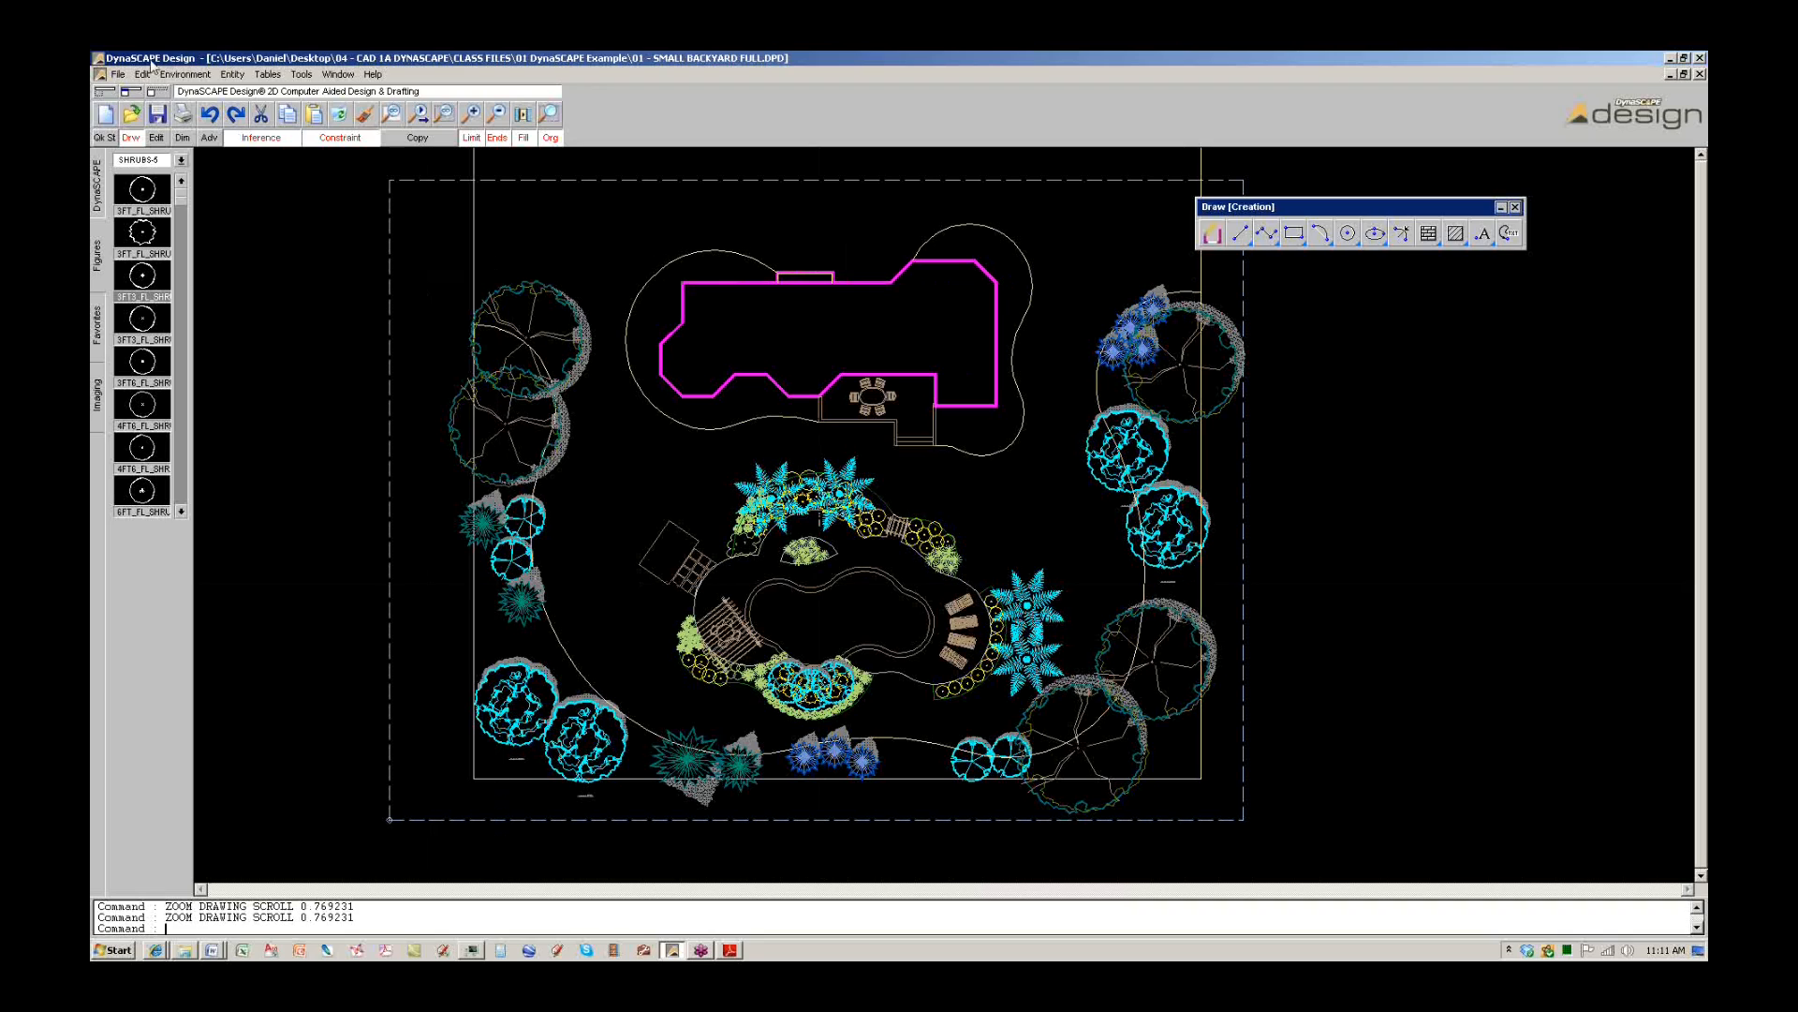
{"action": "left_click", "coordinate": [119, 75]}
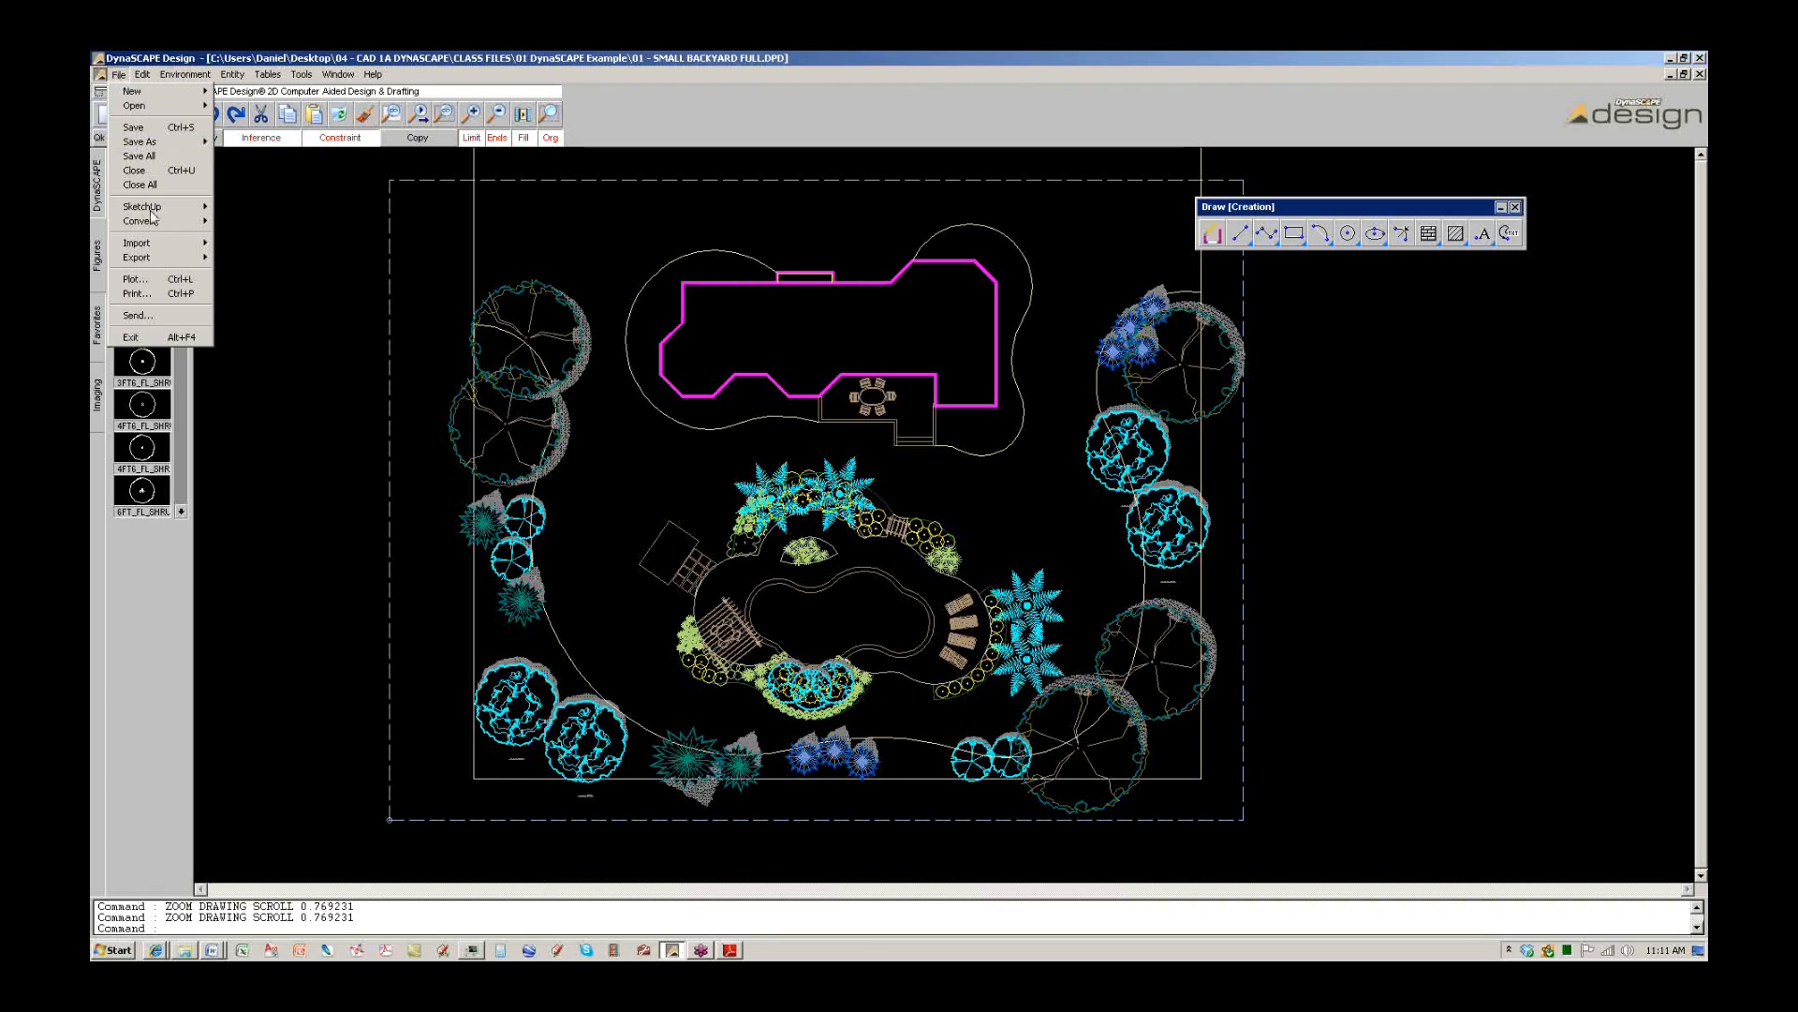
{"action": "mouse_move", "coordinate": [149, 209]}
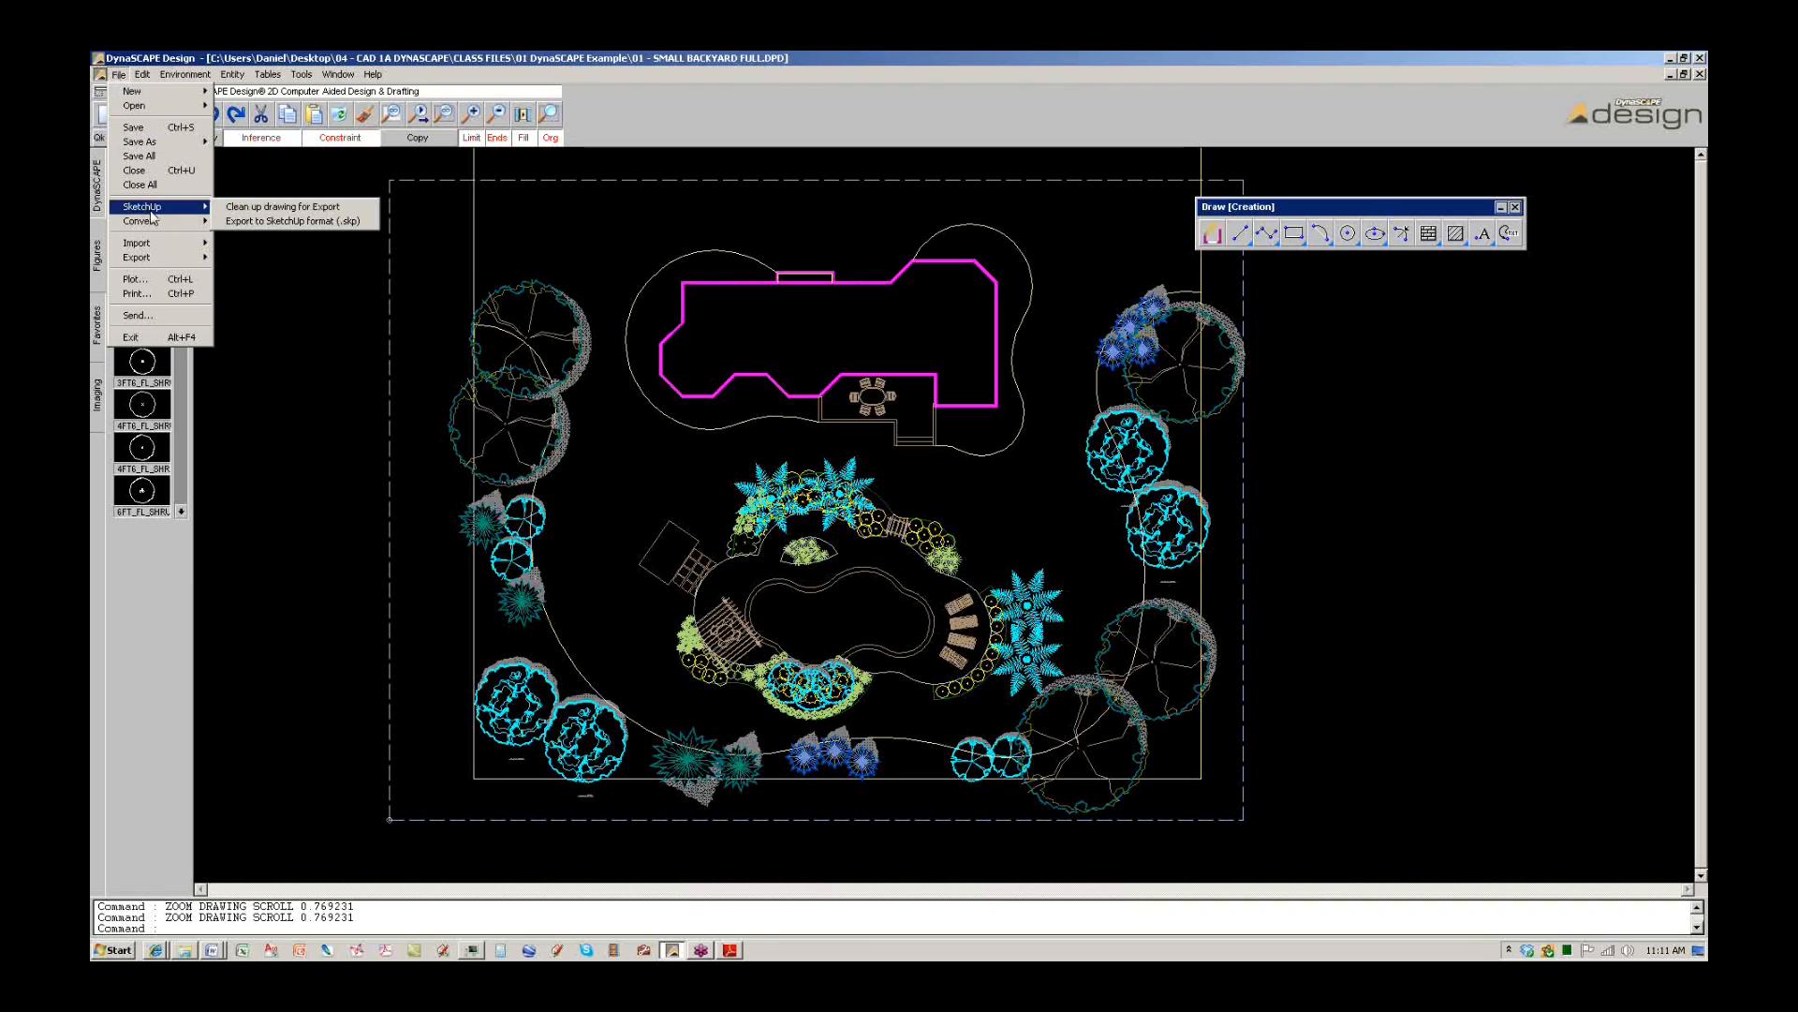
{"action": "left_click", "coordinate": [274, 211]}
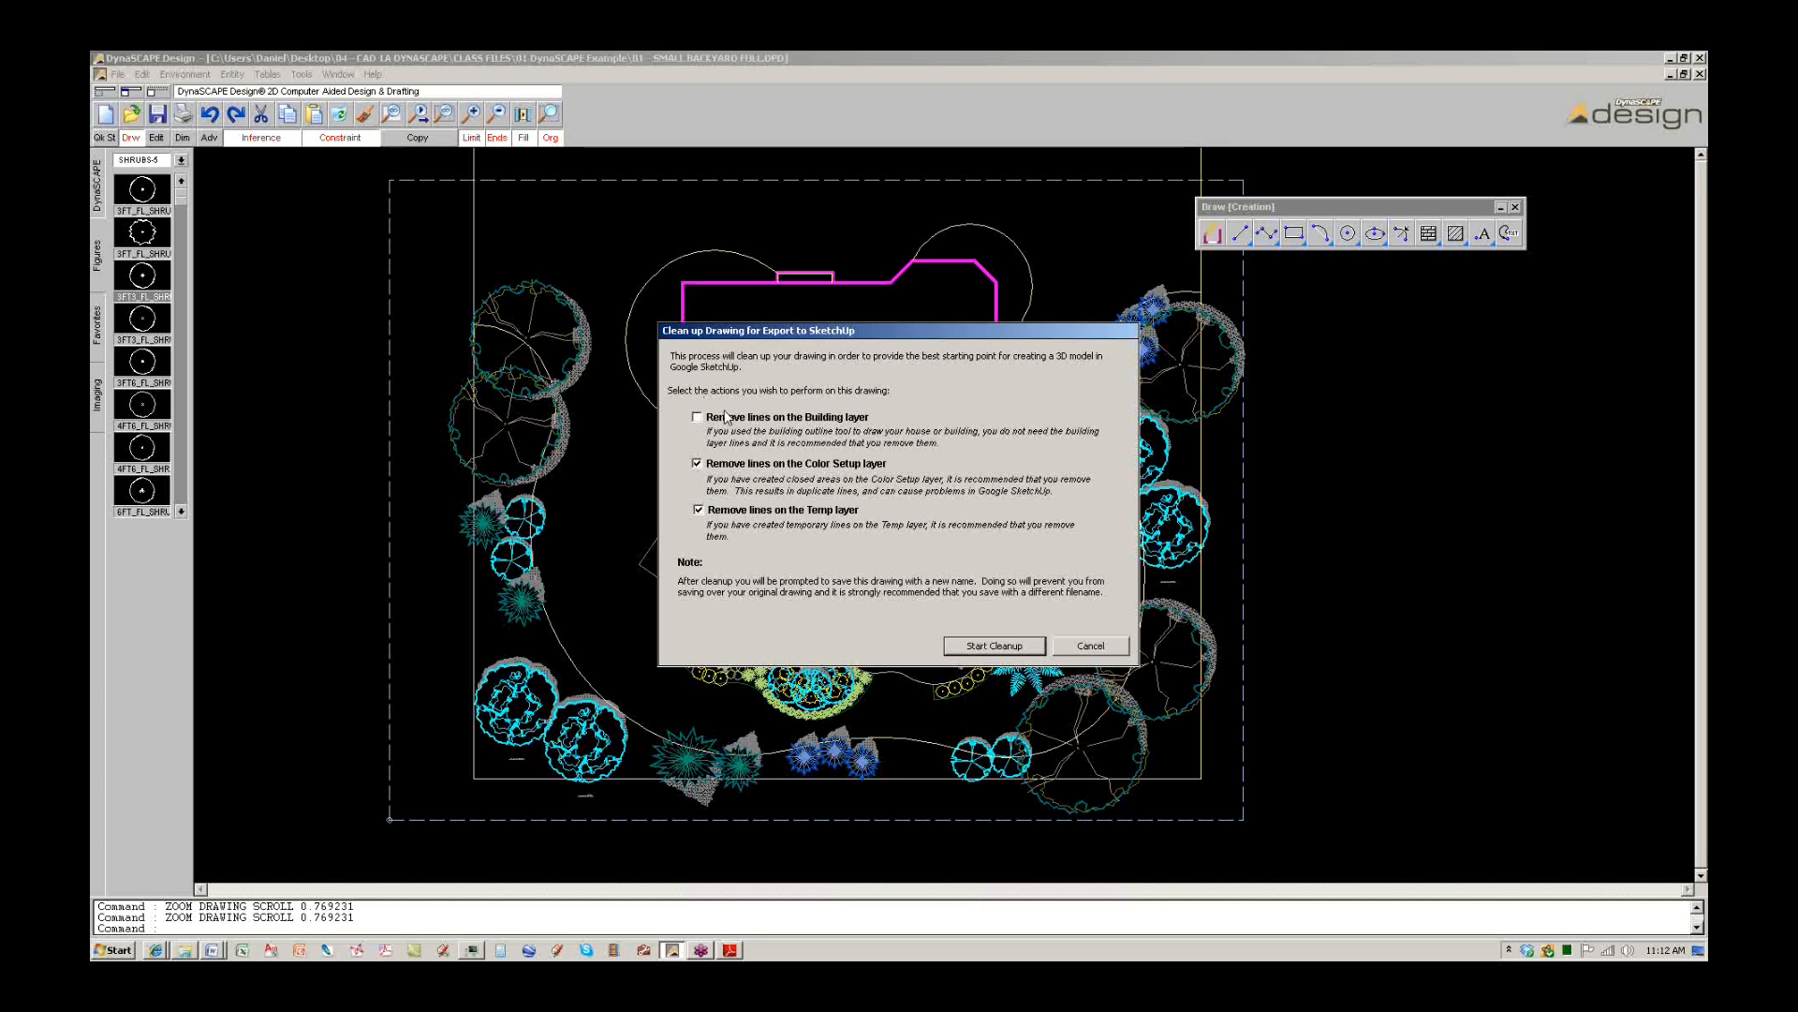
Run Start Cleanup, save the drawing as 01 - SMALL BACKYARD FULL, and confirm Cleanup Complete.
{"action": "left_click", "coordinate": [981, 647]}
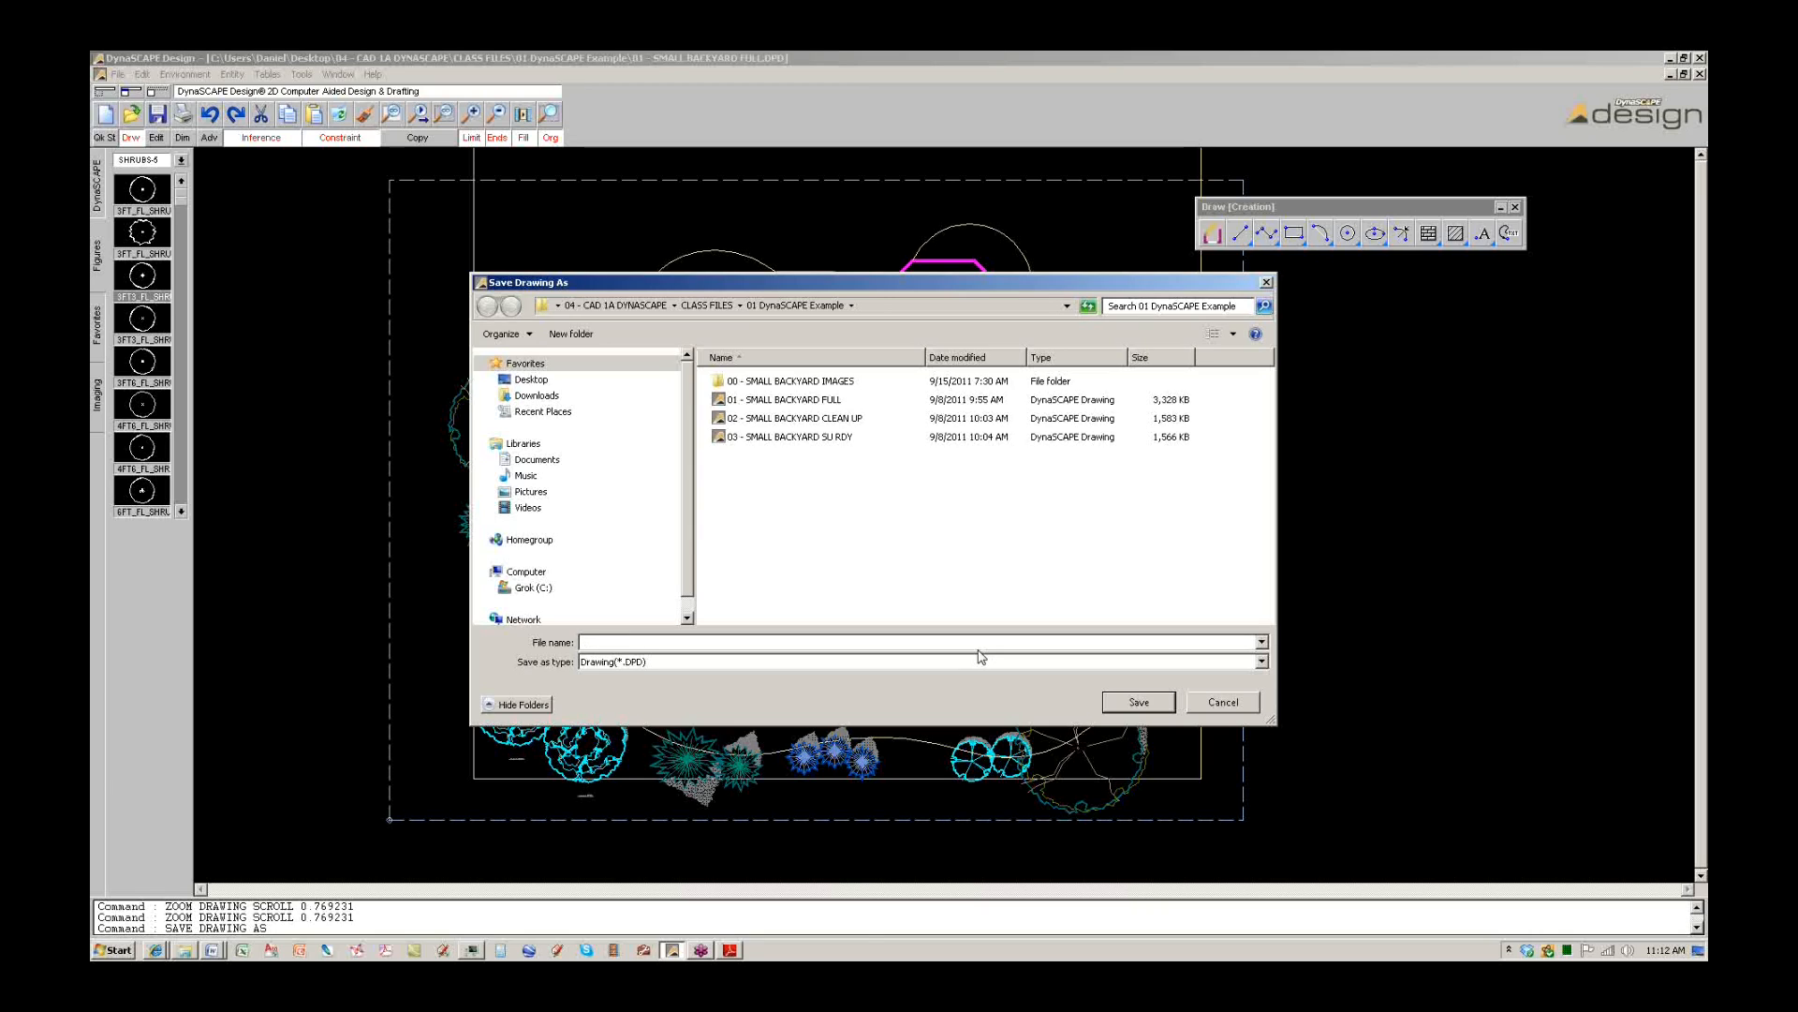
{"action": "left_click", "coordinate": [805, 405]}
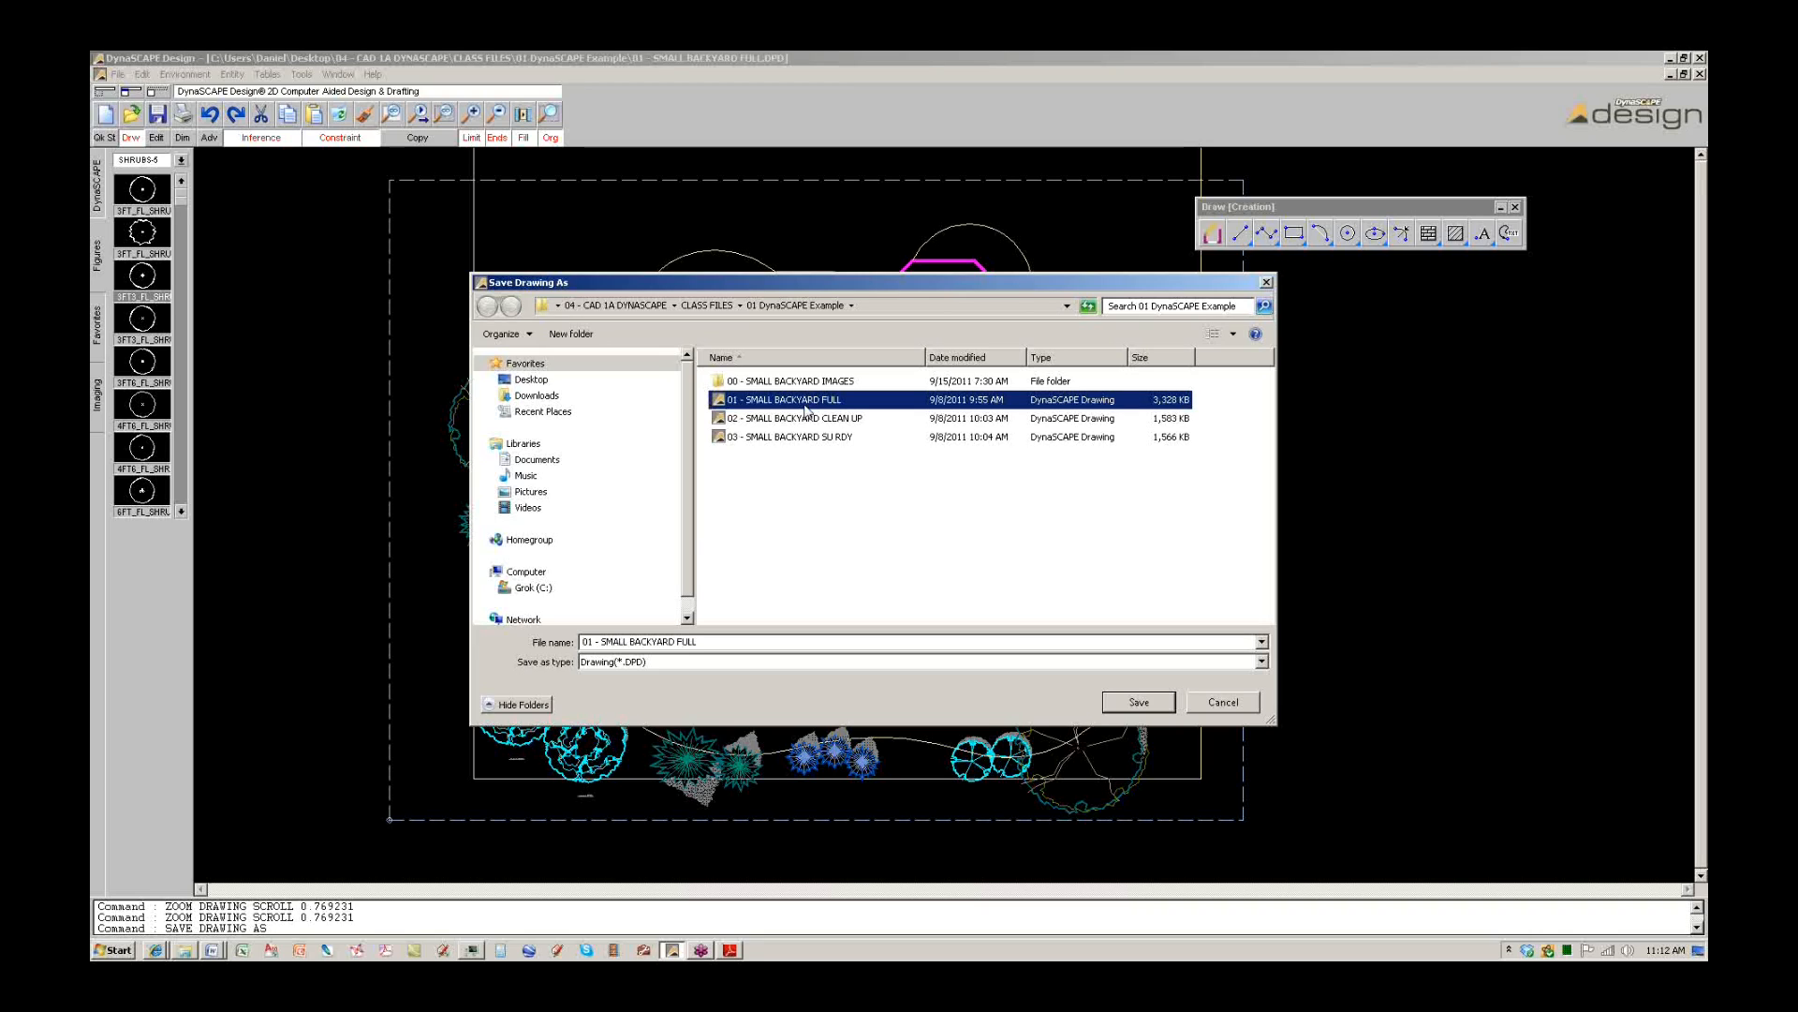
{"action": "left_click", "coordinate": [1137, 703]}
{"action": "left_click", "coordinate": [939, 562]}
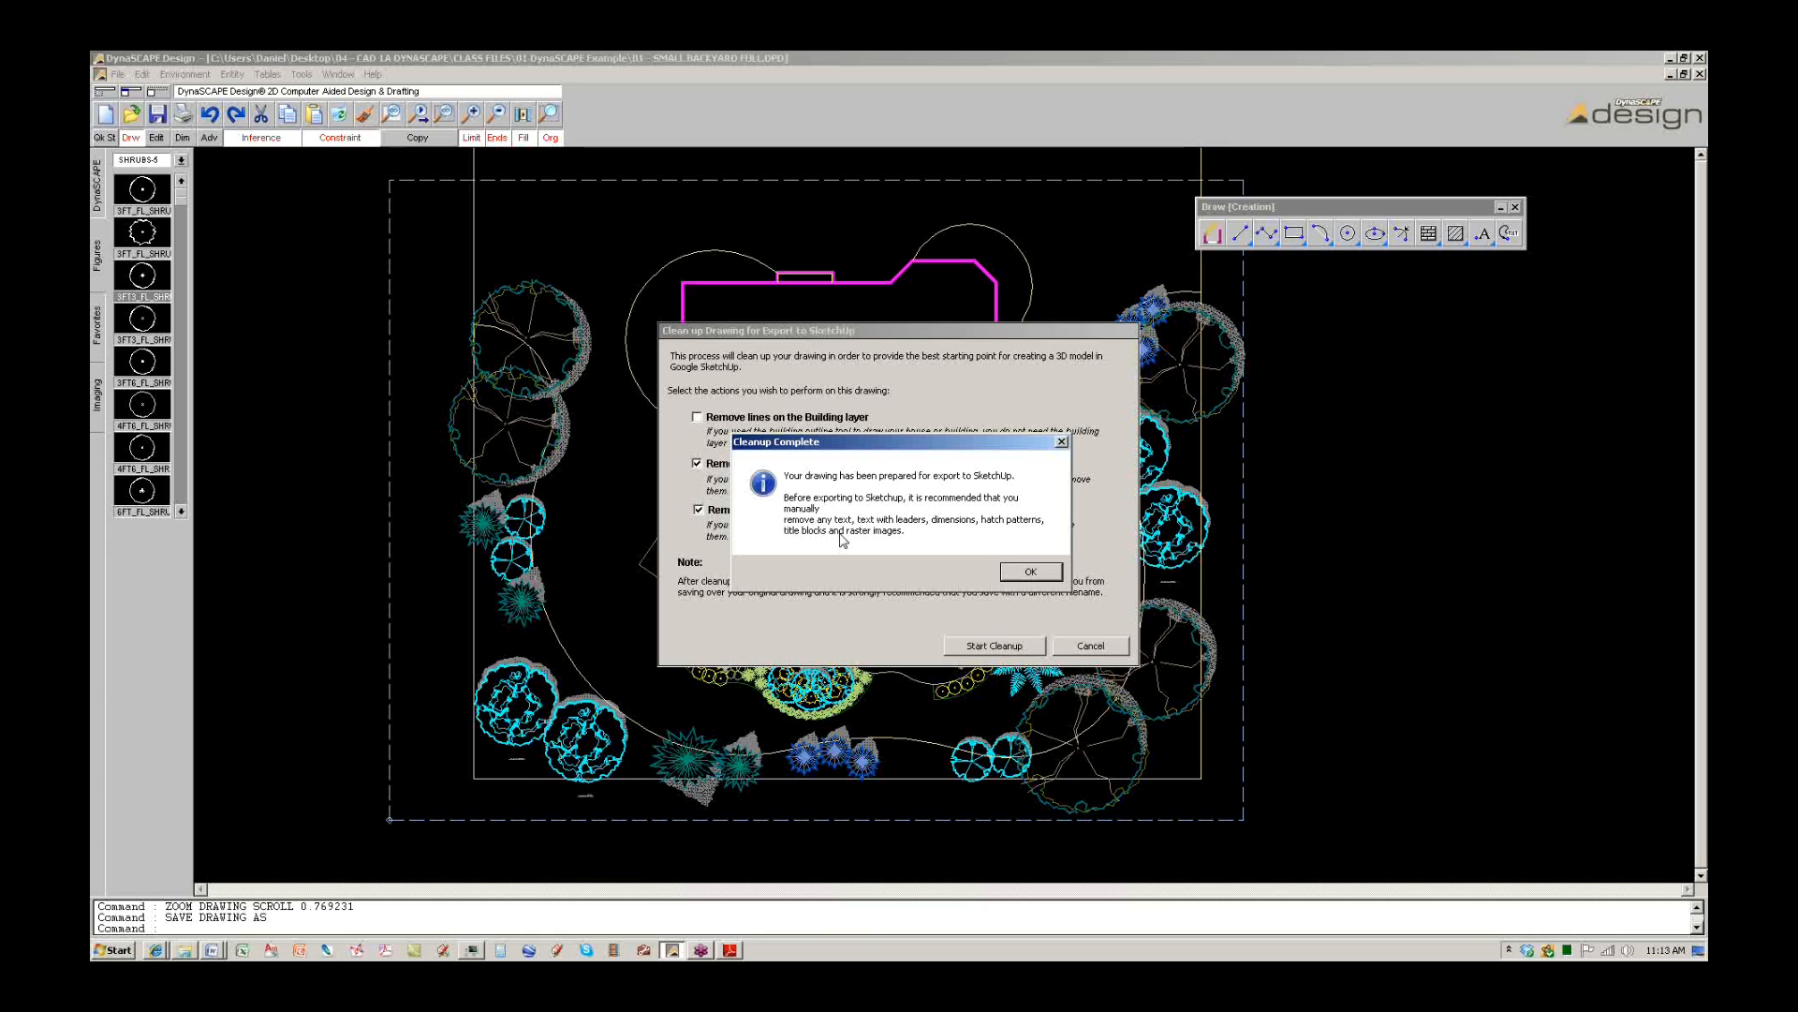
{"action": "left_click", "coordinate": [1015, 571]}
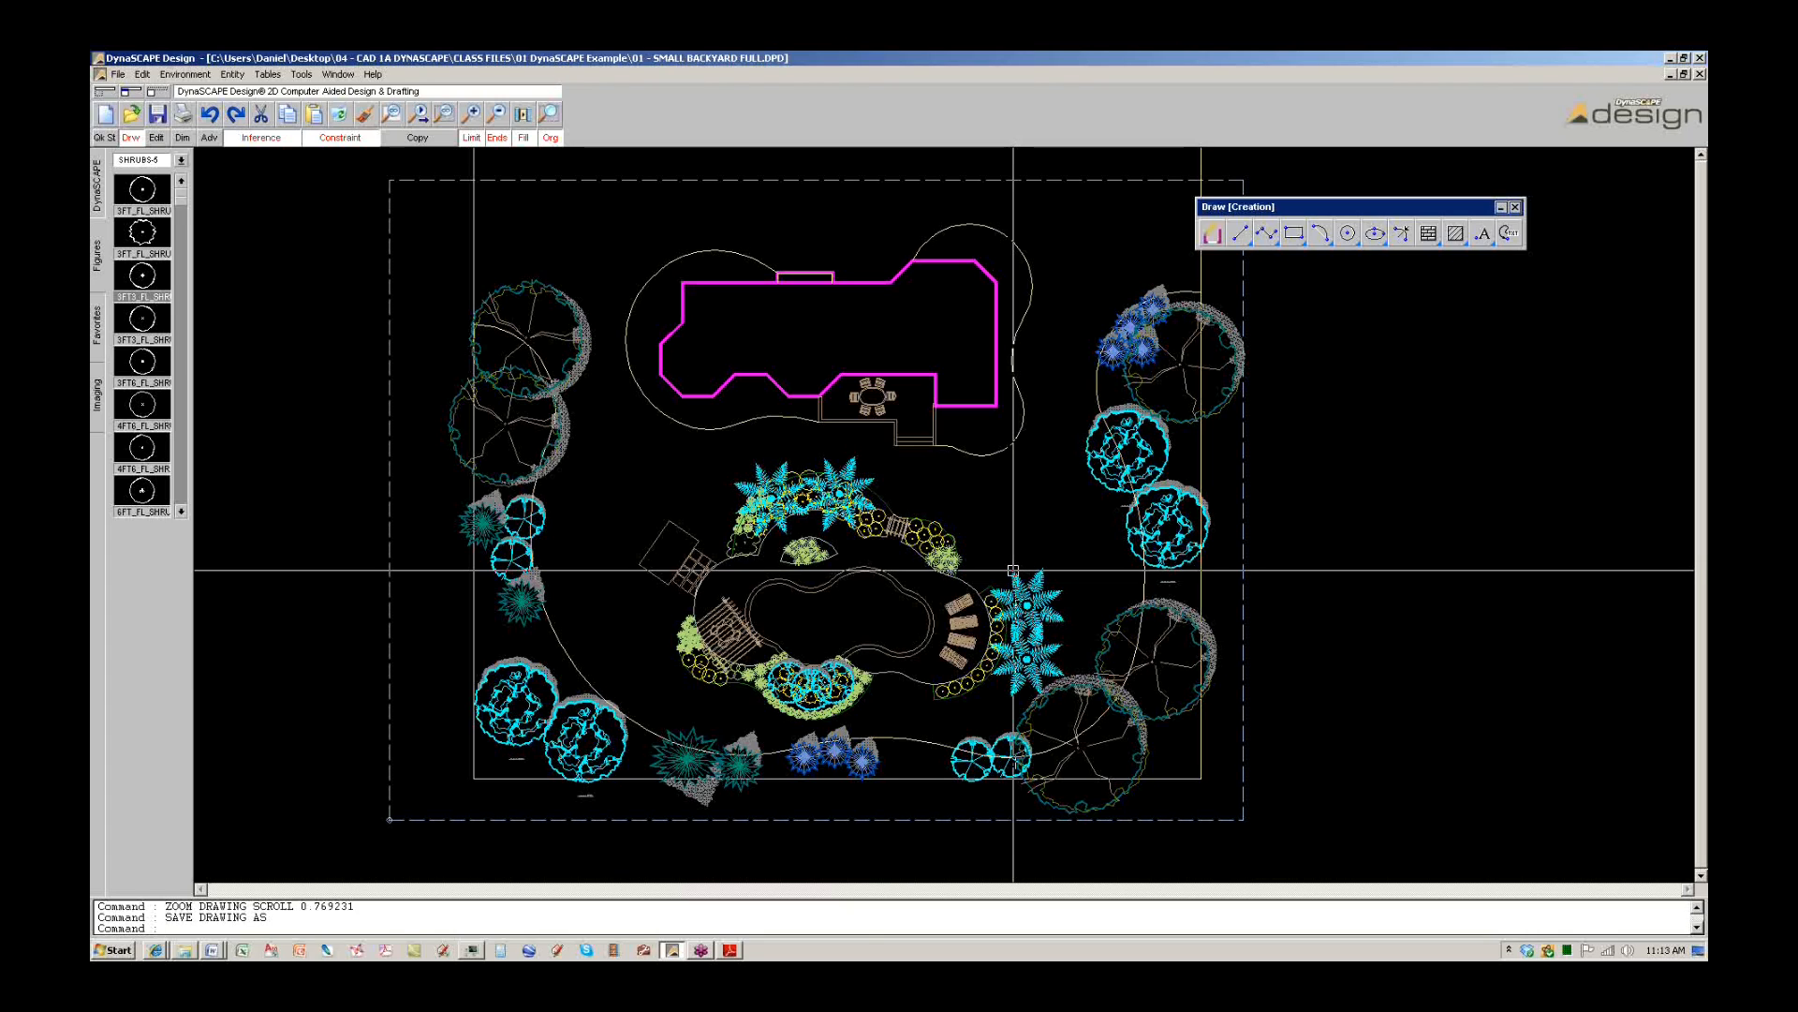
{"action": "left_click", "coordinate": [122, 76]}
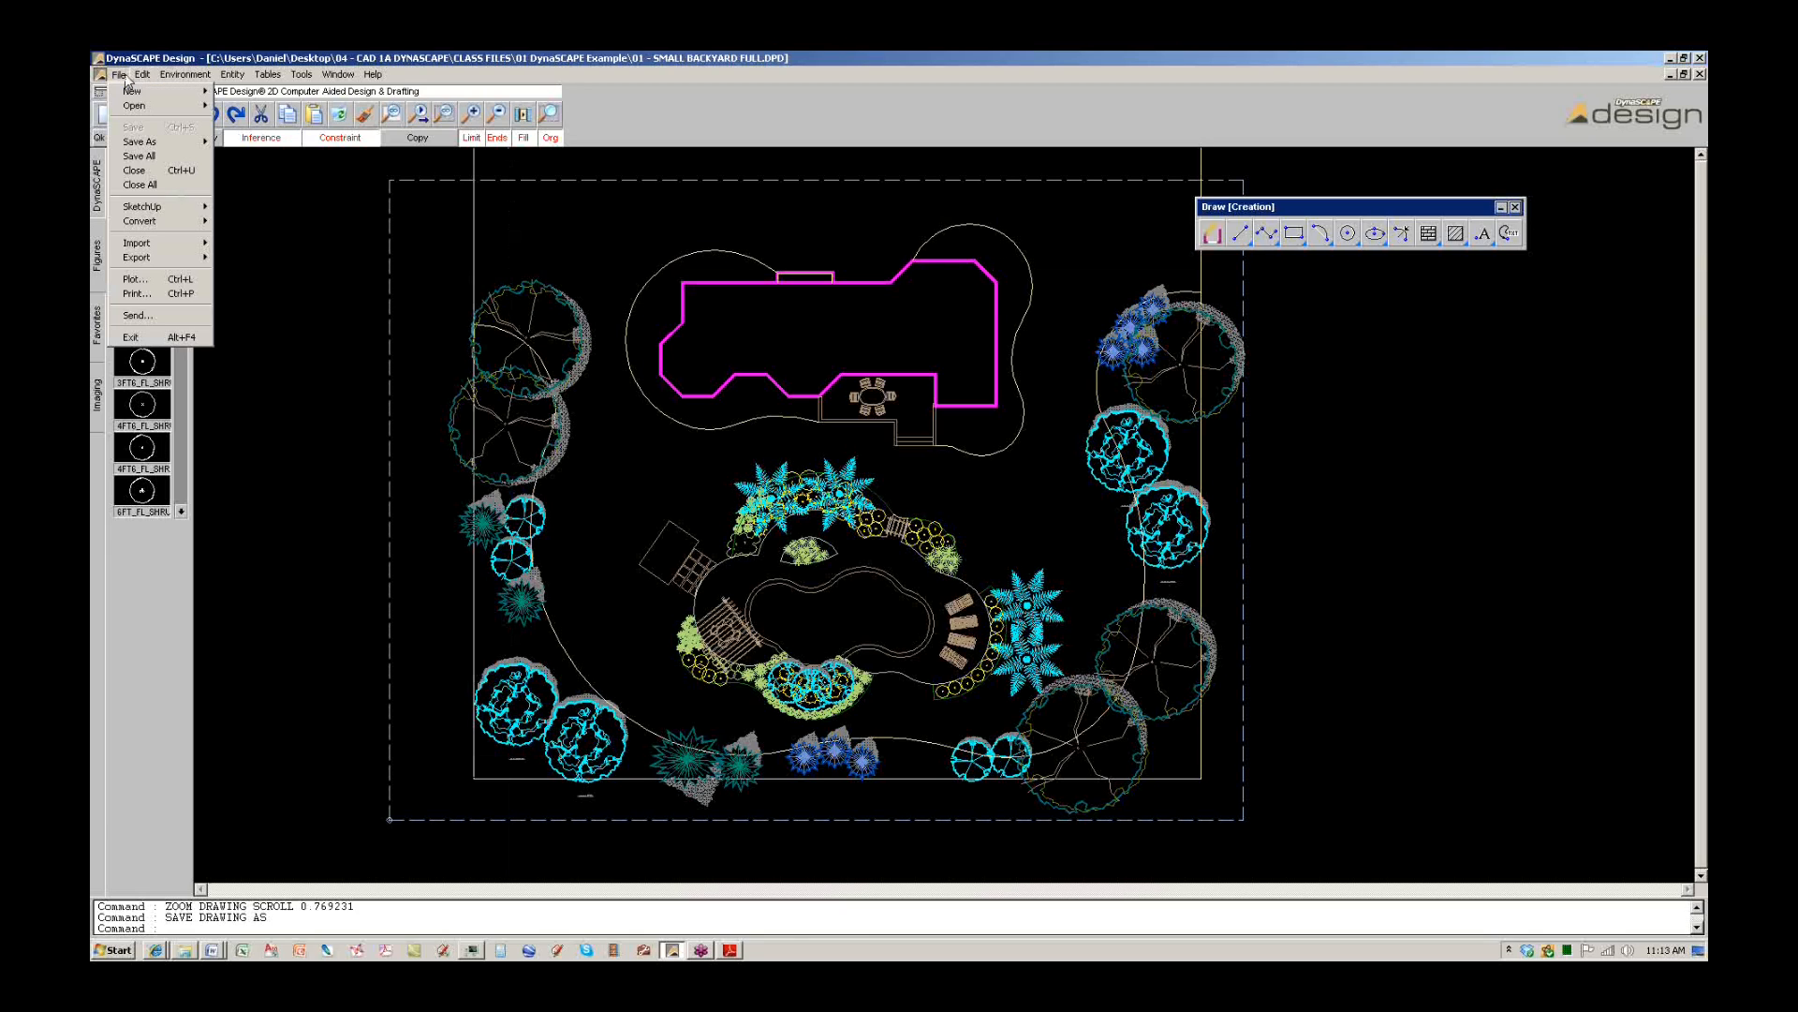
Export the backyard plan from DynaSCAPE to SketchUp as 01 - SMALL BACKYARD FULL.skp.
{"action": "mouse_move", "coordinate": [155, 208]}
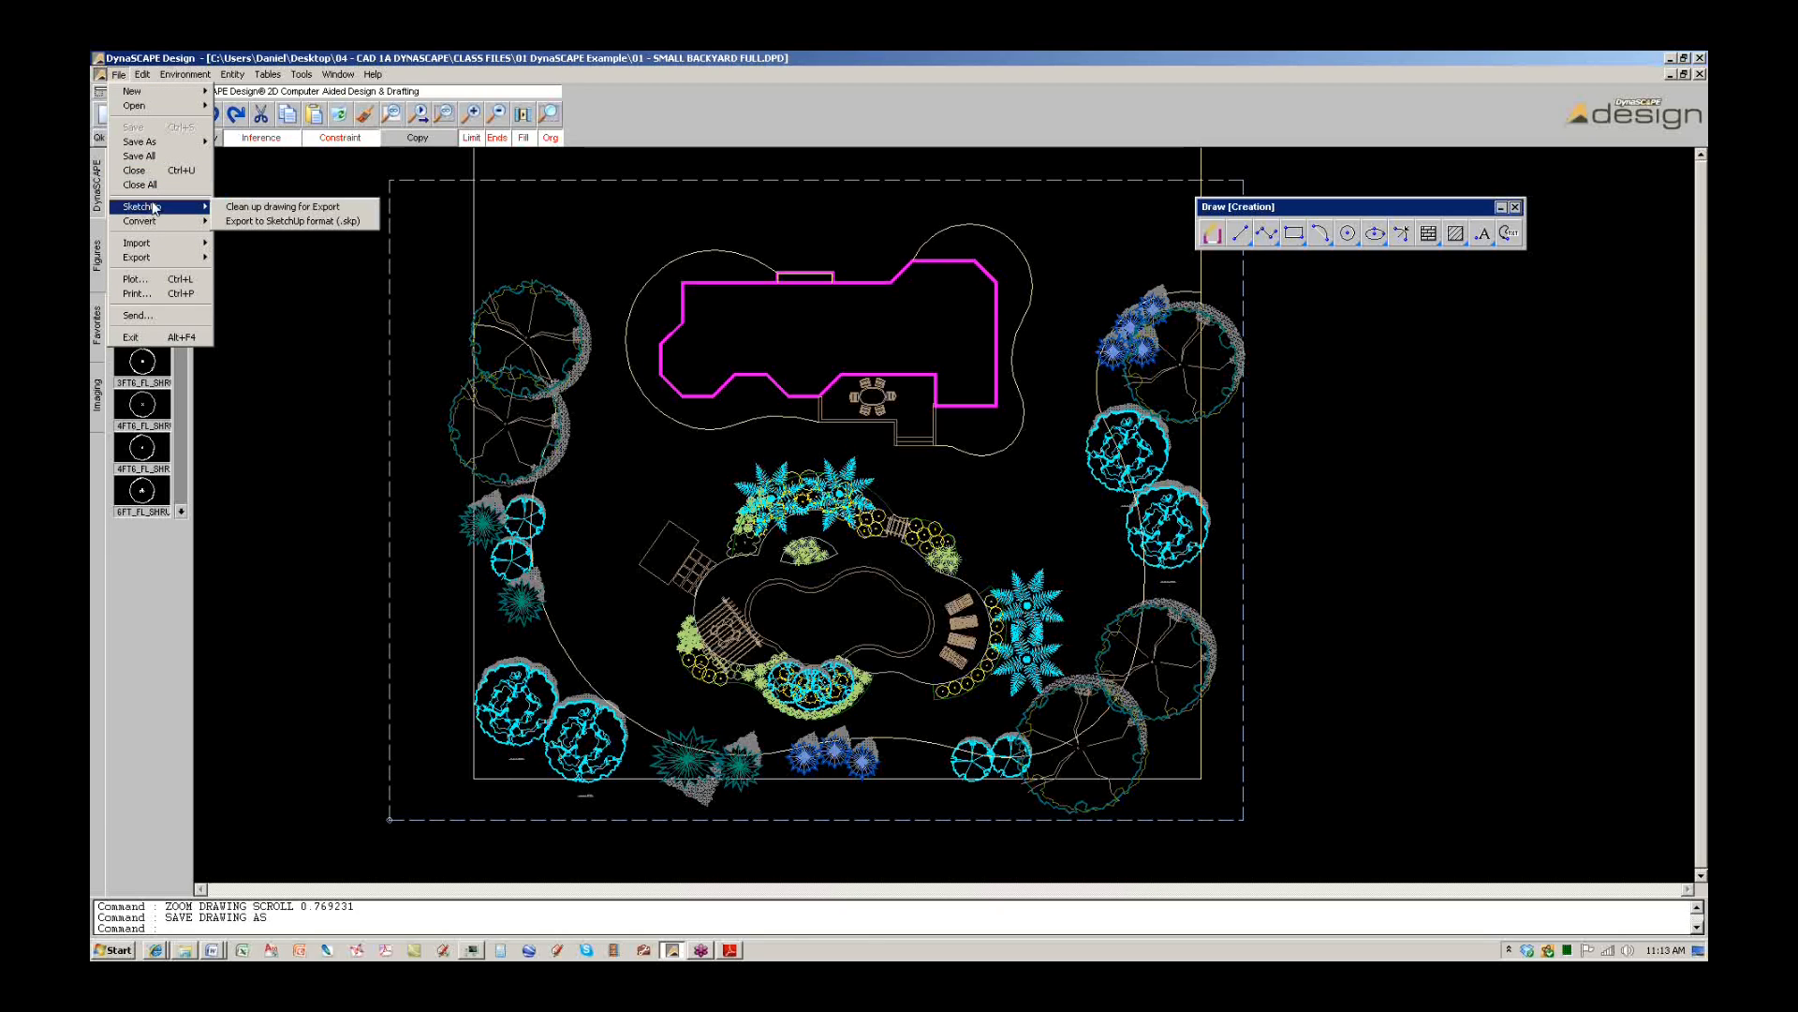
{"action": "left_click", "coordinate": [344, 223]}
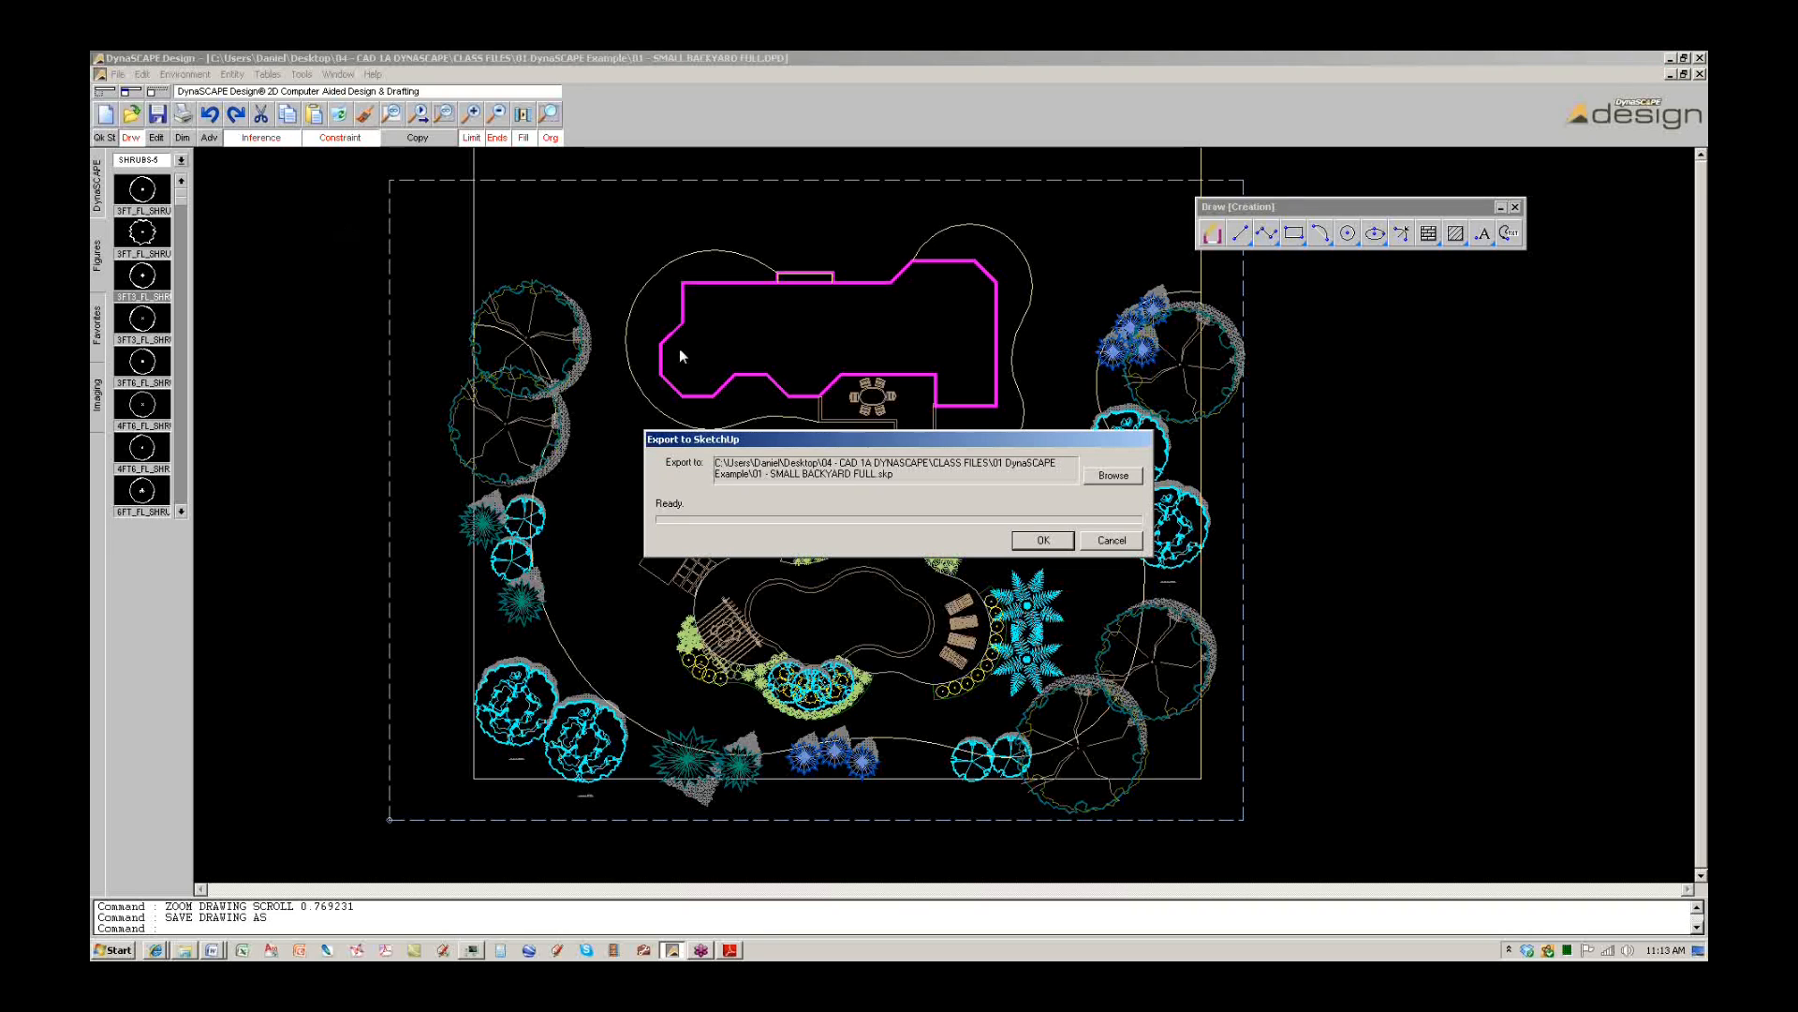
{"action": "left_click", "coordinate": [1041, 541]}
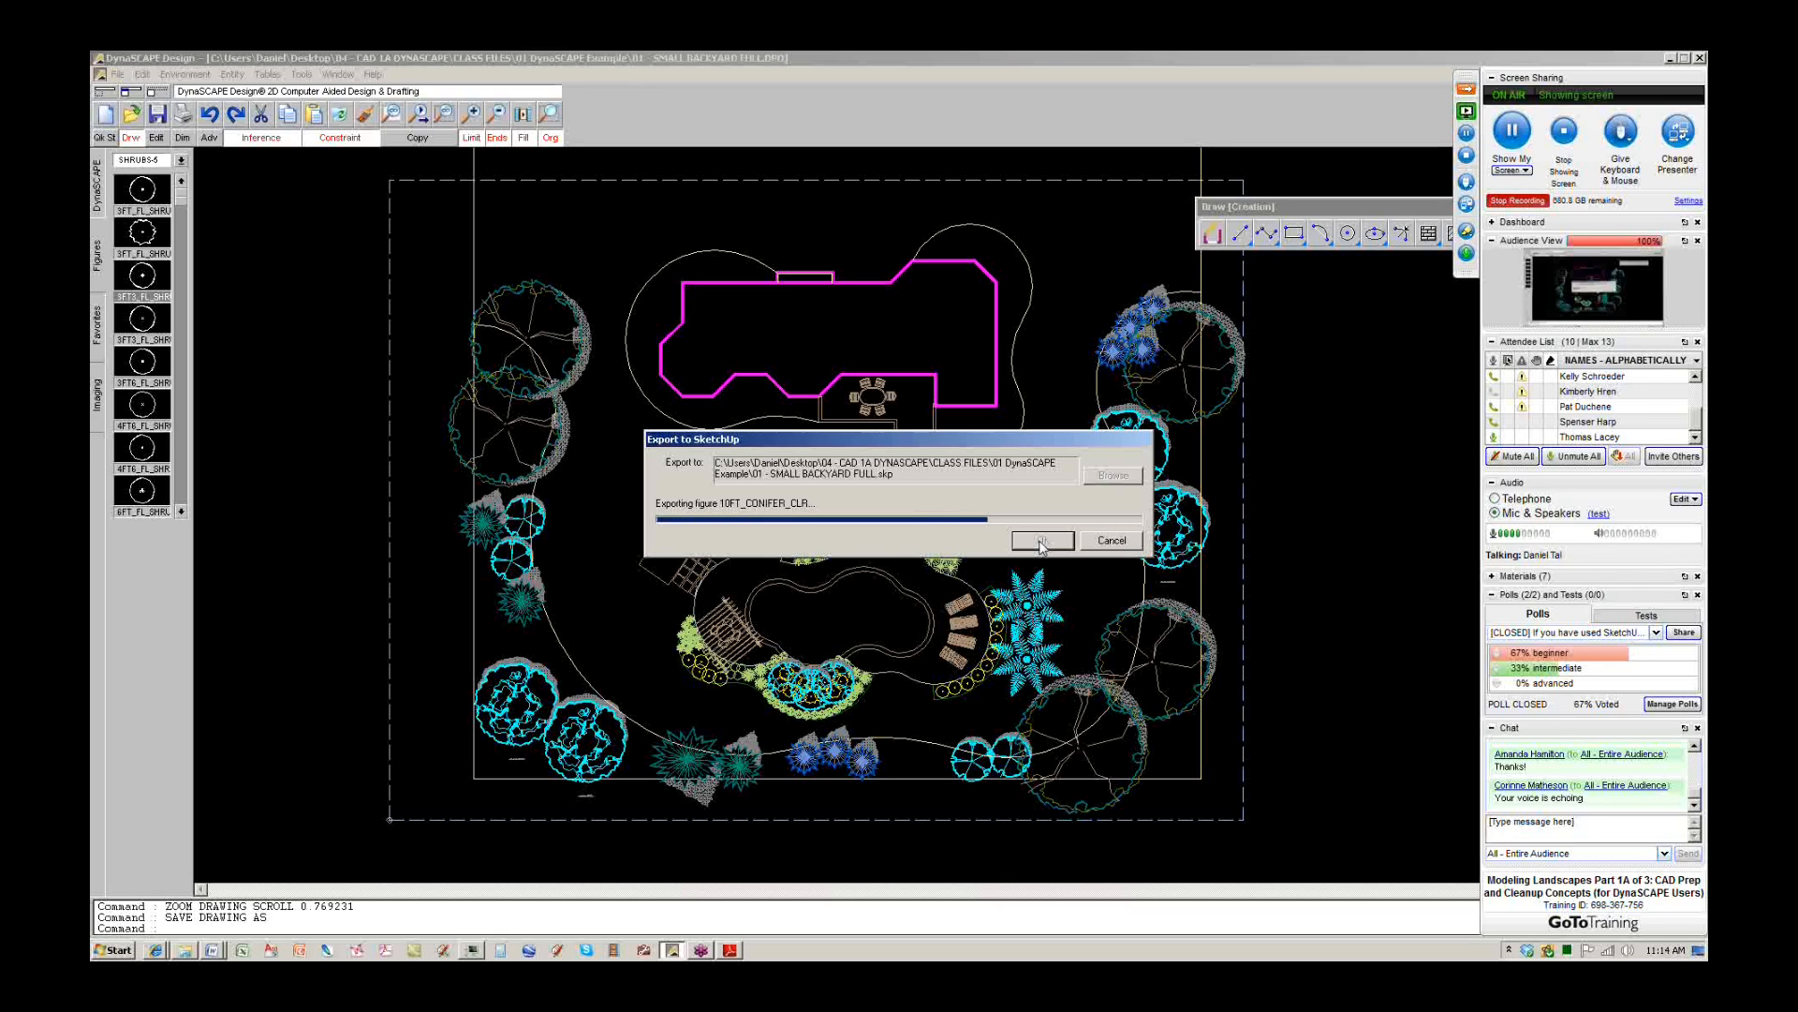
Bring up the DynaSCAPE to SketchUp Outline document in Word, then minimize it.
{"action": "left_click", "coordinate": [223, 951]}
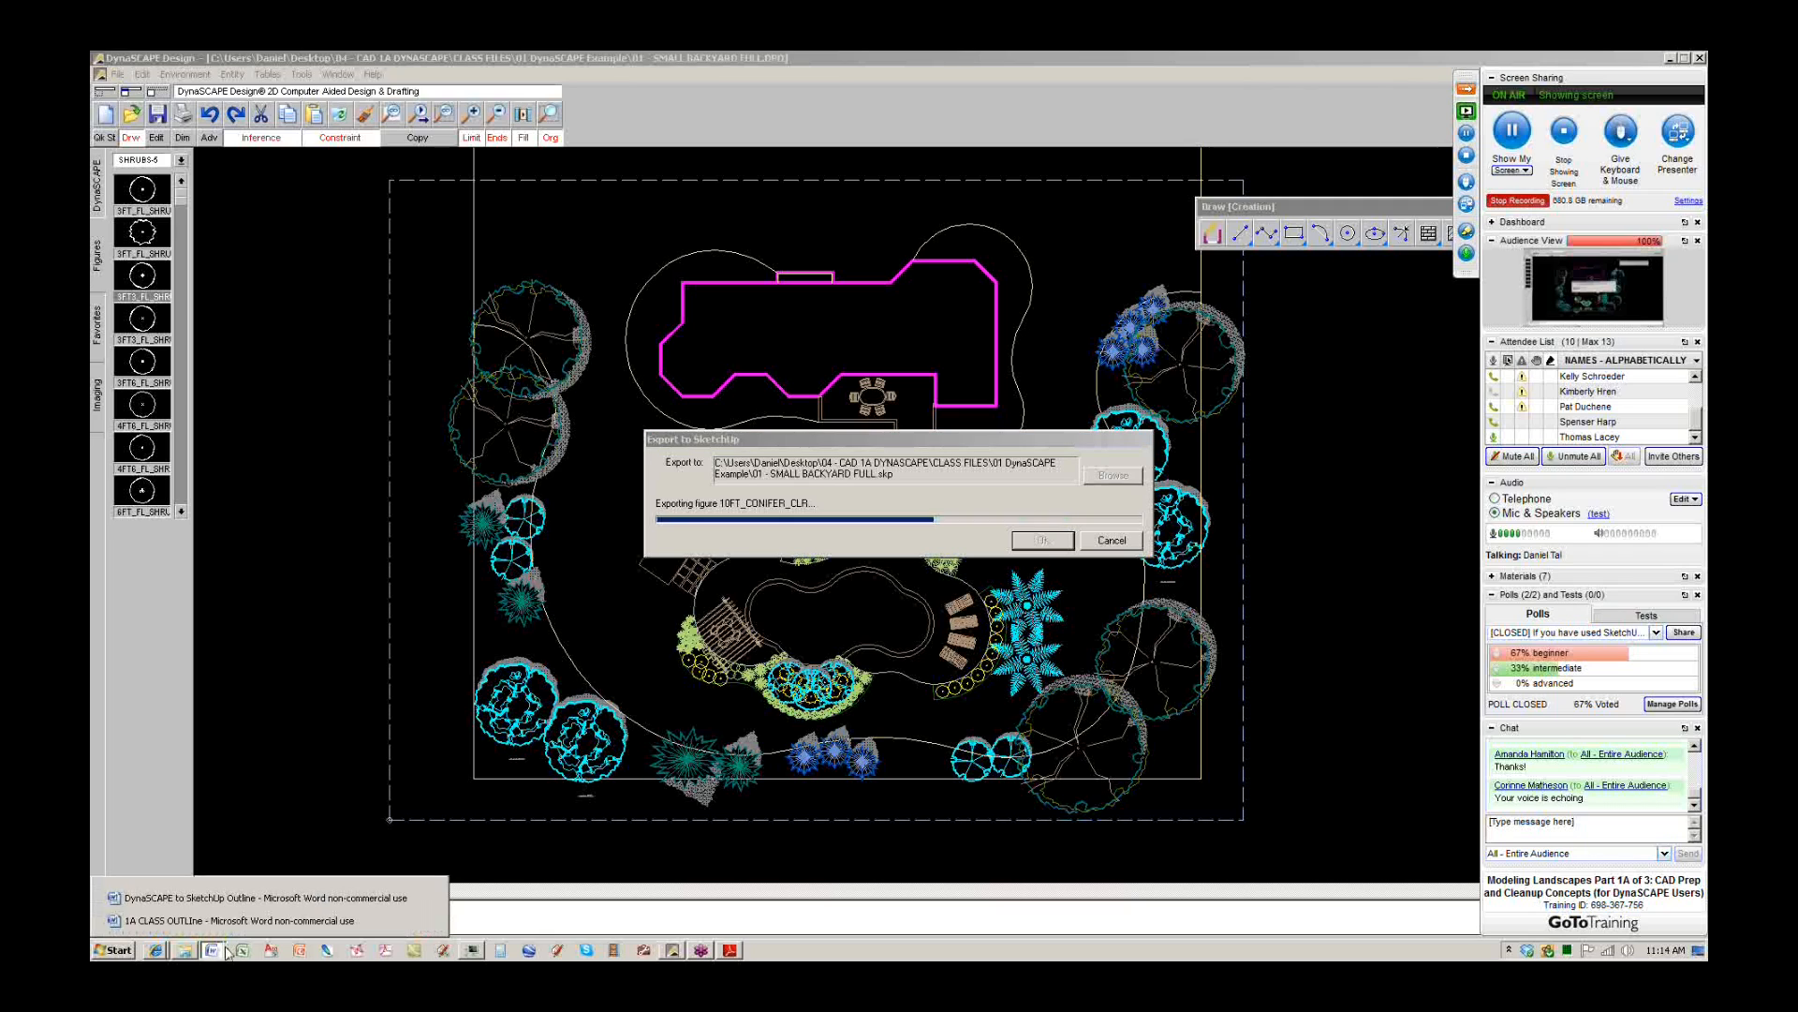
{"action": "left_click", "coordinate": [272, 898]}
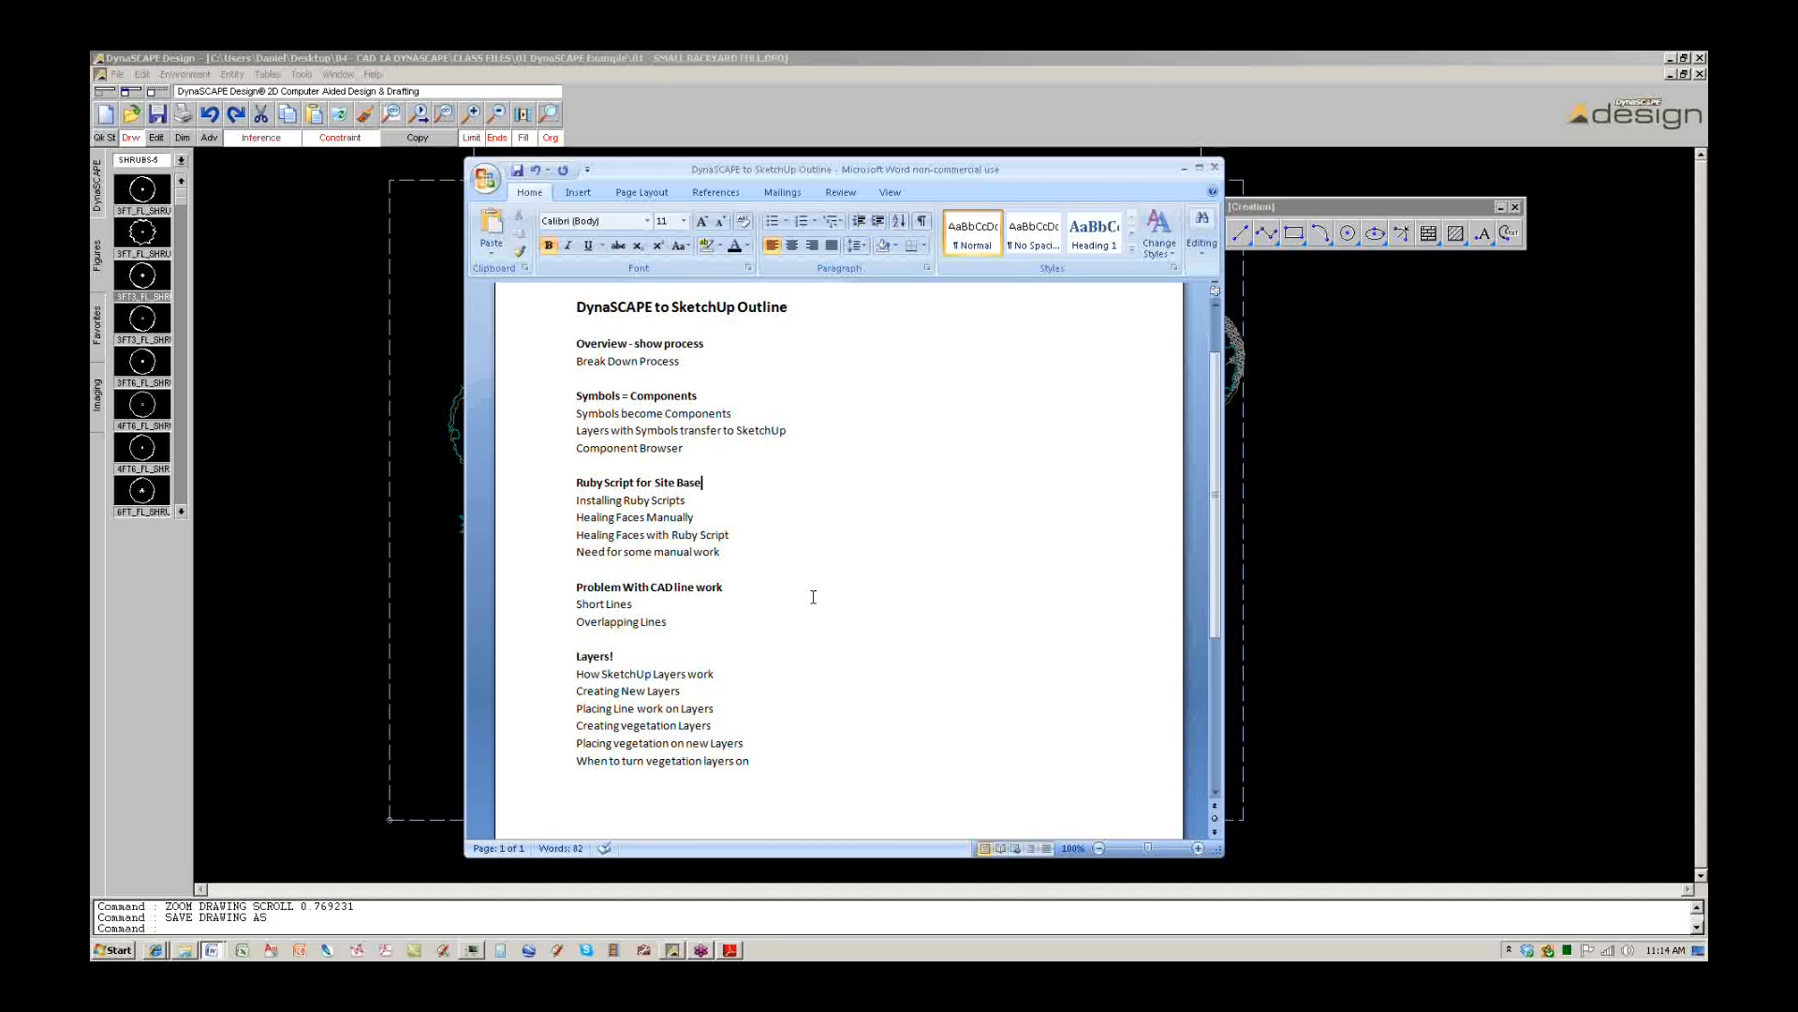
{"action": "left_click", "coordinate": [1184, 168]}
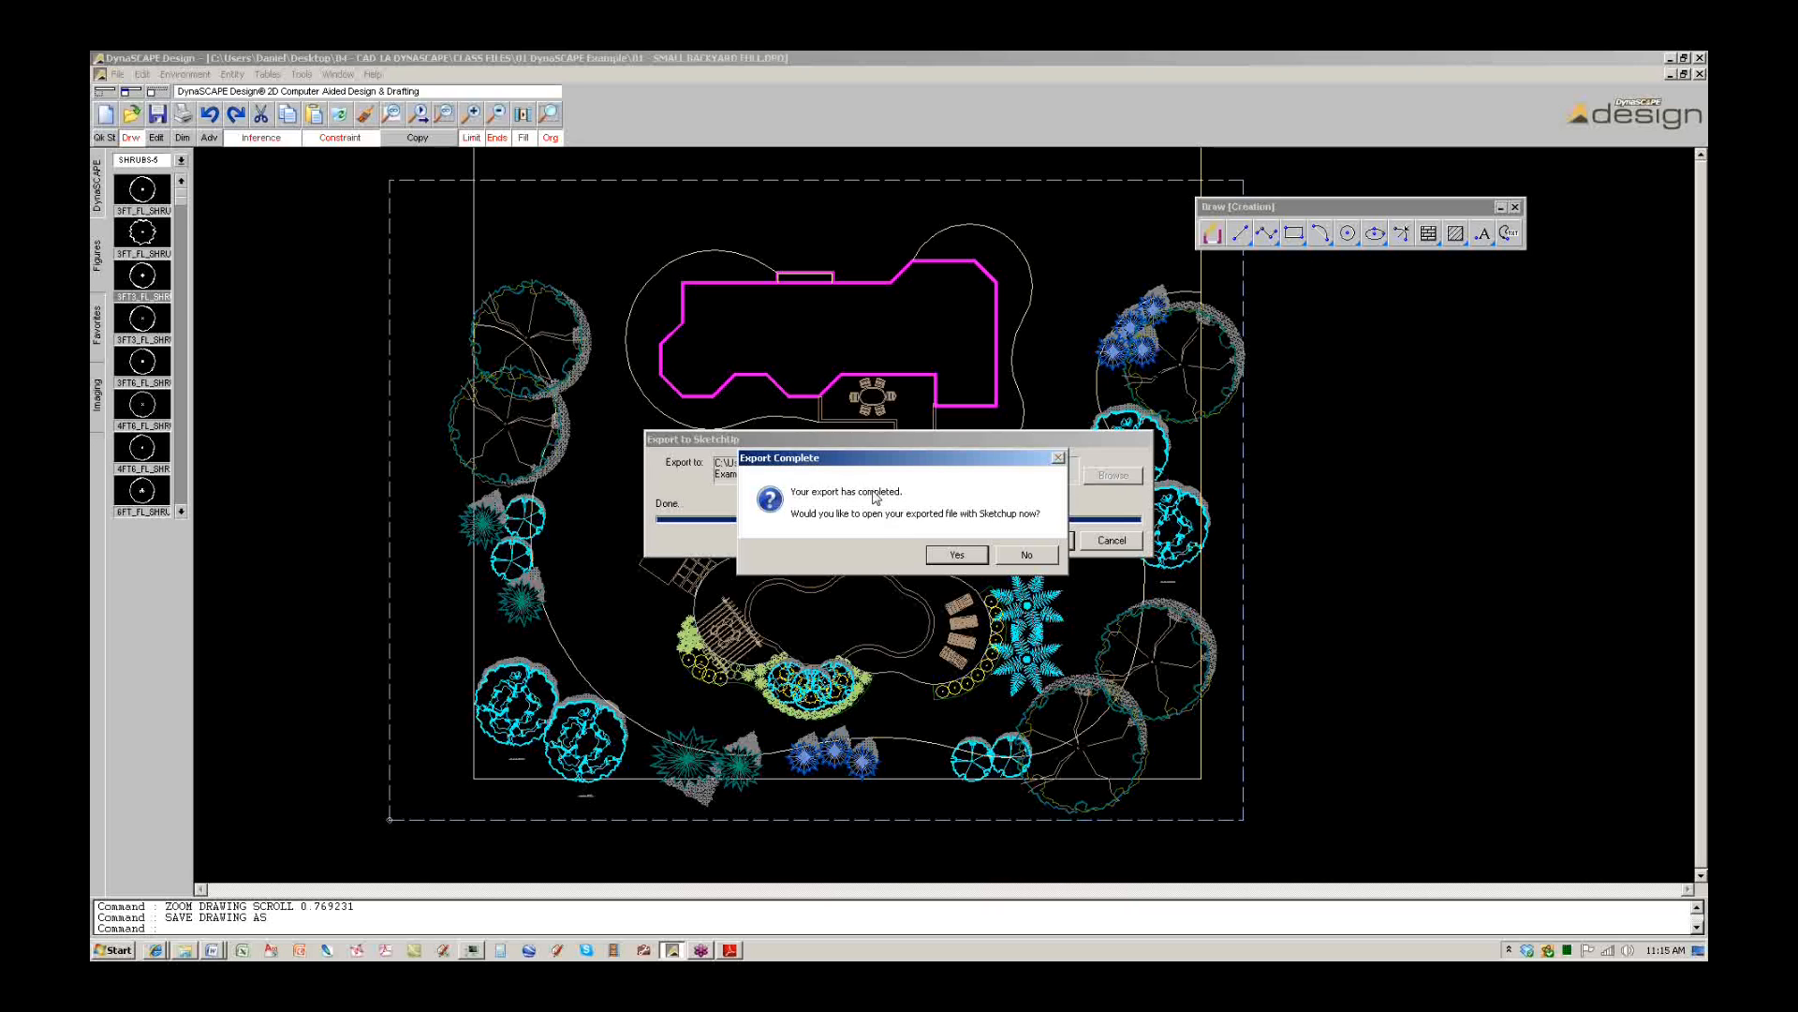
Accept the Export Complete prompt to open 01 - SMALL BACKYARD FULL in SketchUp Pro.
{"action": "left_click", "coordinate": [952, 555]}
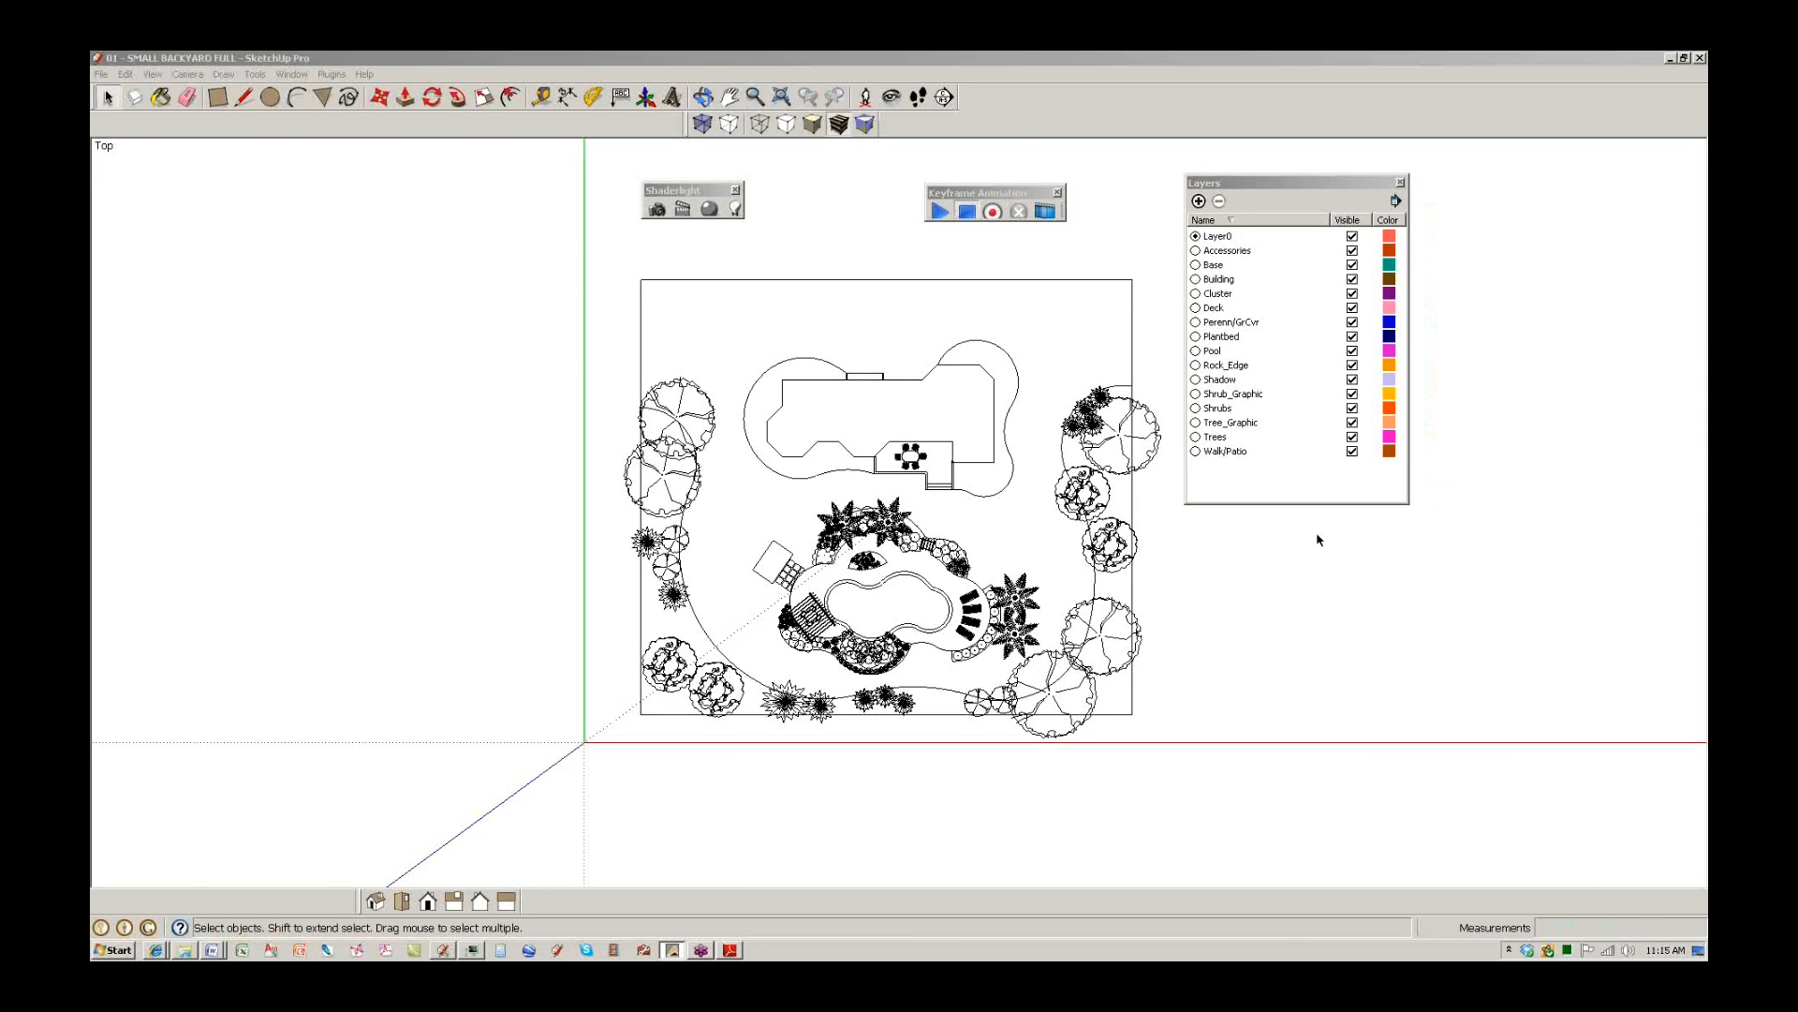
{"action": "left_click", "coordinate": [1105, 587]}
Select the site's boundary edges along the top and corners.
{"action": "left_click", "coordinate": [1080, 279]}
{"action": "left_click", "coordinate": [1132, 321]}
{"action": "left_click_drag", "start_coordinate": [1173, 310], "coordinate": [996, 239]}
{"action": "left_click_drag", "start_coordinate": [681, 310], "coordinate": [600, 274]}
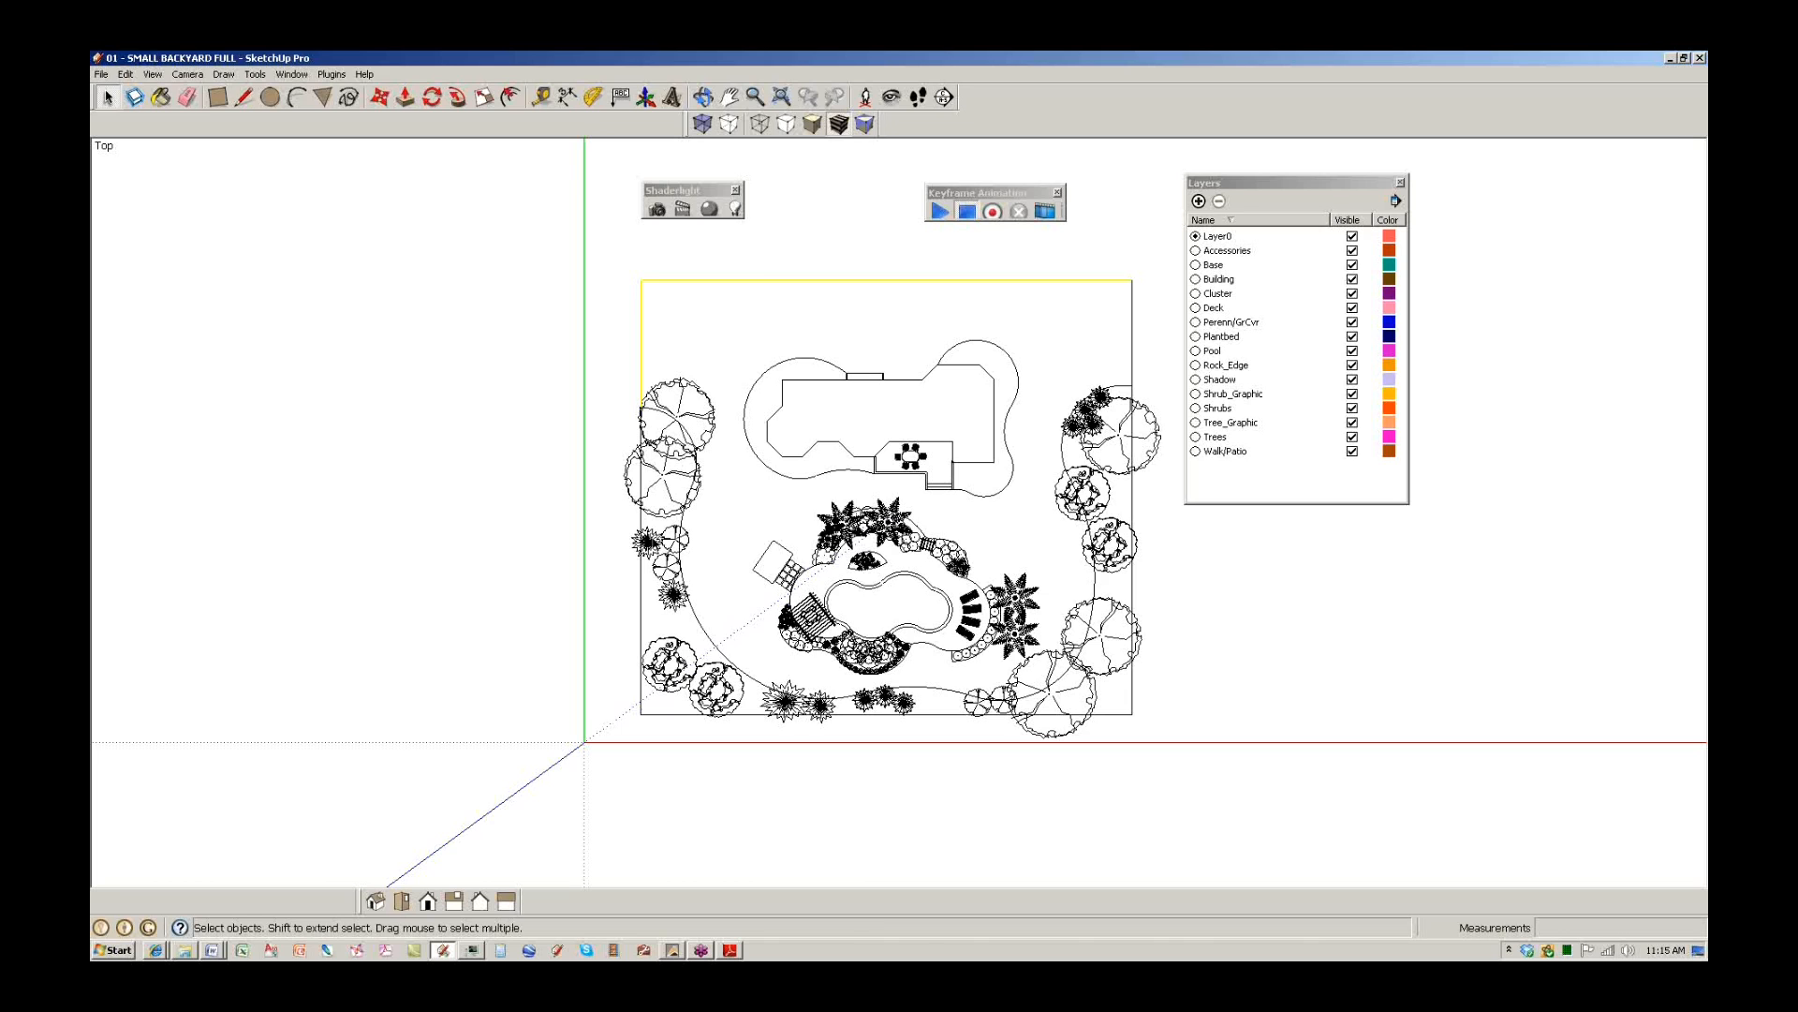
Orbit and zoom the plan into a tilted frontal perspective, and reposition the Layers window.
{"action": "middle_click_drag", "start_coordinate": [942, 607], "coordinate": [783, 341]}
{"action": "scroll", "coordinate": [919, 492], "scroll_direction": "up", "scroll_amount": 4}
{"action": "middle_click_drag", "start_coordinate": [932, 619], "coordinate": [865, 477]}
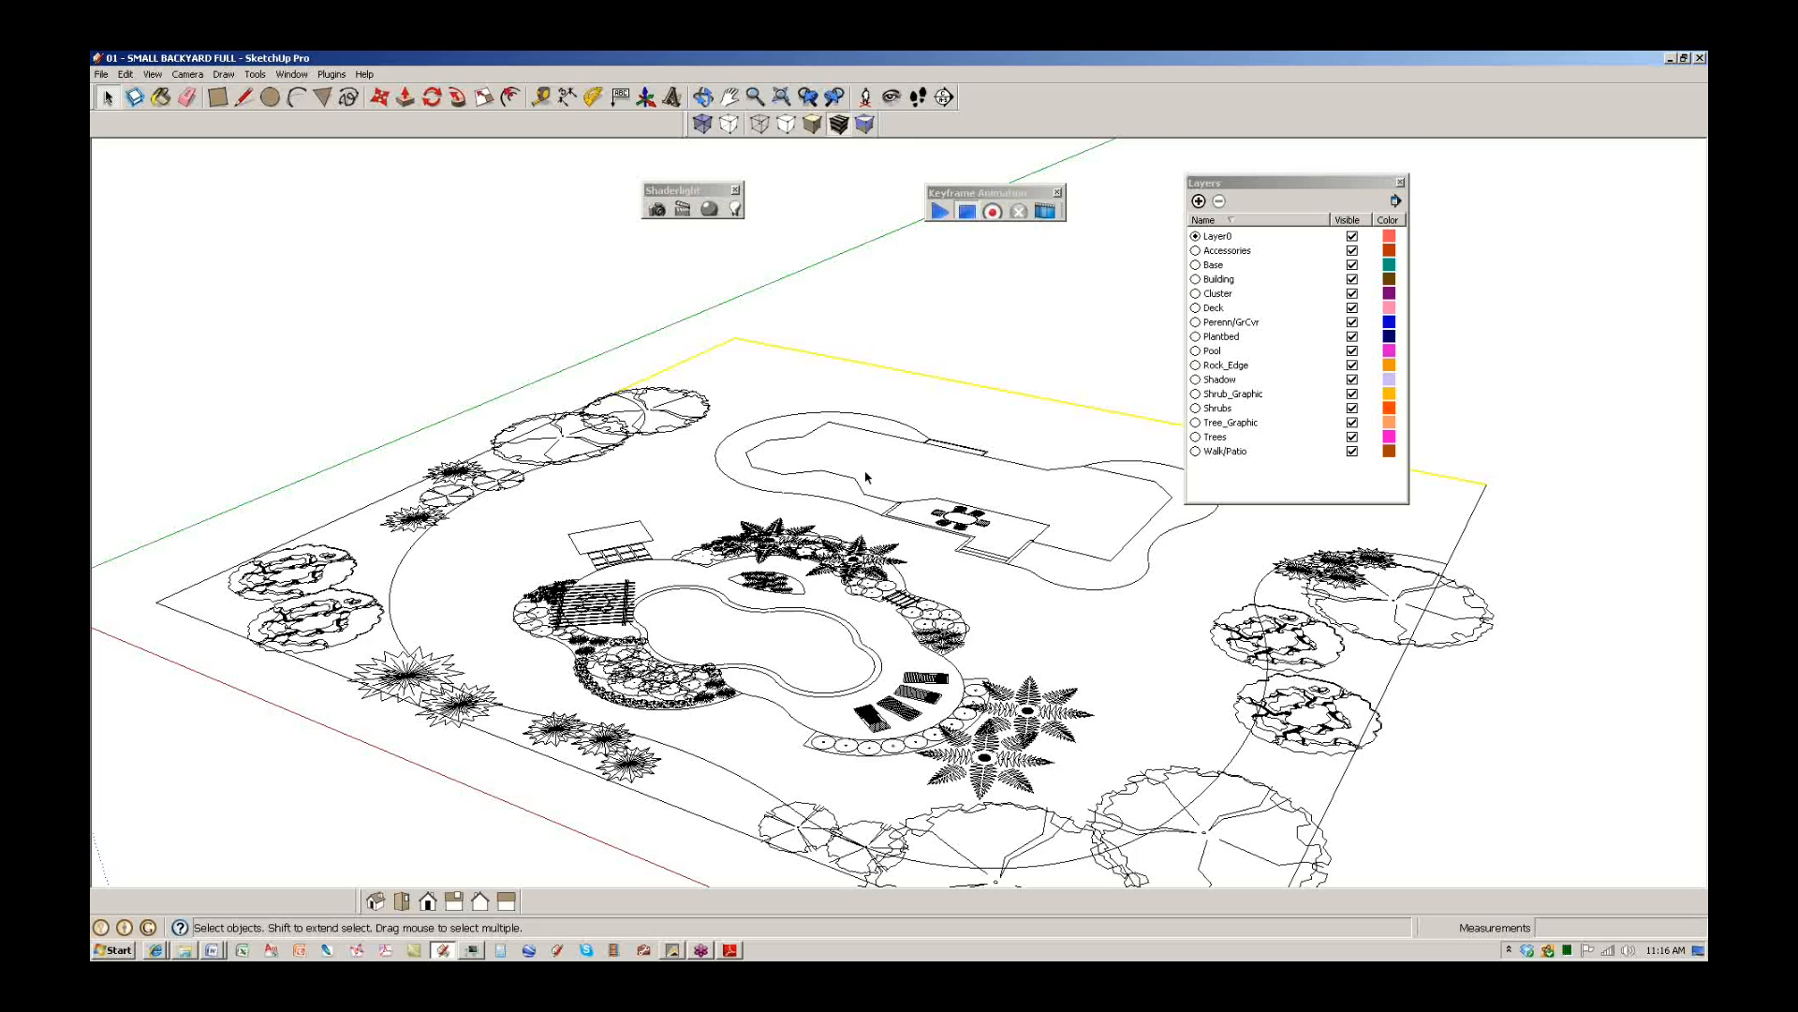
{"action": "middle_click_drag", "start_coordinate": [867, 476], "coordinate": [920, 606]}
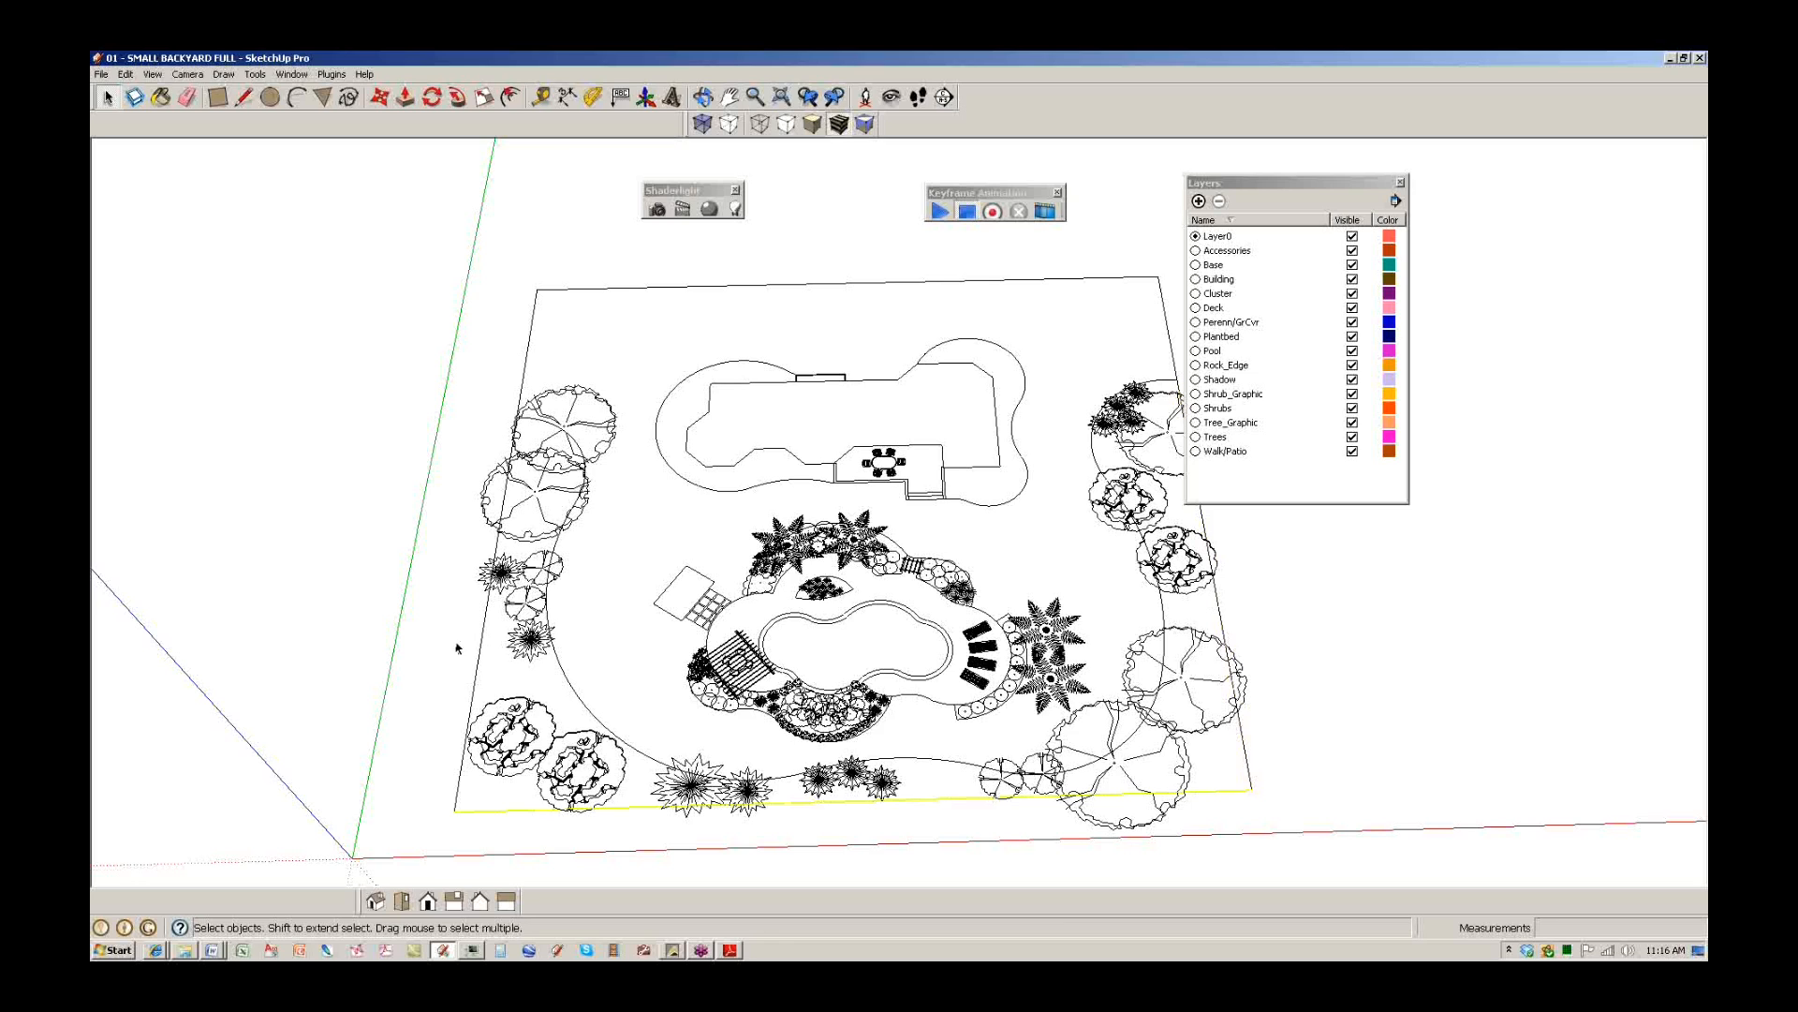
{"action": "scroll", "coordinate": [635, 745], "scroll_direction": "up", "scroll_amount": 4}
{"action": "left_click_drag", "start_coordinate": [1238, 183], "coordinate": [1090, 221]}
Go through the imported layers, such as Building, Deck and Walk/Patio, and move the layer list aside.
{"action": "left_click", "coordinate": [1087, 289]}
{"action": "left_click", "coordinate": [1077, 302]}
{"action": "left_click", "coordinate": [1075, 316]}
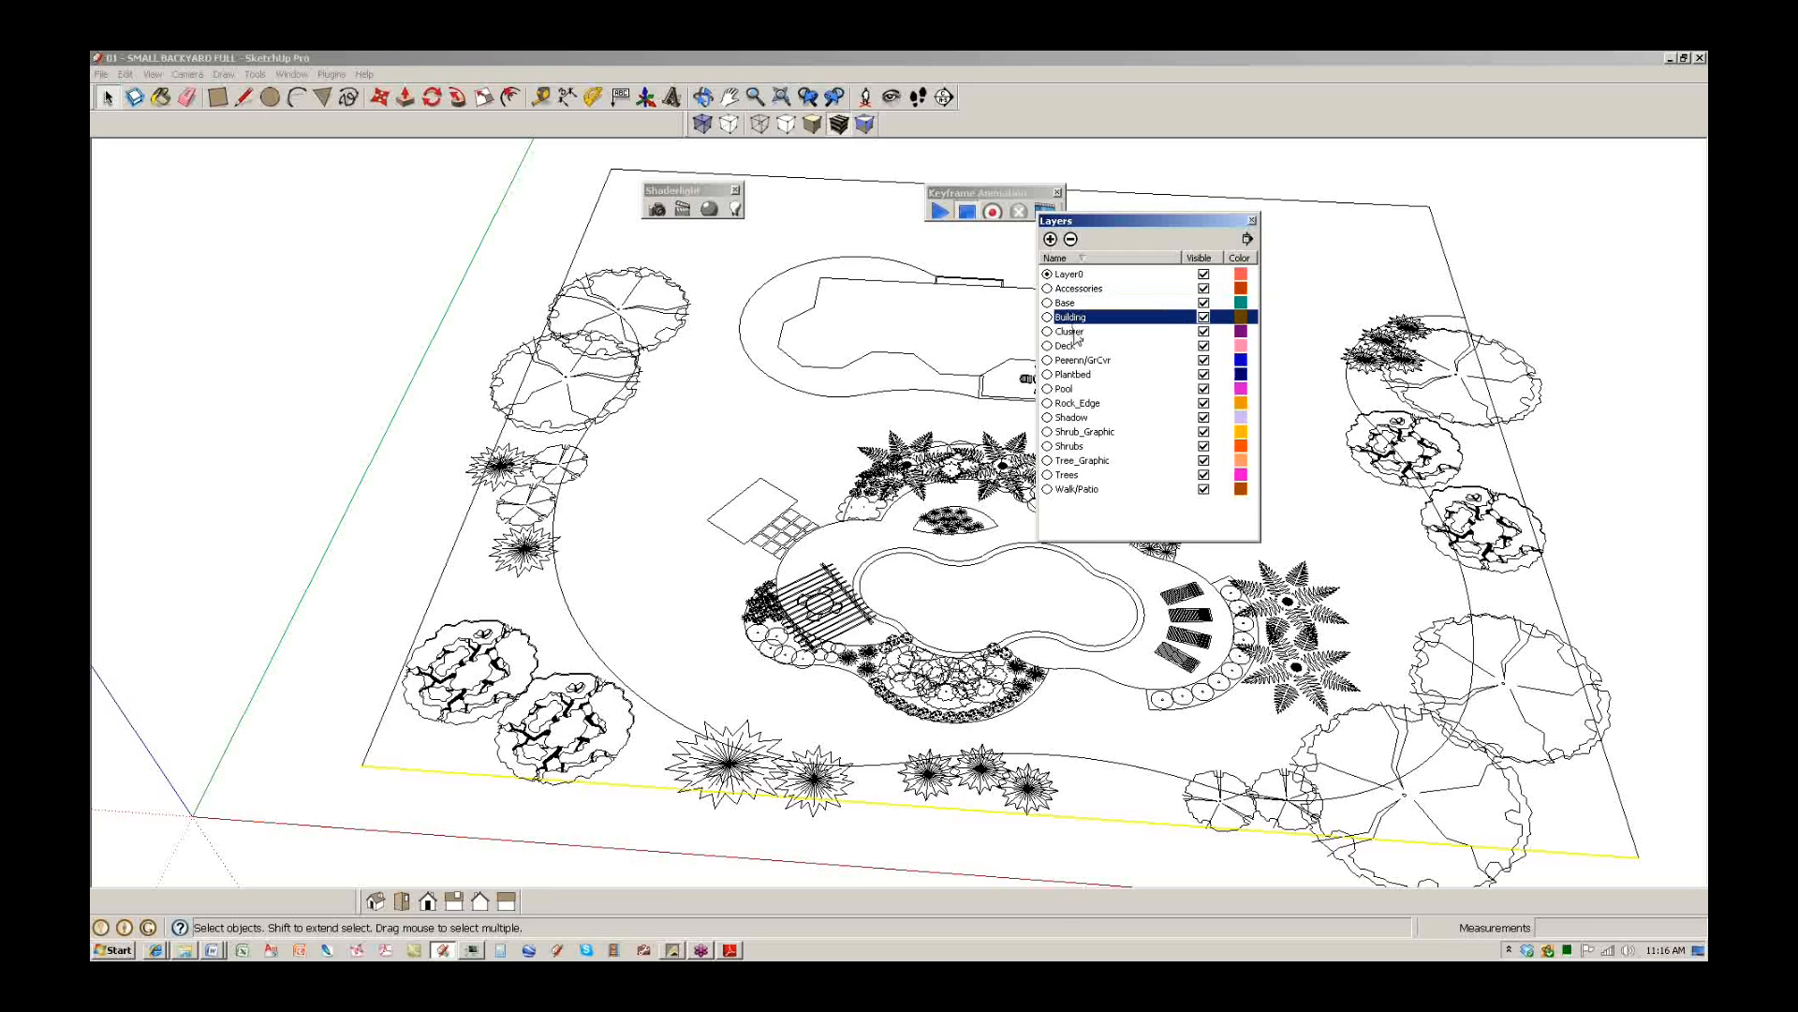
{"action": "left_click", "coordinate": [1078, 333]}
{"action": "left_click", "coordinate": [1079, 347]}
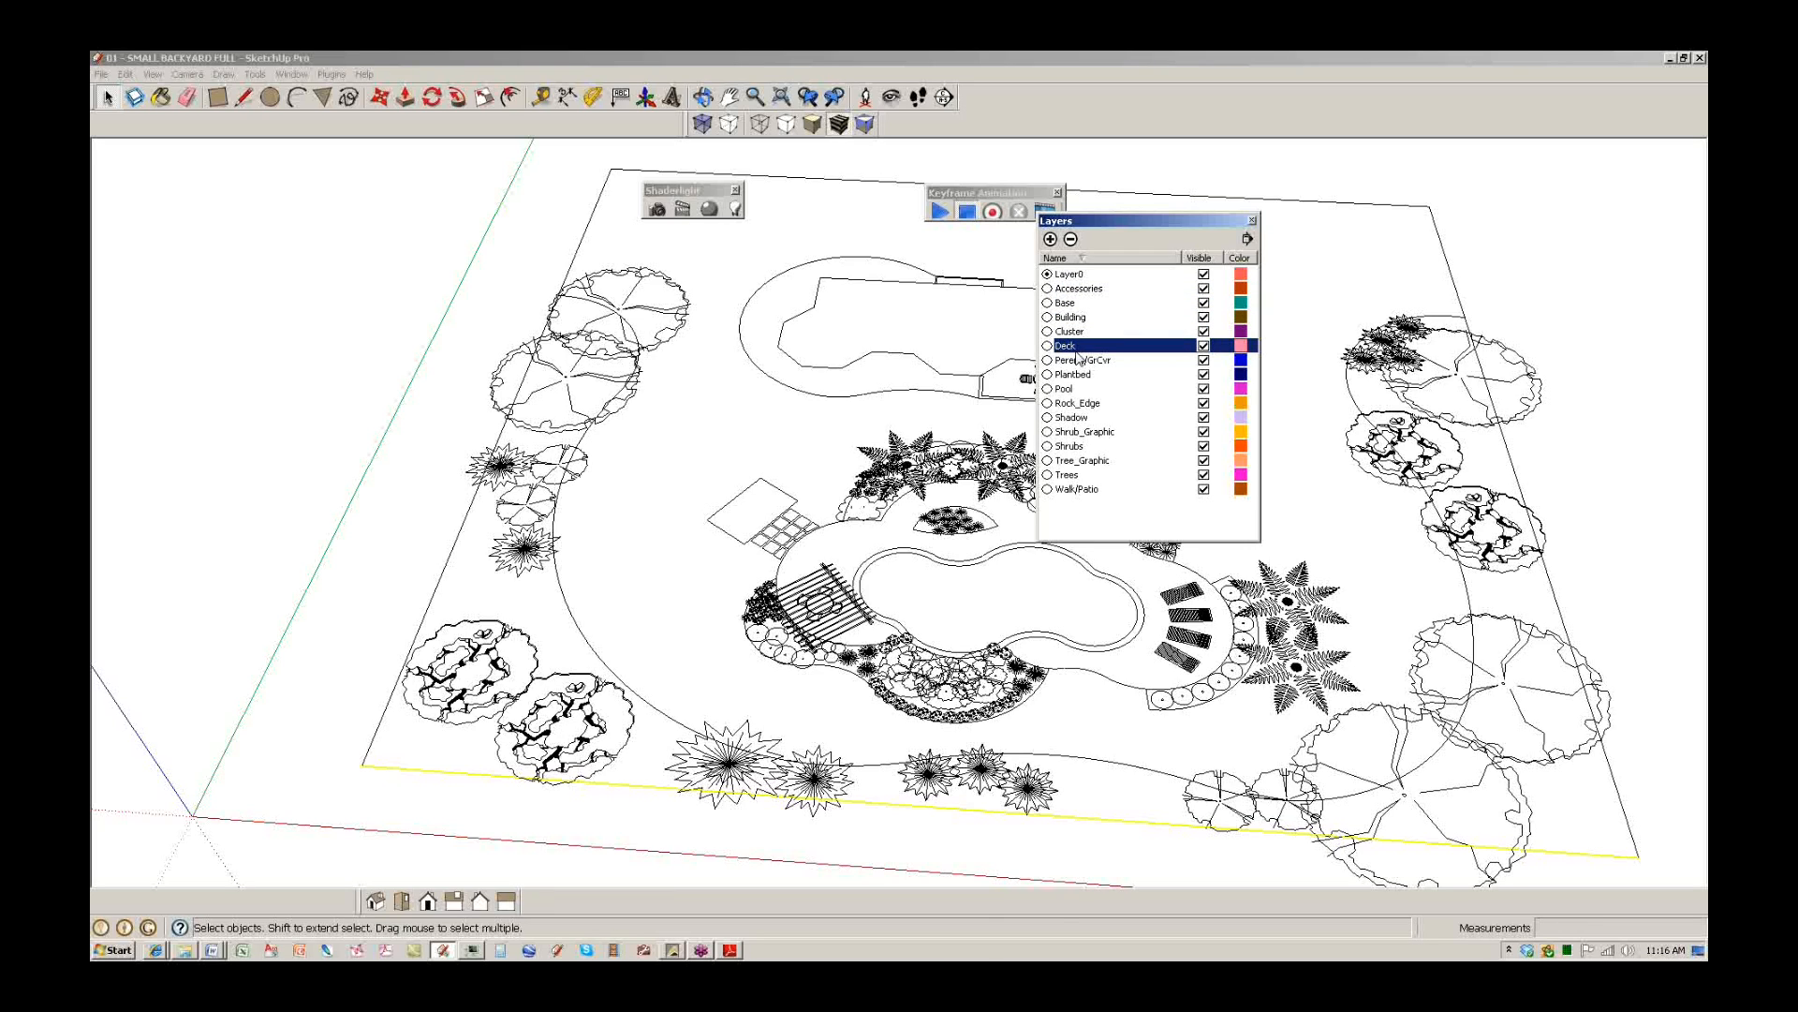
{"action": "left_click", "coordinate": [1079, 449]}
{"action": "left_click", "coordinate": [1077, 476]}
{"action": "left_click", "coordinate": [1078, 489]}
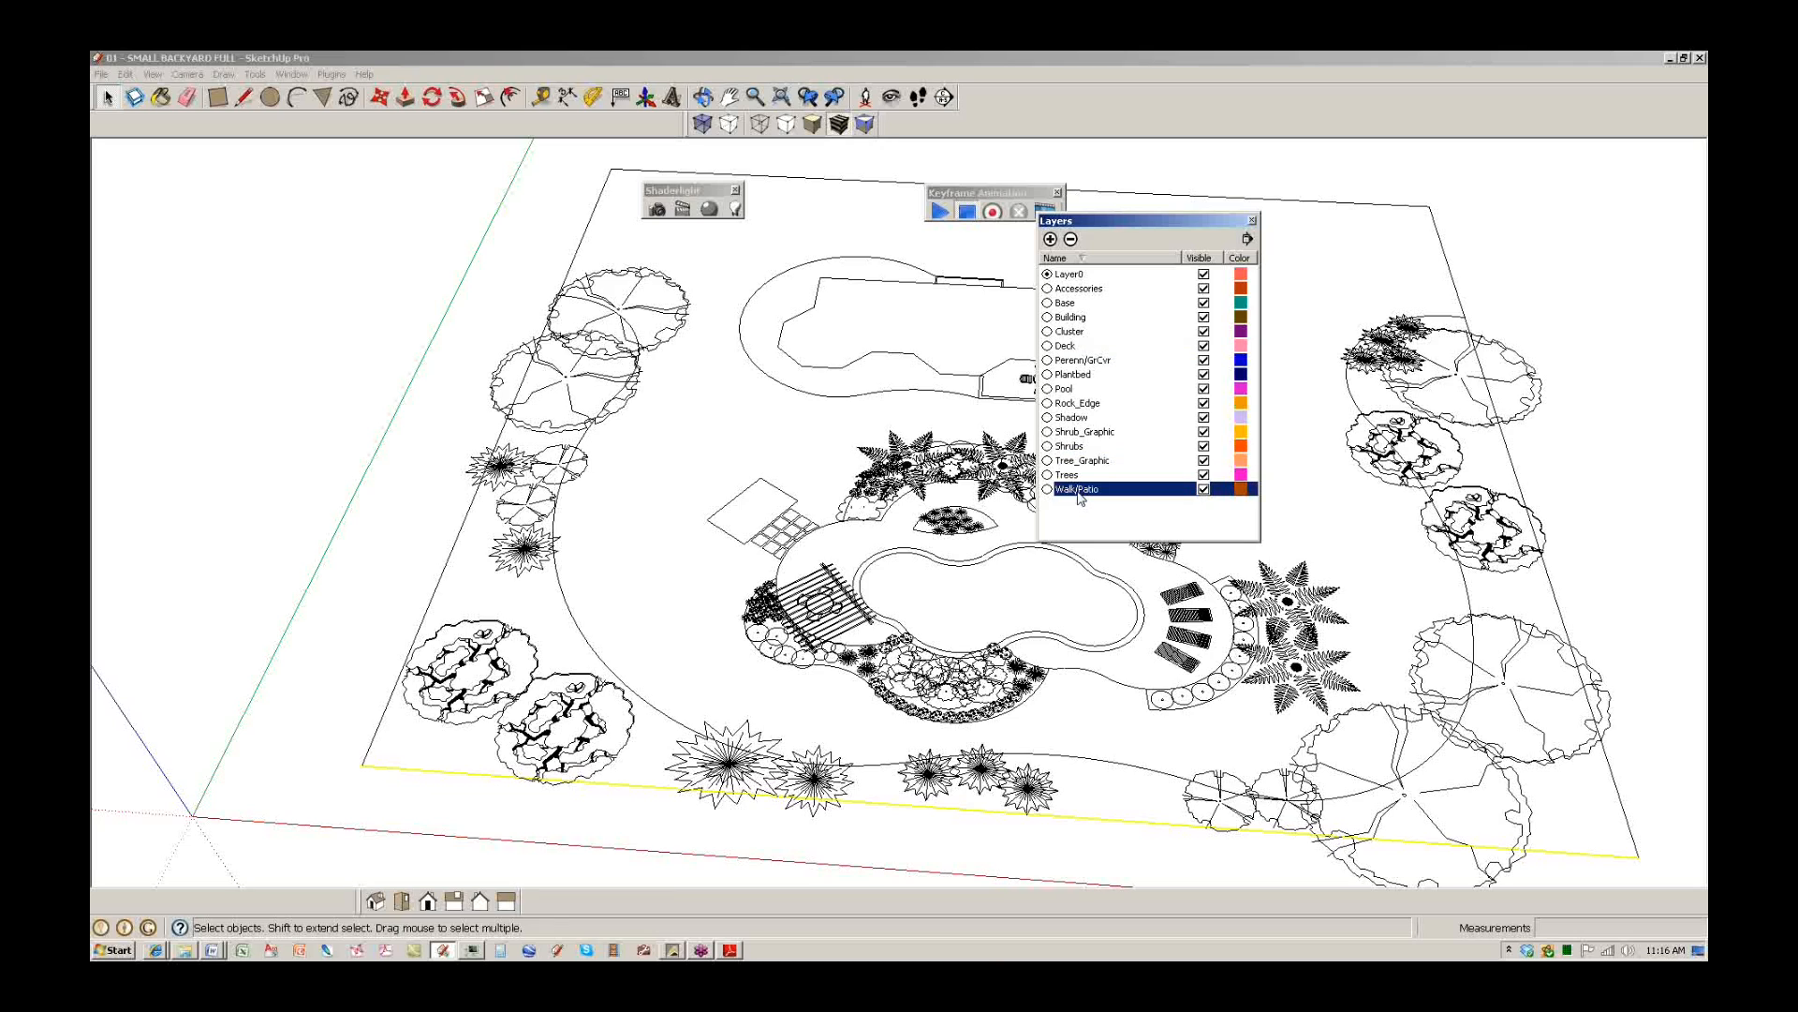
{"action": "left_click_drag", "start_coordinate": [1129, 222], "coordinate": [1257, 196]}
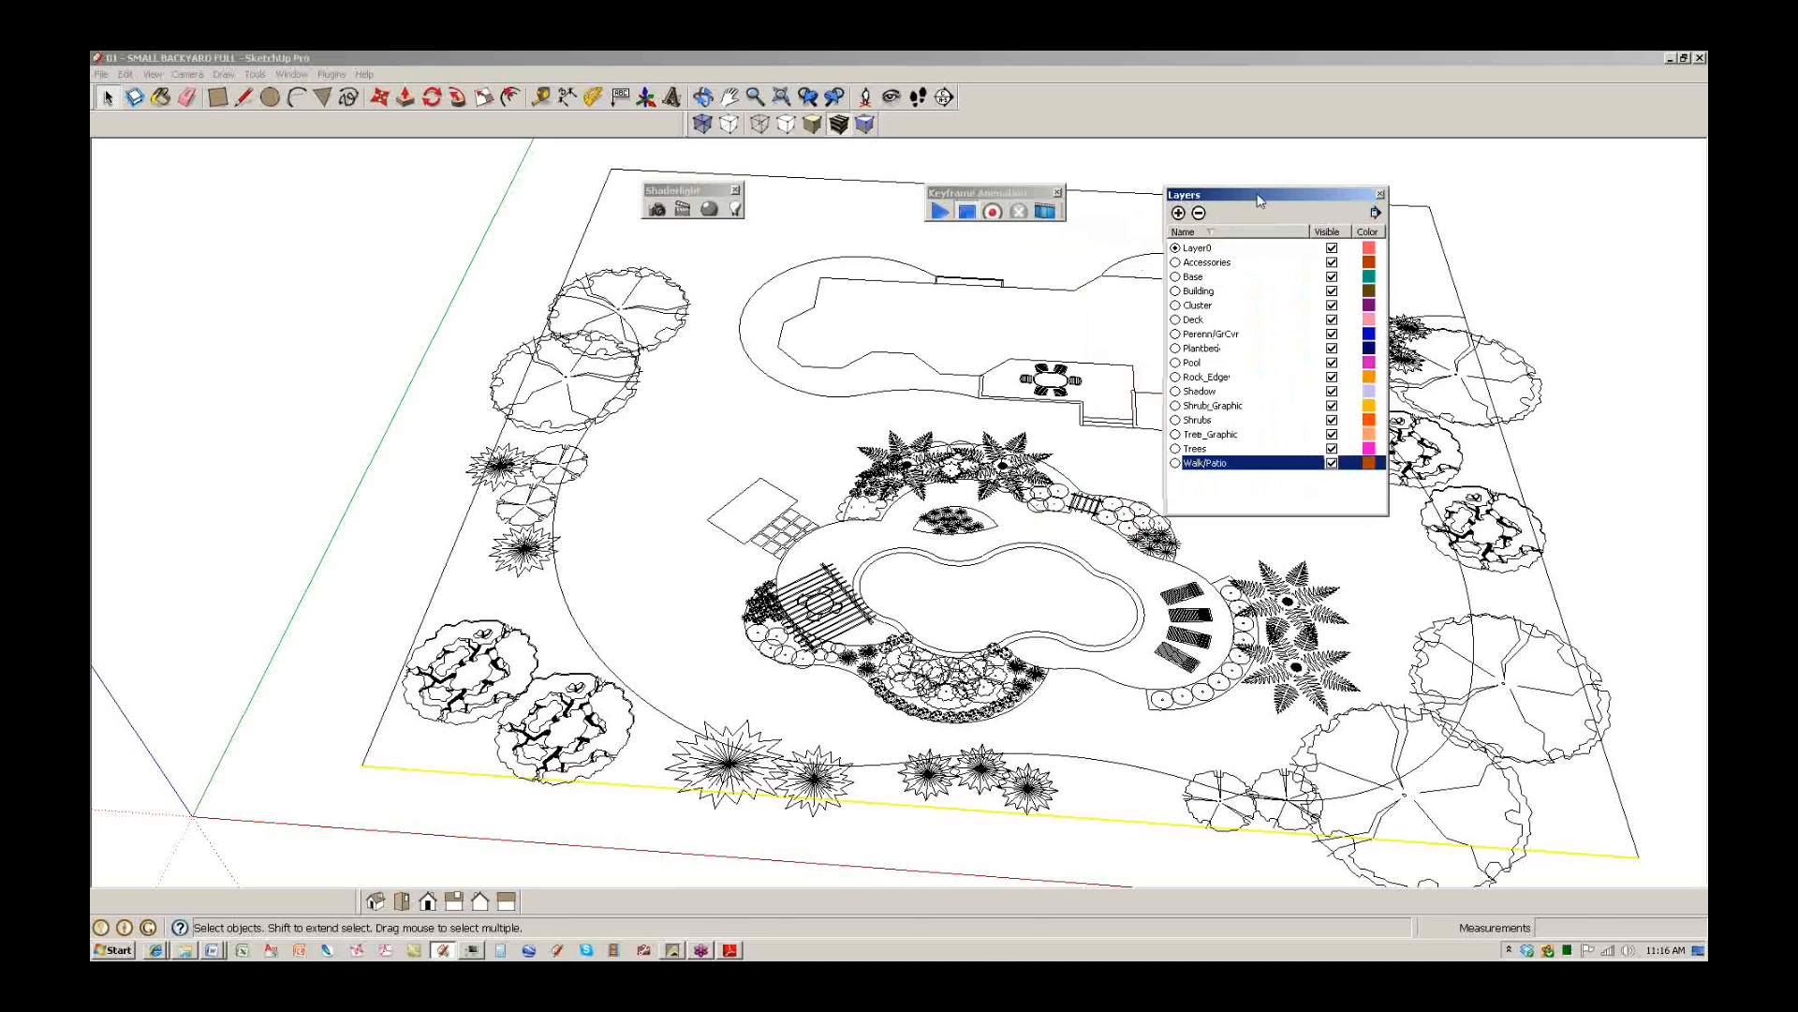
Hide the Trees, Shrubs, Perenn/GrCvr and Accessories layers.
{"action": "left_click", "coordinate": [1332, 448]}
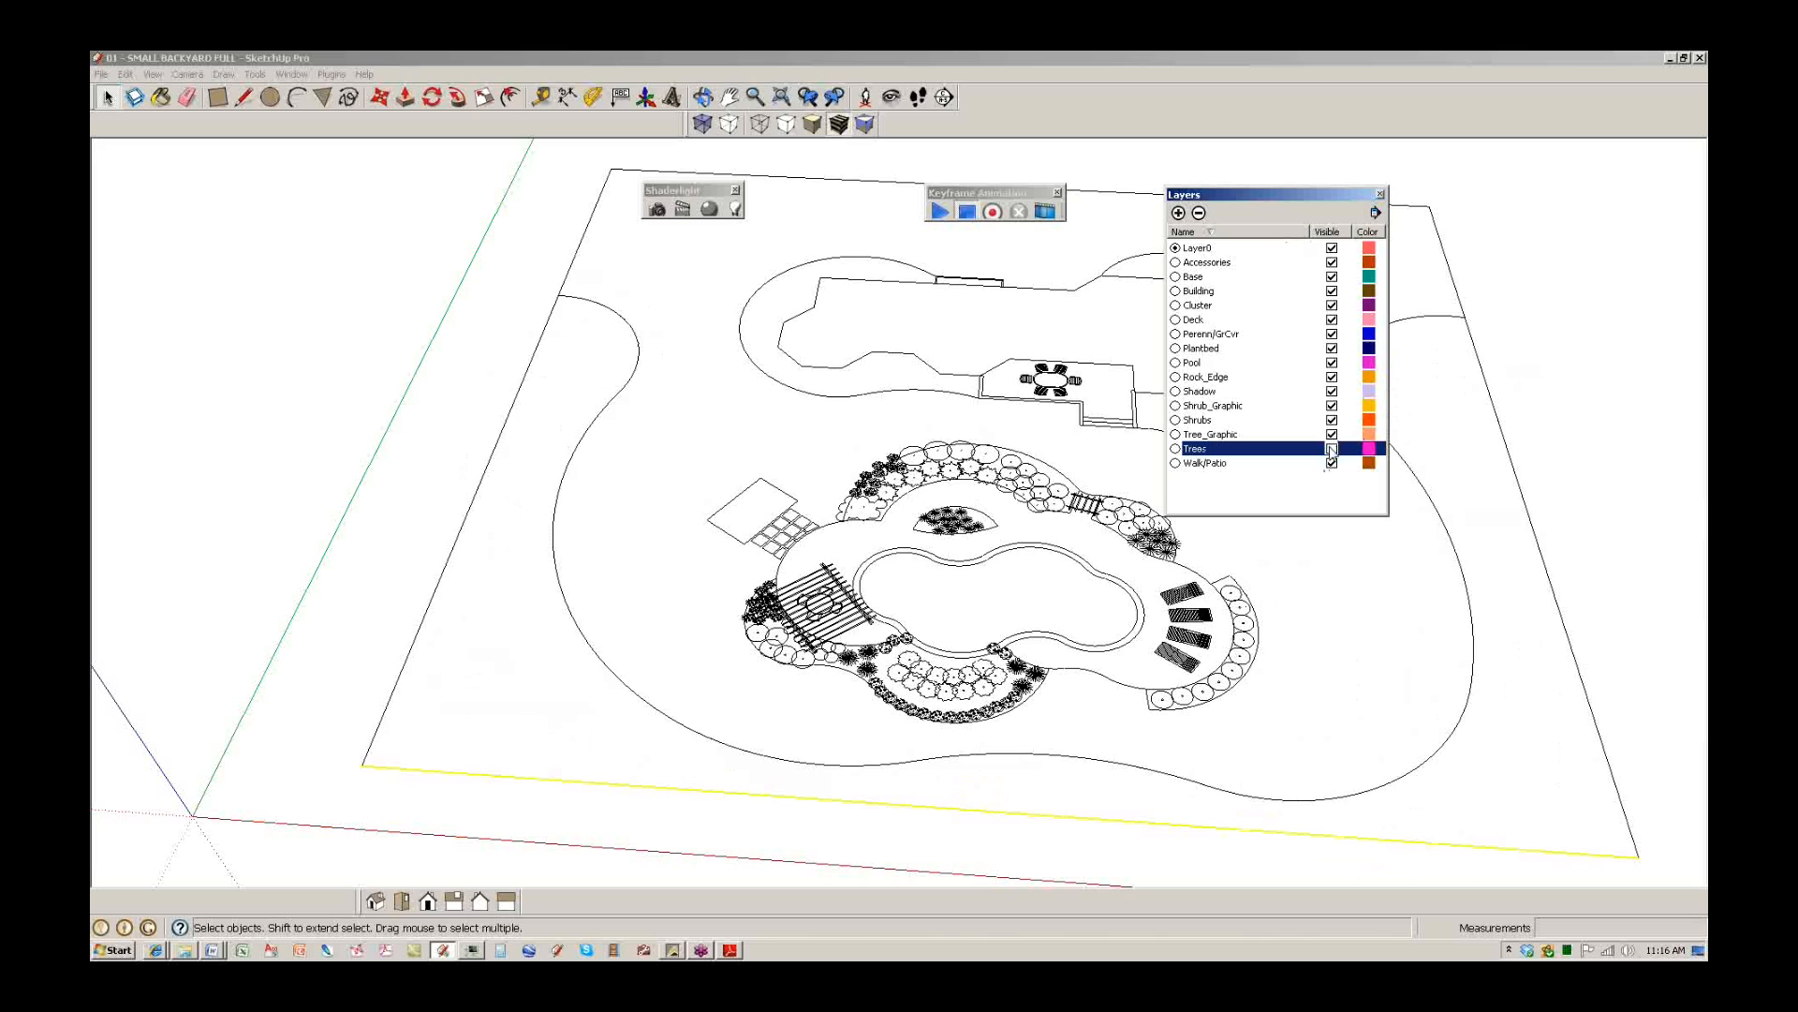
{"action": "left_click", "coordinate": [1332, 448]}
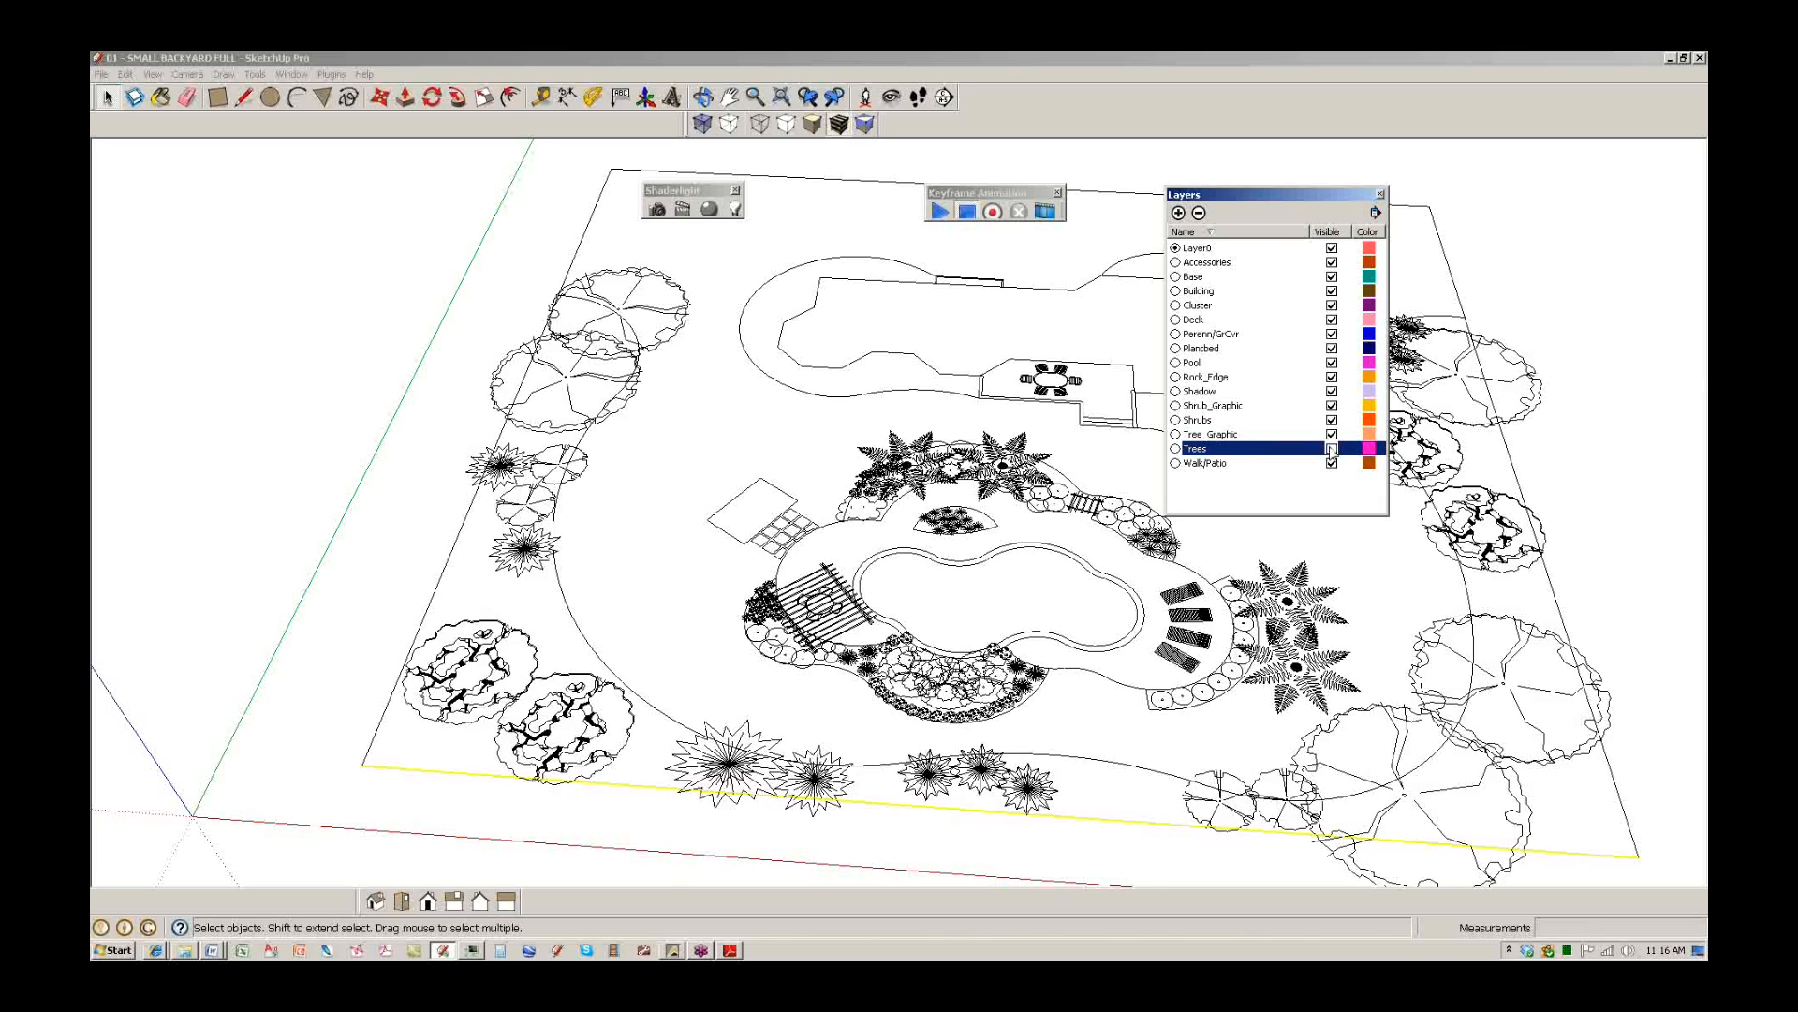
{"action": "left_click", "coordinate": [1332, 449]}
{"action": "left_click", "coordinate": [1332, 419]}
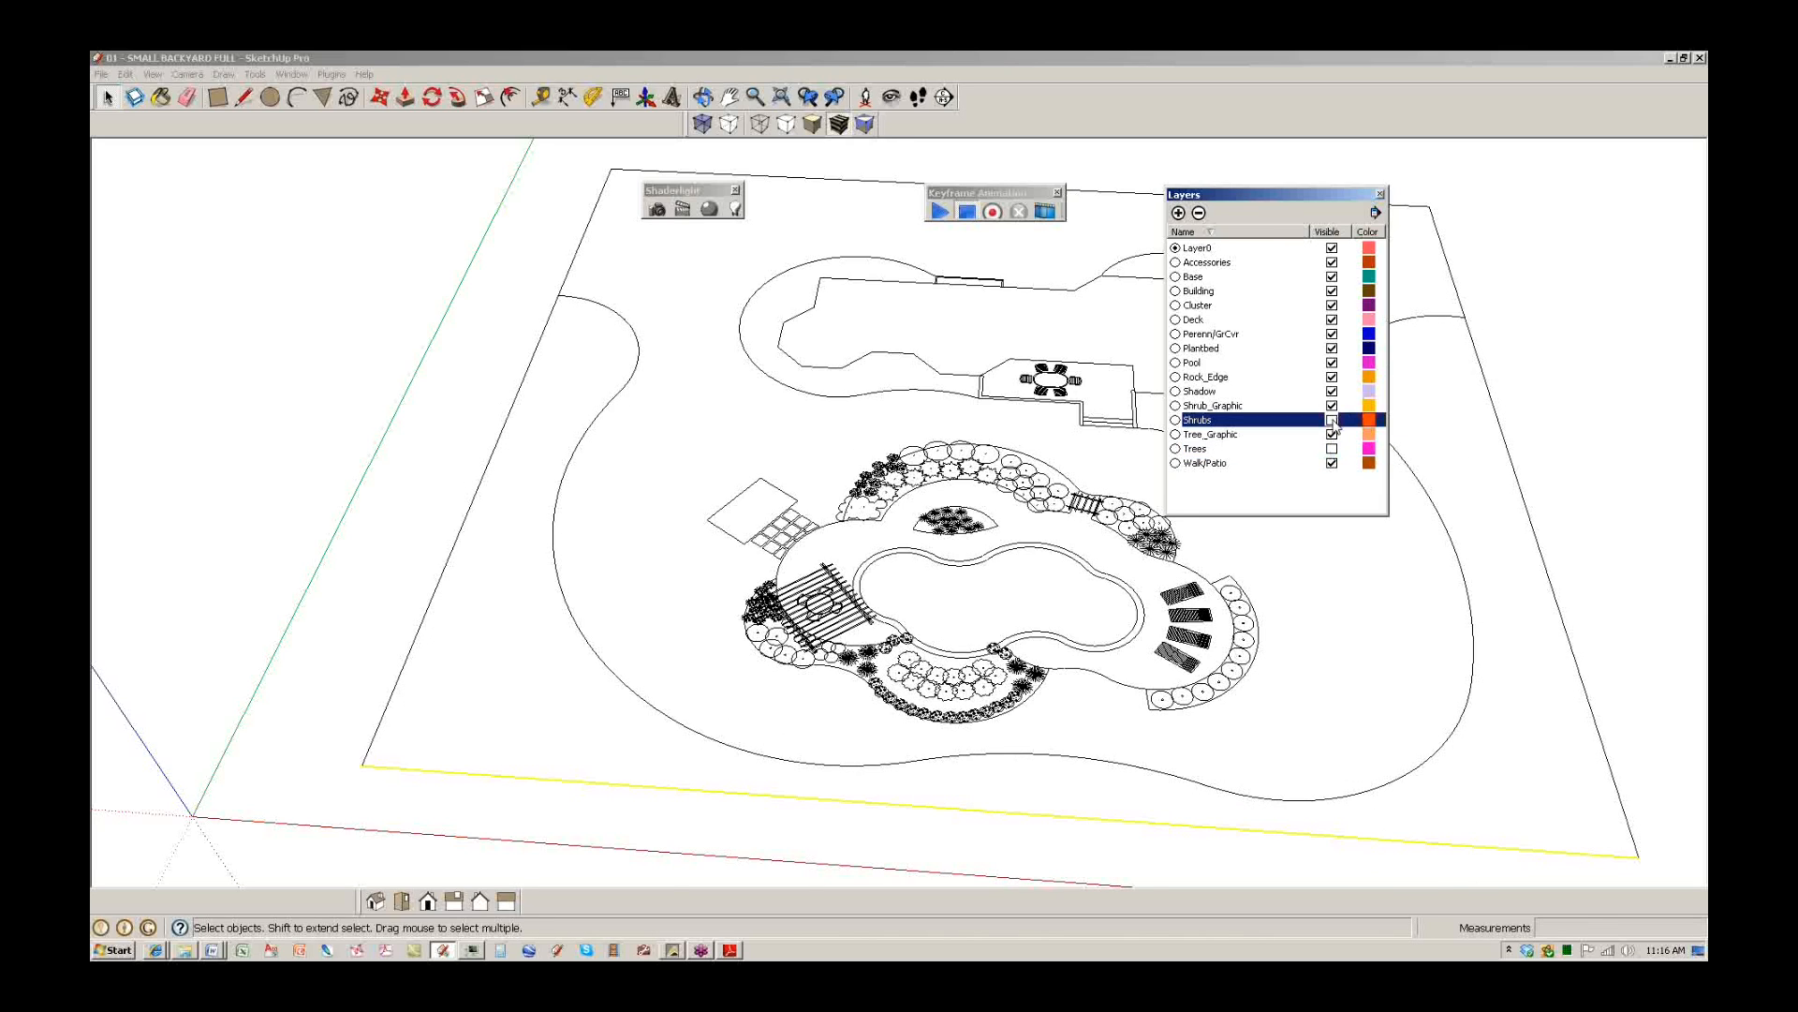
{"action": "left_click", "coordinate": [1332, 335]}
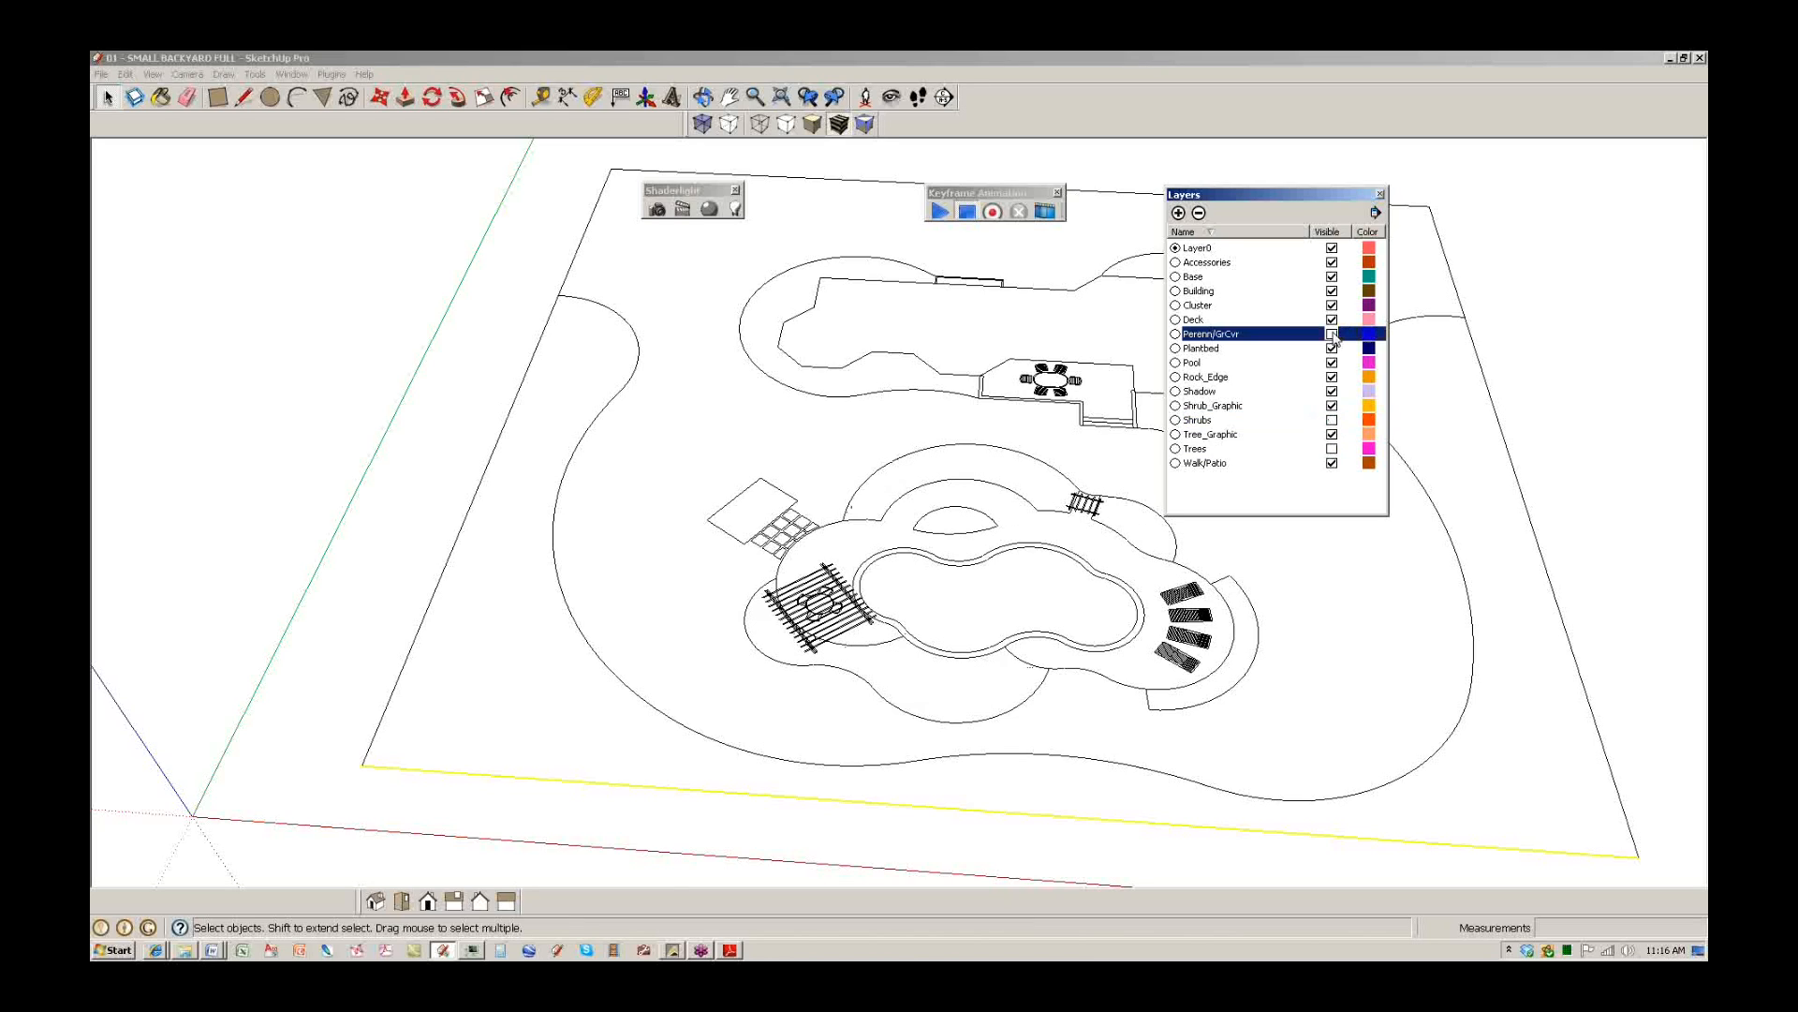
{"action": "left_click", "coordinate": [1331, 262]}
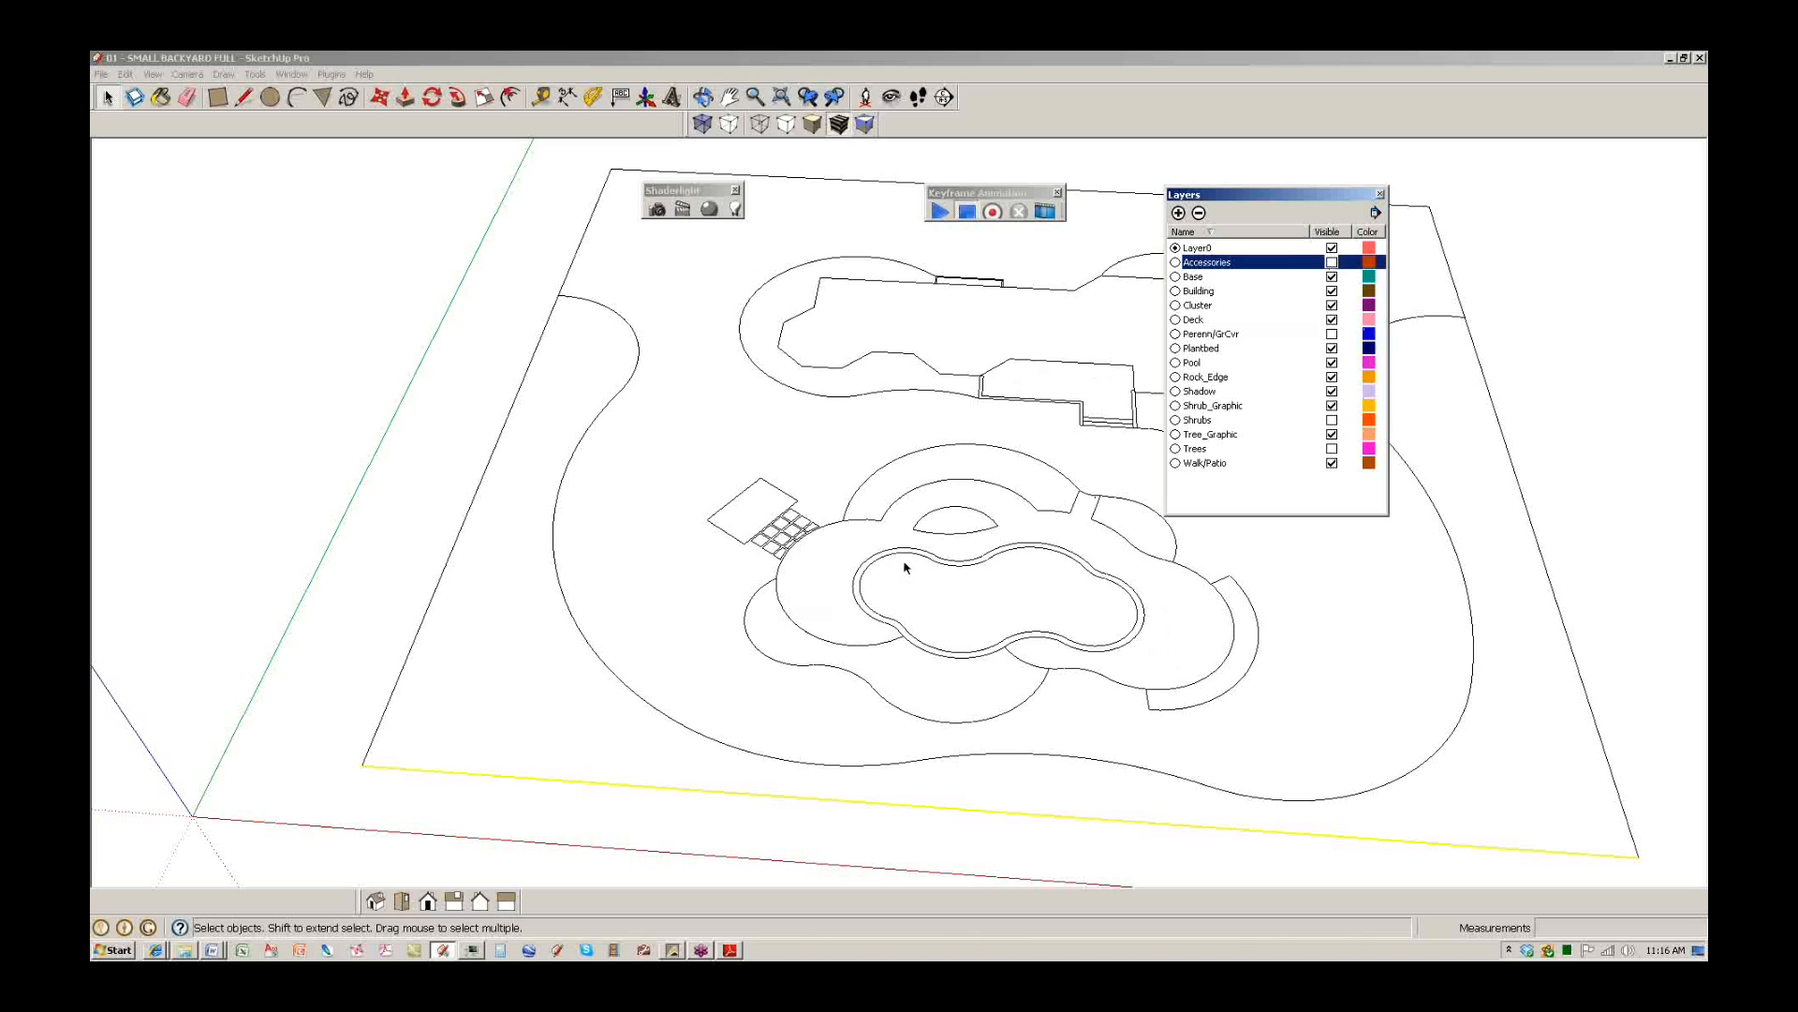
{"action": "scroll", "coordinate": [894, 548], "scroll_direction": "down", "scroll_amount": 5}
{"action": "scroll", "coordinate": [884, 532], "scroll_direction": "down", "scroll_amount": 1}
{"action": "scroll", "coordinate": [861, 550], "scroll_direction": "up", "scroll_amount": 4}
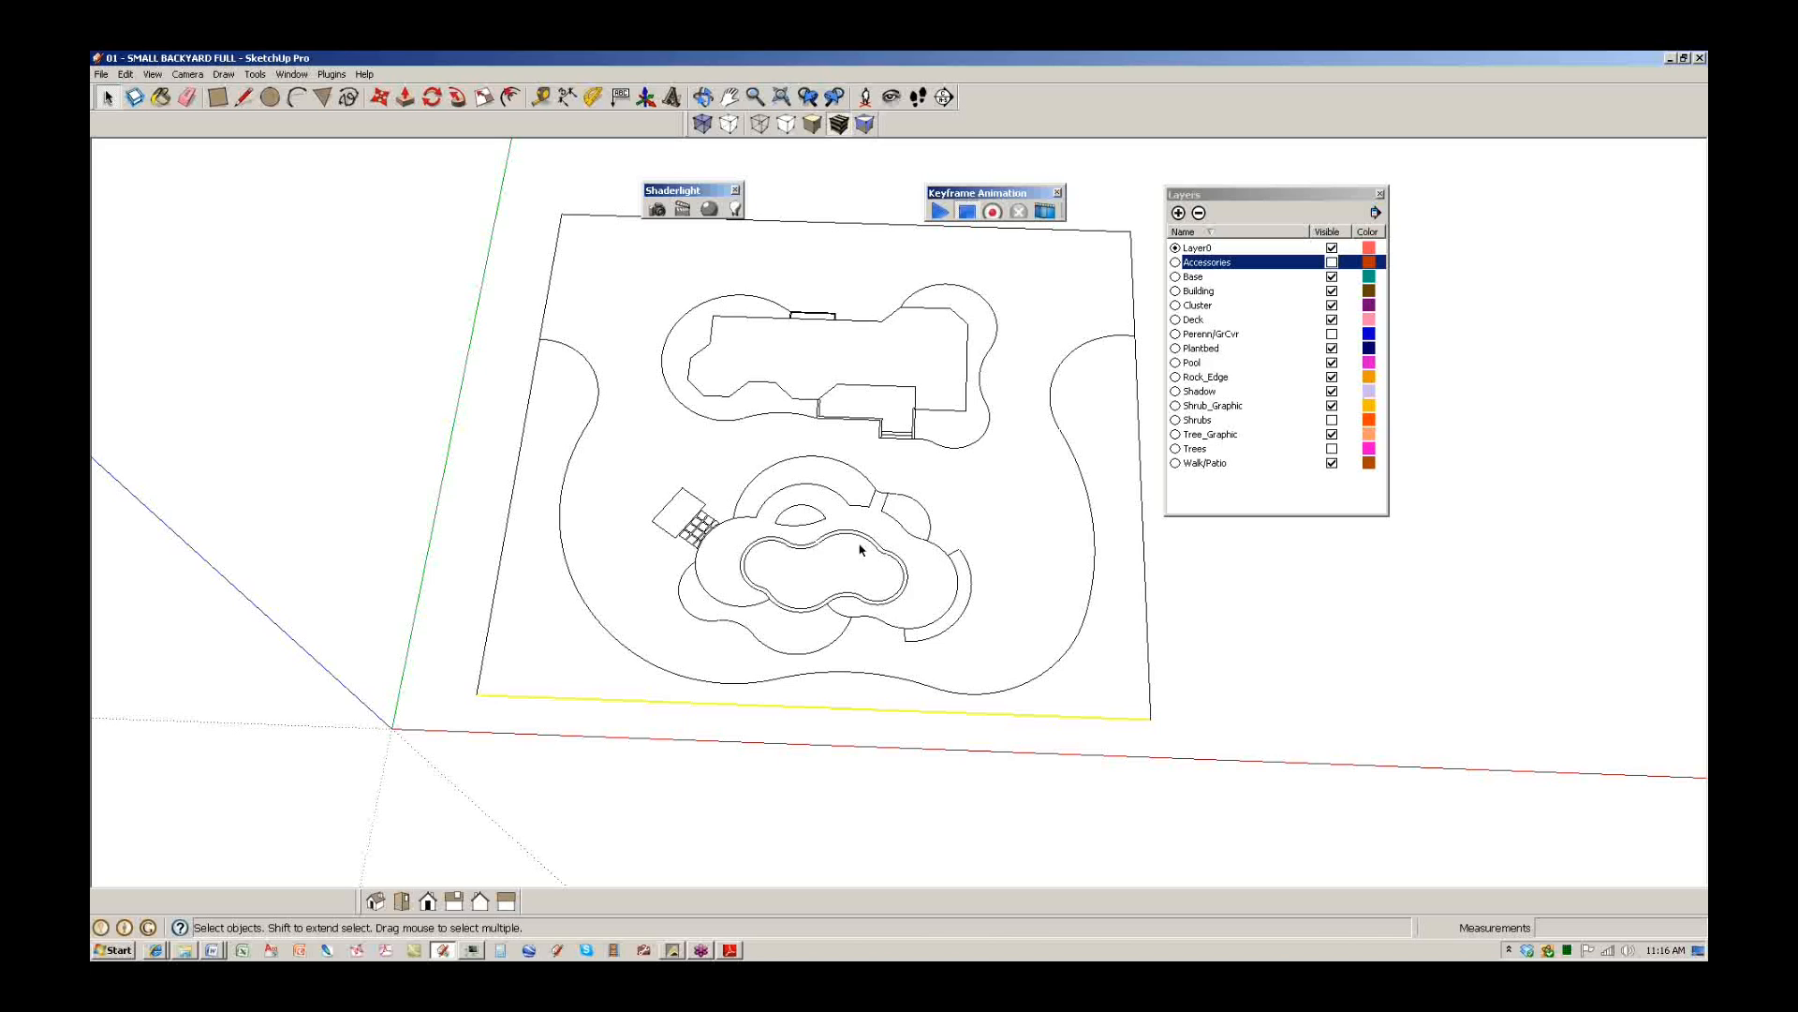
Show those four layers again briefly, then hide Accessories, Perenn/GrCvr, Shrubs and Trees once more.
{"action": "left_click", "coordinate": [1332, 449]}
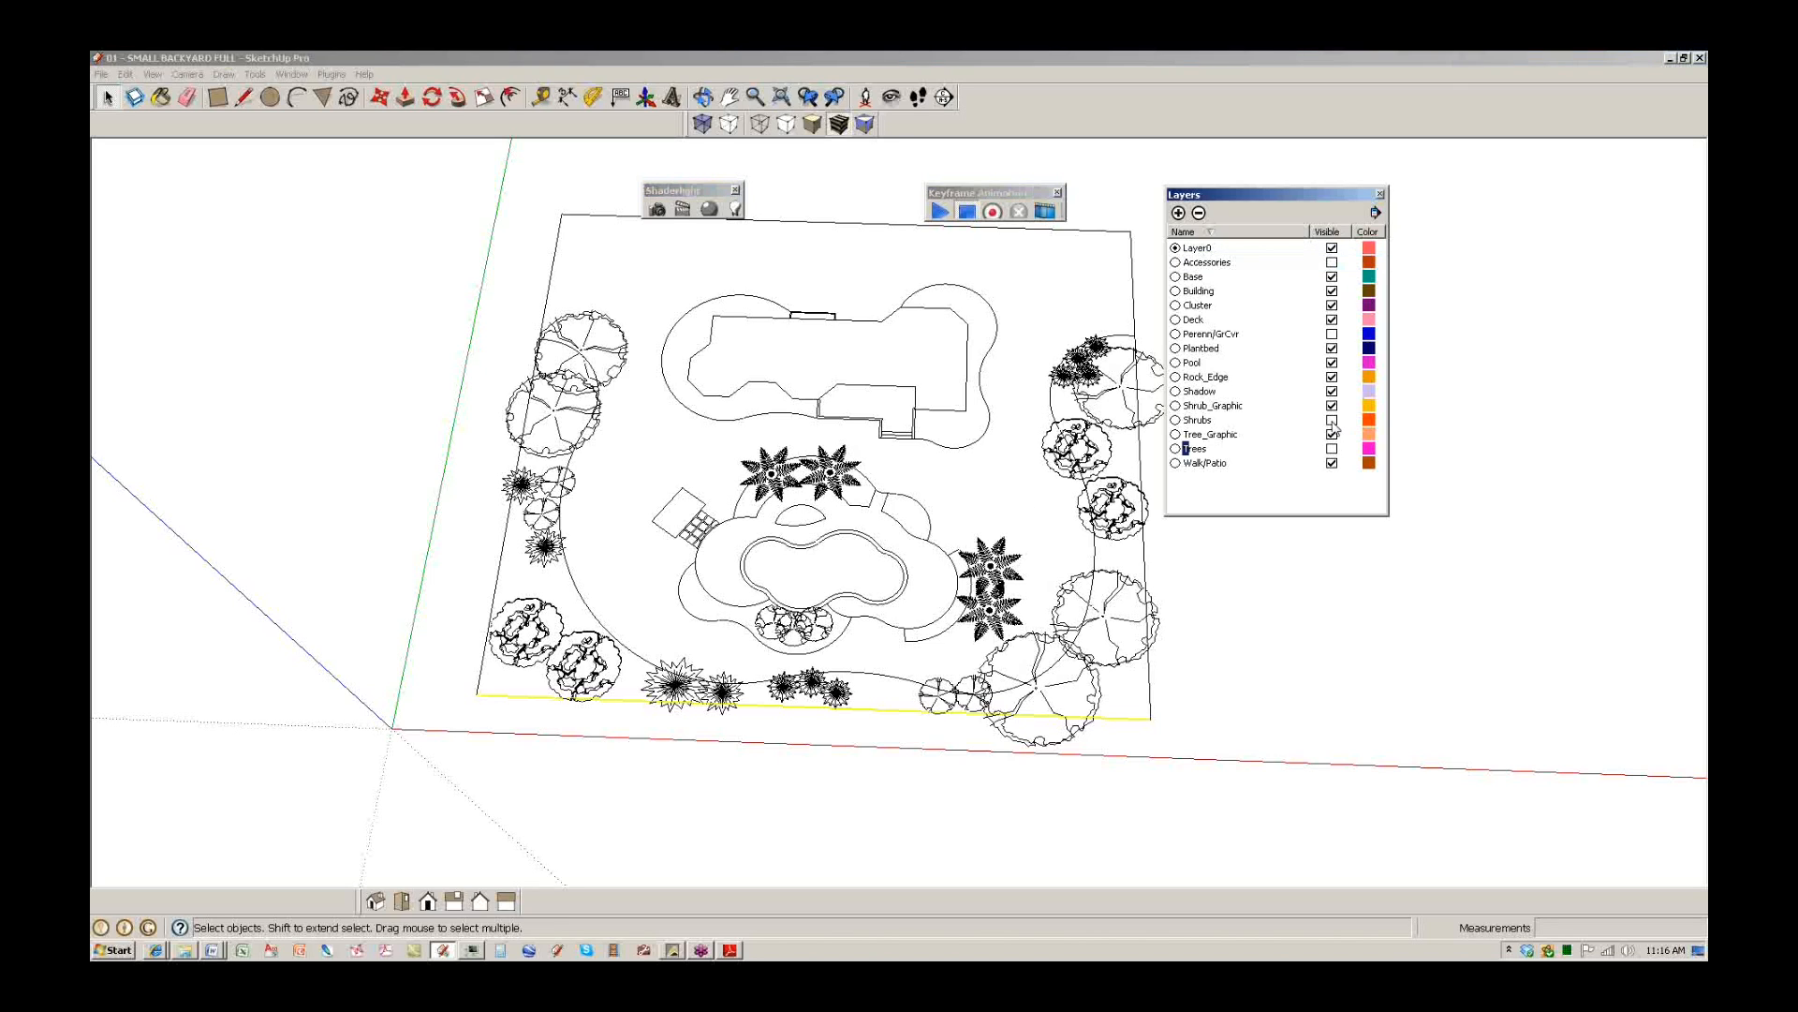
{"action": "left_click", "coordinate": [1332, 419]}
{"action": "left_click", "coordinate": [1332, 334]}
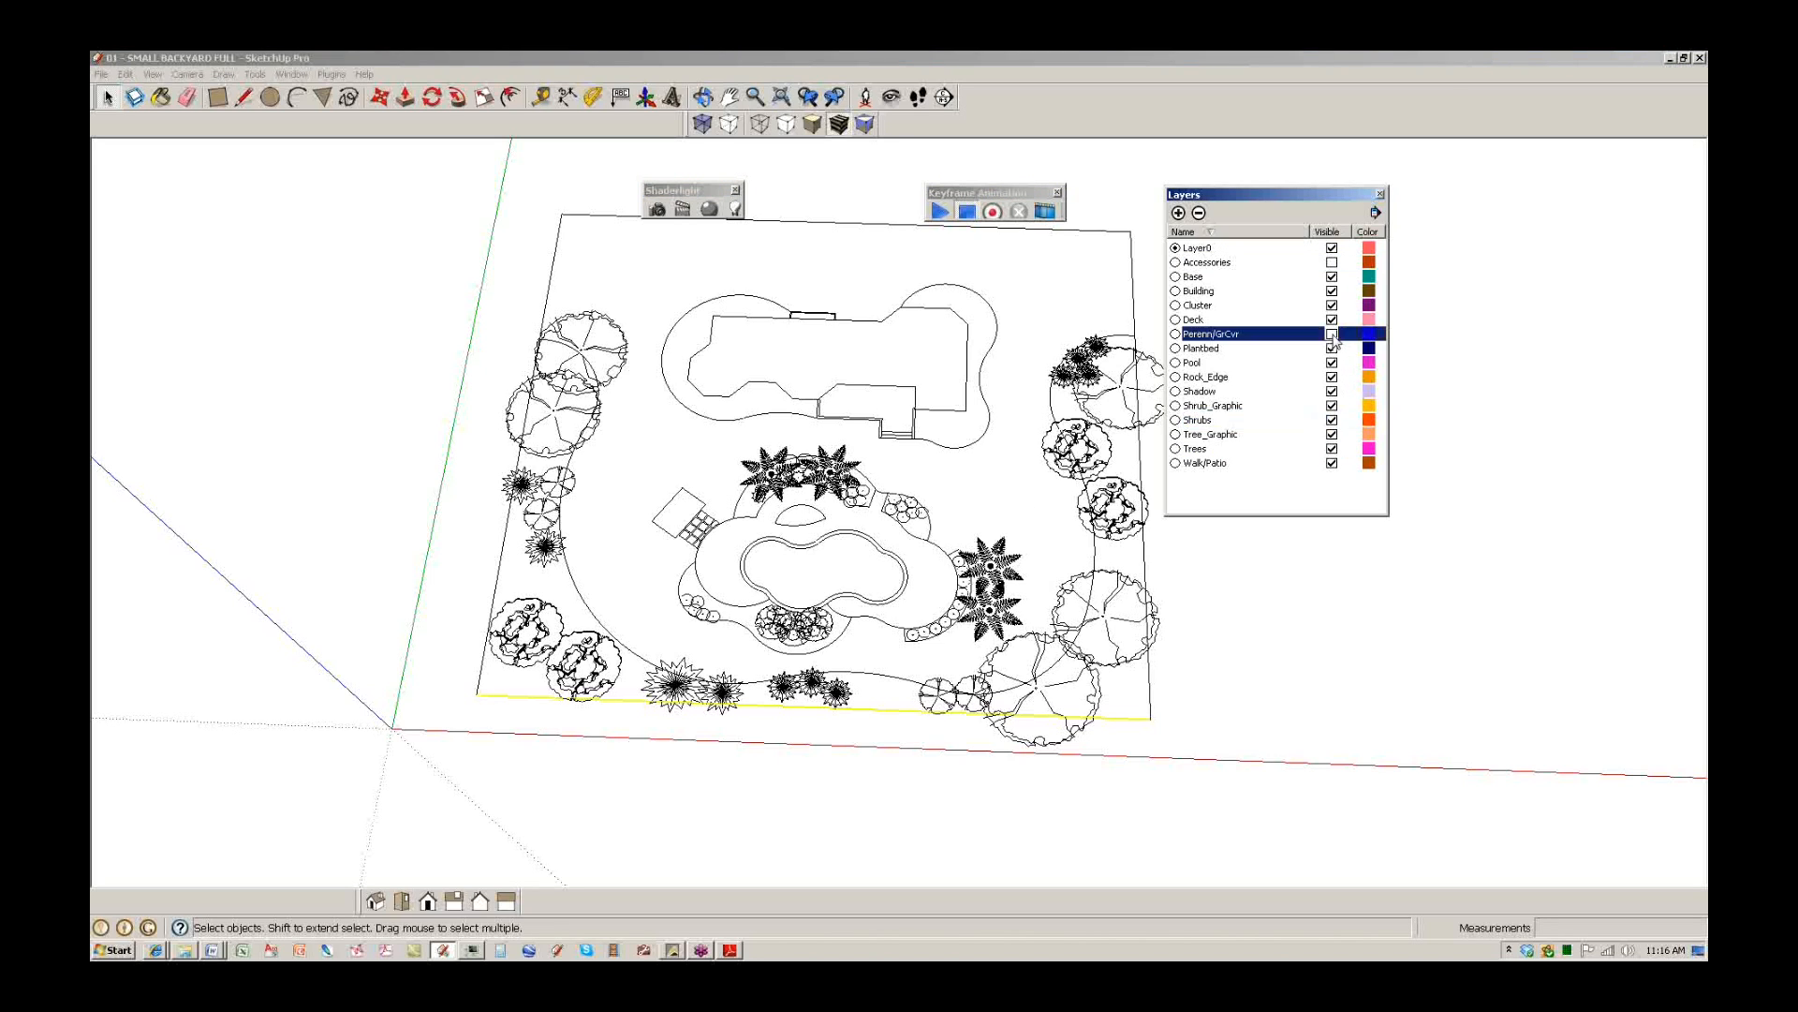
{"action": "left_click", "coordinate": [1332, 262]}
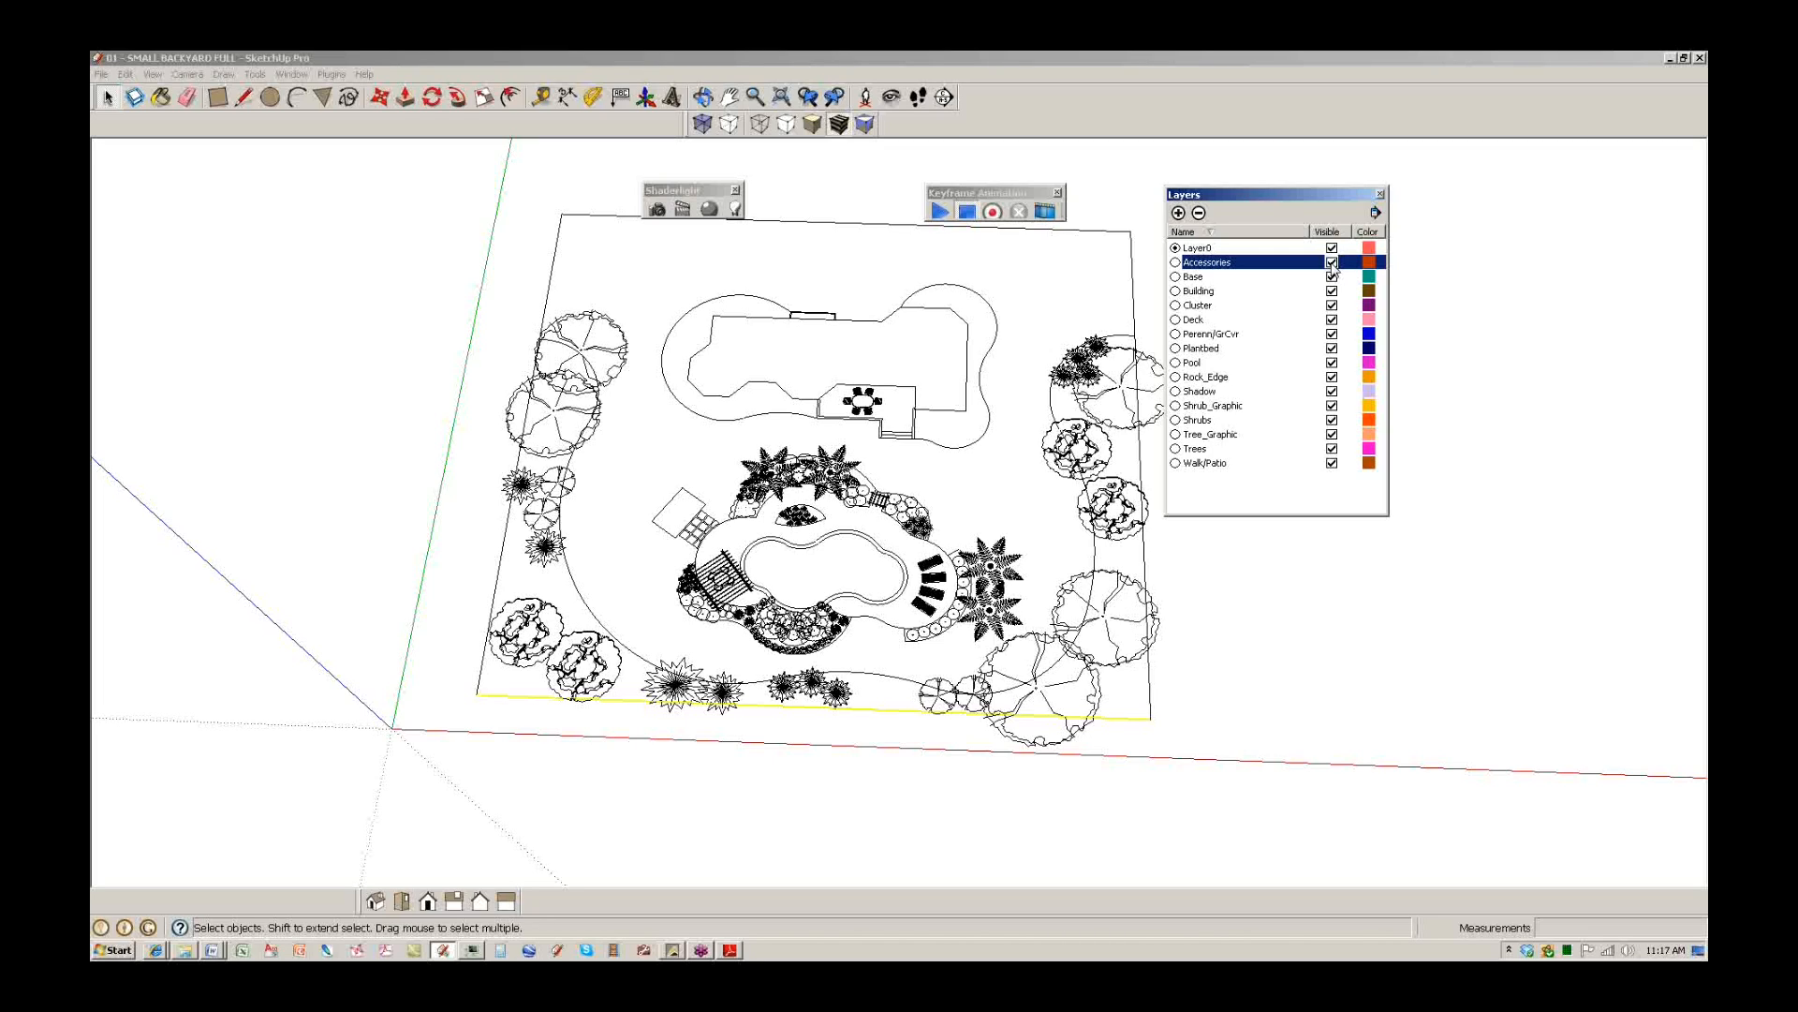
{"action": "left_click", "coordinate": [1331, 264]}
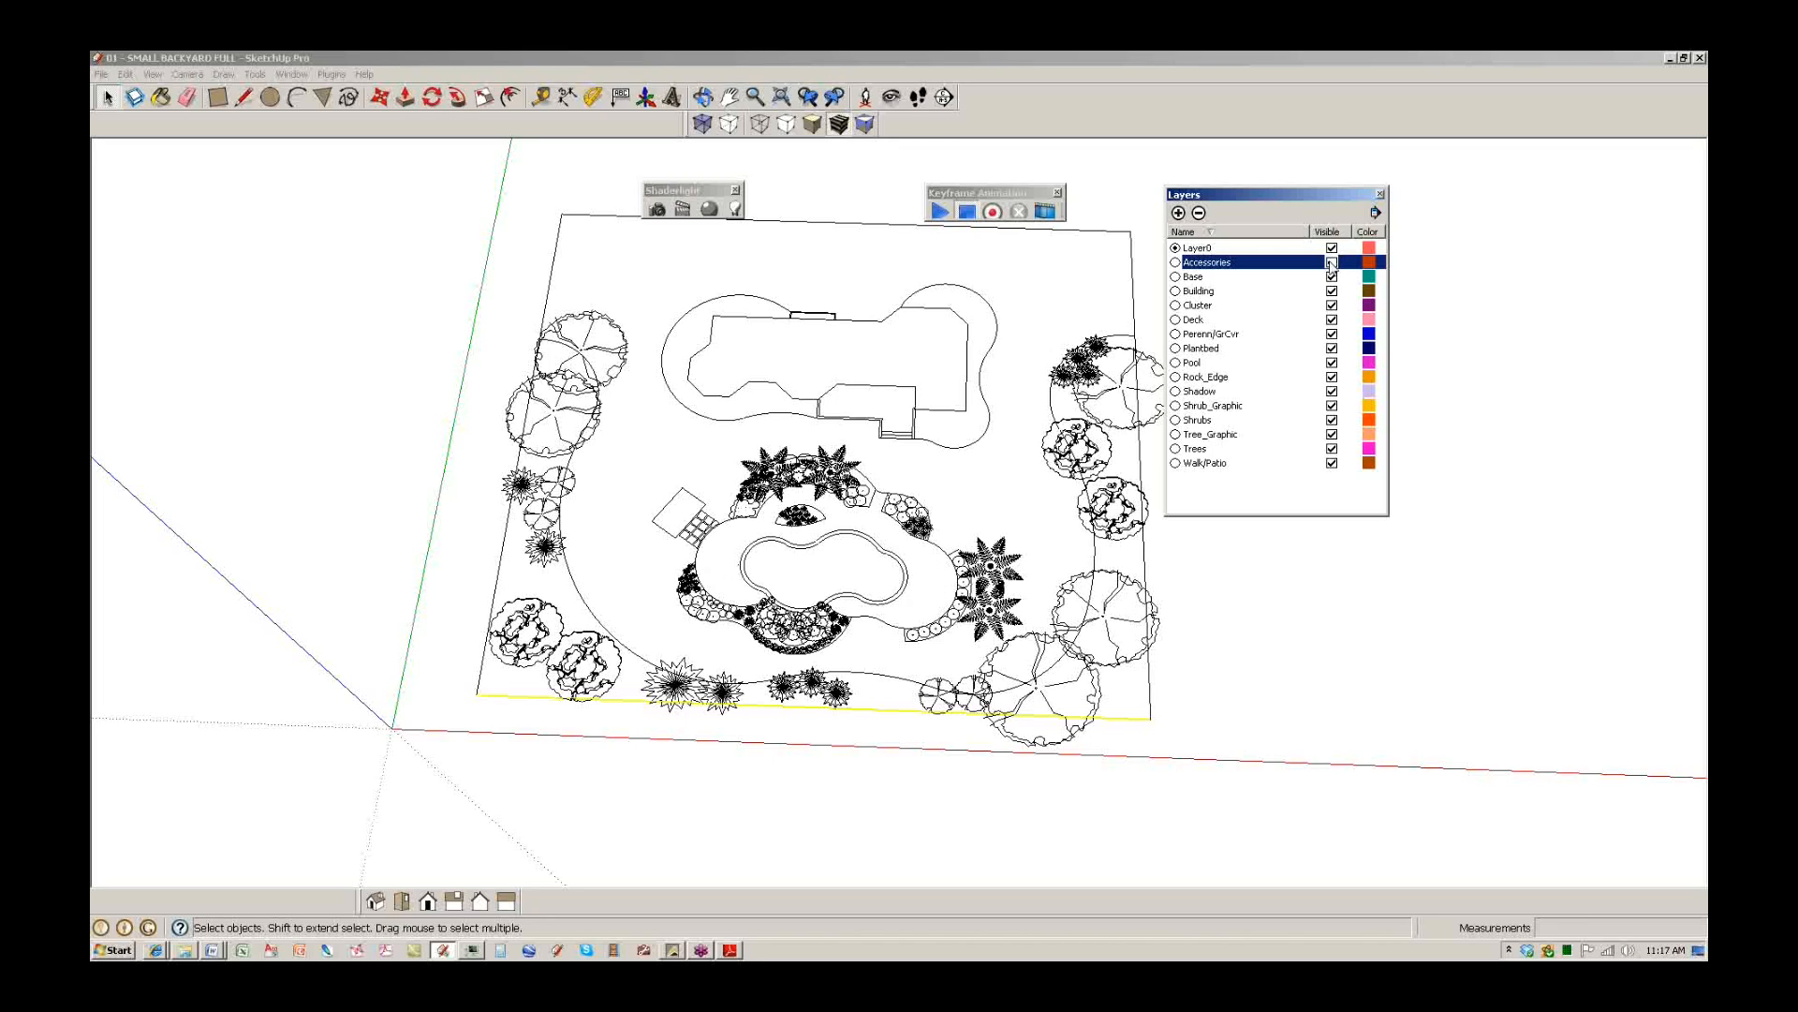
{"action": "left_click", "coordinate": [1332, 334]}
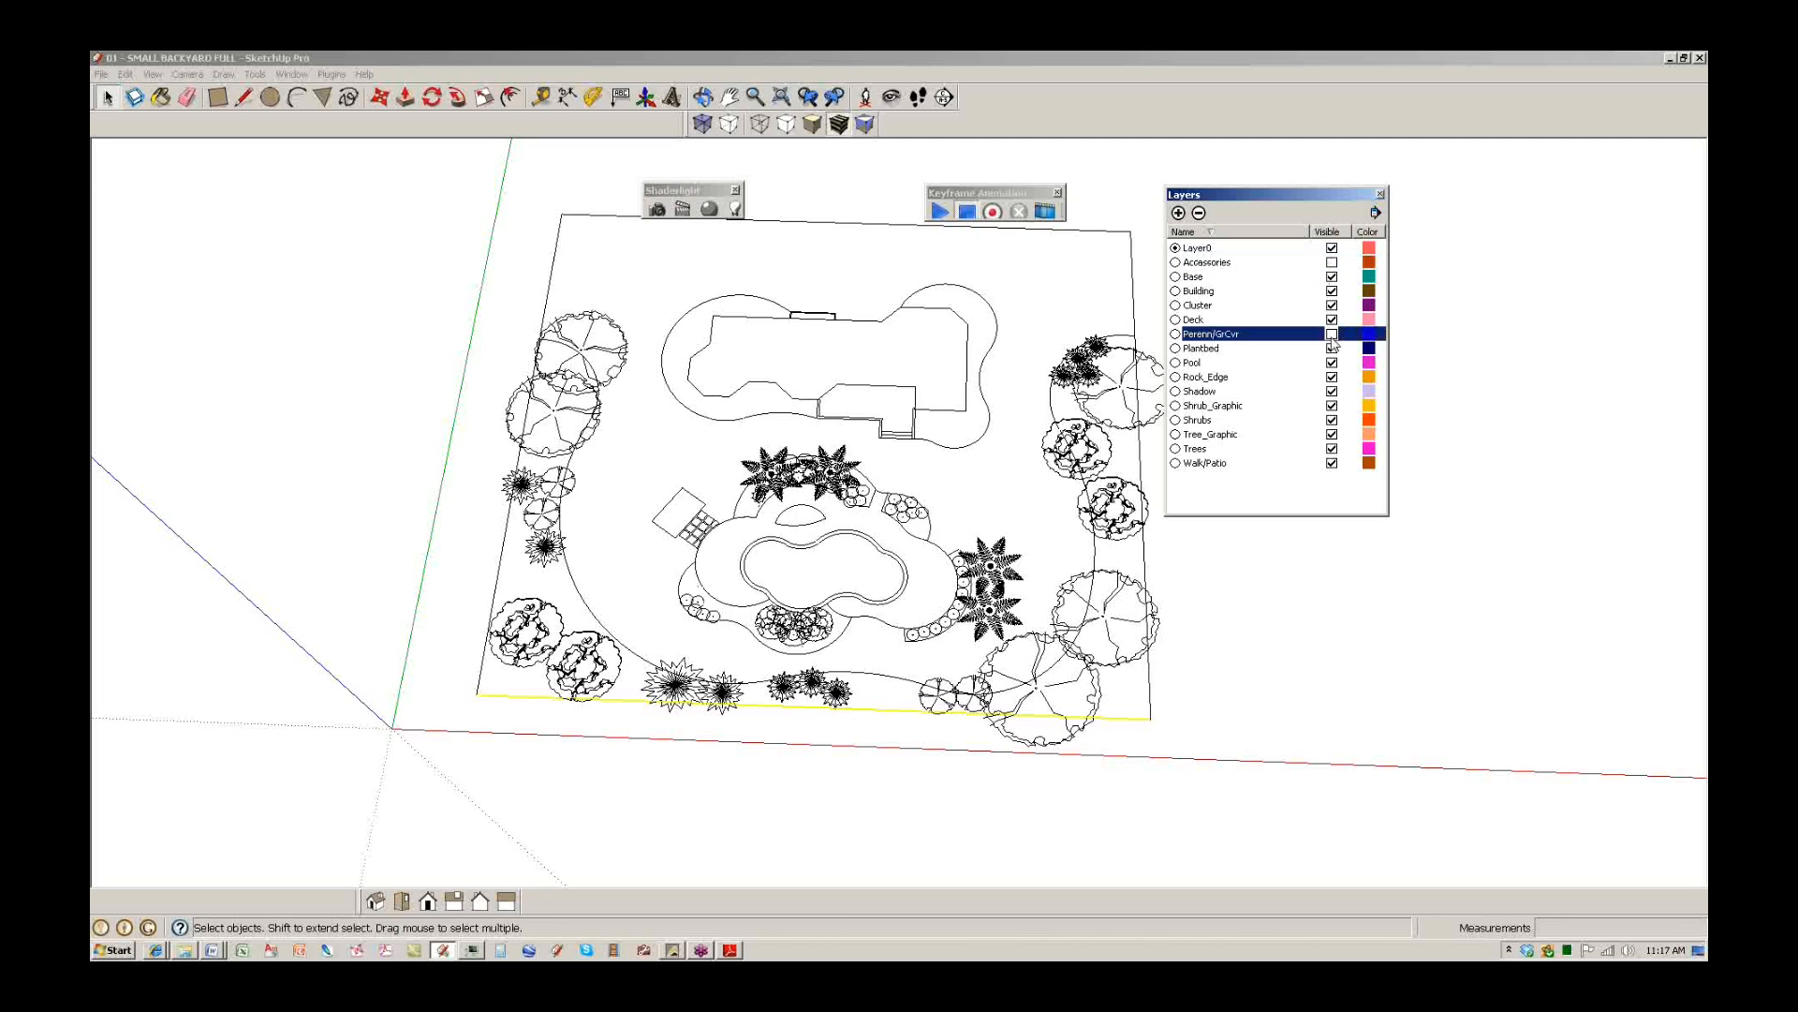
{"action": "left_click", "coordinate": [1331, 420]}
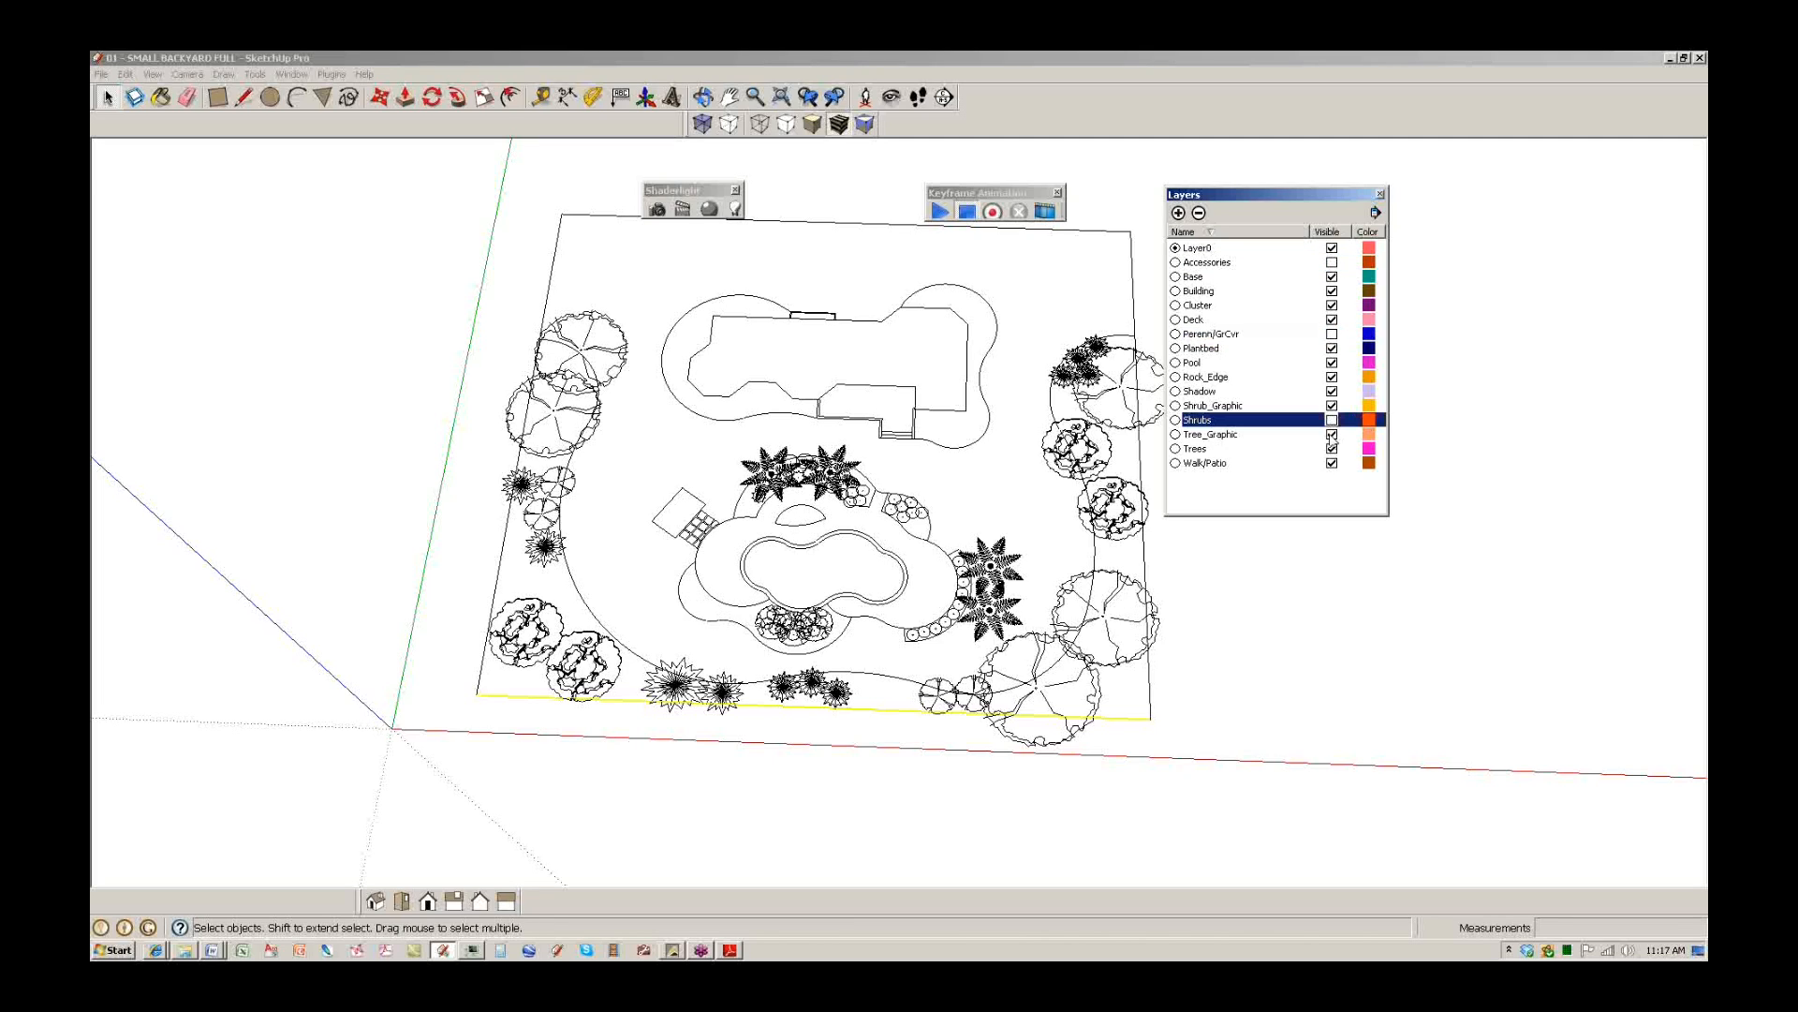
{"action": "left_click", "coordinate": [1332, 449]}
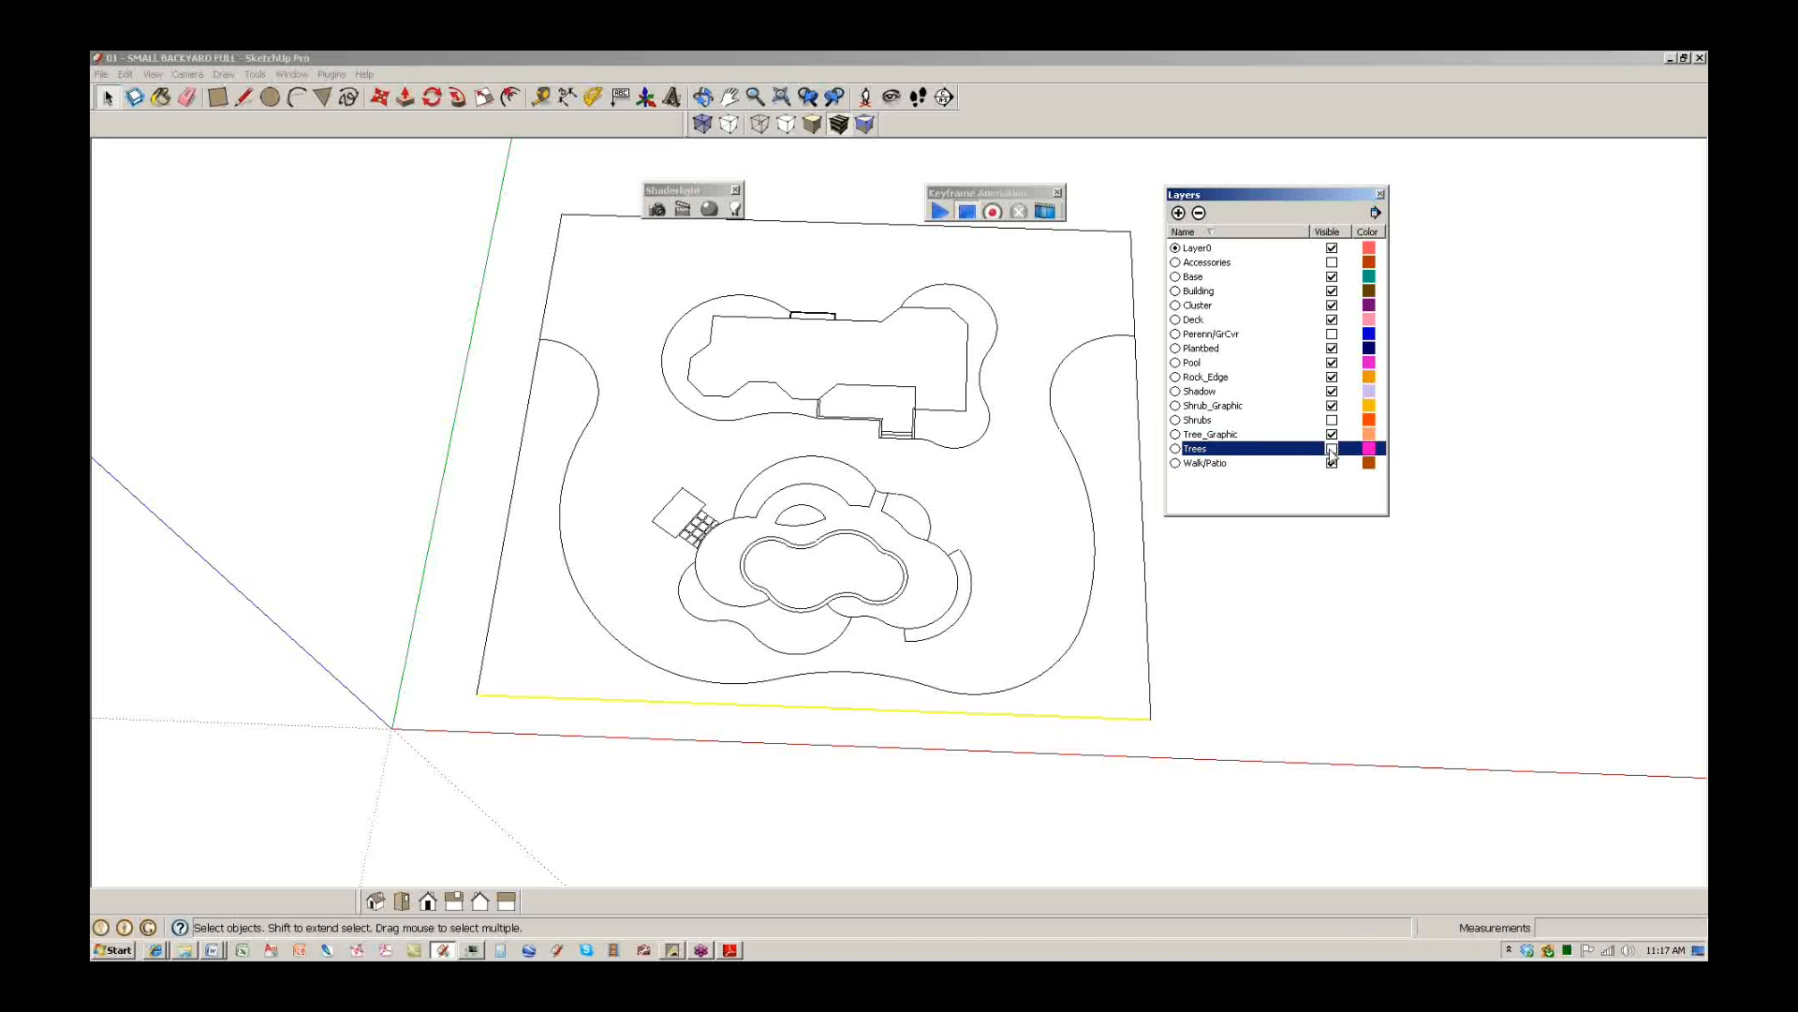
Close and reopen the Layers window, and pan the plan slightly.
{"action": "left_click", "coordinate": [294, 73]}
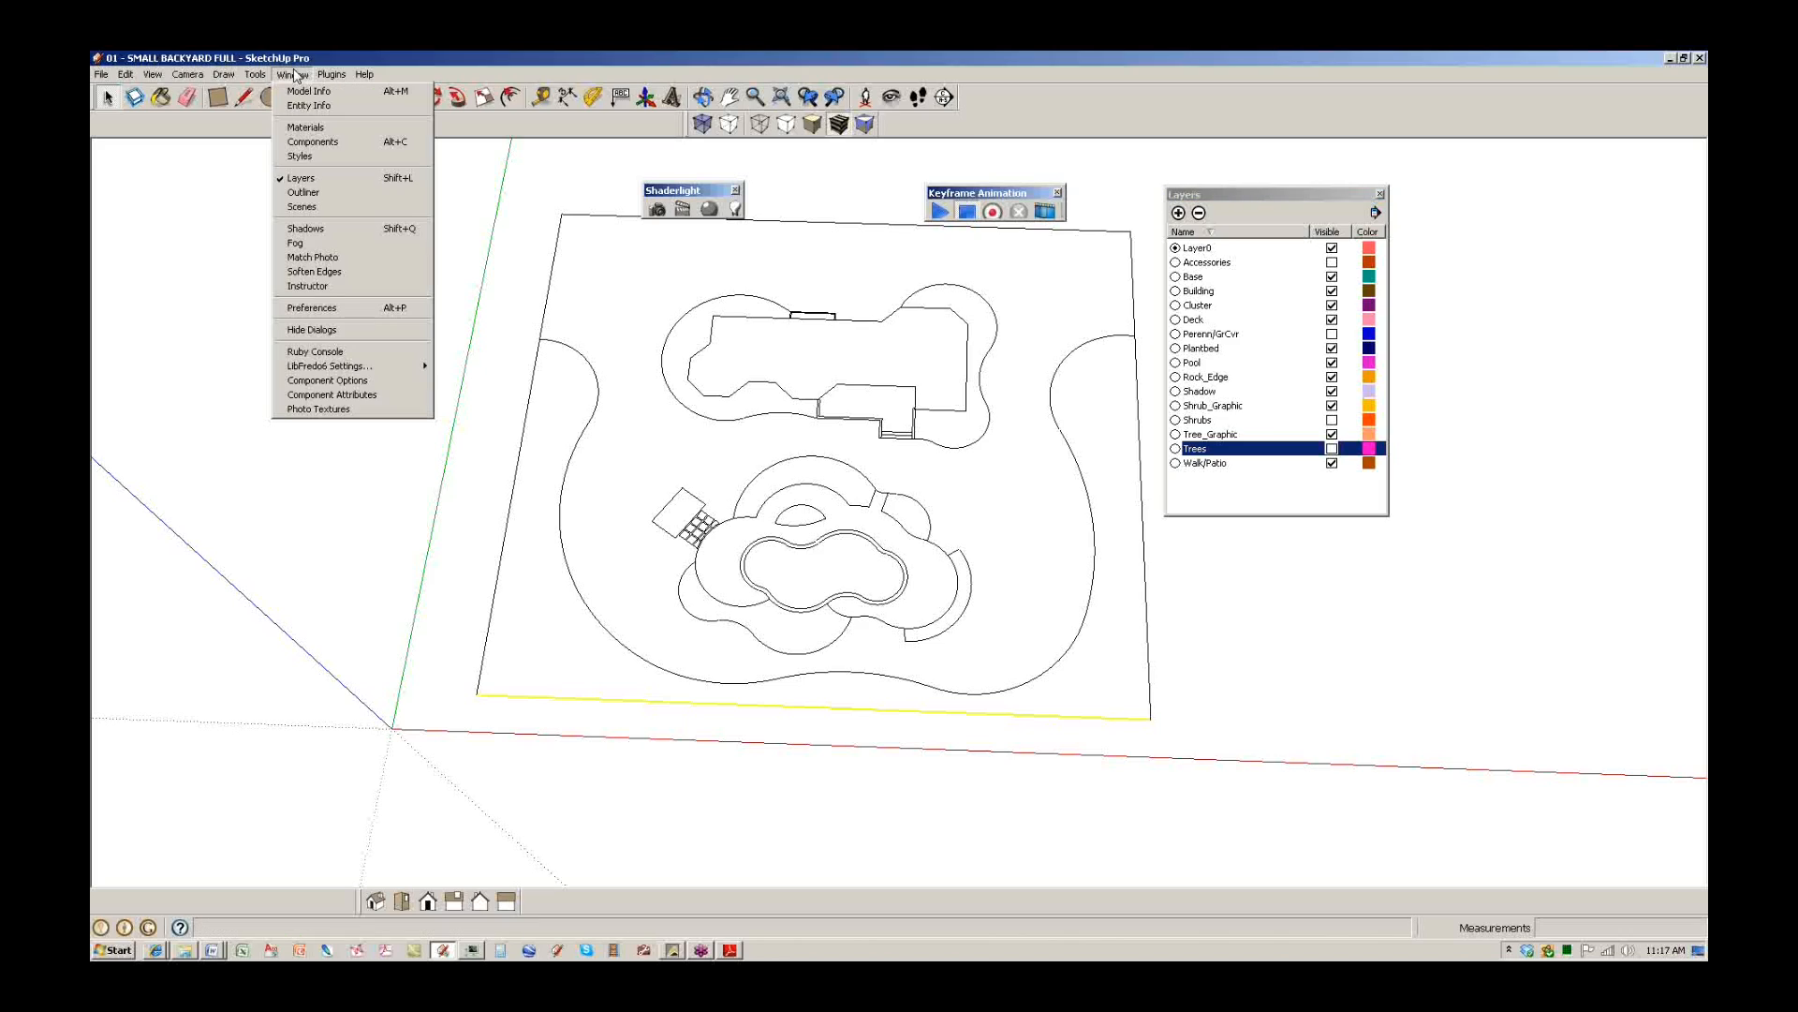
{"action": "left_click", "coordinate": [301, 180]}
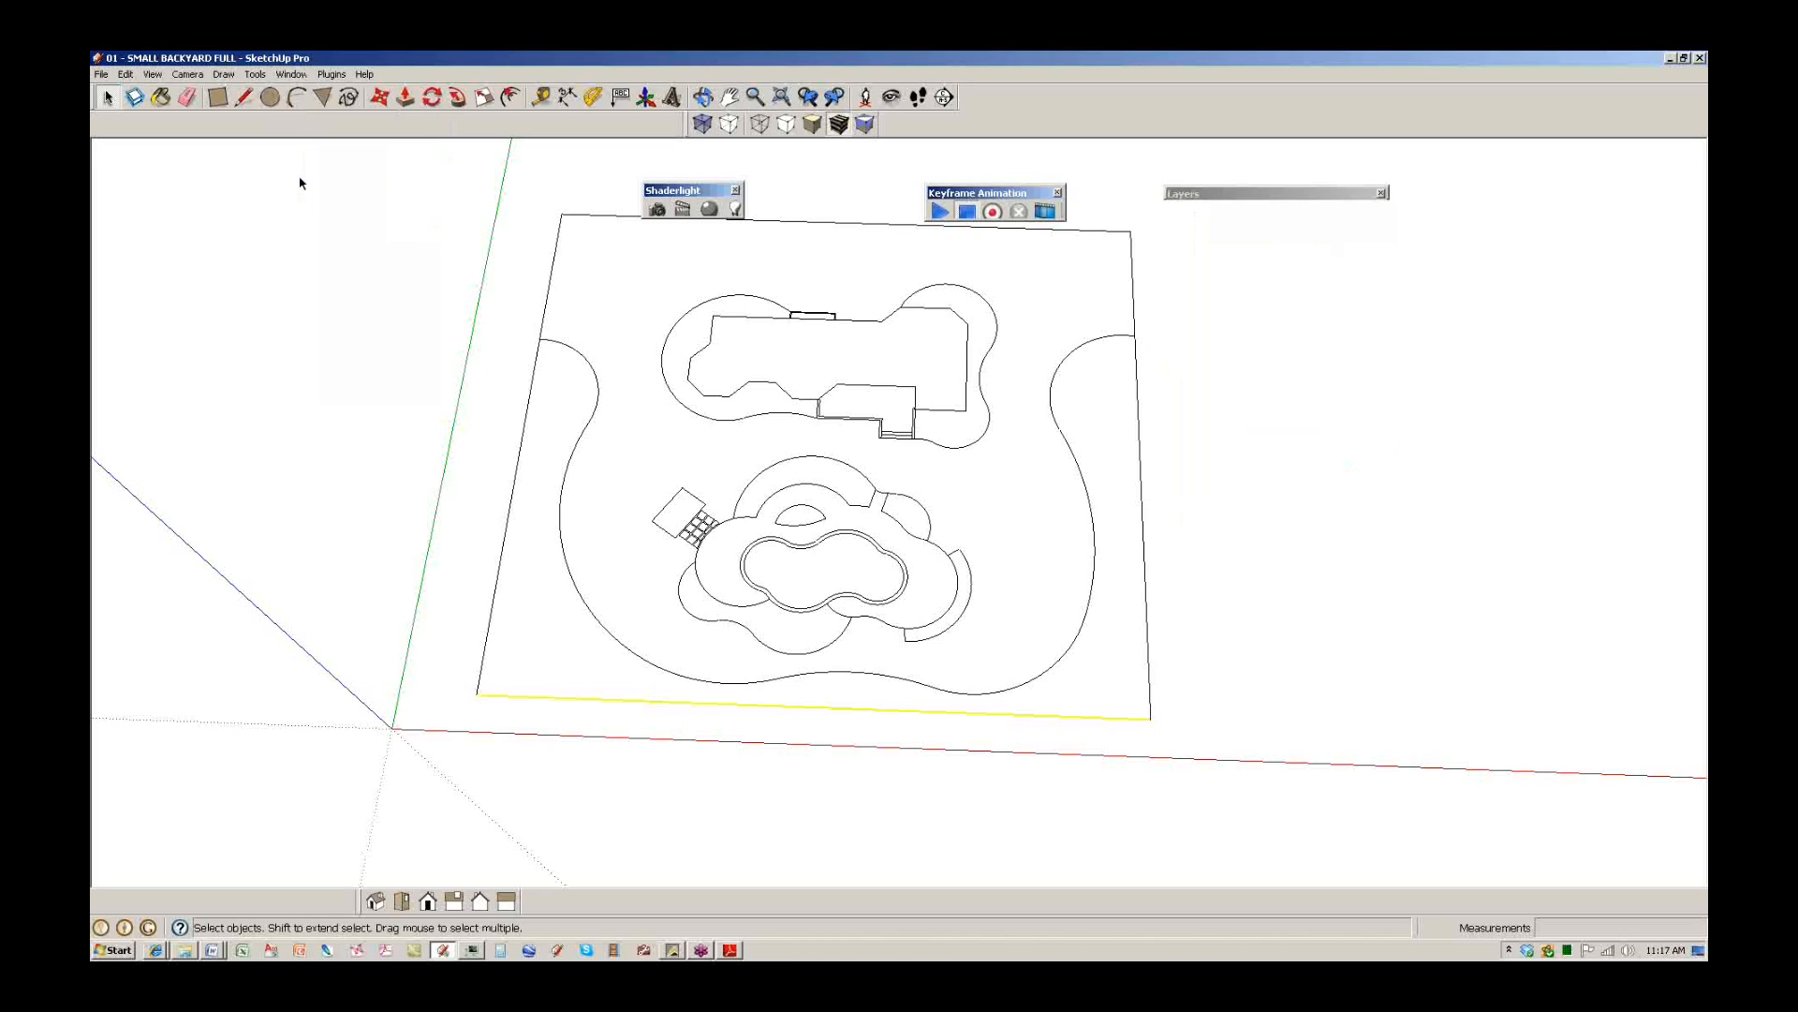
{"action": "left_click", "coordinate": [290, 75]}
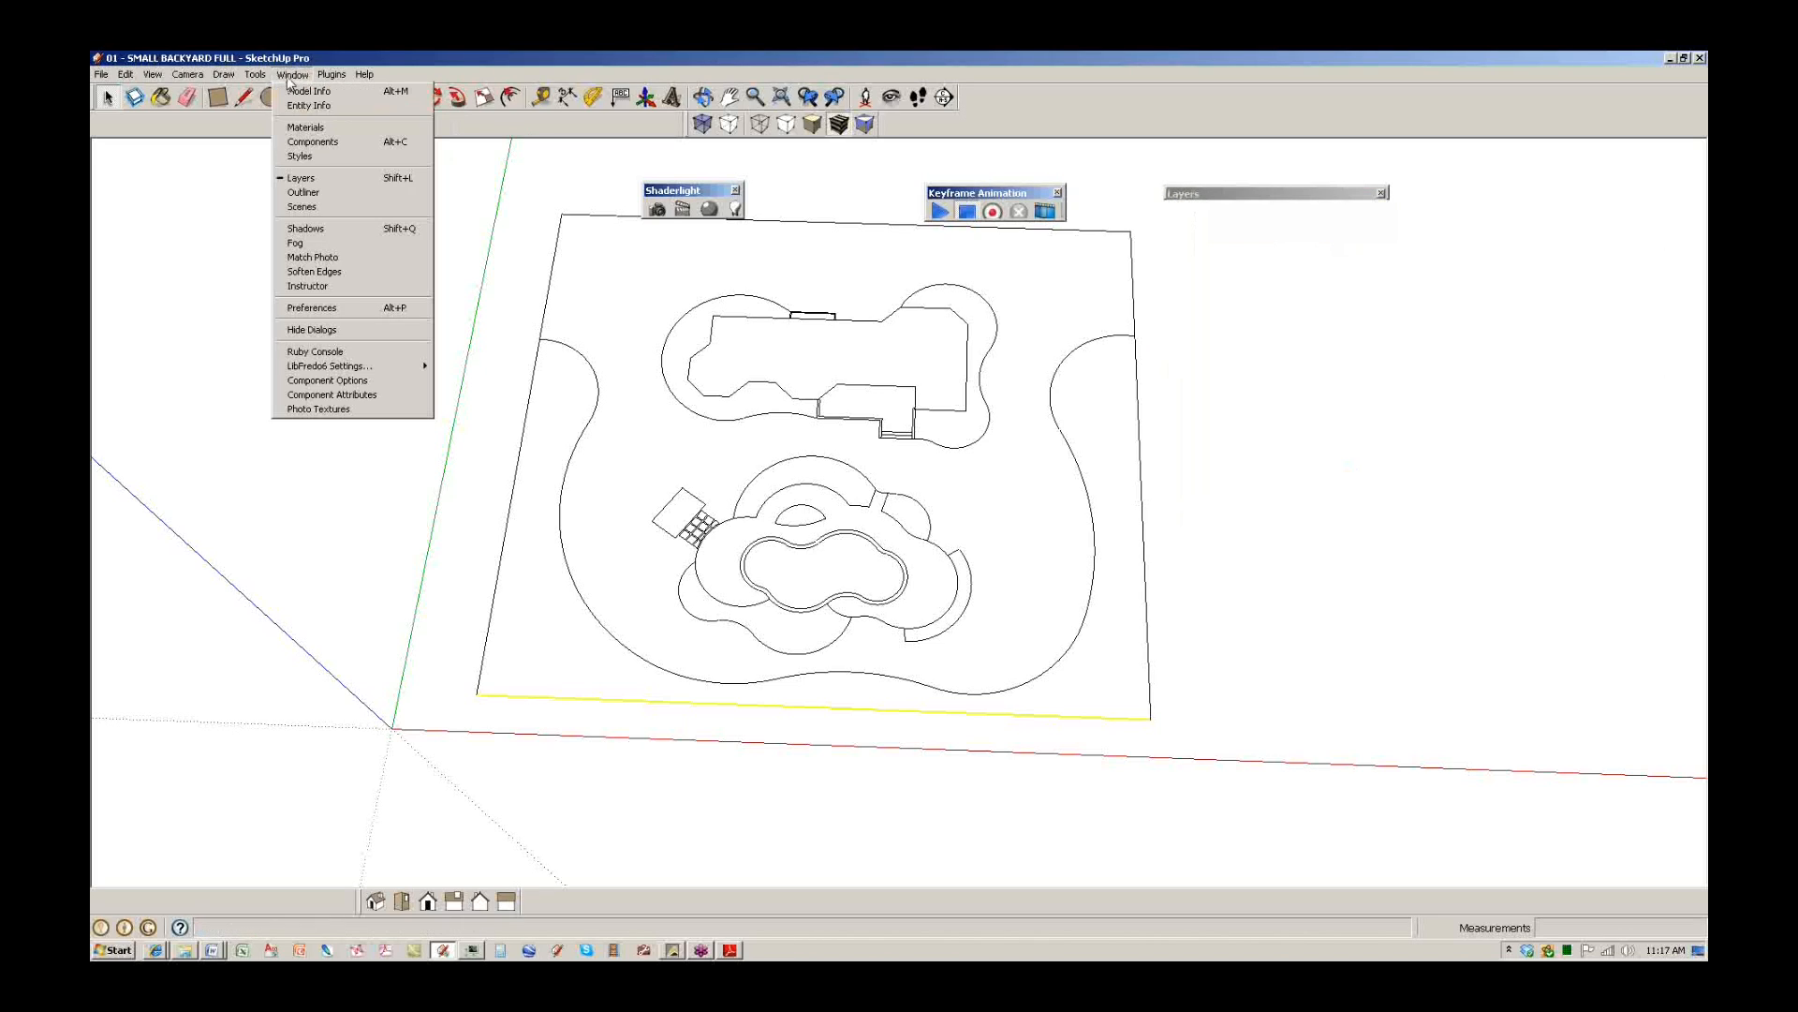
{"action": "left_click", "coordinate": [307, 181]}
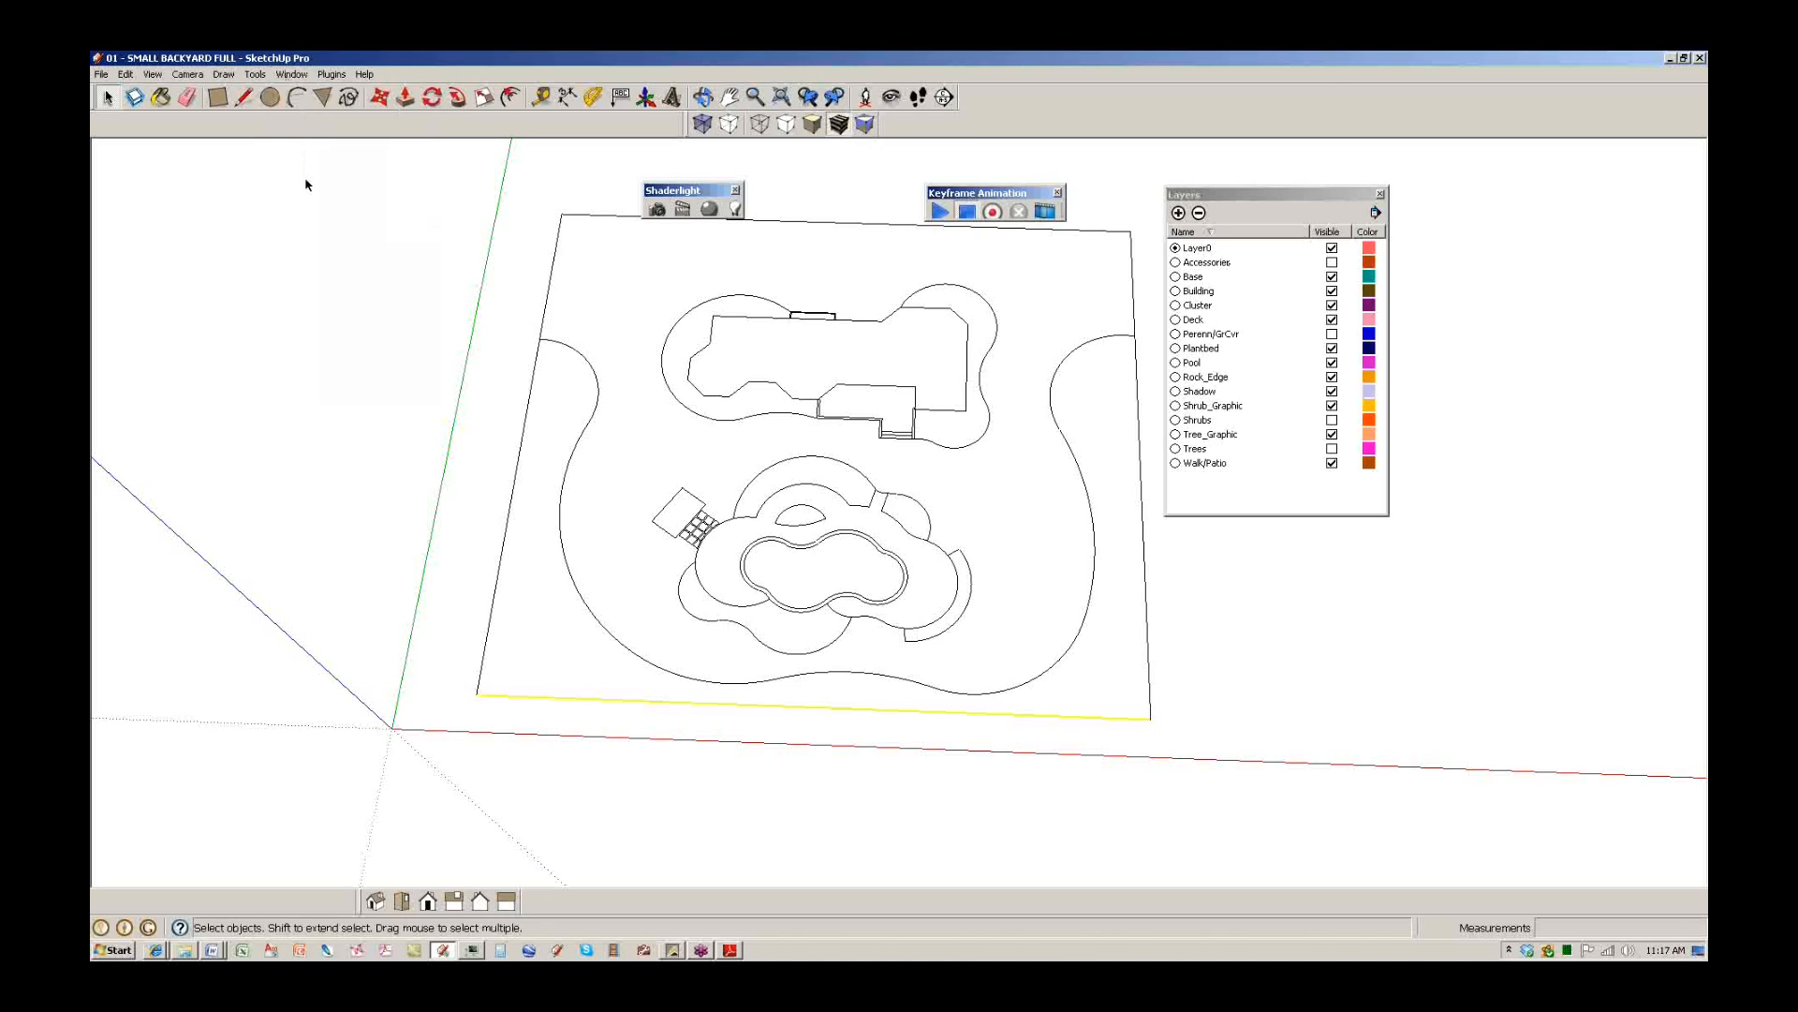
{"action": "middle_click_drag", "start_coordinate": [918, 493], "coordinate": [885, 540], "text": "shift"}
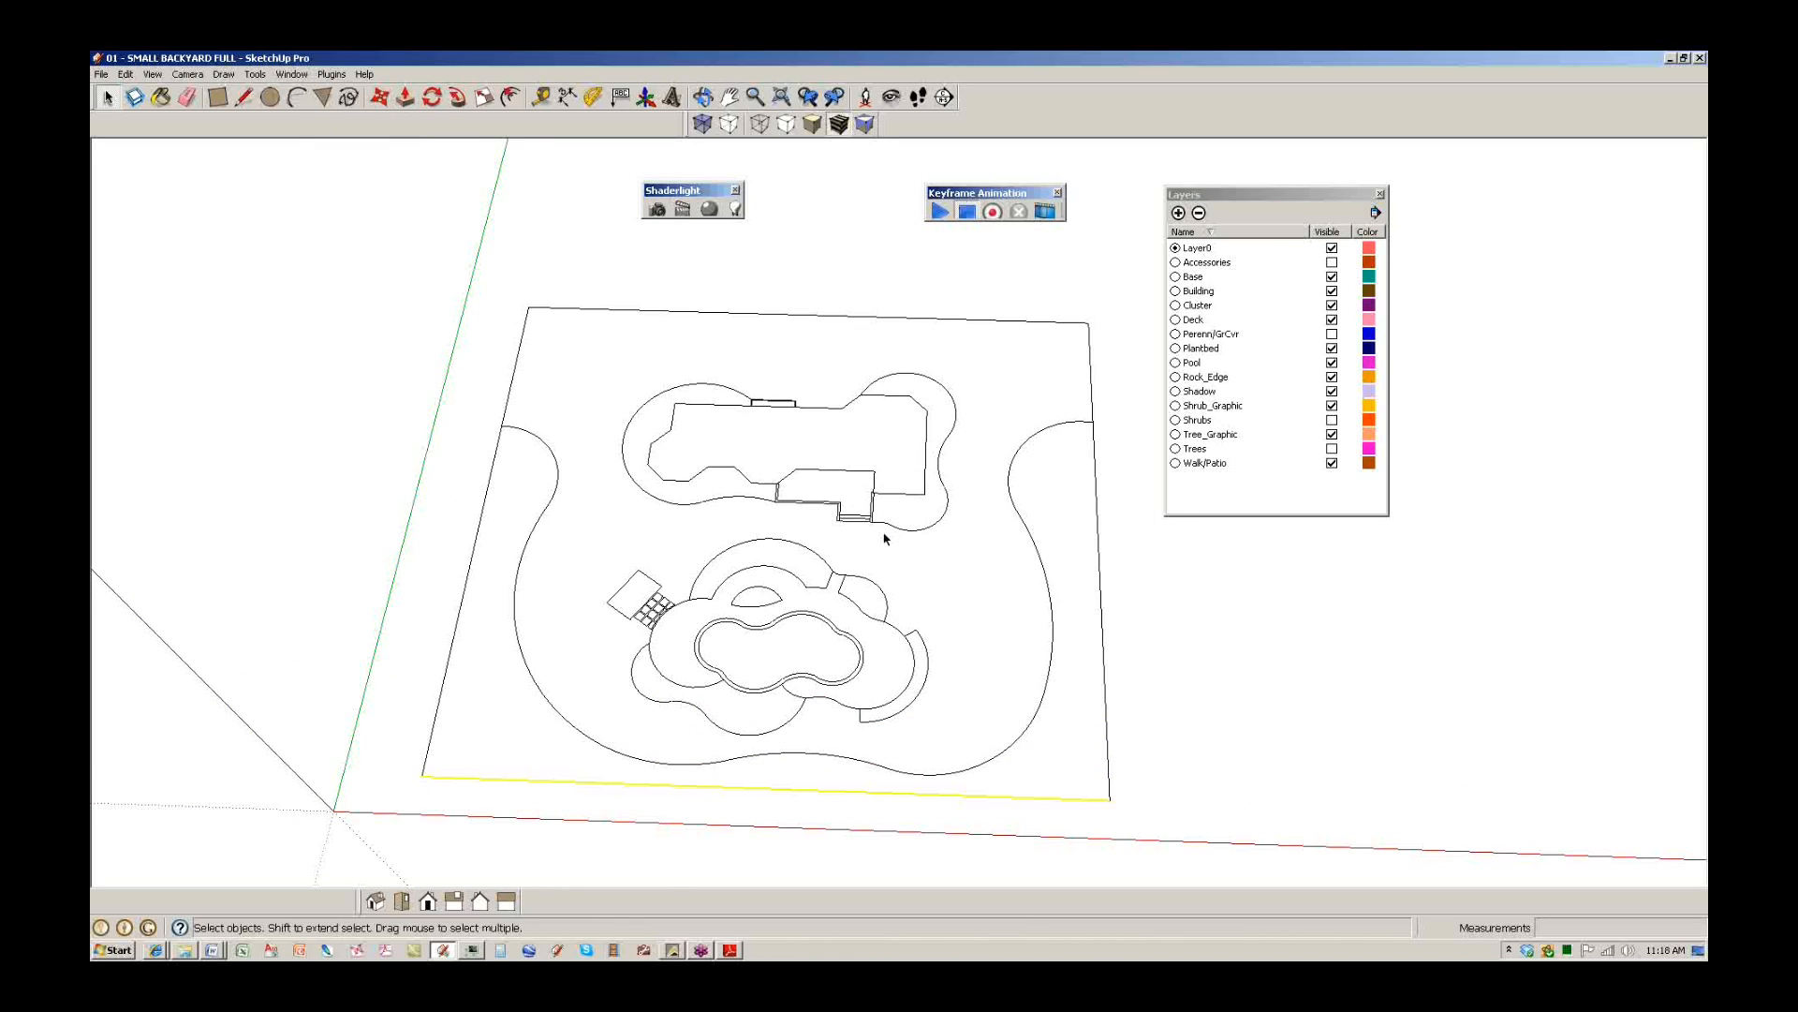
Hide the Walk/Patio, Shadow, Rock_Edge, Deck, Building and Base layers to see their contents.
{"action": "left_click", "coordinate": [1332, 463]}
{"action": "left_click", "coordinate": [1331, 463]}
{"action": "left_click", "coordinate": [1332, 462]}
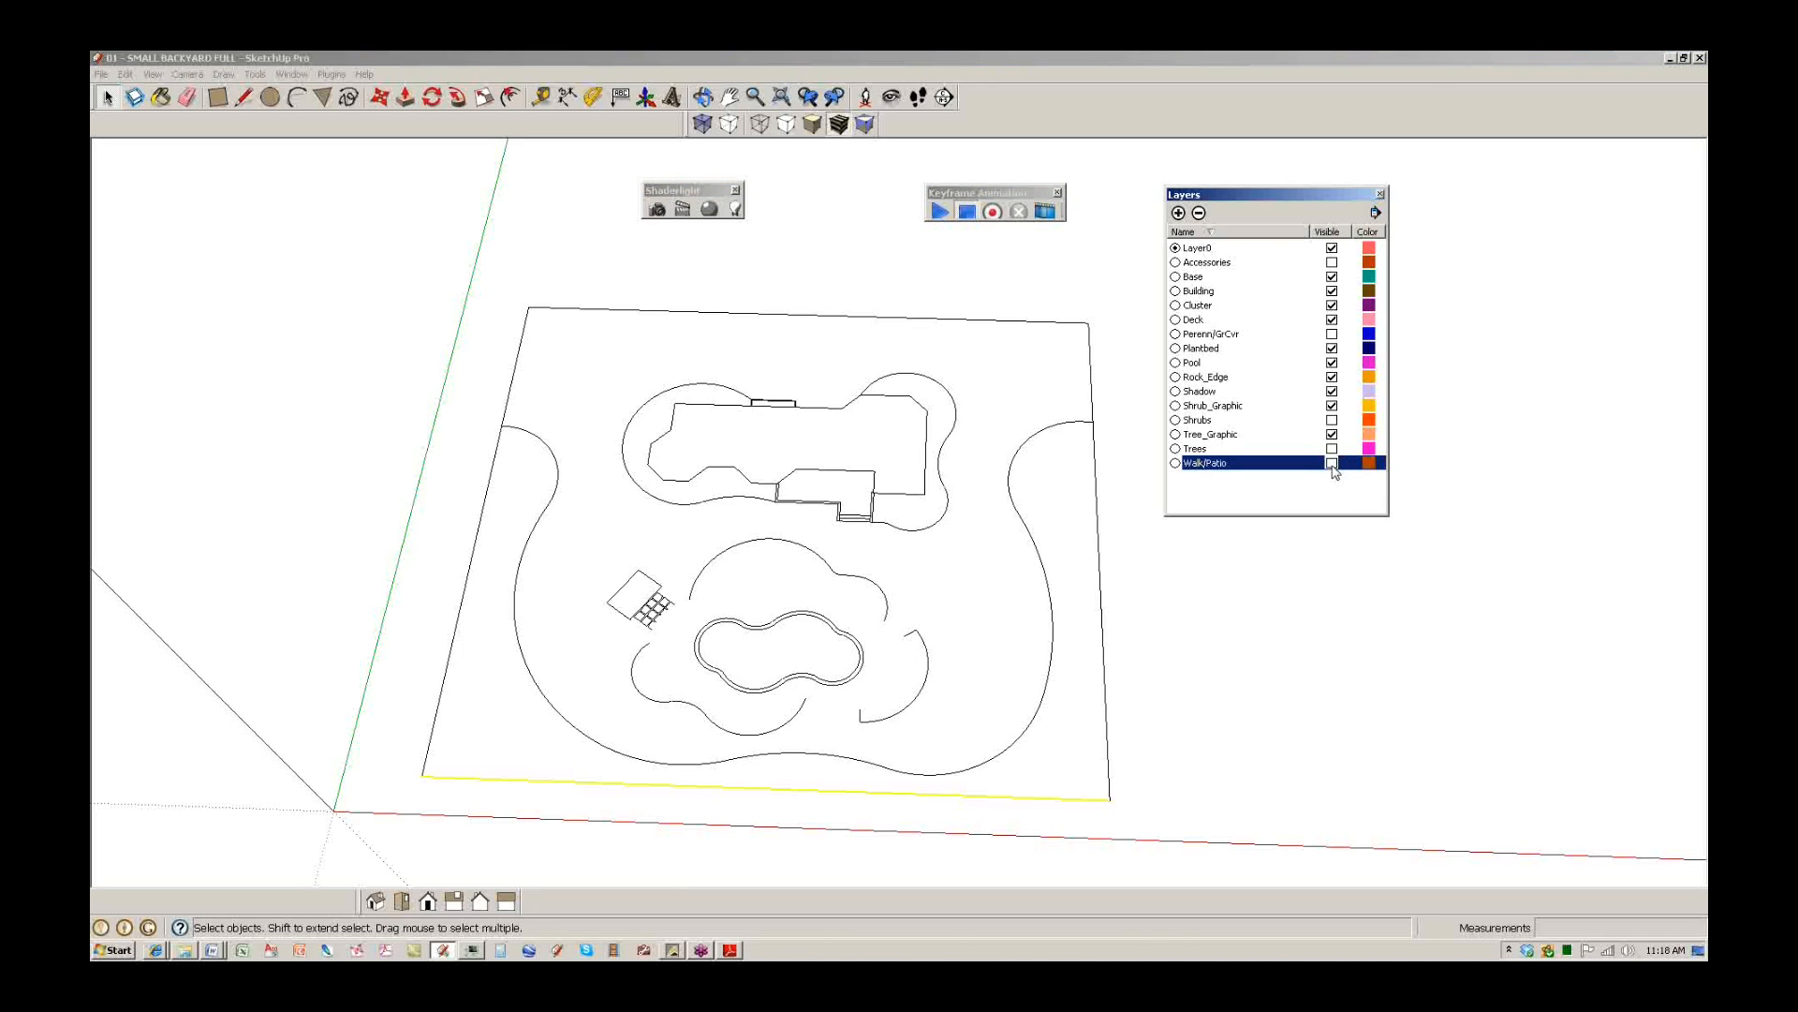
{"action": "left_click", "coordinate": [1331, 391]}
{"action": "left_click", "coordinate": [1332, 391]}
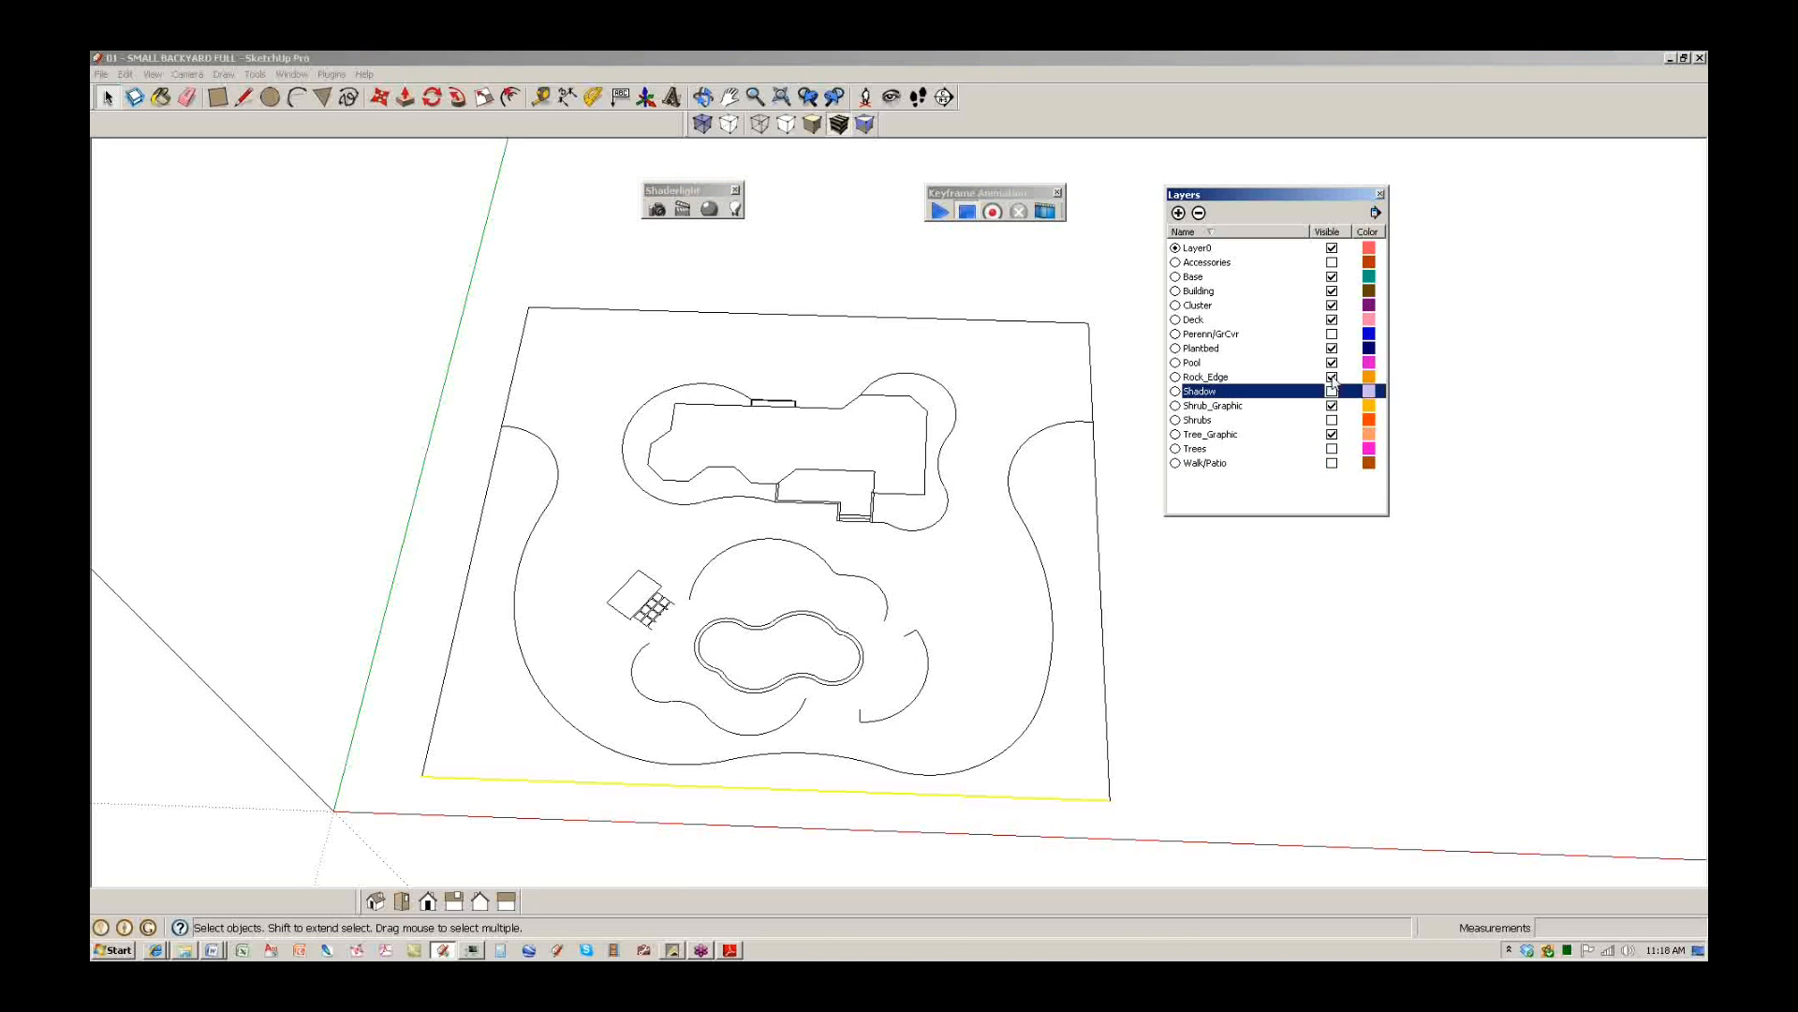
{"action": "left_click", "coordinate": [1332, 377]}
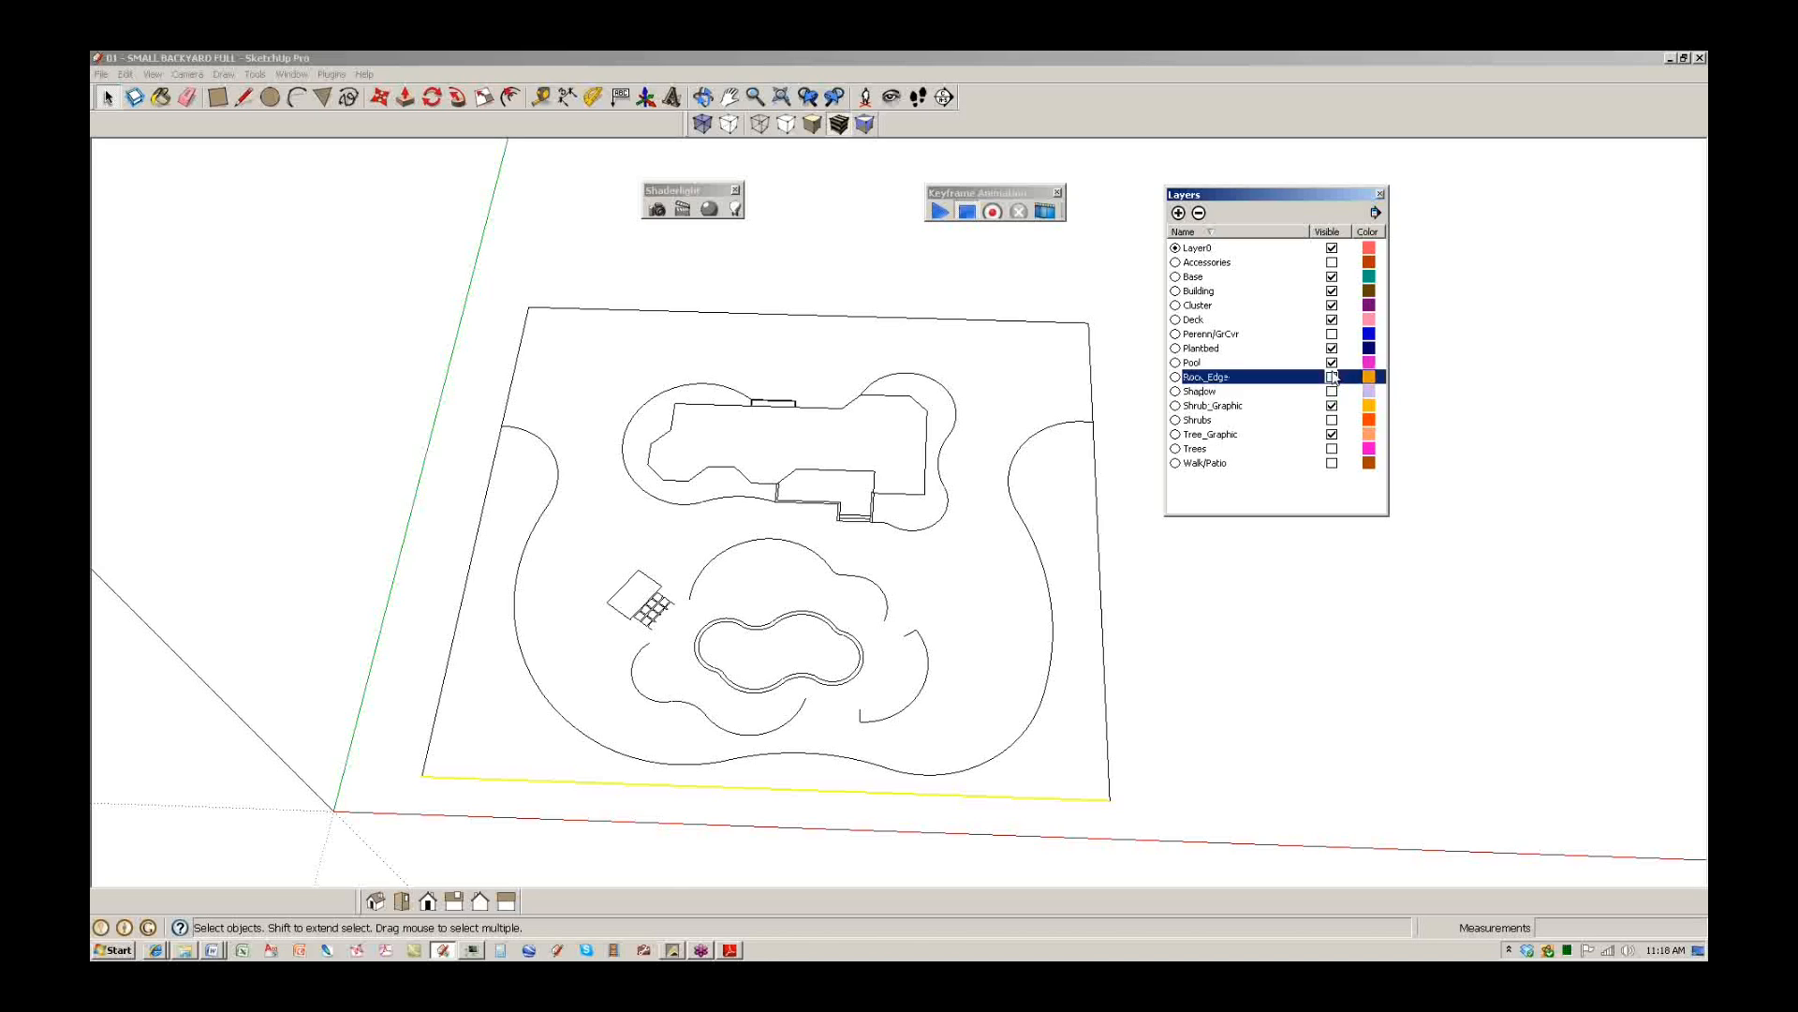
{"action": "left_click", "coordinate": [1332, 320]}
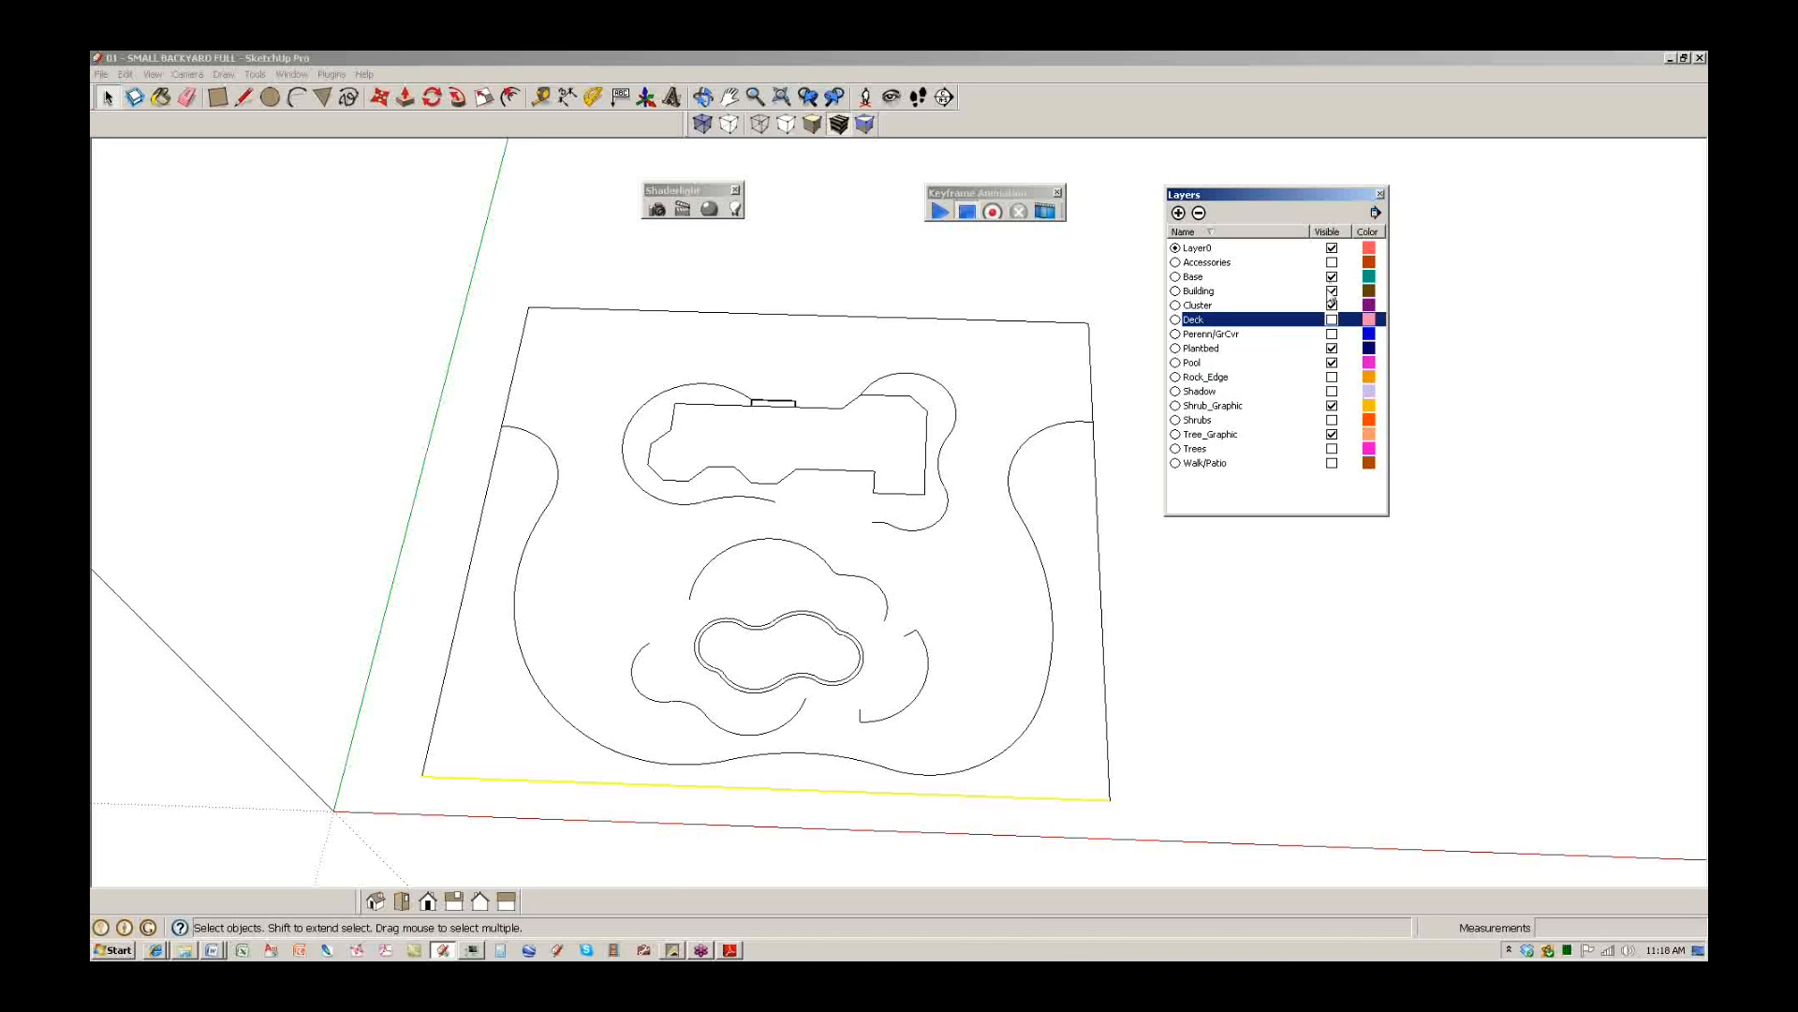
{"action": "left_click", "coordinate": [1332, 290]}
{"action": "left_click", "coordinate": [1332, 276]}
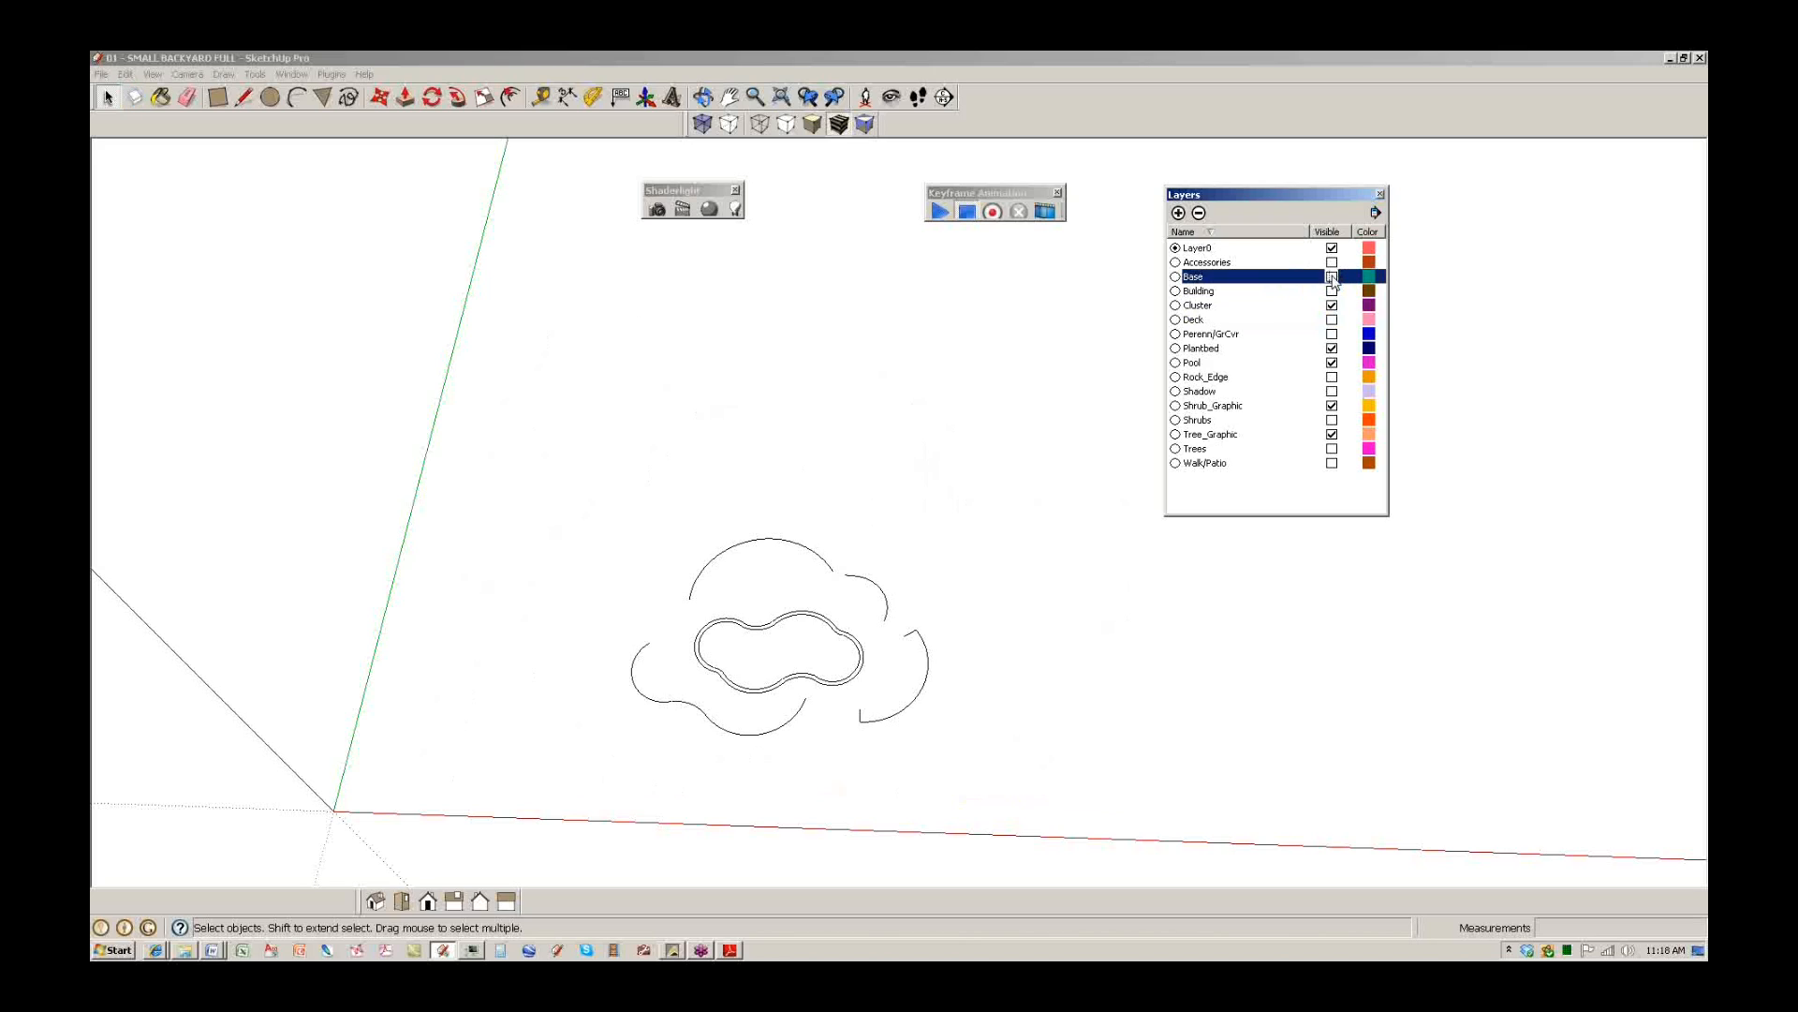
Restore Base, Building, Deck and Rock_Edge, toggle Perenn/GrCvr and Walk/Patio, and show Trees.
{"action": "left_click", "coordinate": [1332, 277]}
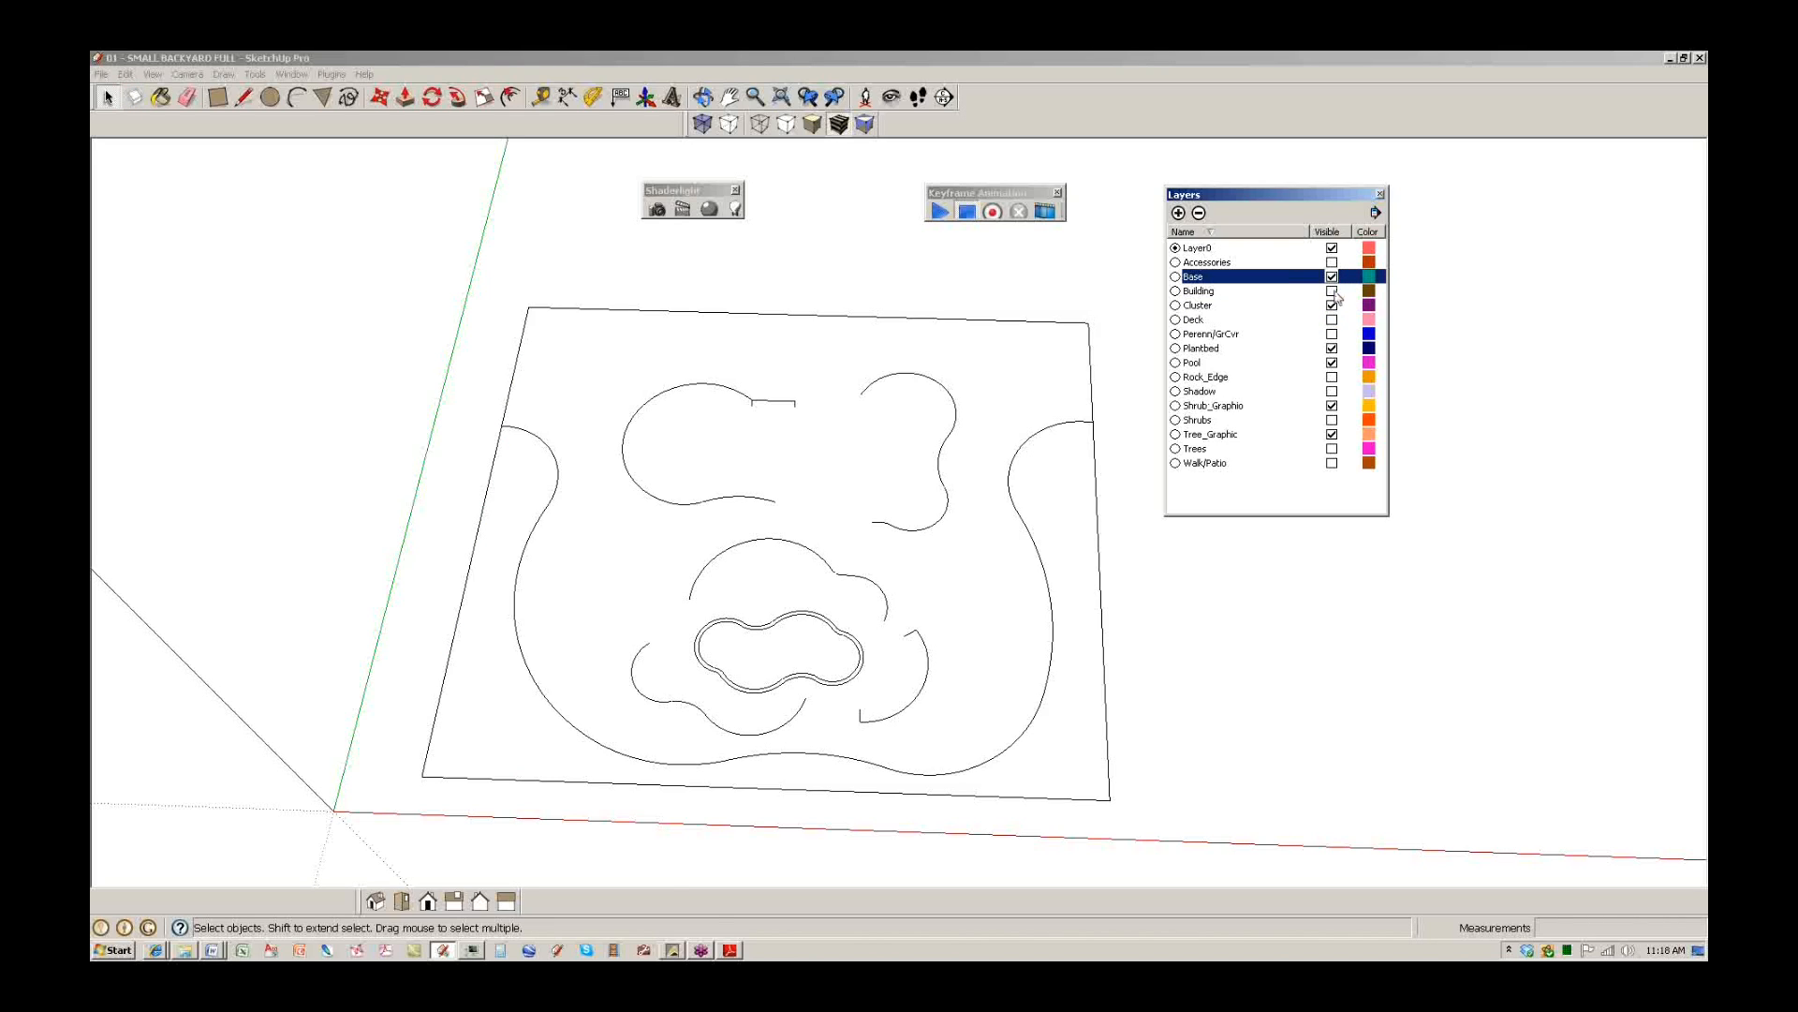
{"action": "left_click", "coordinate": [1332, 291]}
{"action": "left_click", "coordinate": [1331, 319]}
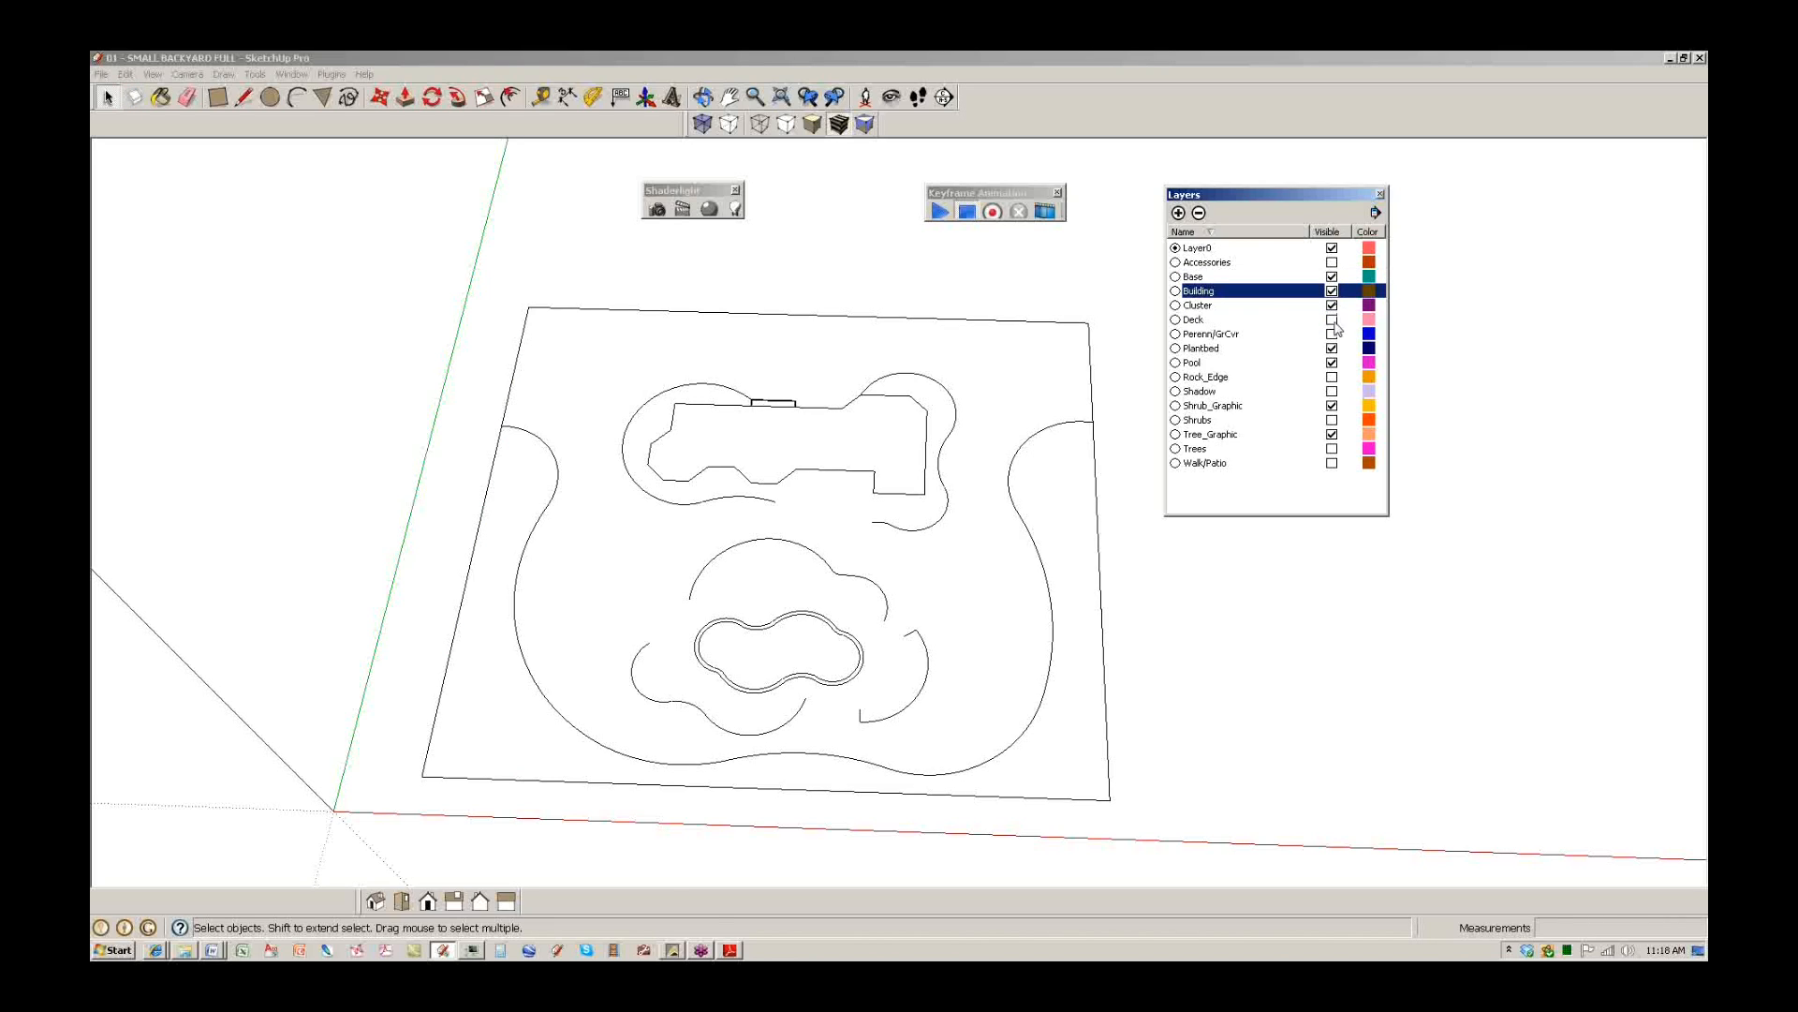
{"action": "left_click", "coordinate": [1331, 333]}
{"action": "left_click", "coordinate": [1332, 334]}
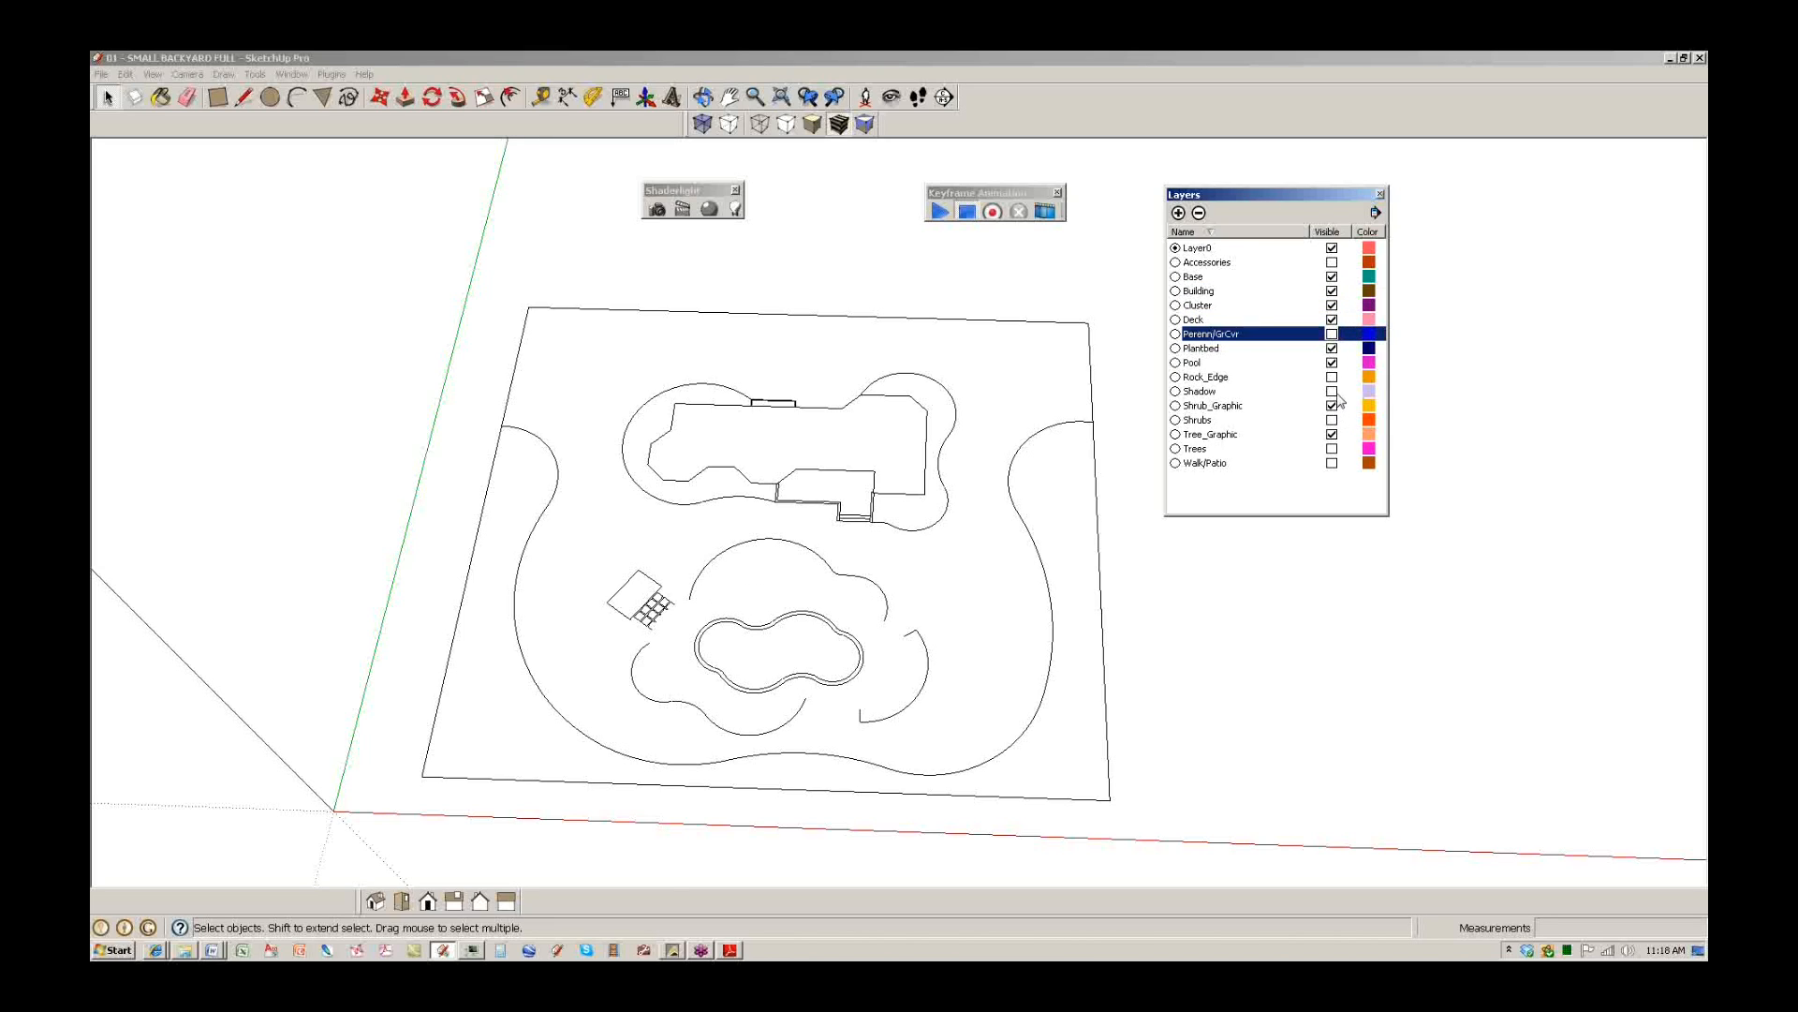
{"action": "left_click", "coordinate": [1332, 377]}
{"action": "left_click", "coordinate": [1332, 391]}
{"action": "left_click", "coordinate": [1332, 449]}
{"action": "left_click", "coordinate": [1332, 462]}
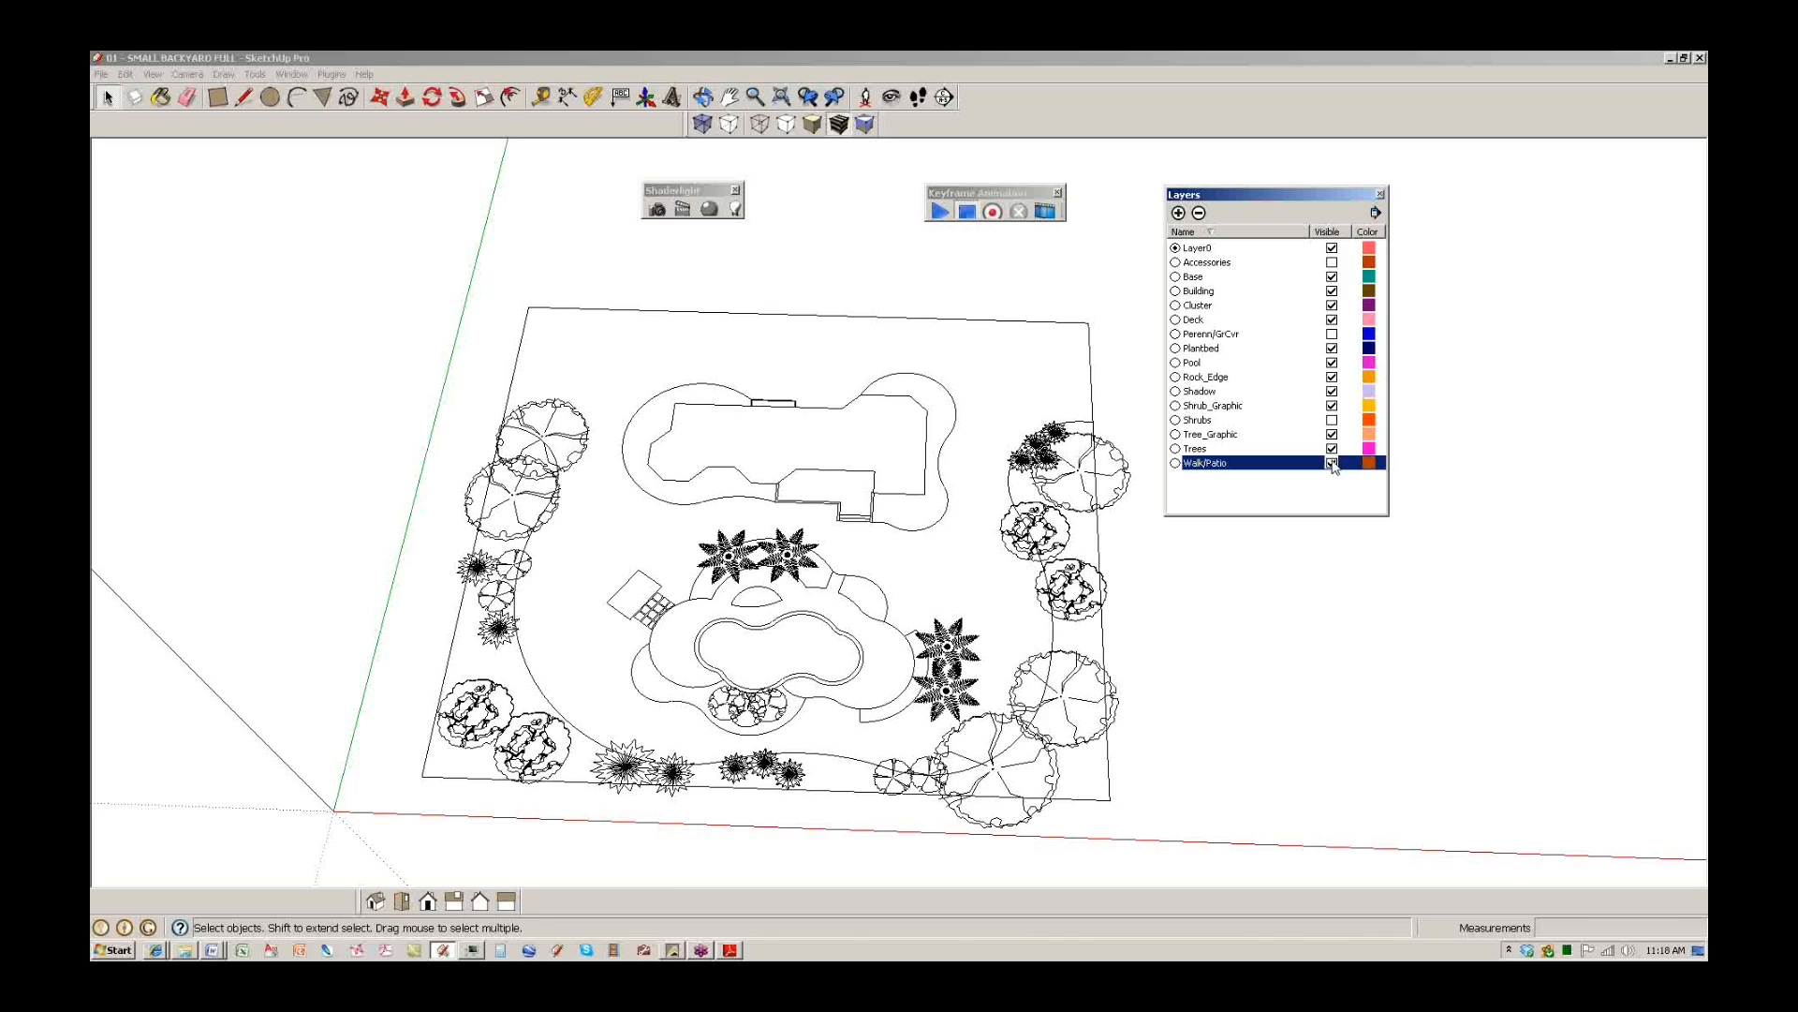
Hide Trees, then multi-select the eleven layers from Walk/Patio up through Base.
{"action": "left_click", "coordinate": [1330, 449]}
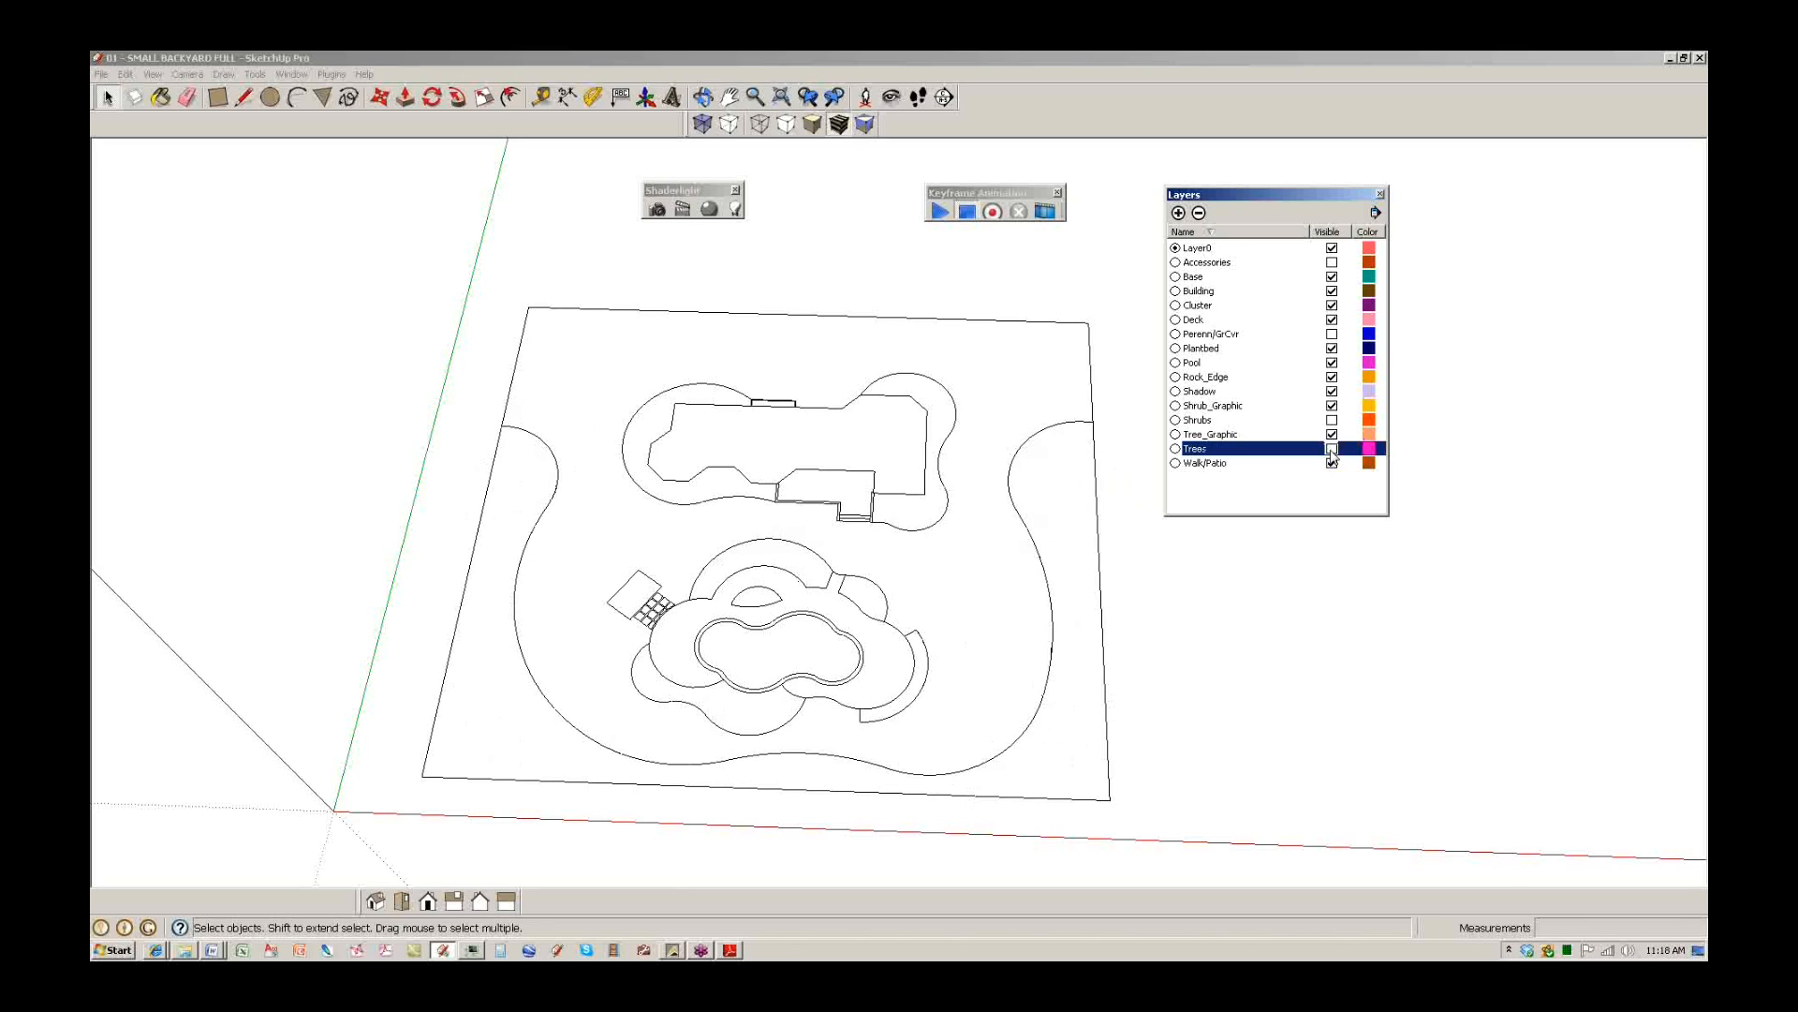
{"action": "left_click", "coordinate": [1224, 463]}
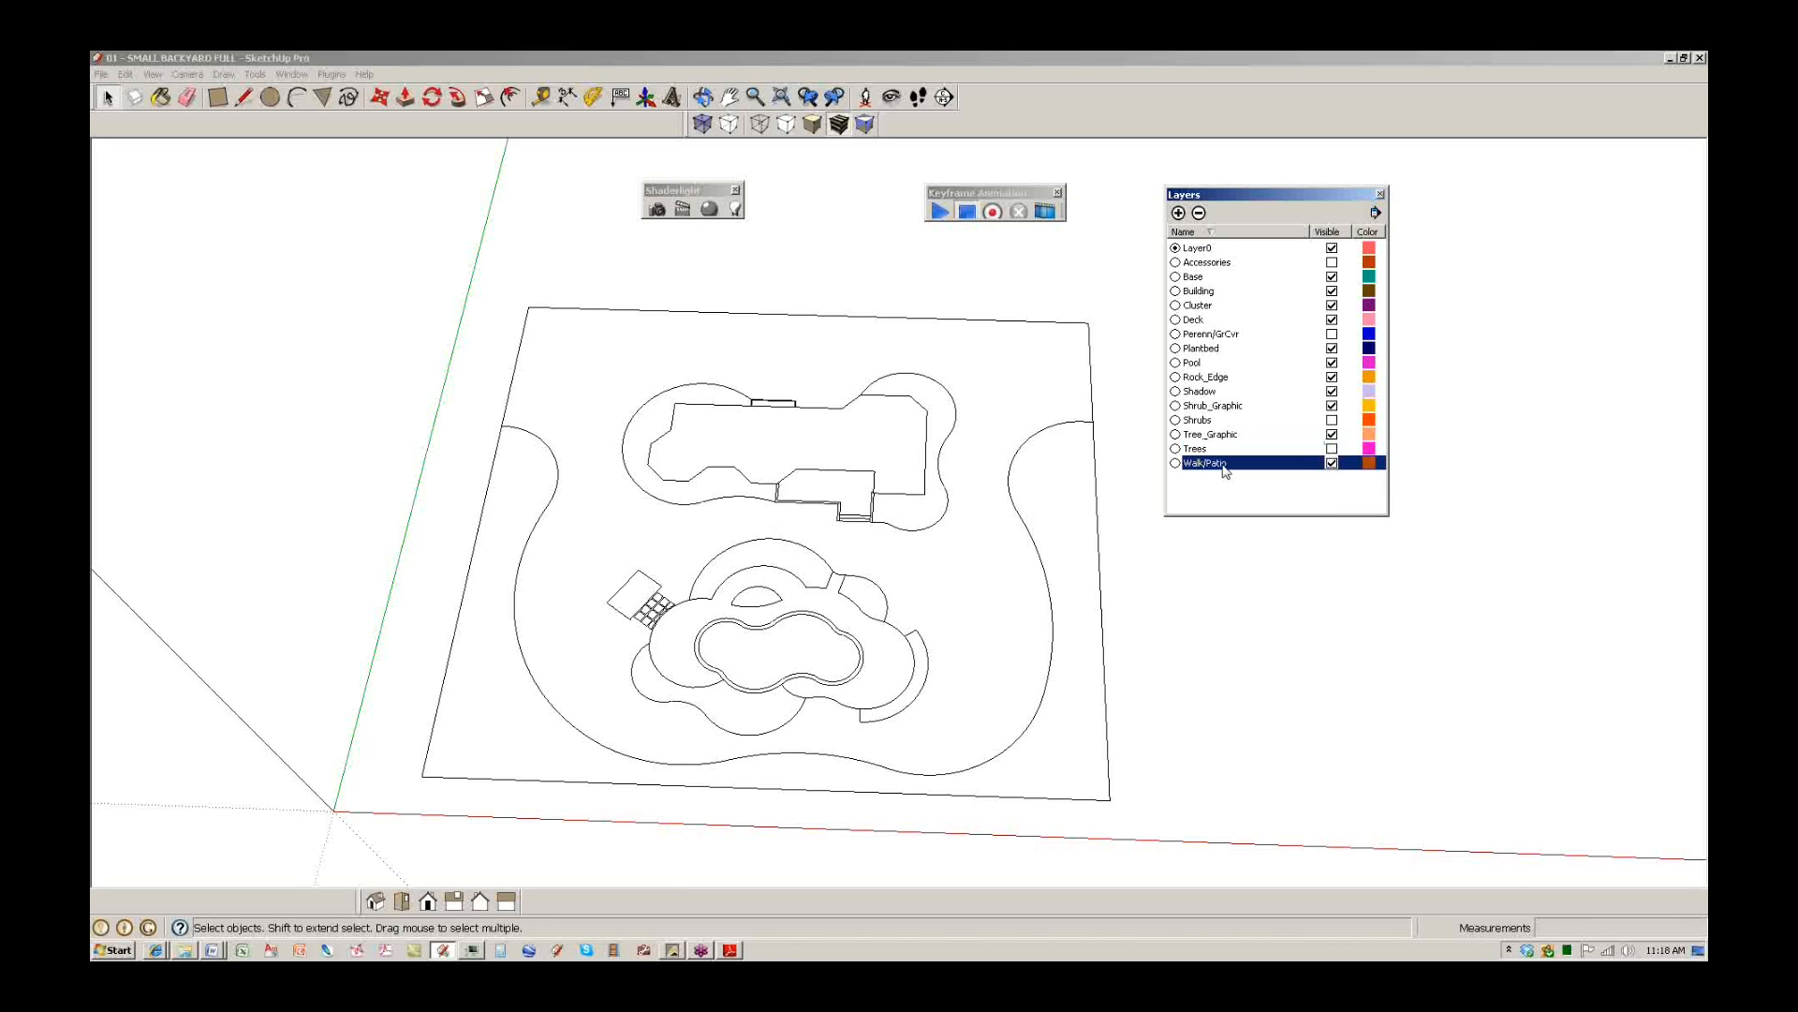
{"action": "left_click", "coordinate": [1220, 435], "text": "ctrl"}
{"action": "left_click", "coordinate": [1212, 406], "text": "ctrl"}
{"action": "left_click", "coordinate": [1208, 392], "text": "ctrl"}
{"action": "left_click", "coordinate": [1207, 377], "text": "ctrl"}
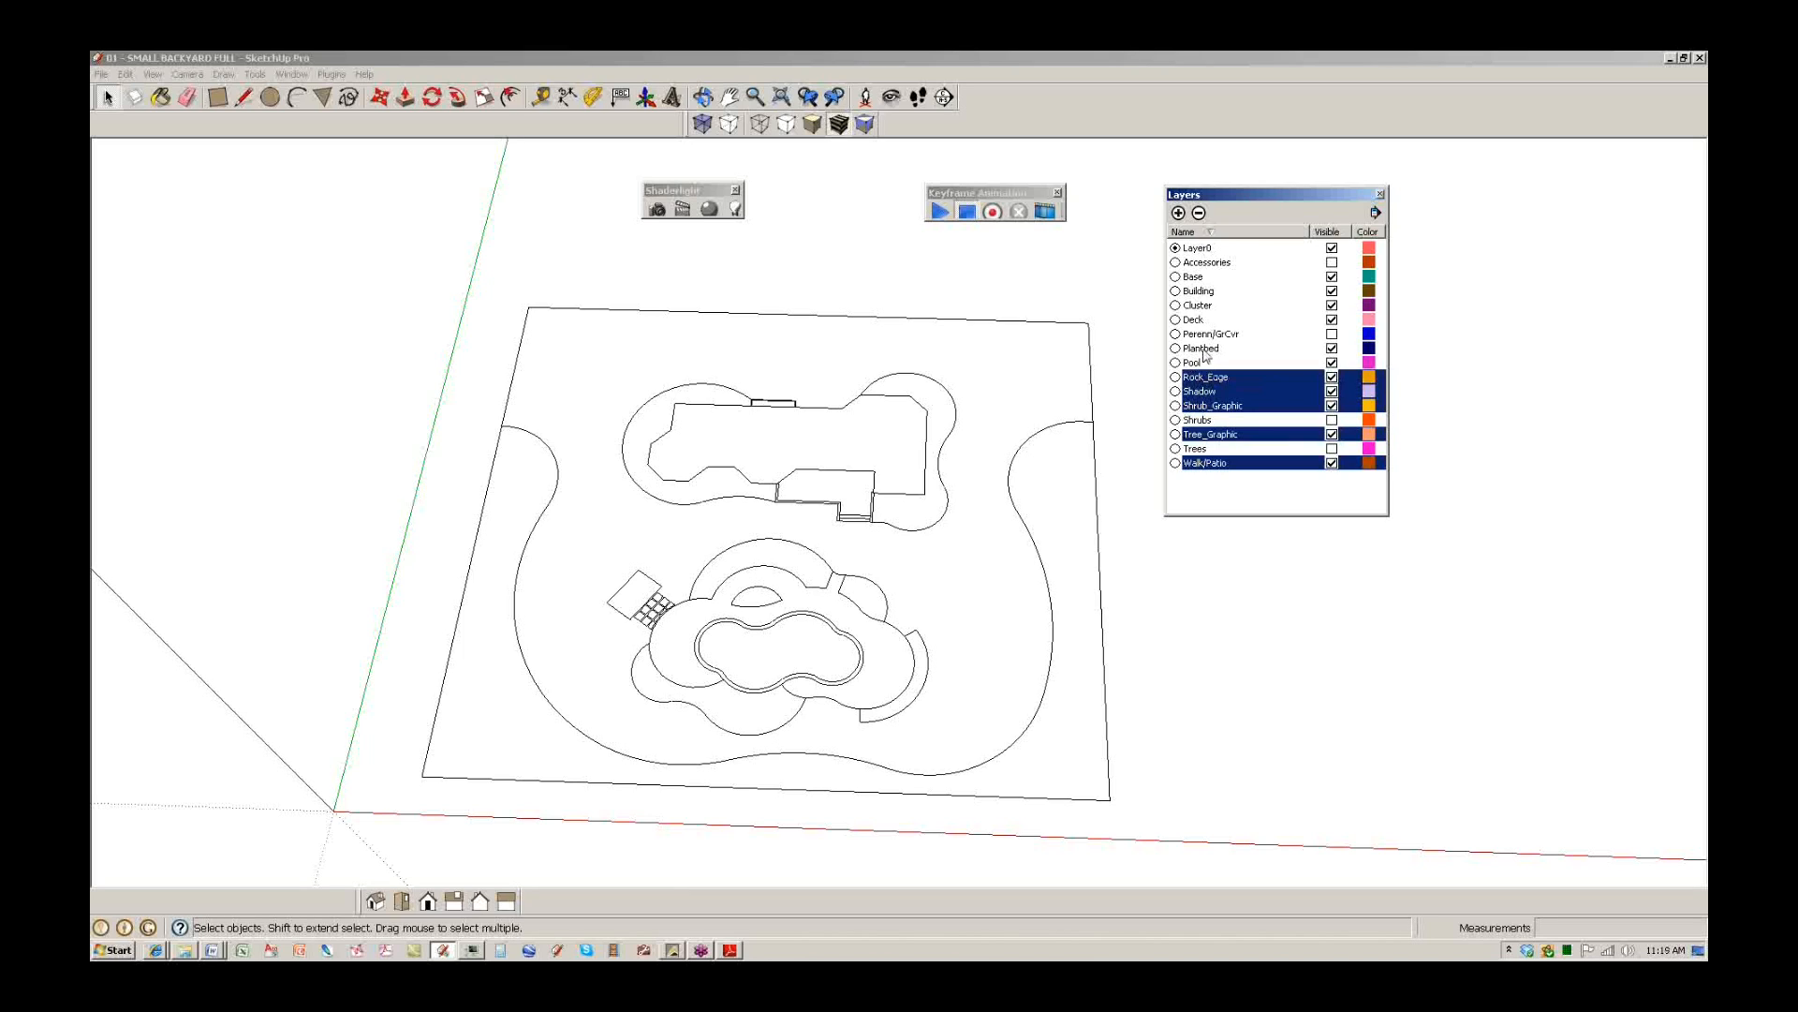
{"action": "left_click", "coordinate": [1205, 363], "text": "ctrl"}
{"action": "left_click", "coordinate": [1203, 351], "text": "ctrl"}
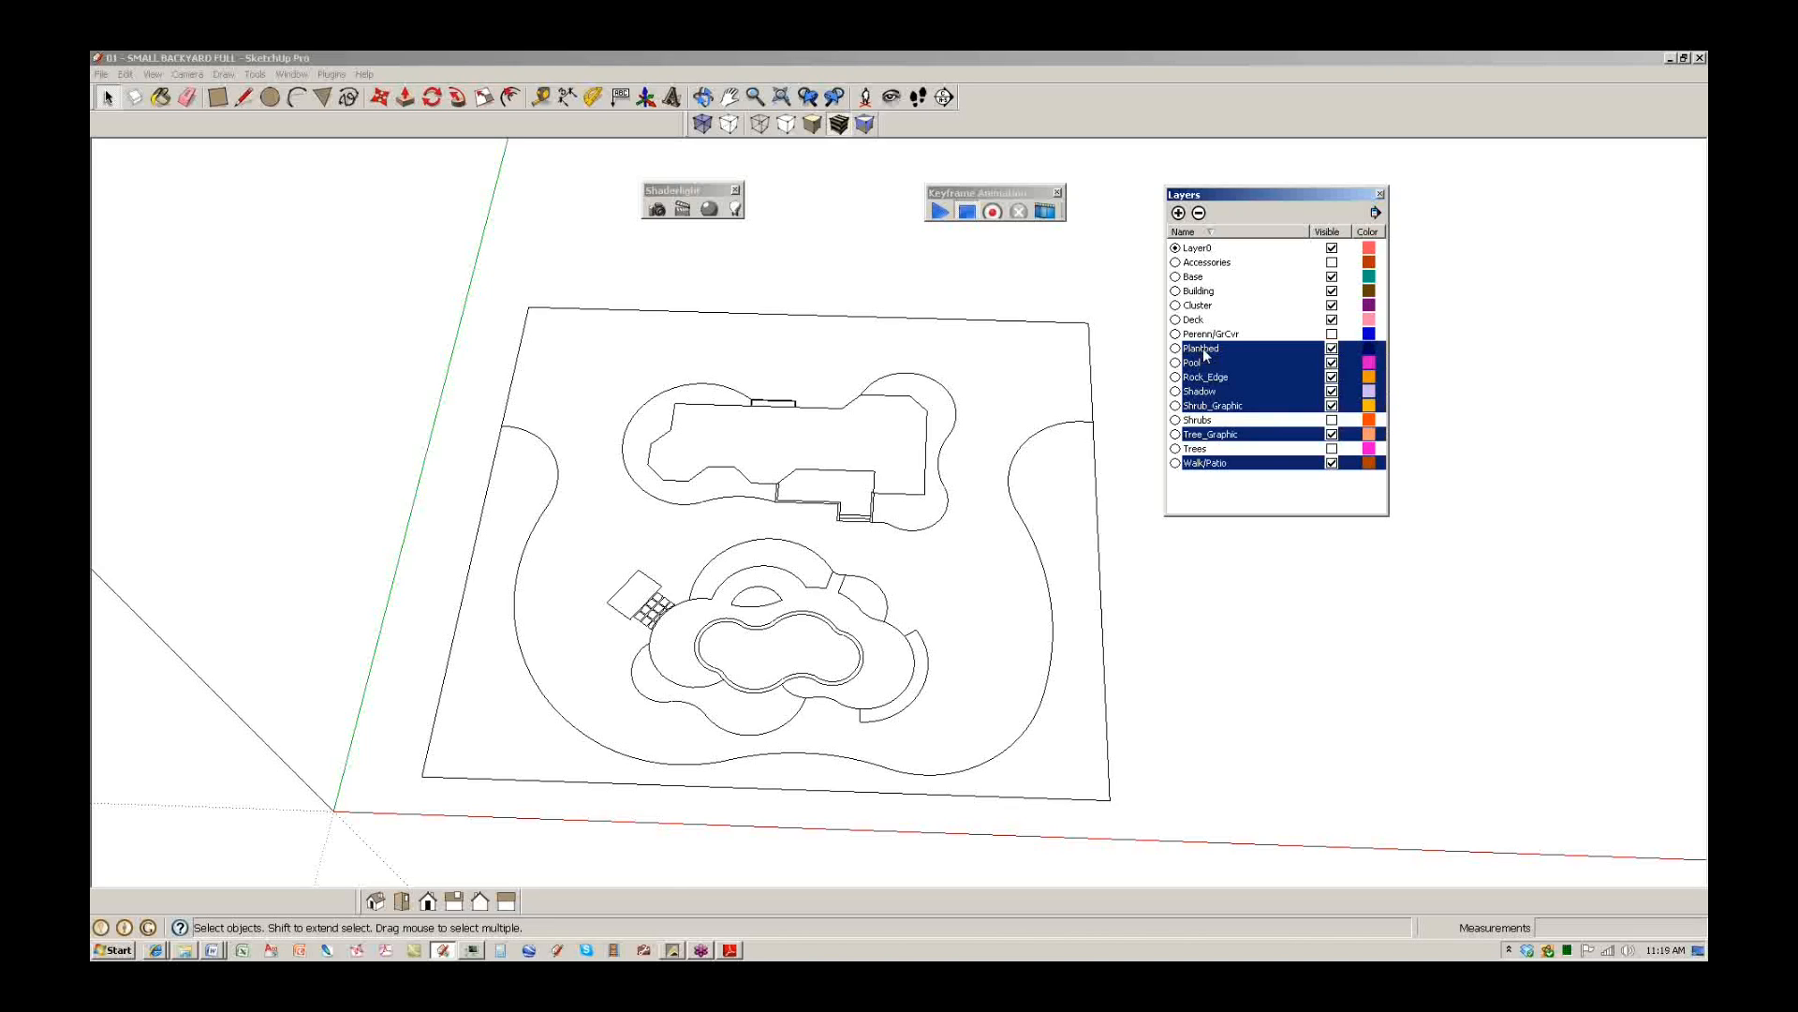
{"action": "left_click", "coordinate": [1201, 321], "text": "ctrl"}
{"action": "left_click", "coordinate": [1200, 307], "text": "ctrl"}
{"action": "left_click", "coordinate": [1199, 291], "text": "ctrl"}
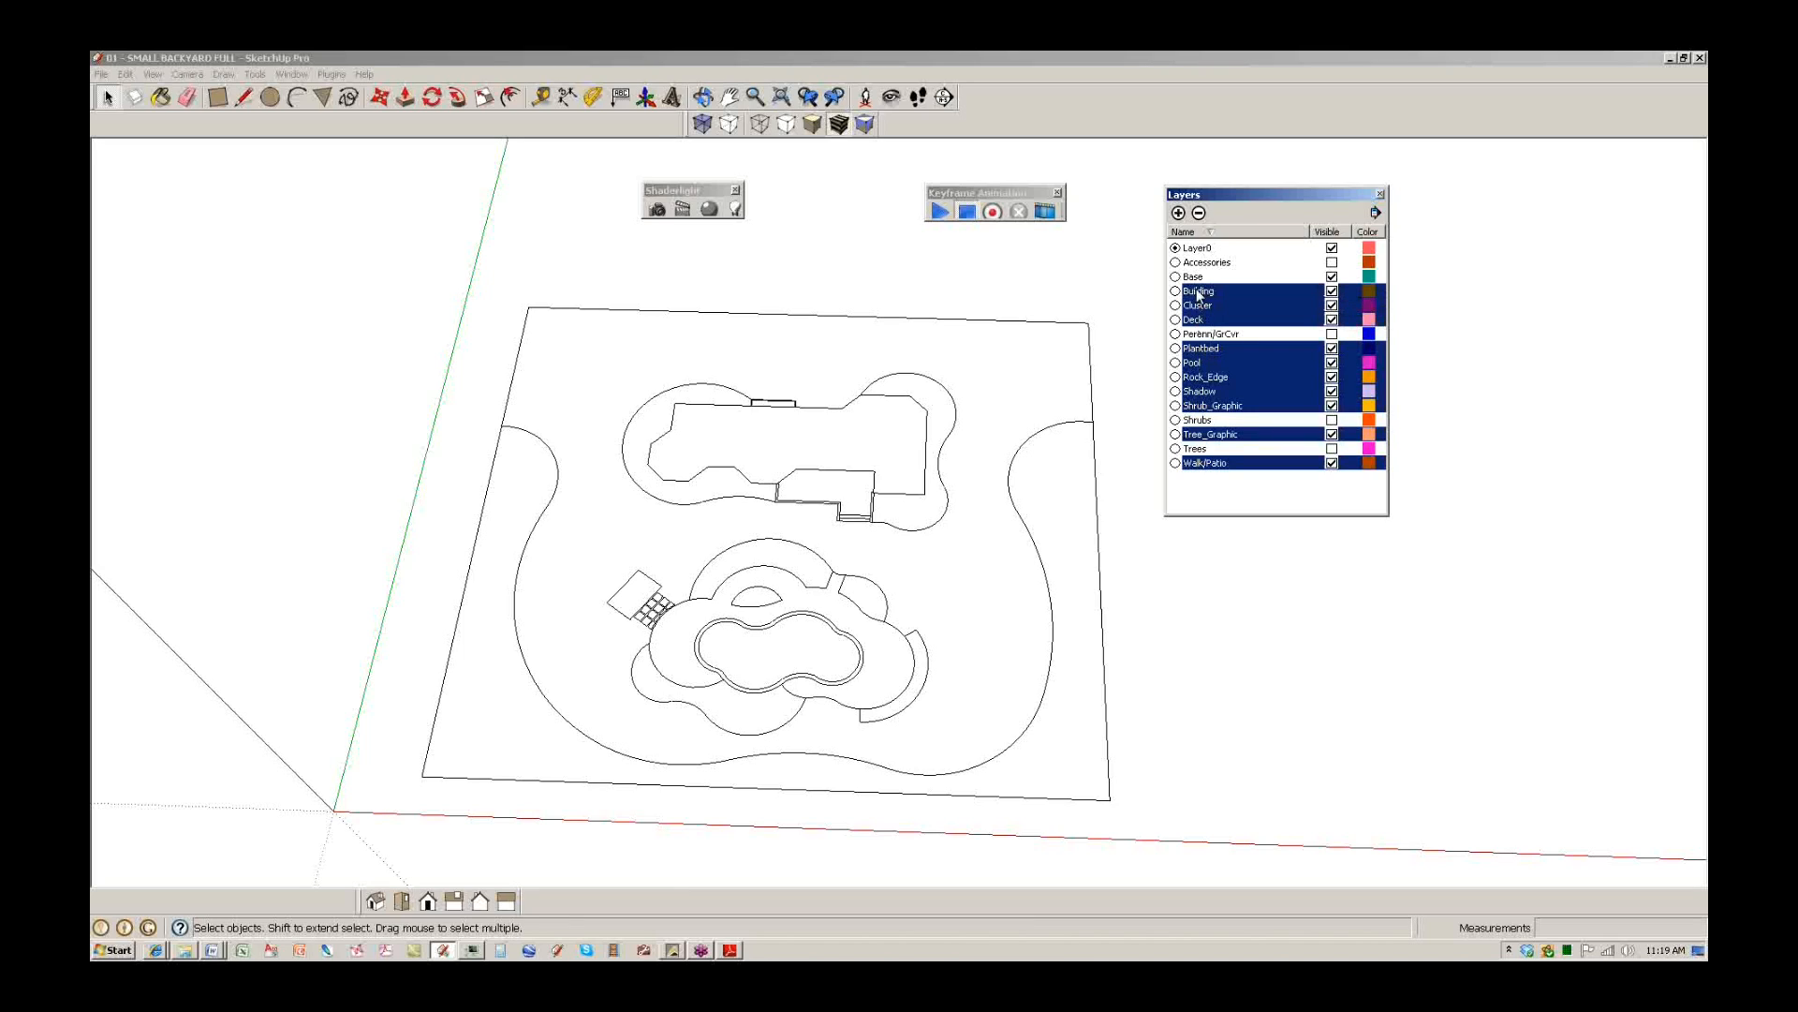
{"action": "left_click", "coordinate": [1196, 279], "text": "ctrl"}
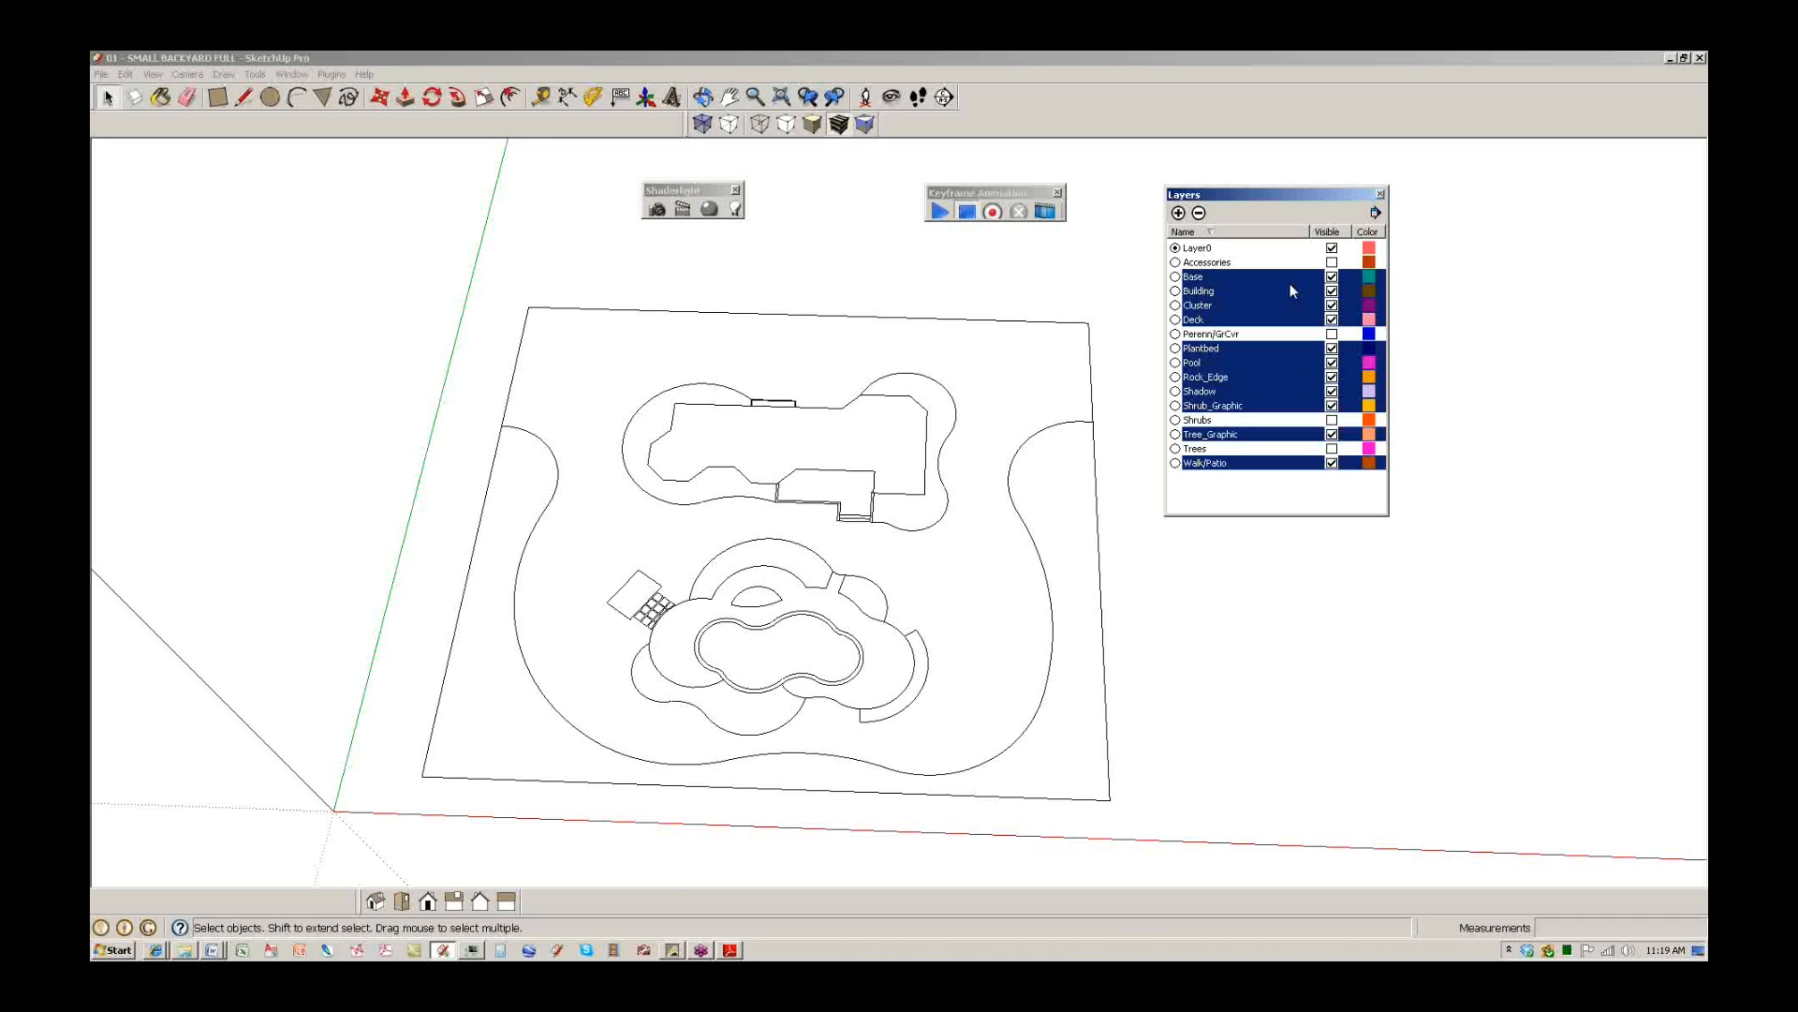
Delete the selected layers, choosing to move their contents to the default layer.
{"action": "left_click", "coordinate": [1199, 214]}
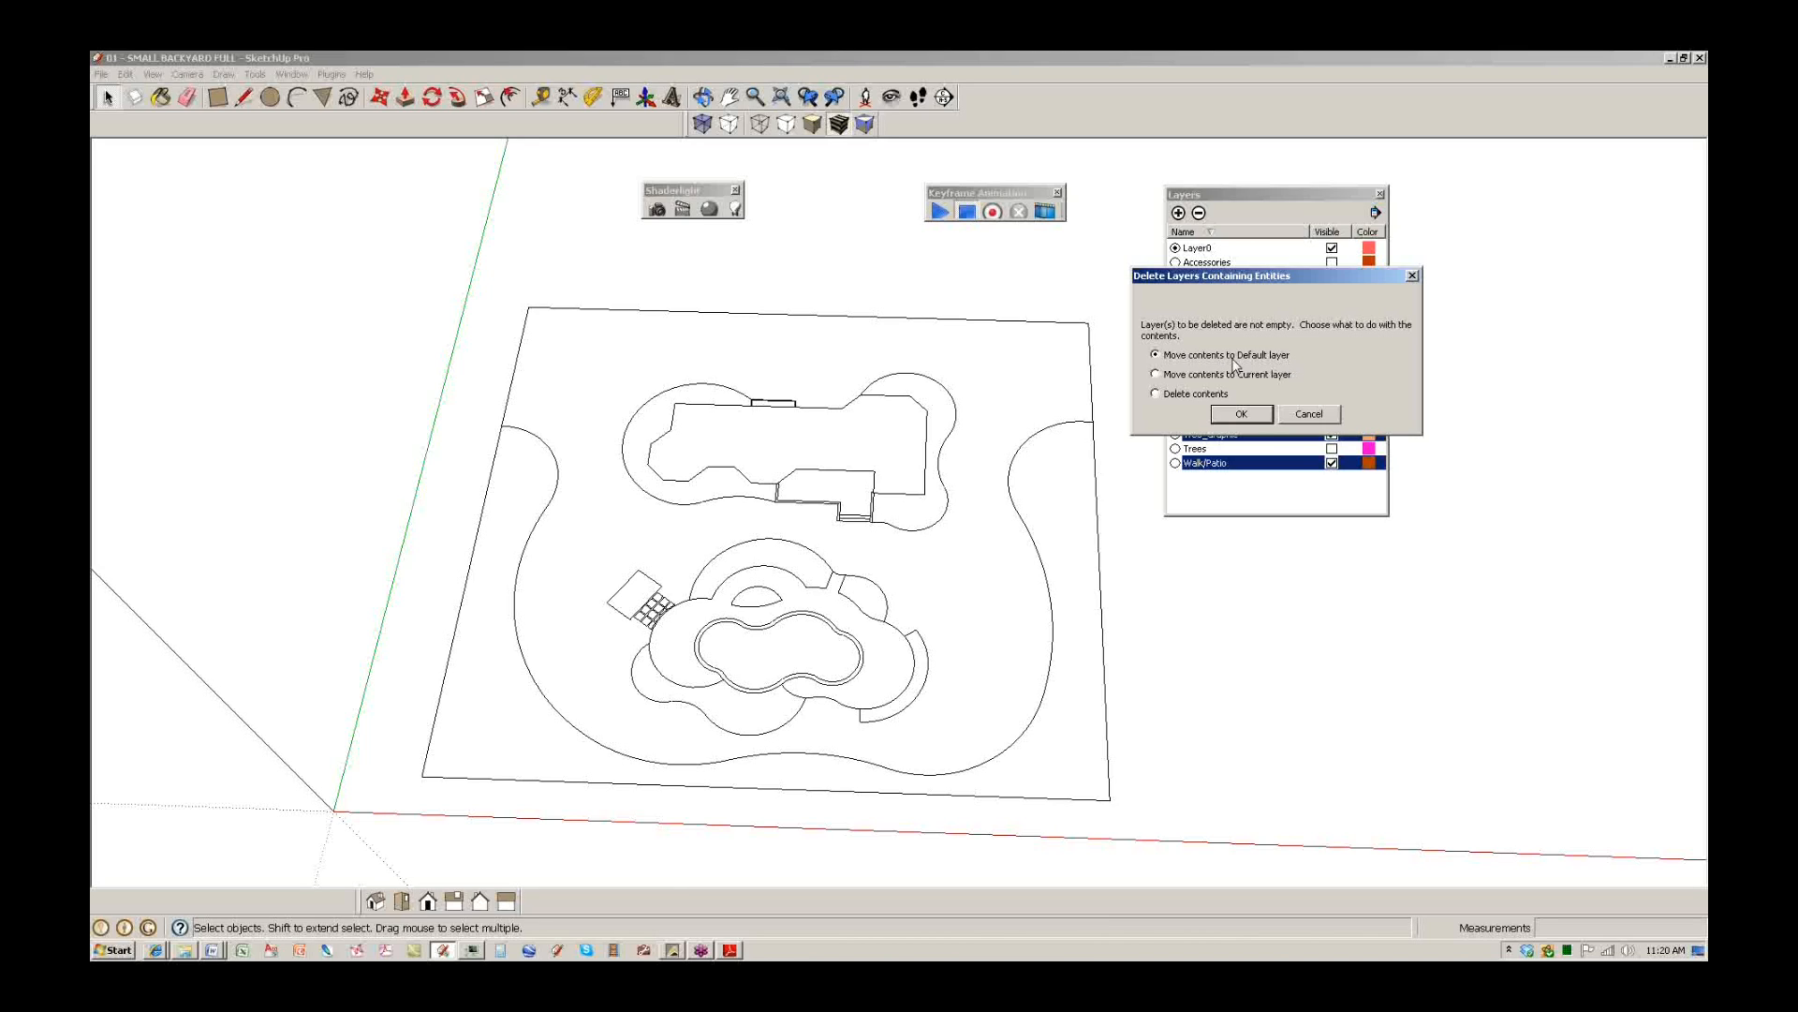
{"action": "left_click", "coordinate": [1241, 414]}
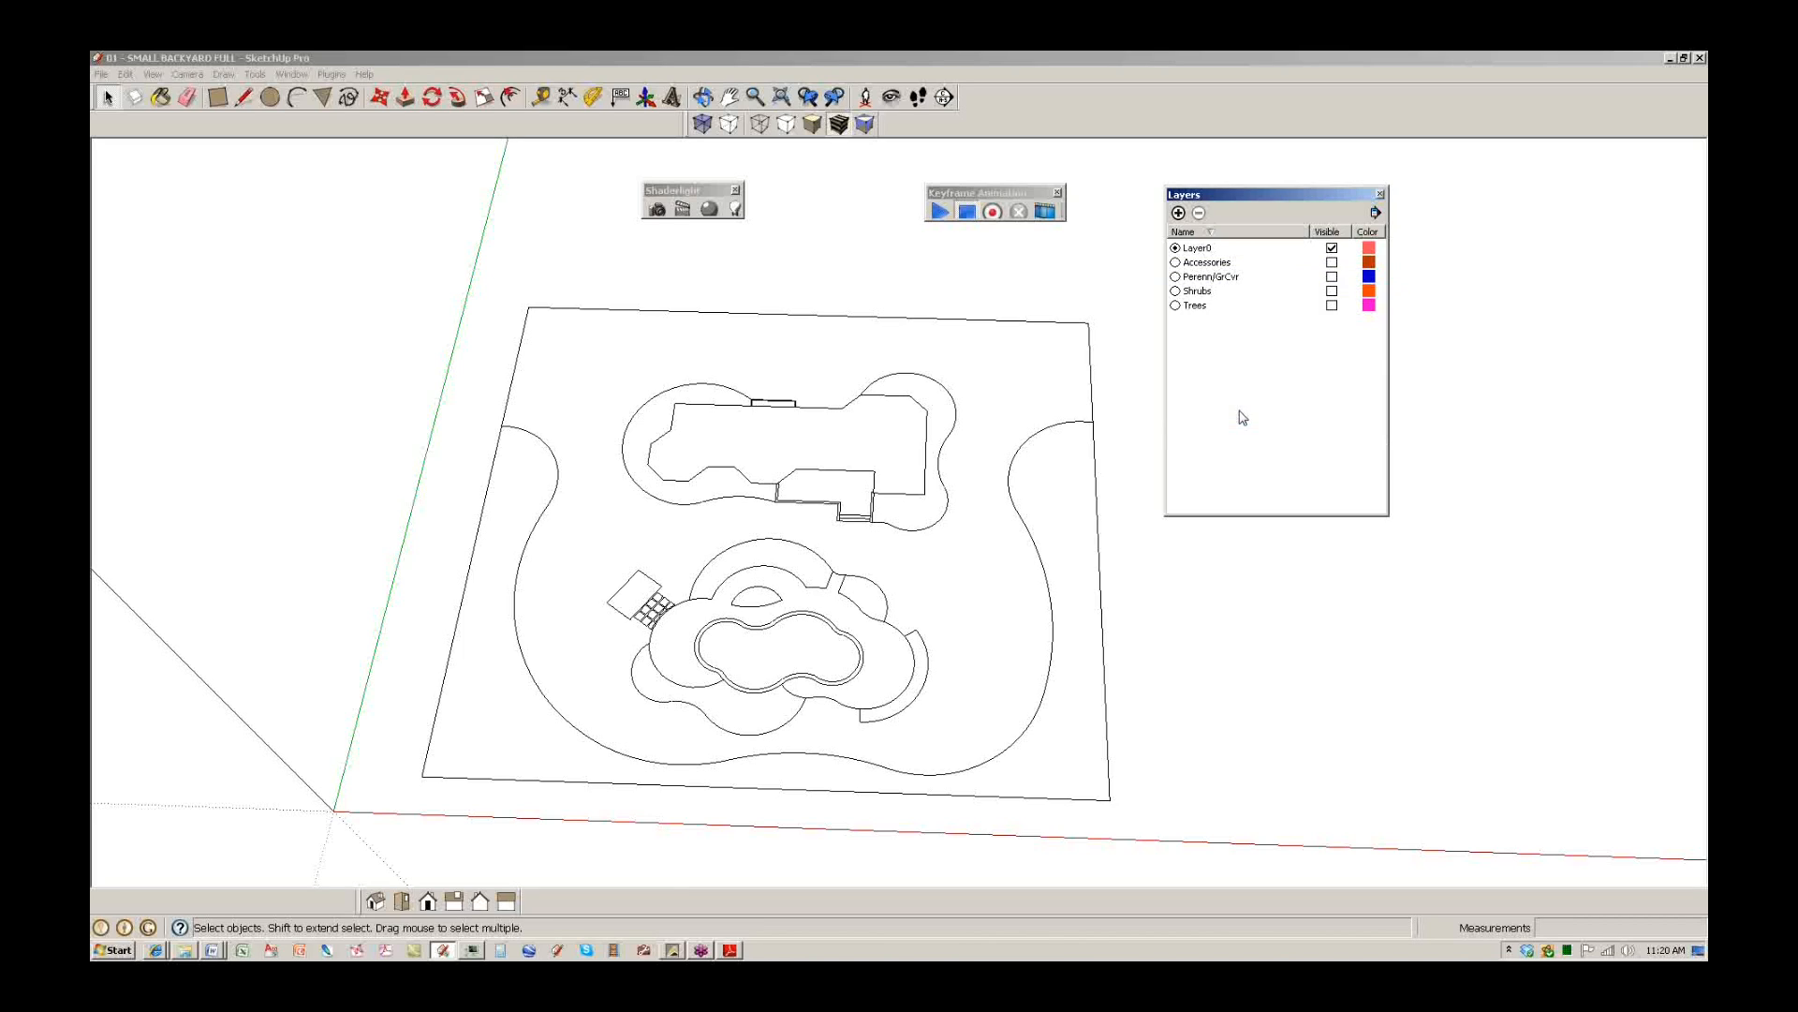
{"action": "left_click", "coordinate": [1332, 263]}
{"action": "left_click", "coordinate": [1175, 263]}
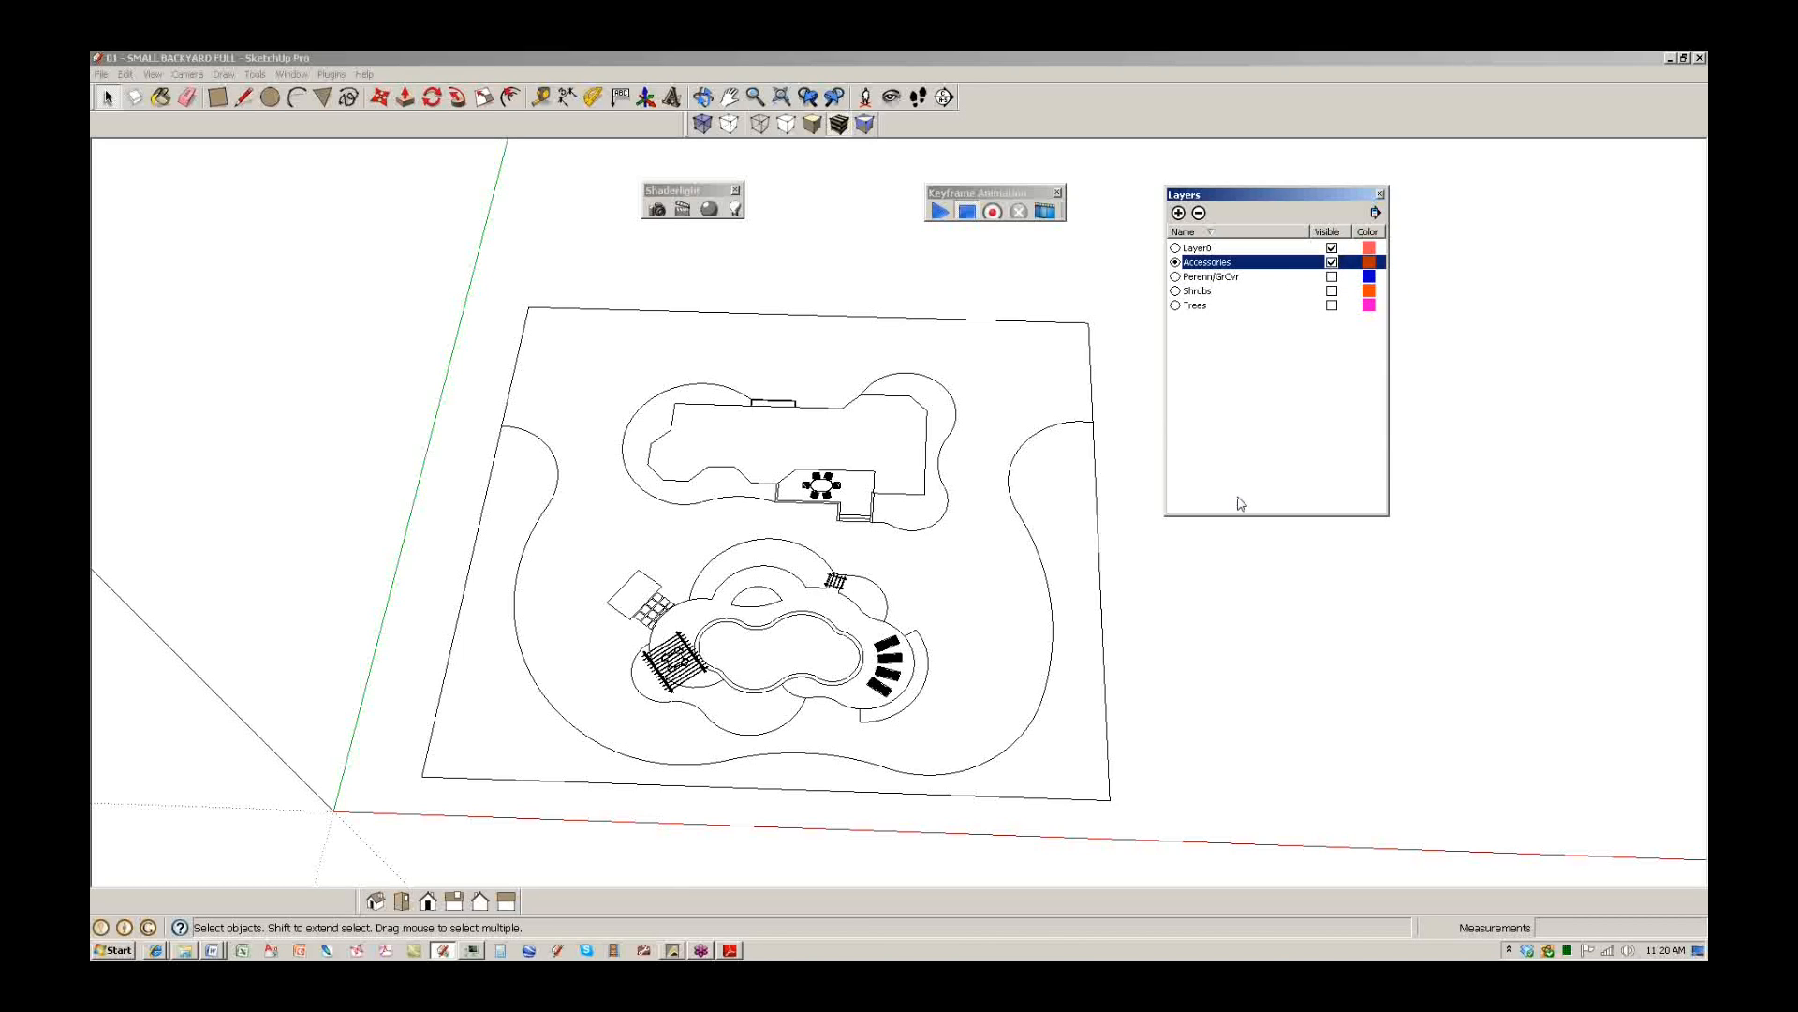
{"action": "left_click", "coordinate": [1332, 248]}
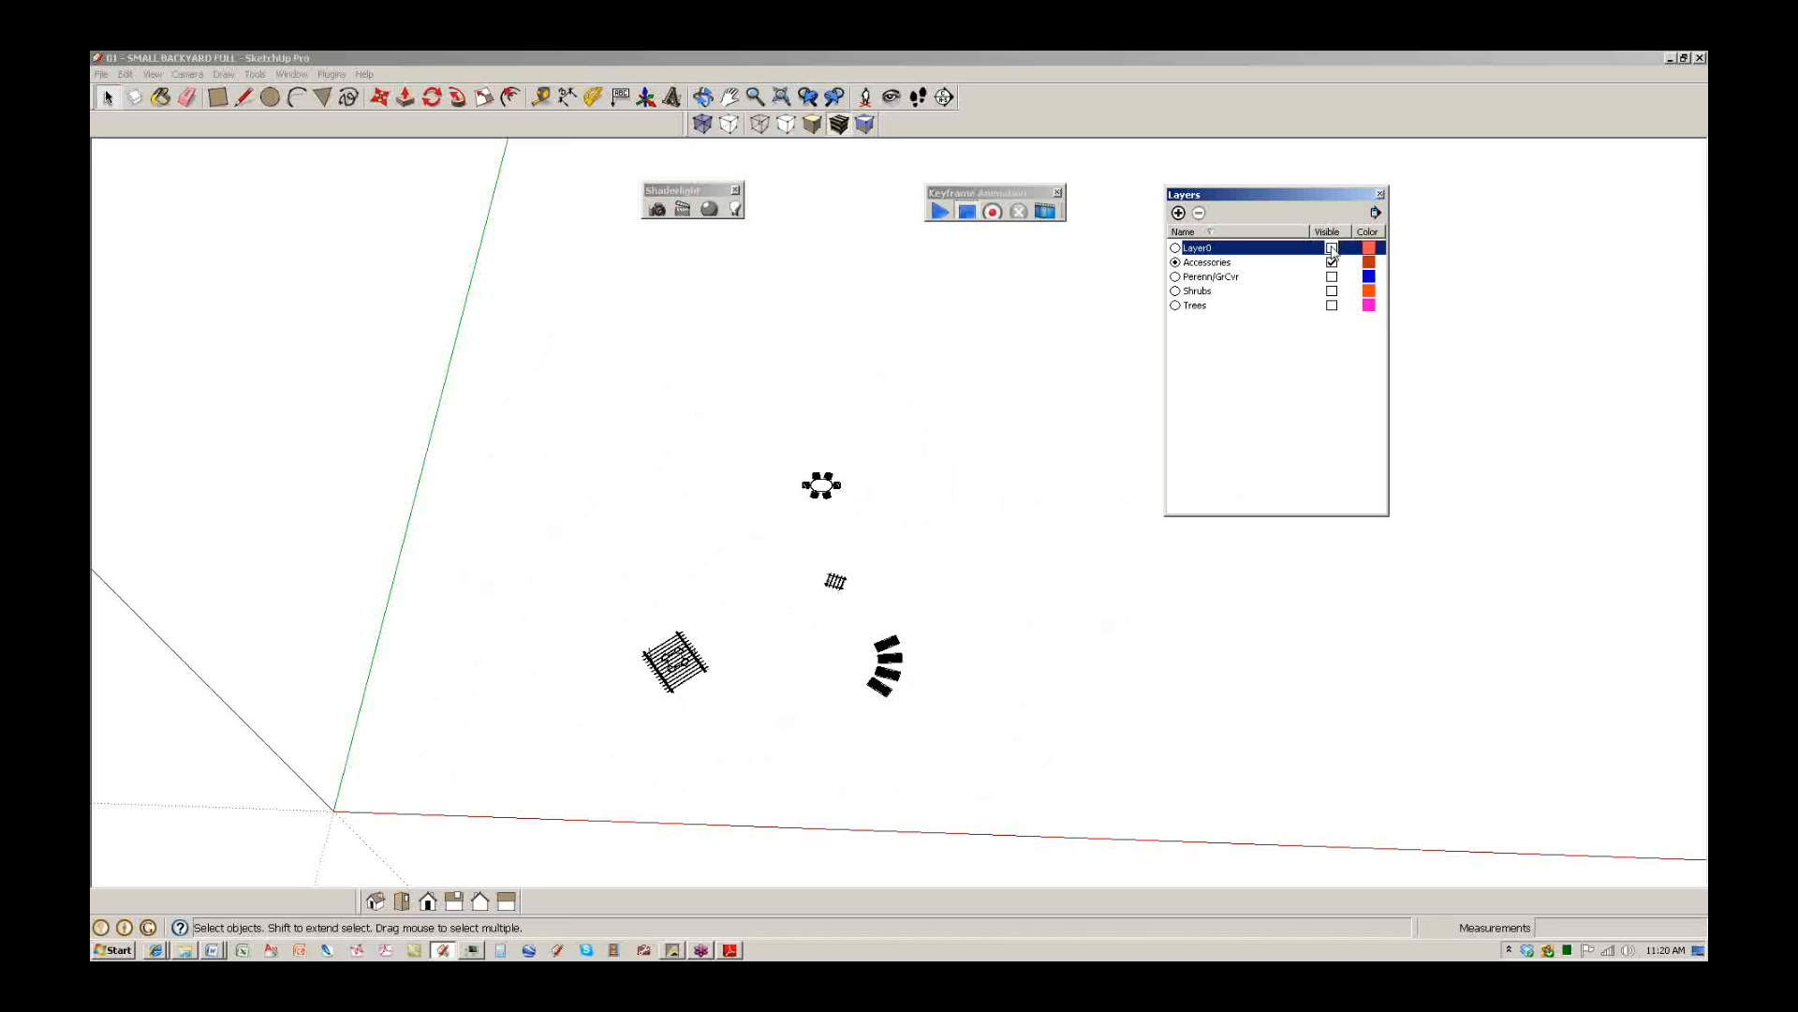
{"action": "left_click", "coordinate": [1331, 249]}
{"action": "left_click", "coordinate": [1332, 248]}
{"action": "left_click", "coordinate": [1332, 248]}
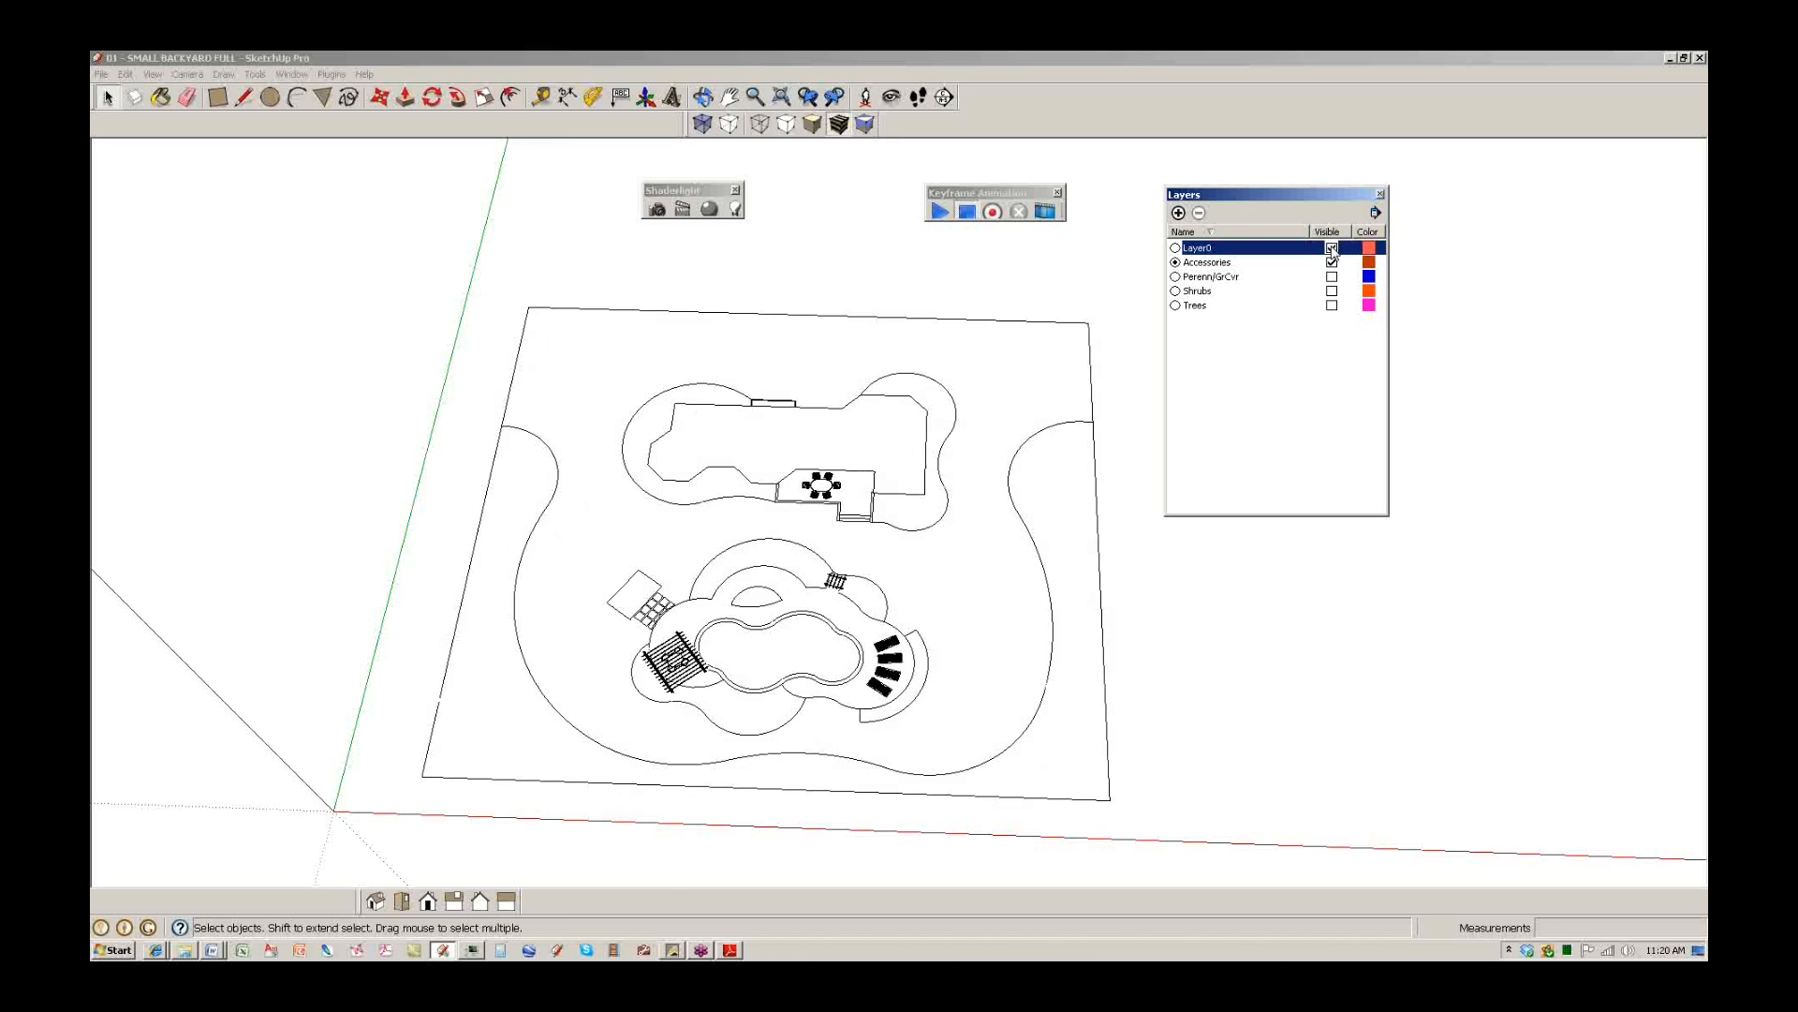
{"action": "left_click", "coordinate": [1175, 249]}
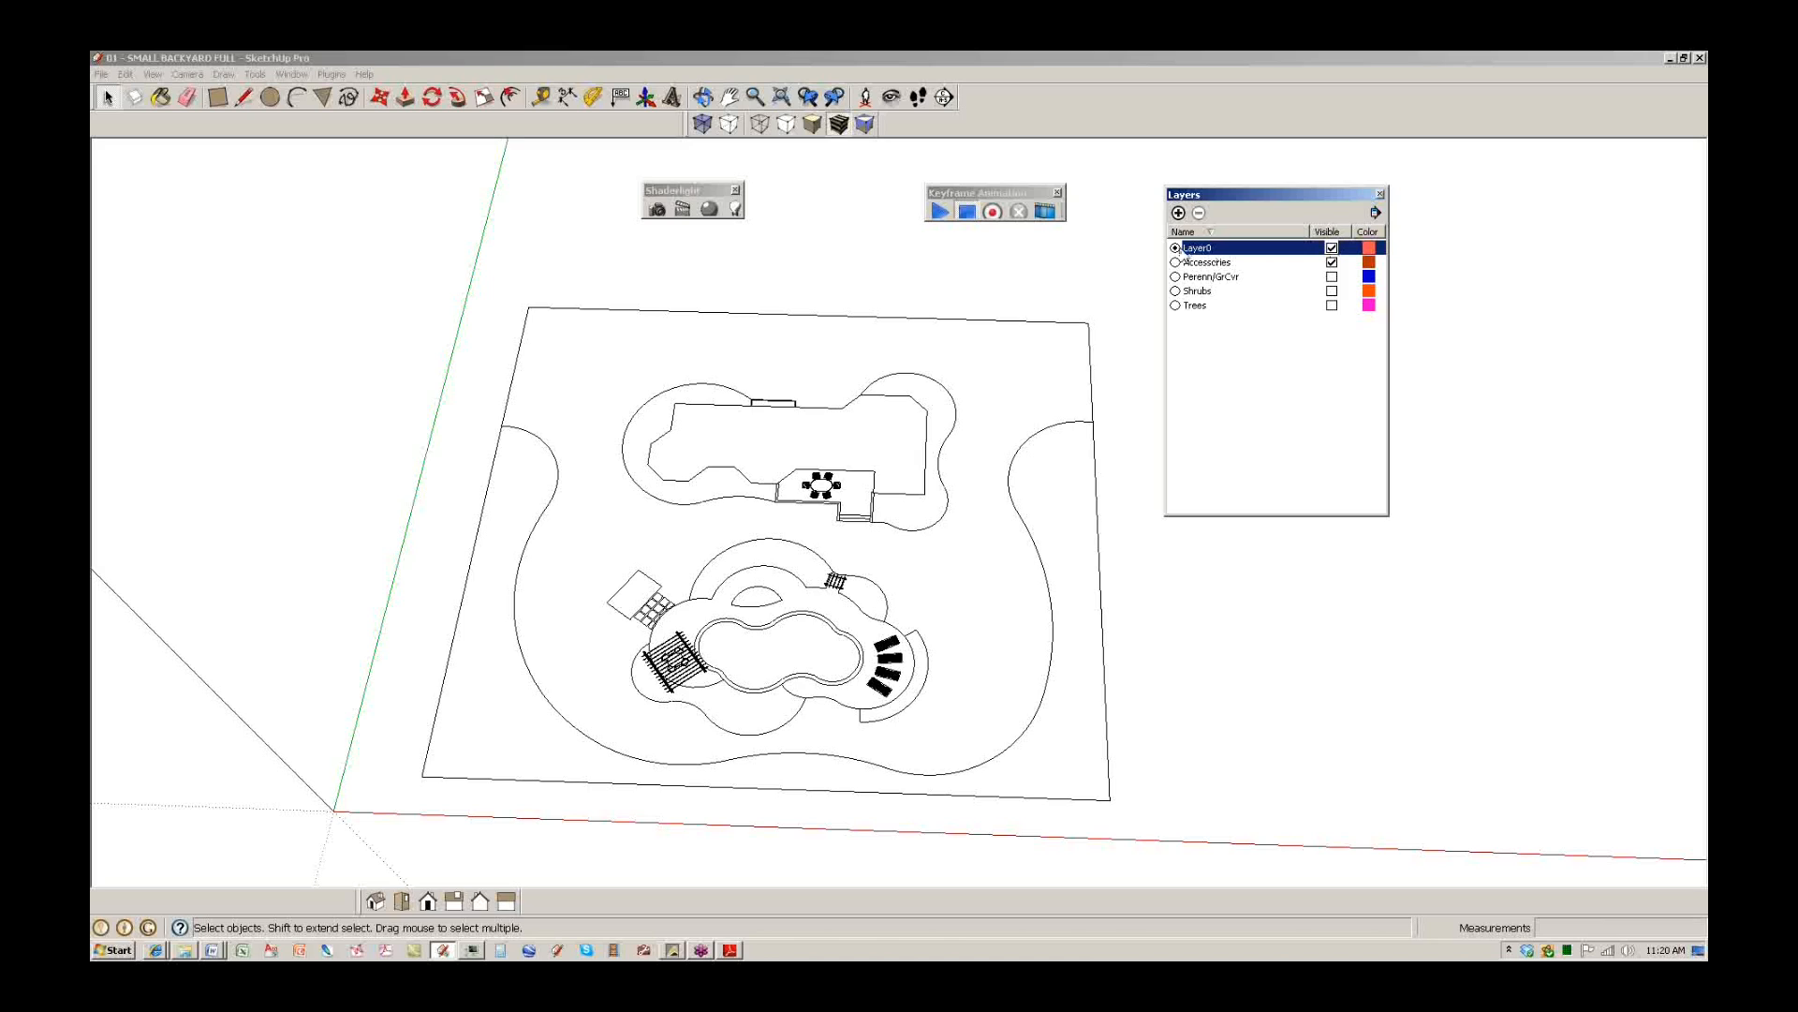
{"action": "left_click", "coordinate": [1332, 277]}
{"action": "left_click", "coordinate": [1332, 292]}
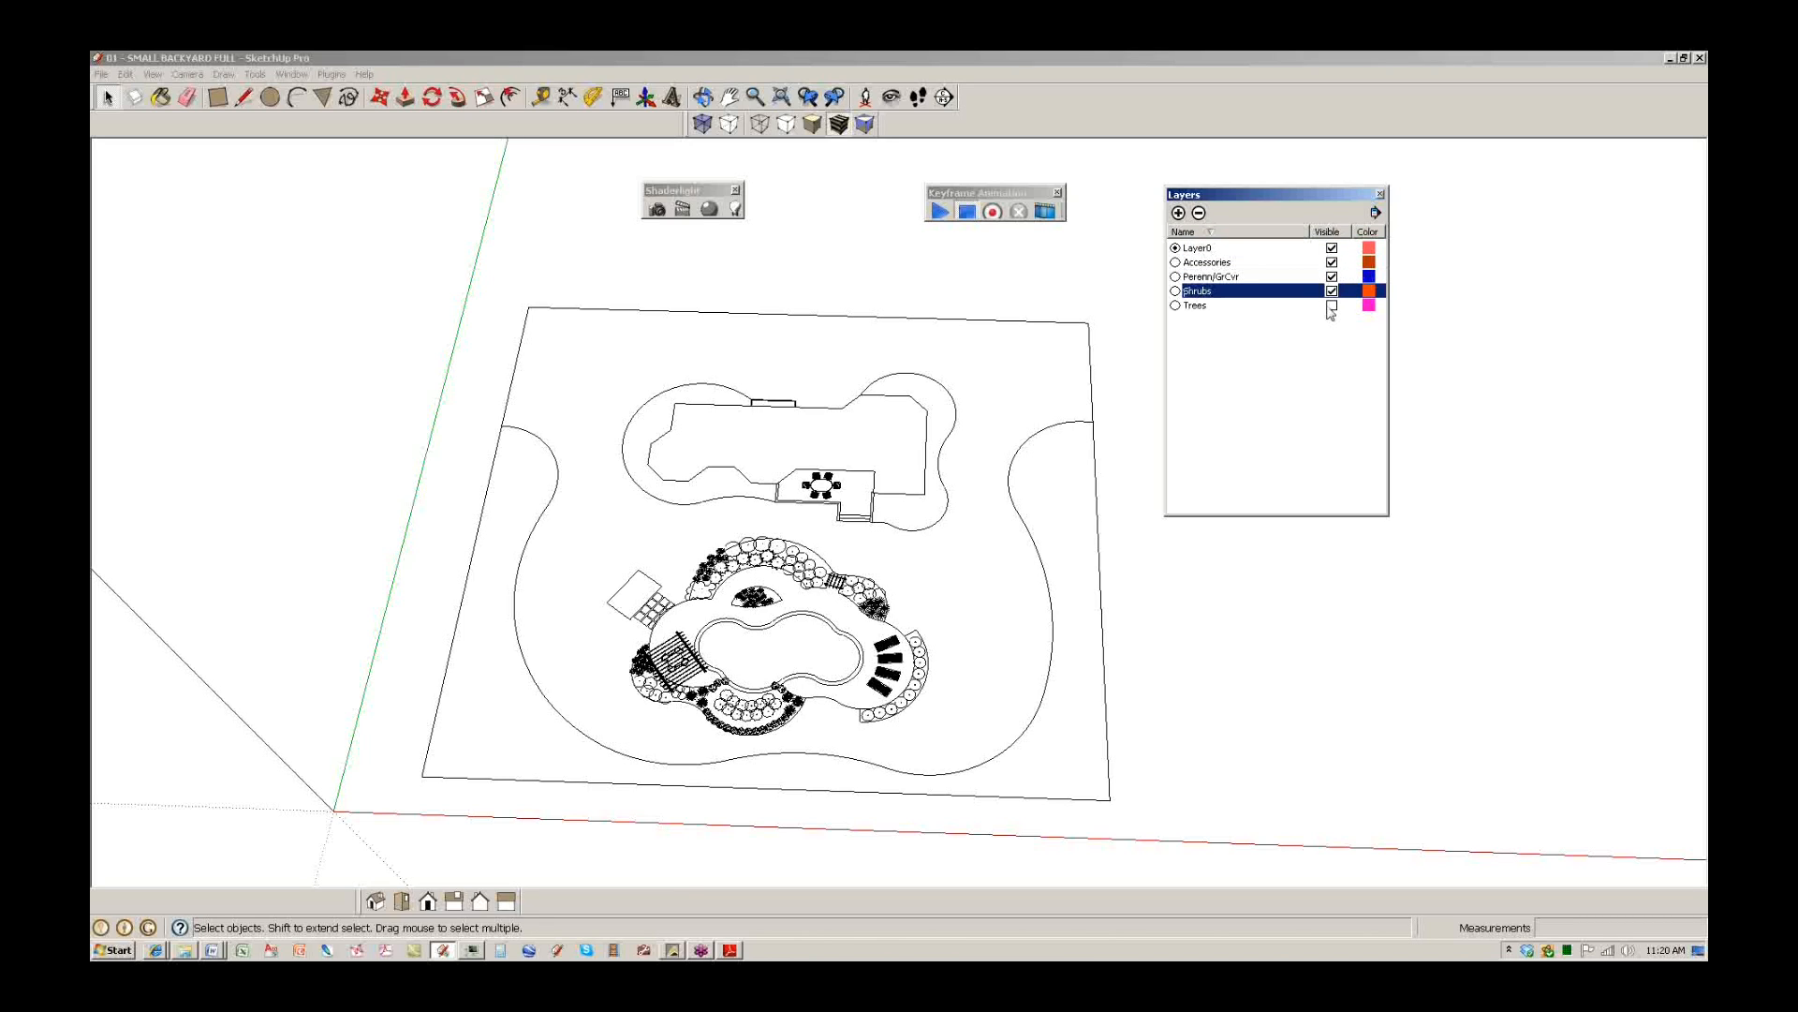
{"action": "left_click", "coordinate": [1332, 306]}
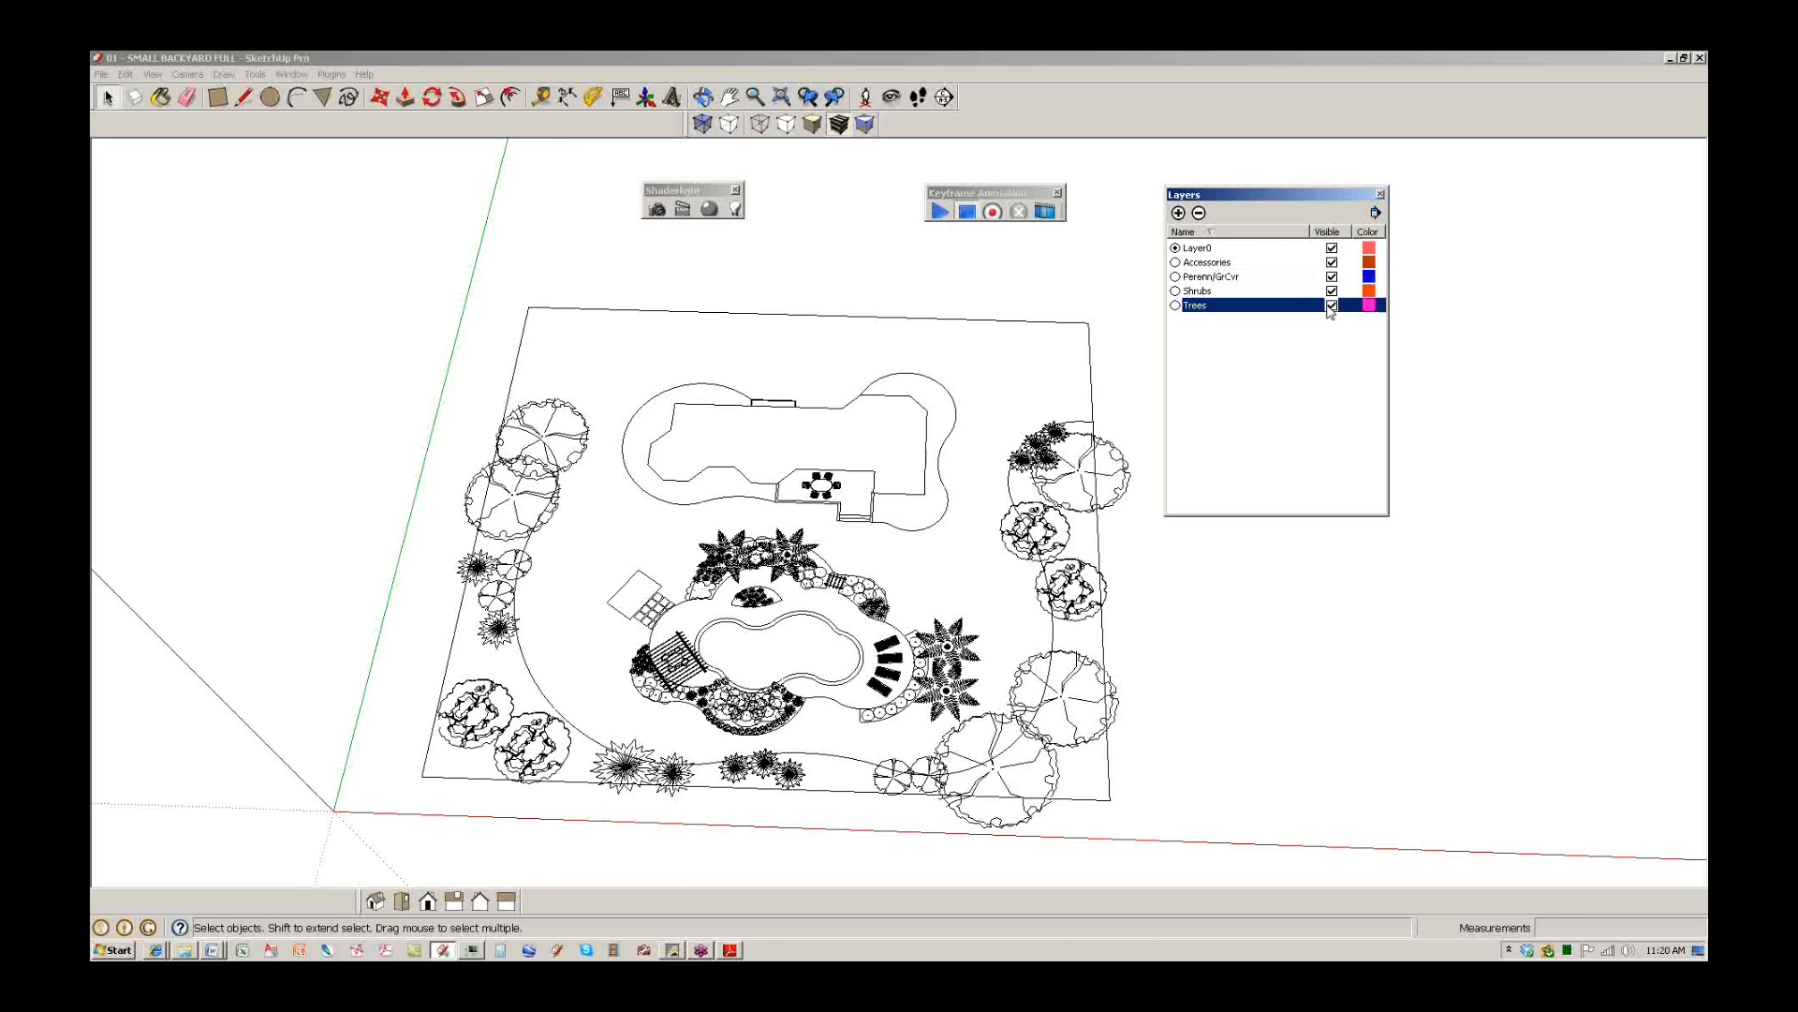
{"action": "scroll", "coordinate": [990, 433], "scroll_direction": "up", "scroll_amount": 5}
{"action": "scroll", "coordinate": [917, 504], "scroll_direction": "down", "scroll_amount": 4}
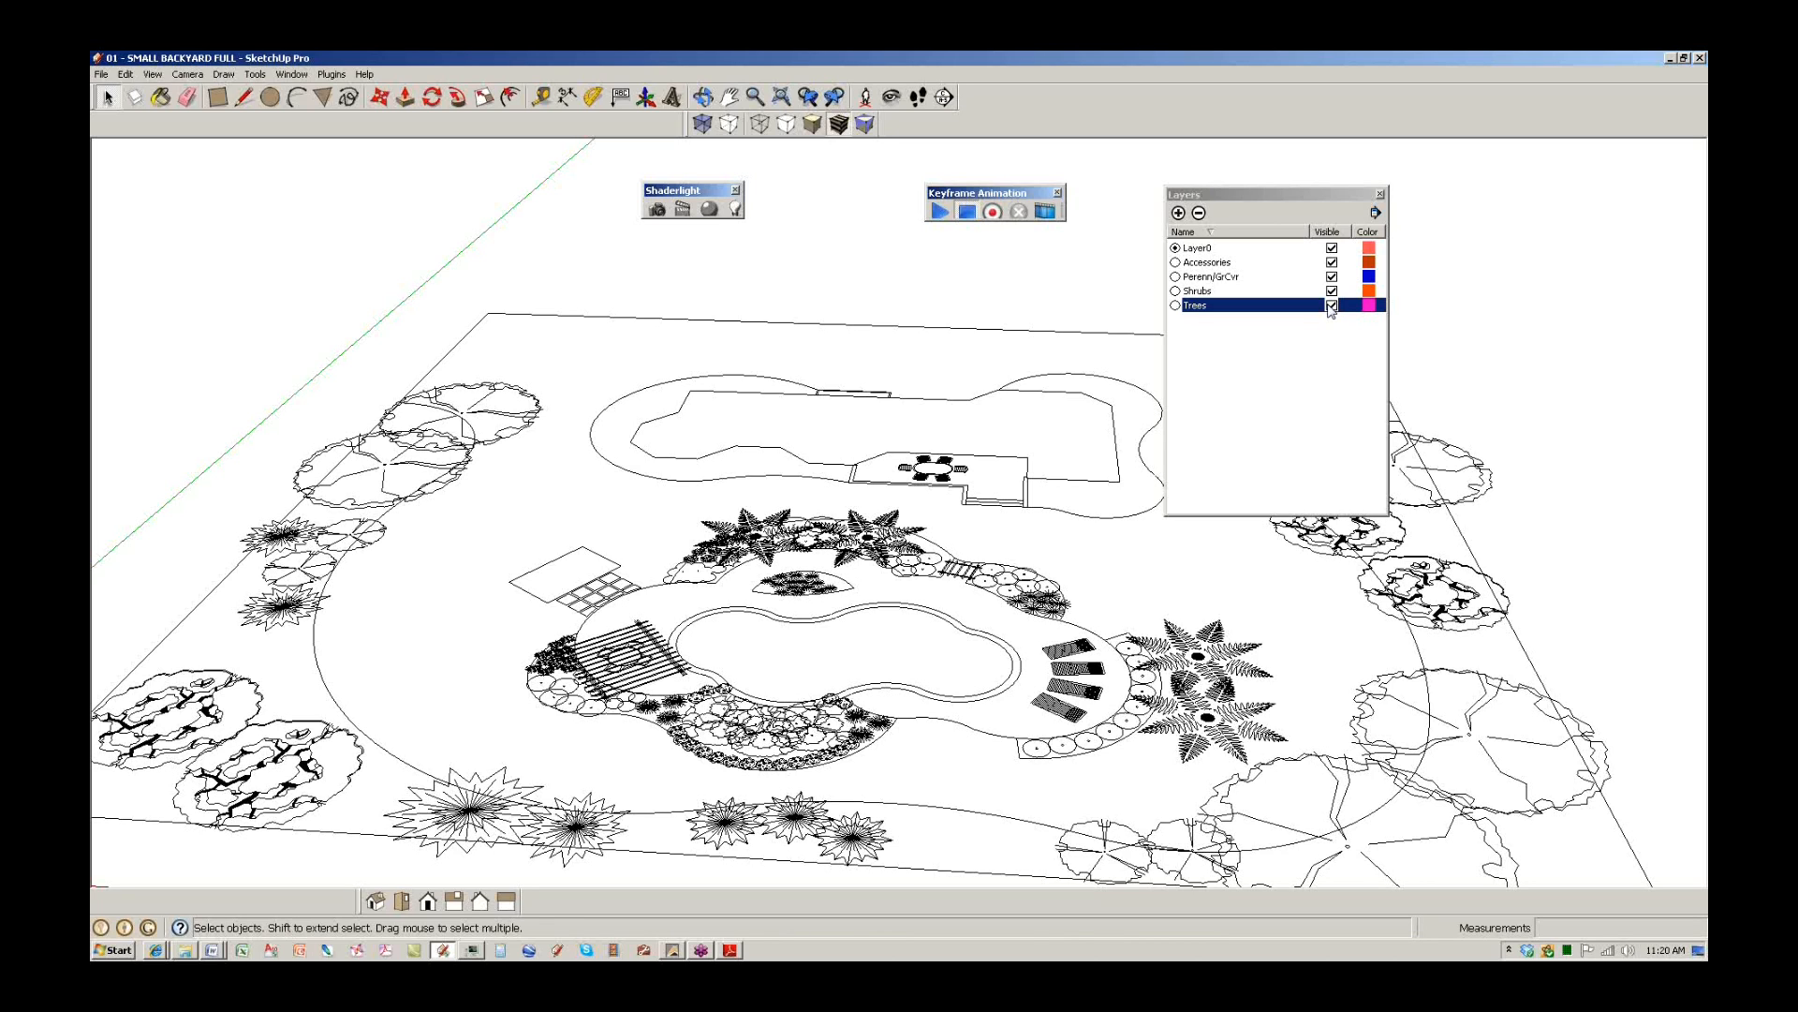
{"action": "scroll", "coordinate": [866, 505], "scroll_direction": "down", "scroll_amount": 3}
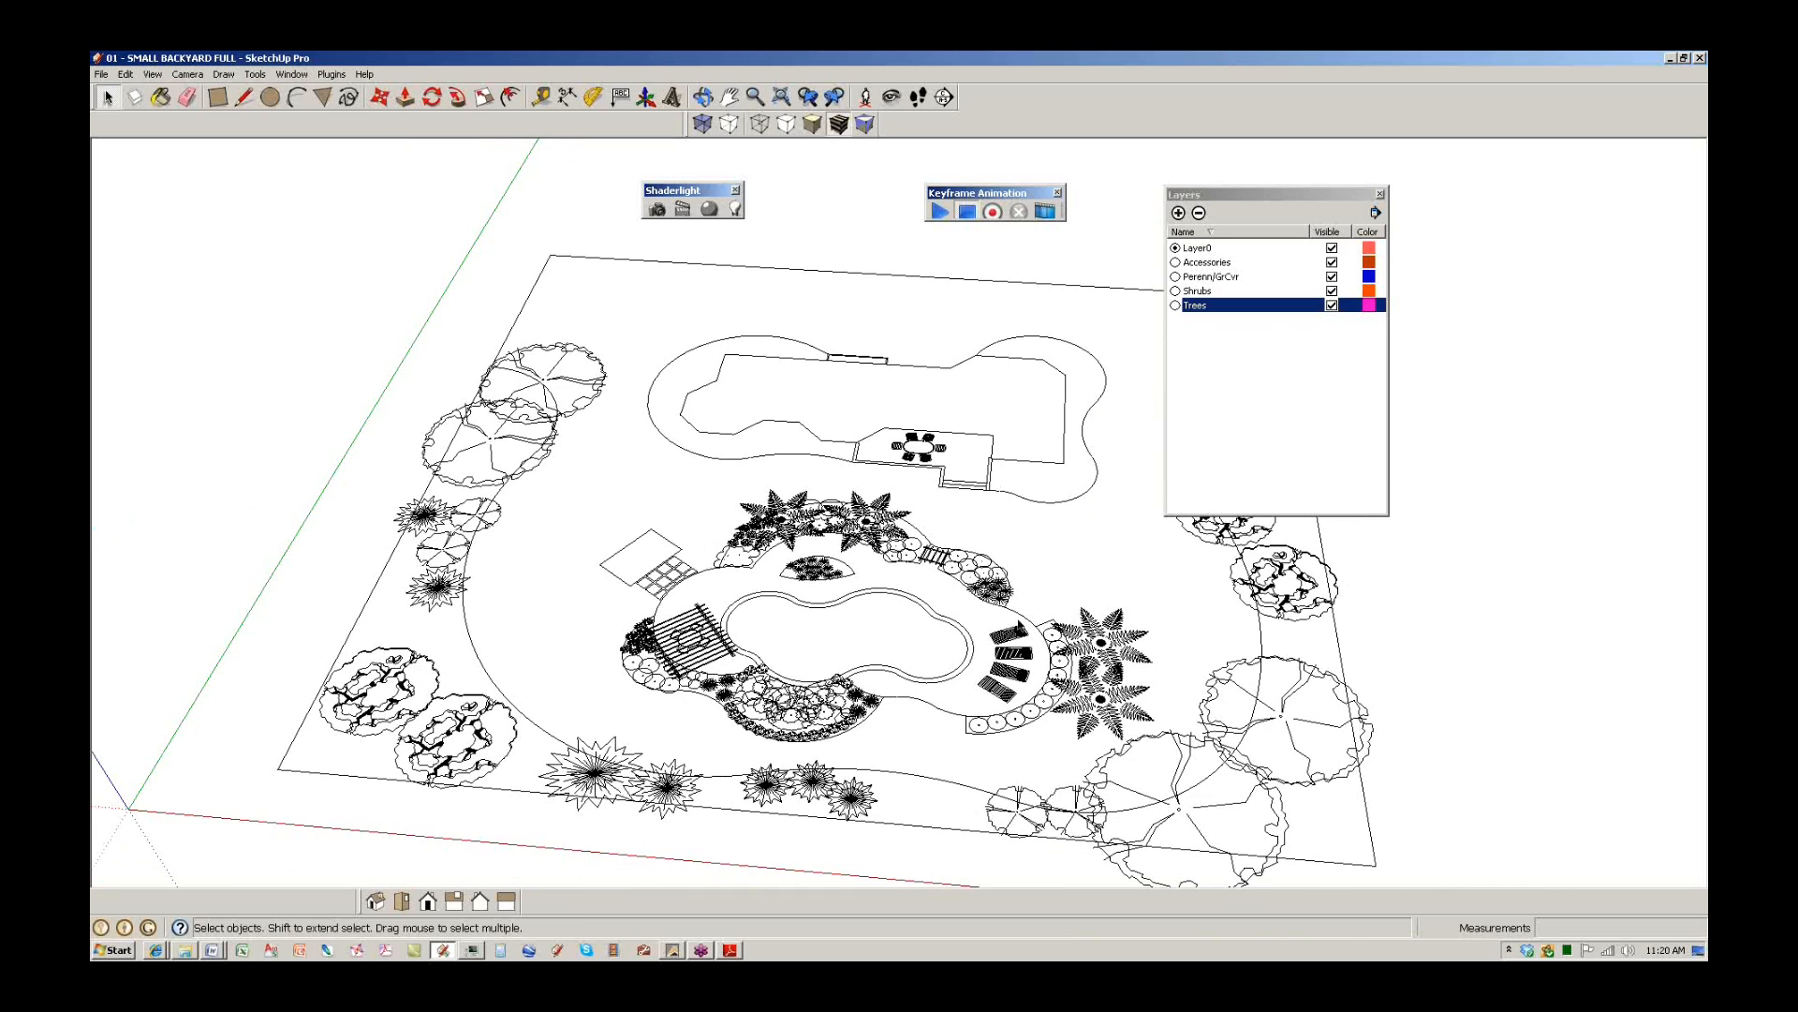
{"action": "left_click", "coordinate": [1332, 305]}
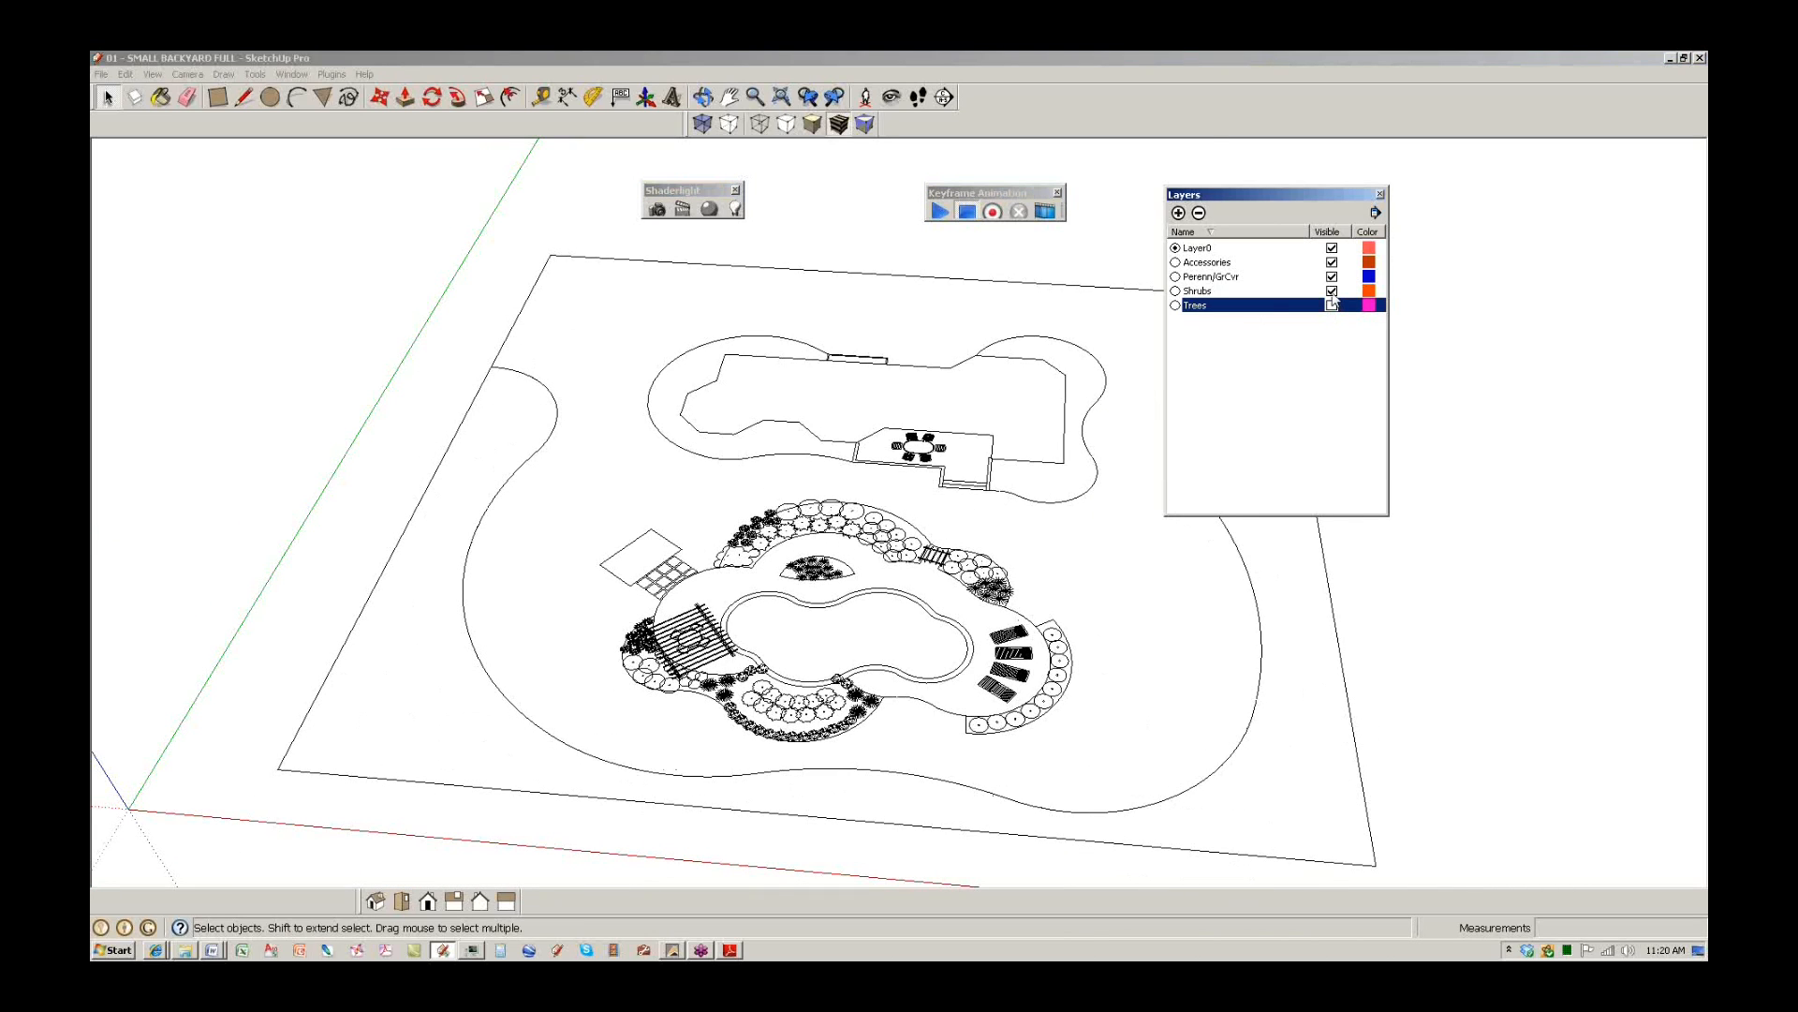
{"action": "left_click", "coordinate": [1332, 290]}
{"action": "left_click", "coordinate": [1332, 276]}
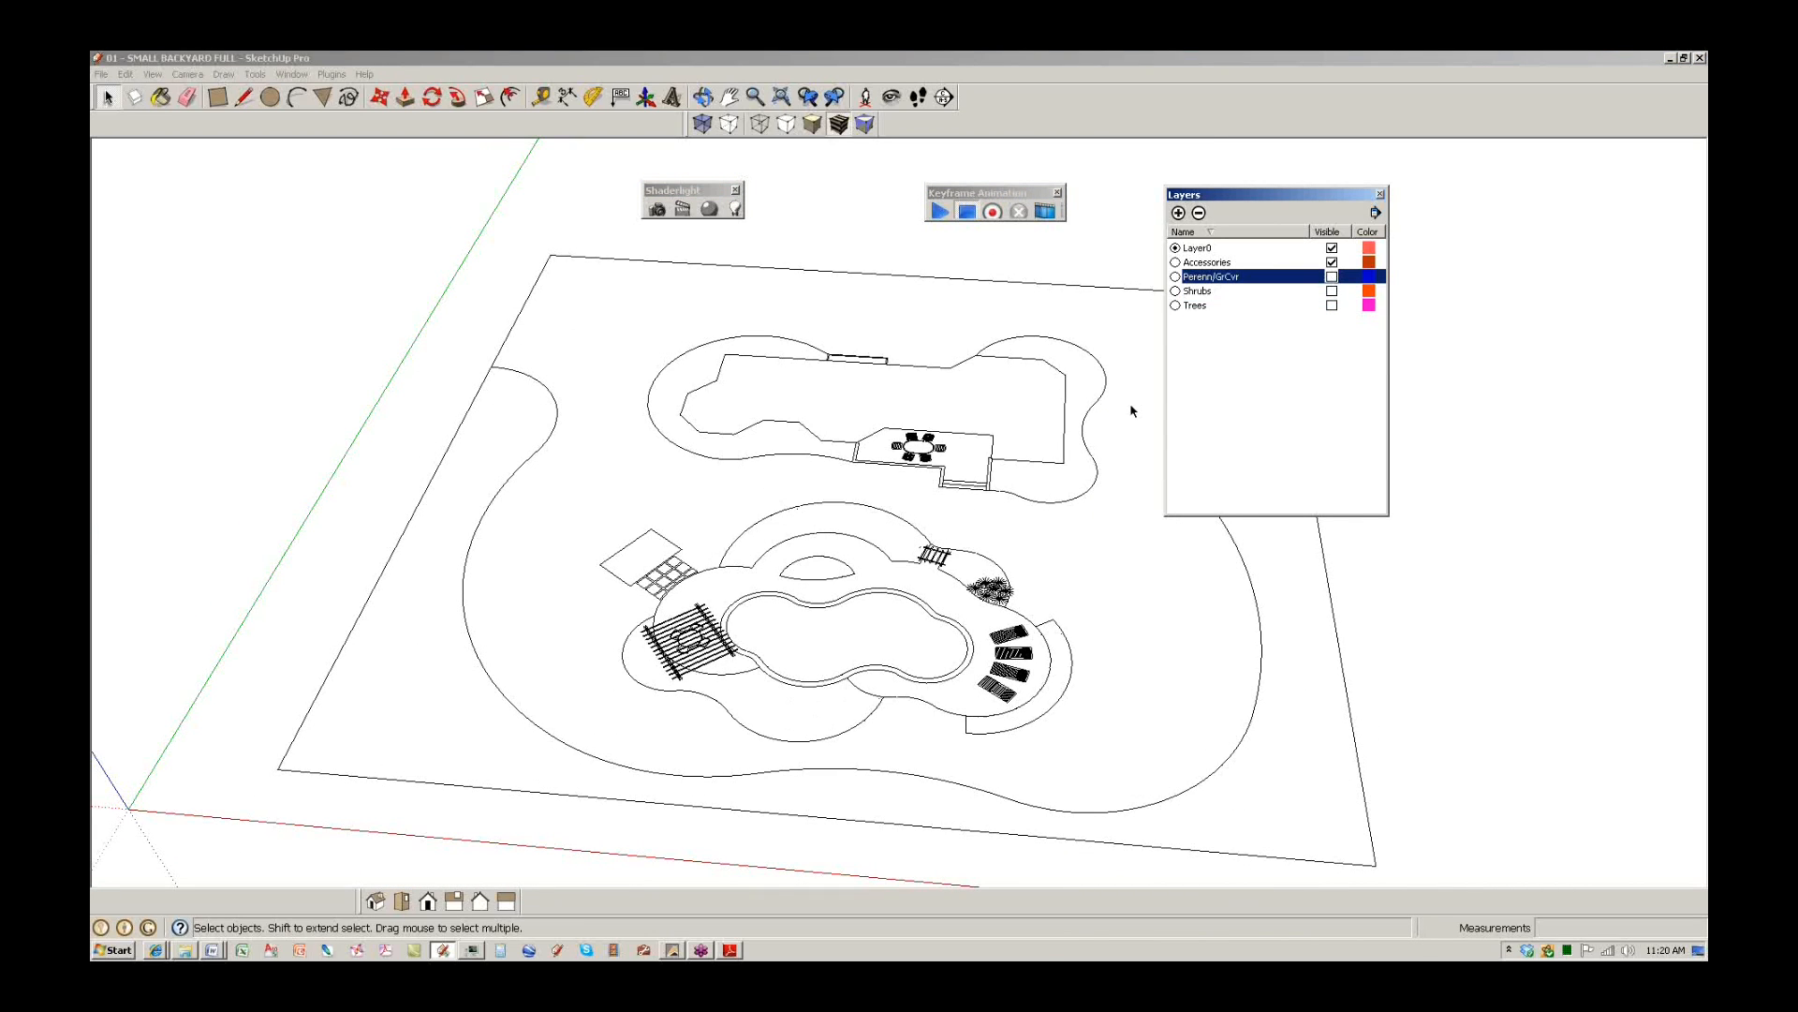
{"action": "middle_click", "coordinate": [857, 508]}
{"action": "middle_click_drag", "start_coordinate": [857, 509], "coordinate": [867, 538]}
{"action": "left_click", "coordinate": [1332, 263]}
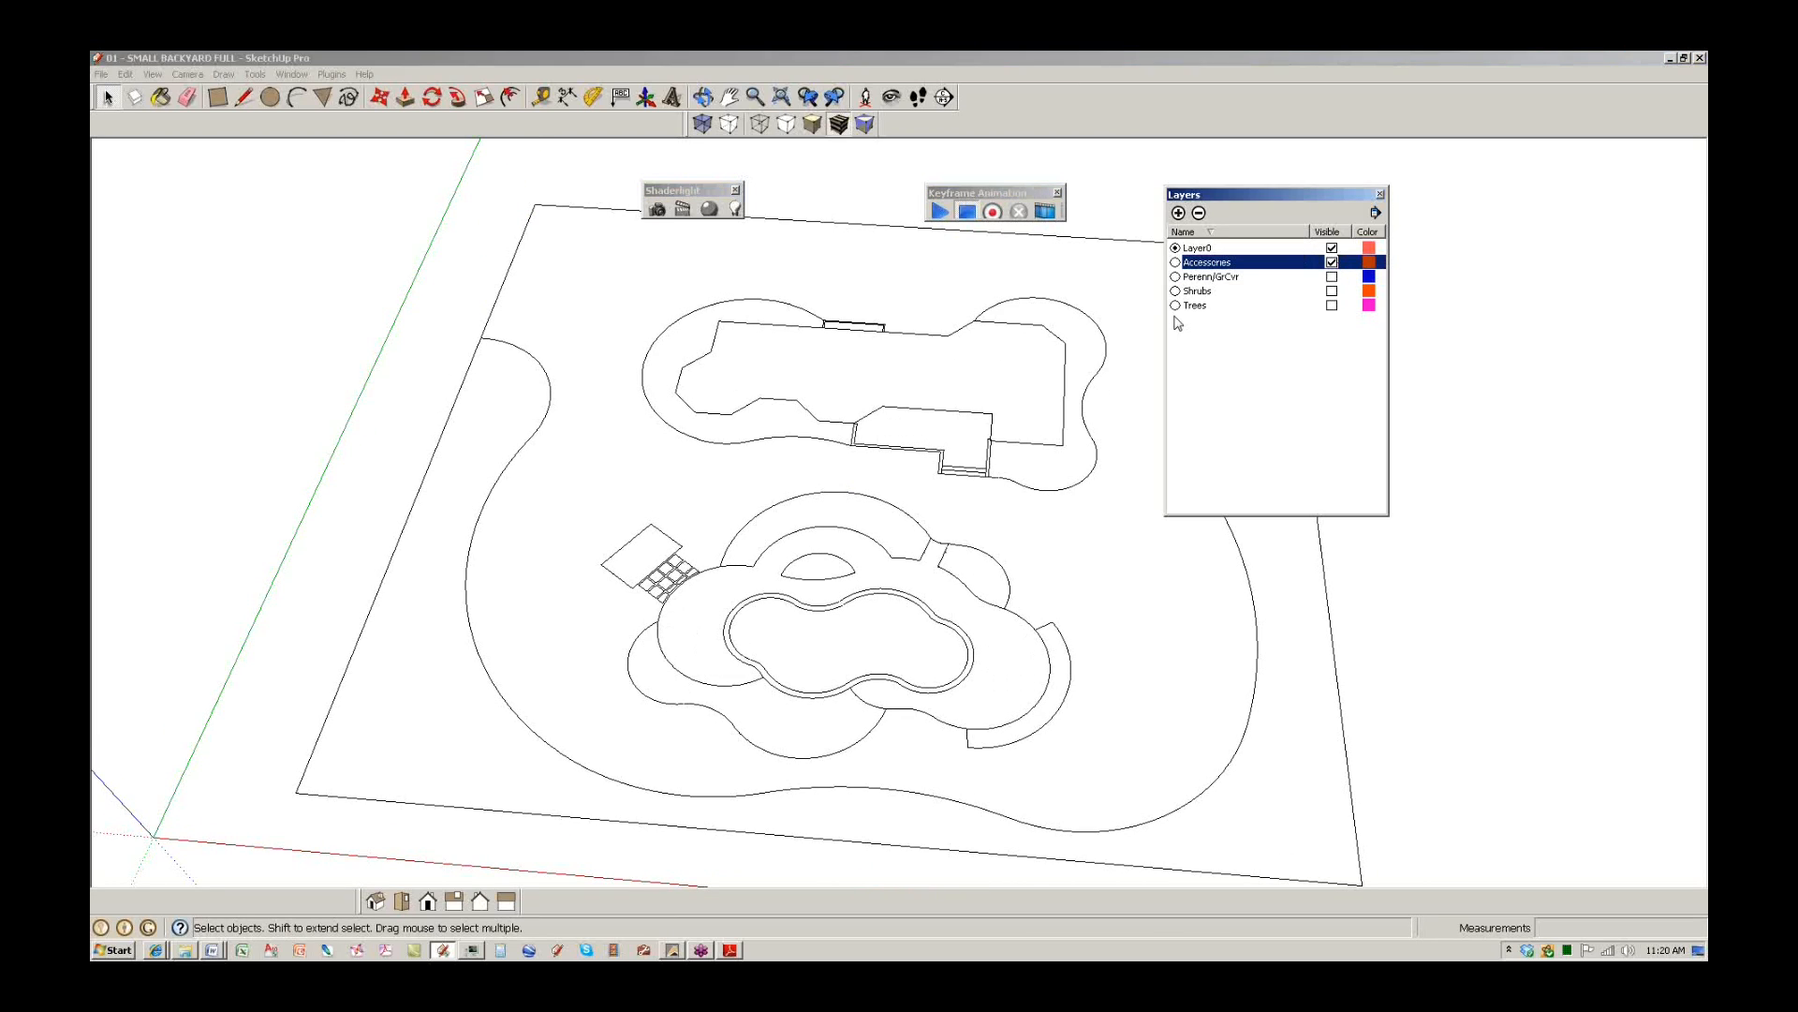
{"action": "middle_click_drag", "start_coordinate": [842, 476], "coordinate": [854, 527]}
{"action": "scroll", "coordinate": [854, 526], "scroll_direction": "down", "scroll_amount": 3}
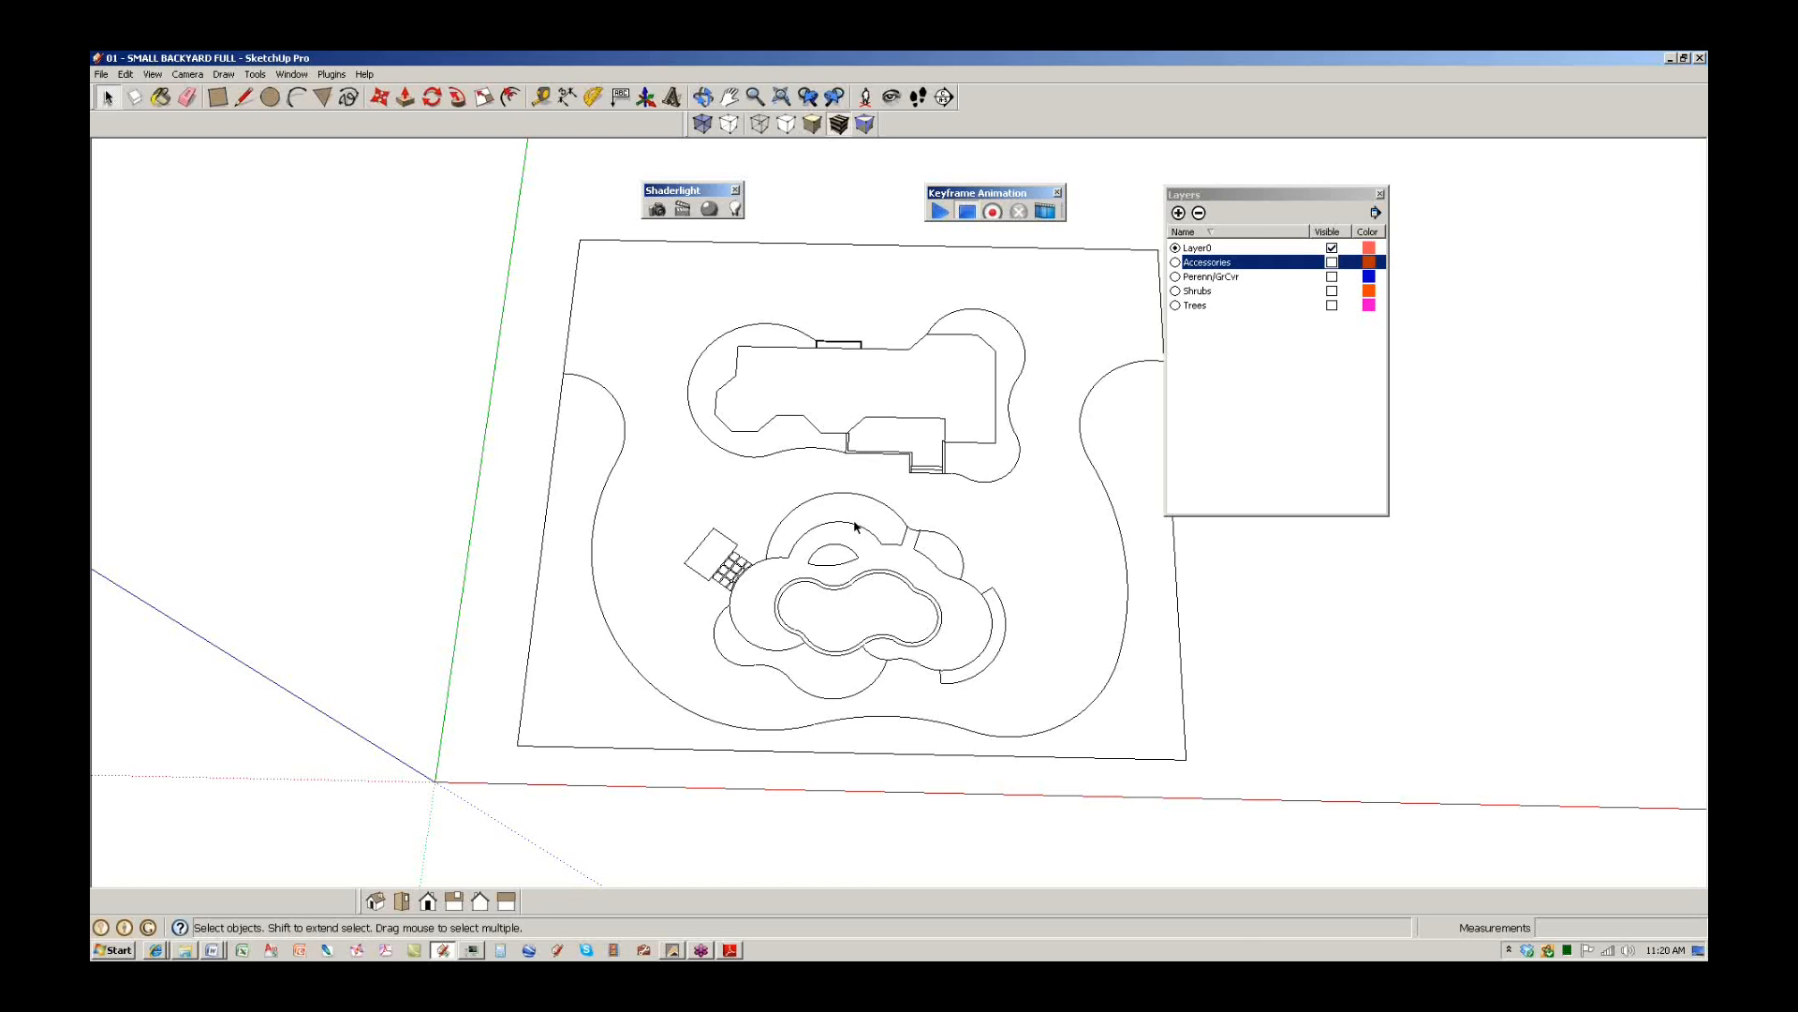
Open a new Google window in Internet Explorer, search for smustard and open the Smustard site.
{"action": "left_click", "coordinate": [156, 950]}
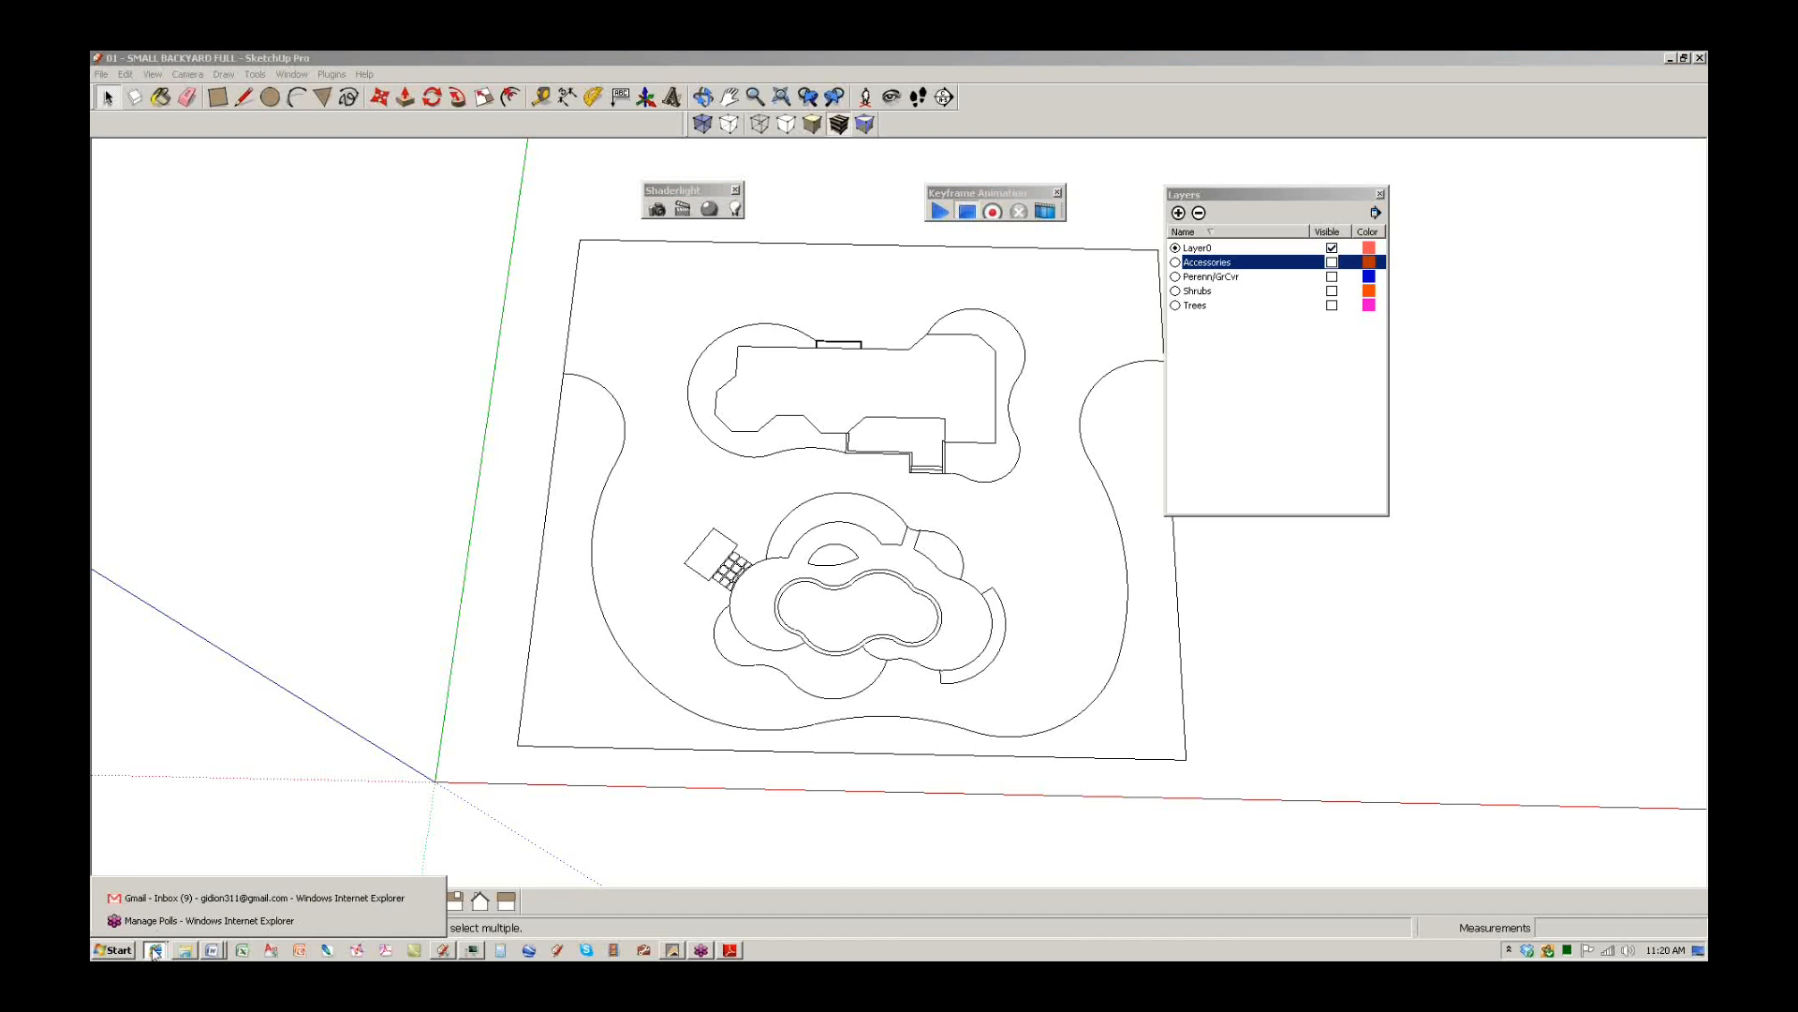
{"action": "right_click", "coordinate": [152, 949]}
{"action": "left_click", "coordinate": [160, 878]}
{"action": "left_click", "coordinate": [152, 948]}
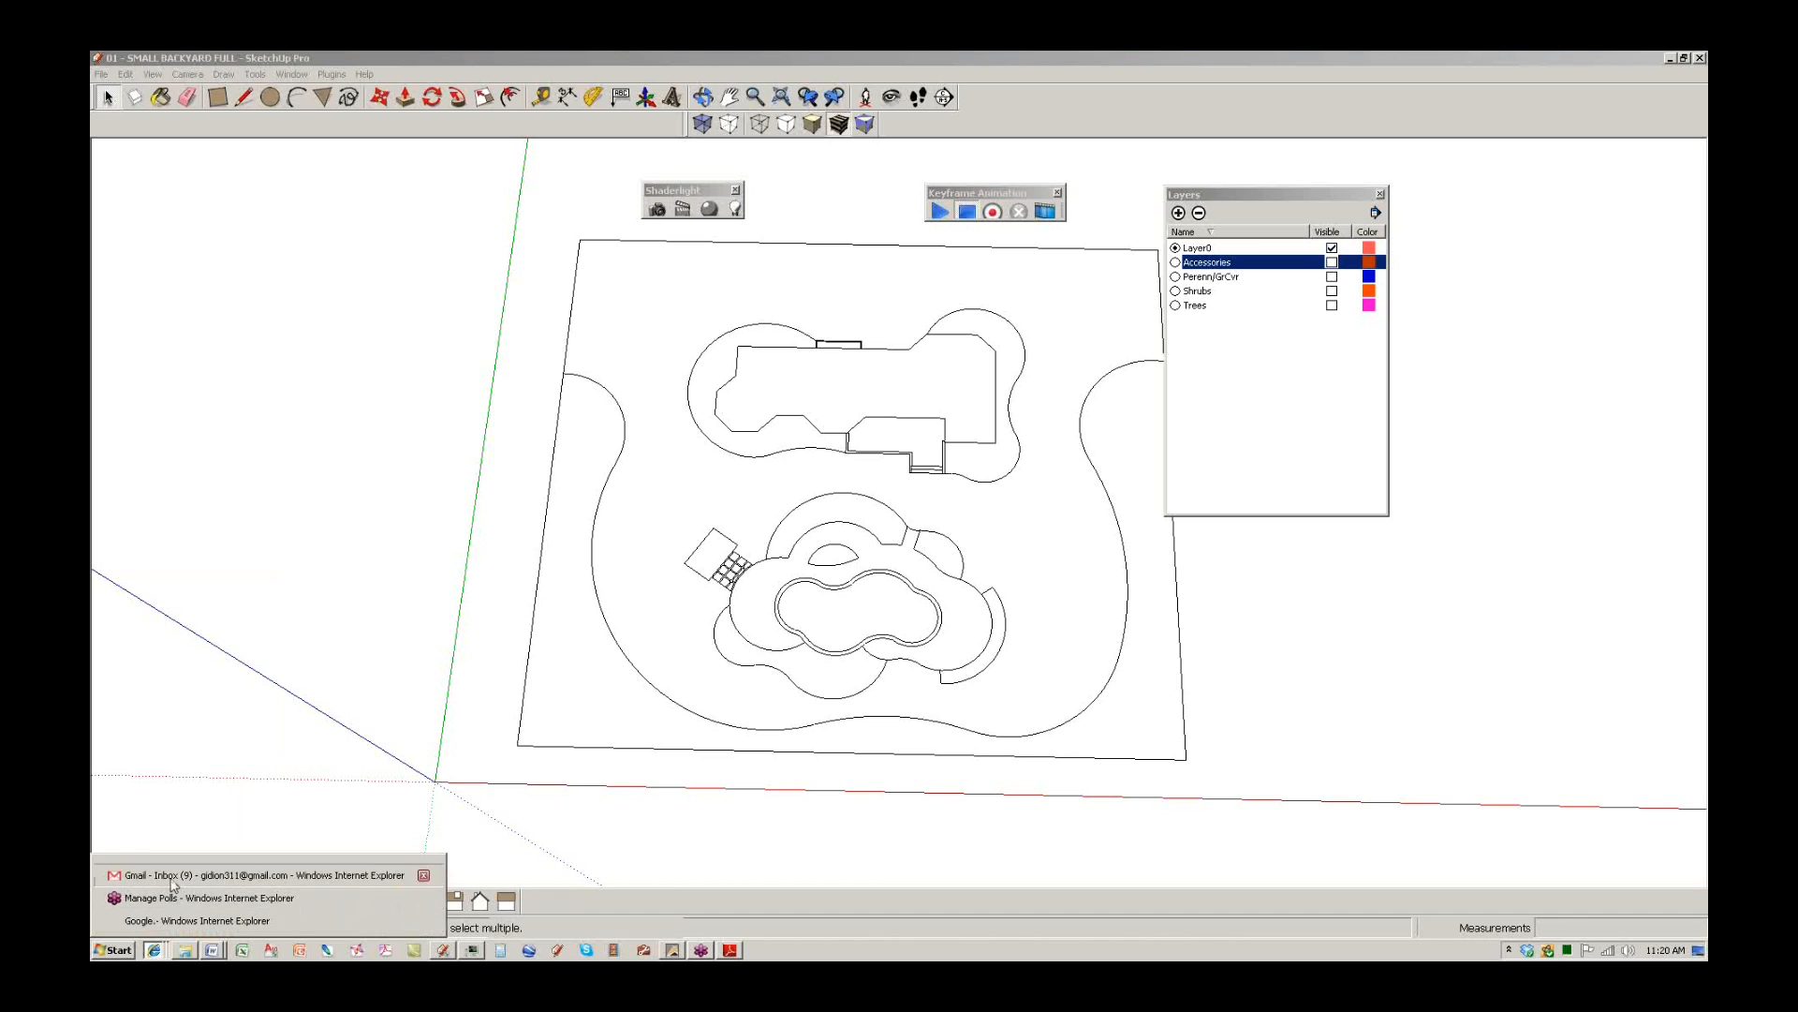
{"action": "left_click", "coordinate": [158, 816]}
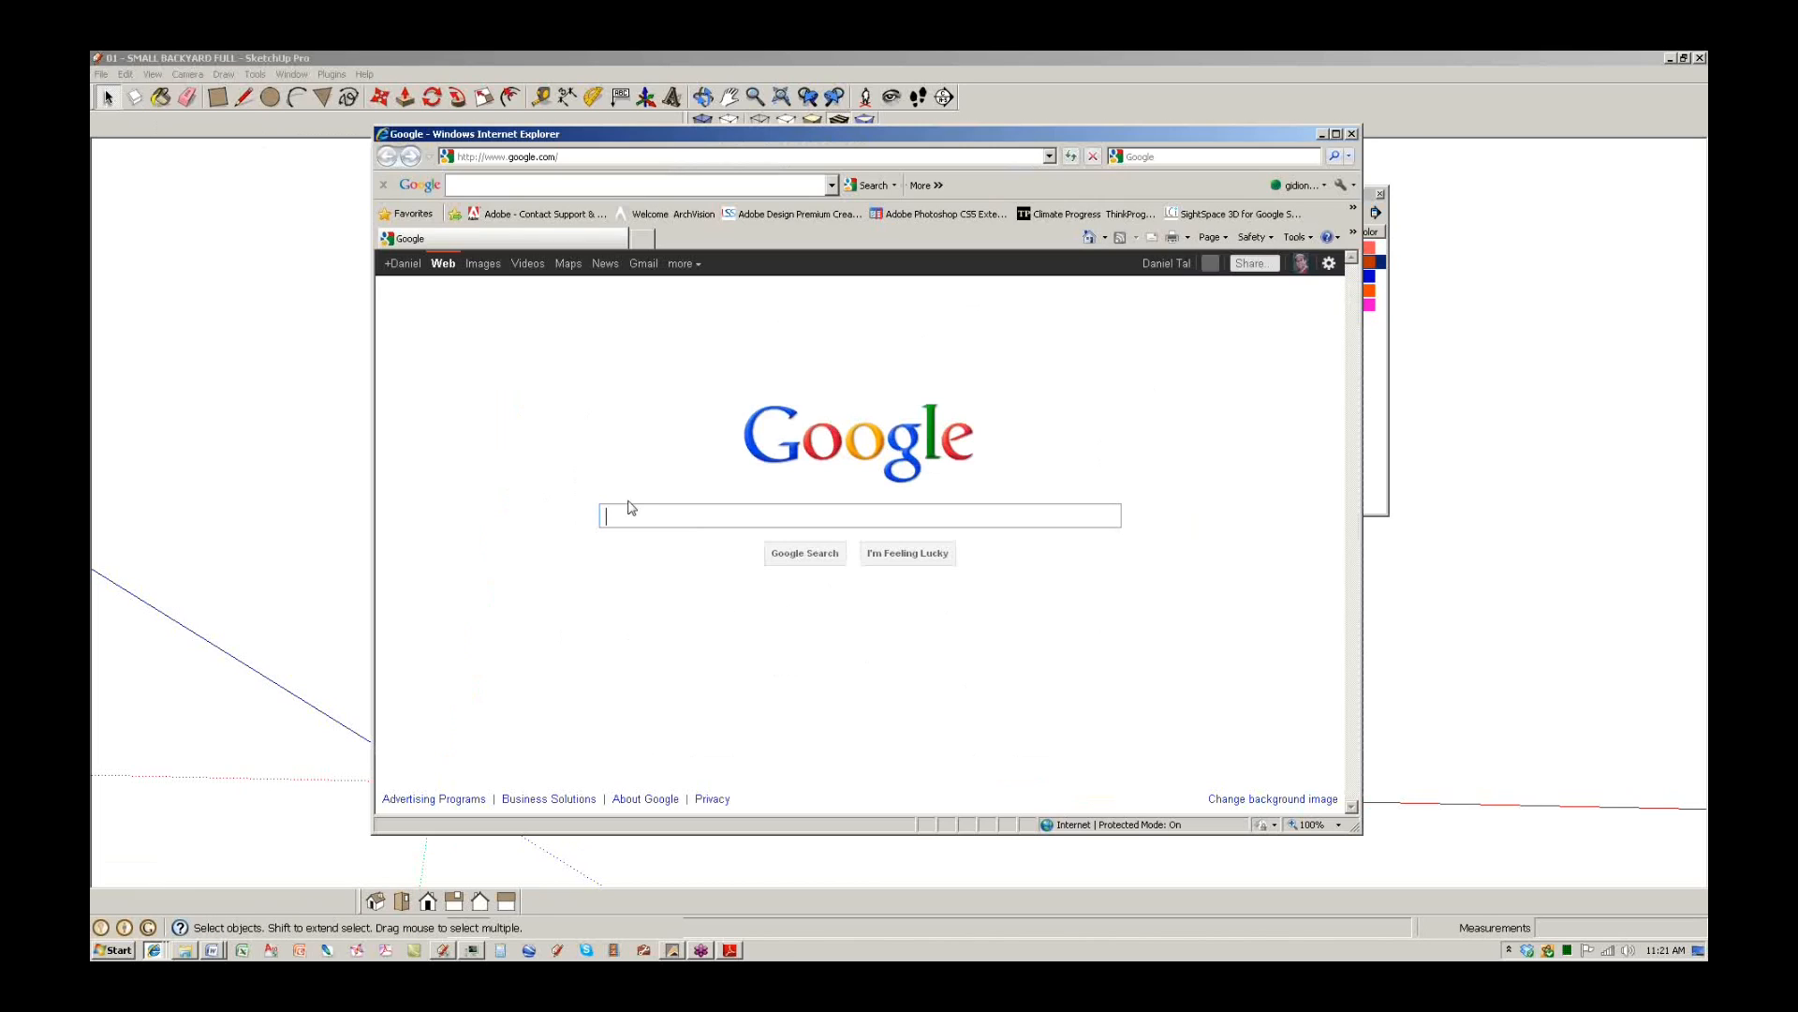
{"action": "type", "text": "smustard"}
{"action": "key", "text": "Return"}
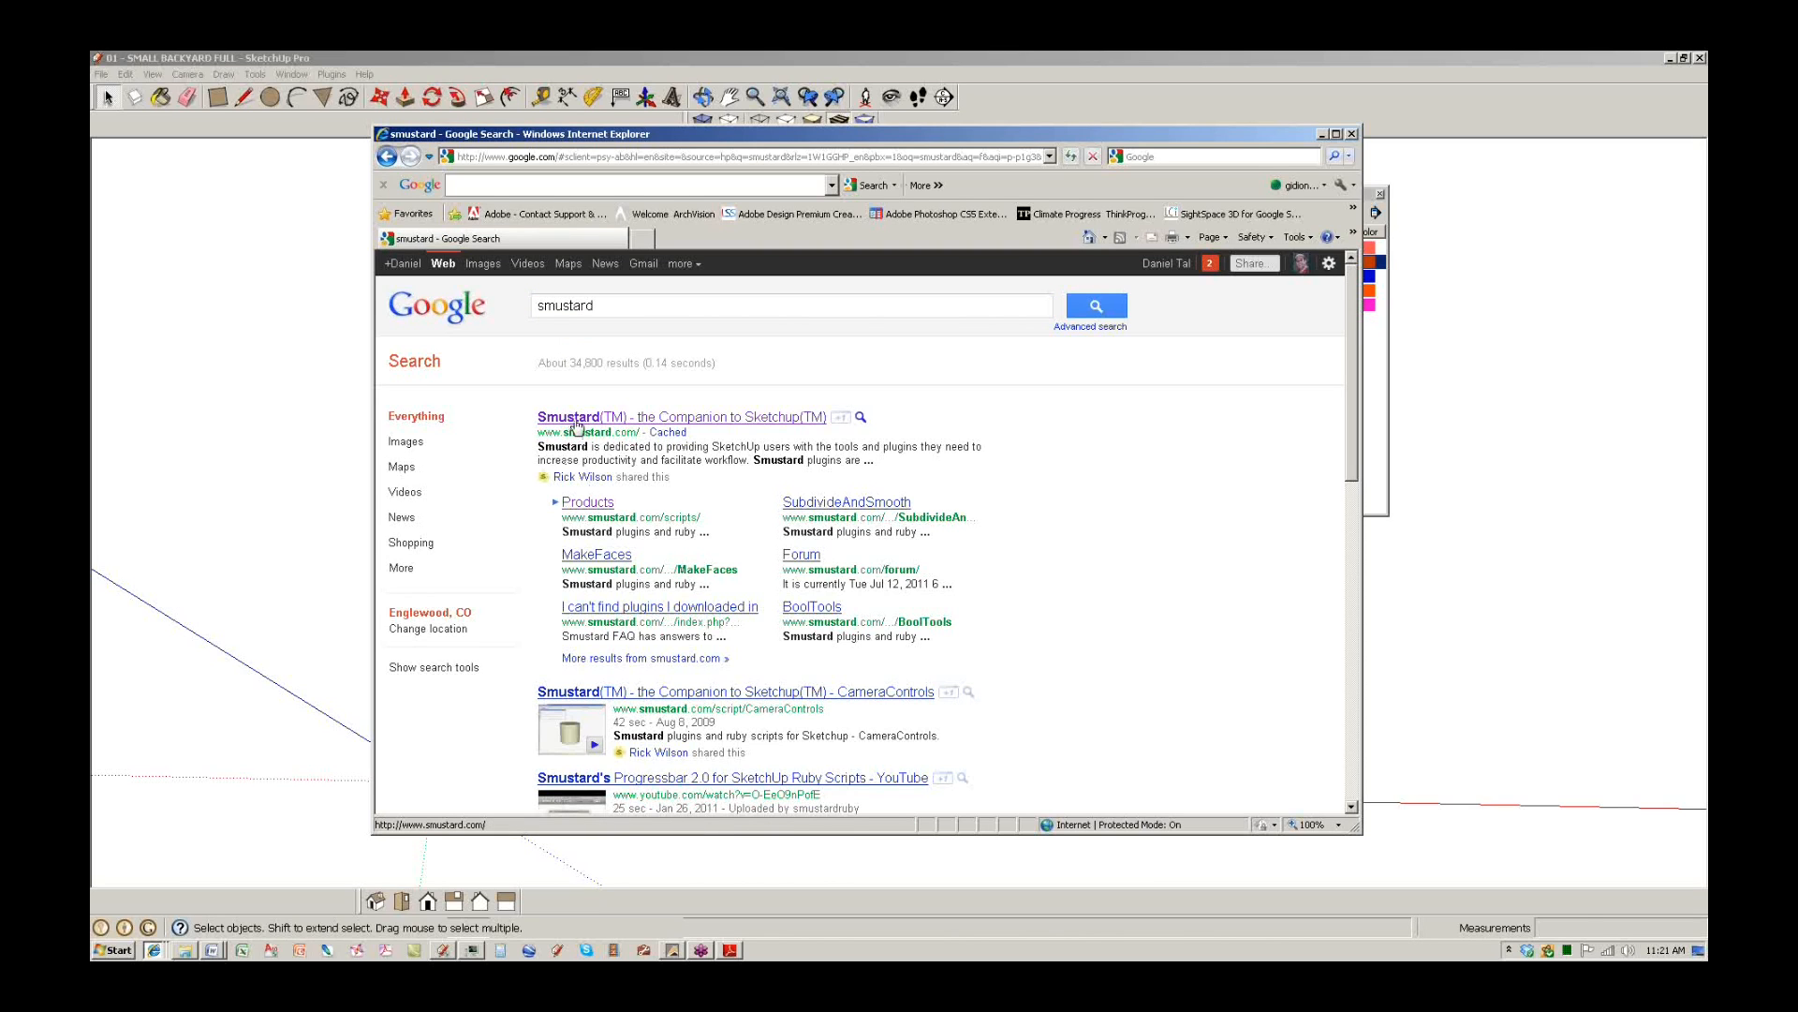
{"action": "left_click", "coordinate": [576, 418]}
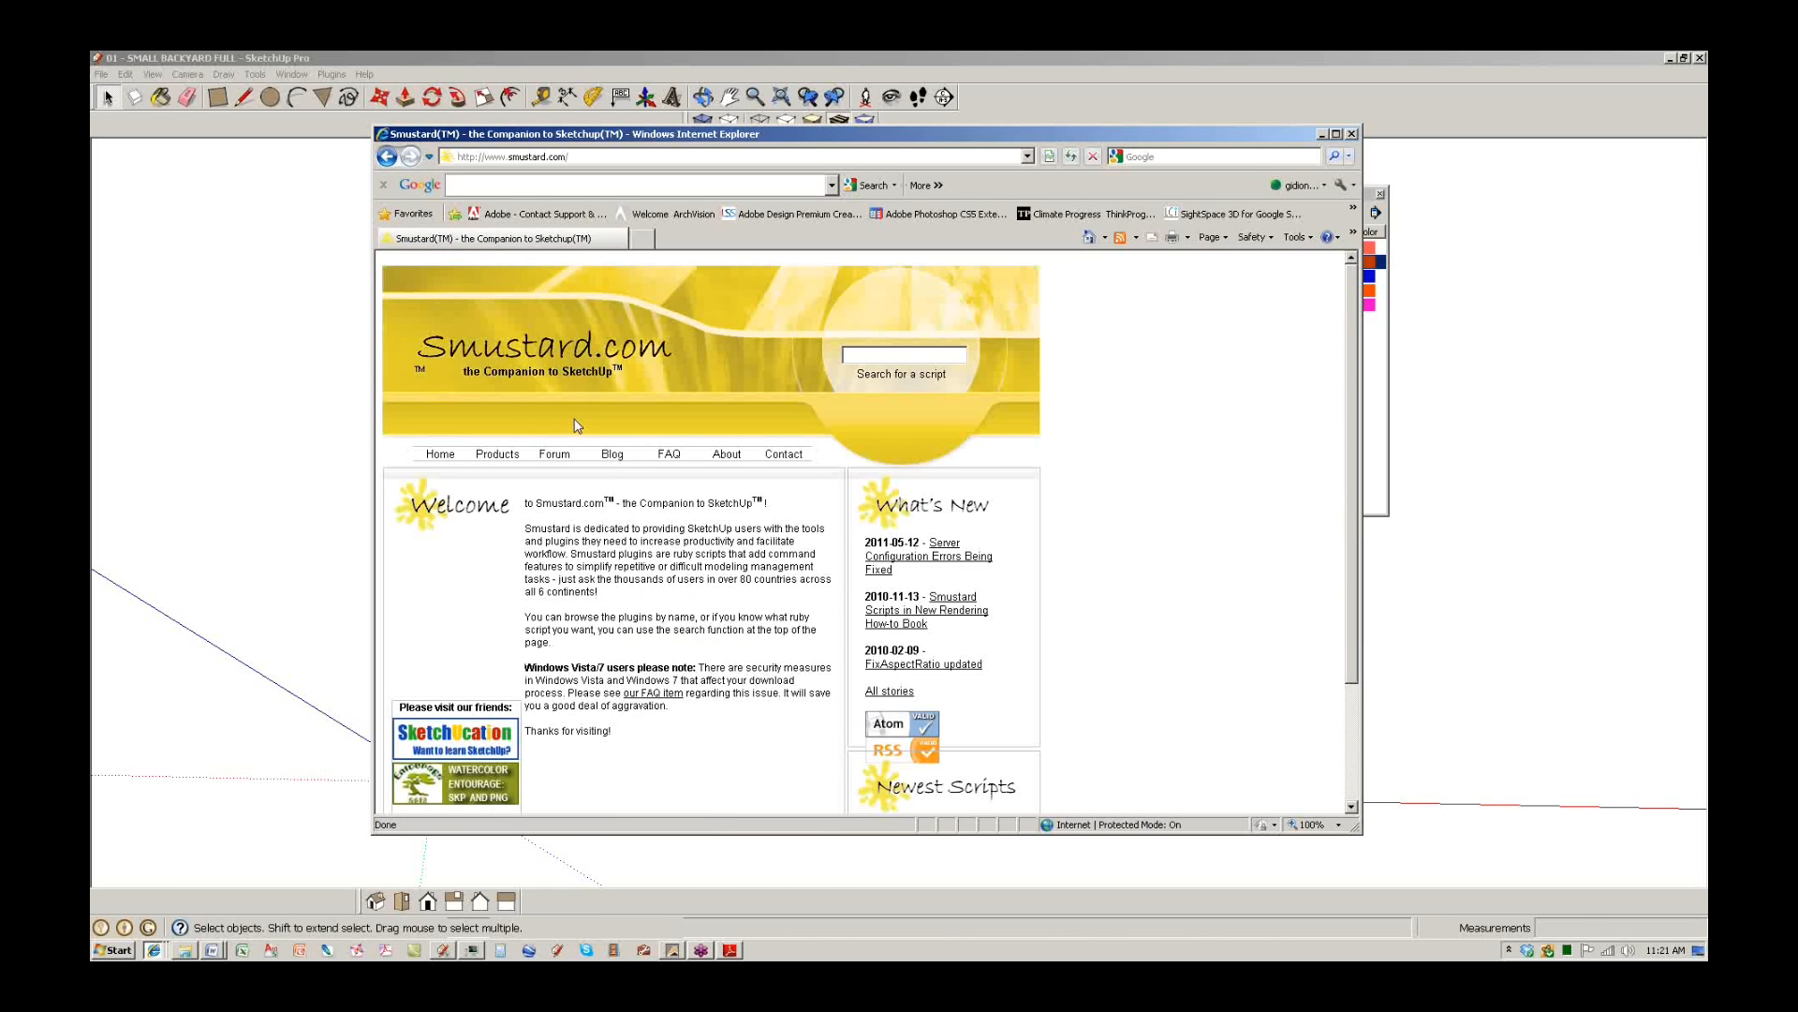
Browse Smustard's Products list of scripts, then bring the CLASS FILES folder forward.
{"action": "left_click", "coordinate": [510, 455]}
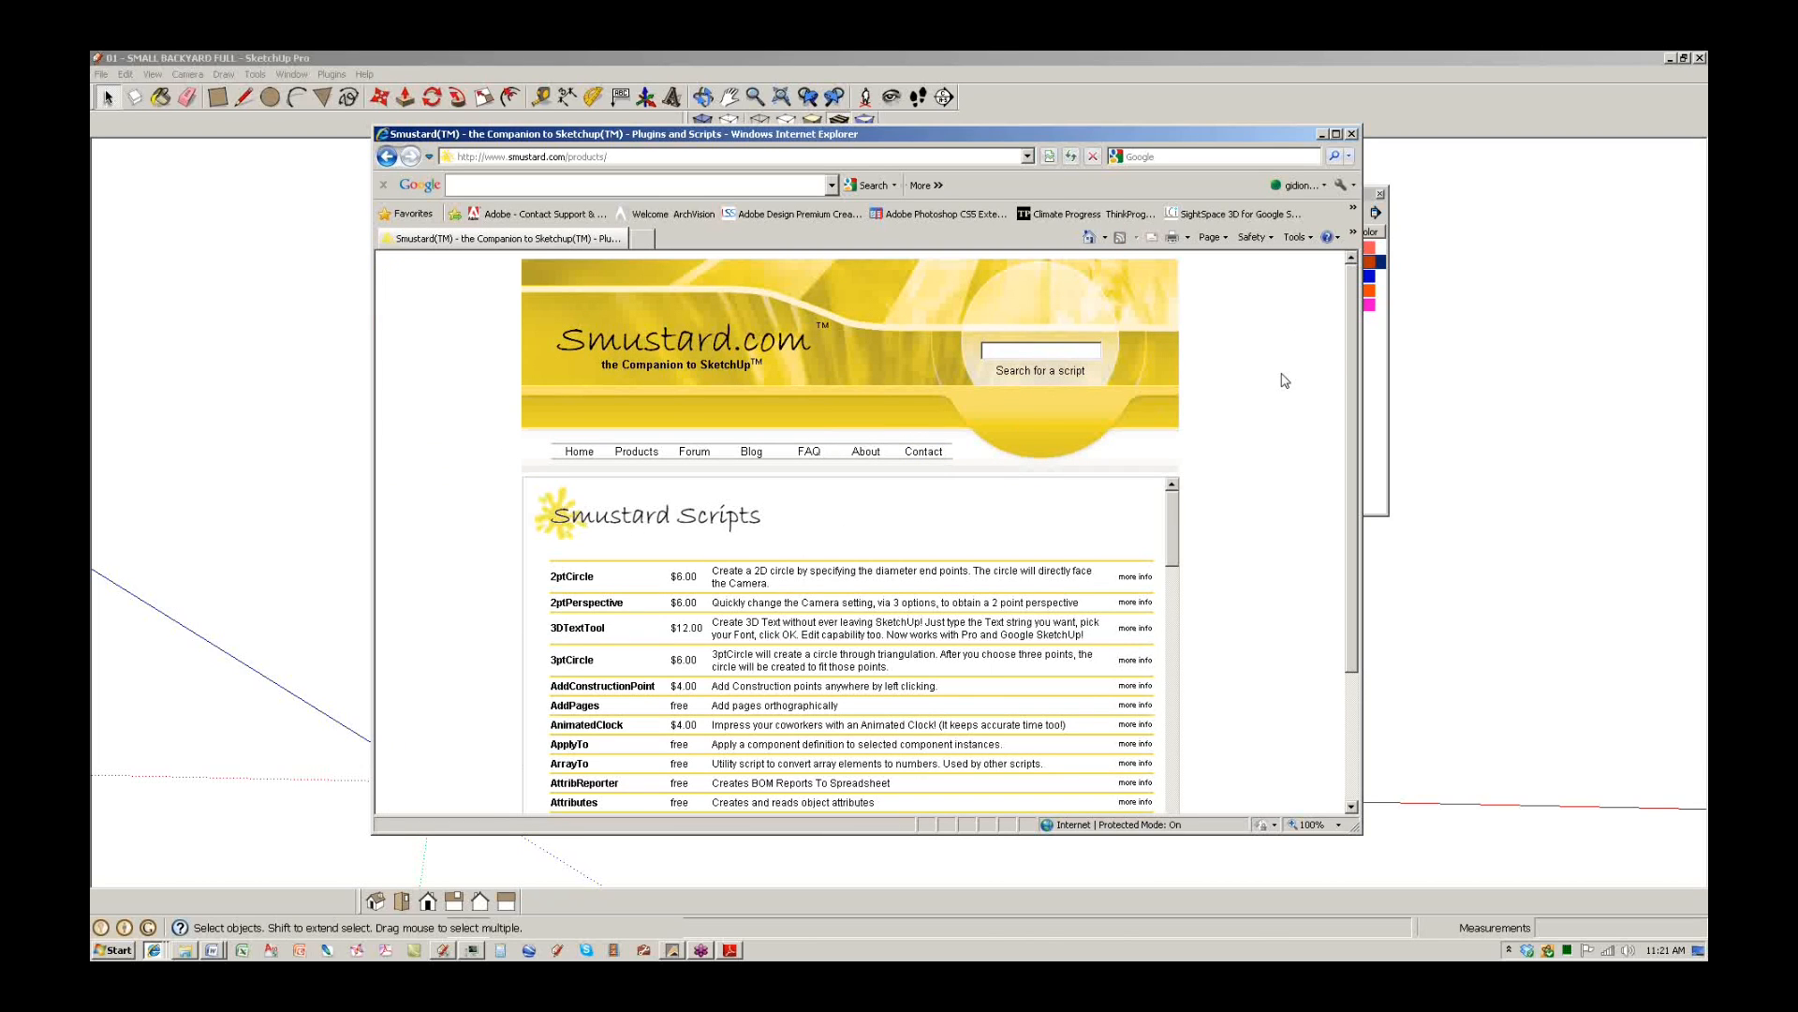
{"action": "scroll", "coordinate": [1167, 526], "scroll_direction": "down", "scroll_amount": 2}
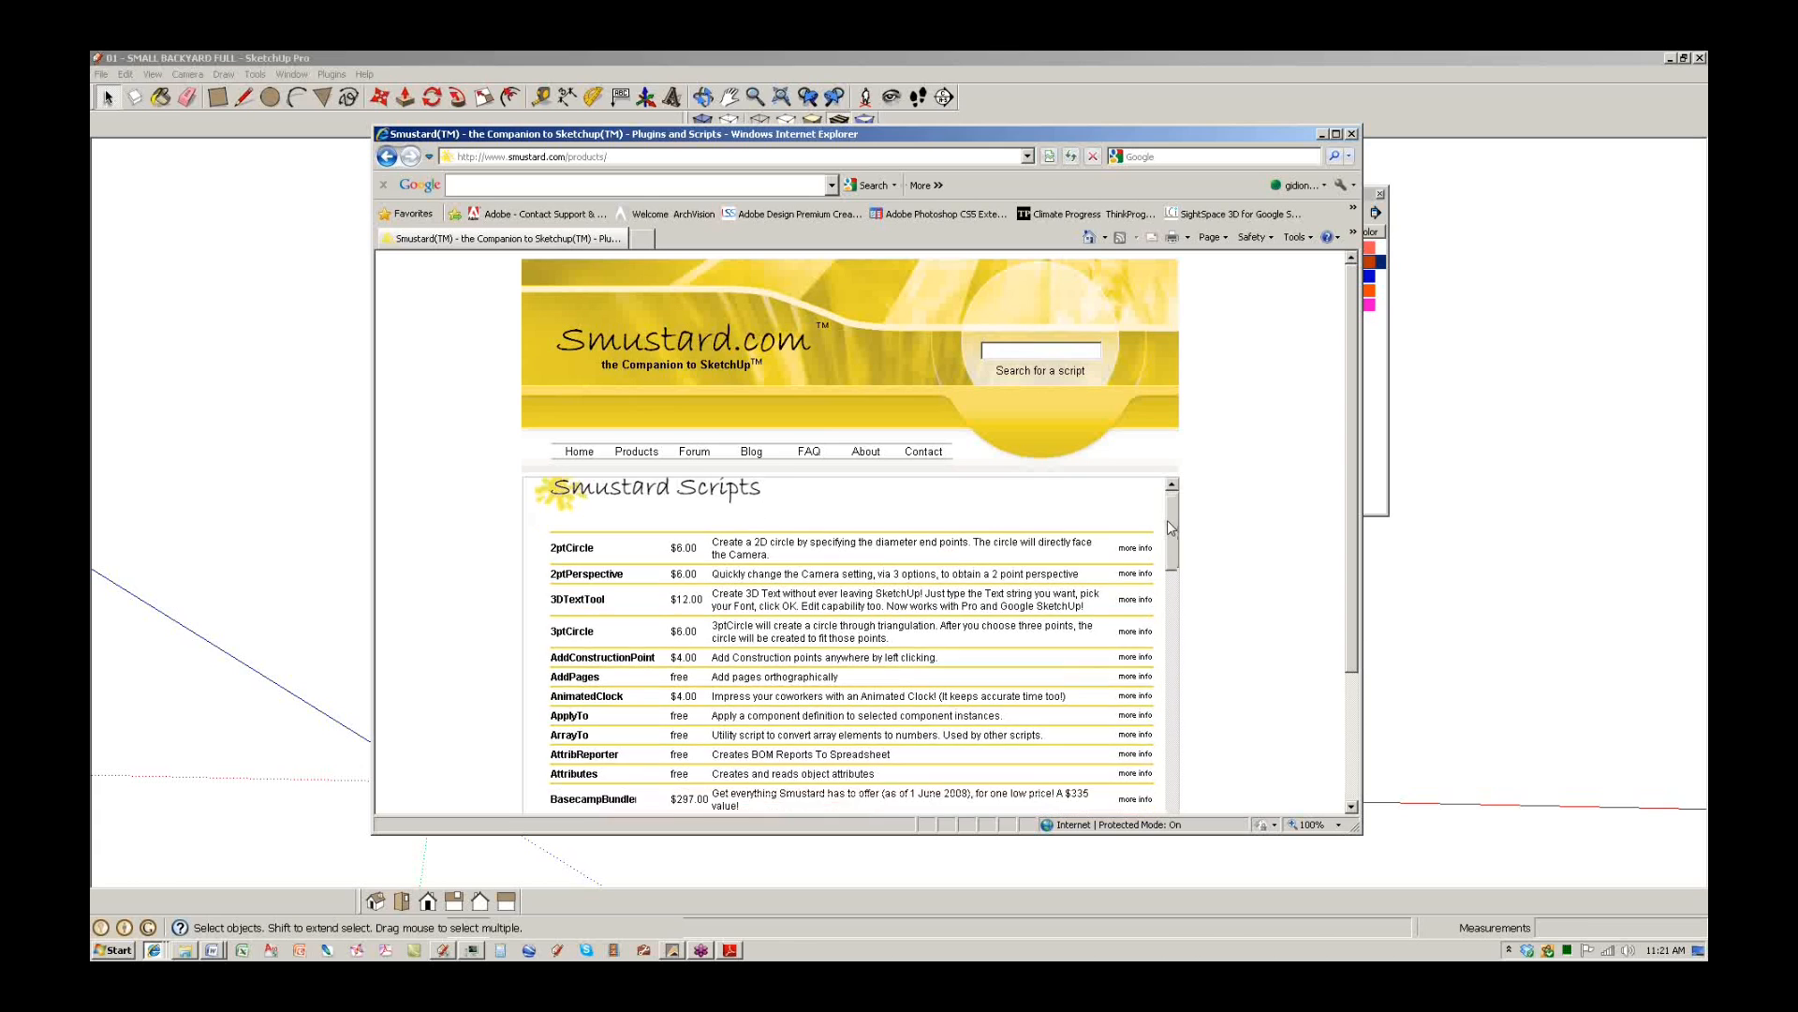
{"action": "scroll", "coordinate": [1166, 530], "scroll_direction": "down", "scroll_amount": 4}
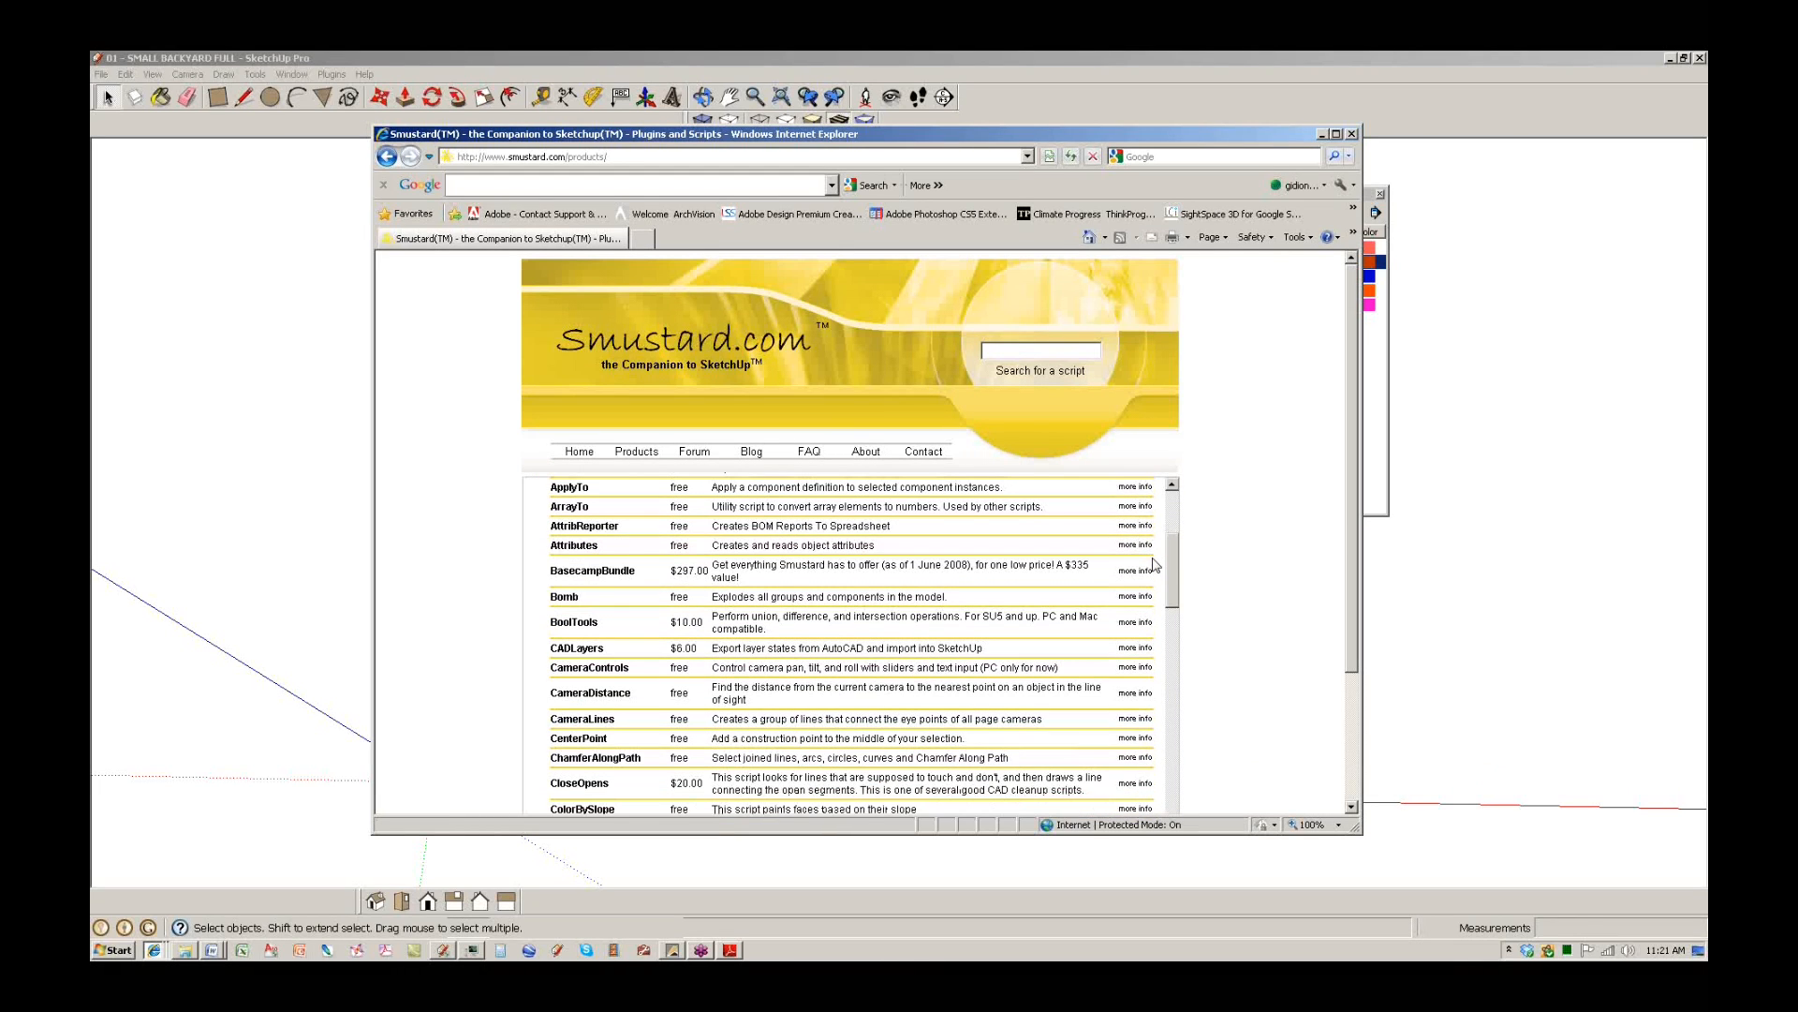
{"action": "scroll", "coordinate": [1154, 565], "scroll_direction": "down", "scroll_amount": 3}
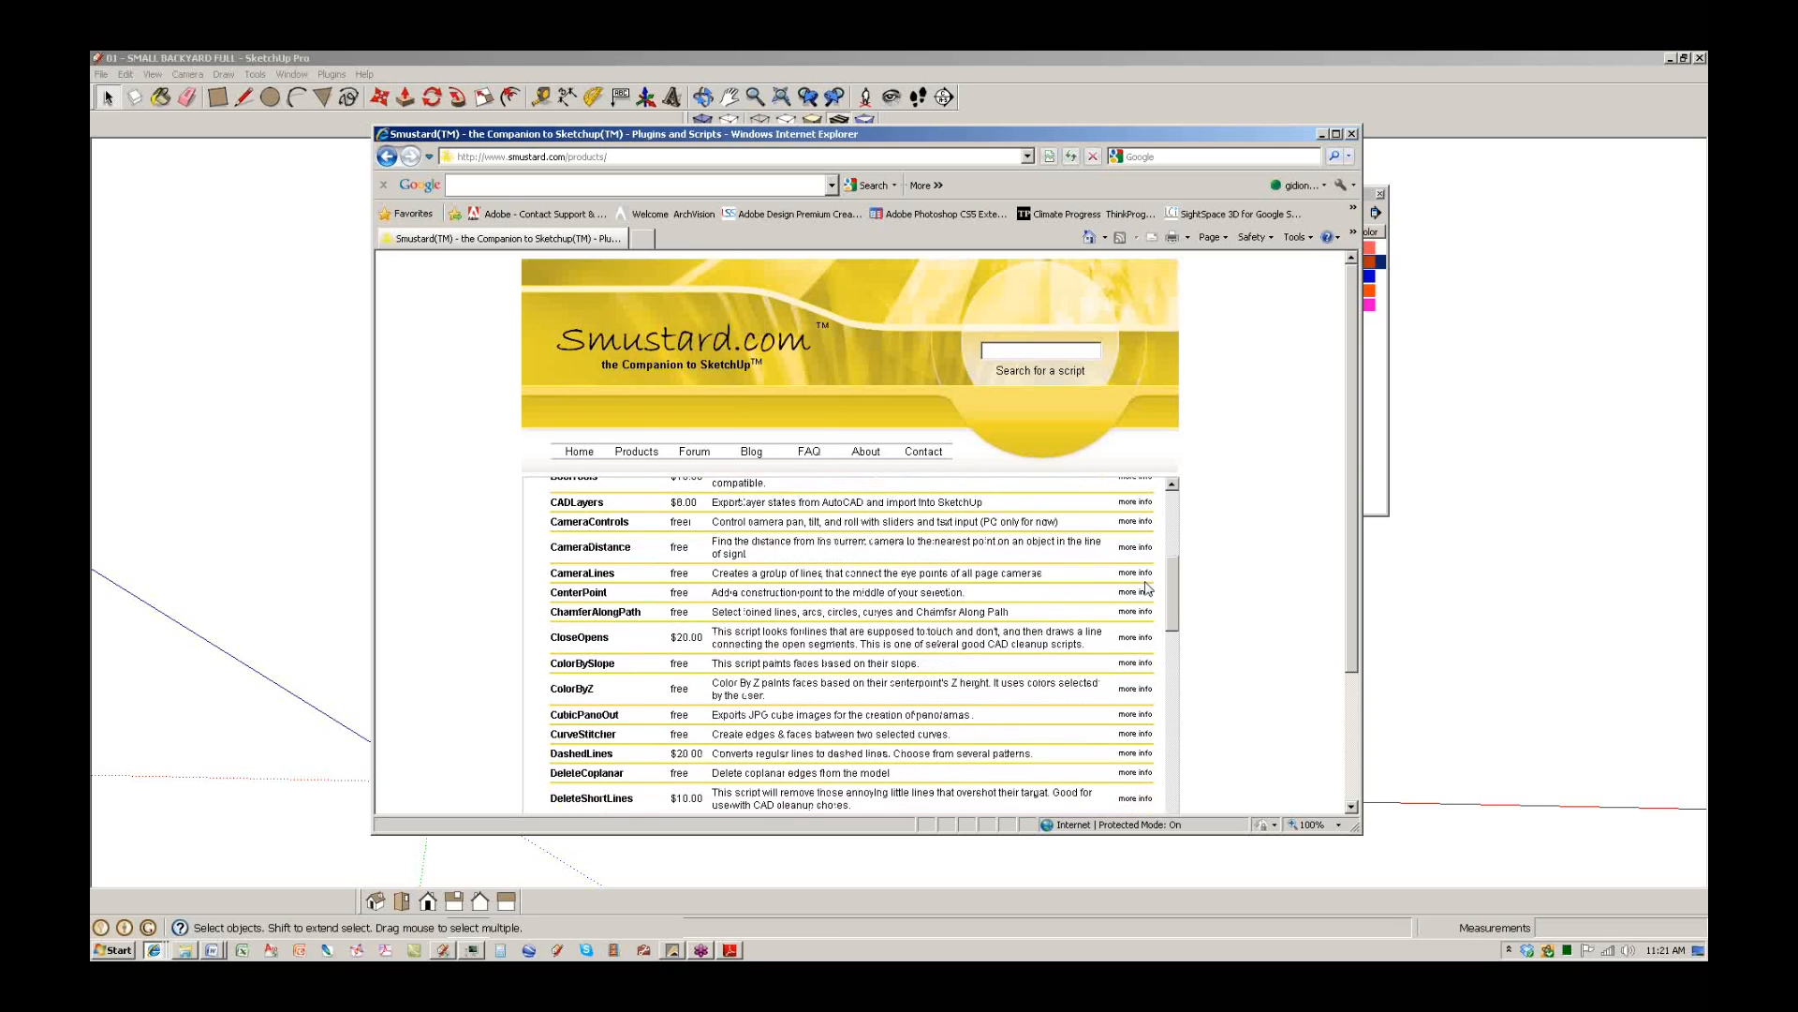
{"action": "scroll", "coordinate": [1146, 587], "scroll_direction": "down", "scroll_amount": 4}
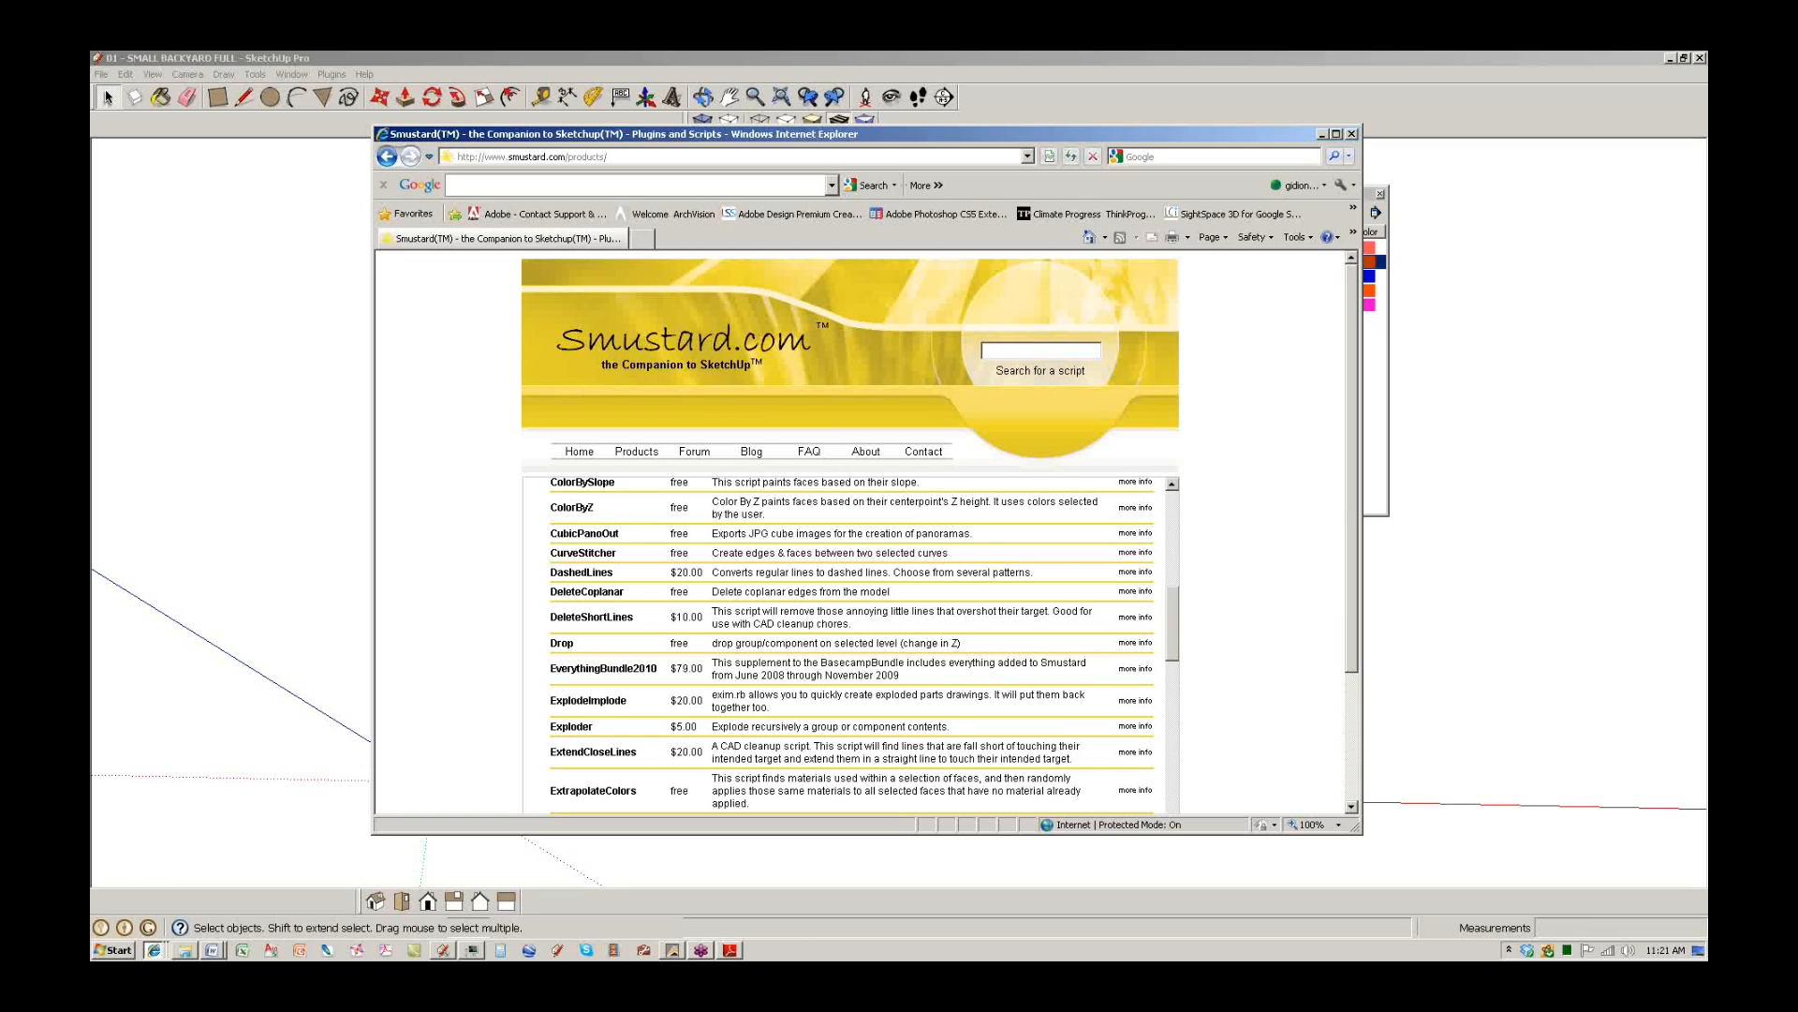
{"action": "left_click", "coordinate": [186, 949]}
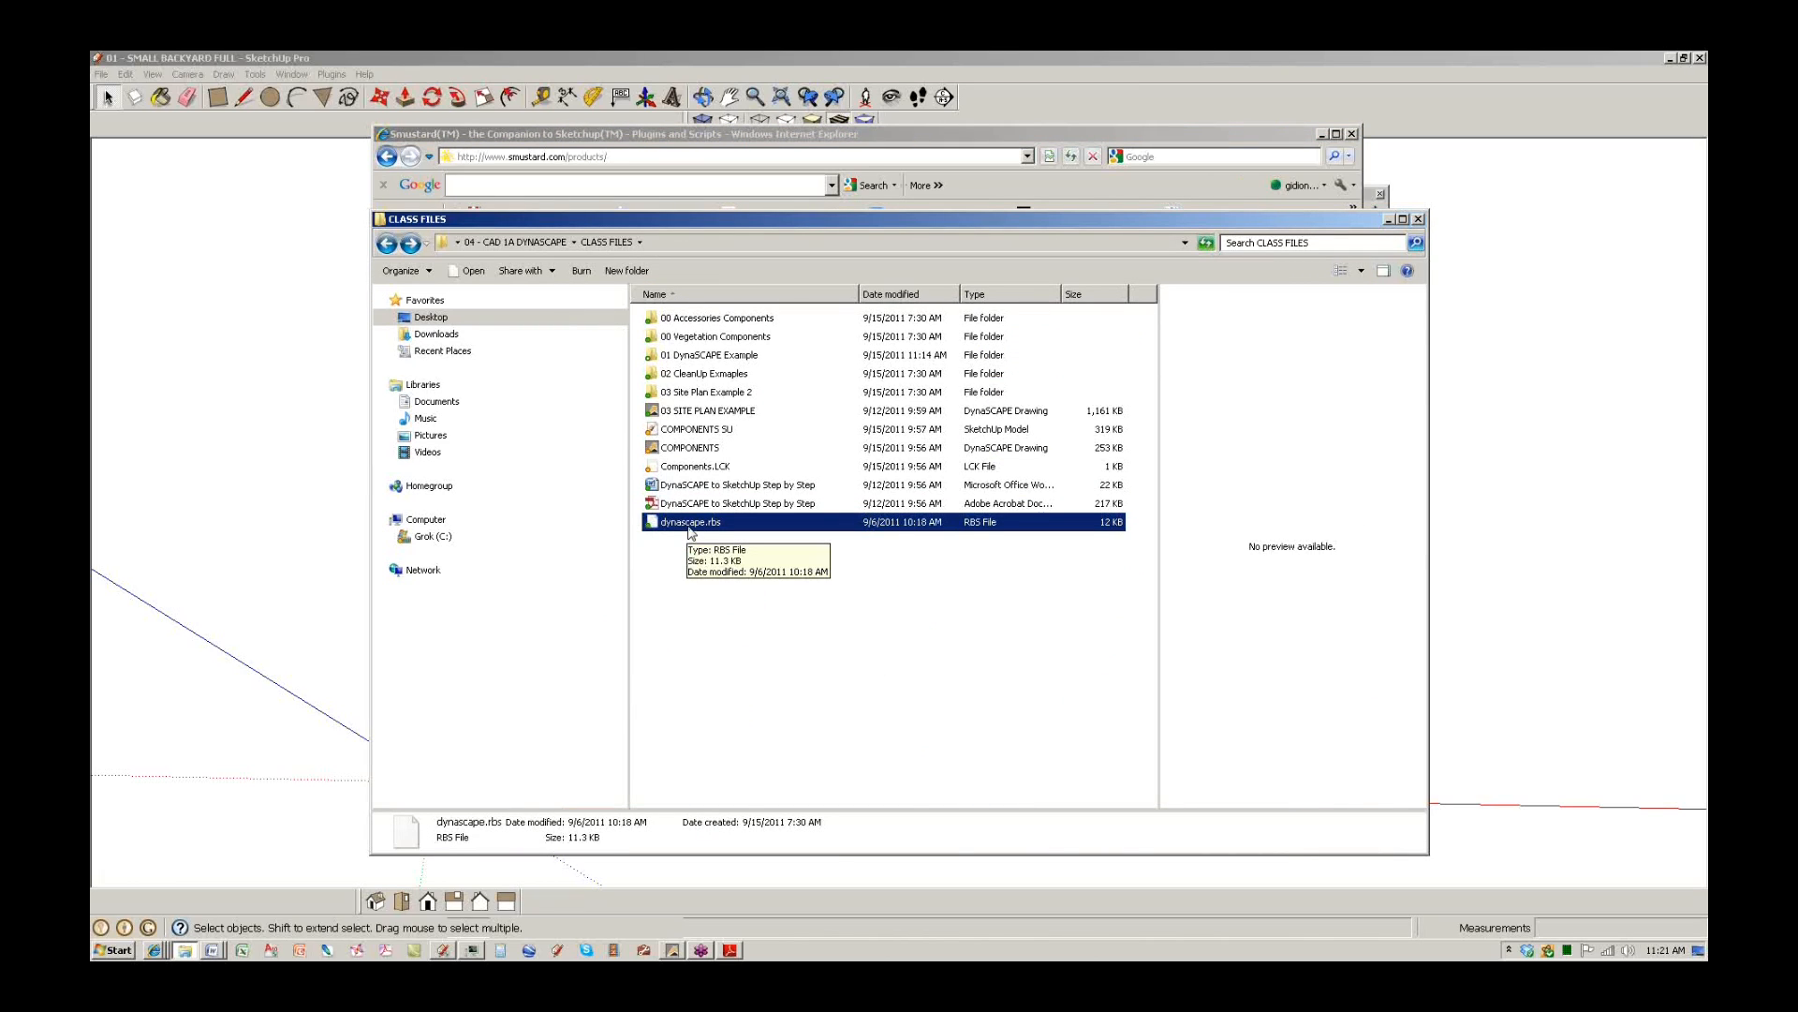
Select dynascape.rbs in the CLASS FILES folder, then bring the SketchUp window back to the front.
{"action": "left_click", "coordinate": [714, 549]}
{"action": "left_click", "coordinate": [705, 525]}
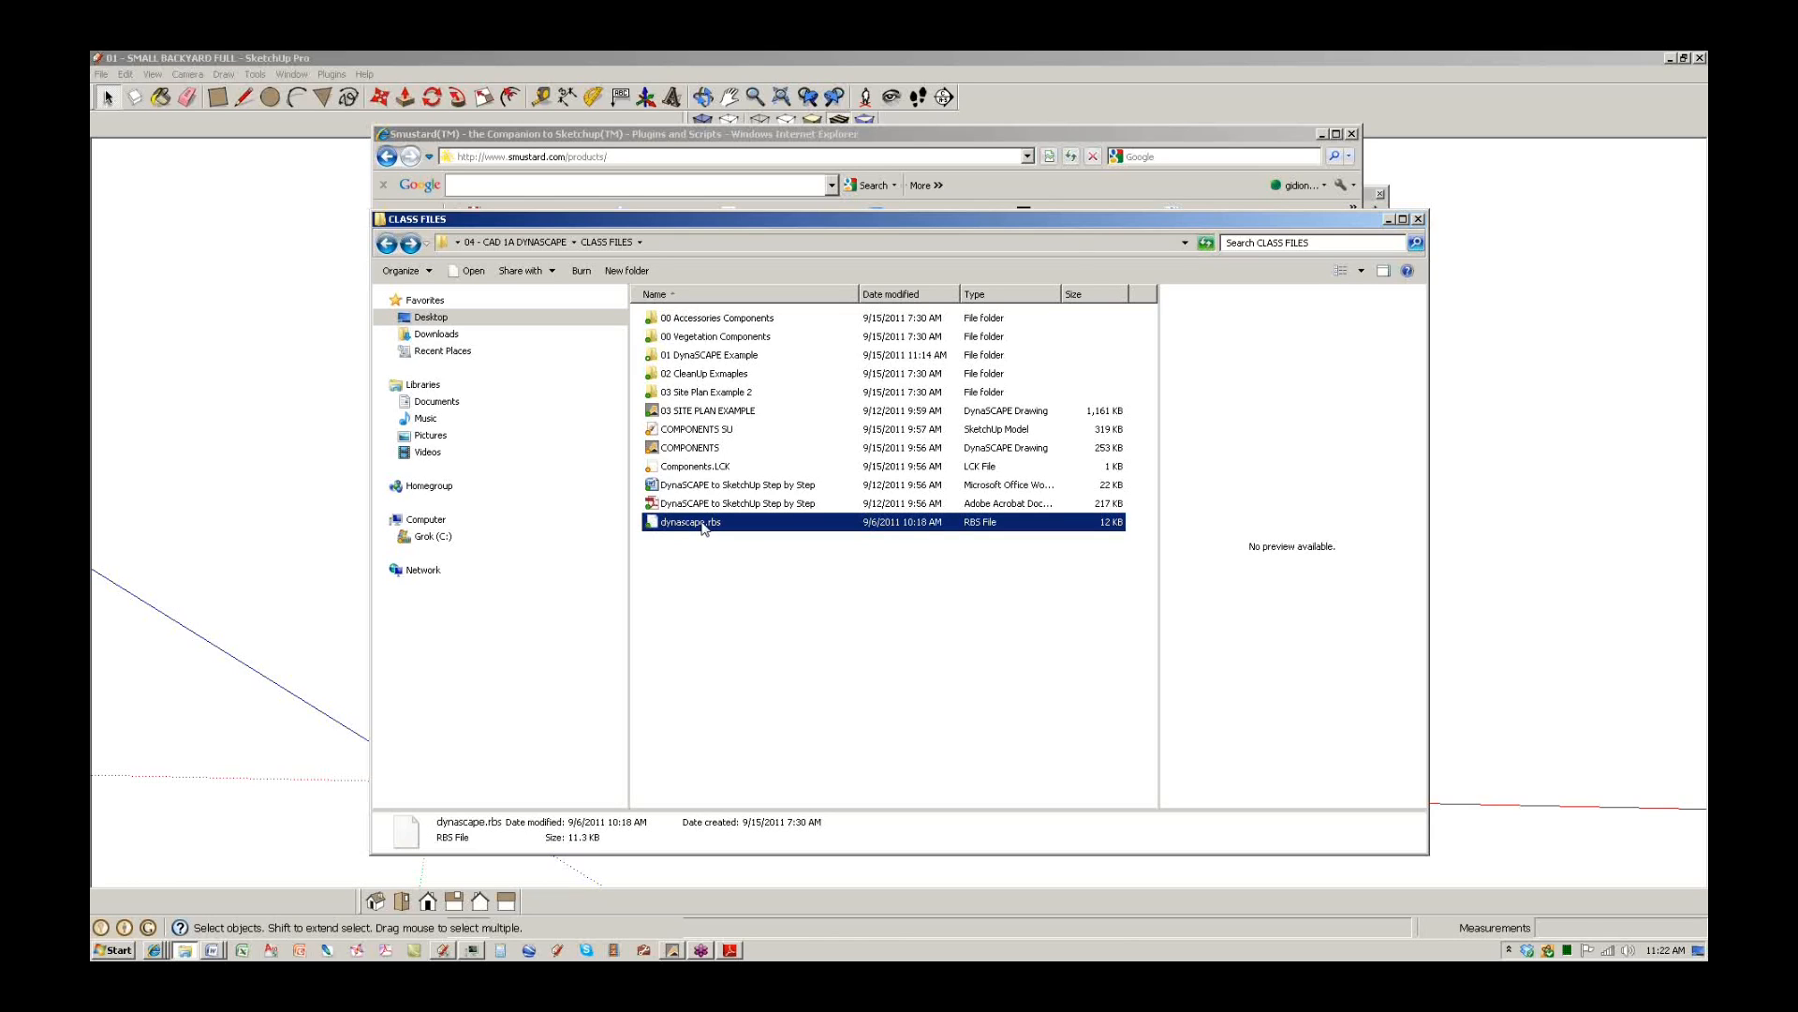
{"action": "left_click", "coordinate": [755, 554]}
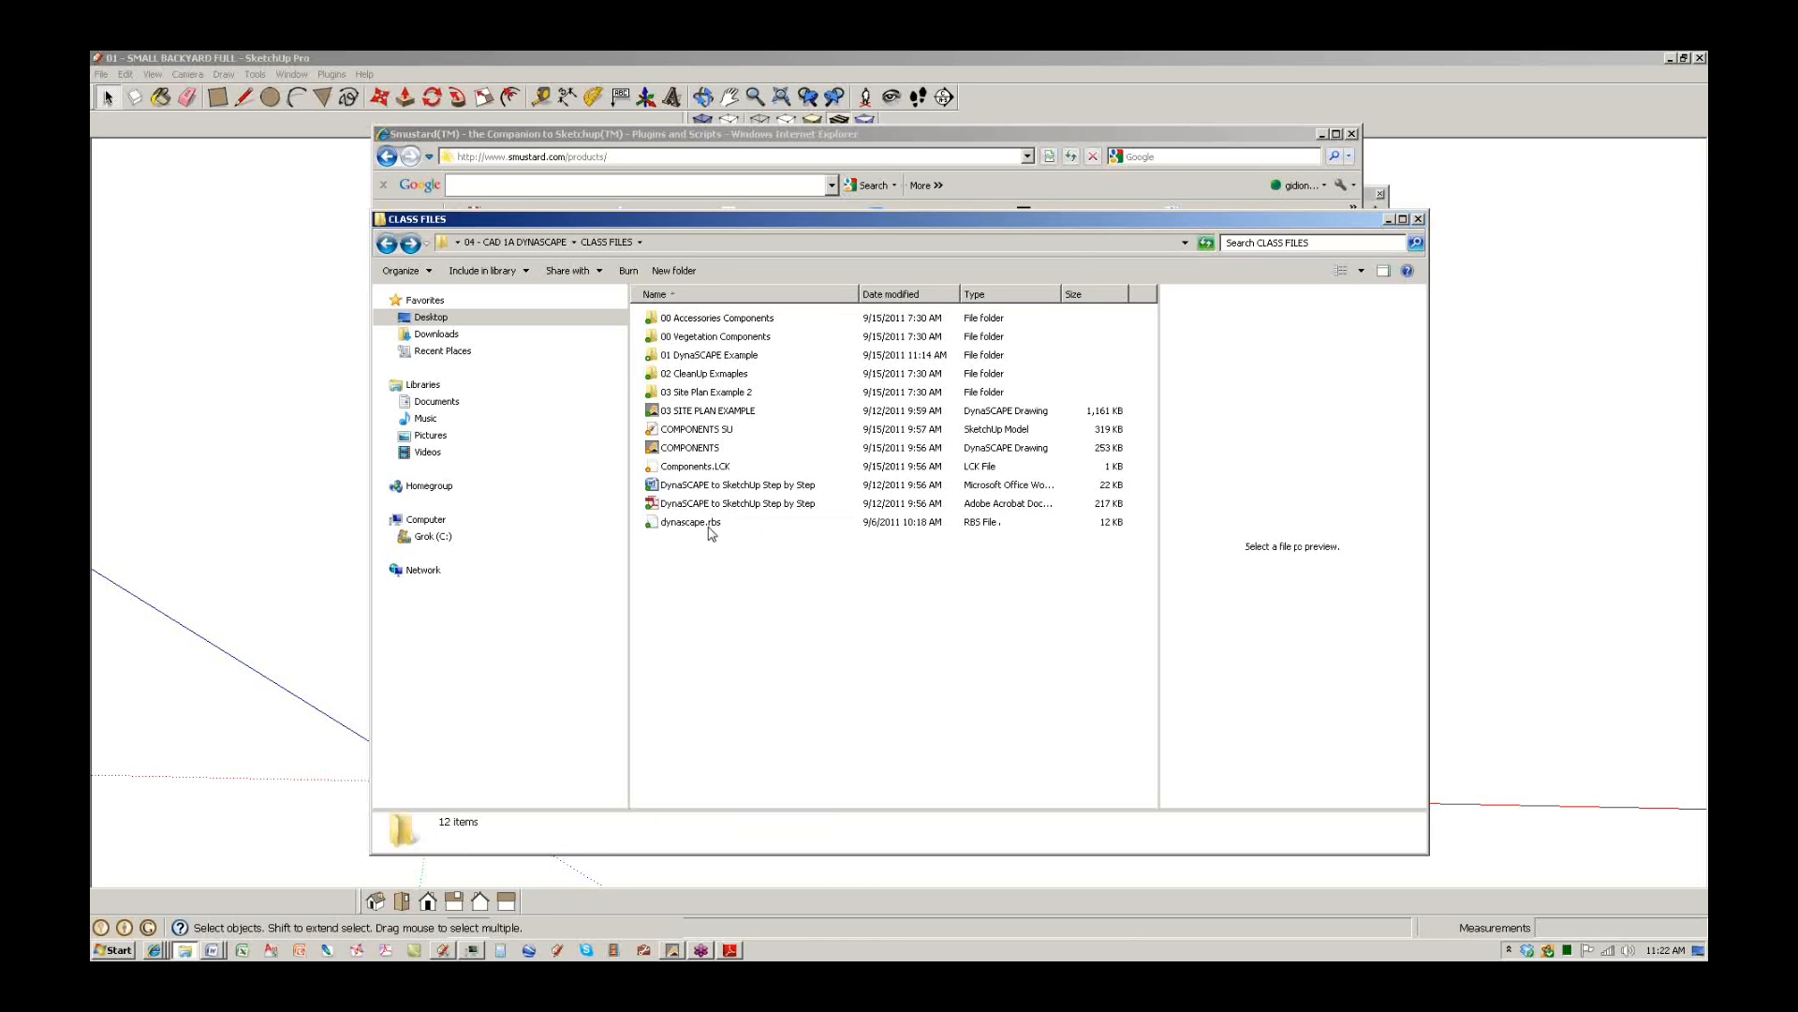
{"action": "left_click", "coordinate": [713, 530]}
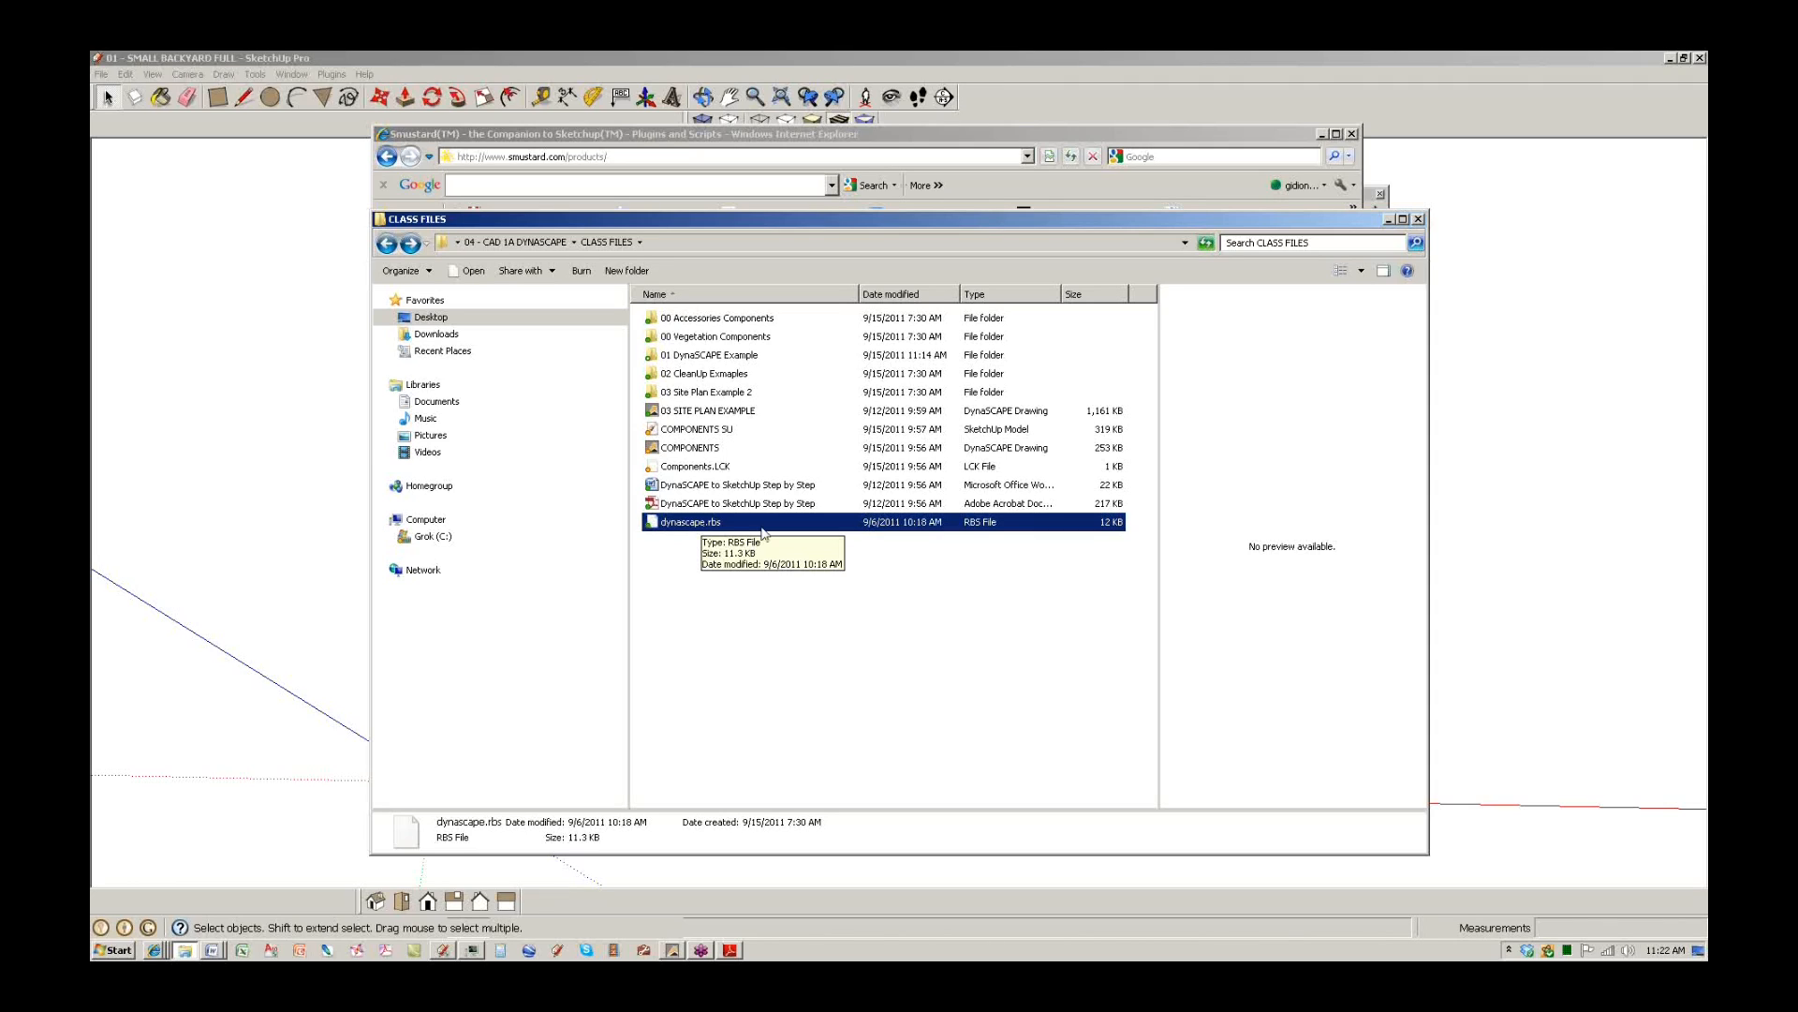
{"action": "left_click", "coordinate": [1360, 120]}
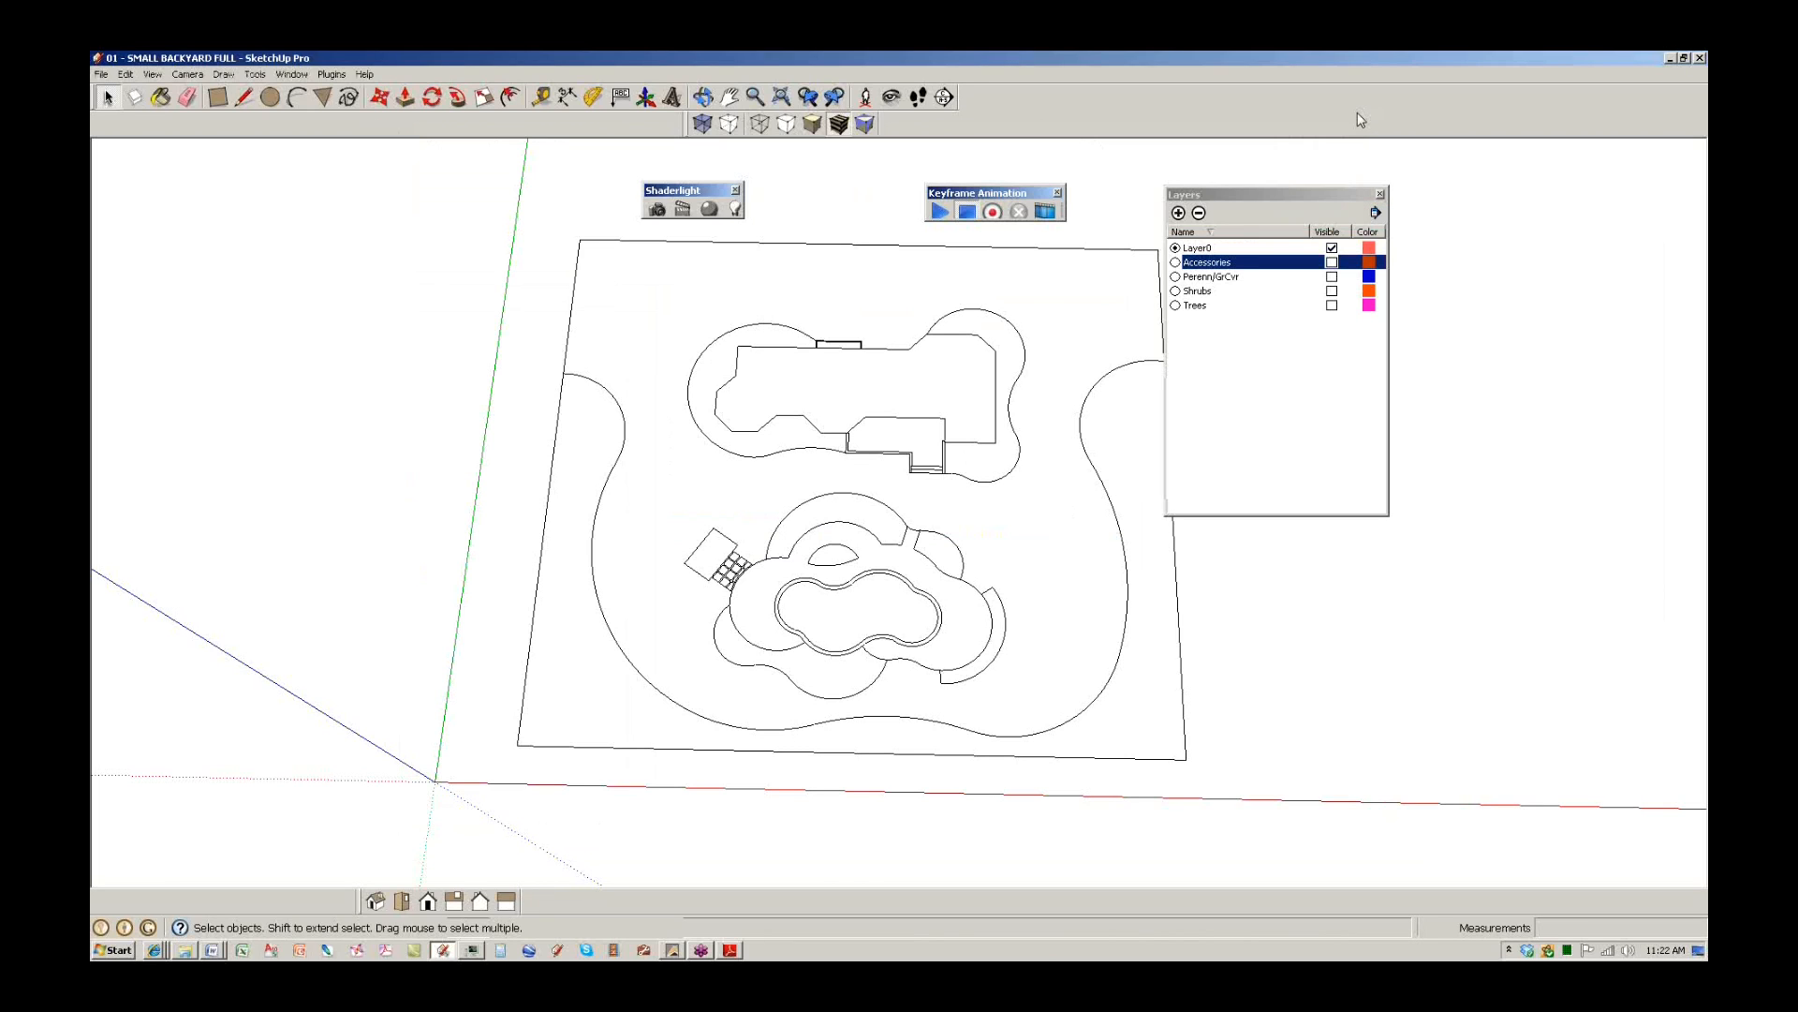
Check the Plugins menu, then close the Keyframe Animation and Shaderlight toolbars.
{"action": "left_click", "coordinate": [343, 77]}
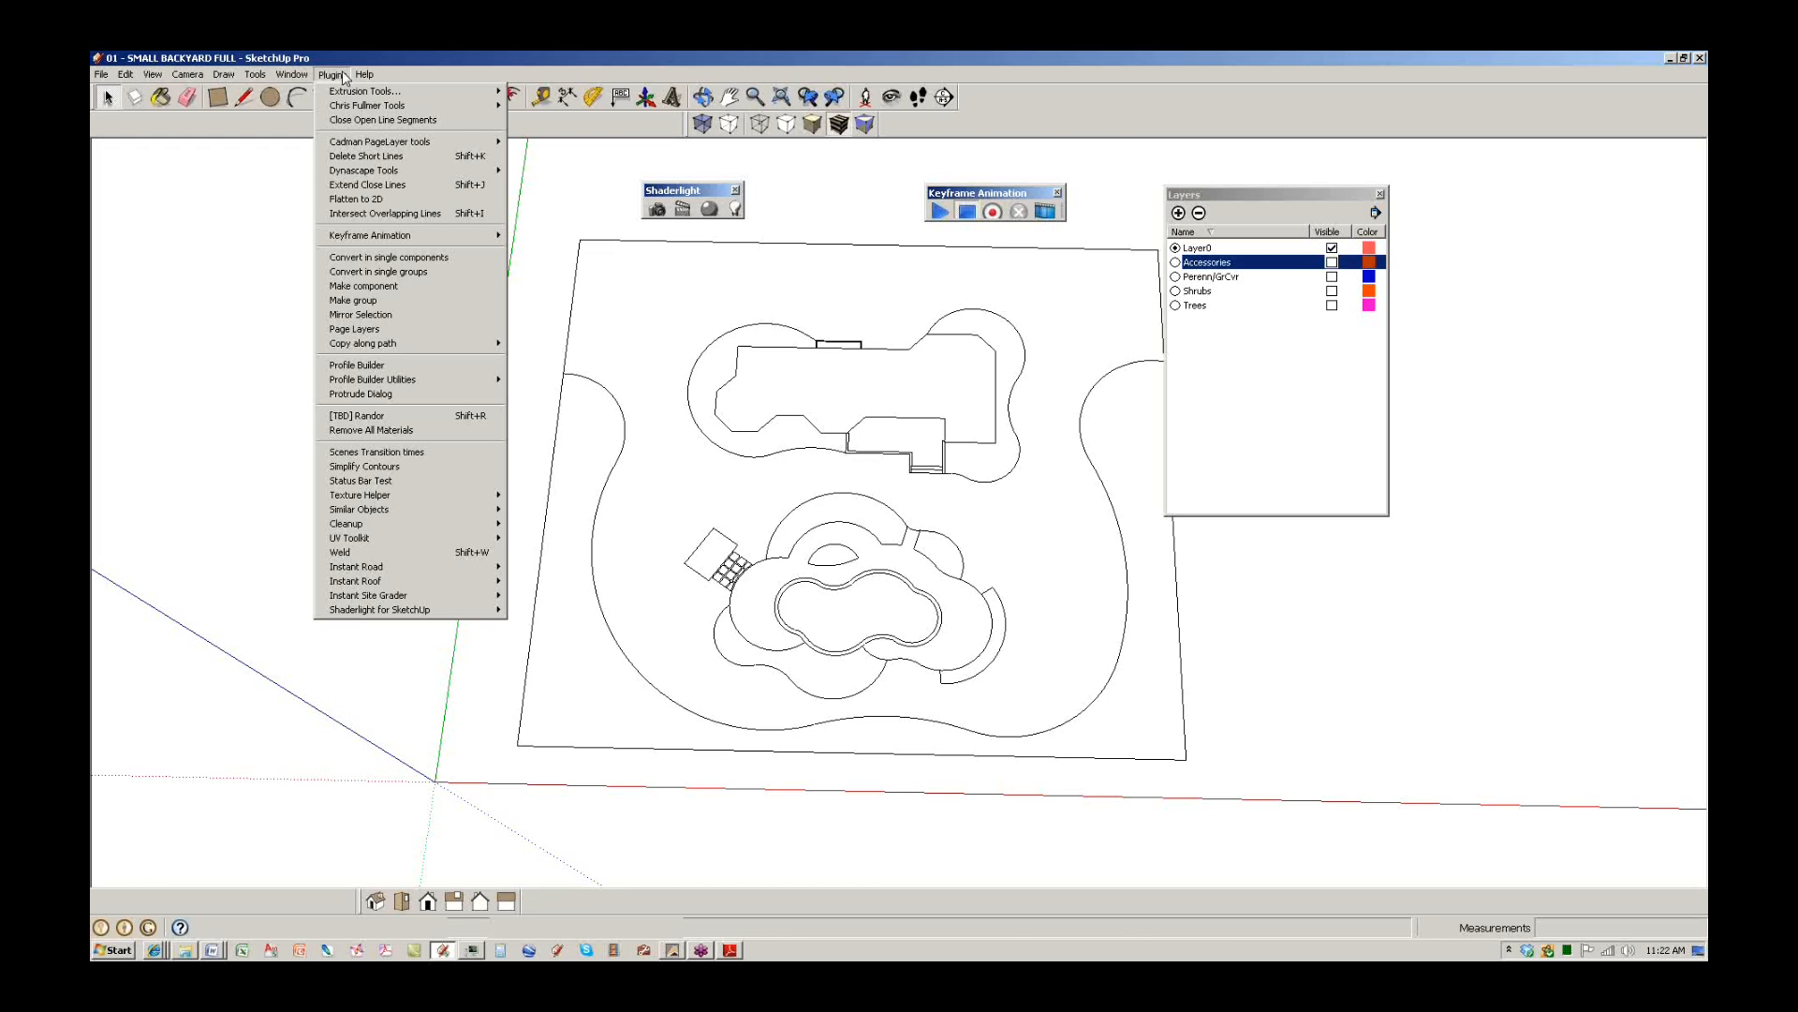
{"action": "left_click", "coordinate": [1696, 749]}
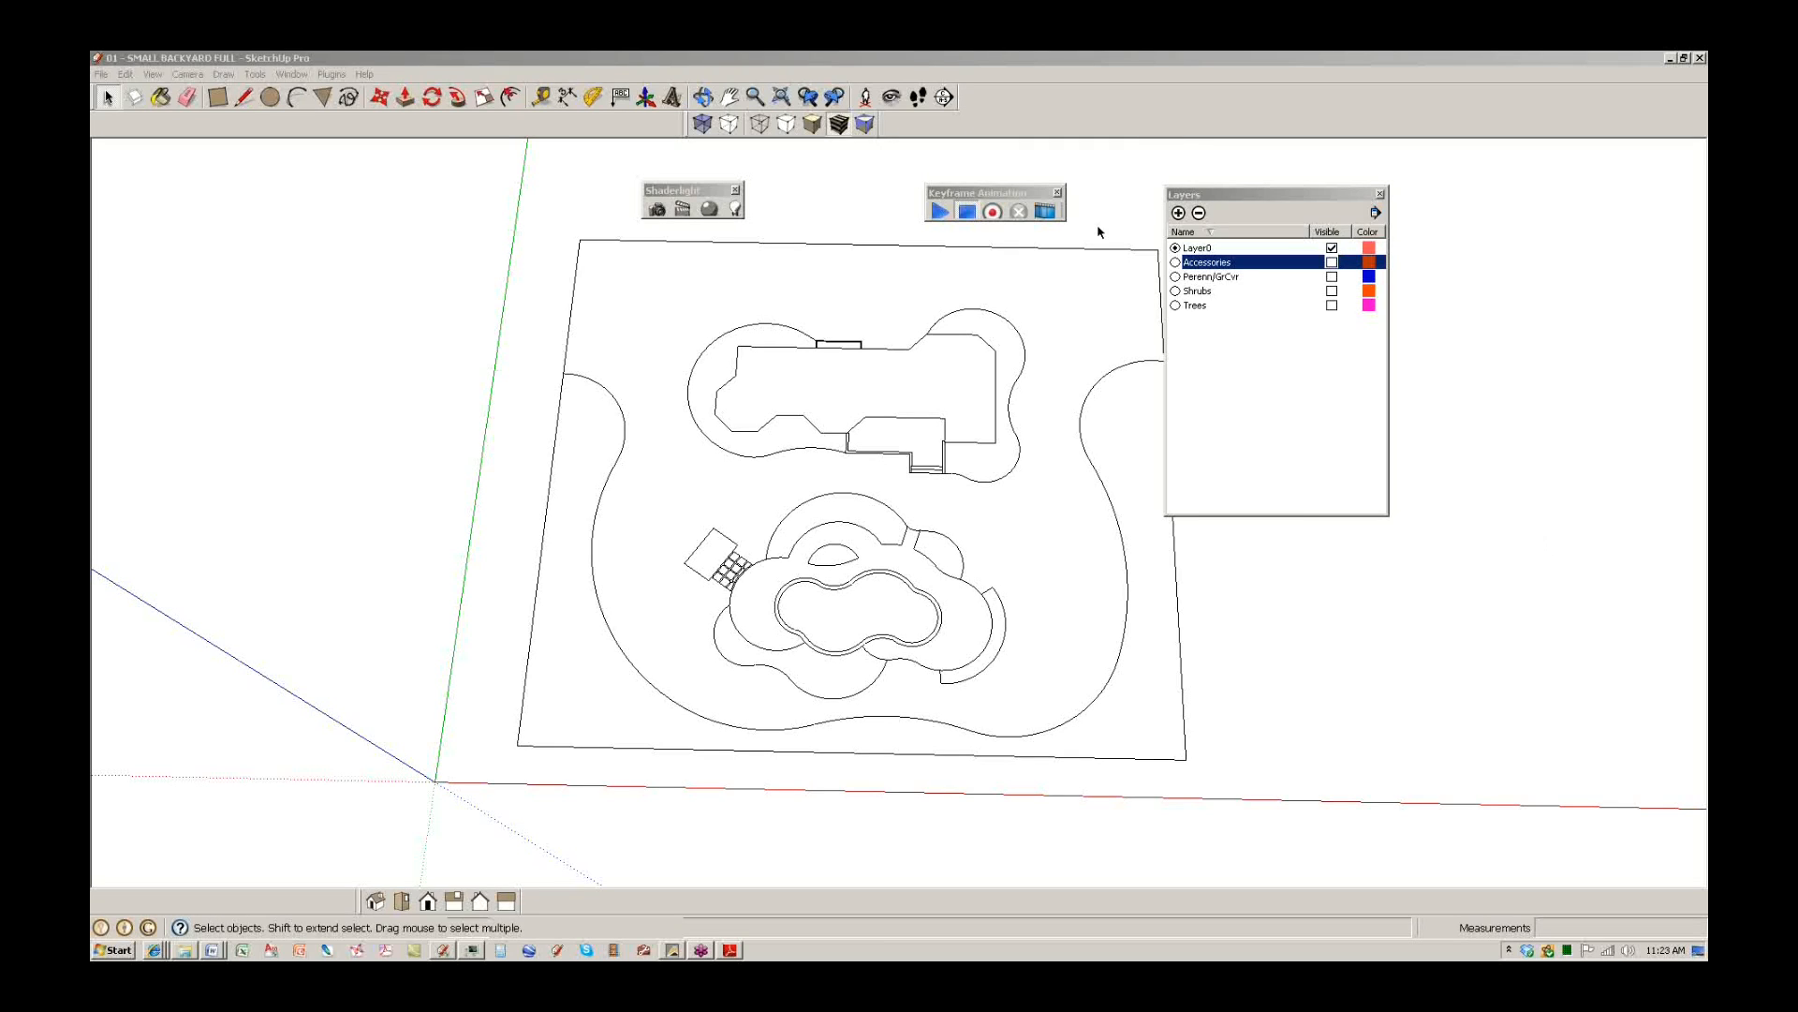
{"action": "left_click", "coordinate": [1059, 194]}
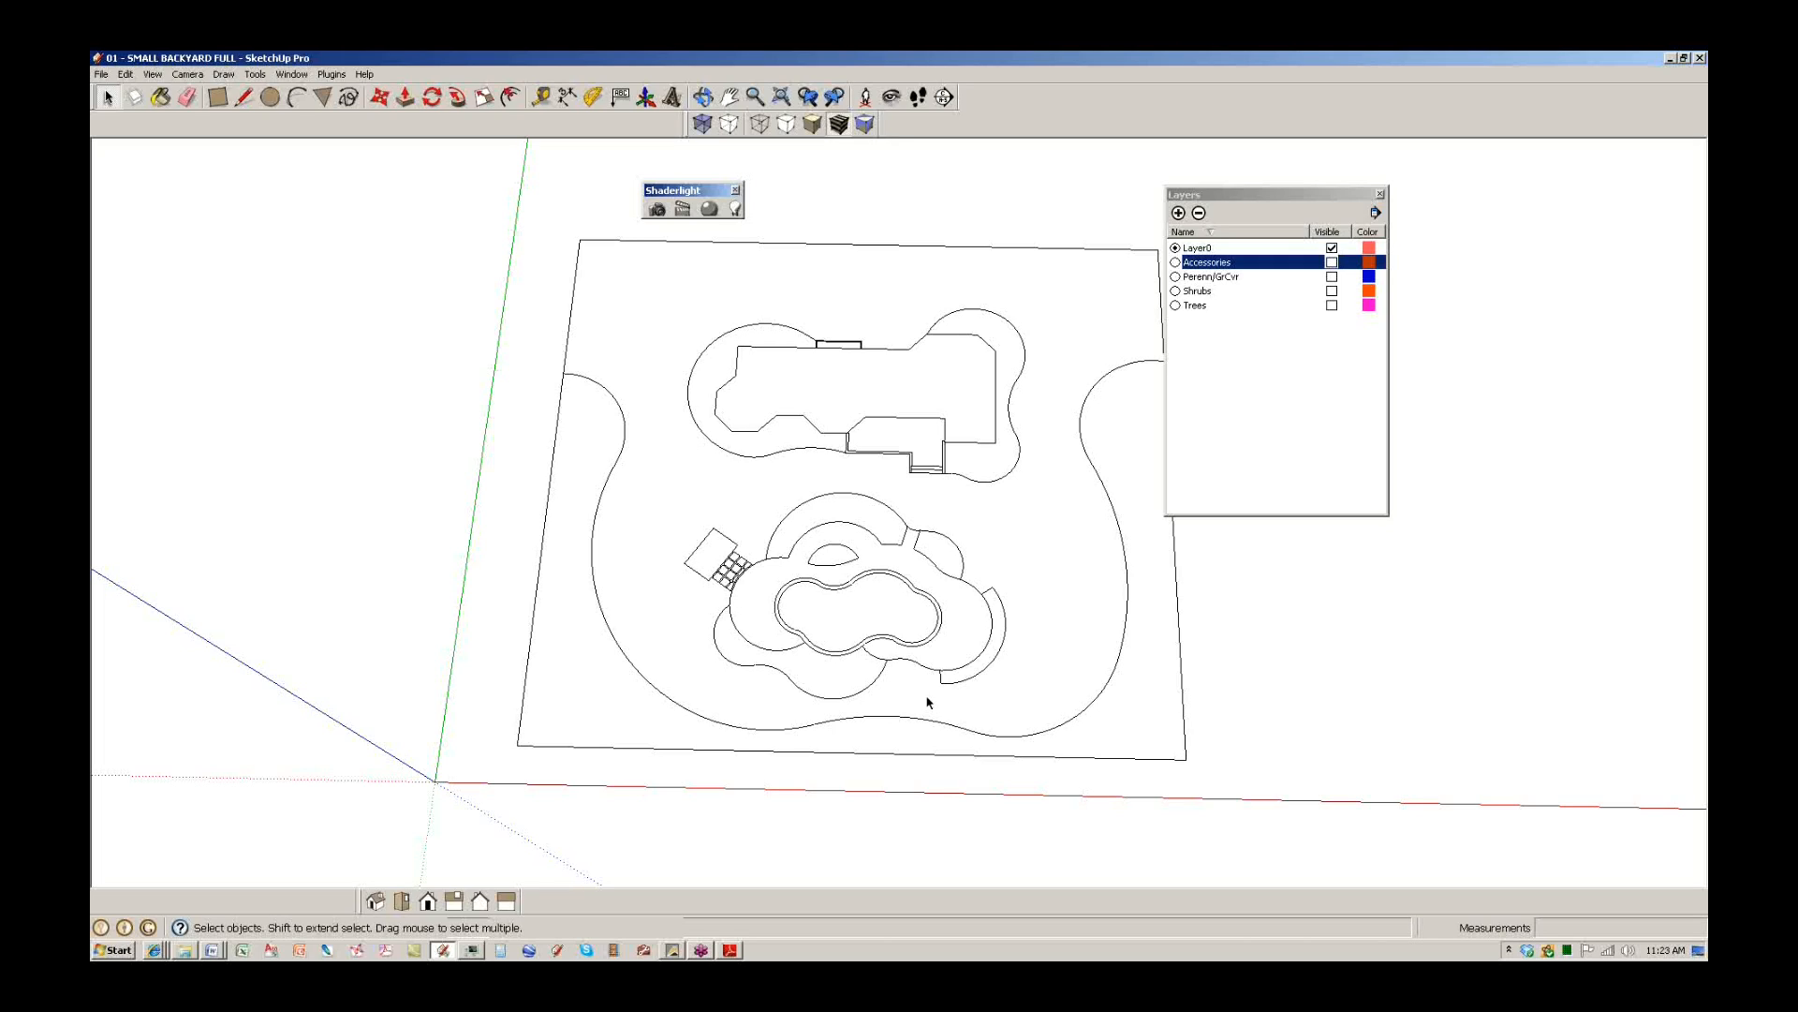
{"action": "left_click", "coordinate": [728, 190]}
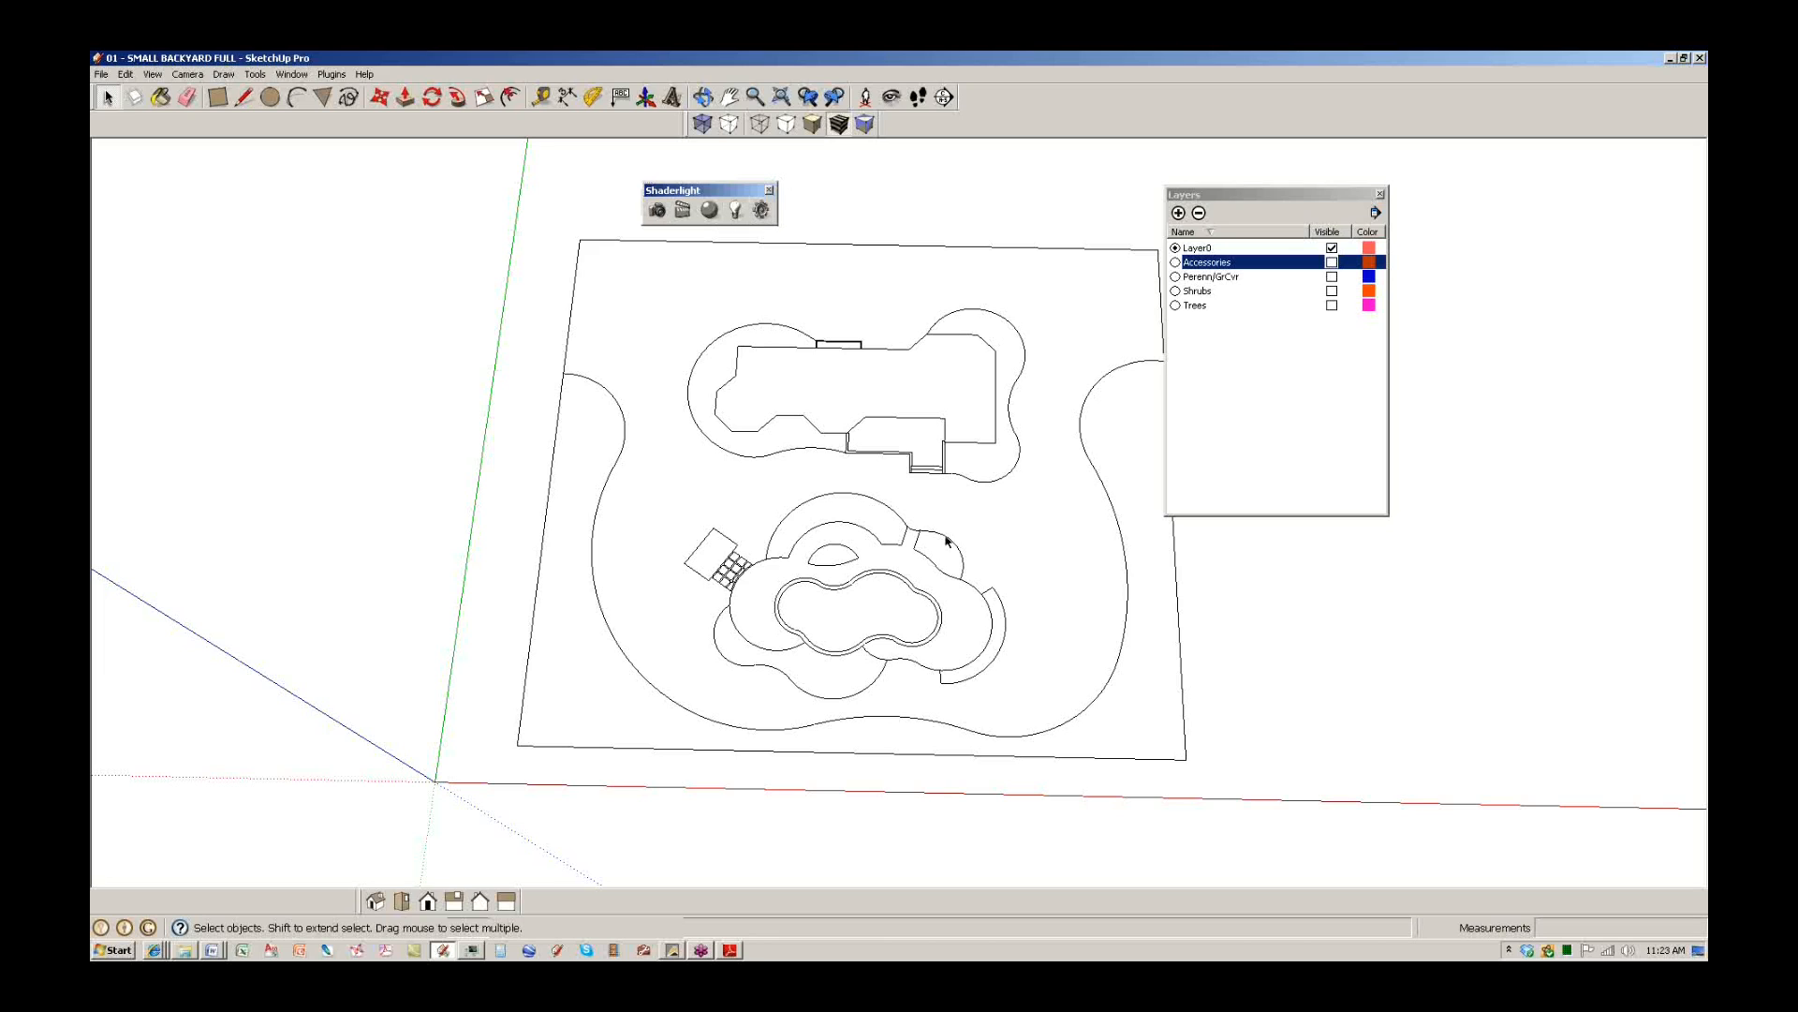
{"action": "left_click", "coordinate": [769, 190]}
Orbit to a top-down view and zoom out to frame the whole backyard plan.
{"action": "middle_click_drag", "start_coordinate": [913, 599], "coordinate": [785, 502]}
{"action": "scroll", "coordinate": [903, 601], "scroll_direction": "up", "scroll_amount": 3}
{"action": "middle_click_drag", "start_coordinate": [899, 505], "coordinate": [891, 662]}
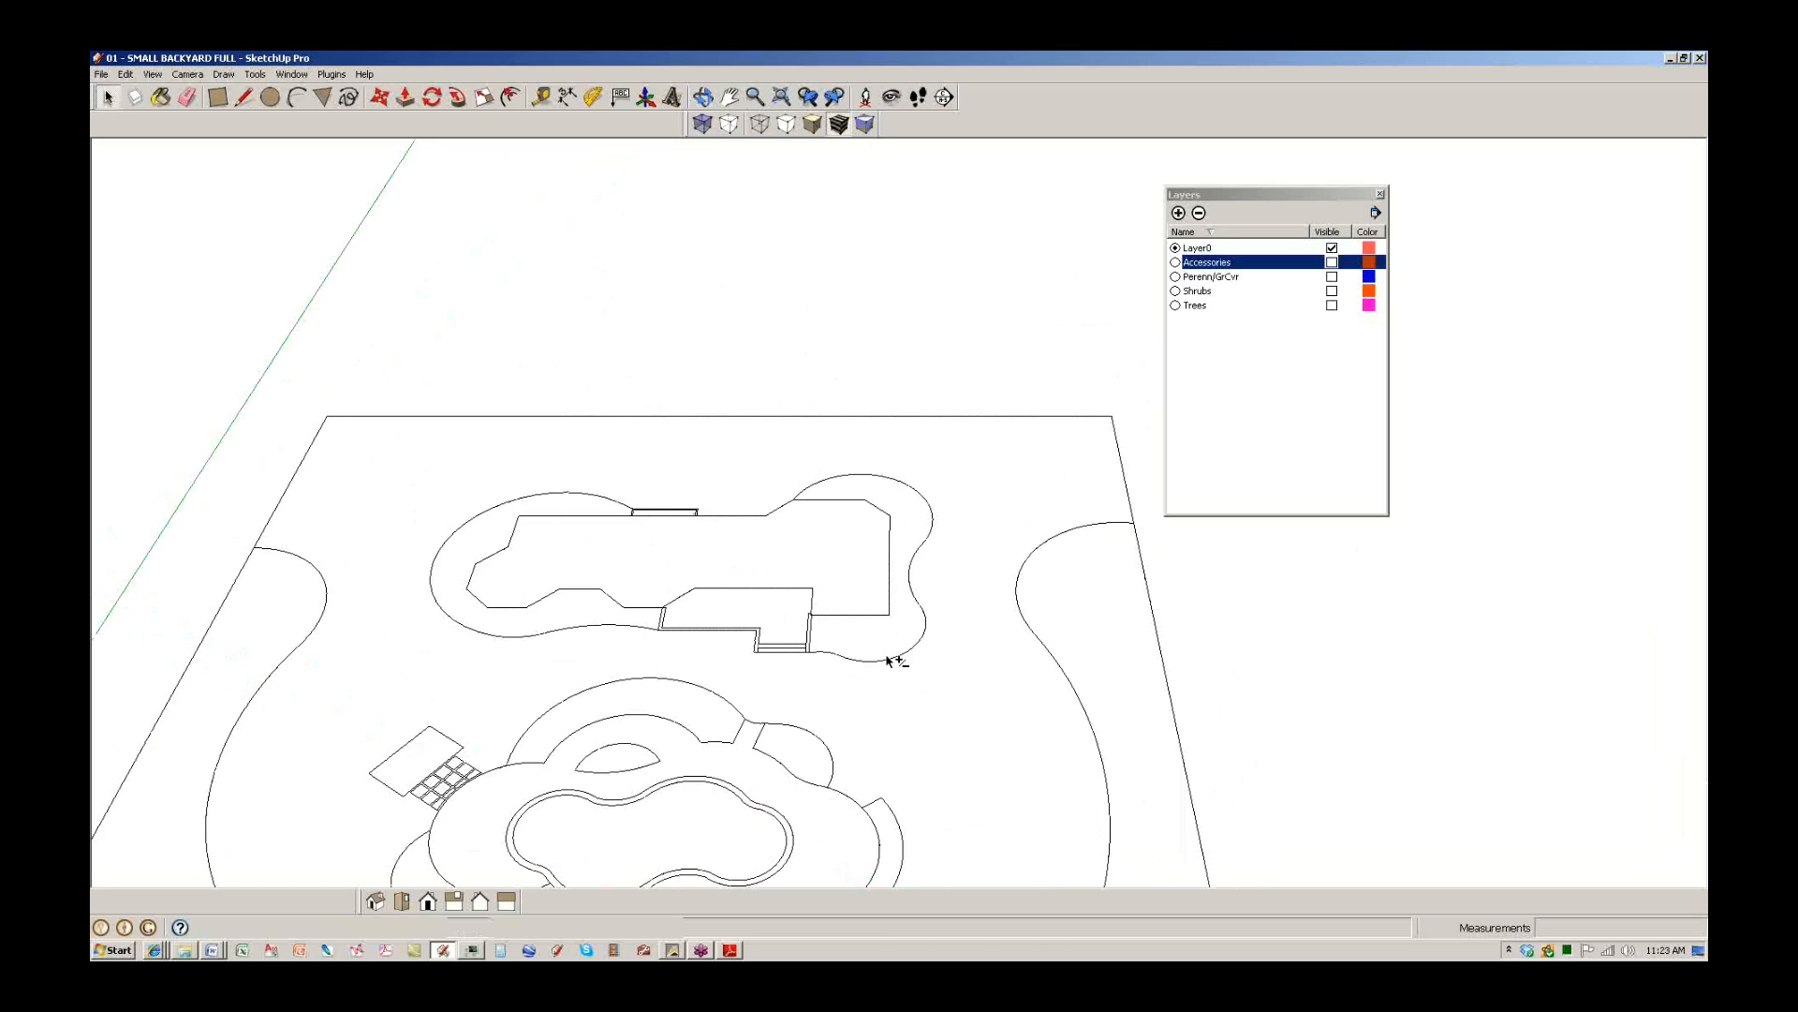
{"action": "scroll", "coordinate": [887, 660], "scroll_direction": "down", "scroll_amount": 5}
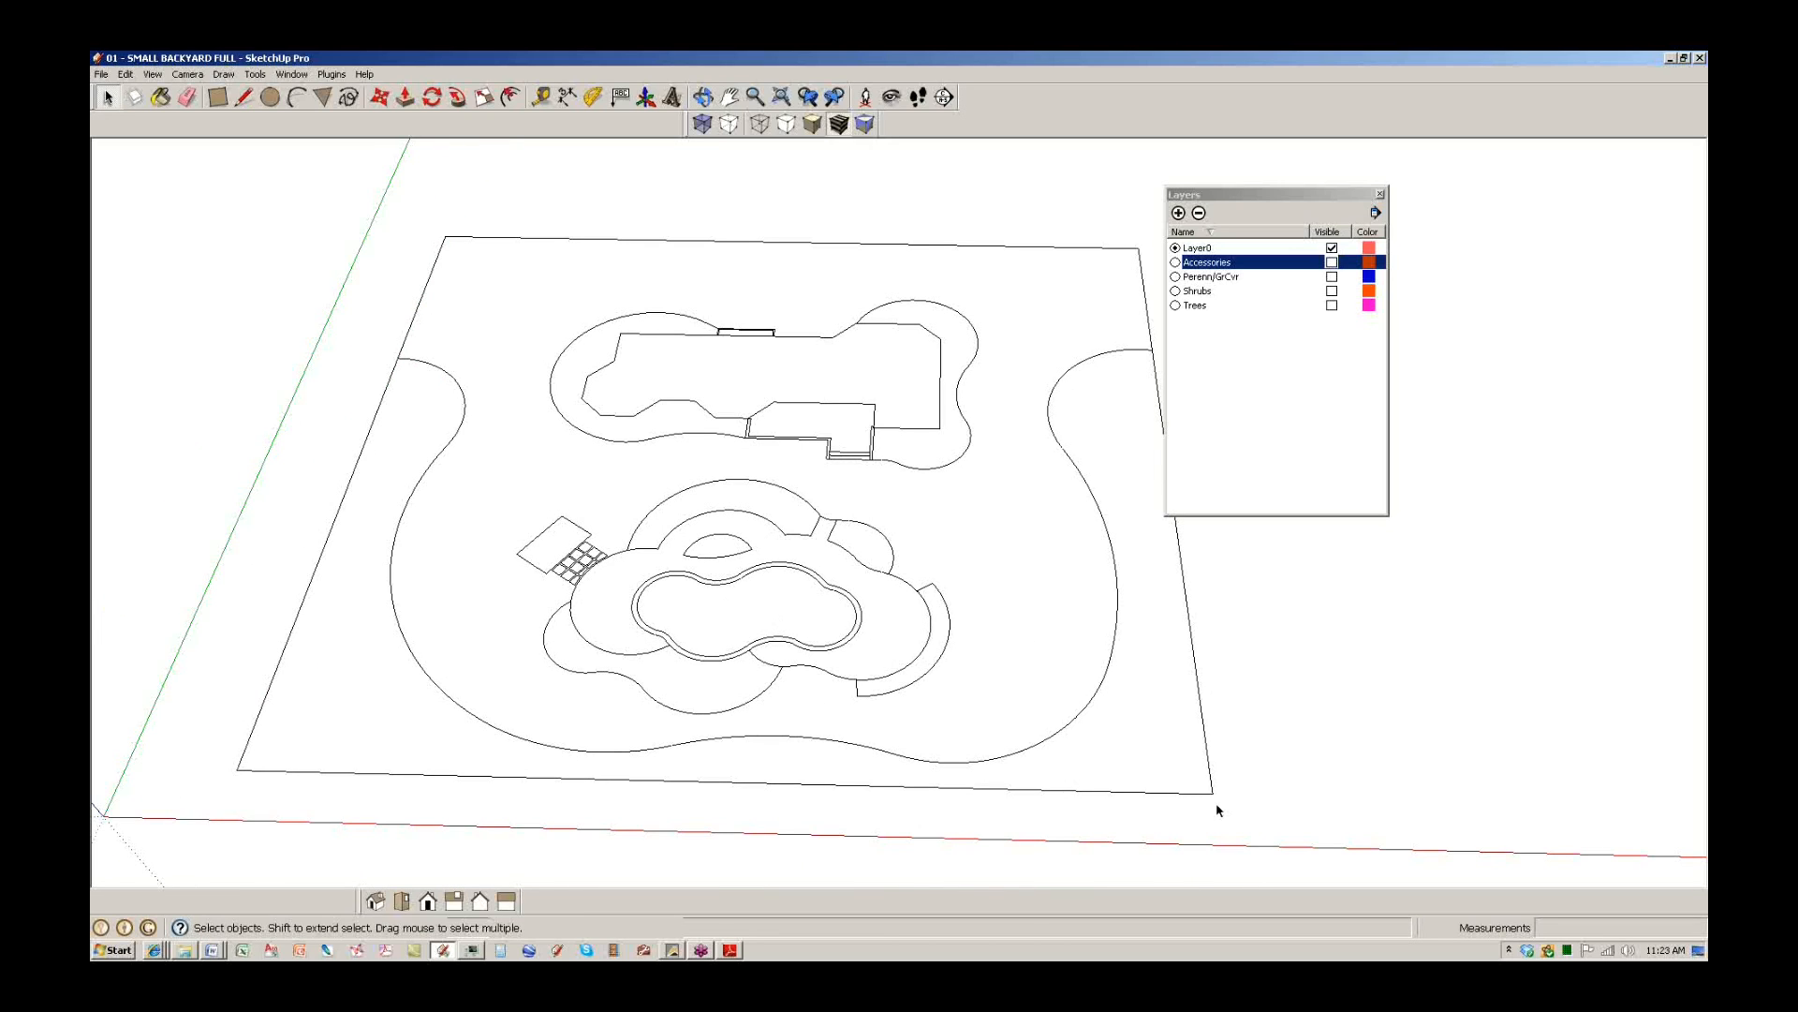
Draw the missing edge between the house corners so the house outline fills as a face.
{"action": "left_click", "coordinate": [244, 96]}
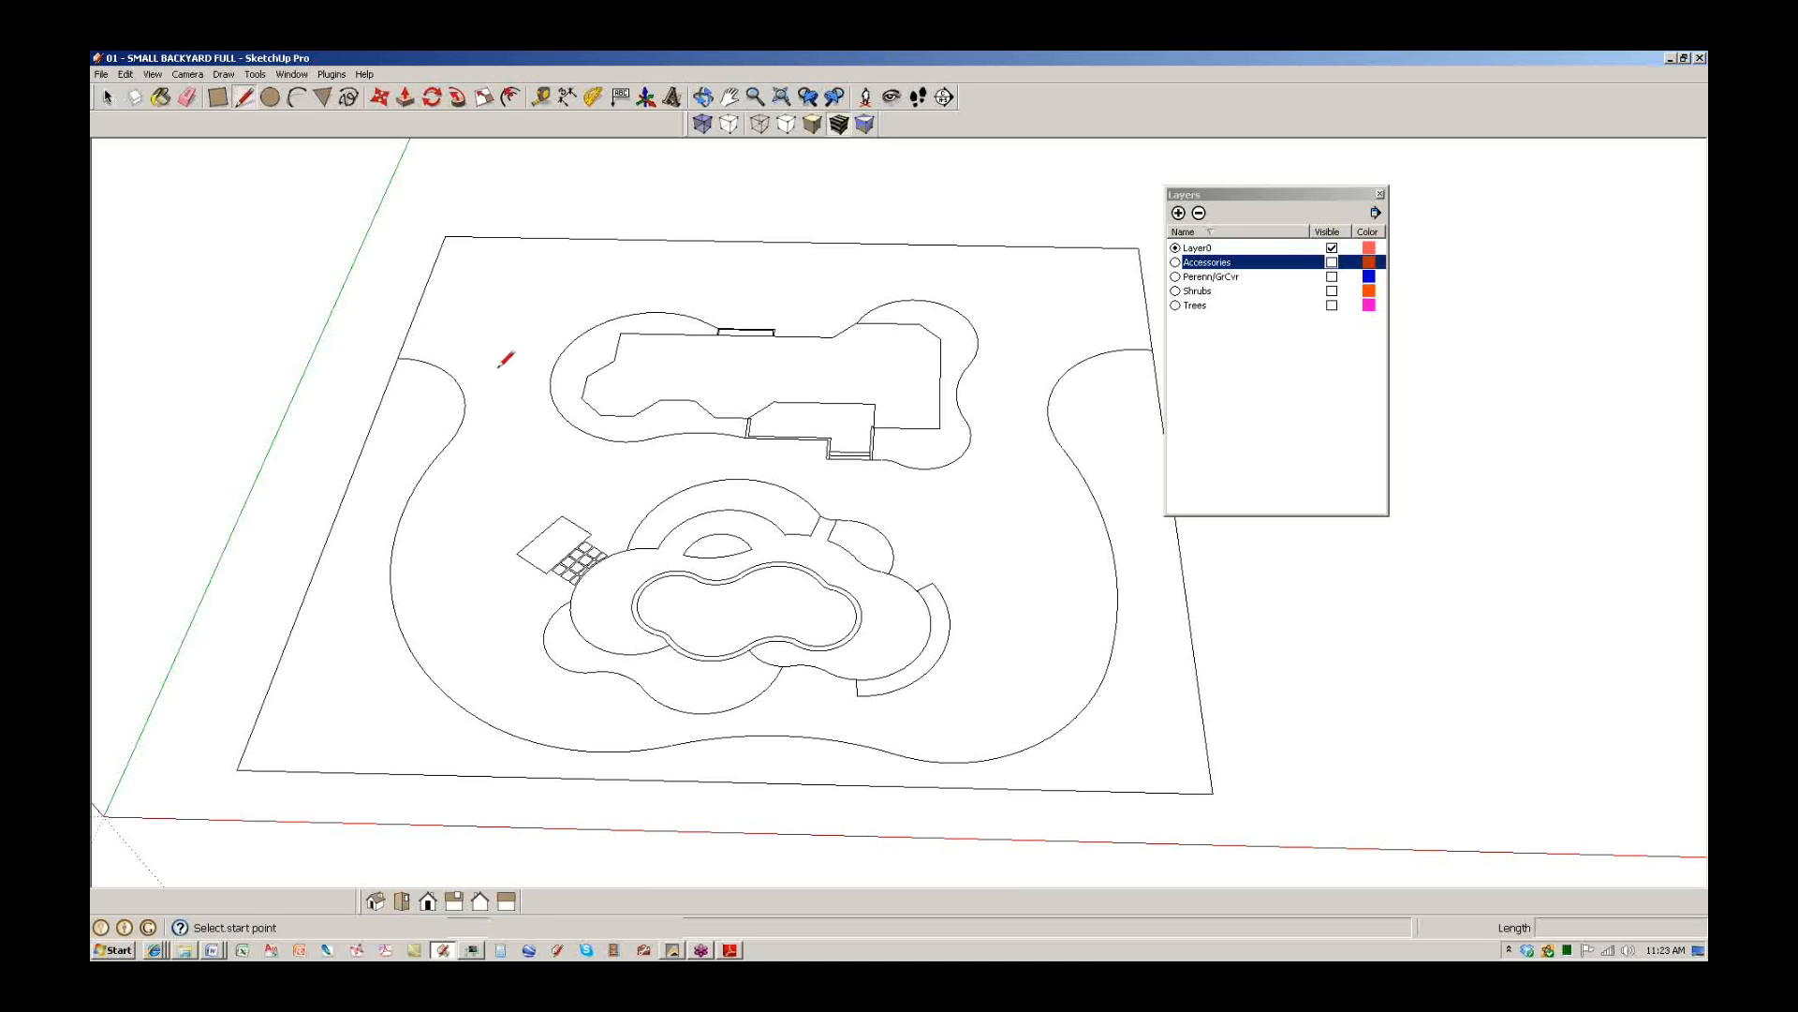
{"action": "scroll", "coordinate": [620, 318], "scroll_direction": "up", "scroll_amount": 5}
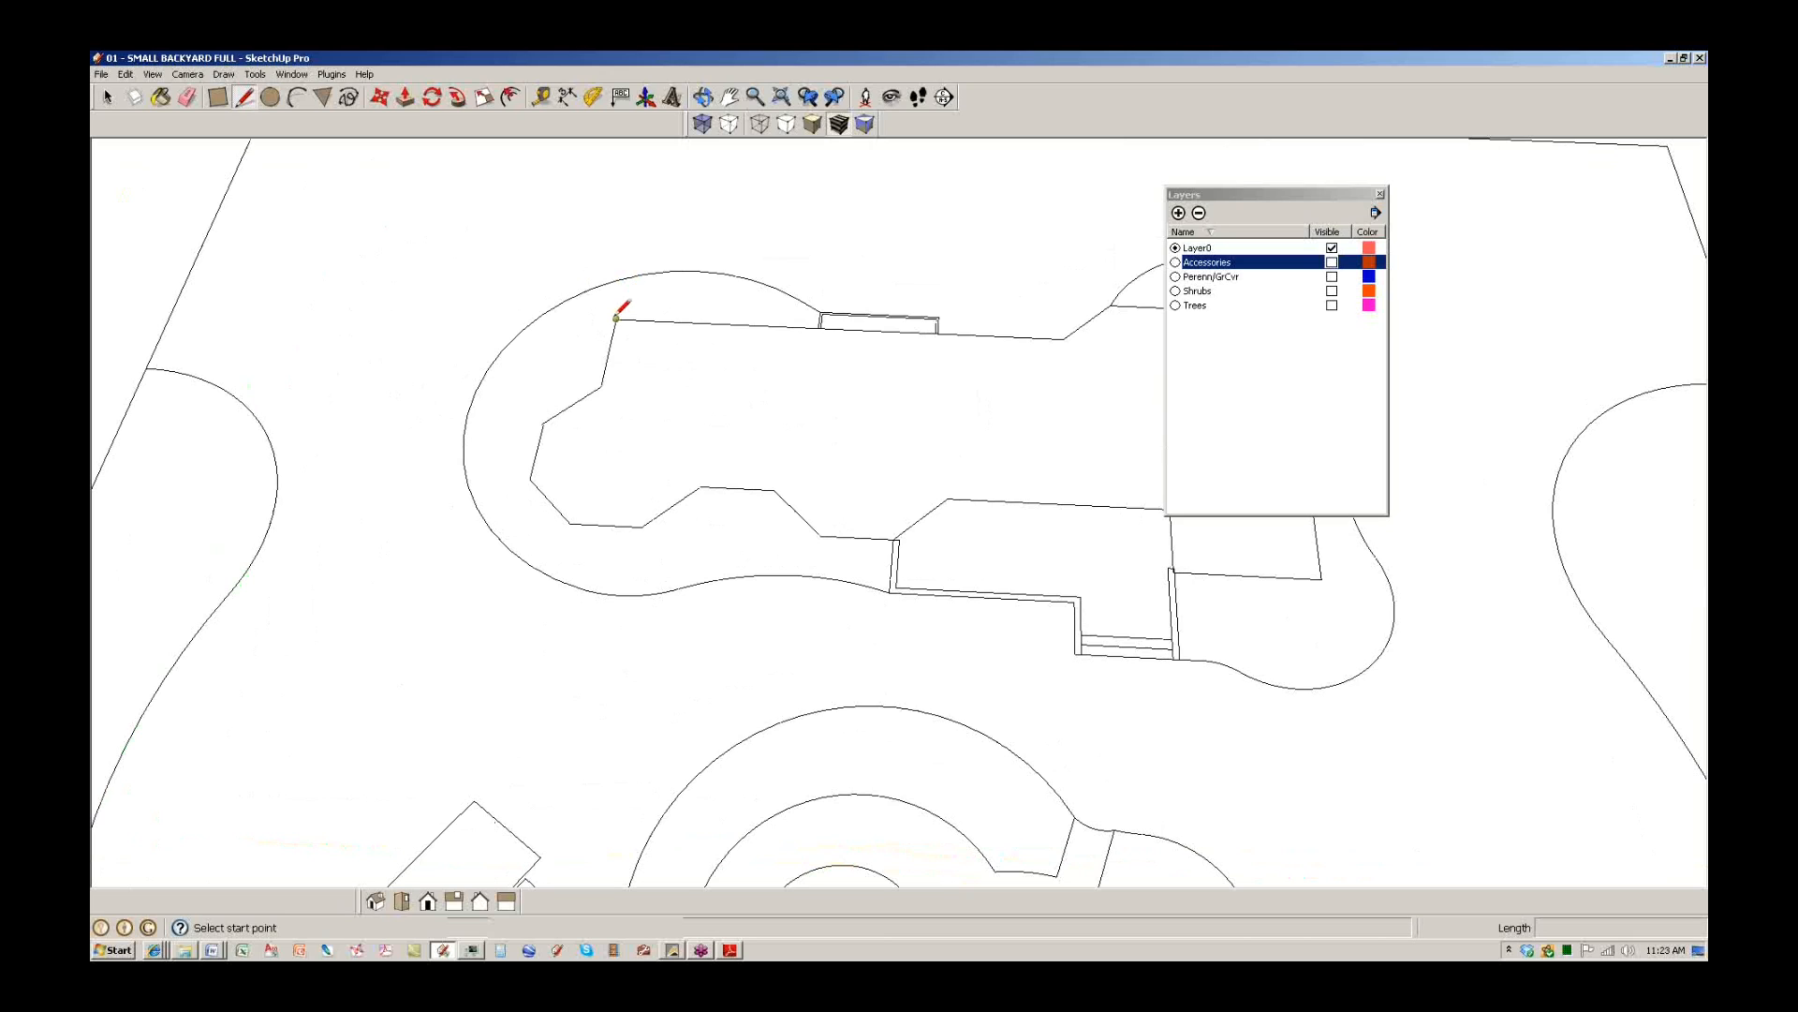
{"action": "left_click", "coordinate": [615, 319]}
{"action": "scroll", "coordinate": [803, 301], "scroll_direction": "up", "scroll_amount": 3}
{"action": "scroll", "coordinate": [839, 335], "scroll_direction": "up", "scroll_amount": 2}
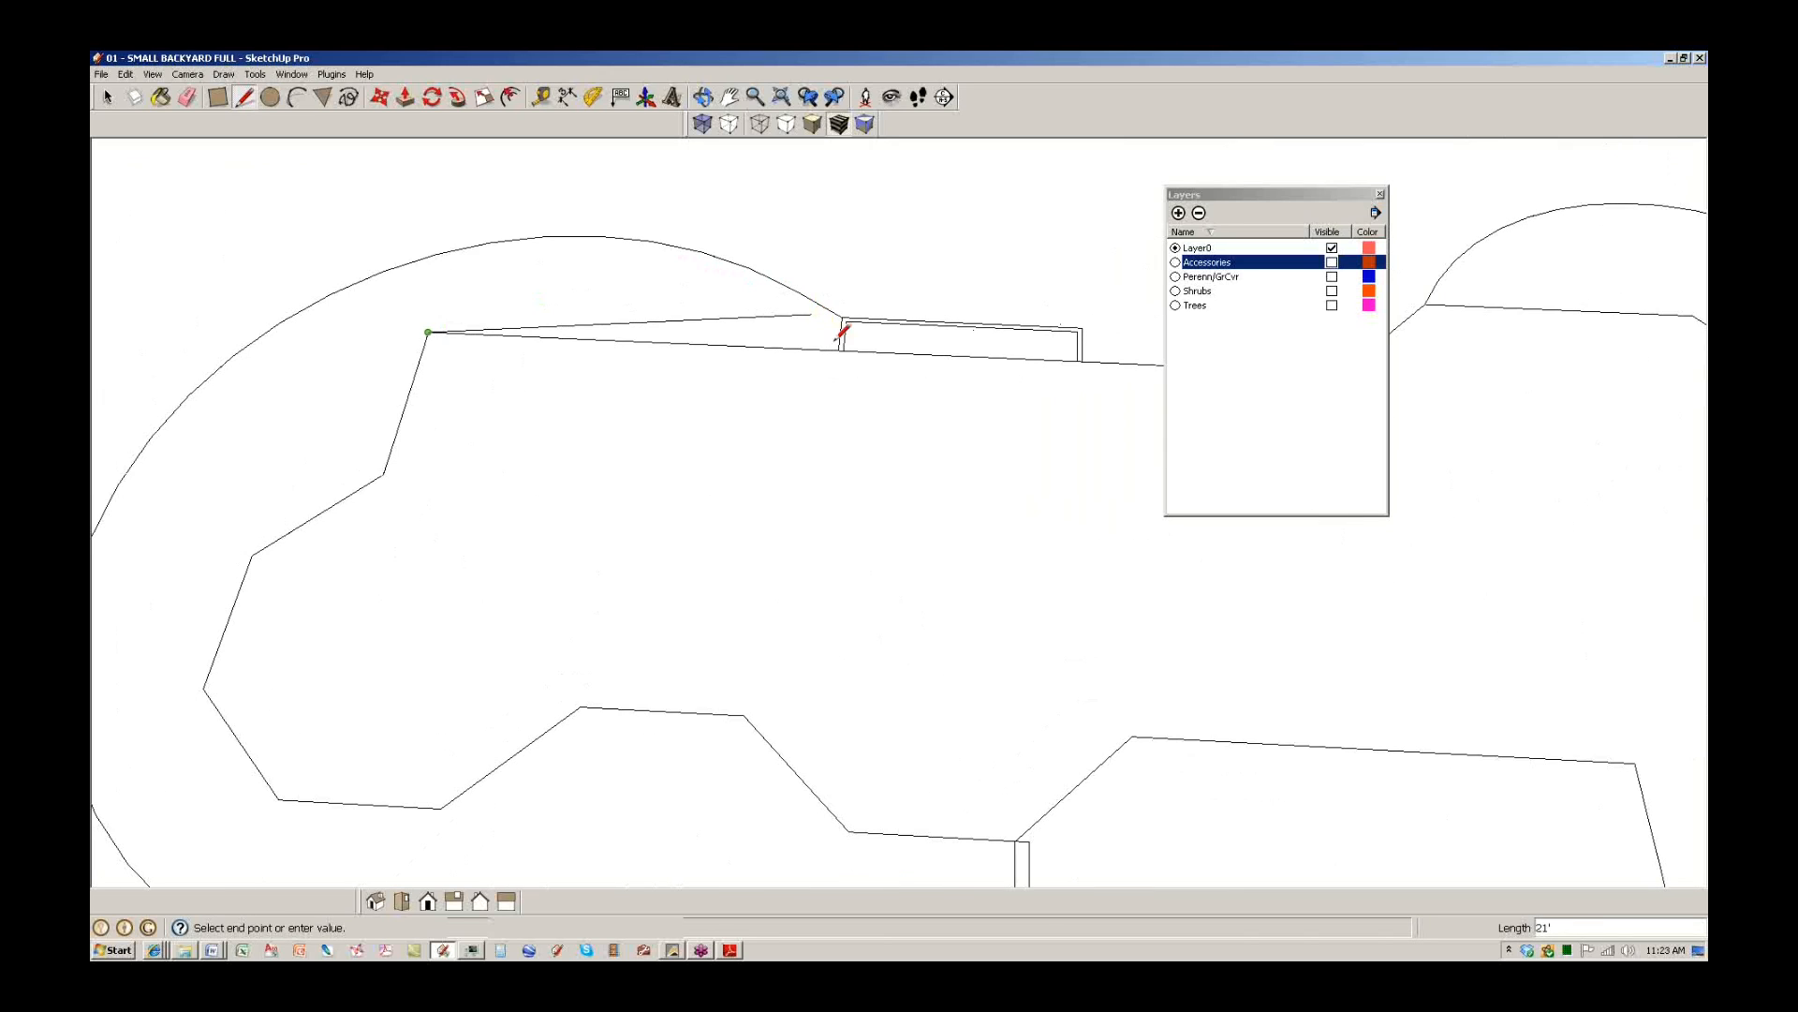
{"action": "left_click", "coordinate": [840, 322]}
{"action": "key", "text": "space"}
{"action": "scroll", "coordinate": [712, 412], "scroll_direction": "down", "scroll_amount": 3}
{"action": "left_click", "coordinate": [709, 436]}
{"action": "left_click", "coordinate": [654, 614]}
{"action": "scroll", "coordinate": [604, 421], "scroll_direction": "down", "scroll_amount": 2}
{"action": "middle_click_drag", "start_coordinate": [602, 422], "coordinate": [408, 427], "text": "shift"}
Cap the wall top and add the 1' edge at the steps to close the lower strip.
{"action": "left_click", "coordinate": [243, 97]}
{"action": "scroll", "coordinate": [847, 511], "scroll_direction": "up", "scroll_amount": 5}
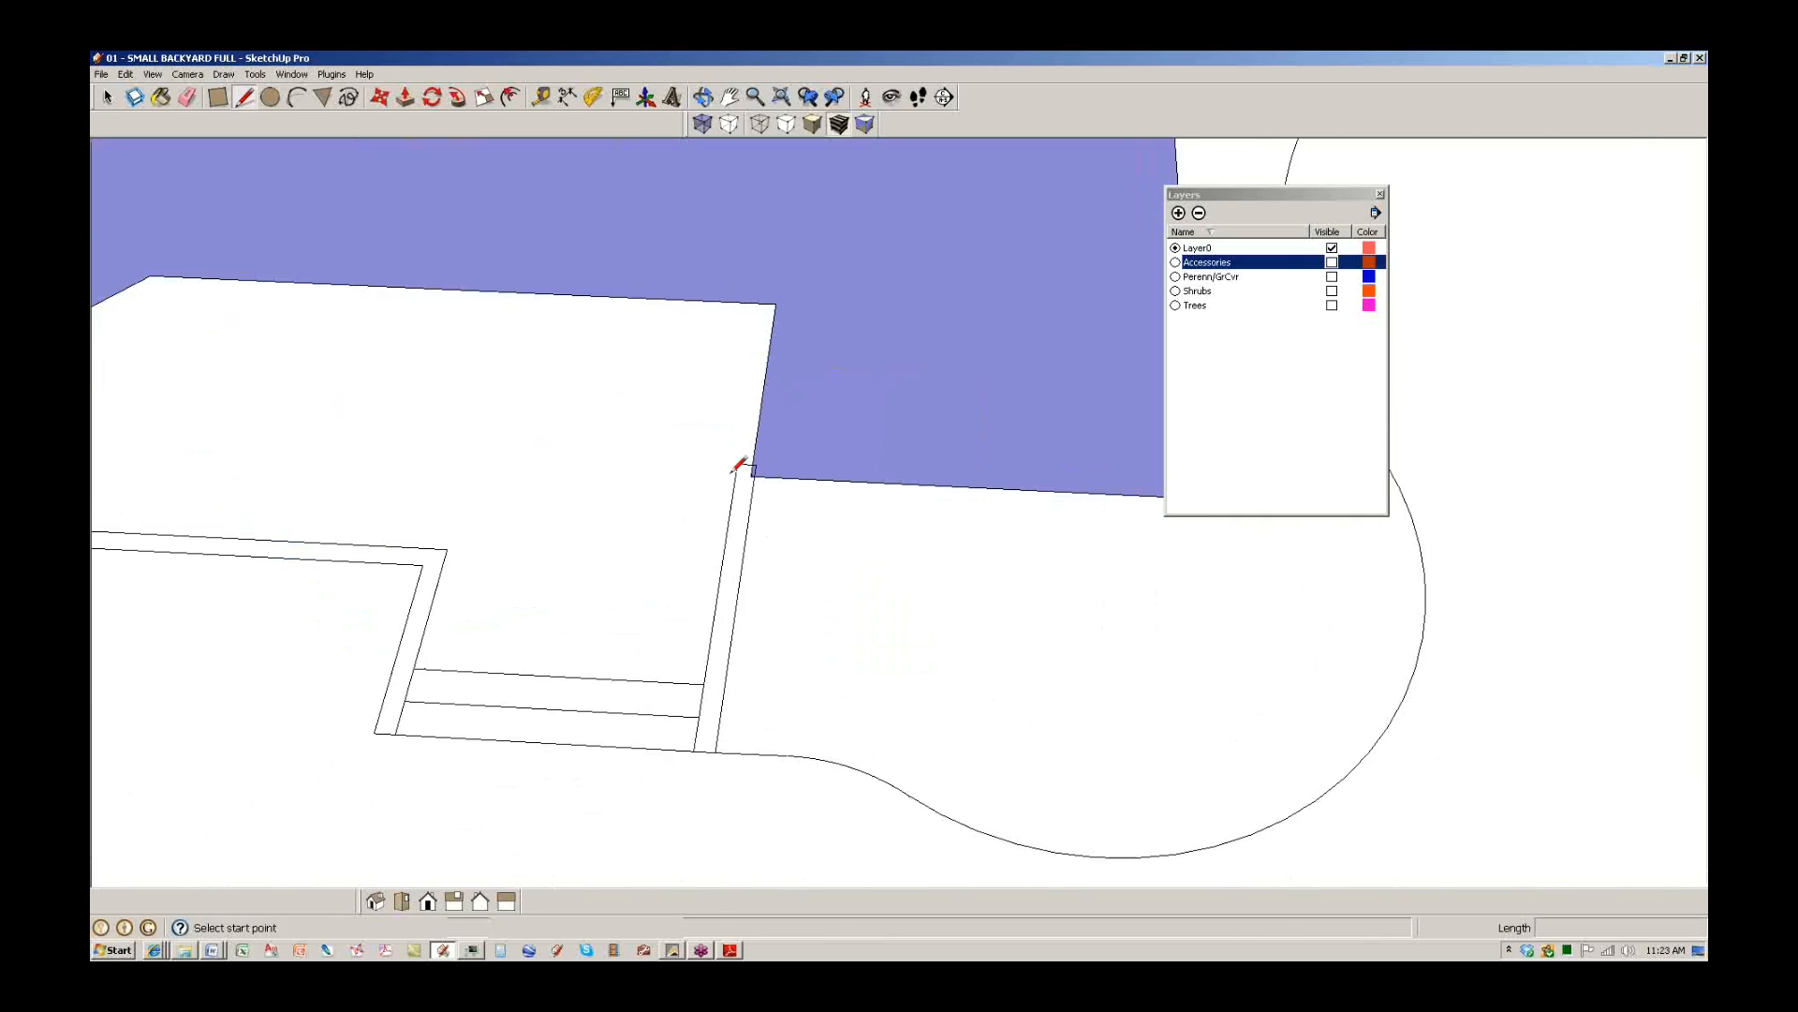
{"action": "scroll", "coordinate": [732, 473], "scroll_direction": "up", "scroll_amount": 1}
{"action": "left_click", "coordinate": [740, 461]}
{"action": "left_click", "coordinate": [760, 464]}
{"action": "scroll", "coordinate": [775, 381], "scroll_direction": "down", "scroll_amount": 2}
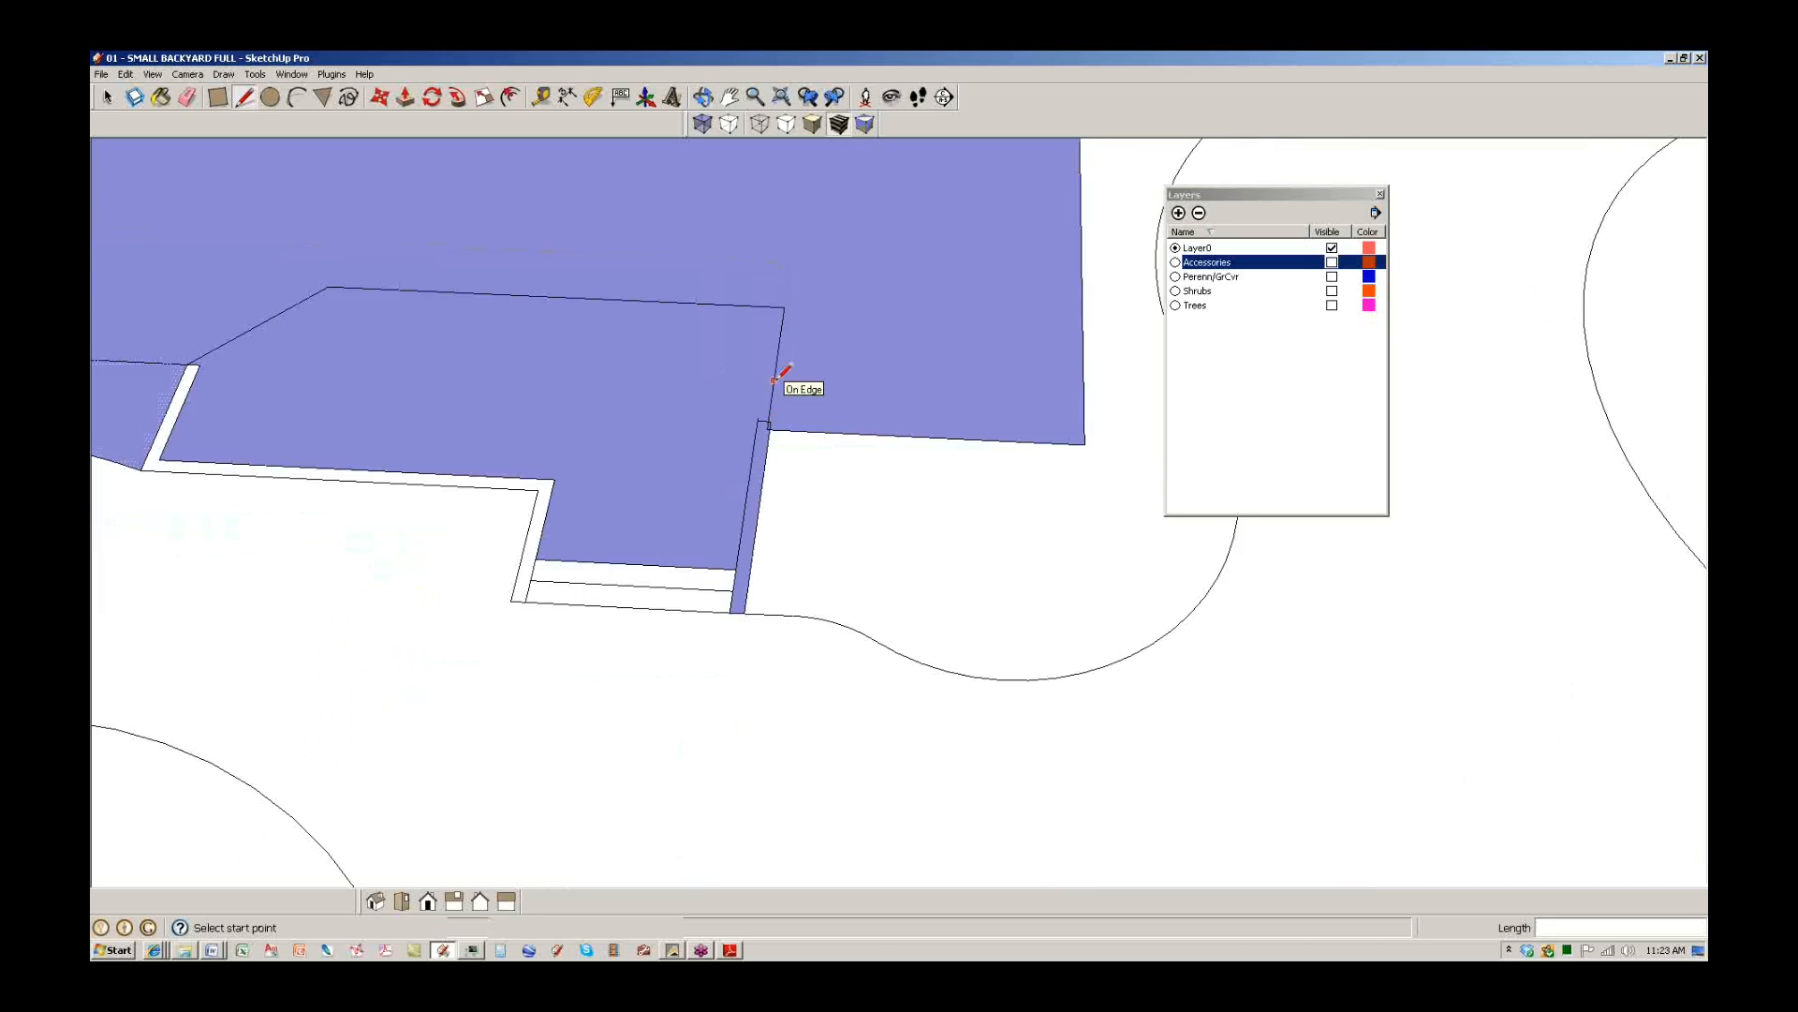
{"action": "scroll", "coordinate": [775, 381], "scroll_direction": "down", "scroll_amount": 2}
{"action": "scroll", "coordinate": [592, 513], "scroll_direction": "up", "scroll_amount": 6}
{"action": "left_click", "coordinate": [575, 534]}
{"action": "left_click", "coordinate": [570, 569]}
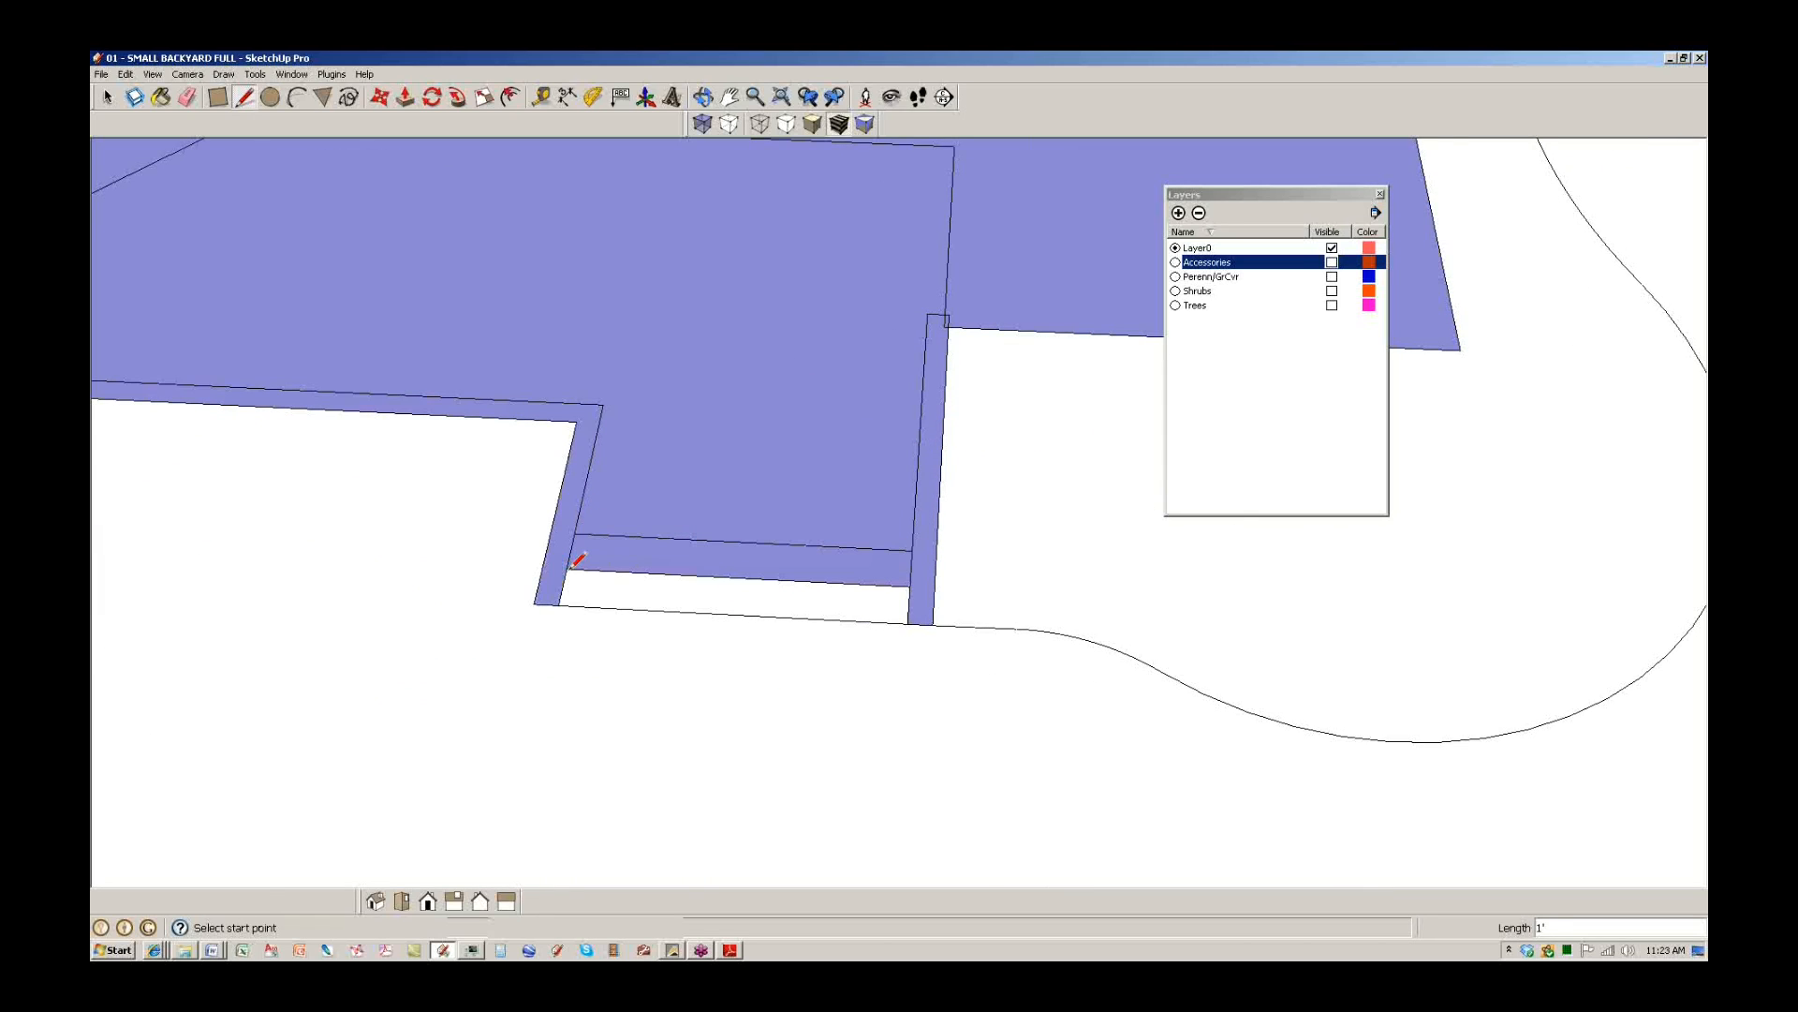
{"action": "left_click", "coordinate": [561, 603]}
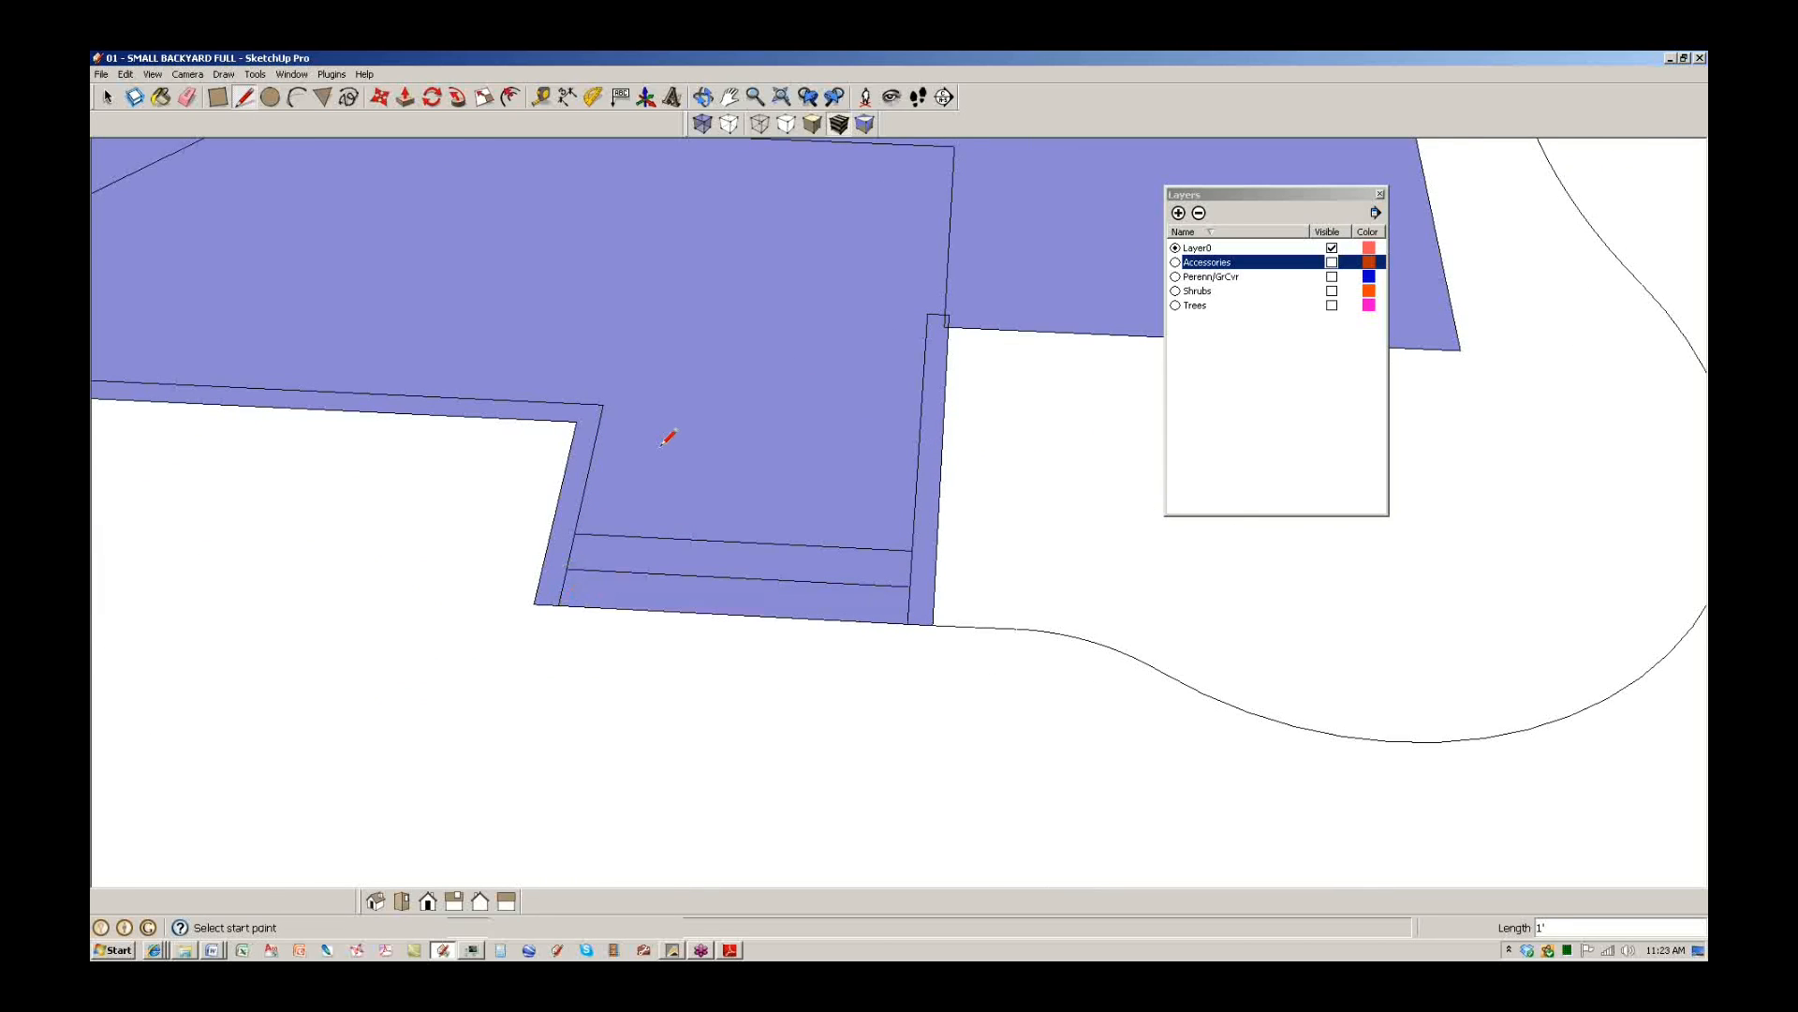
{"action": "scroll", "coordinate": [662, 445], "scroll_direction": "down", "scroll_amount": 5}
Draw the two closing lines across the narrow top strip so it fills as a face.
{"action": "mouse_move", "coordinate": [674, 441]}
{"action": "middle_mouse_down"}
{"action": "mouse_move", "coordinate": [586, 514]}
{"action": "mouse_move", "coordinate": [614, 433]}
{"action": "mouse_move", "coordinate": [575, 478]}
{"action": "middle_mouse_up"}
{"action": "scroll", "coordinate": [614, 432], "scroll_direction": "down", "scroll_amount": 2}
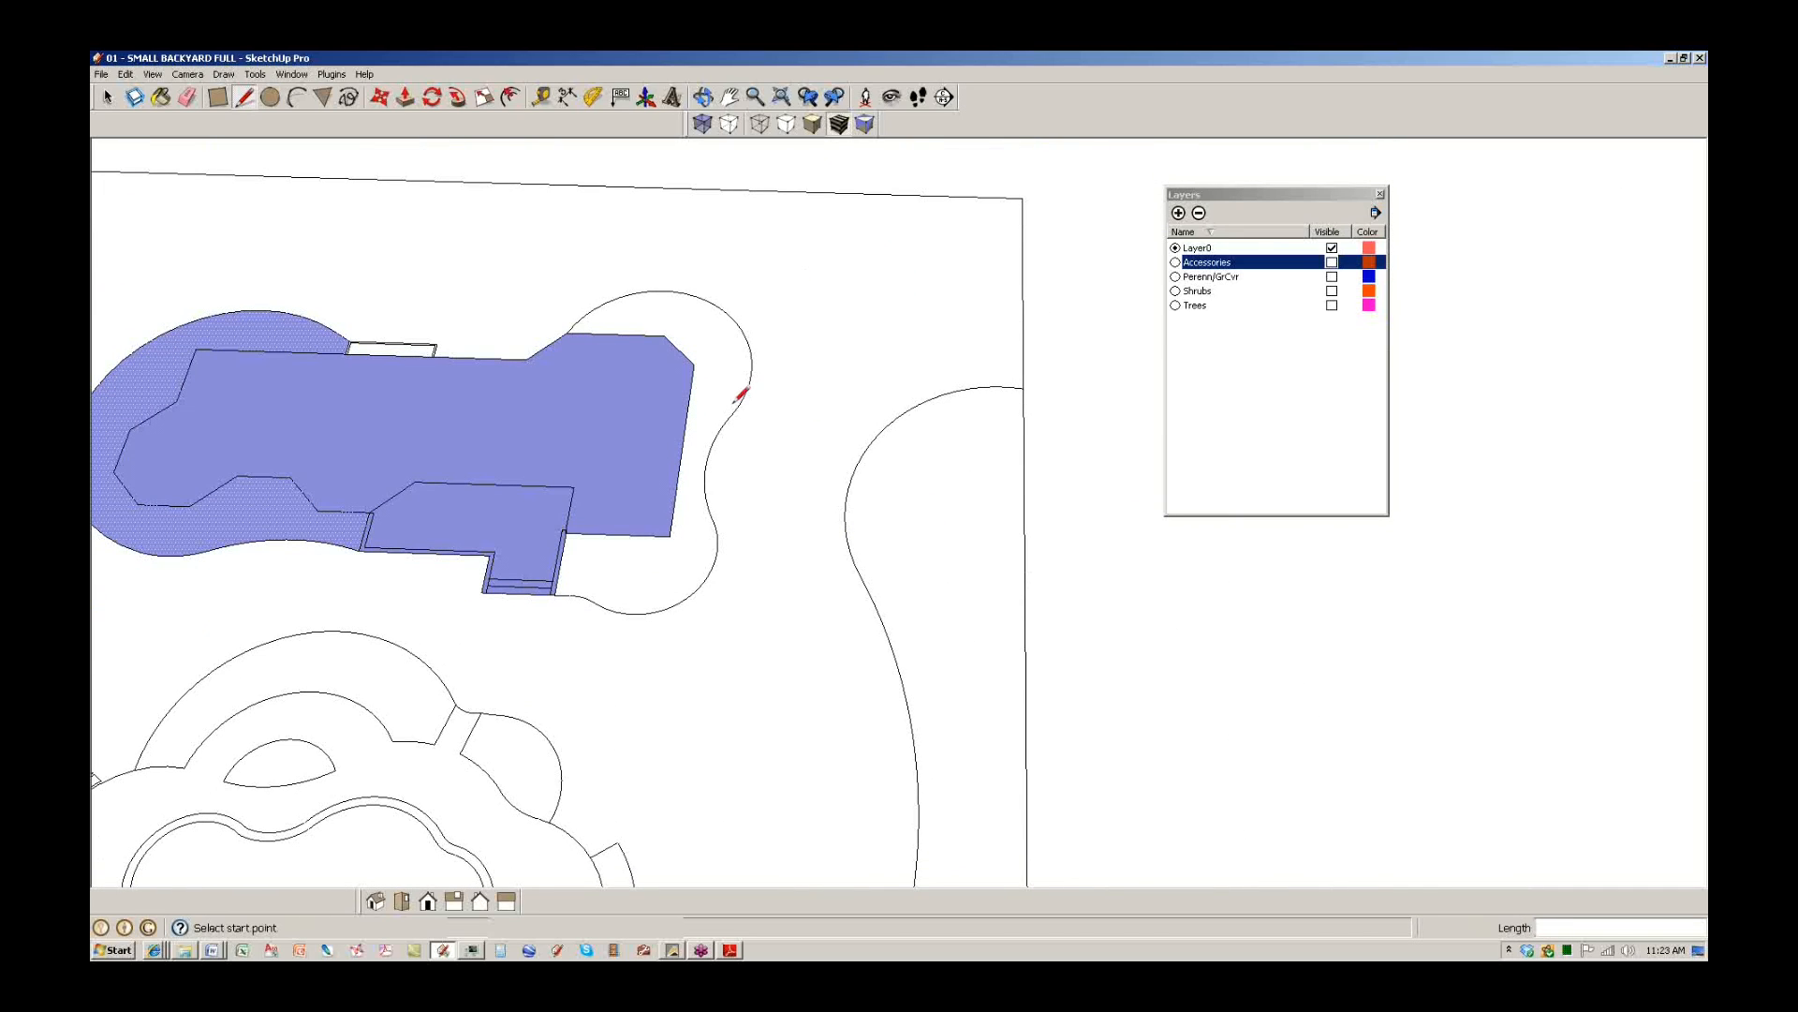
{"action": "scroll", "coordinate": [740, 395], "scroll_direction": "up", "scroll_amount": 2}
{"action": "scroll", "coordinate": [806, 453], "scroll_direction": "down", "scroll_amount": 2}
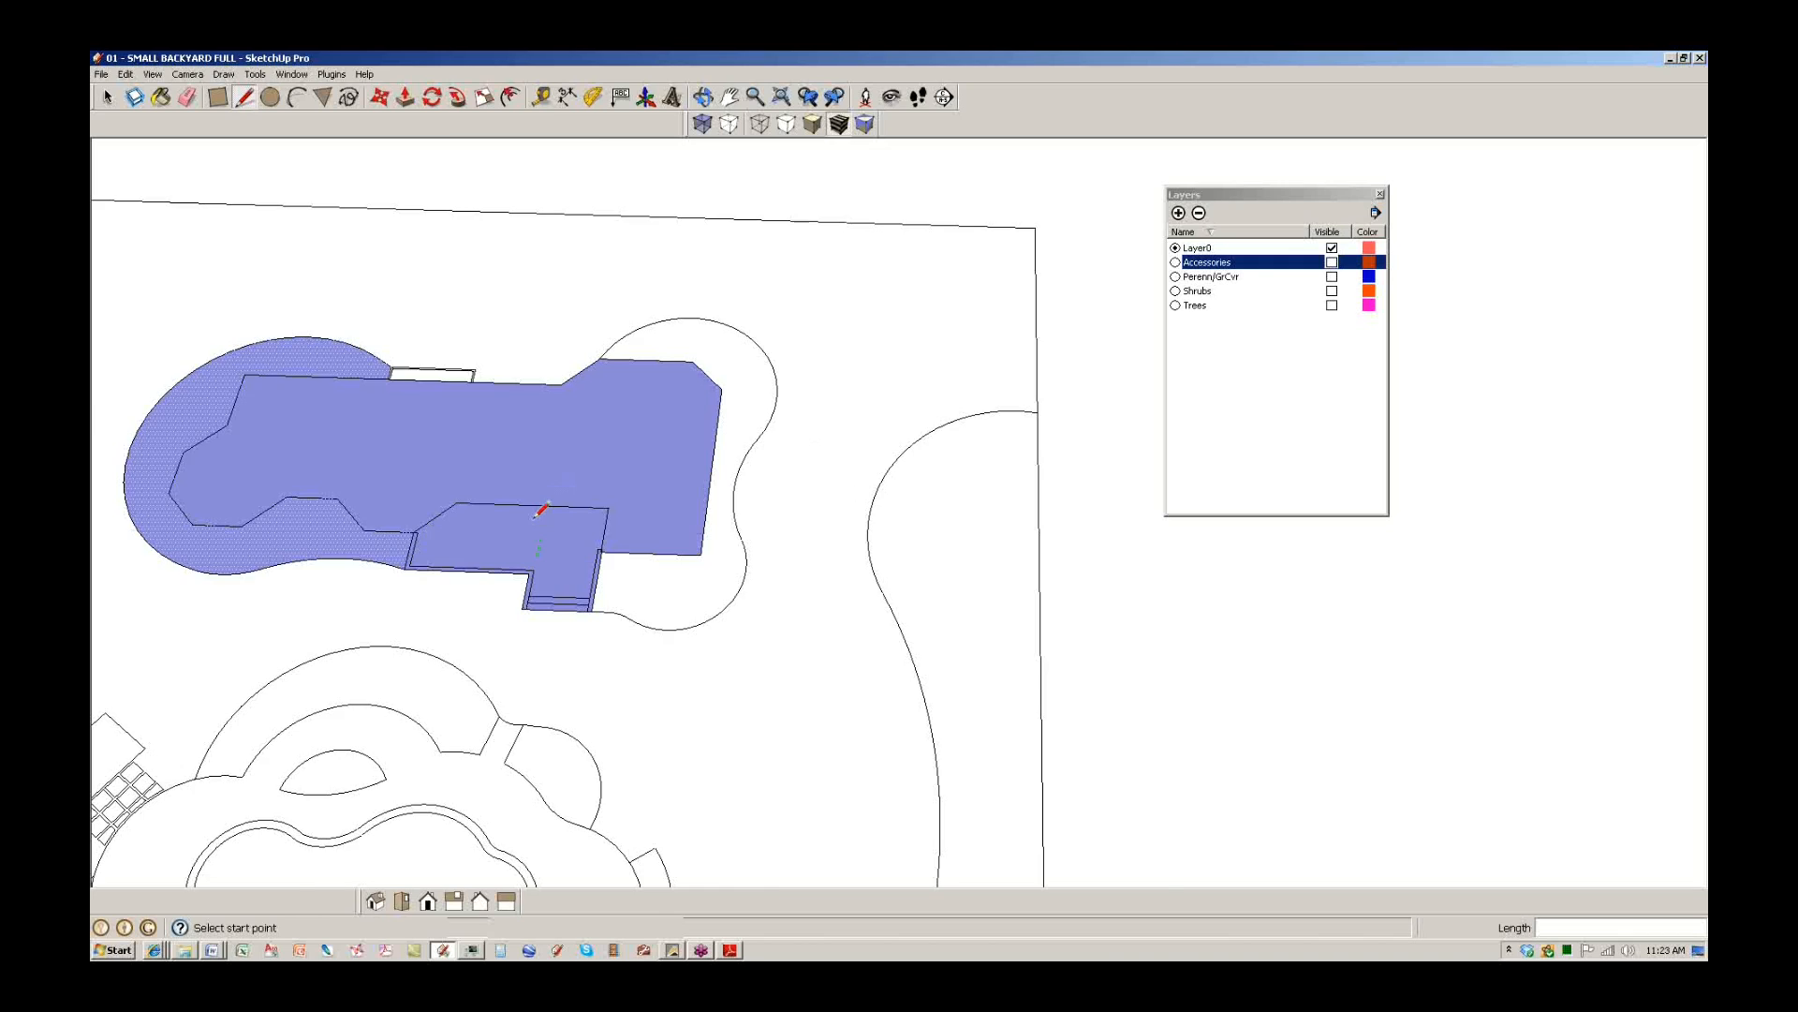
{"action": "scroll", "coordinate": [806, 289], "scroll_direction": "down", "scroll_amount": 2}
{"action": "scroll", "coordinate": [622, 329], "scroll_direction": "up", "scroll_amount": 6}
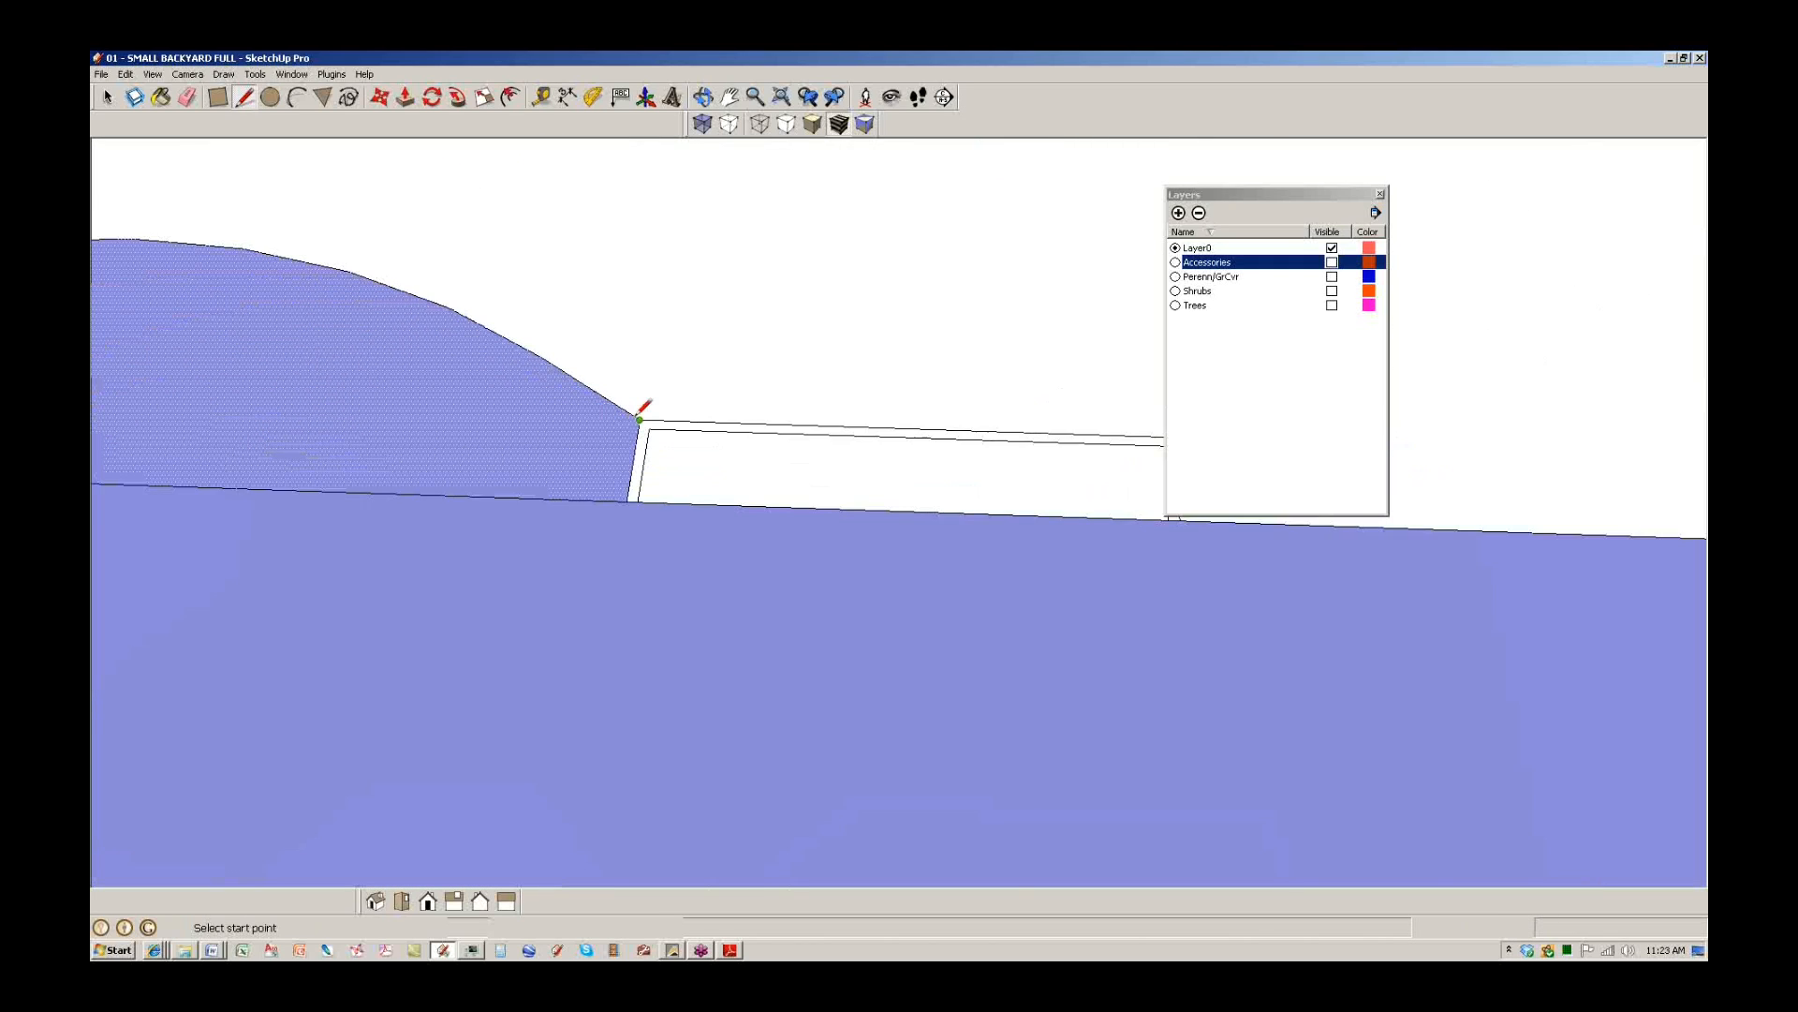
{"action": "scroll", "coordinate": [641, 413], "scroll_direction": "up", "scroll_amount": 2}
{"action": "left_click", "coordinate": [647, 424]}
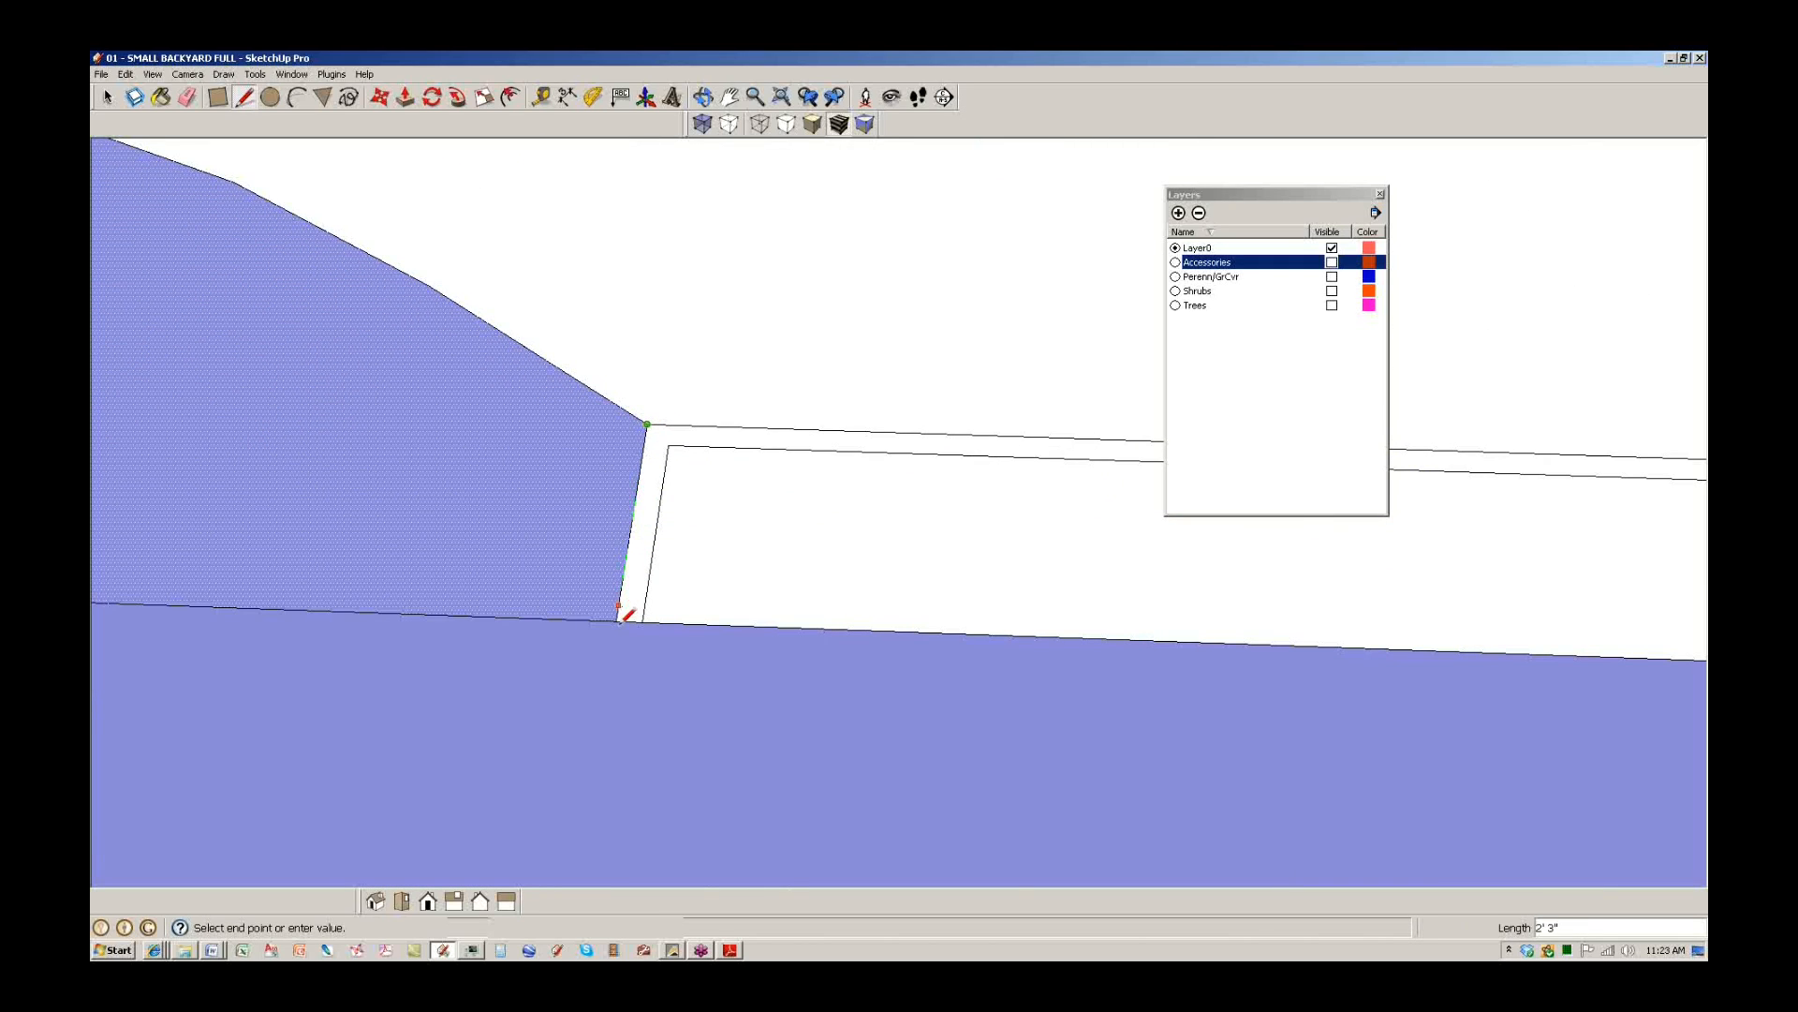
{"action": "left_click", "coordinate": [621, 618]}
{"action": "scroll", "coordinate": [526, 397], "scroll_direction": "down", "scroll_amount": 5}
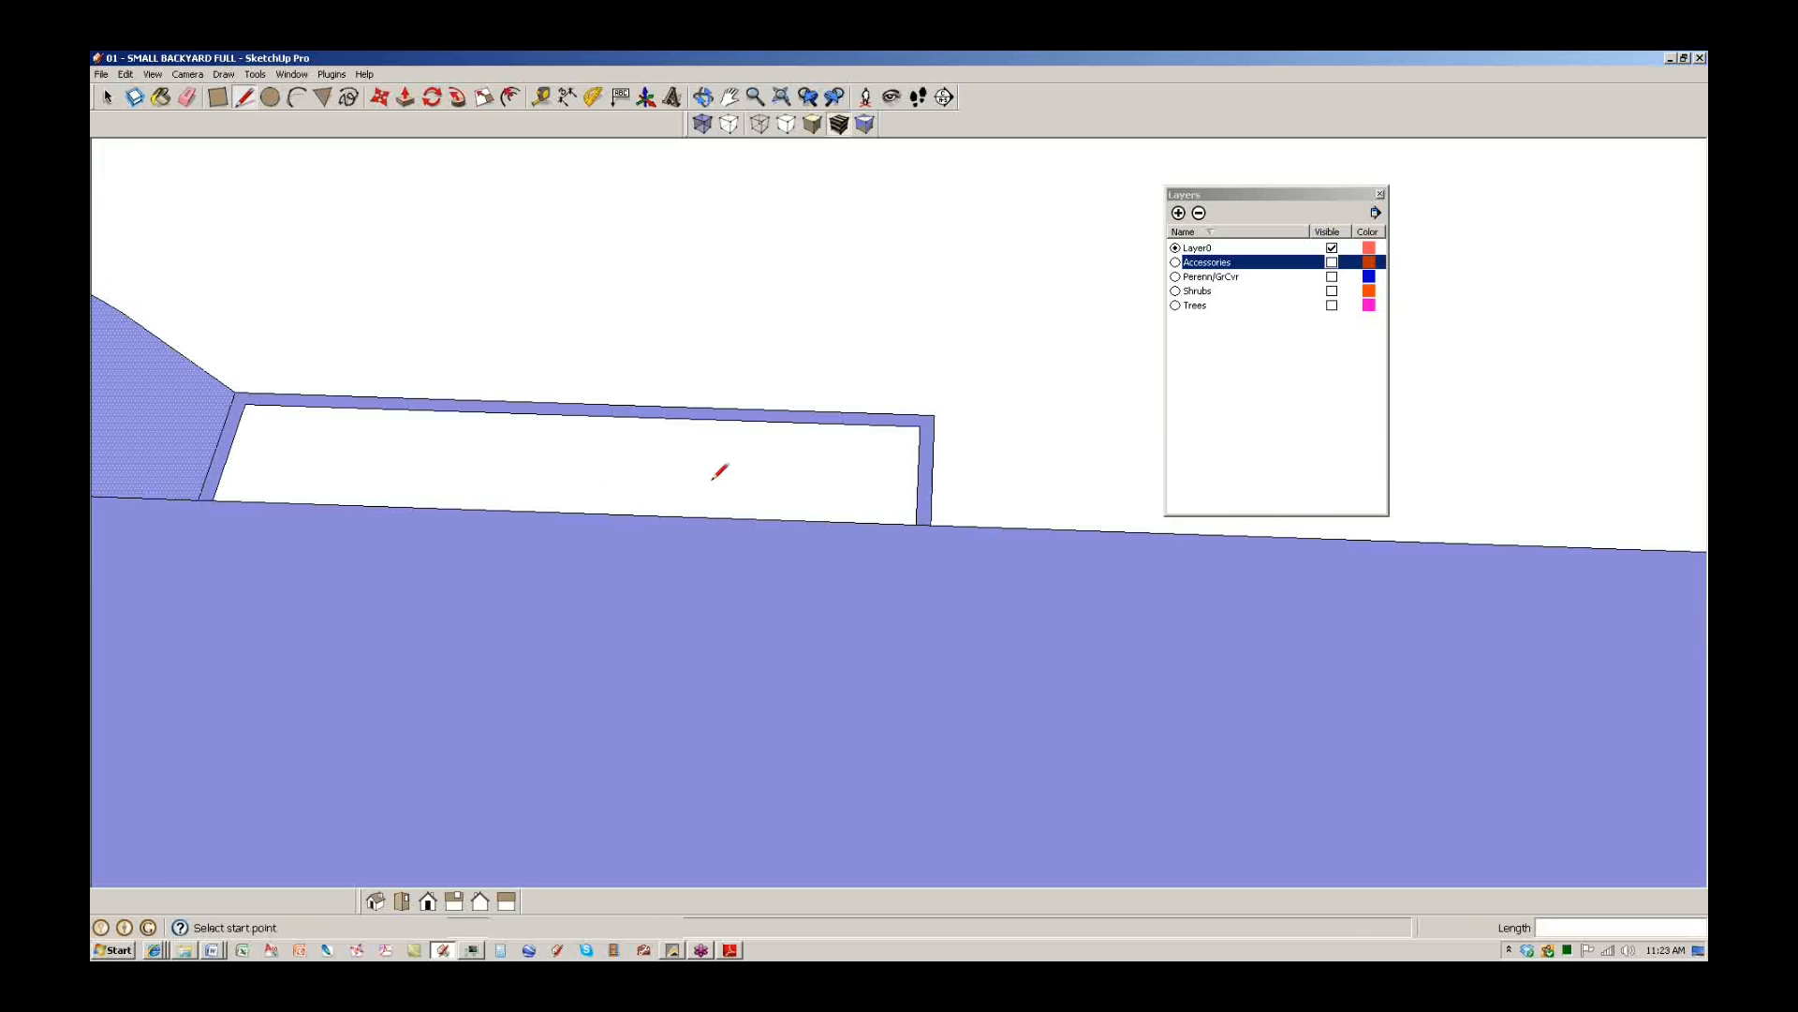
{"action": "left_click", "coordinate": [919, 426]}
{"action": "left_click", "coordinate": [916, 524]}
{"action": "scroll", "coordinate": [643, 462], "scroll_direction": "down", "scroll_amount": 6}
{"action": "key", "text": "space"}
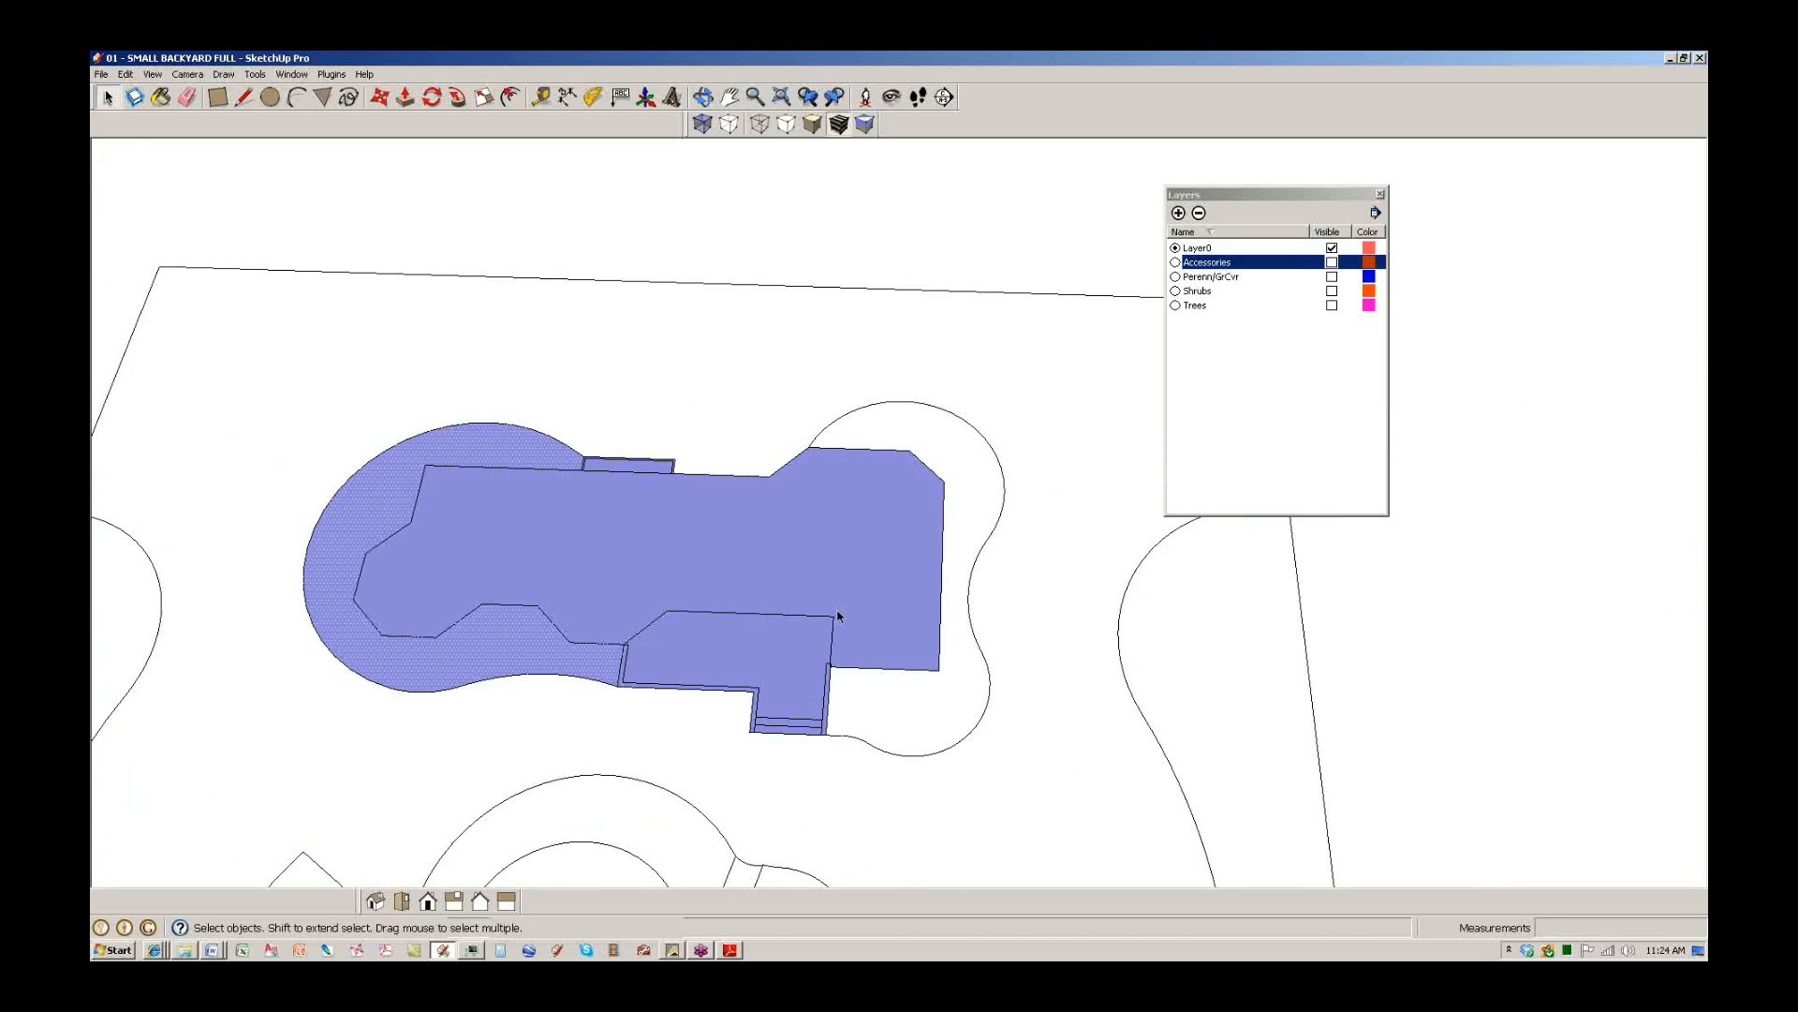
Trace the paver square's top edge so the square beside the pool becomes a filled face.
{"action": "middle_click_drag", "start_coordinate": [765, 786], "coordinate": [799, 514], "text": "shift"}
{"action": "scroll", "coordinate": [752, 590], "scroll_direction": "up", "scroll_amount": 6}
{"action": "key", "text": "l"}
{"action": "left_click", "coordinate": [709, 662]}
{"action": "key", "text": "Escape"}
{"action": "scroll", "coordinate": [704, 557], "scroll_direction": "down", "scroll_amount": 5}
{"action": "key", "text": "space"}
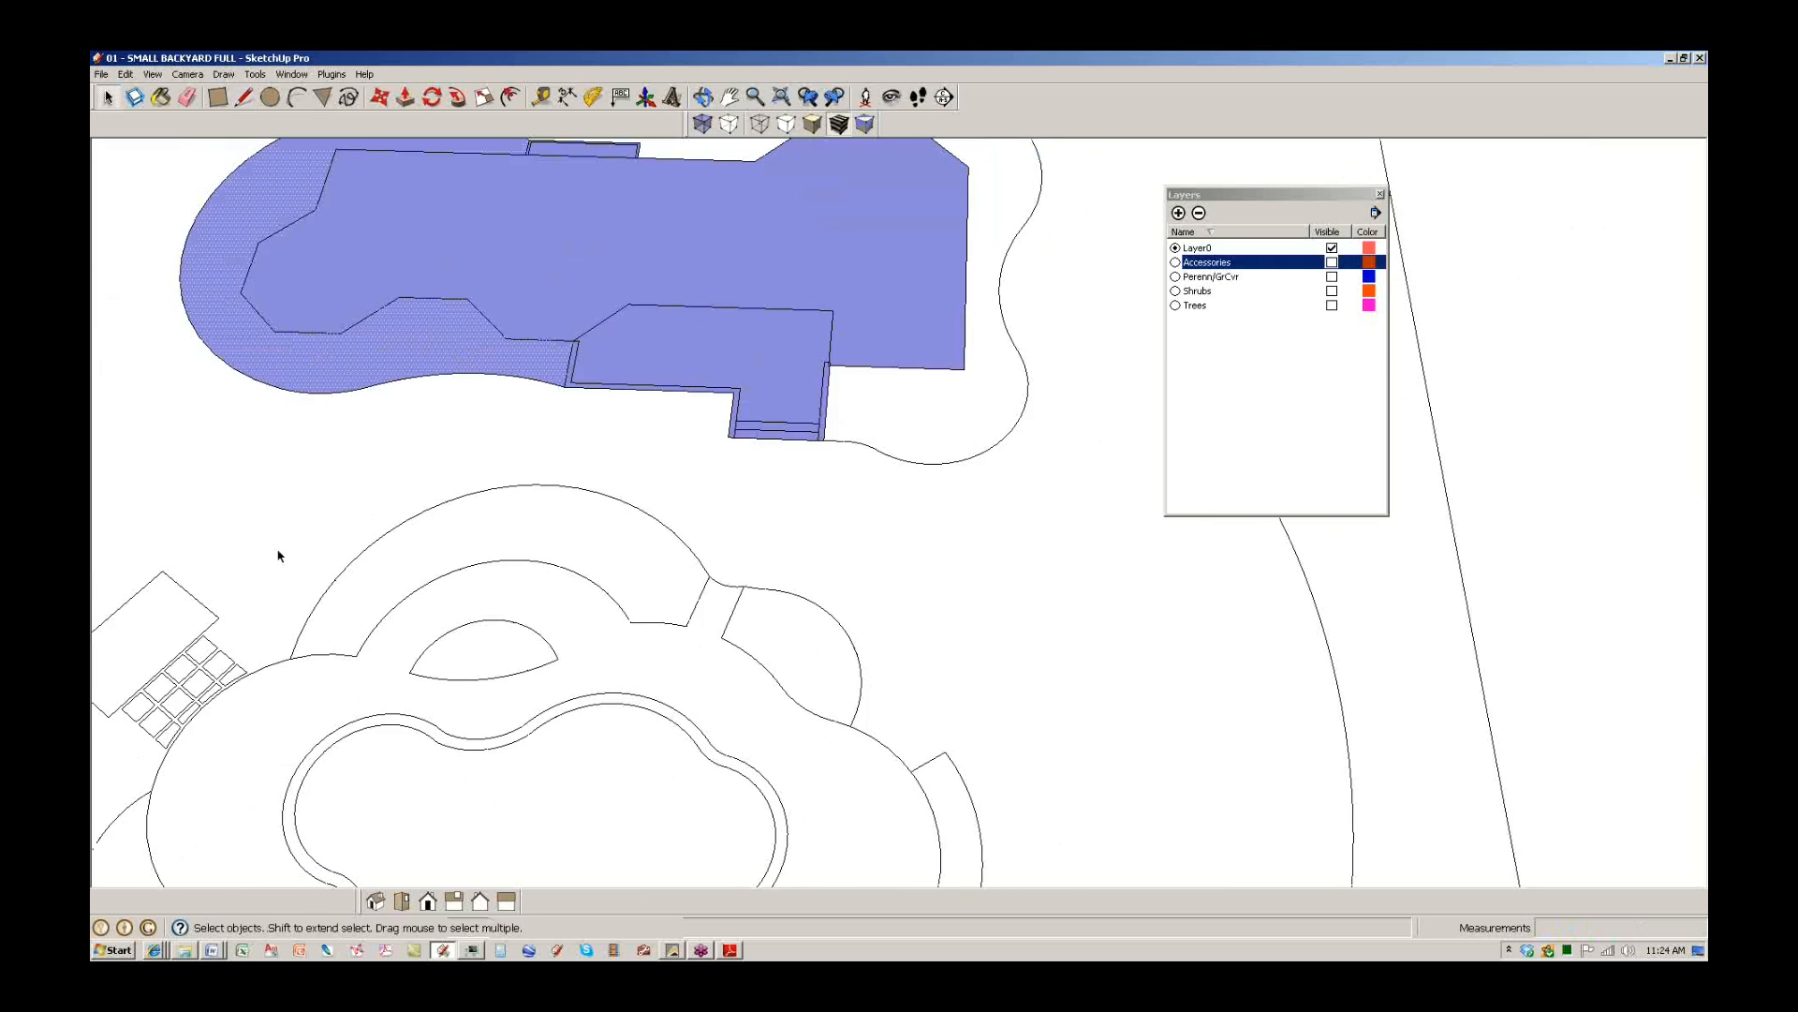
{"action": "middle_click_drag", "start_coordinate": [277, 555], "coordinate": [1012, 561], "text": "shift"}
{"action": "scroll", "coordinate": [759, 600], "scroll_direction": "up", "scroll_amount": 4}
{"action": "key", "text": "l"}
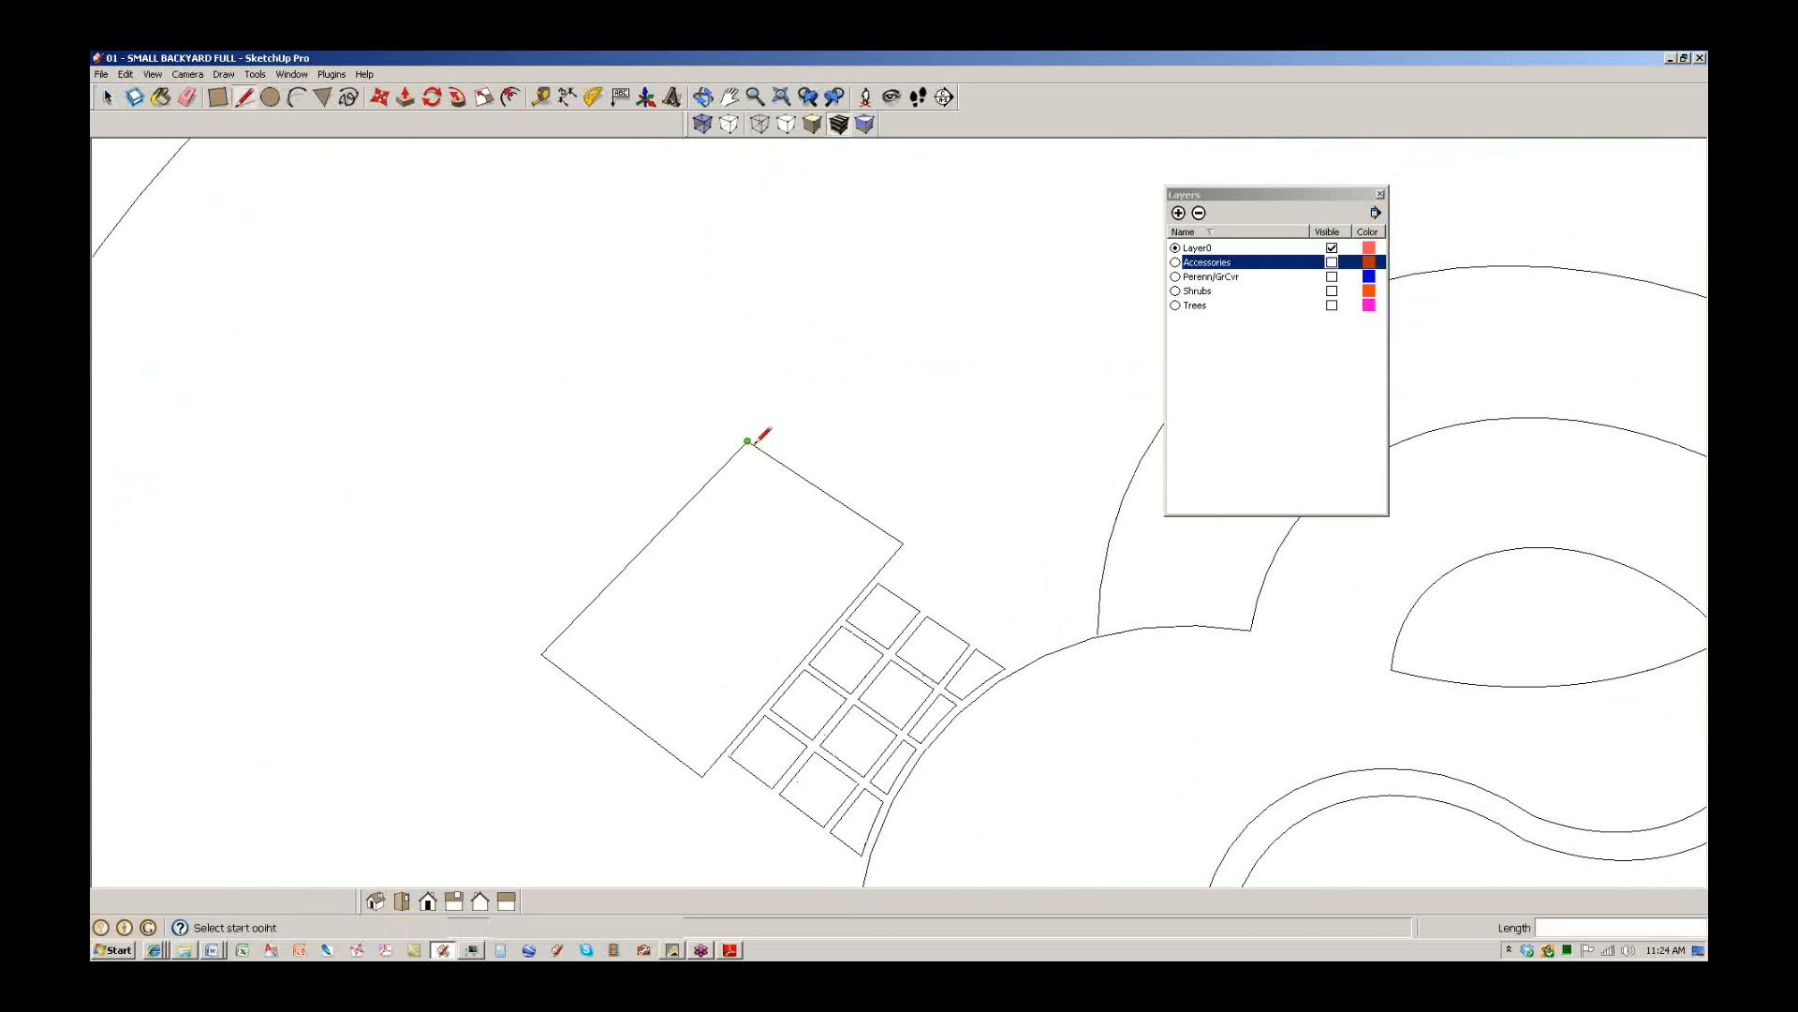
{"action": "left_click", "coordinate": [749, 442]}
{"action": "left_click", "coordinate": [796, 474]}
{"action": "scroll", "coordinate": [800, 474], "scroll_direction": "down", "scroll_amount": 4}
Draw a line to fill the pool face, then erase the extra dividing line across it.
{"action": "middle_click_drag", "start_coordinate": [1063, 632], "coordinate": [675, 514], "text": "shift"}
{"action": "scroll", "coordinate": [758, 512], "scroll_direction": "up", "scroll_amount": 4}
{"action": "left_click", "coordinate": [760, 511]}
{"action": "scroll", "coordinate": [899, 622], "scroll_direction": "down", "scroll_amount": 3}
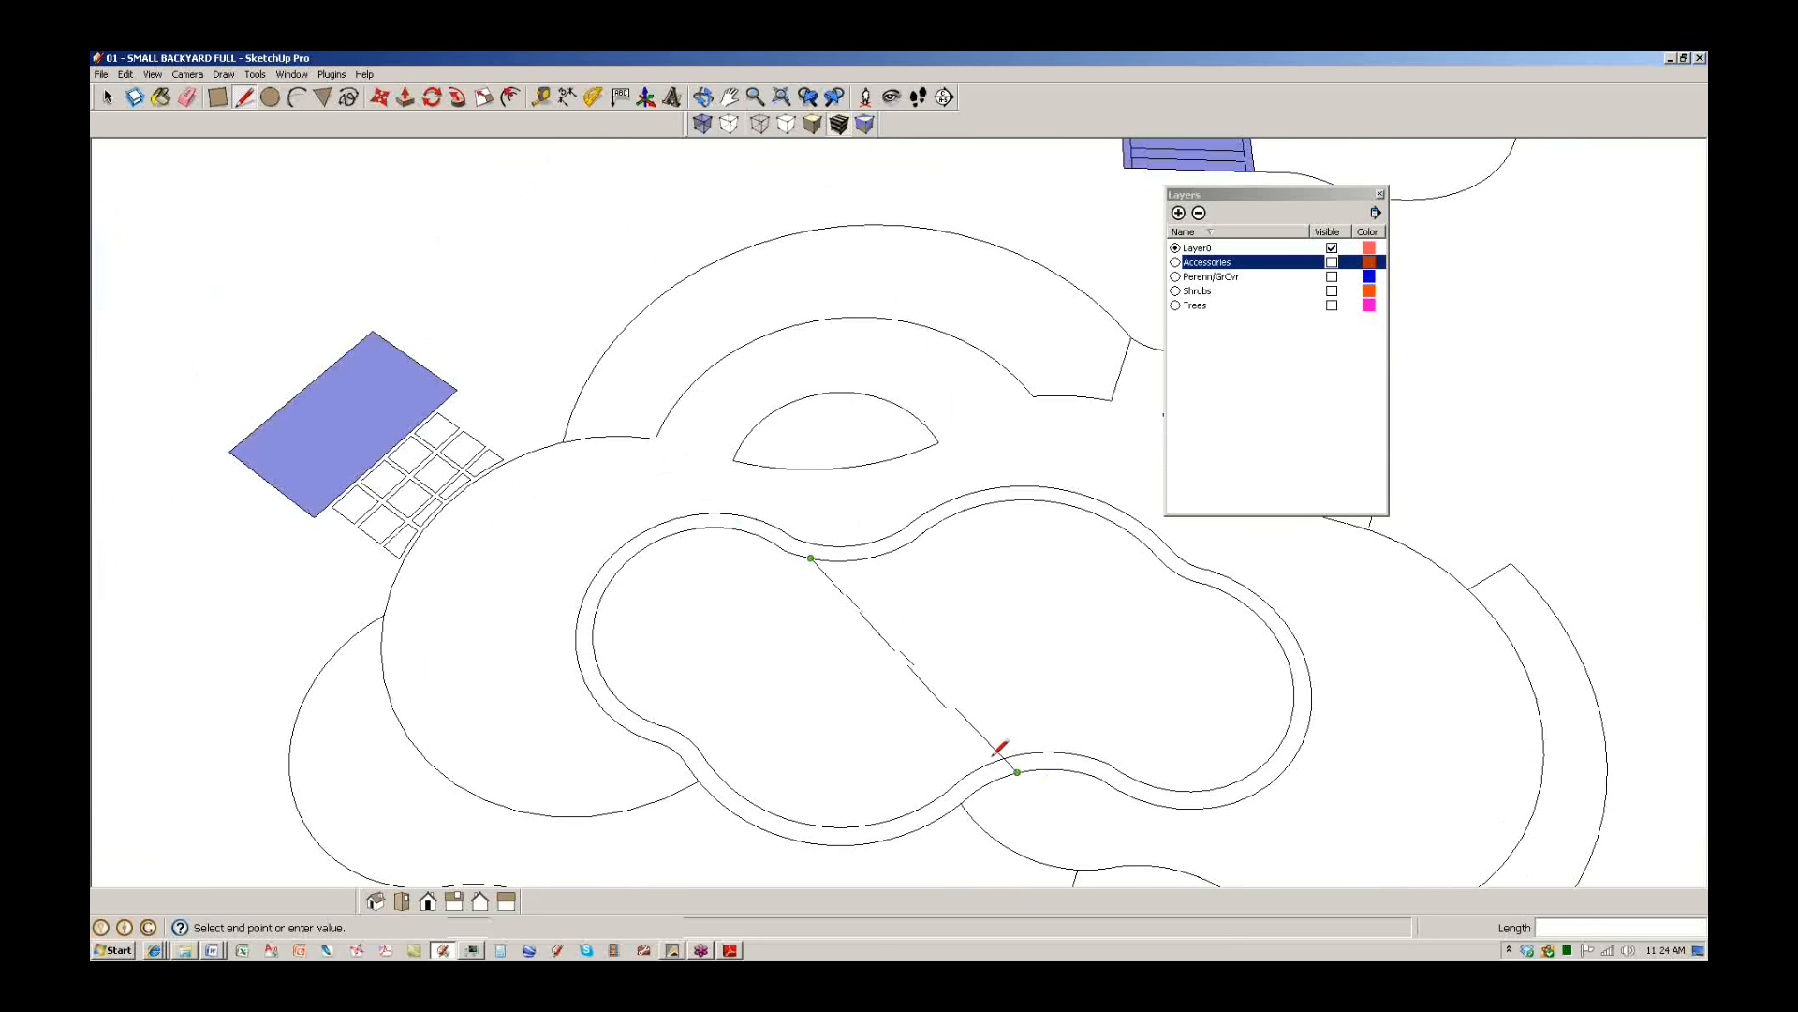
{"action": "left_click", "coordinate": [994, 760]}
{"action": "key", "text": "e"}
{"action": "left_click", "coordinate": [894, 646]}
{"action": "scroll", "coordinate": [917, 609], "scroll_direction": "down", "scroll_amount": 2}
{"action": "key", "text": "space"}
{"action": "left_click", "coordinate": [916, 622]}
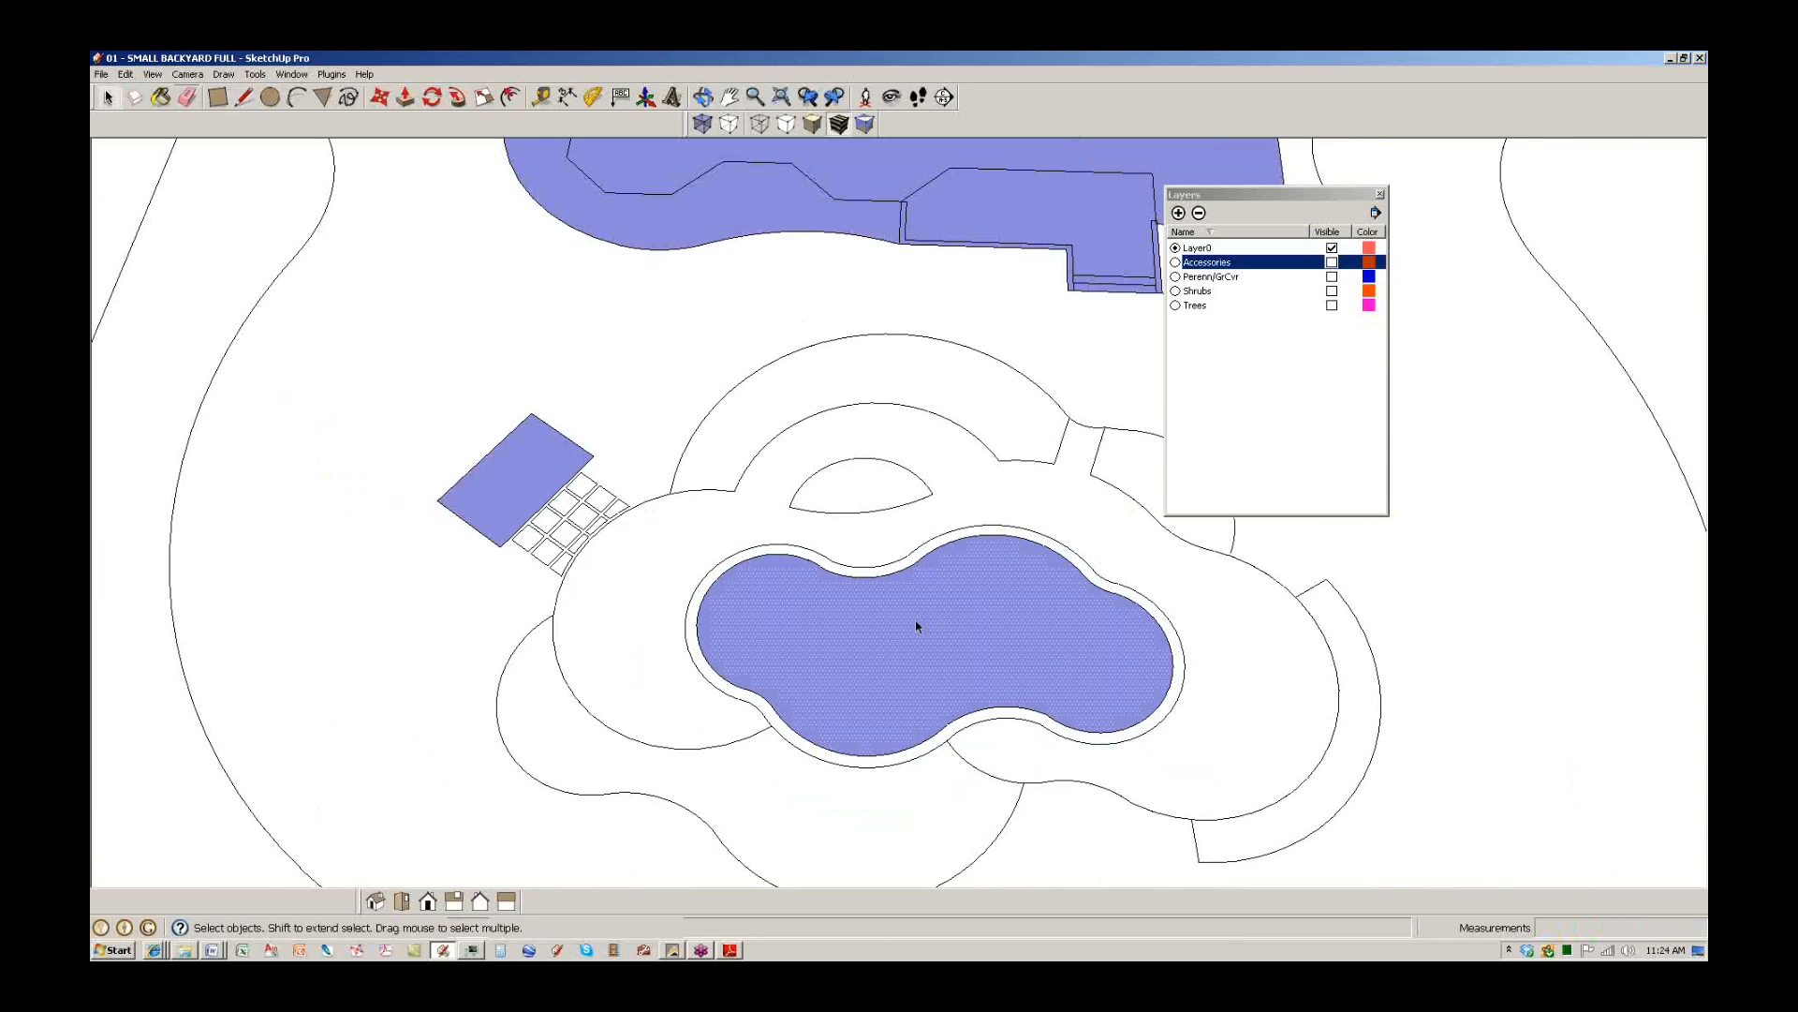
{"action": "scroll", "coordinate": [787, 542], "scroll_direction": "up", "scroll_amount": 3}
Draw short lines across the pool's coping band to split the border ring.
{"action": "key", "text": "l"}
{"action": "scroll", "coordinate": [798, 588], "scroll_direction": "up", "scroll_amount": 3}
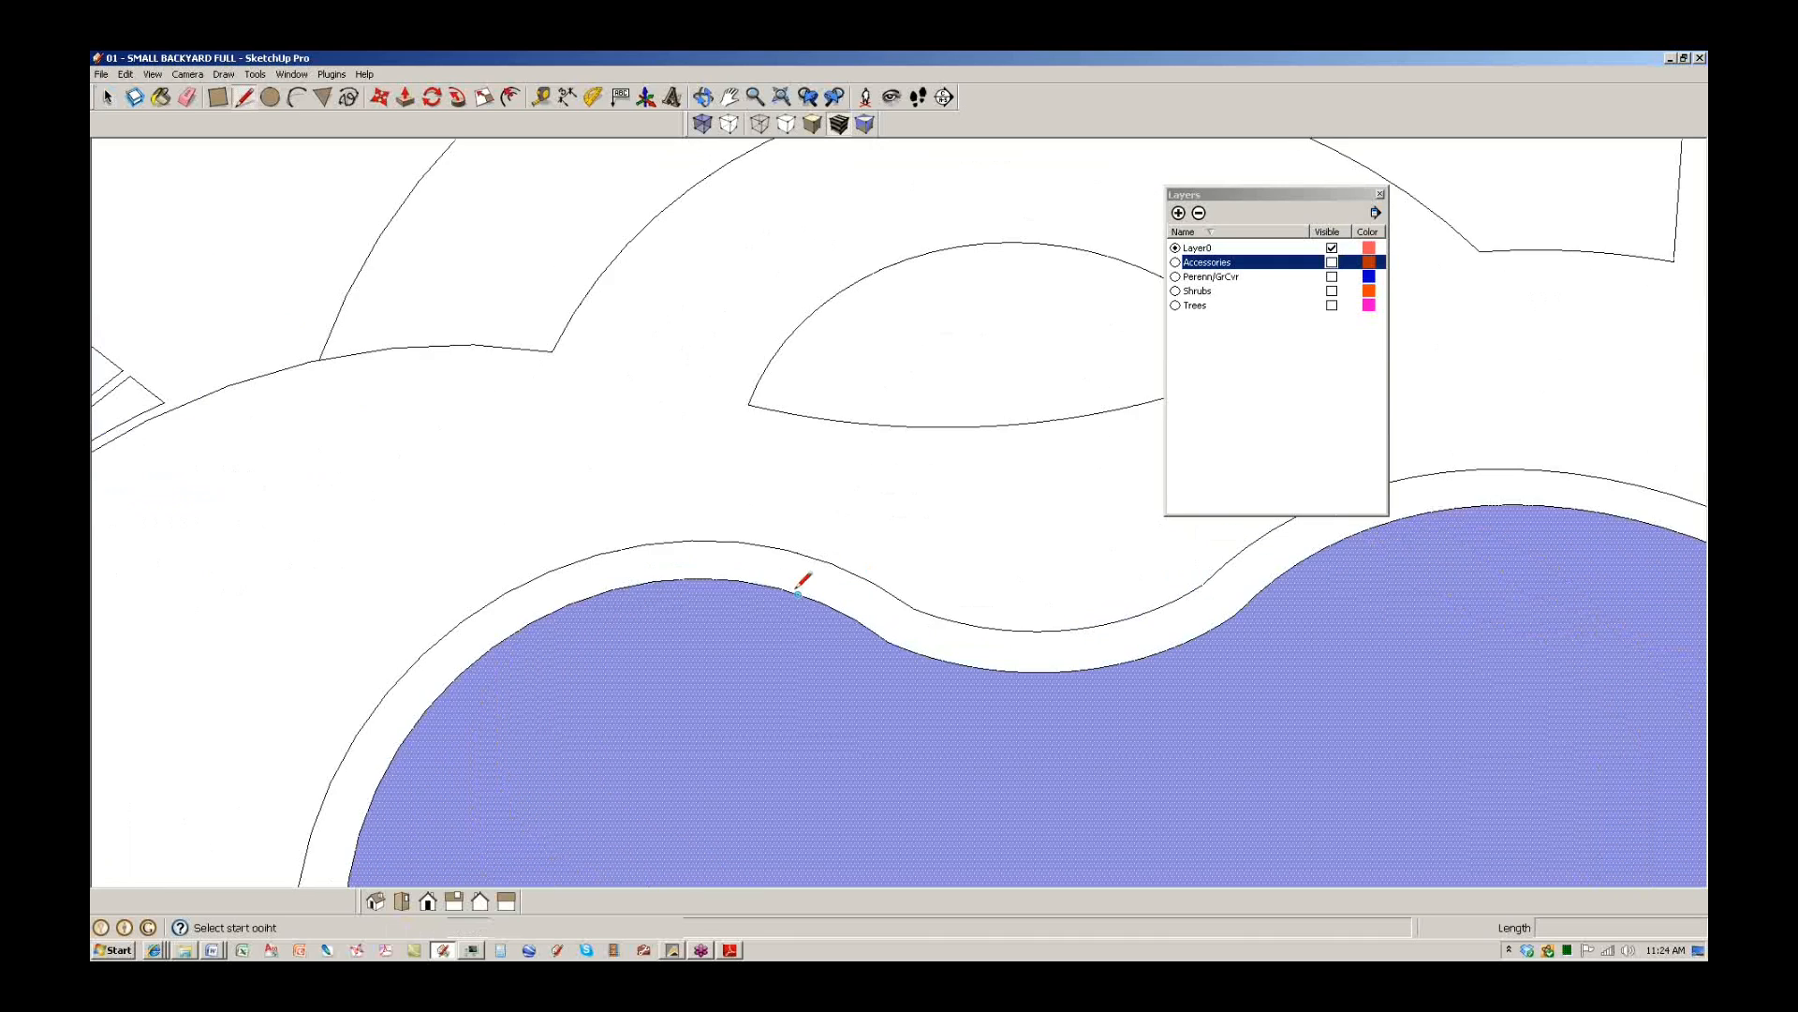
{"action": "left_click", "coordinate": [798, 592]}
{"action": "left_click", "coordinate": [817, 543]}
{"action": "key", "text": "space"}
{"action": "scroll", "coordinate": [836, 584], "scroll_direction": "down", "scroll_amount": 2}
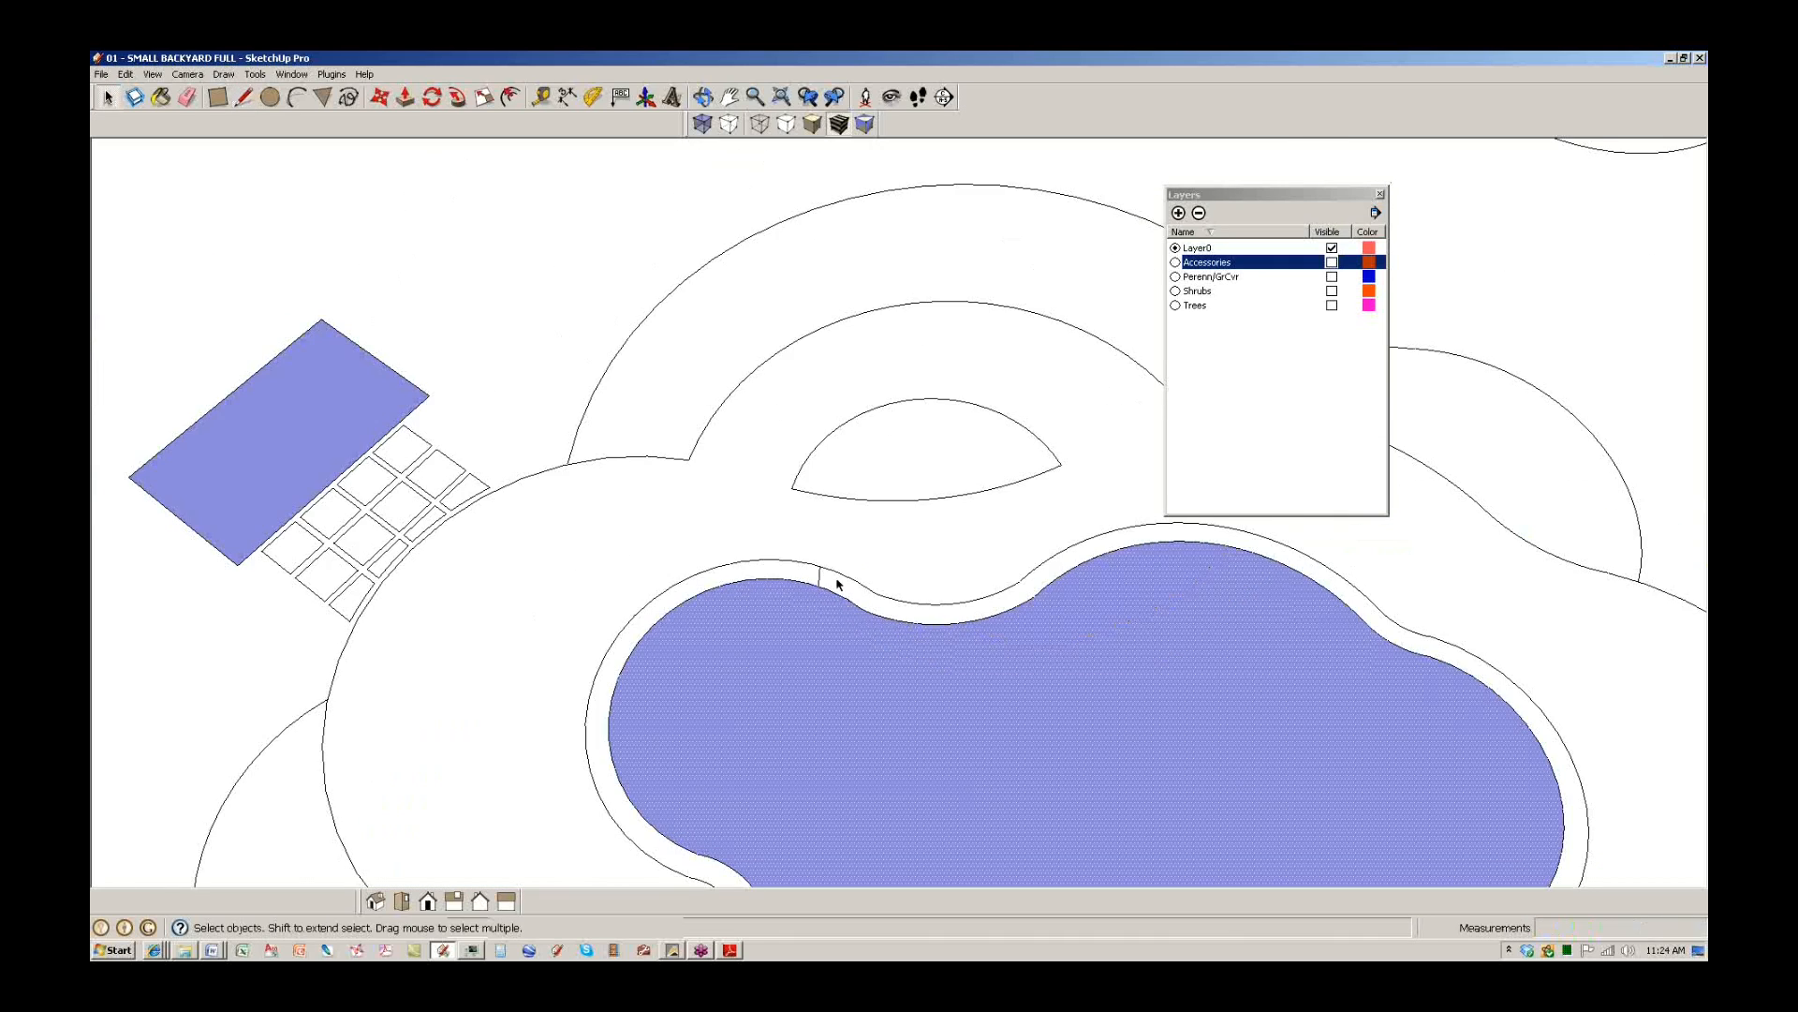
{"action": "left_click", "coordinate": [836, 587]}
{"action": "scroll", "coordinate": [837, 587], "scroll_direction": "down", "scroll_amount": 4}
{"action": "middle_click_drag", "start_coordinate": [1124, 764], "coordinate": [842, 610], "text": "shift"}
{"action": "scroll", "coordinate": [842, 610], "scroll_direction": "up", "scroll_amount": 2}
{"action": "key", "text": "l"}
{"action": "left_click", "coordinate": [893, 551]}
{"action": "left_click", "coordinate": [1073, 633]}
{"action": "scroll", "coordinate": [1068, 630], "scroll_direction": "down", "scroll_amount": 4}
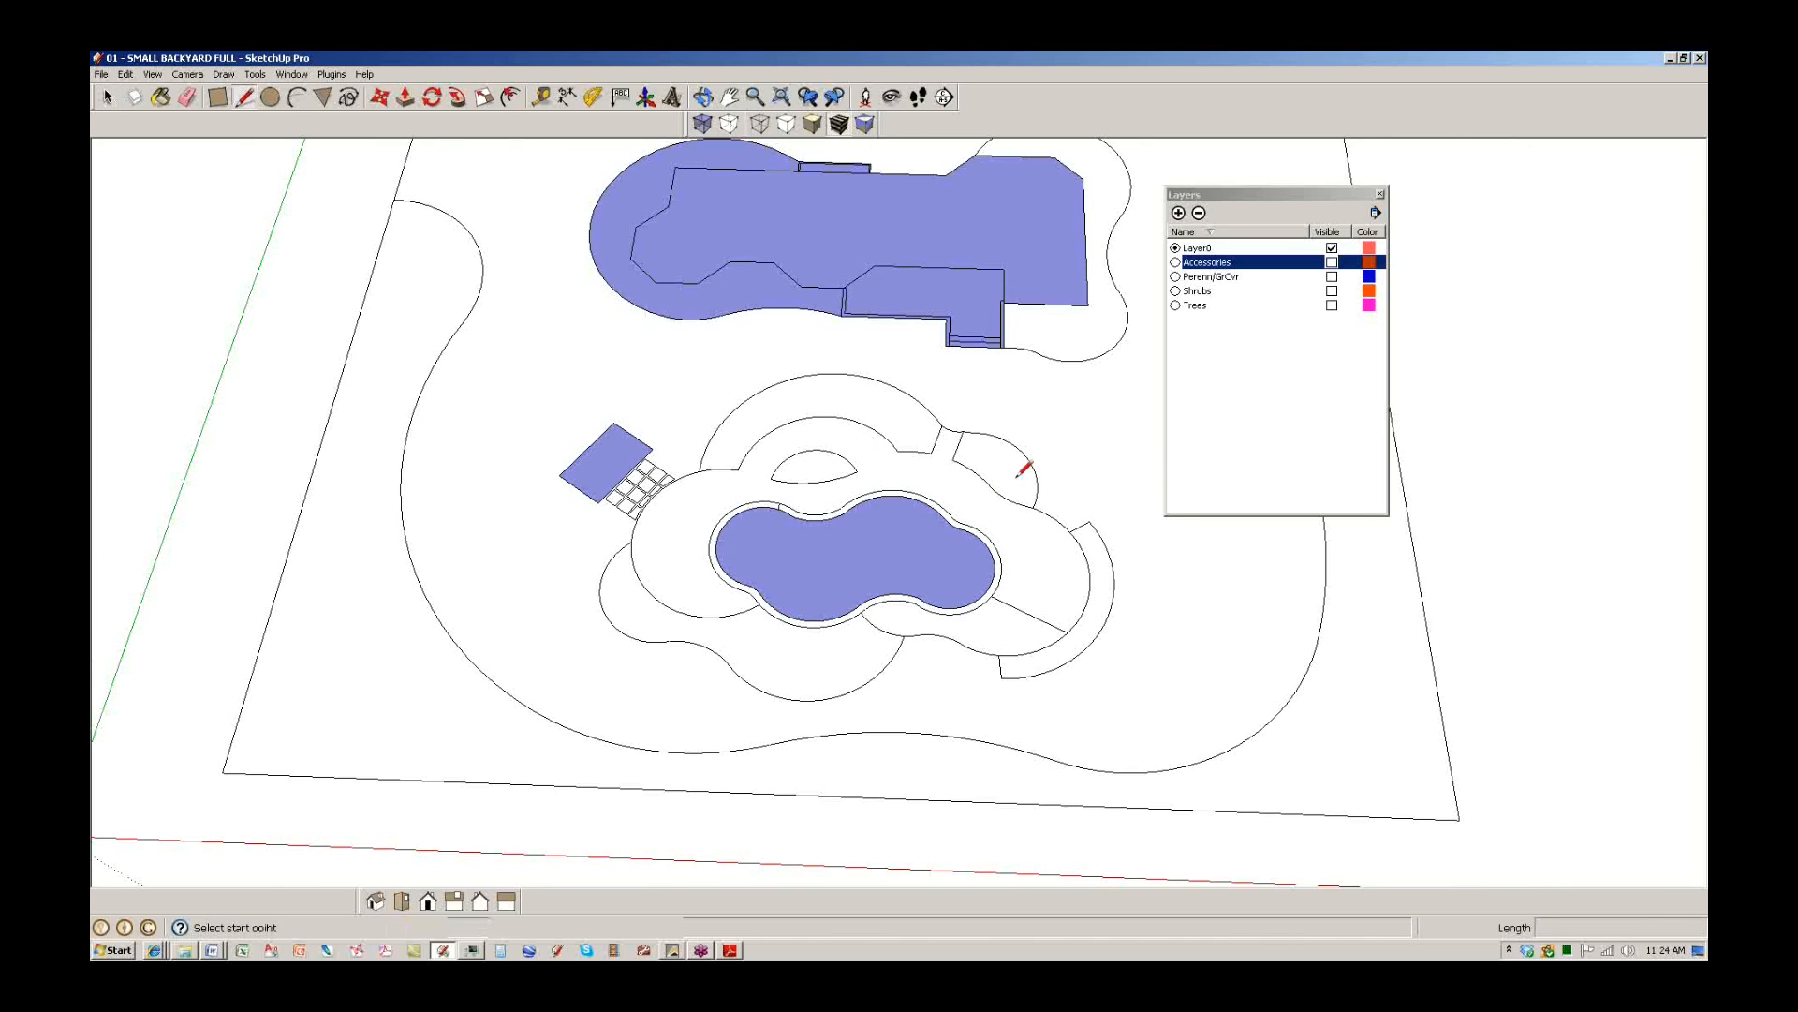
{"action": "scroll", "coordinate": [984, 459], "scroll_direction": "up", "scroll_amount": 3}
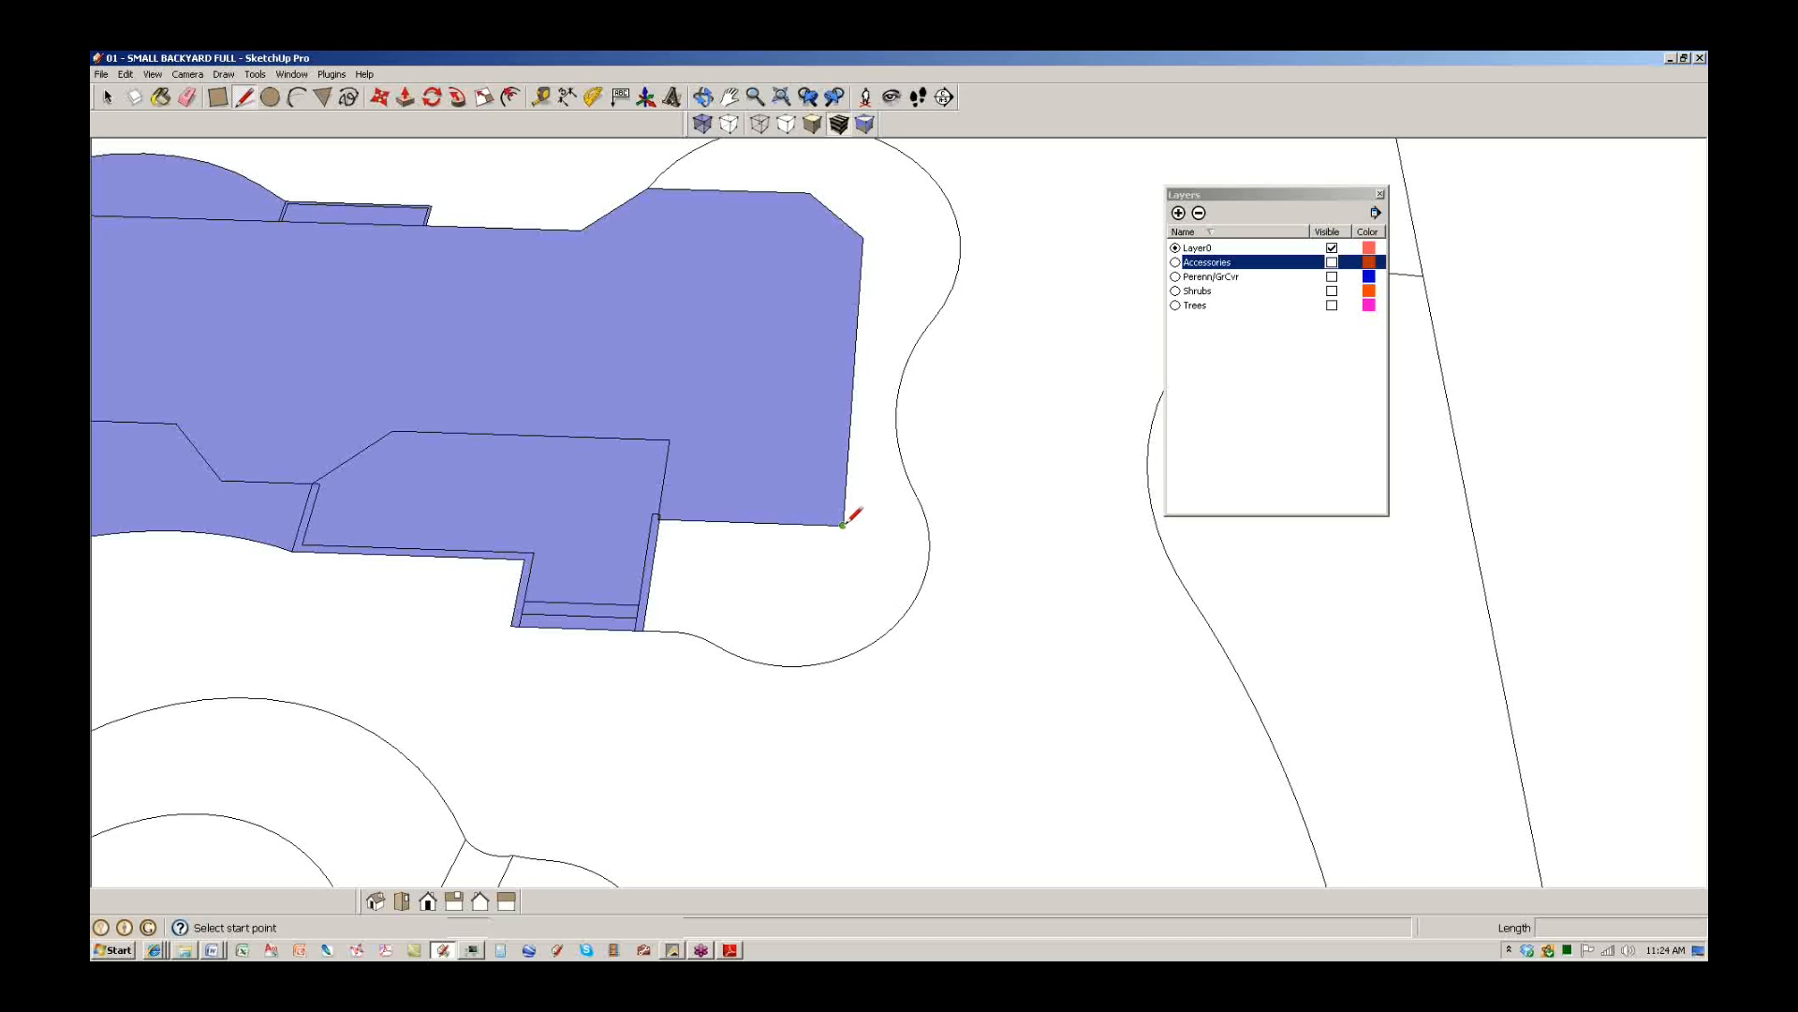
Draw lines from the house corner to the circle and along the house's right side to close faces.
{"action": "left_click", "coordinate": [843, 525]}
{"action": "left_click", "coordinate": [923, 580]}
{"action": "key", "text": "space"}
{"action": "scroll", "coordinate": [696, 573], "scroll_direction": "up", "scroll_amount": 2}
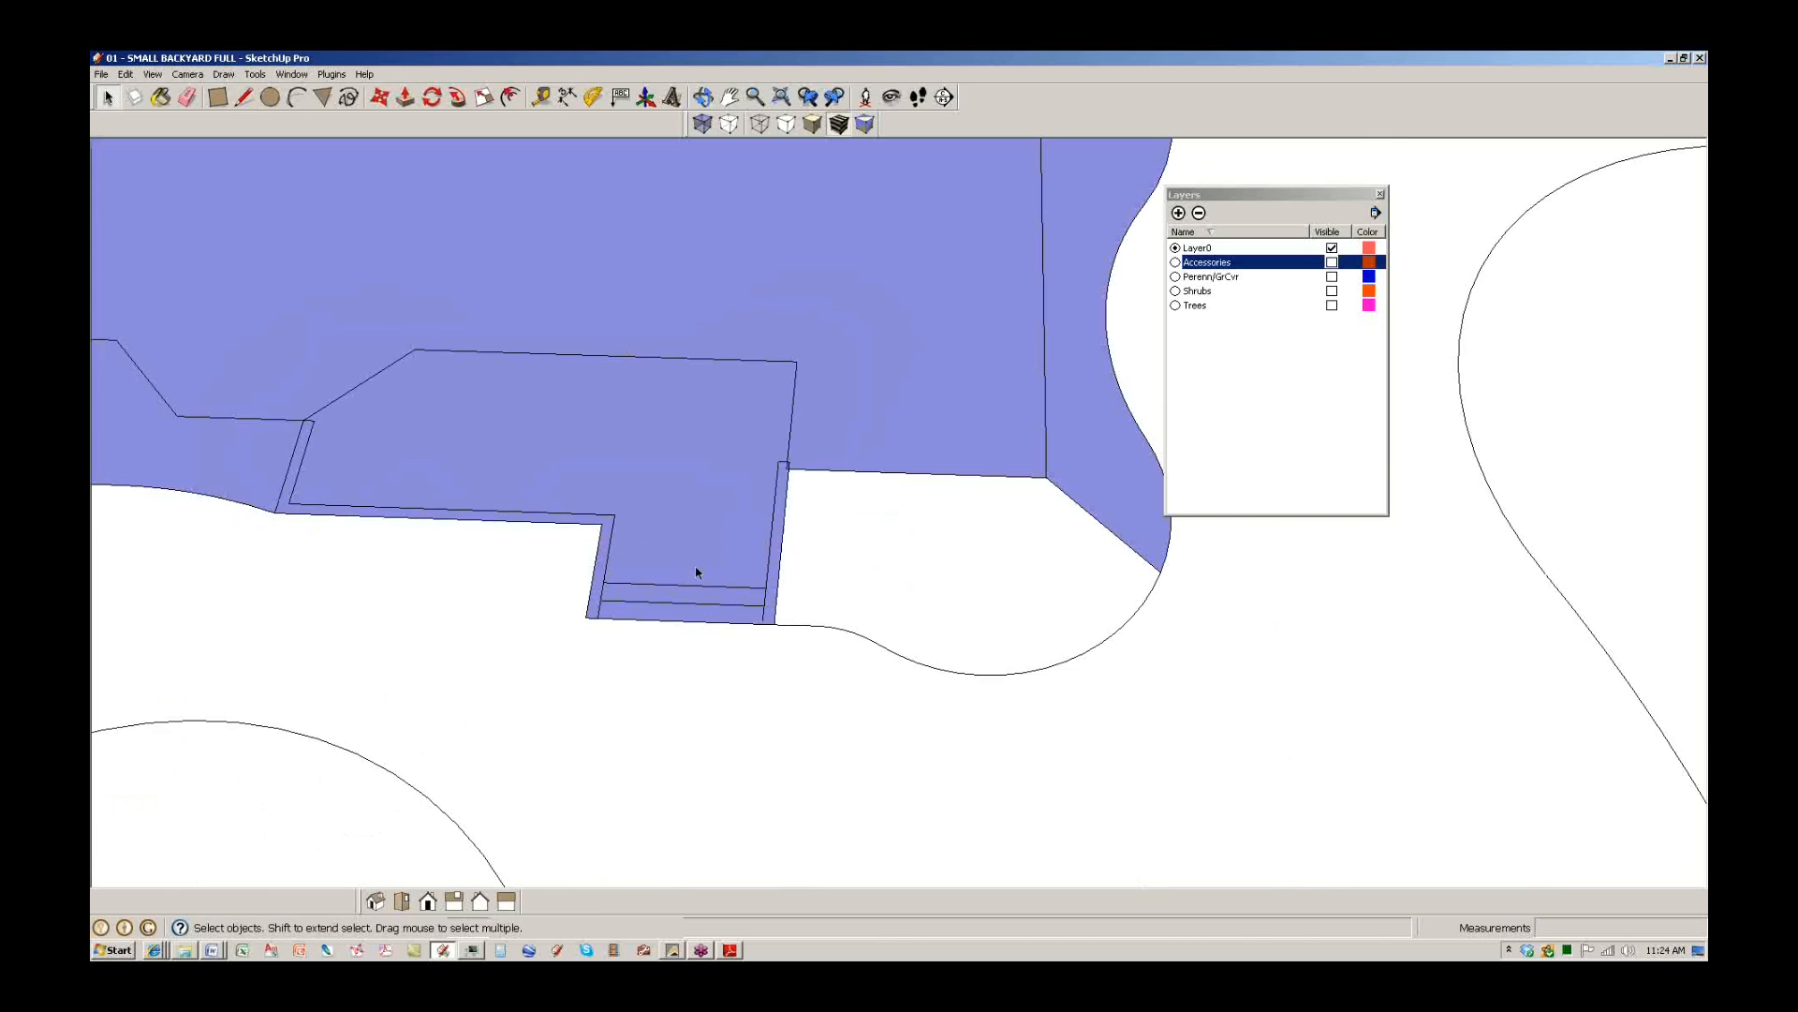
{"action": "scroll", "coordinate": [696, 572], "scroll_direction": "up", "scroll_amount": 3}
{"action": "key", "text": "l"}
{"action": "left_click", "coordinate": [815, 670]}
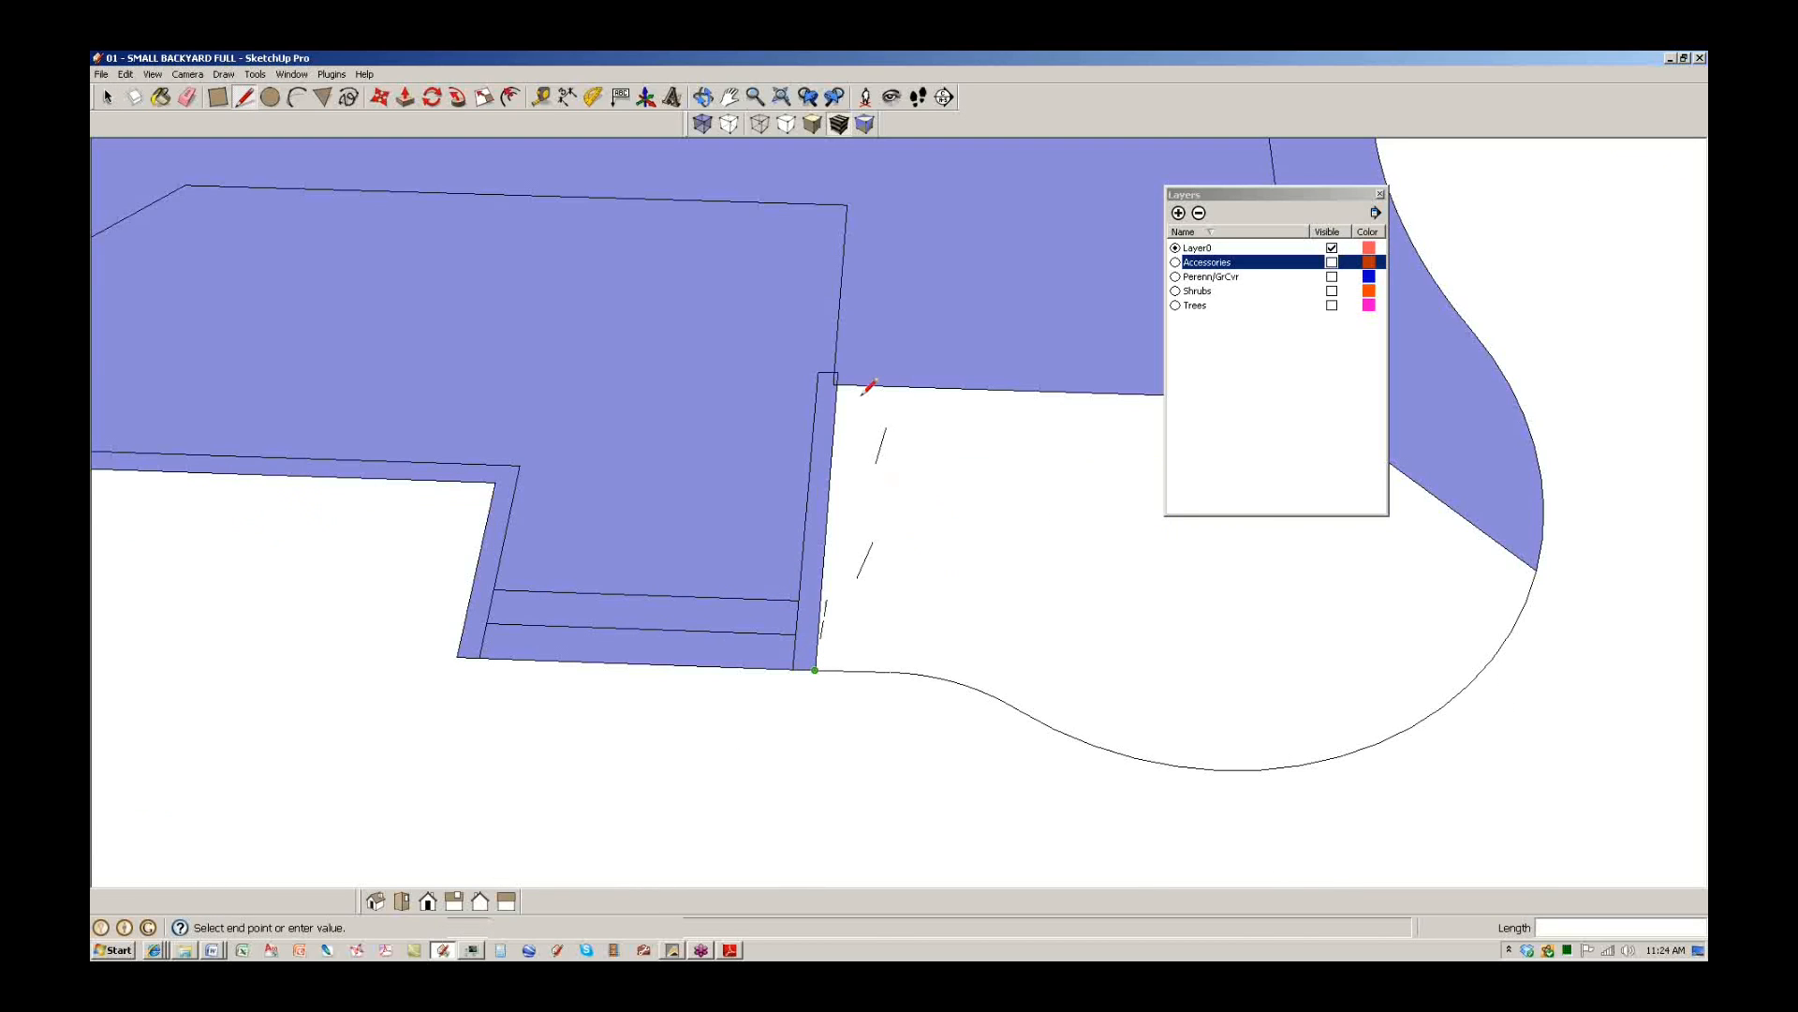
{"action": "left_click", "coordinate": [838, 385]}
{"action": "key", "text": "space"}
{"action": "scroll", "coordinate": [834, 402], "scroll_direction": "down", "scroll_amount": 4}
{"action": "left_click", "coordinate": [721, 522]}
Push/Pull the house footprint up into walls and raise the deck face.
{"action": "key", "text": "p"}
{"action": "left_click", "coordinate": [747, 521]}
{"action": "left_click", "coordinate": [729, 413]}
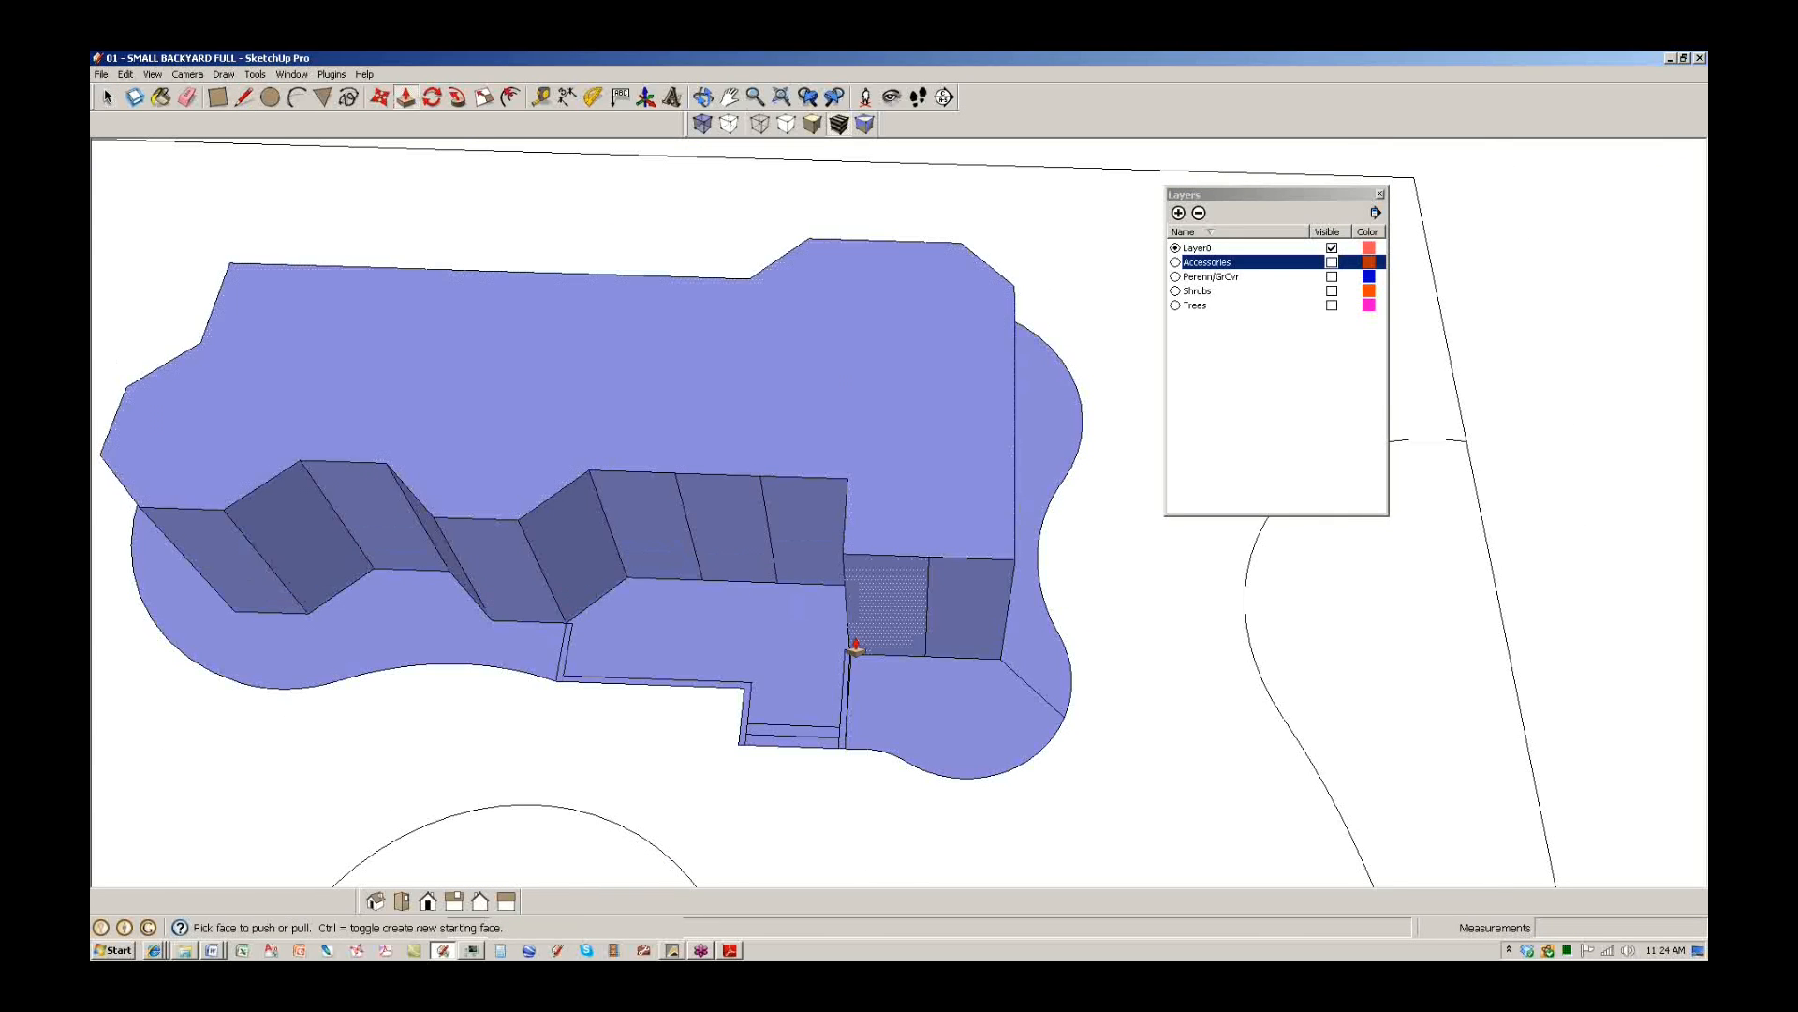
{"action": "middle_click_drag", "start_coordinate": [855, 647], "coordinate": [799, 409]}
{"action": "scroll", "coordinate": [798, 409], "scroll_direction": "down", "scroll_amount": 3}
{"action": "scroll", "coordinate": [799, 543], "scroll_direction": "up", "scroll_amount": 4}
{"action": "left_click", "coordinate": [797, 544]}
{"action": "left_click", "coordinate": [791, 516]}
{"action": "scroll", "coordinate": [788, 567], "scroll_direction": "up", "scroll_amount": 3}
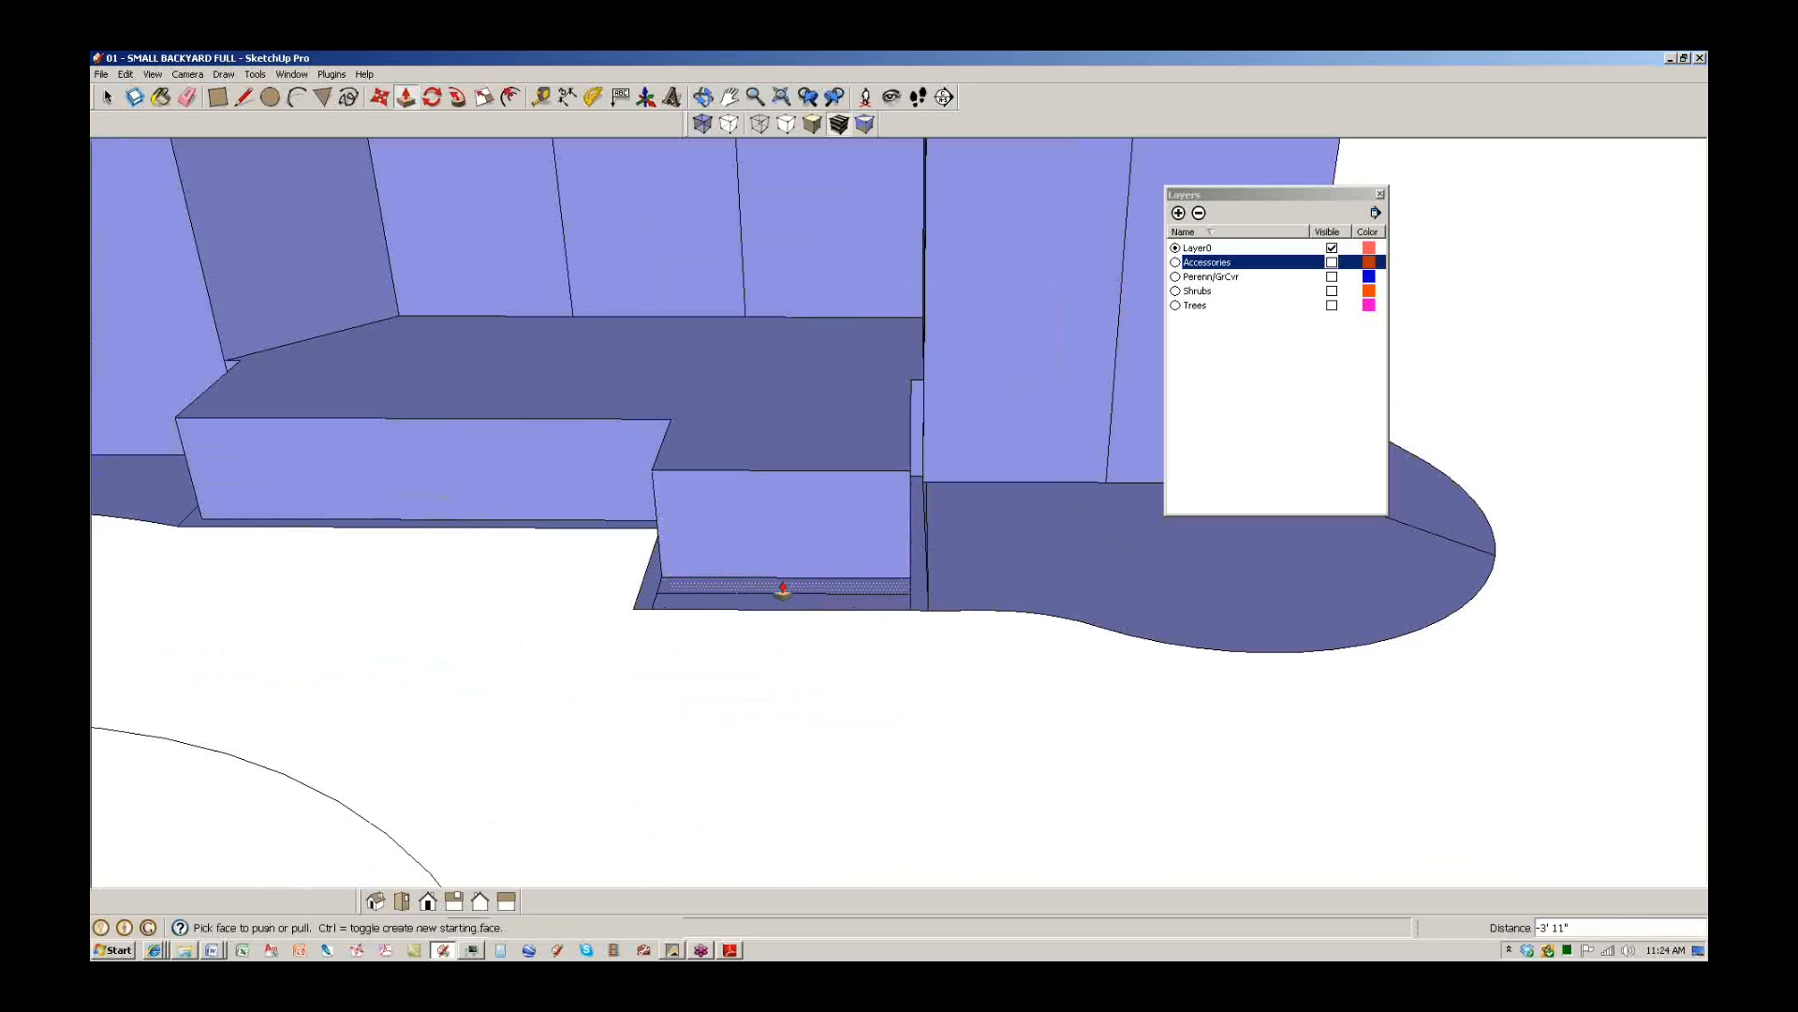
Raise the upper and lower step treads and the narrow strip beside the steps.
{"action": "left_click", "coordinate": [782, 590]}
{"action": "left_click", "coordinate": [787, 562]}
{"action": "left_click", "coordinate": [787, 601]}
{"action": "left_click", "coordinate": [790, 579]}
{"action": "left_click", "coordinate": [922, 543]}
{"action": "left_click", "coordinate": [926, 473]}
{"action": "left_click", "coordinate": [921, 452]}
{"action": "left_click", "coordinate": [919, 444]}
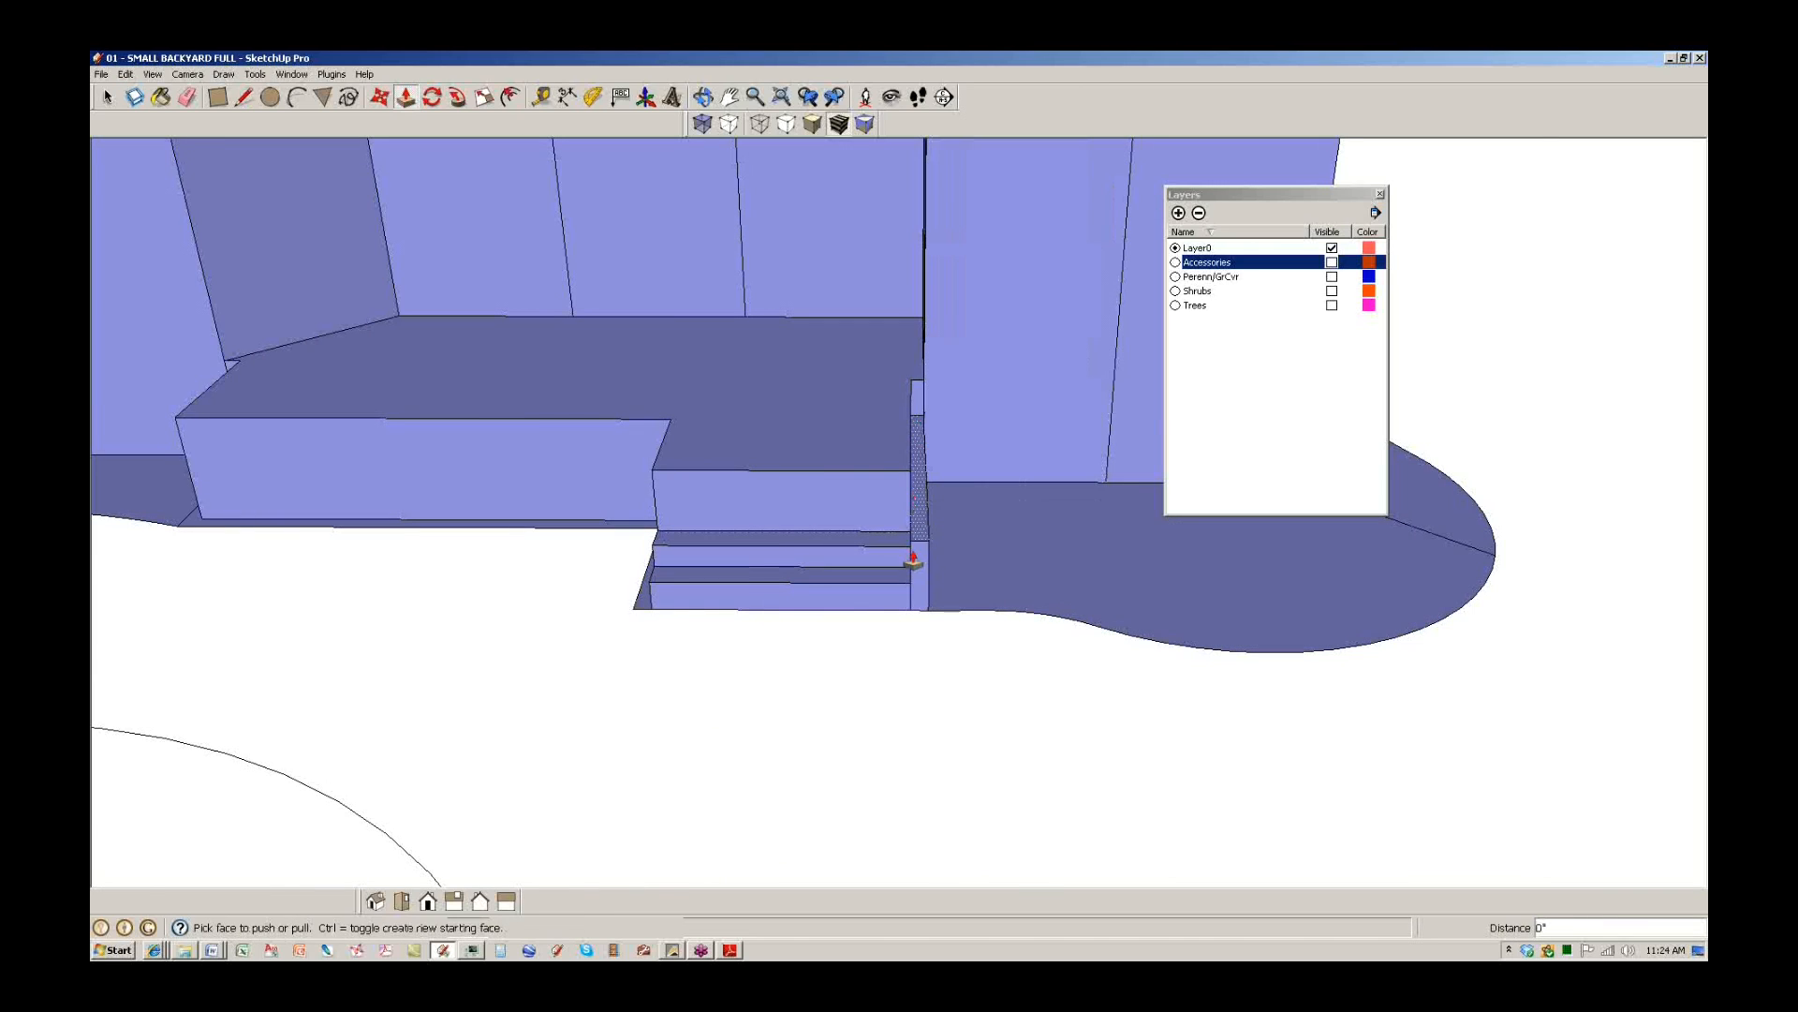
Undo the extrusions and the pool, shed and step faces with Ctrl+Z, back to flat outlines.
{"action": "scroll", "coordinate": [913, 559], "scroll_direction": "down", "scroll_amount": 5}
{"action": "scroll", "coordinate": [875, 623], "scroll_direction": "up", "scroll_amount": 1}
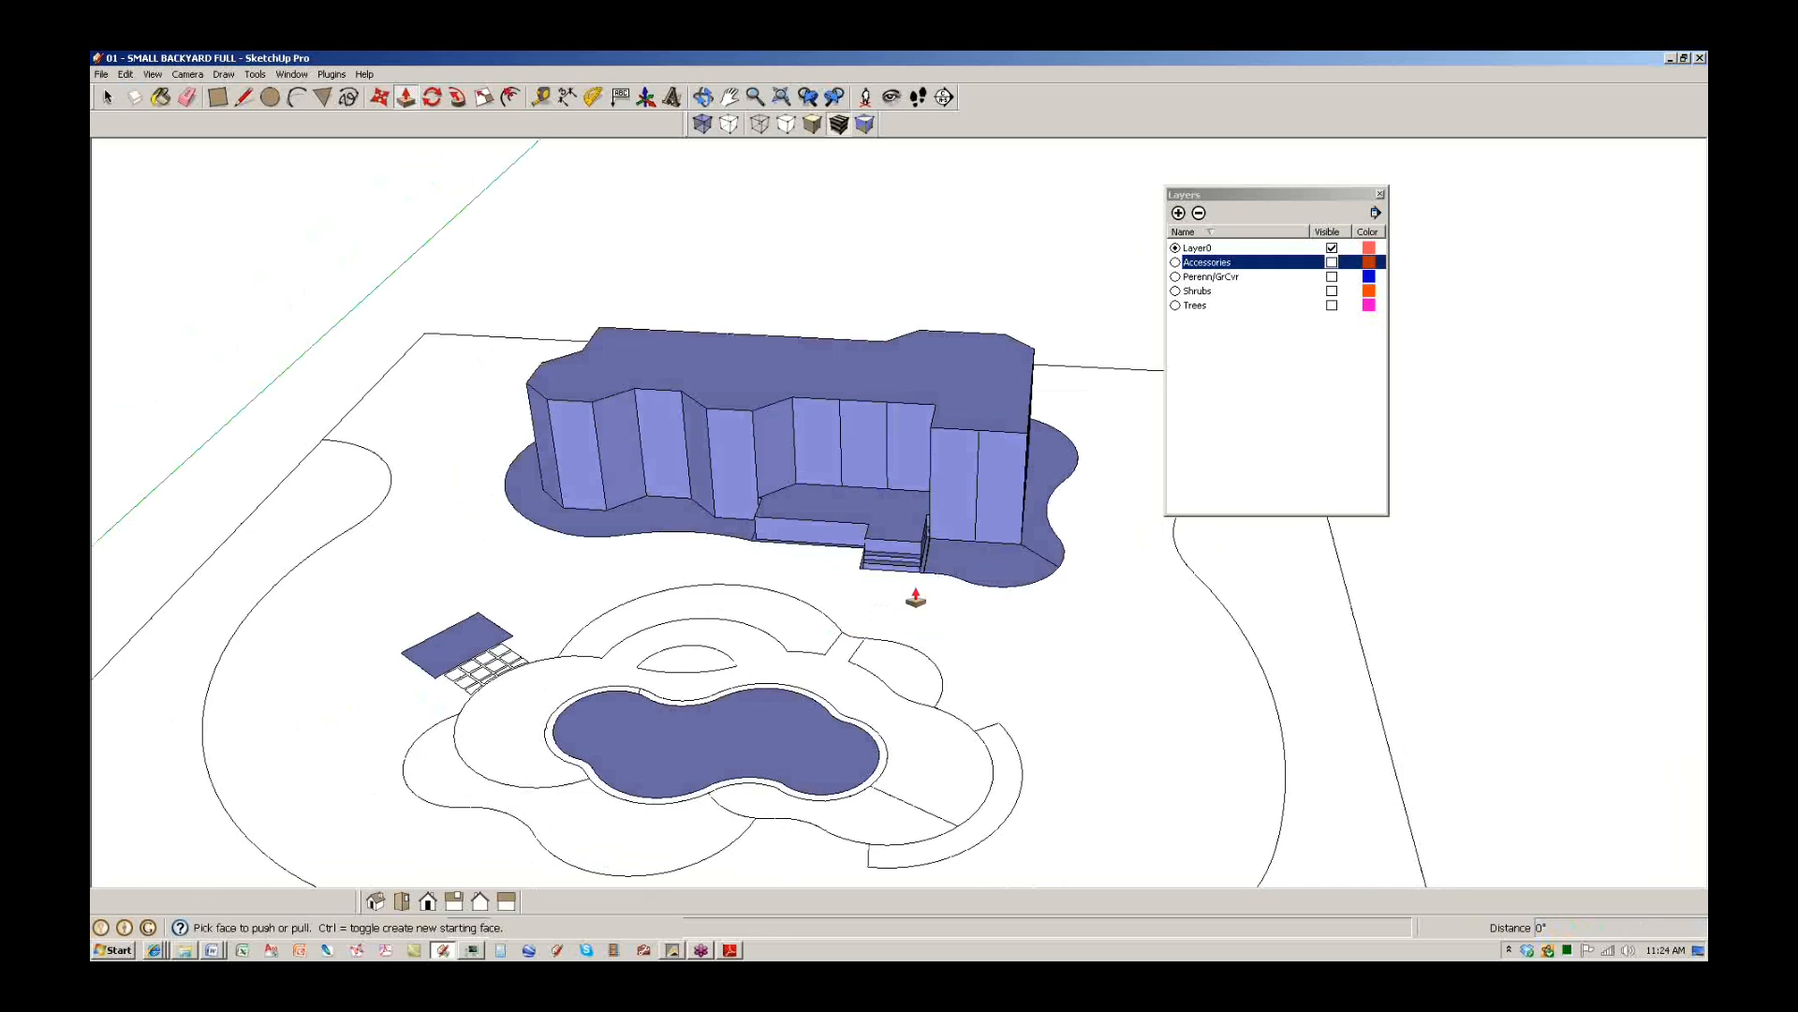
{"action": "middle_click_drag", "start_coordinate": [916, 597], "coordinate": [844, 646]}
{"action": "key", "text": "ctrl+z"}
{"action": "key", "text": "ctrl+z"}
{"action": "key", "text": "ctrl+z"}
{"action": "key", "text": "ctrl+z"}
{"action": "key", "text": "ctrl+z"}
{"action": "key", "text": "ctrl+z"}
{"action": "key", "text": "ctrl+z"}
{"action": "key", "text": "ctrl+z"}
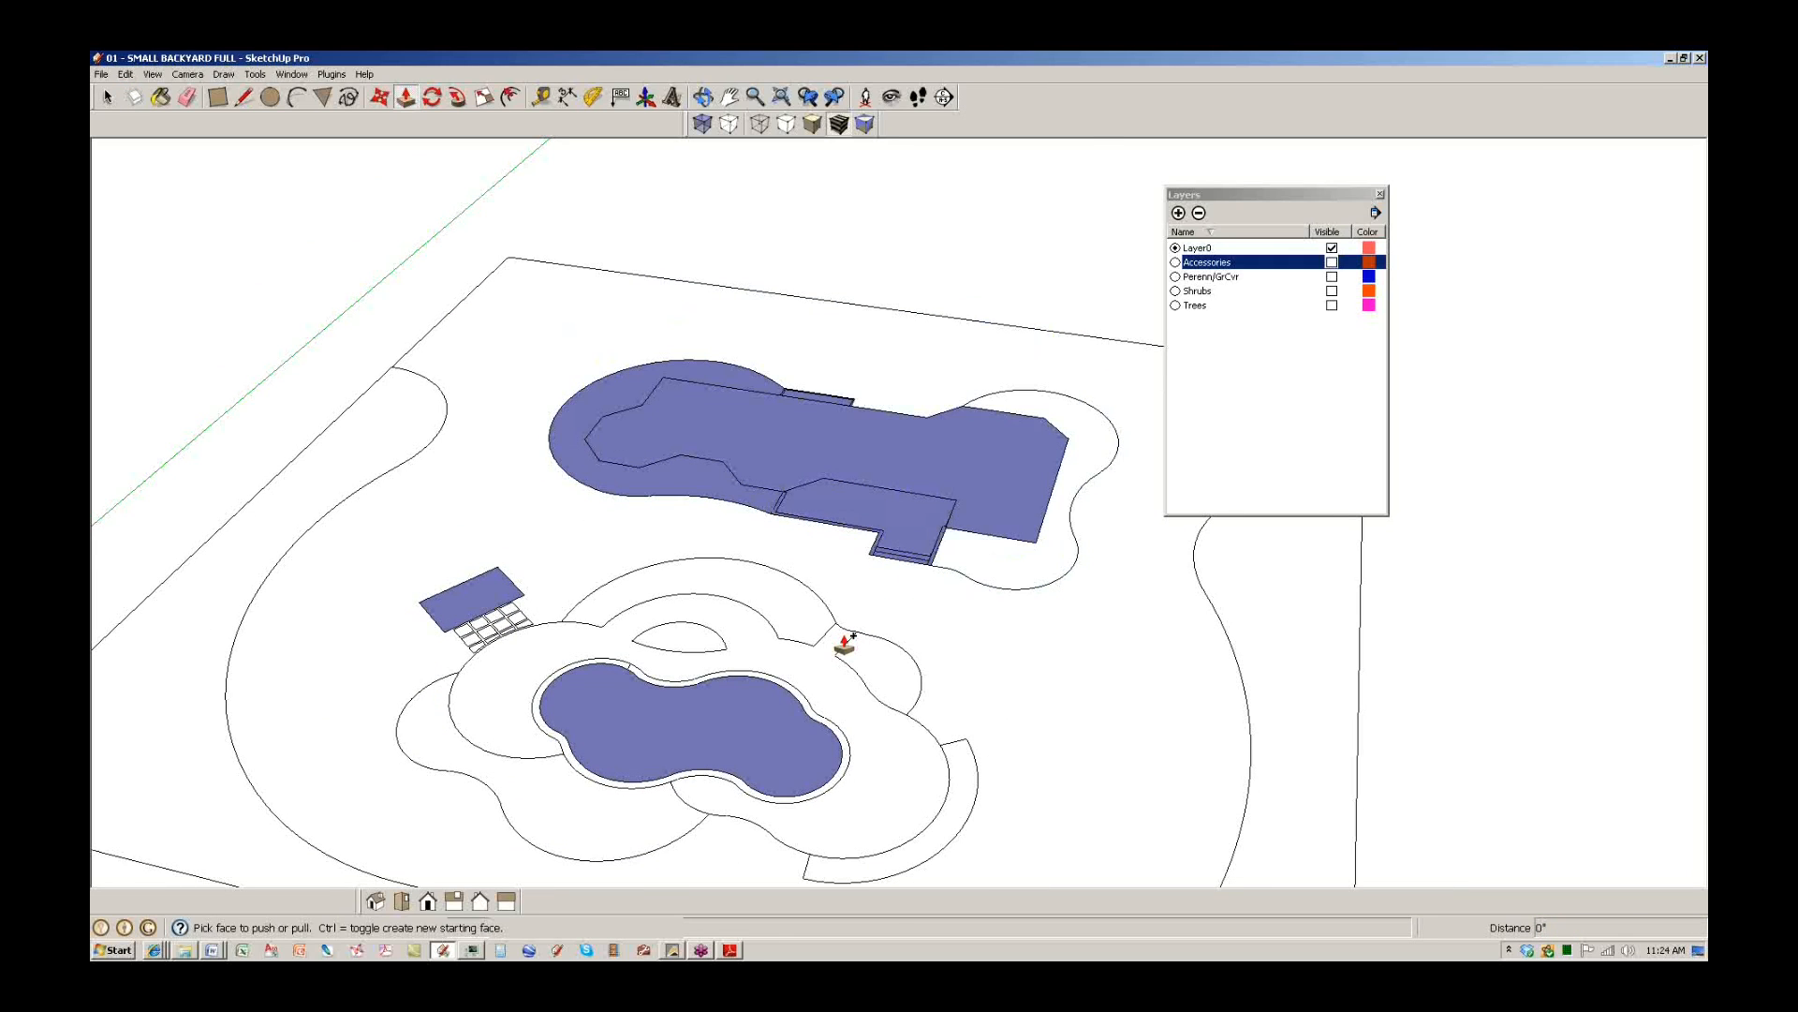
{"action": "scroll", "coordinate": [814, 714], "scroll_direction": "up", "scroll_amount": 2}
{"action": "key", "text": "ctrl+z"}
{"action": "key", "text": "ctrl+z"}
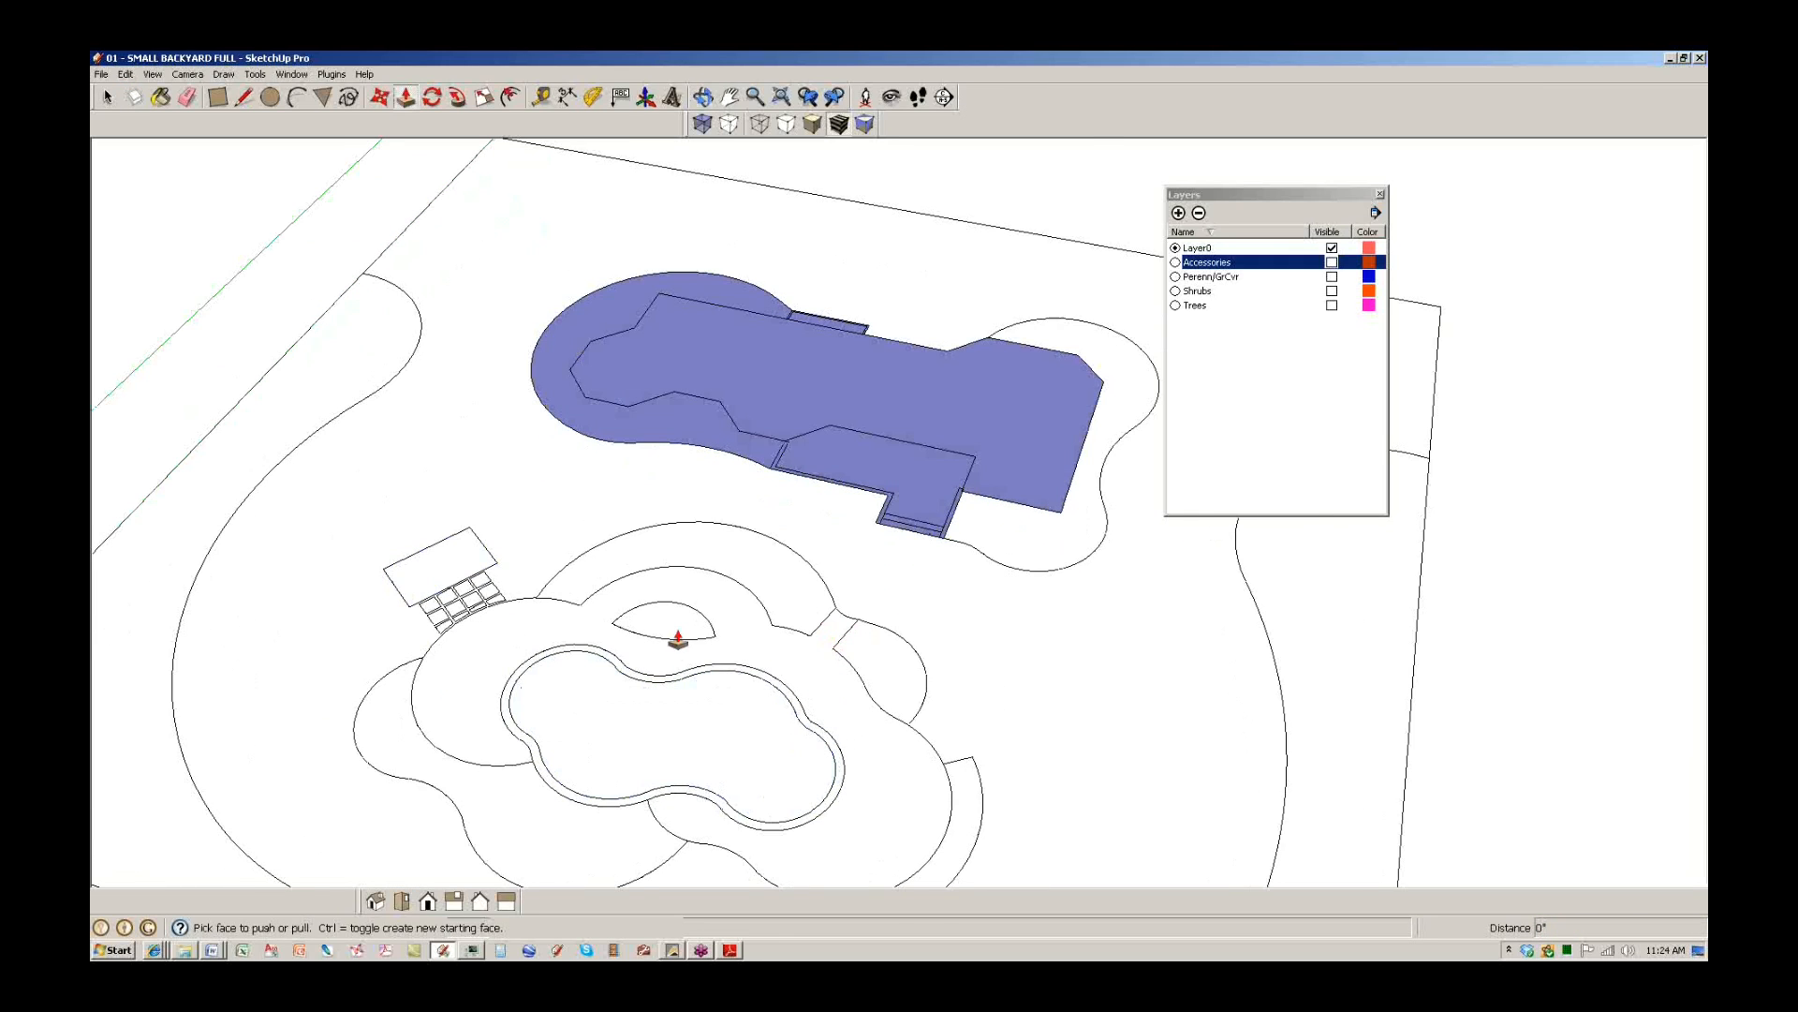
{"action": "middle_click_drag", "start_coordinate": [678, 638], "coordinate": [745, 590]}
{"action": "scroll", "coordinate": [644, 452], "scroll_direction": "down", "scroll_amount": 4}
{"action": "key", "text": "space"}
{"action": "key", "text": "ctrl+z"}
{"action": "key", "text": "ctrl+z"}
{"action": "key", "text": "ctrl+z"}
{"action": "key", "text": "ctrl+z"}
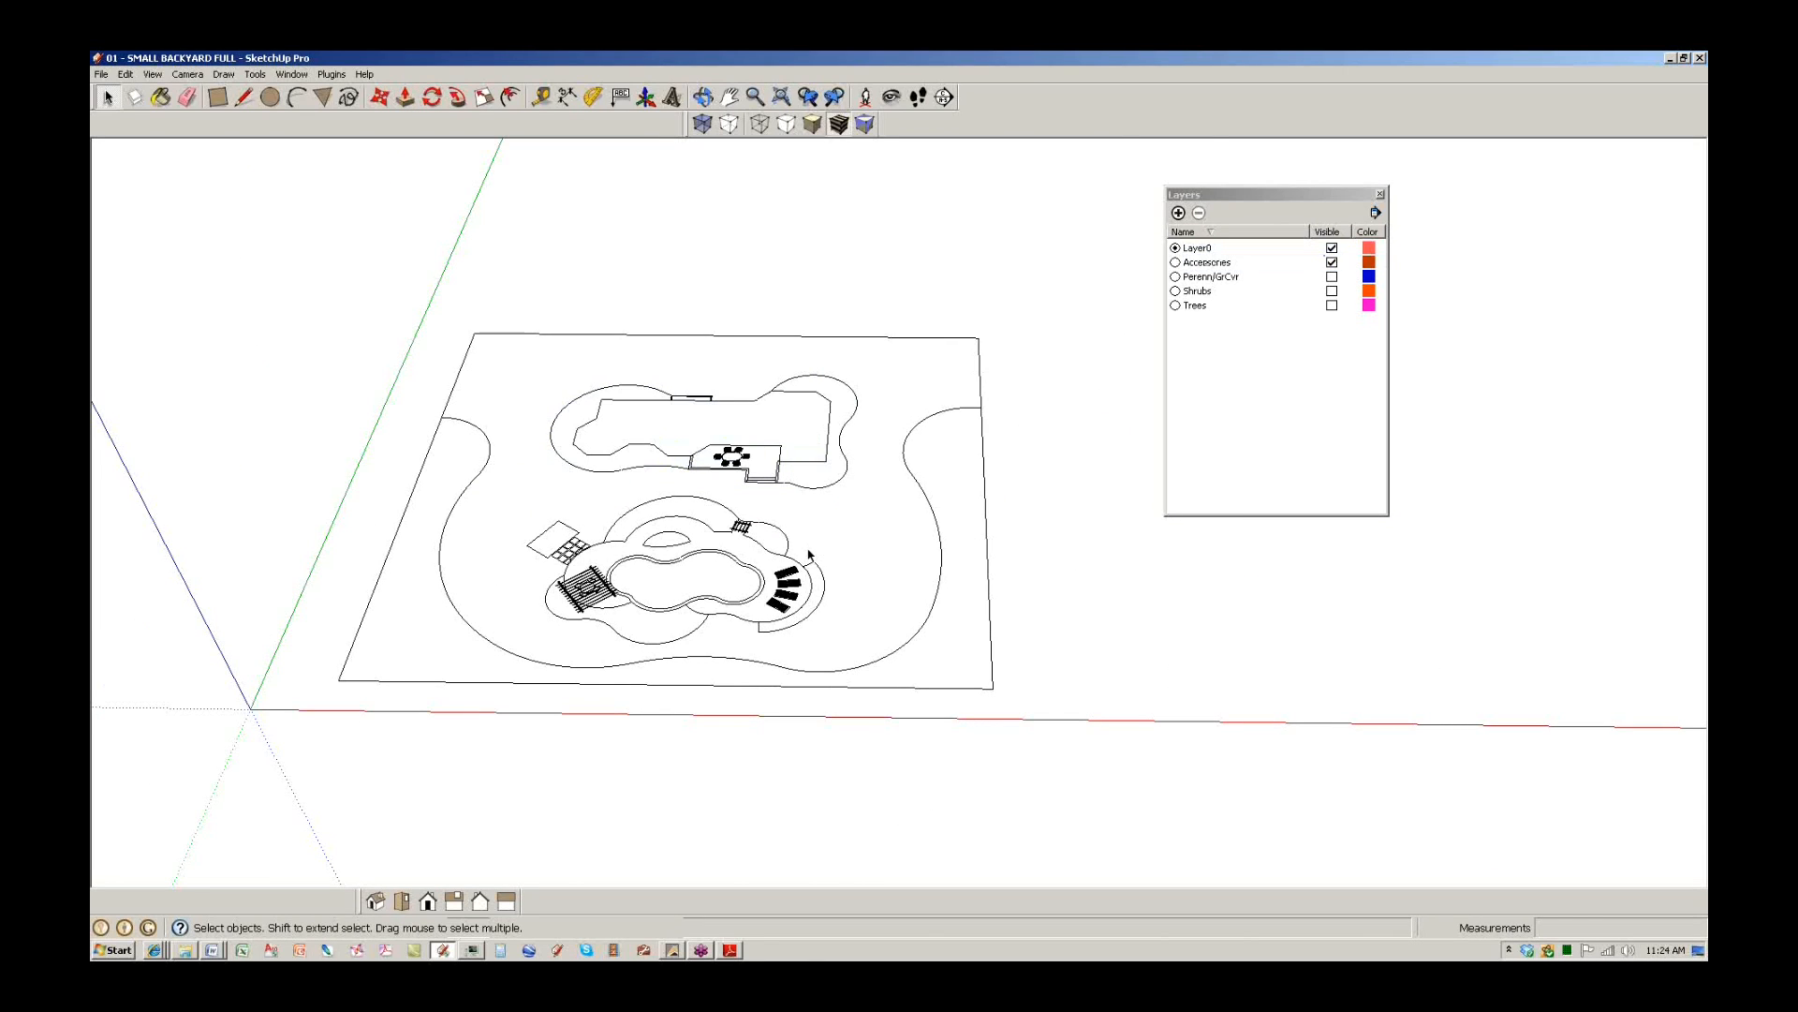
Hide the Accessories layer and show the Cleanup submenu under Plugins > Dynascape Tools.
{"action": "scroll", "coordinate": [1410, 419], "scroll_direction": "down", "scroll_amount": 1}
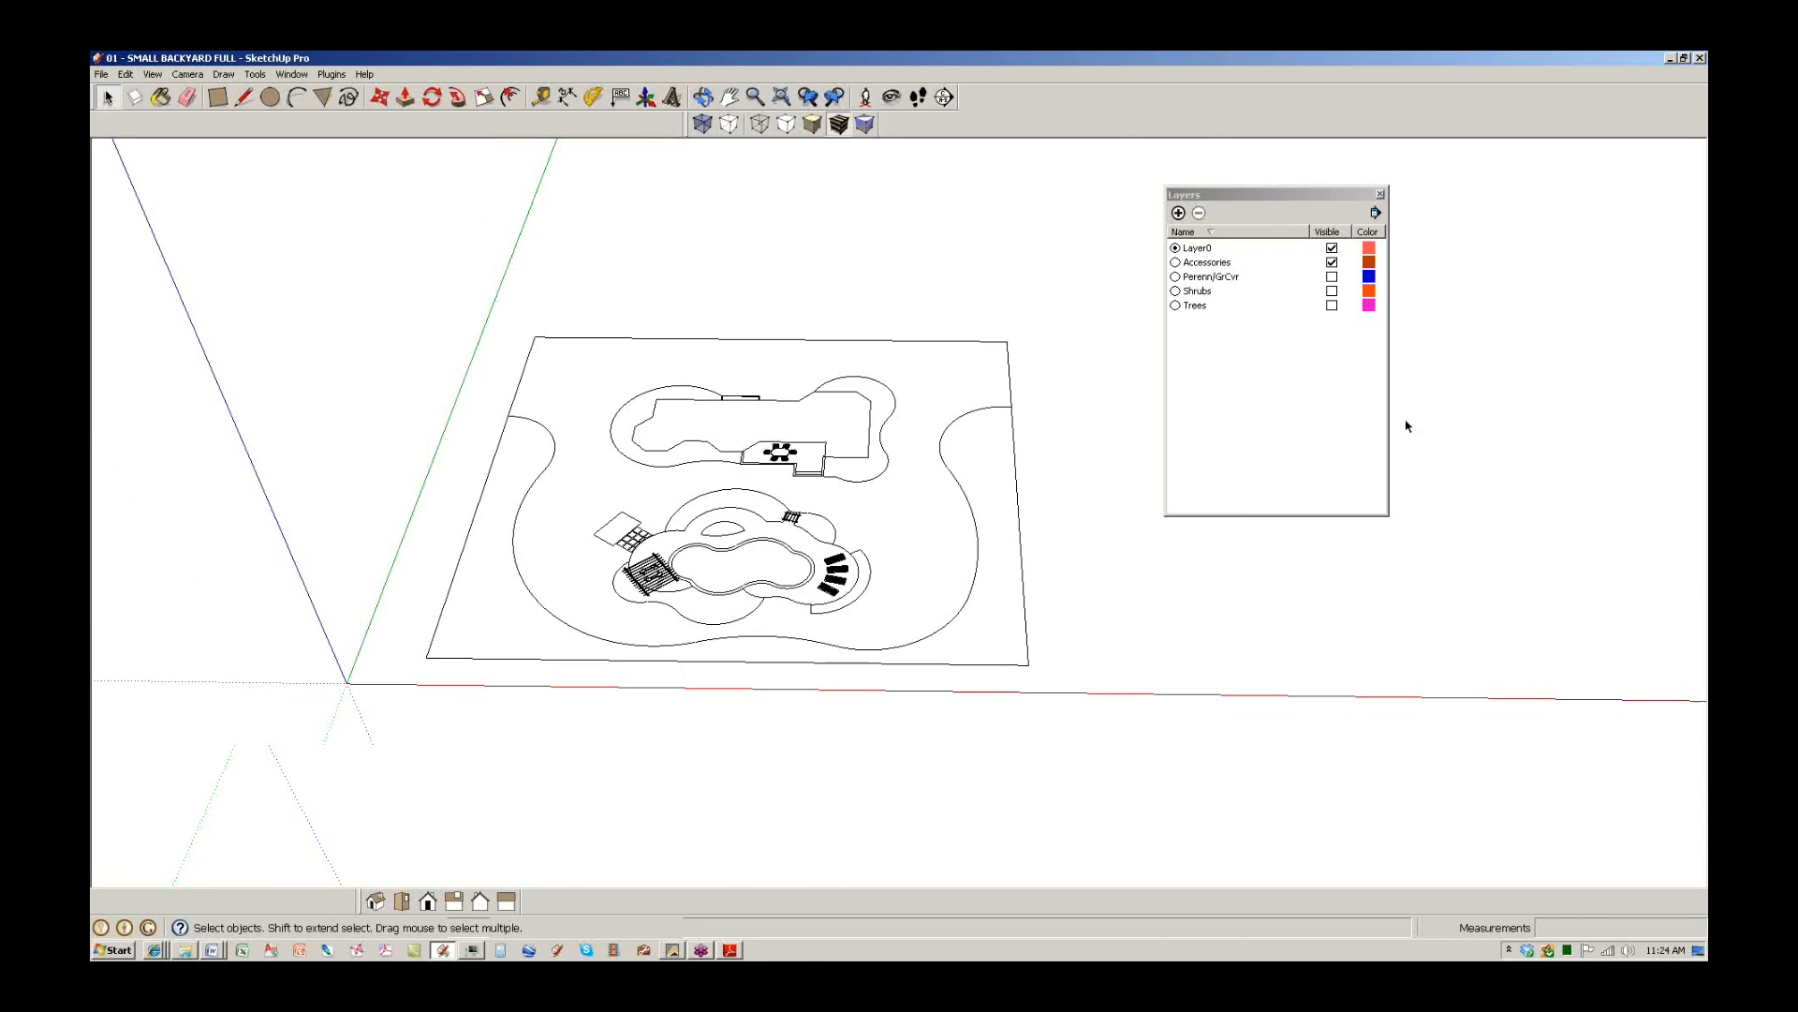
{"action": "left_click", "coordinate": [1333, 263]}
{"action": "middle_click_drag", "start_coordinate": [647, 525], "coordinate": [750, 477]}
{"action": "scroll", "coordinate": [750, 478], "scroll_direction": "up", "scroll_amount": 2}
{"action": "scroll", "coordinate": [750, 478], "scroll_direction": "down", "scroll_amount": 3}
{"action": "middle_click_drag", "start_coordinate": [895, 510], "coordinate": [807, 506]}
{"action": "left_click", "coordinate": [332, 74]}
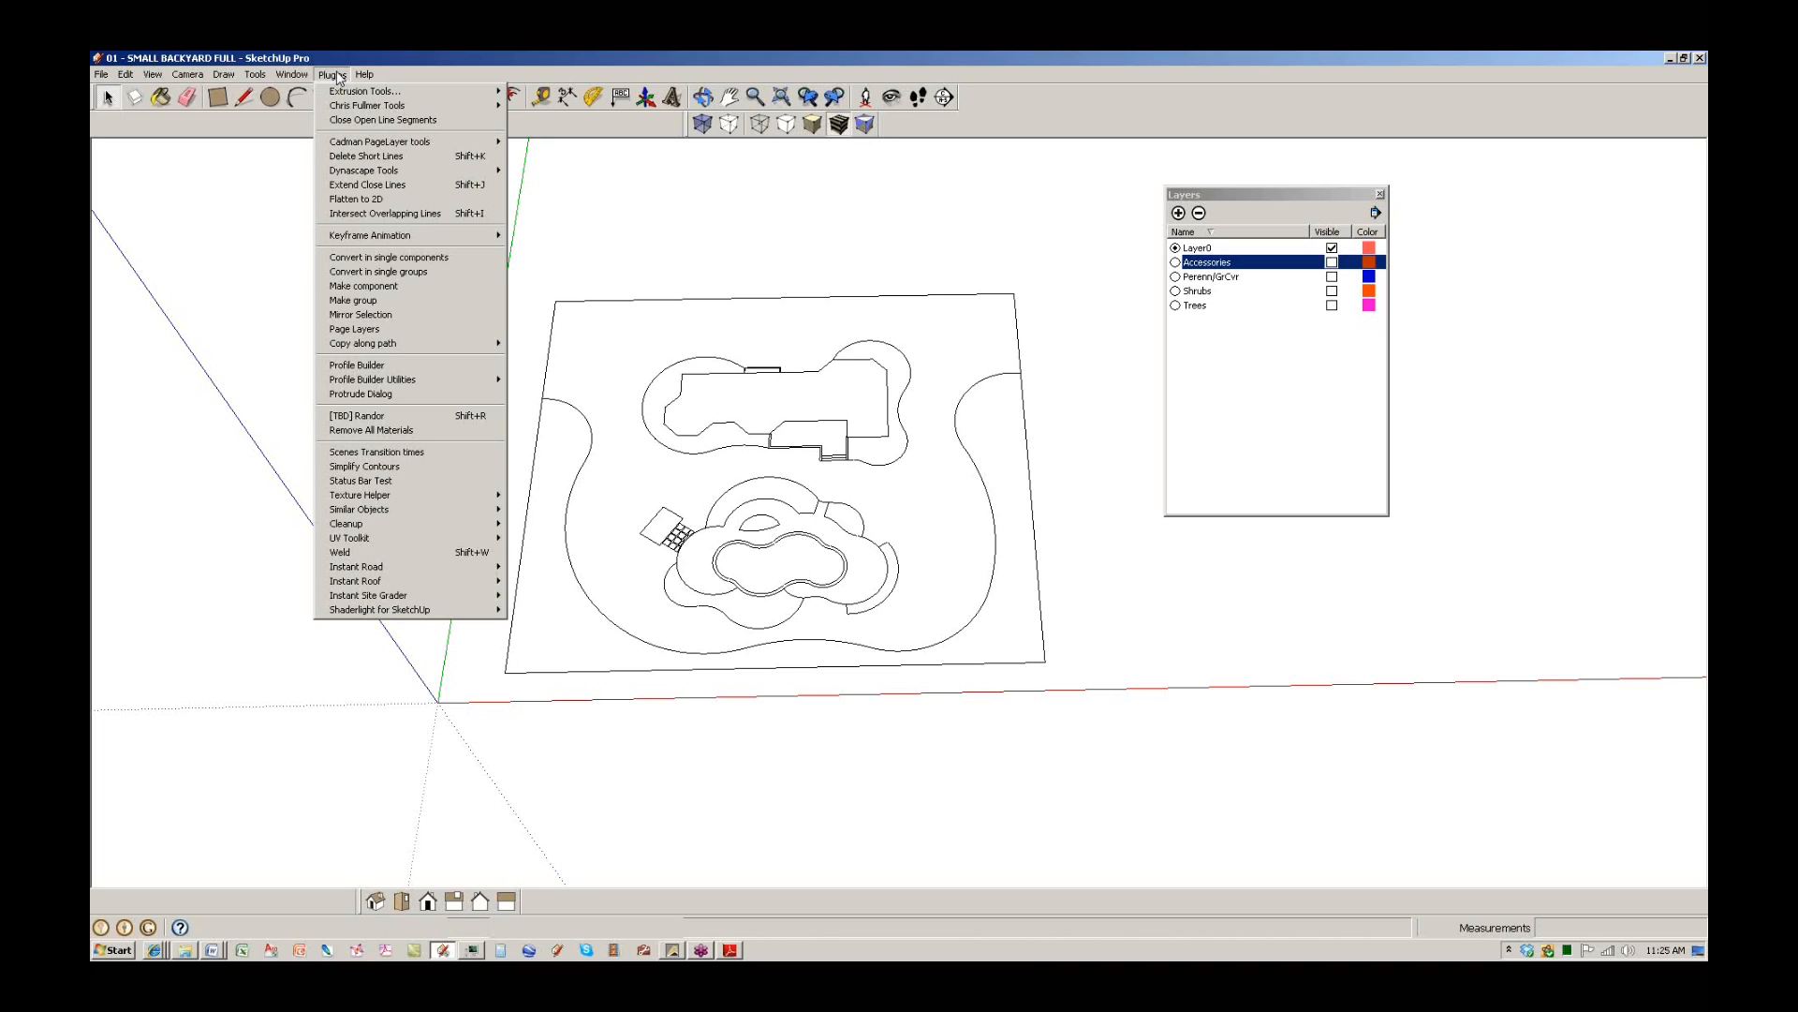
{"action": "mouse_move", "coordinate": [359, 173]}
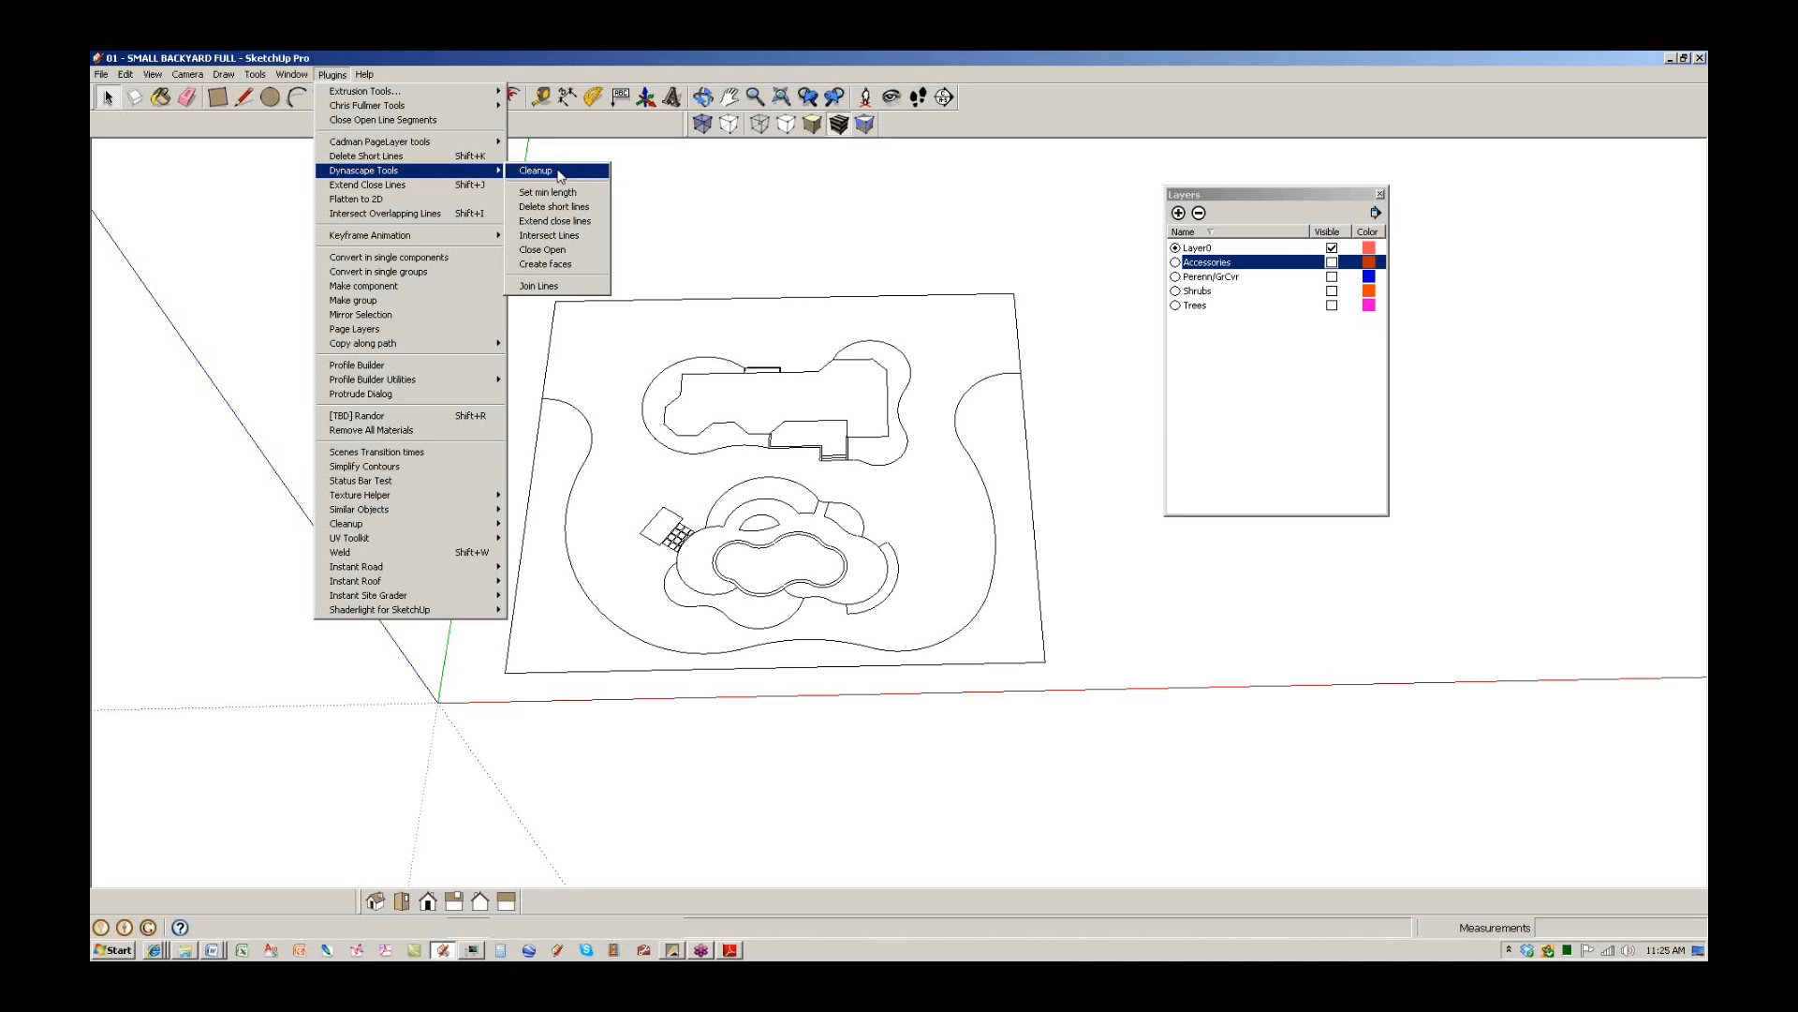
Run the DynaSCAPE Cleanup and confirm the curved band around the pool is now a face.
{"action": "left_click", "coordinate": [560, 171]}
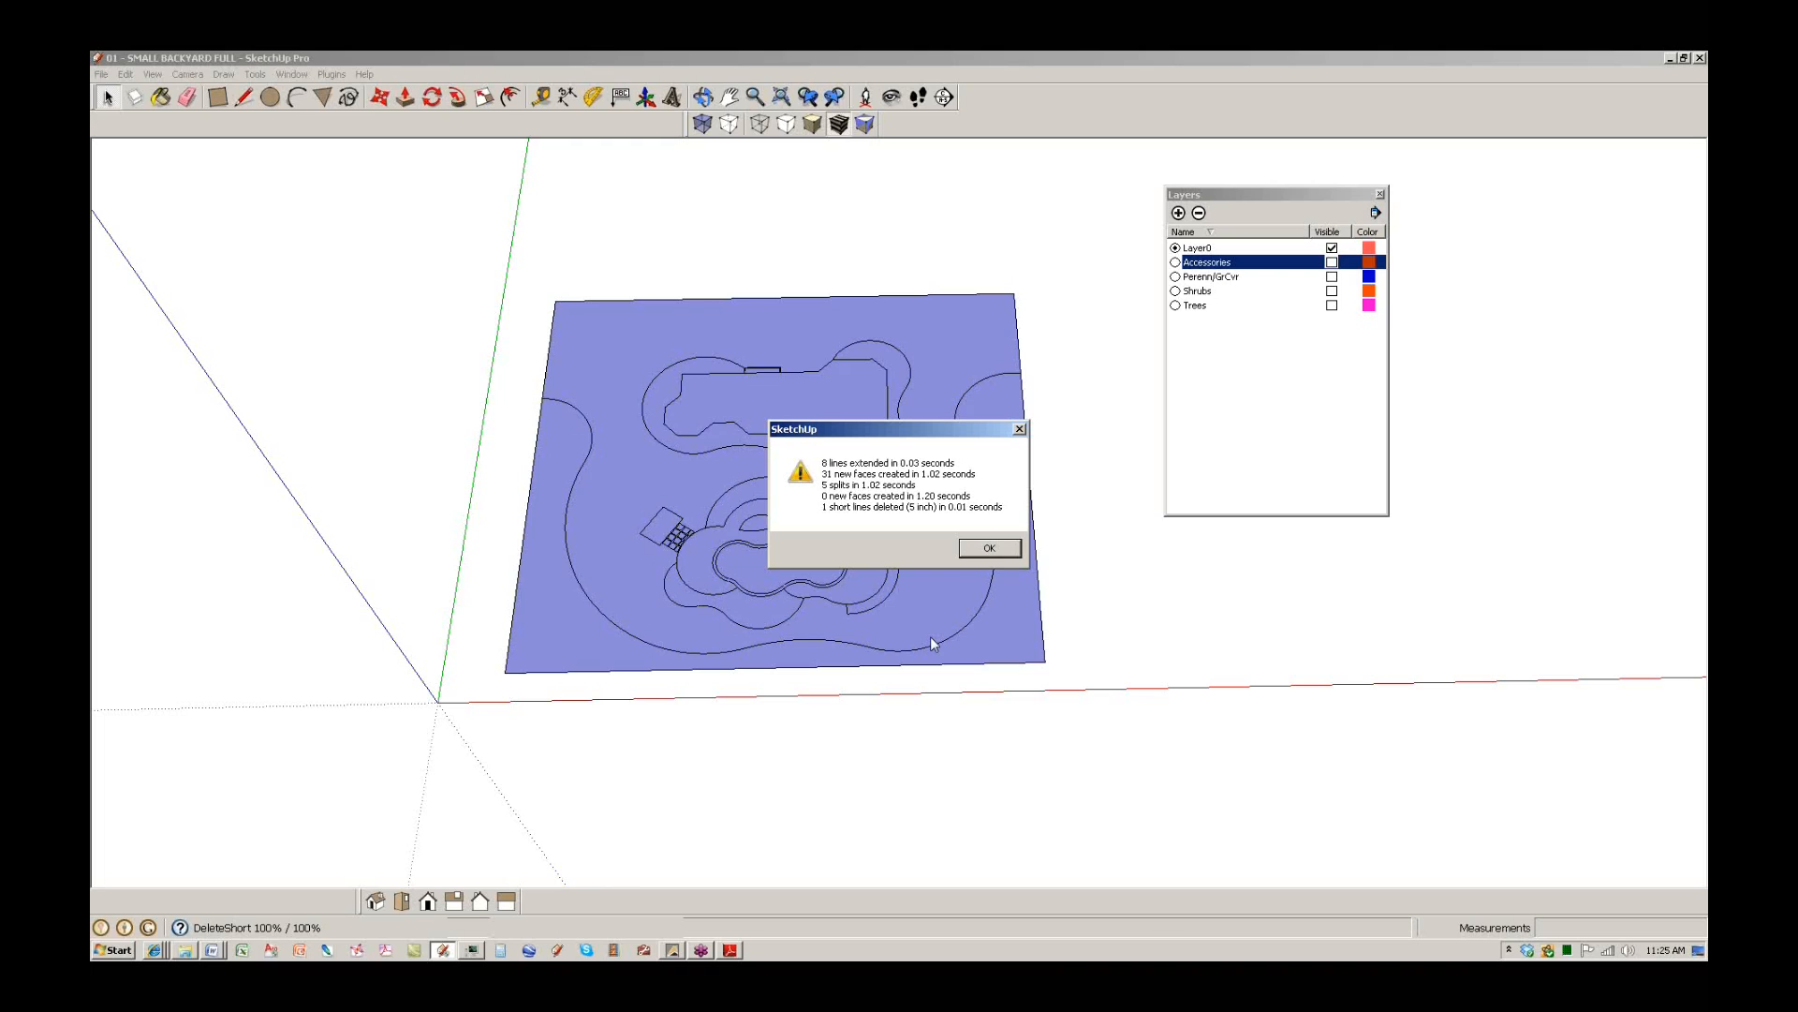
{"action": "key", "text": "Return"}
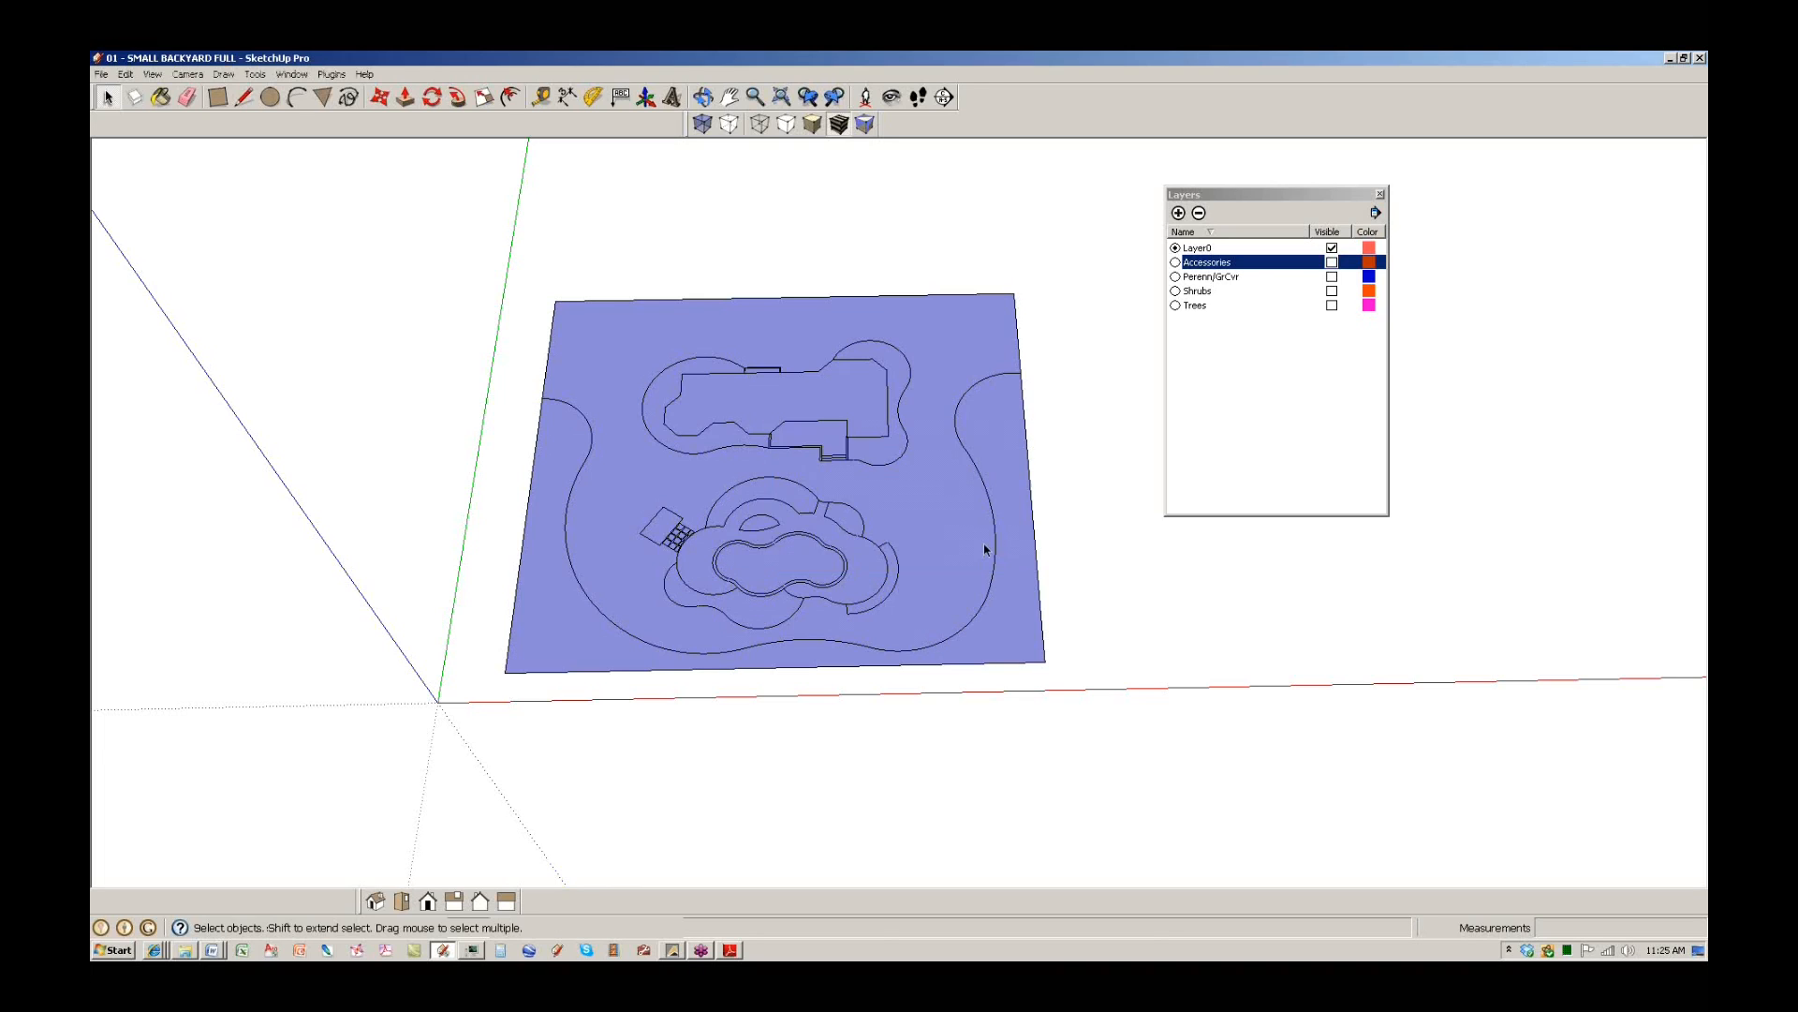
{"action": "scroll", "coordinate": [952, 554], "scroll_direction": "up", "scroll_amount": 3}
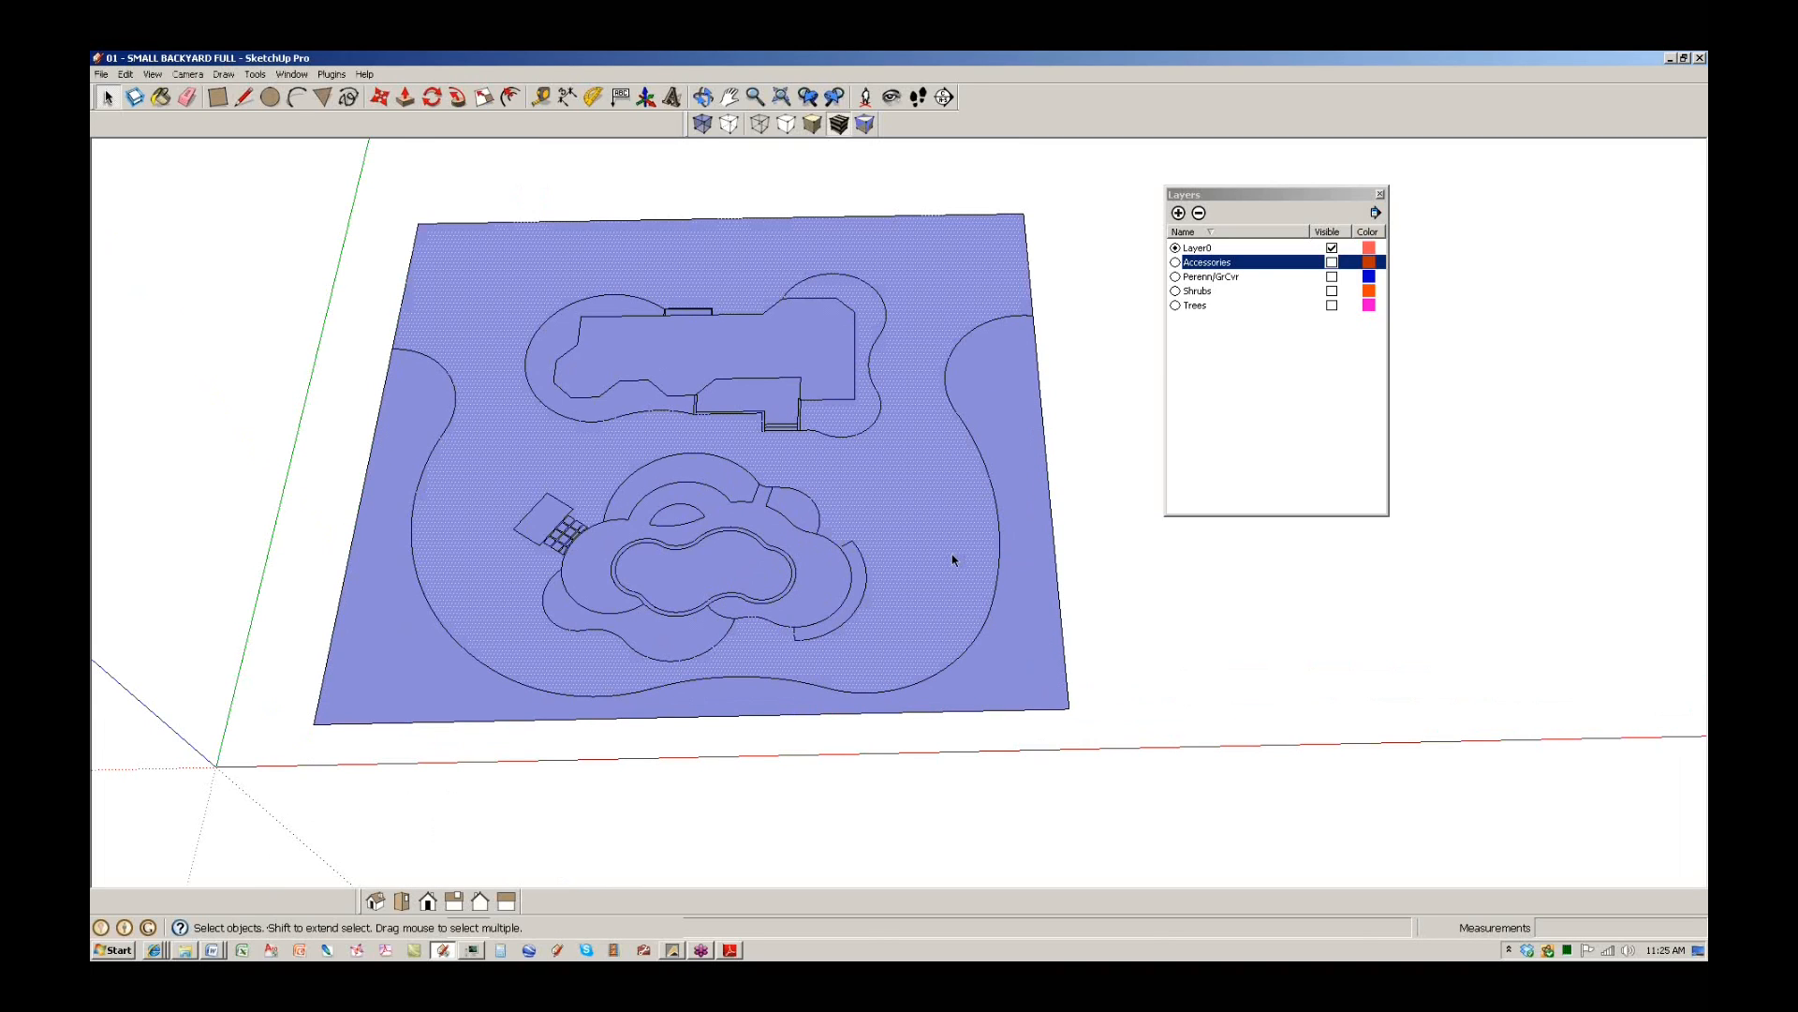
{"action": "scroll", "coordinate": [730, 553], "scroll_direction": "up", "scroll_amount": 3}
{"action": "scroll", "coordinate": [707, 574], "scroll_direction": "up", "scroll_amount": 4}
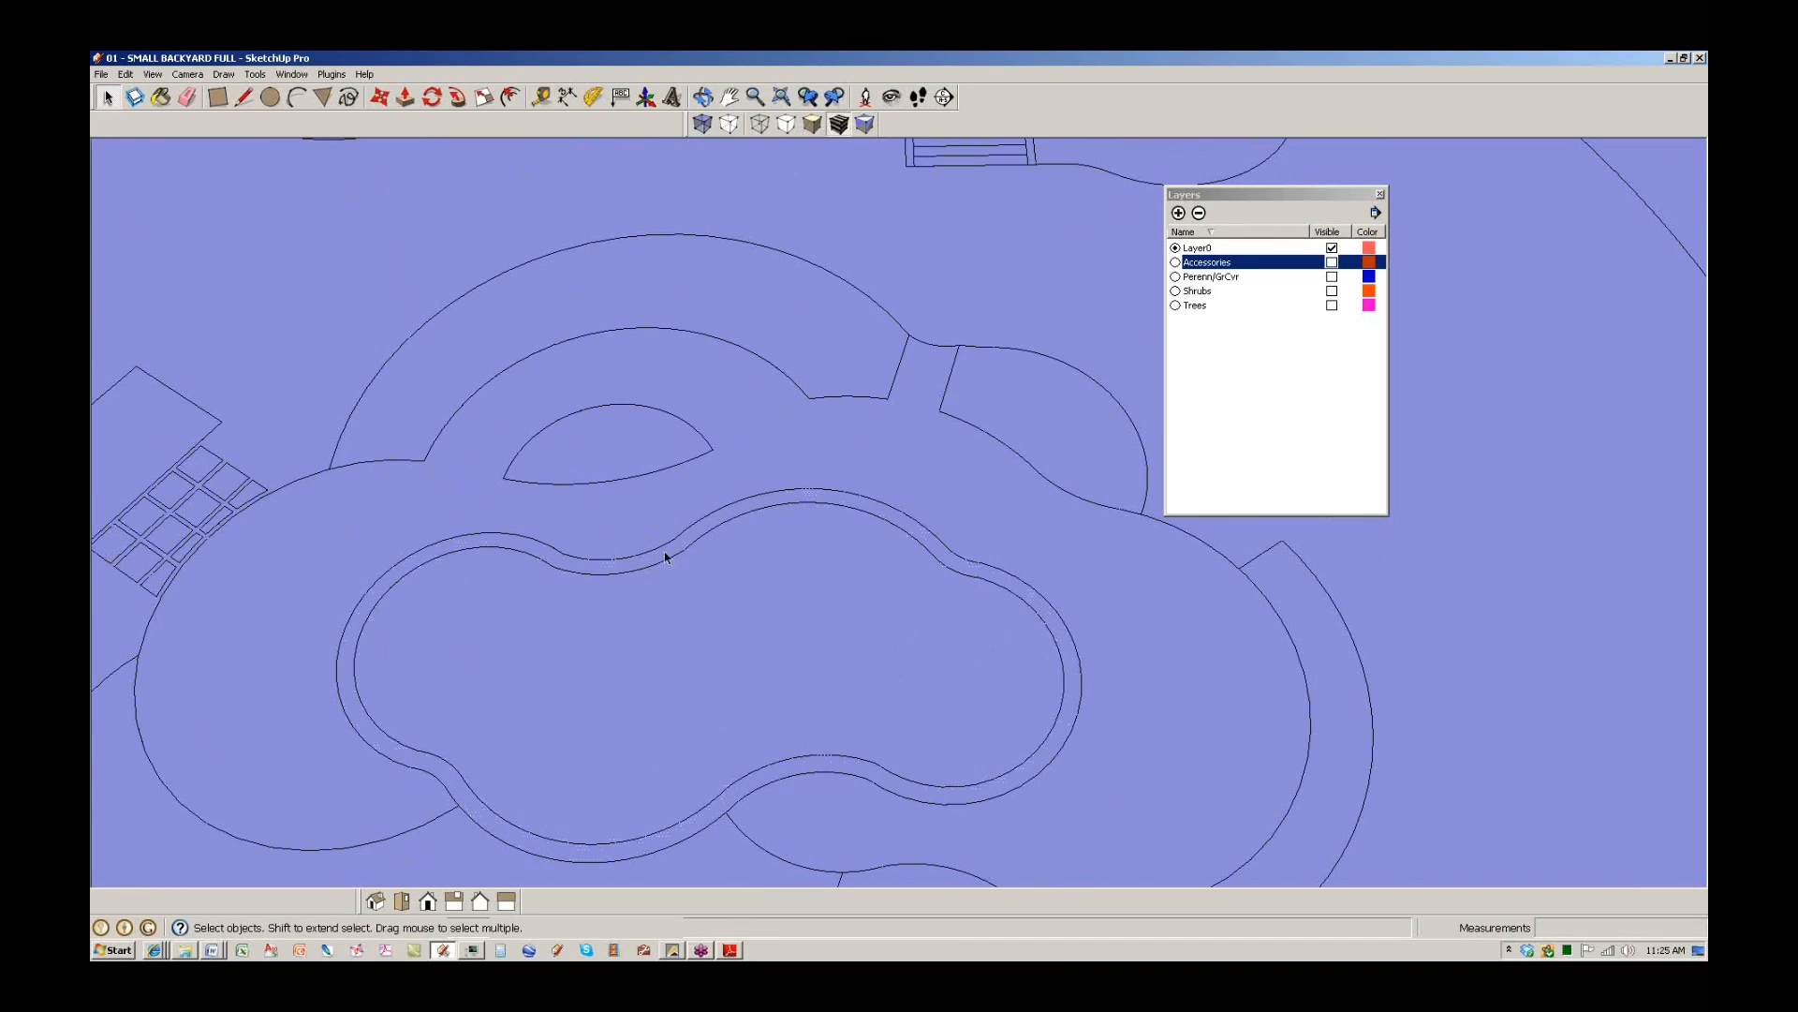
{"action": "left_click", "coordinate": [853, 388]}
Pan and zoom across the yard to inspect the new faces, then clear the selection.
{"action": "scroll", "coordinate": [819, 538], "scroll_direction": "down", "scroll_amount": 3}
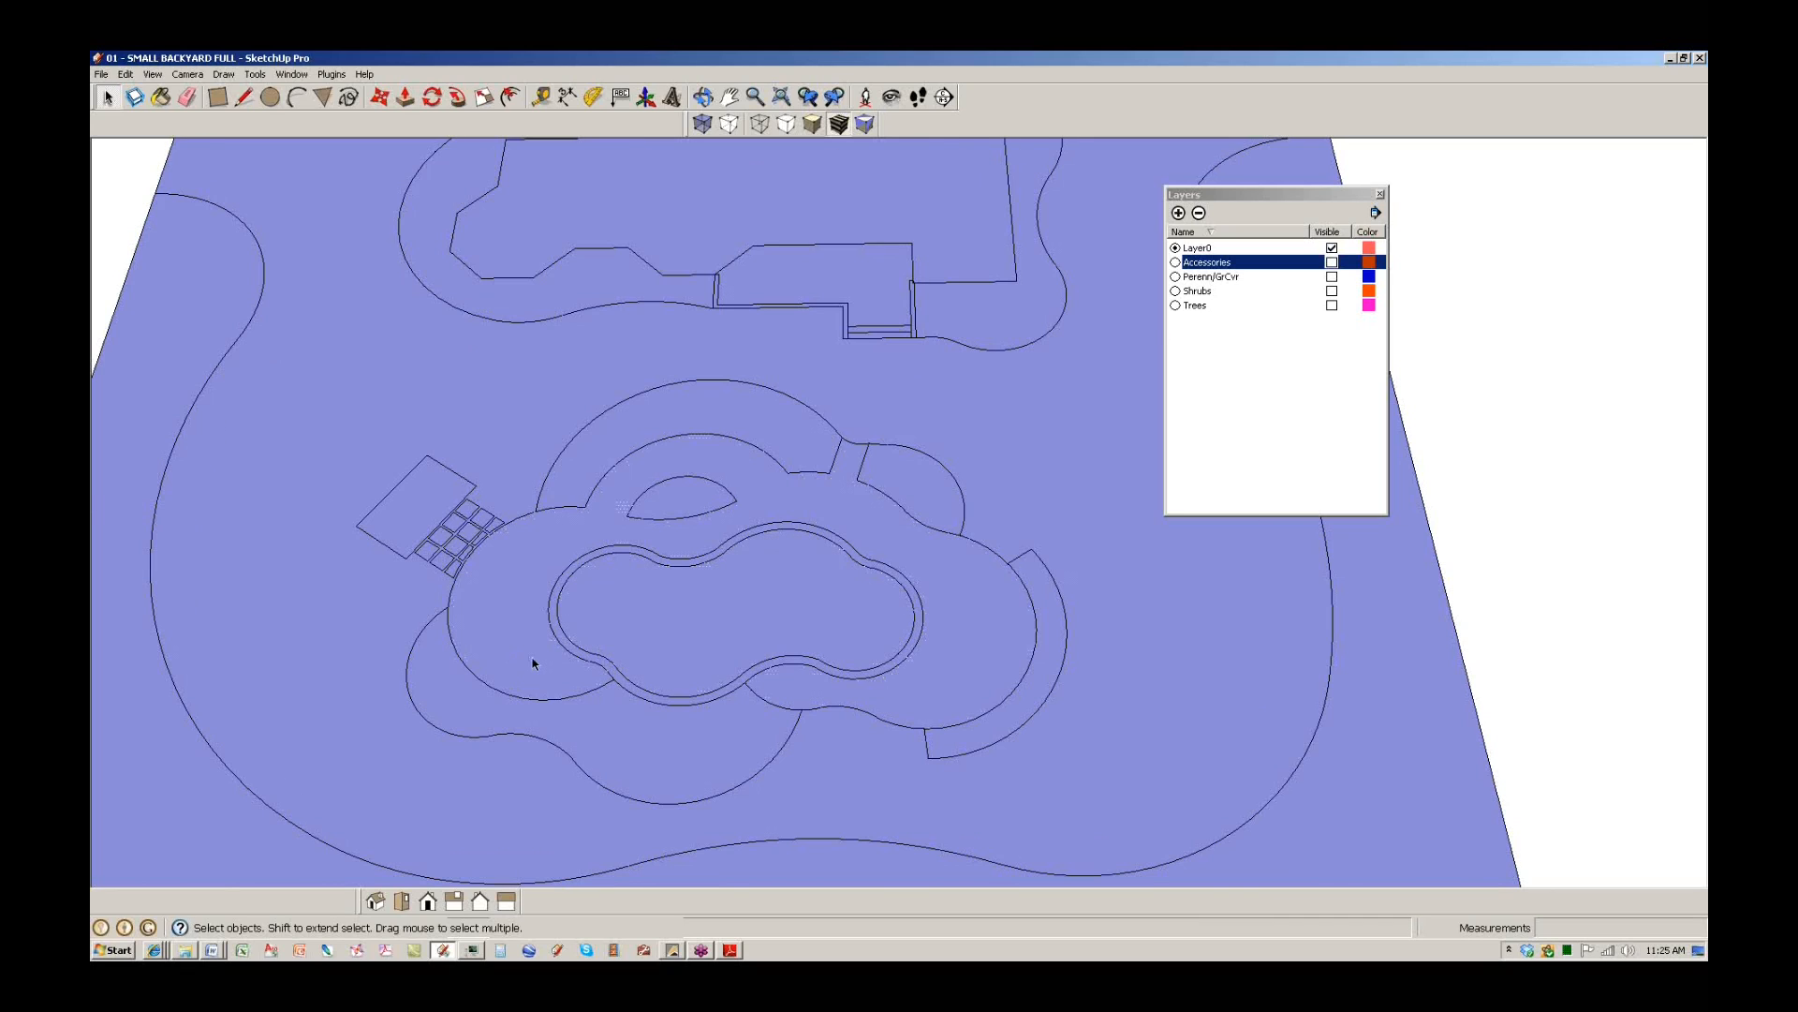
{"action": "scroll", "coordinate": [532, 663], "scroll_direction": "down", "scroll_amount": 3}
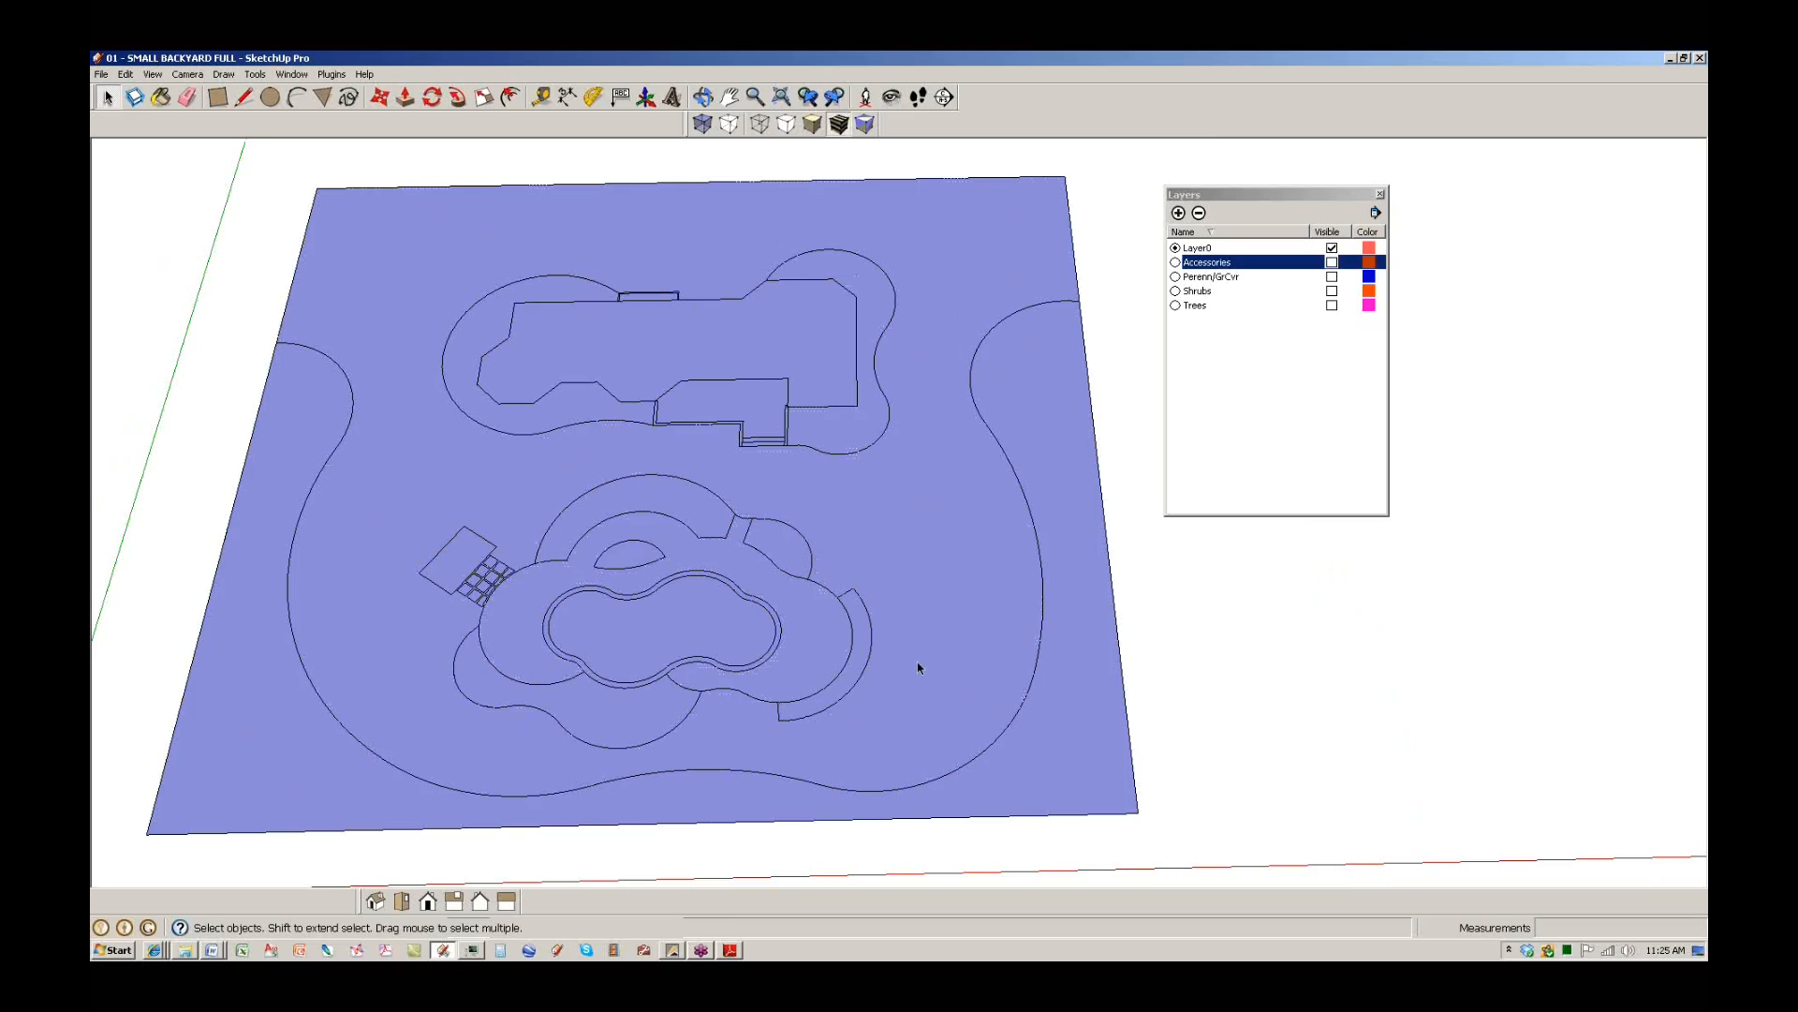
{"action": "scroll", "coordinate": [941, 369], "scroll_direction": "up", "scroll_amount": 3}
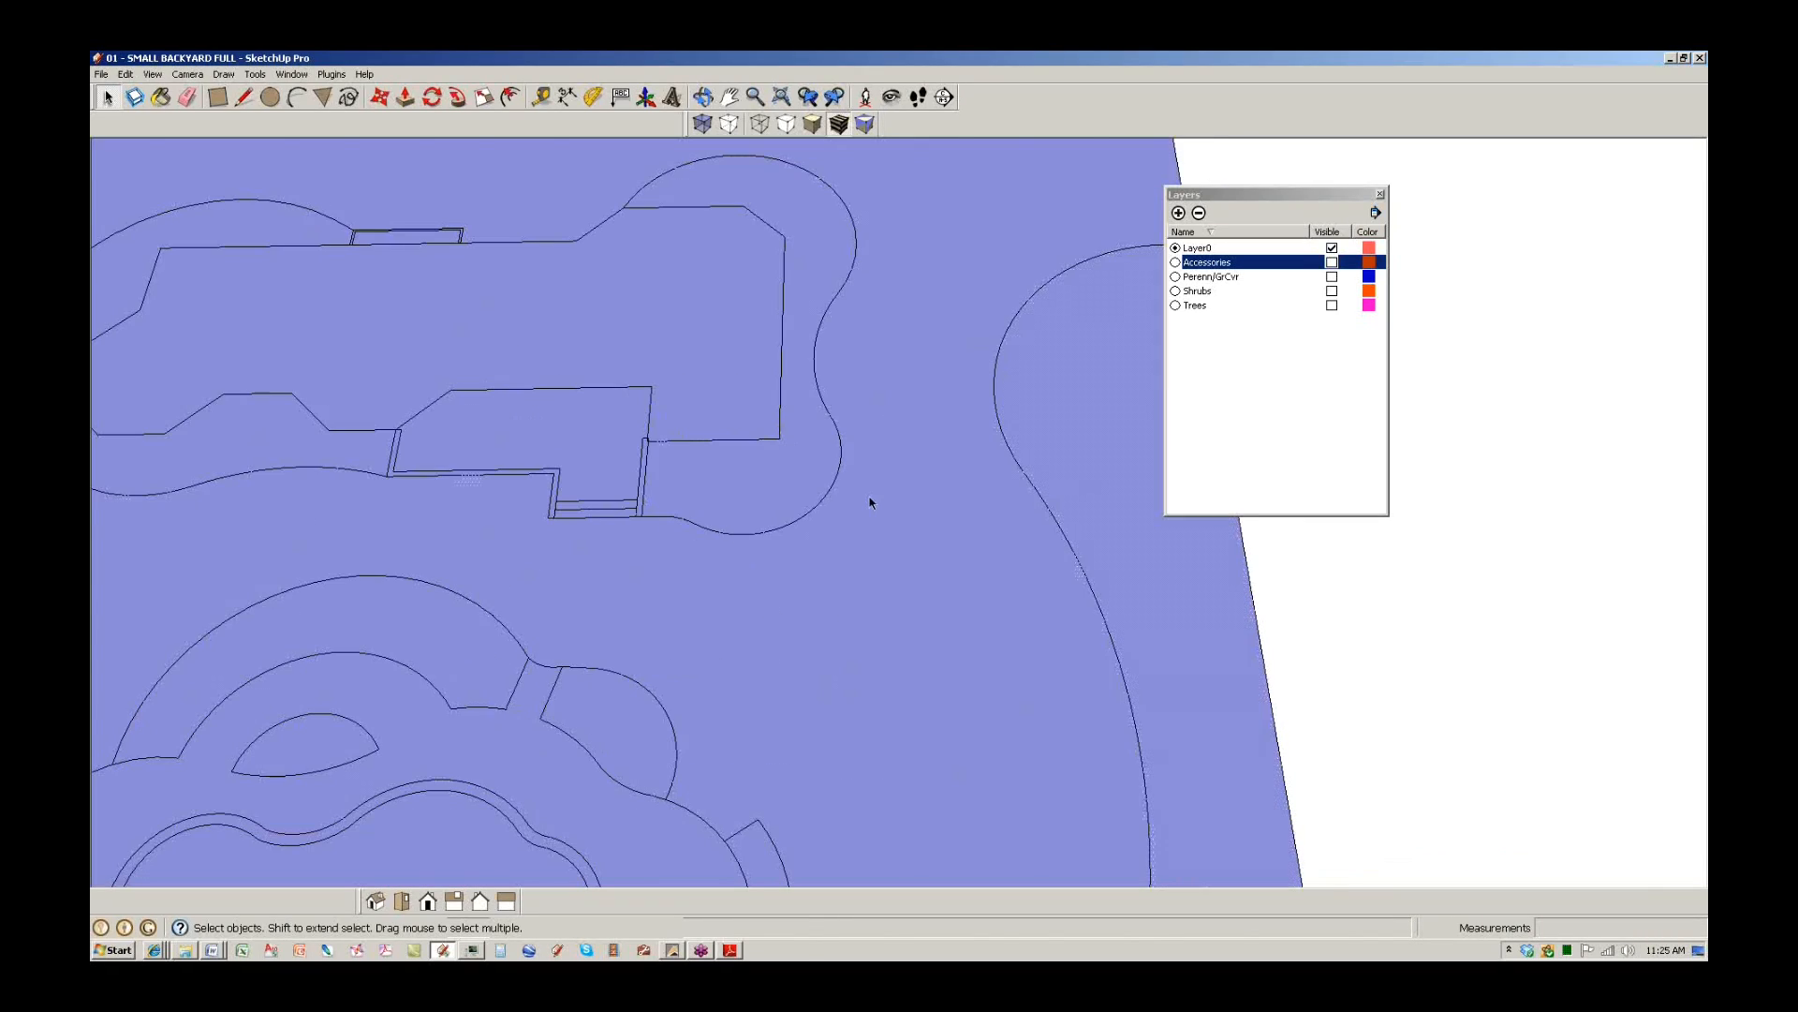
{"action": "scroll", "coordinate": [867, 502], "scroll_direction": "down", "scroll_amount": 4}
{"action": "scroll", "coordinate": [860, 419], "scroll_direction": "up", "scroll_amount": 1}
{"action": "middle_click_drag", "start_coordinate": [878, 379], "coordinate": [885, 631], "text": "shift"}
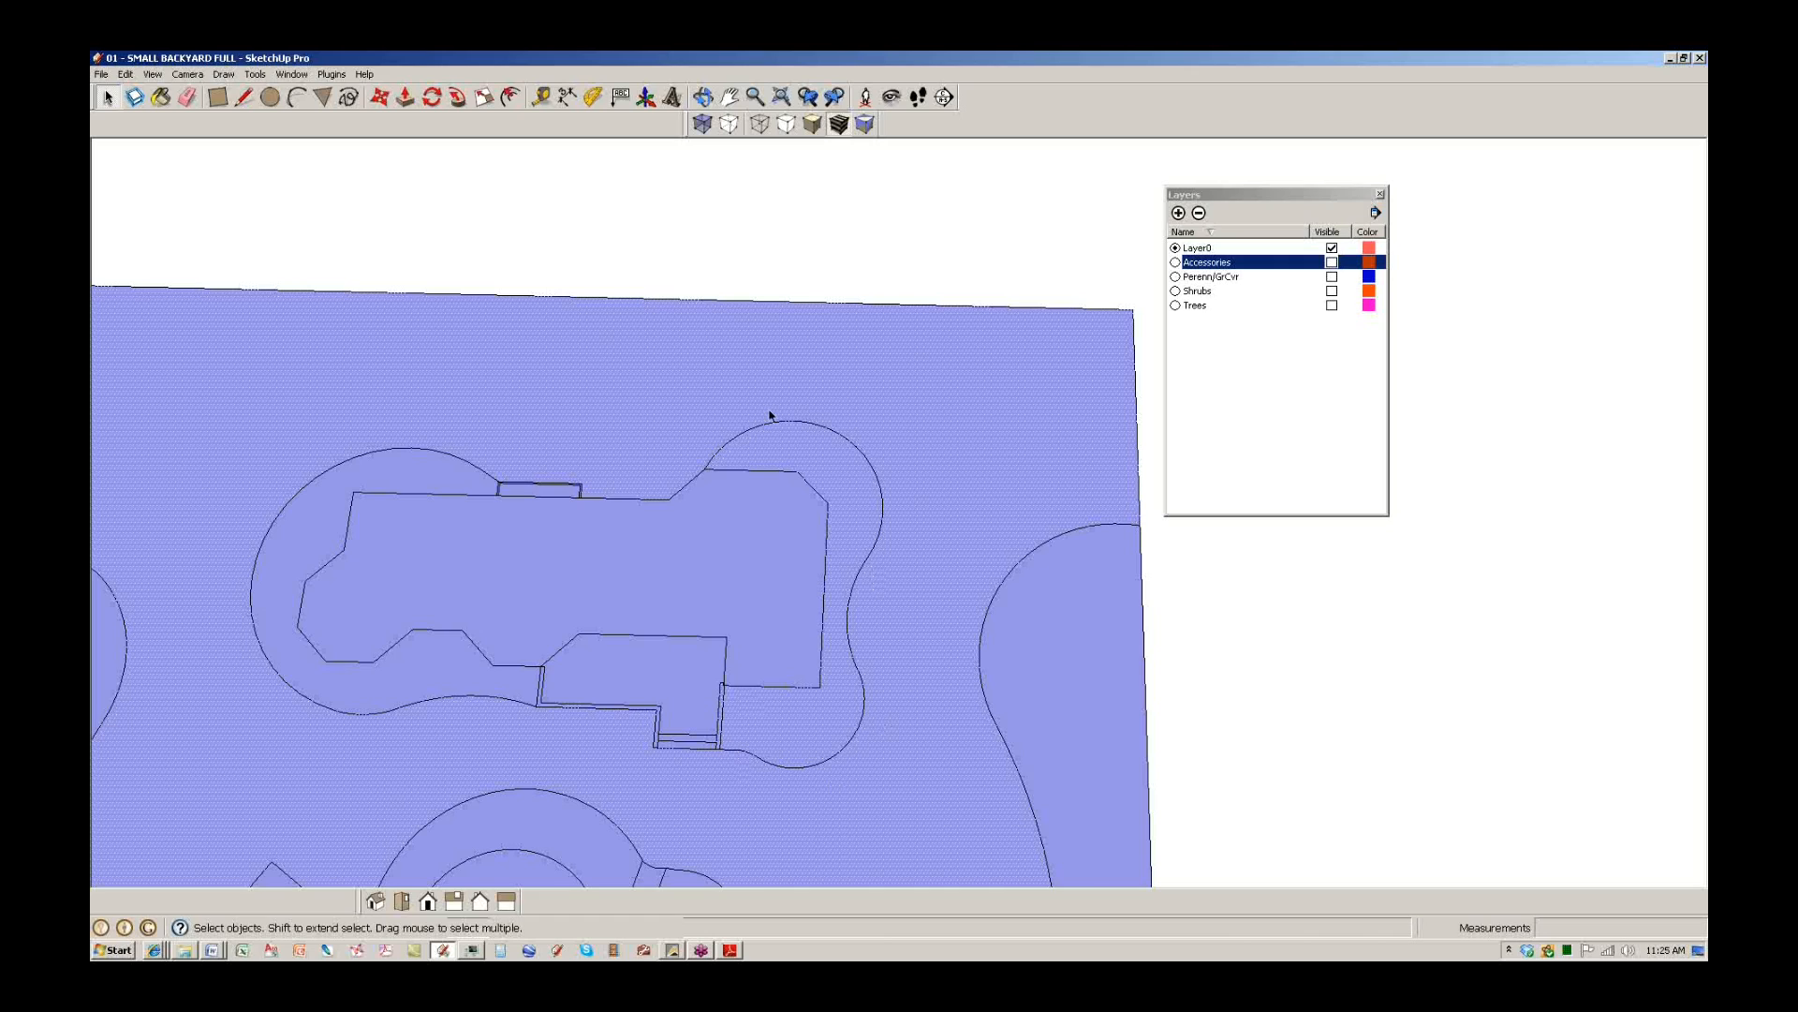
{"action": "scroll", "coordinate": [768, 414], "scroll_direction": "down", "scroll_amount": 3}
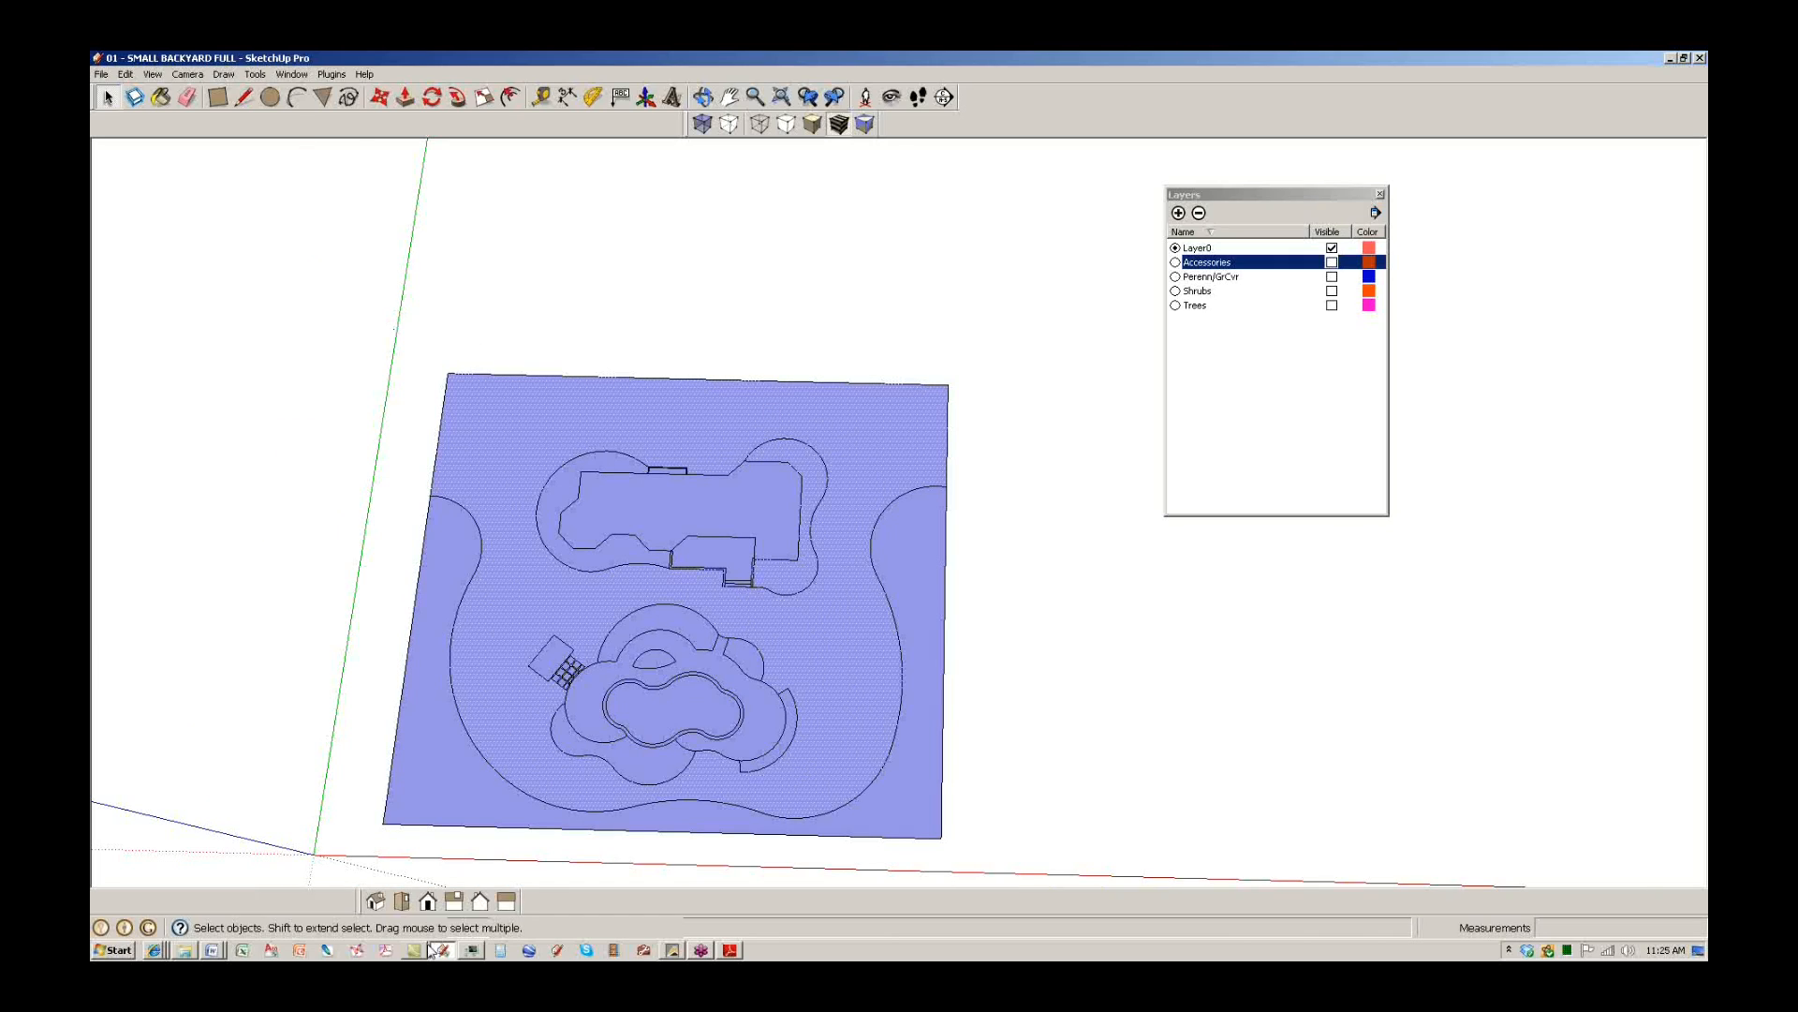
{"action": "mouse_move", "coordinate": [440, 952]}
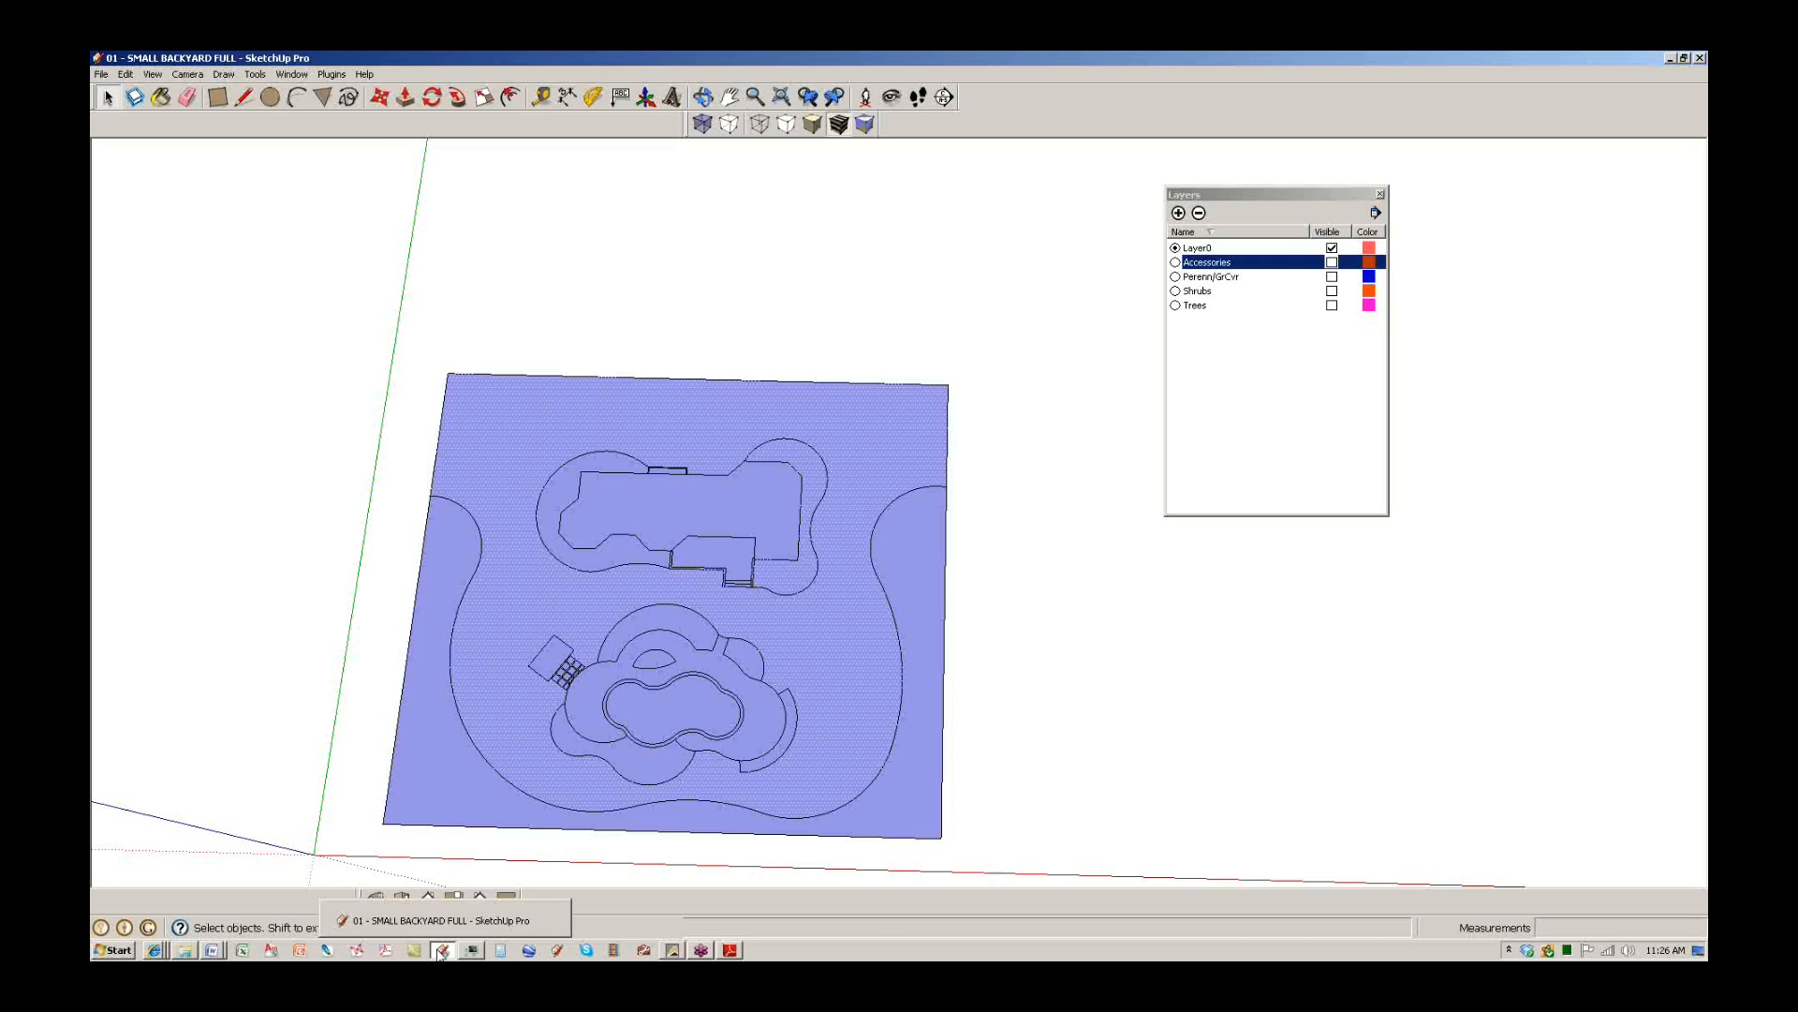
{"action": "scroll", "coordinate": [719, 683], "scroll_direction": "up", "scroll_amount": 3}
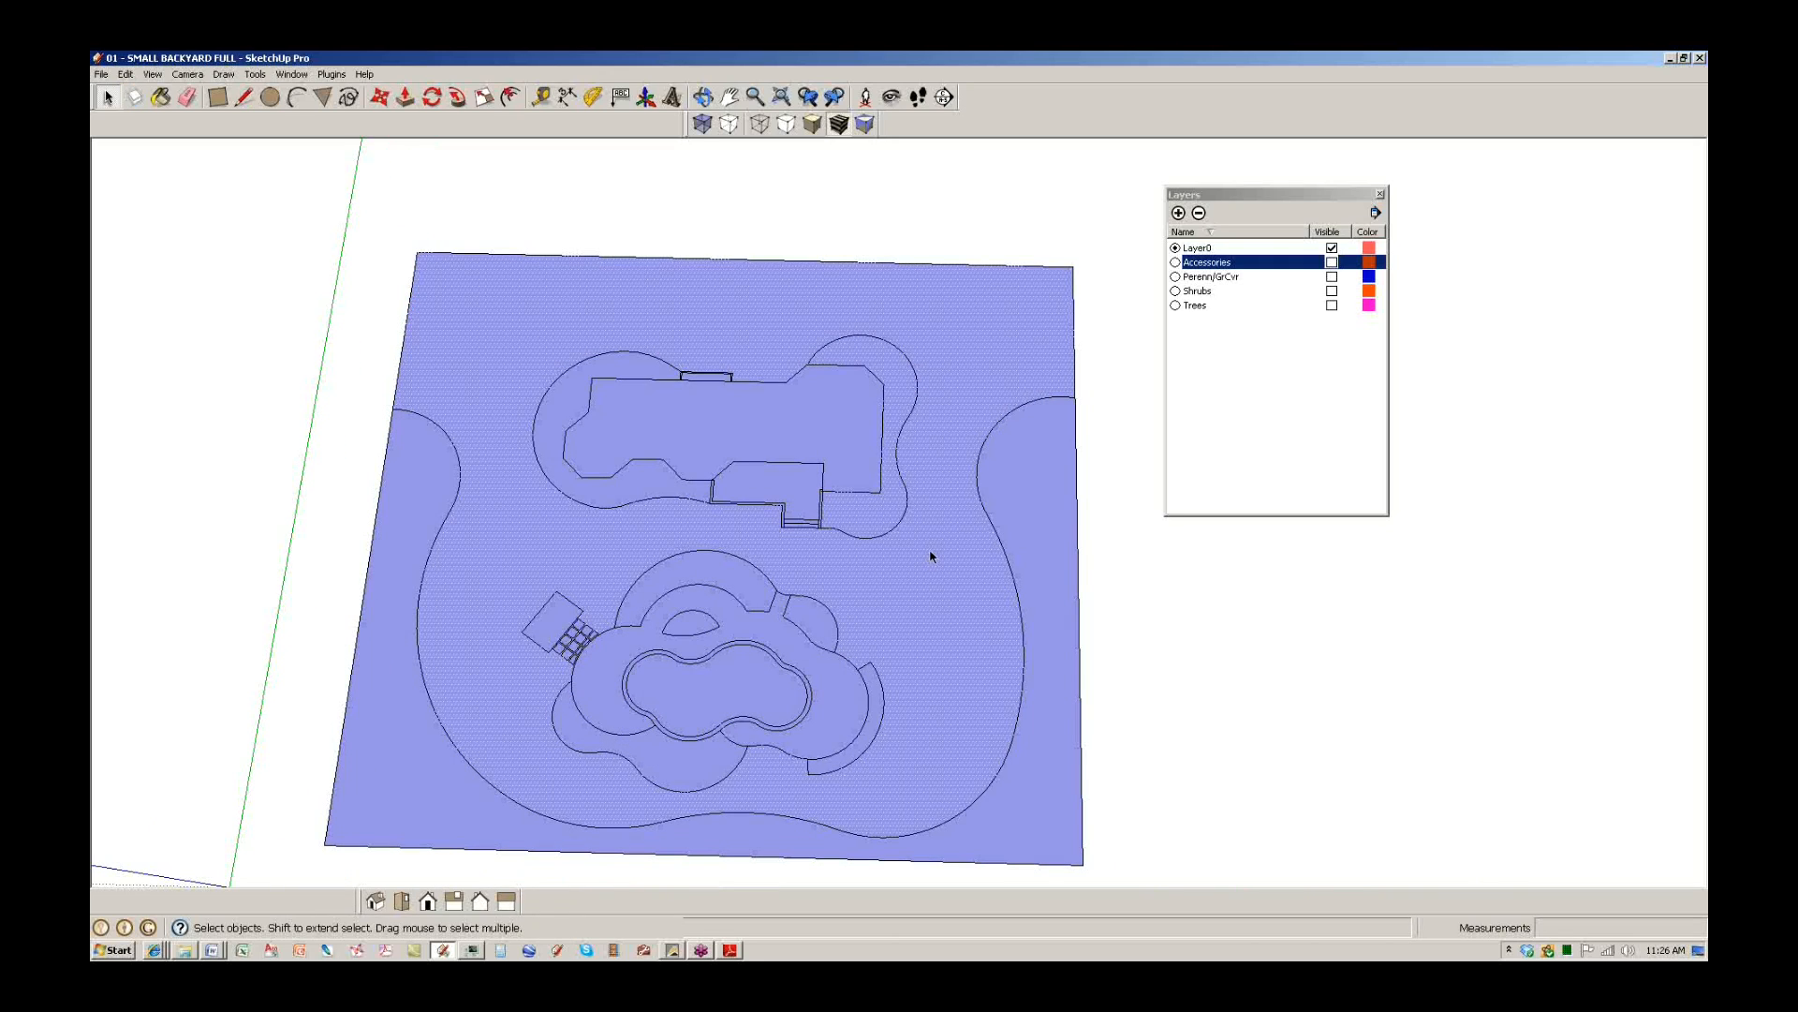
{"action": "key", "text": "Escape"}
Erase the stray edge at the notch corner and redraw the notch top, restoring its face.
{"action": "scroll", "coordinate": [895, 557], "scroll_direction": "up", "scroll_amount": 6}
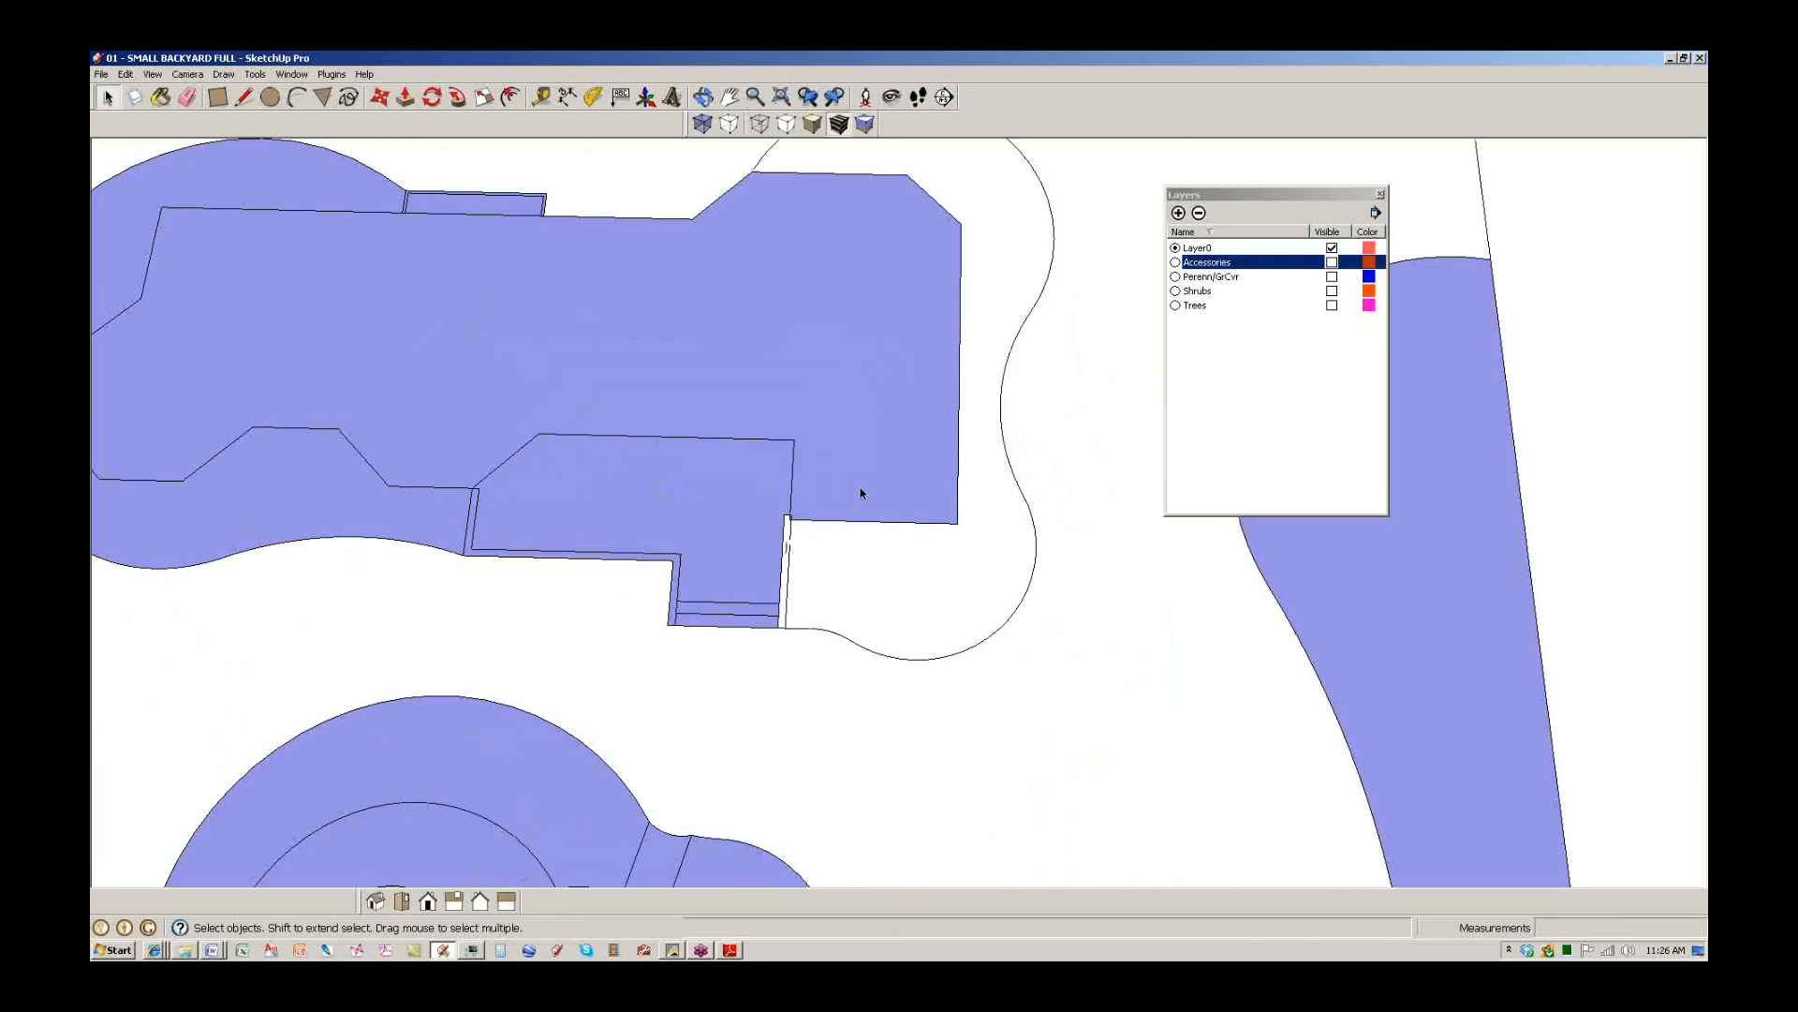
{"action": "scroll", "coordinate": [625, 573], "scroll_direction": "up", "scroll_amount": 5}
{"action": "key", "text": "e"}
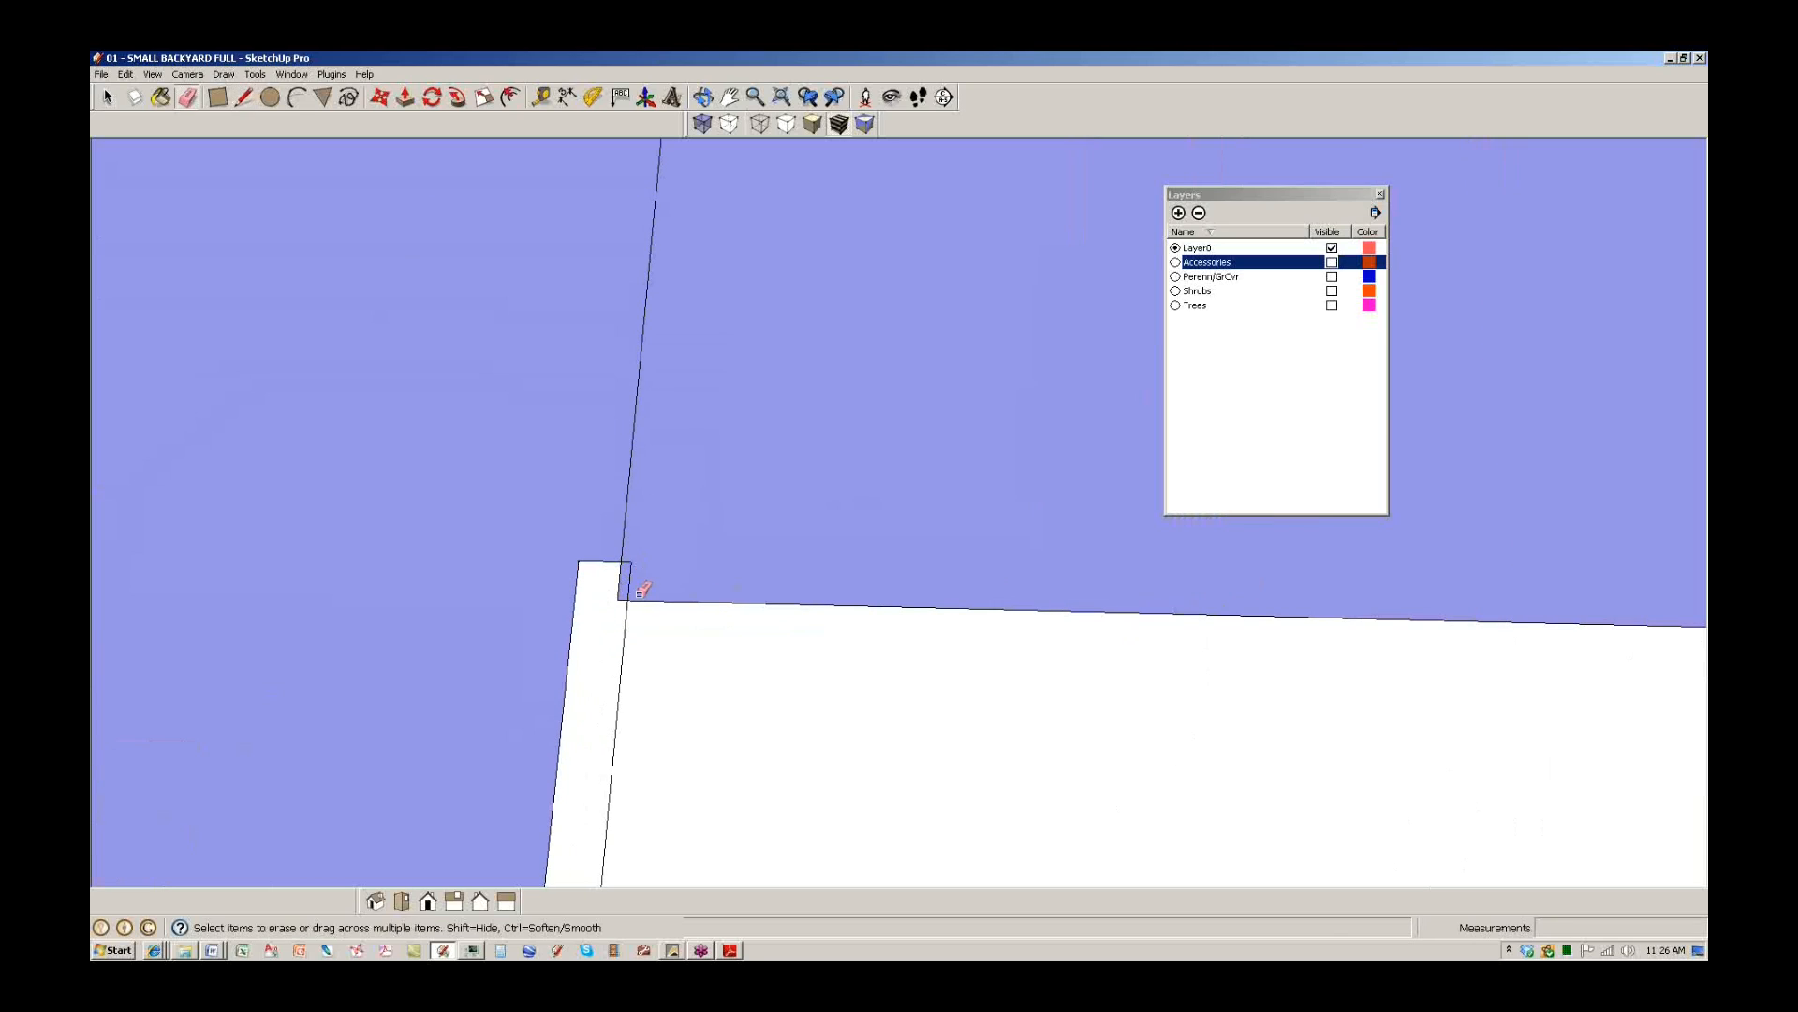
{"action": "left_click", "coordinate": [622, 592]}
{"action": "key", "text": "l"}
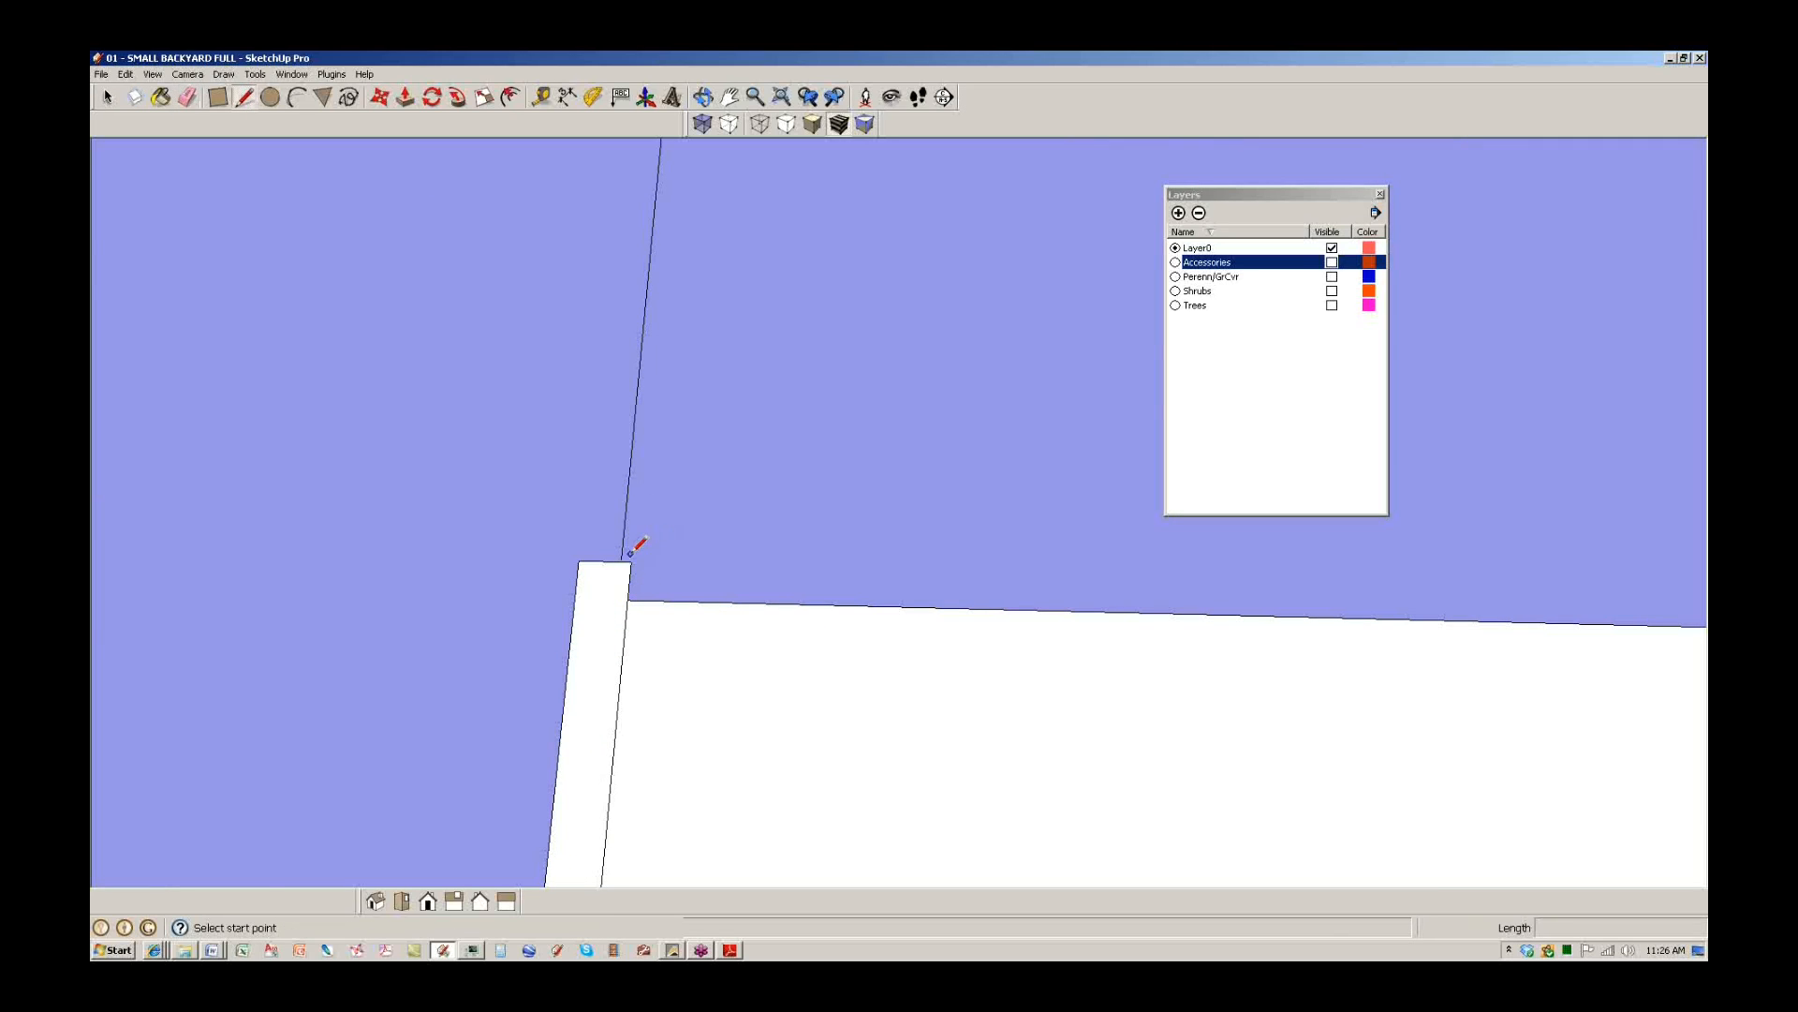
{"action": "left_click", "coordinate": [630, 562]}
{"action": "left_click", "coordinate": [578, 561]}
Draw a line from the house corner to the arc, closing the path face beside the steps.
{"action": "scroll", "coordinate": [700, 517], "scroll_direction": "down", "scroll_amount": 1}
{"action": "scroll", "coordinate": [750, 506], "scroll_direction": "down", "scroll_amount": 4}
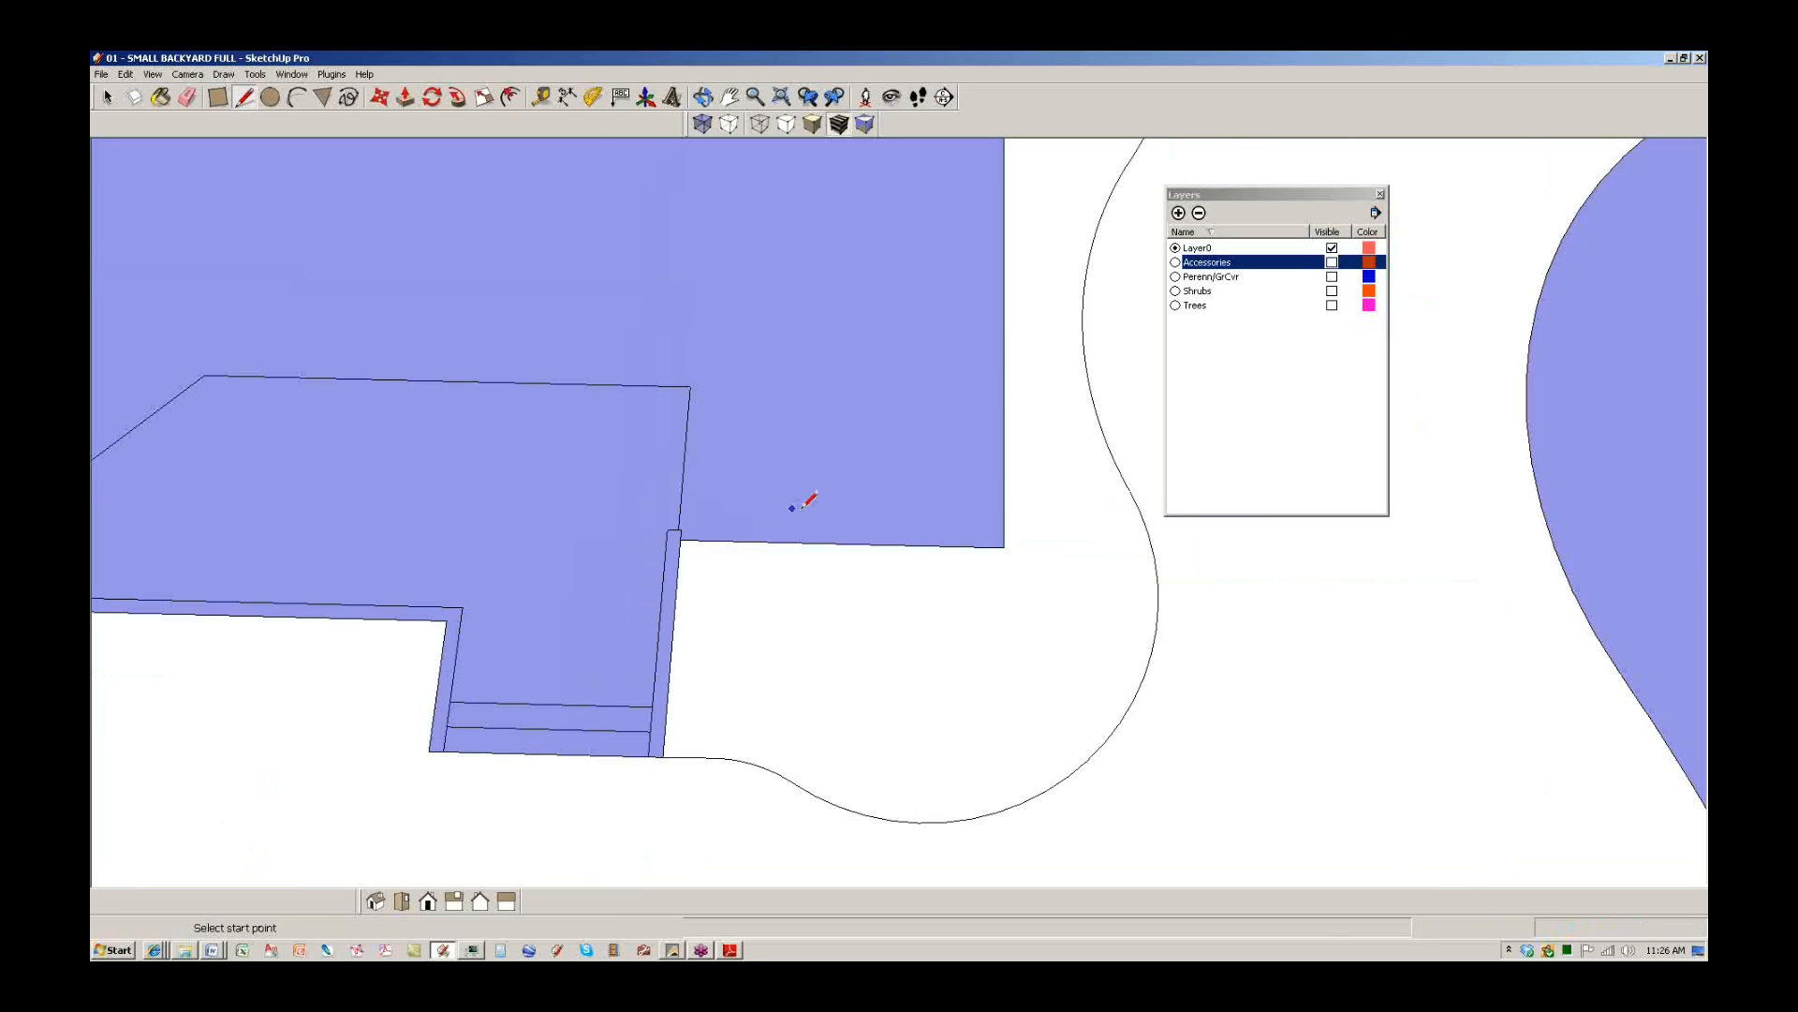
{"action": "left_click", "coordinate": [943, 535]}
{"action": "left_click", "coordinate": [1027, 634]}
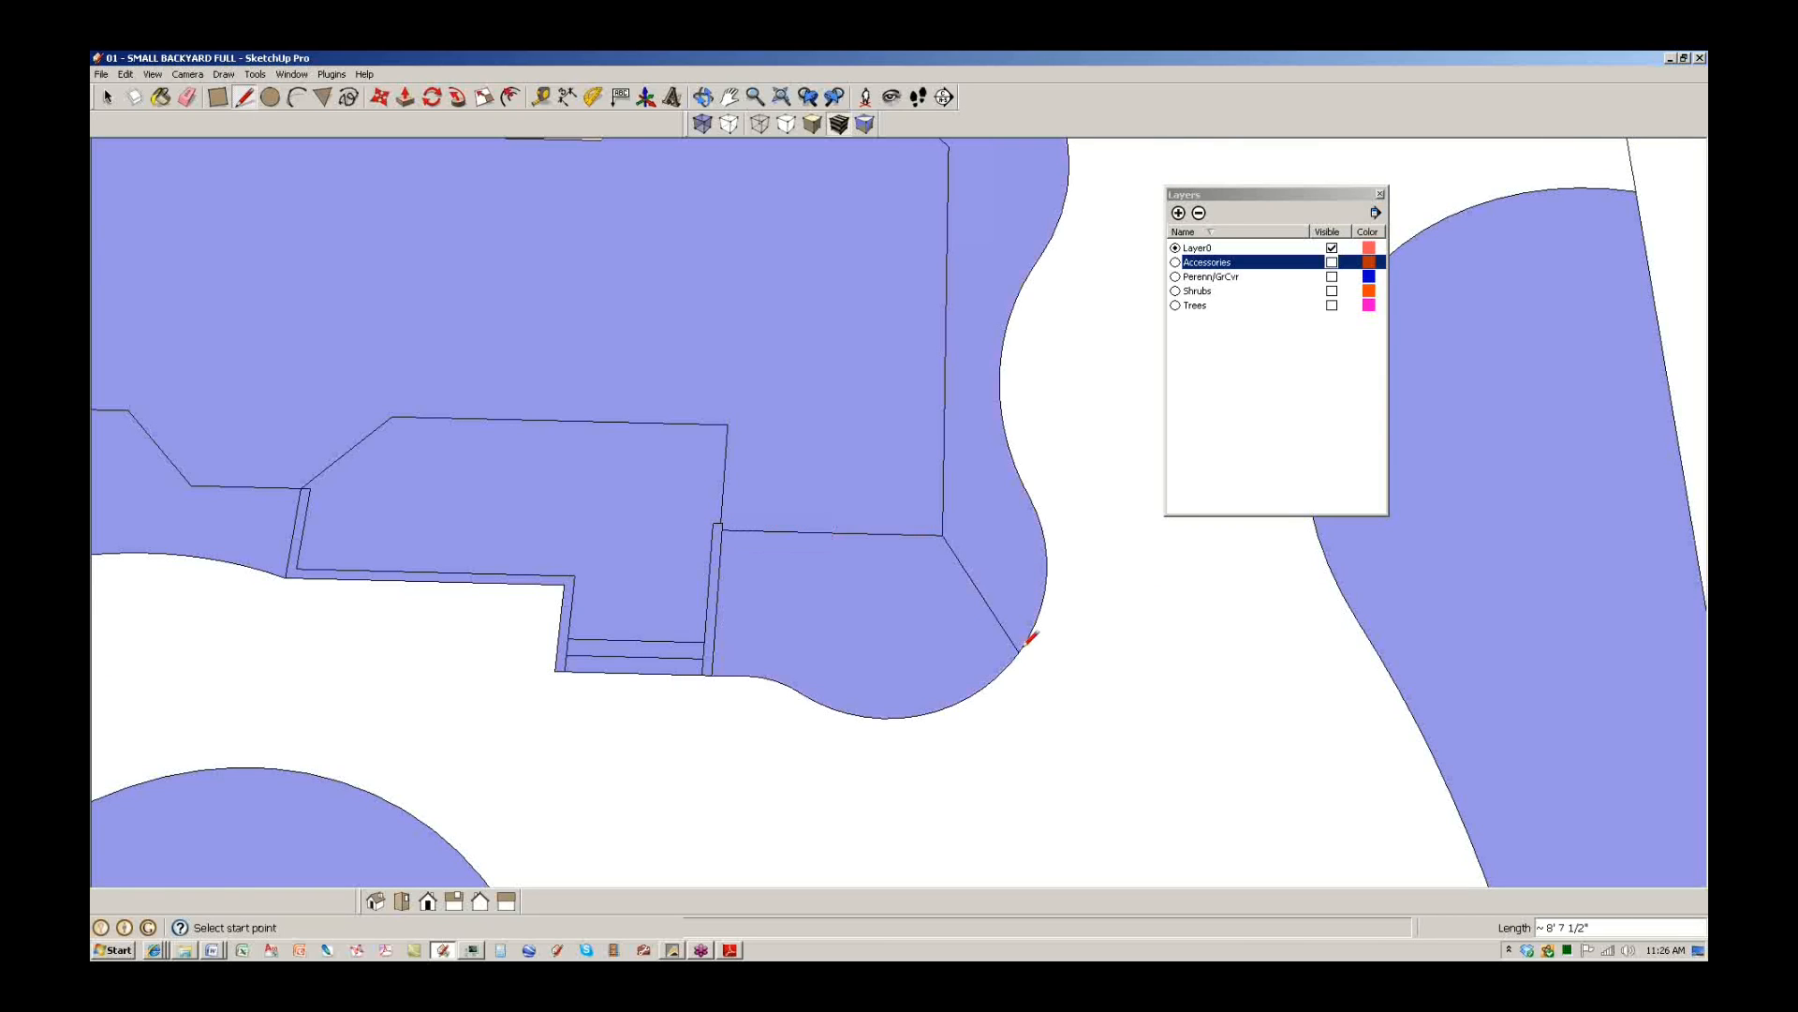
Draw lines linking the house bed to the left and right side beds, splitting the lawn.
{"action": "scroll", "coordinate": [928, 562], "scroll_direction": "down", "scroll_amount": 3}
{"action": "key", "text": "e"}
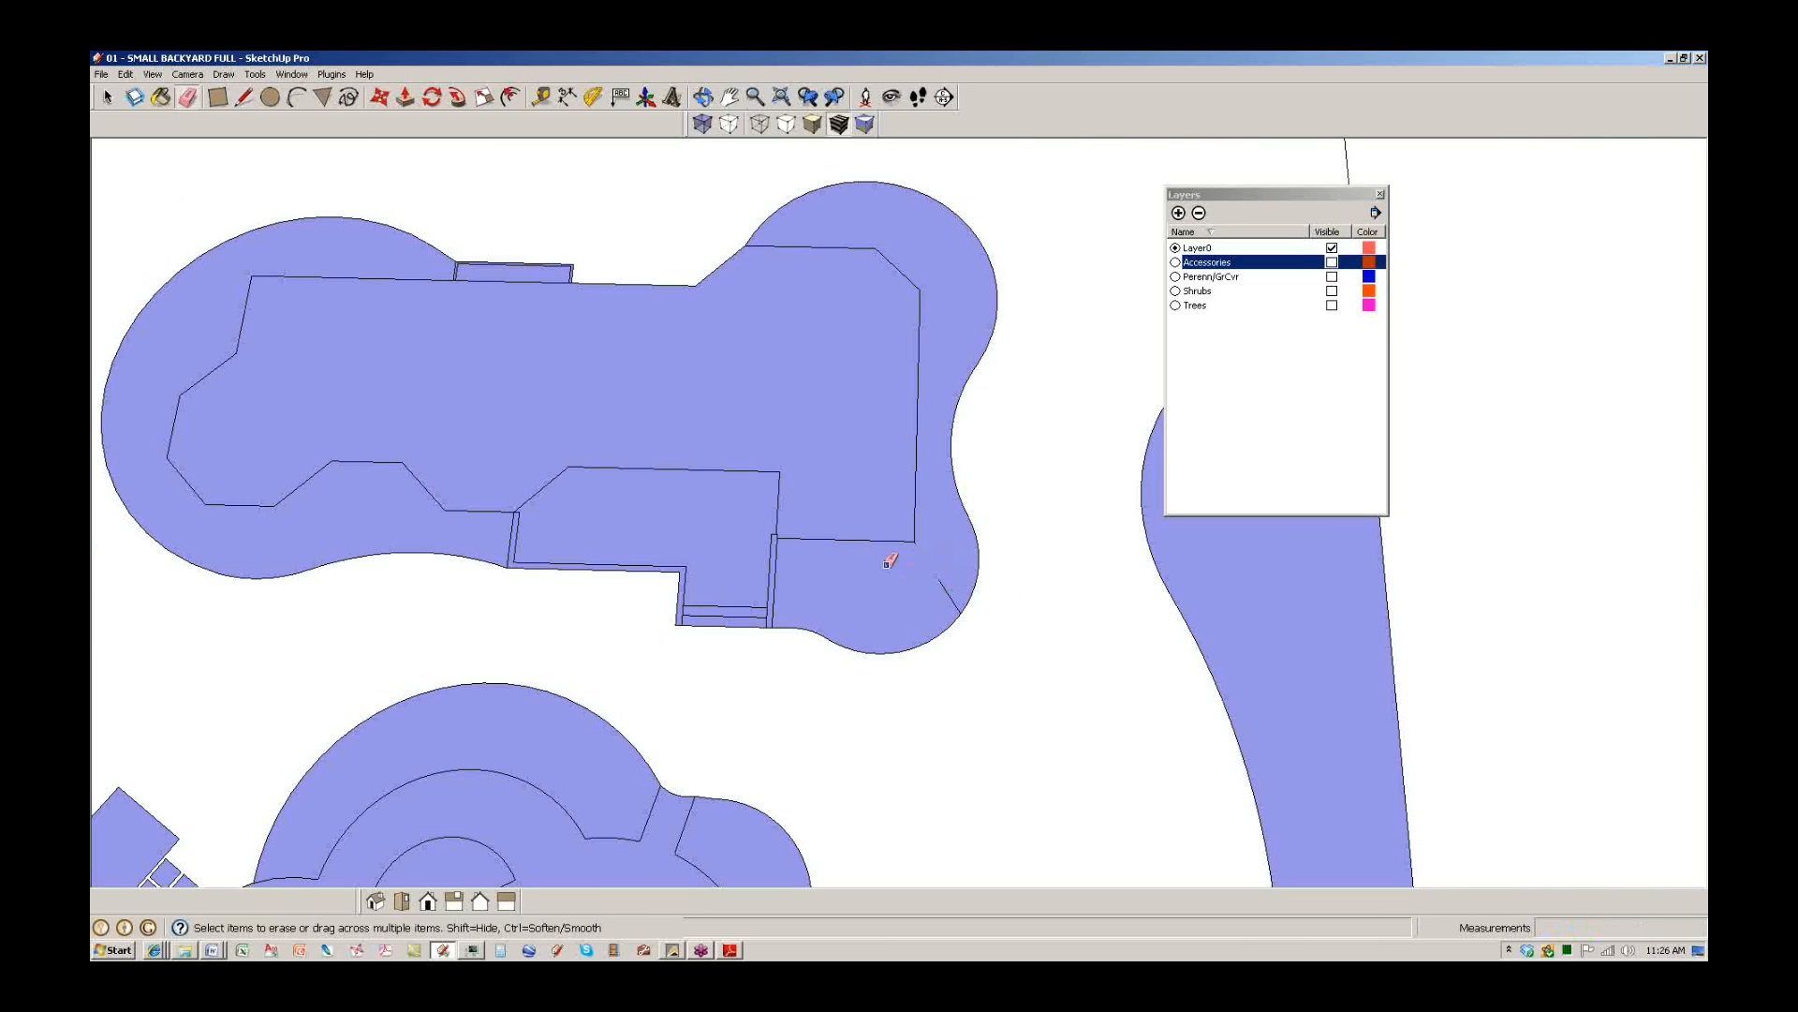
{"action": "scroll", "coordinate": [711, 506], "scroll_direction": "down", "scroll_amount": 5}
{"action": "scroll", "coordinate": [581, 432], "scroll_direction": "up", "scroll_amount": 3}
{"action": "key", "text": "l"}
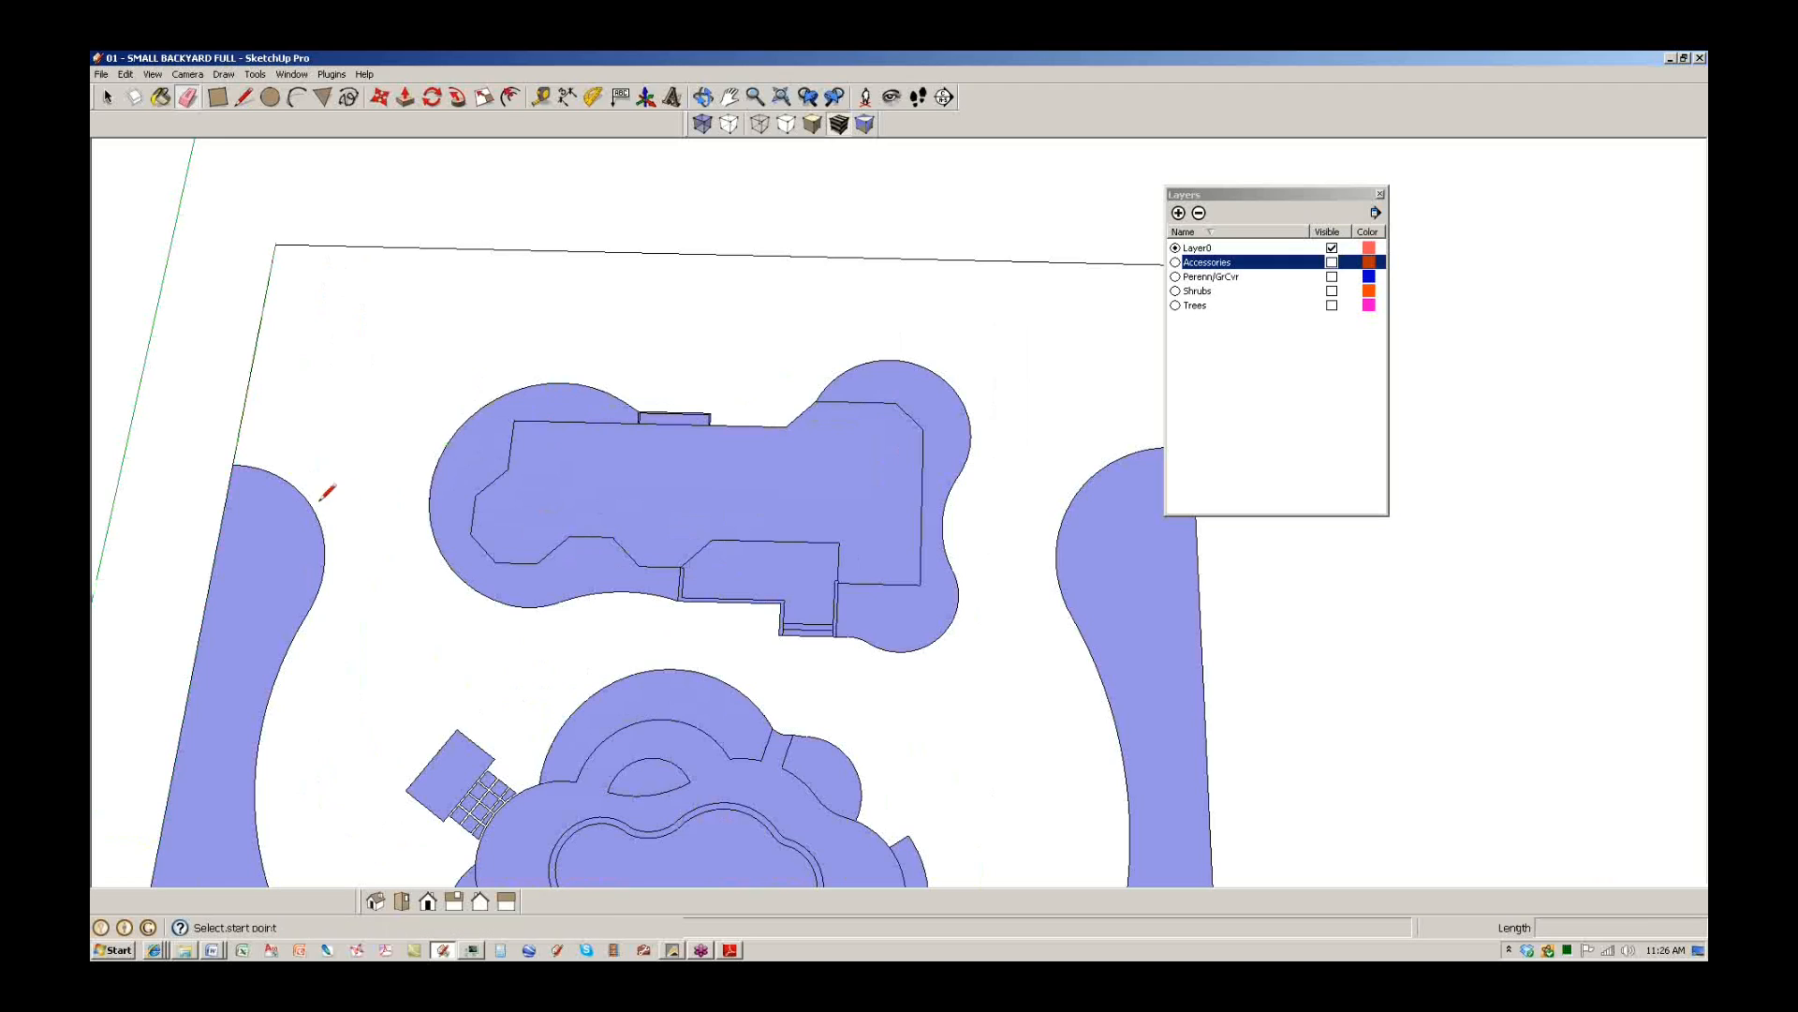
{"action": "left_click", "coordinate": [311, 505]}
{"action": "left_click", "coordinate": [429, 489]}
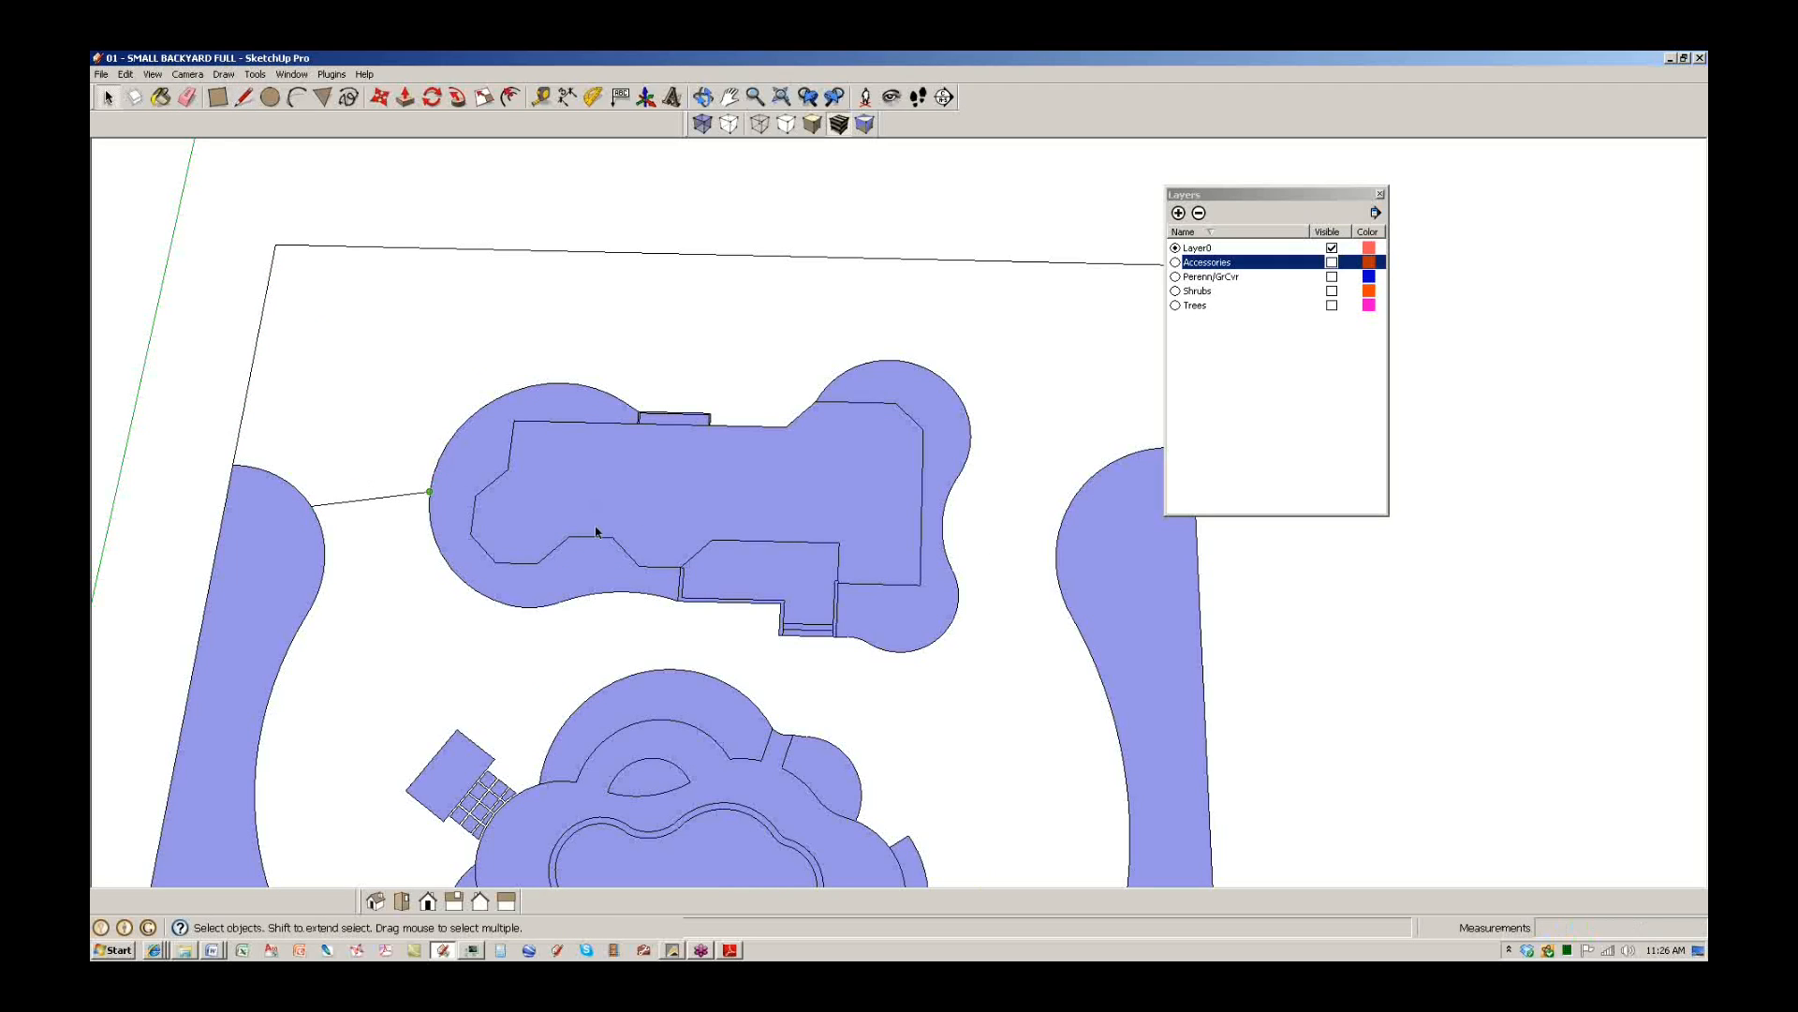
{"action": "left_click", "coordinate": [953, 487]}
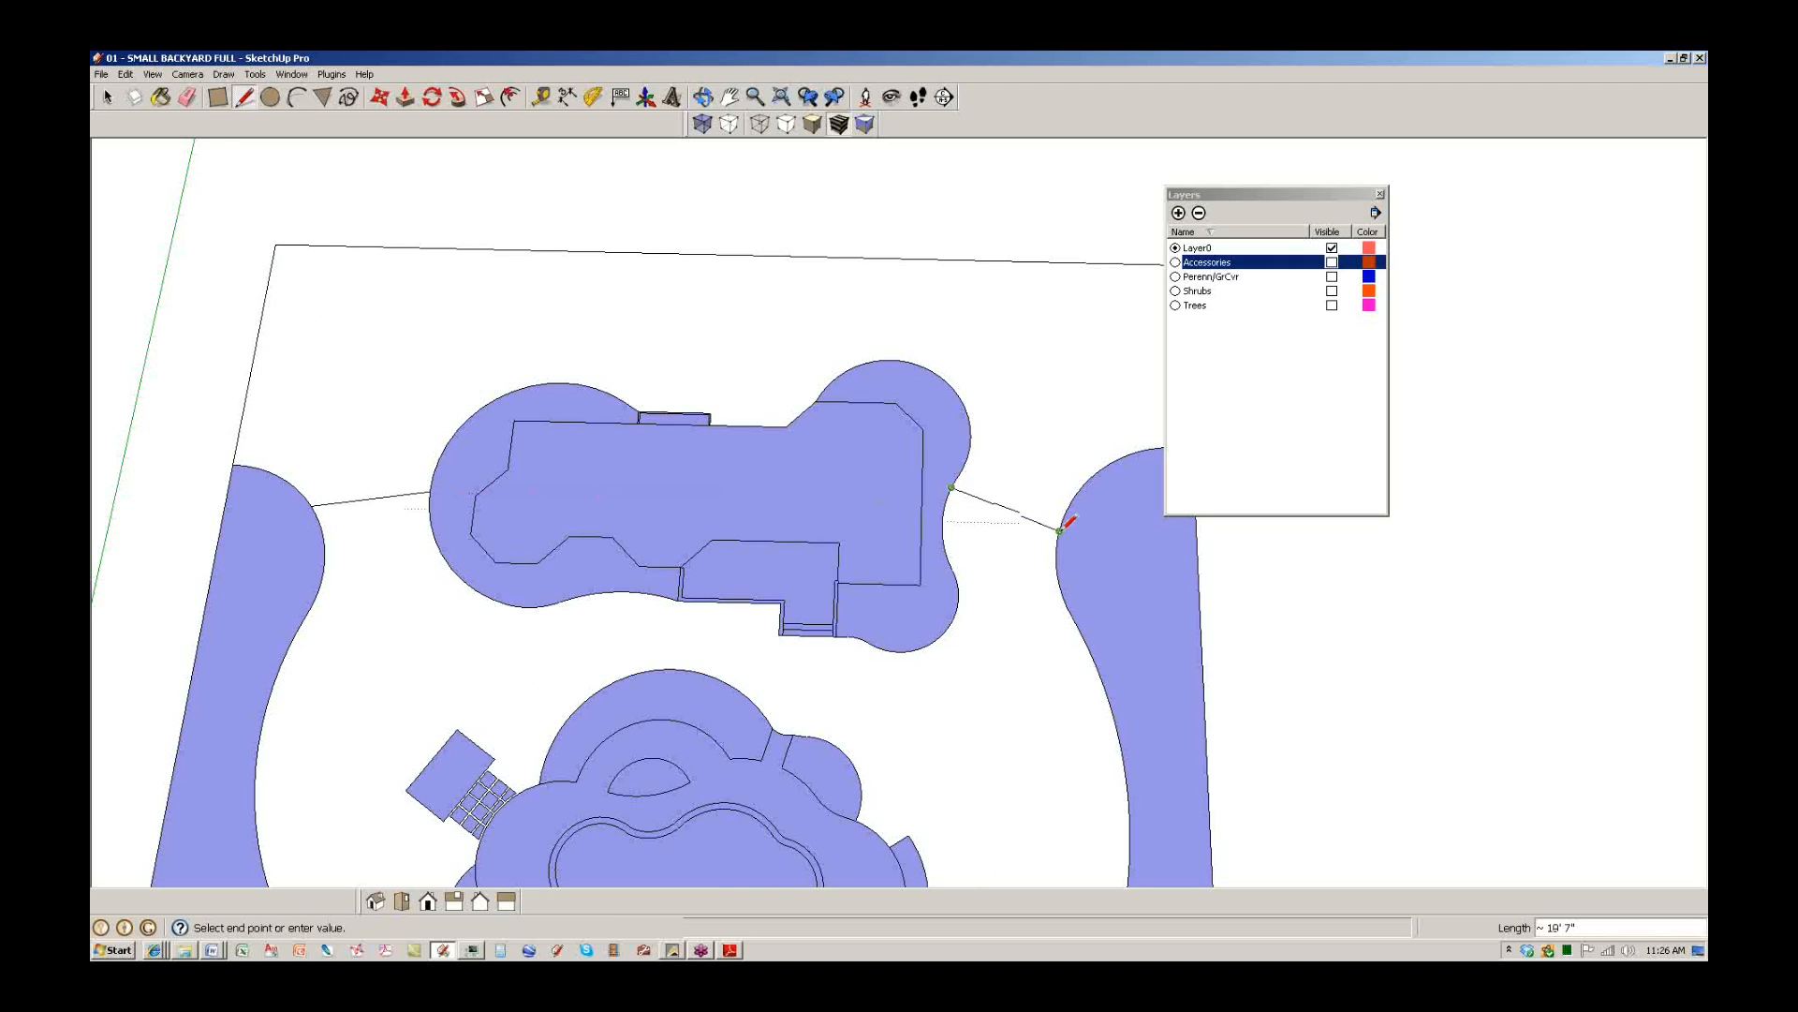
{"action": "scroll", "coordinate": [1063, 520], "scroll_direction": "down", "scroll_amount": 3}
{"action": "left_click", "coordinate": [1057, 530]}
{"action": "key", "text": "space"}
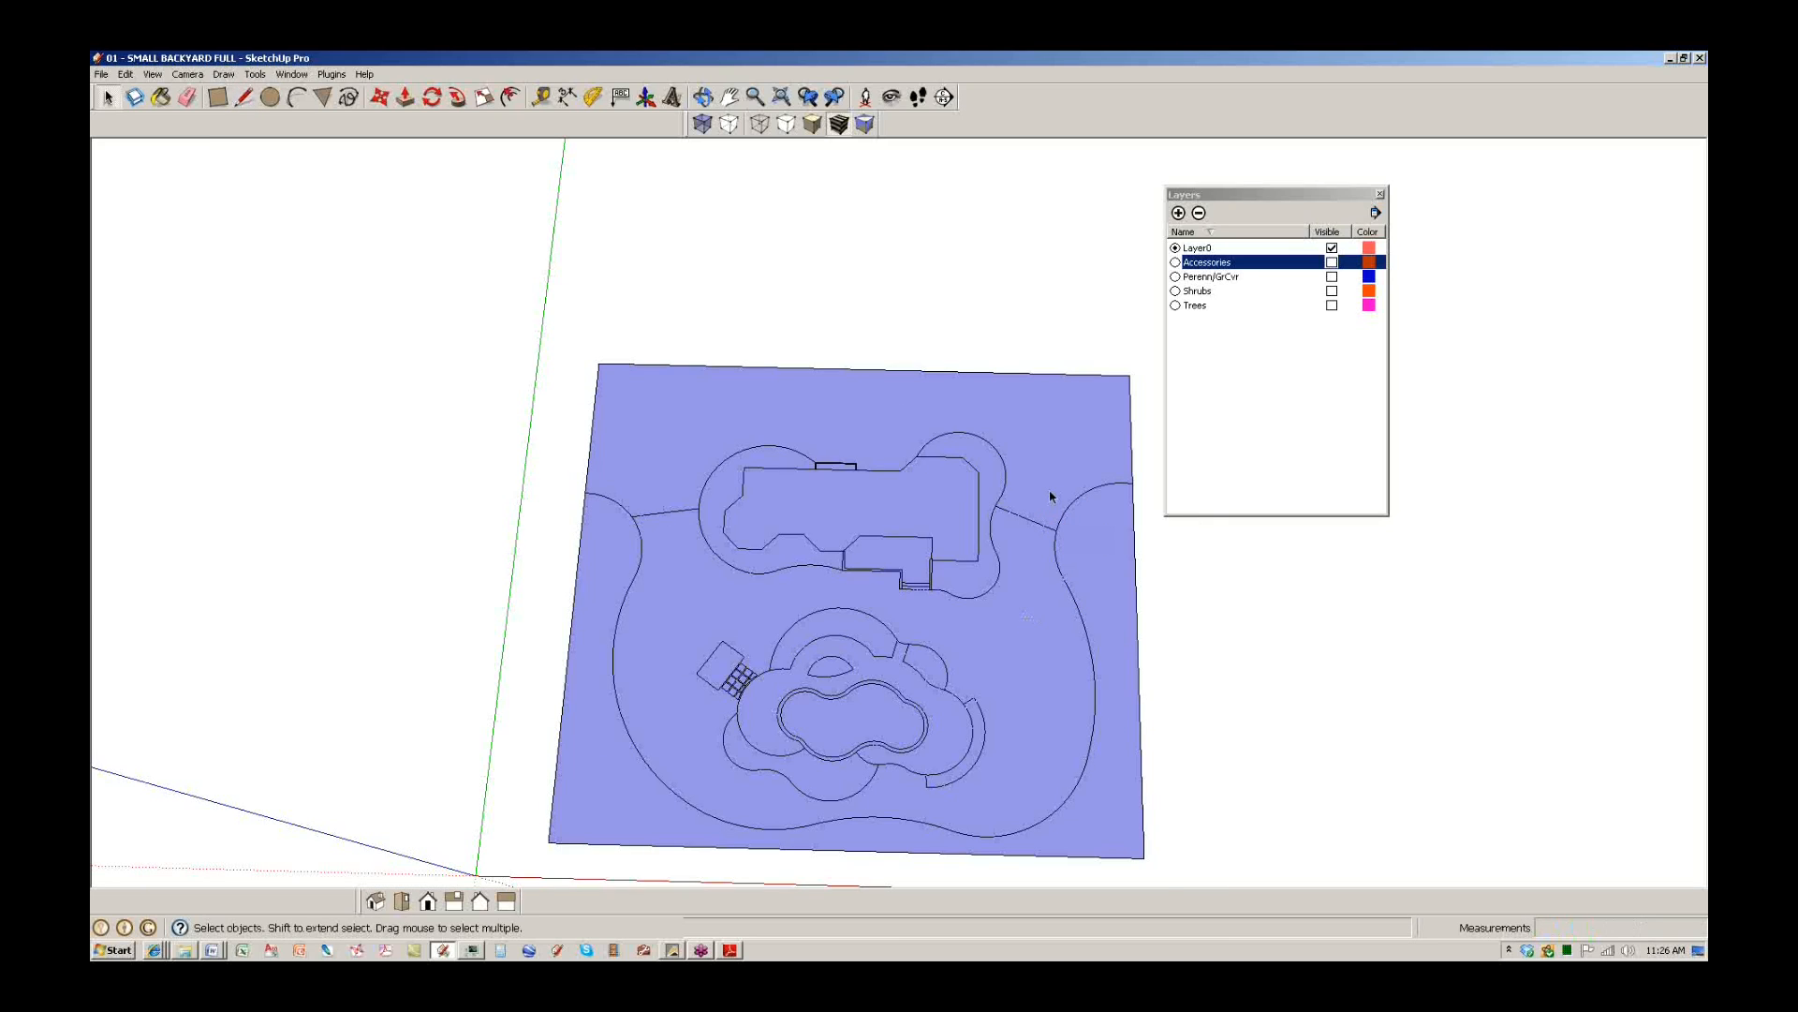
Orbit and tilt the view for a clearer look at the plot around the pool.
{"action": "scroll", "coordinate": [1050, 496], "scroll_direction": "up", "scroll_amount": 2}
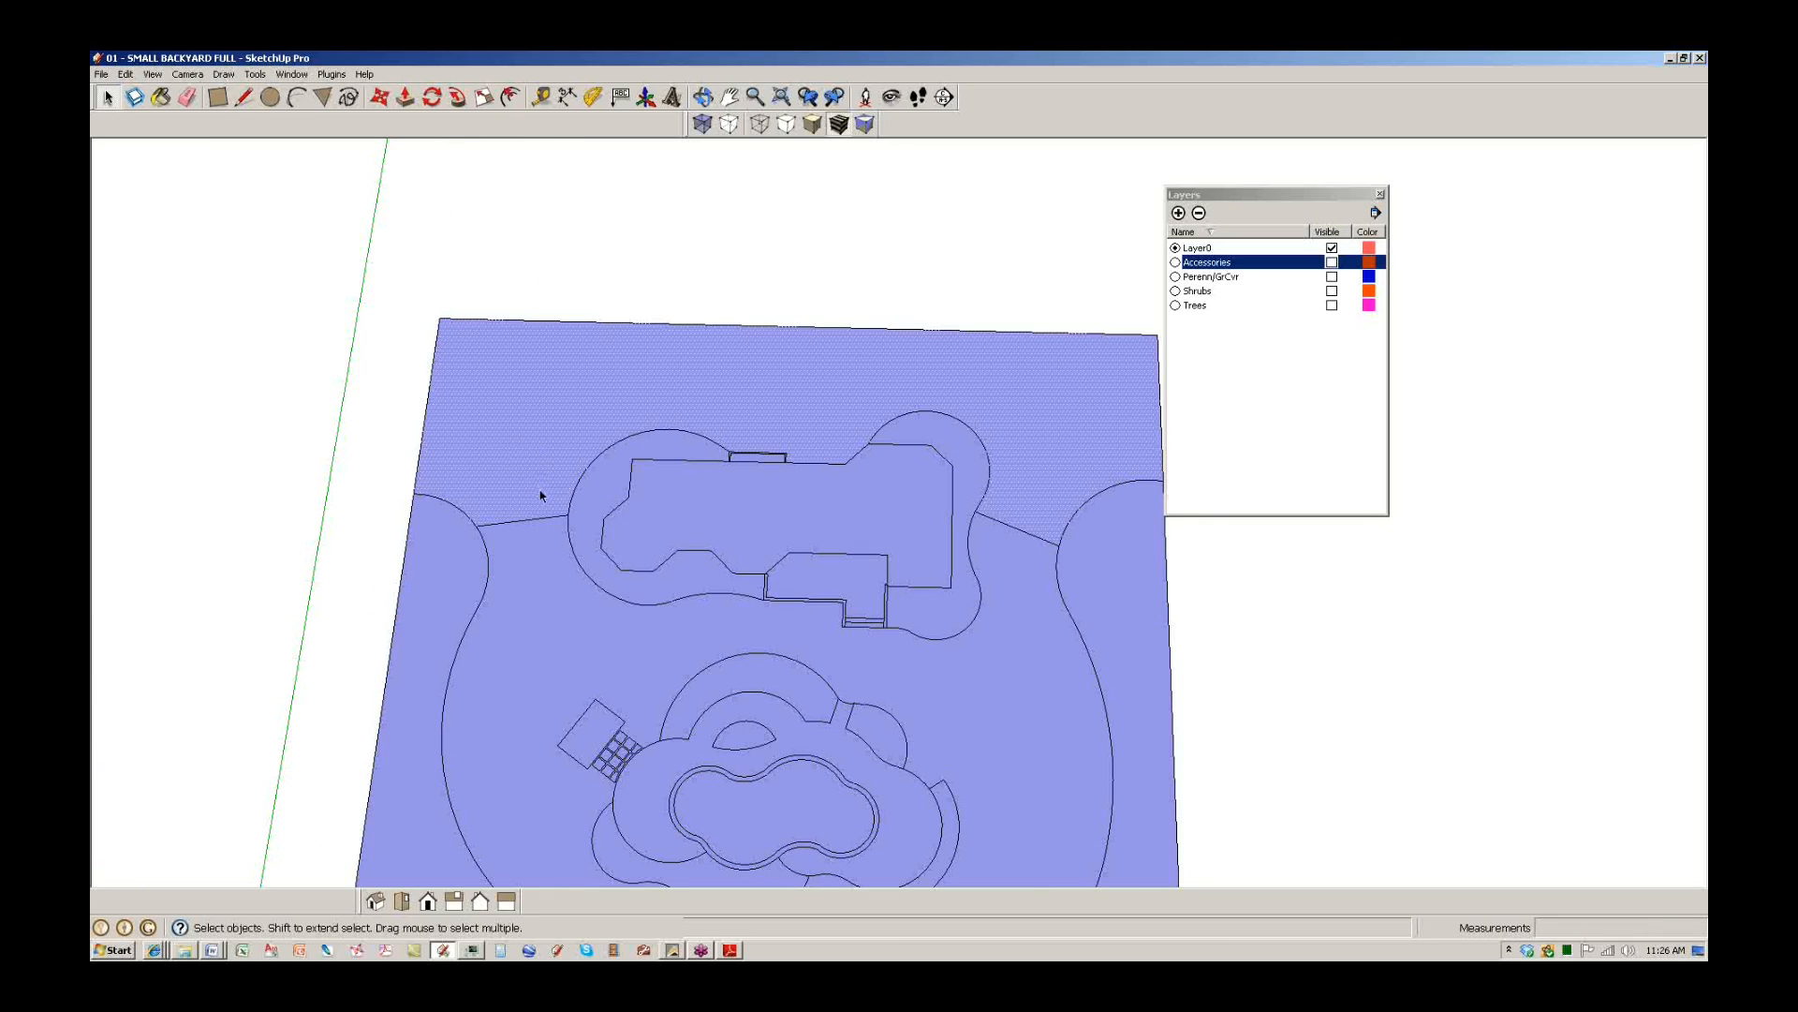
{"action": "scroll", "coordinate": [540, 495], "scroll_direction": "down", "scroll_amount": 3}
{"action": "middle_click_drag", "start_coordinate": [540, 496], "coordinate": [815, 614]}
{"action": "scroll", "coordinate": [750, 690], "scroll_direction": "up", "scroll_amount": 3}
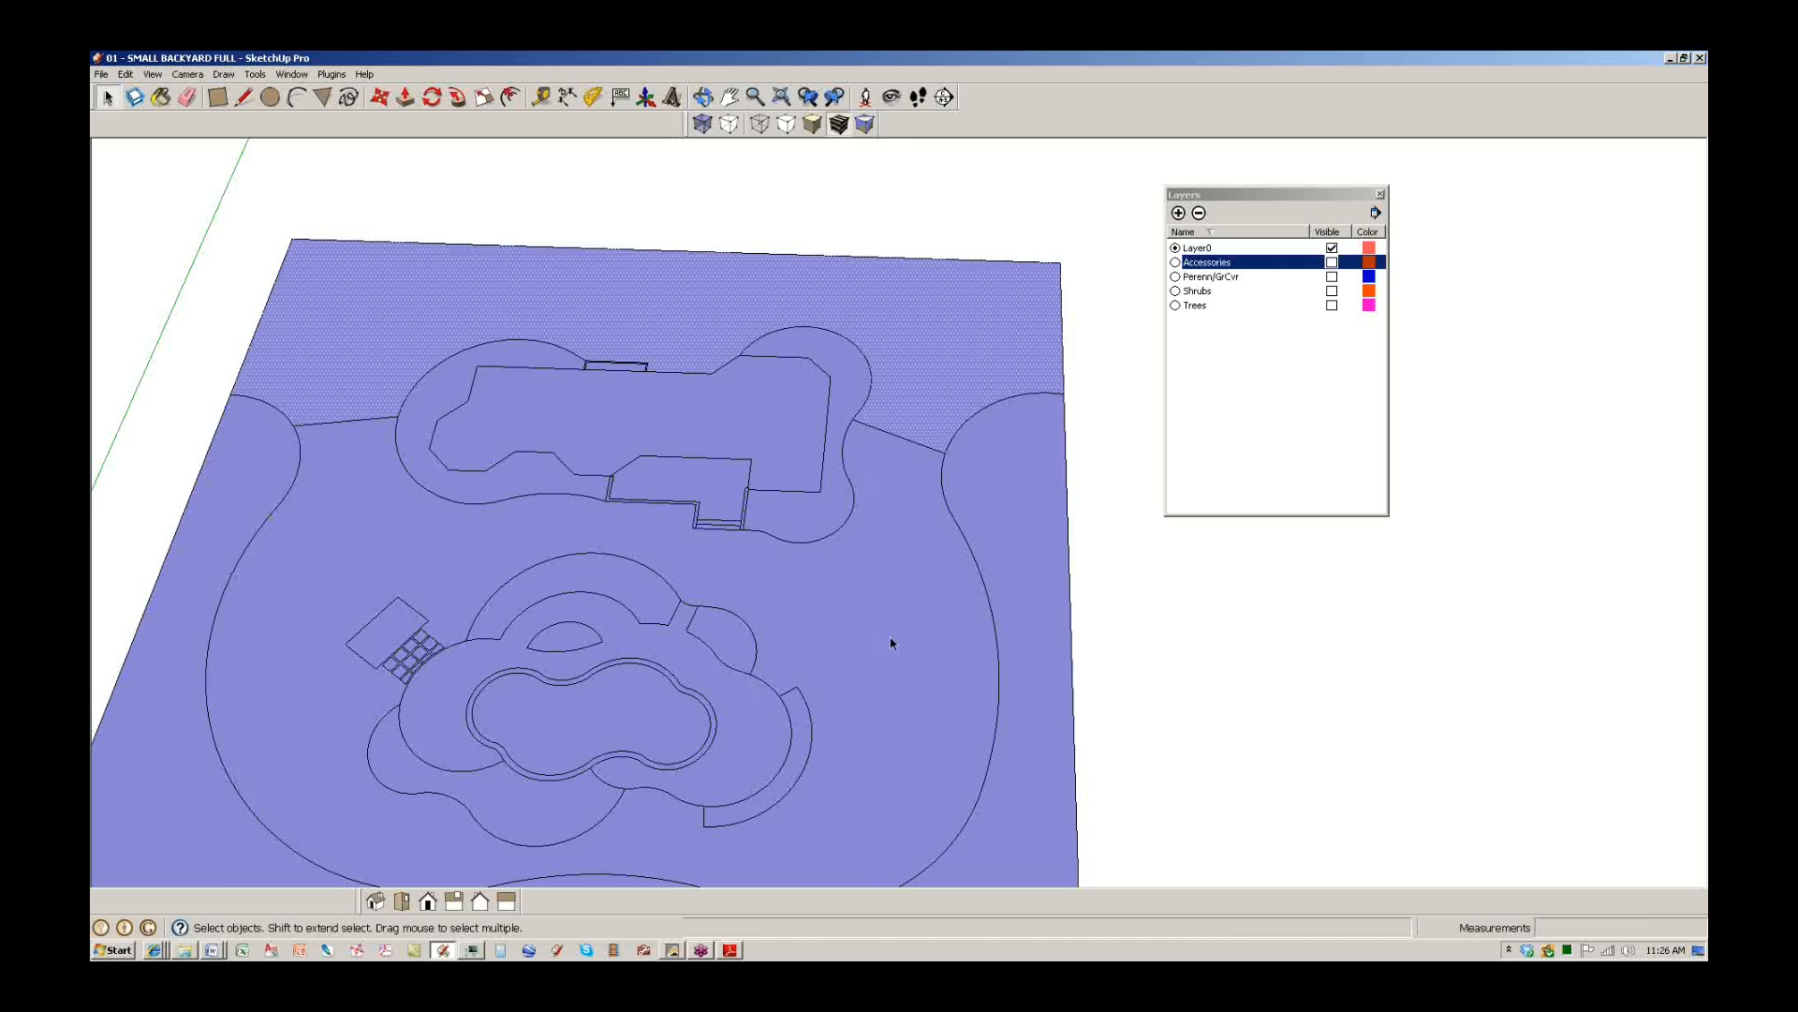
{"action": "middle_click_drag", "start_coordinate": [698, 786], "coordinate": [712, 667]}
{"action": "scroll", "coordinate": [585, 668], "scroll_direction": "up", "scroll_amount": 4}
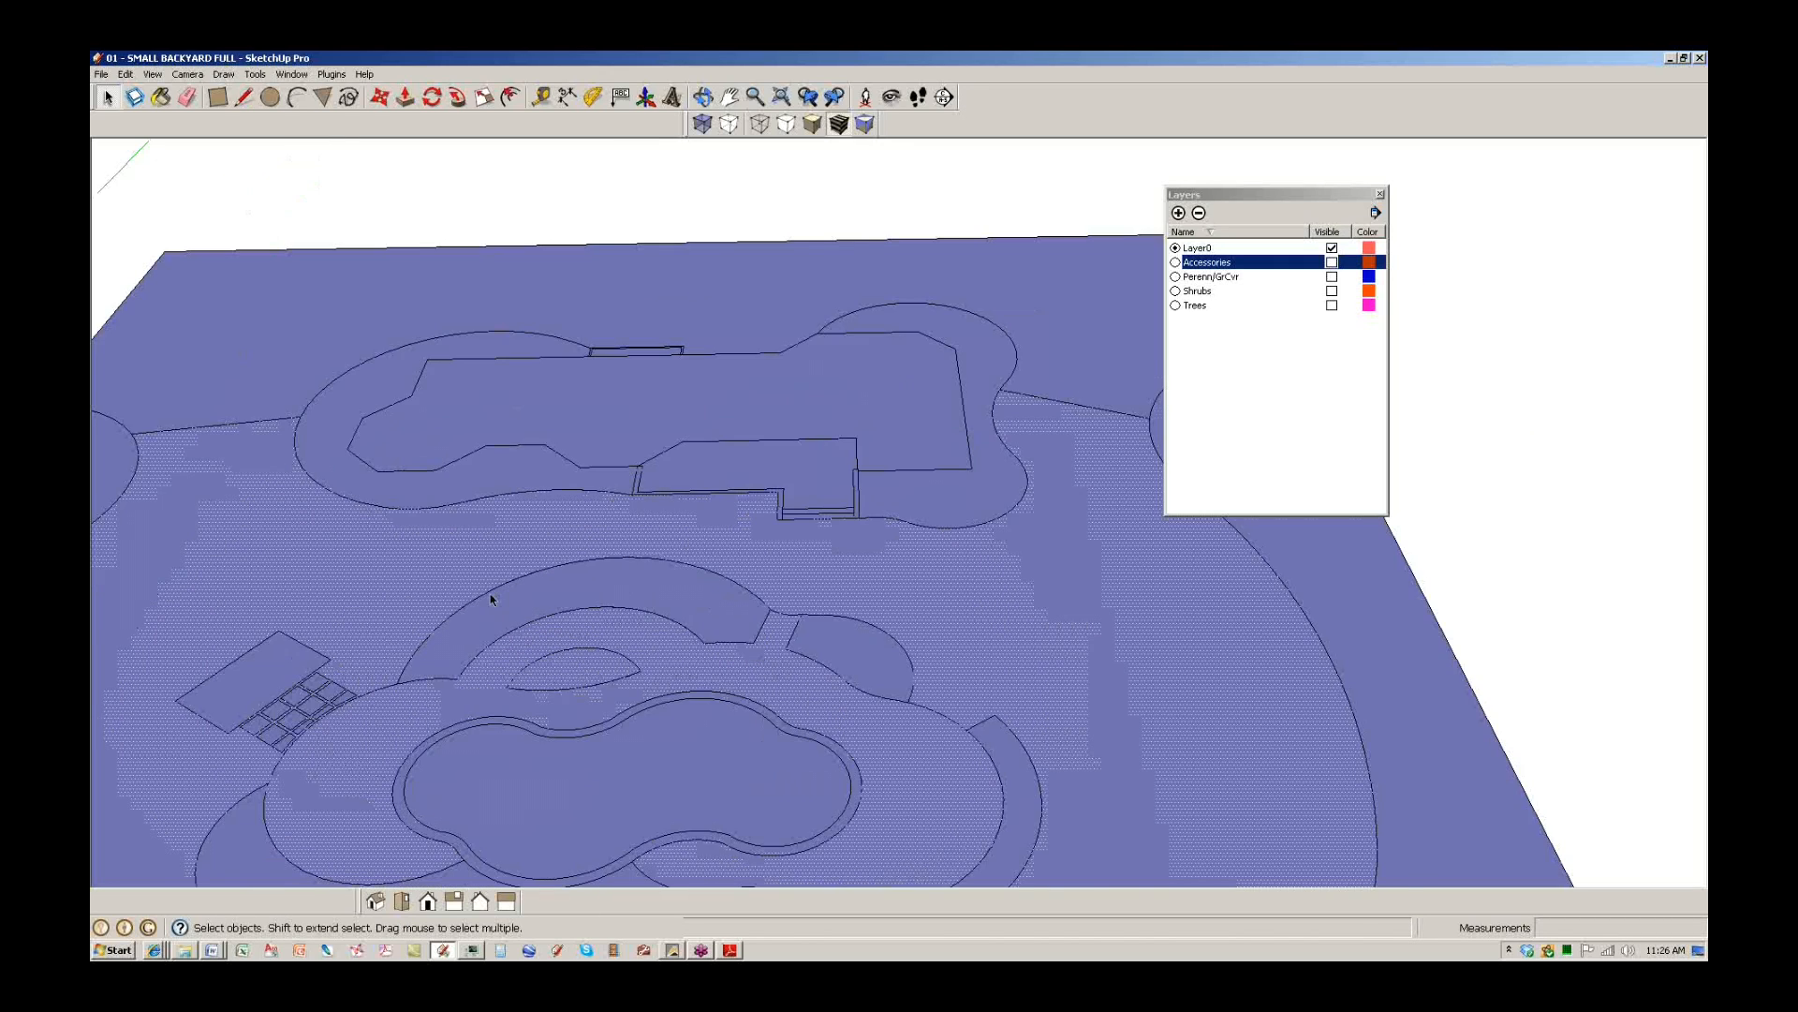
{"action": "scroll", "coordinate": [583, 670], "scroll_direction": "up", "scroll_amount": 4}
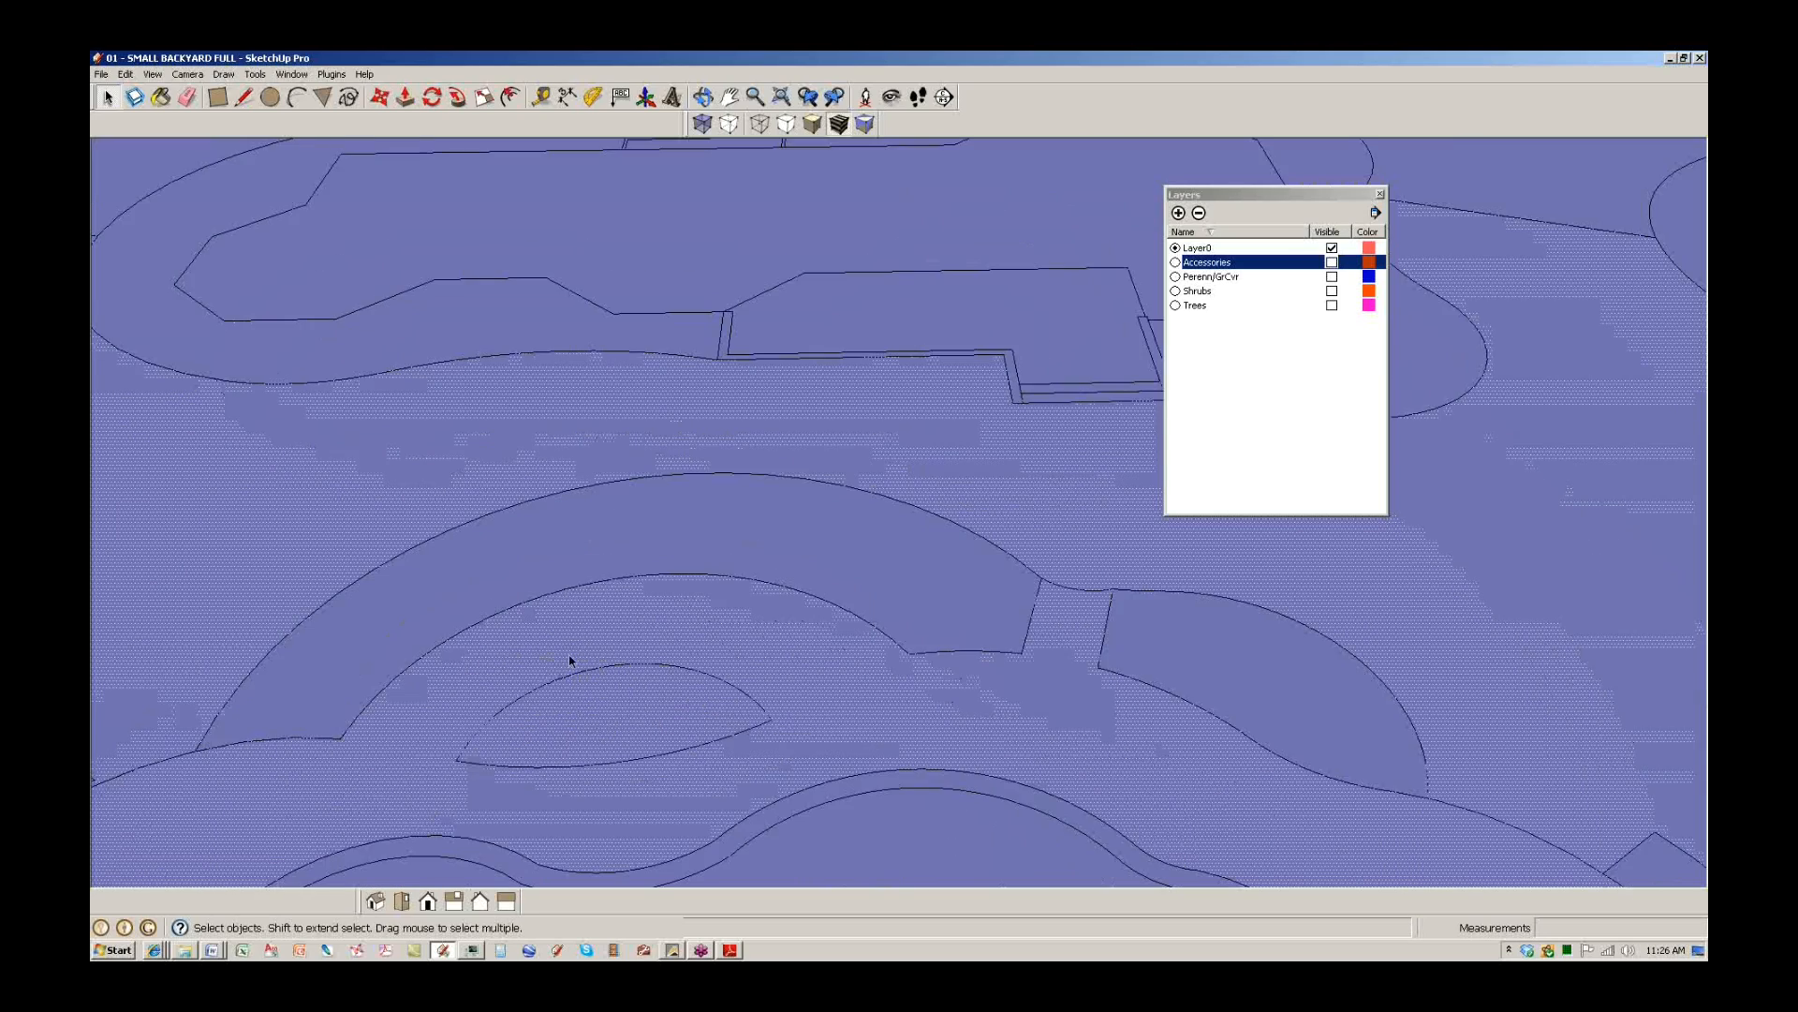
Draw a test line across the lens-shaped bed above the pool, then erase it.
{"action": "key", "text": "l"}
{"action": "left_click", "coordinate": [635, 802]}
{"action": "left_click", "coordinate": [629, 668]}
{"action": "key", "text": "space"}
{"action": "key", "text": "space"}
{"action": "key", "text": "e"}
{"action": "left_click", "coordinate": [633, 730]}
{"action": "key", "text": "space"}
Select the large lawn face around the patio and pool and delete it.
{"action": "scroll", "coordinate": [681, 691], "scroll_direction": "down", "scroll_amount": 8}
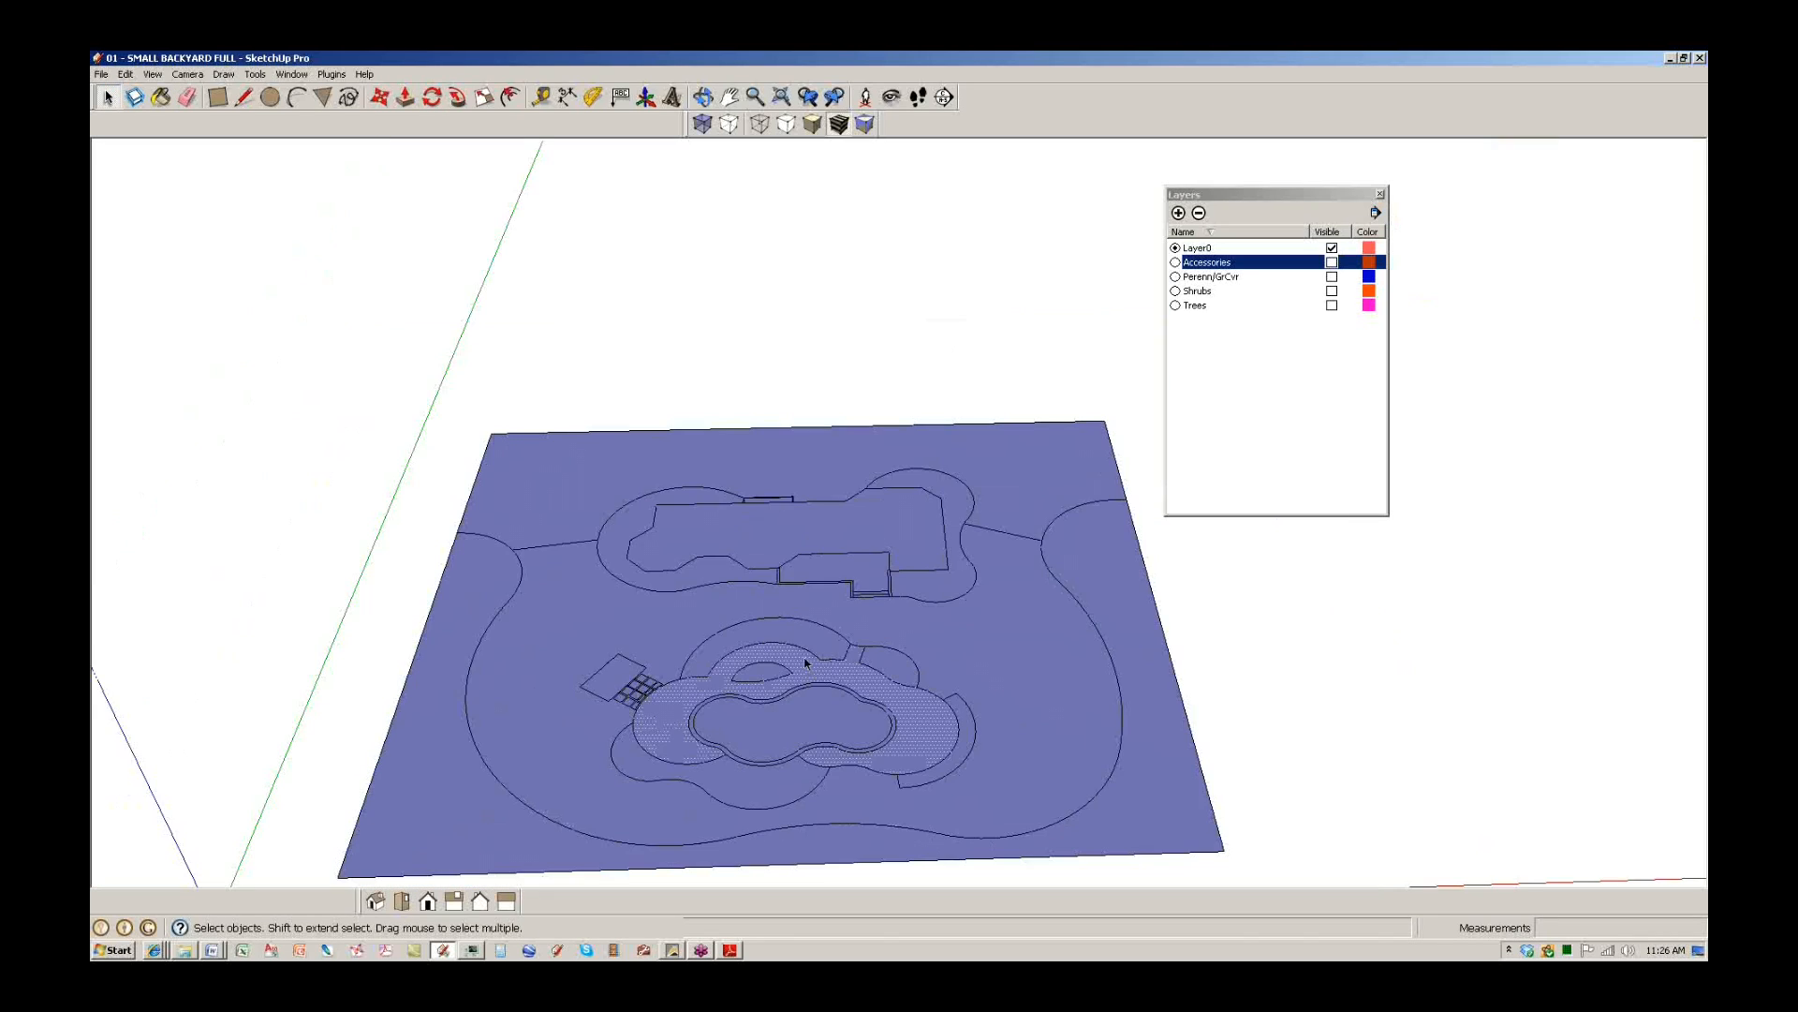
{"action": "left_click", "coordinate": [995, 676]}
{"action": "scroll", "coordinate": [994, 676], "scroll_direction": "up", "scroll_amount": 3}
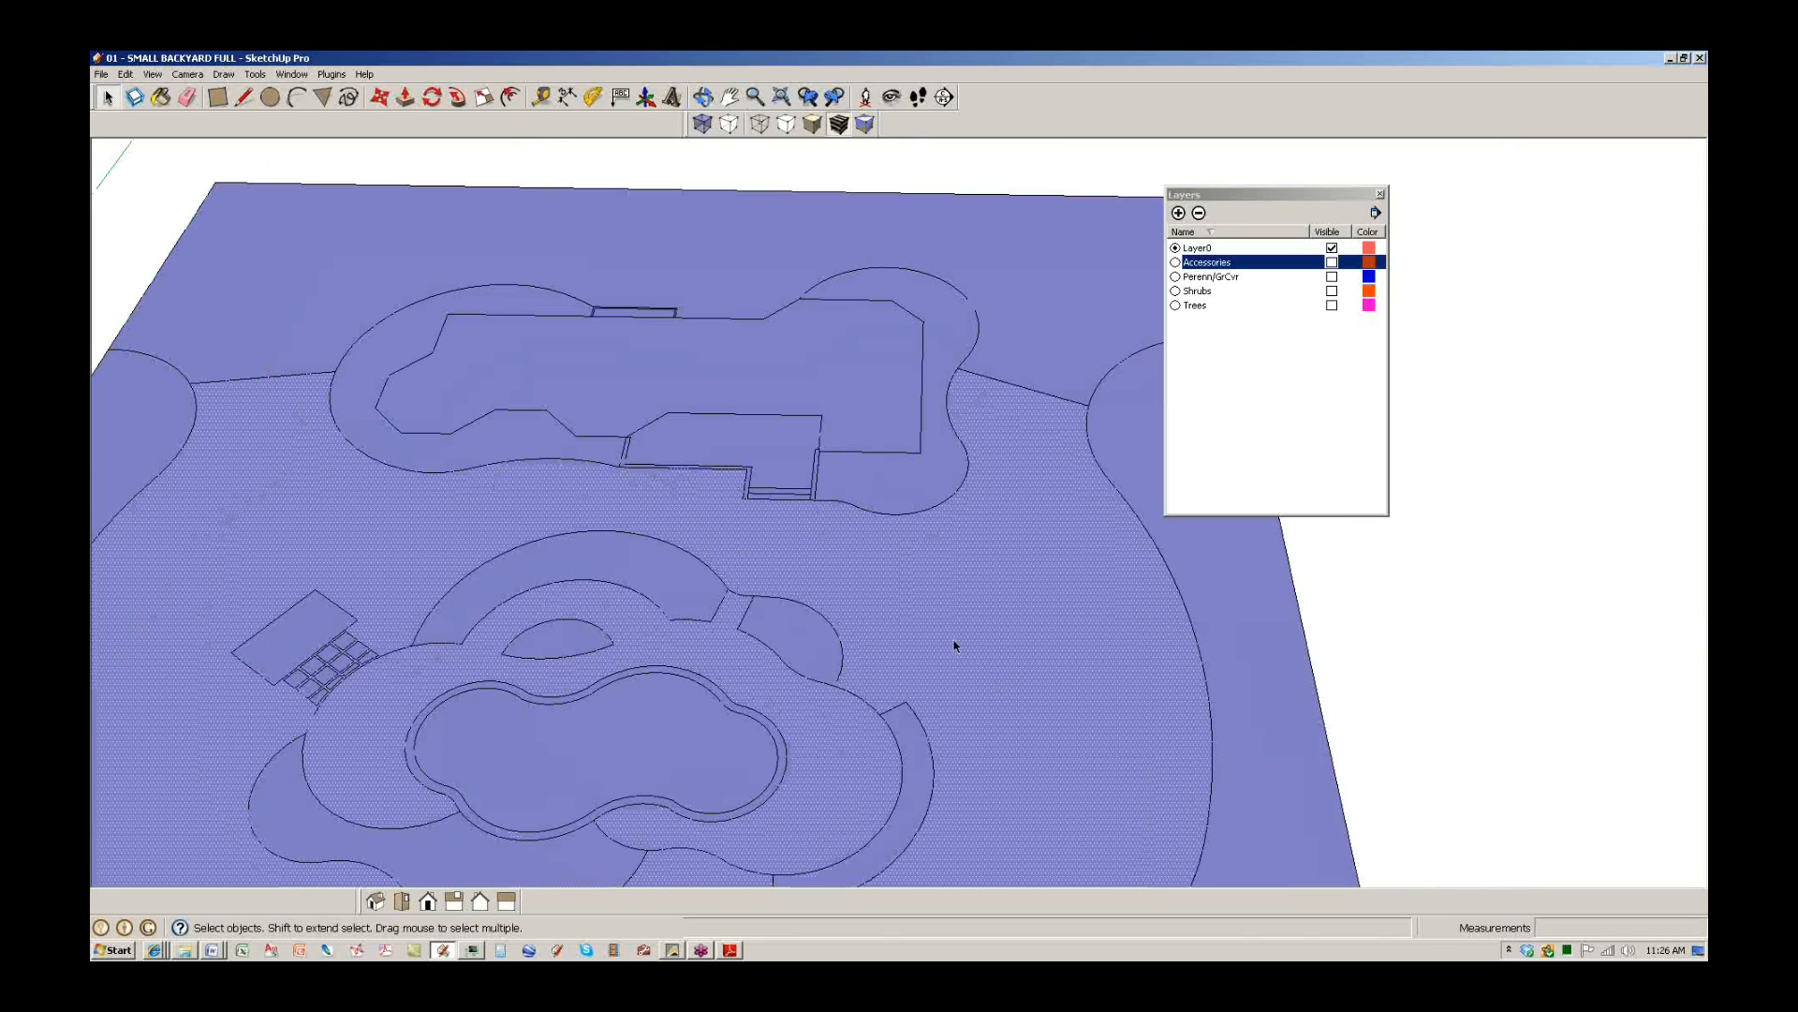
{"action": "key", "text": "Delete"}
{"action": "scroll", "coordinate": [954, 645], "scroll_direction": "down", "scroll_amount": 3}
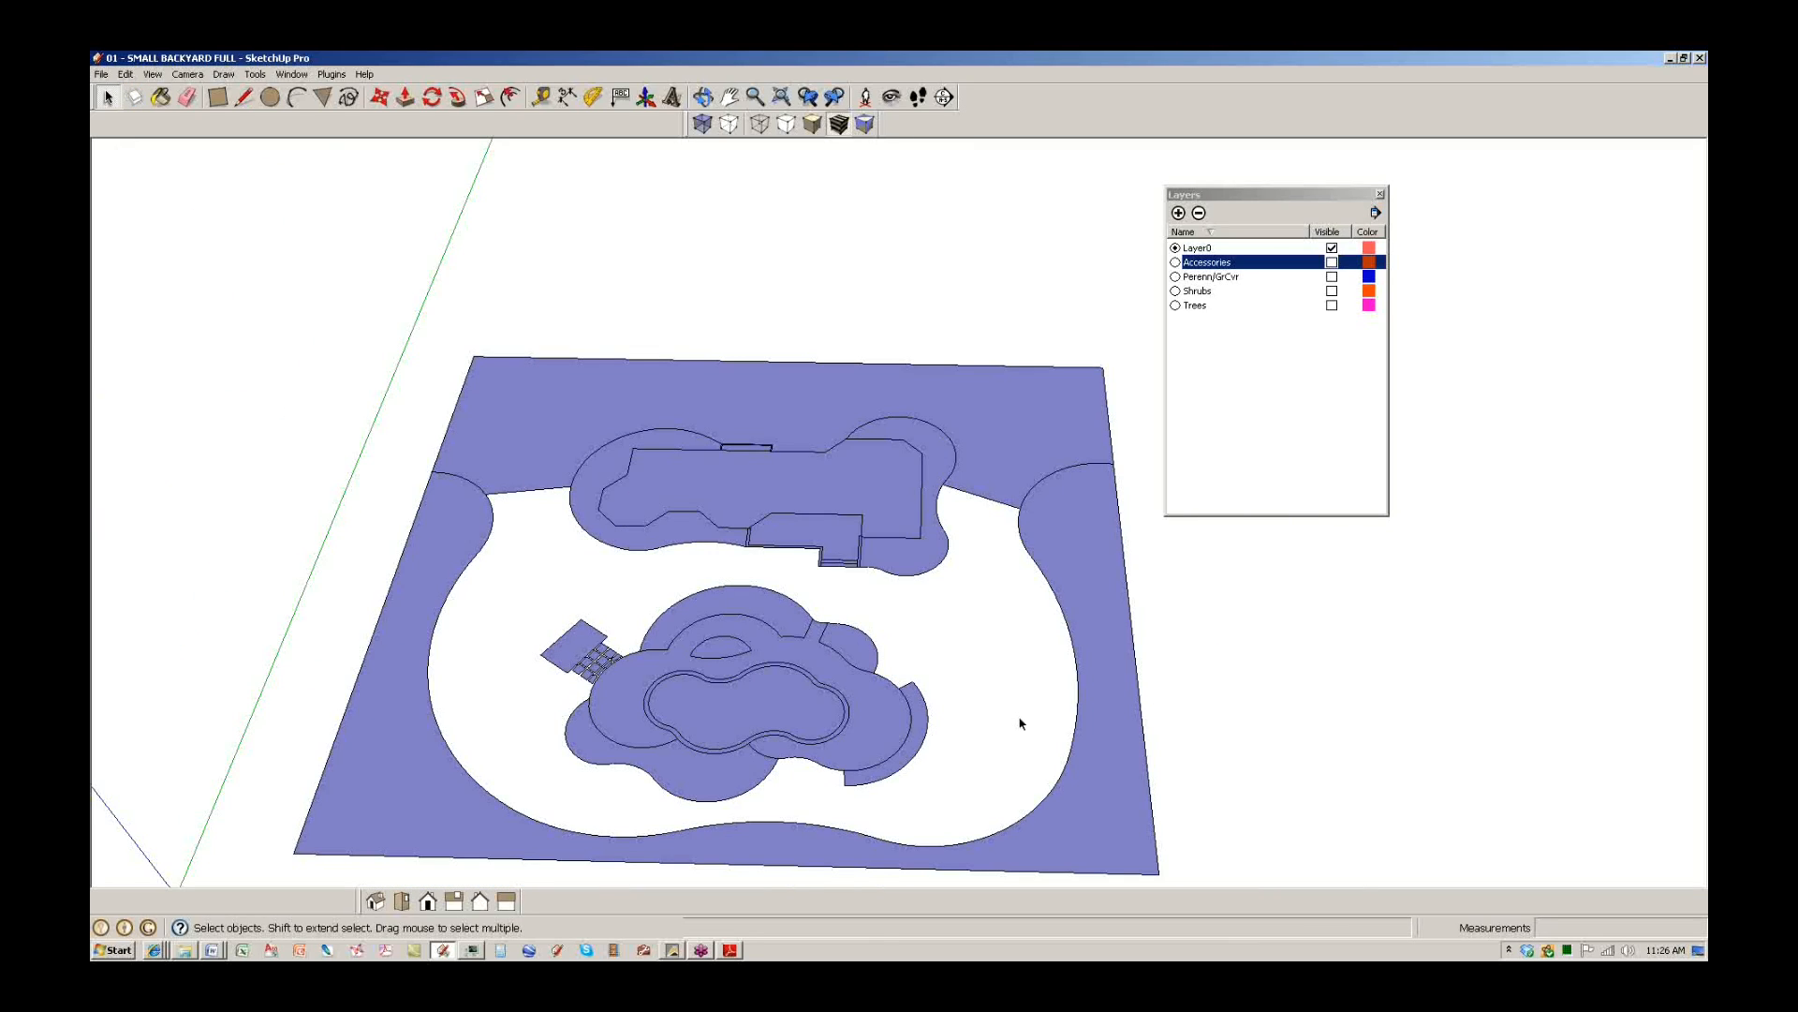
Draw lines from the patio edge and patio corner out to the lawn edge.
{"action": "key", "text": "l"}
{"action": "left_click", "coordinate": [928, 721]}
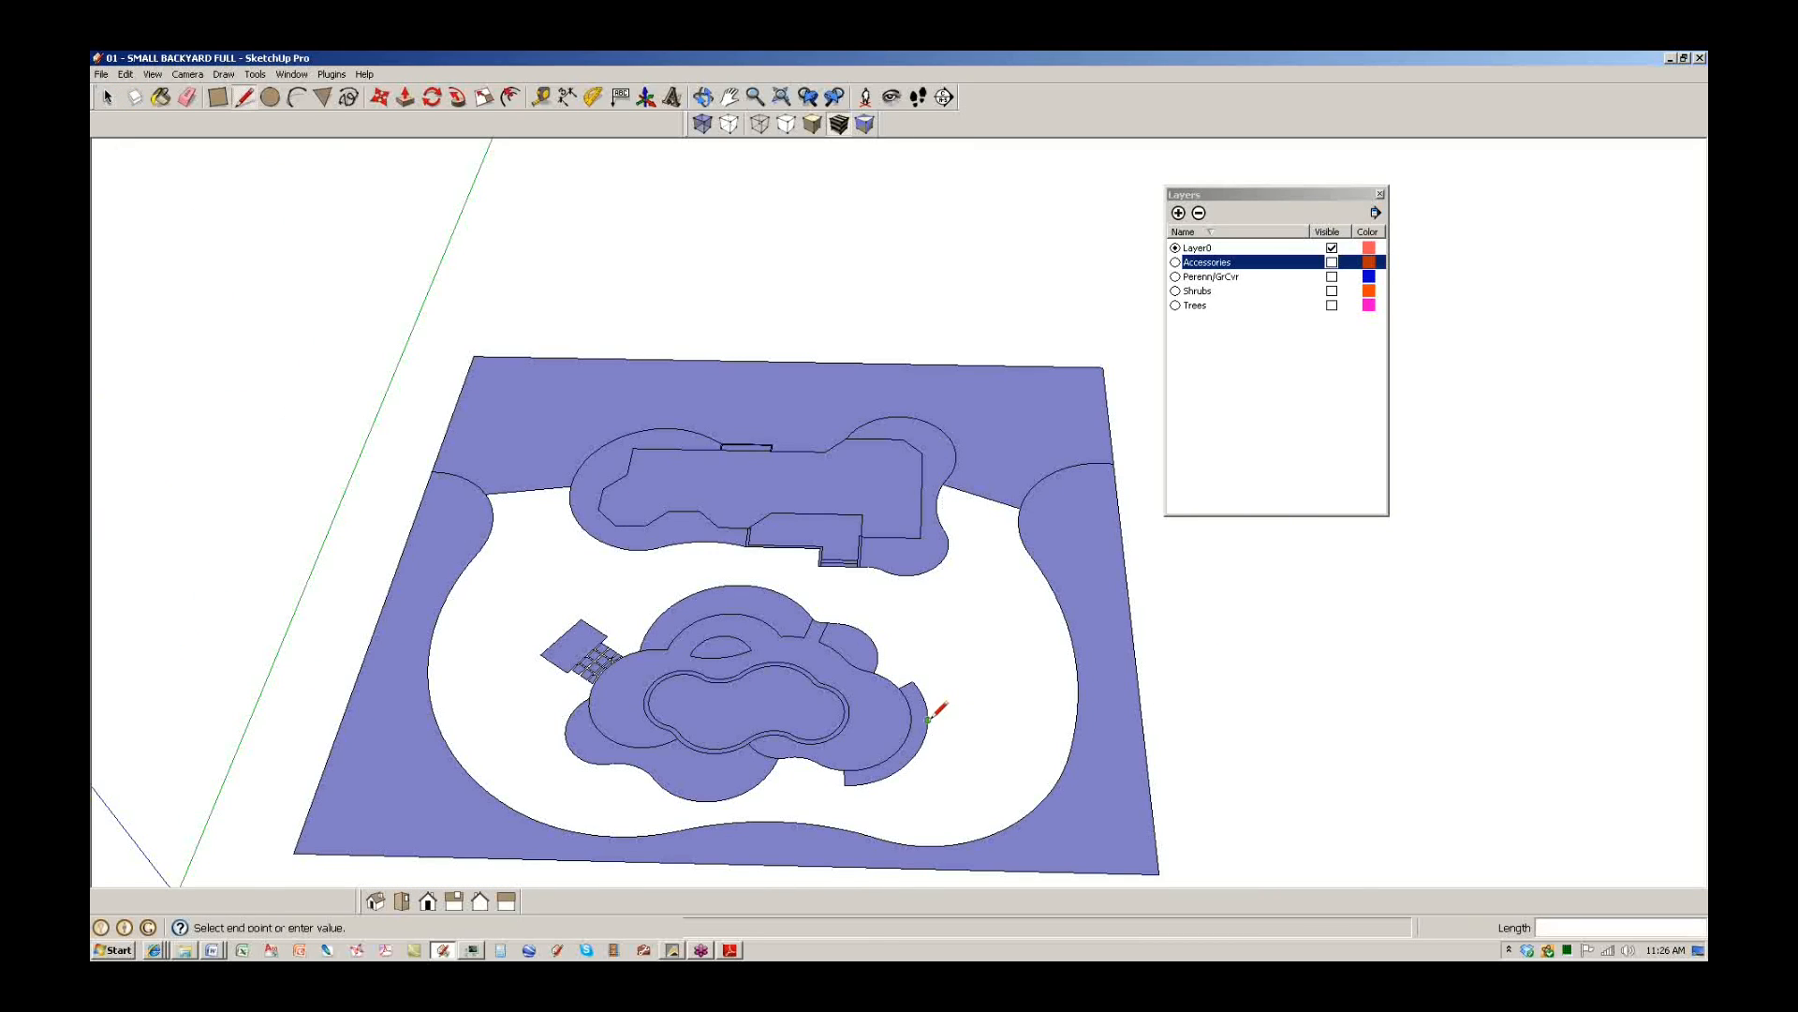
{"action": "left_click", "coordinate": [1075, 732]}
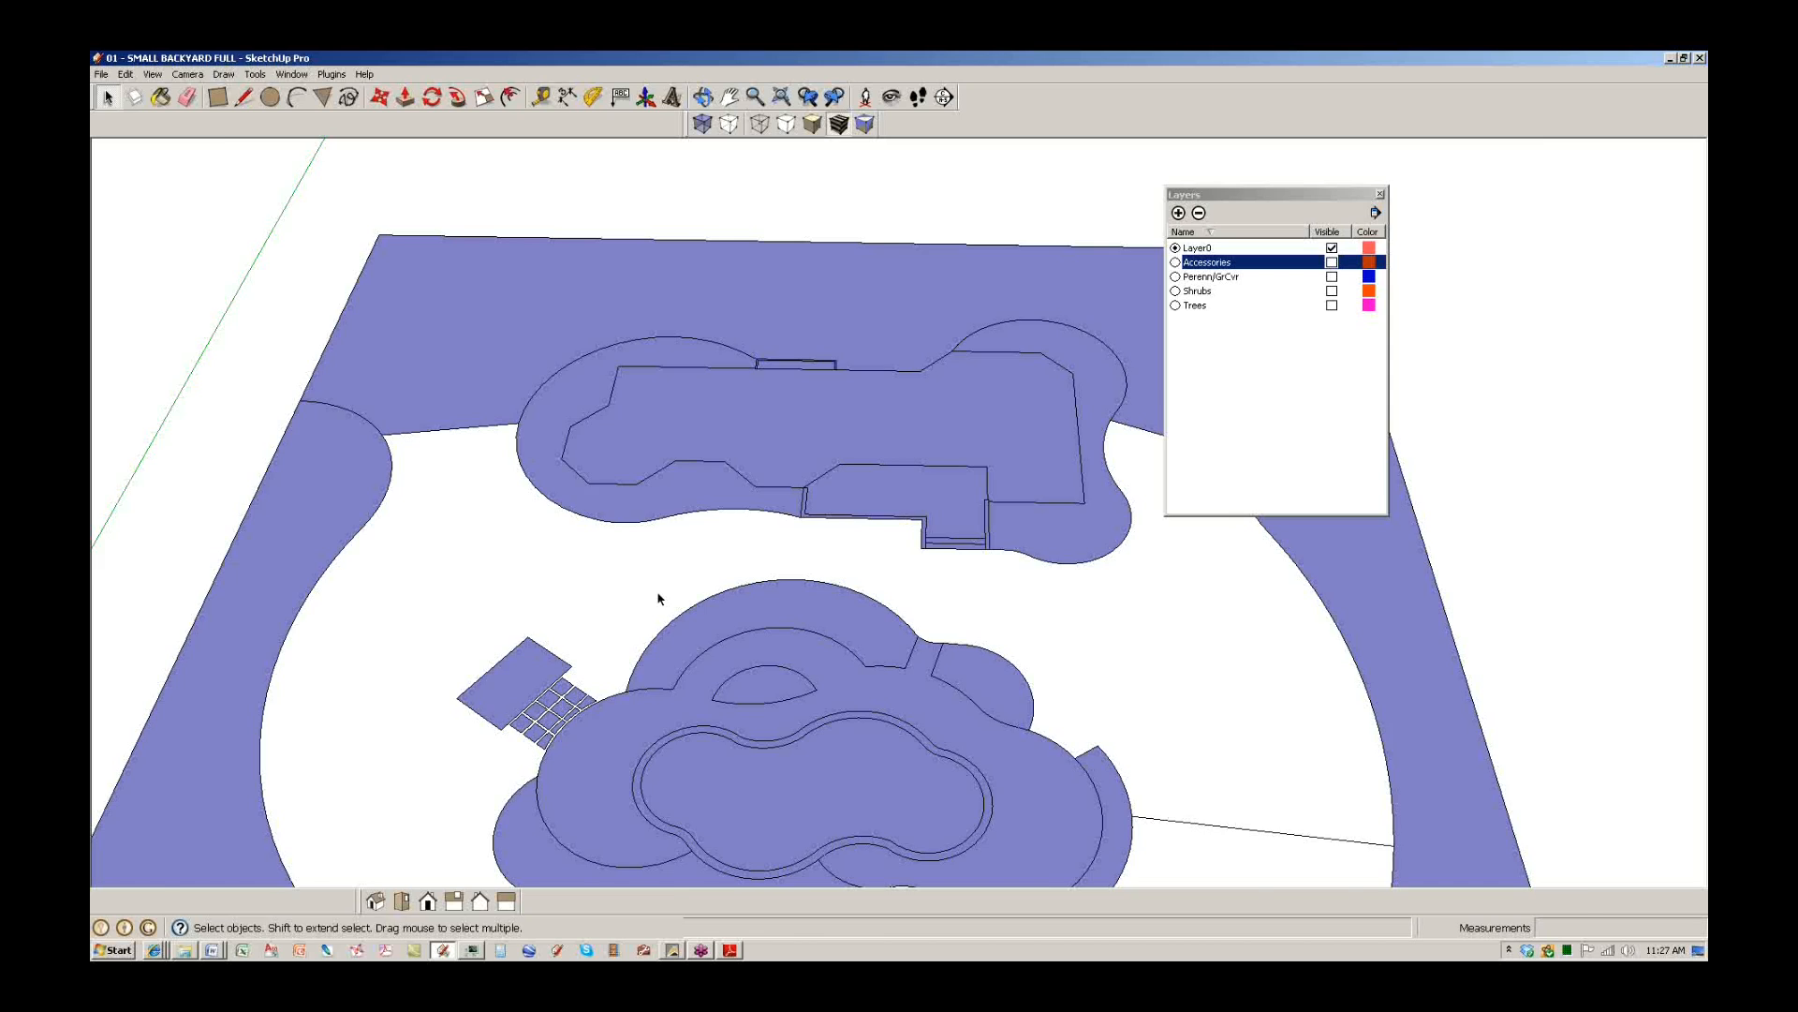
{"action": "scroll", "coordinate": [660, 599], "scroll_direction": "up", "scroll_amount": 4}
{"action": "left_click", "coordinate": [549, 681]}
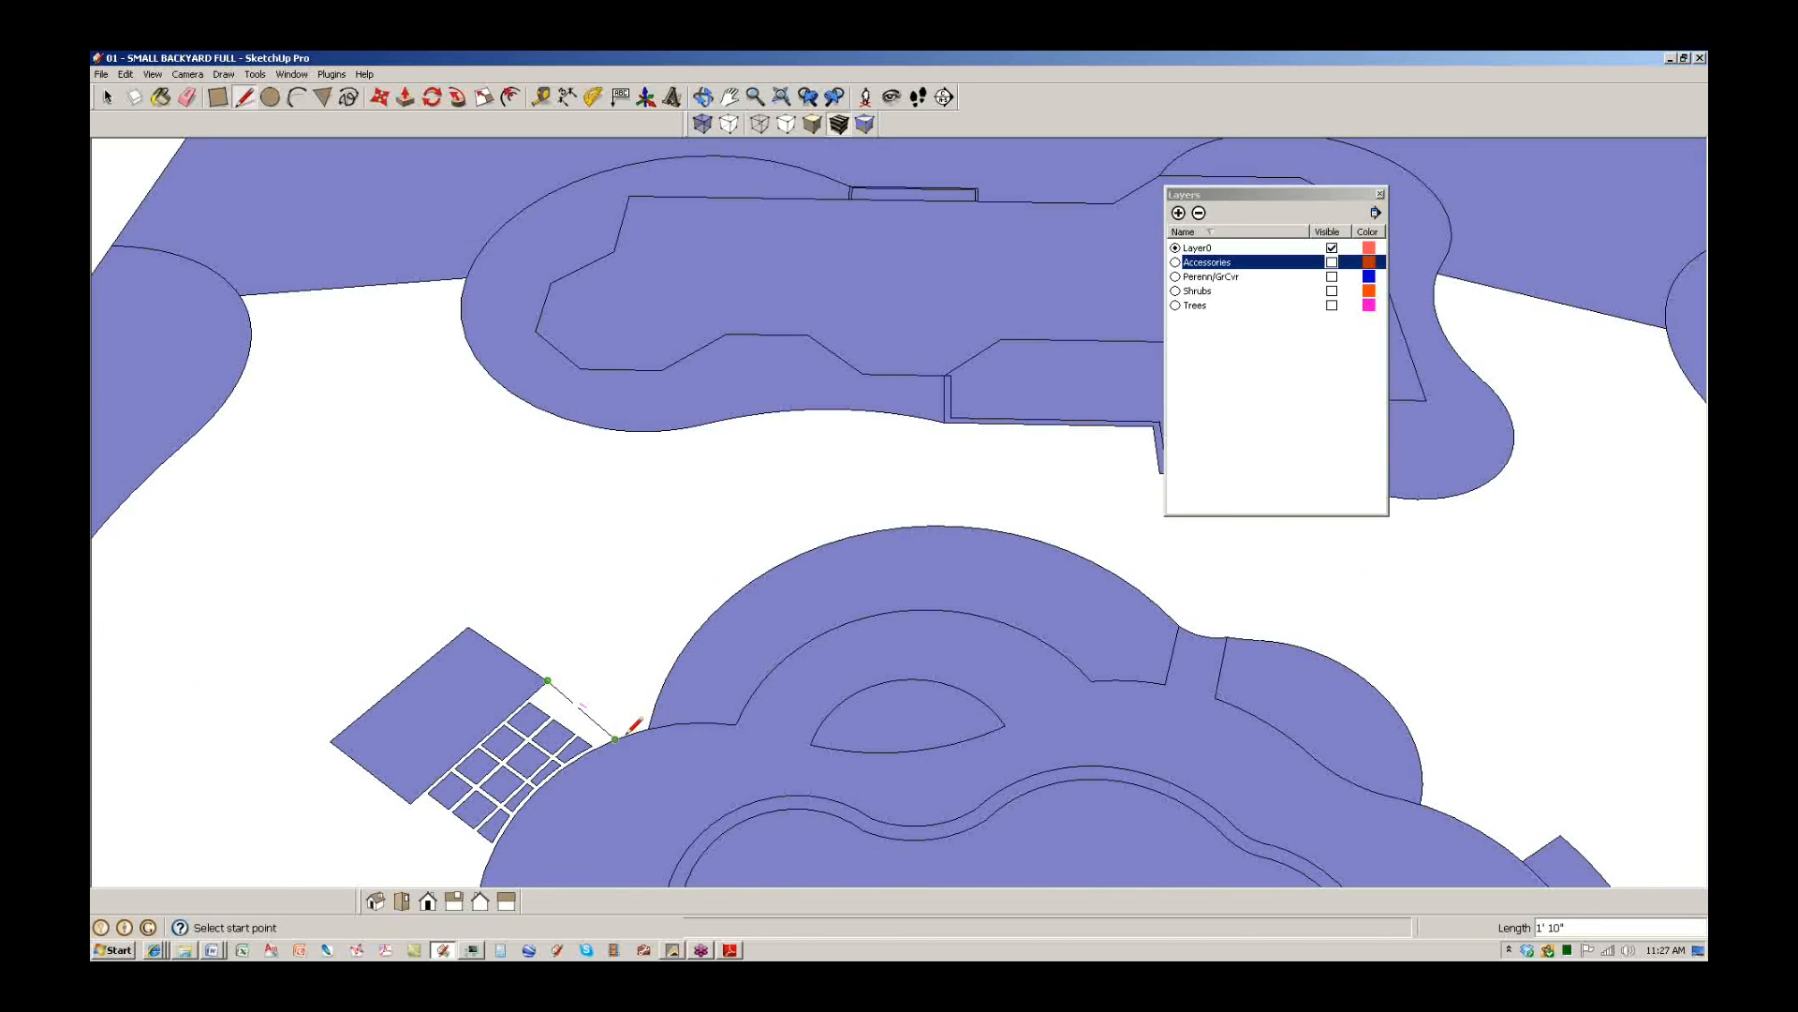
{"action": "left_click", "coordinate": [625, 739]}
{"action": "scroll", "coordinate": [637, 739], "scroll_direction": "down", "scroll_amount": 4}
{"action": "middle_click_drag", "start_coordinate": [651, 737], "coordinate": [663, 693], "text": "shift"}
{"action": "scroll", "coordinate": [611, 646], "scroll_direction": "up", "scroll_amount": 3}
{"action": "key", "text": "space"}
Draw edges from the patio corners to close the paver-grid face and refill the lawn face.
{"action": "key", "text": "l"}
{"action": "left_click", "coordinate": [679, 664]}
{"action": "left_click", "coordinate": [783, 738]}
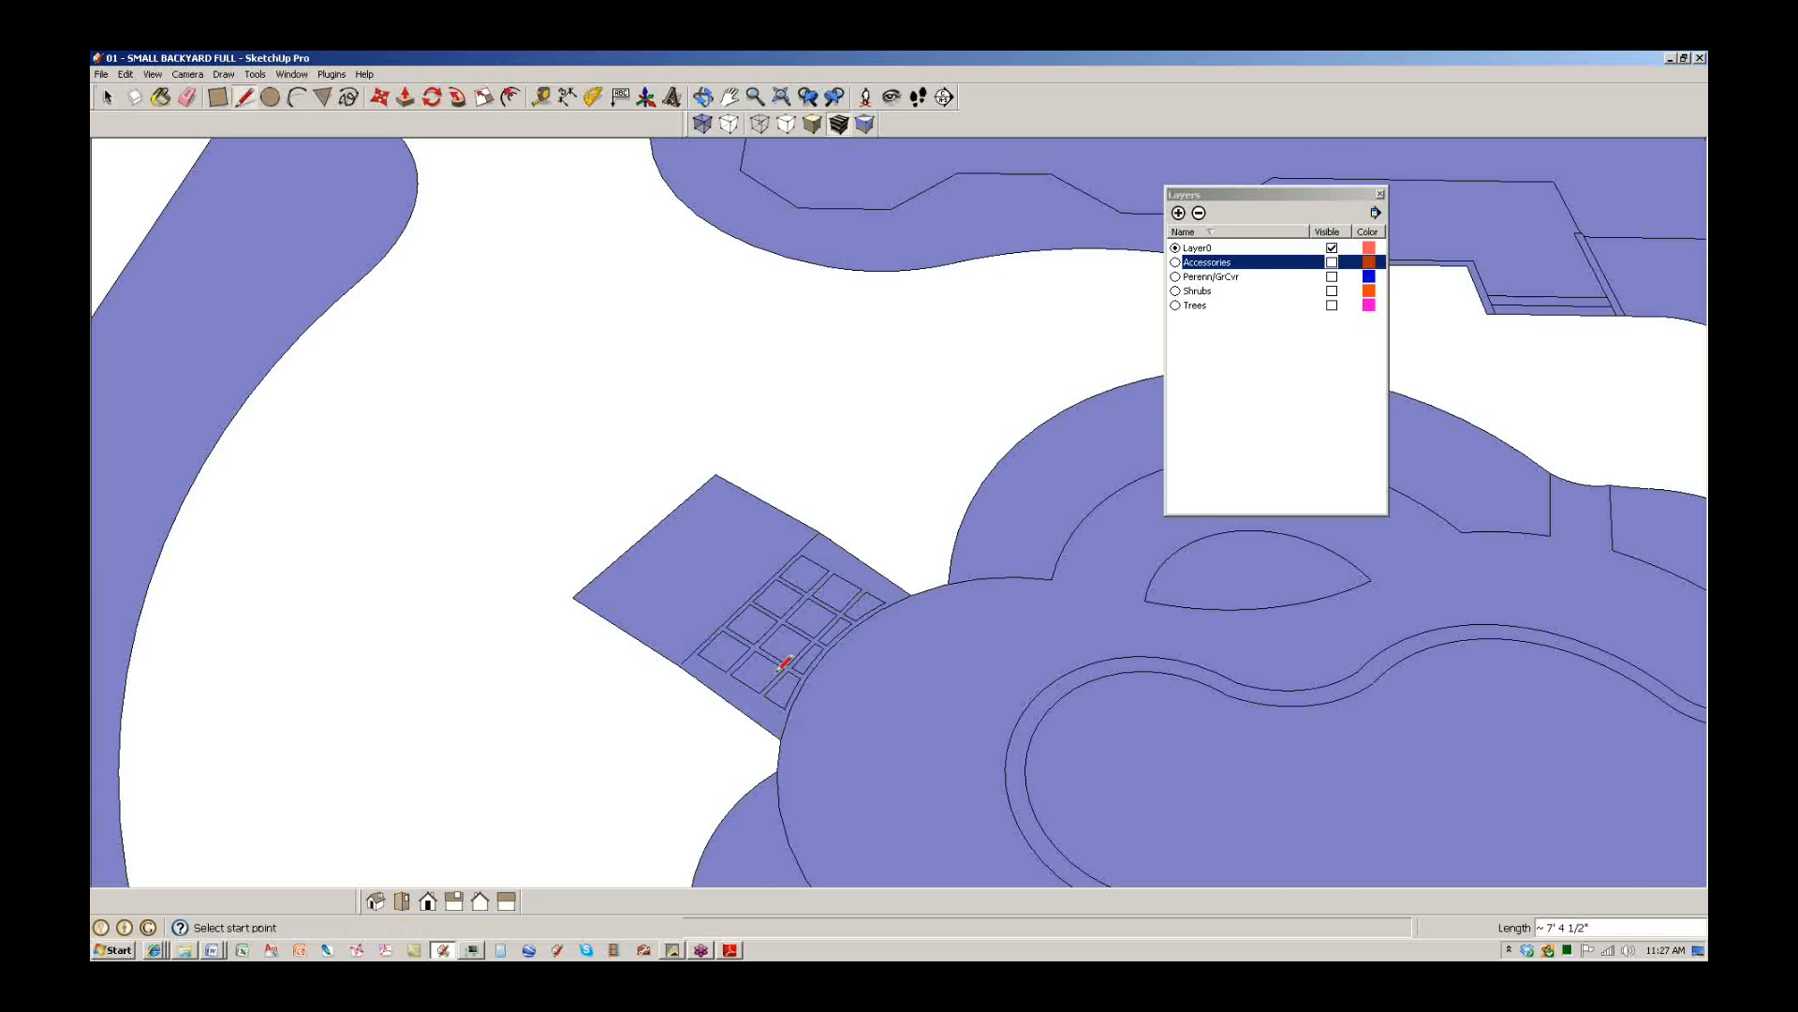
{"action": "scroll", "coordinate": [781, 663], "scroll_direction": "down", "scroll_amount": 5}
{"action": "key", "text": "space"}
{"action": "key", "text": "l"}
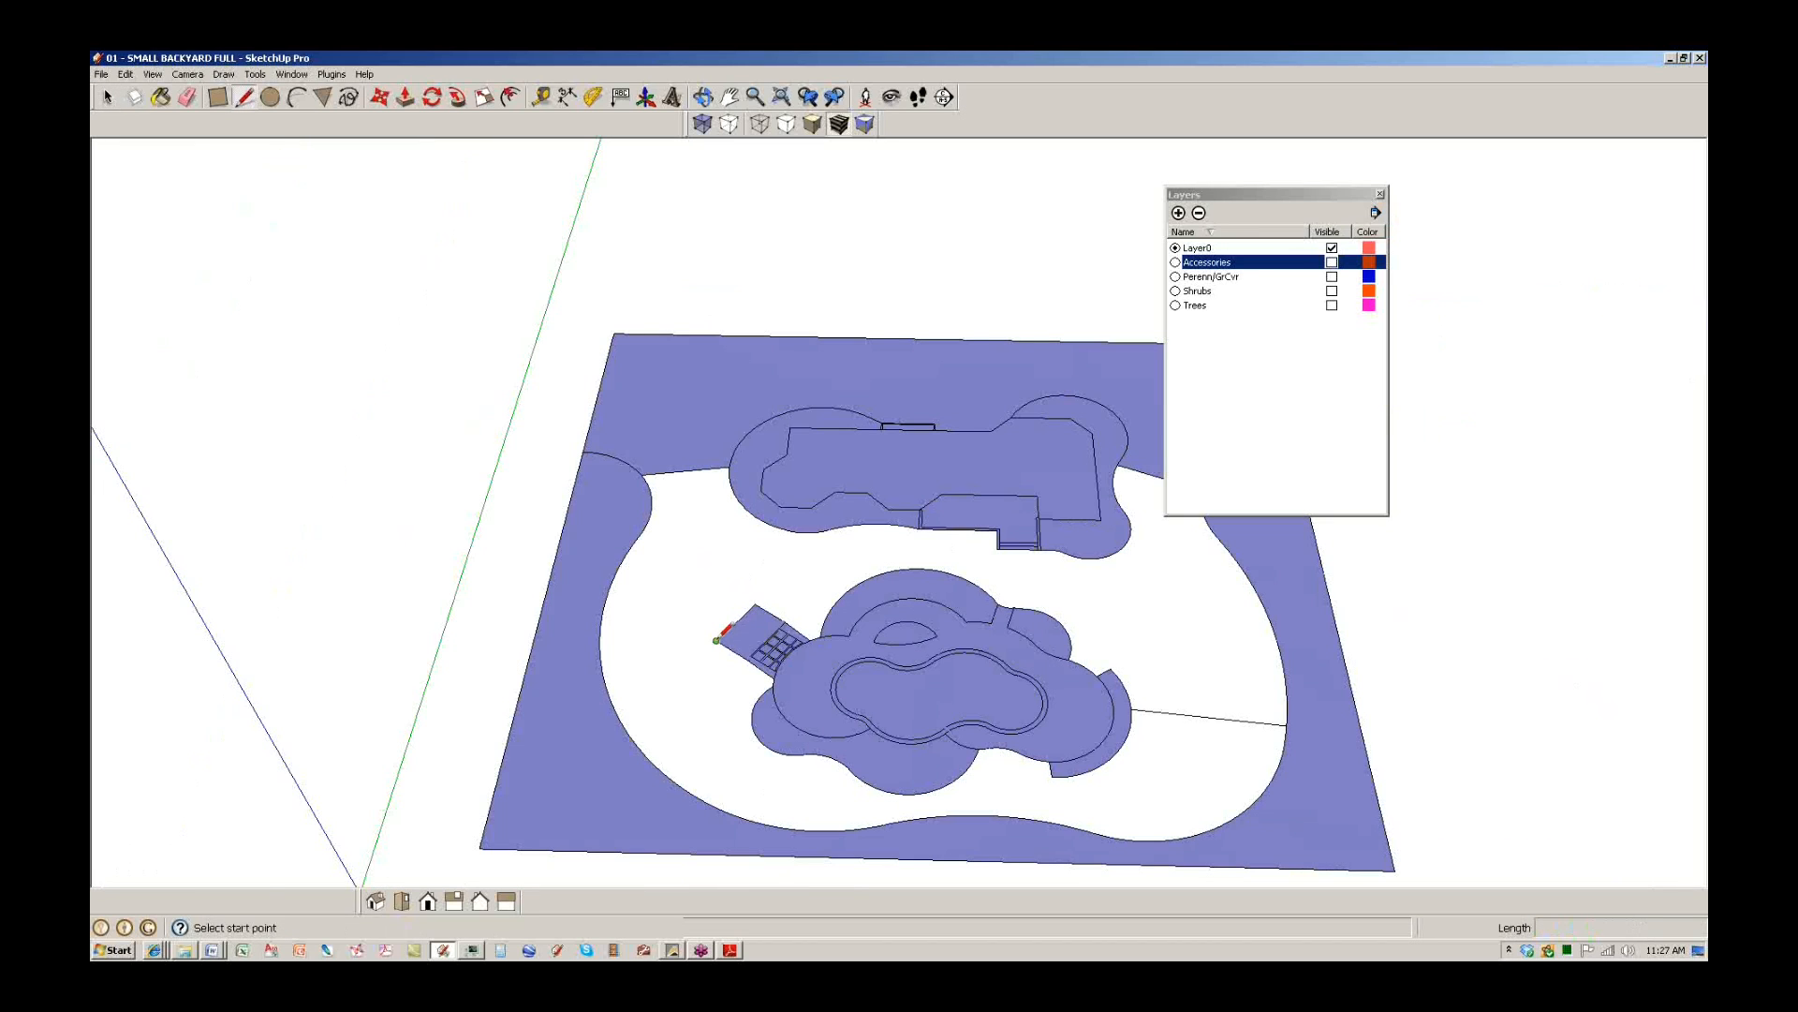
{"action": "left_click", "coordinate": [719, 642]}
{"action": "left_click", "coordinate": [600, 660]}
{"action": "key", "text": "space"}
Erase the lower-left and lower-right lawn dividing edges so the lawn is one face.
{"action": "left_click", "coordinate": [699, 750]}
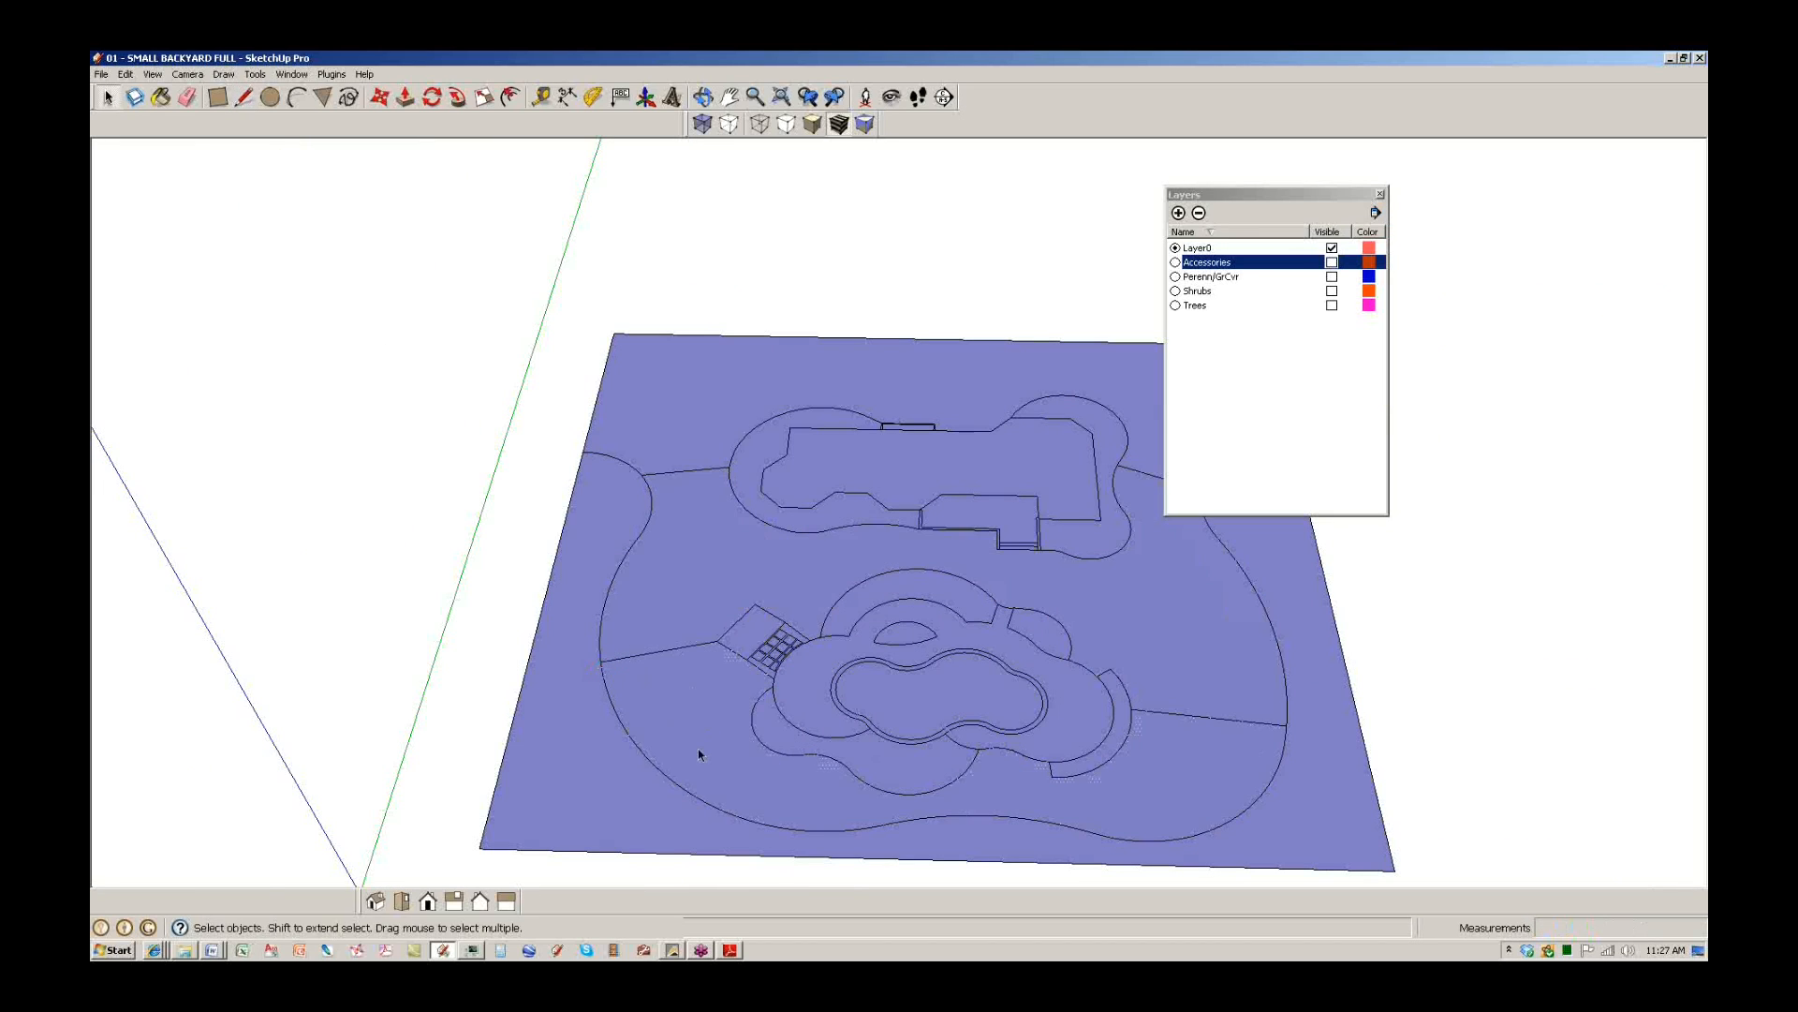
{"action": "key", "text": "q"}
{"action": "key", "text": "e"}
{"action": "left_click_drag", "start_coordinate": [681, 631], "coordinate": [686, 661]}
{"action": "left_click", "coordinate": [1245, 719]}
{"action": "scroll", "coordinate": [1045, 566], "scroll_direction": "up", "scroll_amount": 3}
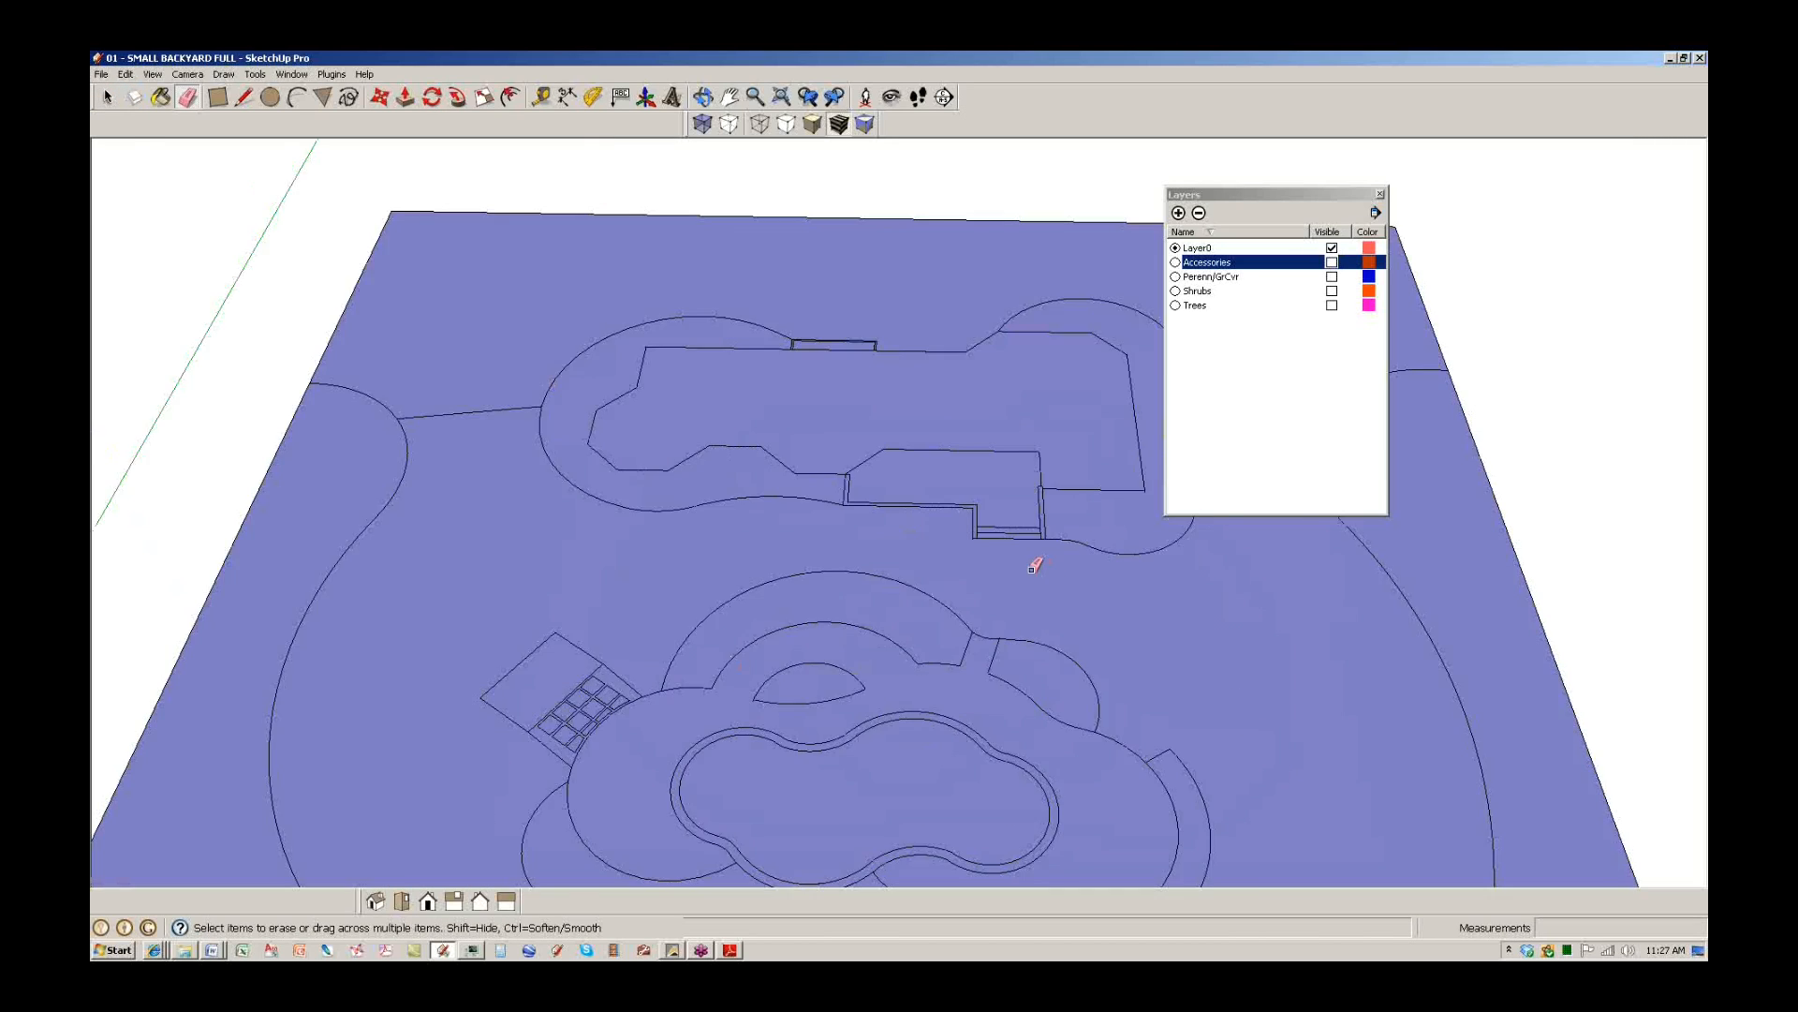
{"action": "scroll", "coordinate": [538, 655], "scroll_direction": "up", "scroll_amount": 2}
{"action": "scroll", "coordinate": [484, 681], "scroll_direction": "up", "scroll_amount": 2}
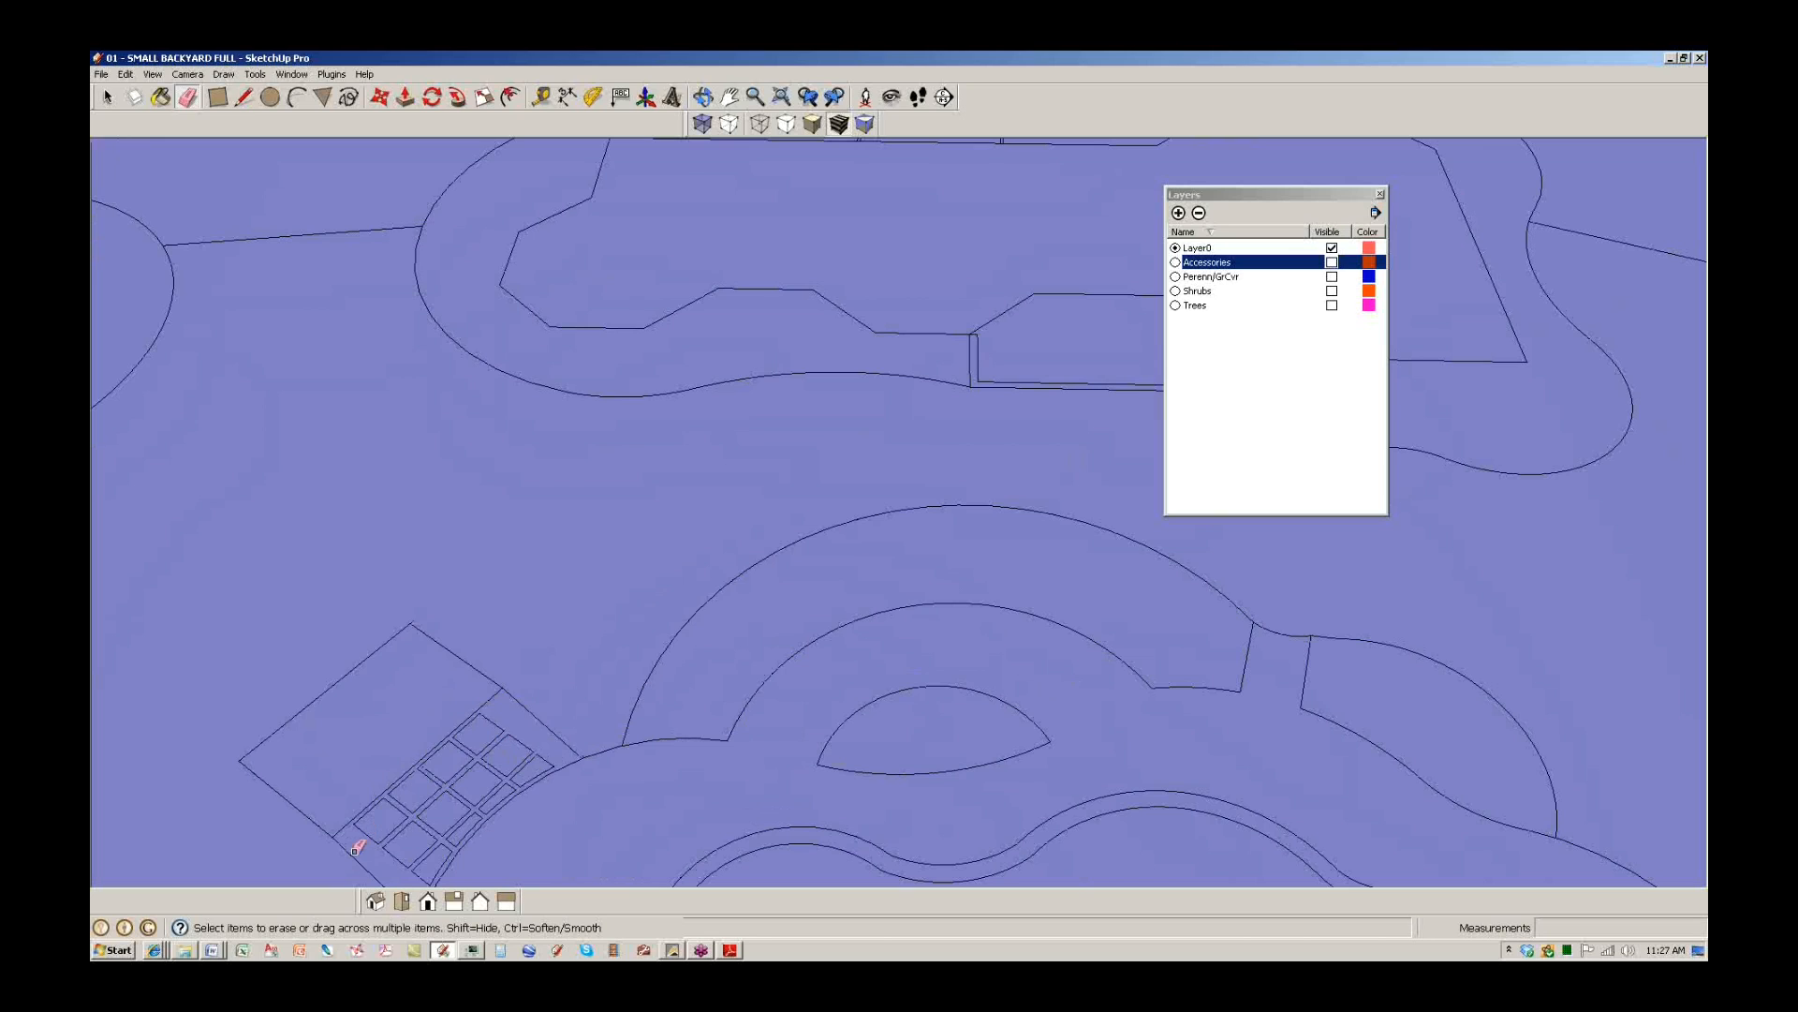
{"action": "scroll", "coordinate": [566, 600], "scroll_direction": "down", "scroll_amount": 6}
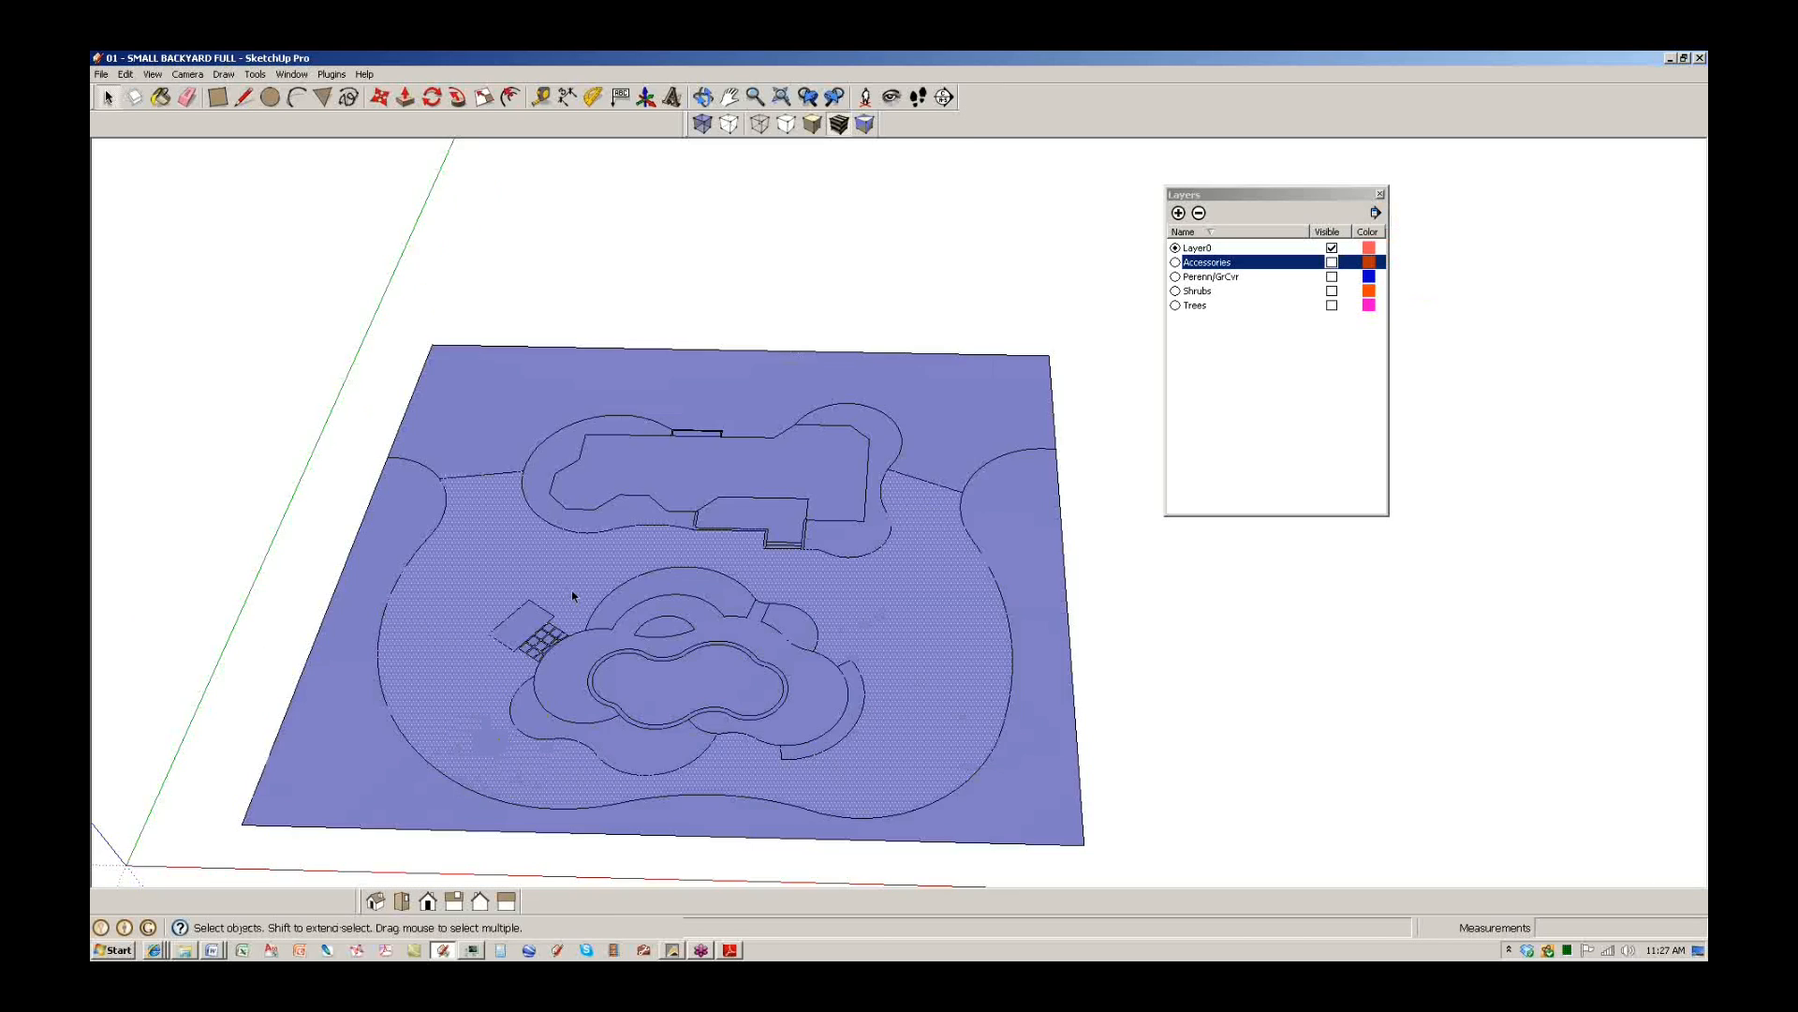
{"action": "key", "text": "q"}
{"action": "key", "text": "space"}
{"action": "key", "text": "e"}
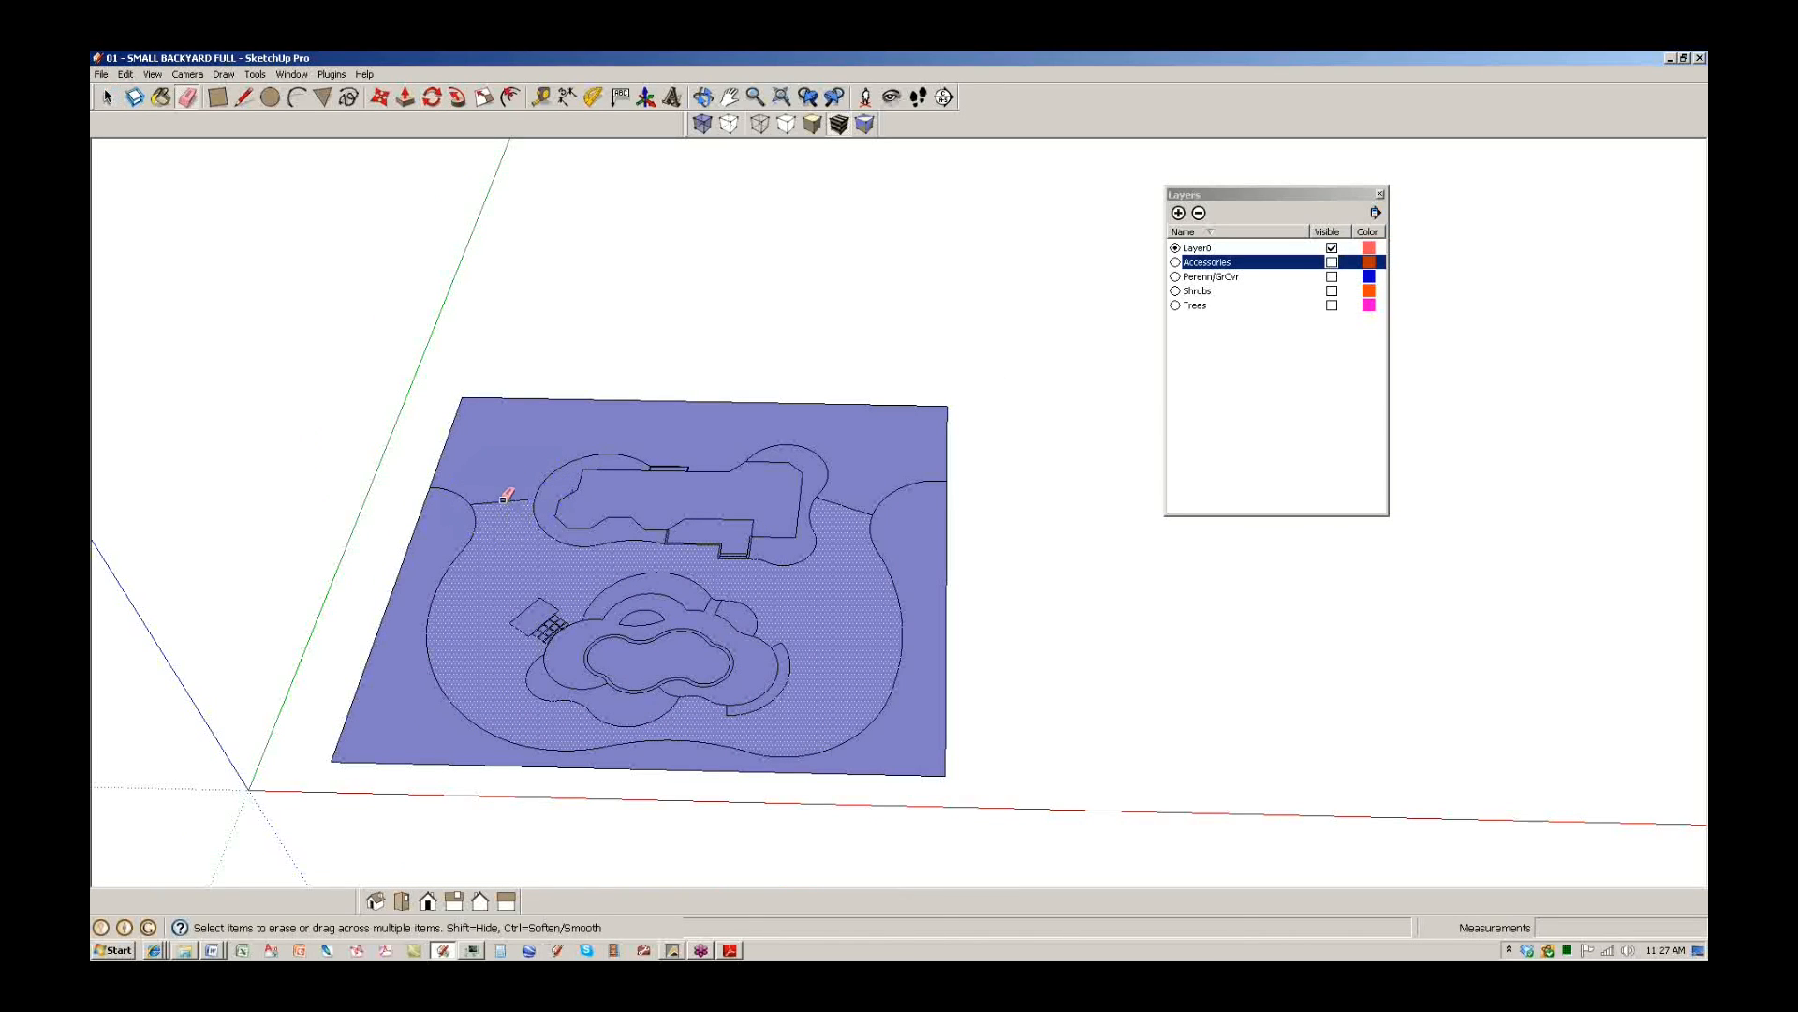
Paint the house footprint white from the Colors collection.
{"action": "key", "text": "b"}
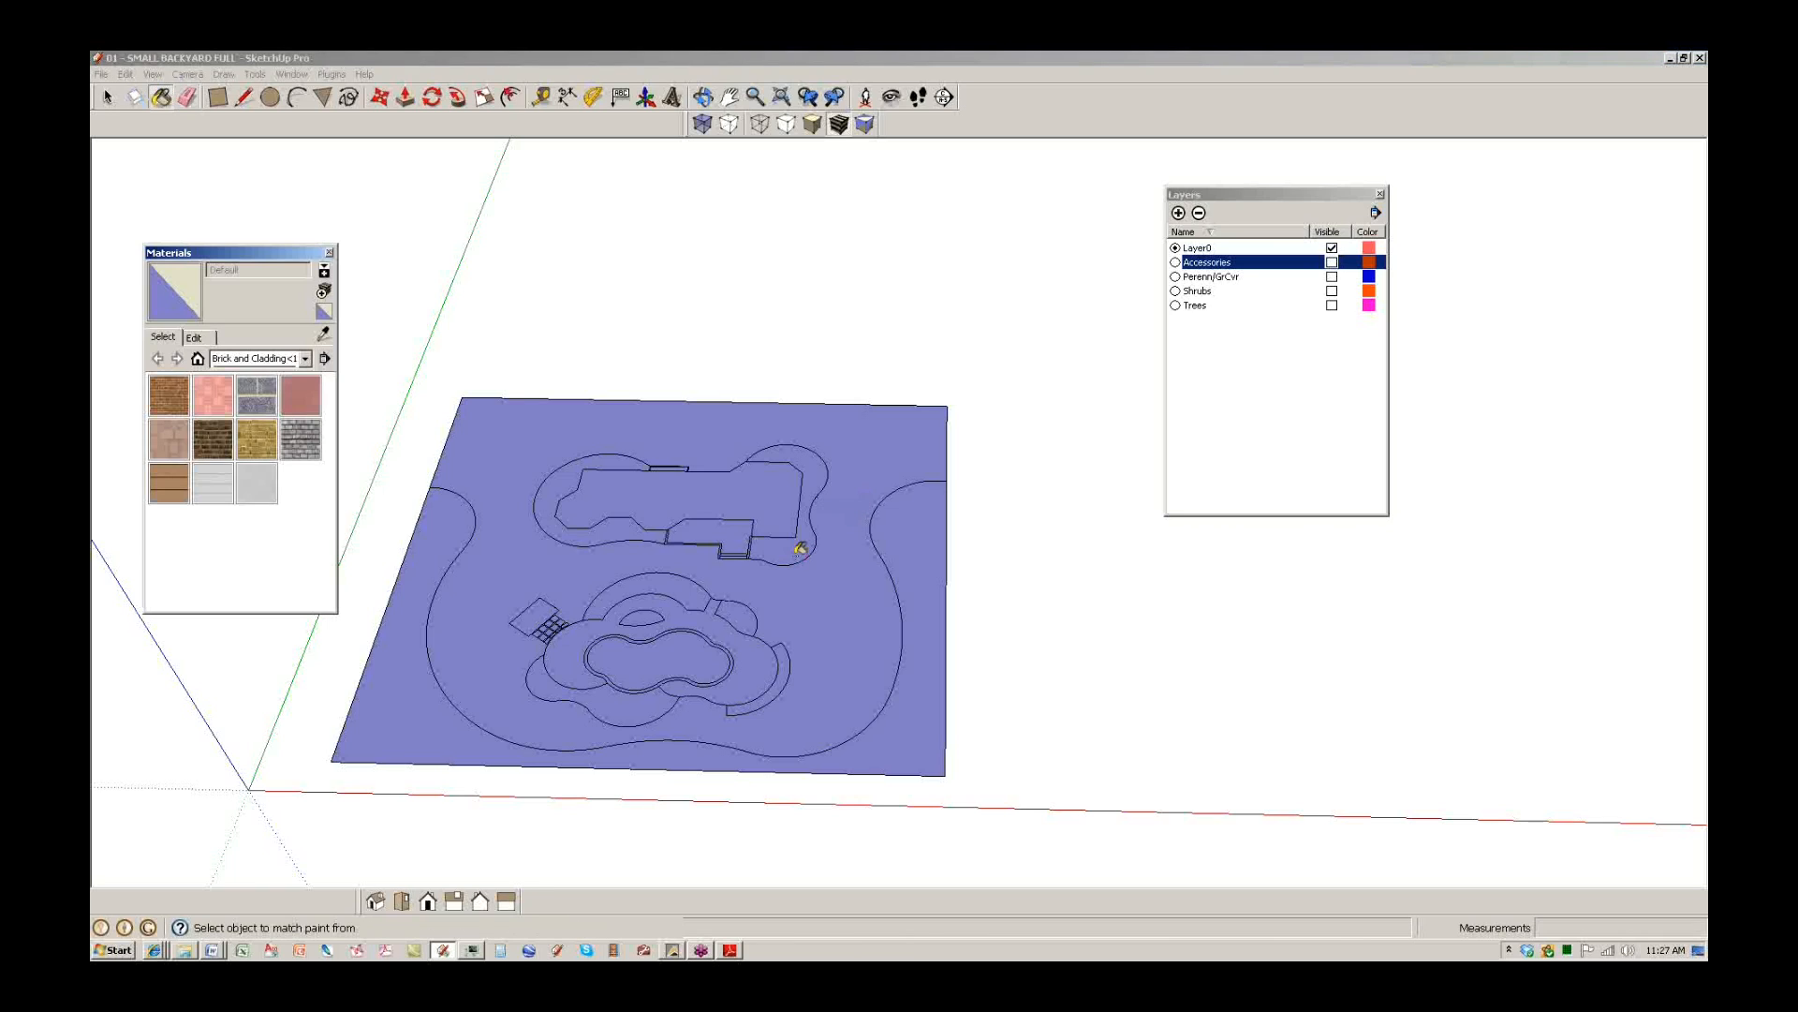
{"action": "left_click", "coordinate": [305, 359]}
{"action": "left_click", "coordinate": [281, 473]}
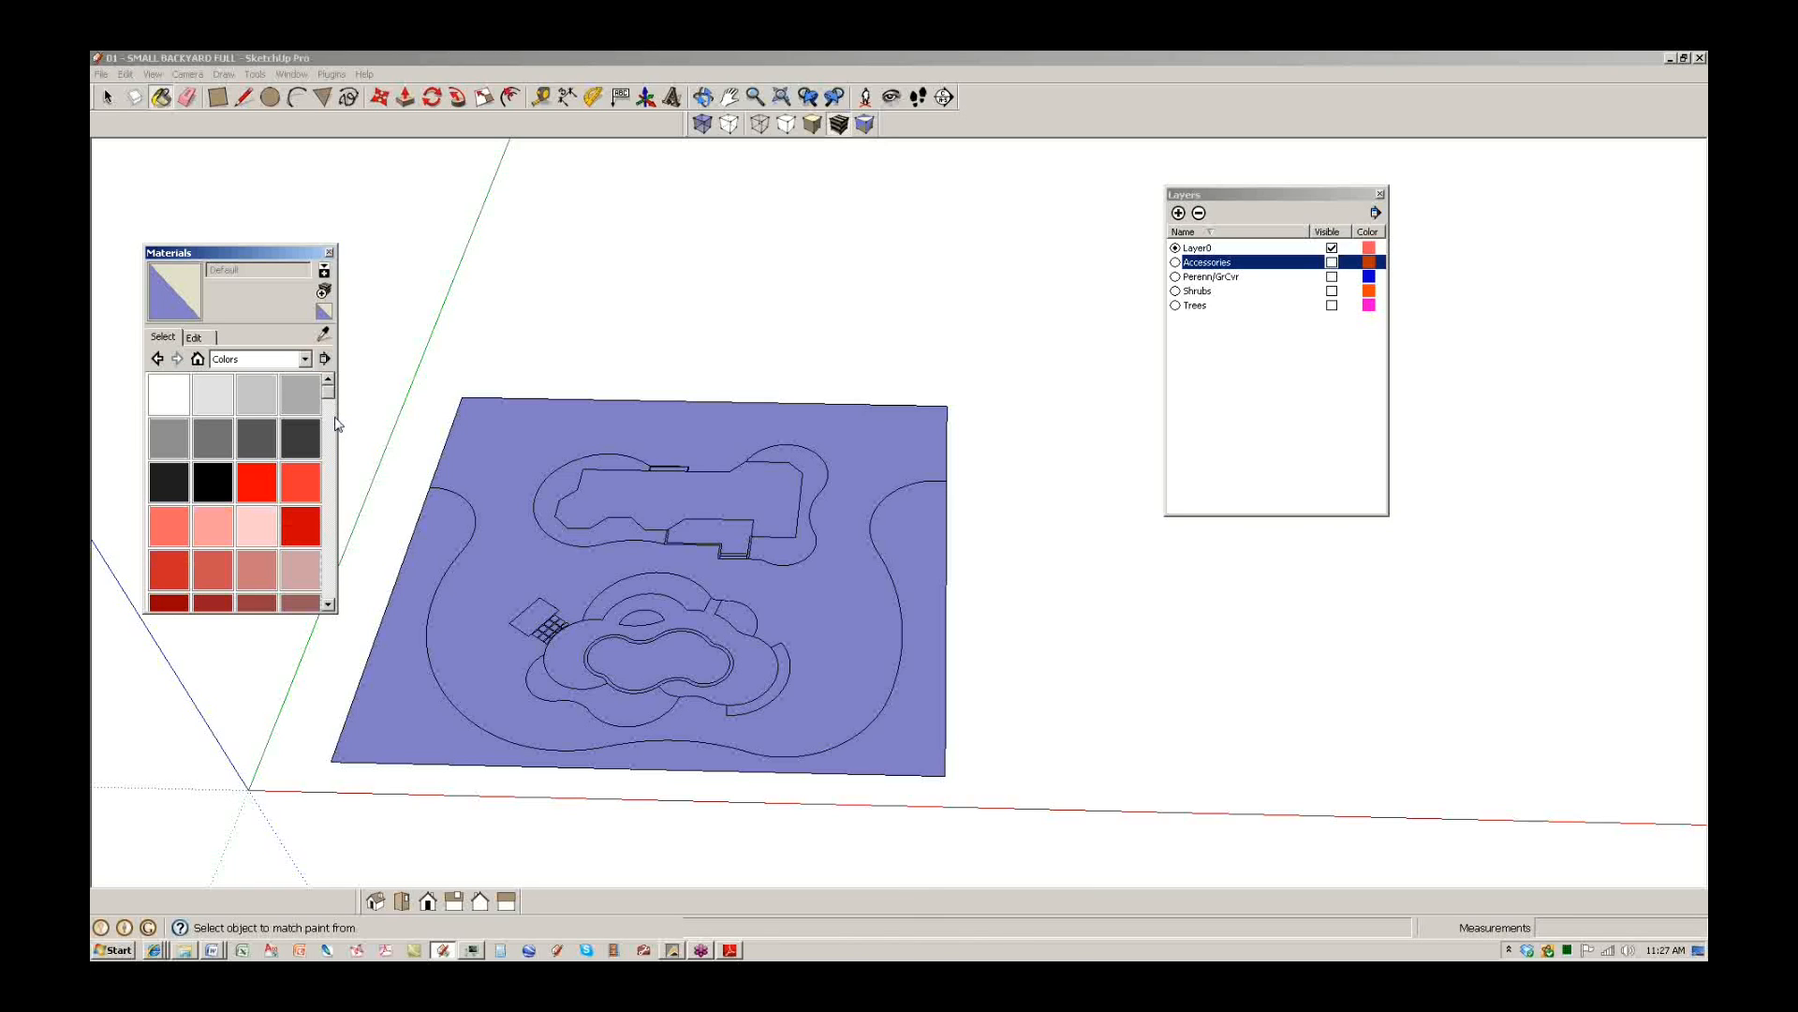
{"action": "mouse_move", "coordinate": [329, 396]}
{"action": "left_mouse_down"}
{"action": "mouse_move", "coordinate": [328, 422]}
{"action": "mouse_move", "coordinate": [329, 384]}
{"action": "left_mouse_up"}
{"action": "left_click", "coordinate": [169, 397]}
{"action": "left_click", "coordinate": [657, 505]}
Paint the deck beside the house, its side face and steps with Wood_Floor.
{"action": "middle_click_drag", "start_coordinate": [637, 518], "coordinate": [679, 552]}
{"action": "left_click", "coordinate": [304, 359]}
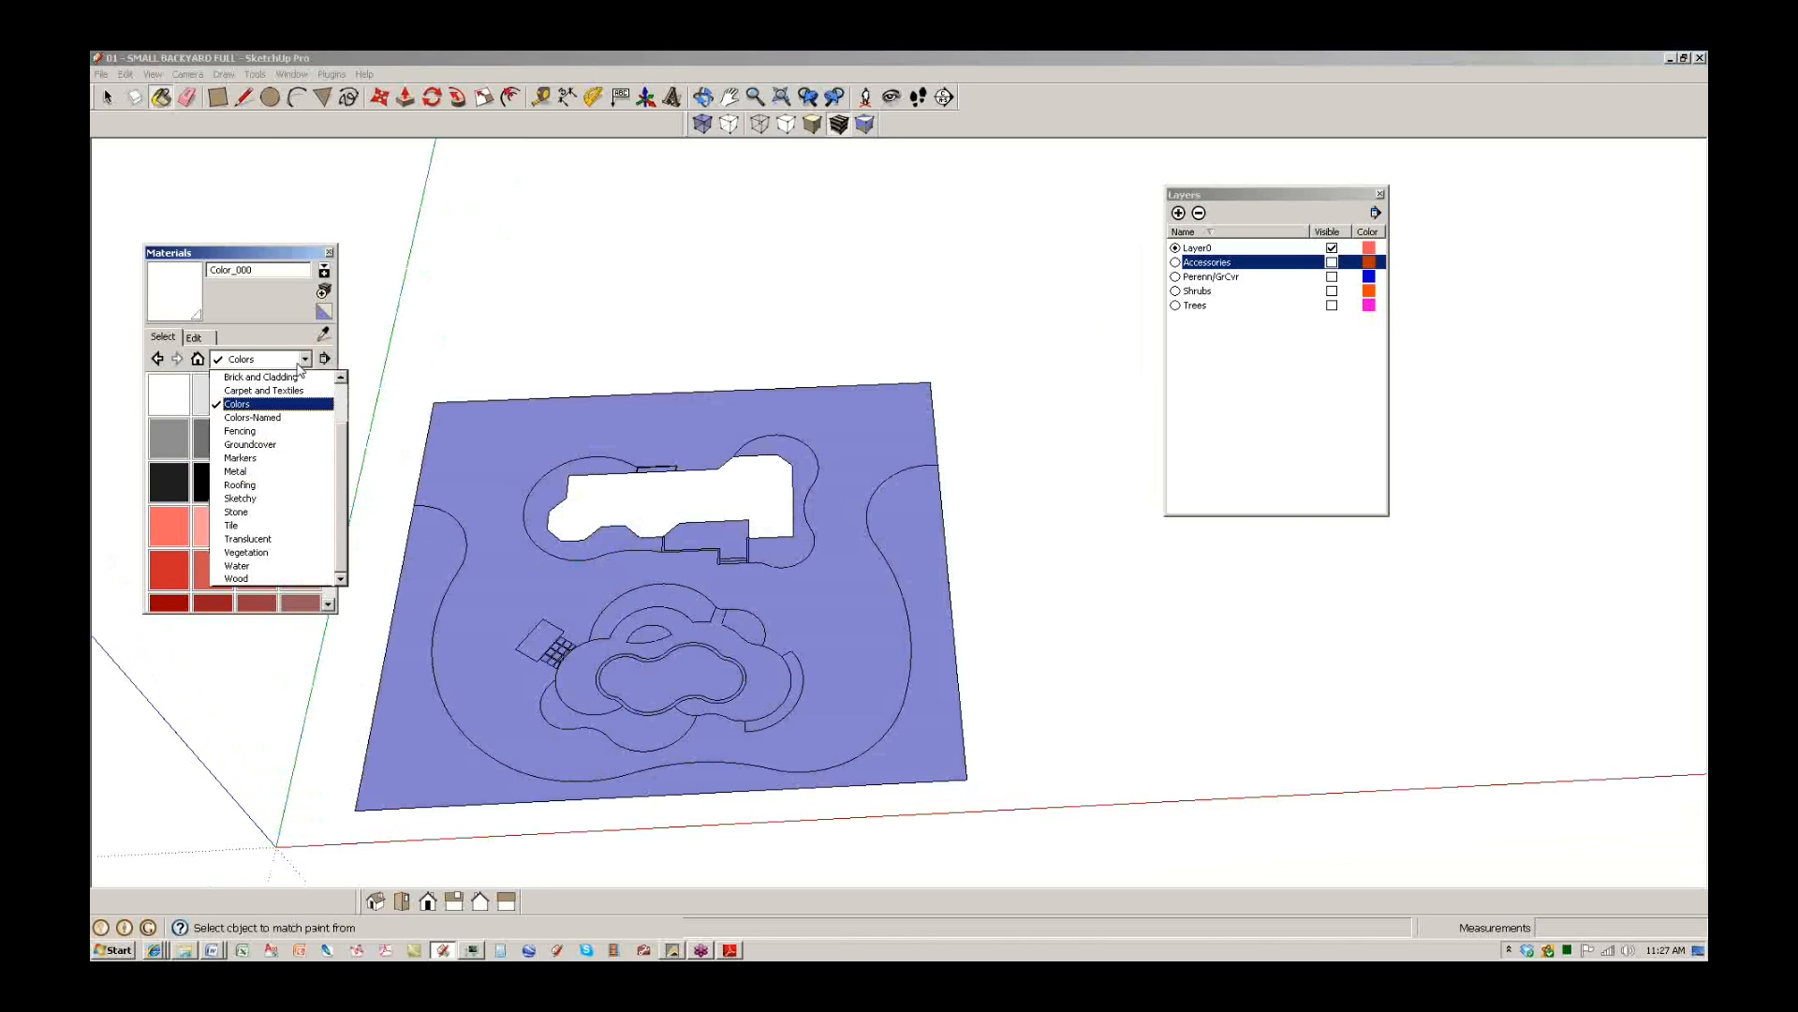
{"action": "left_click", "coordinate": [246, 563]}
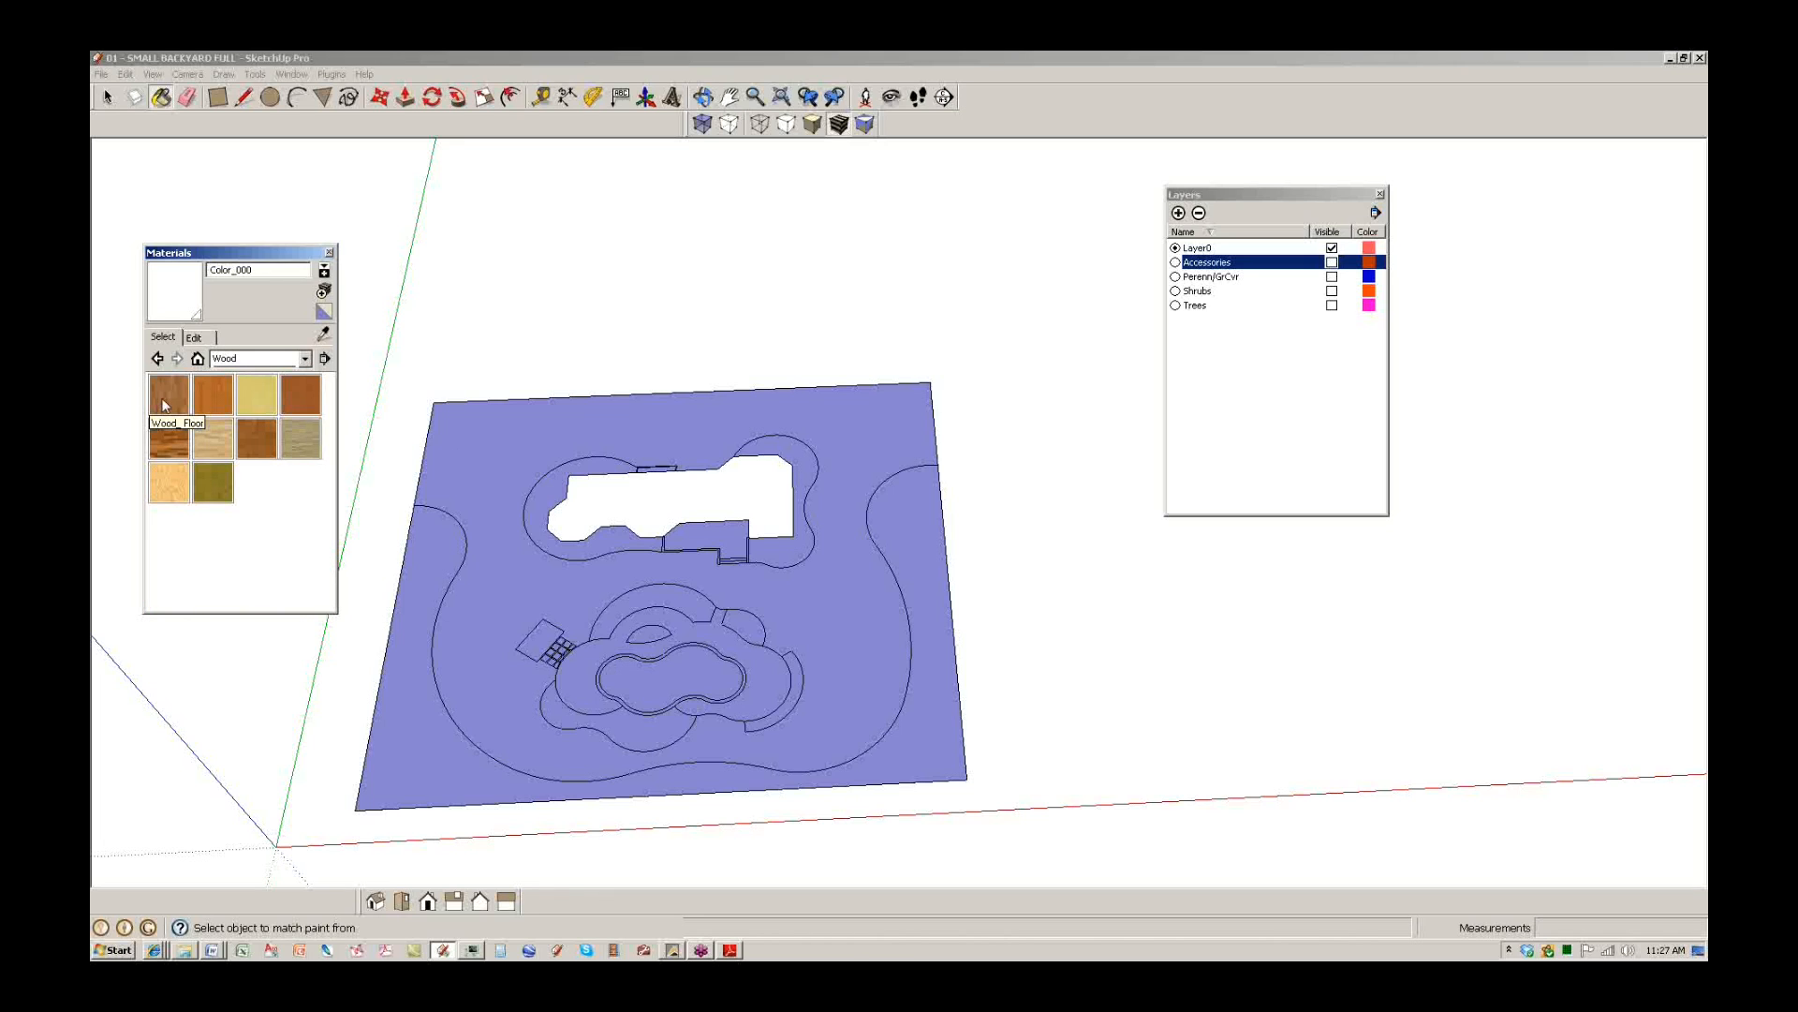
{"action": "left_click", "coordinate": [169, 394]}
{"action": "scroll", "coordinate": [707, 493], "scroll_direction": "up", "scroll_amount": 5}
{"action": "left_click", "coordinate": [707, 493]}
{"action": "scroll", "coordinate": [721, 501], "scroll_direction": "up", "scroll_amount": 6}
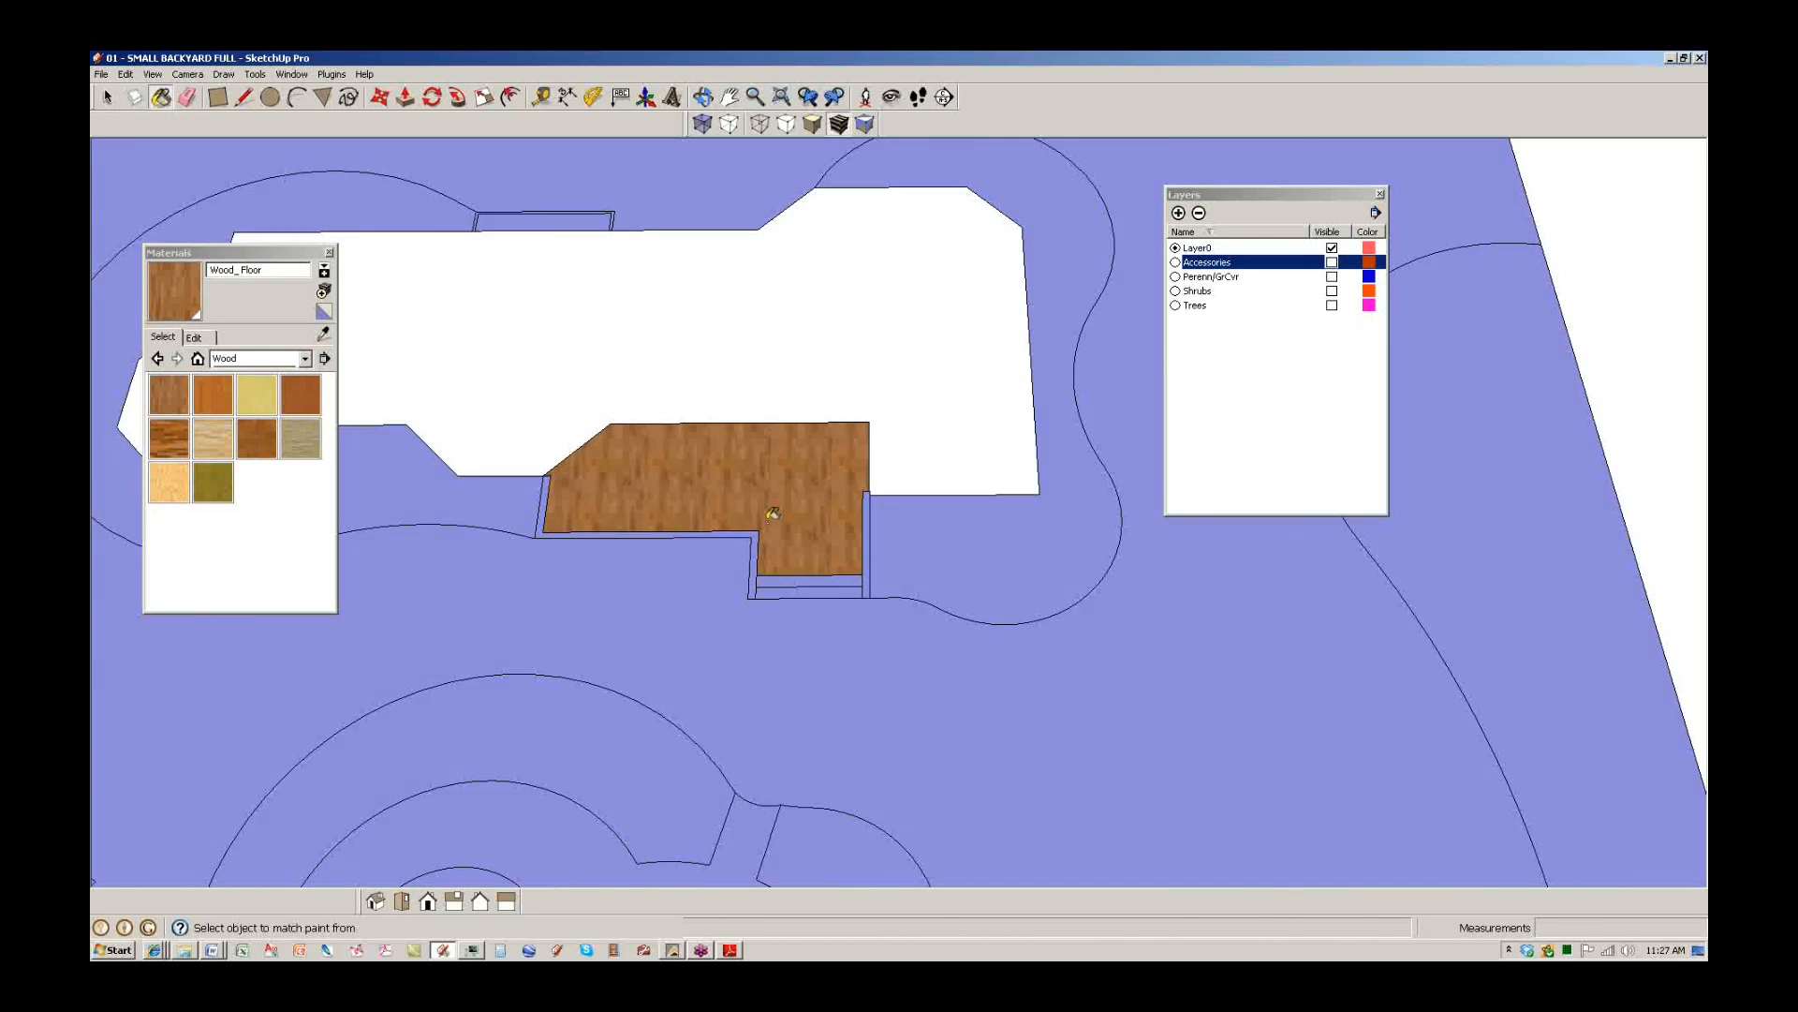
{"action": "left_click", "coordinate": [812, 620]}
{"action": "left_click", "coordinate": [833, 644]}
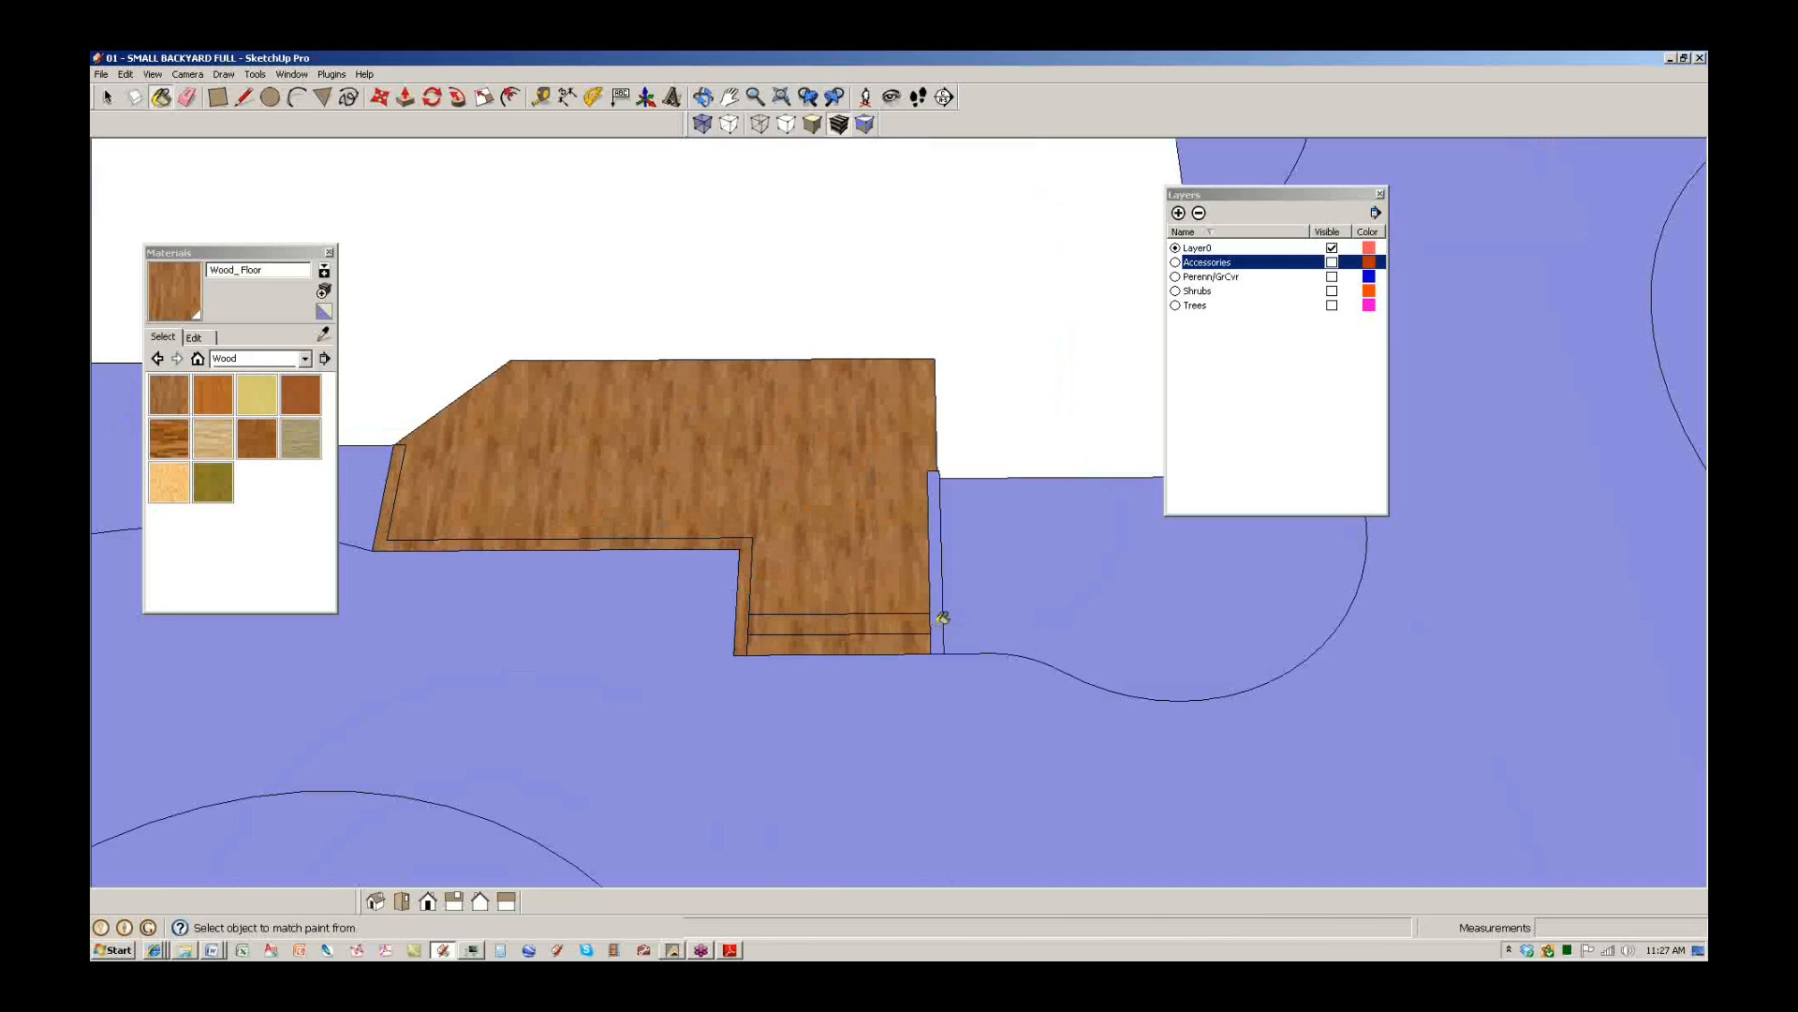
{"action": "left_click", "coordinate": [940, 614]}
Paint the small landing by the pavers Wood_Floor and bring up the class files folder.
{"action": "scroll", "coordinate": [936, 581], "scroll_direction": "down", "scroll_amount": 5}
{"action": "scroll", "coordinate": [543, 718], "scroll_direction": "up", "scroll_amount": 3}
{"action": "left_click", "coordinate": [545, 722]}
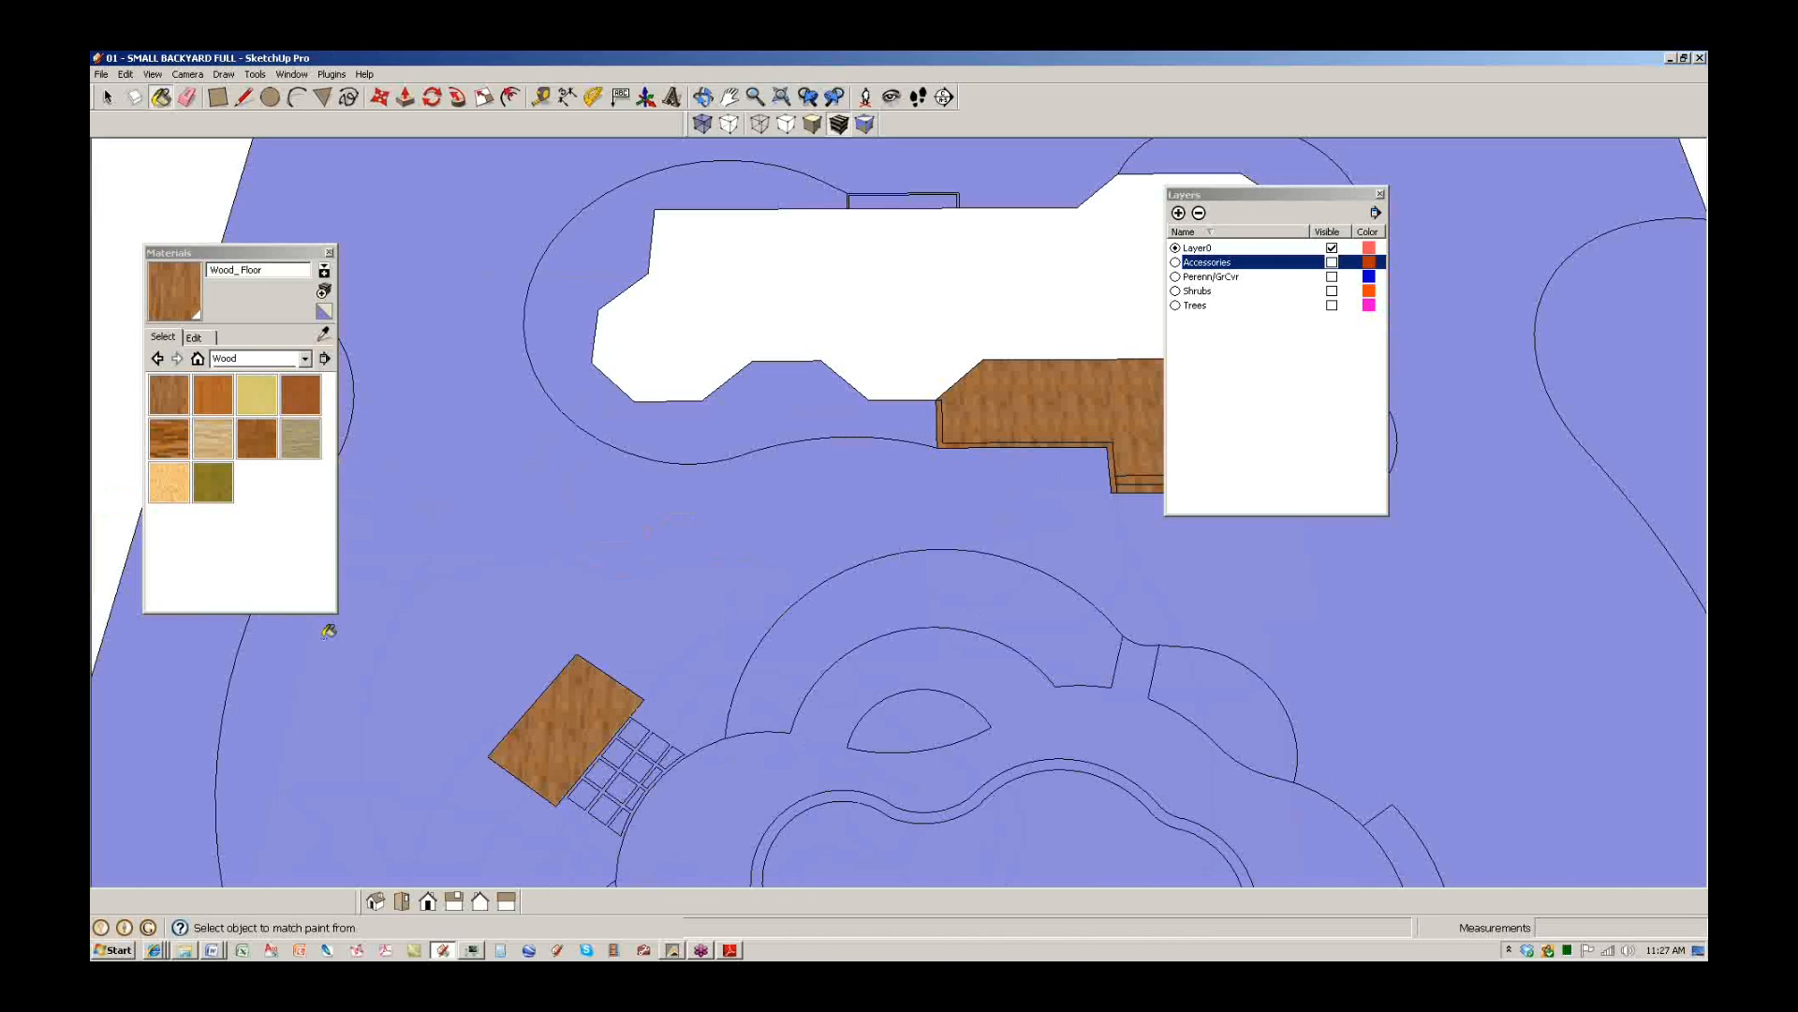
{"action": "left_click", "coordinate": [179, 952]}
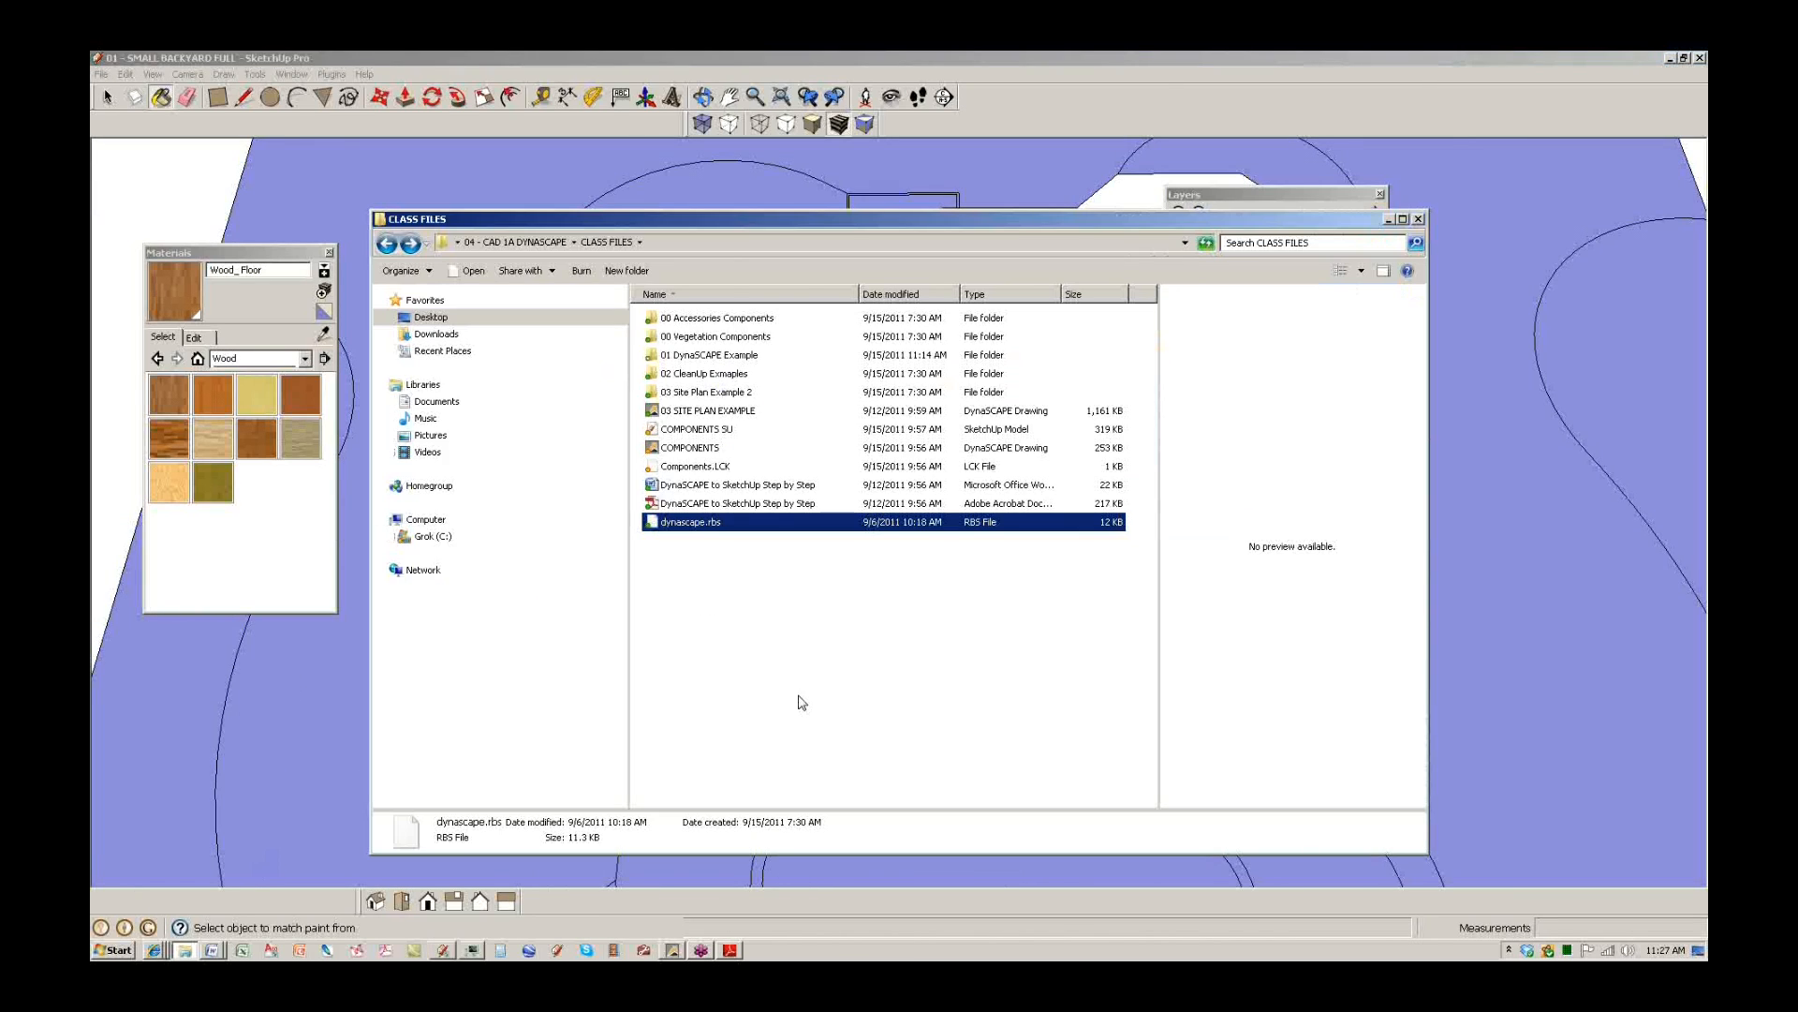
Open the 01 DynaSCAPE Example folder and select the 05 - SMALL BACKYARD ADJUSTMENTS model.
{"action": "double_click", "coordinate": [726, 356]}
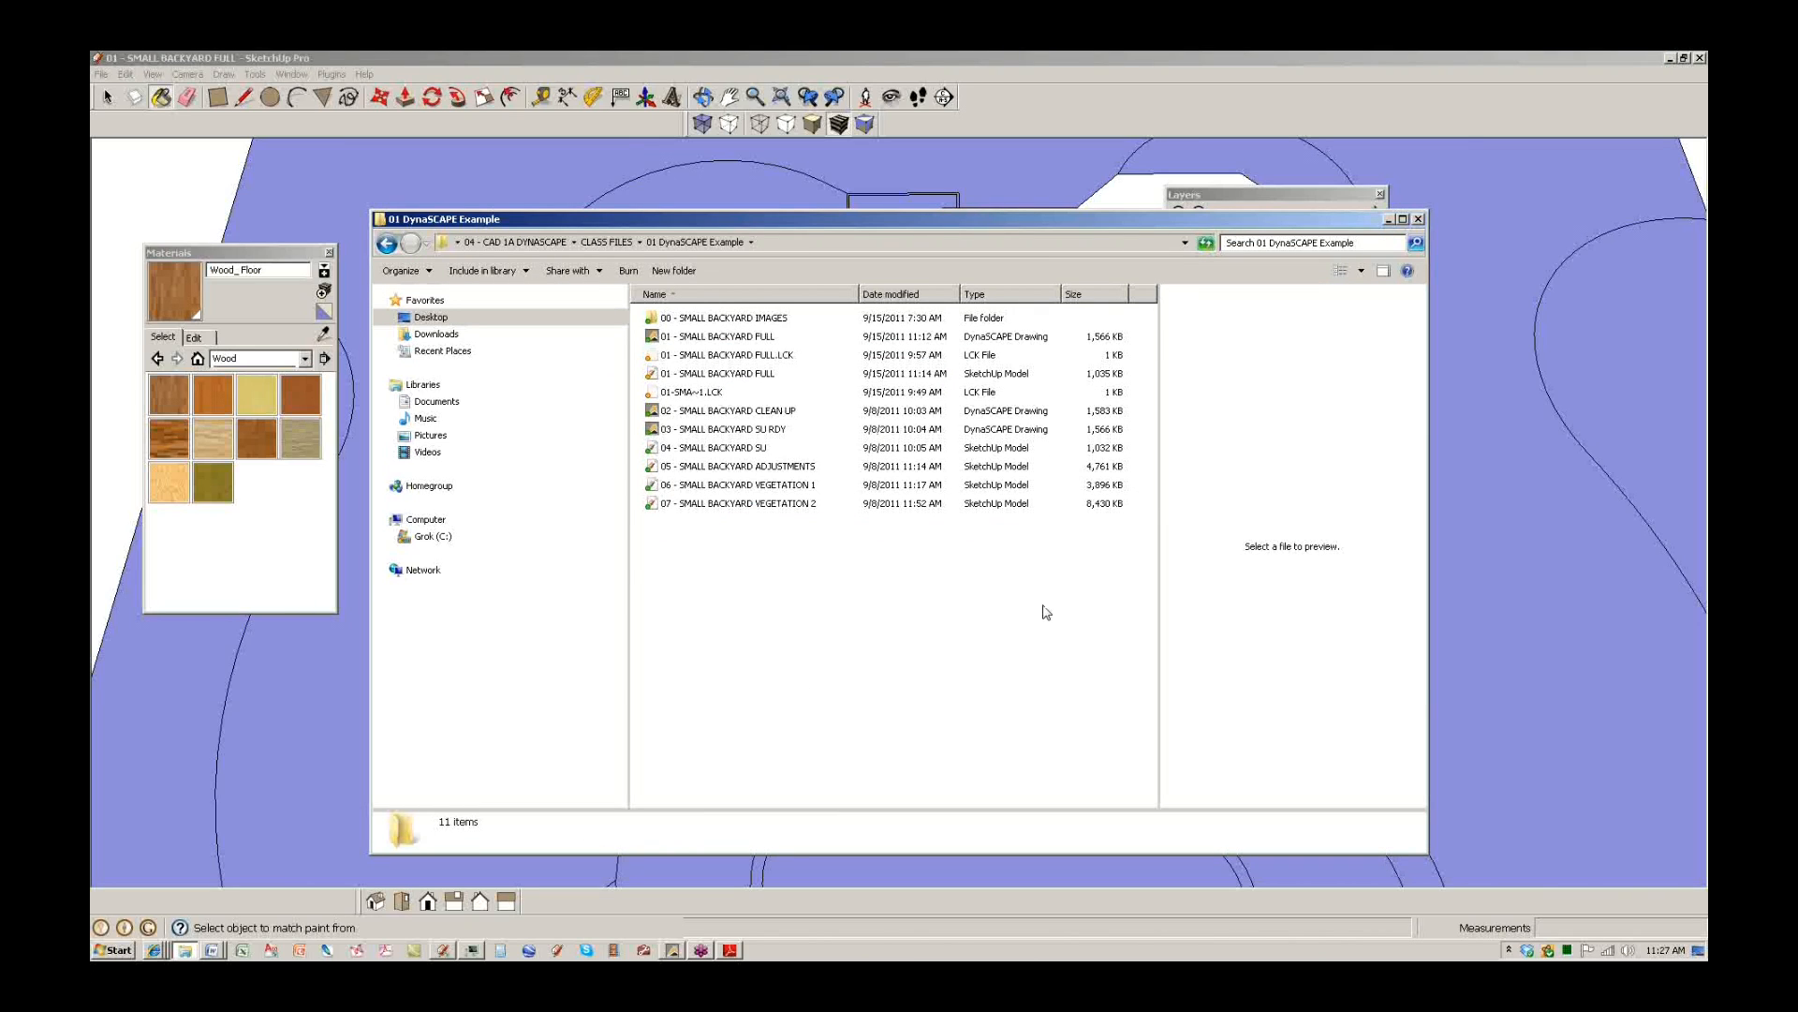
{"action": "left_click", "coordinate": [788, 467]}
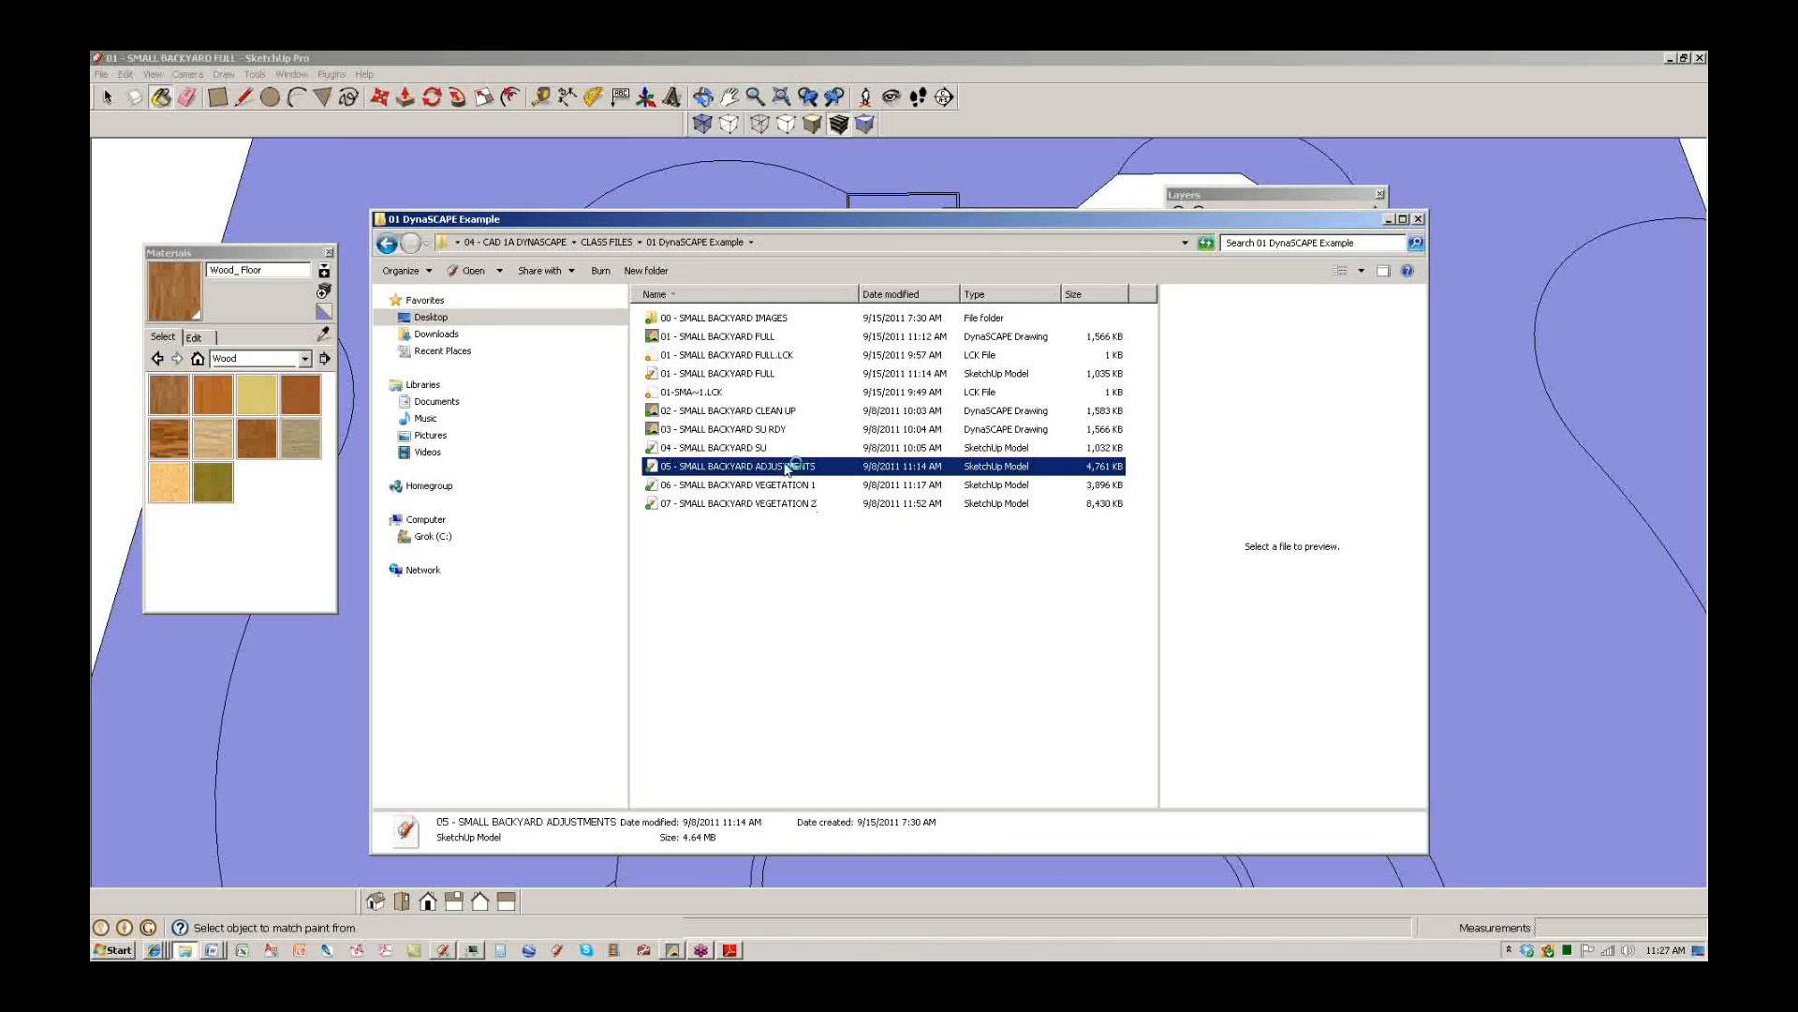
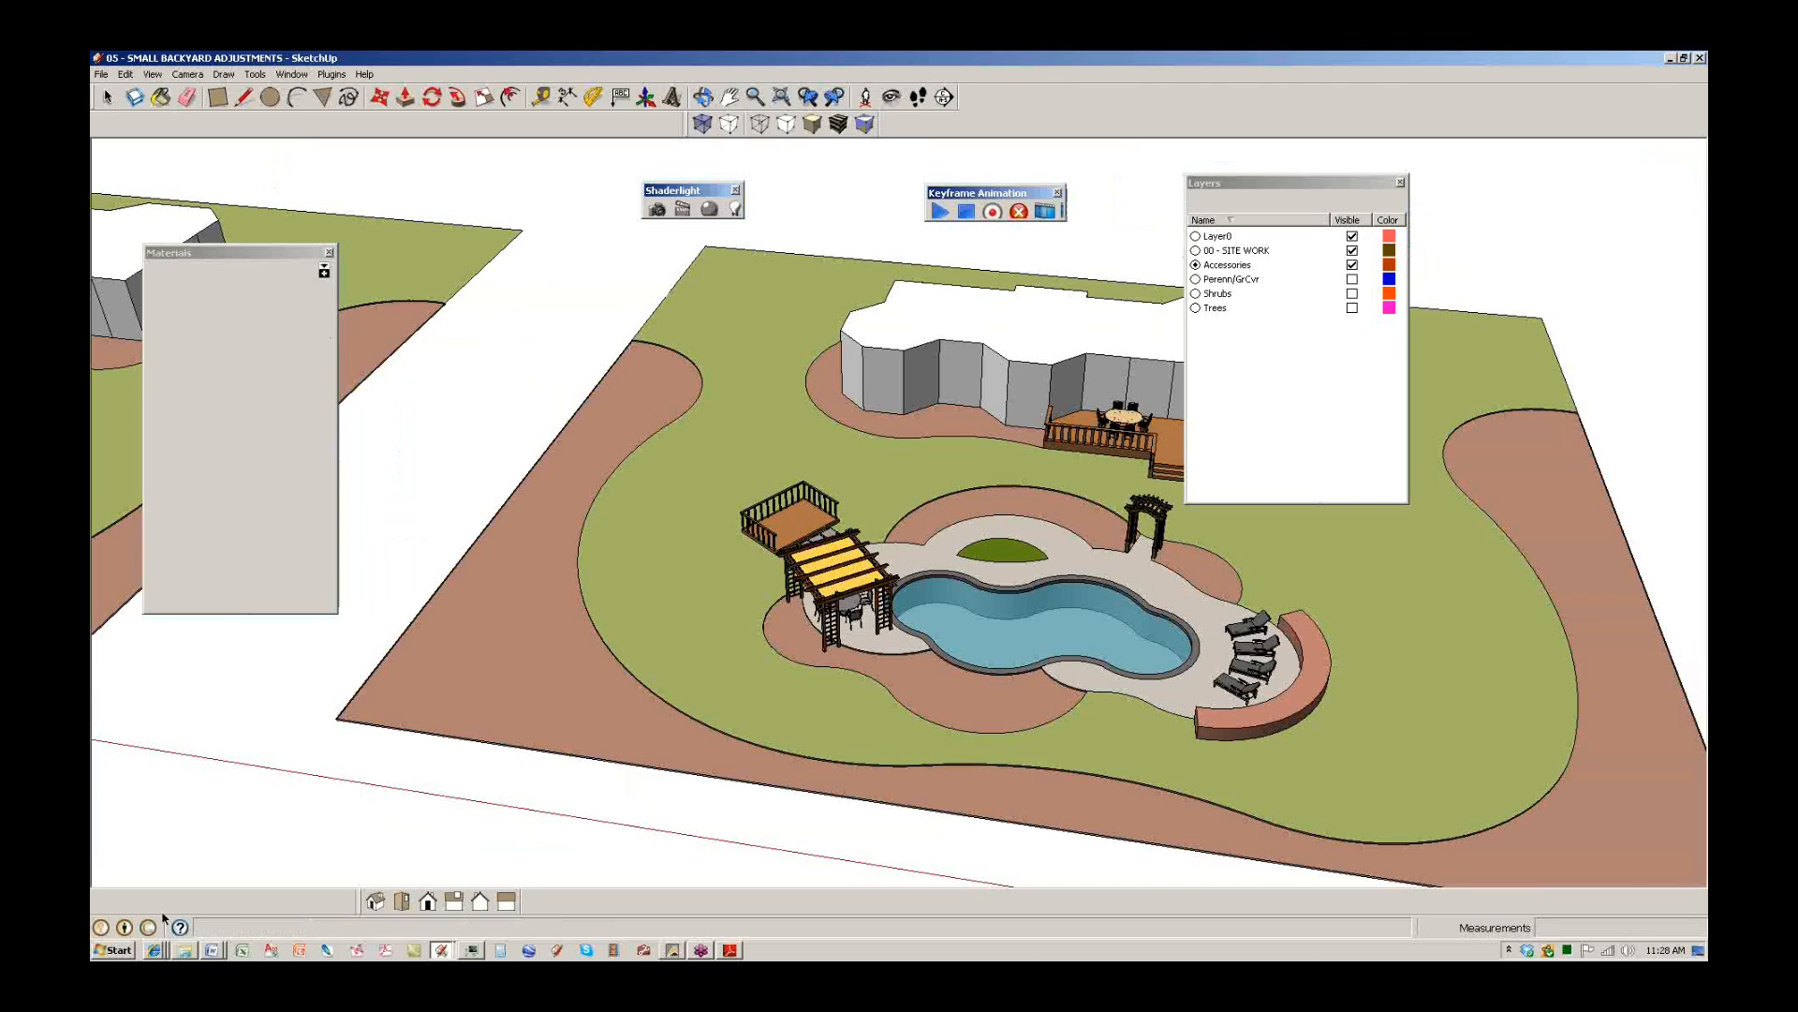
Orbit around the imported yards to the blue unpainted one and close the Materials panel.
{"action": "mouse_move", "coordinate": [1021, 639]}
{"action": "middle_mouse_down"}
{"action": "mouse_move", "coordinate": [831, 625]}
{"action": "mouse_move", "coordinate": [810, 590]}
{"action": "middle_mouse_up"}
{"action": "mouse_move", "coordinate": [965, 557]}
{"action": "middle_mouse_down"}
{"action": "mouse_move", "coordinate": [940, 614]}
{"action": "mouse_move", "coordinate": [618, 425]}
{"action": "mouse_move", "coordinate": [996, 614]}
{"action": "mouse_move", "coordinate": [1091, 626]}
{"action": "middle_mouse_up"}
{"action": "scroll", "coordinate": [618, 425], "scroll_direction": "down", "scroll_amount": 3}
{"action": "scroll", "coordinate": [506, 568], "scroll_direction": "up", "scroll_amount": 6}
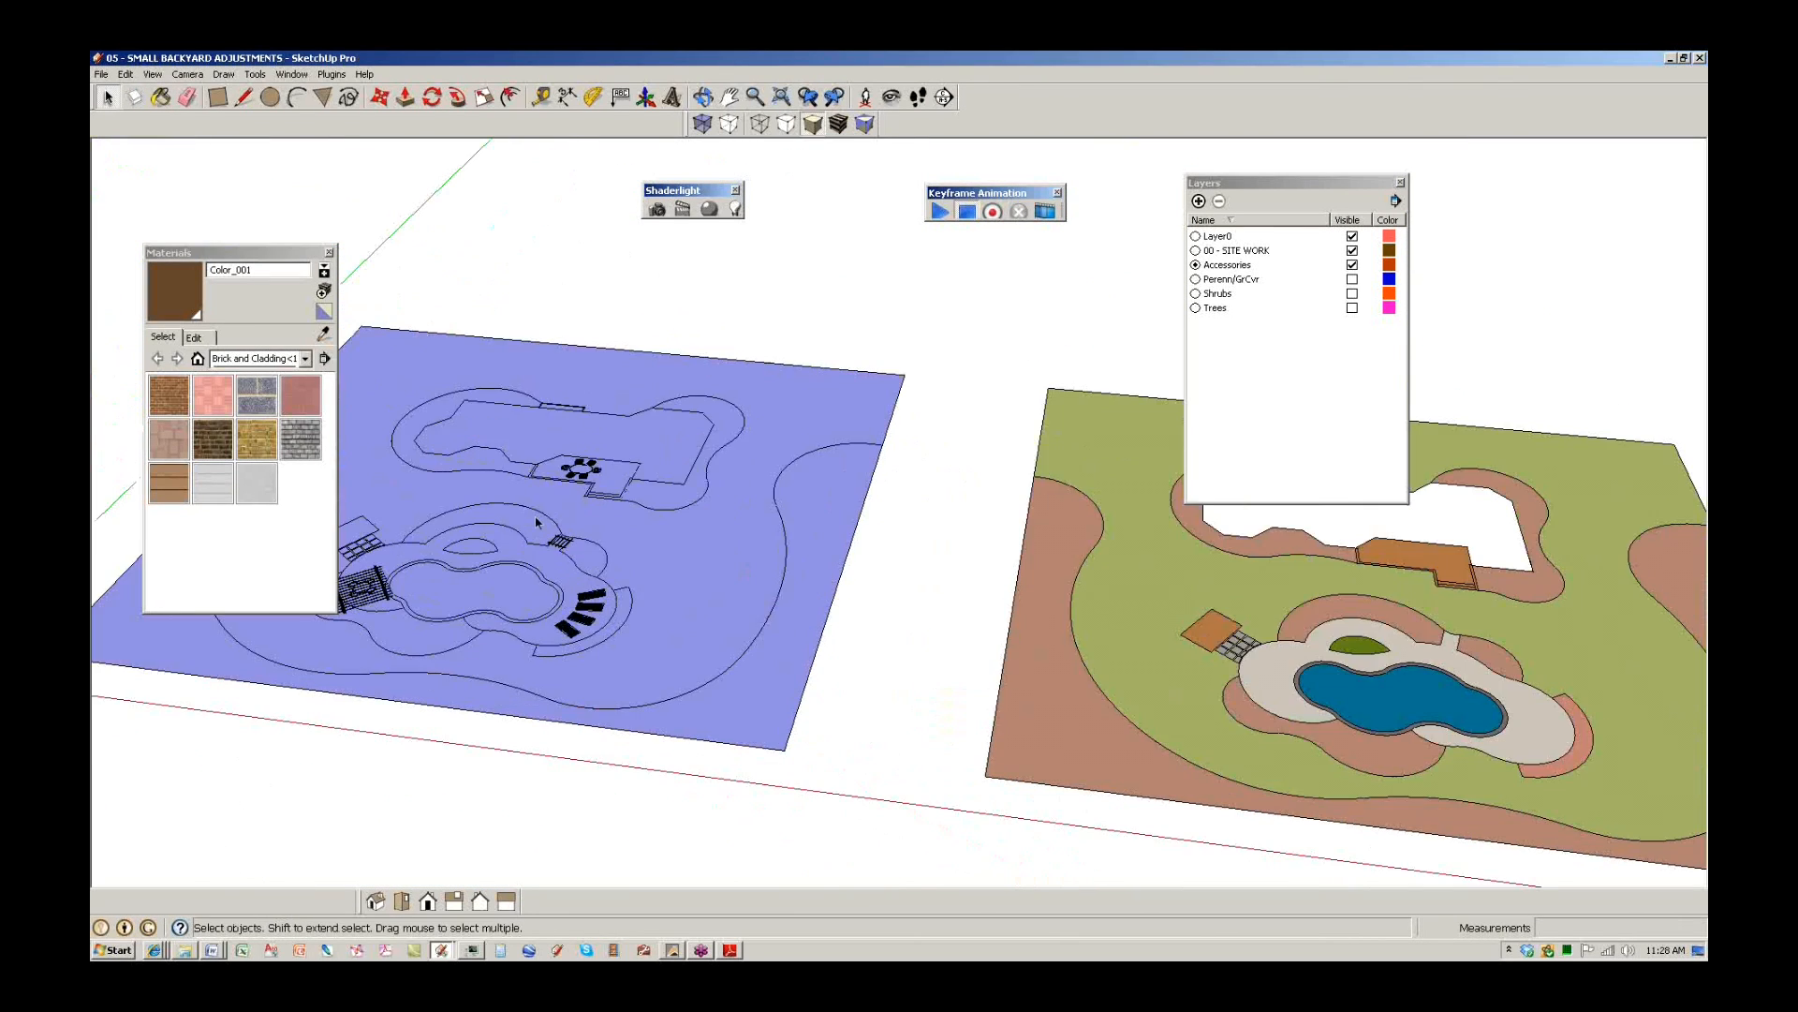
{"action": "middle_click_drag", "start_coordinate": [510, 568], "coordinate": [700, 665]}
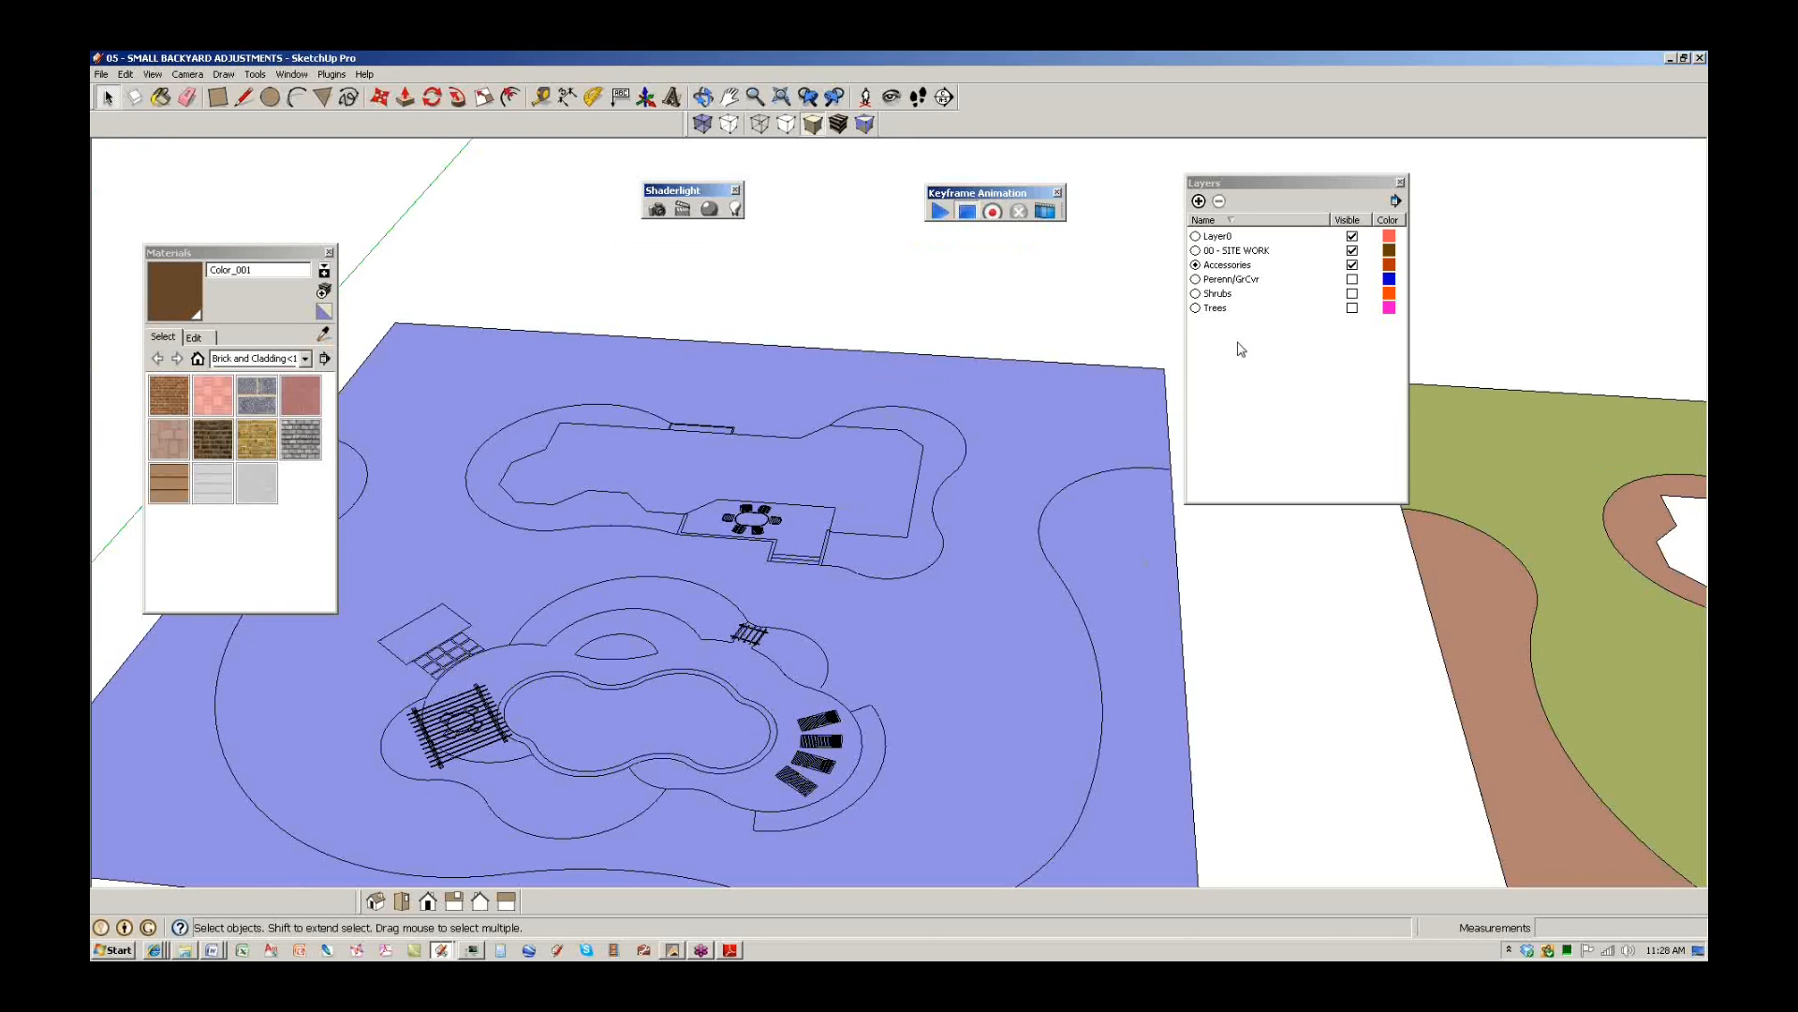
{"action": "left_click", "coordinate": [329, 253]}
Orbit, tilt and pan to centre the coloured flat yard and the third lot.
{"action": "mouse_move", "coordinate": [902, 587]}
{"action": "middle_mouse_down"}
{"action": "mouse_move", "coordinate": [834, 533]}
{"action": "mouse_move", "coordinate": [855, 497]}
{"action": "mouse_move", "coordinate": [939, 556]}
{"action": "mouse_move", "coordinate": [160, 468]}
{"action": "middle_mouse_up"}
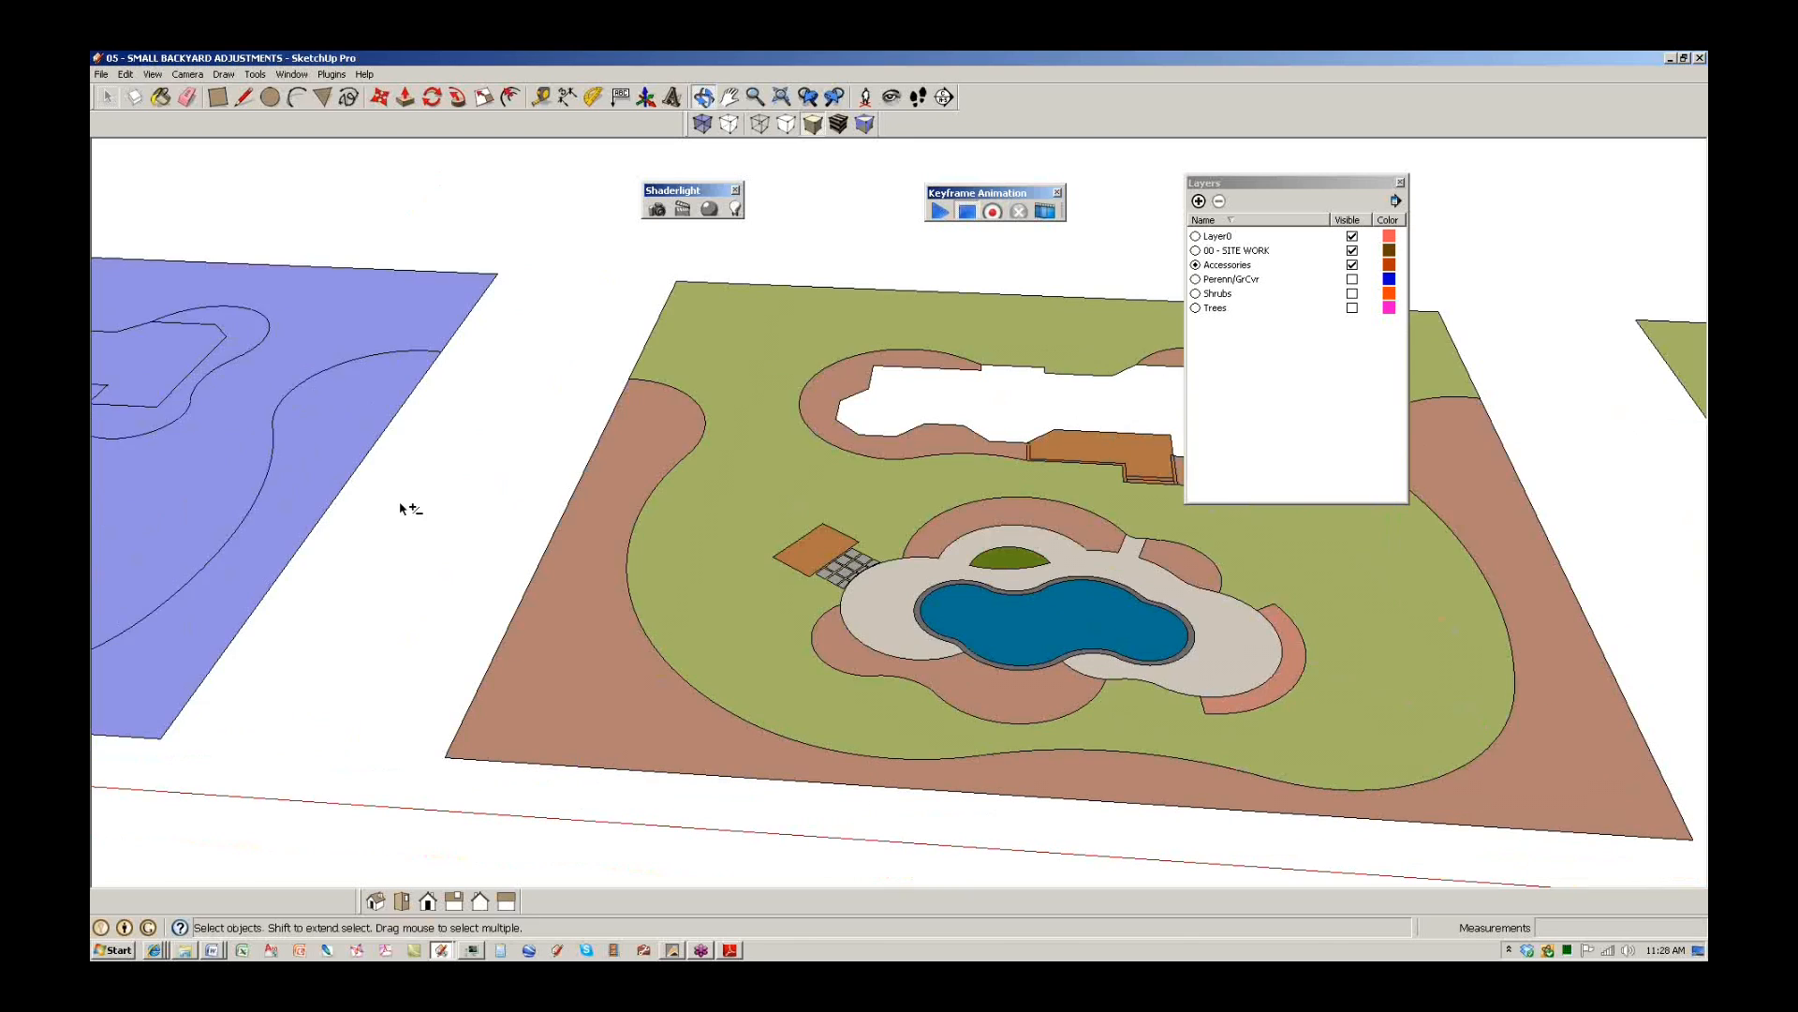
{"action": "middle_click_drag", "start_coordinate": [1075, 642], "coordinate": [820, 628], "text": "shift"}
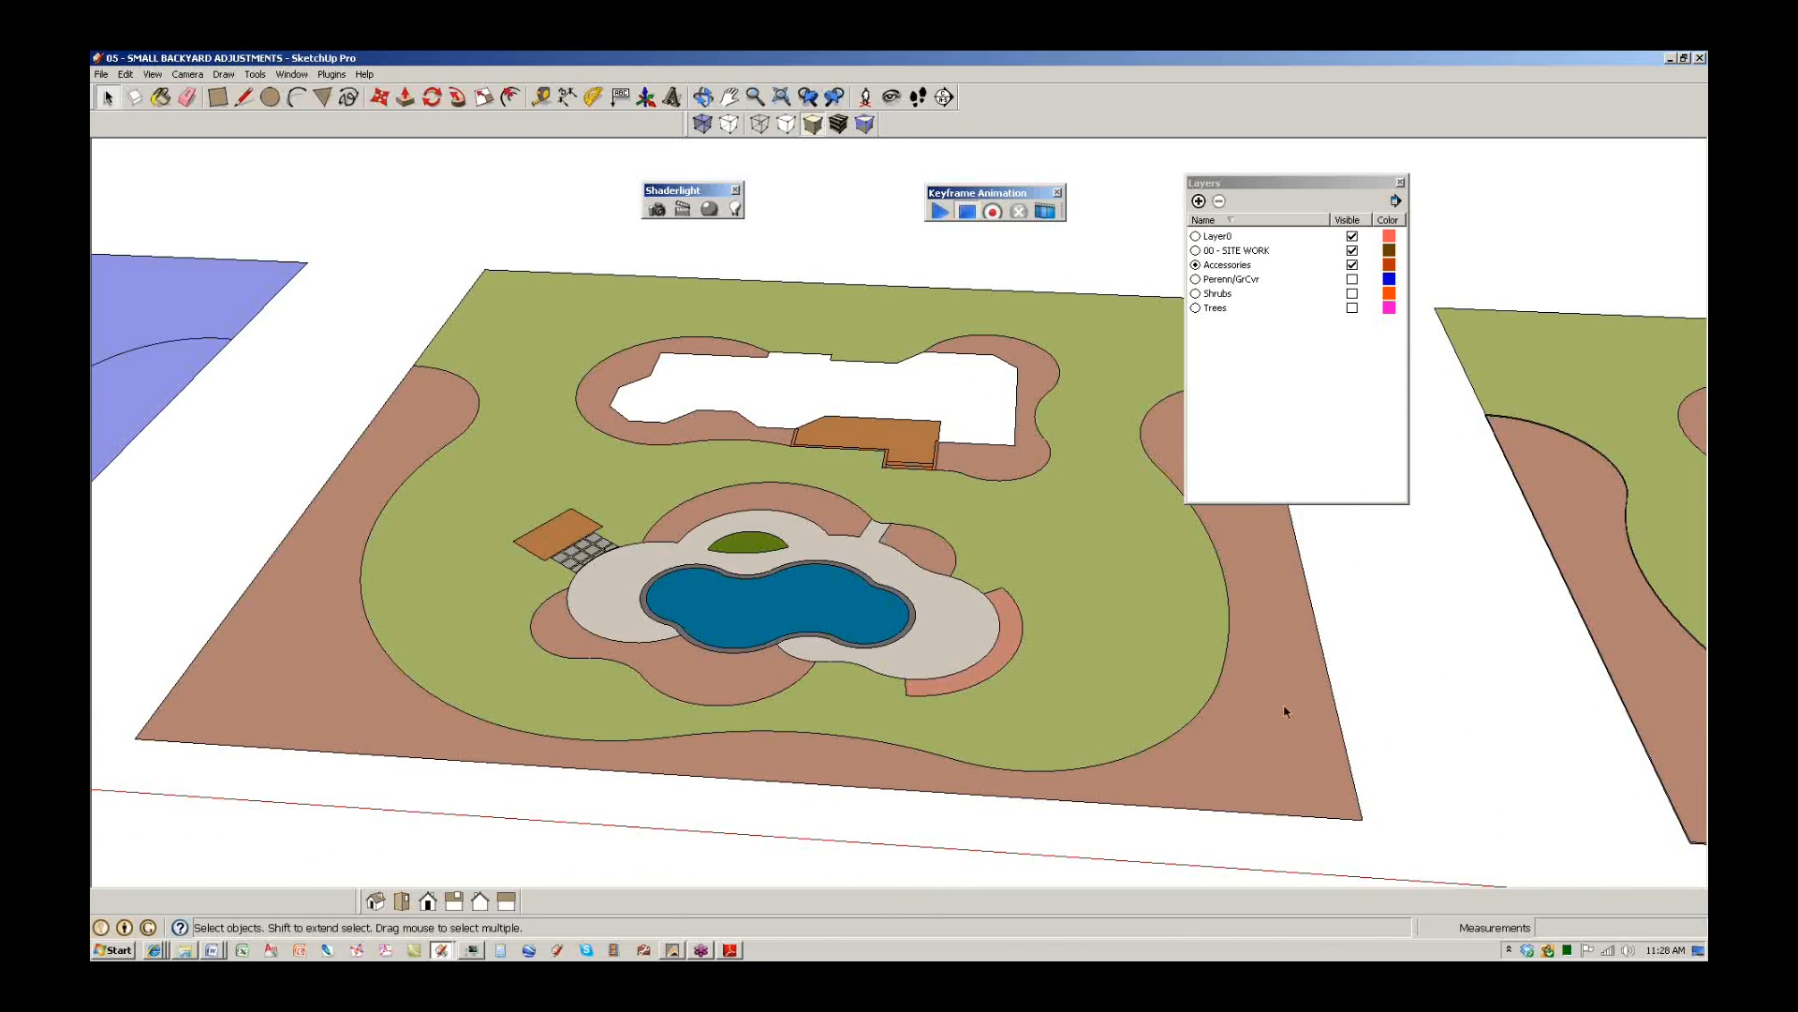
{"action": "scroll", "coordinate": [787, 582], "scroll_direction": "up", "scroll_amount": 3}
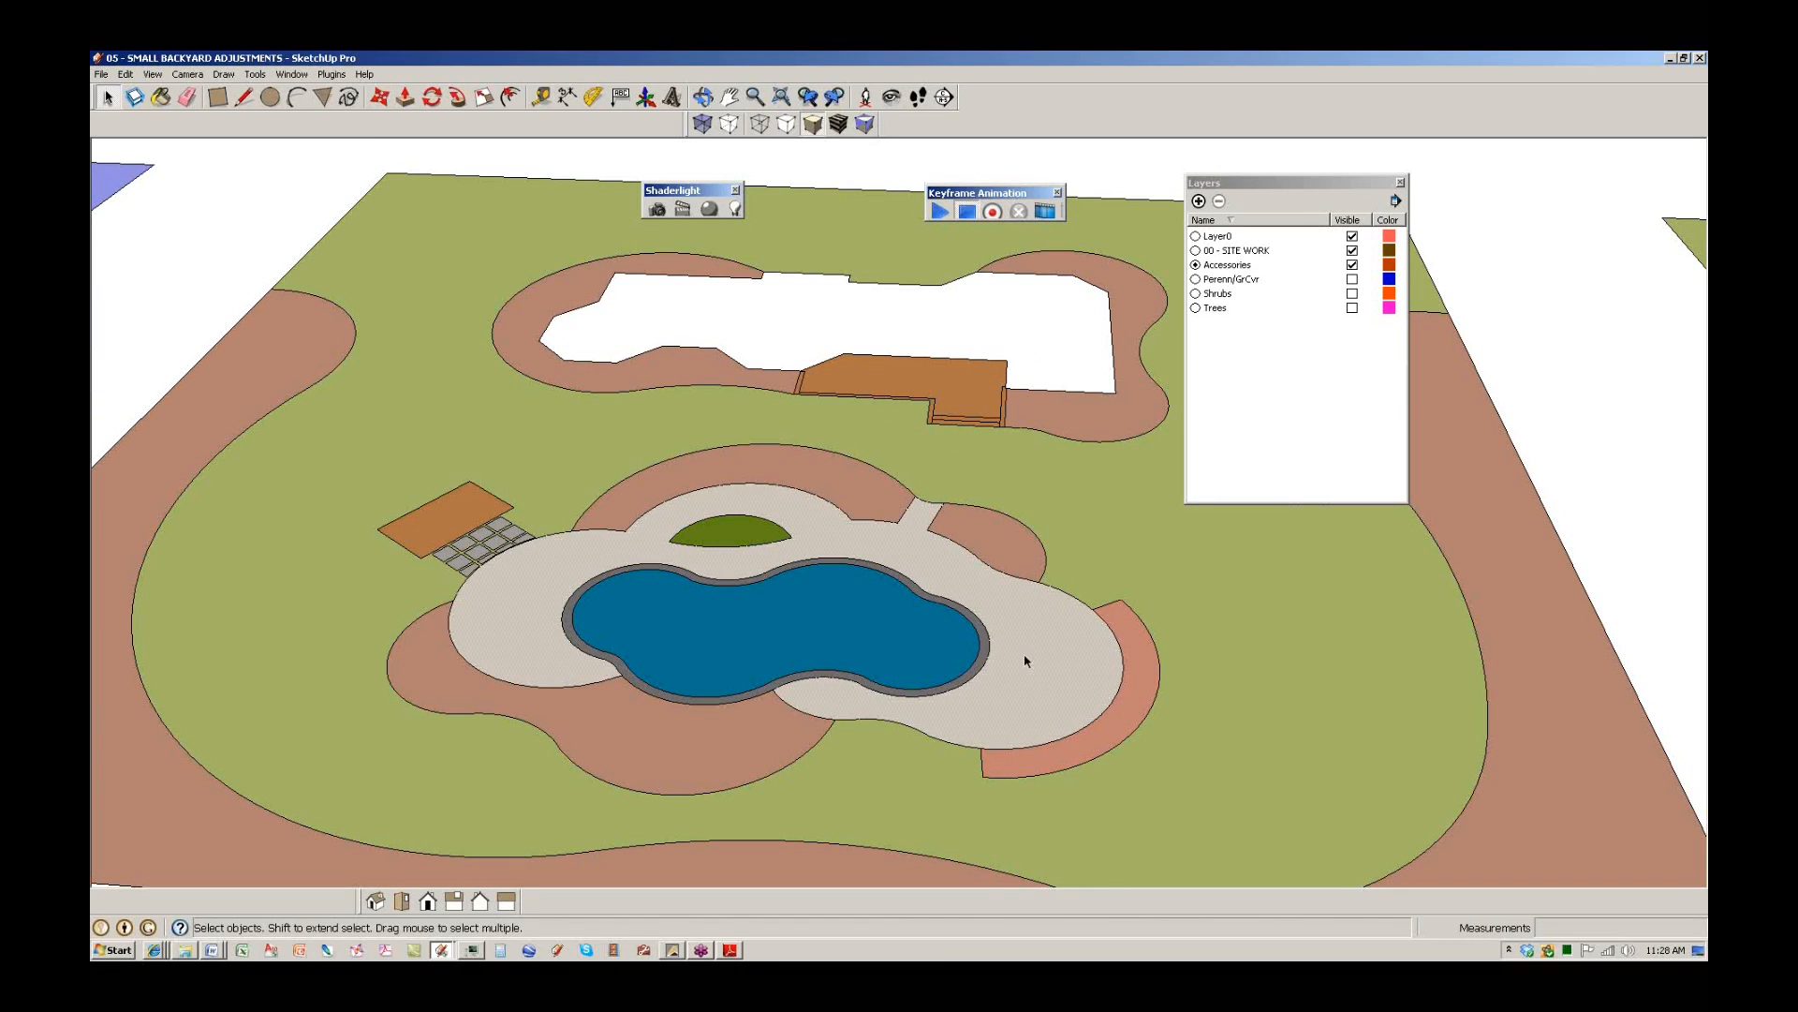
{"action": "scroll", "coordinate": [749, 468], "scroll_direction": "up", "scroll_amount": 4}
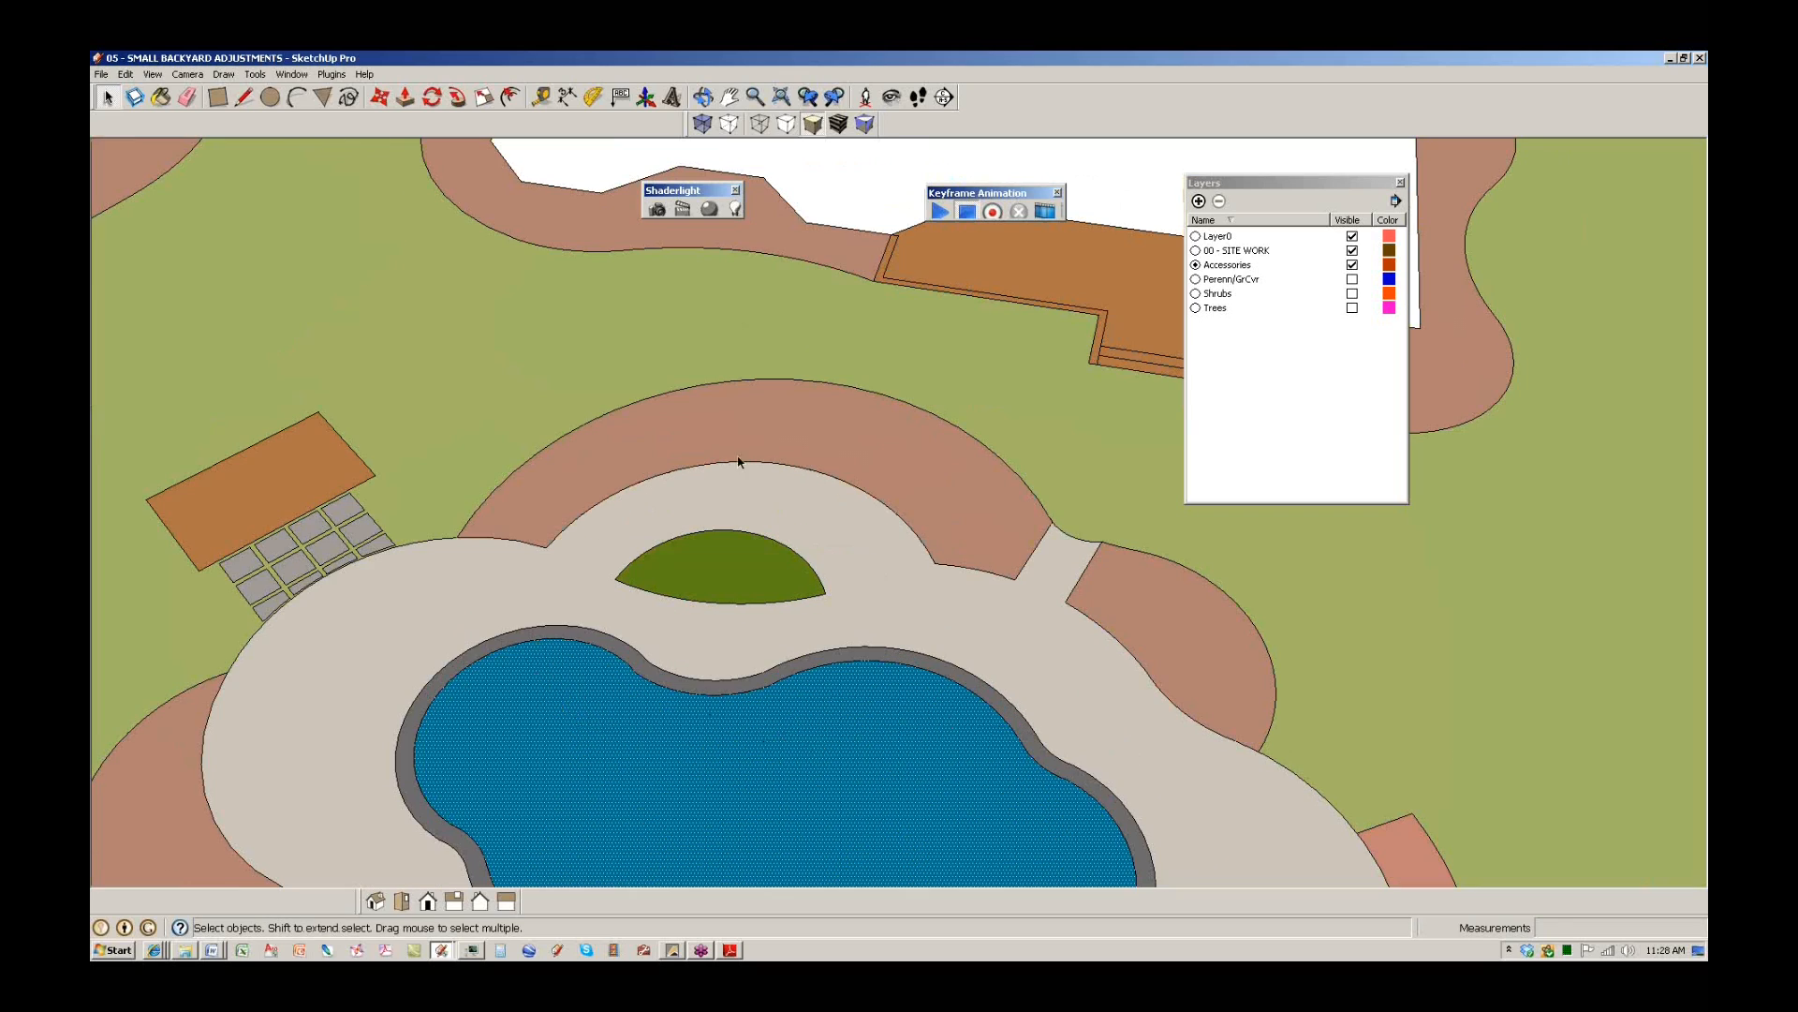
{"action": "scroll", "coordinate": [721, 564], "scroll_direction": "down", "scroll_amount": 5}
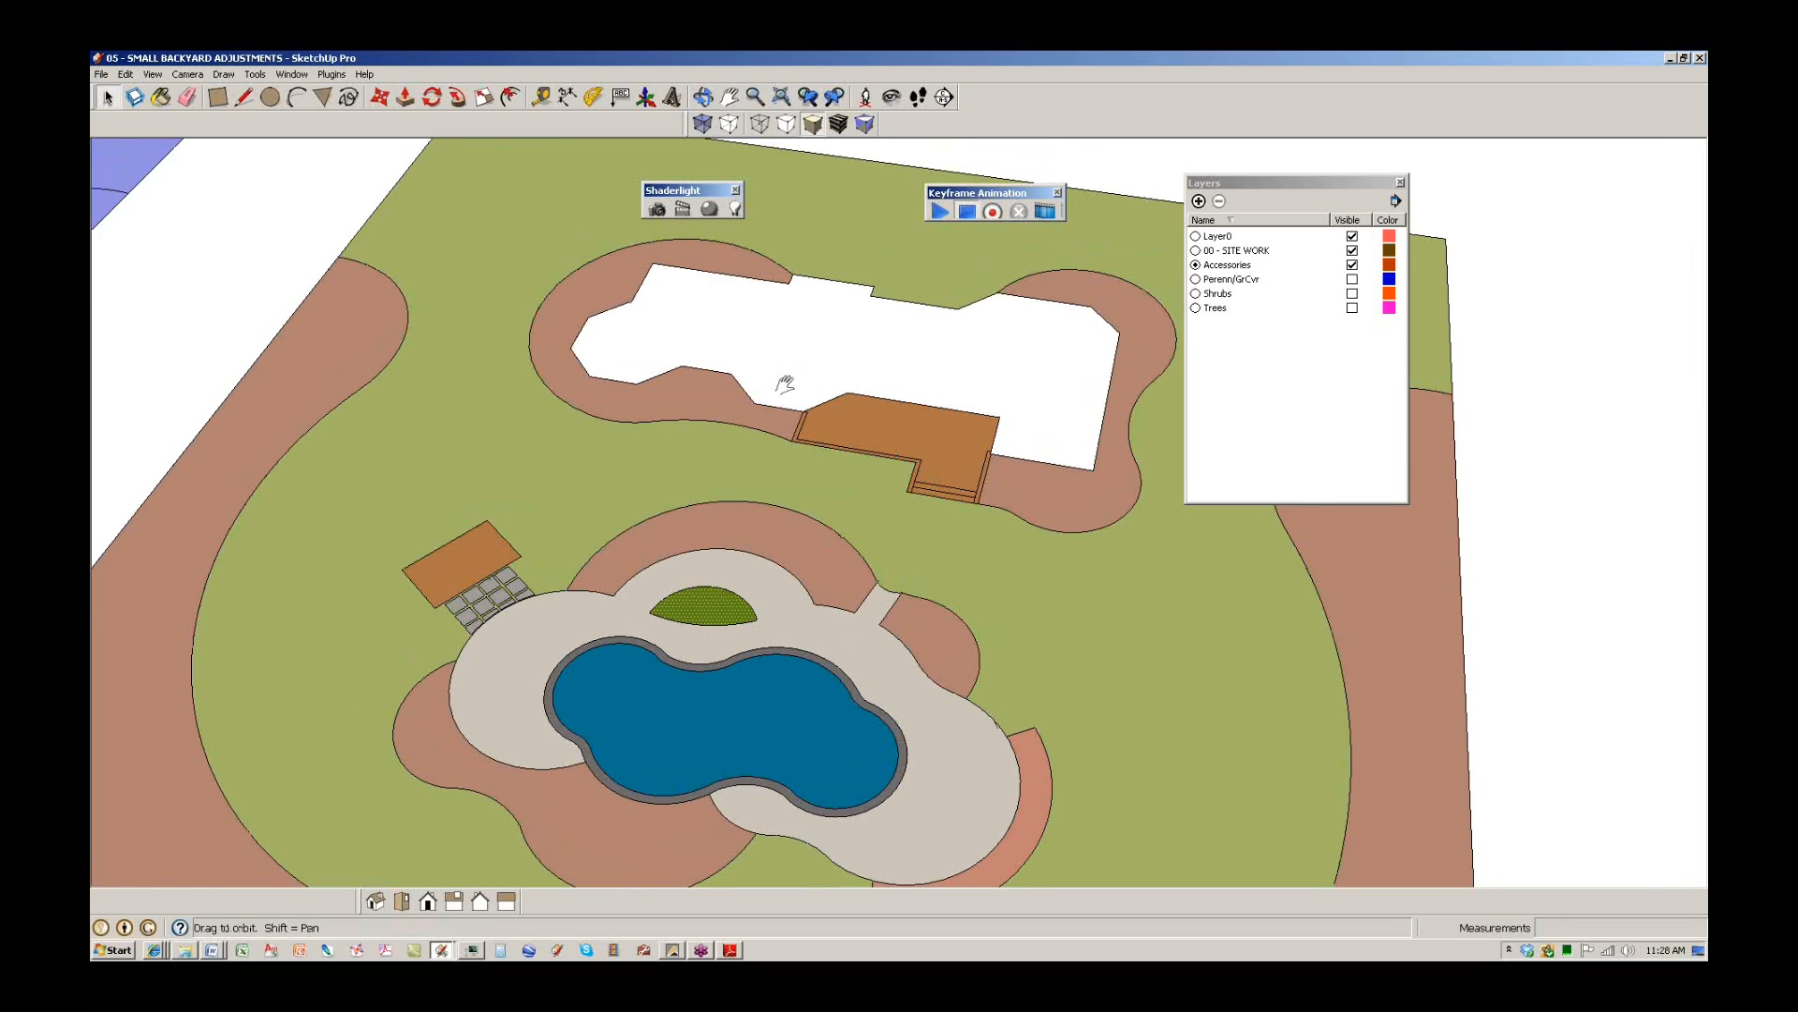
{"action": "middle_click_drag", "start_coordinate": [727, 381], "coordinate": [838, 432]}
{"action": "scroll", "coordinate": [924, 423], "scroll_direction": "down", "scroll_amount": 5}
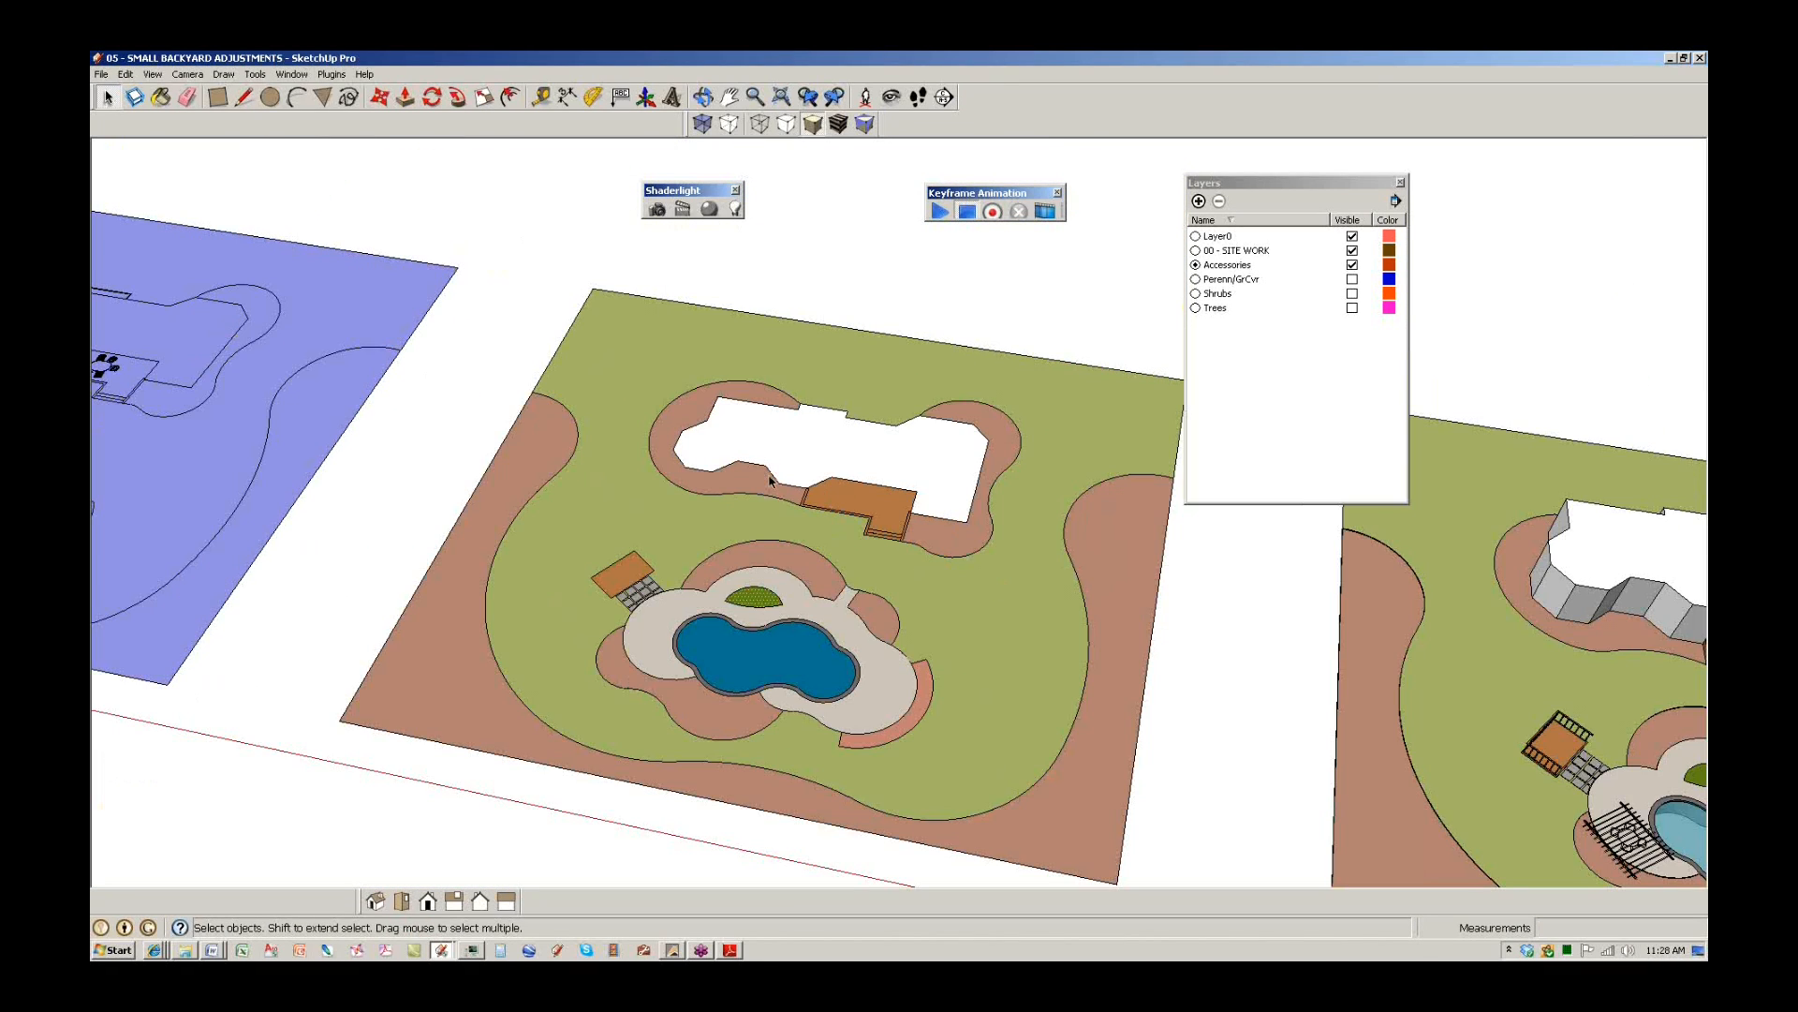
{"action": "scroll", "coordinate": [923, 614], "scroll_direction": "down", "scroll_amount": 1}
{"action": "middle_click_drag", "start_coordinate": [1048, 633], "coordinate": [430, 505], "text": "shift"}
{"action": "middle_click_drag", "start_coordinate": [1089, 707], "coordinate": [1095, 709], "text": "shift"}
{"action": "scroll", "coordinate": [723, 588], "scroll_direction": "down", "scroll_amount": 1}
{"action": "scroll", "coordinate": [724, 587], "scroll_direction": "up", "scroll_amount": 3}
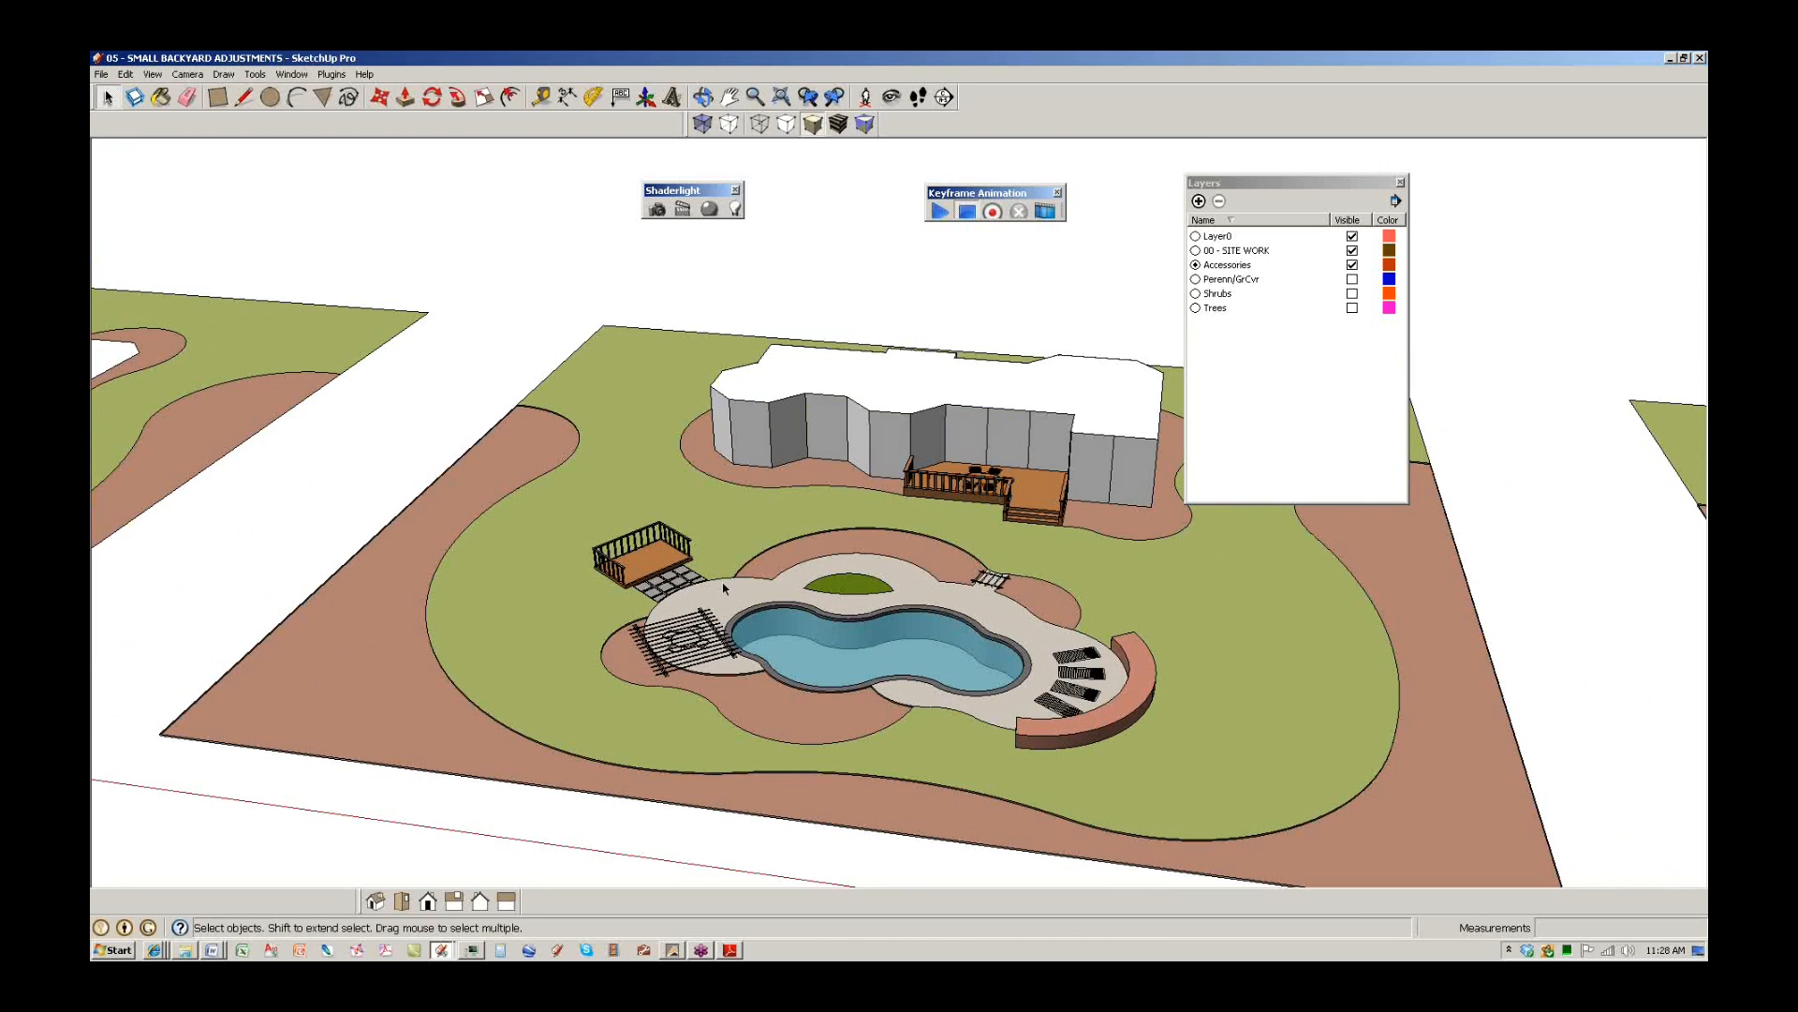
{"action": "scroll", "coordinate": [993, 468], "scroll_direction": "up", "scroll_amount": 8}
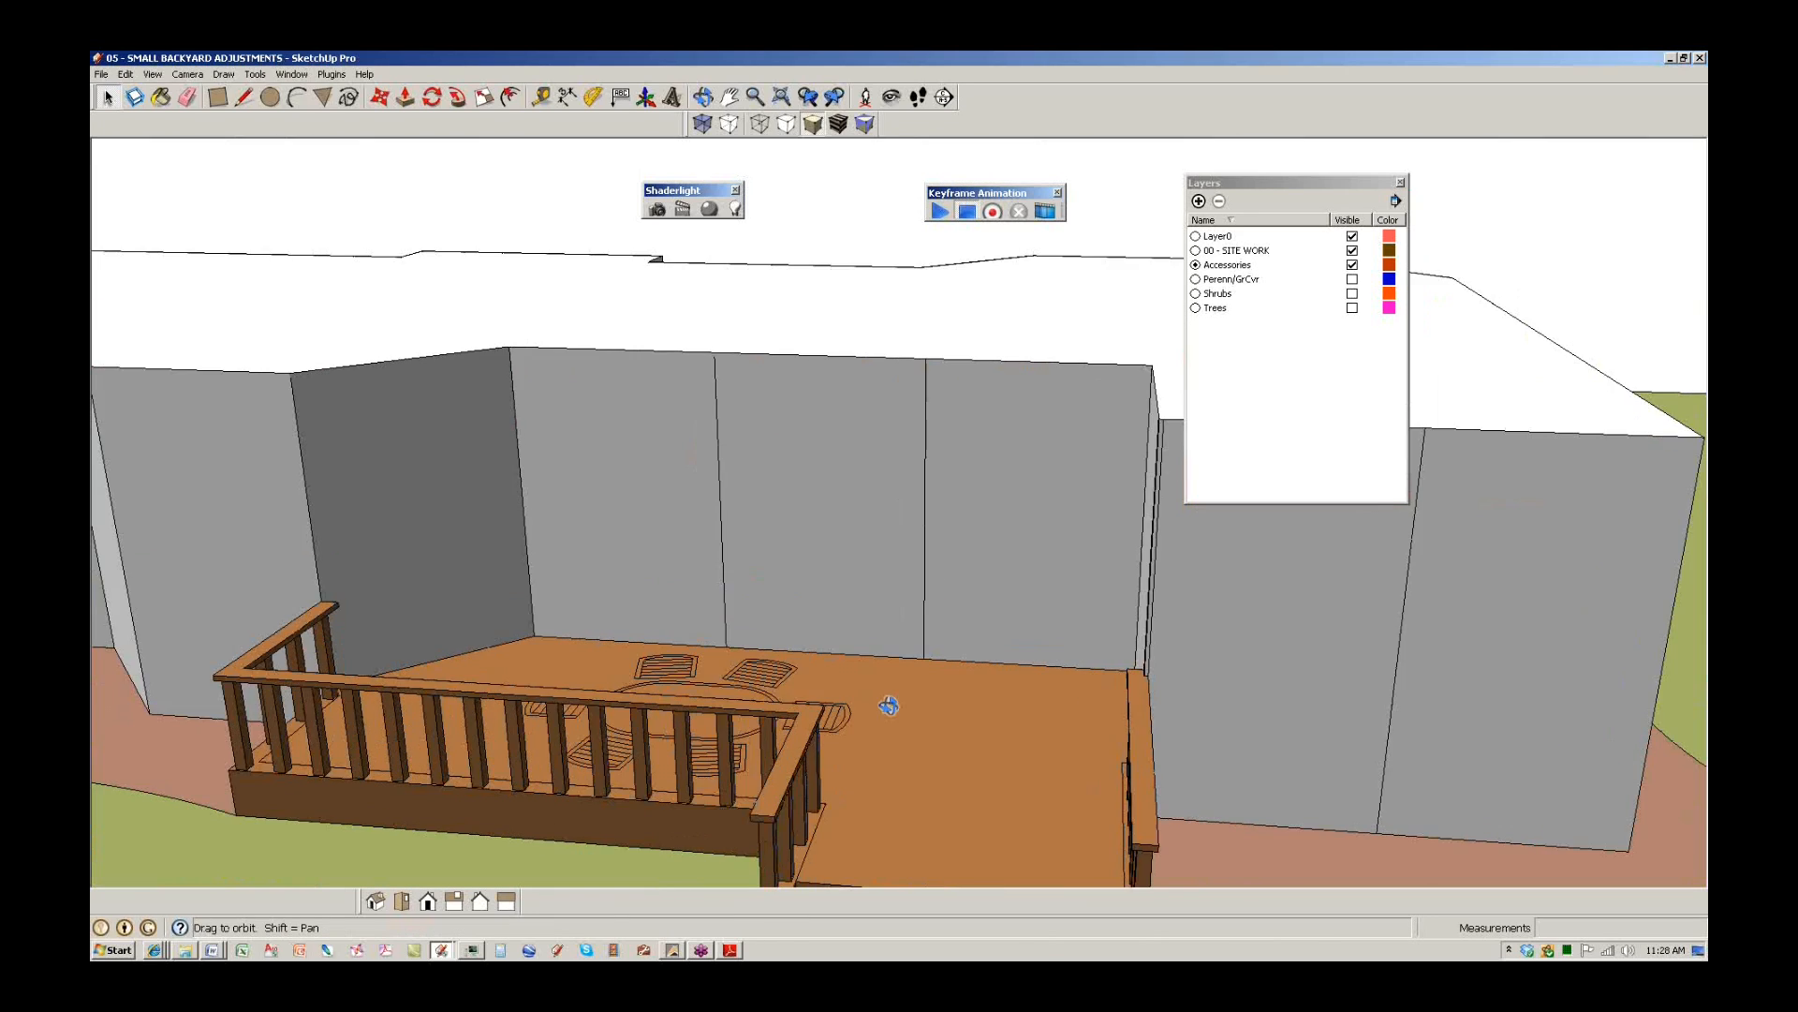
{"action": "middle_click_drag", "start_coordinate": [889, 705], "coordinate": [887, 586]}
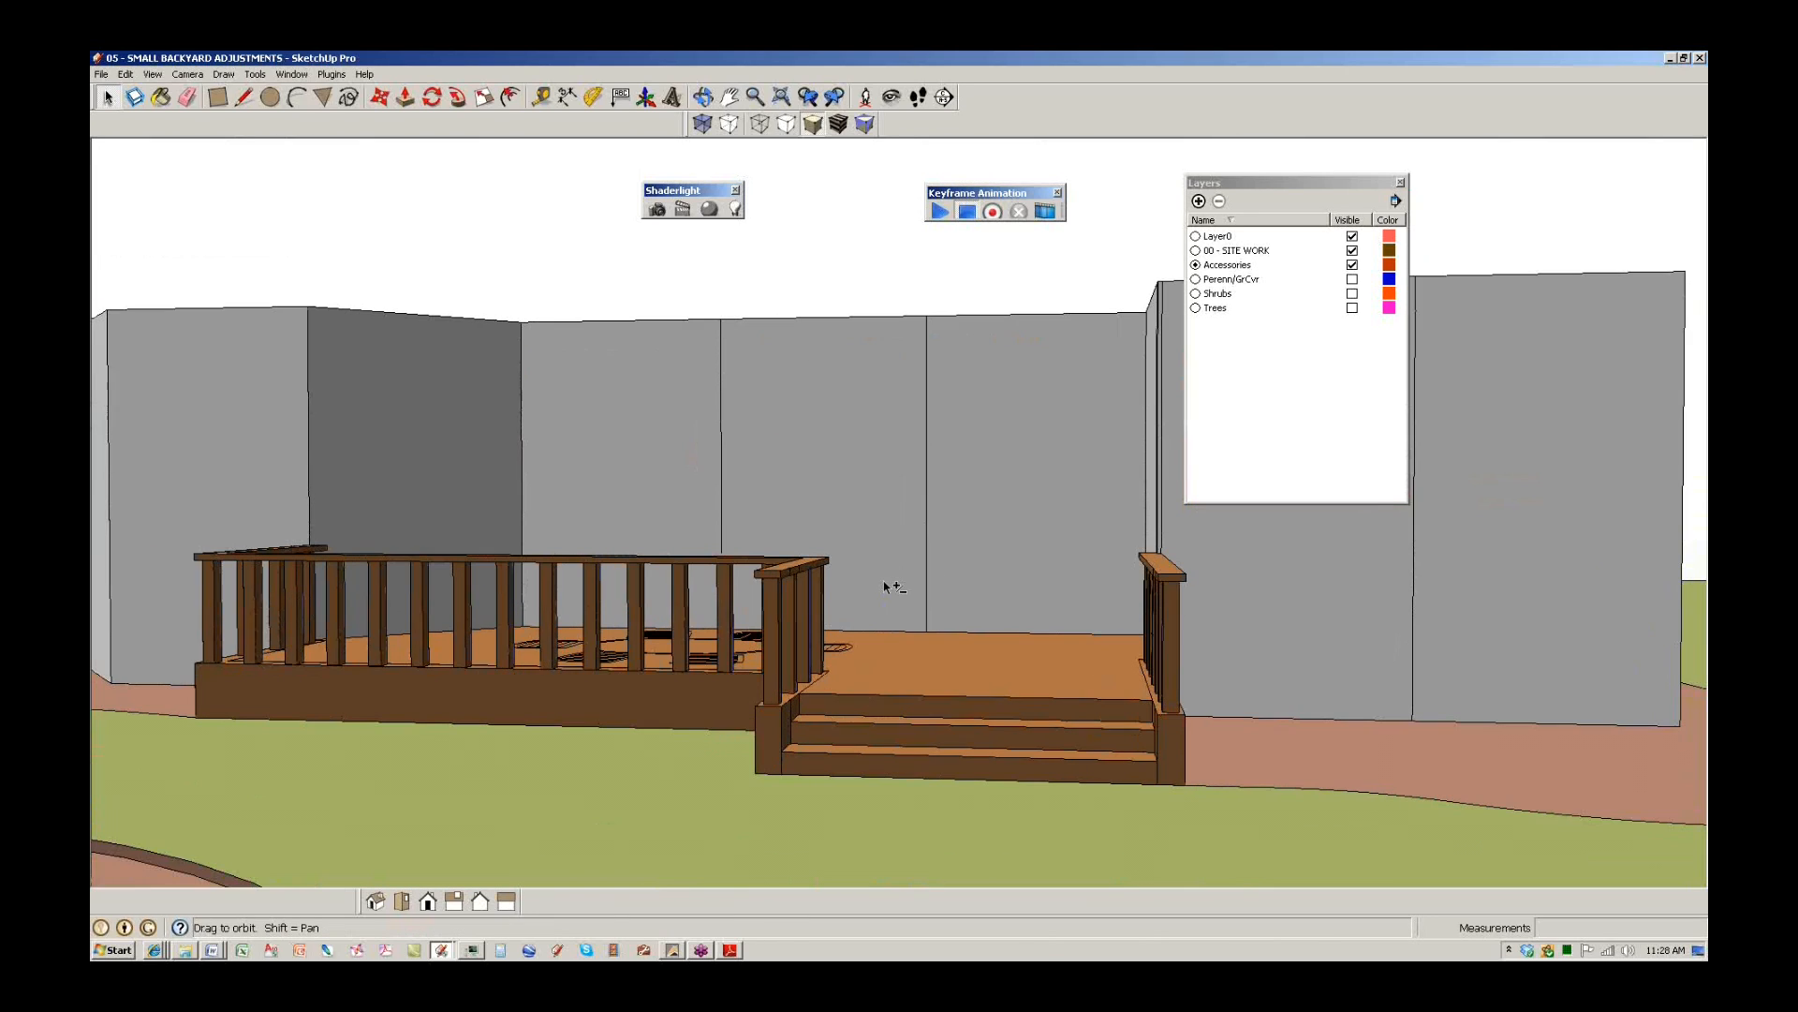
{"action": "middle_click_drag", "start_coordinate": [875, 488], "coordinate": [805, 625]}
{"action": "scroll", "coordinate": [803, 627], "scroll_direction": "down", "scroll_amount": 6}
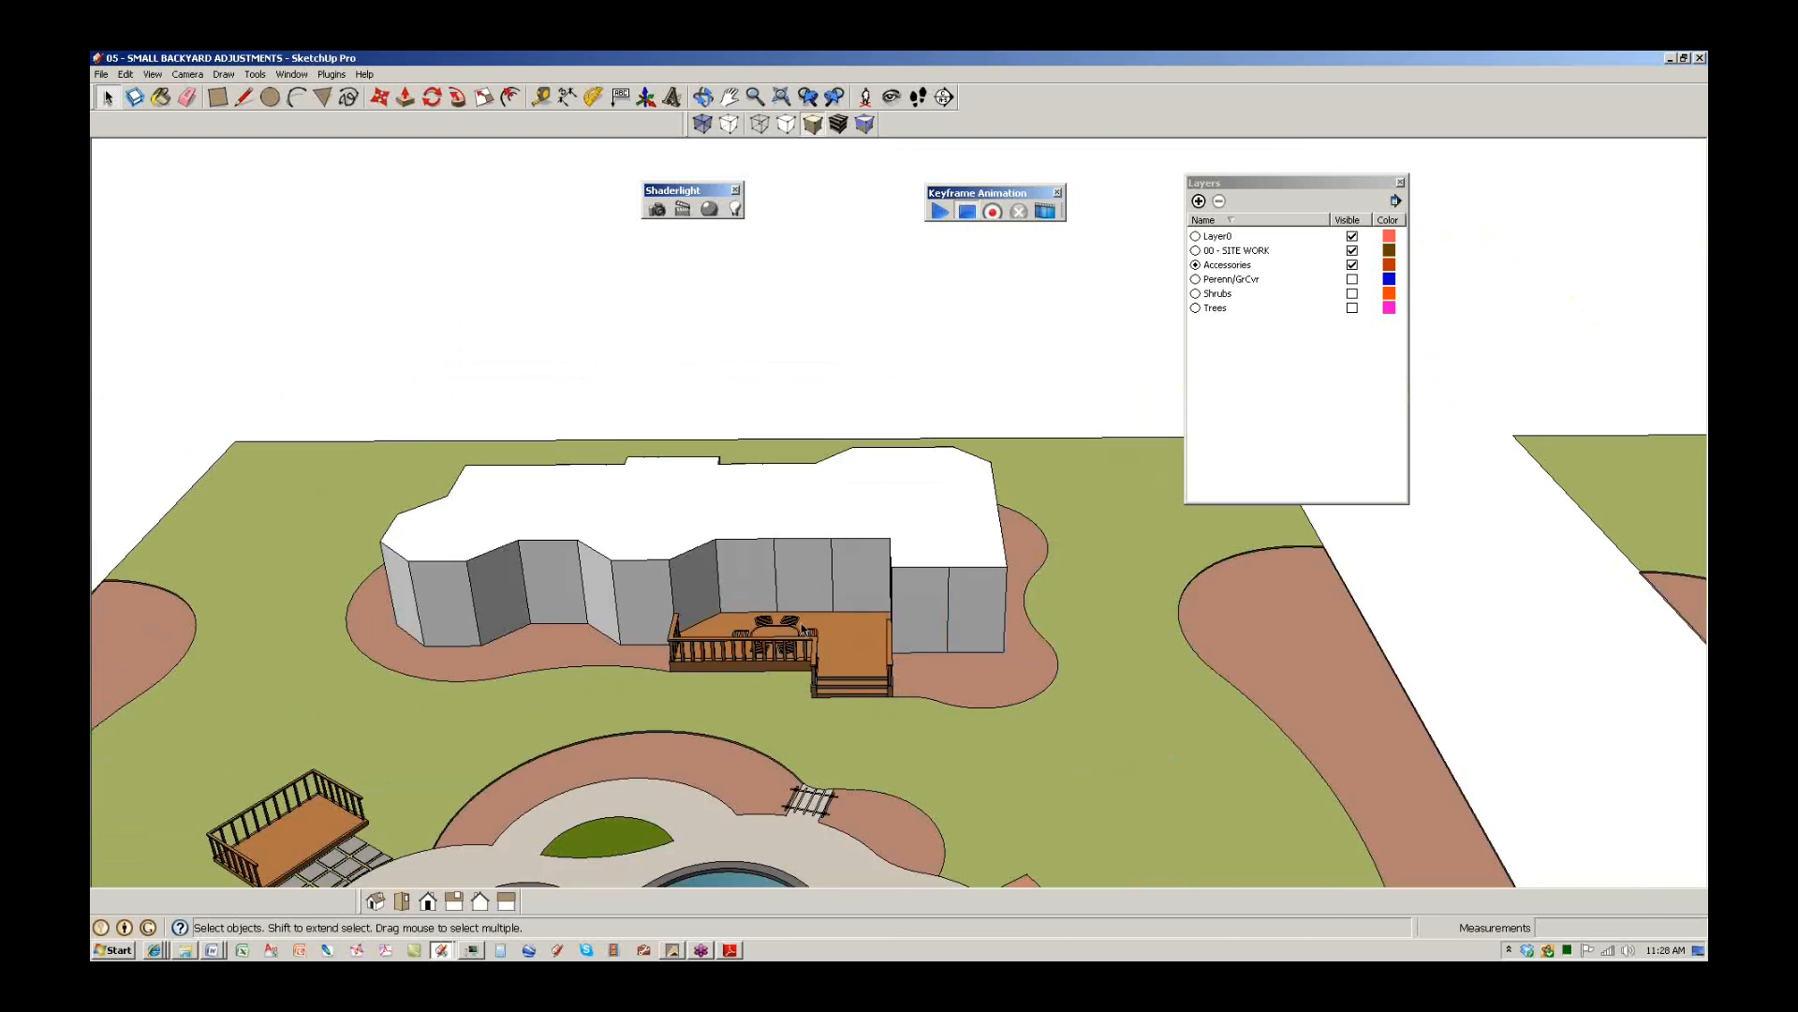
{"action": "scroll", "coordinate": [802, 627], "scroll_direction": "down", "scroll_amount": 2}
{"action": "scroll", "coordinate": [746, 693], "scroll_direction": "down", "scroll_amount": 2}
{"action": "scroll", "coordinate": [772, 521], "scroll_direction": "up", "scroll_amount": 8}
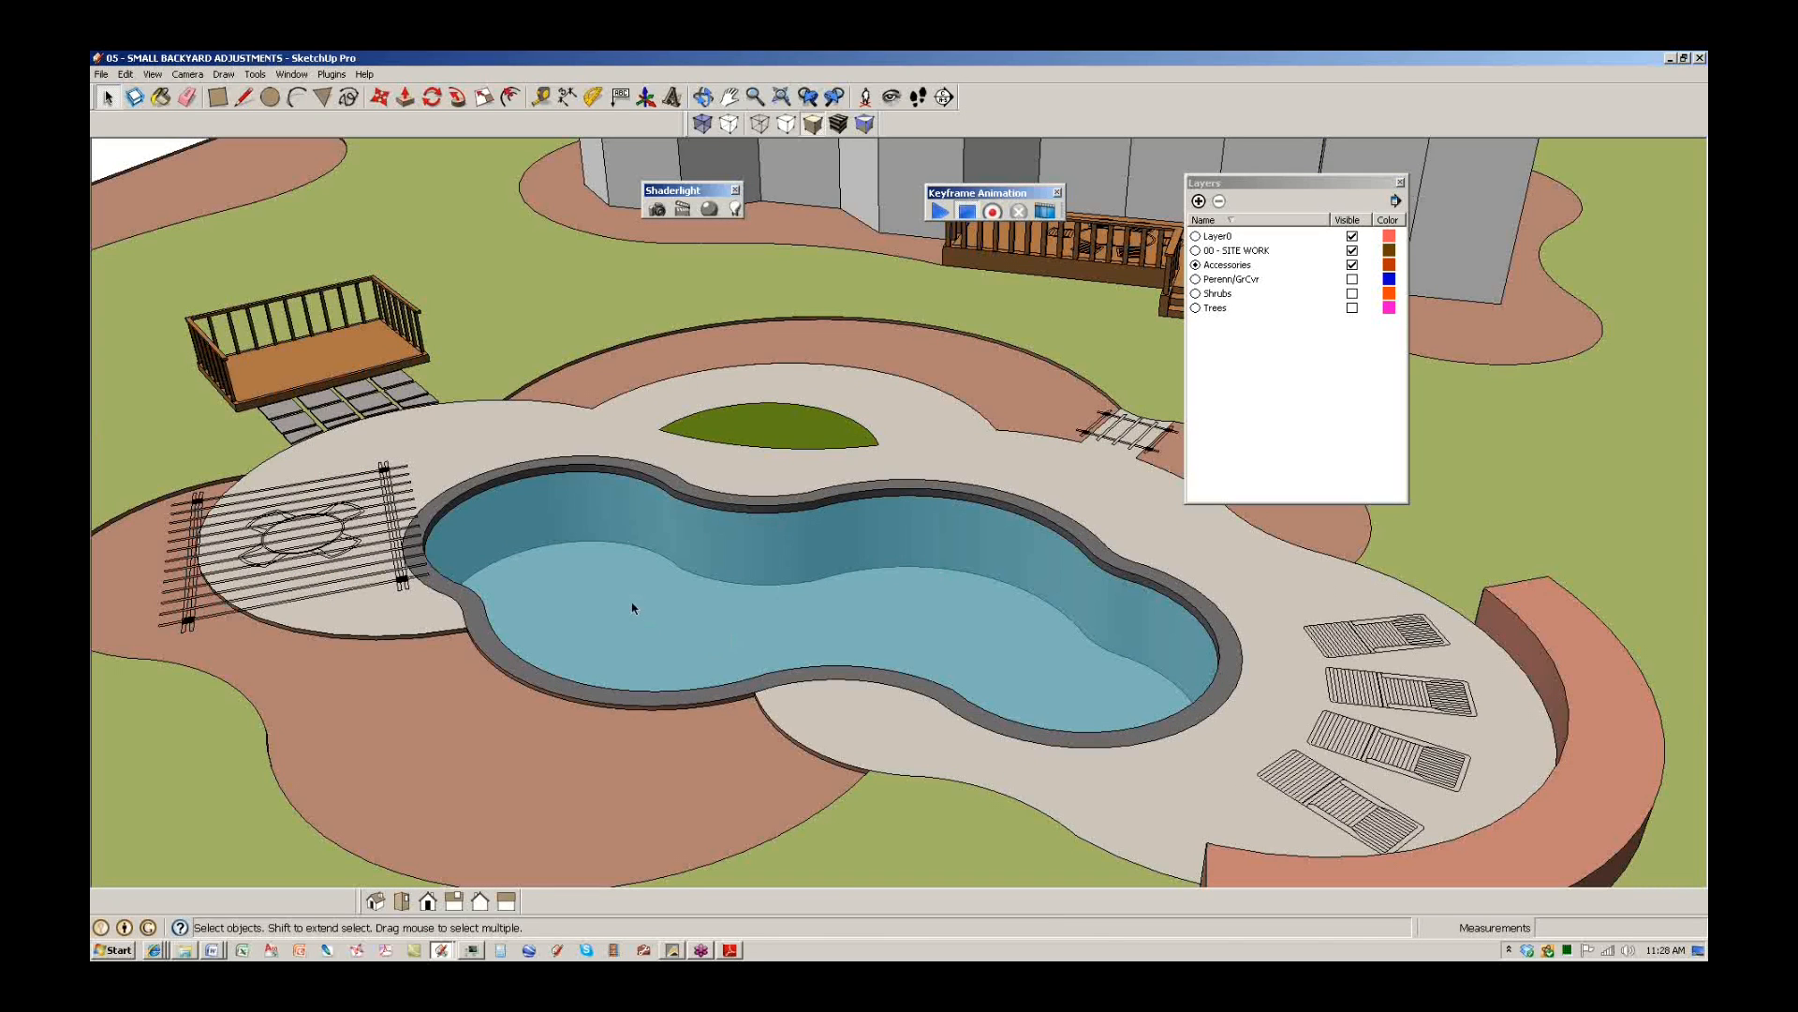
{"action": "left_click", "coordinate": [632, 607]}
{"action": "key", "text": "Delete"}
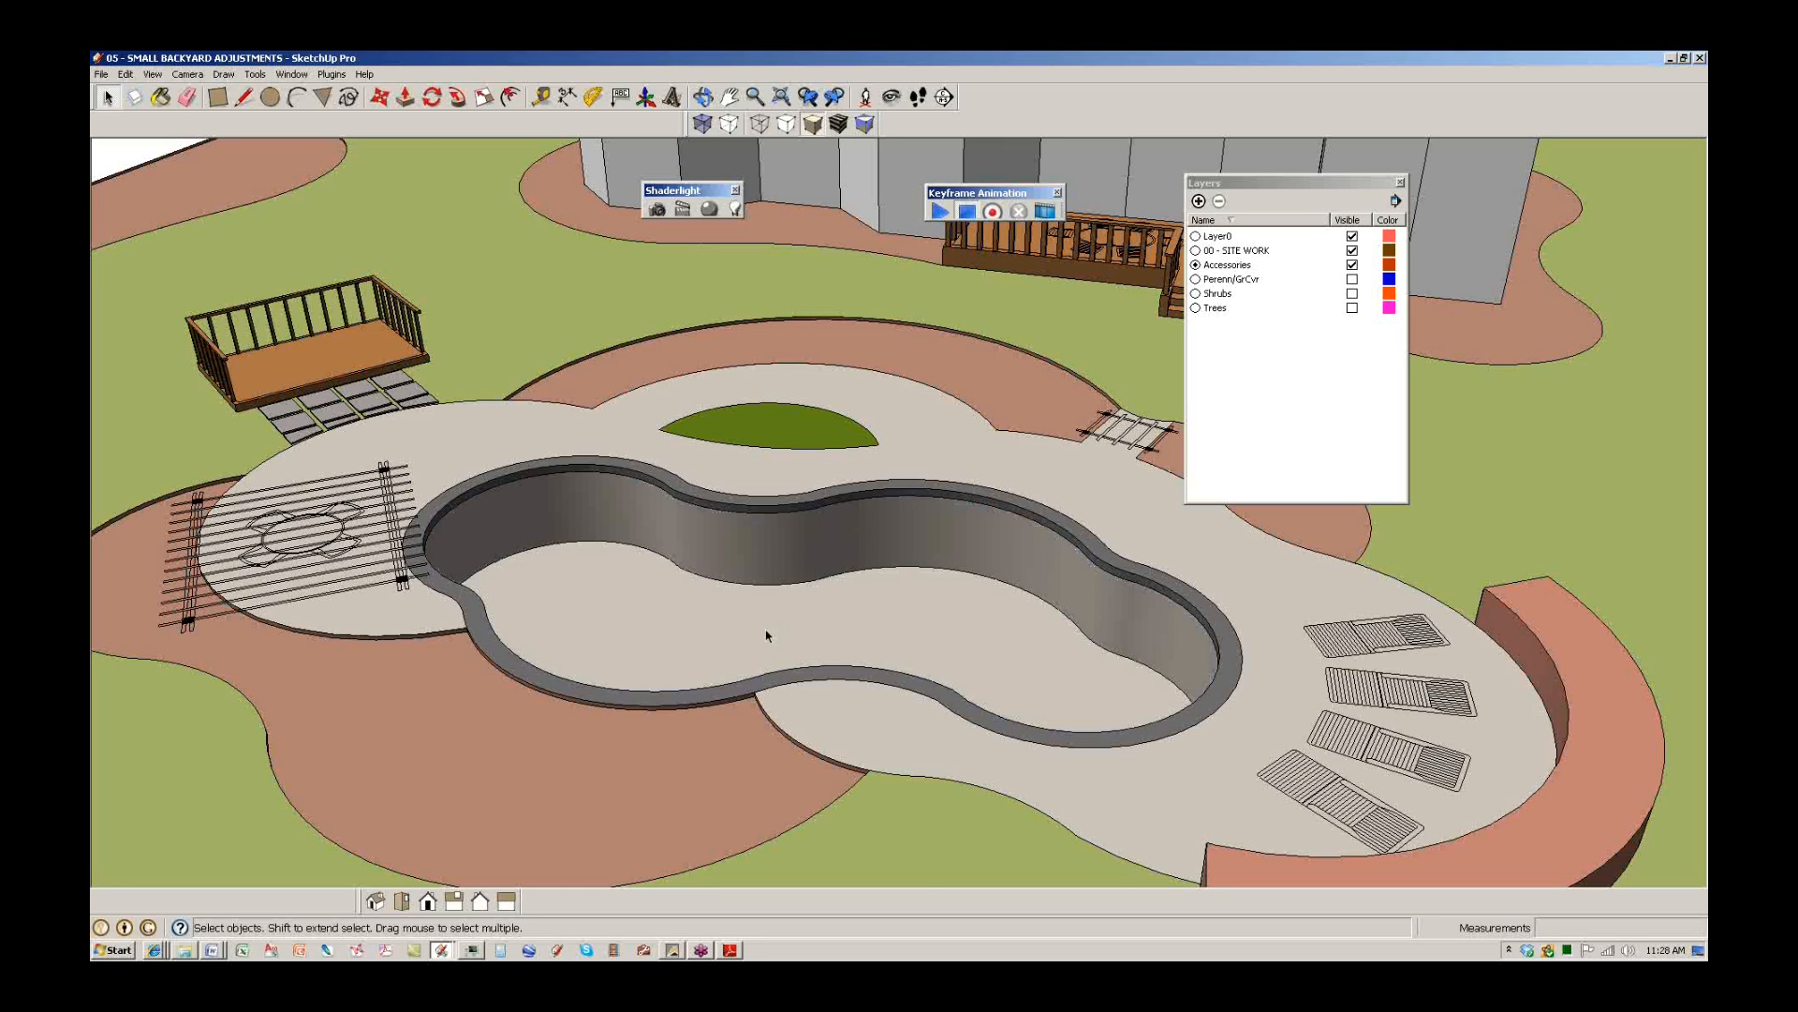
{"action": "key", "text": "ctrl+z"}
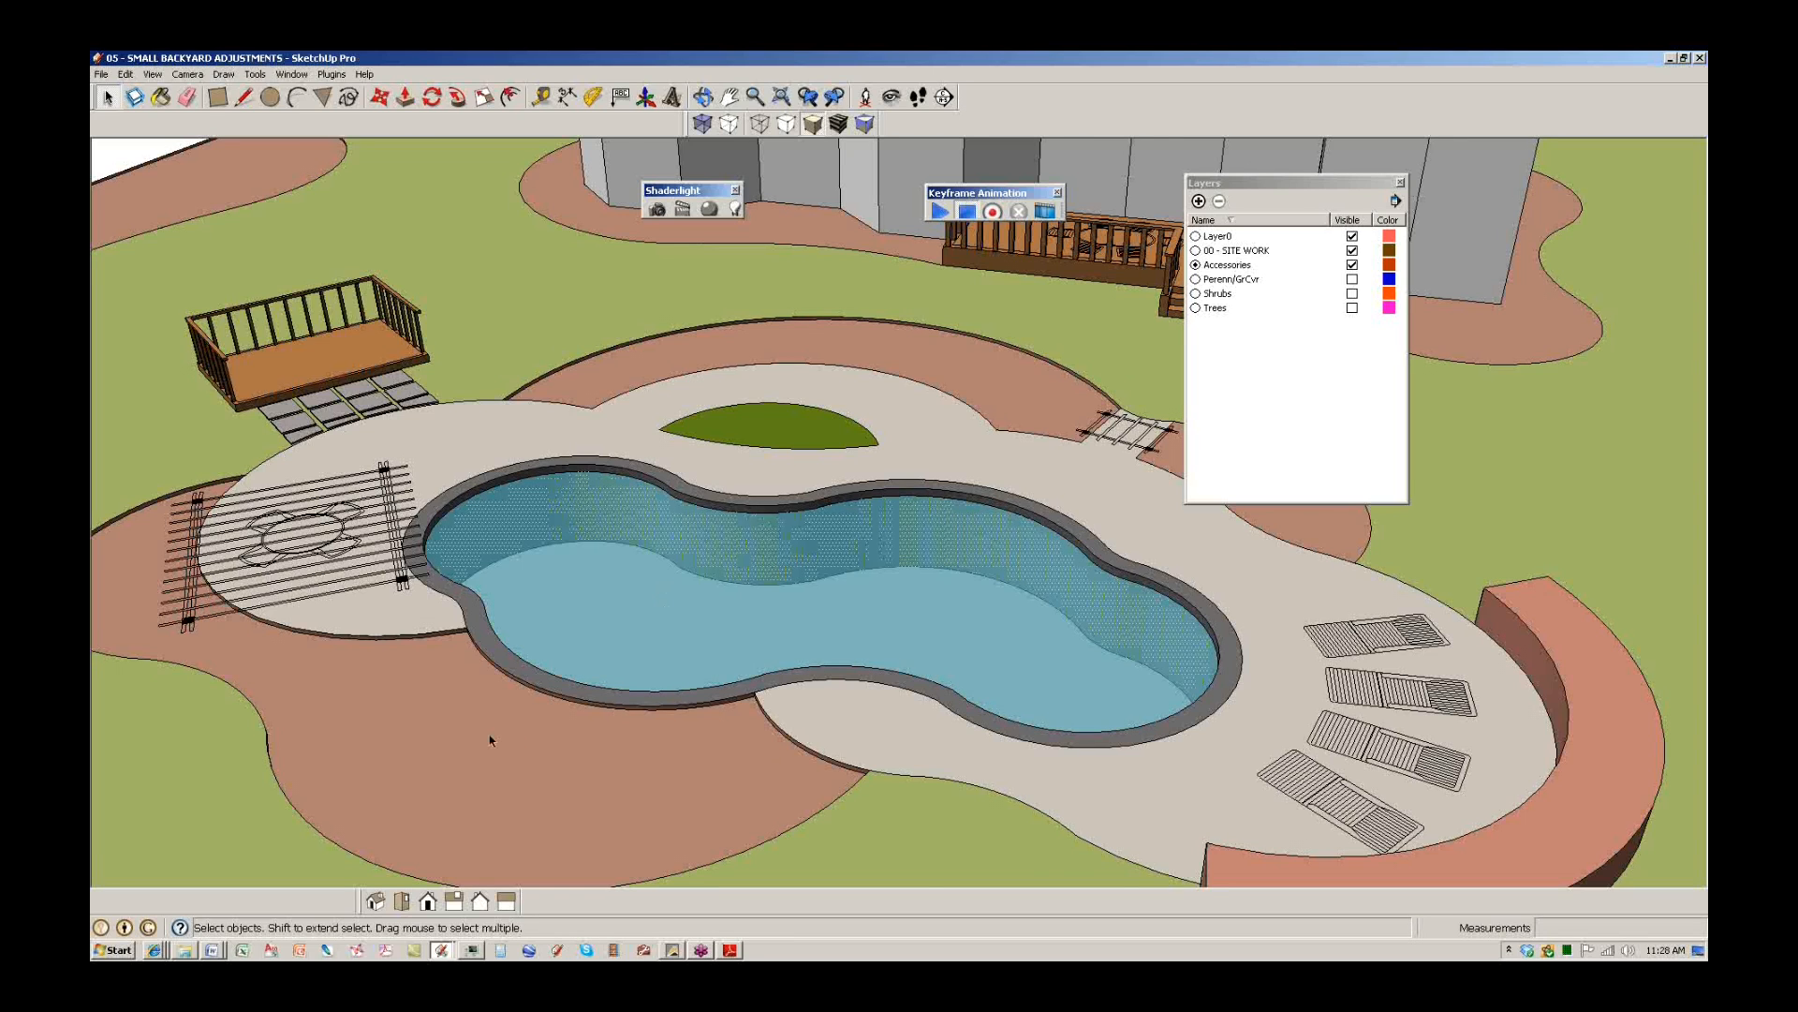
{"action": "middle_click_drag", "start_coordinate": [490, 740], "coordinate": [699, 727]}
{"action": "scroll", "coordinate": [674, 693], "scroll_direction": "down", "scroll_amount": 5}
{"action": "middle_click_drag", "start_coordinate": [505, 599], "coordinate": [711, 590]}
{"action": "scroll", "coordinate": [570, 661], "scroll_direction": "up", "scroll_amount": 1}
{"action": "scroll", "coordinate": [571, 662], "scroll_direction": "up", "scroll_amount": 6}
{"action": "middle_click_drag", "start_coordinate": [785, 760], "coordinate": [794, 598]}
{"action": "scroll", "coordinate": [792, 596], "scroll_direction": "down", "scroll_amount": 1}
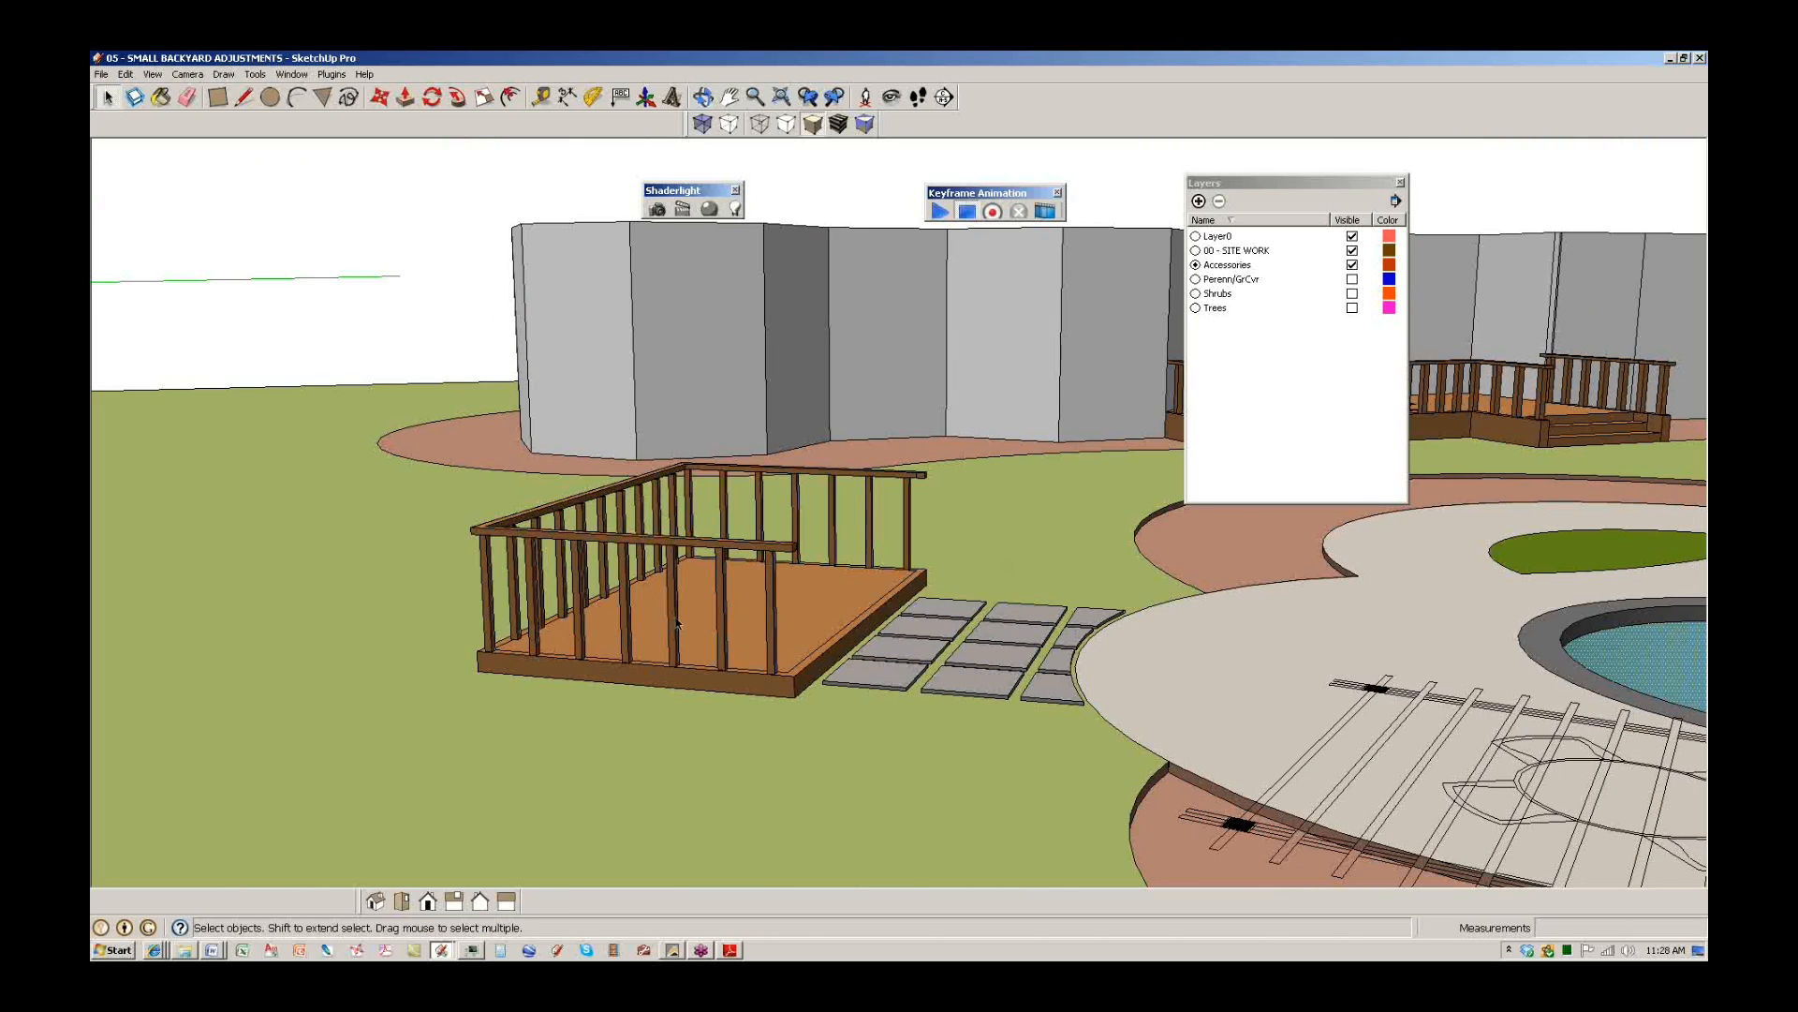
{"action": "middle_click_drag", "start_coordinate": [1118, 667], "coordinate": [816, 633]}
{"action": "scroll", "coordinate": [848, 613], "scroll_direction": "down", "scroll_amount": 1}
{"action": "scroll", "coordinate": [848, 613], "scroll_direction": "down", "scroll_amount": 3}
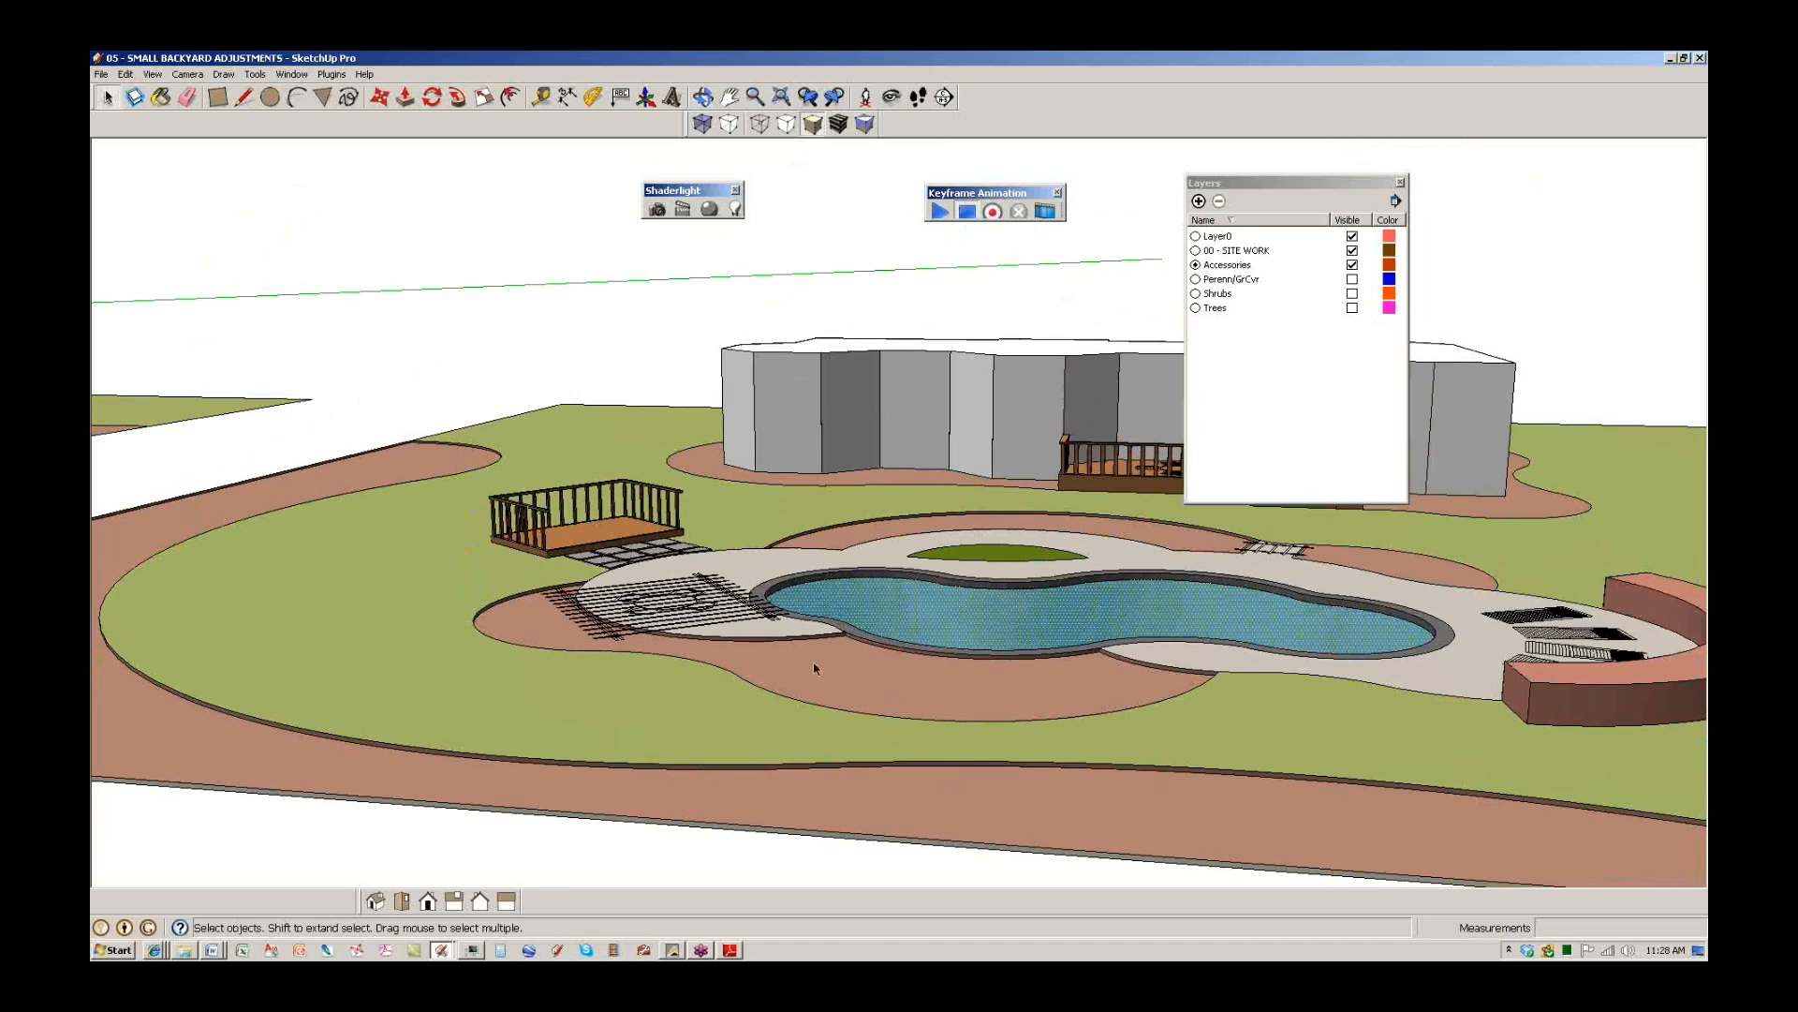
{"action": "scroll", "coordinate": [903, 746], "scroll_direction": "up", "scroll_amount": 1}
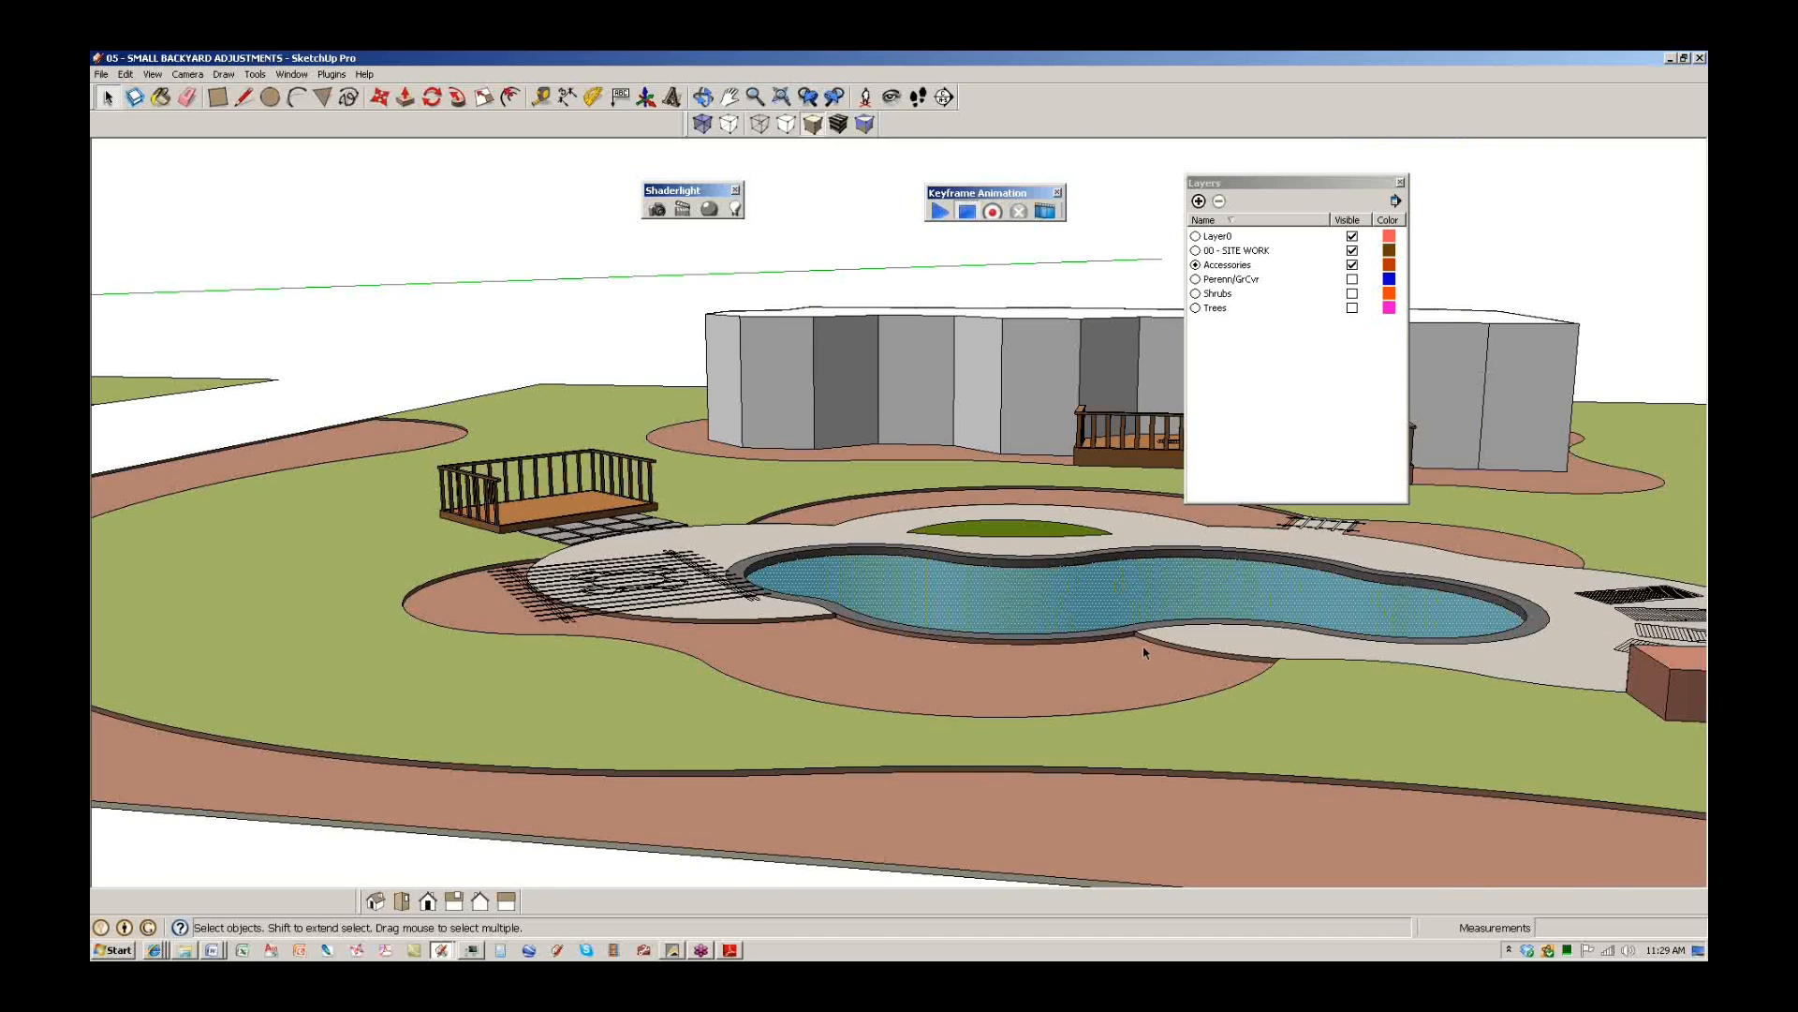
{"action": "middle_click_drag", "start_coordinate": [817, 544], "coordinate": [785, 695]}
{"action": "scroll", "coordinate": [785, 699], "scroll_direction": "down", "scroll_amount": 10}
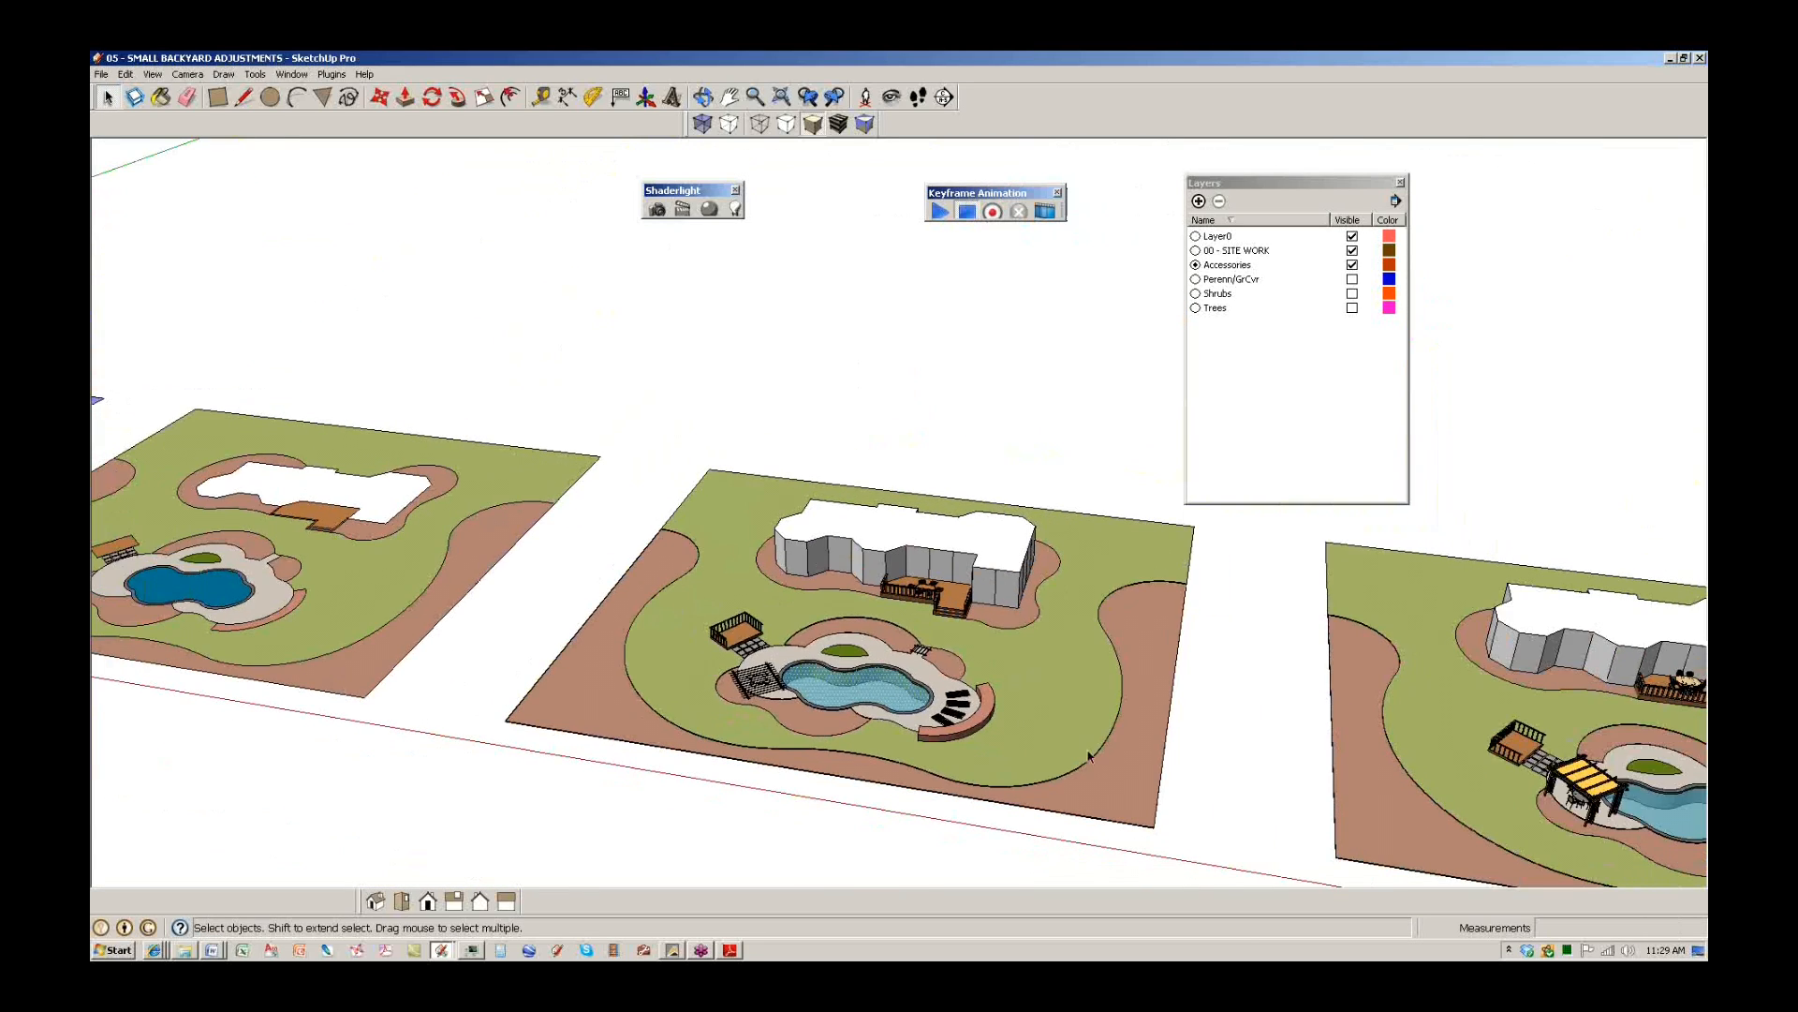
{"action": "middle_click_drag", "start_coordinate": [1088, 756], "coordinate": [450, 672], "text": "shift"}
{"action": "middle_click_drag", "start_coordinate": [1061, 720], "coordinate": [888, 661], "text": "shift"}
{"action": "scroll", "coordinate": [934, 714], "scroll_direction": "up", "scroll_amount": 1}
{"action": "scroll", "coordinate": [934, 712], "scroll_direction": "up", "scroll_amount": 5}
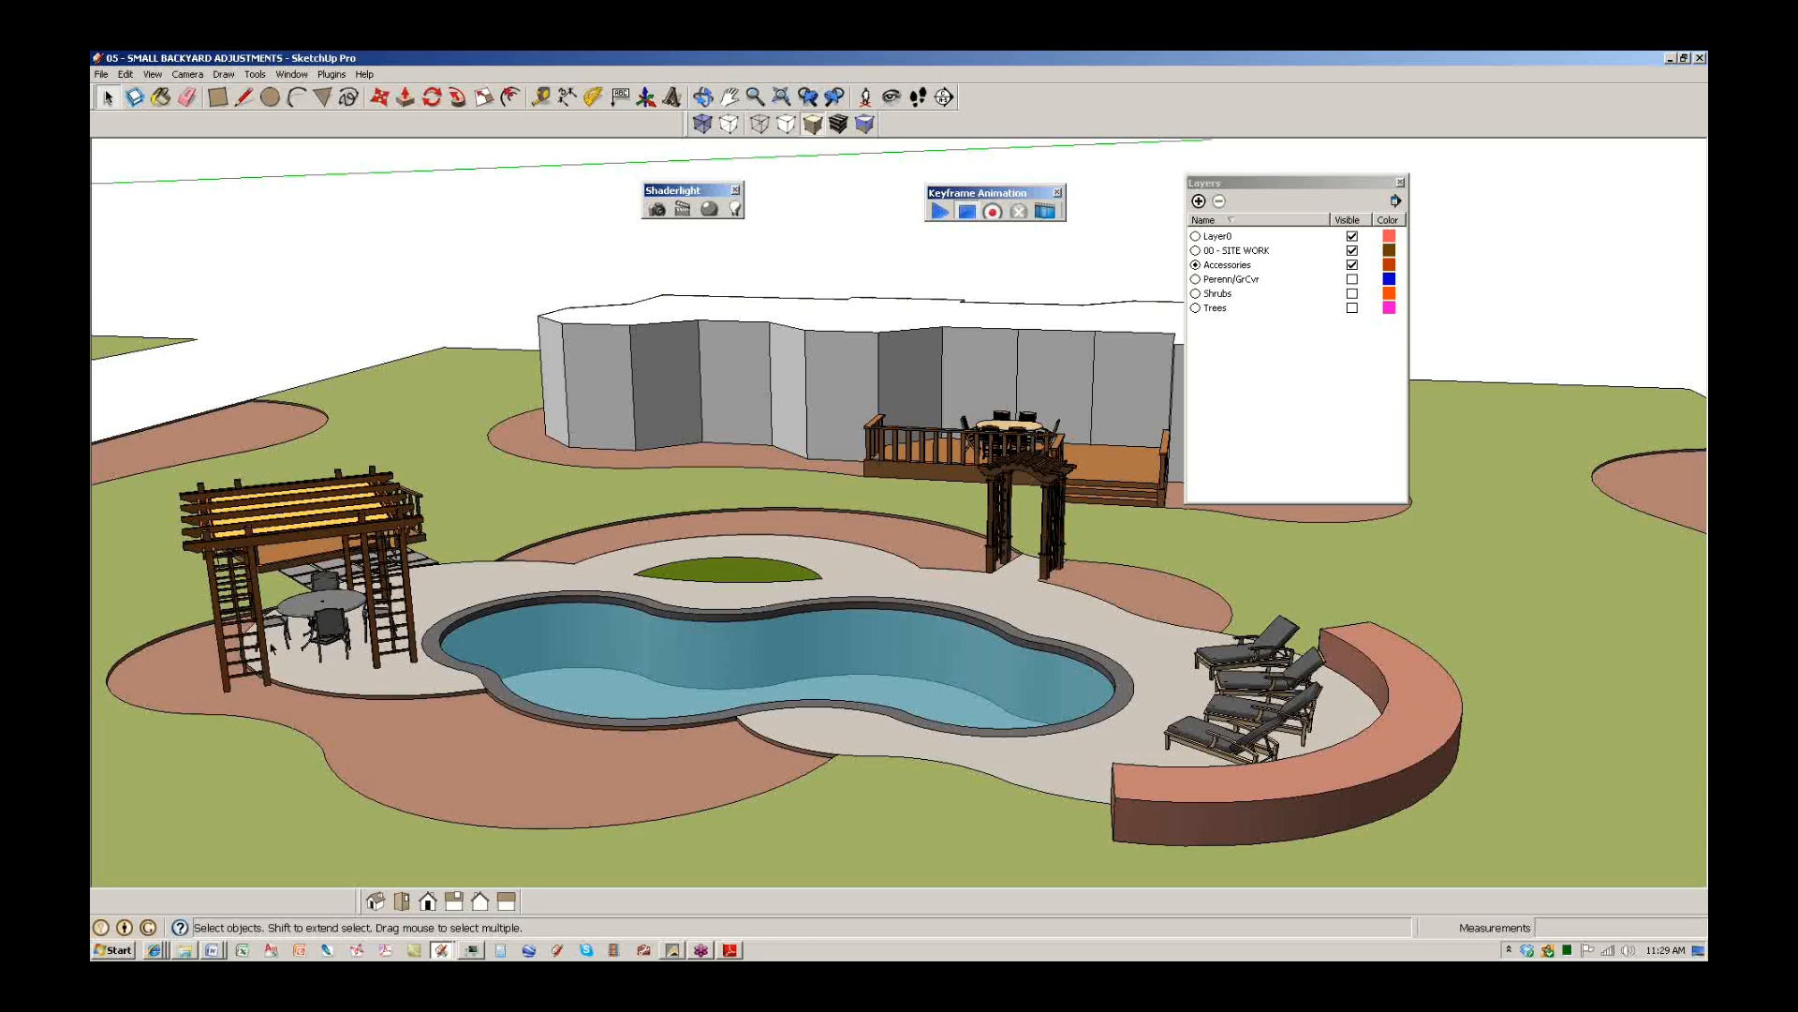
Inspect the table set, pergola, upper-deck table and a poolside lounge chair by selecting each.
{"action": "left_click", "coordinate": [311, 614]}
{"action": "middle_click_drag", "start_coordinate": [630, 620], "coordinate": [548, 741]}
{"action": "left_click", "coordinate": [543, 746]}
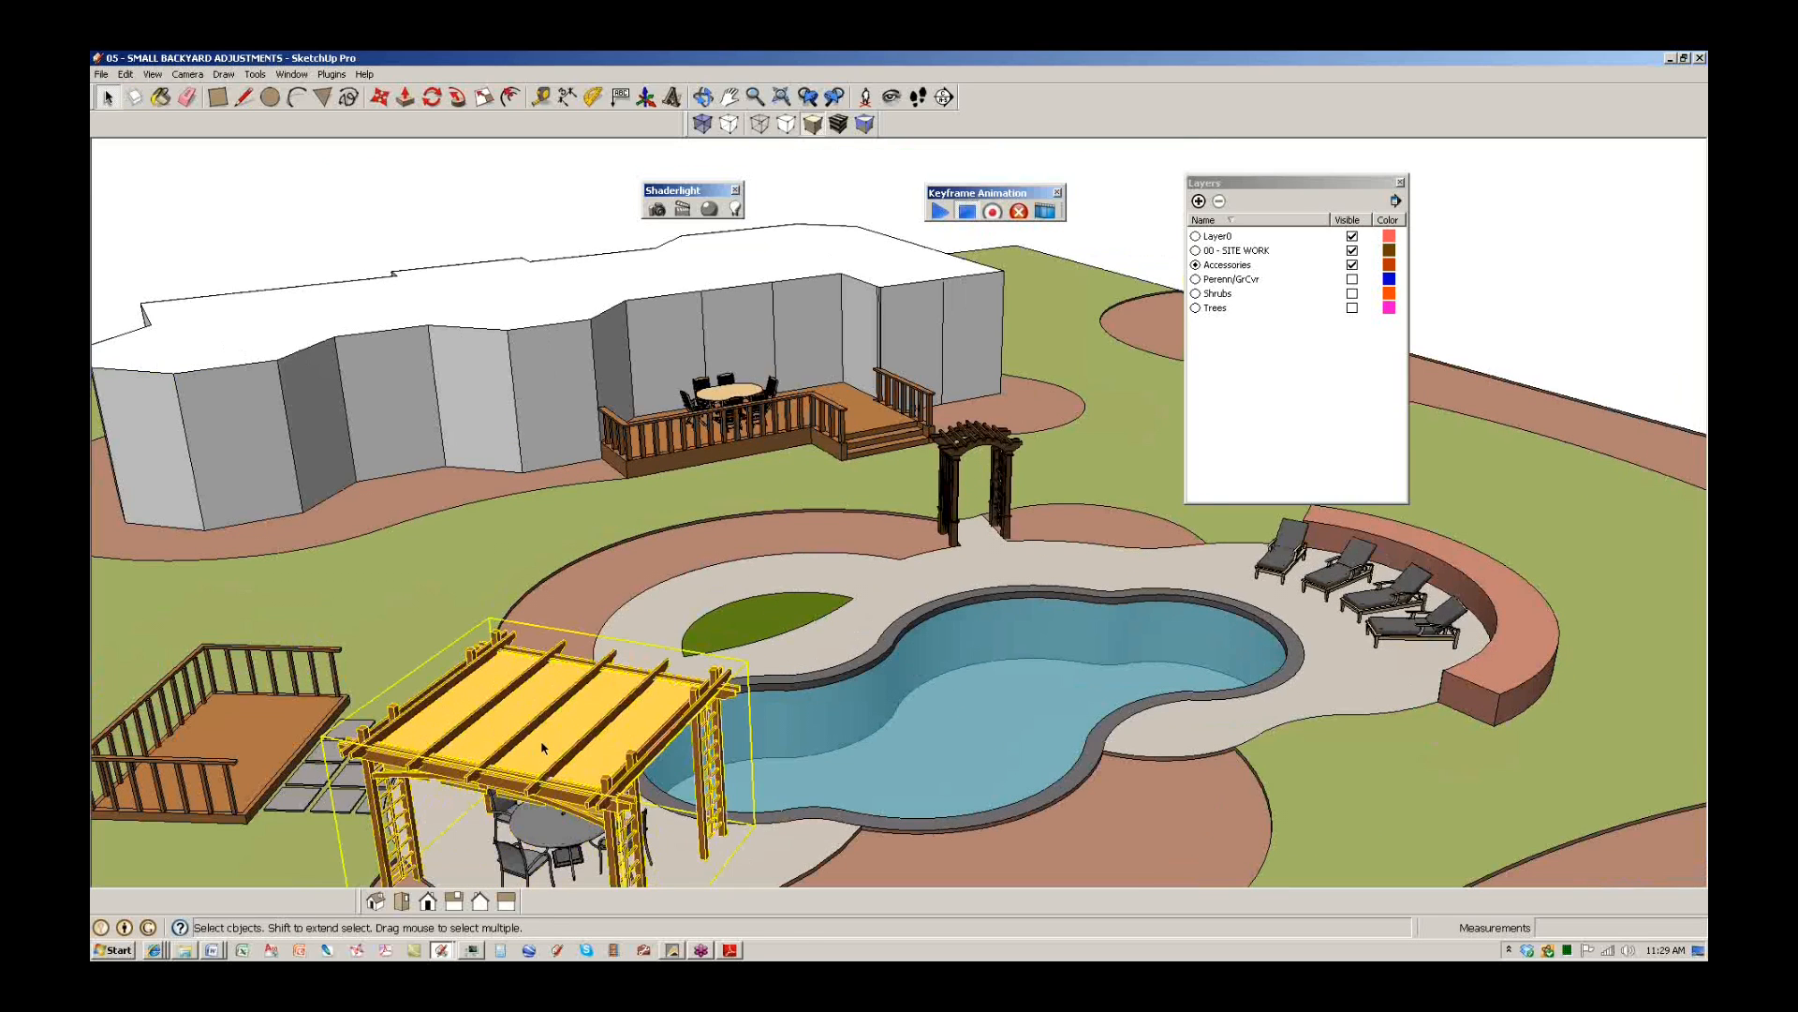
{"action": "left_click", "coordinate": [733, 393]}
{"action": "left_click", "coordinate": [1355, 579]}
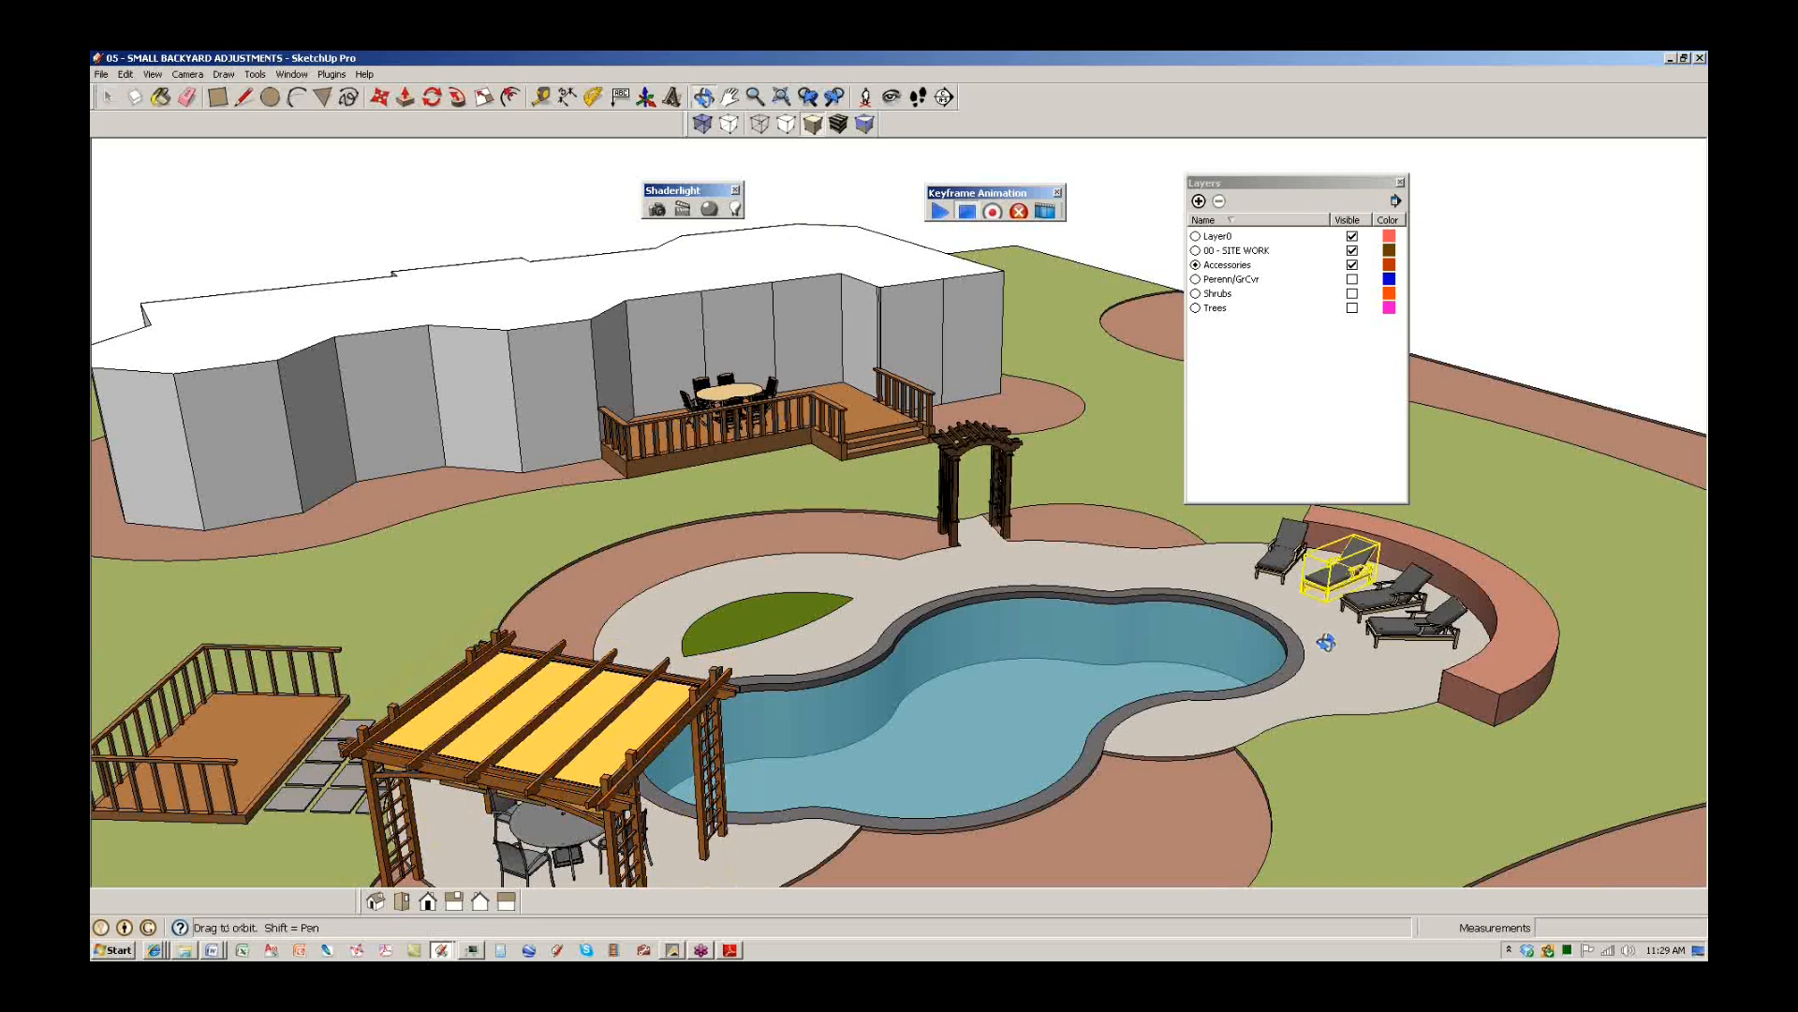
{"action": "middle_click_drag", "start_coordinate": [1325, 642], "coordinate": [1068, 648]}
{"action": "scroll", "coordinate": [1068, 647], "scroll_direction": "down", "scroll_amount": 3}
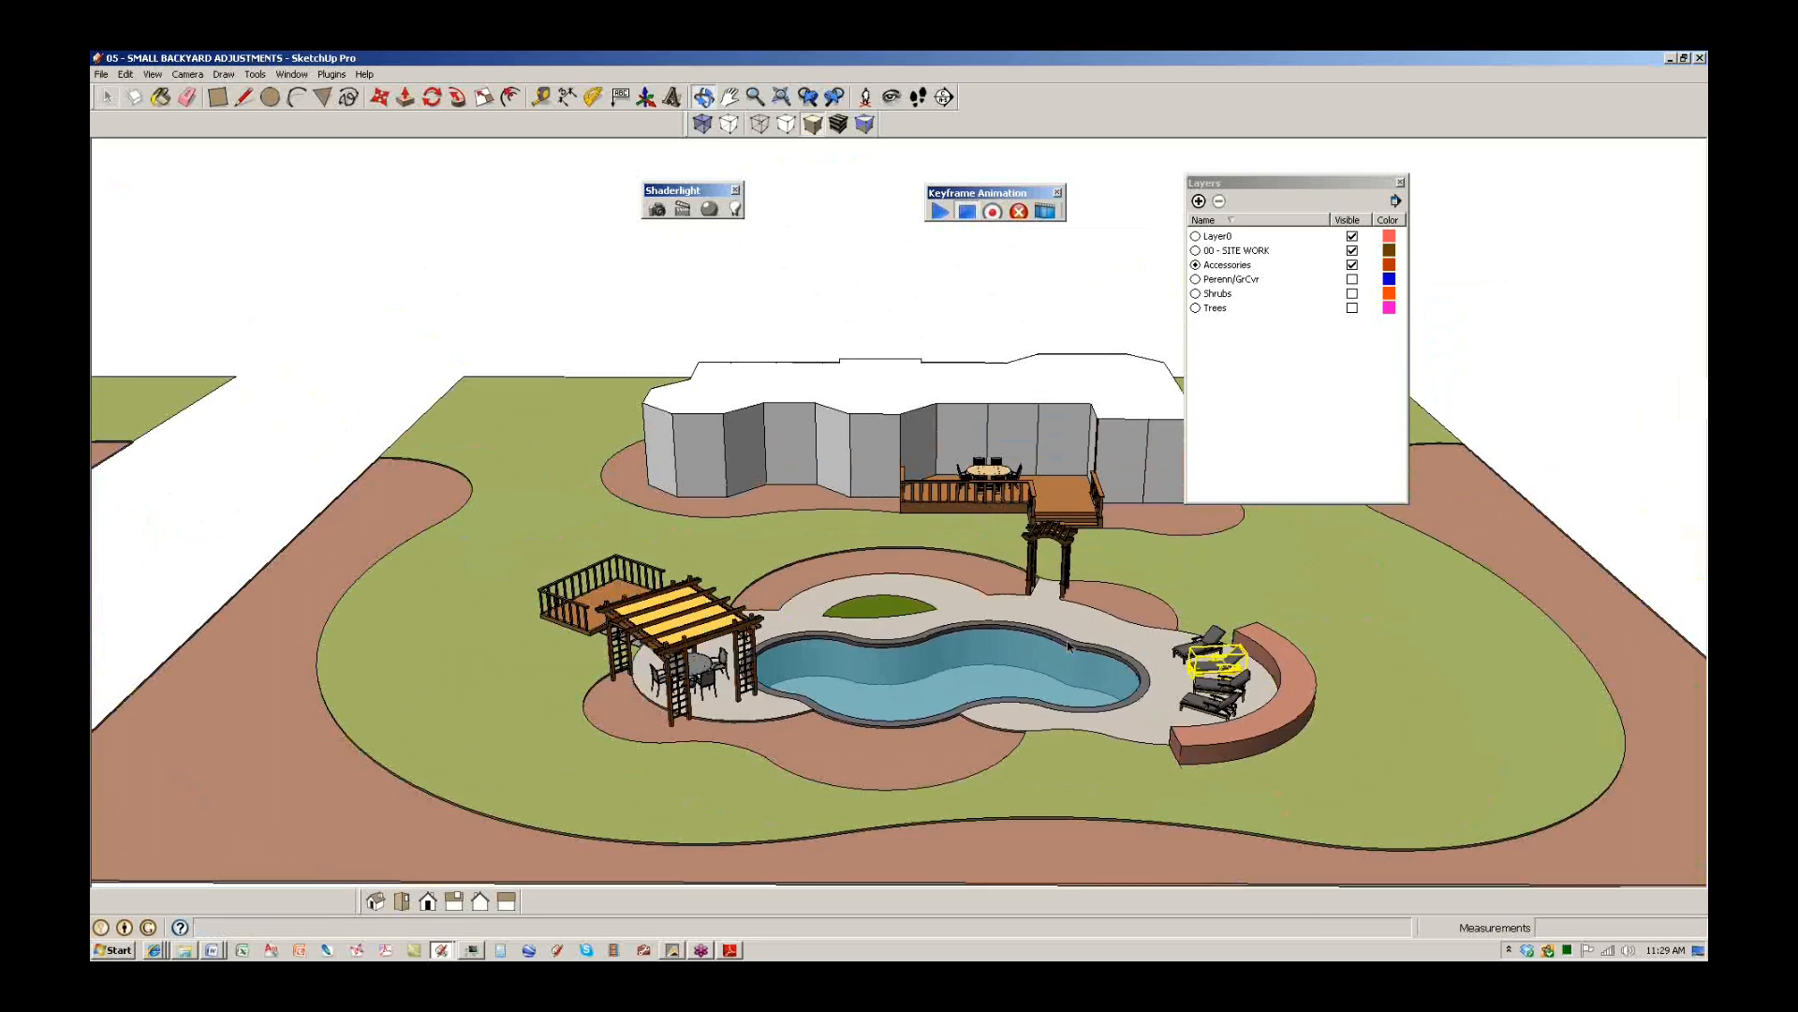
{"action": "scroll", "coordinate": [1218, 675], "scroll_direction": "up", "scroll_amount": 4}
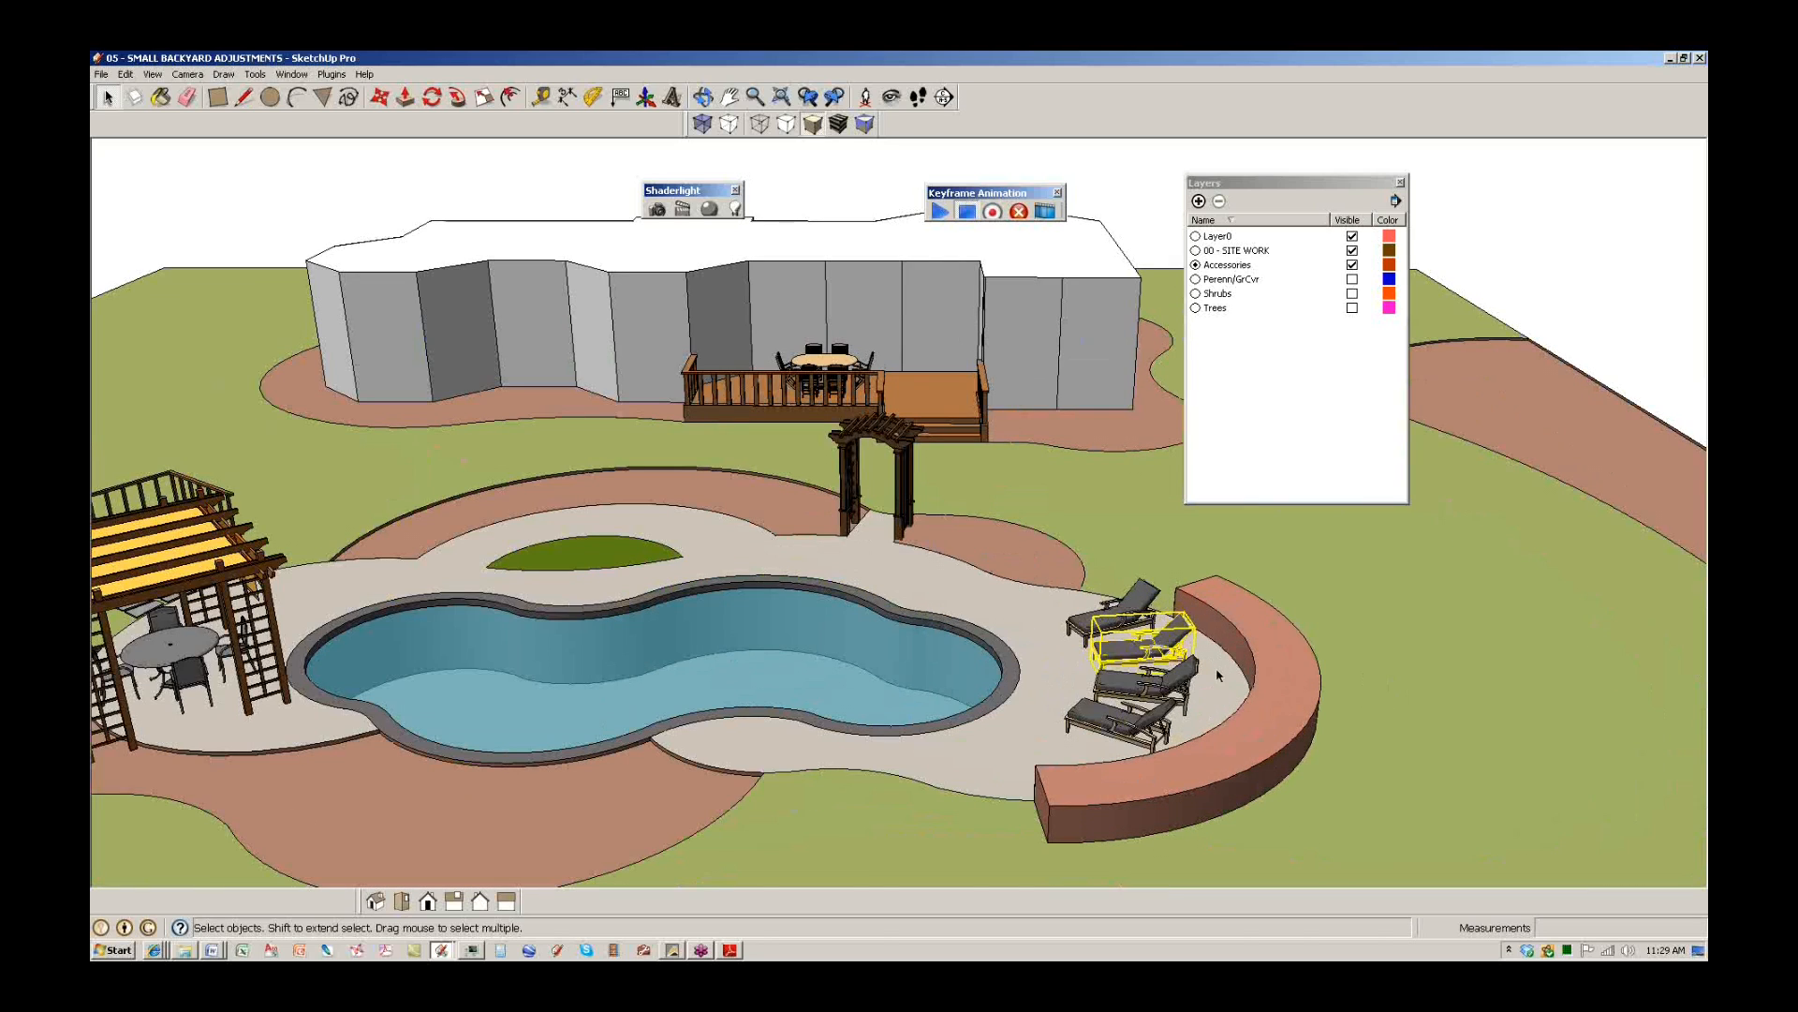
Turn on visibility for the Perenn/GrCvr, Shrubs and Trees layers.
{"action": "left_click", "coordinate": [1351, 279]}
{"action": "left_click", "coordinate": [1351, 293]}
{"action": "left_click", "coordinate": [1351, 307]}
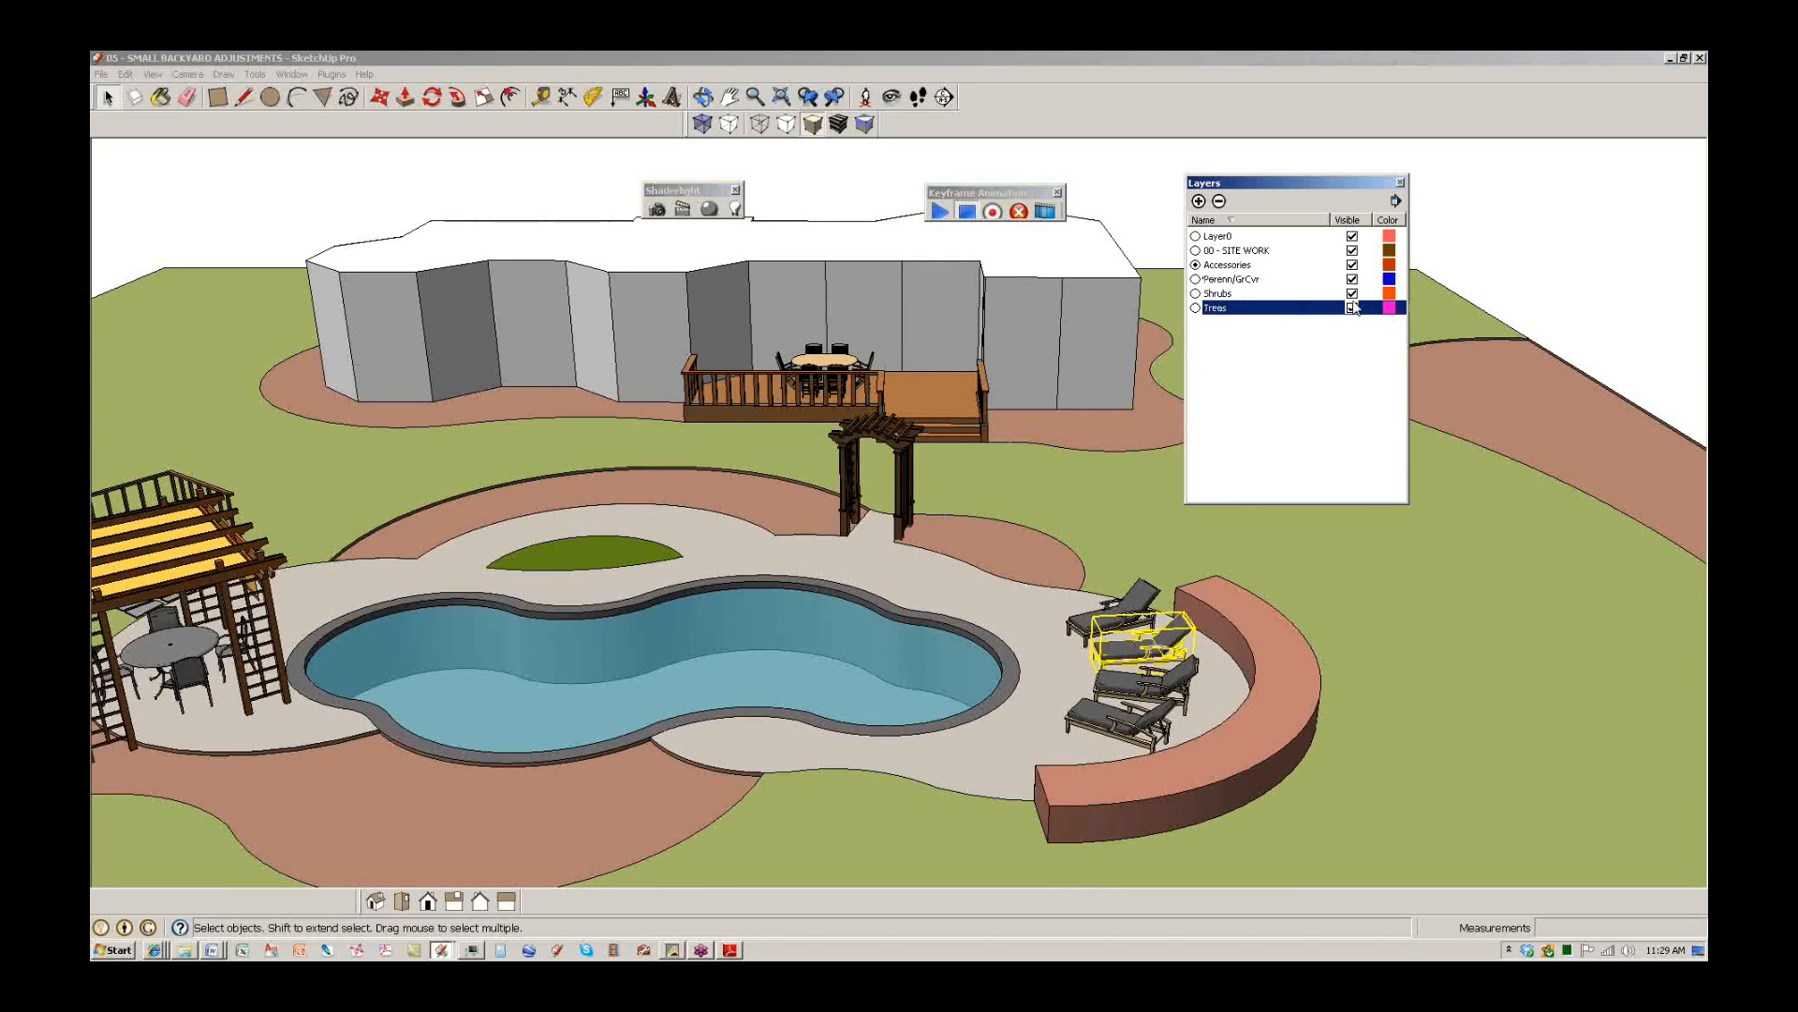
{"action": "scroll", "coordinate": [943, 462], "scroll_direction": "up", "scroll_amount": 3}
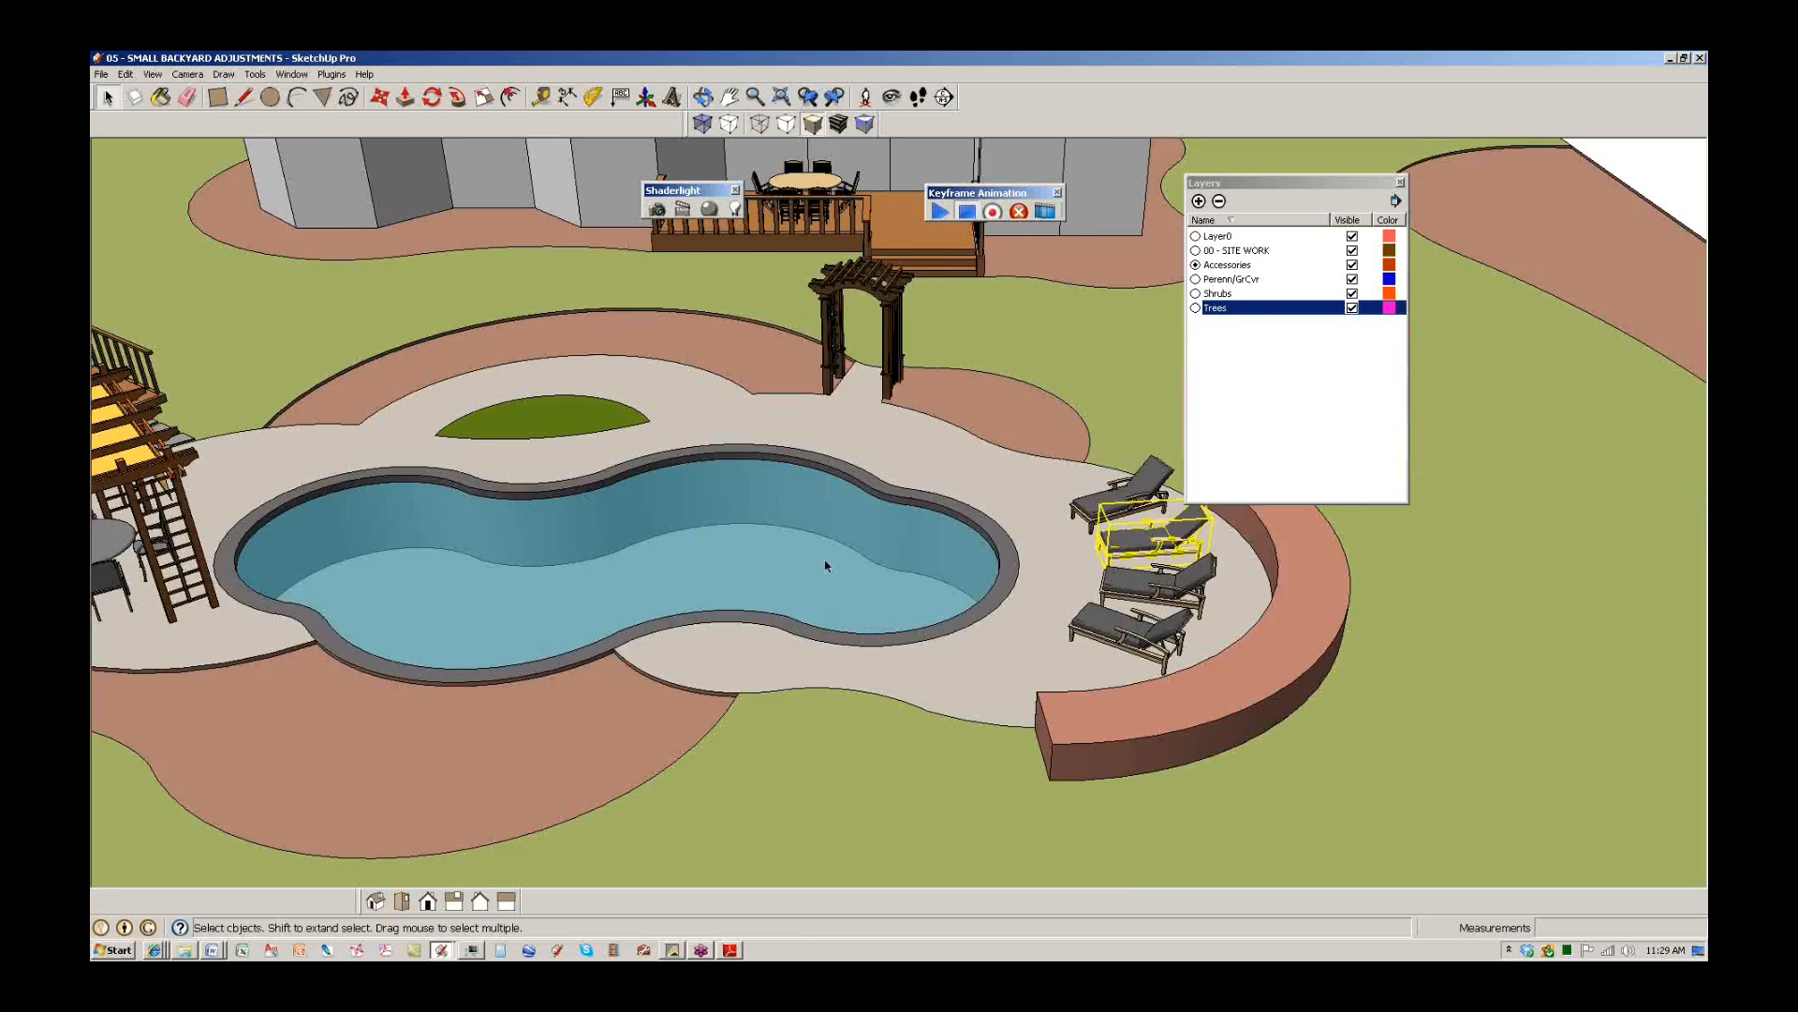
{"action": "scroll", "coordinate": [826, 566], "scroll_direction": "down", "scroll_amount": 10}
Pan back to the blue plan yard, then pick the 06 - SMALL BACKYARD VEGETATION 1 file.
{"action": "mouse_move", "coordinate": [1602, 492]}
{"action": "middle_mouse_down", "text": "shift"}
{"action": "mouse_move", "coordinate": [1378, 489]}
{"action": "mouse_move", "coordinate": [1568, 489]}
{"action": "middle_mouse_up", "text": "shift"}
{"action": "middle_click_drag", "start_coordinate": [712, 536], "coordinate": [1531, 553], "text": "shift"}
{"action": "middle_click_drag", "start_coordinate": [647, 552], "coordinate": [1312, 571], "text": "shift"}
{"action": "middle_click_drag", "start_coordinate": [618, 577], "coordinate": [875, 581], "text": "shift"}
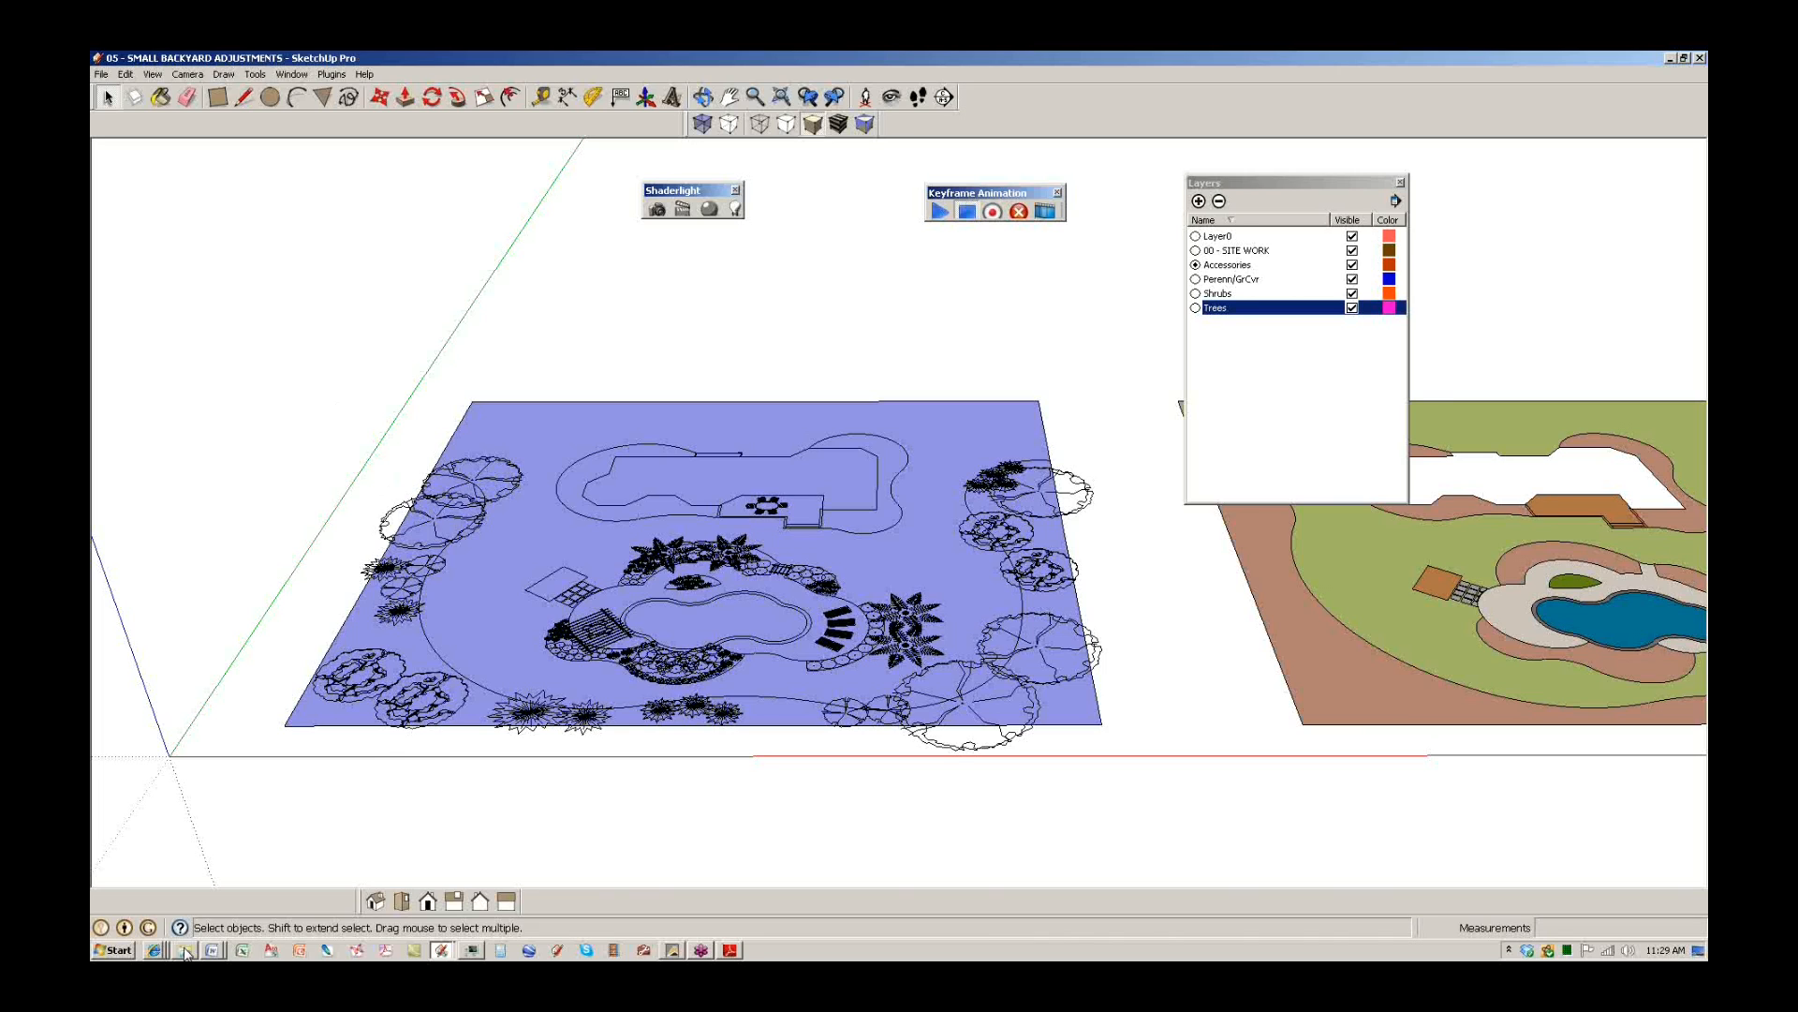
{"action": "left_click", "coordinate": [211, 949]}
{"action": "left_click", "coordinate": [792, 485]}
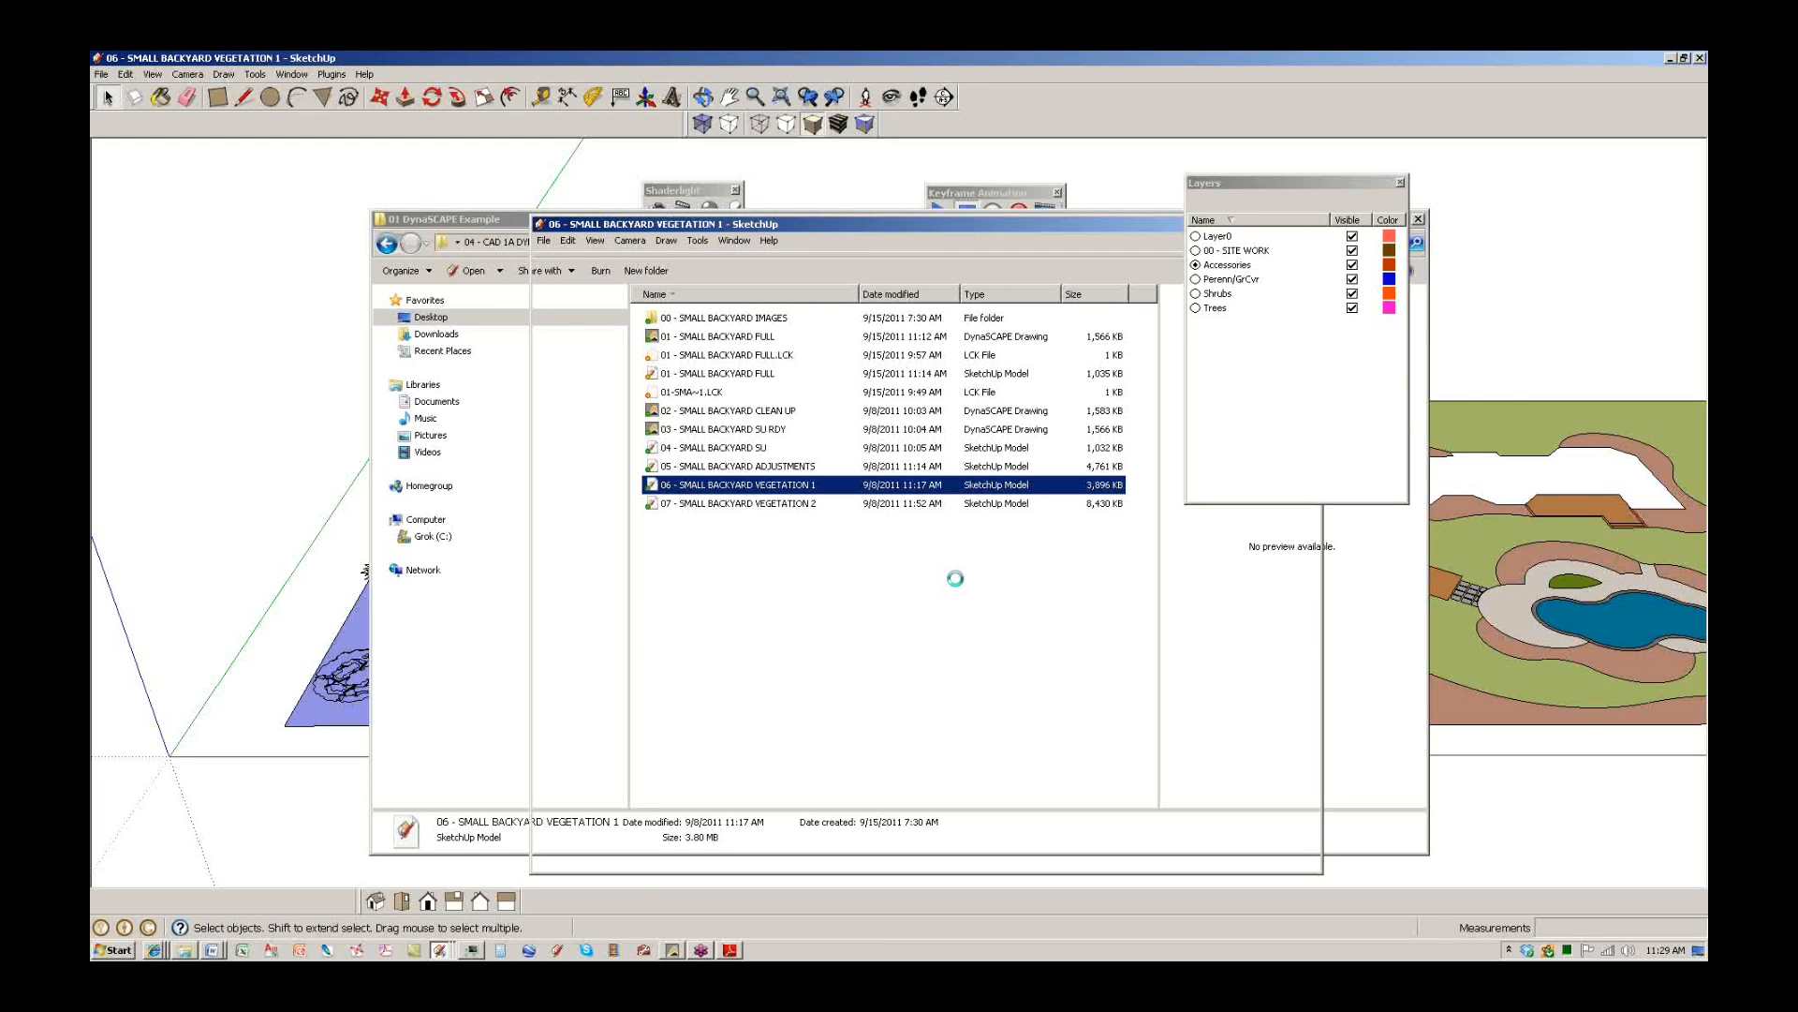
Bring up the loaded 06 - SMALL BACKYARD VEGETATION 1 model and orbit and zoom to the plantings.
{"action": "left_click", "coordinate": [154, 950]}
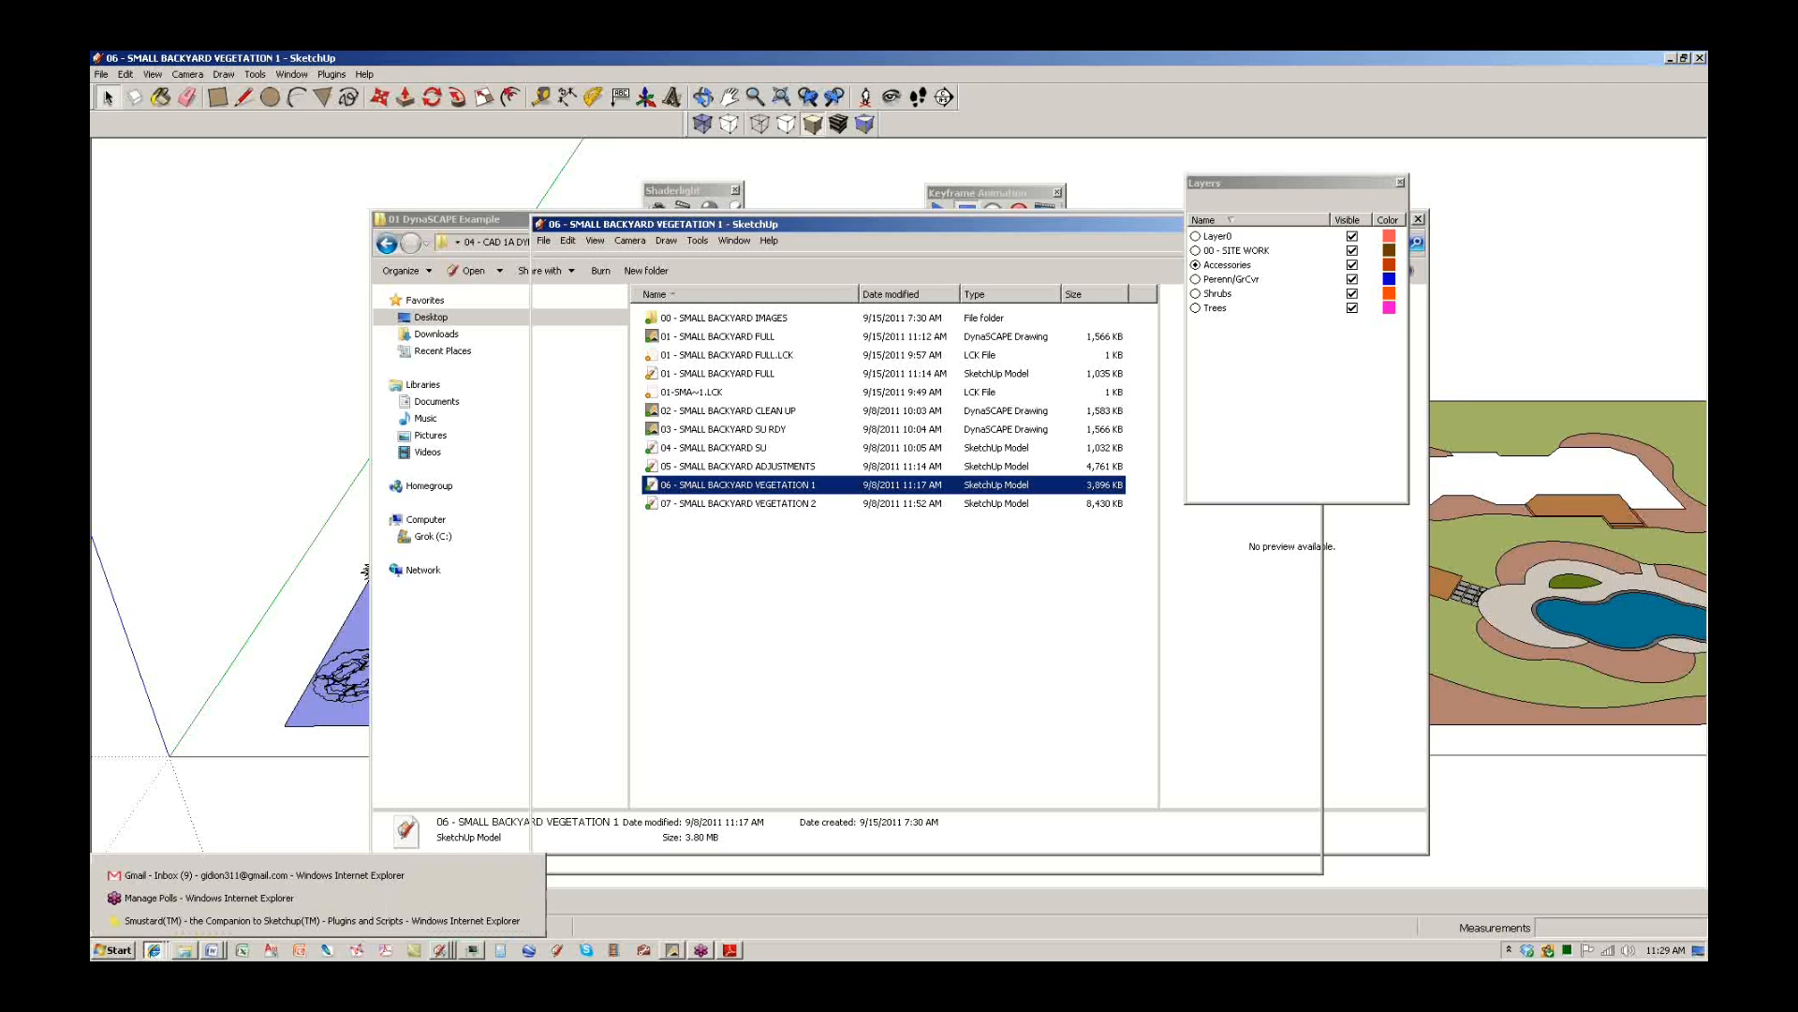
{"action": "left_click", "coordinate": [1035, 715]}
{"action": "mouse_move", "coordinate": [894, 785]}
{"action": "middle_mouse_down"}
{"action": "mouse_move", "coordinate": [815, 713]}
{"action": "mouse_move", "coordinate": [873, 744]}
{"action": "mouse_move", "coordinate": [874, 668]}
{"action": "middle_mouse_up"}
{"action": "scroll", "coordinate": [815, 713], "scroll_direction": "up", "scroll_amount": 2}
{"action": "scroll", "coordinate": [873, 750], "scroll_direction": "up", "scroll_amount": 4}
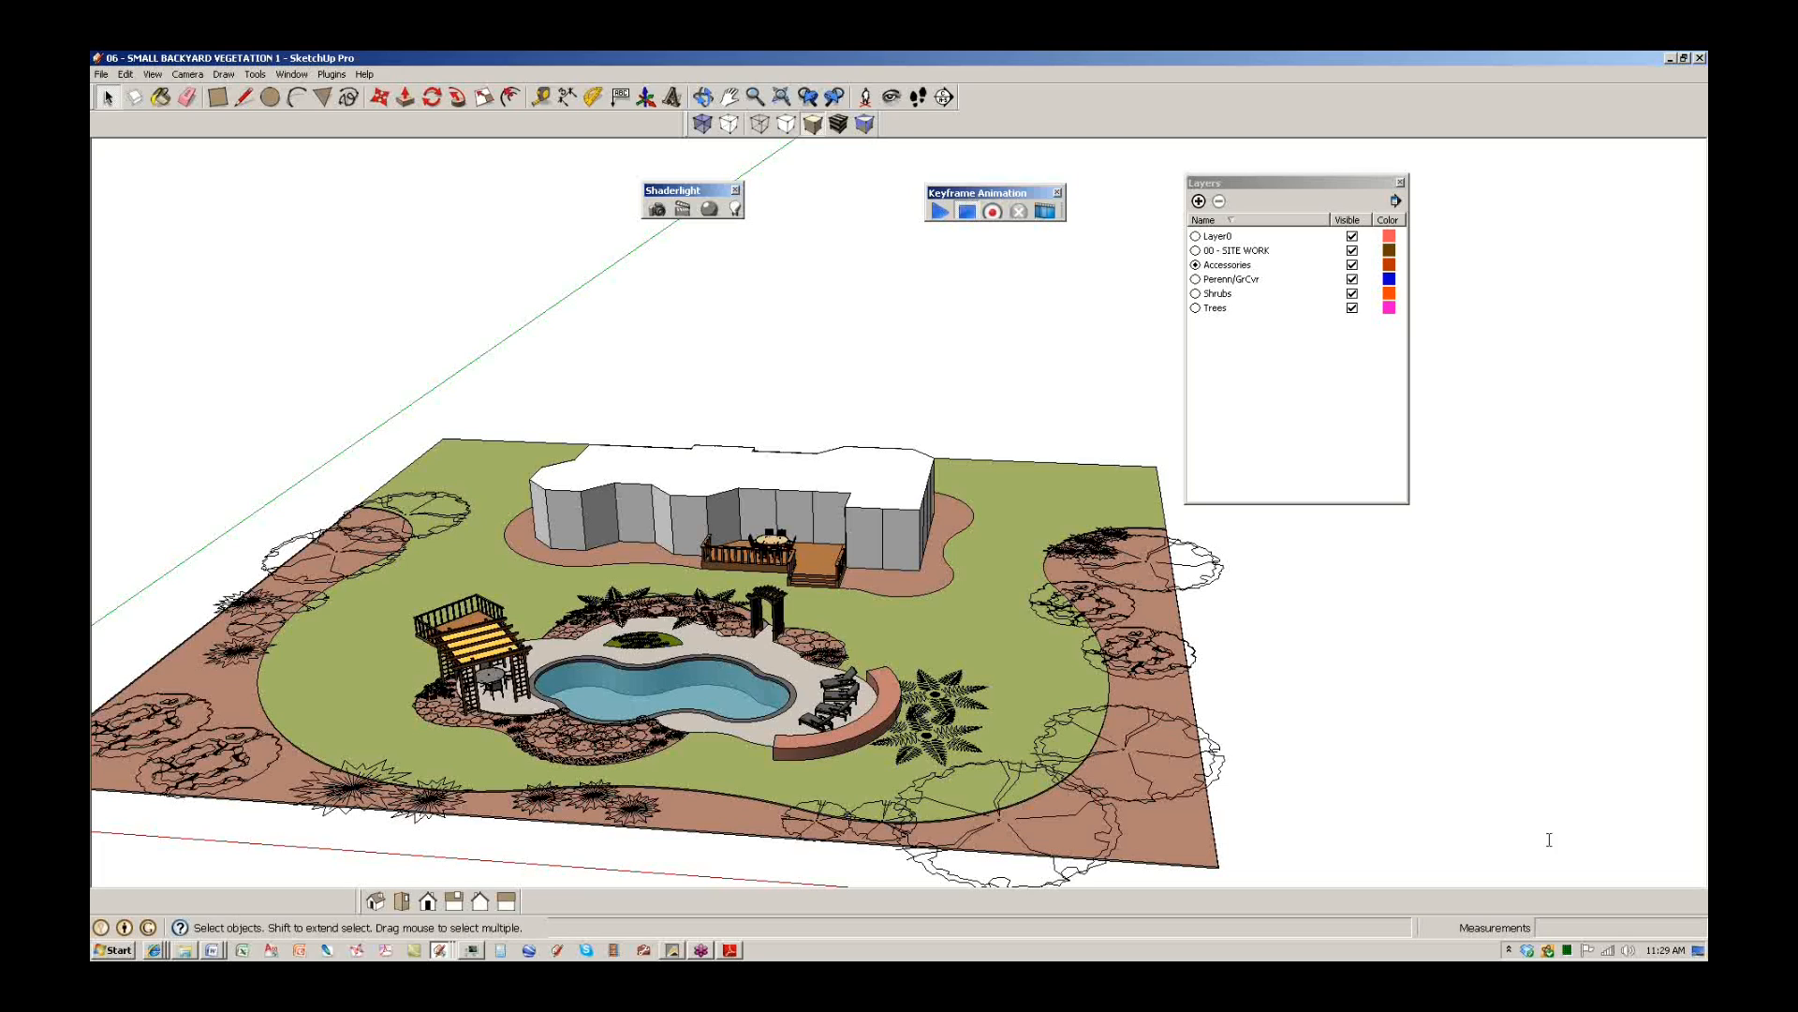
Select the flat 2D tree symbol at the yard's lower right and bring up its context menu.
{"action": "left_click", "coordinate": [1696, 813]}
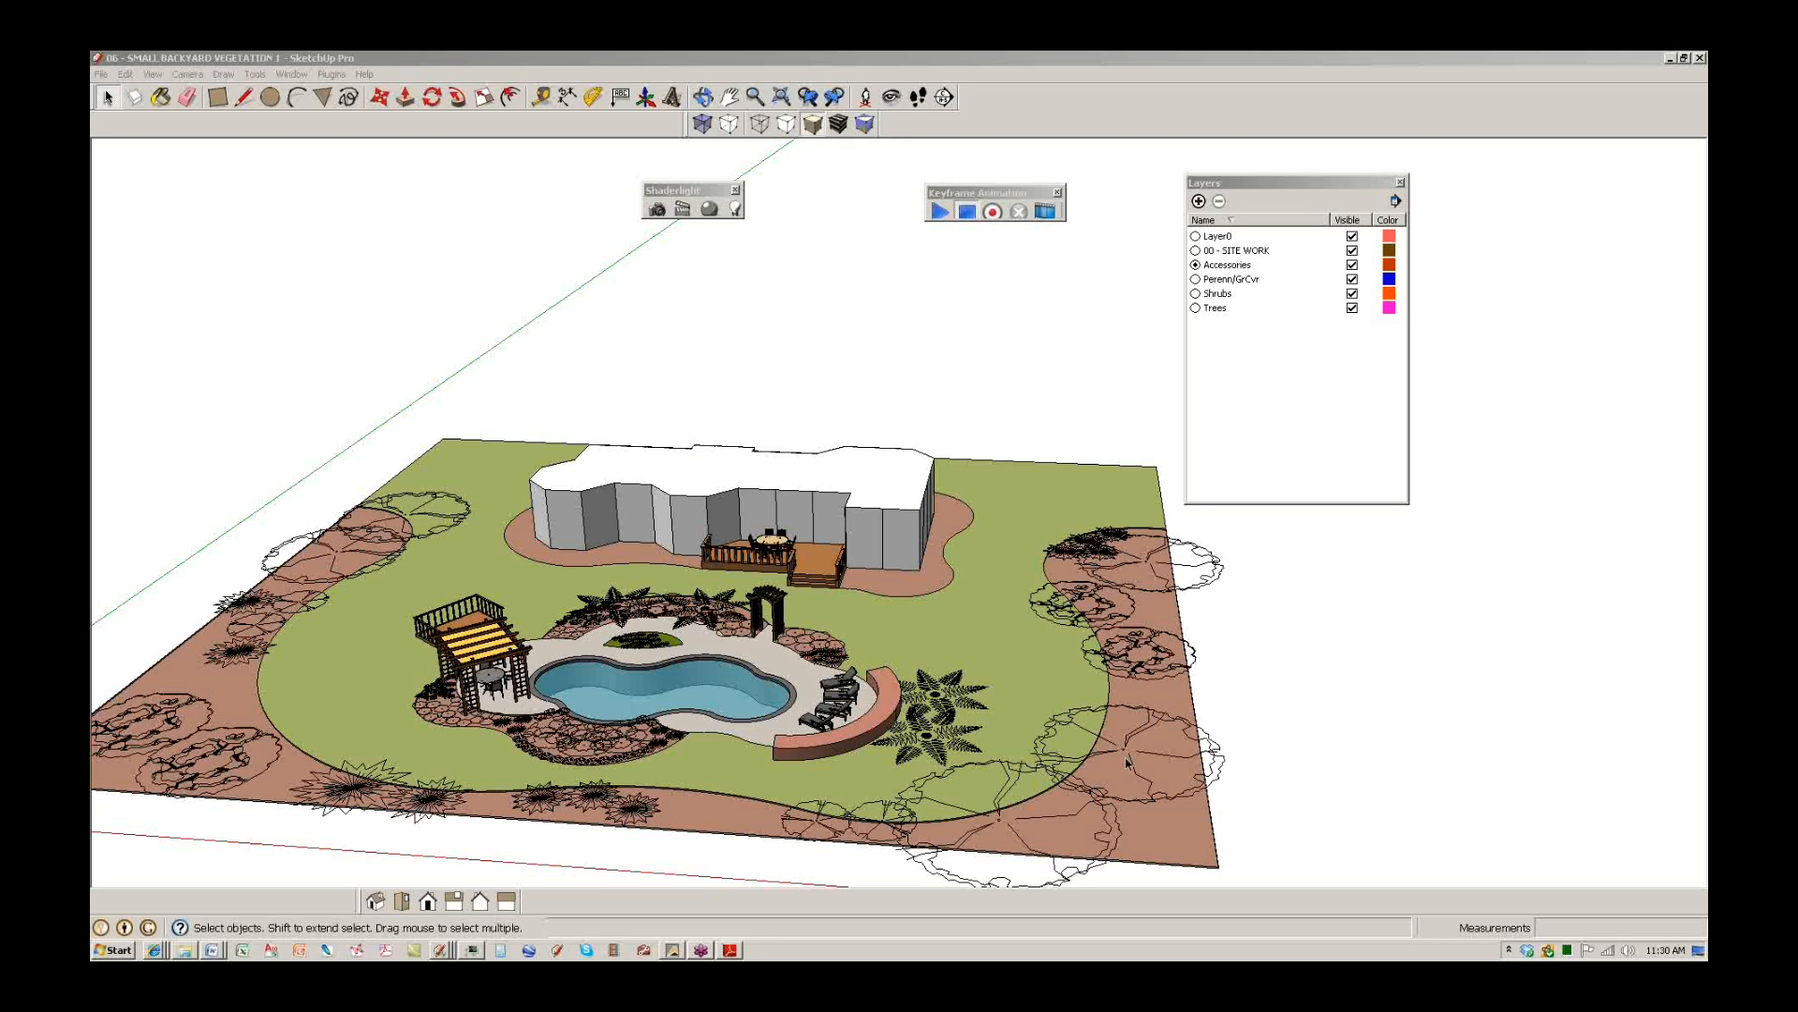
{"action": "mouse_move", "coordinate": [1167, 796]}
{"action": "middle_mouse_down"}
{"action": "mouse_move", "coordinate": [1124, 744]}
{"action": "mouse_move", "coordinate": [1114, 758]}
{"action": "middle_mouse_up"}
{"action": "scroll", "coordinate": [1114, 757], "scroll_direction": "up", "scroll_amount": 2}
{"action": "scroll", "coordinate": [1113, 760], "scroll_direction": "up", "scroll_amount": 1}
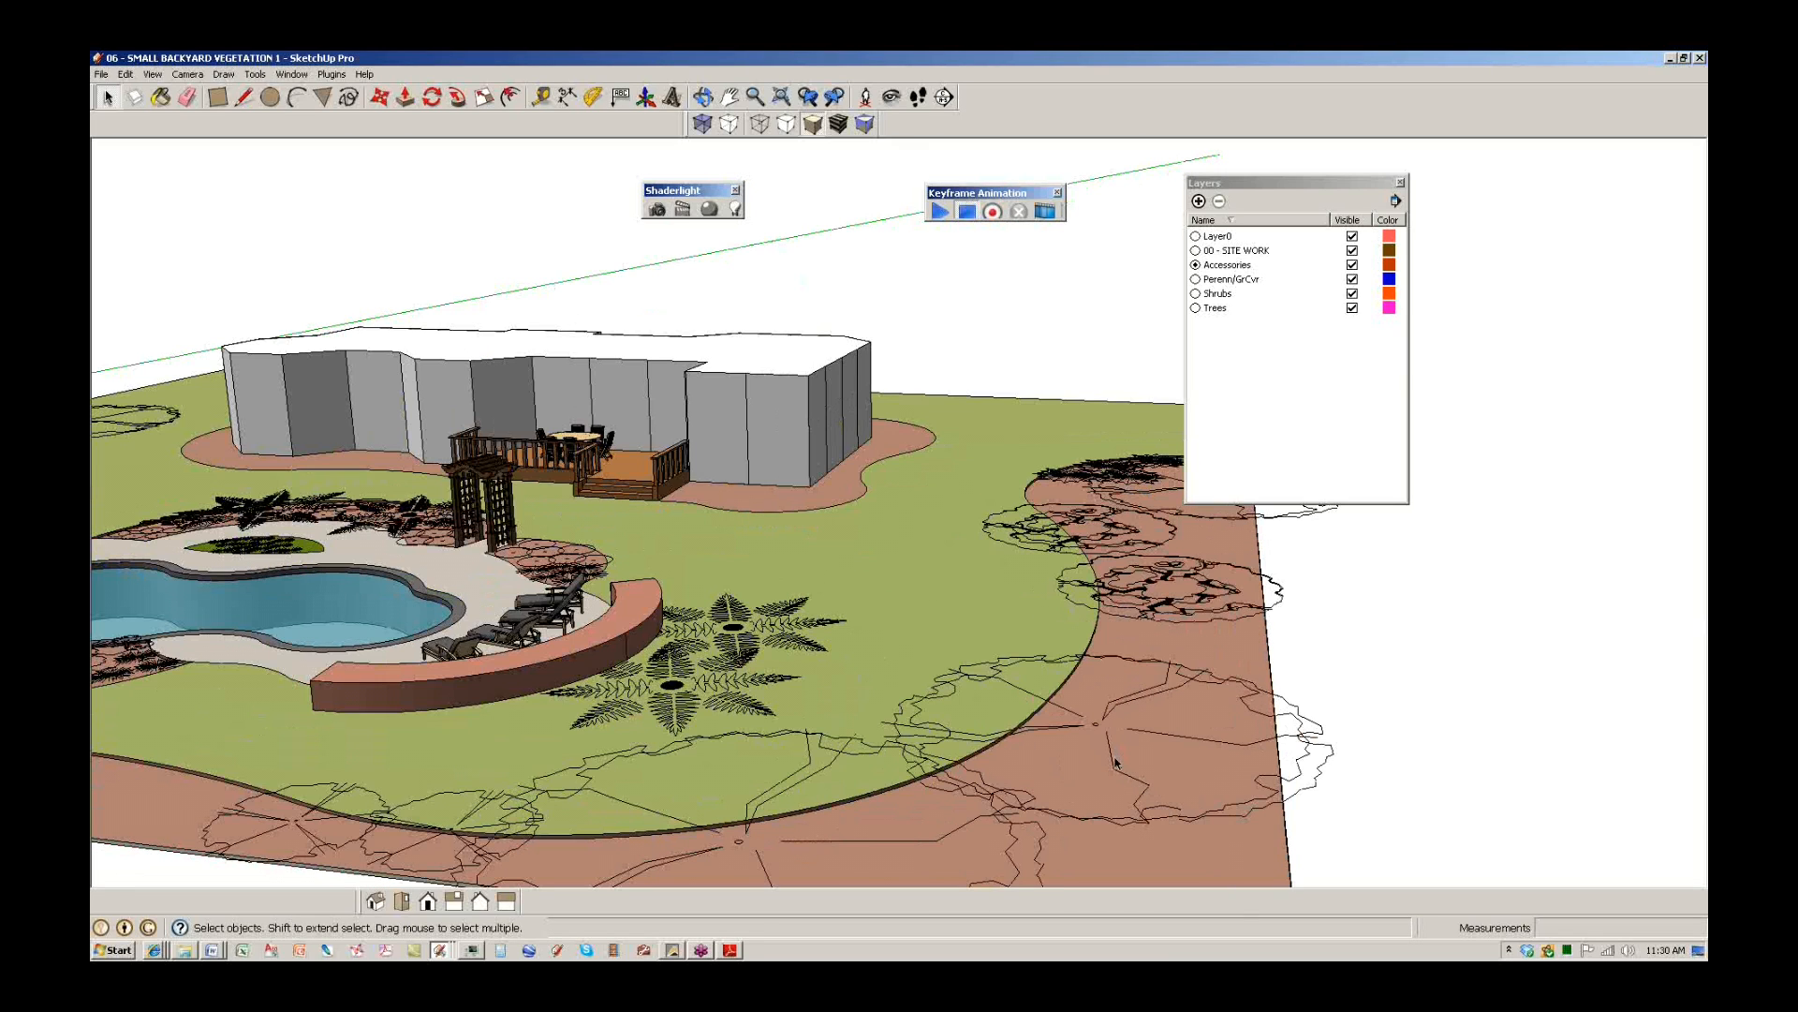
{"action": "left_click", "coordinate": [1115, 822]}
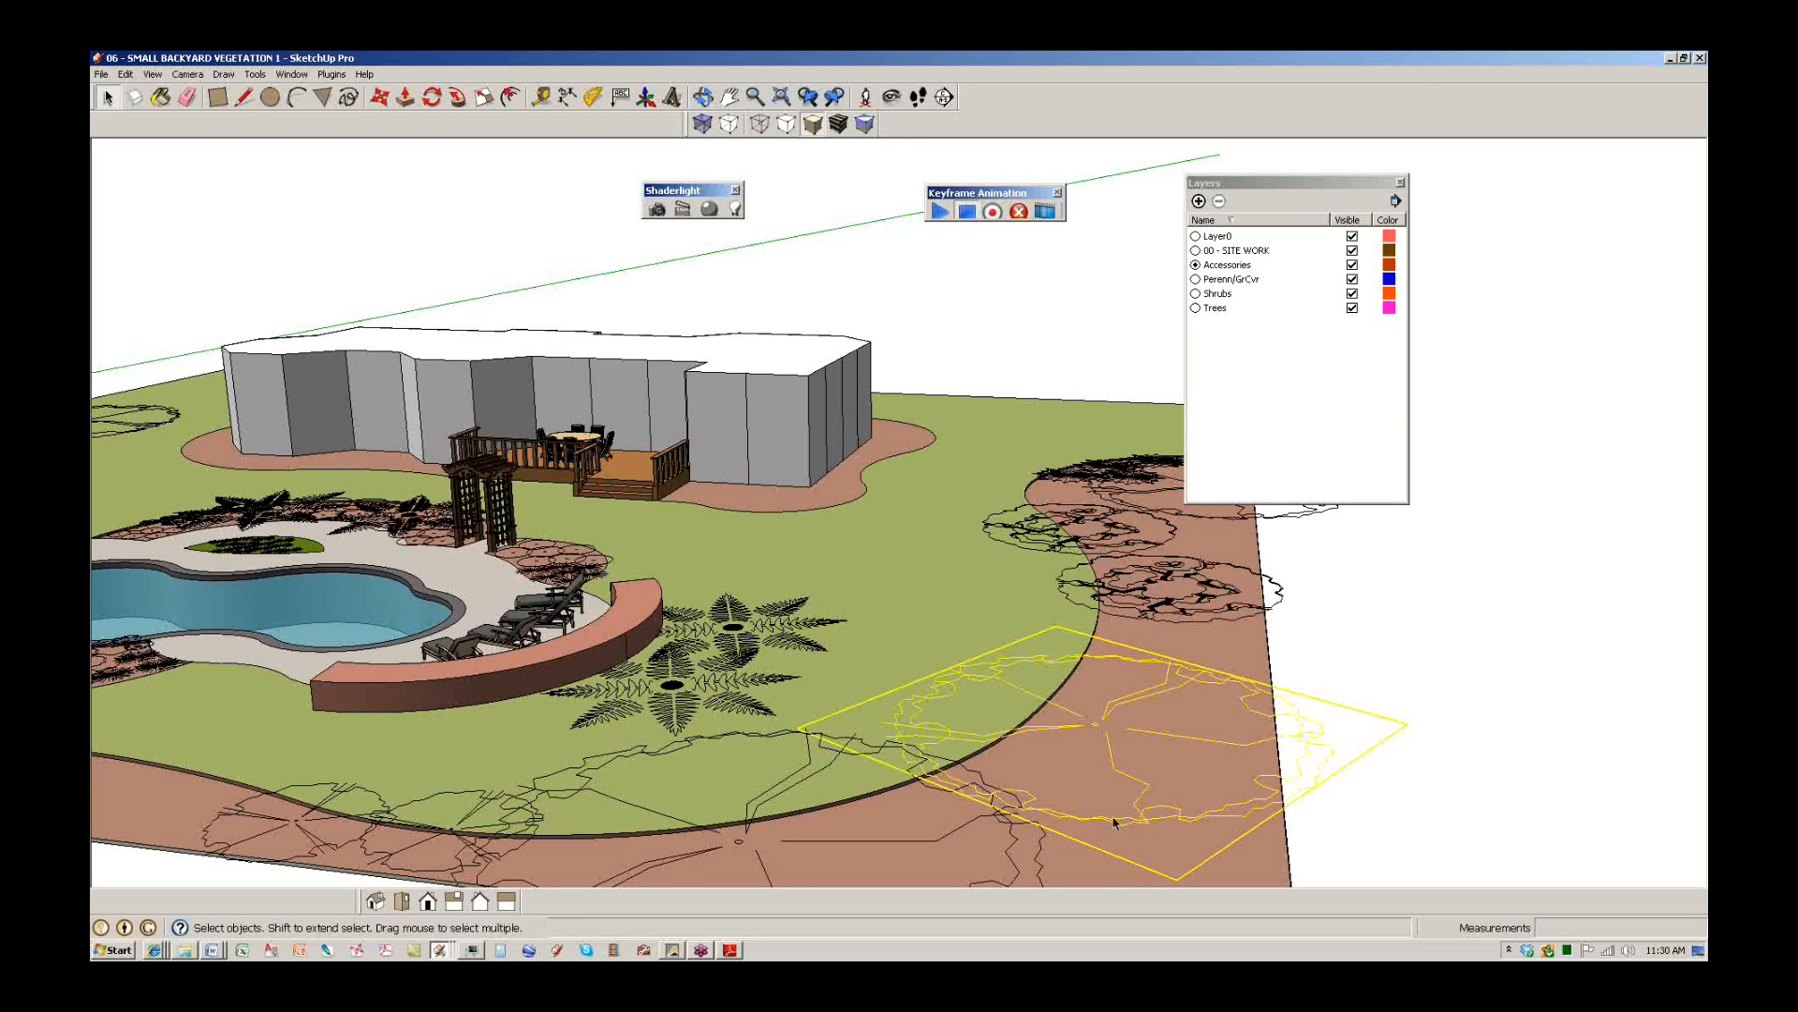
{"action": "middle_click_drag", "start_coordinate": [787, 550], "coordinate": [459, 673]}
{"action": "scroll", "coordinate": [459, 673], "scroll_direction": "down", "scroll_amount": 5}
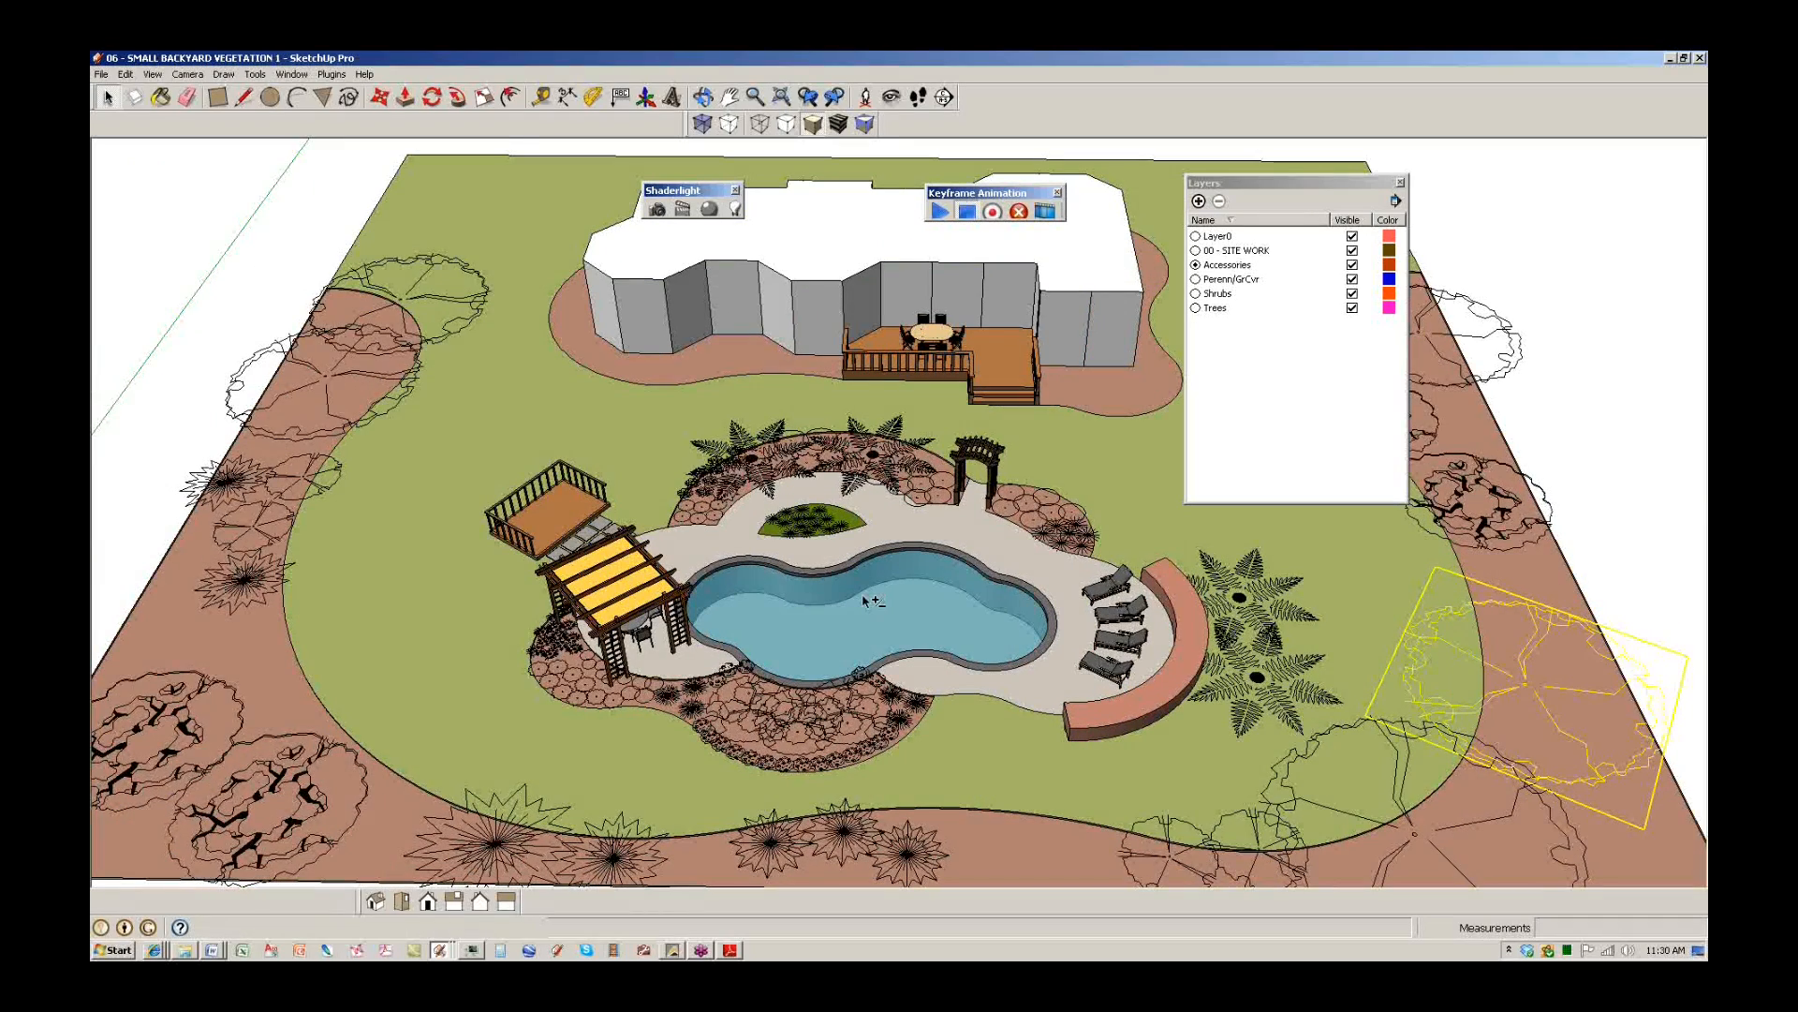
{"action": "middle_click_drag", "start_coordinate": [1102, 689], "coordinate": [796, 654], "text": "shift"}
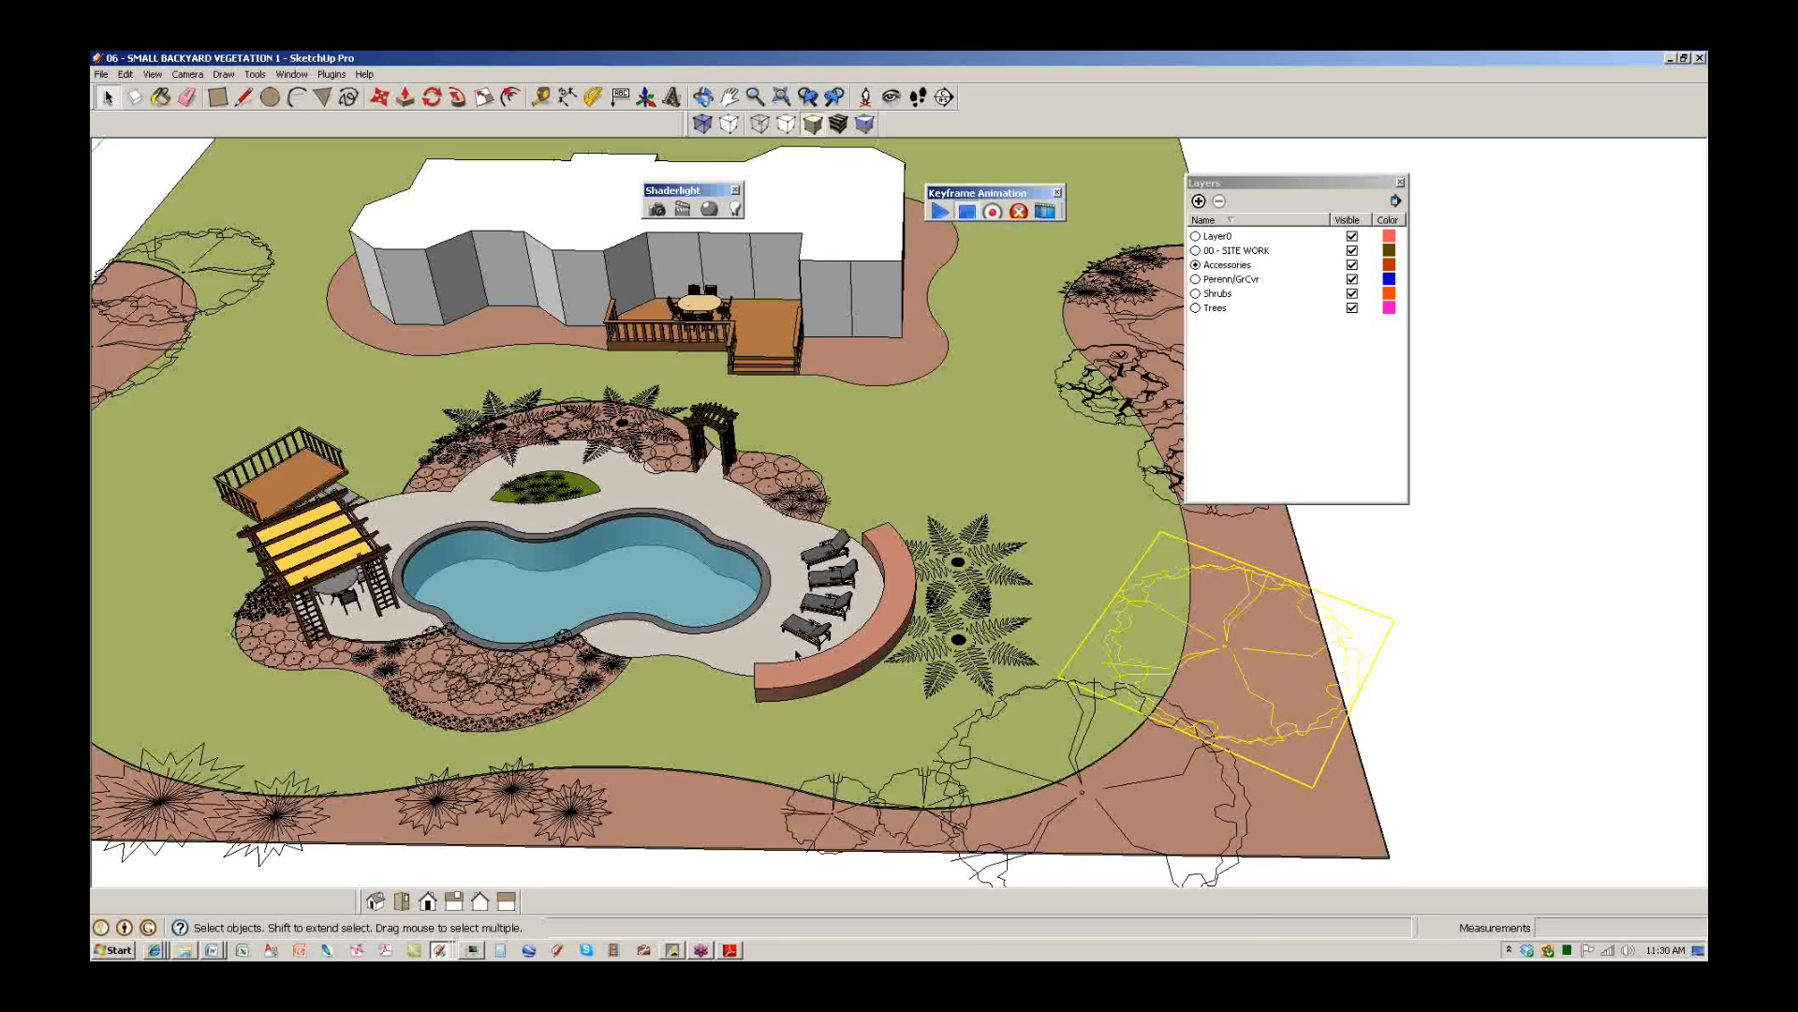
{"action": "middle_click_drag", "start_coordinate": [1313, 753], "coordinate": [1177, 744]}
{"action": "scroll", "coordinate": [1180, 749], "scroll_direction": "up", "scroll_amount": 2}
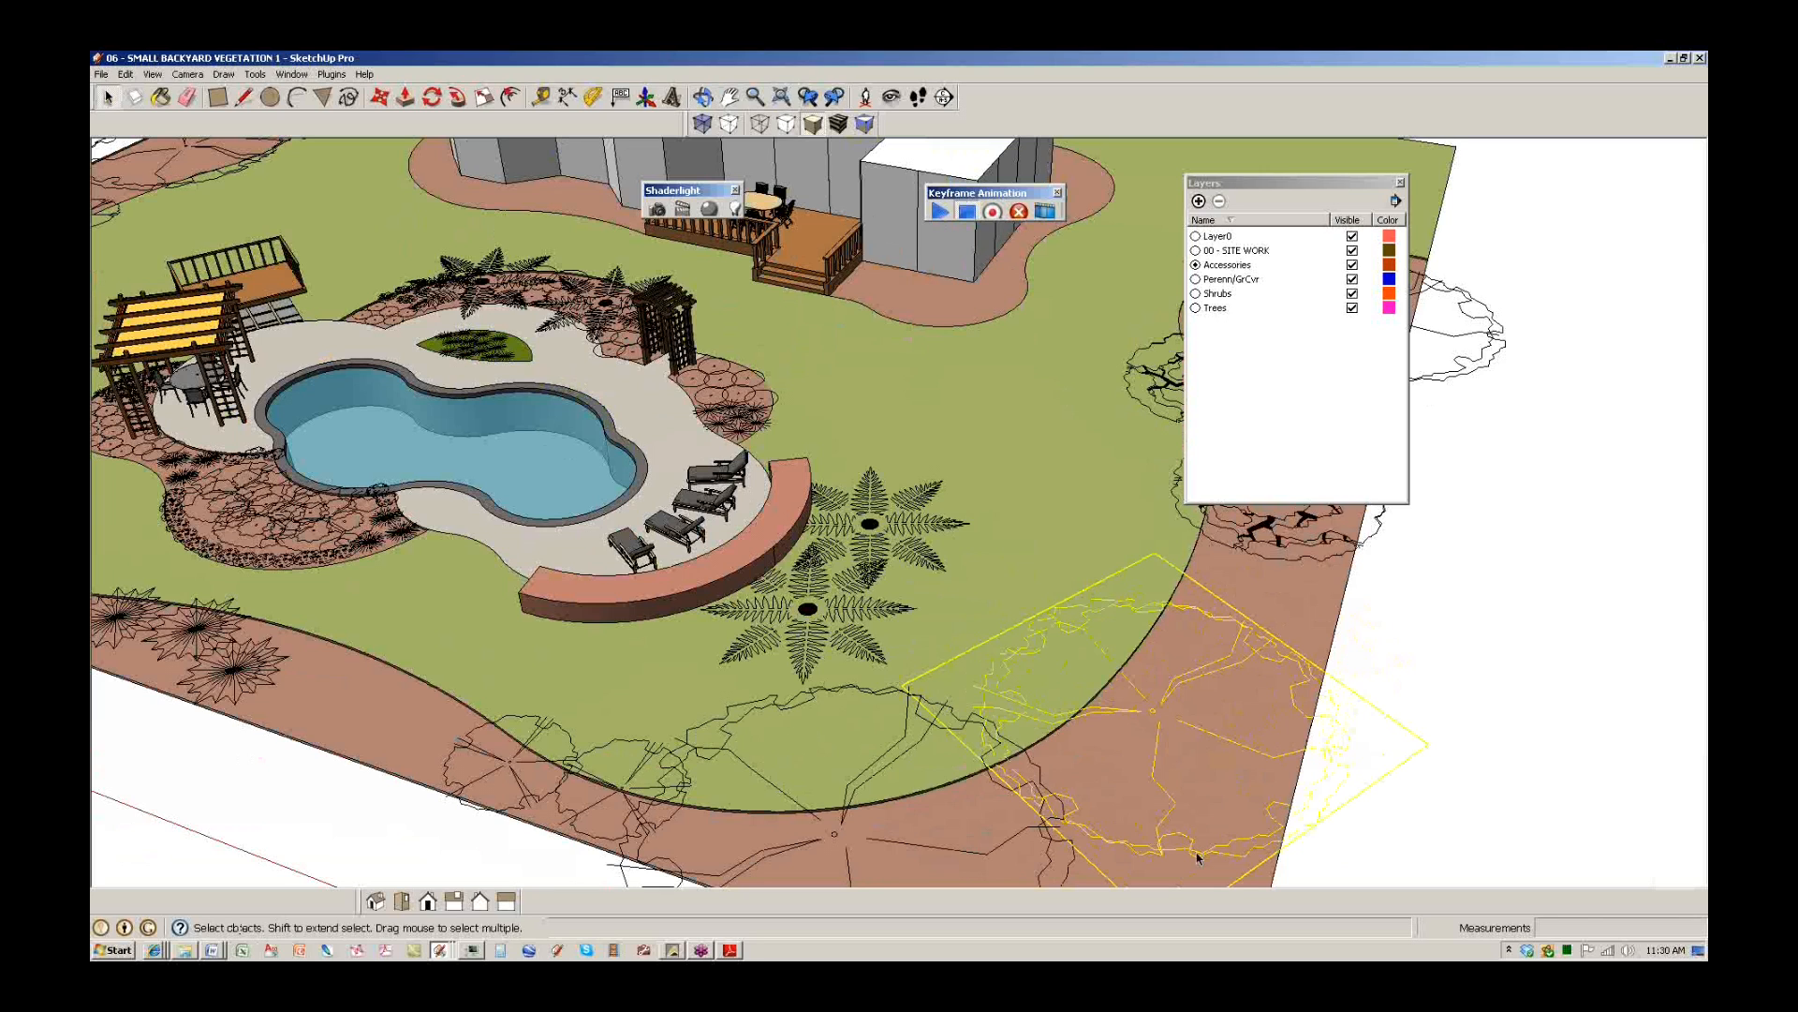
{"action": "right_click", "coordinate": [1198, 855]}
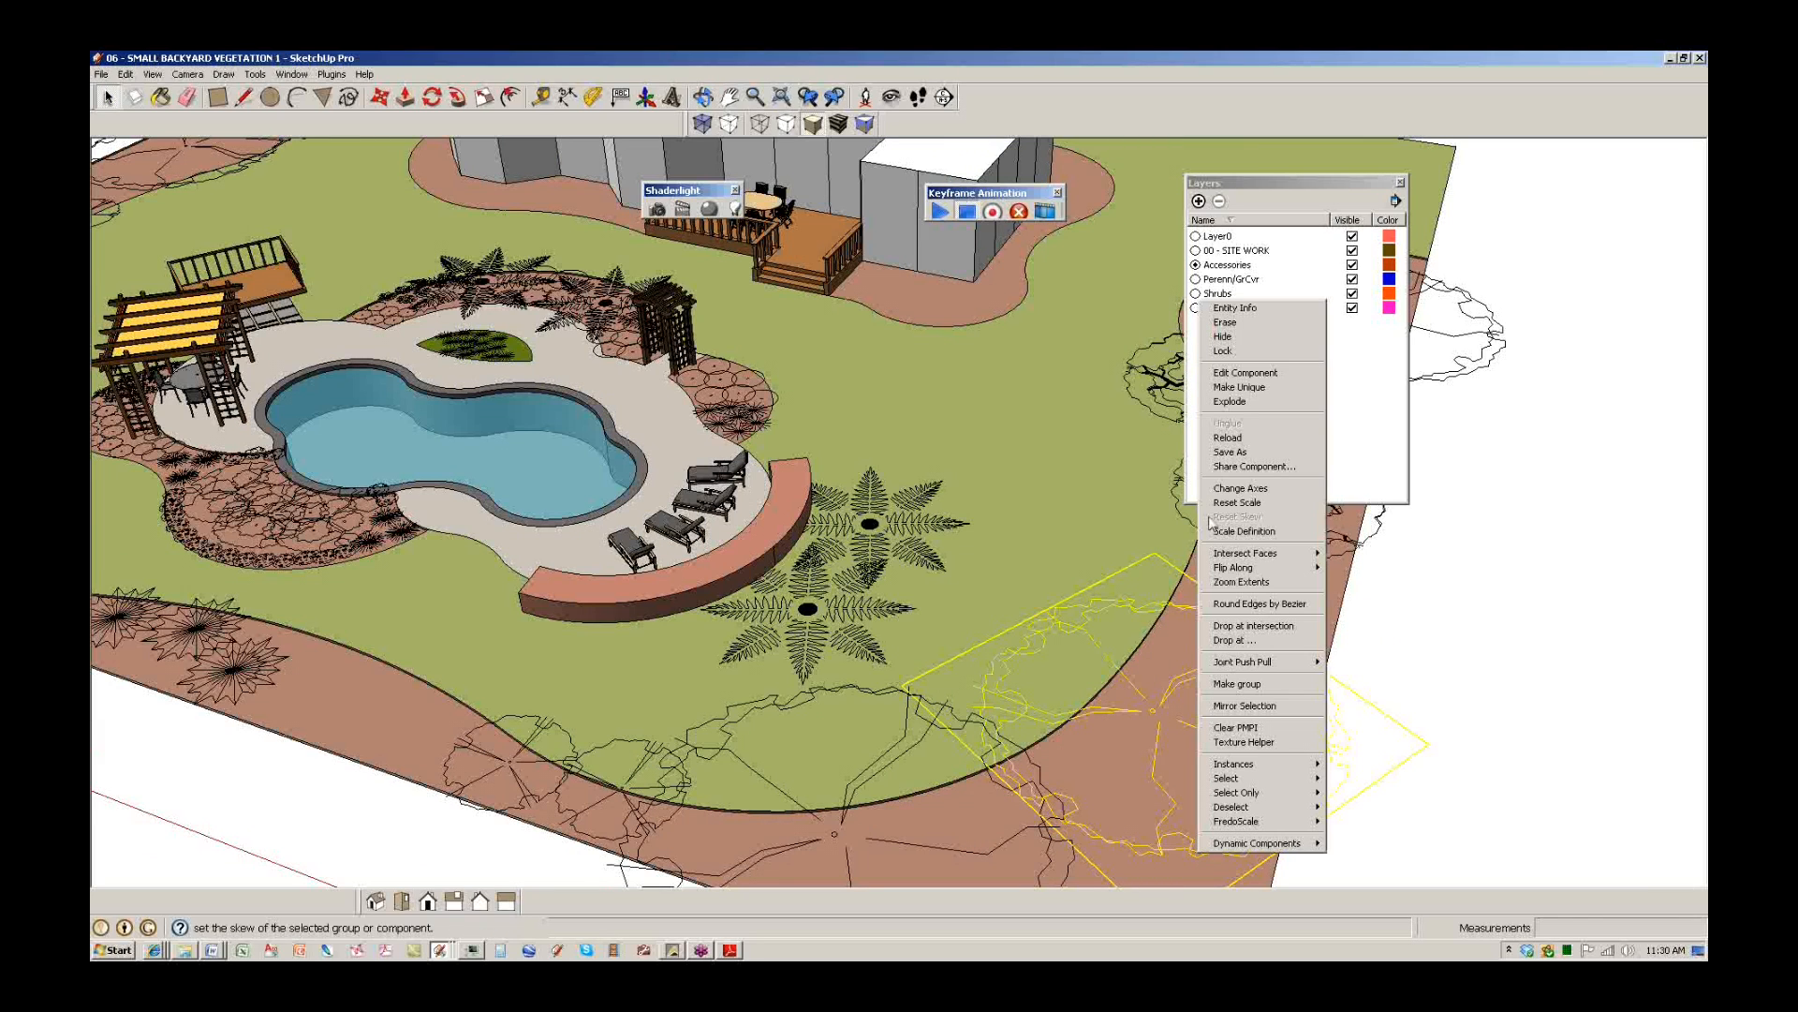
Edit the lower-right tree component and select the flat tree graphic inside it.
{"action": "left_click", "coordinate": [1209, 376]}
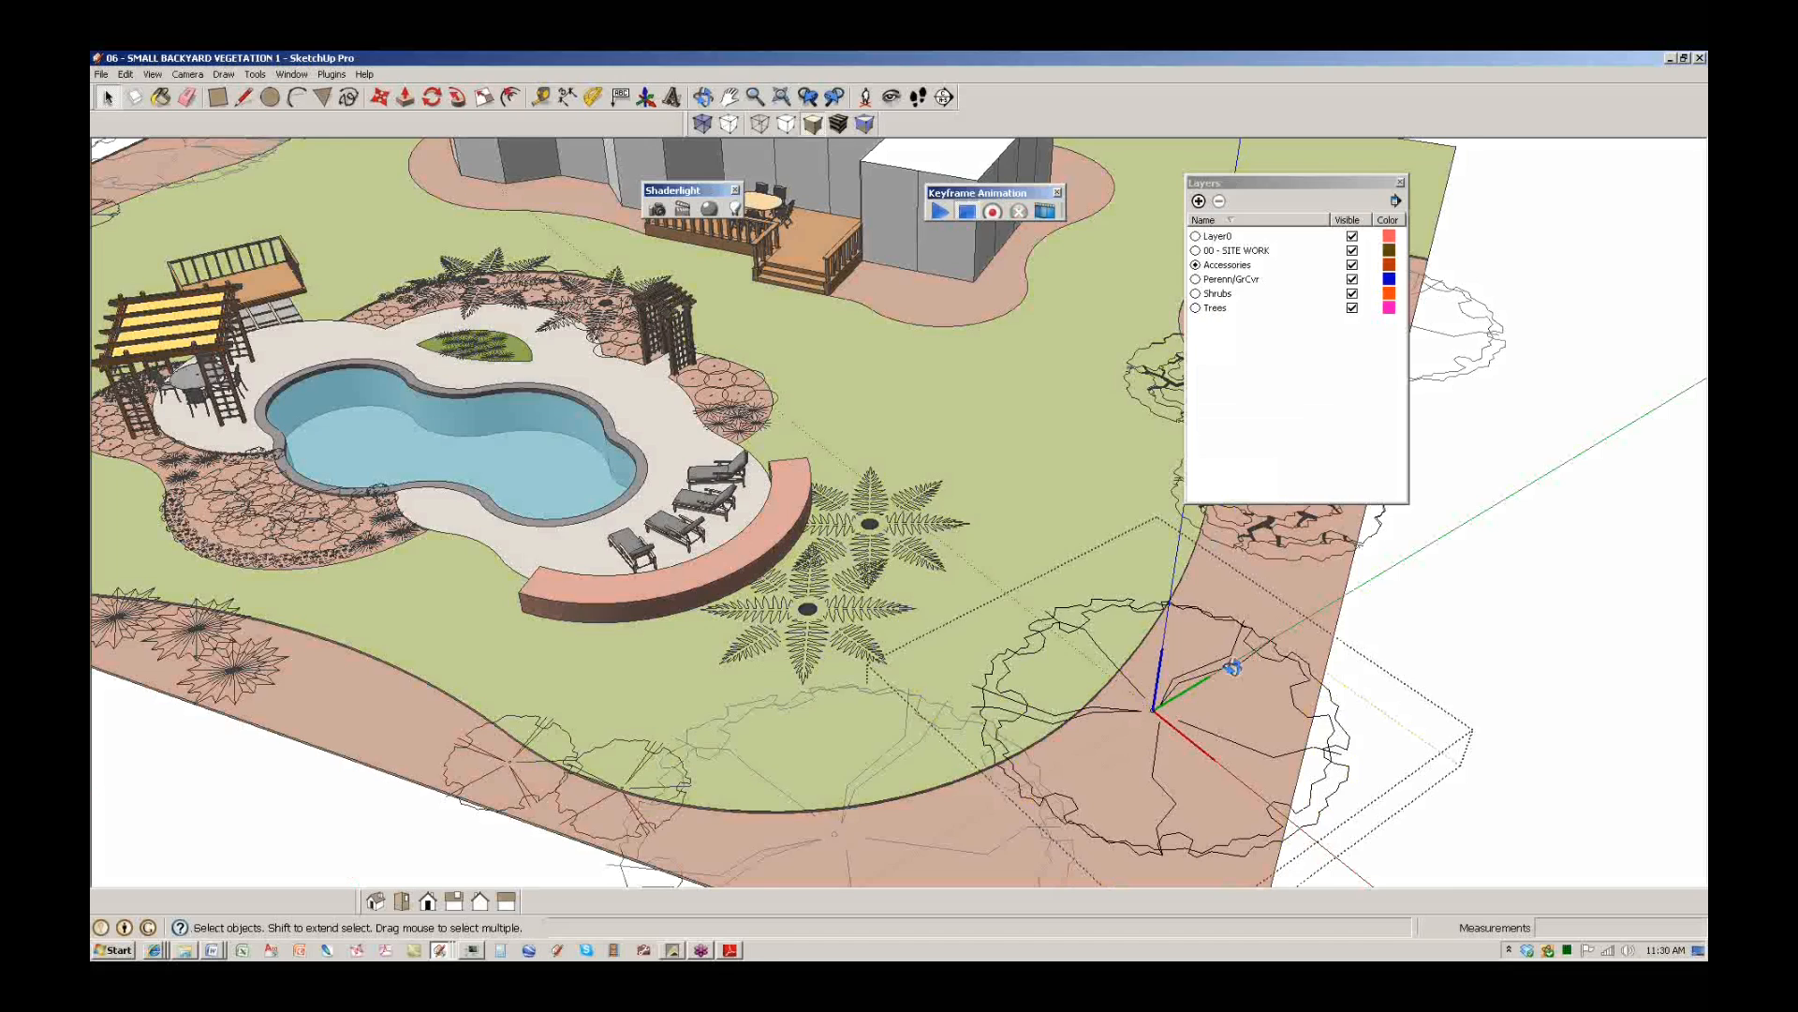
{"action": "middle_click_drag", "start_coordinate": [1232, 666], "coordinate": [1233, 622]}
{"action": "left_click", "coordinate": [1228, 757]}
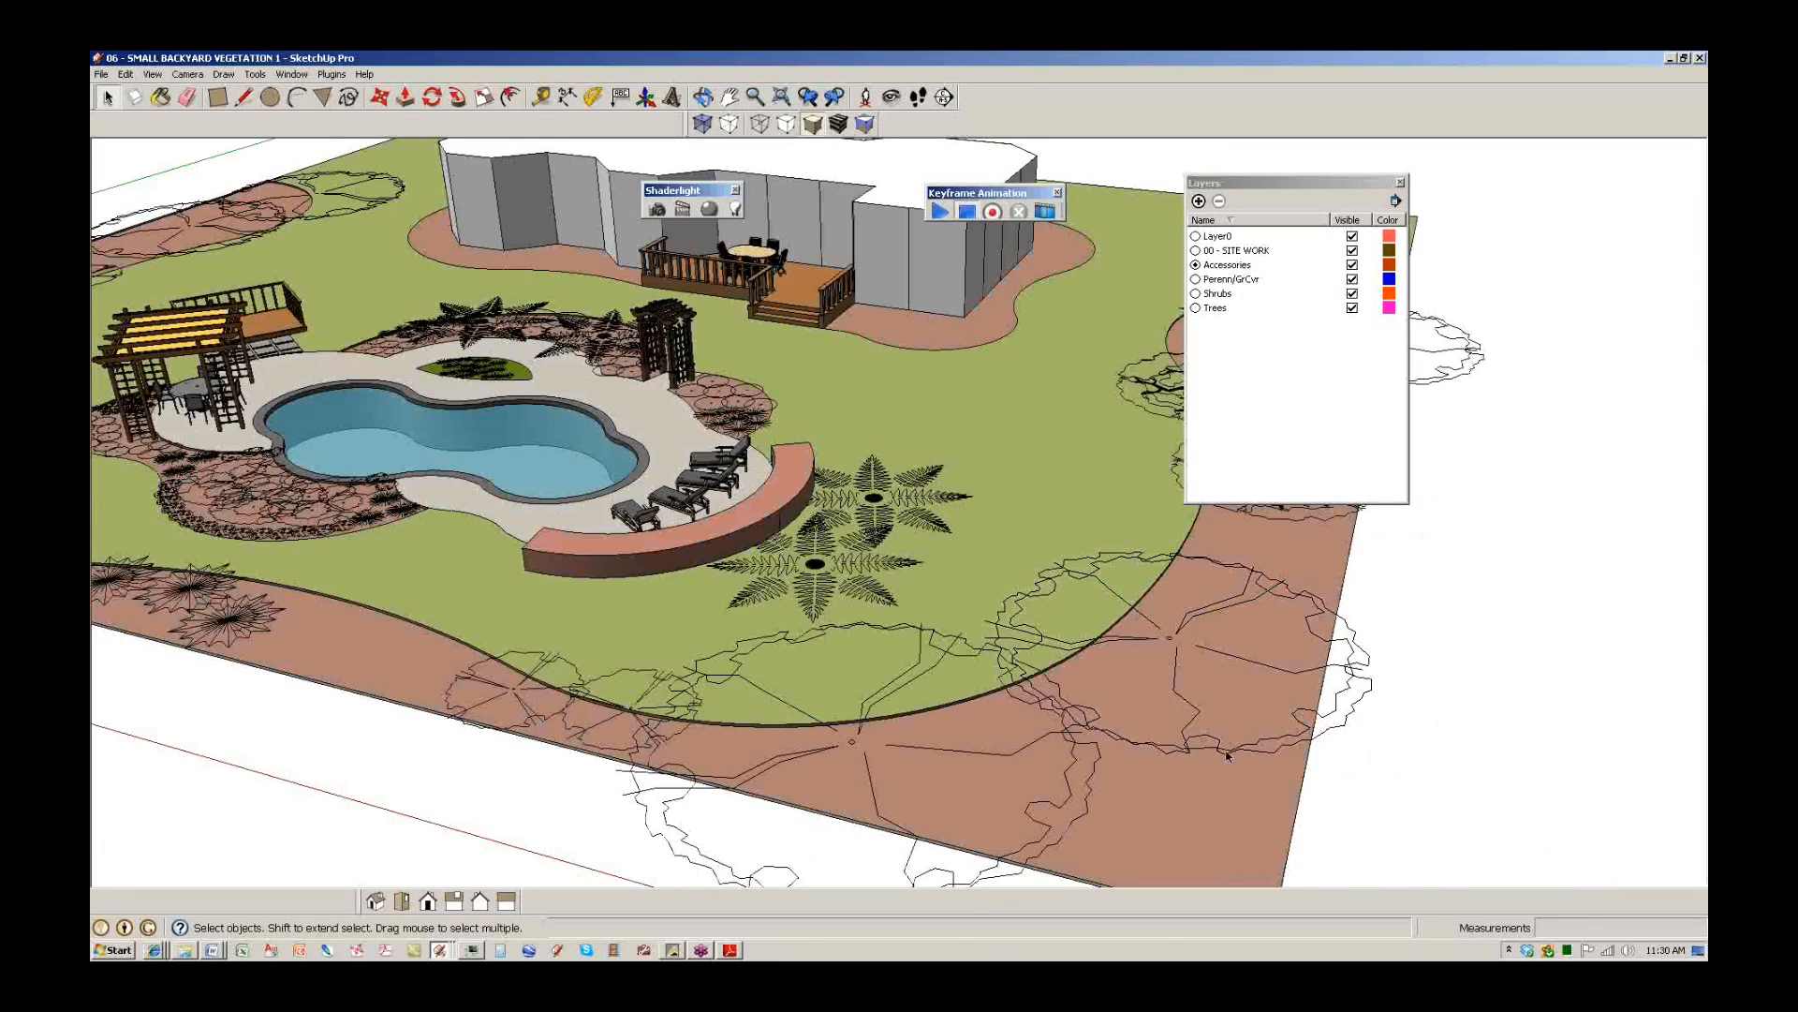
{"action": "double_click", "coordinate": [1228, 757]}
{"action": "middle_click_drag", "start_coordinate": [1279, 643], "coordinate": [858, 587]}
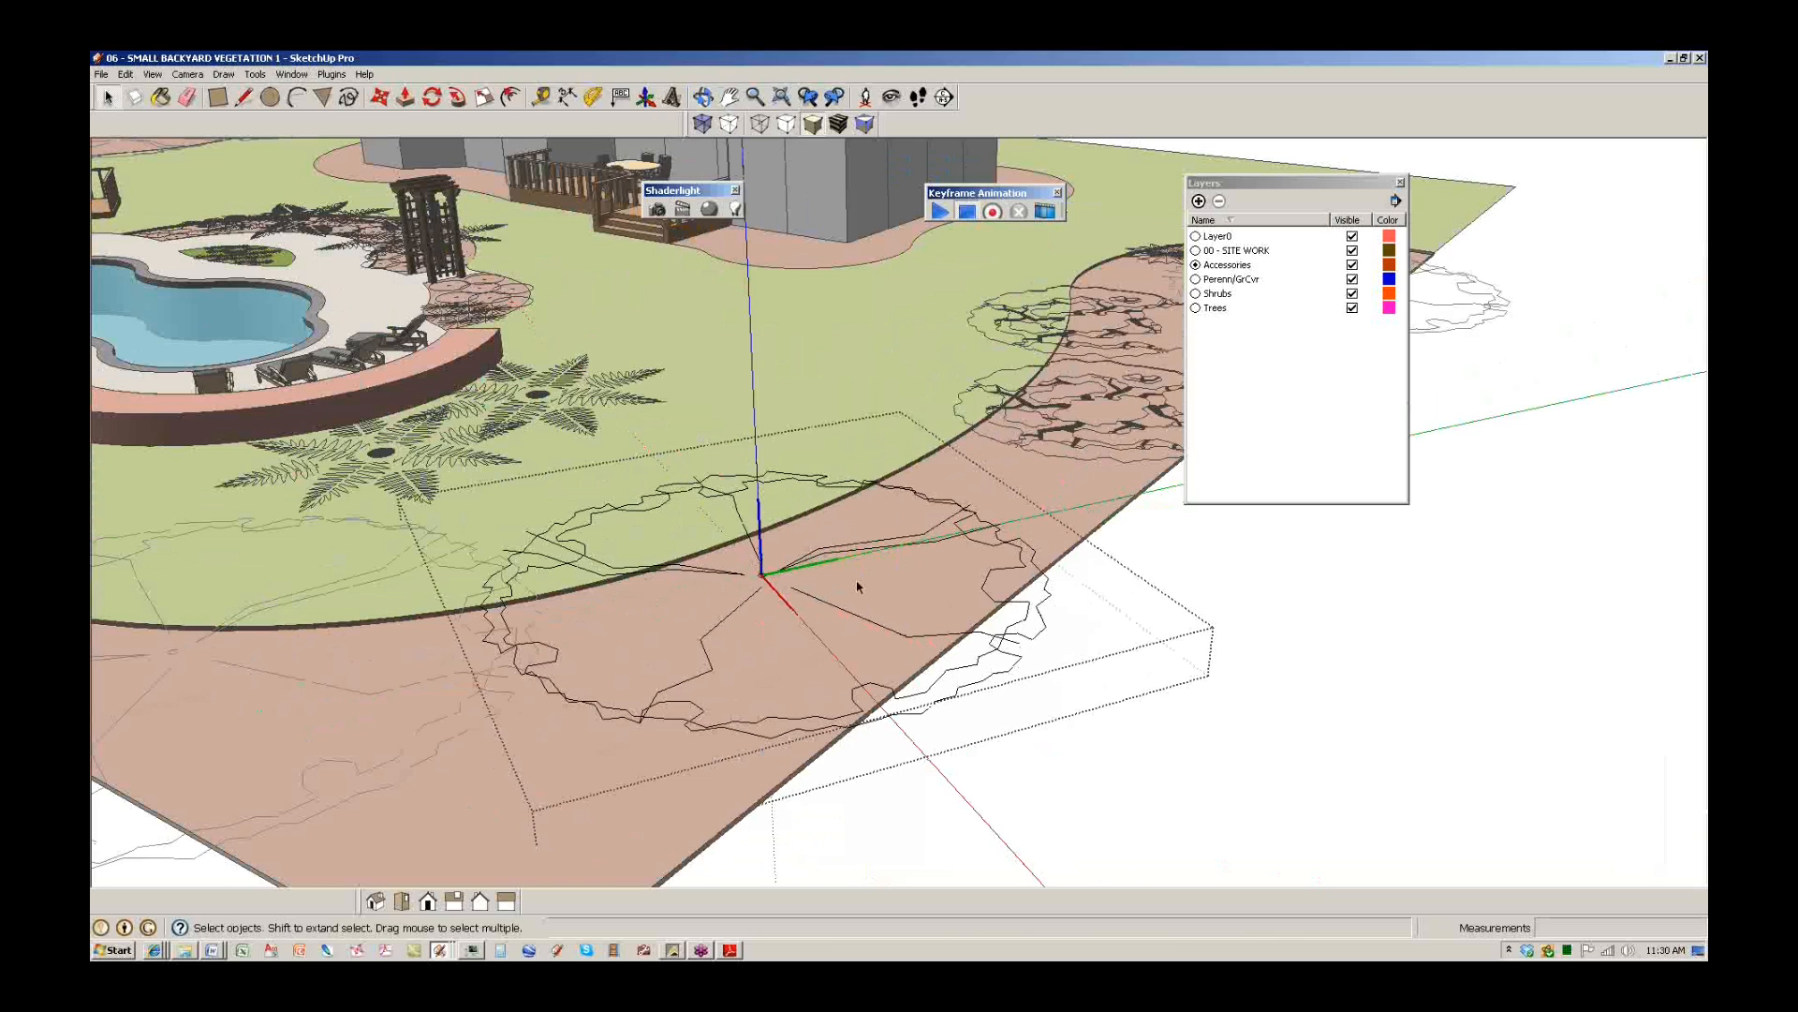
{"action": "left_click", "coordinate": [1035, 632]}
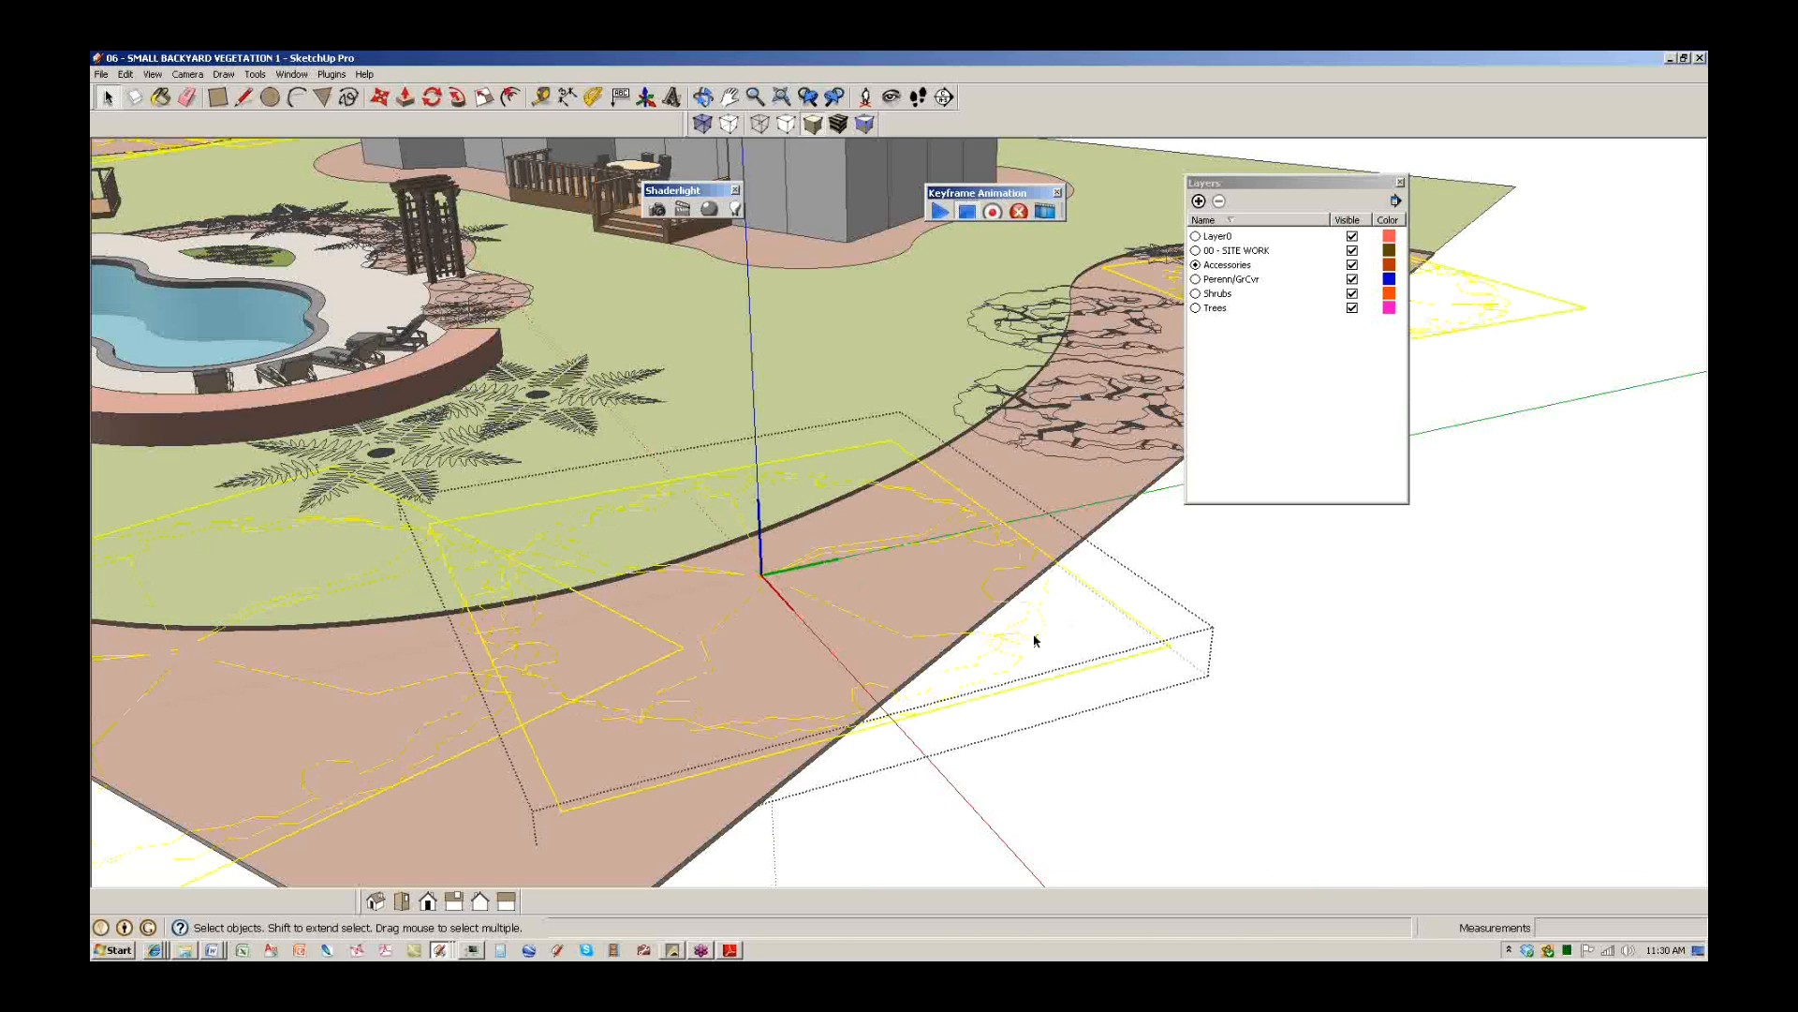
{"action": "middle_click_drag", "start_coordinate": [877, 530], "coordinate": [1047, 572]}
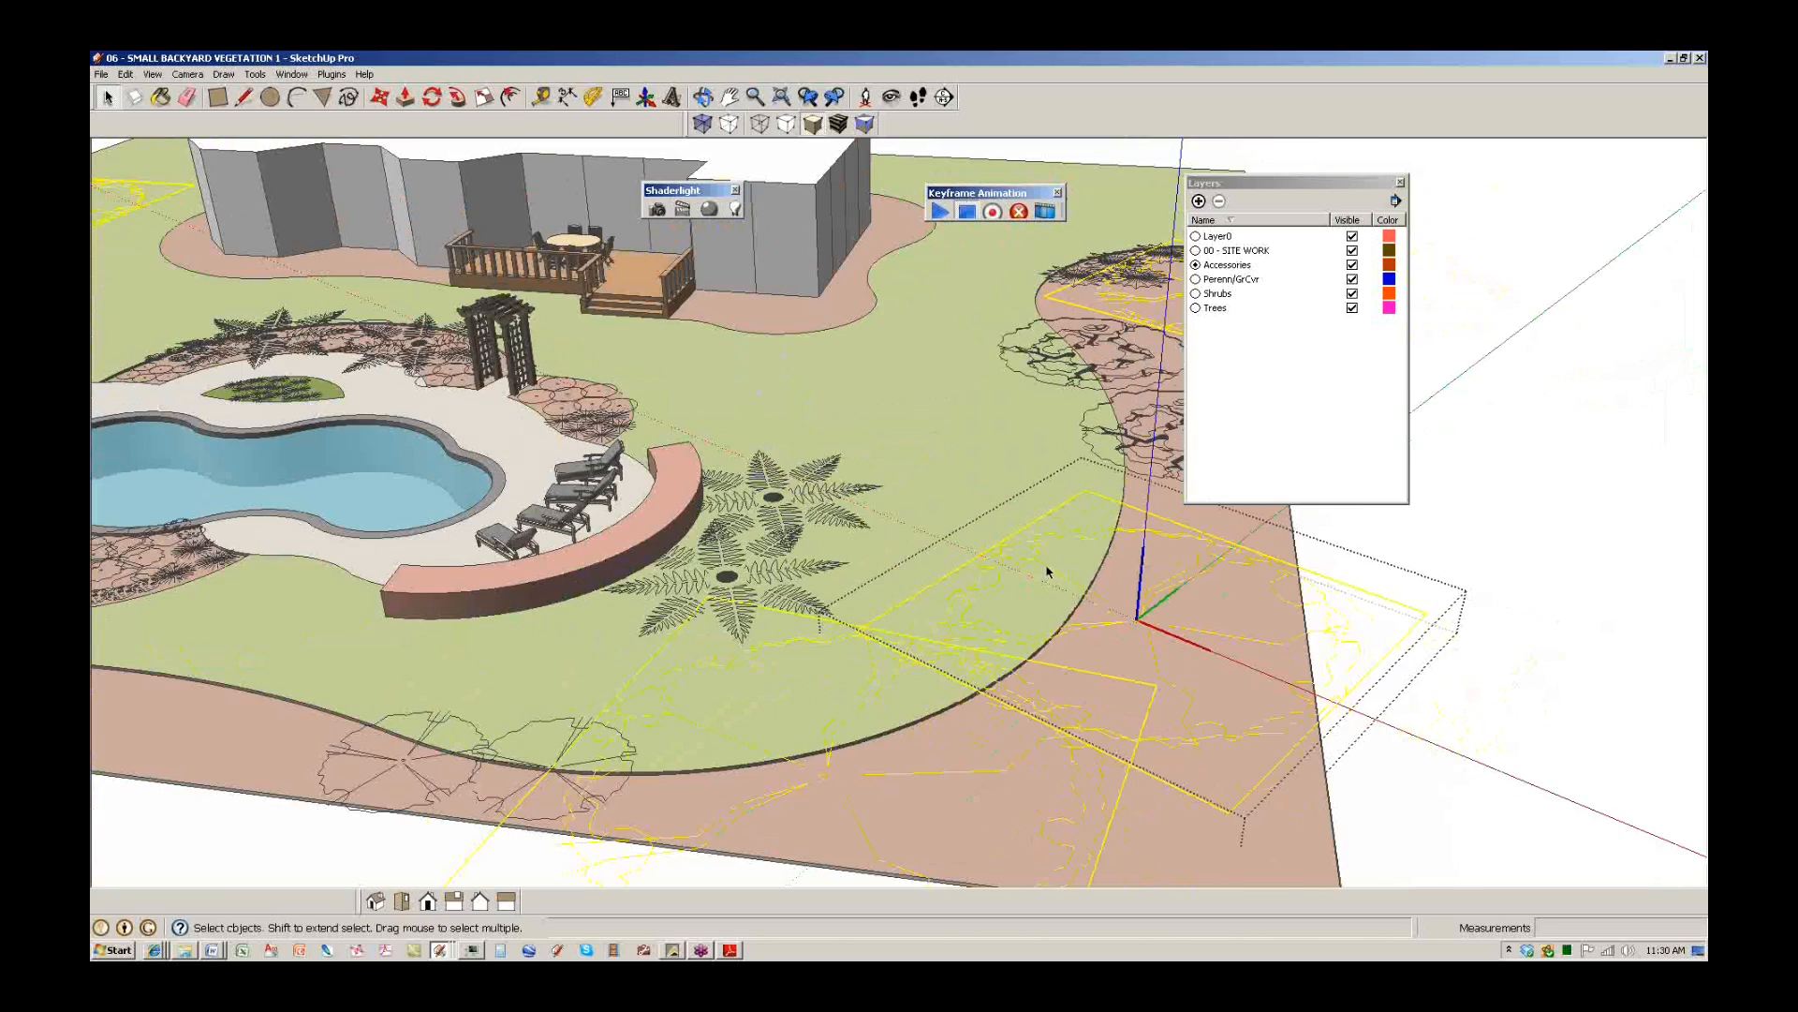
{"action": "scroll", "coordinate": [1049, 573], "scroll_direction": "down", "scroll_amount": 2}
{"action": "middle_click_drag", "start_coordinate": [784, 468], "coordinate": [728, 503]}
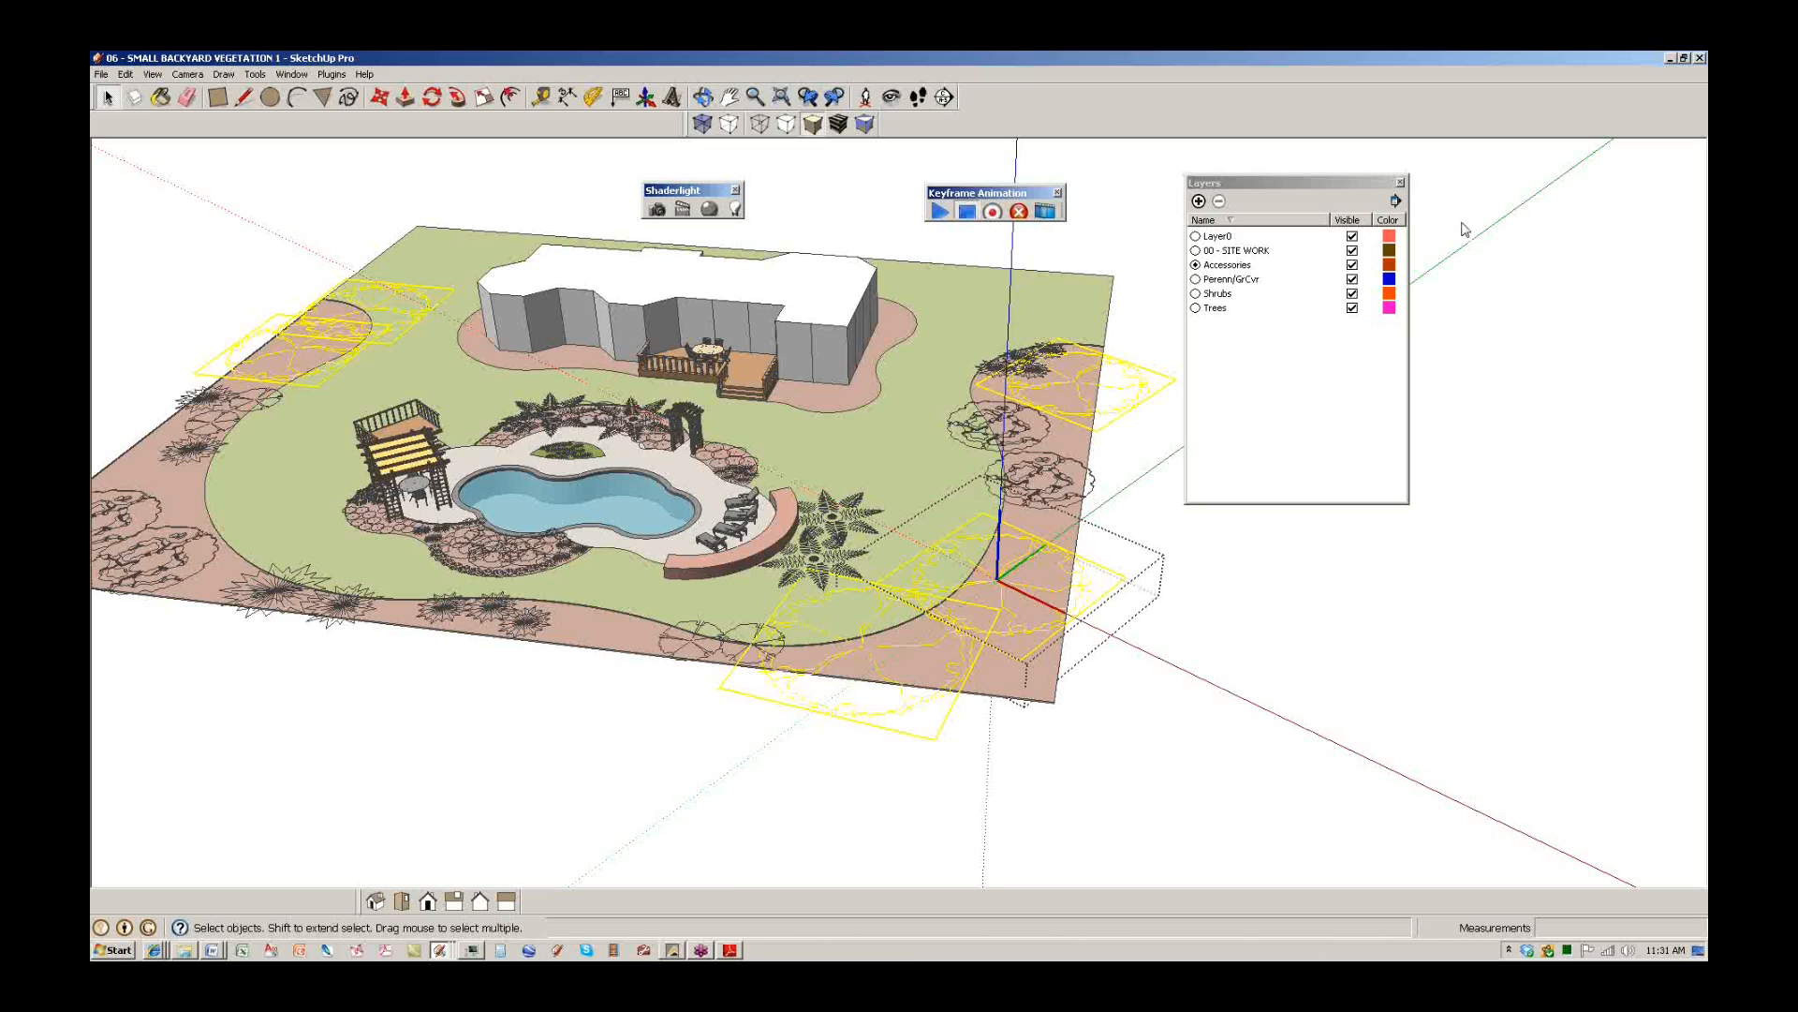
{"action": "key", "text": "ctrl+2"}
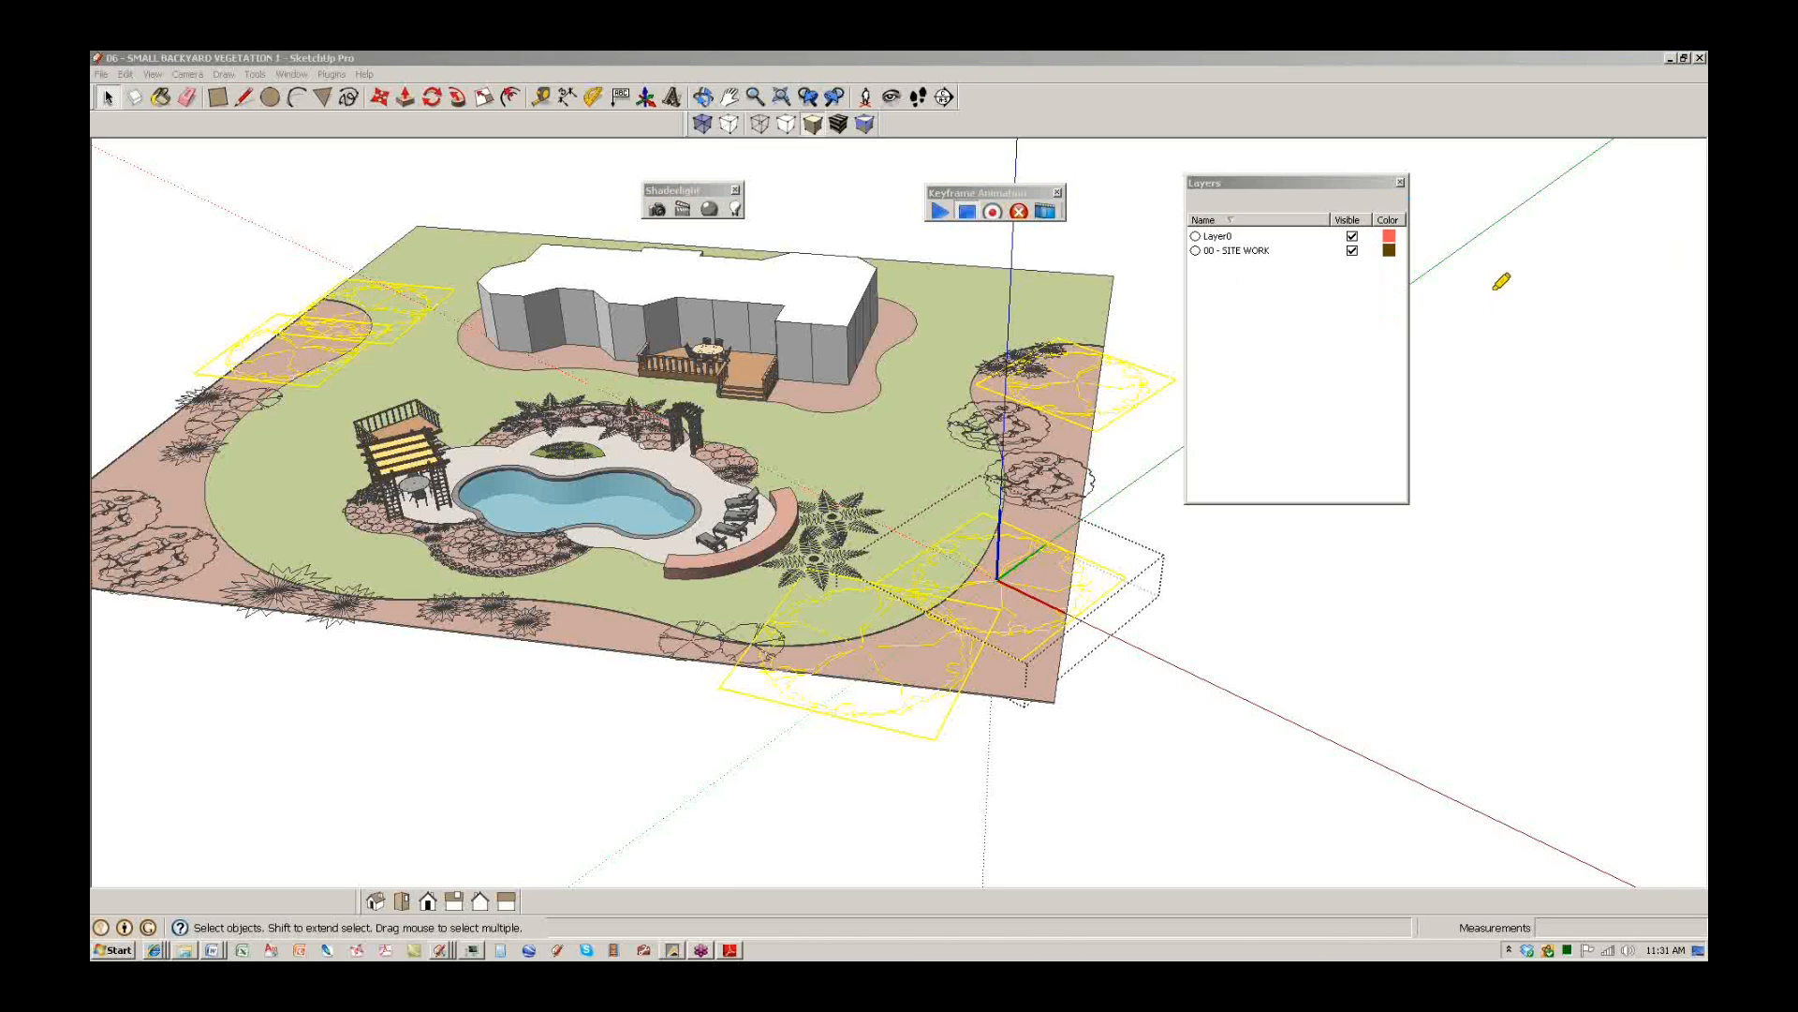
{"action": "mouse_move", "coordinate": [1090, 322]}
{"action": "left_mouse_down"}
{"action": "mouse_move", "coordinate": [1115, 455]}
{"action": "mouse_move", "coordinate": [923, 471]}
{"action": "mouse_move", "coordinate": [927, 625]}
{"action": "mouse_move", "coordinate": [968, 518]}
{"action": "left_mouse_up"}
{"action": "mouse_move", "coordinate": [744, 554]}
{"action": "left_mouse_down"}
{"action": "mouse_move", "coordinate": [596, 635]}
{"action": "mouse_move", "coordinate": [941, 651]}
{"action": "left_mouse_up"}
{"action": "mouse_move", "coordinate": [316, 284]}
{"action": "left_mouse_down"}
{"action": "mouse_move", "coordinate": [361, 379]}
{"action": "mouse_move", "coordinate": [369, 245]}
{"action": "mouse_move", "coordinate": [286, 314]}
{"action": "mouse_move", "coordinate": [421, 253]}
{"action": "left_mouse_up"}
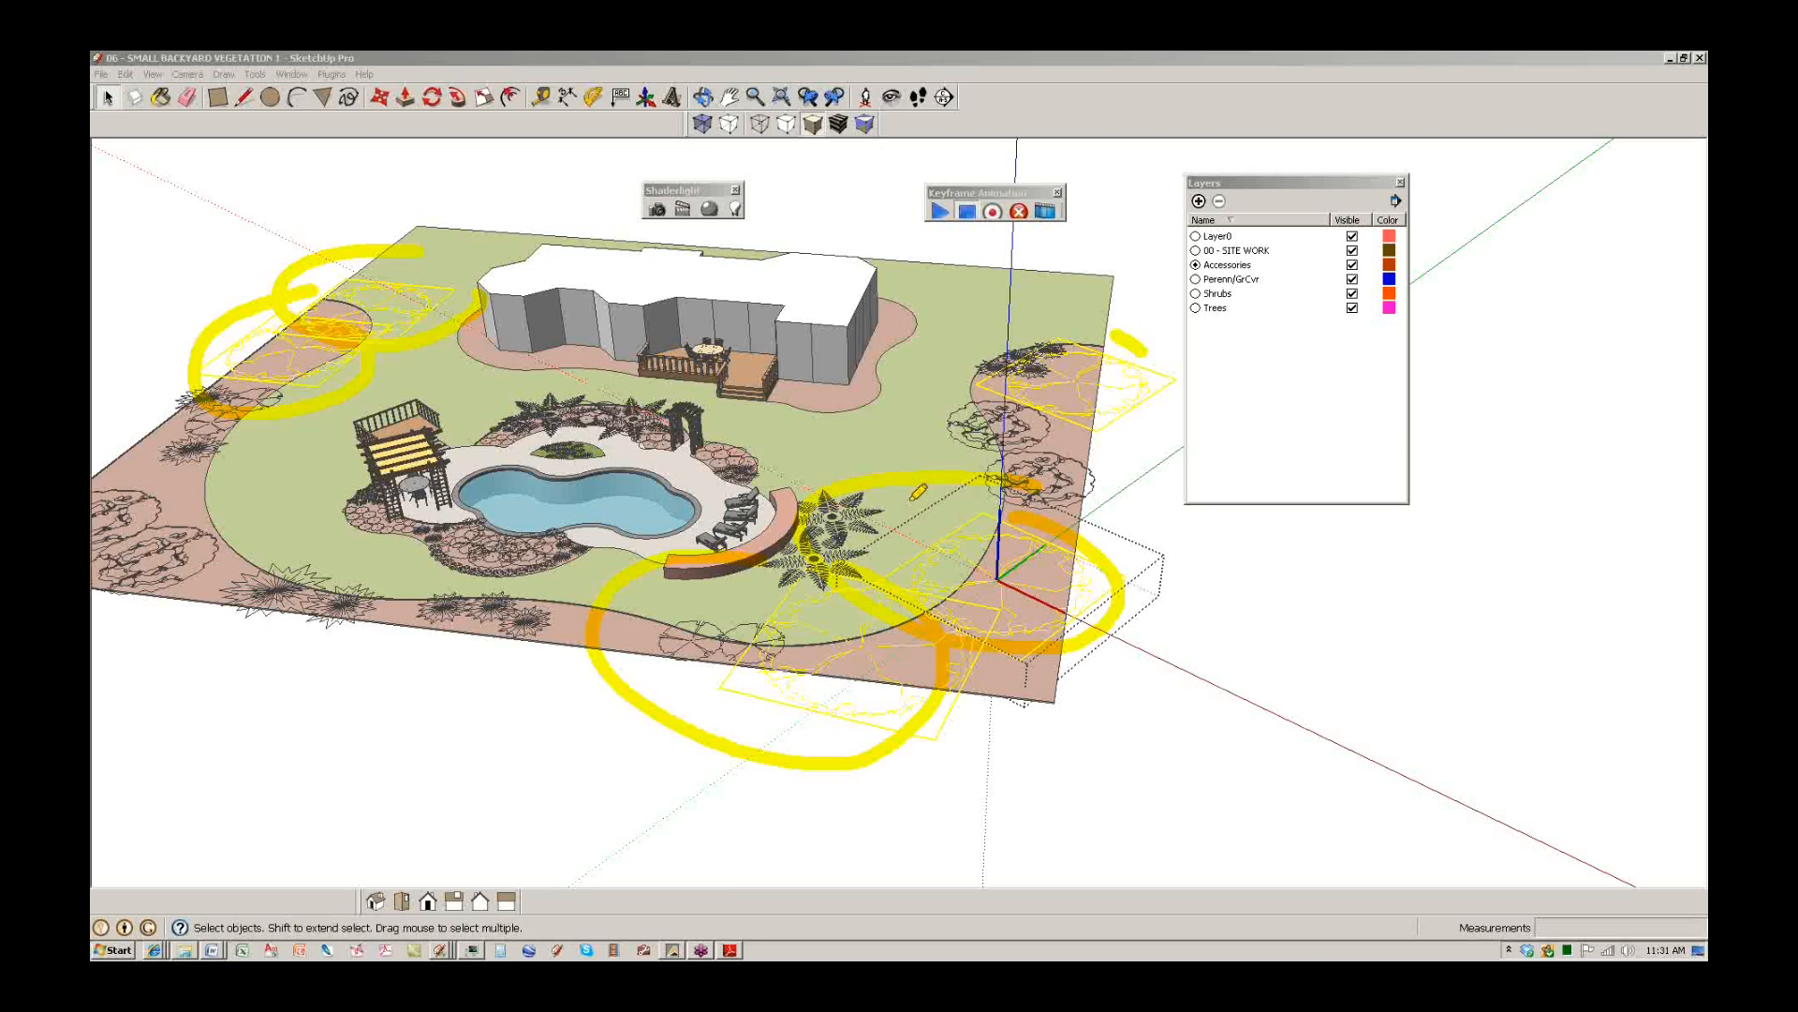
{"action": "key", "text": "Escape"}
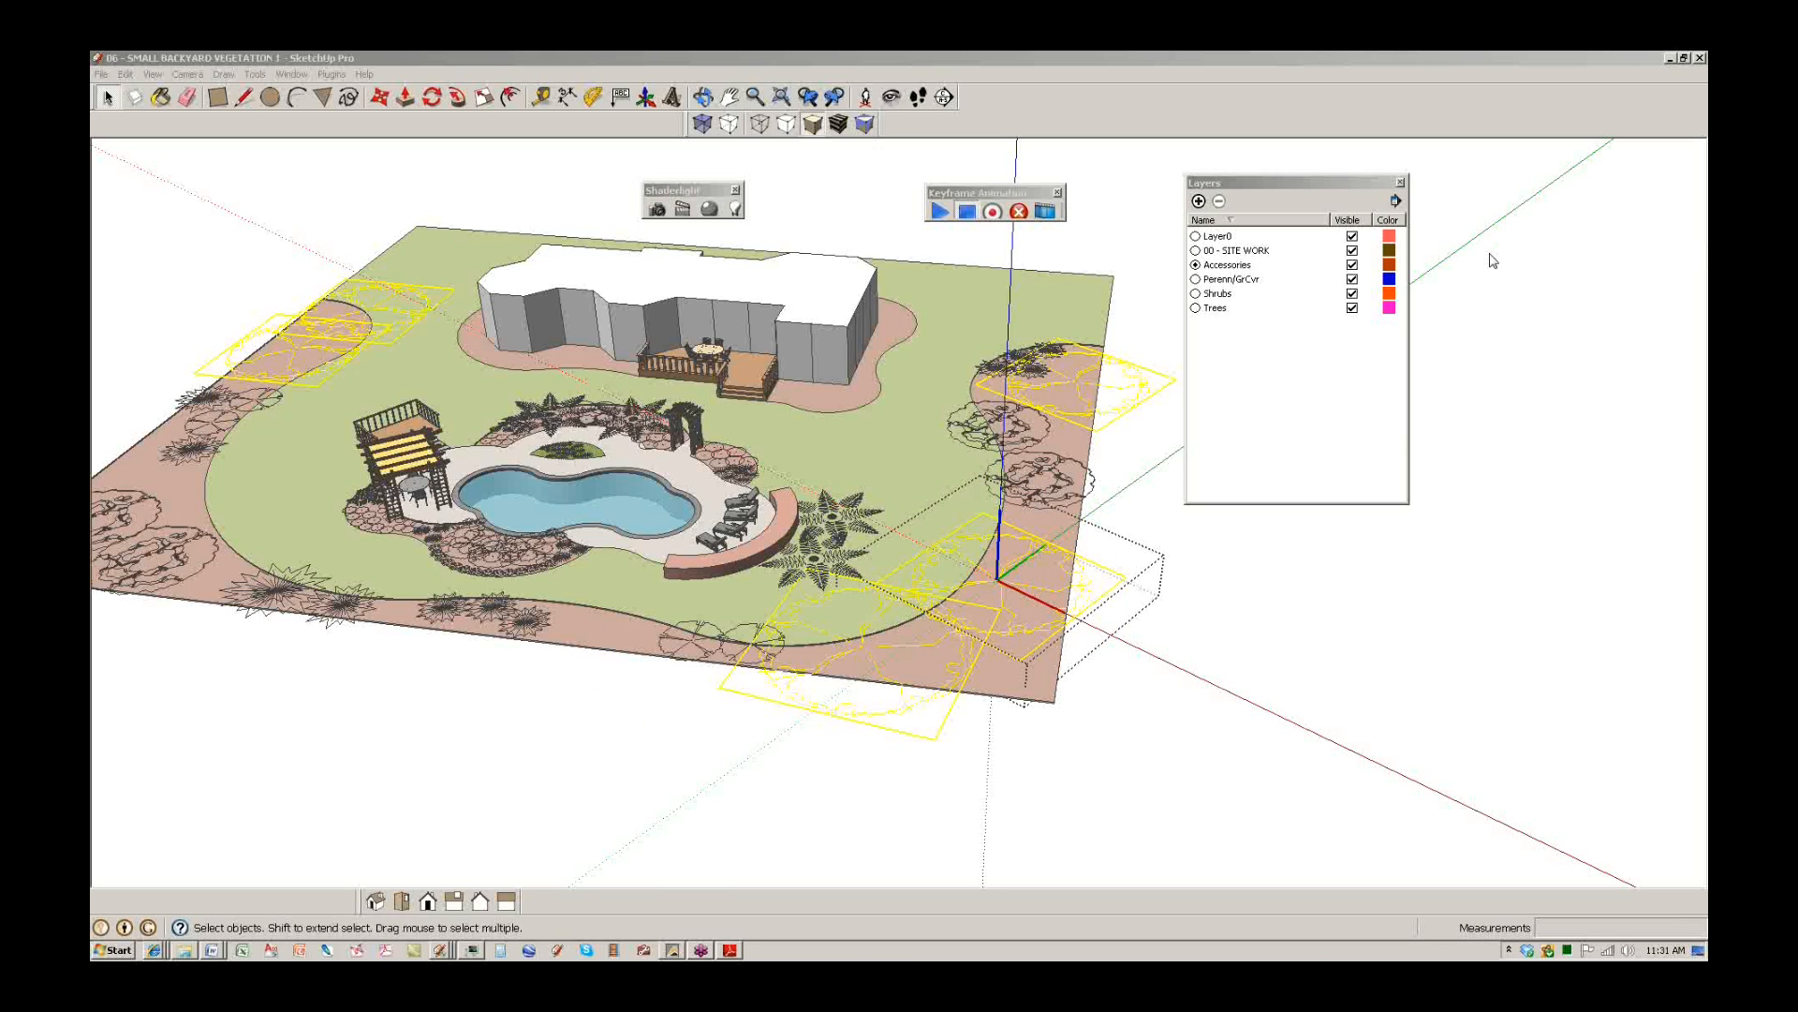
{"action": "scroll", "coordinate": [995, 559], "scroll_direction": "up", "scroll_amount": 2}
{"action": "scroll", "coordinate": [995, 559], "scroll_direction": "up", "scroll_amount": 3}
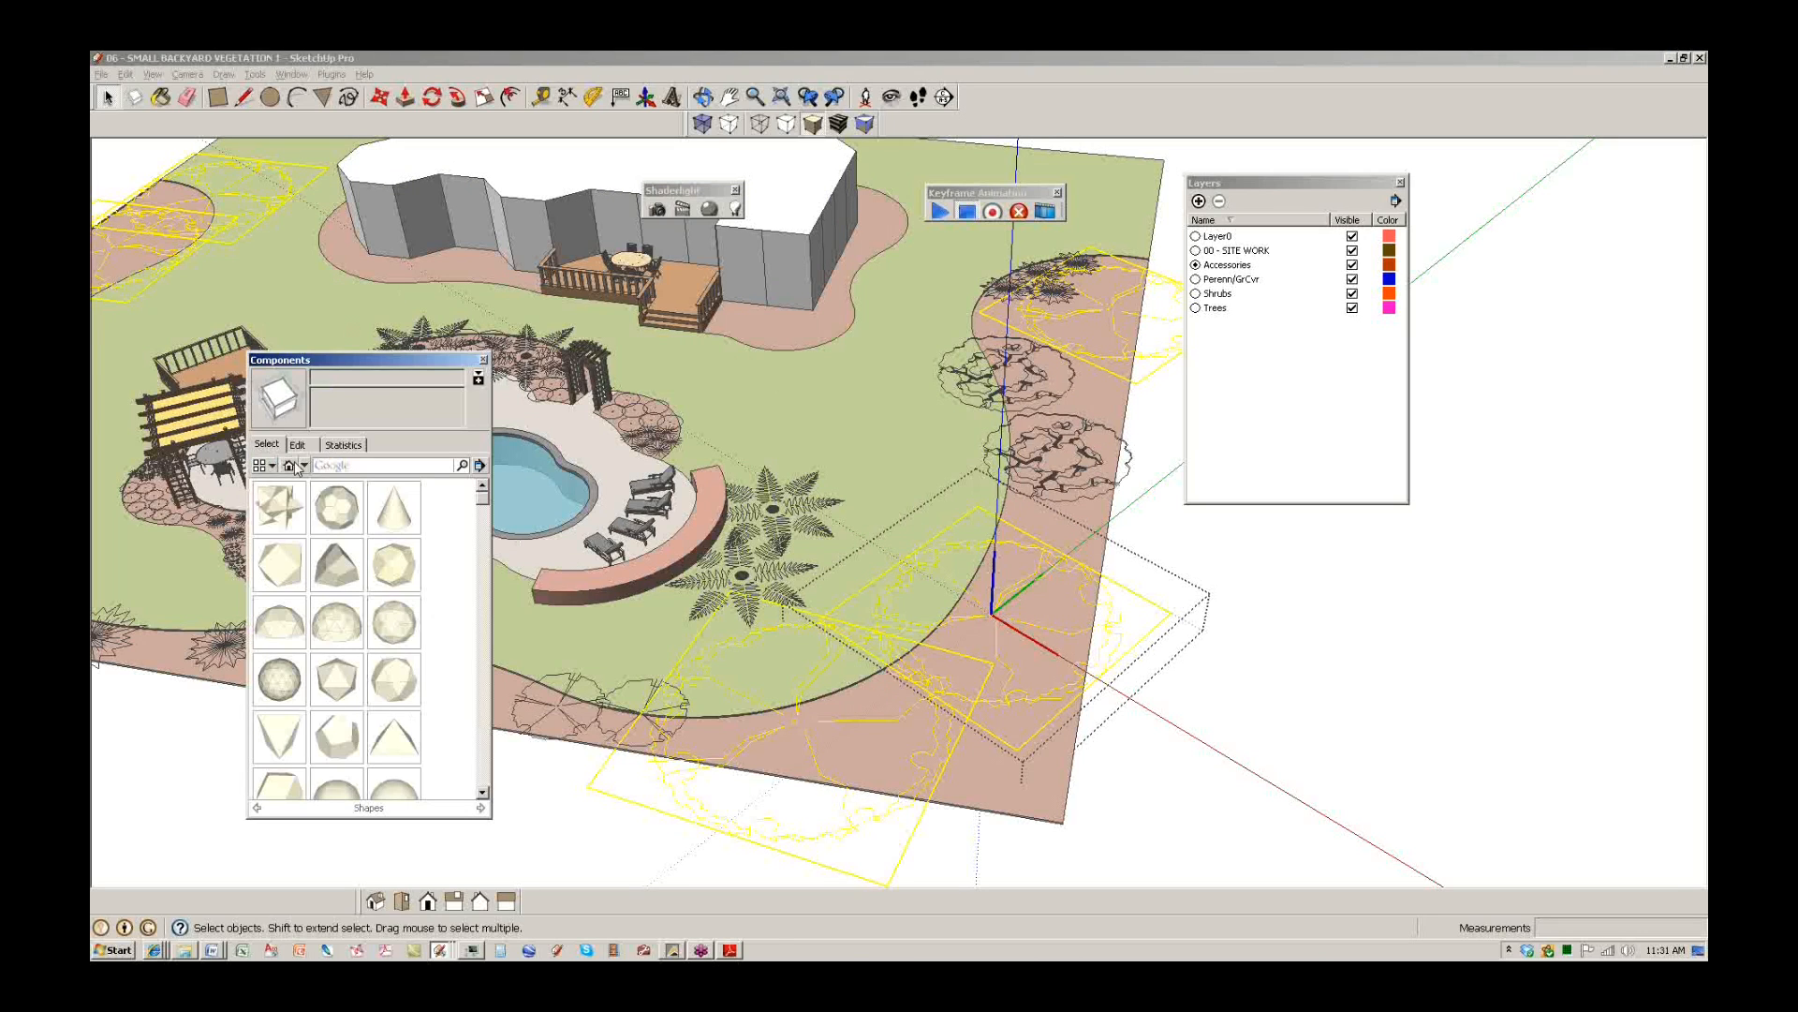
Switch the Components panel to 00 - DynaSCAPE > 00 - DYNASCAPE TREES and pick the Red Japanese Maple.
{"action": "left_click", "coordinate": [303, 468]}
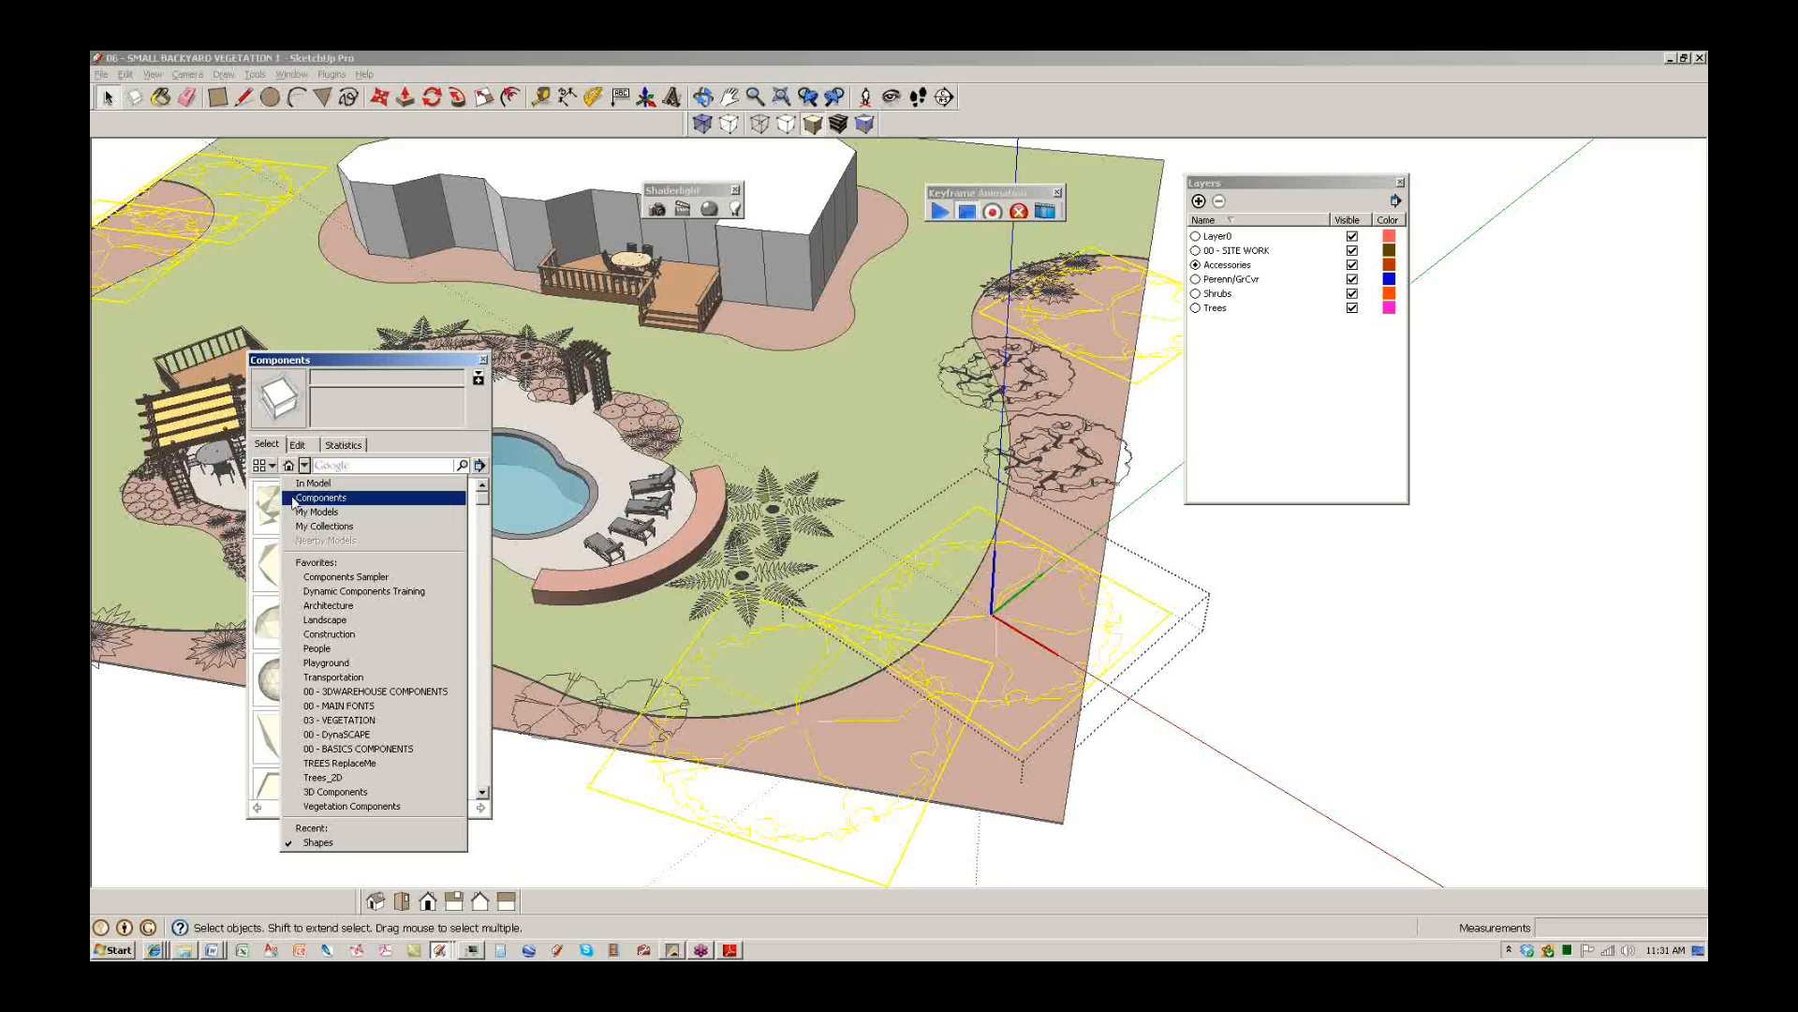
{"action": "left_click", "coordinate": [318, 842]}
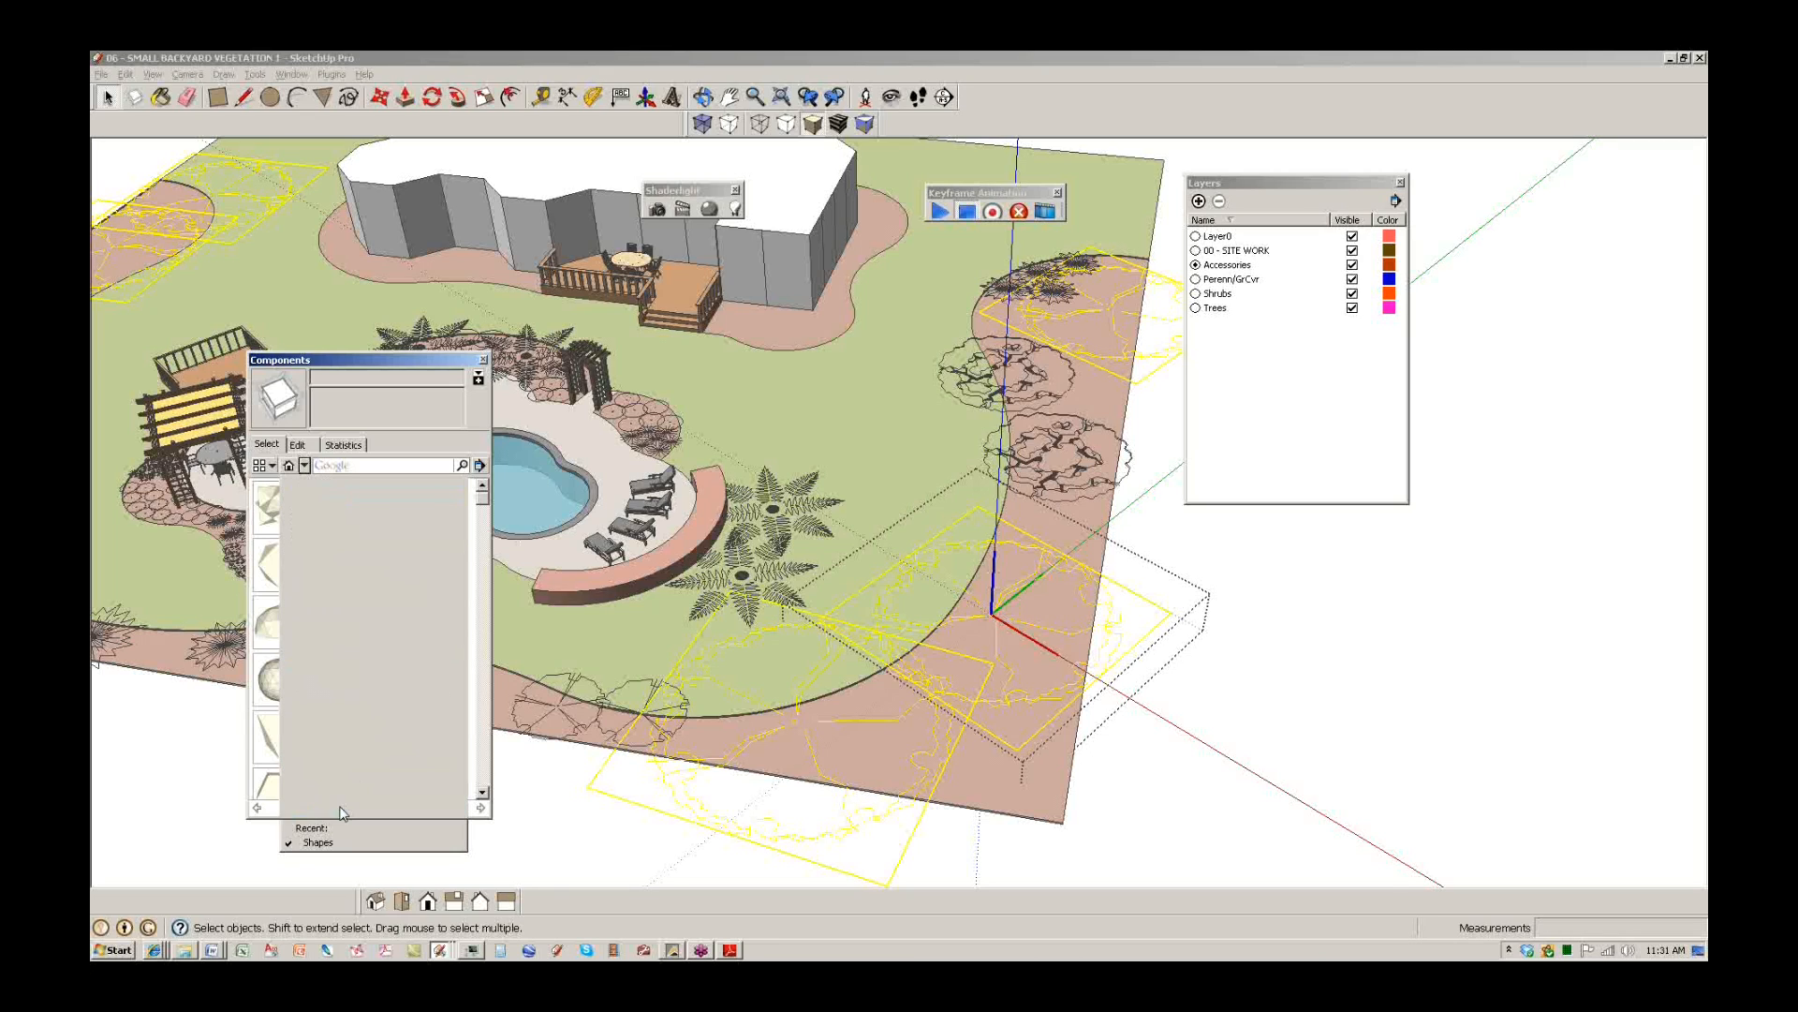
{"action": "left_click", "coordinate": [304, 466]}
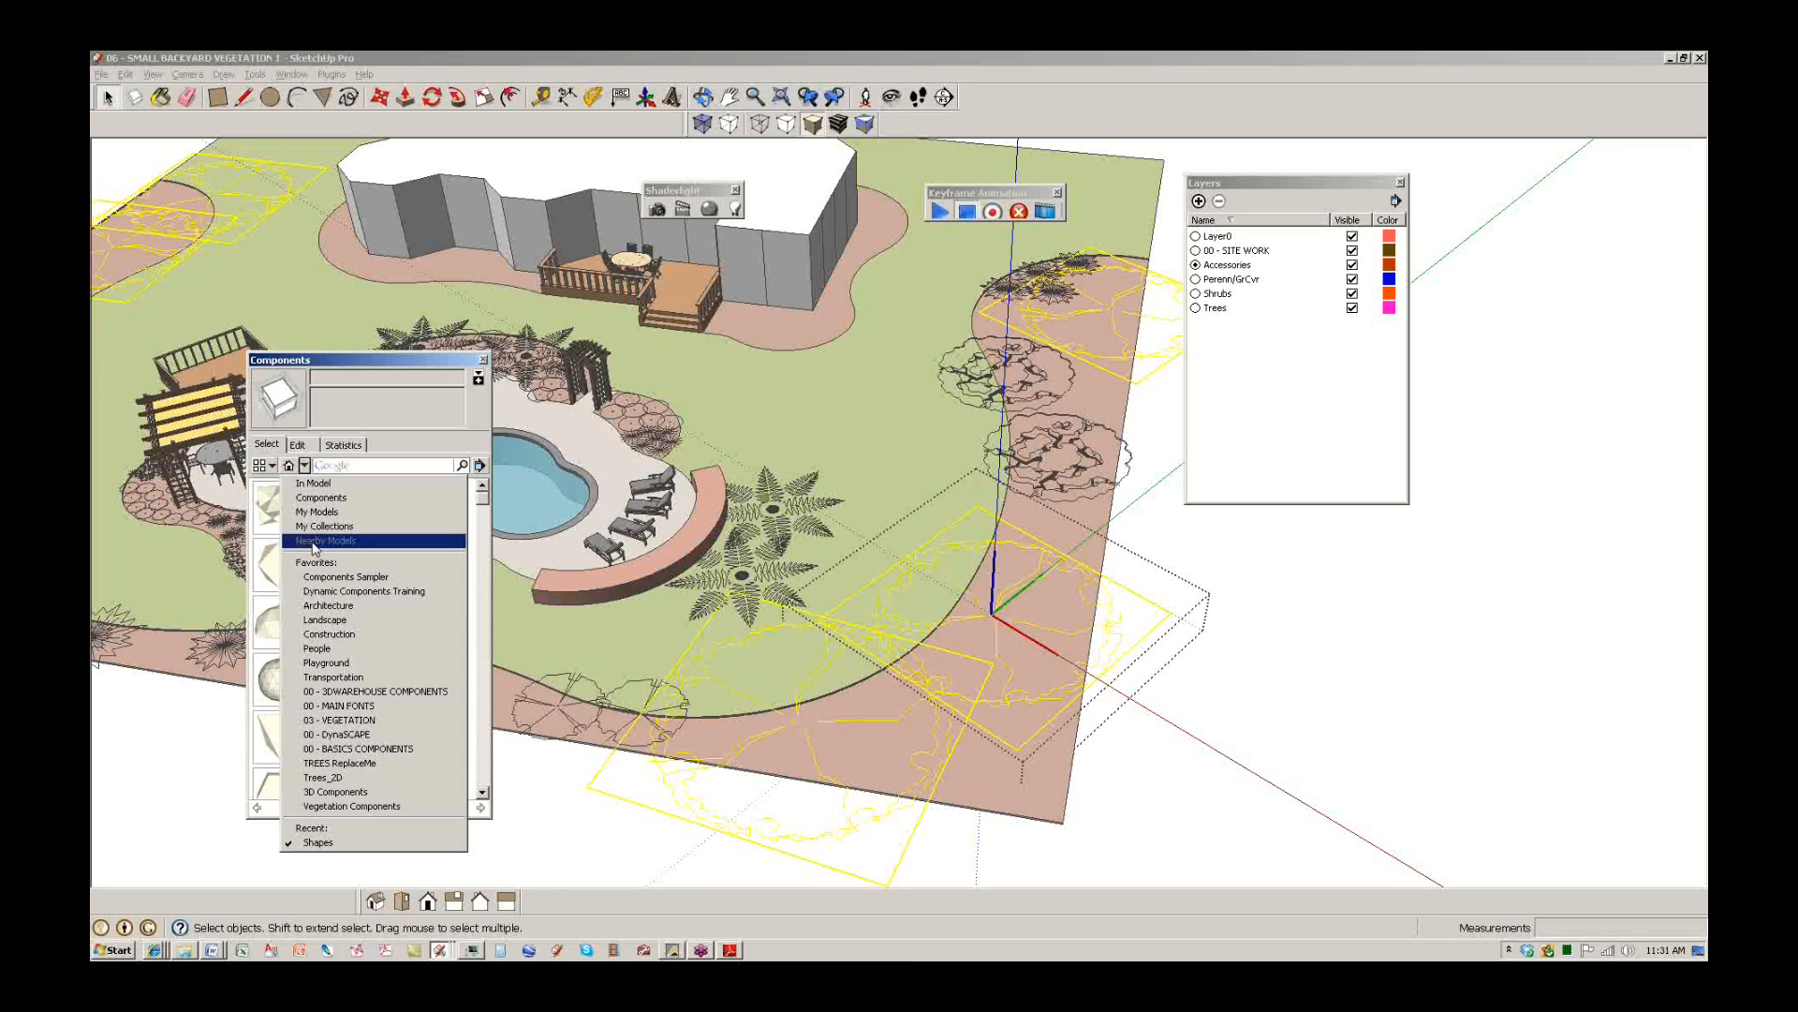
{"action": "left_click", "coordinate": [373, 736]}
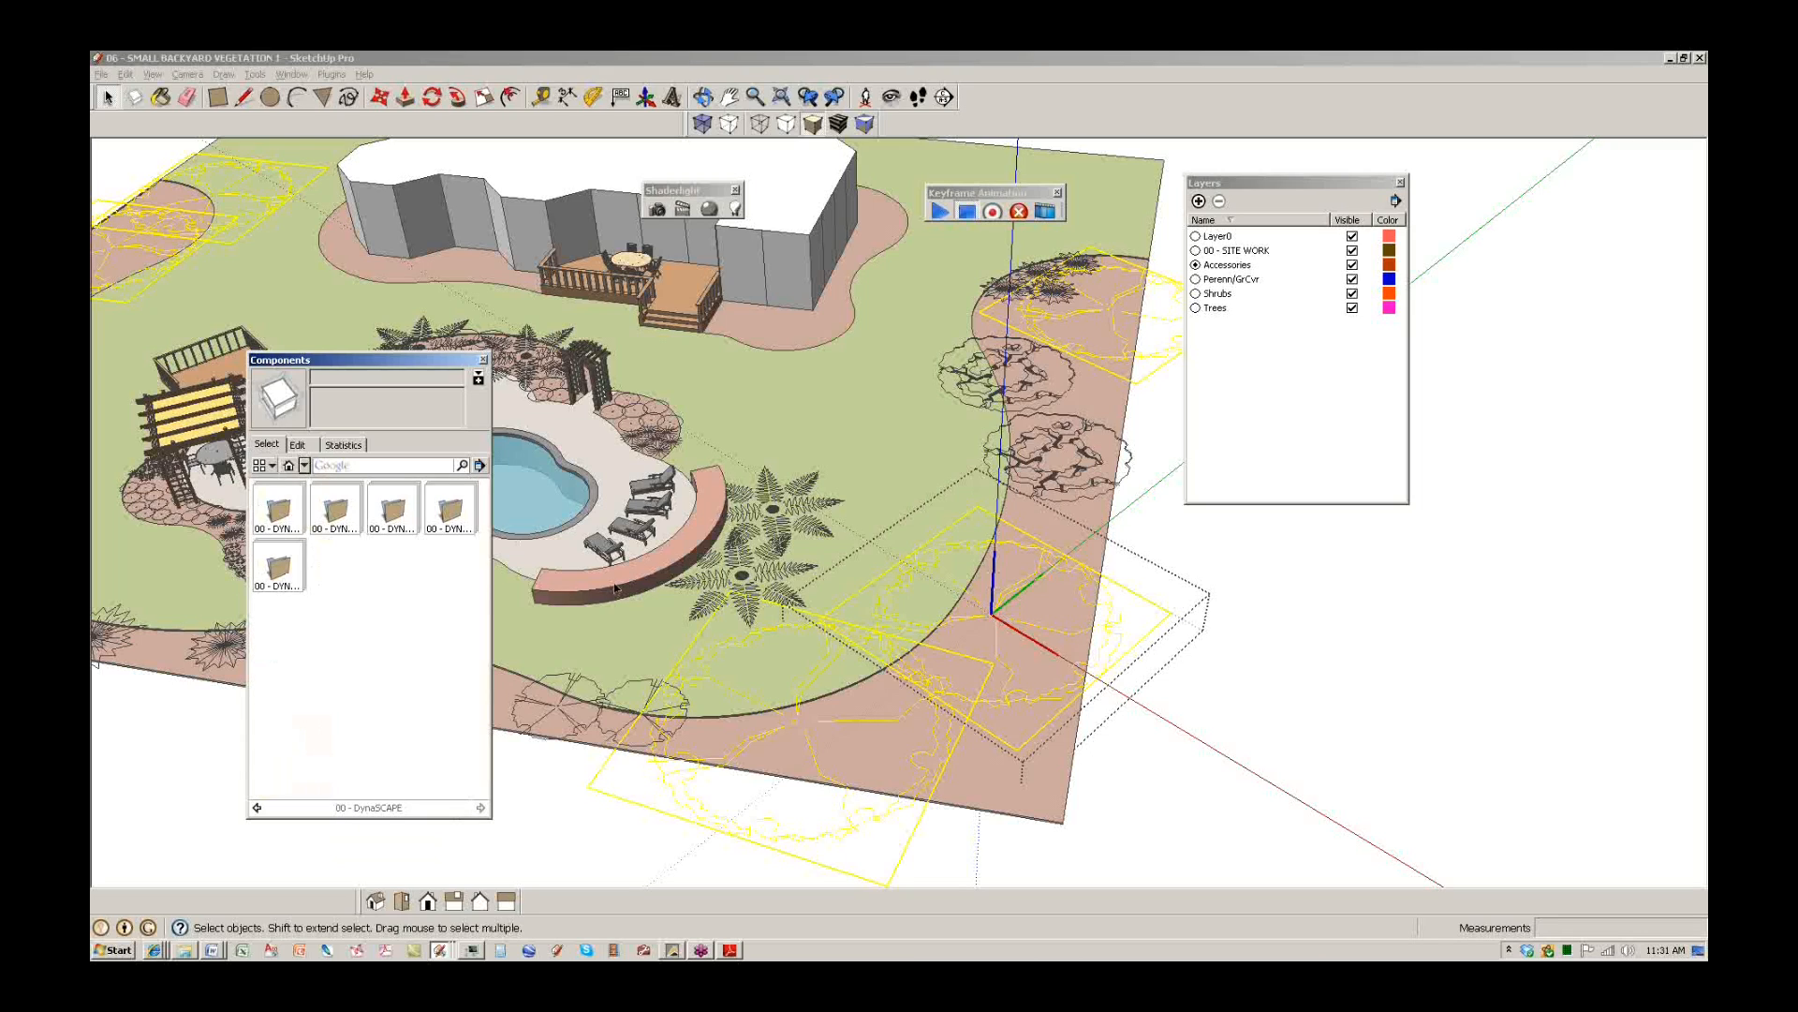
{"action": "left_click", "coordinate": [272, 562]}
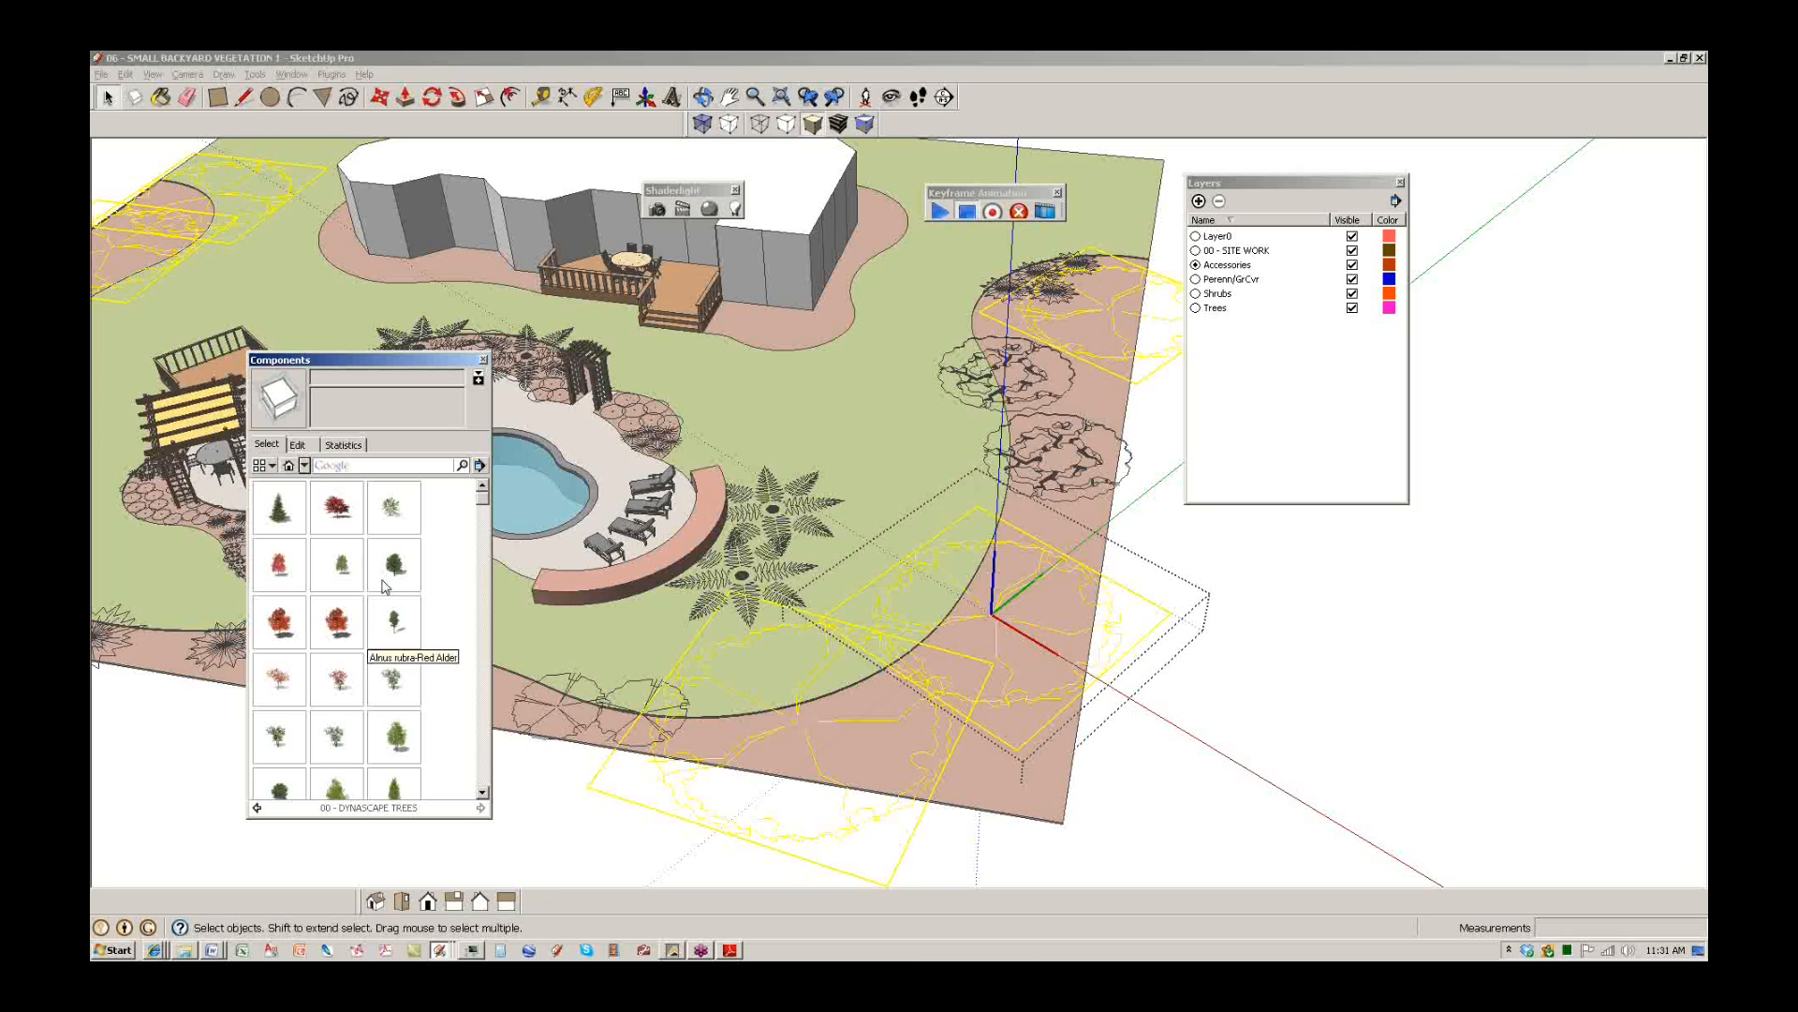
{"action": "left_click", "coordinate": [345, 522]}
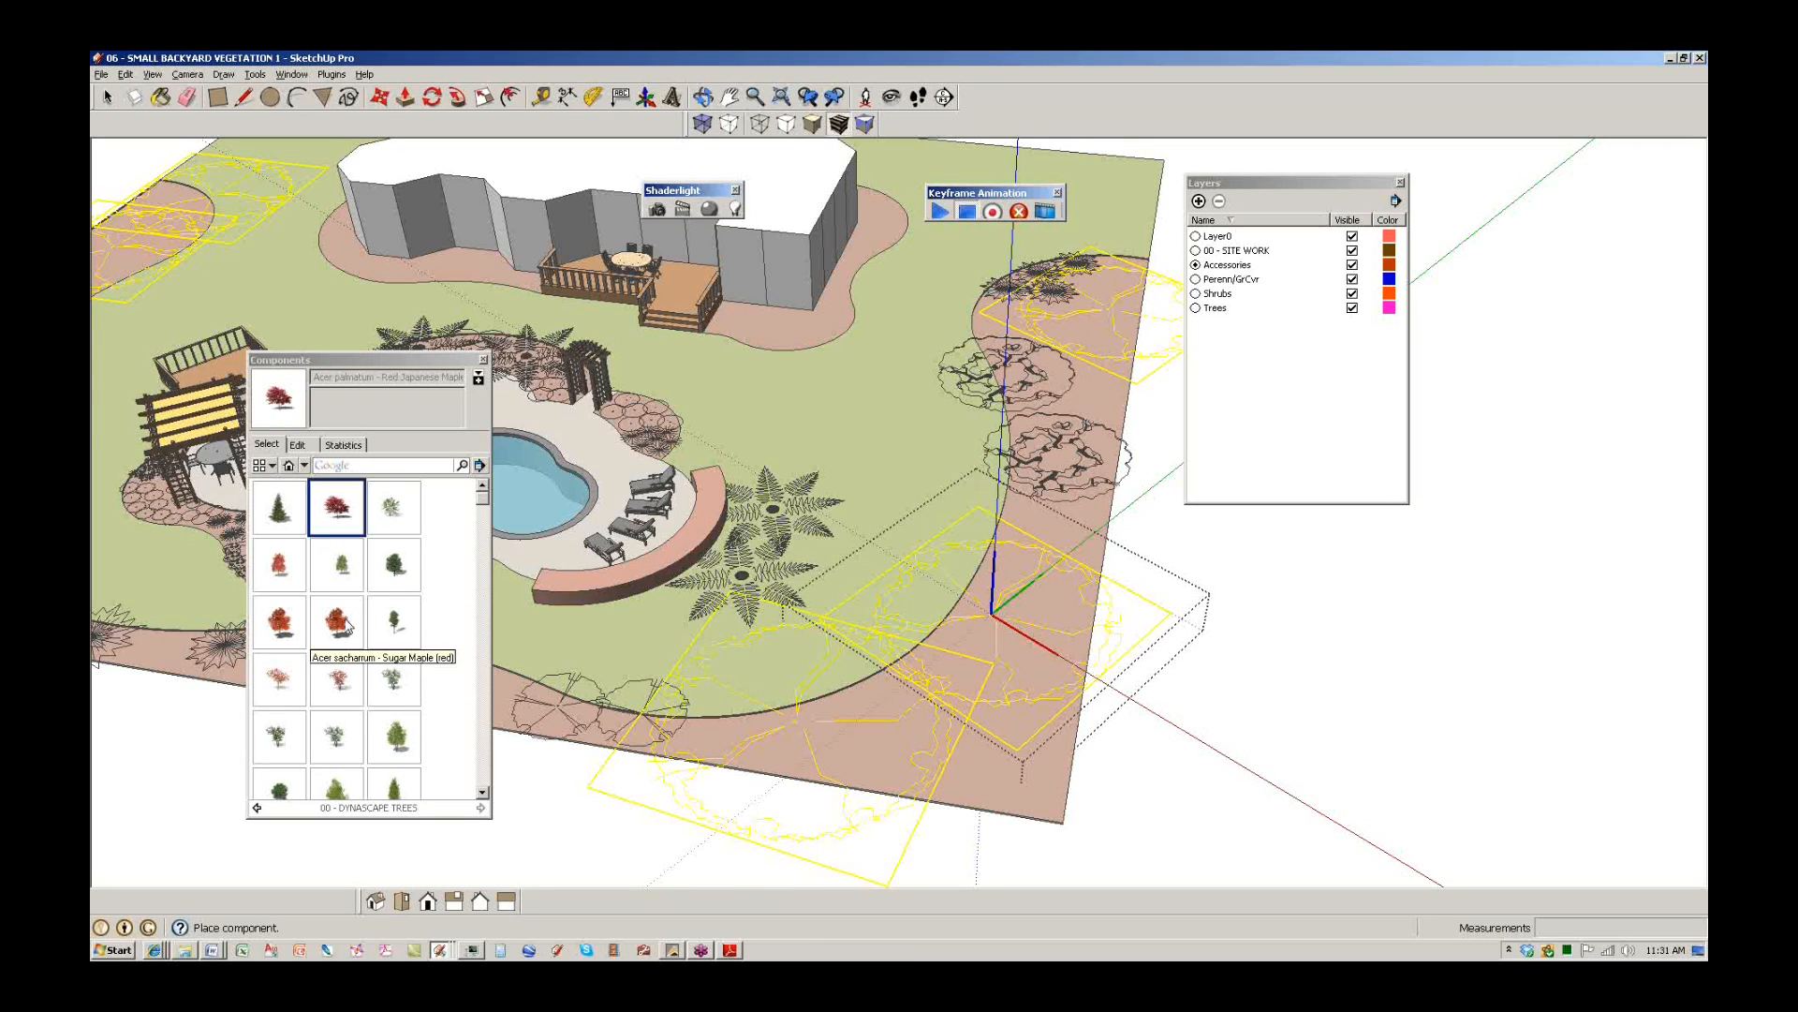
Place a River Birch Clump tree at the component origin.
{"action": "left_click", "coordinate": [394, 738]}
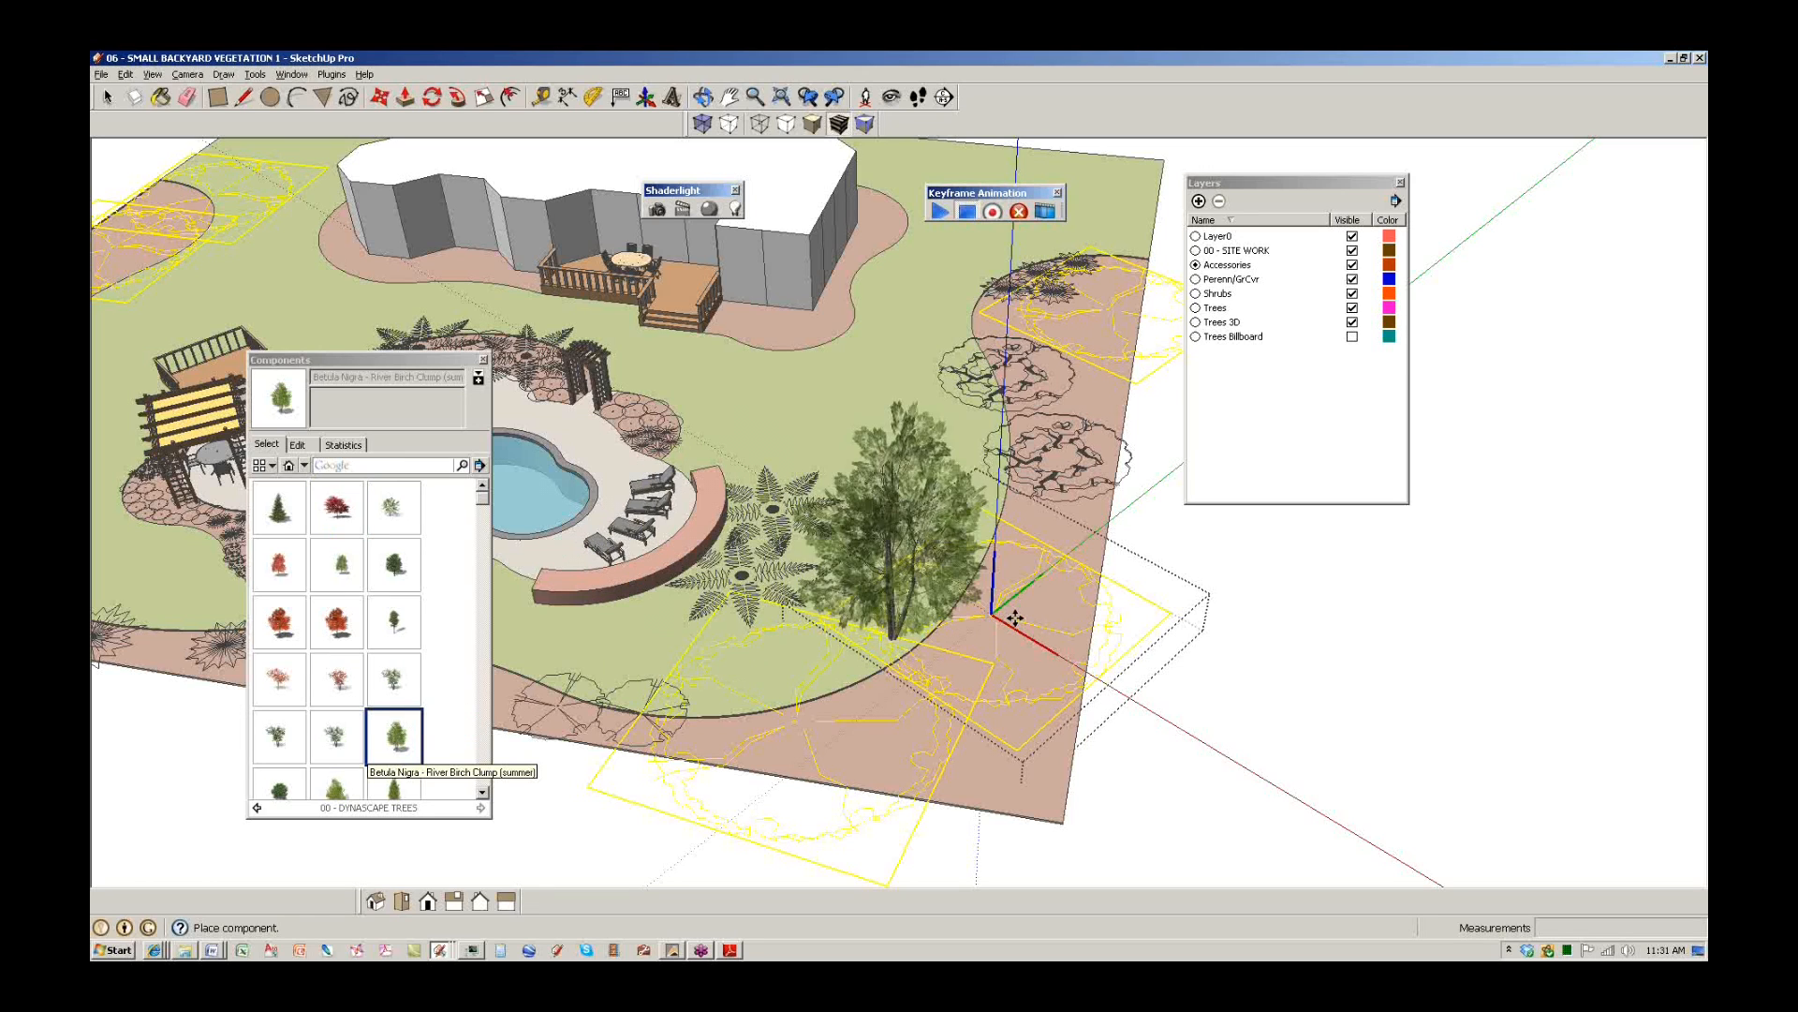
{"action": "scroll", "coordinate": [1014, 618], "scroll_direction": "up", "scroll_amount": 2}
{"action": "scroll", "coordinate": [1014, 619], "scroll_direction": "up", "scroll_amount": 3}
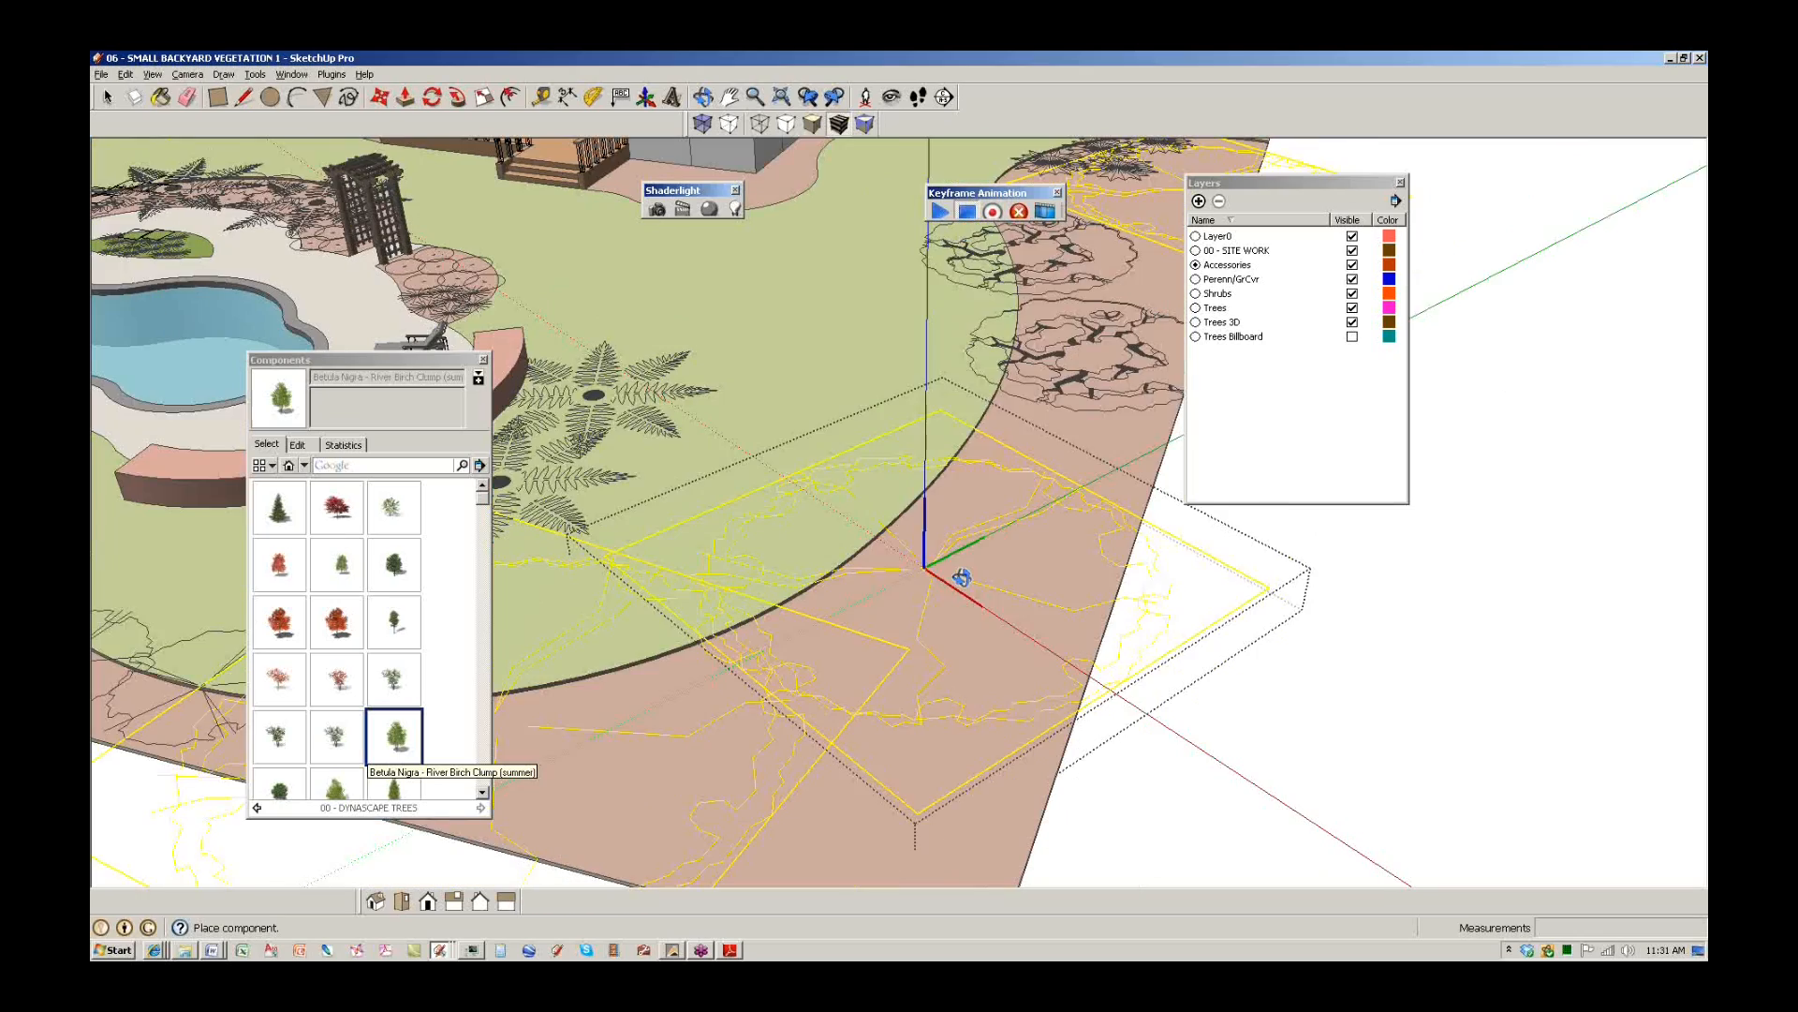
{"action": "left_click", "coordinate": [912, 563]}
{"action": "middle_click_drag", "start_coordinate": [946, 616], "coordinate": [843, 508]}
{"action": "scroll", "coordinate": [850, 670], "scroll_direction": "down", "scroll_amount": 5}
{"action": "key", "text": "space"}
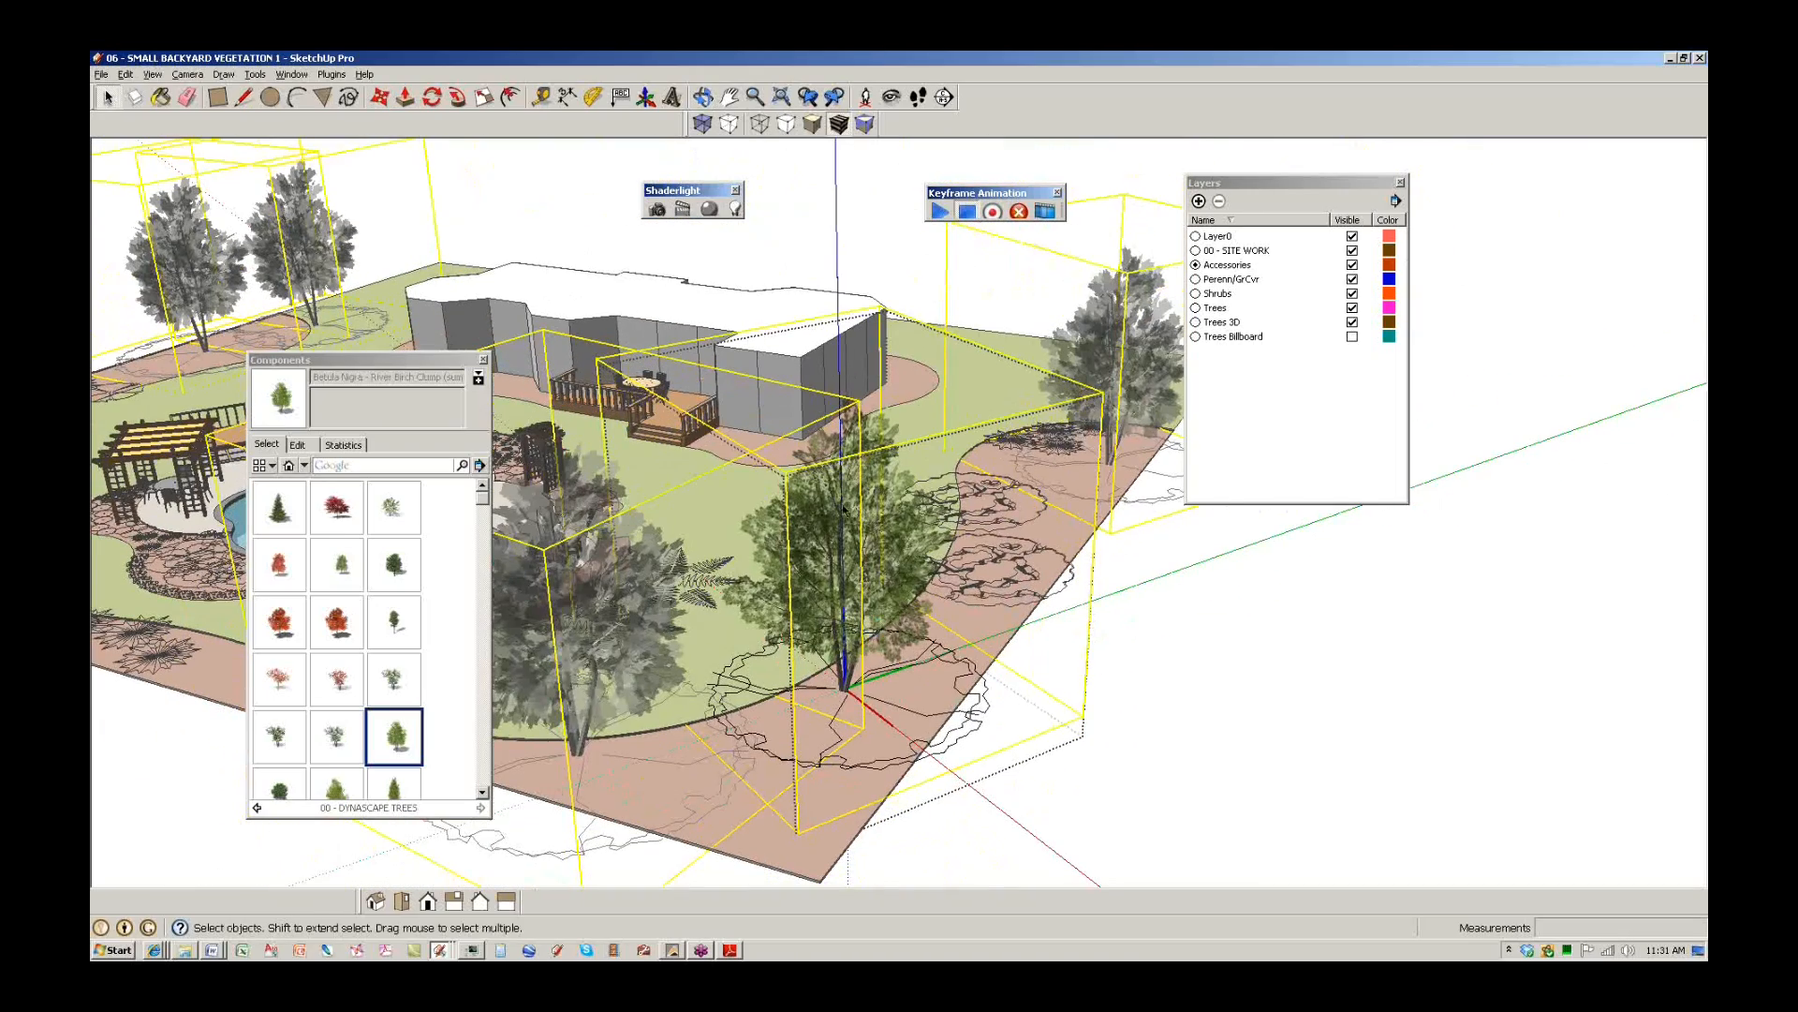
Exit the component edit and move the component library aside.
{"action": "left_click", "coordinate": [1202, 792]}
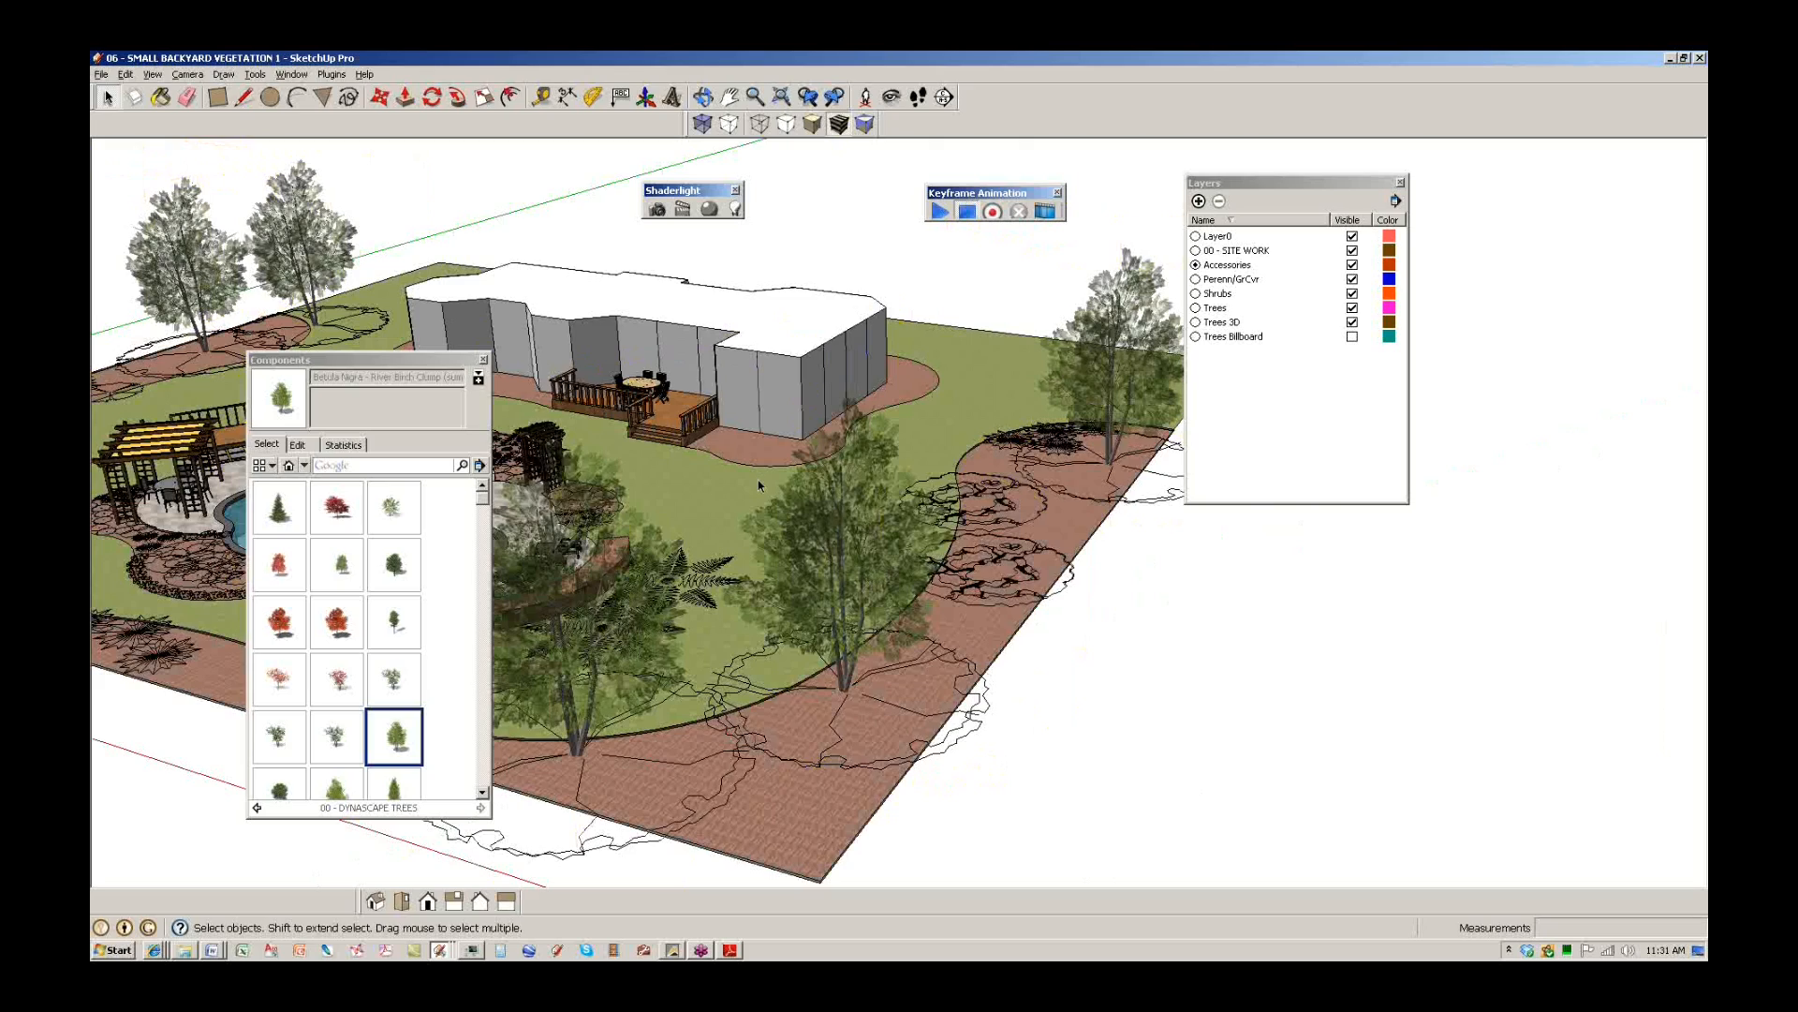
{"action": "scroll", "coordinate": [758, 481], "scroll_direction": "down", "scroll_amount": 3}
{"action": "middle_click_drag", "start_coordinate": [723, 613], "coordinate": [970, 496]}
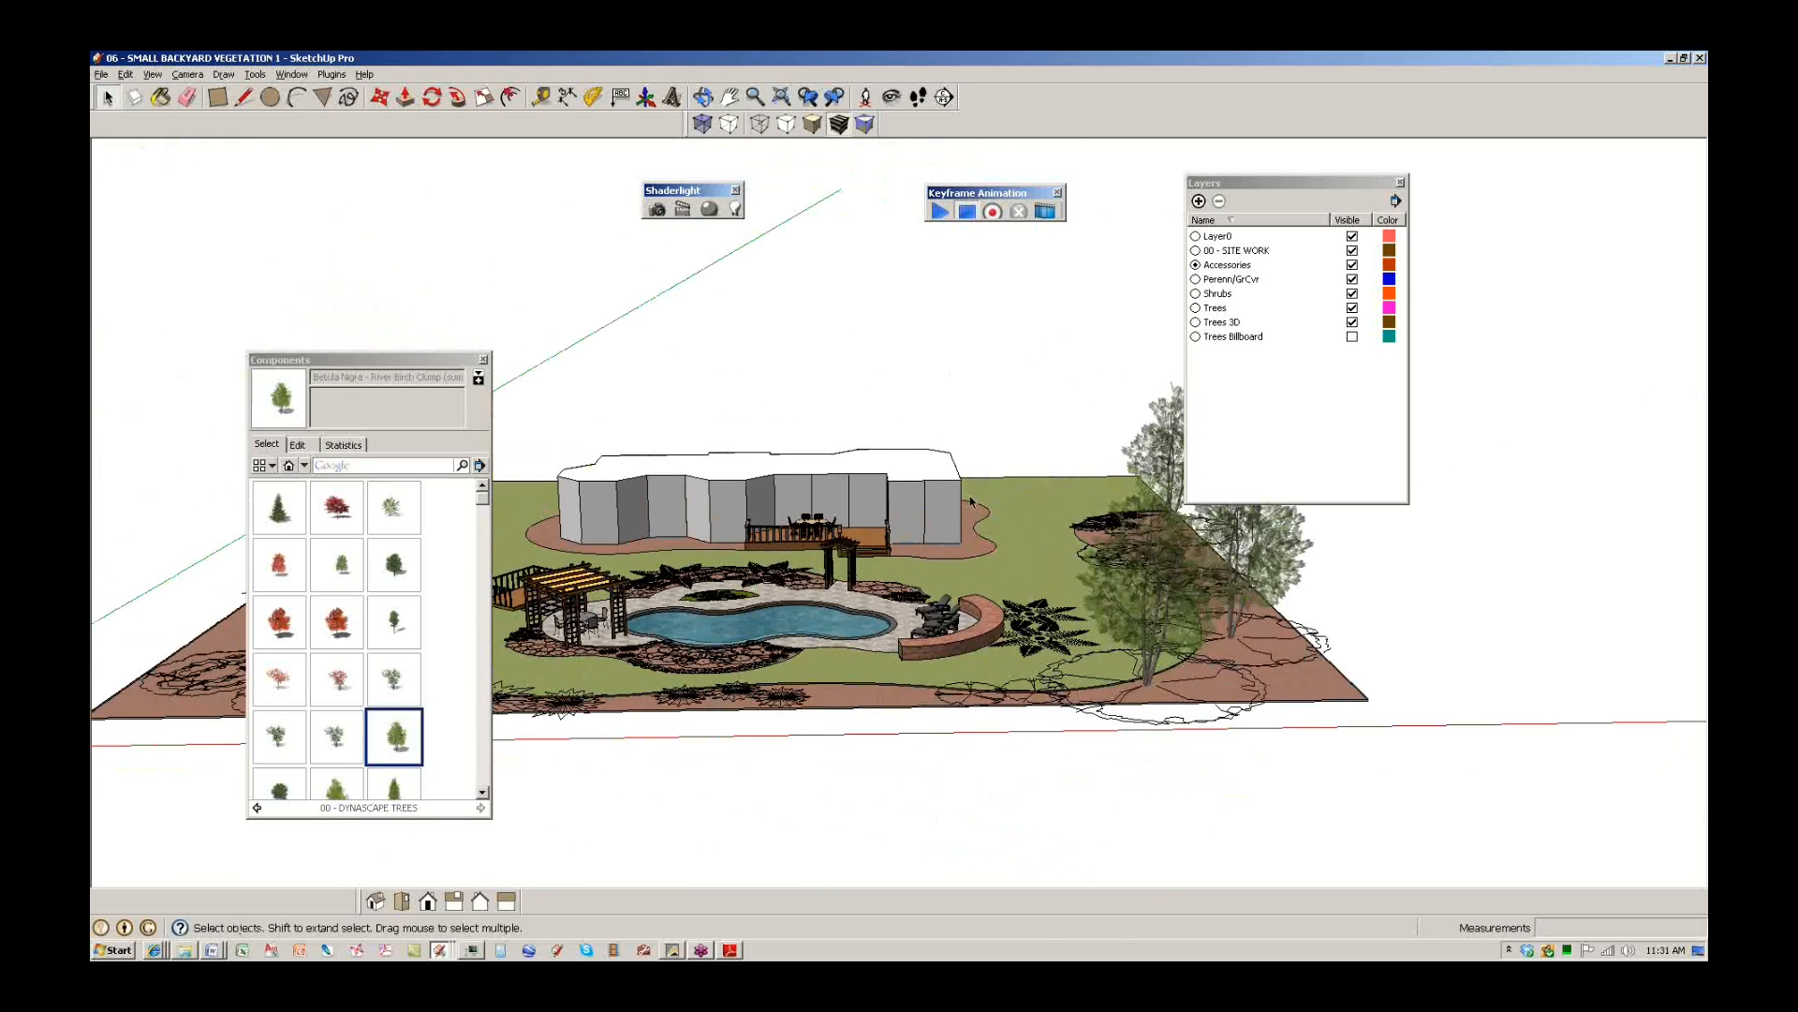
{"action": "left_click_drag", "start_coordinate": [464, 360], "coordinate": [306, 137]}
{"action": "middle_click_drag", "start_coordinate": [911, 613], "coordinate": [992, 644]}
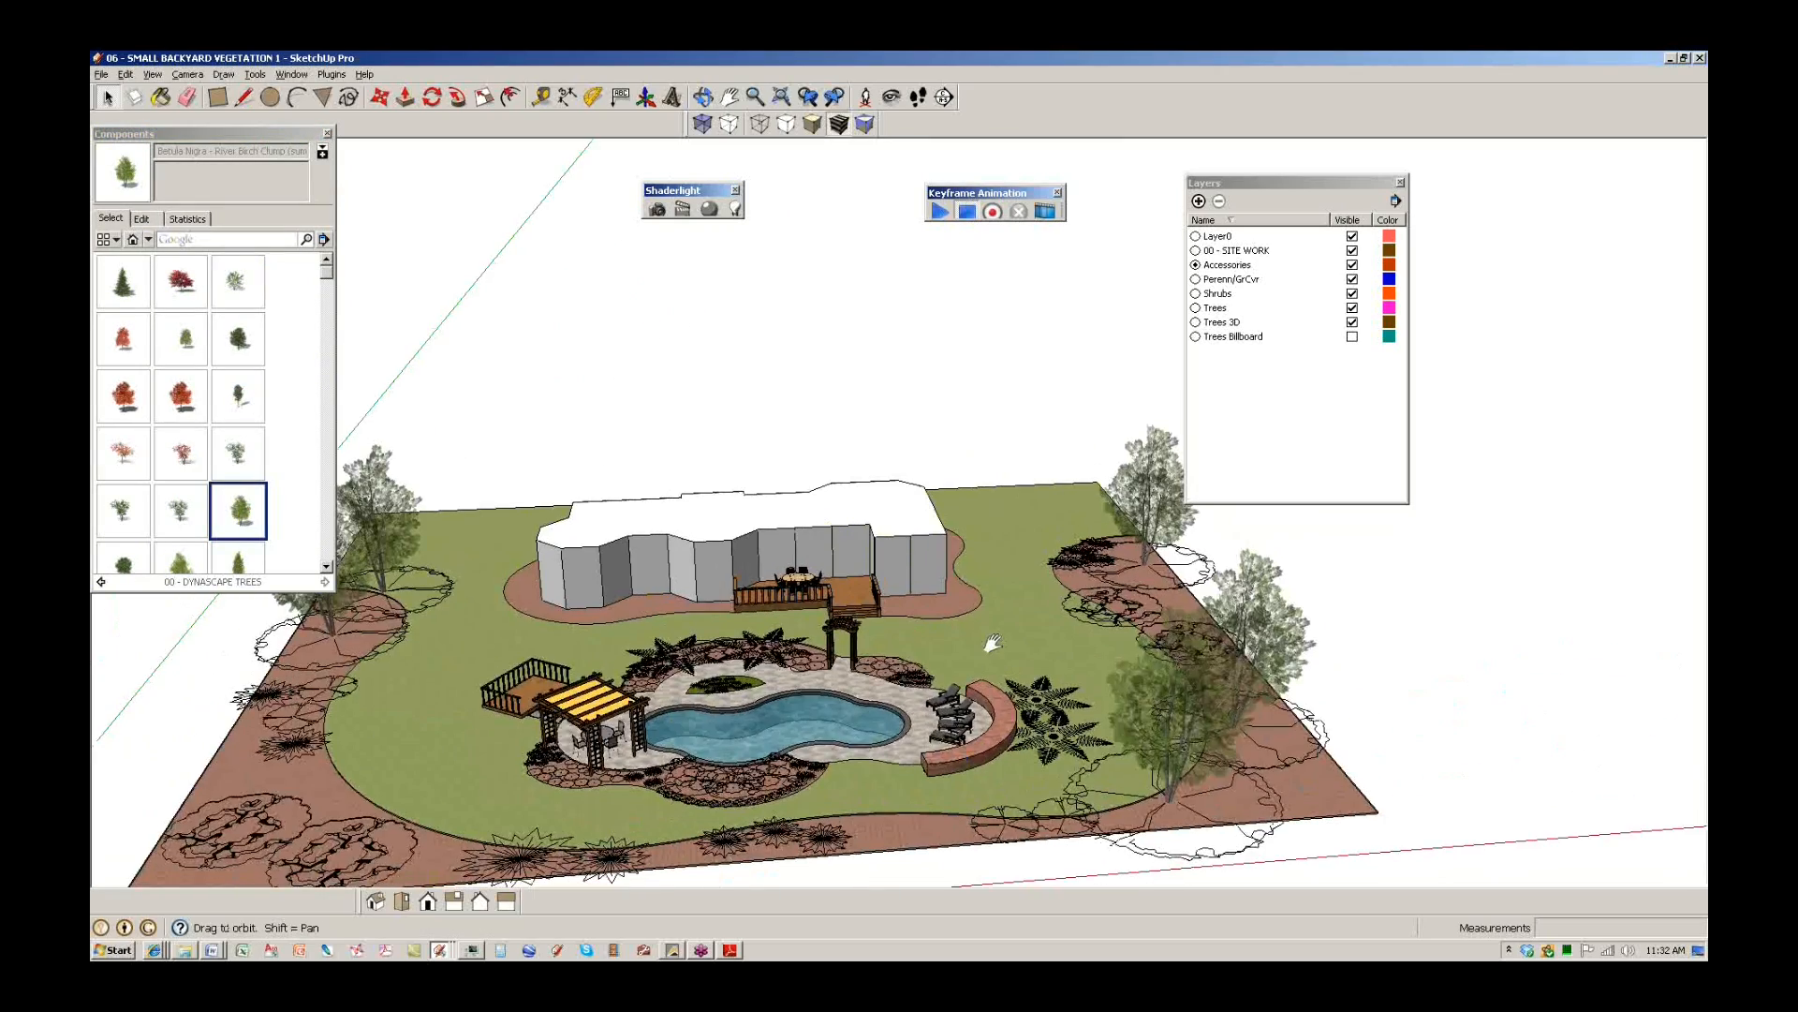
{"action": "scroll", "coordinate": [965, 688], "scroll_direction": "up", "scroll_amount": 10}
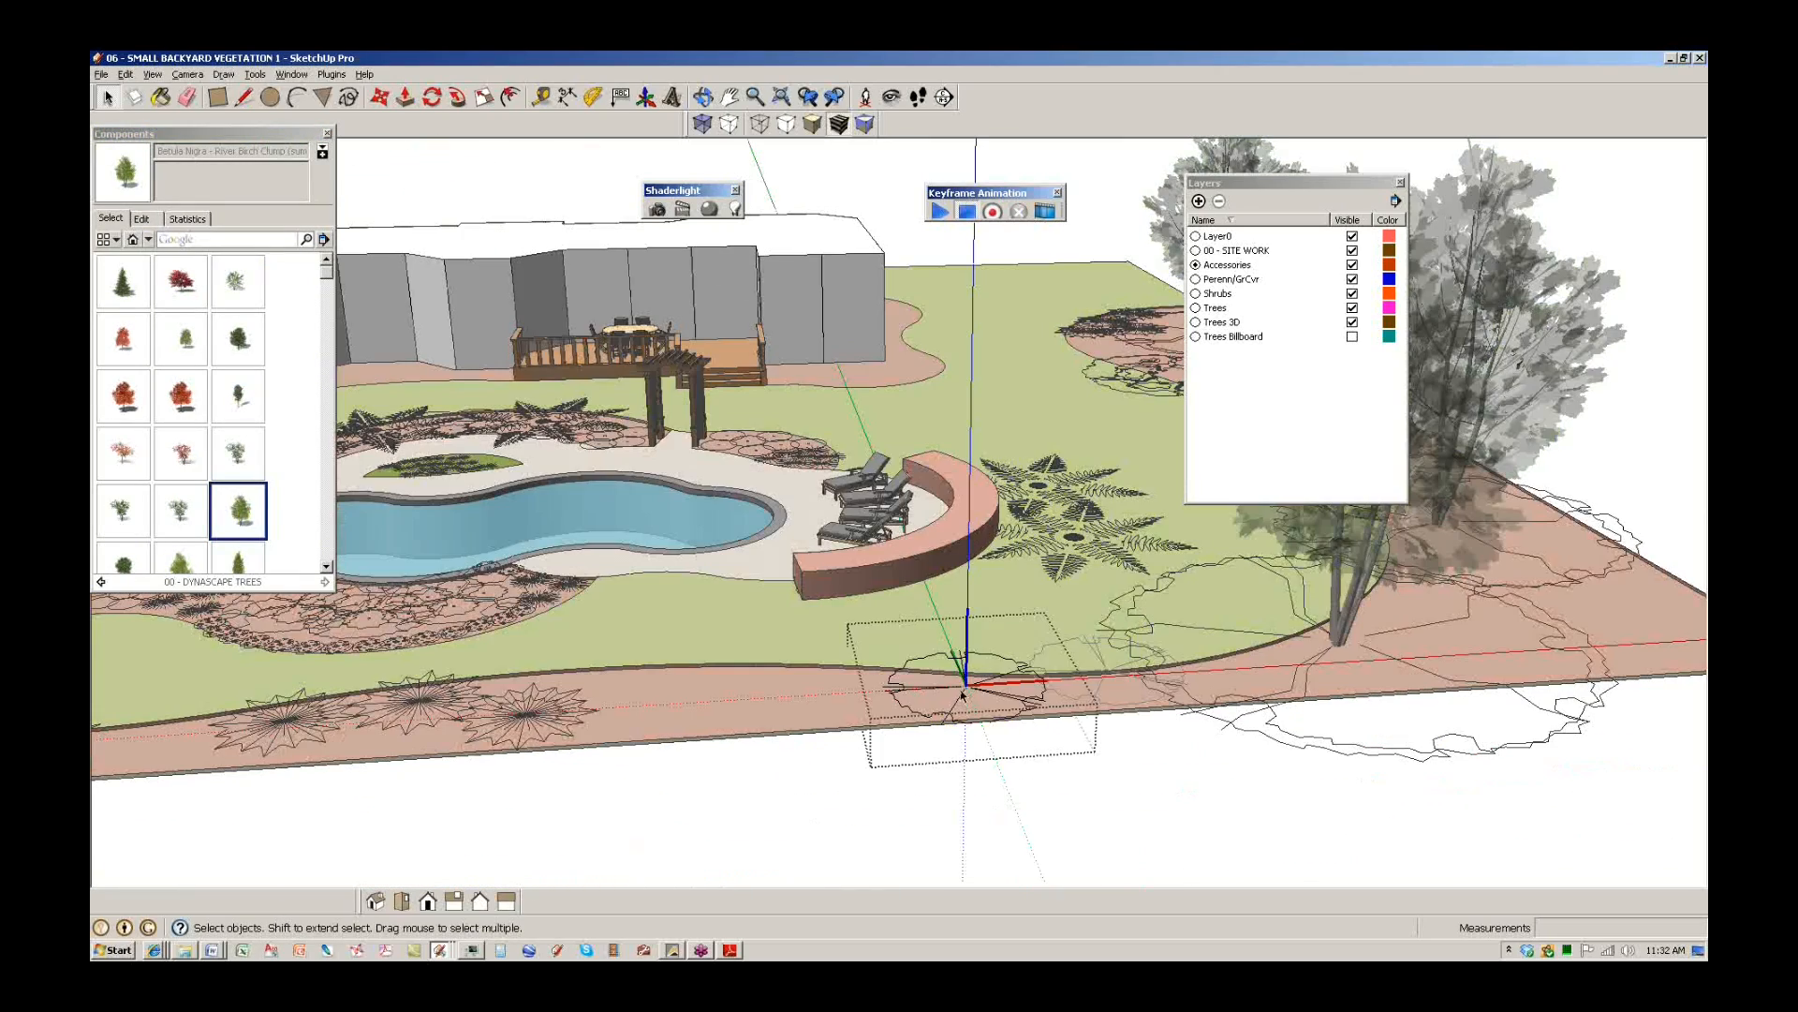
Place a serviceberry tree on the front lawn edge beside the fern bed.
{"action": "left_click", "coordinate": [181, 511]}
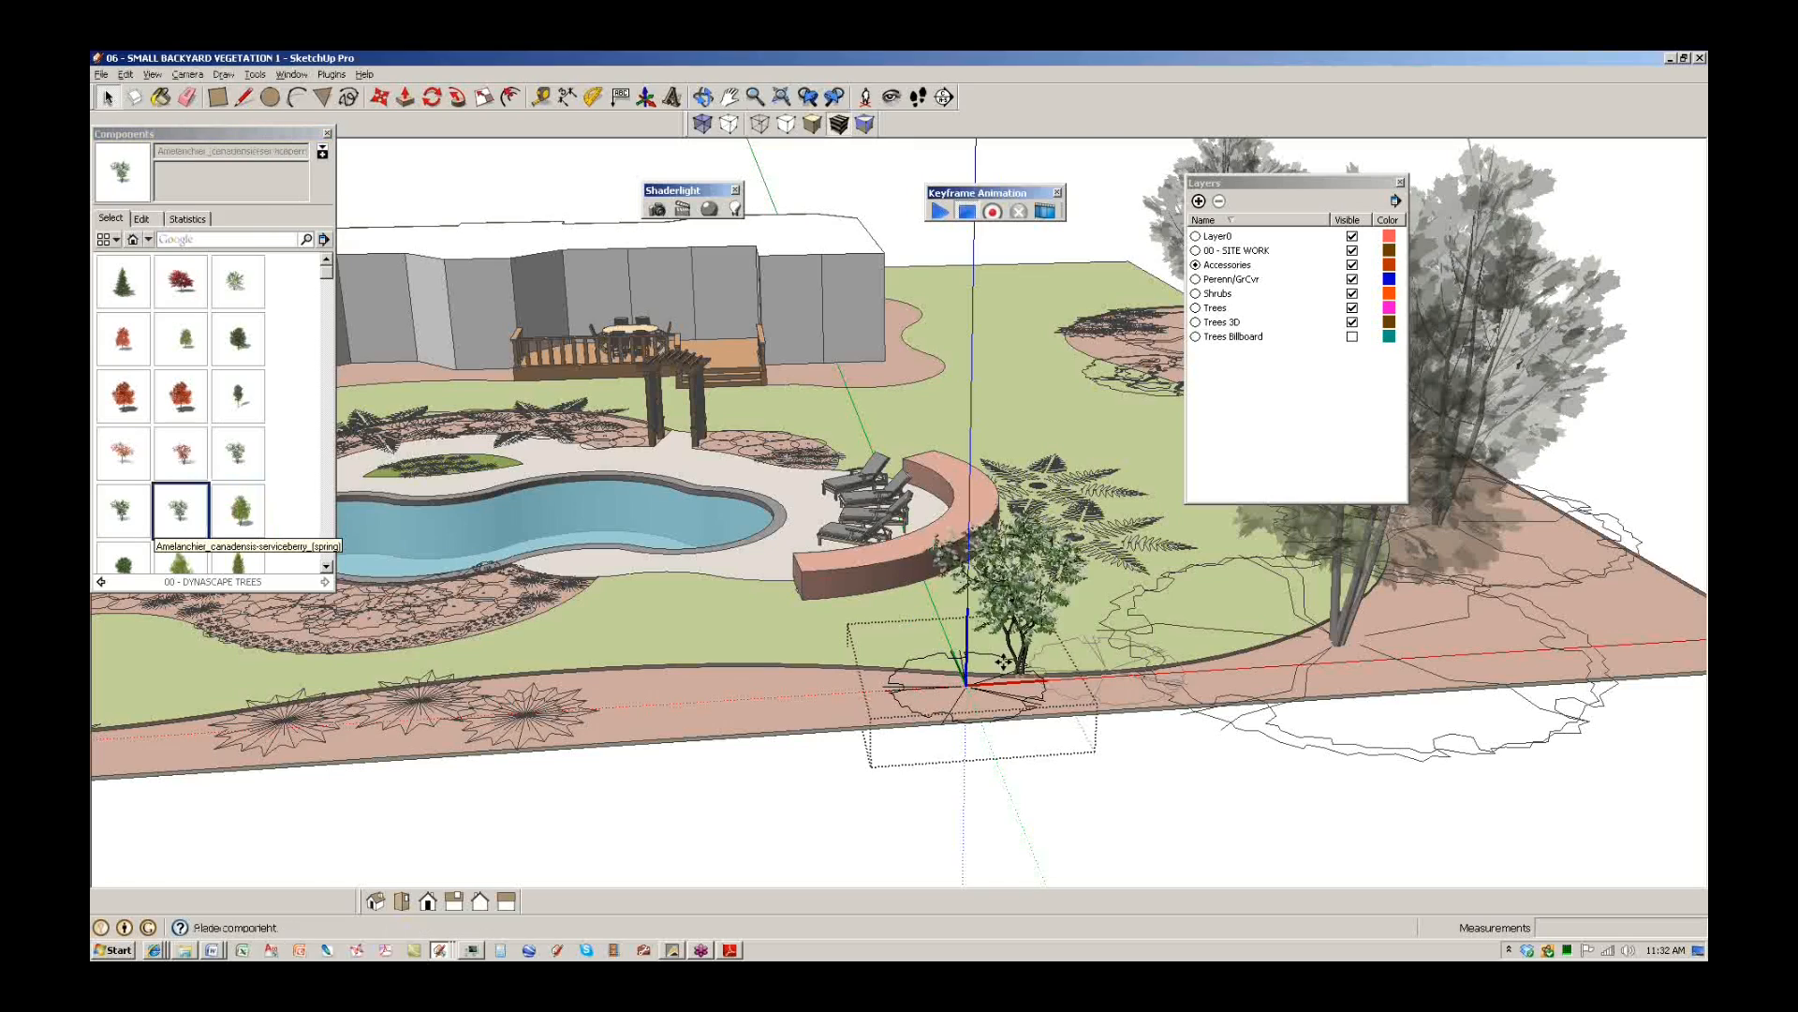
{"action": "scroll", "coordinate": [969, 688], "scroll_direction": "up", "scroll_amount": 3}
{"action": "left_click", "coordinate": [970, 695]}
{"action": "scroll", "coordinate": [931, 629], "scroll_direction": "down", "scroll_amount": 1}
{"action": "middle_click_drag", "start_coordinate": [963, 618], "coordinate": [814, 709]}
{"action": "key", "text": "space"}
{"action": "scroll", "coordinate": [903, 719], "scroll_direction": "down", "scroll_amount": 1}
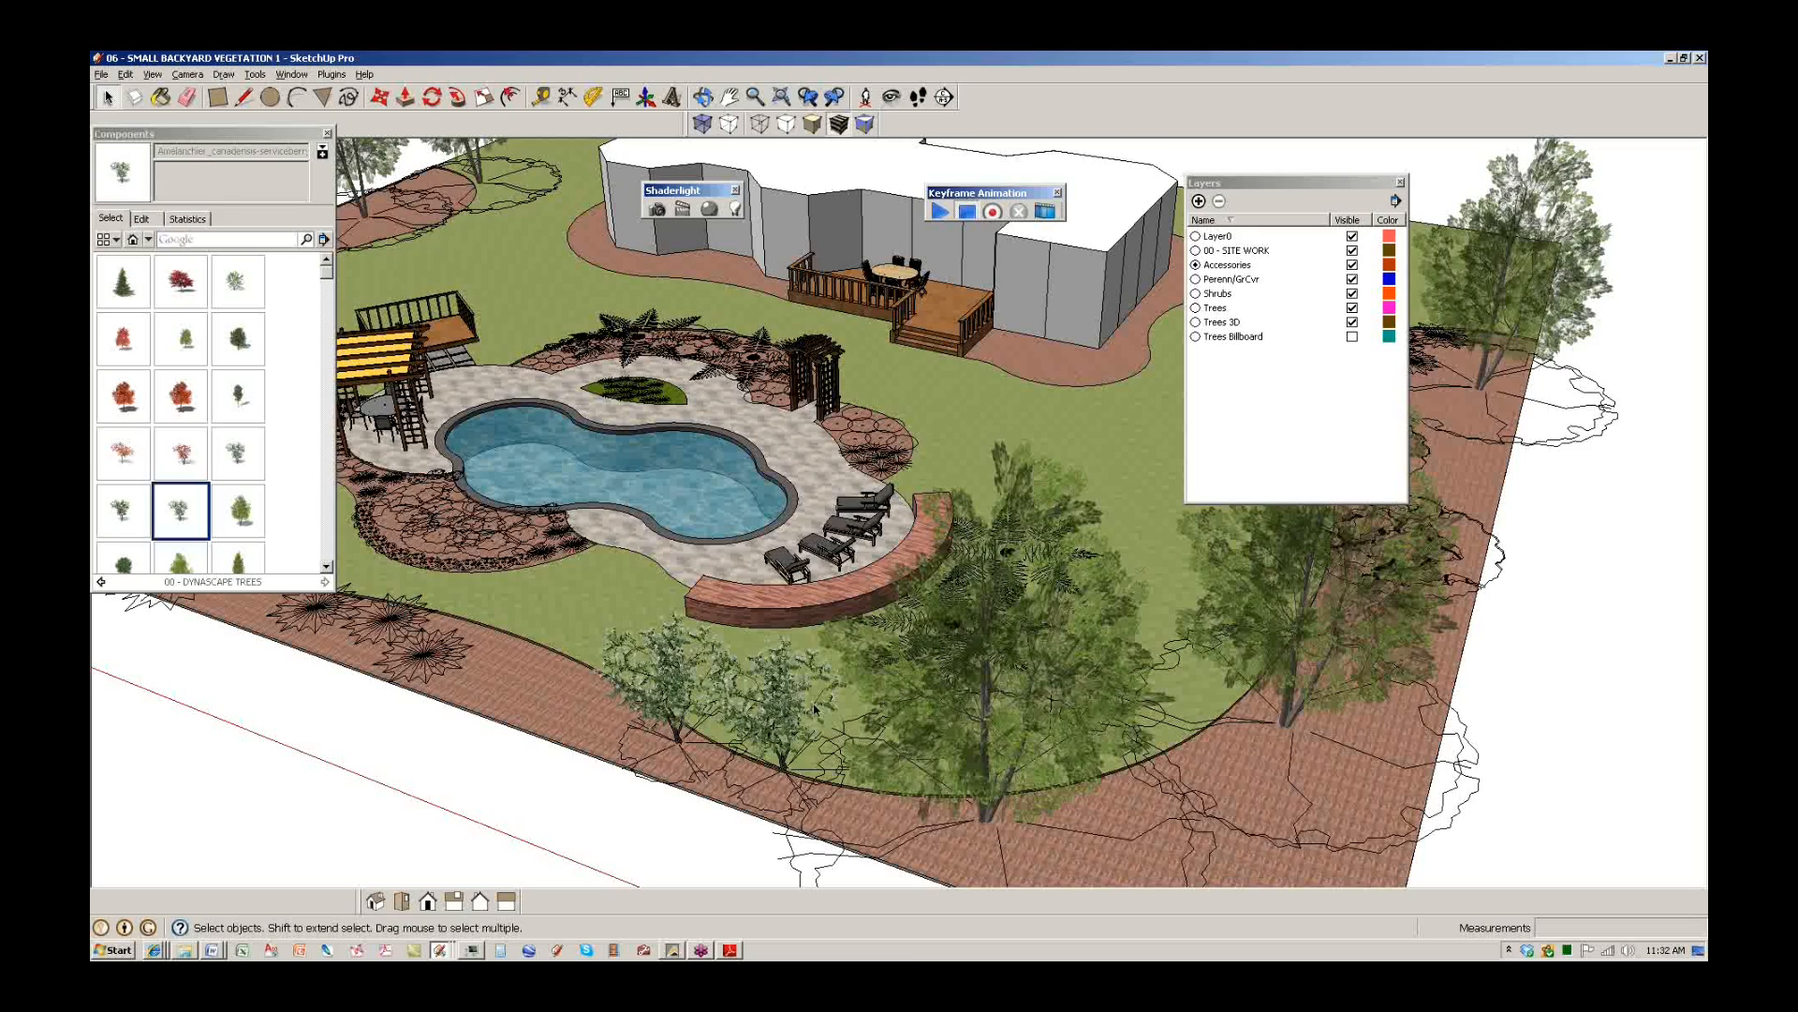
{"action": "middle_click_drag", "start_coordinate": [893, 563], "coordinate": [424, 825]}
From the 01 DynaSCAPE Example folder, open 07 - SMALL BACKYARD VEGETATION 2 in SketchUp.
{"action": "left_click", "coordinate": [185, 950]}
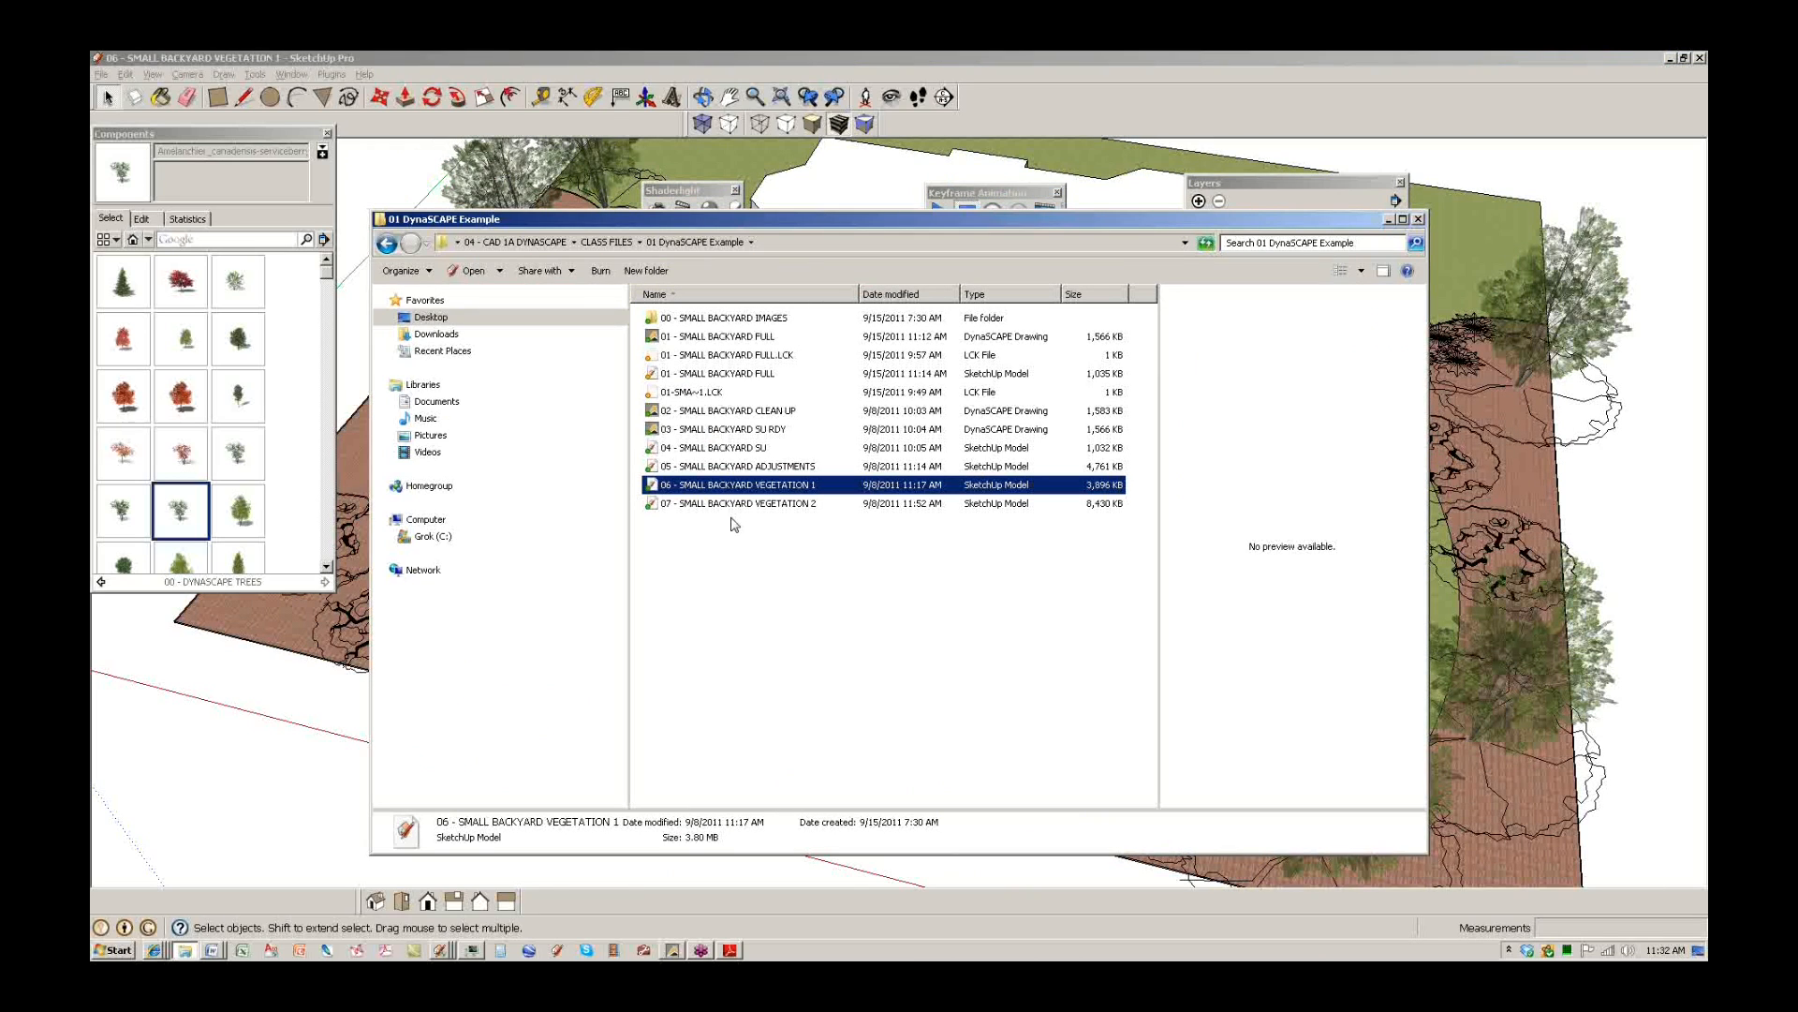
{"action": "left_click", "coordinate": [735, 504]}
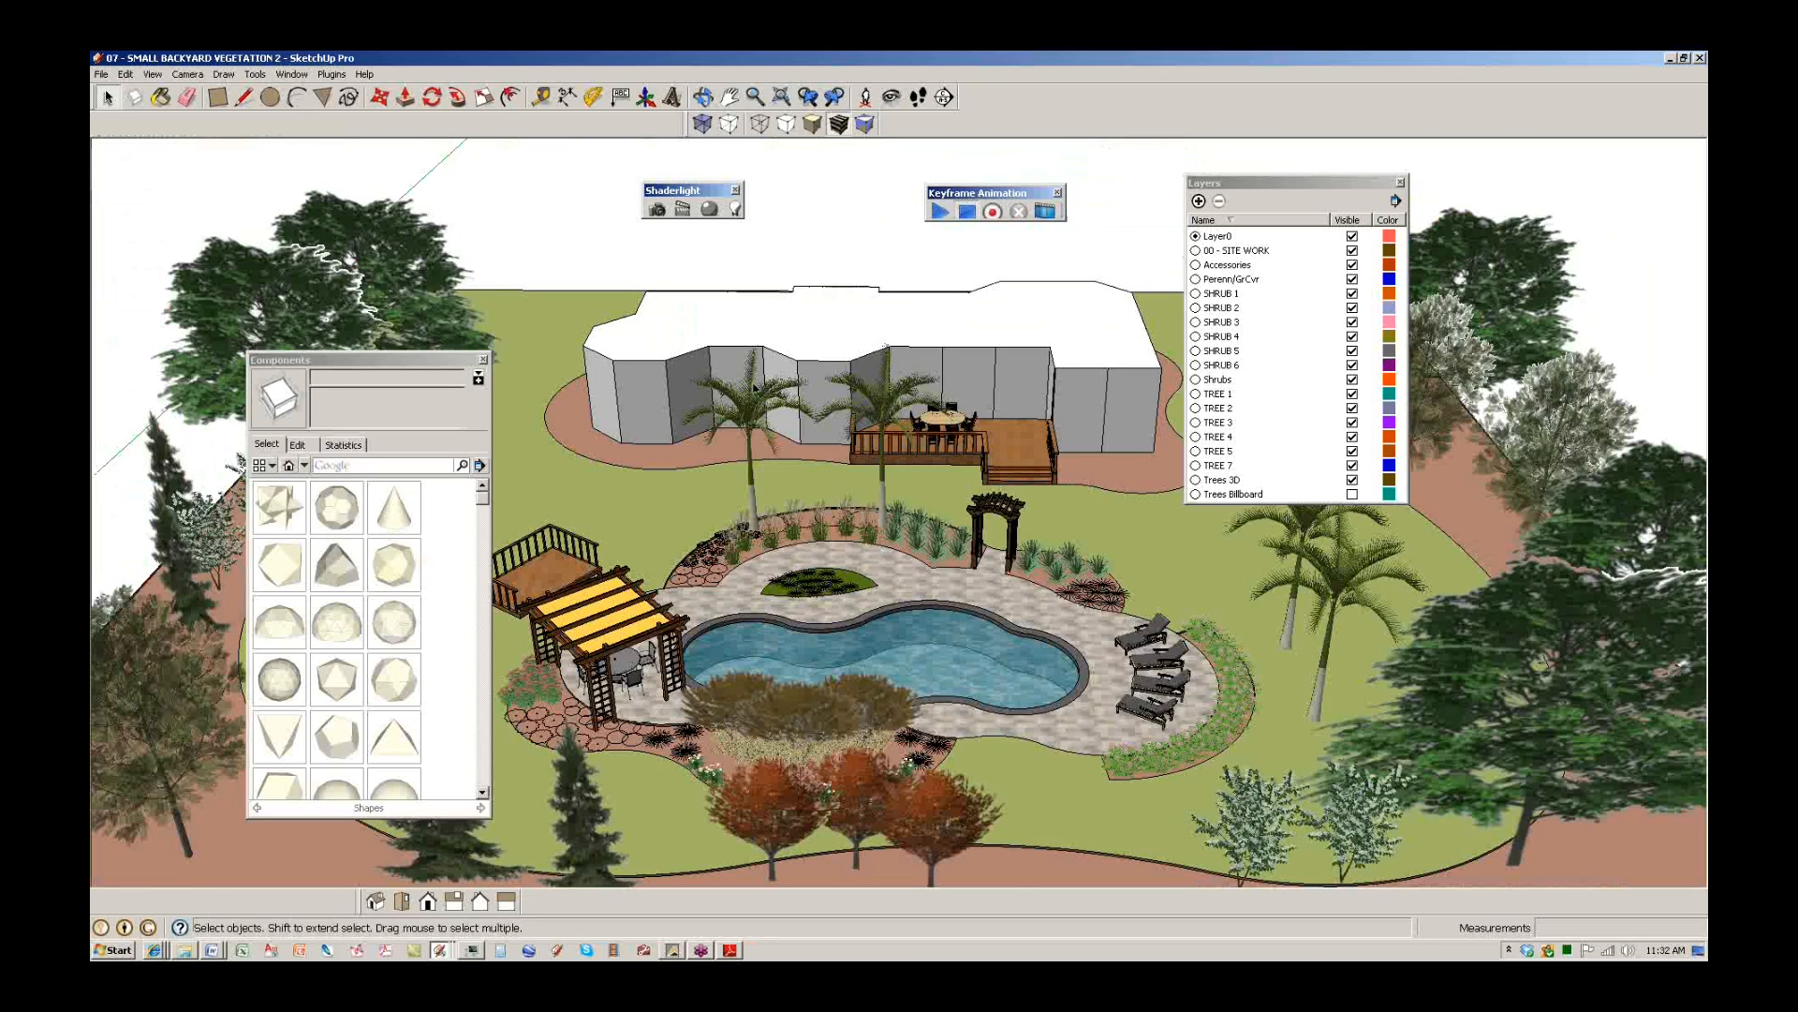
Orbit the planted 07 model, close the Components window and inspect the palms and shrubs.
{"action": "key", "text": "o"}
{"action": "left_click_drag", "start_coordinate": [878, 678], "coordinate": [895, 634]}
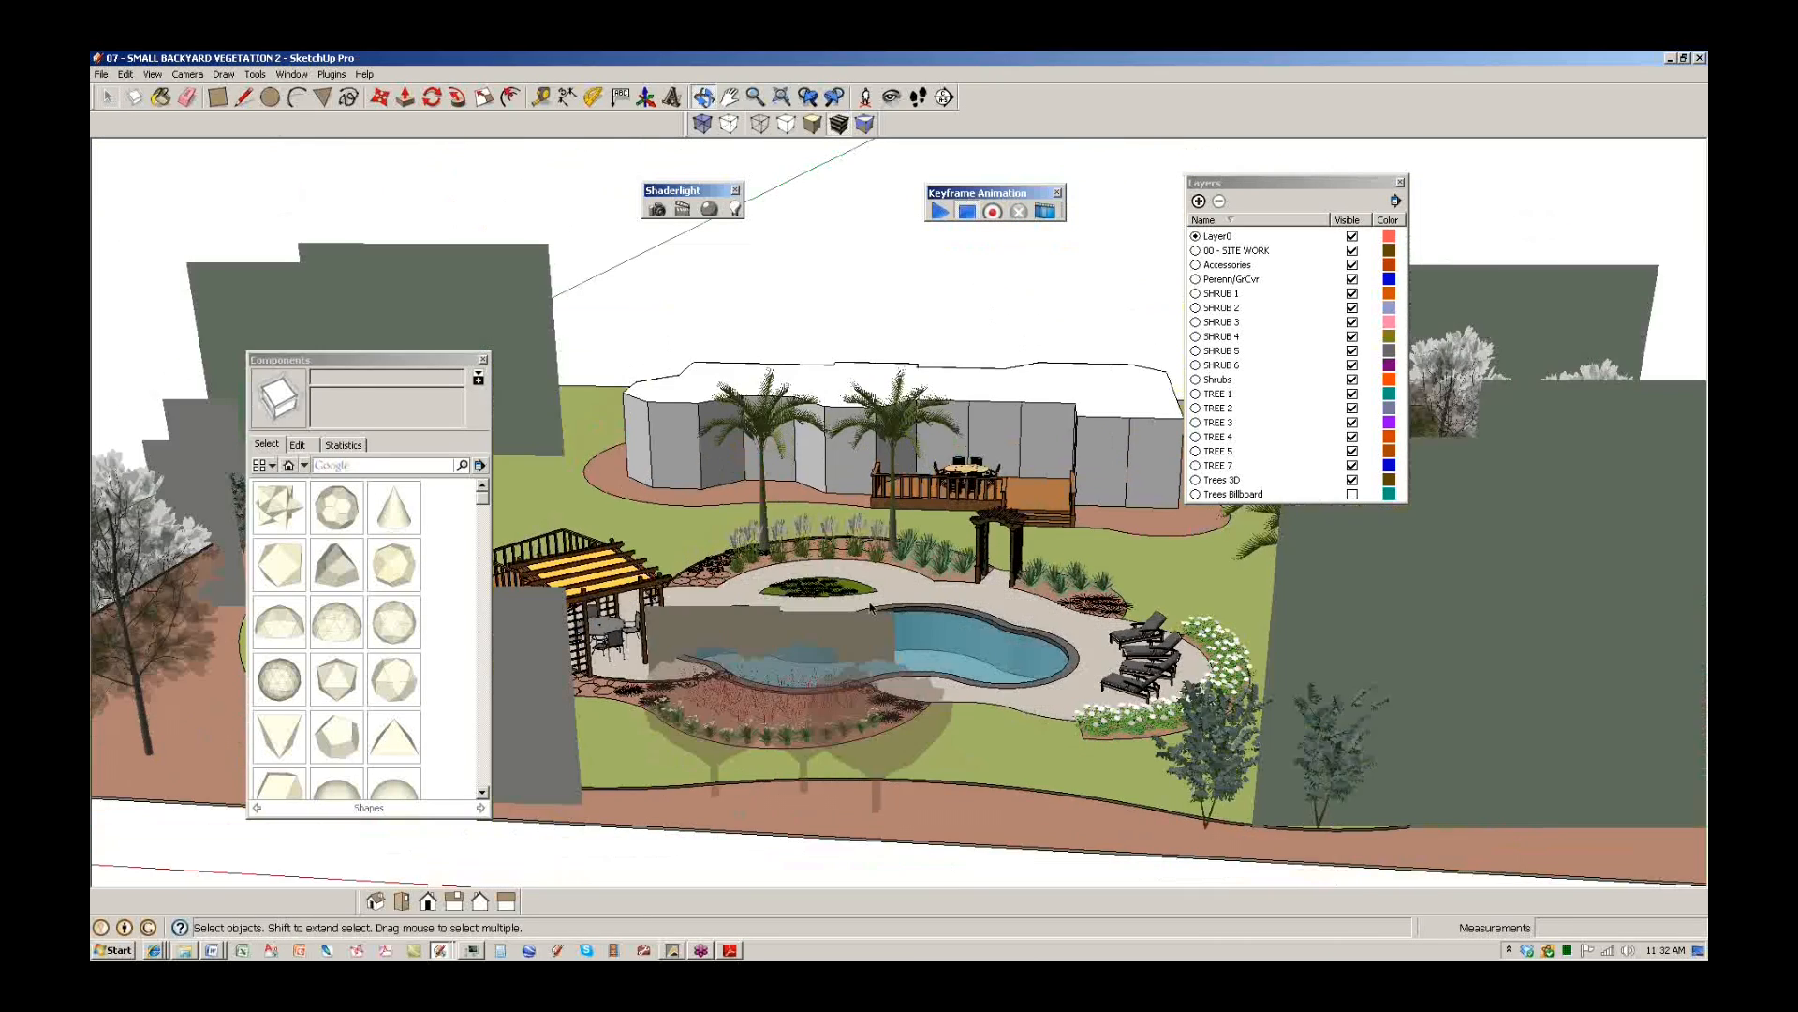
{"action": "key", "text": "space"}
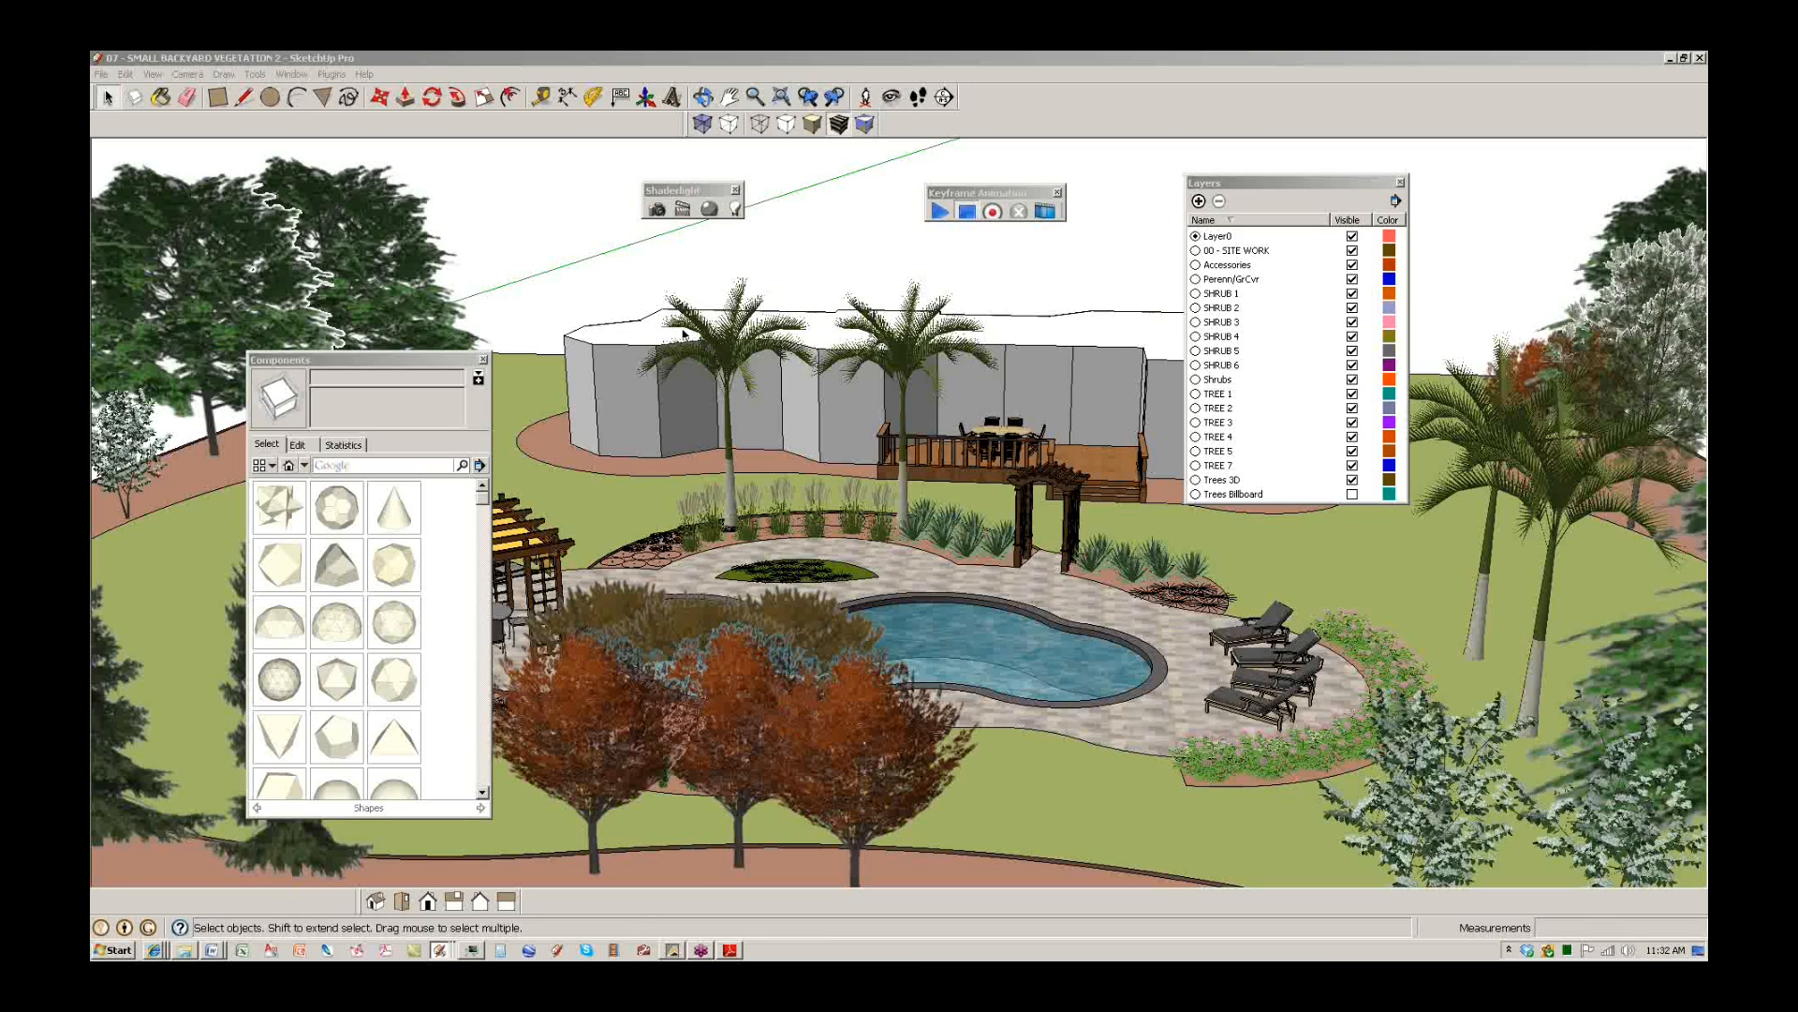
{"action": "left_click", "coordinate": [484, 359]}
{"action": "middle_click_drag", "start_coordinate": [648, 491], "coordinate": [1289, 485]}
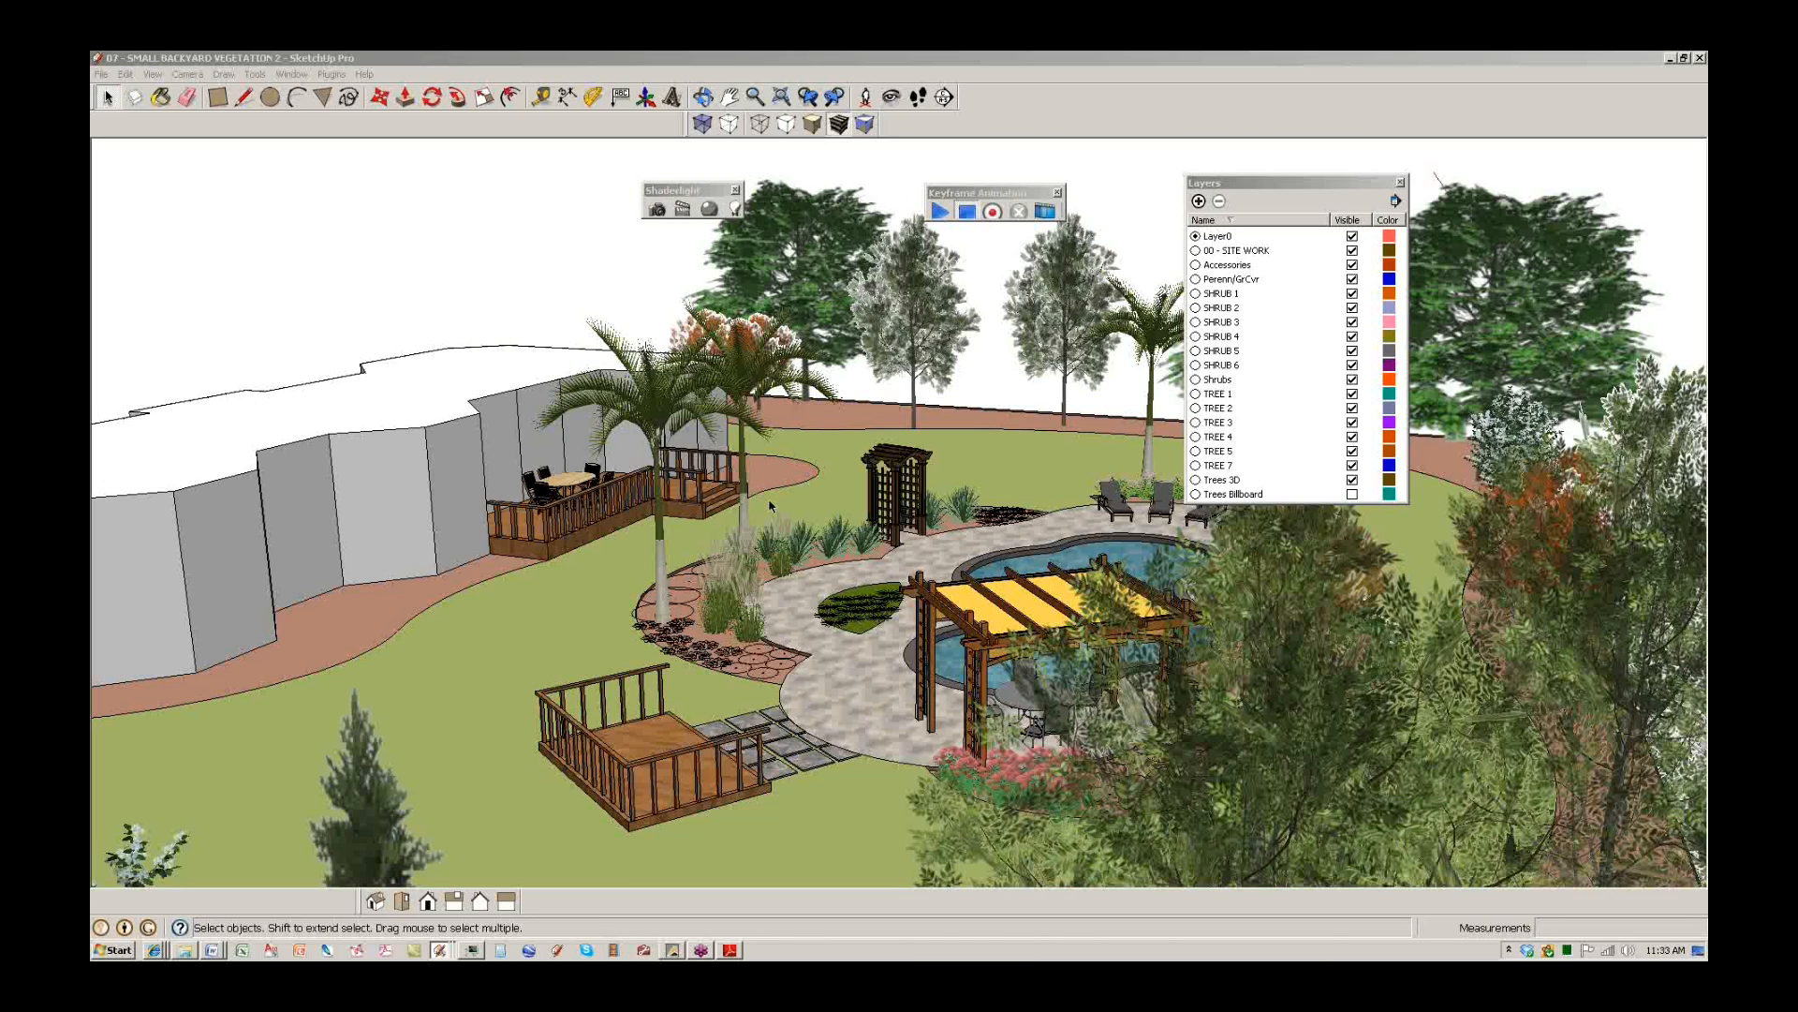
Pick Sign_Fire_Station from 00 - 3DWAREHOUSE COMPONENTS > Landscape > Street_Signage.
{"action": "left_click", "coordinate": [1076, 88]}
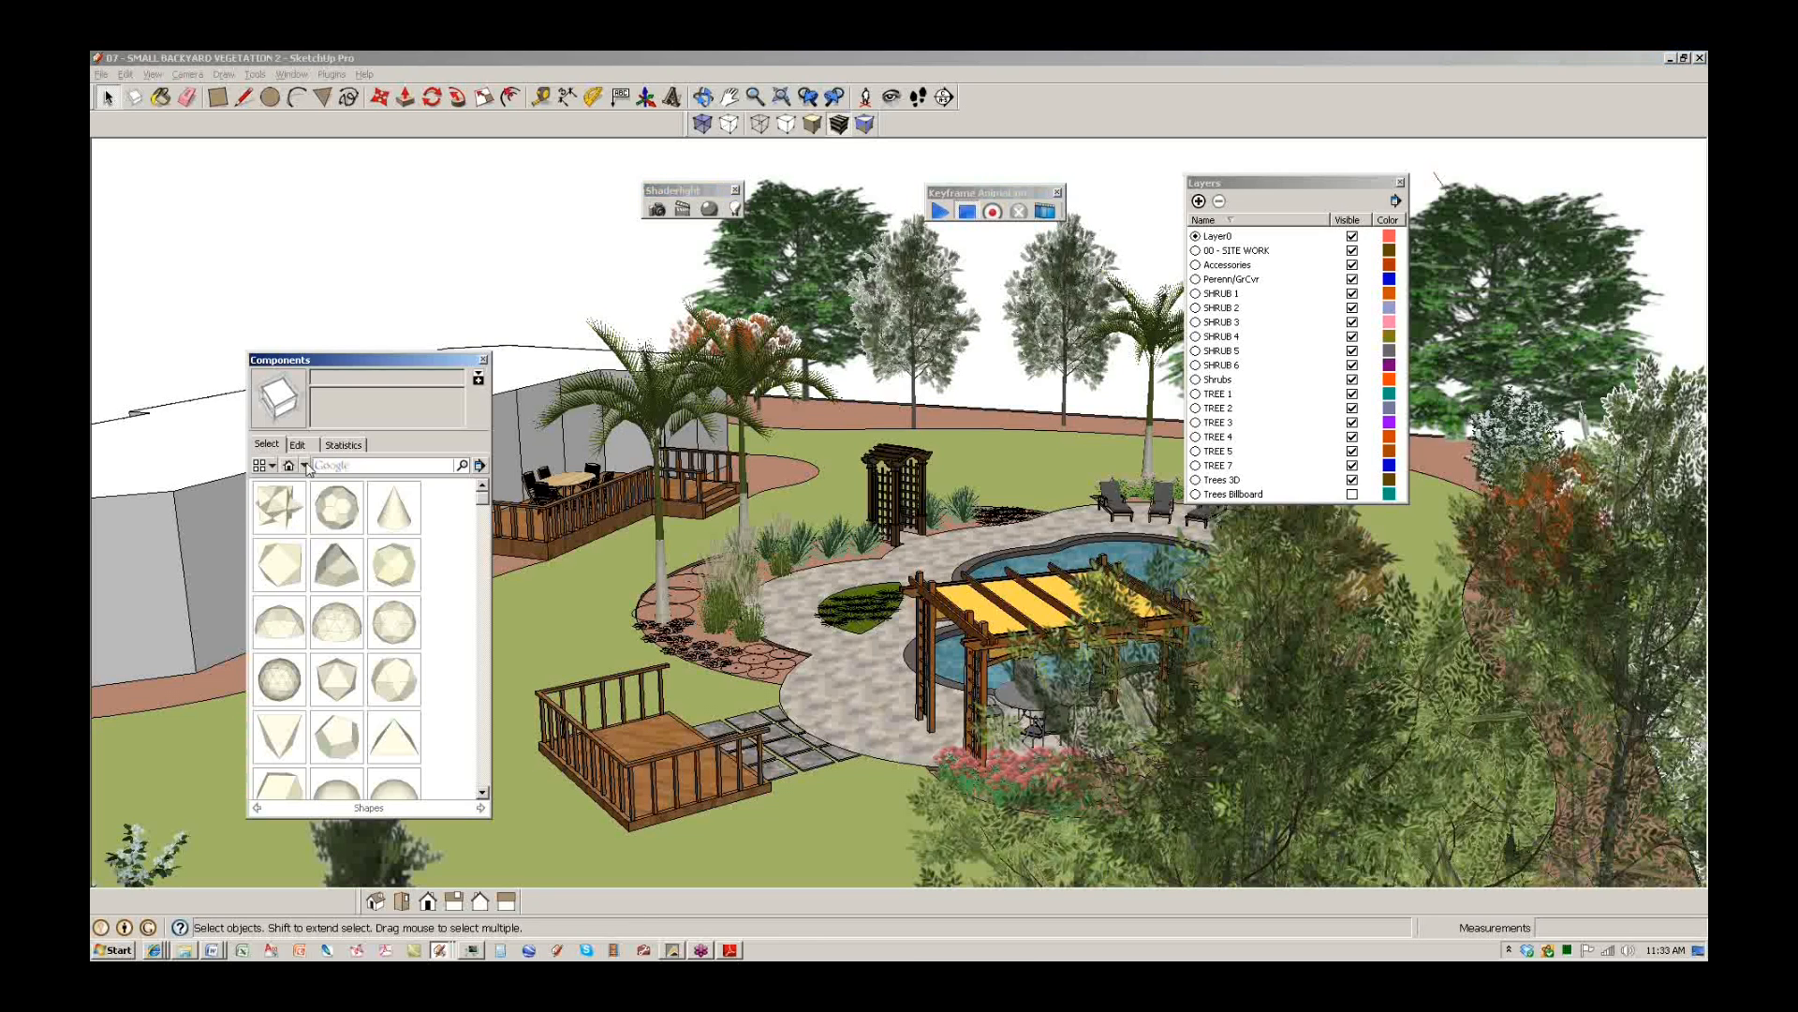
{"action": "left_click", "coordinate": [304, 464]}
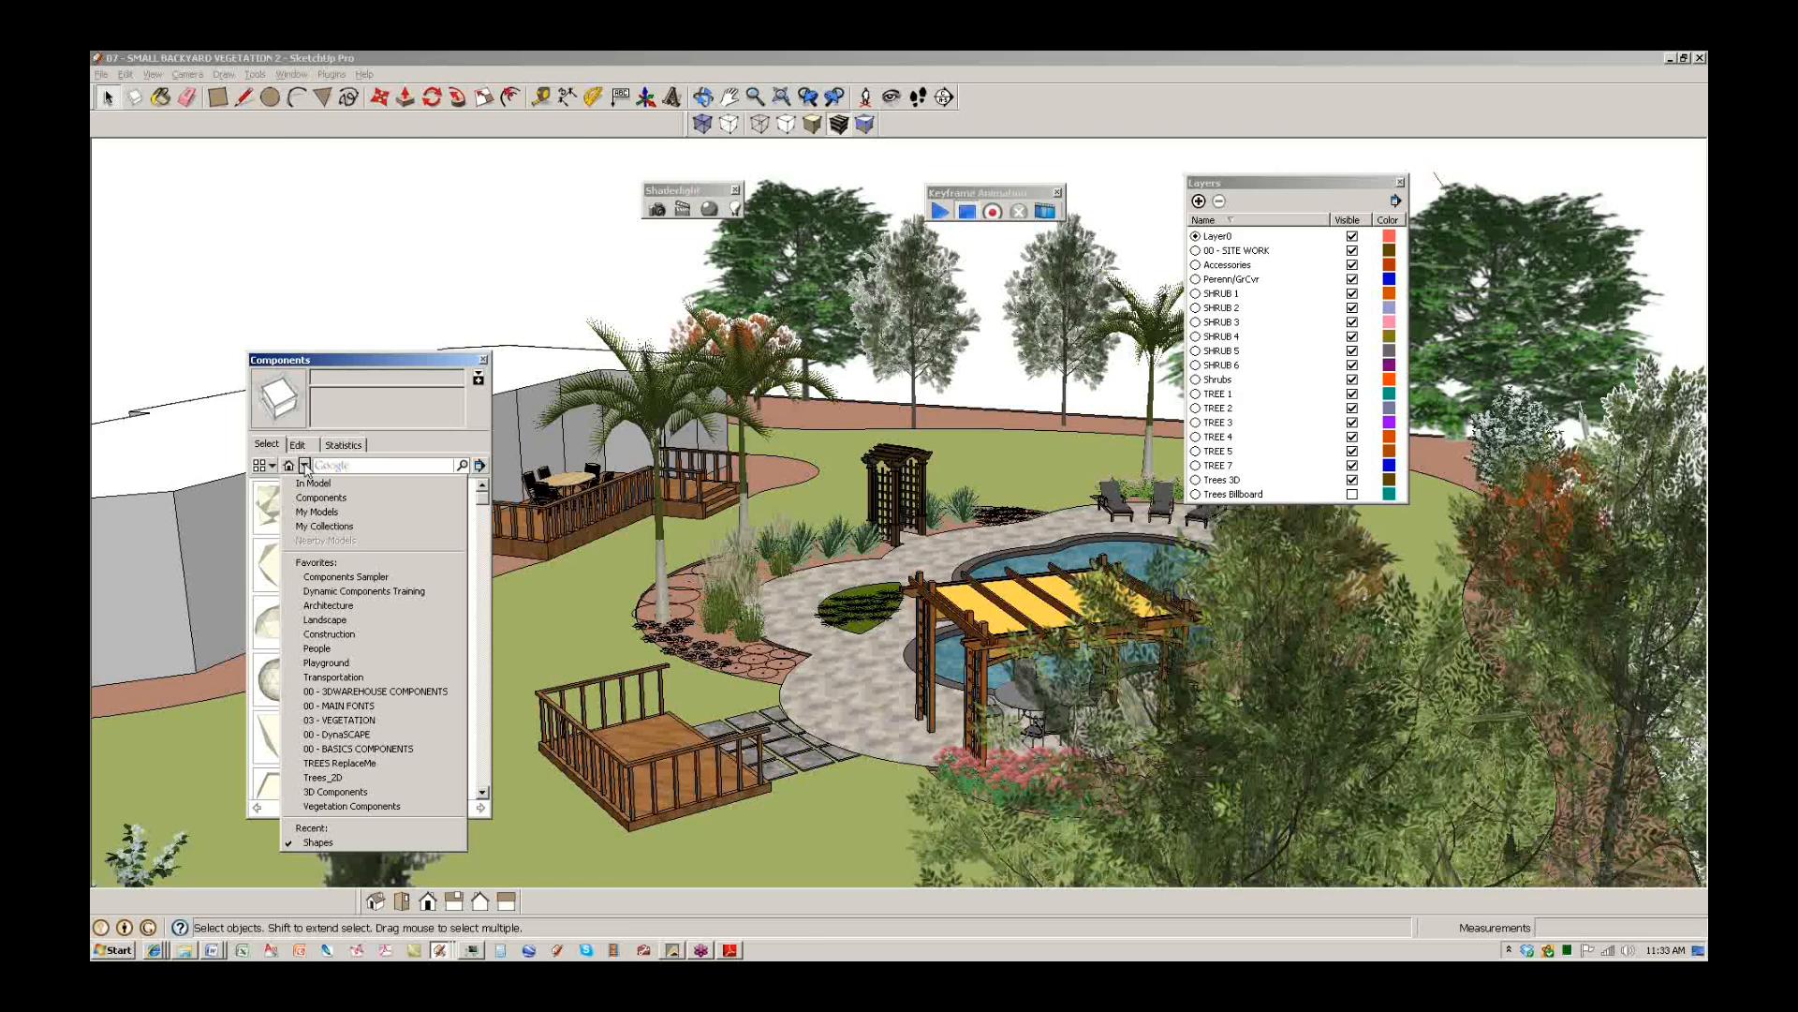
{"action": "left_click", "coordinate": [384, 692]}
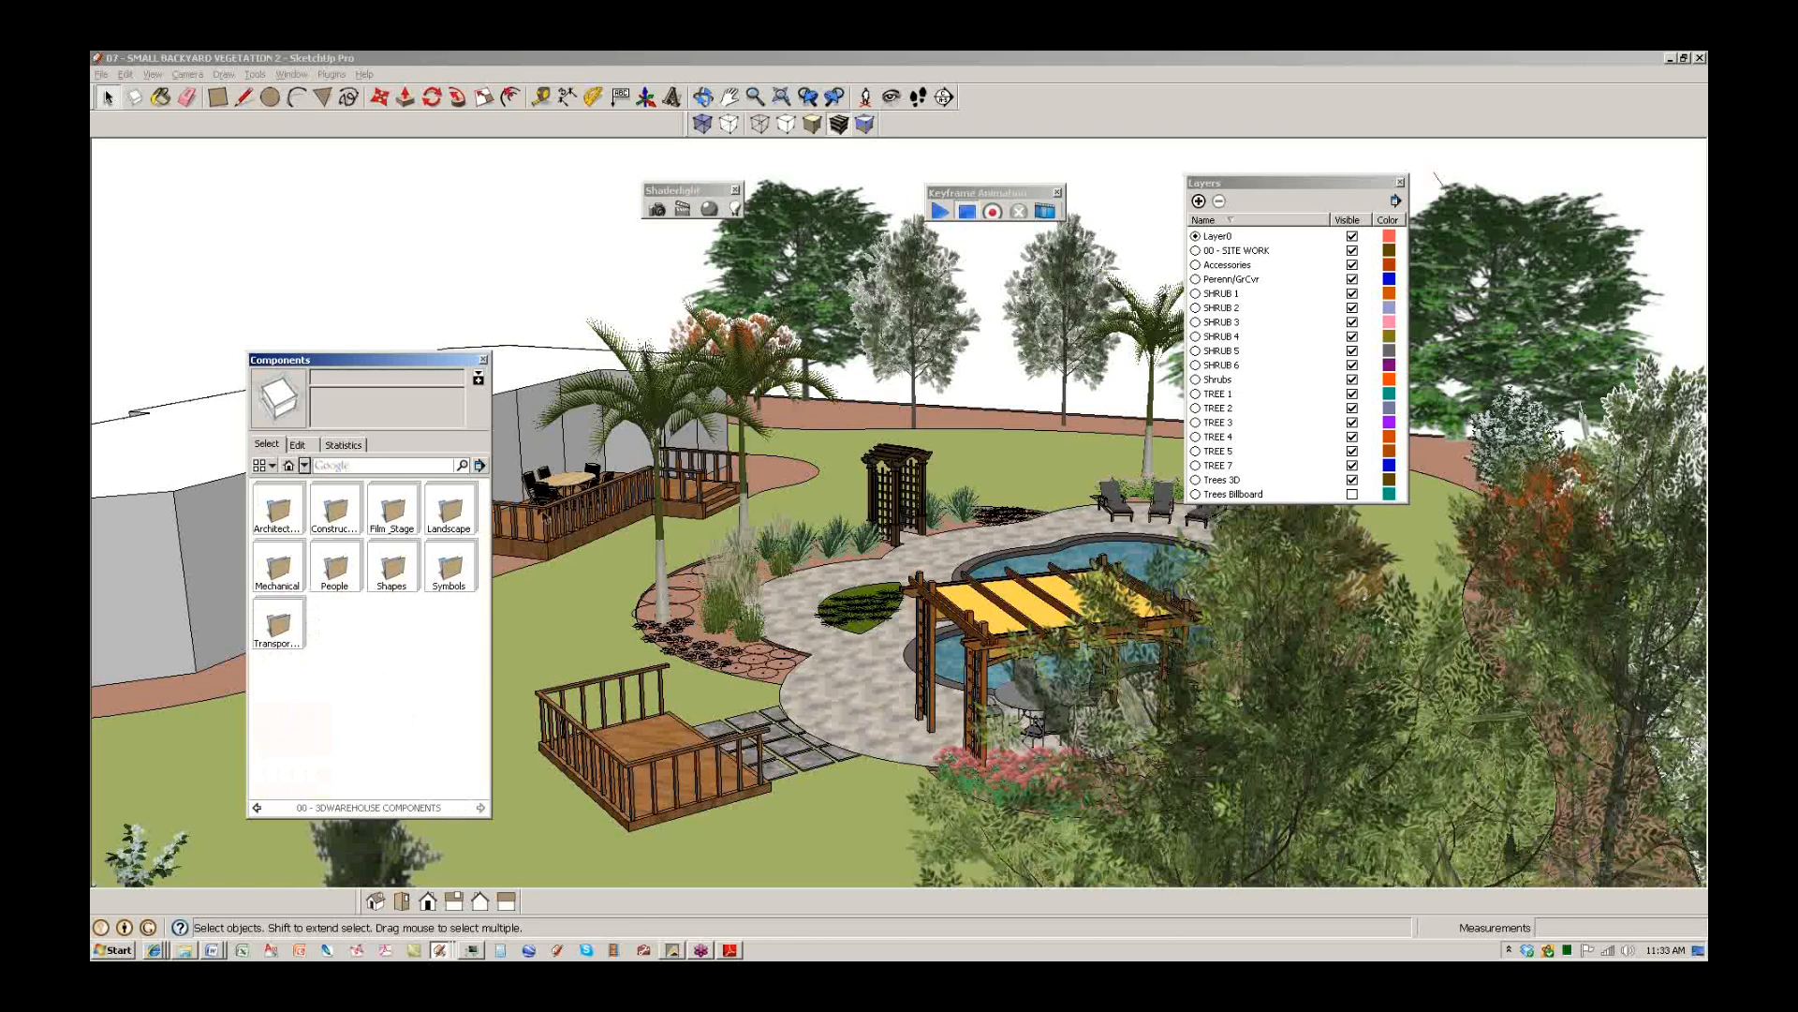
{"action": "left_click", "coordinate": [446, 515]}
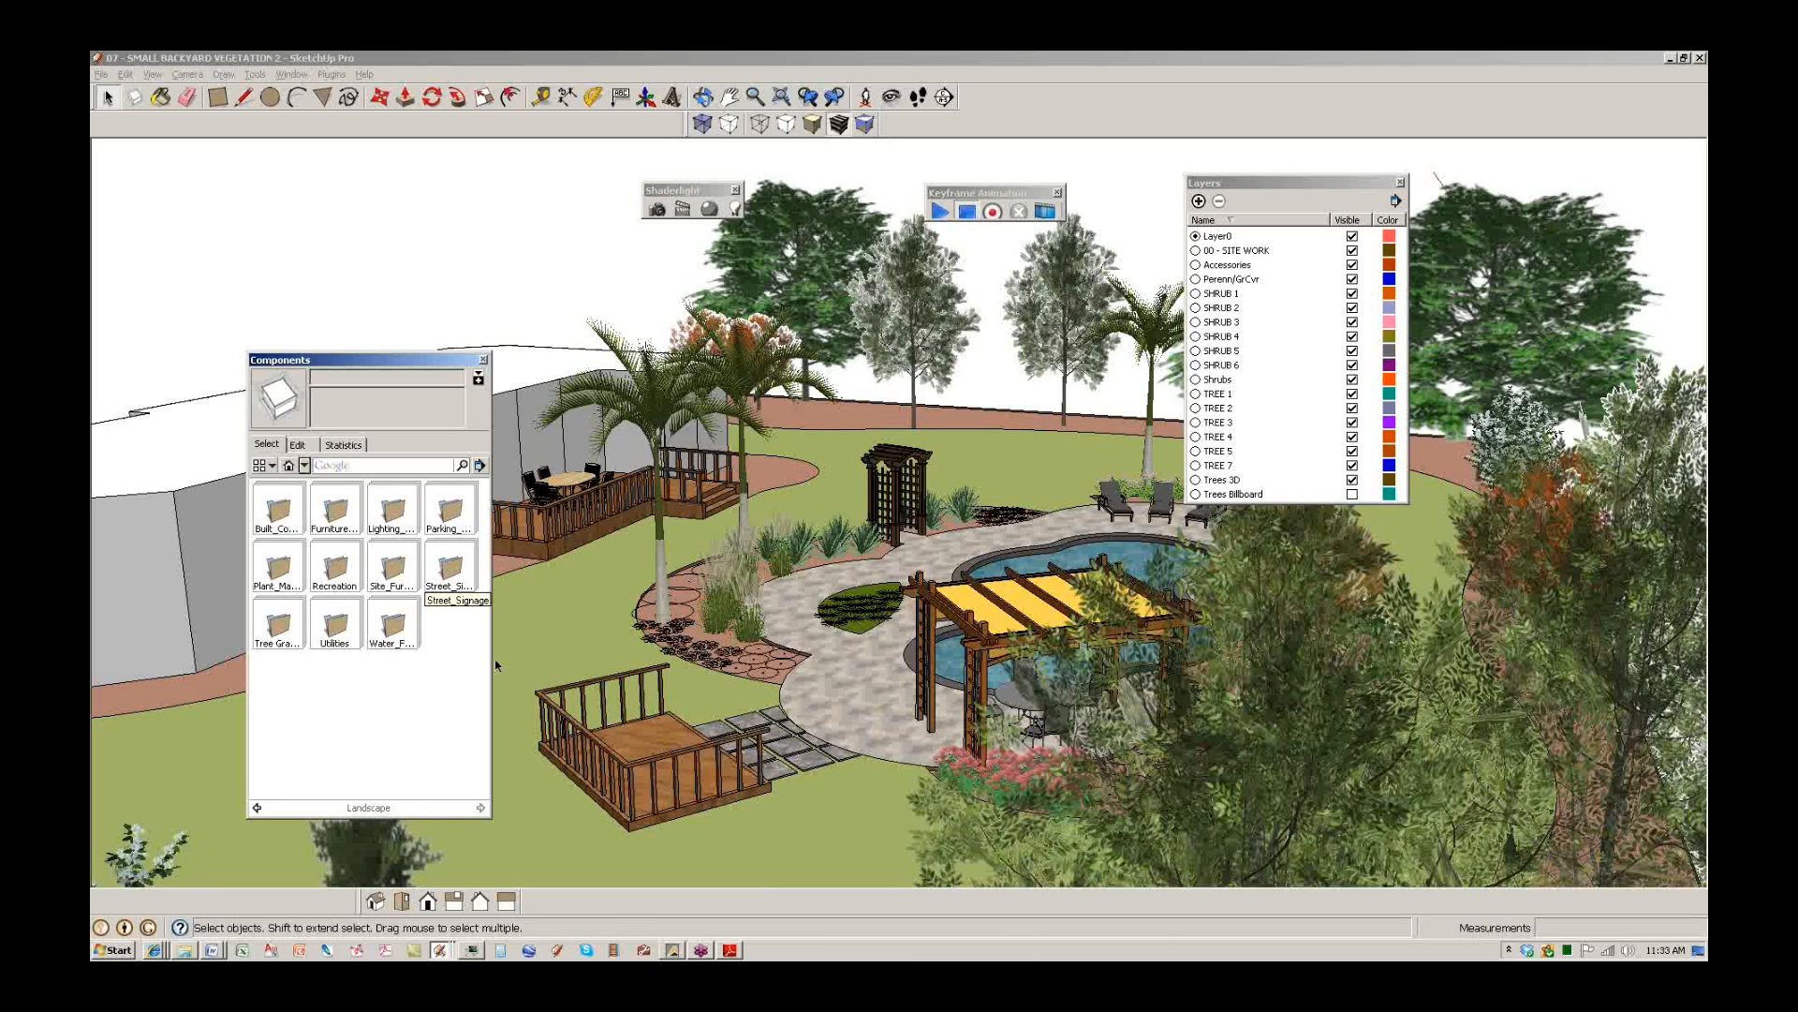
{"action": "left_click", "coordinate": [450, 577]}
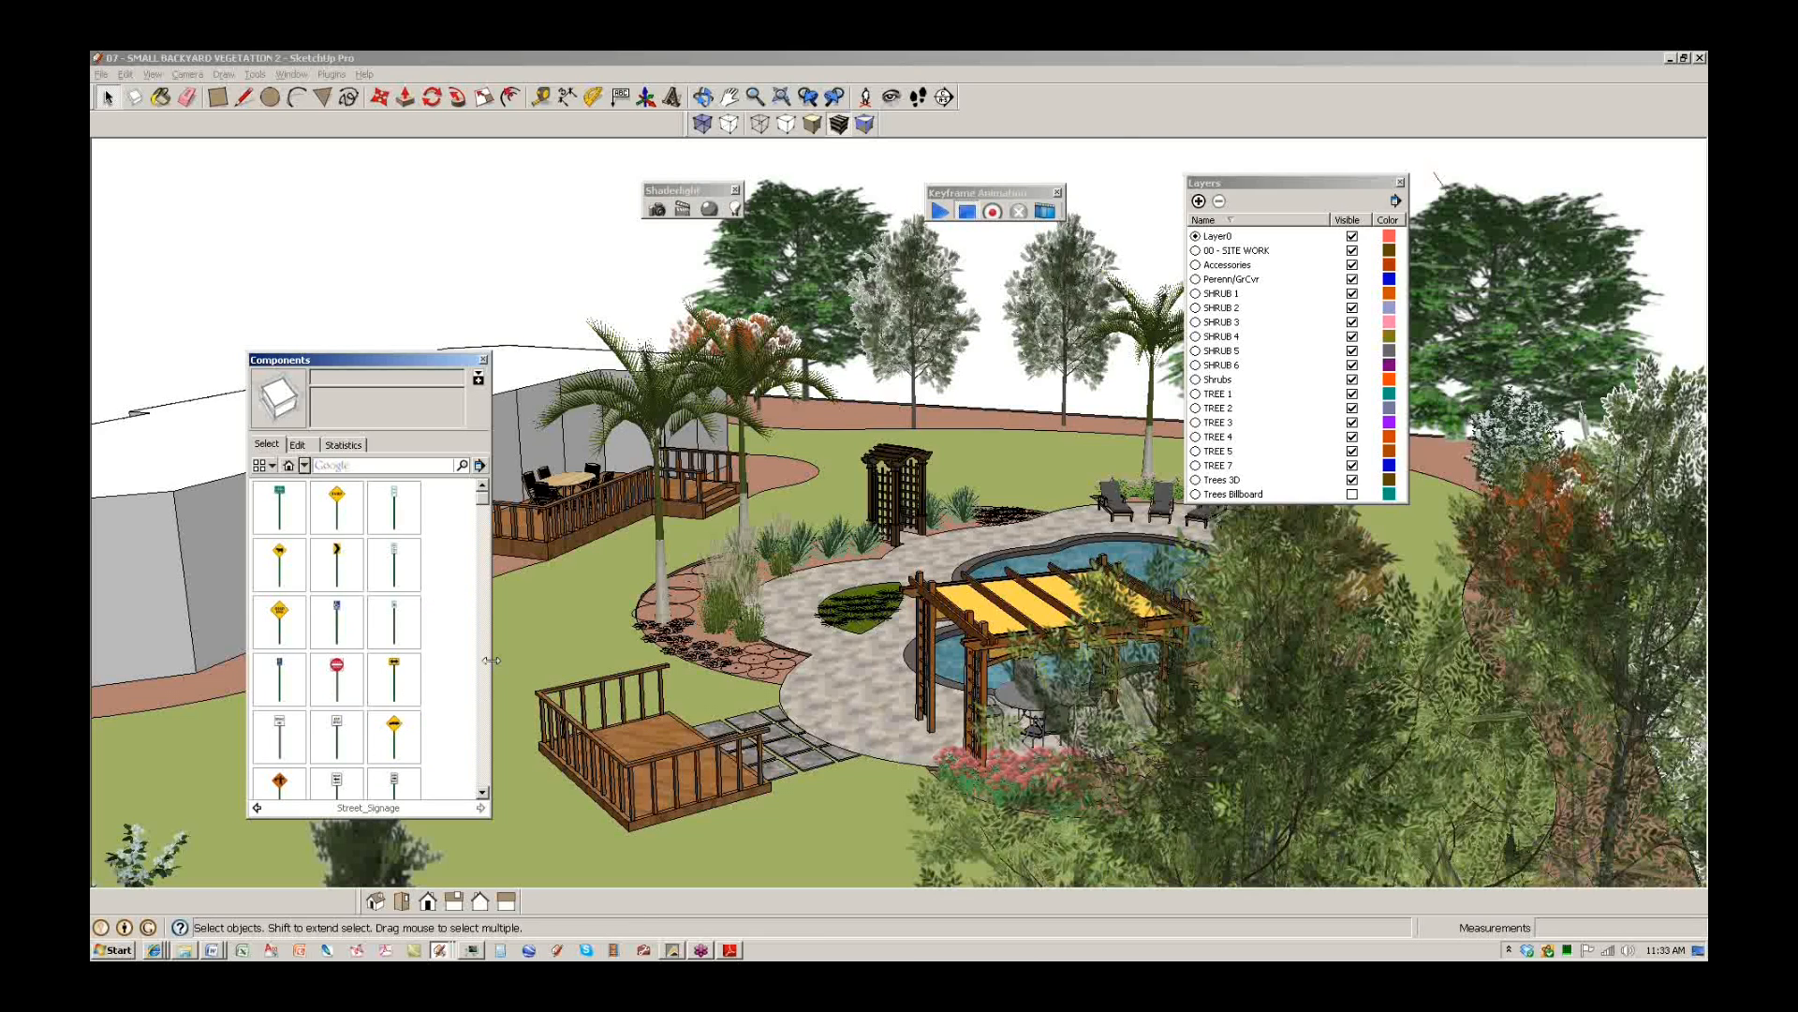
{"action": "left_click", "coordinate": [394, 736]}
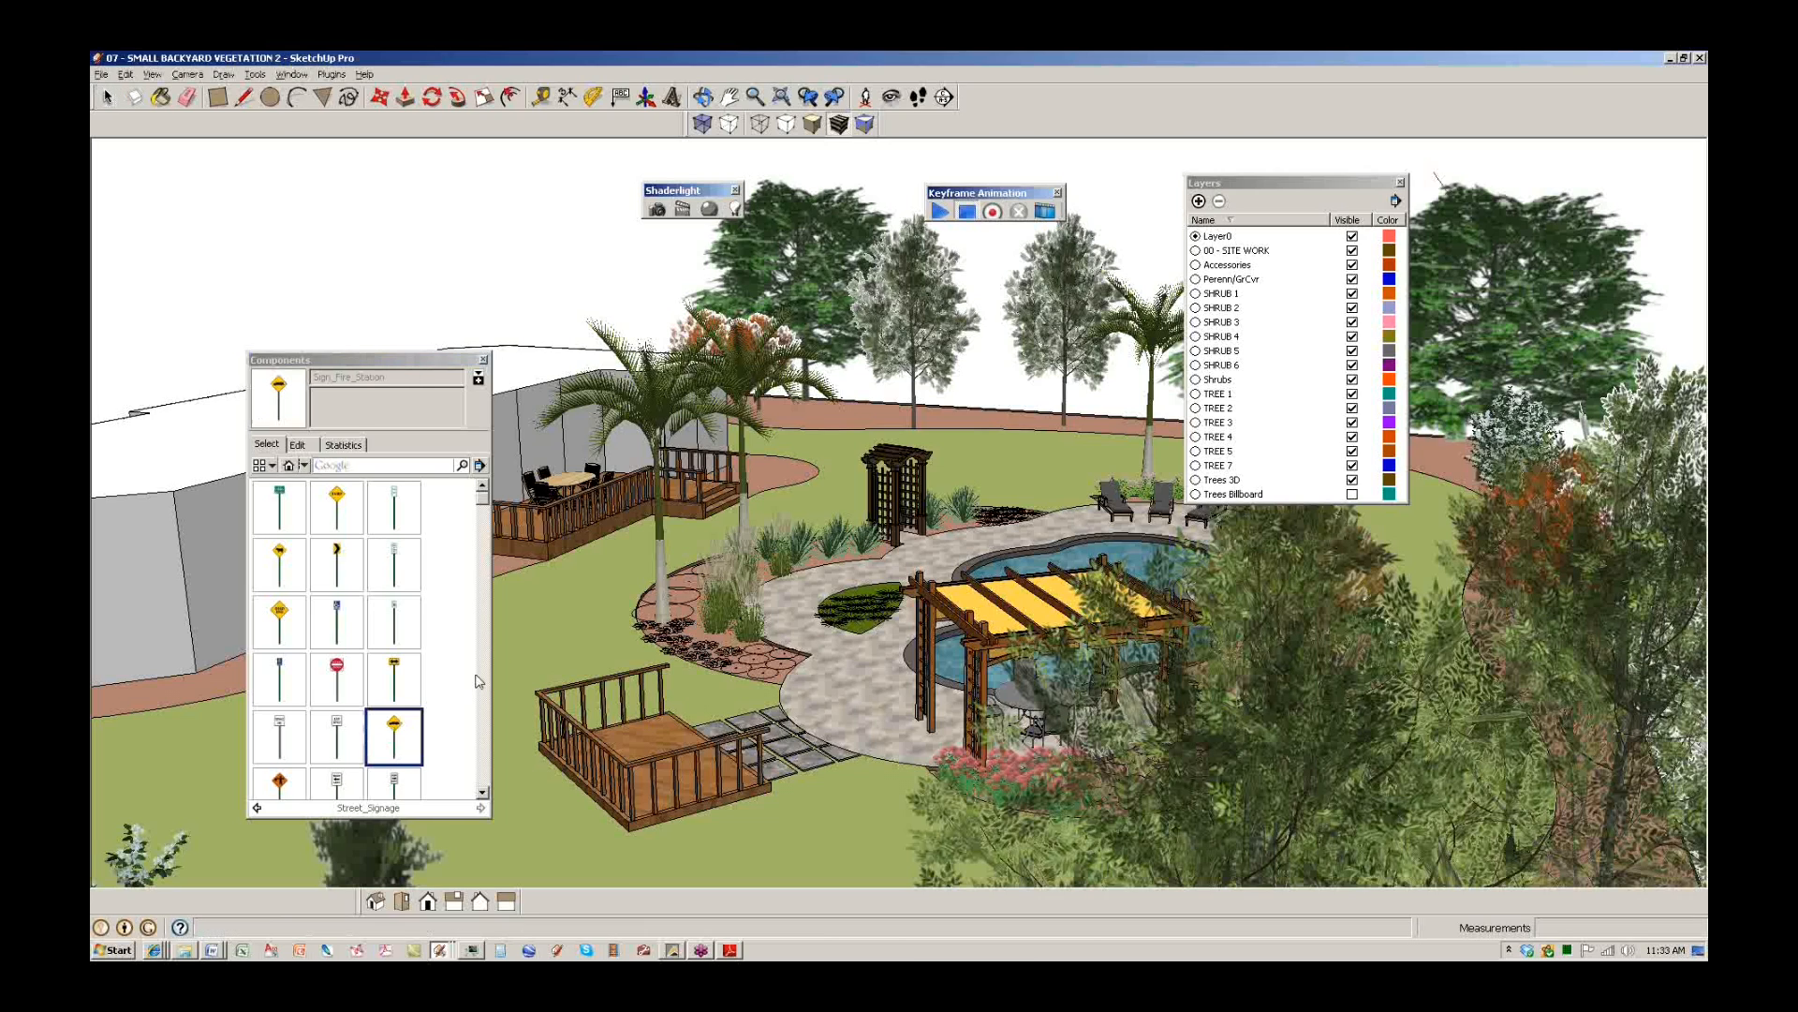
Place the Sign_Fire_Station post on the lawn near the deck and orbit around it.
{"action": "scroll", "coordinate": [585, 635], "scroll_direction": "up", "scroll_amount": 2}
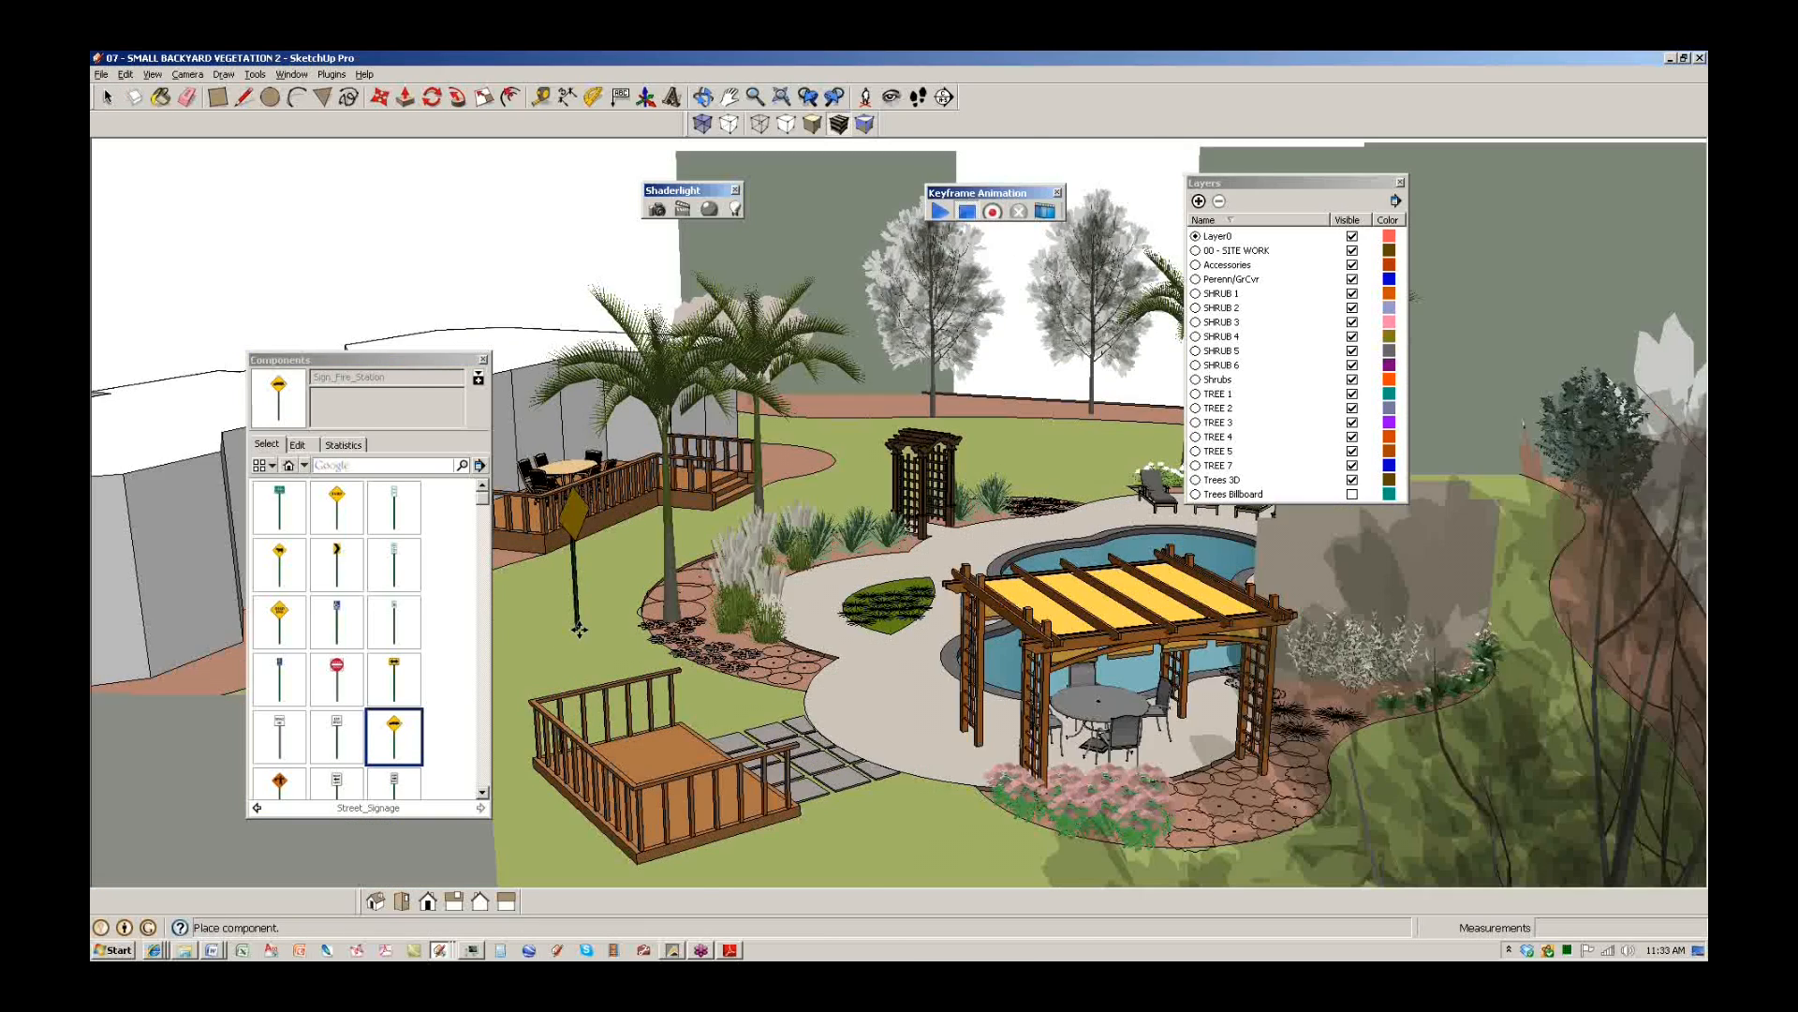
{"action": "scroll", "coordinate": [597, 630], "scroll_direction": "up", "scroll_amount": 5}
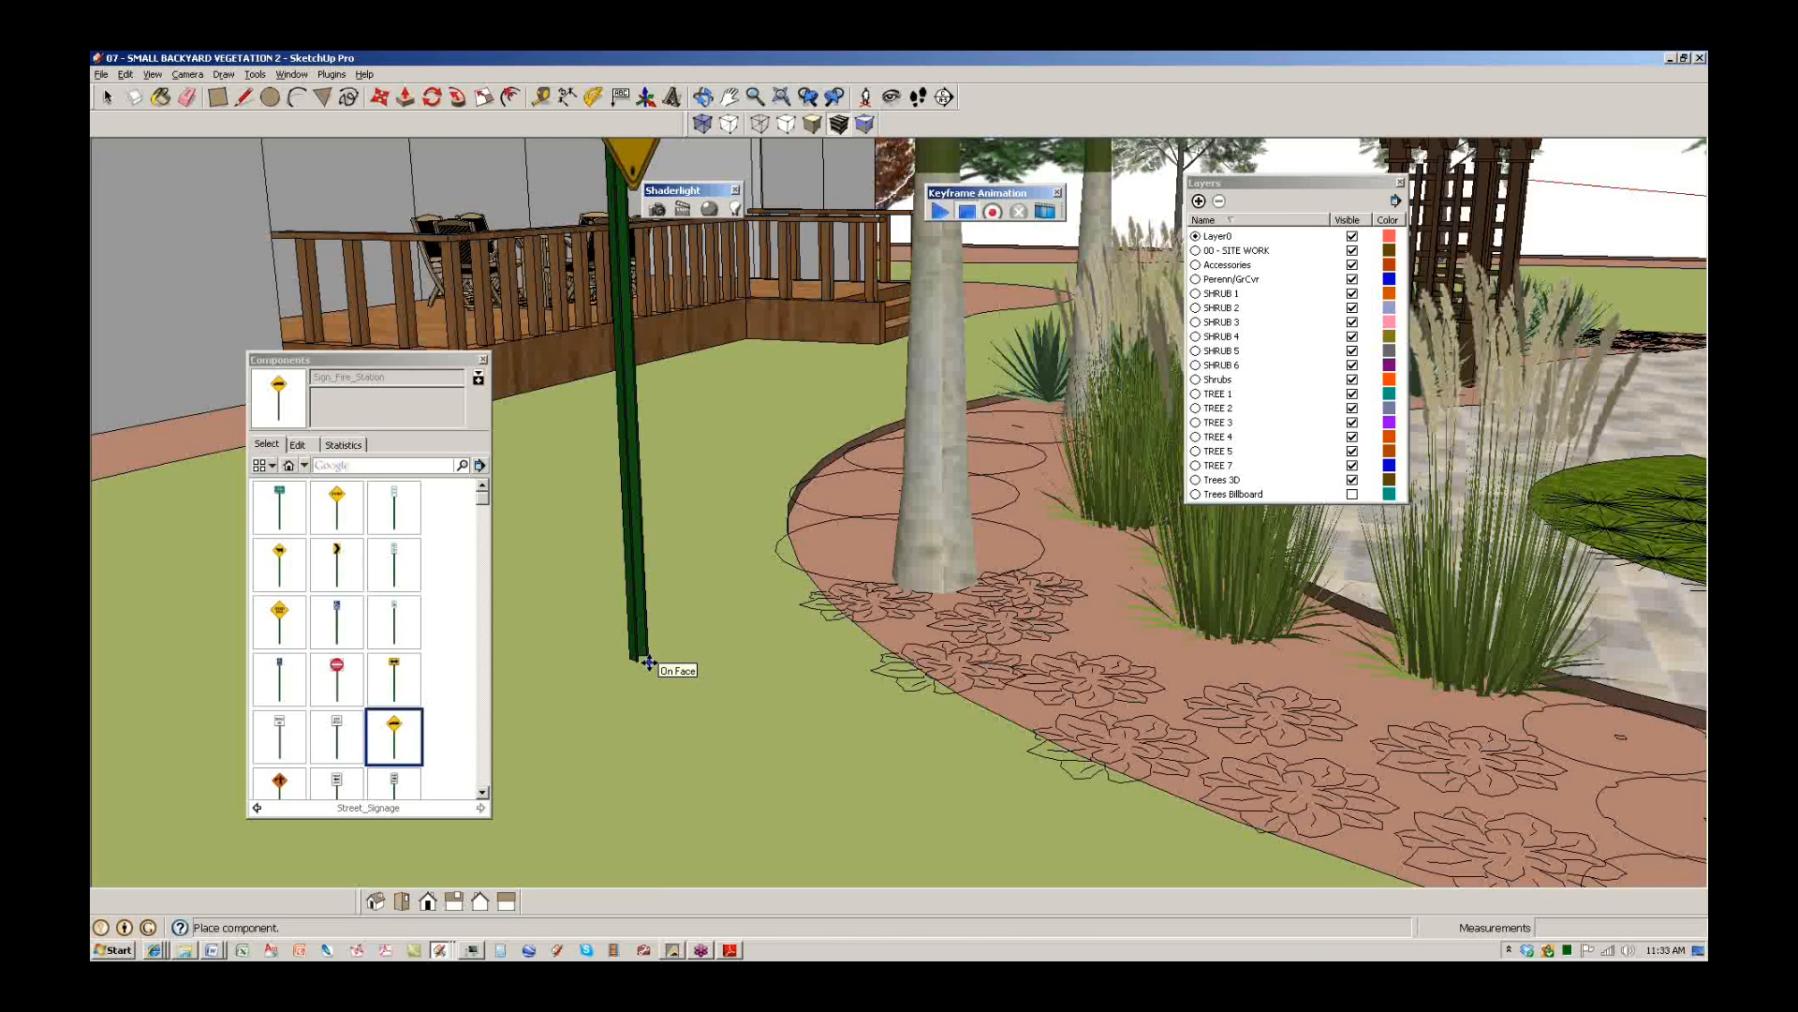
{"action": "left_click", "coordinate": [651, 710]}
{"action": "middle_click_drag", "start_coordinate": [698, 790], "coordinate": [719, 661]}
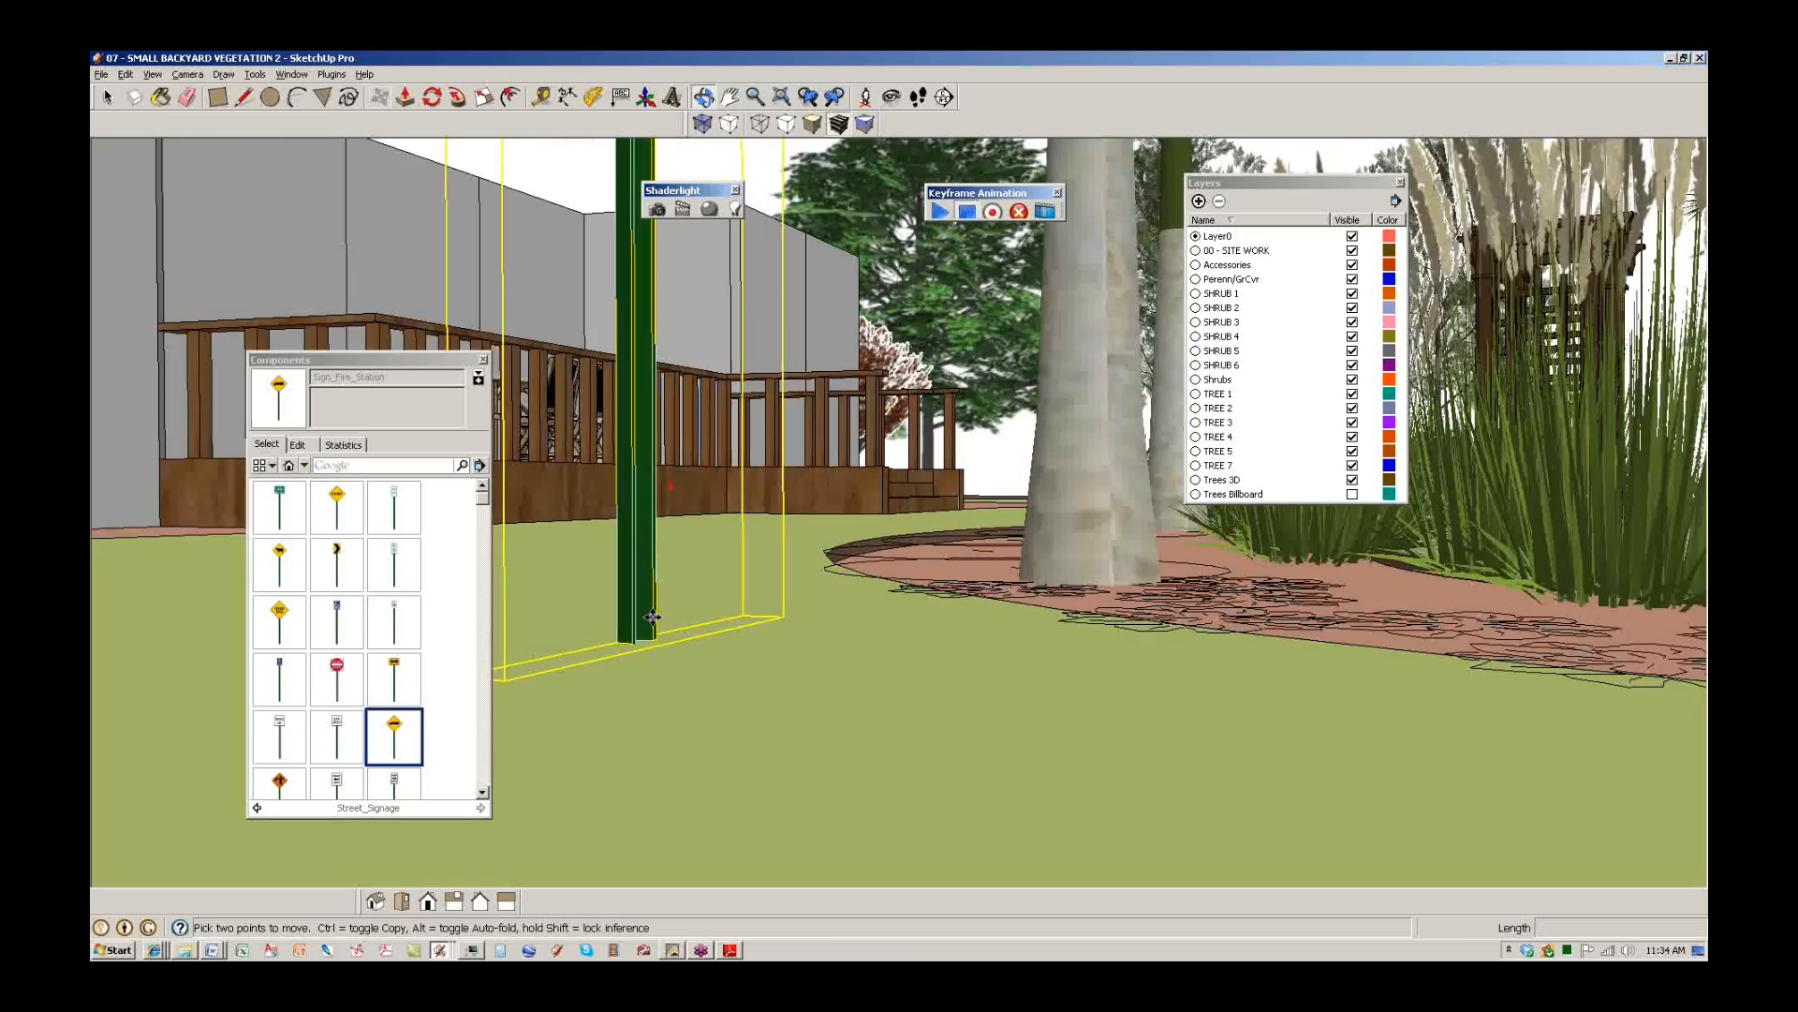
{"action": "middle_click_drag", "start_coordinate": [652, 616], "coordinate": [684, 610]}
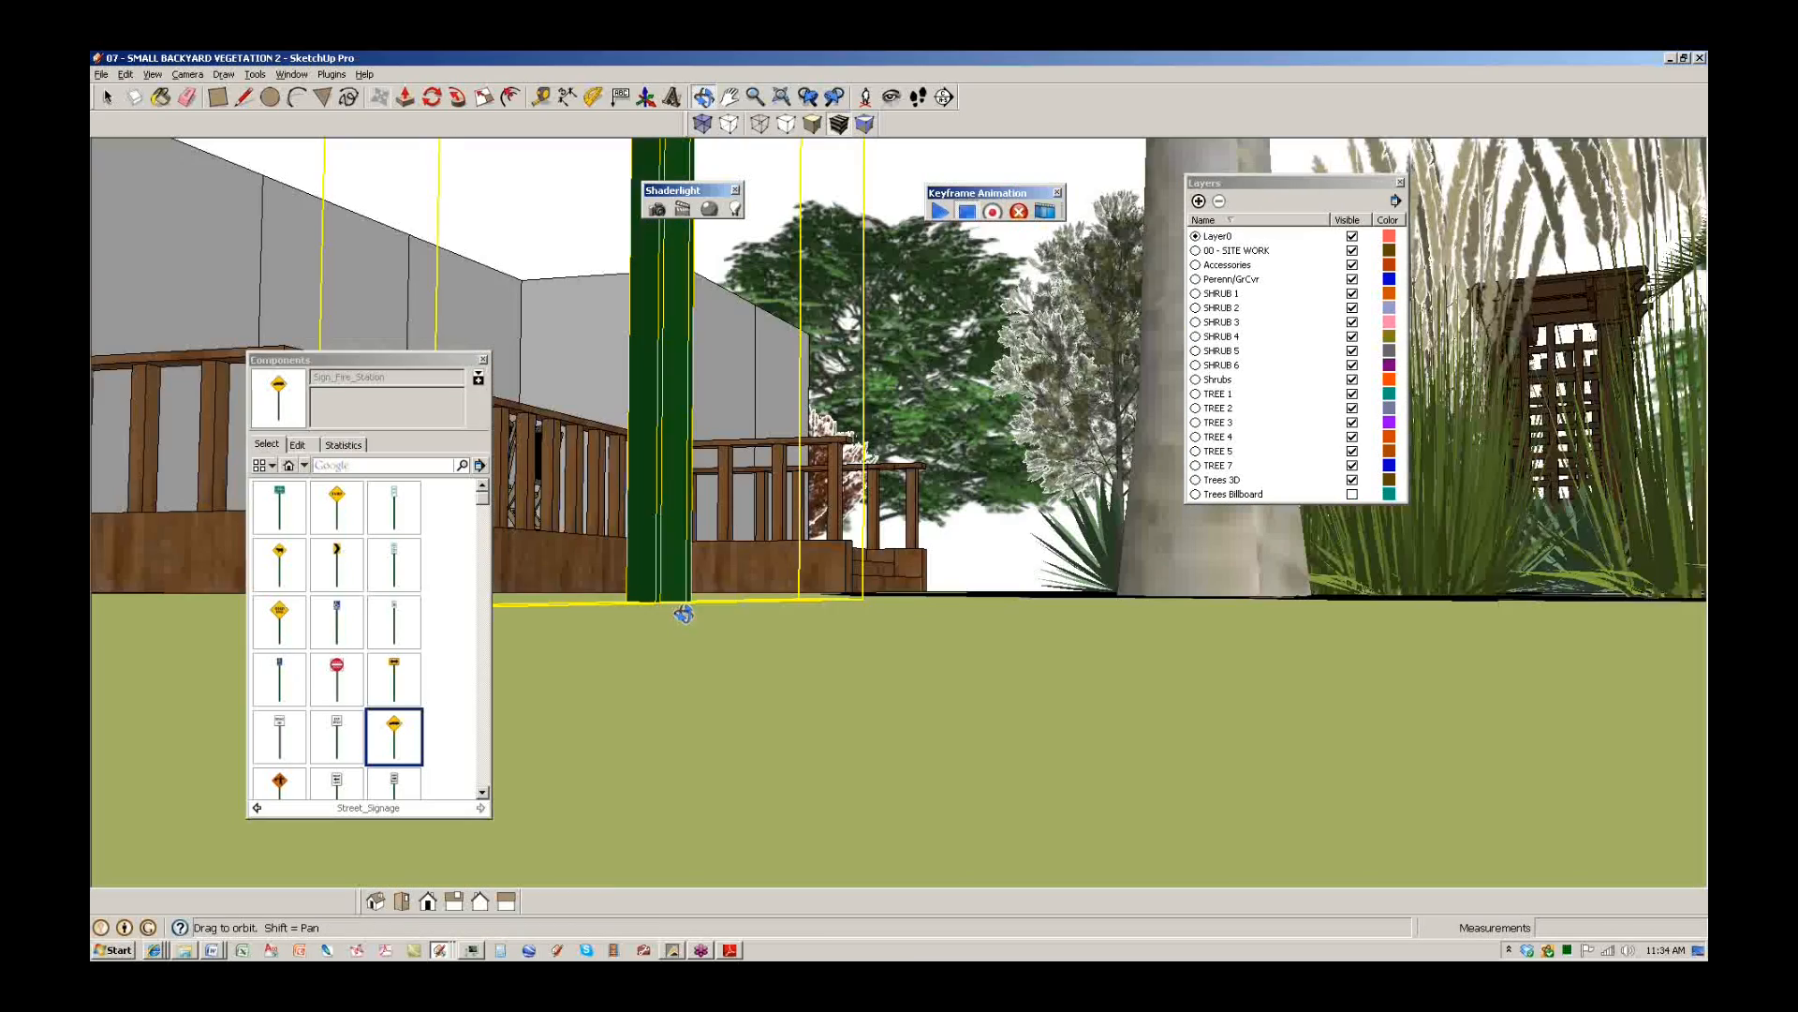
{"action": "middle_click_drag", "start_coordinate": [683, 610], "coordinate": [646, 673]}
{"action": "scroll", "coordinate": [647, 673], "scroll_direction": "down", "scroll_amount": 10}
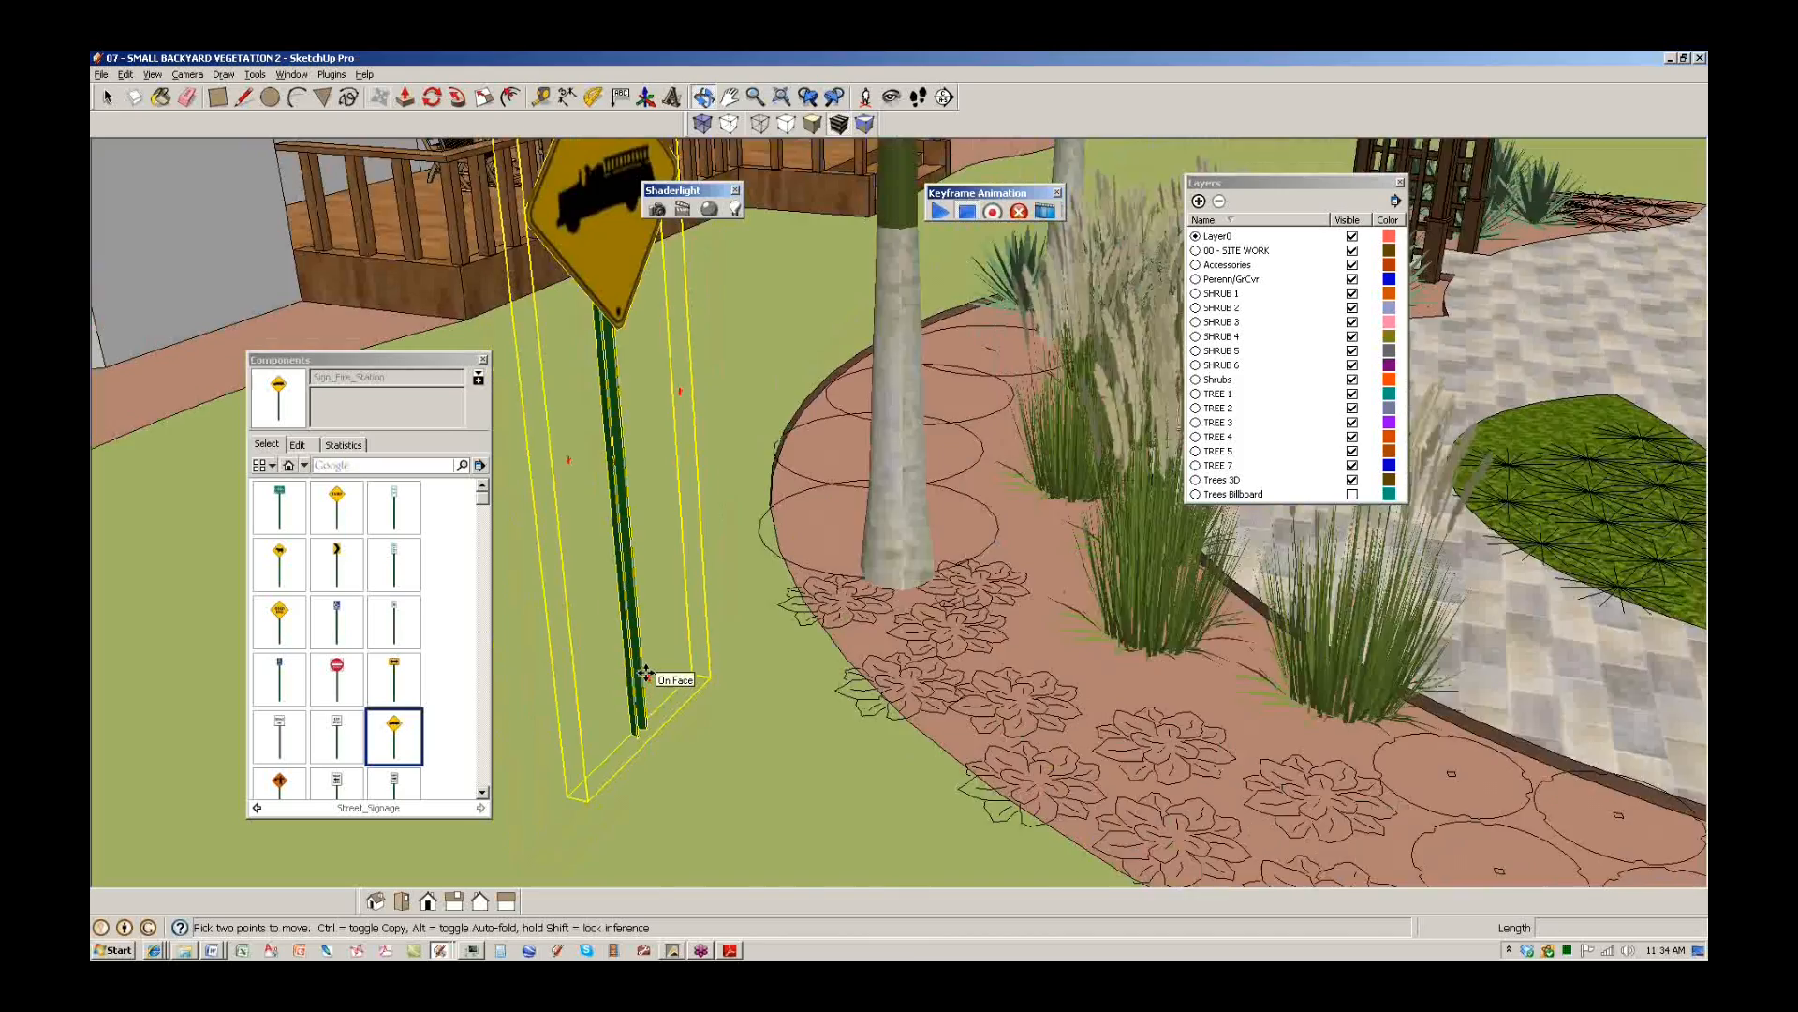
{"action": "scroll", "coordinate": [646, 672], "scroll_direction": "down", "scroll_amount": 4}
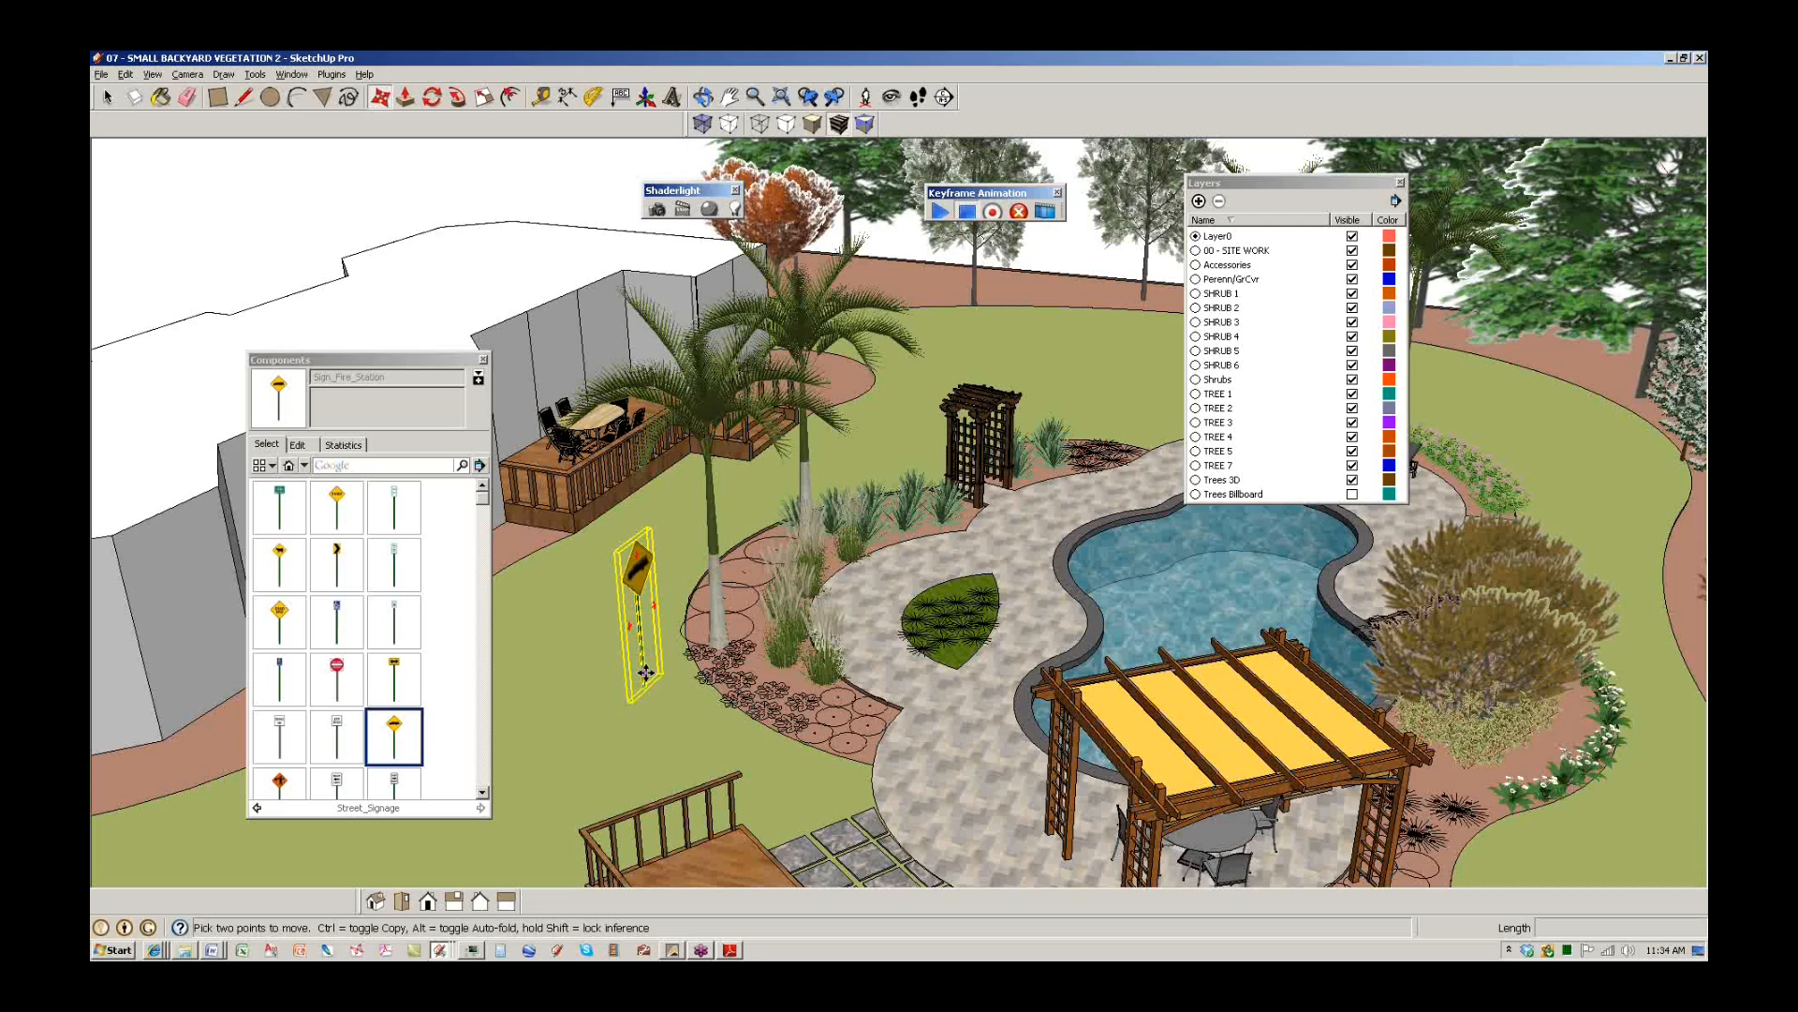
Check the sign beside the palms from higher and lower views, then select a grass clump.
{"action": "middle_click_drag", "start_coordinate": [787, 683], "coordinate": [721, 702]}
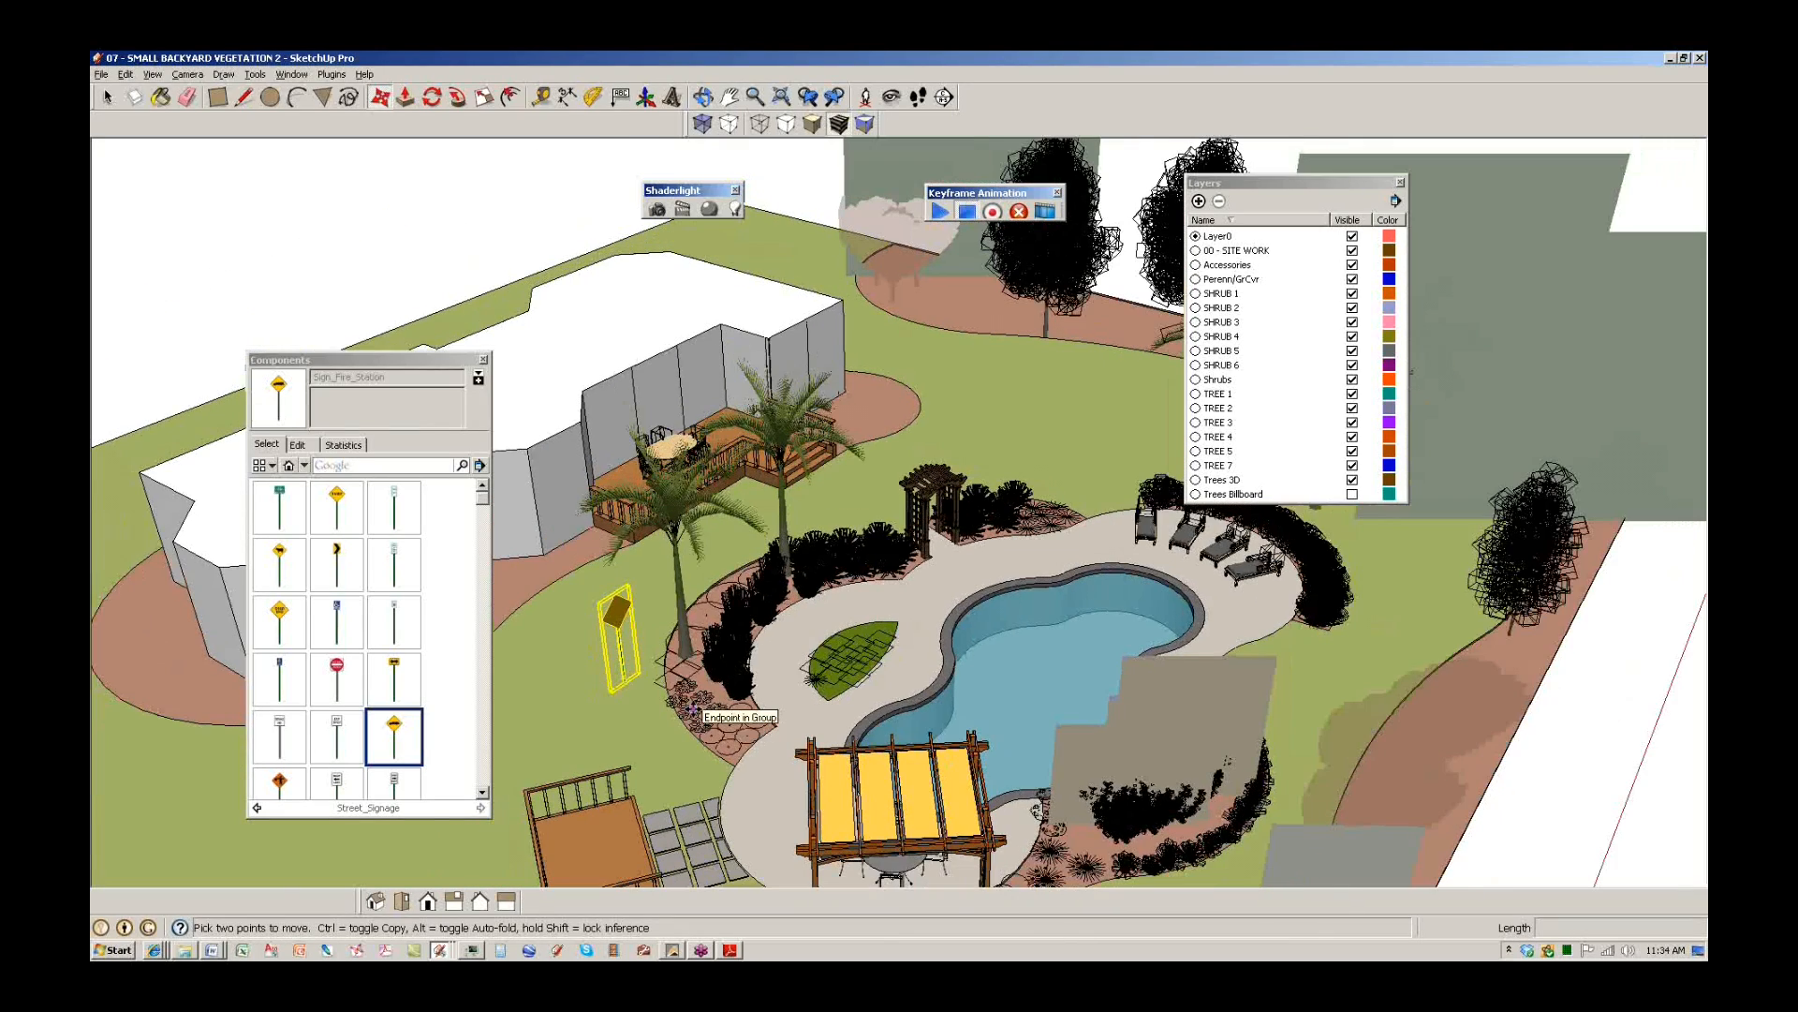
{"action": "middle_click_drag", "start_coordinate": [882, 640], "coordinate": [735, 848]}
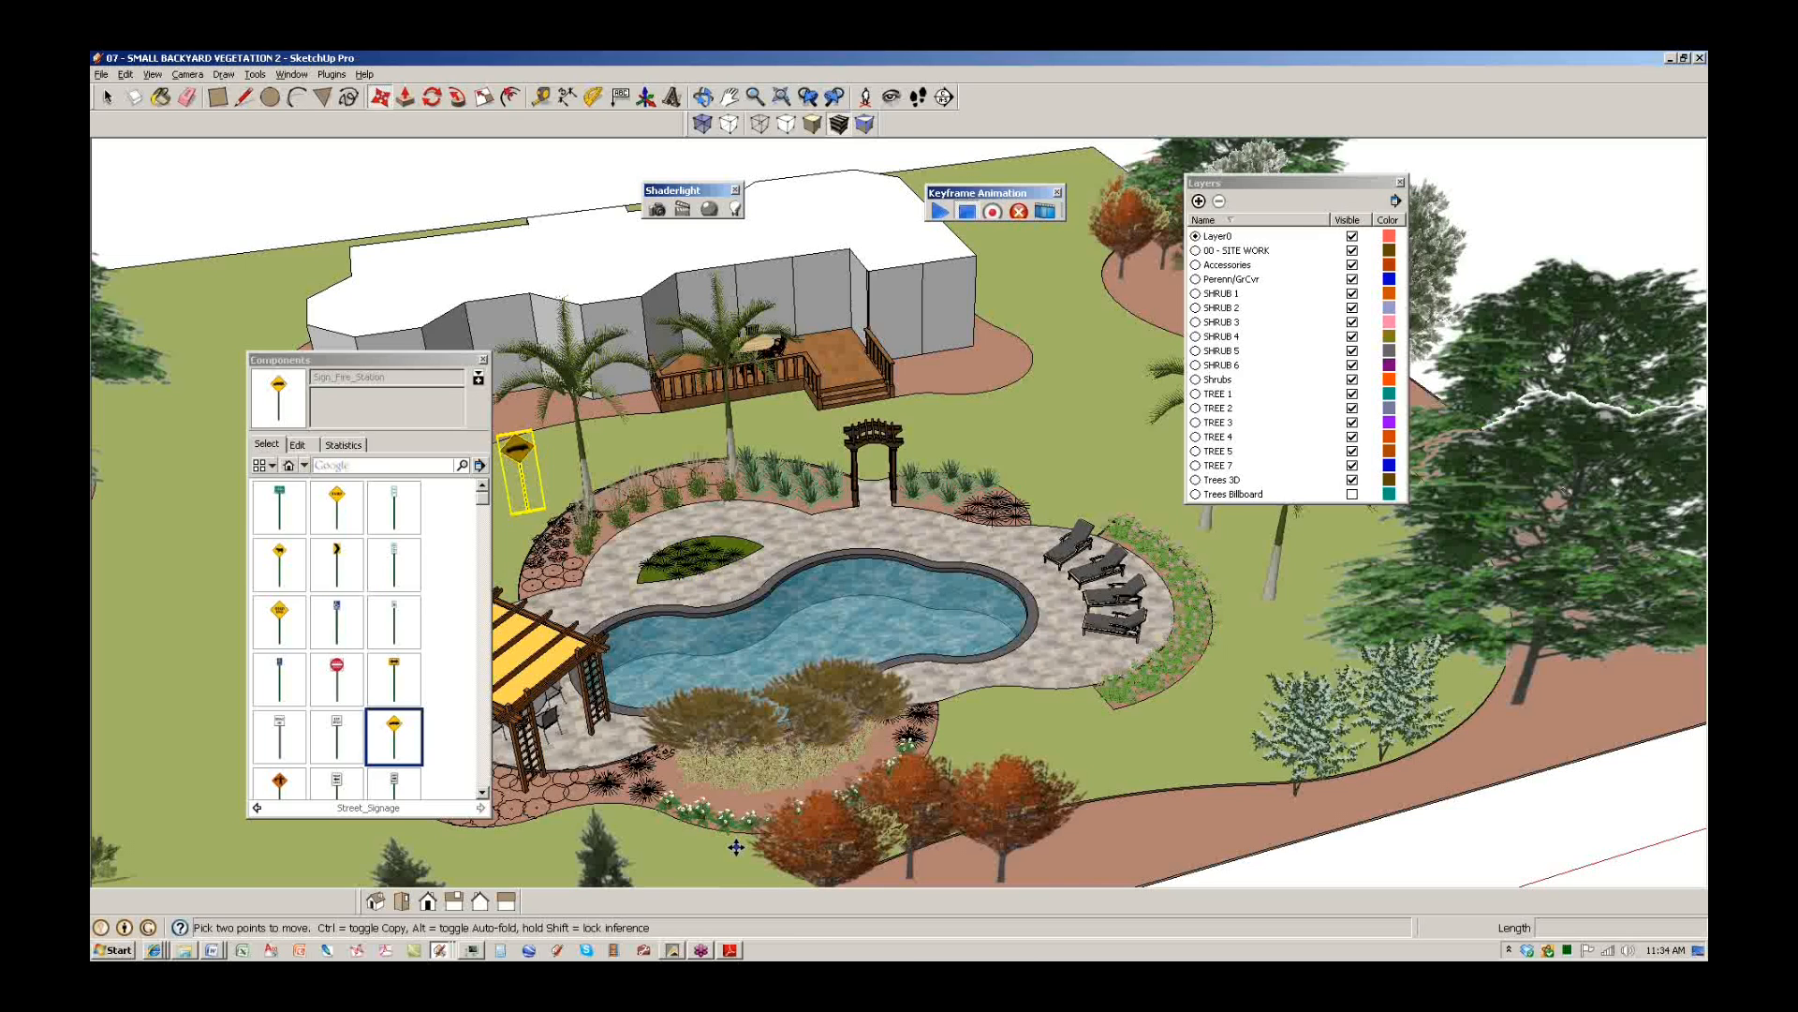
{"action": "scroll", "coordinate": [740, 607], "scroll_direction": "up", "scroll_amount": 2}
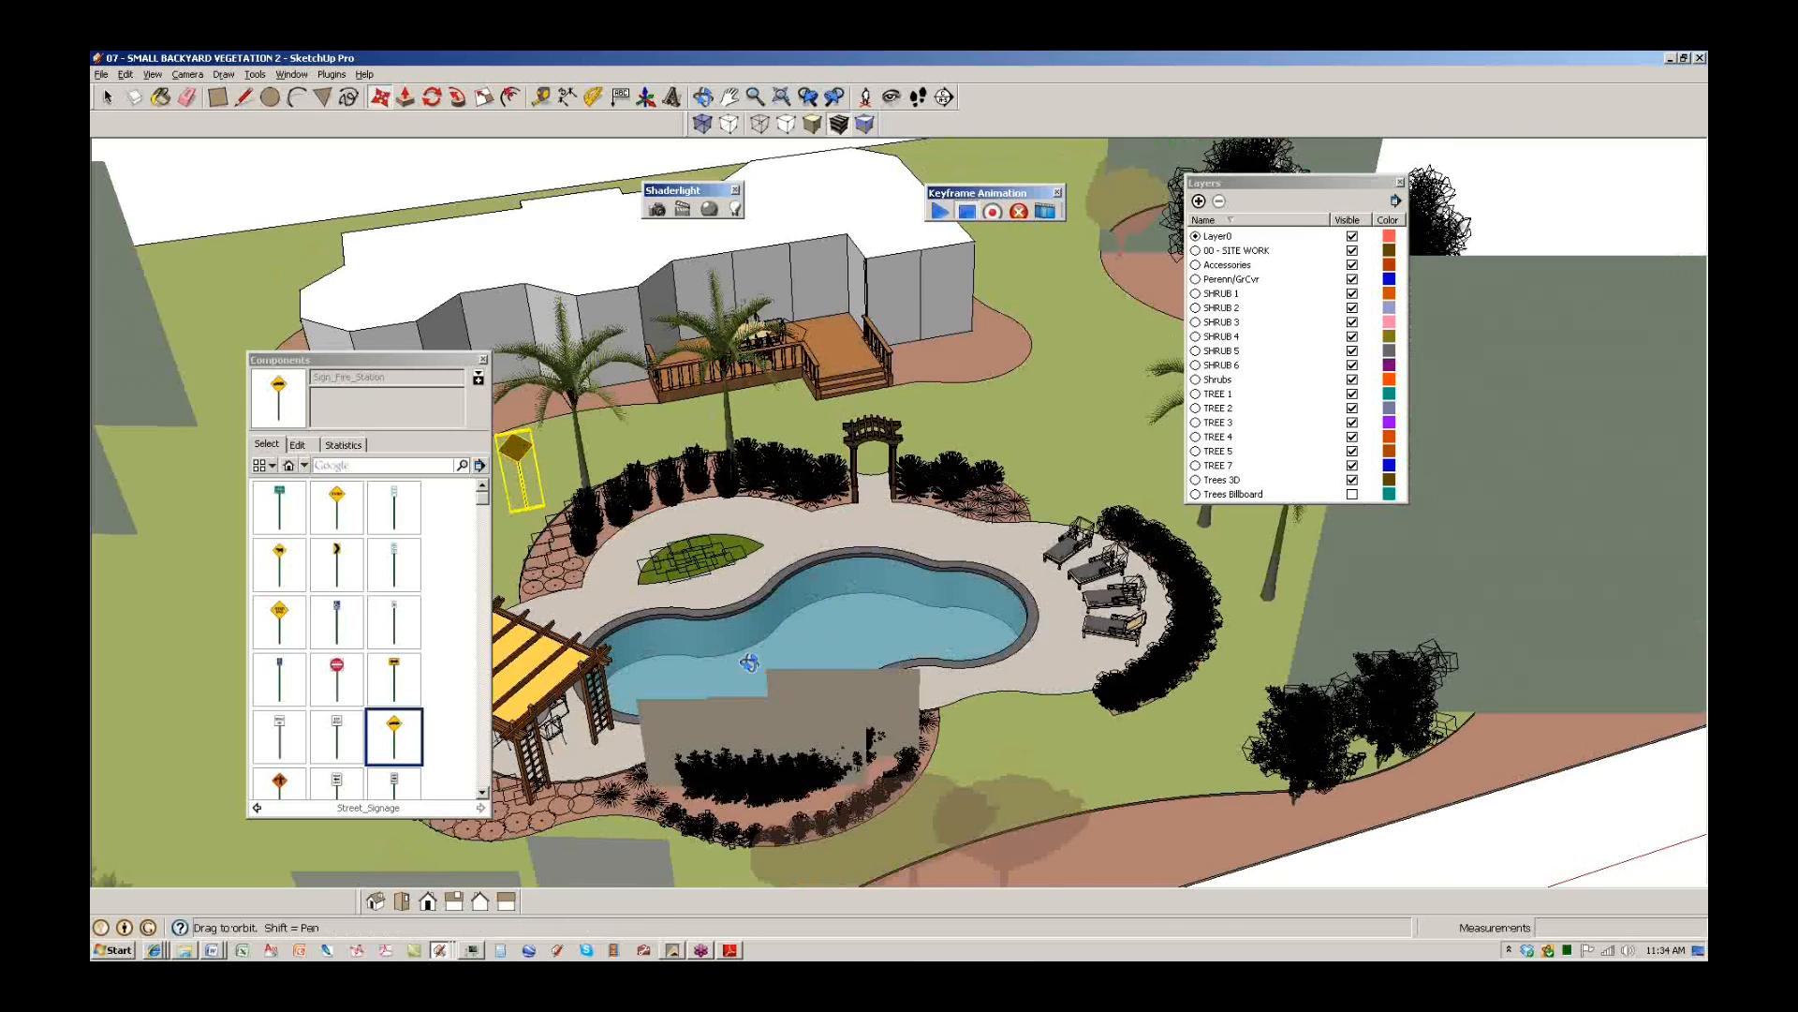
{"action": "scroll", "coordinate": [807, 620], "scroll_direction": "up", "scroll_amount": 3}
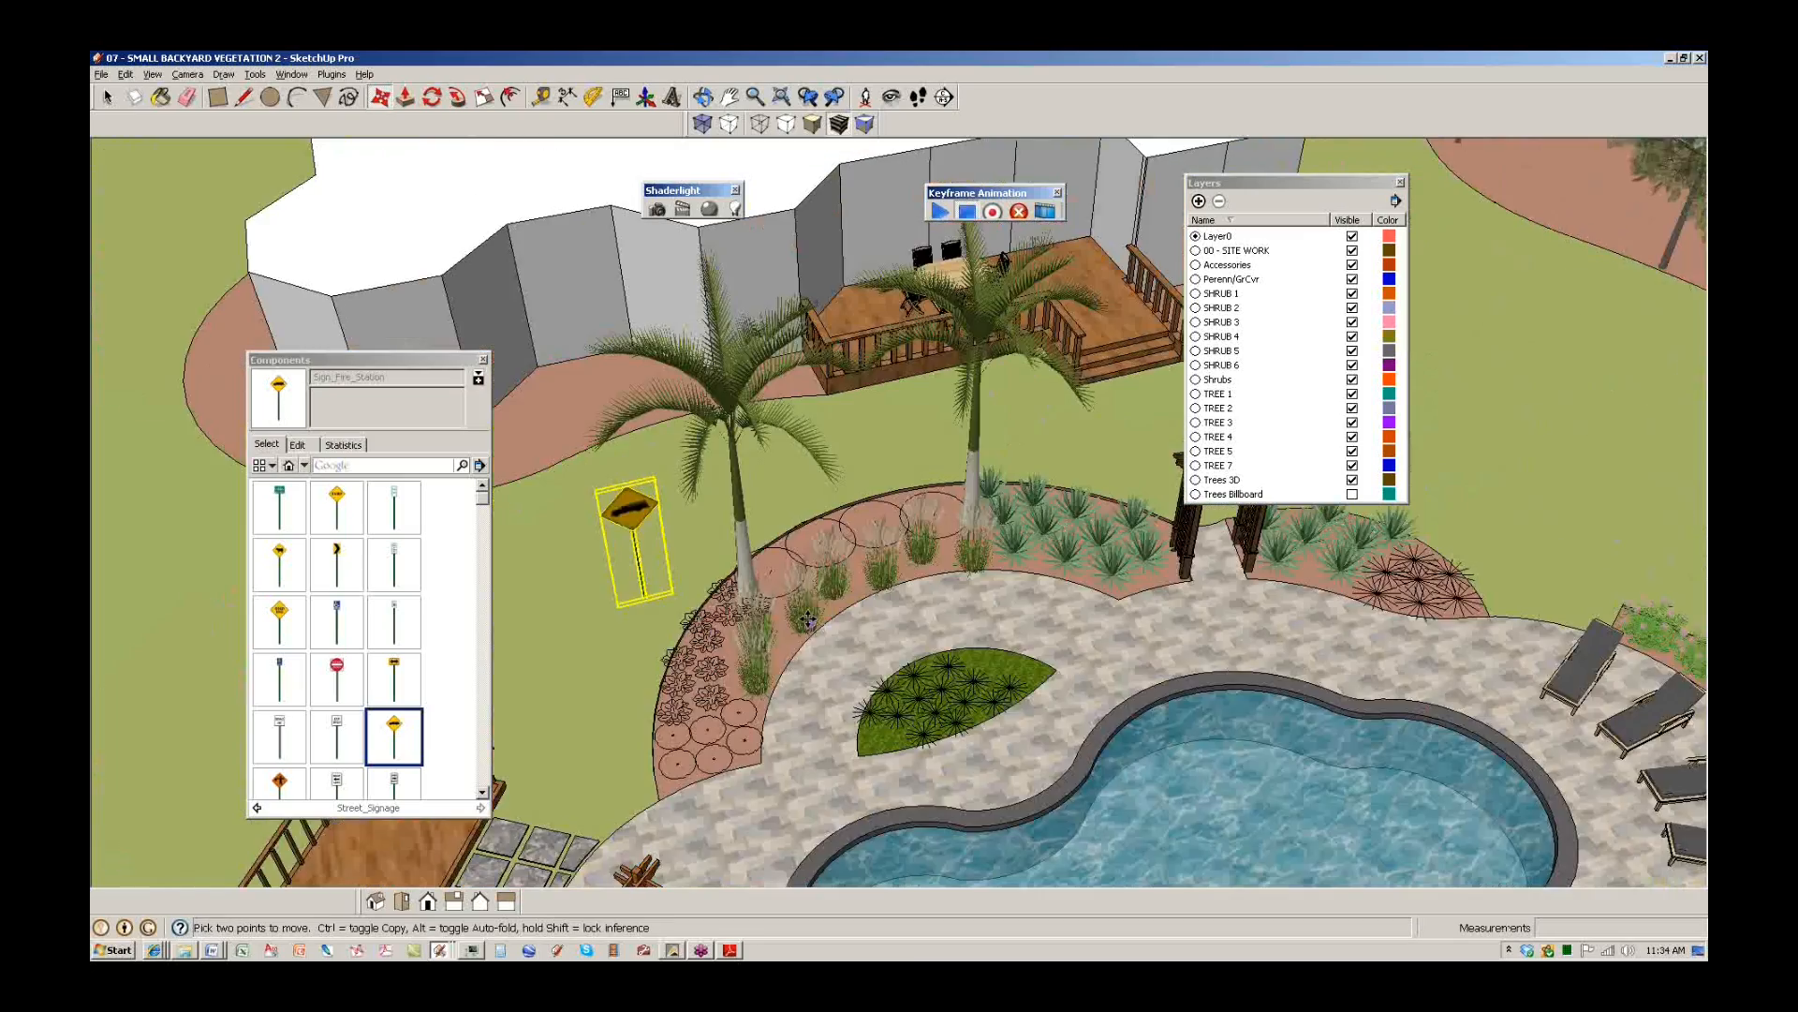
{"action": "scroll", "coordinate": [808, 620], "scroll_direction": "up", "scroll_amount": 3}
{"action": "key", "text": "space"}
{"action": "left_click", "coordinate": [824, 605]}
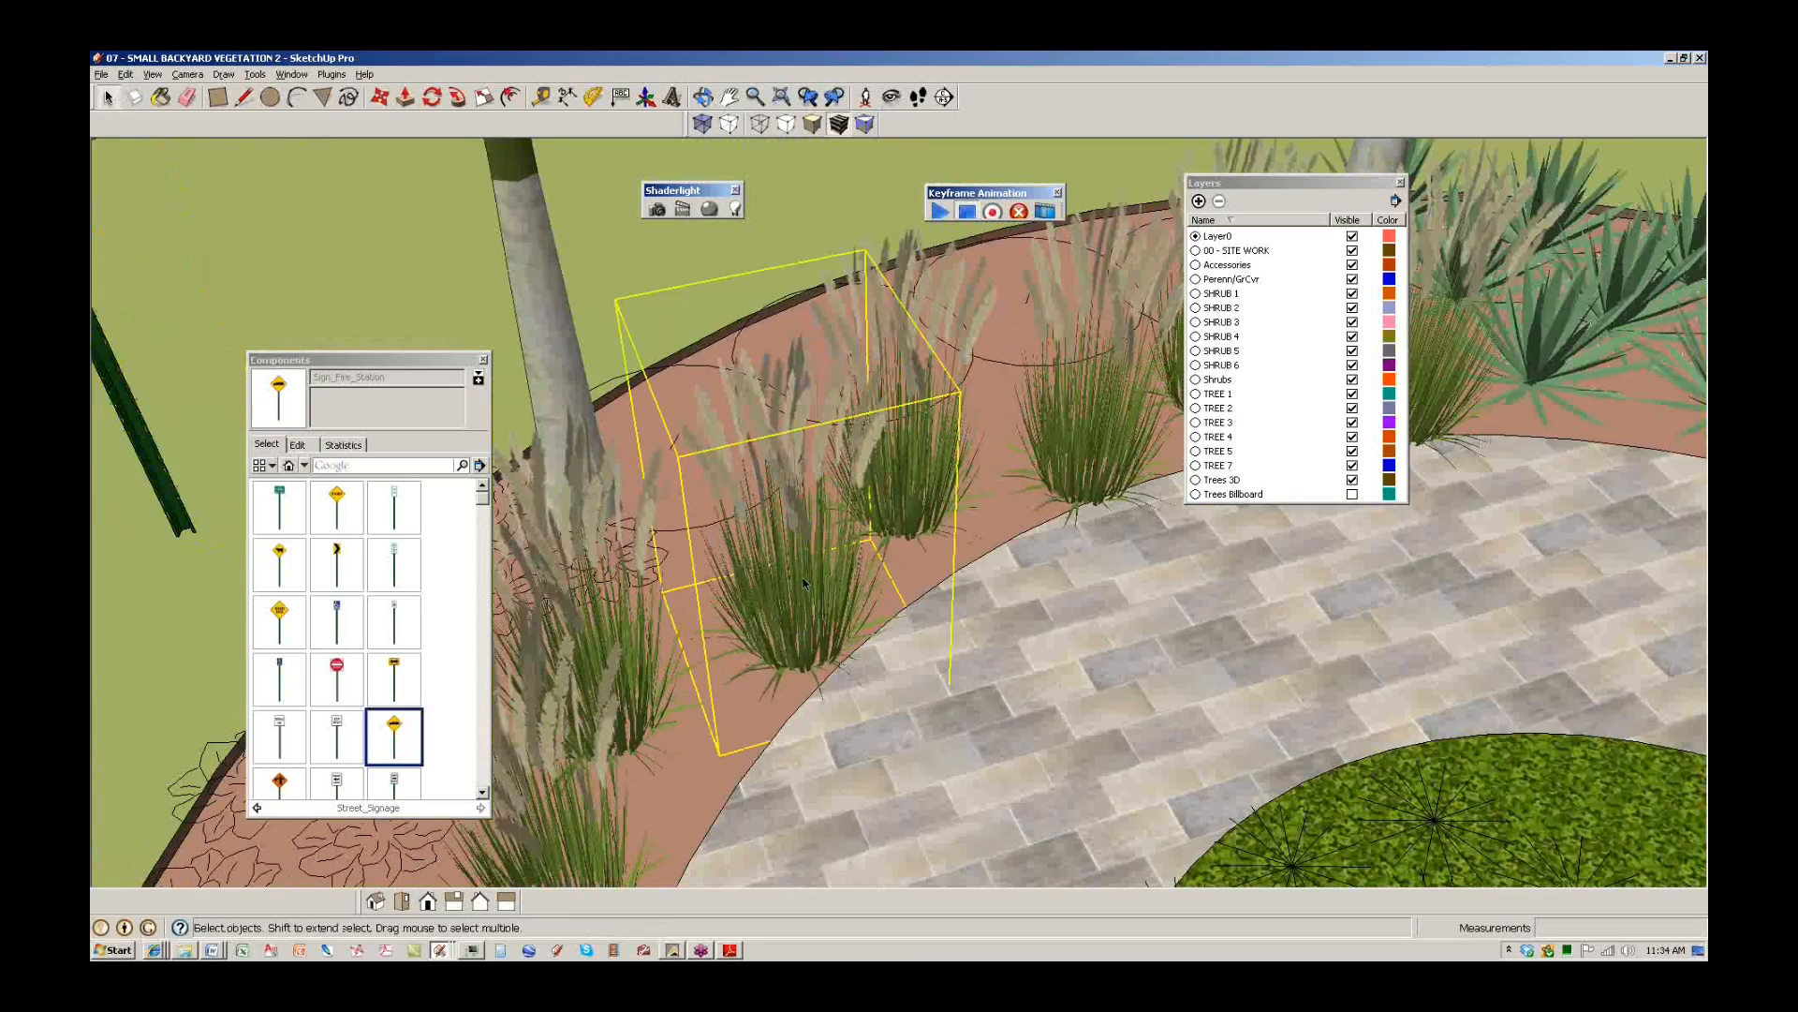
{"action": "scroll", "coordinate": [826, 618], "scroll_direction": "down", "scroll_amount": 3}
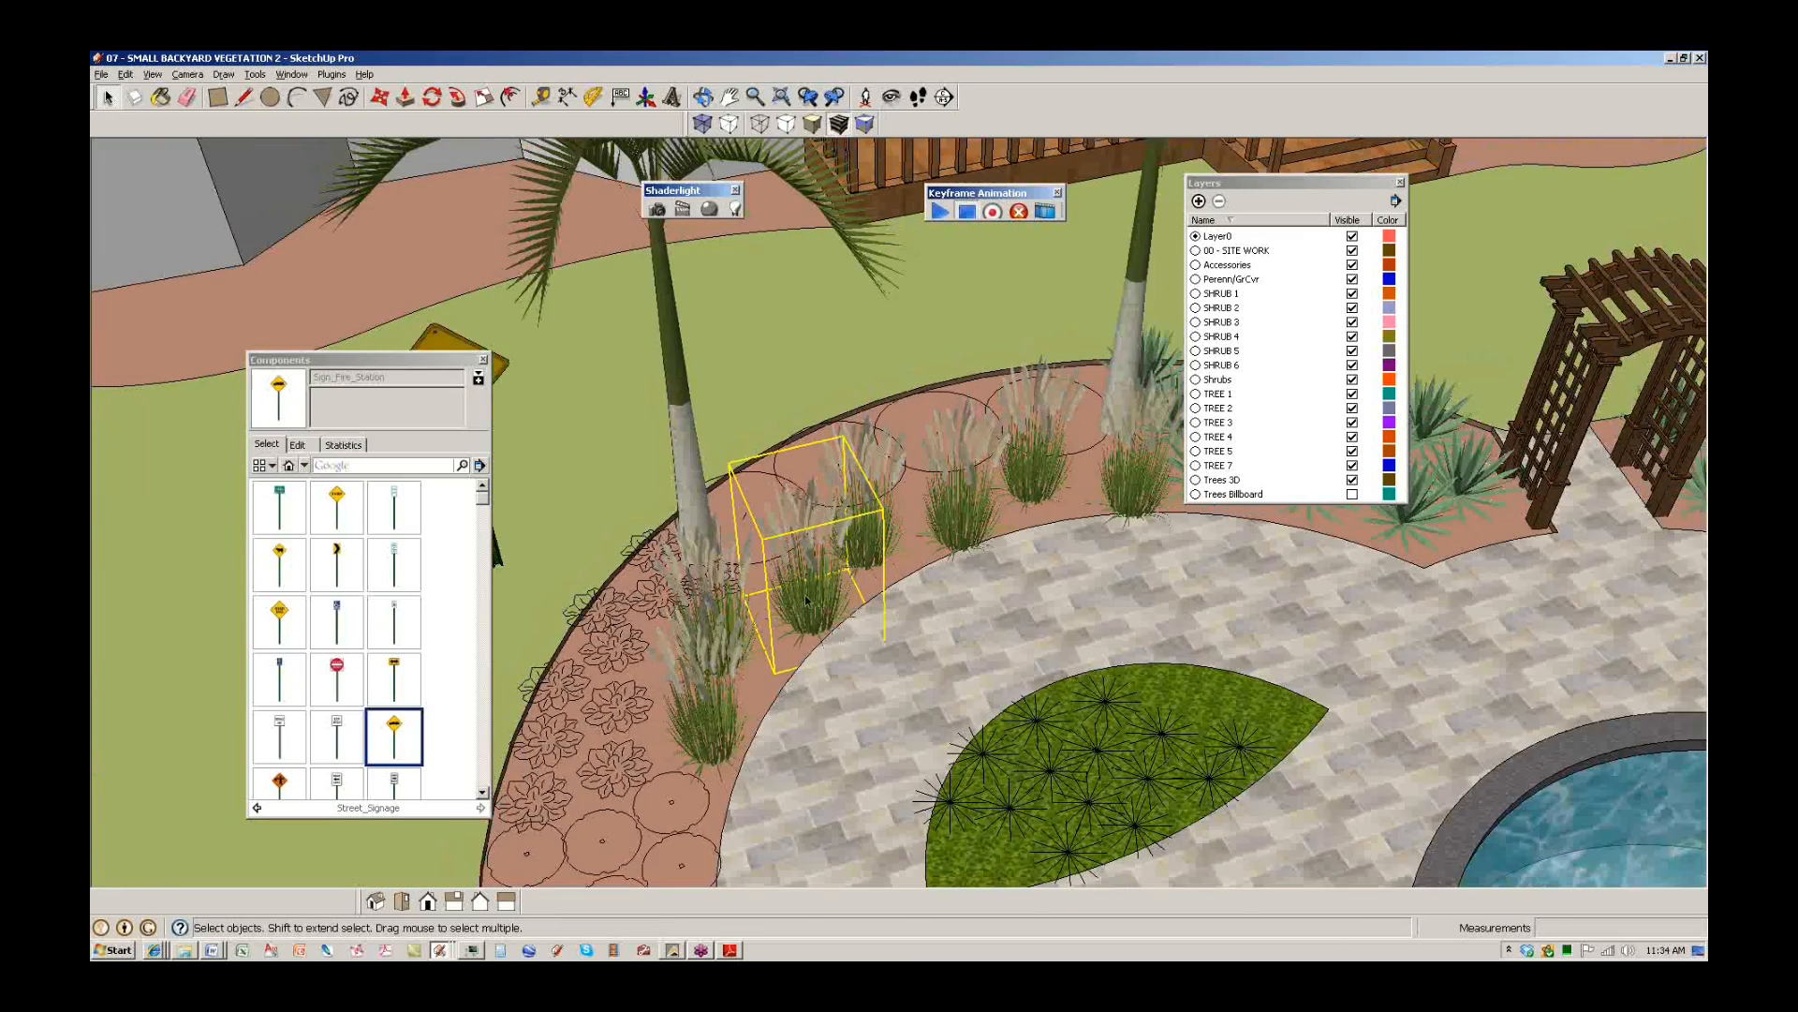
Select all the grass clumps in the curved bed and scale them wider.
{"action": "double_click", "coordinate": [806, 597]}
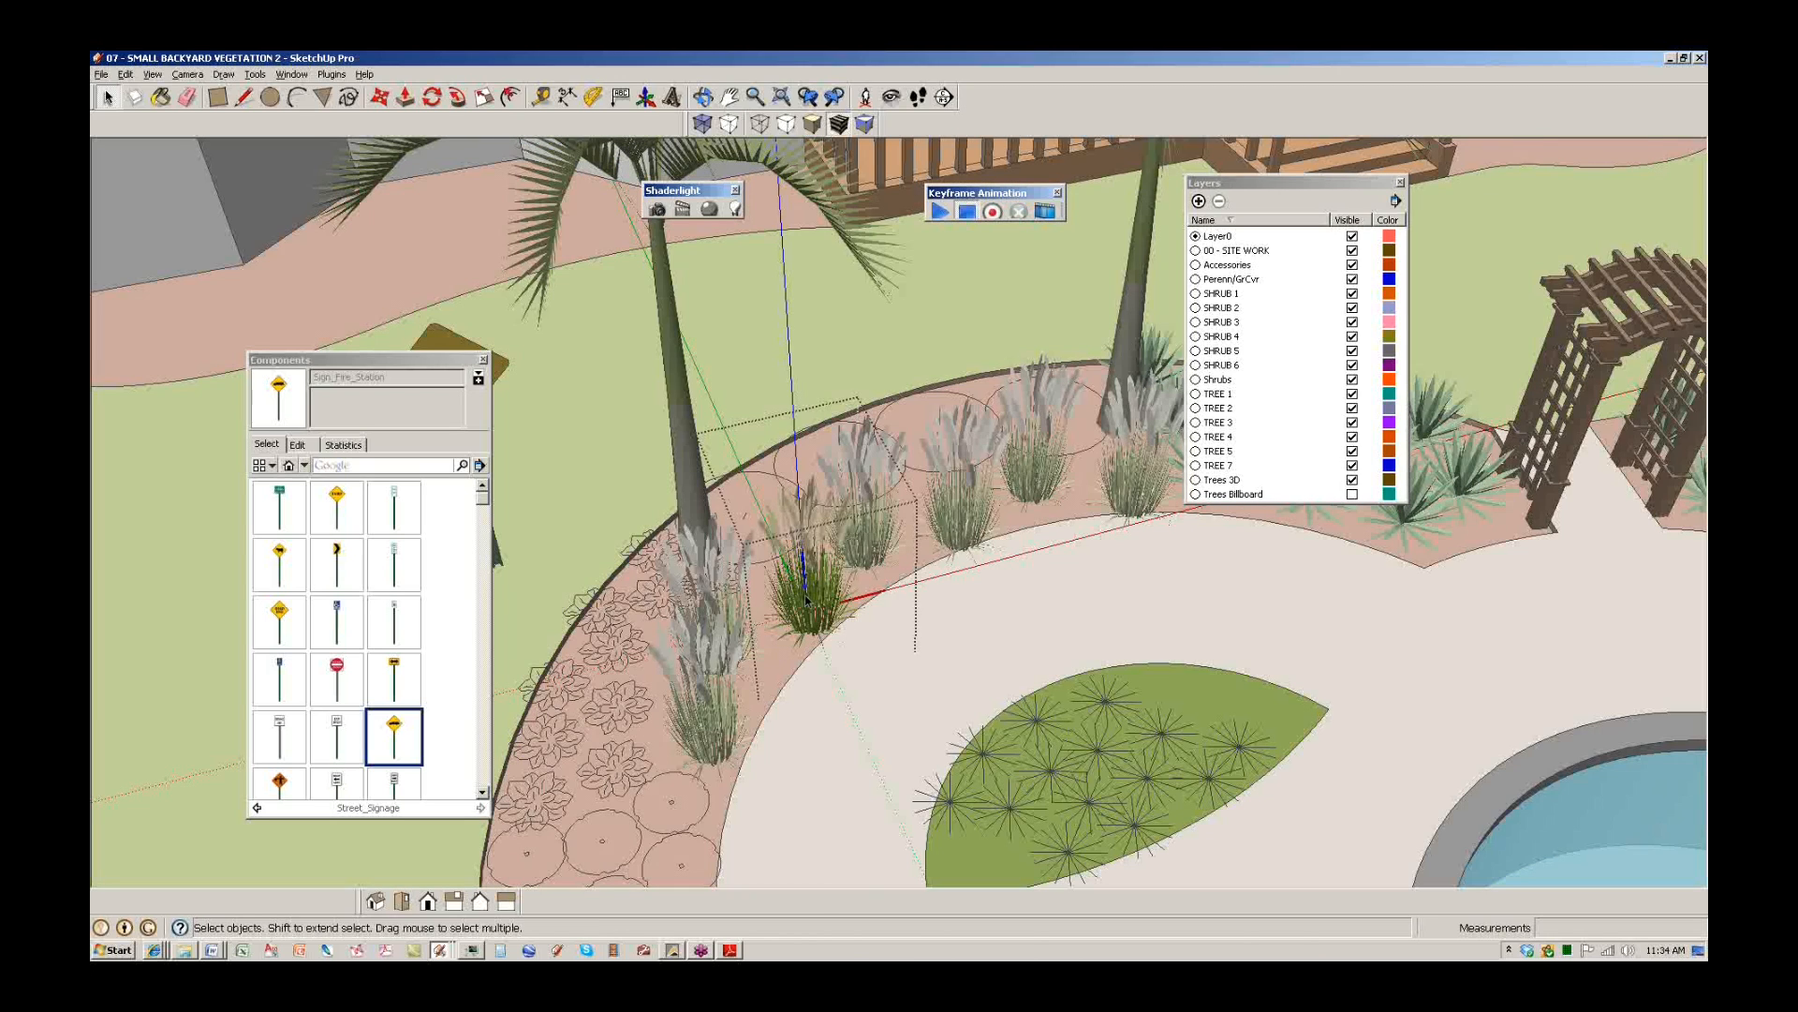
{"action": "left_click_drag", "start_coordinate": [627, 409], "coordinate": [631, 412]}
{"action": "key", "text": "s"}
{"action": "left_click_drag", "start_coordinate": [844, 437], "coordinate": [869, 380]}
{"action": "left_click_drag", "start_coordinate": [766, 591], "coordinate": [744, 619]}
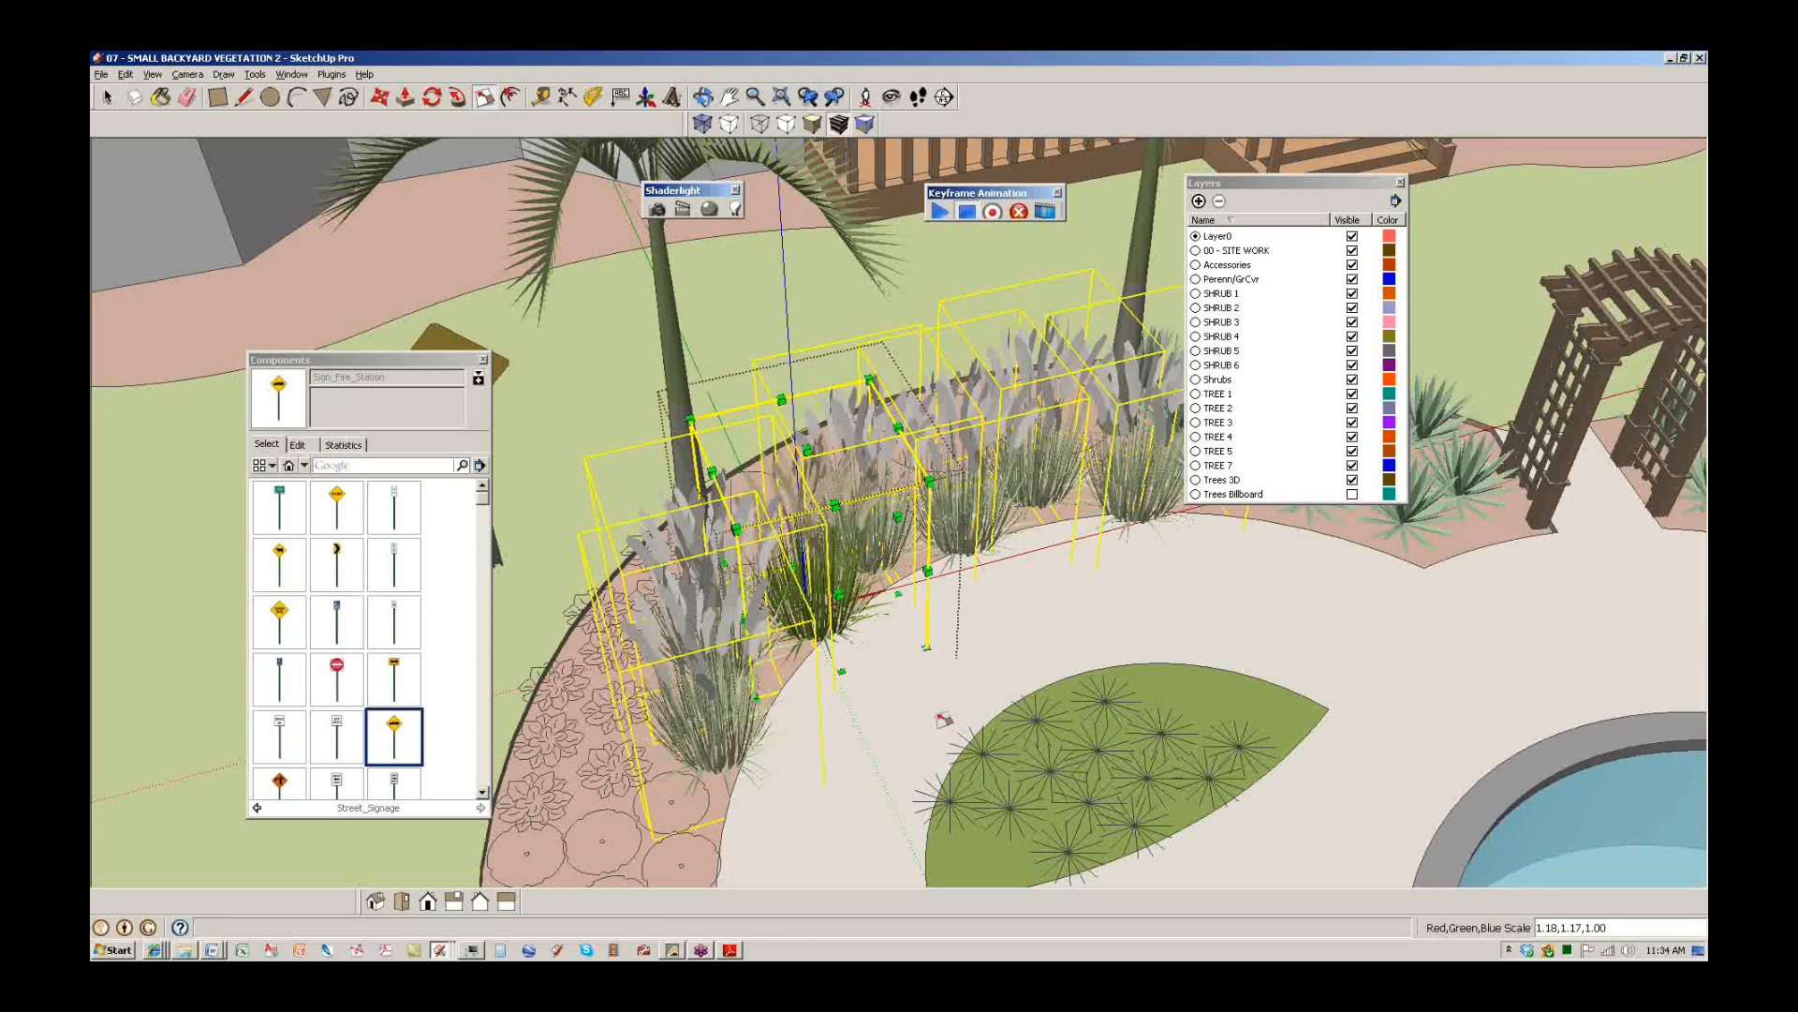
{"action": "middle_click_drag", "start_coordinate": [932, 691], "coordinate": [923, 543]}
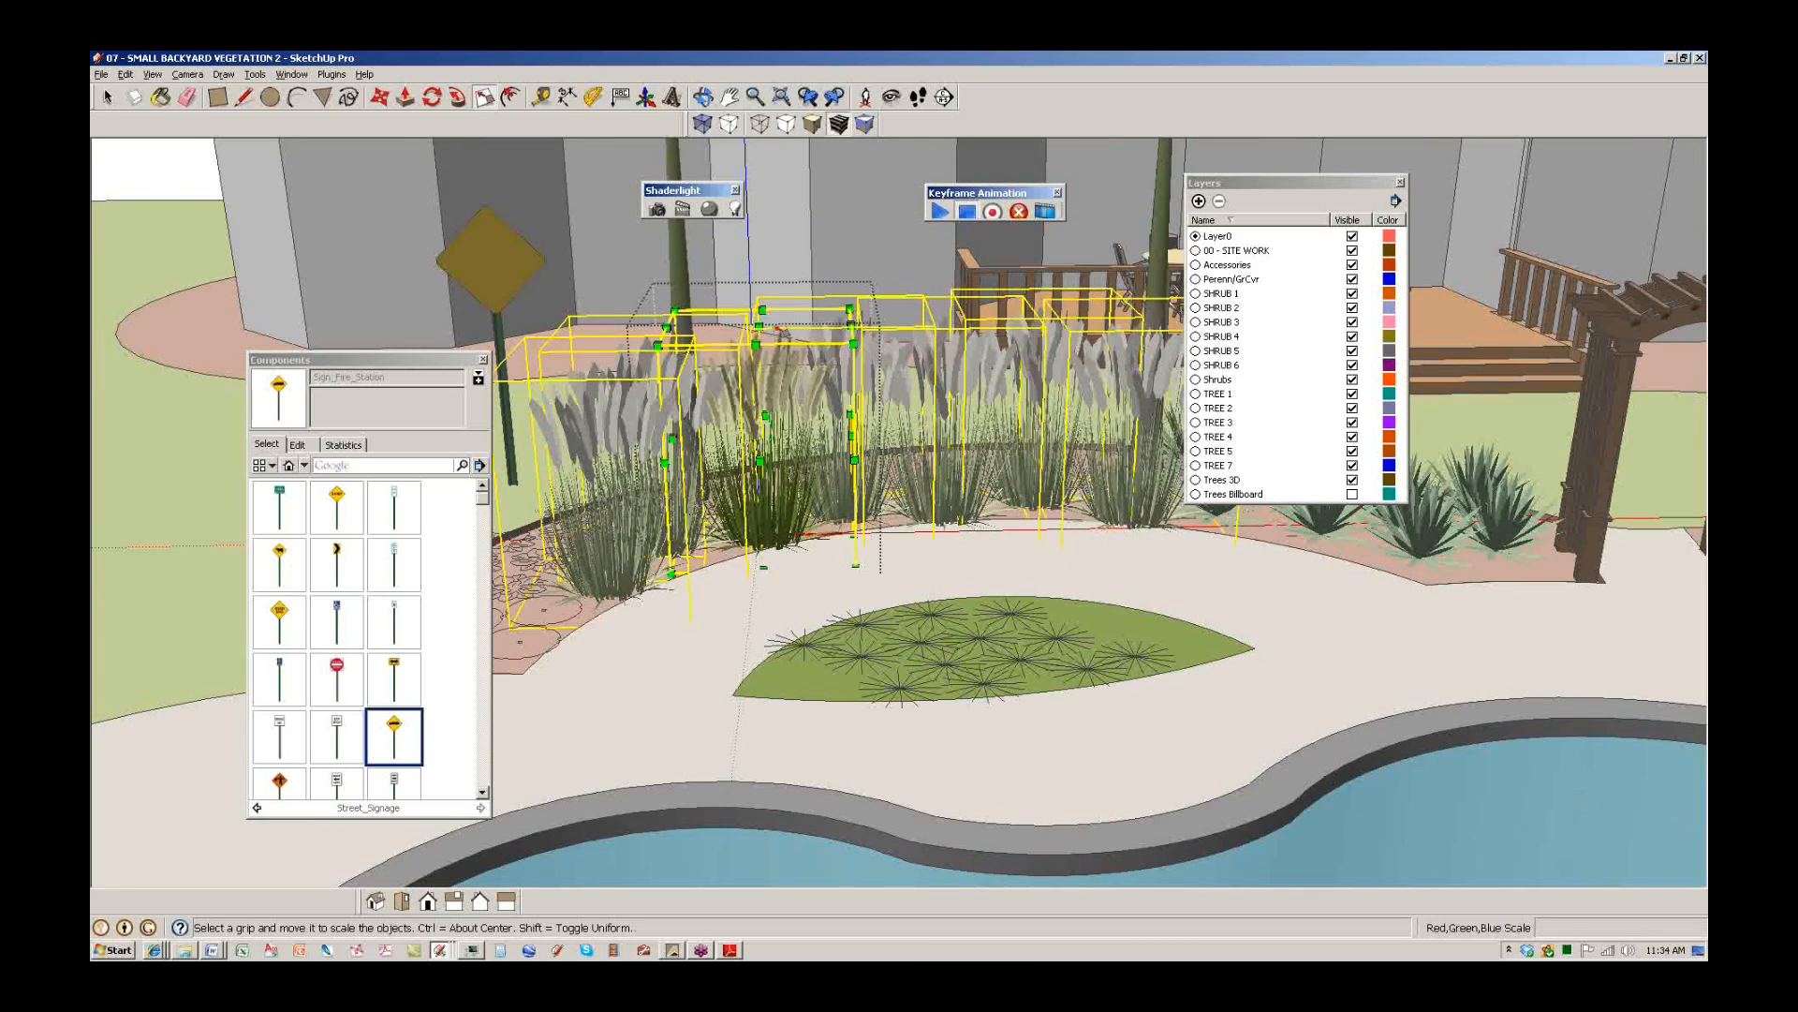
Rescale the grasses from the top grip to make them a little shorter.
{"action": "left_click", "coordinate": [760, 325]}
{"action": "key", "text": "space"}
{"action": "scroll", "coordinate": [829, 473], "scroll_direction": "up", "scroll_amount": 1}
{"action": "middle_click_drag", "start_coordinate": [829, 473], "coordinate": [791, 415], "text": "shift"}
{"action": "key", "text": "s"}
{"action": "left_click", "coordinate": [768, 381]}
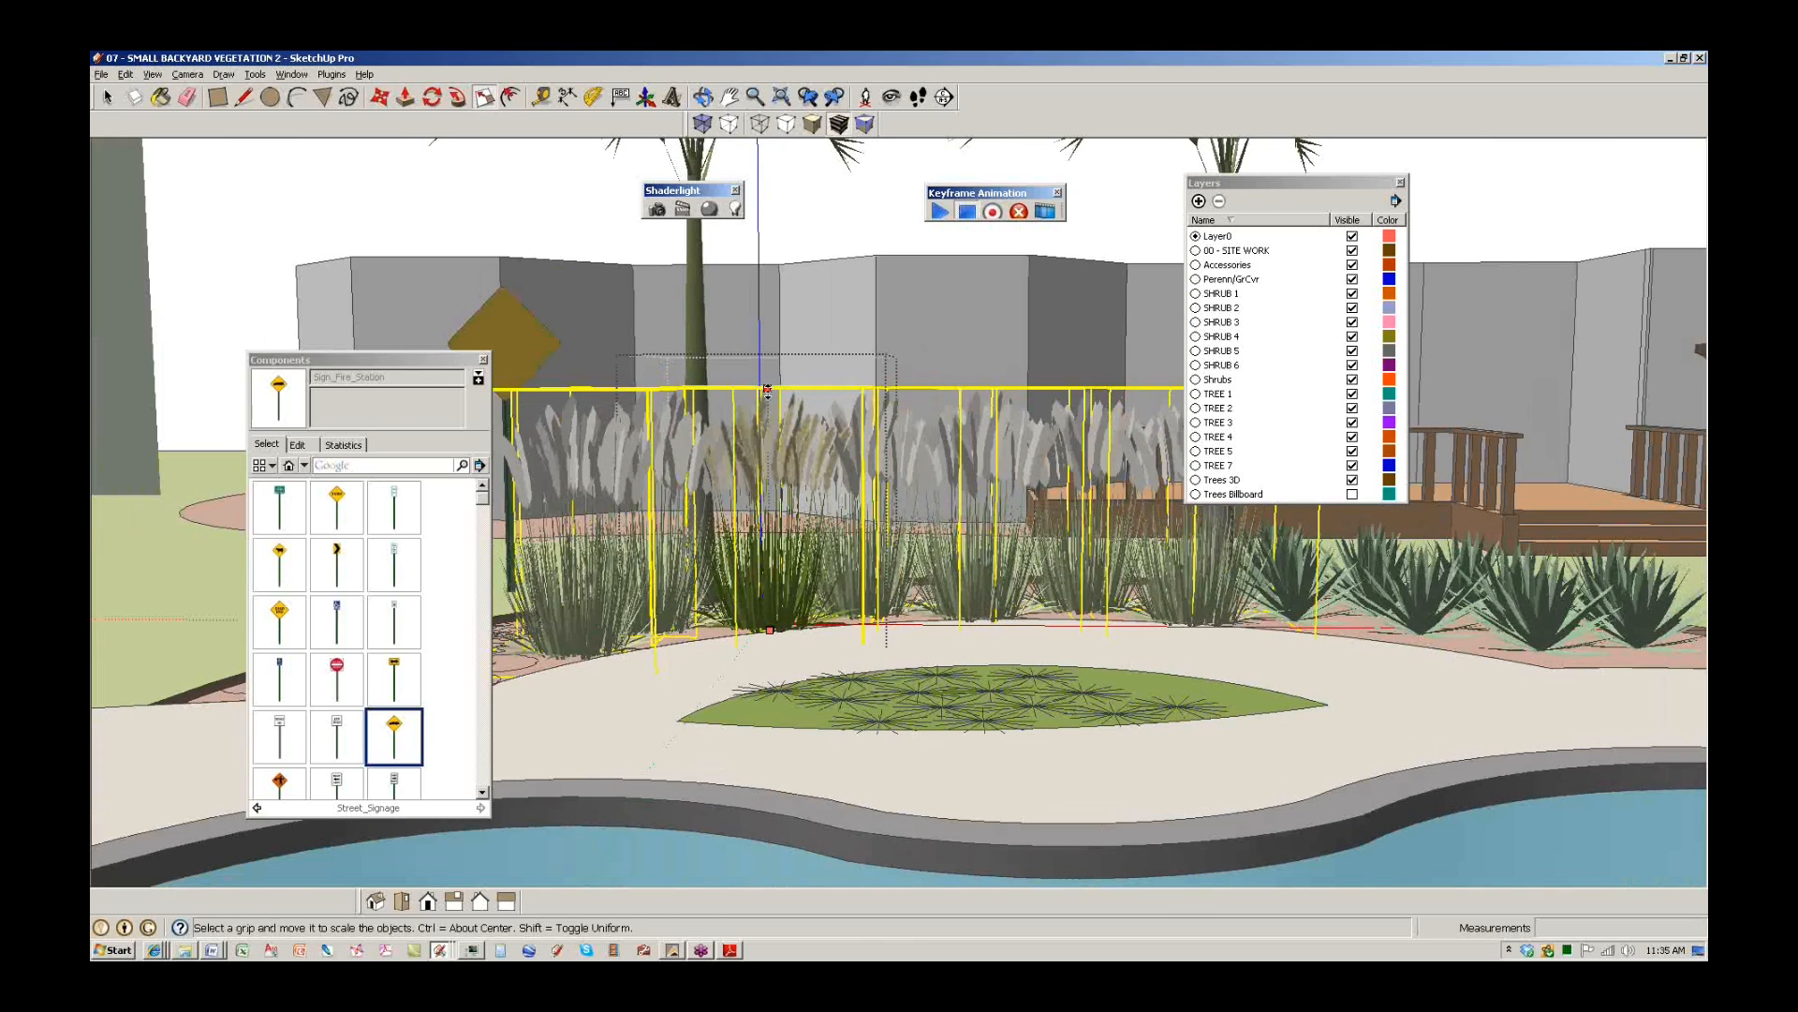
{"action": "left_click", "coordinate": [766, 423]}
{"action": "middle_click_drag", "start_coordinate": [819, 526], "coordinate": [851, 644]}
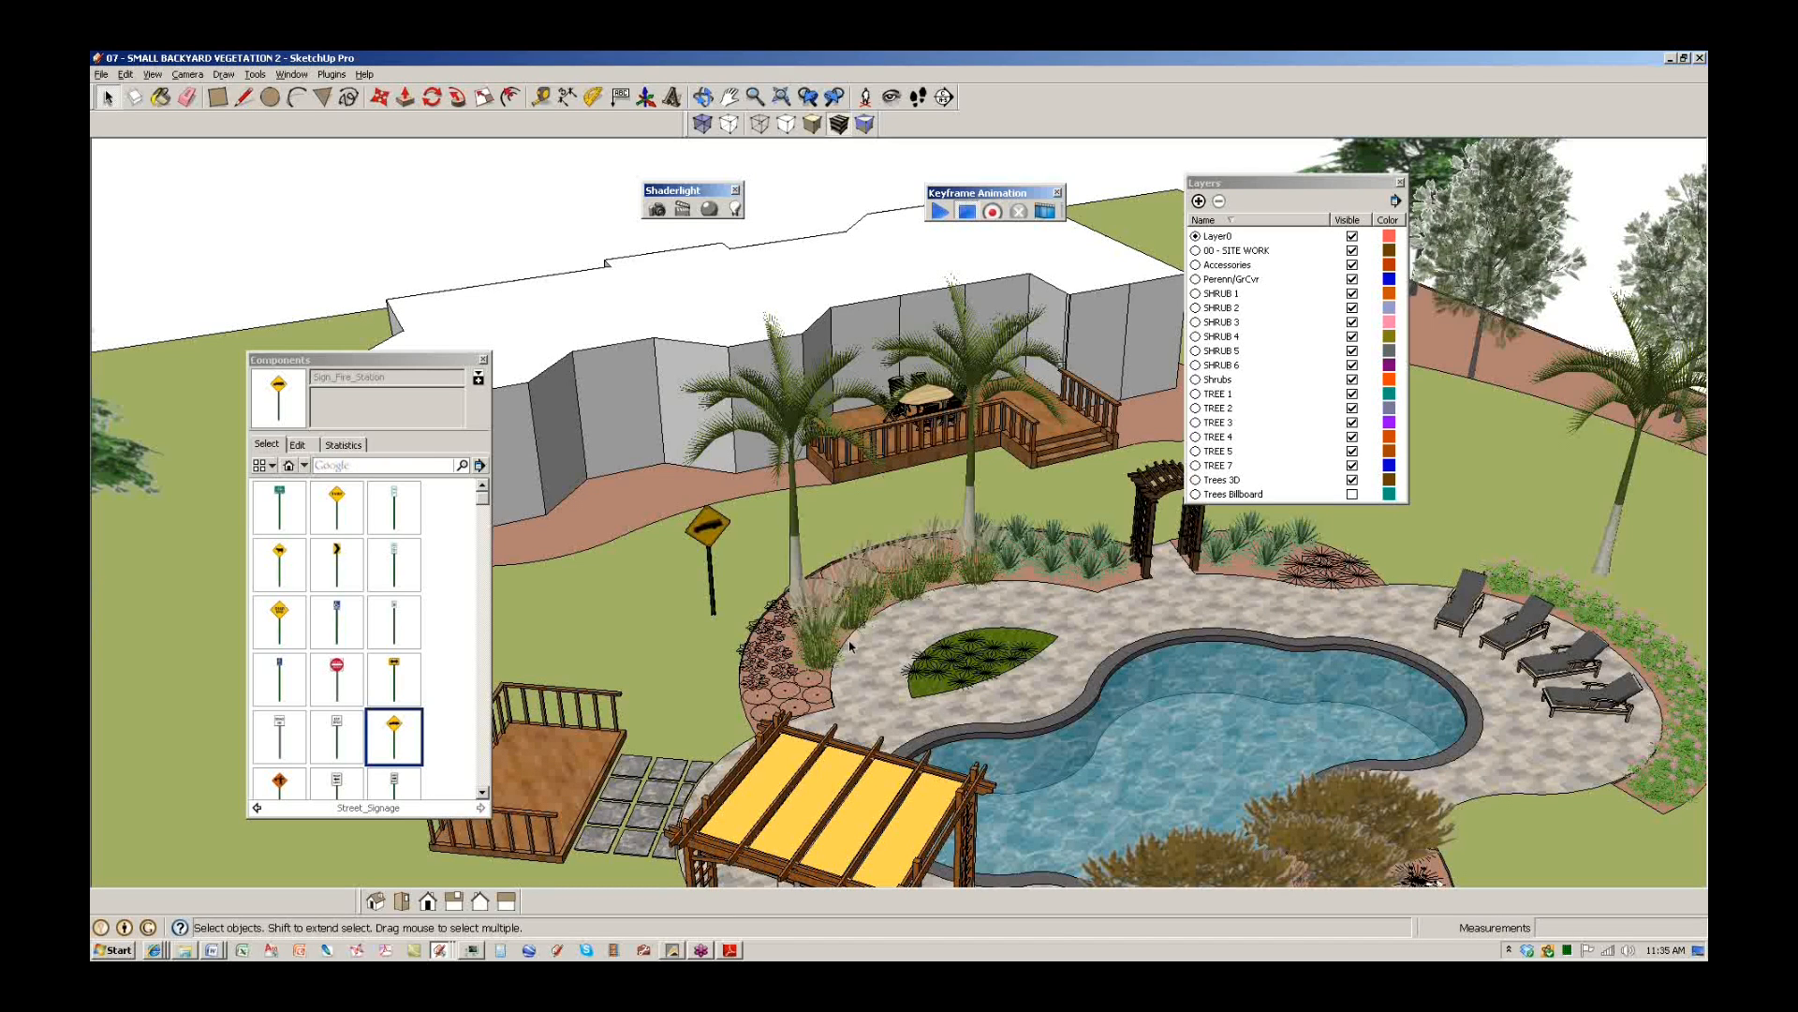
{"action": "scroll", "coordinate": [856, 586], "scroll_direction": "up", "scroll_amount": 6}
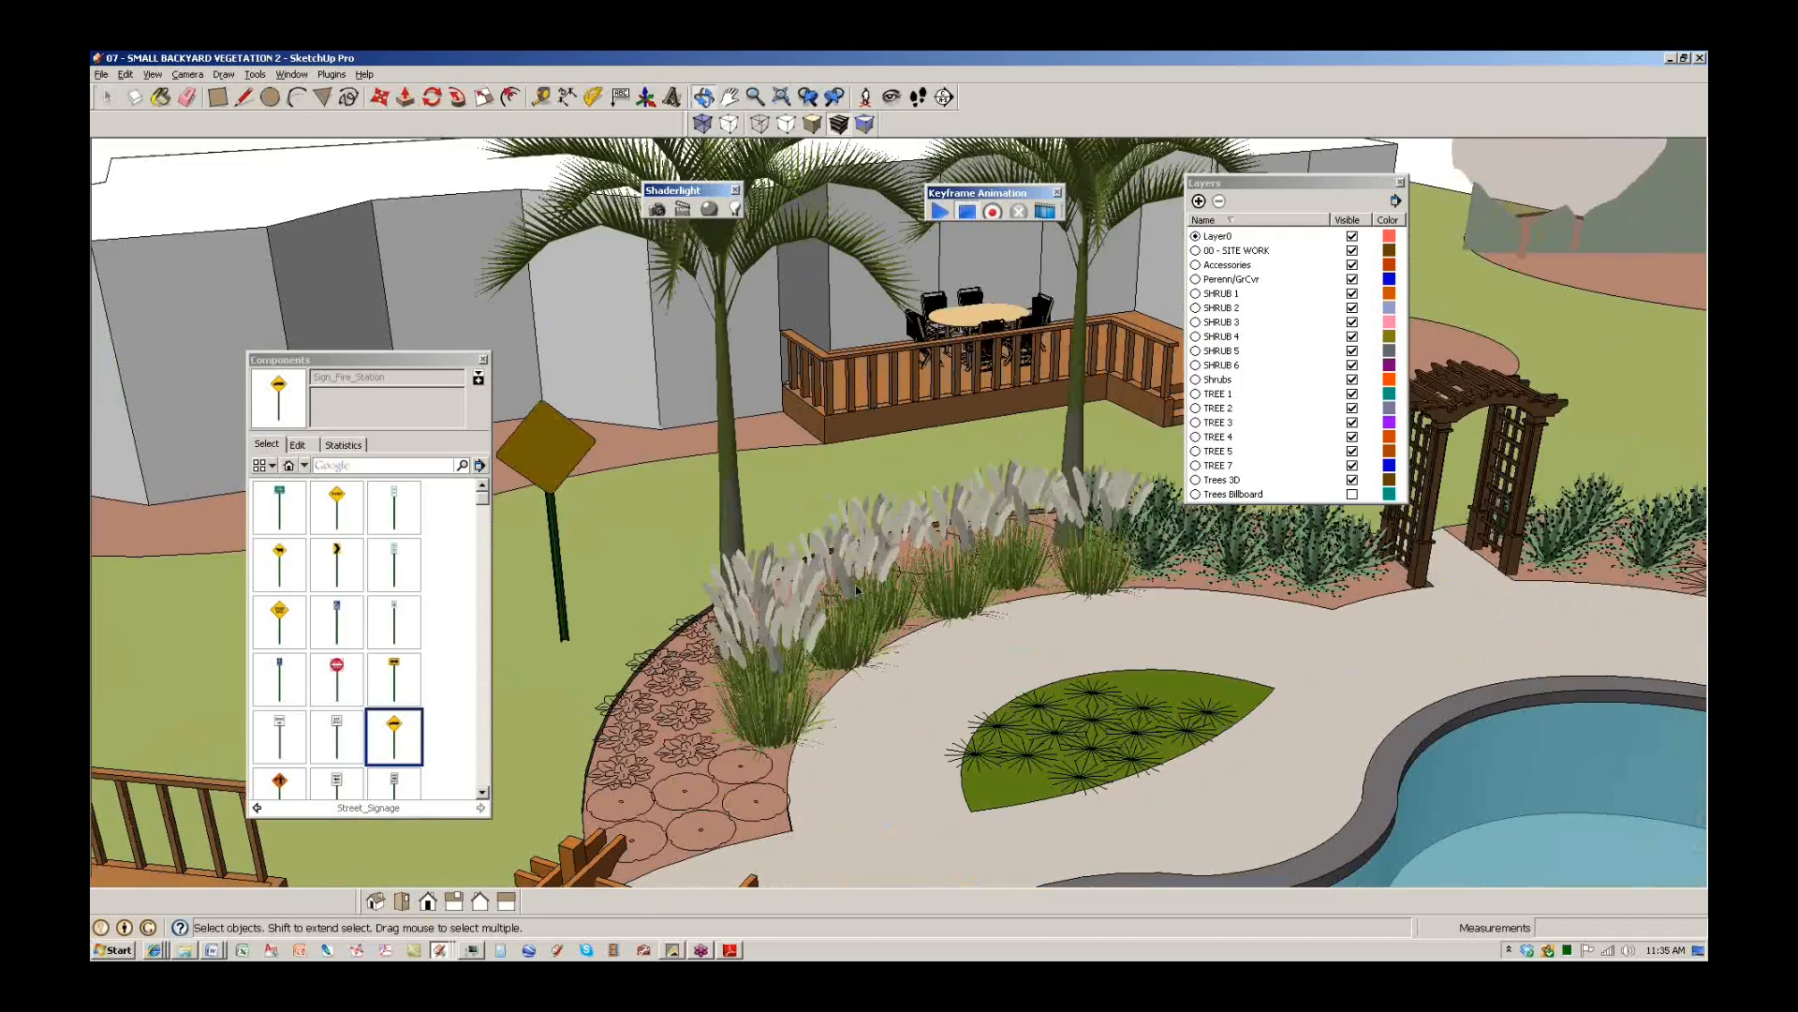
{"action": "left_click", "coordinate": [856, 588]}
{"action": "scroll", "coordinate": [856, 588], "scroll_direction": "up", "scroll_amount": 3}
{"action": "key", "text": "t"}
{"action": "left_click", "coordinate": [840, 528]}
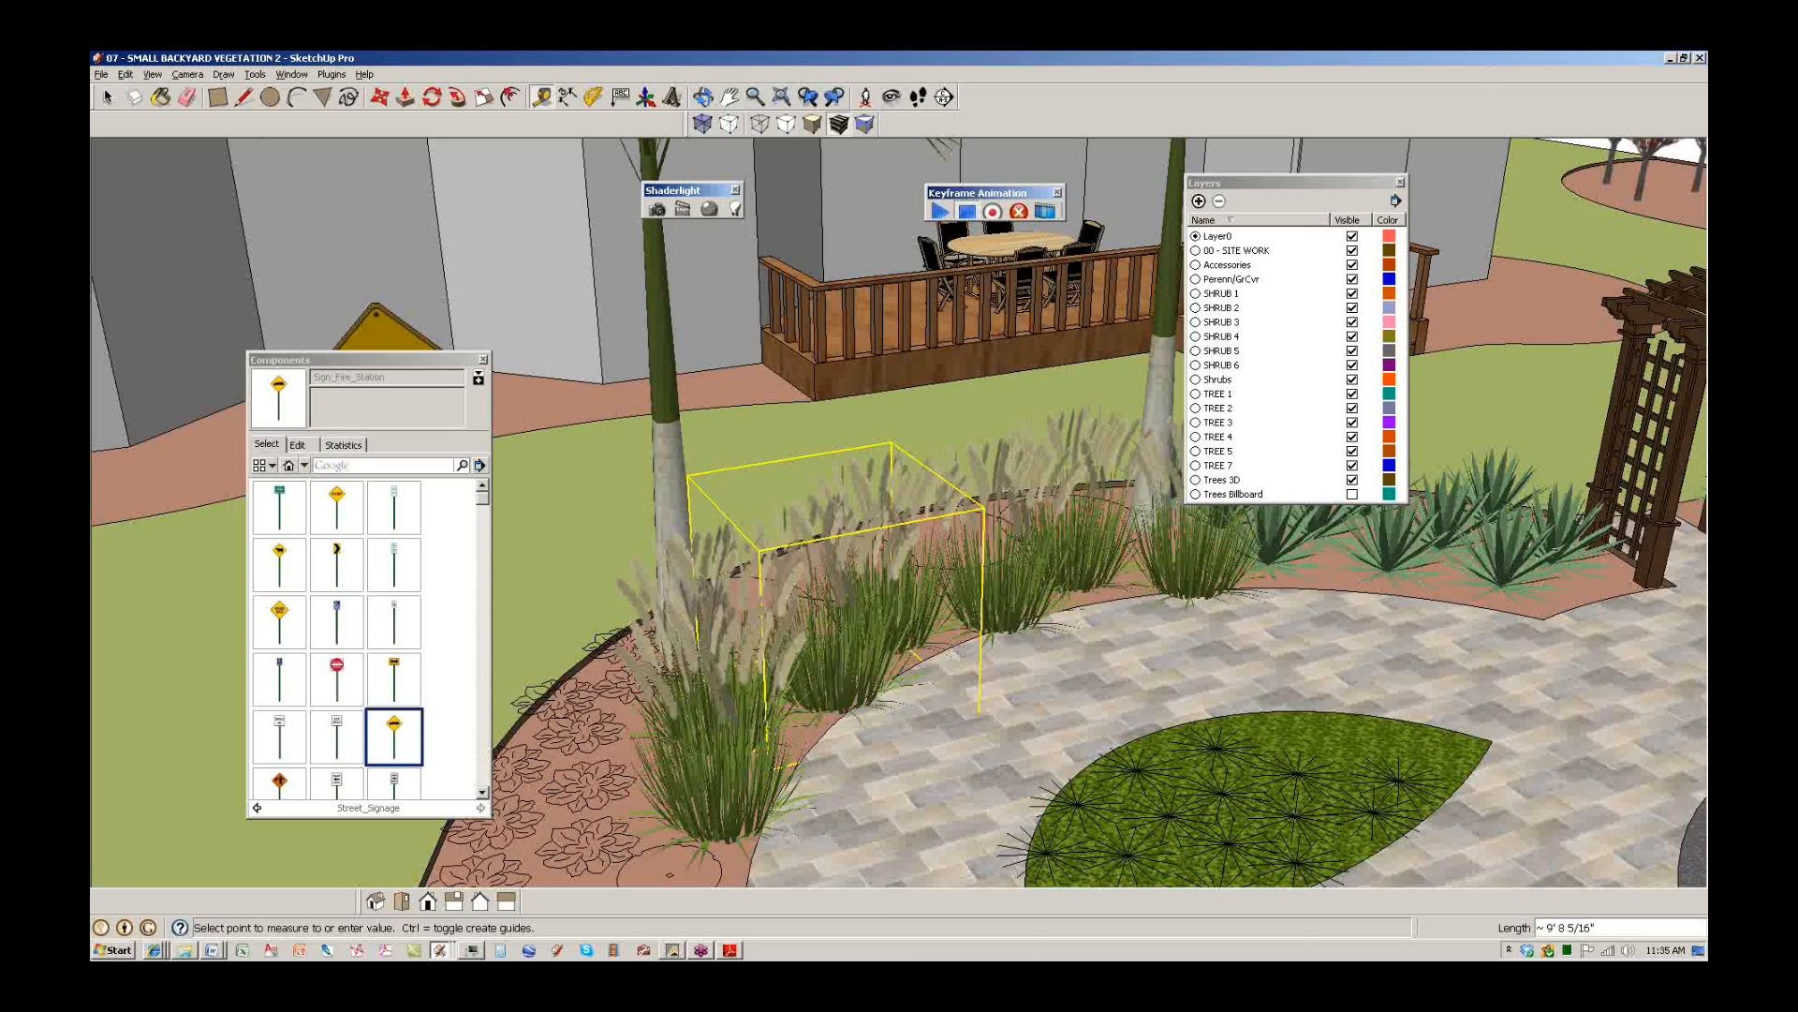
{"action": "left_click", "coordinate": [152, 74]}
{"action": "mouse_move", "coordinate": [160, 94]}
{"action": "left_click", "coordinate": [314, 234]}
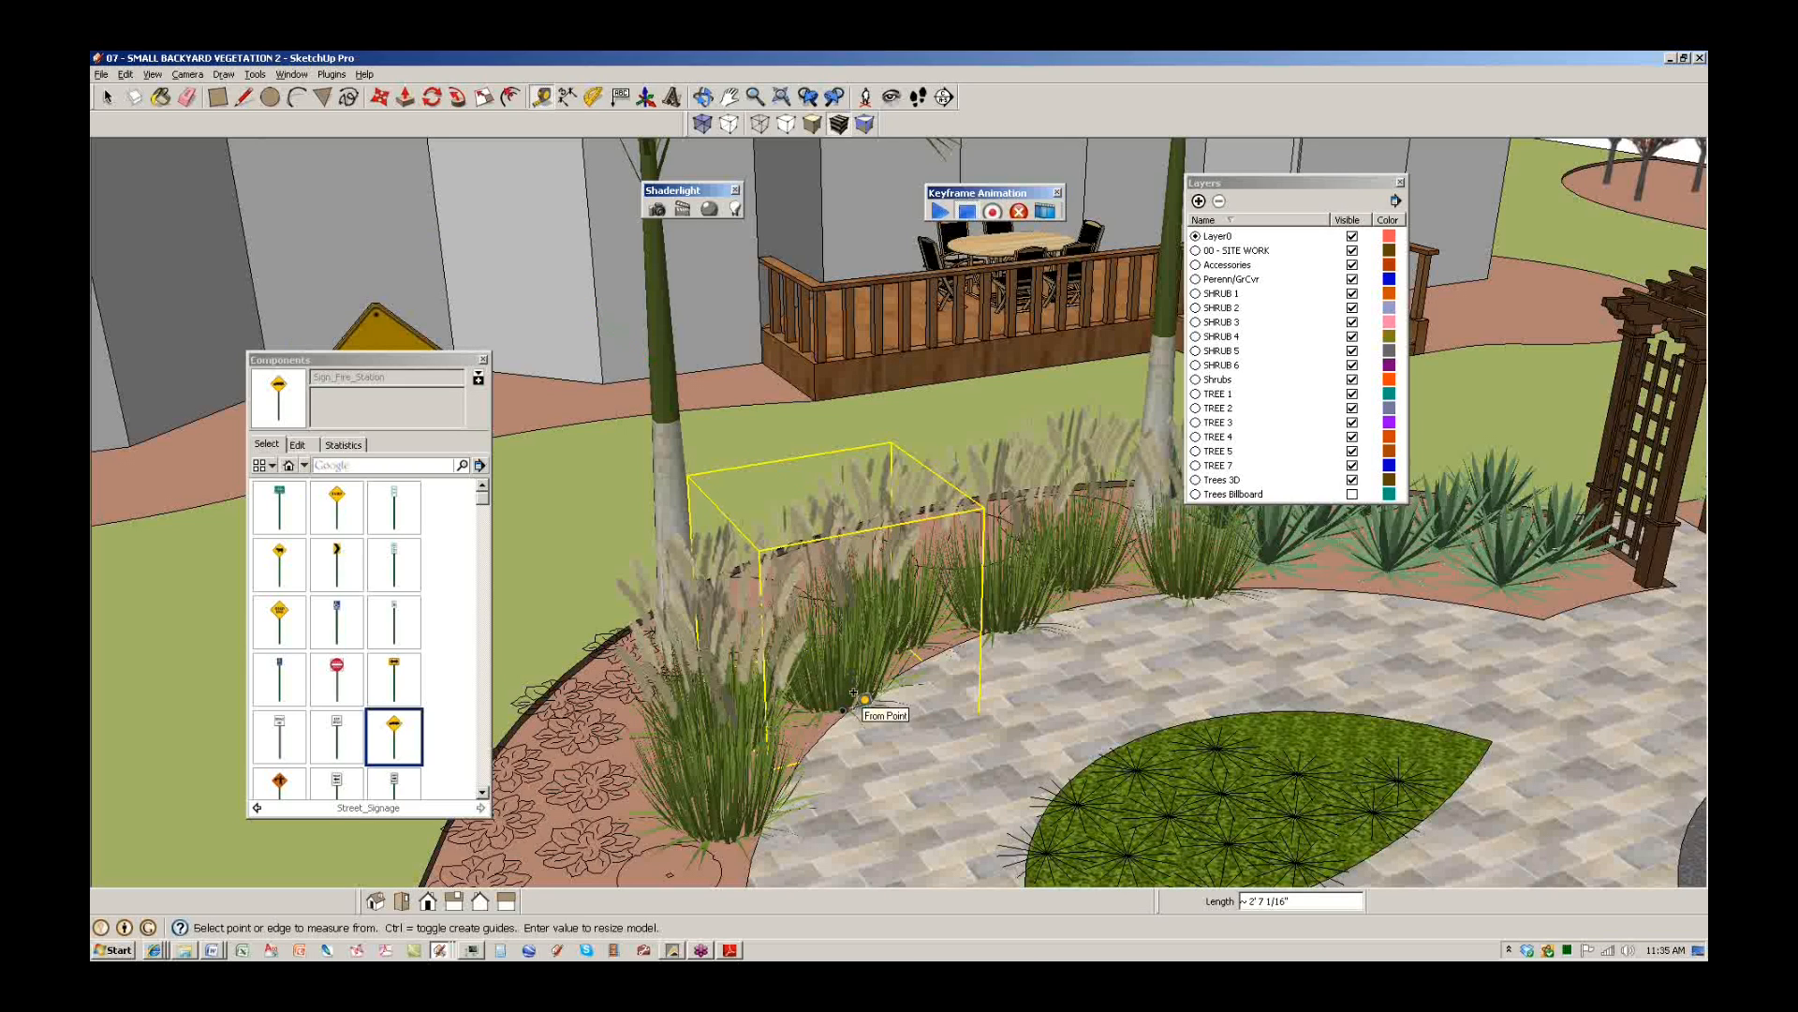
{"action": "scroll", "coordinate": [853, 692], "scroll_direction": "up", "scroll_amount": 3}
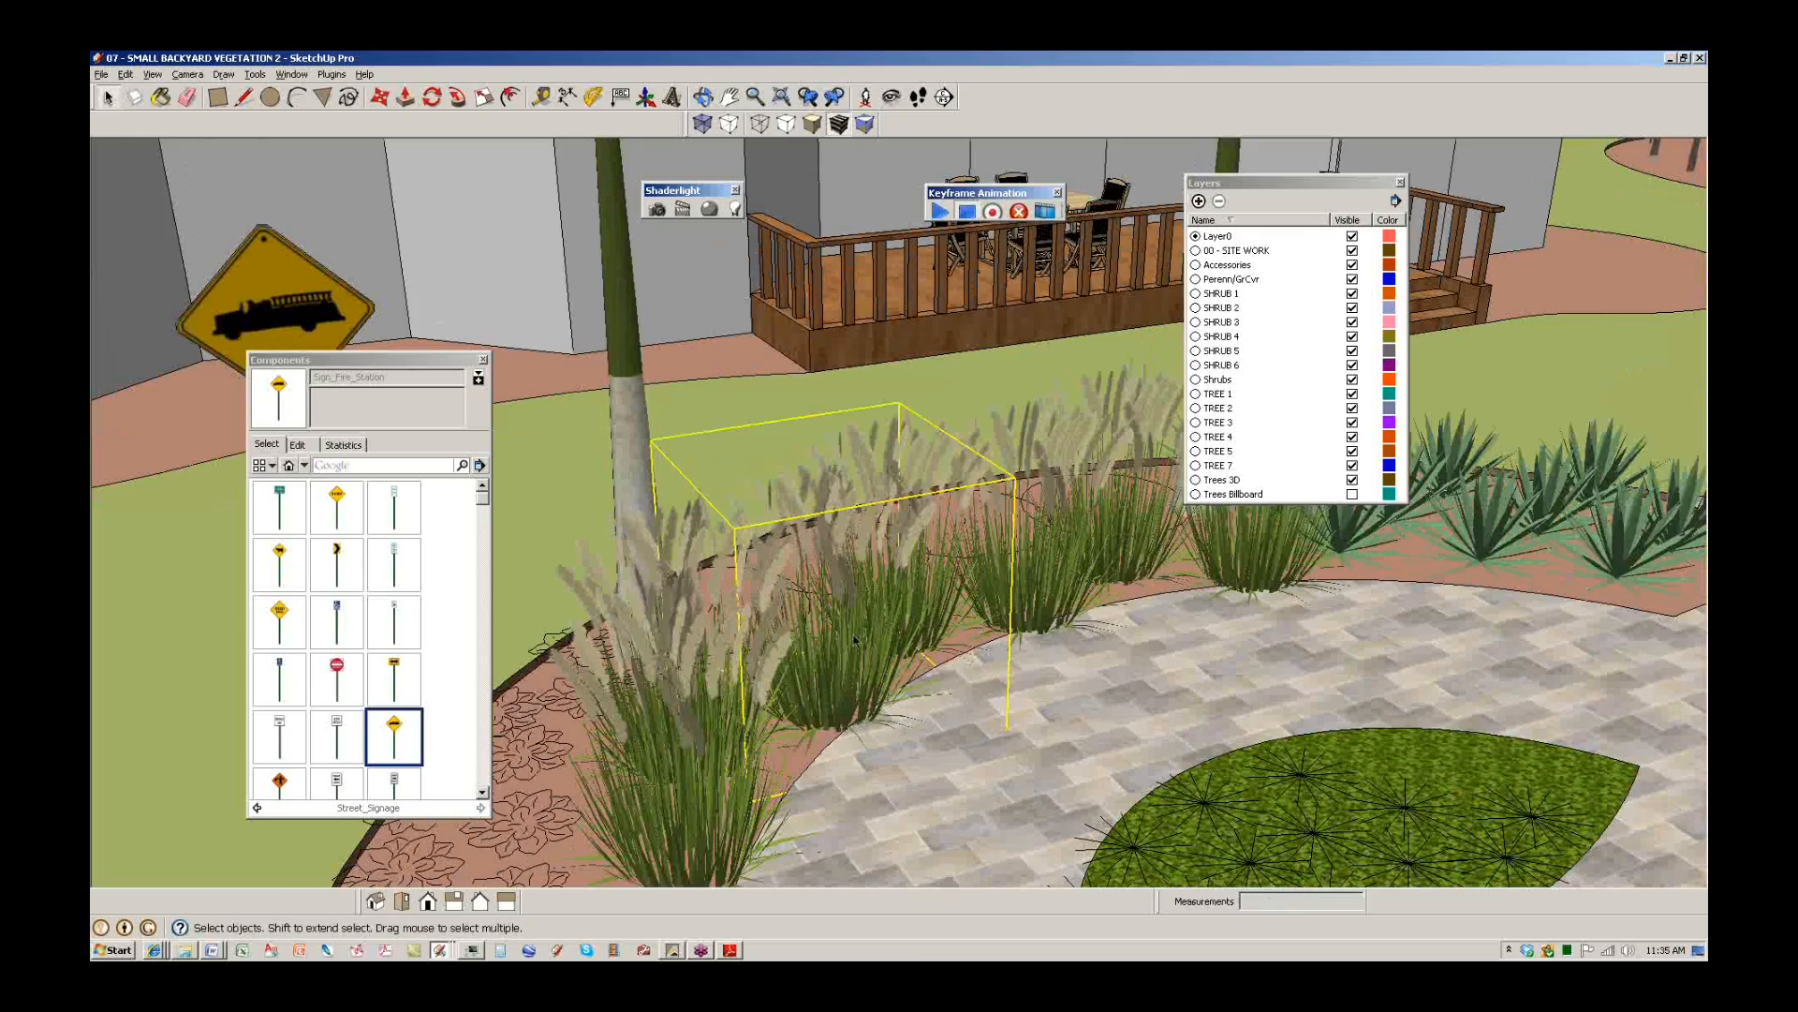
{"action": "key", "text": "s"}
{"action": "middle_click_drag", "start_coordinate": [843, 474], "coordinate": [779, 343]}
{"action": "left_click_drag", "start_coordinate": [779, 343], "coordinate": [782, 328]}
{"action": "type", "text": "3'"}
{"action": "key", "text": "Return"}
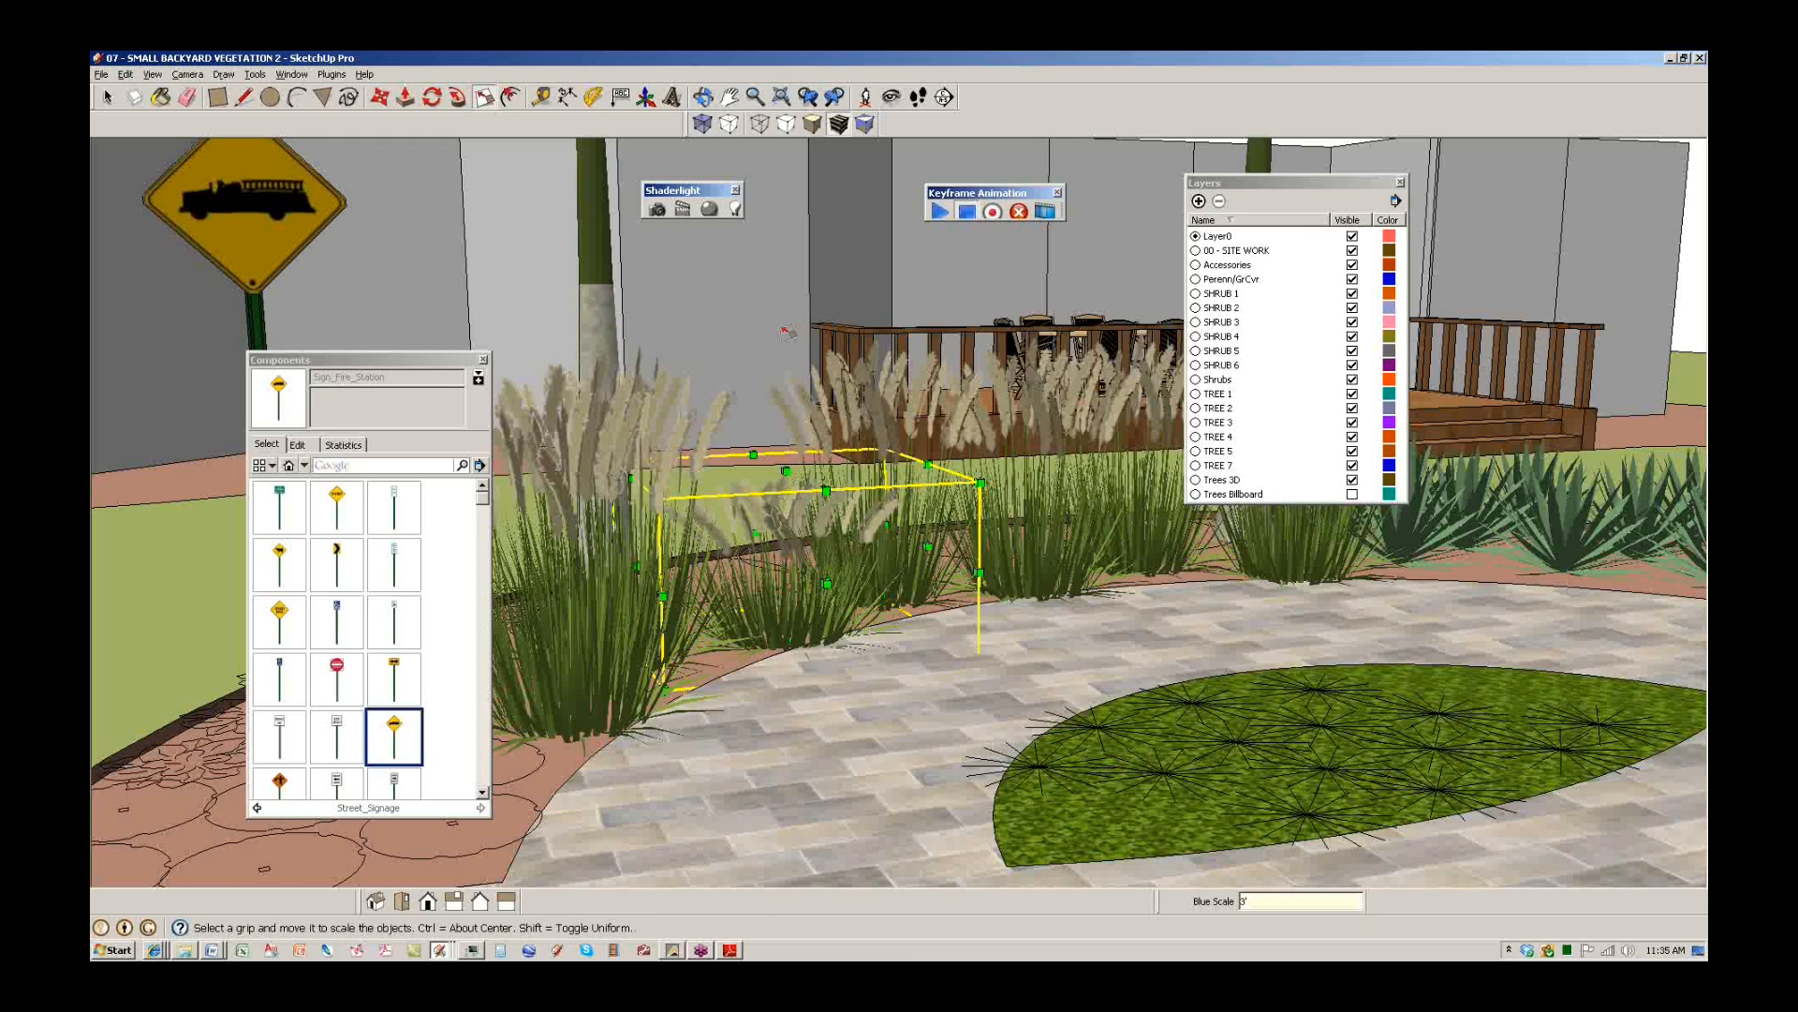
{"action": "key", "text": "ctrl+z"}
{"action": "left_click_drag", "start_coordinate": [886, 331], "coordinate": [898, 317]}
{"action": "type", "text": "3'"}
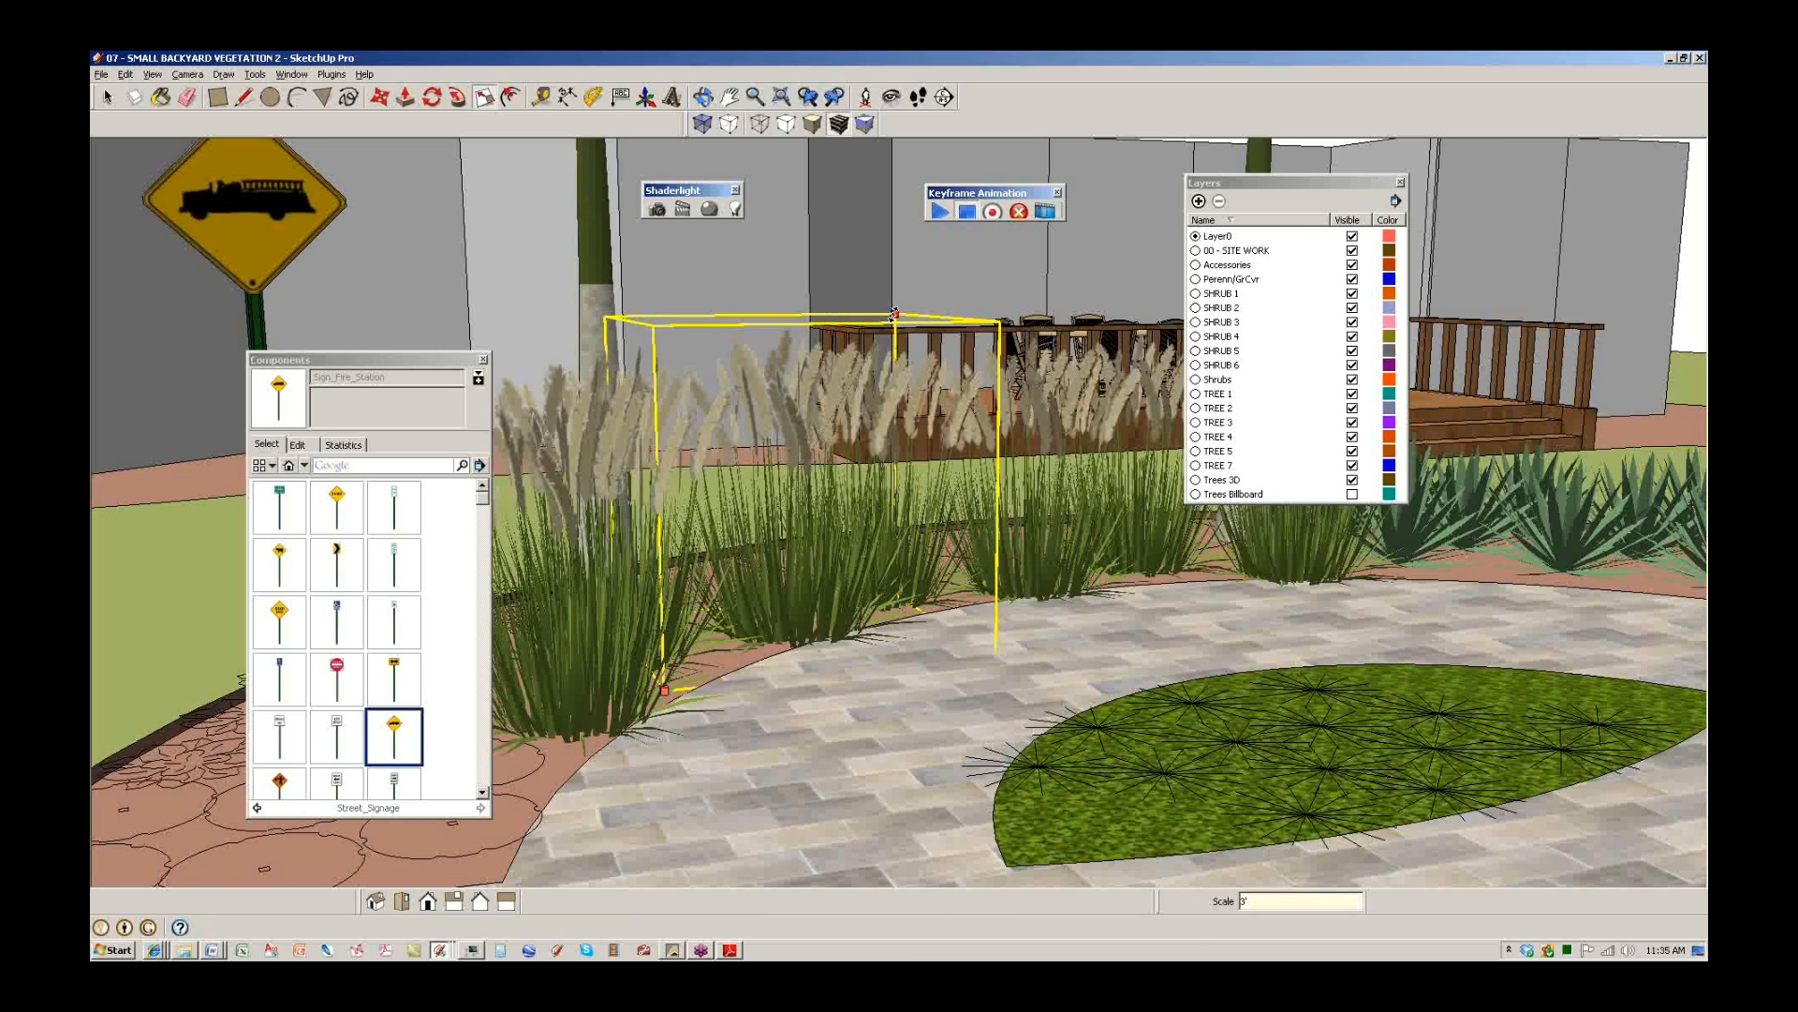
{"action": "key", "text": "Return"}
{"action": "key", "text": "ctrl+z"}
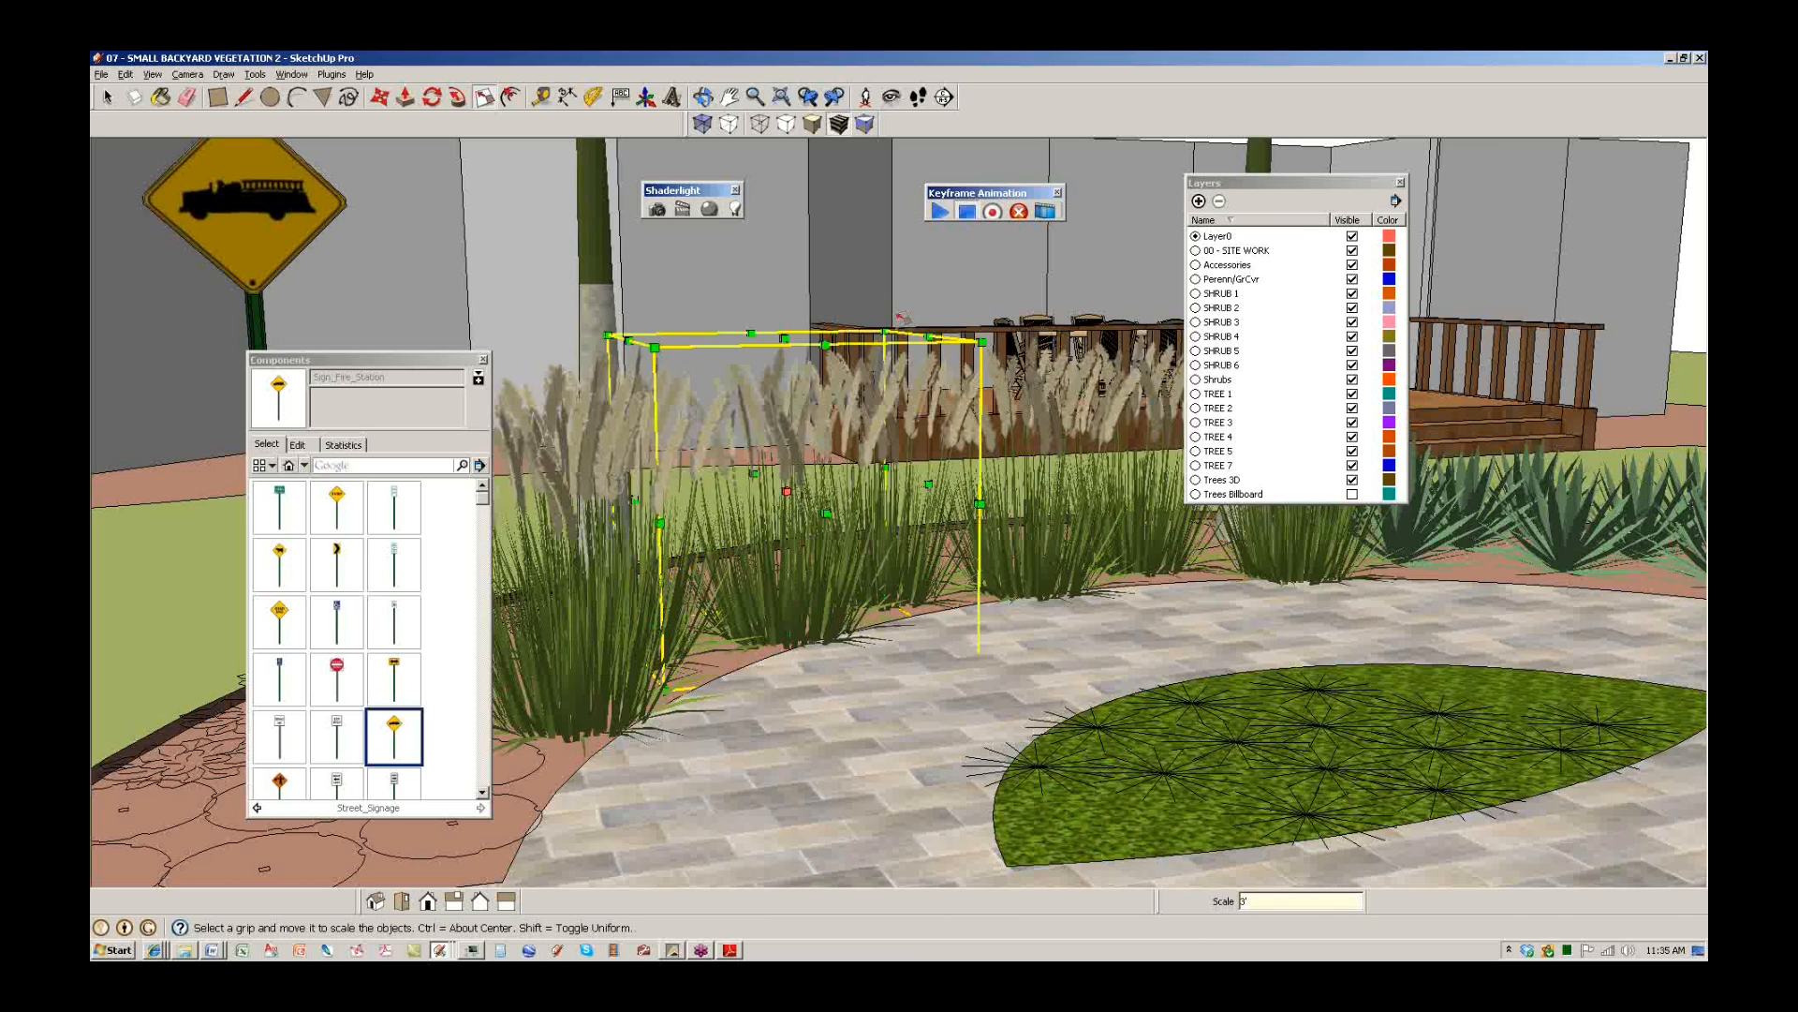
{"action": "middle_click_drag", "start_coordinate": [913, 515], "coordinate": [841, 633]}
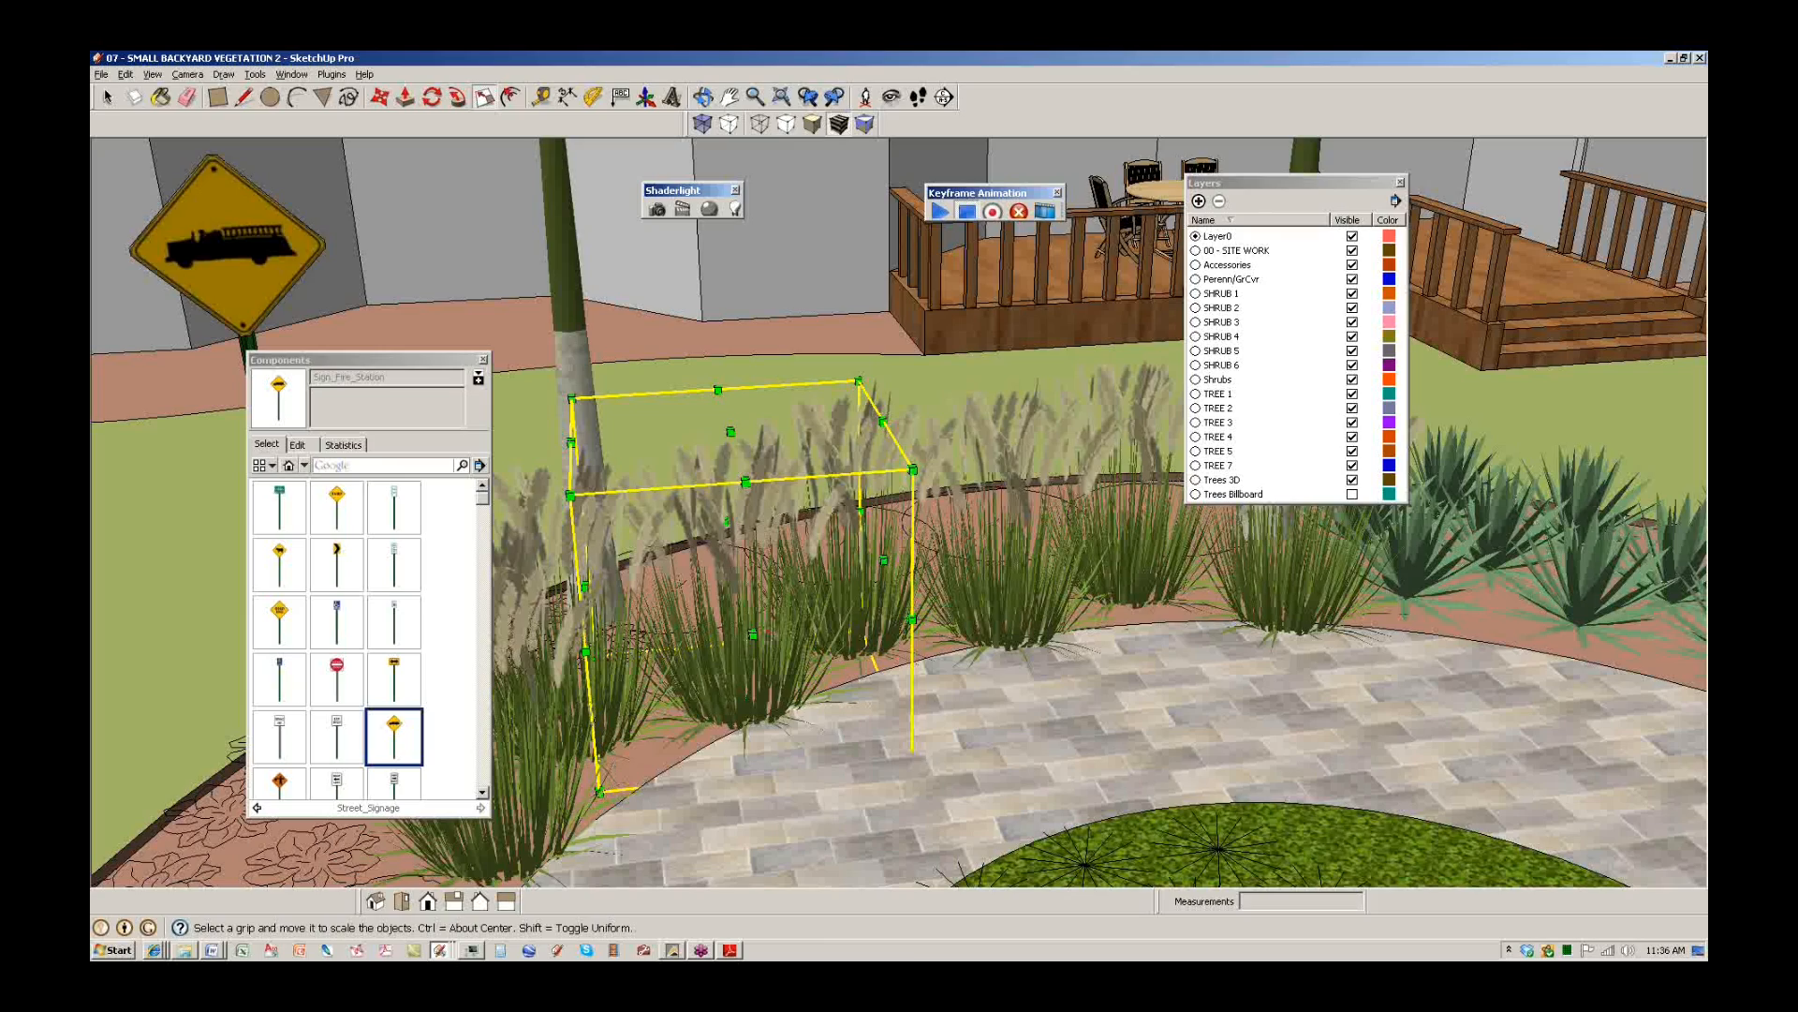
{"action": "scroll", "coordinate": [755, 548], "scroll_direction": "down", "scroll_amount": 6}
{"action": "middle_click_drag", "start_coordinate": [1217, 501], "coordinate": [873, 532]}
{"action": "scroll", "coordinate": [871, 530], "scroll_direction": "up", "scroll_amount": 4}
{"action": "key", "text": "t"}
{"action": "left_click", "coordinate": [809, 437]}
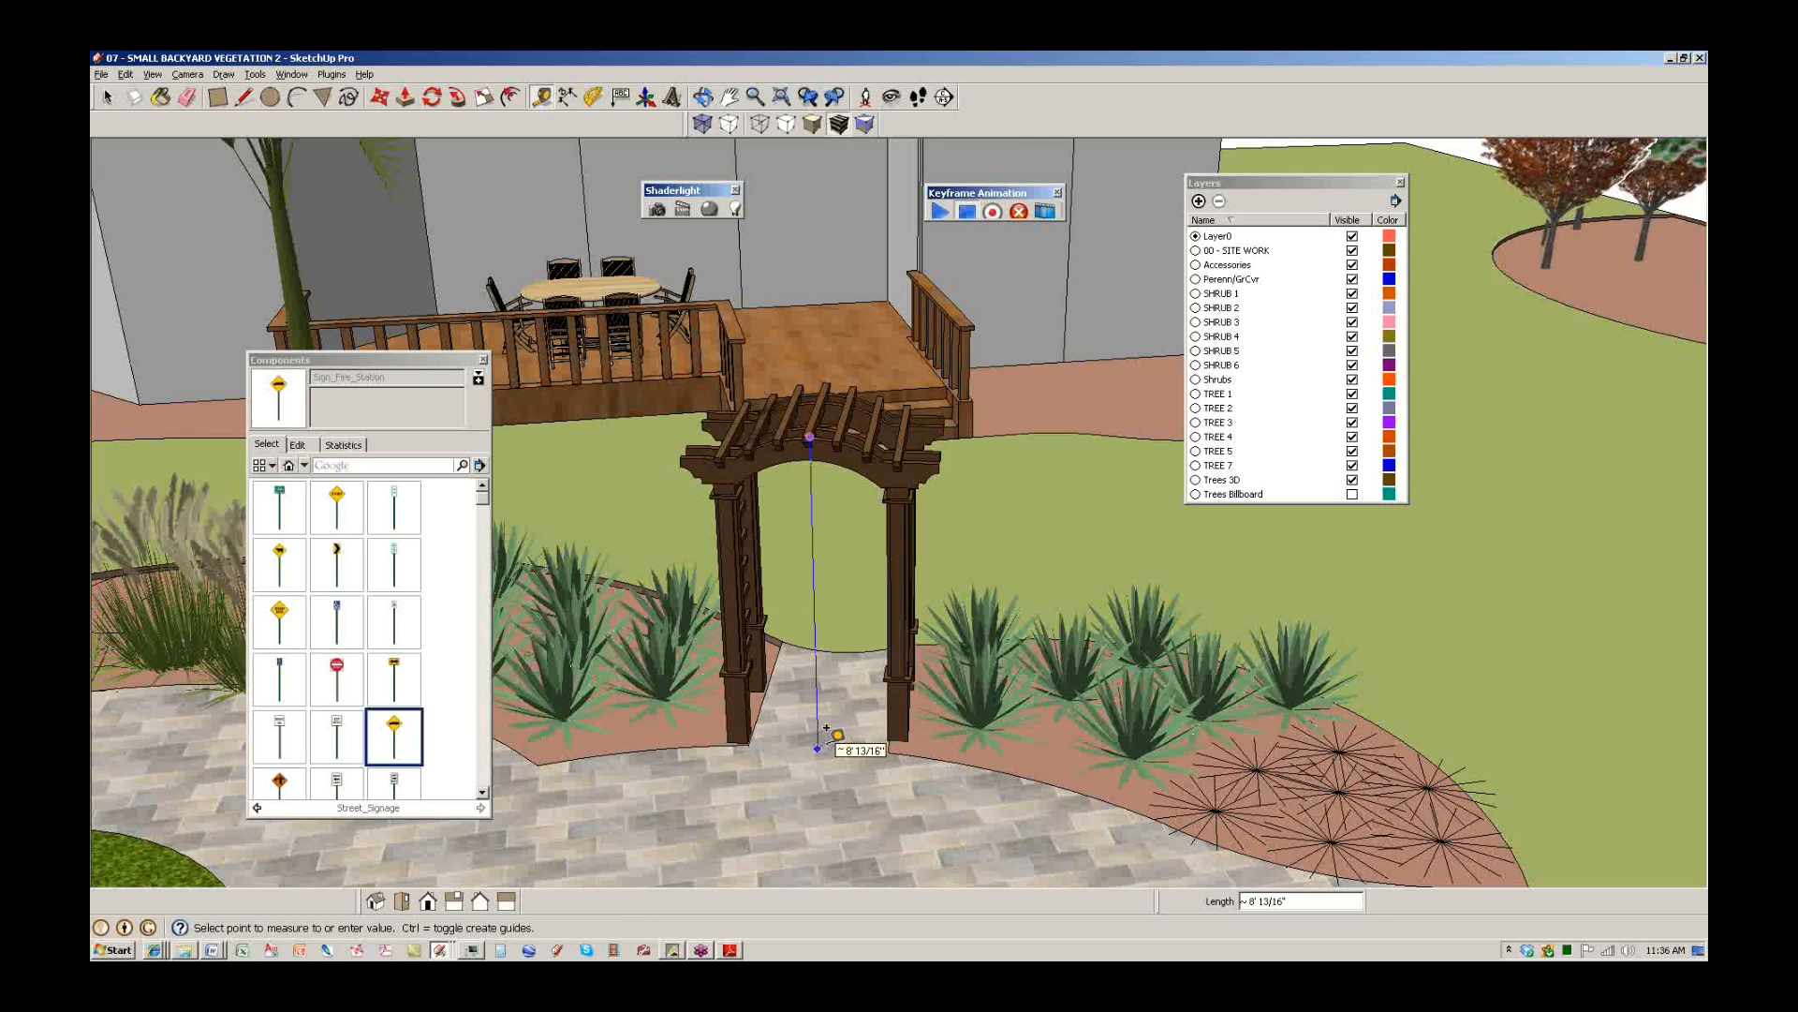
{"action": "middle_click_drag", "start_coordinate": [826, 729], "coordinate": [1042, 634]}
{"action": "key", "text": "space"}
{"action": "middle_click_drag", "start_coordinate": [712, 740], "coordinate": [813, 628]}
{"action": "scroll", "coordinate": [953, 704], "scroll_direction": "down", "scroll_amount": 3}
{"action": "scroll", "coordinate": [667, 581], "scroll_direction": "down", "scroll_amount": 4}
{"action": "scroll", "coordinate": [776, 590], "scroll_direction": "down", "scroll_amount": 1}
{"action": "scroll", "coordinate": [776, 590], "scroll_direction": "down", "scroll_amount": 2}
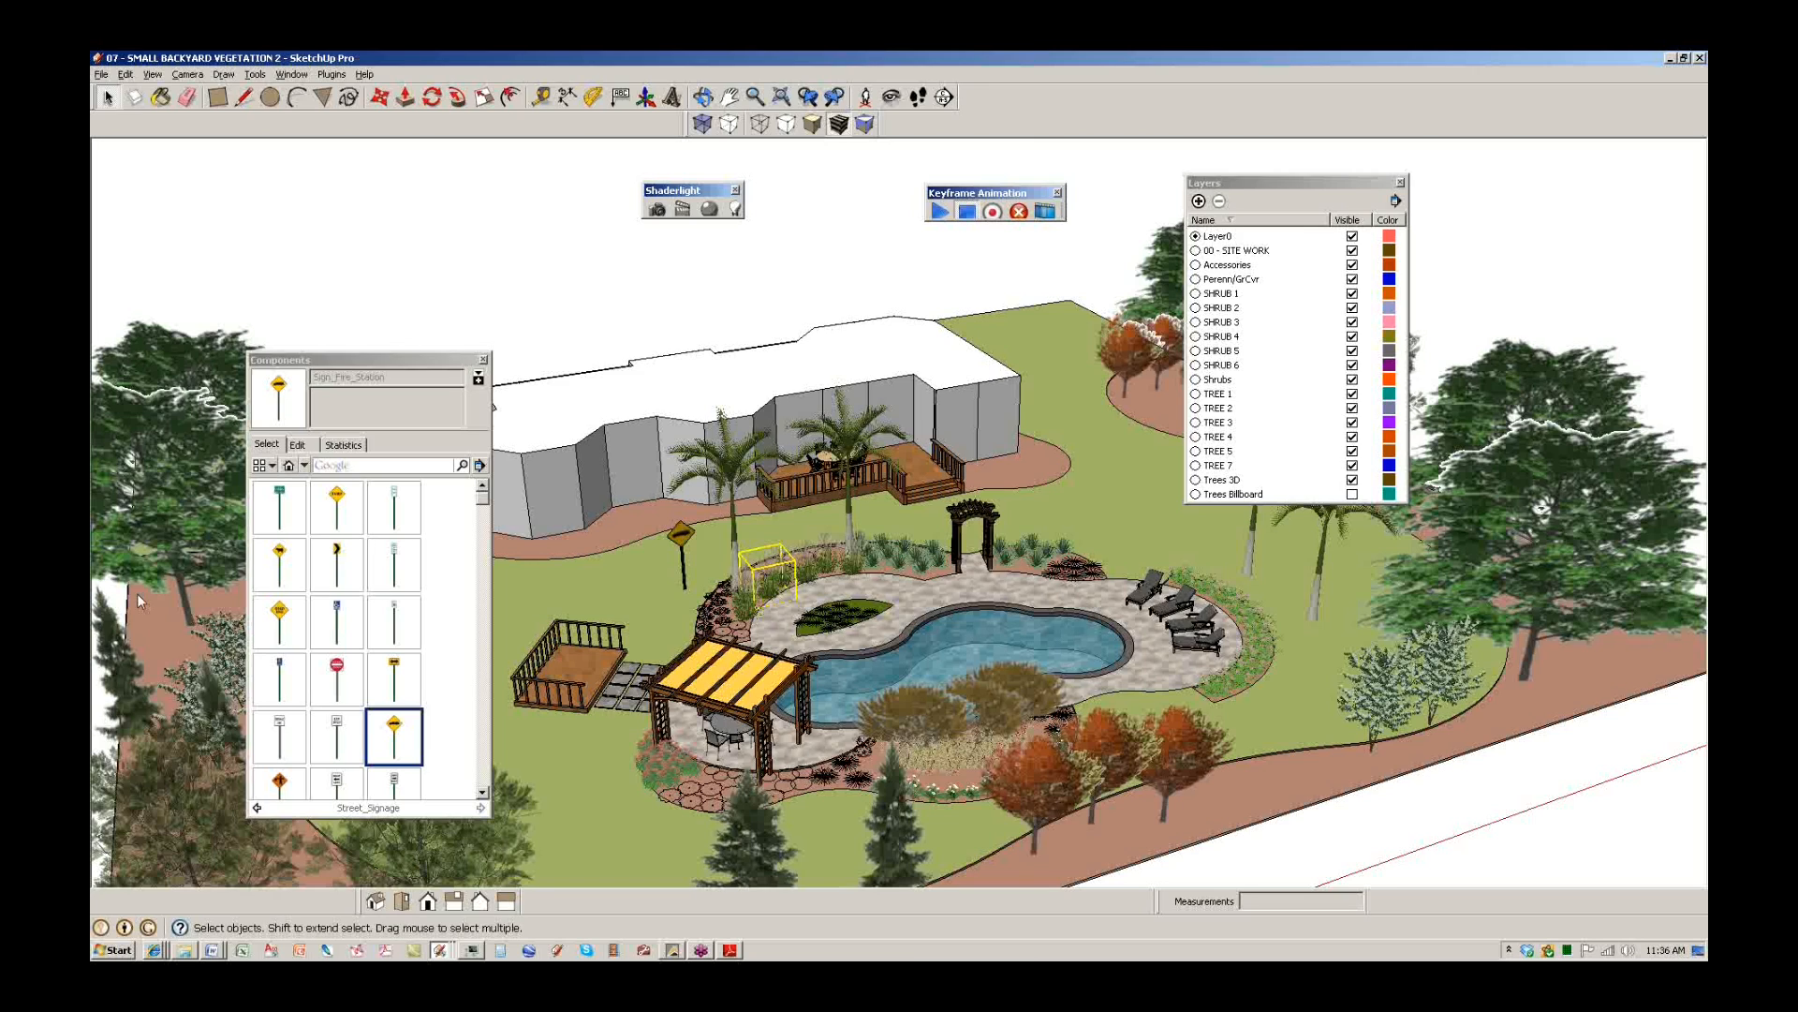
{"action": "left_click", "coordinate": [213, 951]}
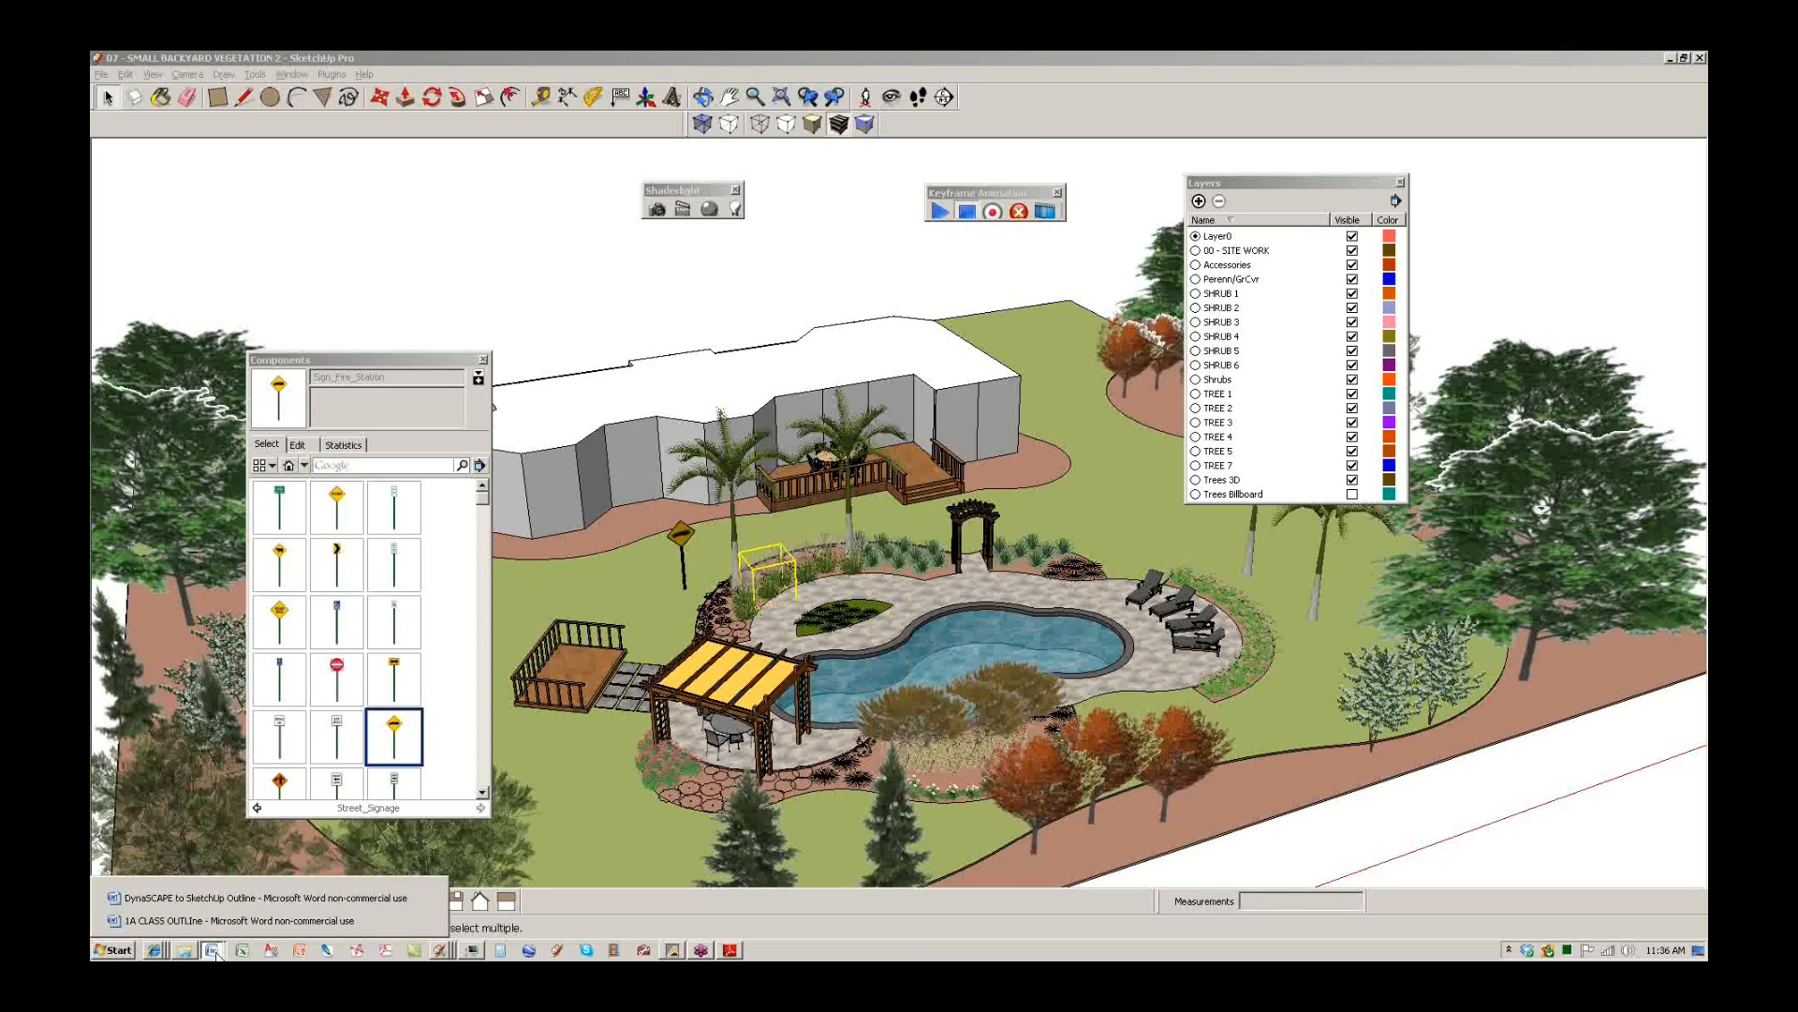
{"action": "left_click", "coordinate": [218, 914]}
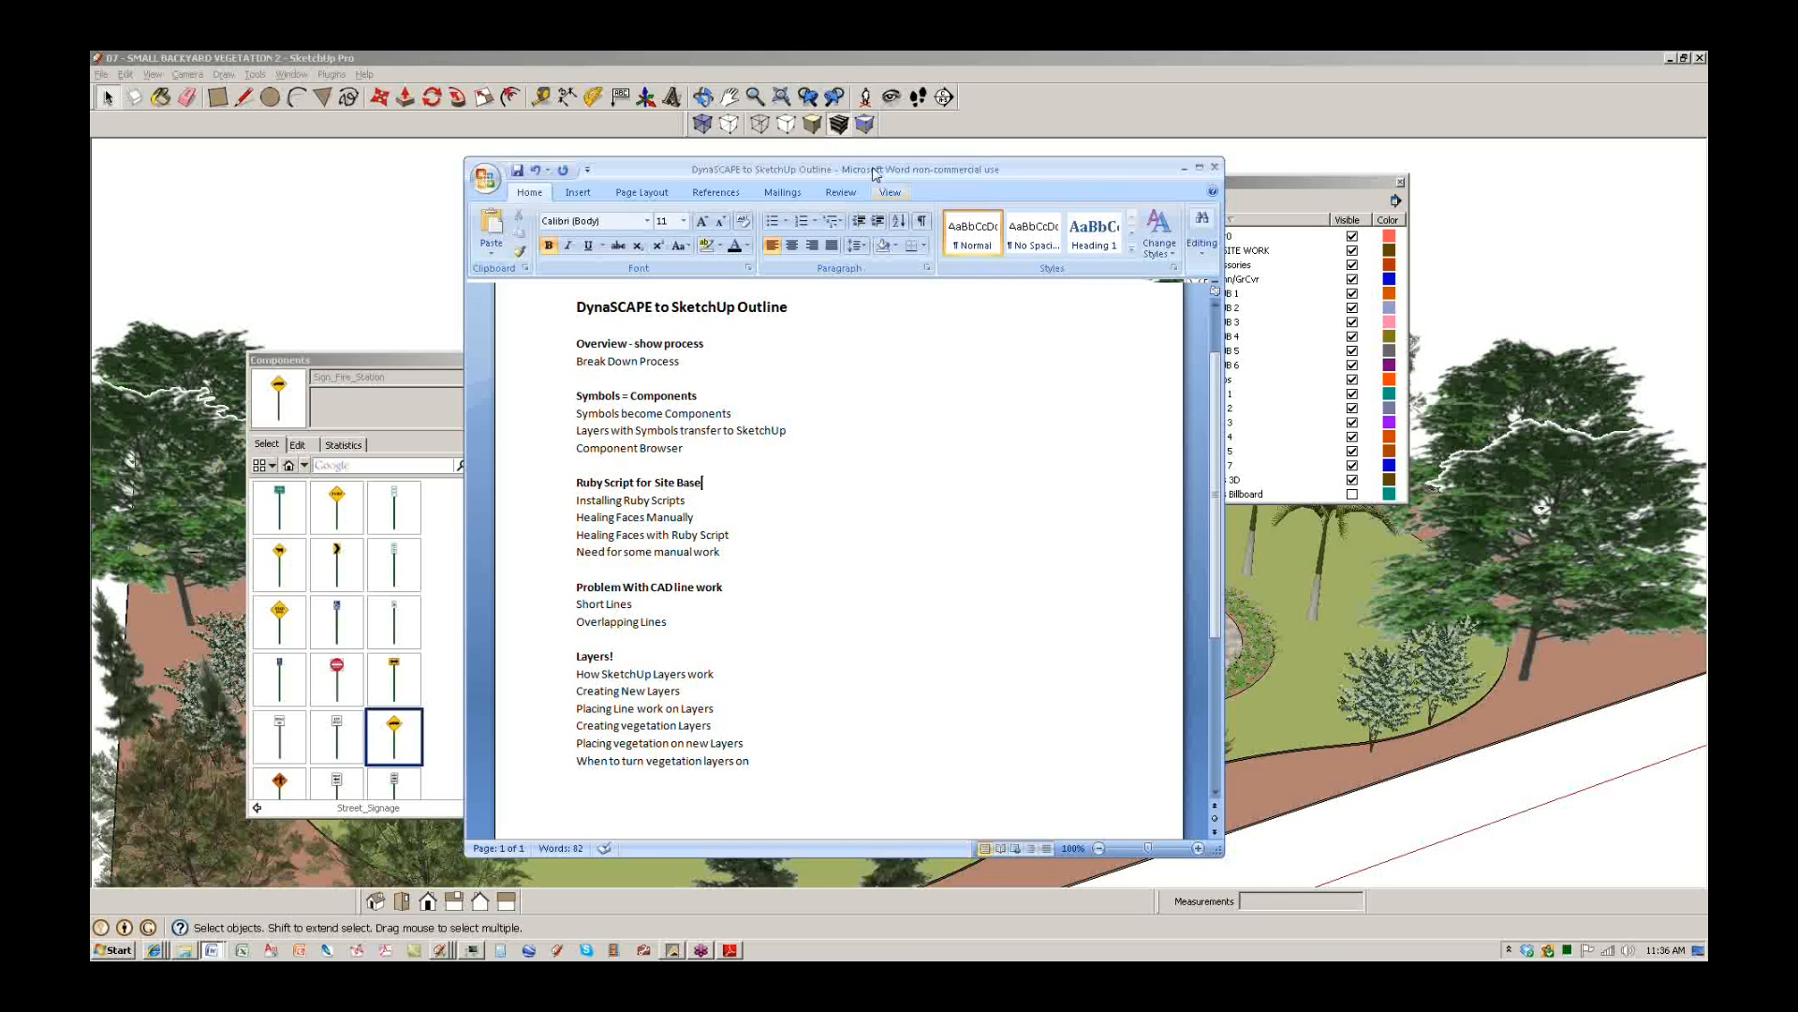
{"action": "key", "text": "alt+Tab"}
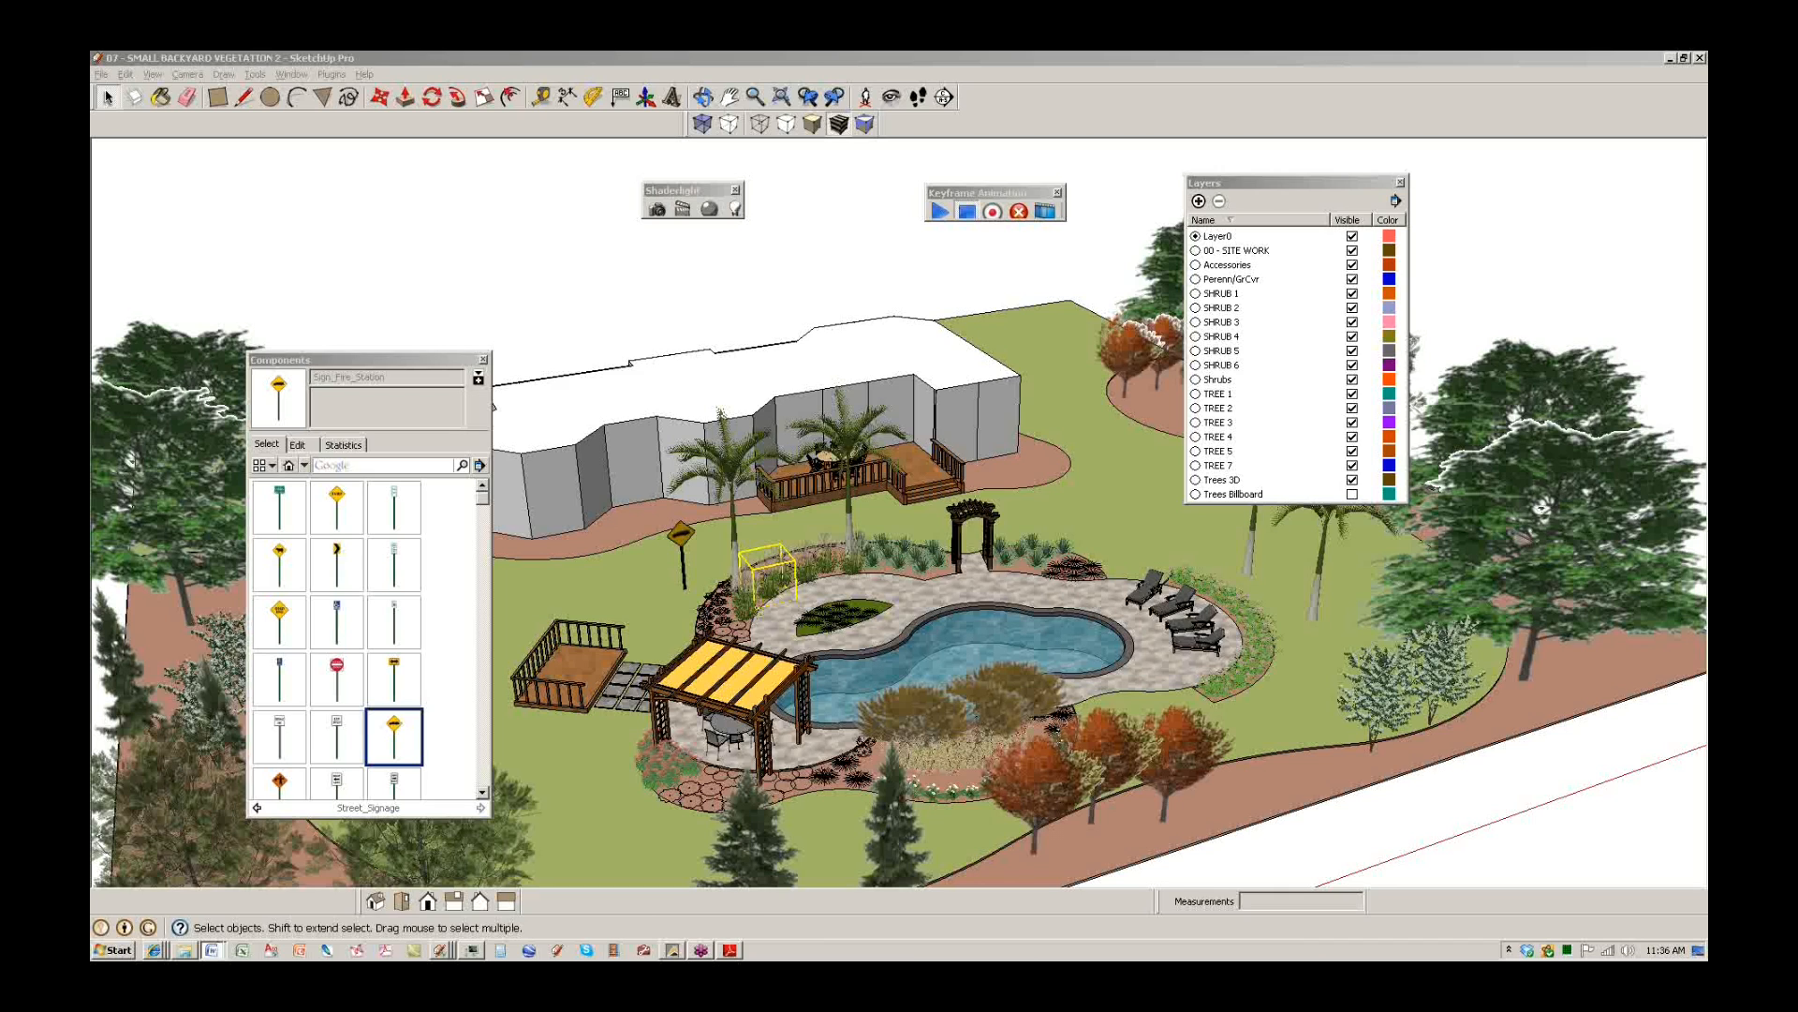
{"action": "left_click_drag", "start_coordinate": [980, 61], "coordinate": [585, 184]}
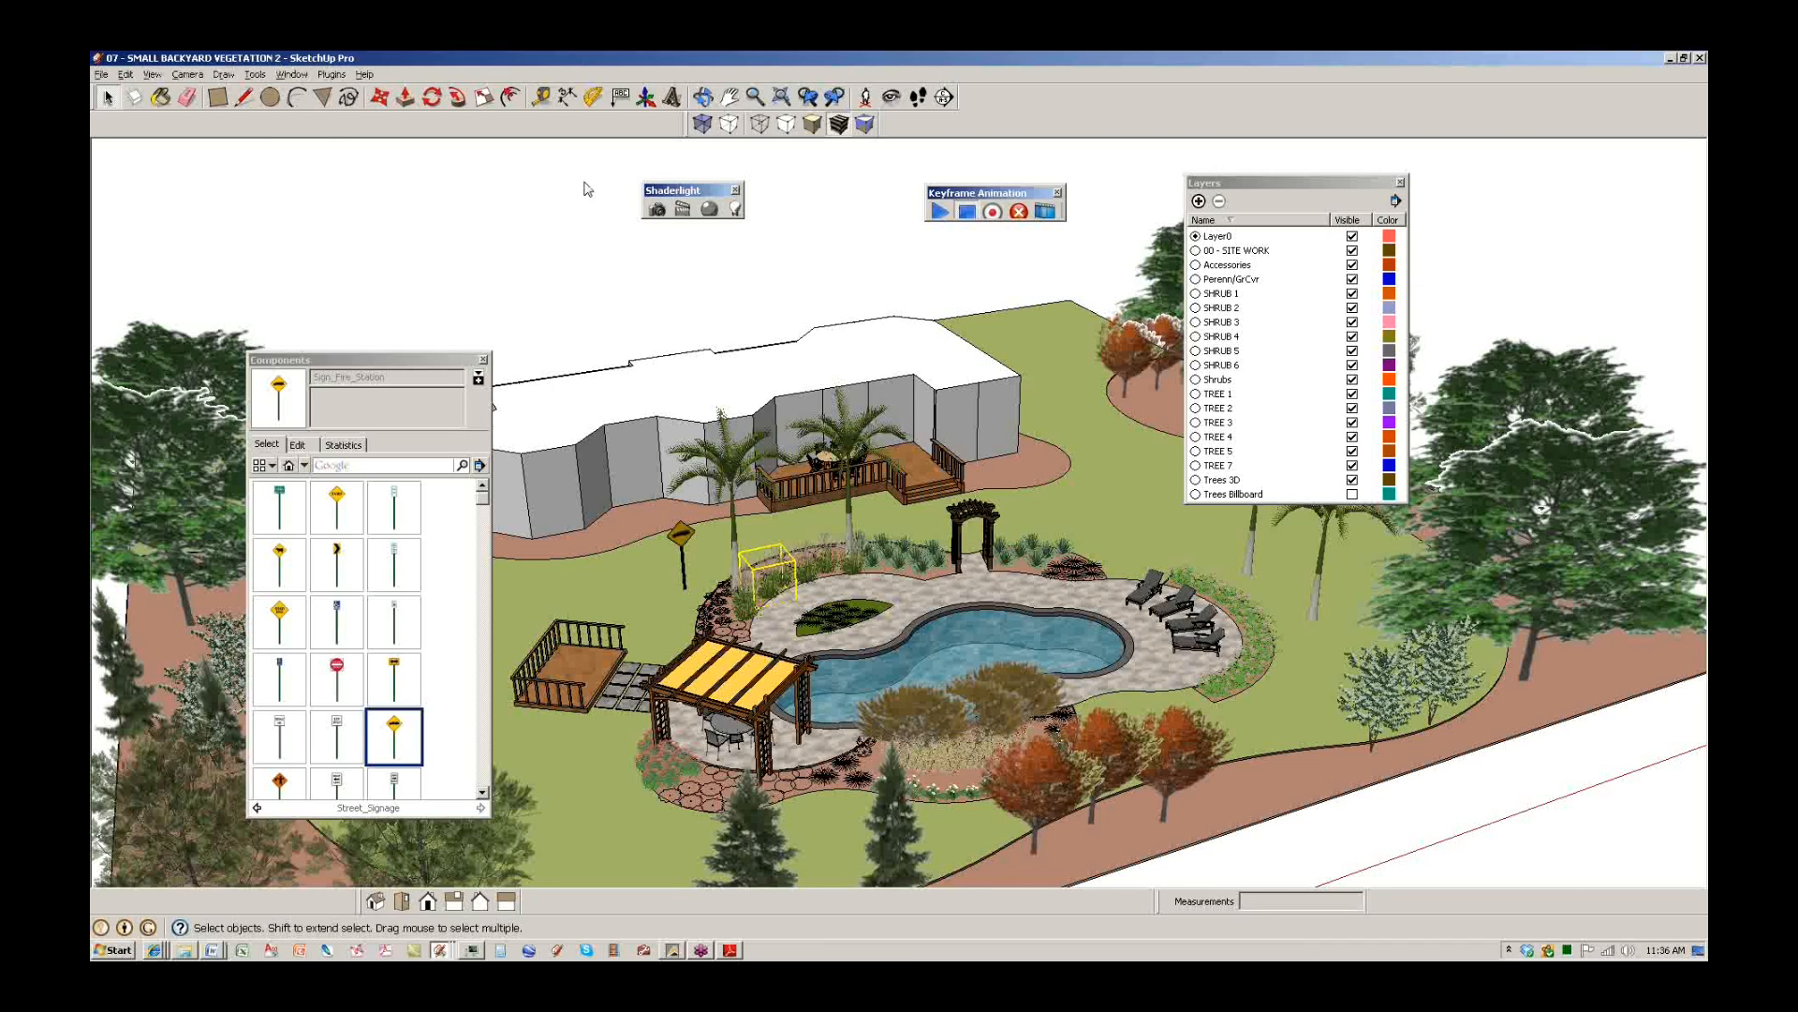
Close the 07 and 06 vegetation SketchUp models without saving.
{"action": "left_click", "coordinate": [971, 180]}
{"action": "left_click", "coordinate": [629, 548]}
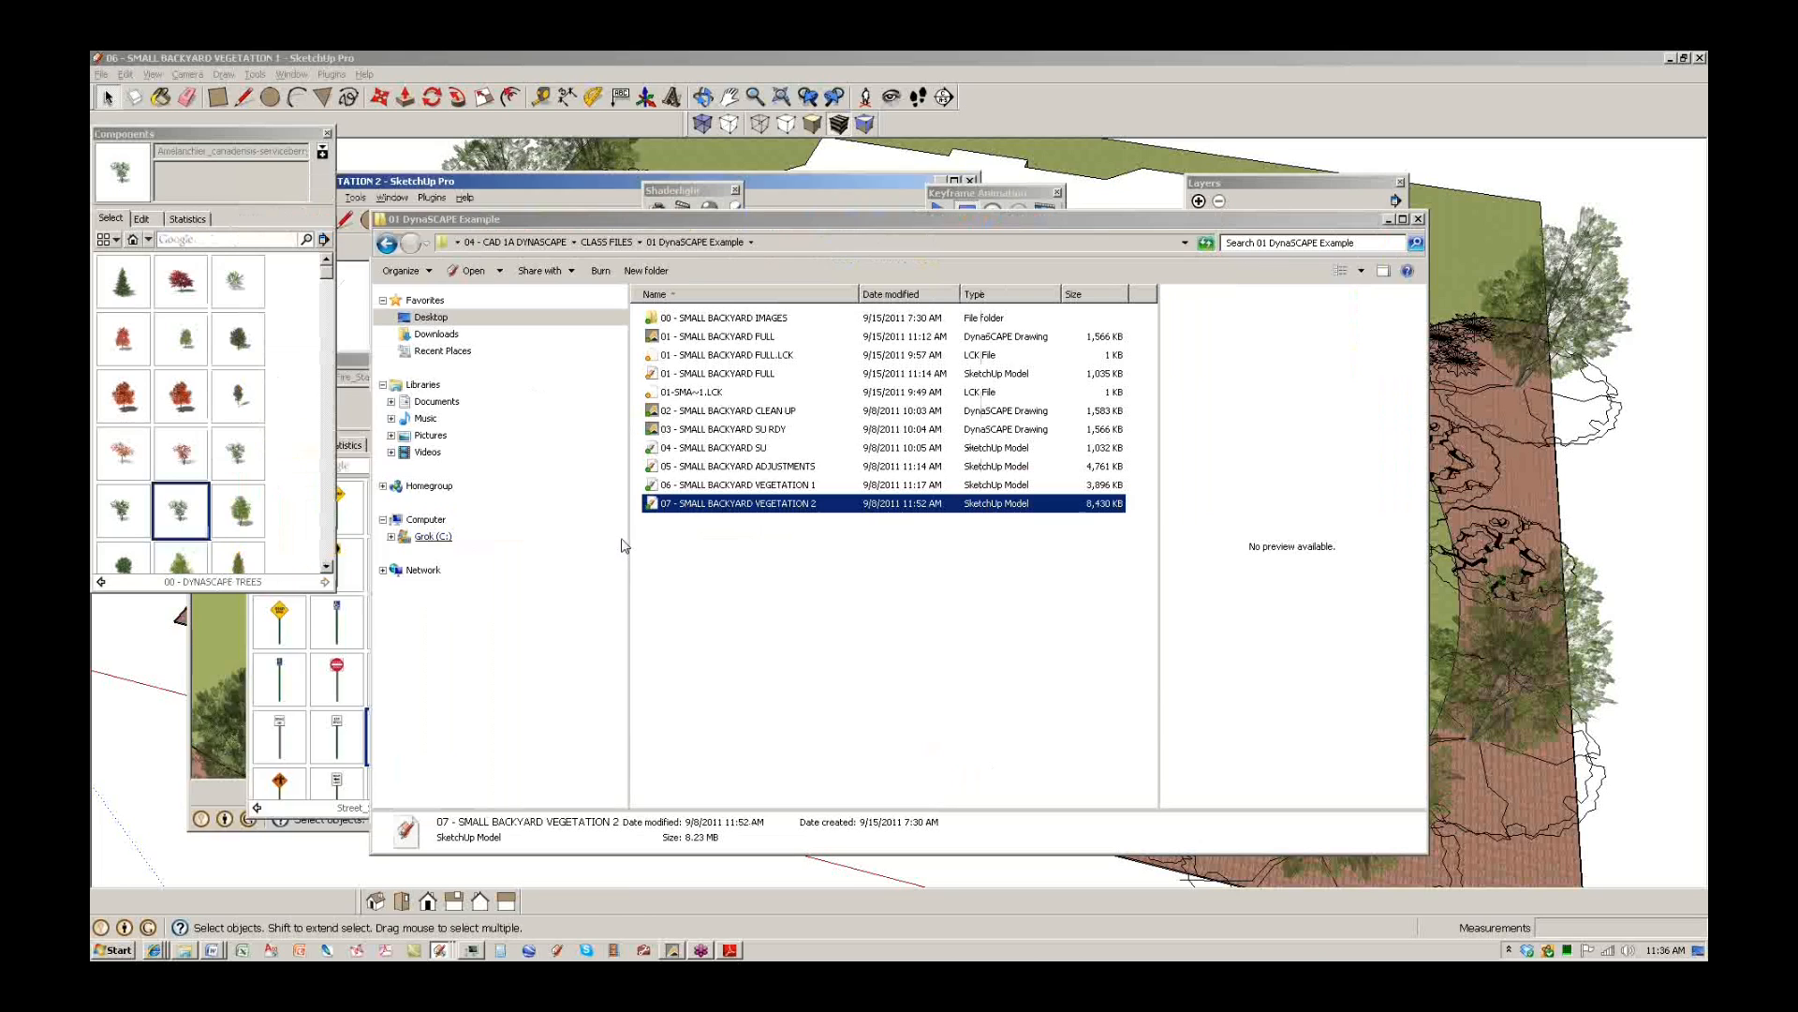
{"action": "left_click_drag", "start_coordinate": [1173, 59], "coordinate": [712, 178]}
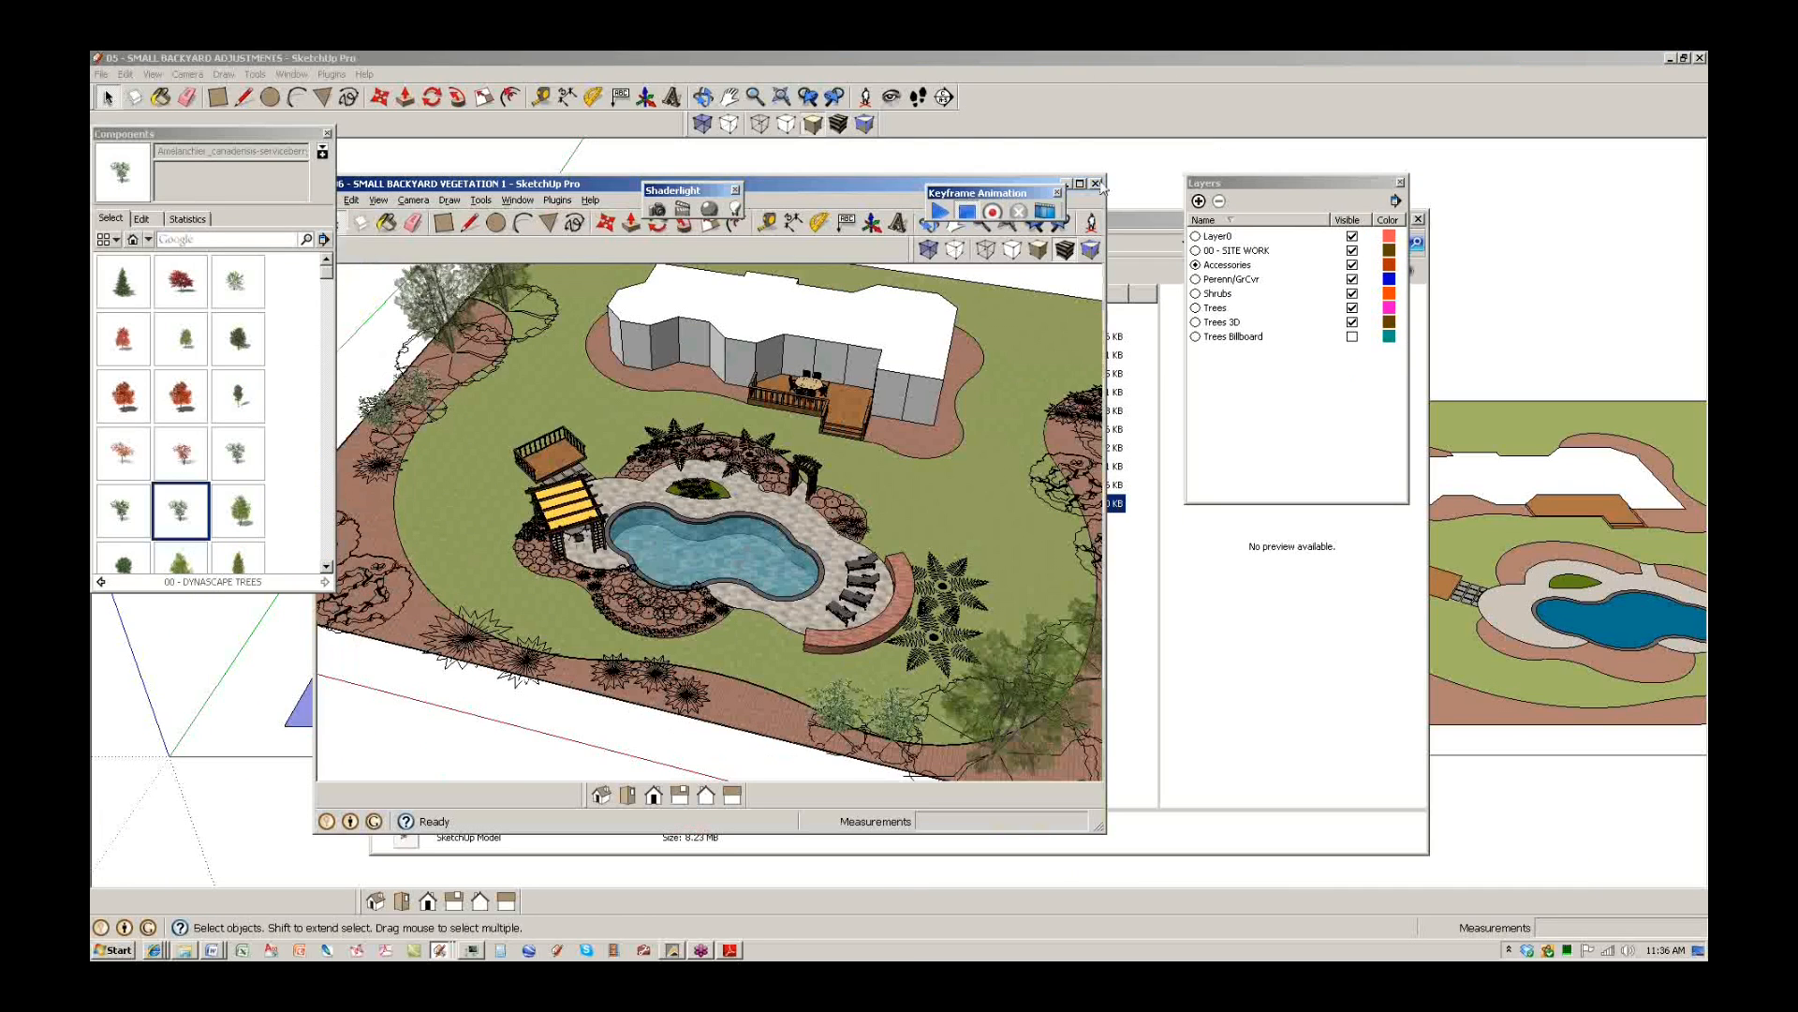
{"action": "left_click", "coordinate": [1098, 184]}
{"action": "left_click", "coordinate": [754, 544]}
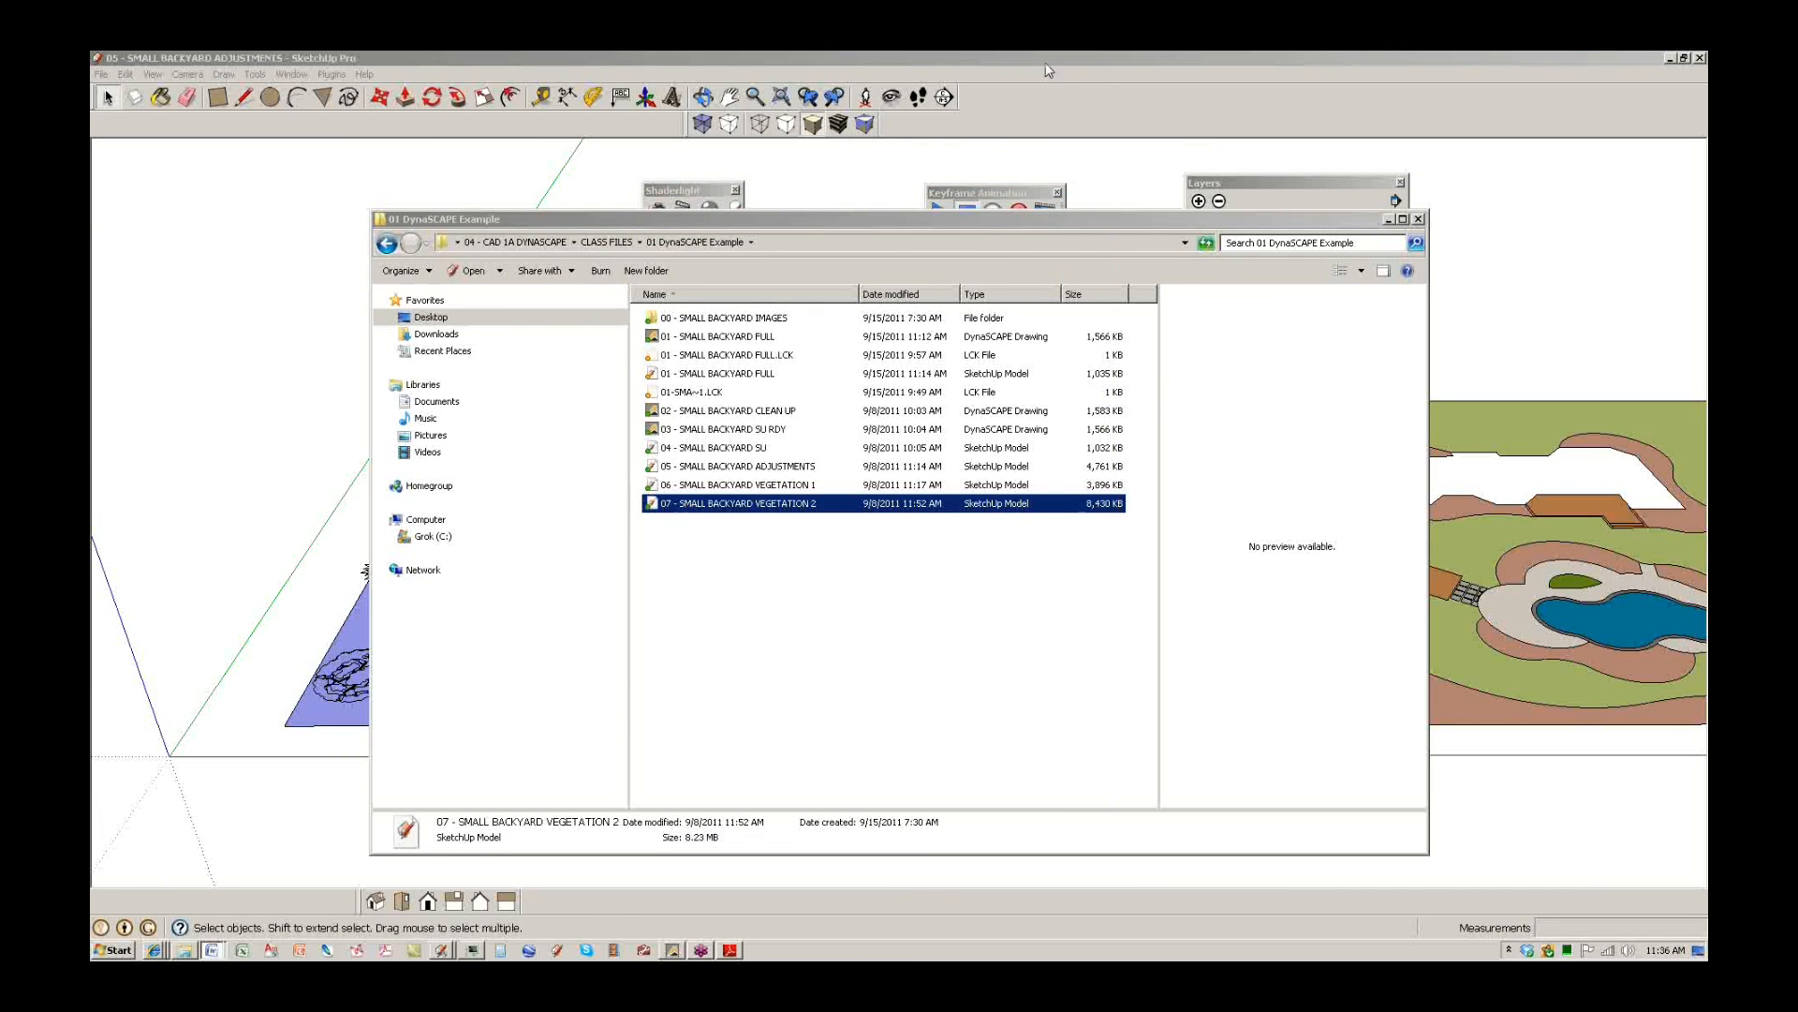
Close the 05 adjustments and 01 full backyard models, then bring DynaSCAPE forward.
{"action": "left_click_drag", "start_coordinate": [988, 59], "coordinate": [613, 316]}
{"action": "left_click", "coordinate": [998, 317]}
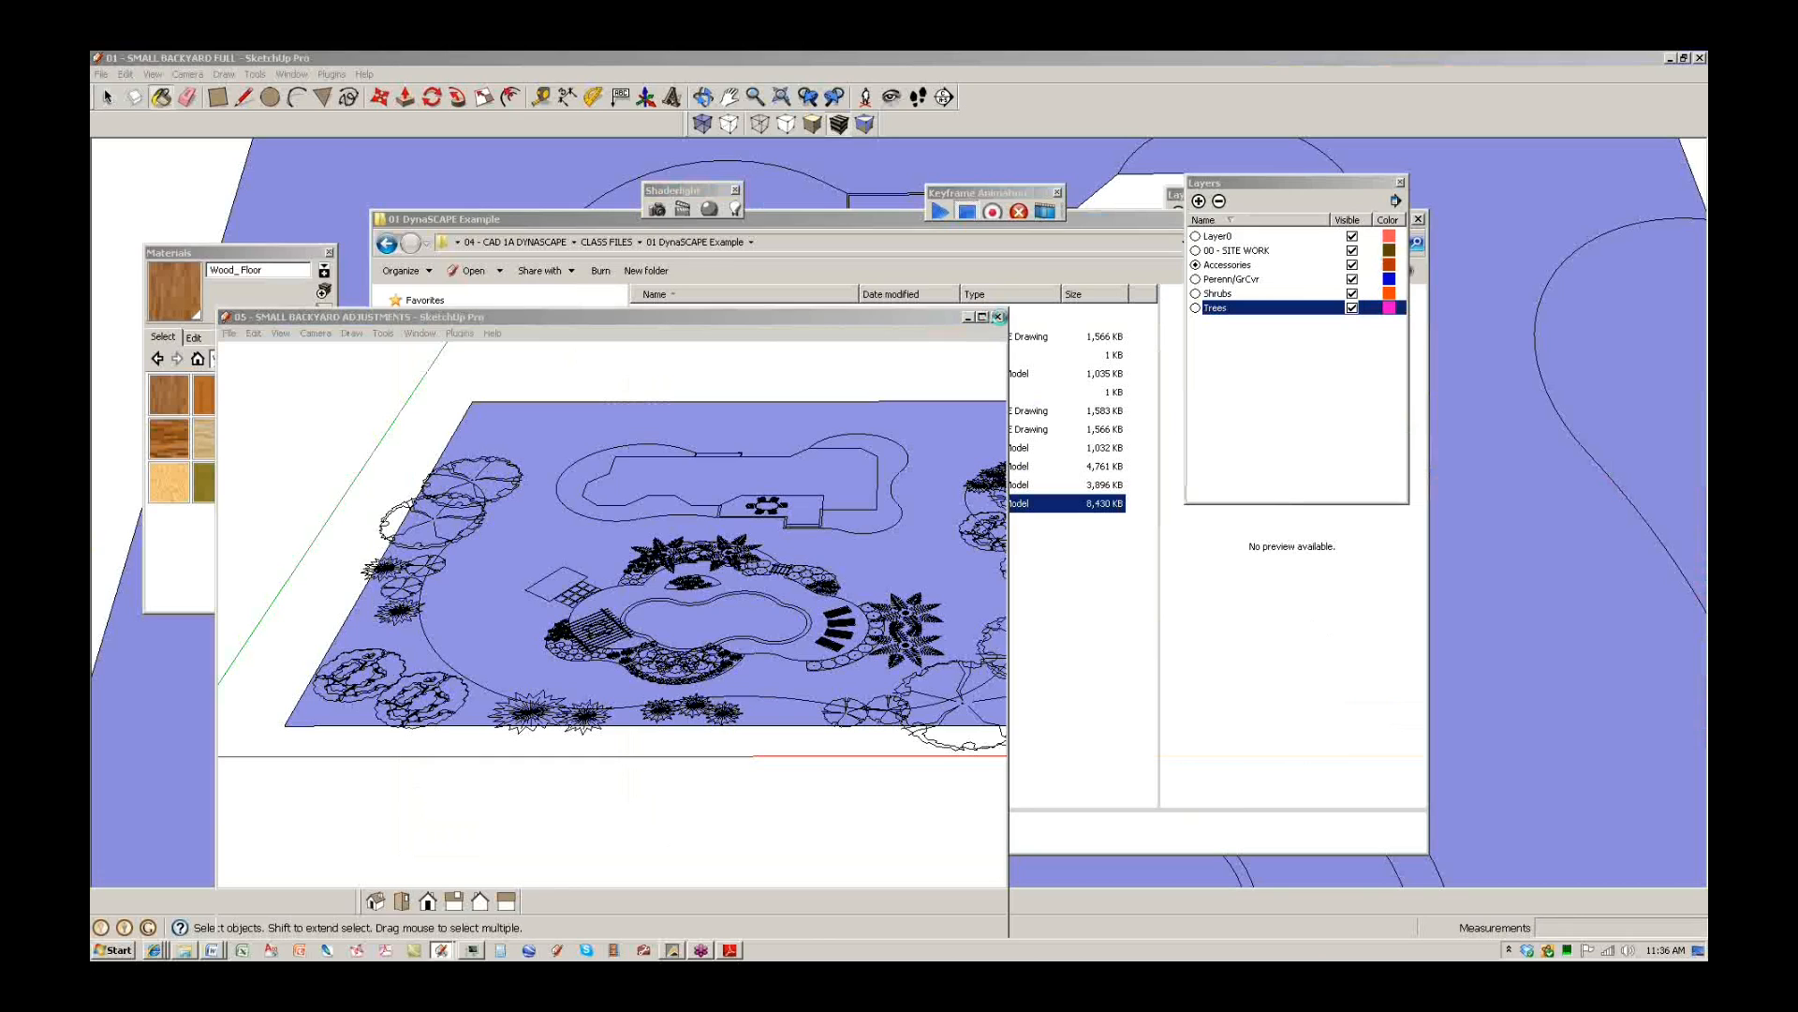
{"action": "left_click_drag", "start_coordinate": [1033, 60], "coordinate": [593, 297]}
{"action": "left_click", "coordinate": [970, 297]}
{"action": "left_click", "coordinate": [1103, 60]}
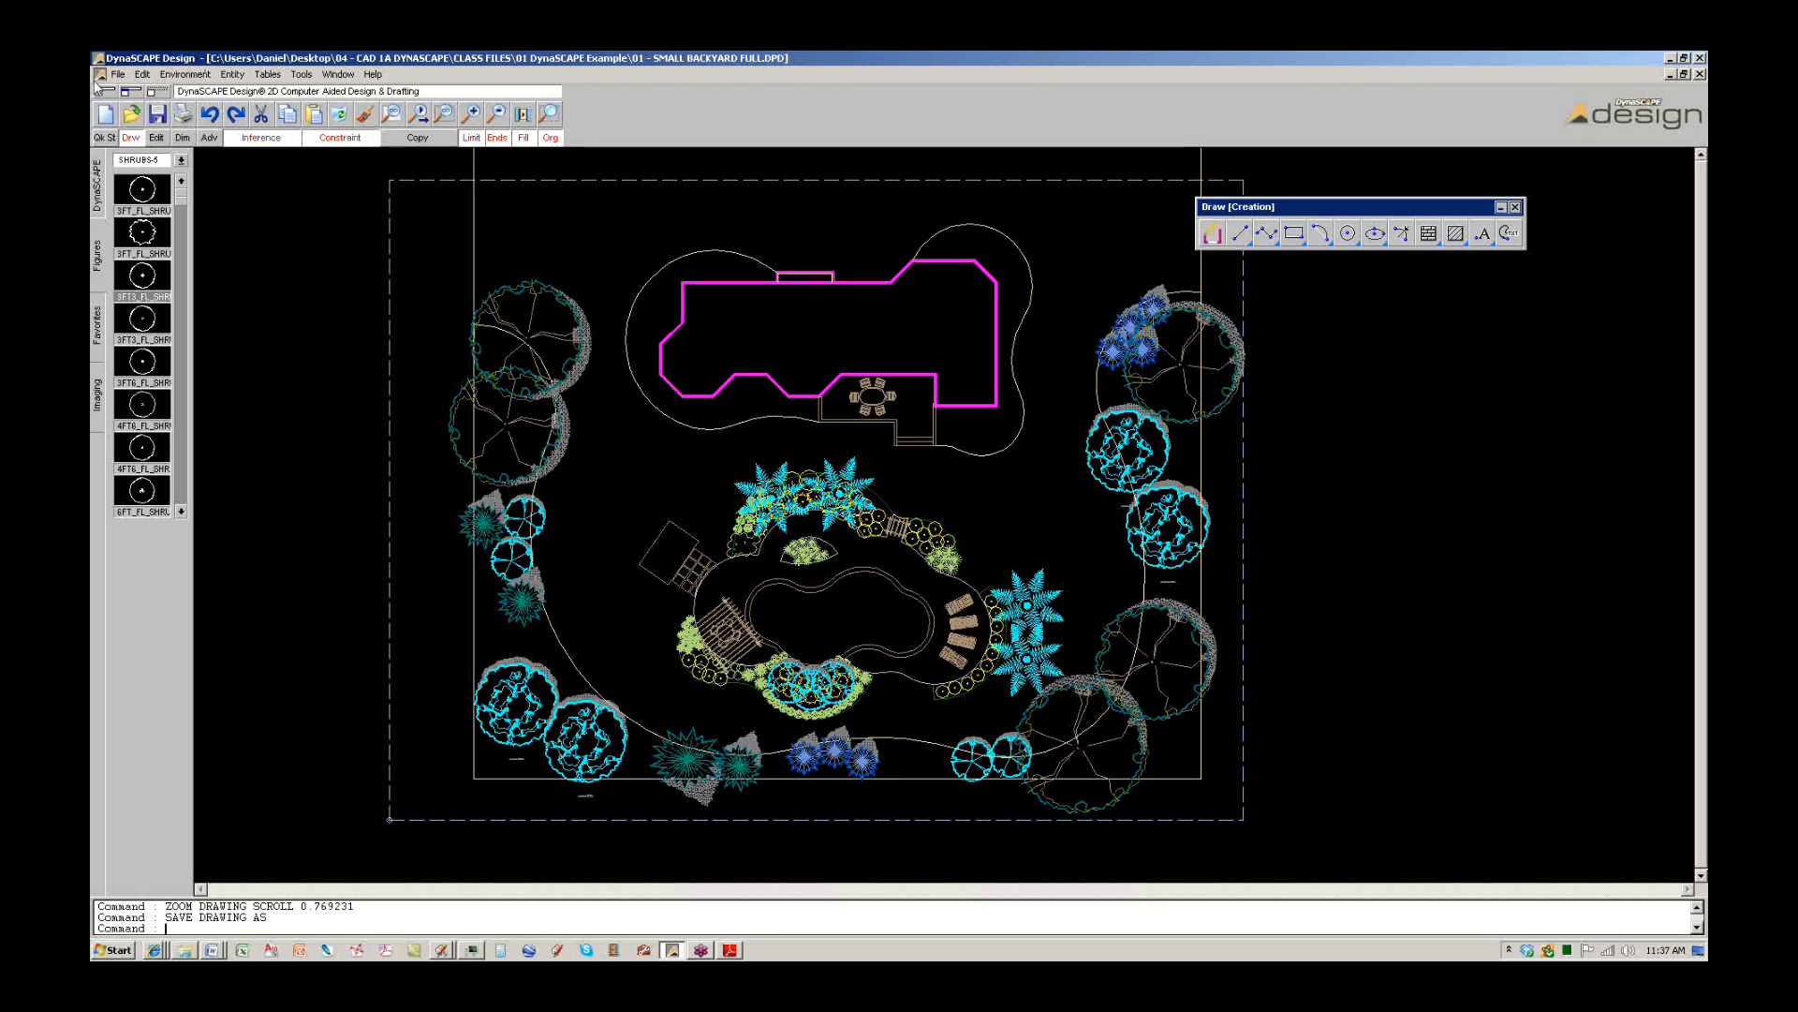
Open 01 - SMALL BACKYARD FULL.DPD through the File > Open > Drawing browser.
{"action": "left_click", "coordinate": [1480, 85]}
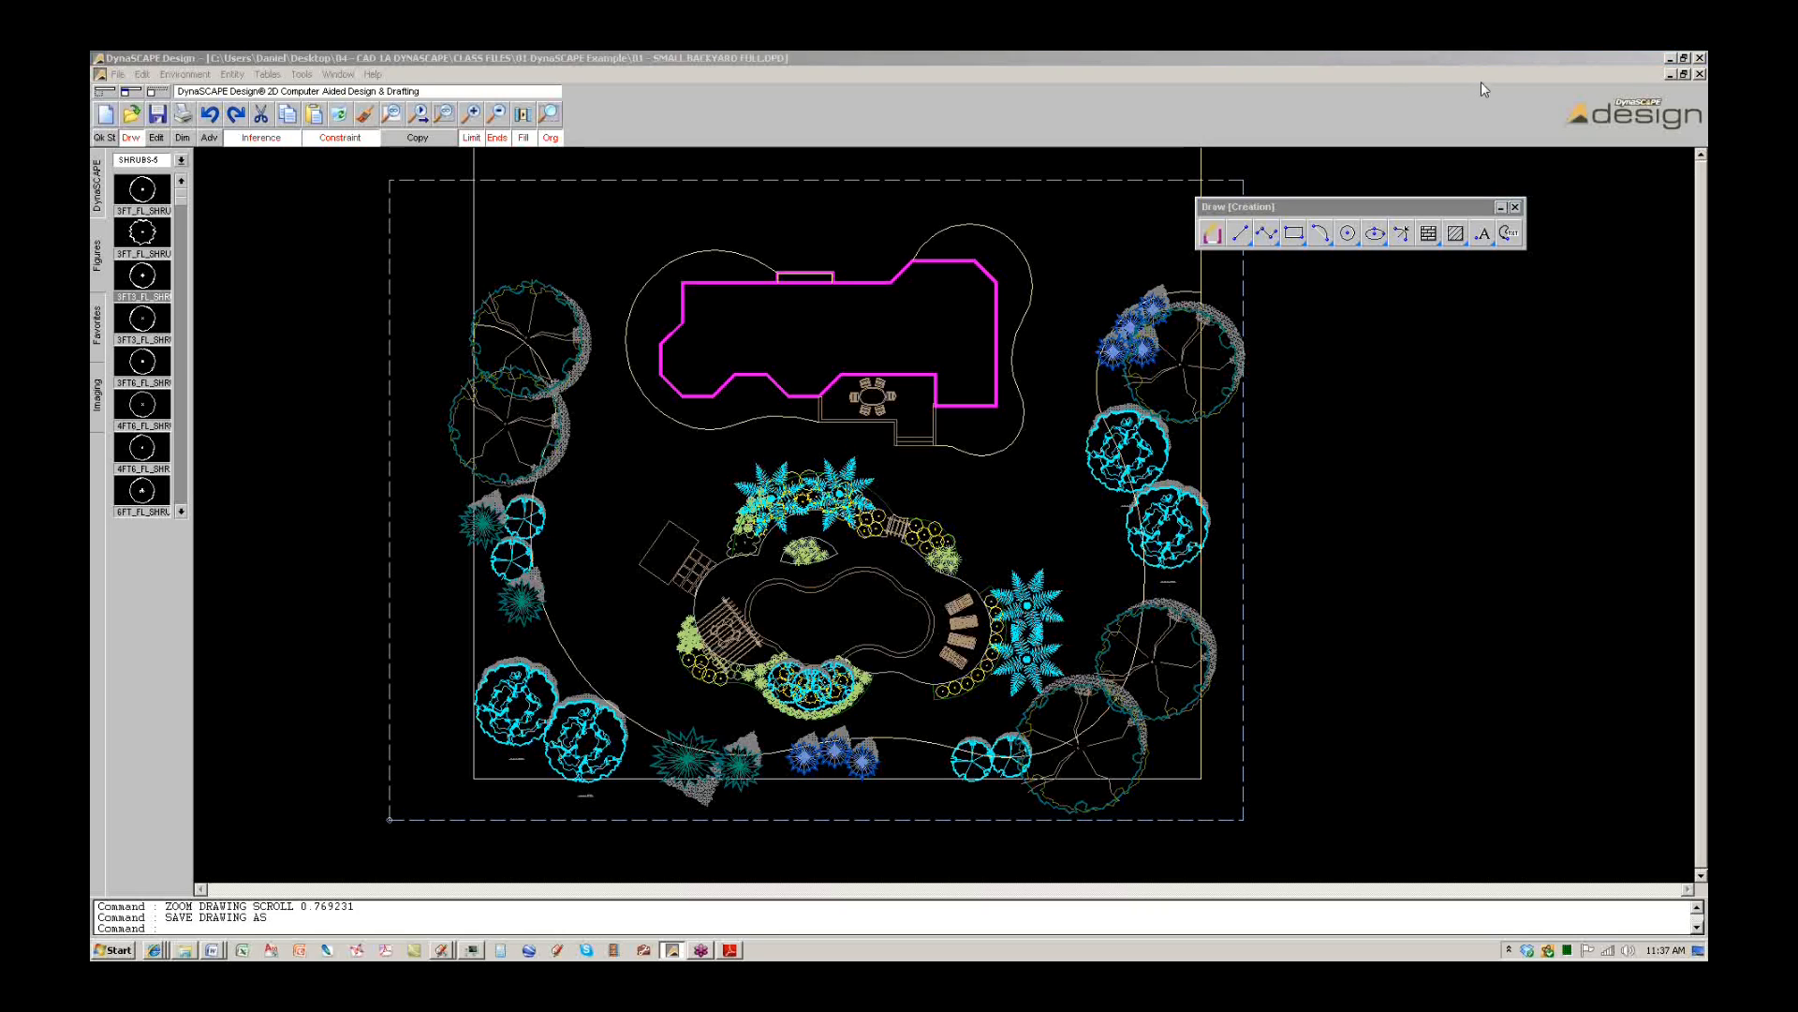
{"action": "left_click", "coordinate": [1699, 75]}
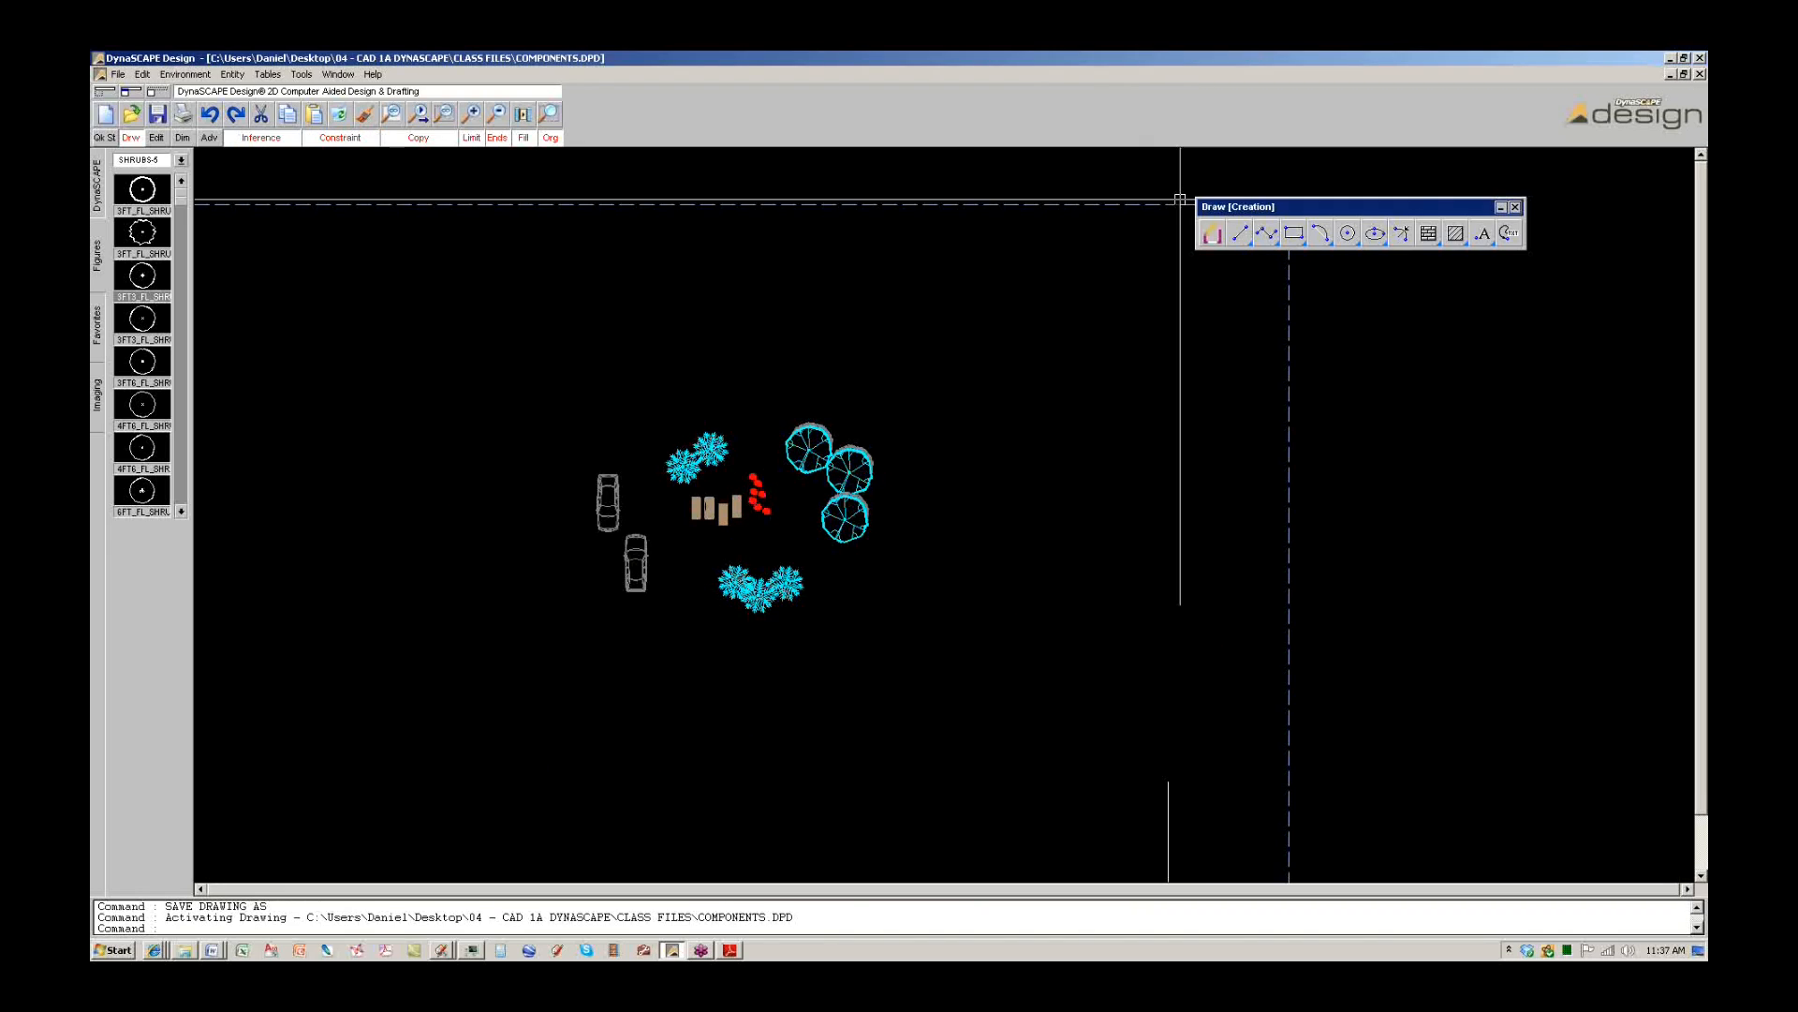
{"action": "left_click", "coordinate": [118, 74]}
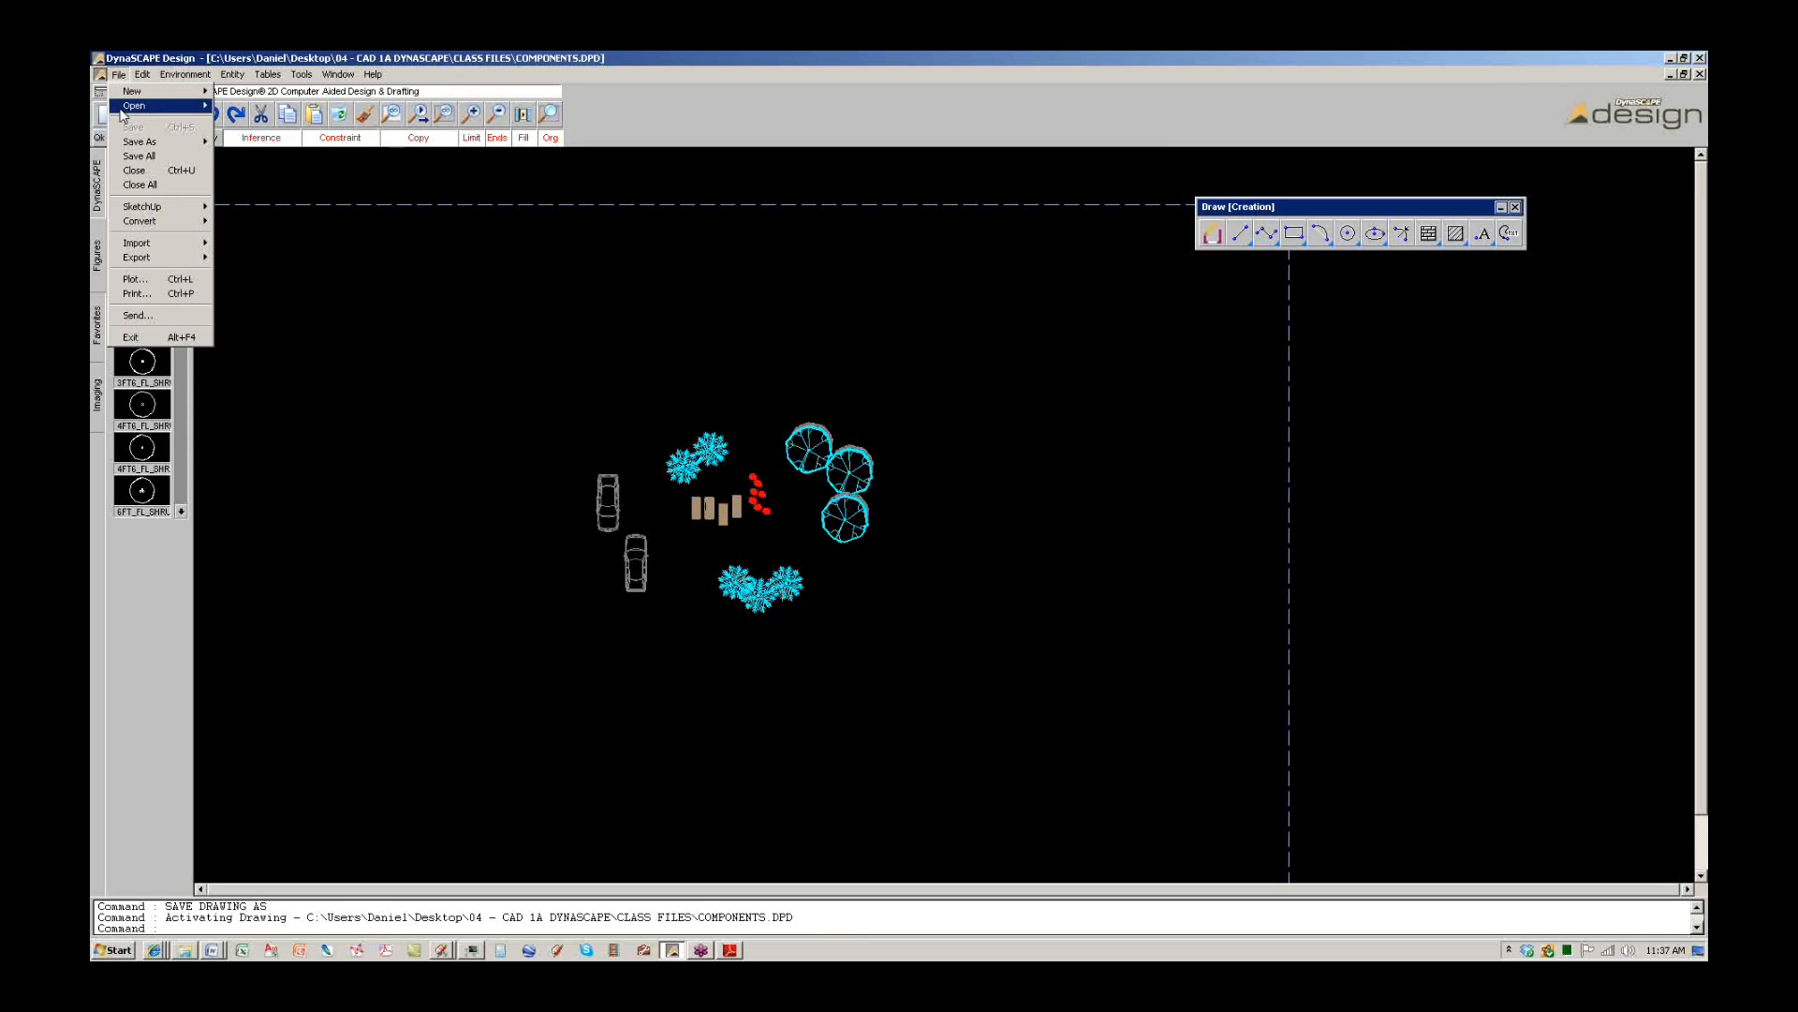
{"action": "mouse_move", "coordinate": [136, 105]}
{"action": "left_click", "coordinate": [277, 106]}
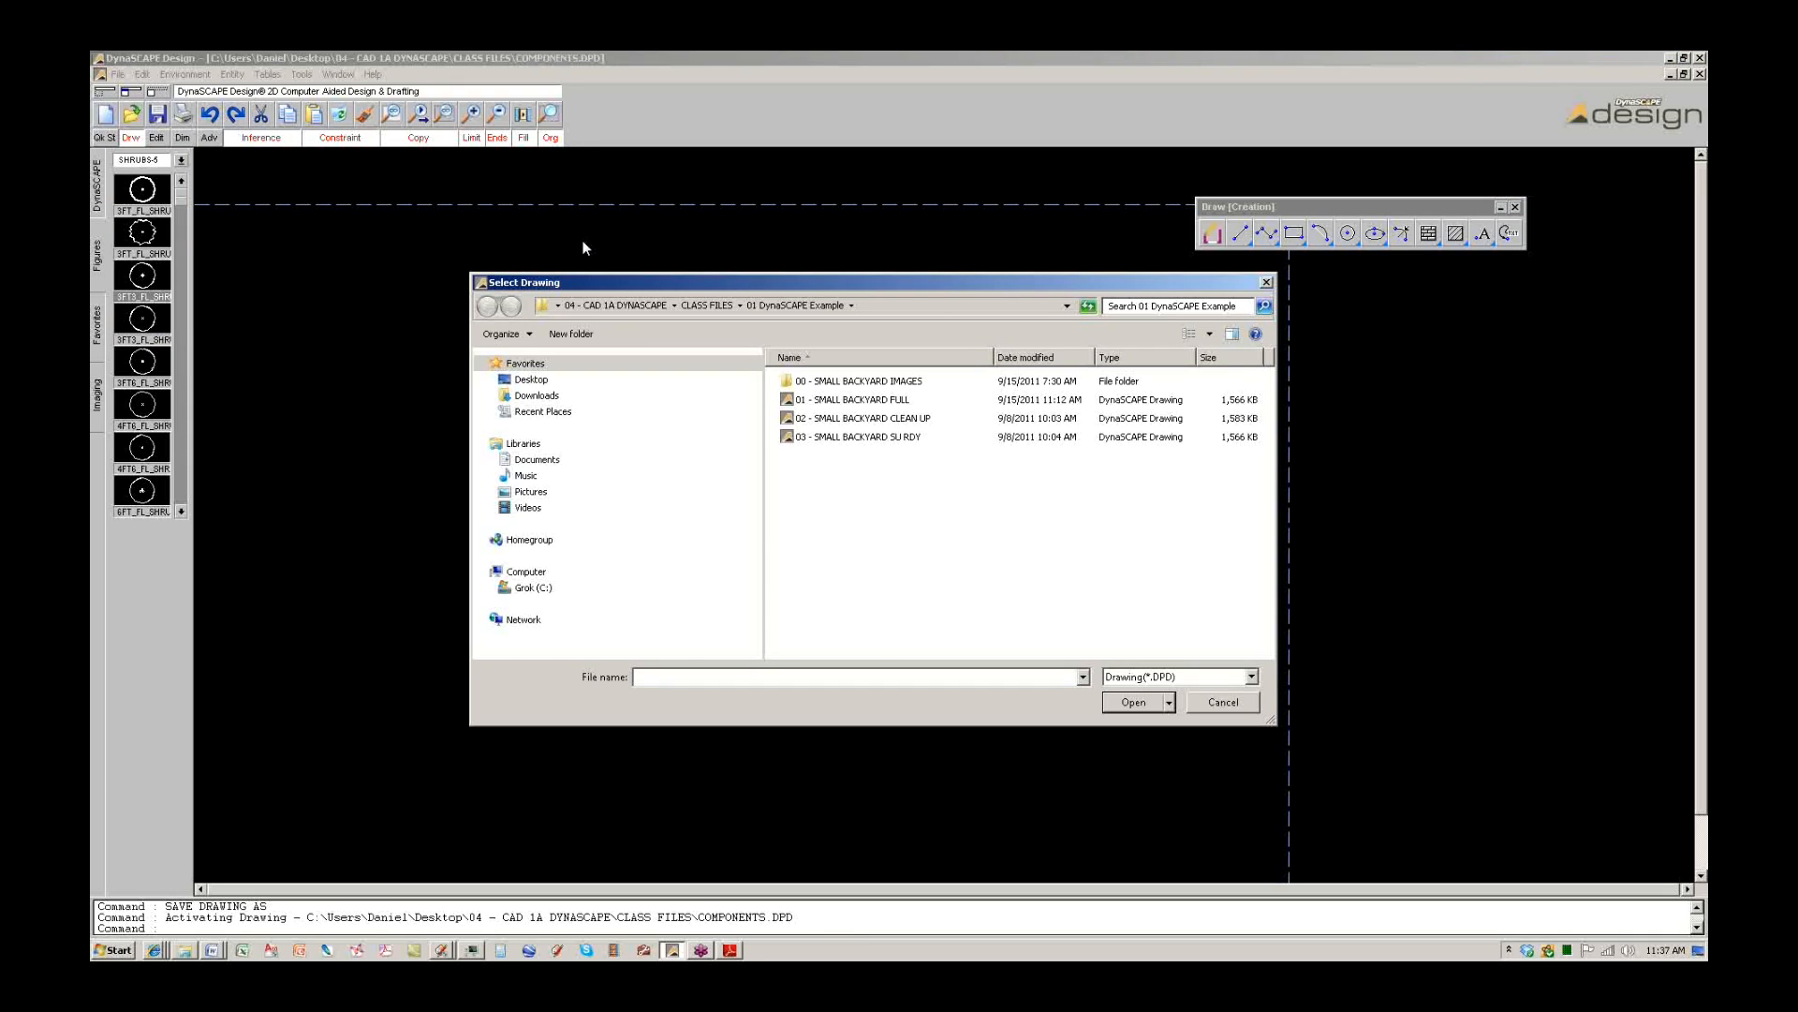
{"action": "left_click", "coordinate": [862, 403]}
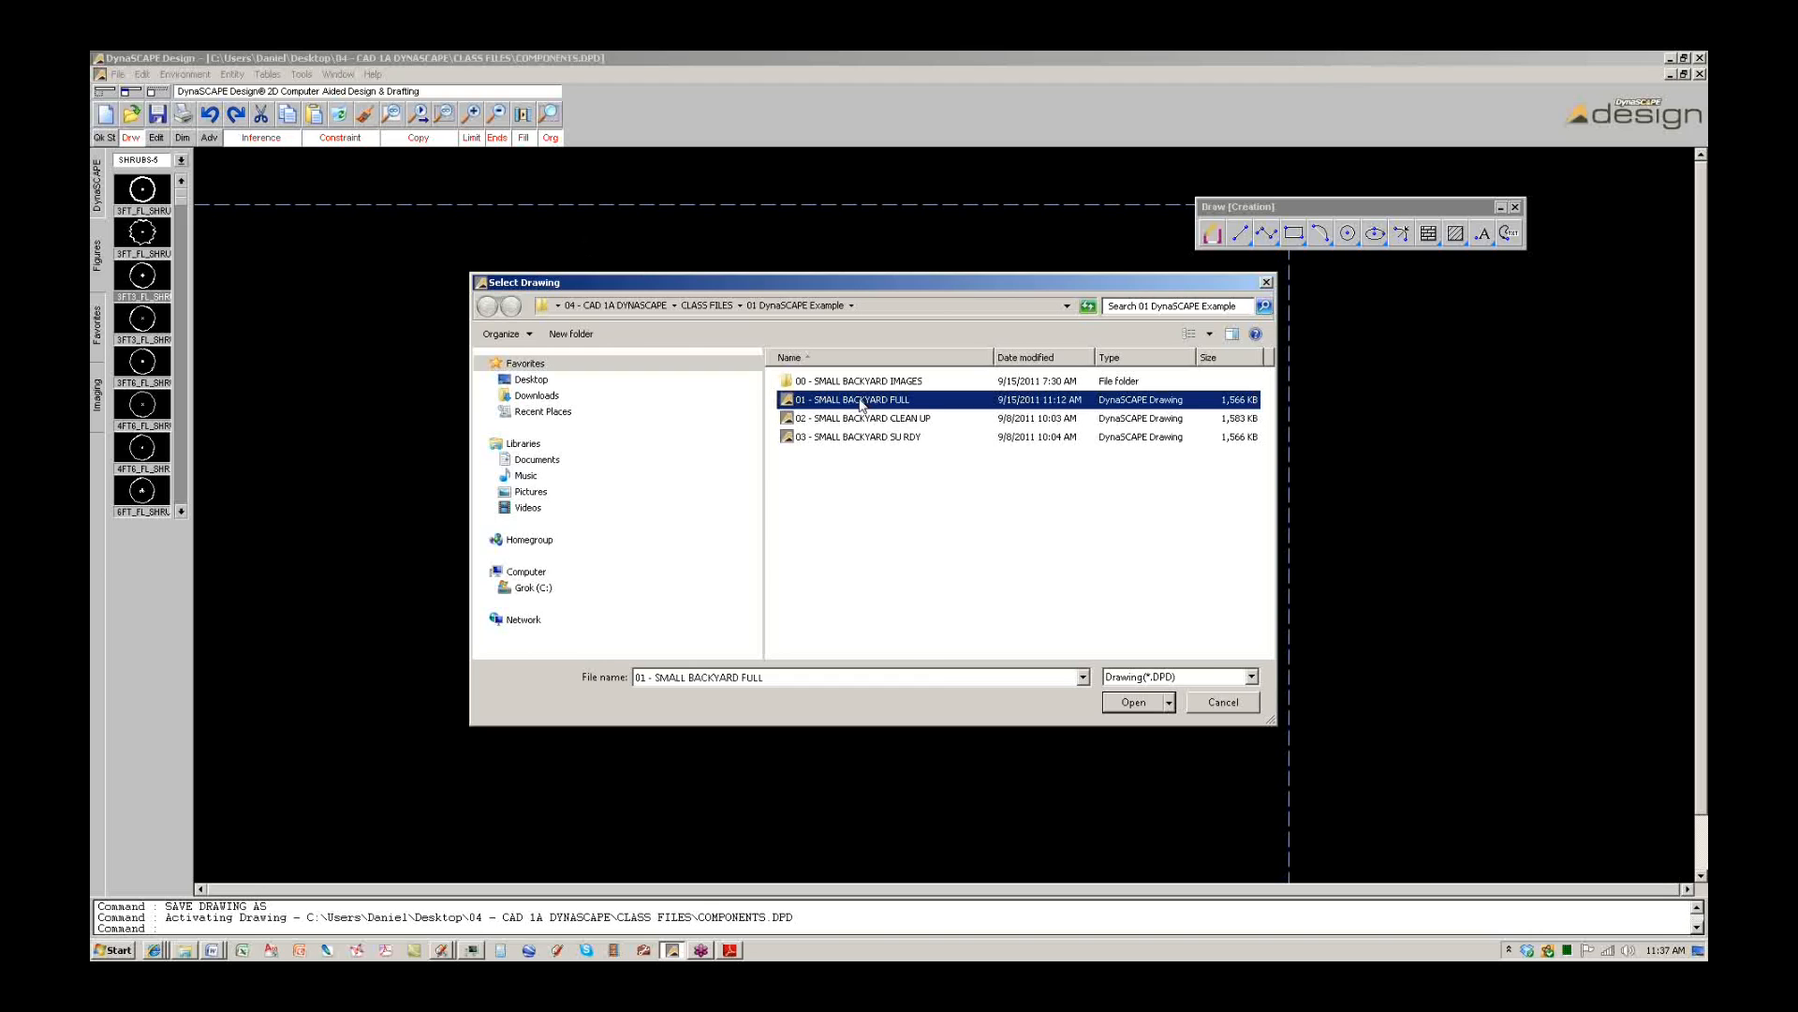
{"action": "left_click", "coordinate": [1134, 703]}
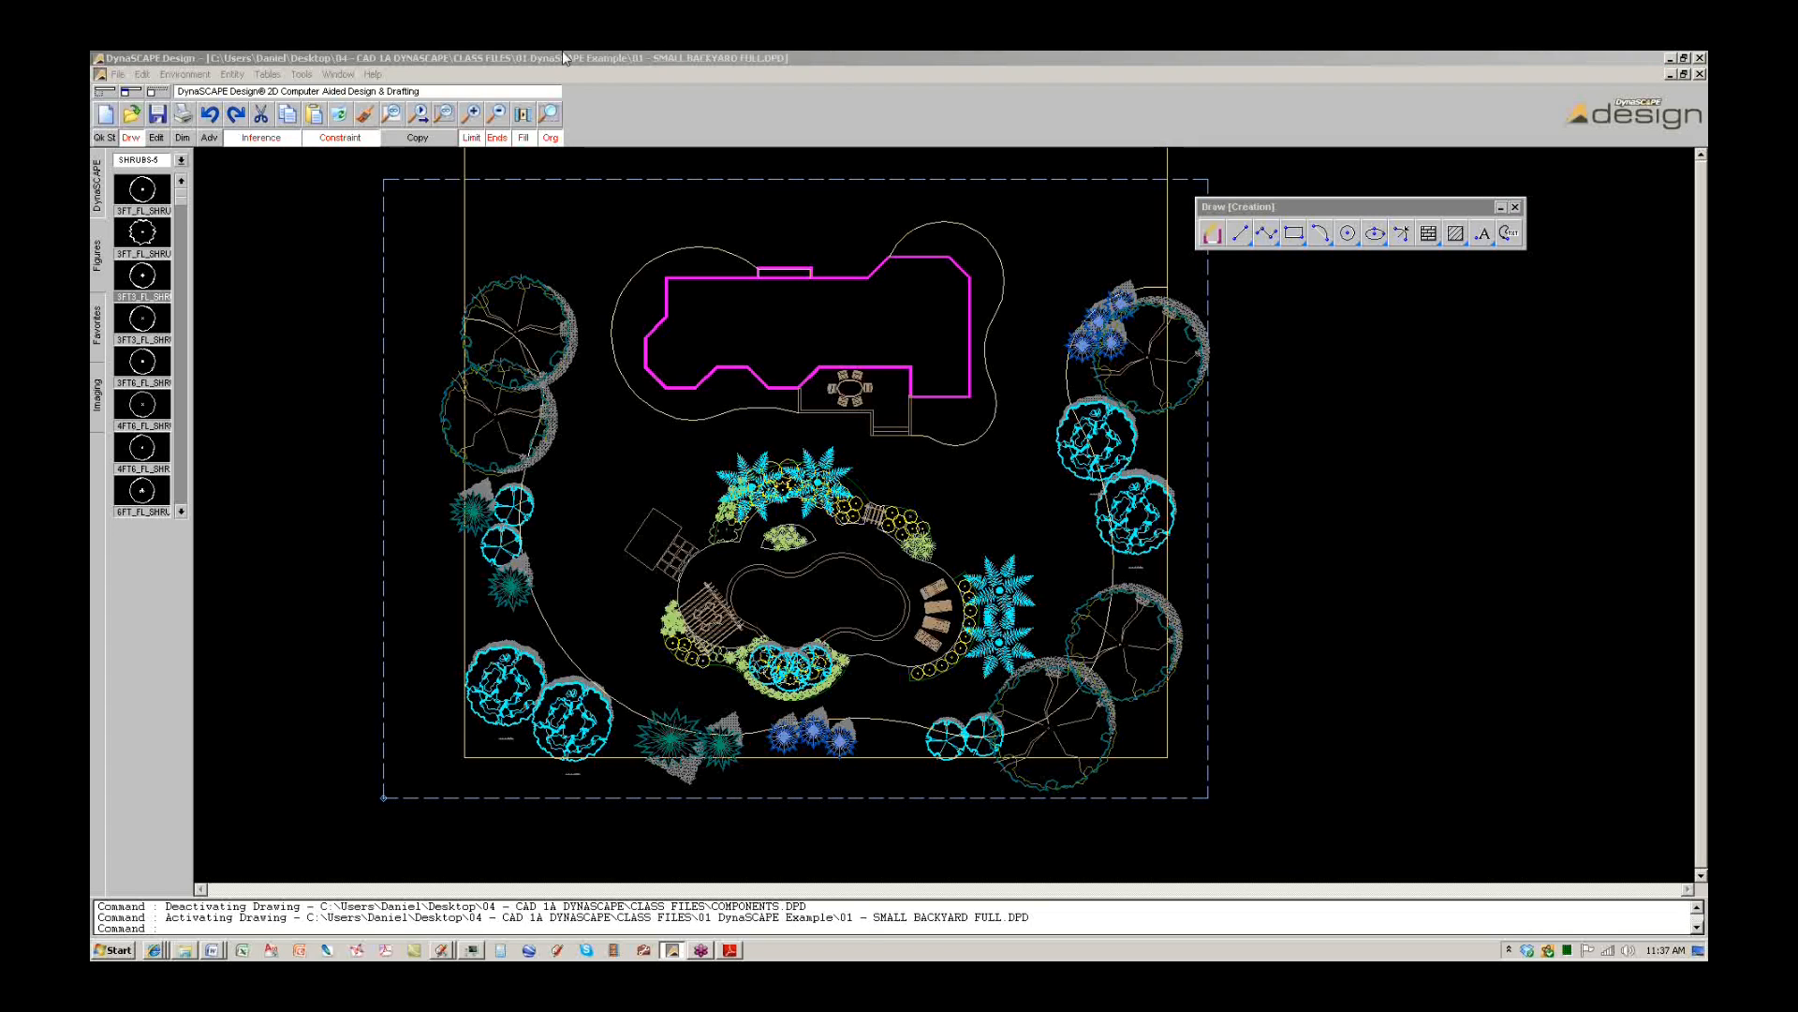
Browse Desktop > 04 - CAD 1A DYNASCAPE > CLASS FILES > 01 DynaSCAPE Example and open 01 - SMALL BACKYARD FULL.
{"action": "left_click", "coordinate": [154, 74]}
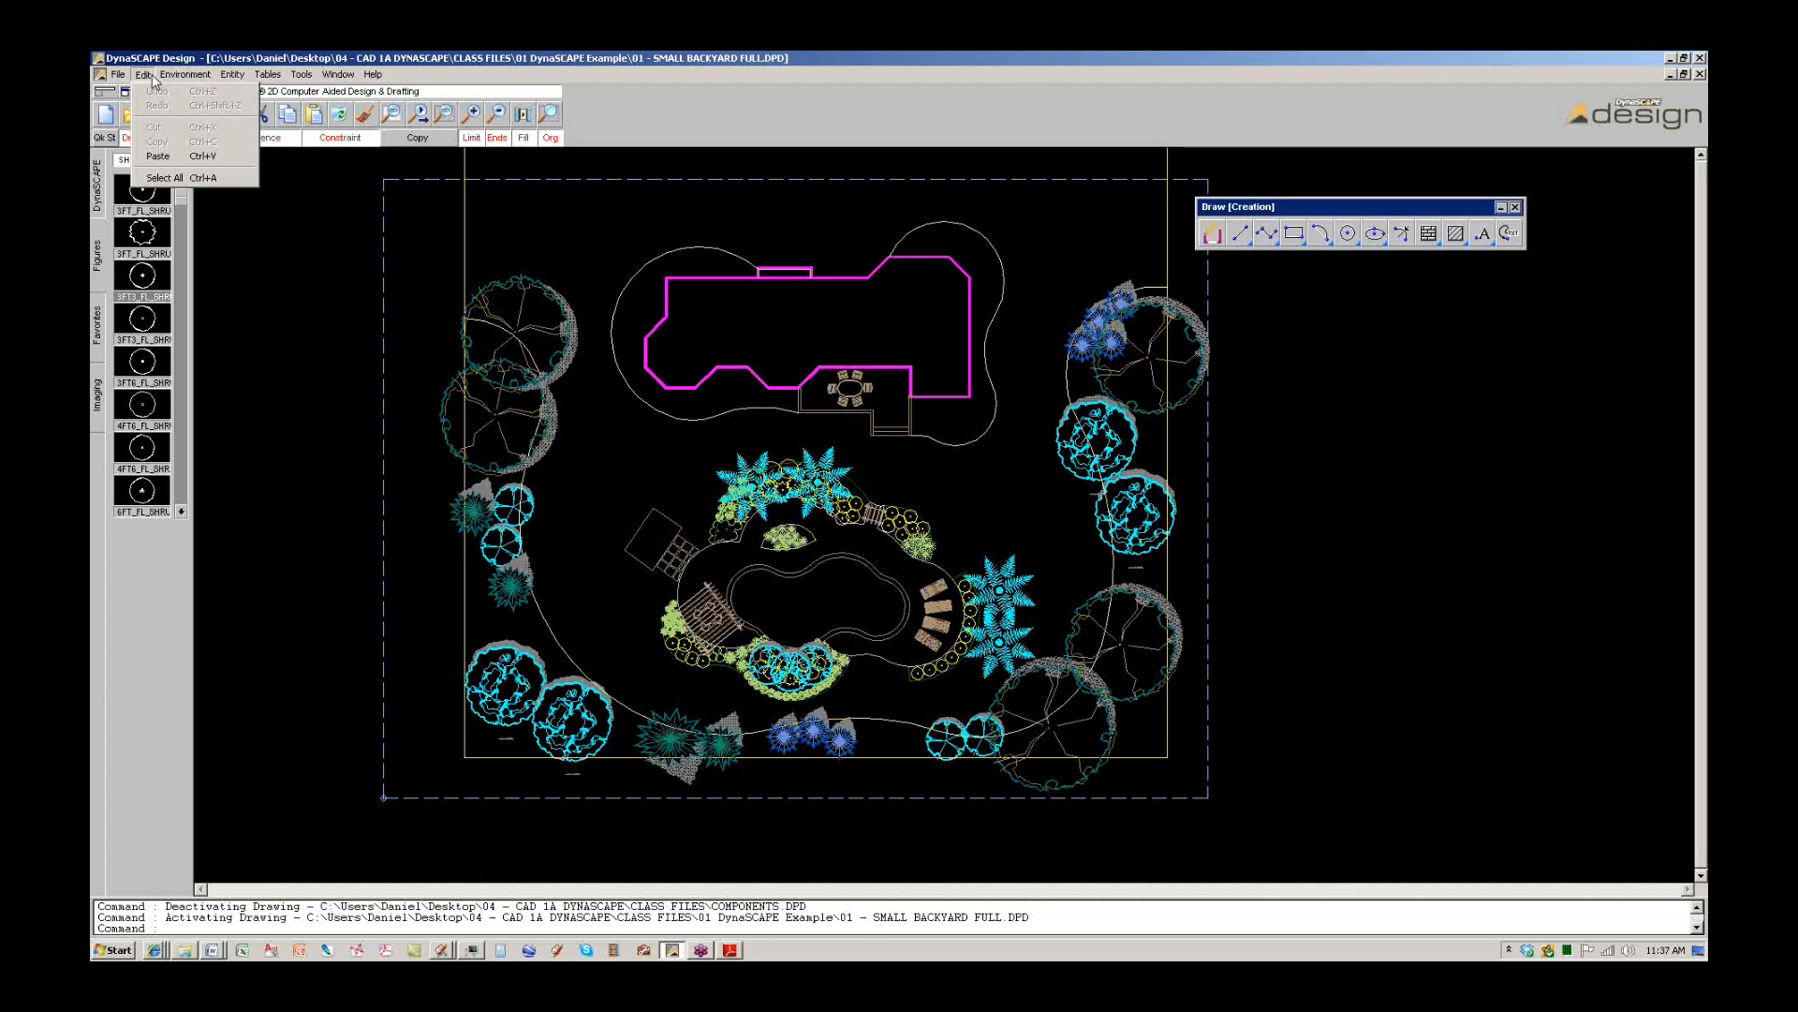
{"action": "left_click", "coordinate": [262, 58]}
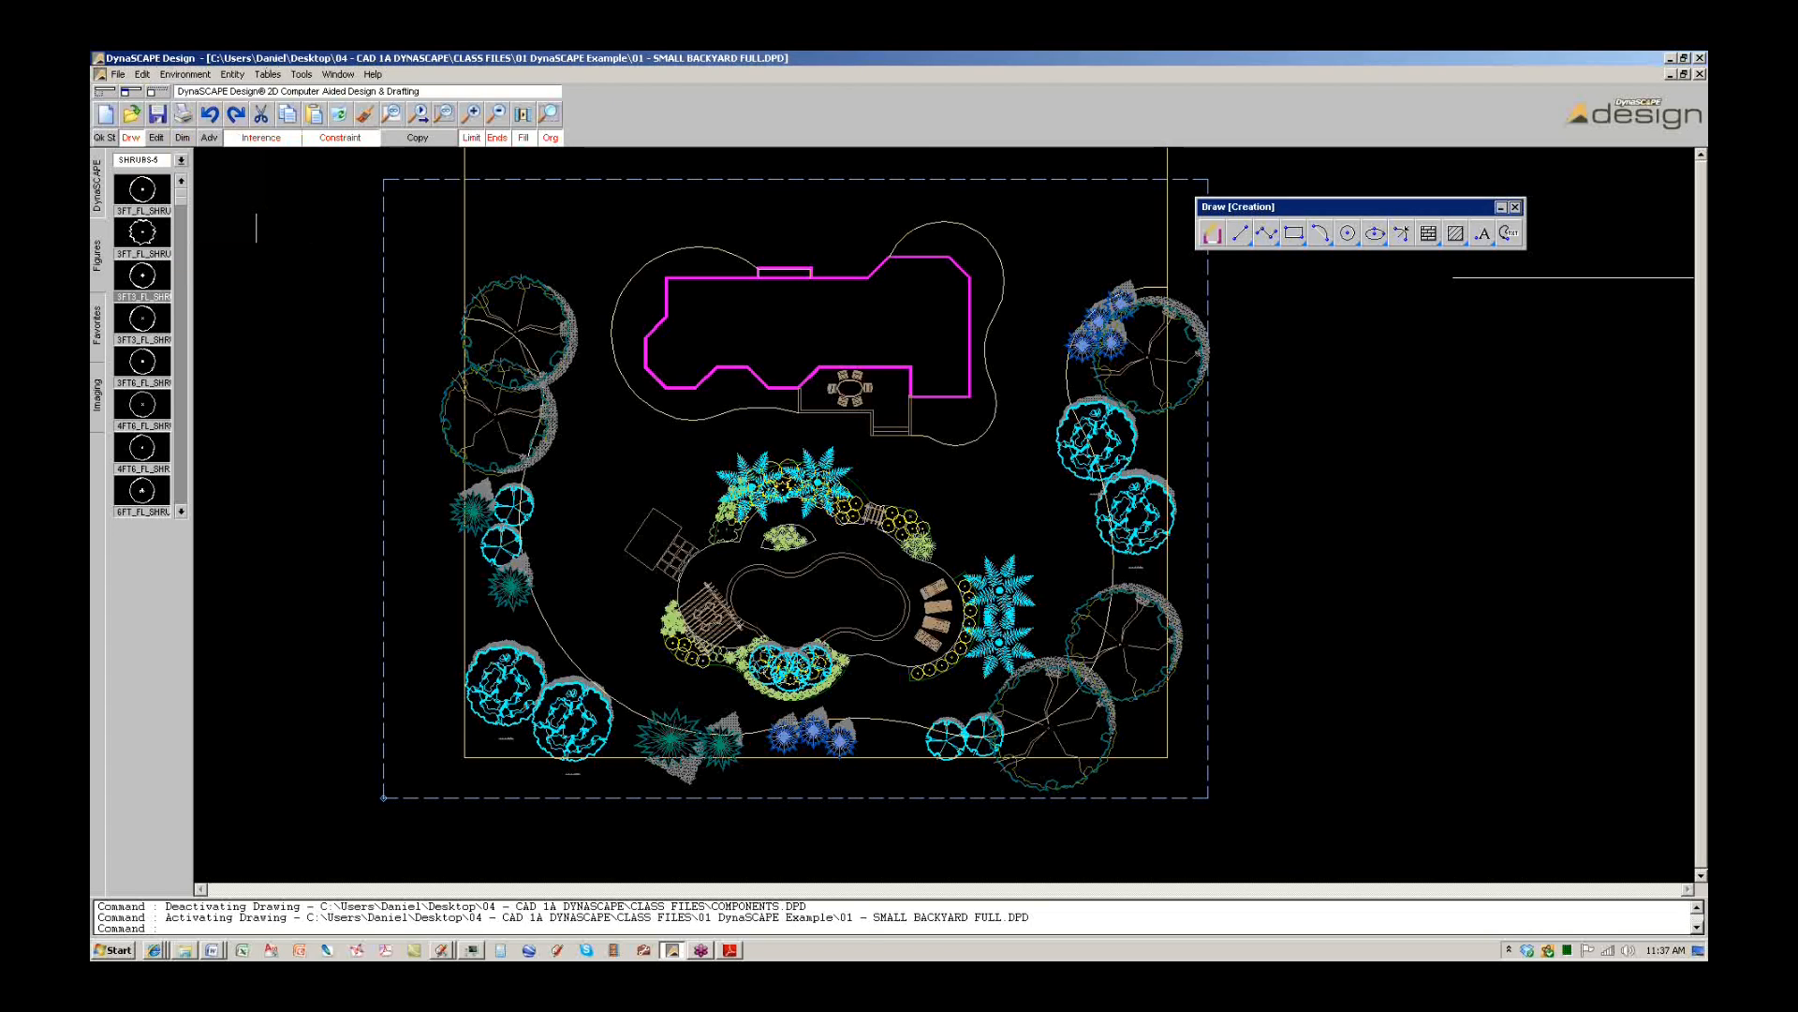
{"action": "left_click", "coordinate": [118, 74]}
{"action": "mouse_move", "coordinate": [127, 108]}
{"action": "left_click", "coordinate": [230, 105]}
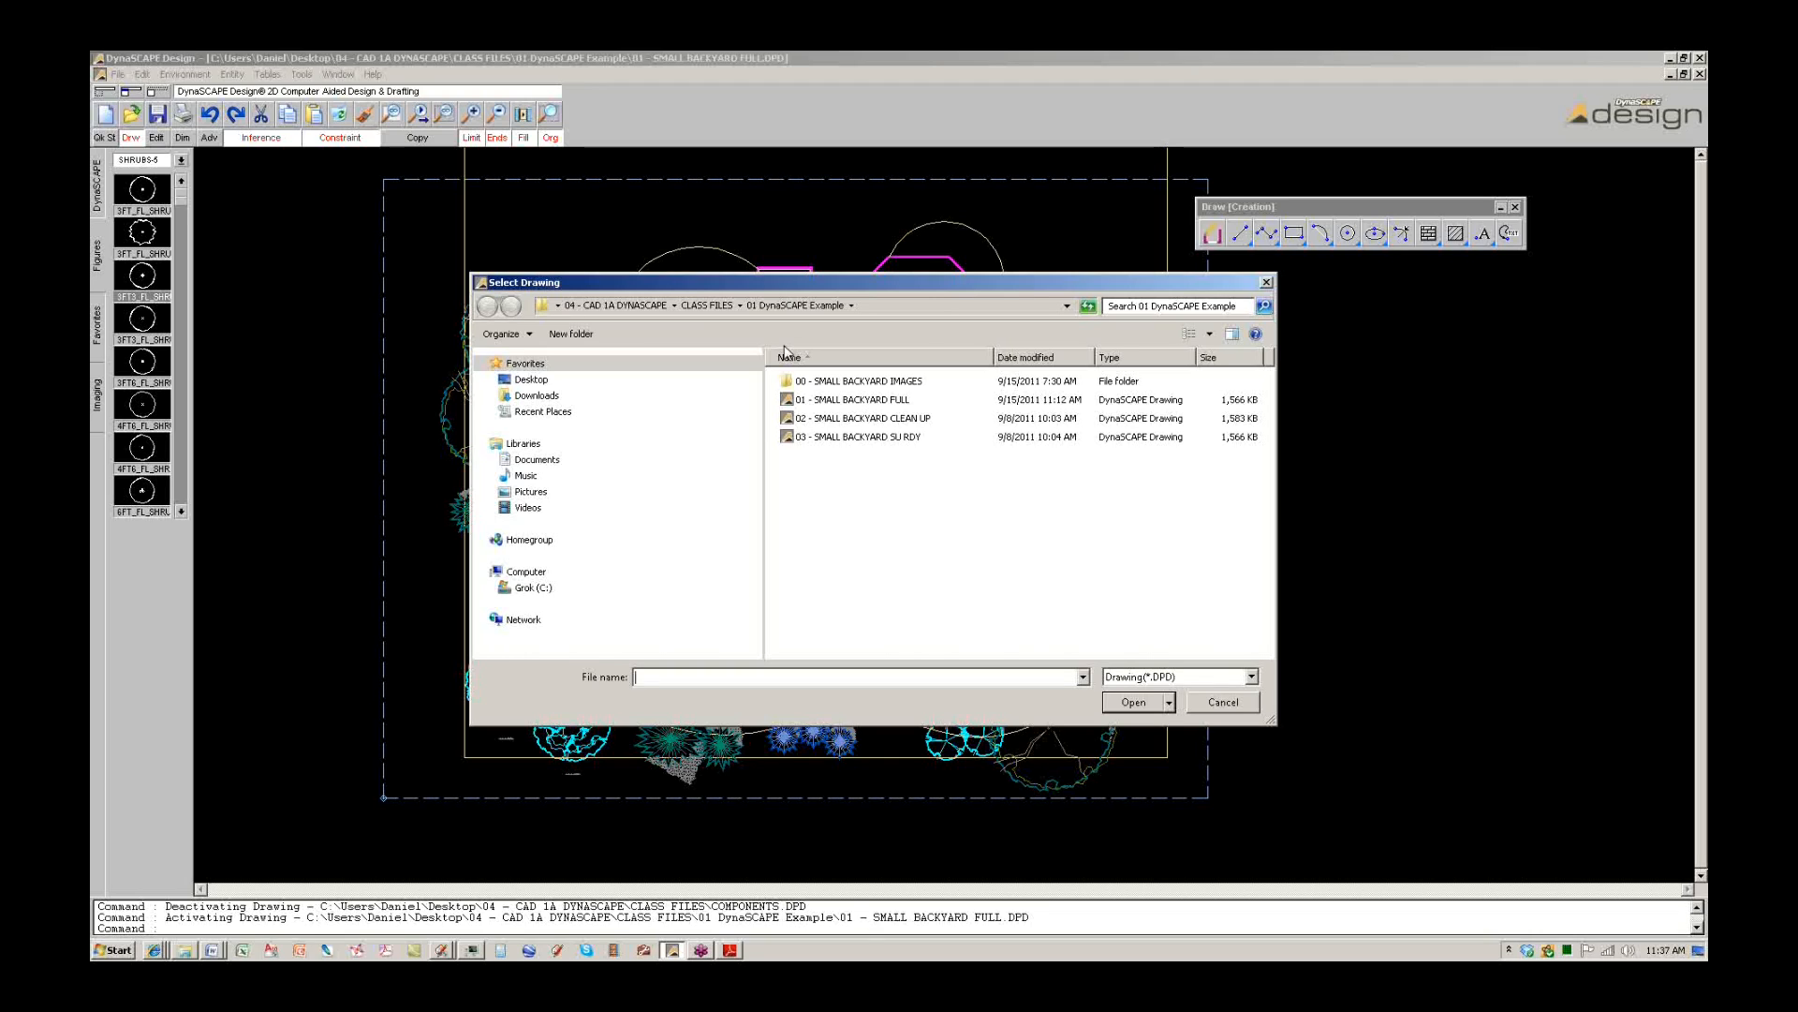
{"action": "left_click", "coordinate": [710, 306]}
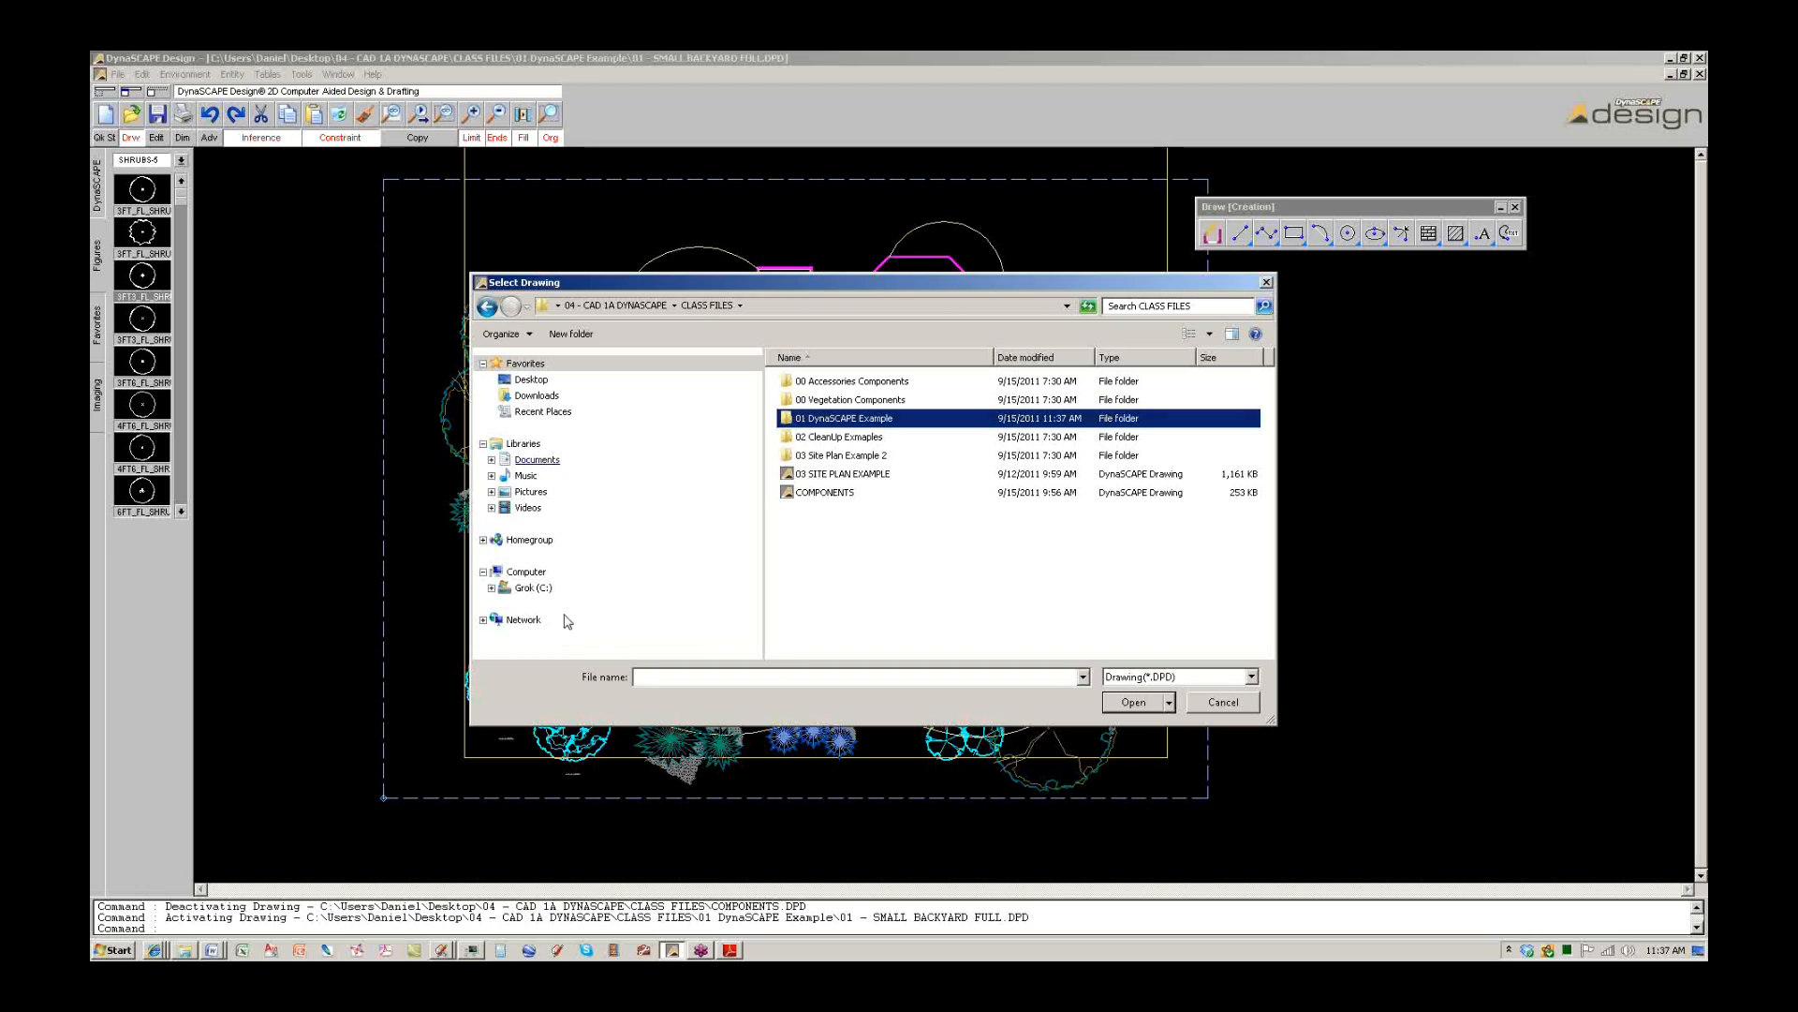
{"action": "left_click", "coordinate": [527, 384]}
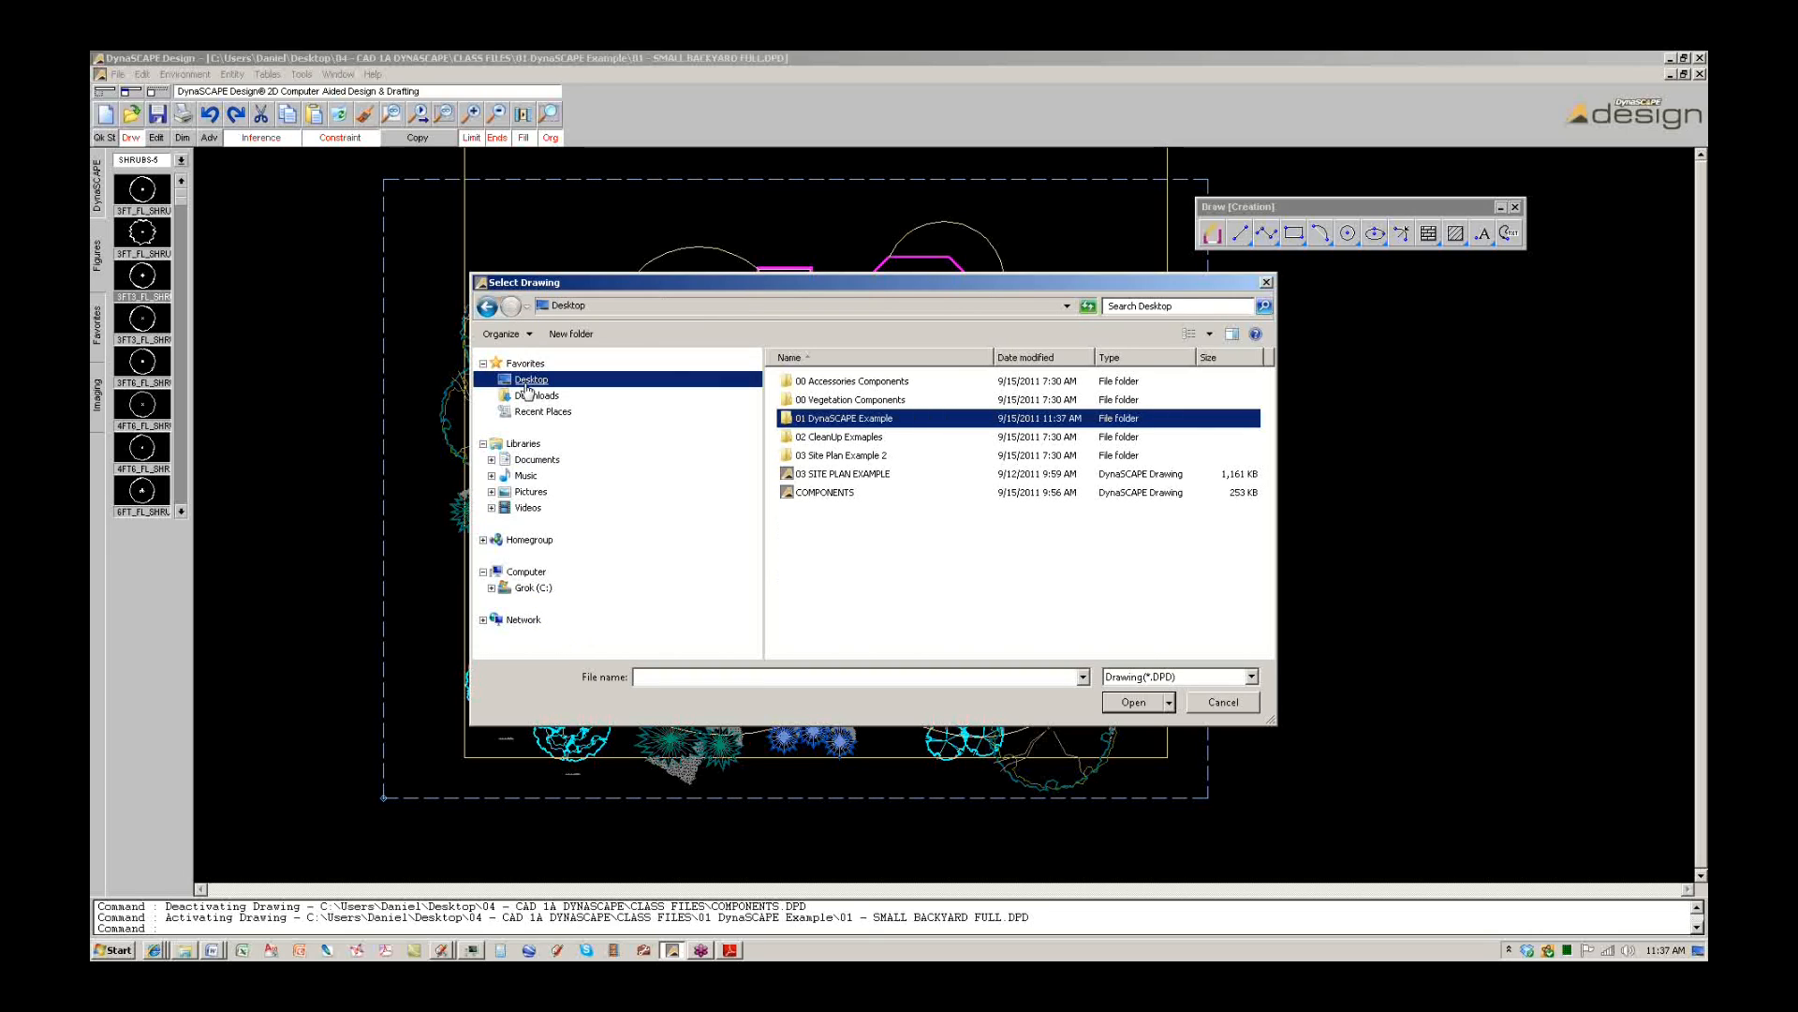
{"action": "double_click", "coordinate": [1194, 463]}
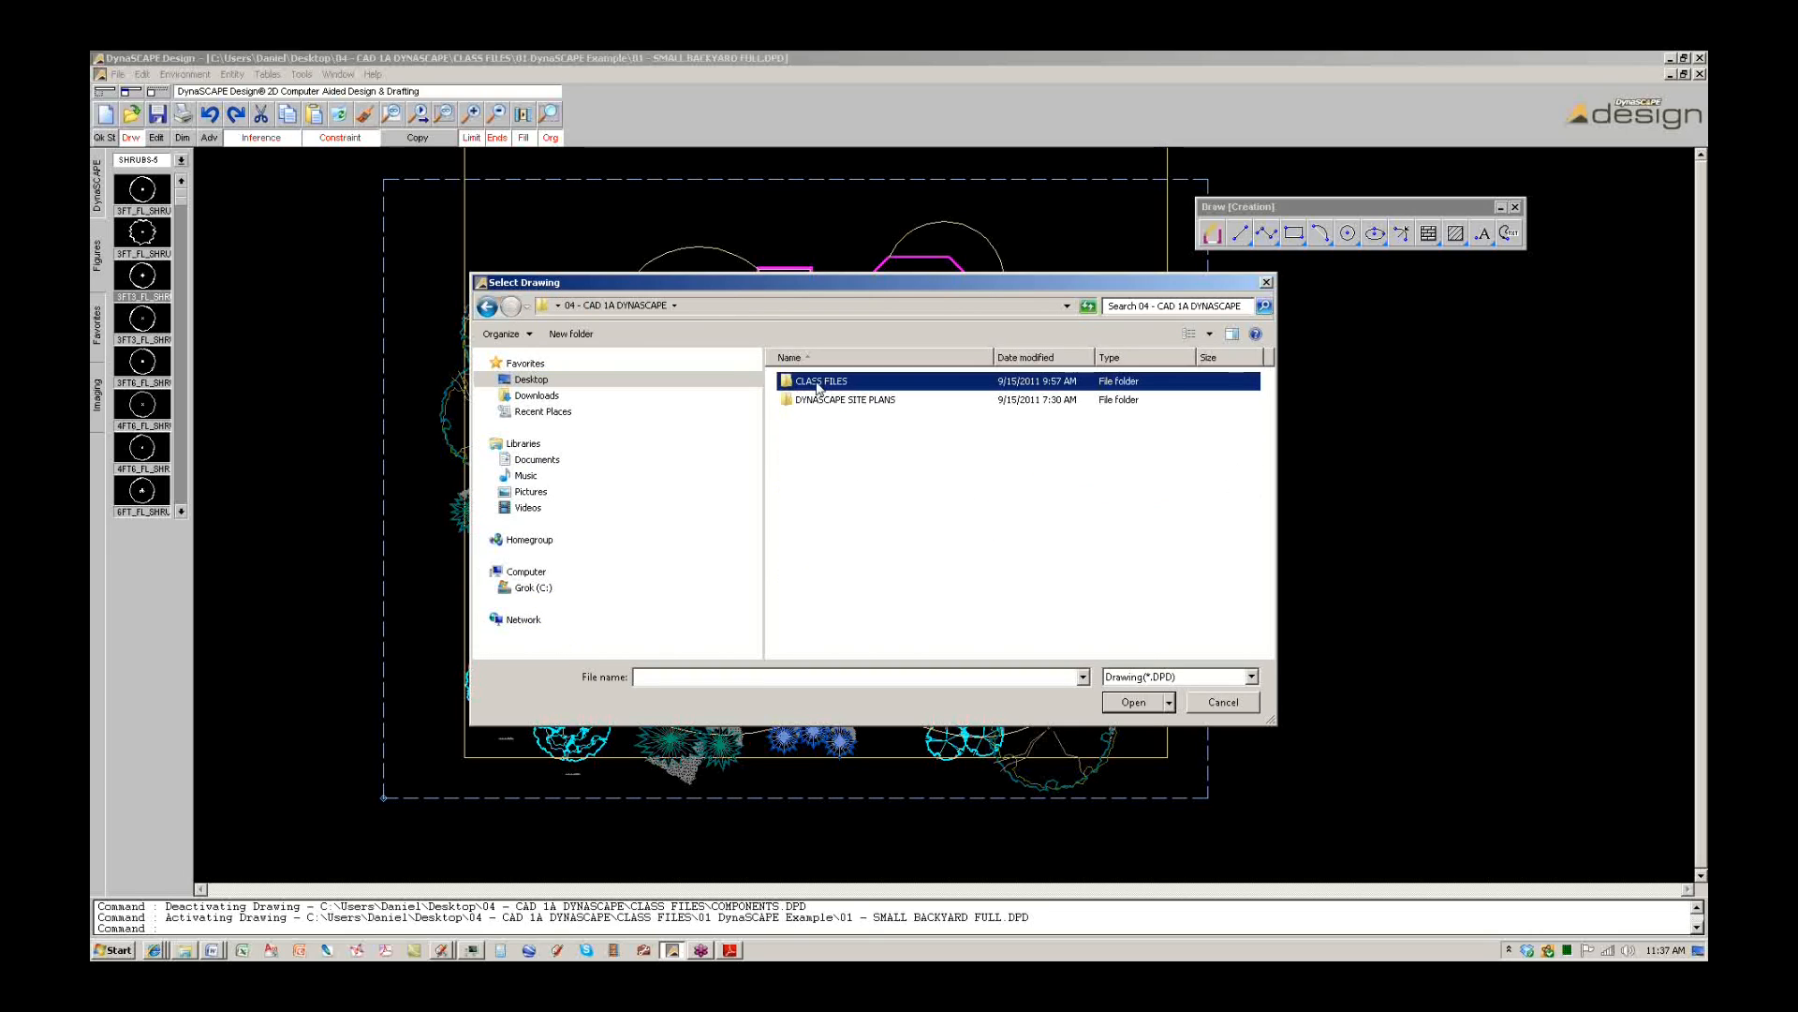
{"action": "double_click", "coordinate": [817, 384]}
{"action": "double_click", "coordinate": [860, 421]}
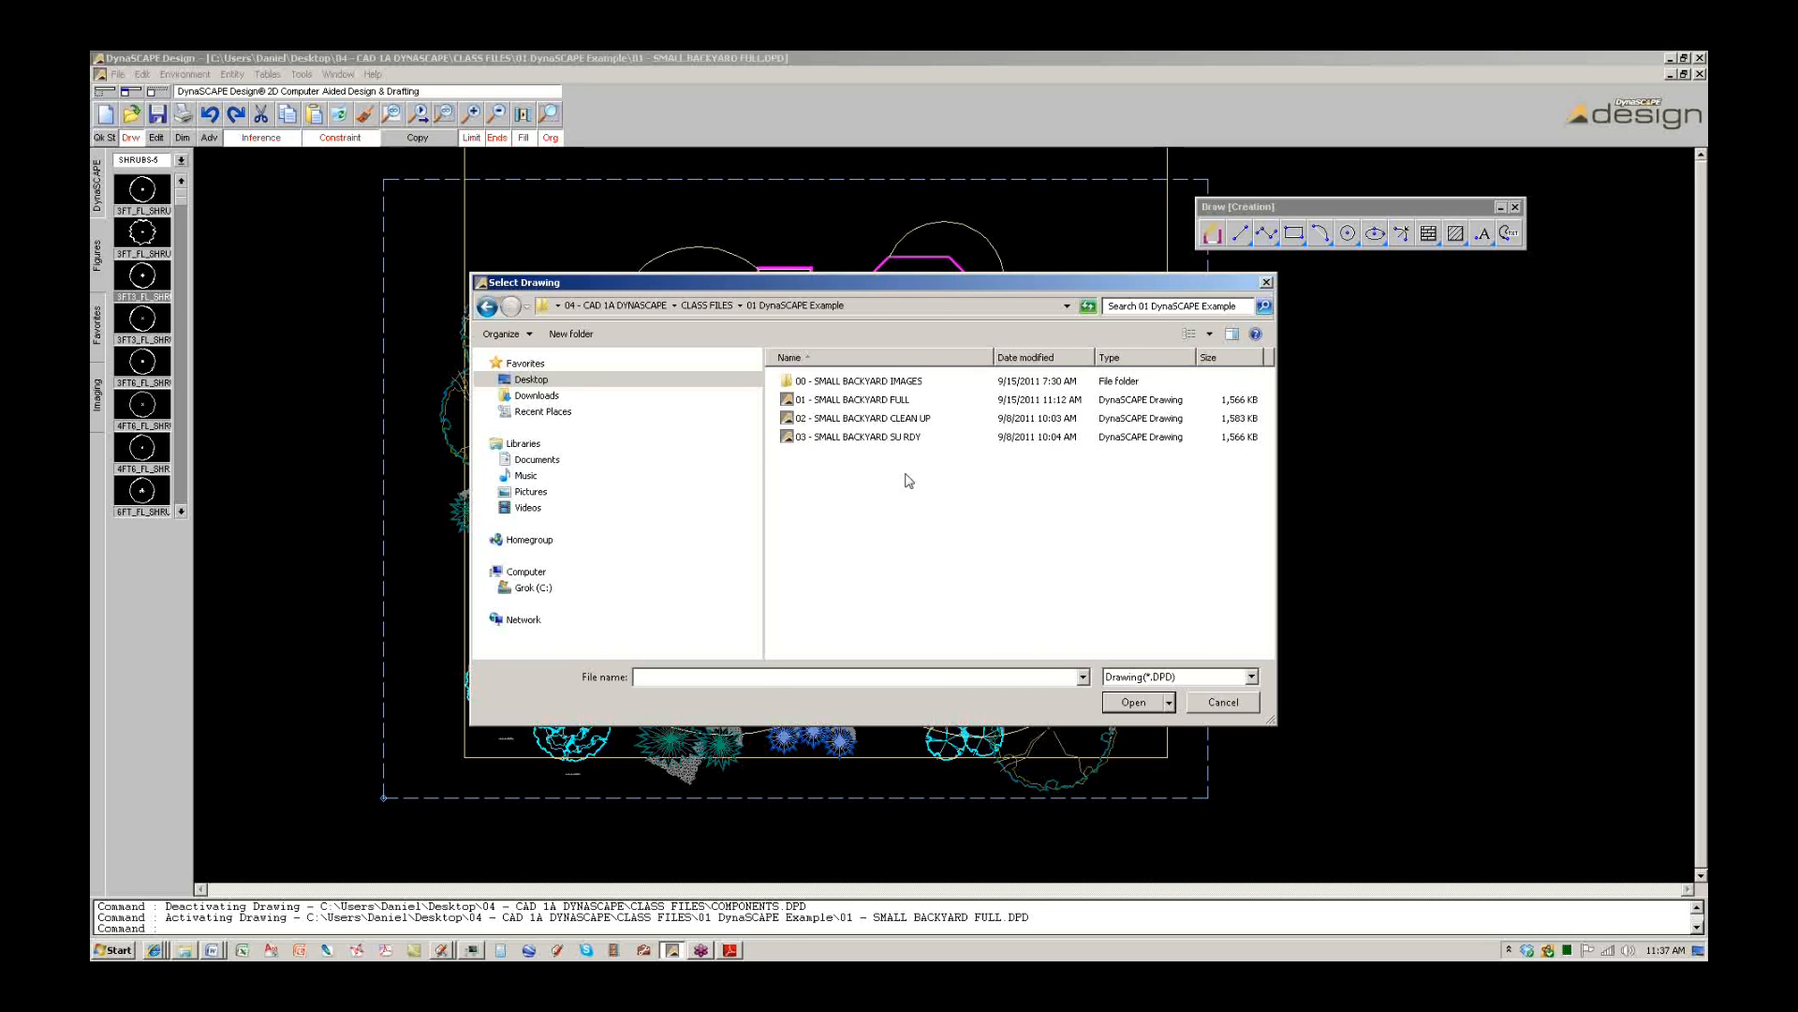
{"action": "double_click", "coordinate": [853, 399]}
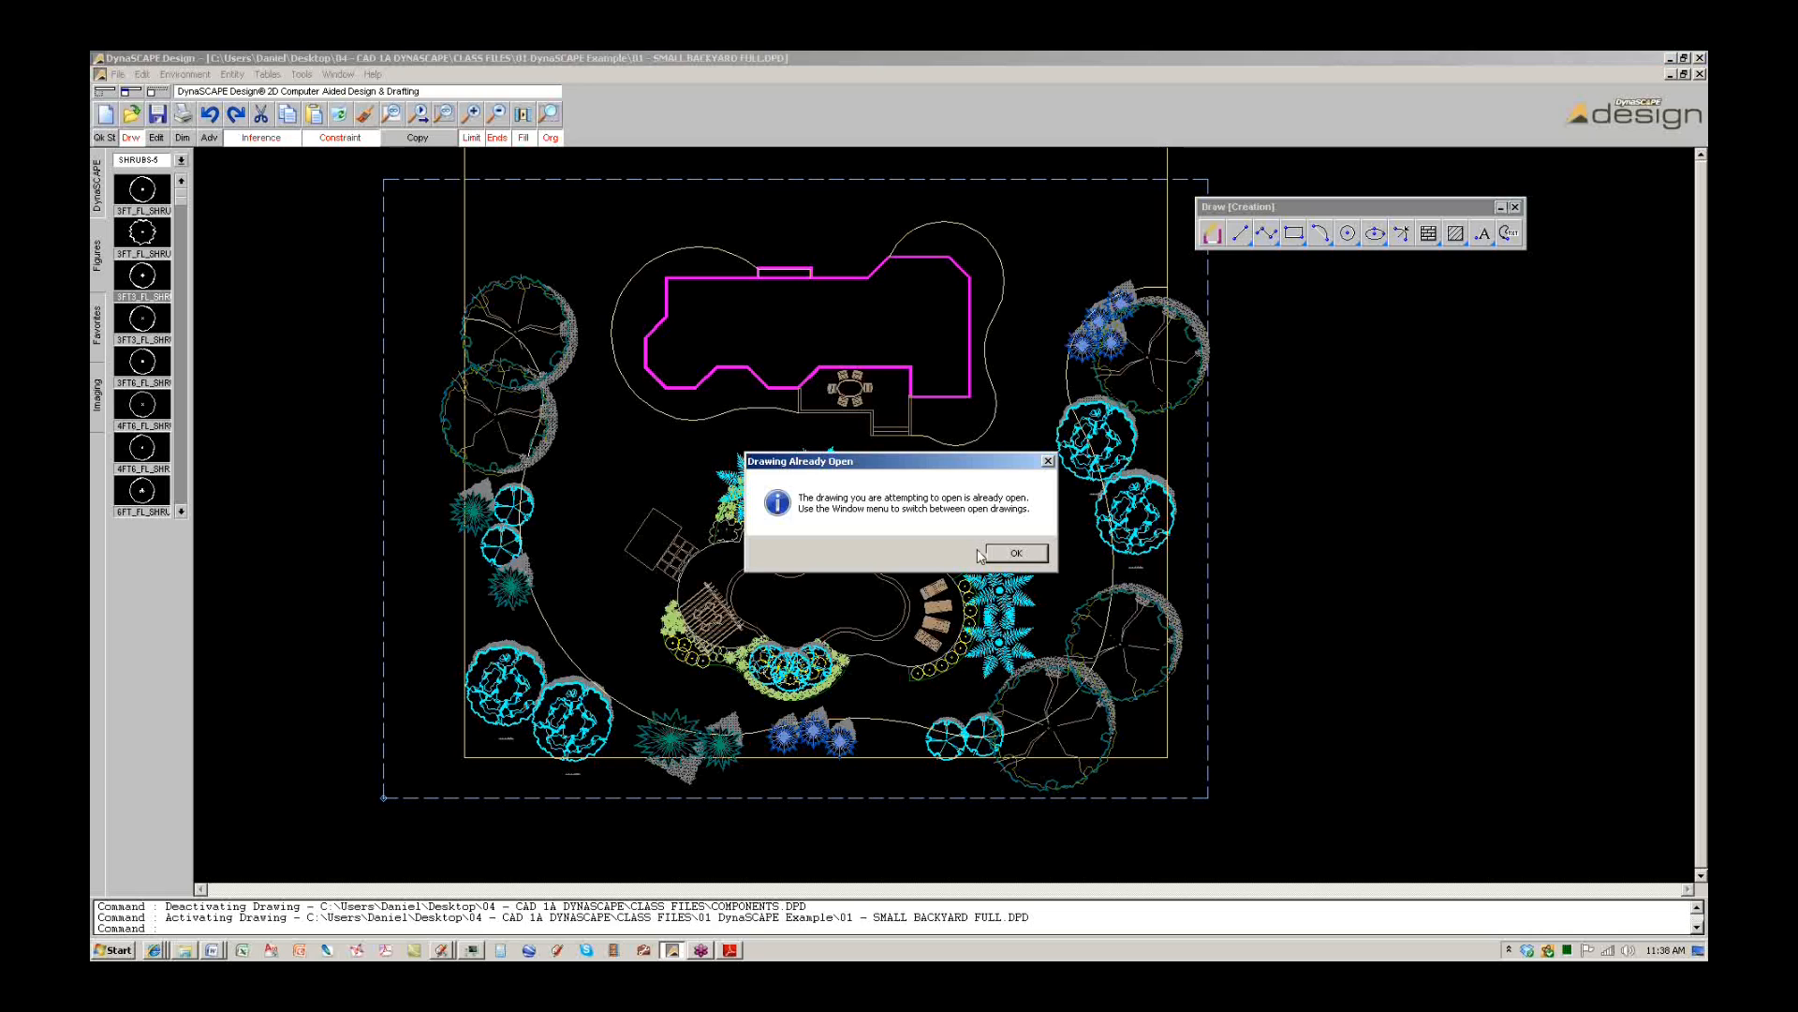
Dismiss the Drawing Already Open notice, minimize COMPONENTS, then bring up the PDF guide.
{"action": "left_click", "coordinate": [997, 553]}
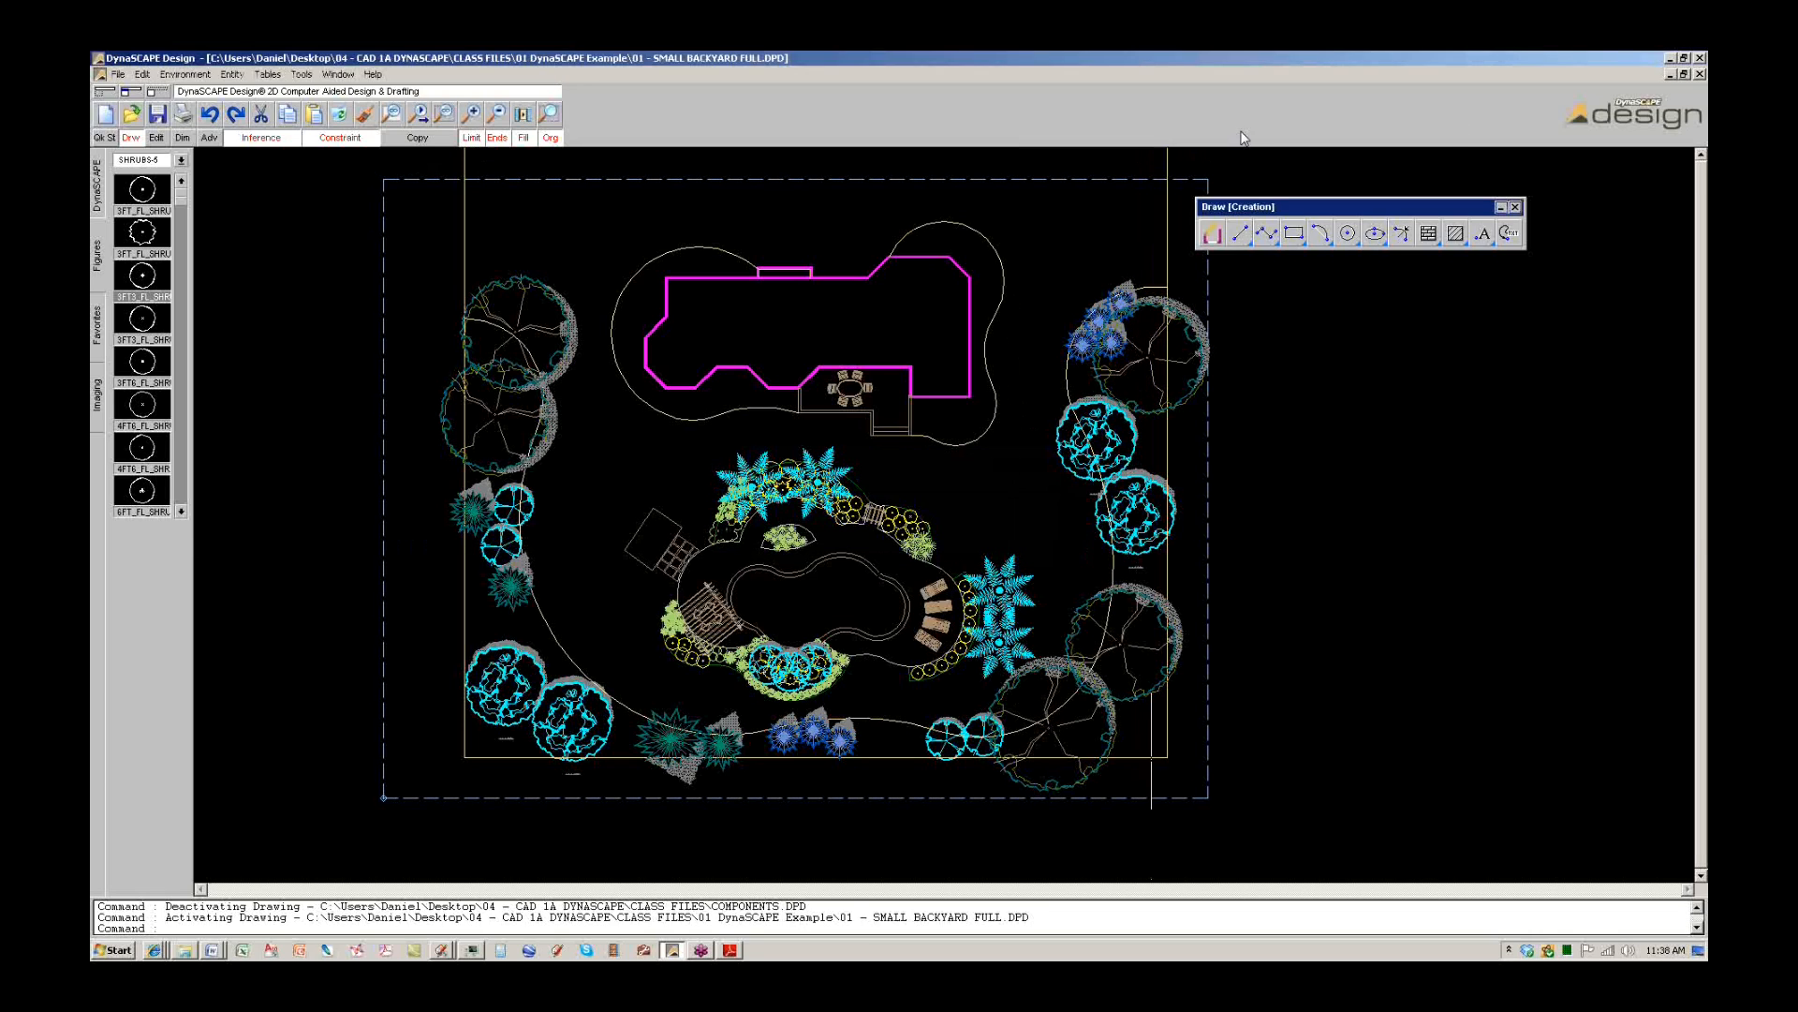
{"action": "left_click", "coordinate": [1474, 141]}
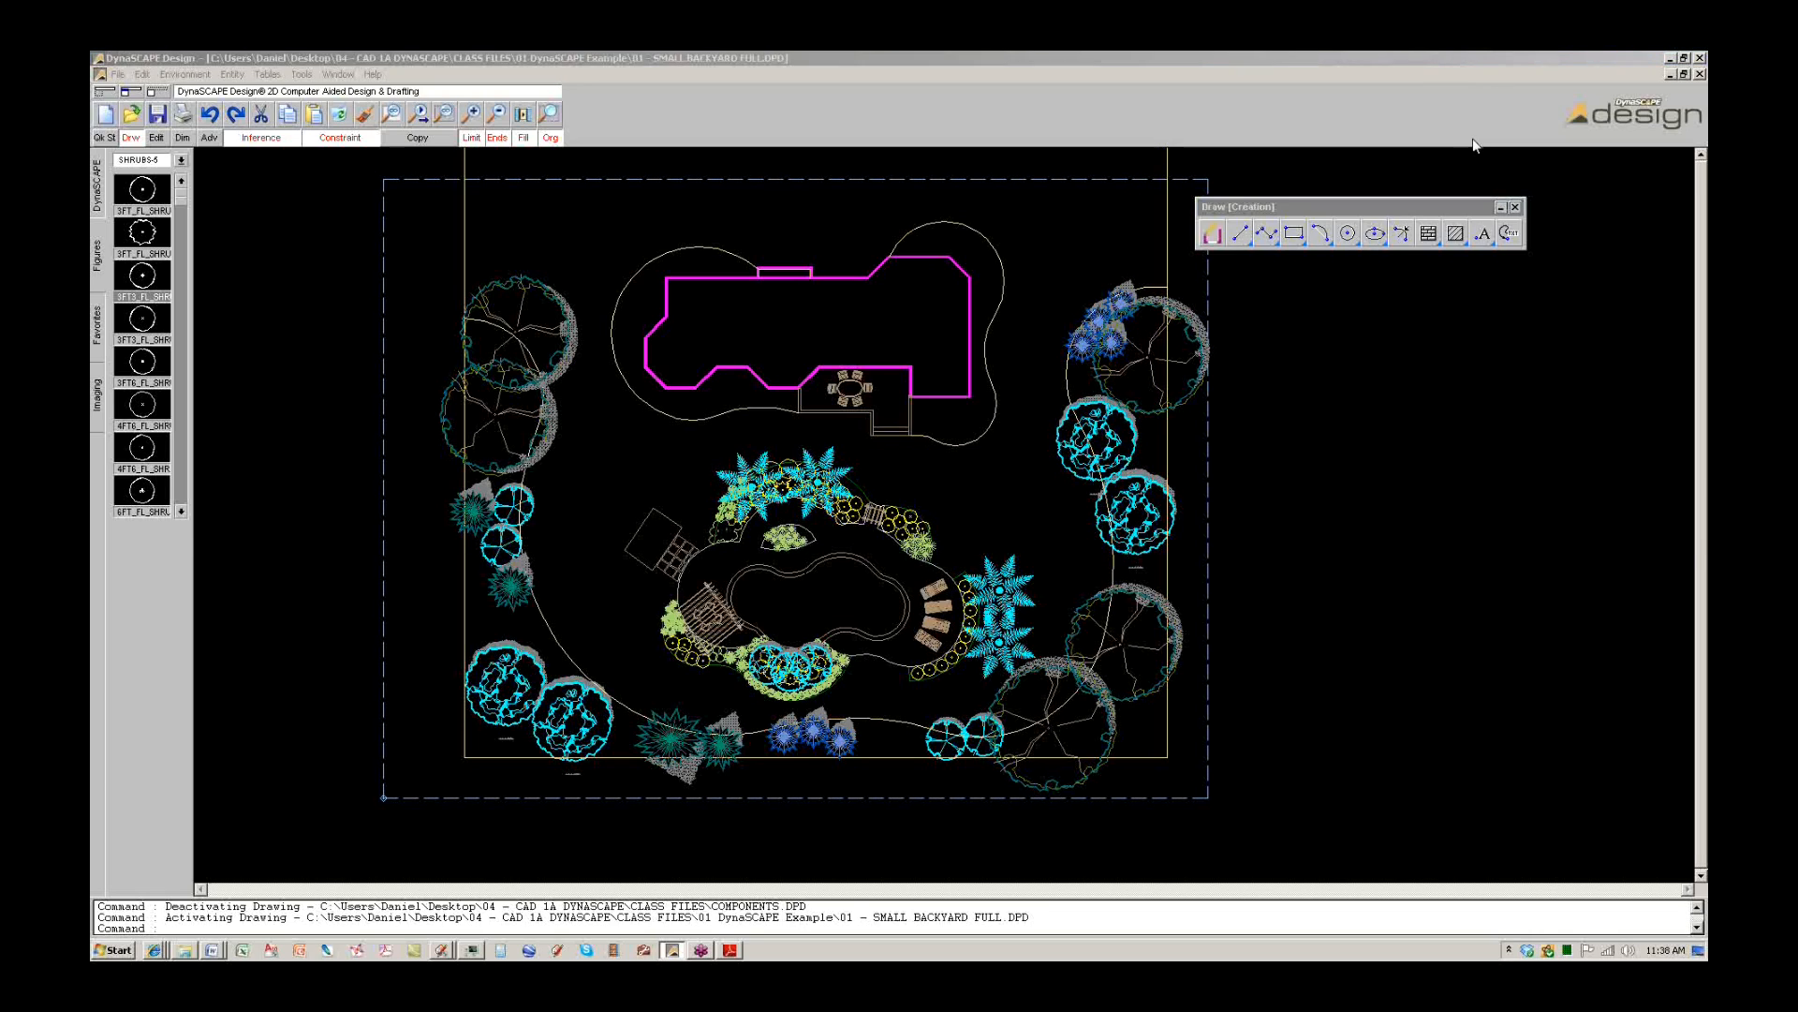
{"action": "left_click", "coordinate": [1670, 74]}
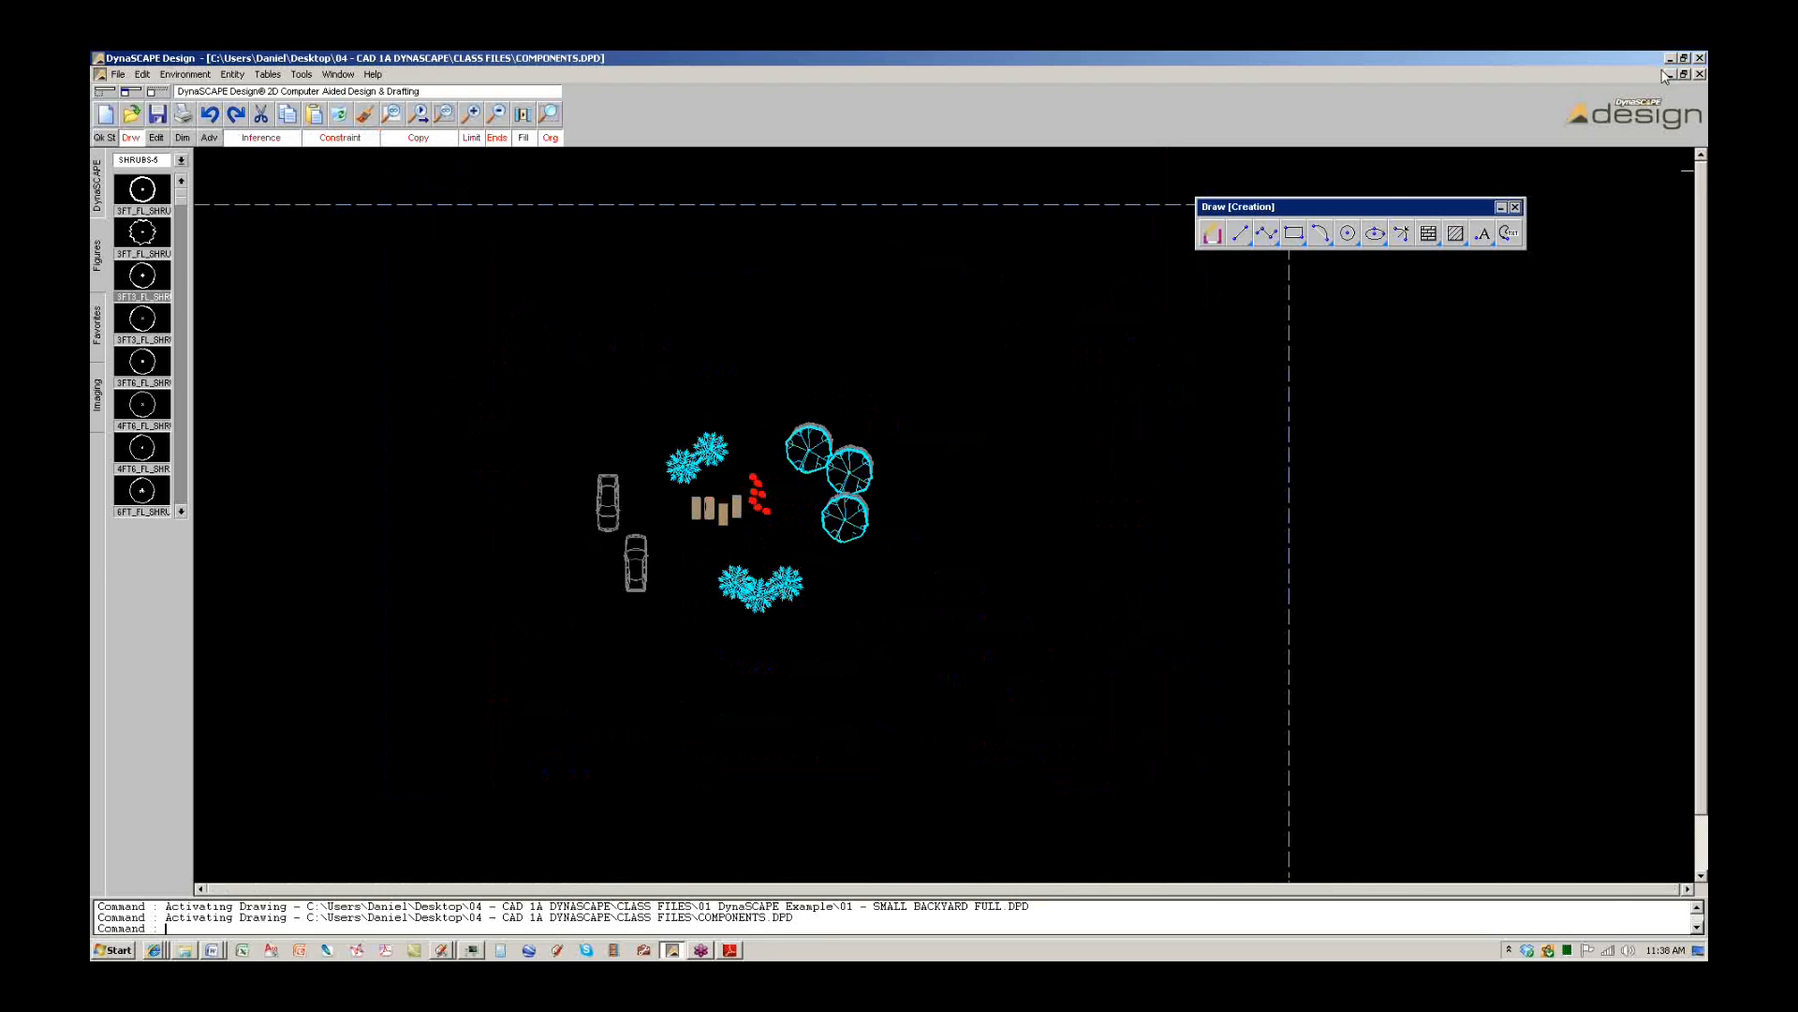
{"action": "left_click", "coordinate": [1668, 74]}
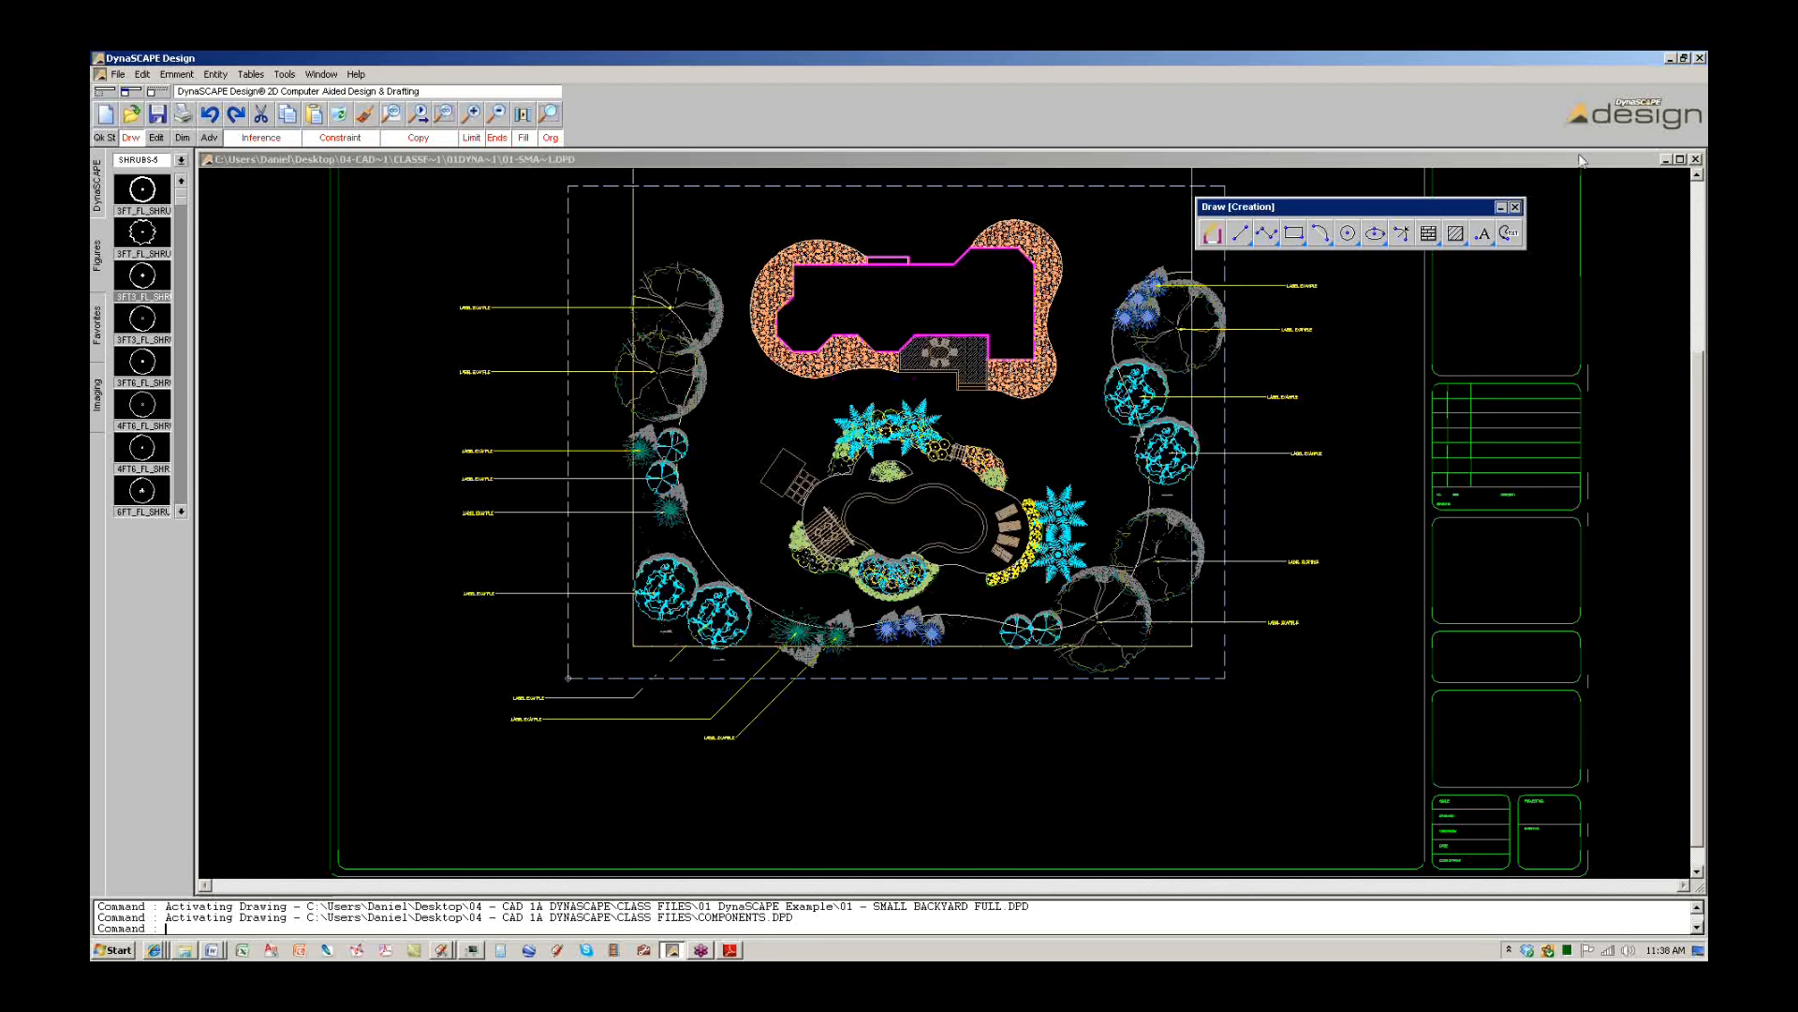
{"action": "left_click", "coordinate": [1690, 139]}
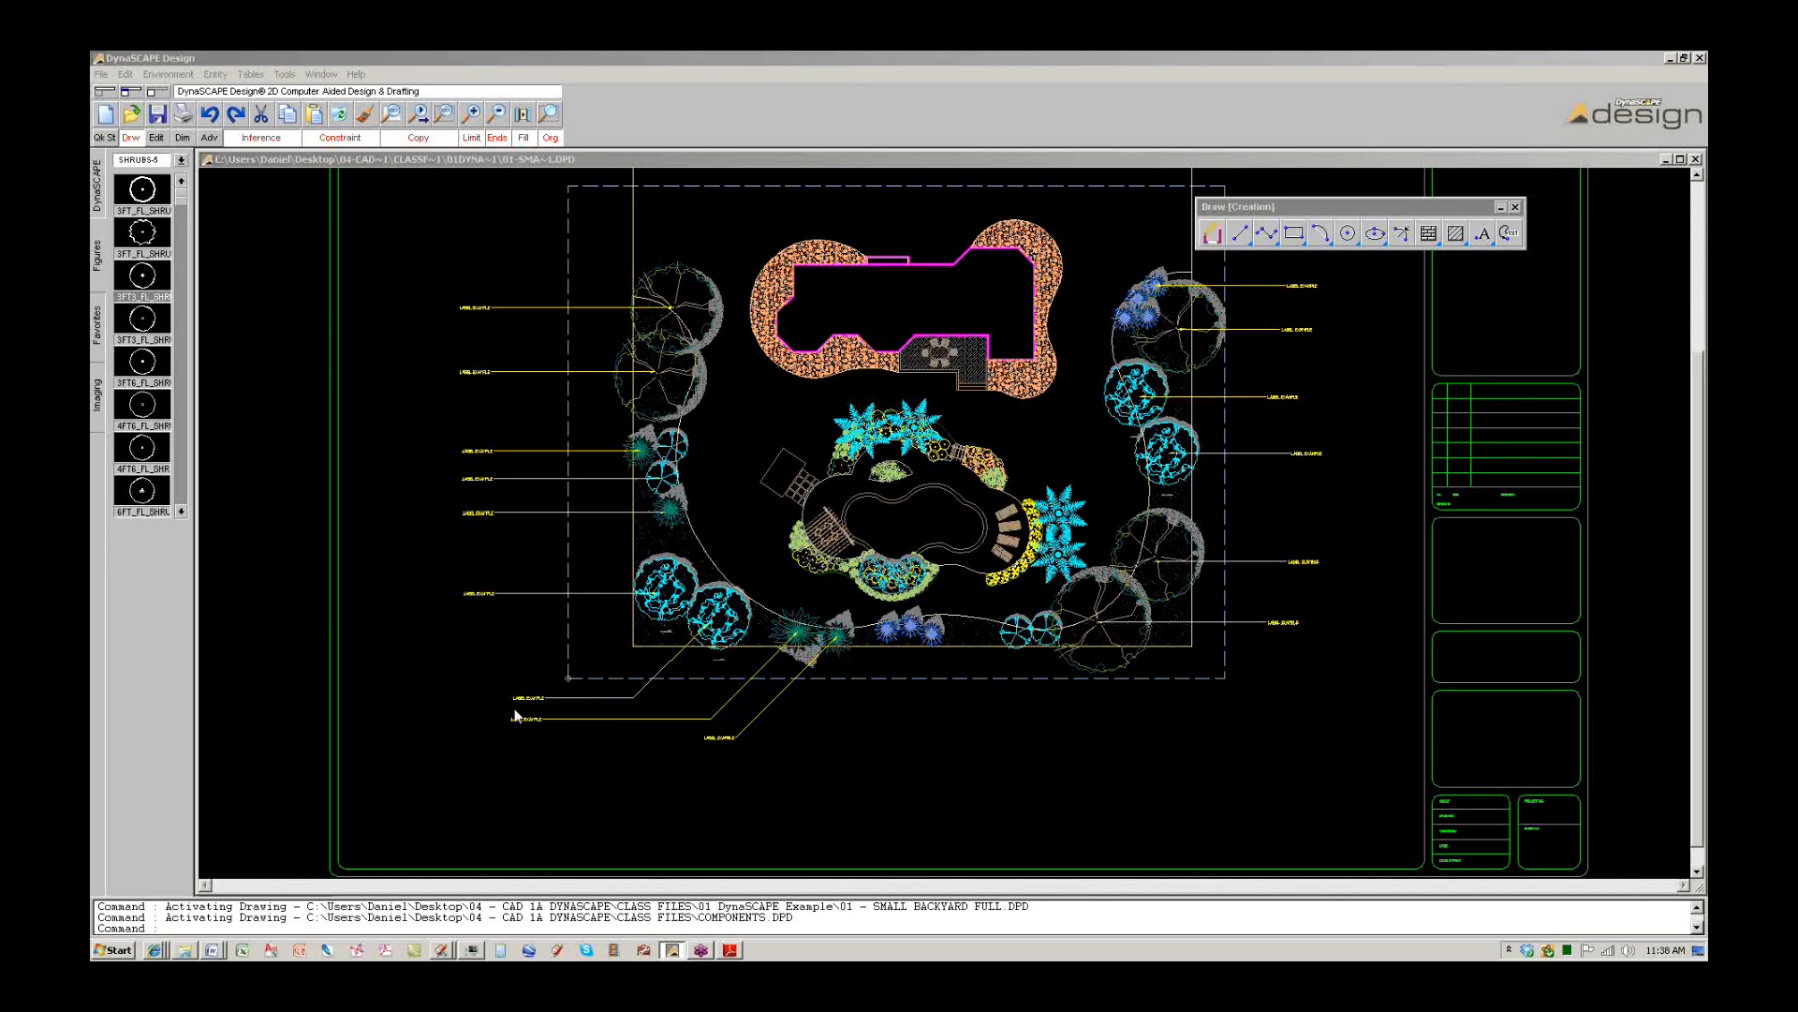
{"action": "left_click", "coordinate": [729, 949]}
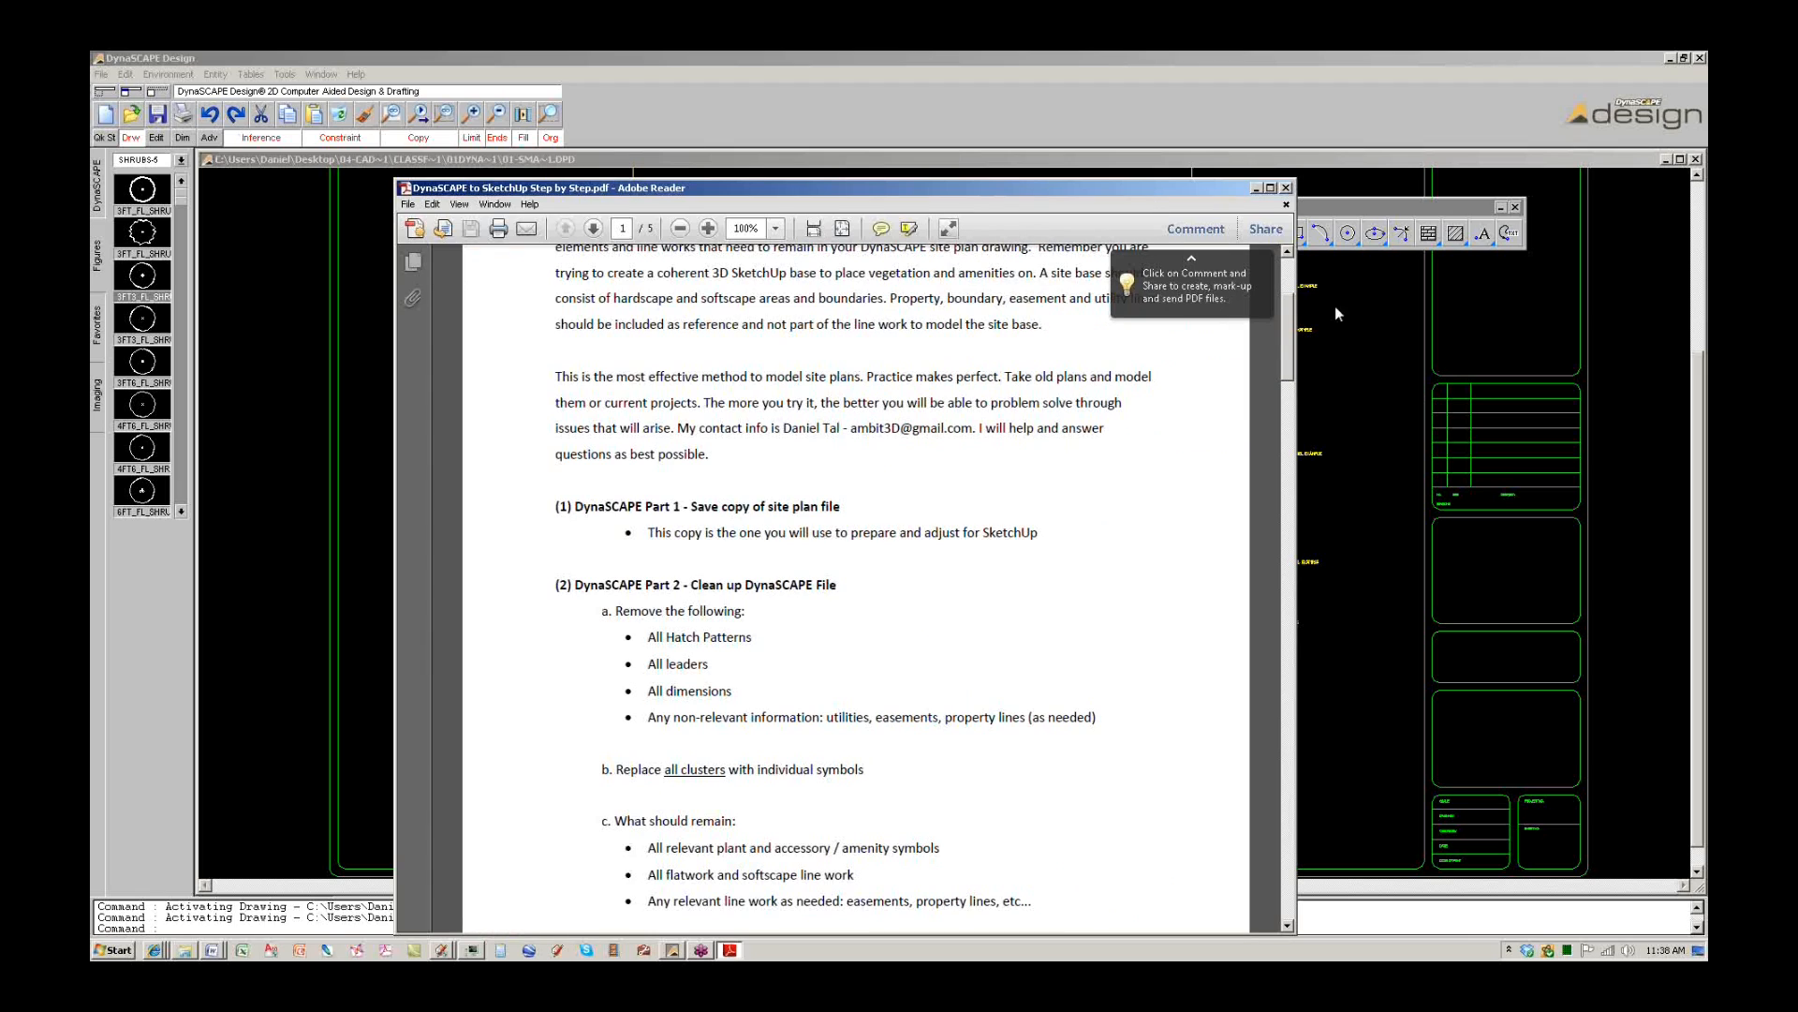
Highlight the guide's save-a-copy and replace-all-clusters steps, then return to the DynaSCAPE plan.
{"action": "left_click_drag", "start_coordinate": [1291, 346], "coordinate": [1290, 316]}
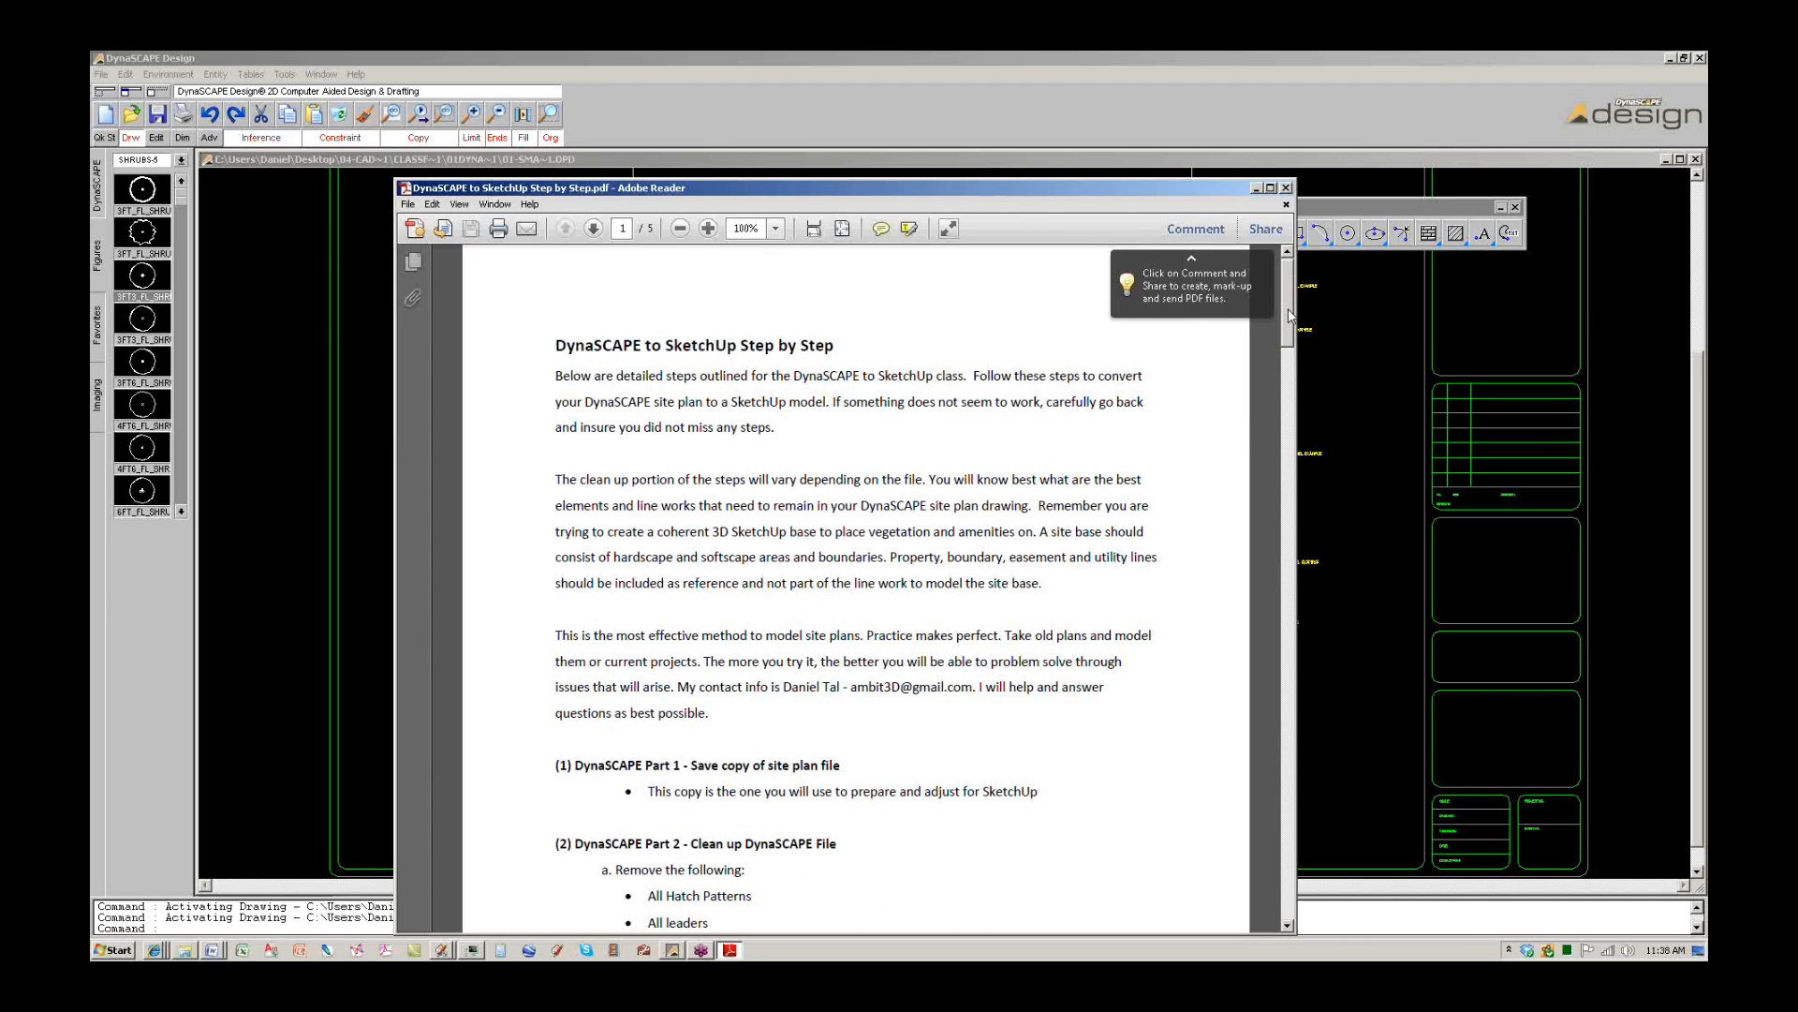
{"action": "scroll", "coordinate": [1011, 576], "scroll_direction": "down", "scroll_amount": 5}
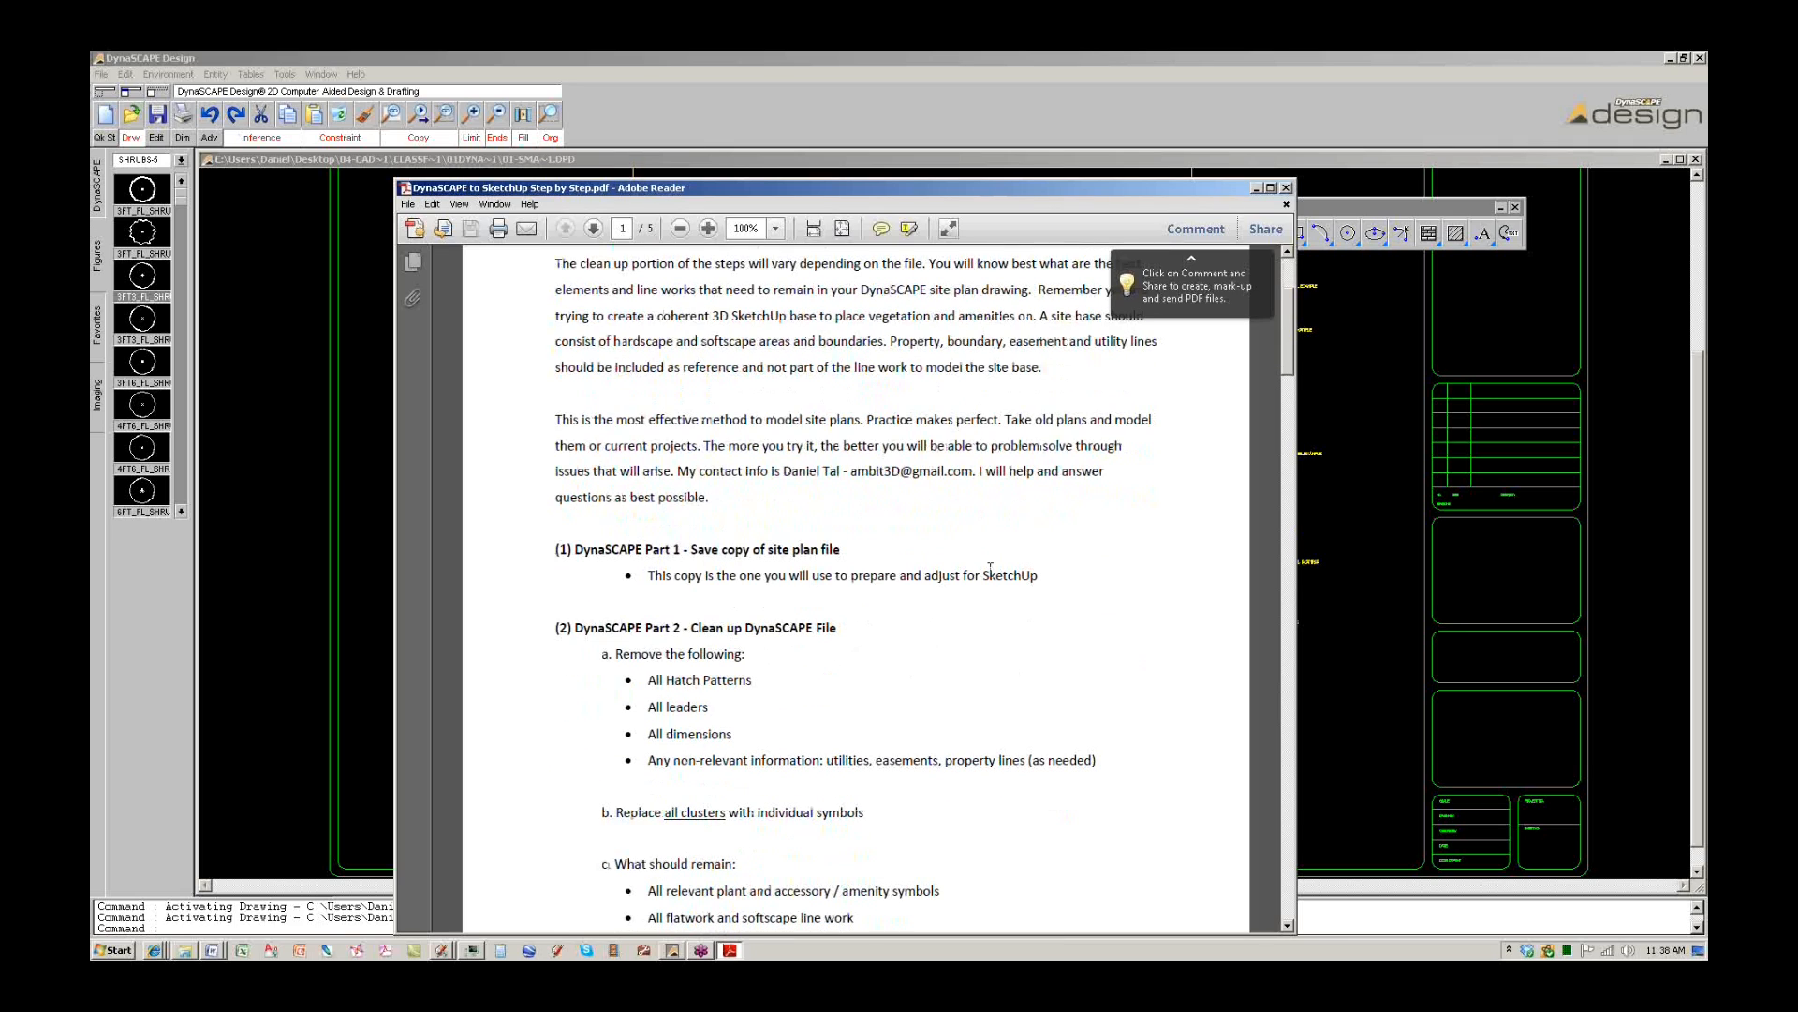
{"action": "left_click_drag", "start_coordinate": [647, 577], "coordinate": [1041, 583]}
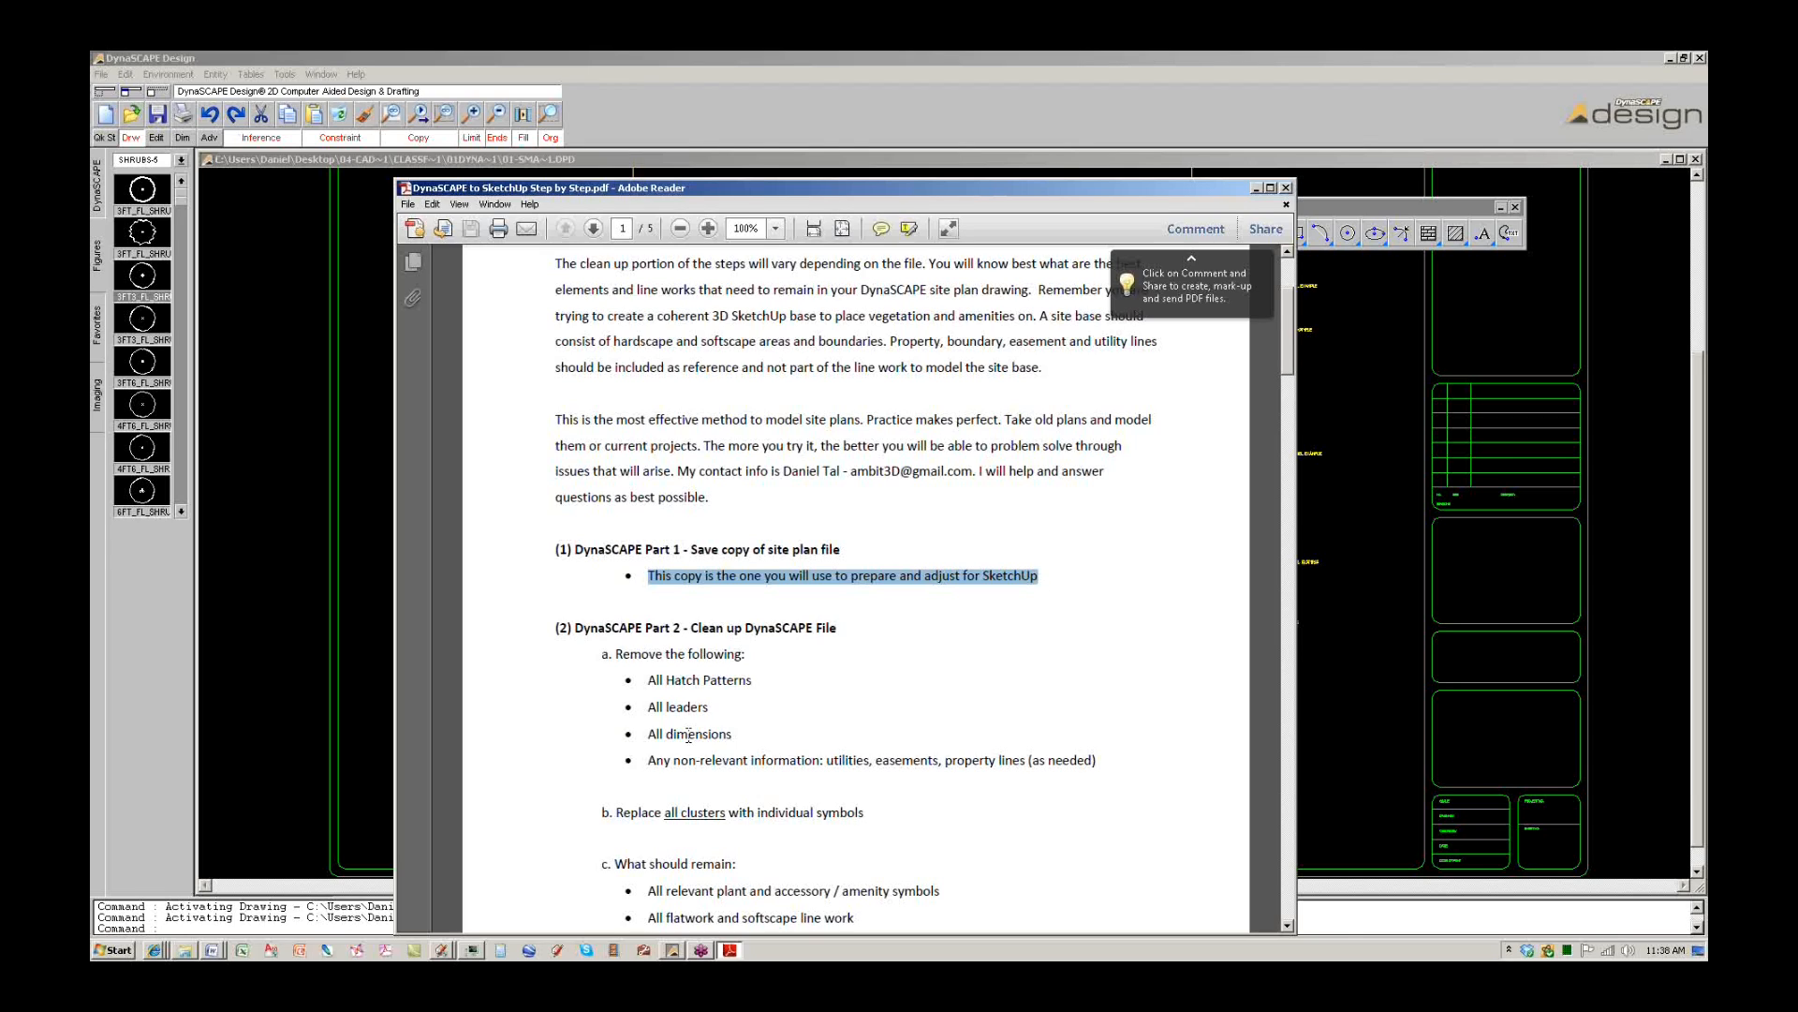
{"action": "left_click", "coordinate": [1020, 744]}
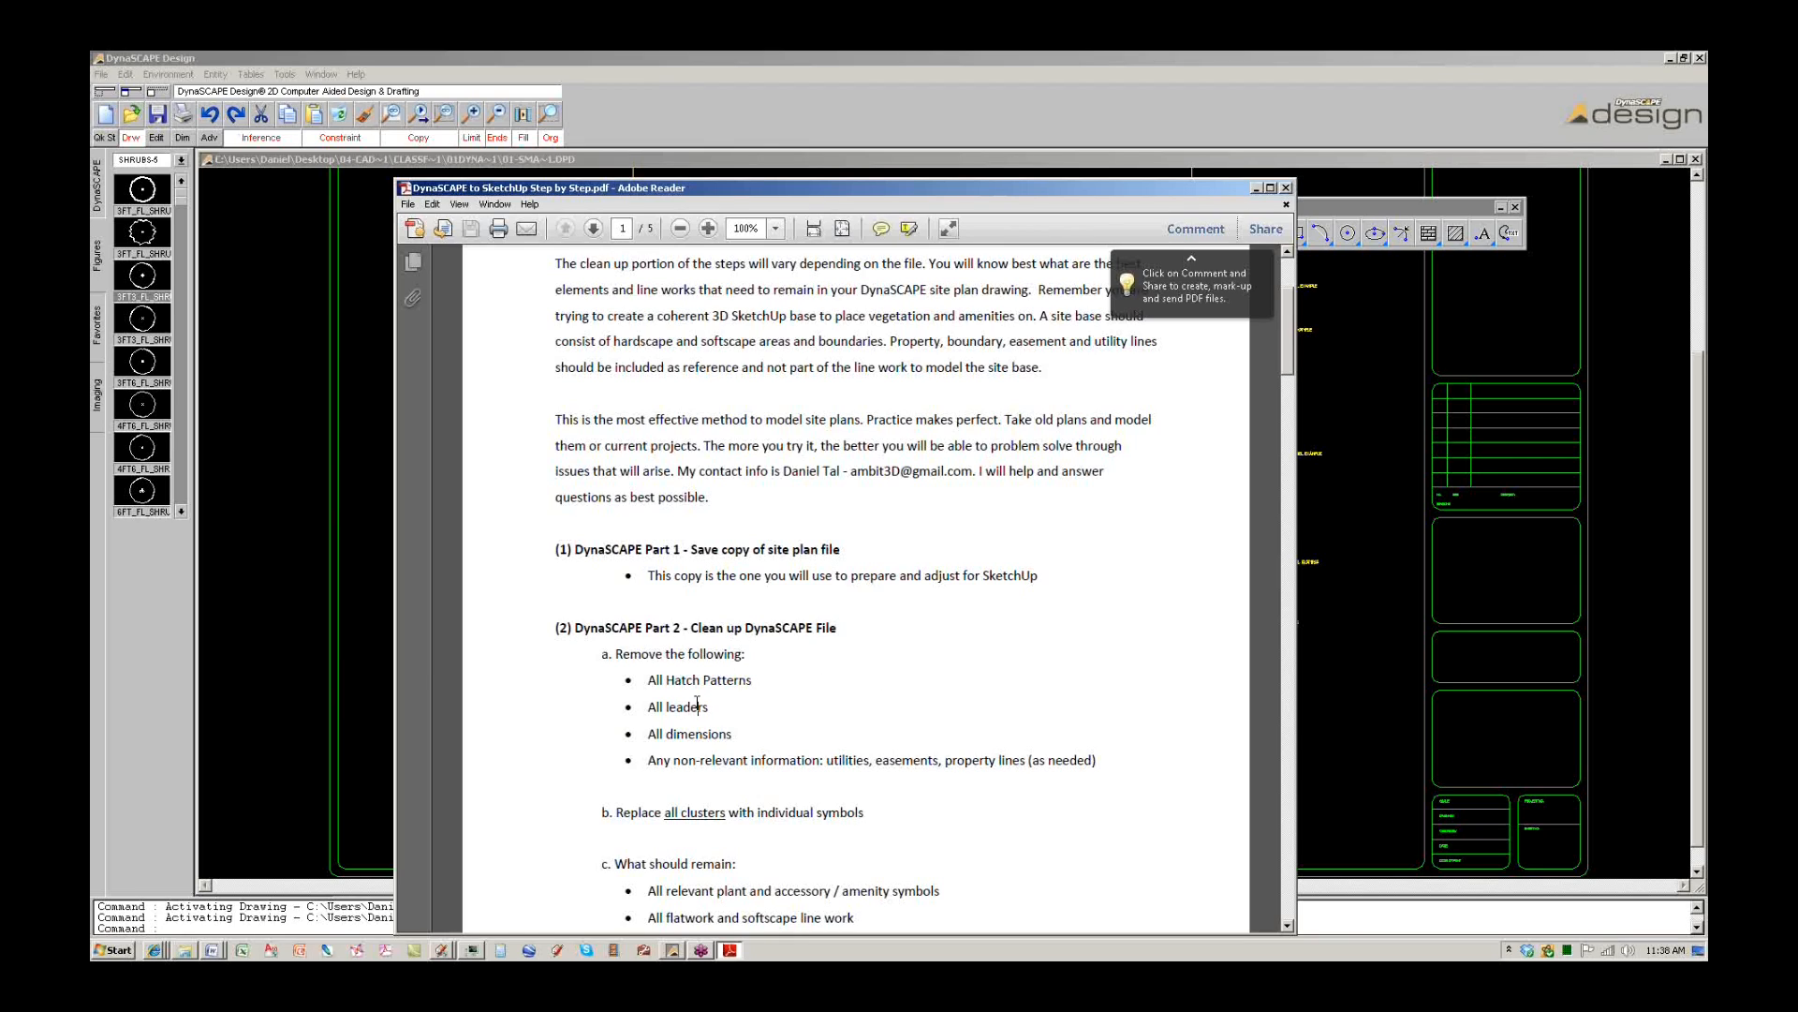
{"action": "left_click_drag", "start_coordinate": [731, 813], "coordinate": [615, 813]}
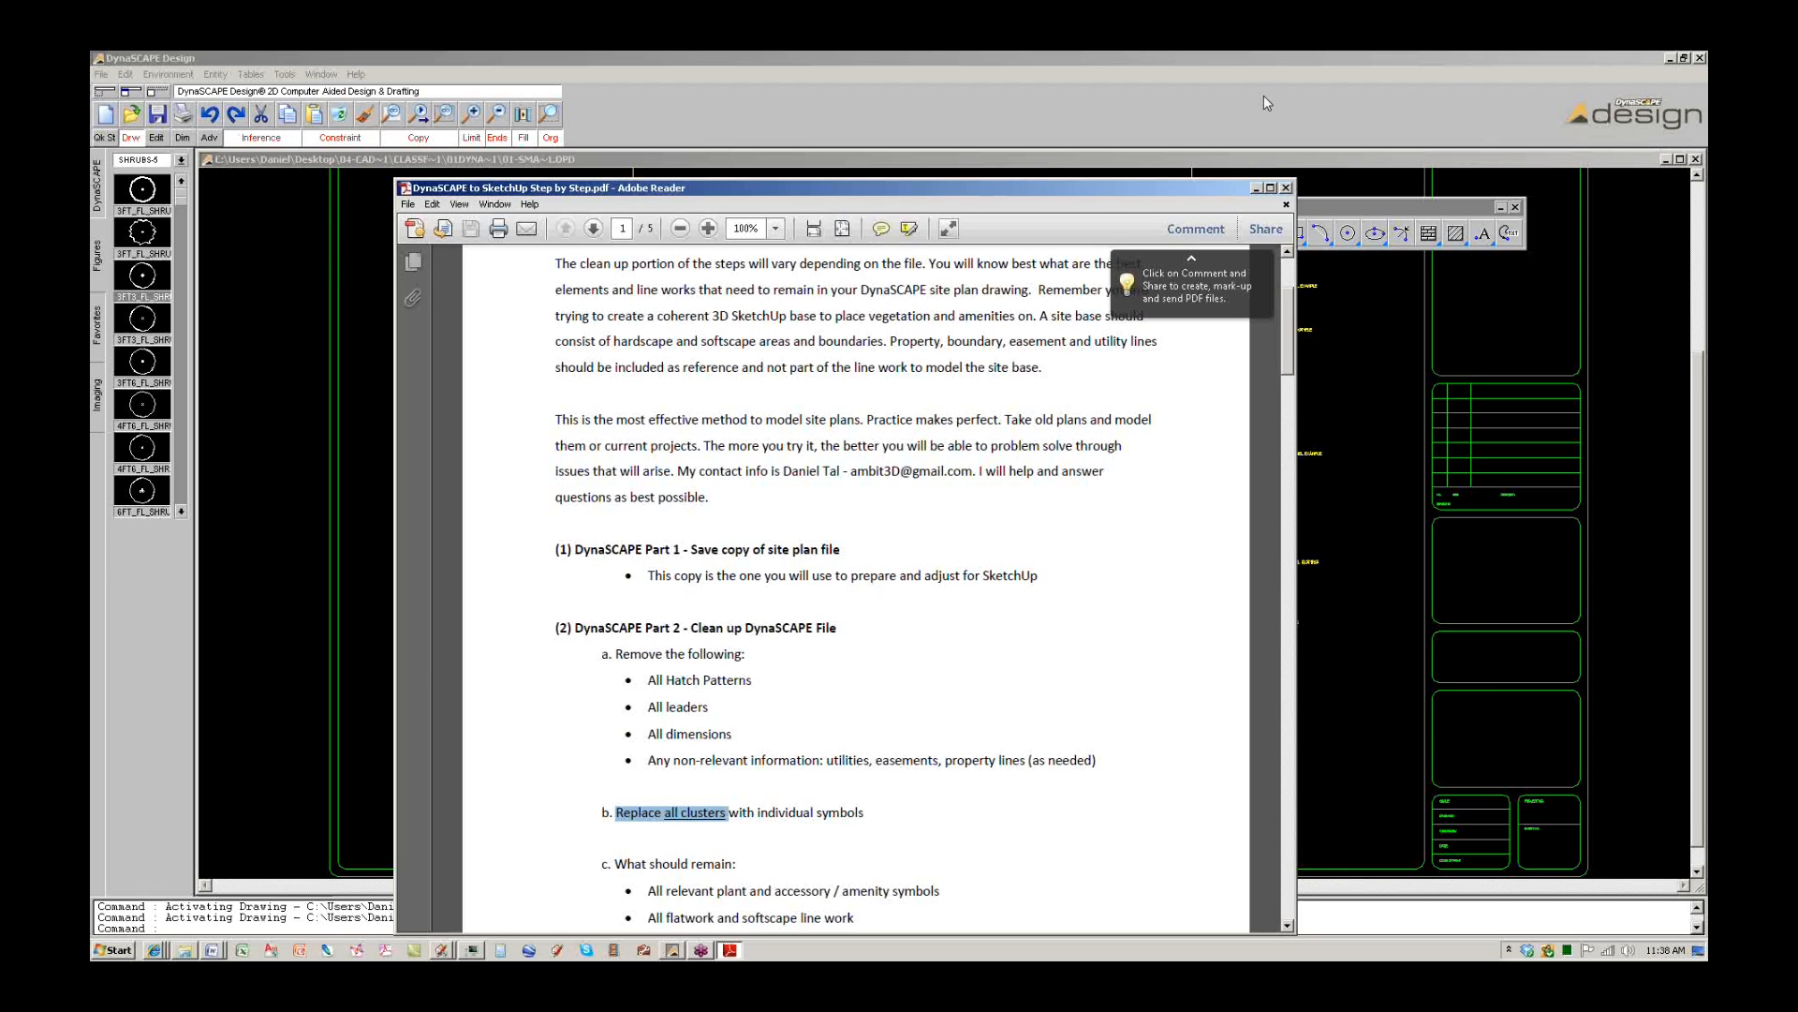
{"action": "left_click", "coordinate": [1244, 109]}
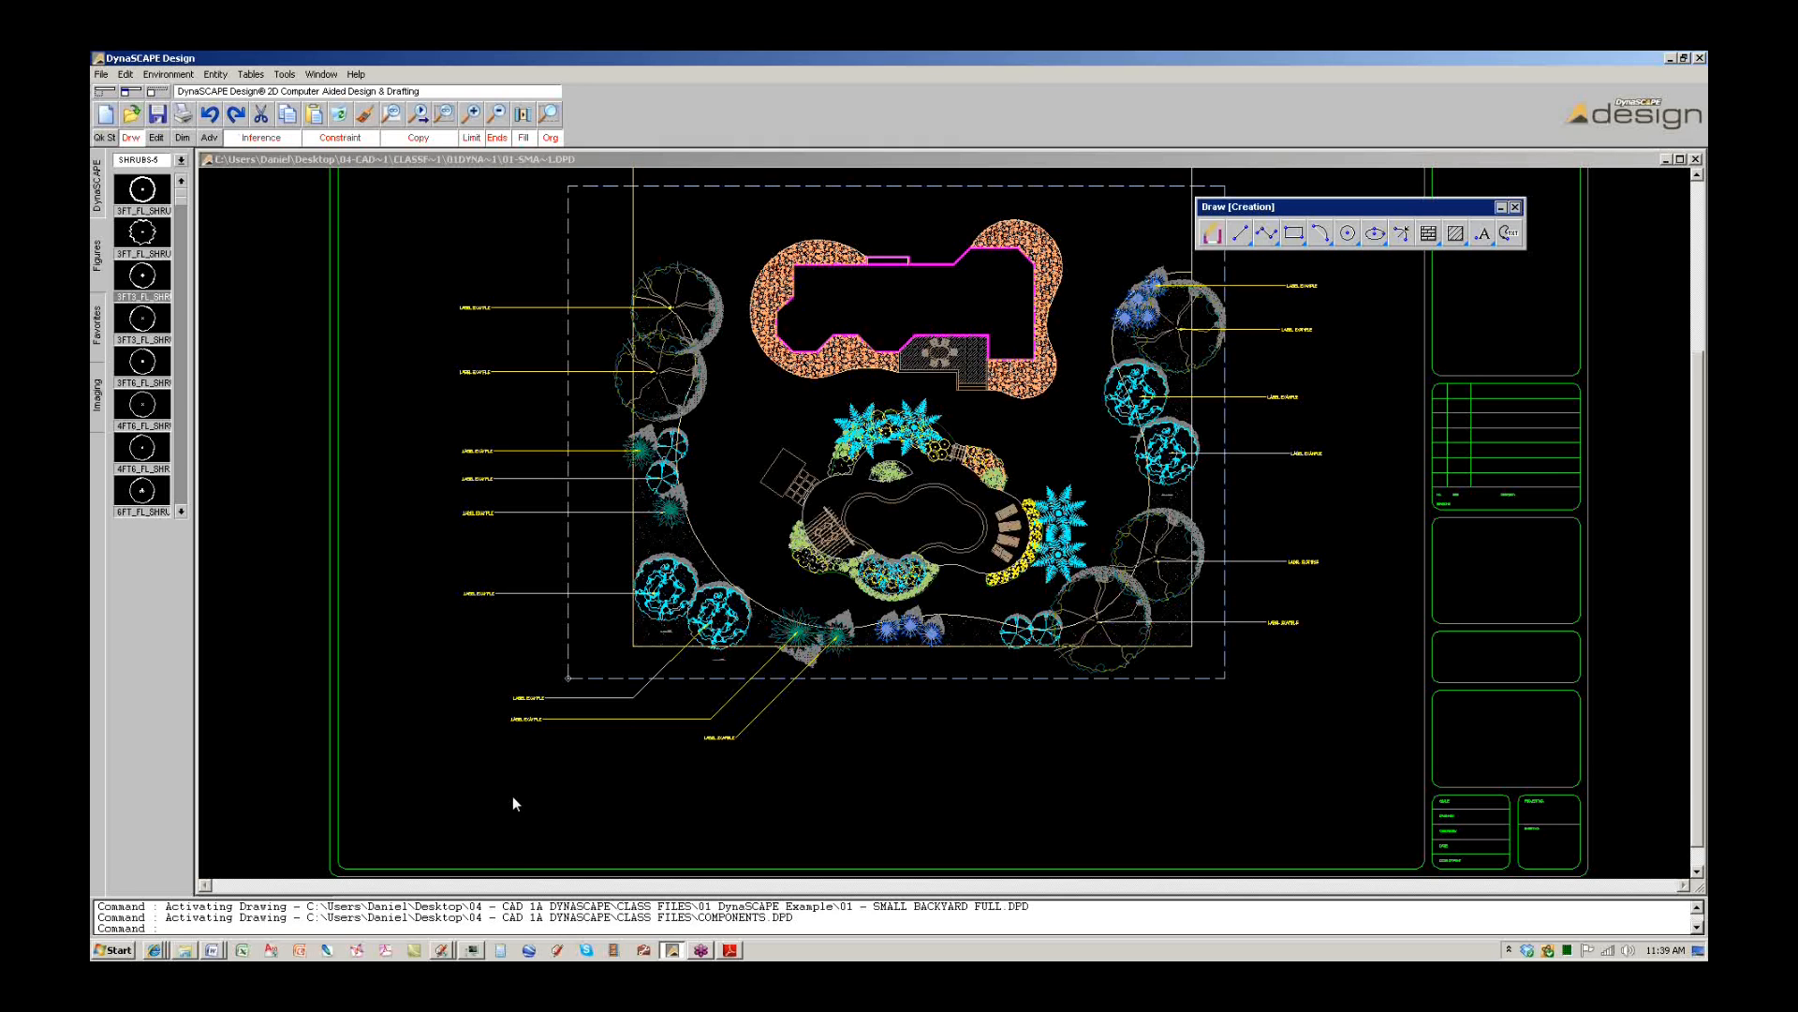
Go back from 01 DynaSCAPE Example to CLASS FILES, then bring up the Manage Polls page.
{"action": "left_click", "coordinate": [184, 950]}
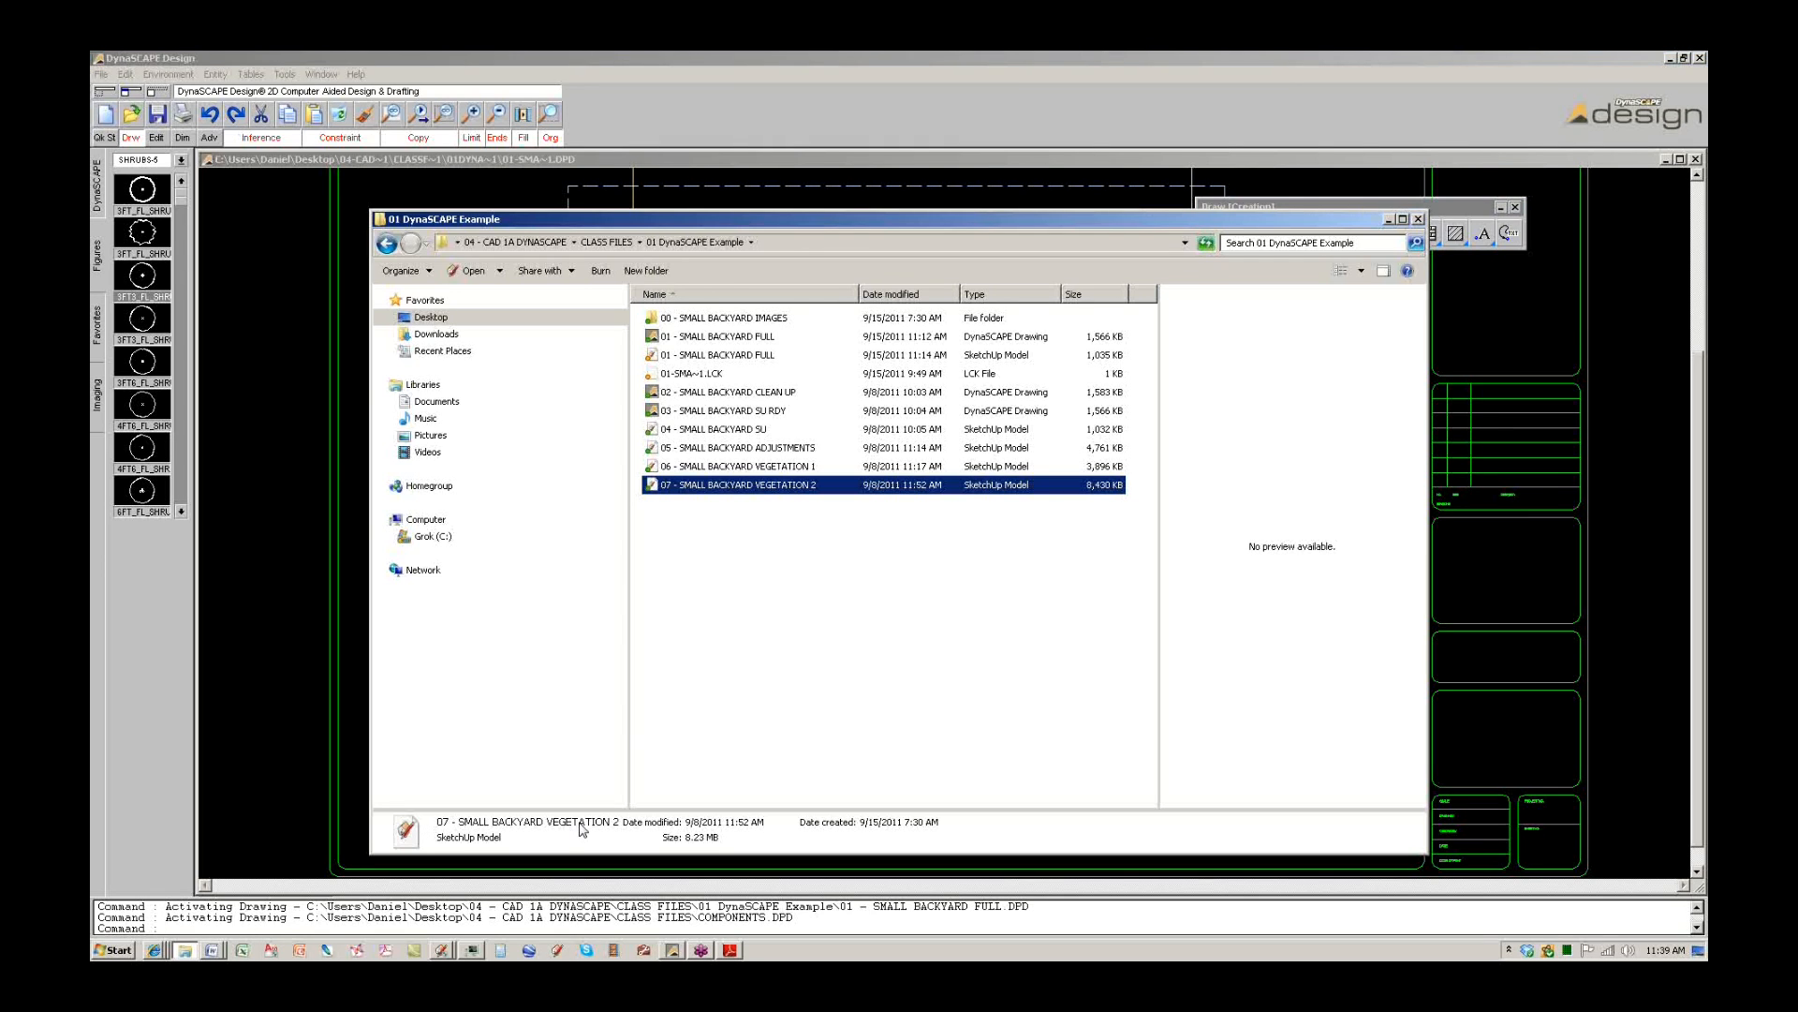
{"action": "left_click", "coordinate": [385, 245]}
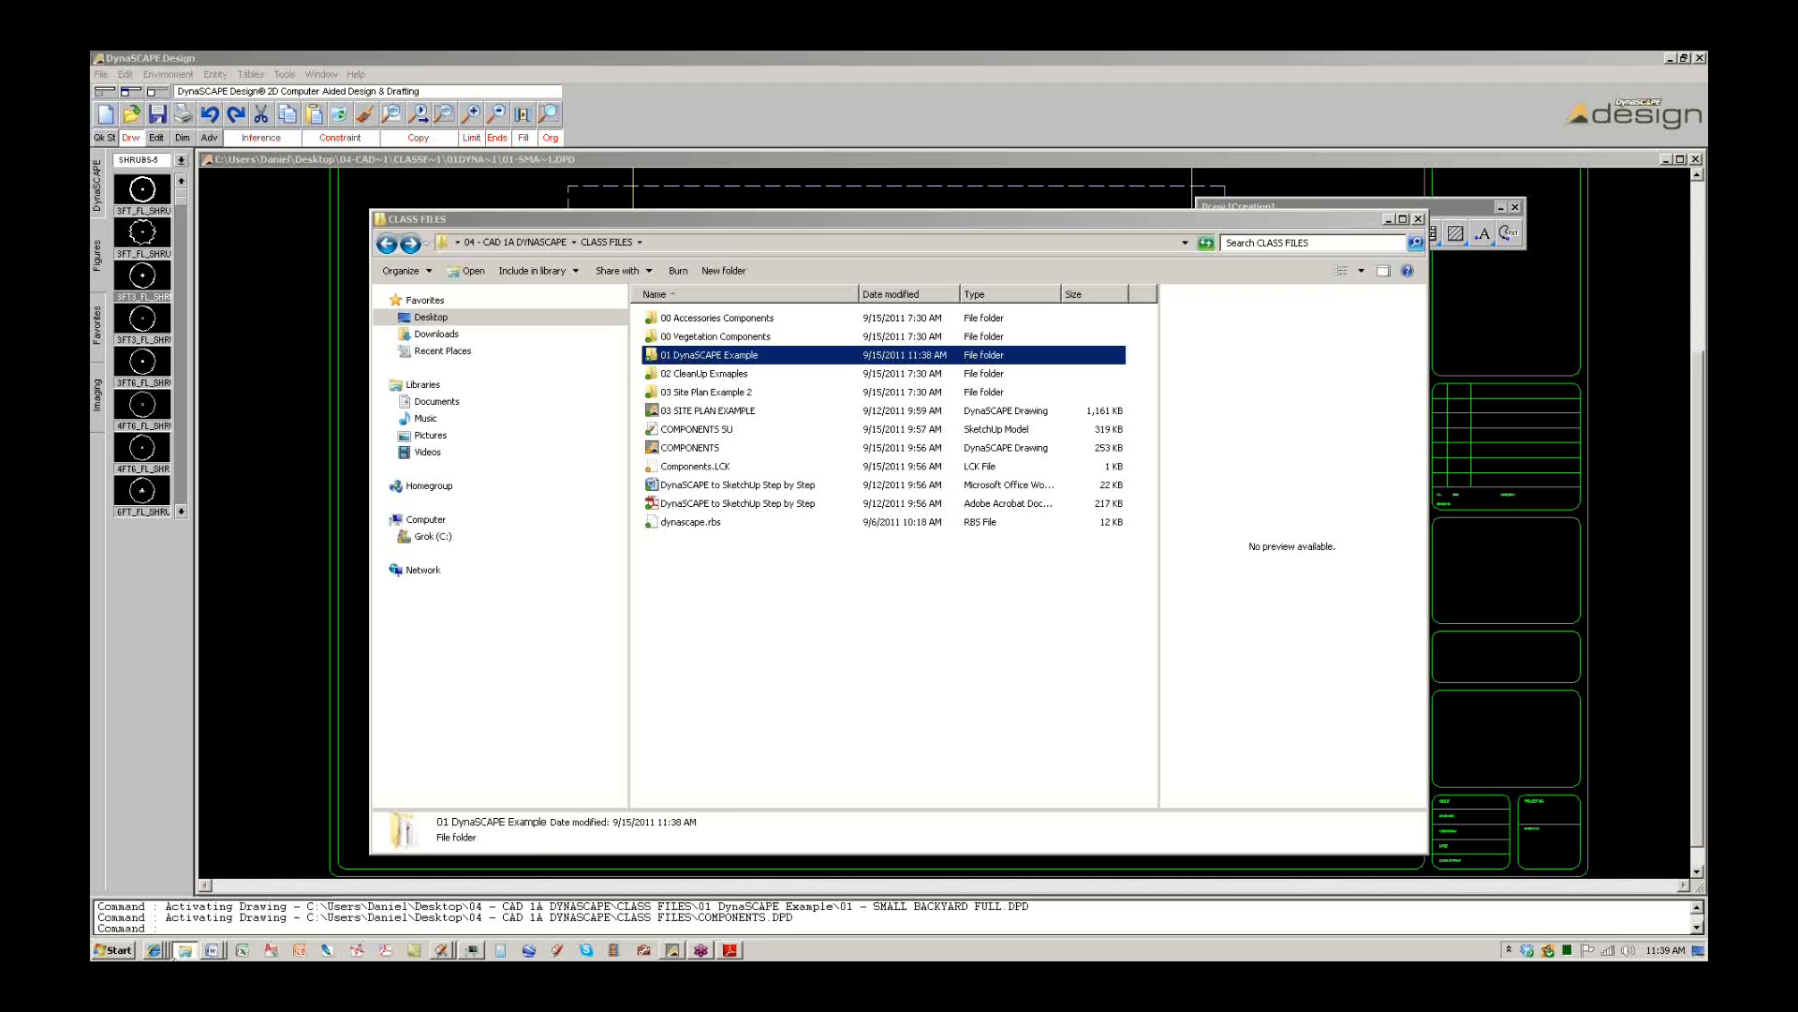
{"action": "mouse_move", "coordinate": [155, 951]}
{"action": "left_click", "coordinate": [174, 898]}
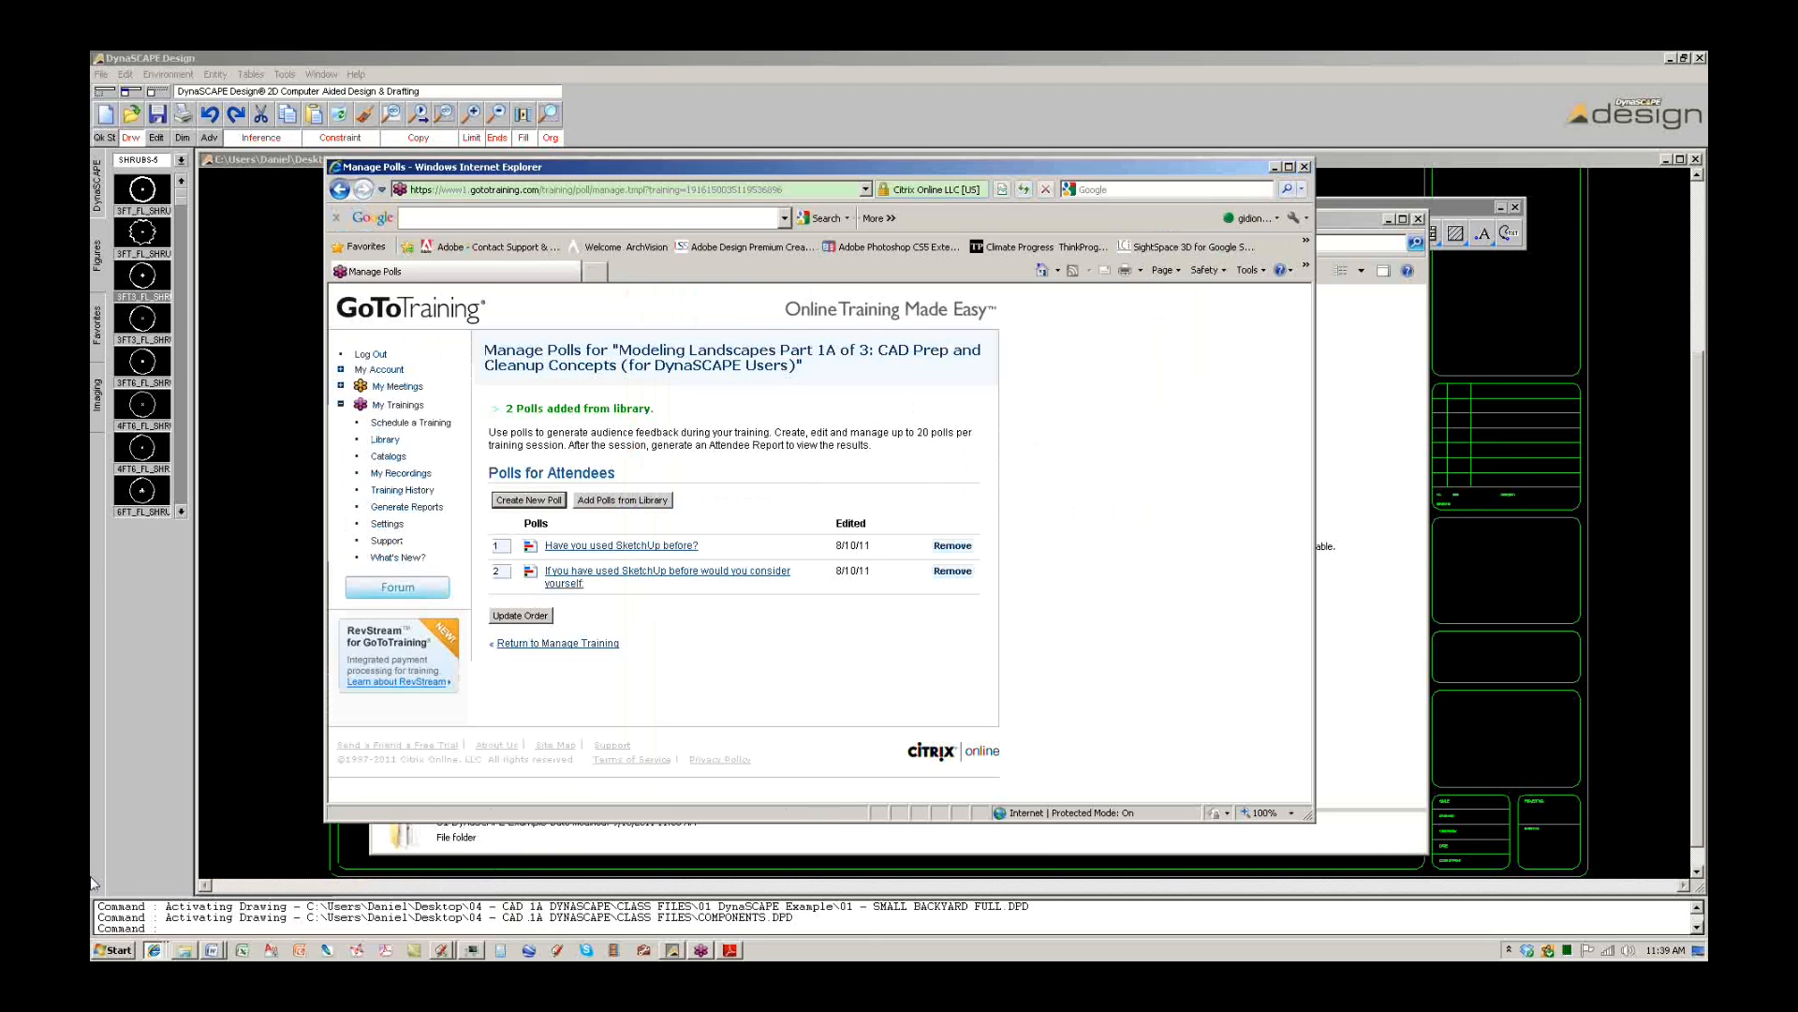
Log in to GoToTraining with the account e-mail address and password.
{"action": "left_click", "coordinate": [384, 407]}
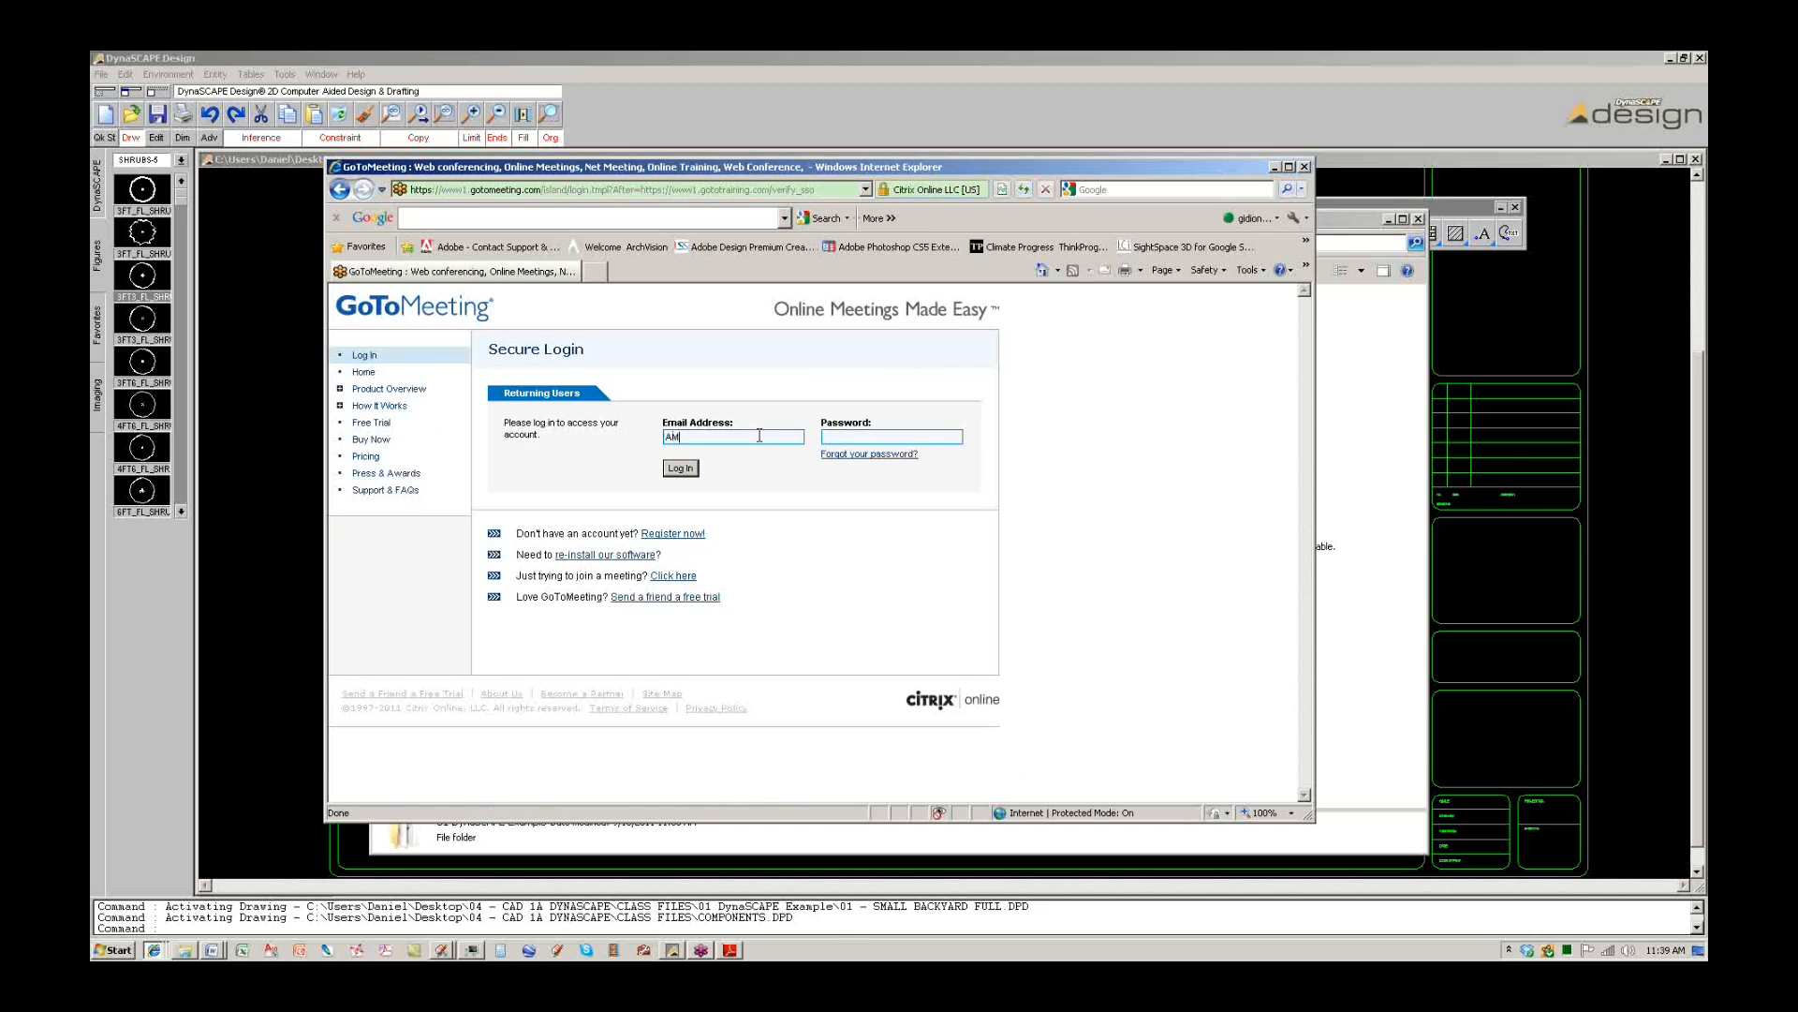
{"action": "left_click", "coordinate": [760, 434]}
{"action": "key", "text": "Return"}
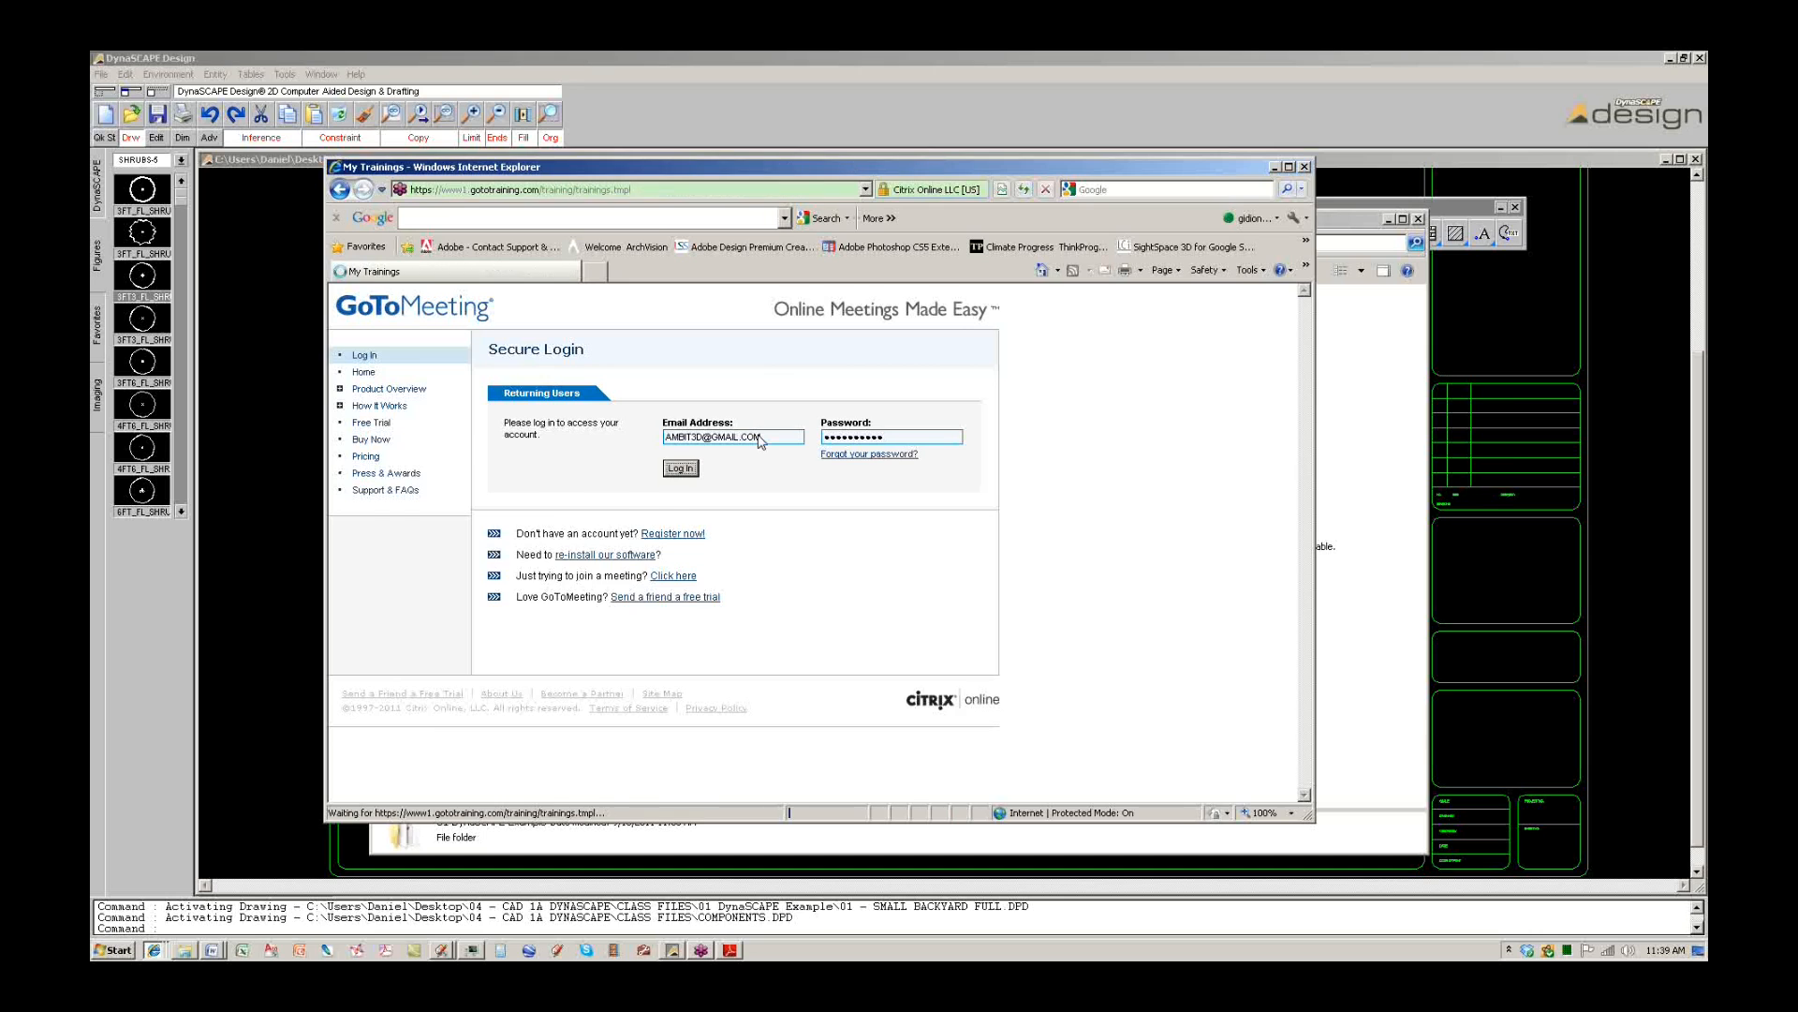
Open the Modeling Landscapes Part 1A attendees' materials page and download 01 DynaSCAPE Example.zip.
{"action": "left_click", "coordinate": [733, 482]}
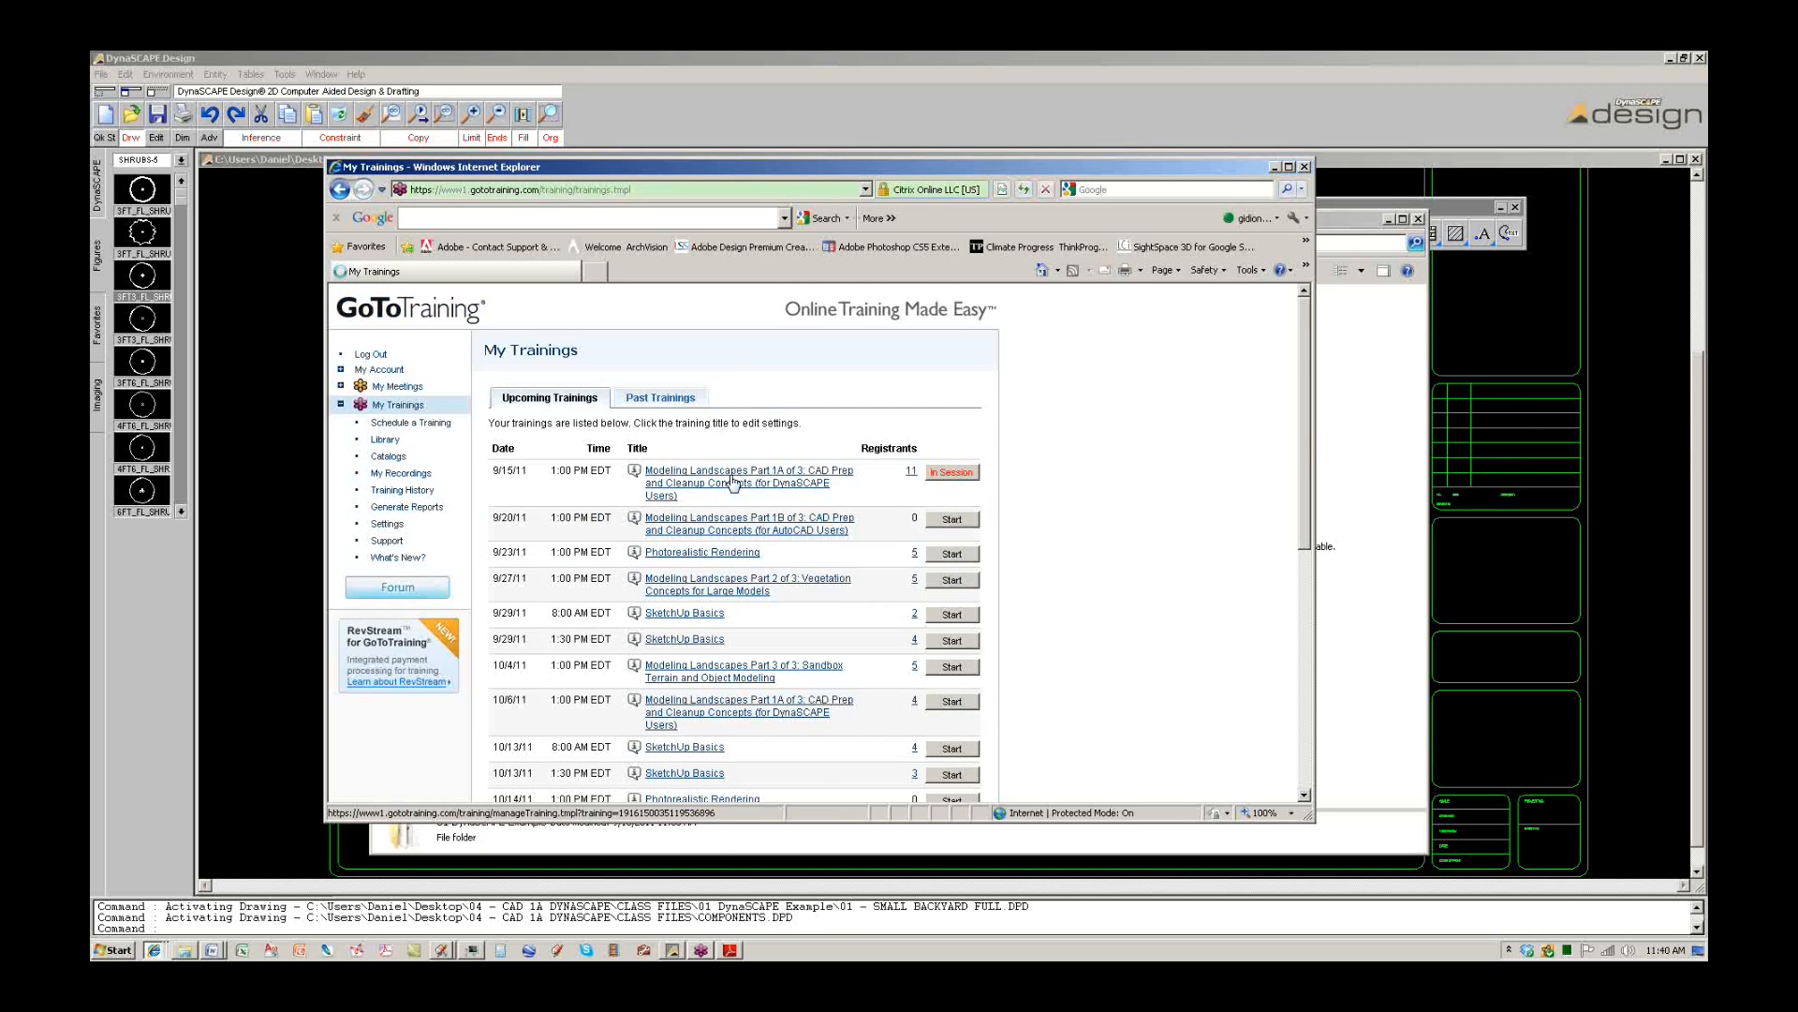
{"action": "scroll", "coordinate": [734, 482], "scroll_direction": "down", "scroll_amount": 6}
{"action": "scroll", "coordinate": [734, 482], "scroll_direction": "down", "scroll_amount": 4}
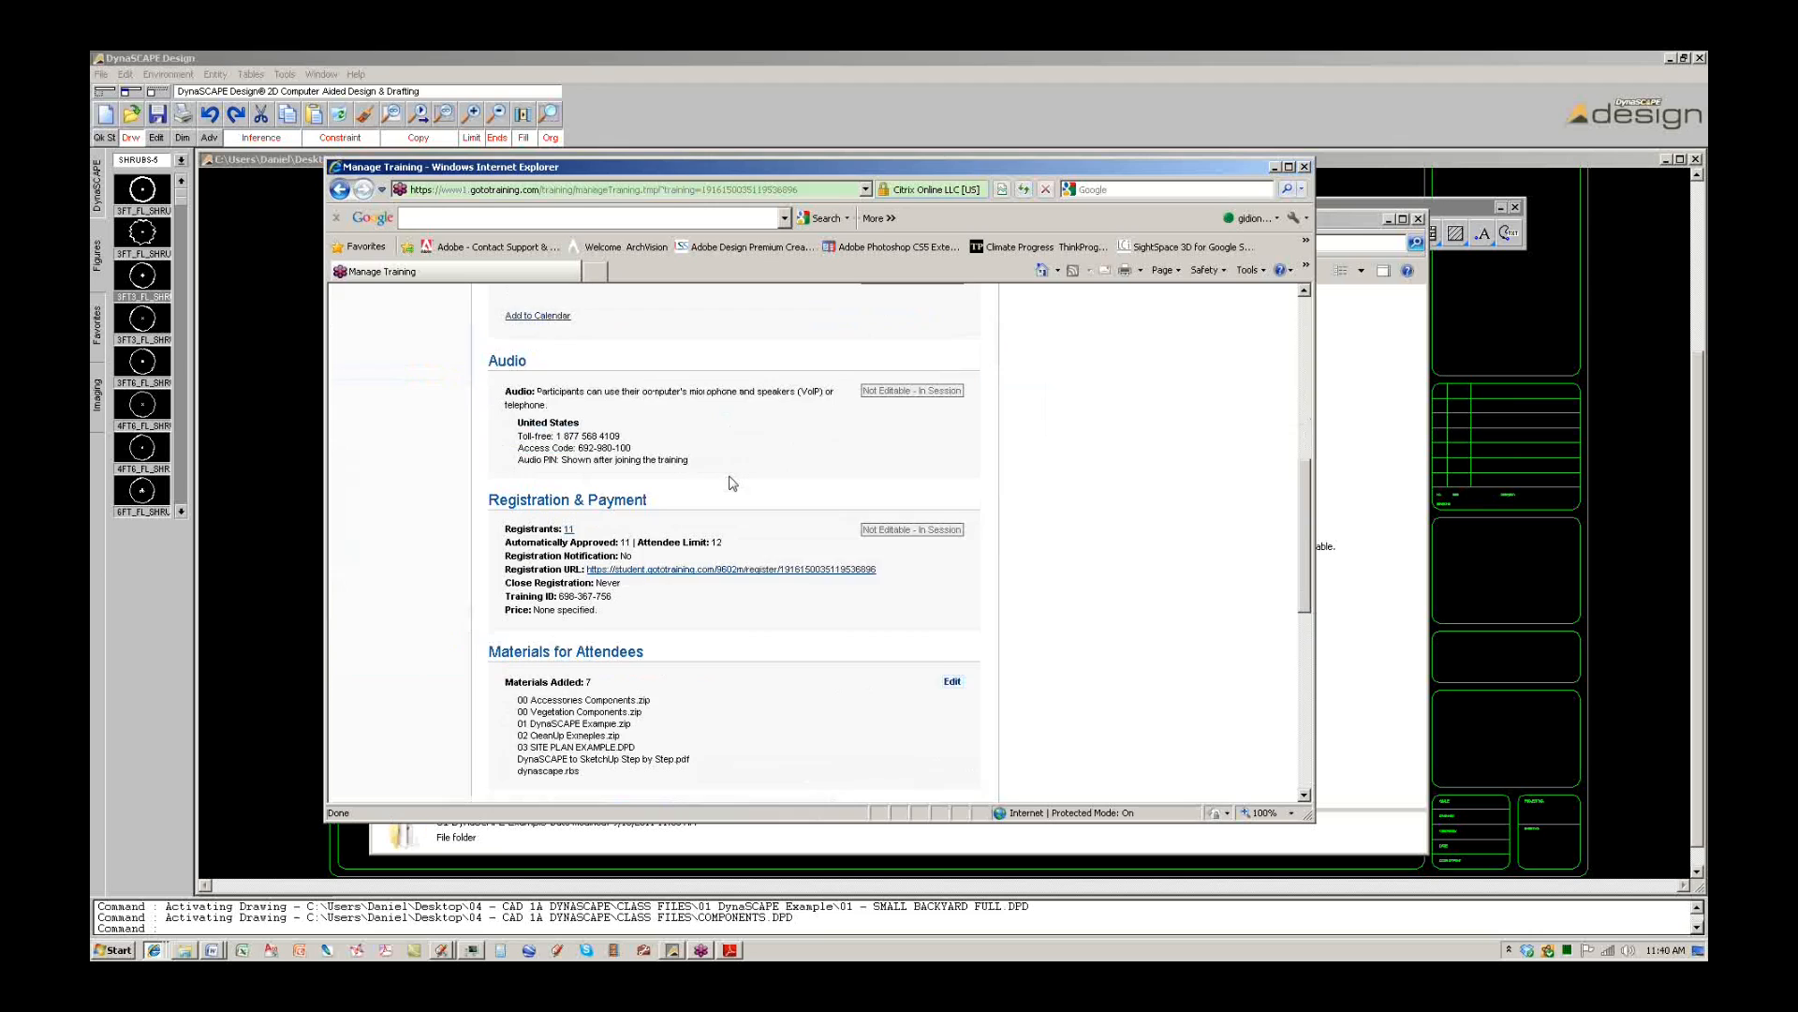
{"action": "left_click", "coordinate": [950, 527]}
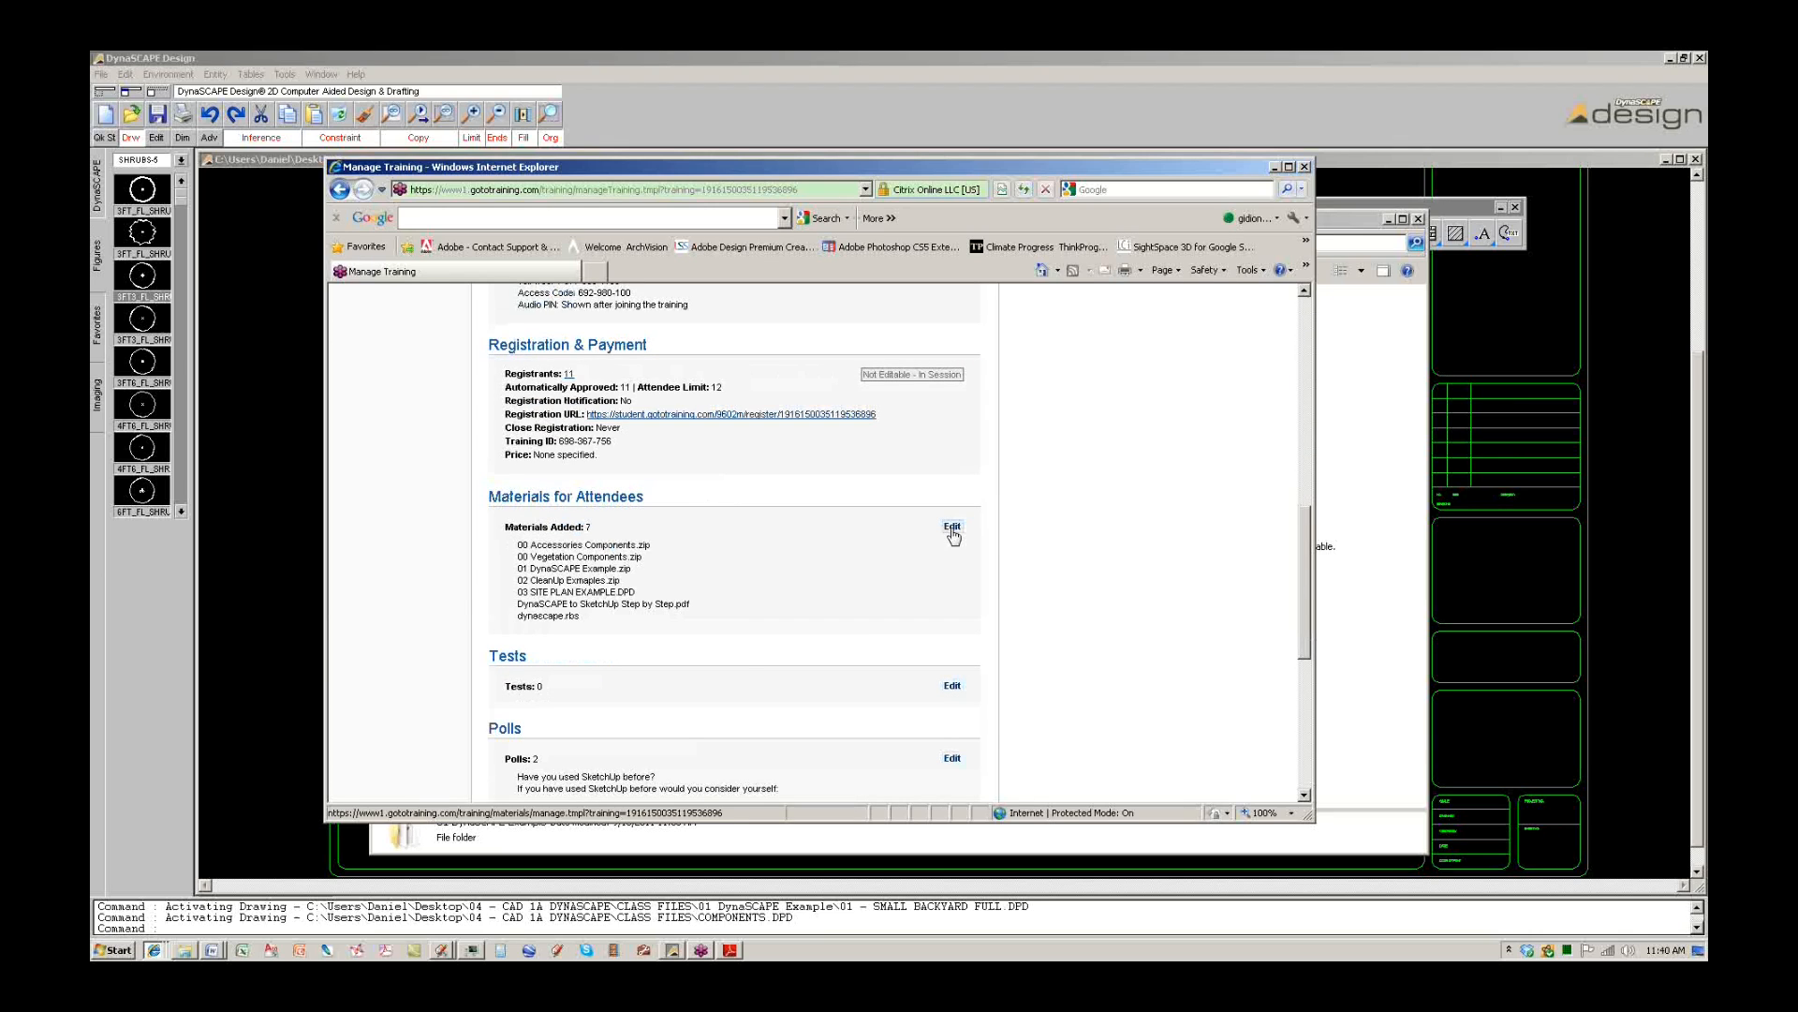
{"action": "scroll", "coordinate": [674, 592], "scroll_direction": "down", "scroll_amount": 2}
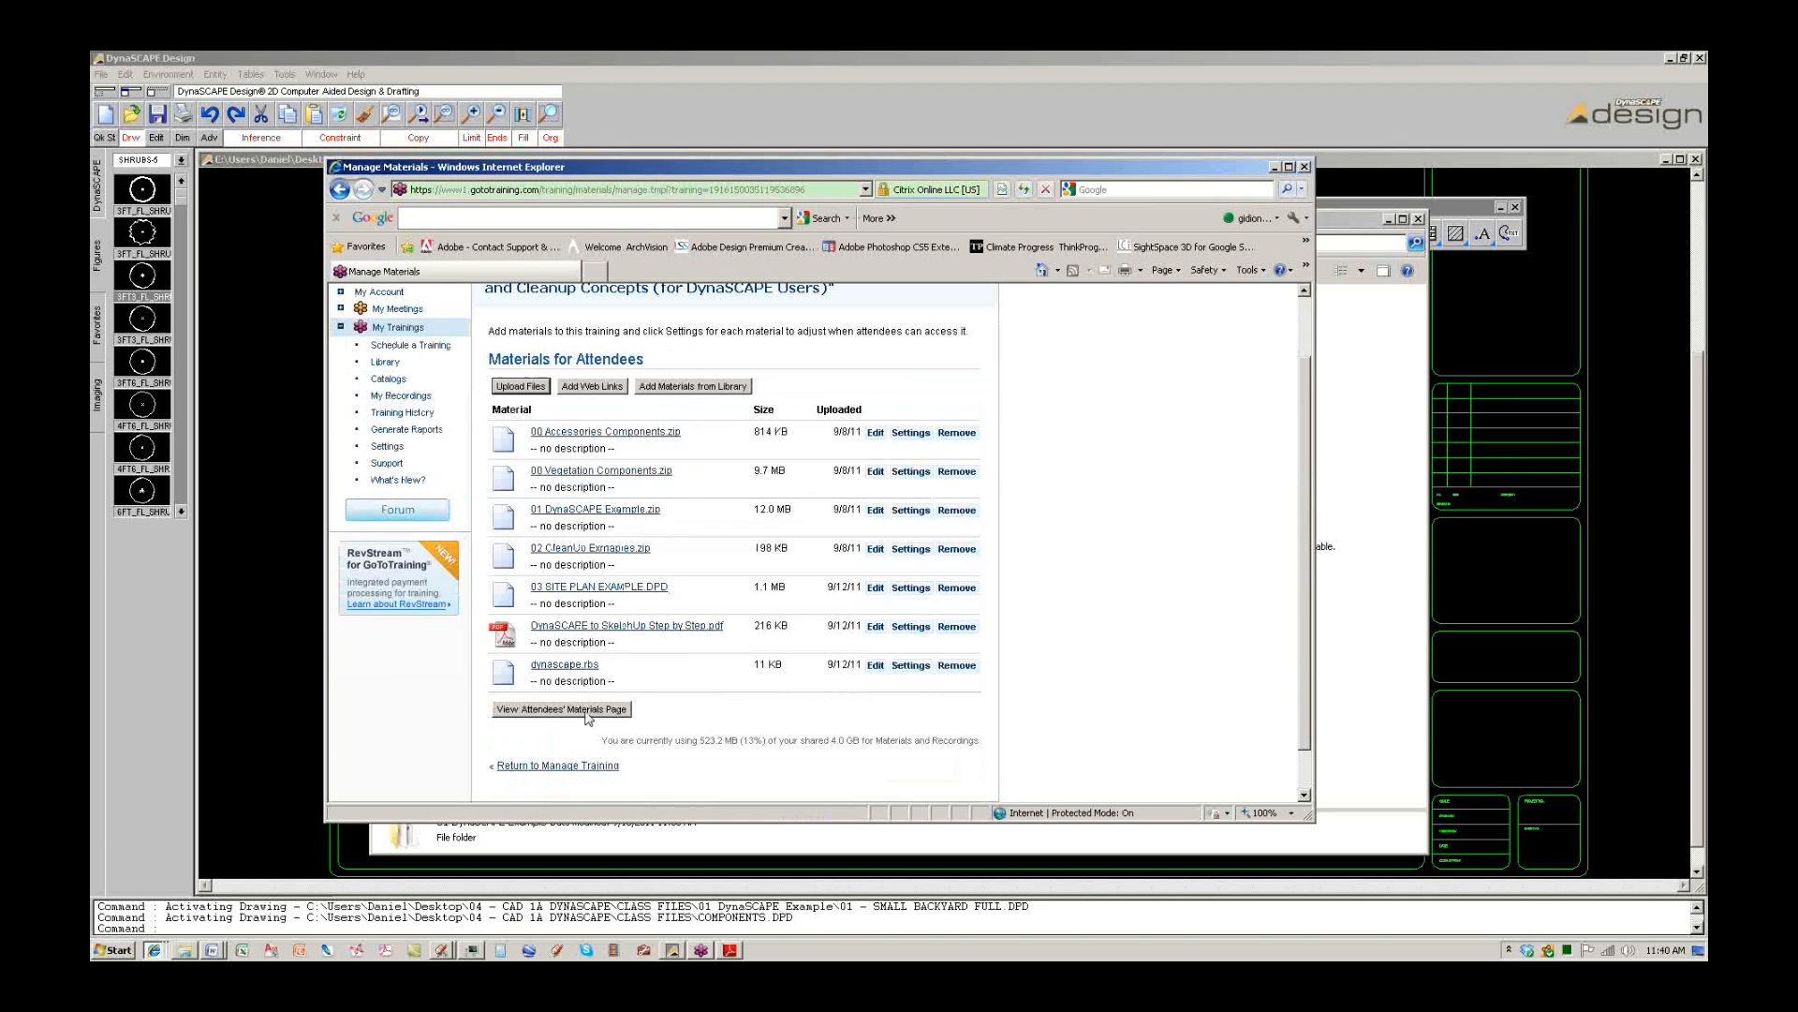
{"action": "left_click", "coordinate": [586, 712]}
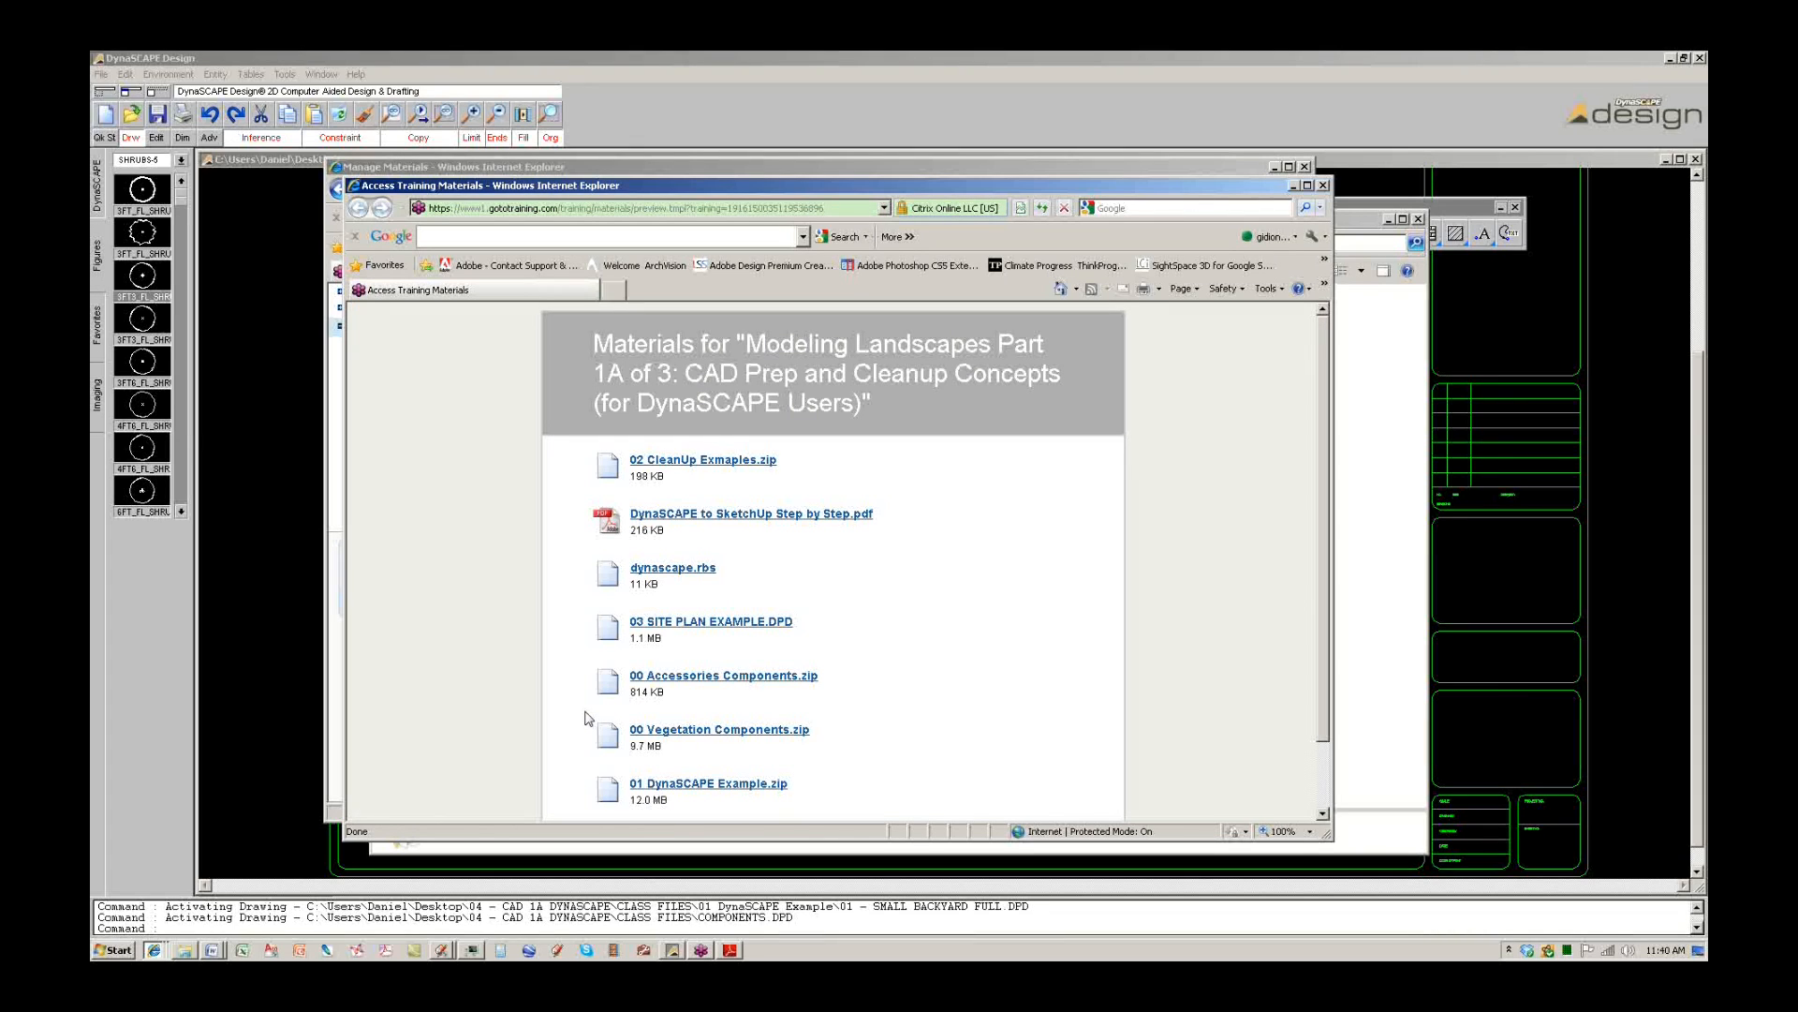
{"action": "scroll", "coordinate": [818, 648], "scroll_direction": "down", "scroll_amount": 2}
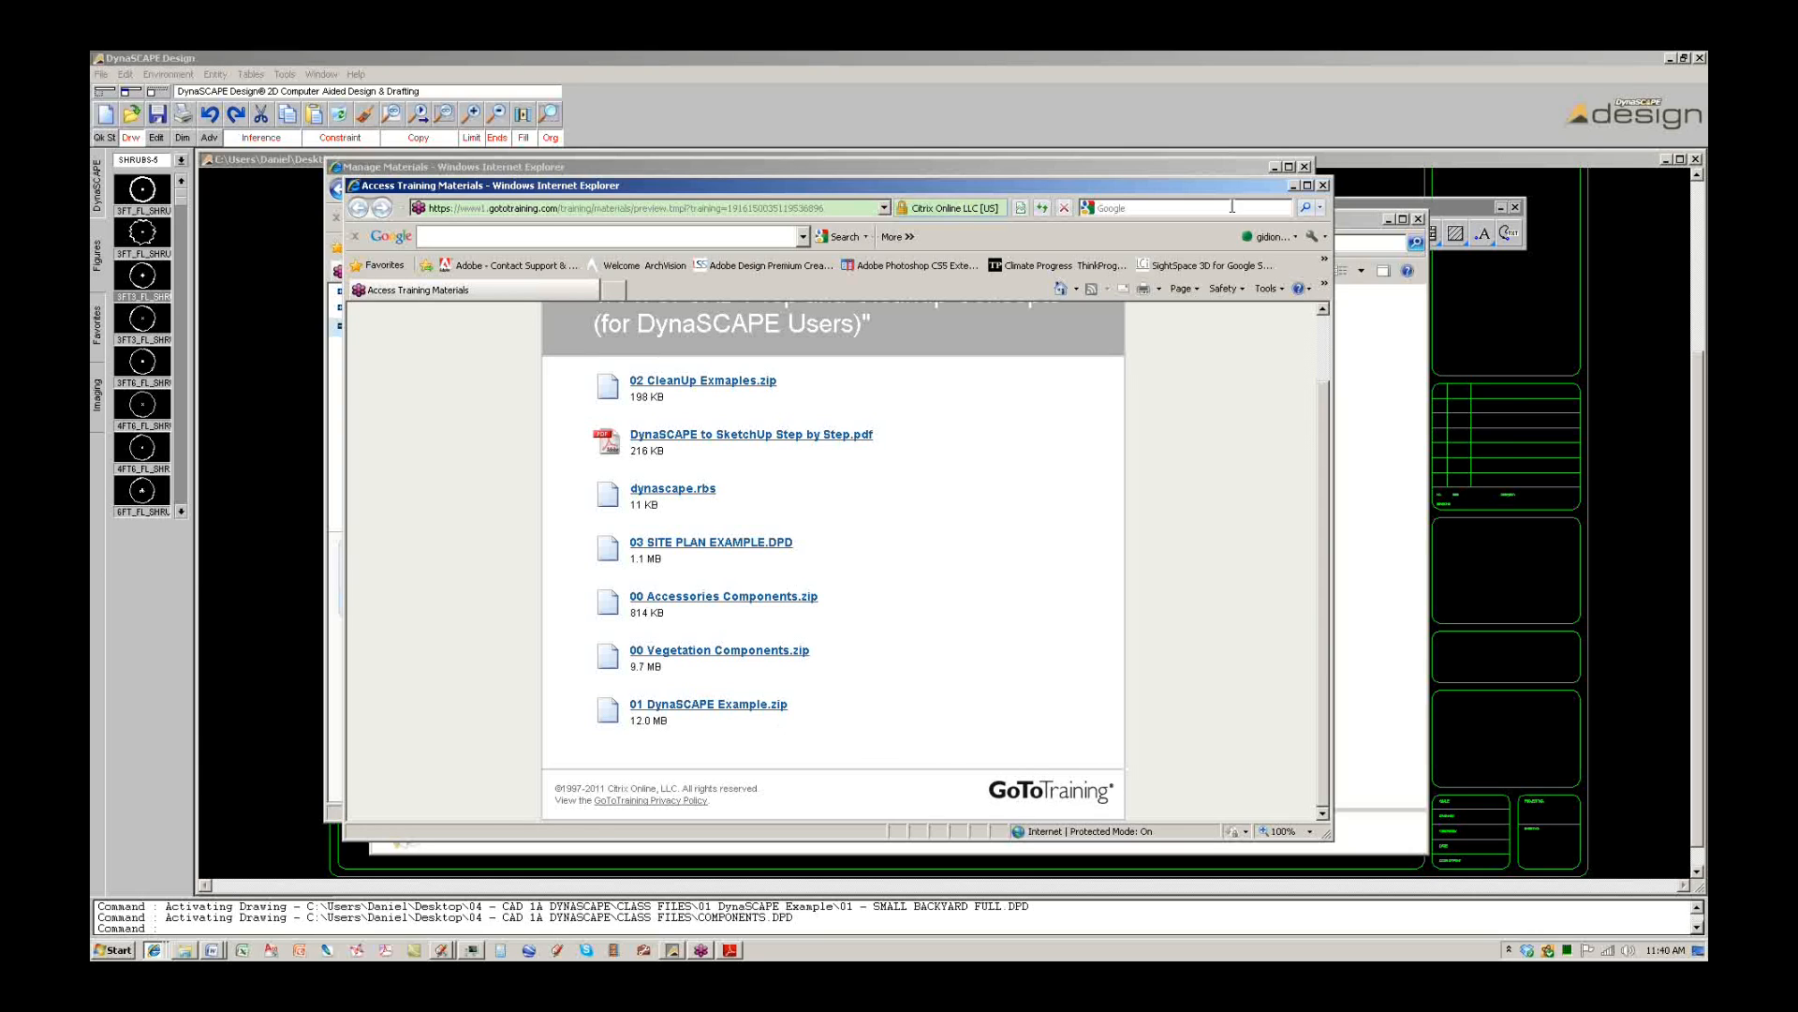
{"action": "left_click", "coordinate": [720, 708]}
Save 01 DynaSCAPE Example.zip into C:\00 - DYNASCAPE FILES, replacing the older copy.
{"action": "left_click", "coordinate": [944, 525]}
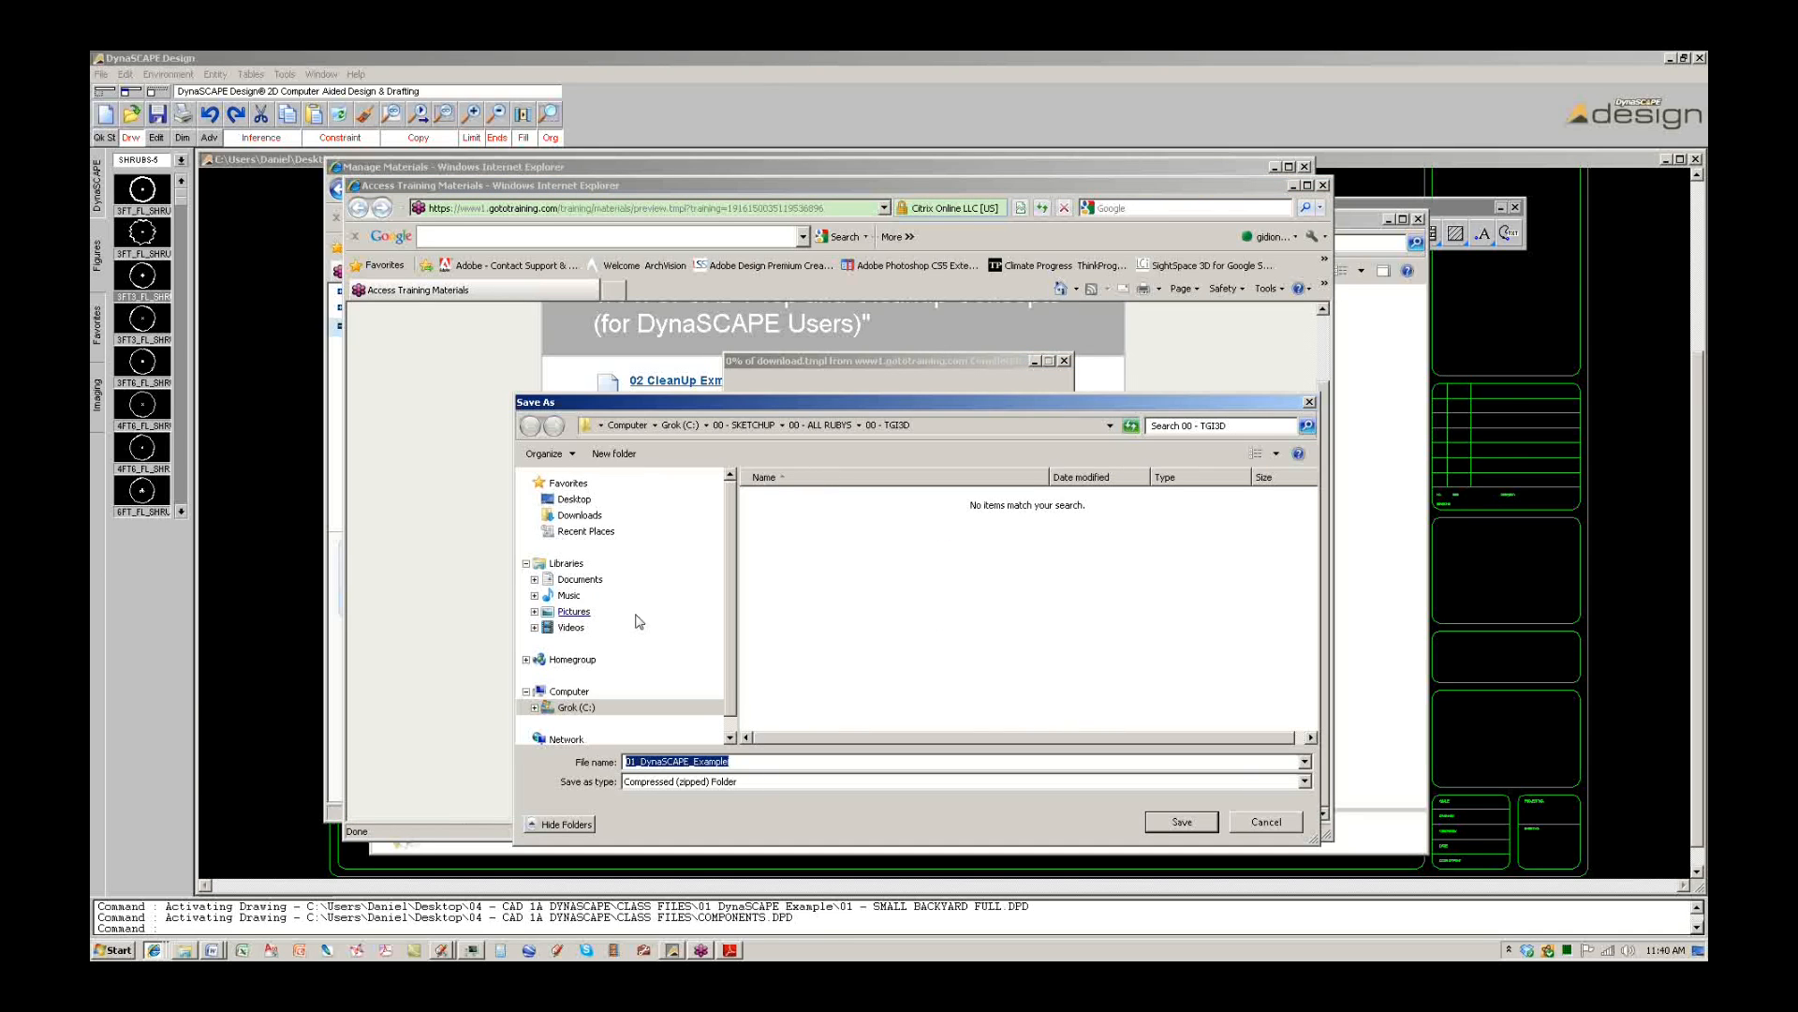
{"action": "left_click", "coordinate": [575, 707]}
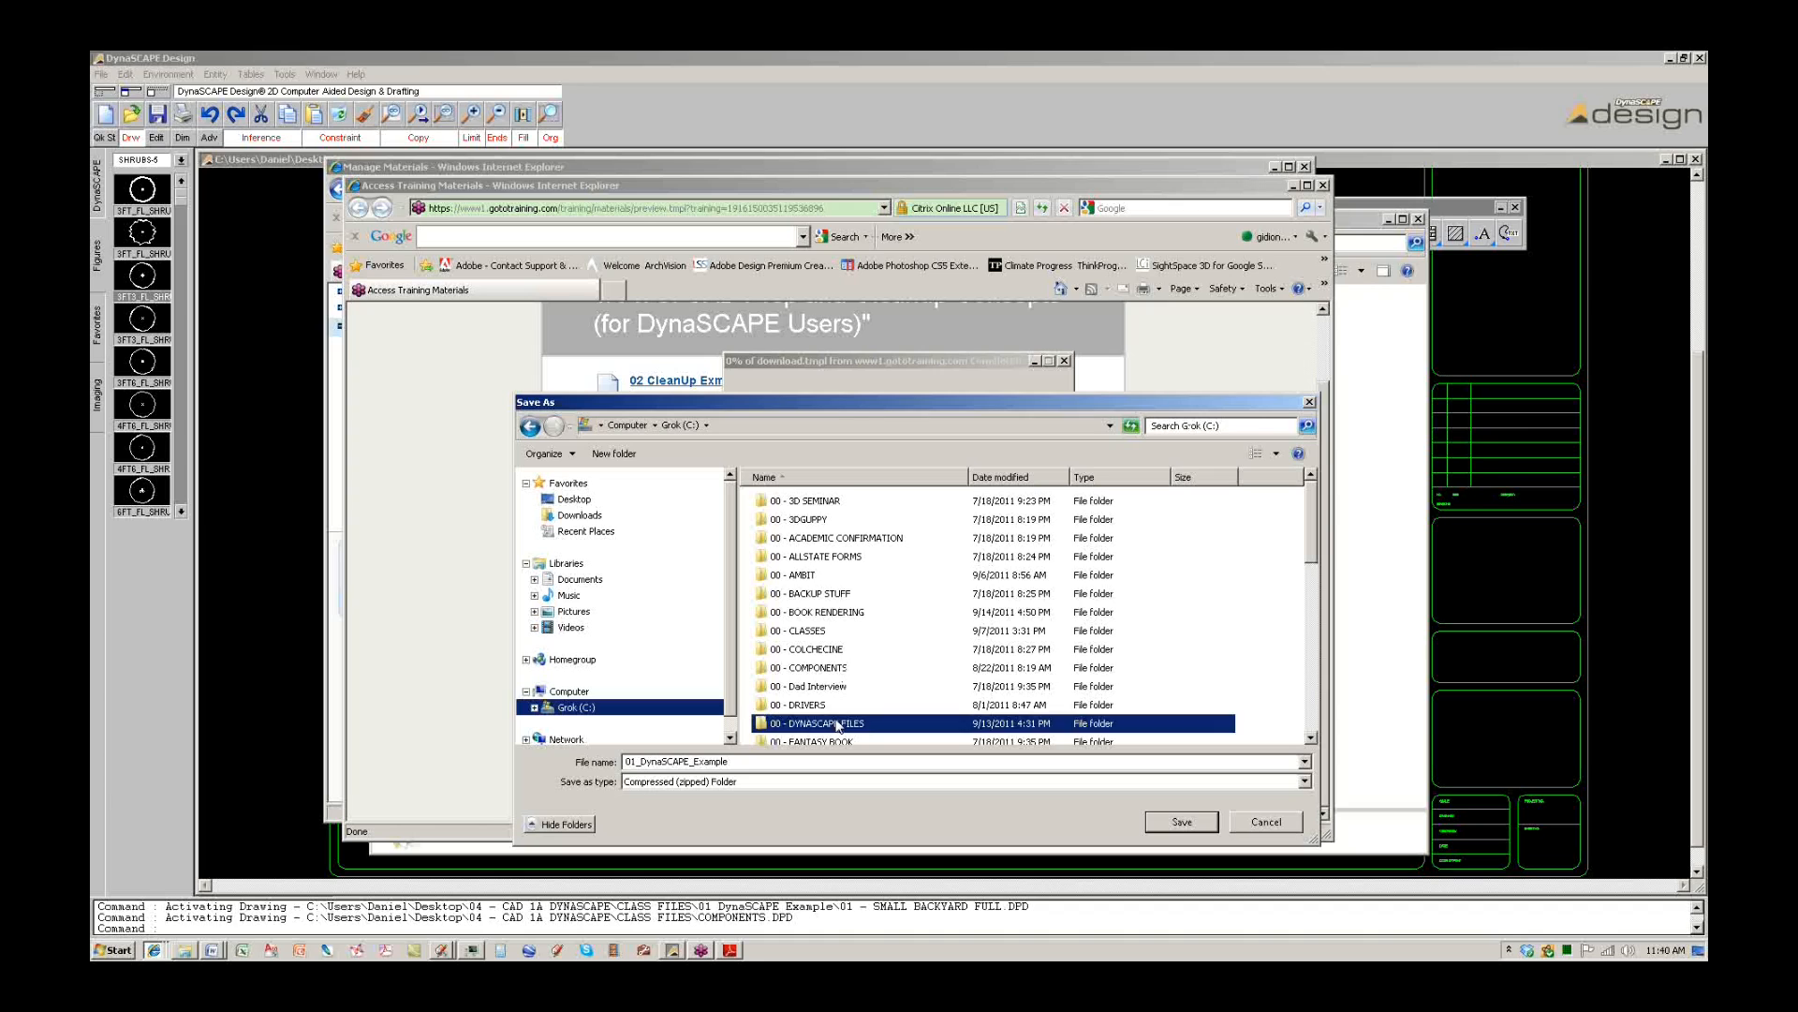
{"action": "double_click", "coordinate": [836, 723]}
{"action": "left_click", "coordinate": [1194, 830]}
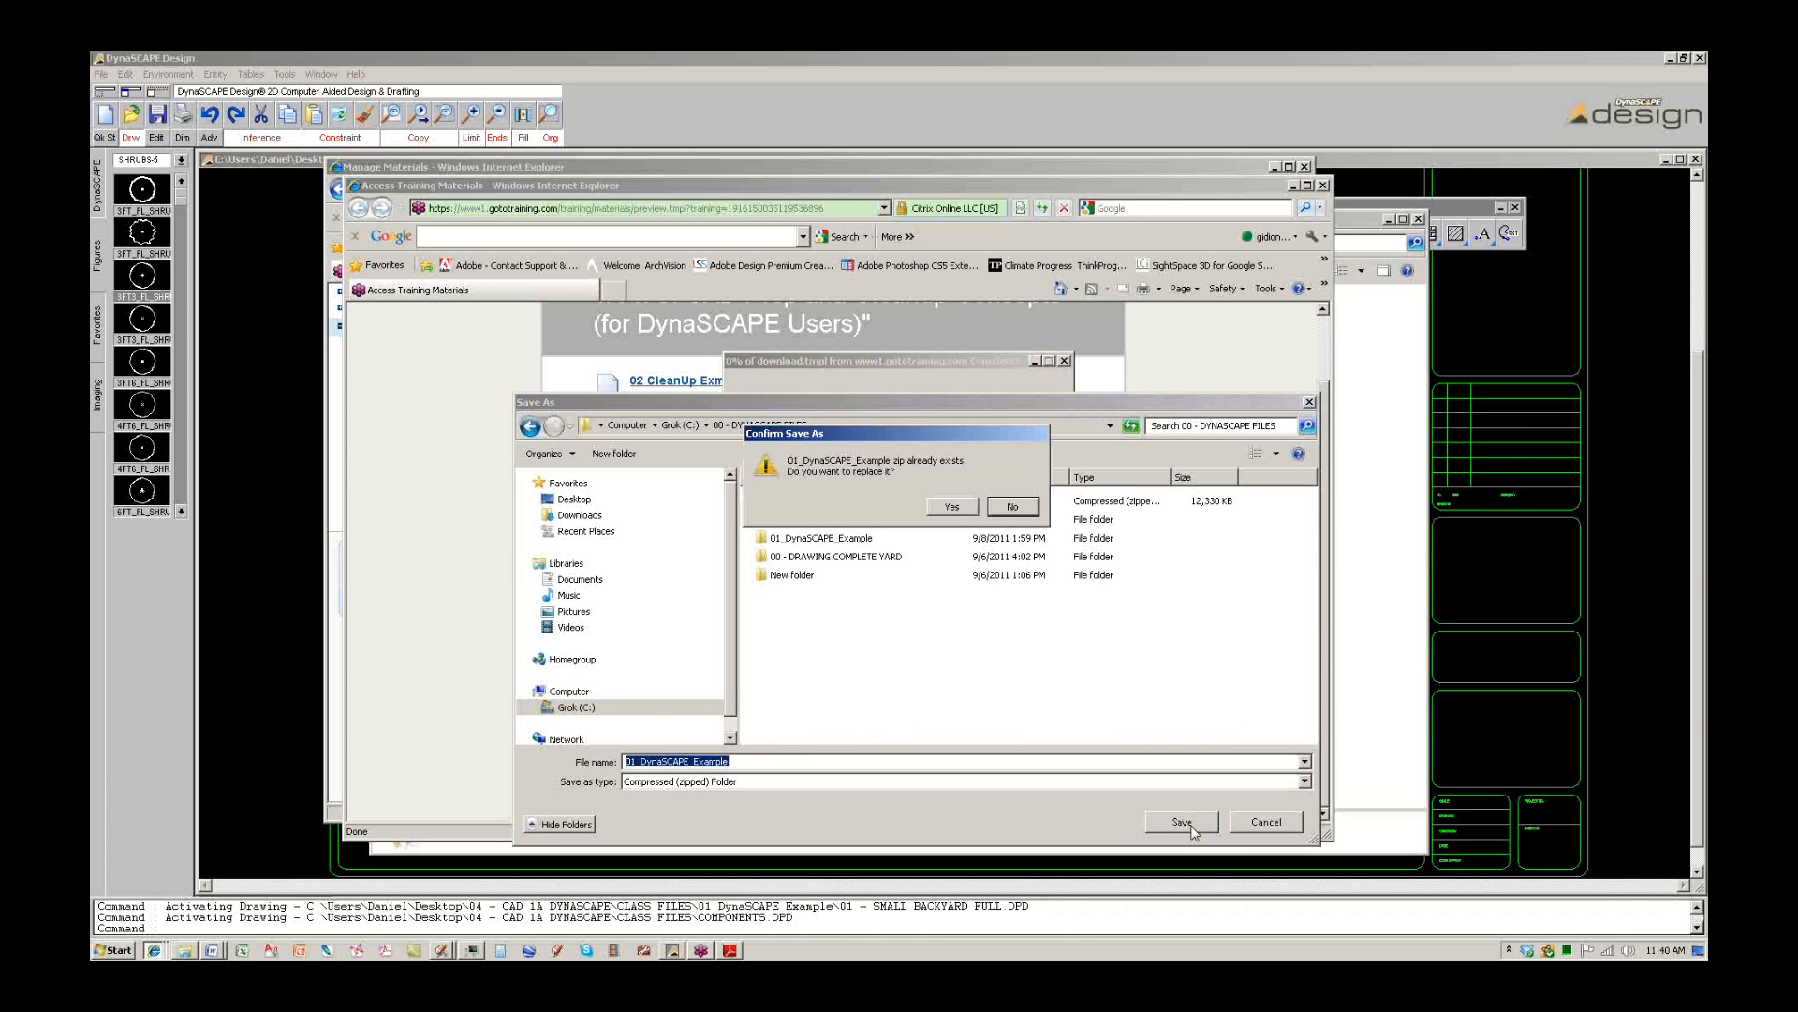
{"action": "left_click", "coordinate": [964, 514]}
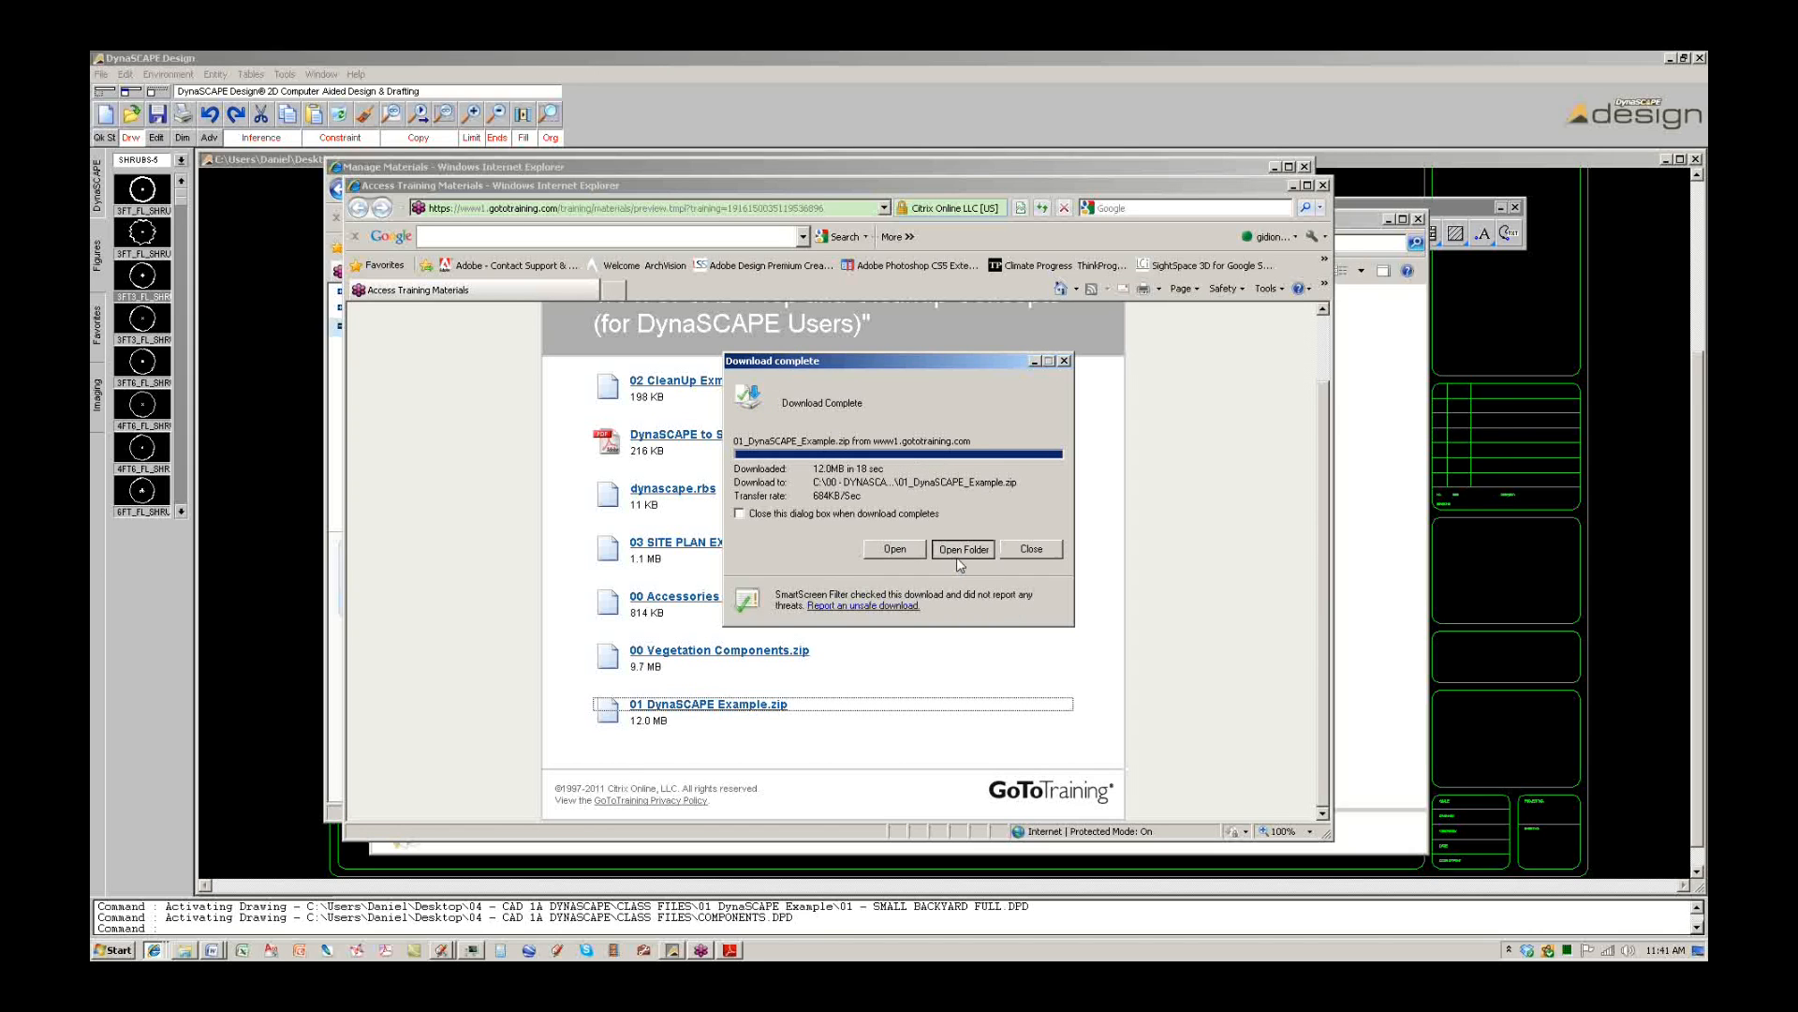
{"action": "left_click", "coordinate": [962, 550]}
Extract the zip into the suggested 01_DynaSCAPE_Example folder.
{"action": "left_click", "coordinate": [708, 411]}
{"action": "left_click", "coordinate": [809, 802]}
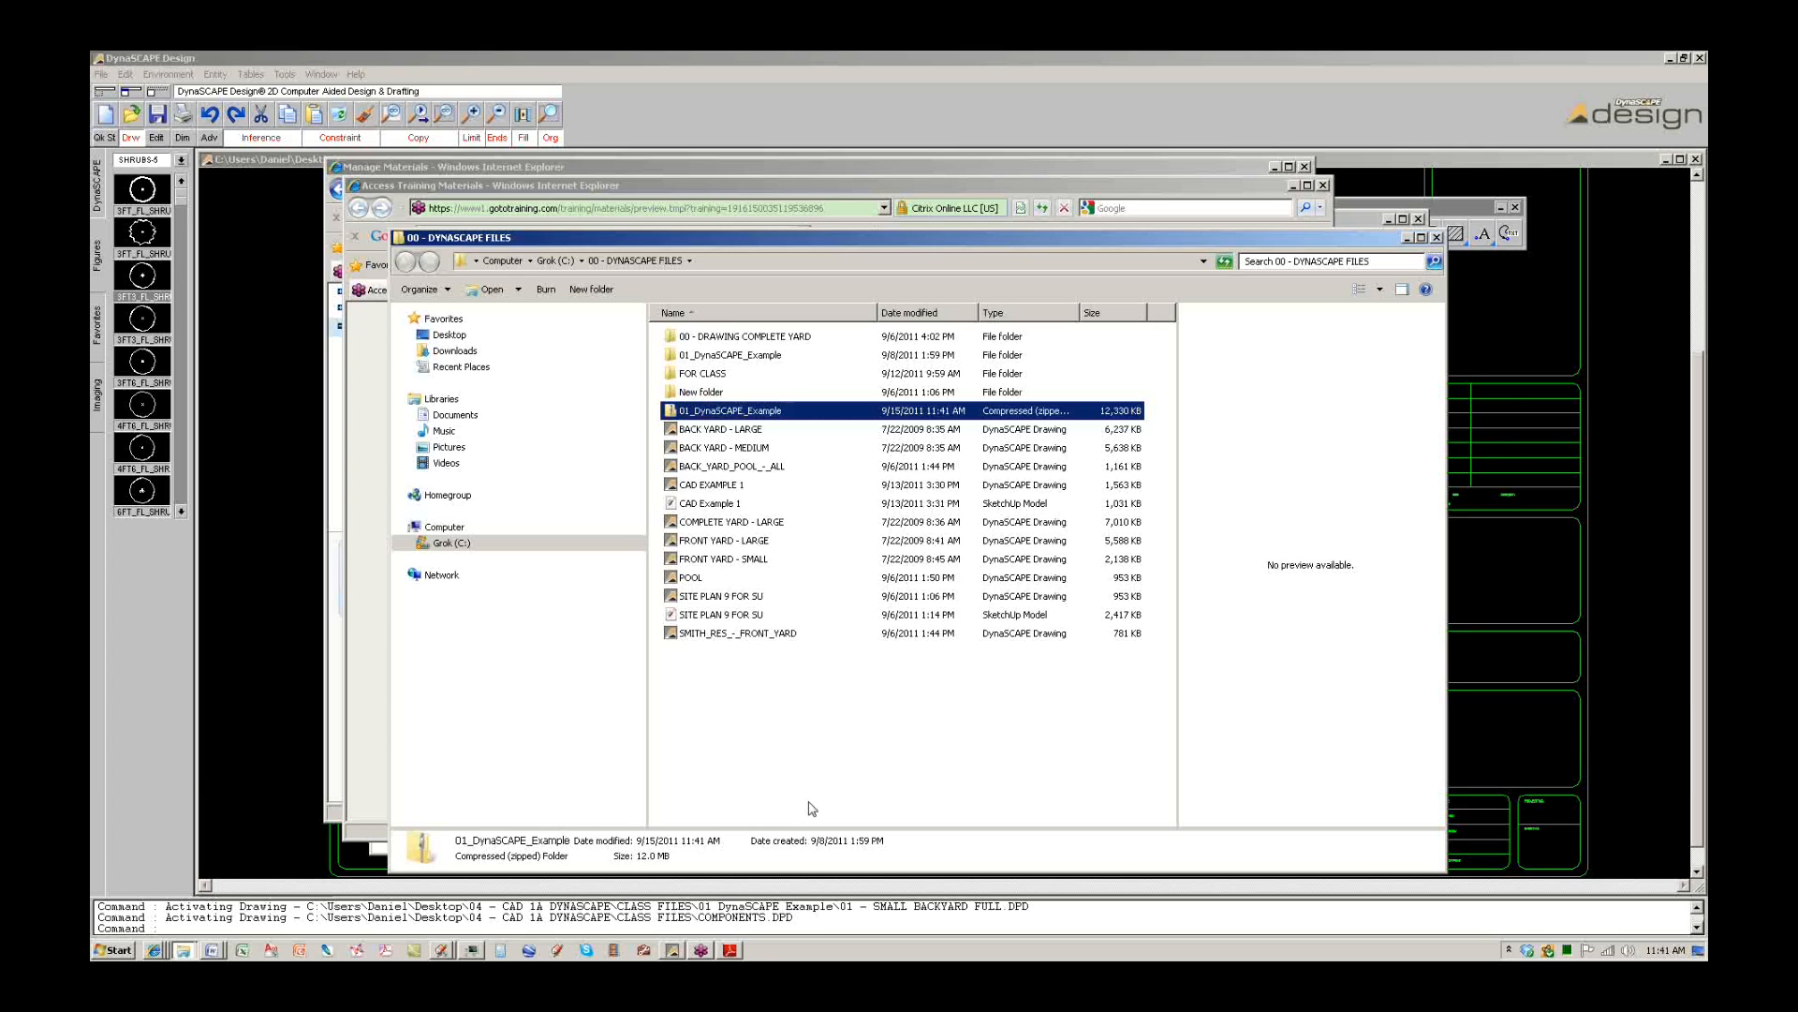
{"action": "right_click", "coordinate": [739, 414]}
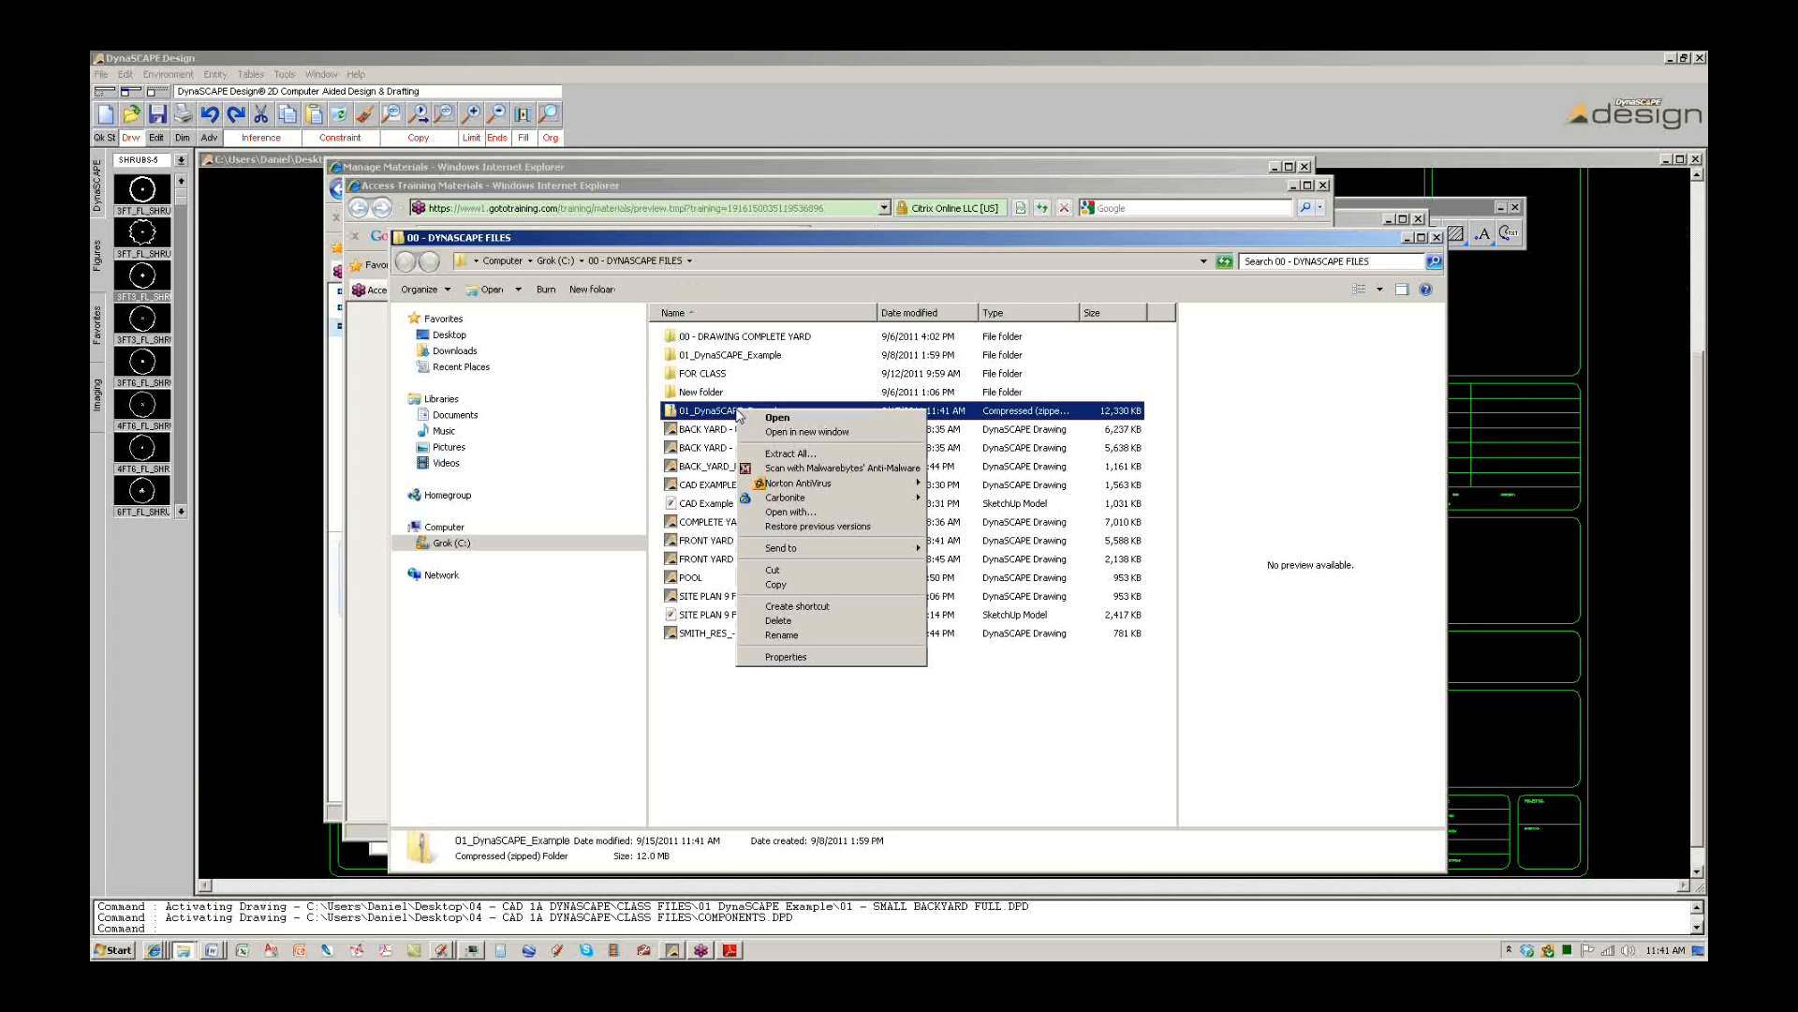
{"action": "left_click", "coordinate": [774, 455]}
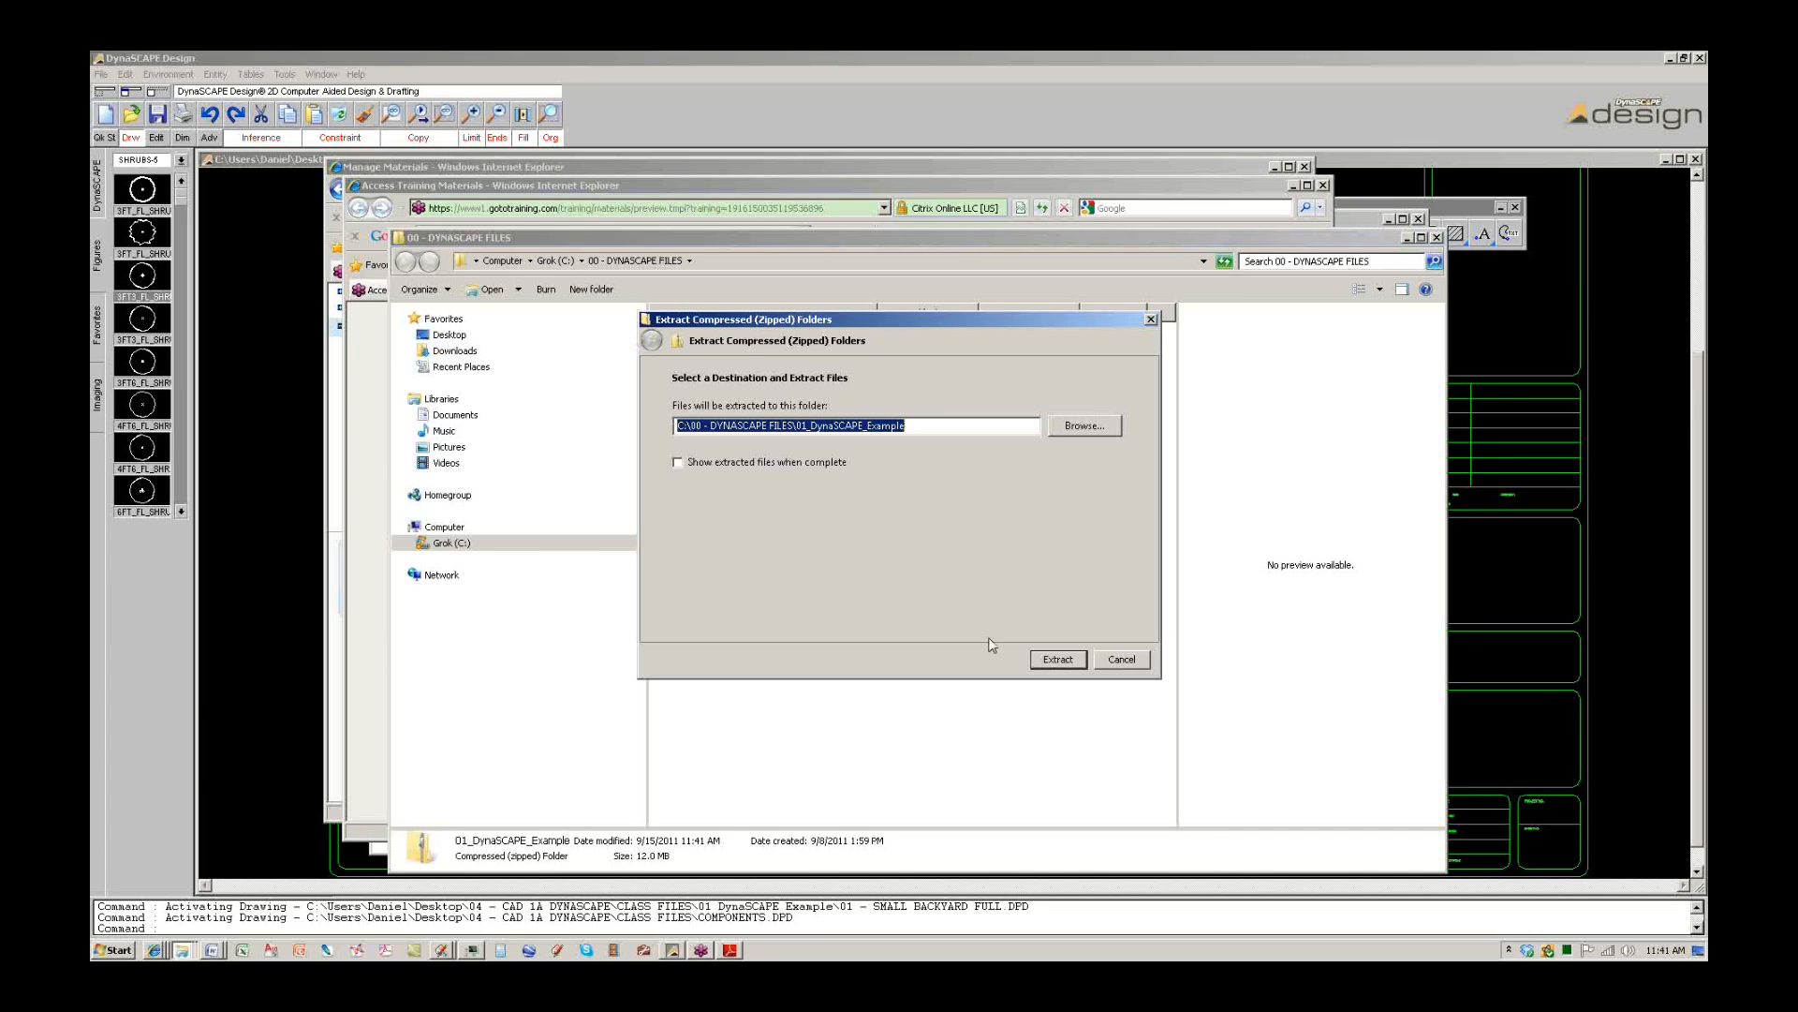
{"action": "left_click", "coordinate": [1046, 661]}
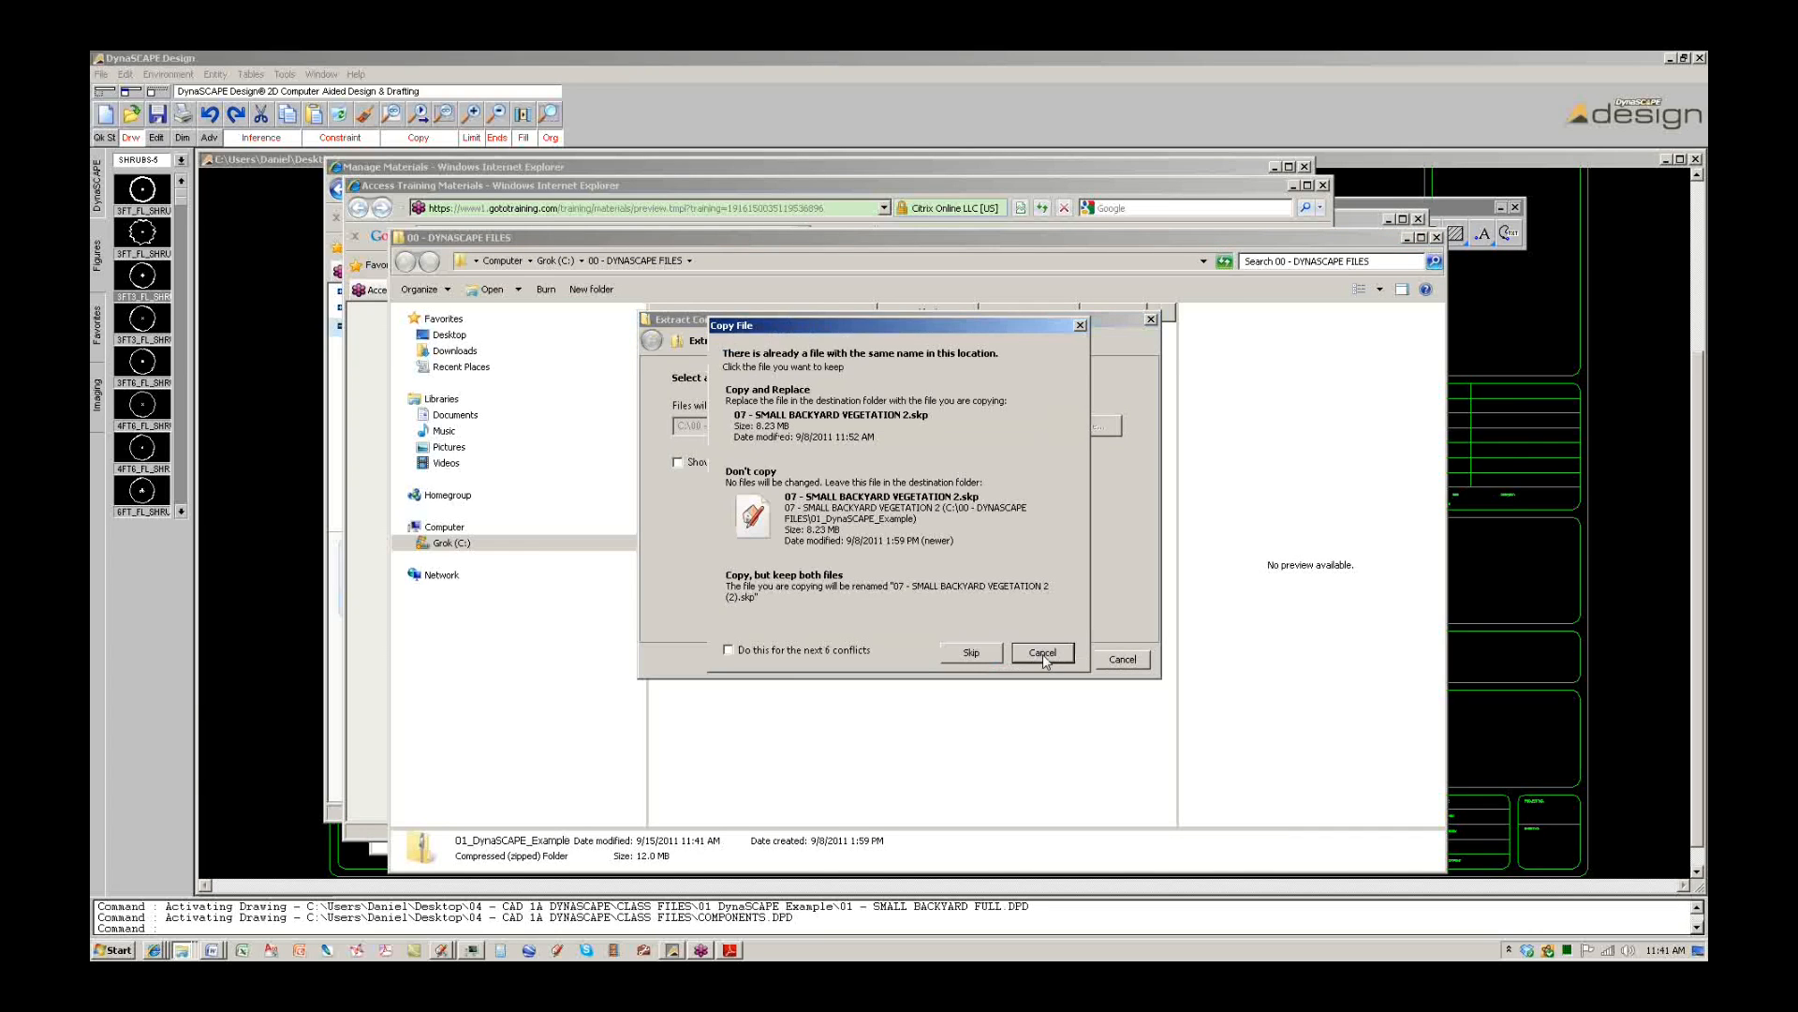
Replace all conflicting files, open the extracted folder, and return to the DynaSCAPE drawing.
{"action": "left_click", "coordinate": [803, 412]}
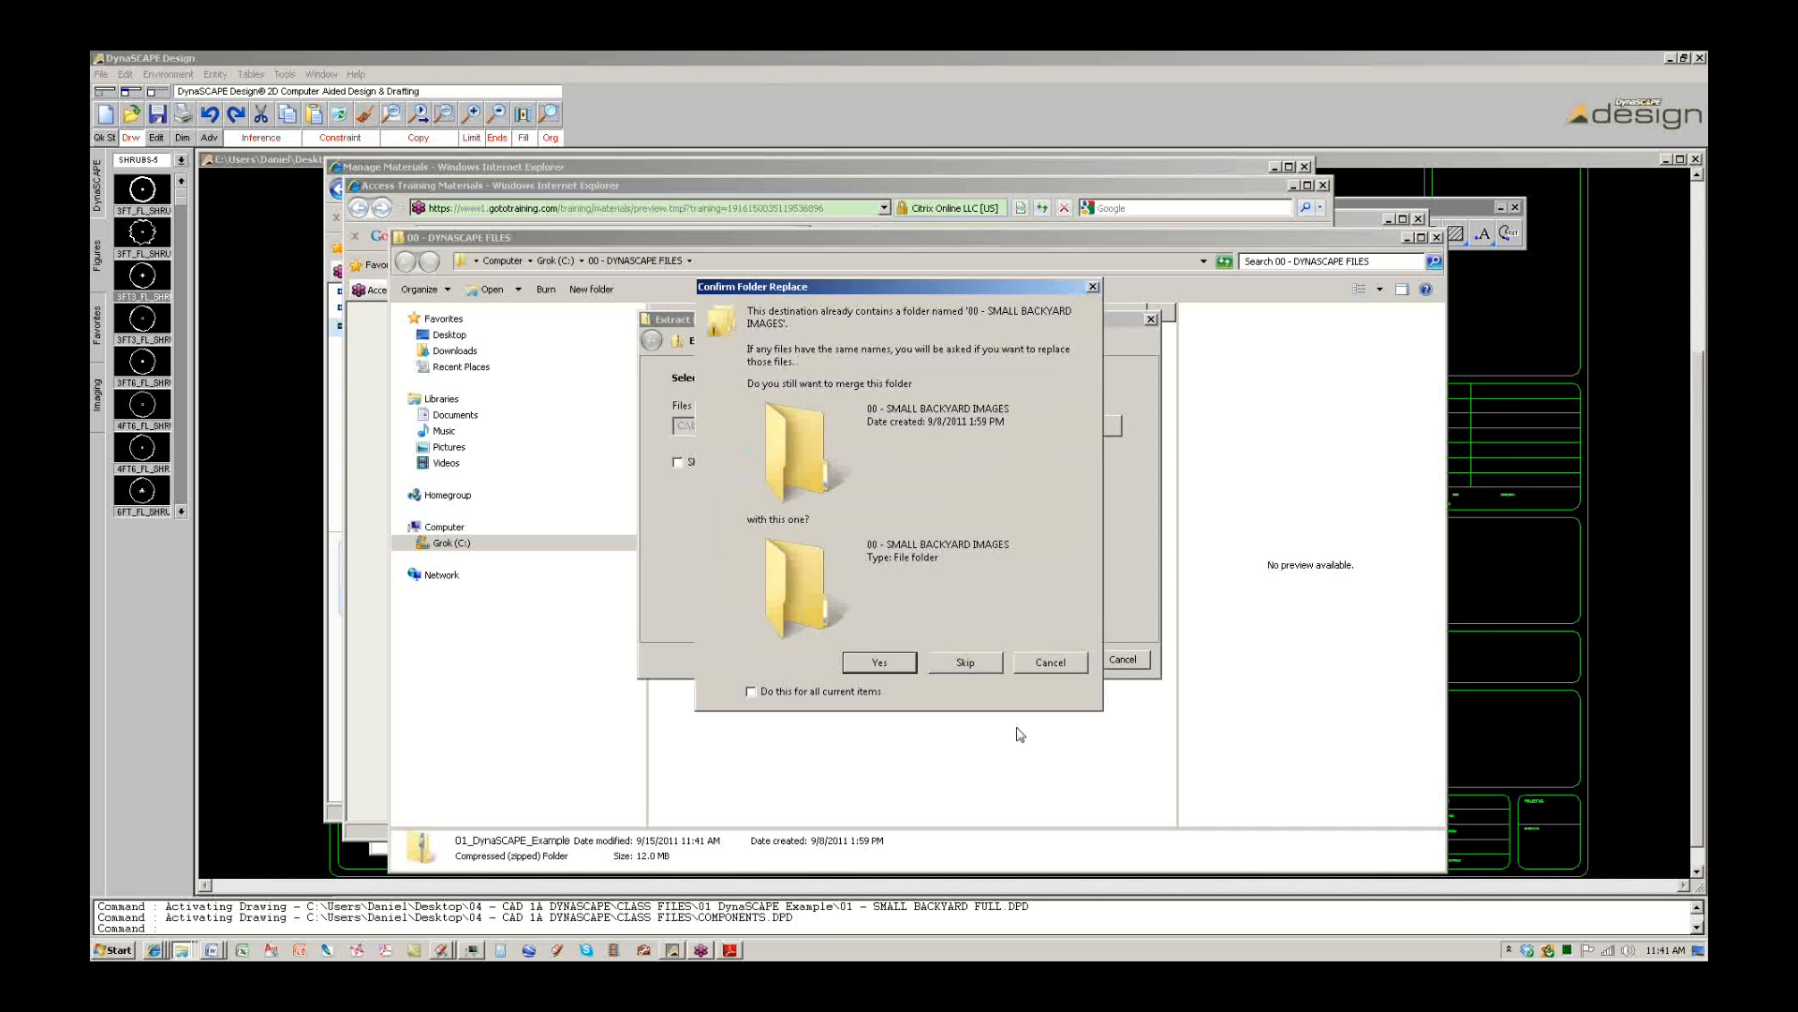
{"action": "left_click", "coordinate": [890, 662]}
{"action": "left_click", "coordinate": [729, 643]}
{"action": "left_click", "coordinate": [783, 430]}
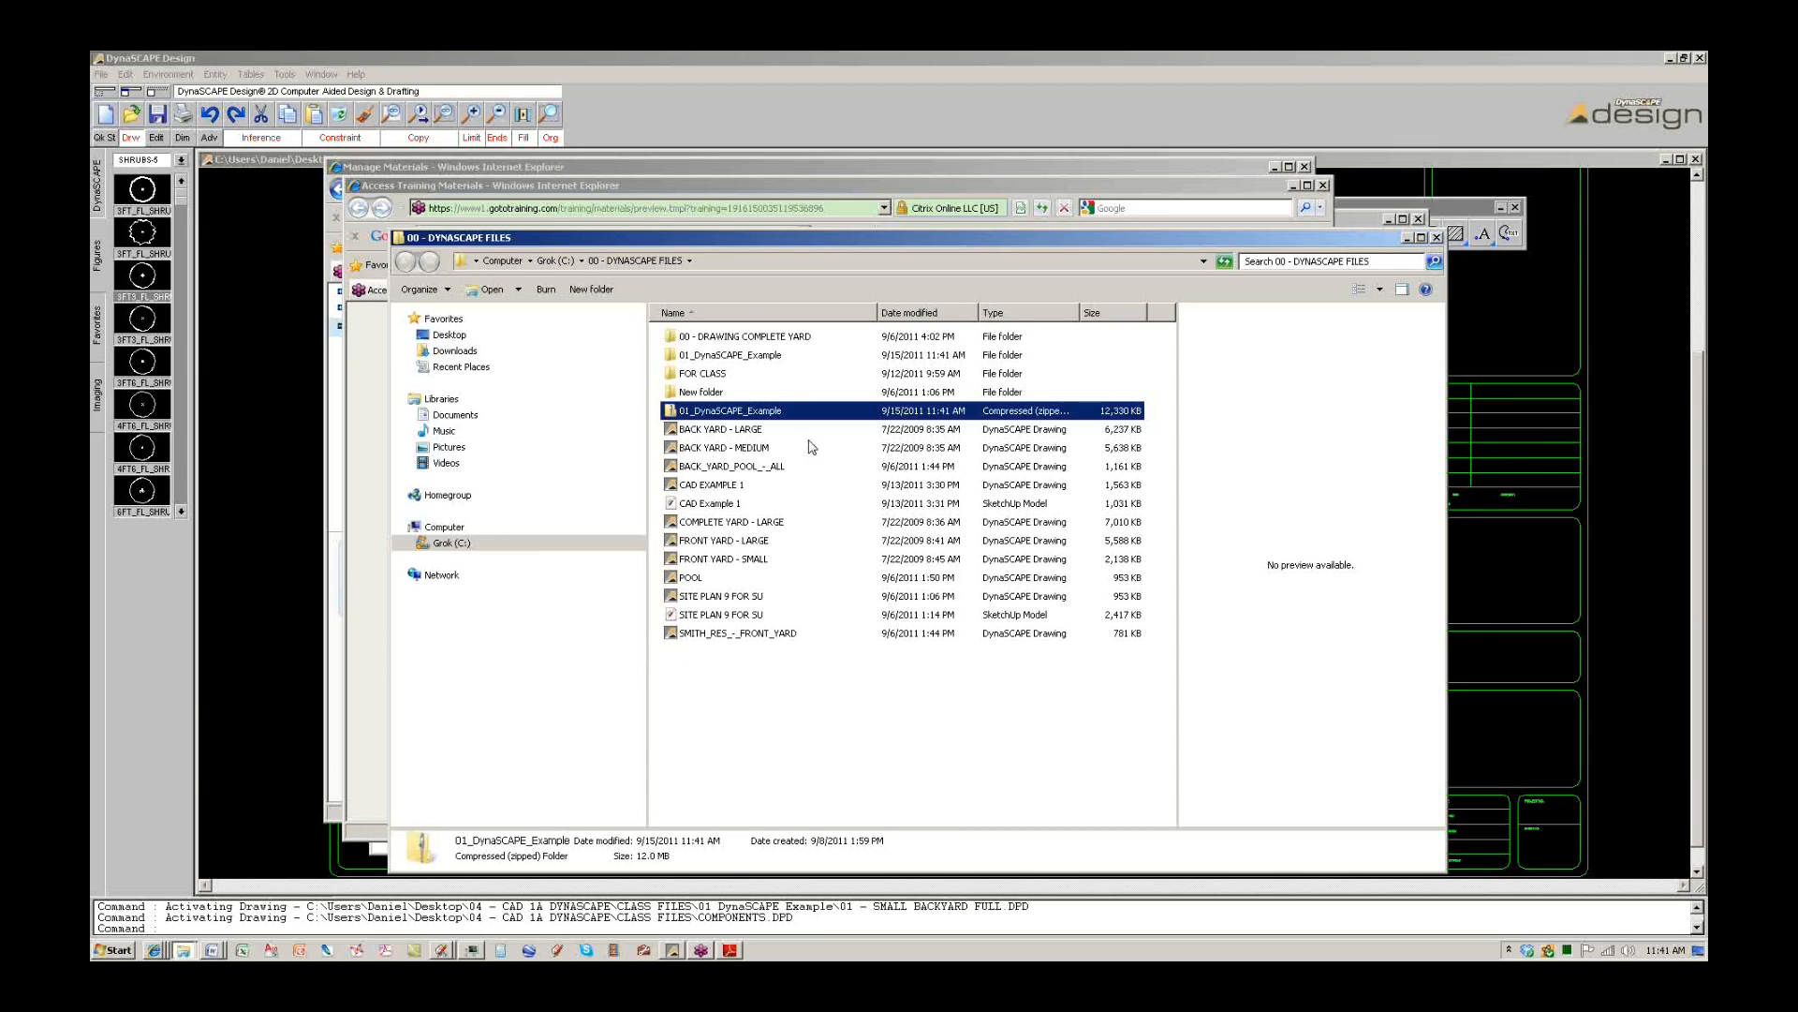
{"action": "double_click", "coordinate": [759, 356]}
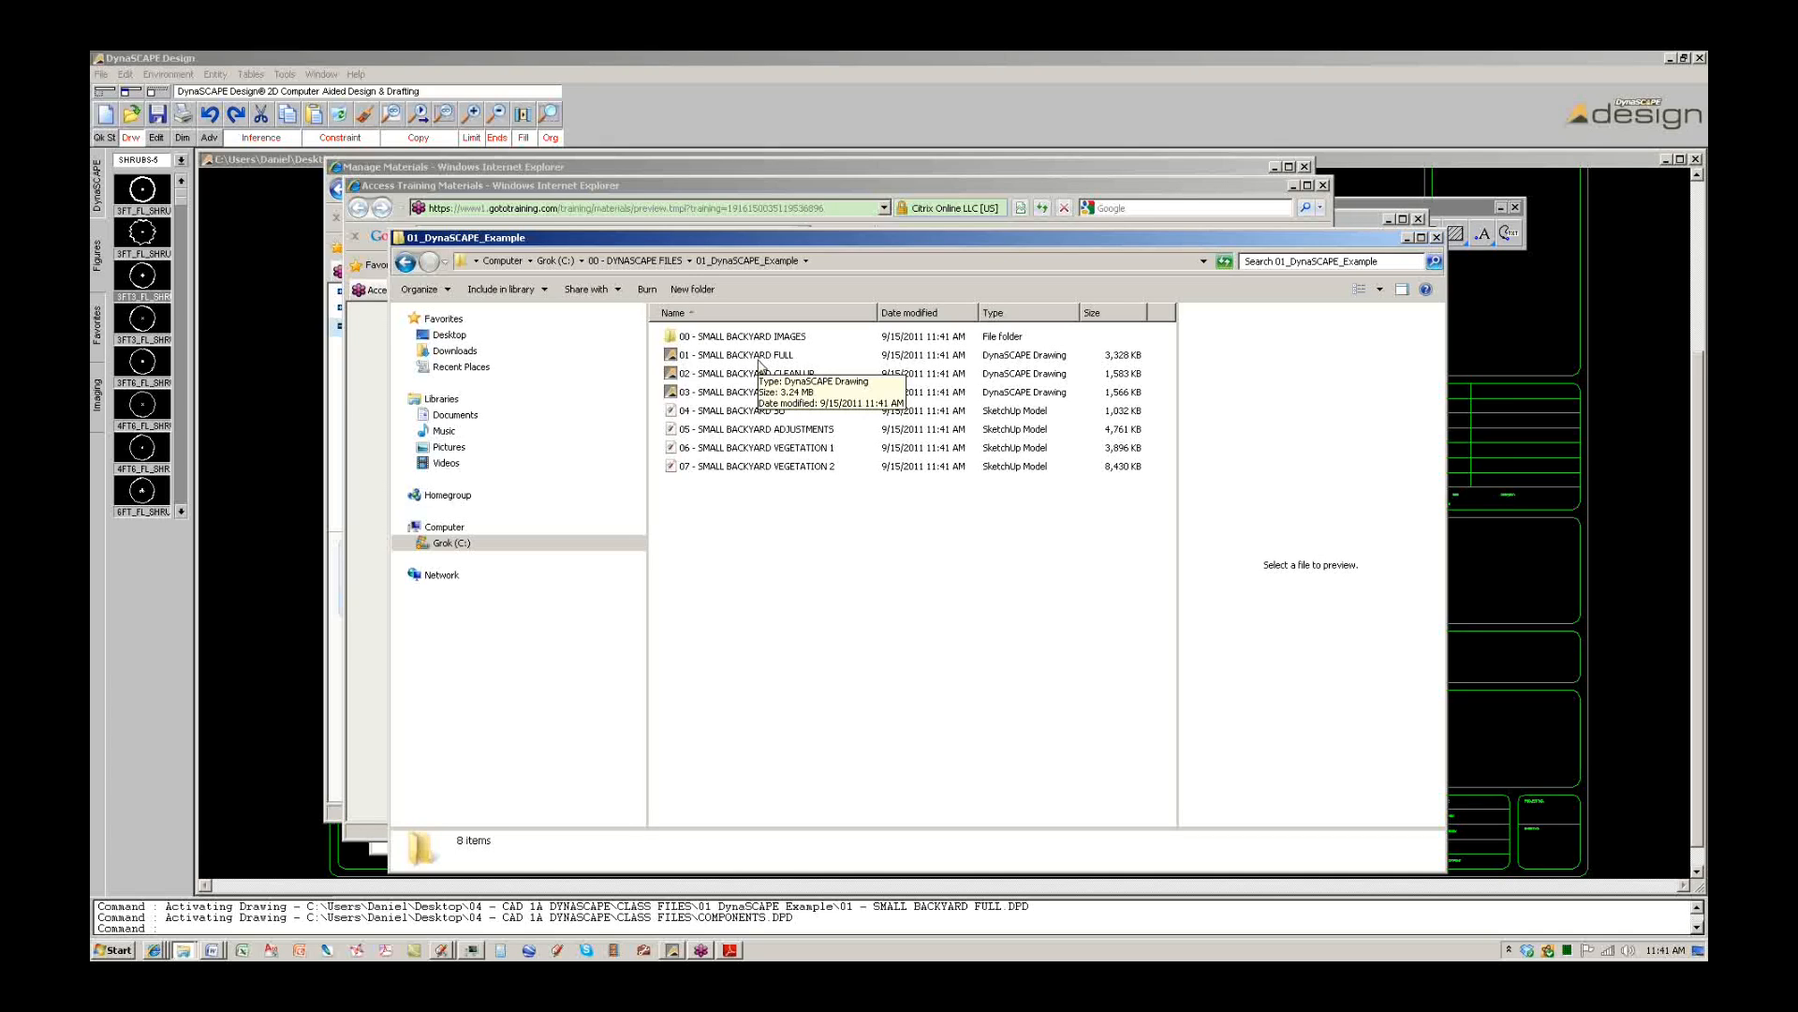
{"action": "left_click", "coordinate": [924, 86]}
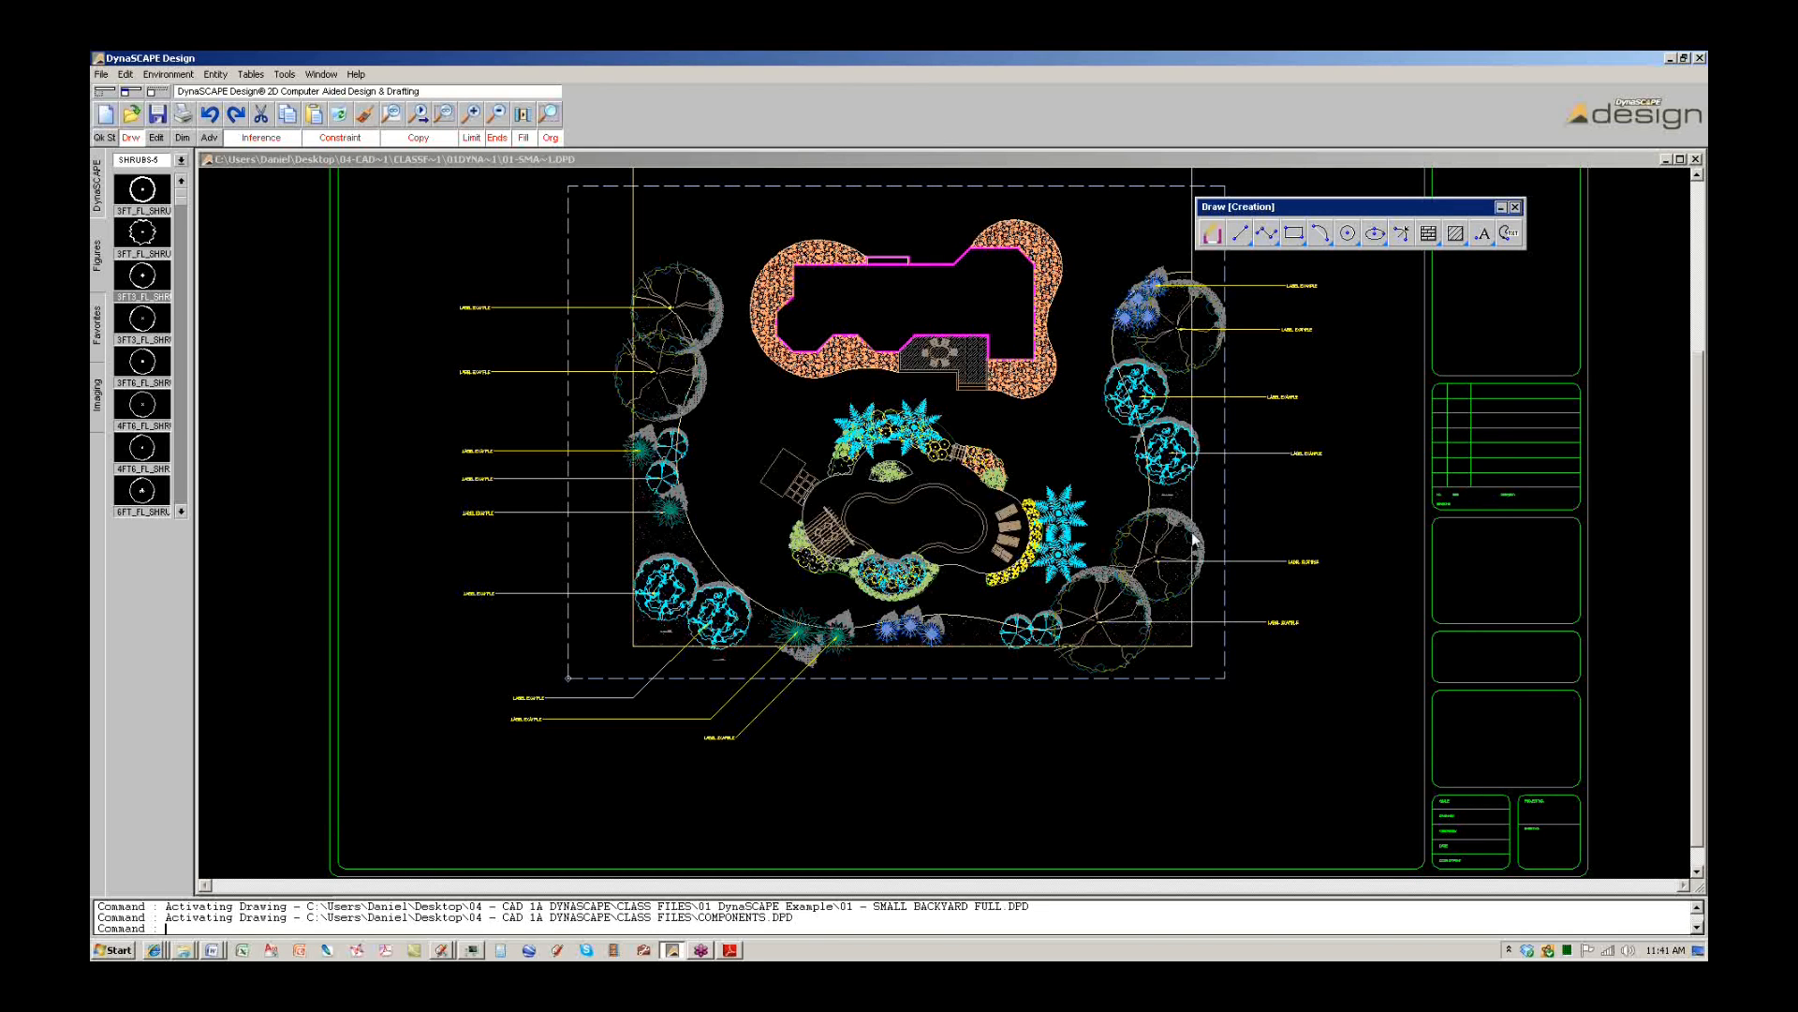
Delete the drawing border and title block from the backyard plan.
{"action": "left_click", "coordinate": [1264, 559]}
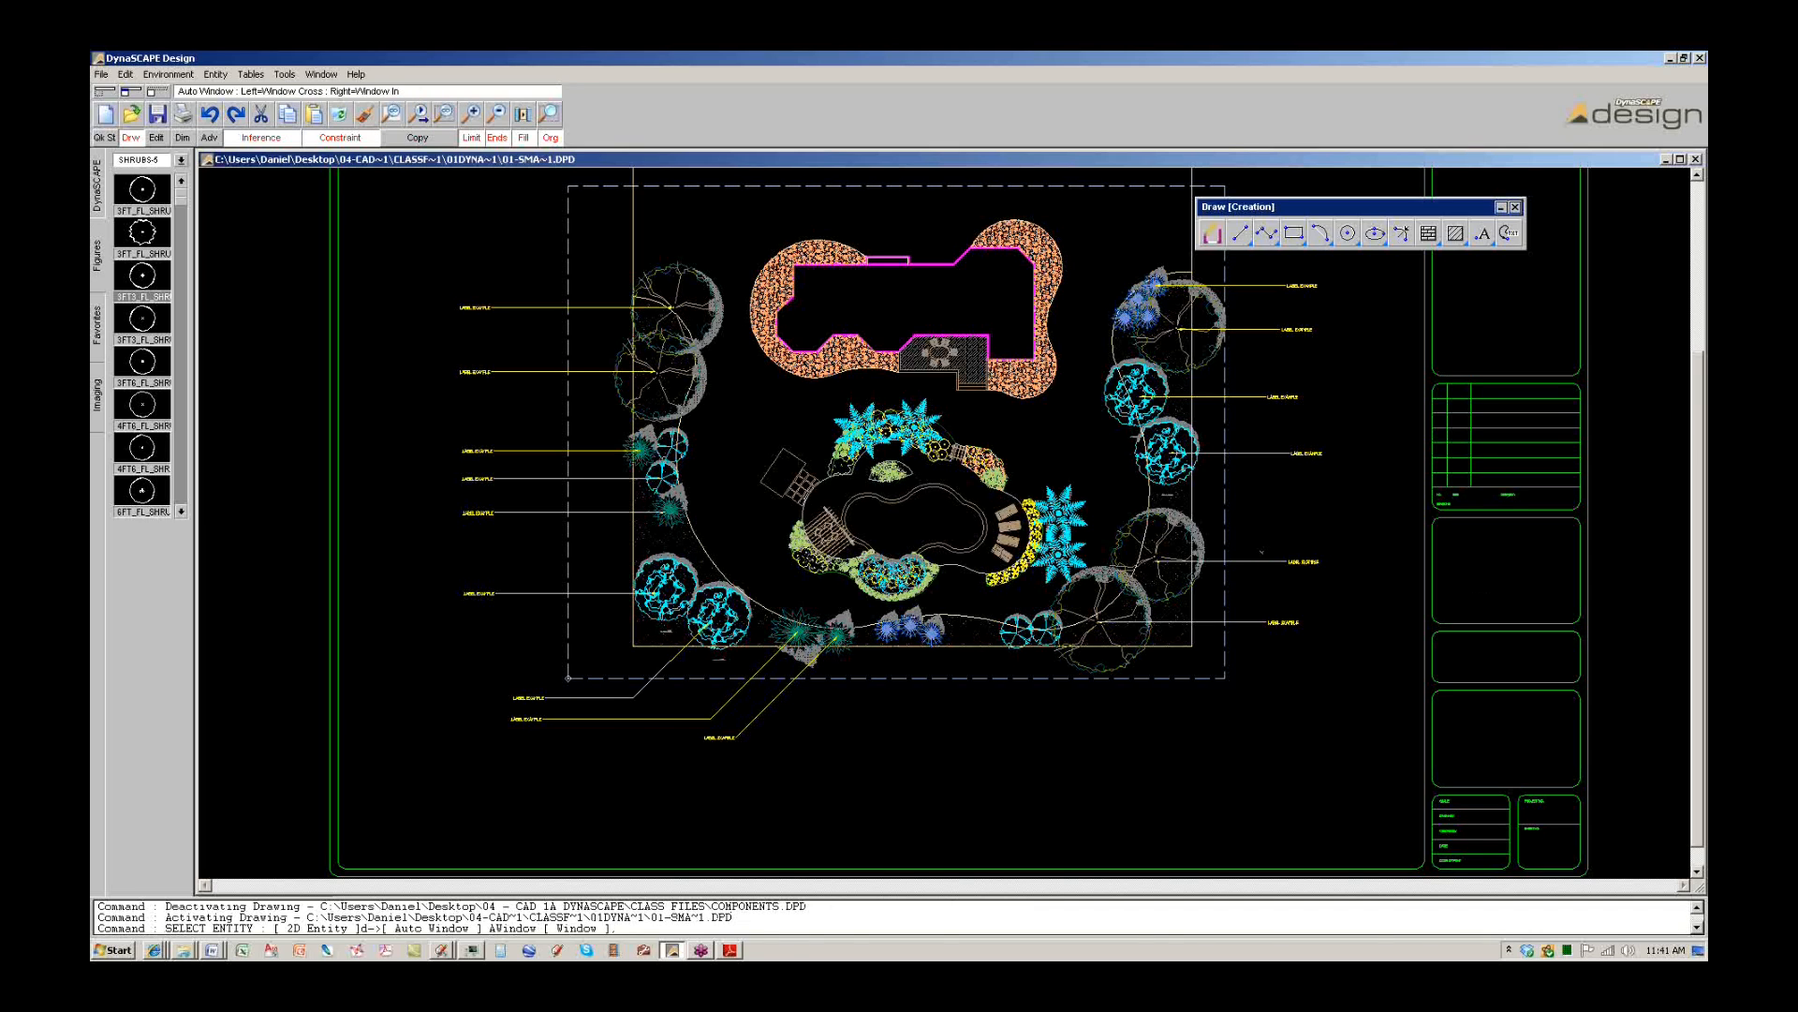
{"action": "scroll", "coordinate": [1255, 526], "scroll_direction": "down", "scroll_amount": 1}
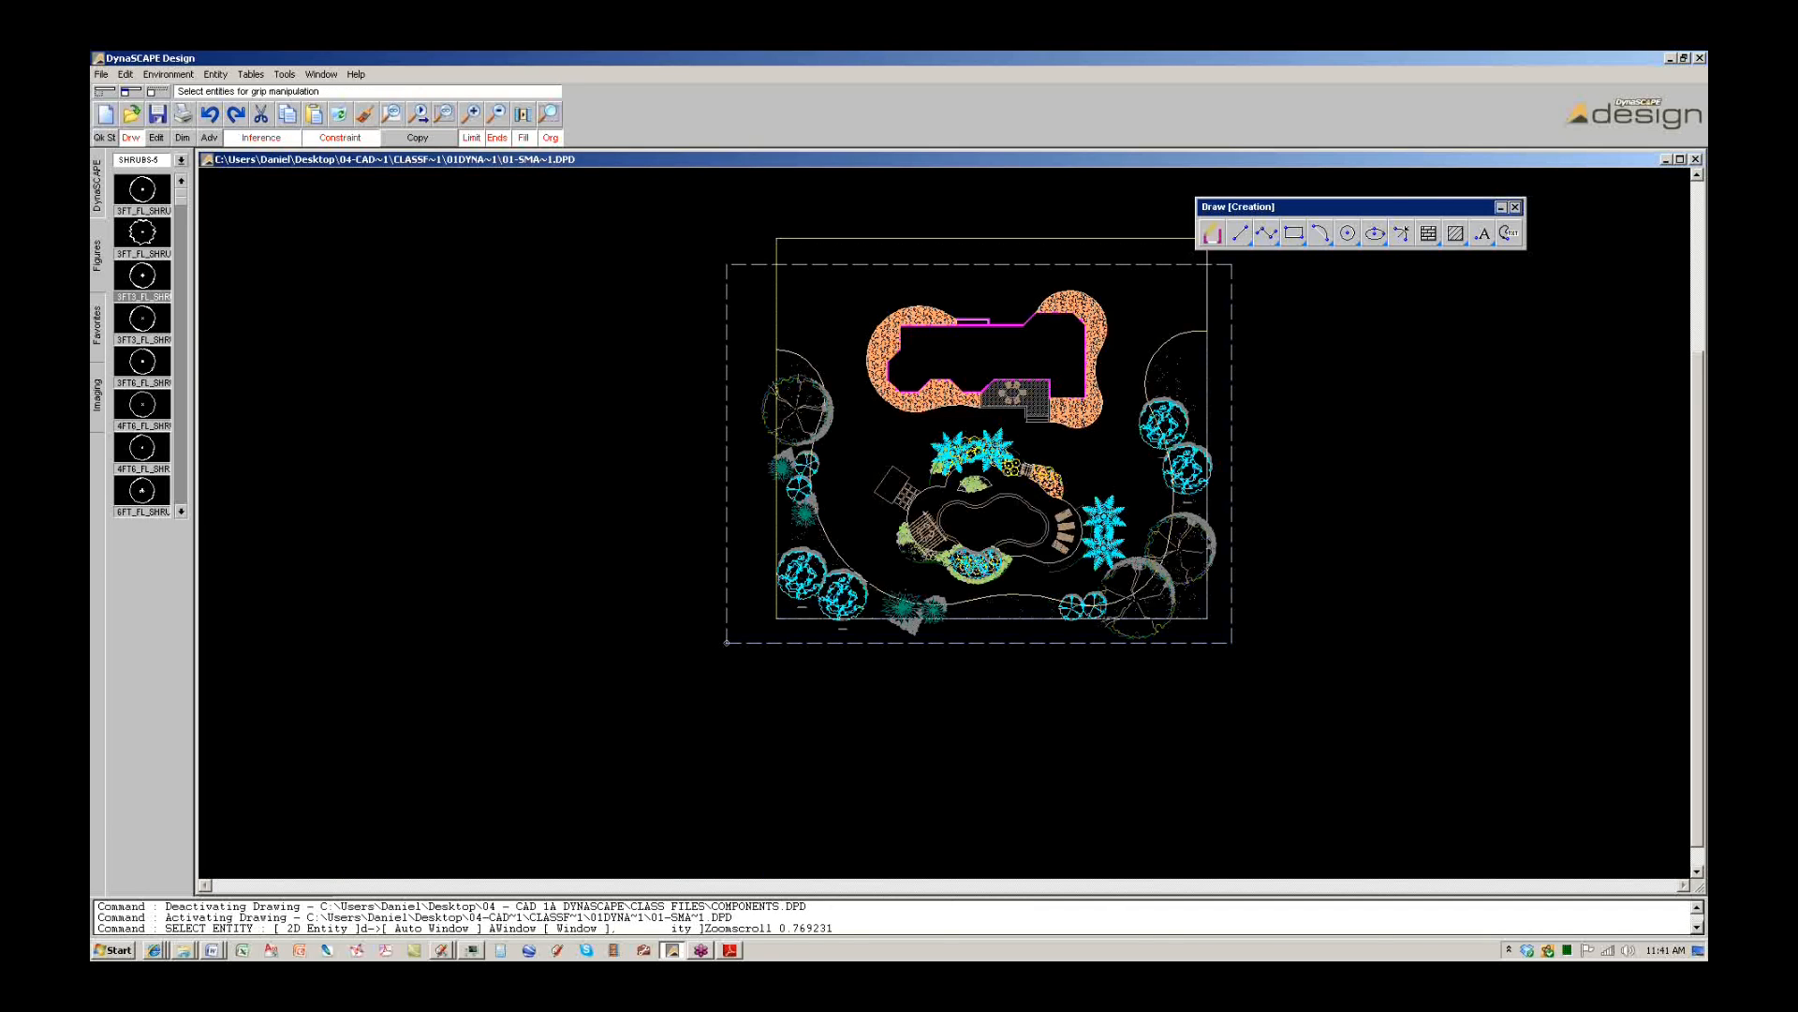
{"action": "left_click", "coordinate": [1387, 535]}
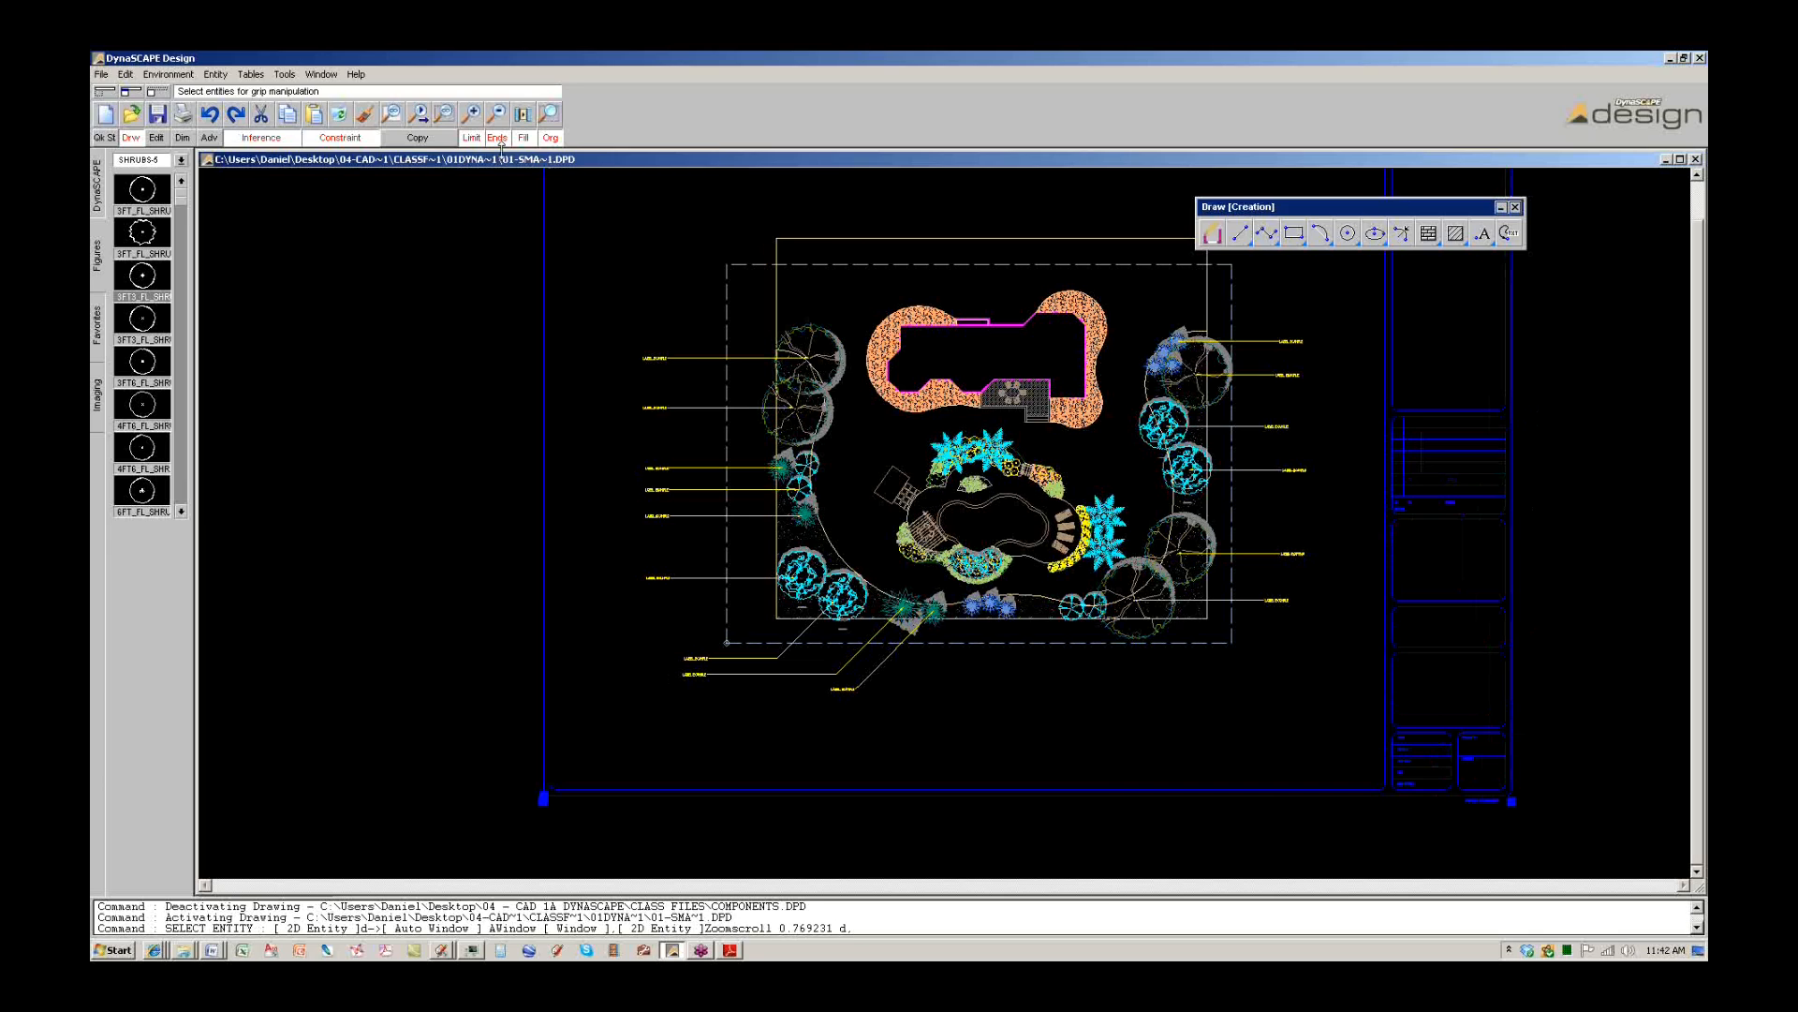
{"action": "key", "text": "Delete"}
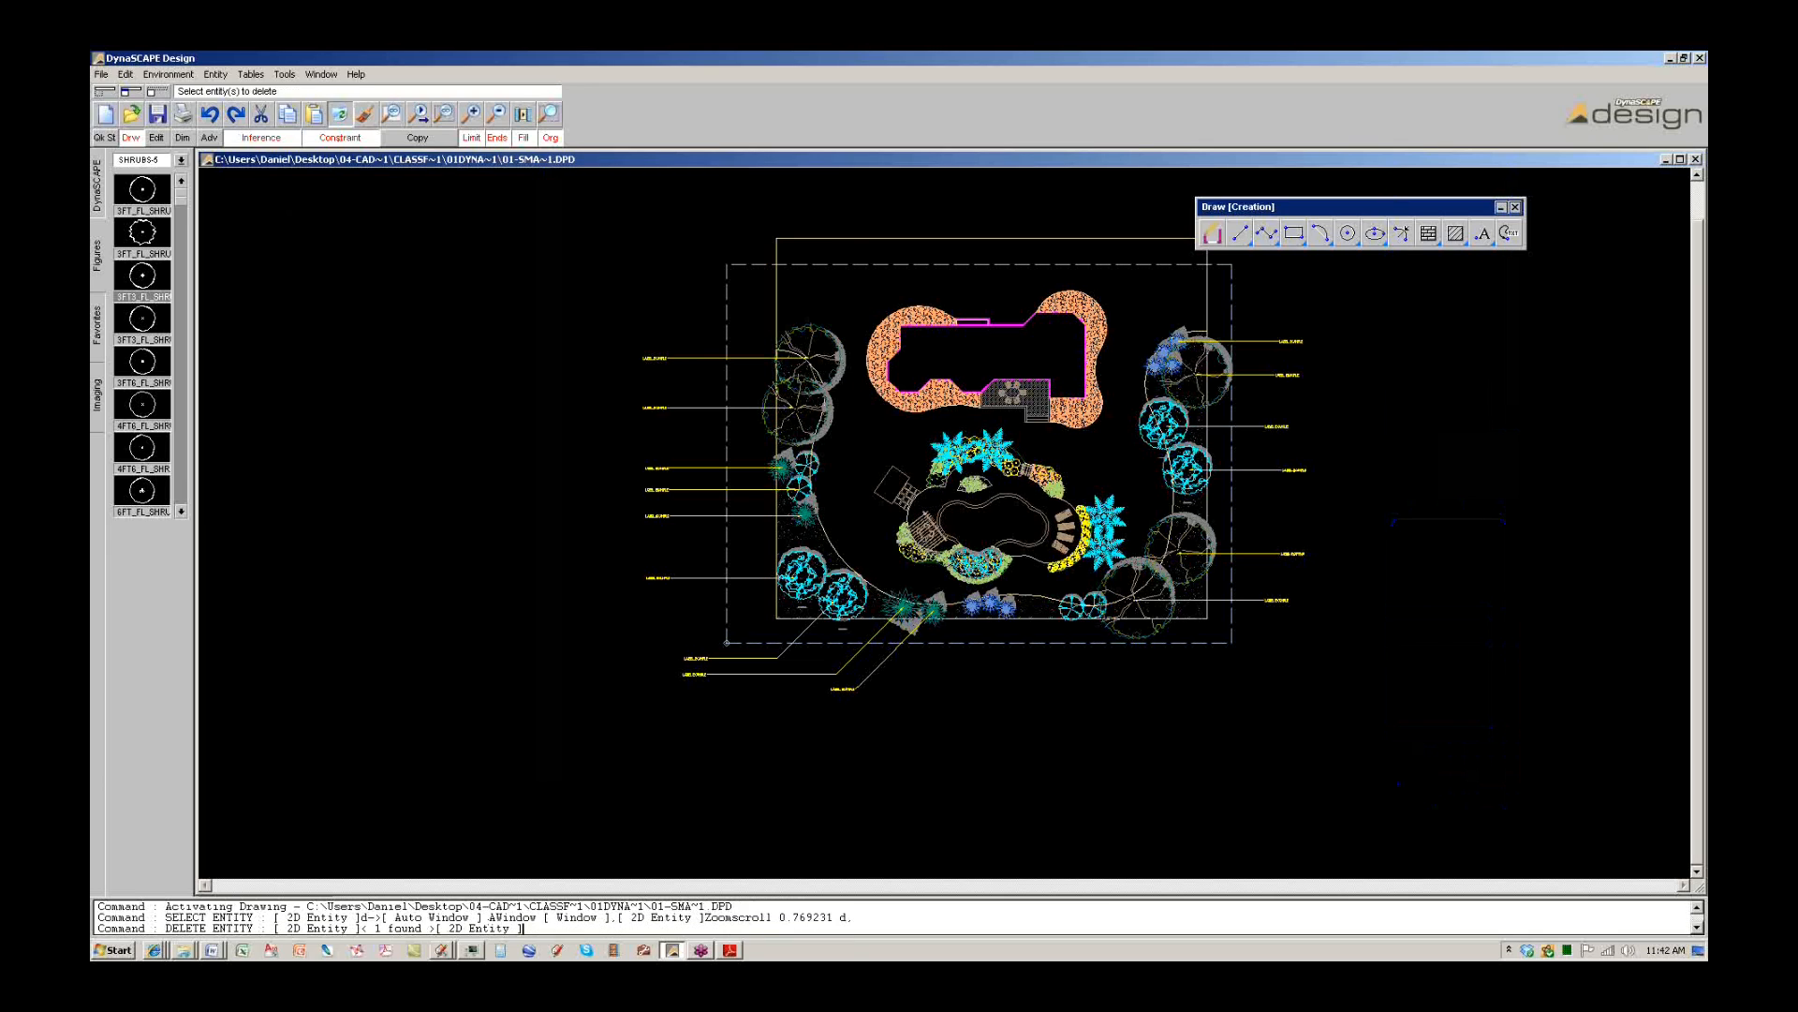
Delete the plant labels and leaders on the right, left, upper-left and below the plan.
{"action": "left_click_drag", "start_coordinate": [1376, 625], "coordinate": [1273, 317]}
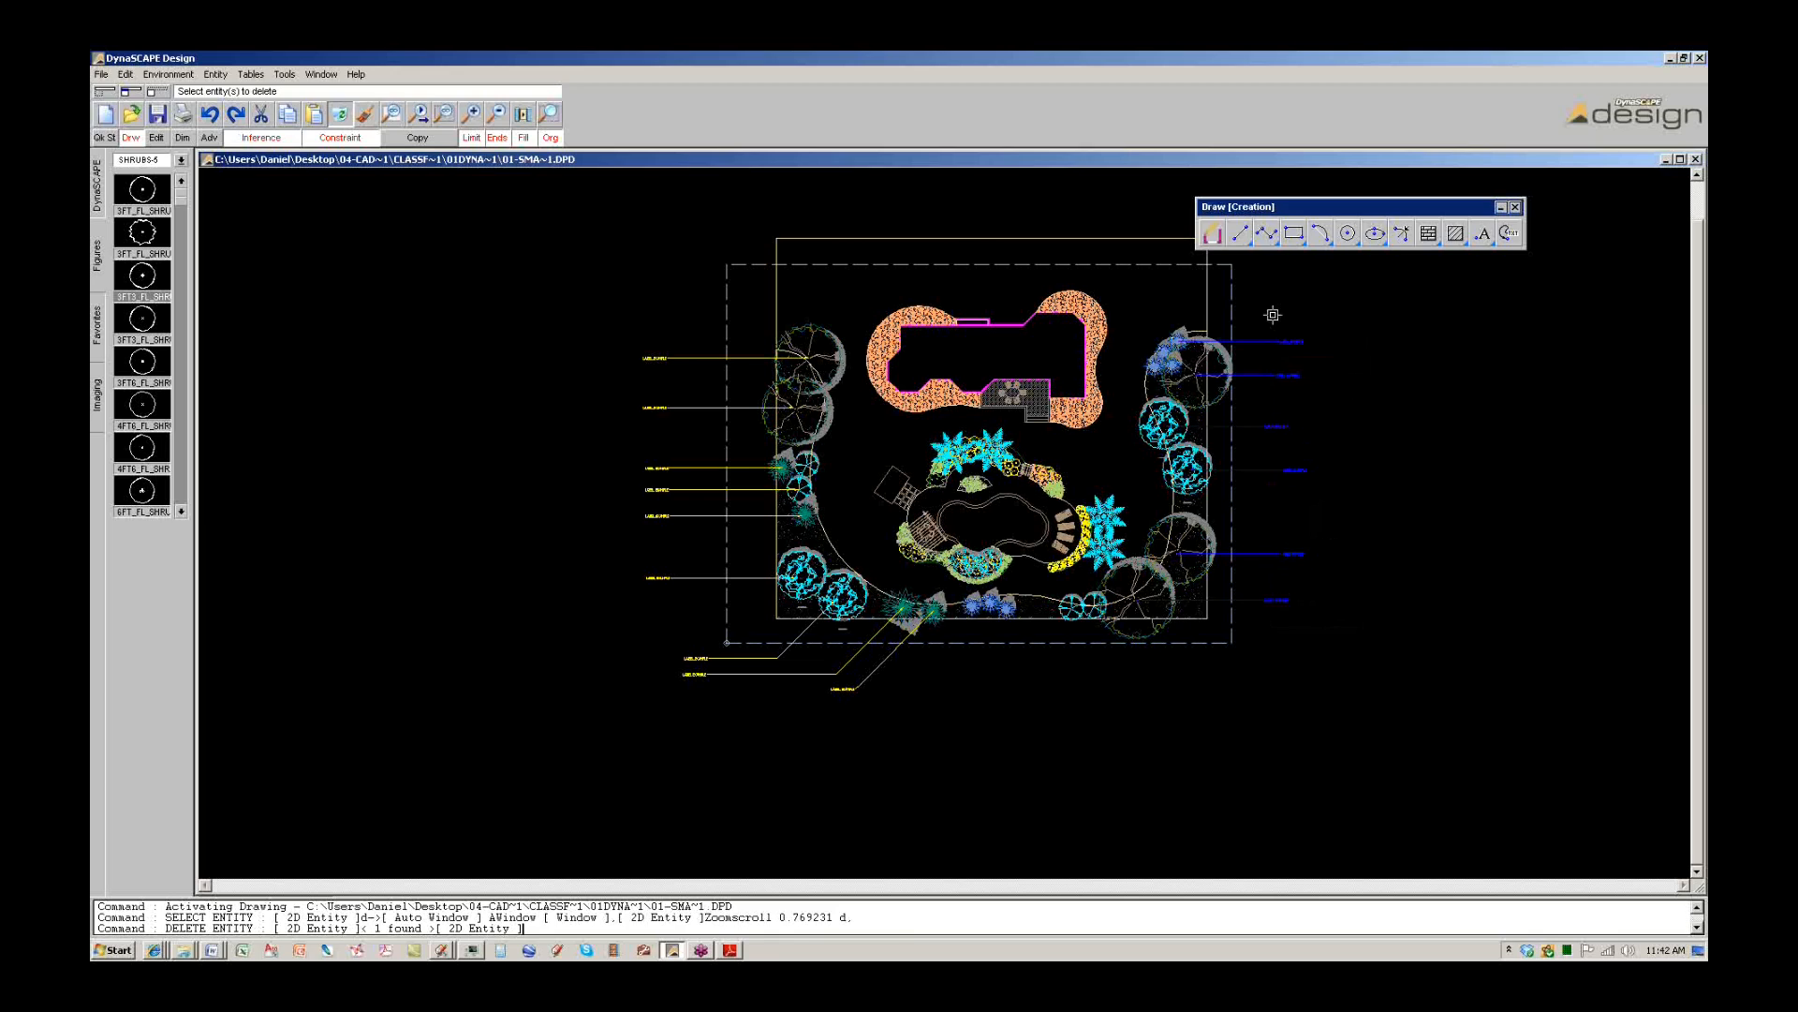
{"action": "left_click", "coordinate": [341, 116]}
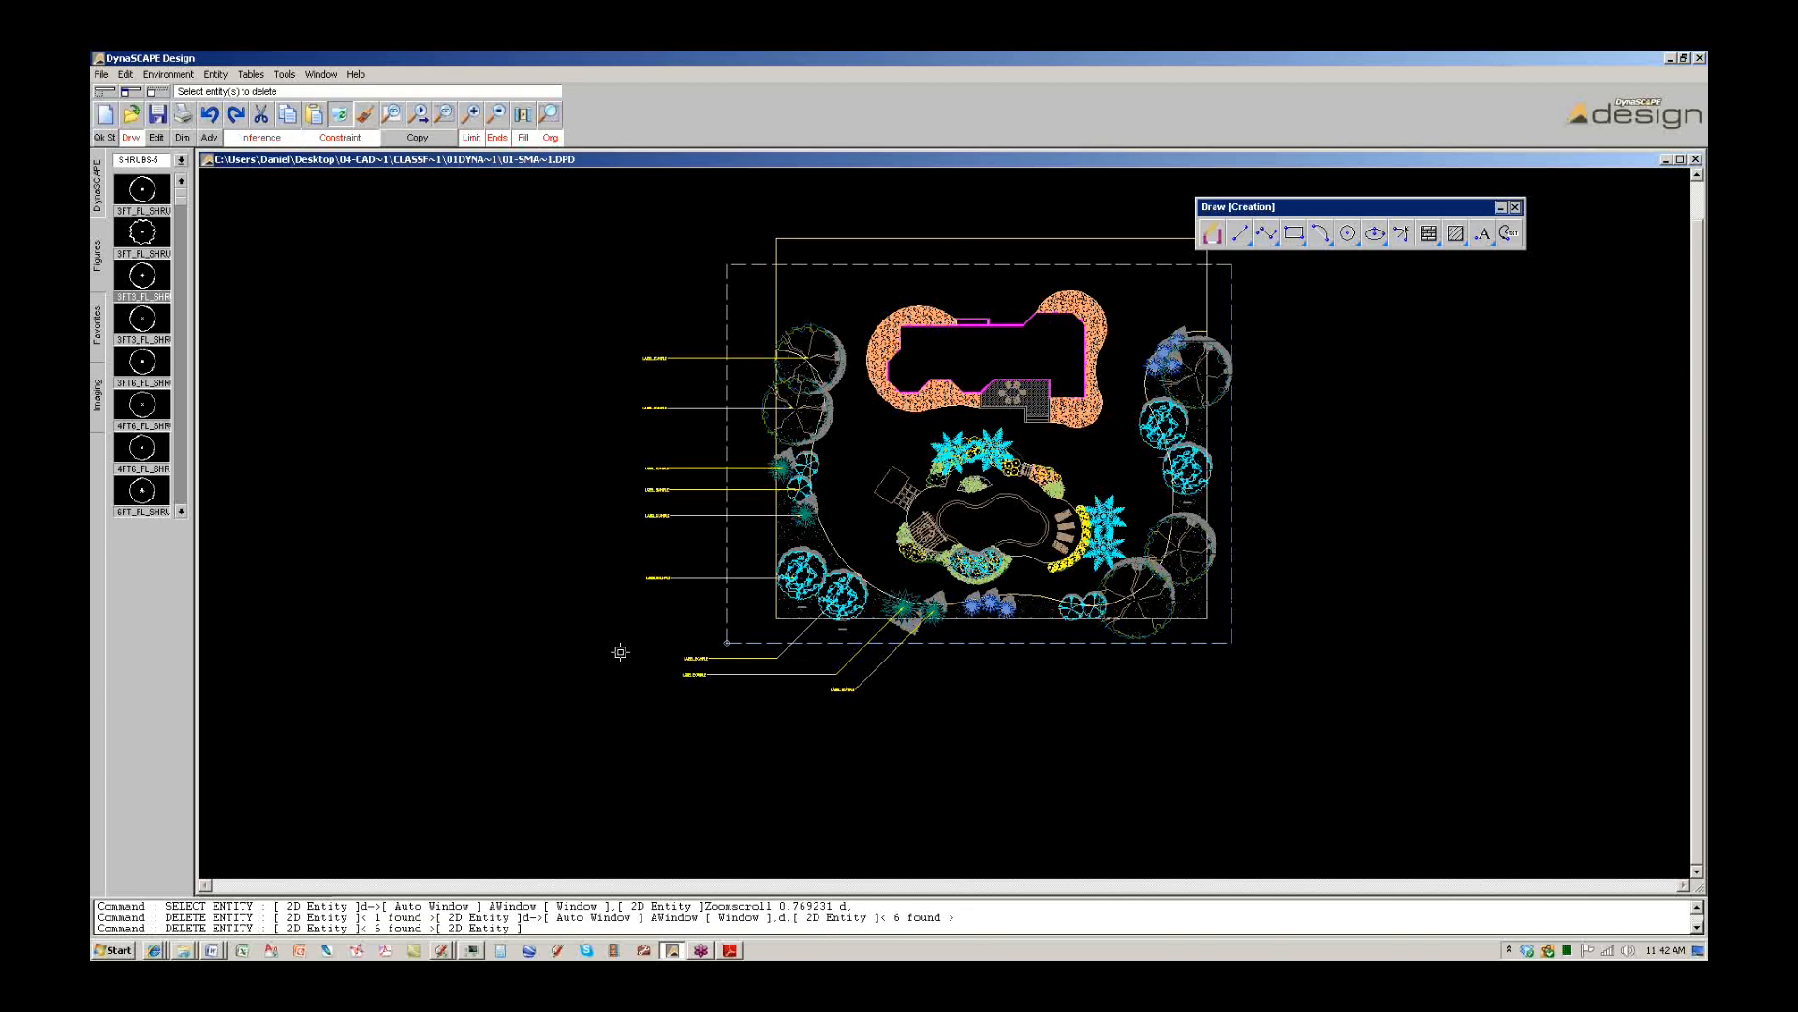
{"action": "left_click_drag", "start_coordinate": [667, 609], "coordinate": [560, 430]}
{"action": "left_click", "coordinate": [341, 116]}
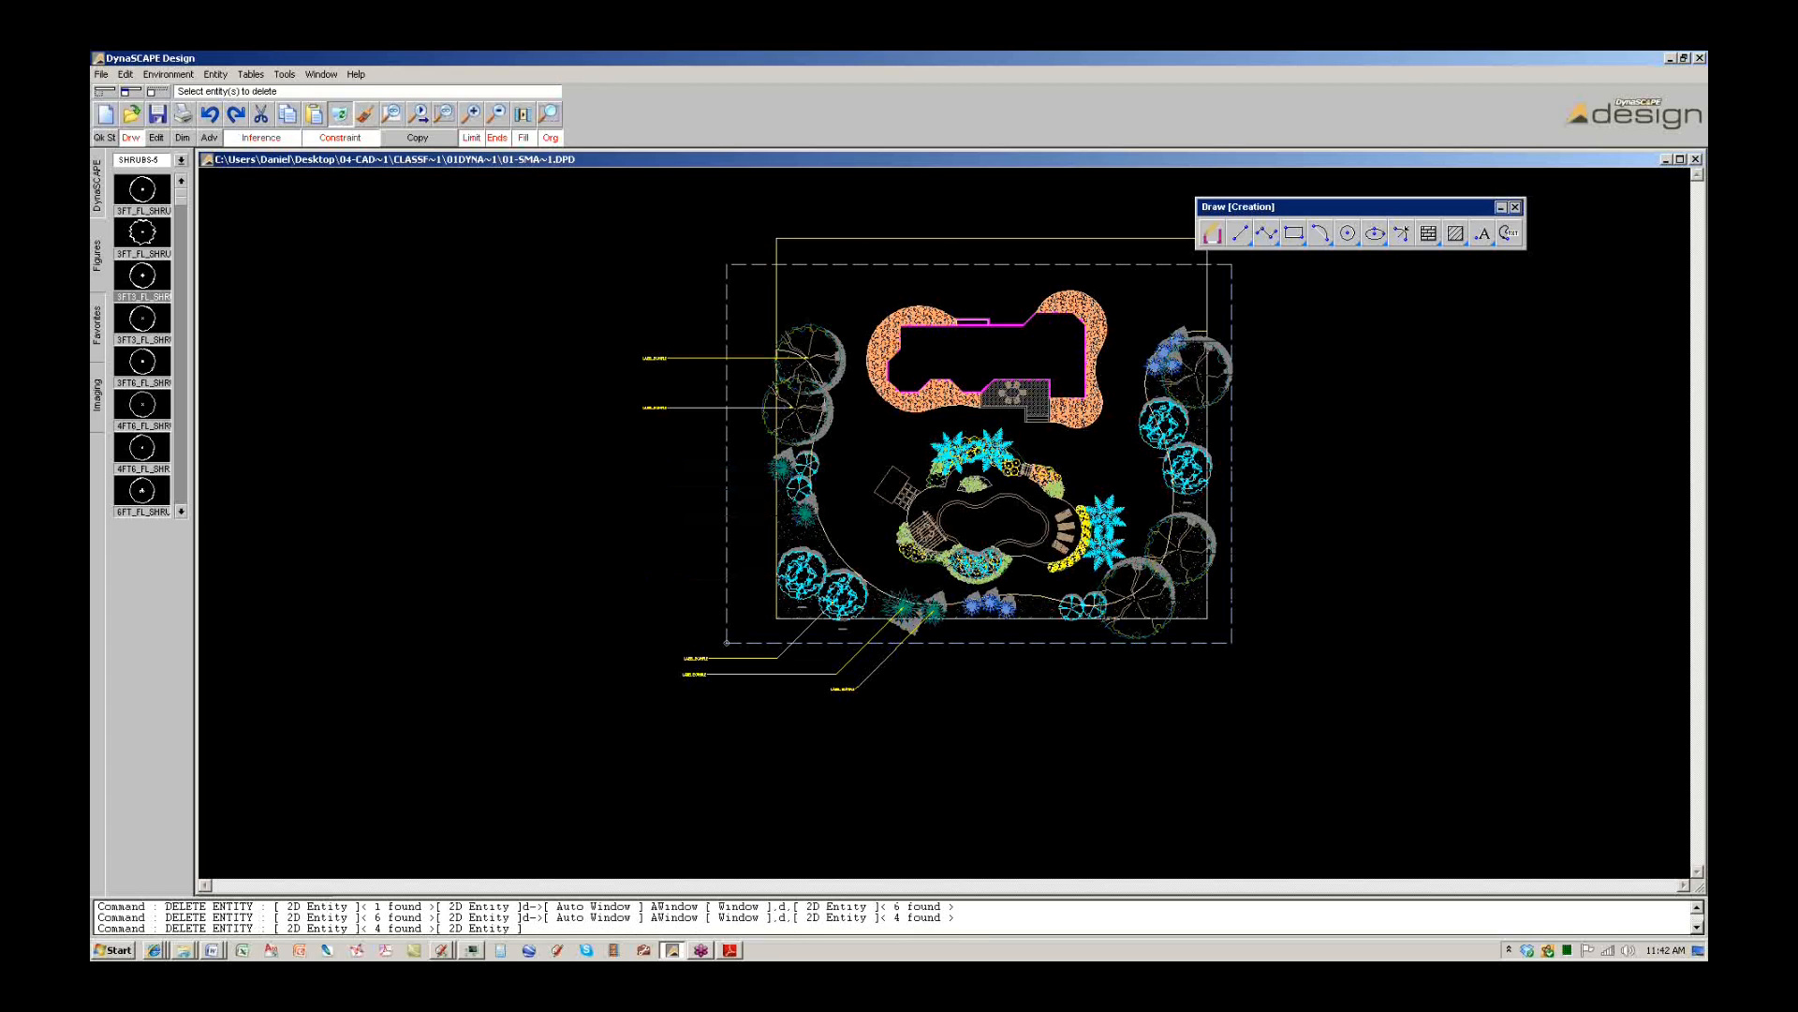
{"action": "left_click_drag", "start_coordinate": [657, 351], "coordinate": [635, 364]}
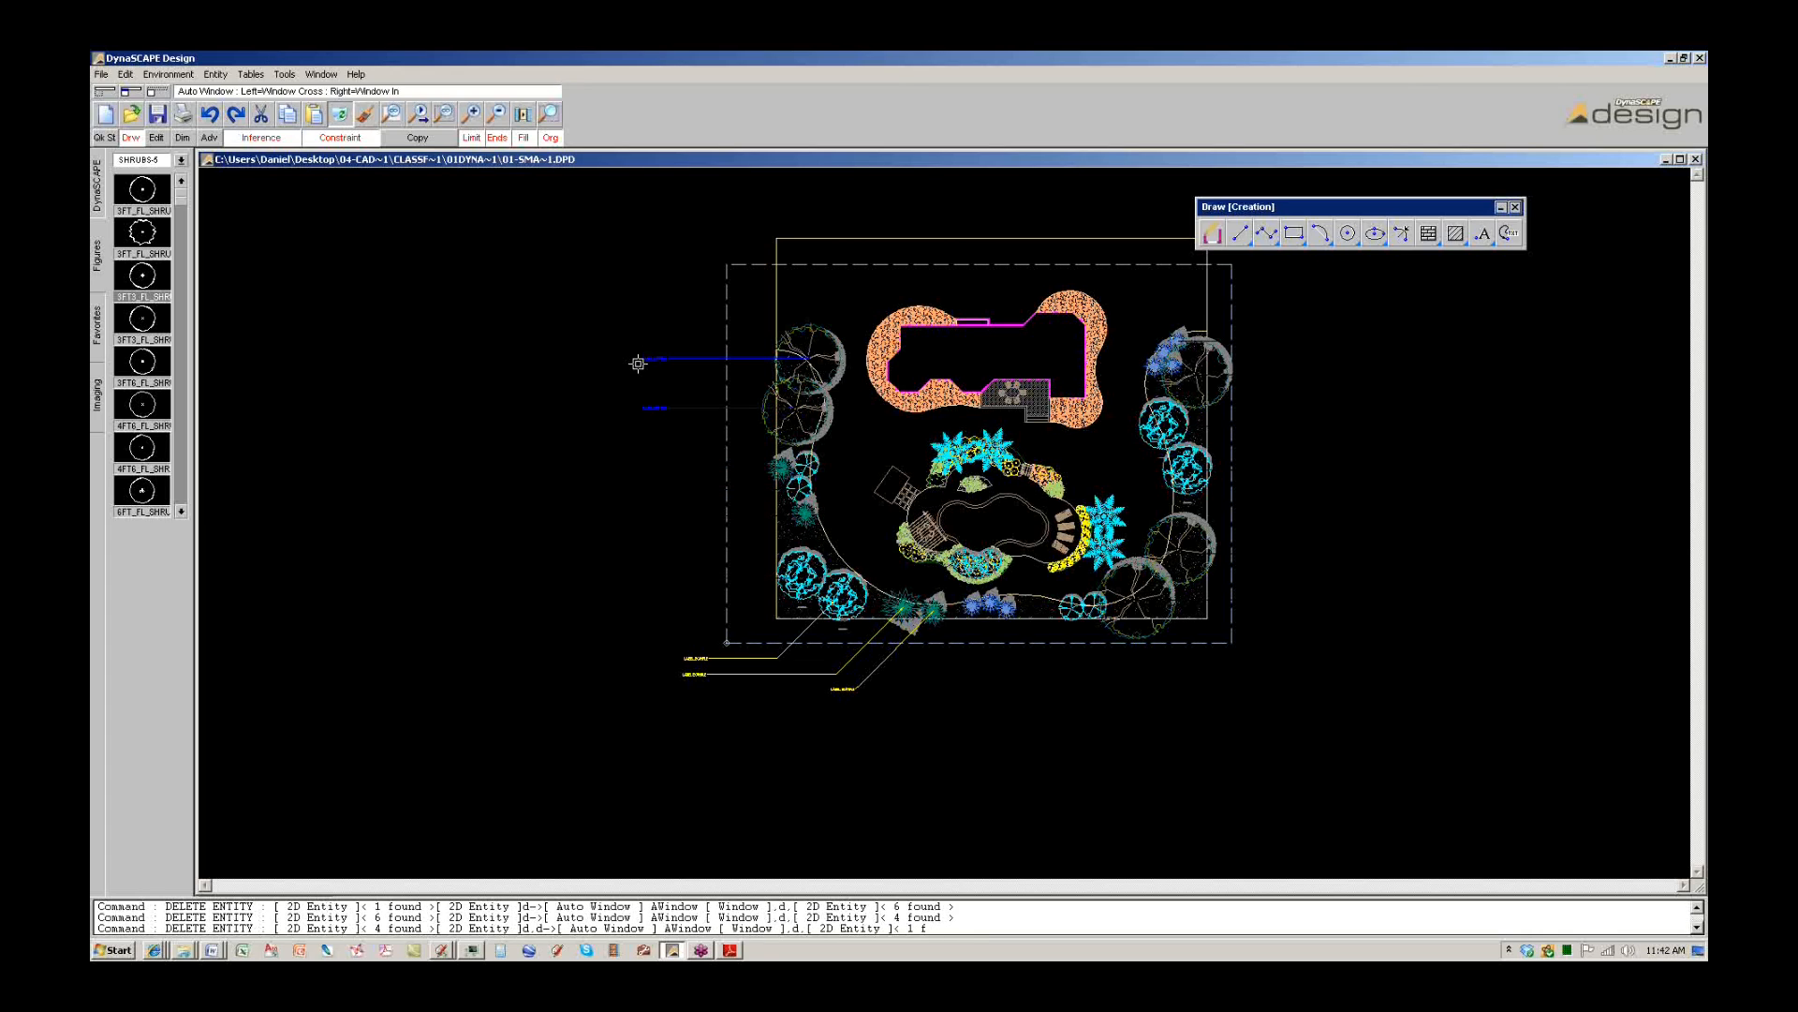
{"action": "left_click", "coordinate": [343, 117]}
{"action": "left_click", "coordinate": [853, 691]}
{"action": "left_click", "coordinate": [697, 673]}
{"action": "left_click", "coordinate": [341, 116]}
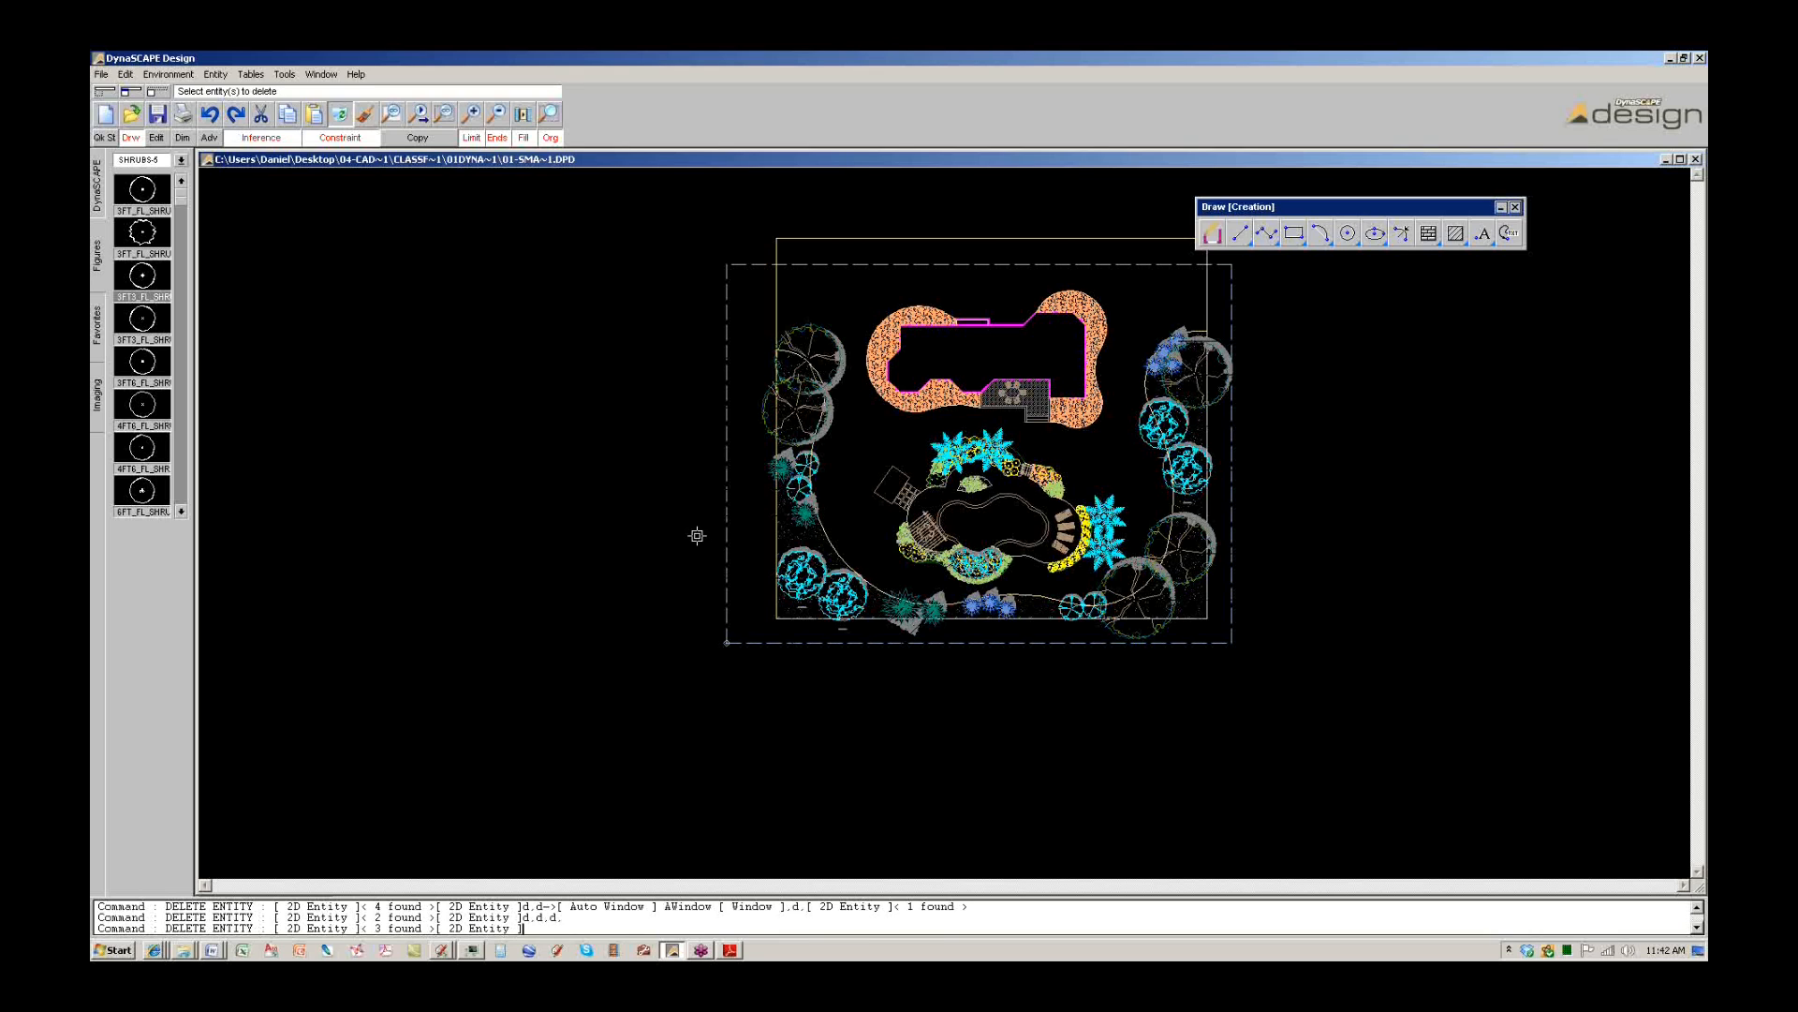
Recentre the backyard plan and show the DynaSCAPE Commands, Settings and Layers panel.
{"action": "scroll", "coordinate": [921, 542], "scroll_direction": "up", "scroll_amount": 1}
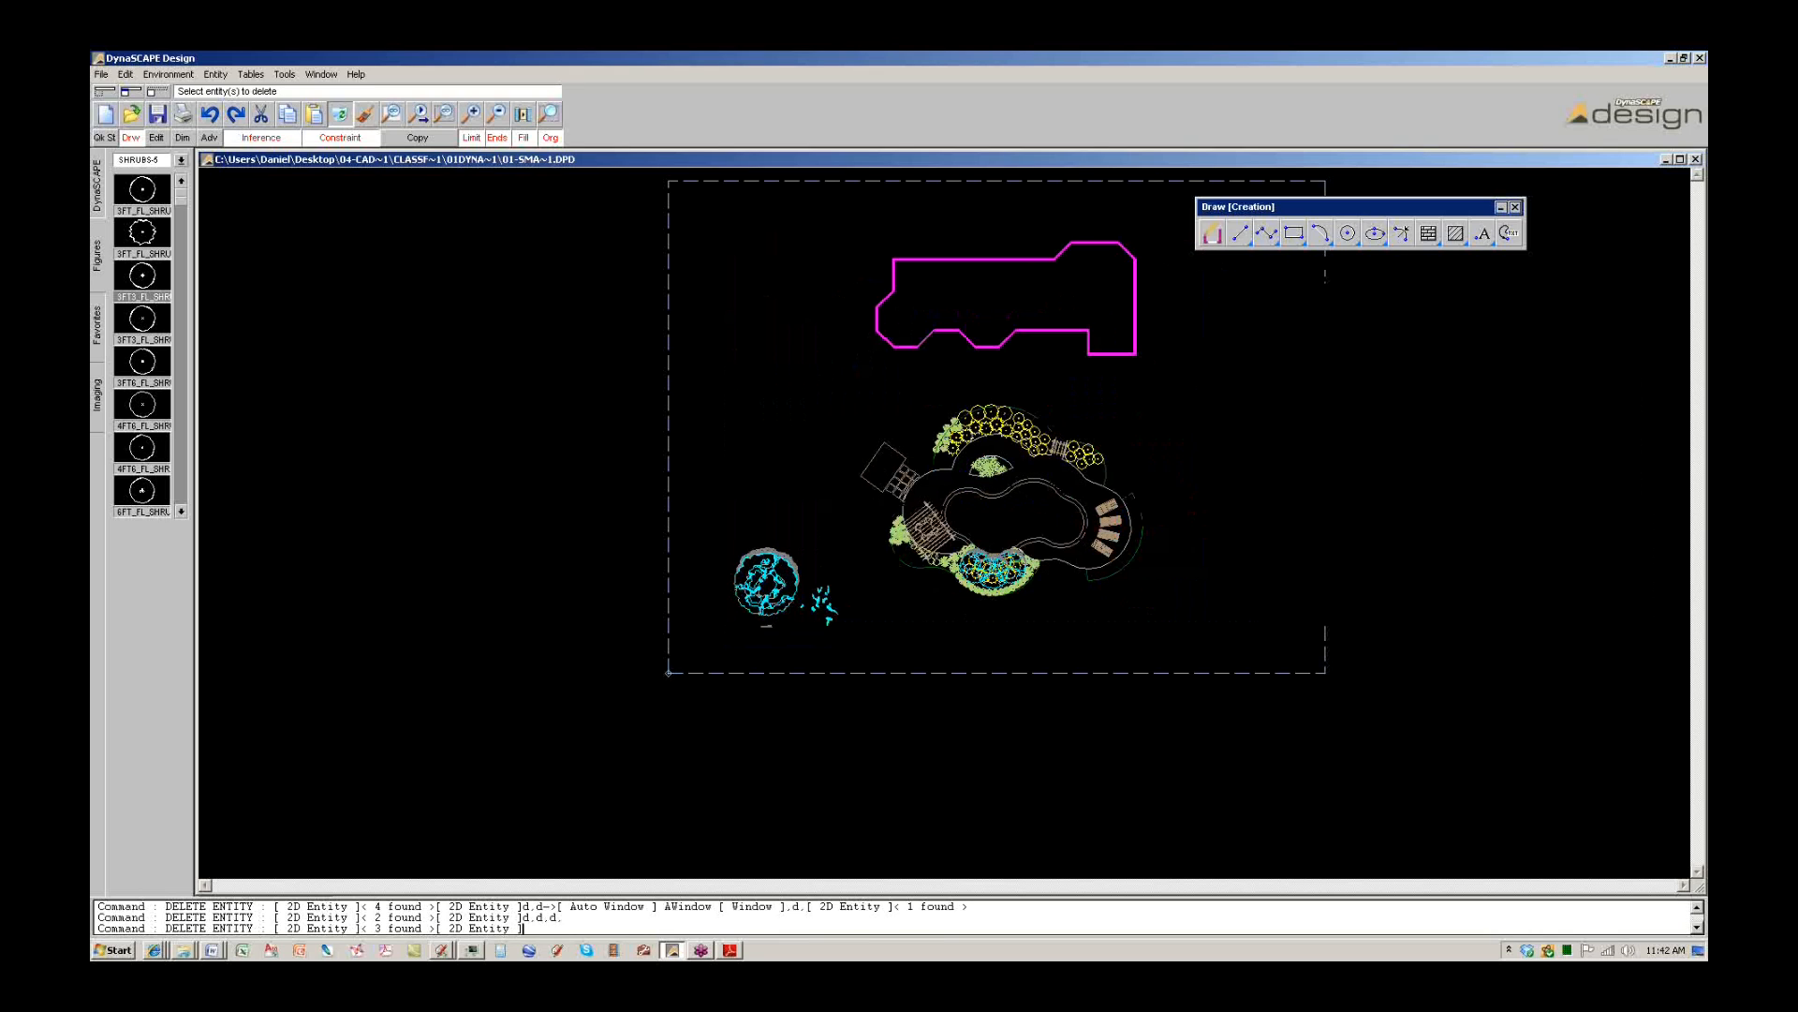
{"action": "scroll", "coordinate": [918, 534], "scroll_direction": "up", "scroll_amount": 1}
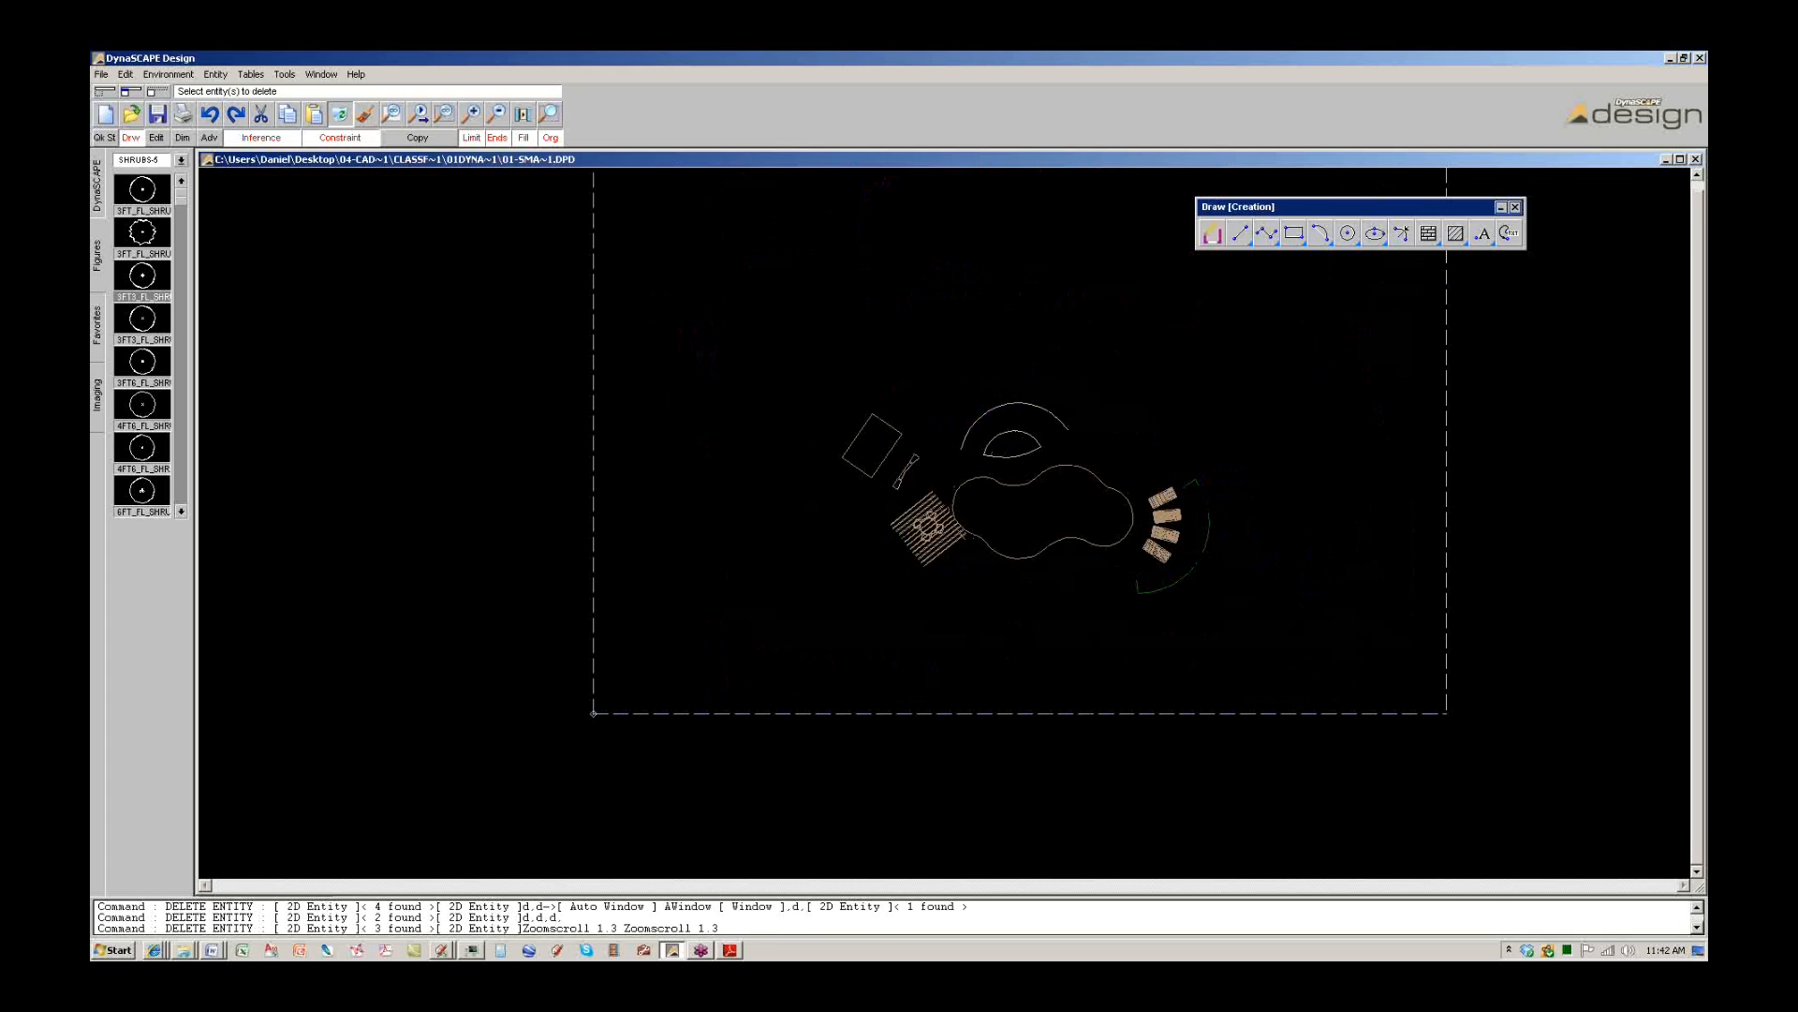
{"action": "middle_click_drag", "start_coordinate": [917, 534], "coordinate": [864, 576]}
{"action": "middle_click_drag", "start_coordinate": [950, 525], "coordinate": [843, 596]}
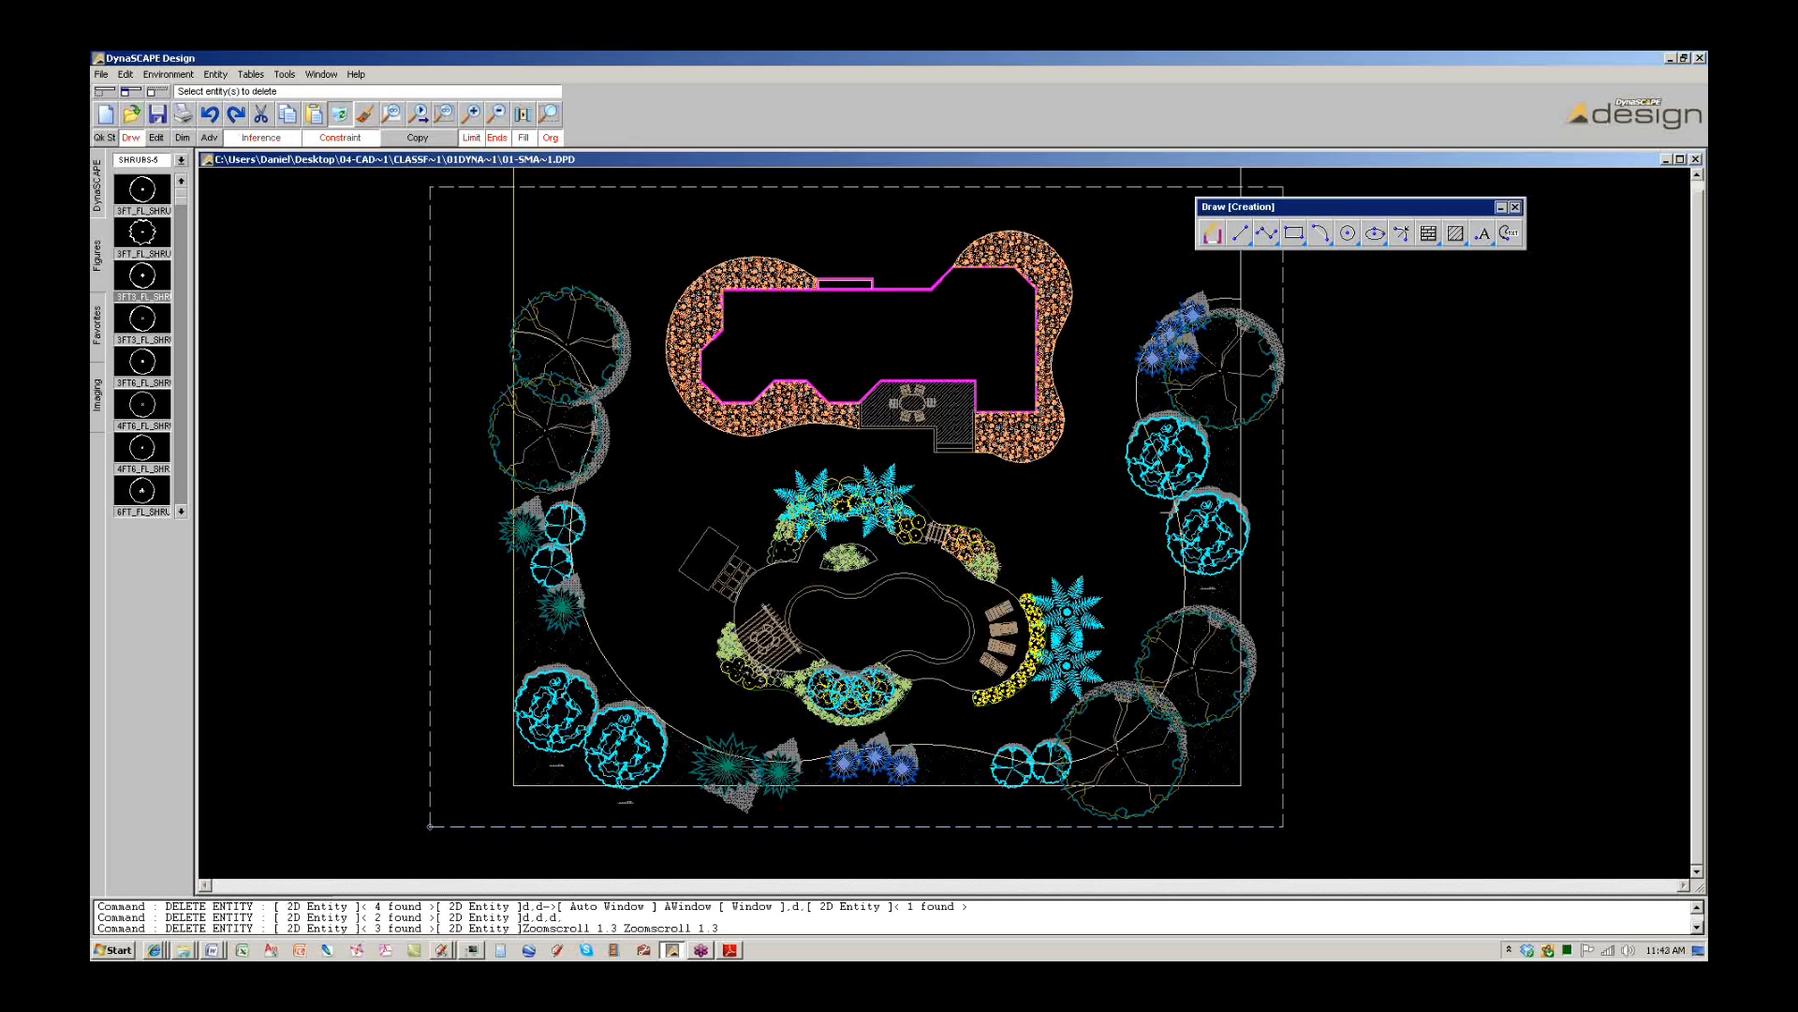
{"action": "left_click", "coordinate": [97, 192]}
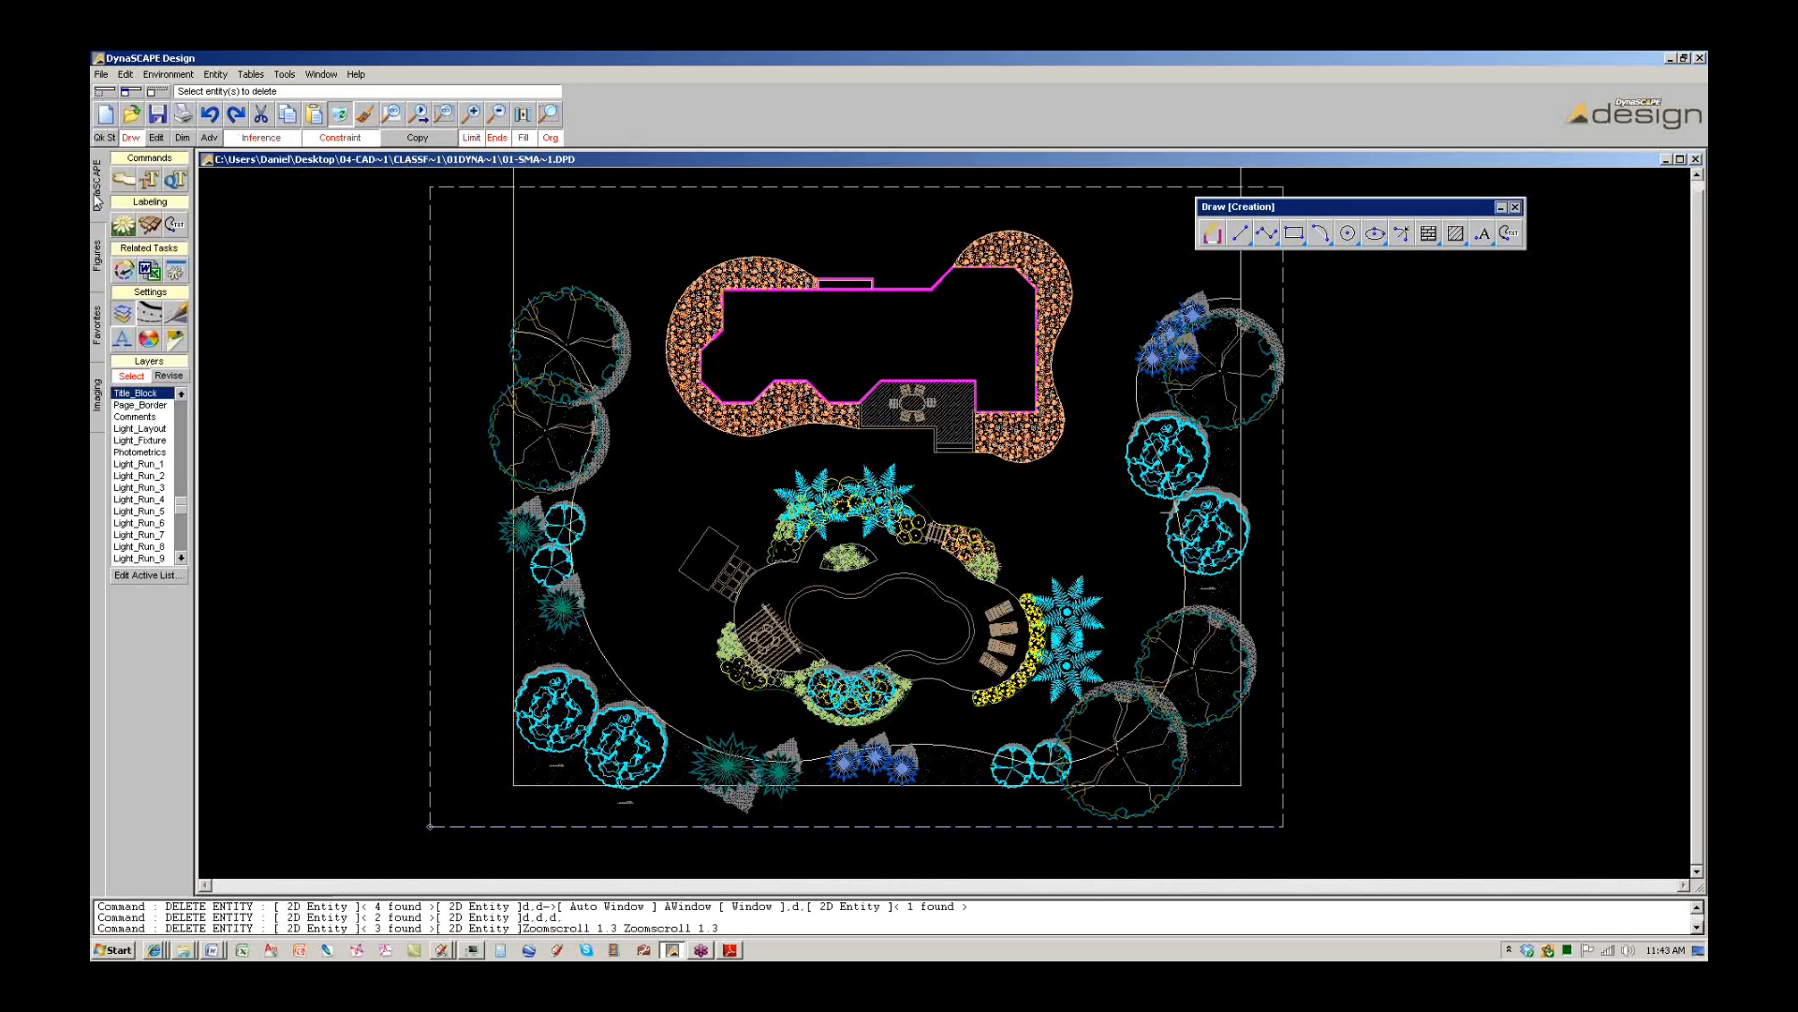
In the Layer Table Editor, switch off Perenn/GrCvr and the other plant layers, then apply.
{"action": "left_click", "coordinate": [150, 575]}
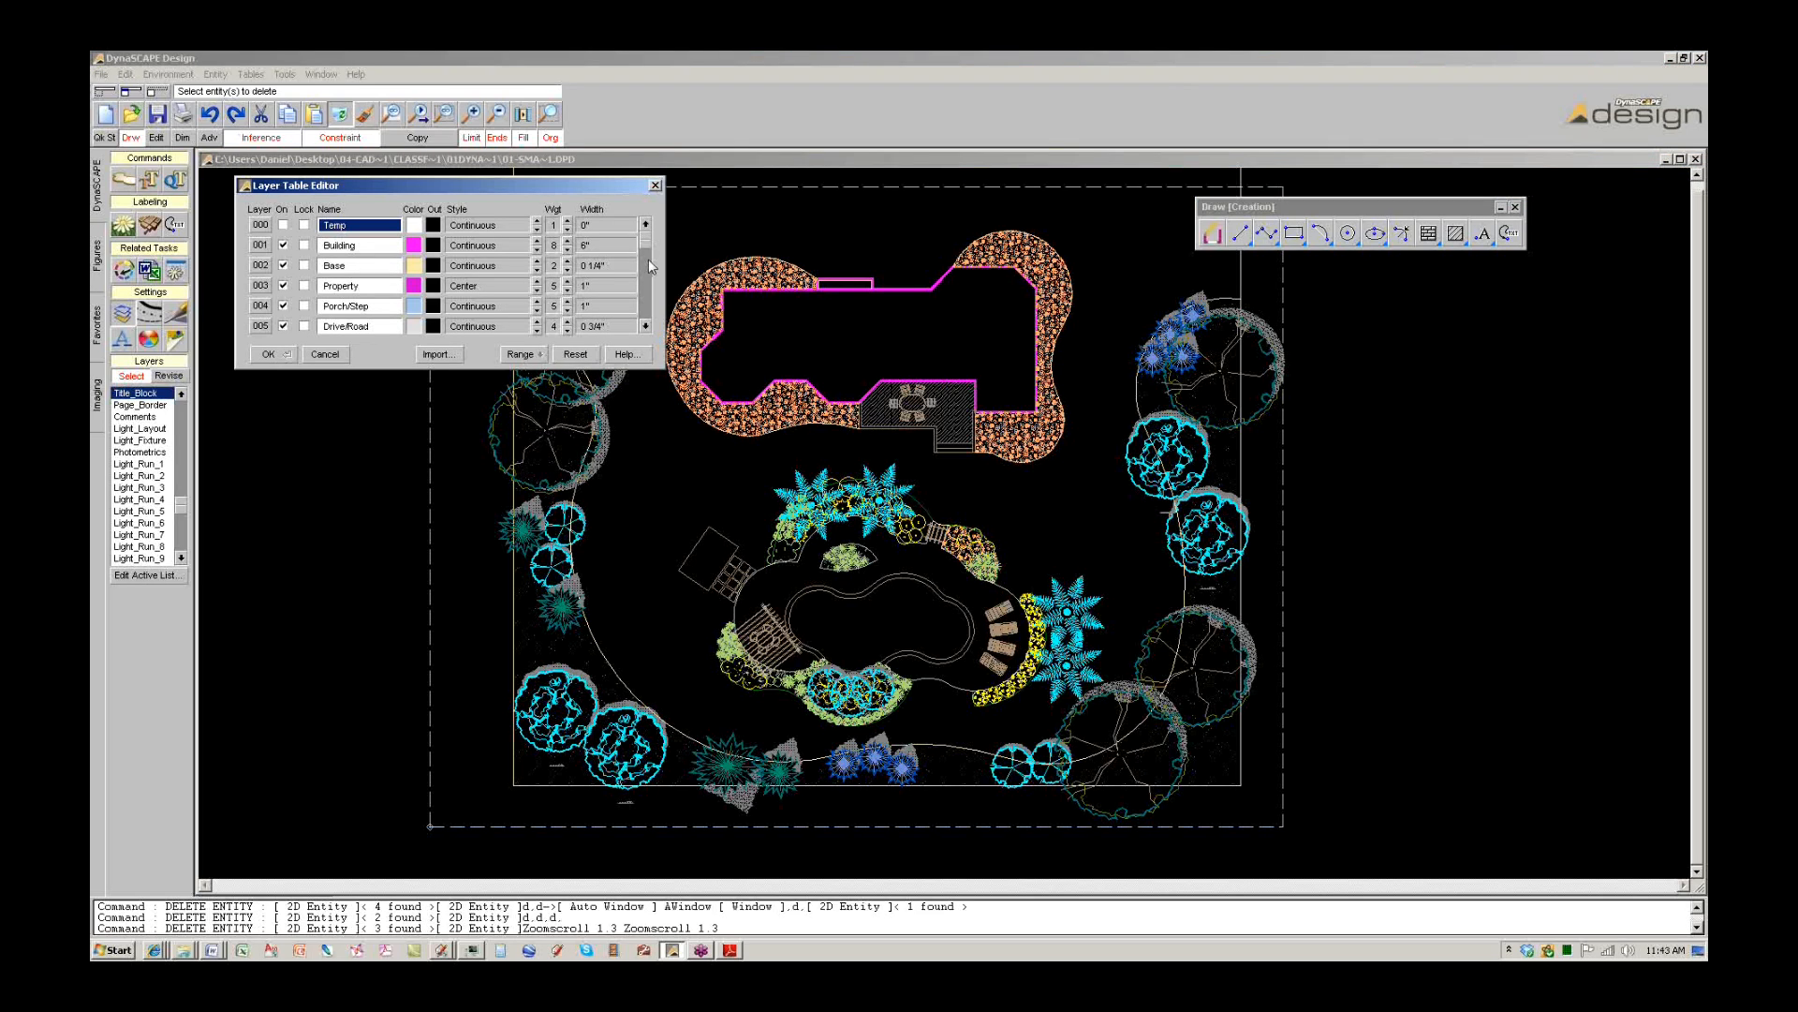
{"action": "left_click", "coordinate": [648, 300]}
{"action": "left_click", "coordinate": [649, 300]}
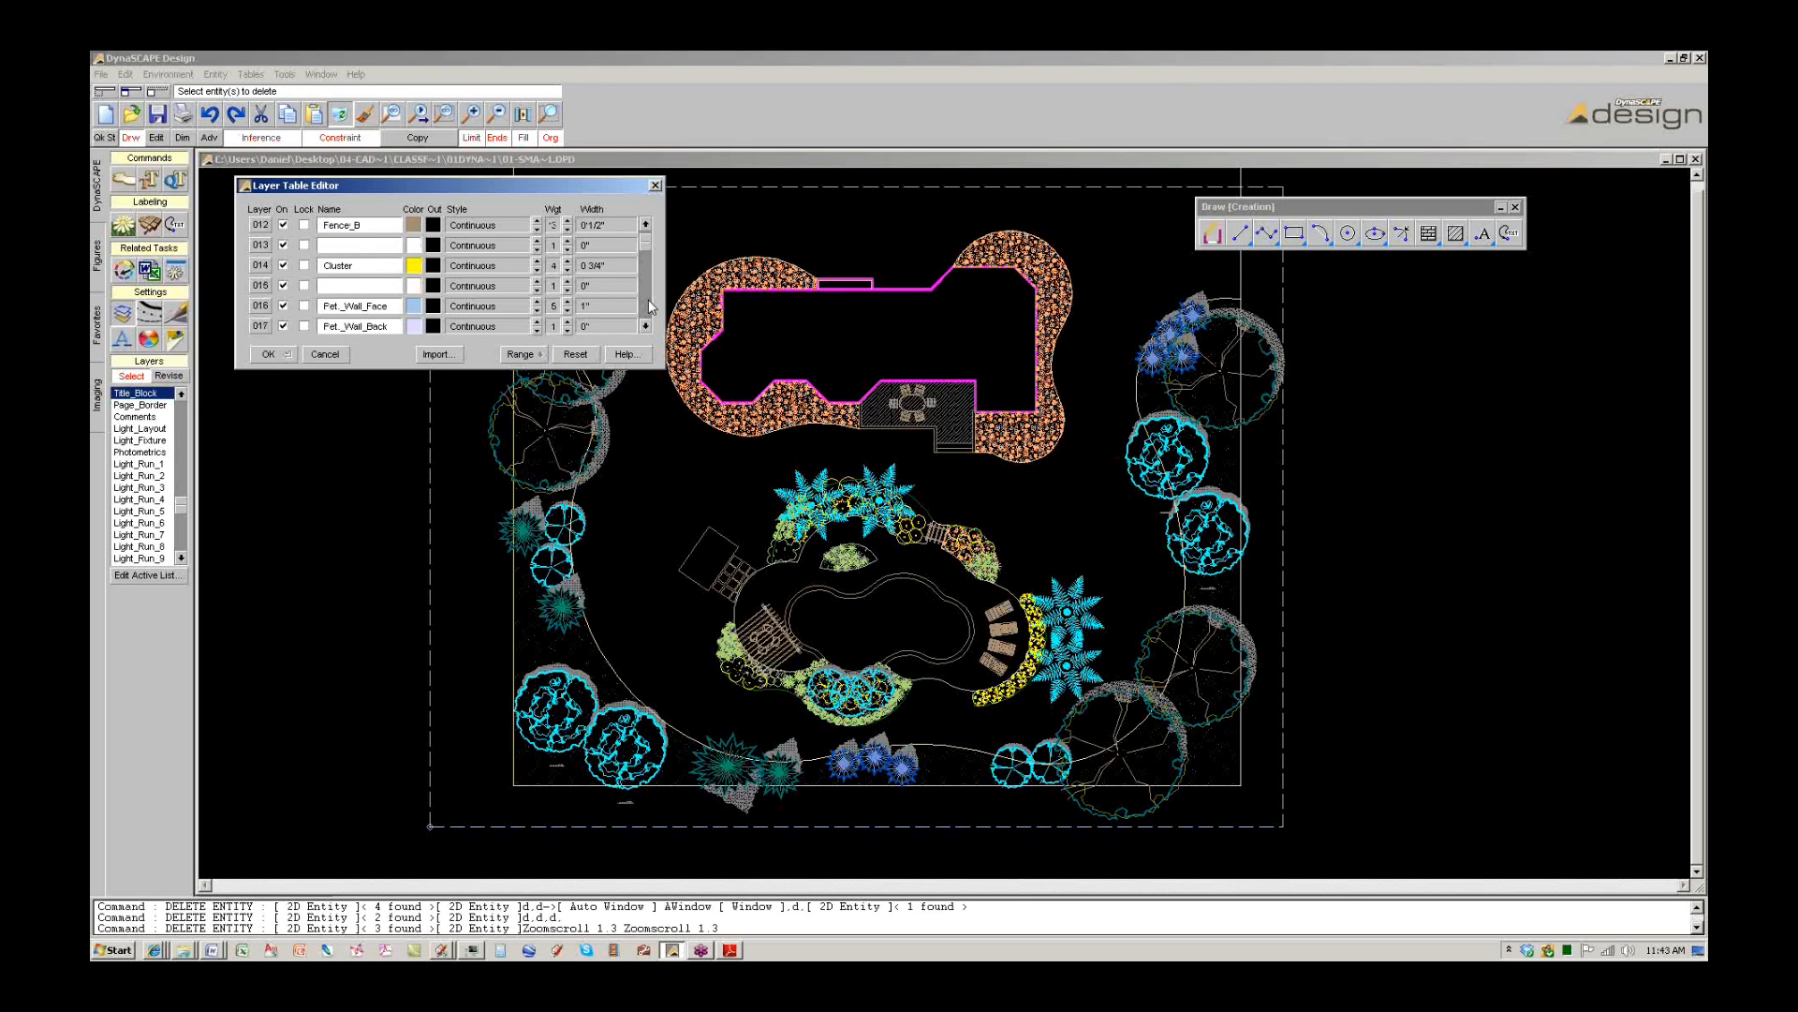
{"action": "left_click", "coordinate": [648, 300]}
{"action": "left_click", "coordinate": [648, 300]}
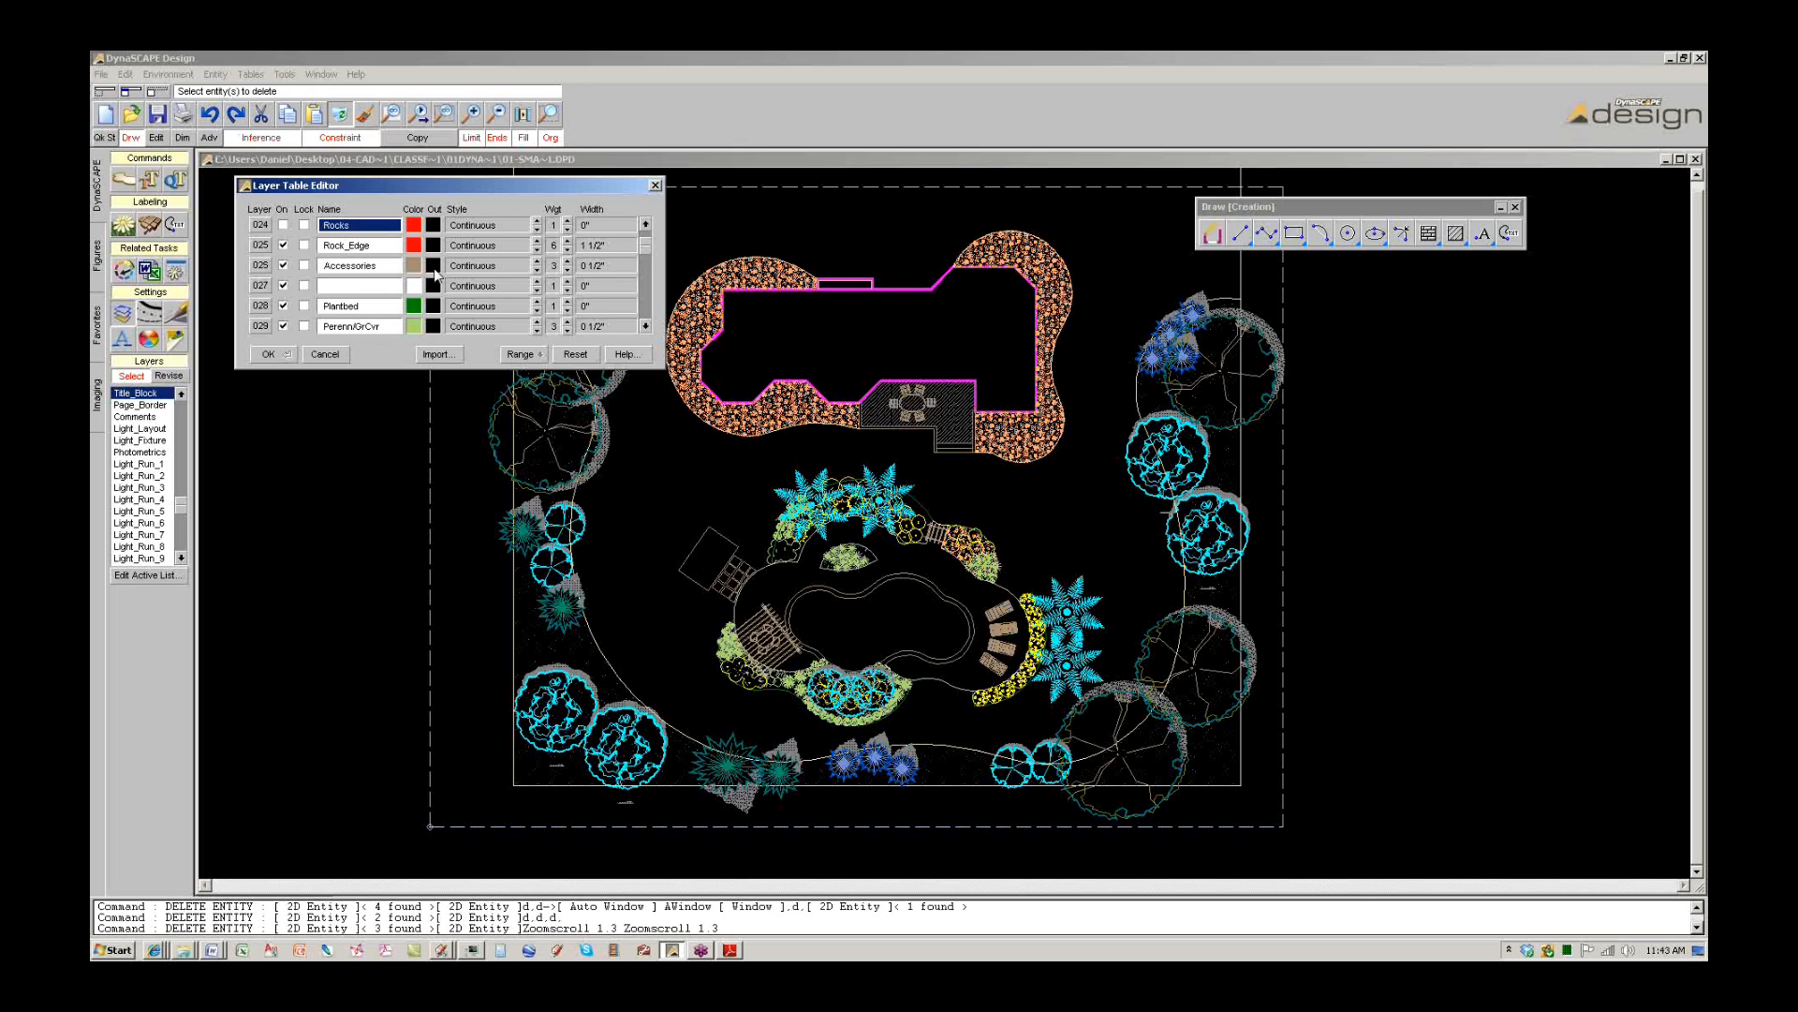
{"action": "left_click", "coordinate": [283, 326]}
{"action": "left_click", "coordinate": [647, 319]}
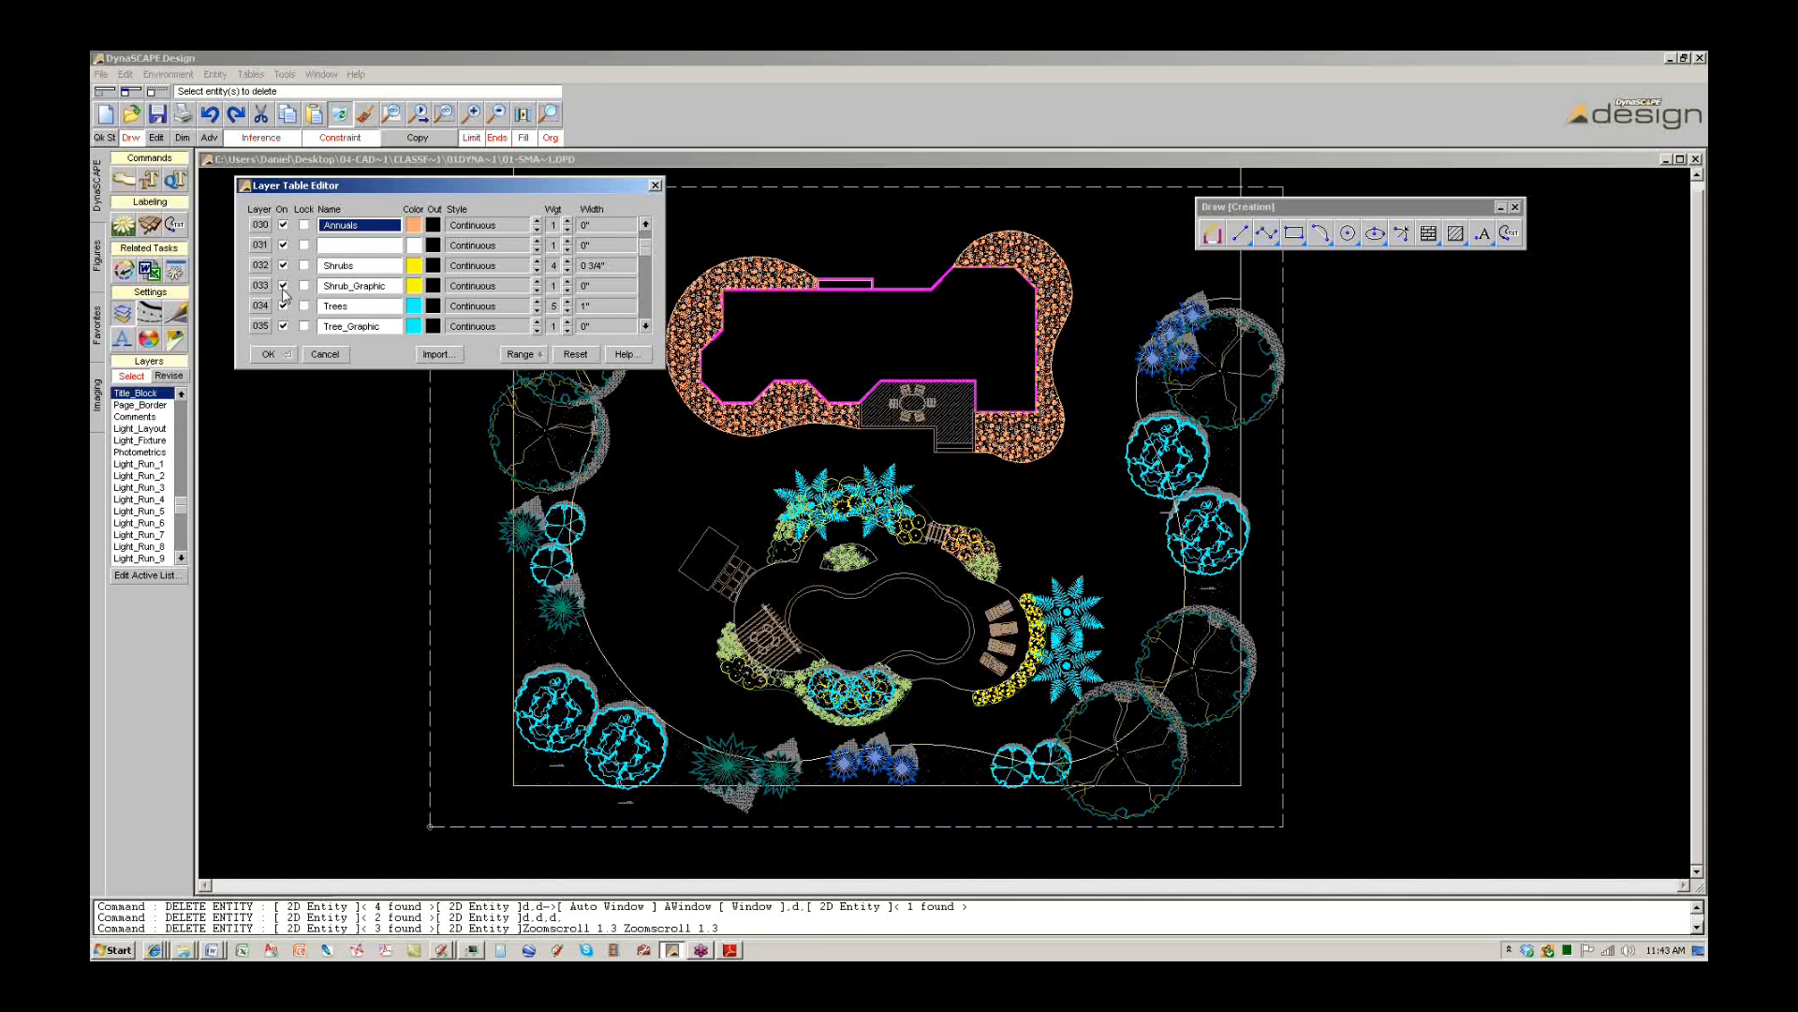
{"action": "left_click", "coordinate": [270, 354]}
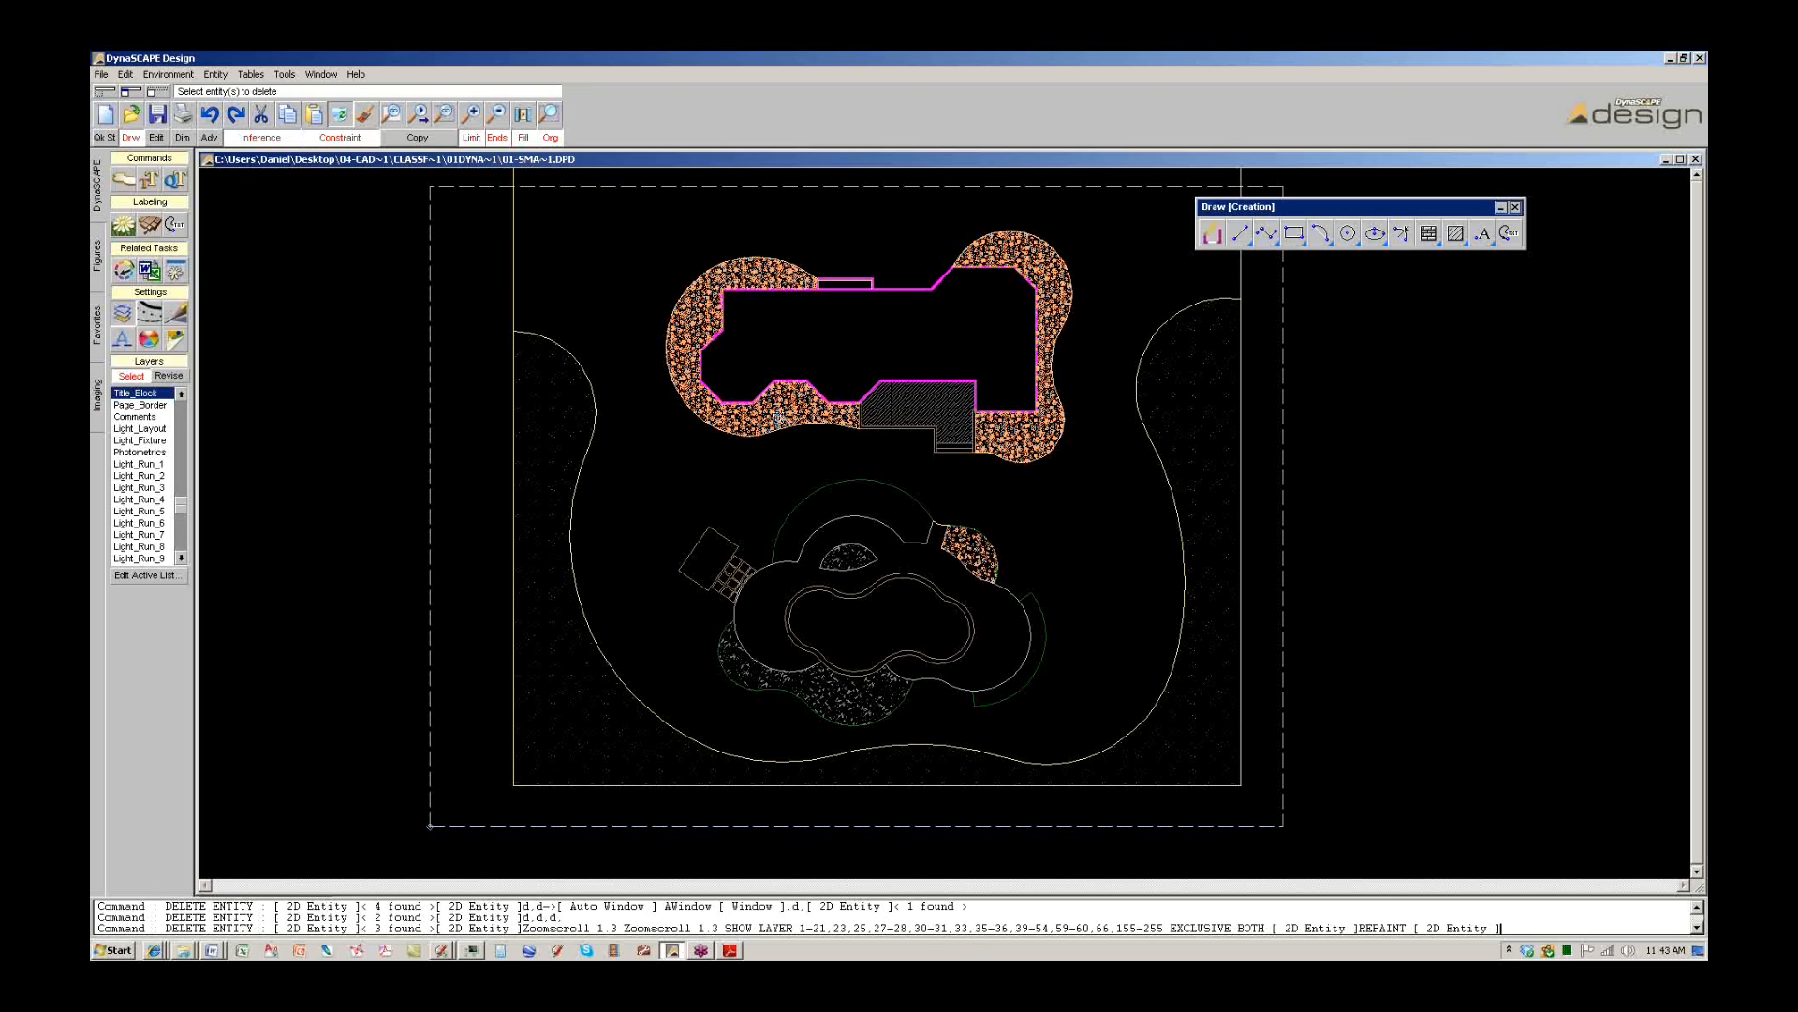
Delete the 7 hatch fills: both rock beds, the patio, and the beds around the pool.
{"action": "left_click", "coordinate": [777, 417]}
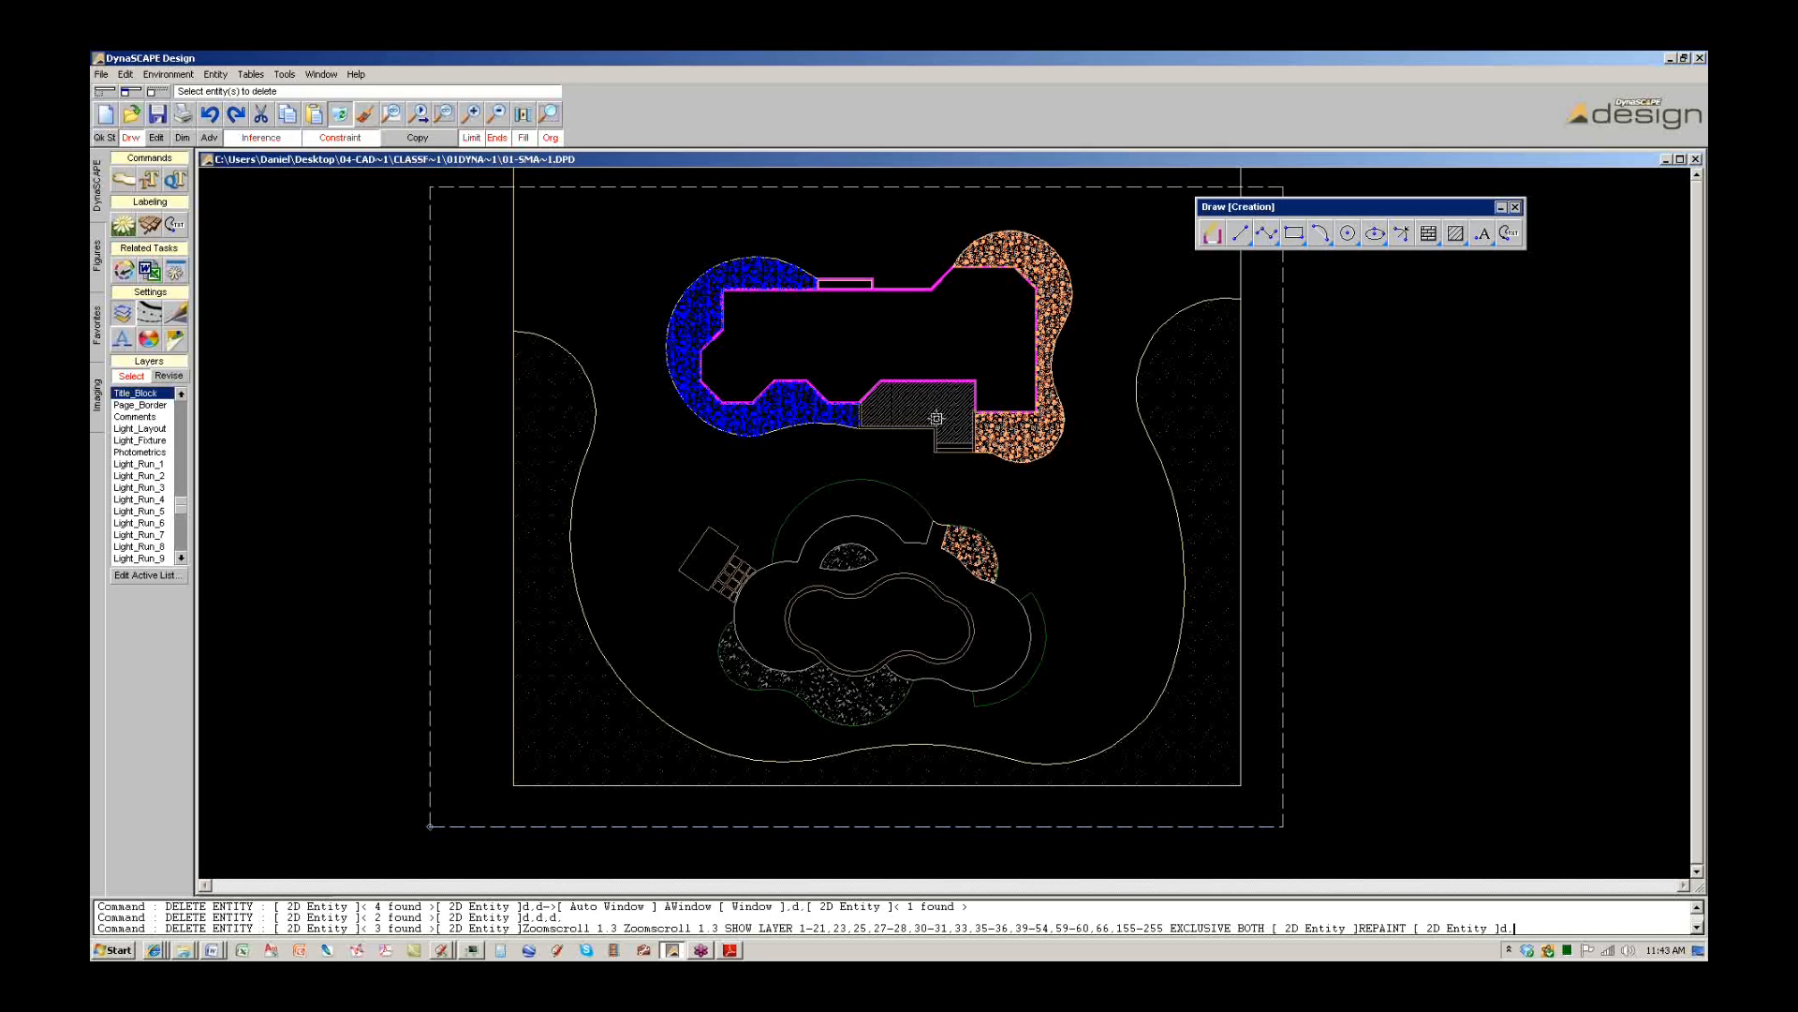
{"action": "left_click", "coordinate": [936, 418]}
{"action": "left_click", "coordinate": [1010, 426]}
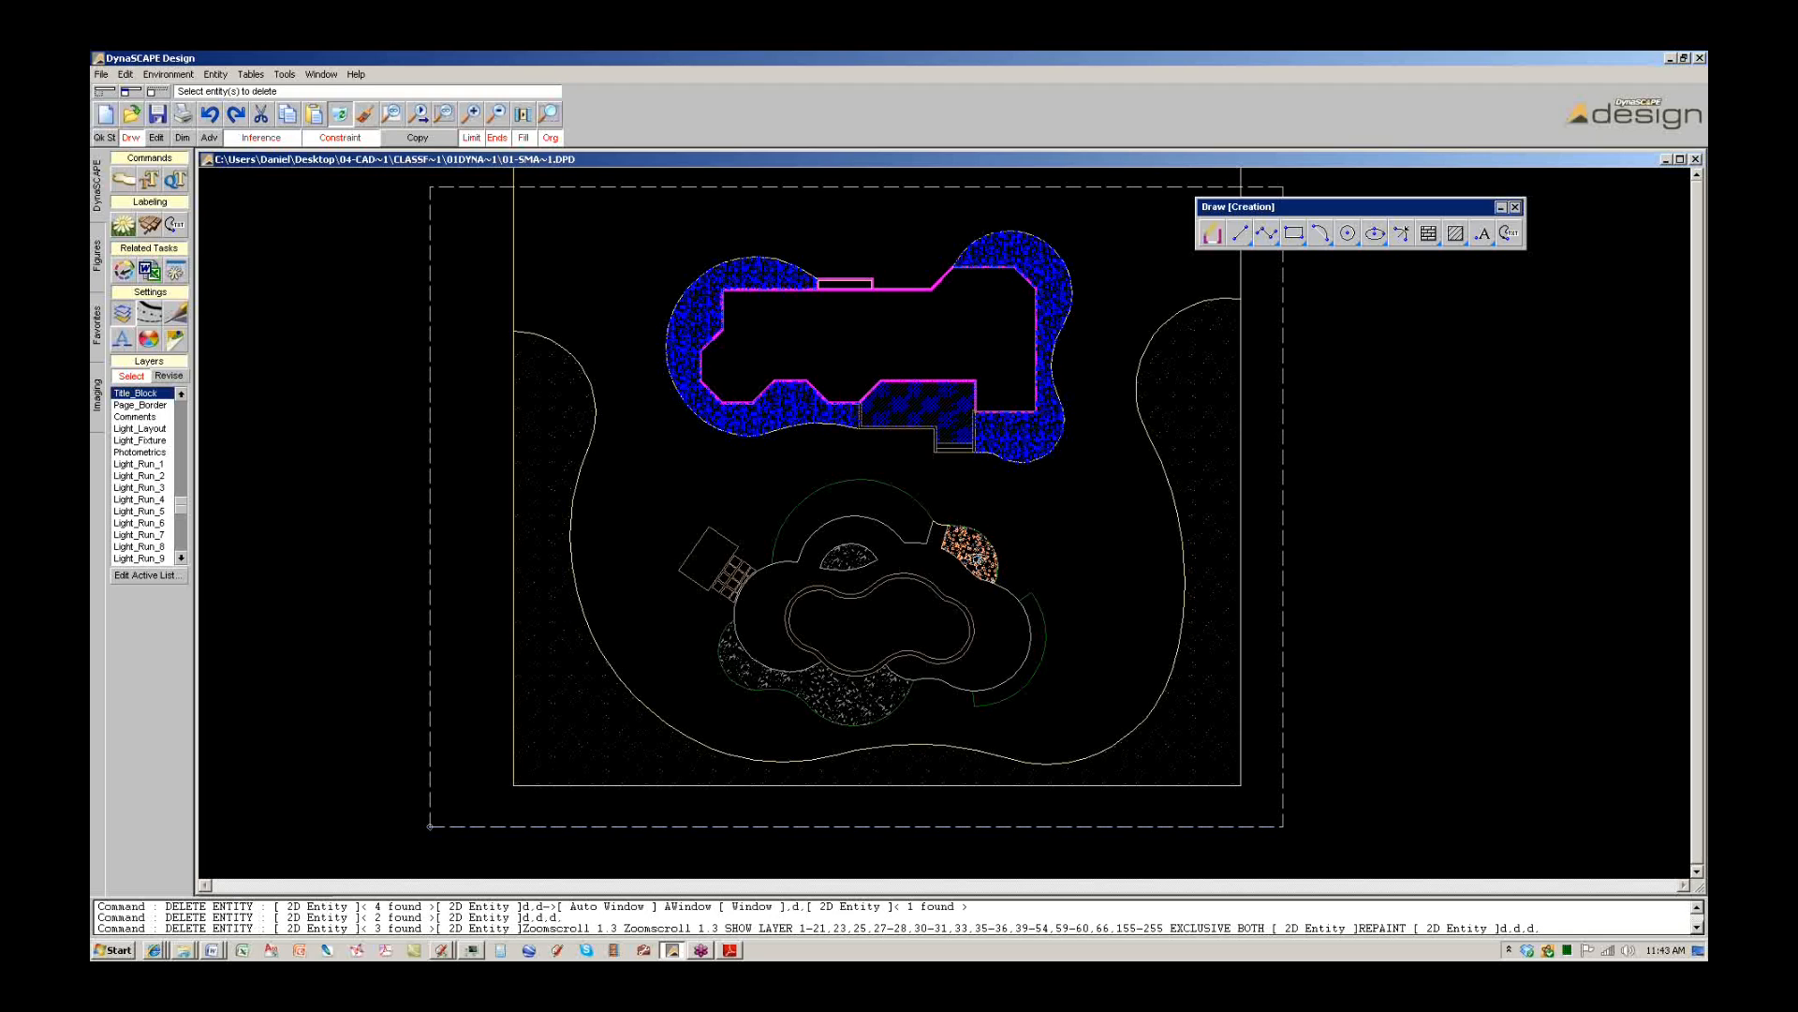
{"action": "left_click", "coordinate": [976, 564]}
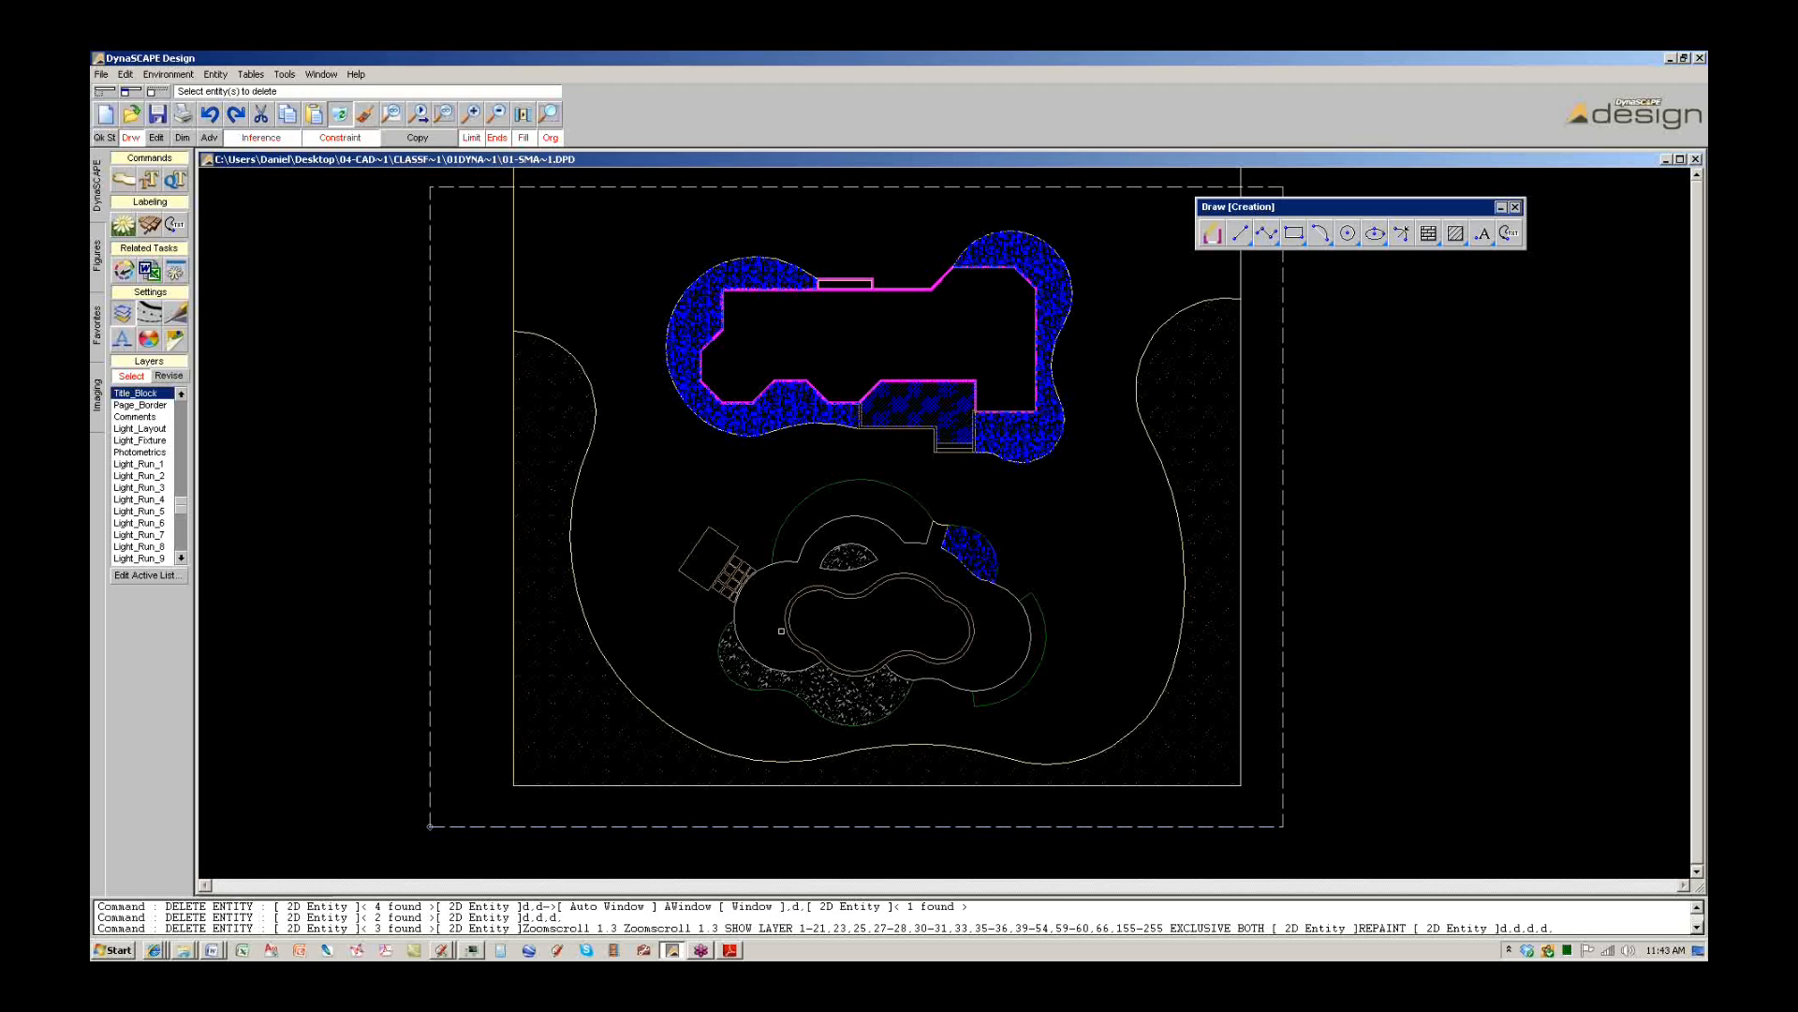
{"action": "left_click", "coordinate": [785, 643]}
{"action": "left_click", "coordinate": [848, 560]}
{"action": "left_click", "coordinate": [1207, 549]}
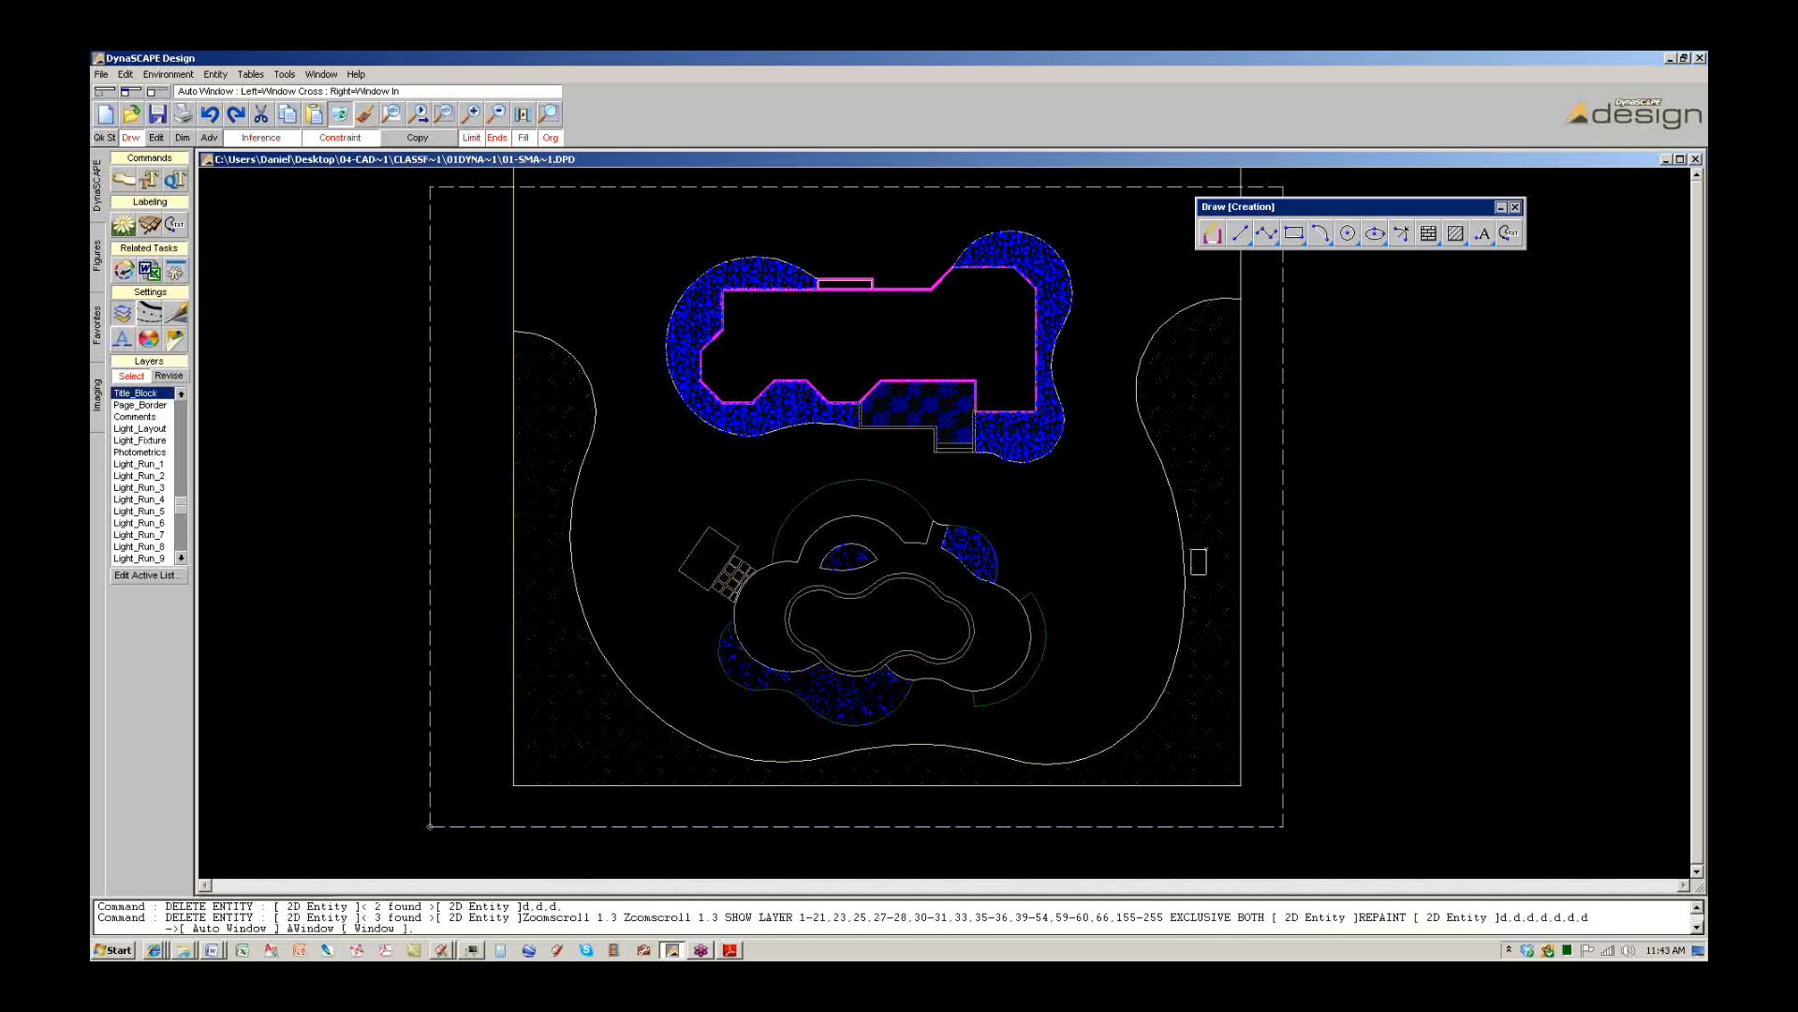
{"action": "left_click", "coordinate": [1192, 575]}
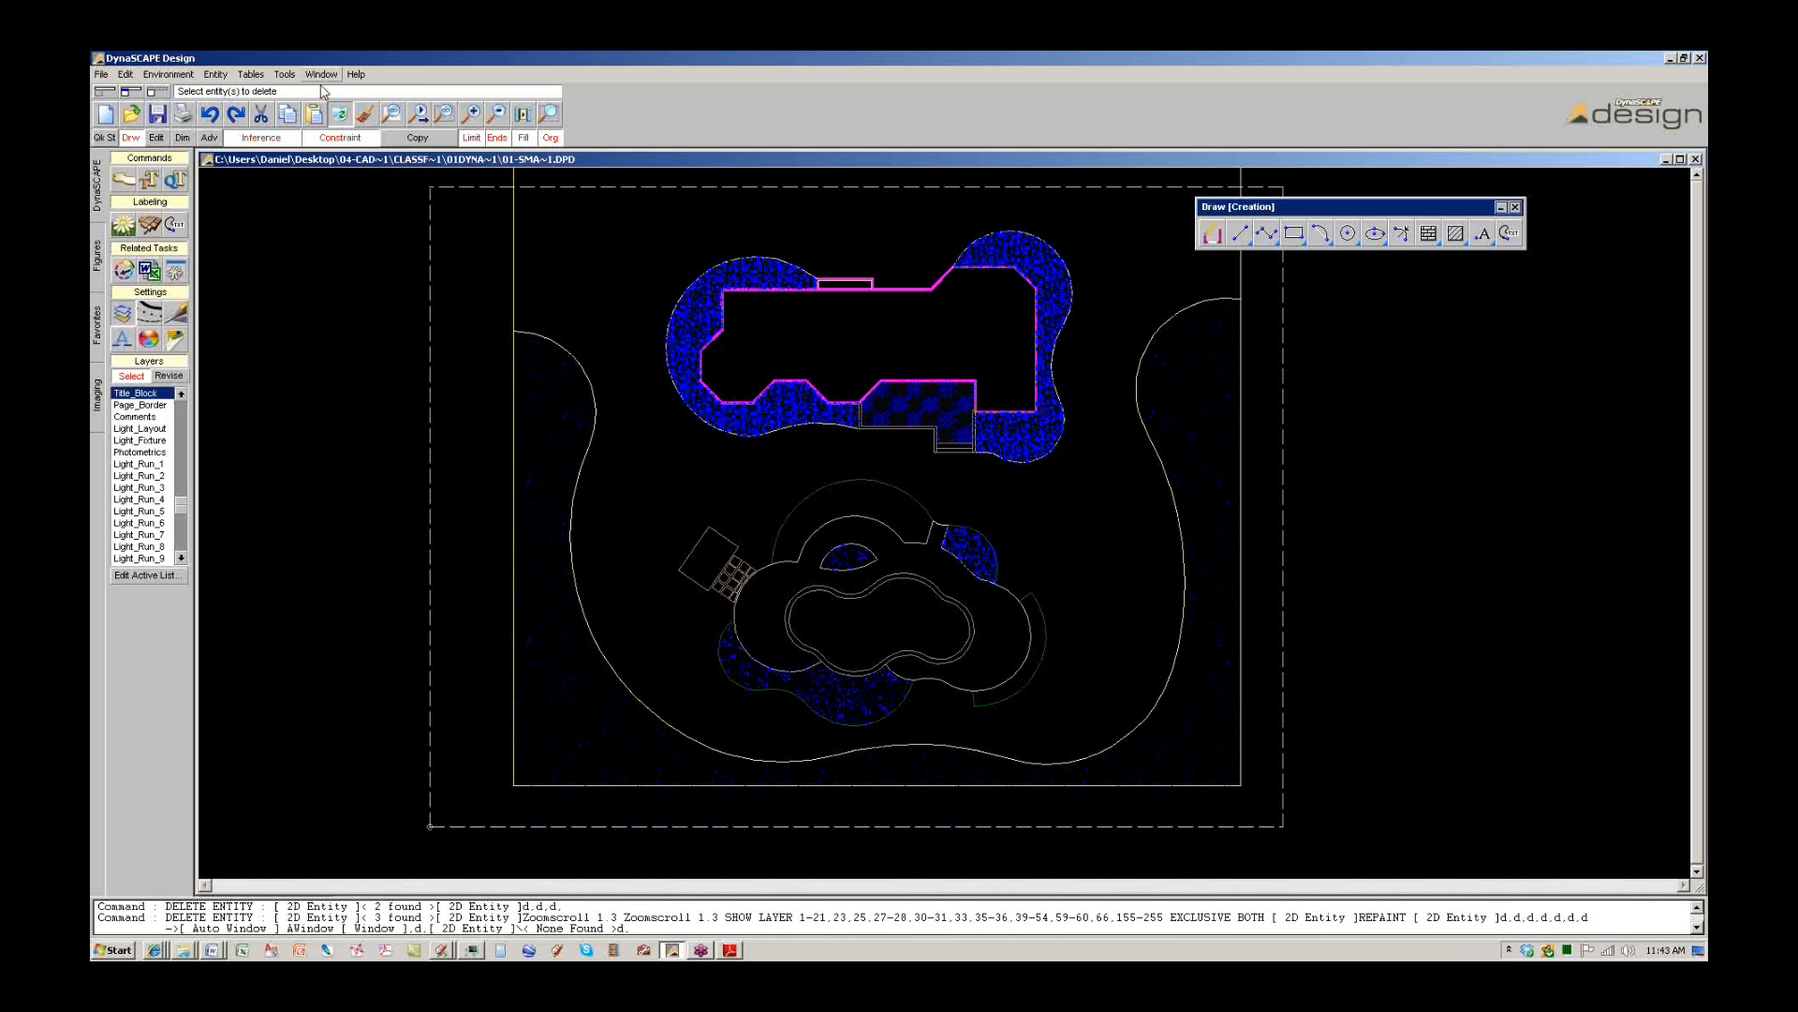
{"action": "left_click", "coordinate": [340, 114]}
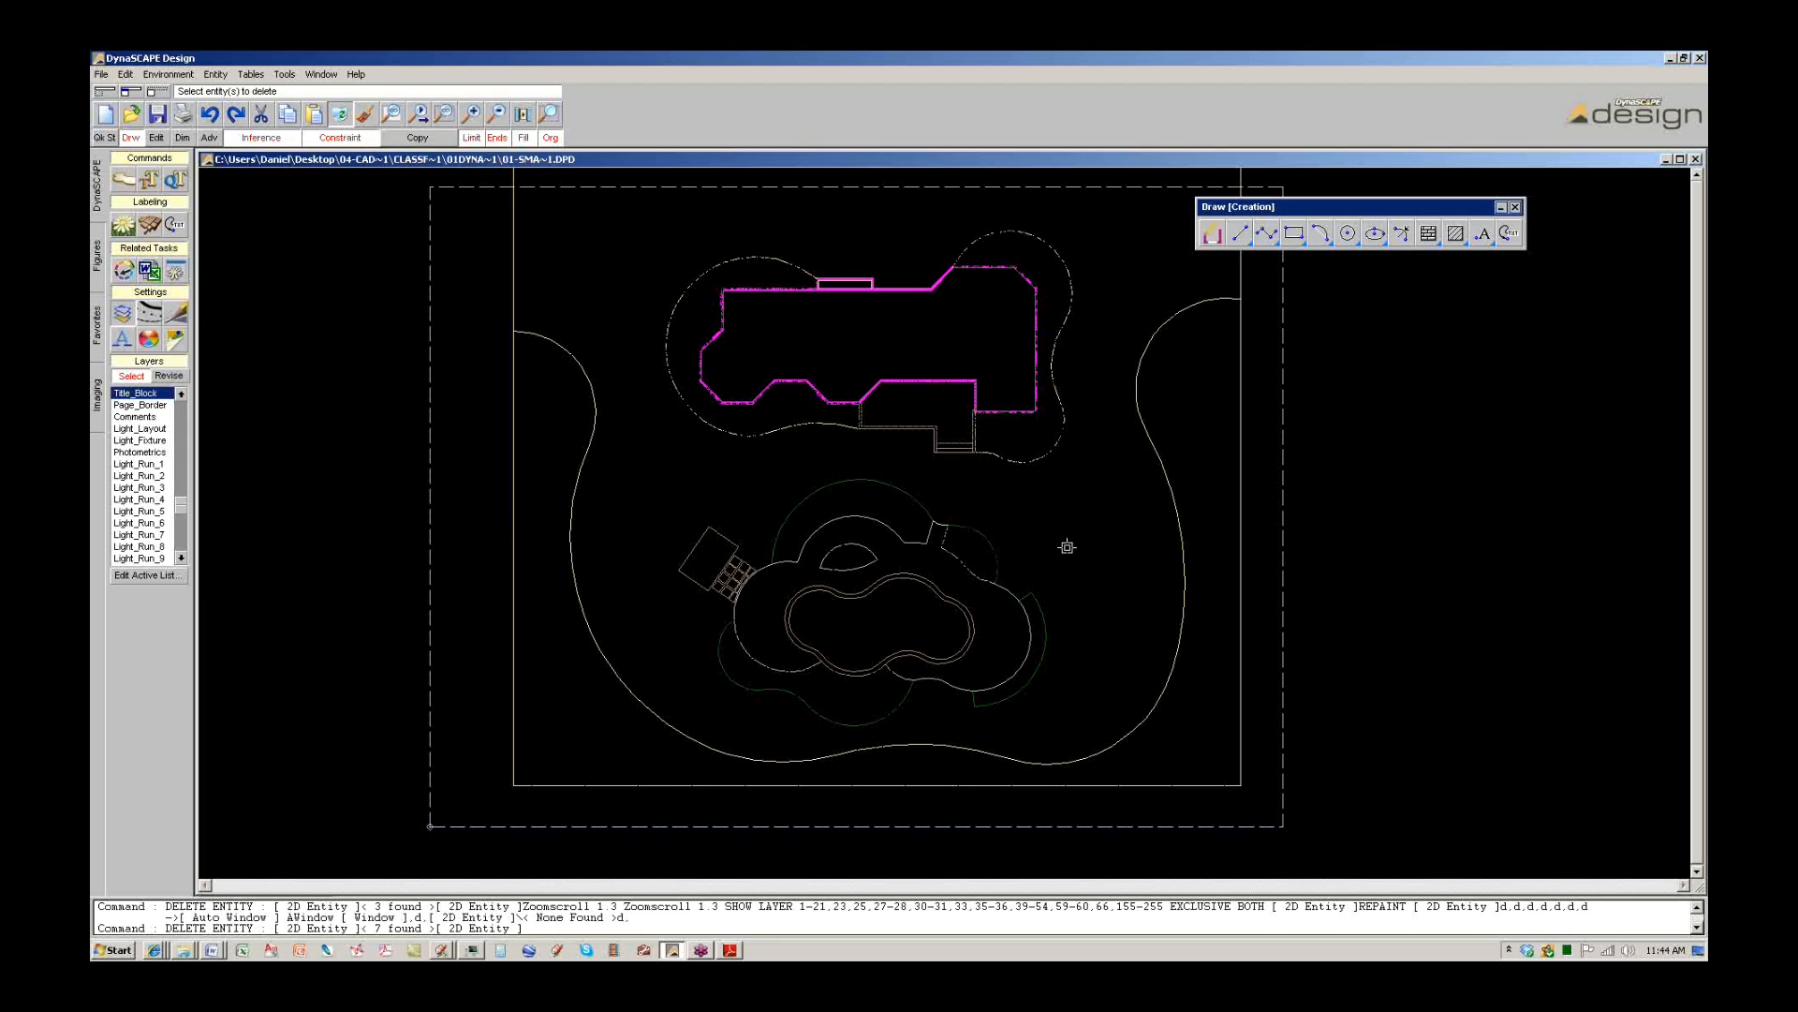
Delete the leftover bed hatch below the pool.
{"action": "key", "text": "Escape"}
{"action": "scroll", "coordinate": [991, 585], "scroll_direction": "up", "scroll_amount": 1}
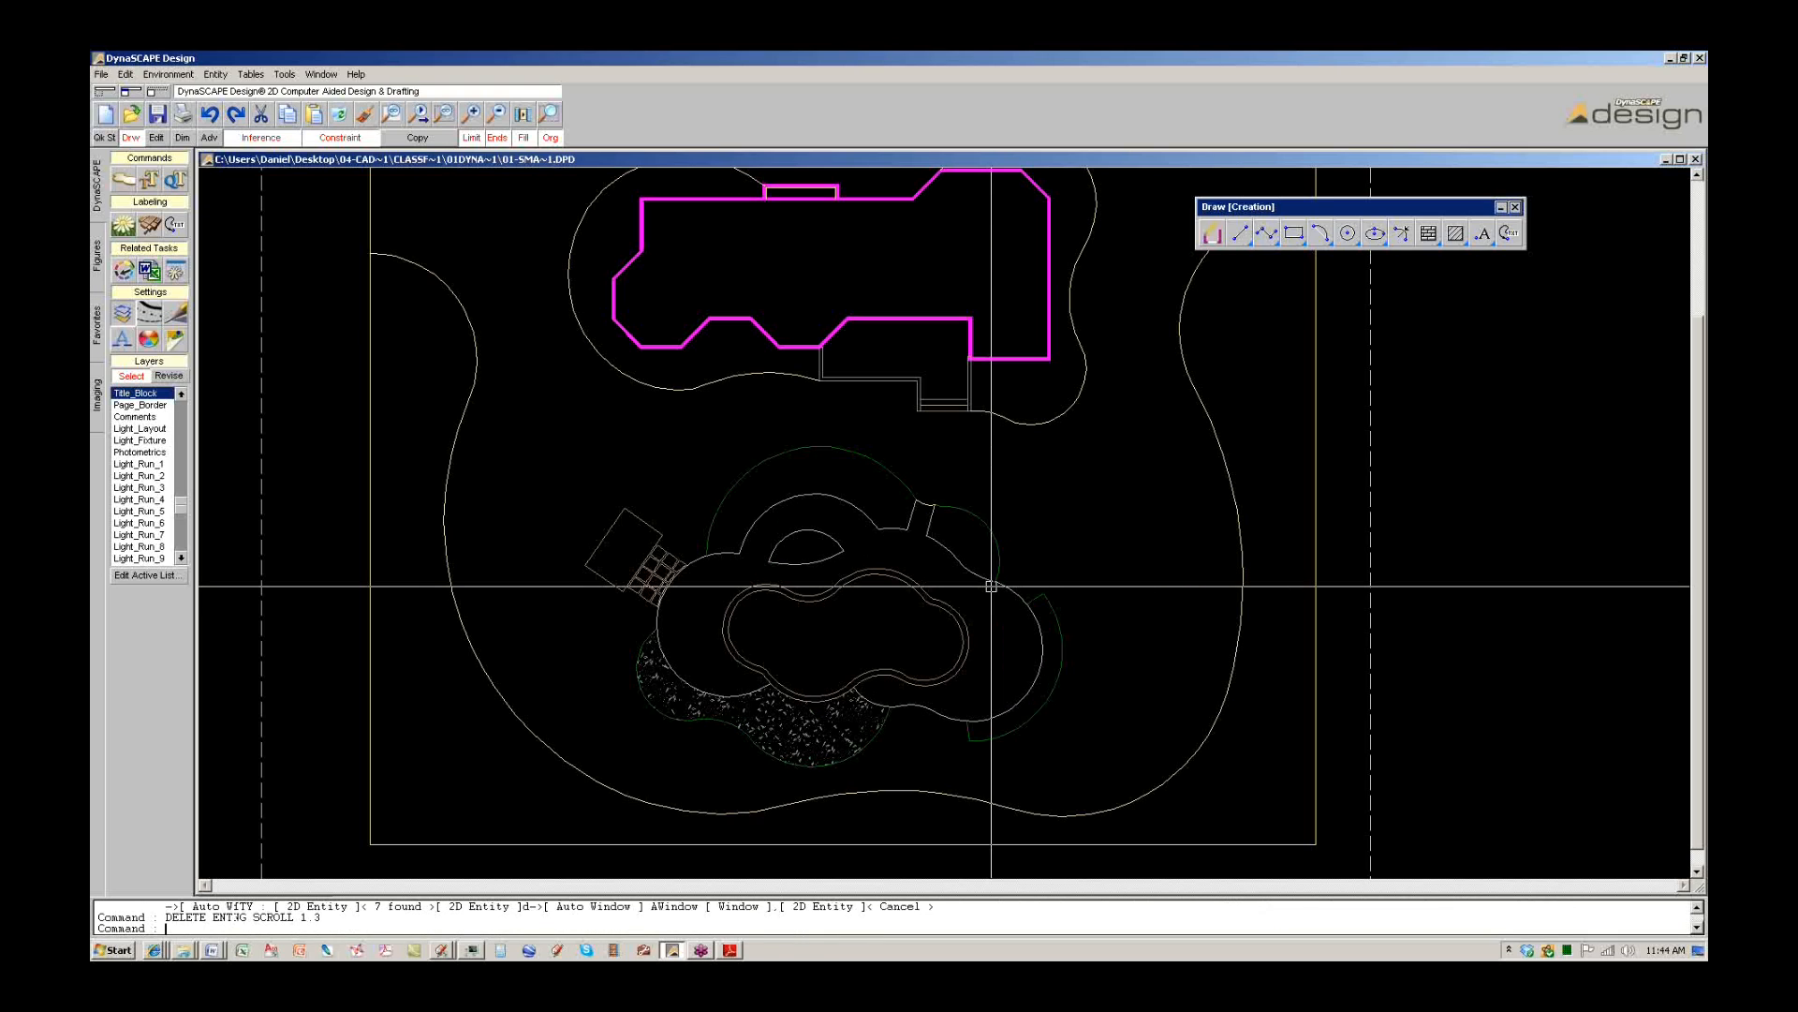
{"action": "left_click", "coordinate": [864, 713]}
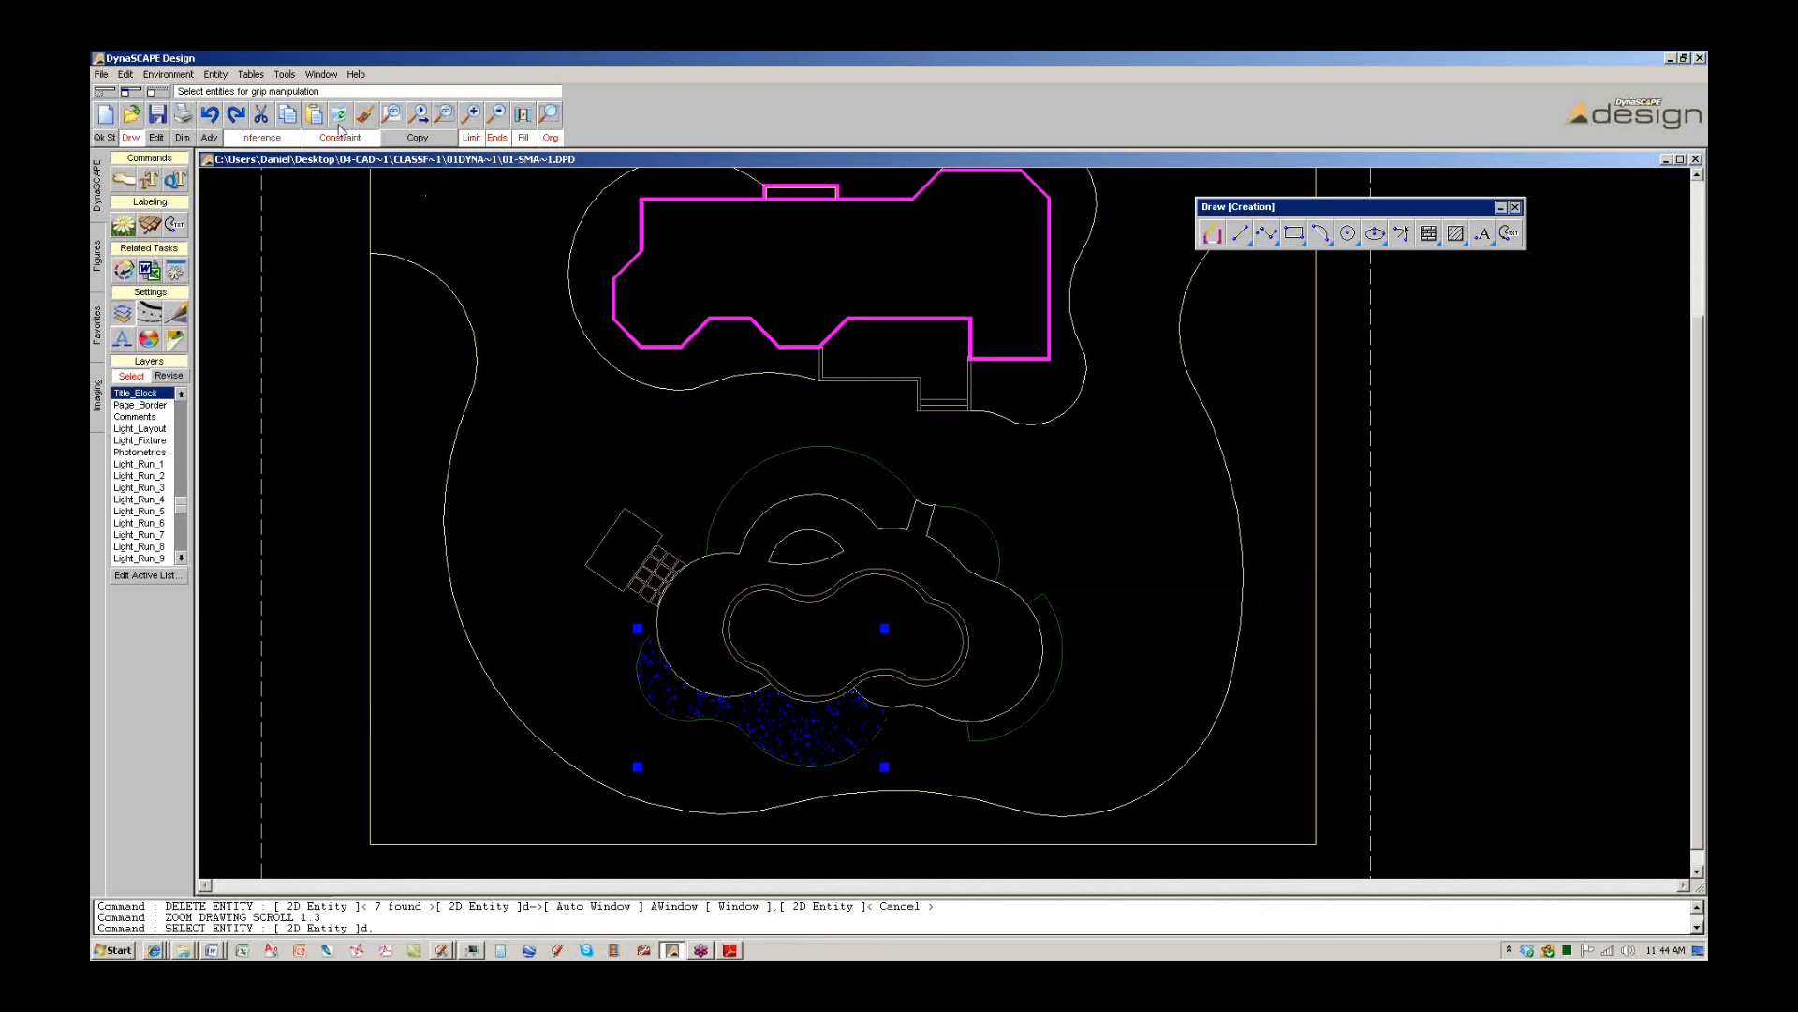
{"action": "key", "text": "Delete"}
Delete the outer and inner border rectangles framing the site plan.
{"action": "scroll", "coordinate": [1017, 587], "scroll_direction": "down", "scroll_amount": 1}
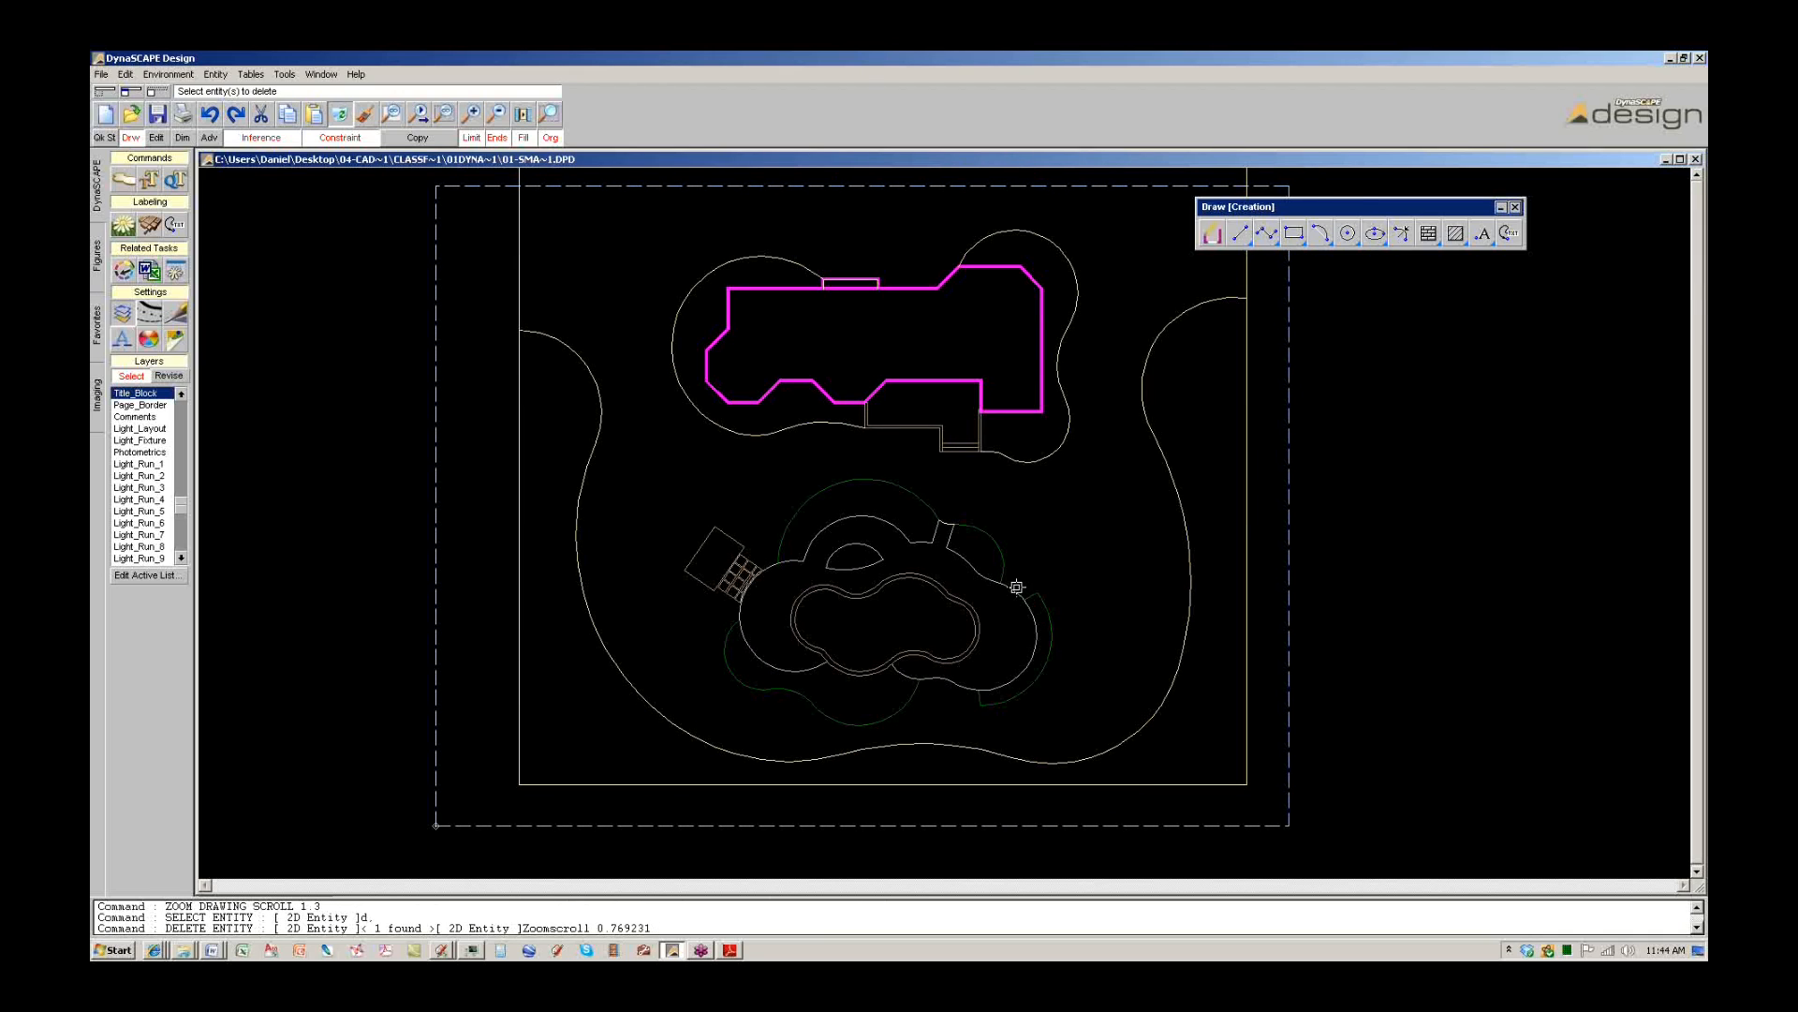
{"action": "scroll", "coordinate": [1017, 587], "scroll_direction": "down", "scroll_amount": 1}
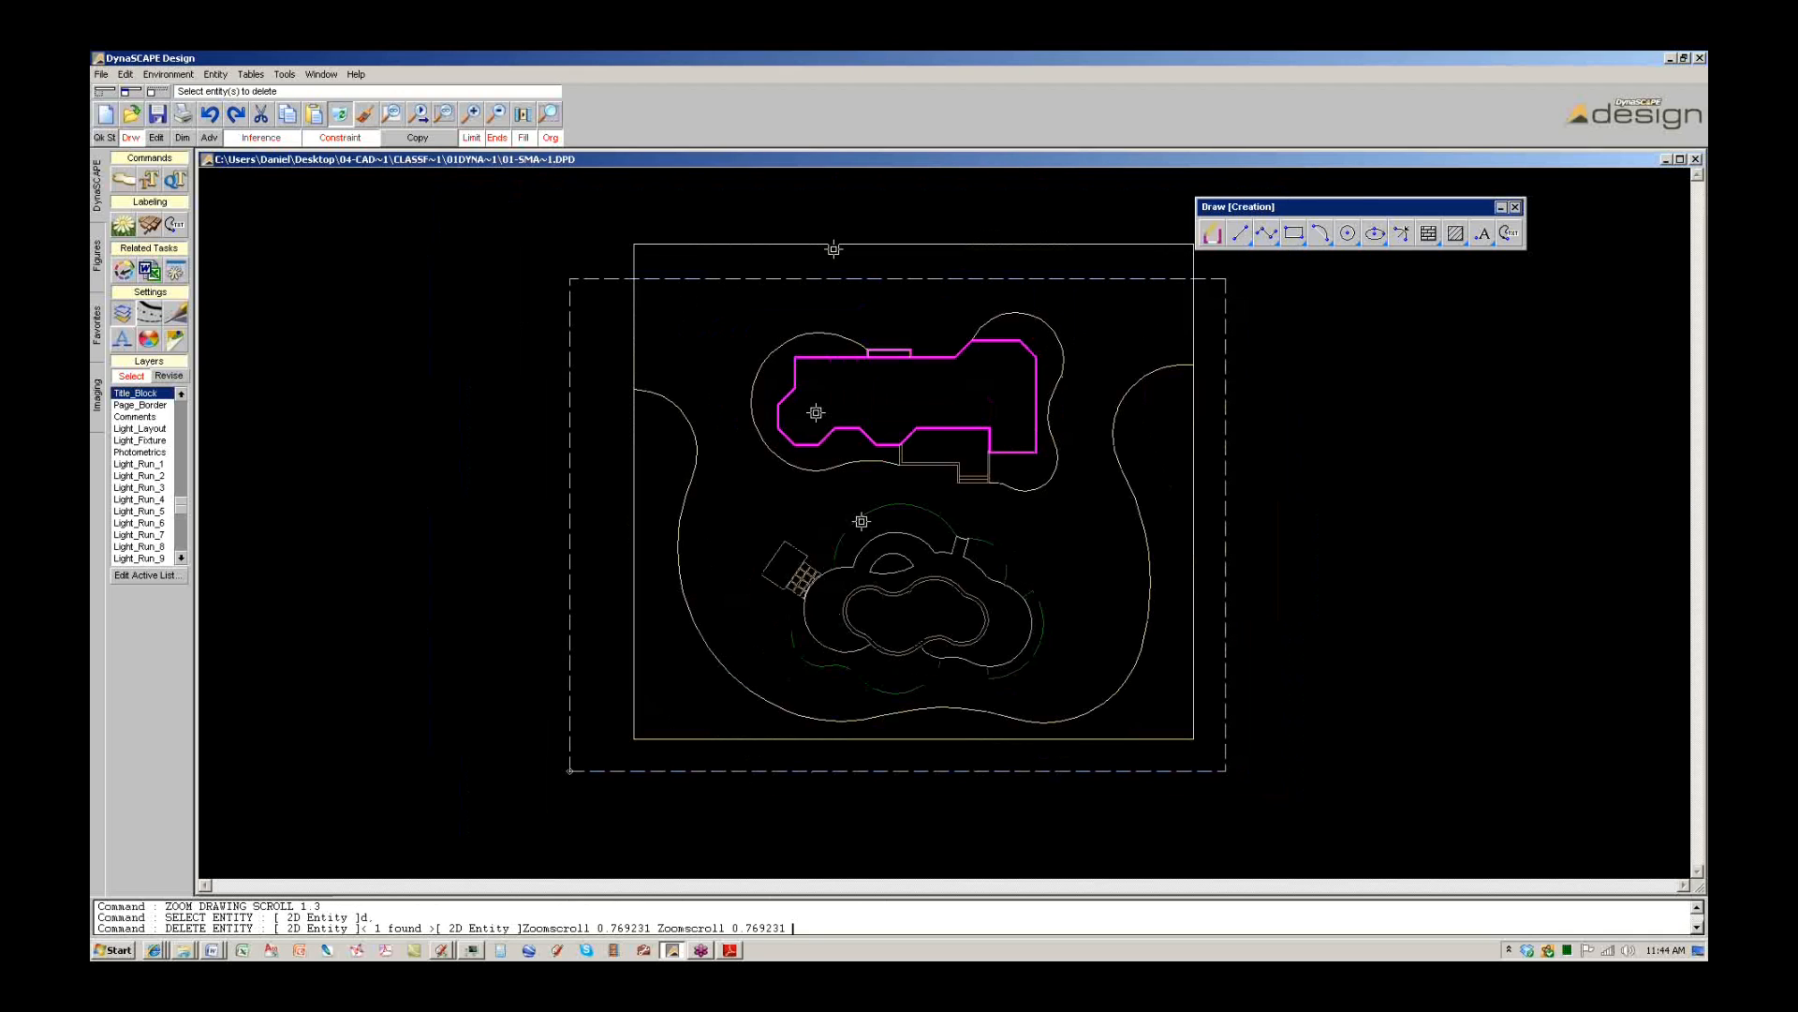
{"action": "middle_click_drag", "start_coordinate": [1206, 261], "coordinate": [1138, 302]}
{"action": "left_click", "coordinate": [1137, 297]}
{"action": "left_click", "coordinate": [525, 260]}
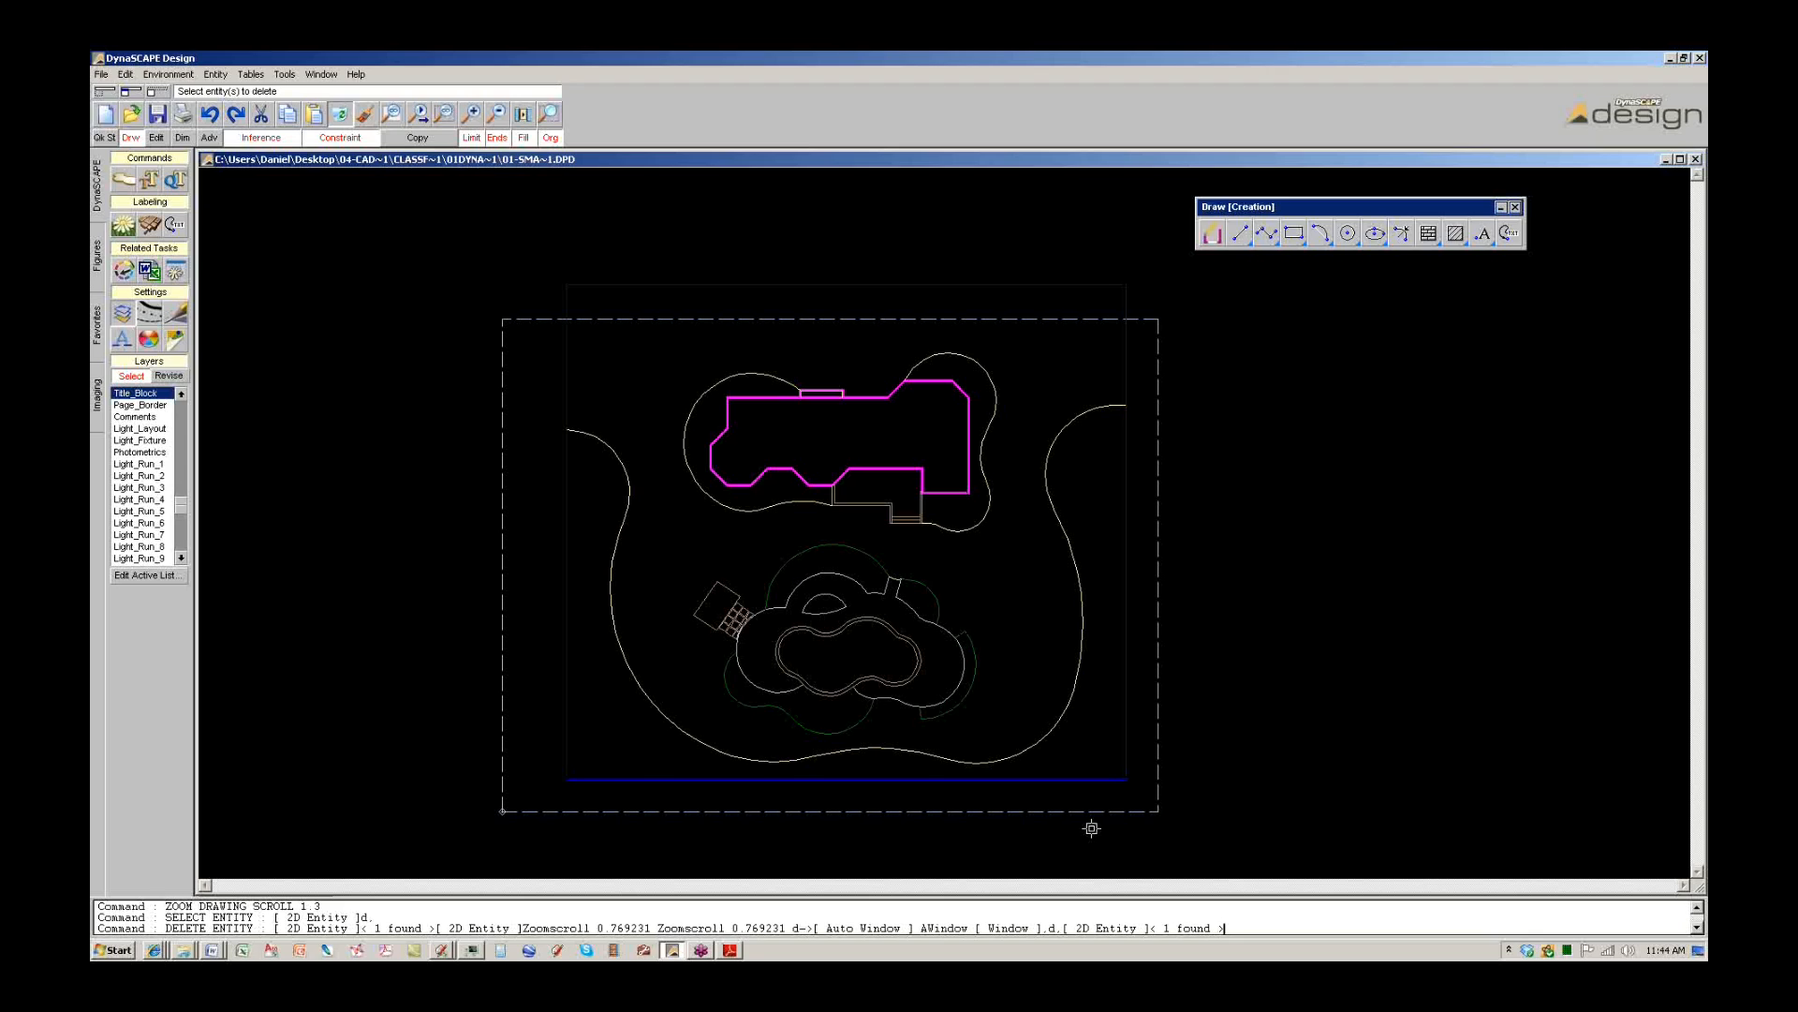
{"action": "left_click", "coordinate": [713, 293]}
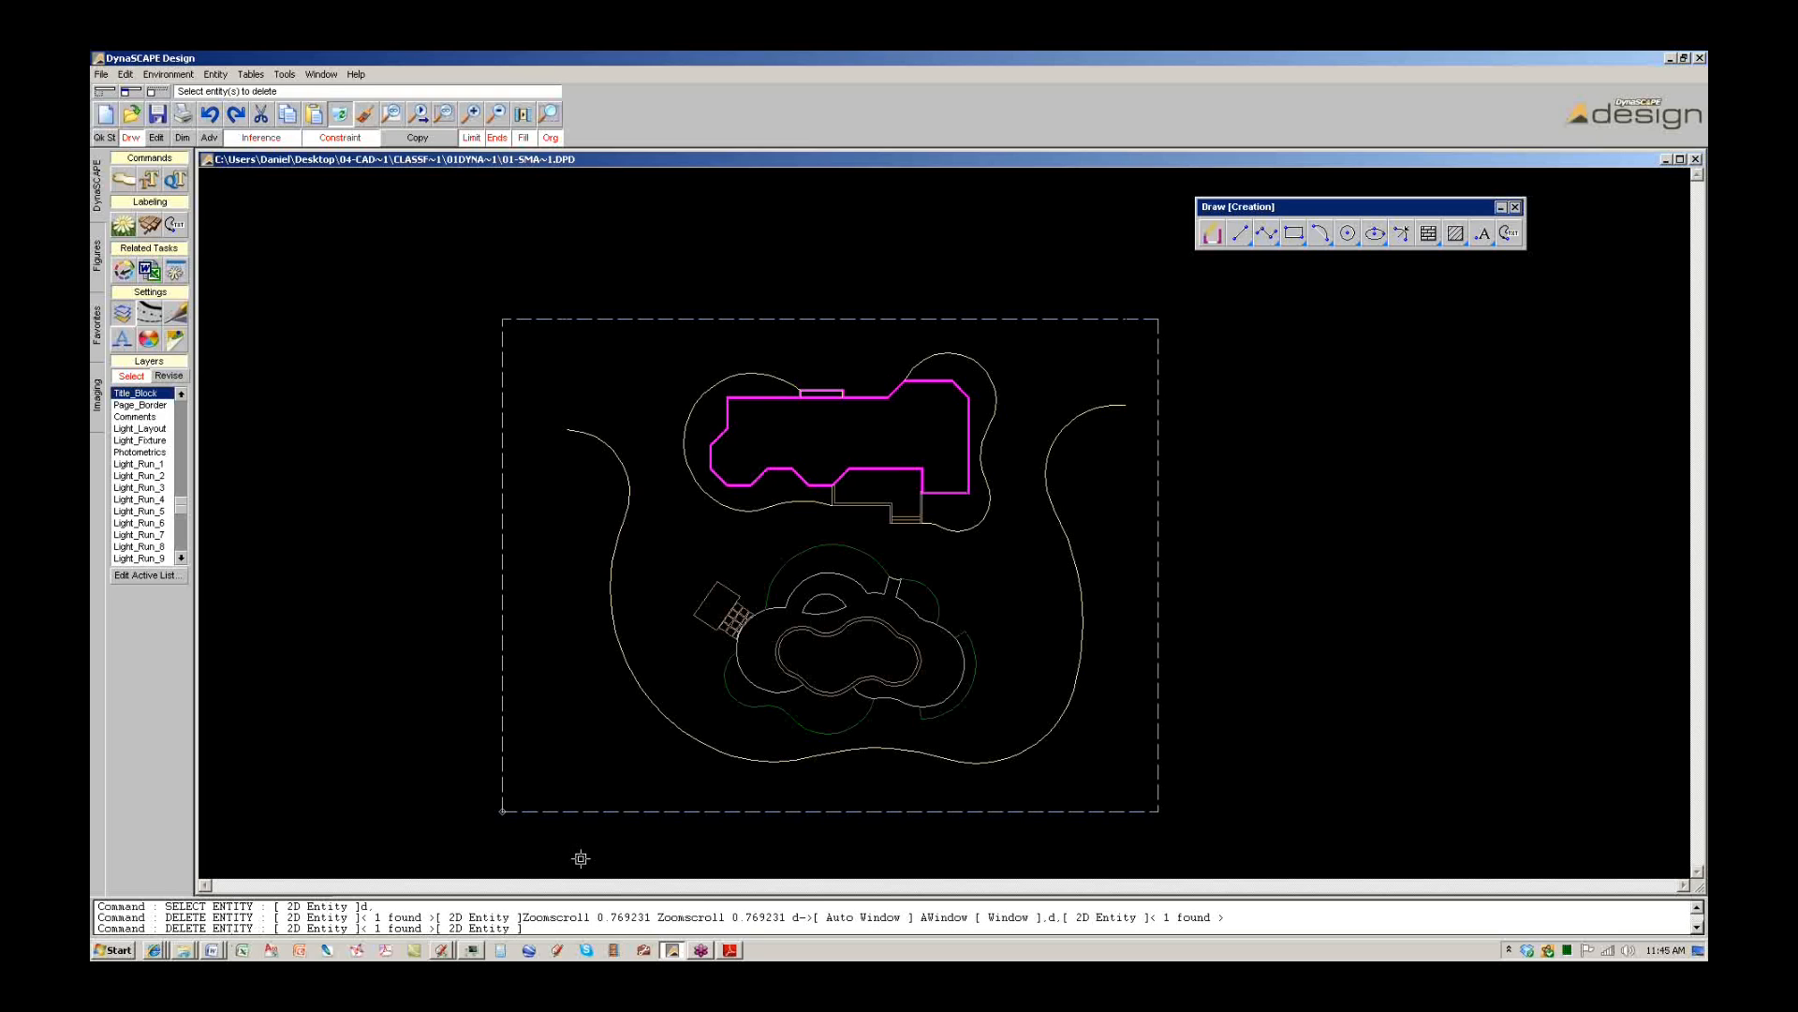
Open the 03 SITE PLAN EXAMPLE drawing from Desktop > 04 - CAD 1A DYNASCAPE > CLASS FILES.
{"action": "left_click", "coordinate": [184, 950]}
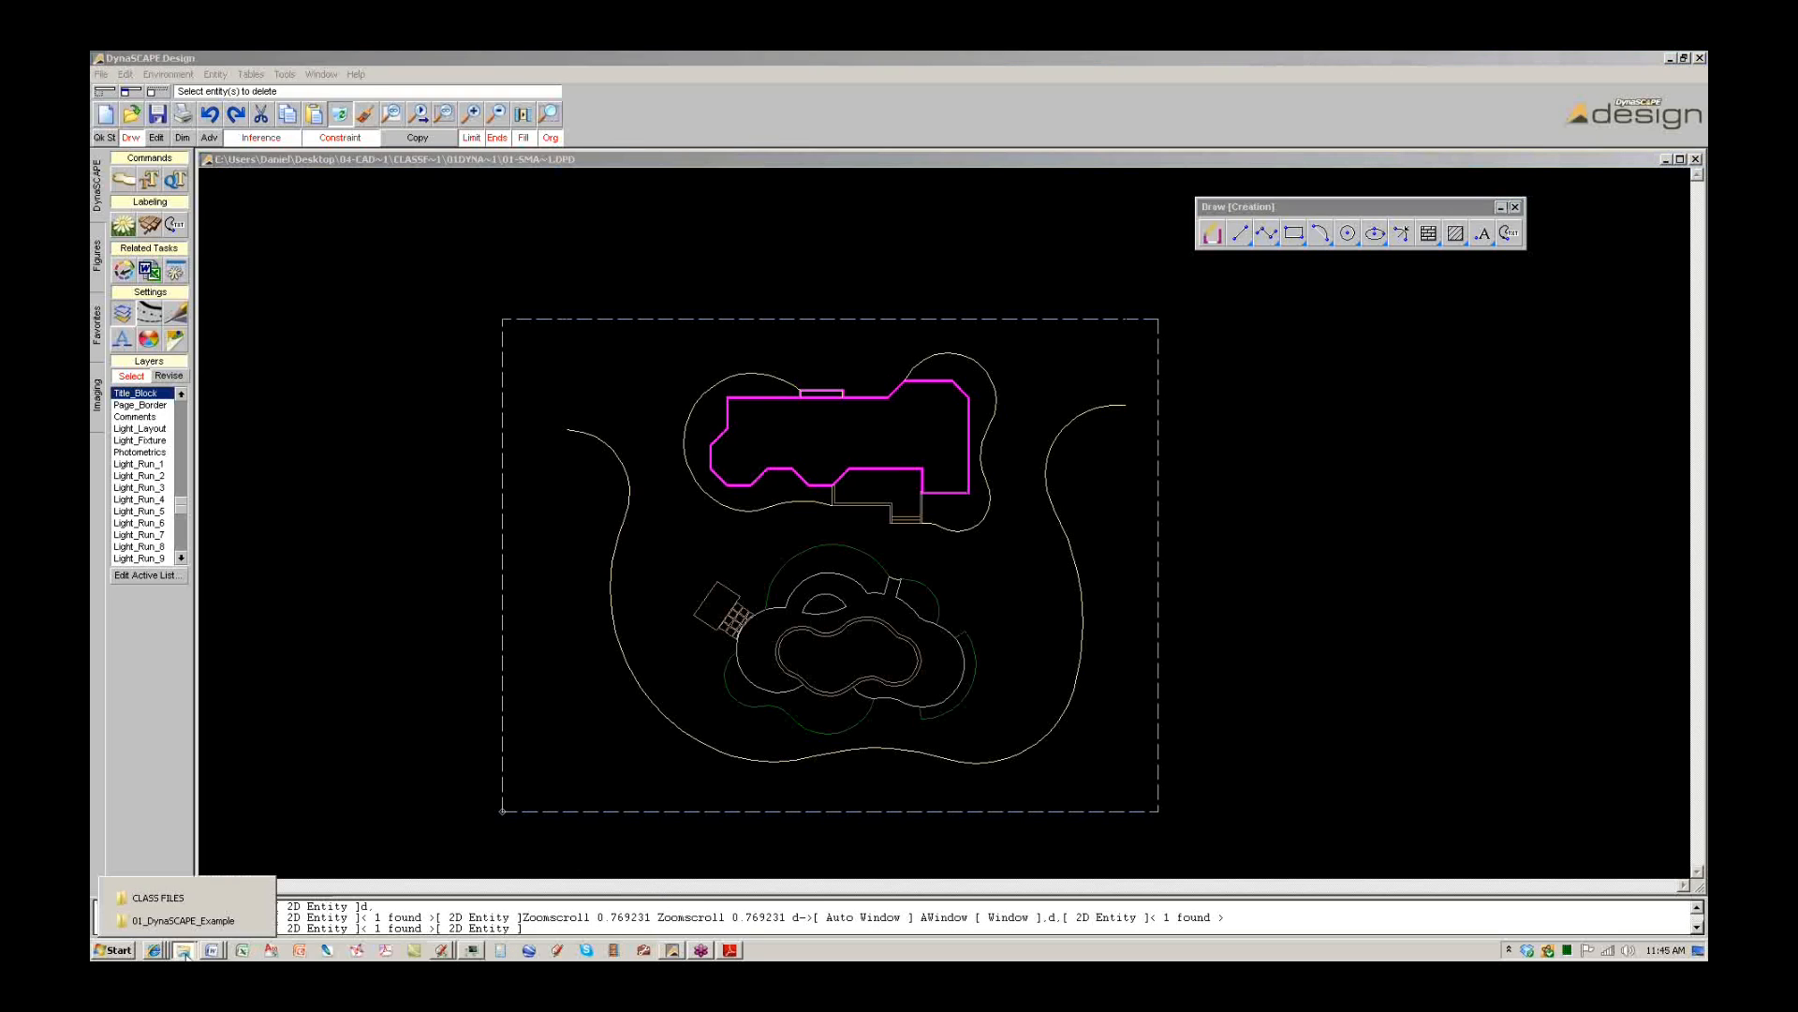
{"action": "left_click", "coordinate": [178, 920]}
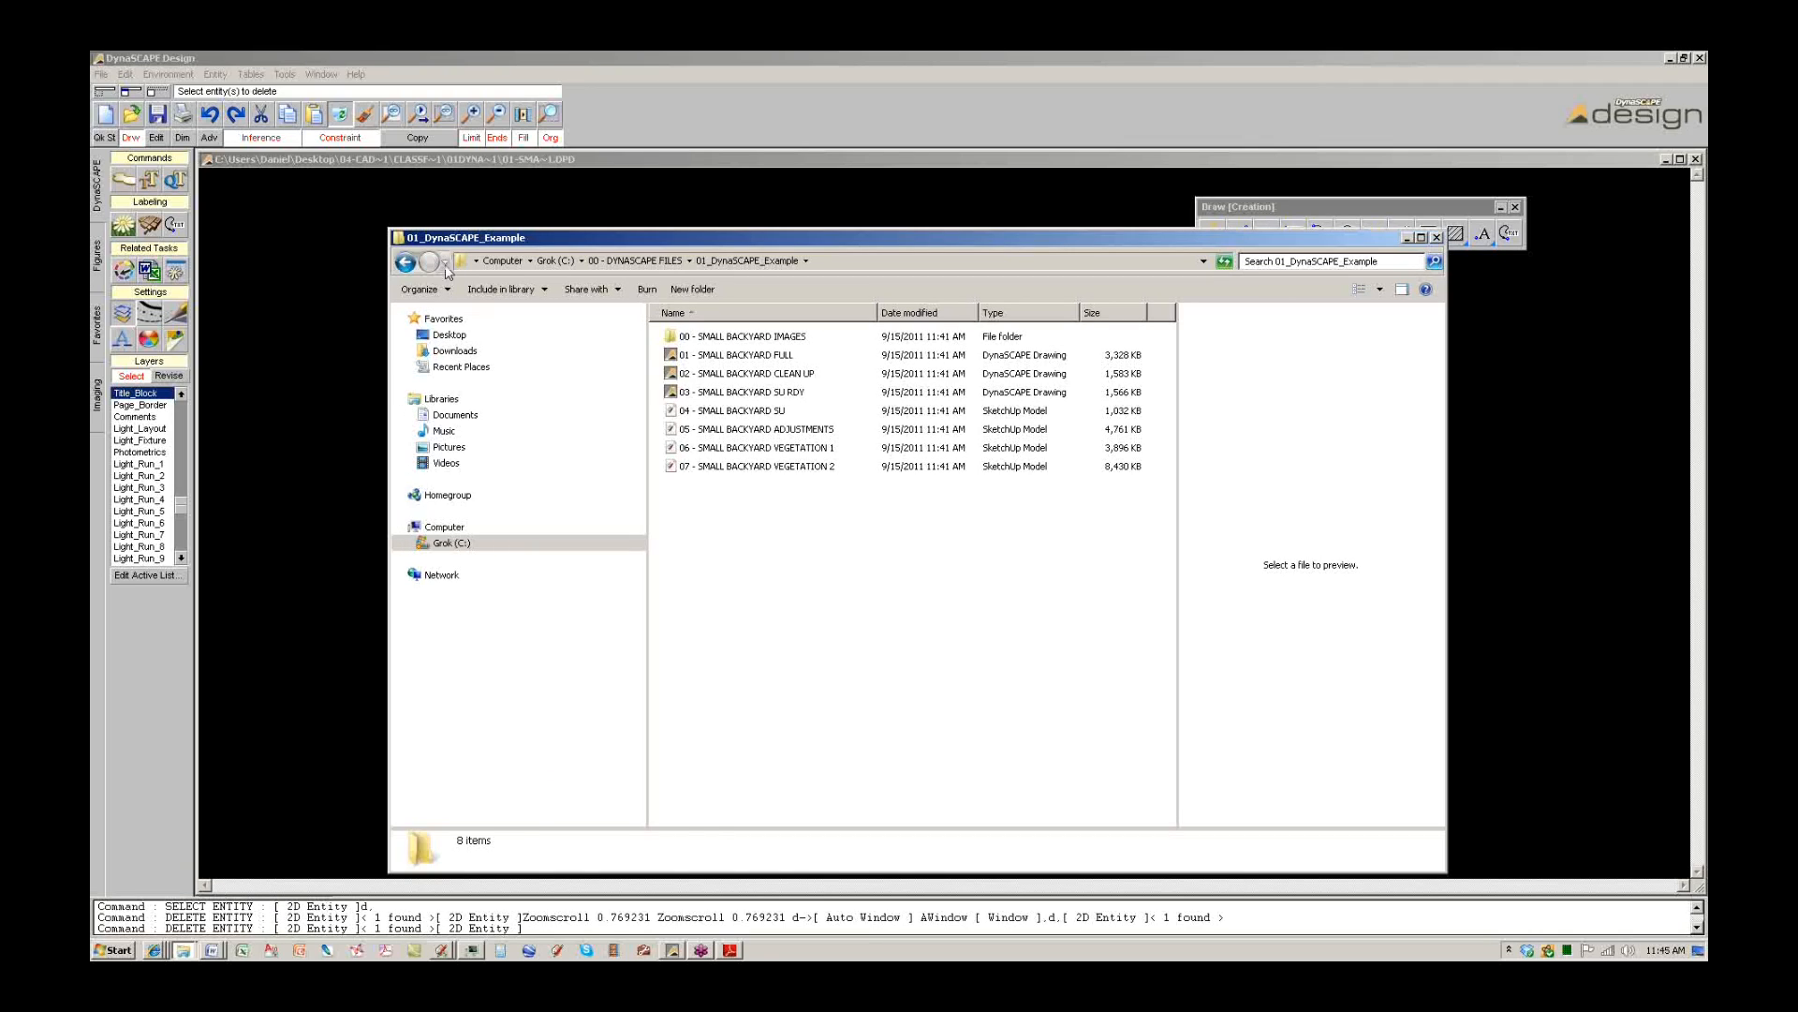
{"action": "left_click", "coordinate": [405, 262]}
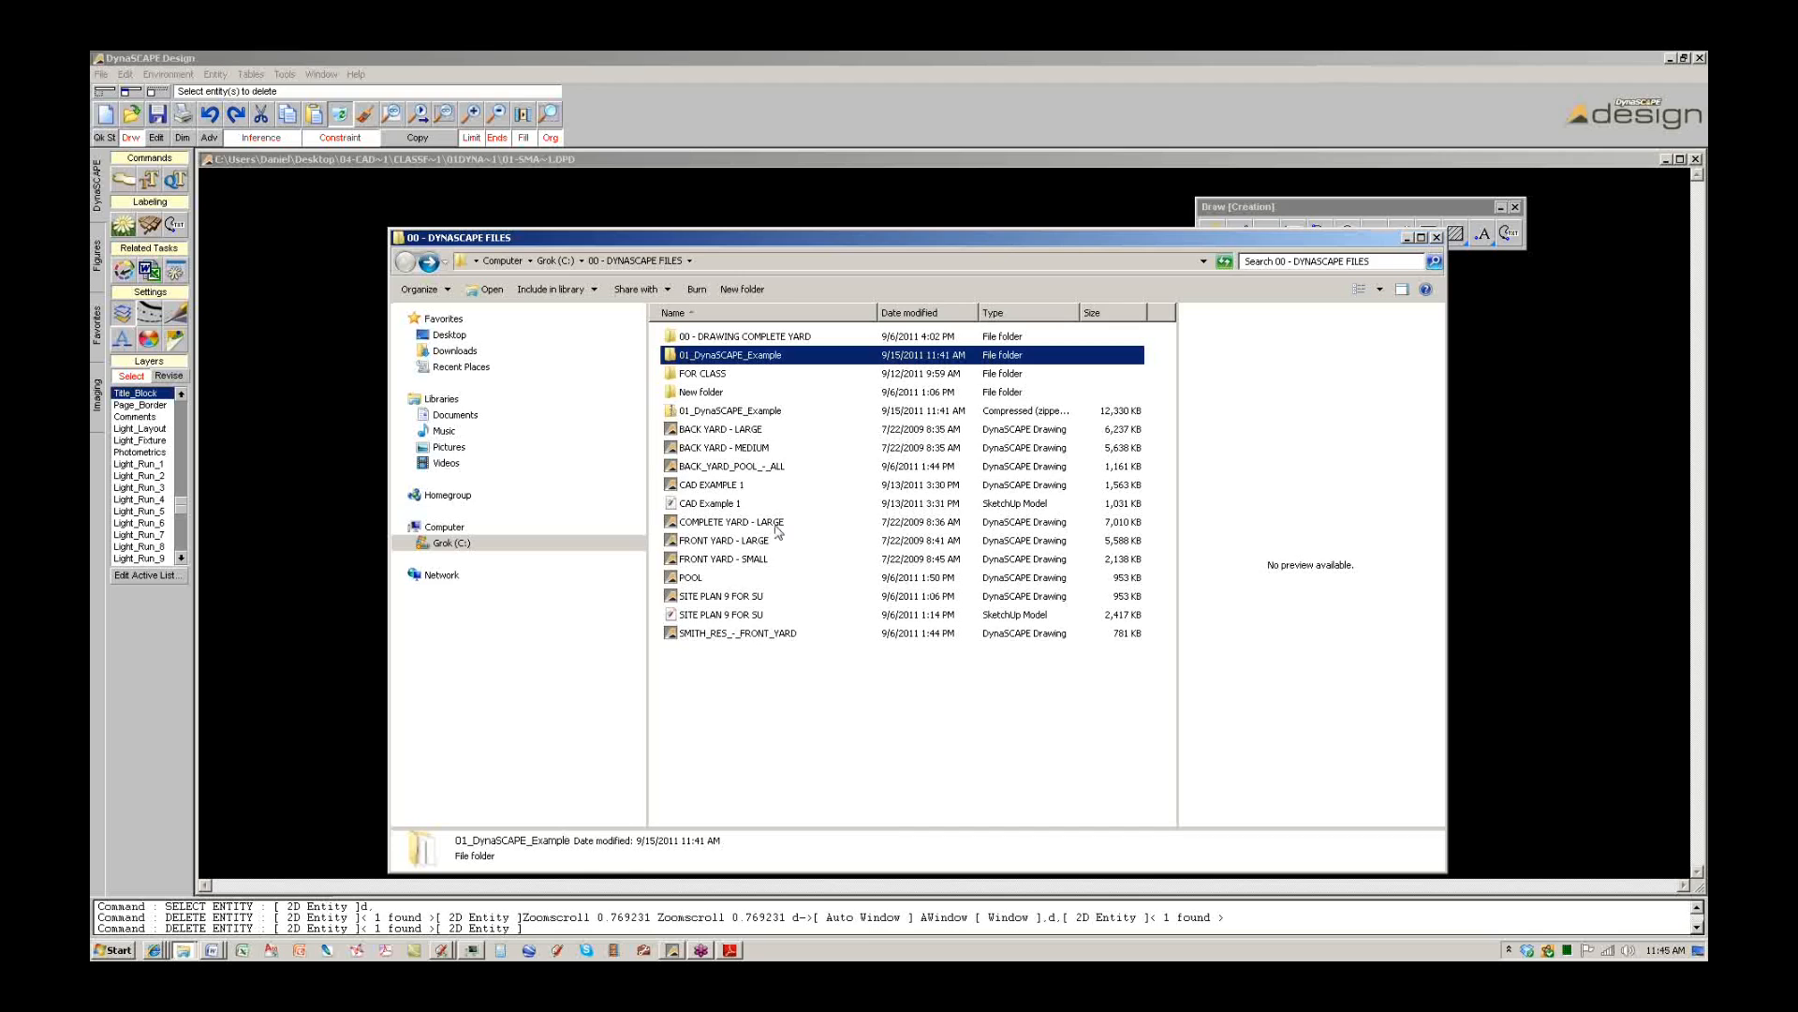
{"action": "left_click", "coordinate": [550, 261]}
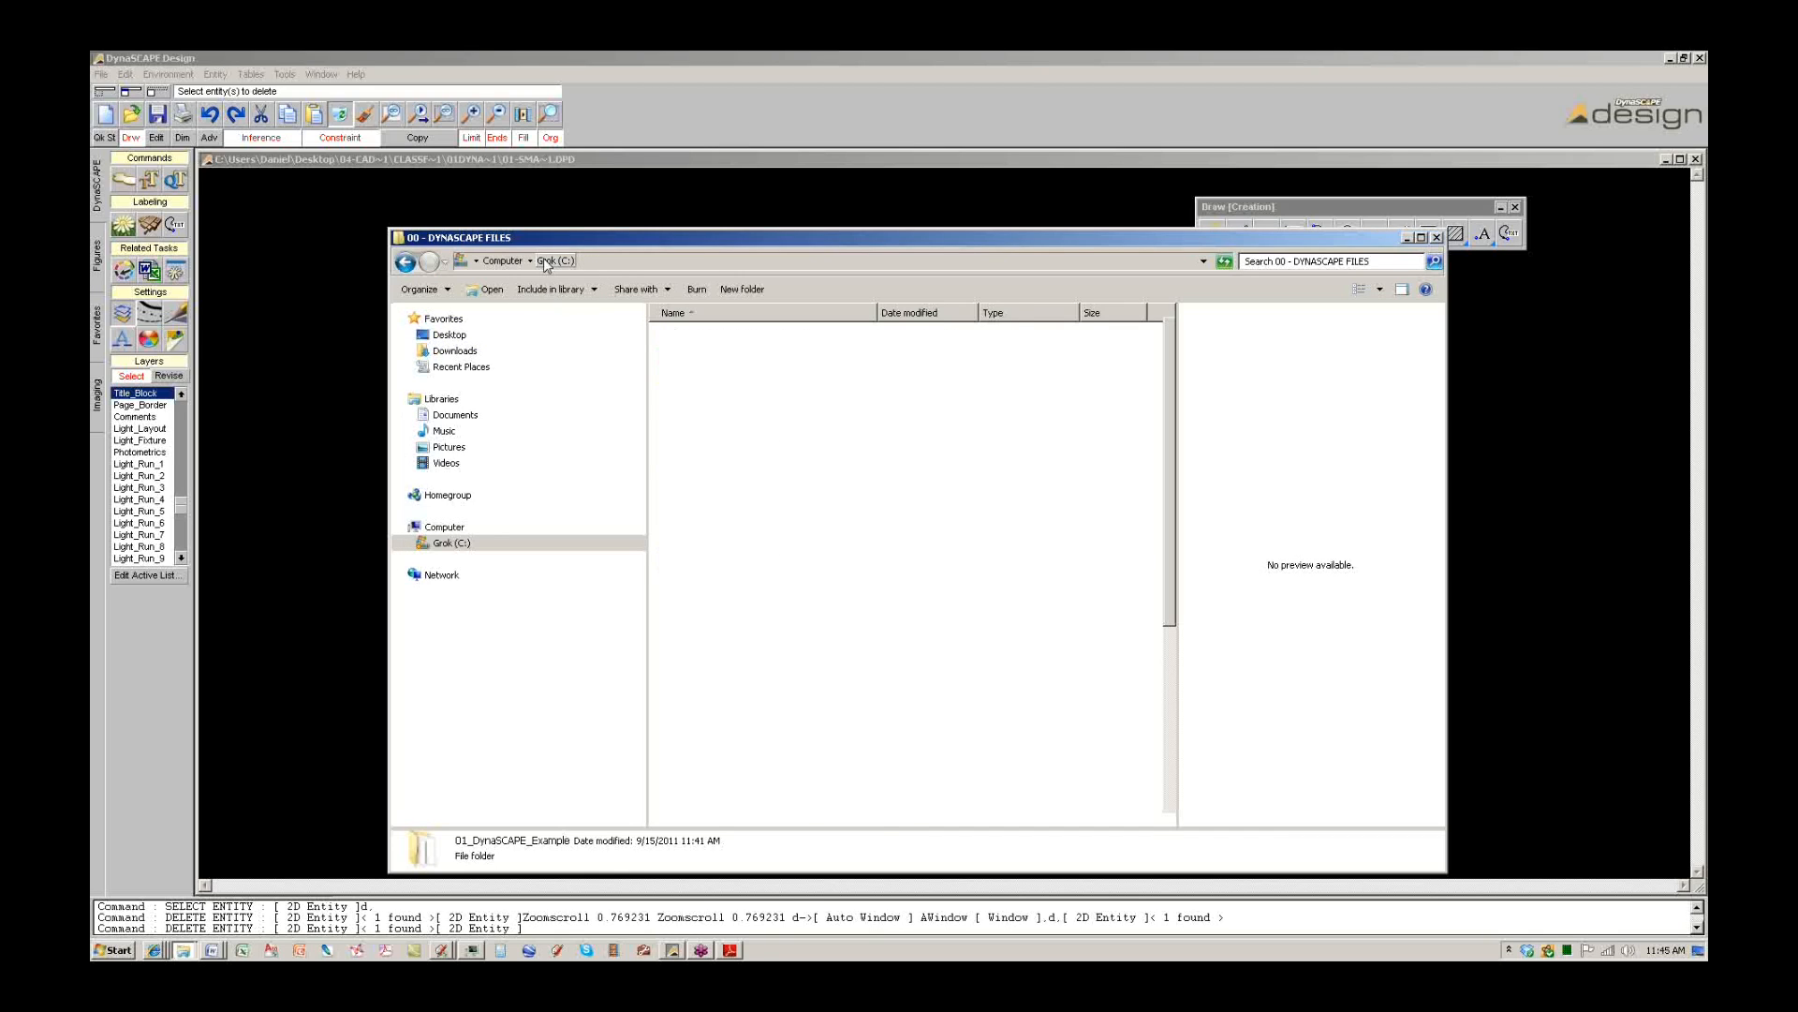
{"action": "left_click", "coordinate": [450, 336]}
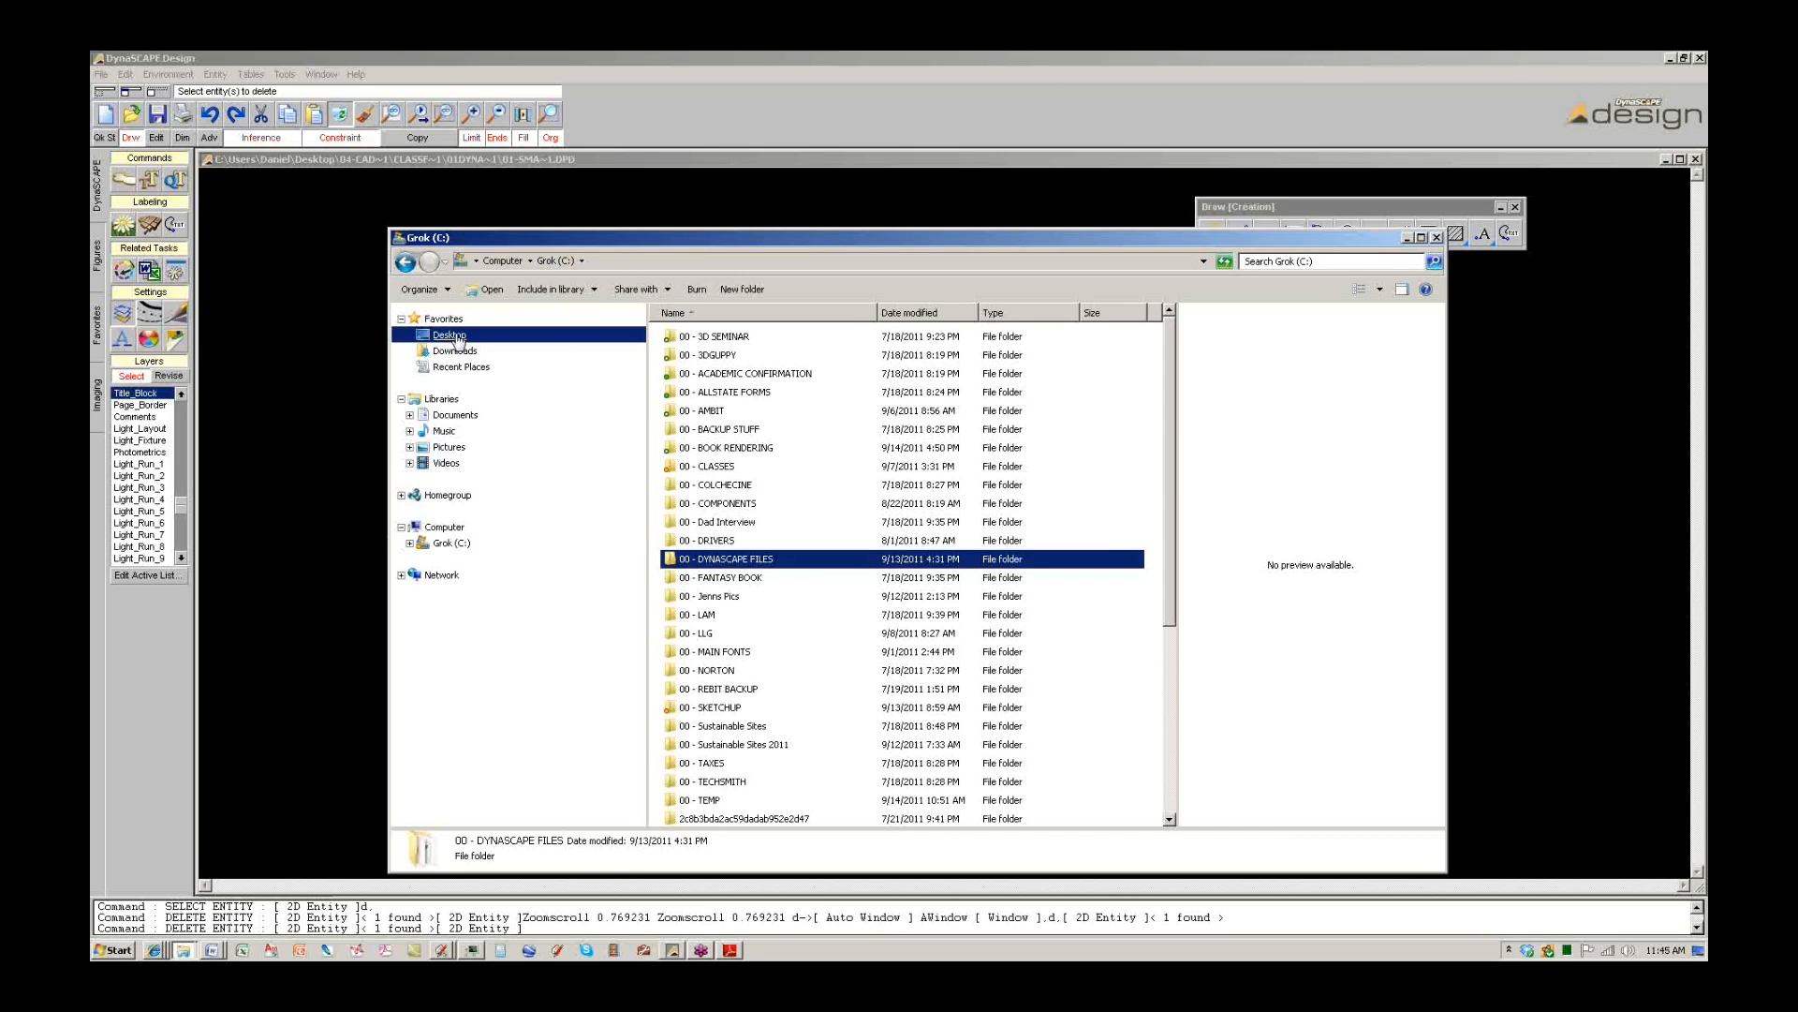
{"action": "double_click", "coordinate": [904, 369]}
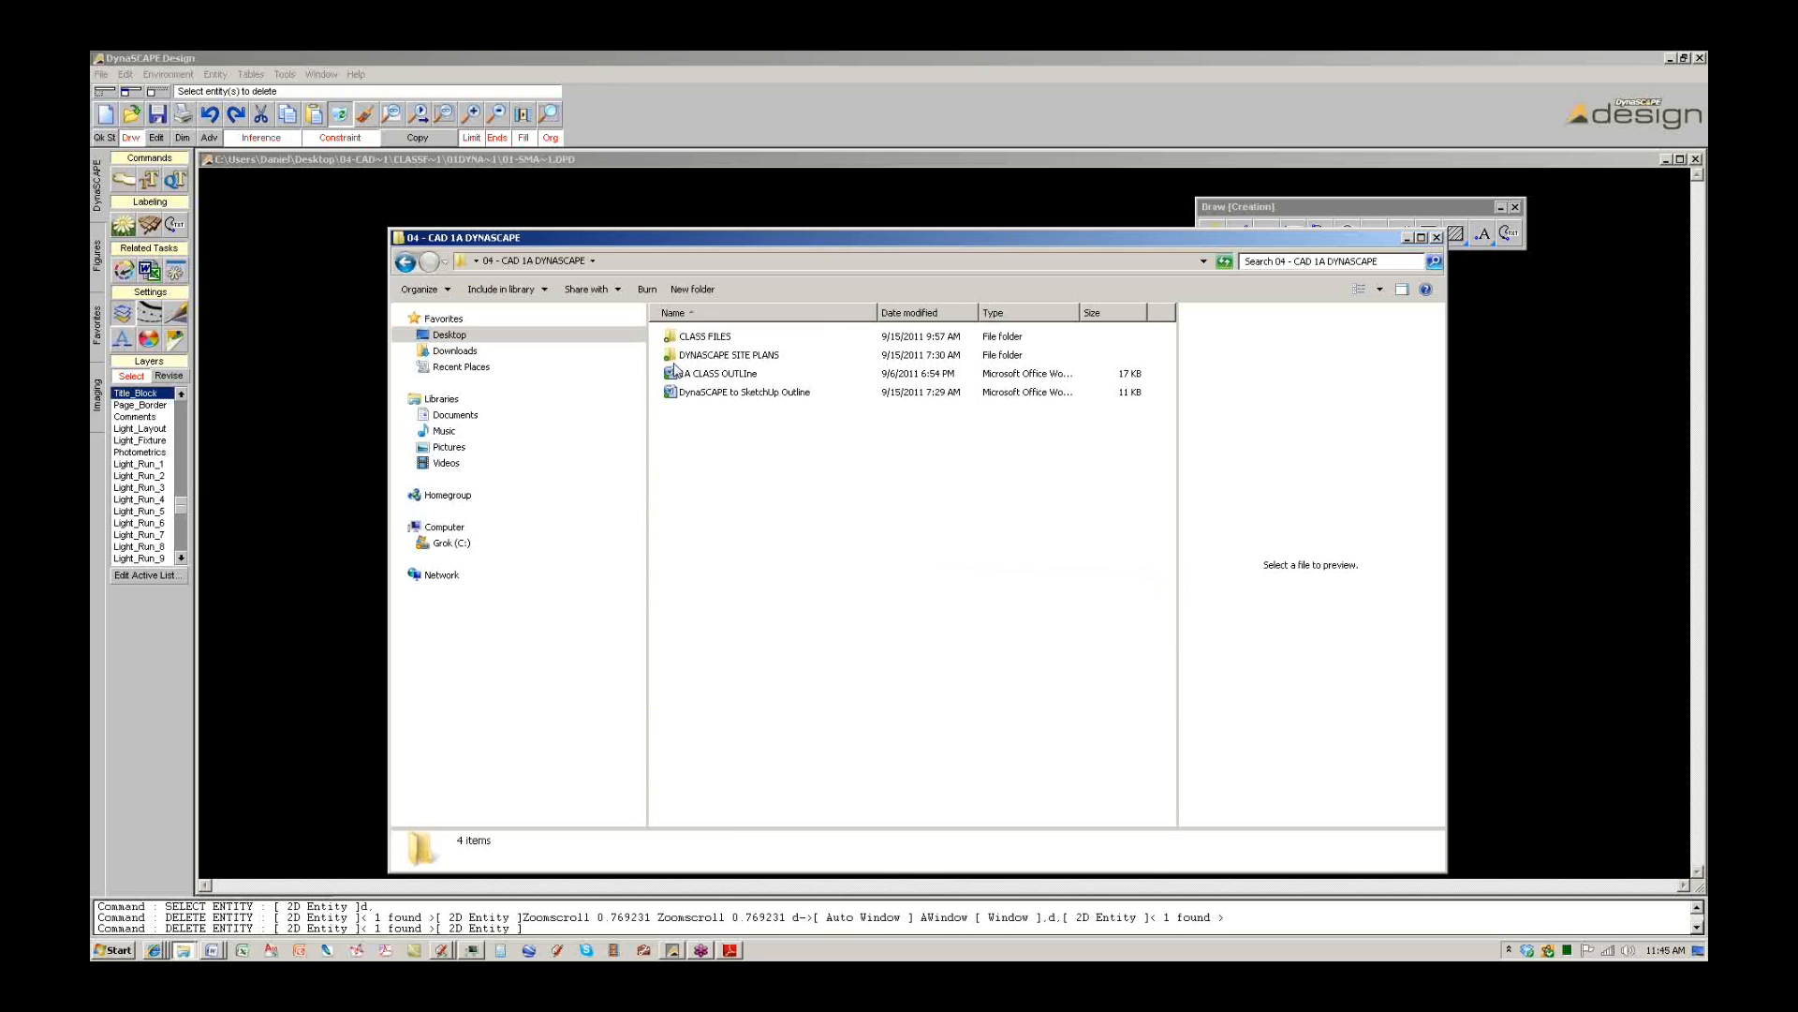
{"action": "double_click", "coordinate": [704, 345]}
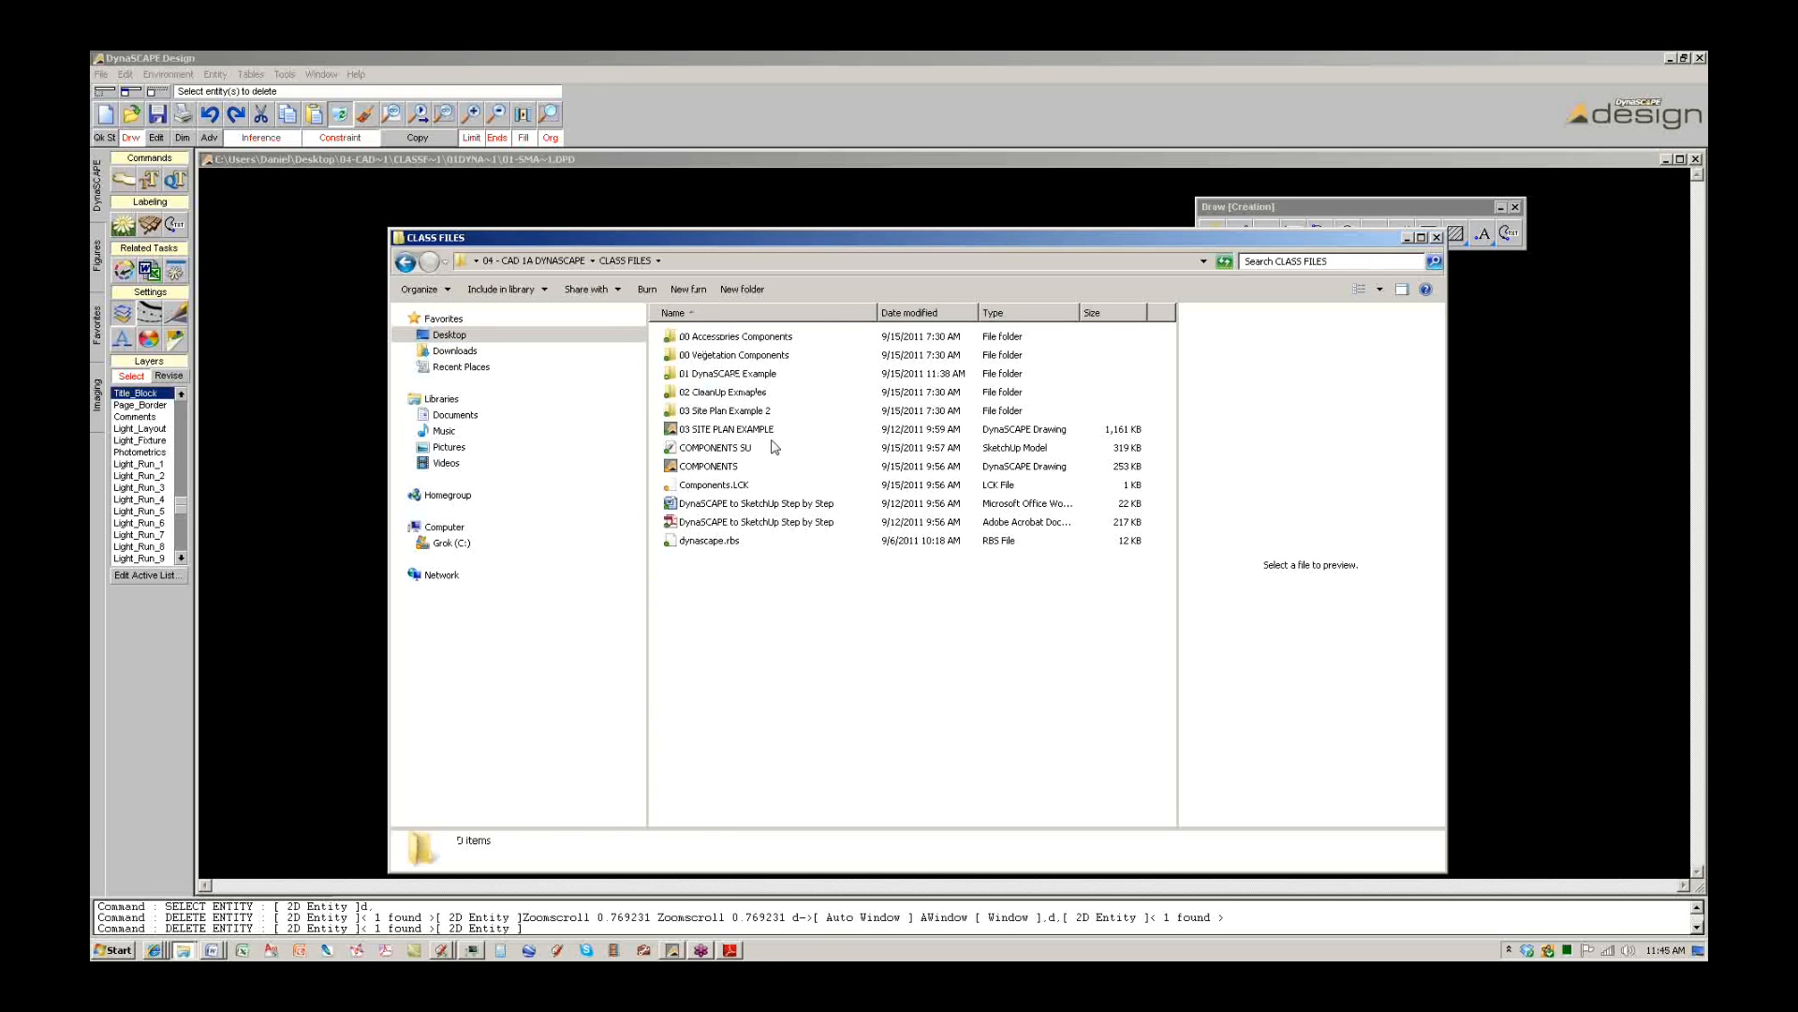
{"action": "double_click", "coordinate": [725, 411]}
{"action": "left_click", "coordinate": [407, 266]}
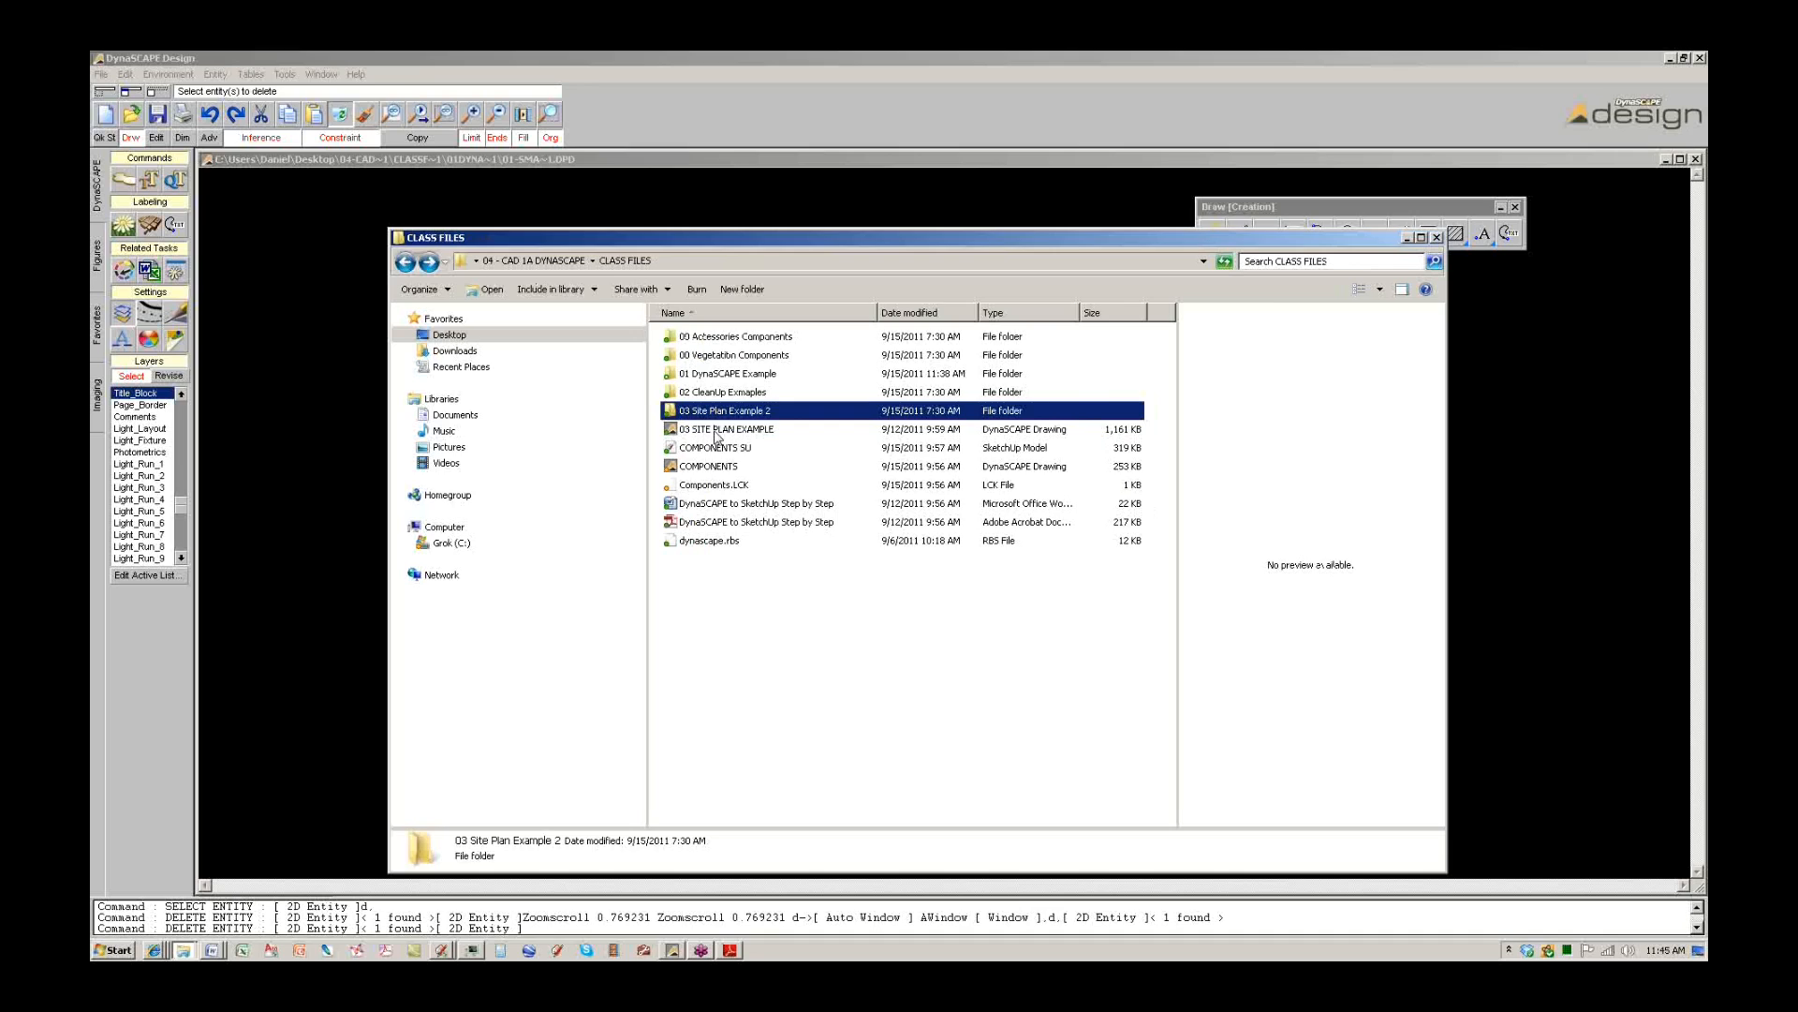
{"action": "double_click", "coordinate": [714, 431]}
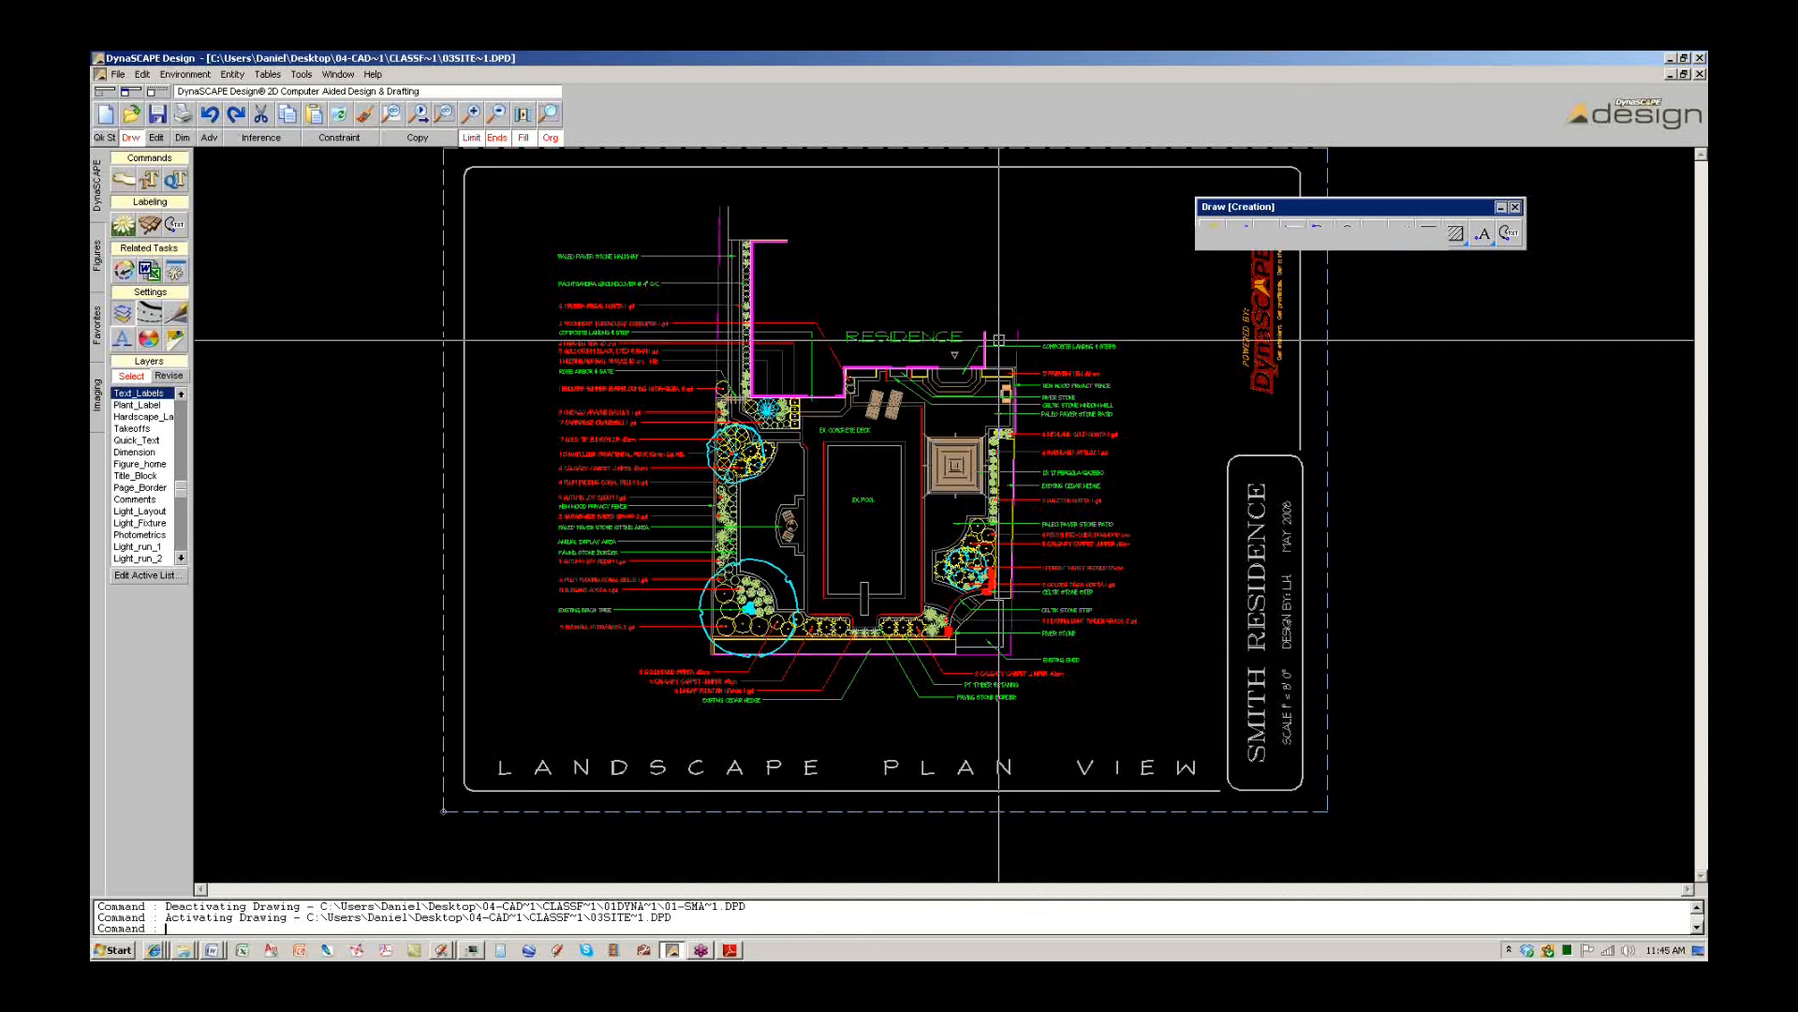
Window-select and delete the 17 right-side labels and the left-side labels and leaders.
{"action": "left_click", "coordinate": [1143, 691]}
{"action": "left_click", "coordinate": [1063, 349]}
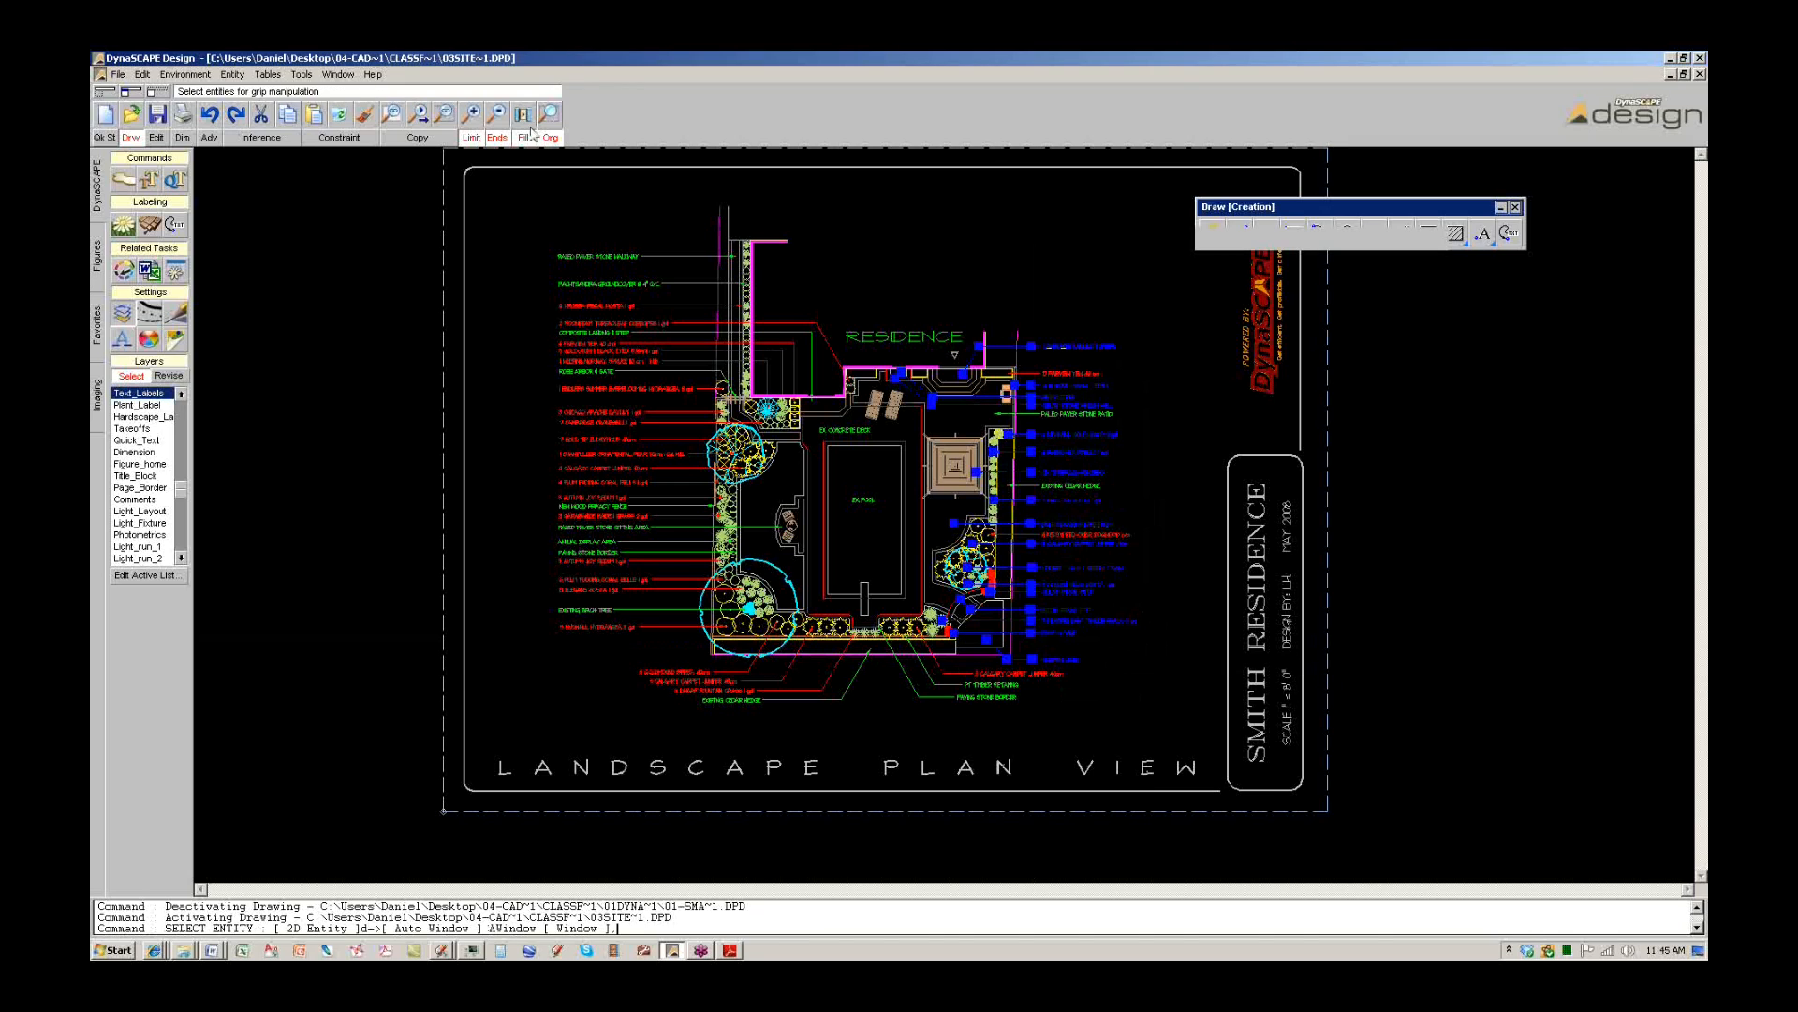
{"action": "left_click", "coordinate": [339, 113]}
{"action": "left_click", "coordinate": [582, 656]}
{"action": "left_click", "coordinate": [521, 204]}
{"action": "left_click", "coordinate": [335, 117]}
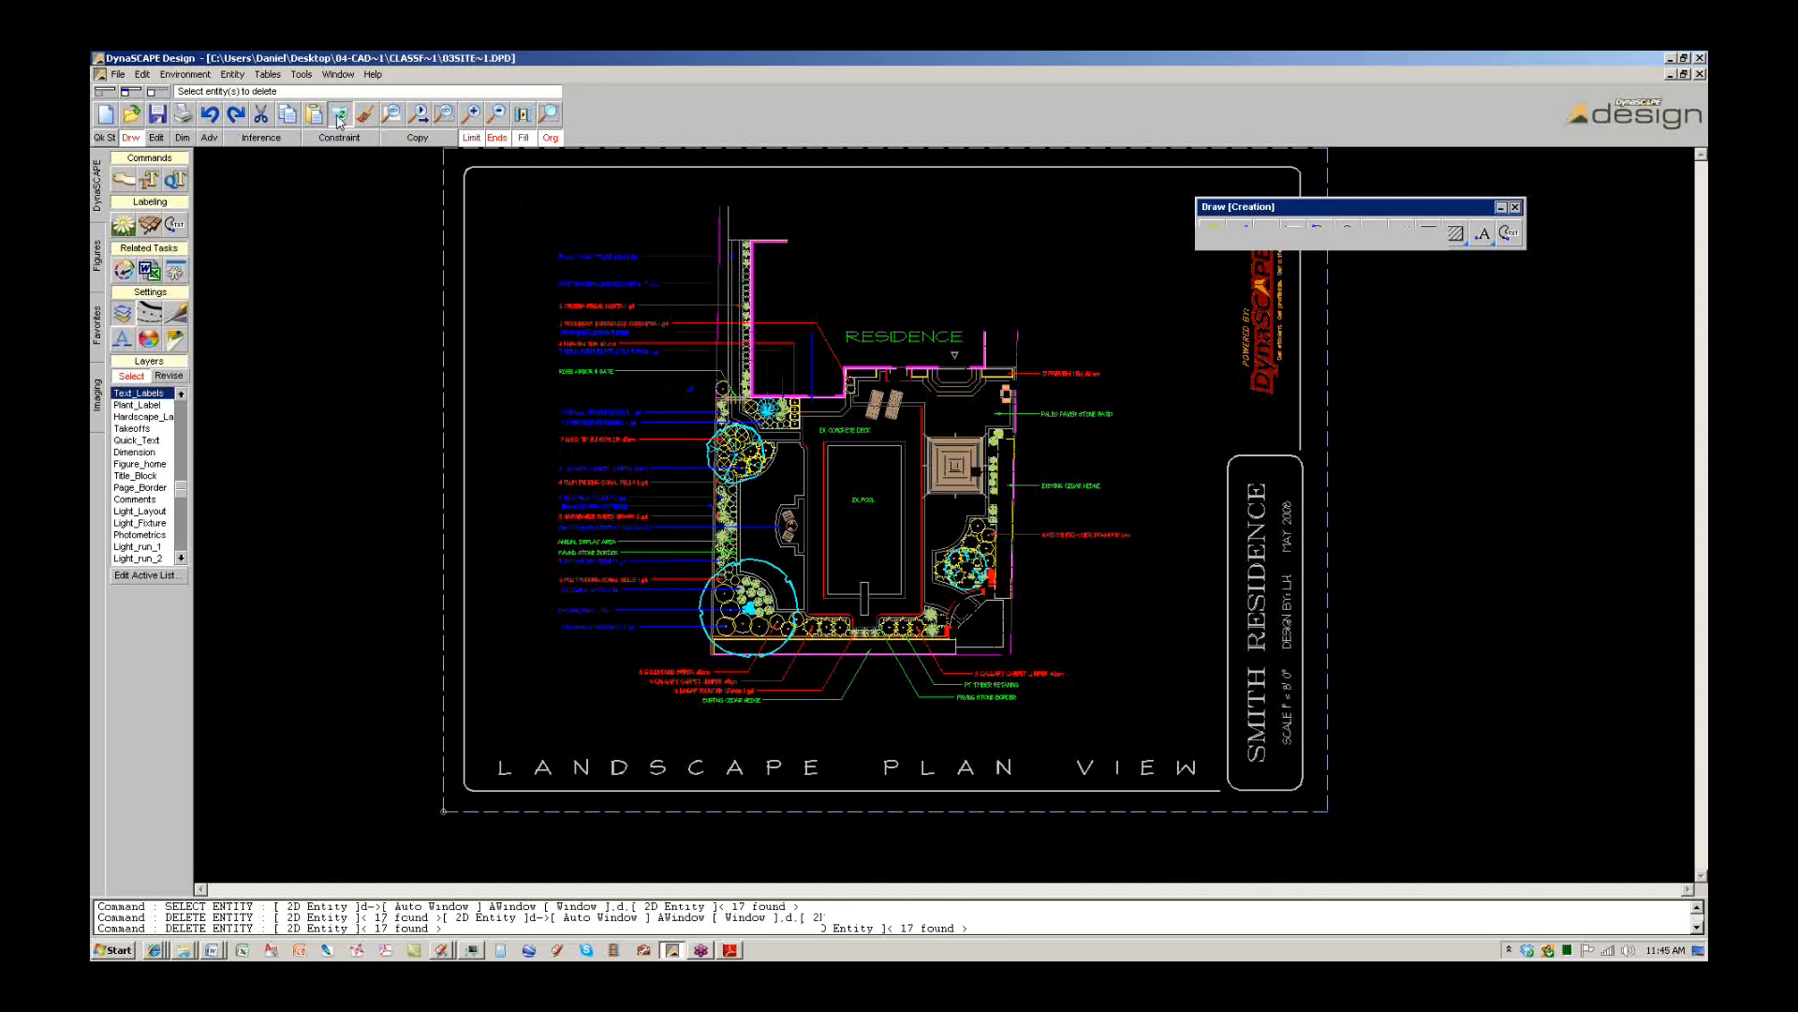
{"action": "left_click", "coordinate": [582, 594]}
{"action": "left_click", "coordinate": [538, 278]}
{"action": "left_click", "coordinate": [339, 113]}
Delete the 7 bottom labels, the last right-side labels and the leftover red label.
{"action": "left_click", "coordinate": [995, 749]}
{"action": "left_click", "coordinate": [646, 663]}
{"action": "left_click", "coordinate": [334, 117]}
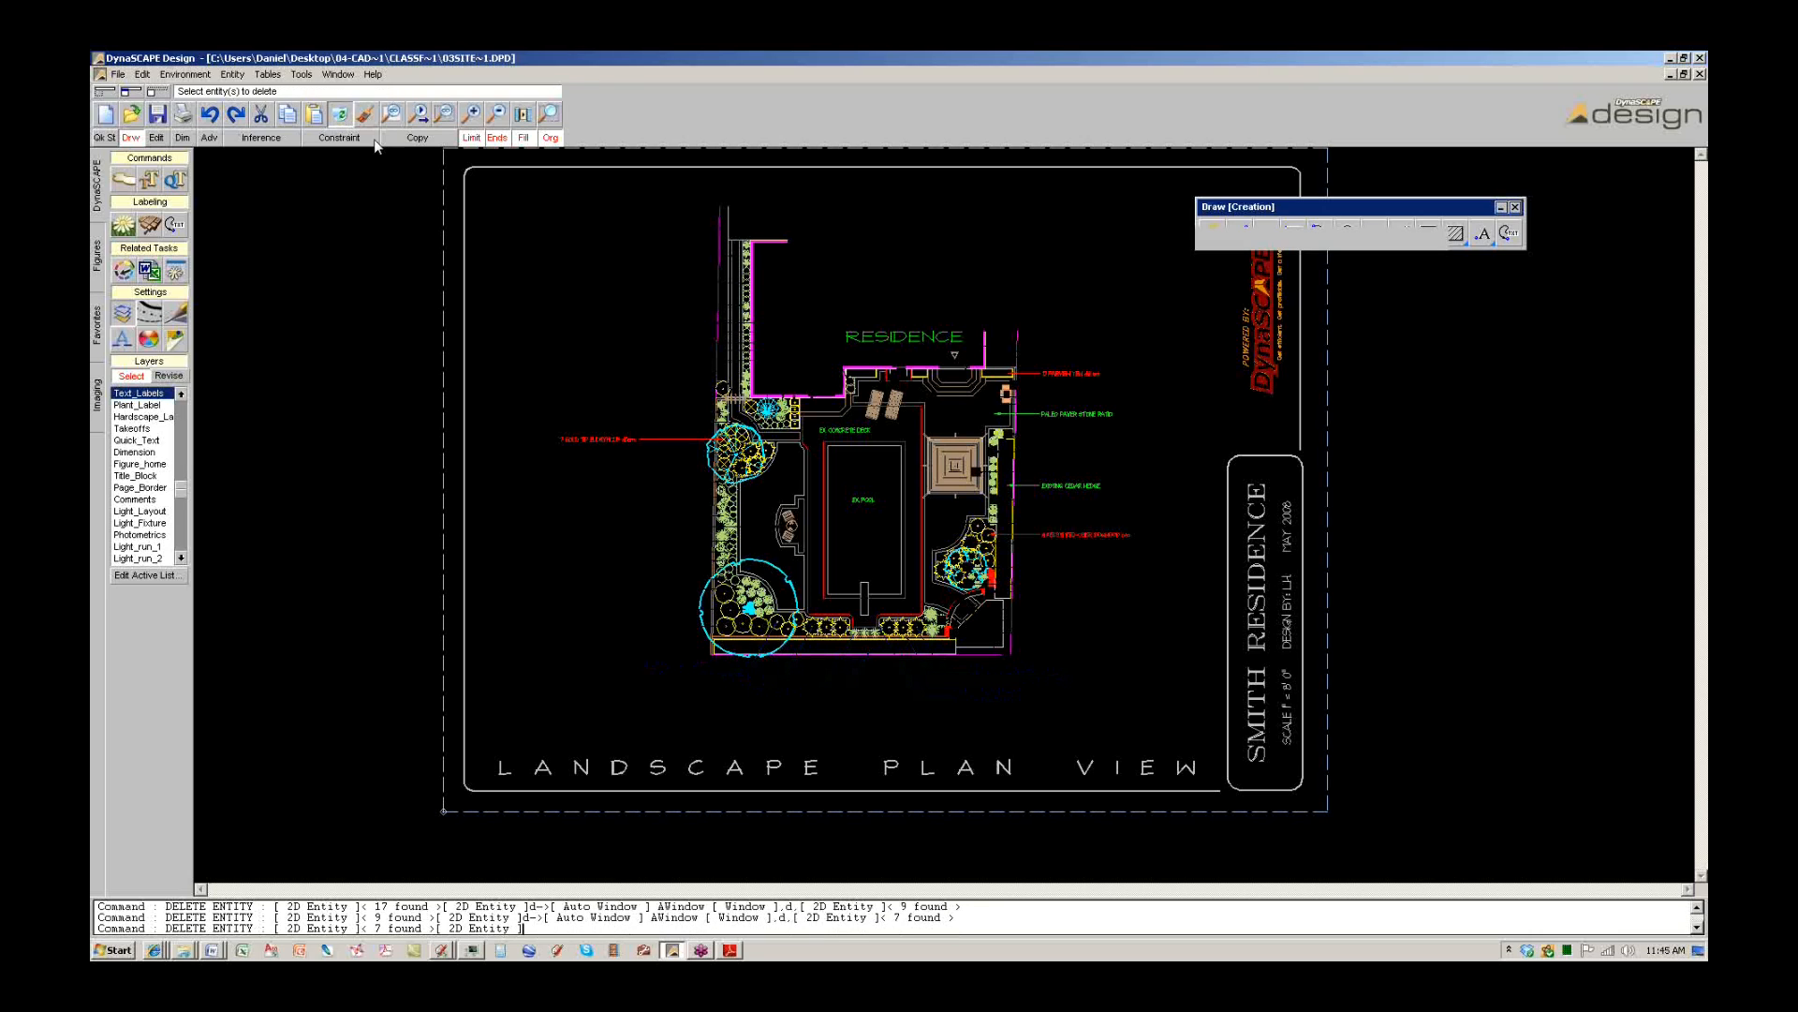
{"action": "left_click", "coordinate": [1031, 334]}
{"action": "left_click", "coordinate": [340, 113]}
{"action": "left_click", "coordinate": [604, 469]}
{"action": "left_click", "coordinate": [549, 423]}
{"action": "left_click", "coordinate": [342, 117]}
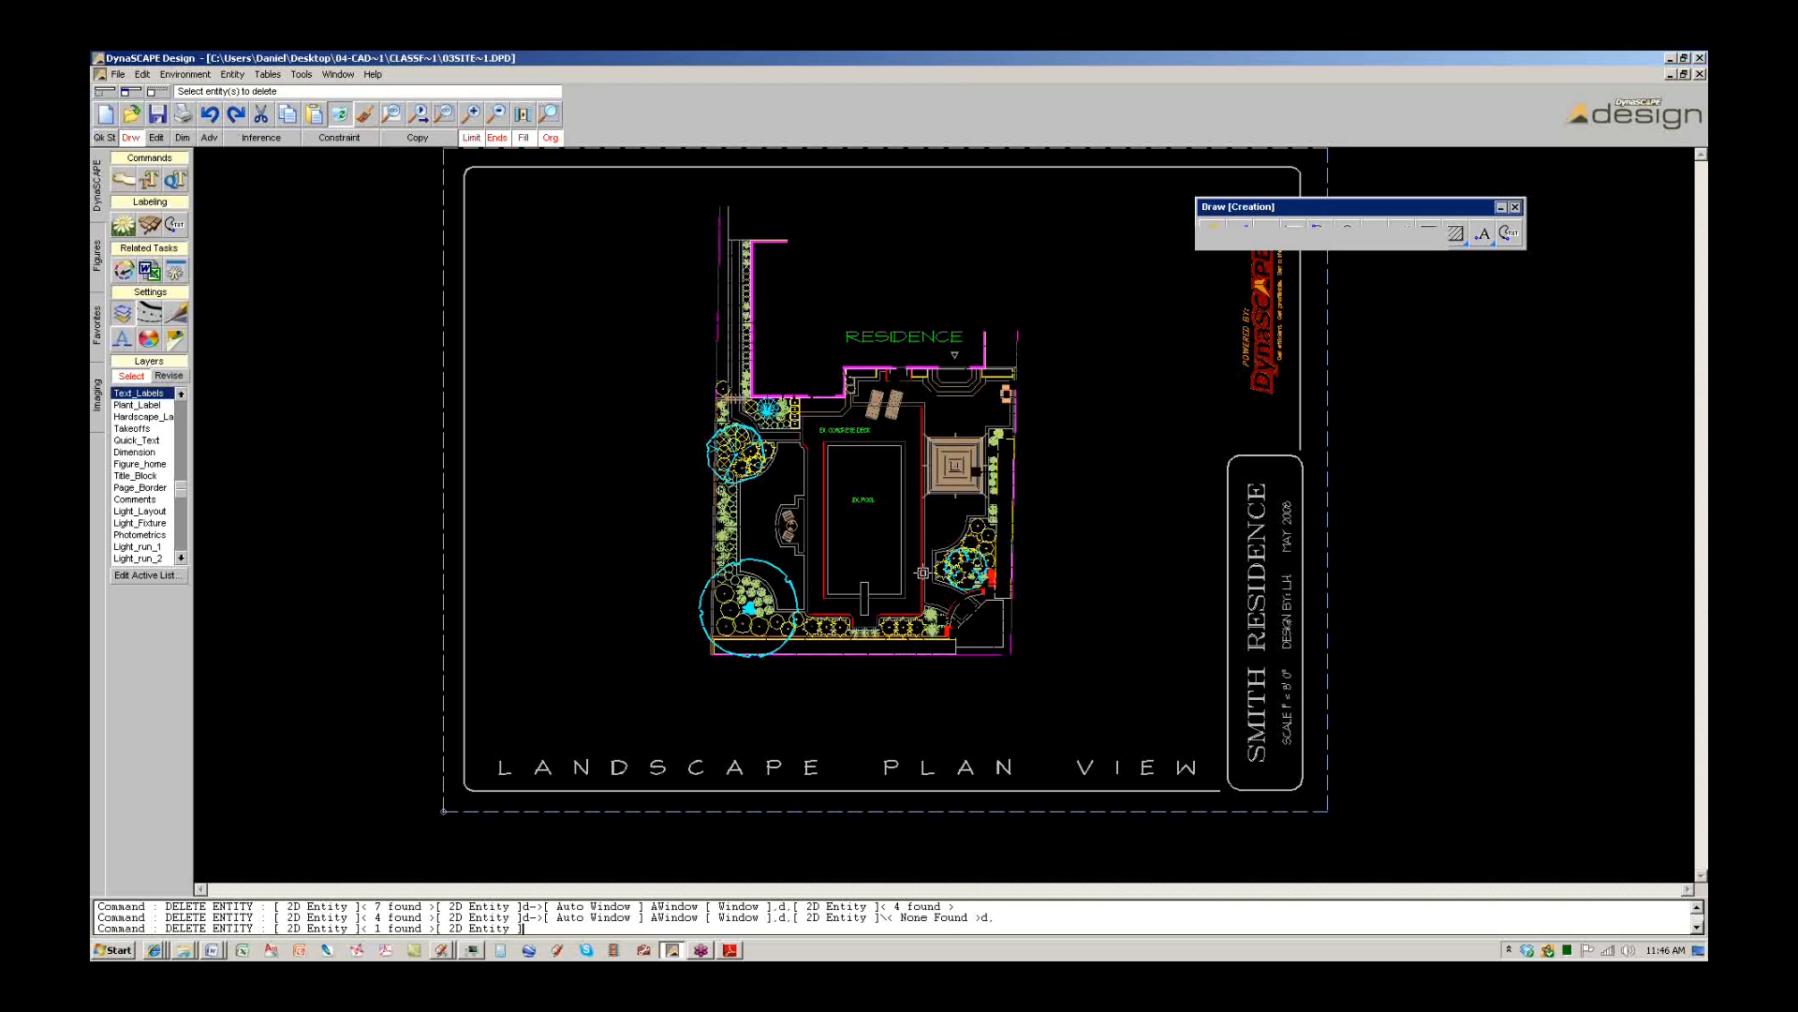
Delete the right, bottom and left magenta property lines of the Smith Residence plan.
{"action": "scroll", "coordinate": [922, 572], "scroll_direction": "up", "scroll_amount": 3}
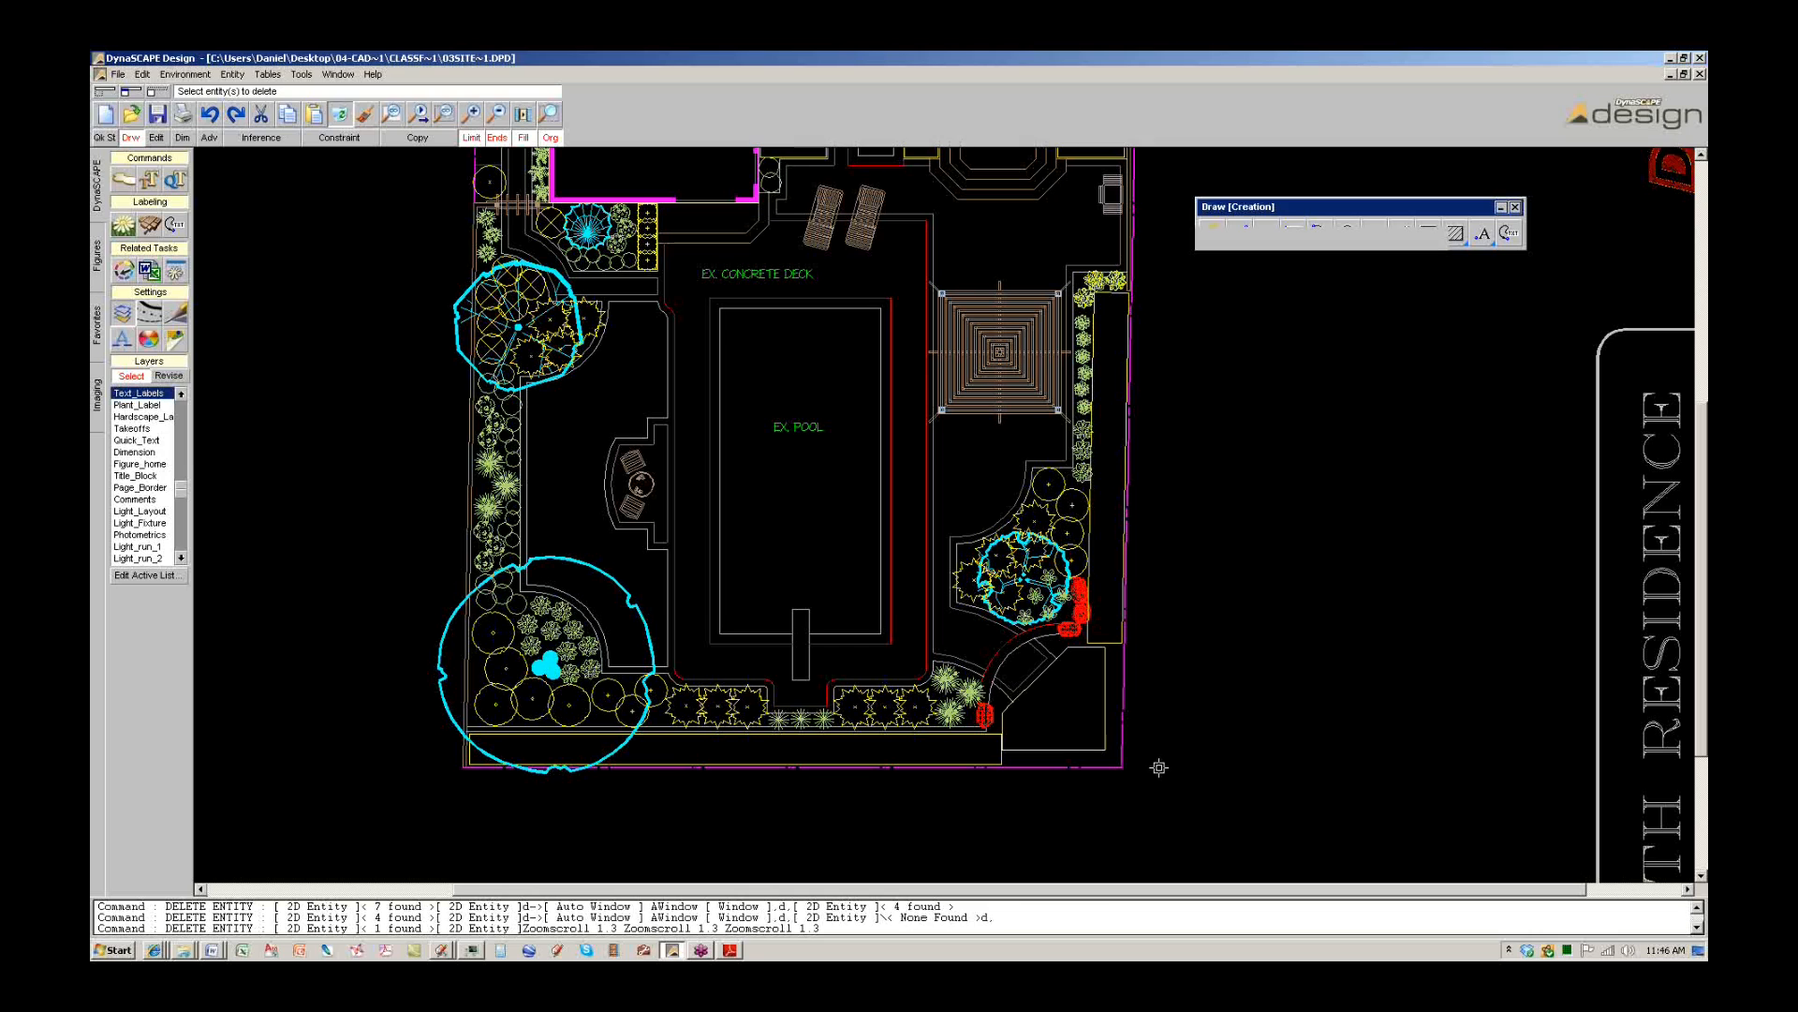
{"action": "scroll", "coordinate": [1060, 664], "scroll_direction": "down", "scroll_amount": 2}
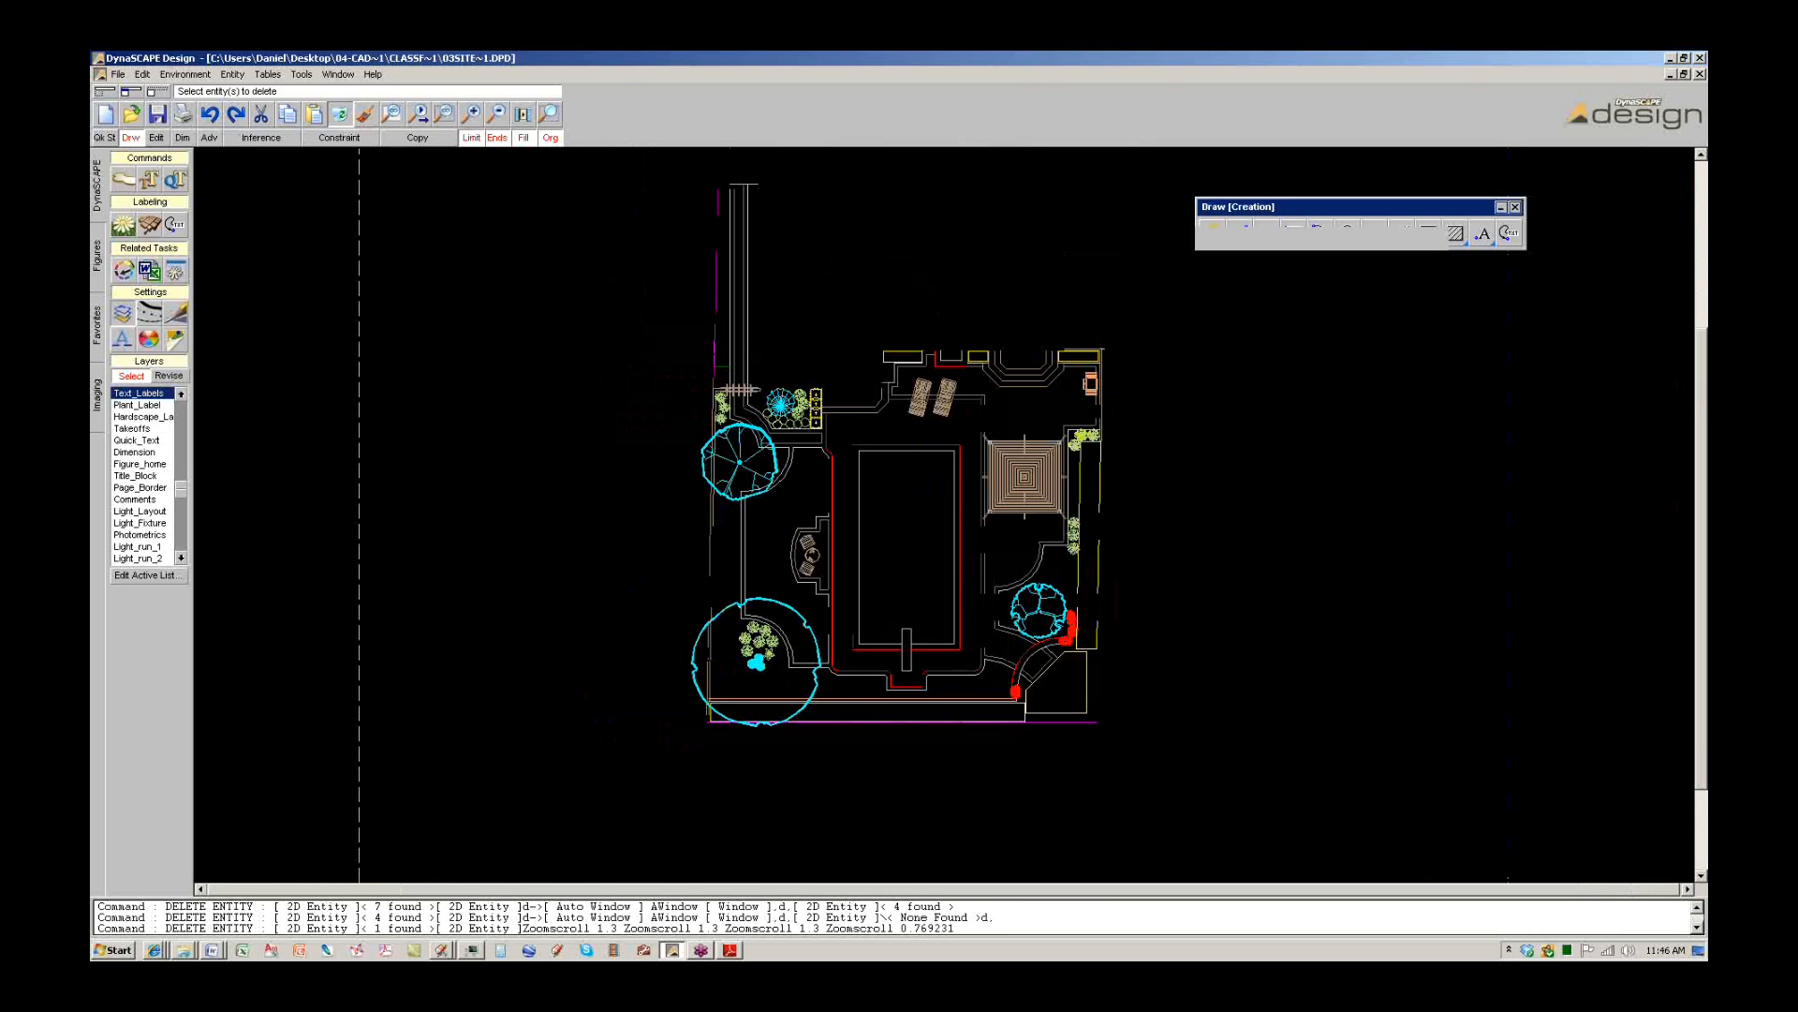
{"action": "scroll", "coordinate": [1057, 202], "scroll_direction": "down", "scroll_amount": 1}
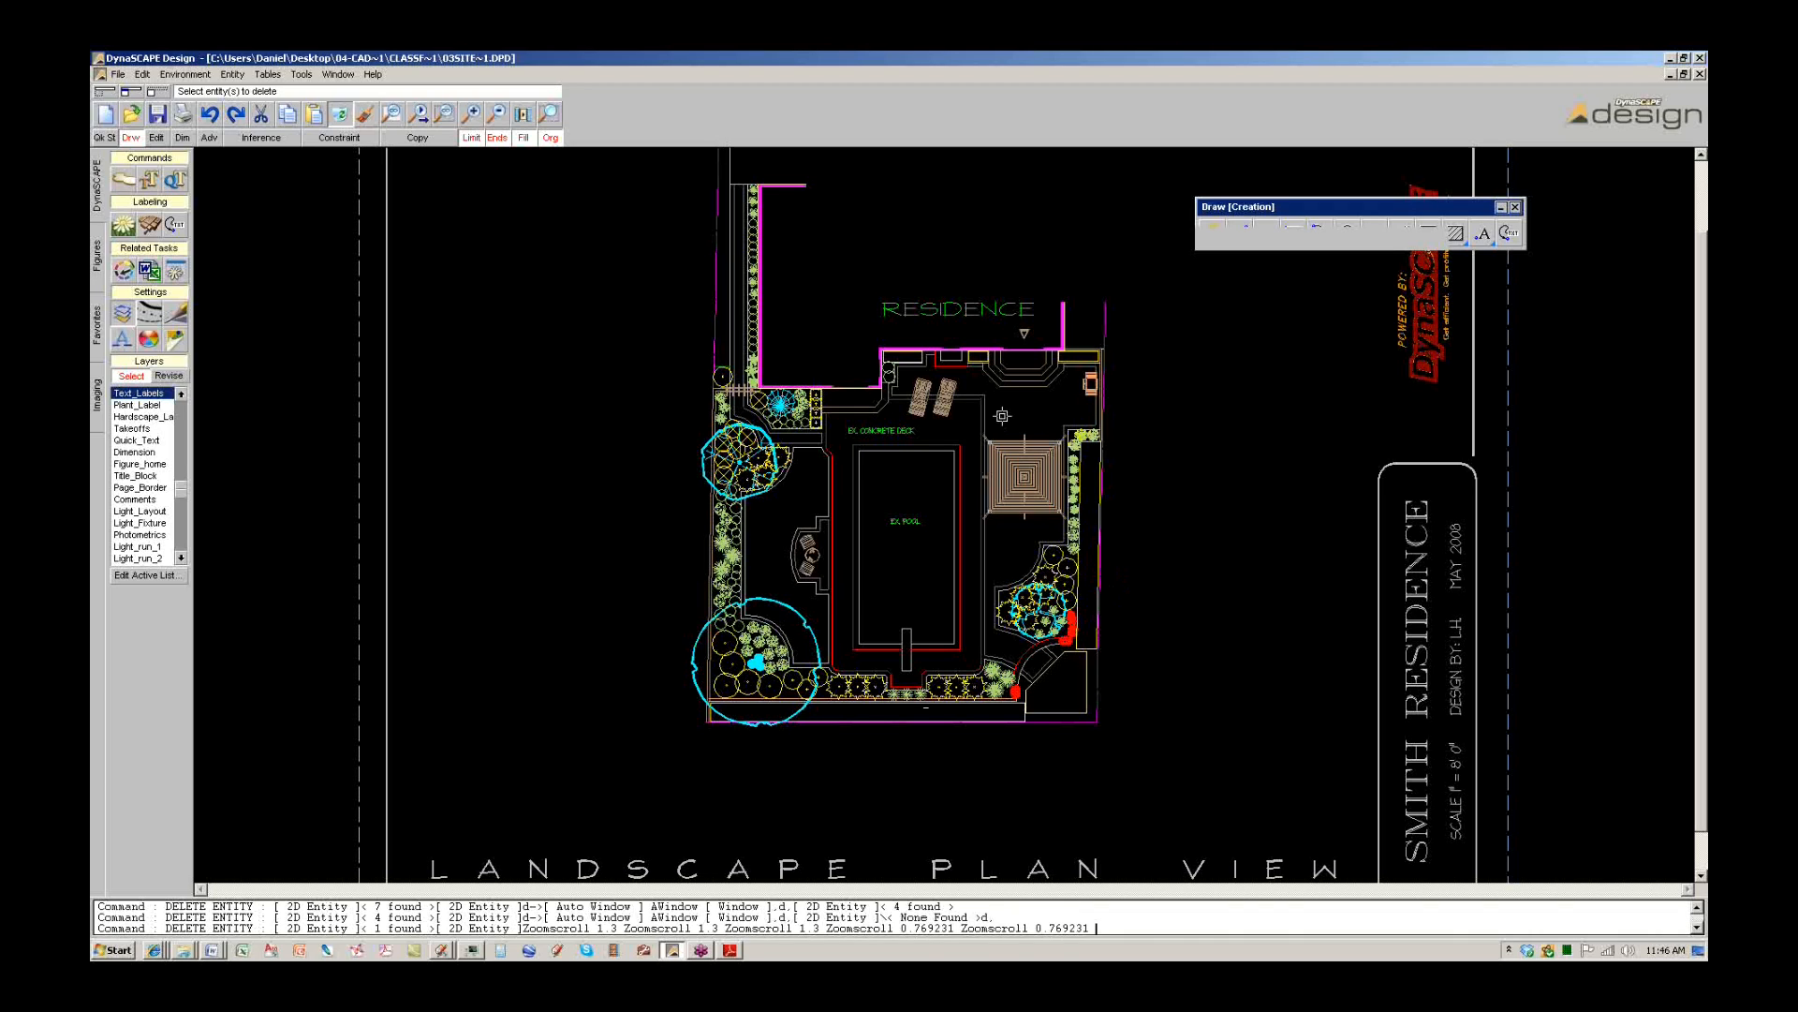
{"action": "left_click", "coordinate": [1106, 317]}
{"action": "left_click", "coordinate": [1060, 720]}
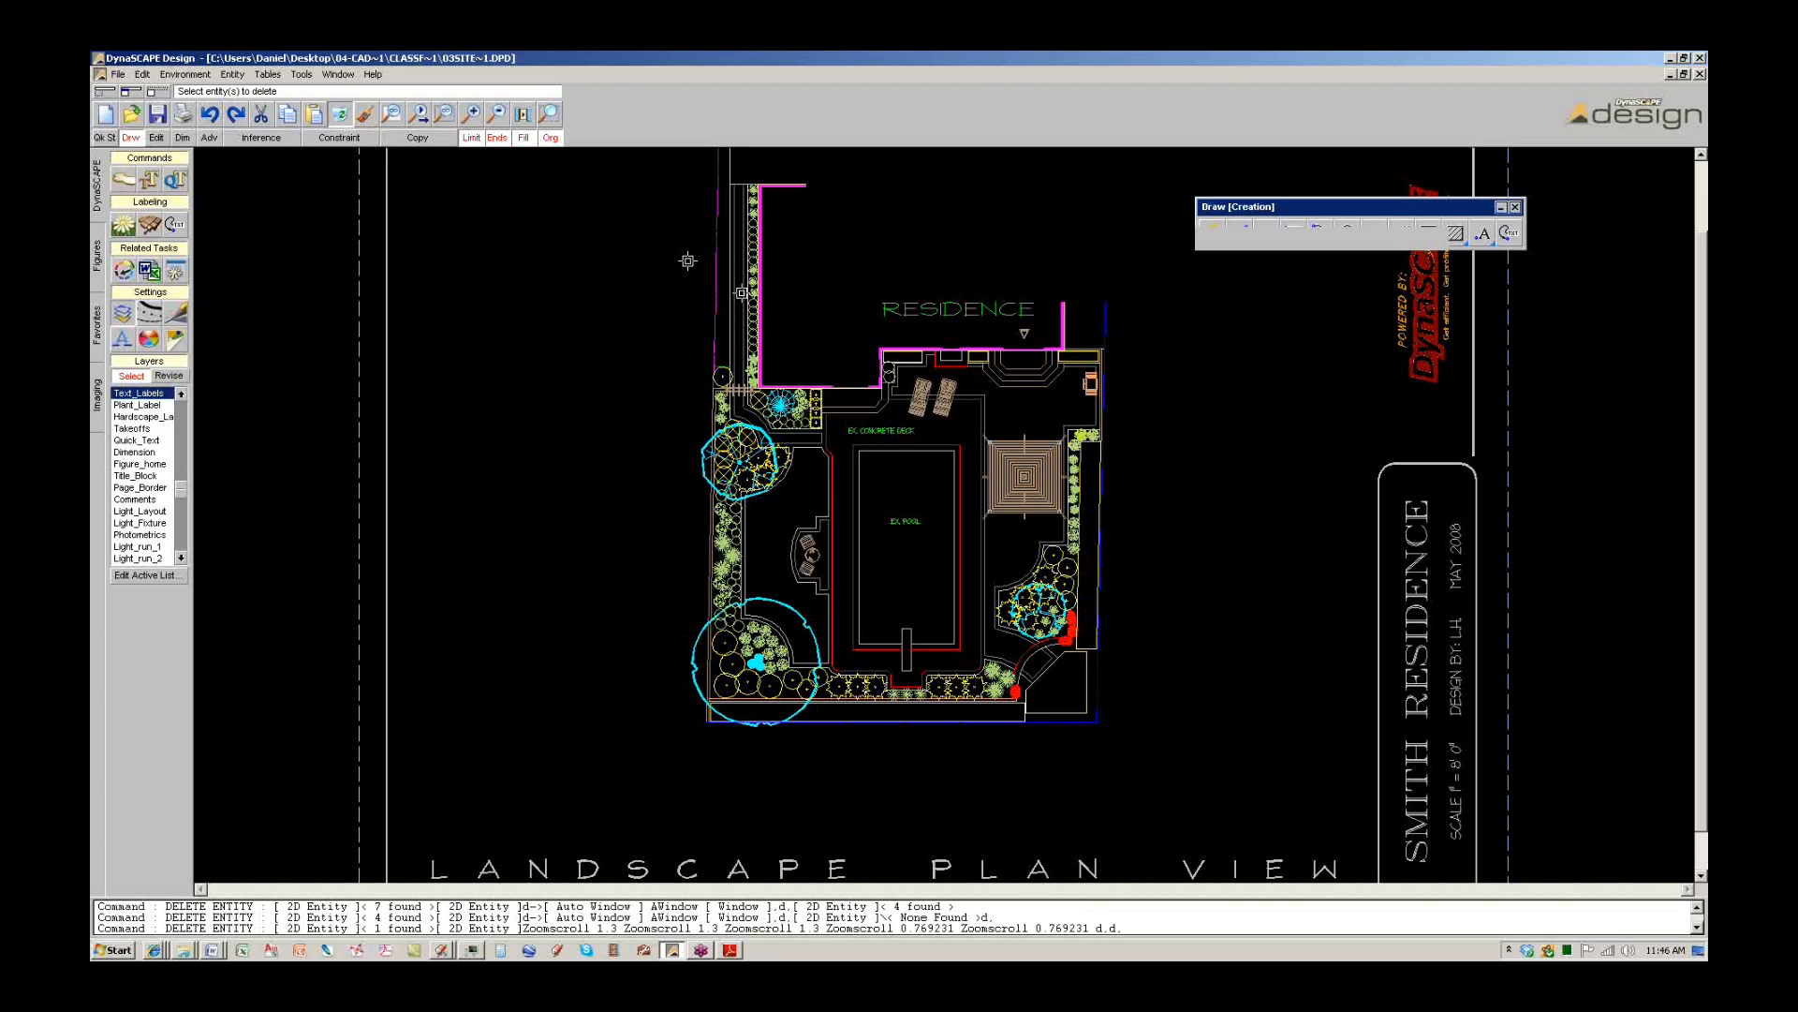
{"action": "left_click", "coordinate": [716, 292]}
{"action": "left_click", "coordinate": [339, 114]}
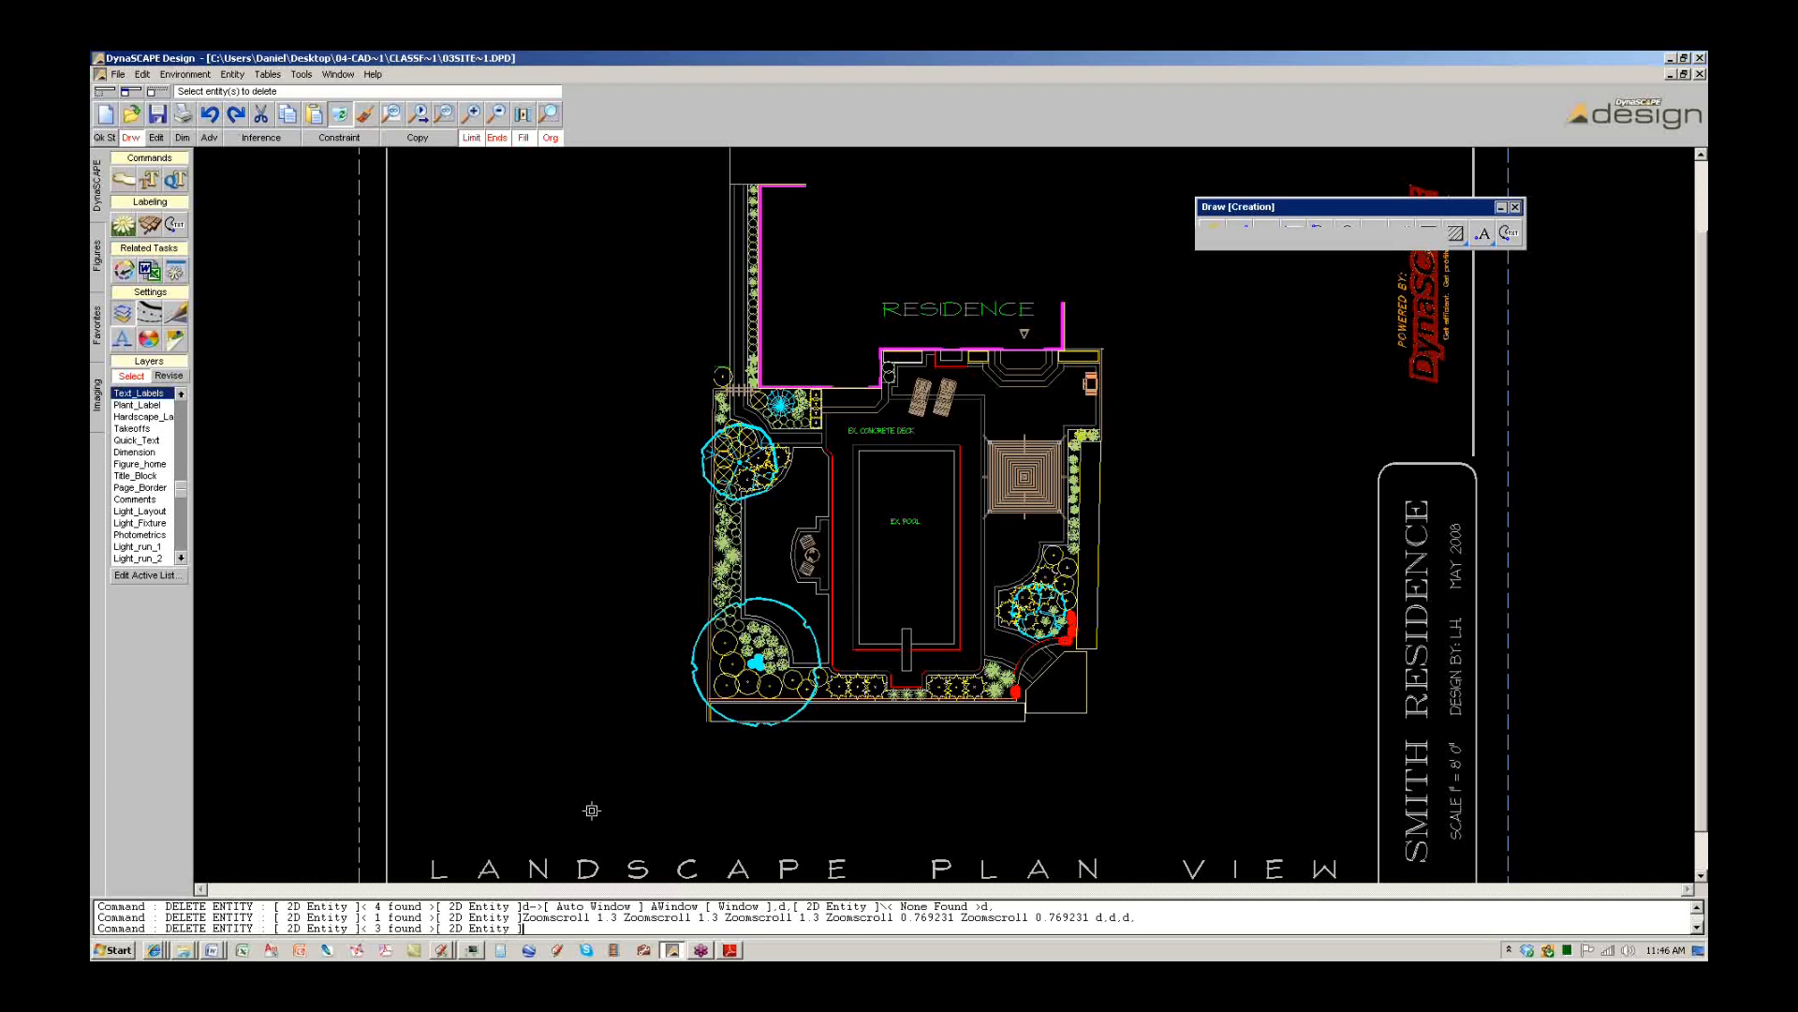
{"action": "left_click", "coordinate": [343, 76]}
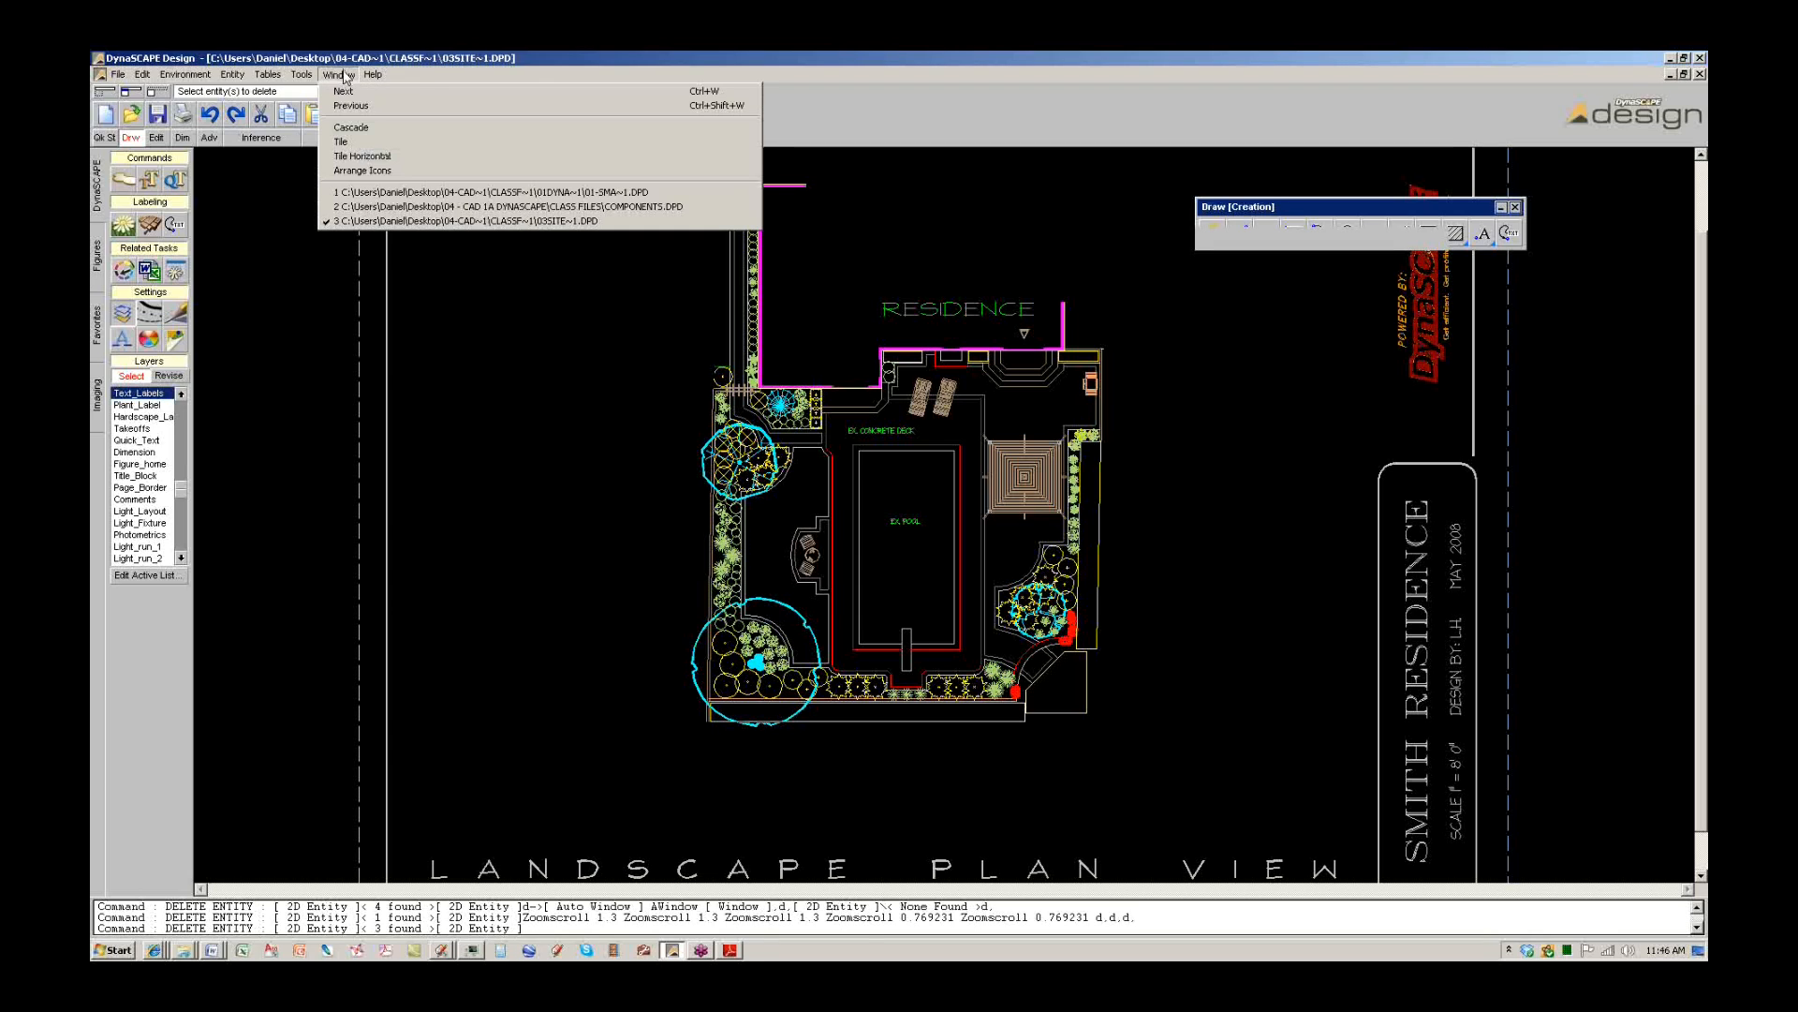
Switch to 01-SMA~1.DPD and undo the last deletion to restore the boundary rectangle.
{"action": "left_click", "coordinate": [375, 207]}
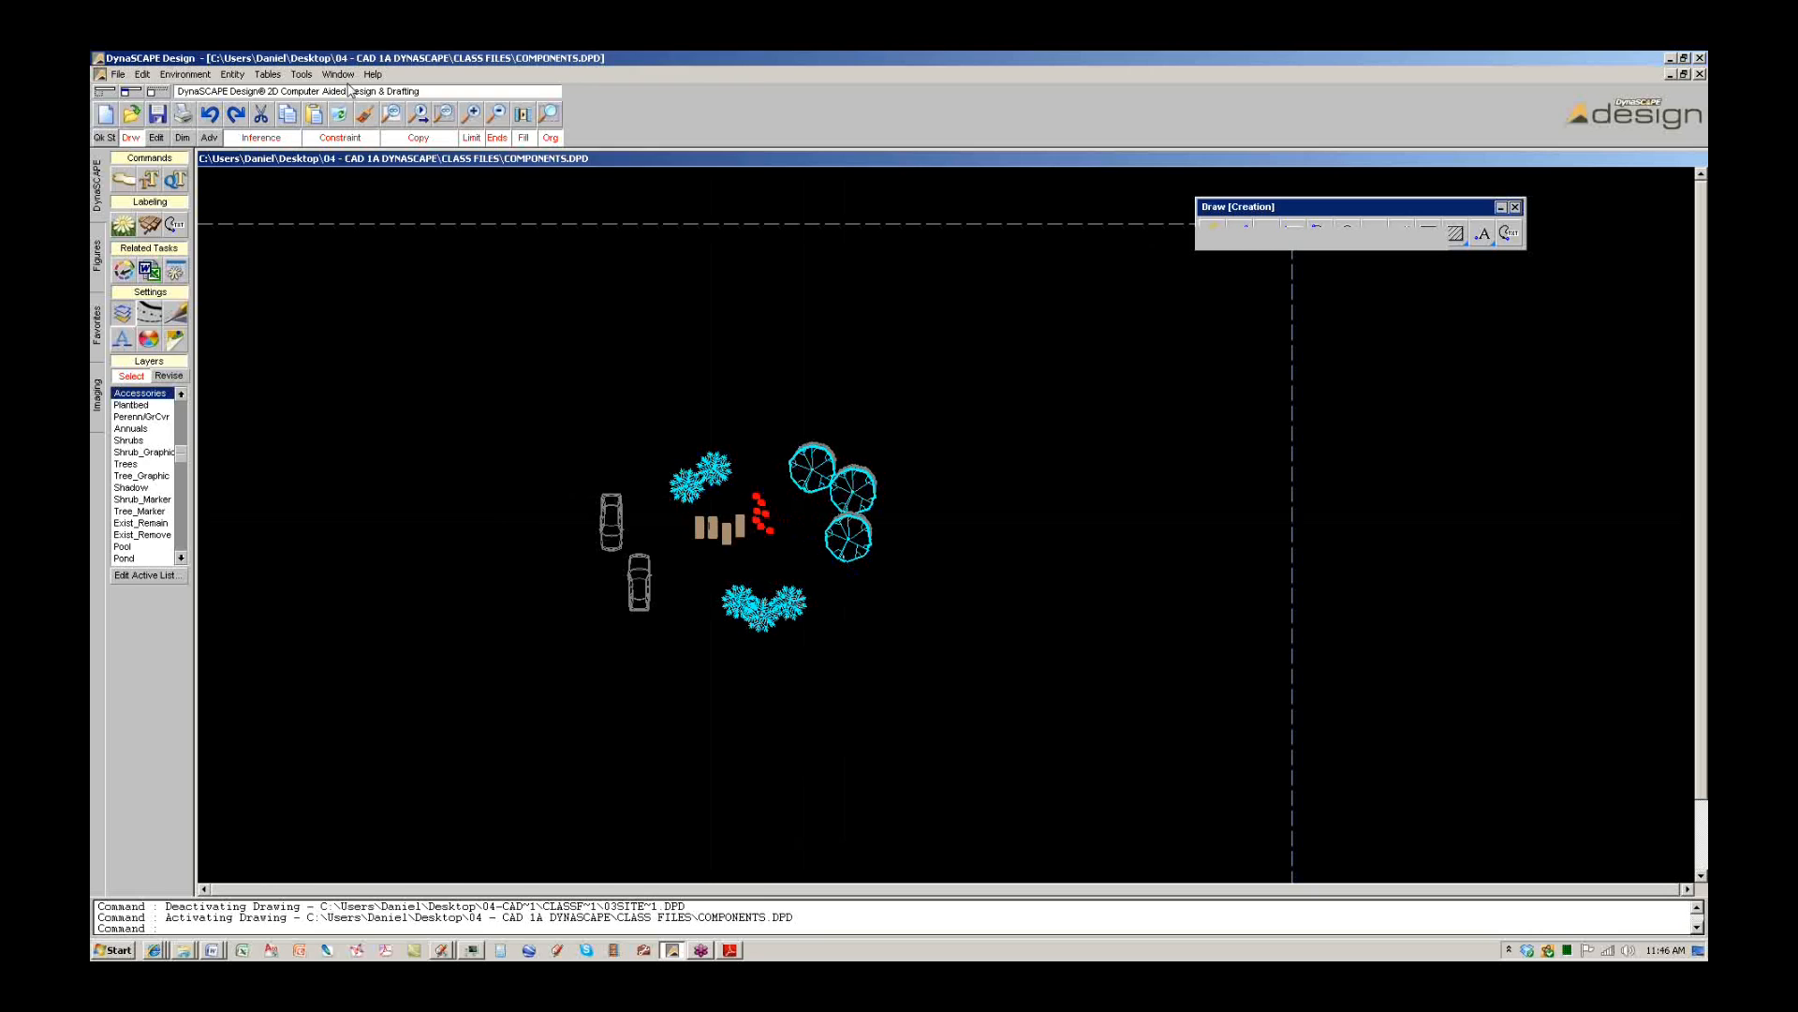
{"action": "left_click", "coordinate": [338, 74]}
{"action": "left_click", "coordinate": [375, 193]}
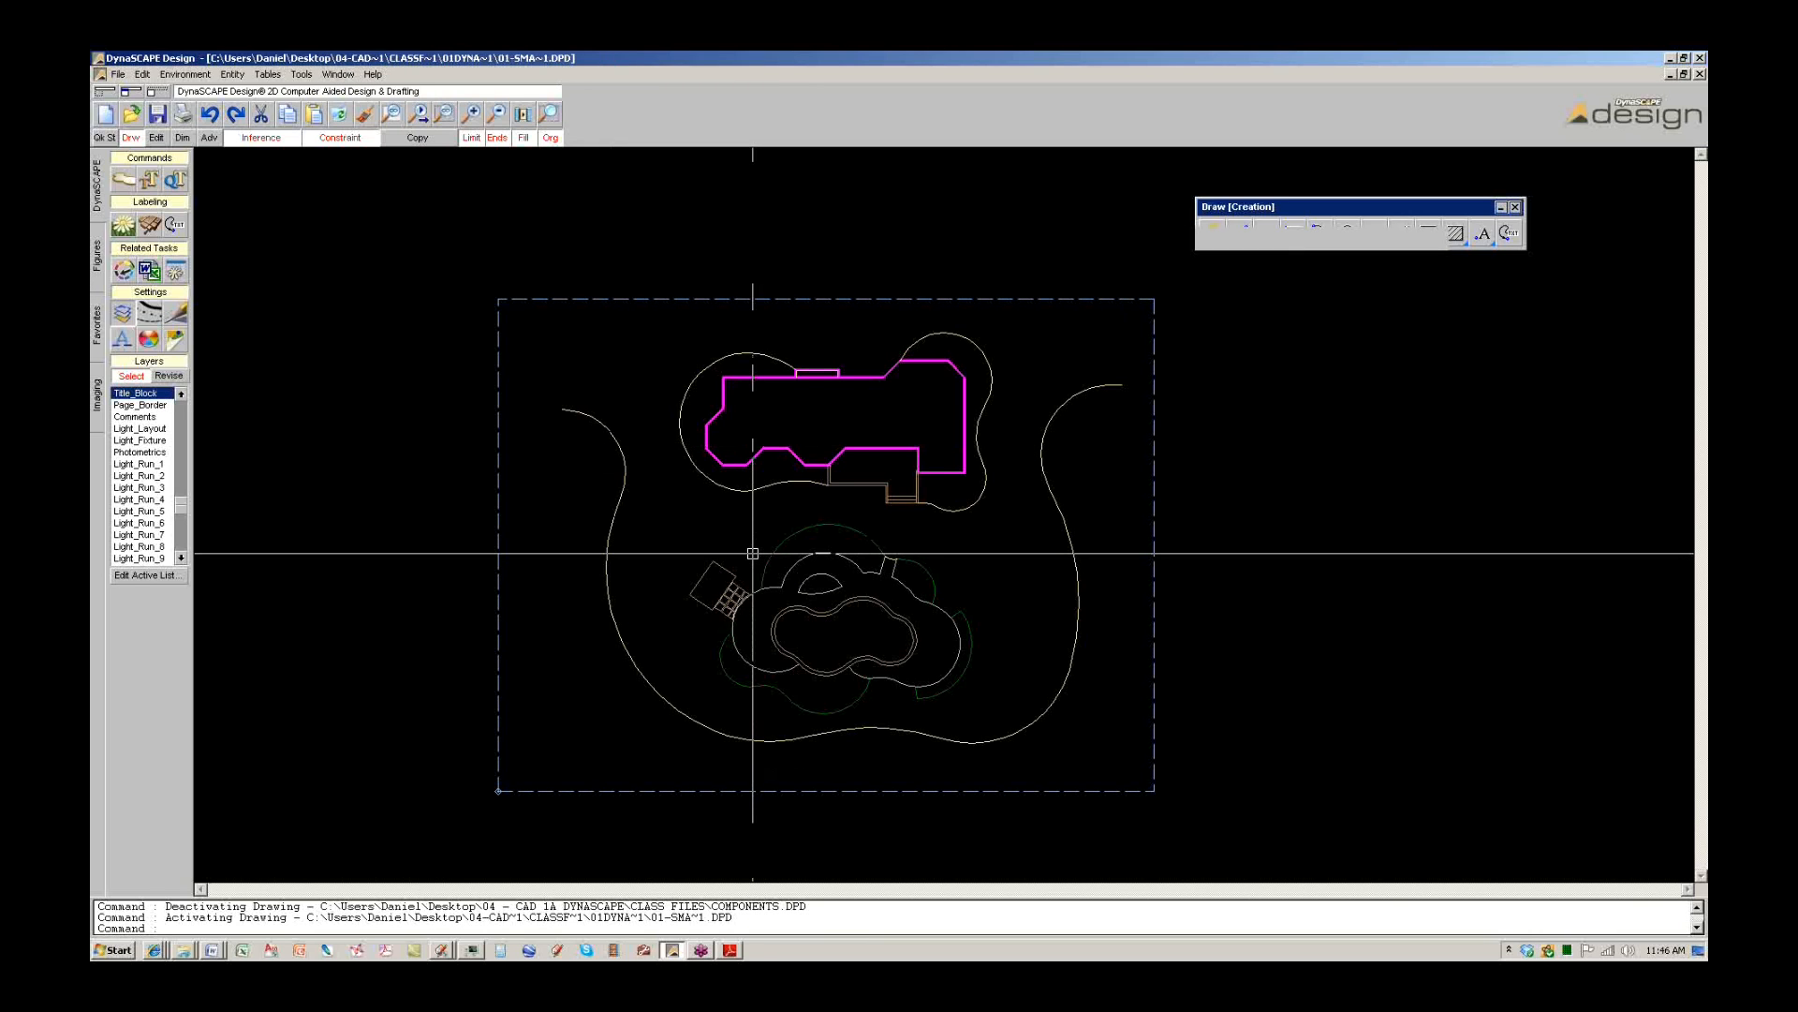
{"action": "left_click", "coordinate": [143, 74]}
{"action": "left_click", "coordinate": [148, 95]}
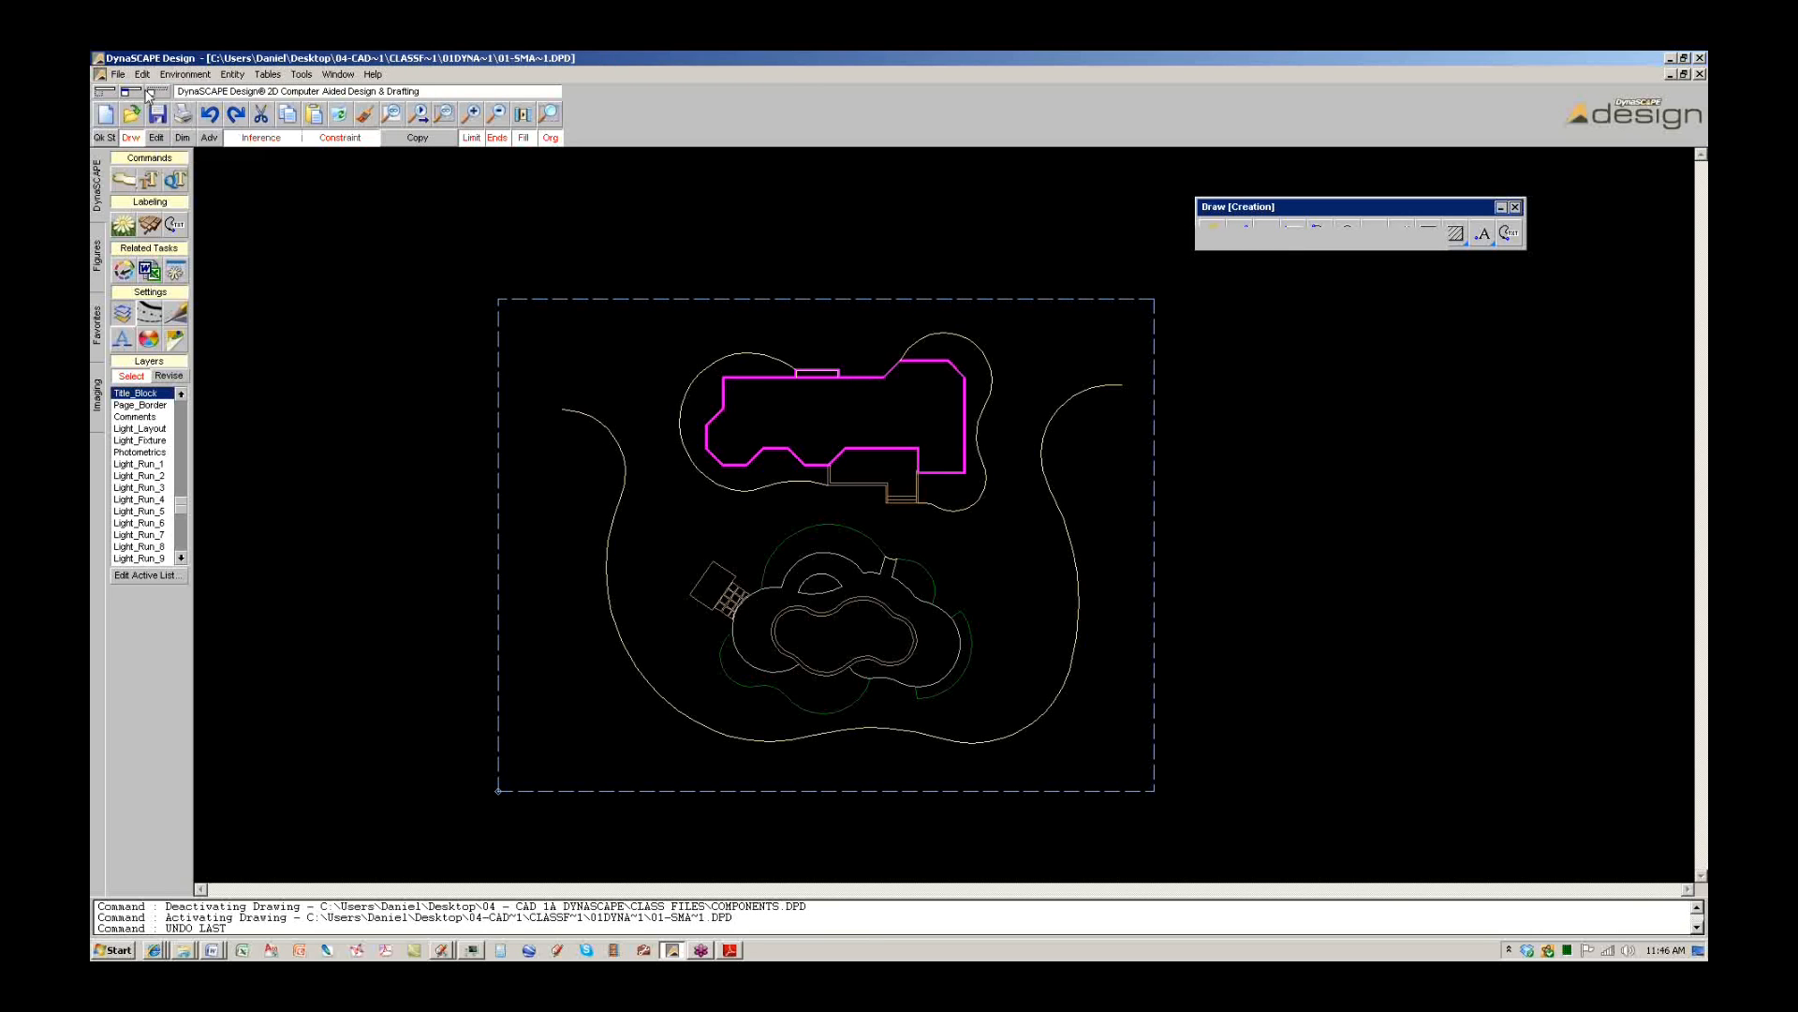
{"action": "left_click", "coordinate": [138, 76]}
{"action": "left_click", "coordinate": [1433, 647]}
{"action": "key", "text": "Escape"}
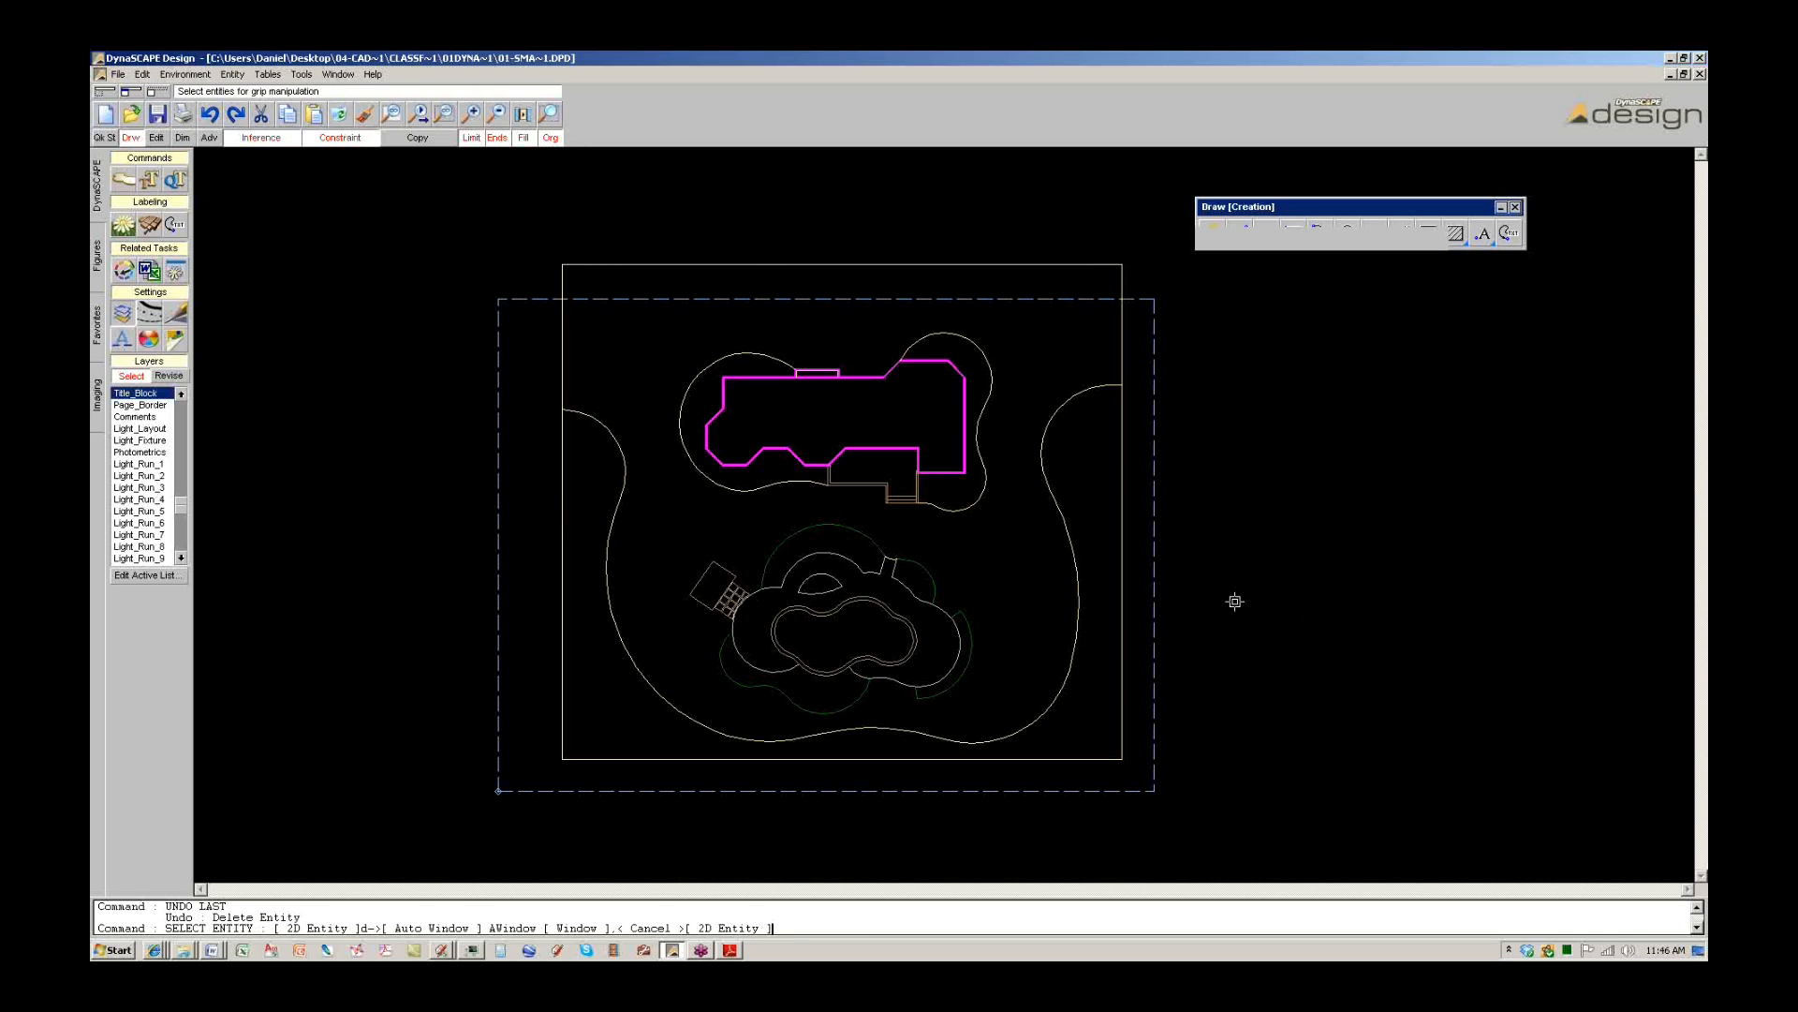
{"action": "key", "text": "Escape"}
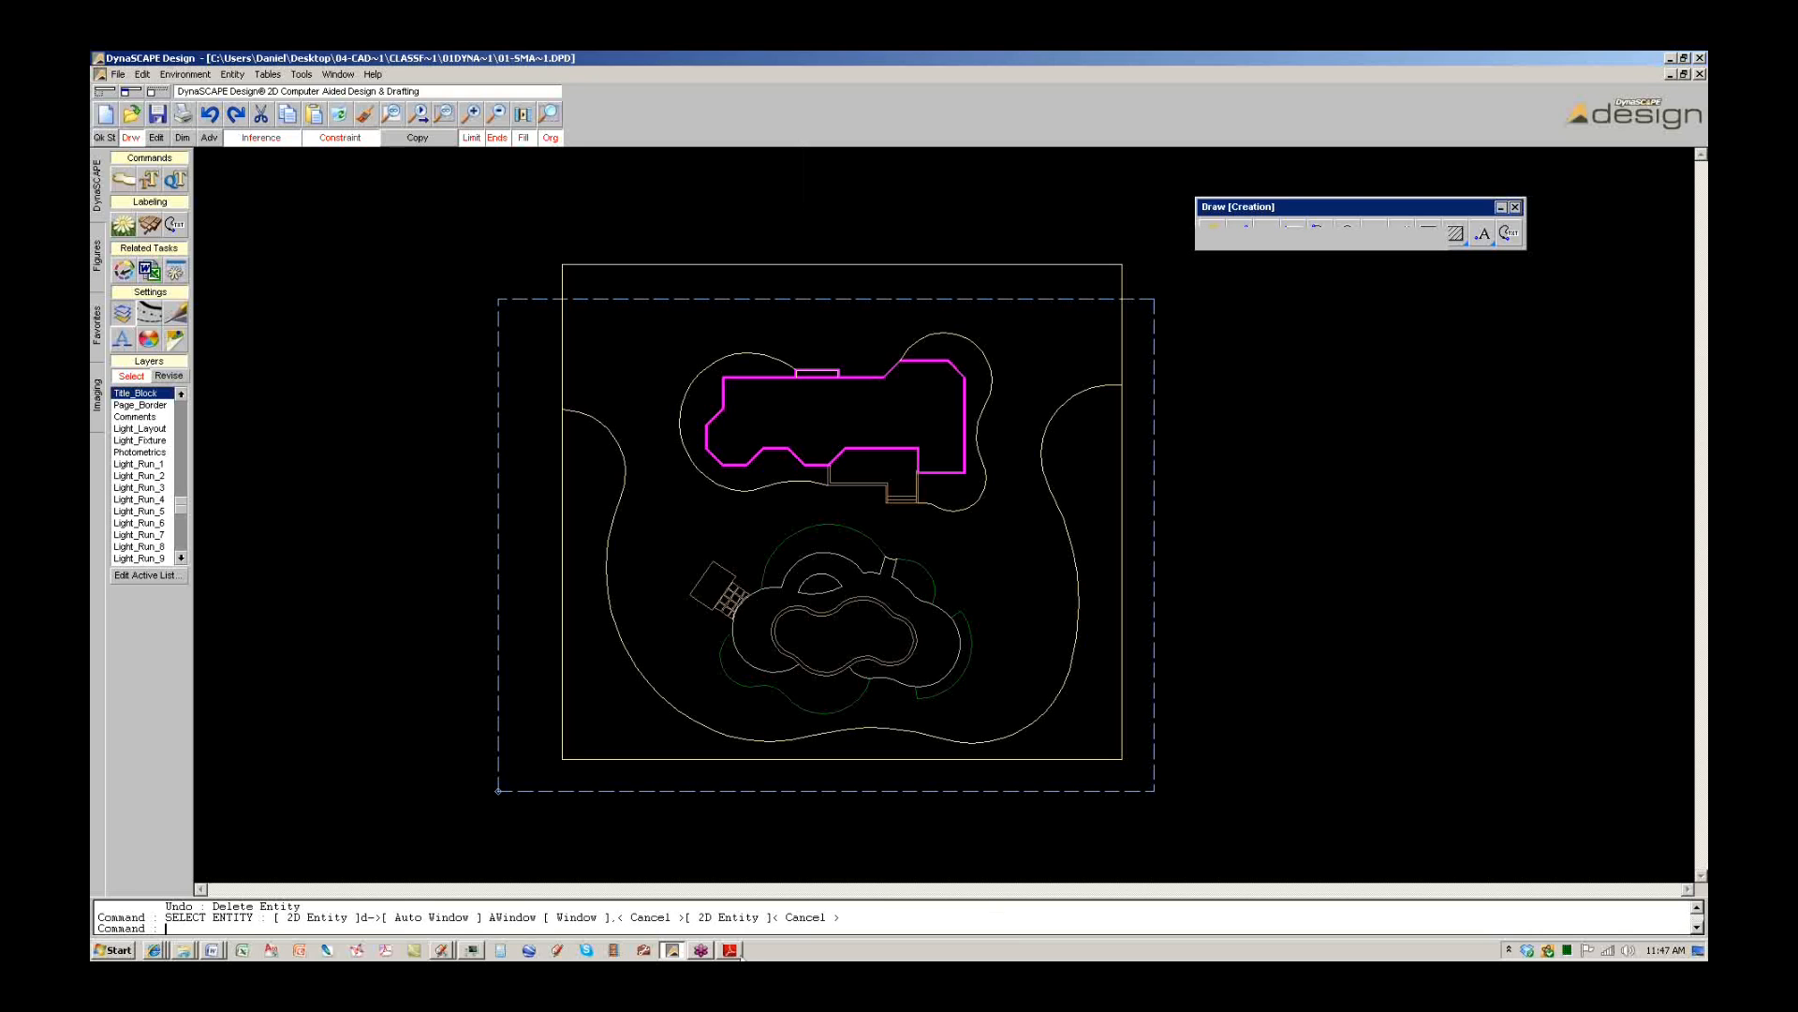
{"action": "left_click", "coordinate": [735, 952]}
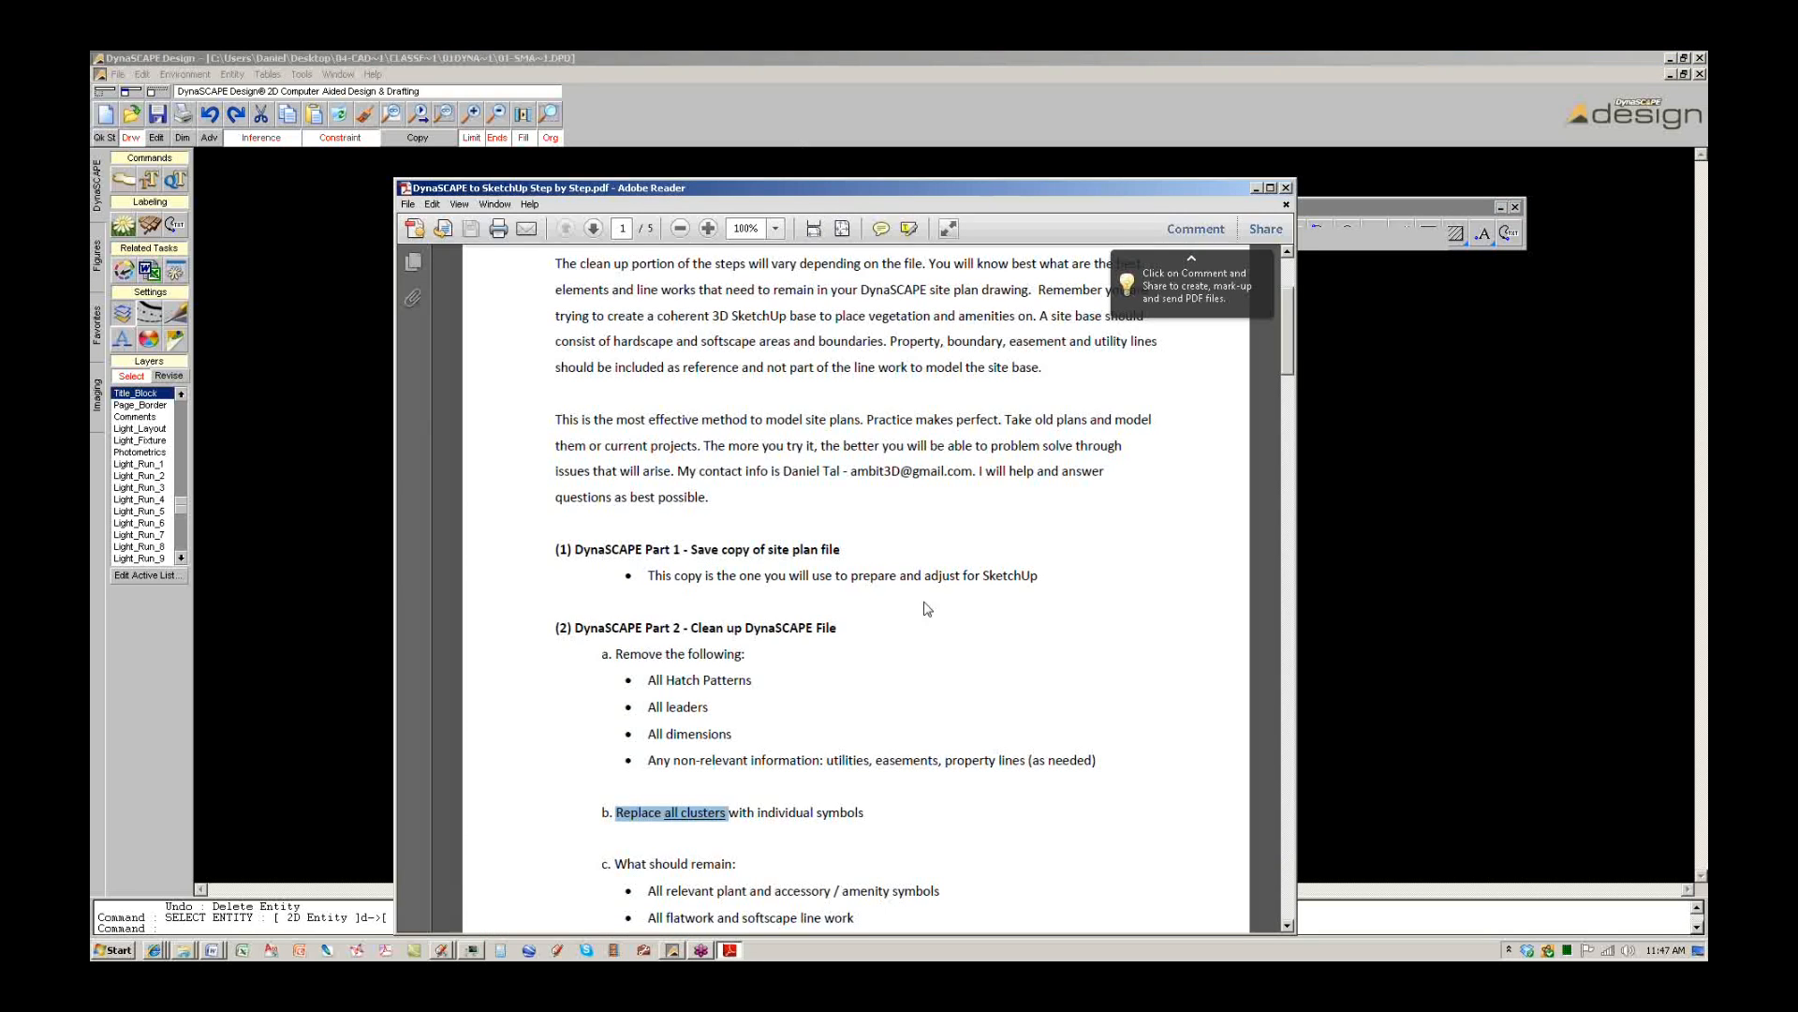
Highlight the Part 2 bullet on removing utilities, easements and property lines, then return to DynaSCAPE.
{"action": "scroll", "coordinate": [974, 656], "scroll_direction": "down", "scroll_amount": 2}
{"action": "scroll", "coordinate": [974, 656], "scroll_direction": "down", "scroll_amount": 2}
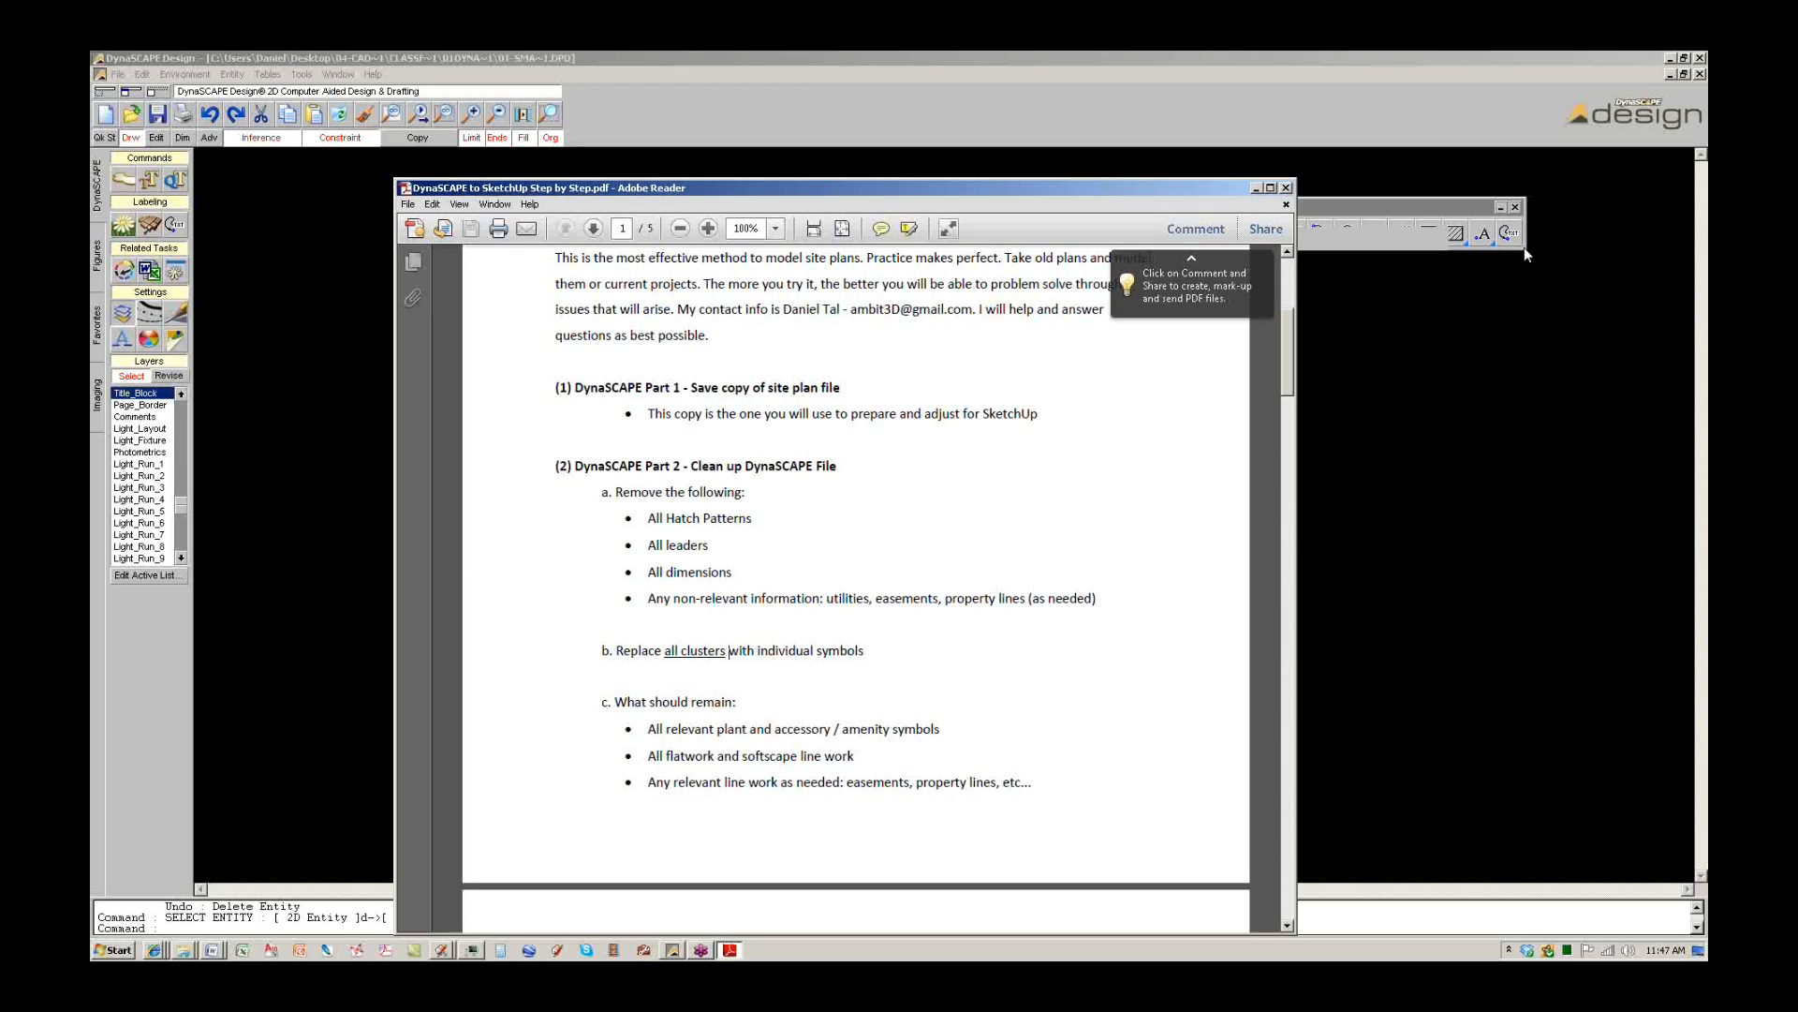
{"action": "left_click", "coordinate": [1489, 244]}
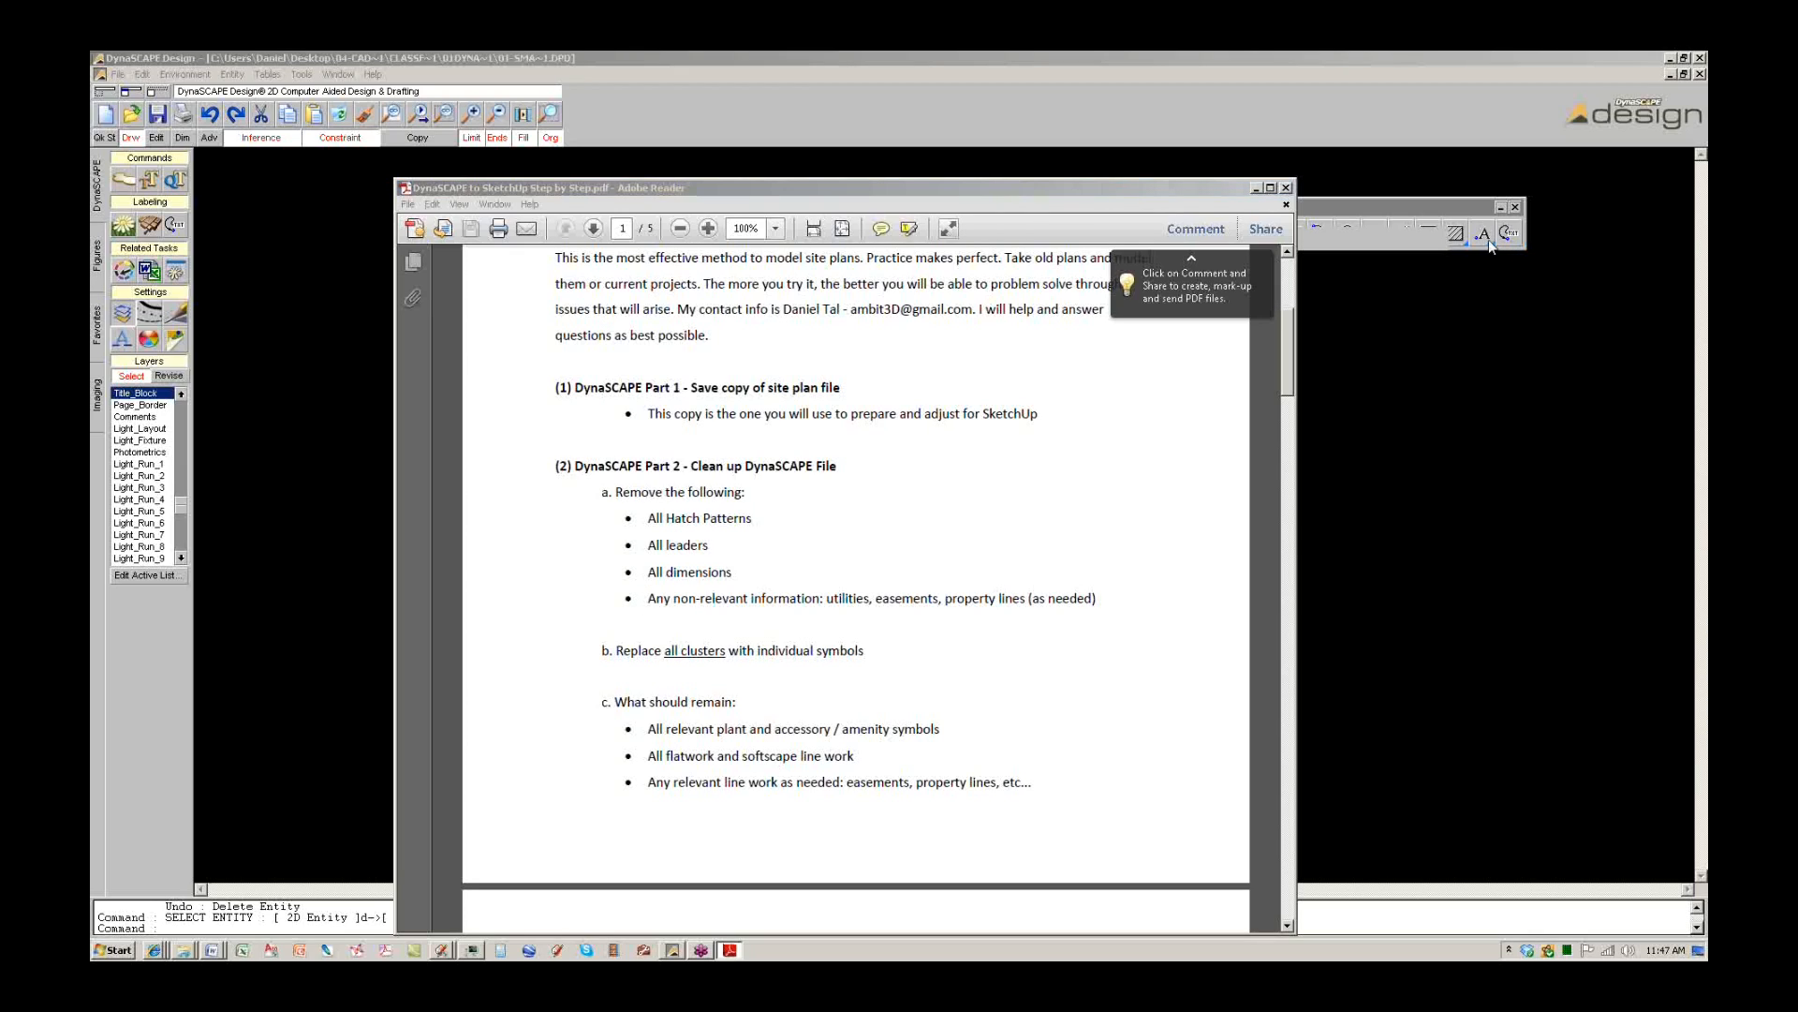
{"action": "left_click", "coordinate": [698, 599]}
{"action": "left_click_drag", "start_coordinate": [648, 599], "coordinate": [1110, 605]}
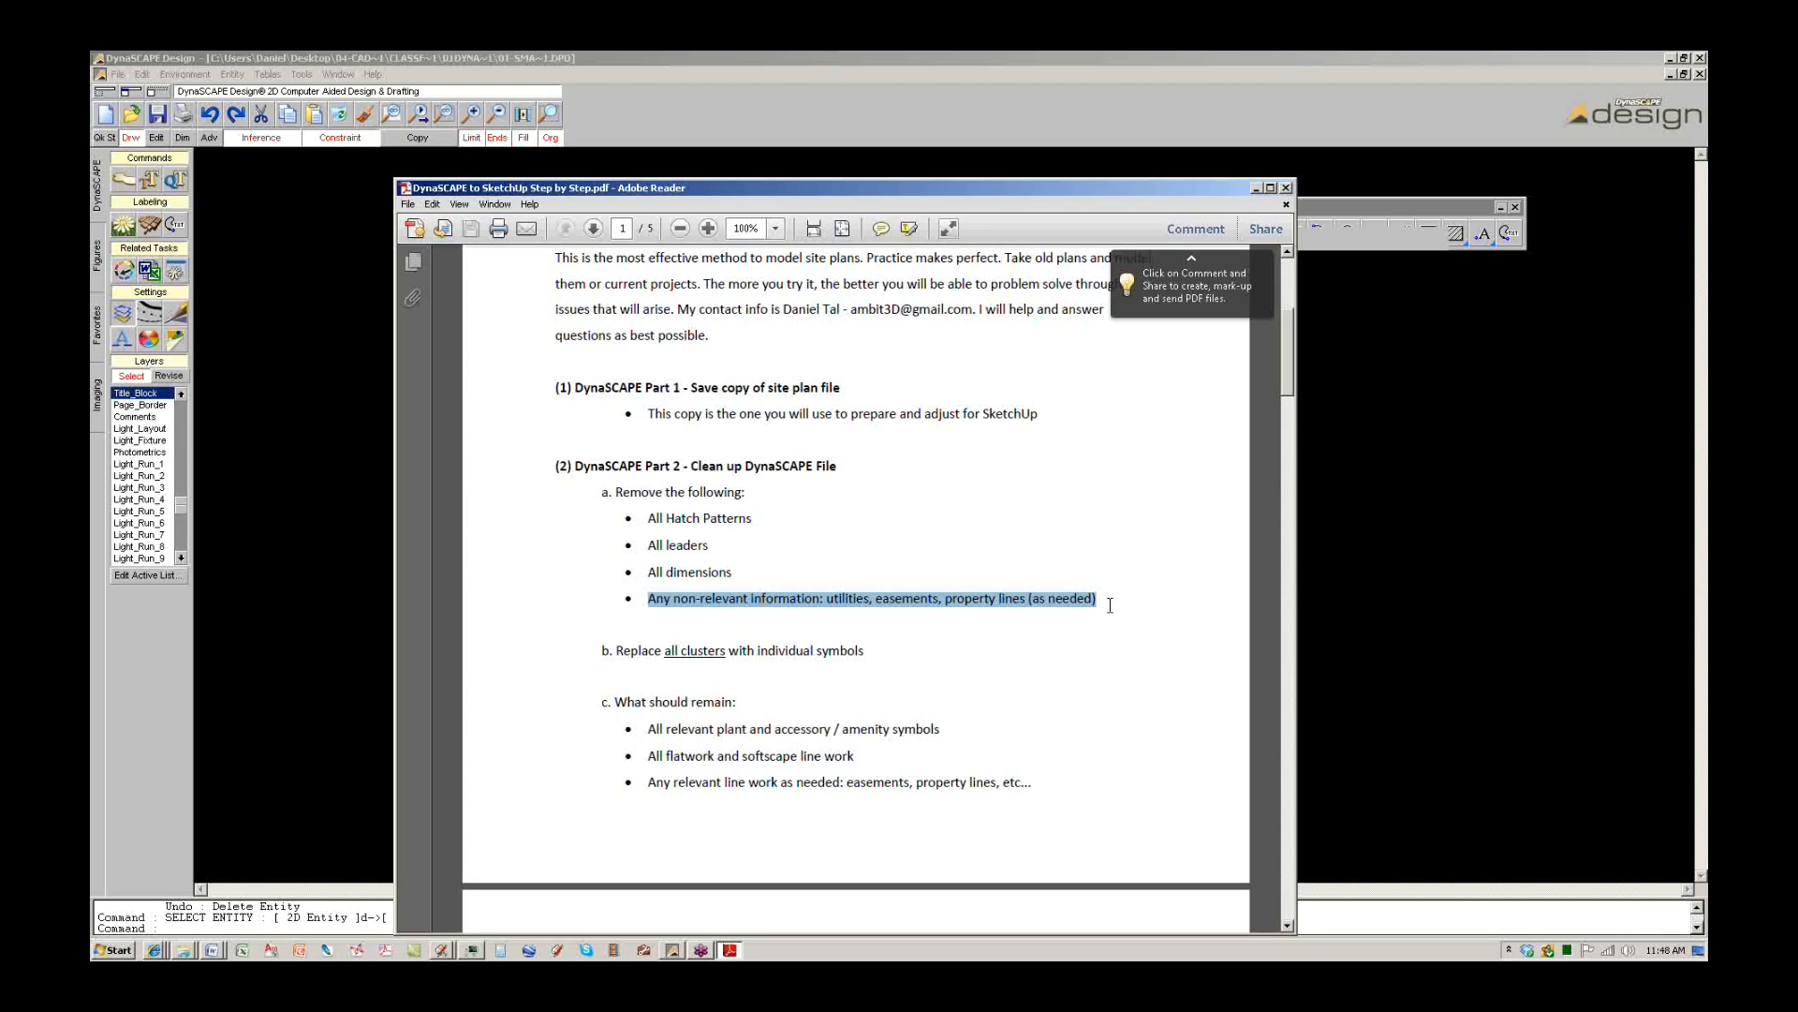
{"action": "left_click", "coordinate": [903, 137]}
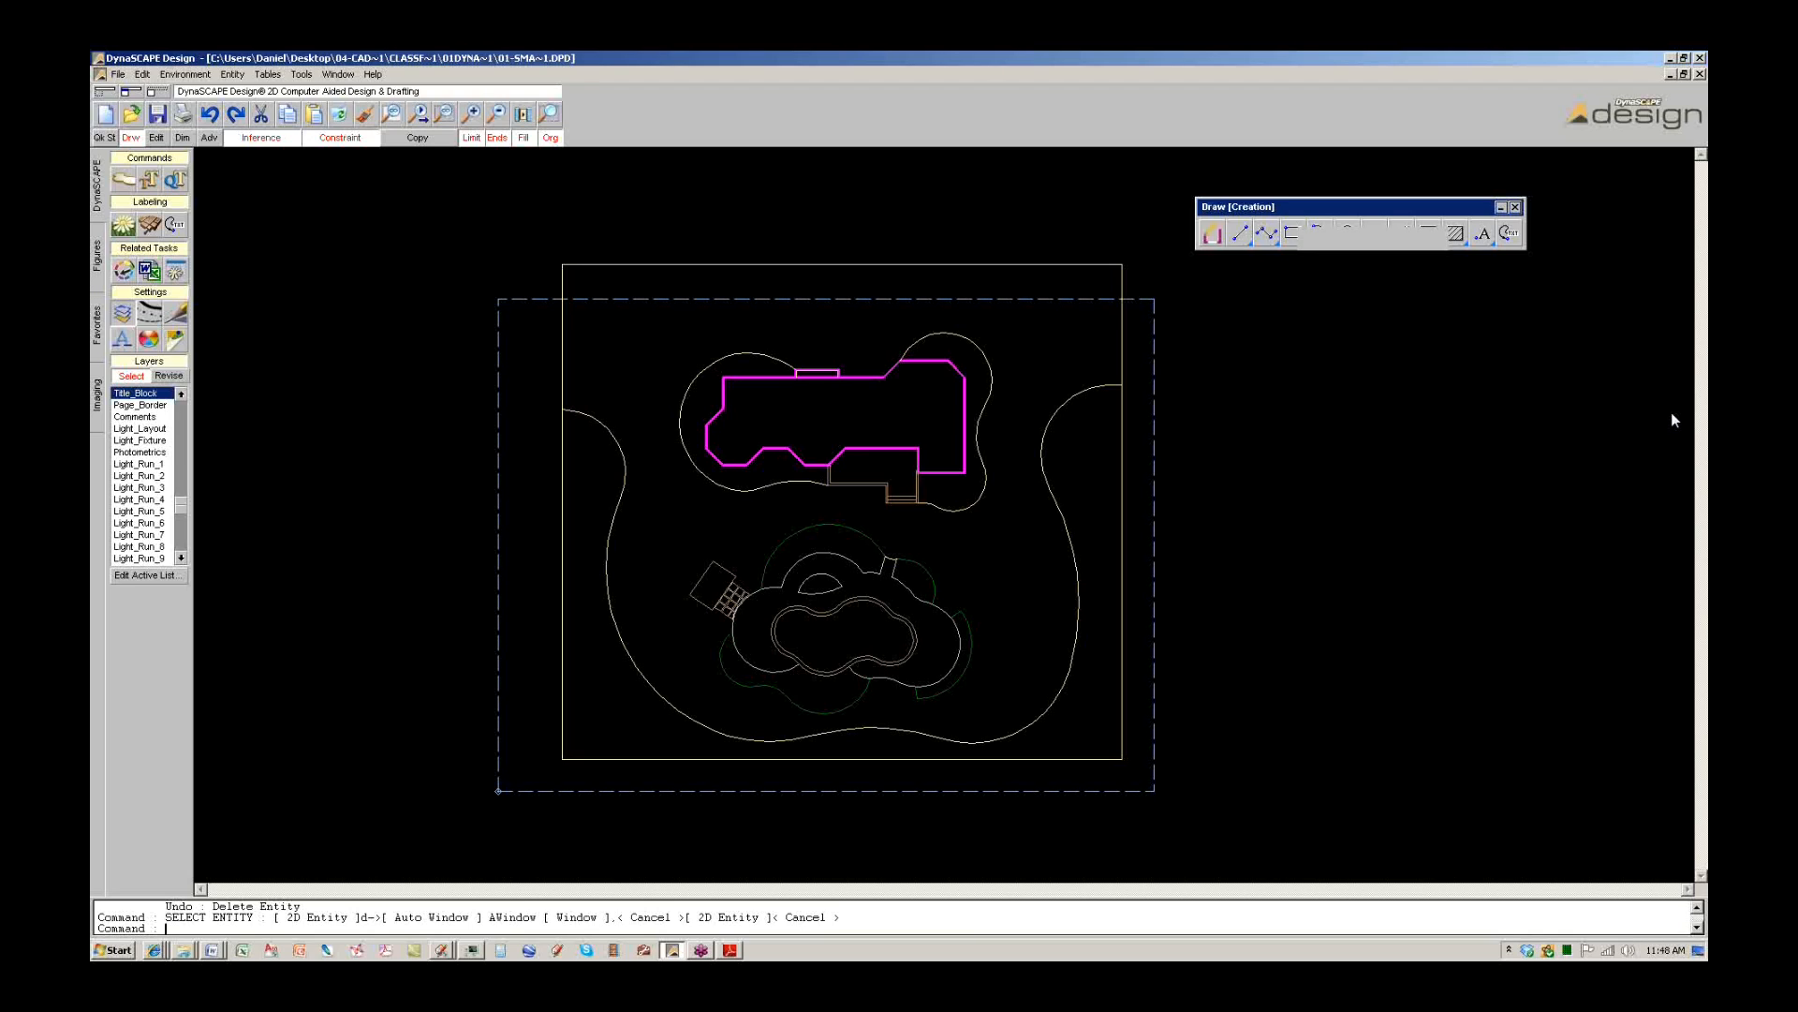
Turn on the Accessories, Perenn/GrCvr, Shrubs and Trees layers, then minimize the Adobe Reader guide.
{"action": "left_click", "coordinate": [161, 577]}
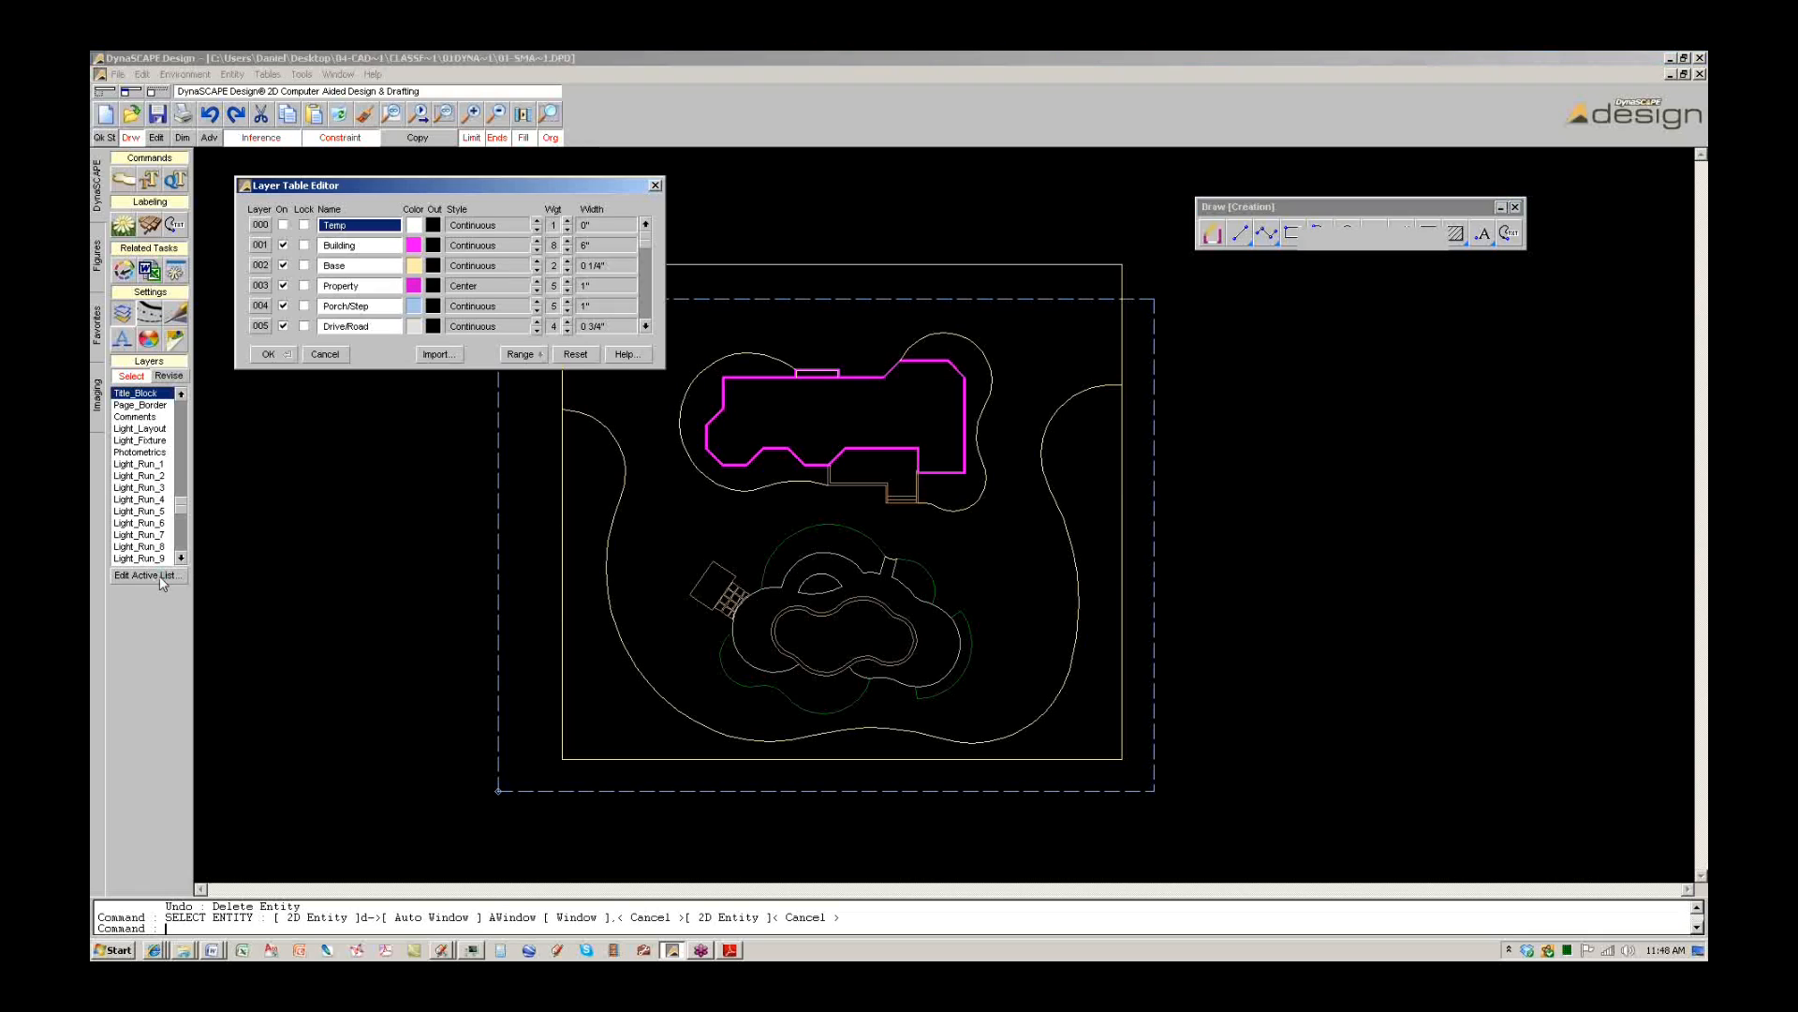
{"action": "left_click", "coordinate": [646, 324]}
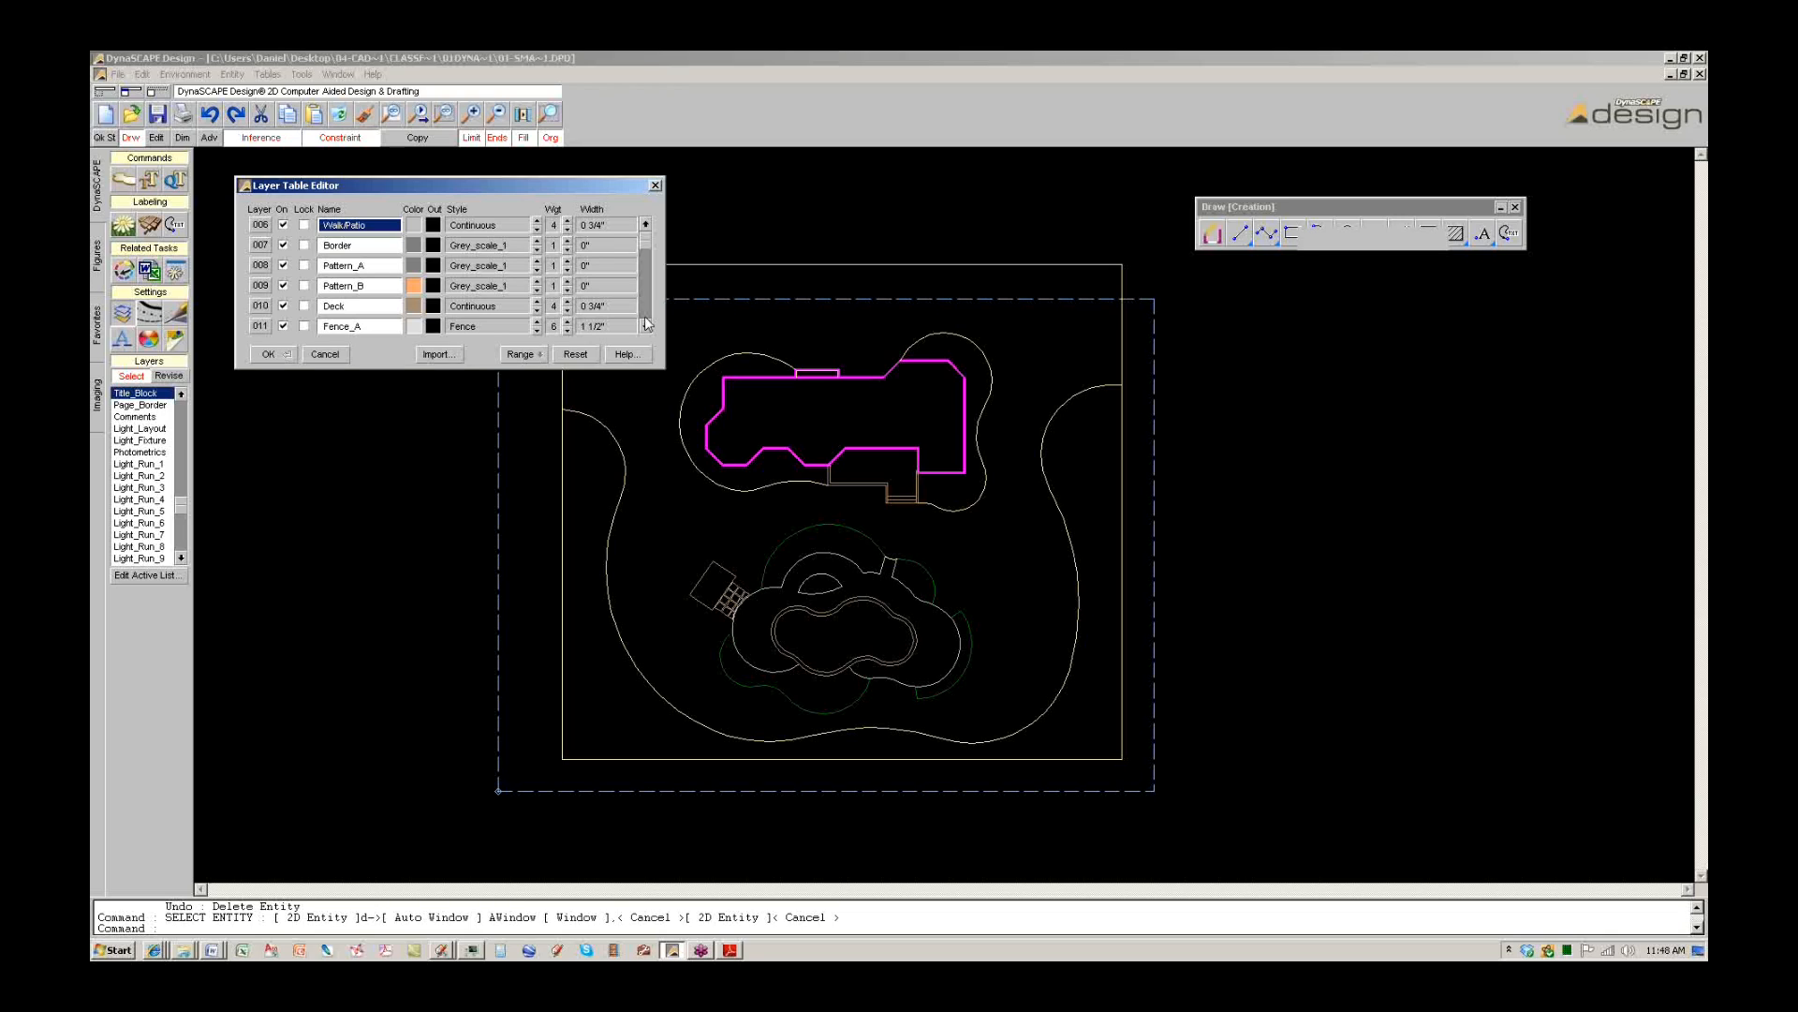
{"action": "left_click", "coordinate": [645, 324]}
{"action": "left_click", "coordinate": [646, 324]}
{"action": "left_click", "coordinate": [645, 324]}
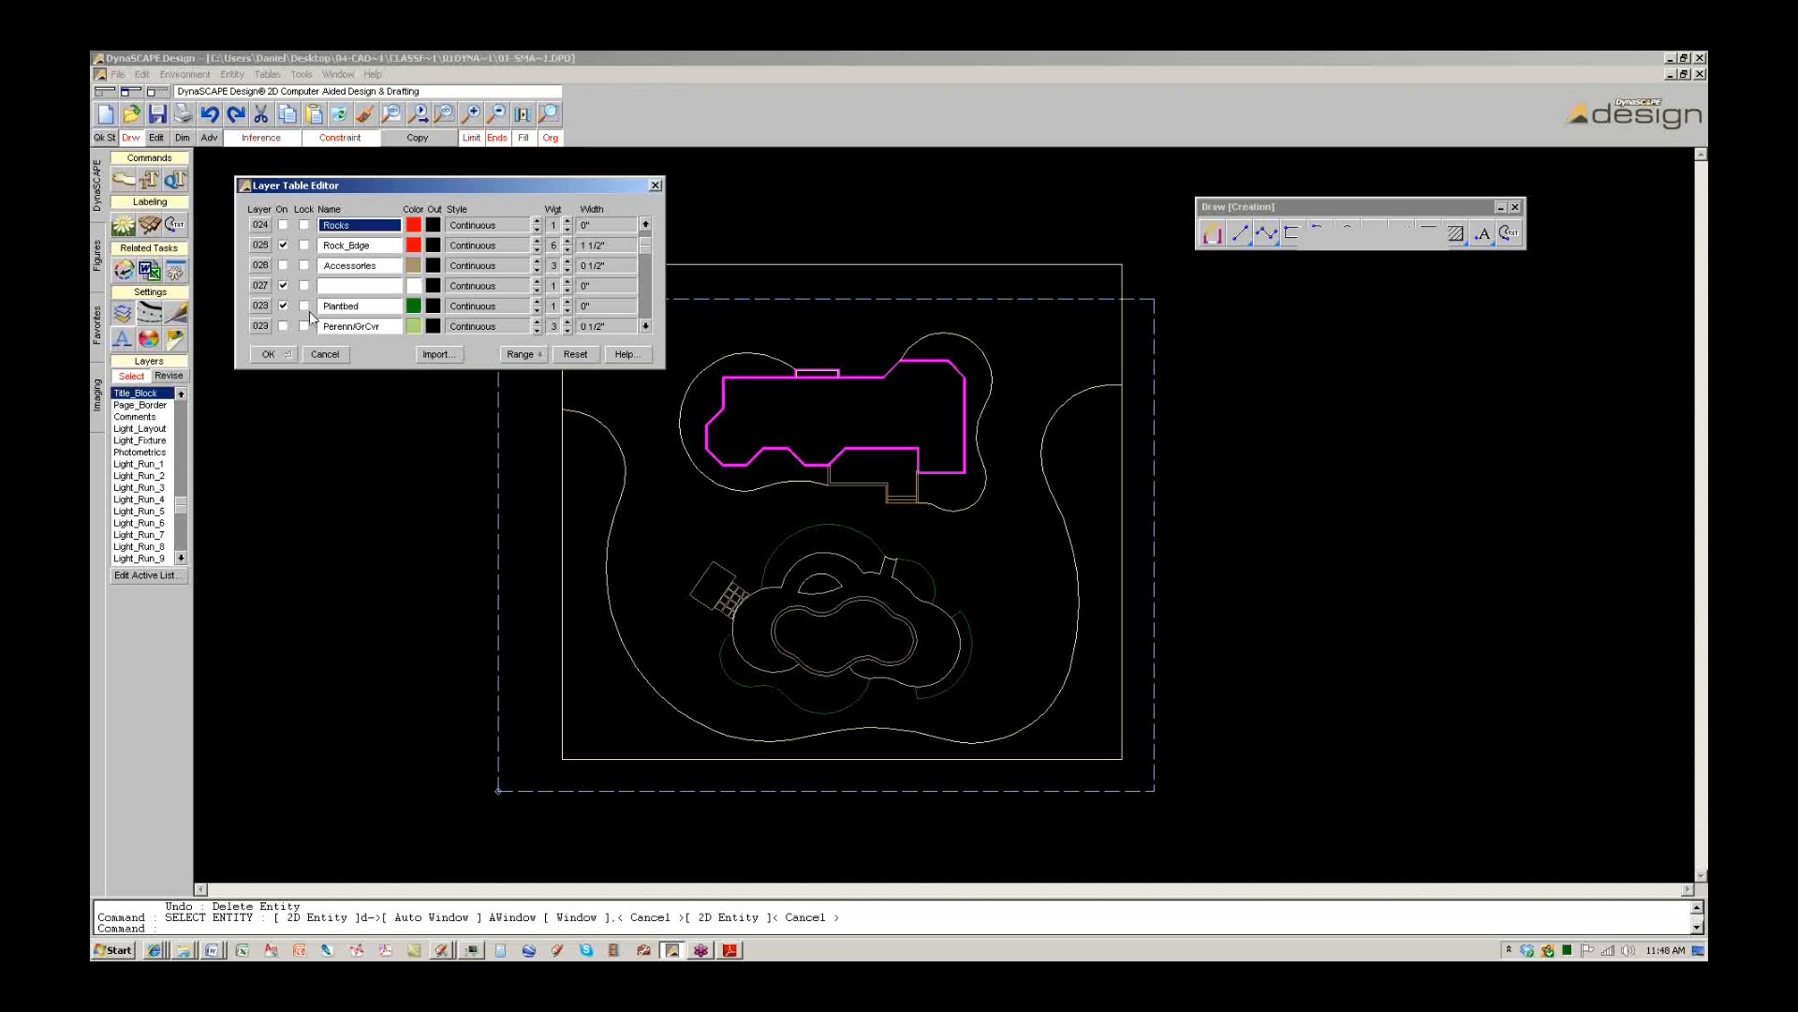
{"action": "left_click", "coordinate": [283, 265]}
{"action": "left_click", "coordinate": [283, 325]}
{"action": "left_click", "coordinate": [646, 324]}
{"action": "left_click", "coordinate": [282, 265]}
{"action": "left_click", "coordinate": [283, 306]}
{"action": "left_click", "coordinate": [272, 353]}
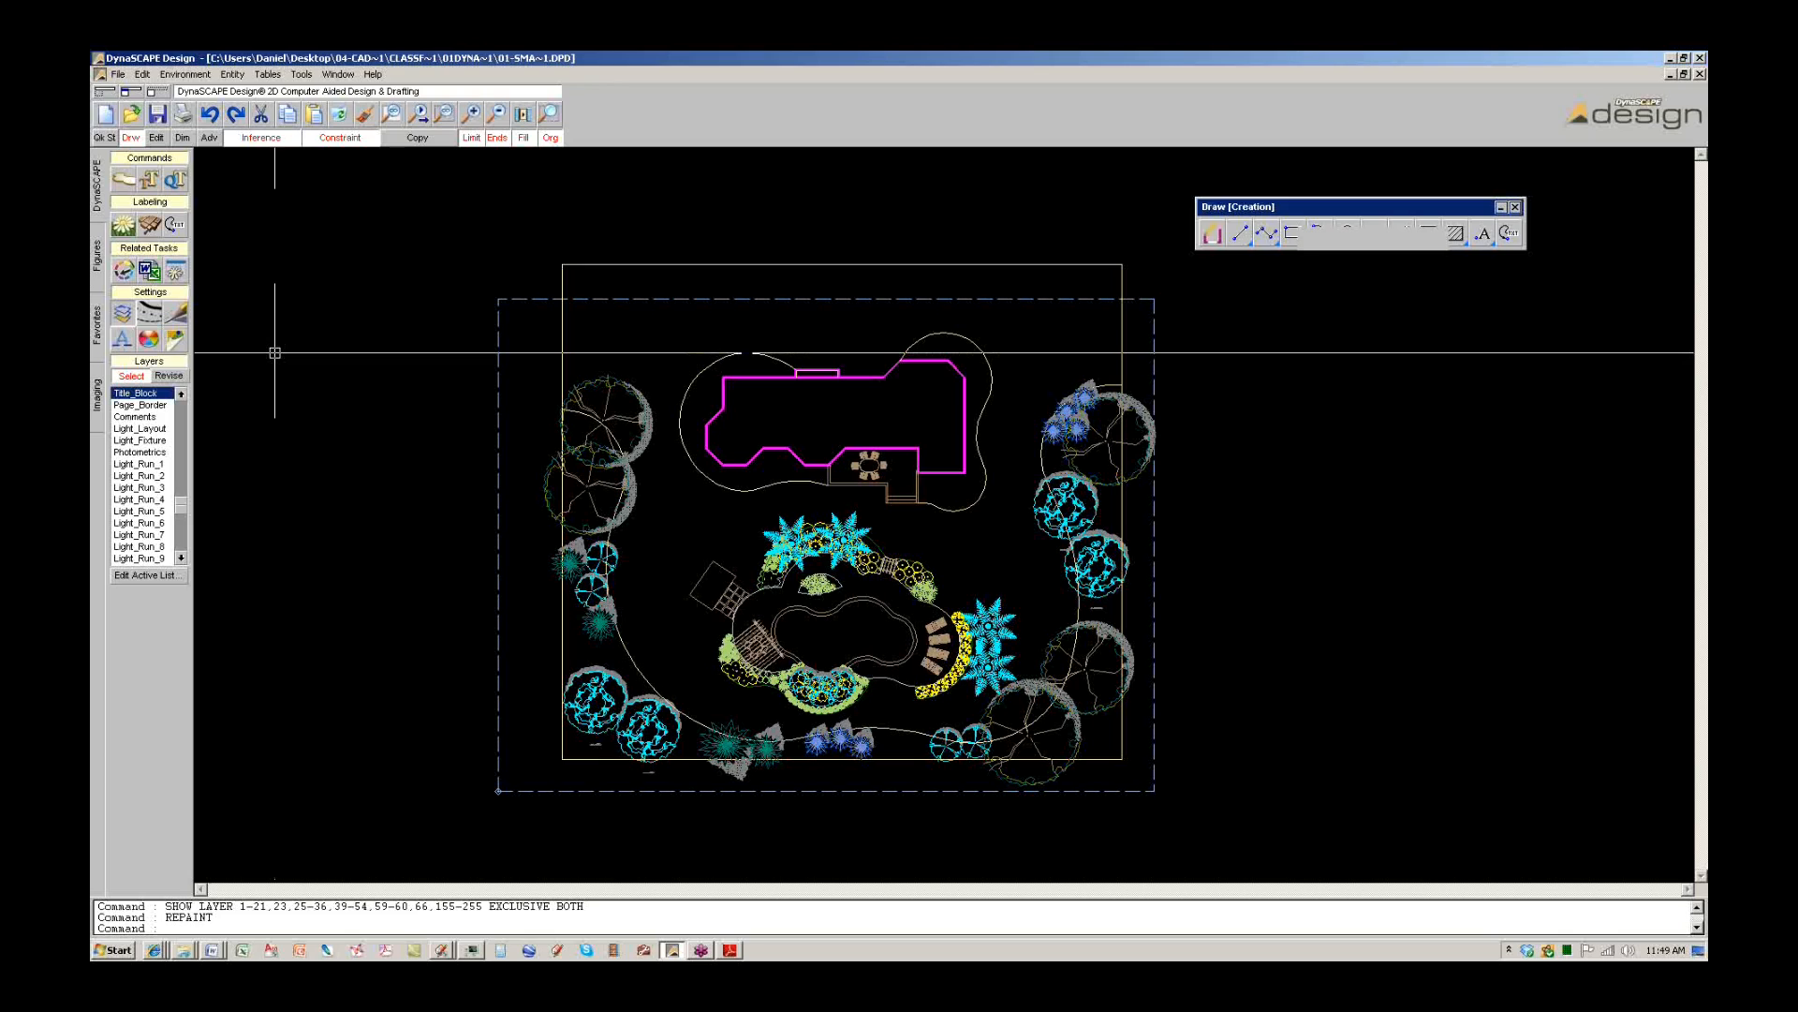
{"action": "left_click", "coordinate": [730, 949]}
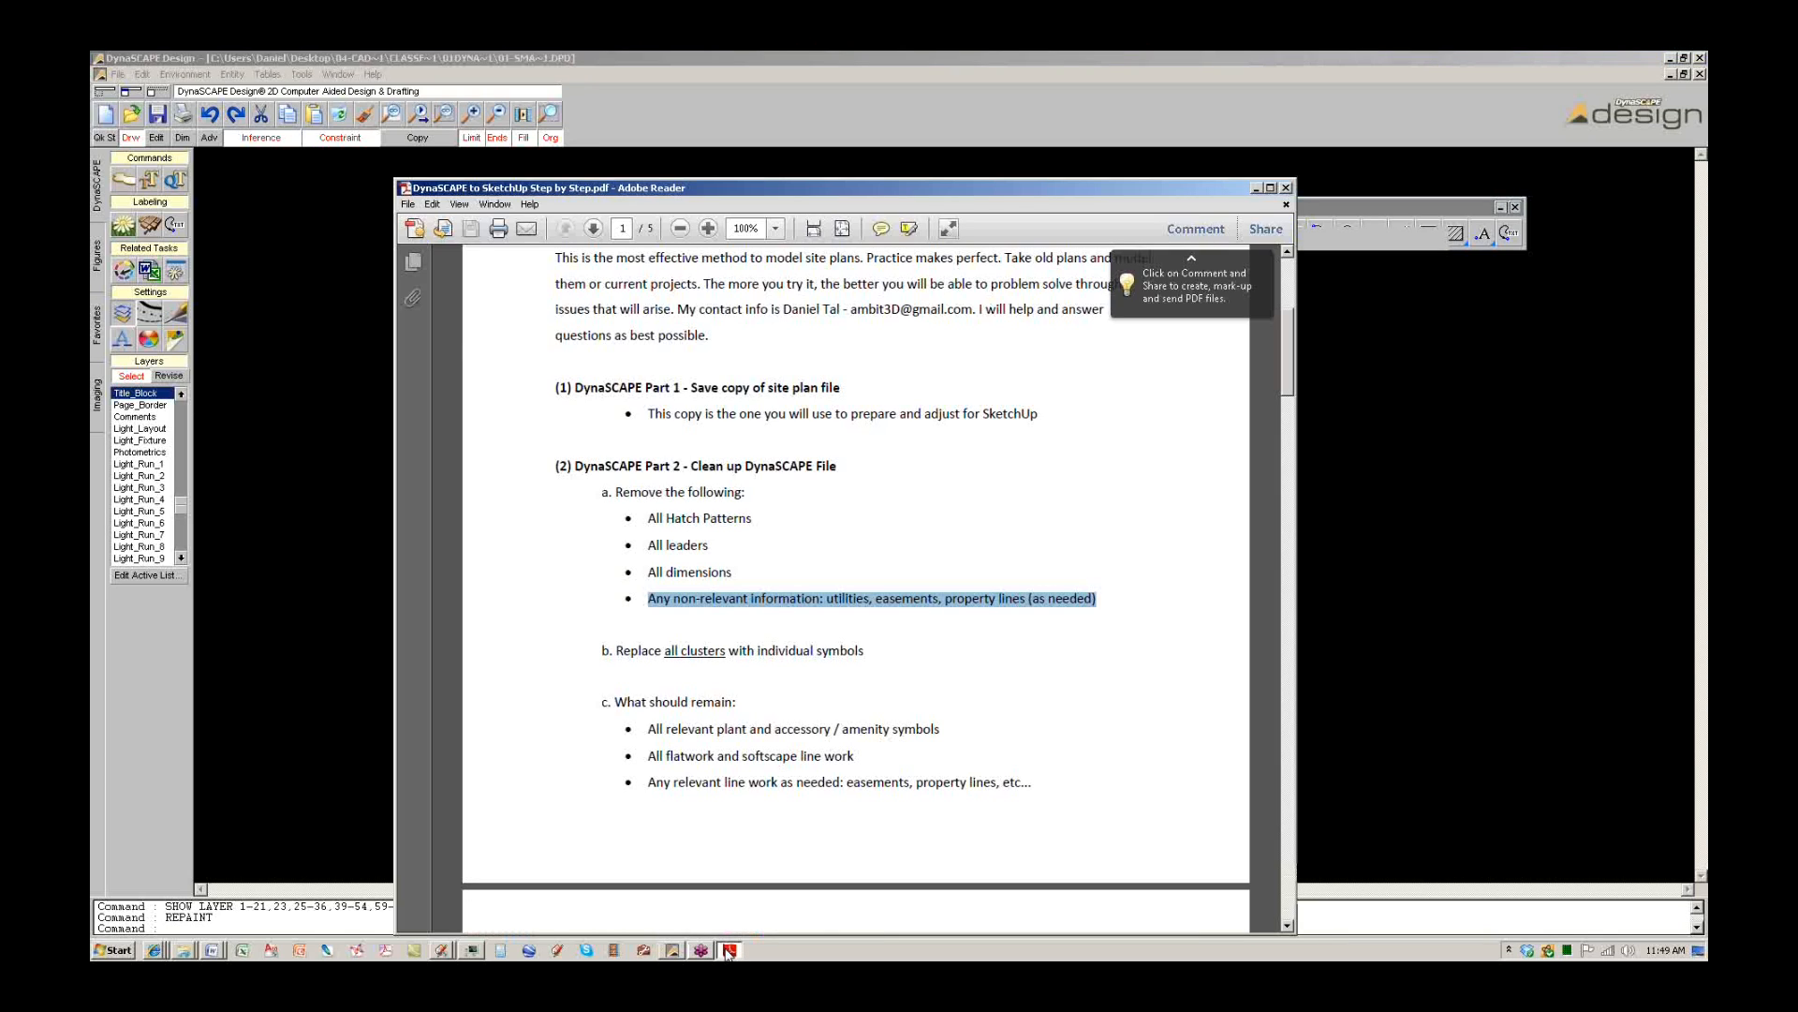
{"action": "left_click", "coordinate": [730, 949]}
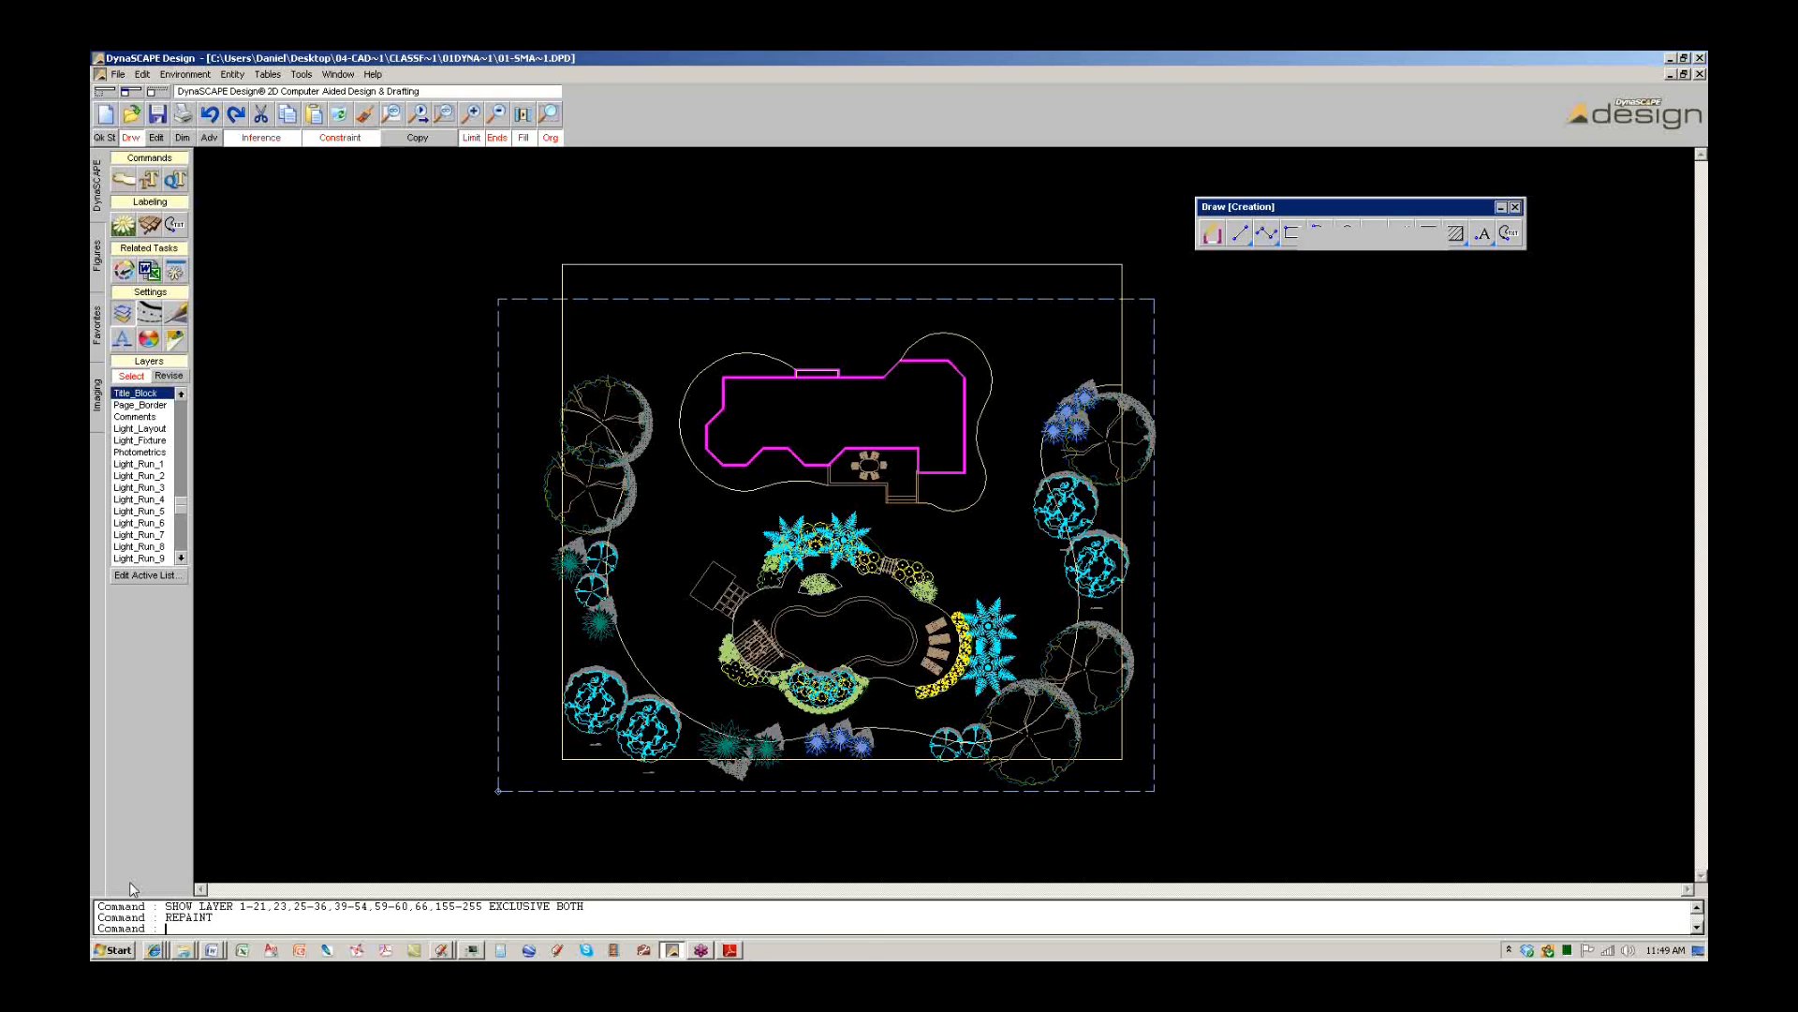
From the CLASS FILES window, open the 01 DynaSCAPE Example folder and select '01 - SMALL BACKYARD FULL'.
{"action": "left_click", "coordinate": [187, 949]}
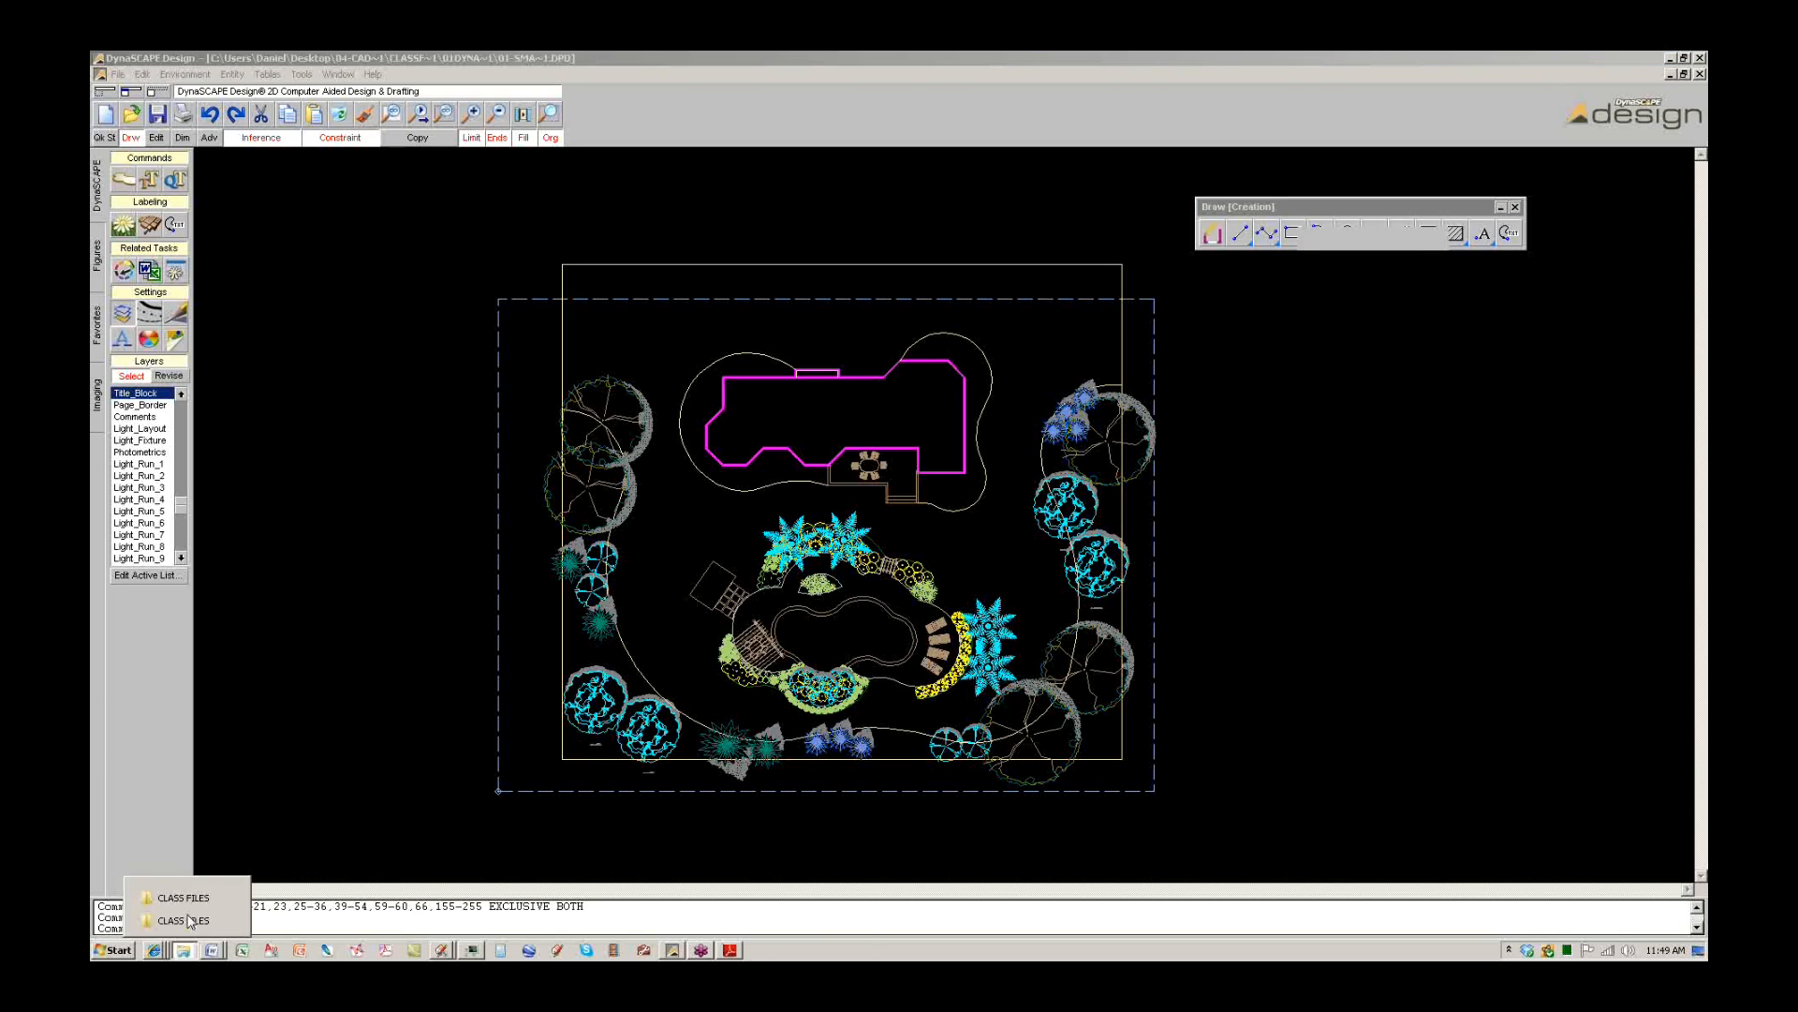
{"action": "left_click", "coordinate": [187, 919]}
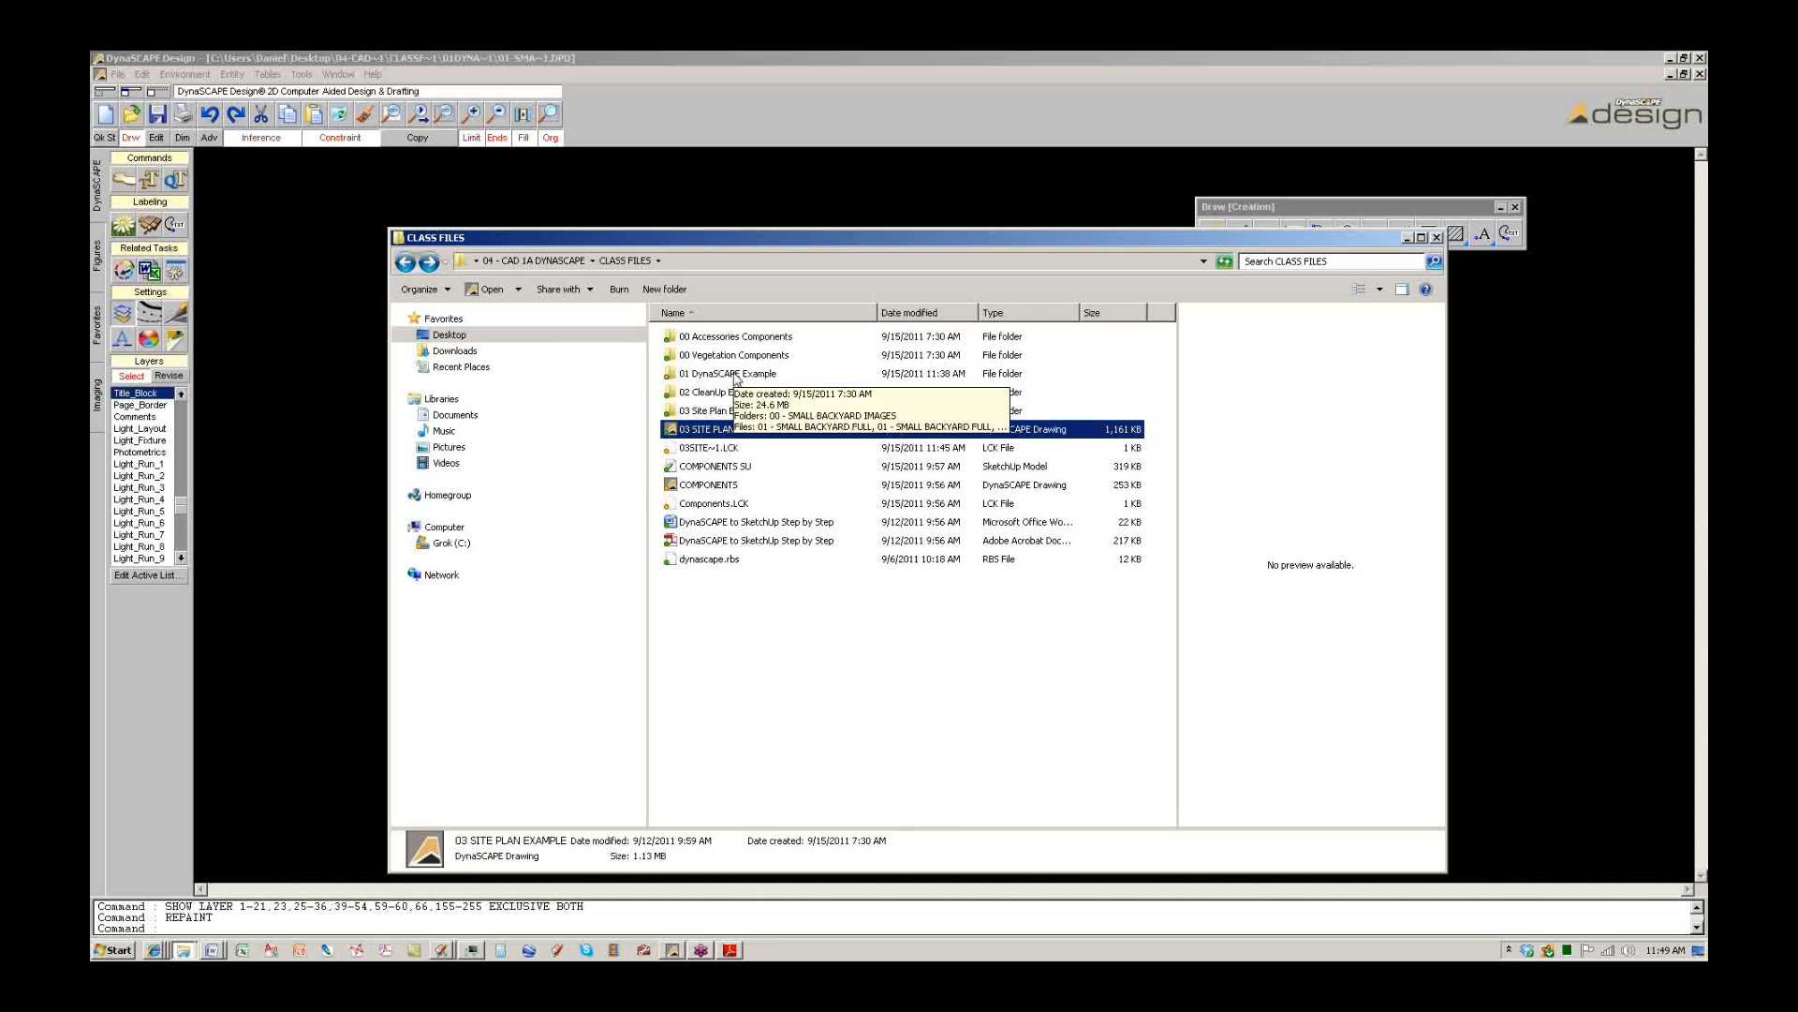
{"action": "double_click", "coordinate": [735, 374]}
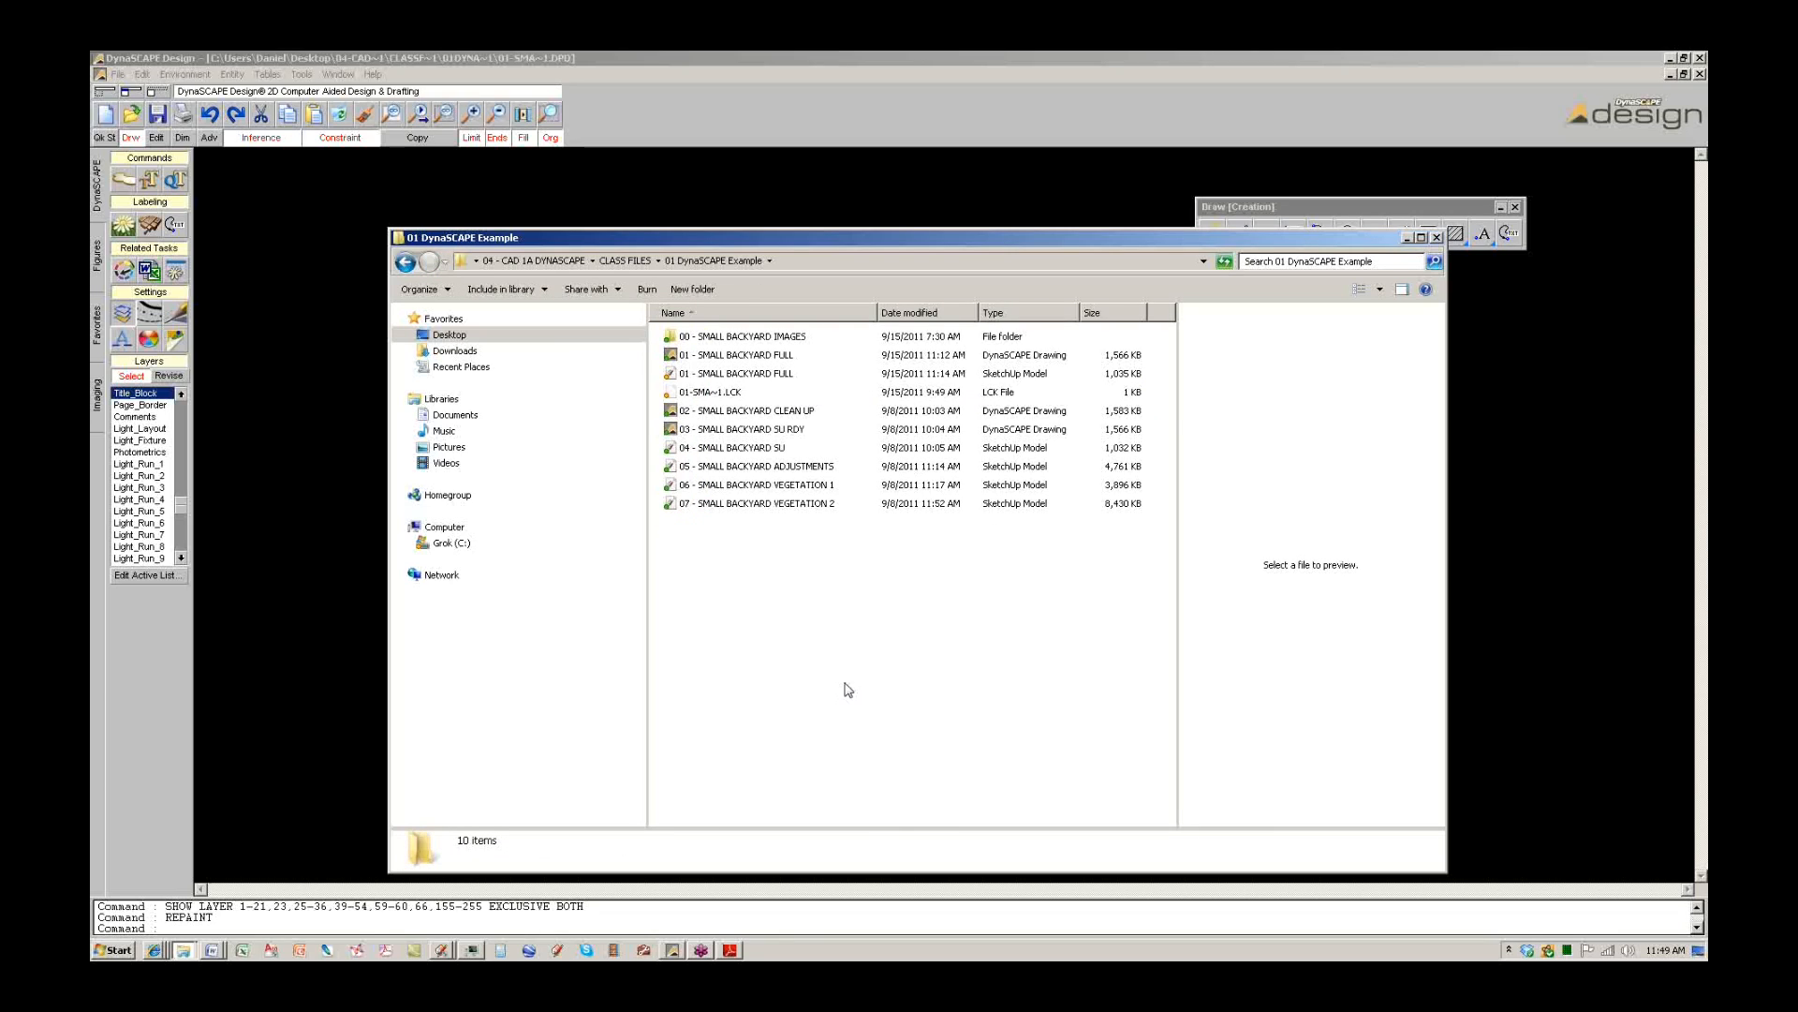
{"action": "left_click", "coordinate": [717, 356]}
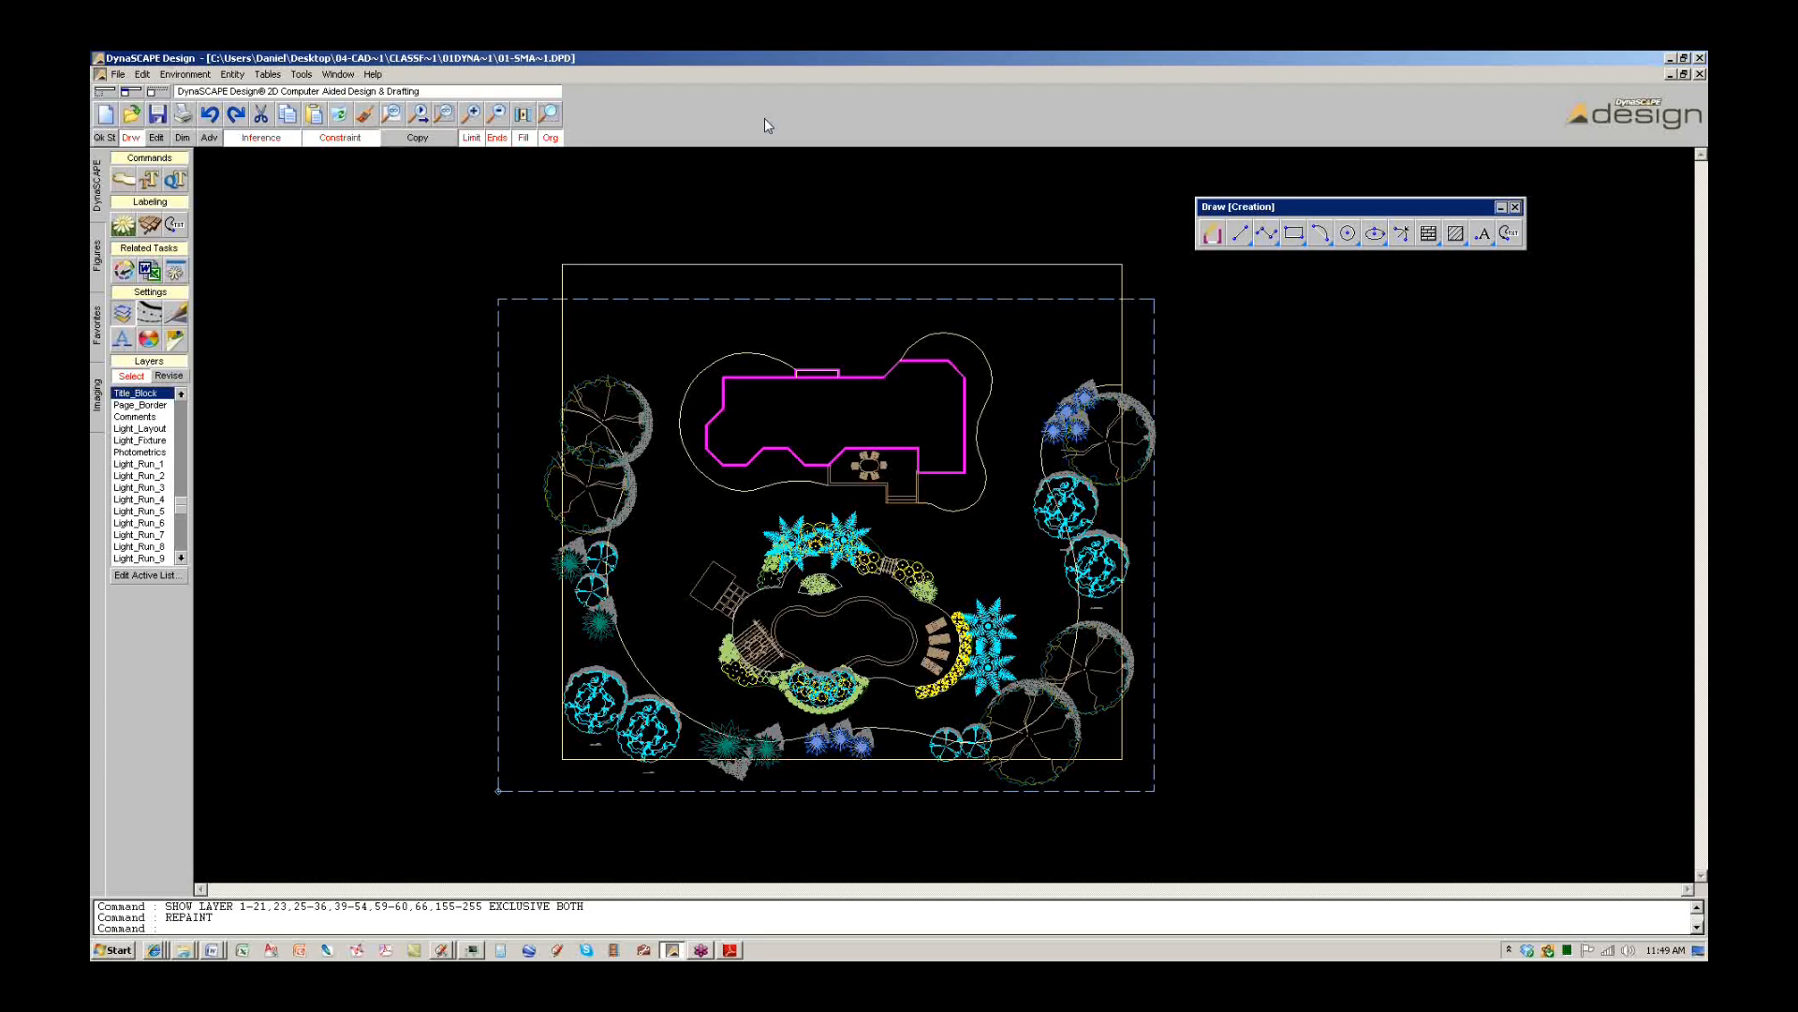
{"action": "left_click", "coordinate": [729, 948]}
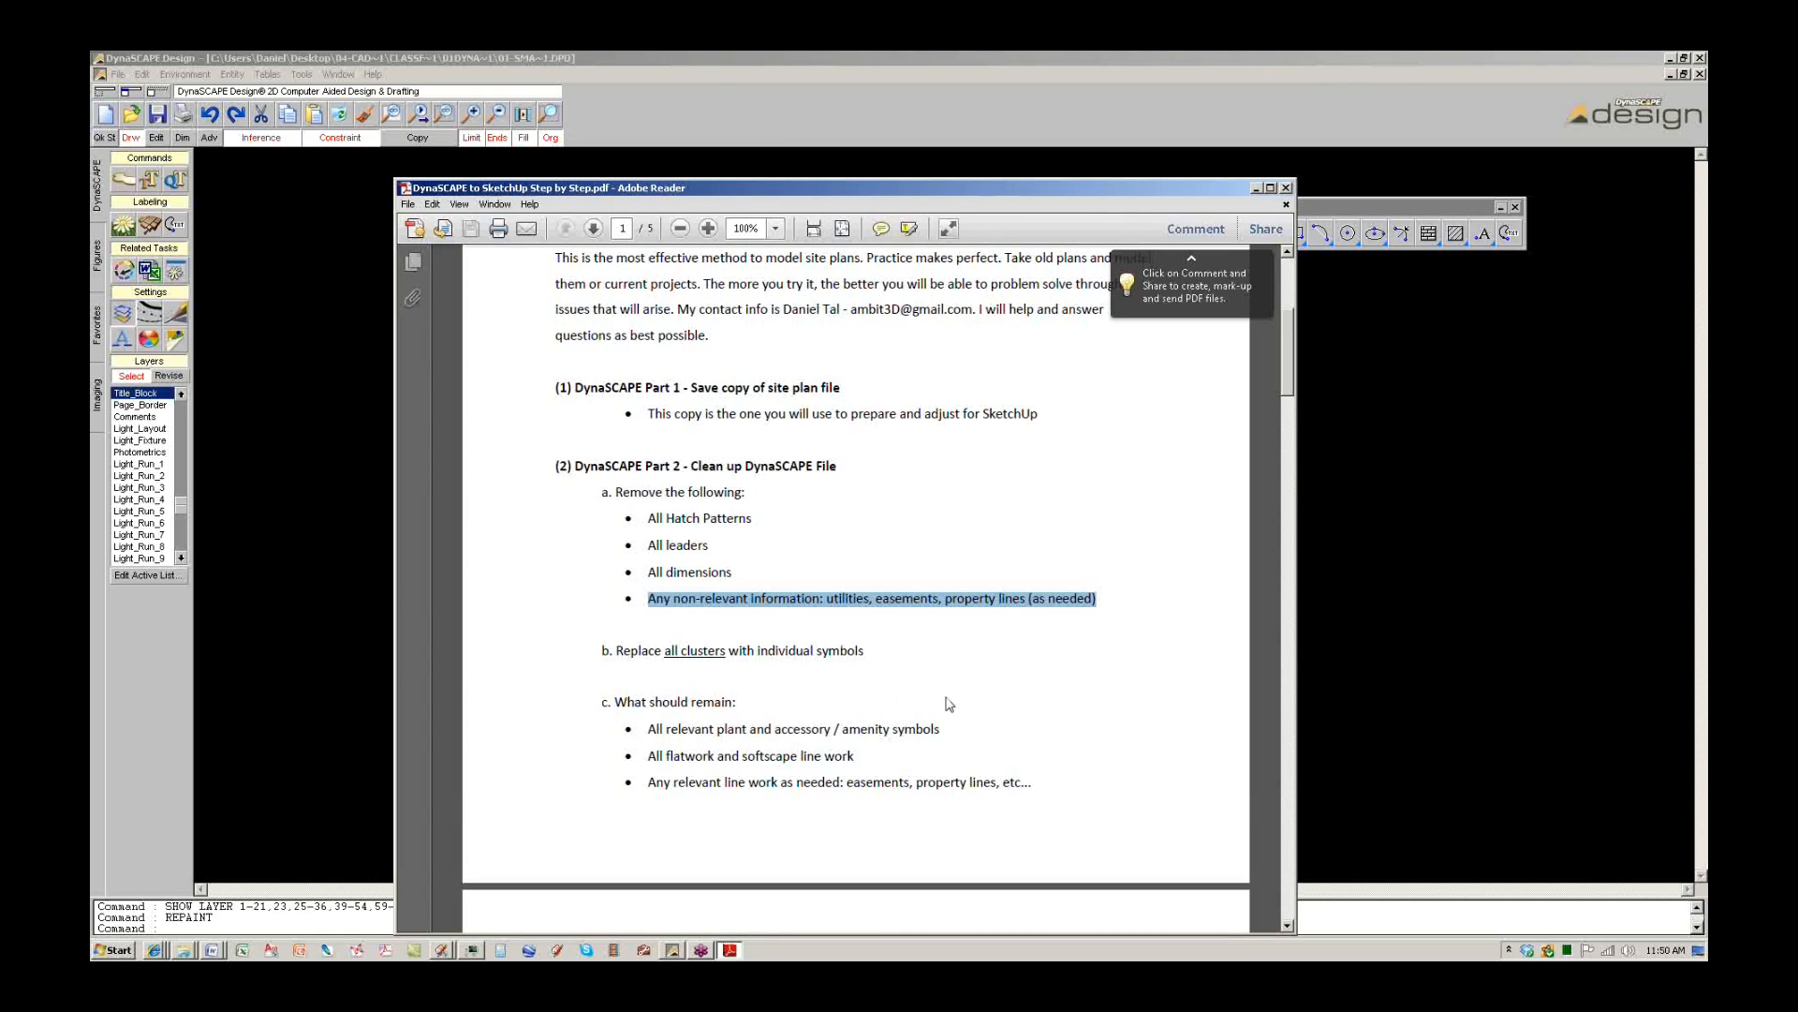
{"action": "scroll", "coordinate": [947, 704], "scroll_direction": "down", "scroll_amount": 3}
{"action": "scroll", "coordinate": [948, 704], "scroll_direction": "up", "scroll_amount": 1}
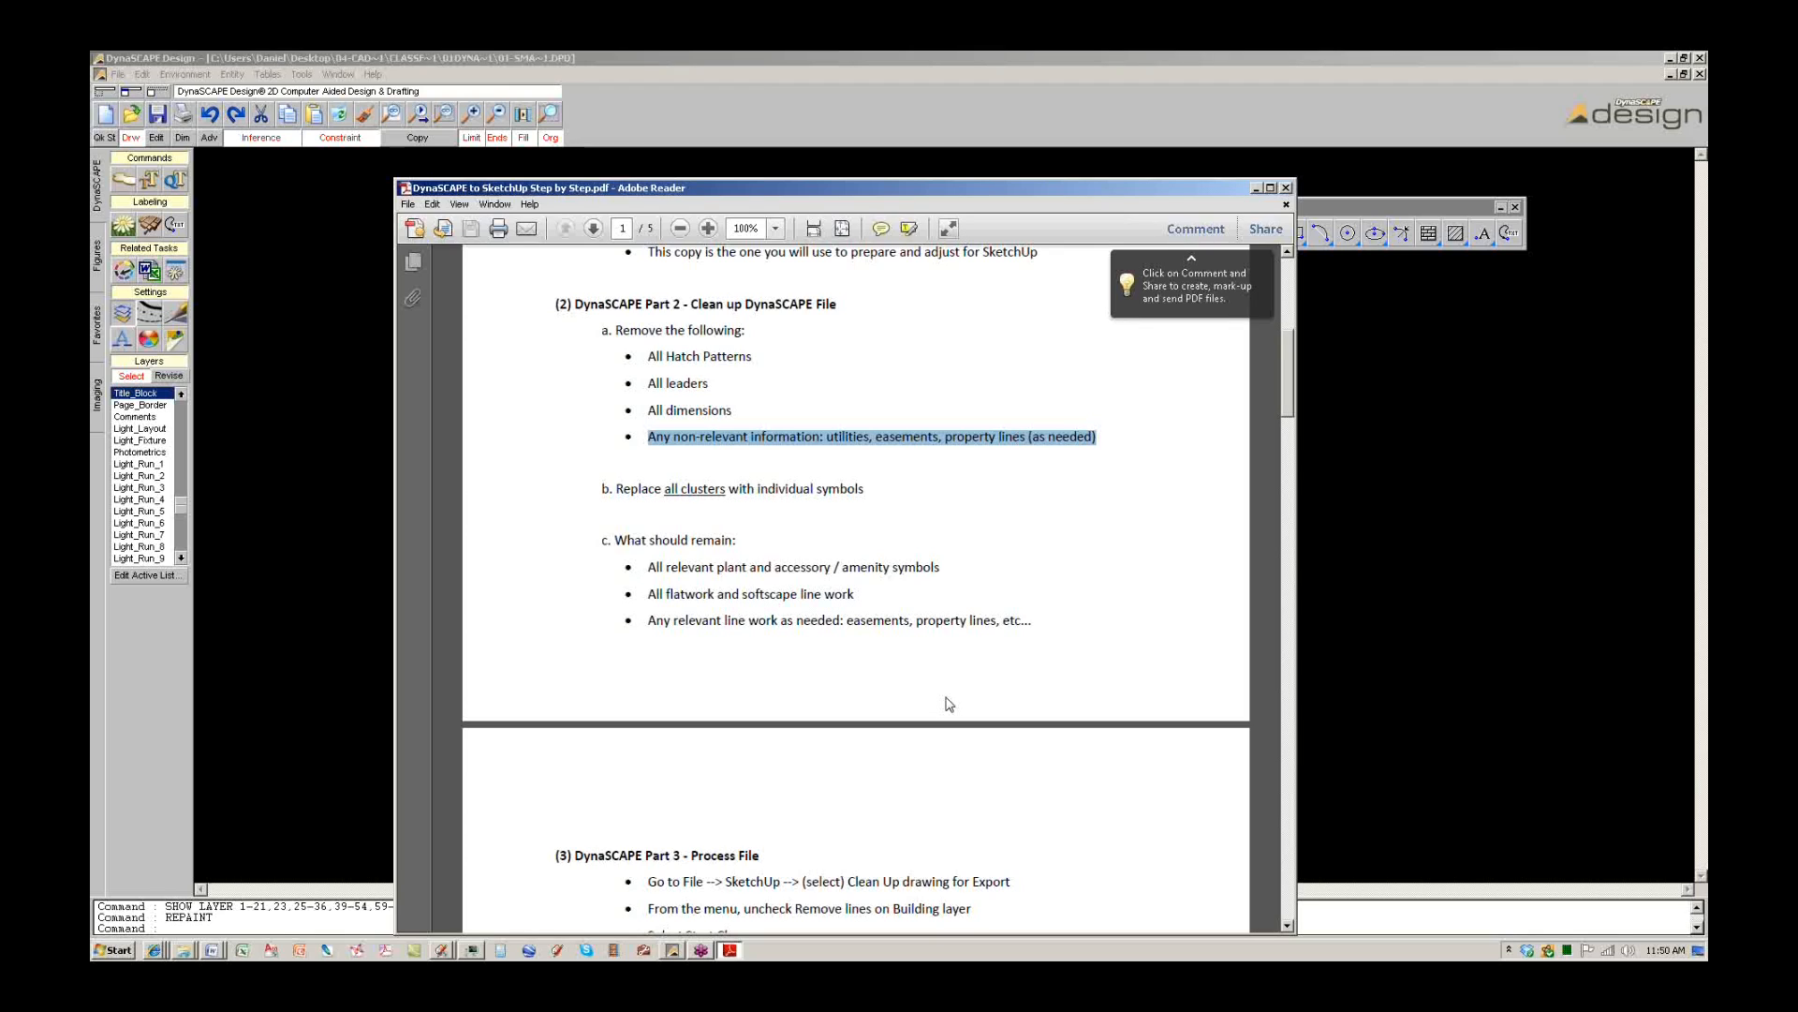
{"action": "left_click", "coordinate": [759, 124]}
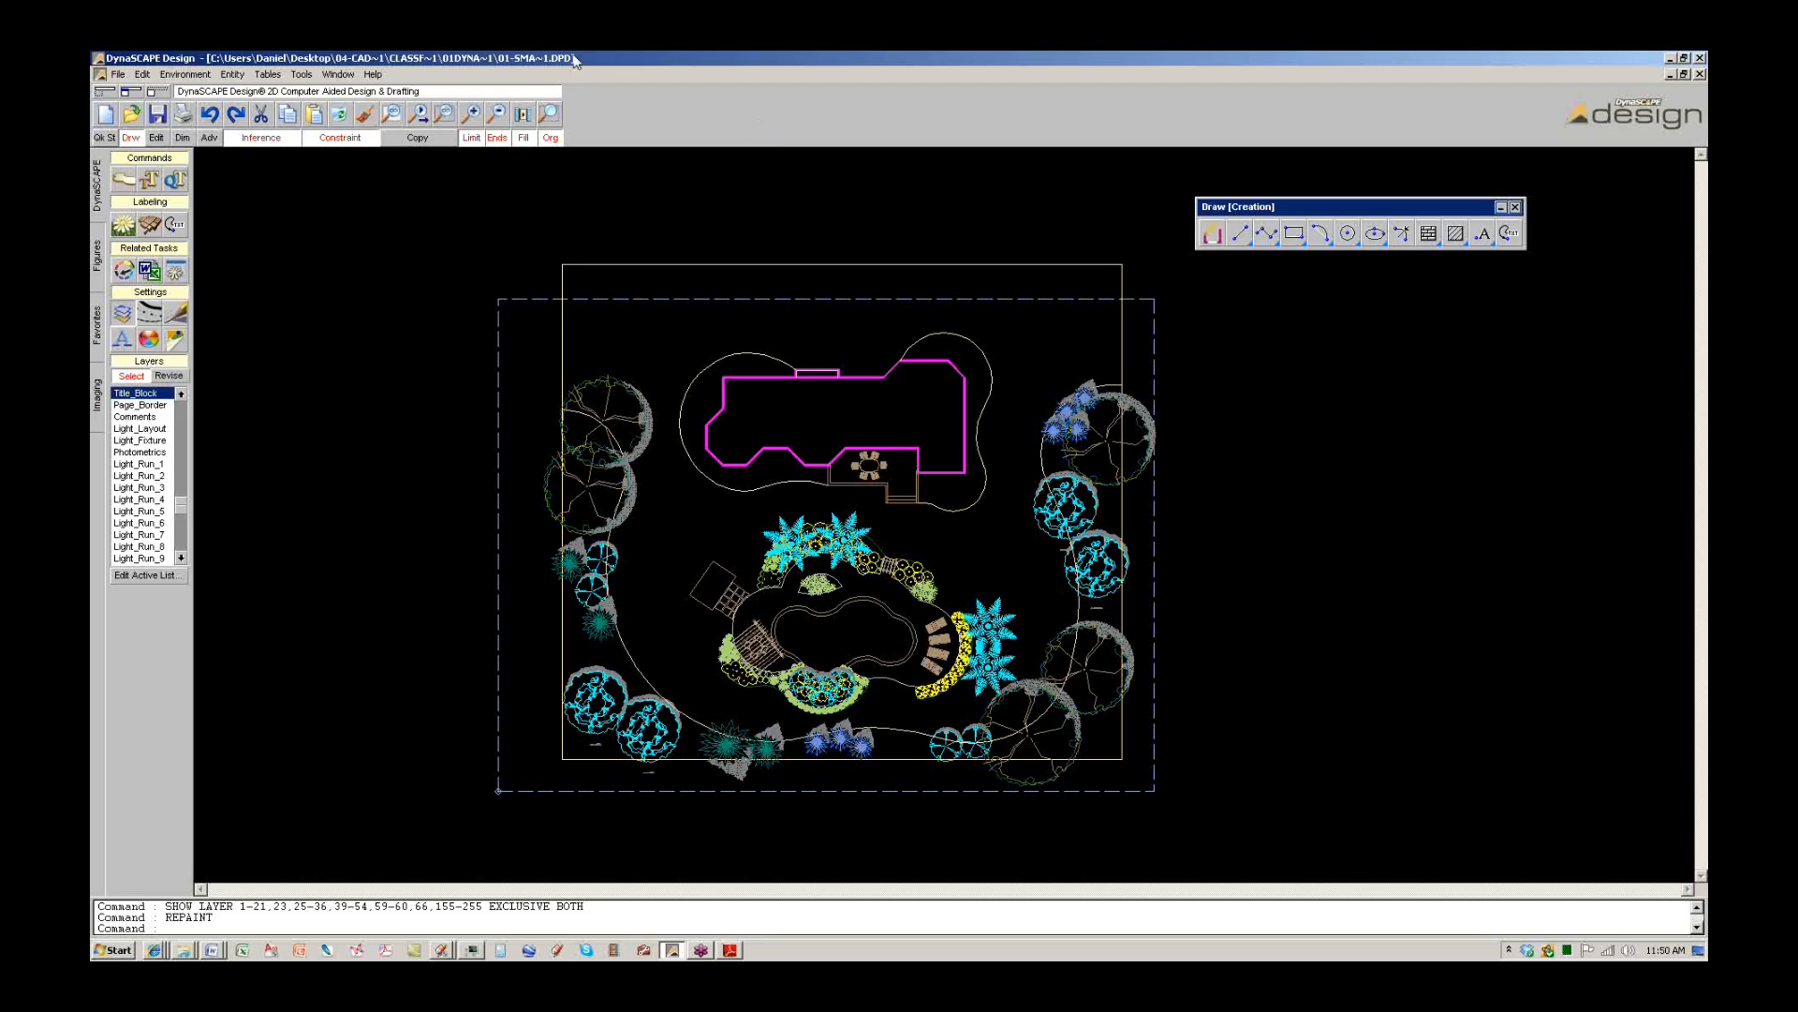
{"action": "left_click", "coordinate": [118, 75]}
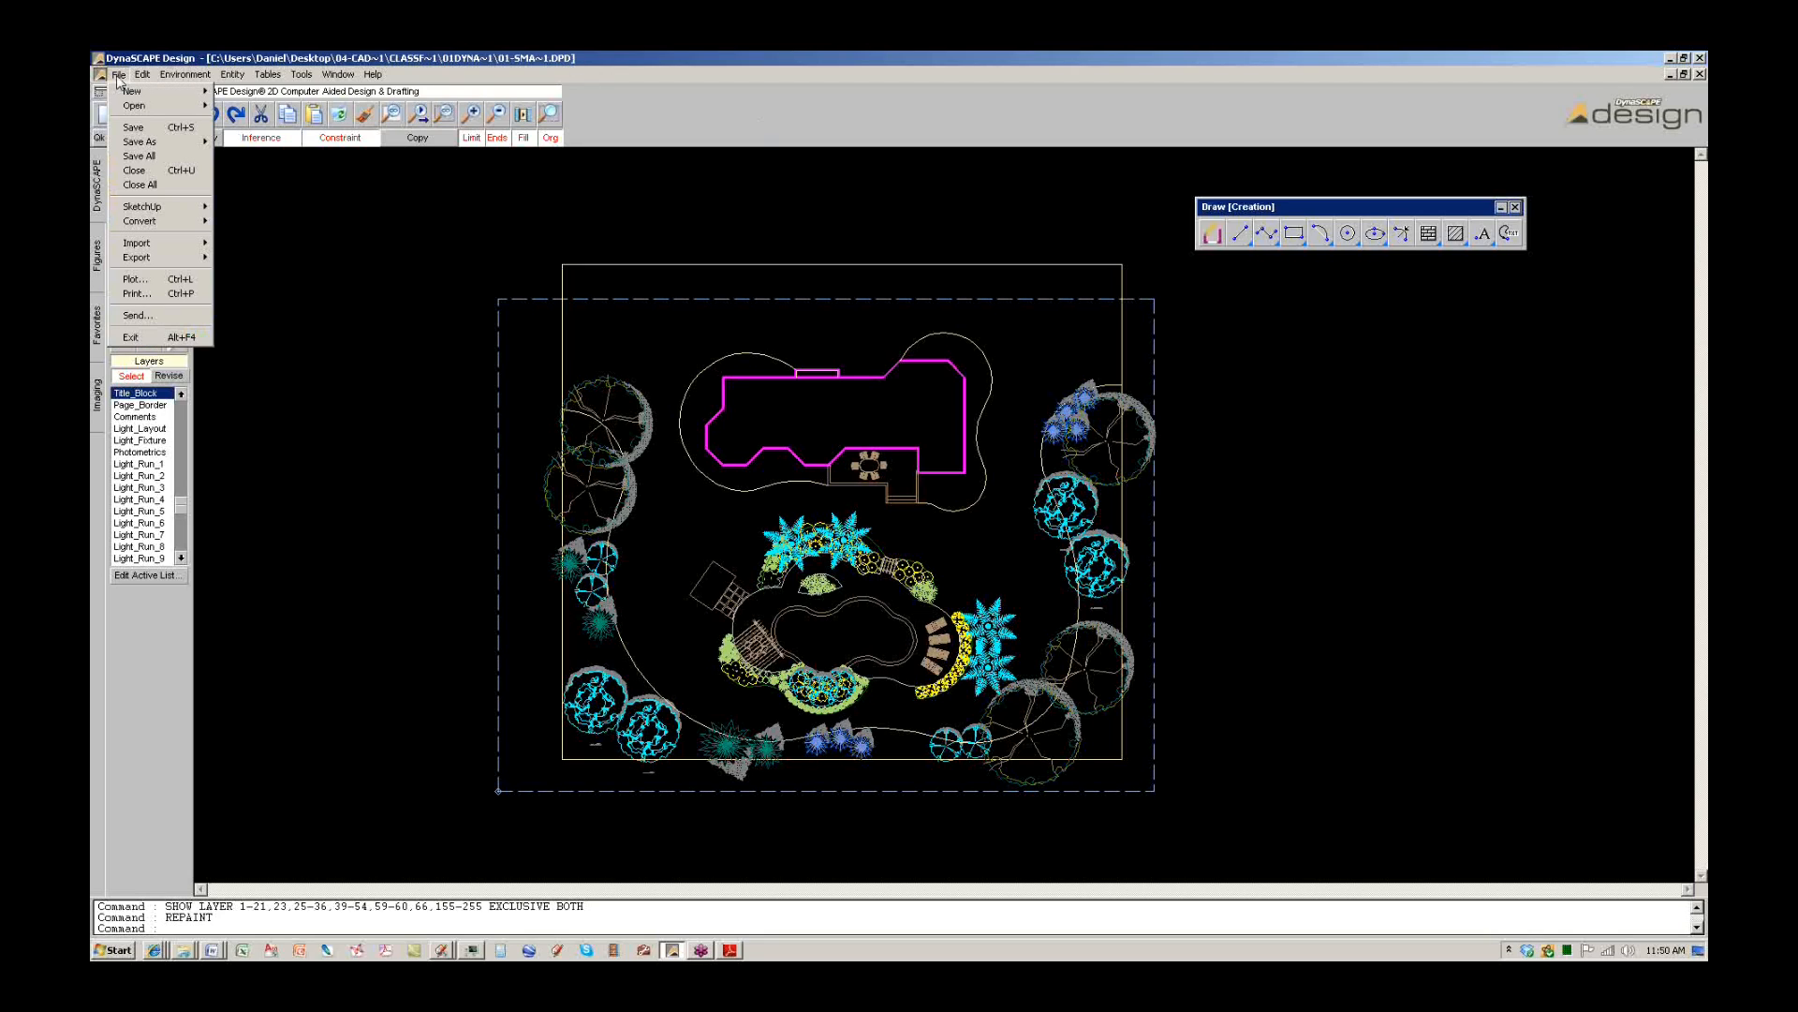
Choose File > SketchUp > Clean up drawing for Export in DynaSCAPE.
{"action": "left_click", "coordinate": [695, 77]}
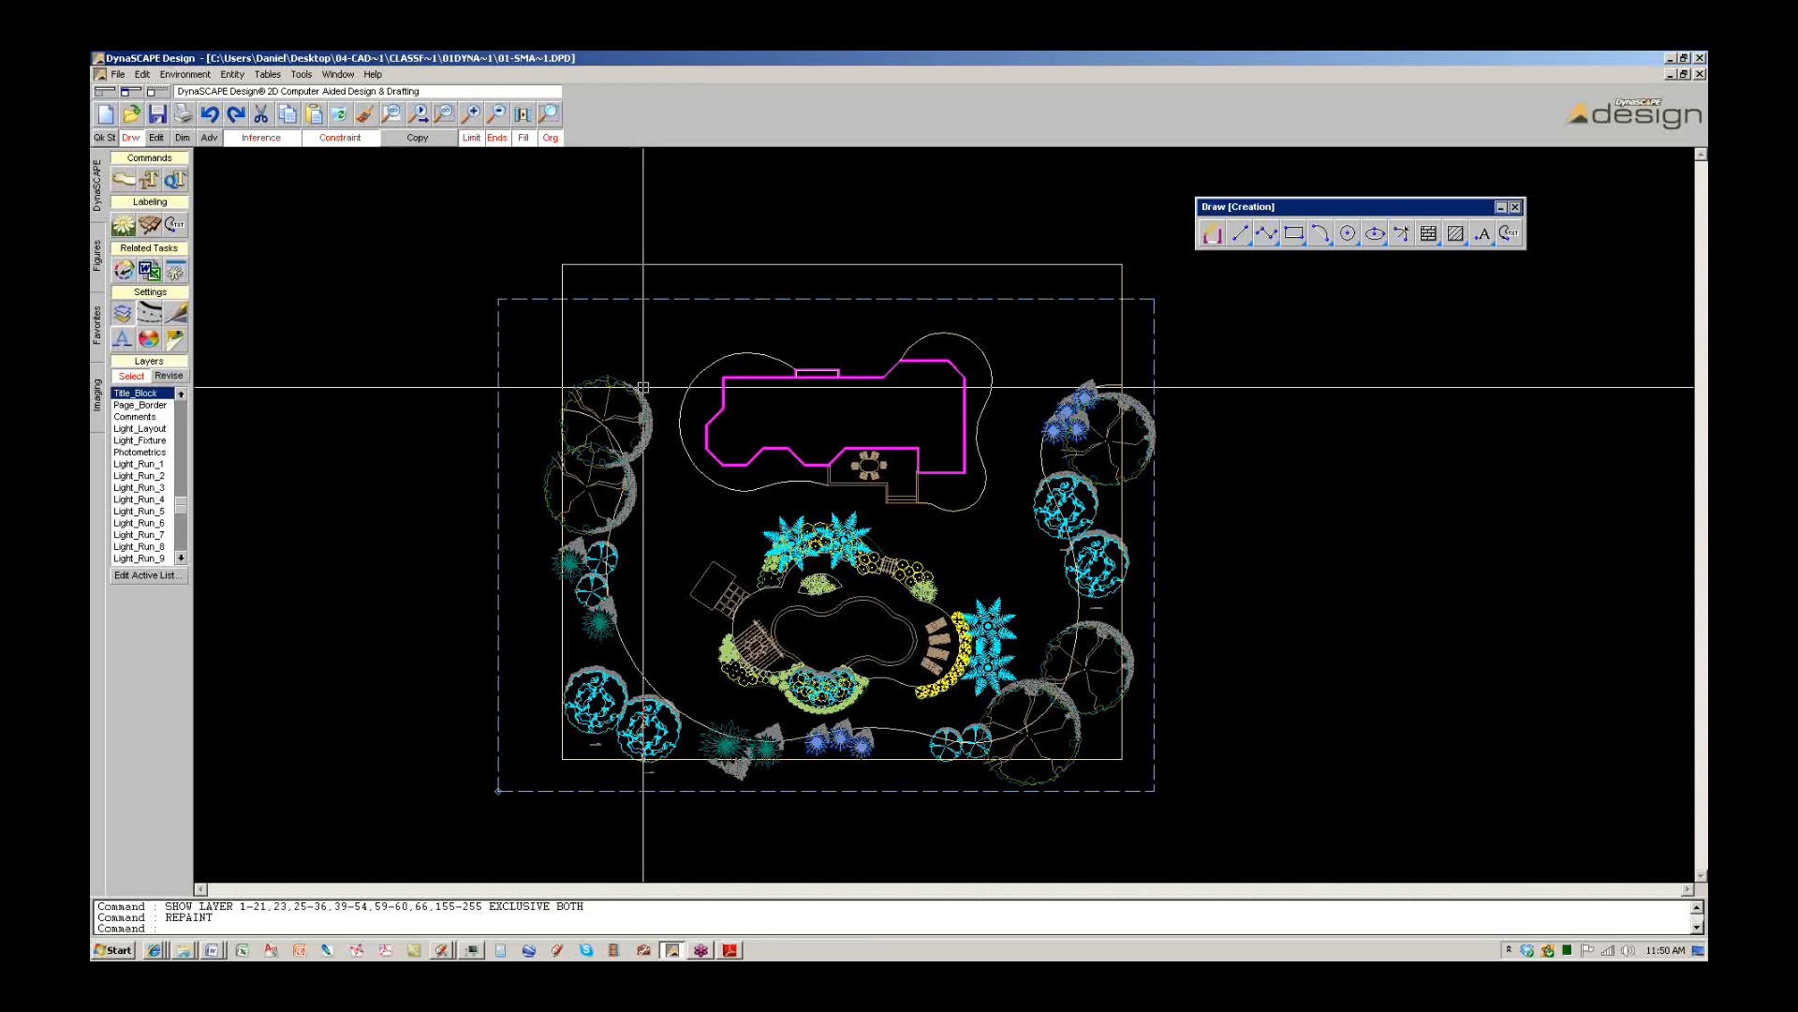
{"action": "left_click", "coordinate": [118, 74]}
{"action": "mouse_move", "coordinate": [132, 210]}
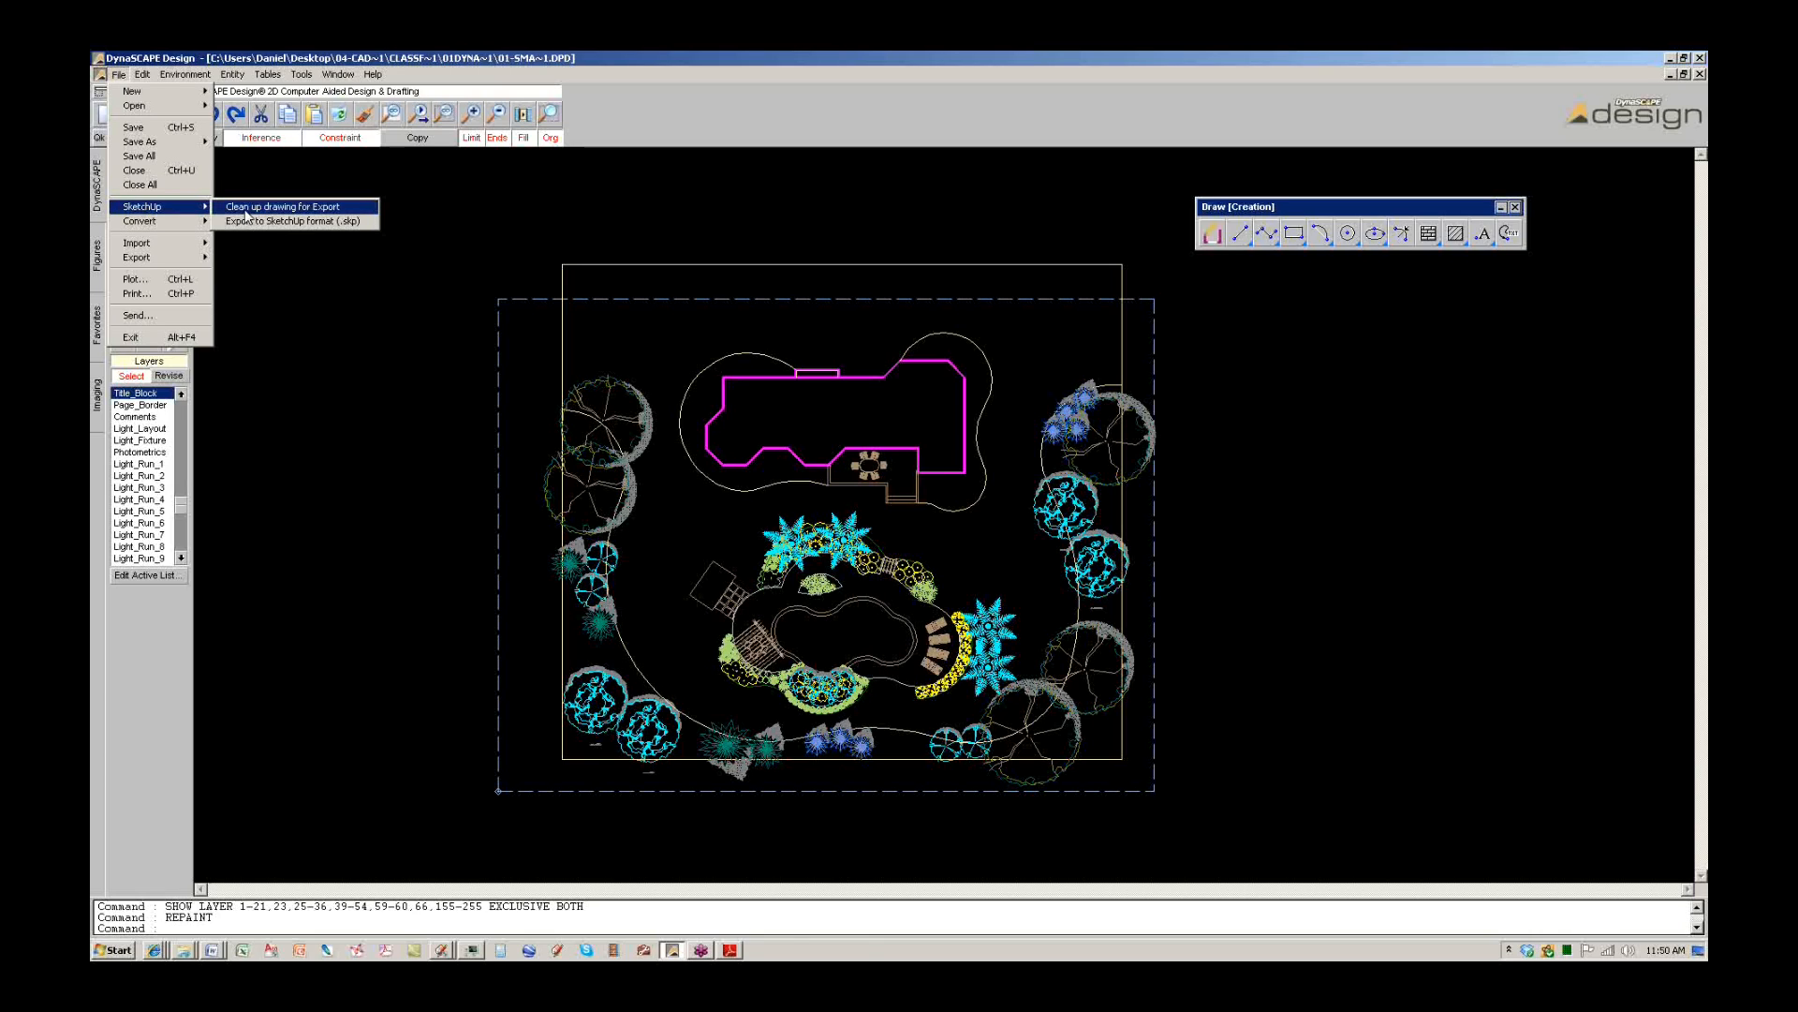
{"action": "left_click", "coordinate": [246, 208]}
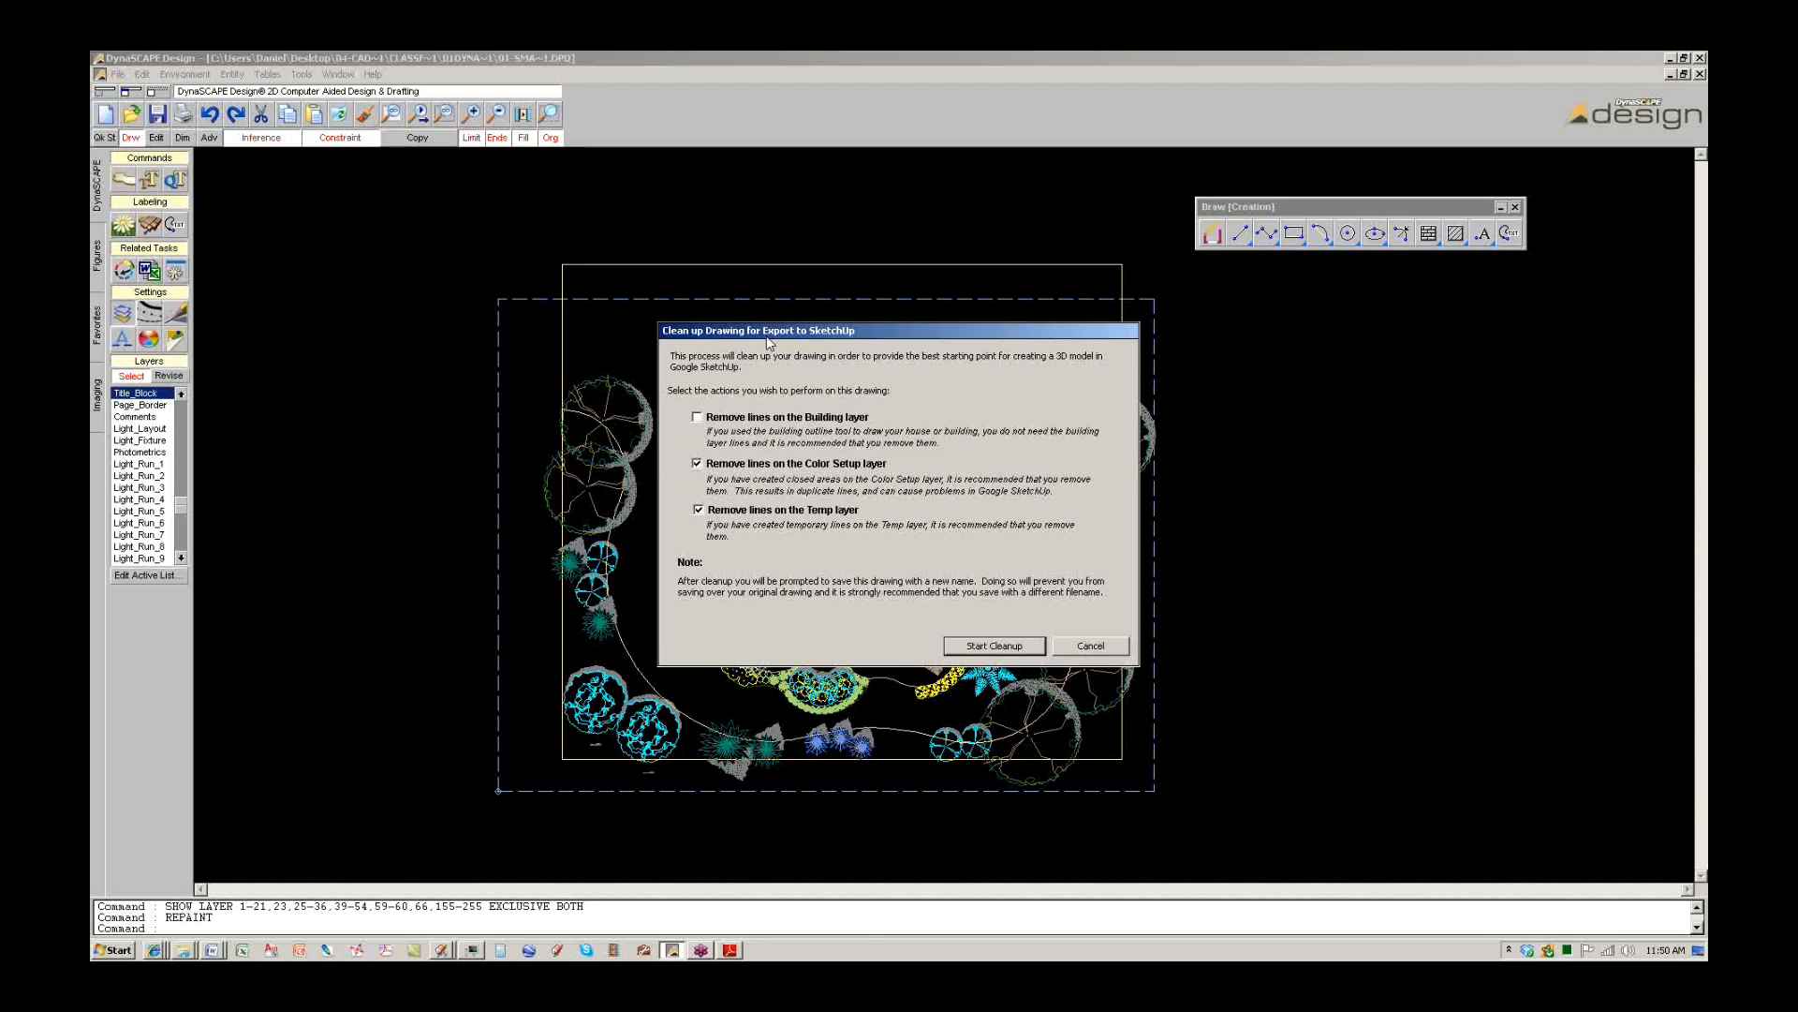
Drag the clean-up dialog aside to inspect the plan, then cancel it without cleaning up.
{"action": "left_click_drag", "start_coordinate": [768, 342], "coordinate": [1145, 387]}
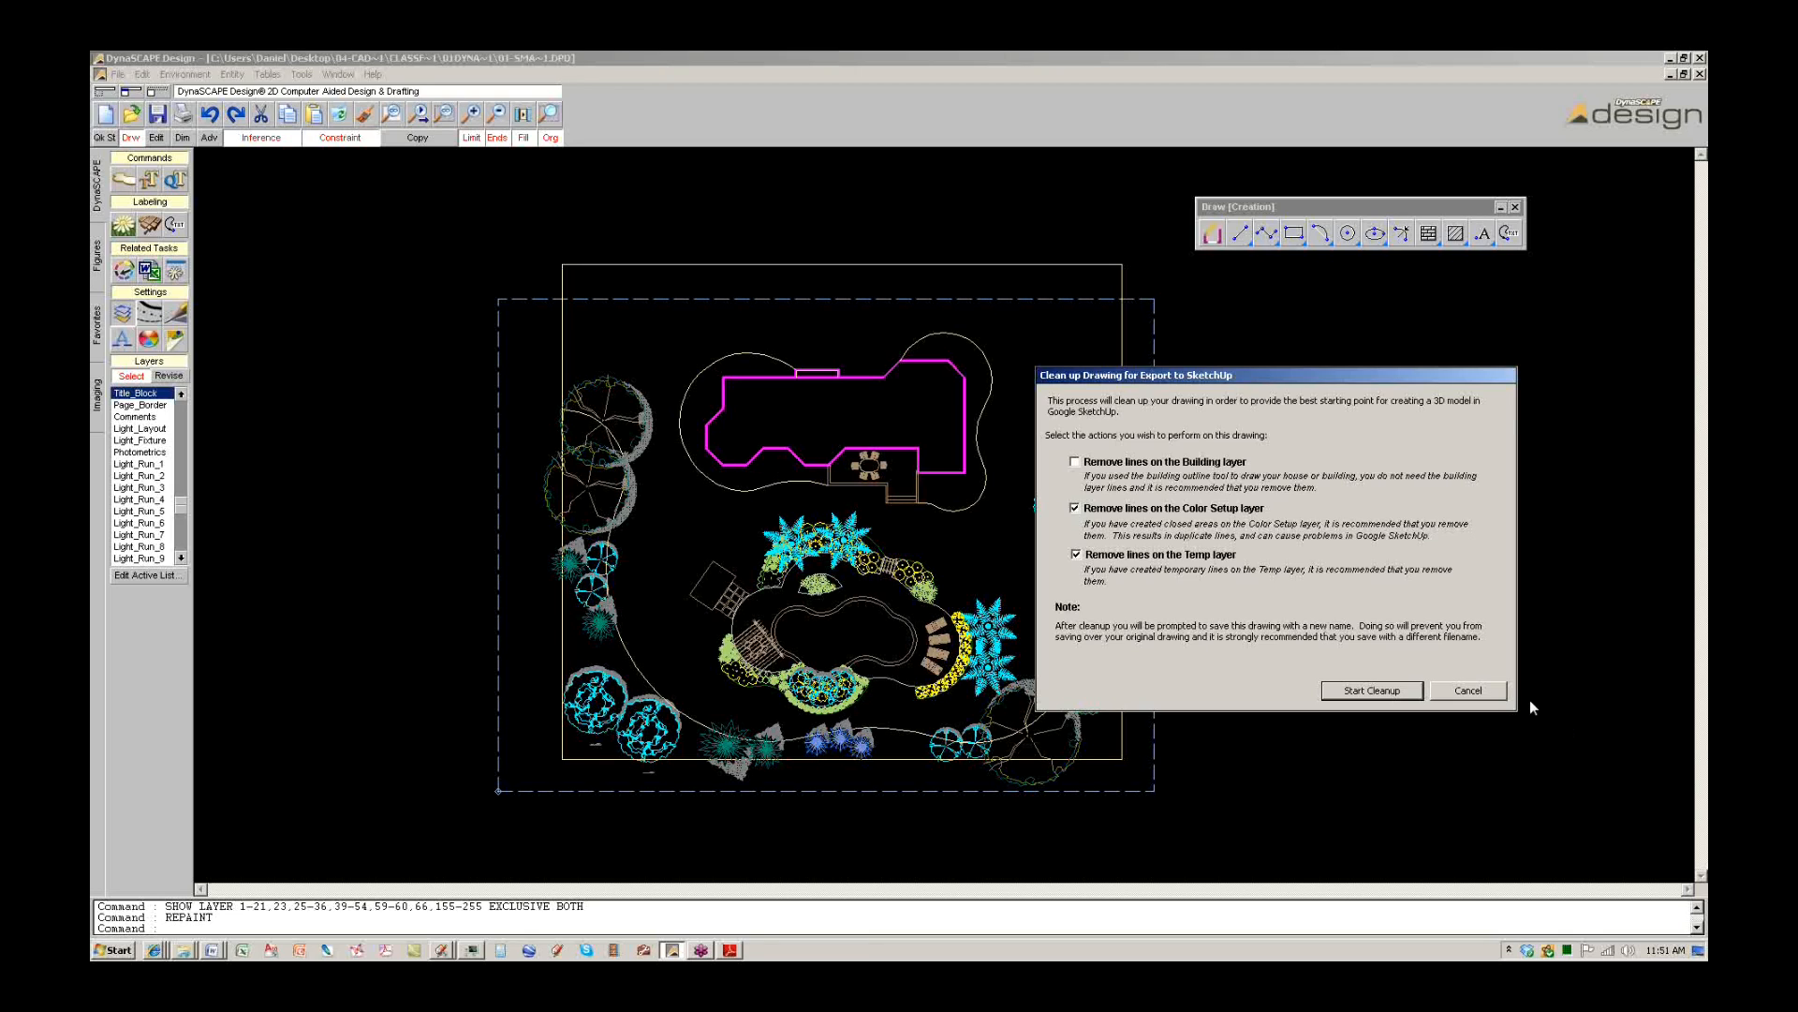
{"action": "left_click", "coordinate": [1662, 855]}
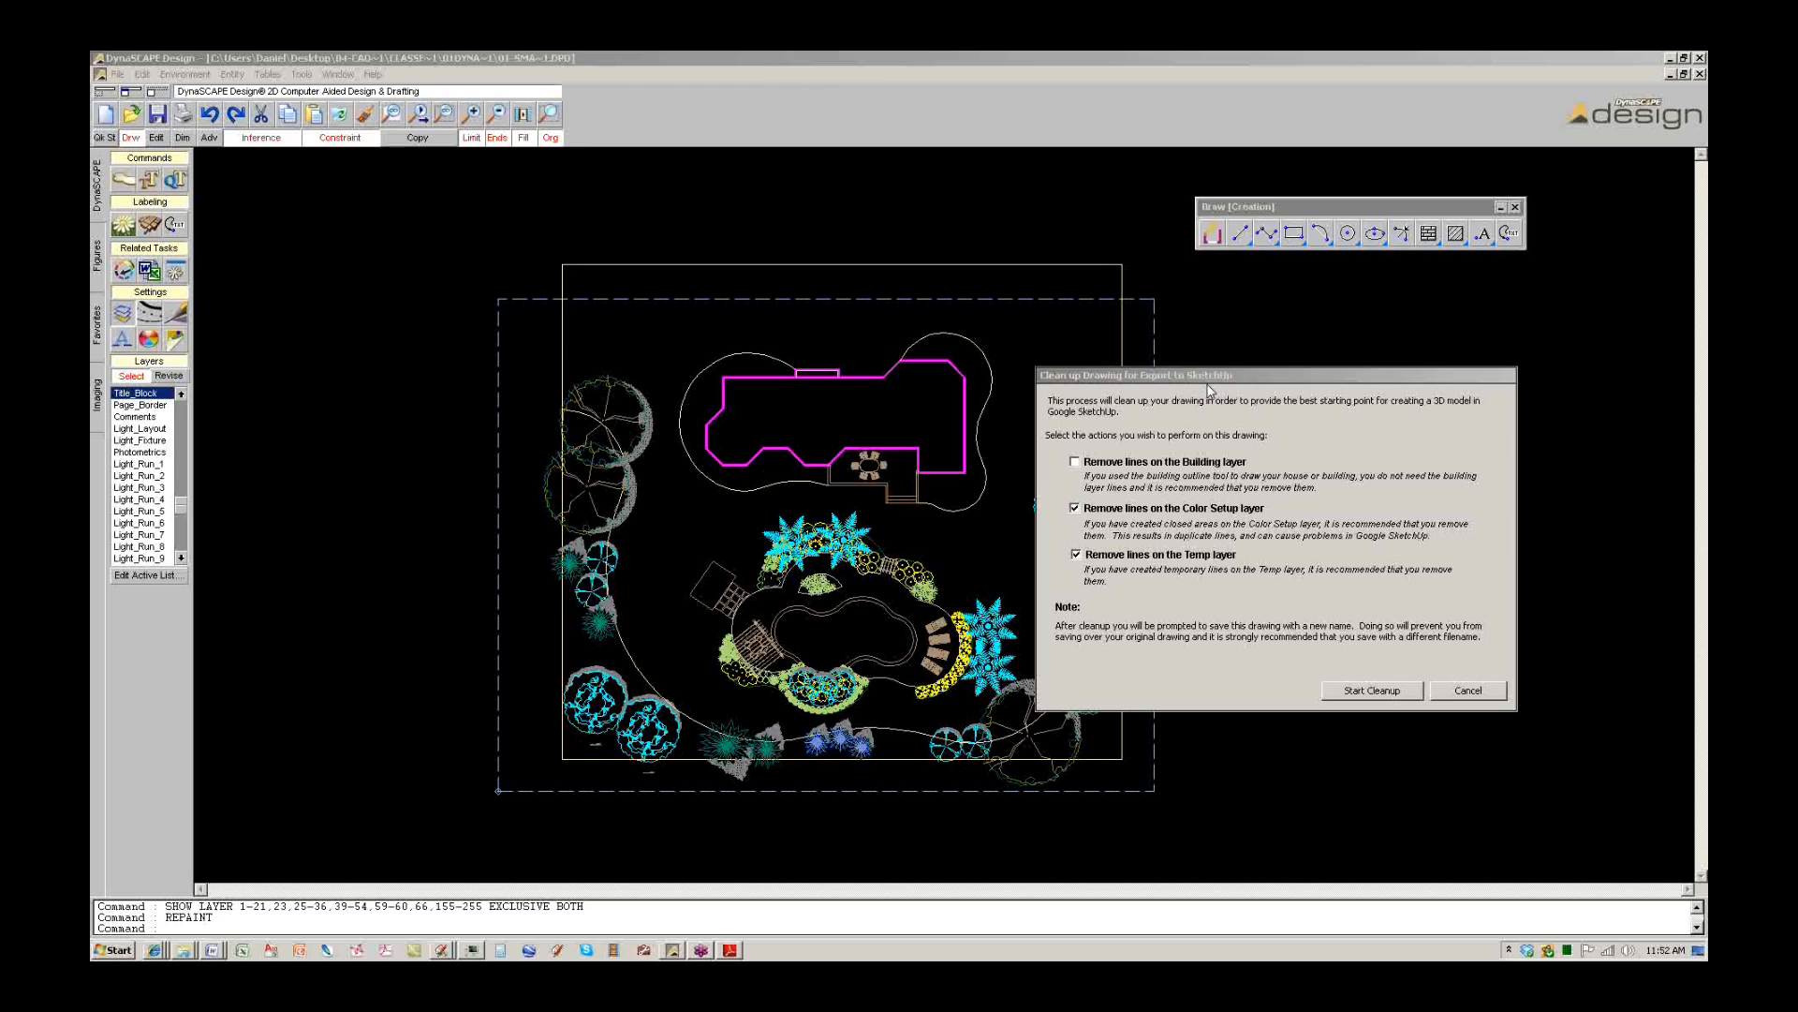
{"action": "left_click", "coordinate": [1283, 374]}
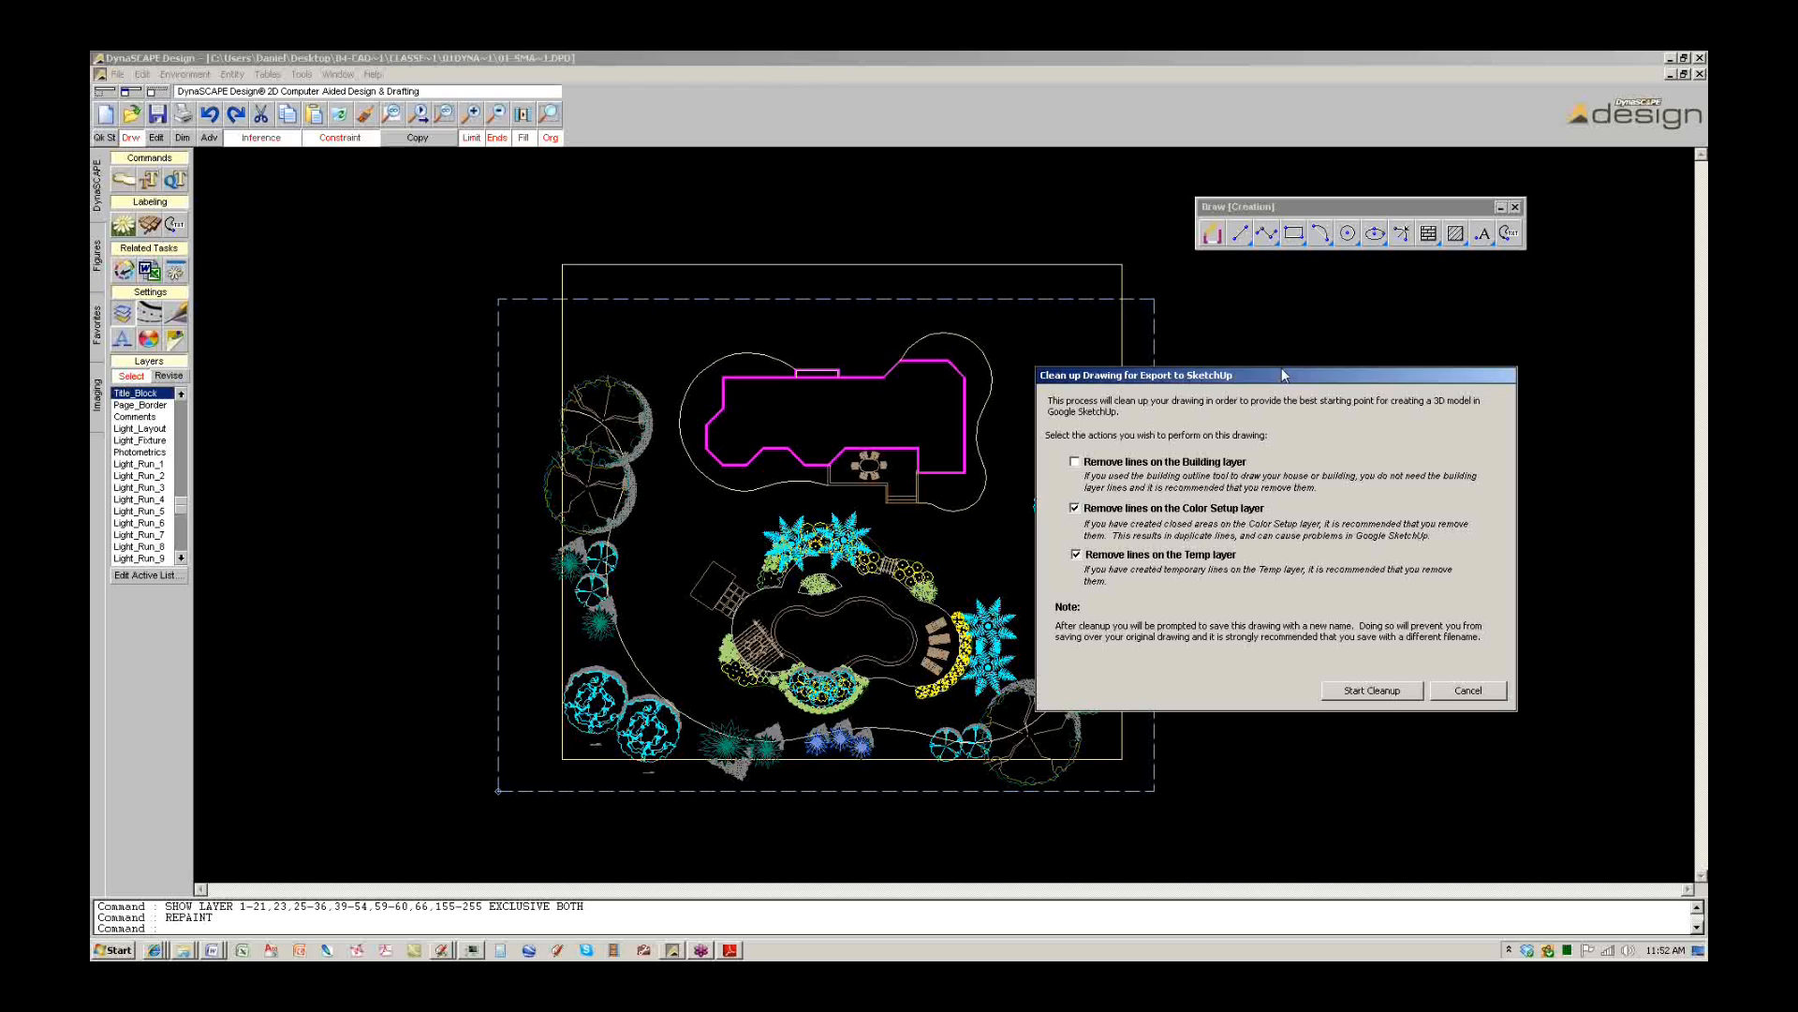
{"action": "left_click_drag", "start_coordinate": [1283, 374], "coordinate": [1075, 372]}
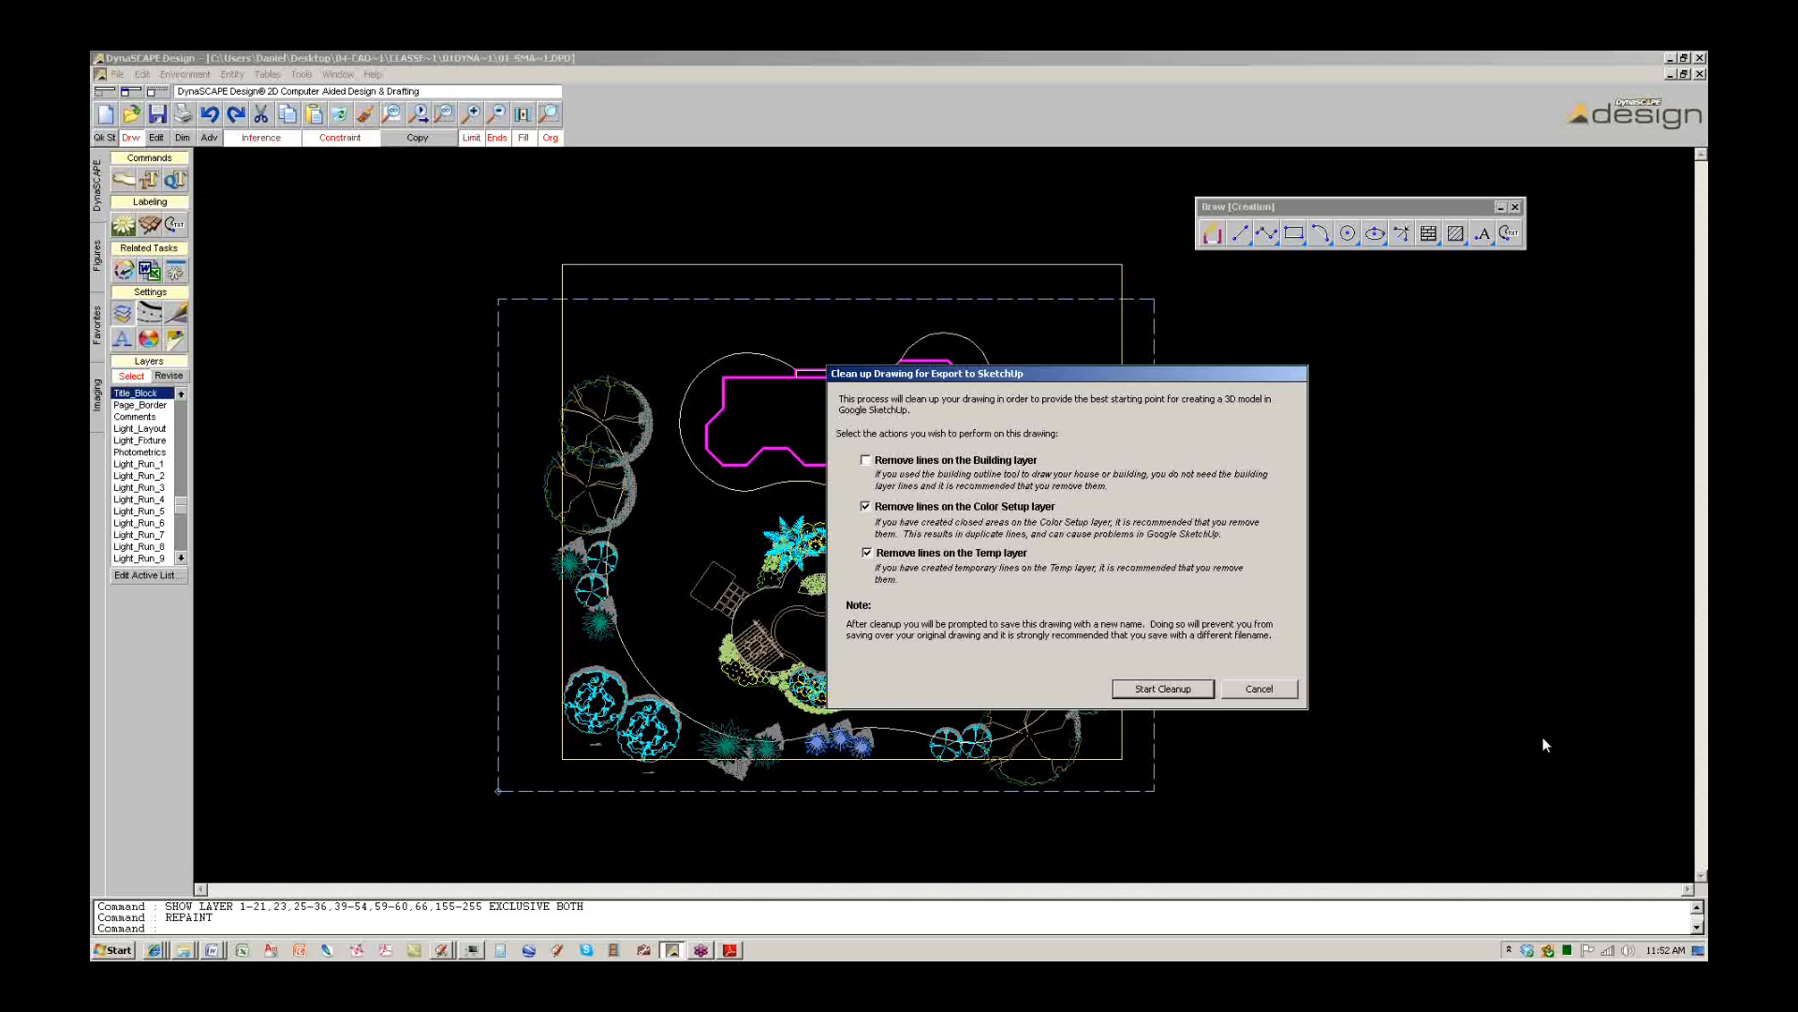
{"action": "left_click", "coordinate": [1665, 854]}
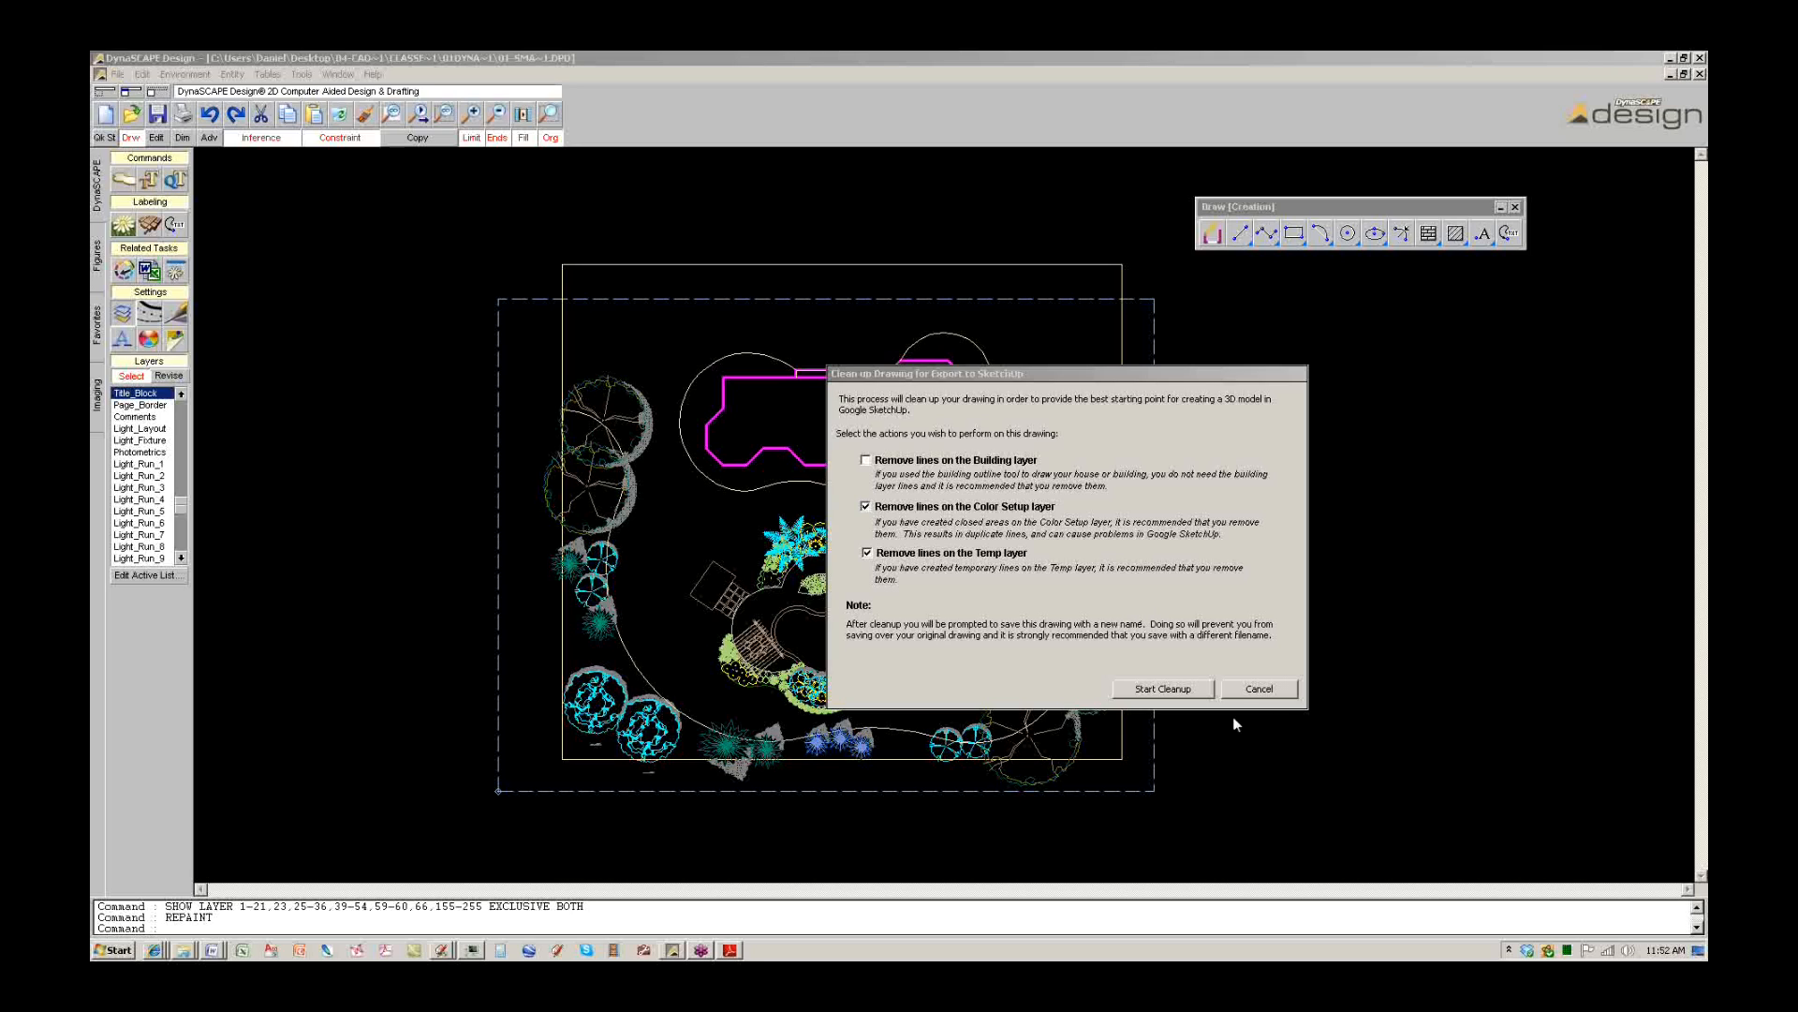
{"action": "left_click", "coordinate": [1265, 693]}
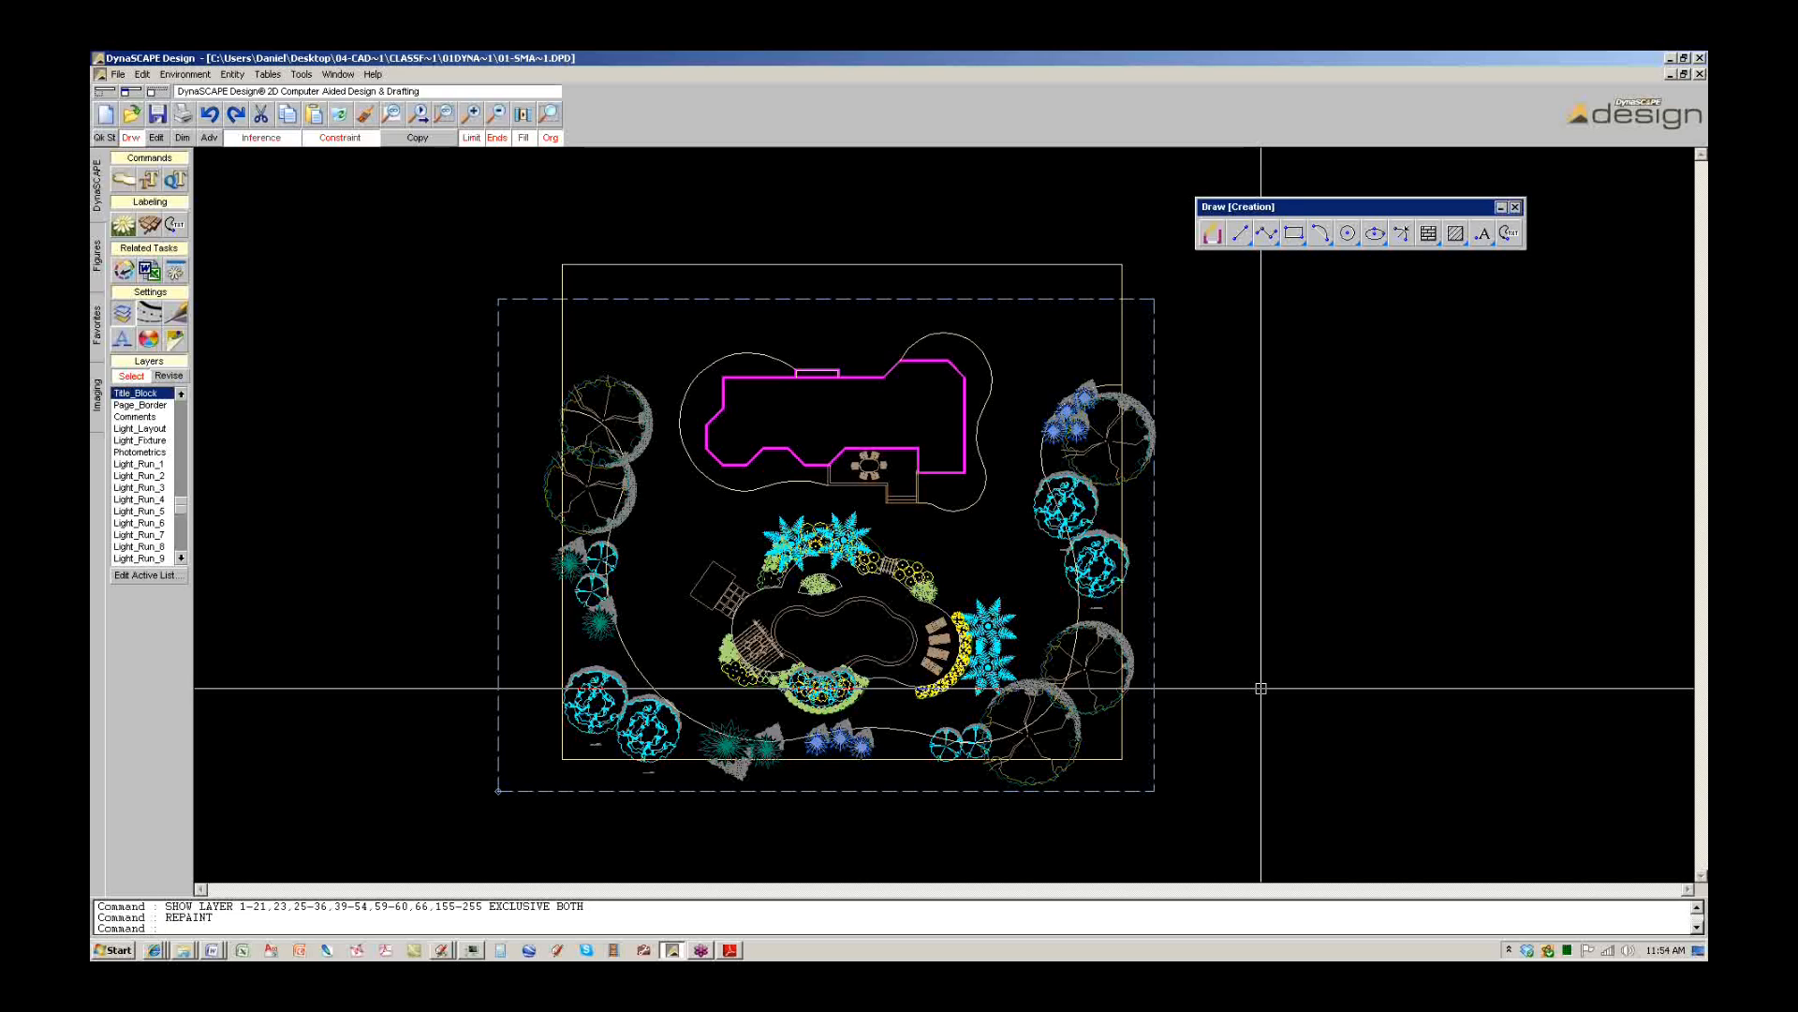
Open the Export to SketchUp format dialog from the File > SketchUp menu.
{"action": "left_click", "coordinate": [1662, 856]}
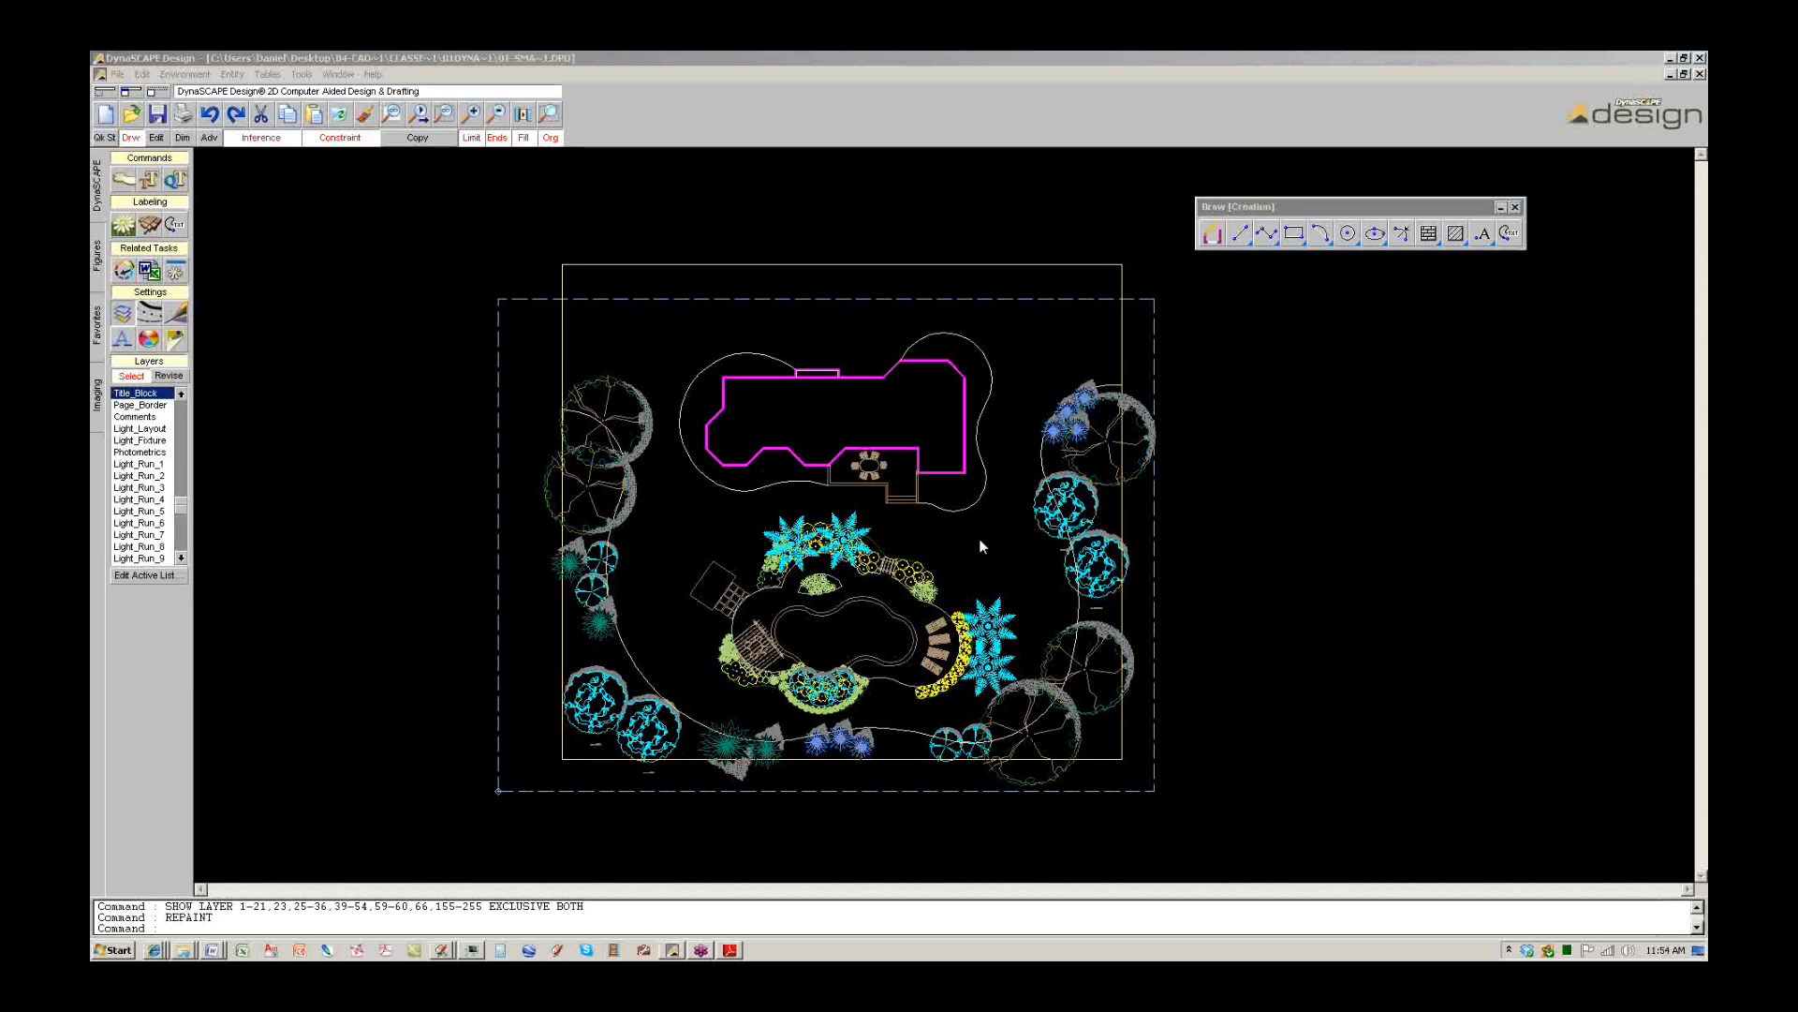
{"action": "left_click", "coordinate": [116, 75]}
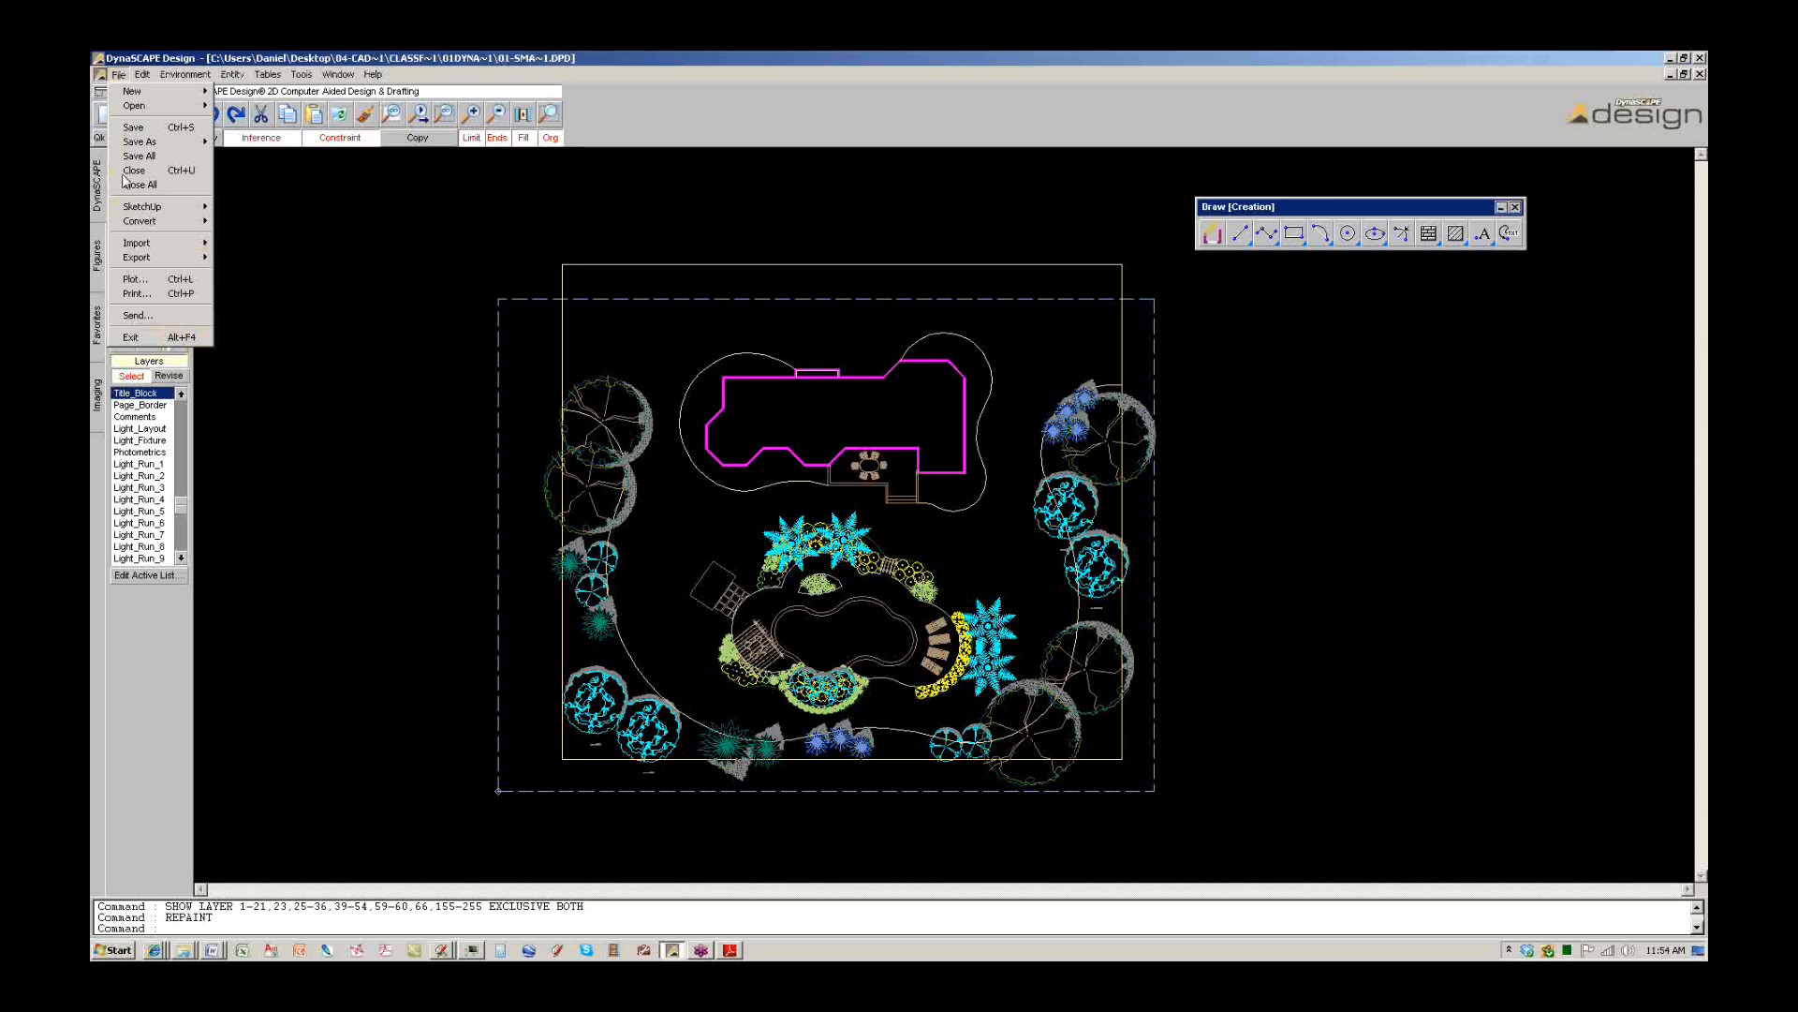
{"action": "mouse_move", "coordinate": [125, 209]}
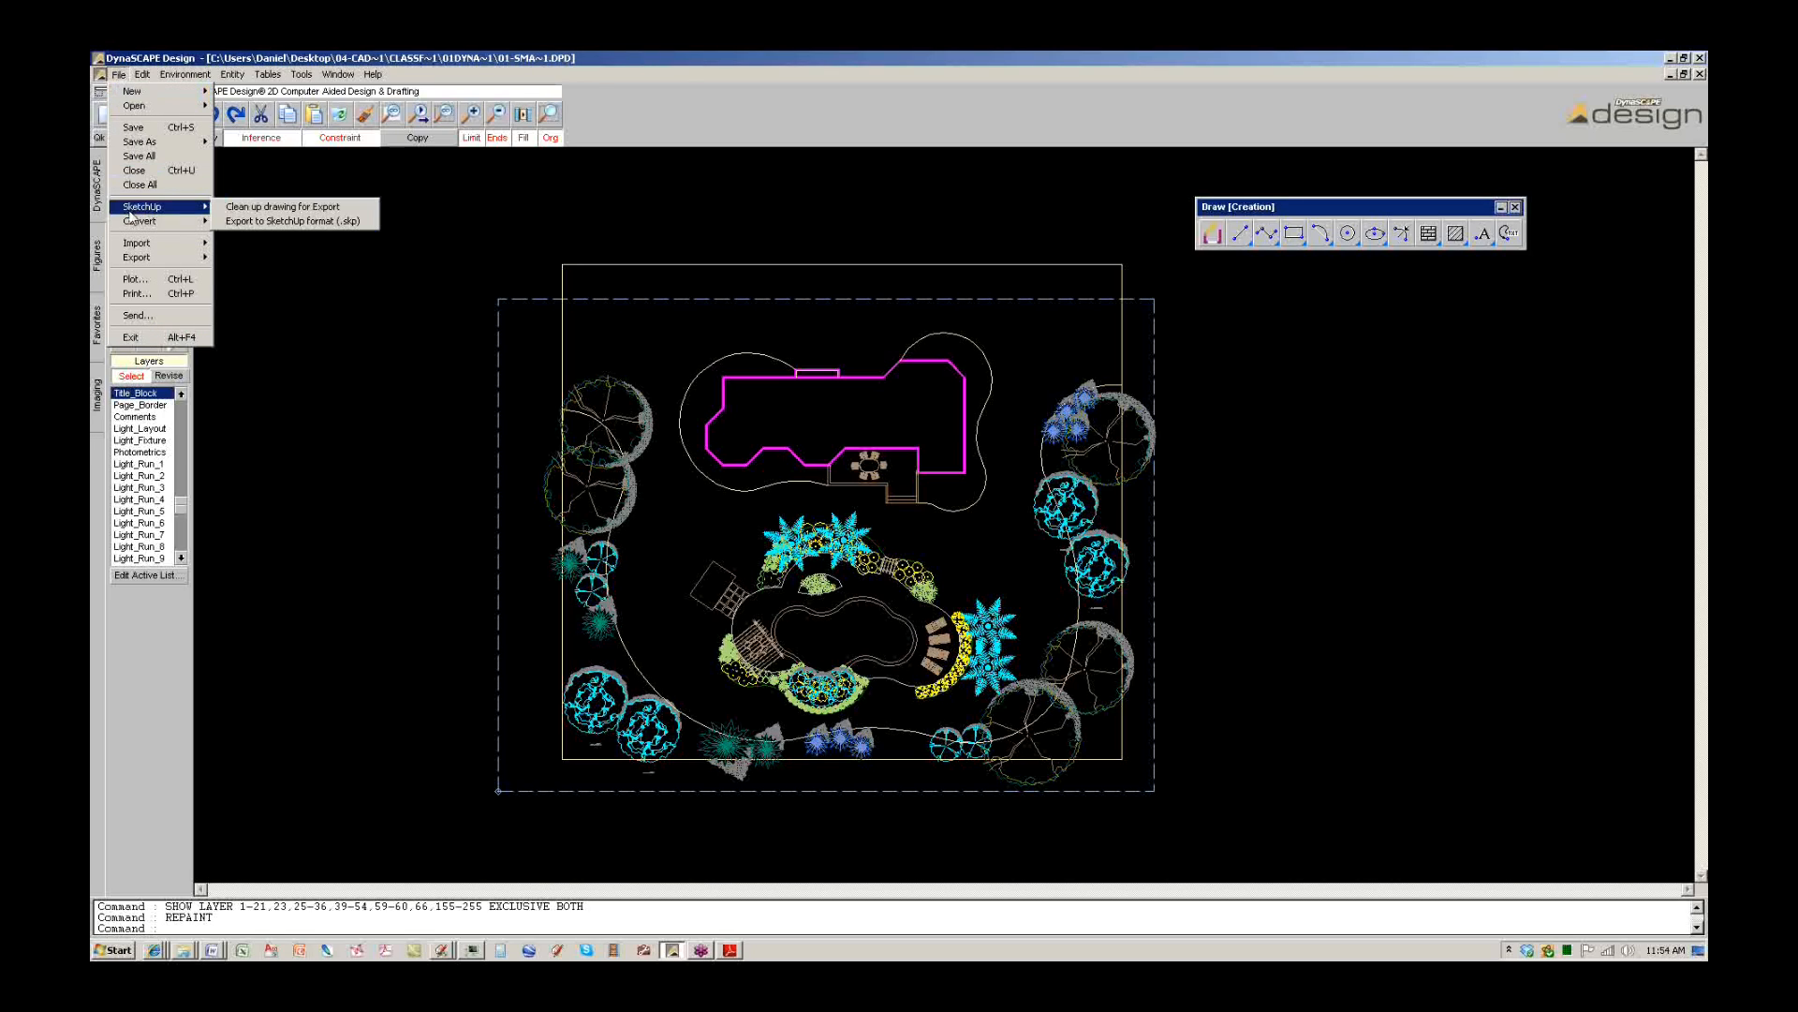
{"action": "left_click", "coordinate": [259, 221]}
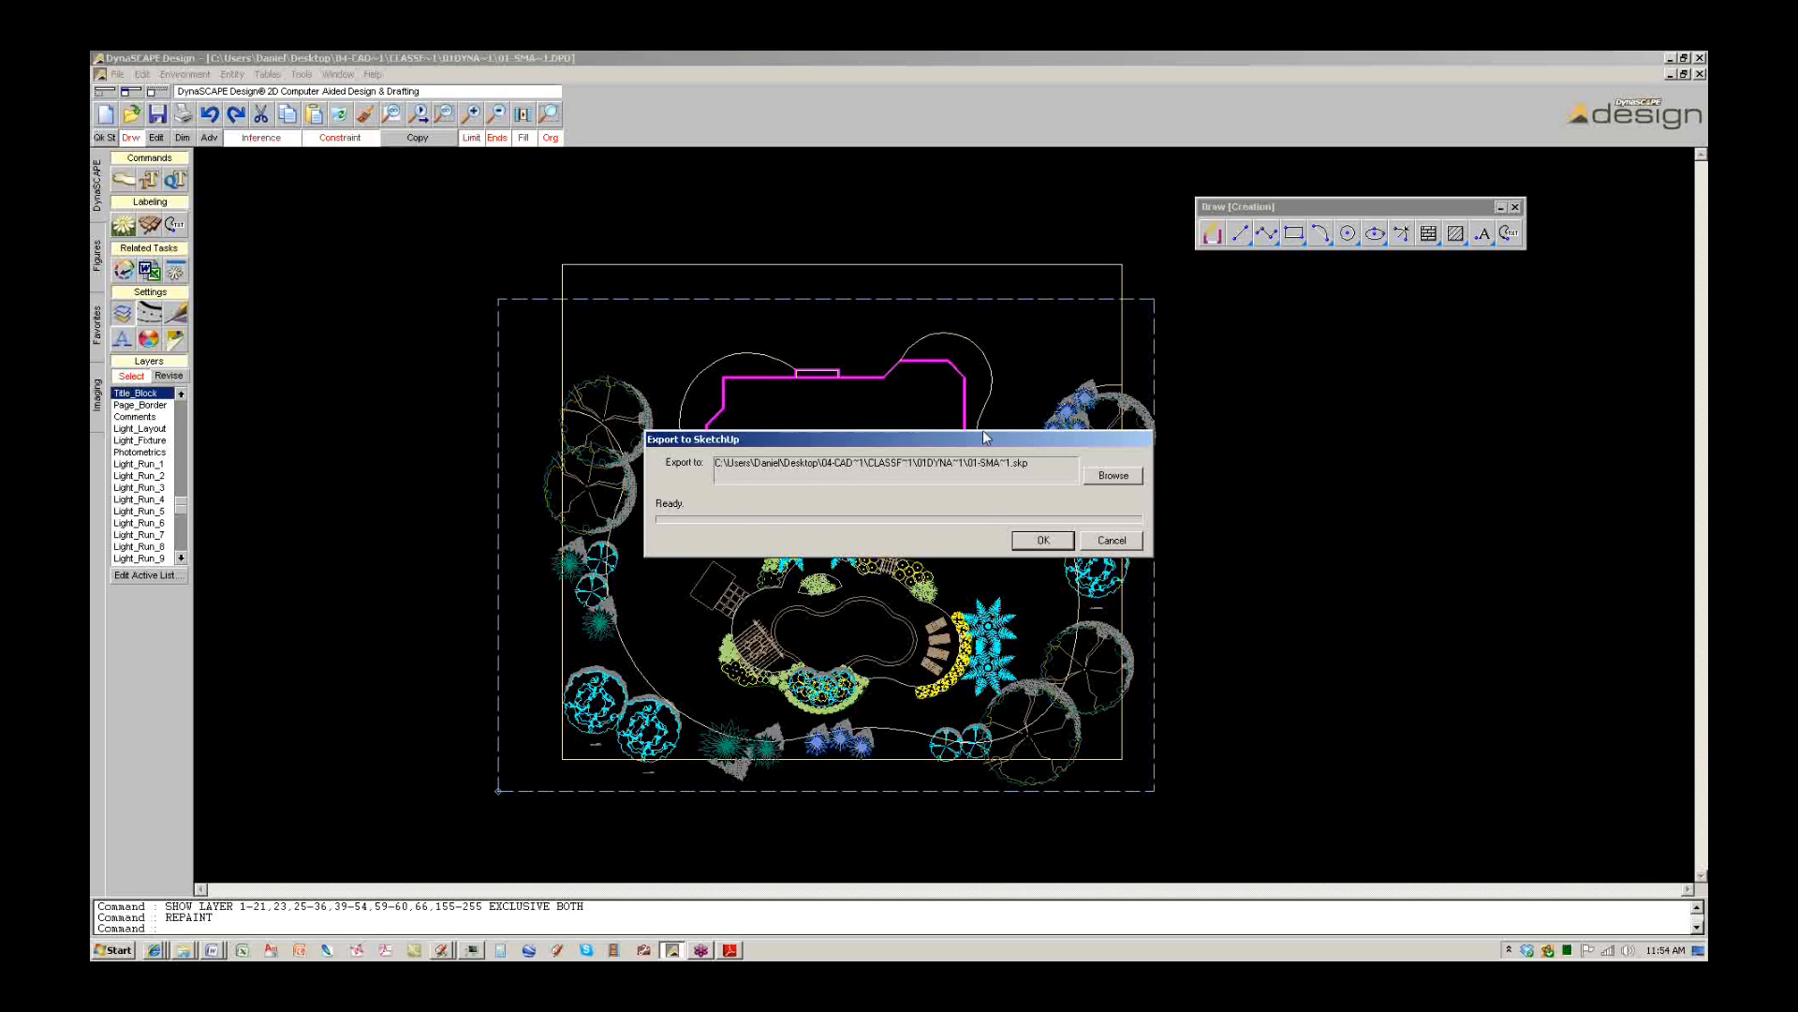
Set the export file to 'Small Backyard 2.skp' in the 01 DynaSCAPE Example folder.
{"action": "left_click", "coordinate": [1103, 478]}
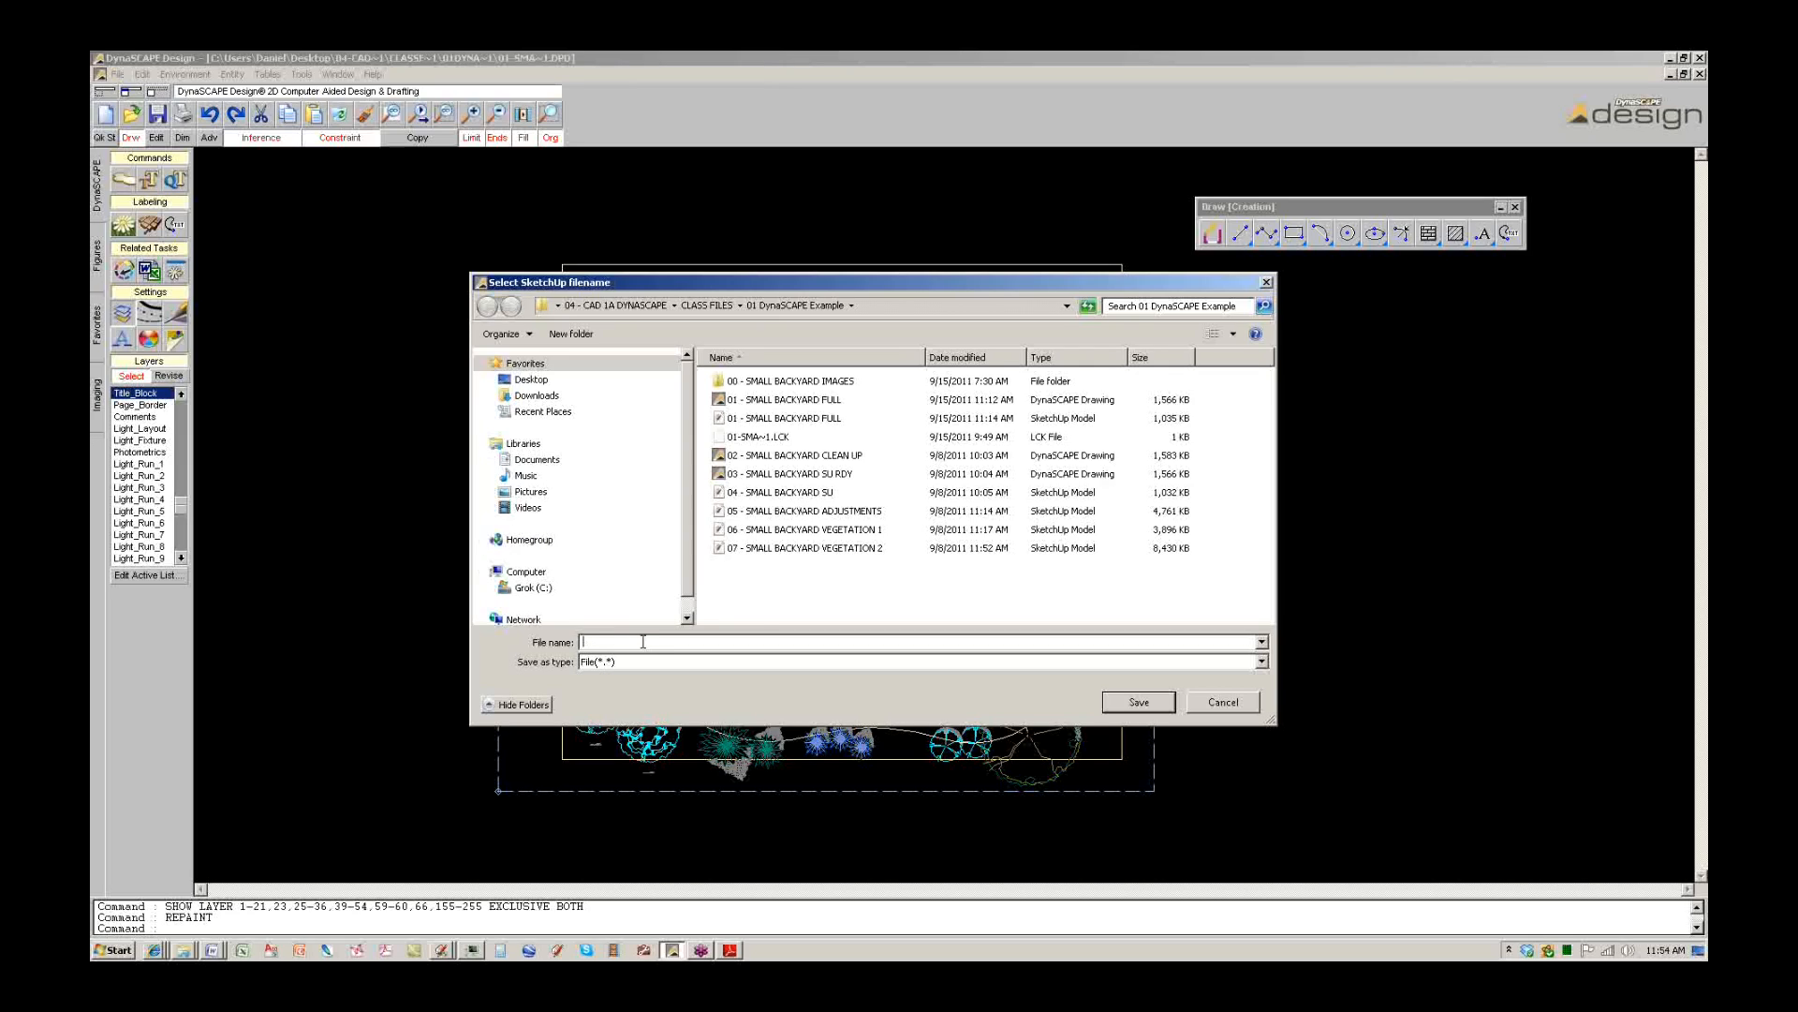
{"action": "type", "text": "Backyard 2"}
{"action": "left_click", "coordinate": [1145, 700]}
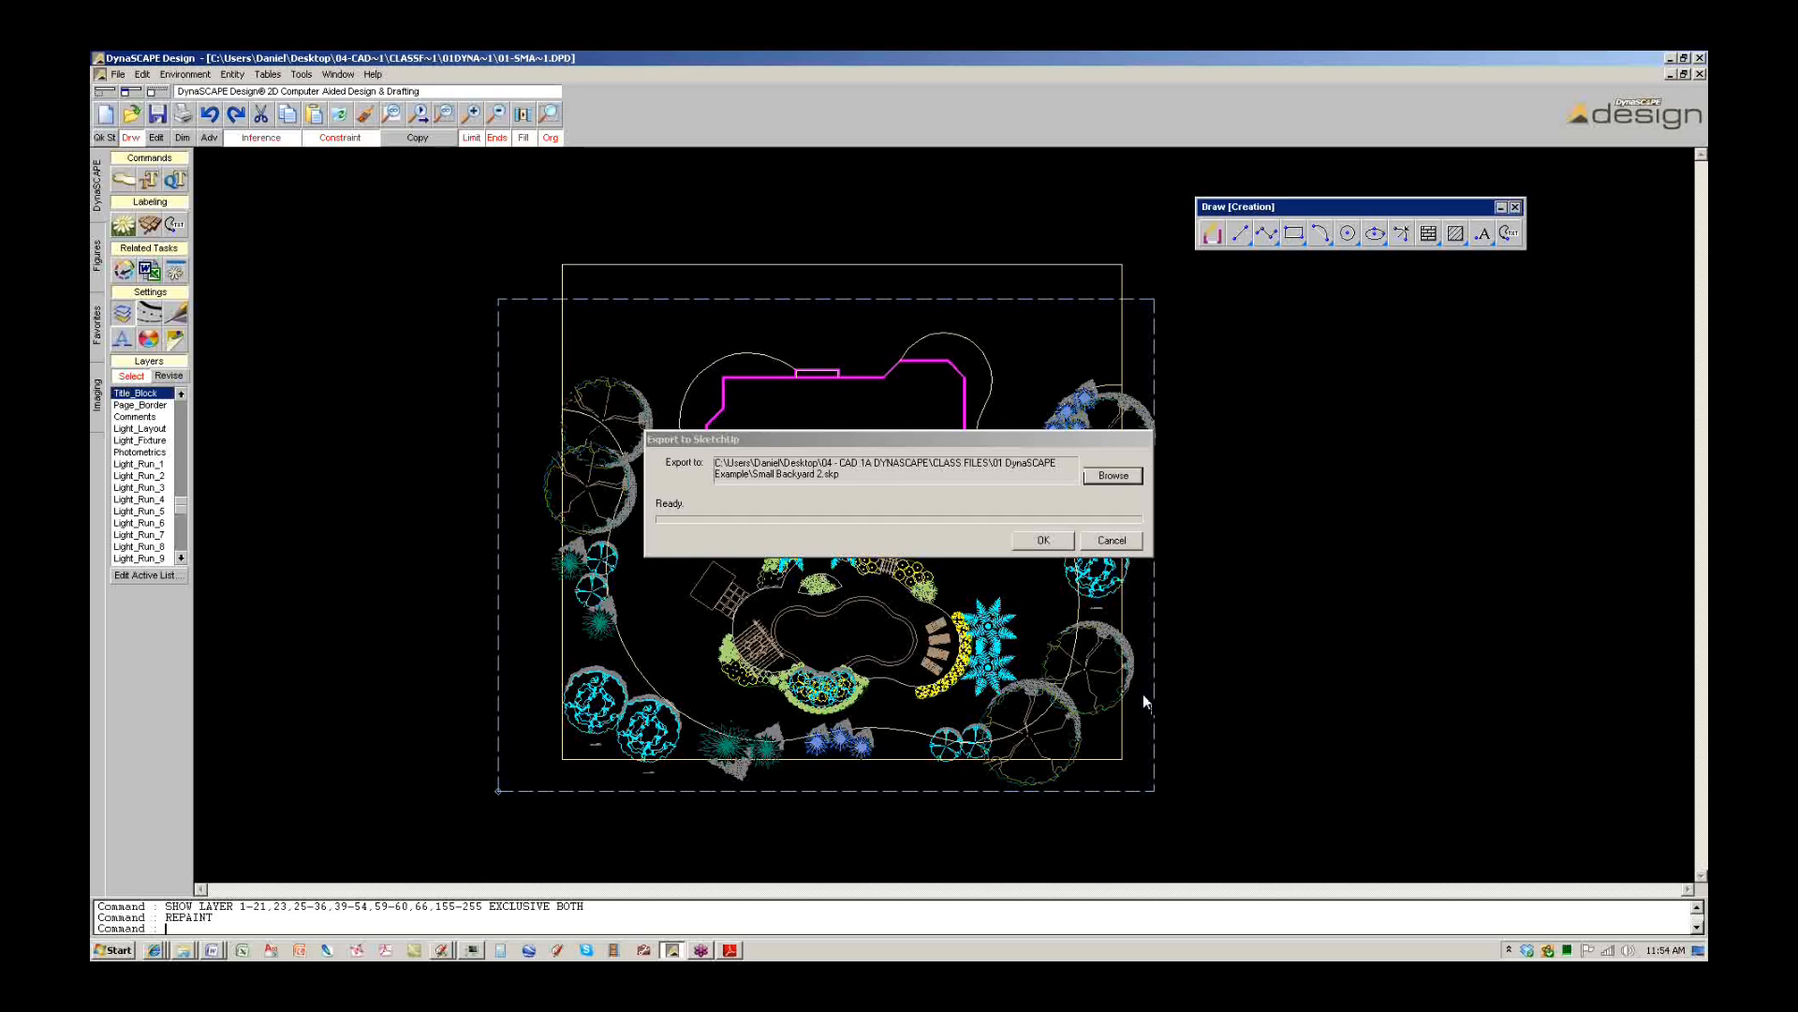
Start exporting the backyard plan to Small Backyard 2.skp.
{"action": "left_click", "coordinate": [1047, 540]}
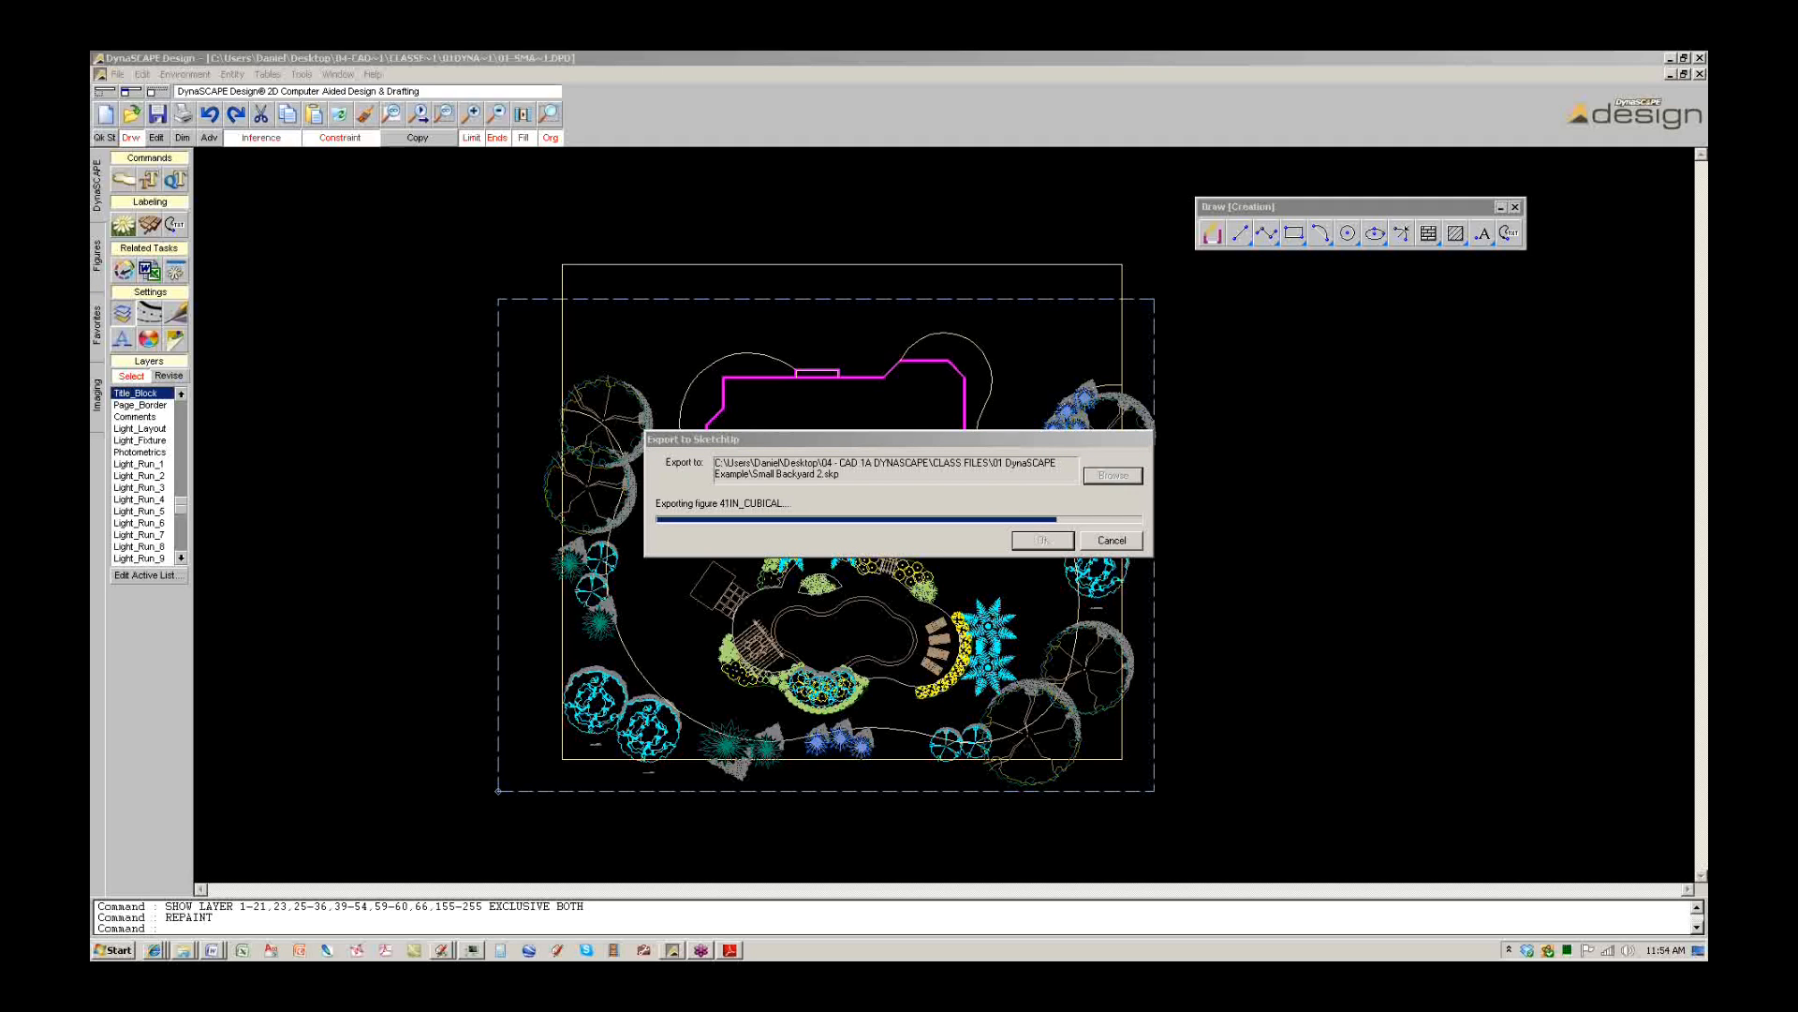
{"action": "type", "text": "welcome ba"}
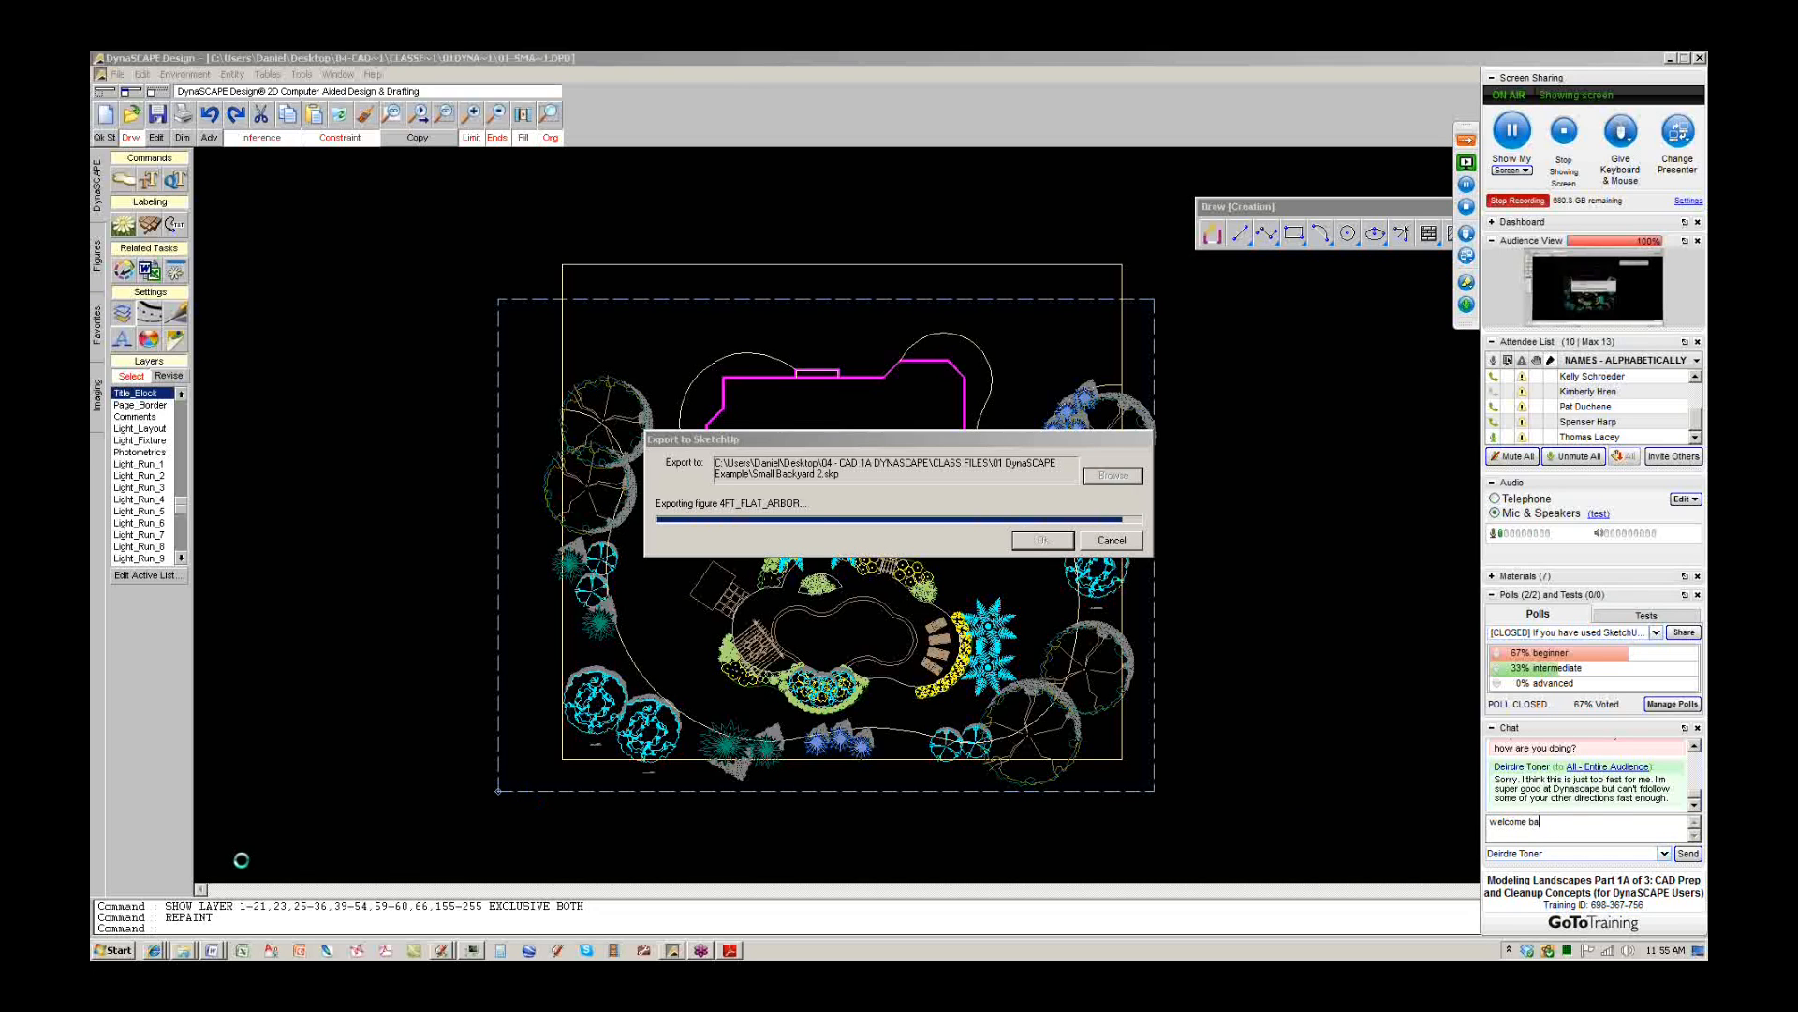
{"action": "left_click", "coordinate": [153, 948]}
{"action": "left_click", "coordinate": [185, 855]}
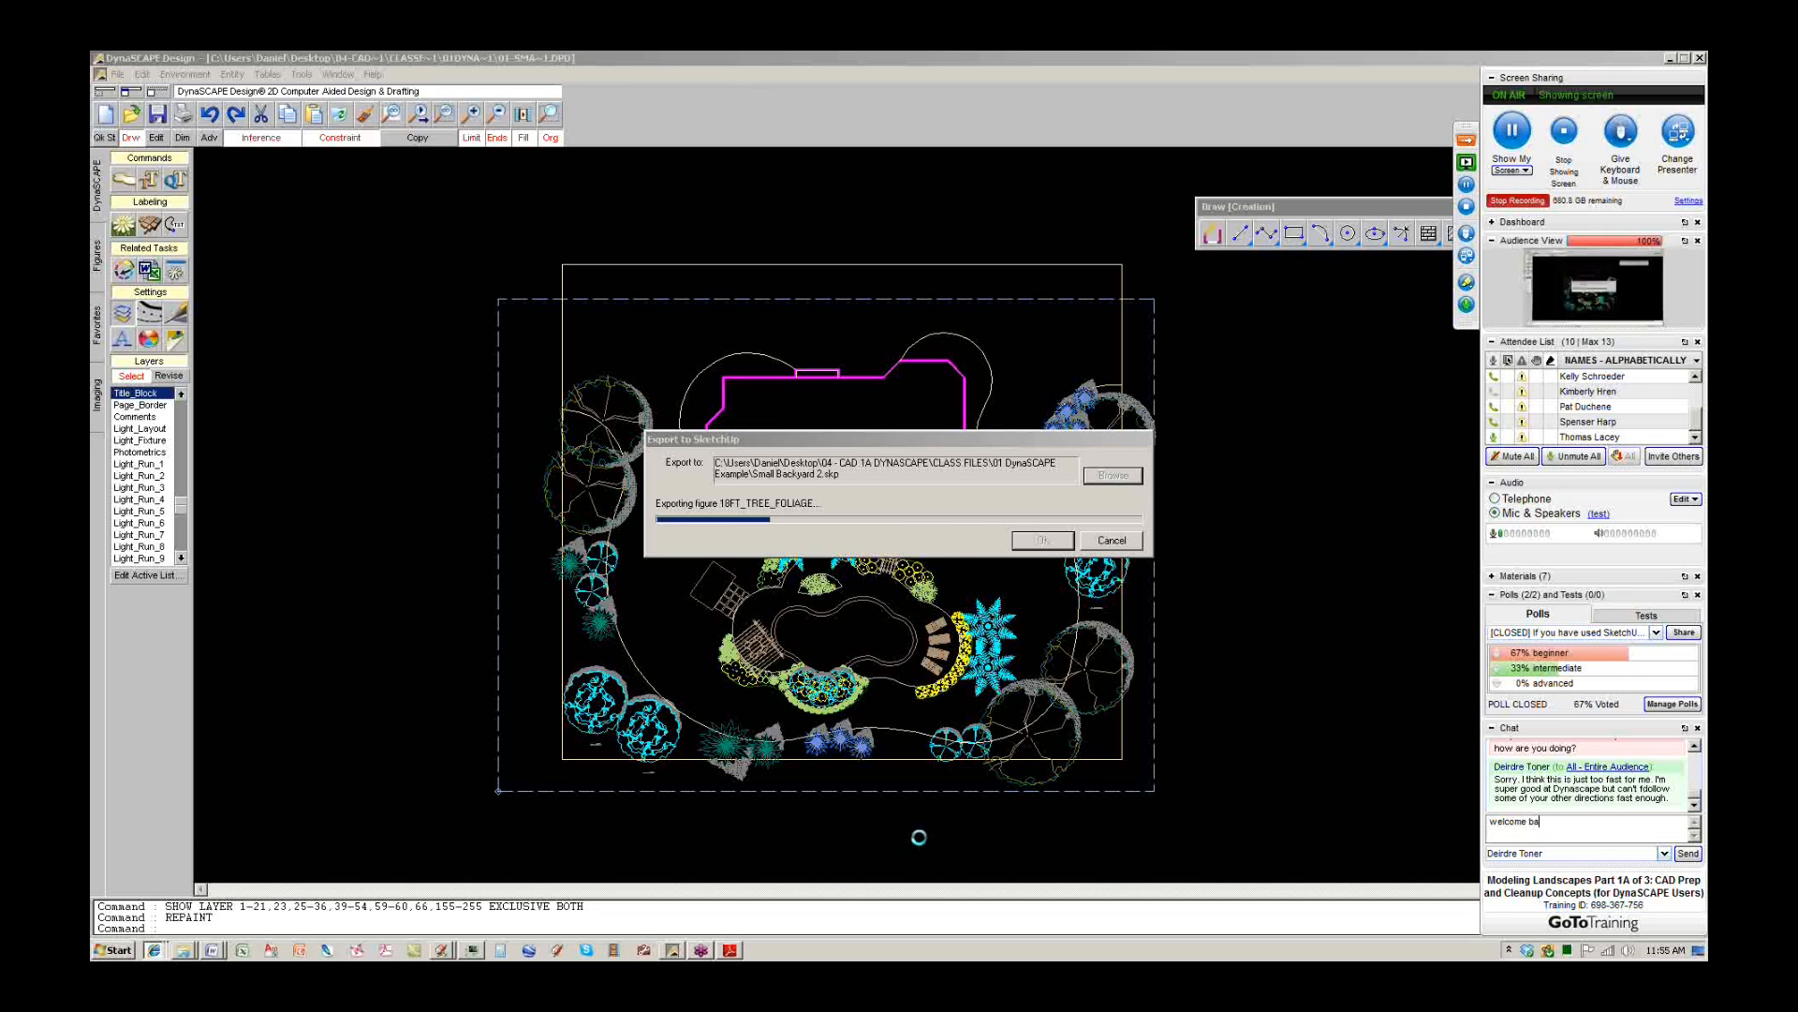
Close both open SketchUp Pro windows without saving their changes.
{"action": "left_click", "coordinate": [444, 951]}
{"action": "left_click", "coordinate": [393, 916]}
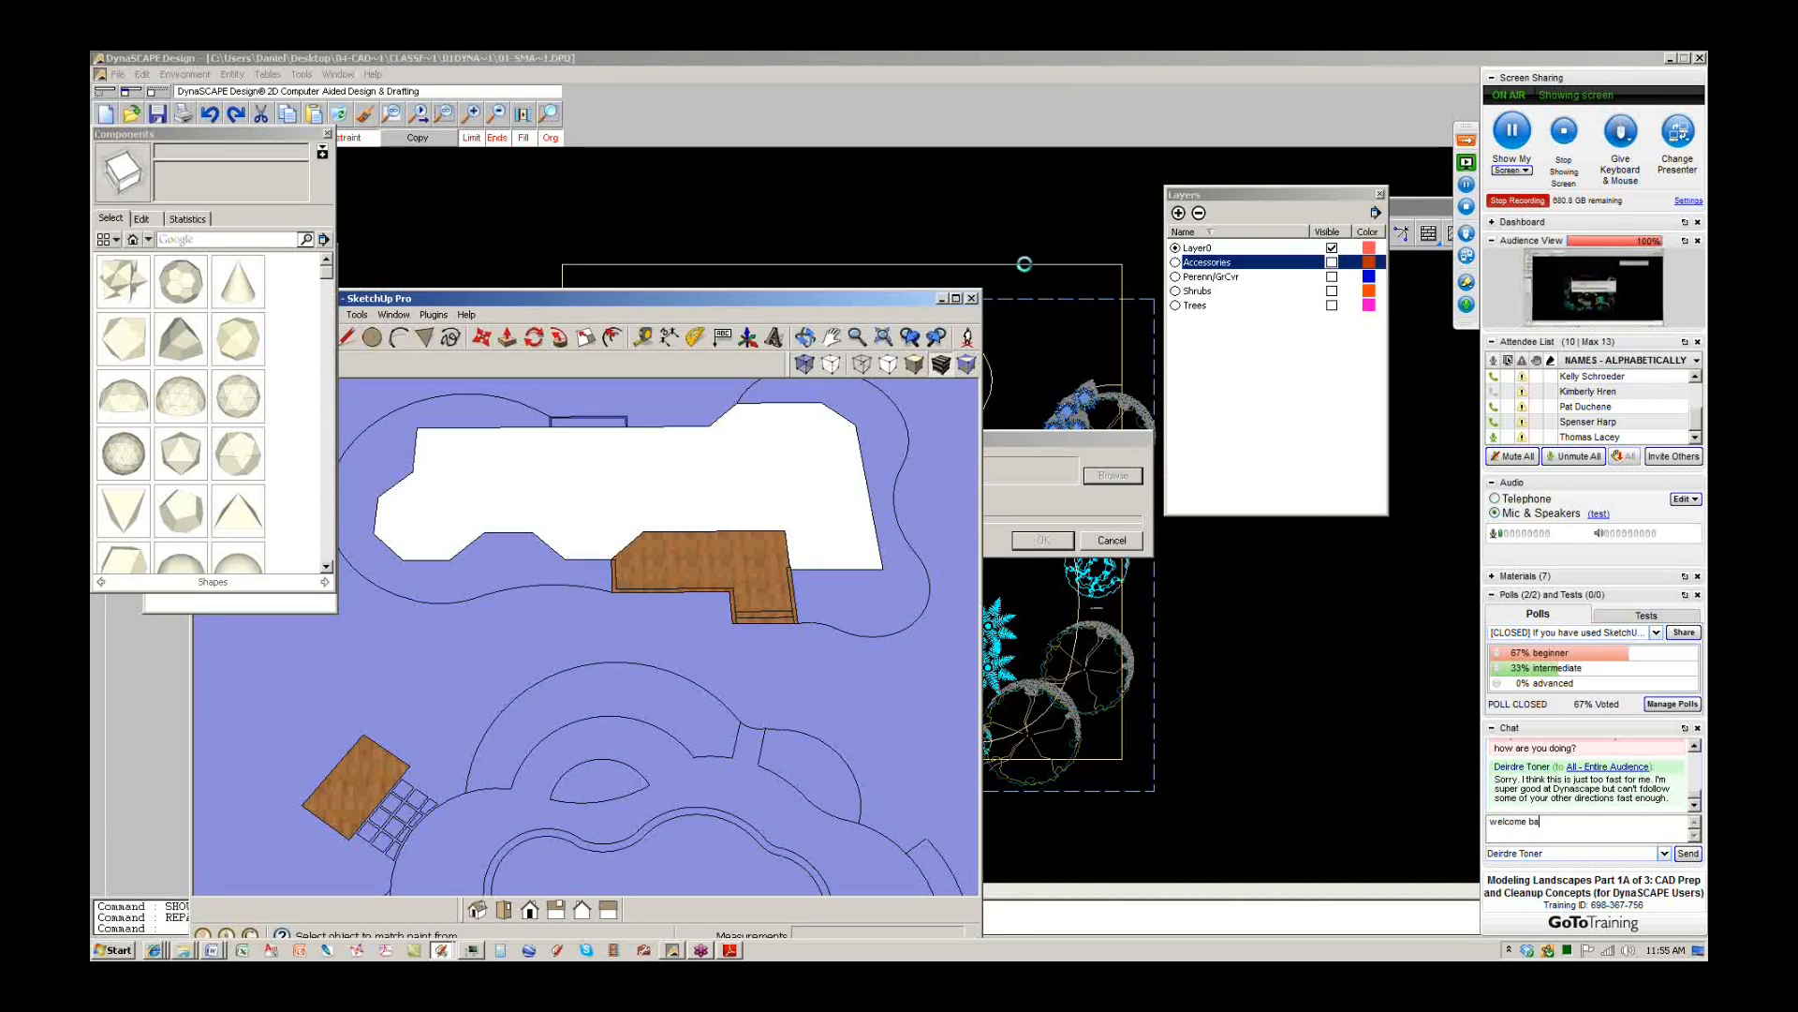
{"action": "left_click", "coordinate": [971, 299]}
{"action": "left_click", "coordinate": [610, 659]}
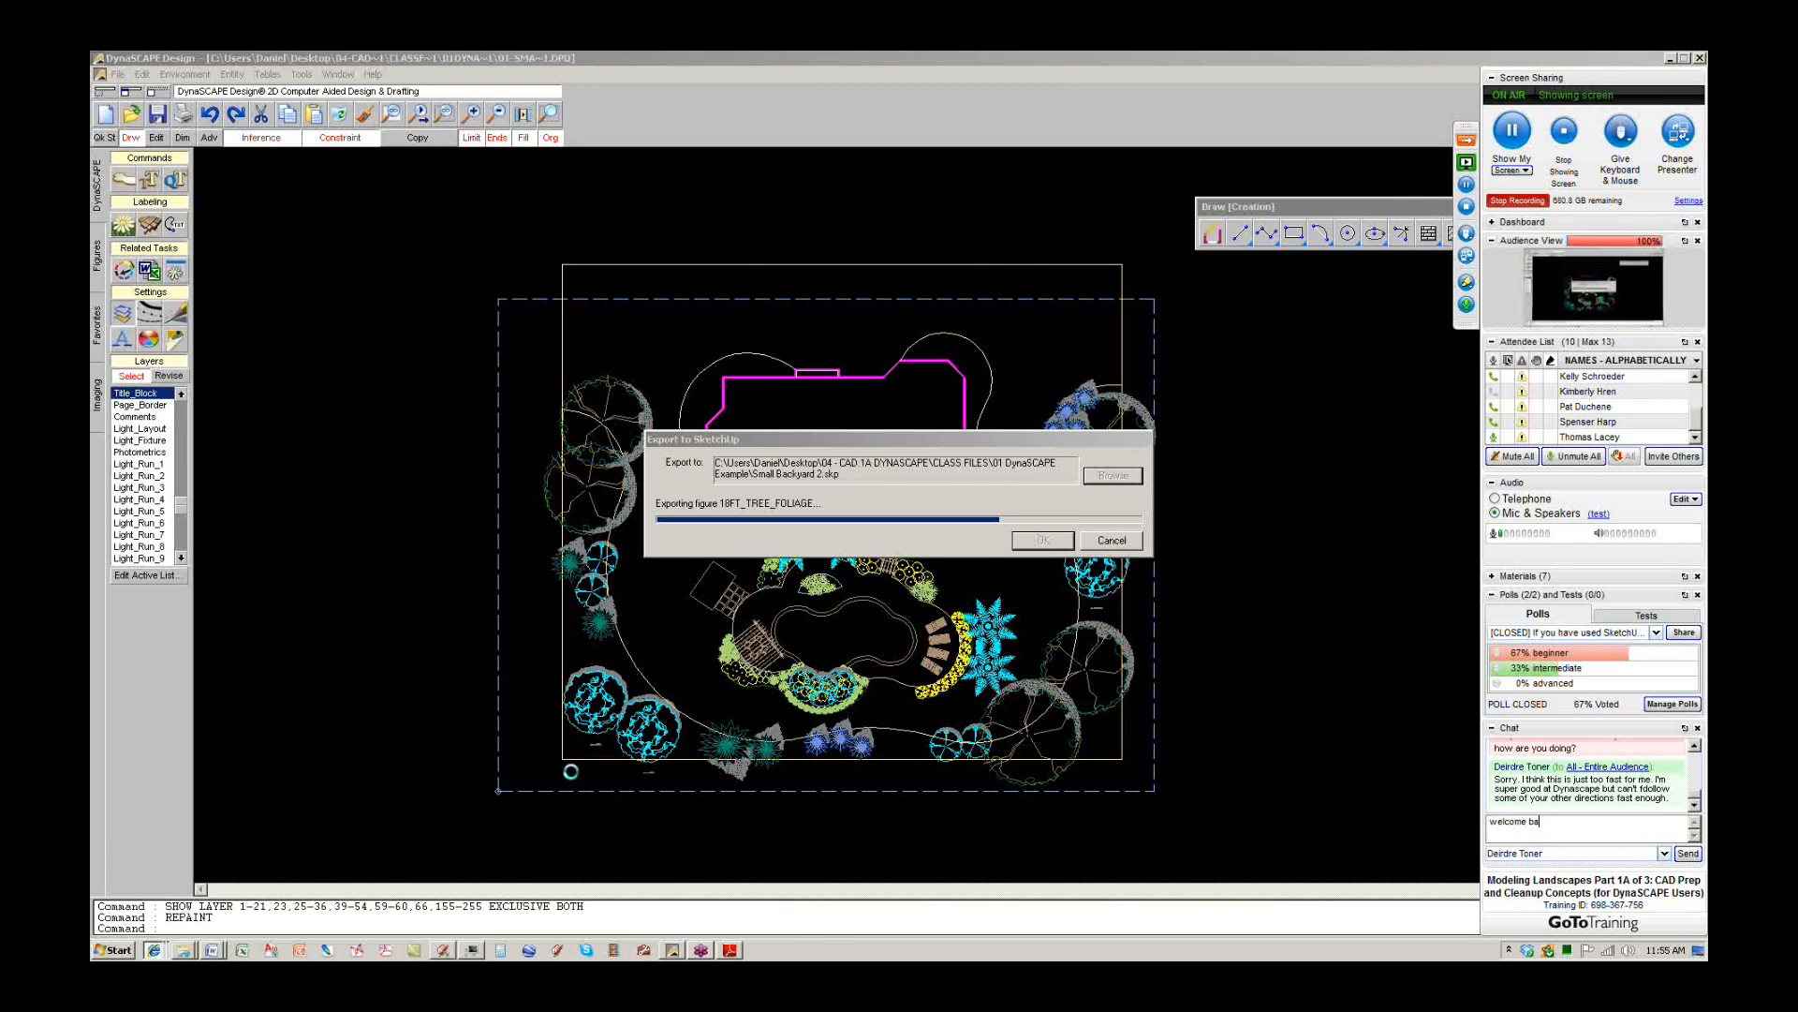
{"action": "left_click", "coordinate": [994, 319]}
{"action": "left_click", "coordinate": [657, 674]}
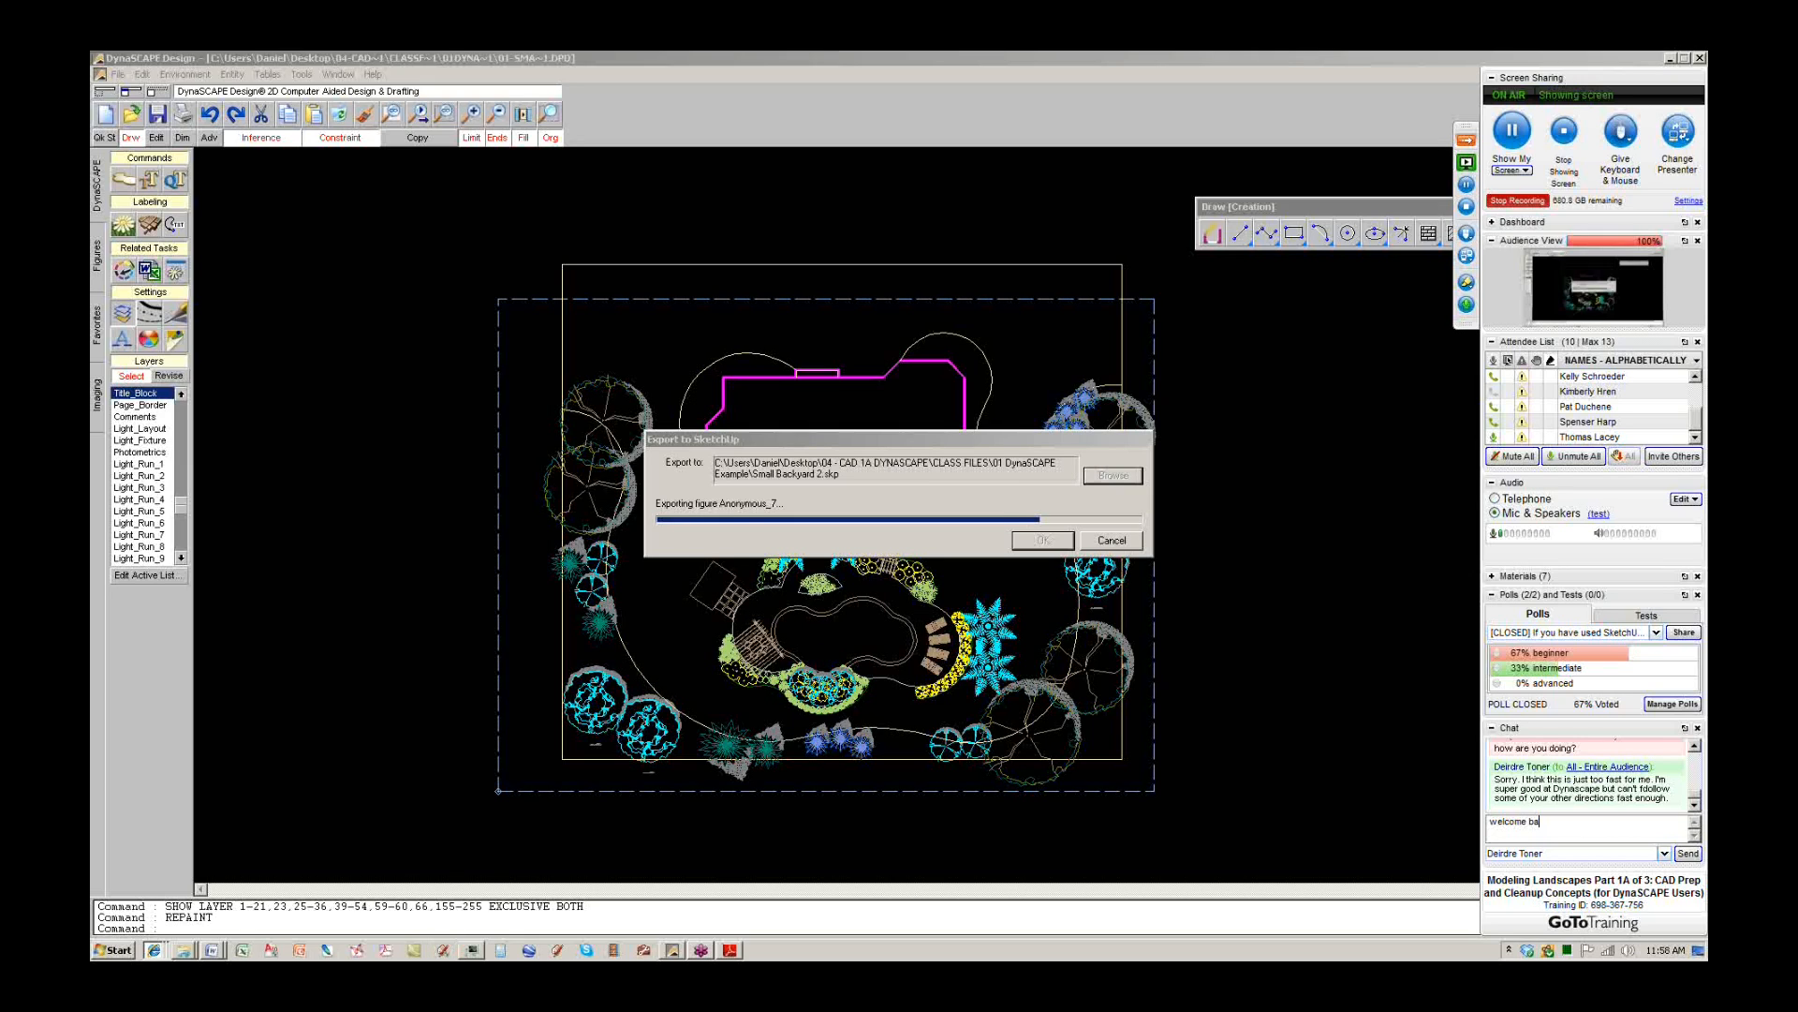
Bring the DynaSCAPE-to-SketchUp step-by-step PDF guide in Adobe Reader to the front.
{"action": "left_click", "coordinate": [733, 953]}
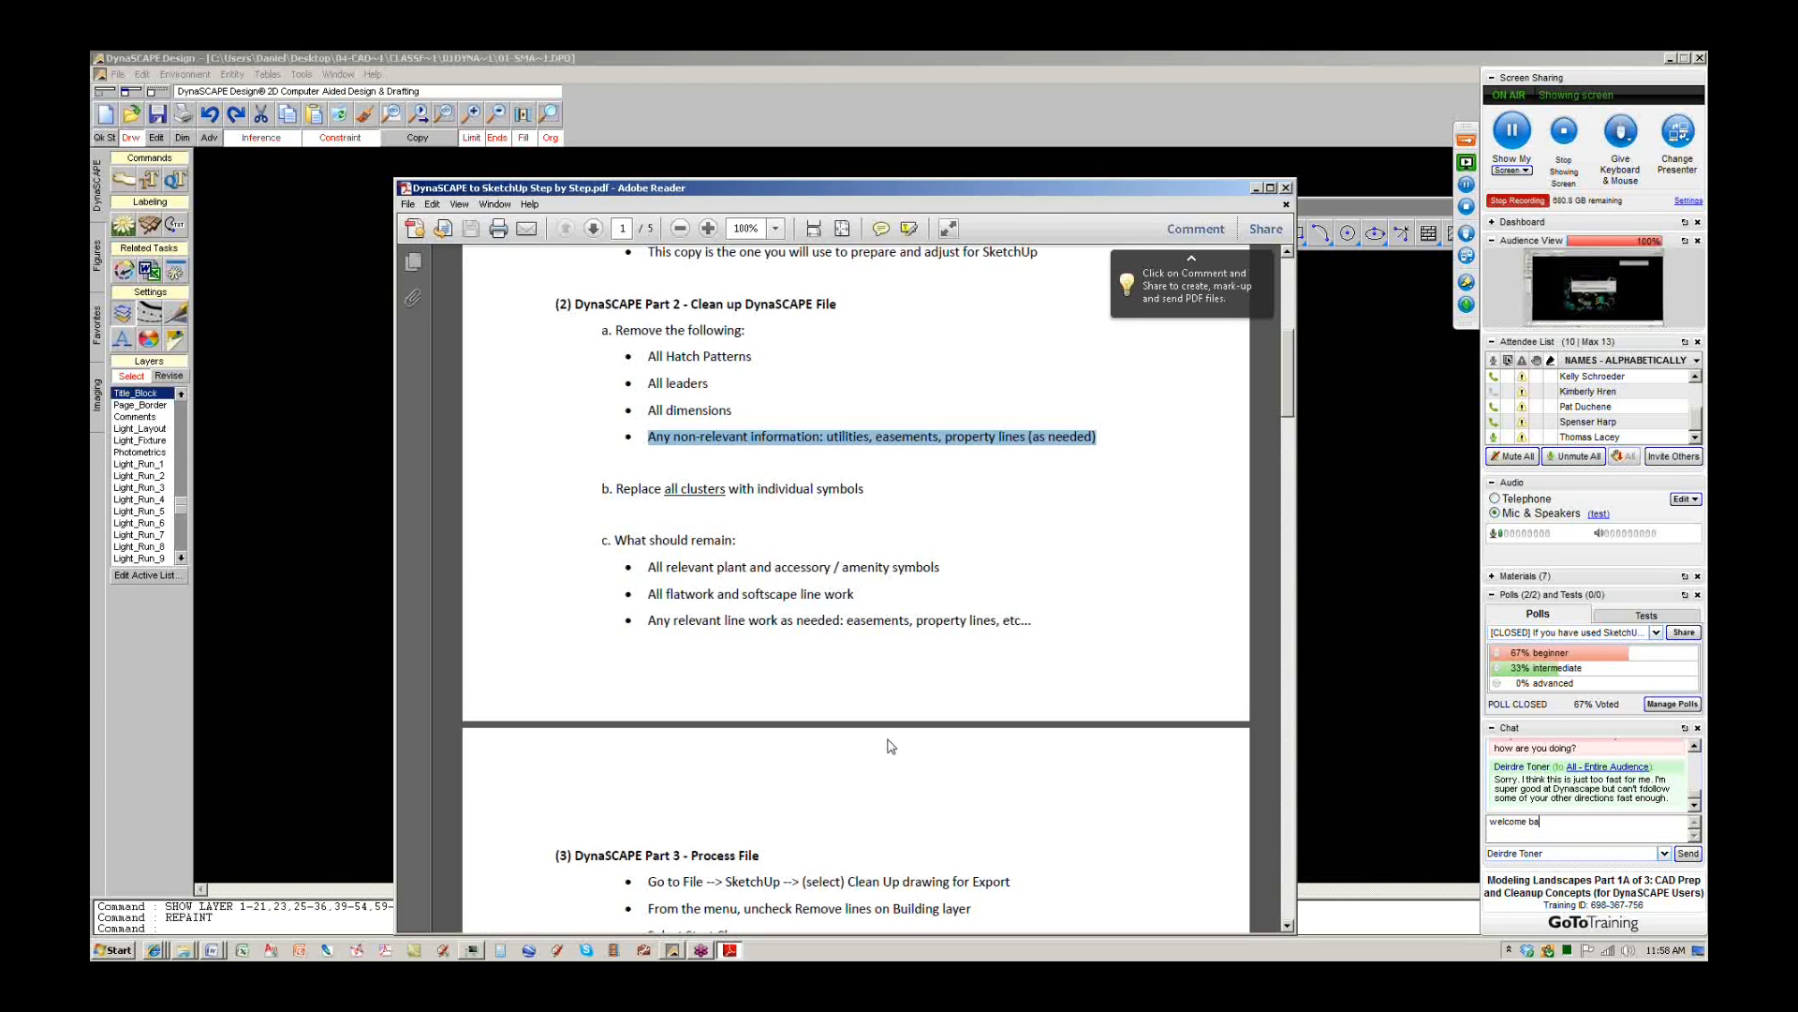
Read the guide's Part 2 cleanup through Part 4 SketchUp pages, then switch back to DynaSCAPE Design.
{"action": "left_click", "coordinate": [925, 770]}
{"action": "scroll", "coordinate": [944, 757], "scroll_direction": "up", "scroll_amount": 1}
{"action": "scroll", "coordinate": [946, 764], "scroll_direction": "up", "scroll_amount": 2}
{"action": "scroll", "coordinate": [1054, 773], "scroll_direction": "down", "scroll_amount": 1}
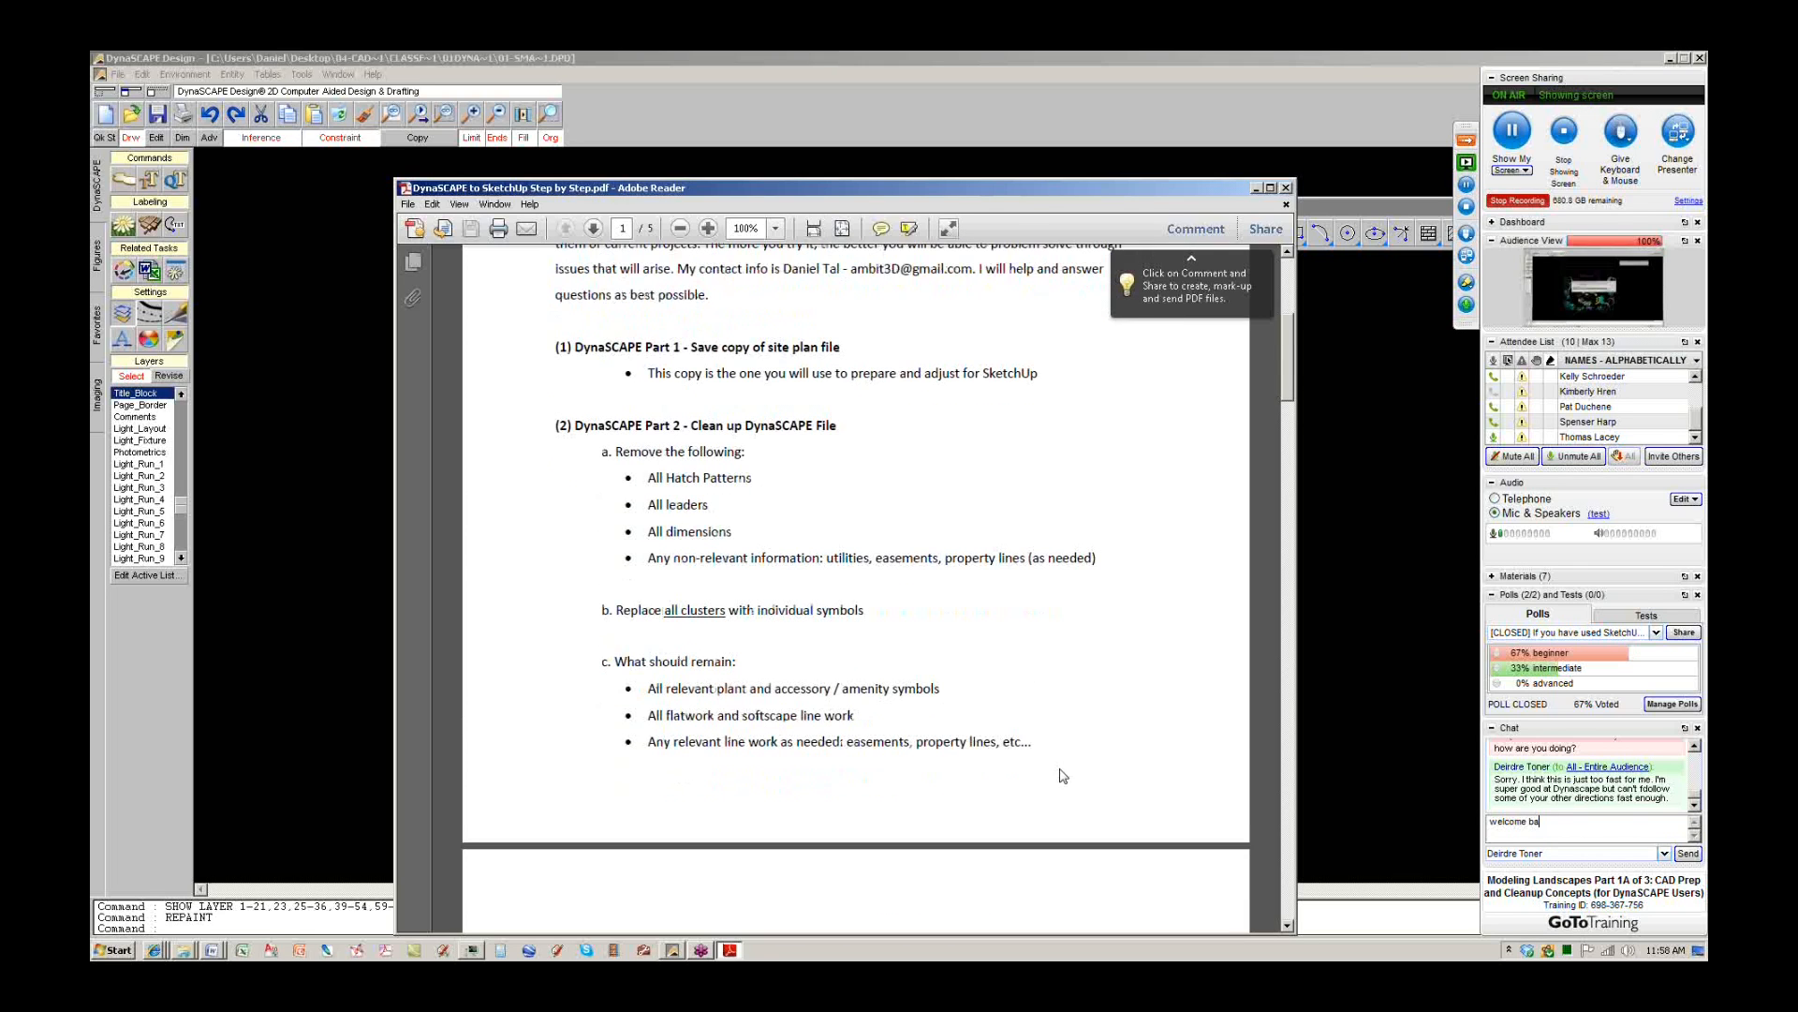
{"action": "scroll", "coordinate": [705, 637], "scroll_direction": "down", "scroll_amount": 20}
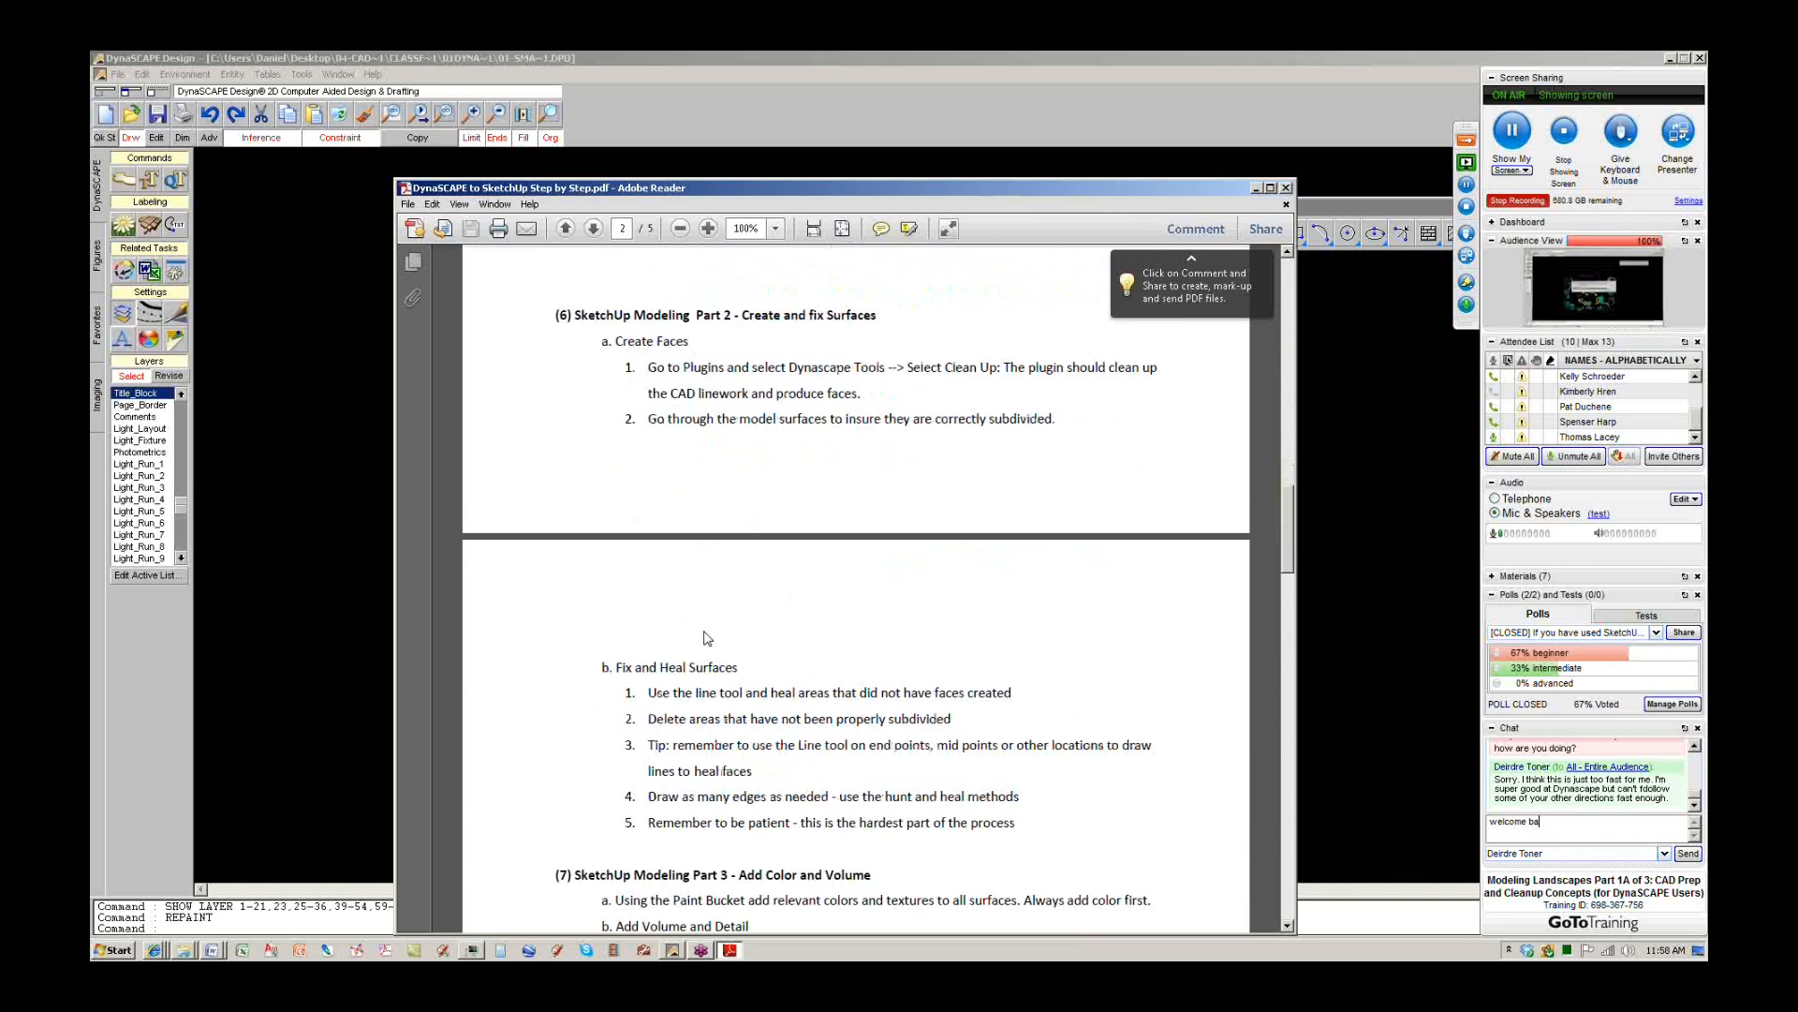
{"action": "scroll", "coordinate": [705, 637], "scroll_direction": "down", "scroll_amount": 10}
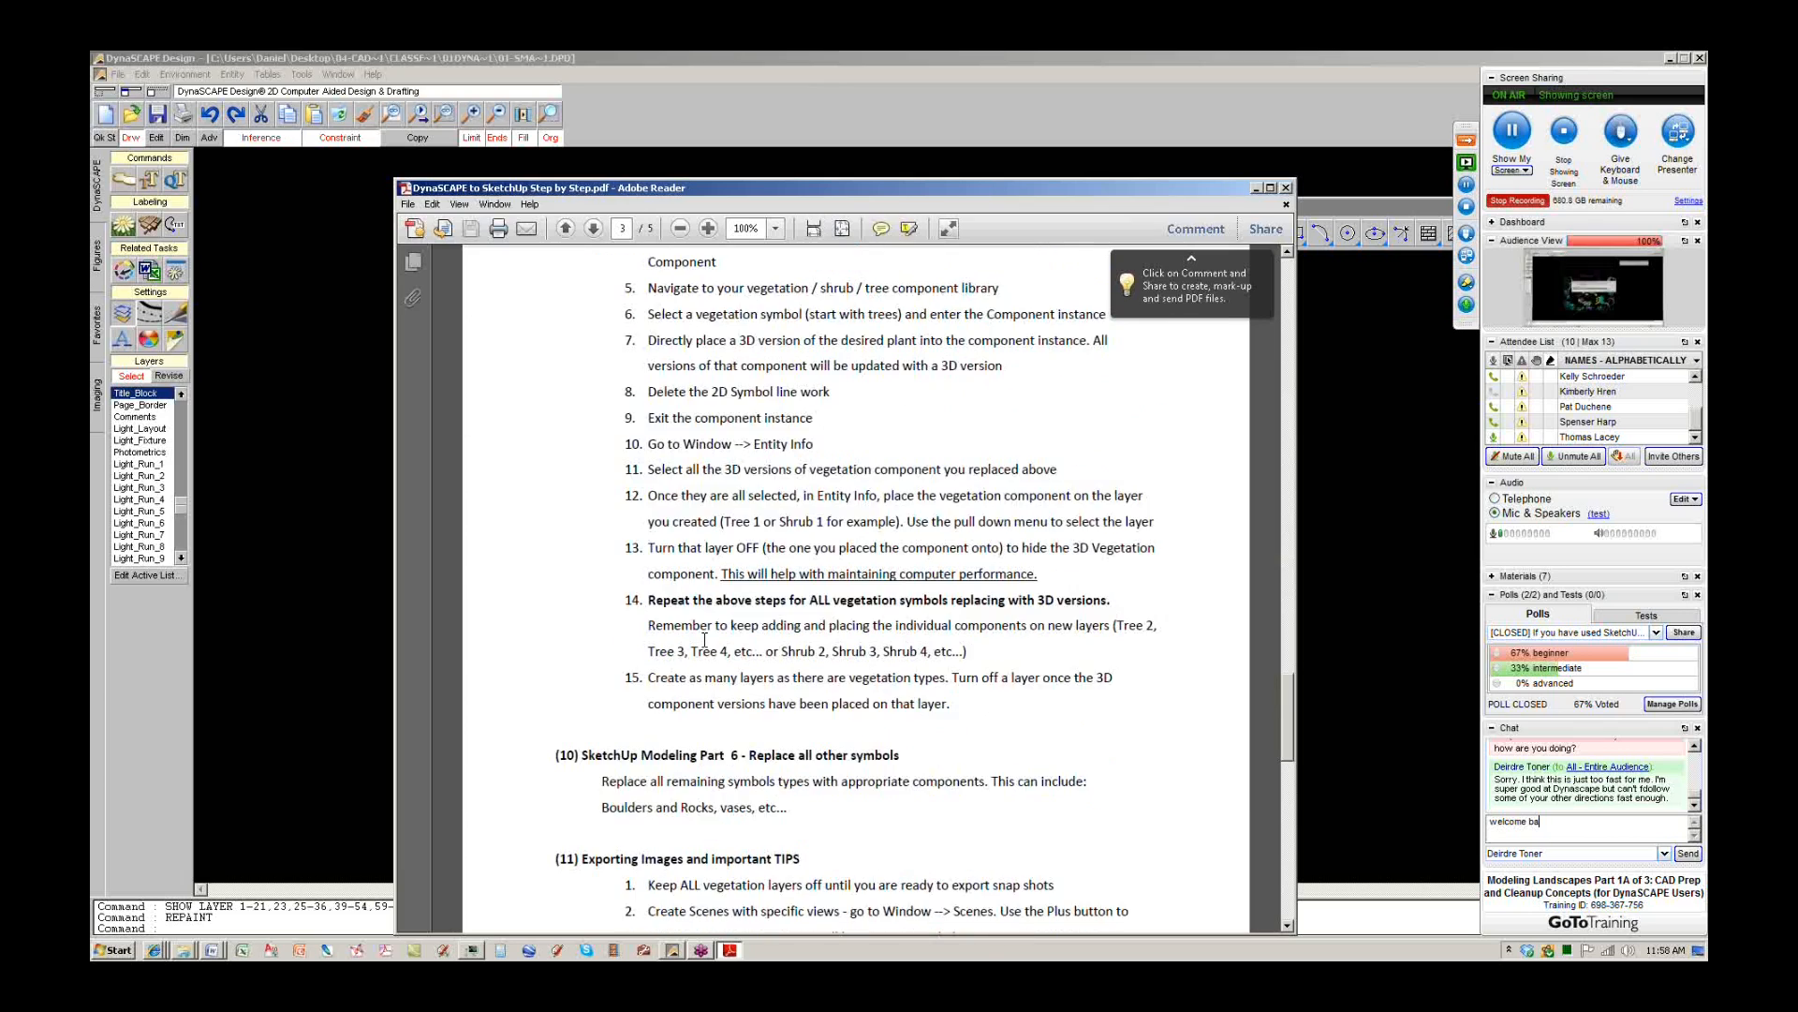
{"action": "scroll", "coordinate": [708, 648], "scroll_direction": "up", "scroll_amount": 8}
{"action": "scroll", "coordinate": [708, 648], "scroll_direction": "up", "scroll_amount": 15}
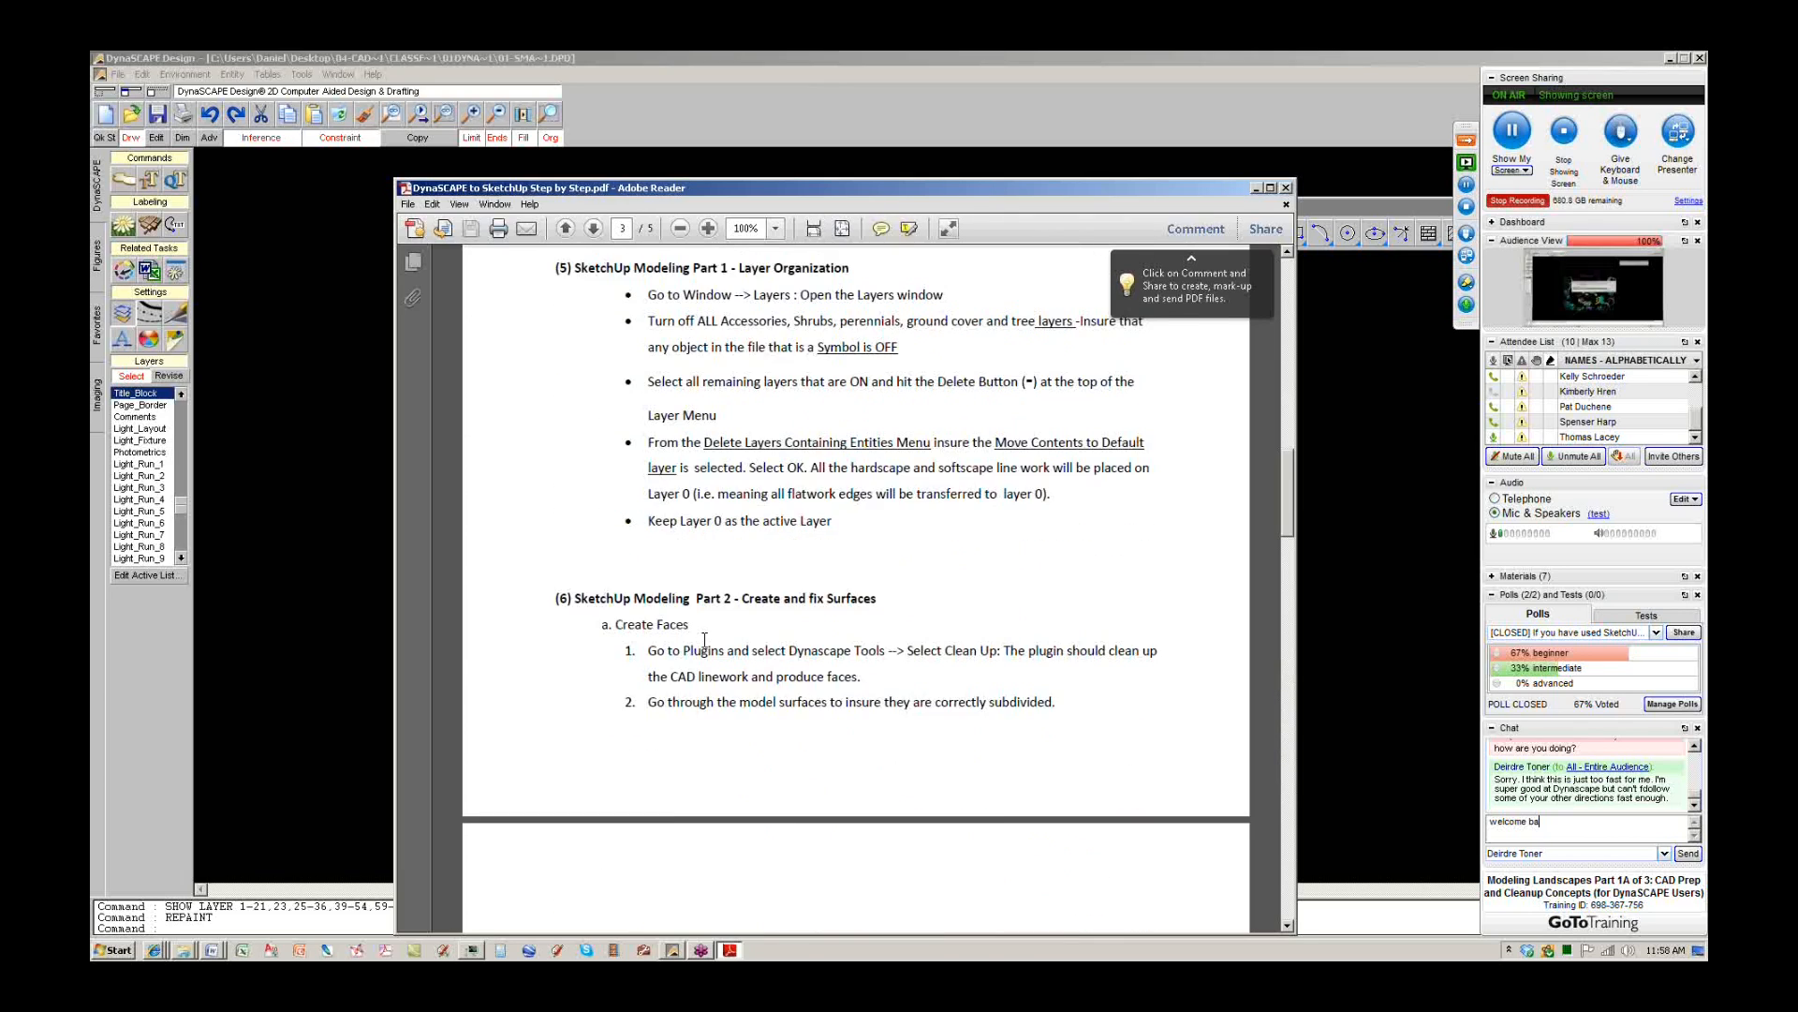
{"action": "scroll", "coordinate": [704, 638], "scroll_direction": "up", "scroll_amount": 6}
{"action": "scroll", "coordinate": [704, 637], "scroll_direction": "down", "scroll_amount": 2}
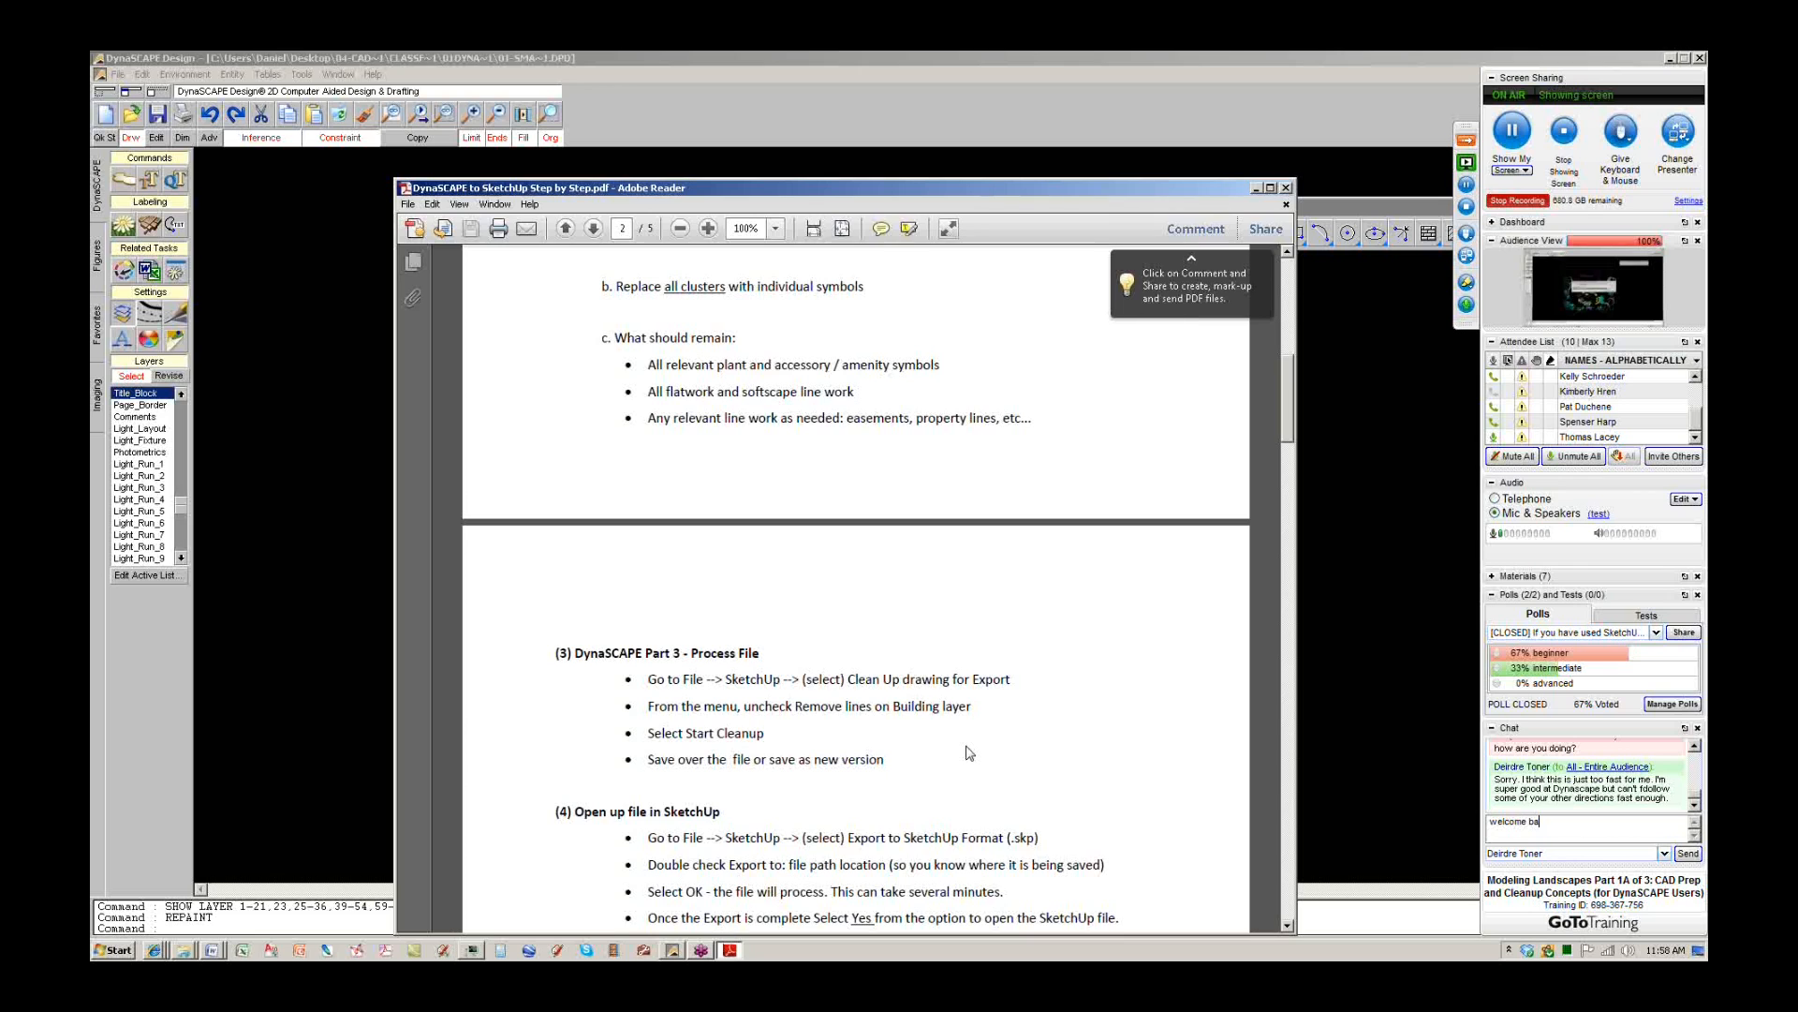
{"action": "scroll", "coordinate": [969, 753], "scroll_direction": "down", "scroll_amount": 5}
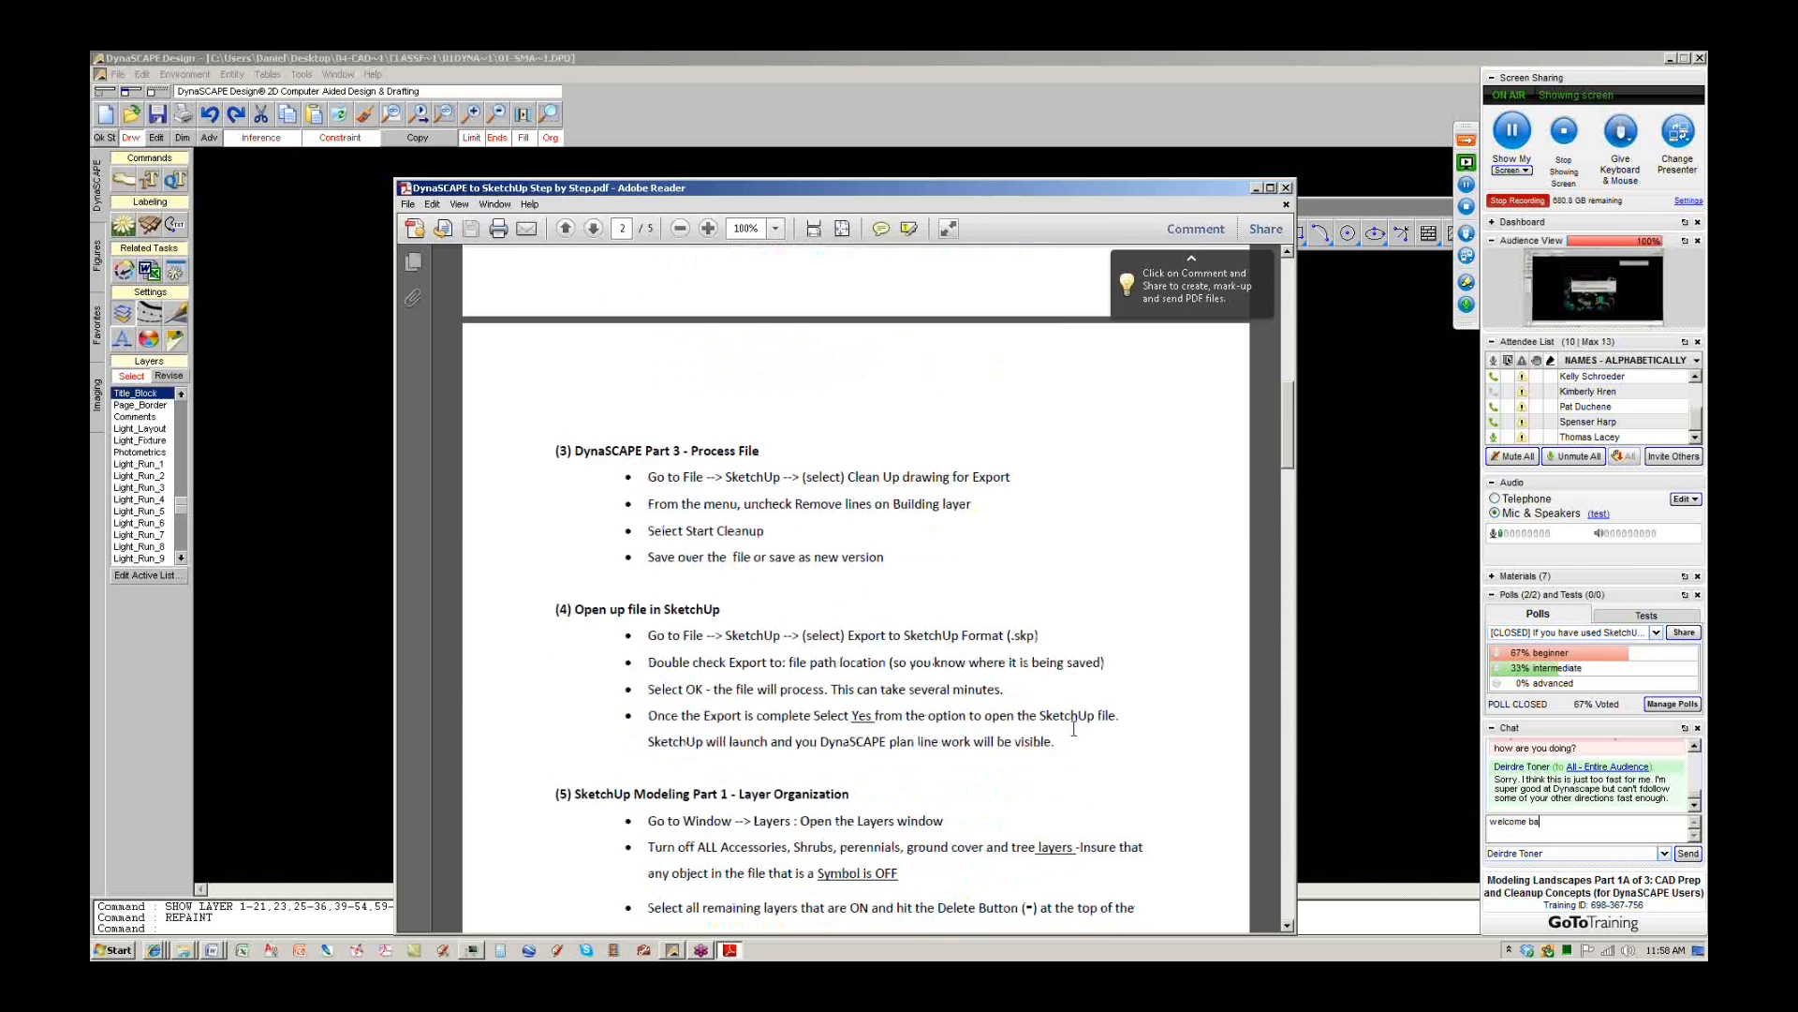
{"action": "left_click", "coordinate": [1368, 712]}
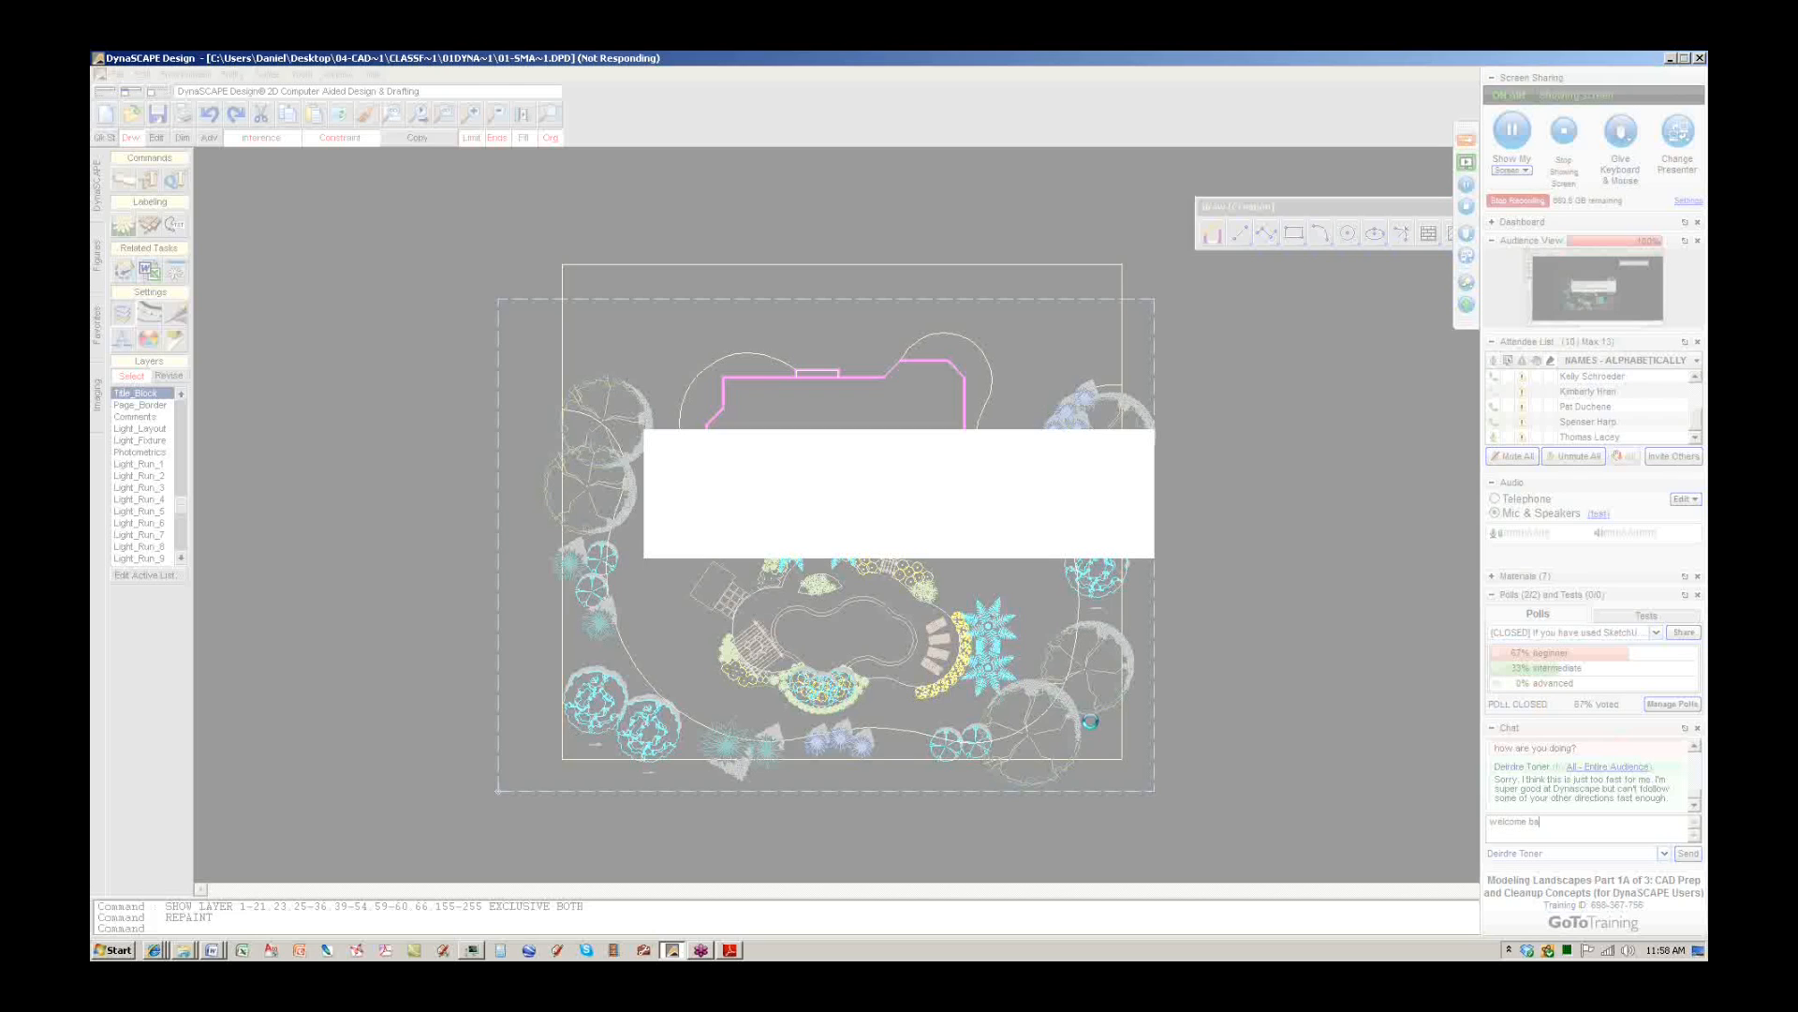
Go through Desktop, 04 - CAD 1A DYNASCAPE and CLASS FILES to 01 DynaSCAPE Example, then select 01 - SMALL BACKYARD FULL.
{"action": "left_click", "coordinate": [185, 950]}
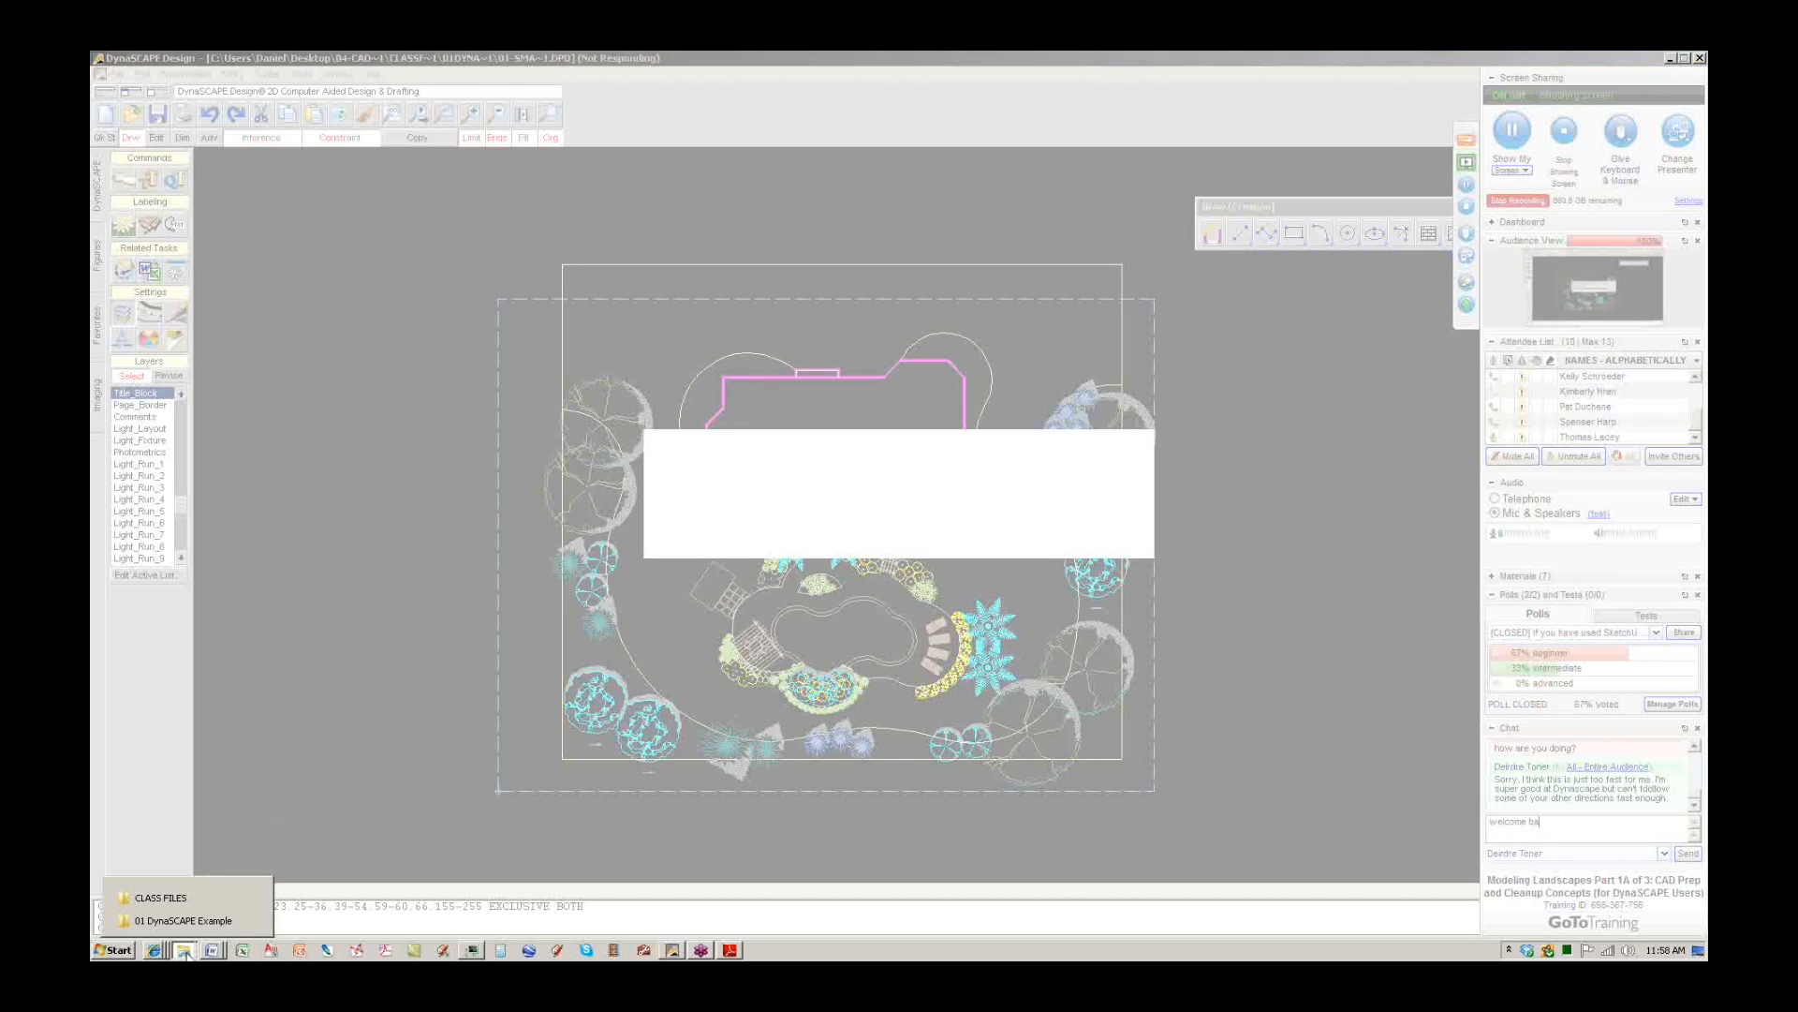
{"action": "left_click", "coordinate": [159, 897]}
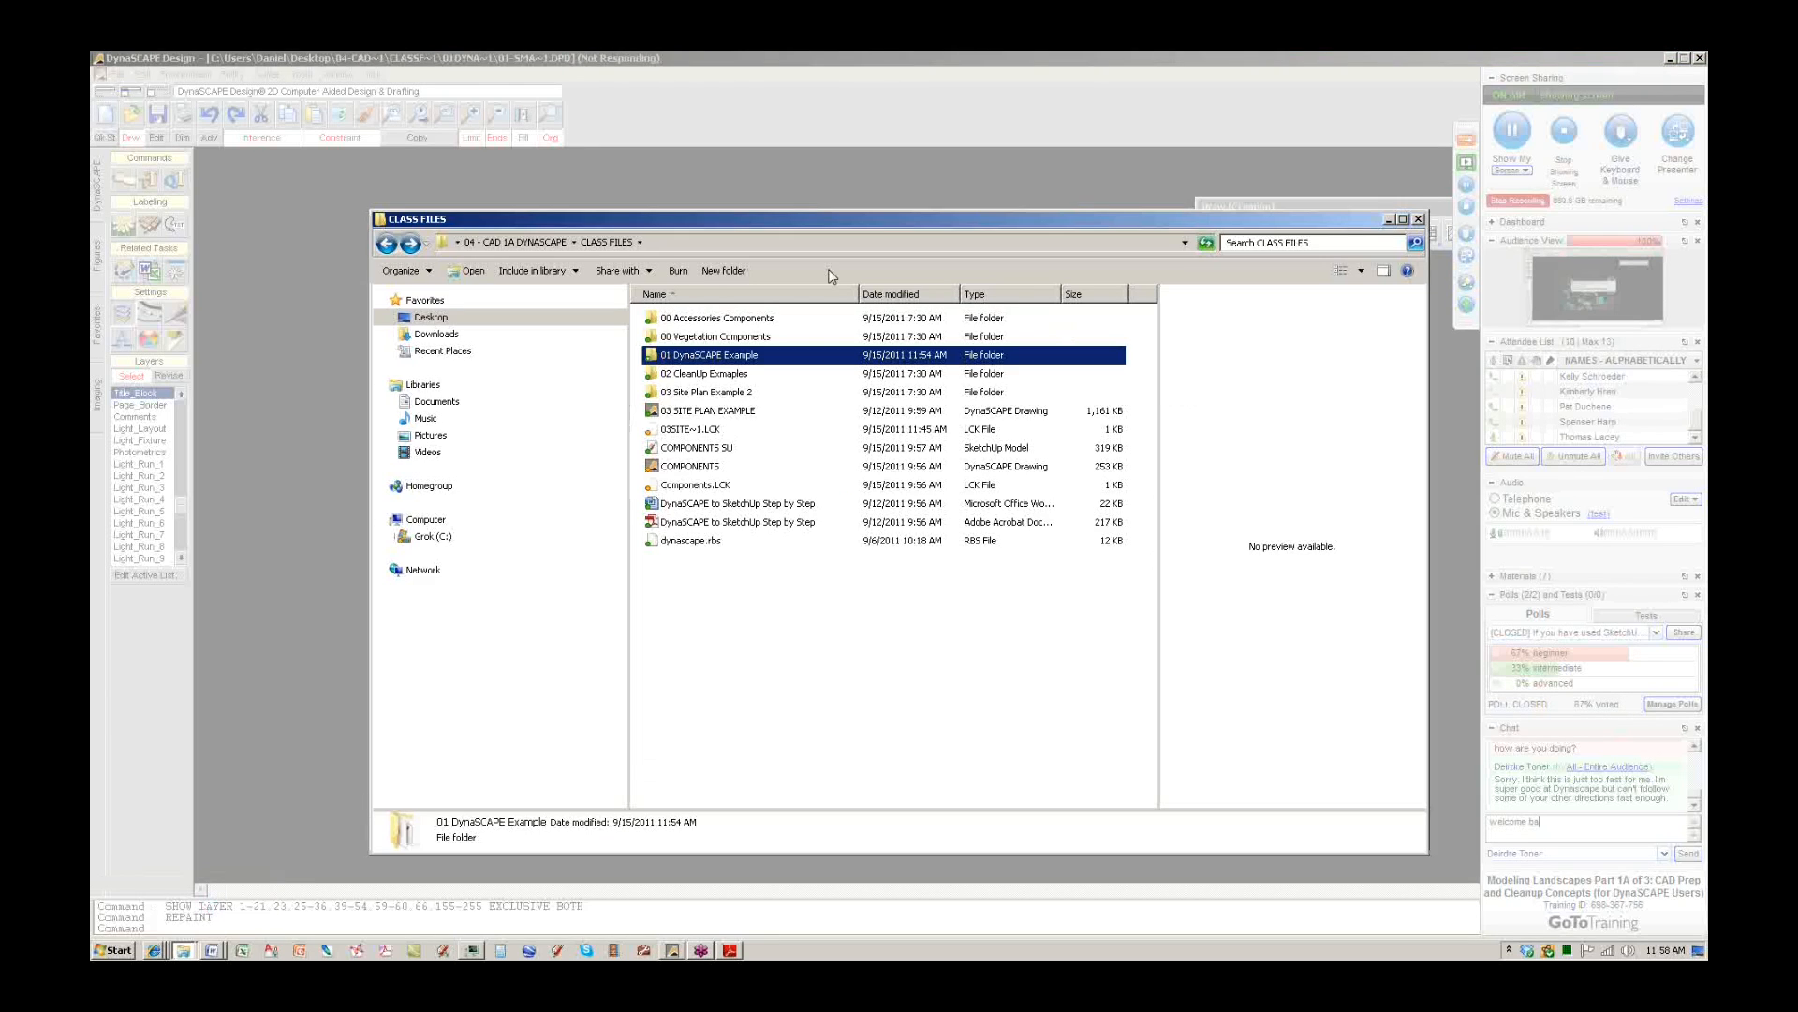
{"action": "left_click", "coordinate": [432, 318]}
{"action": "double_click", "coordinate": [894, 354]}
{"action": "double_click", "coordinate": [688, 317]}
{"action": "left_click", "coordinate": [711, 392]}
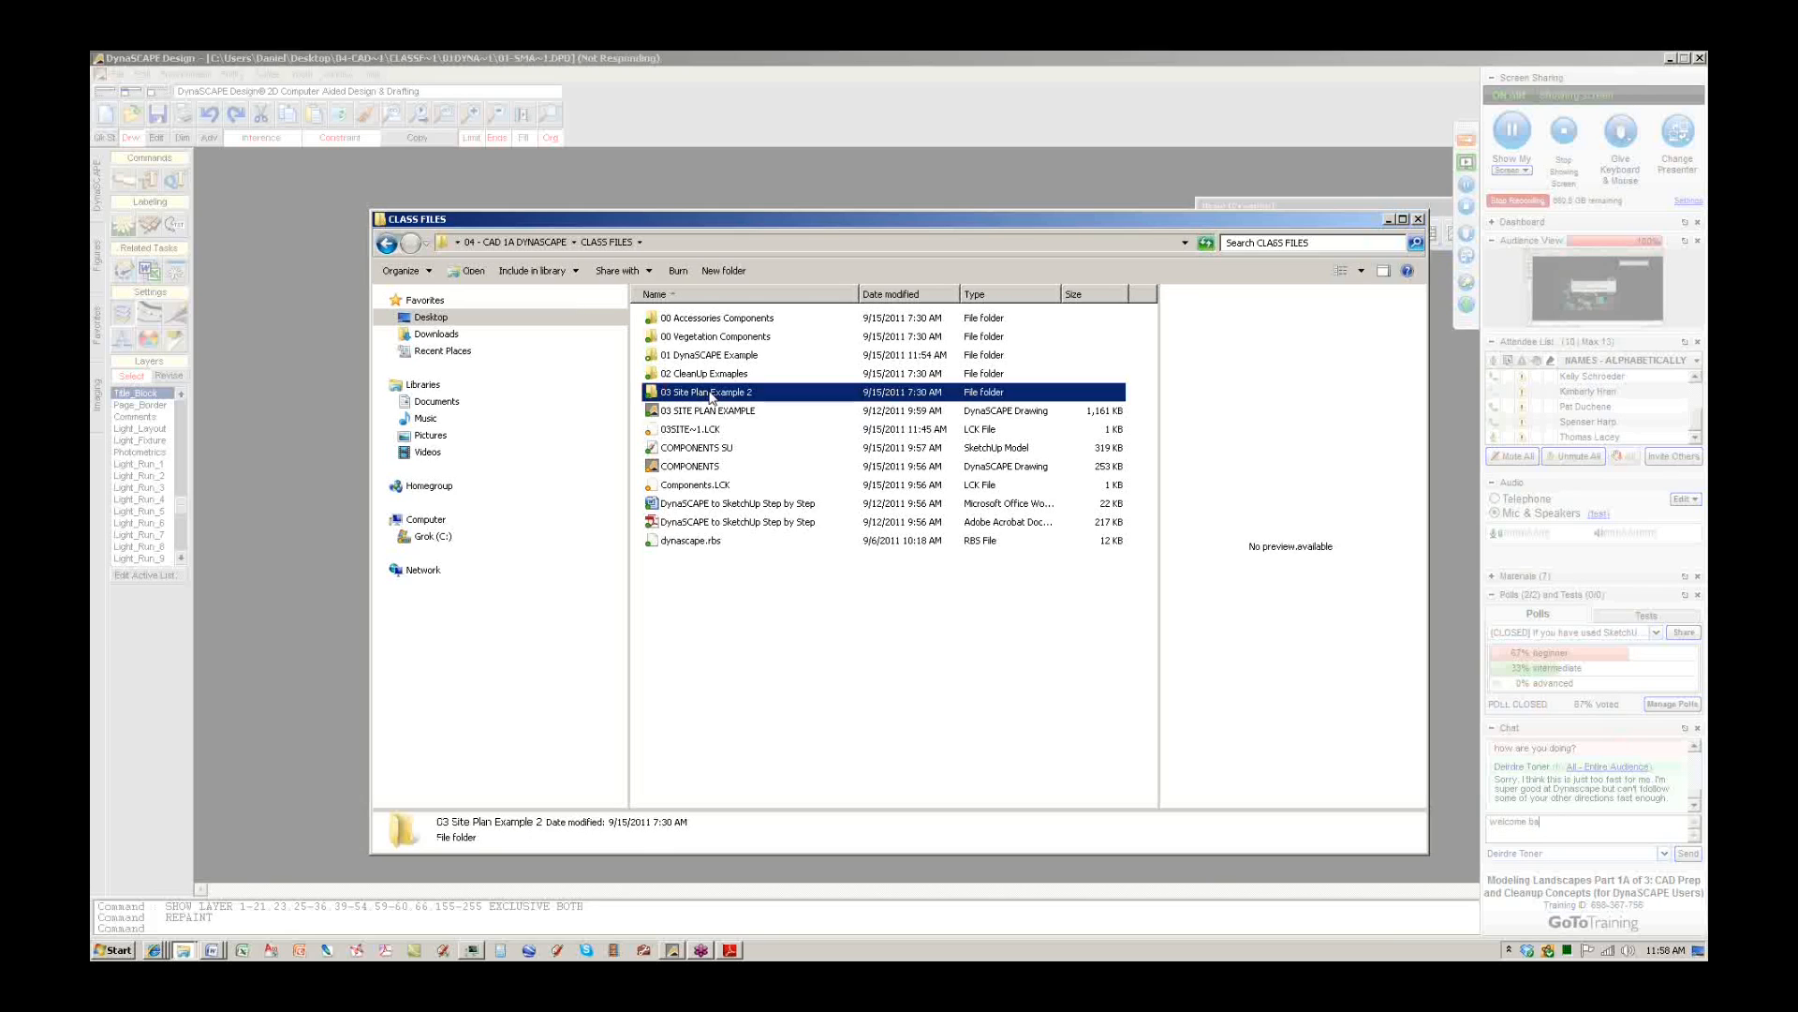
{"action": "double_click", "coordinate": [708, 356]}
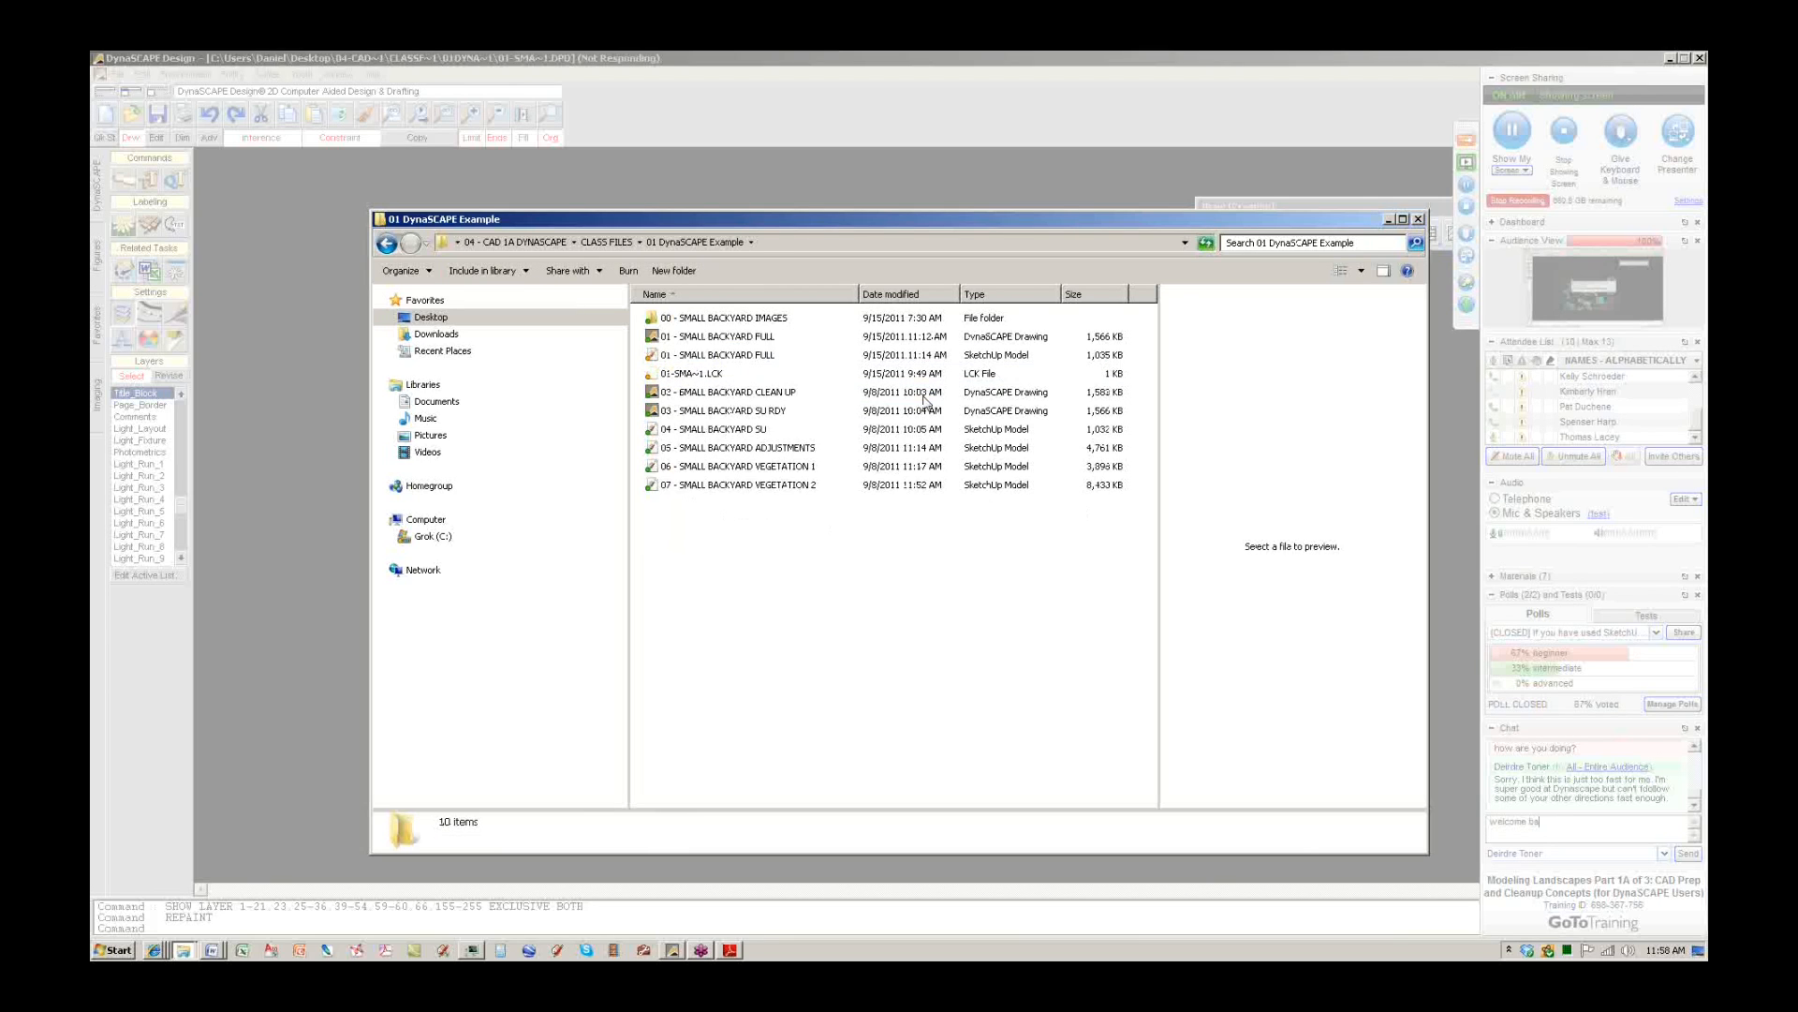
{"action": "left_click", "coordinate": [746, 358]}
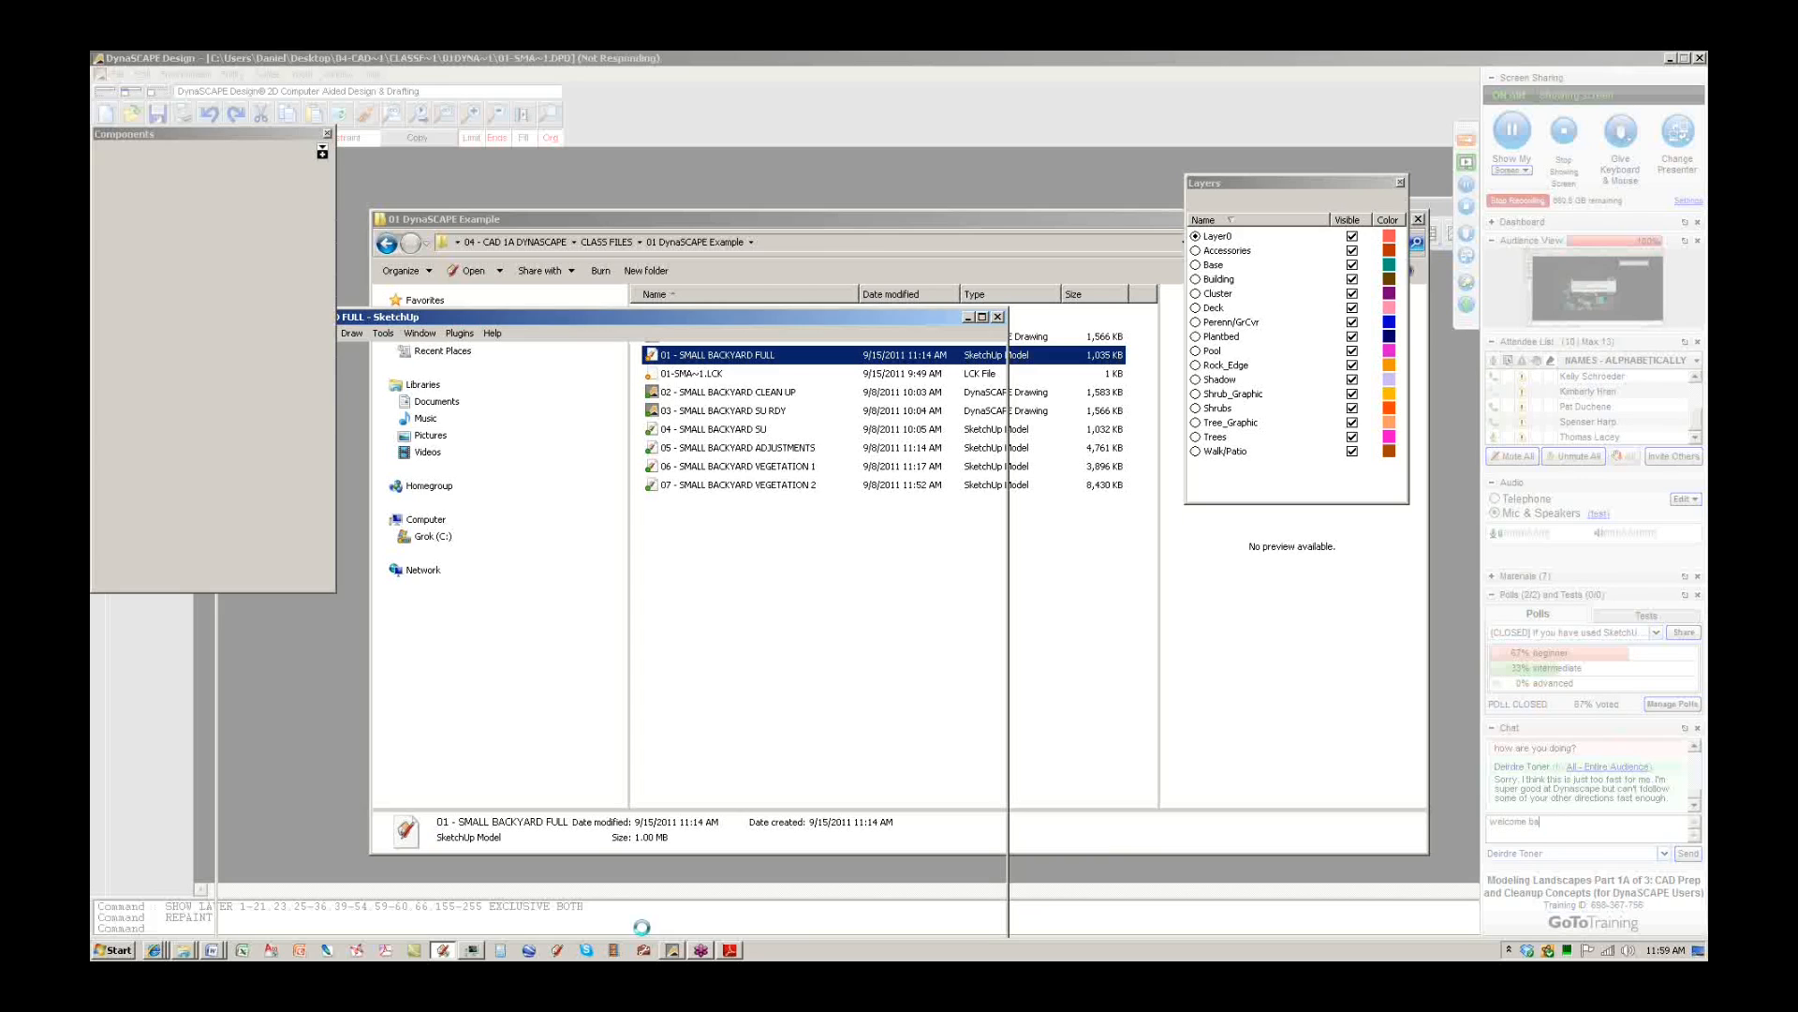
Open and resize Task Manager, then bring SketchUp forward and maximize it.
{"action": "left_click", "coordinate": [472, 950]}
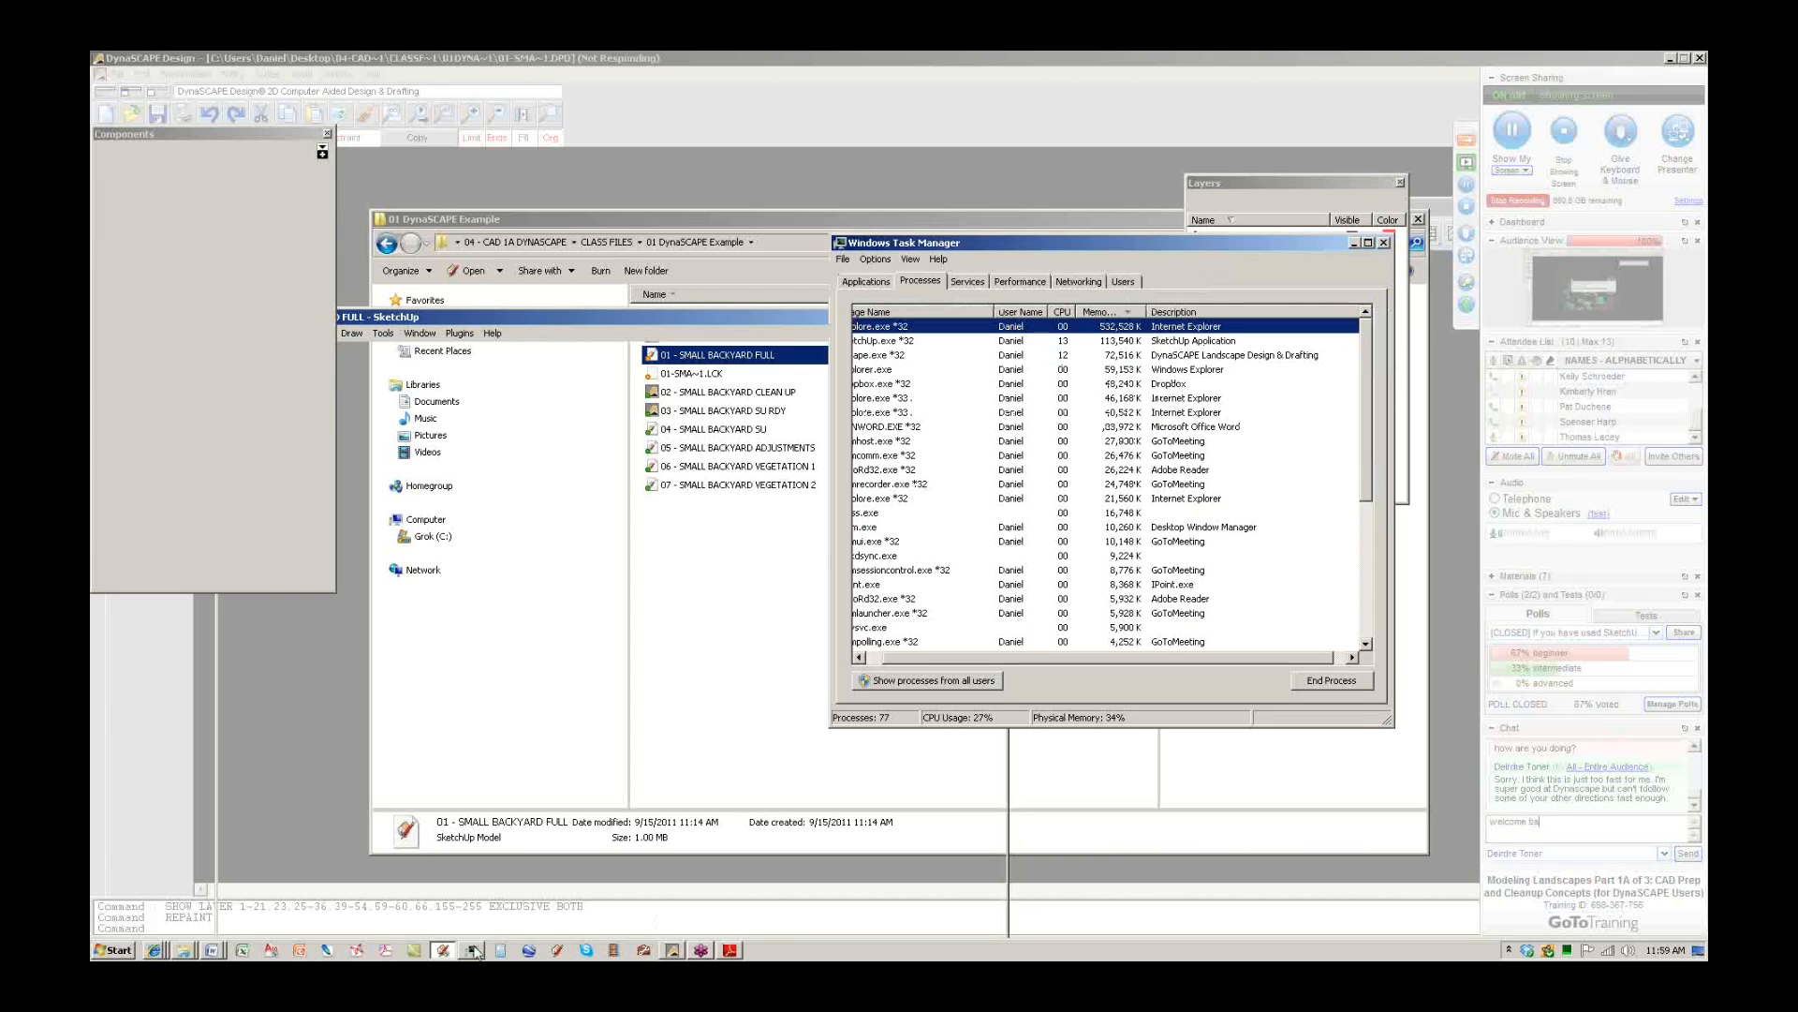
{"action": "left_click_drag", "start_coordinate": [839, 727], "coordinate": [672, 693]}
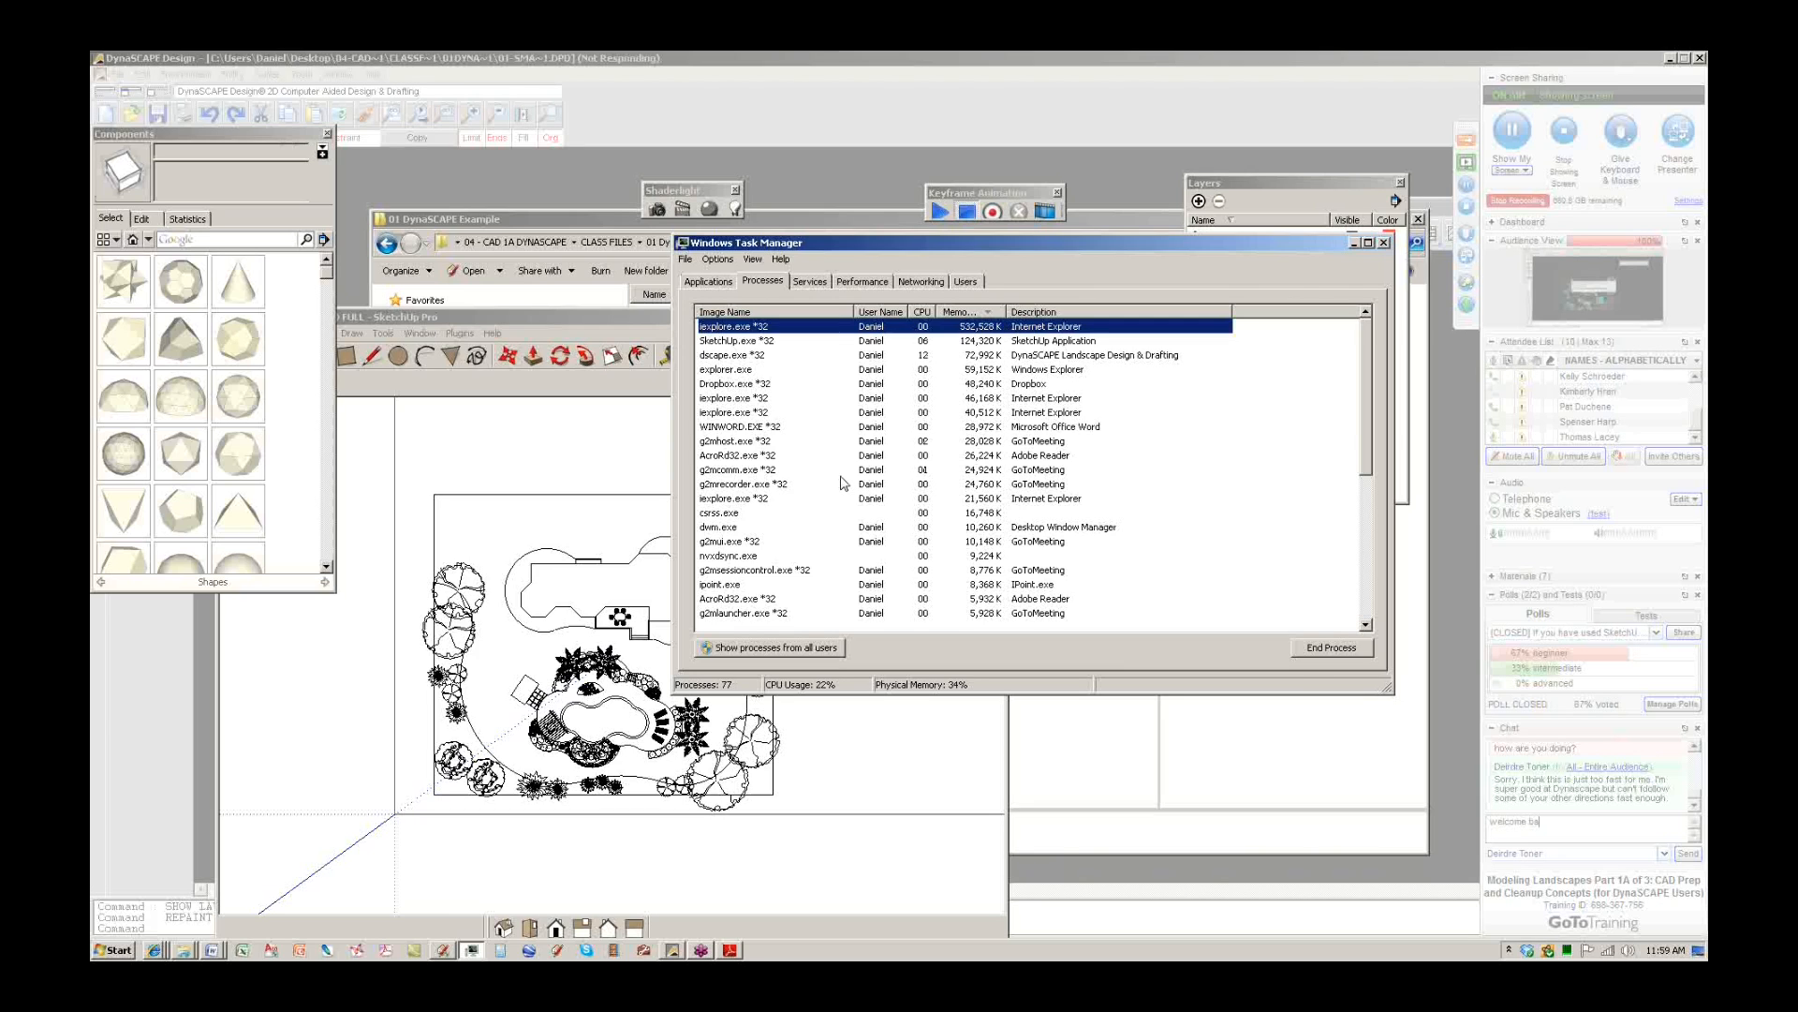
{"action": "left_click", "coordinate": [604, 321]}
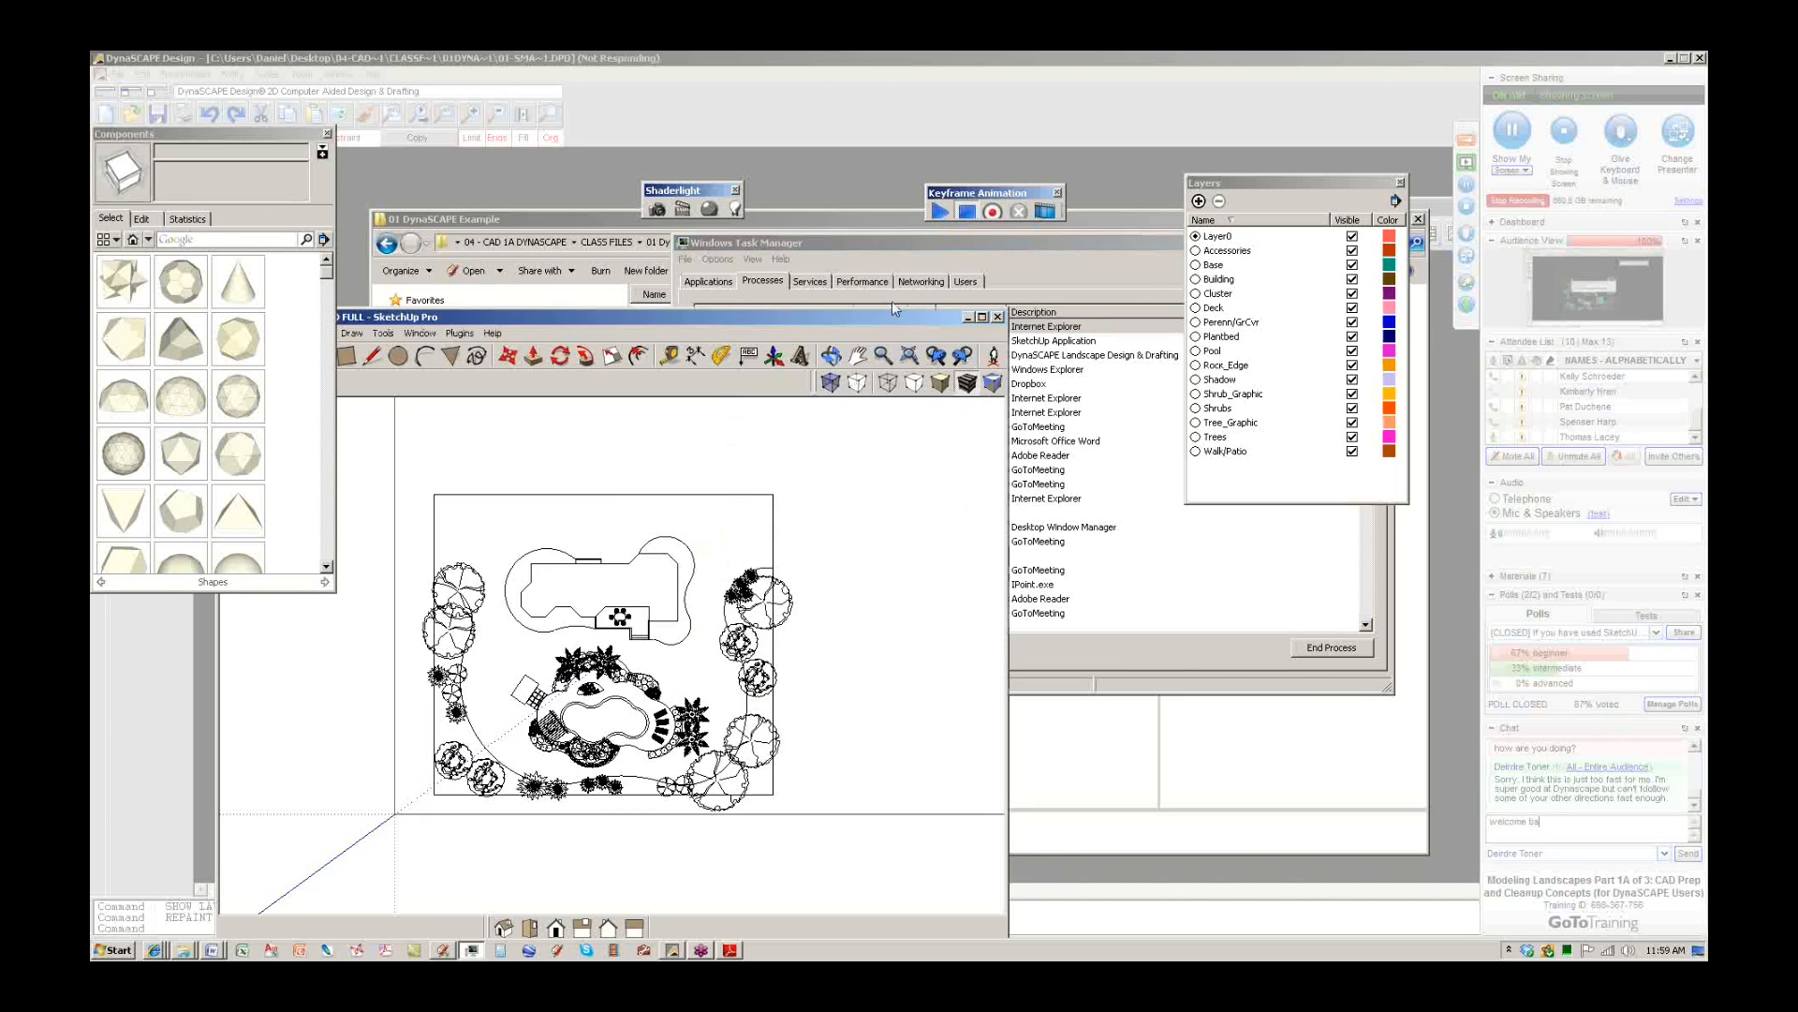
{"action": "left_click", "coordinate": [981, 318]}
Tilt and zoom into the backyard plan, close the Components library, and return to DynaSCAPE.
{"action": "middle_click_drag", "start_coordinate": [975, 522], "coordinate": [745, 198]}
{"action": "scroll", "coordinate": [871, 562], "scroll_direction": "up", "scroll_amount": 5}
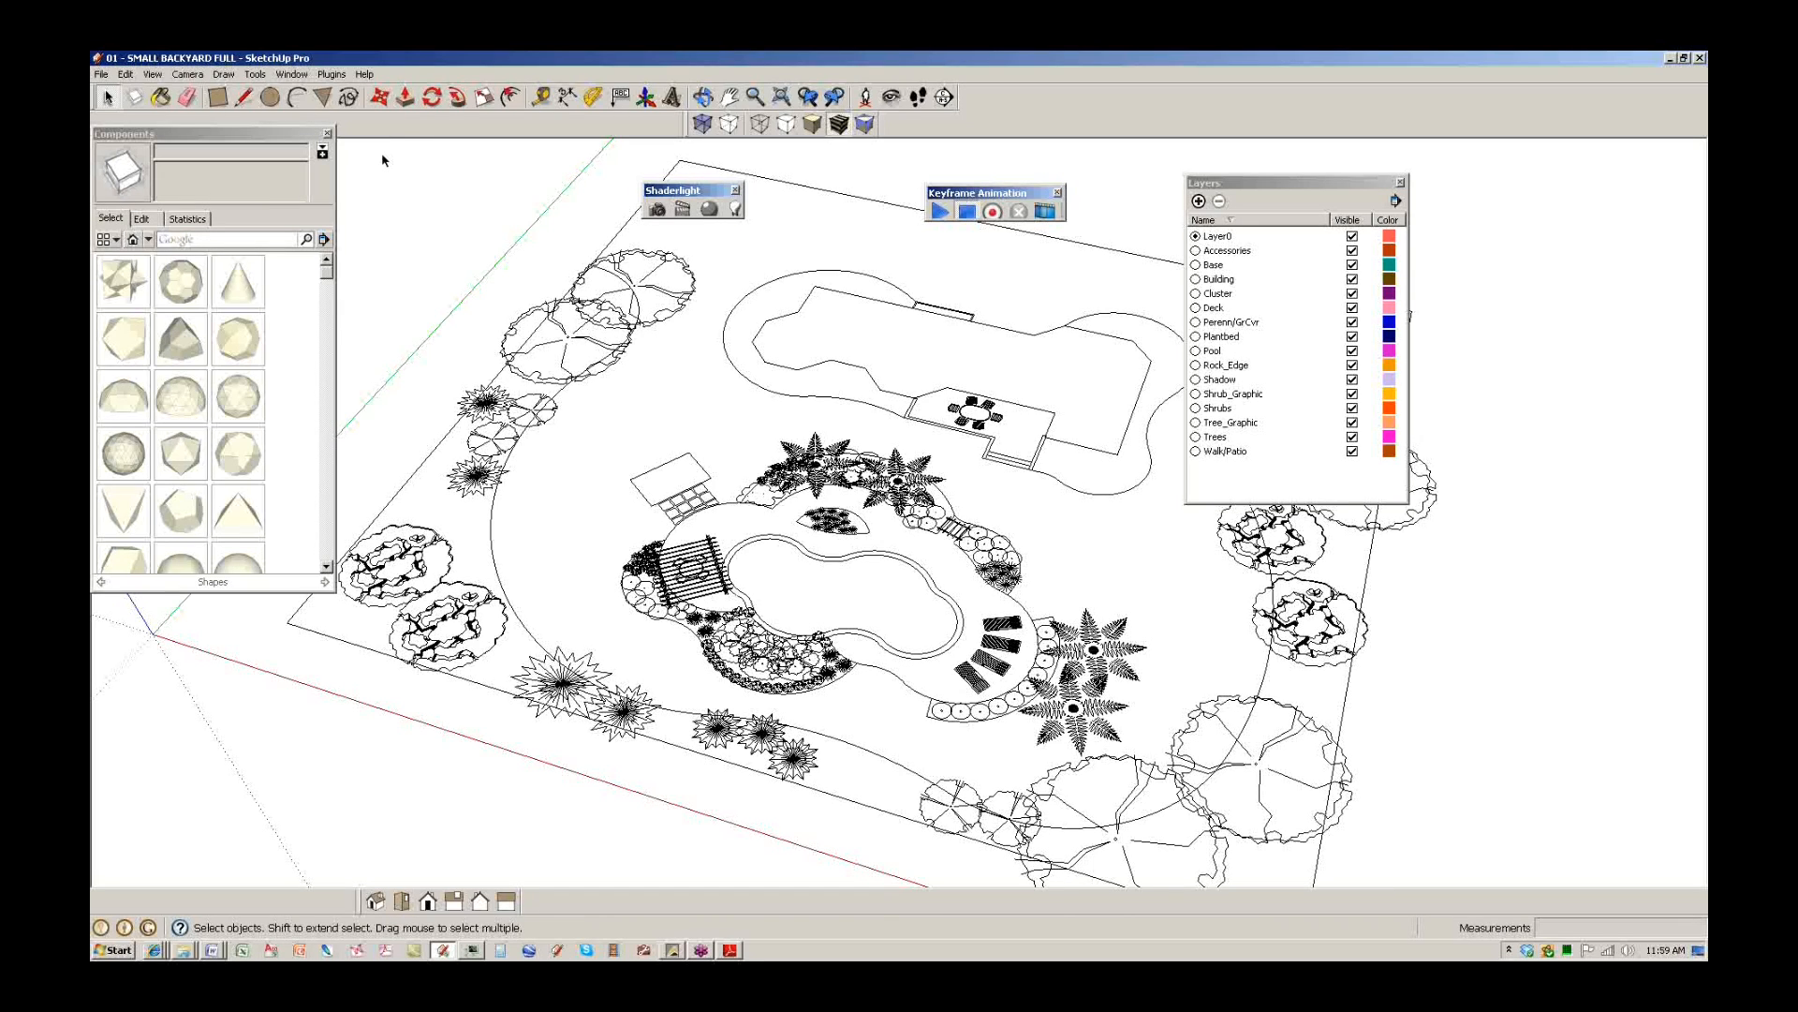
{"action": "left_click", "coordinate": [327, 133]}
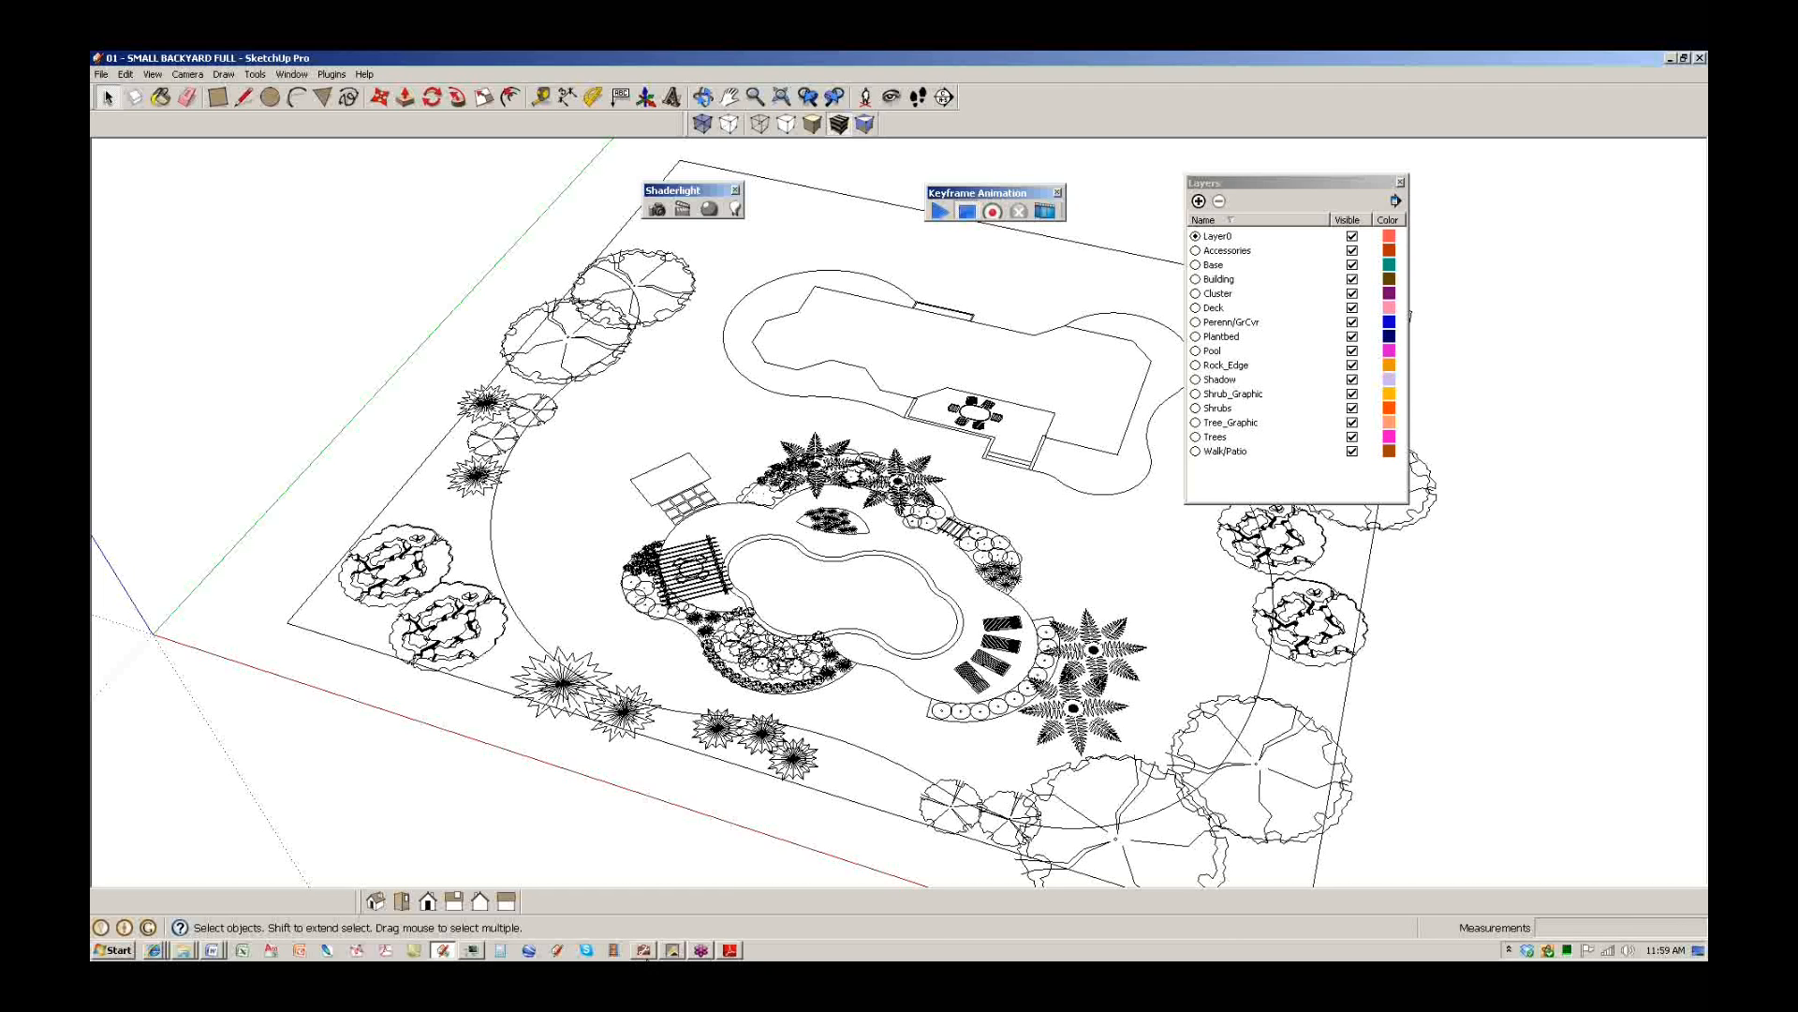
{"action": "left_click", "coordinate": [676, 951]}
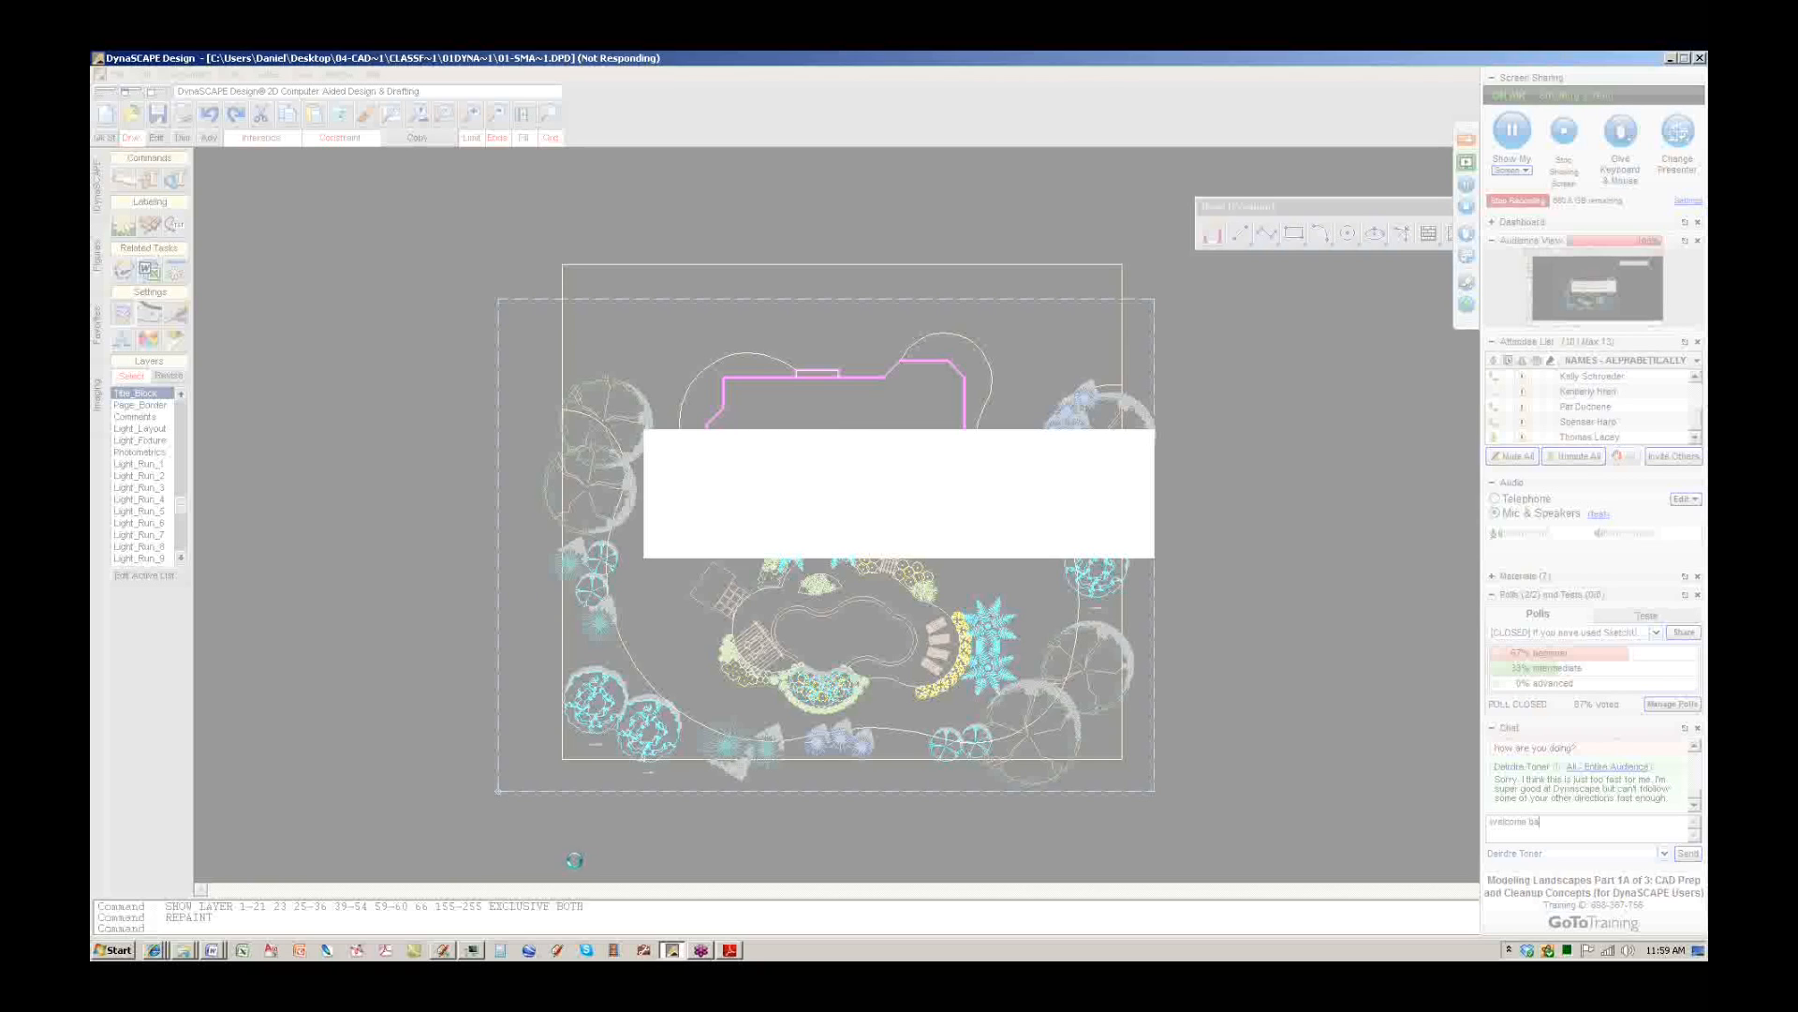
End the frozen dscape.exe process in Task Manager, then minimize Task Manager.
{"action": "left_click", "coordinate": [472, 950]}
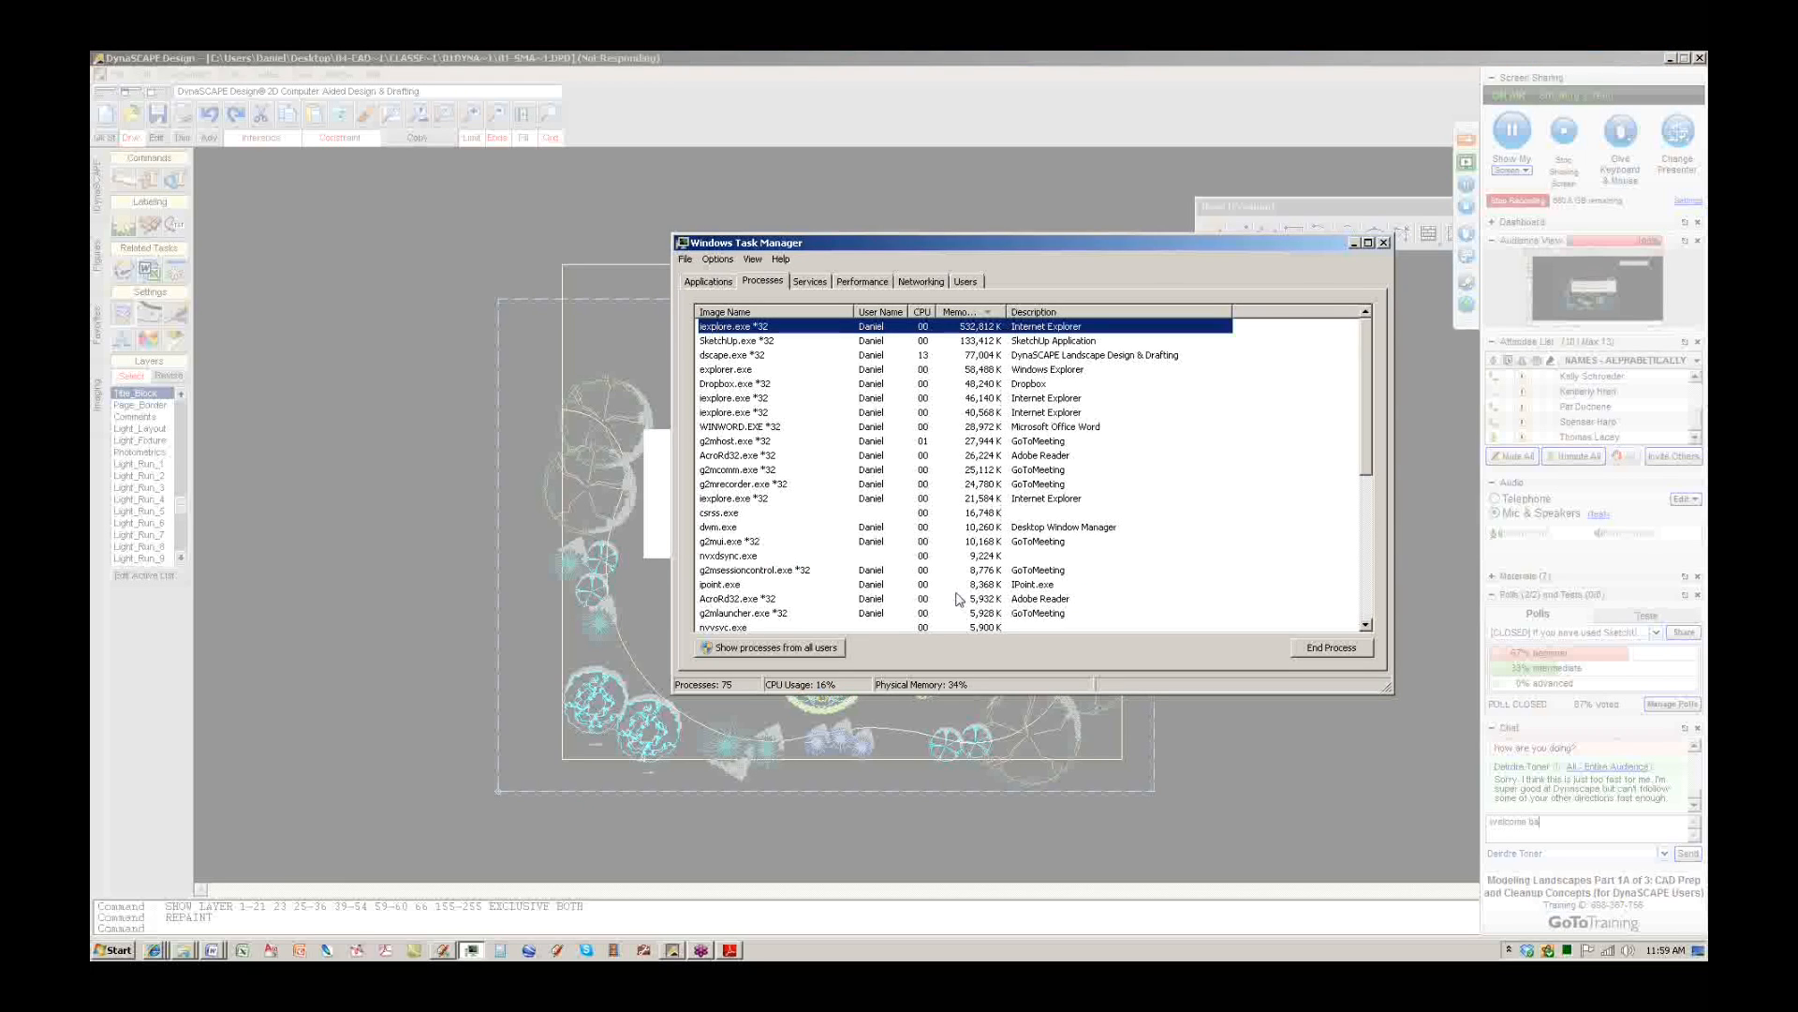
{"action": "left_click", "coordinate": [737, 356]}
{"action": "left_click", "coordinate": [1316, 650]}
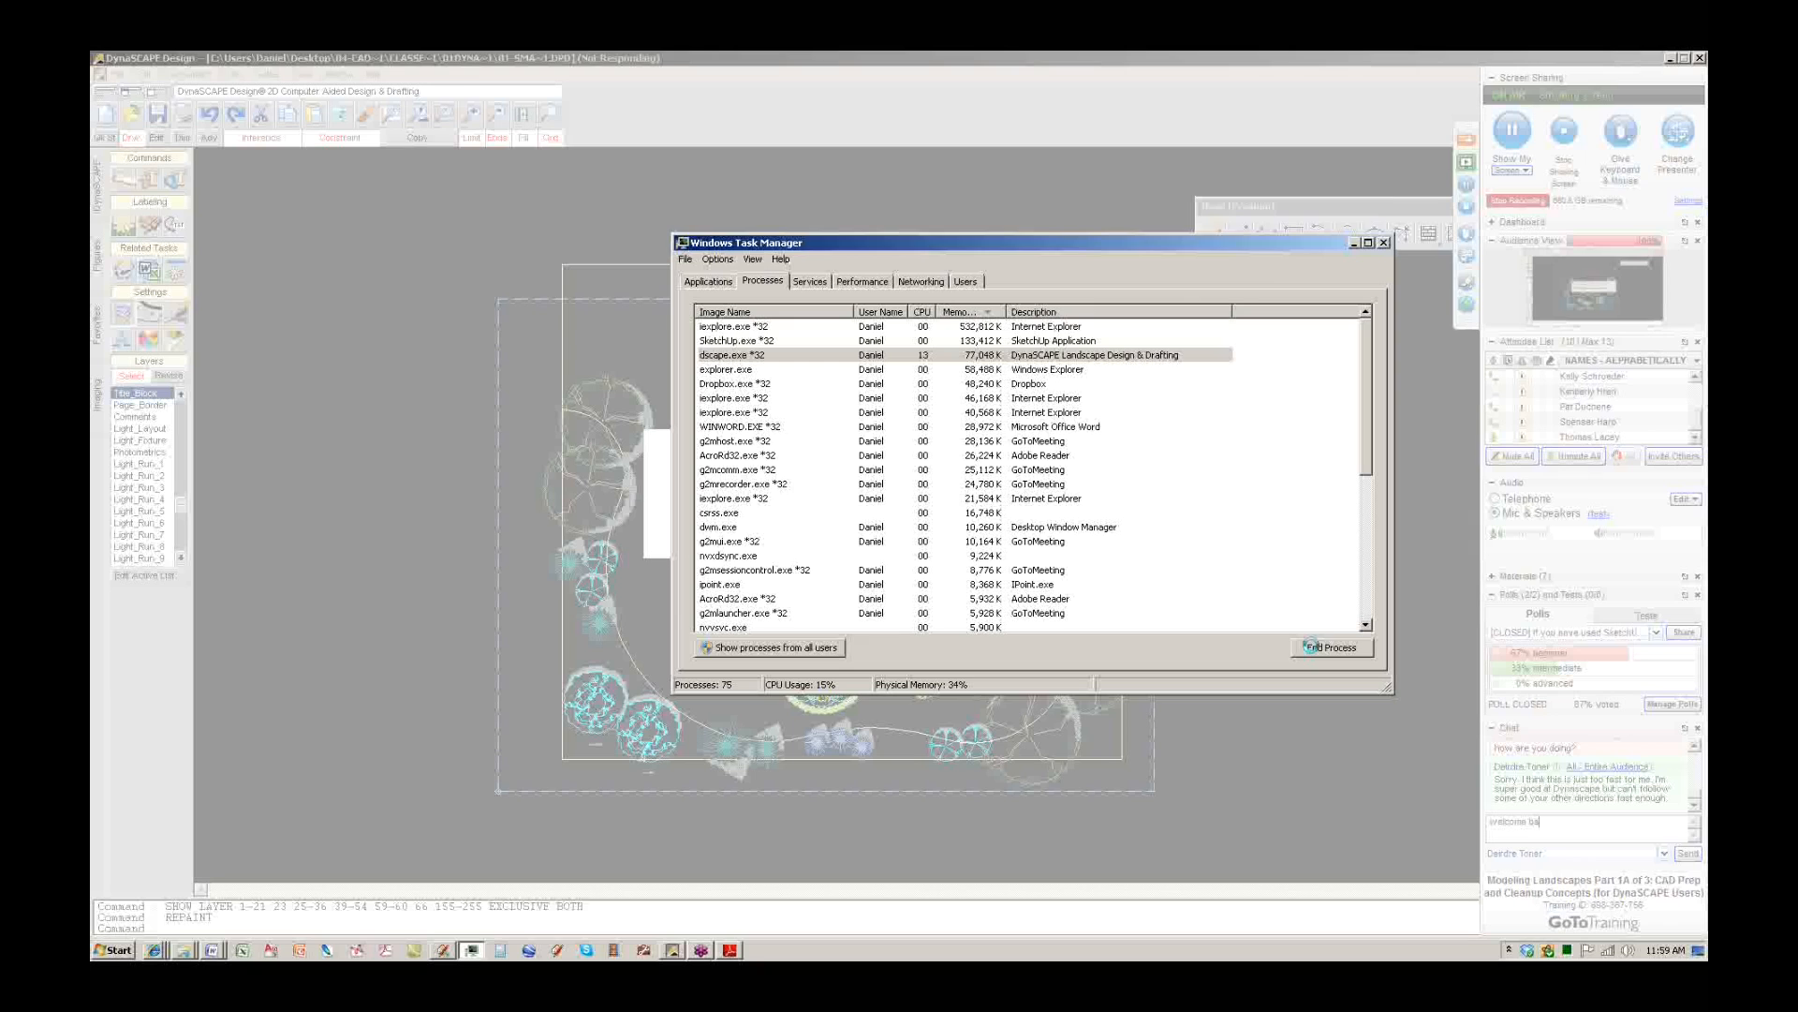
{"action": "left_click", "coordinate": [936, 526]}
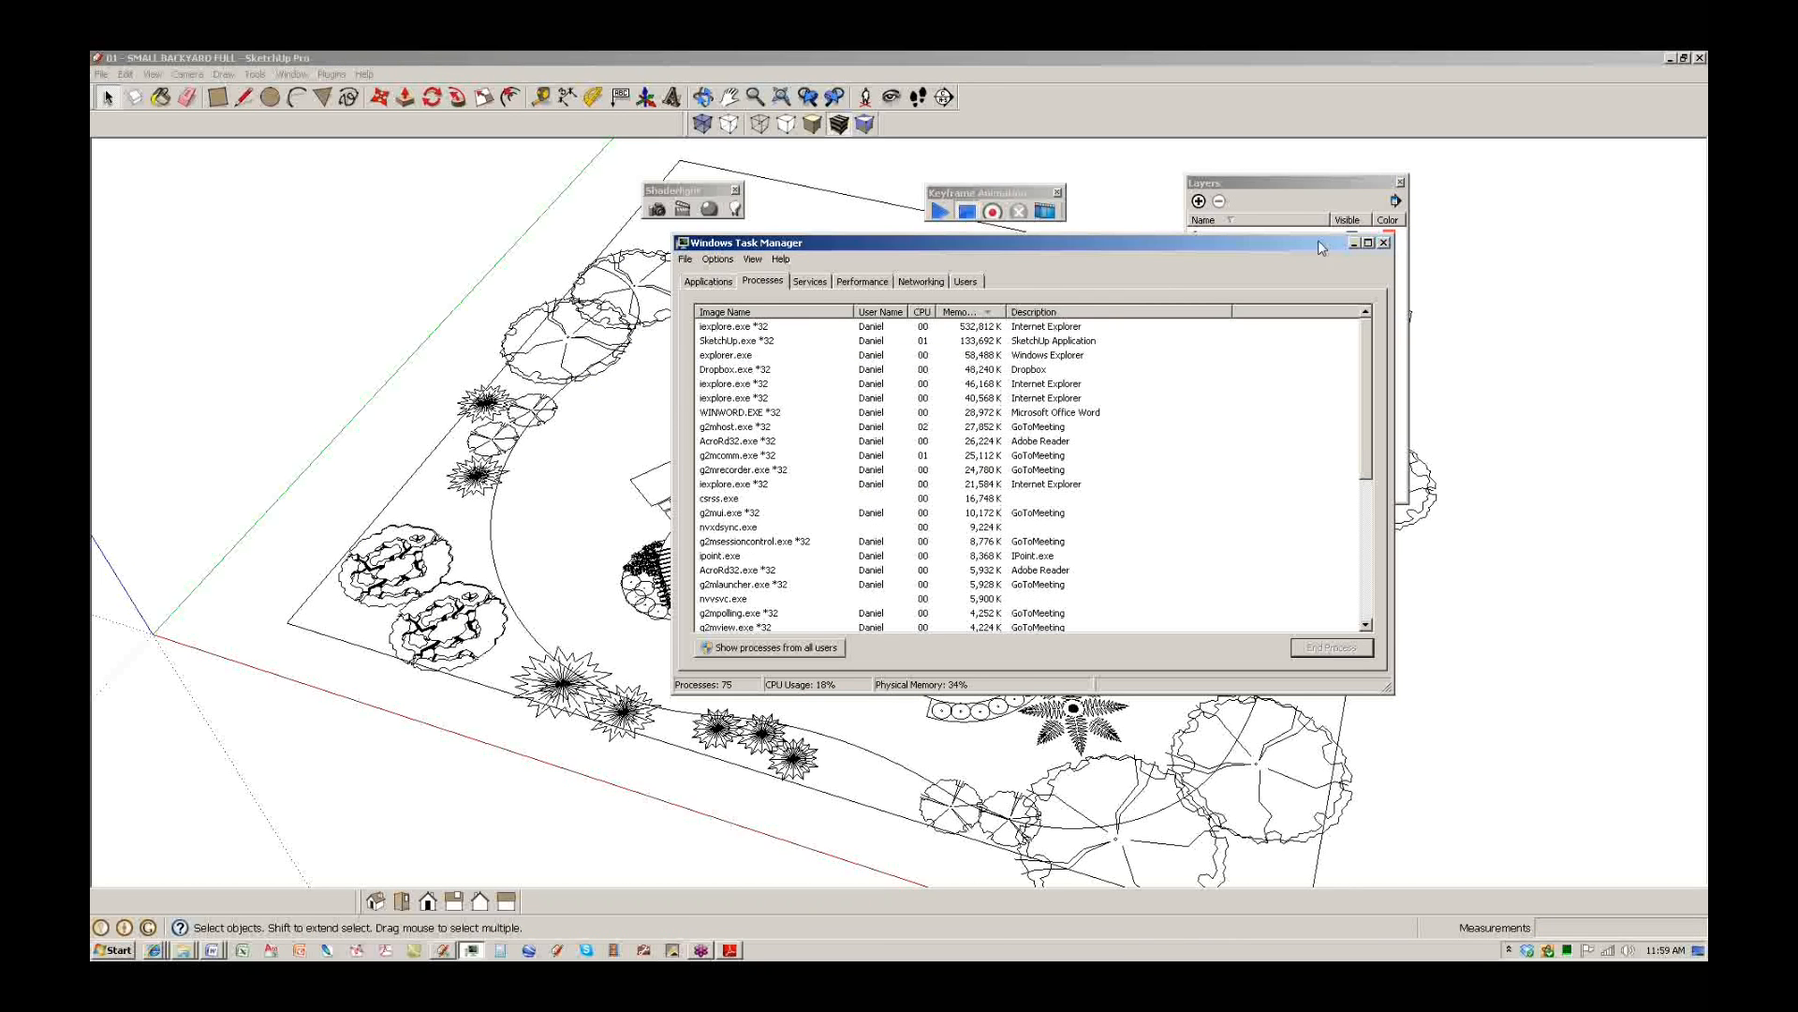
{"action": "left_click", "coordinate": [1352, 245]}
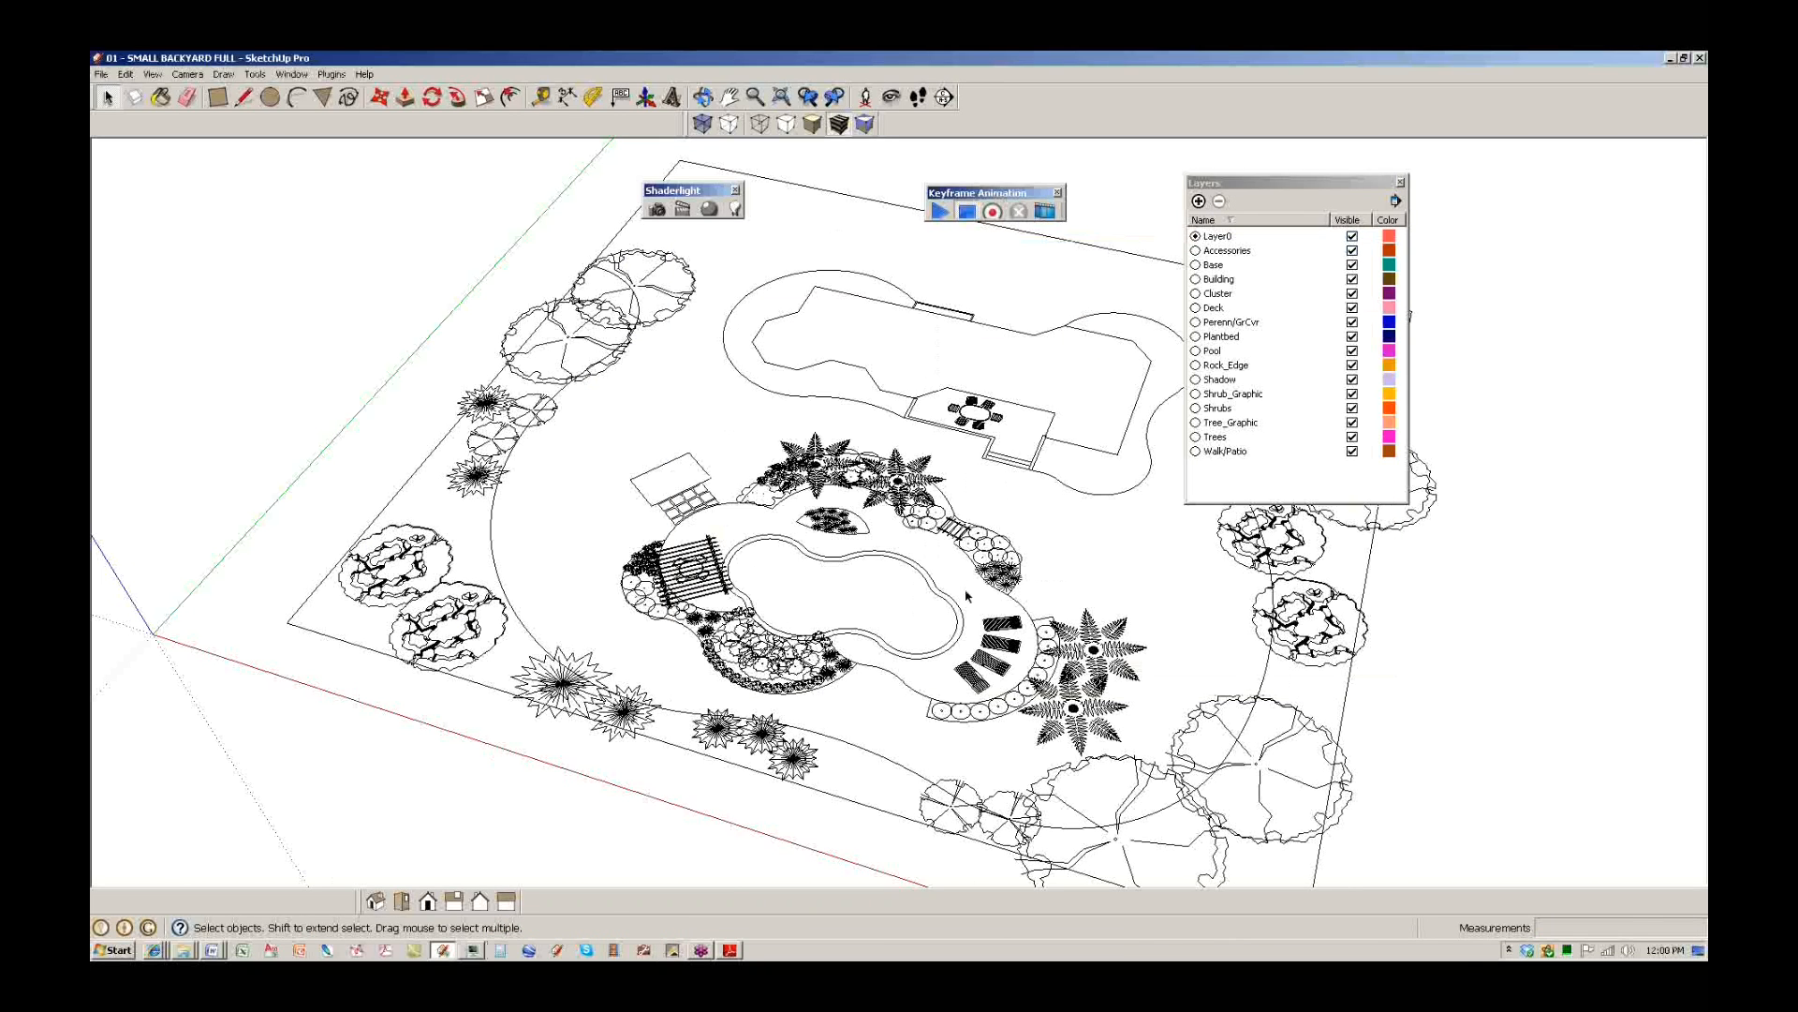
Orbit slightly and zoom out to see the whole backyard plan flatter and smaller.
{"action": "mouse_move", "coordinate": [883, 654]}
{"action": "middle_mouse_down"}
{"action": "mouse_move", "coordinate": [742, 518]}
{"action": "mouse_move", "coordinate": [807, 558]}
{"action": "mouse_move", "coordinate": [689, 553]}
{"action": "mouse_move", "coordinate": [928, 636]}
{"action": "middle_mouse_up"}
{"action": "scroll", "coordinate": [806, 558], "scroll_direction": "down", "scroll_amount": 3}
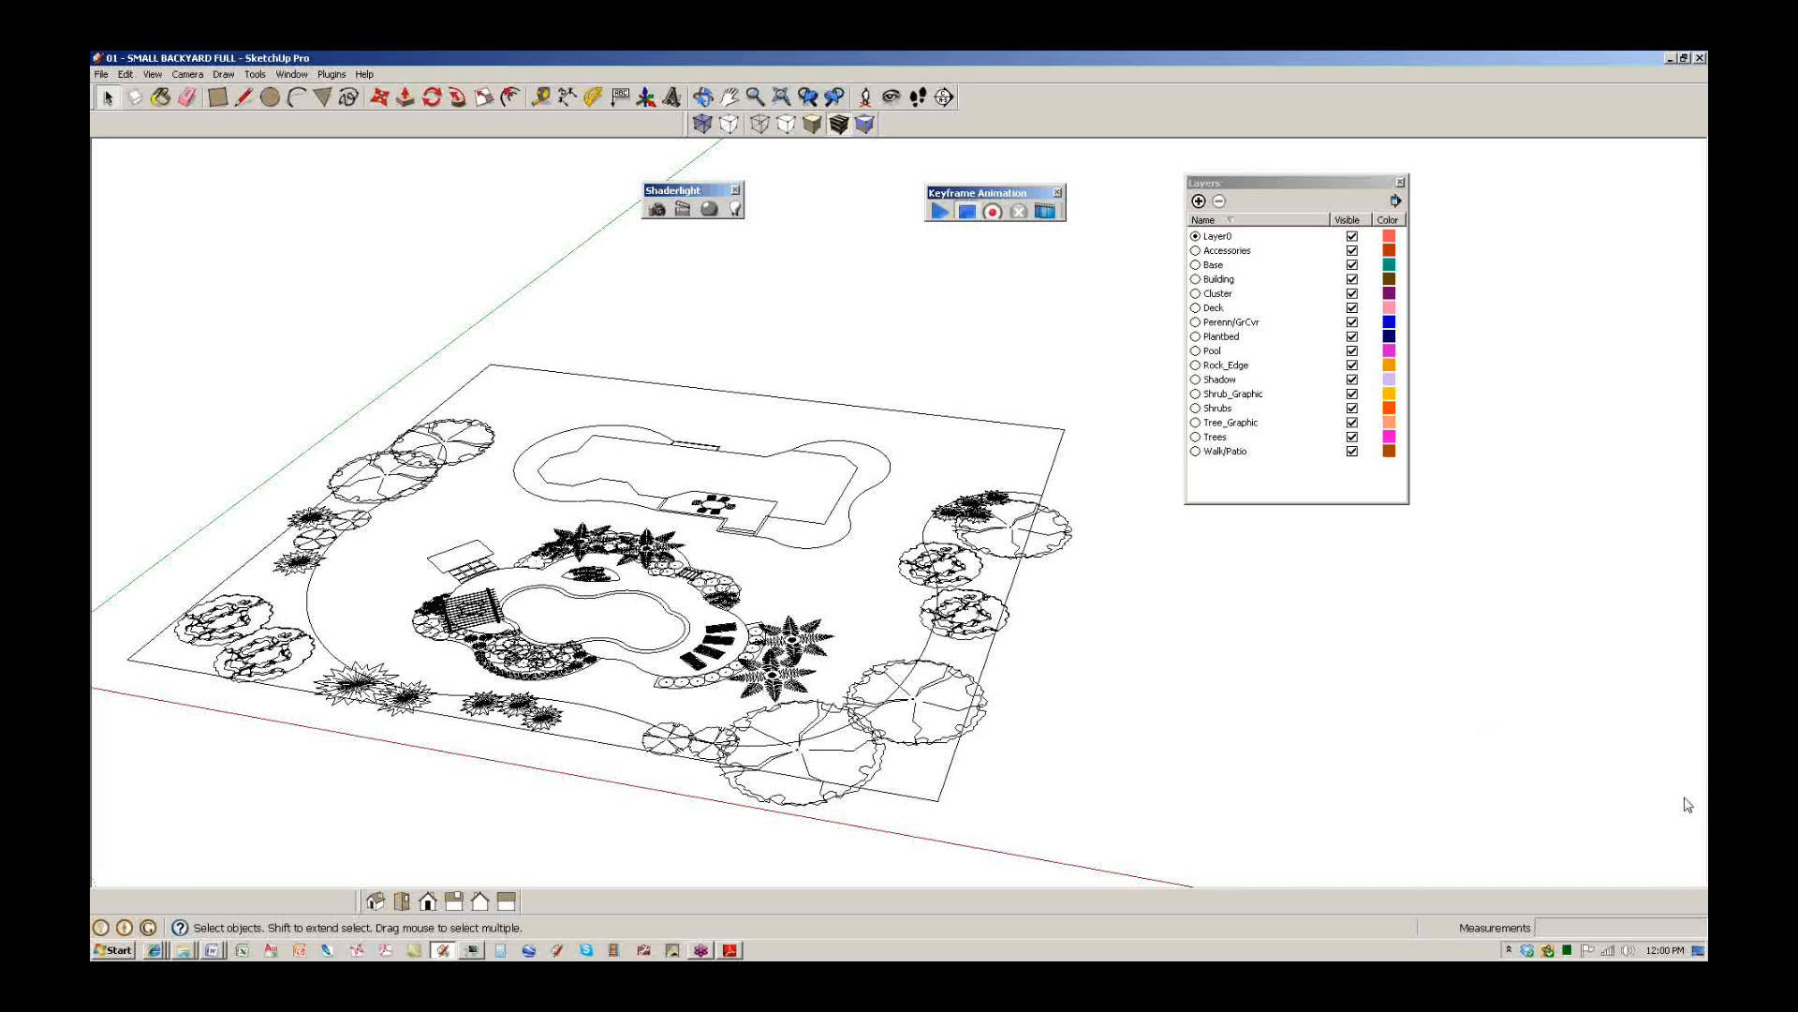
Draw a rectangle below the site plan and pull it up into a box.
{"action": "middle_click_drag", "start_coordinate": [896, 655], "coordinate": [693, 651]}
{"action": "middle_click_drag", "start_coordinate": [993, 670], "coordinate": [838, 667]}
{"action": "key", "text": "r"}
{"action": "left_click", "coordinate": [826, 714]}
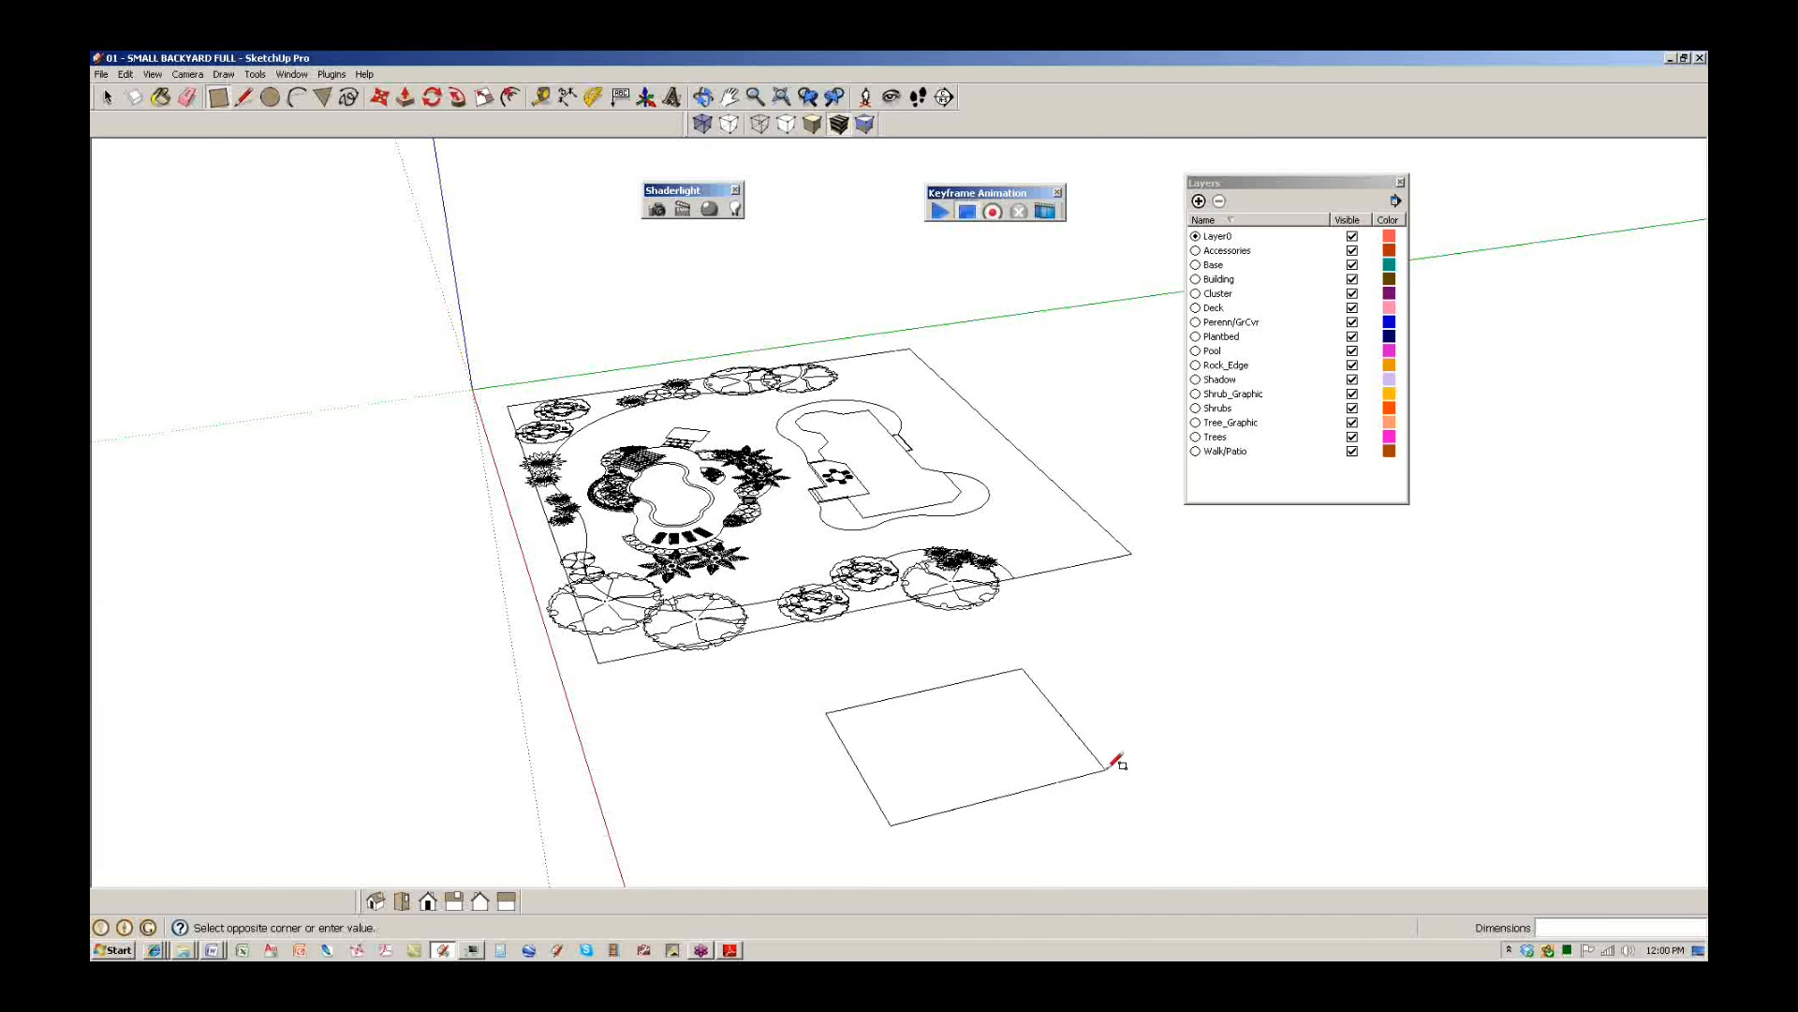
{"action": "left_click", "coordinate": [1107, 770]}
{"action": "key", "text": "p"}
{"action": "left_click_drag", "start_coordinate": [959, 757], "coordinate": [963, 630]}
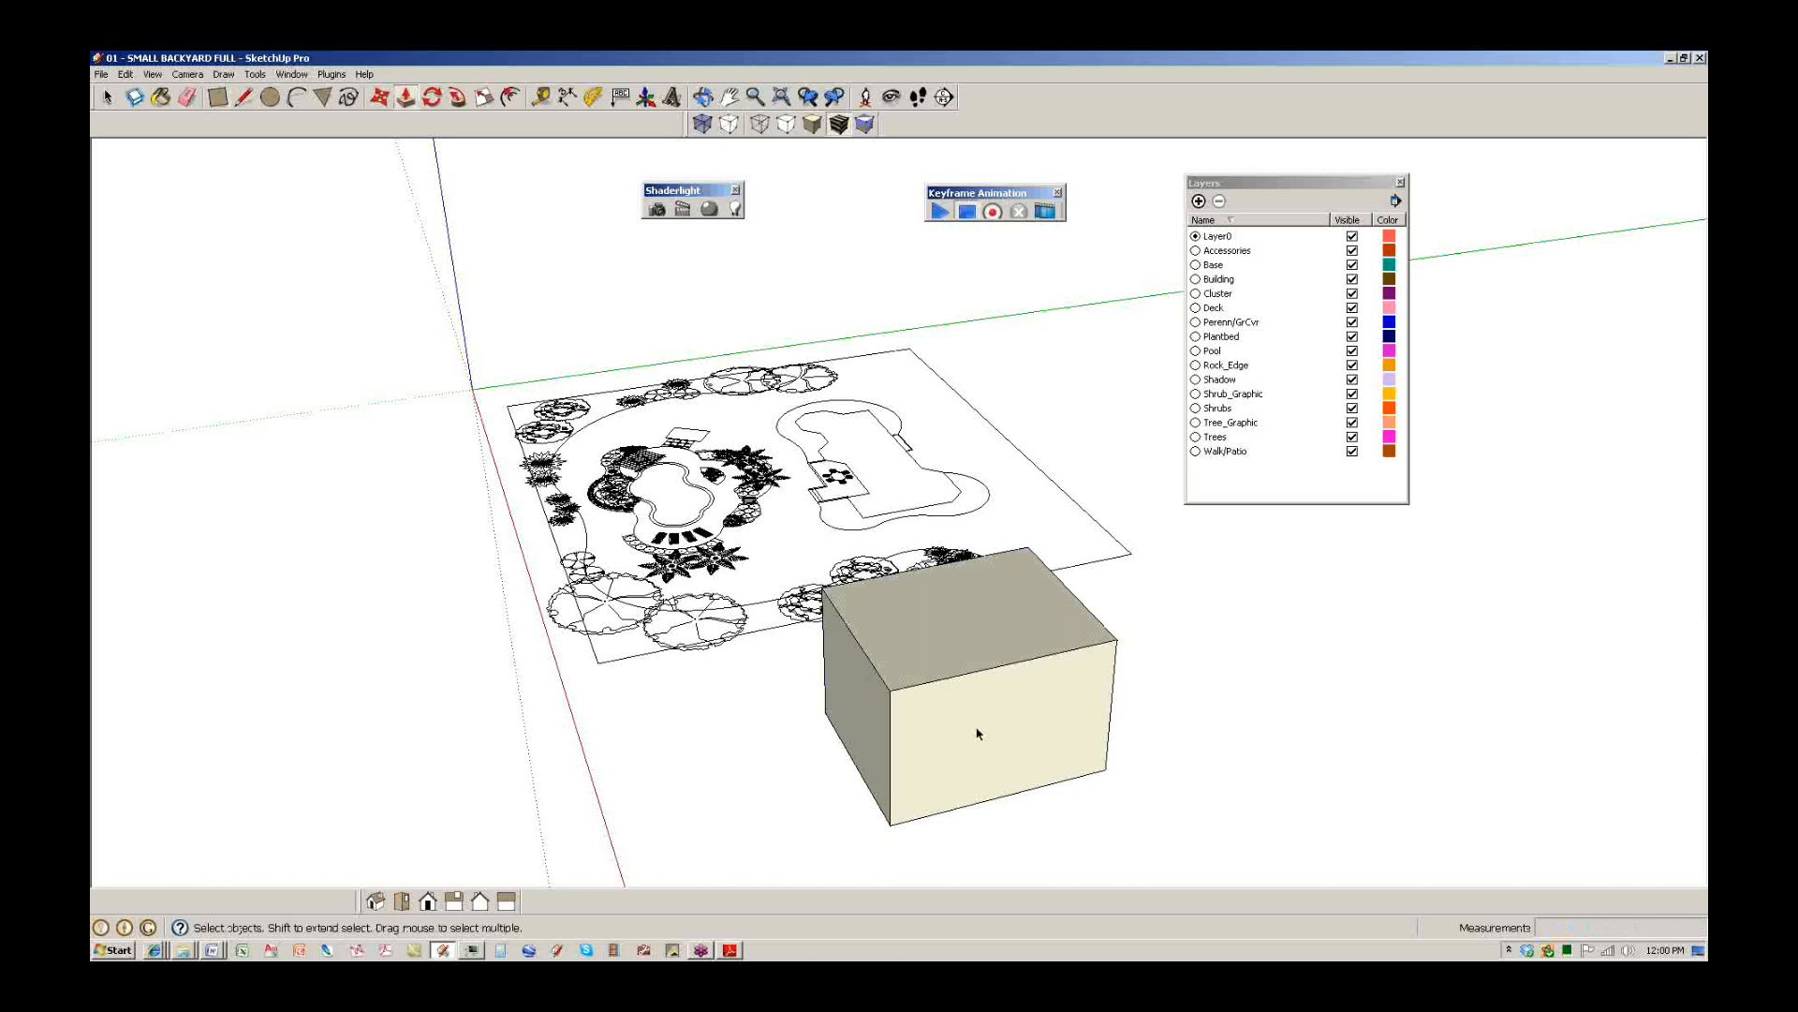
{"action": "key", "text": "space"}
{"action": "middle_click_drag", "start_coordinate": [975, 727], "coordinate": [931, 694]}
{"action": "scroll", "coordinate": [931, 694], "scroll_direction": "up", "scroll_amount": 3}
{"action": "mouse_move", "coordinate": [811, 614]}
{"action": "middle_mouse_down", "text": "shift"}
{"action": "mouse_move", "coordinate": [667, 530]}
{"action": "mouse_move", "coordinate": [837, 599]}
{"action": "middle_mouse_up", "text": "shift"}
Make the box a component named 'cube'.
{"action": "right_click", "coordinate": [836, 592]}
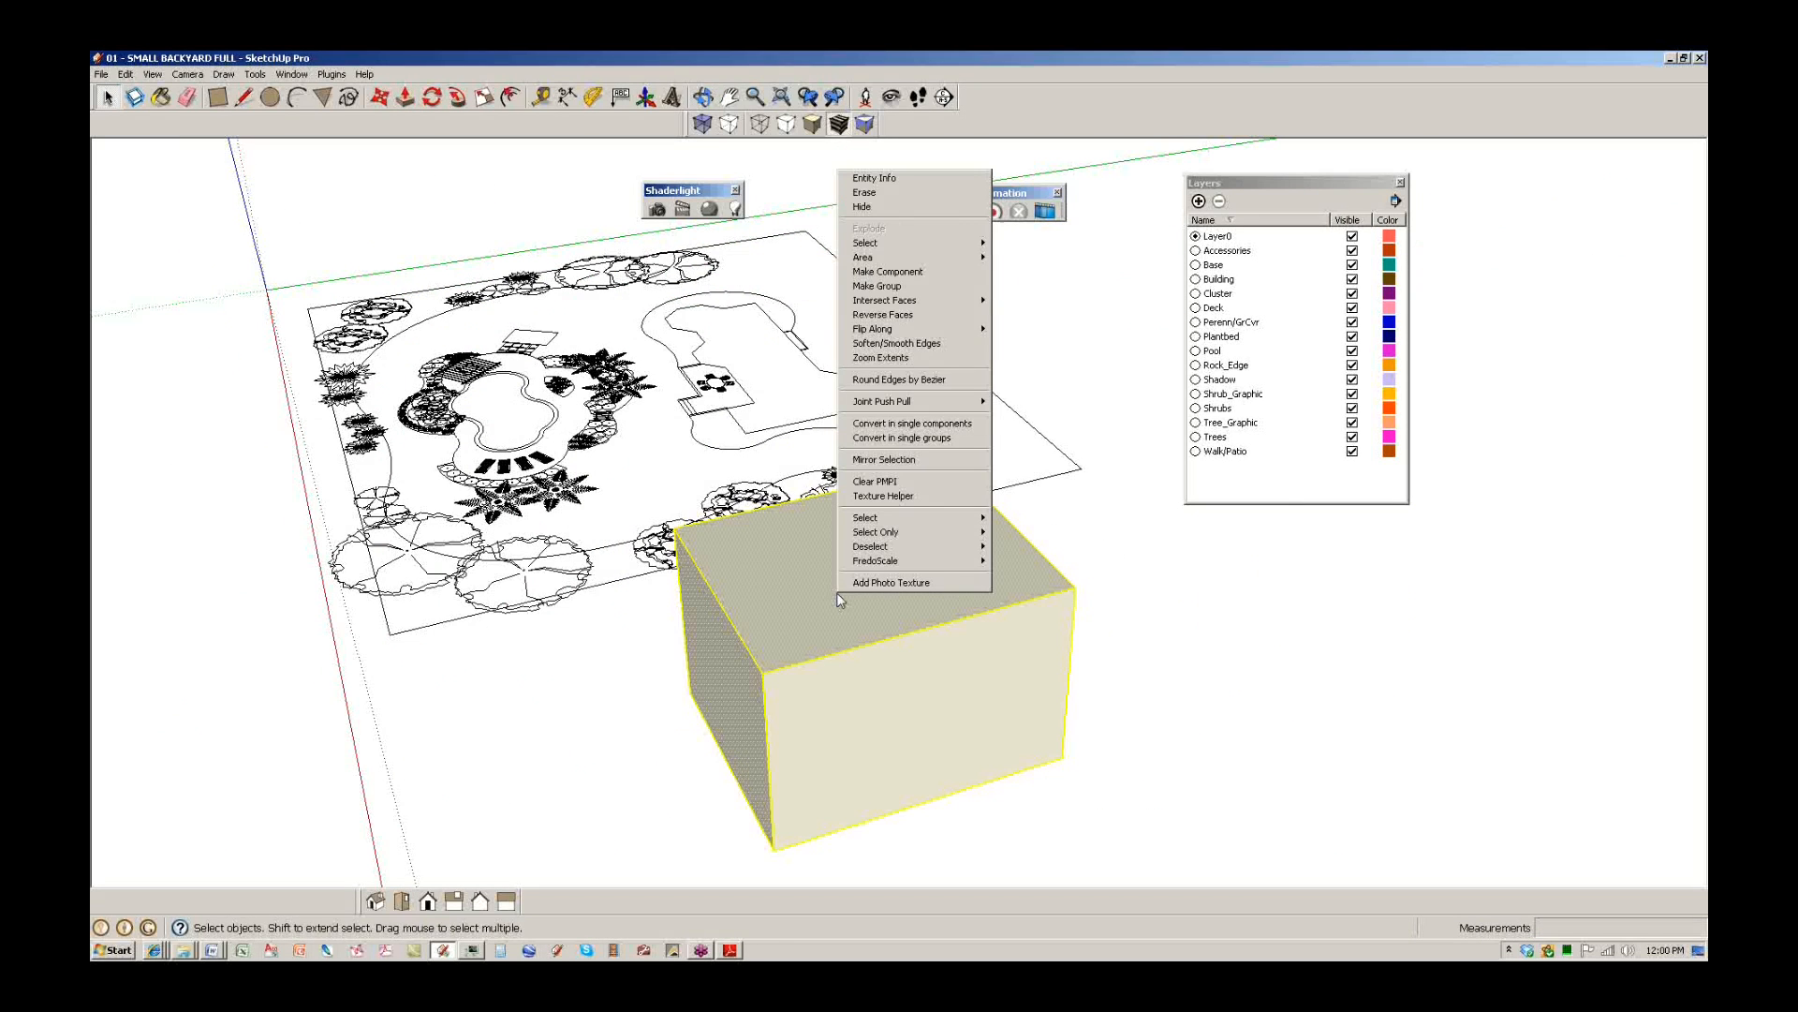
{"action": "left_click", "coordinate": [846, 275]}
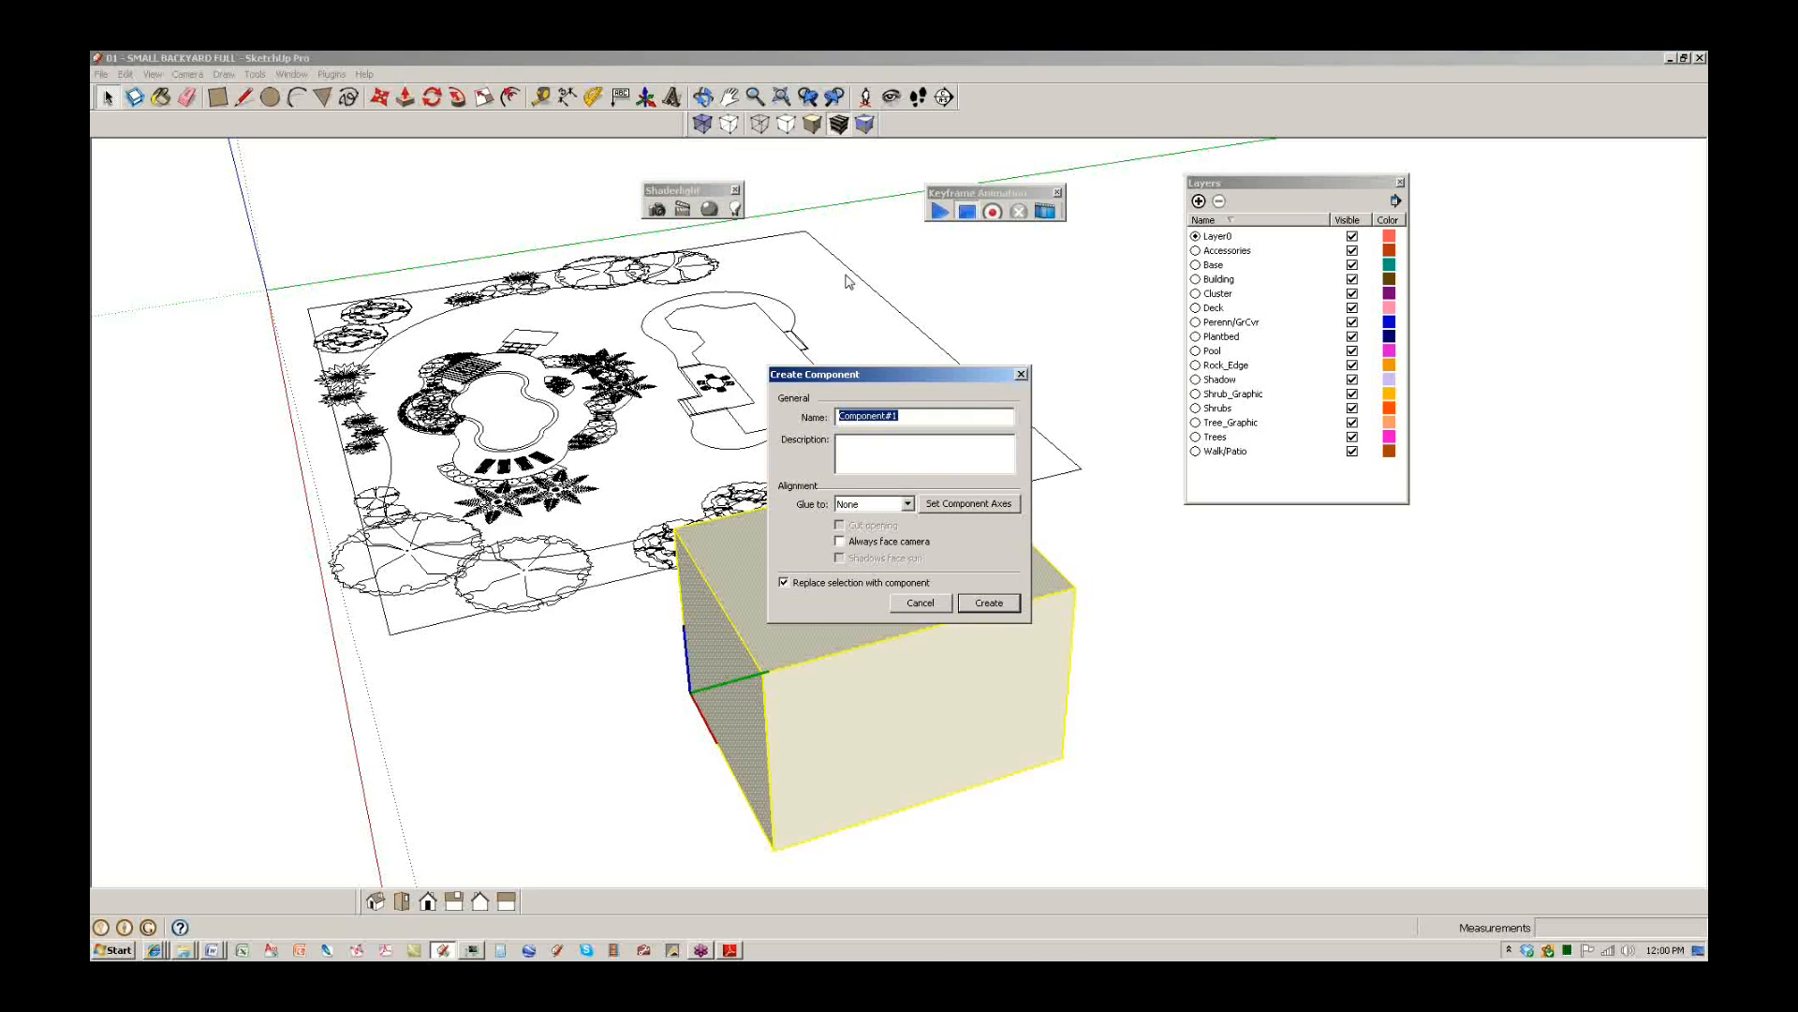
{"action": "type", "text": "cube"}
{"action": "left_click", "coordinate": [988, 603]}
{"action": "scroll", "coordinate": [975, 620], "scroll_direction": "down", "scroll_amount": 2}
{"action": "middle_click_drag", "start_coordinate": [975, 620], "coordinate": [880, 556]}
Copy the cube twice with Move and Ctrl to form a row of three.
{"action": "key", "text": "m"}
{"action": "left_click", "coordinate": [737, 686]}
{"action": "key", "text": "ctrl"}
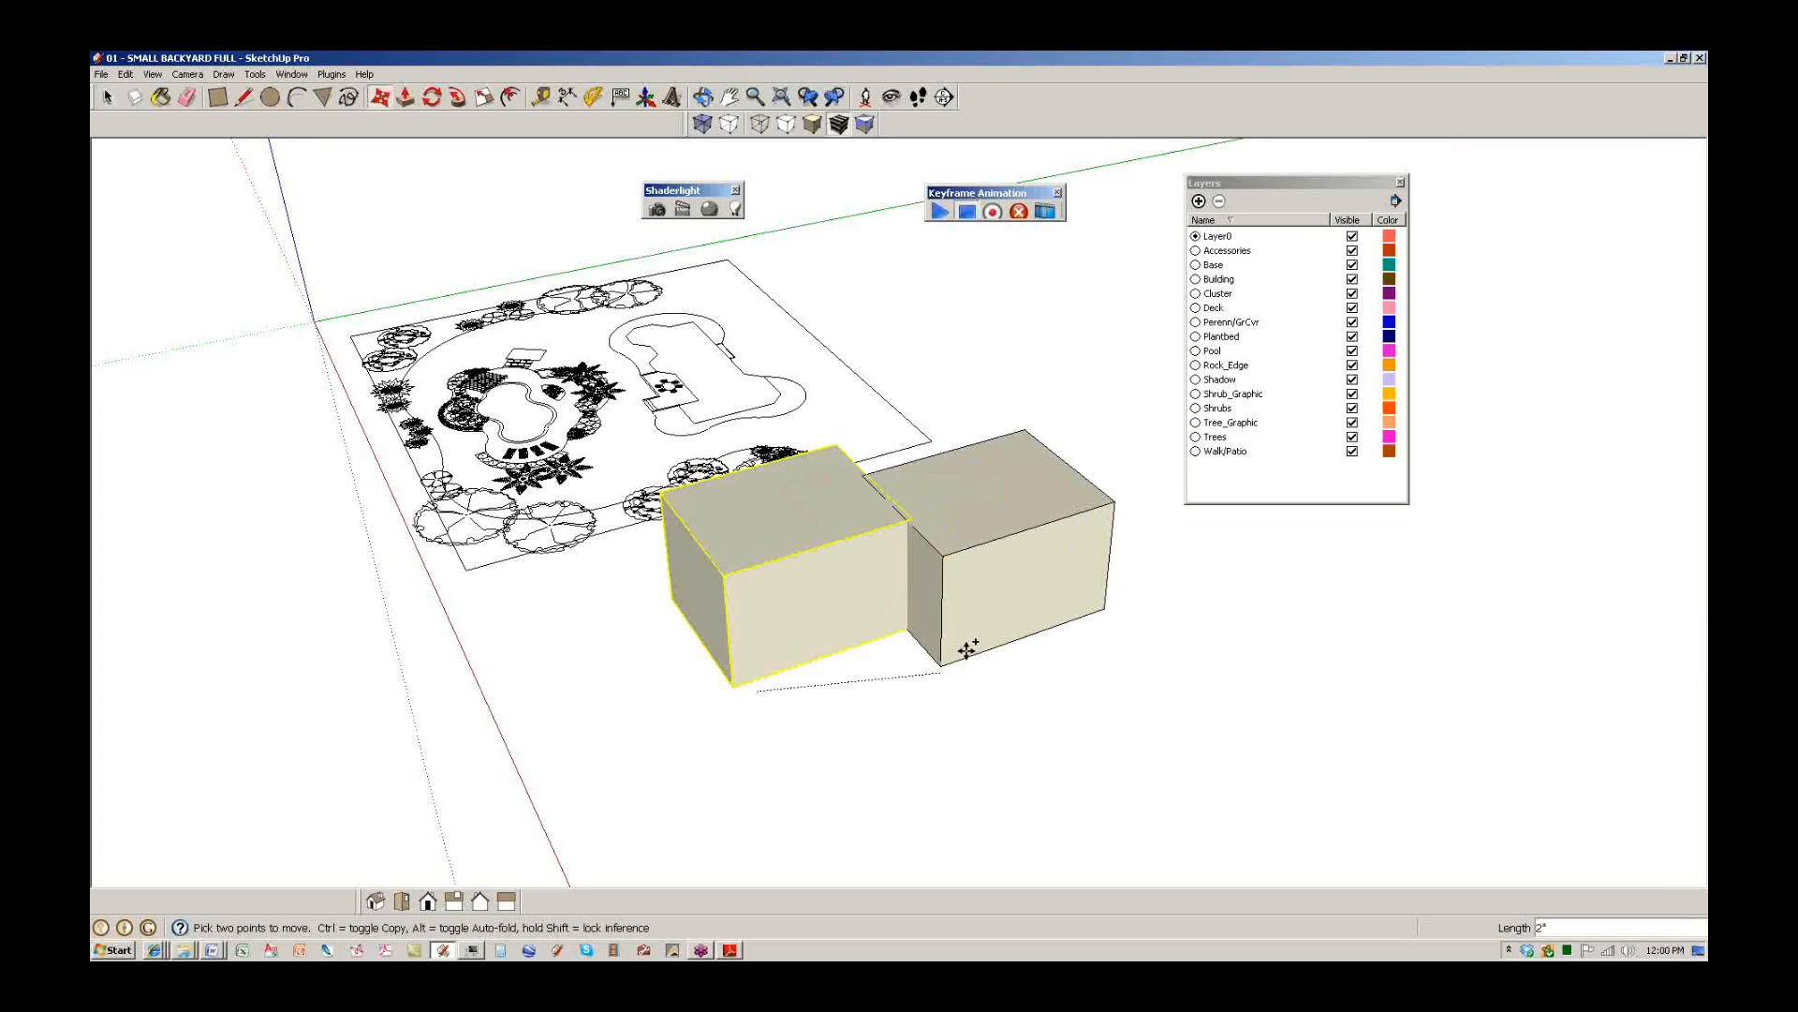
{"action": "left_click", "coordinate": [982, 604]}
{"action": "left_click", "coordinate": [990, 617]}
{"action": "middle_click_drag", "start_coordinate": [1216, 610], "coordinate": [906, 670], "text": "shift"}
{"action": "left_click", "coordinate": [904, 610]}
{"action": "key", "text": "space"}
{"action": "scroll", "coordinate": [746, 576], "scroll_direction": "up", "scroll_amount": 5}
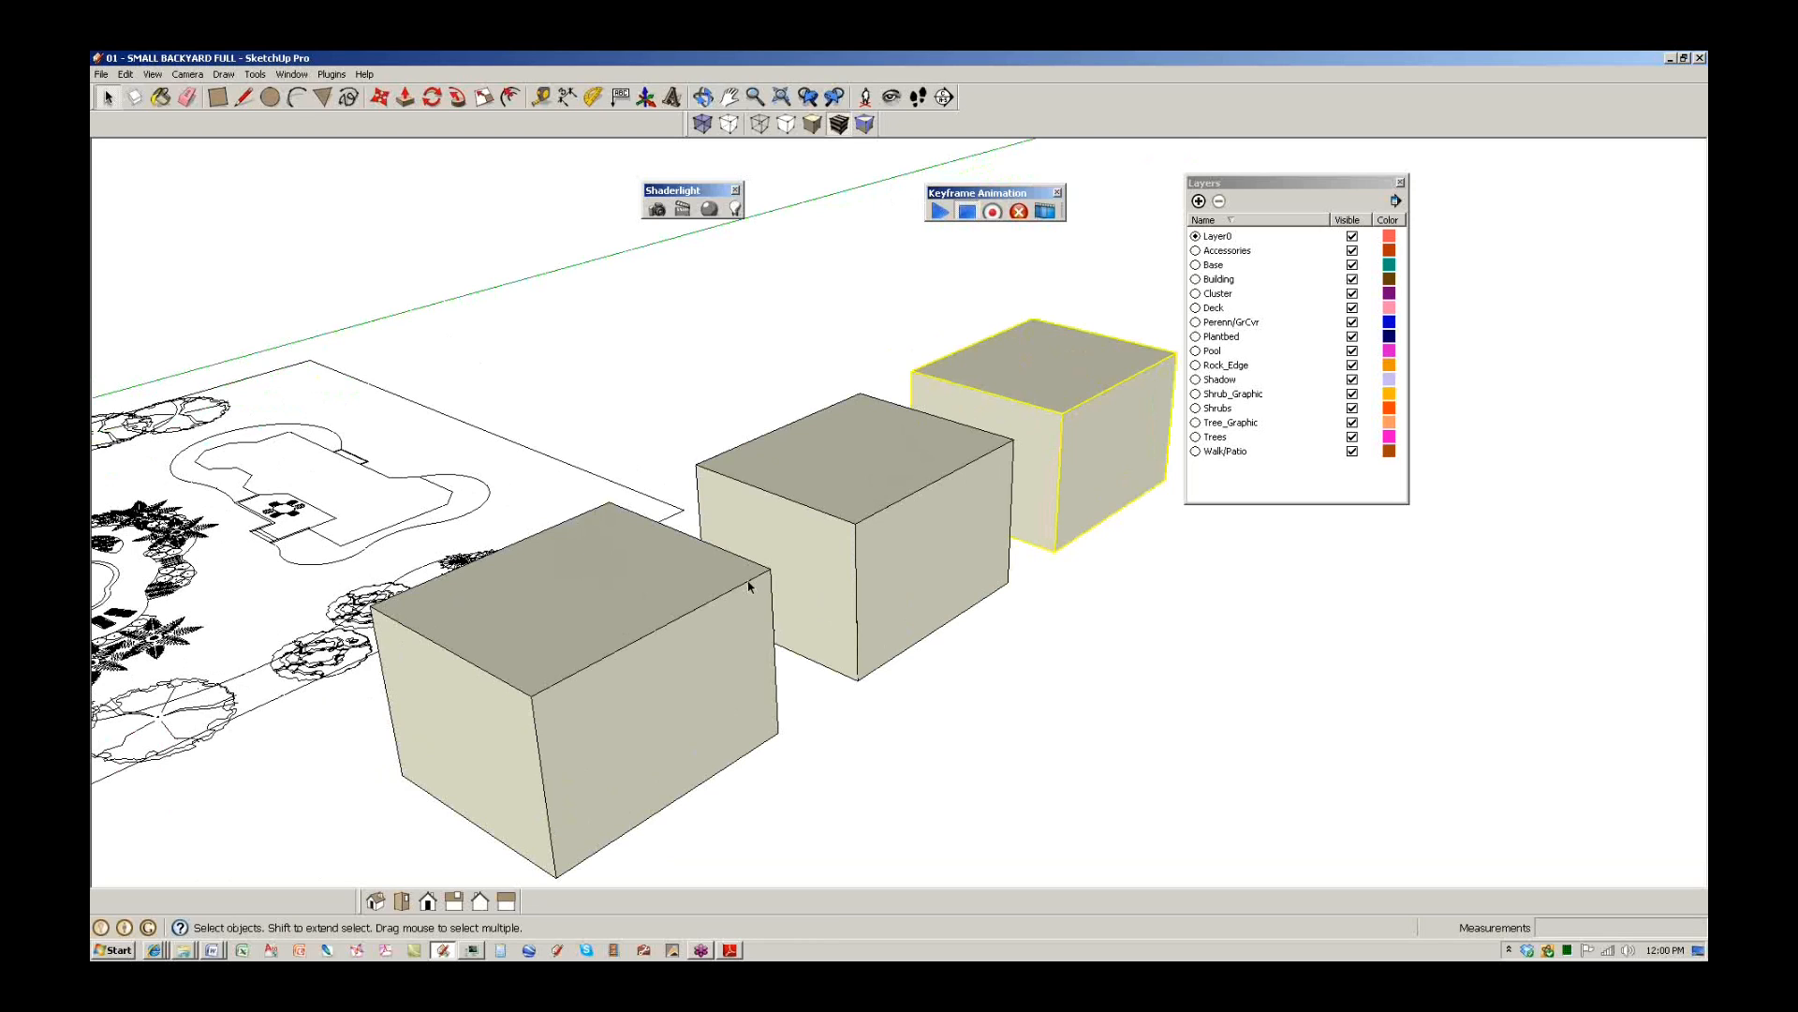
Open the front cube component for editing.
{"action": "middle_click_drag", "start_coordinate": [571, 615], "coordinate": [732, 566], "text": "shift"}
{"action": "left_click", "coordinate": [732, 566]}
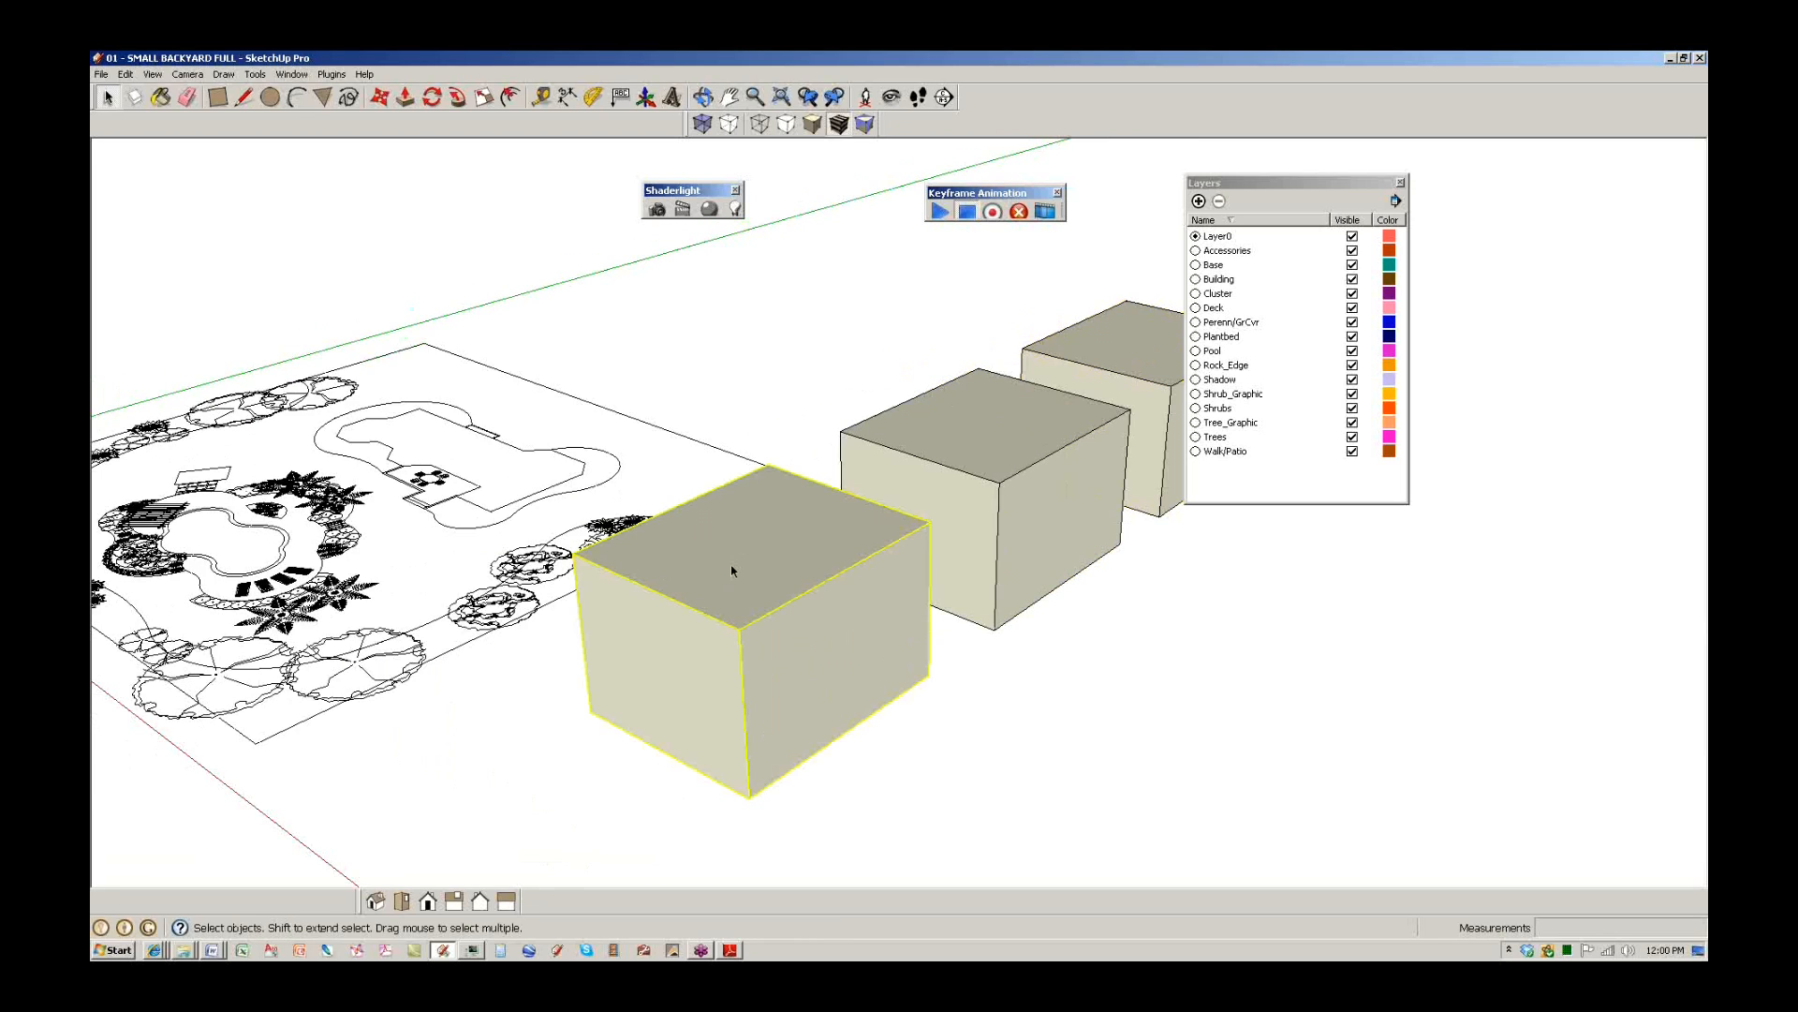
{"action": "left_click", "coordinate": [383, 695]}
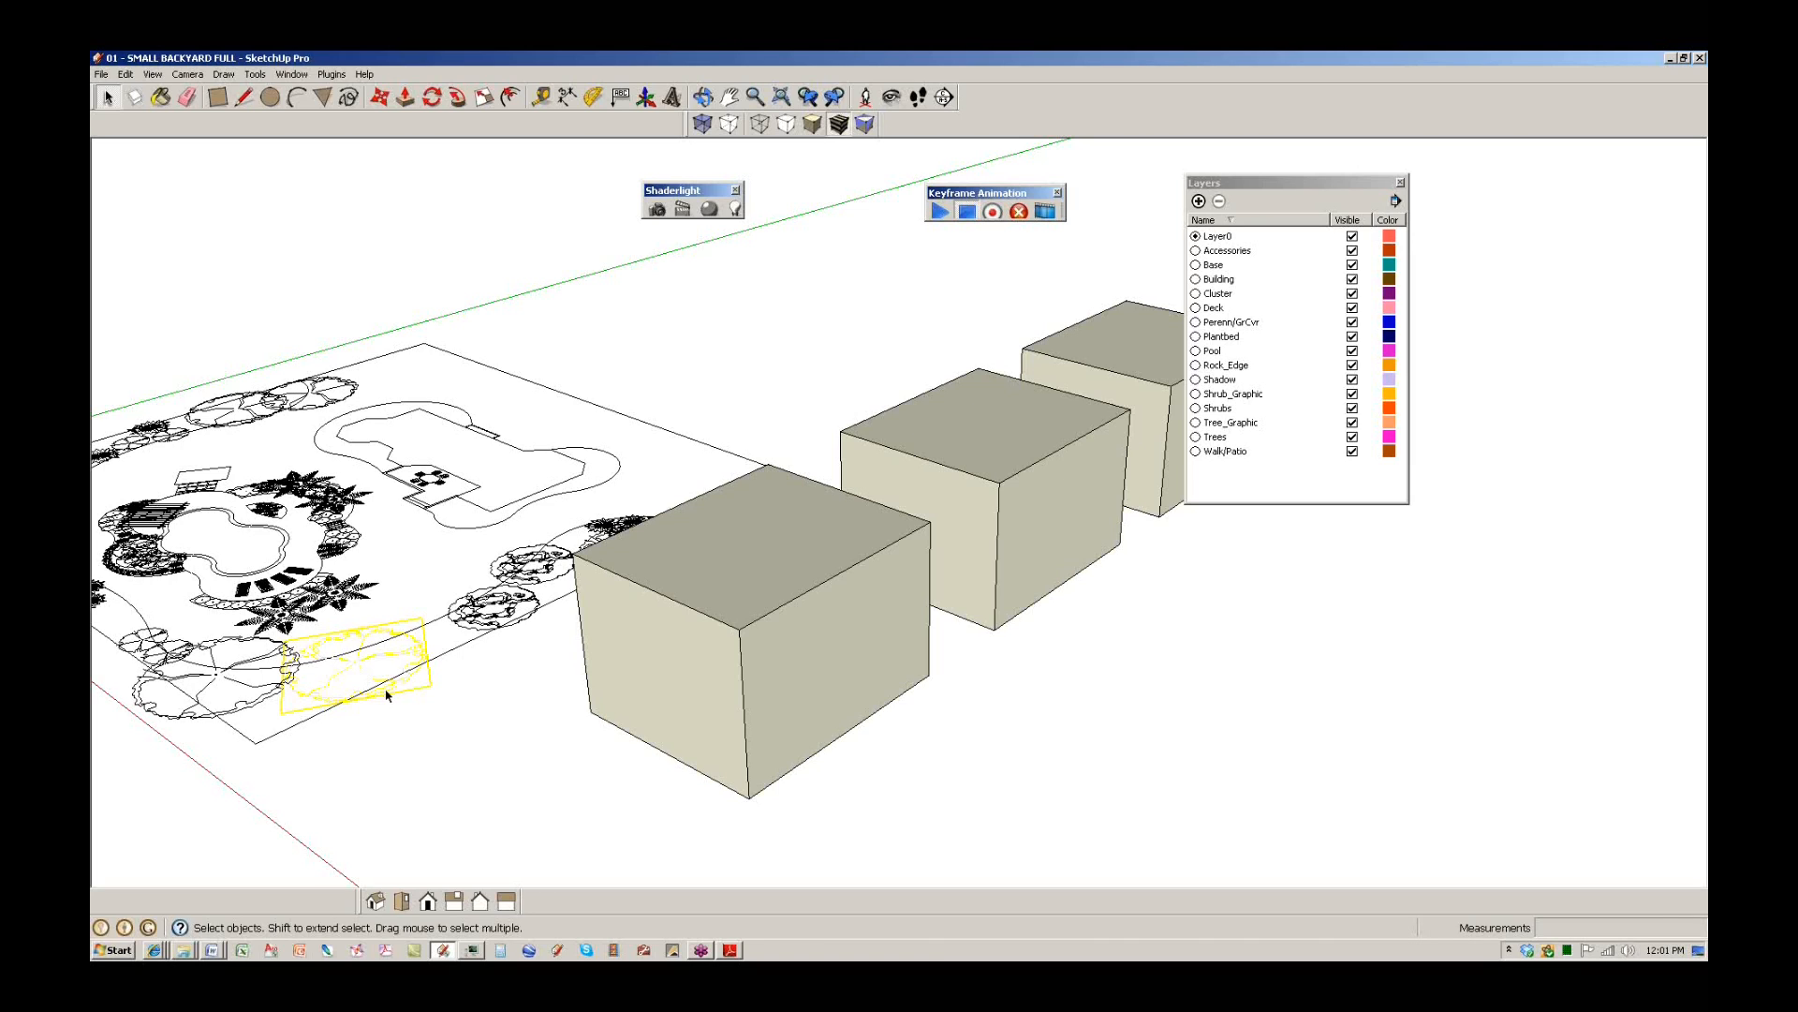
{"action": "double_click", "coordinate": [770, 660]}
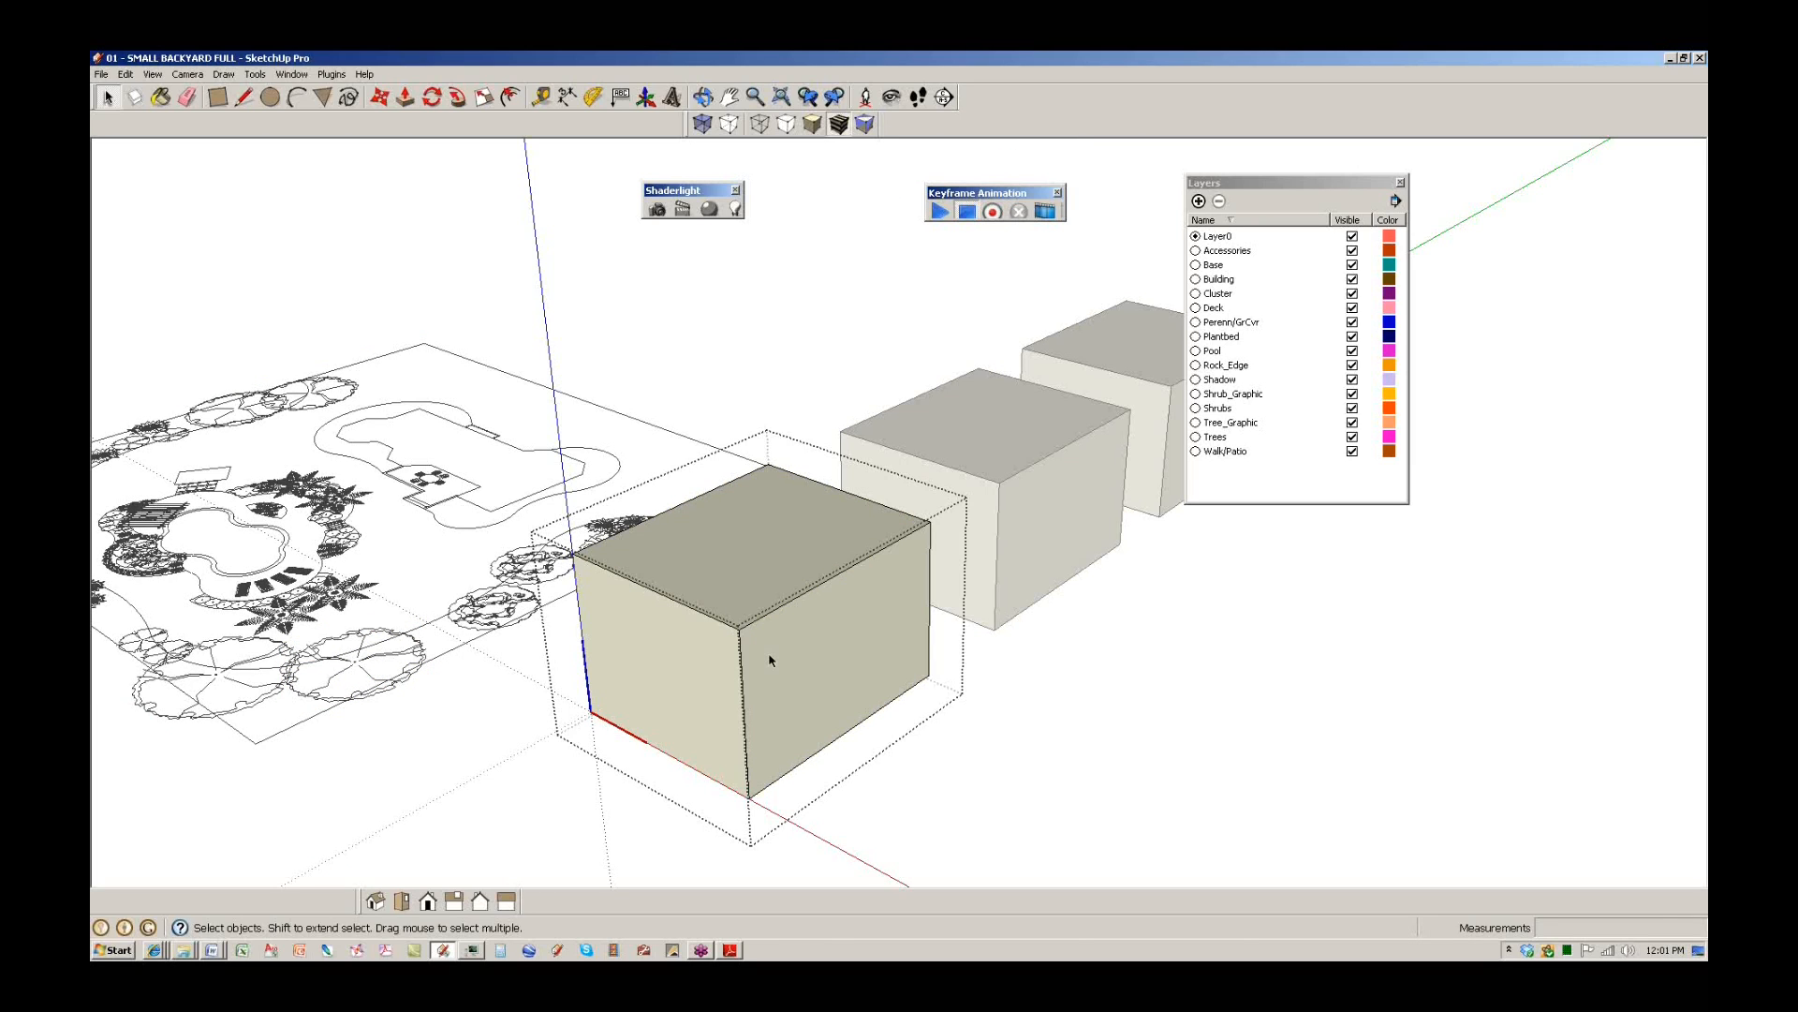
{"action": "key", "text": "Escape"}
{"action": "left_click", "coordinate": [743, 574]}
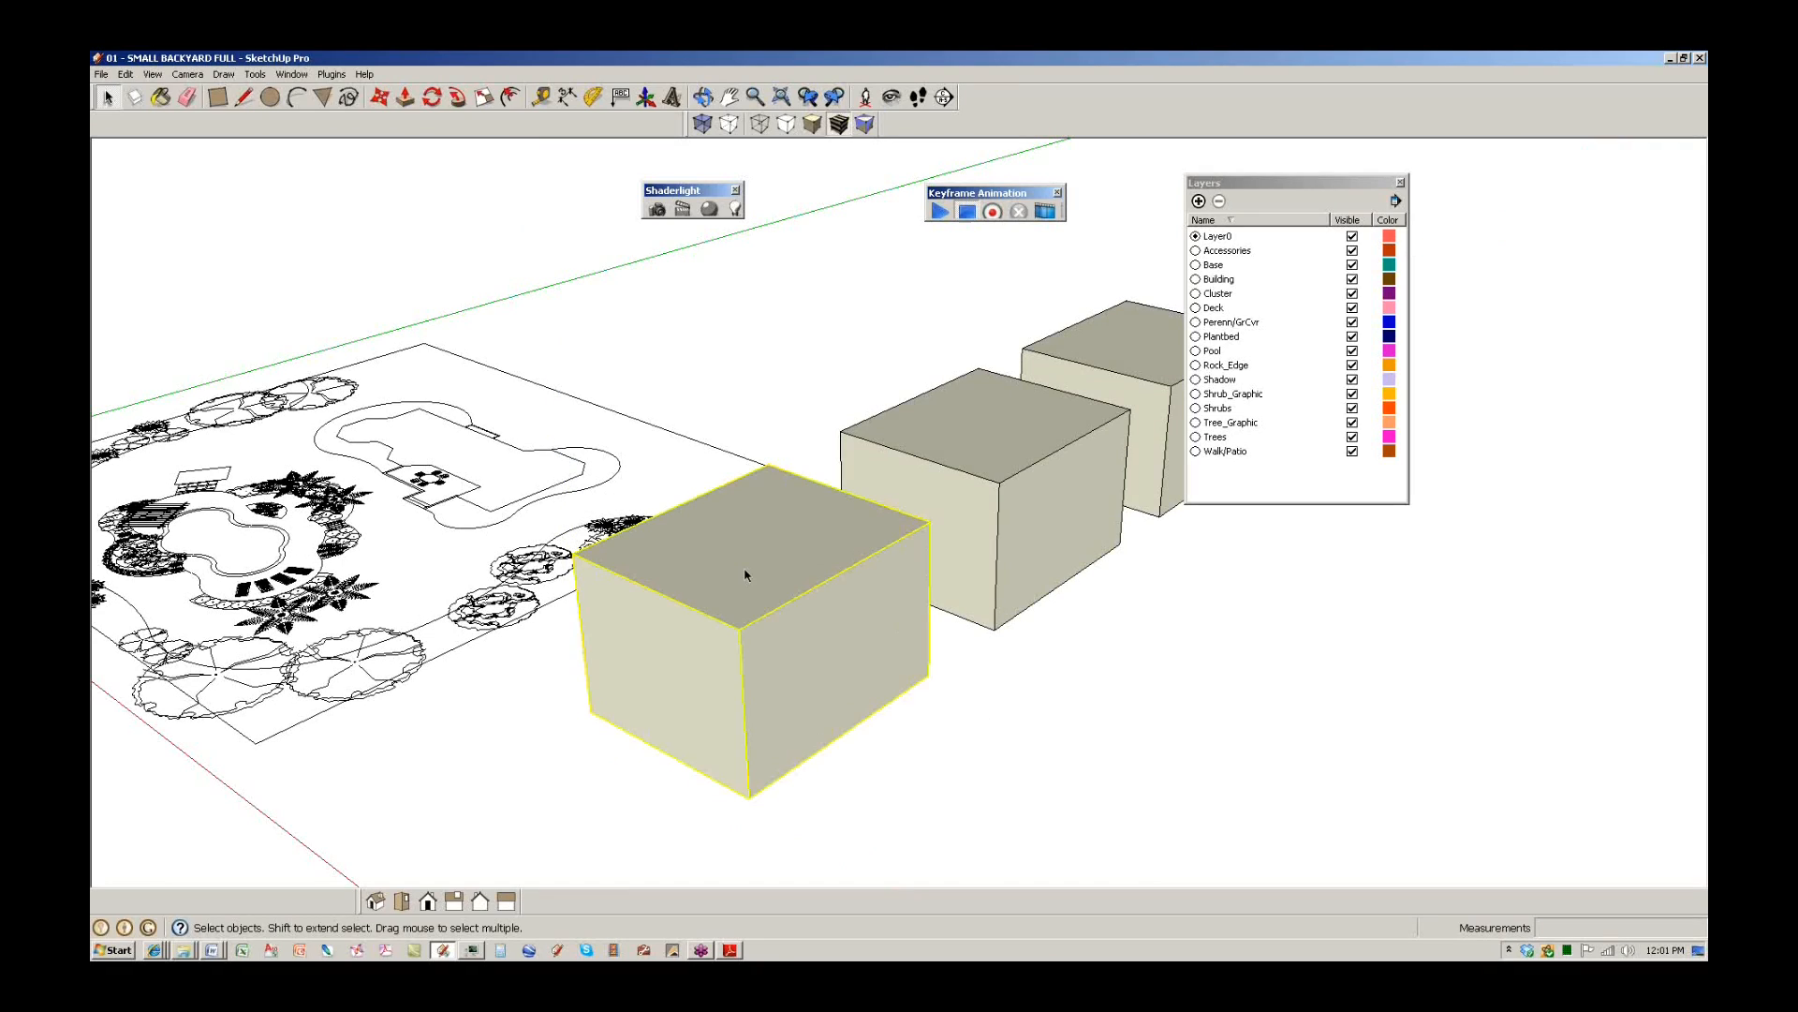
{"action": "right_click", "coordinate": [746, 575]}
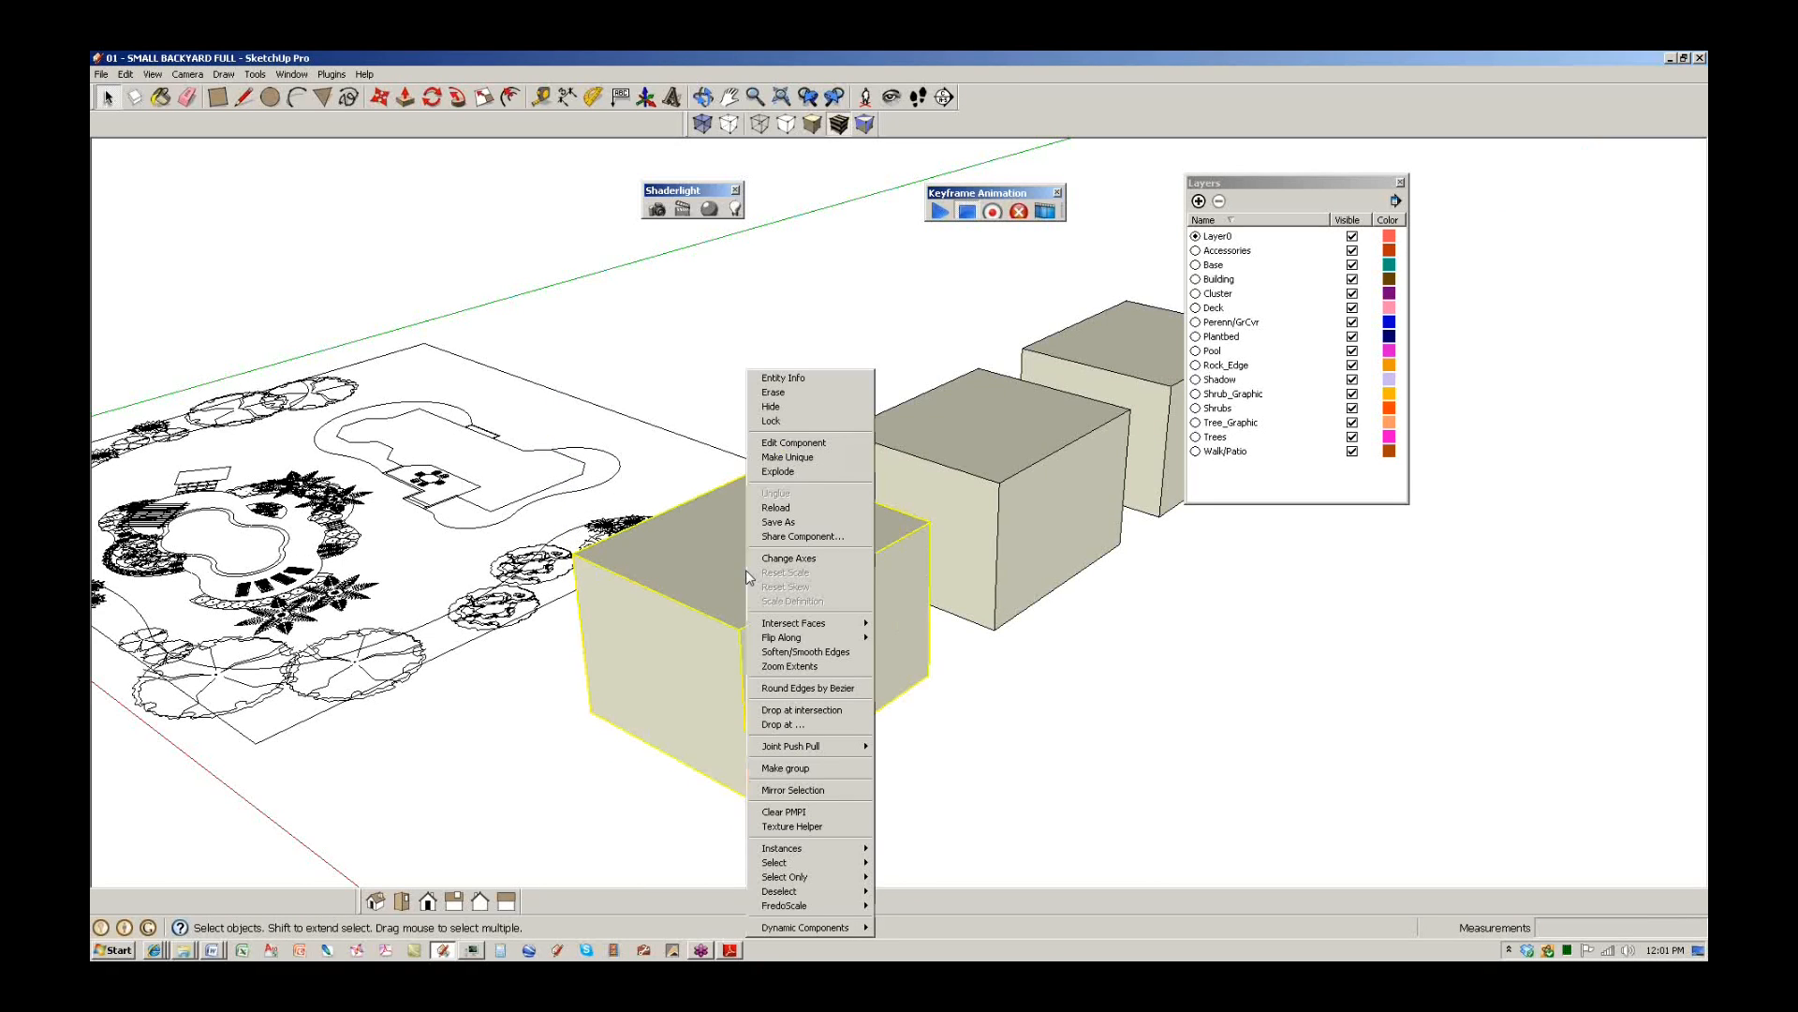
{"action": "left_click", "coordinate": [804, 446]}
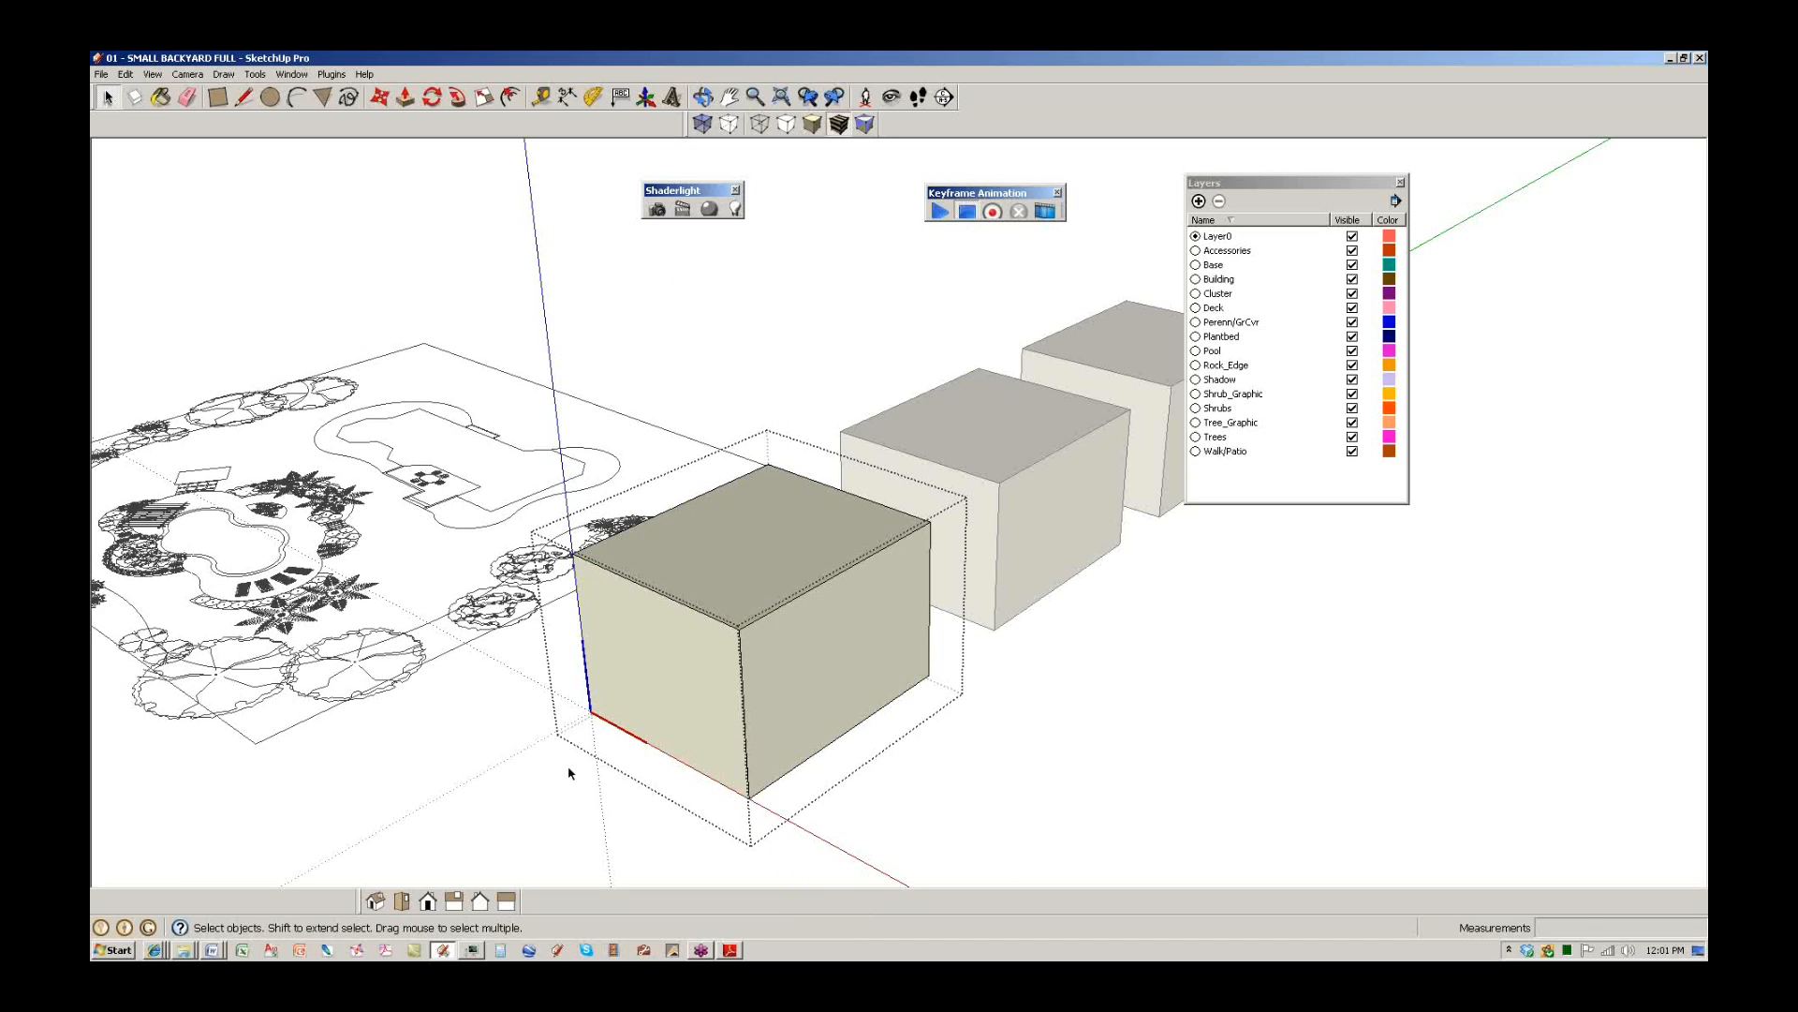
{"action": "middle_click_drag", "start_coordinate": [991, 622], "coordinate": [975, 779]}
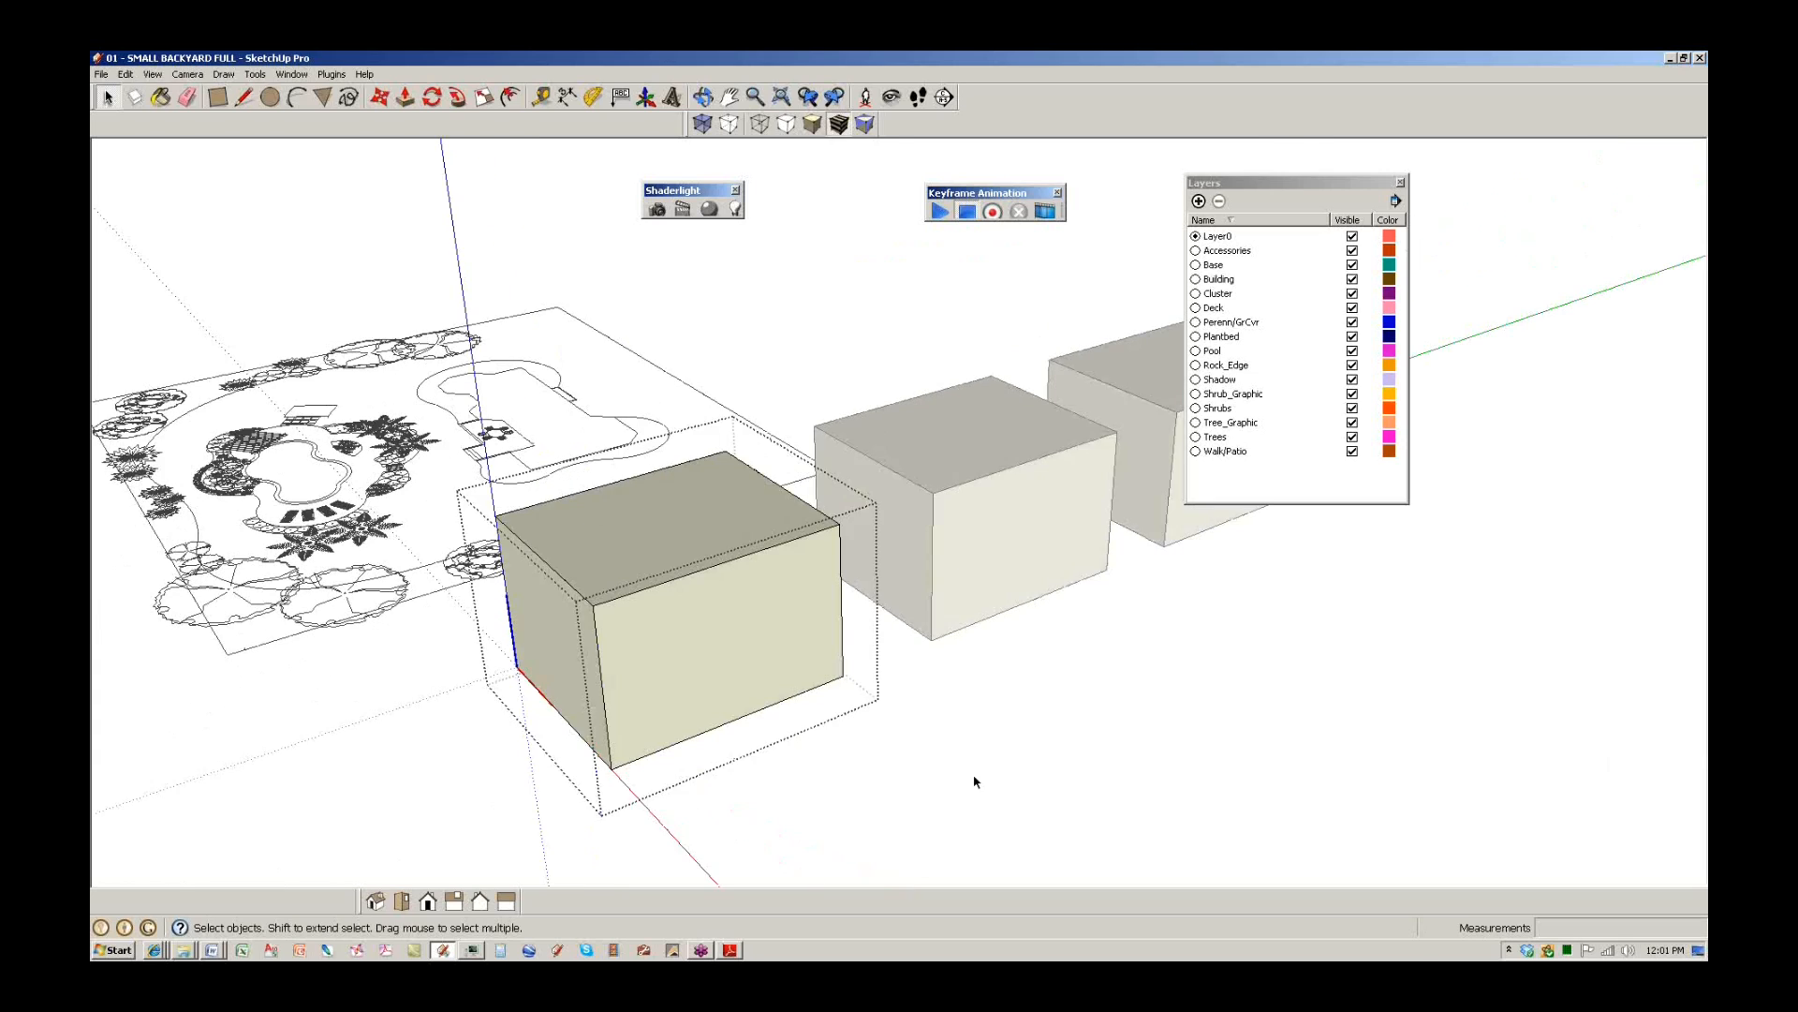
{"action": "left_click", "coordinate": [974, 780]}
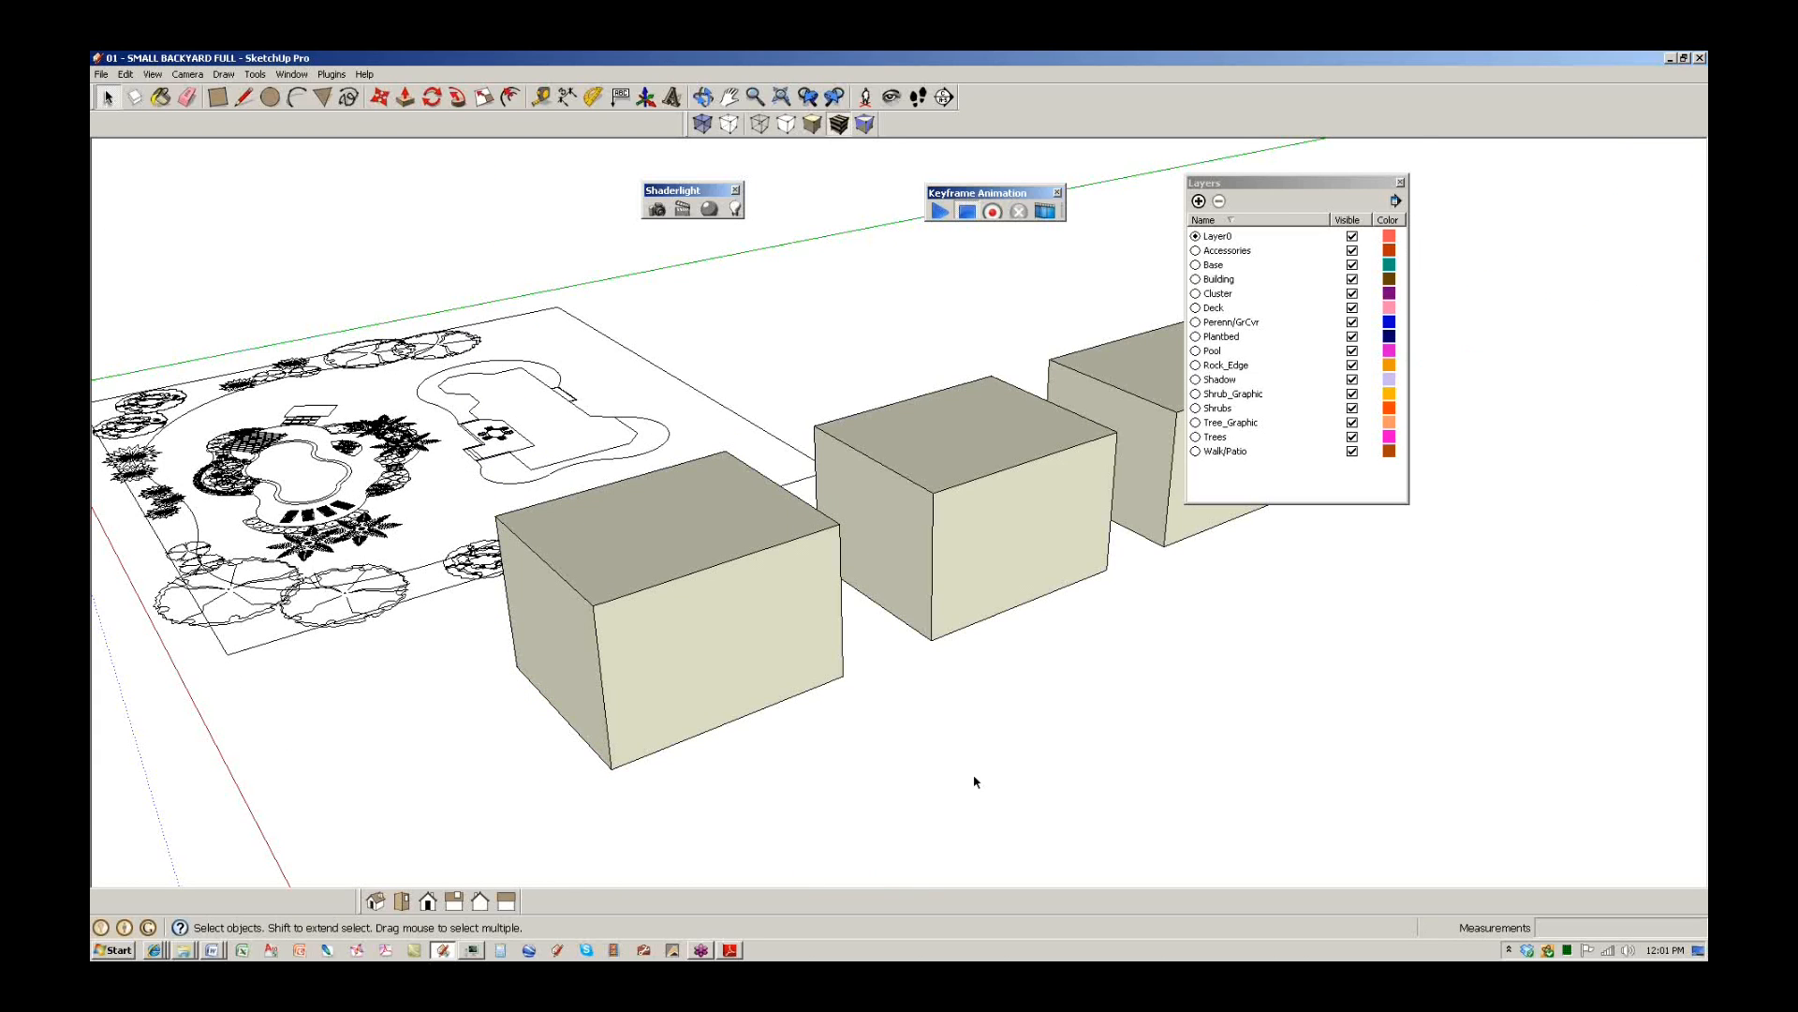
{"action": "scroll", "coordinate": [734, 650], "scroll_direction": "up", "scroll_amount": 2}
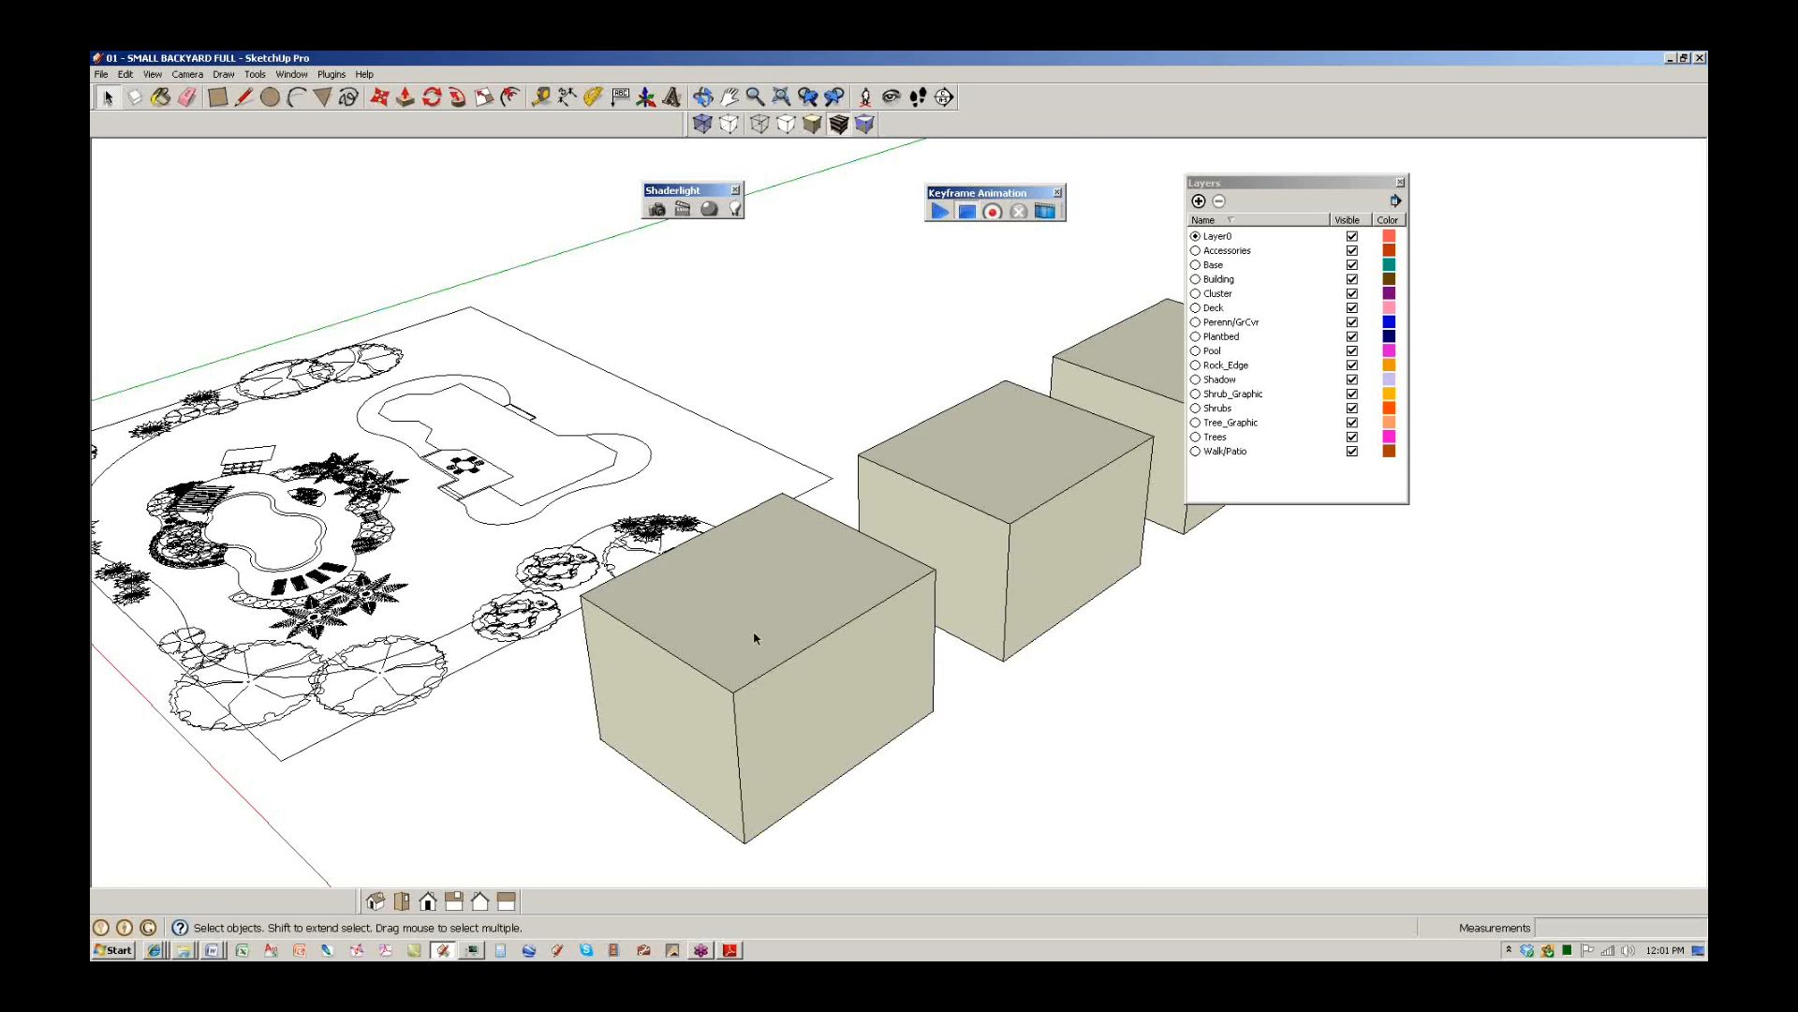
{"action": "double_click", "coordinate": [755, 636]}
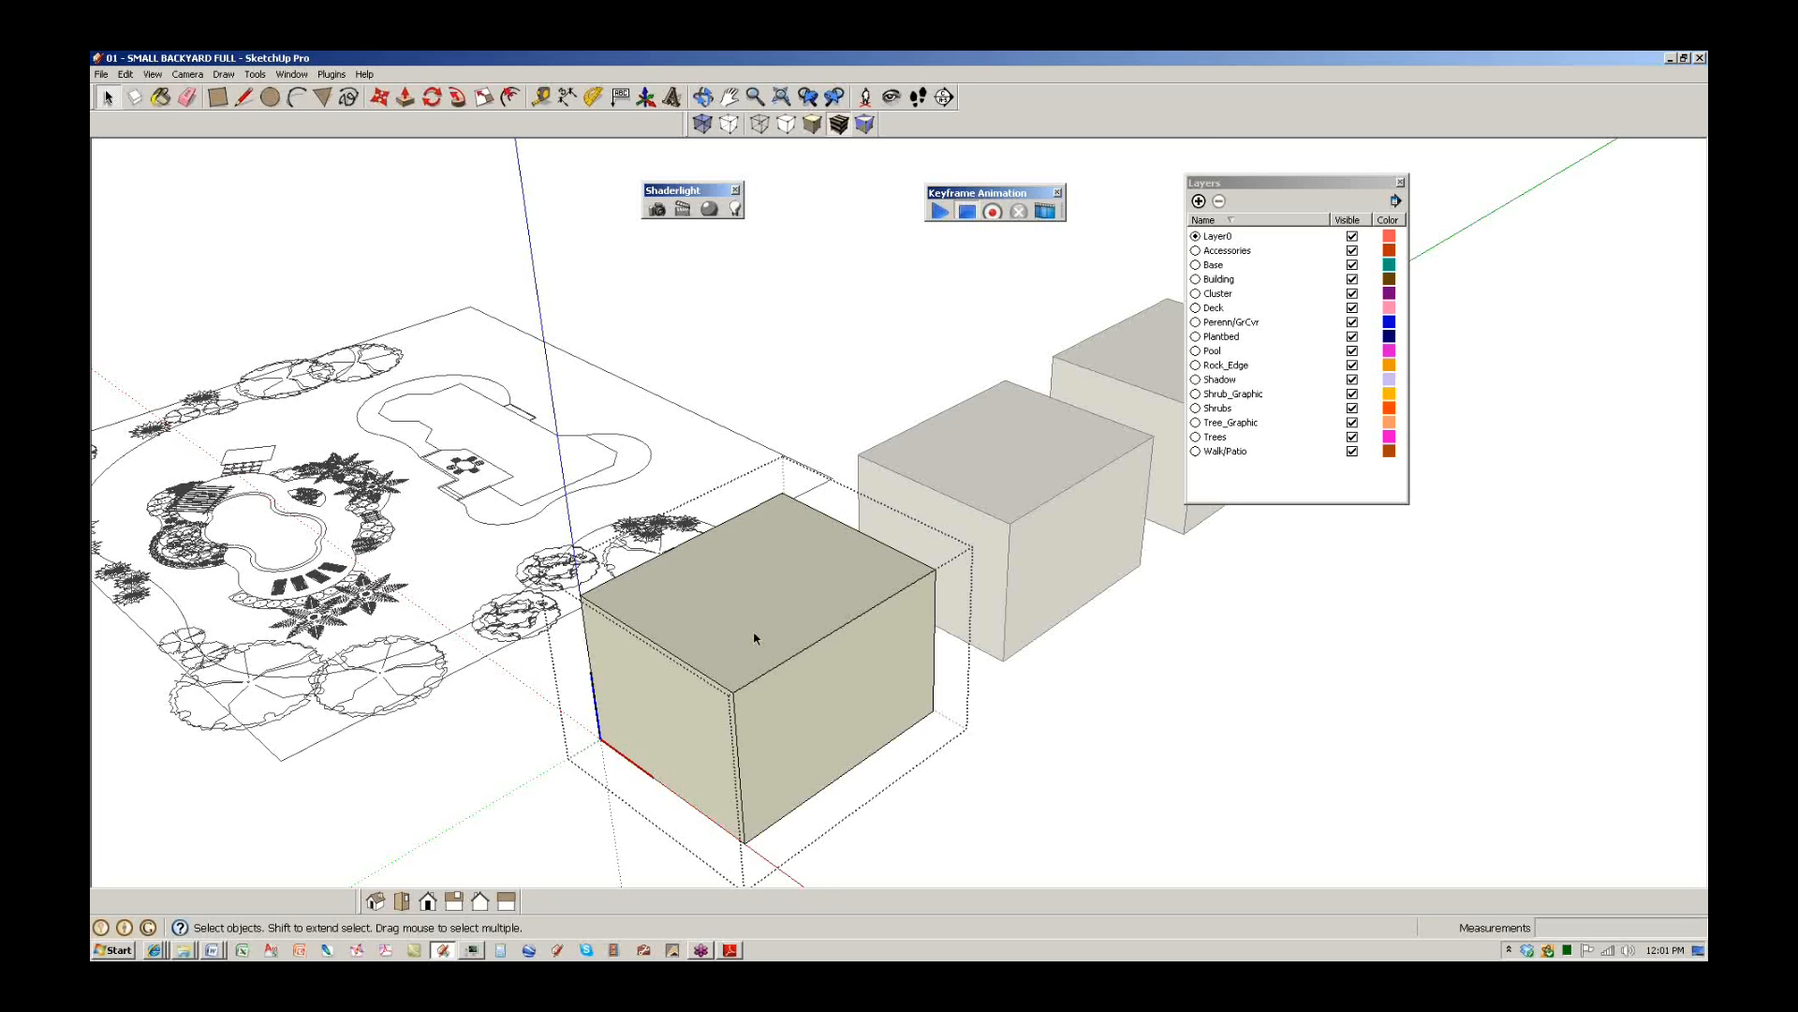
{"action": "scroll", "coordinate": [574, 562], "scroll_direction": "up", "scroll_amount": 3}
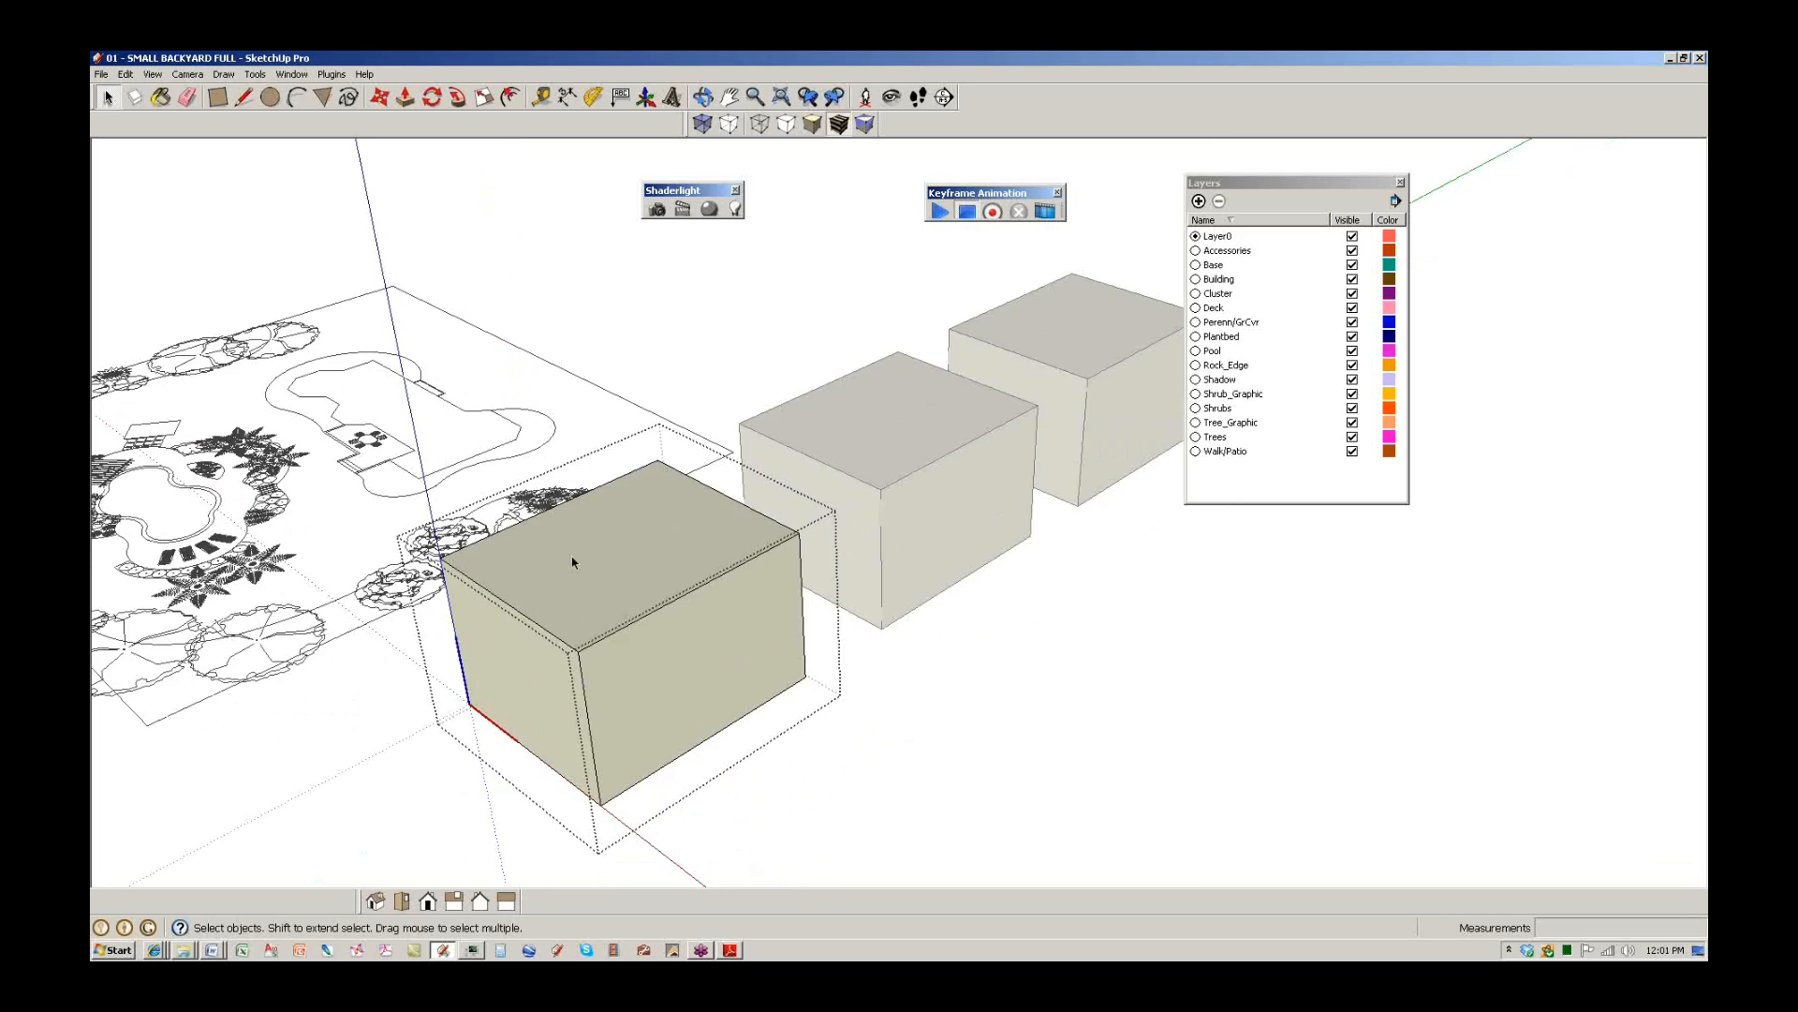
Draw a square on the cube's top face and push it down into a recess.
{"action": "key", "text": "r"}
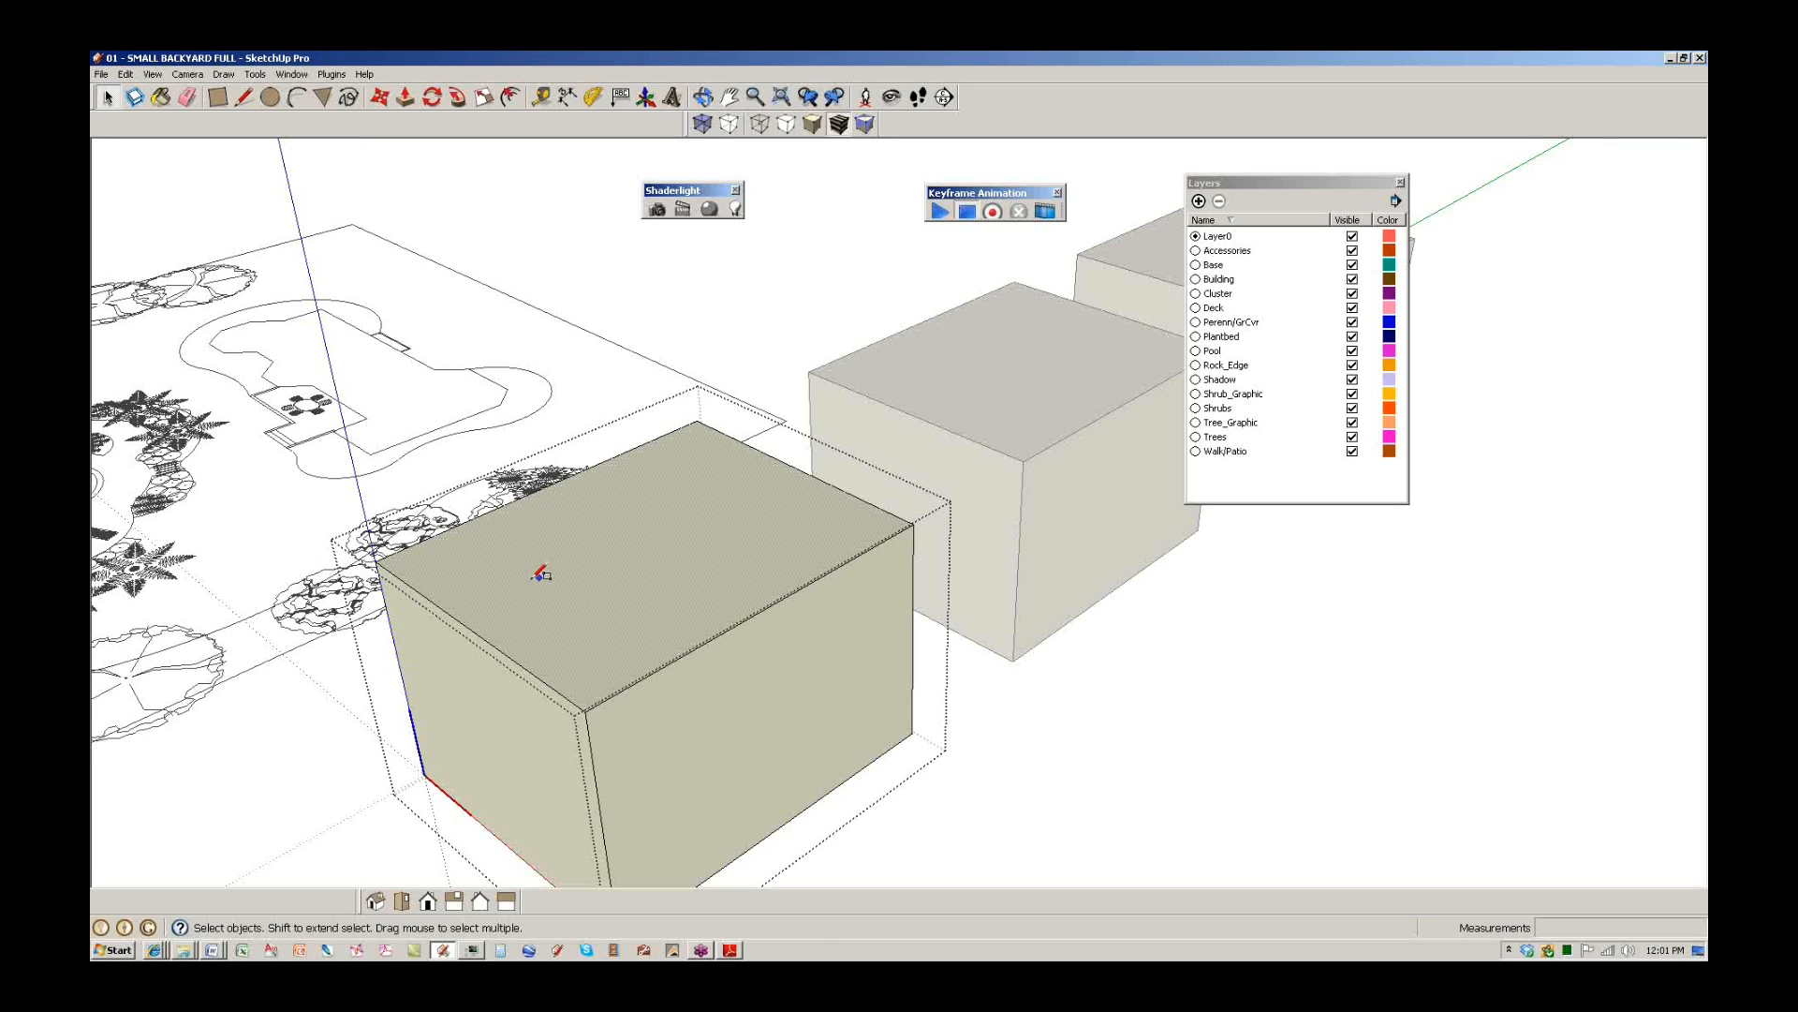
{"action": "left_click", "coordinate": [503, 545]}
{"action": "left_click", "coordinate": [801, 545]}
{"action": "key", "text": "p"}
{"action": "left_click_drag", "start_coordinate": [654, 522], "coordinate": [705, 573]}
{"action": "scroll", "coordinate": [705, 573], "scroll_direction": "down", "scroll_amount": 3}
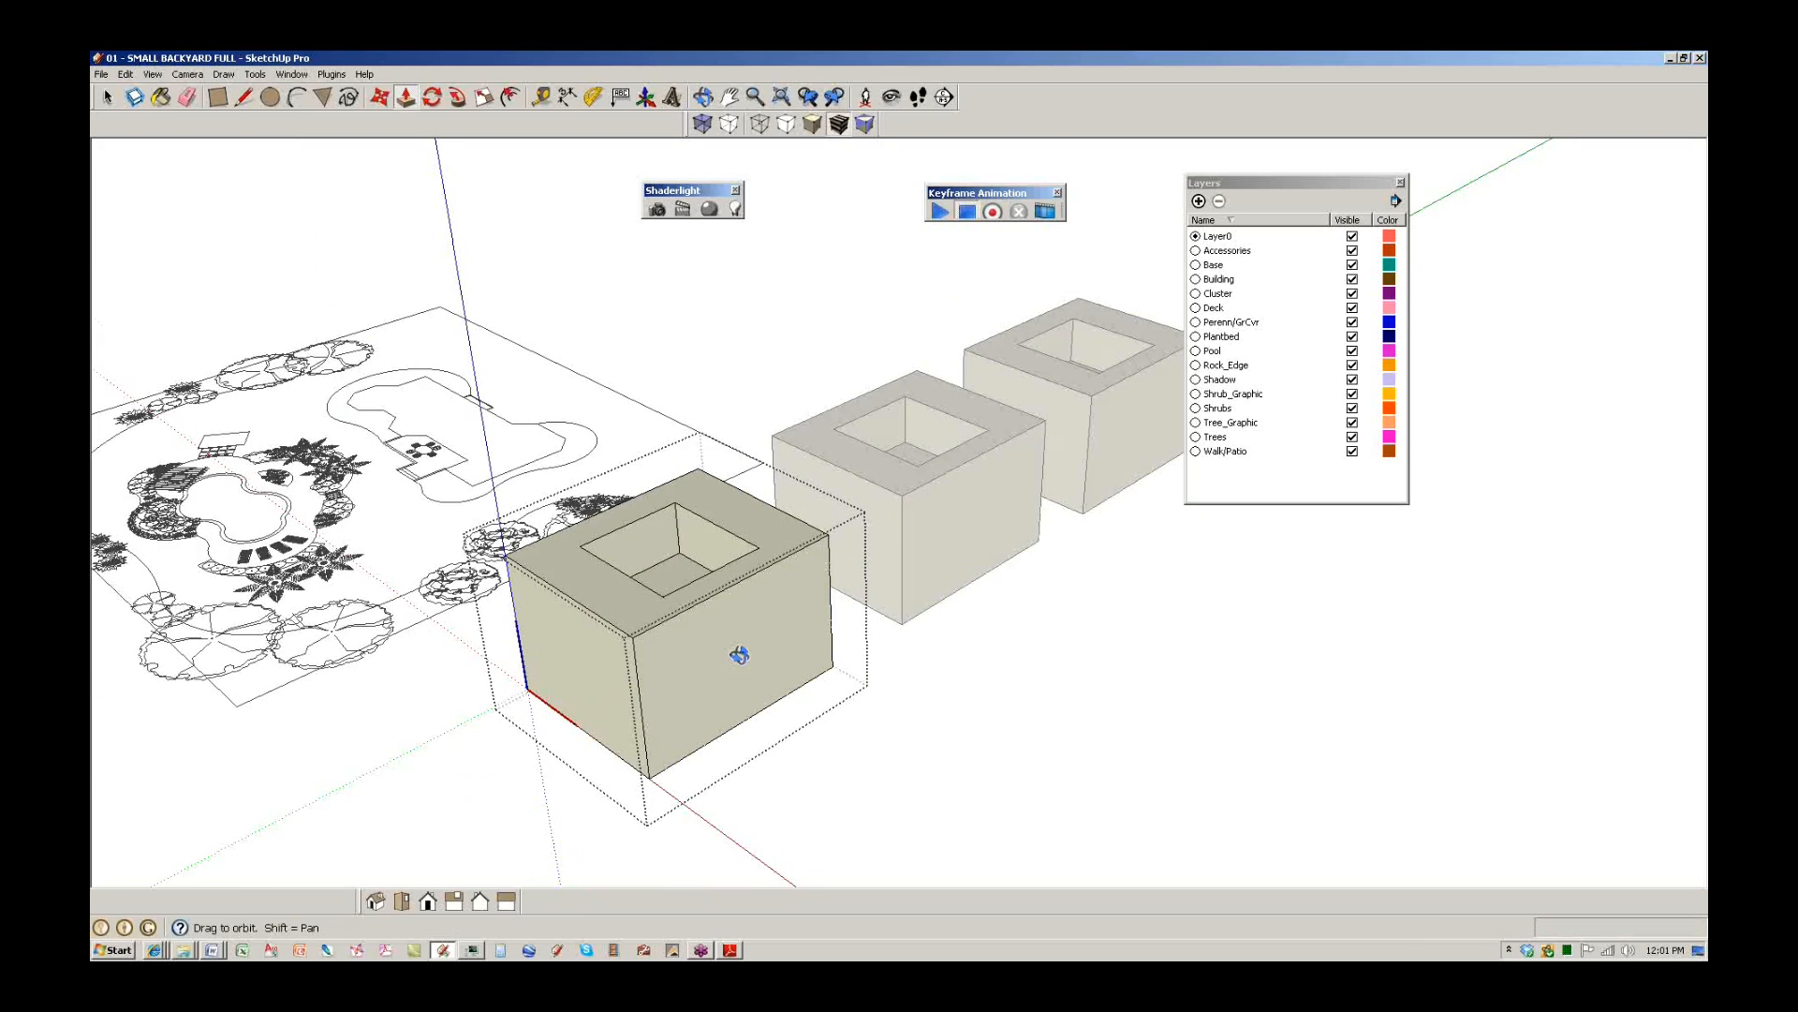
Draw a rectangle on the cube's front face and pull it out into a block.
{"action": "key", "text": "r"}
{"action": "left_click", "coordinate": [603, 573]}
{"action": "left_click", "coordinate": [781, 618]}
{"action": "scroll", "coordinate": [778, 622], "scroll_direction": "up", "scroll_amount": 2}
{"action": "key", "text": "p"}
{"action": "left_click_drag", "start_coordinate": [705, 629], "coordinate": [755, 734]}
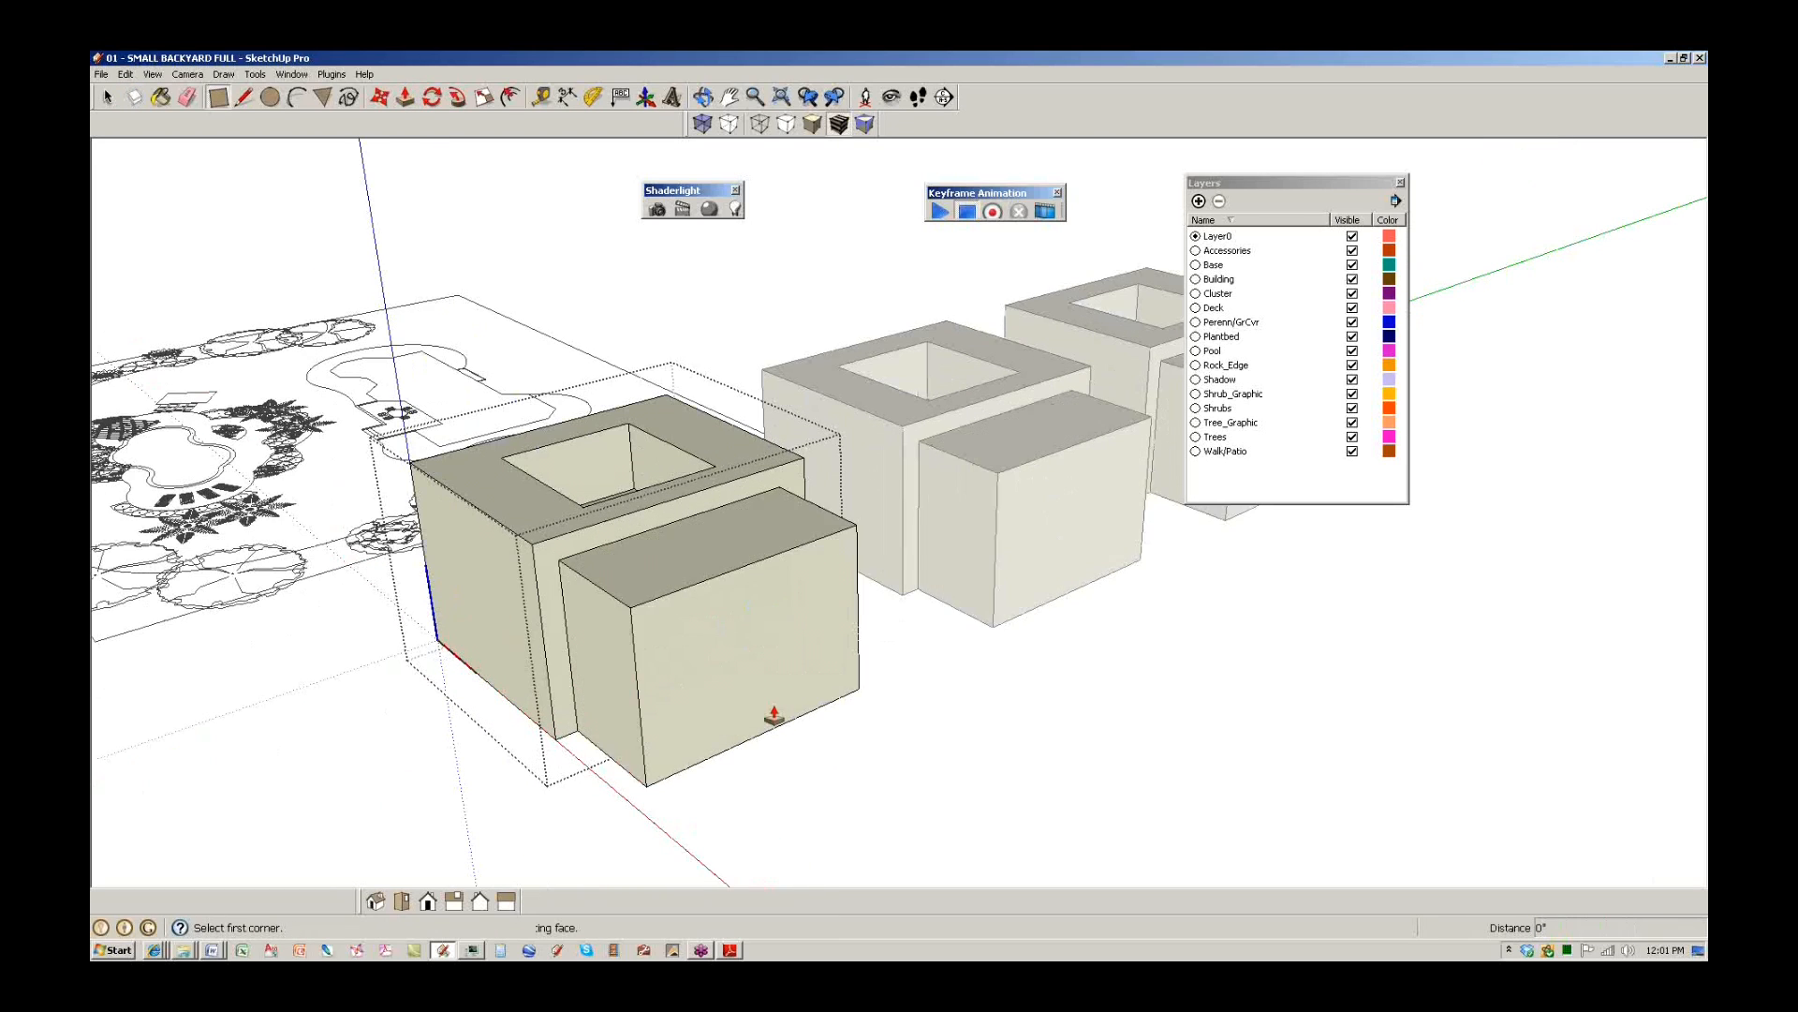
{"action": "middle_click_drag", "start_coordinate": [755, 734], "coordinate": [919, 646]}
{"action": "key", "text": "space"}
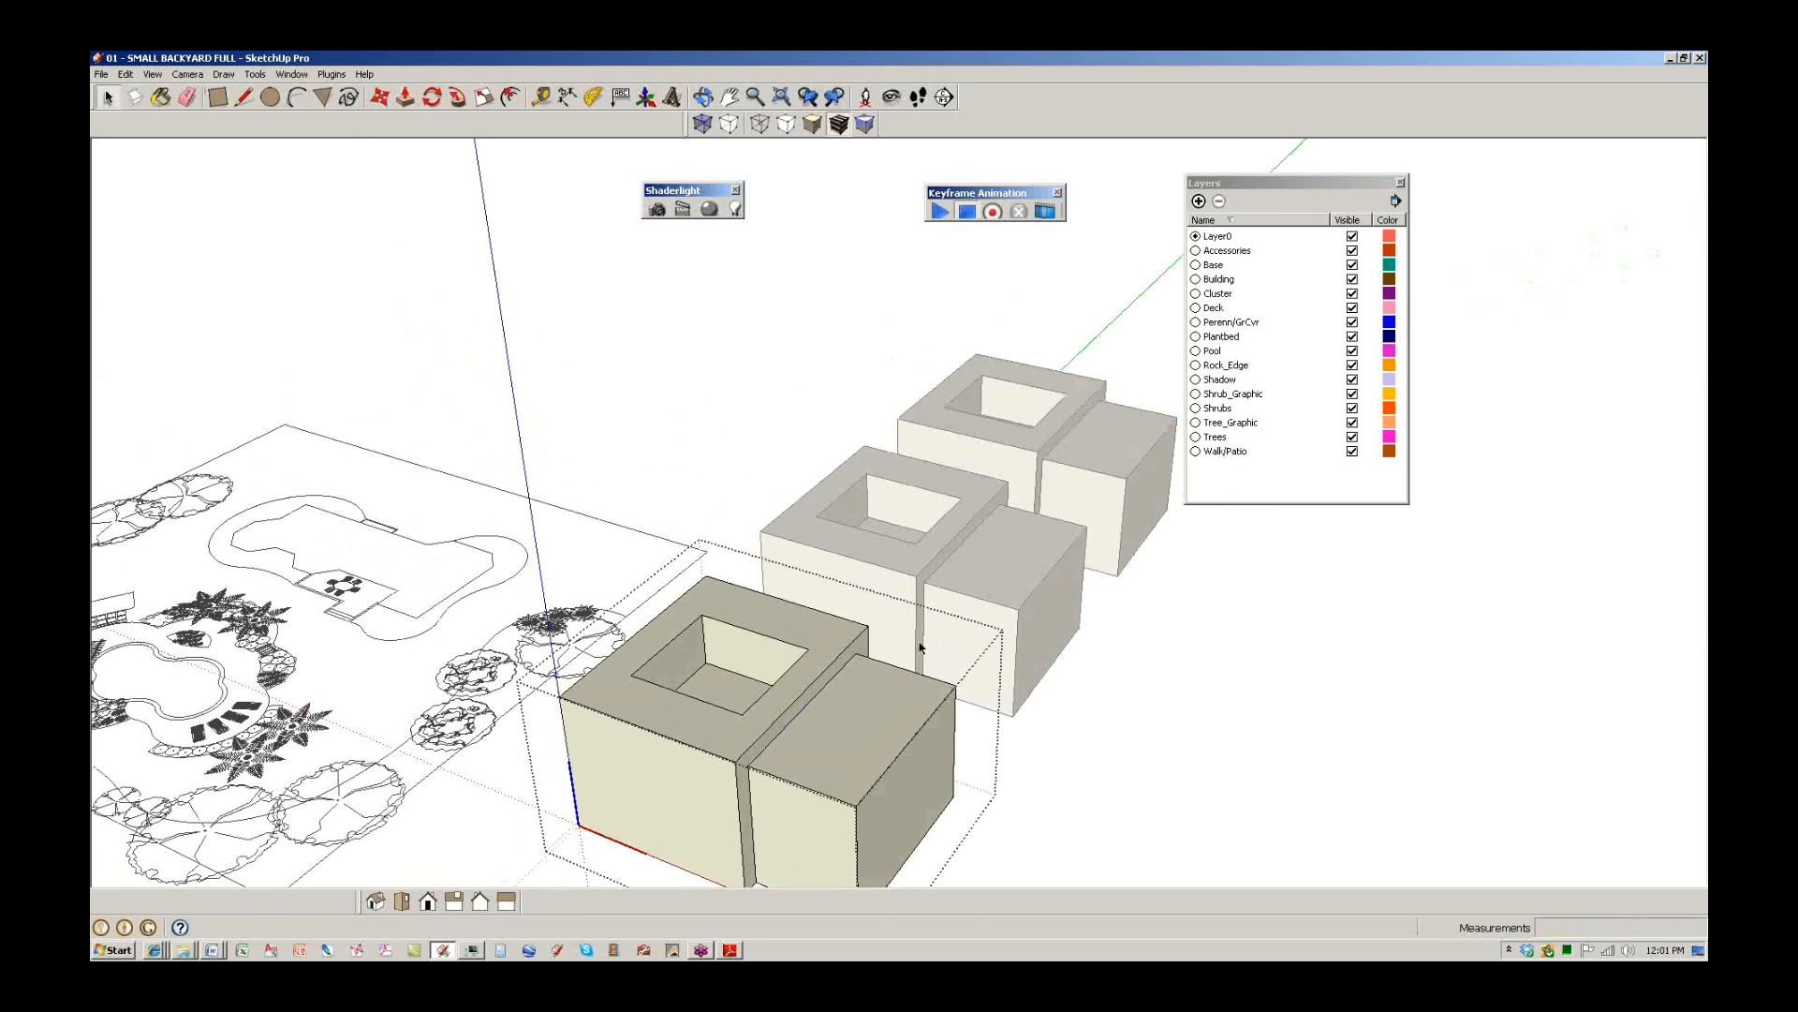
Draw a circle on the ground beside the cubes.
{"action": "scroll", "coordinate": [736, 618], "scroll_direction": "down", "scroll_amount": 5}
{"action": "scroll", "coordinate": [735, 618], "scroll_direction": "up", "scroll_amount": 2}
{"action": "key", "text": "c"}
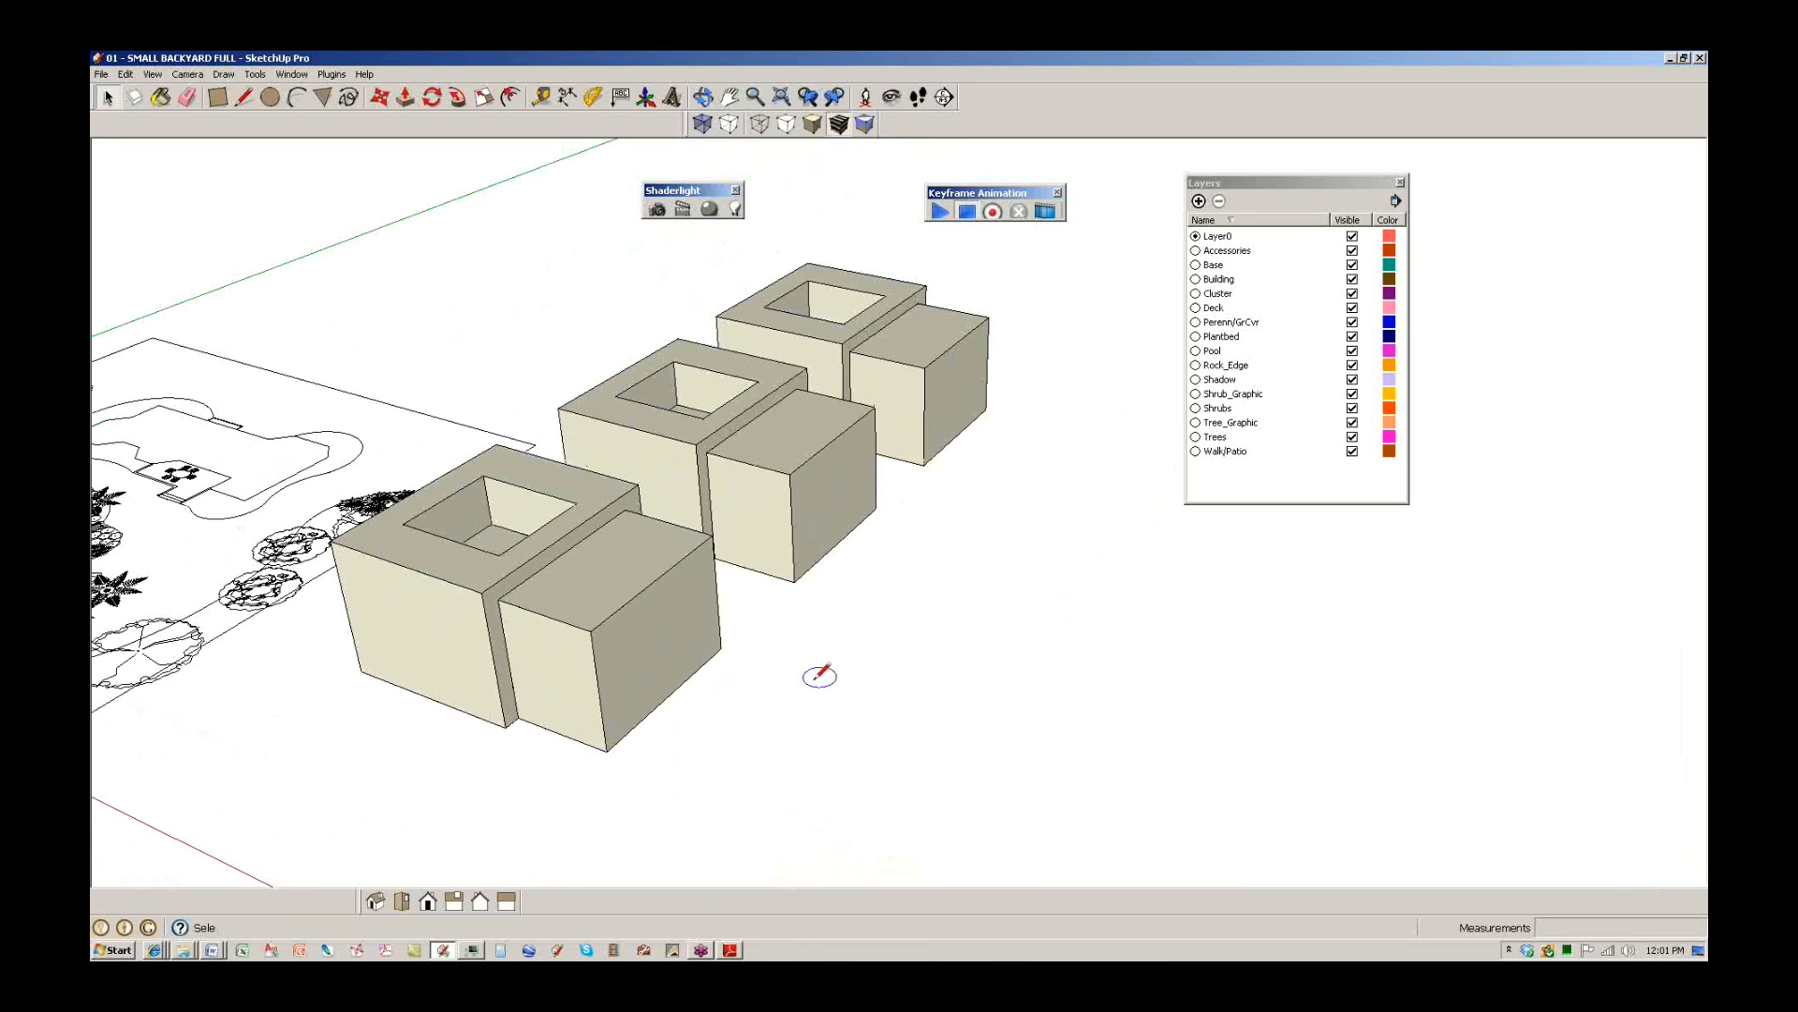
{"action": "left_click", "coordinate": [880, 726]}
{"action": "left_click", "coordinate": [939, 743]}
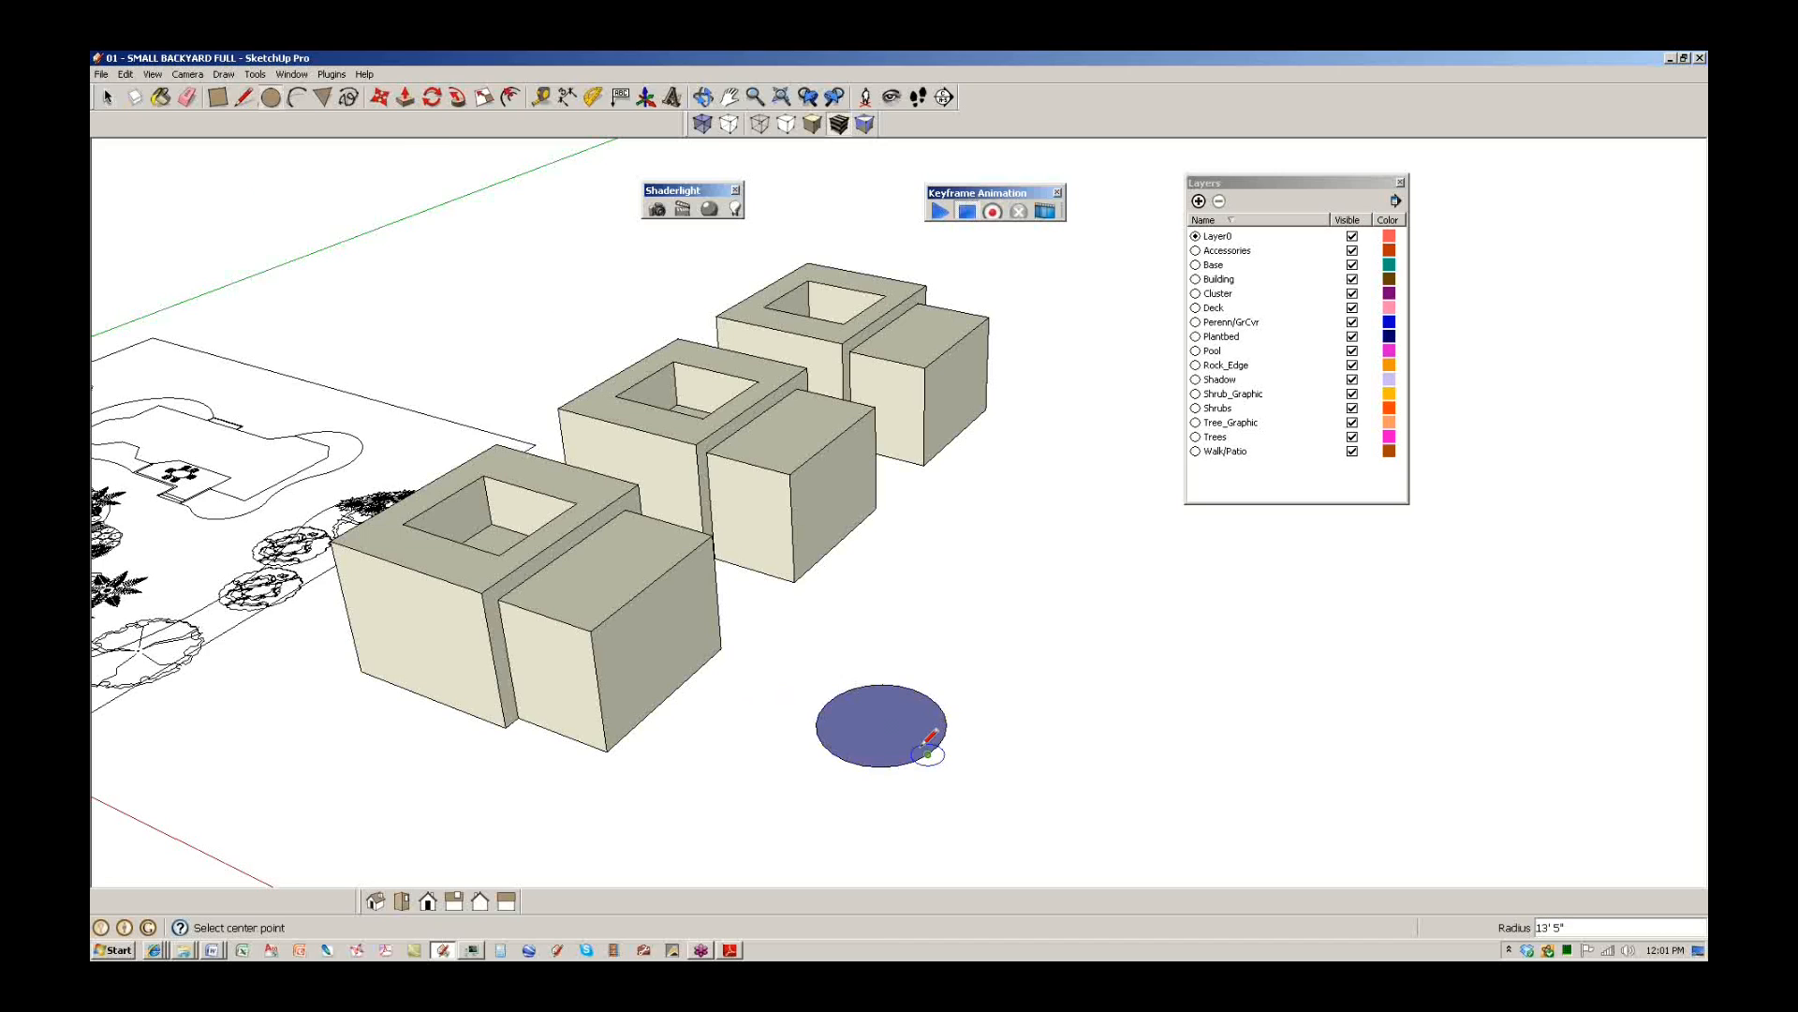
{"action": "scroll", "coordinate": [876, 720], "scroll_direction": "up", "scroll_amount": 5}
{"action": "key", "text": "space"}
Offset the circle's edge inward to make a small inner circle.
{"action": "left_click", "coordinate": [890, 630]}
{"action": "key", "text": "f"}
{"action": "key", "text": "space"}
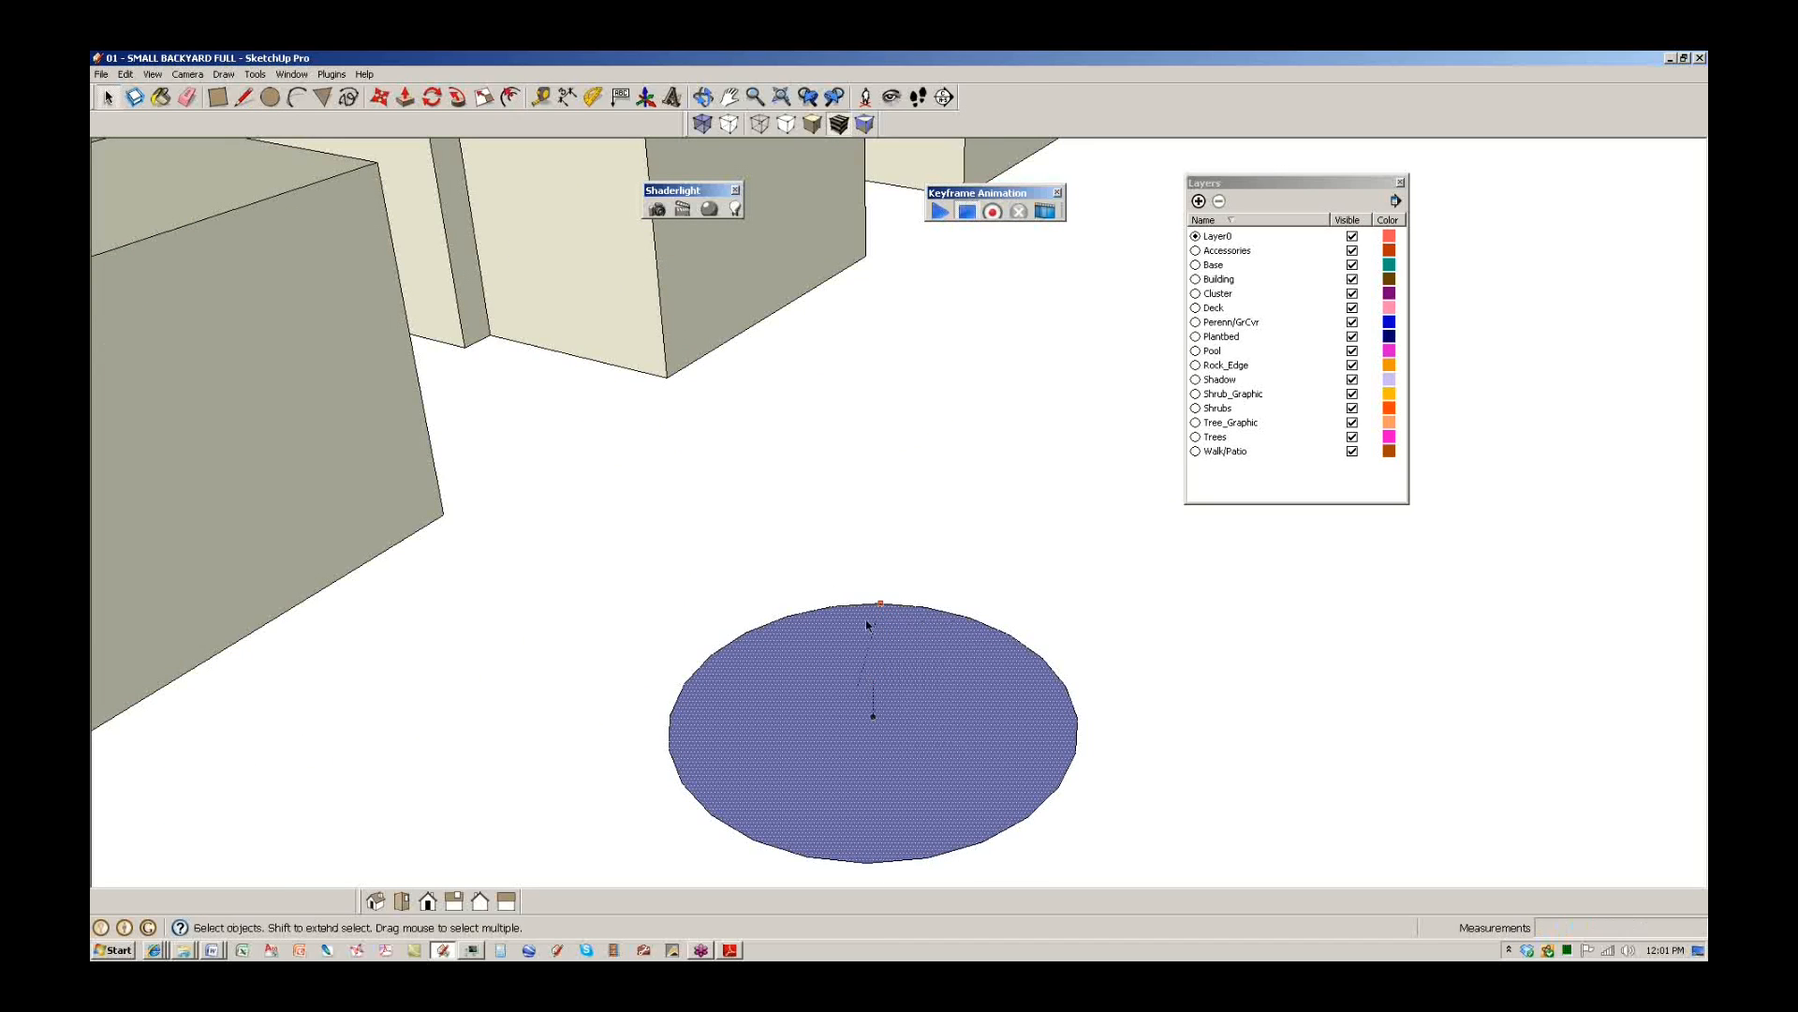
{"action": "key", "text": "f"}
{"action": "left_click", "coordinate": [837, 619]}
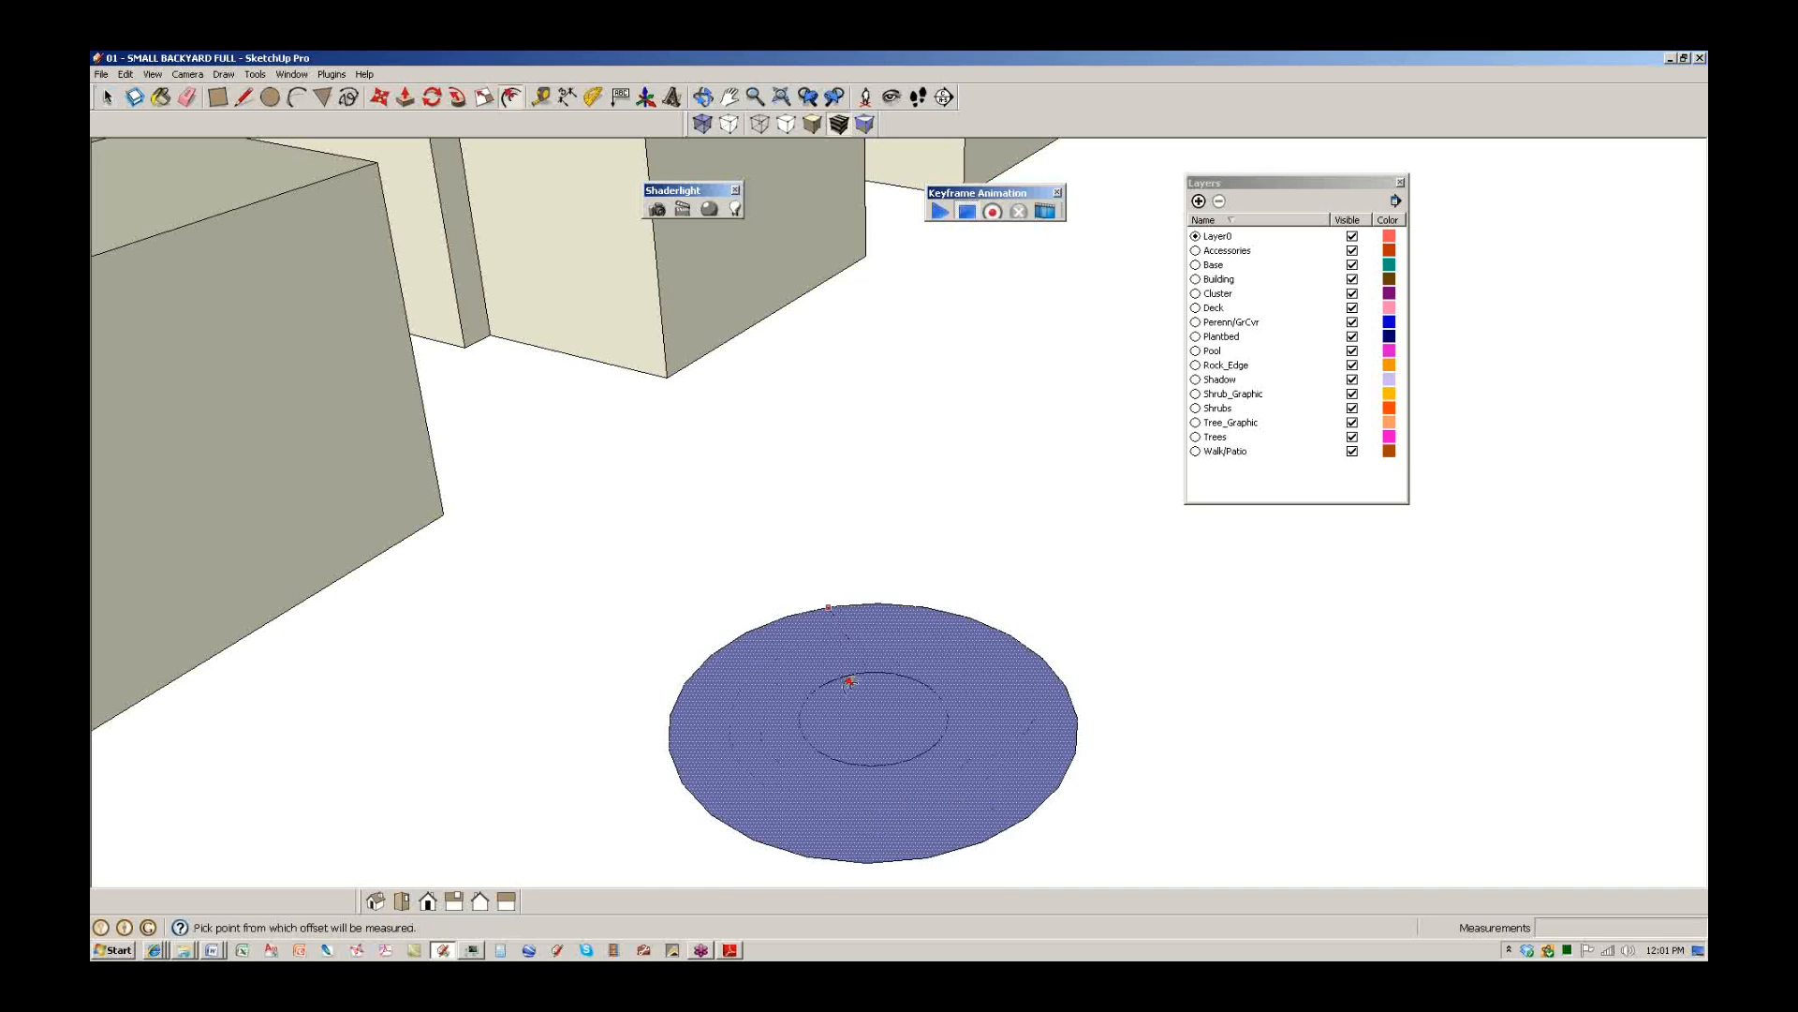
{"action": "left_click", "coordinate": [850, 705]}
{"action": "key", "text": "space"}
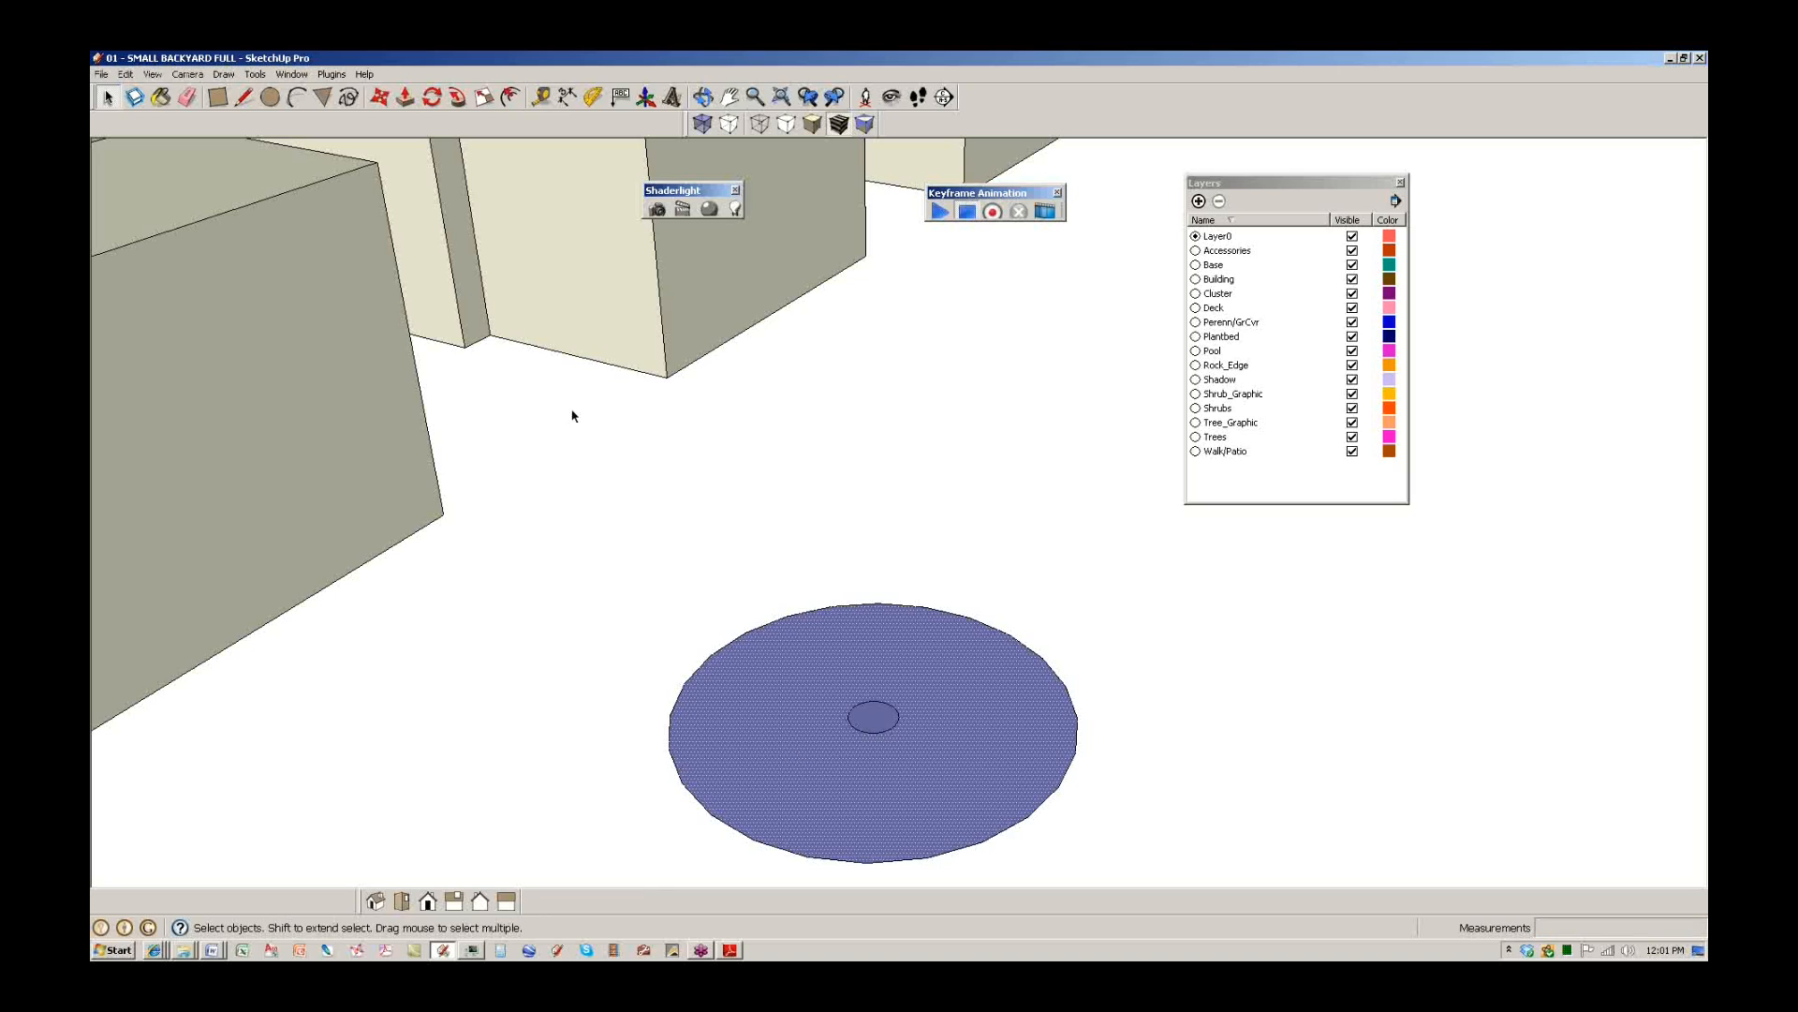
Delete the inner and ring faces, leaving only the two circle outlines.
{"action": "left_click", "coordinate": [867, 723]}
{"action": "key", "text": "Delete"}
{"action": "left_click", "coordinate": [858, 790]}
{"action": "key", "text": "Delete"}
{"action": "scroll", "coordinate": [806, 633], "scroll_direction": "down", "scroll_amount": 4}
Make both circle outlines a component named 'example 2d tree'.
{"action": "left_click_drag", "start_coordinate": [976, 758], "coordinate": [681, 600]}
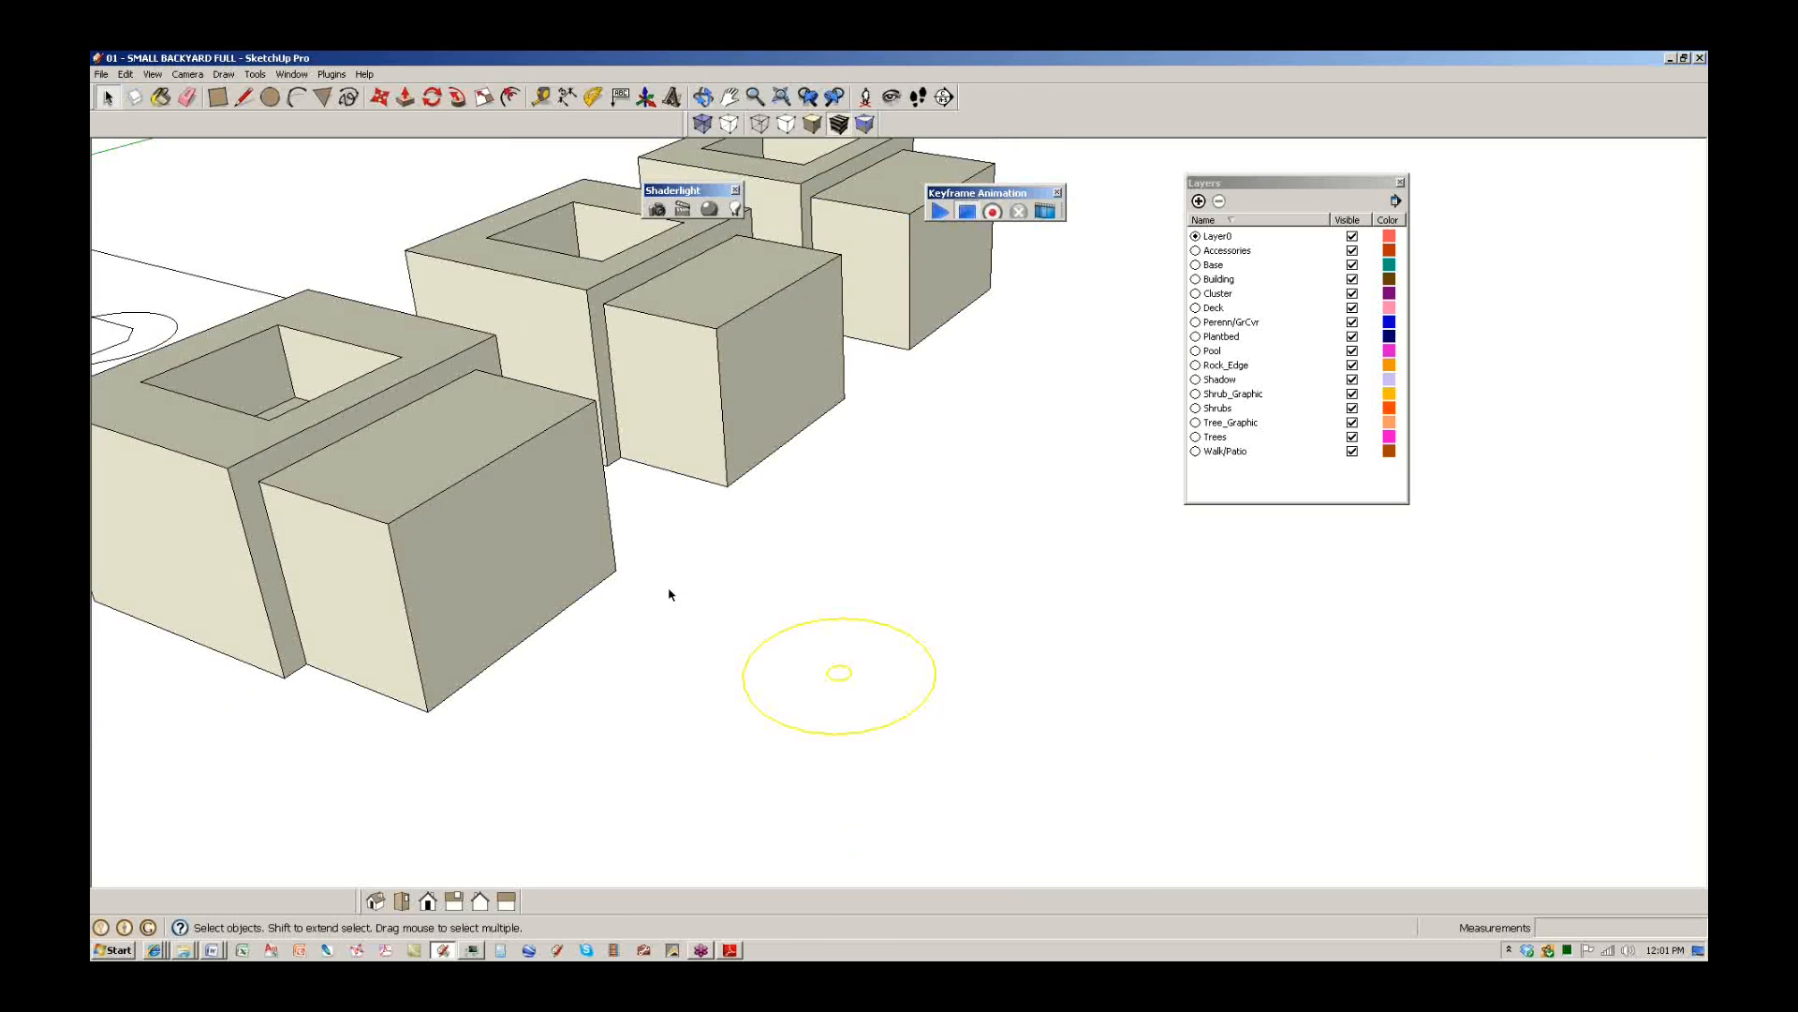
{"action": "right_click", "coordinate": [833, 694]}
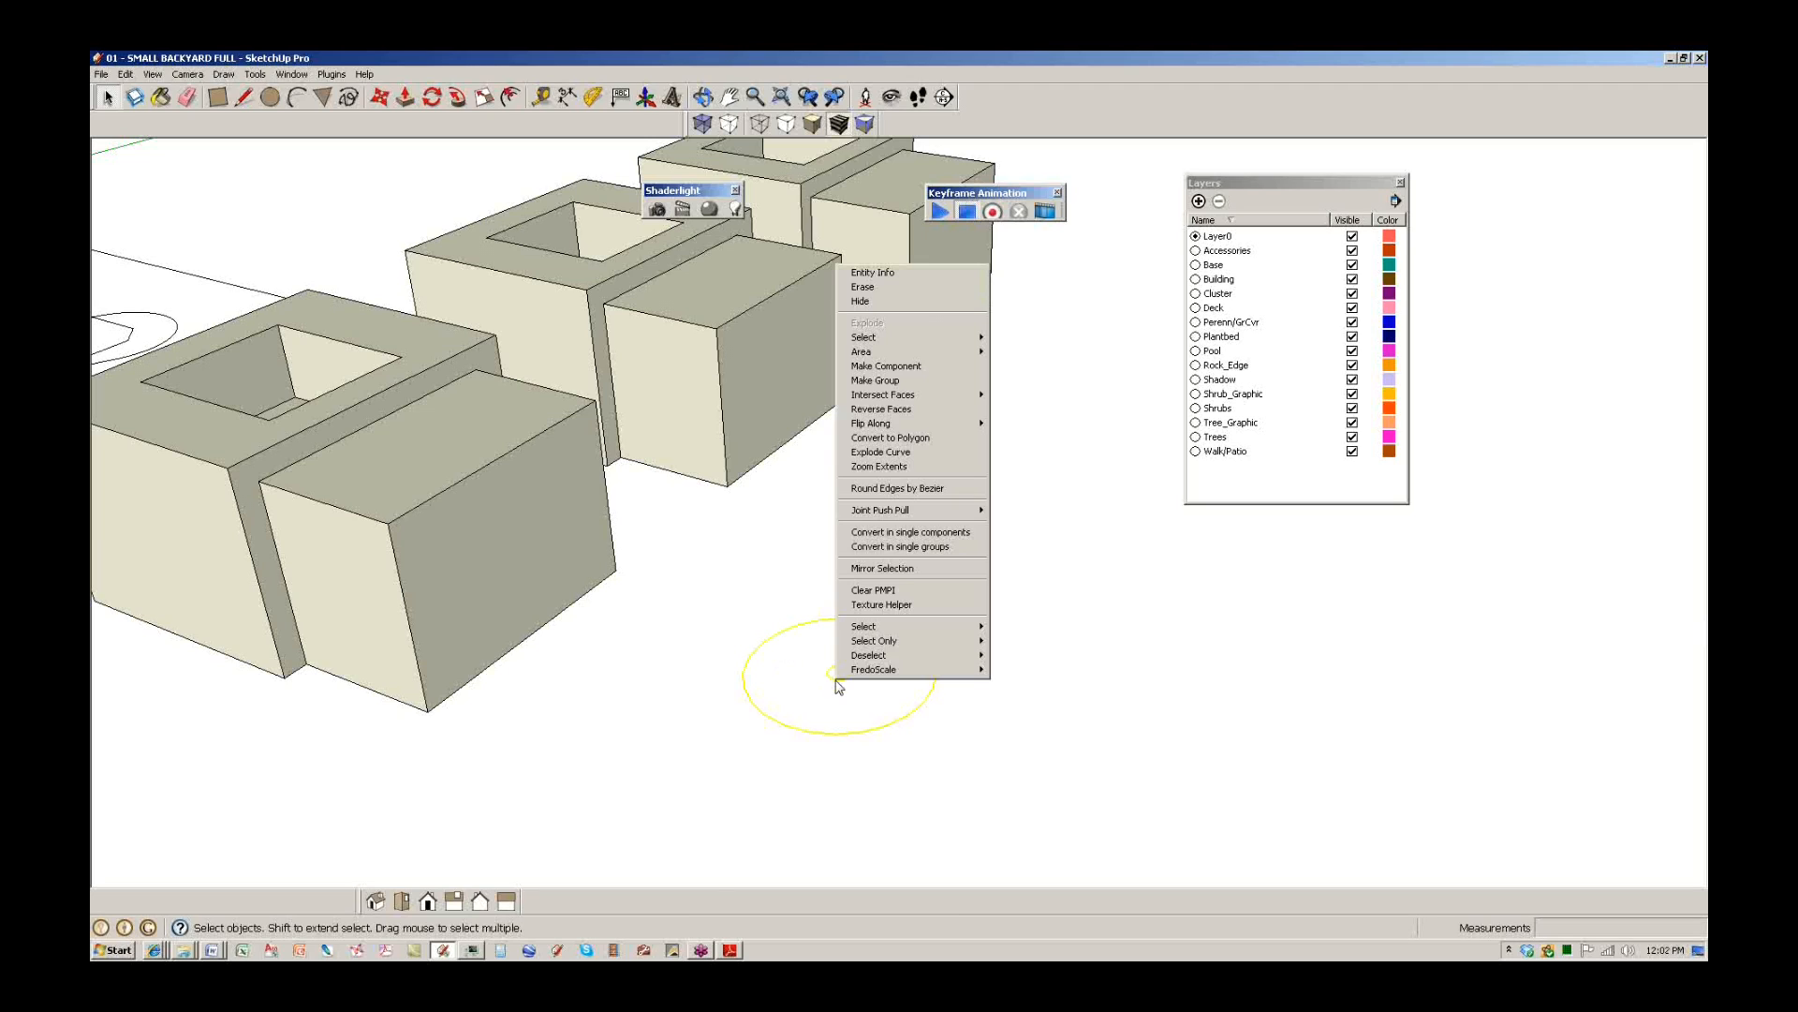
{"action": "left_click", "coordinate": [899, 659]}
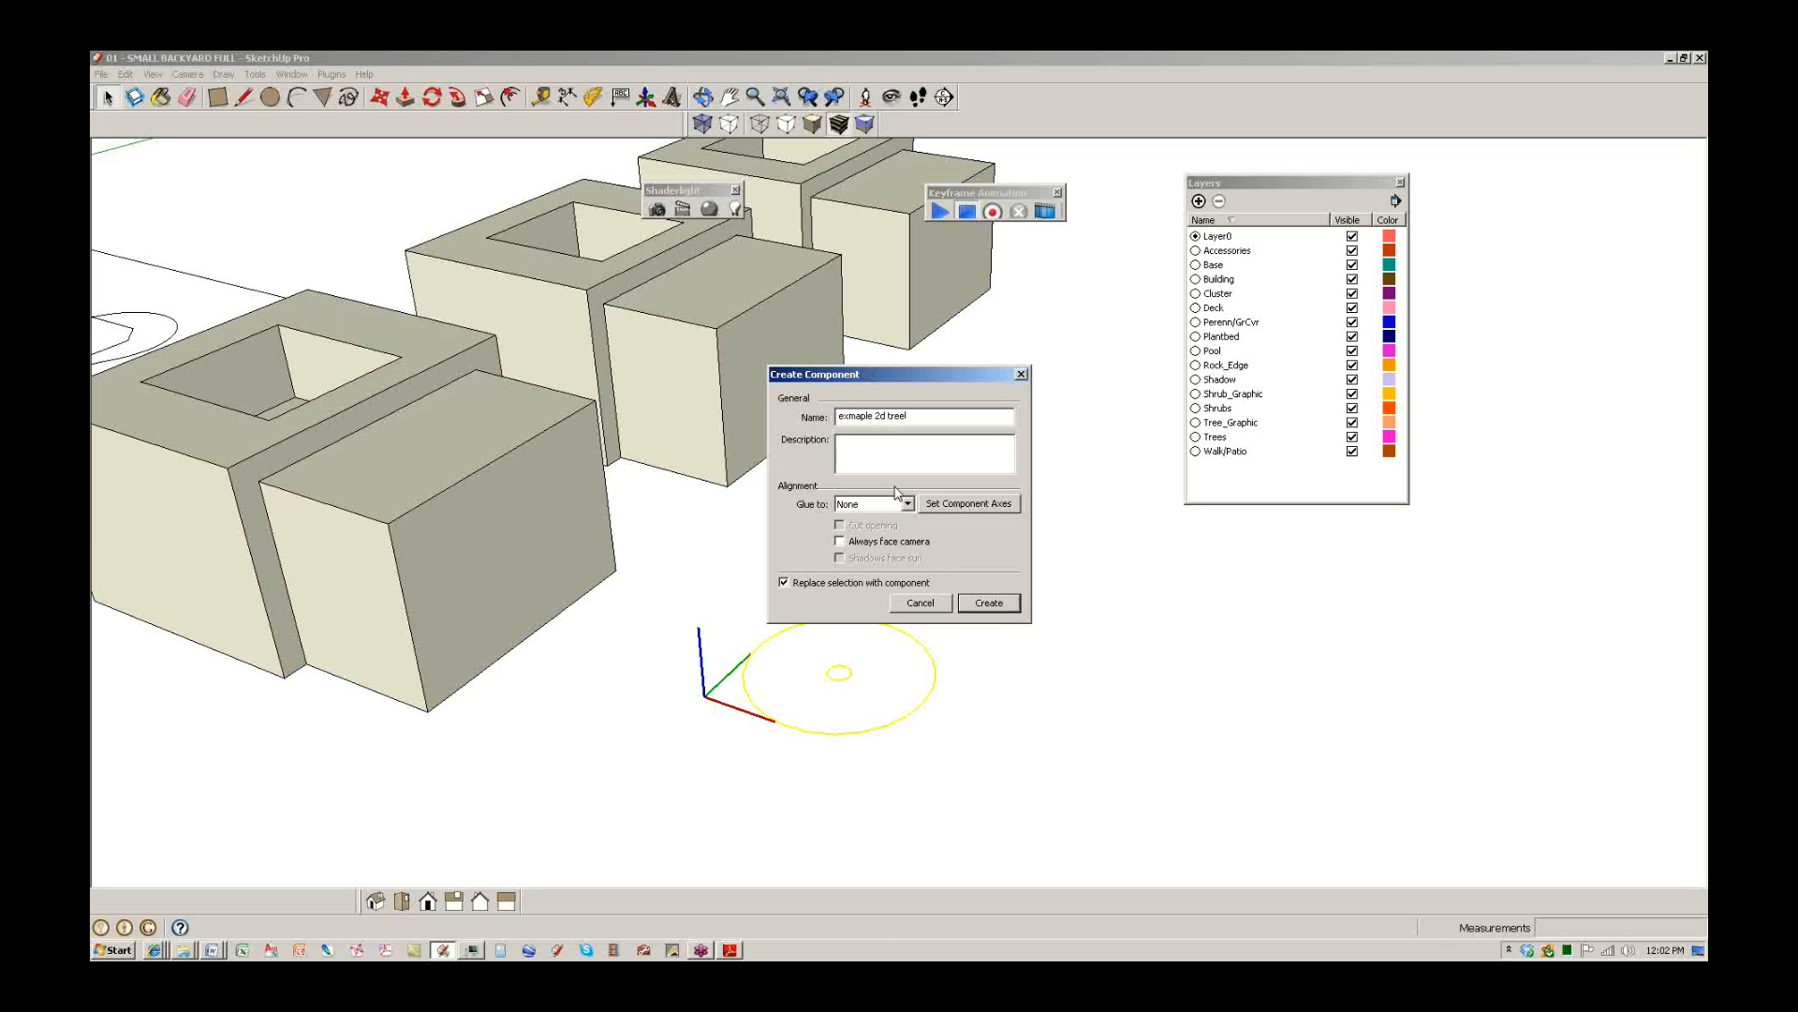
{"action": "left_click", "coordinate": [989, 602]}
Start copying the tree symbol with Move and Ctrl from its base point.
{"action": "middle_click_drag", "start_coordinate": [952, 631], "coordinate": [807, 659]}
{"action": "key", "text": "m"}
{"action": "key", "text": "ctrl"}
{"action": "left_click", "coordinate": [755, 715]}
Place two more copies of the tree to the right, making three trees.
{"action": "key", "text": "ctrl"}
{"action": "left_click", "coordinate": [894, 648]}
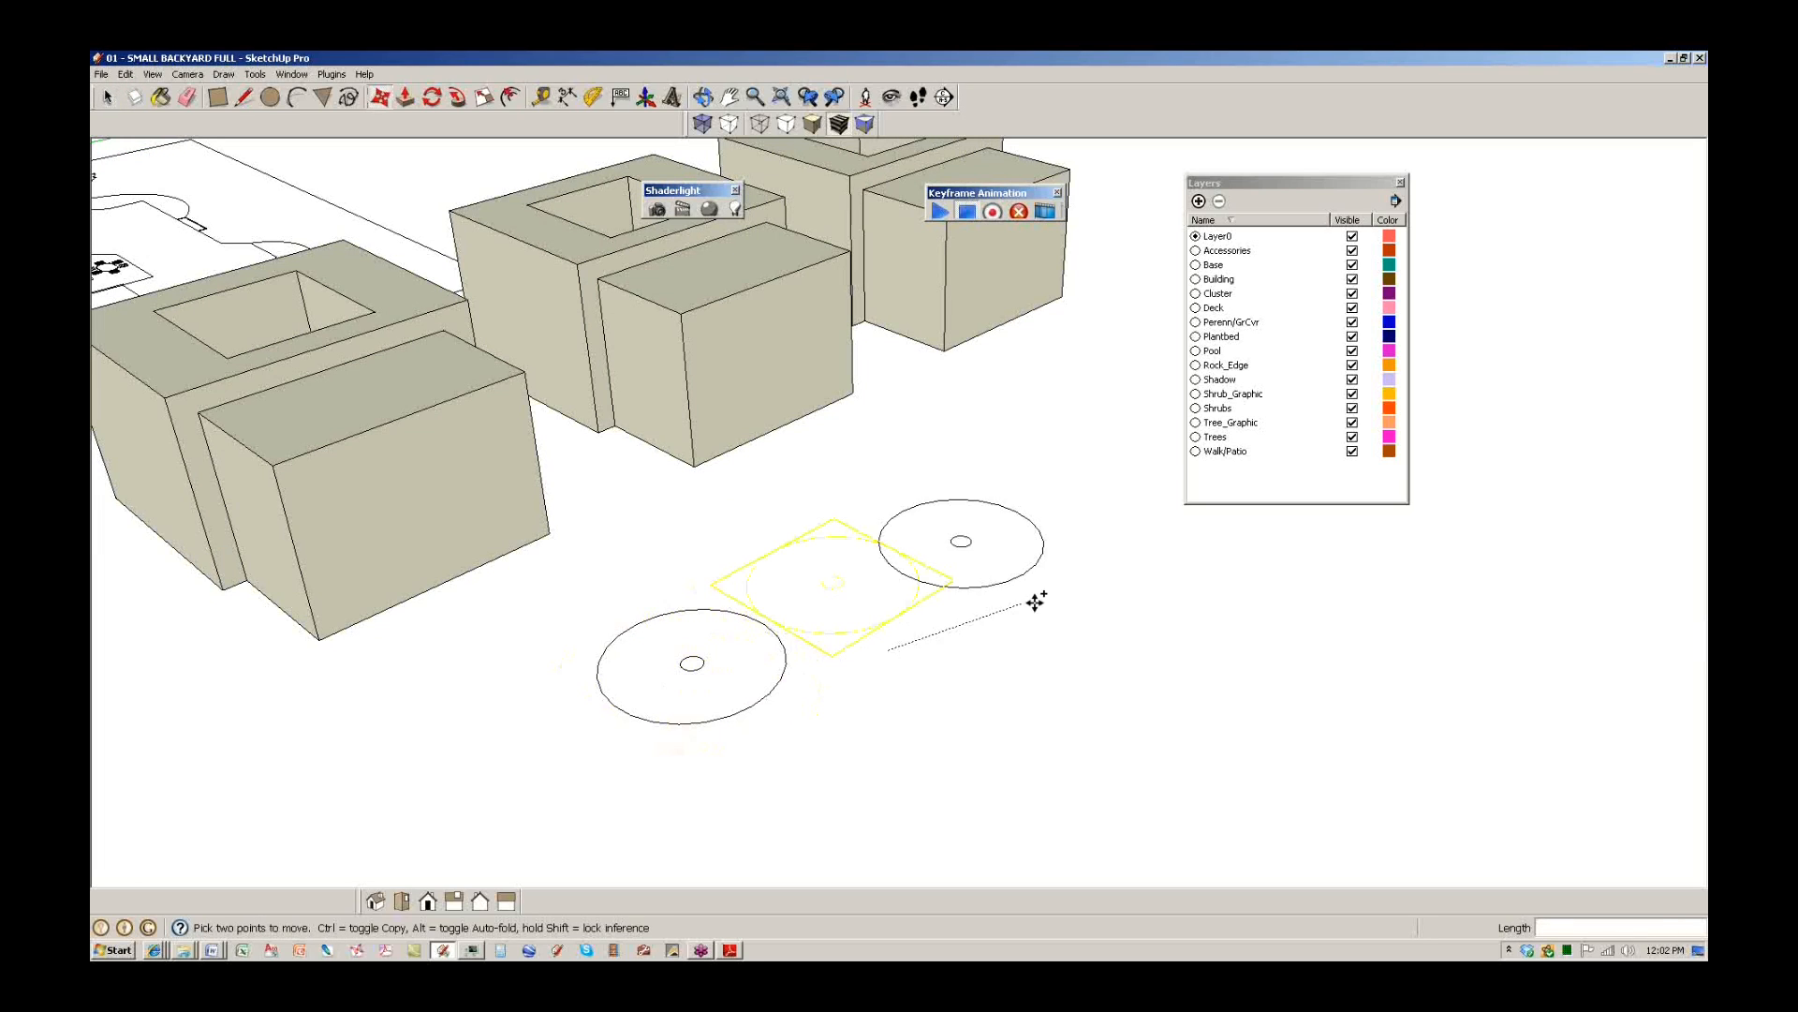
{"action": "left_click", "coordinate": [1086, 597]}
{"action": "key", "text": "space"}
{"action": "scroll", "coordinate": [1004, 650], "scroll_direction": "down", "scroll_amount": 3}
{"action": "middle_click_drag", "start_coordinate": [887, 602], "coordinate": [861, 679]}
Open the lower-left circle tree component for editing.
{"action": "left_click", "coordinate": [762, 481]}
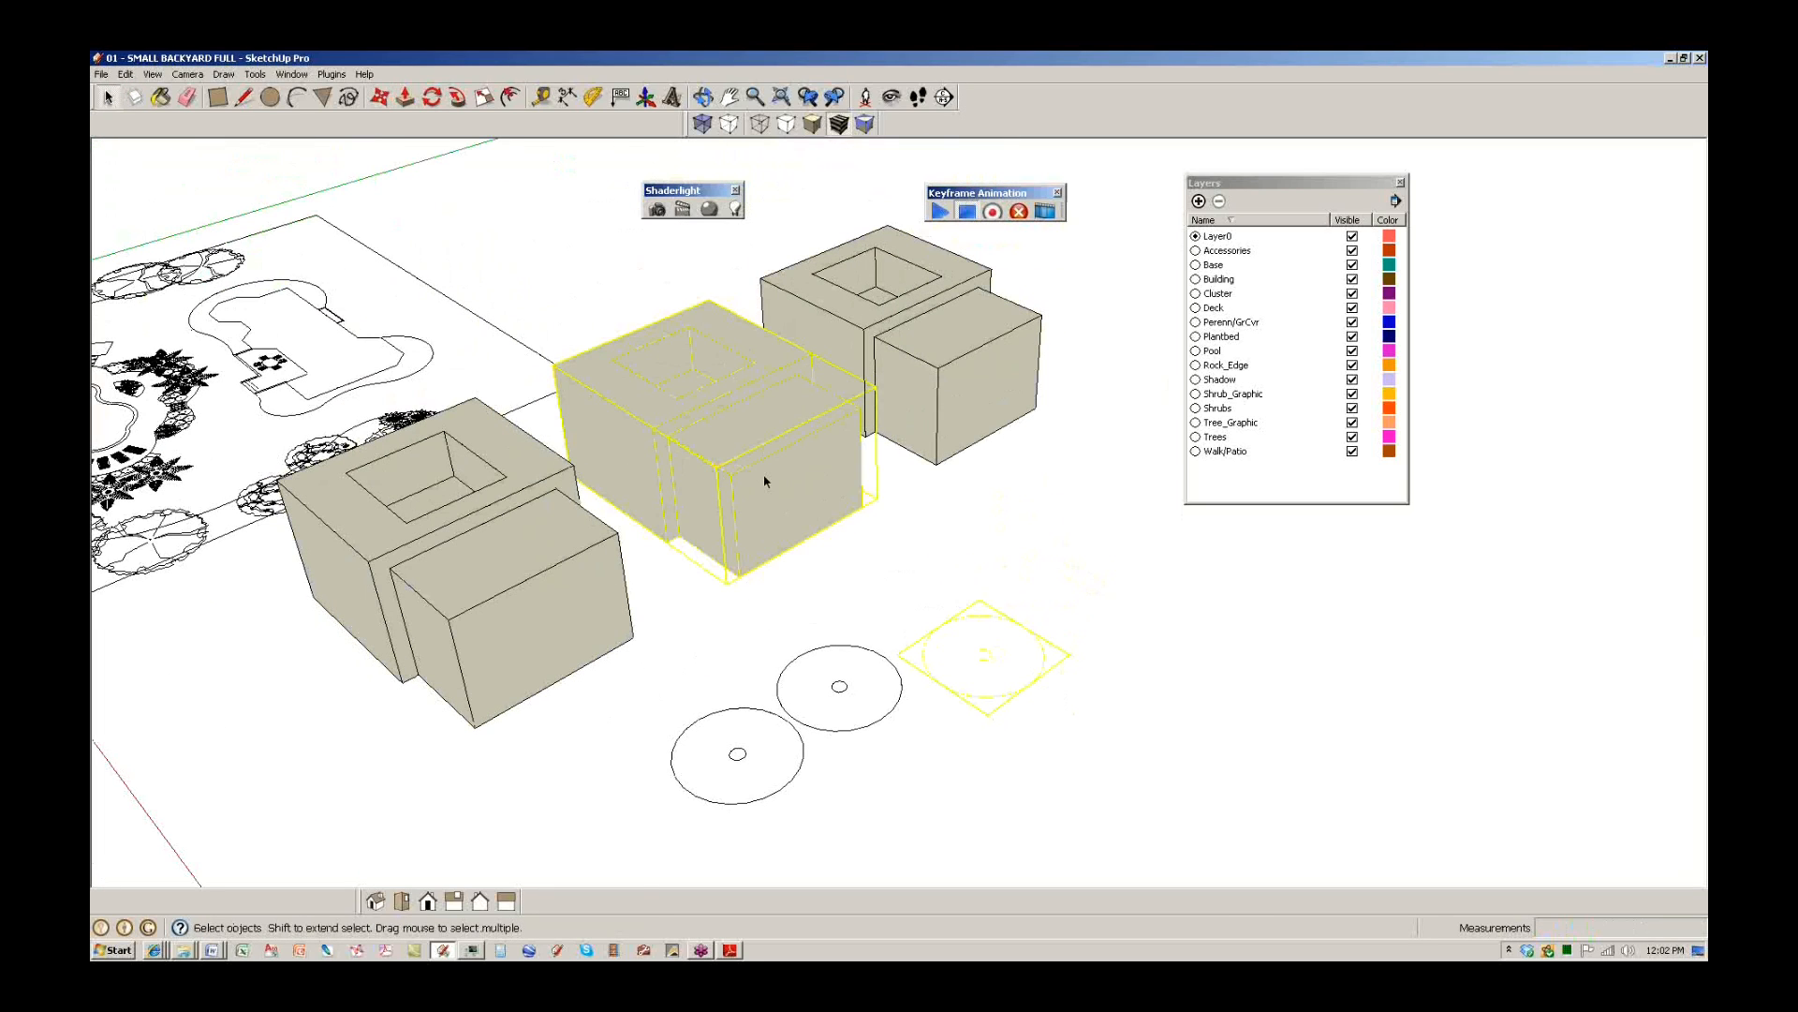
{"action": "left_click", "coordinate": [486, 615]}
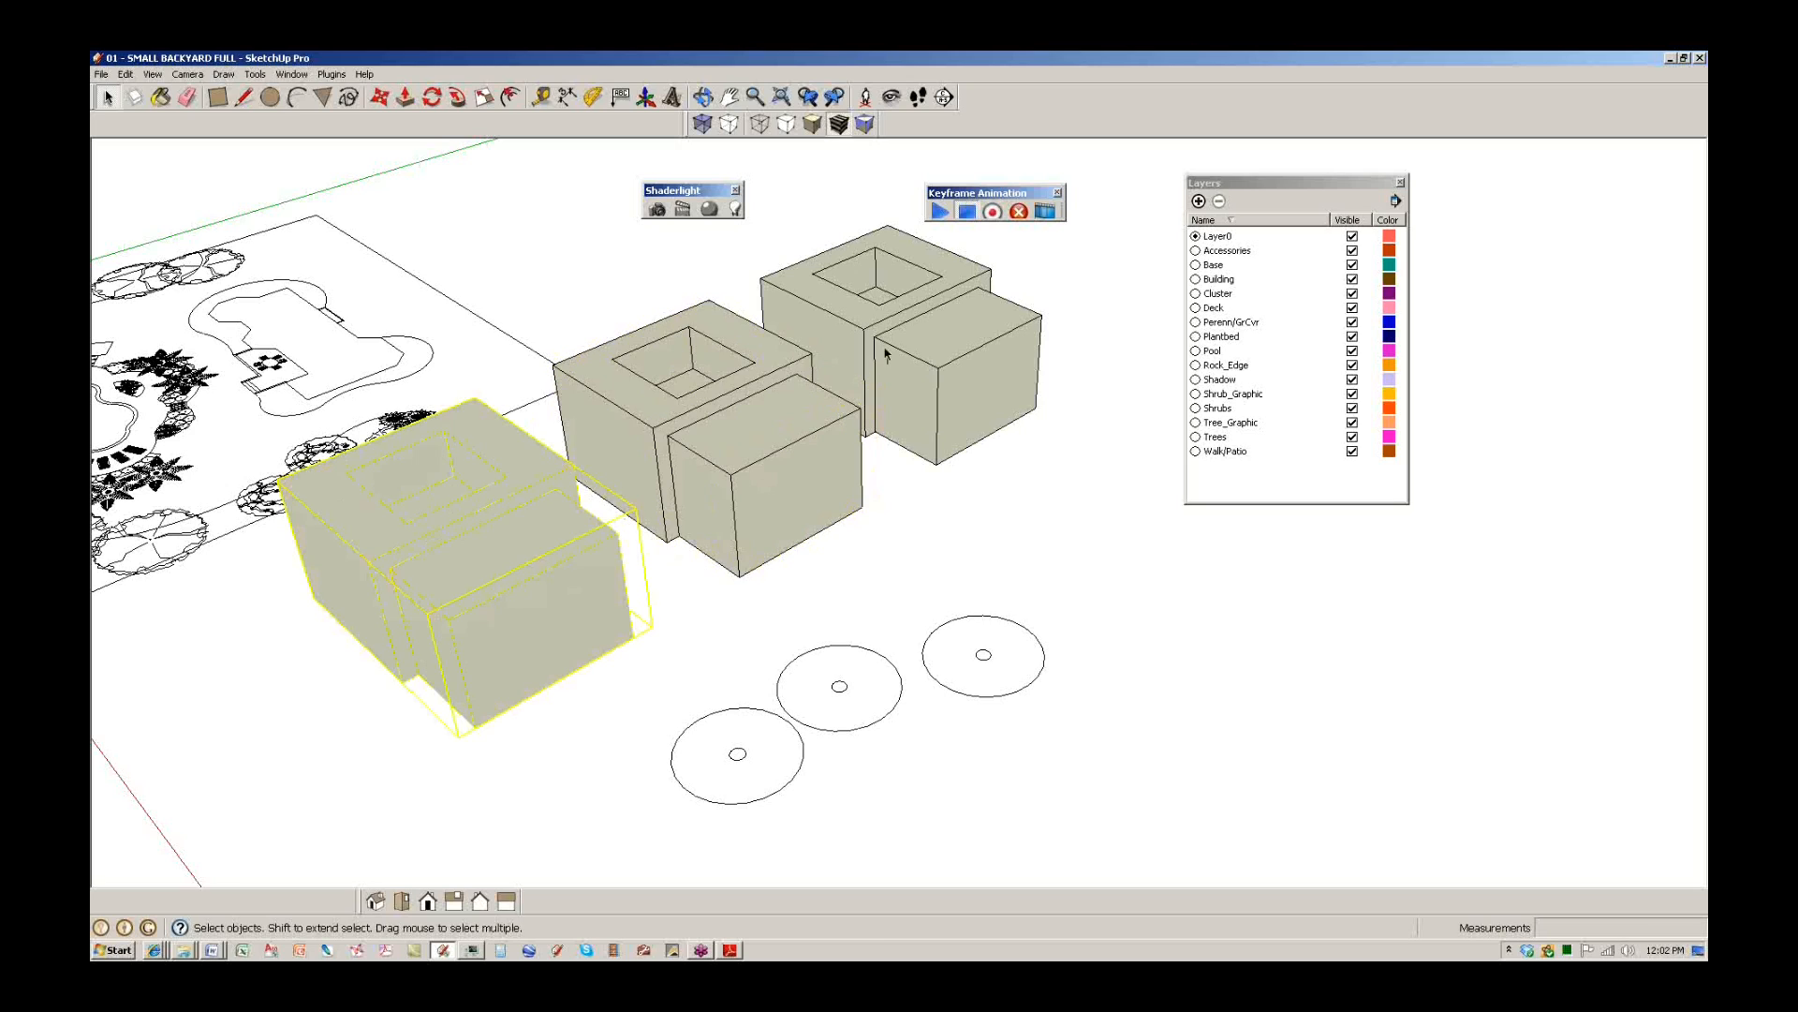
{"action": "double_click", "coordinate": [780, 792]}
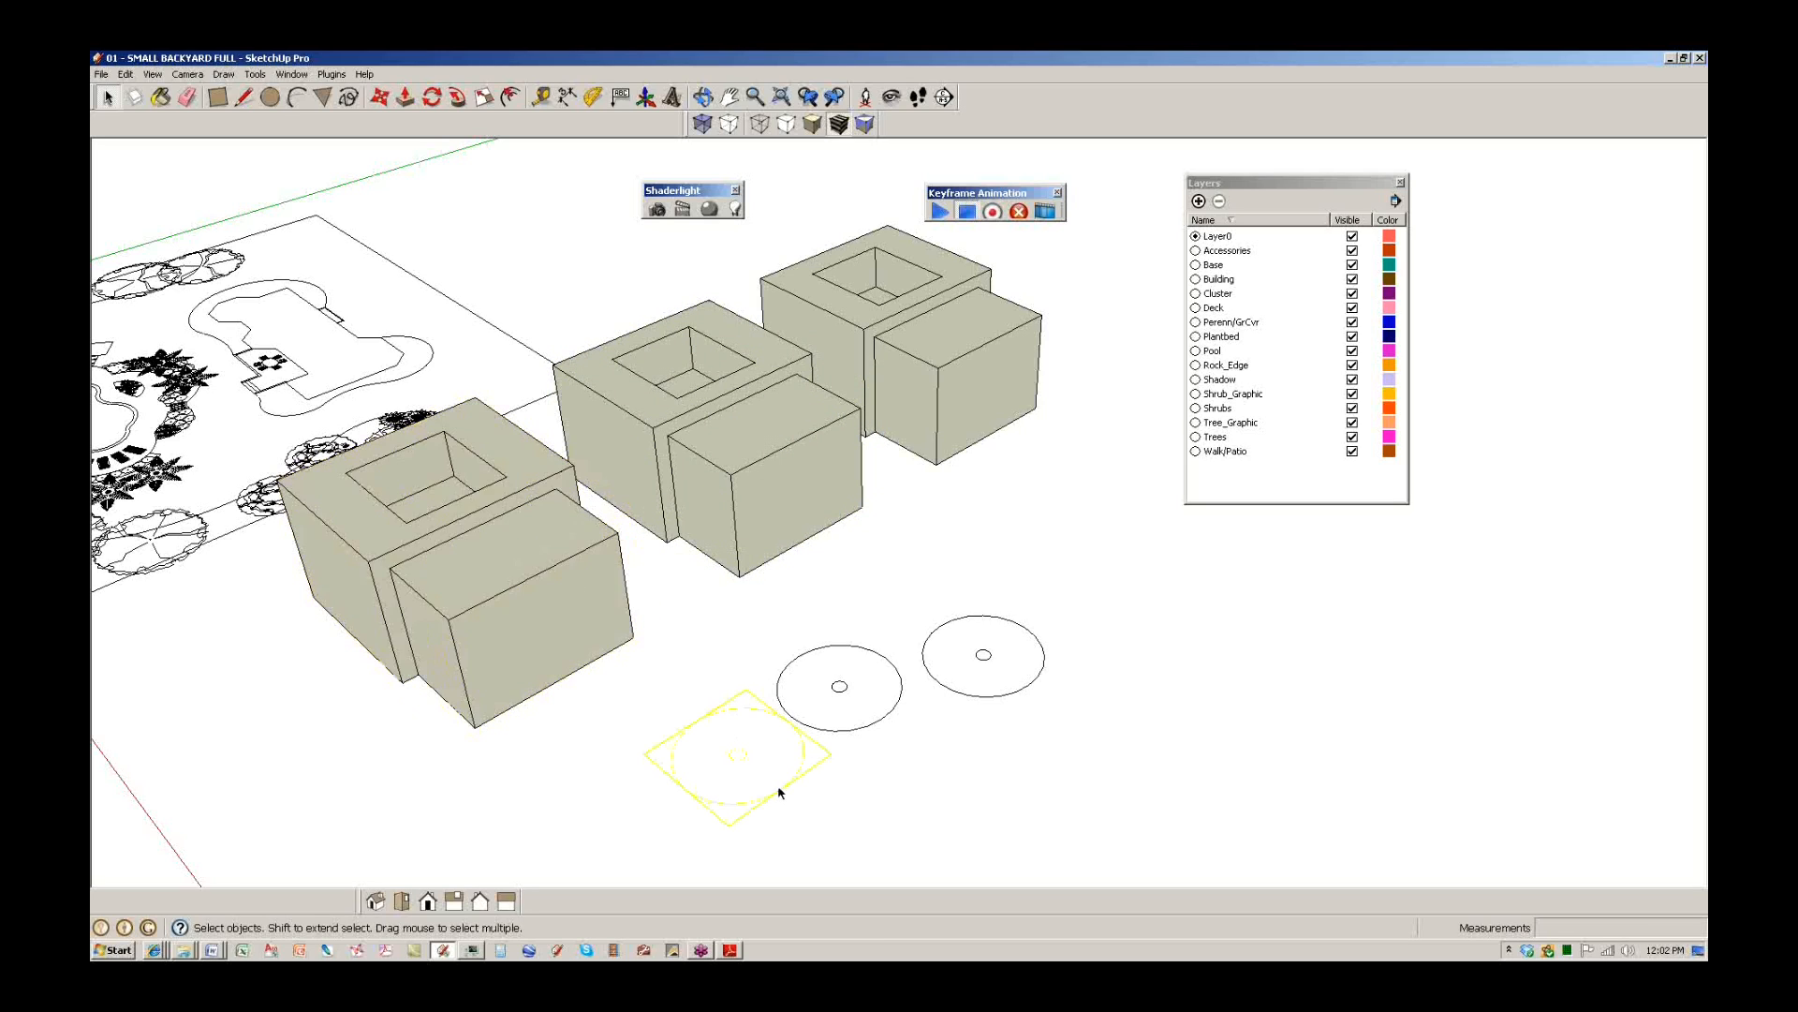
{"action": "scroll", "coordinate": [780, 792], "scroll_direction": "up", "scroll_amount": 6}
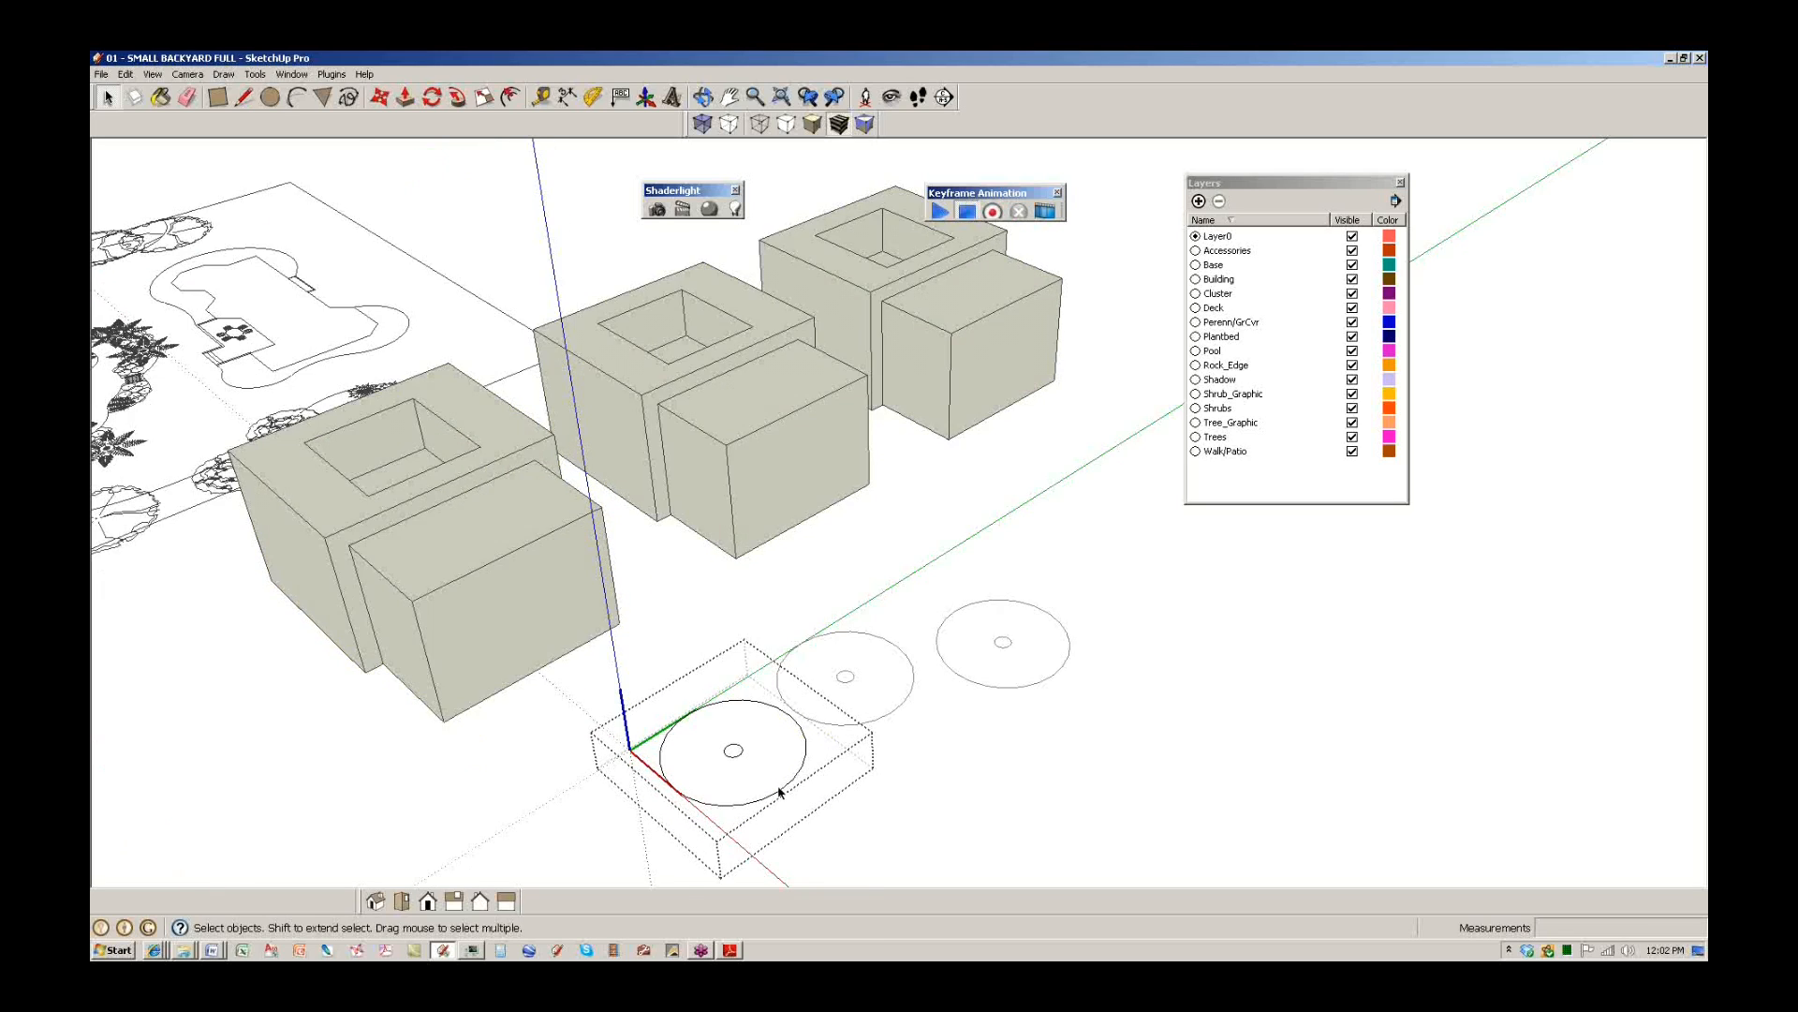
{"action": "left_click", "coordinate": [792, 788]}
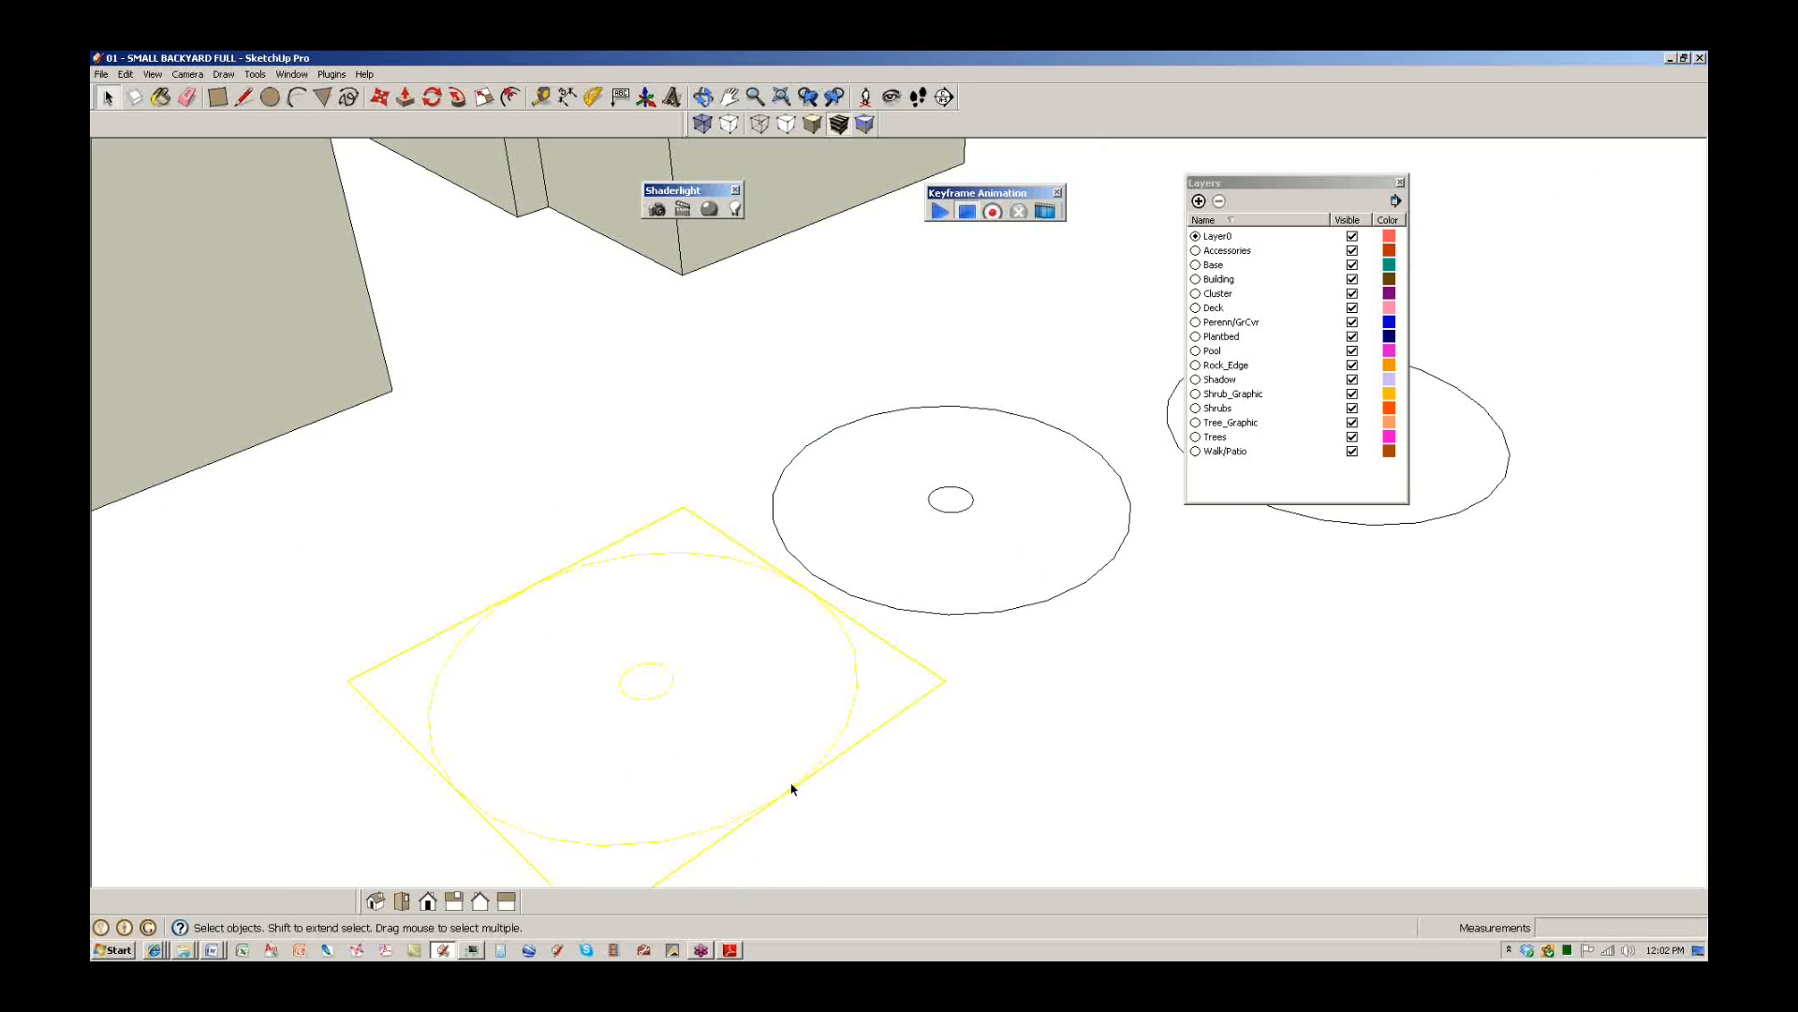
{"action": "double_click", "coordinate": [791, 789]}
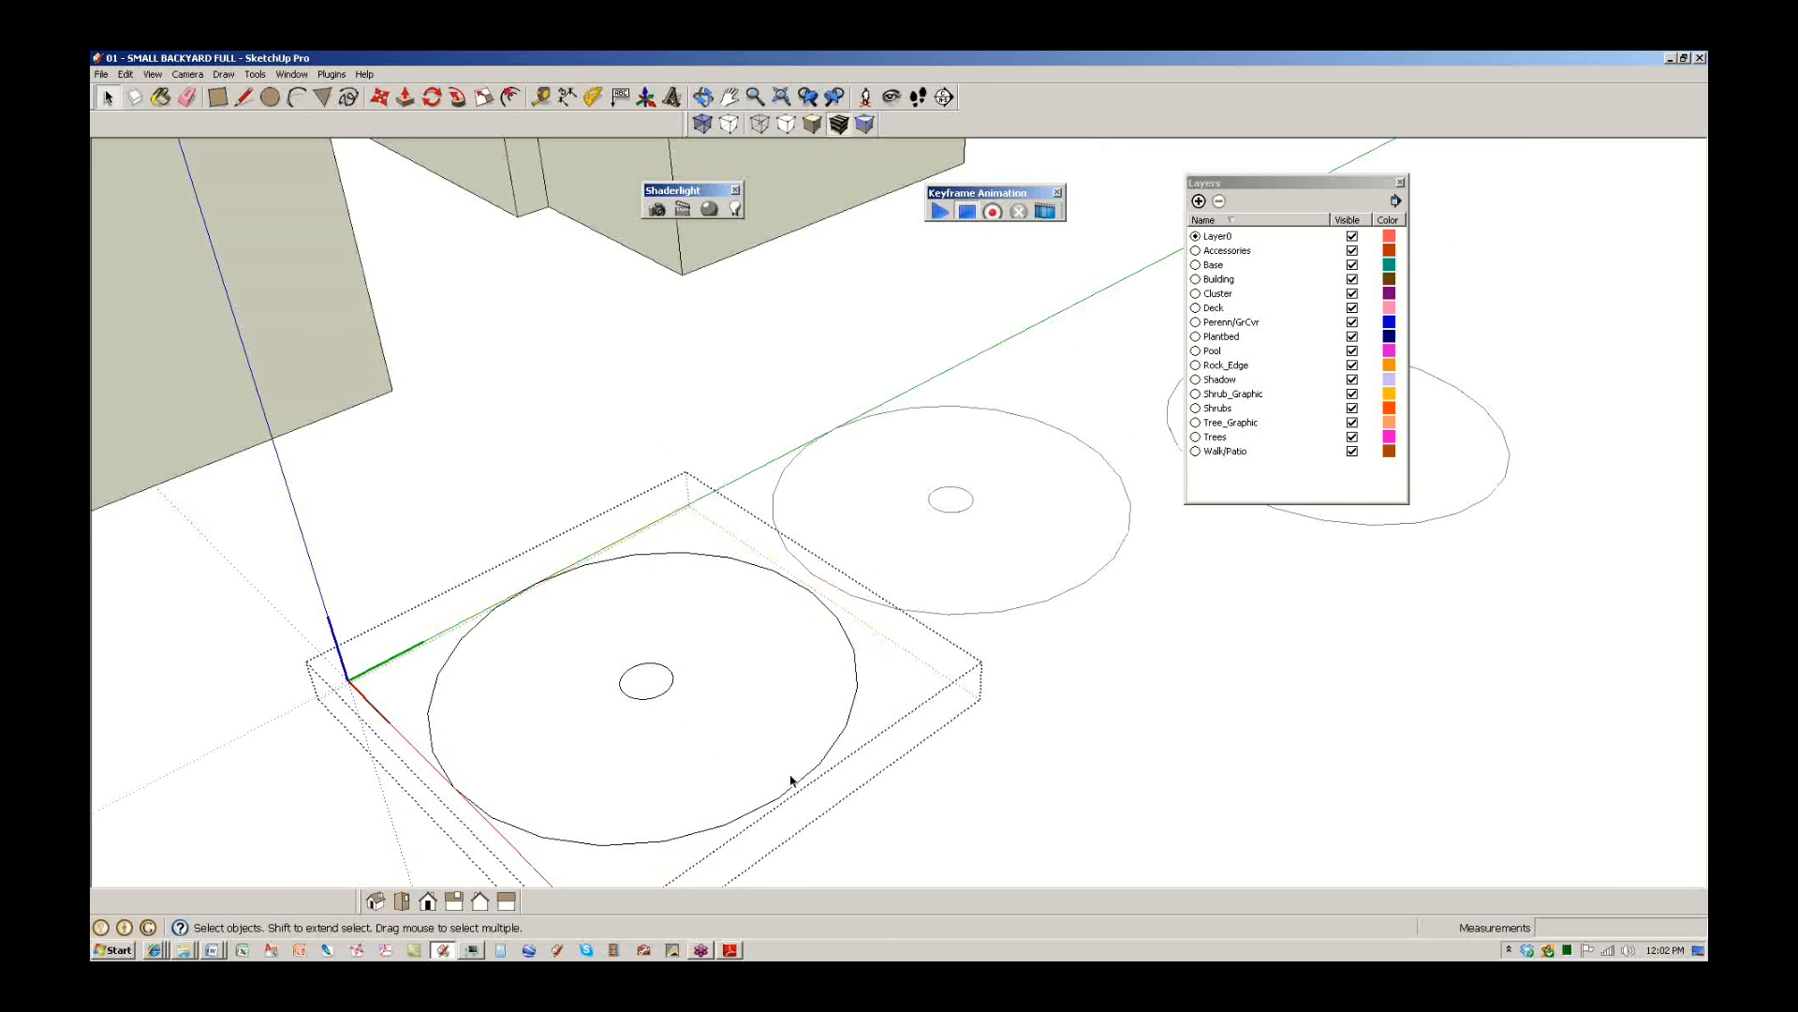
{"action": "left_click", "coordinate": [950, 819]}
{"action": "double_click", "coordinate": [806, 777]}
{"action": "scroll", "coordinate": [788, 737], "scroll_direction": "down", "scroll_amount": 4}
{"action": "middle_click_drag", "start_coordinate": [787, 737], "coordinate": [732, 741]}
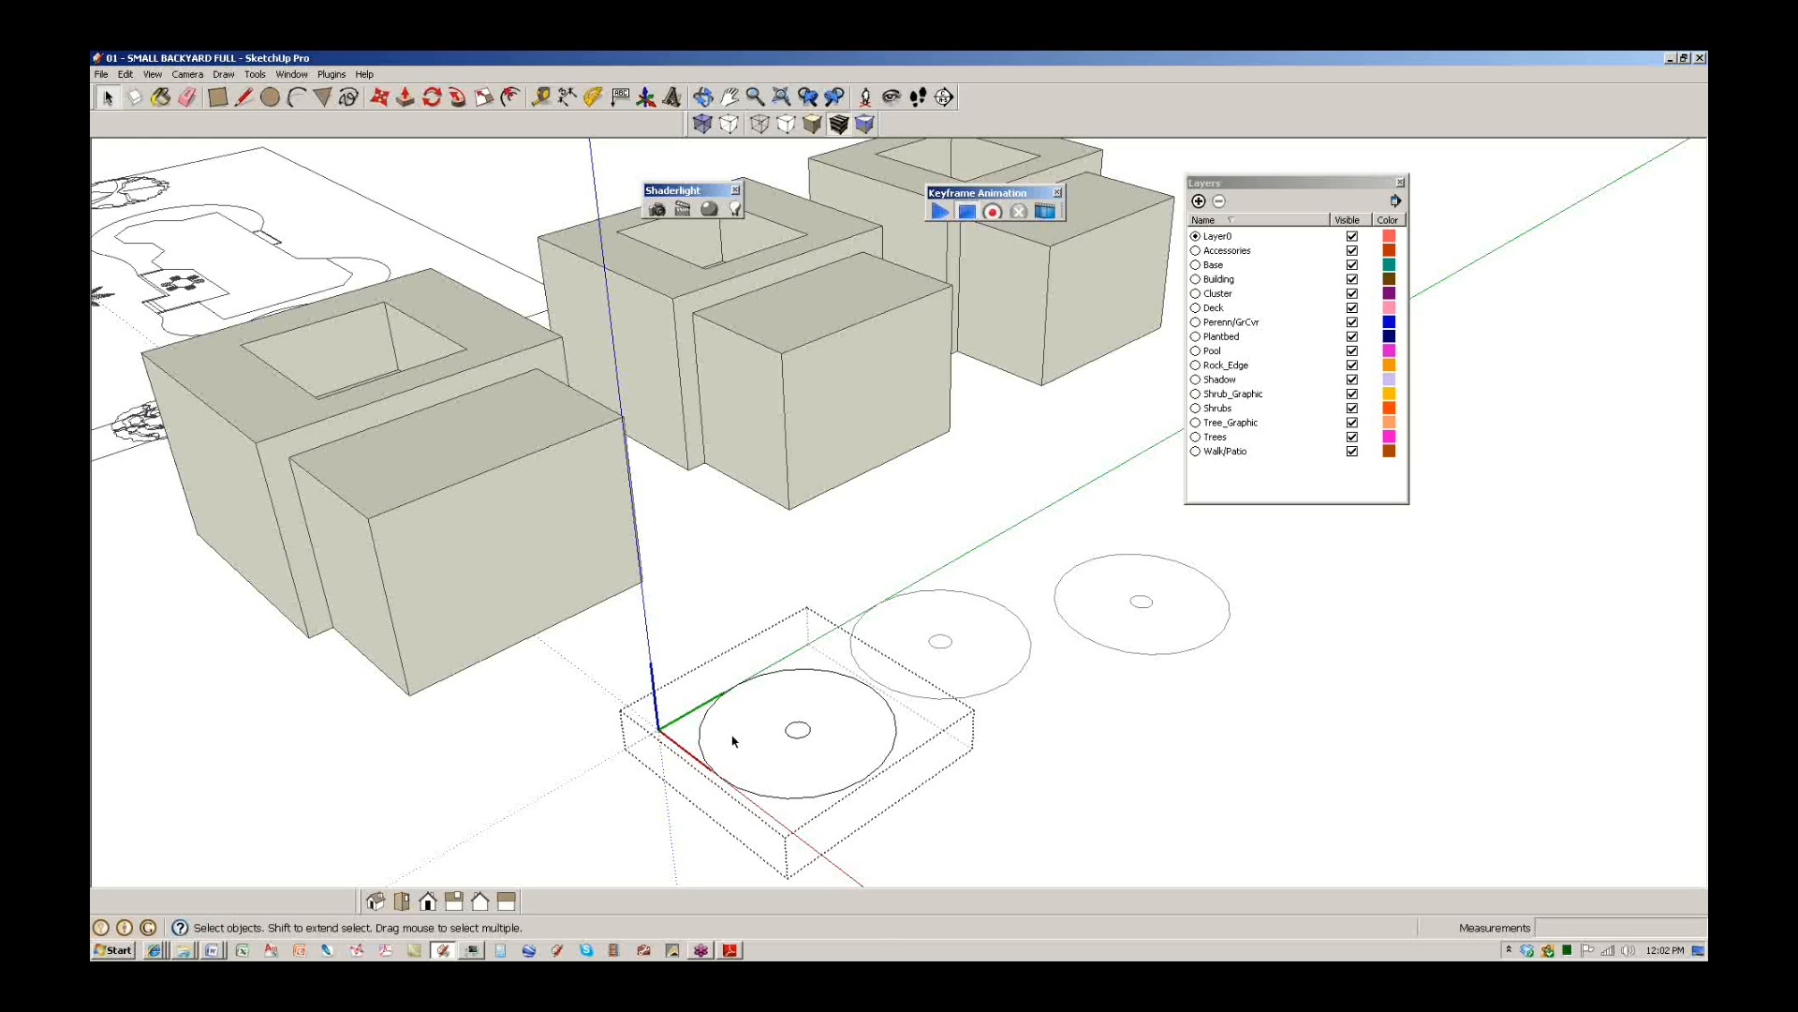
Survey the yard plan, building boxes and origin component while the circle component stays open.
{"action": "middle_click_drag", "start_coordinate": [673, 633], "coordinate": [1040, 703], "text": "shift"}
{"action": "scroll", "coordinate": [974, 658], "scroll_direction": "down", "scroll_amount": 3}
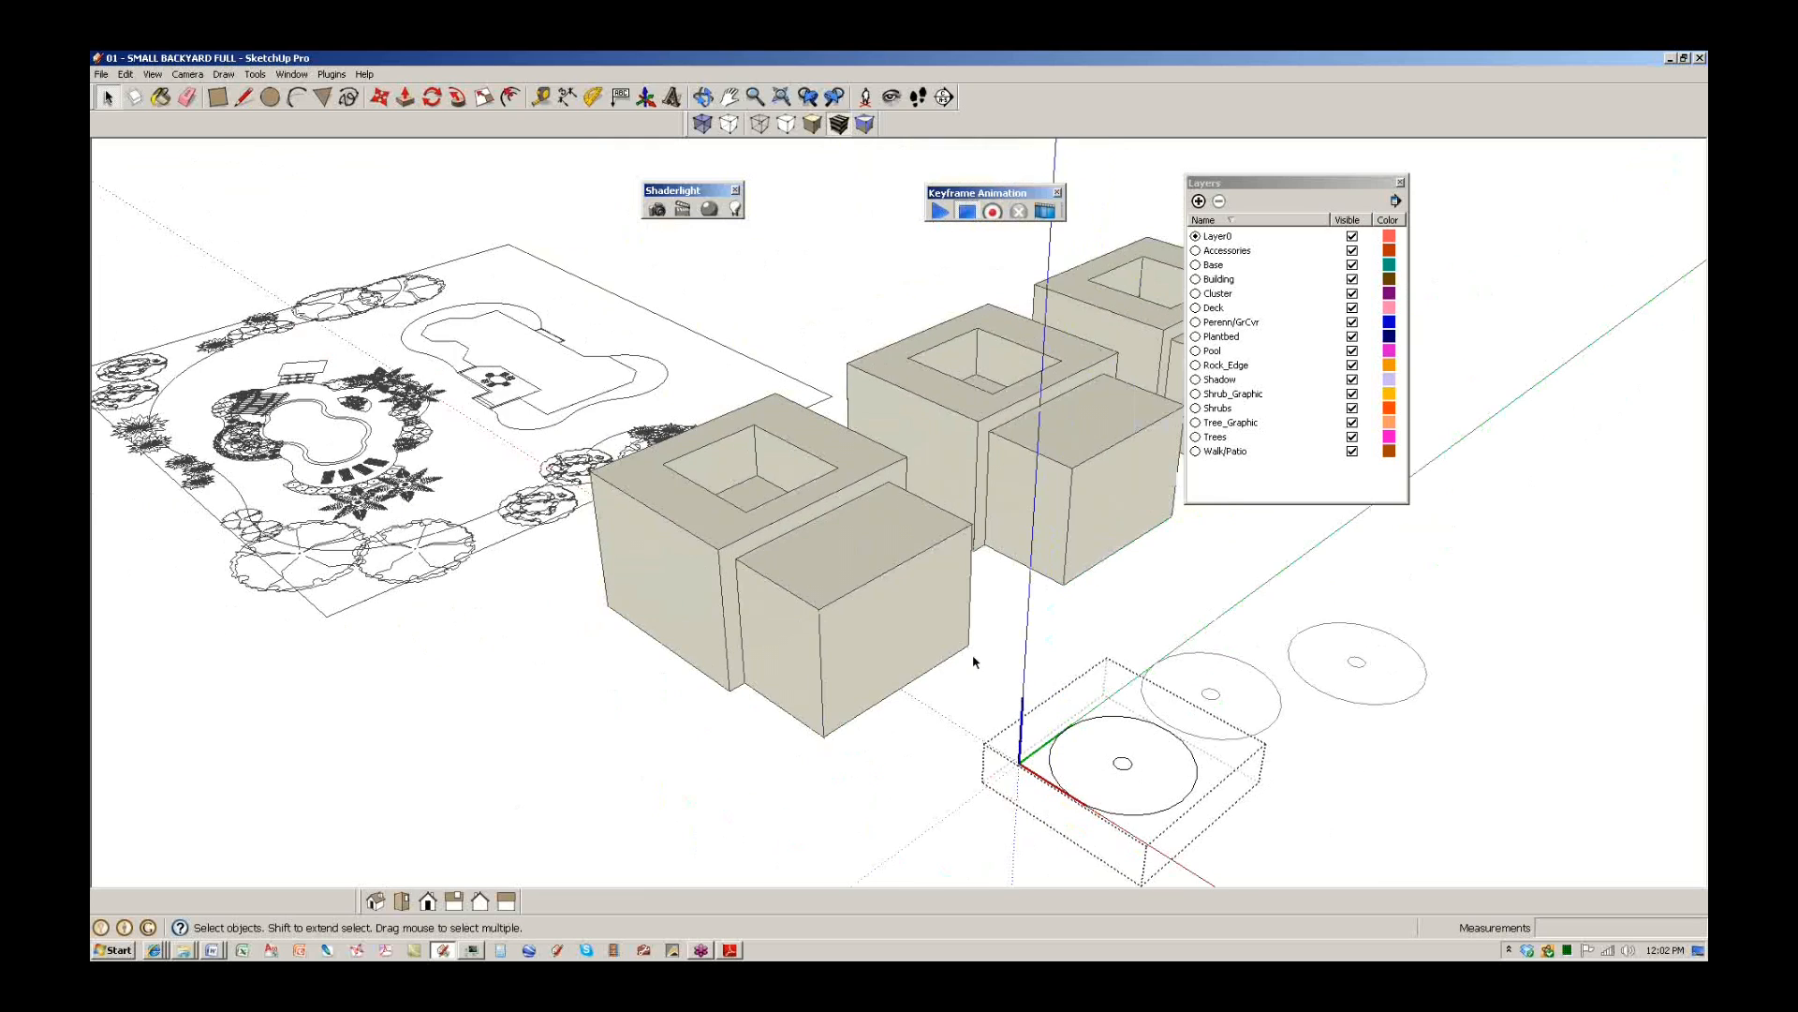
{"action": "middle_click_drag", "start_coordinate": [523, 504], "coordinate": [956, 591]}
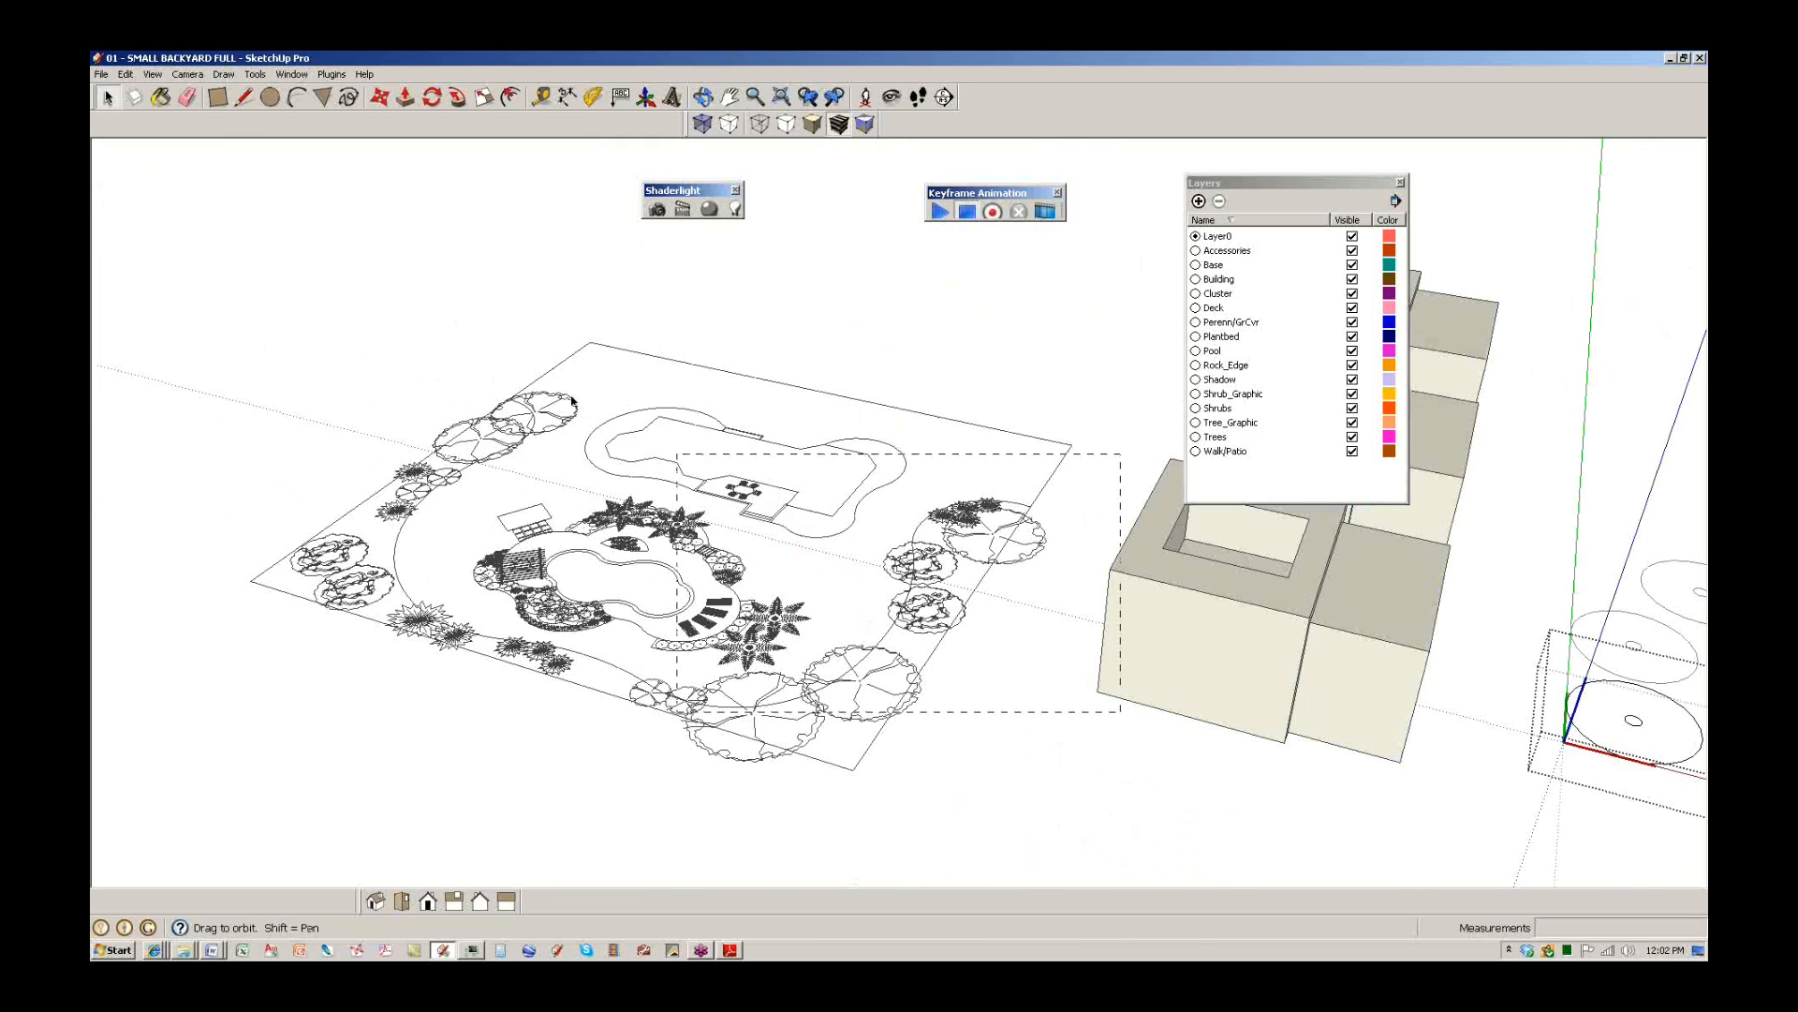
{"action": "middle_click_drag", "start_coordinate": [1389, 614], "coordinate": [512, 653], "text": "shift"}
{"action": "scroll", "coordinate": [715, 547], "scroll_direction": "up", "scroll_amount": 5}
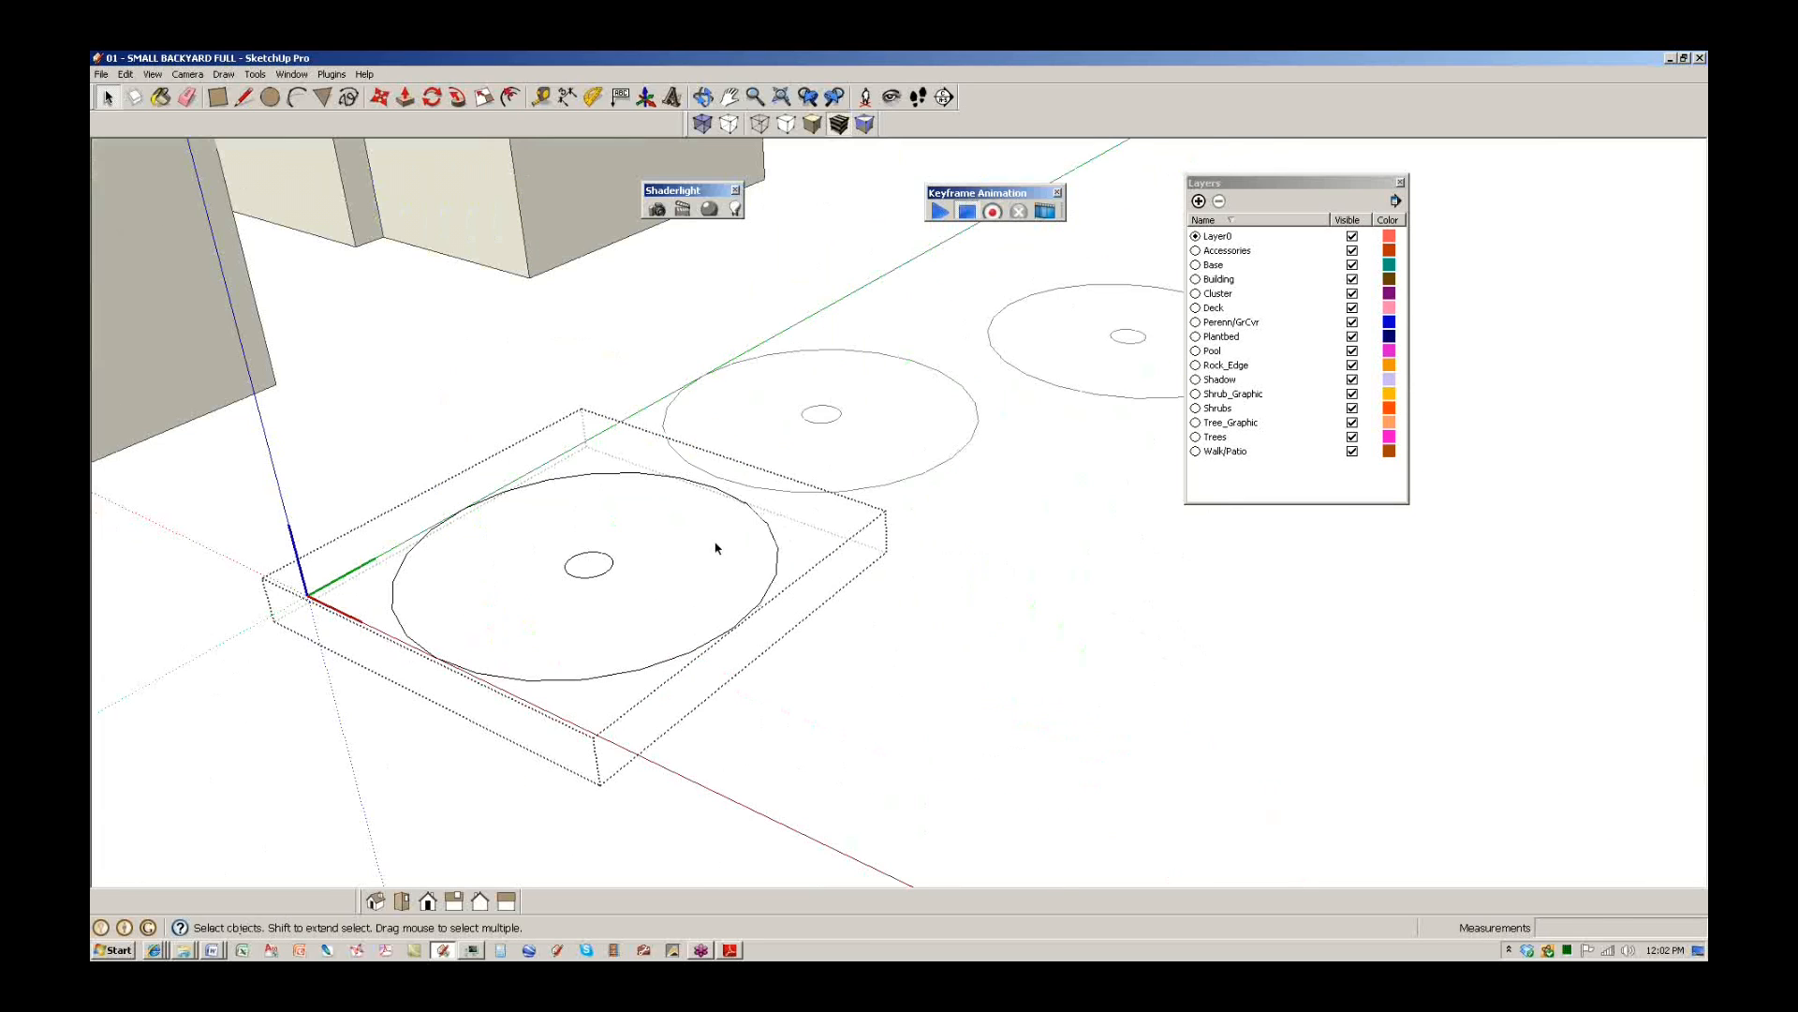
{"action": "left_click_drag", "start_coordinate": [626, 624], "coordinate": [683, 643], "text": "shift"}
{"action": "key", "text": "space"}
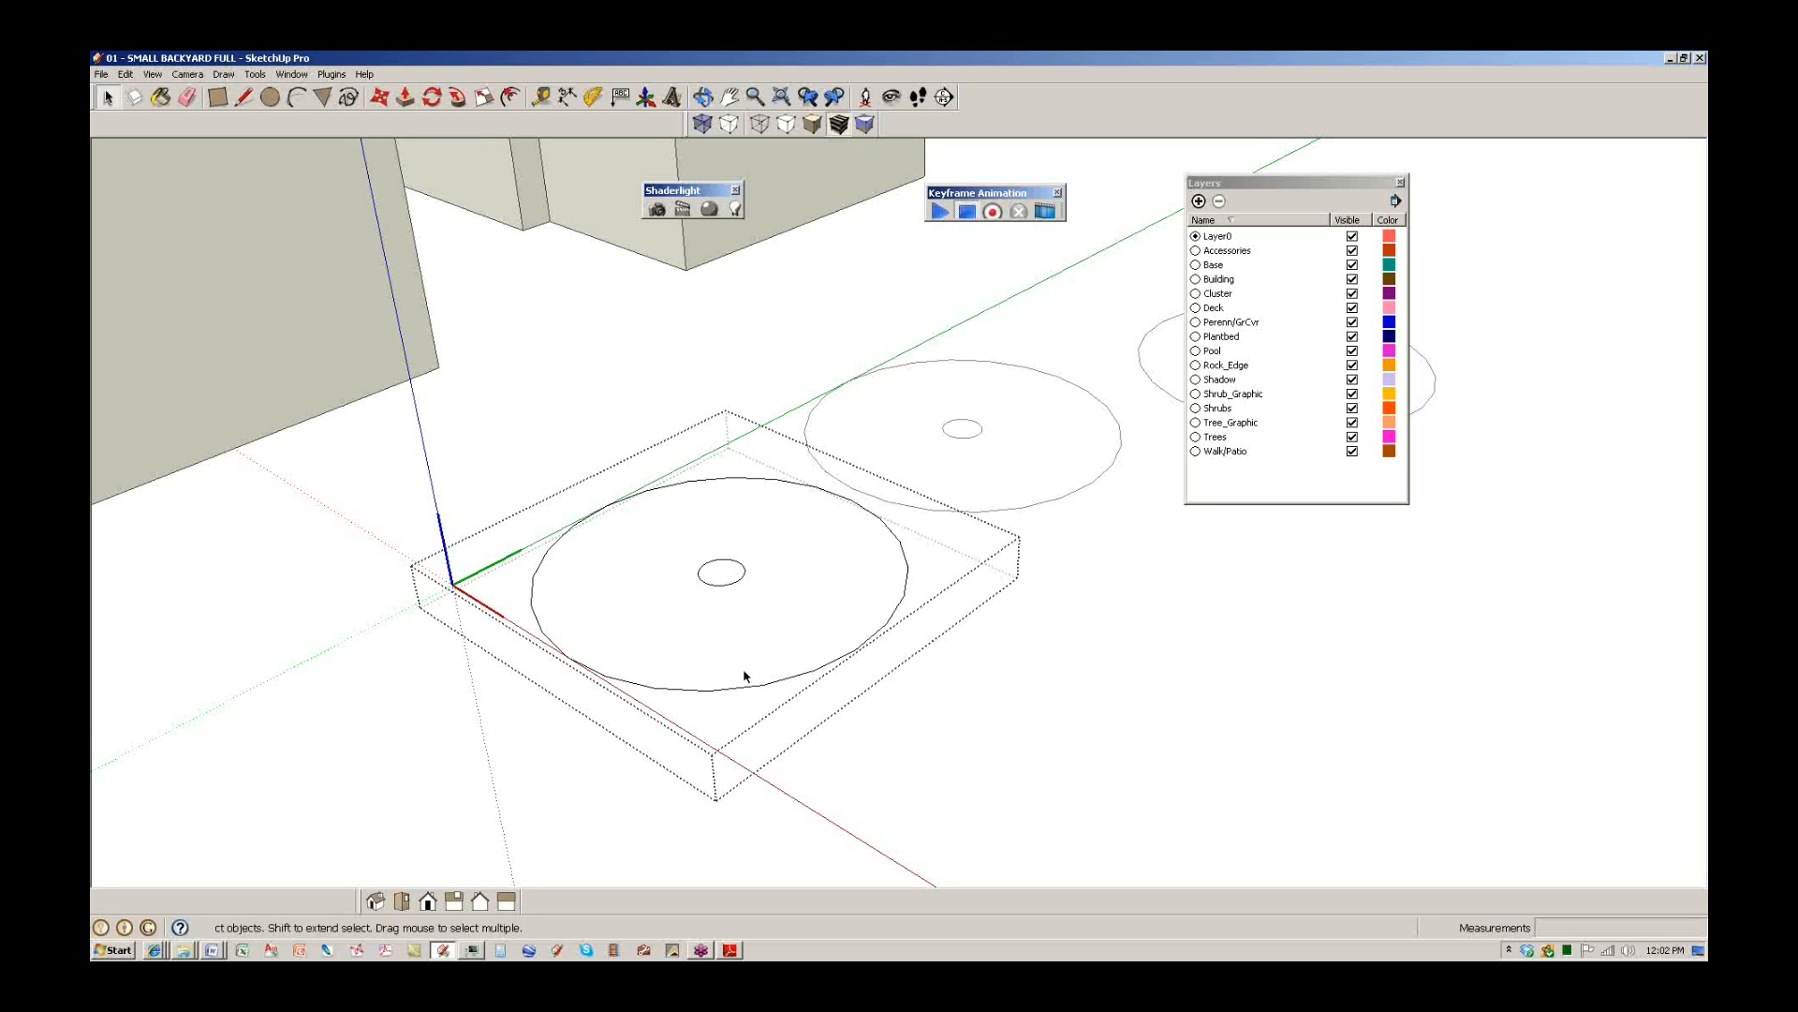
{"action": "scroll", "coordinate": [720, 601], "scroll_direction": "down", "scroll_amount": 3}
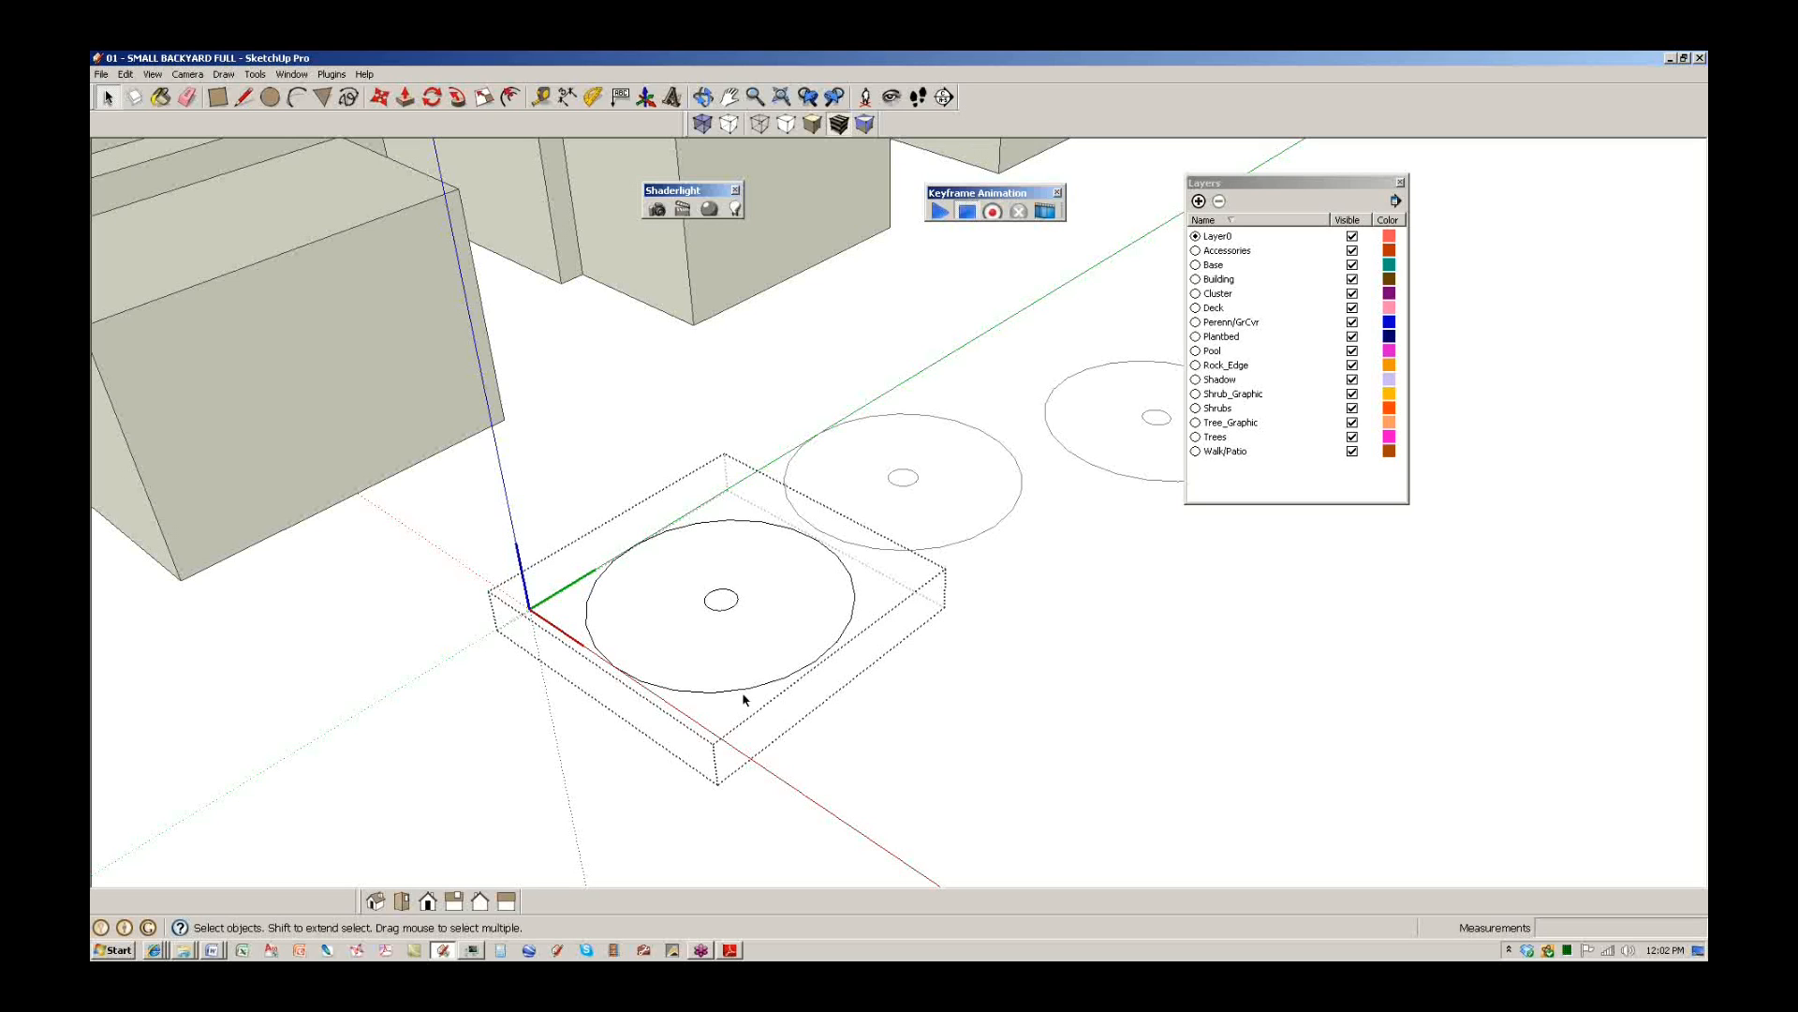
Exit the circle component and select the nearest building box.
{"action": "left_click", "coordinate": [903, 729]}
{"action": "scroll", "coordinate": [601, 488], "scroll_direction": "down", "scroll_amount": 4}
{"action": "middle_click_drag", "start_coordinate": [602, 490], "coordinate": [806, 702], "text": "shift"}
{"action": "left_click", "coordinate": [631, 568]}
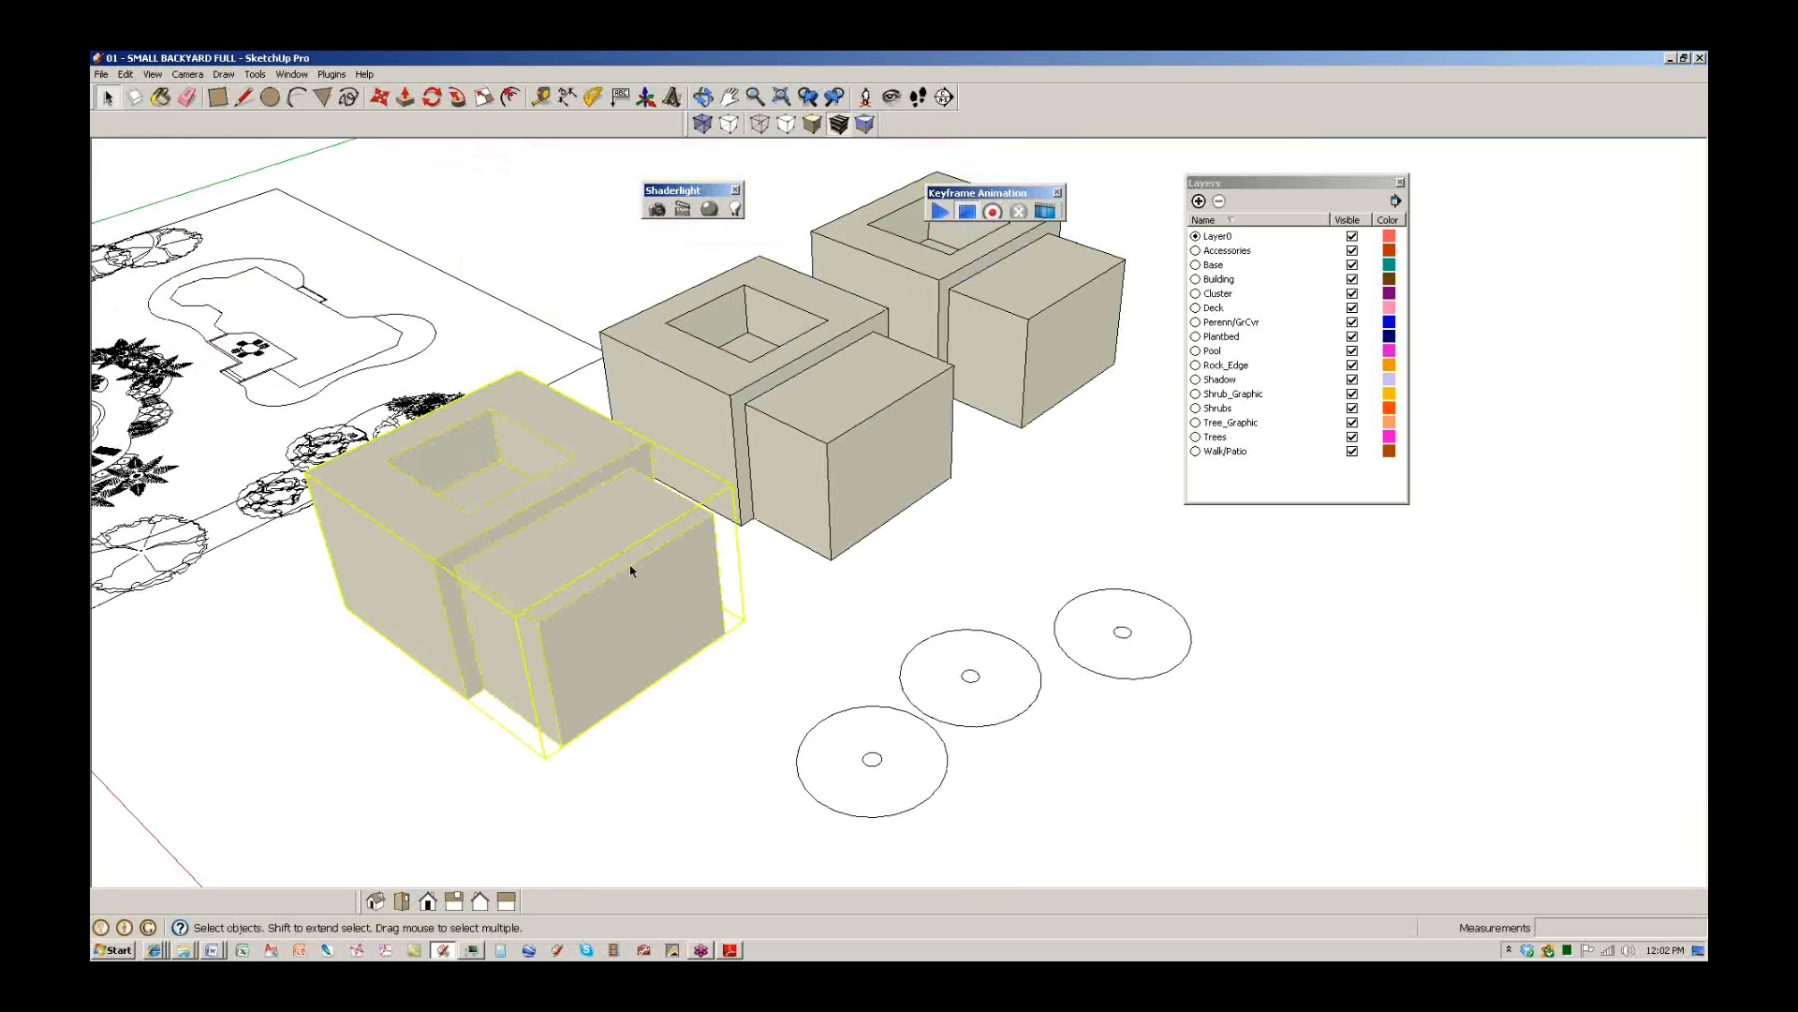
Open the selected box component for editing, then exit it again.
{"action": "double_click", "coordinate": [592, 548]}
{"action": "scroll", "coordinate": [593, 548], "scroll_direction": "down", "scroll_amount": 3}
{"action": "middle_click_drag", "start_coordinate": [684, 606], "coordinate": [940, 613], "text": "shift"}
{"action": "scroll", "coordinate": [766, 485], "scroll_direction": "up", "scroll_amount": 4}
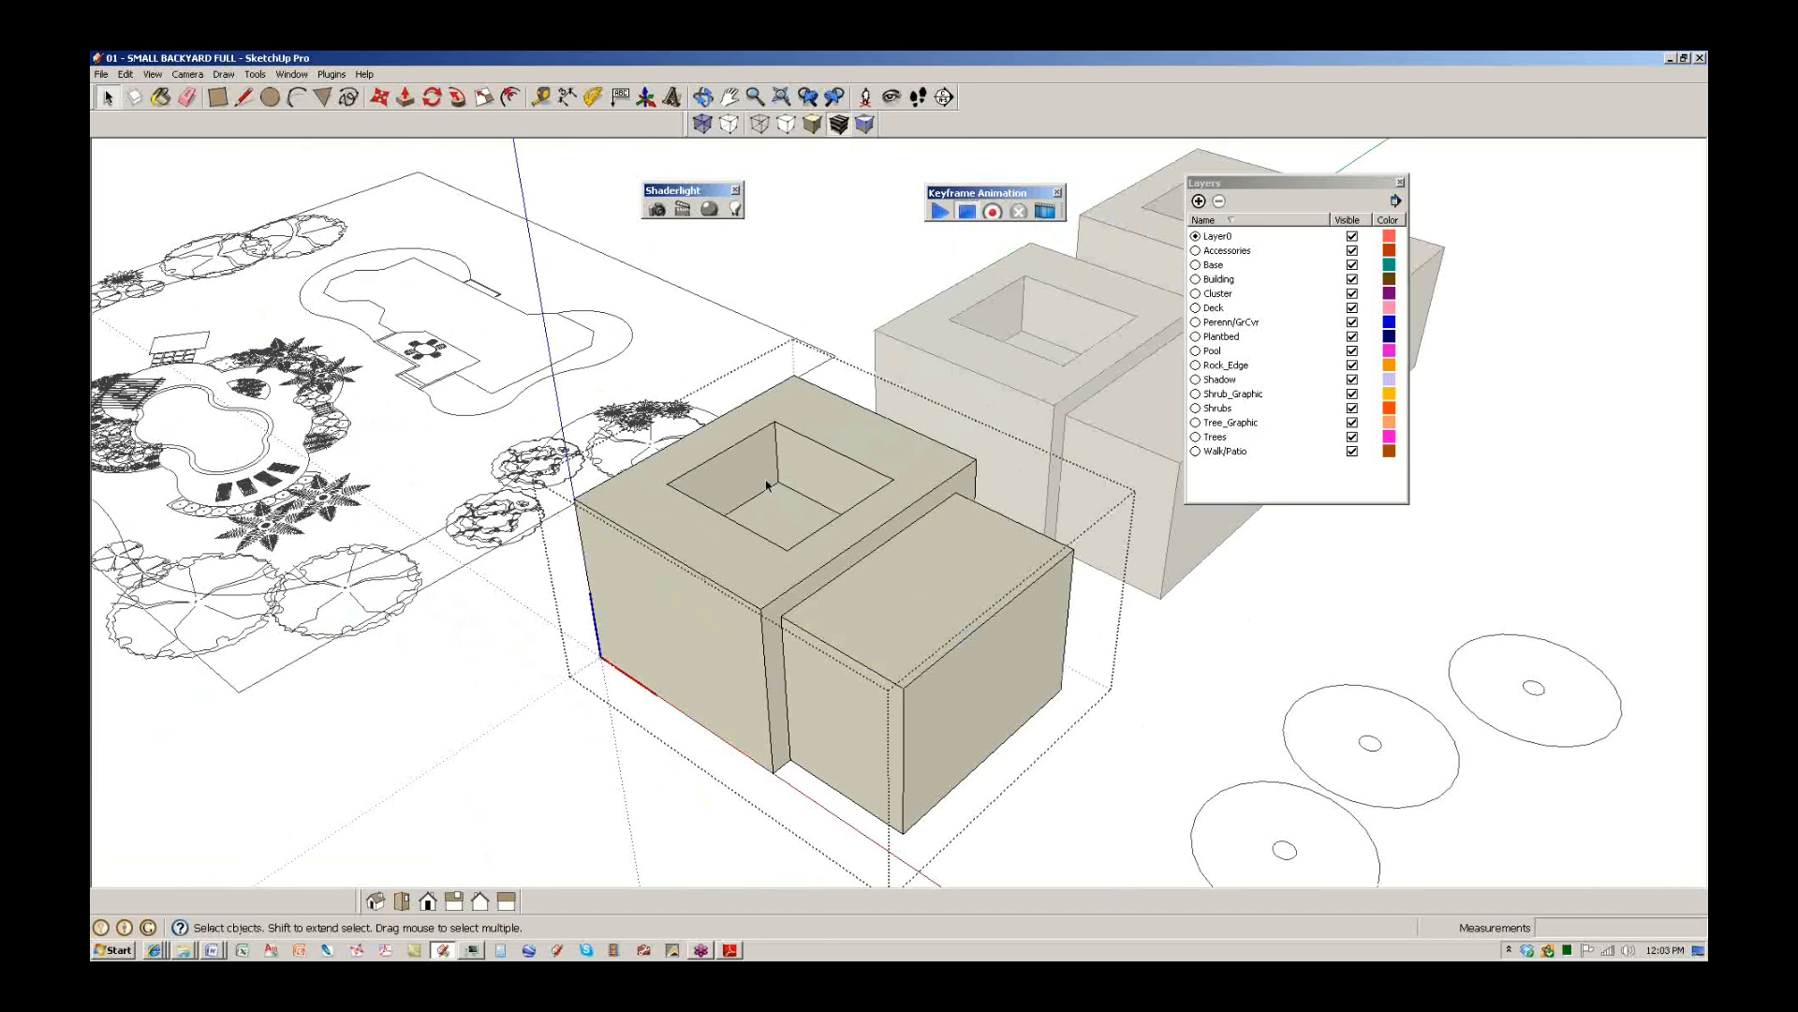
{"action": "left_click", "coordinate": [1081, 684]}
{"action": "middle_click_drag", "start_coordinate": [1081, 684], "coordinate": [753, 553]}
Edit the front box component and close the Keyframe Animation and Shaderlight toolbars.
{"action": "left_click", "coordinate": [664, 526]}
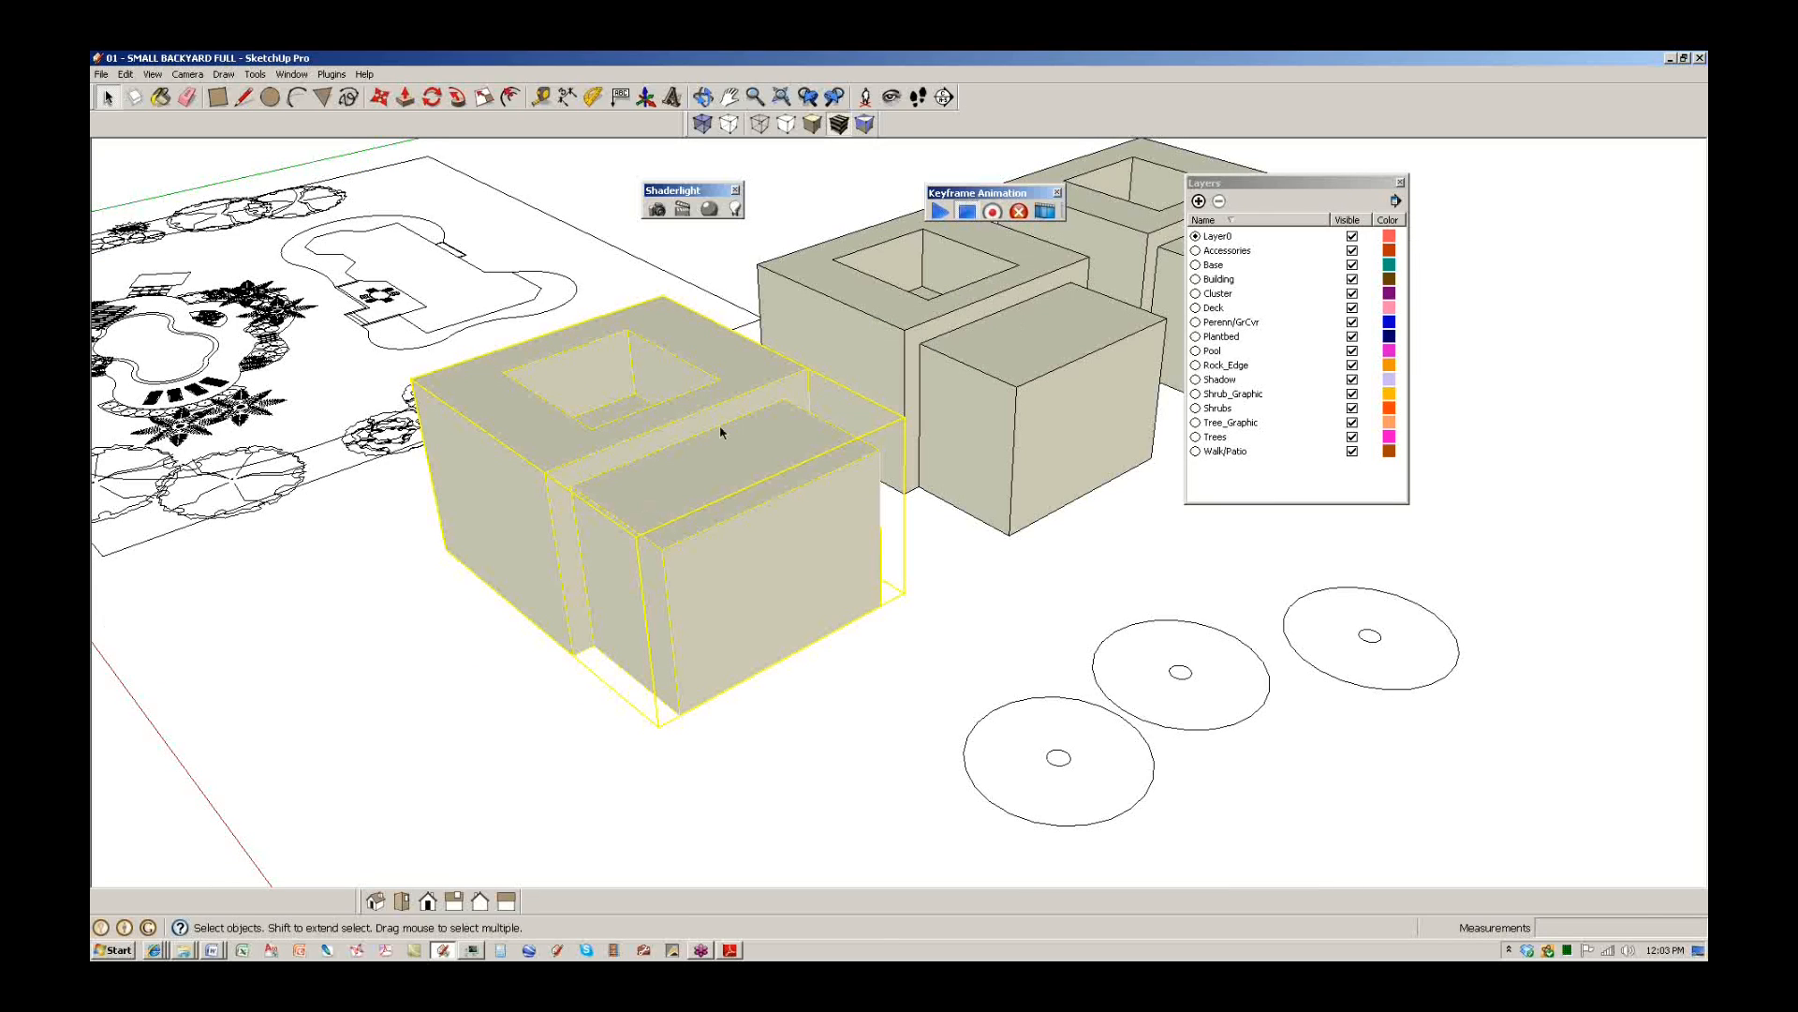
{"action": "right_click", "coordinate": [688, 486]}
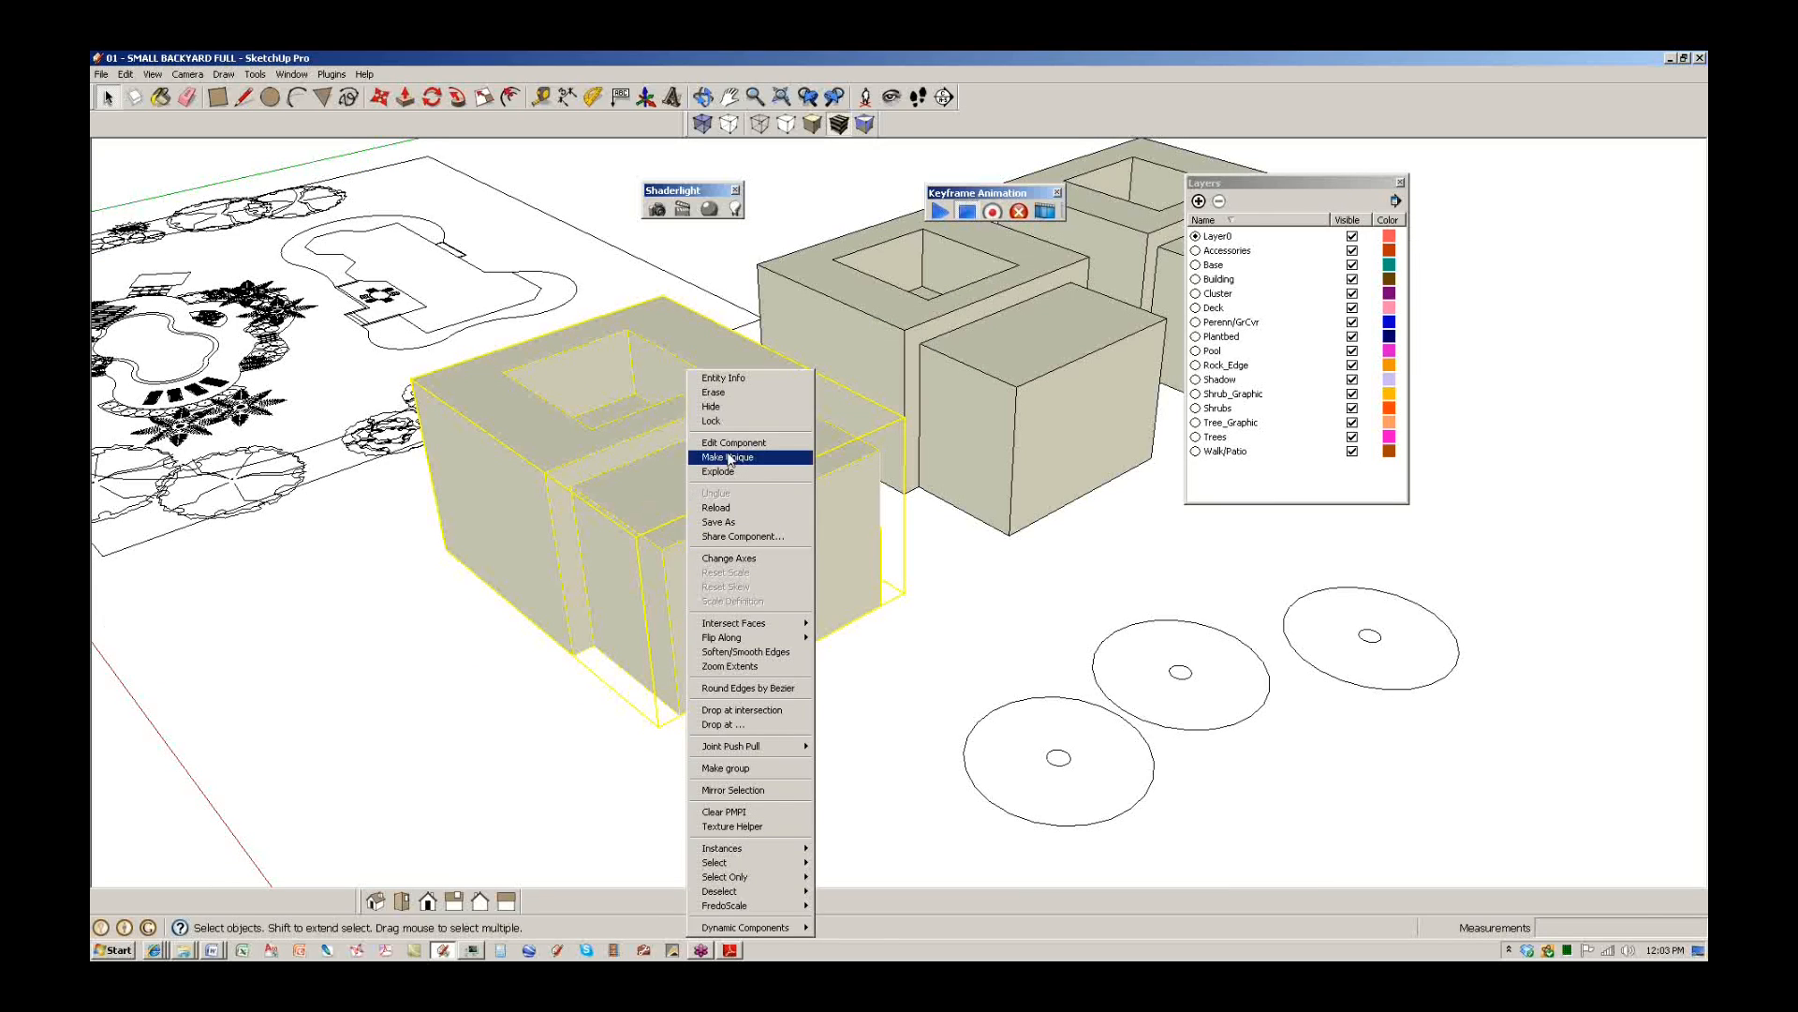
{"action": "left_click", "coordinate": [625, 484]}
{"action": "double_click", "coordinate": [642, 470]}
{"action": "middle_click_drag", "start_coordinate": [536, 454], "coordinate": [643, 422]}
{"action": "scroll", "coordinate": [687, 498], "scroll_direction": "up", "scroll_amount": 3}
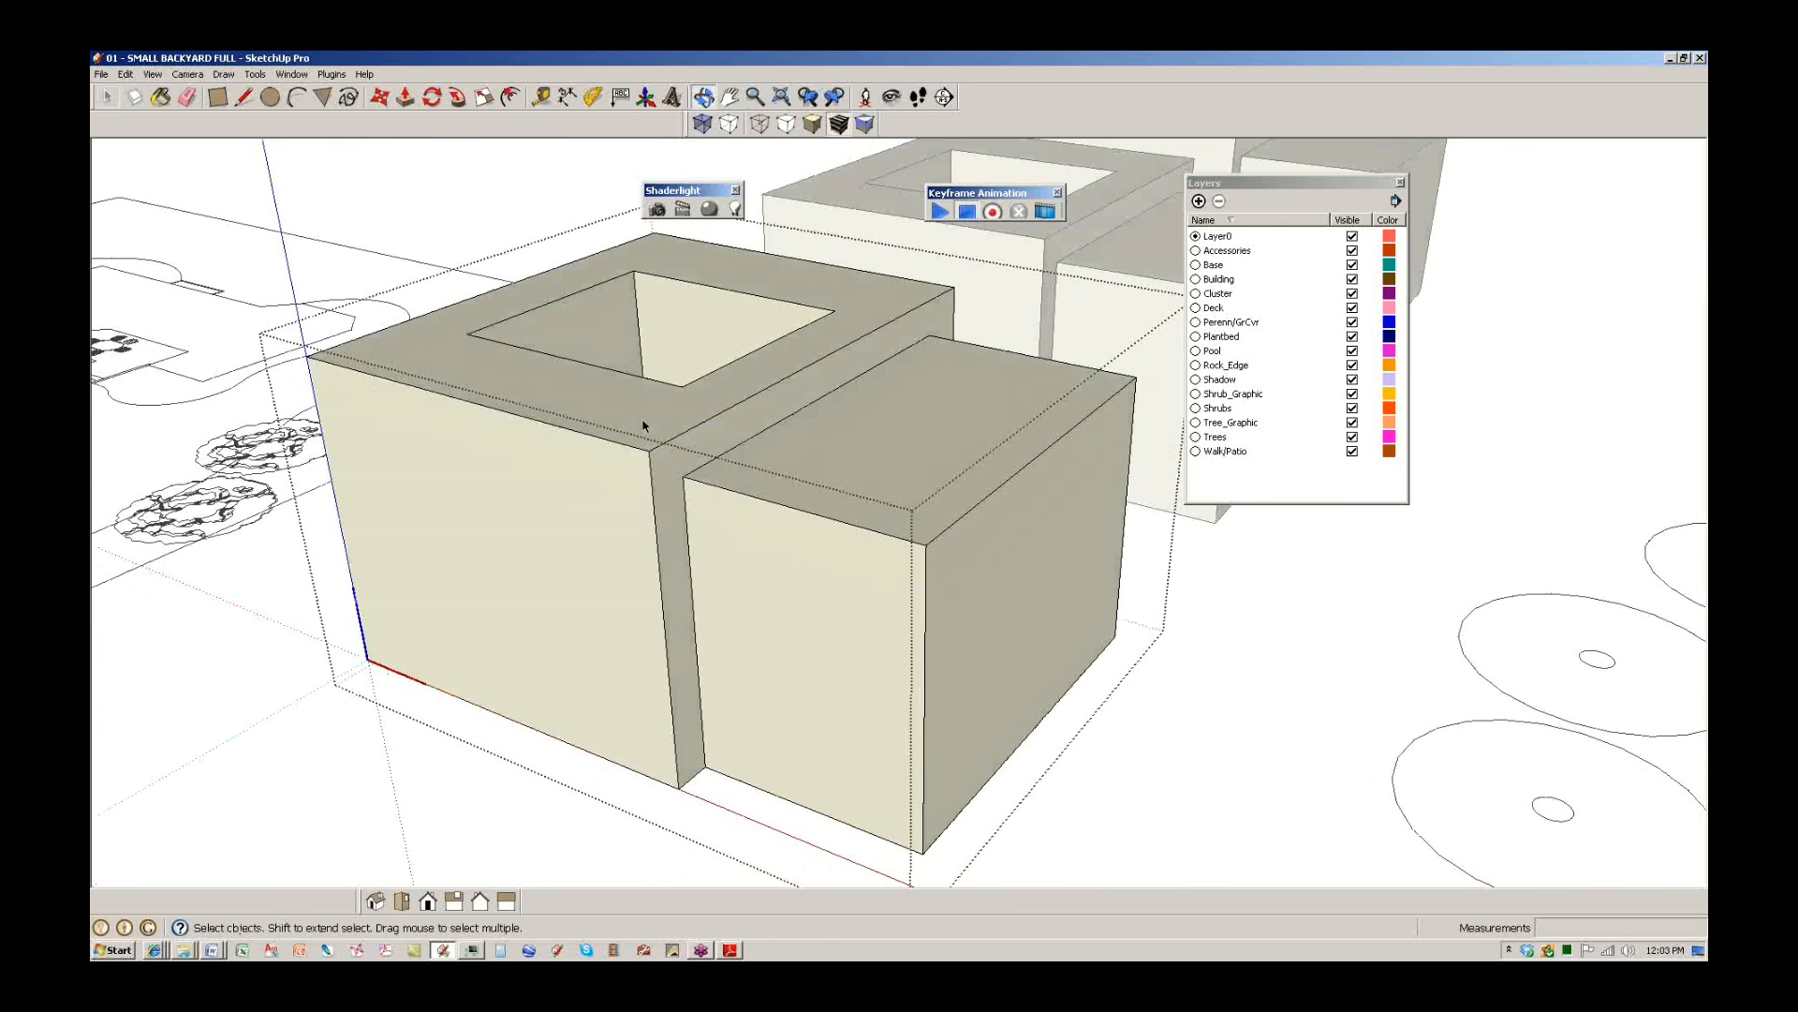
{"action": "scroll", "coordinate": [896, 335], "scroll_direction": "down", "scroll_amount": 4}
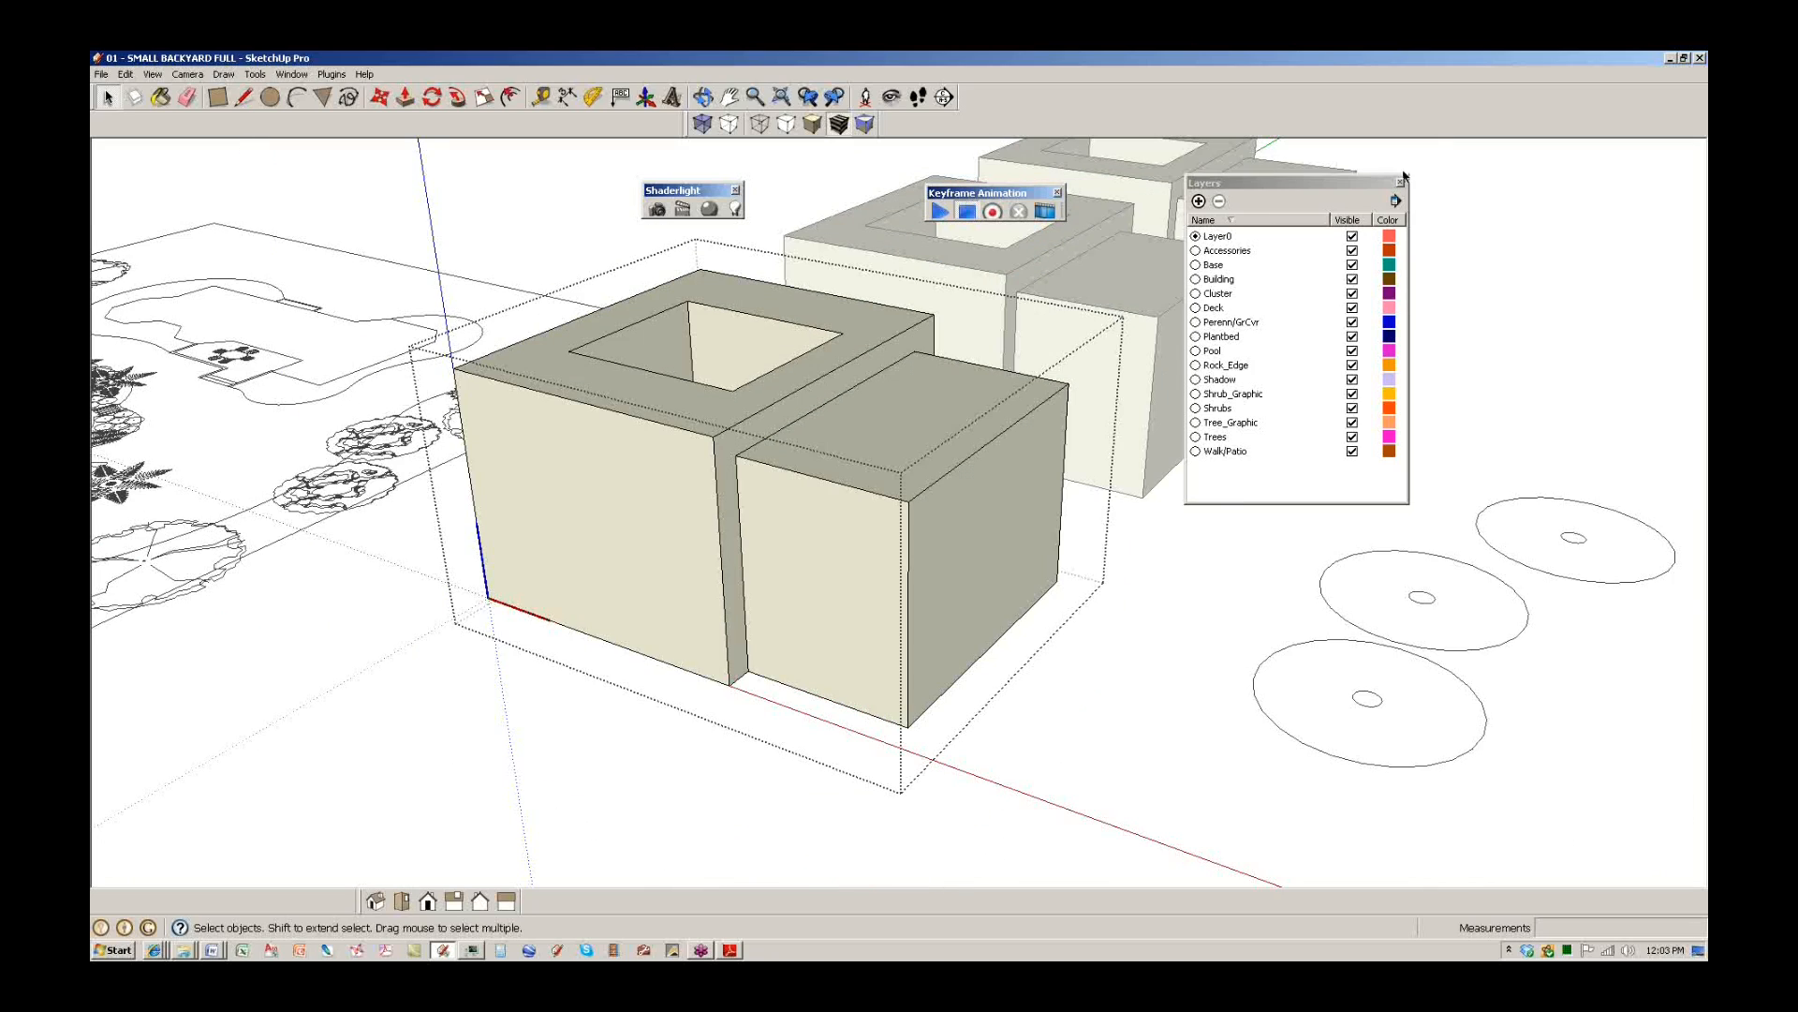
{"action": "left_click", "coordinate": [1057, 193]}
{"action": "left_click", "coordinate": [736, 190]}
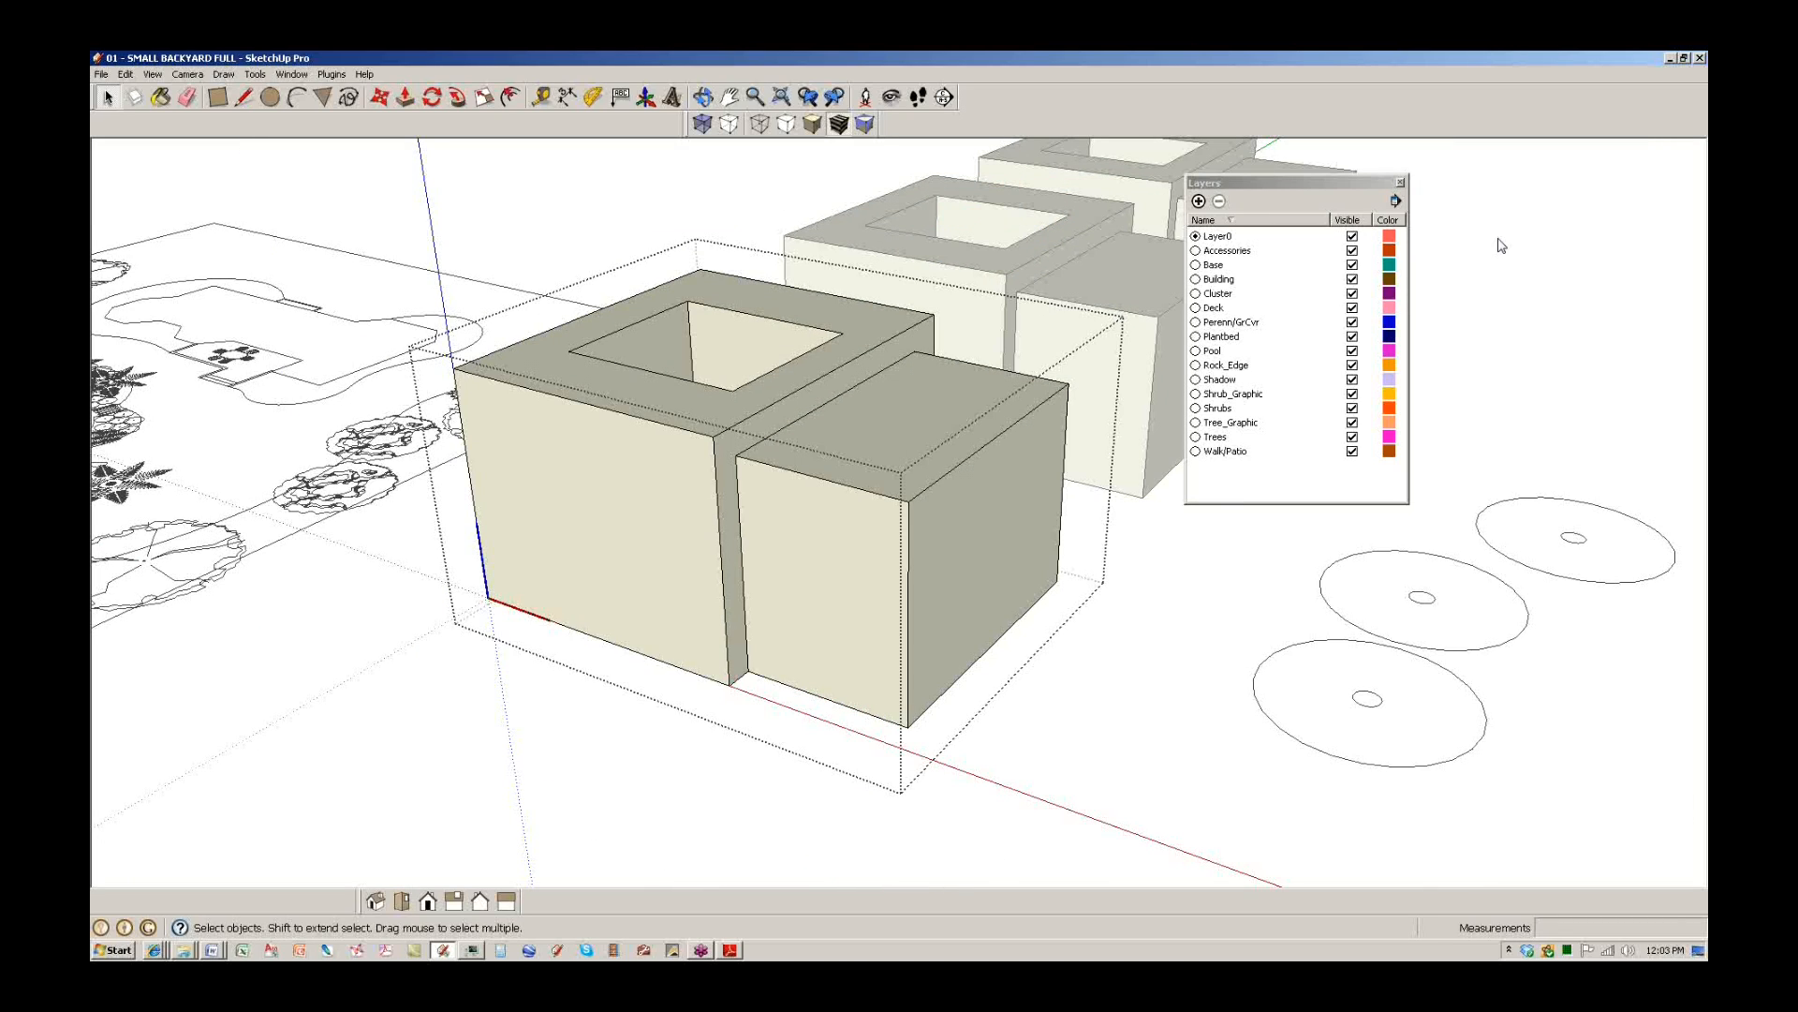
Highlight the edit box outline and the right box's front corner with on-screen ink.
{"action": "left_click", "coordinate": [1497, 331]}
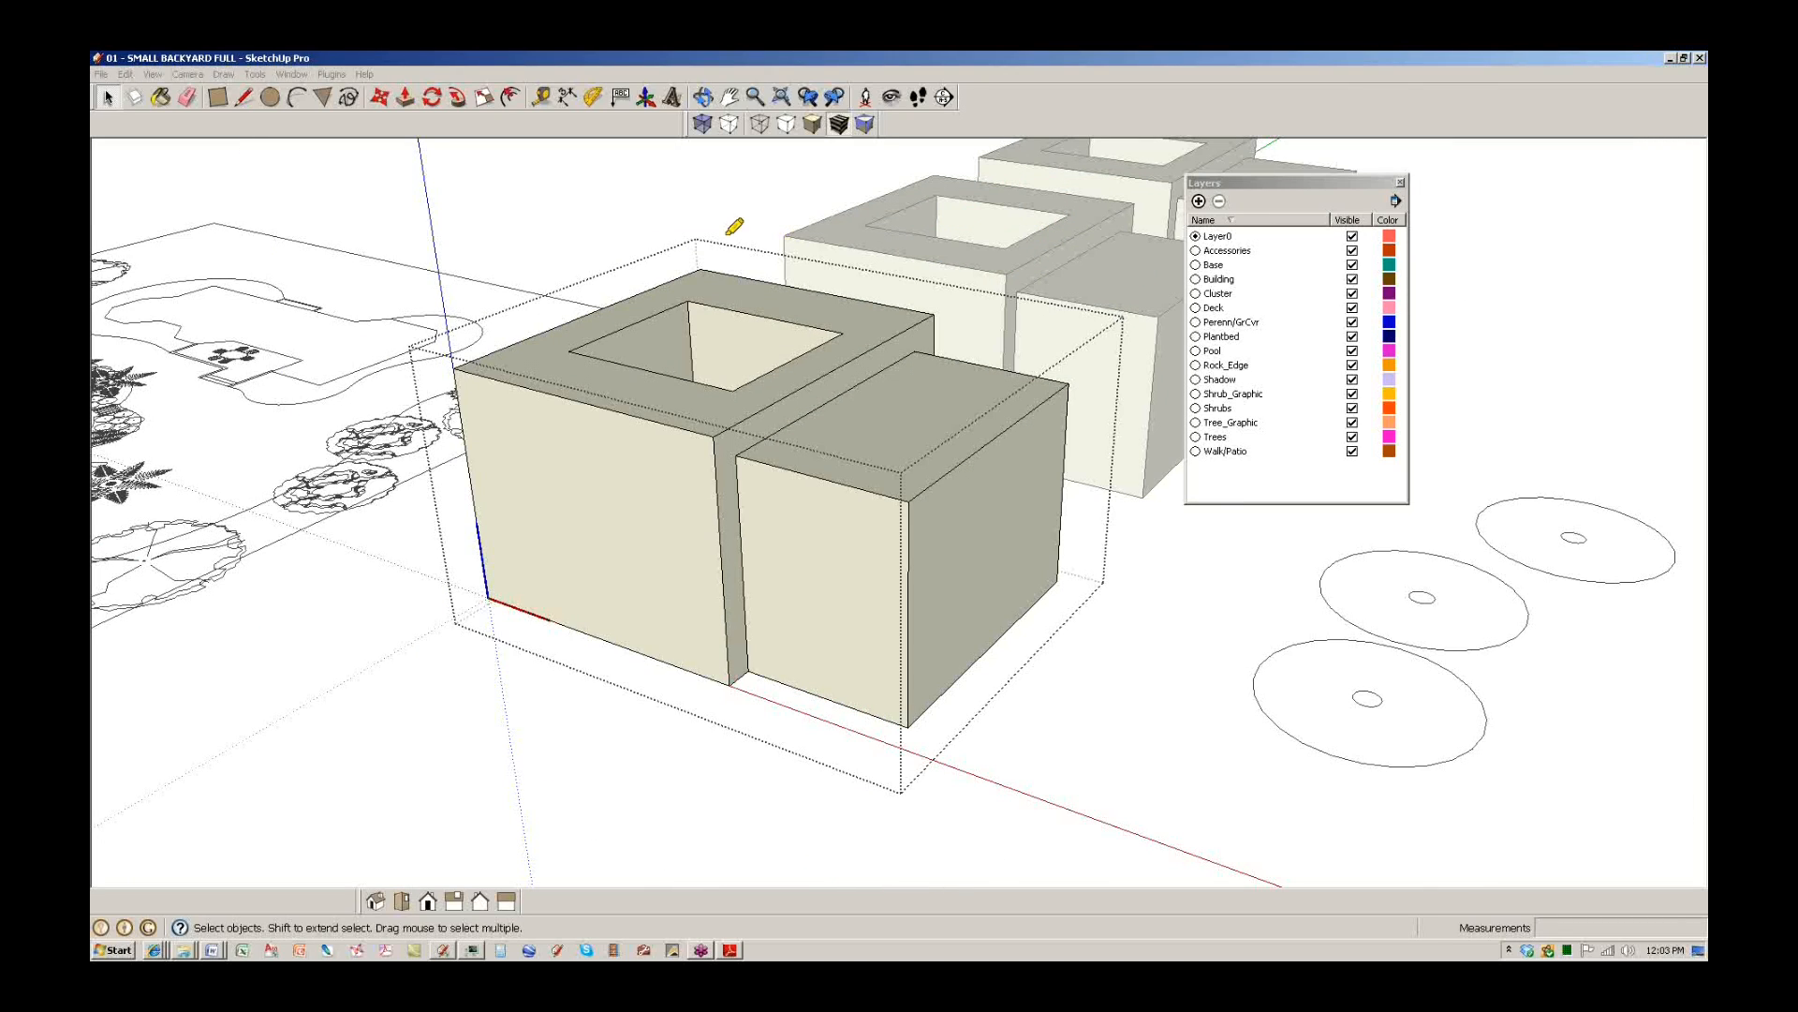
{"action": "mouse_move", "coordinate": [689, 240]}
{"action": "left_mouse_down"}
{"action": "mouse_move", "coordinate": [409, 348]}
{"action": "mouse_move", "coordinate": [448, 614]}
{"action": "mouse_move", "coordinate": [948, 733]}
{"action": "left_mouse_up"}
{"action": "left_click_drag", "start_coordinate": [900, 457], "coordinate": [901, 777]}
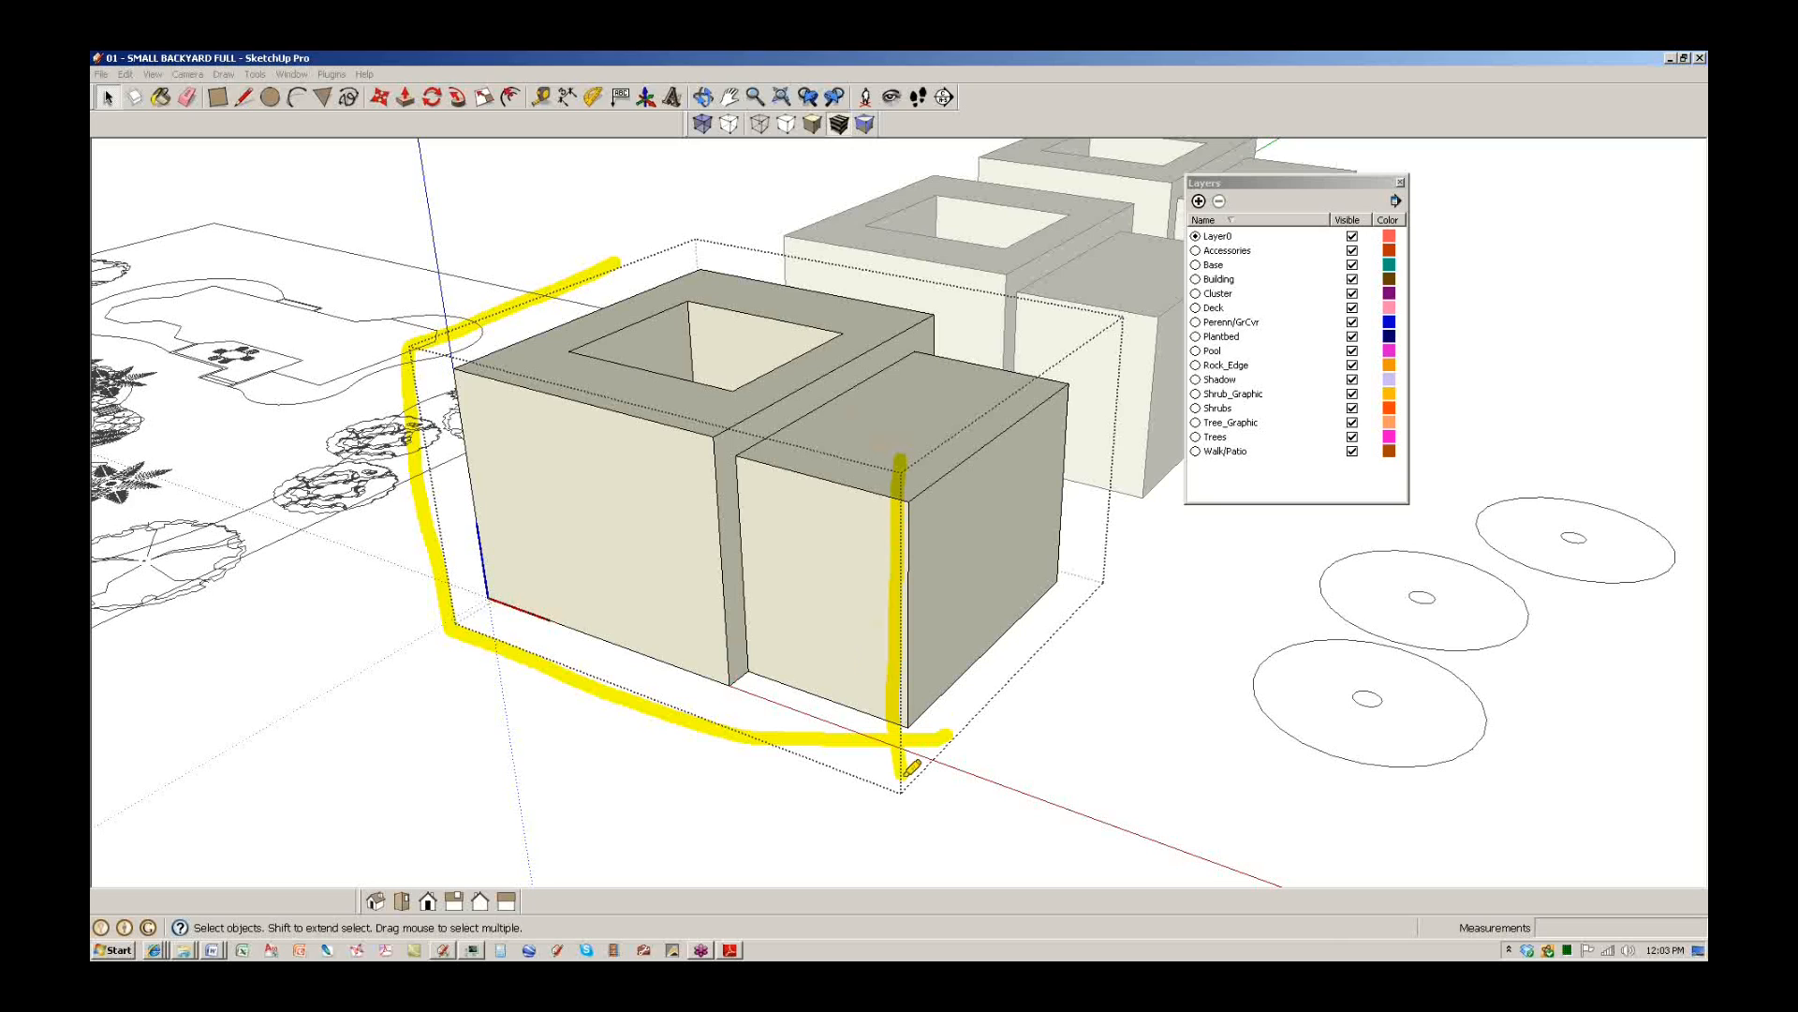
{"action": "key", "text": "Escape"}
{"action": "mouse_move", "coordinate": [871, 515]}
{"action": "middle_mouse_down"}
{"action": "mouse_move", "coordinate": [815, 553]}
{"action": "mouse_move", "coordinate": [735, 537]}
{"action": "middle_mouse_up"}
{"action": "left_click", "coordinate": [291, 74]}
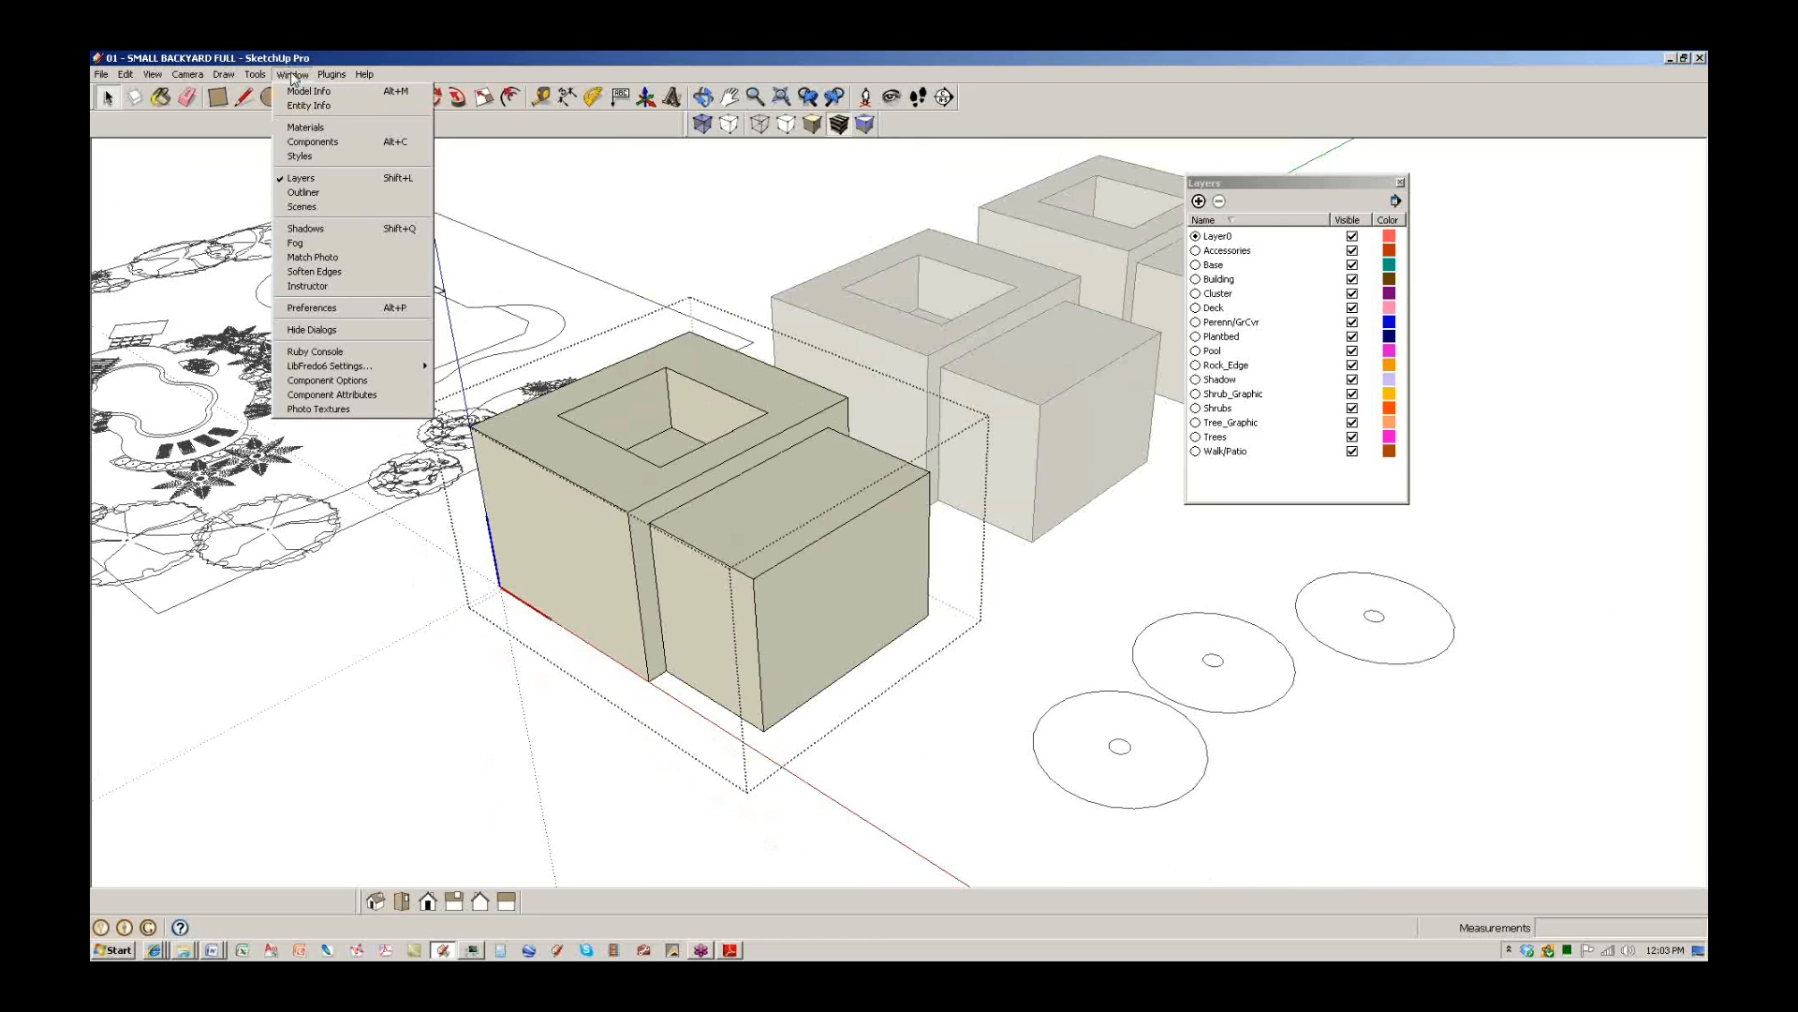
In Model Info > Components, slide 'Fade rest of model' almost fully to Lighter.
{"action": "left_click", "coordinate": [309, 88]}
{"action": "left_click_drag", "start_coordinate": [714, 195], "coordinate": [1252, 520]}
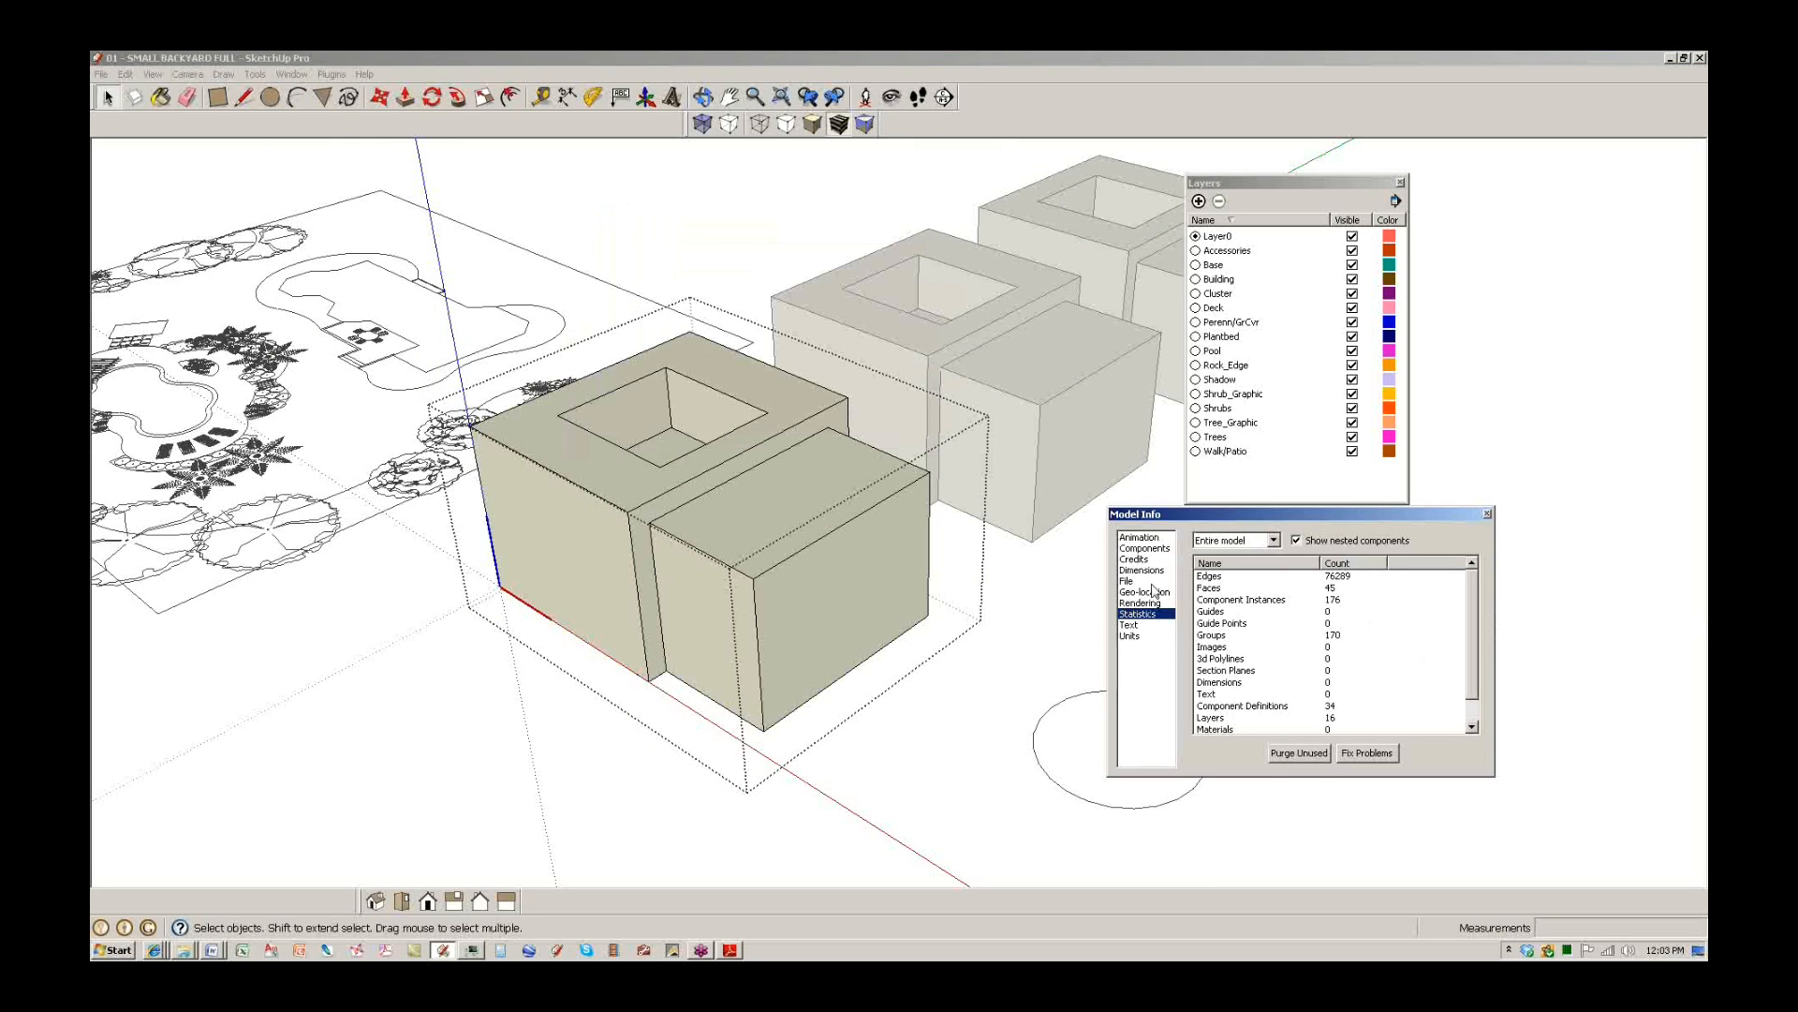
{"action": "left_click", "coordinate": [1144, 548]}
{"action": "left_click_drag", "start_coordinate": [1323, 626], "coordinate": [1261, 625]}
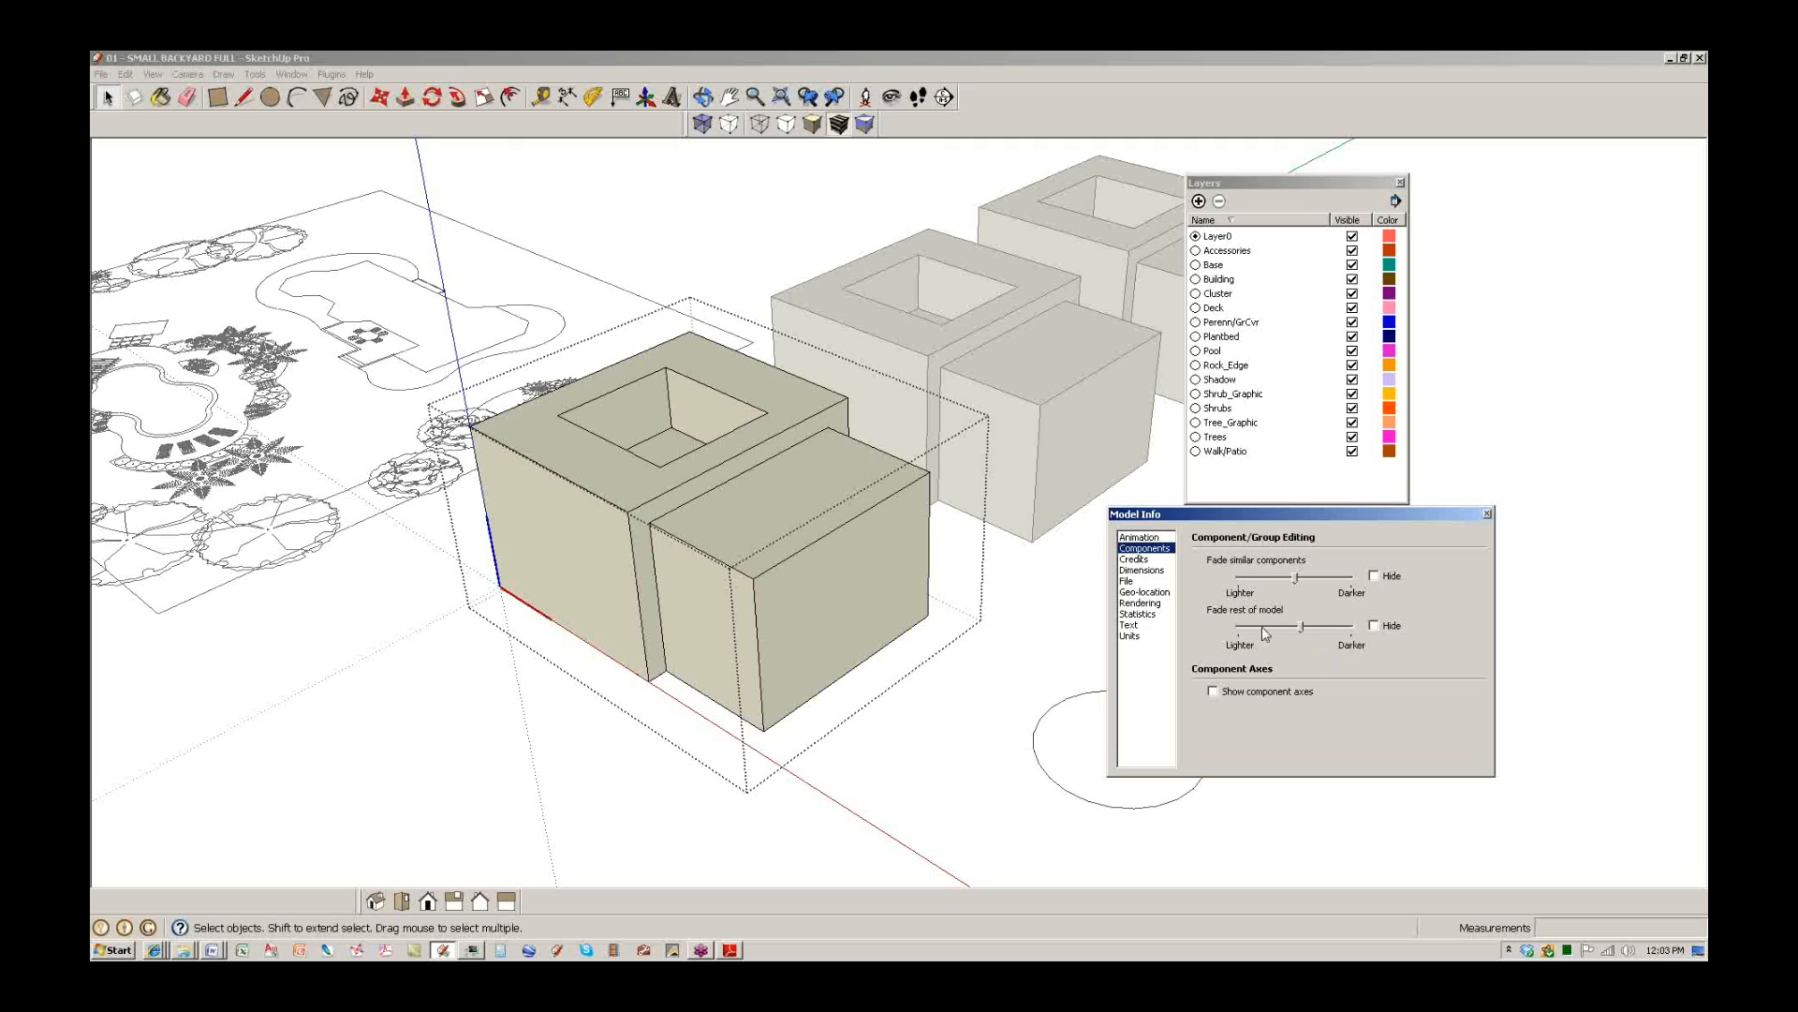
{"action": "middle_click_drag", "start_coordinate": [445, 583], "coordinate": [1128, 656]}
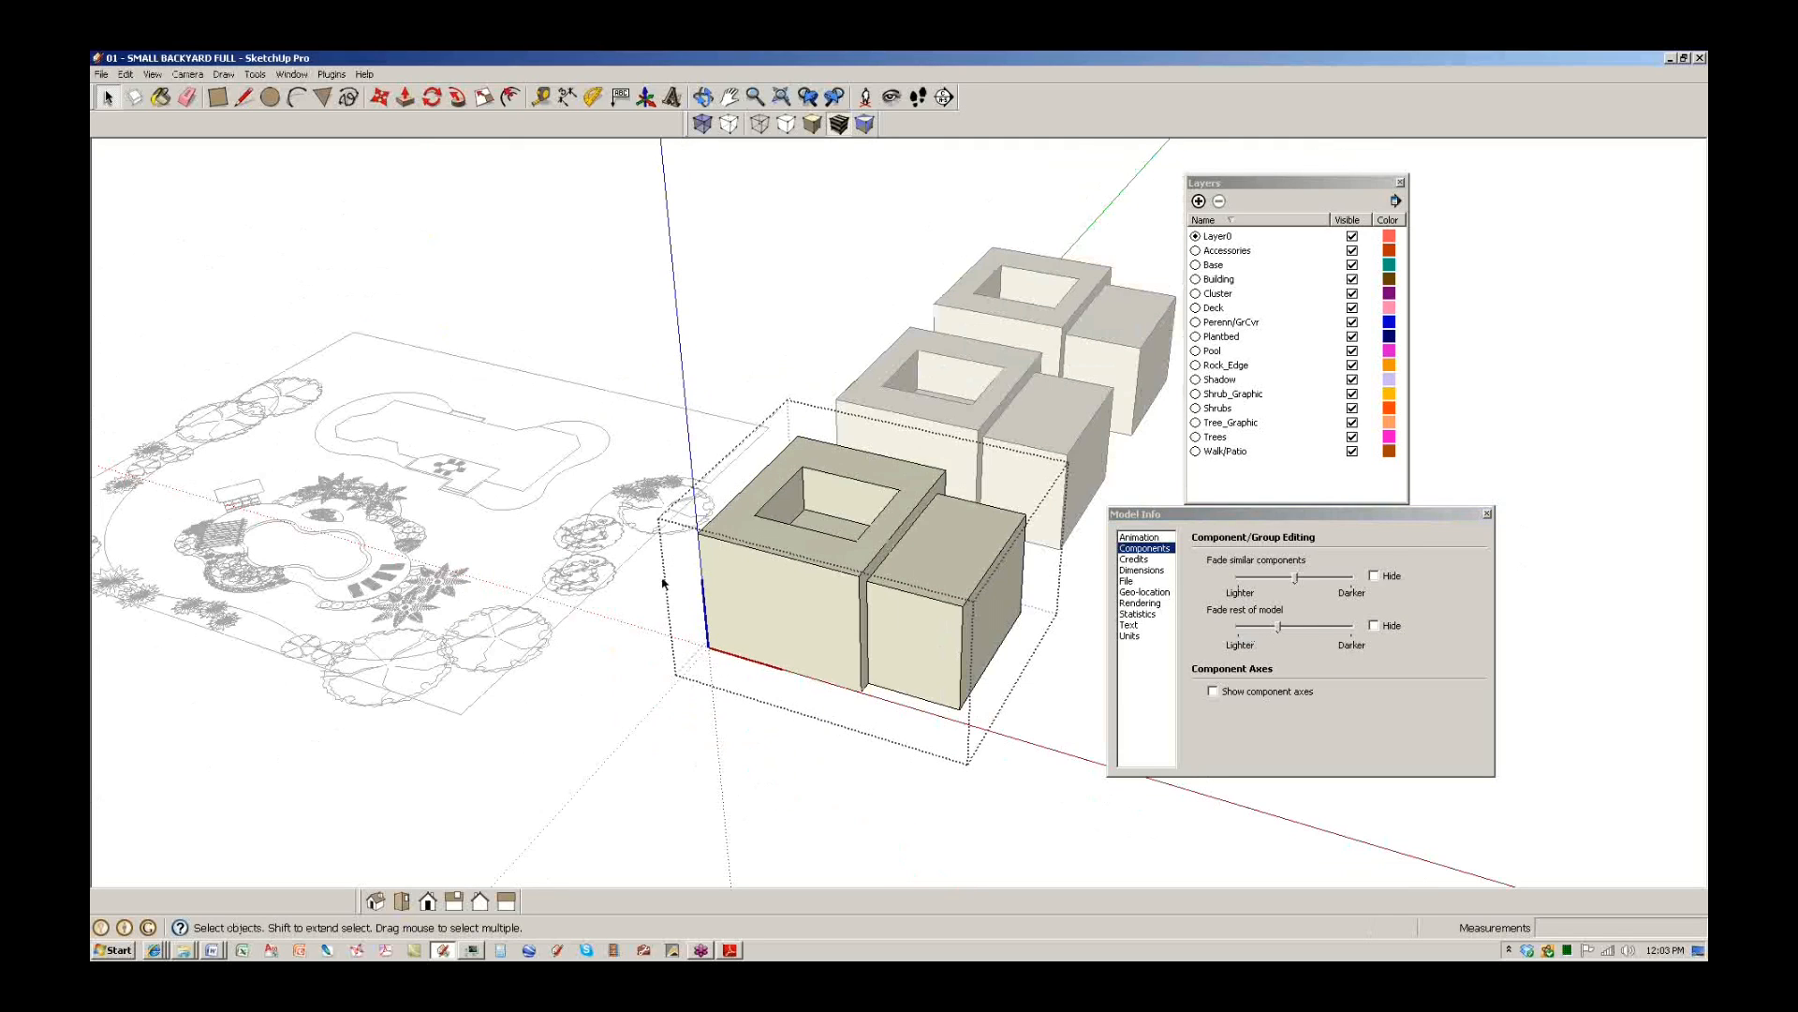
{"action": "left_click", "coordinate": [1254, 627]}
{"action": "left_click_drag", "start_coordinate": [1253, 626], "coordinate": [1262, 626]}
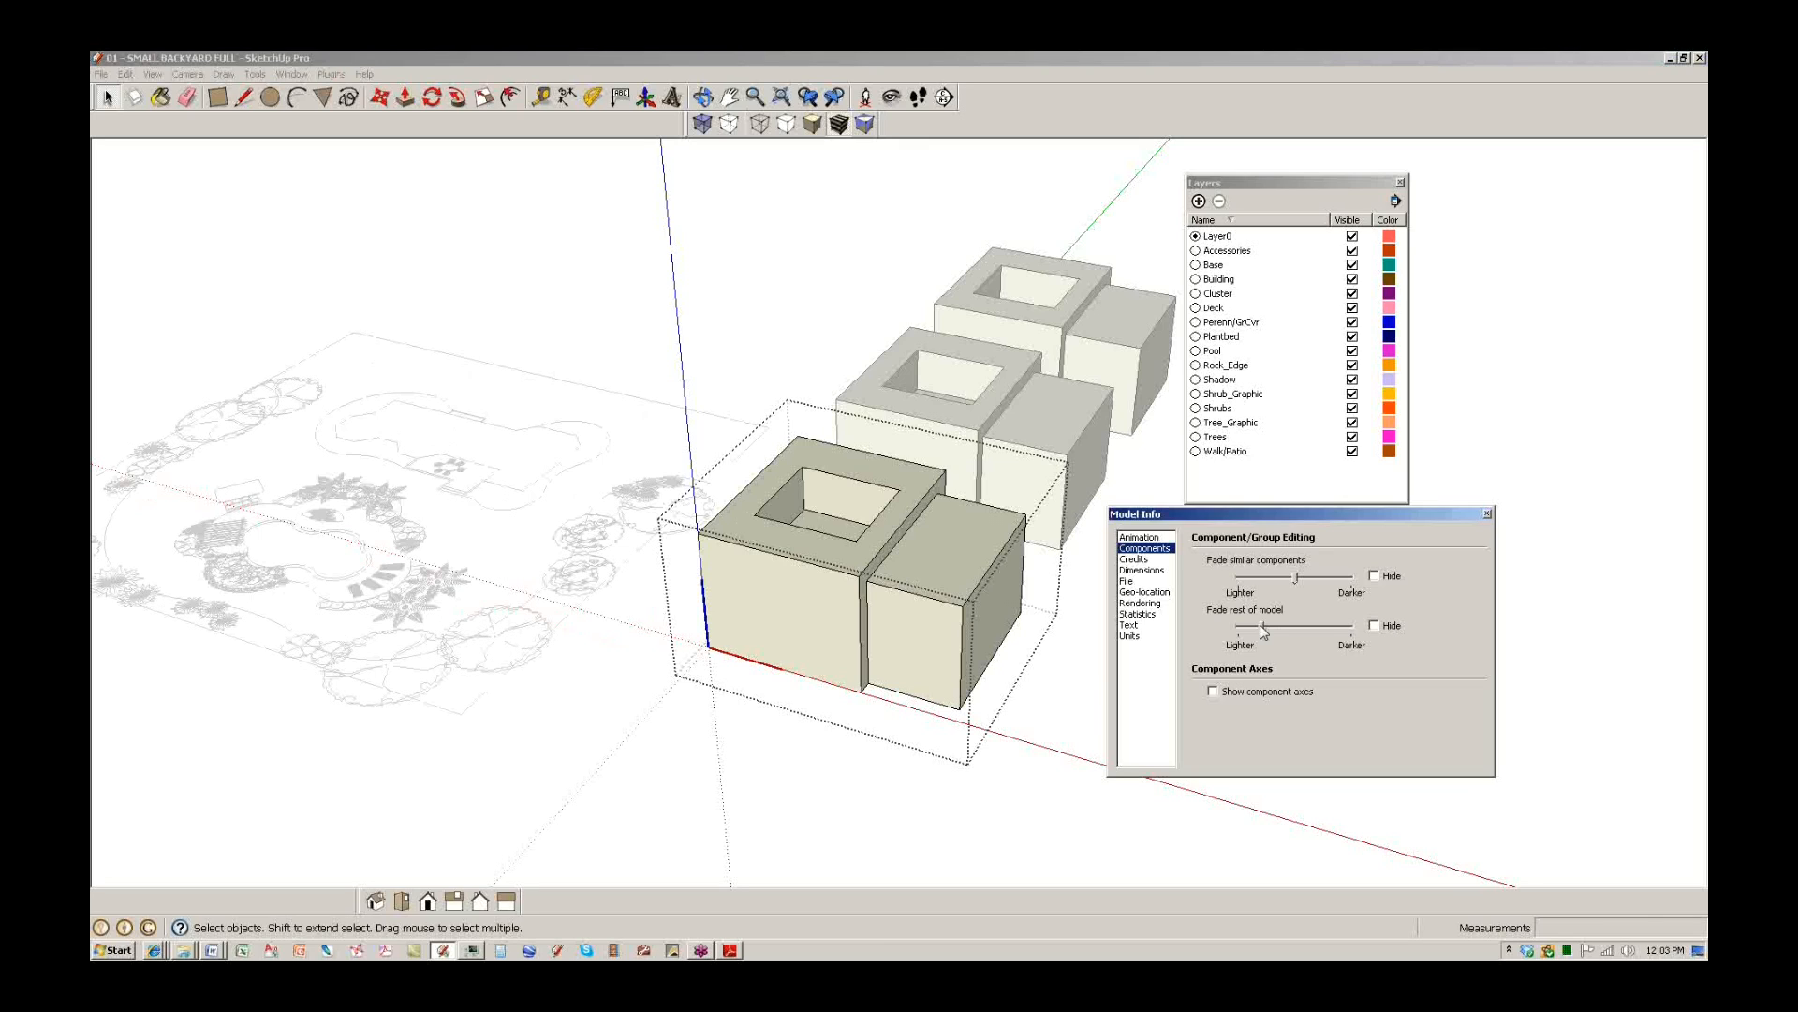
{"action": "left_click", "coordinate": [789, 823]}
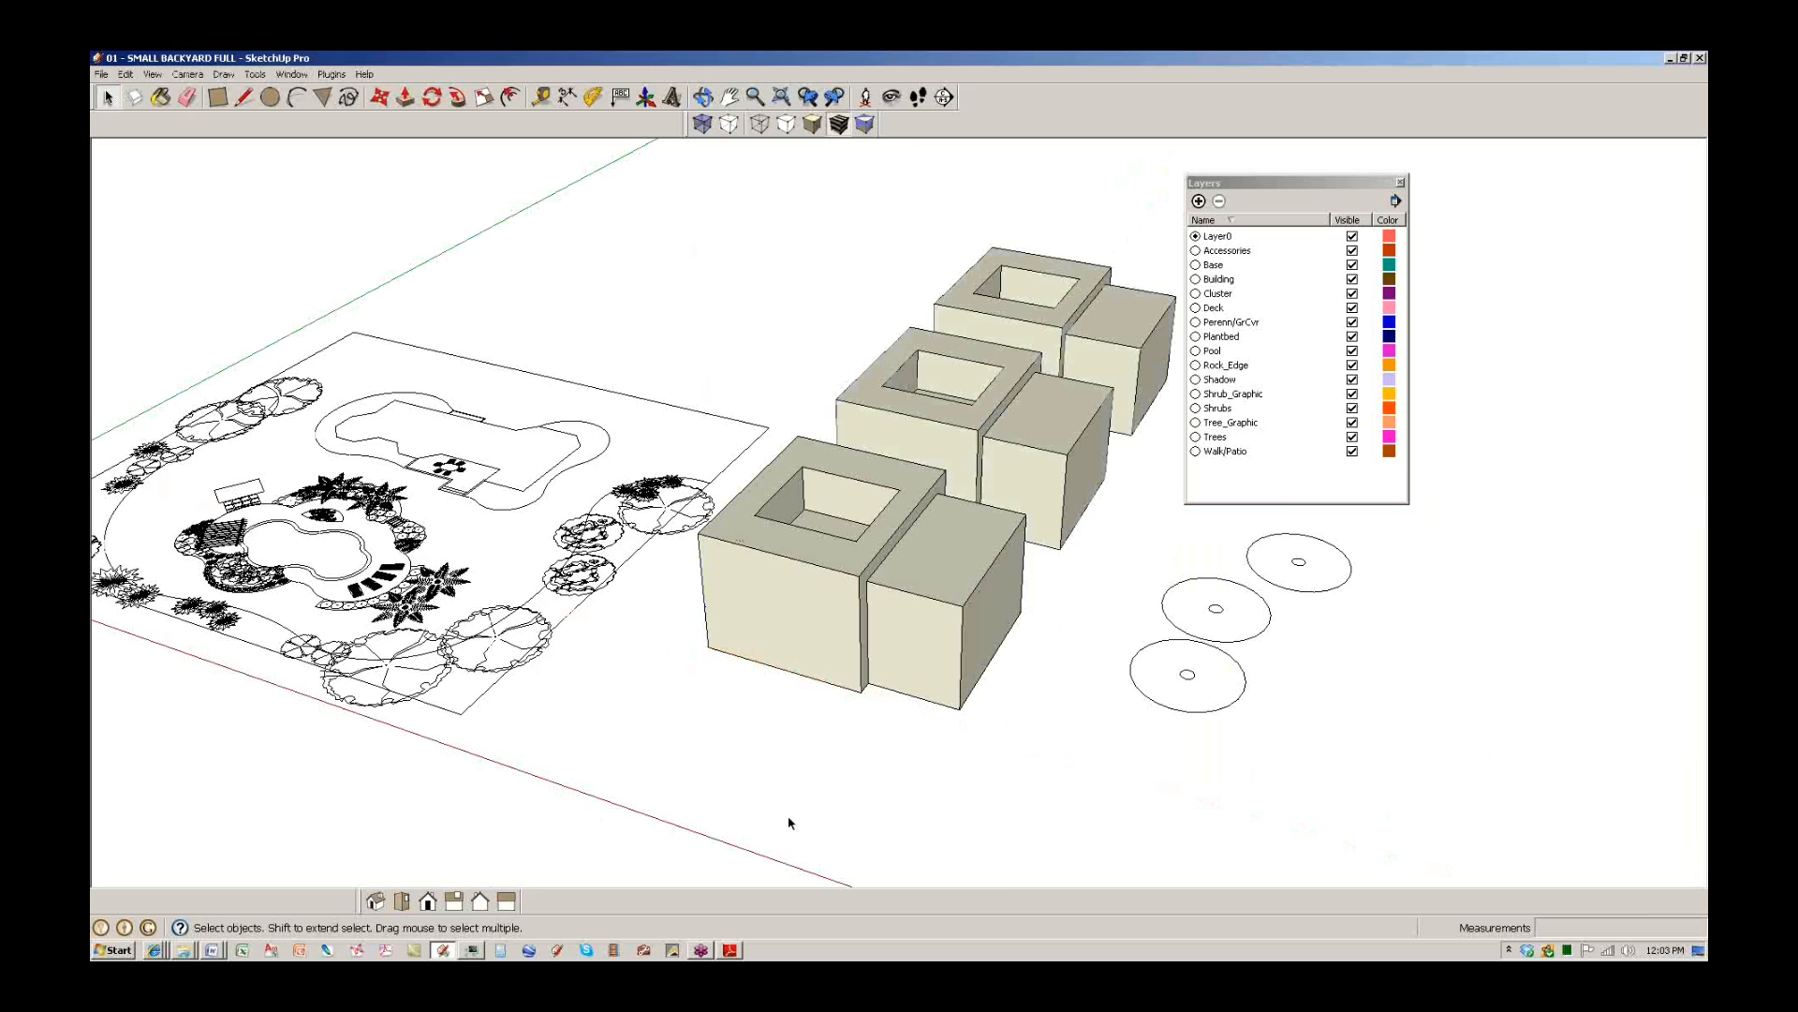
Open the front box group to check the lighter fade, then exit to the full model.
{"action": "double_click", "coordinate": [863, 621]}
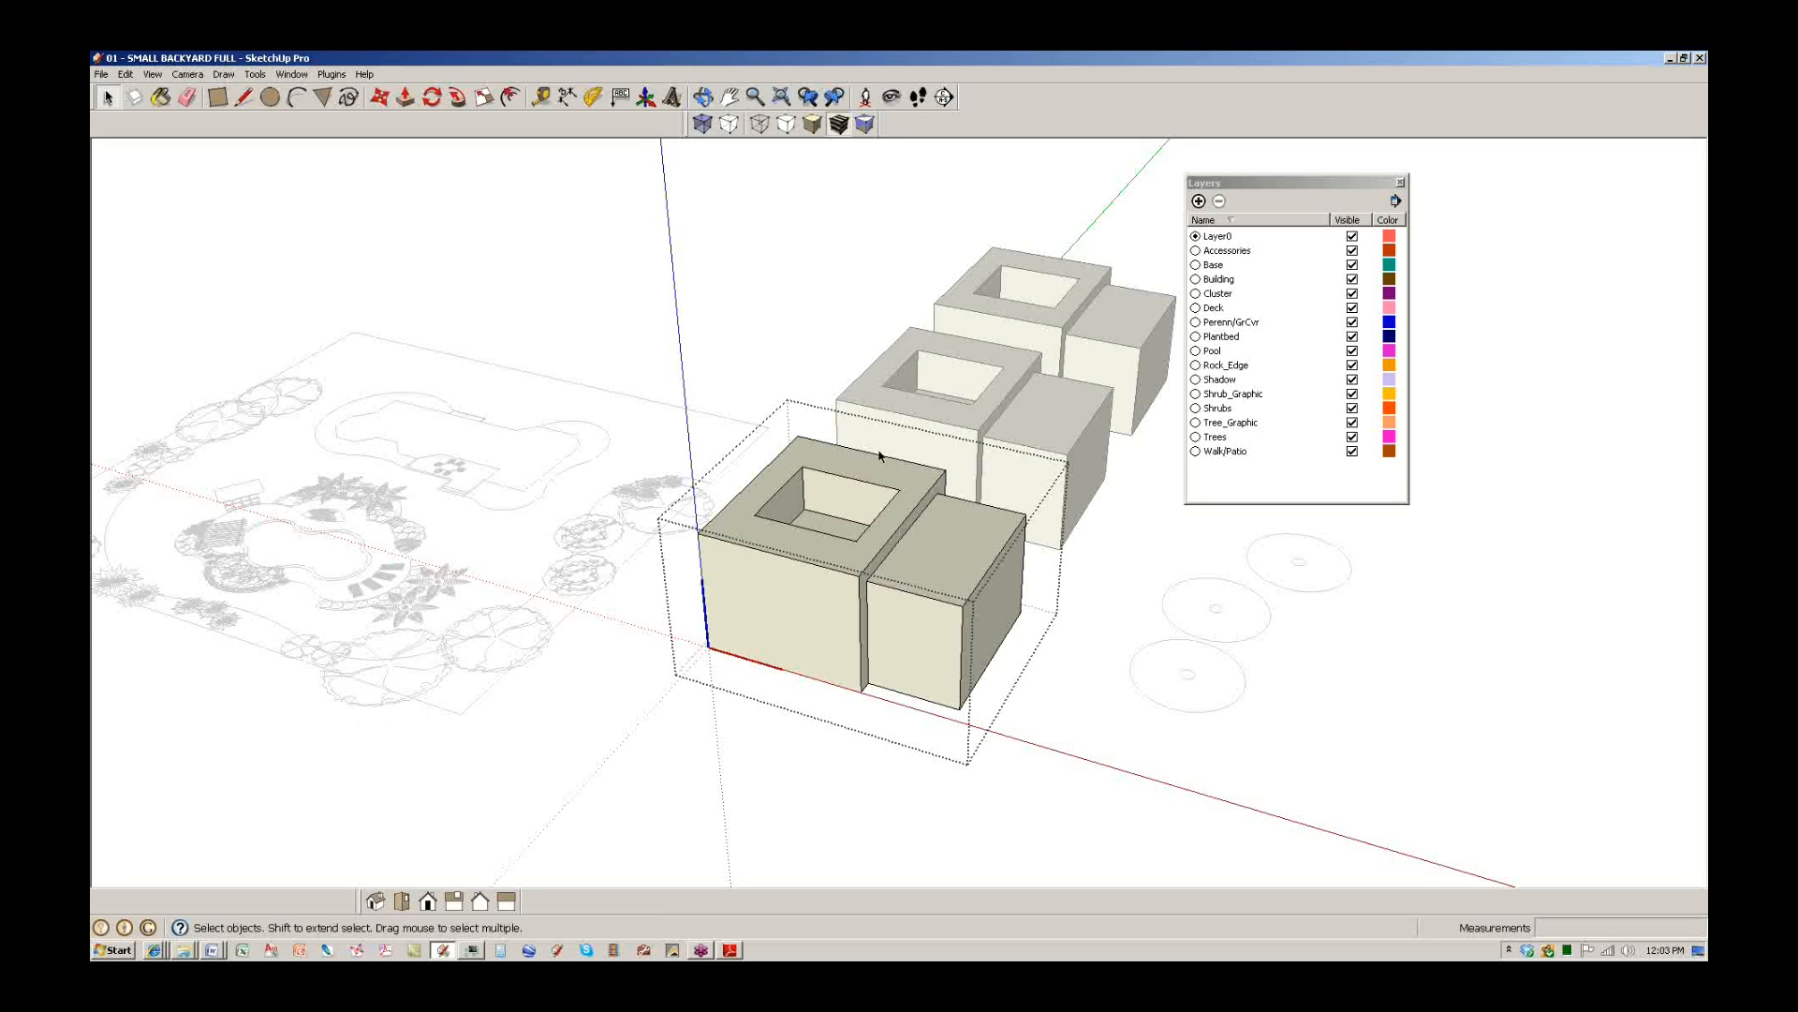
{"action": "scroll", "coordinate": [831, 626], "scroll_direction": "up", "scroll_amount": 8}
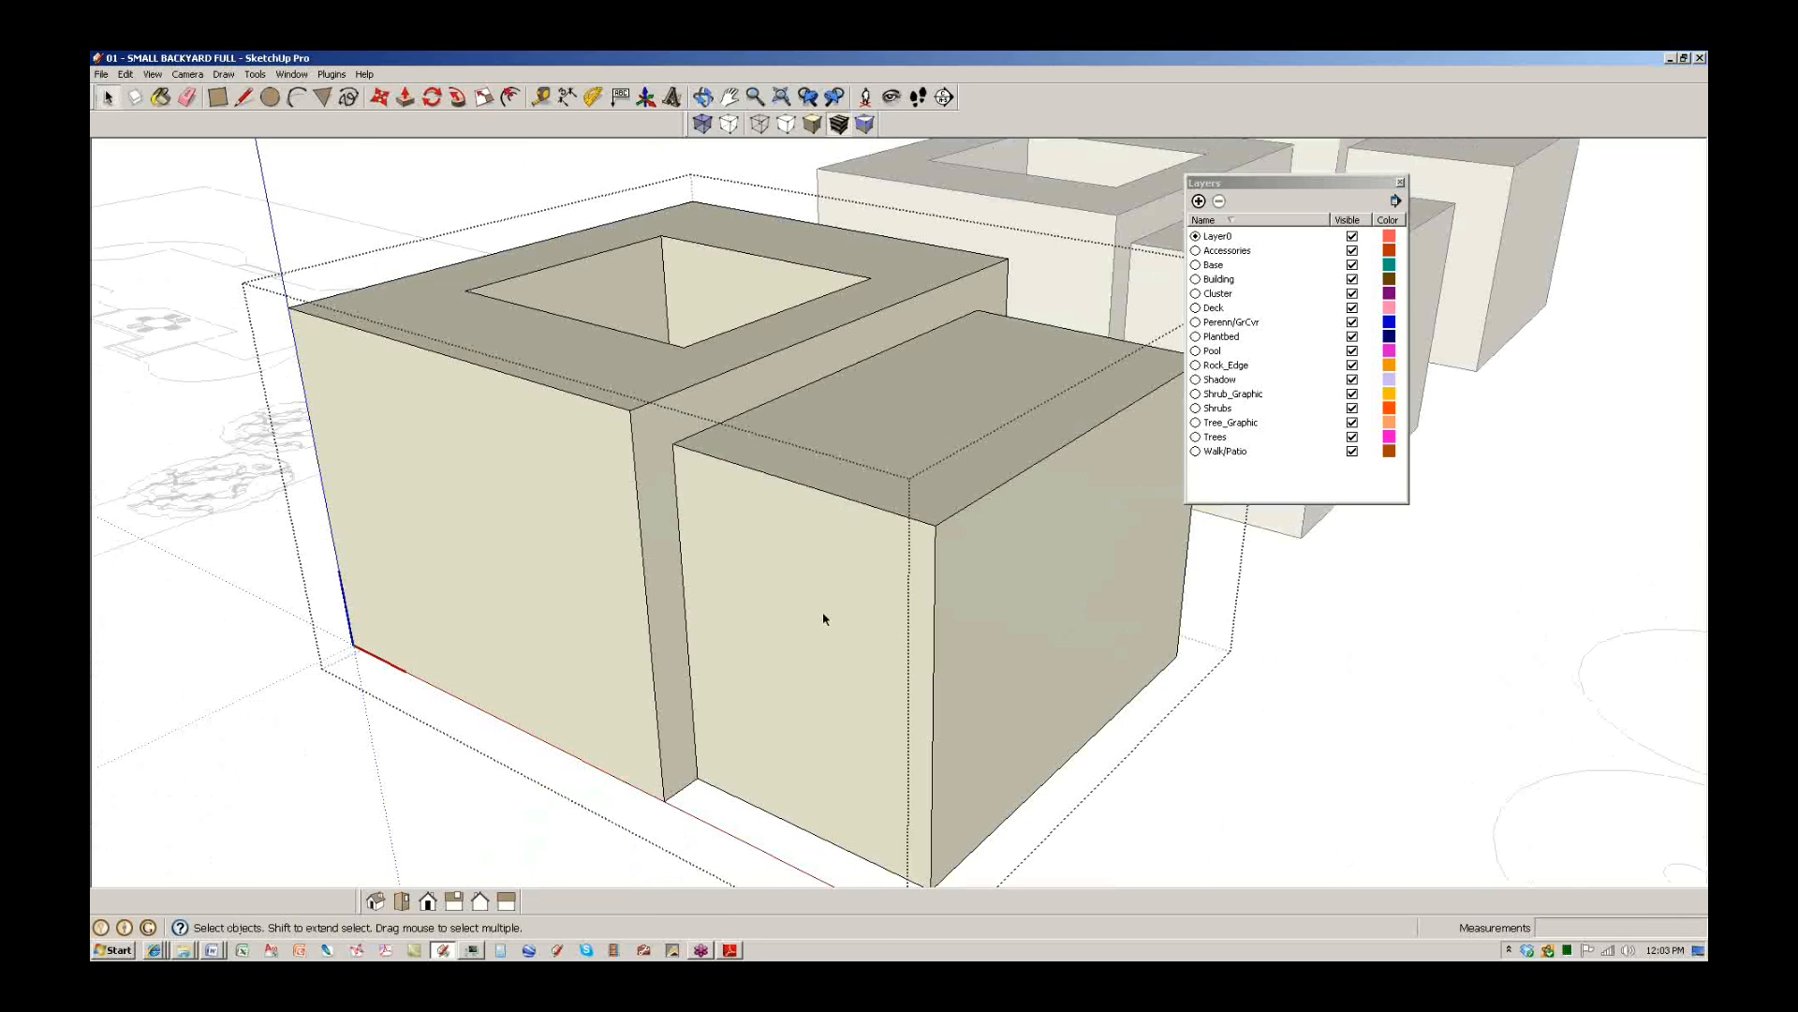
{"action": "scroll", "coordinate": [824, 618], "scroll_direction": "down", "scroll_amount": 2}
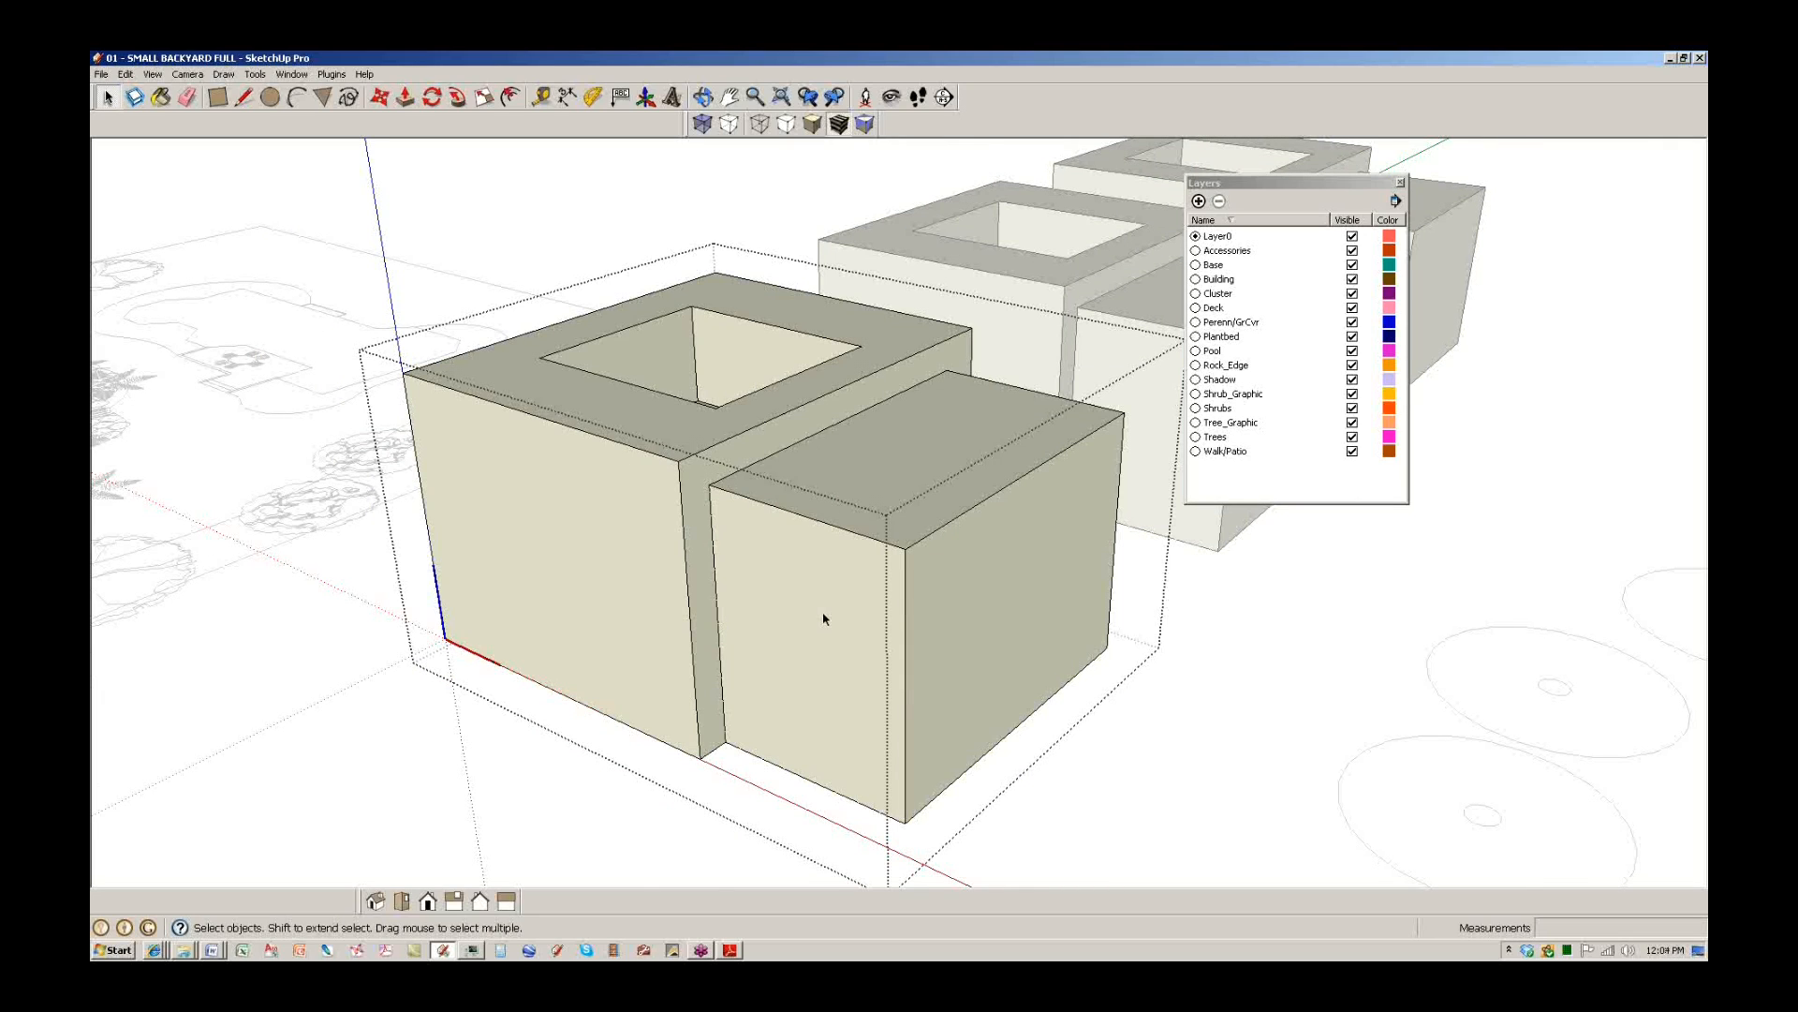
{"action": "scroll", "coordinate": [824, 619], "scroll_direction": "down", "scroll_amount": 3}
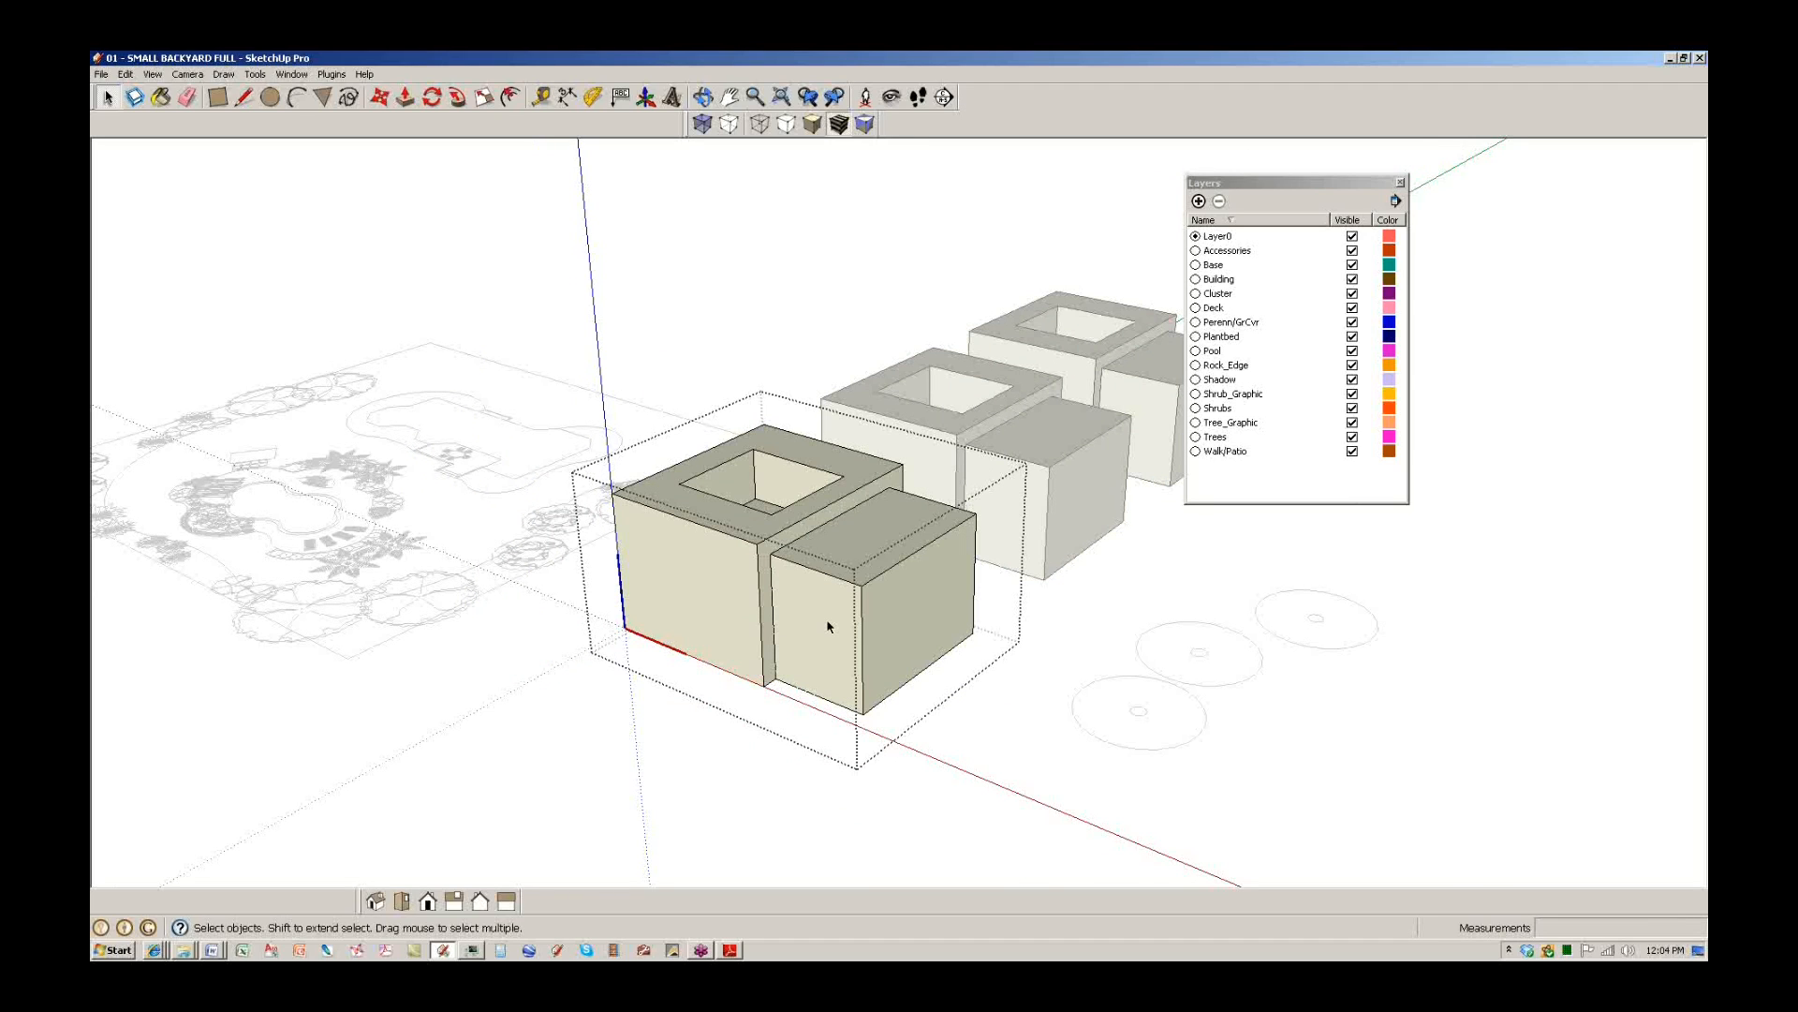
{"action": "left_click", "coordinate": [1155, 745]}
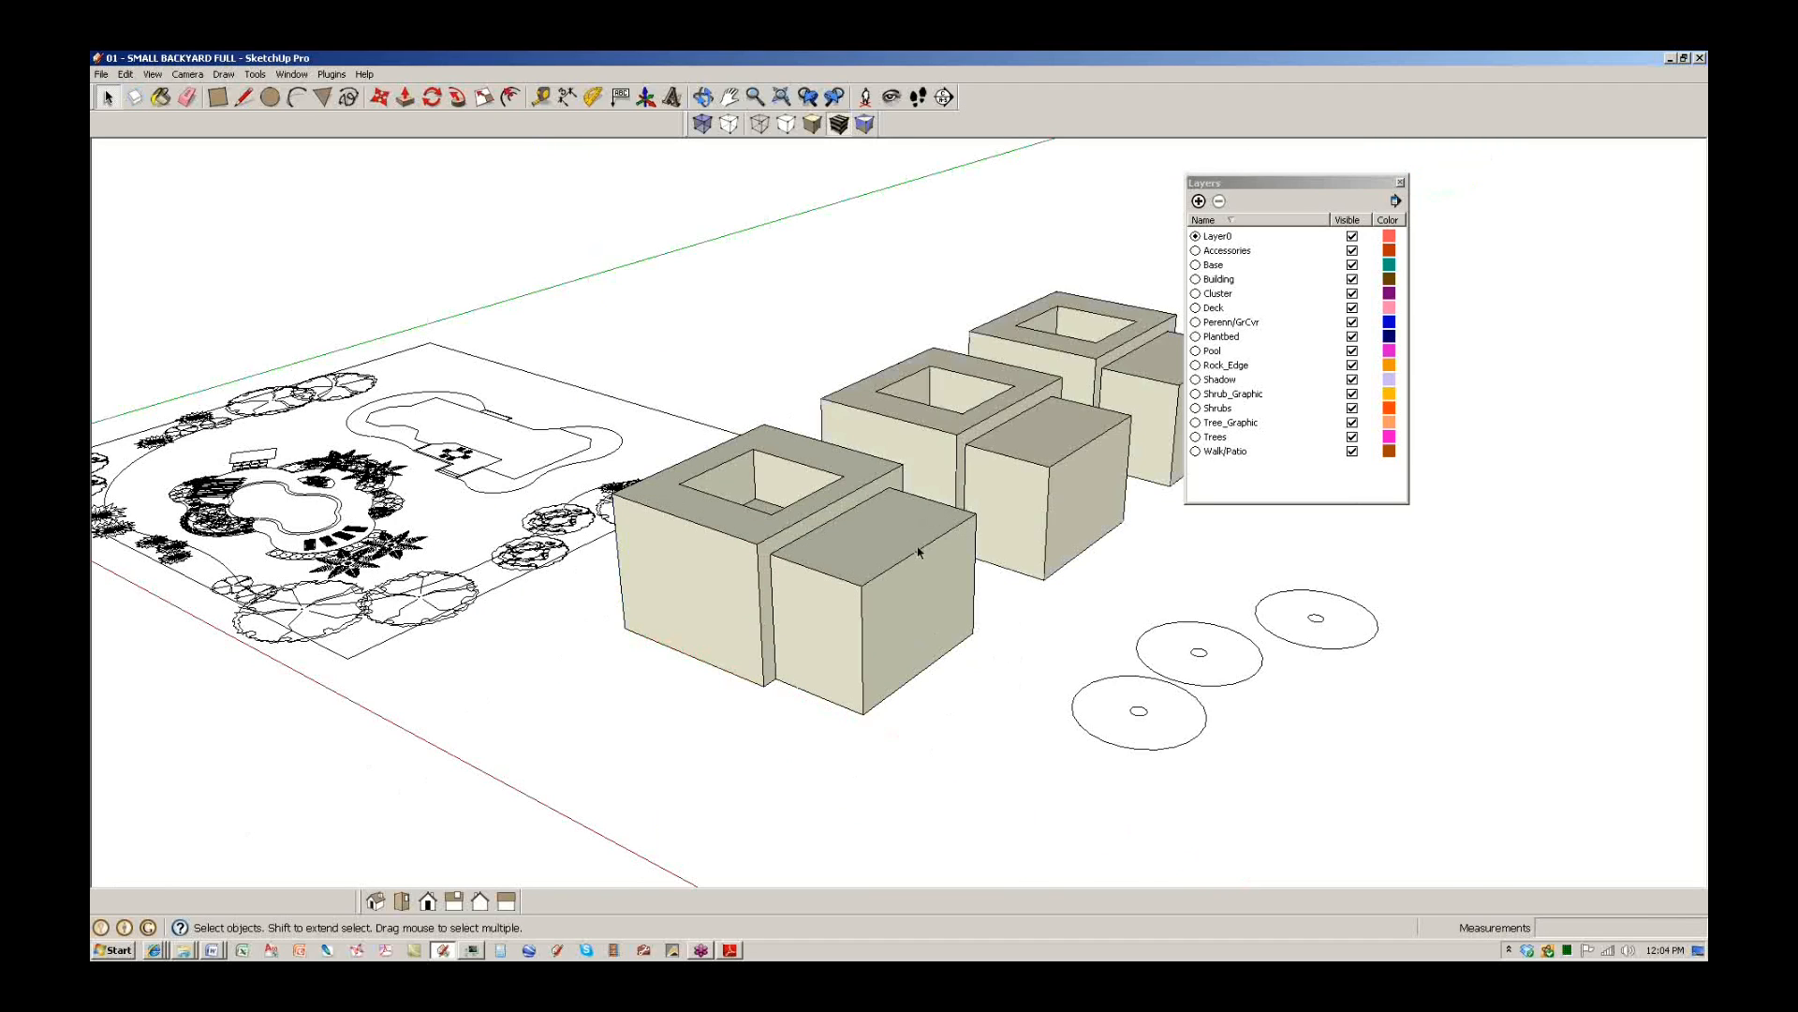
{"action": "double_click", "coordinate": [860, 553]}
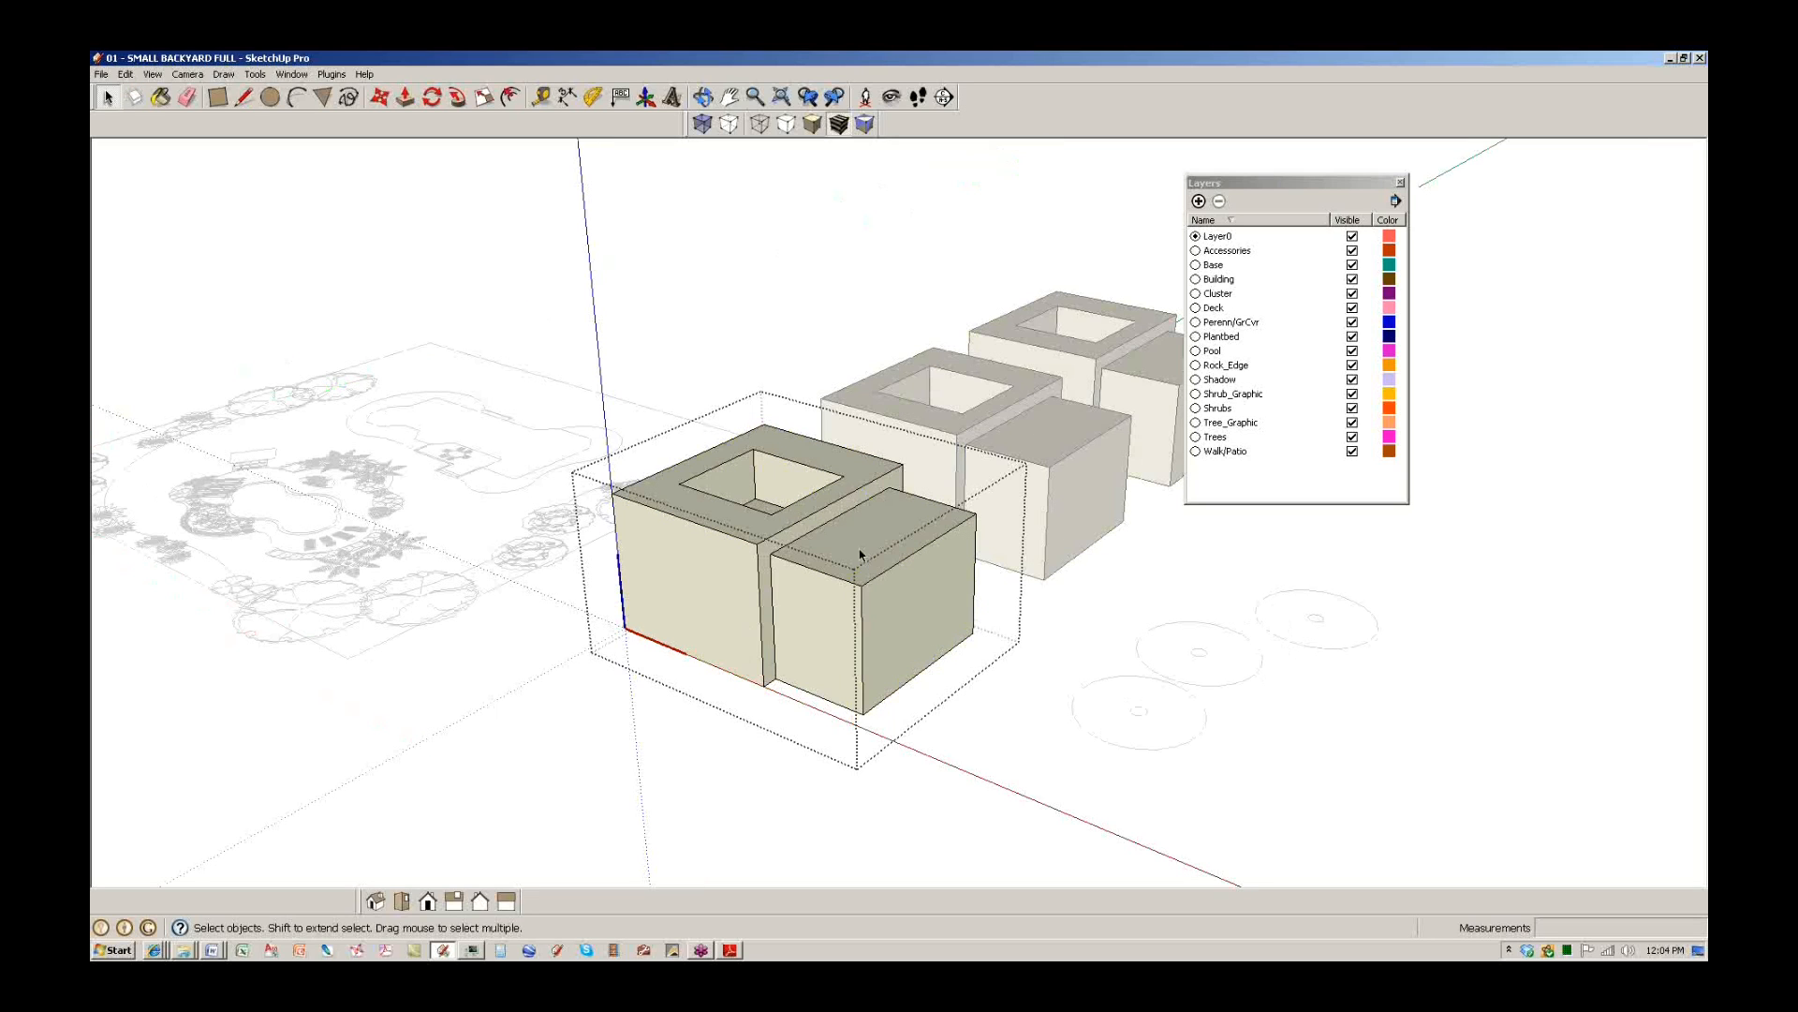
{"action": "left_click", "coordinate": [510, 615]}
{"action": "middle_click_drag", "start_coordinate": [509, 614], "coordinate": [684, 684]}
Open a tree group on the site plan for editing, then exit it.
{"action": "scroll", "coordinate": [684, 683], "scroll_direction": "up", "scroll_amount": 3}
{"action": "middle_click_drag", "start_coordinate": [525, 731], "coordinate": [719, 693], "text": "shift"}
{"action": "scroll", "coordinate": [719, 693], "scroll_direction": "up", "scroll_amount": 2}
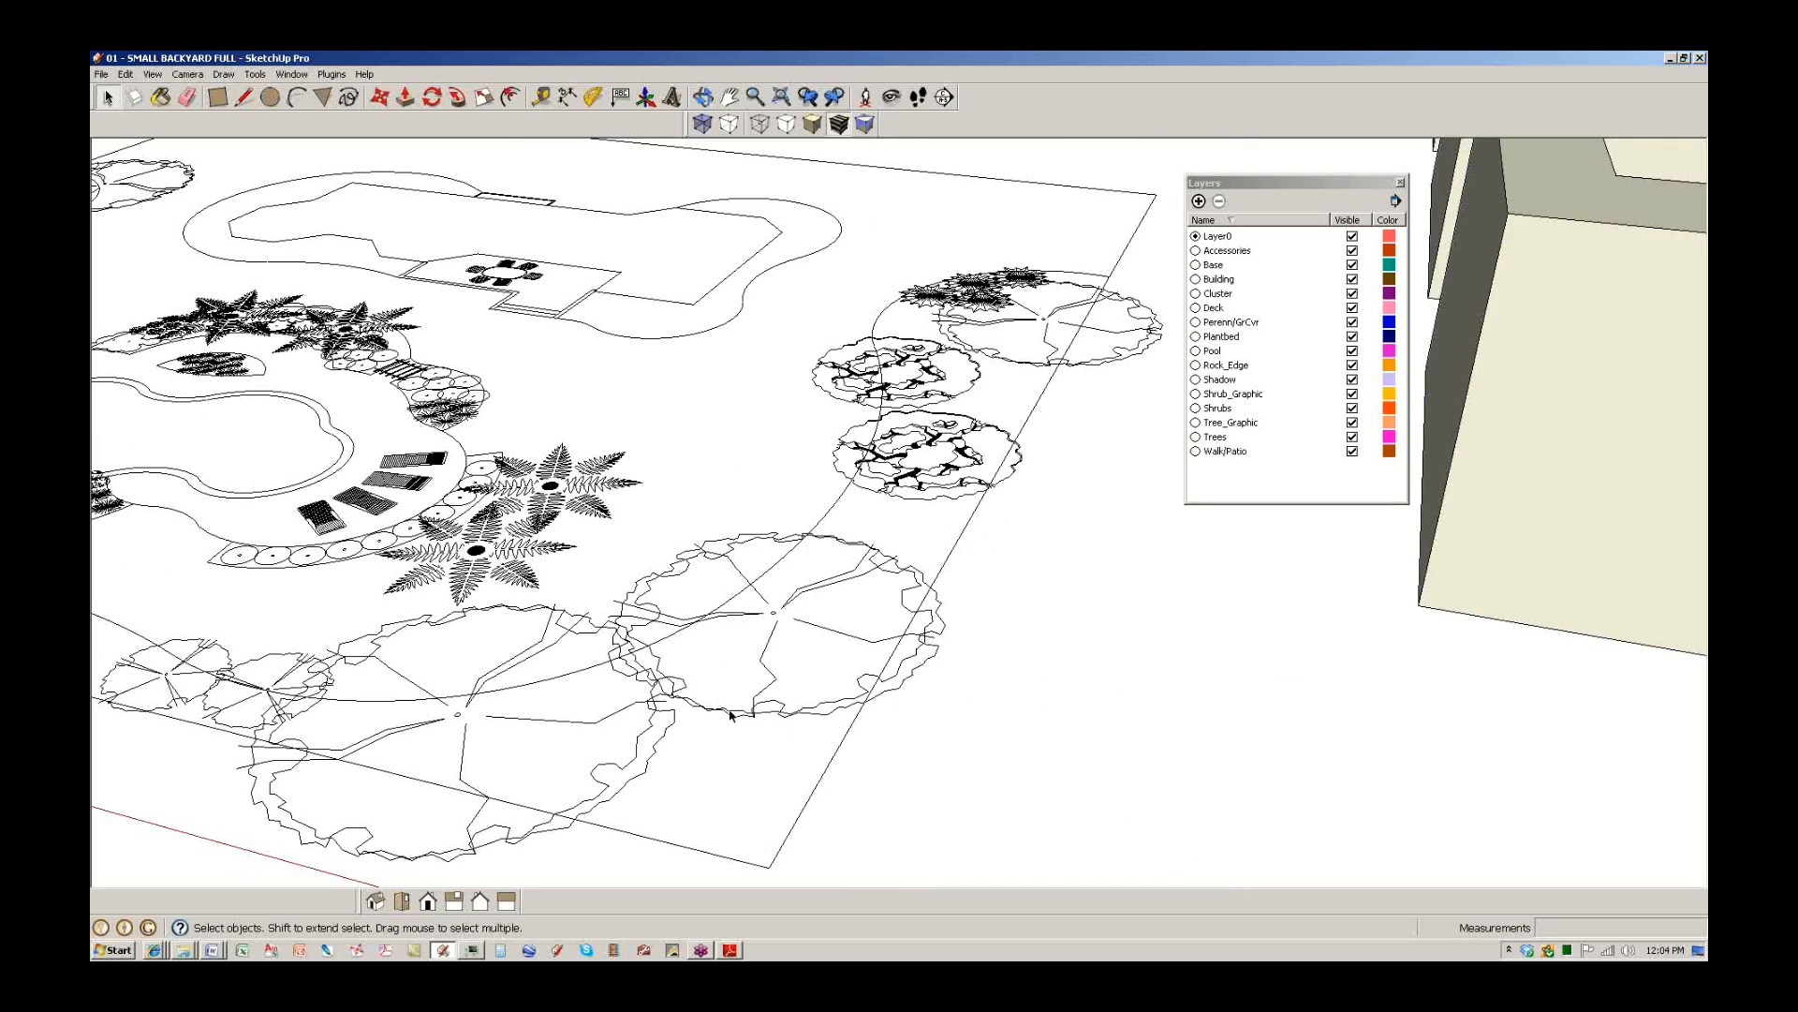
{"action": "left_click", "coordinate": [731, 715]}
{"action": "double_click", "coordinate": [730, 715]}
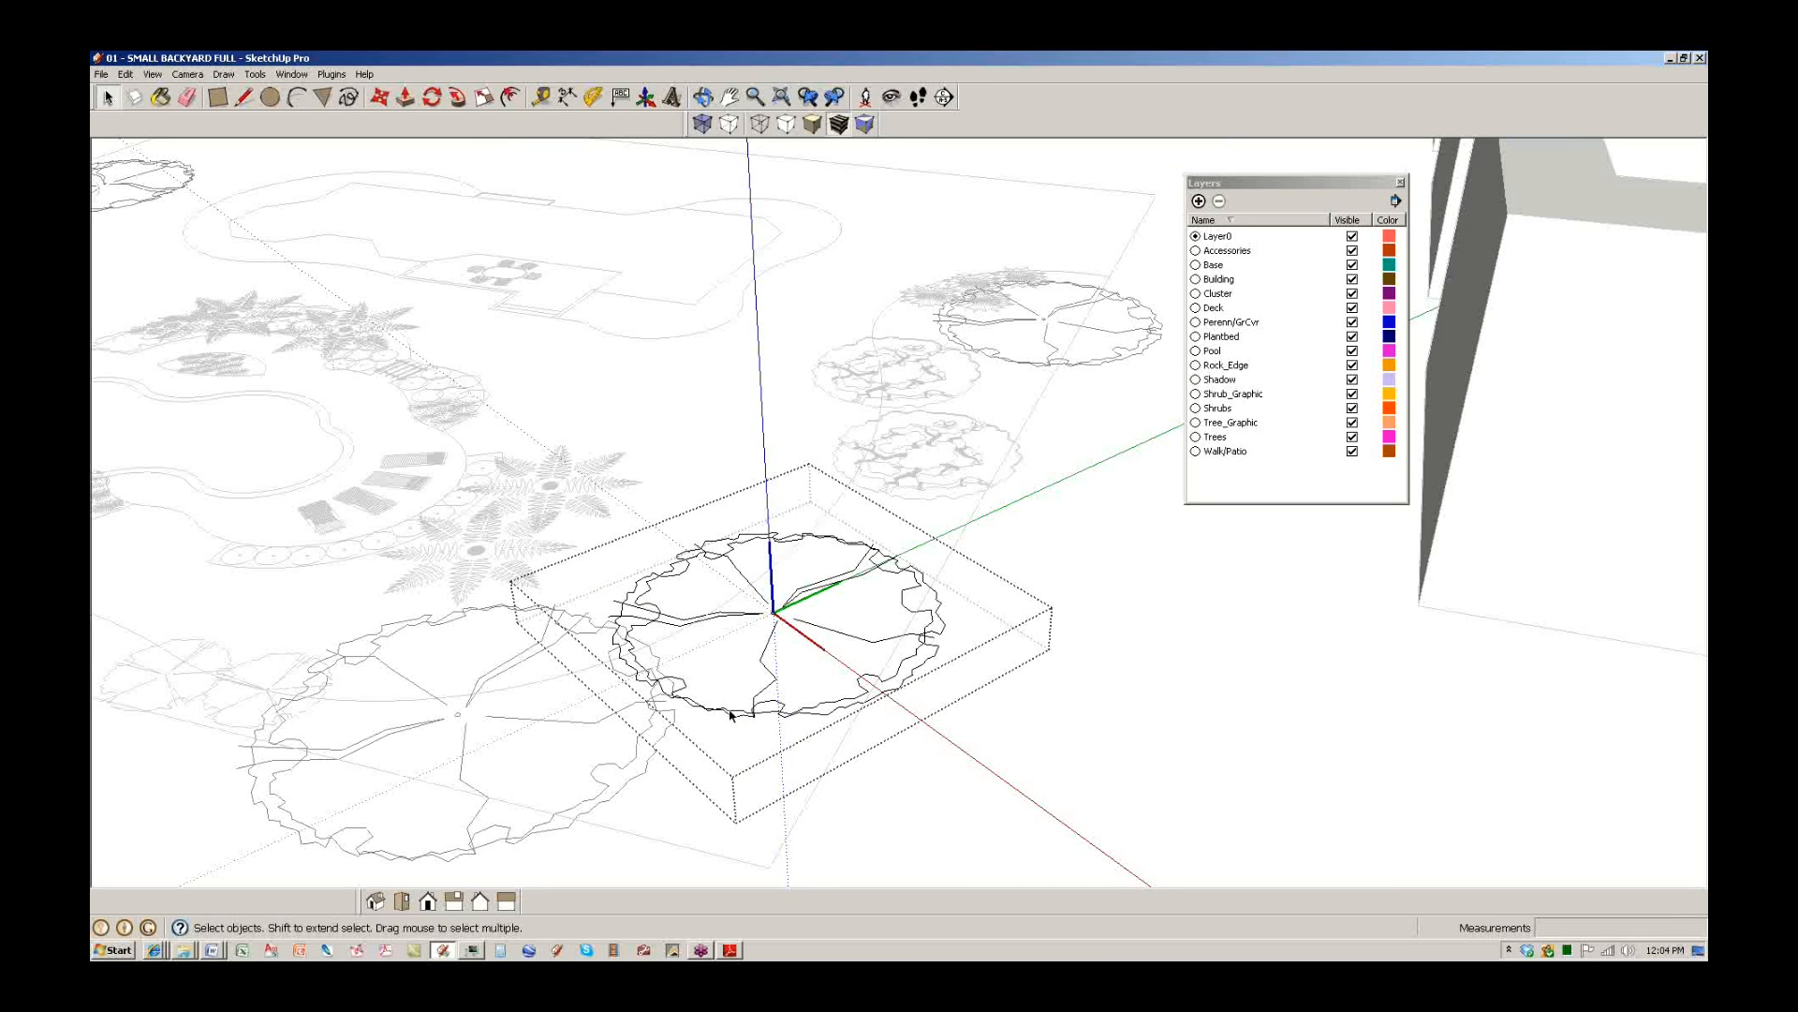
{"action": "scroll", "coordinate": [733, 714], "scroll_direction": "down", "scroll_amount": 2}
{"action": "middle_click_drag", "start_coordinate": [734, 714], "coordinate": [868, 709], "text": "shift"}
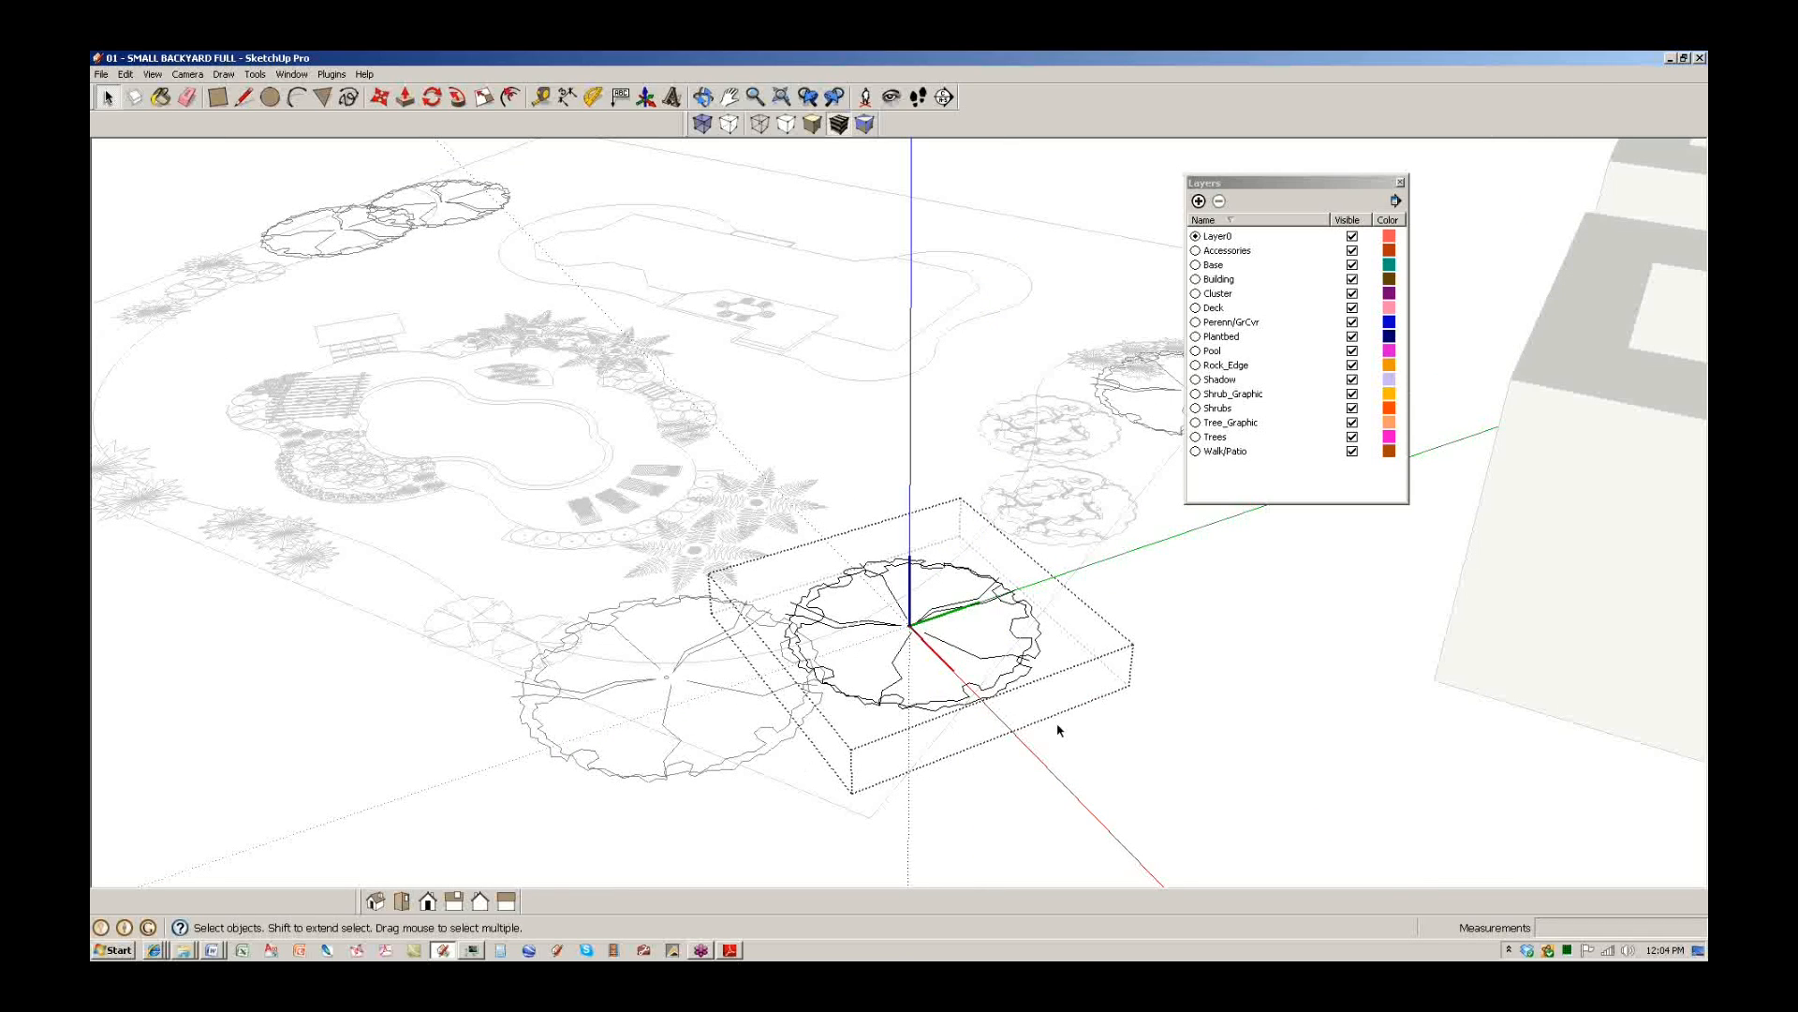
{"action": "left_click", "coordinate": [1122, 721]}
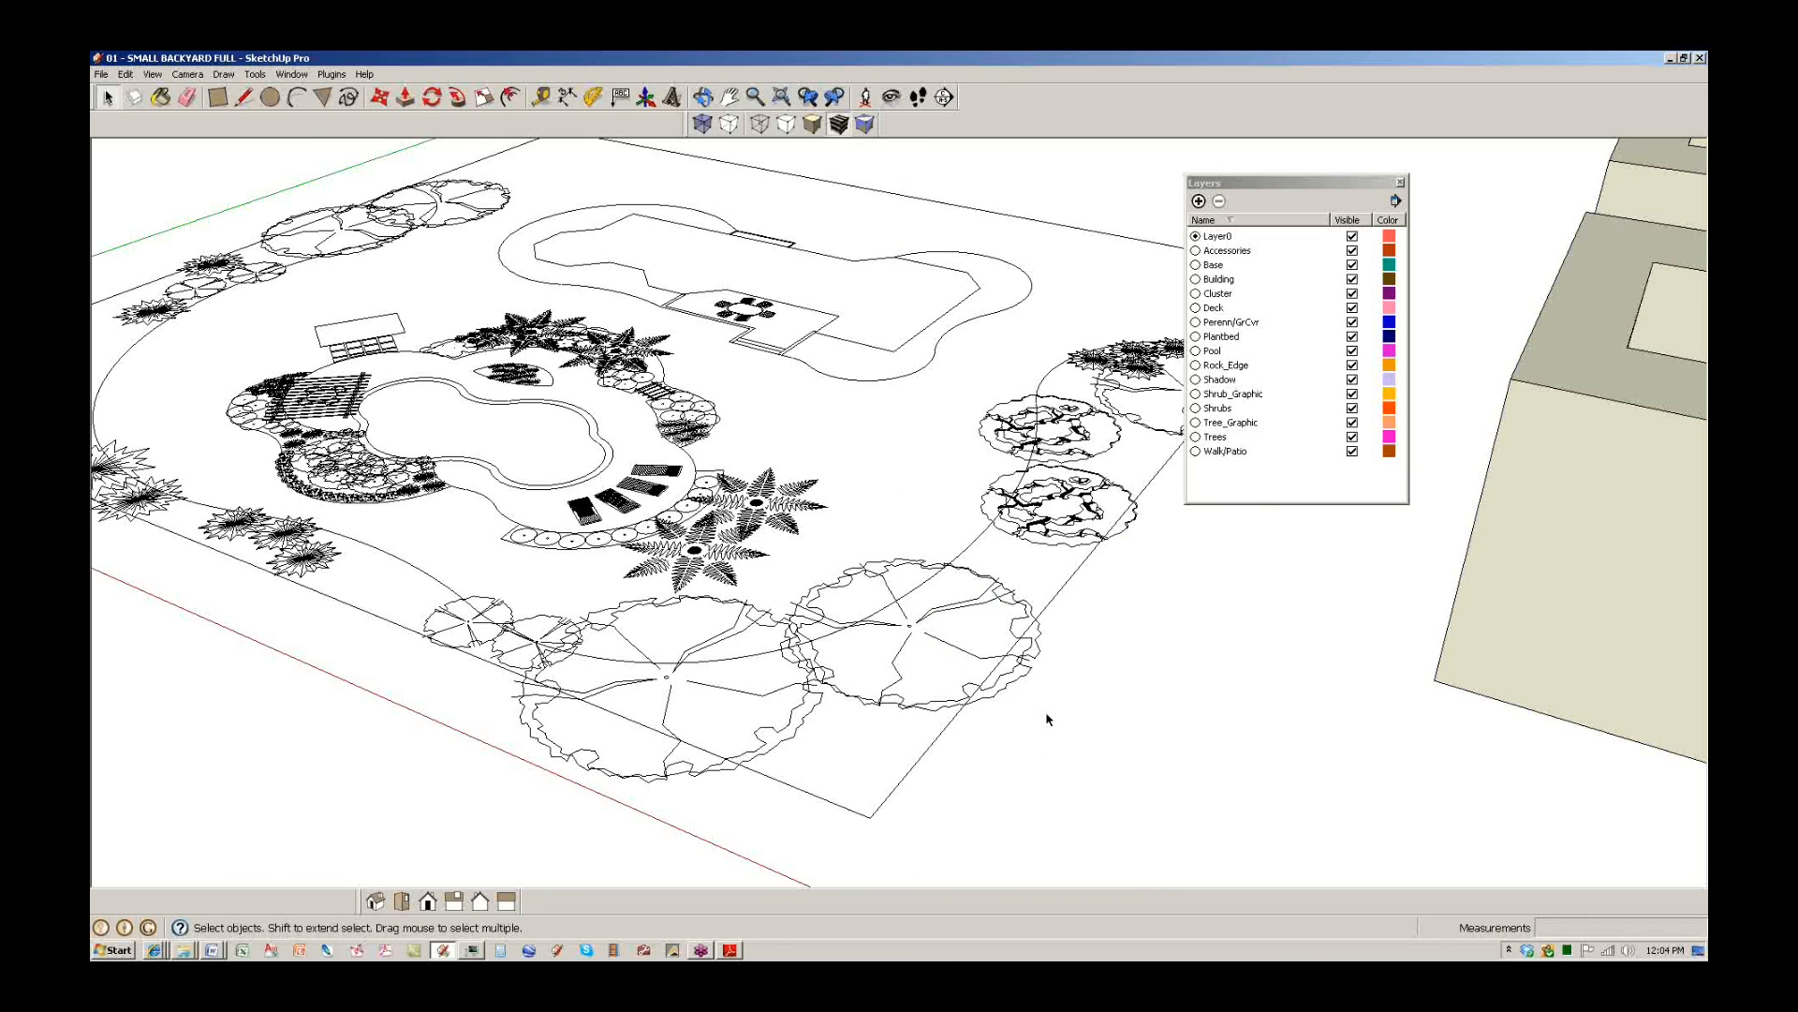
Pan across the building blocks beside the site plan and switch to DynaSCAPE Design.
{"action": "scroll", "coordinate": [1042, 718], "scroll_direction": "down", "scroll_amount": 3}
{"action": "middle_click_drag", "start_coordinate": [1400, 704], "coordinate": [631, 666], "text": "shift"}
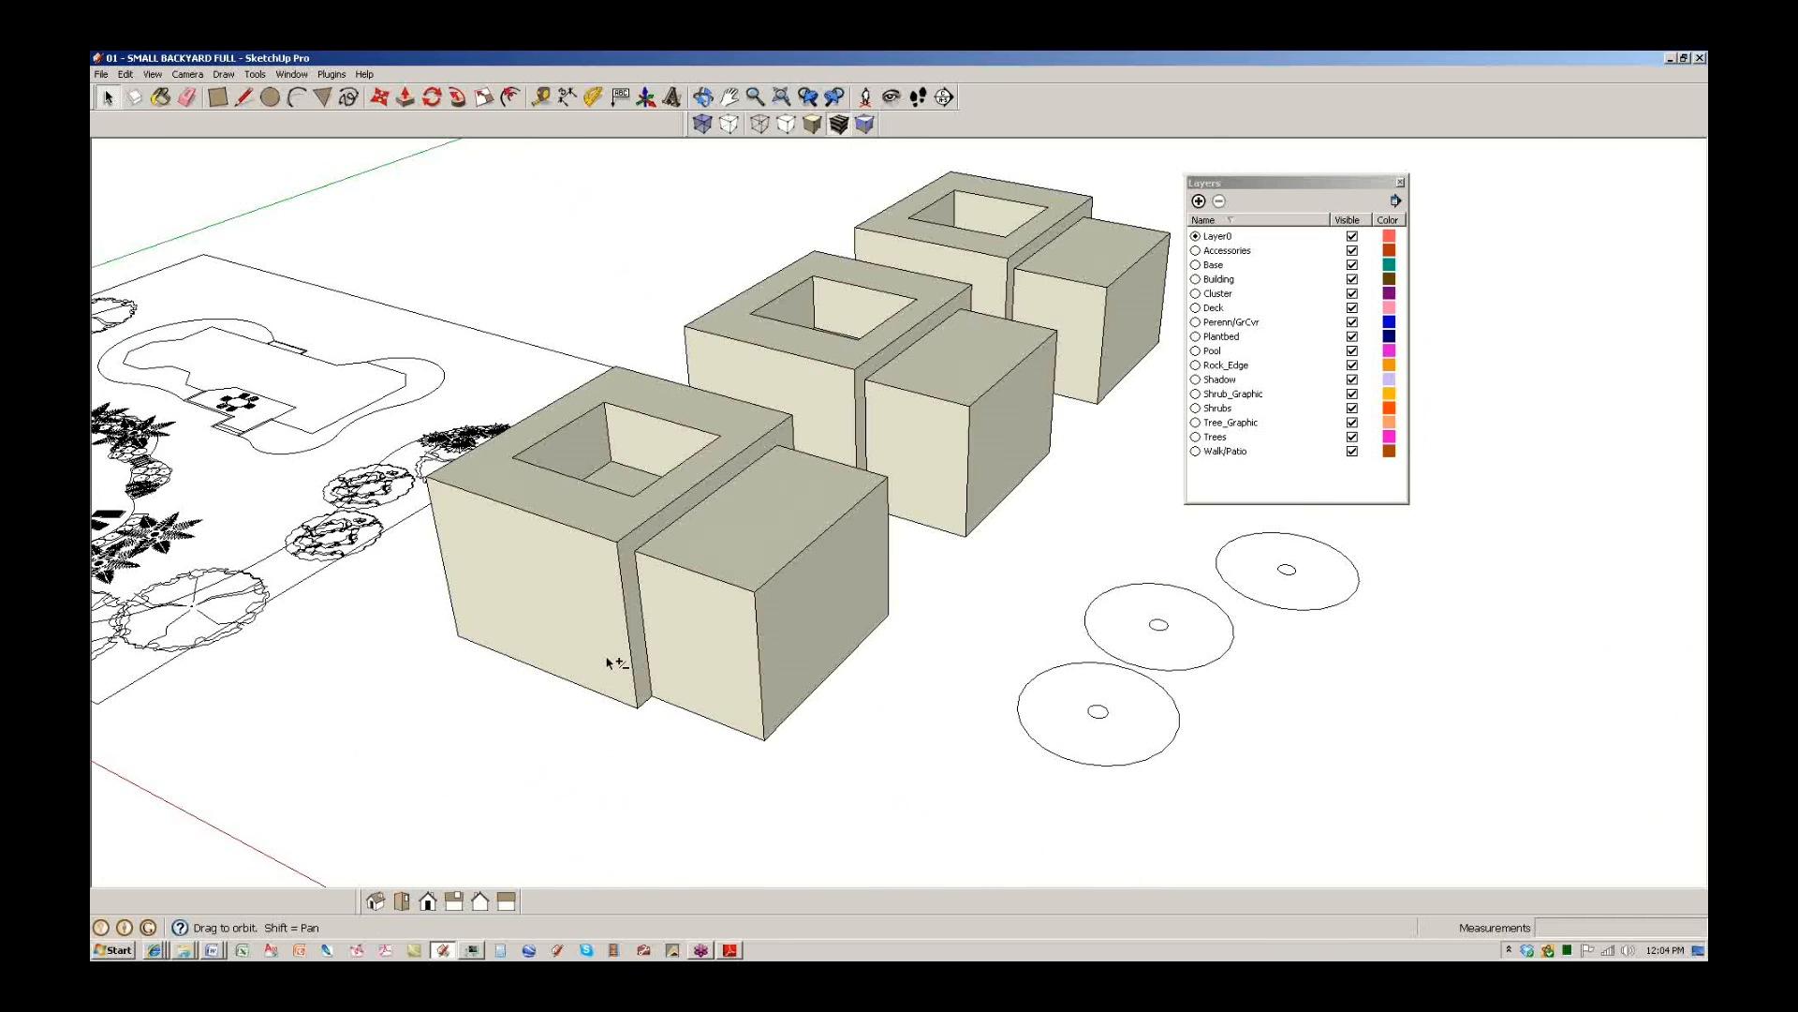
{"action": "middle_click_drag", "start_coordinate": [483, 715], "coordinate": [843, 710], "text": "shift"}
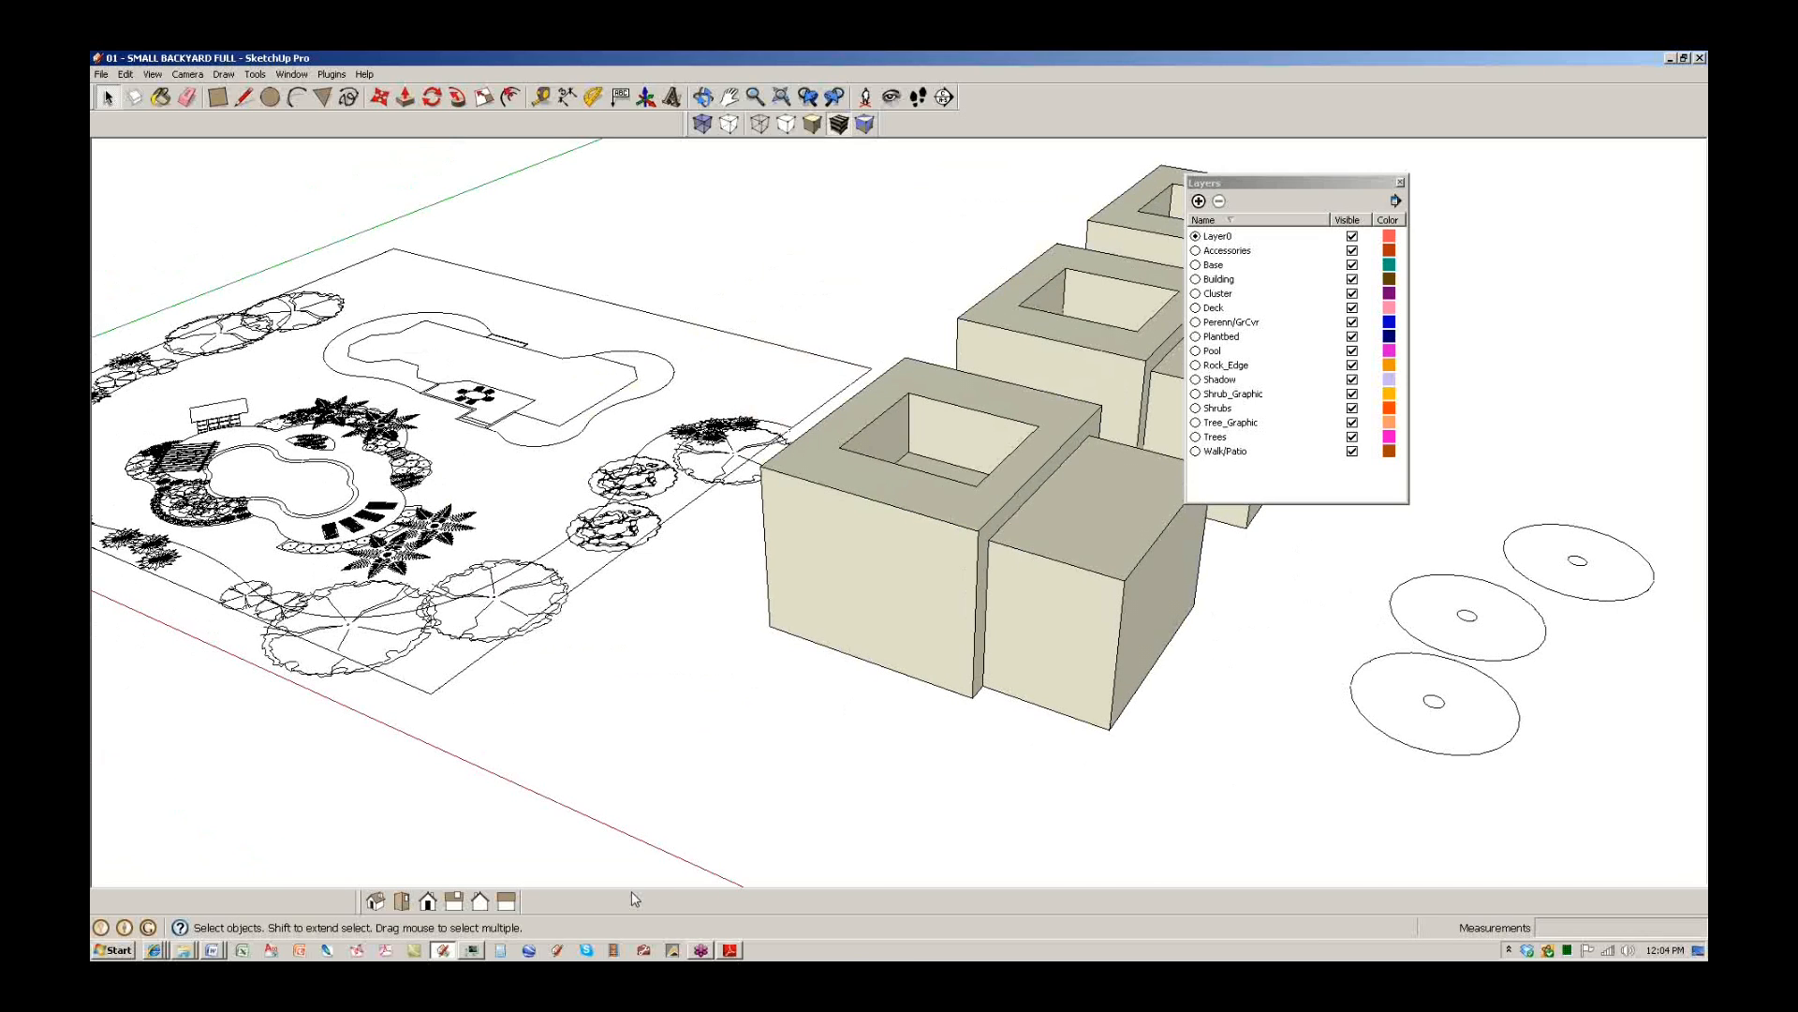
{"action": "left_click", "coordinate": [673, 950]}
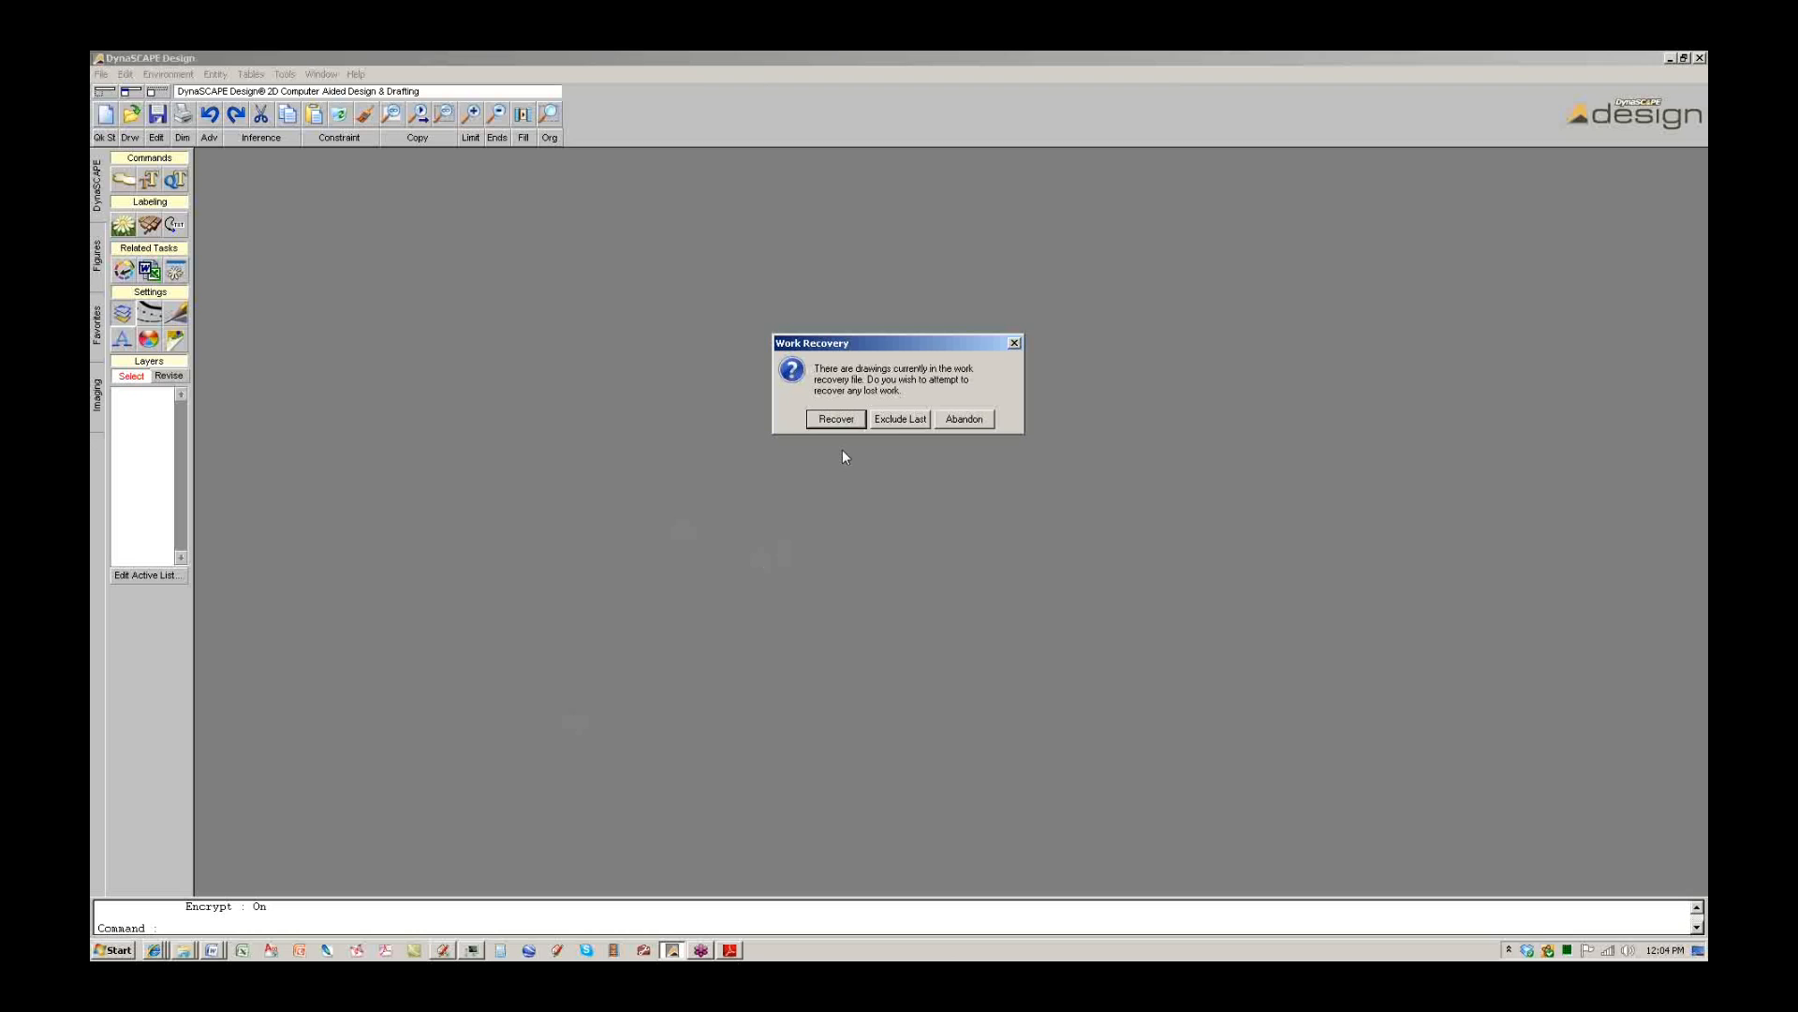
Abandon the work recovery and open the COMPONENTS drawing from CLASS FILES.
{"action": "left_click", "coordinate": [964, 418]}
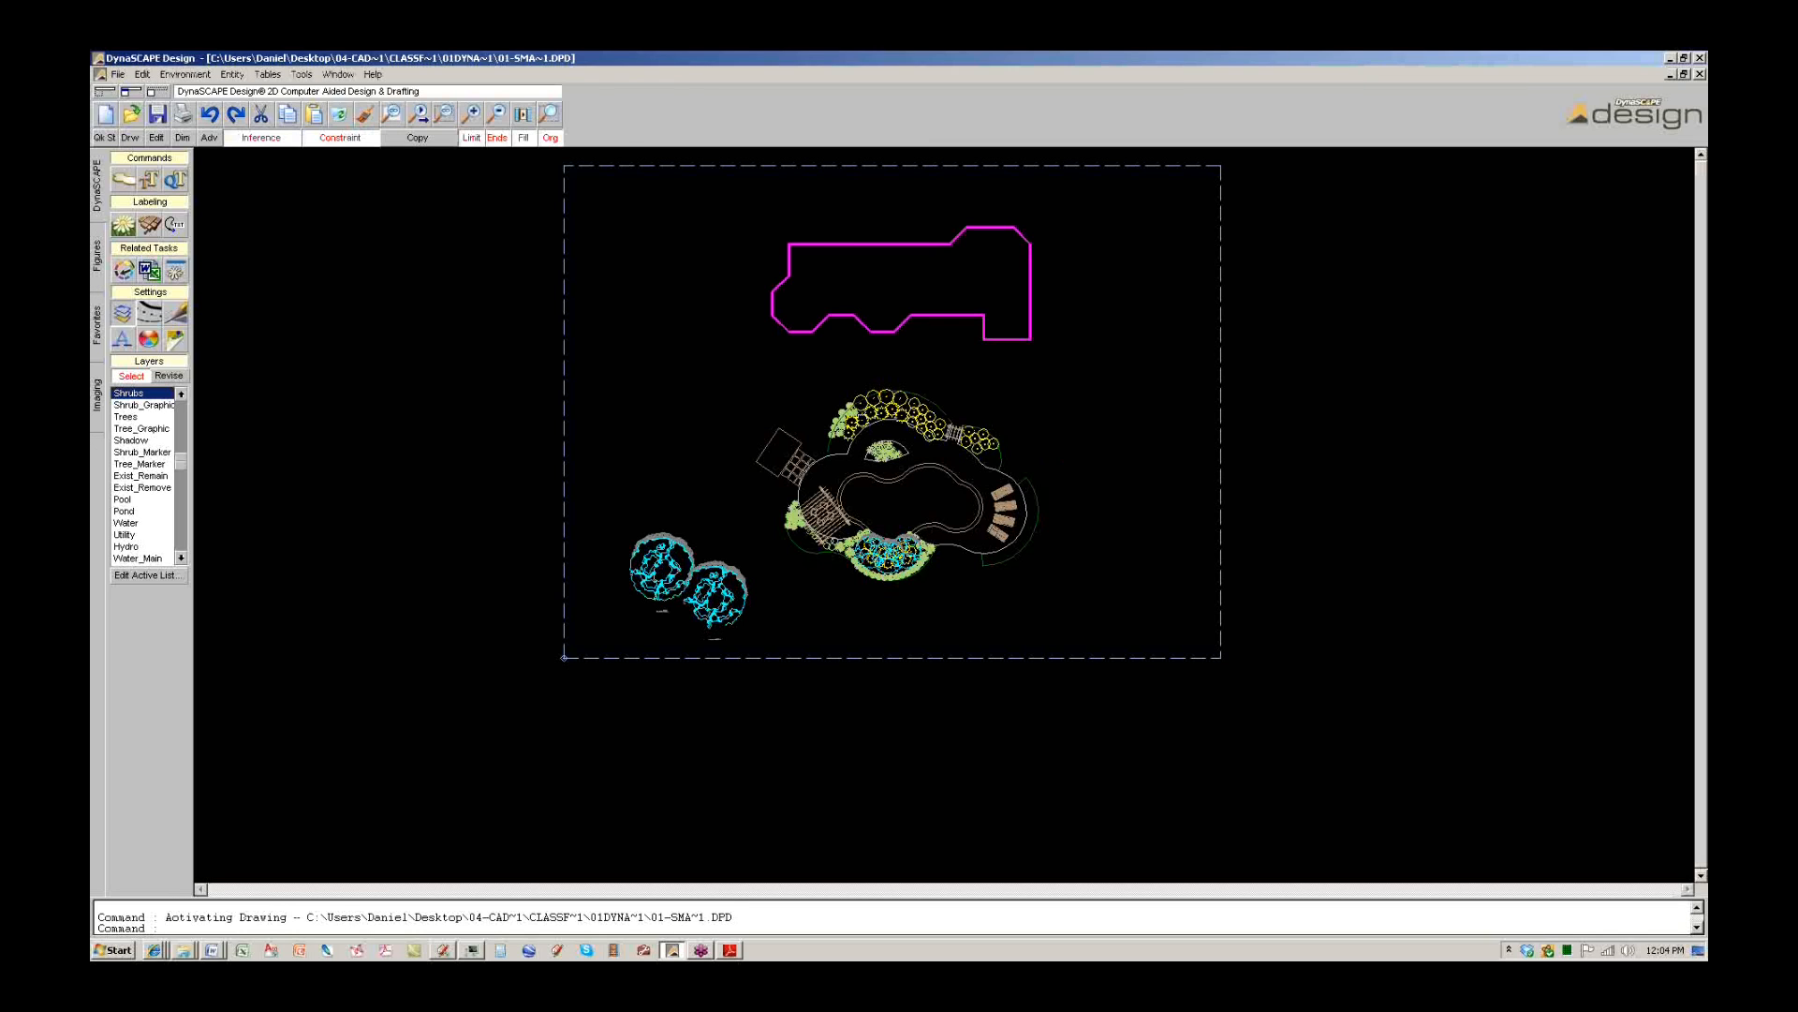
{"action": "left_click", "coordinate": [347, 72]}
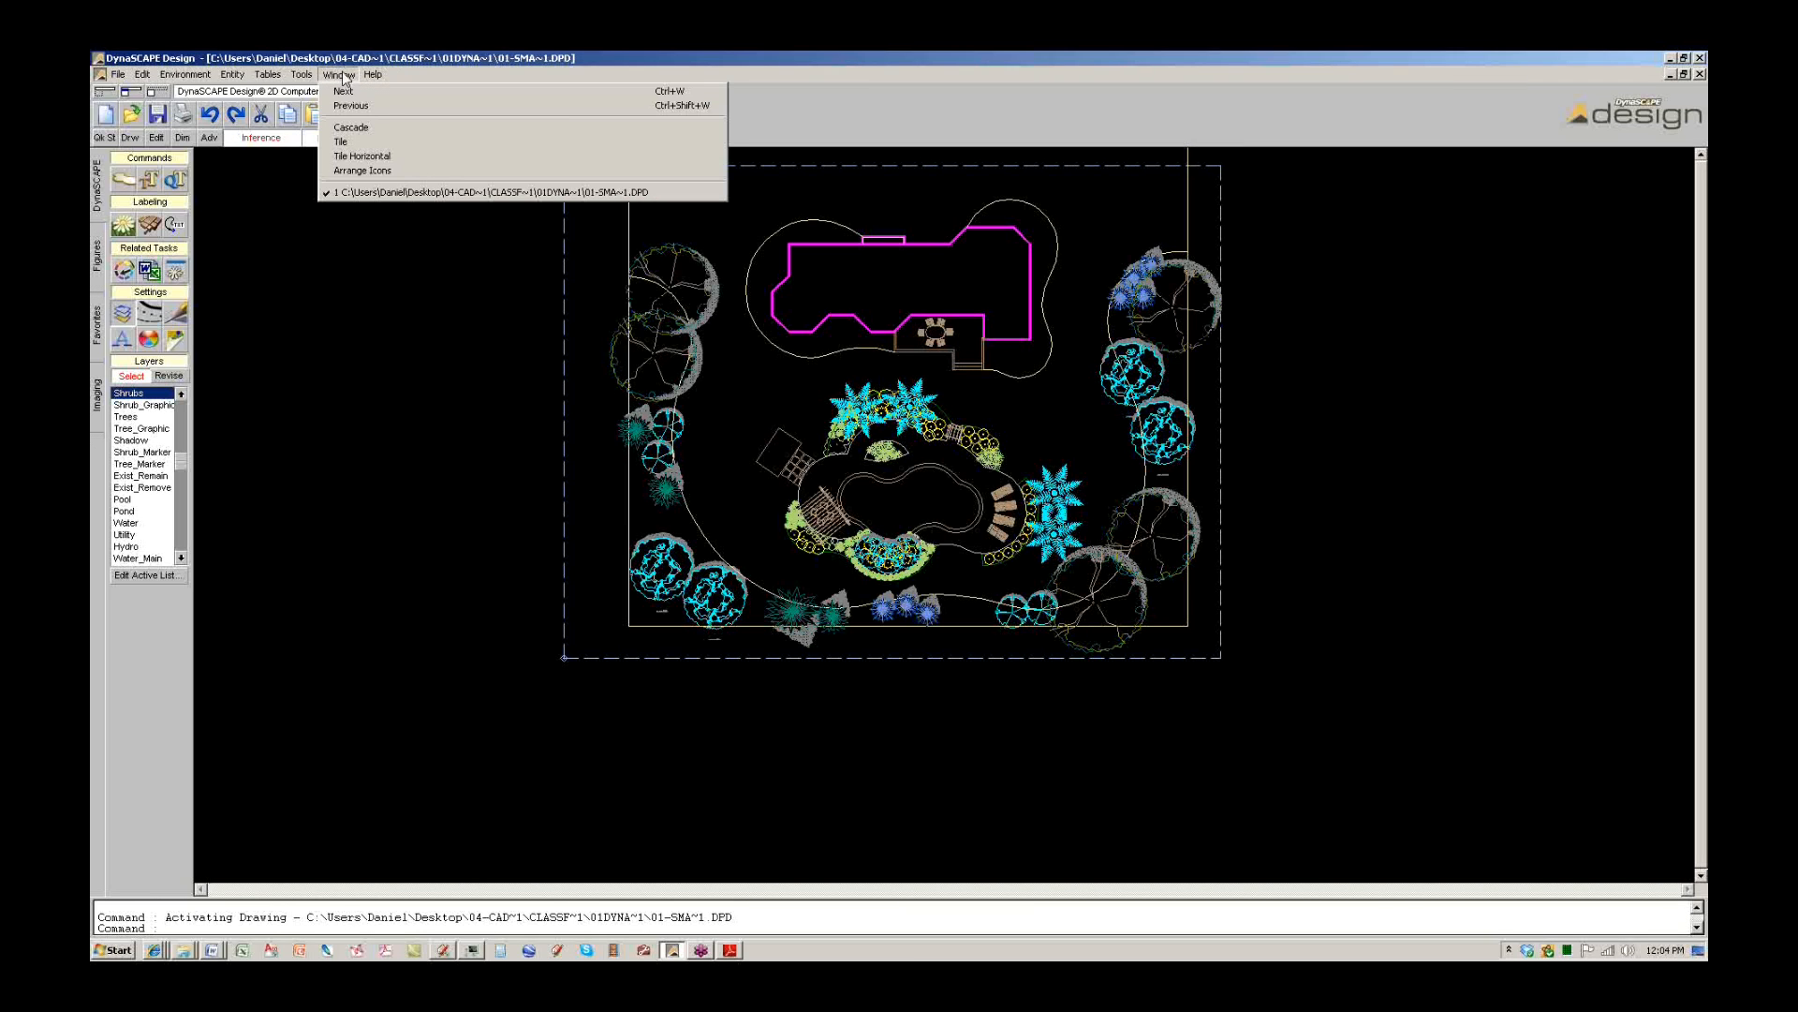
{"action": "mouse_move", "coordinate": [130, 110]}
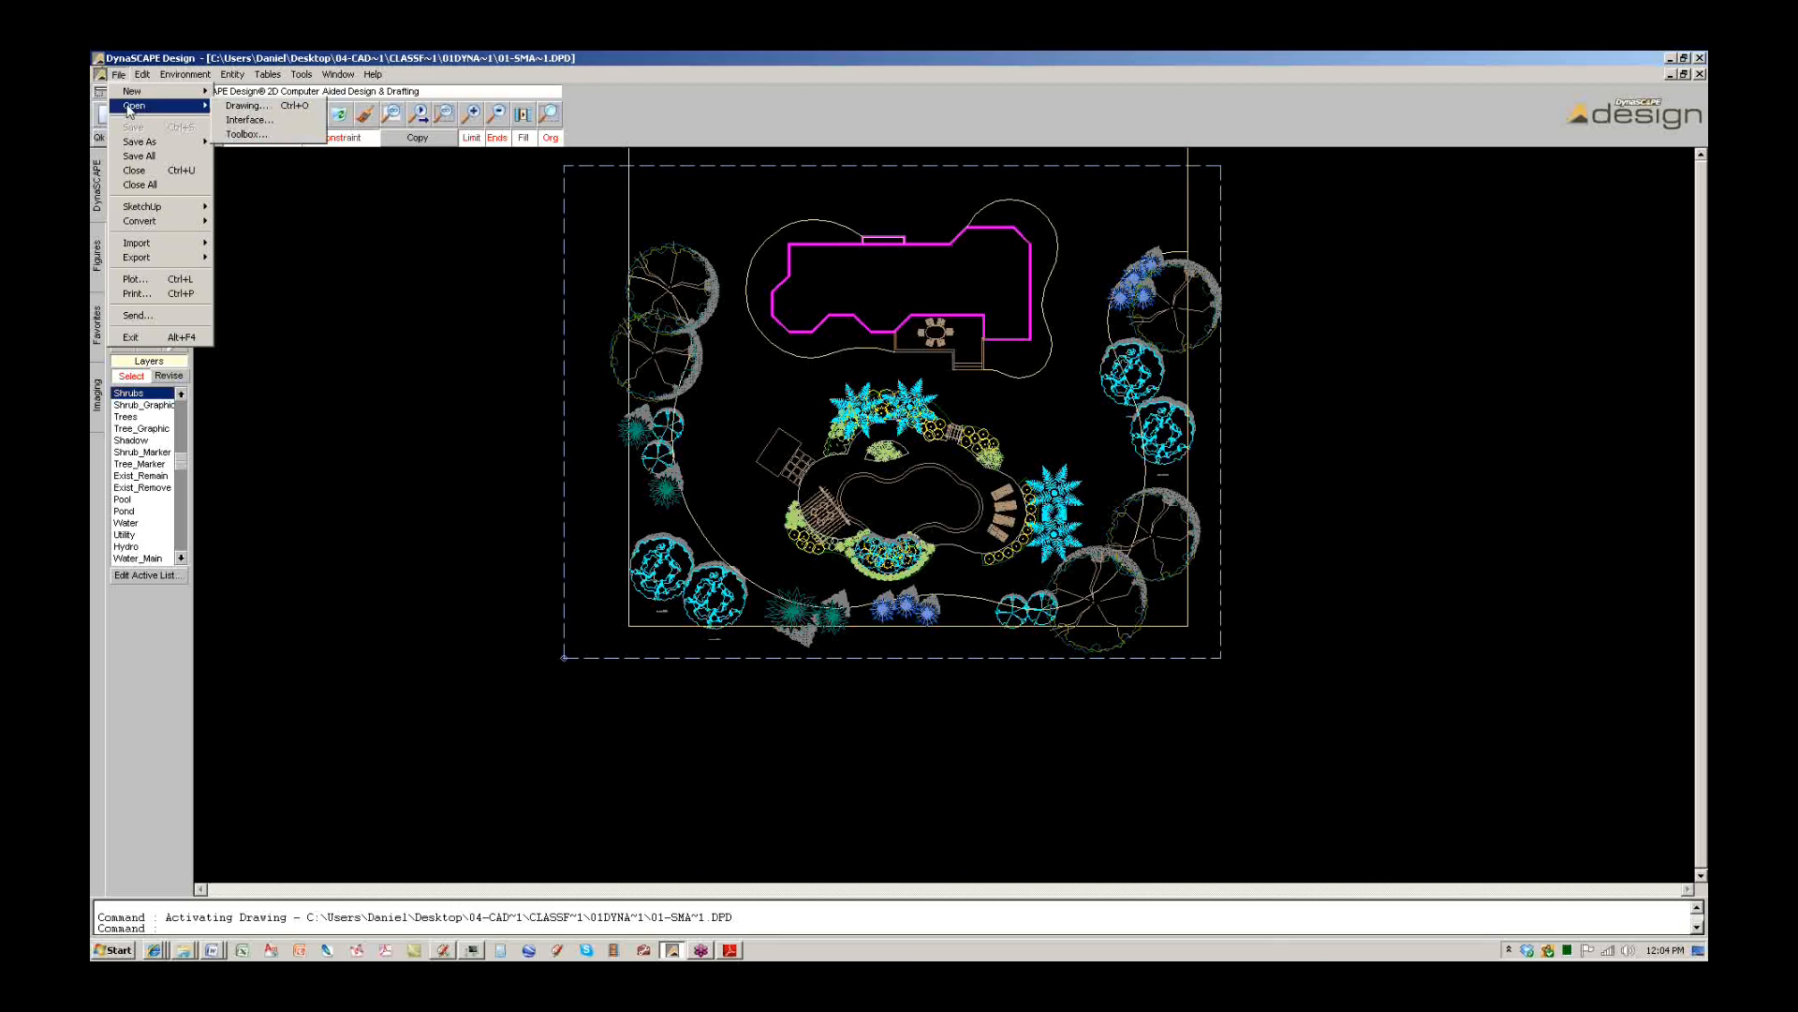
{"action": "left_click", "coordinate": [246, 107]}
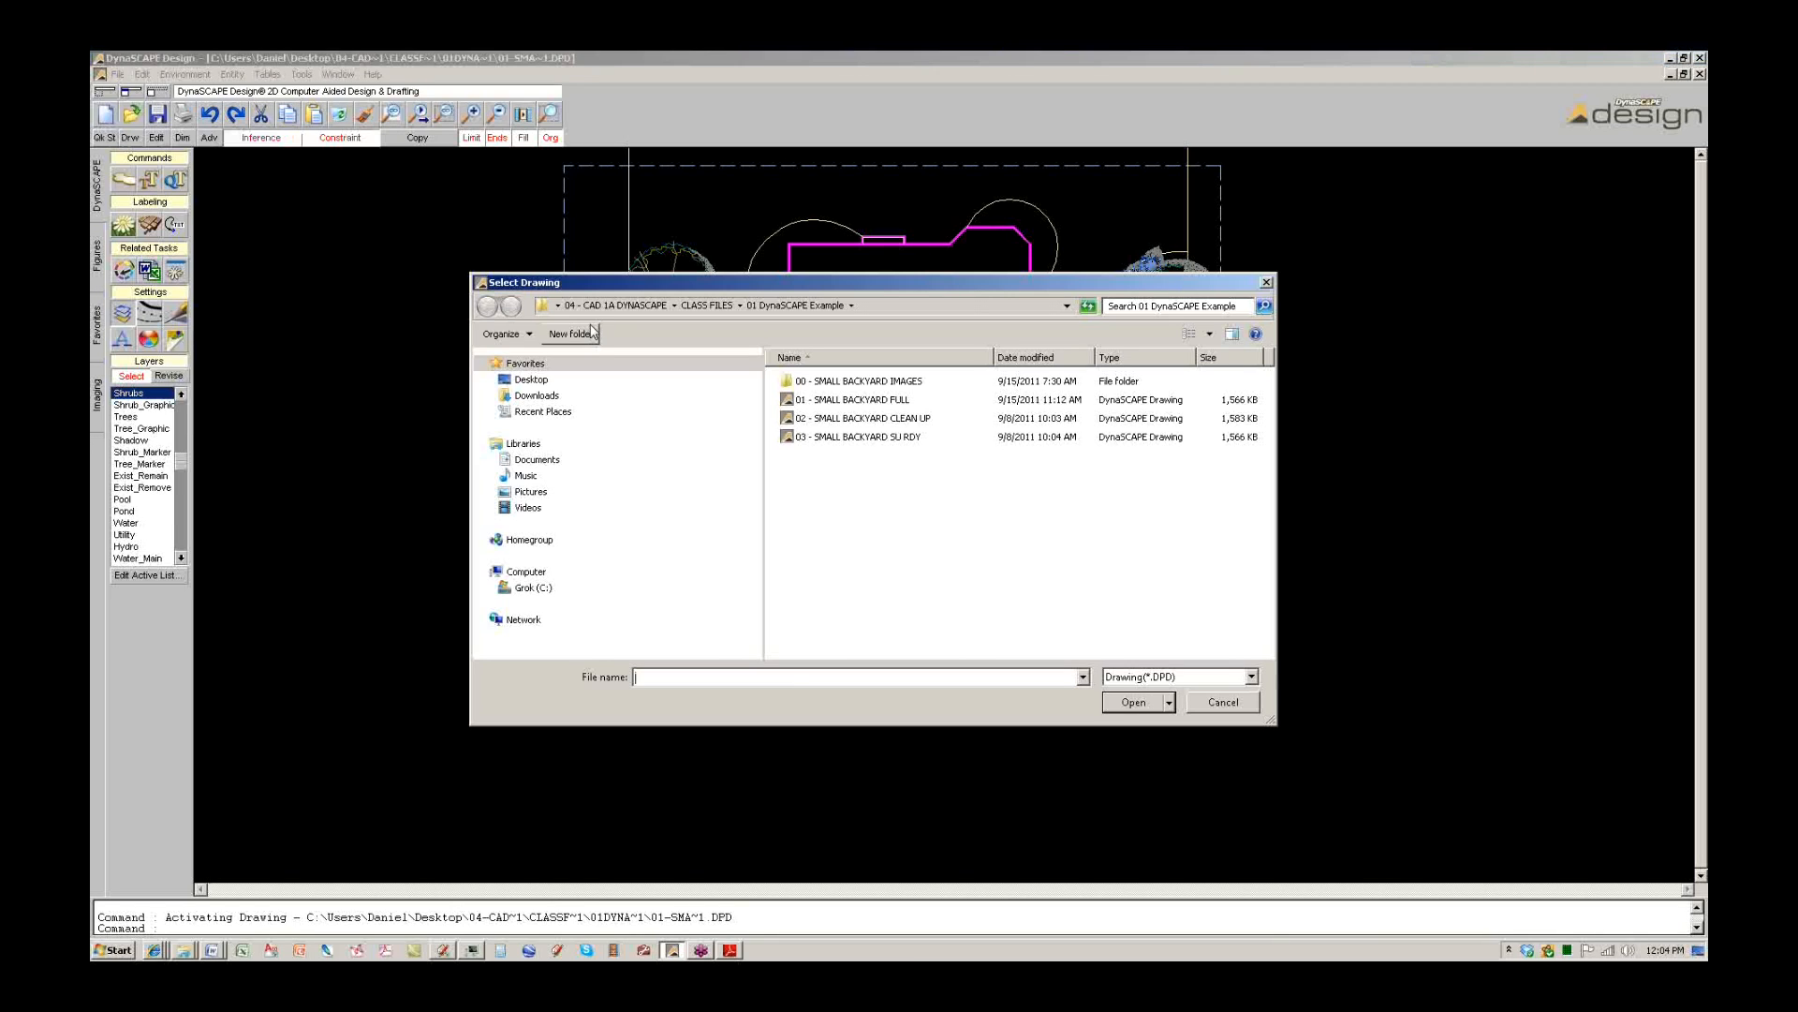
{"action": "left_click", "coordinate": [720, 310]}
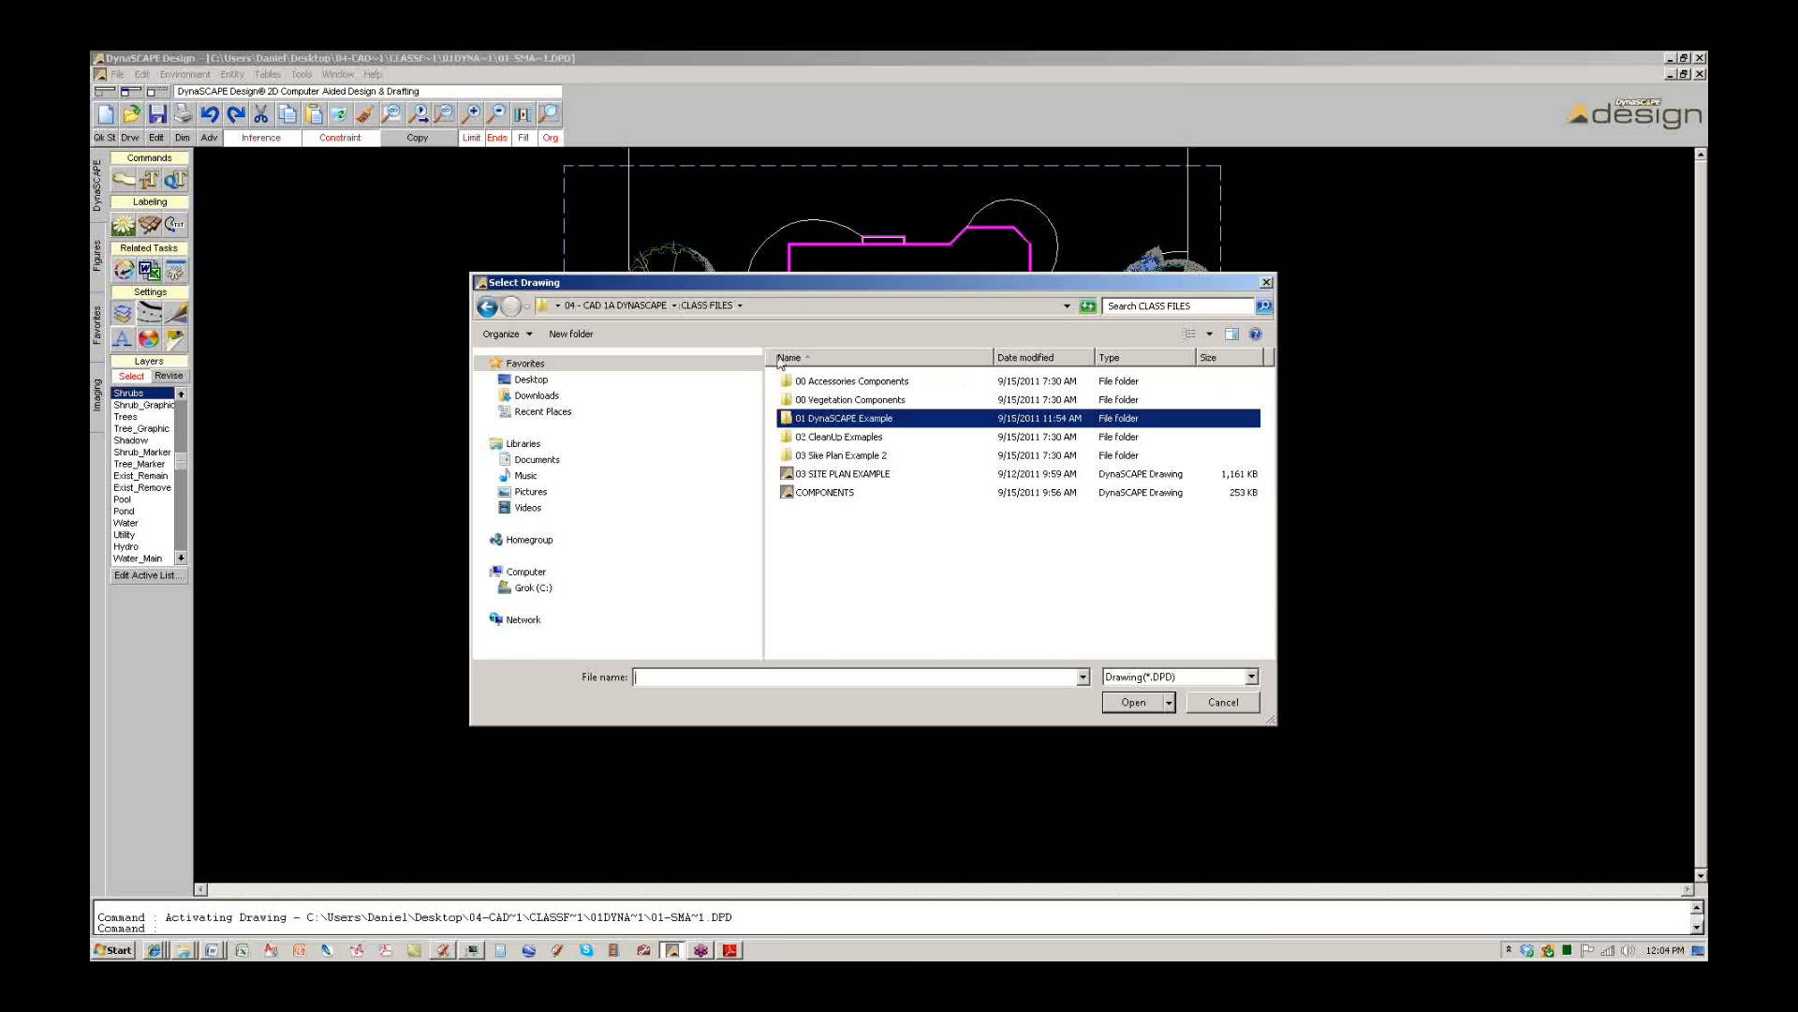
{"action": "left_click", "coordinate": [986, 494]}
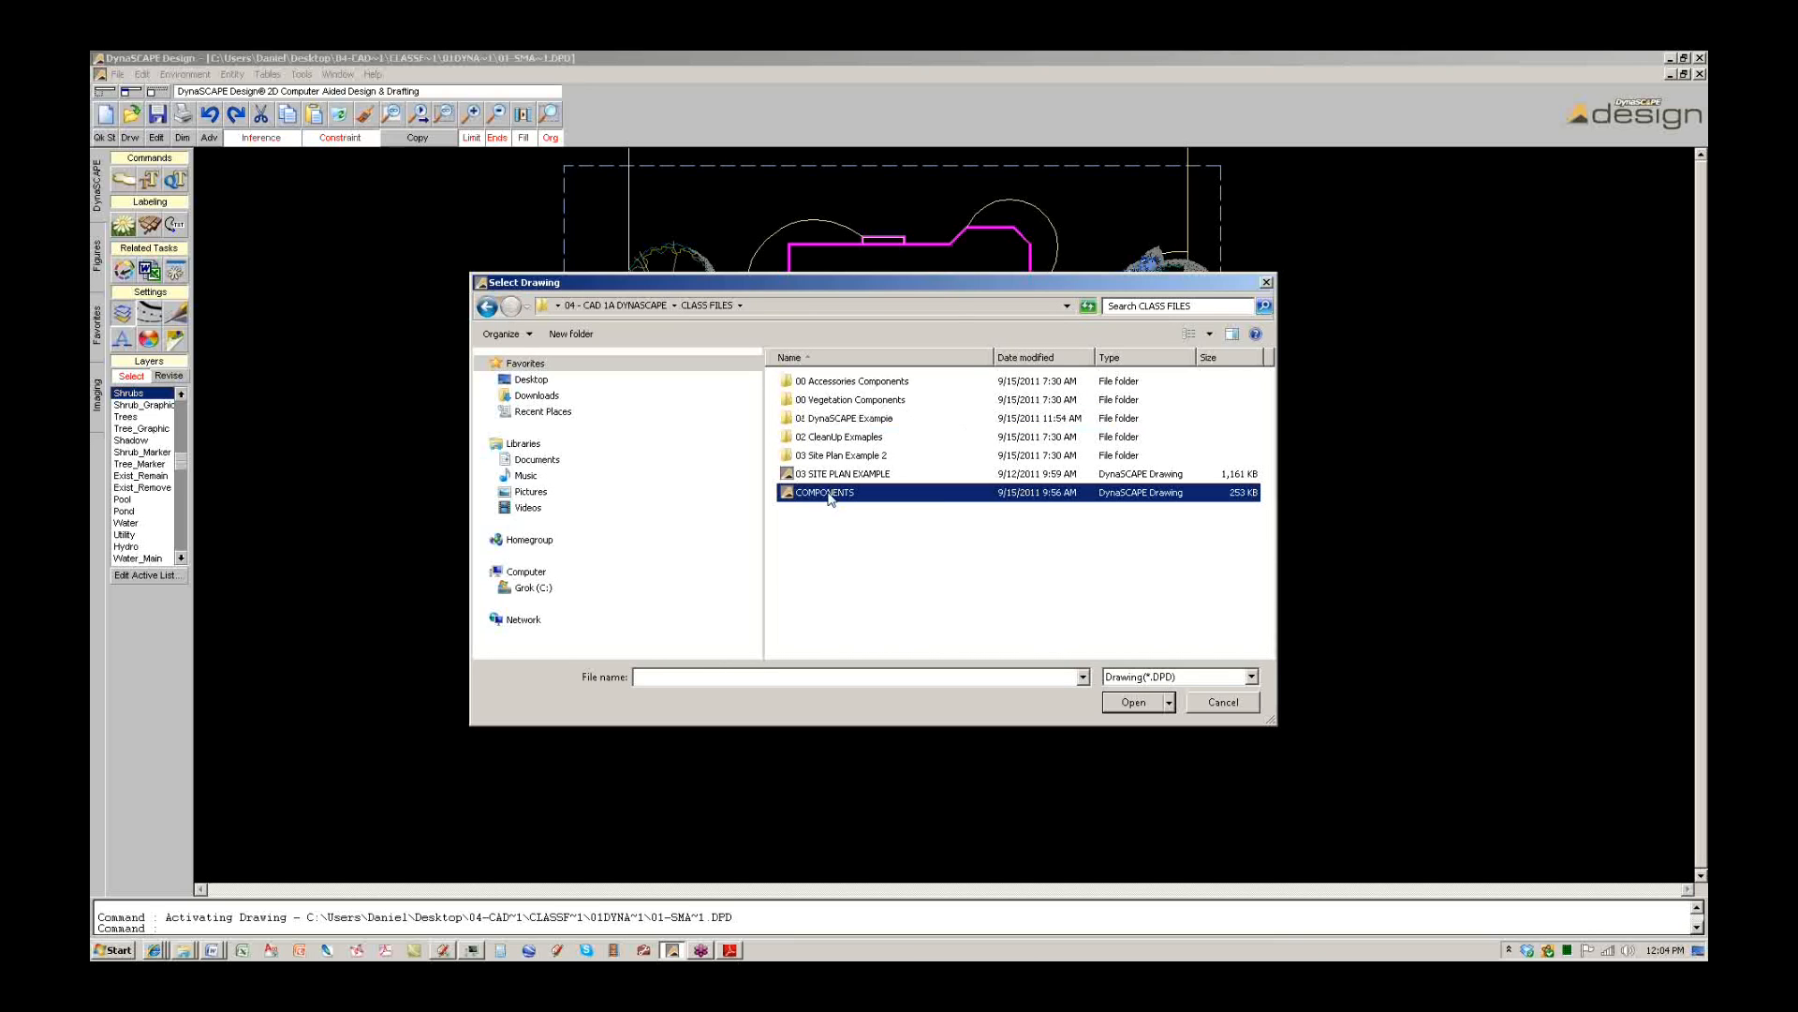
{"action": "left_click", "coordinate": [1127, 697]}
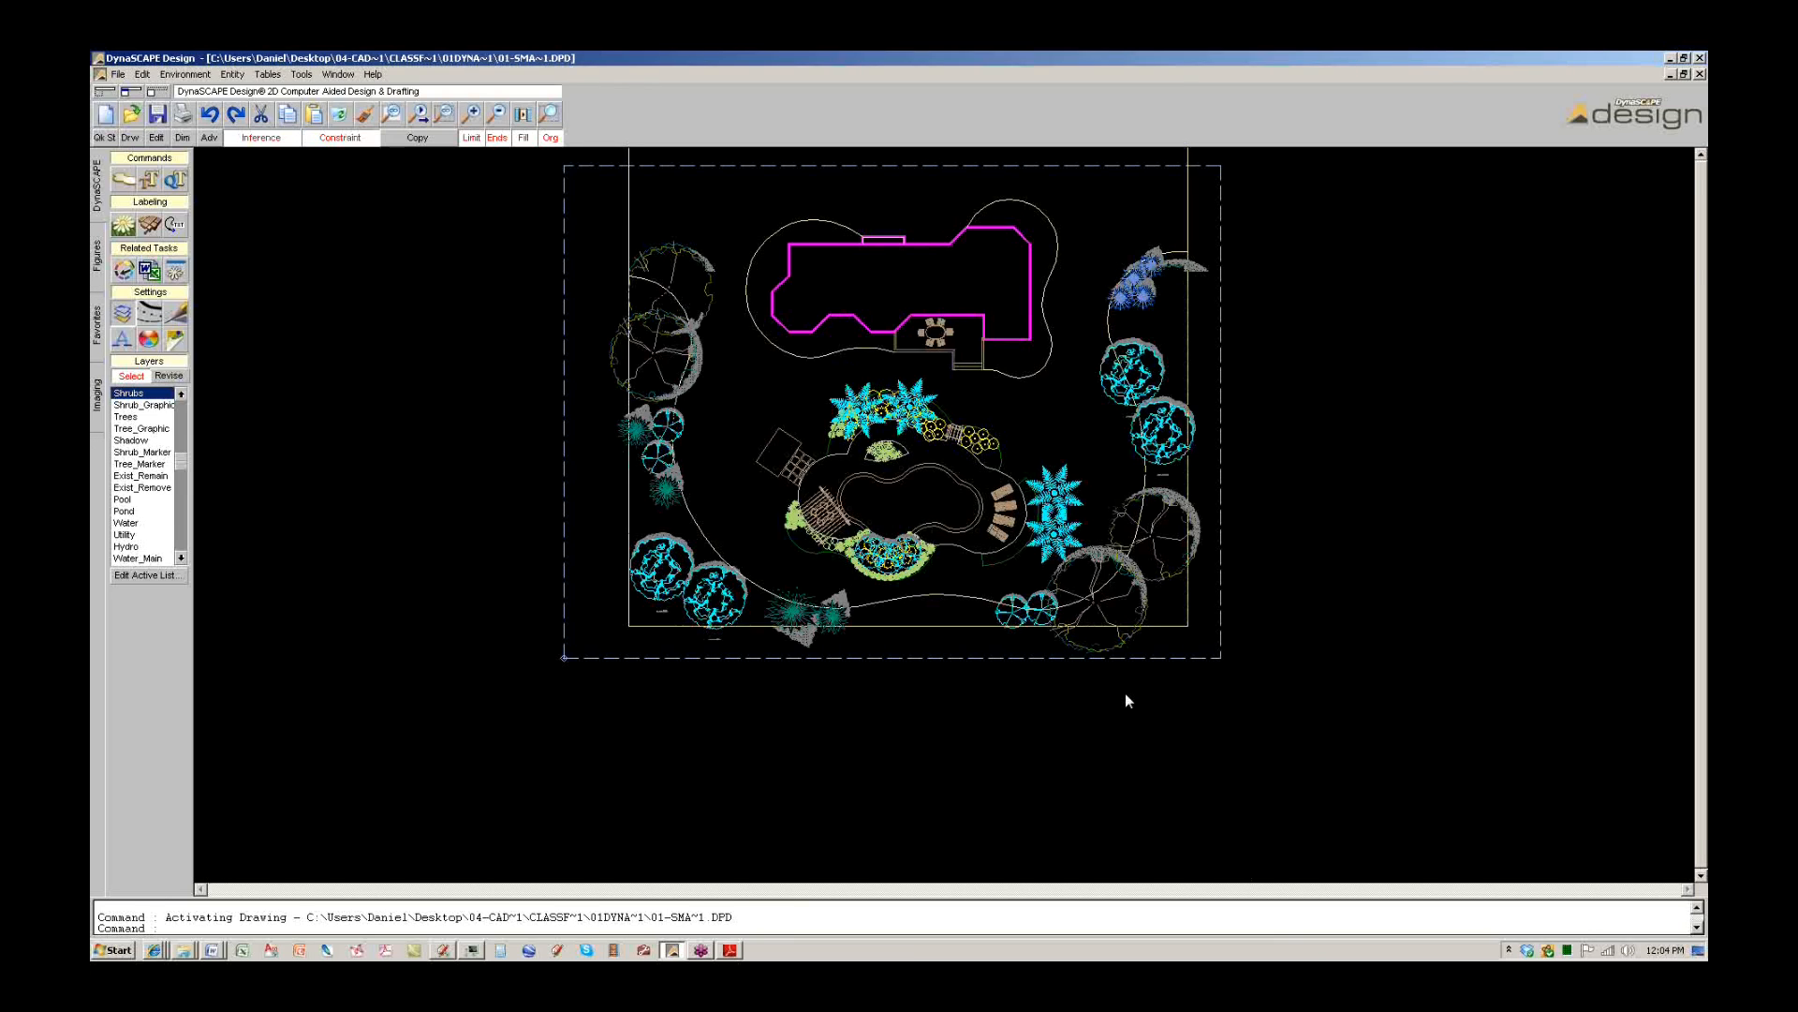
Look over the COMPONENTS drawing, briefly selecting then deselecting the upper car.
{"action": "scroll", "coordinate": [697, 490], "scroll_direction": "down", "scroll_amount": 1}
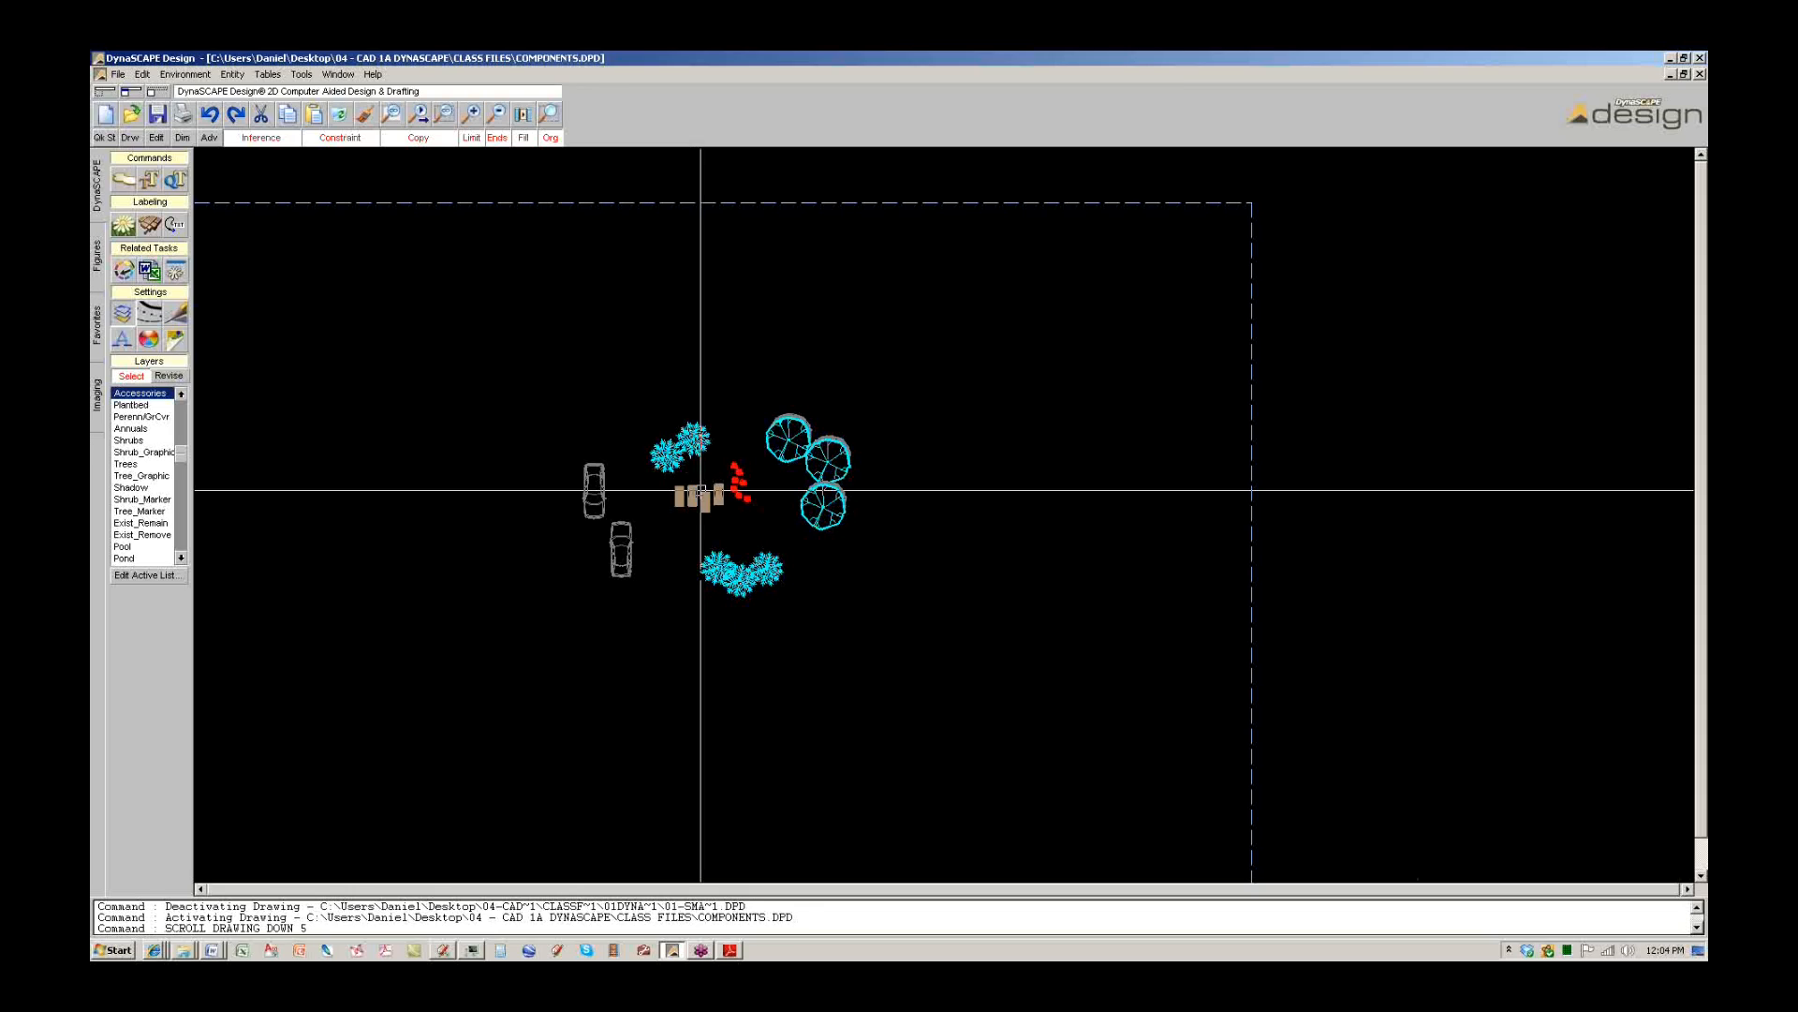
{"action": "scroll", "coordinate": [698, 490], "scroll_direction": "up", "scroll_amount": 2}
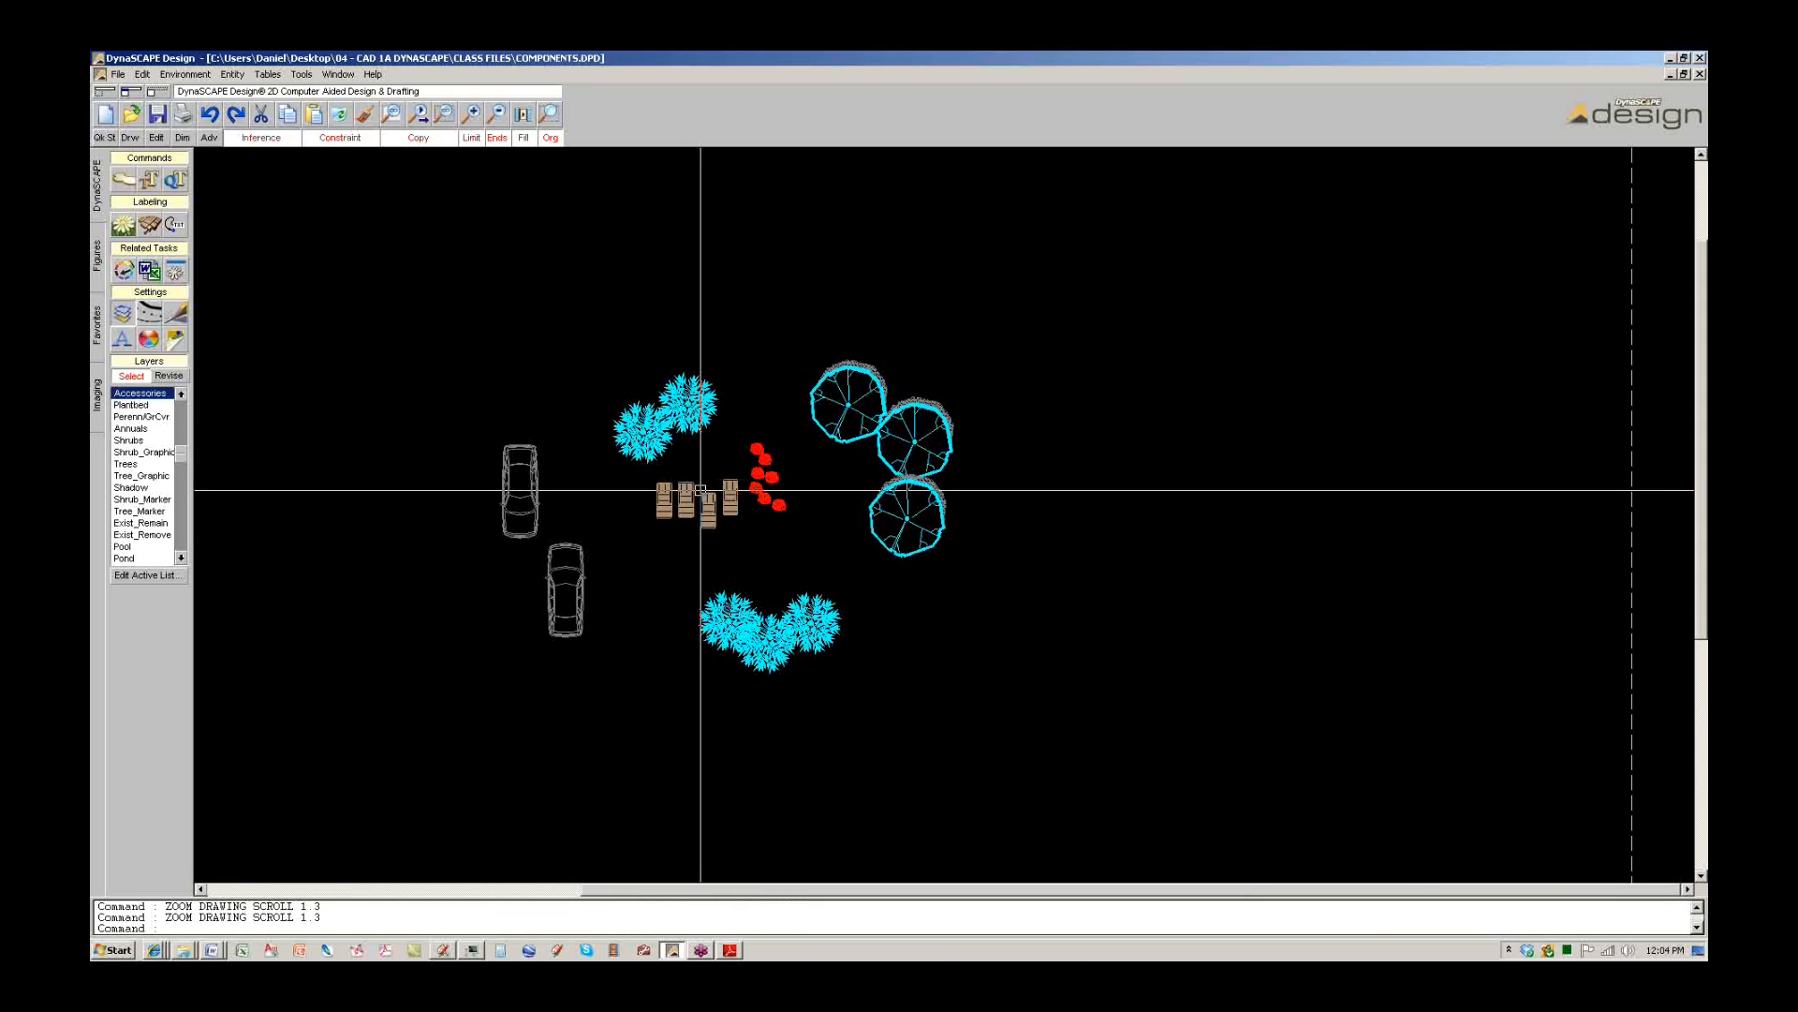
{"action": "left_click", "coordinate": [526, 490]}
{"action": "key", "text": "Escape"}
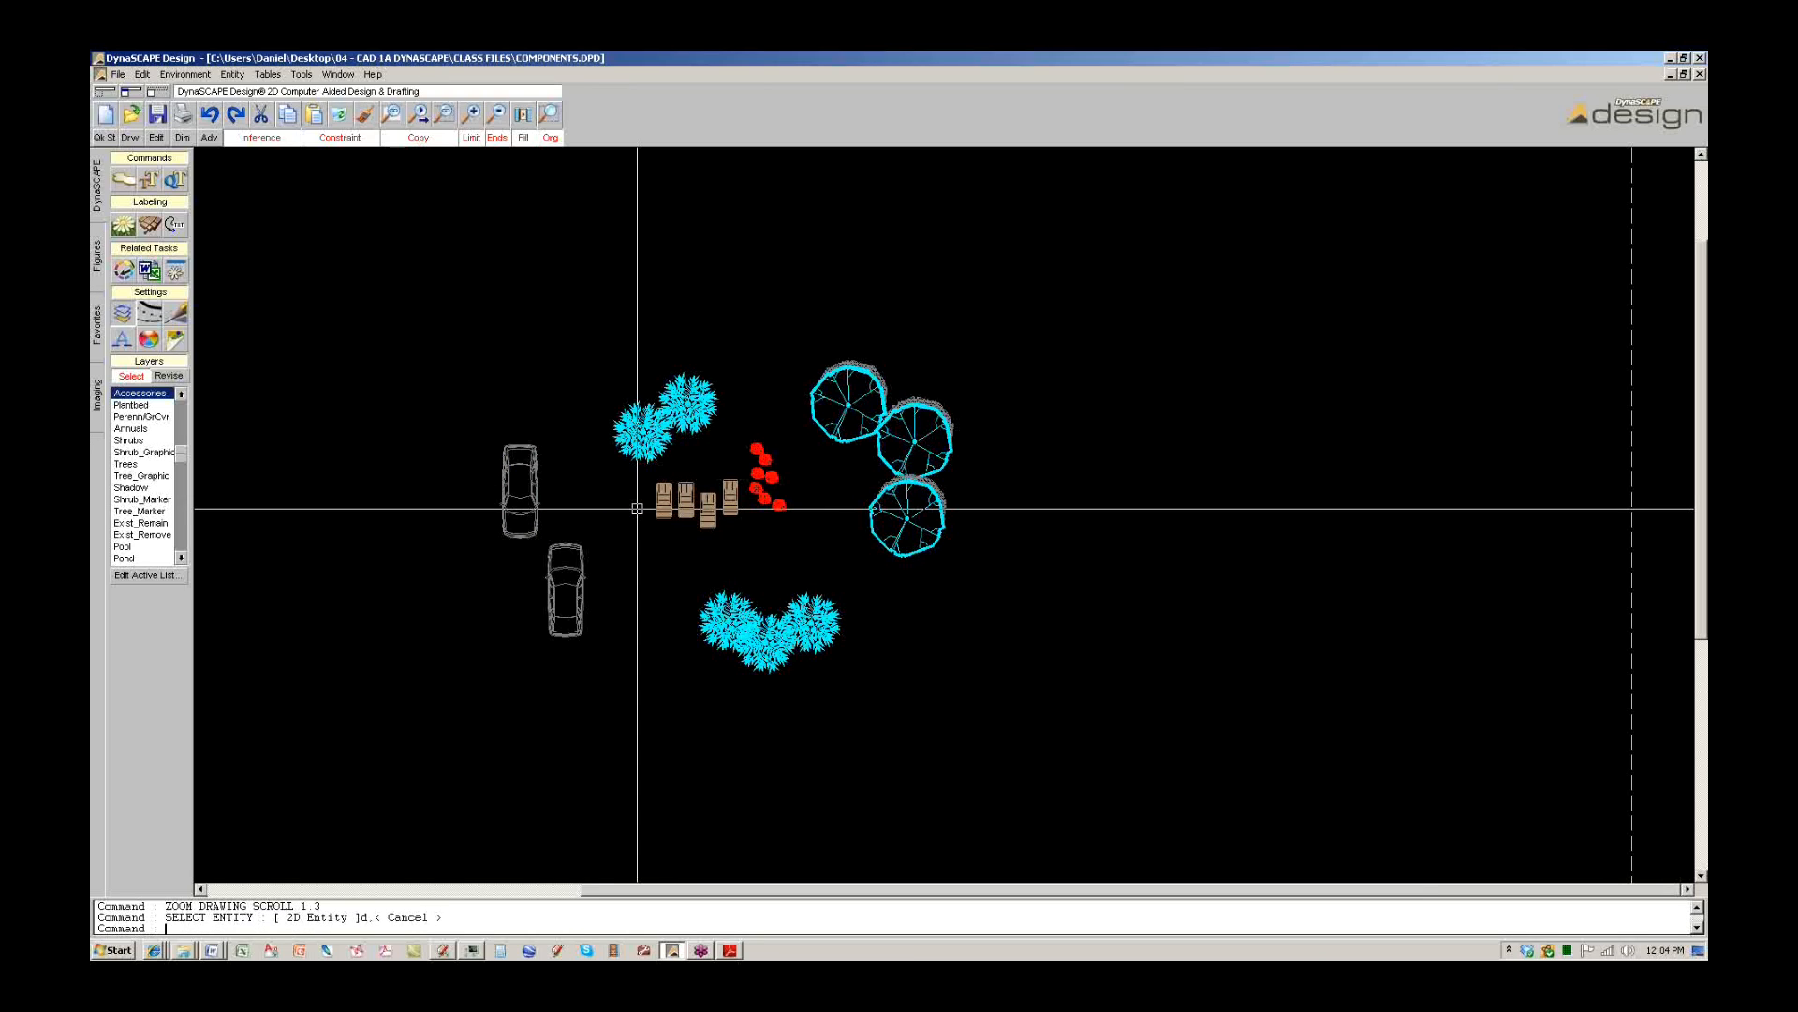
Export the drawing to SketchUp format as 'components test' in CLASS FILES.
{"action": "left_click", "coordinate": [118, 74]}
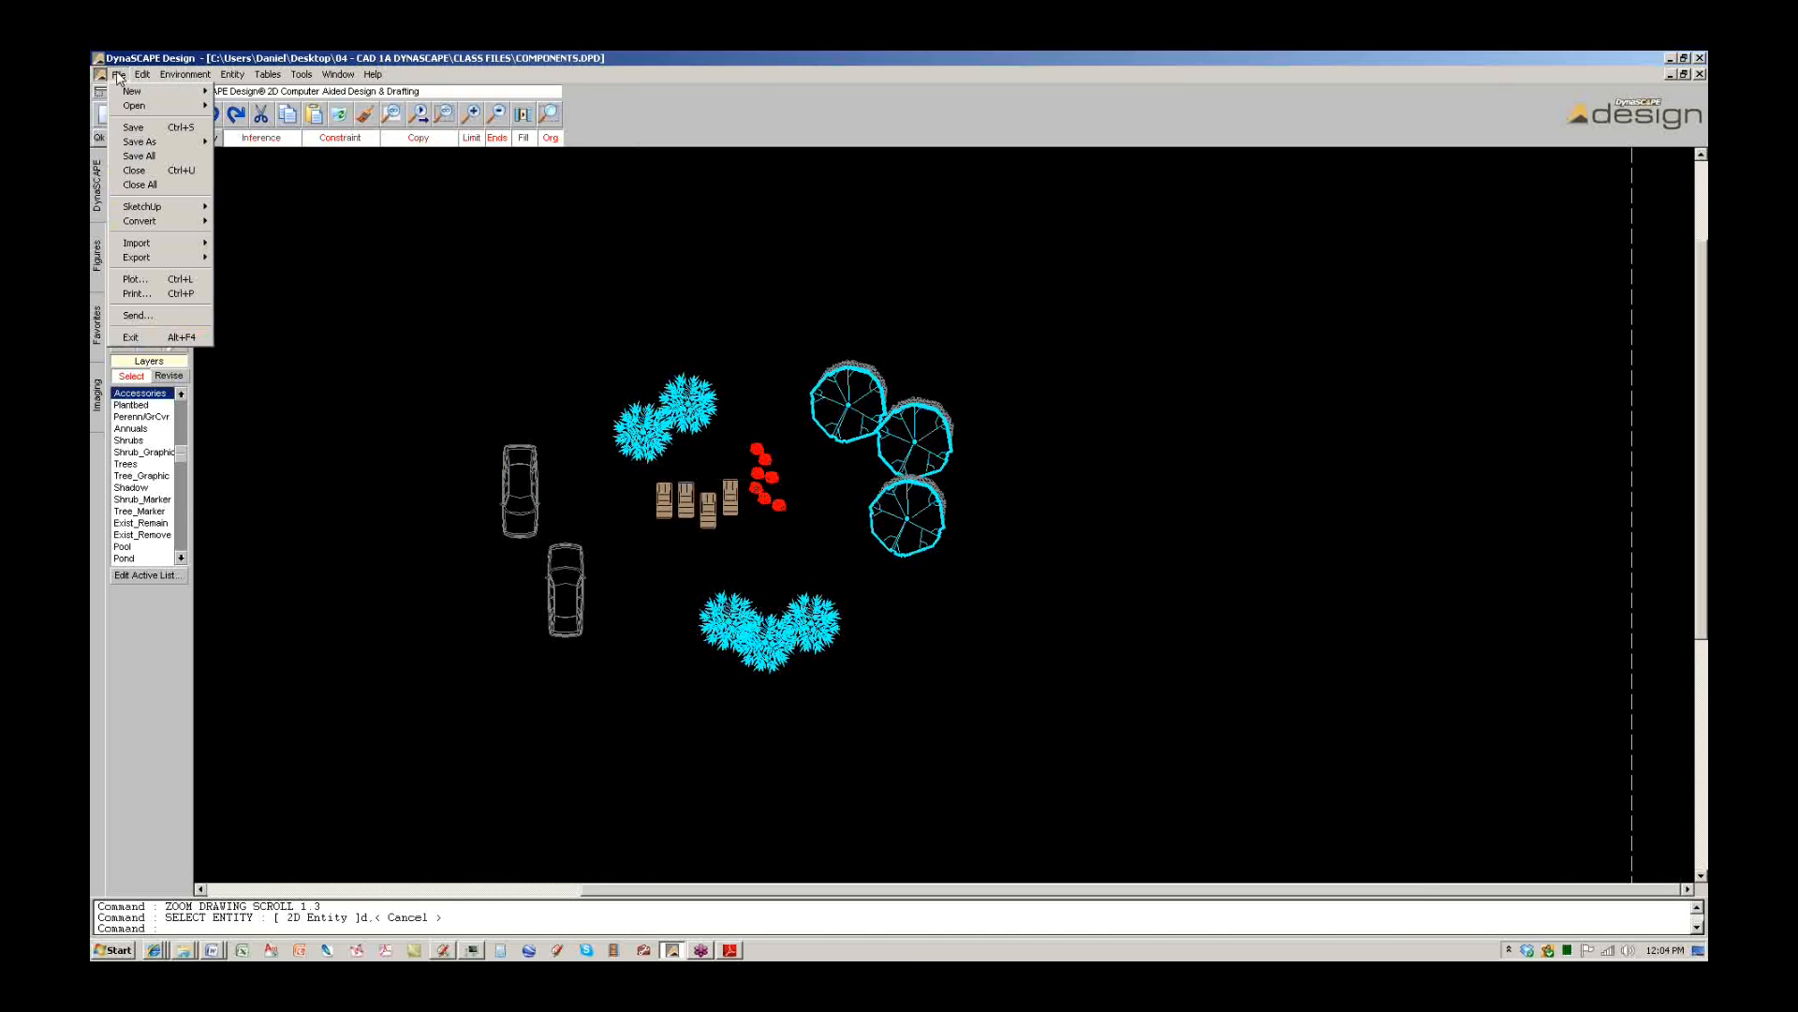
{"action": "mouse_move", "coordinate": [150, 216]}
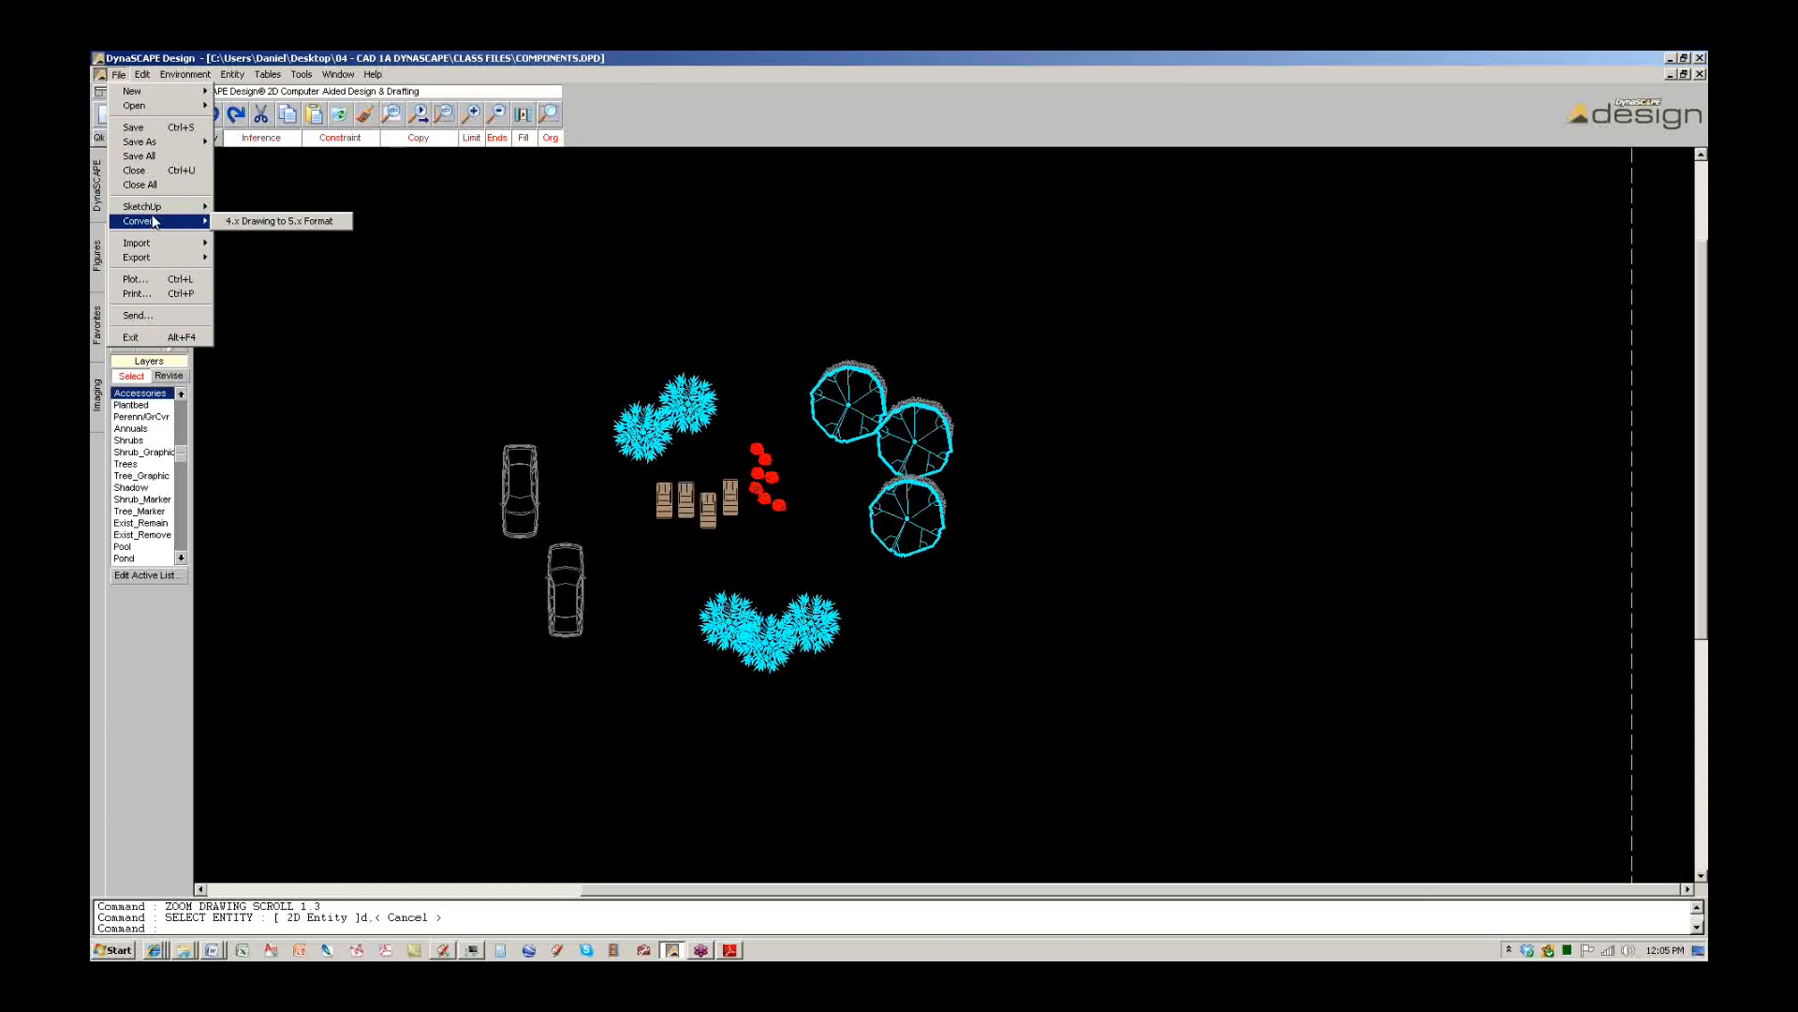
{"action": "left_click", "coordinate": [259, 220]}
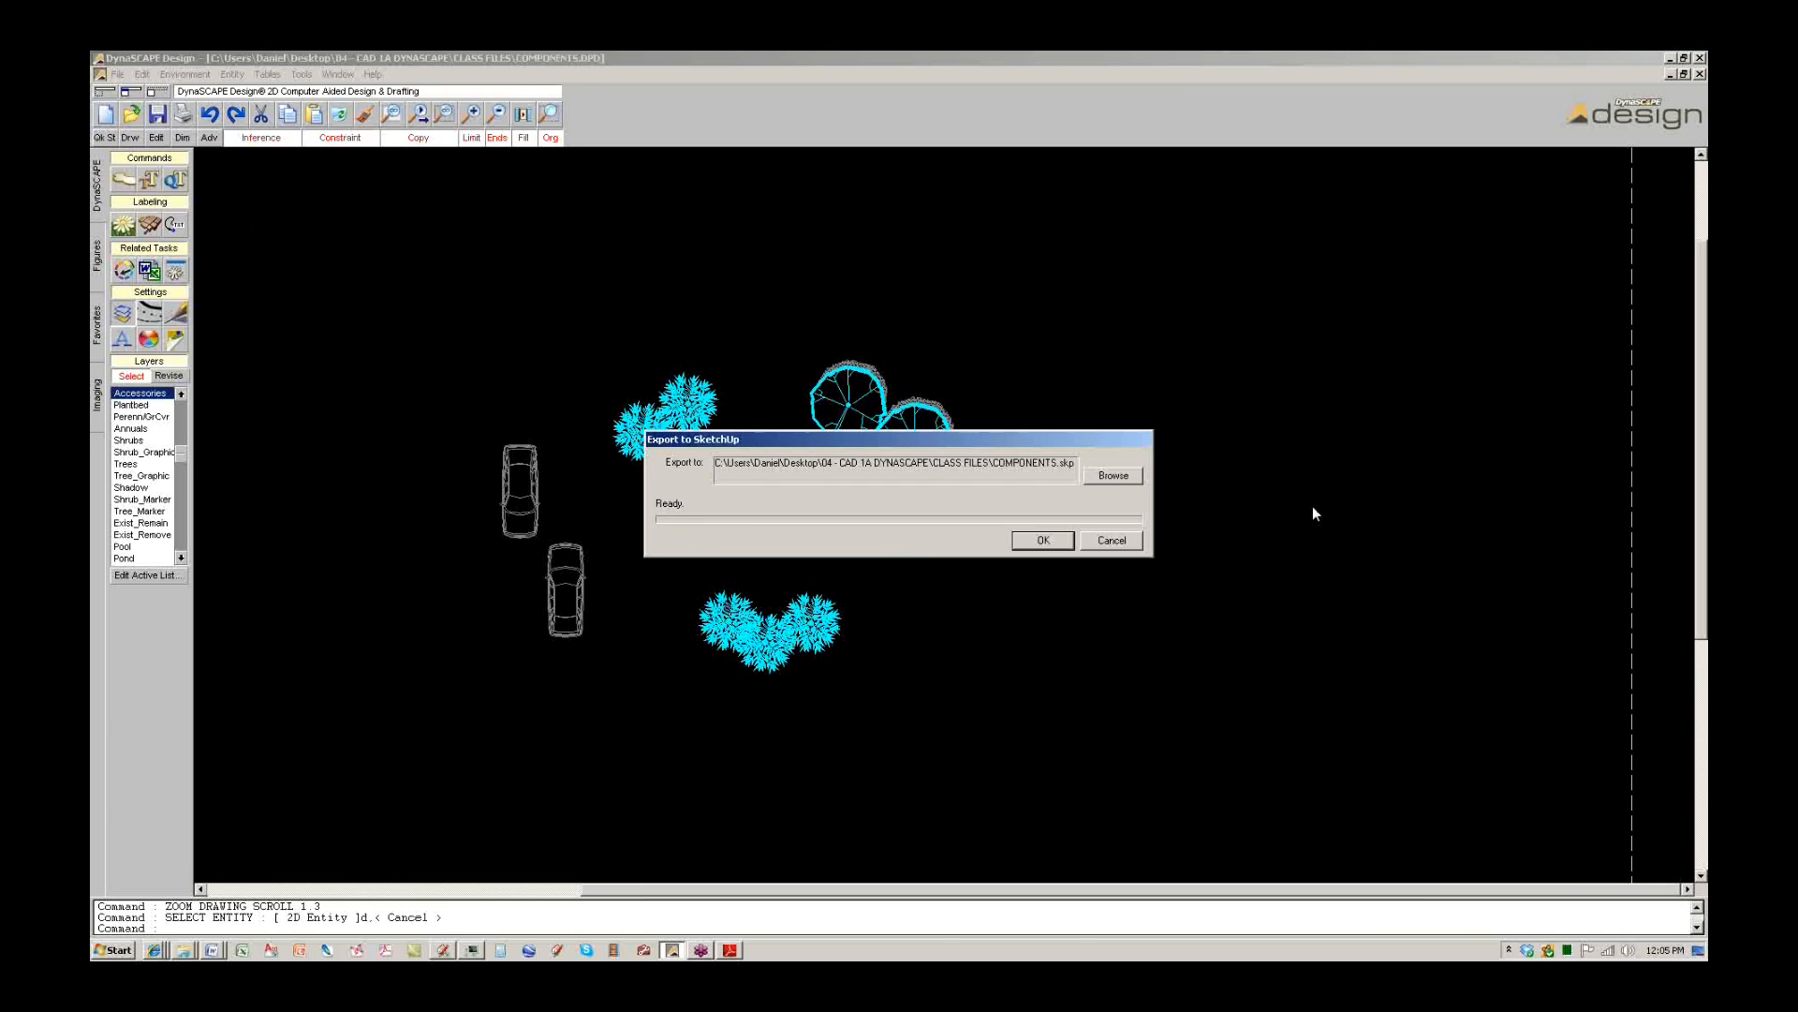
{"action": "left_click", "coordinate": [1114, 475]}
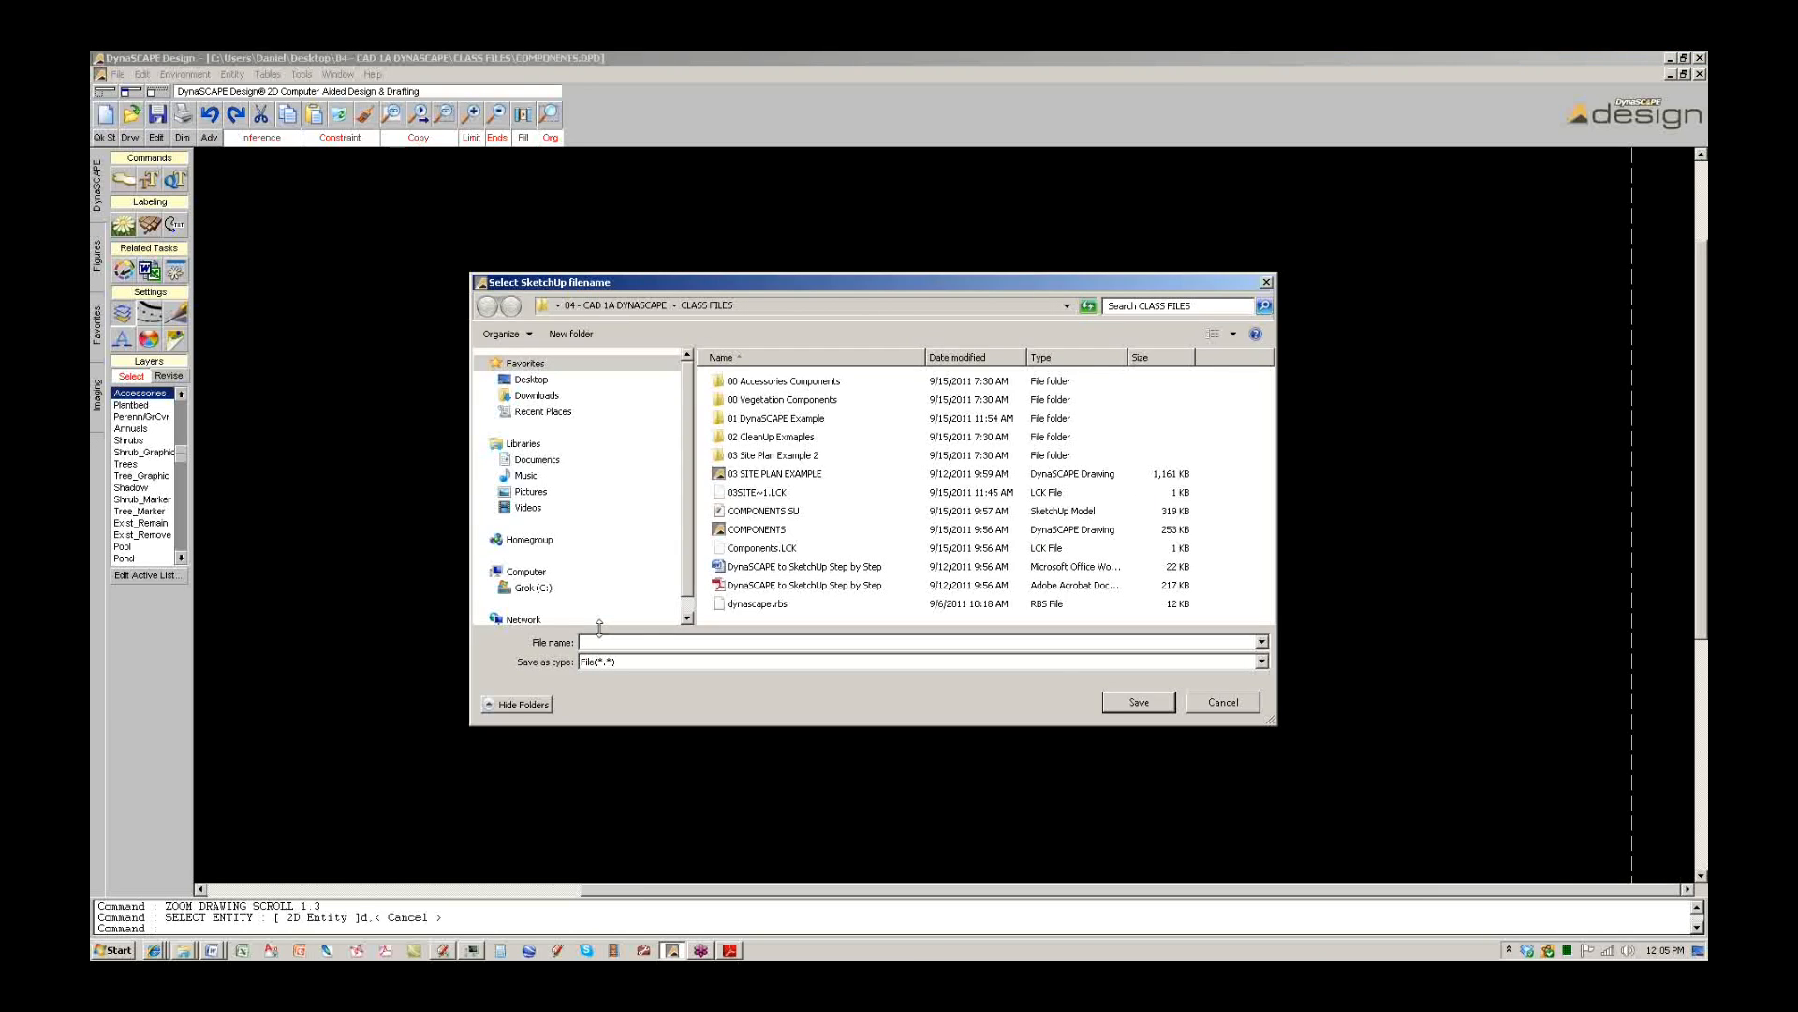
{"action": "type", "text": "components"}
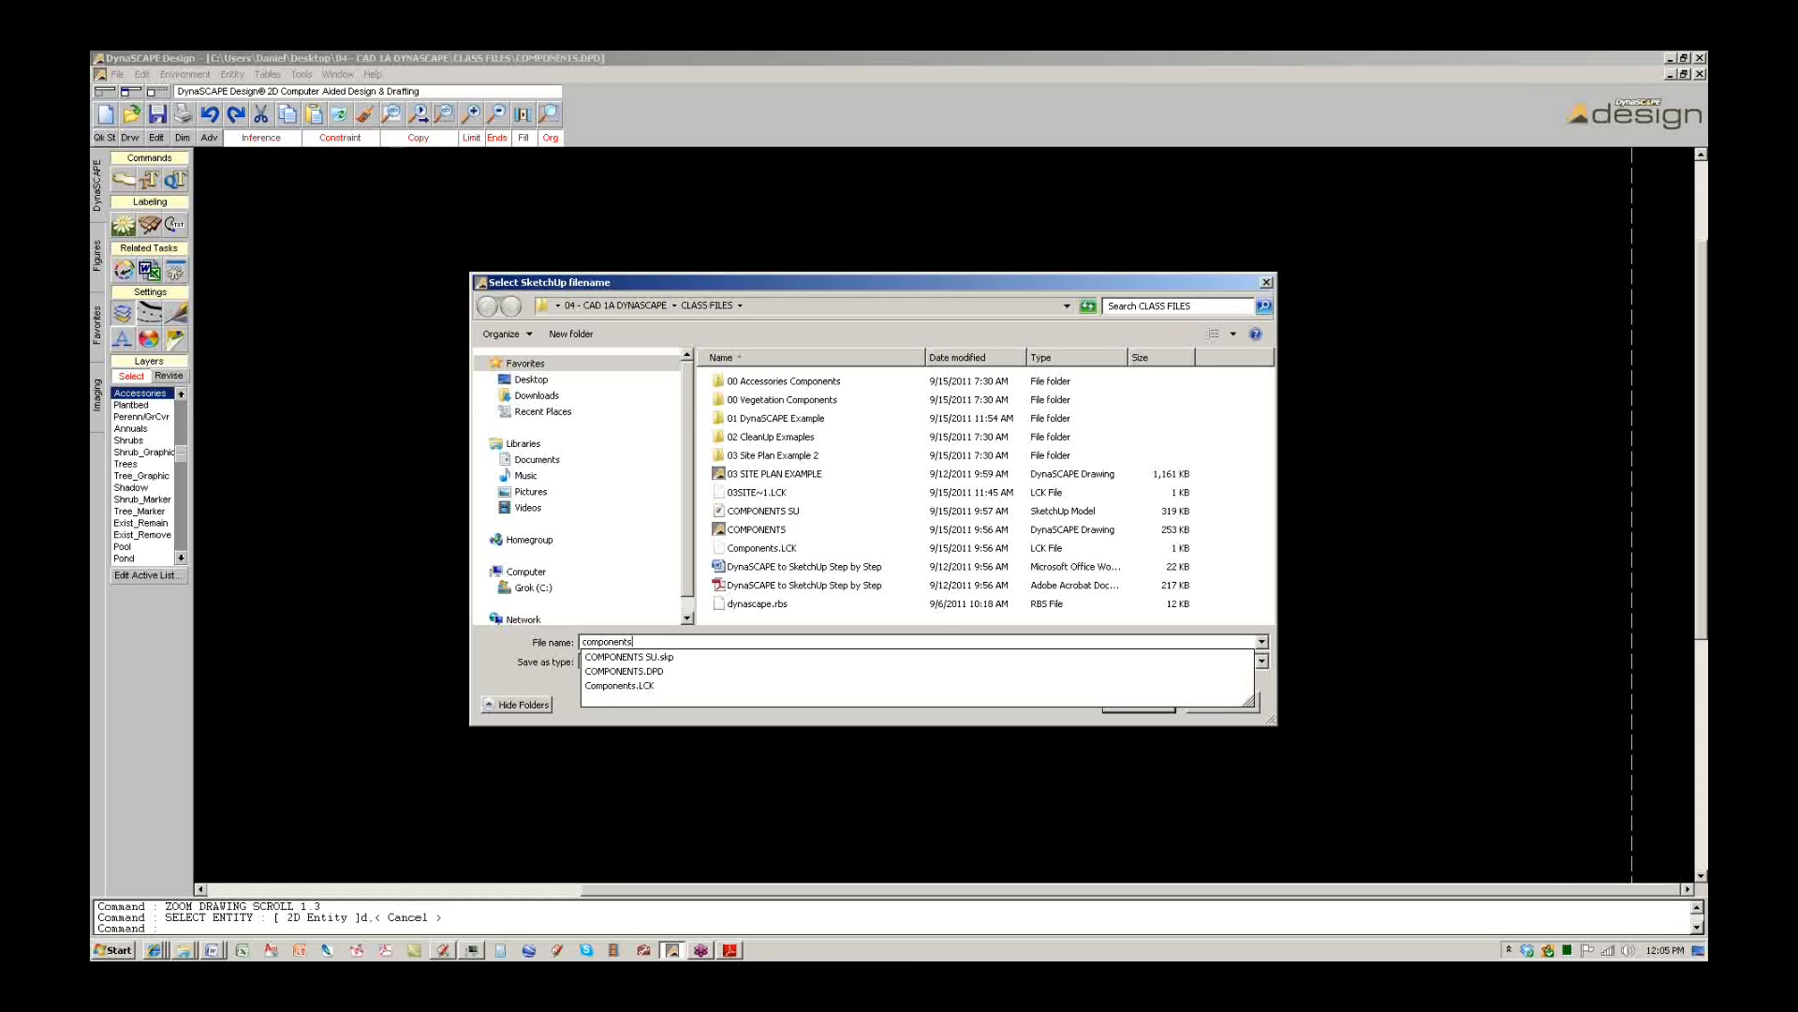
{"action": "type", "text": " test"}
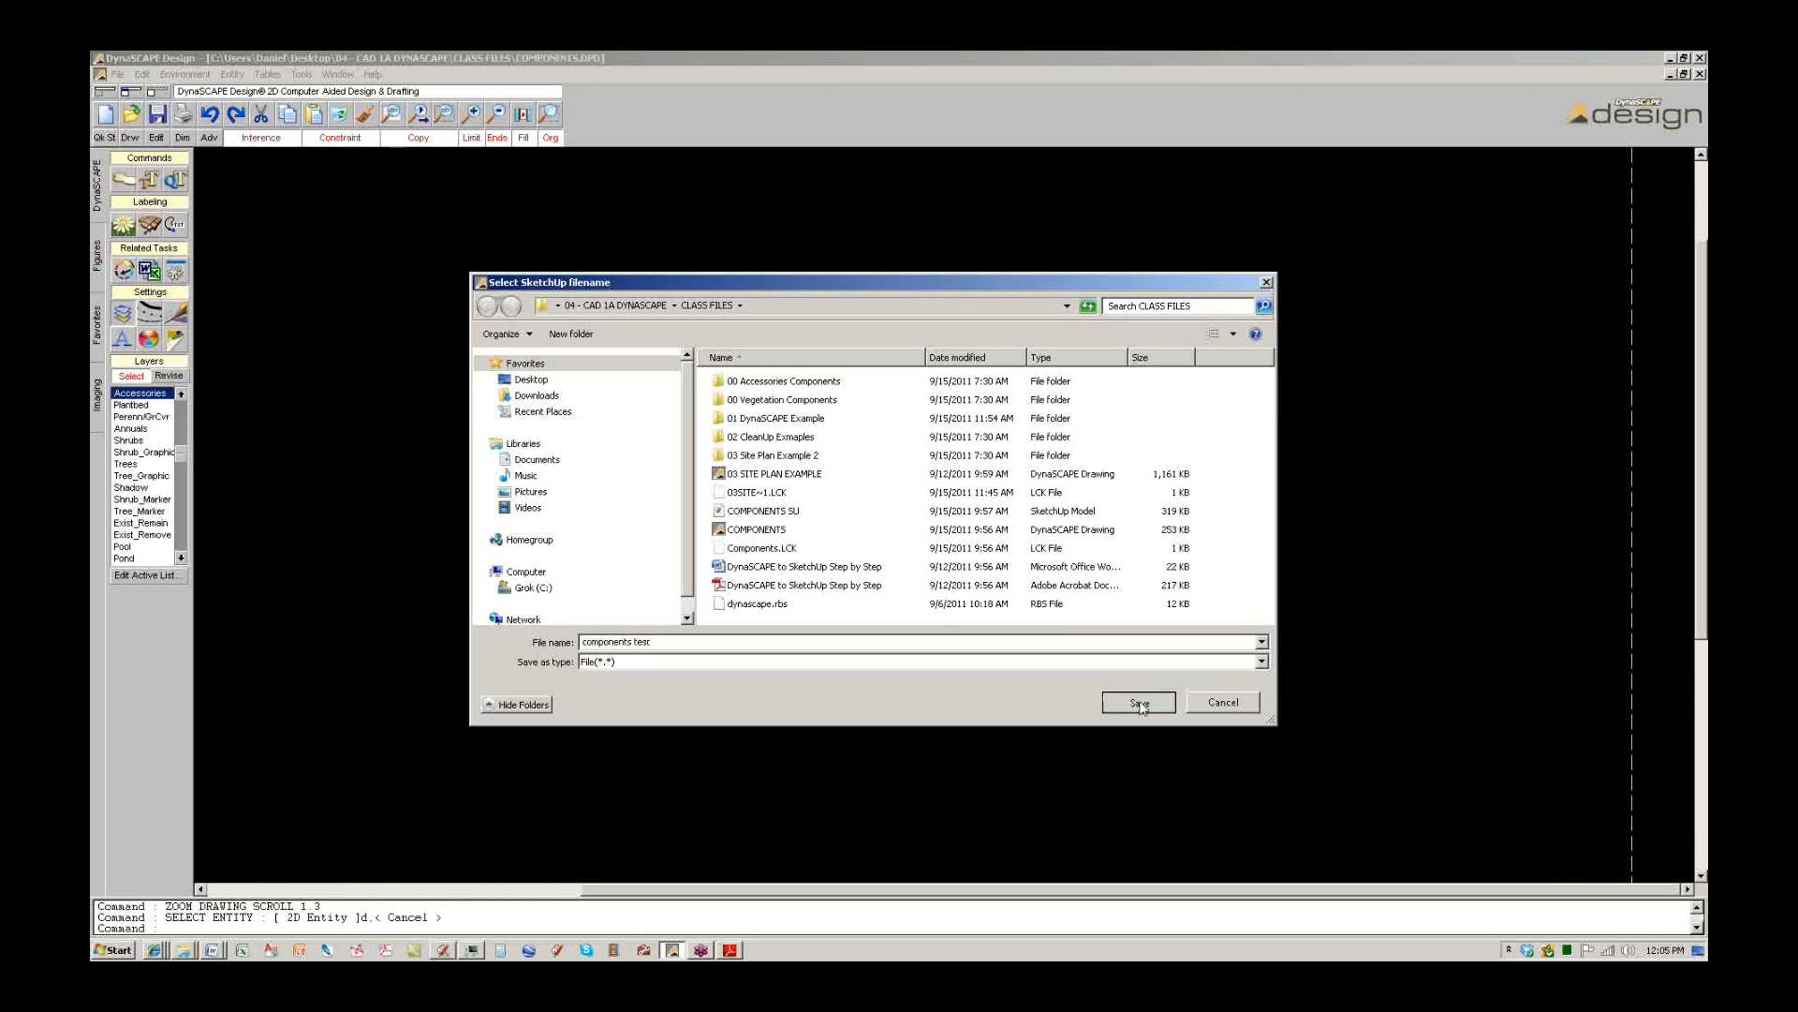
{"action": "left_click", "coordinate": [1139, 702]}
{"action": "left_click", "coordinate": [1042, 541]}
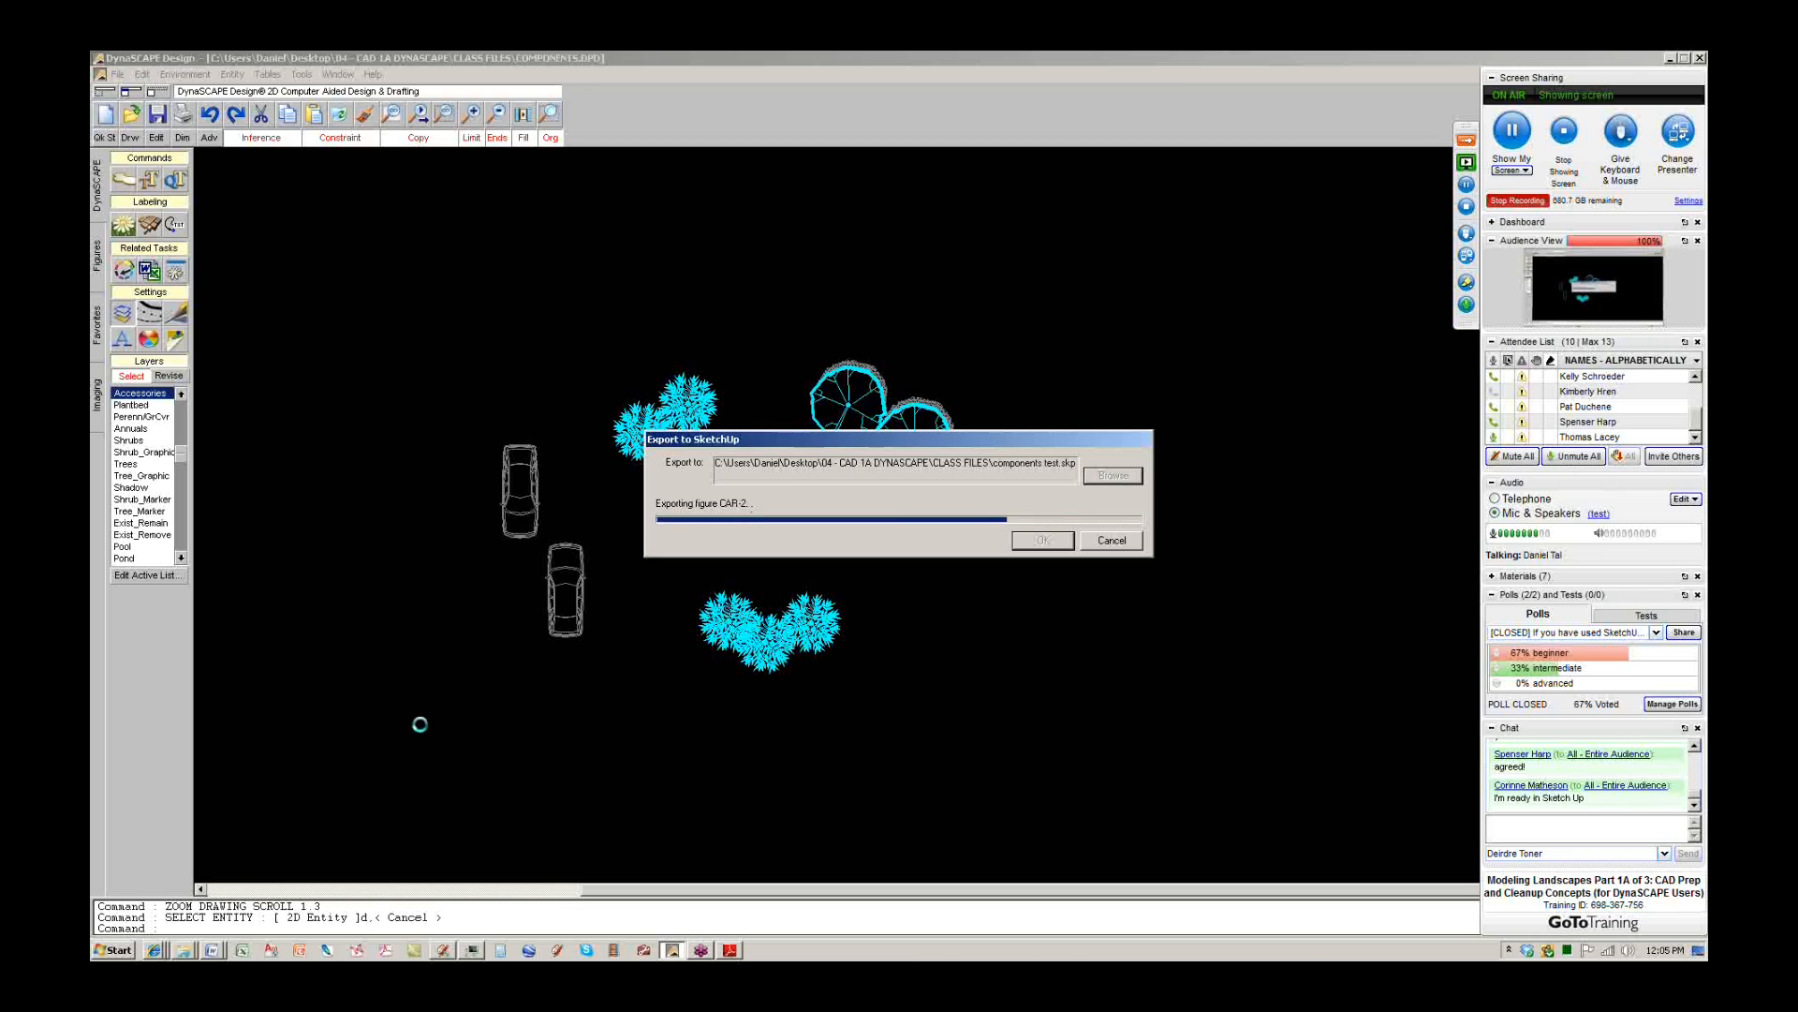
{"action": "left_click", "coordinate": [443, 952]}
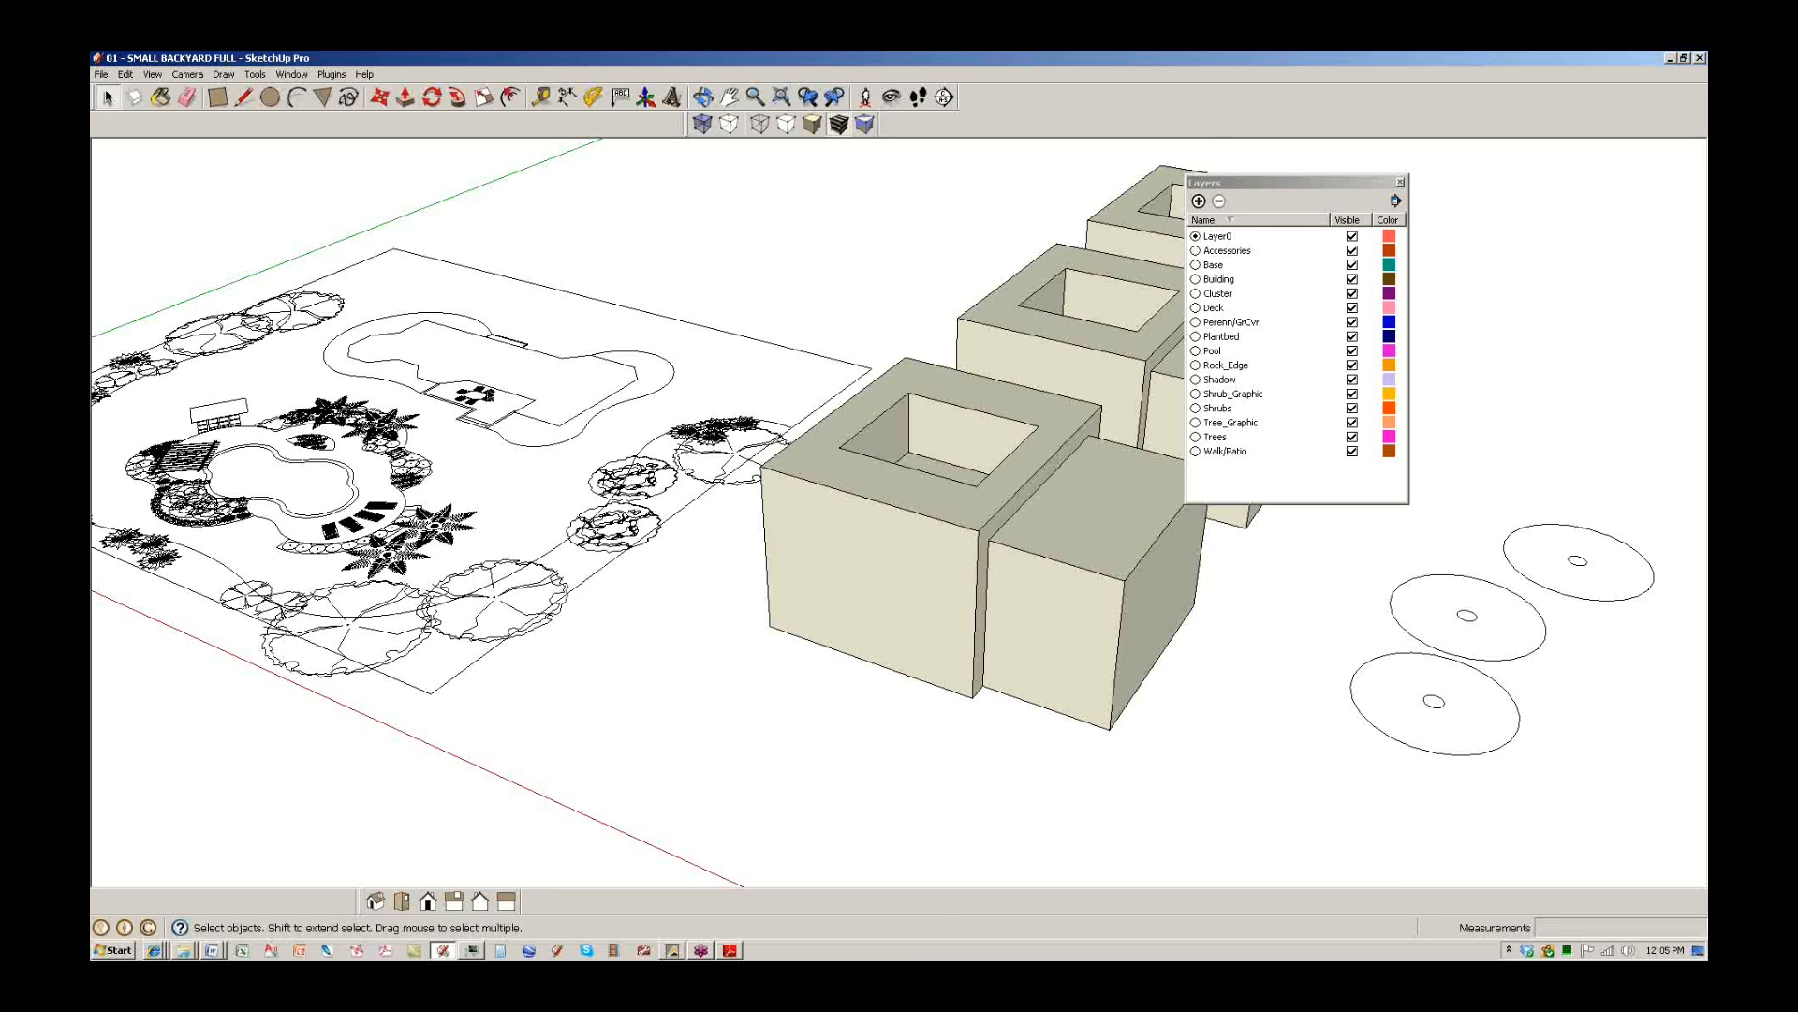
Open the exported COMPONENTS SU model from CLASS FILES and maximize its window.
{"action": "left_click", "coordinate": [184, 950]}
{"action": "left_click", "coordinate": [187, 924]}
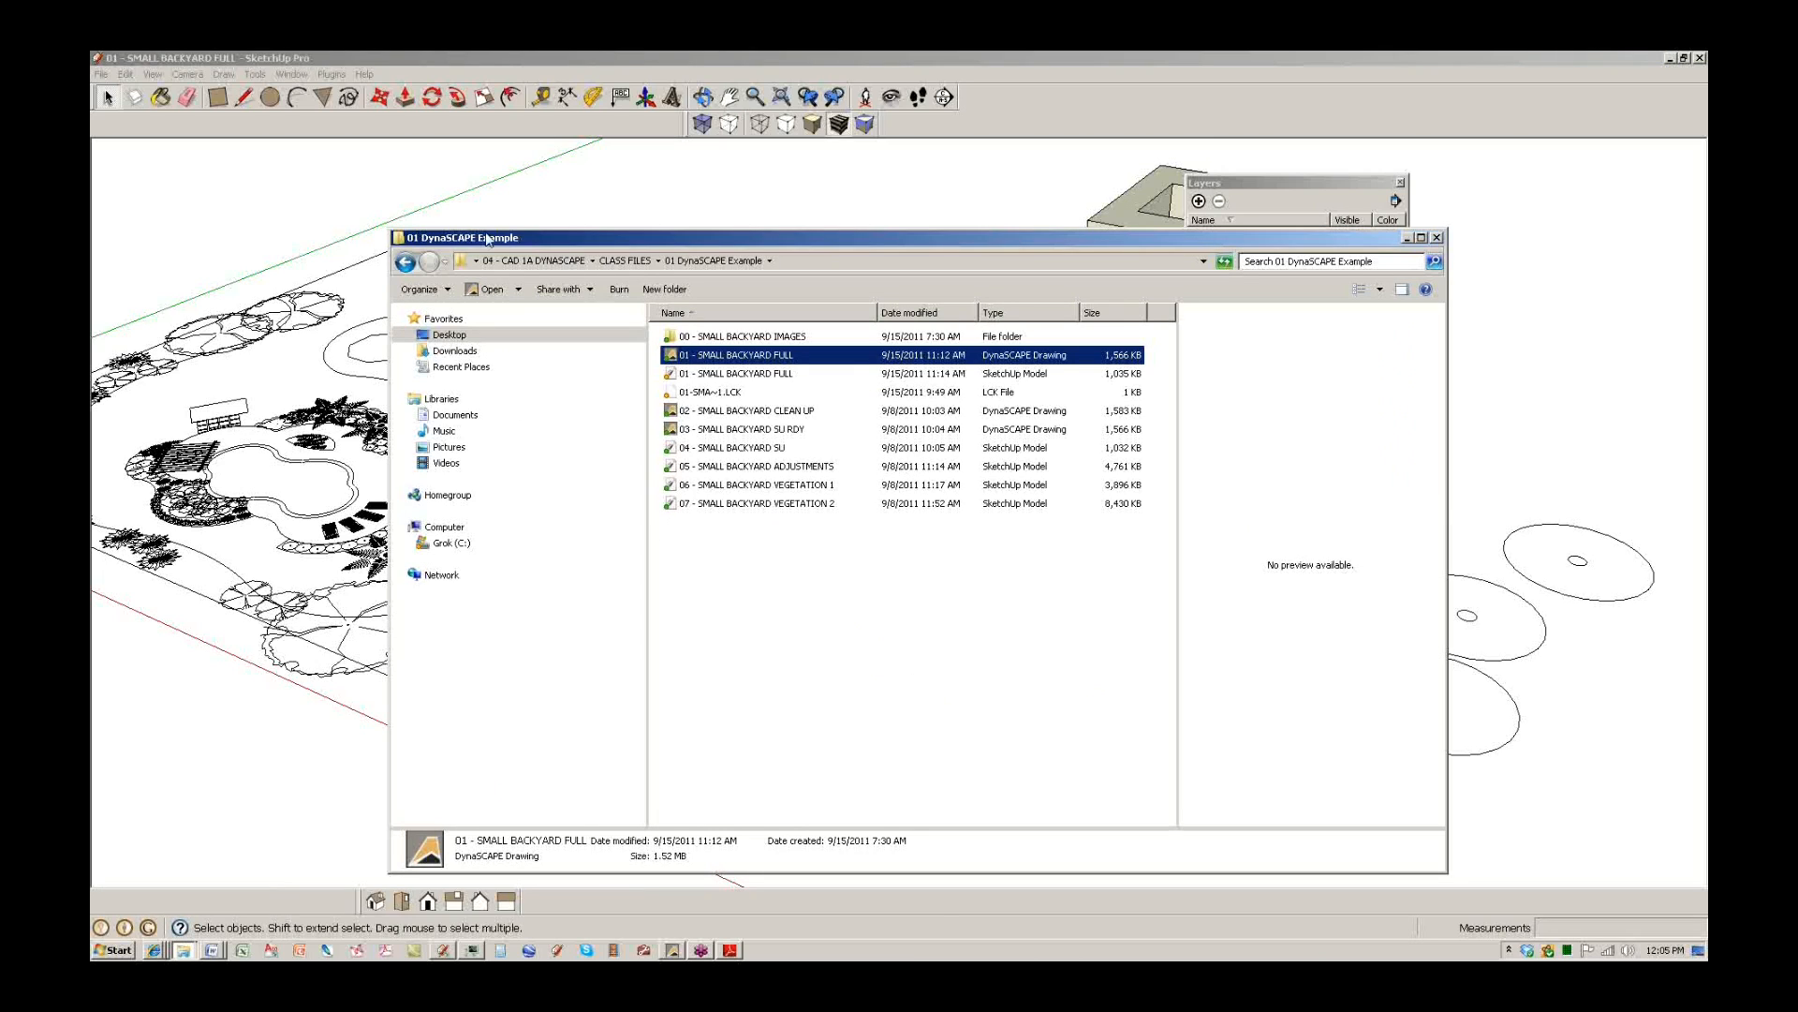
{"action": "left_click", "coordinate": [405, 261]}
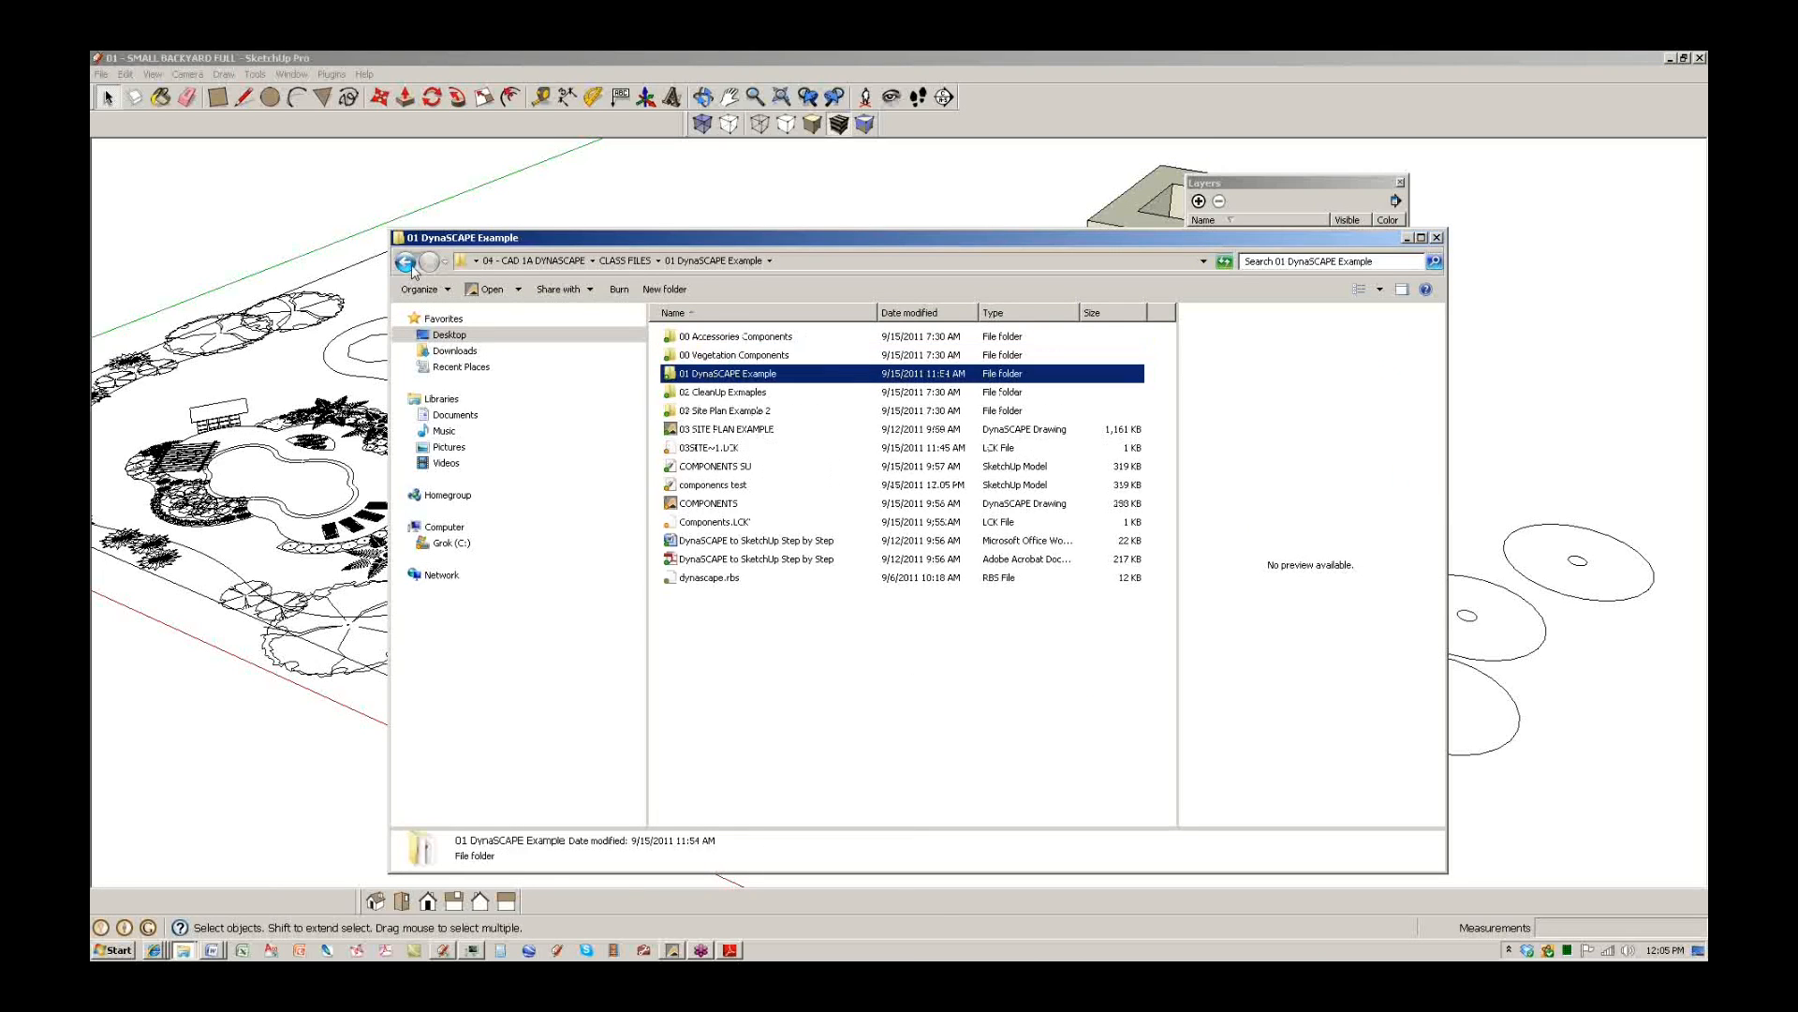
{"action": "left_click", "coordinate": [729, 468]}
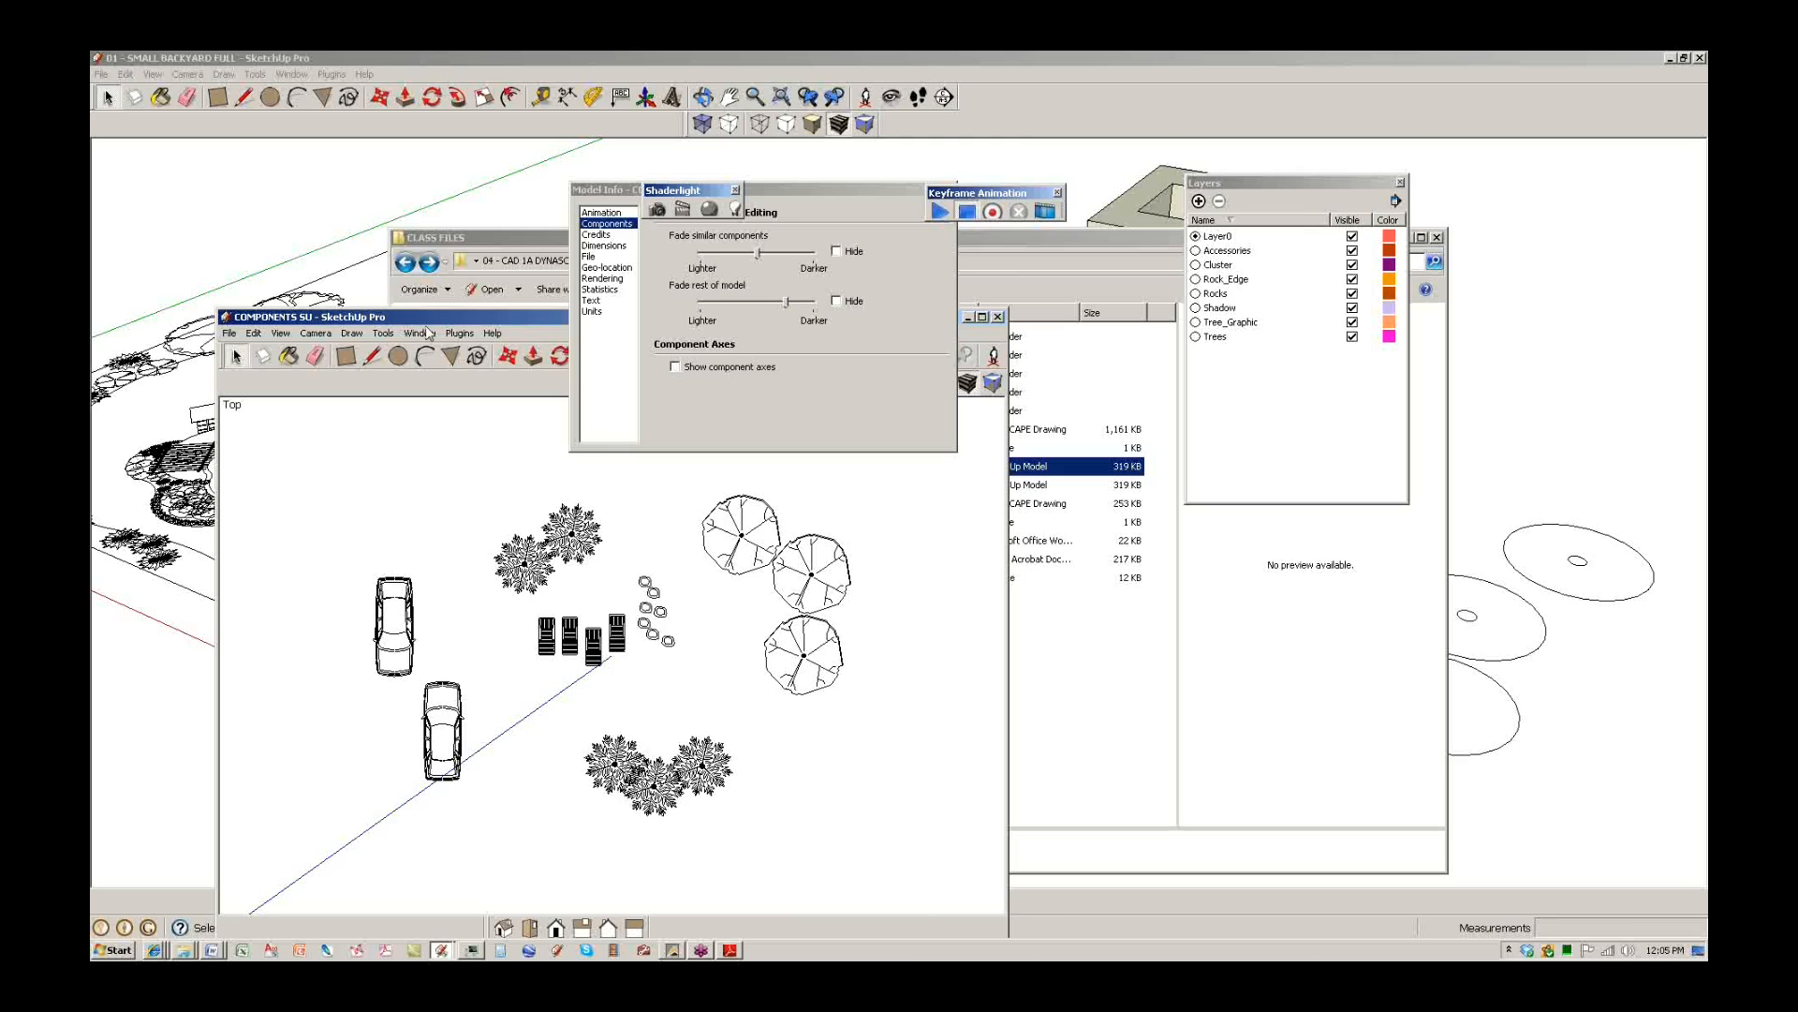
{"action": "left_click_drag", "start_coordinate": [506, 318], "coordinate": [792, 277]}
{"action": "left_click_drag", "start_coordinate": [1126, 275], "coordinate": [947, 283]}
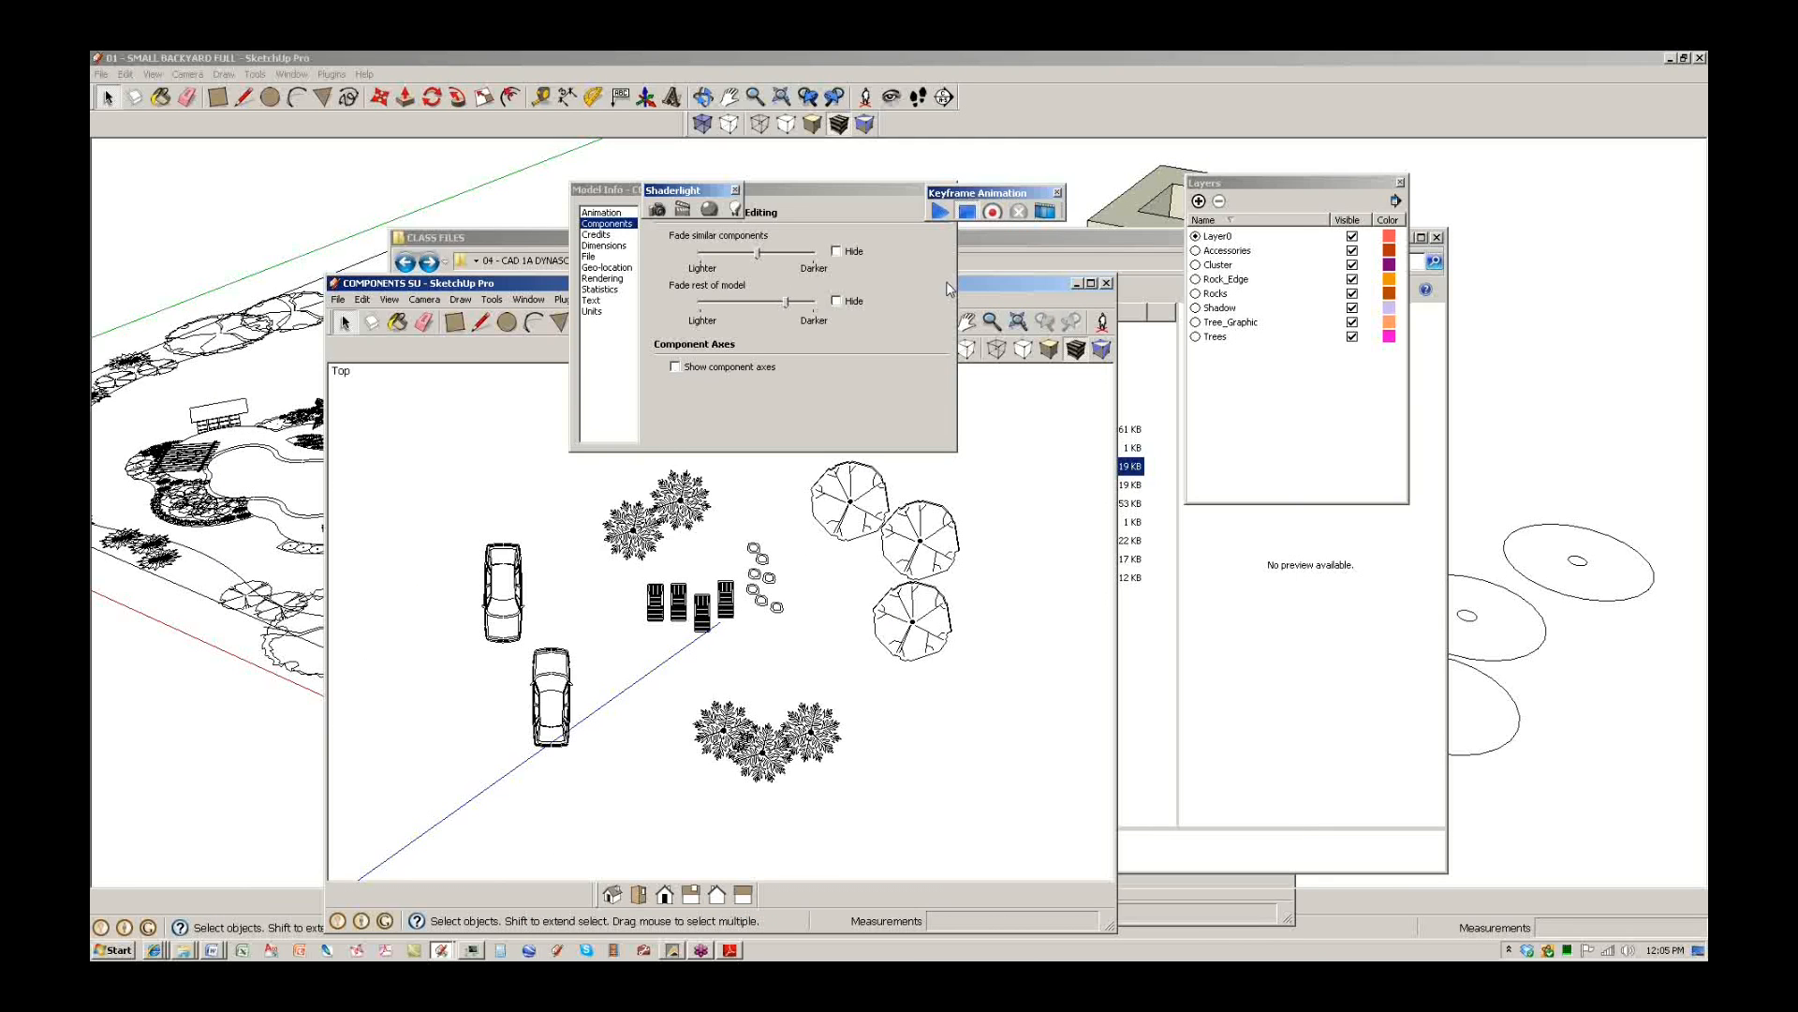
{"action": "left_click", "coordinate": [1086, 283]}
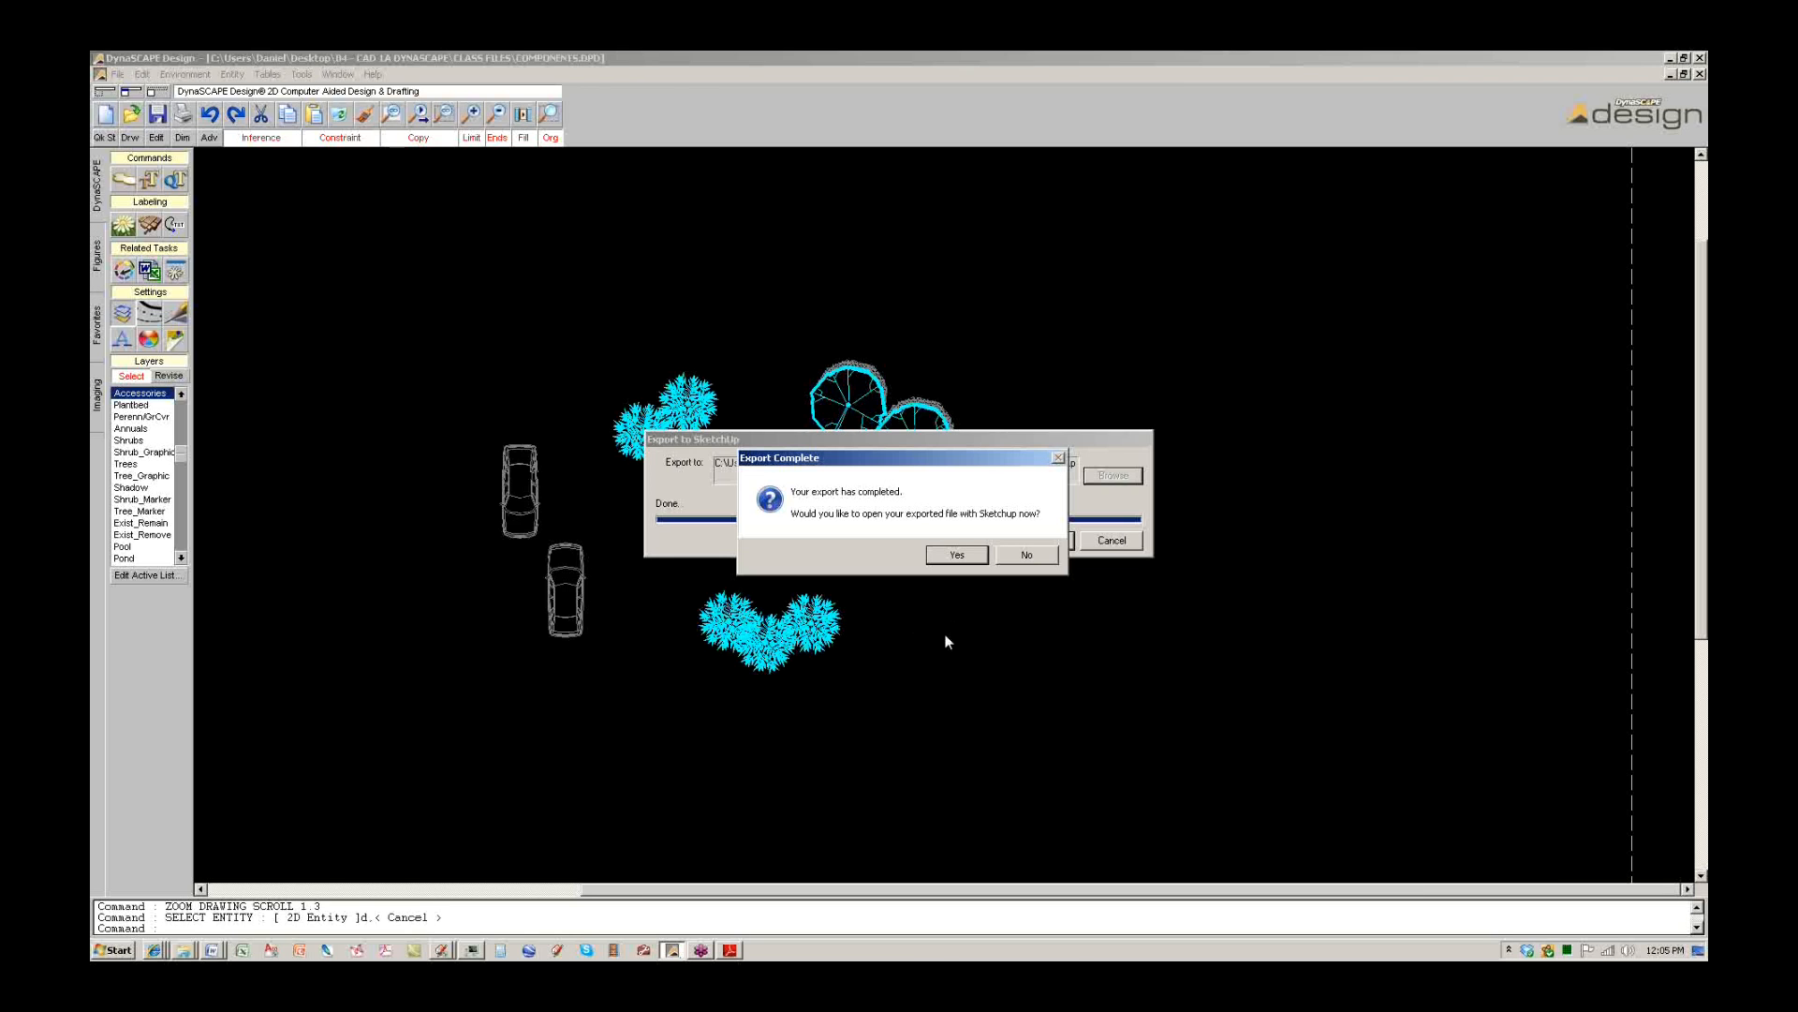
{"action": "left_click", "coordinate": [1020, 554]}
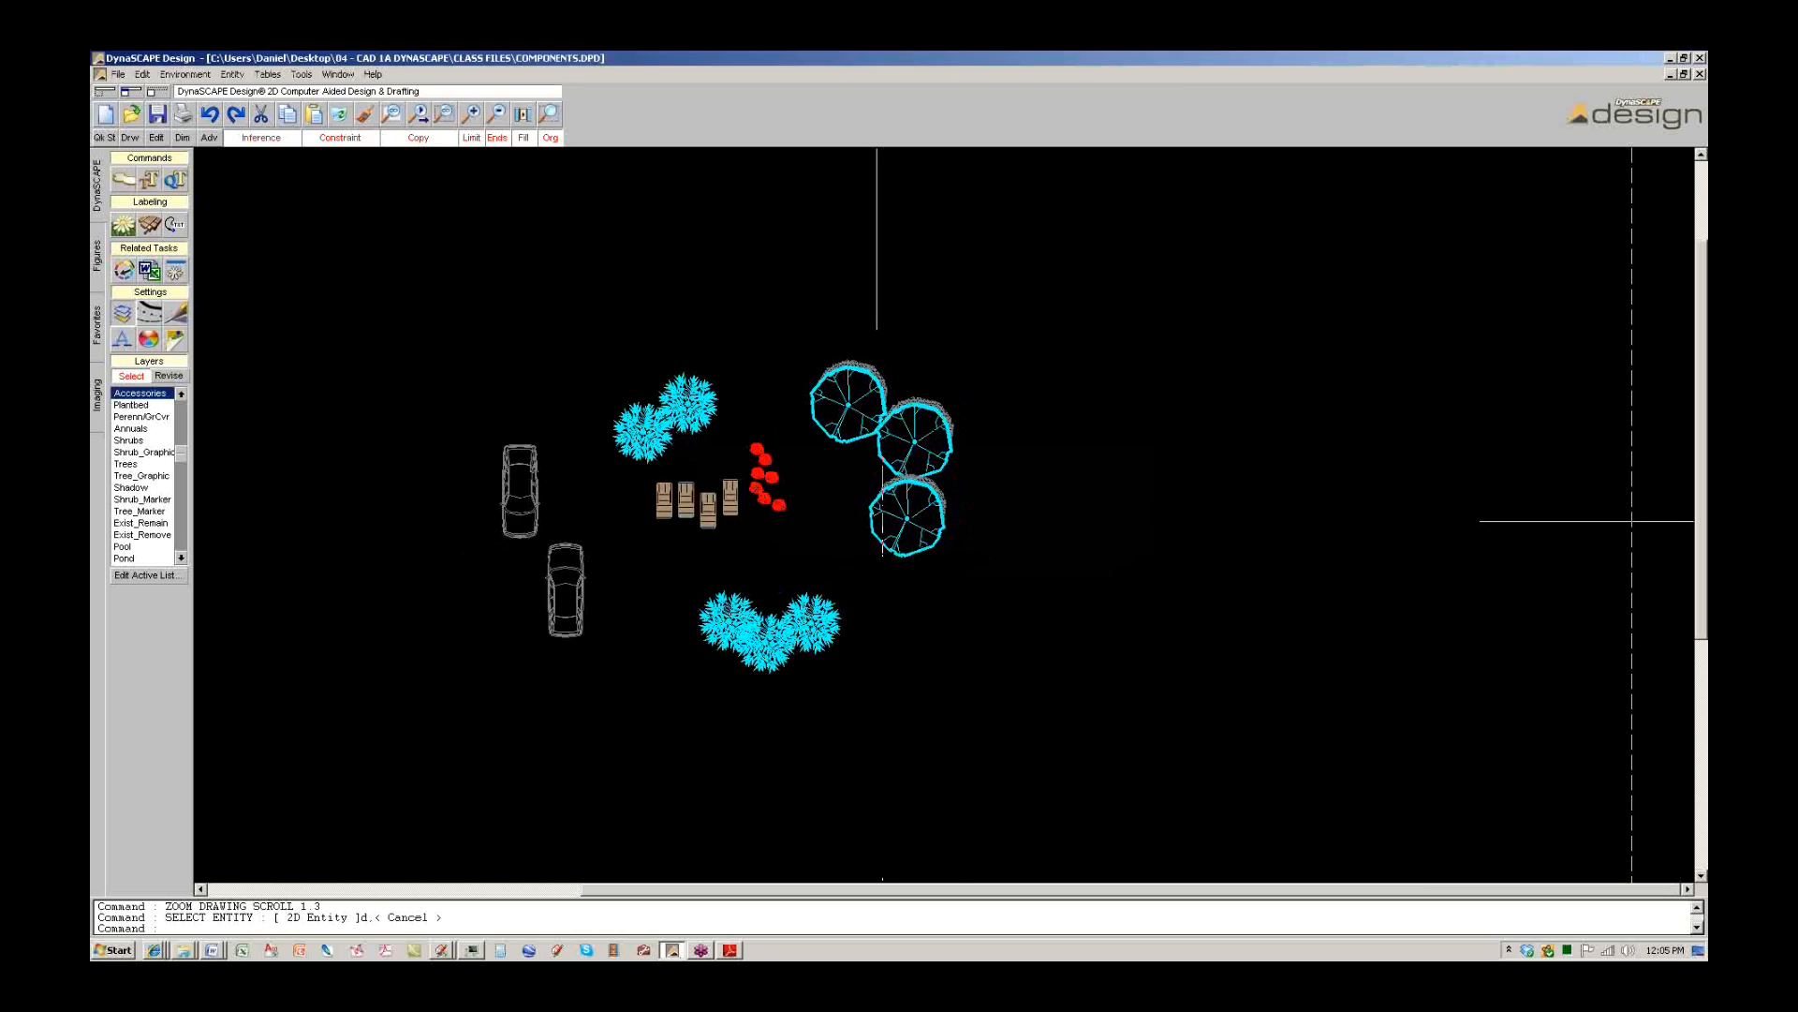
In COMPONENTS SU, close Model Info, pan the plan left and start a rectangle.
{"action": "left_click", "coordinate": [441, 950]}
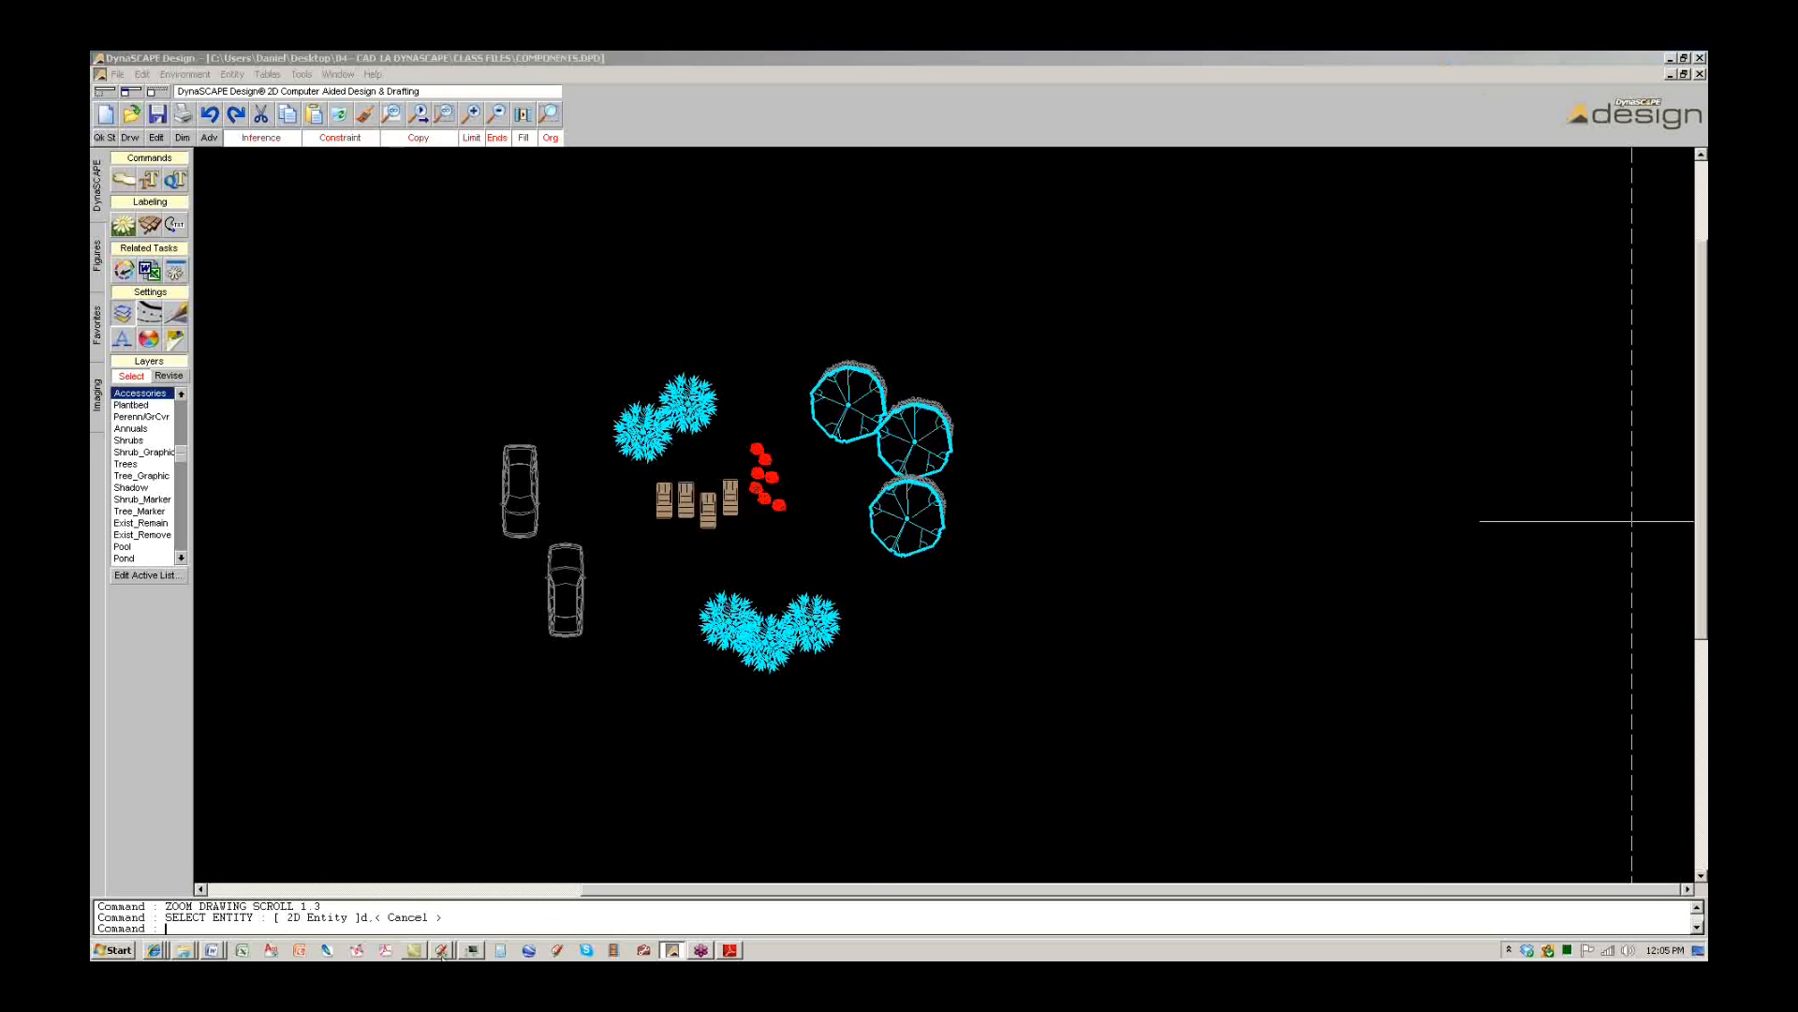
{"action": "left_click", "coordinate": [468, 922]}
{"action": "middle_click_drag", "start_coordinate": [864, 726], "coordinate": [759, 716]}
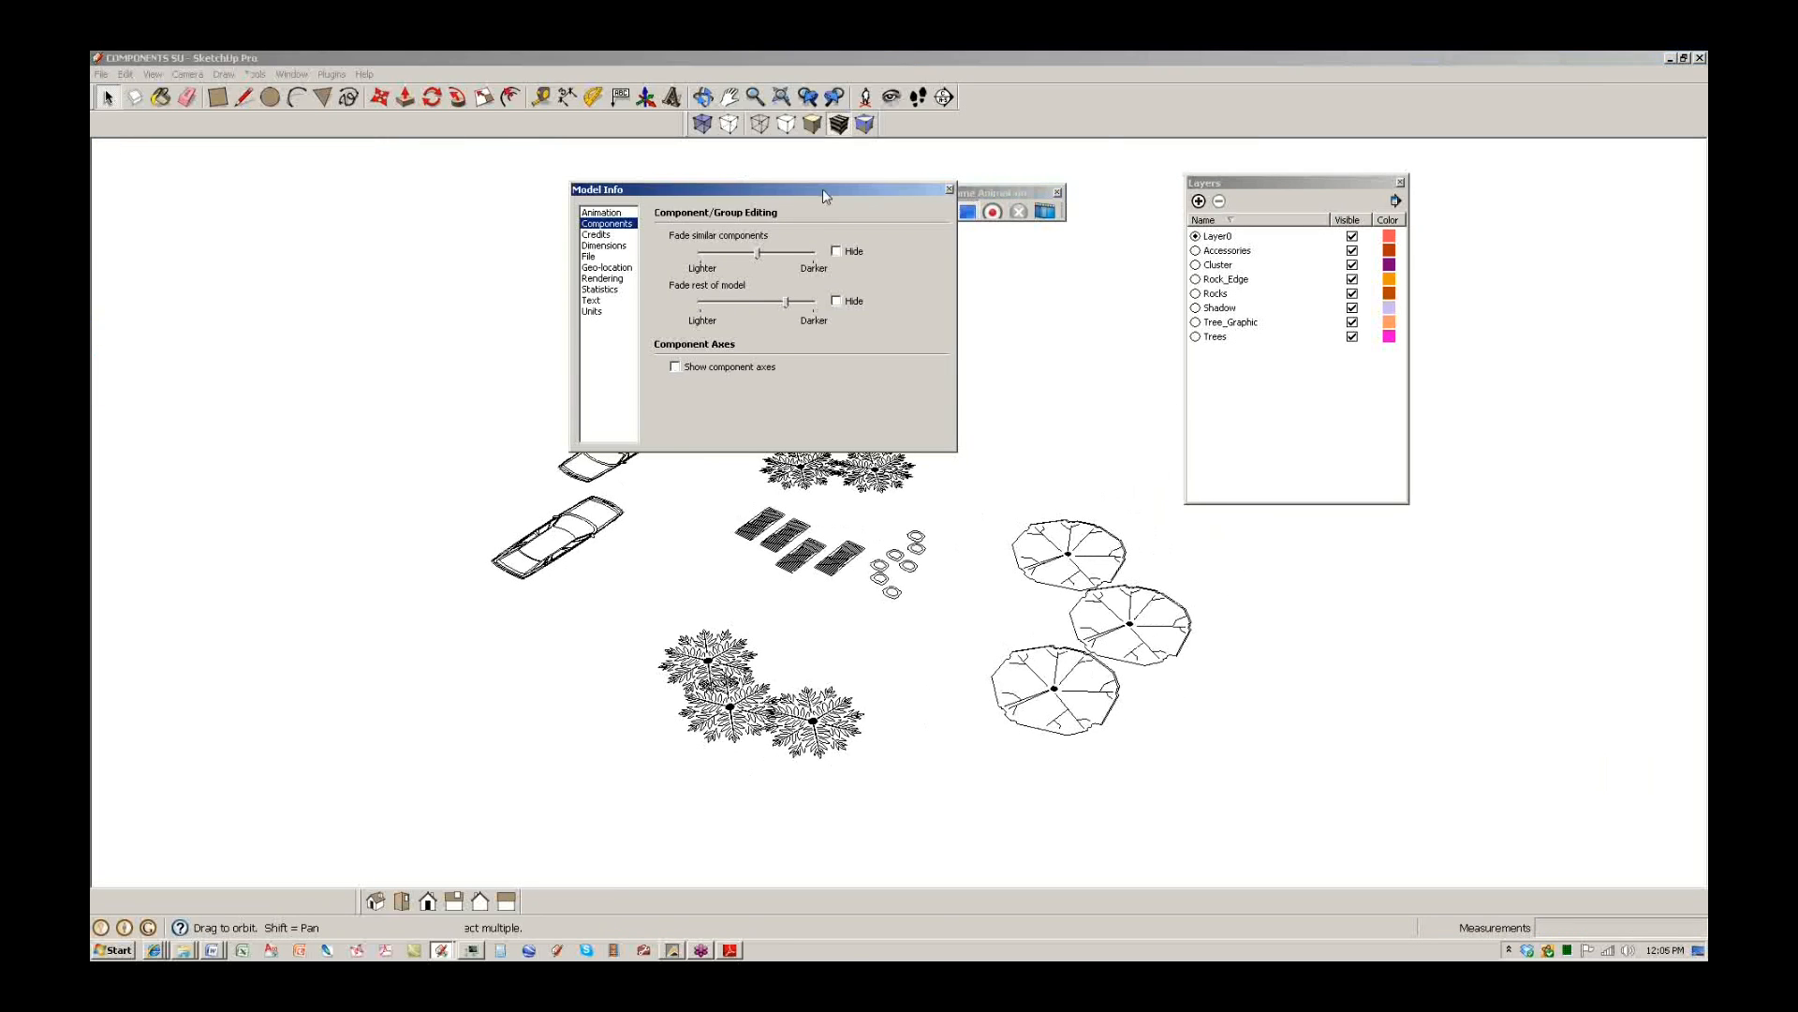
{"action": "left_click_drag", "start_coordinate": [822, 188], "coordinate": [423, 170]}
{"action": "left_click", "coordinate": [552, 171]}
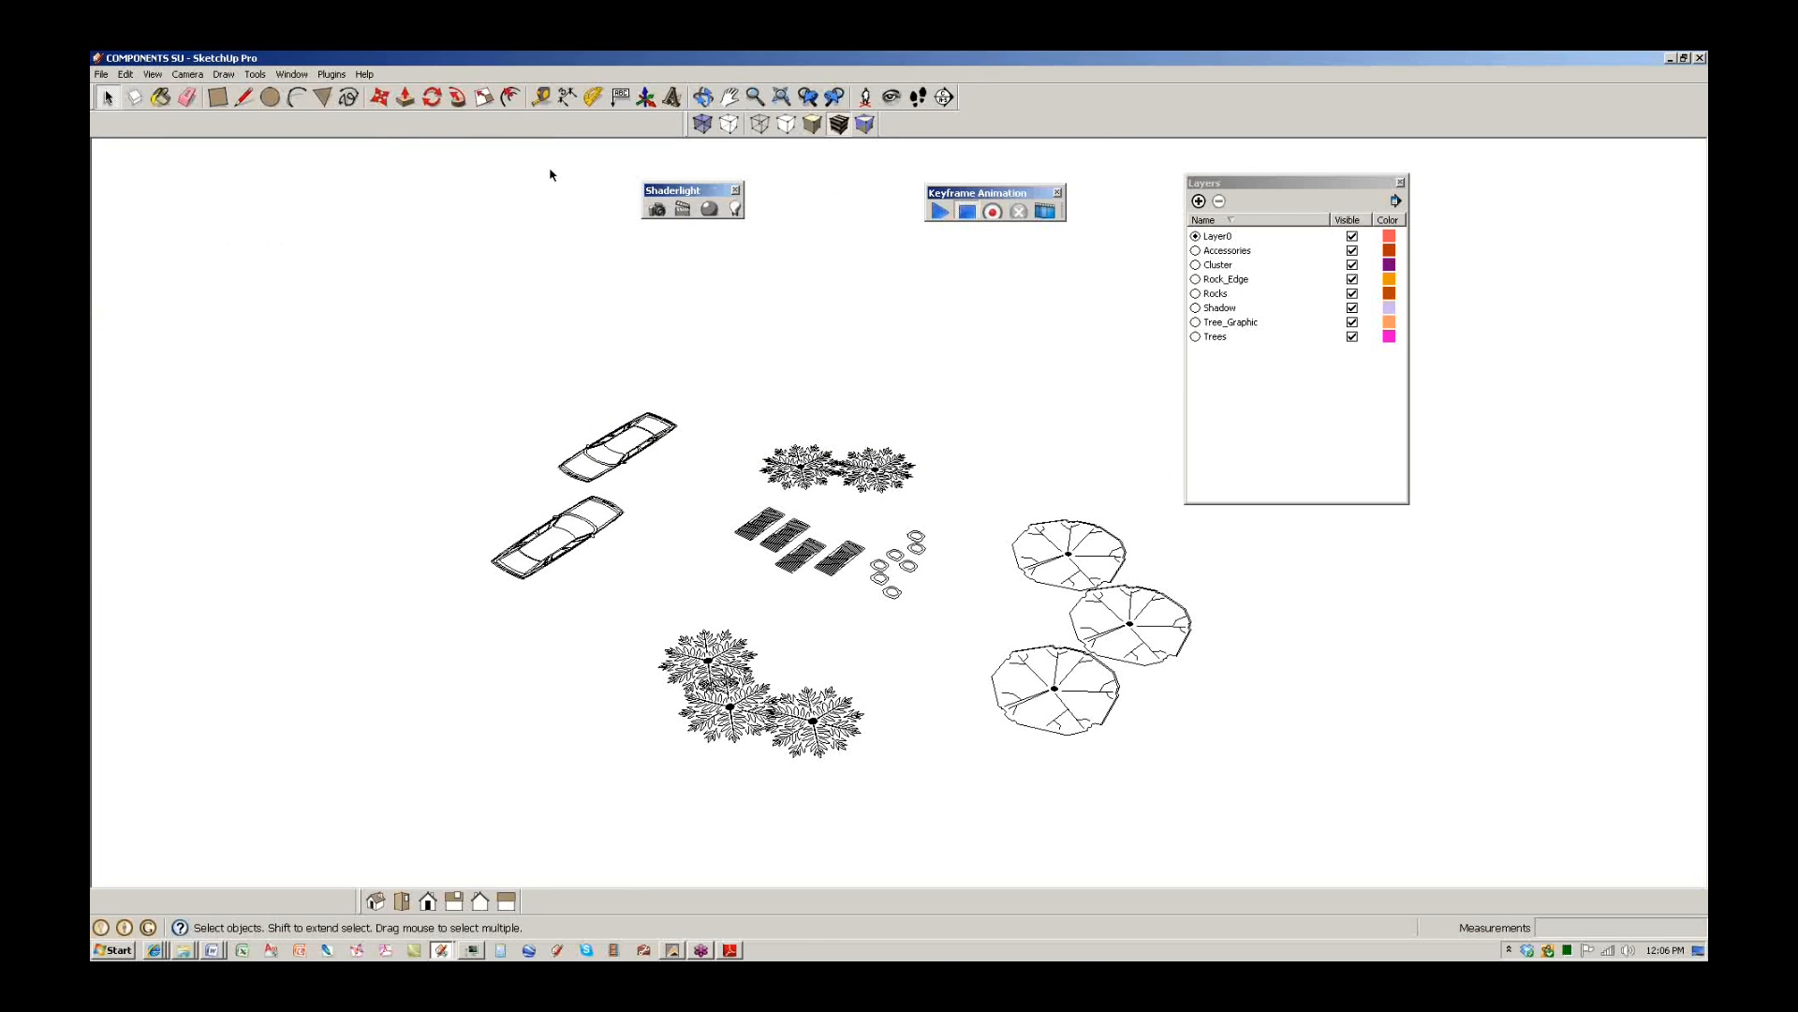
{"action": "middle_click_drag", "start_coordinate": [1038, 540], "coordinate": [824, 566], "text": "shift"}
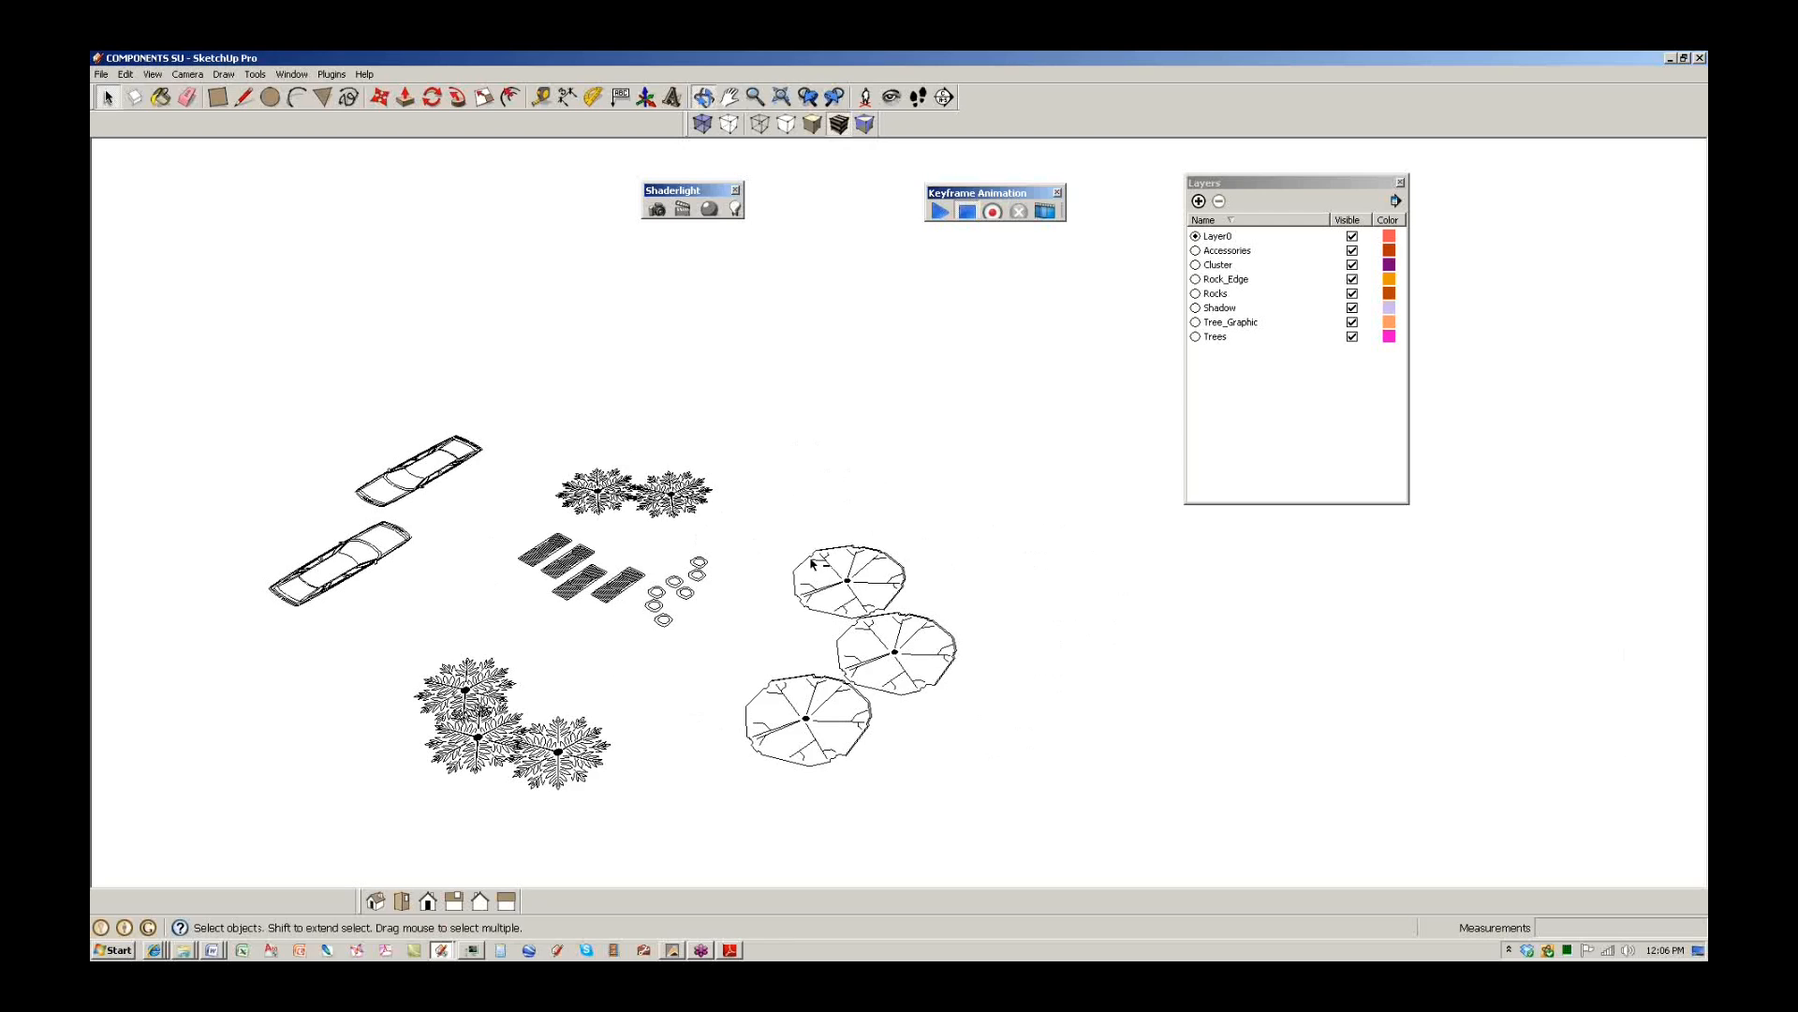
{"action": "key", "text": "r"}
{"action": "left_click", "coordinate": [891, 411]}
Finish the rectangle, pull it up into a box and make it a component named 'cube'.
{"action": "left_click", "coordinate": [1079, 393]}
{"action": "key", "text": "p"}
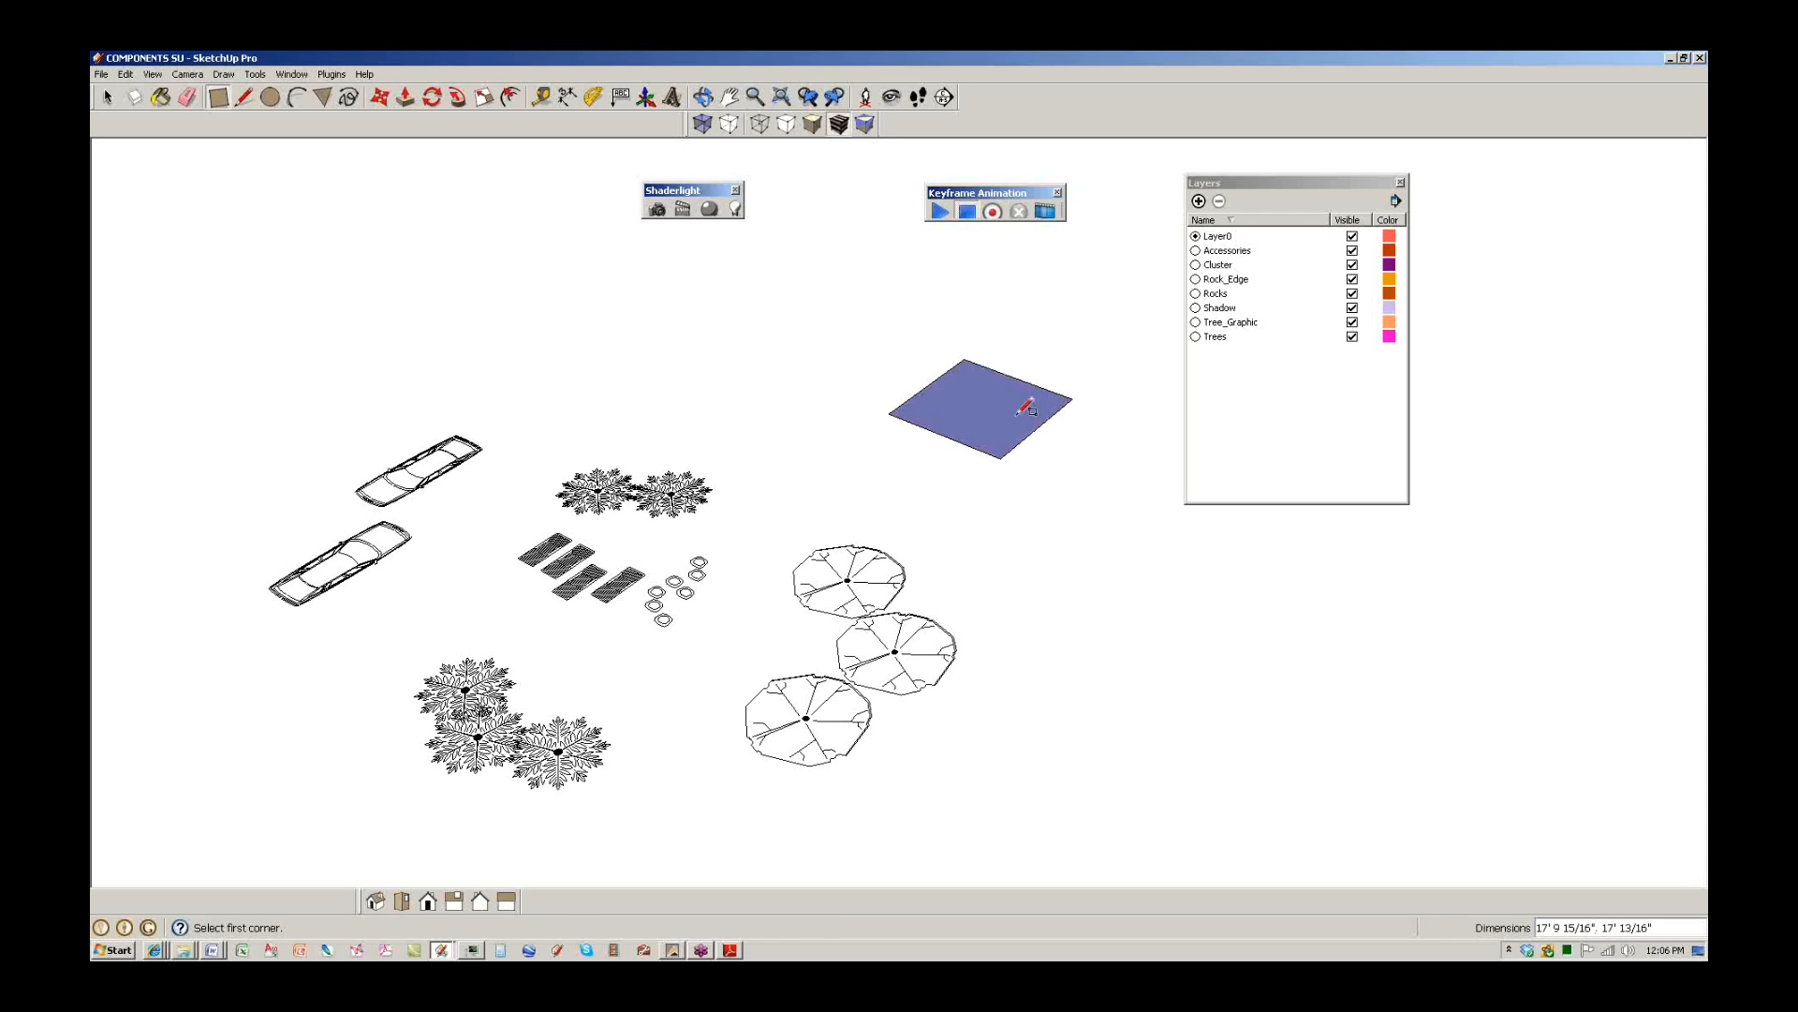
{"action": "left_click_drag", "start_coordinate": [1032, 406], "coordinate": [1003, 384]}
{"action": "key", "text": "space"}
{"action": "triple_click", "coordinate": [1002, 384]}
{"action": "right_click", "coordinate": [1002, 374]}
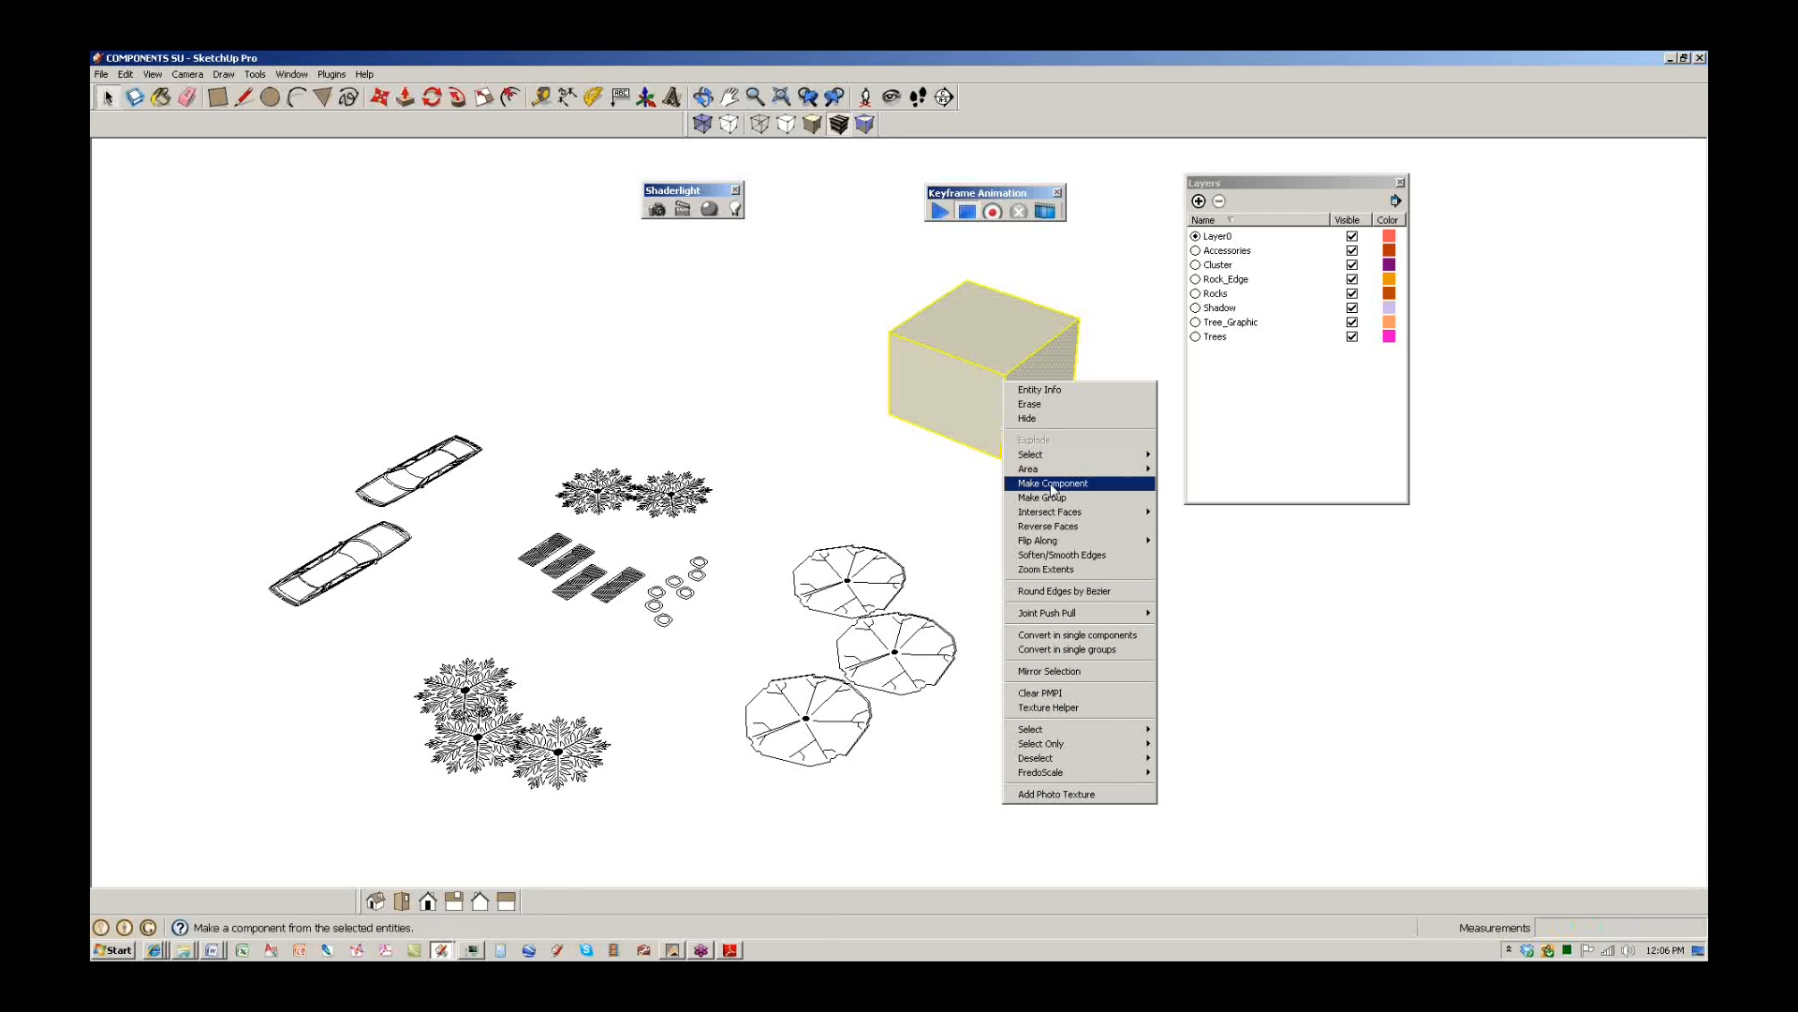
{"action": "left_click", "coordinate": [1053, 483]}
{"action": "type", "text": "cube"}
{"action": "left_click", "coordinate": [989, 606]}
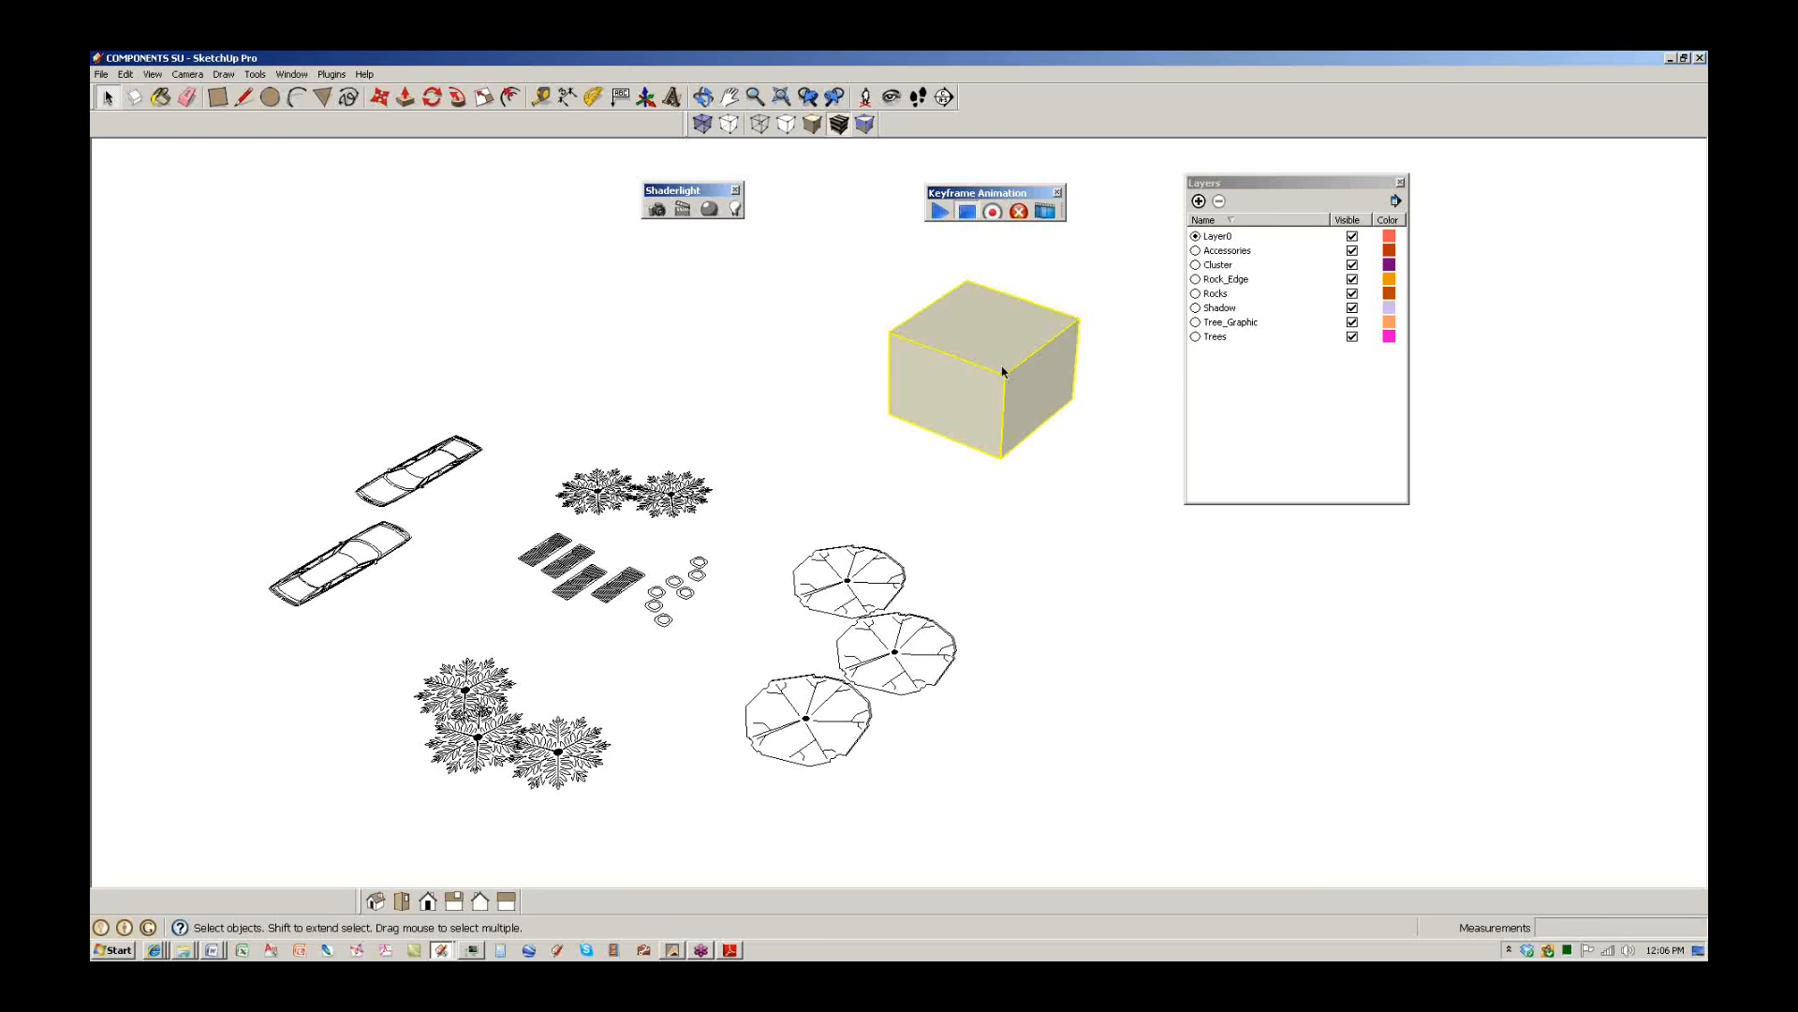
Copy the cube component to the lower right with Move plus Ctrl.
{"action": "key", "text": "m"}
{"action": "key", "text": "ctrl"}
{"action": "left_click", "coordinate": [883, 433]}
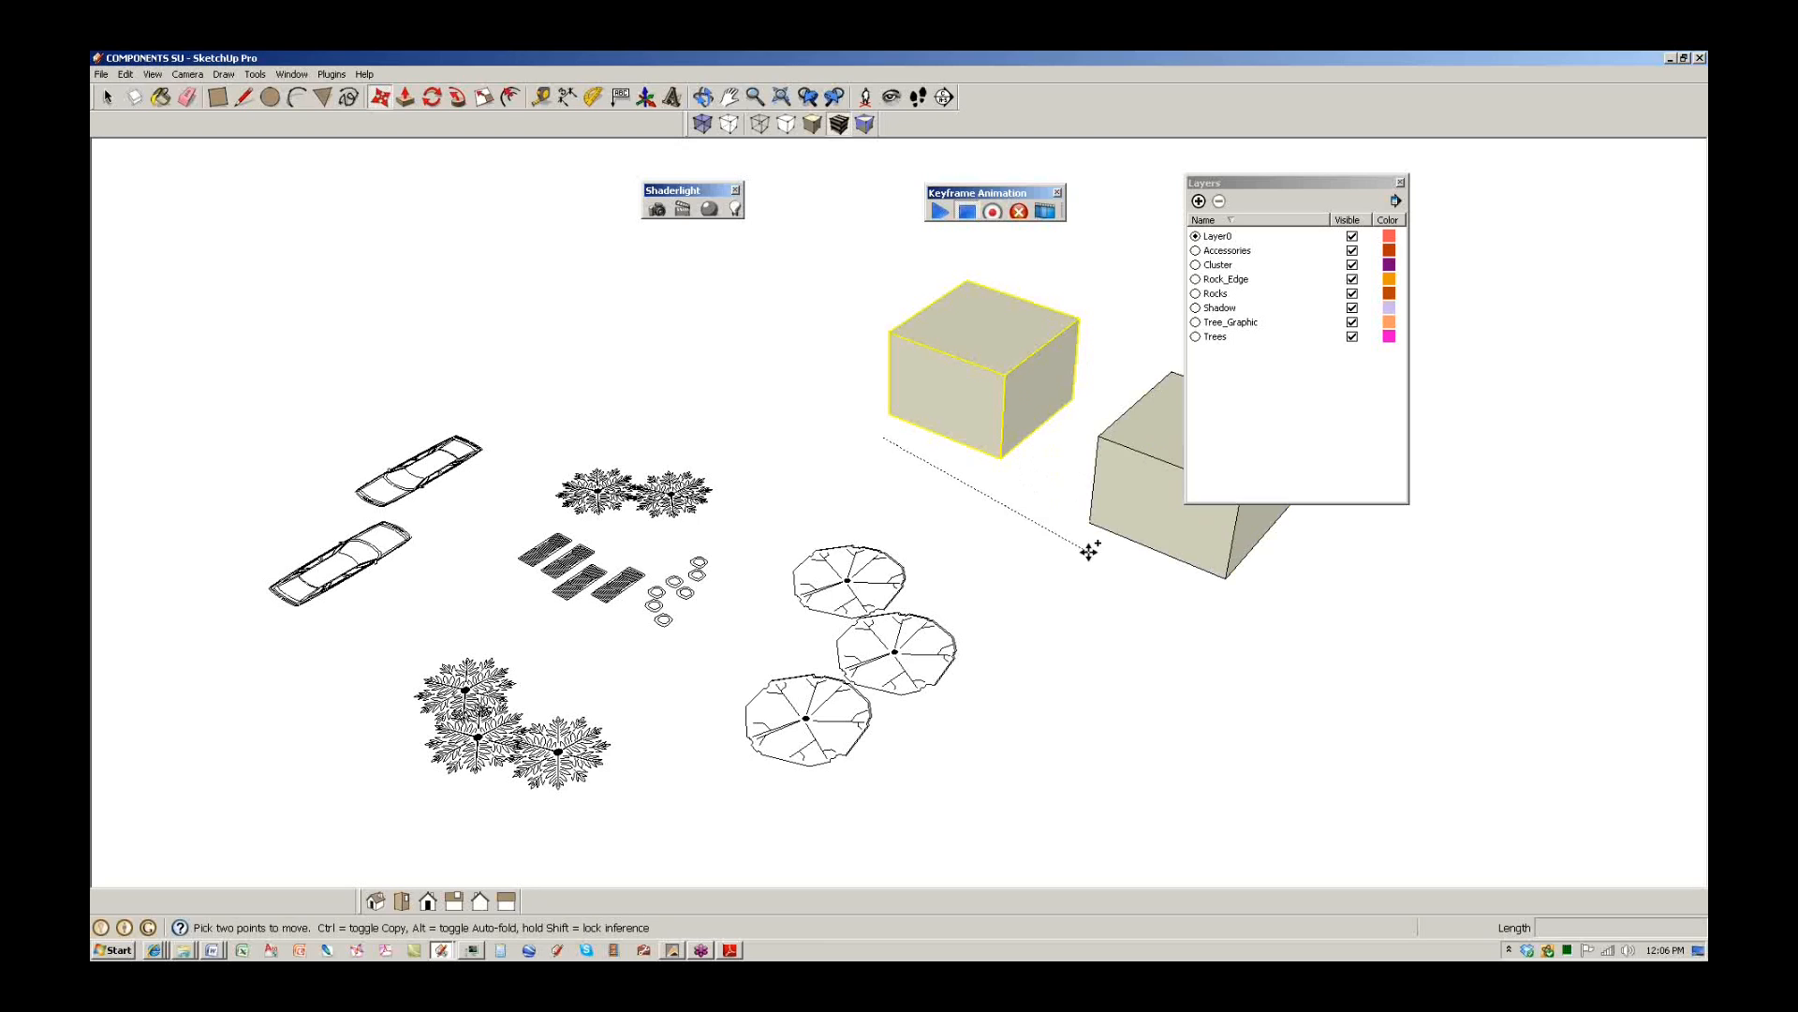
{"action": "left_click", "coordinate": [1152, 562]}
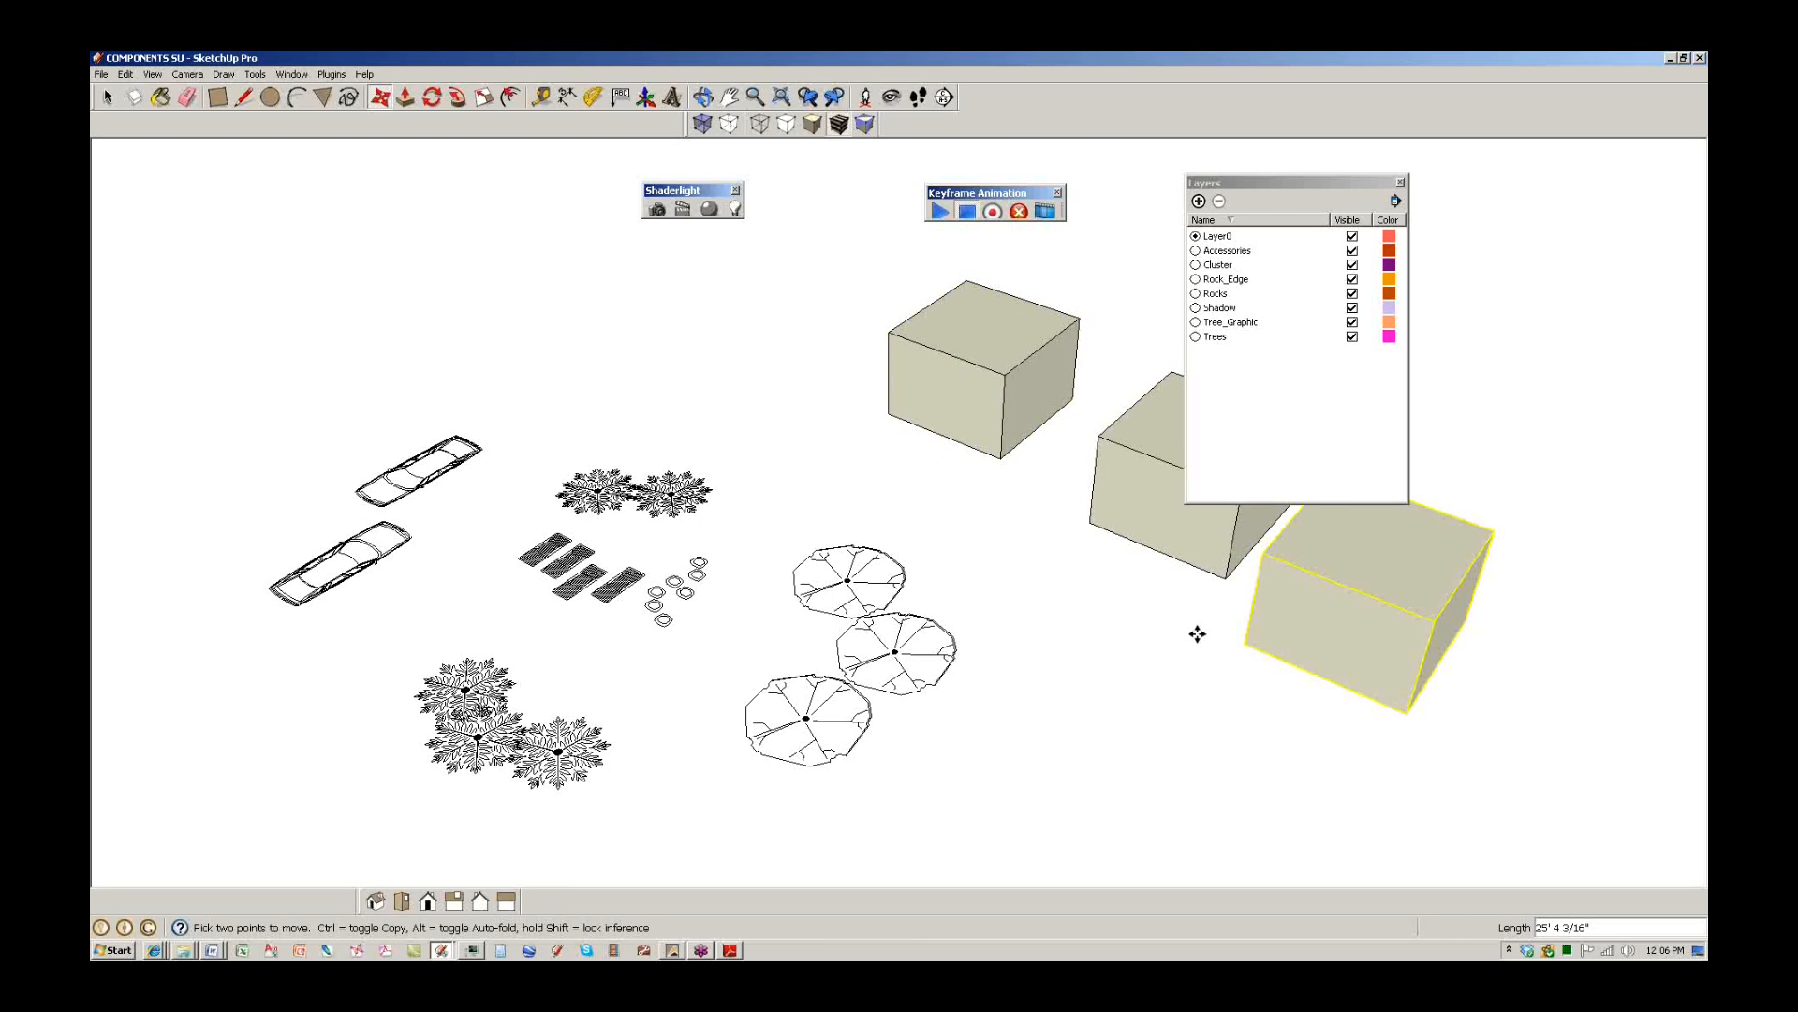
{"action": "middle_click_drag", "start_coordinate": [1193, 630], "coordinate": [1031, 496]}
{"action": "key", "text": "space"}
{"action": "scroll", "coordinate": [895, 628], "scroll_direction": "up", "scroll_amount": 3}
{"action": "middle_click_drag", "start_coordinate": [836, 600], "coordinate": [575, 588]}
Inside the front cube, extrude a rectangle on its front face into a protruding block.
{"action": "double_click", "coordinate": [1052, 593]}
{"action": "key", "text": "r"}
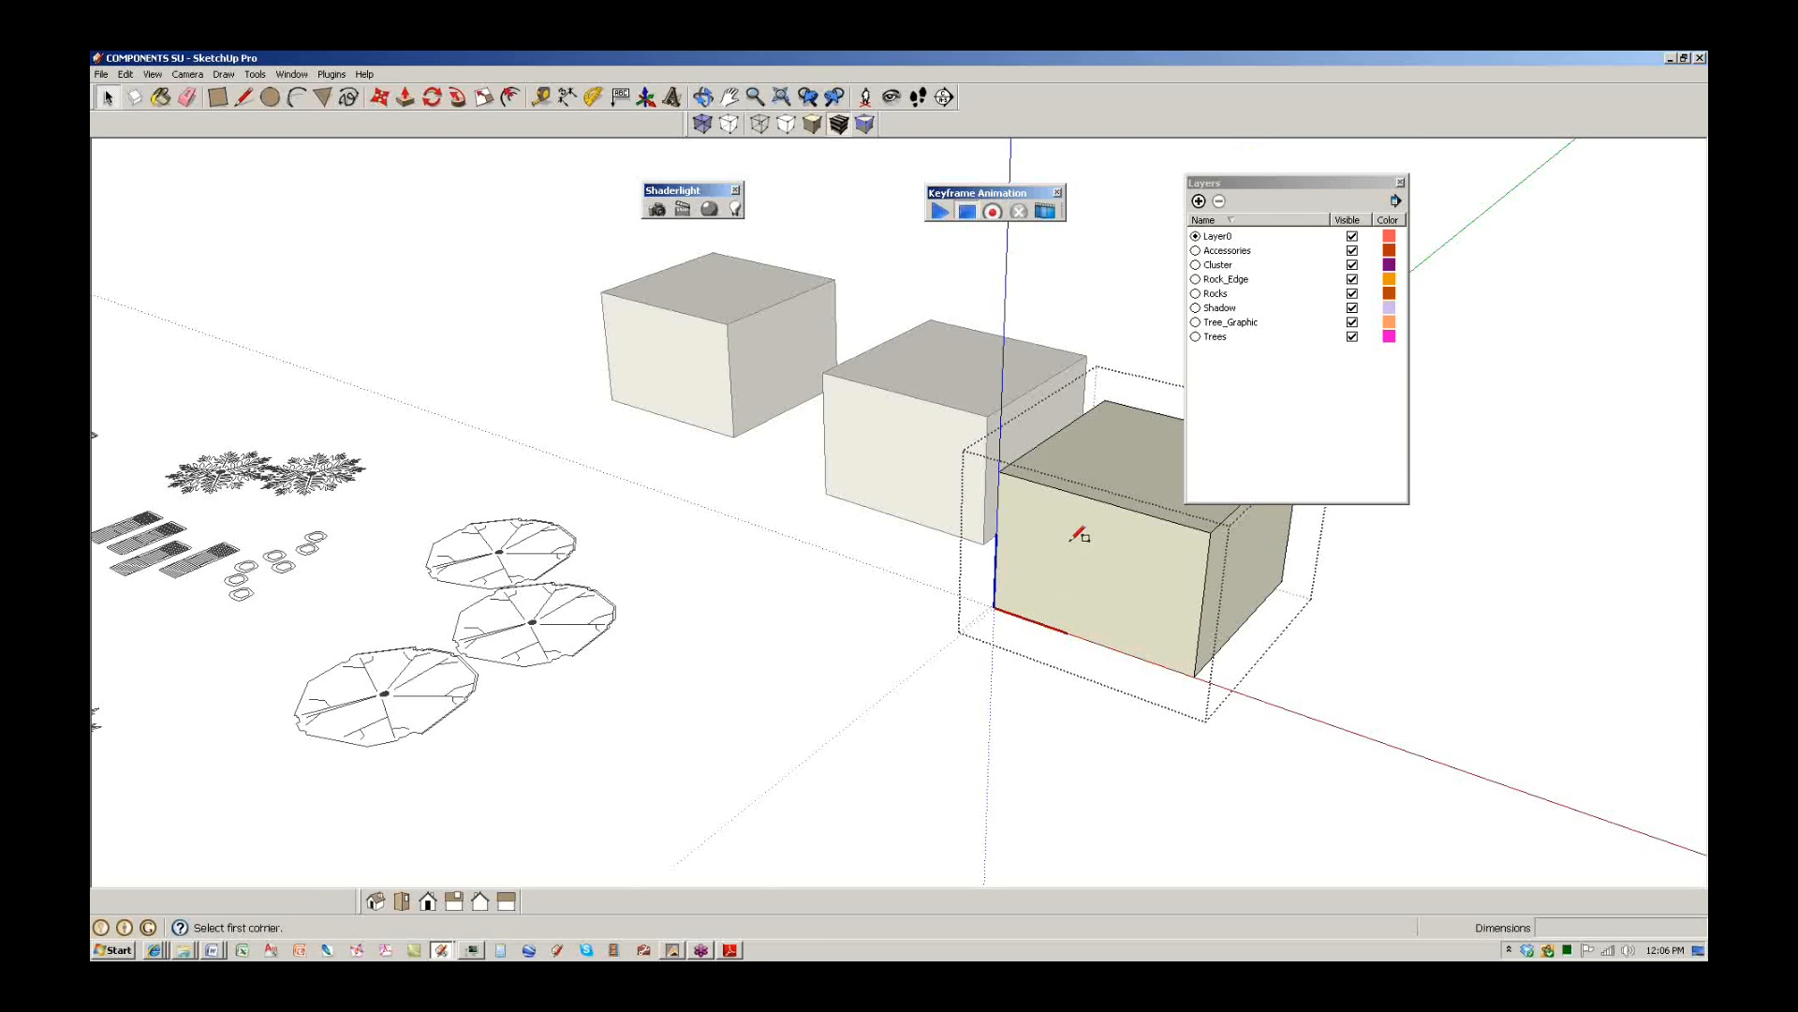
{"action": "left_click", "coordinate": [1044, 516]}
{"action": "left_click", "coordinate": [1160, 599]}
{"action": "key", "text": "p"}
{"action": "left_click_drag", "start_coordinate": [1139, 575], "coordinate": [1064, 615]}
{"action": "key", "text": "space"}
{"action": "left_click", "coordinate": [870, 620]}
{"action": "scroll", "coordinate": [869, 618], "scroll_direction": "down", "scroll_amount": 3}
{"action": "middle_click_drag", "start_coordinate": [604, 618], "coordinate": [788, 609]}
{"action": "scroll", "coordinate": [789, 609], "scroll_direction": "up", "scroll_amount": 4}
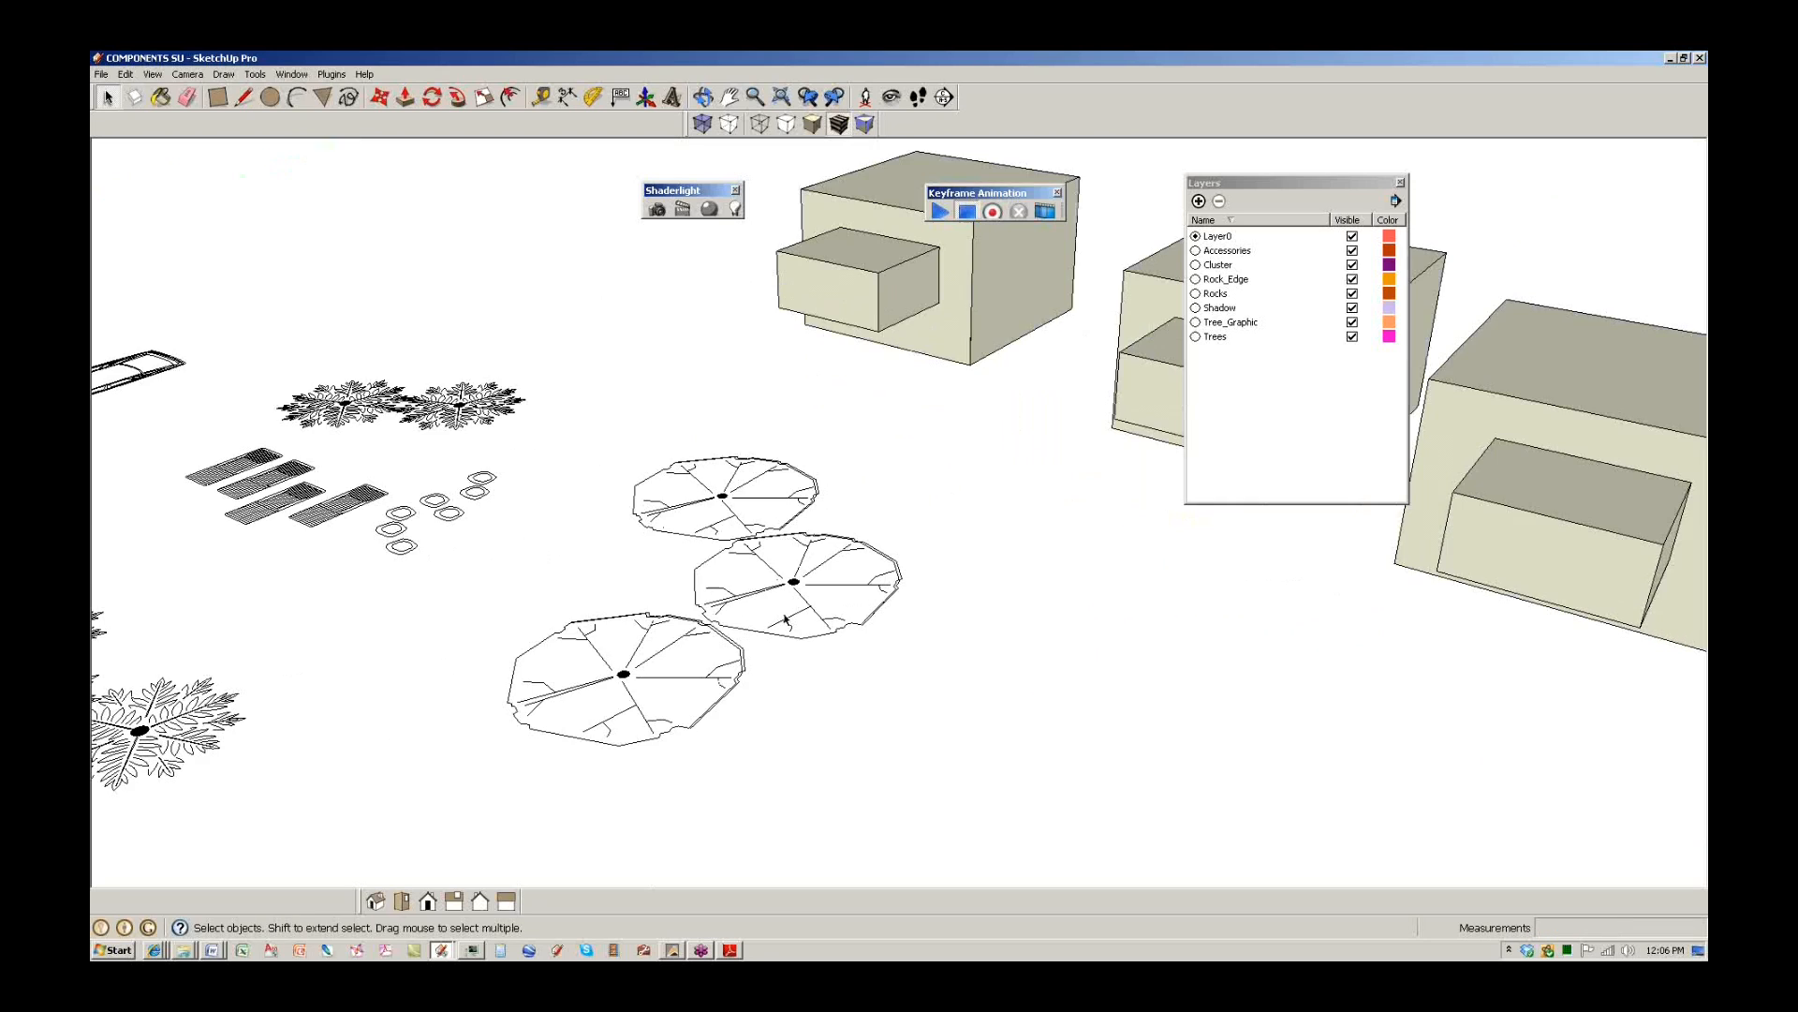
Open the flat 2D tree symbol component for editing and orbit to a steeper view.
{"action": "double_click", "coordinate": [794, 588]}
{"action": "middle_click_drag", "start_coordinate": [809, 547], "coordinate": [714, 569]}
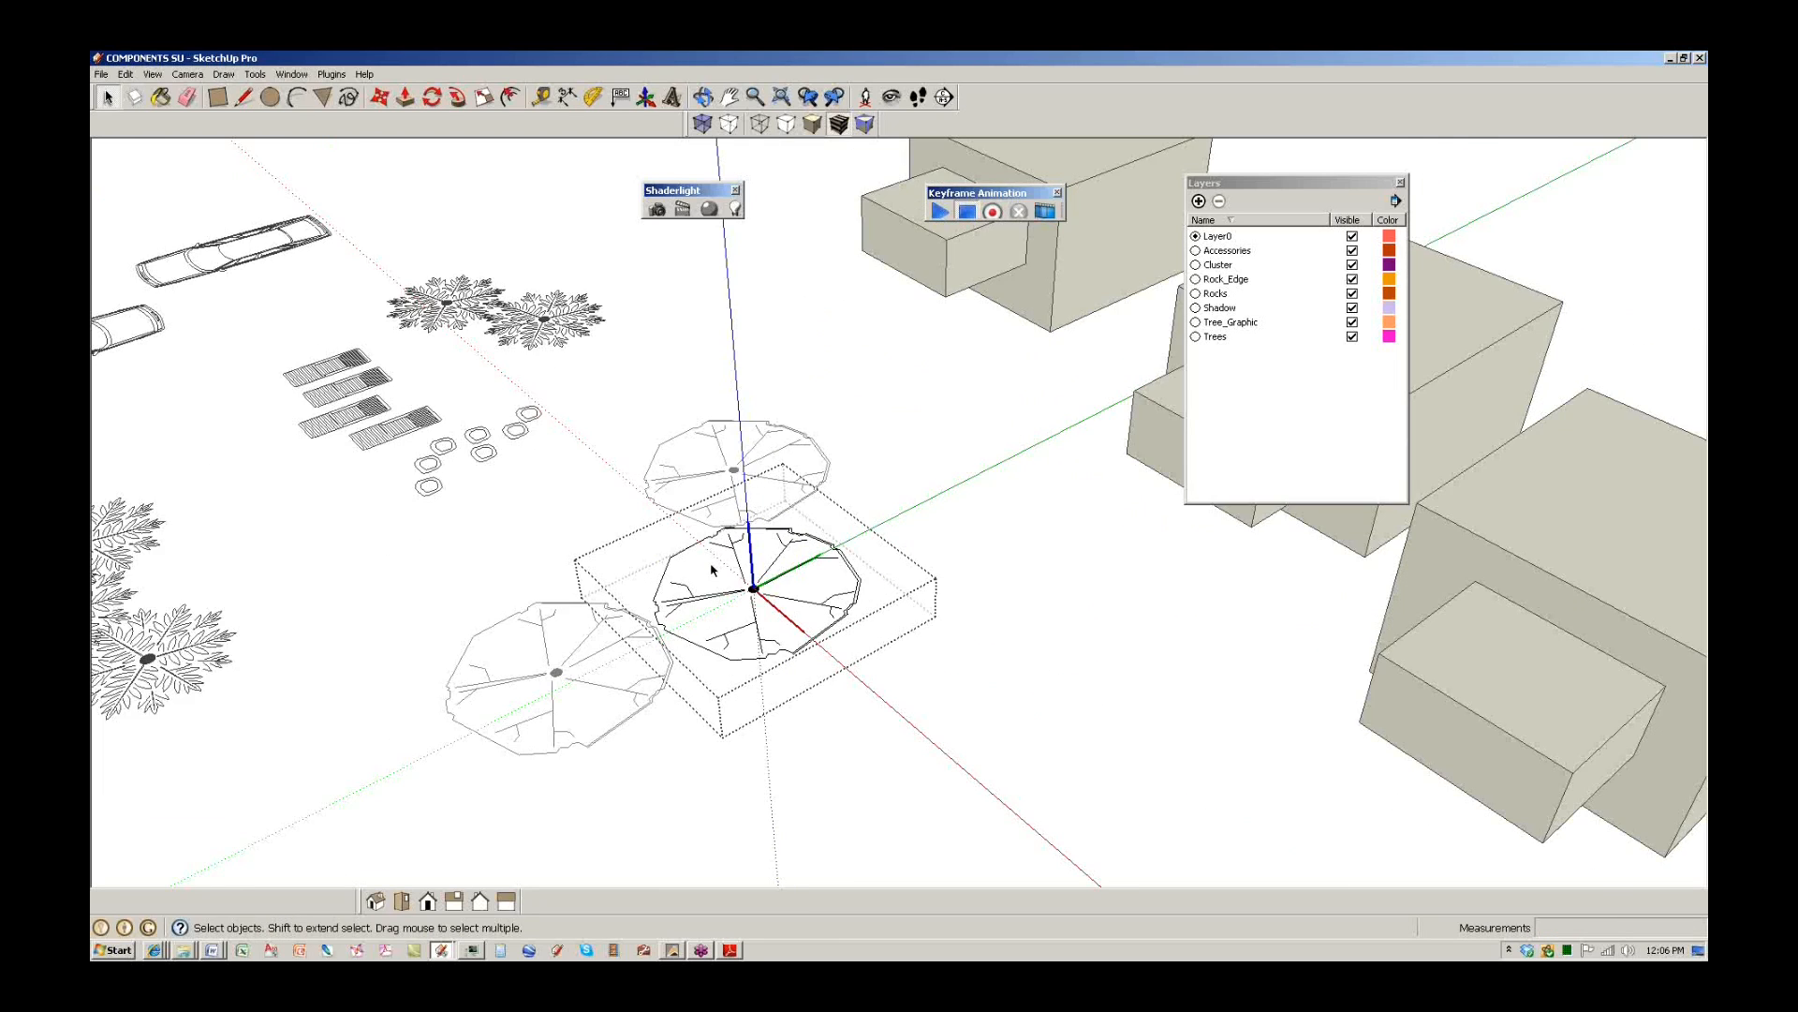
{"action": "scroll", "coordinate": [712, 568], "scroll_direction": "up", "scroll_amount": 3}
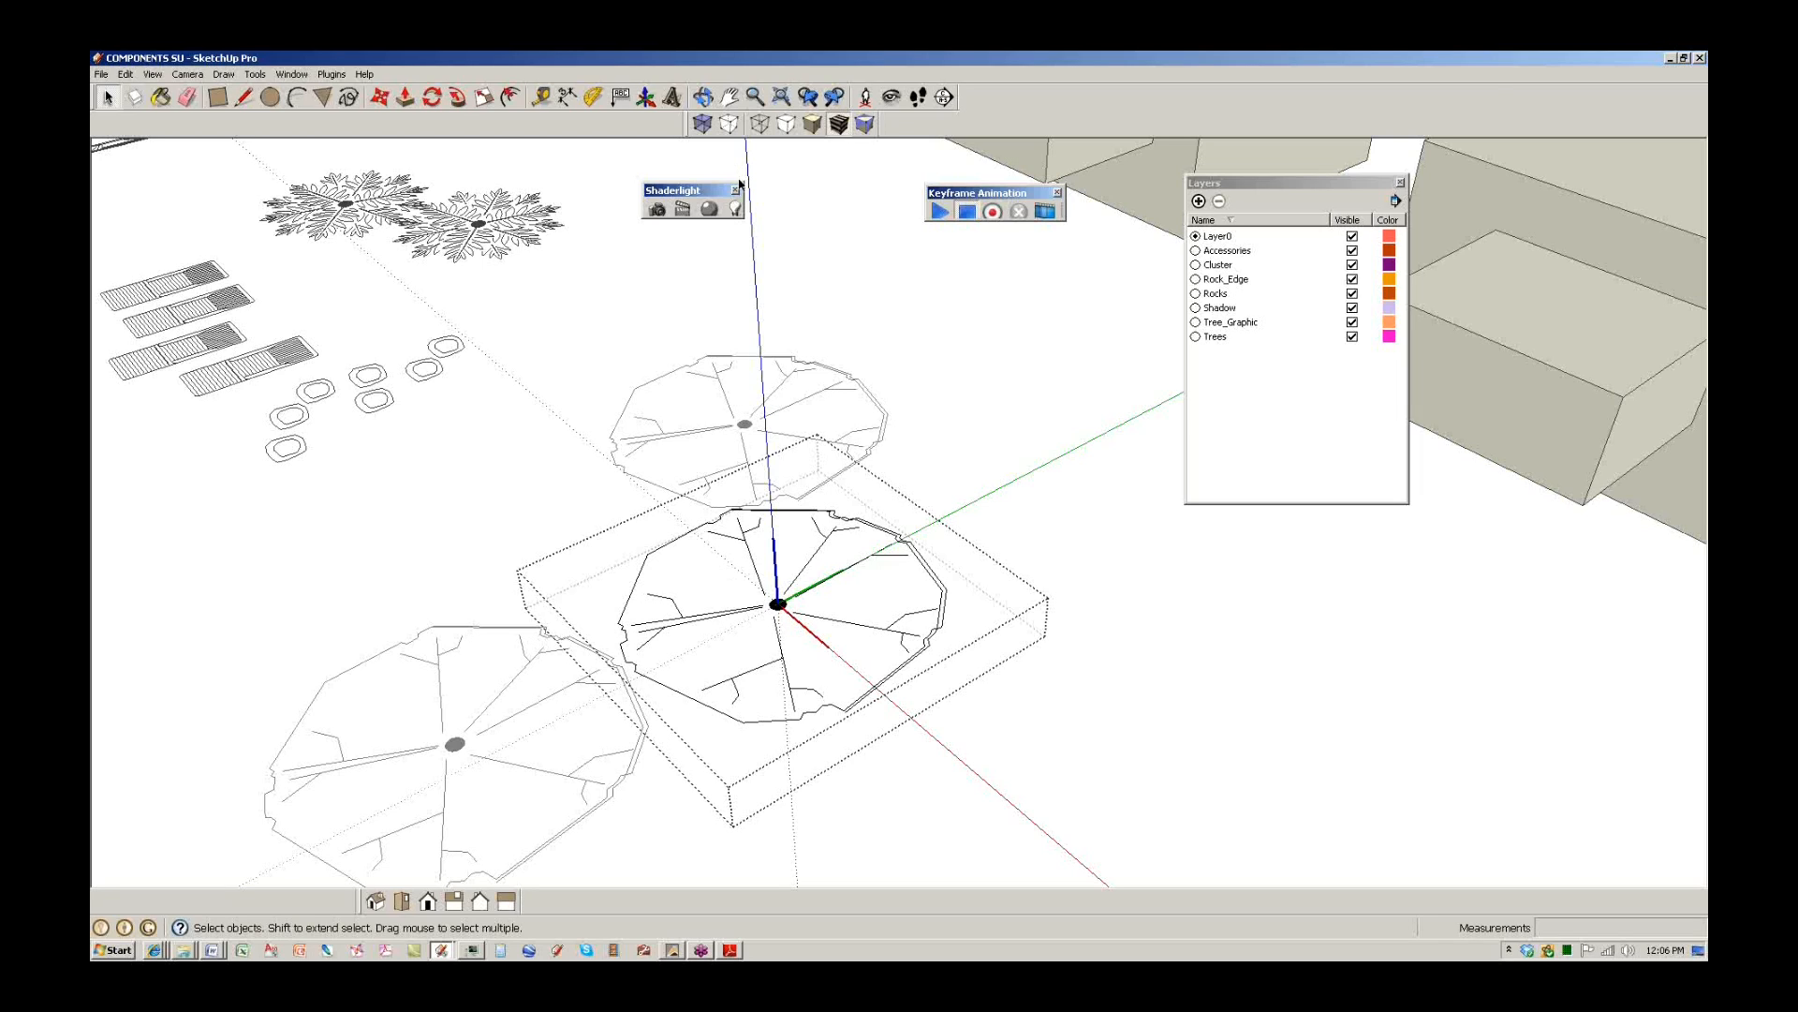
Open the Components library from the Window menu and drag the panel aside.
{"action": "left_click", "coordinate": [291, 74]}
{"action": "left_click", "coordinate": [313, 133]}
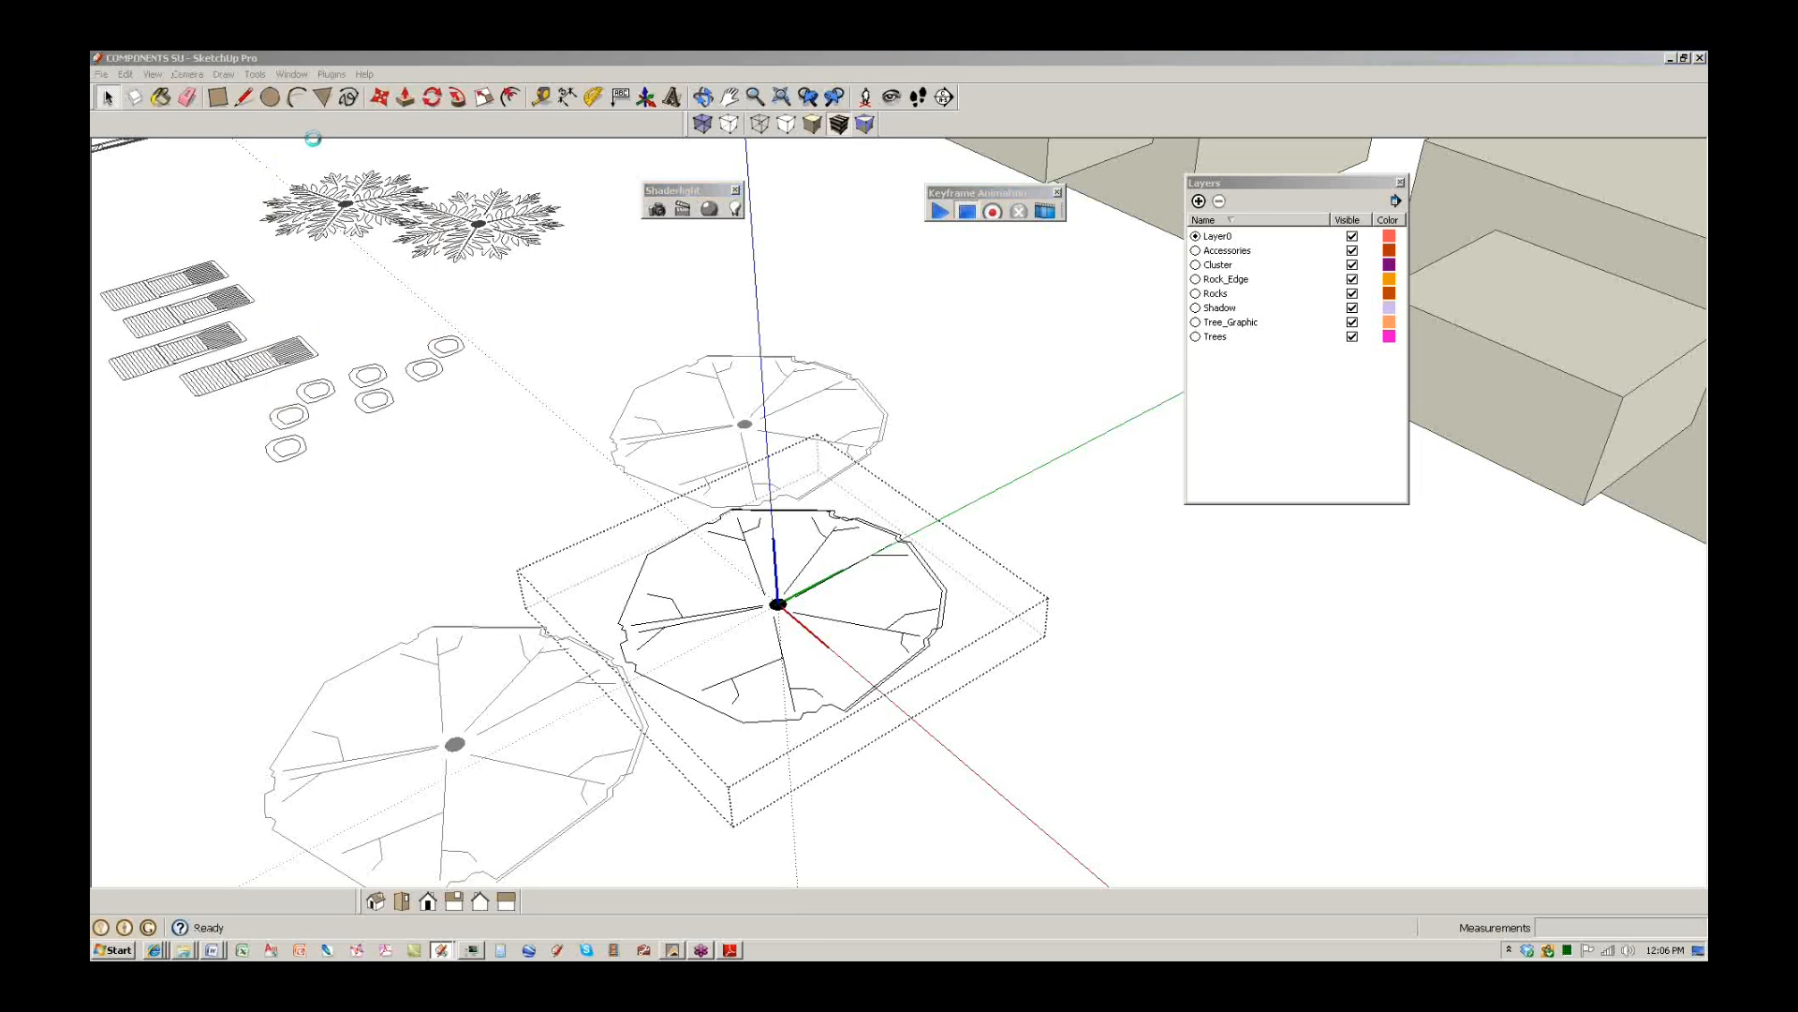
{"action": "left_click_drag", "start_coordinate": [208, 134], "coordinate": [419, 149]}
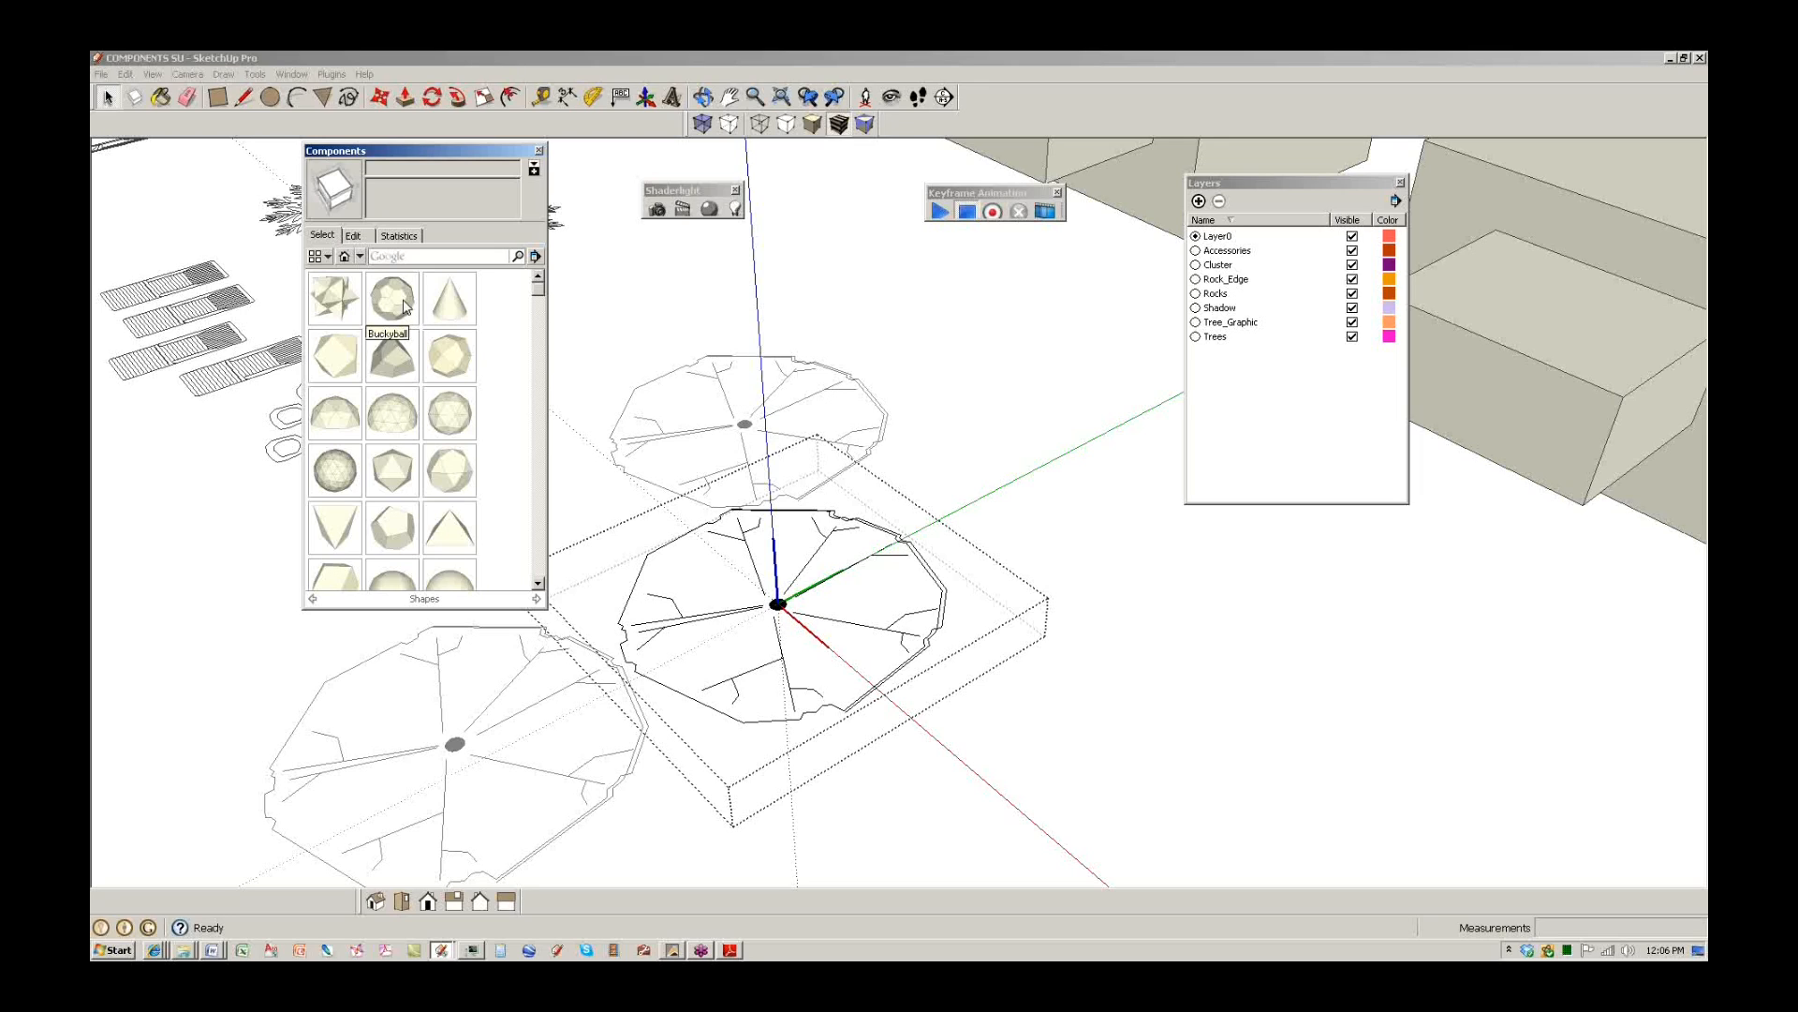
Choose Open or Create a Local Collection from the Components panel's collection options.
{"action": "left_click", "coordinate": [360, 257]}
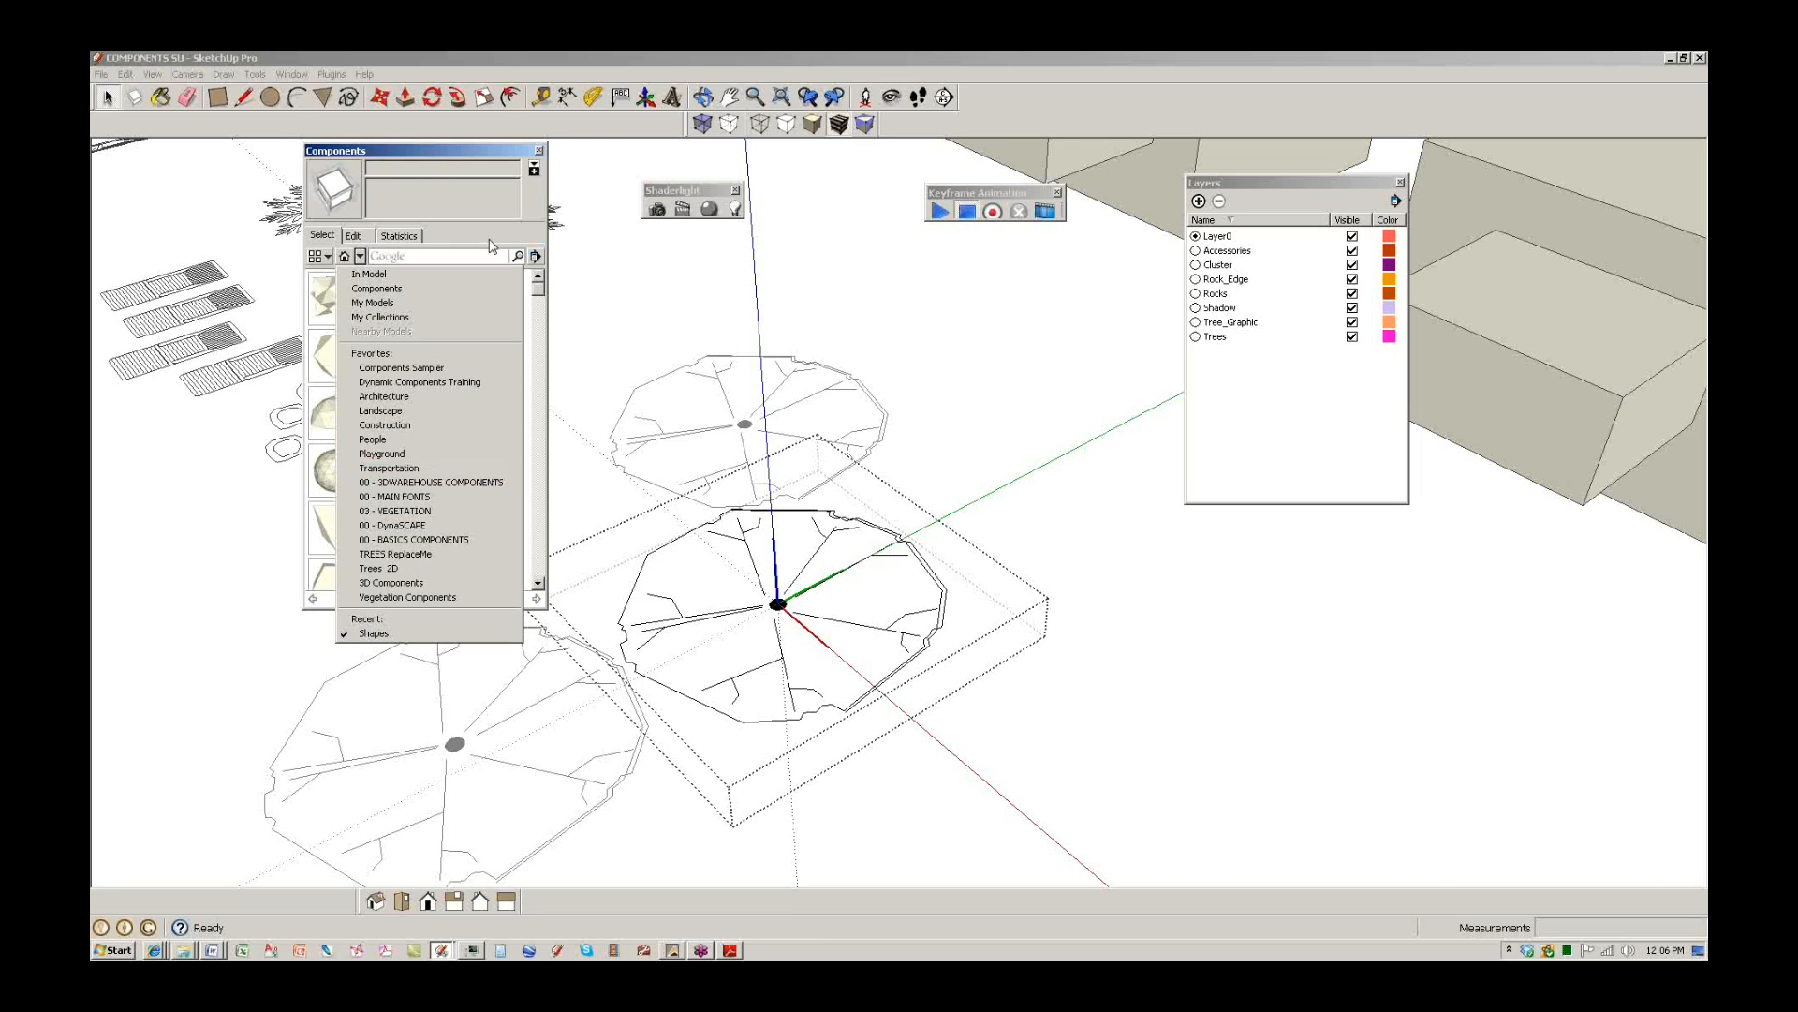
{"action": "left_click", "coordinate": [533, 256]}
{"action": "left_click", "coordinate": [535, 256]}
{"action": "left_click", "coordinate": [604, 260]}
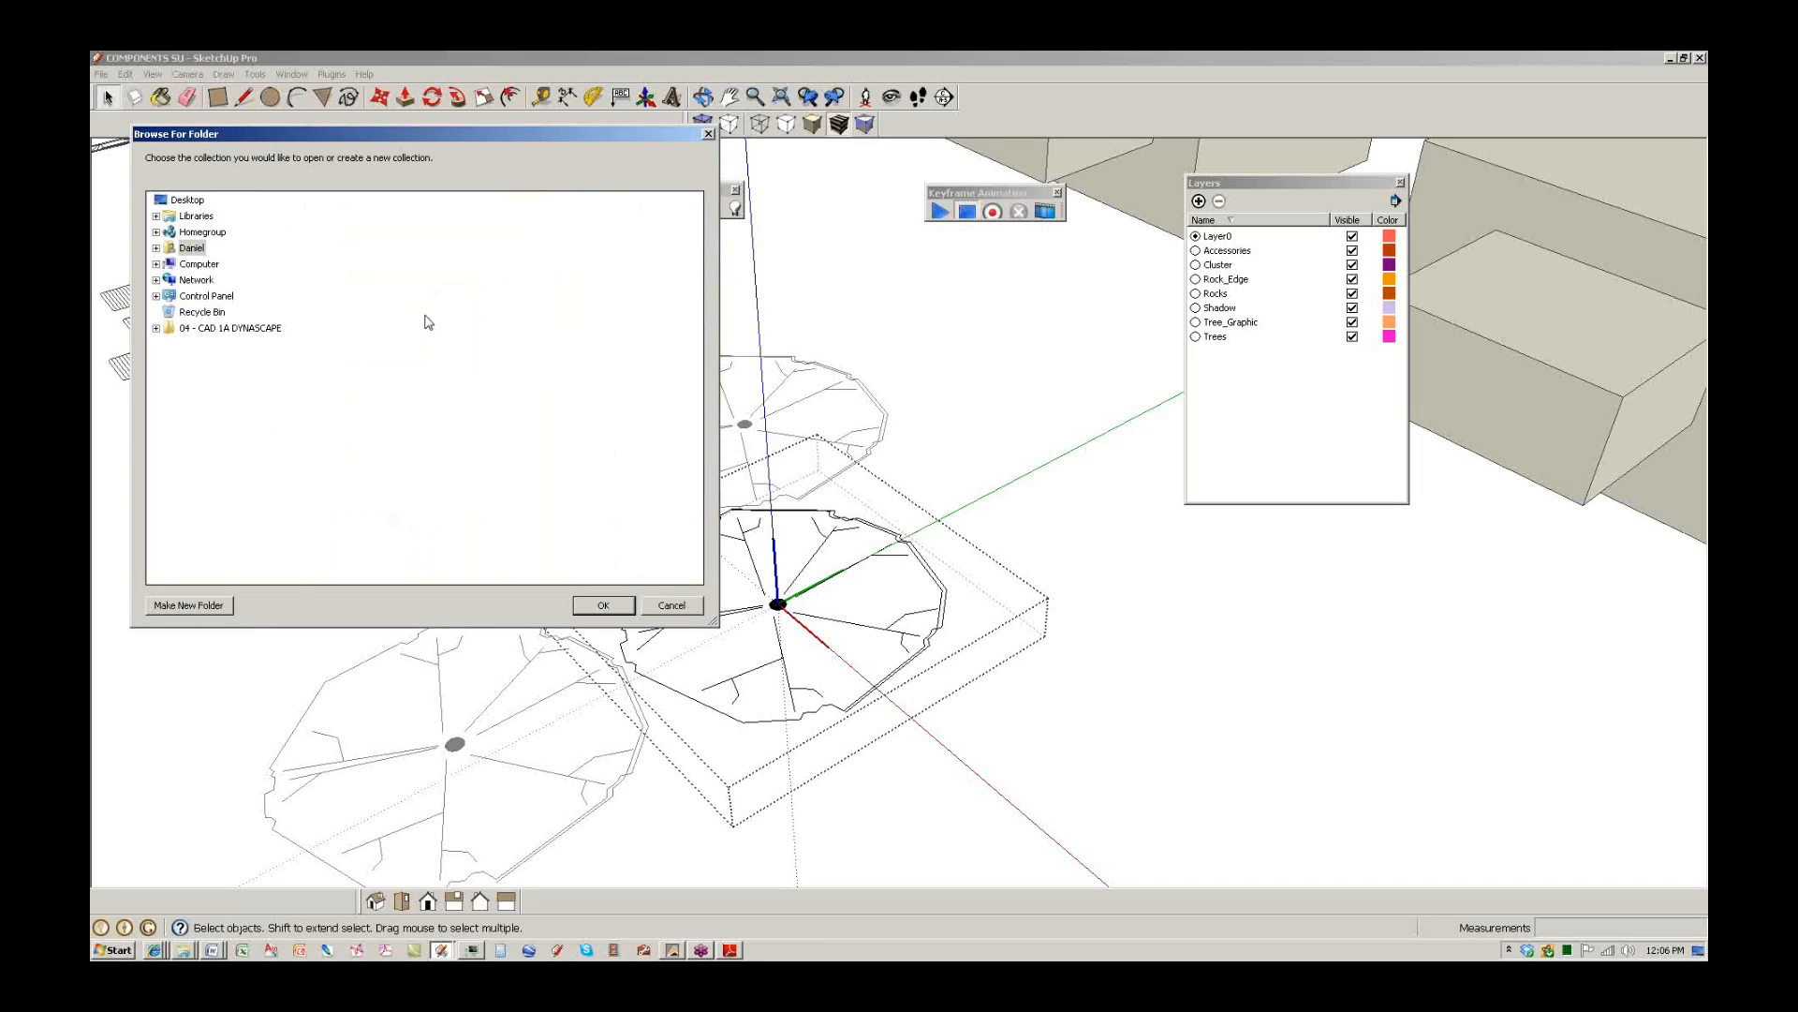
Browse to CLASS FILES > 01 DynaSCAPE Example > 00 Vegetation Components and load it as the collection.
{"action": "left_click", "coordinate": [157, 264]}
{"action": "double_click", "coordinate": [206, 280]}
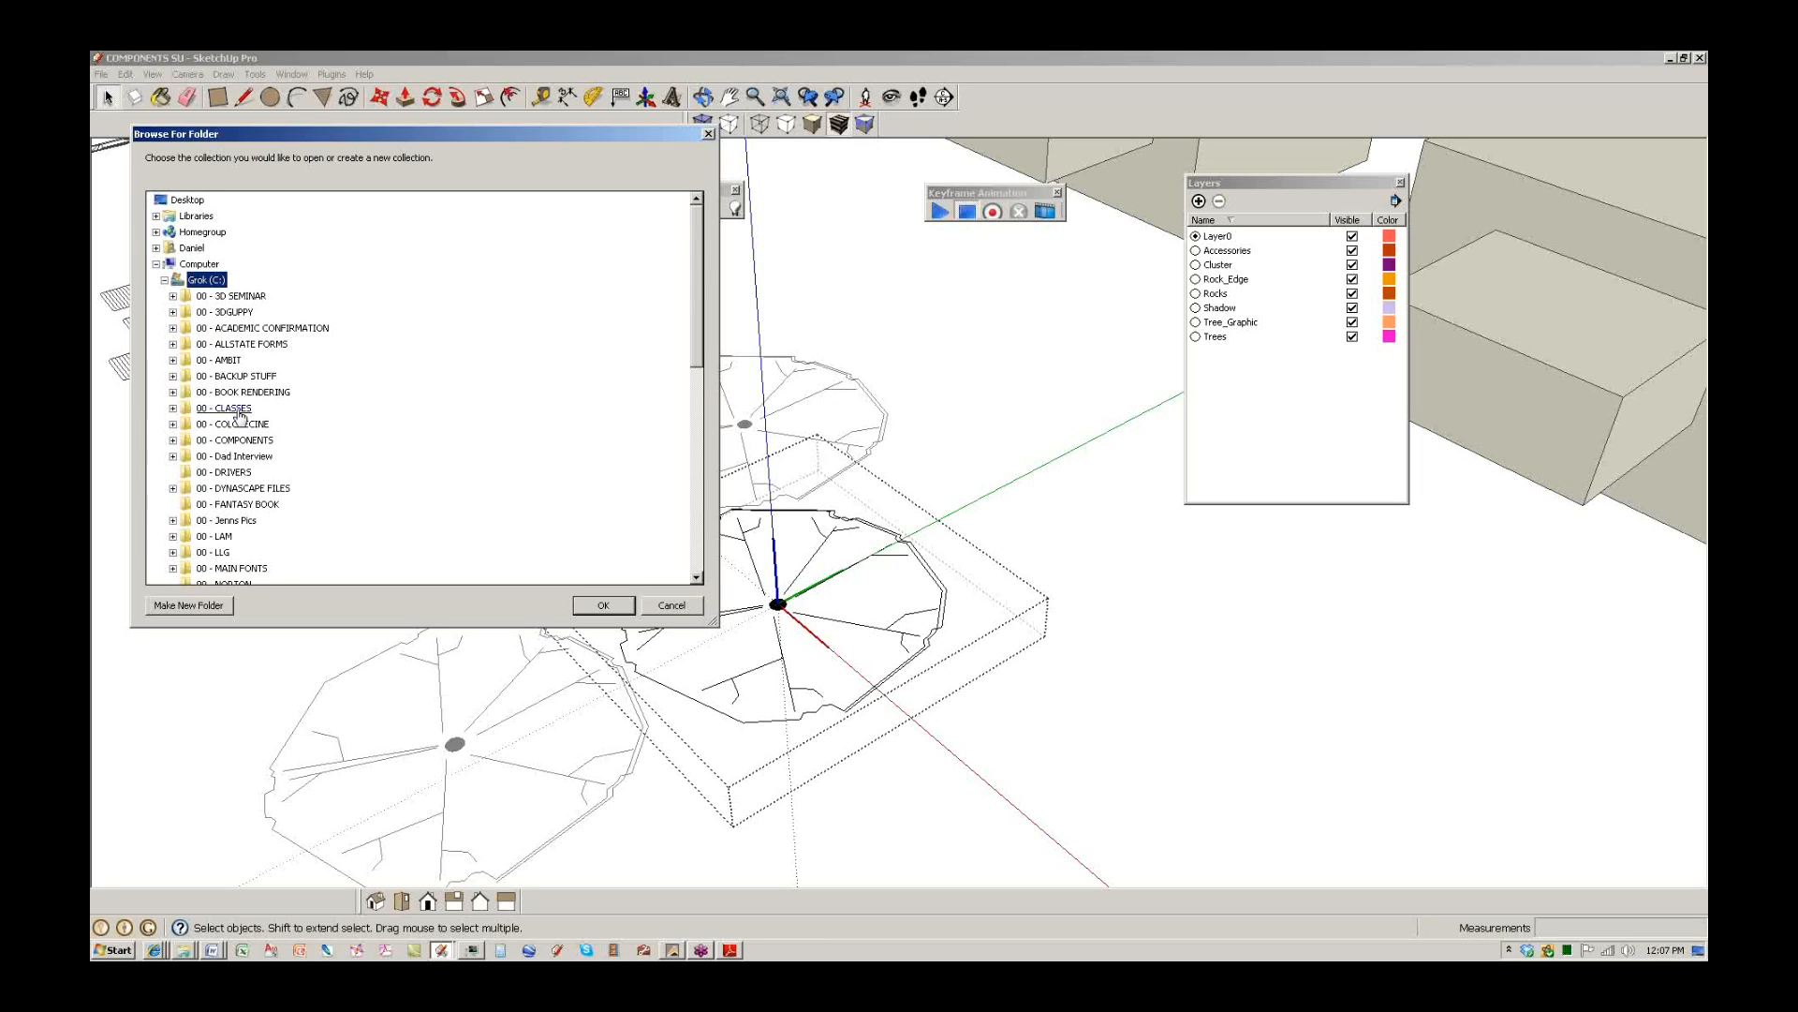
{"action": "double_click", "coordinate": [234, 409]}
{"action": "scroll", "coordinate": [360, 433], "scroll_direction": "down", "scroll_amount": 3}
{"action": "double_click", "coordinate": [245, 445]}
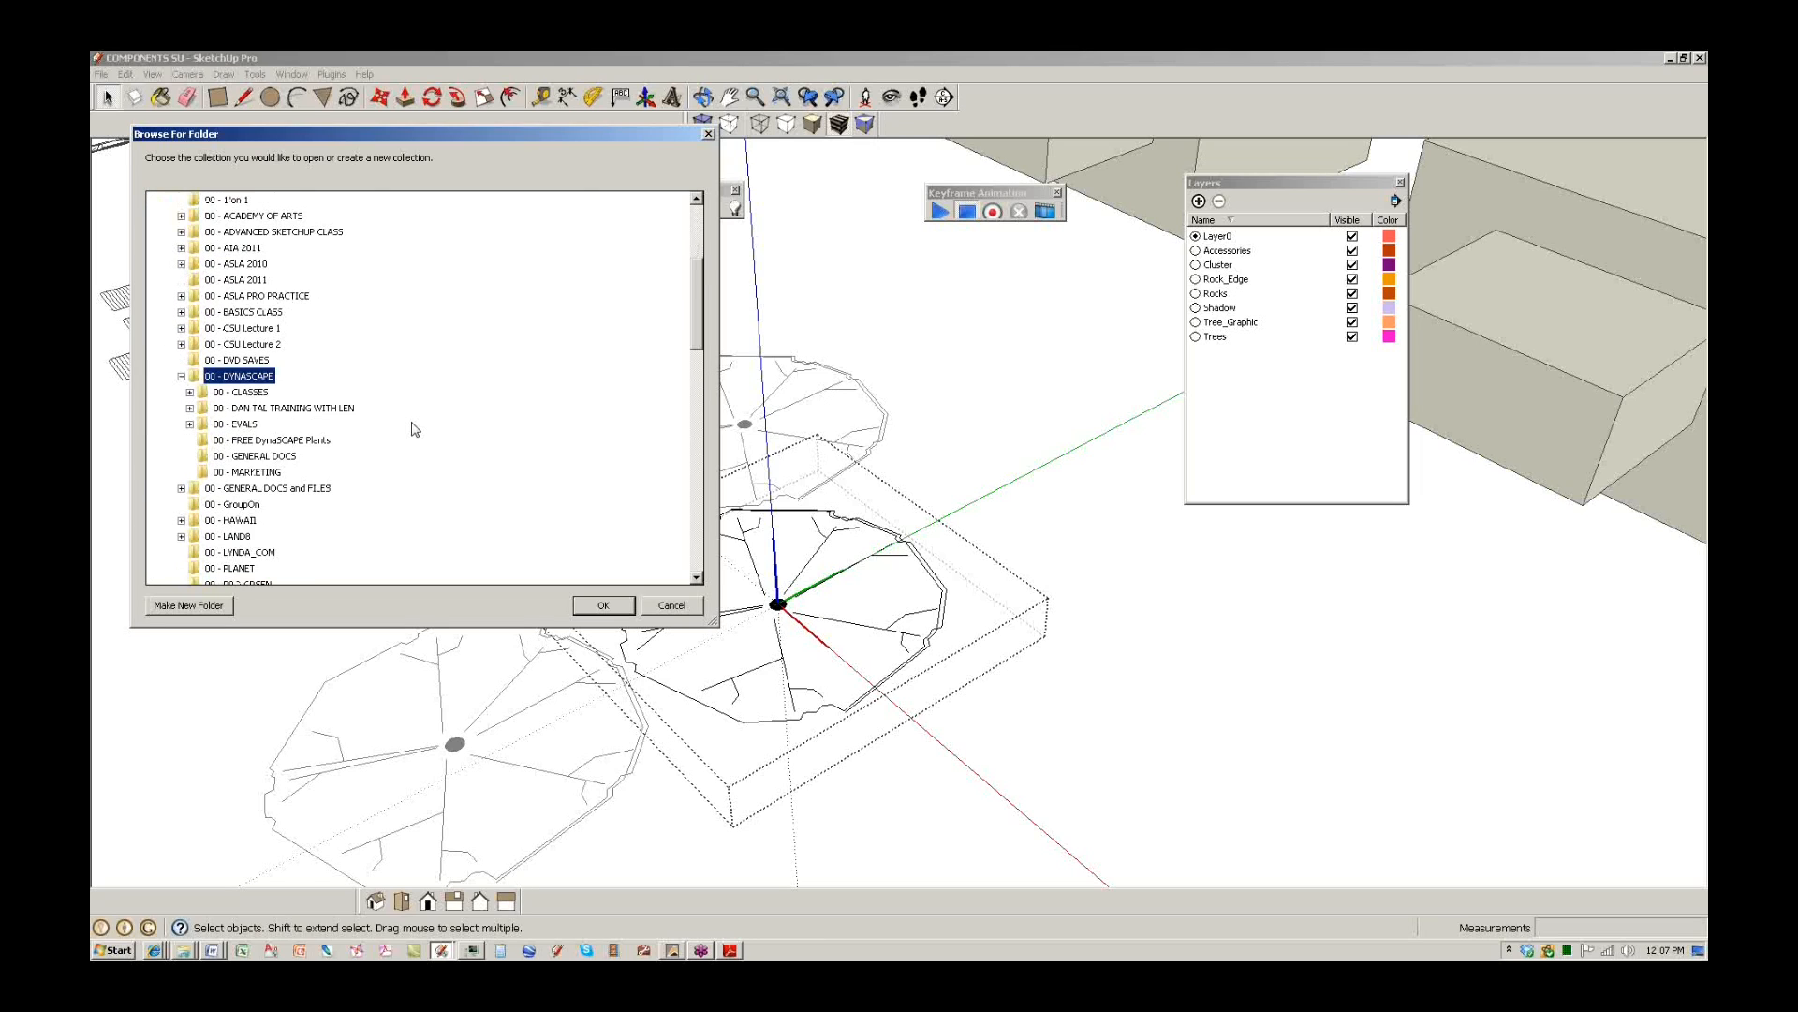
{"action": "double_click", "coordinate": [280, 397]}
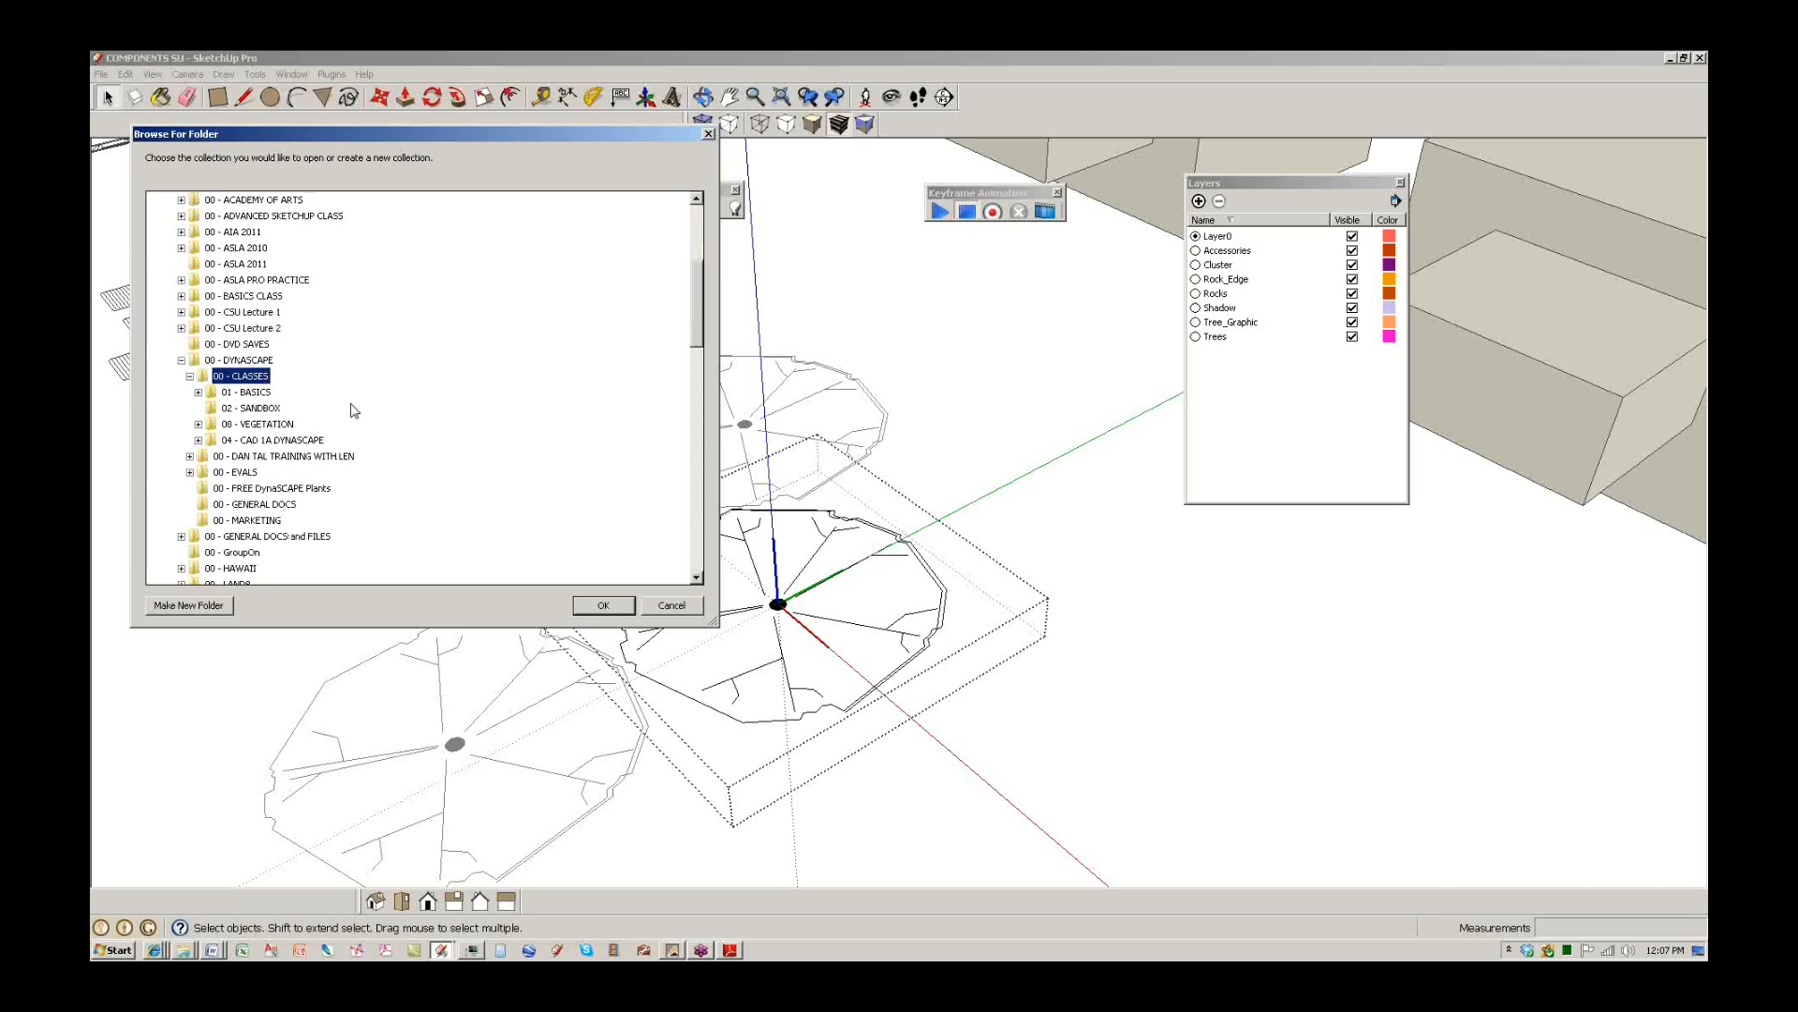
{"action": "double_click", "coordinate": [266, 440]}
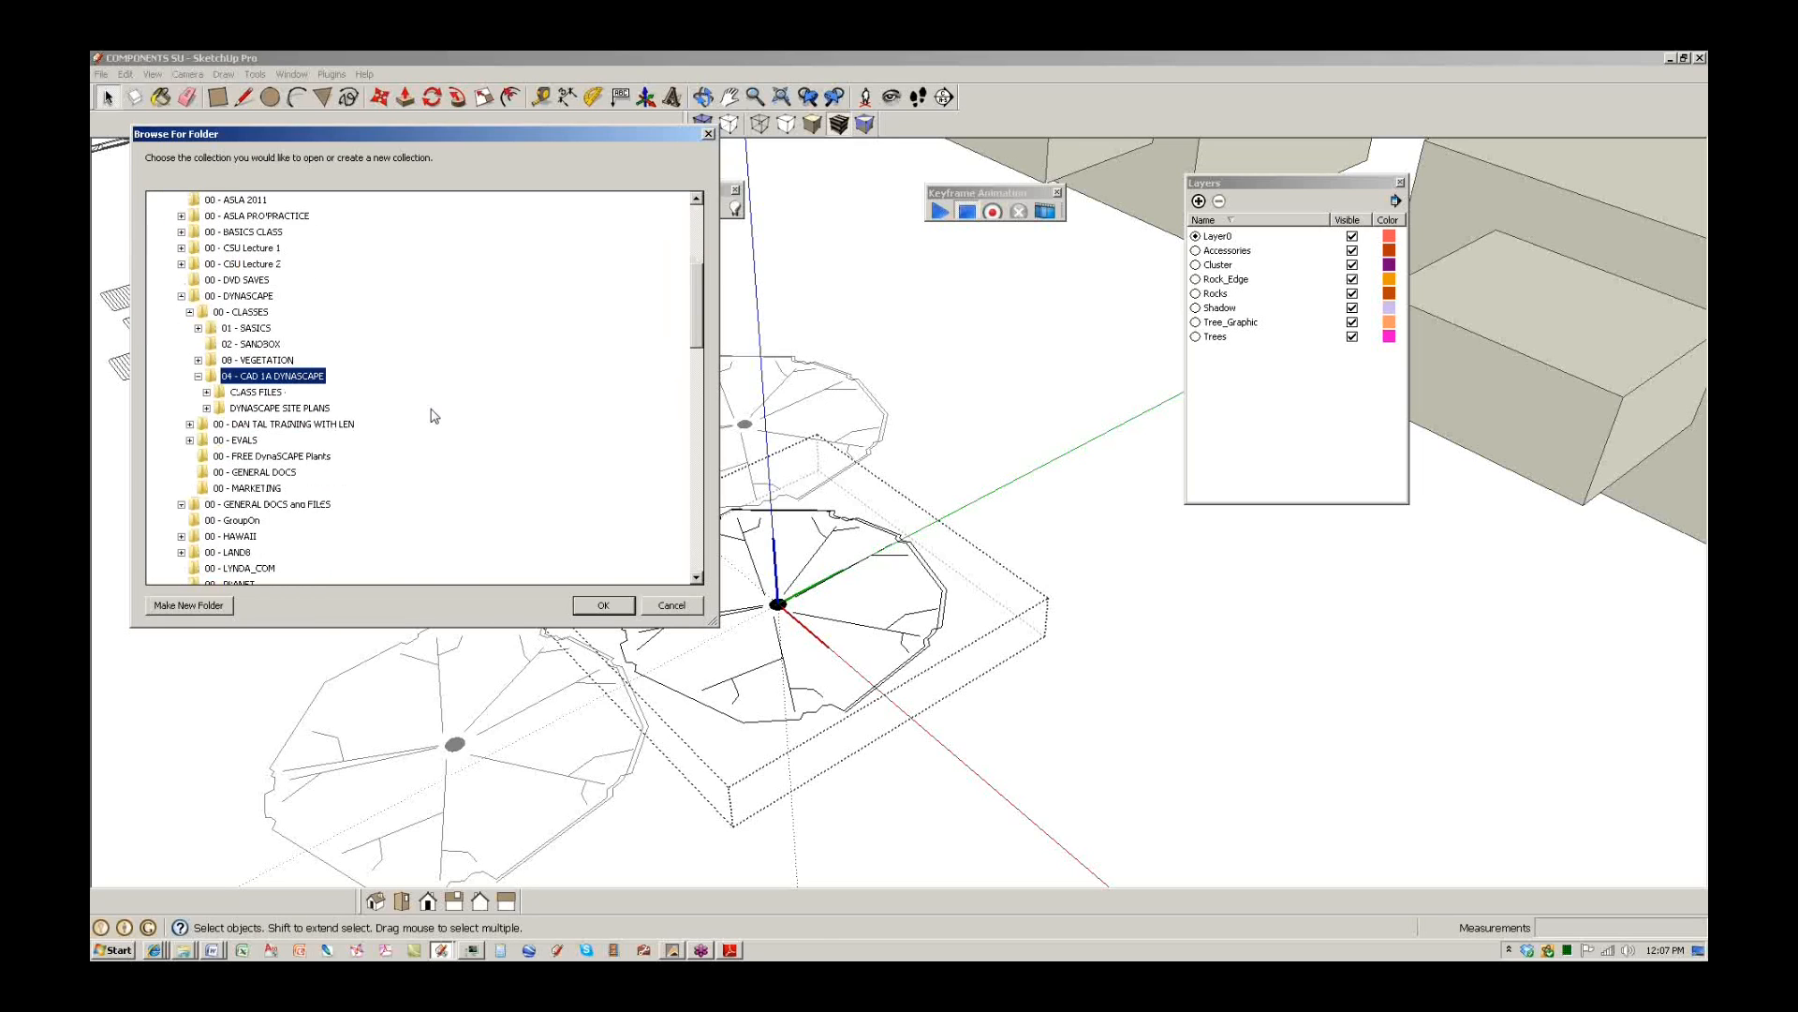
{"action": "double_click", "coordinate": [264, 394]}
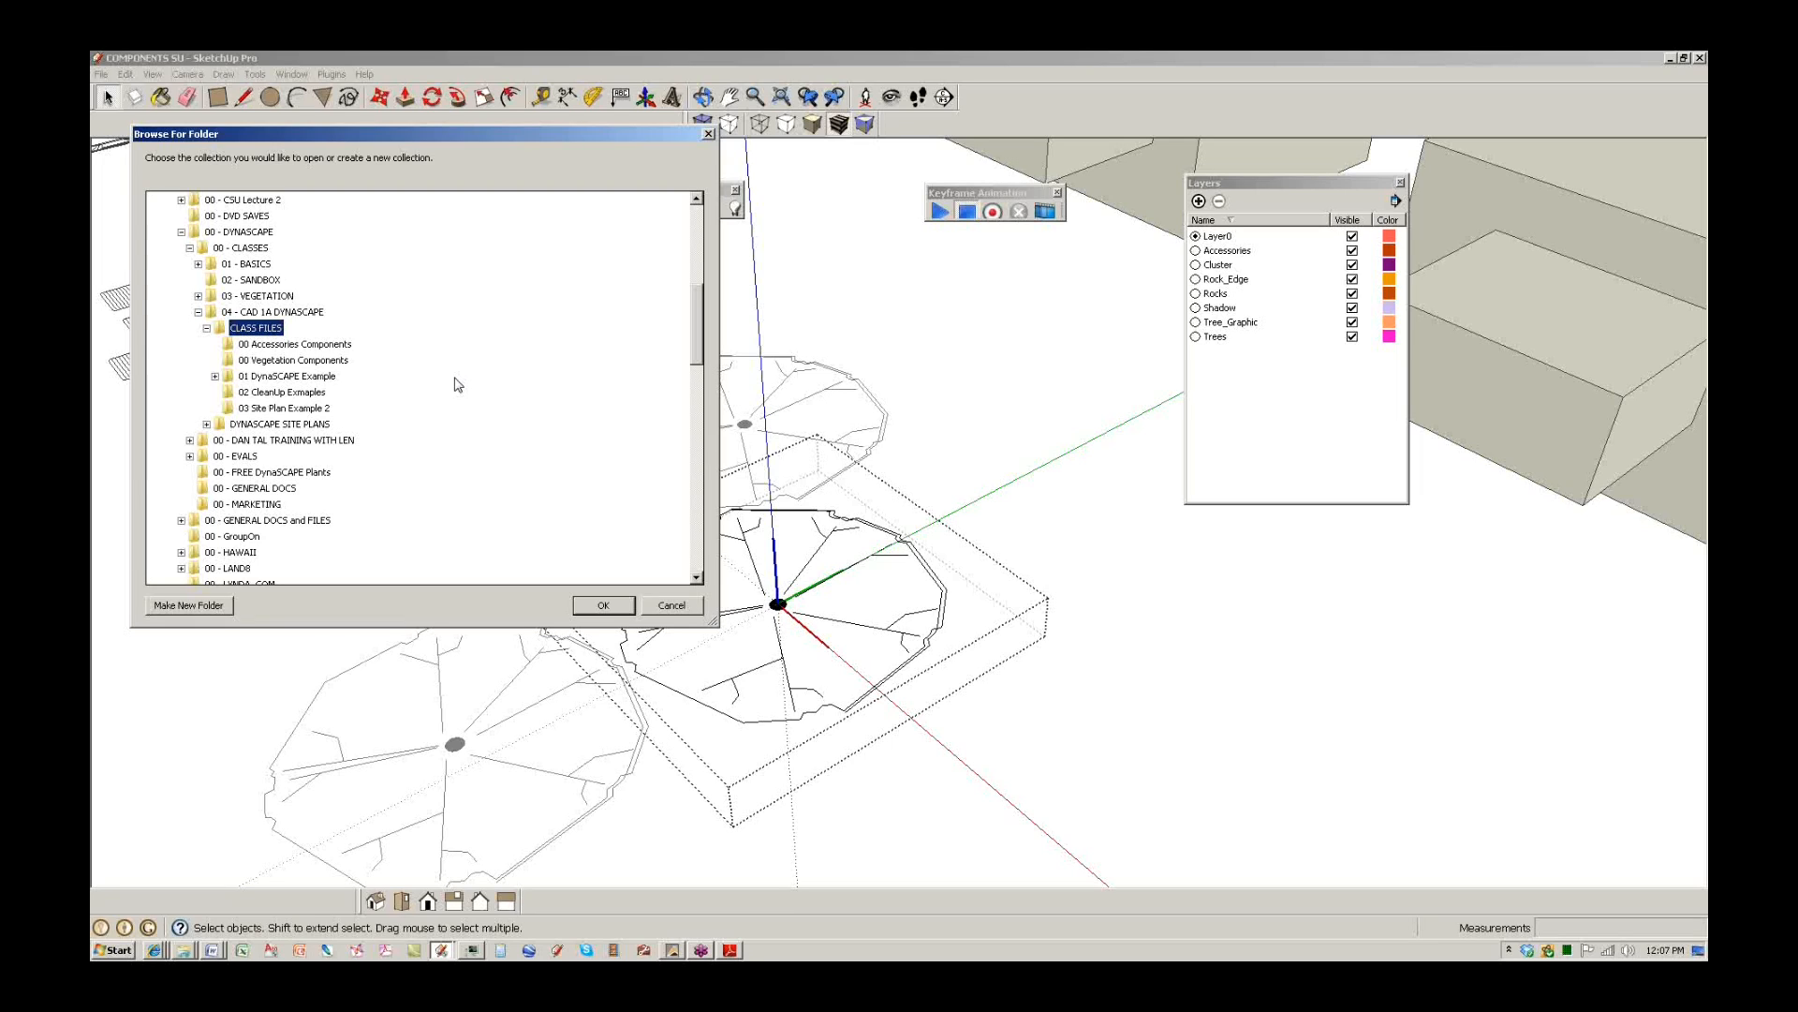
{"action": "double_click", "coordinate": [301, 377]}
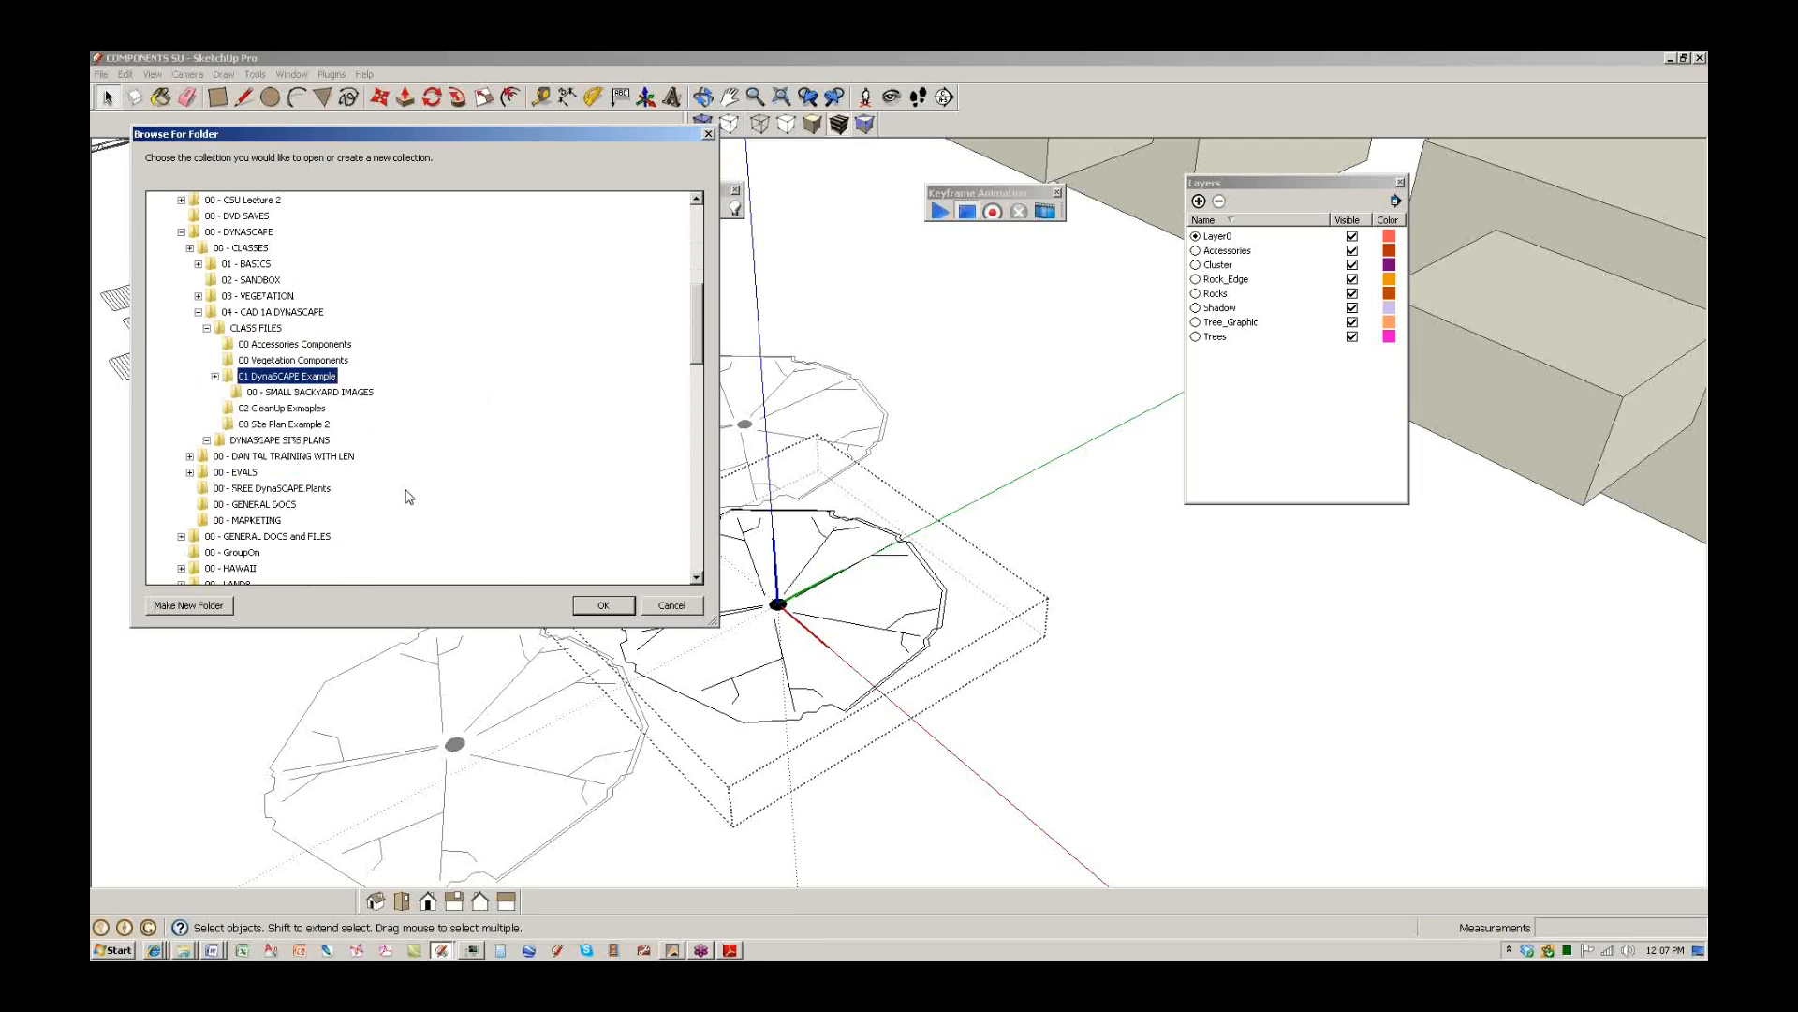
{"action": "left_click", "coordinate": [293, 360]}
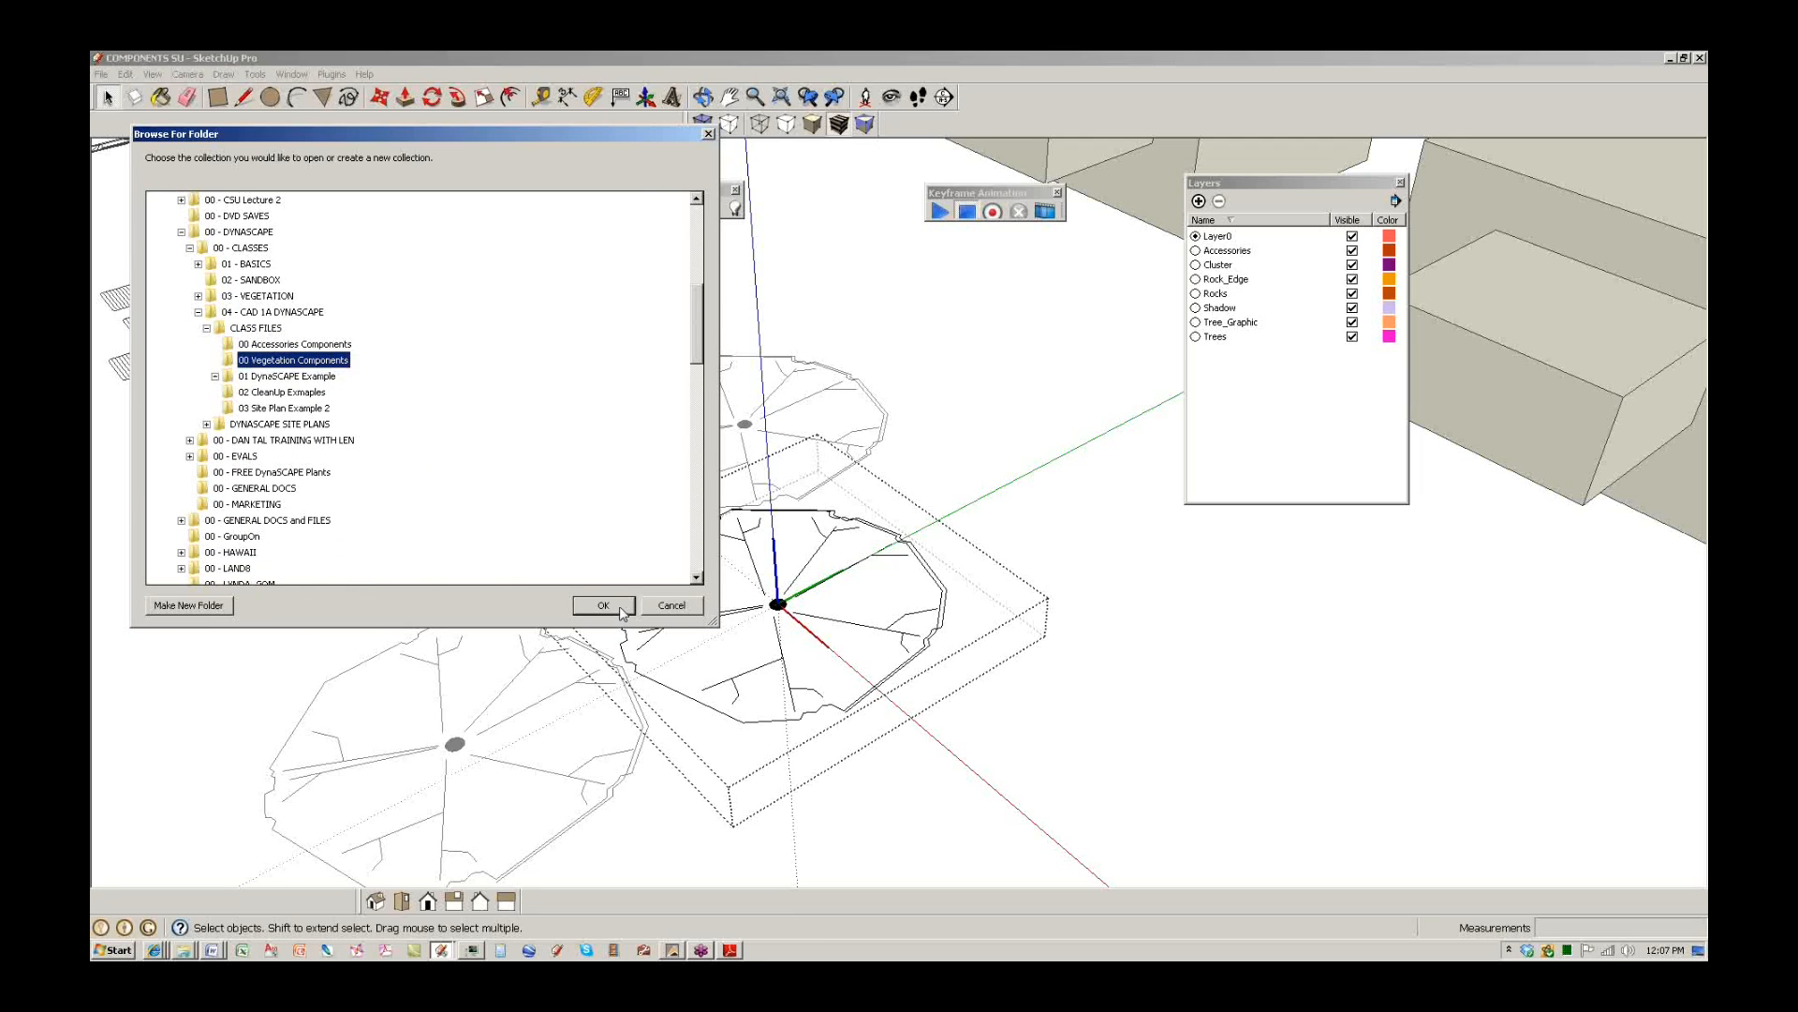
{"action": "left_click", "coordinate": [620, 607]}
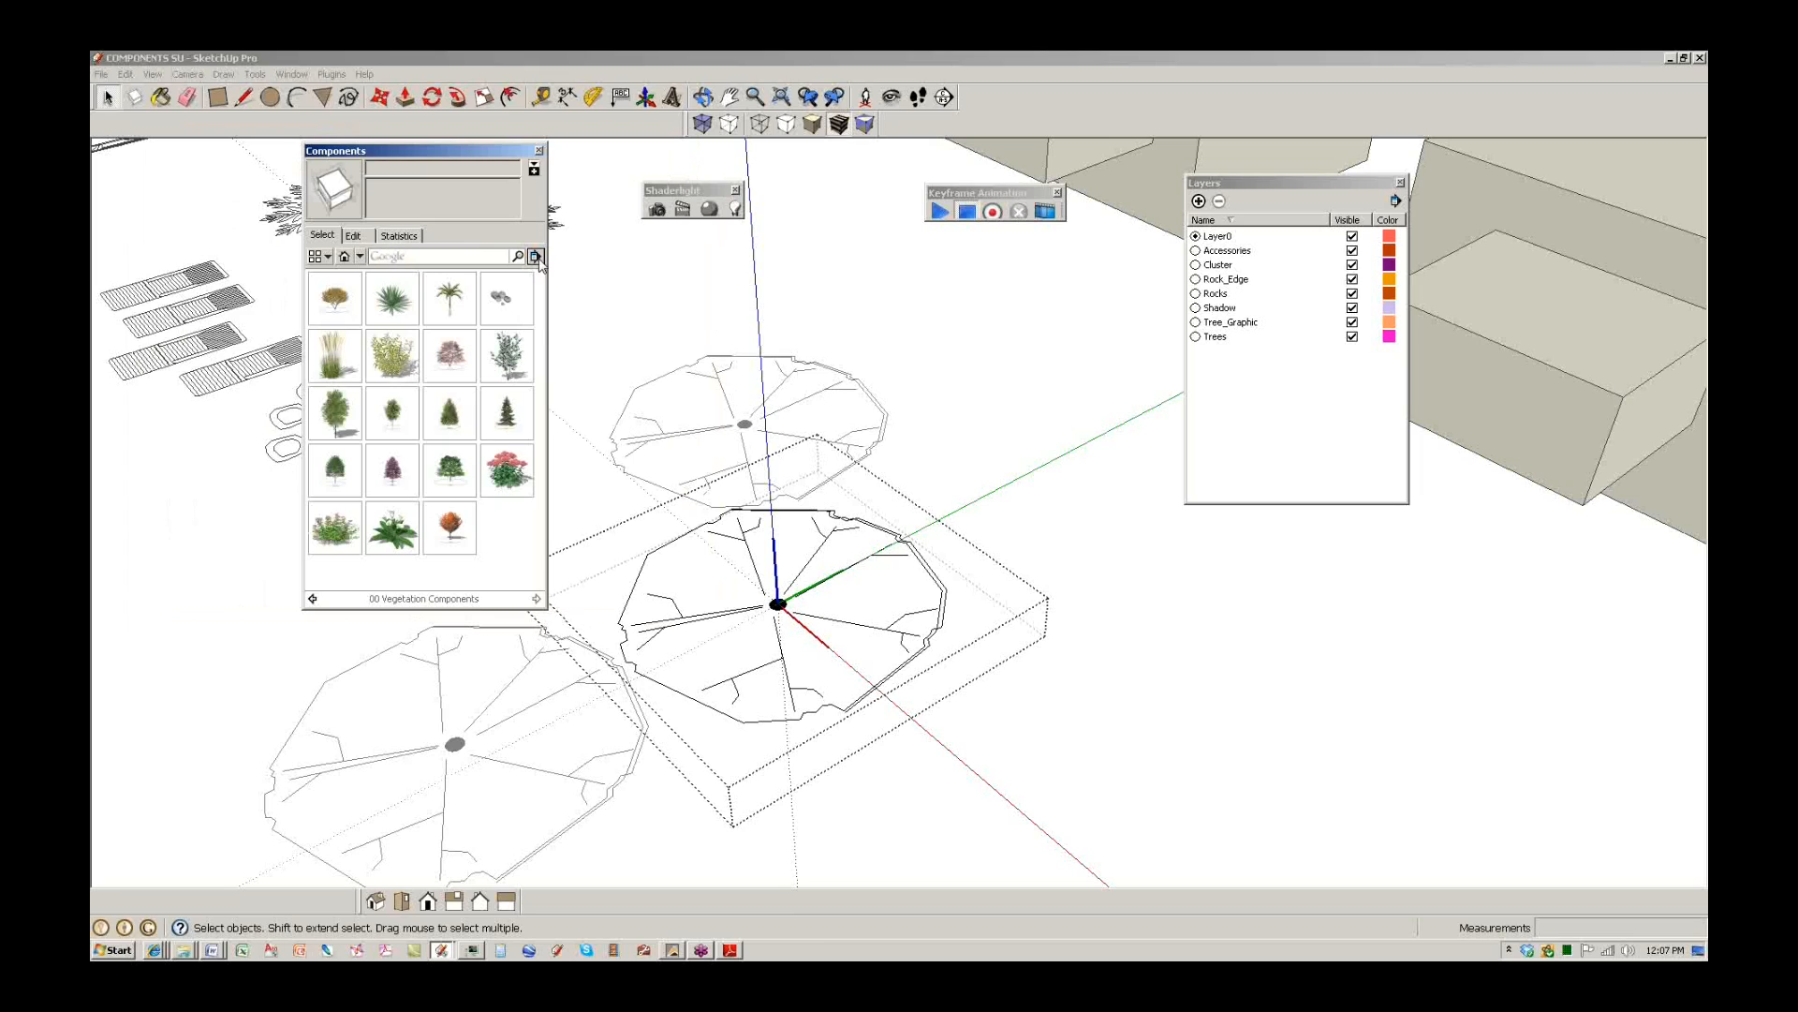
{"action": "left_click", "coordinate": [535, 256]}
{"action": "left_click", "coordinate": [591, 301]}
{"action": "left_click", "coordinate": [1098, 760]}
{"action": "left_click", "coordinate": [777, 604]}
{"action": "right_click", "coordinate": [783, 594]}
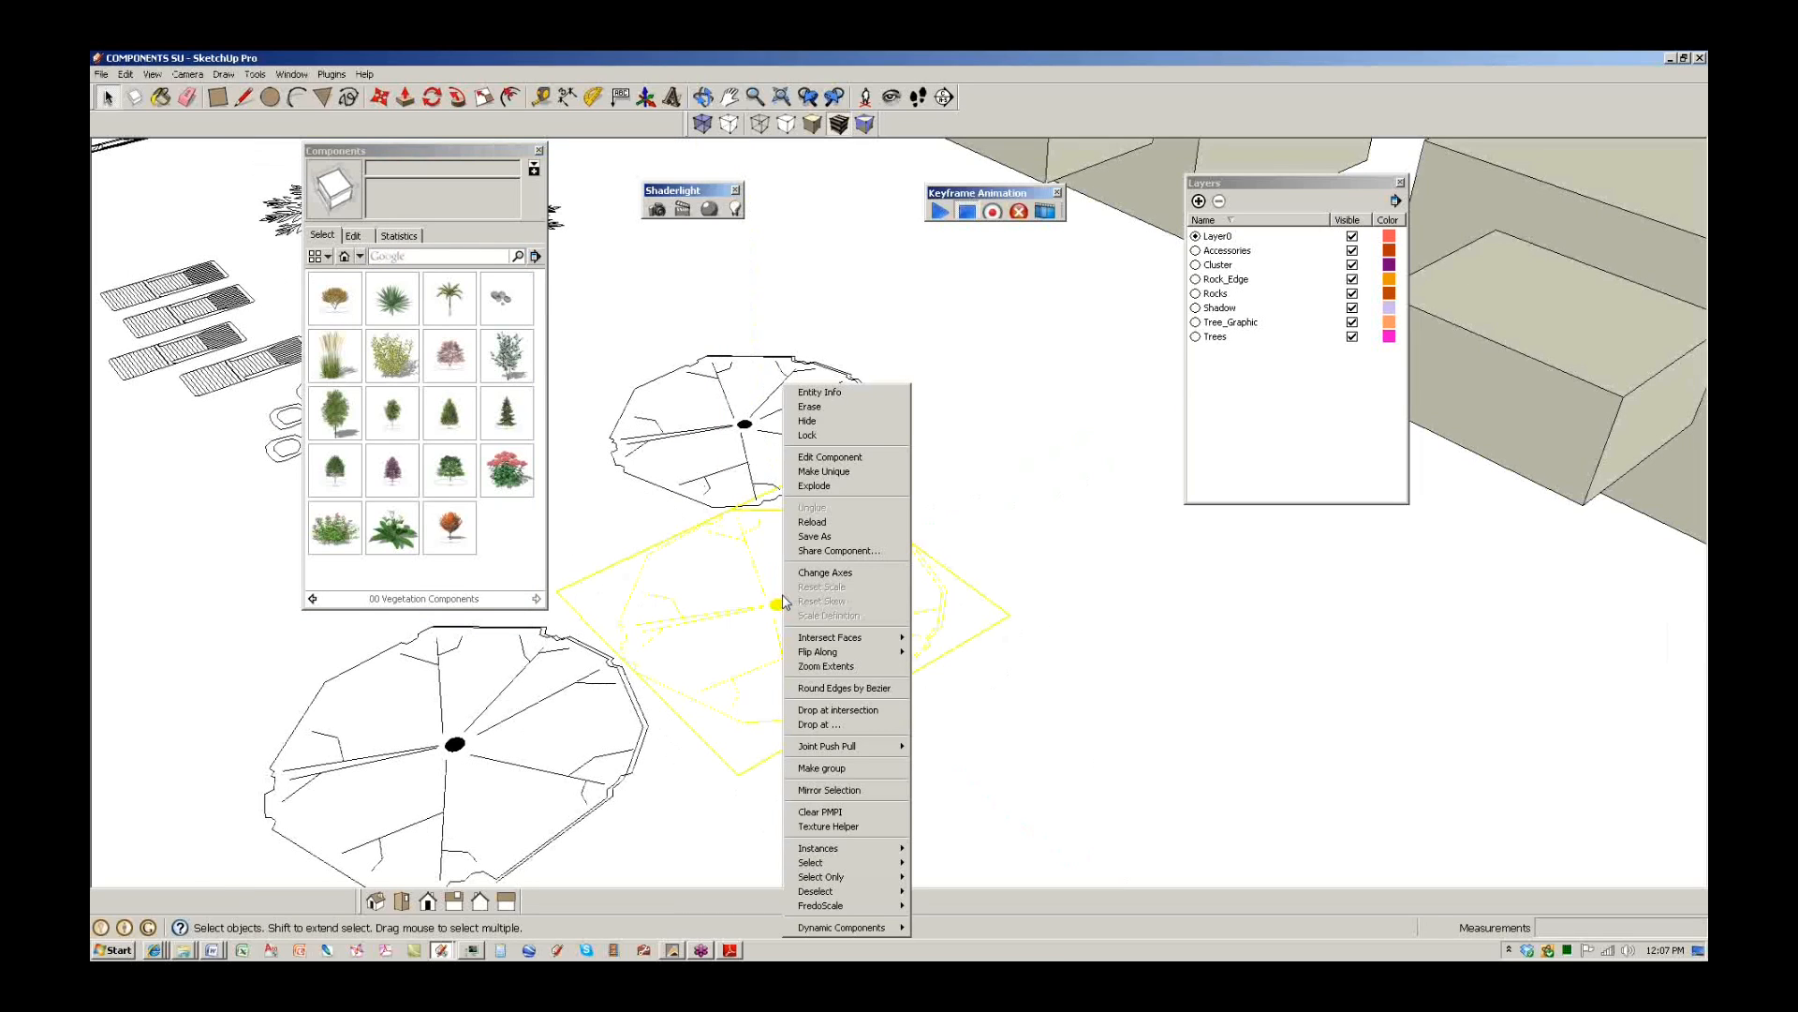
{"action": "left_click", "coordinate": [802, 529]}
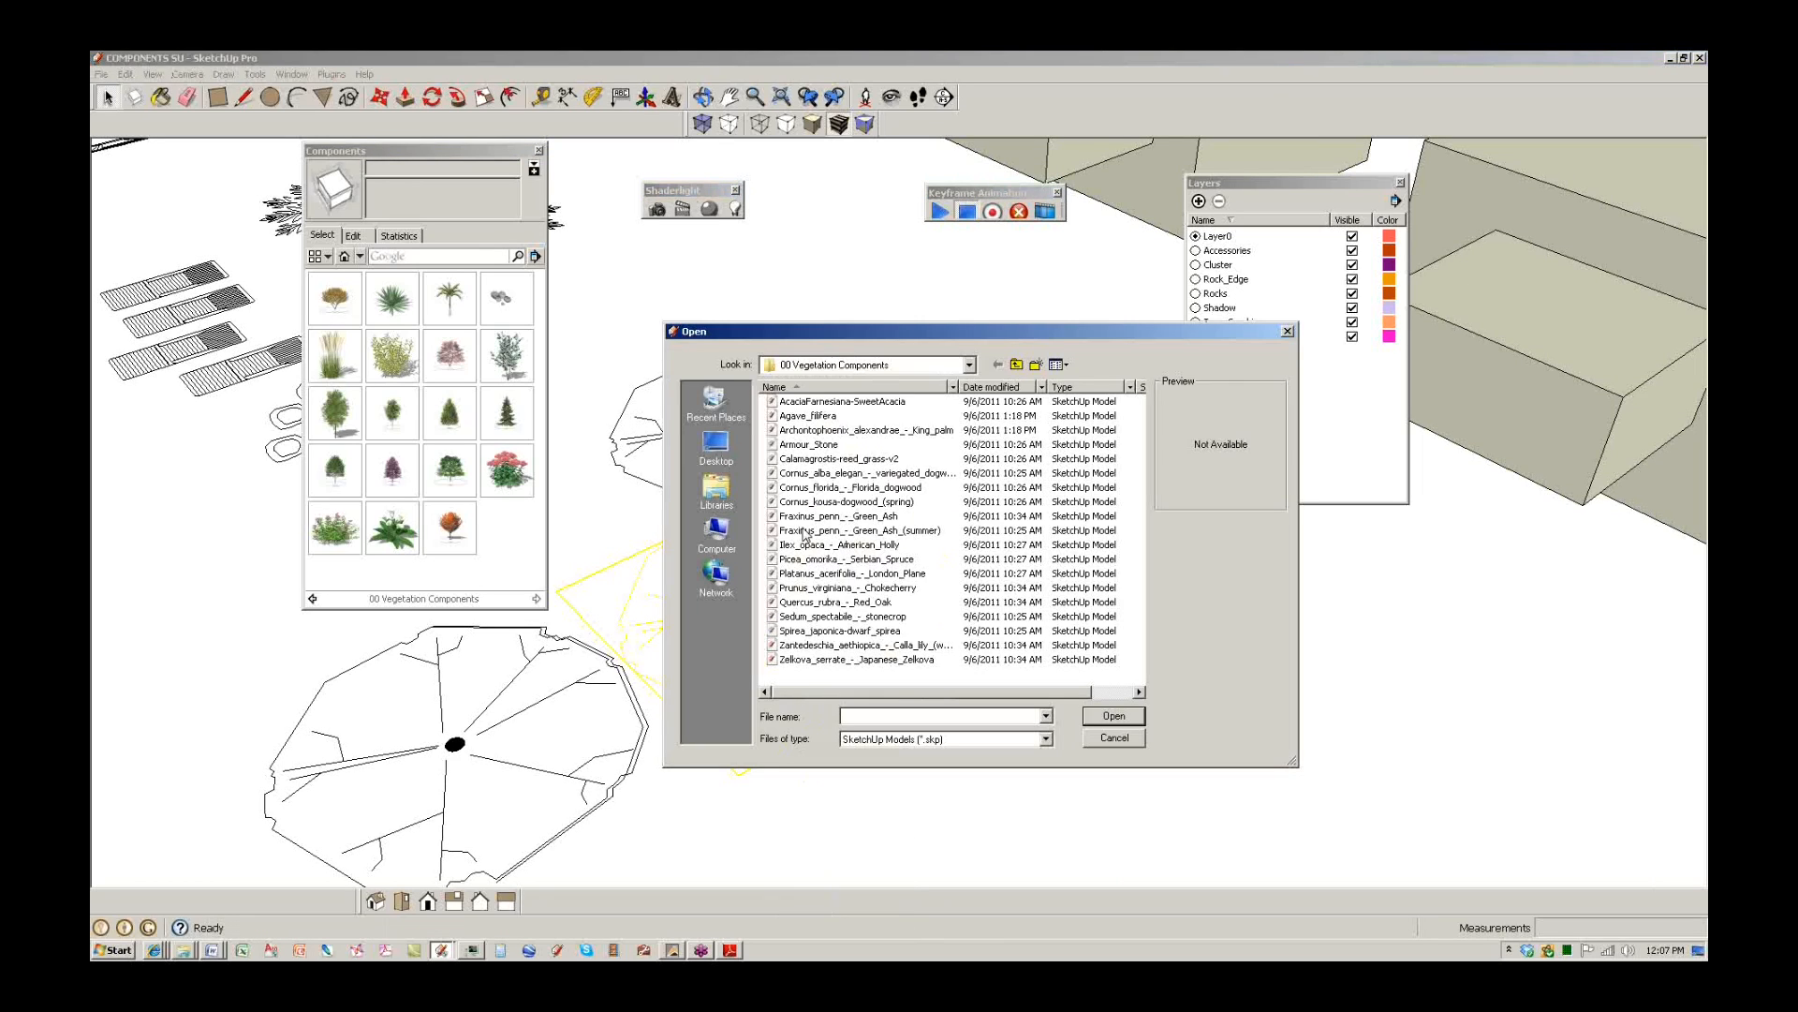
{"action": "left_click", "coordinate": [804, 530]}
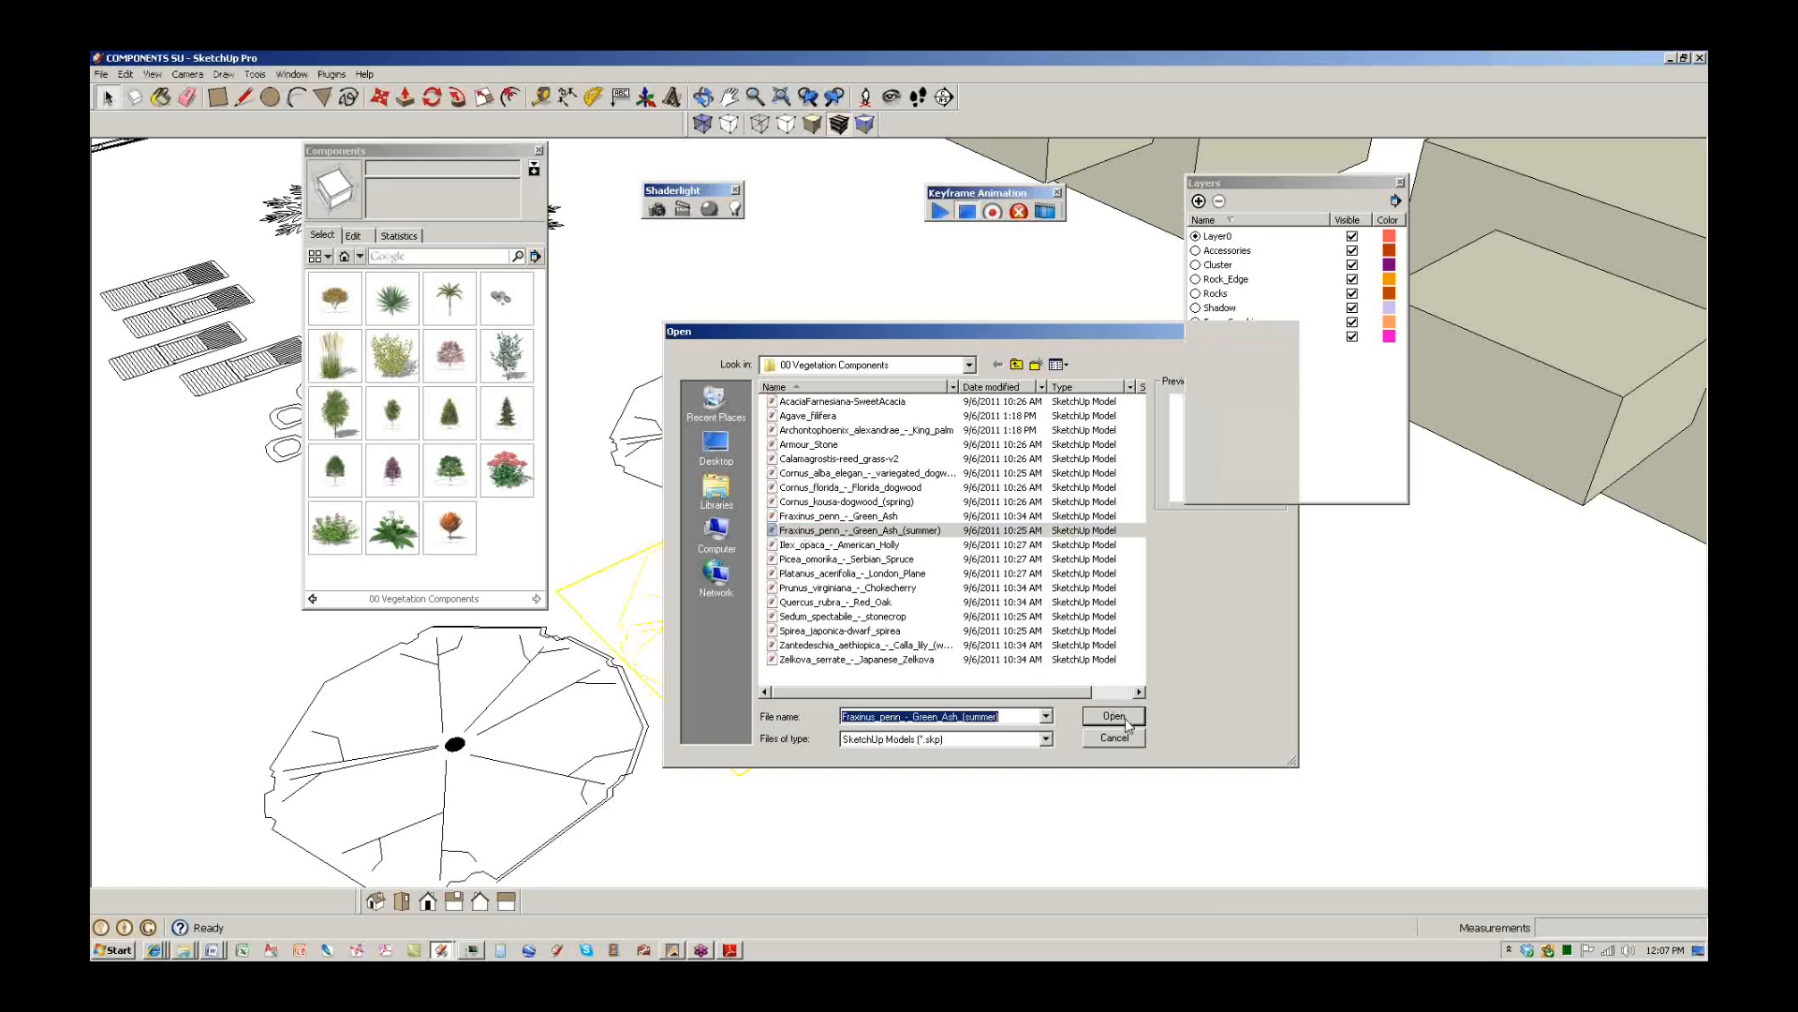
{"action": "middle_click_drag", "start_coordinate": [1049, 688], "coordinate": [727, 599]}
{"action": "scroll", "coordinate": [852, 569], "scroll_direction": "down", "scroll_amount": 5}
{"action": "key", "text": "ctrl+z"}
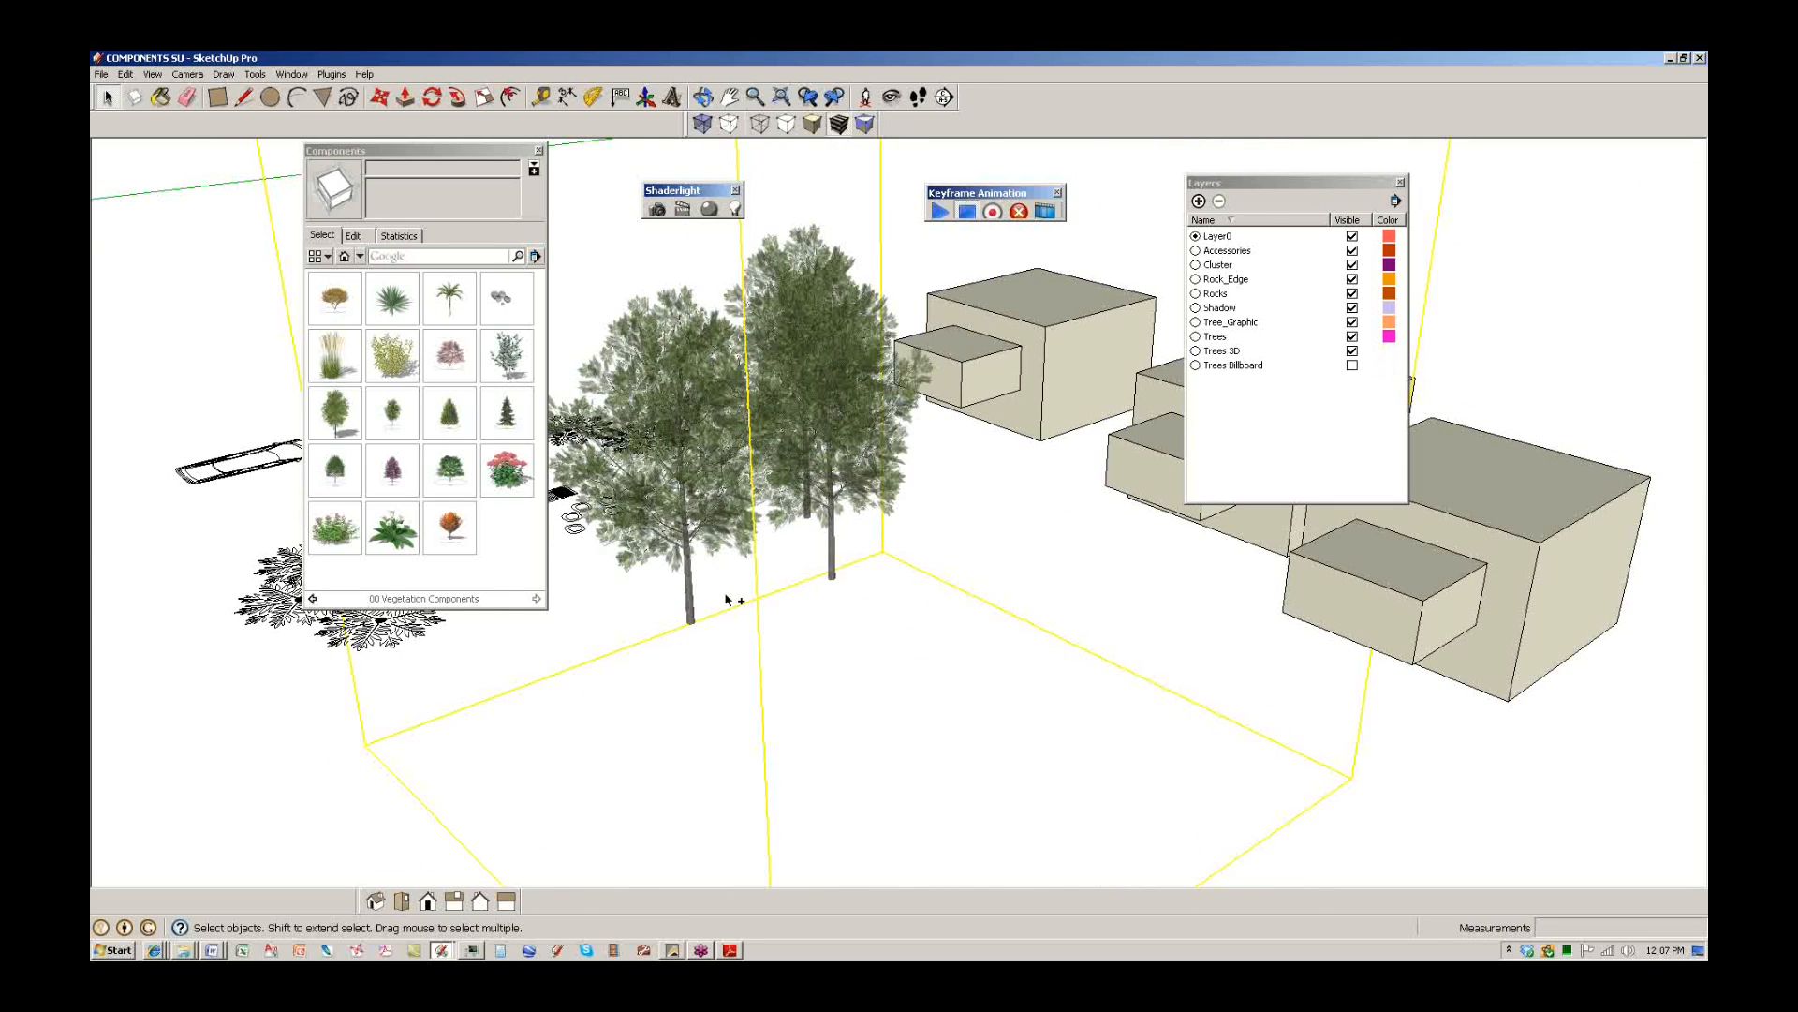
{"action": "scroll", "coordinate": [829, 605], "scroll_direction": "up", "scroll_amount": 3}
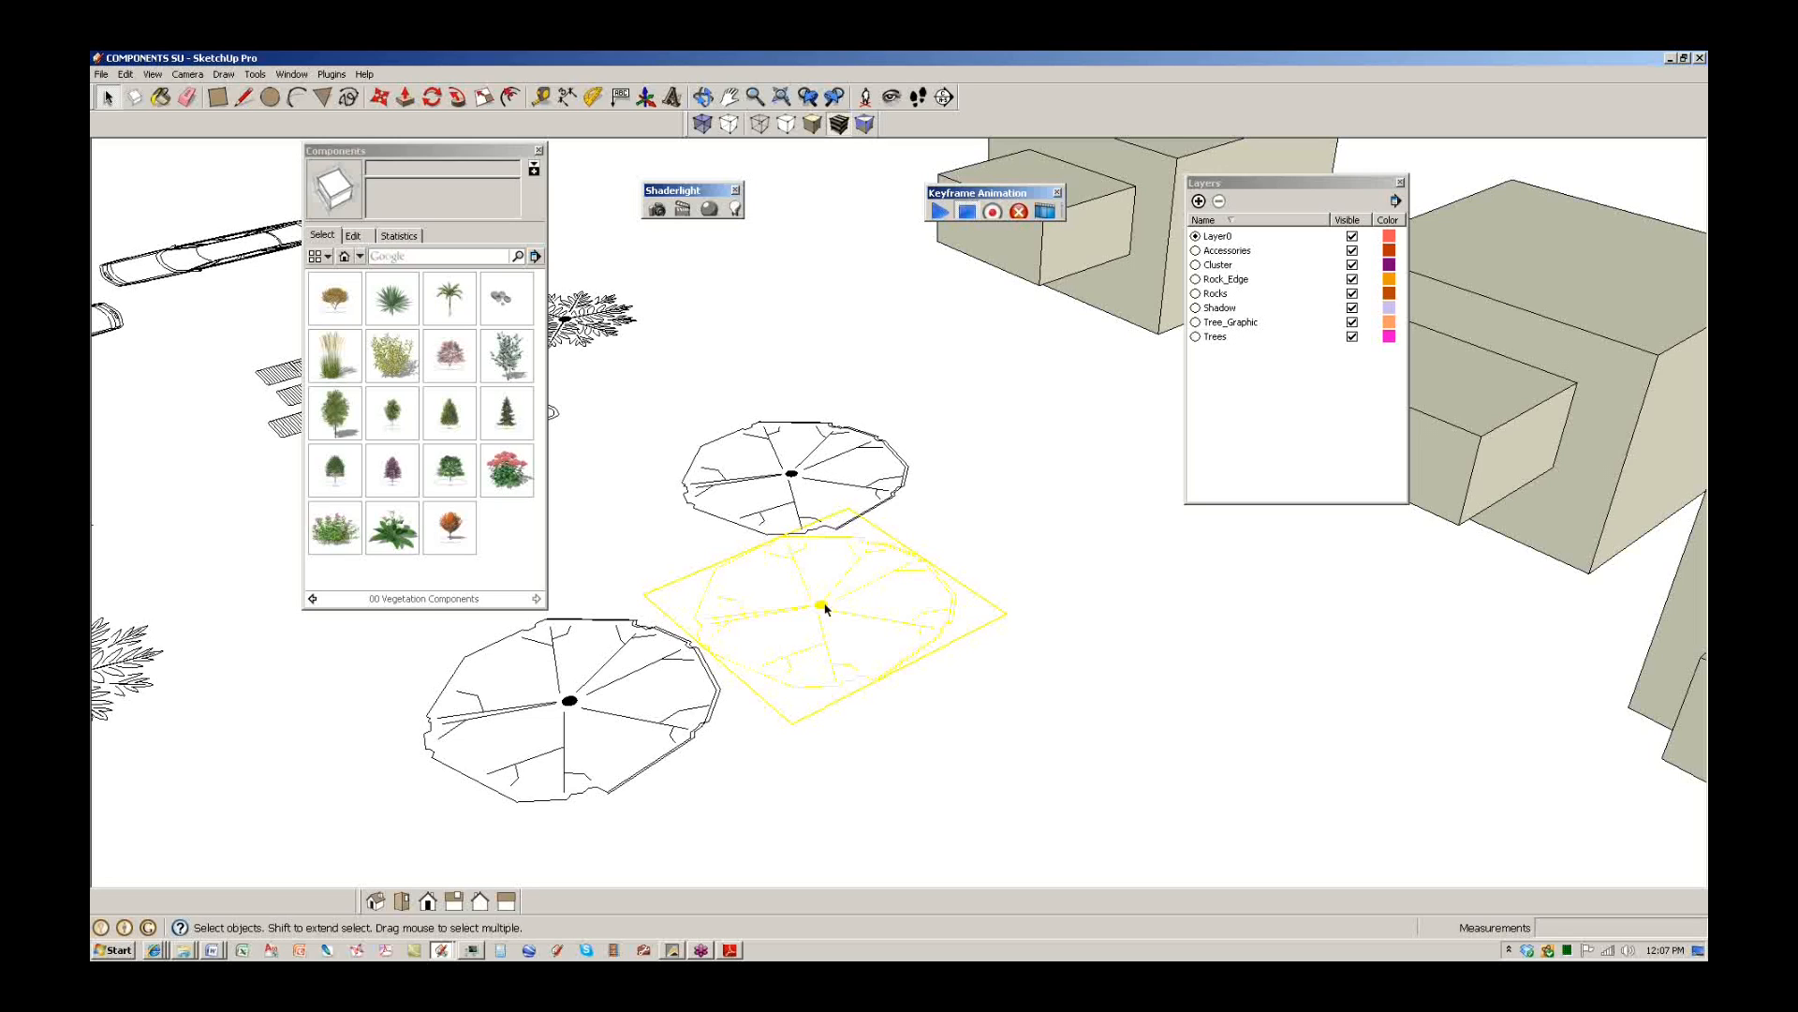
Place the Green Ash tree inside the tree symbol with its trunk on the black circle.
{"action": "double_click", "coordinate": [820, 605]}
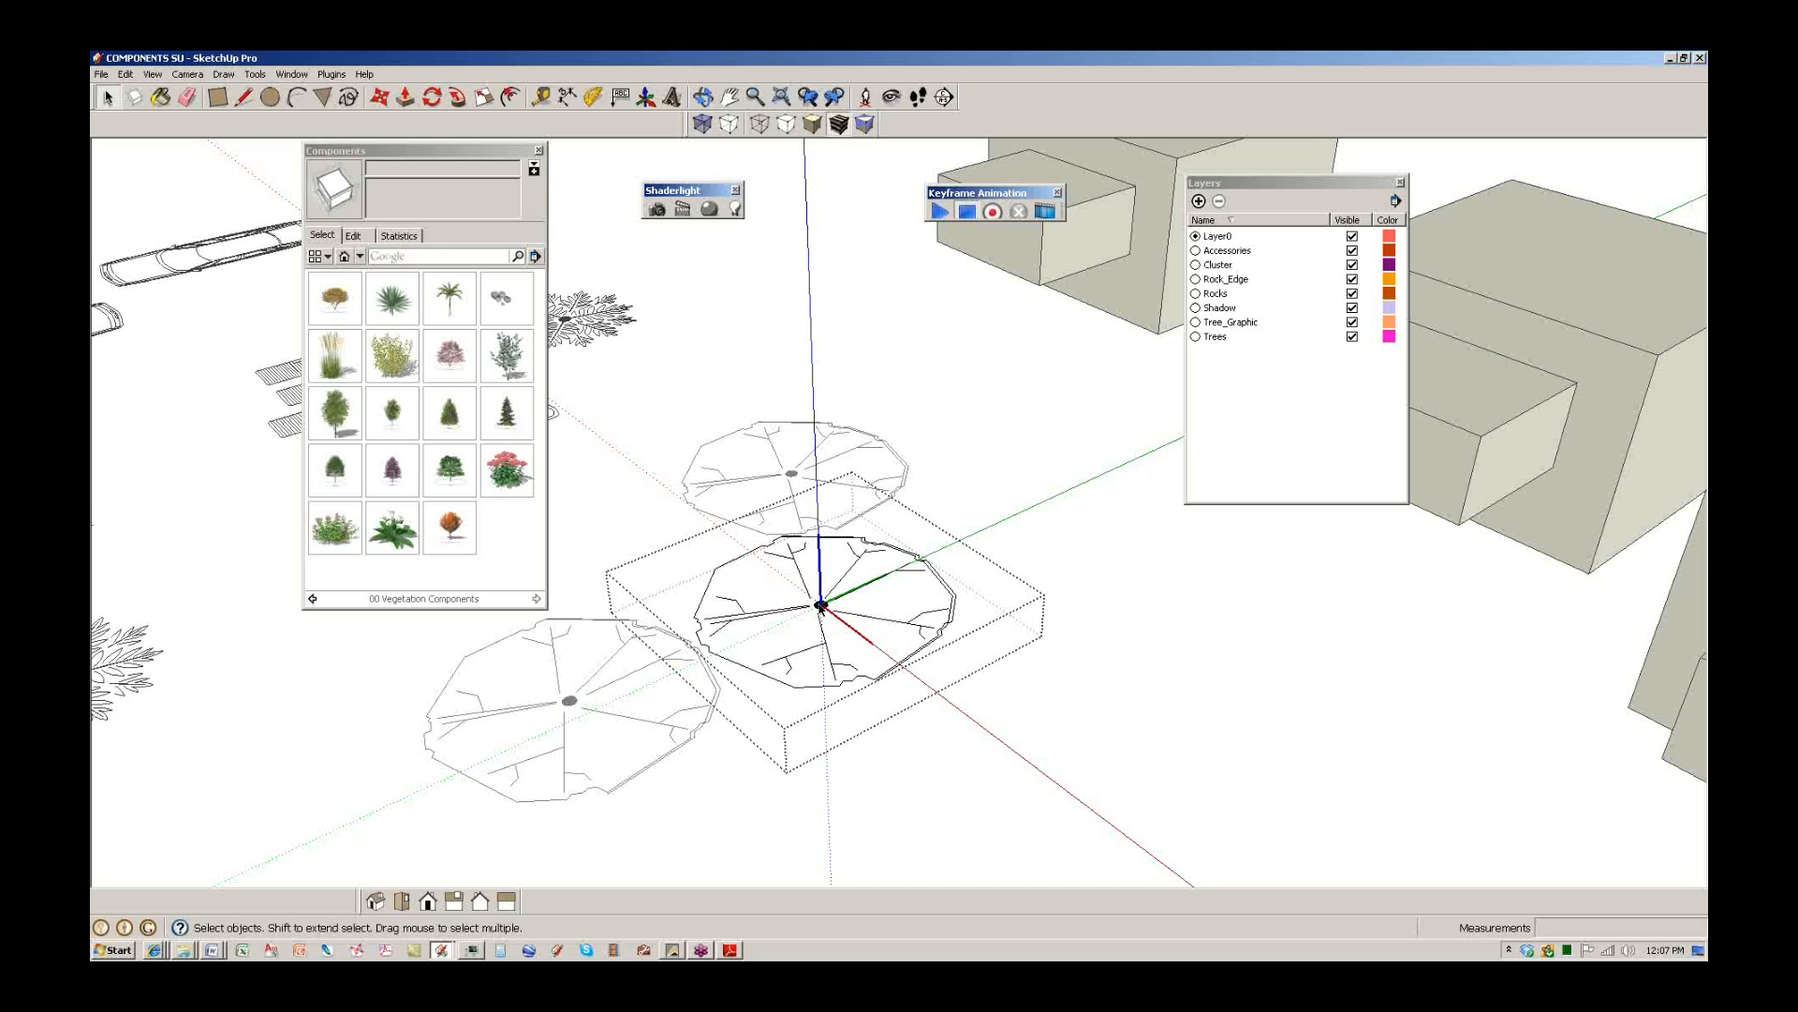
{"action": "left_click", "coordinate": [334, 412]}
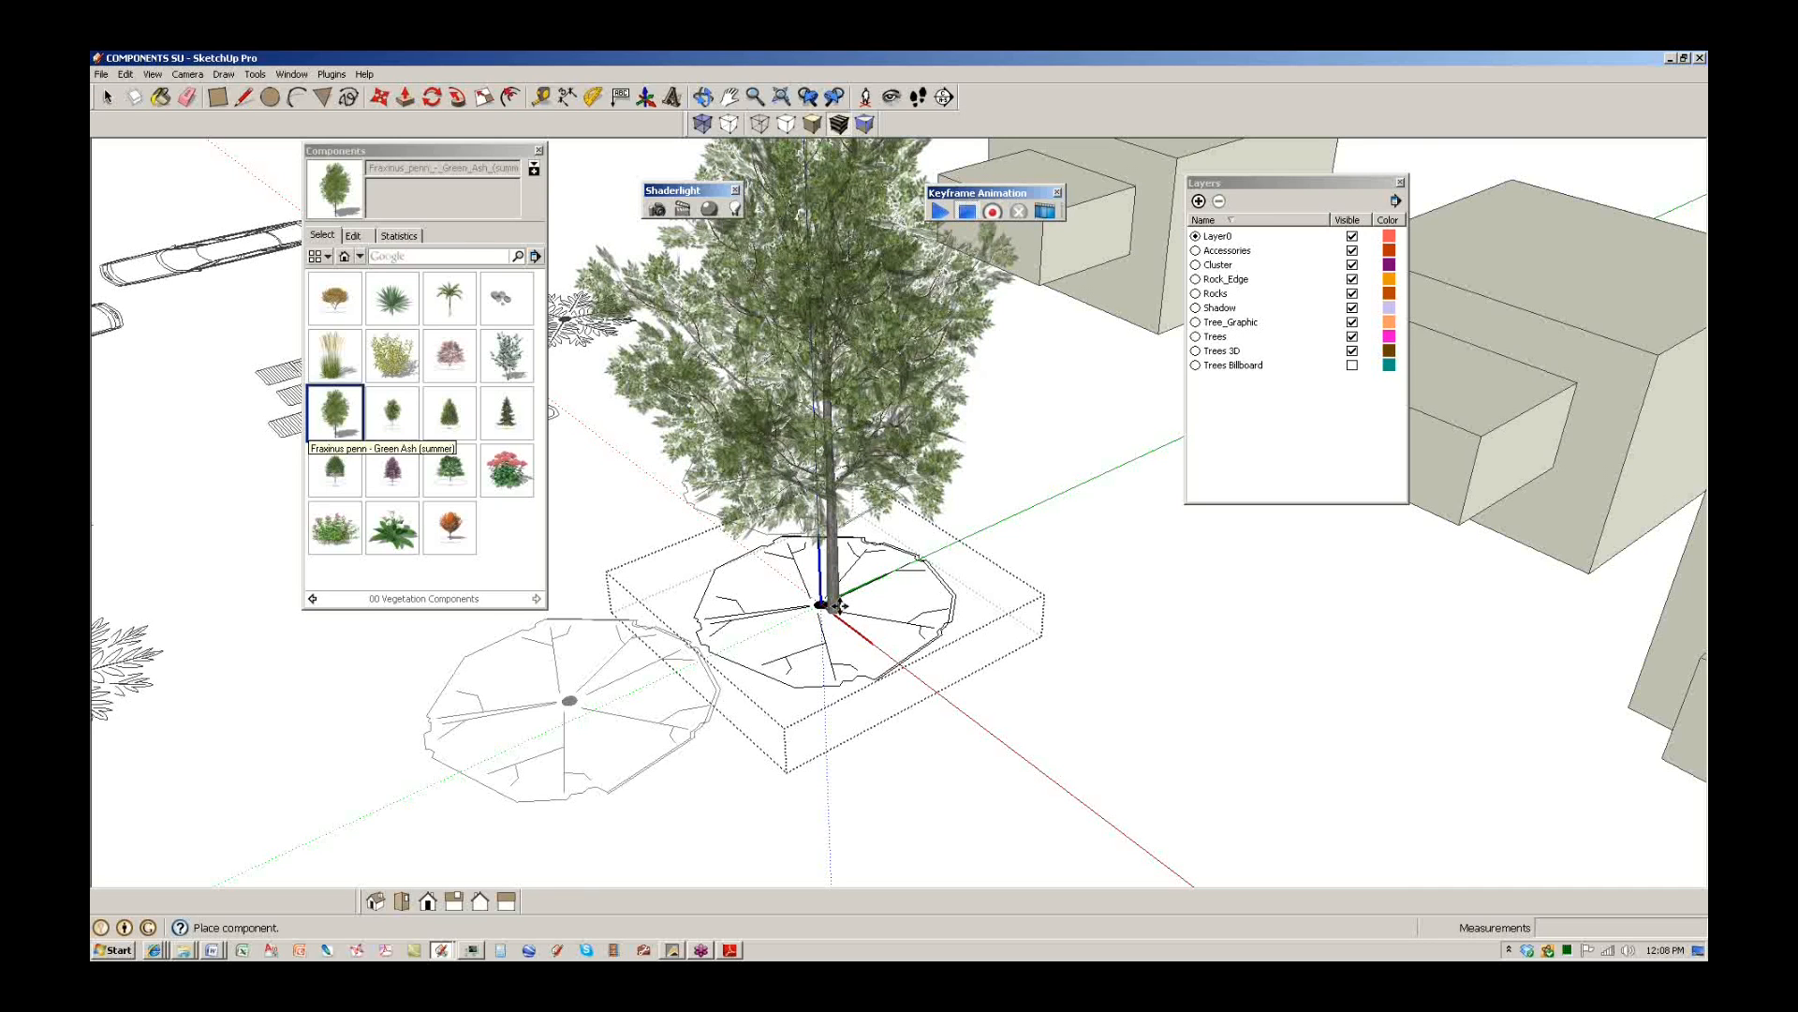
{"action": "left_click", "coordinate": [837, 606]}
{"action": "scroll", "coordinate": [834, 618], "scroll_direction": "up", "scroll_amount": 5}
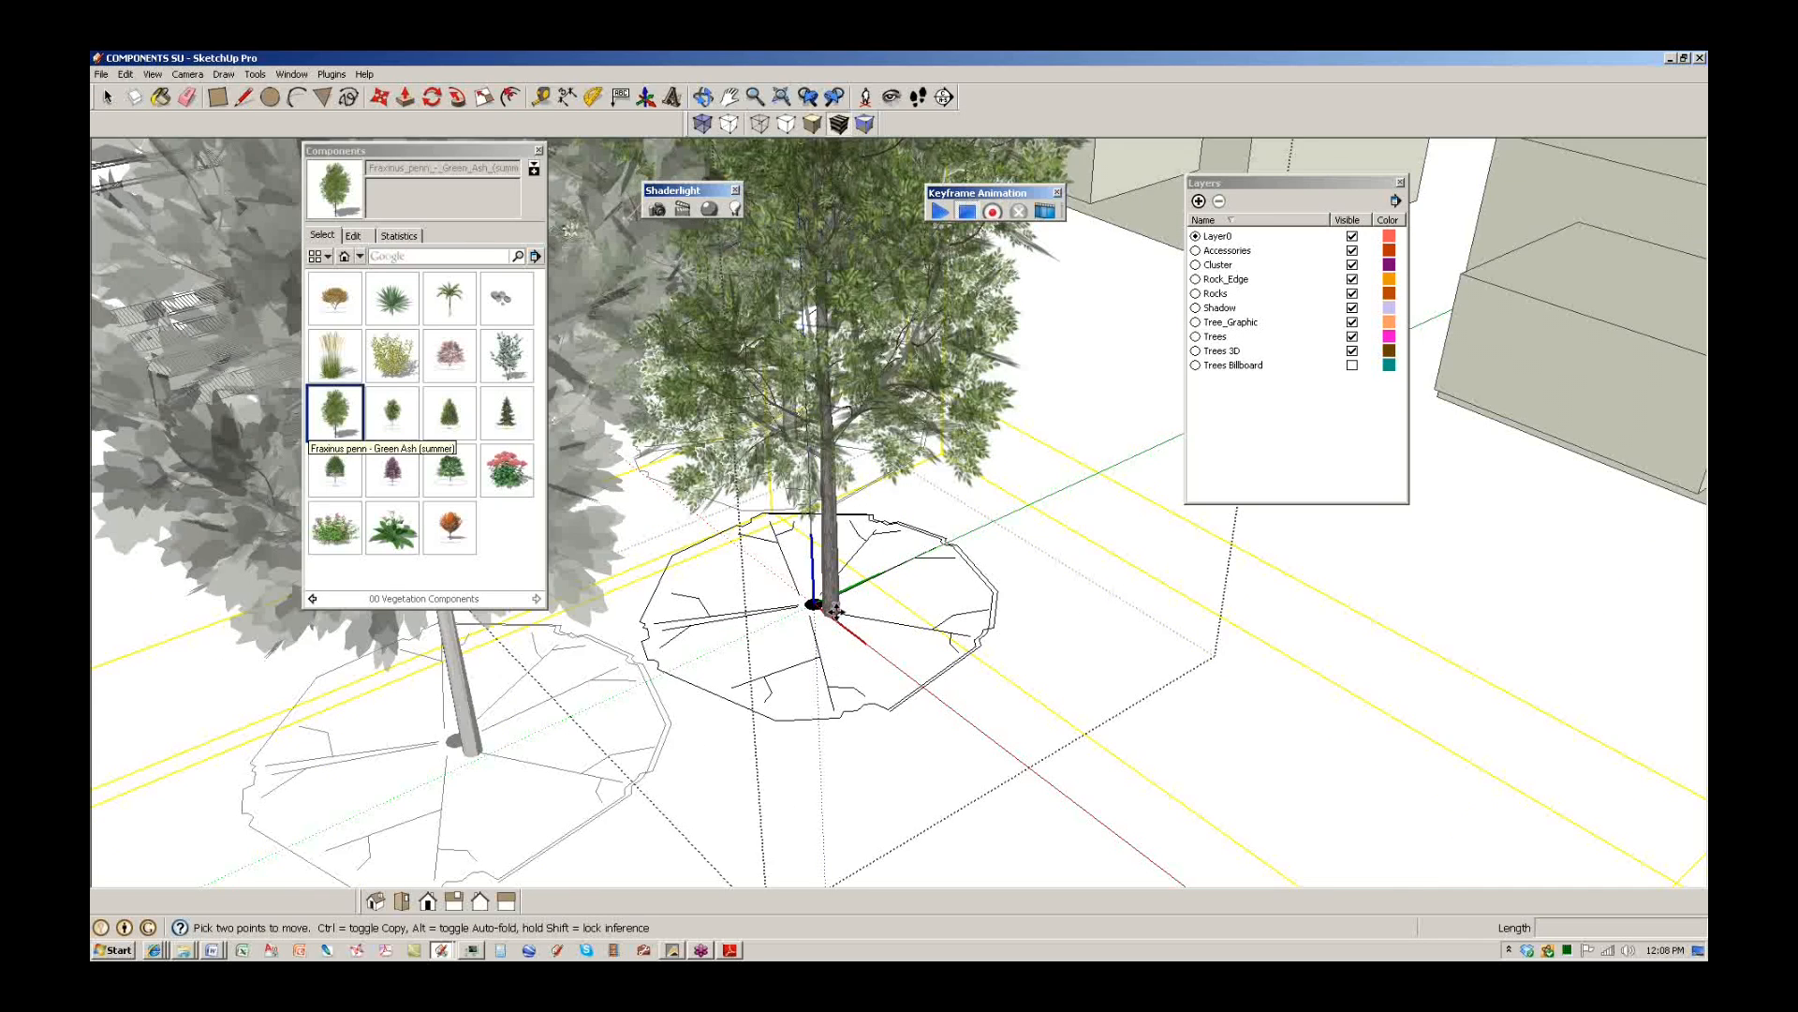
{"action": "left_click", "coordinate": [832, 631]}
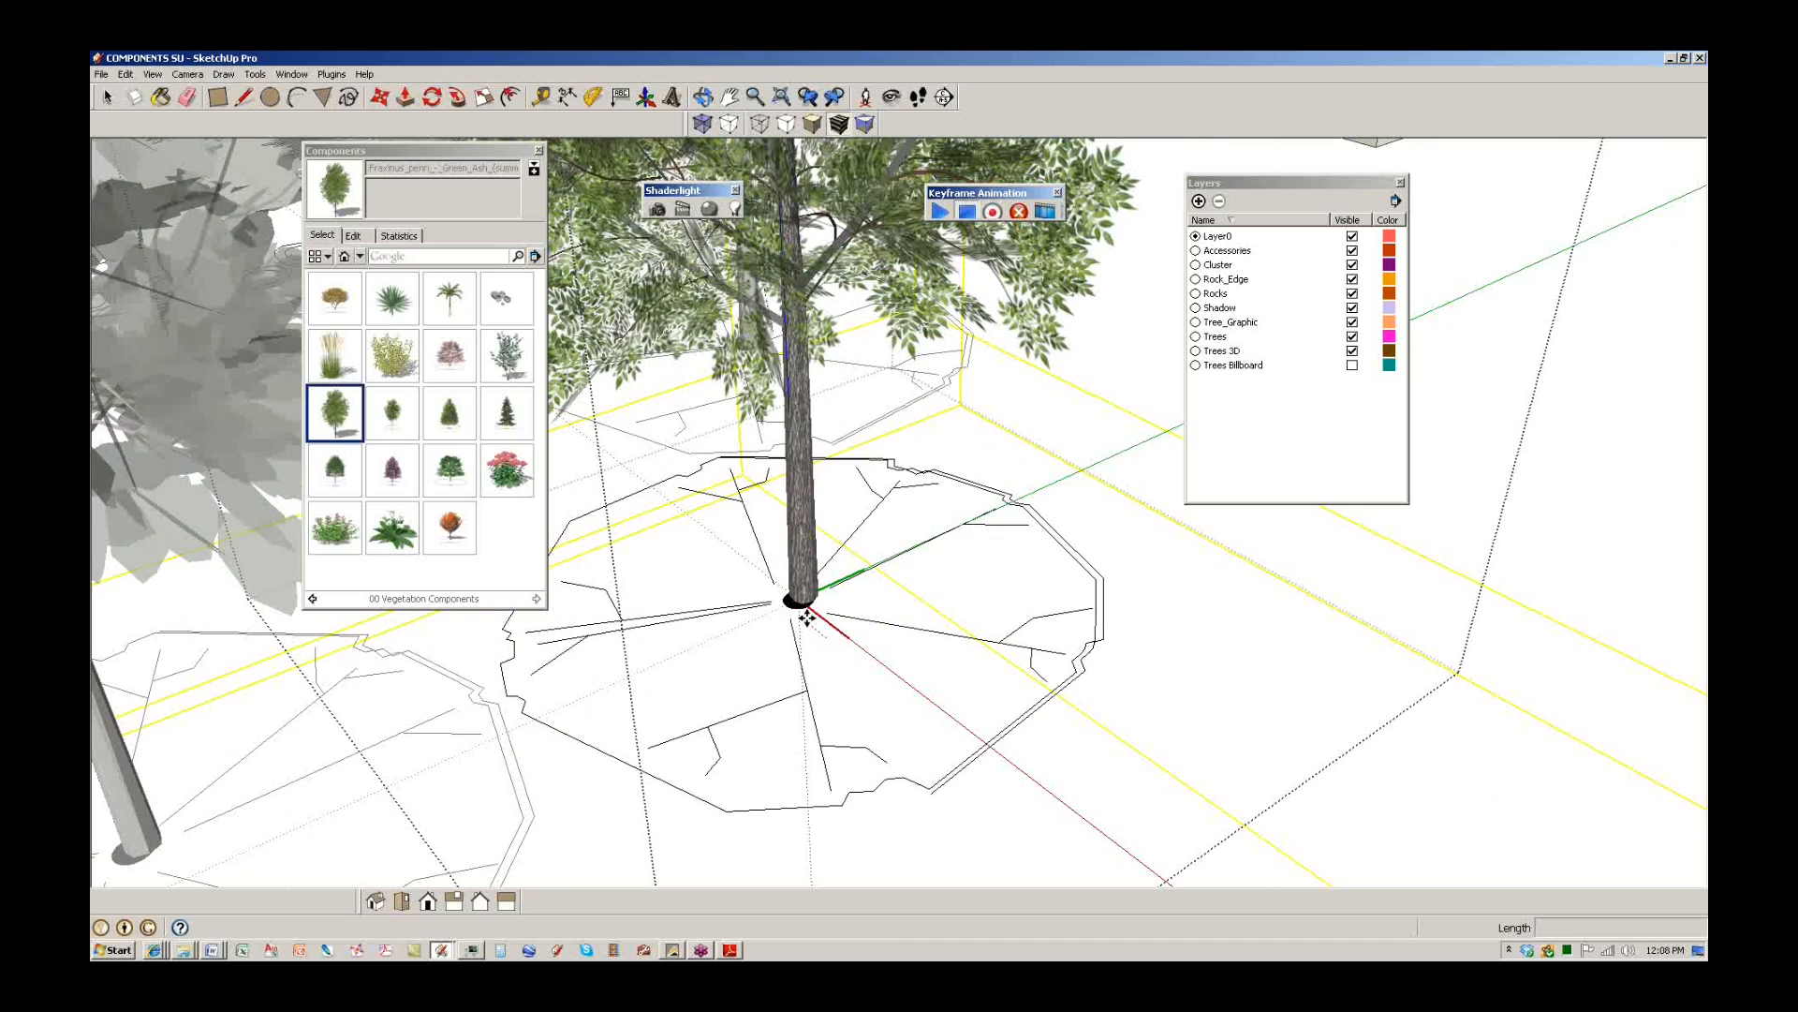
{"action": "left_click", "coordinate": [807, 614]}
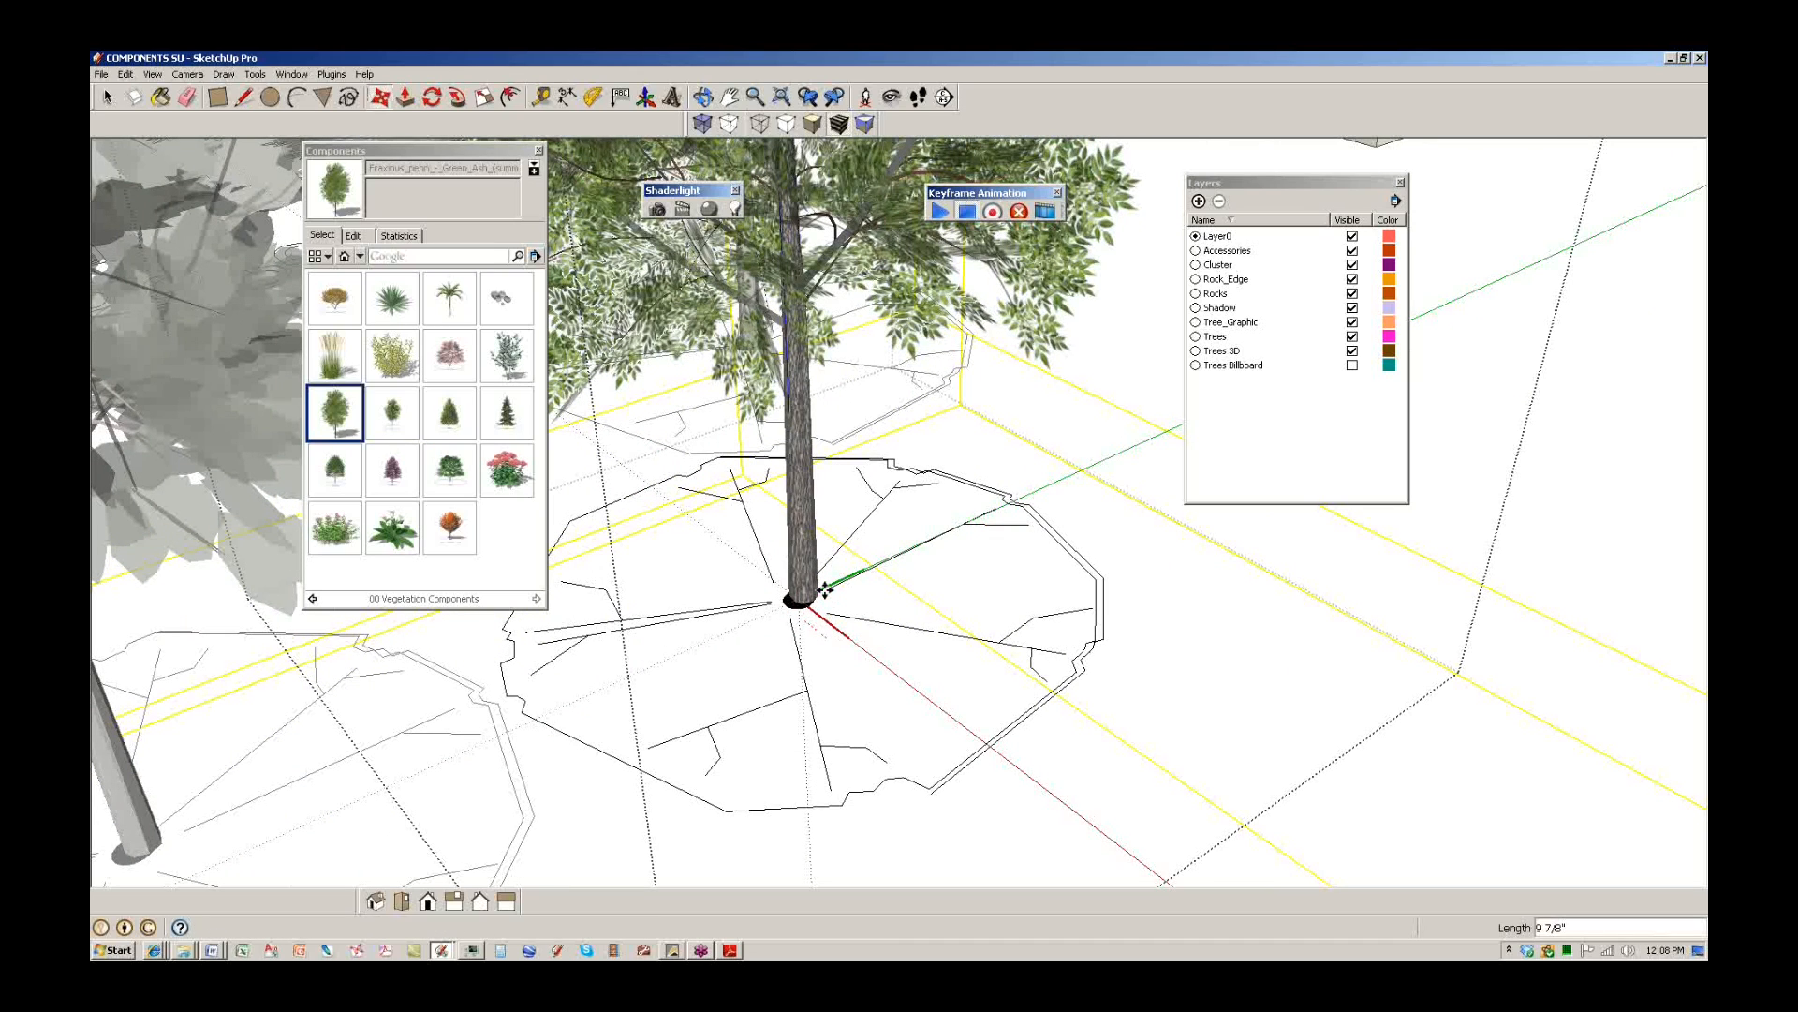
Delete the placed Green Ash tree.
{"action": "scroll", "coordinate": [806, 580], "scroll_direction": "down", "scroll_amount": 1}
{"action": "key", "text": "space"}
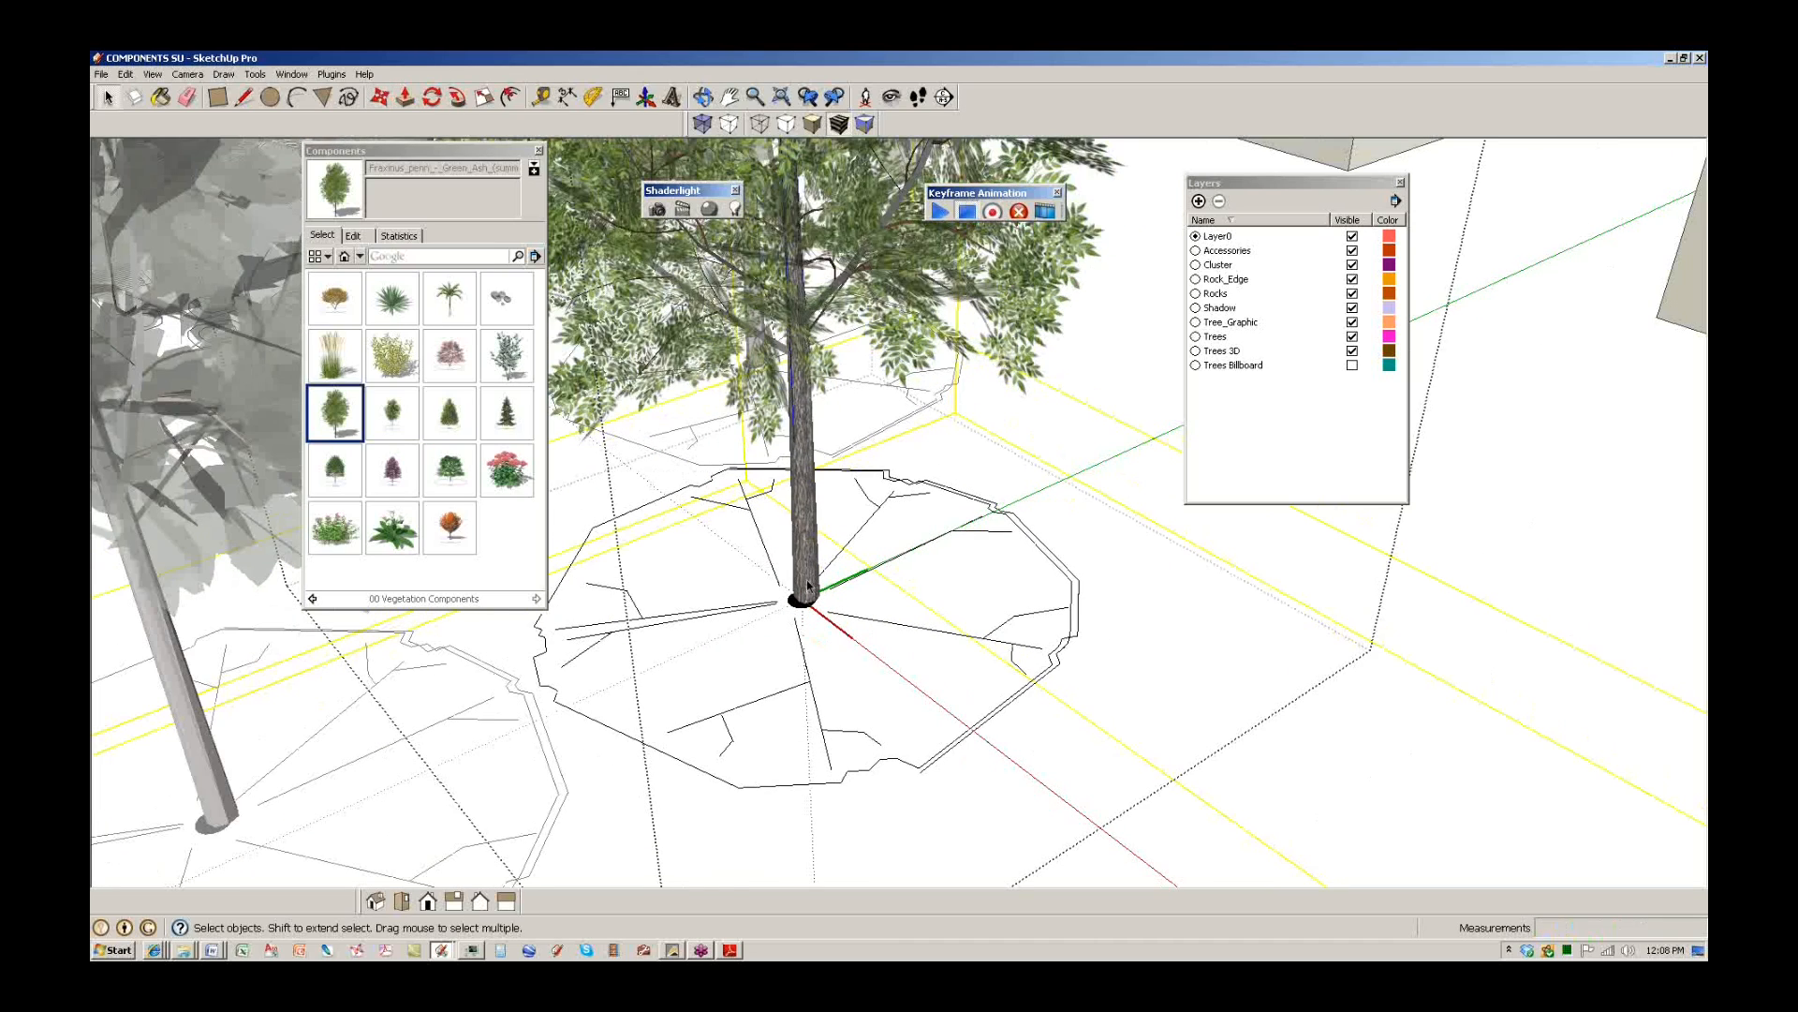
{"action": "key", "text": "Delete"}
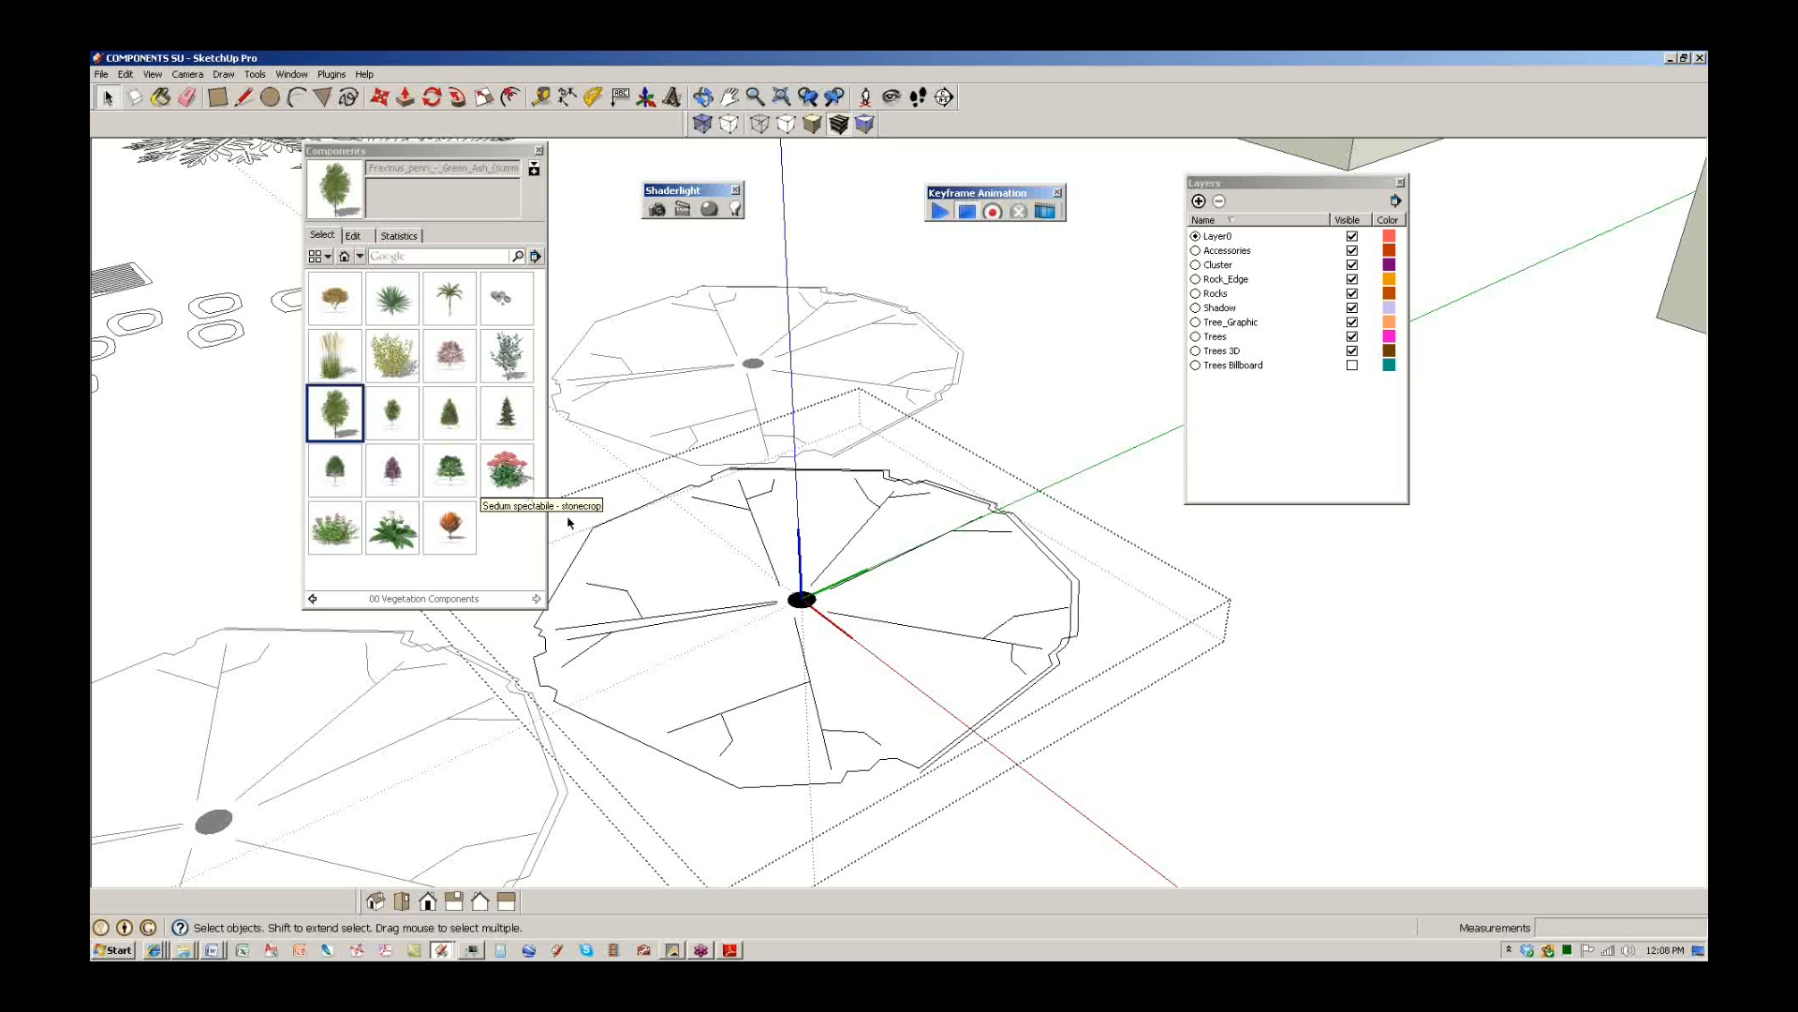
After previewing Zelkova, Chokecherry, King palm and Serbian Spruce, place the Platanus London Plane tree.
{"action": "left_click", "coordinate": [454, 529]}
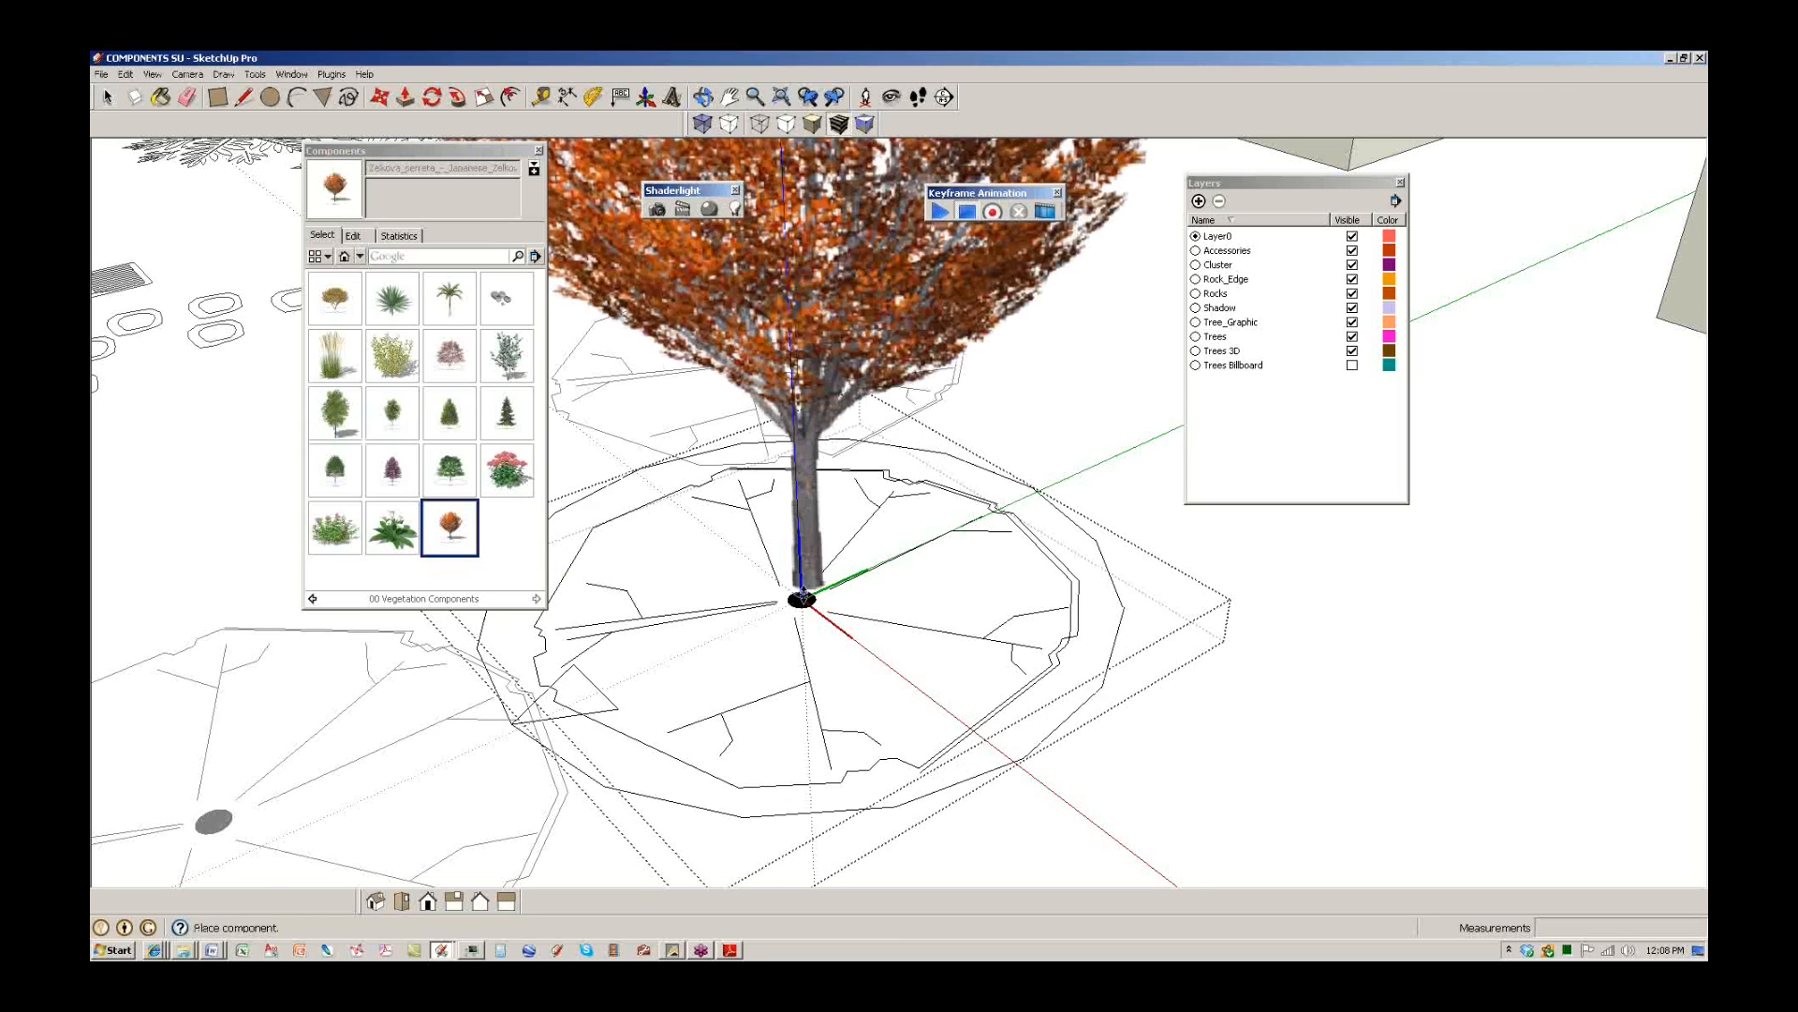
{"action": "left_click", "coordinate": [393, 468]}
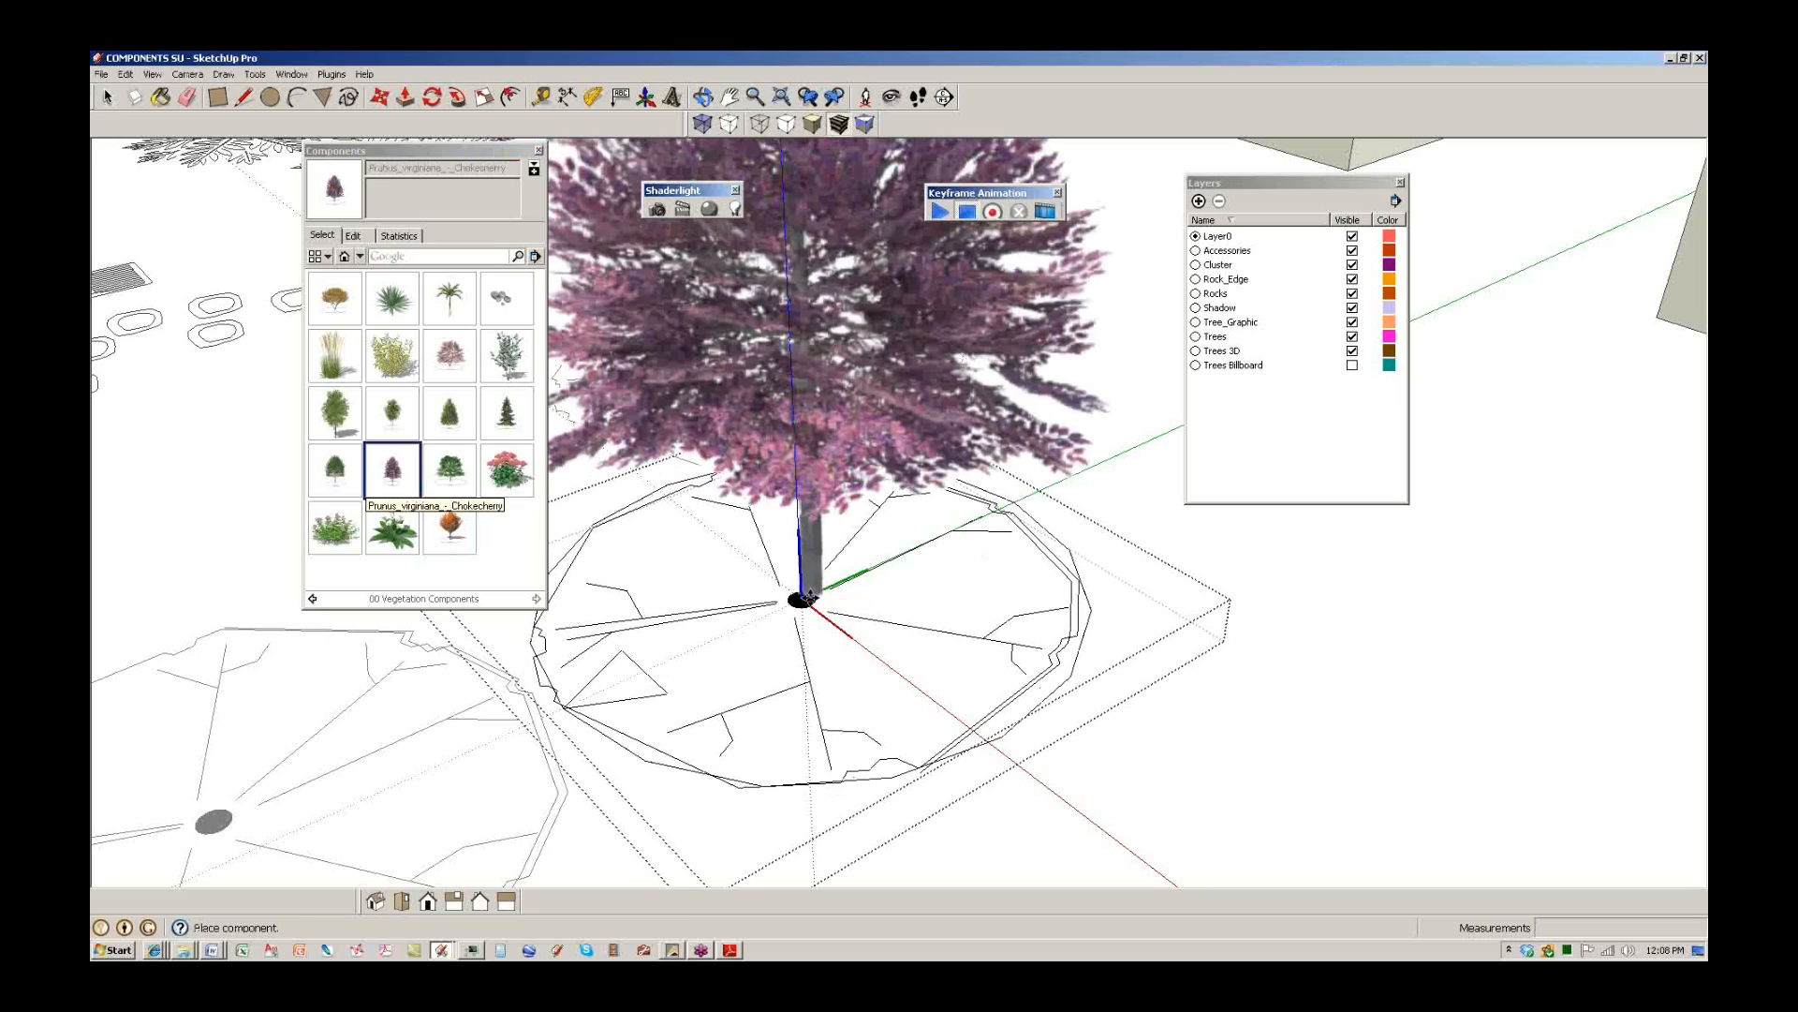
{"action": "key", "text": "Escape"}
{"action": "left_click", "coordinate": [449, 298]}
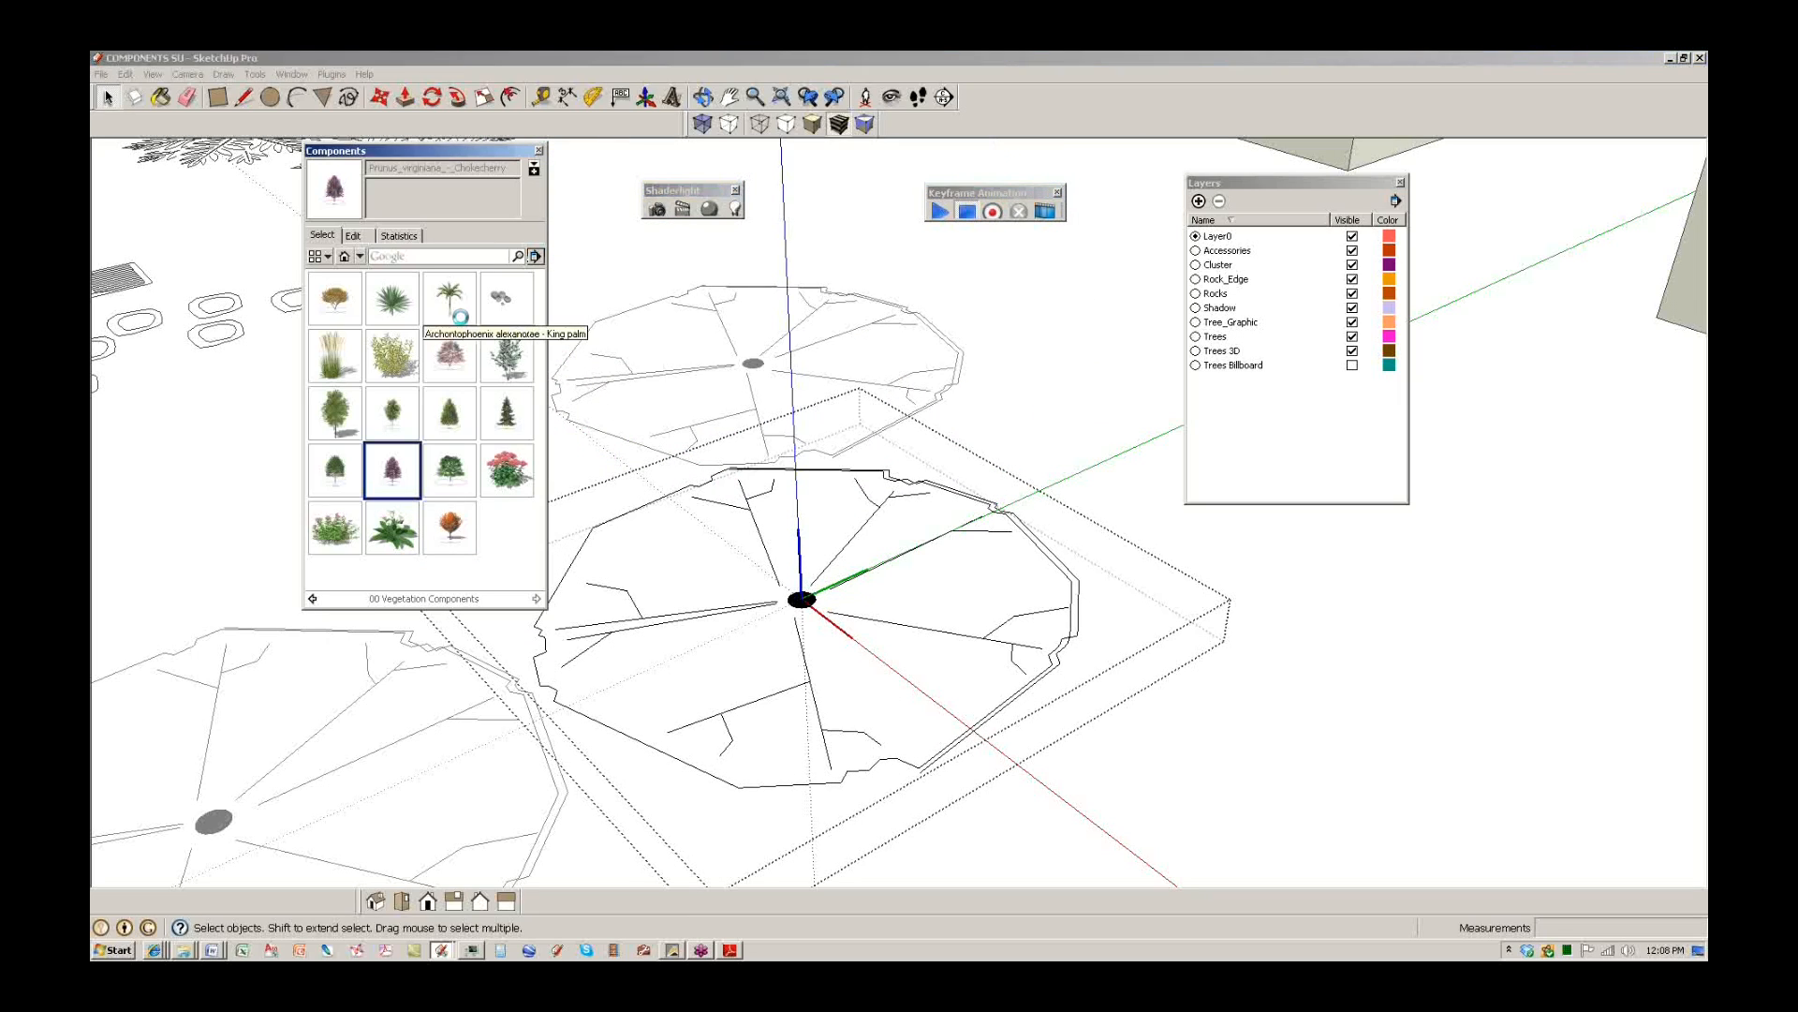
{"action": "key", "text": "Escape"}
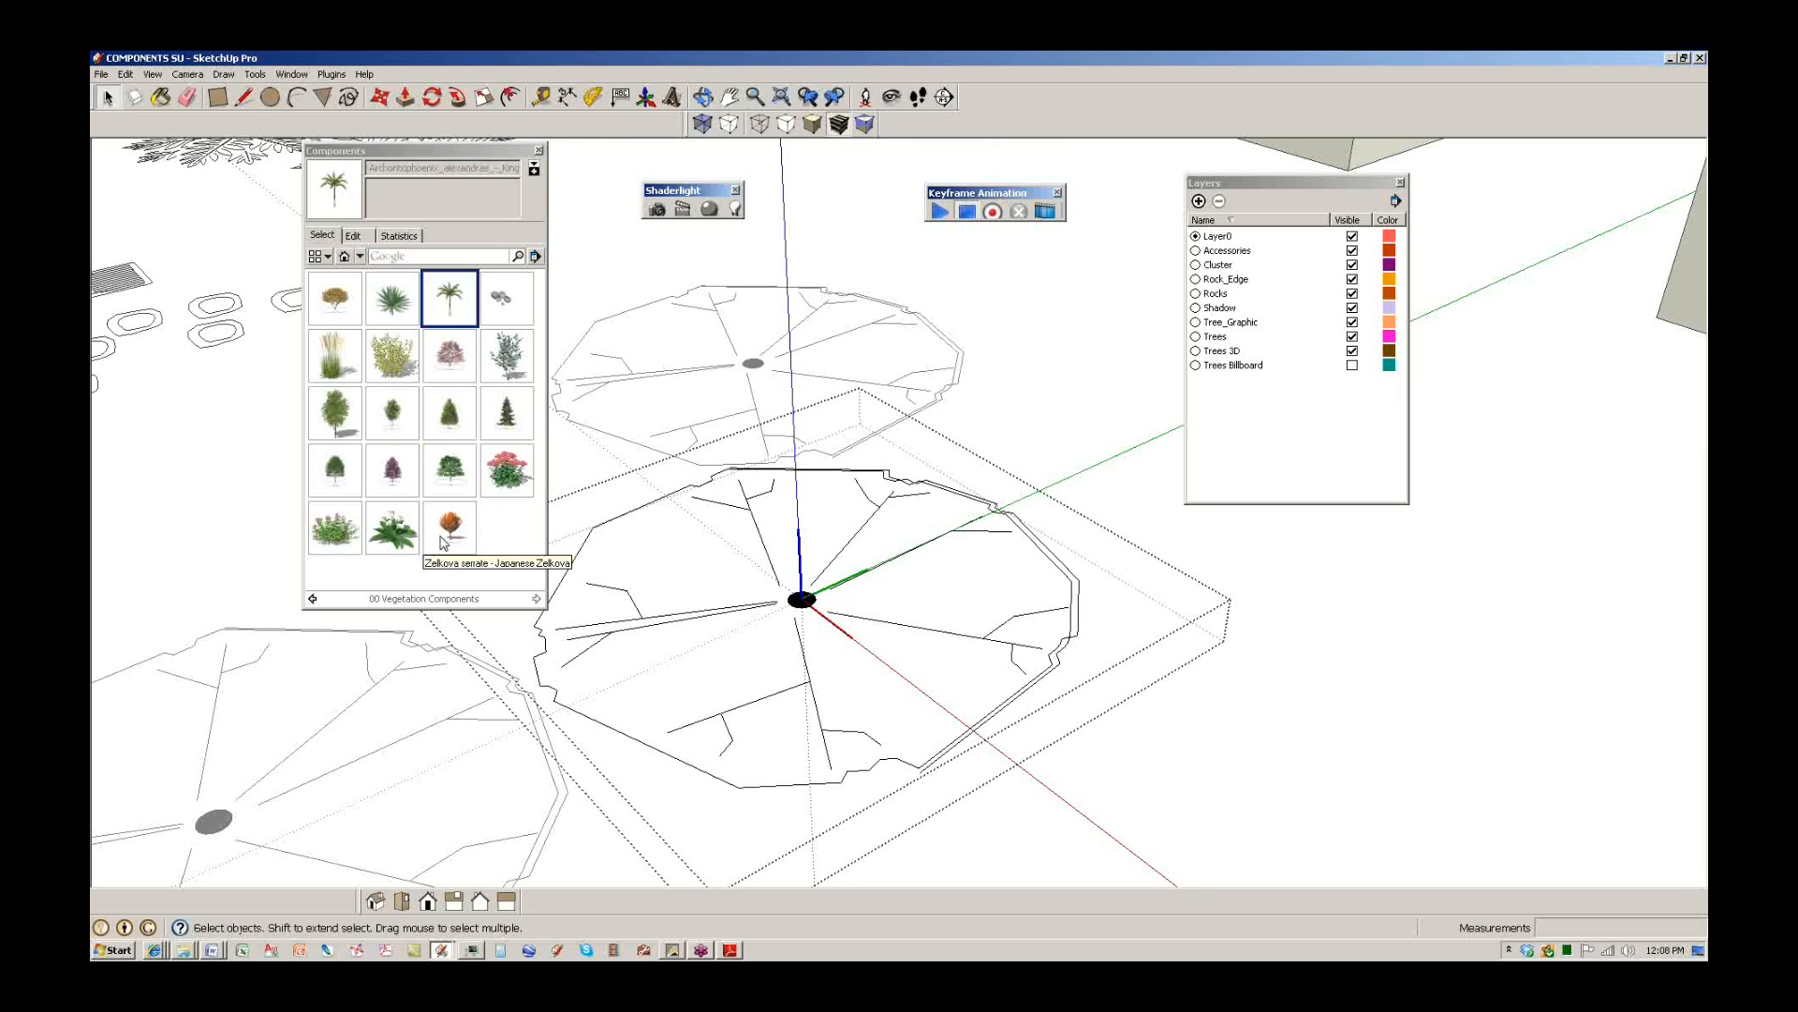
{"action": "left_click", "coordinate": [507, 412]}
{"action": "key", "text": "Escape"}
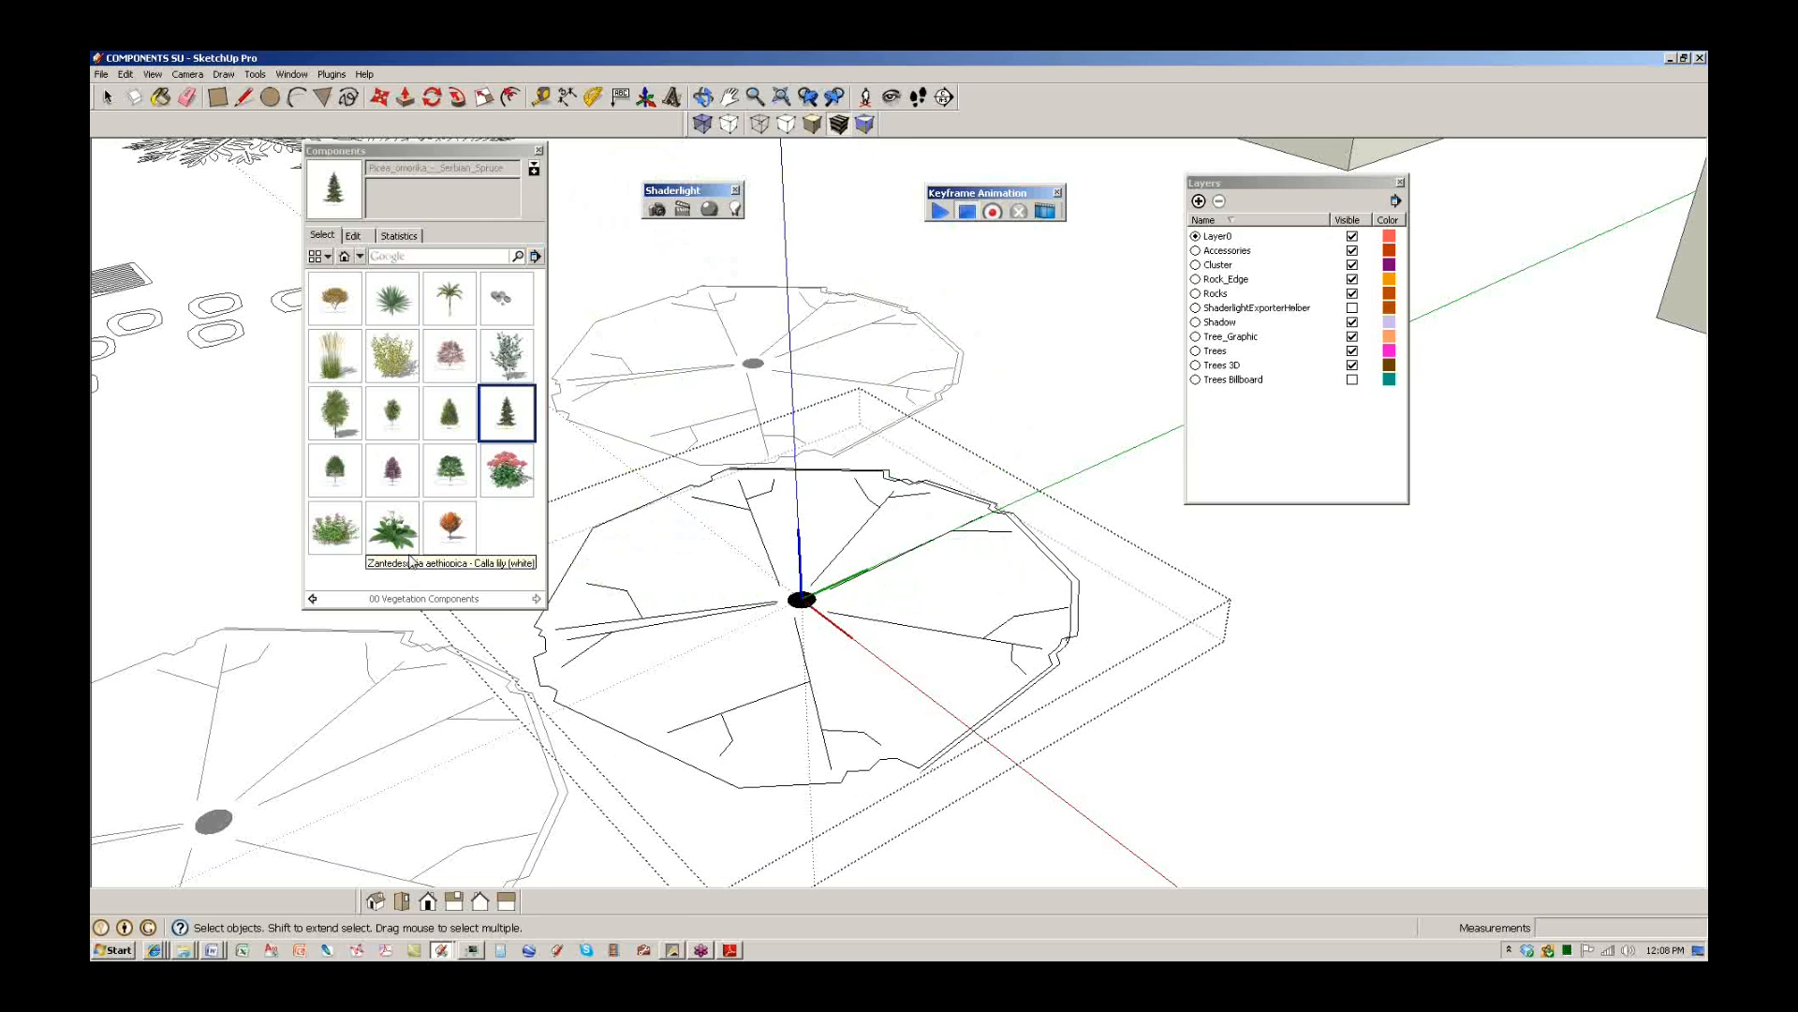
{"action": "left_click", "coordinate": [345, 473]}
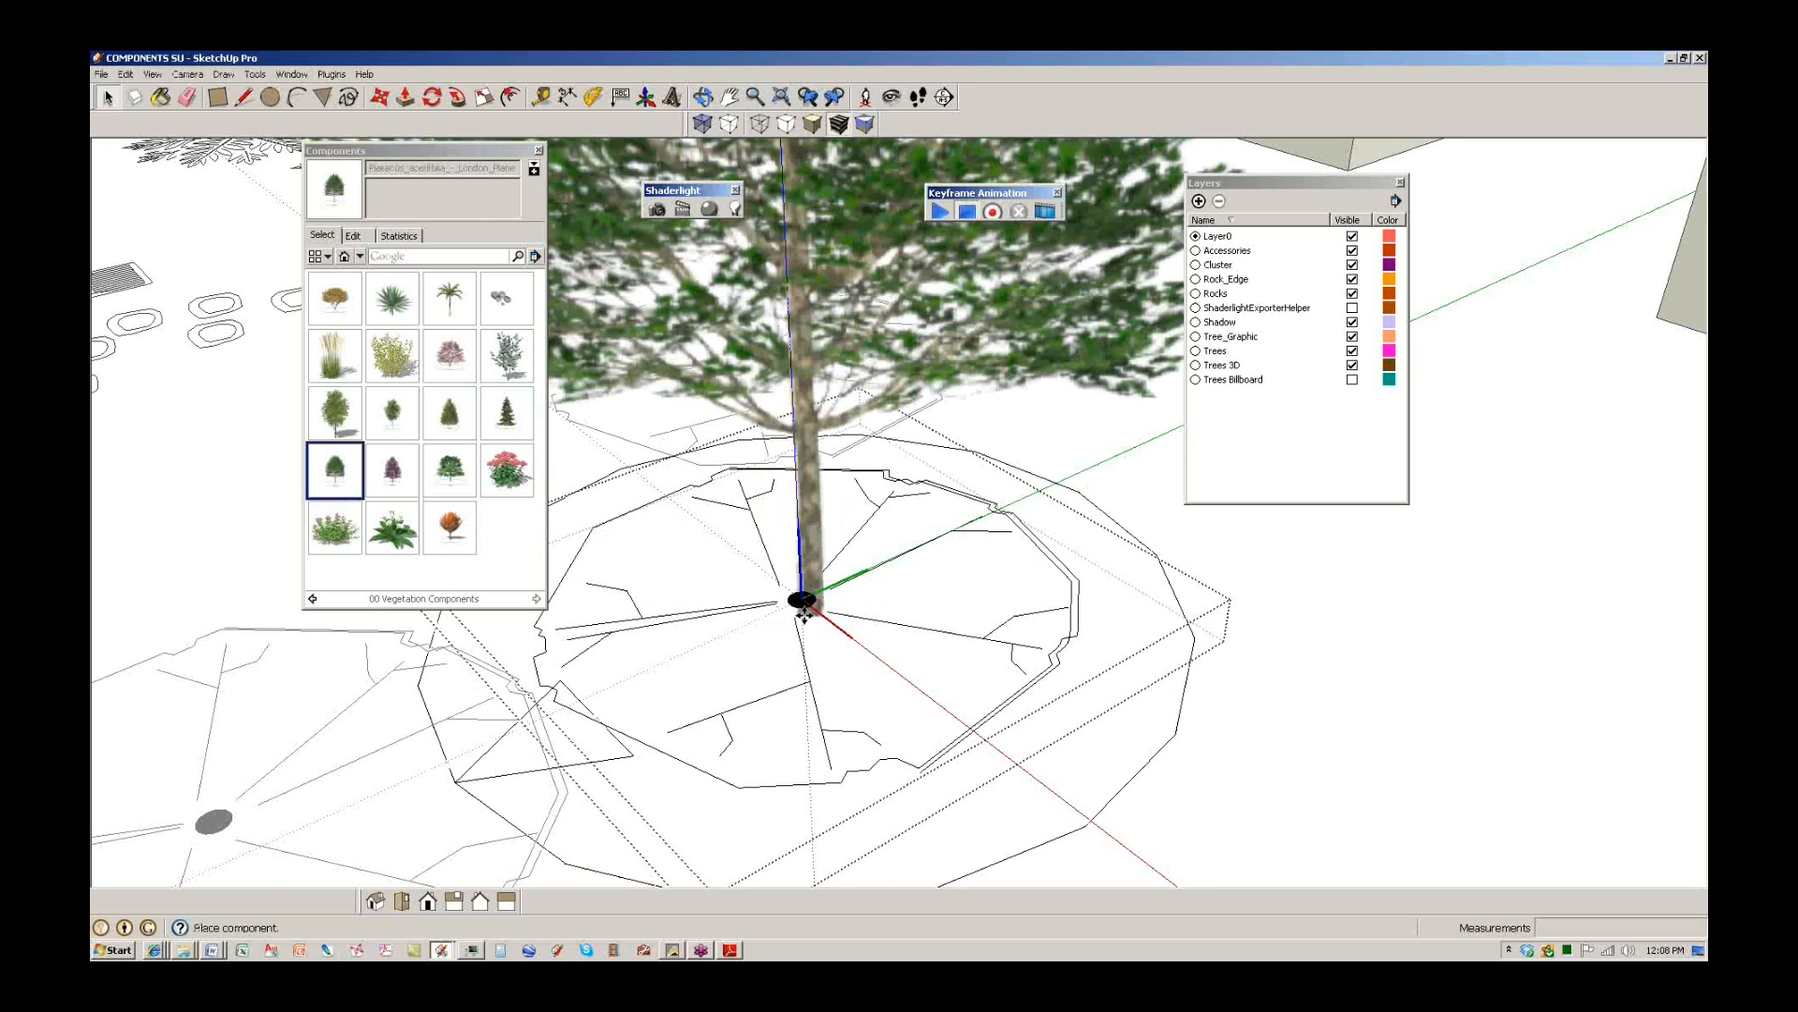
{"action": "scroll", "coordinate": [802, 693], "scroll_direction": "down", "scroll_amount": 5}
{"action": "left_click", "coordinate": [803, 693]}
Scale the London Plane tree down and move its trunk base onto the symbol's centre.
{"action": "key", "text": "s"}
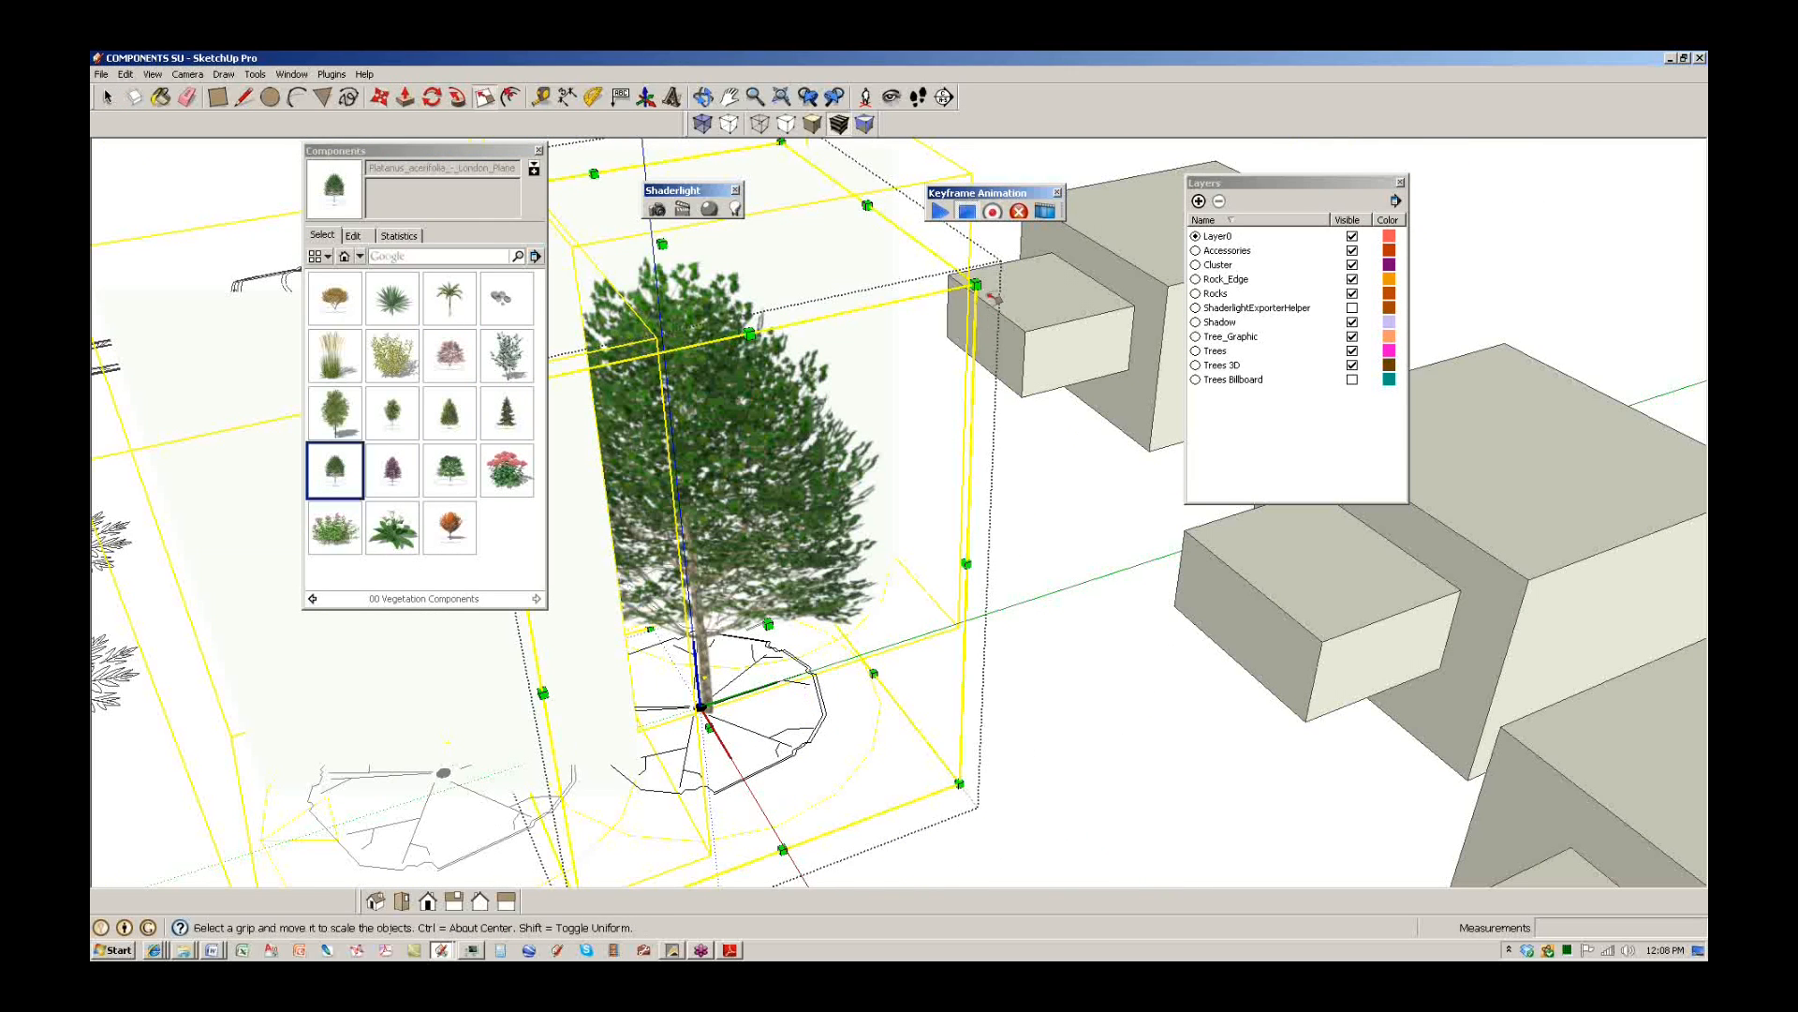
{"action": "left_click_drag", "start_coordinate": [974, 286], "coordinate": [647, 562]}
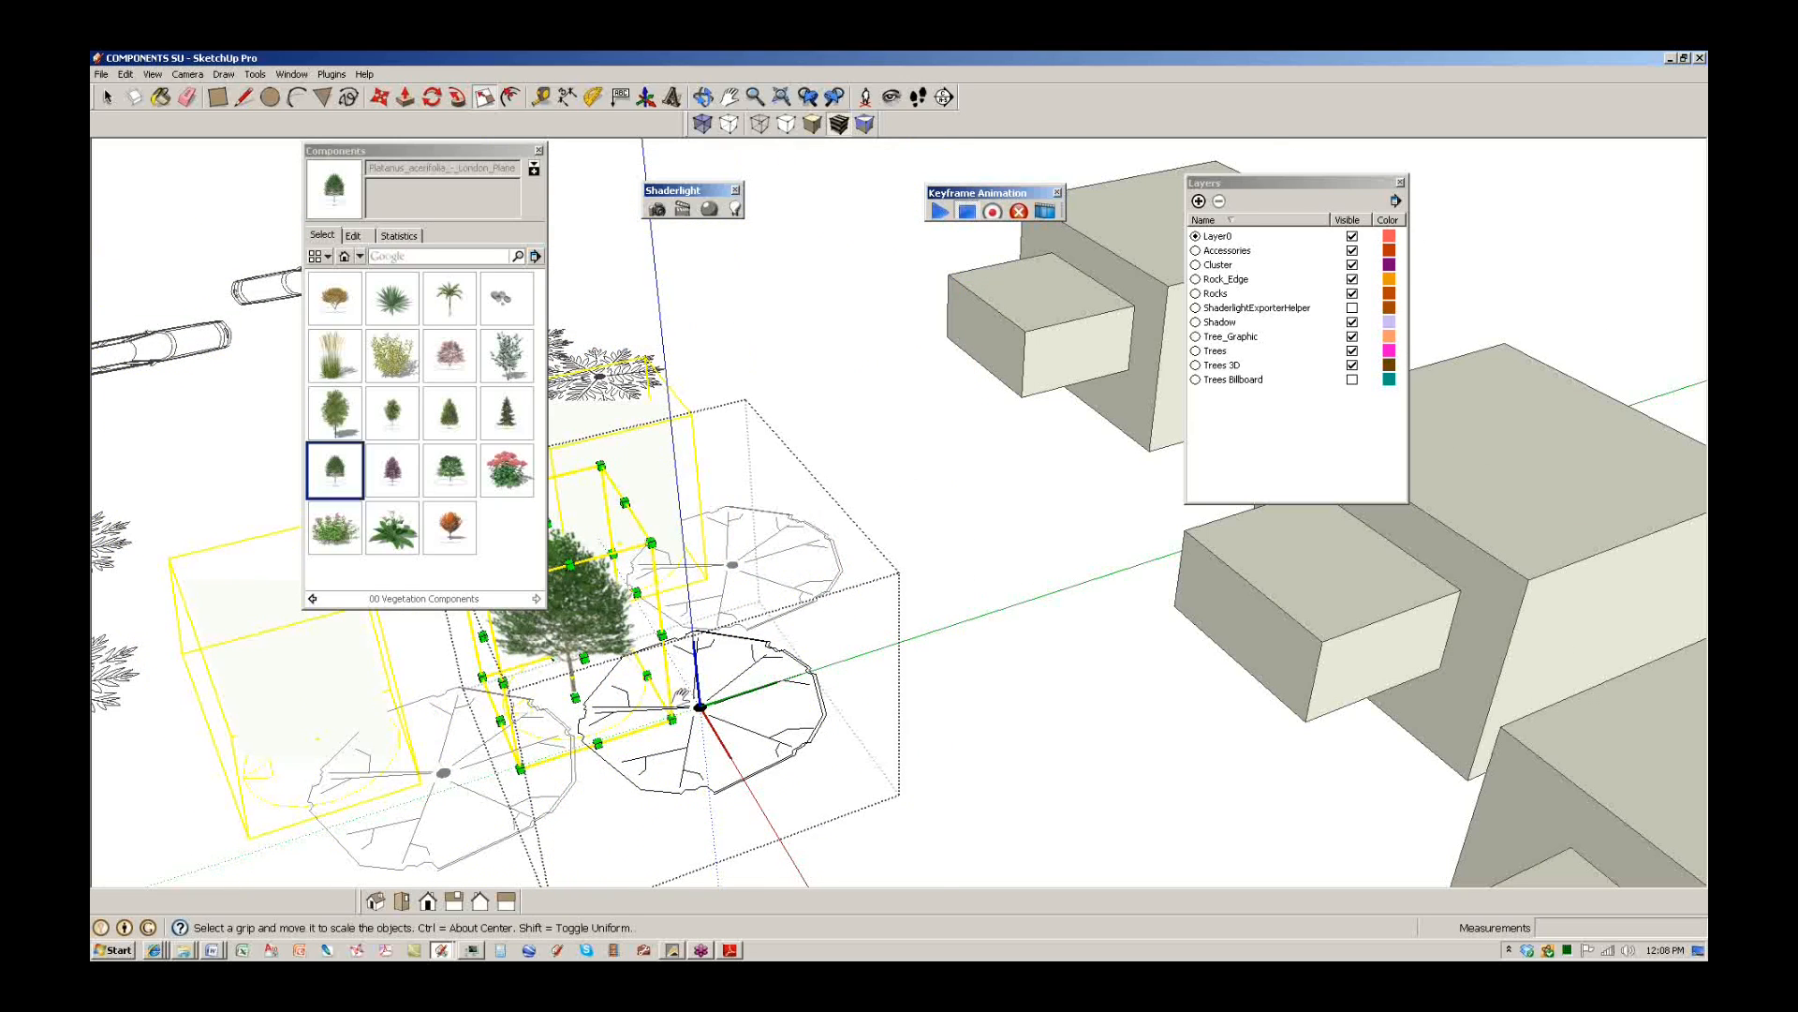
{"action": "scroll", "coordinate": [645, 628], "scroll_direction": "up", "scroll_amount": 5}
{"action": "key", "text": "m"}
{"action": "left_click", "coordinate": [645, 636]}
{"action": "left_click", "coordinate": [946, 661]}
{"action": "scroll", "coordinate": [1018, 739], "scroll_direction": "down", "scroll_amount": 3}
{"action": "middle_click_drag", "start_coordinate": [1017, 739], "coordinate": [815, 548]}
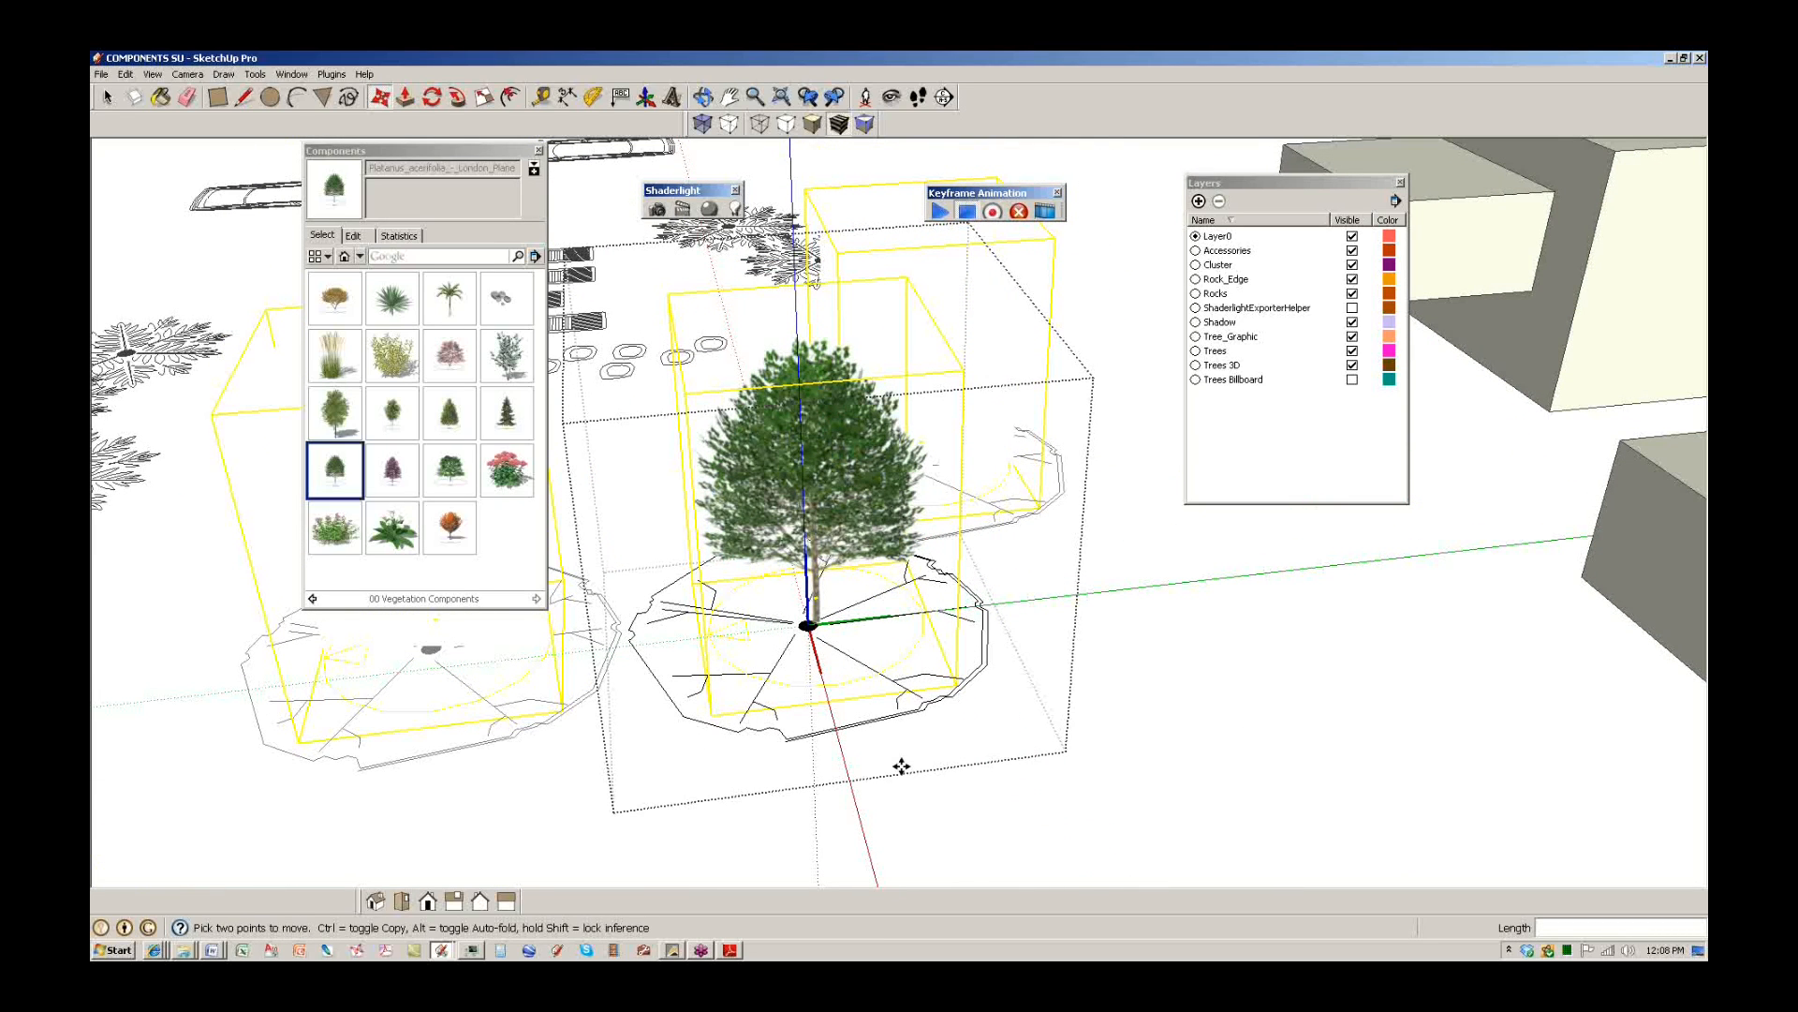
Enlarge the London Plane tree markedly with the scale grips, then deselect it.
{"action": "key", "text": "s"}
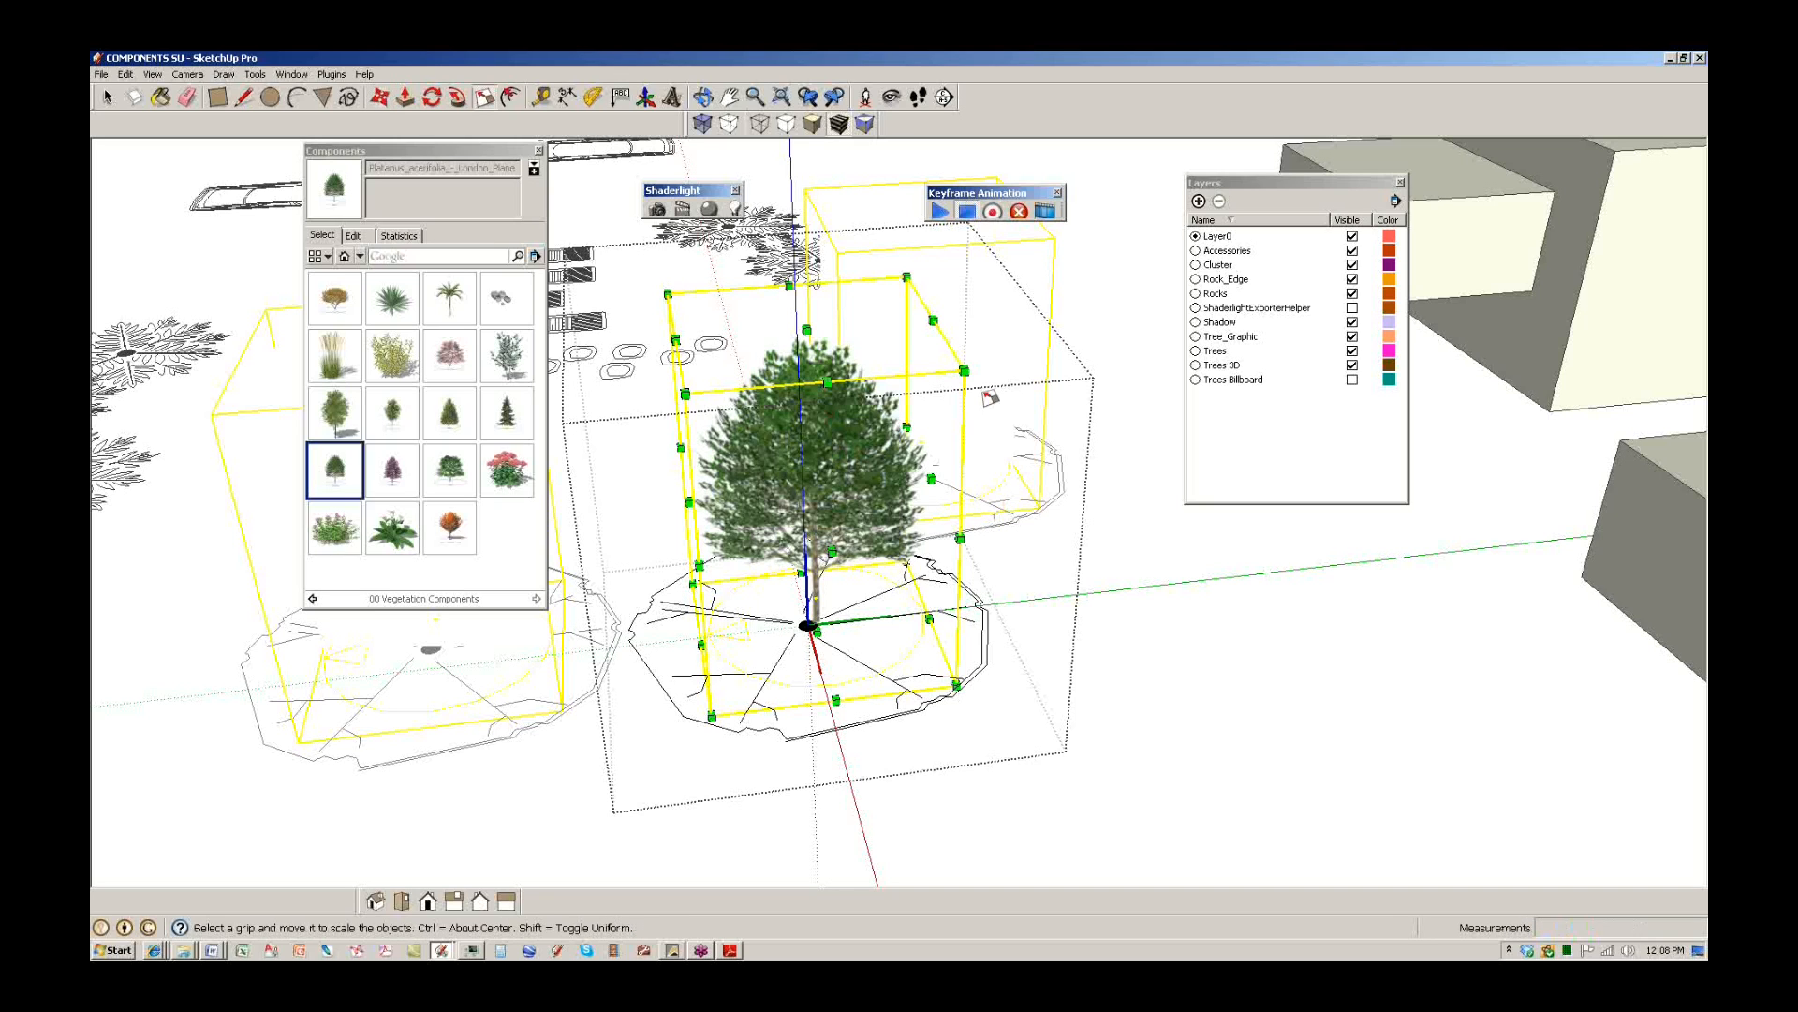
{"action": "left_click_drag", "start_coordinate": [963, 373], "coordinate": [1056, 307]}
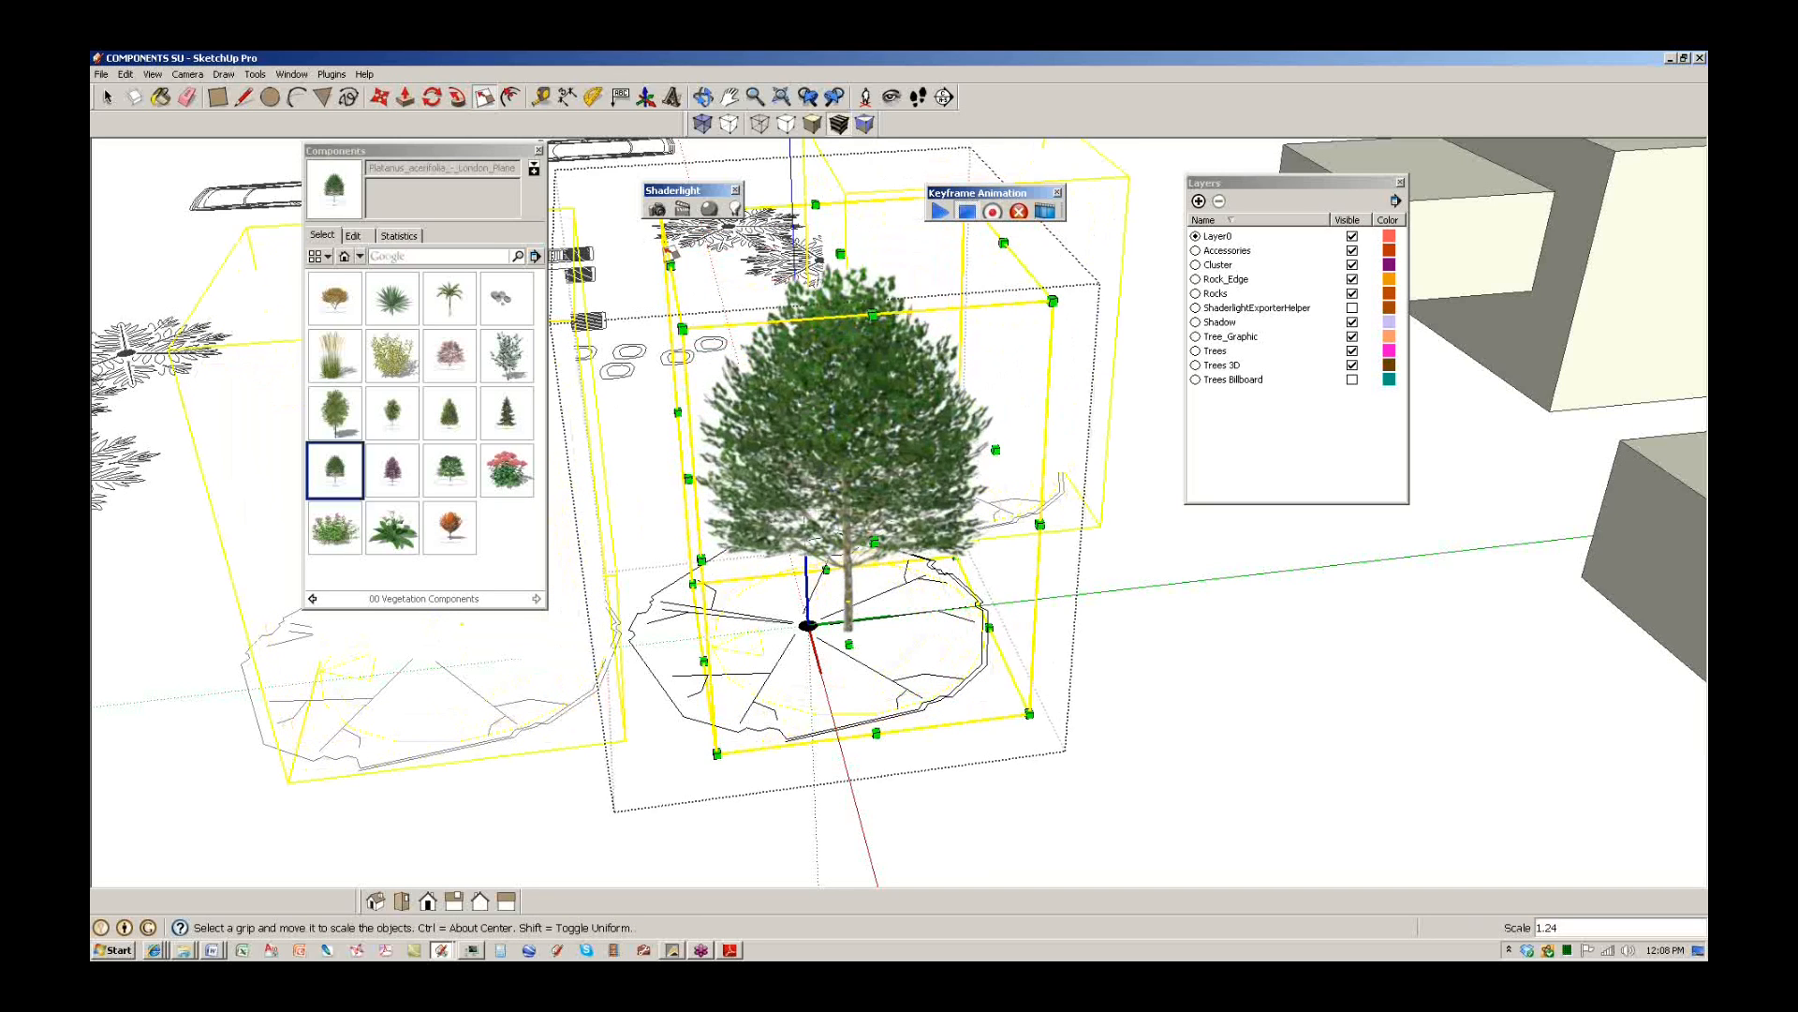
{"action": "middle_click_drag", "start_coordinate": [720, 281], "coordinate": [753, 359], "text": "shift"}
{"action": "left_click_drag", "start_coordinate": [753, 359], "coordinate": [618, 342]}
{"action": "middle_click_drag", "start_coordinate": [841, 637], "coordinate": [834, 600]}
{"action": "scroll", "coordinate": [834, 637], "scroll_direction": "up", "scroll_amount": 4}
{"action": "key", "text": "m"}
{"action": "scroll", "coordinate": [828, 695], "scroll_direction": "up", "scroll_amount": 3}
{"action": "scroll", "coordinate": [824, 693], "scroll_direction": "down", "scroll_amount": 6}
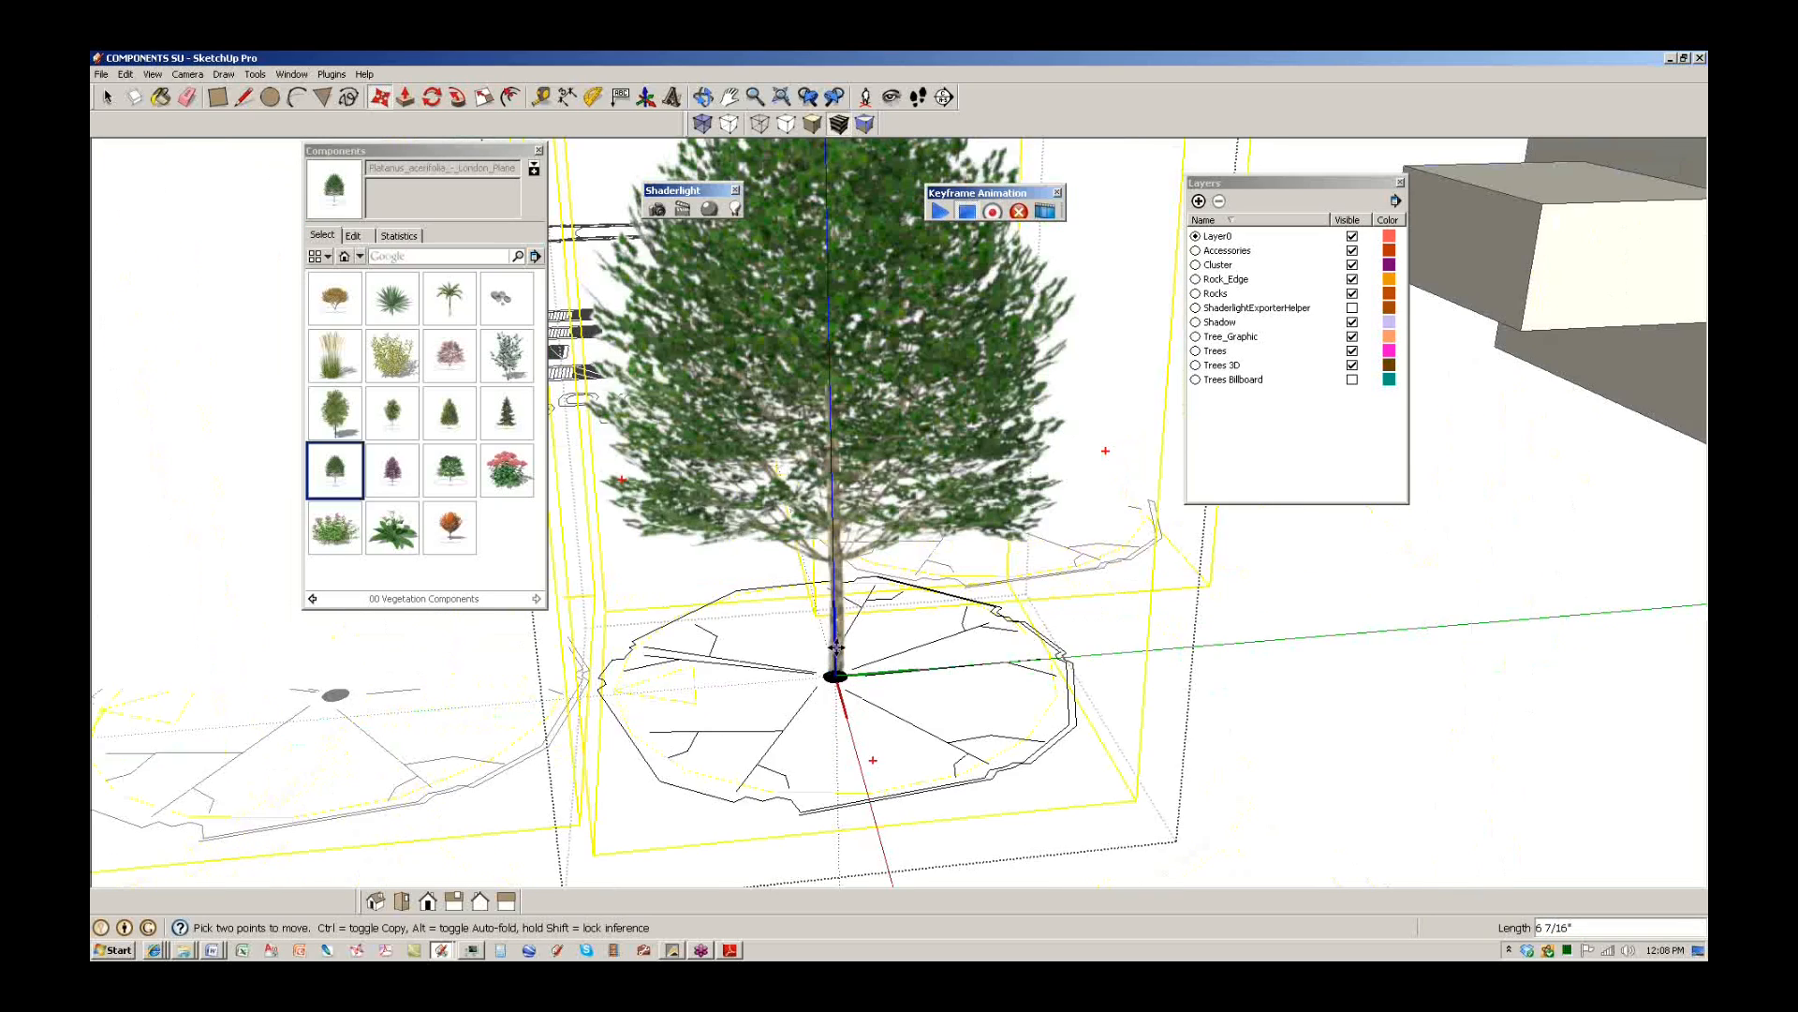
{"action": "scroll", "coordinate": [897, 652], "scroll_direction": "down", "scroll_amount": 3}
{"action": "key", "text": "space"}
{"action": "left_click", "coordinate": [897, 655]}
{"action": "middle_click_drag", "start_coordinate": [1041, 695], "coordinate": [892, 689]}
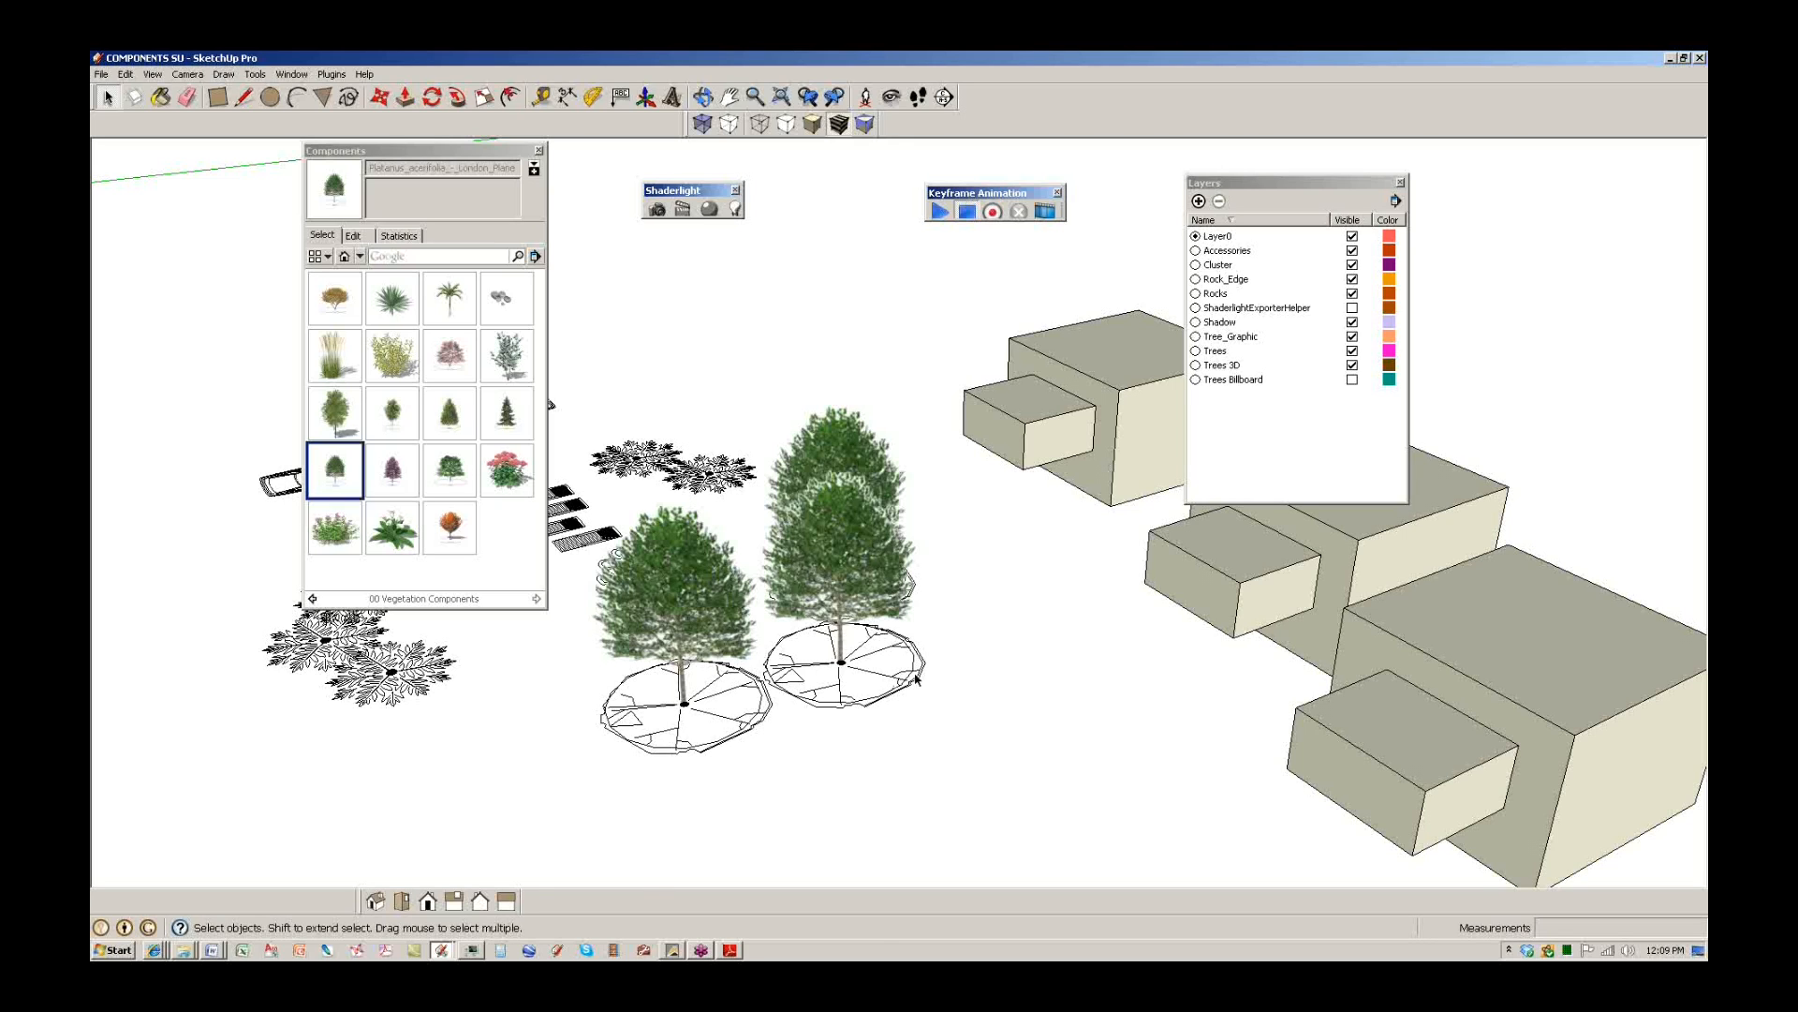
Open the bench group for editing and load the 00 Accessories Components collection.
{"action": "middle_click_drag", "start_coordinate": [760, 607], "coordinate": [752, 599]}
{"action": "middle_click_drag", "start_coordinate": [826, 622], "coordinate": [796, 600]}
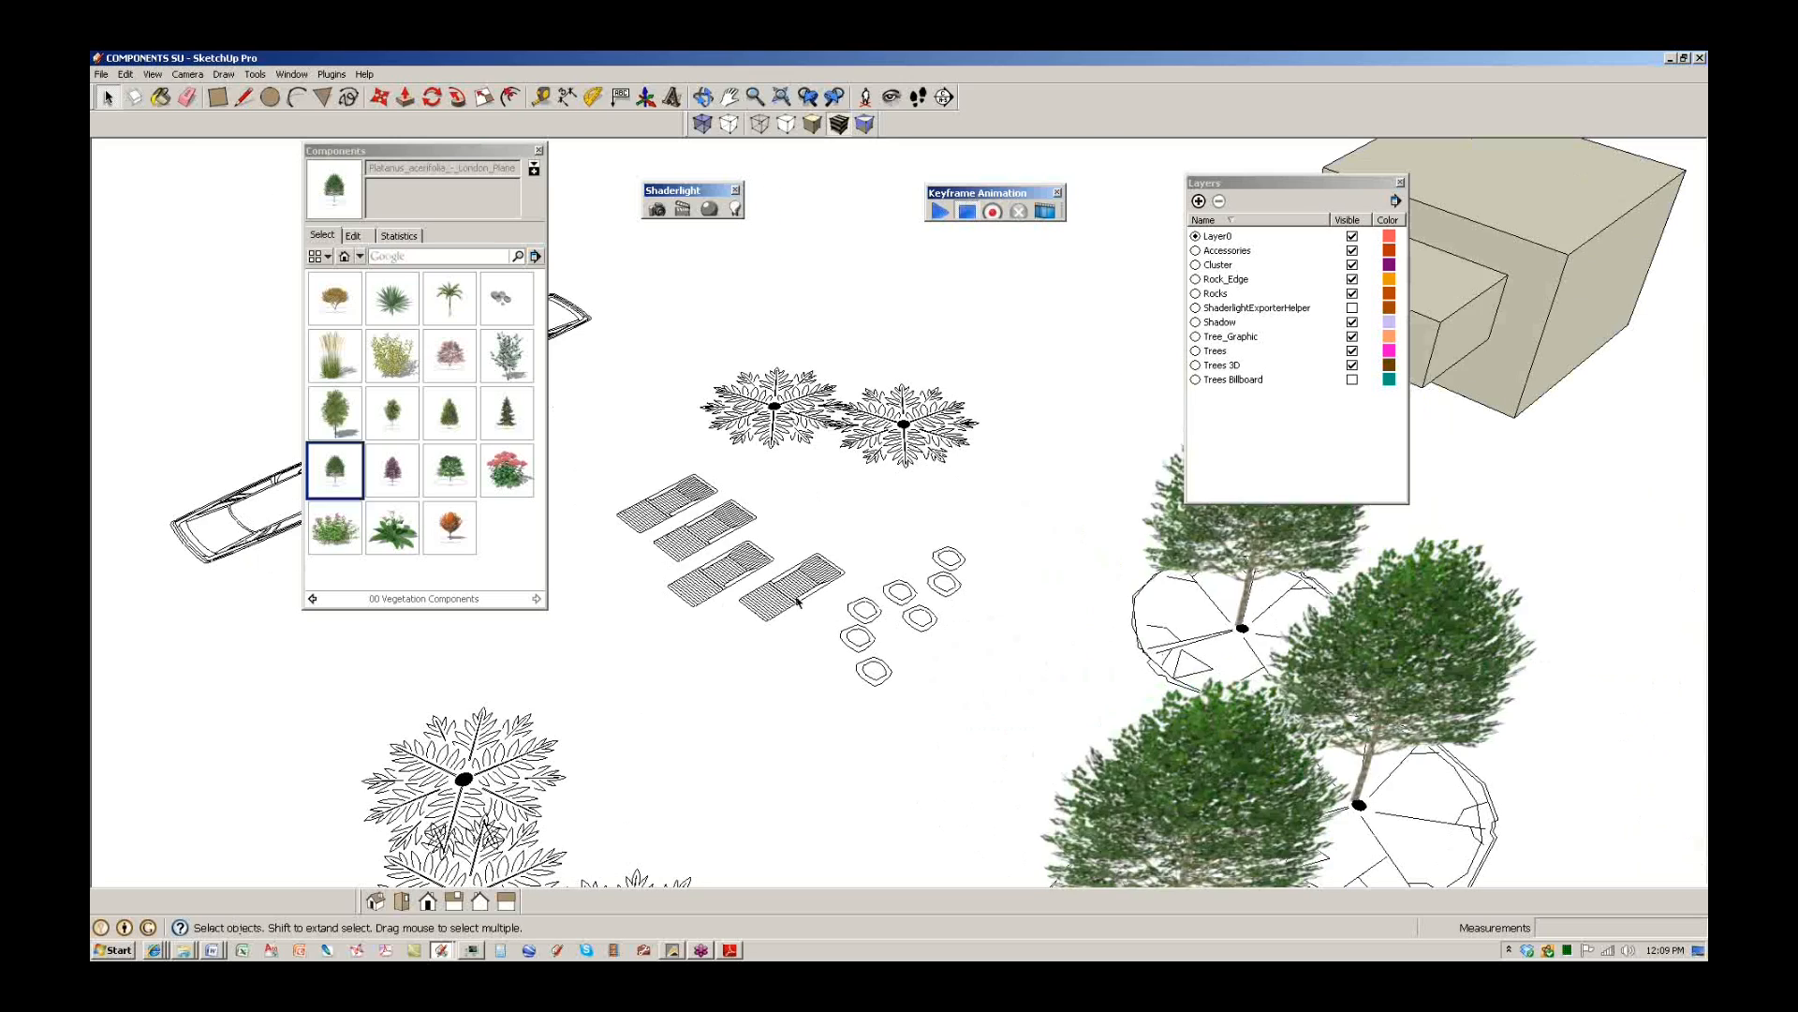
{"action": "double_click", "coordinate": [796, 600]}
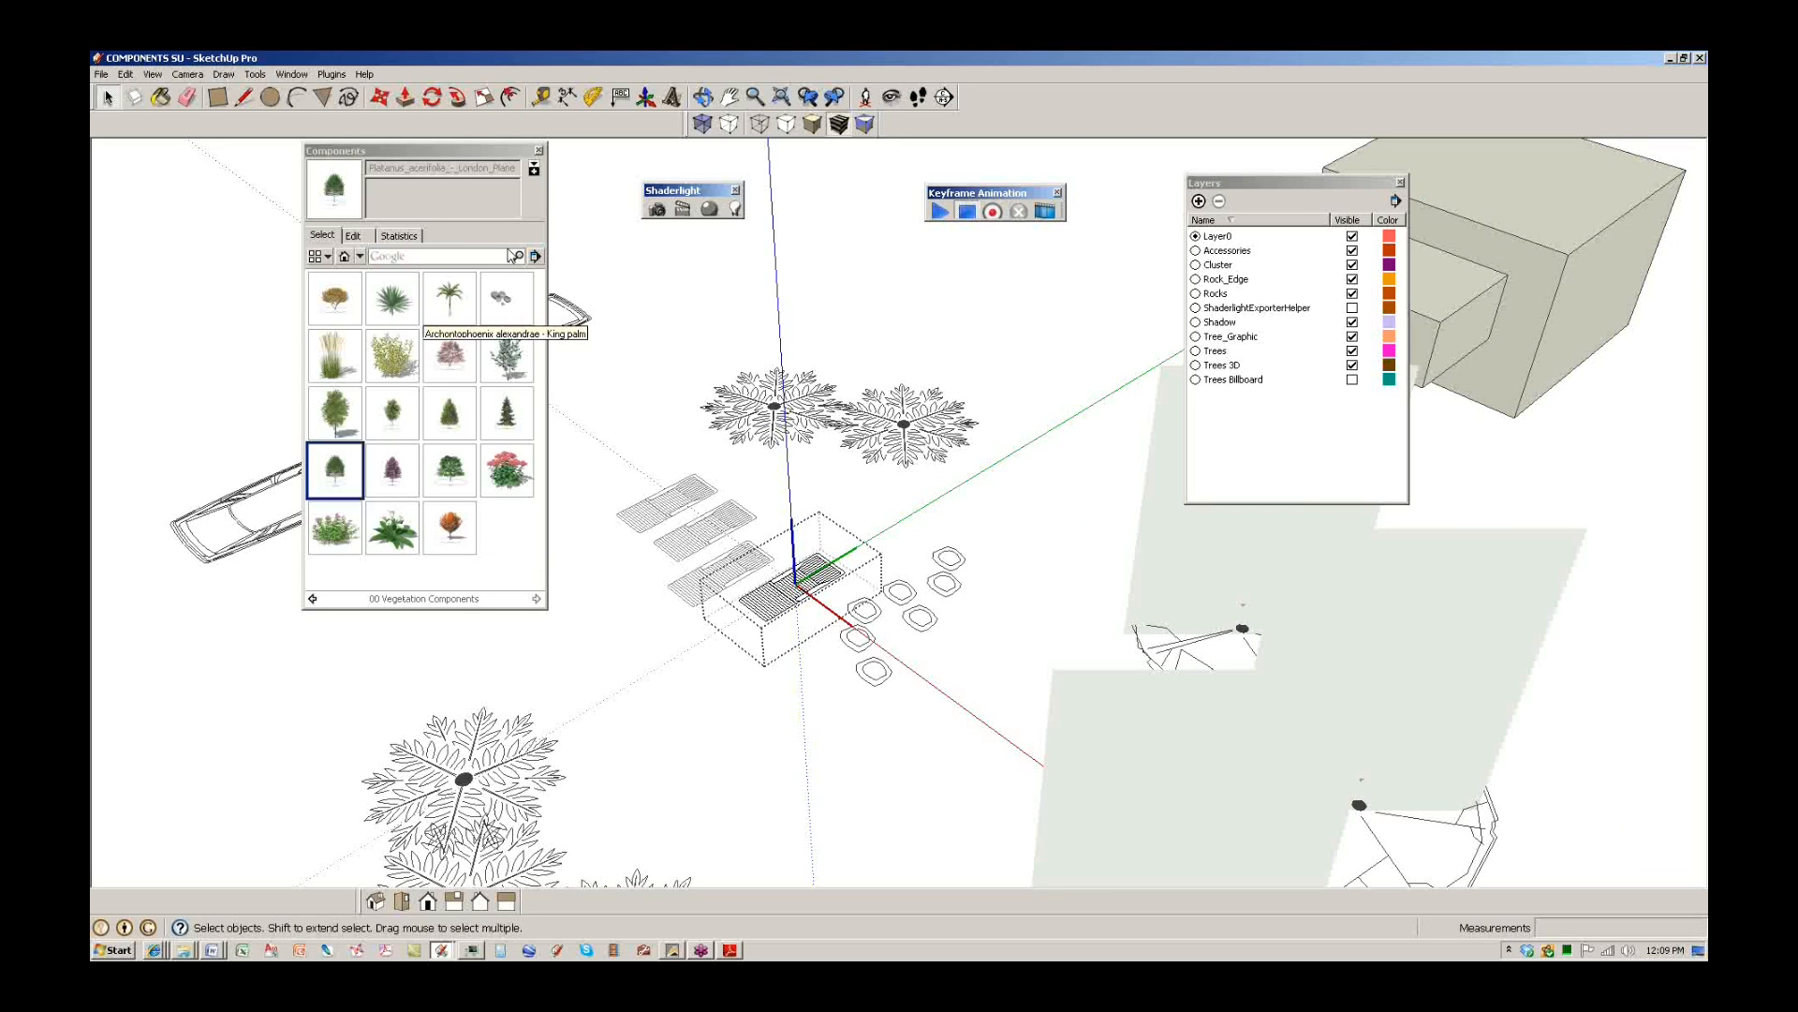
{"action": "left_click", "coordinate": [534, 256]}
{"action": "left_click", "coordinate": [588, 268]}
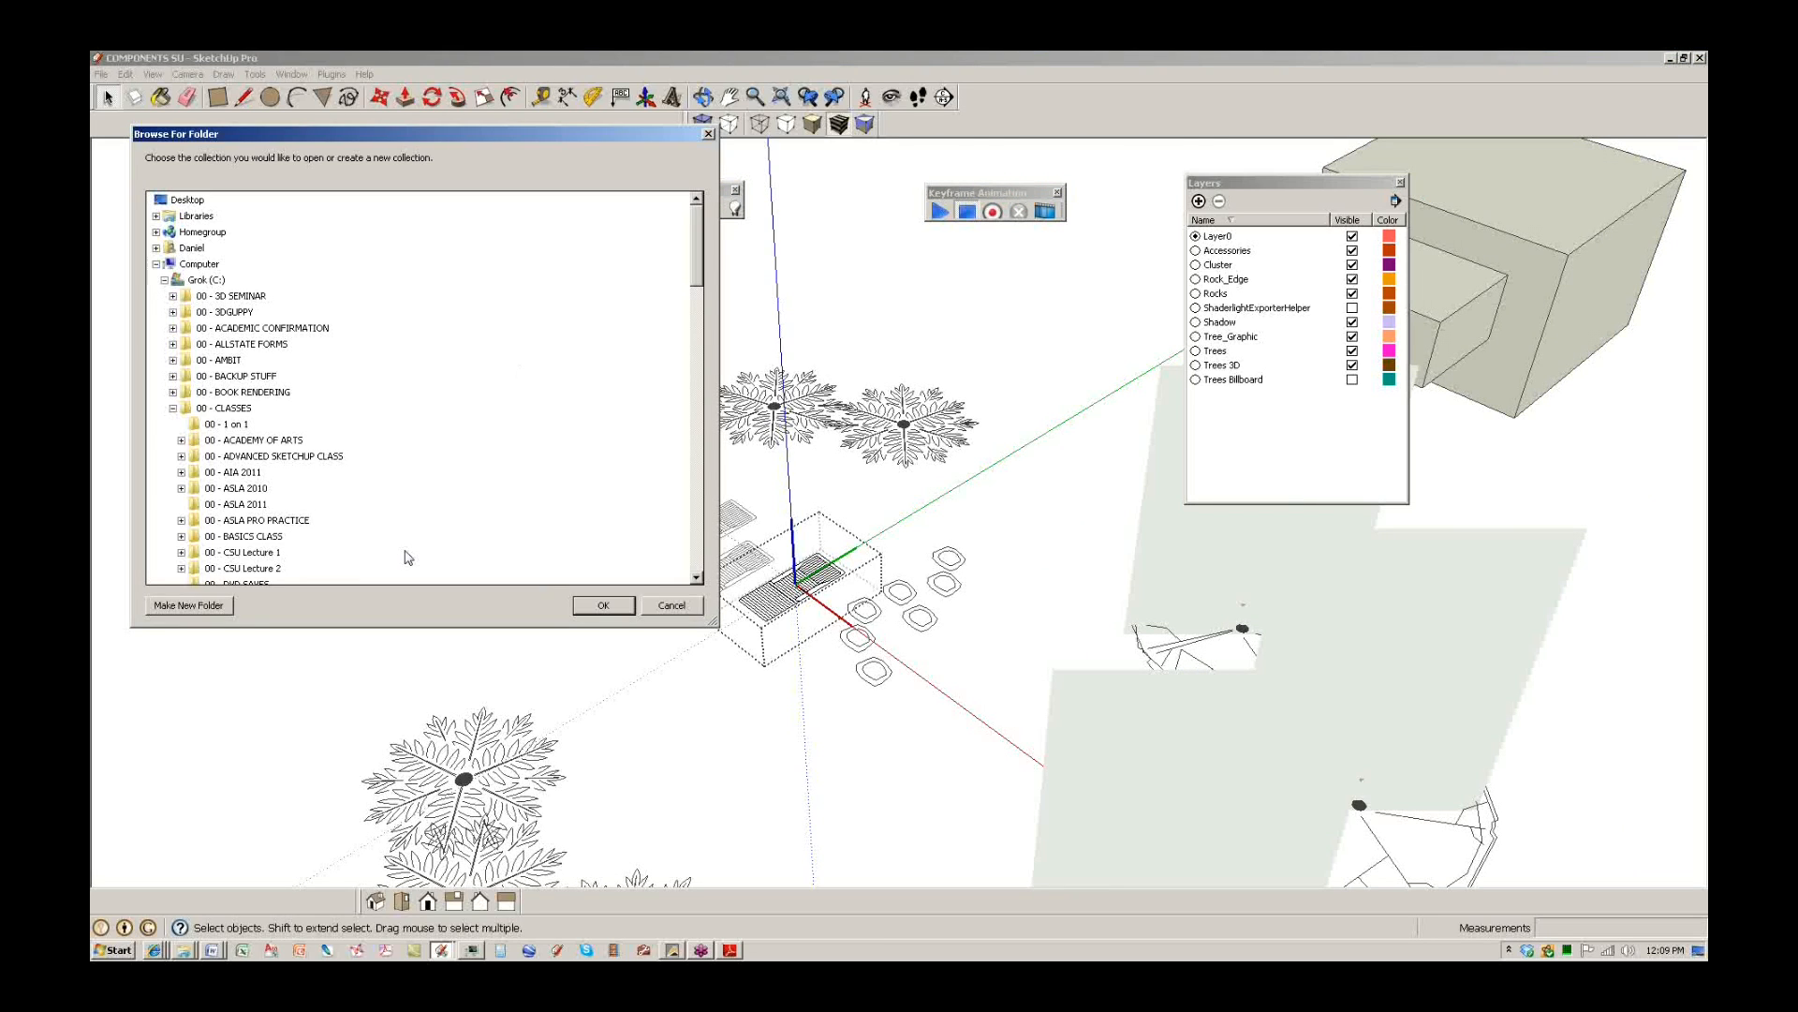
{"action": "left_click_drag", "start_coordinate": [697, 269], "coordinate": [681, 351]}
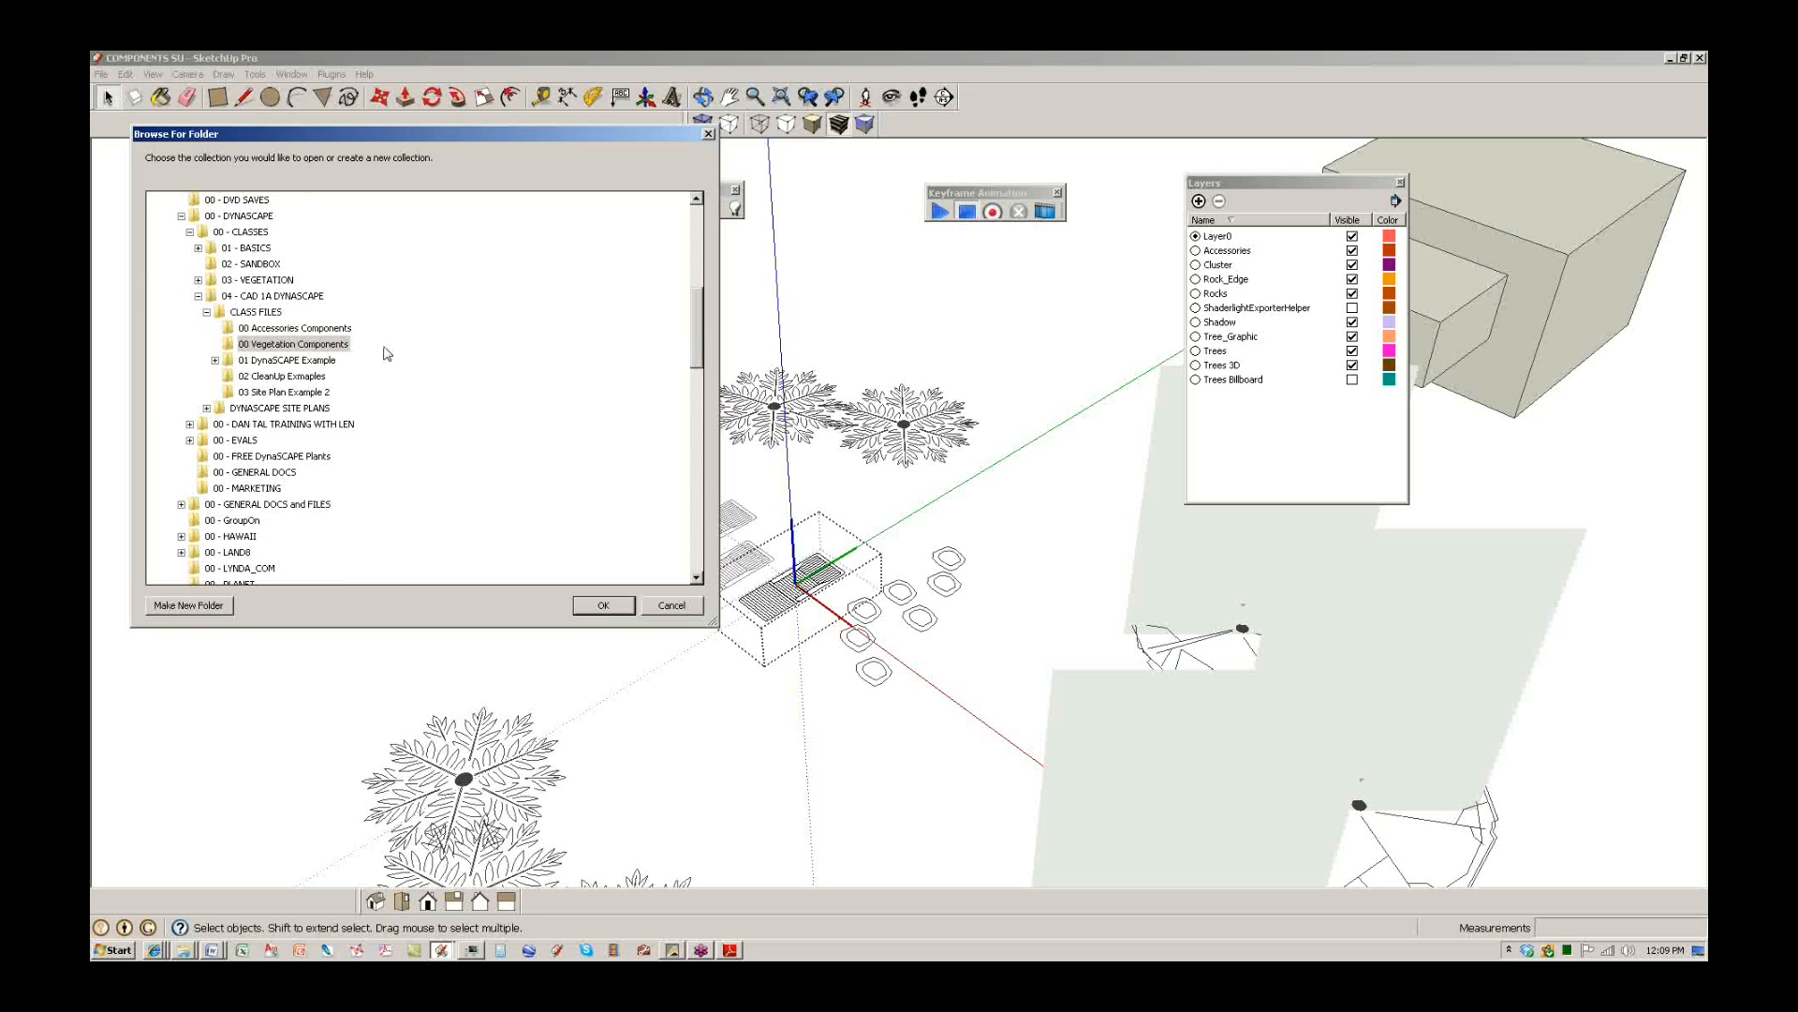
{"action": "left_click", "coordinate": [295, 329]}
{"action": "left_click", "coordinate": [596, 604]}
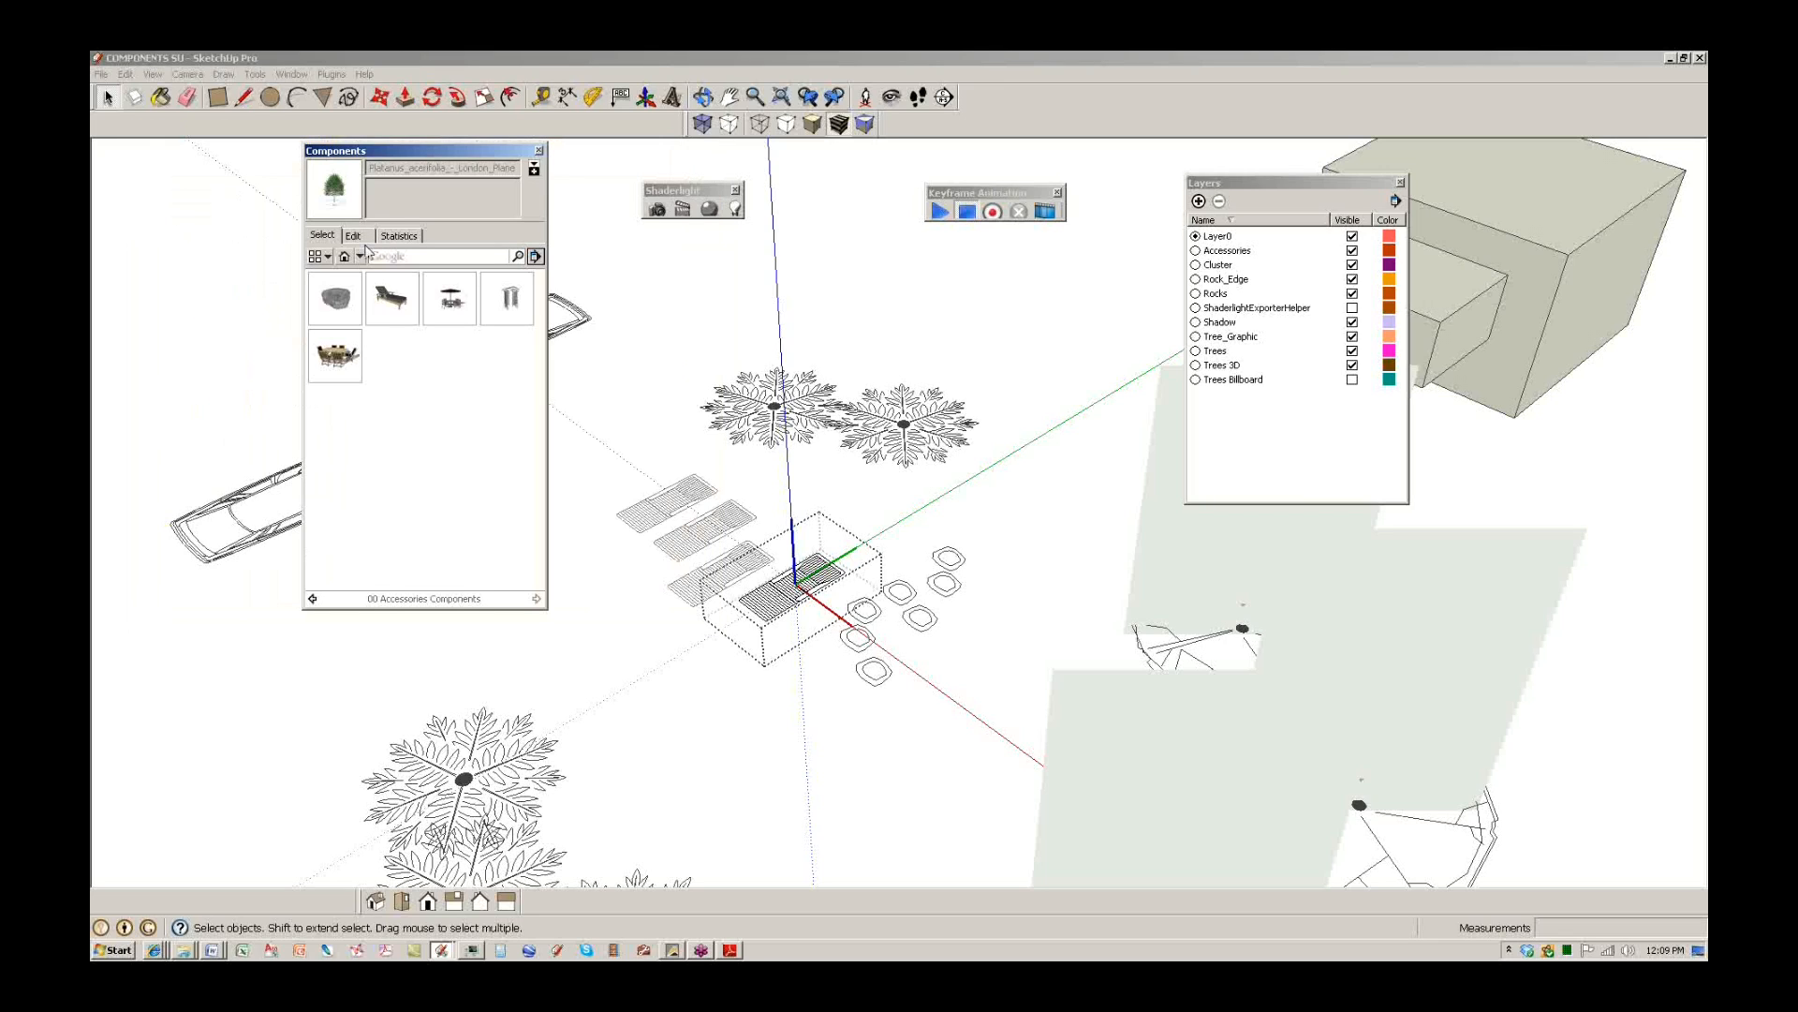
Place the Patio Lounge Chair - wood on the bench footprint and exit the bench group.
{"action": "left_click", "coordinate": [535, 255]}
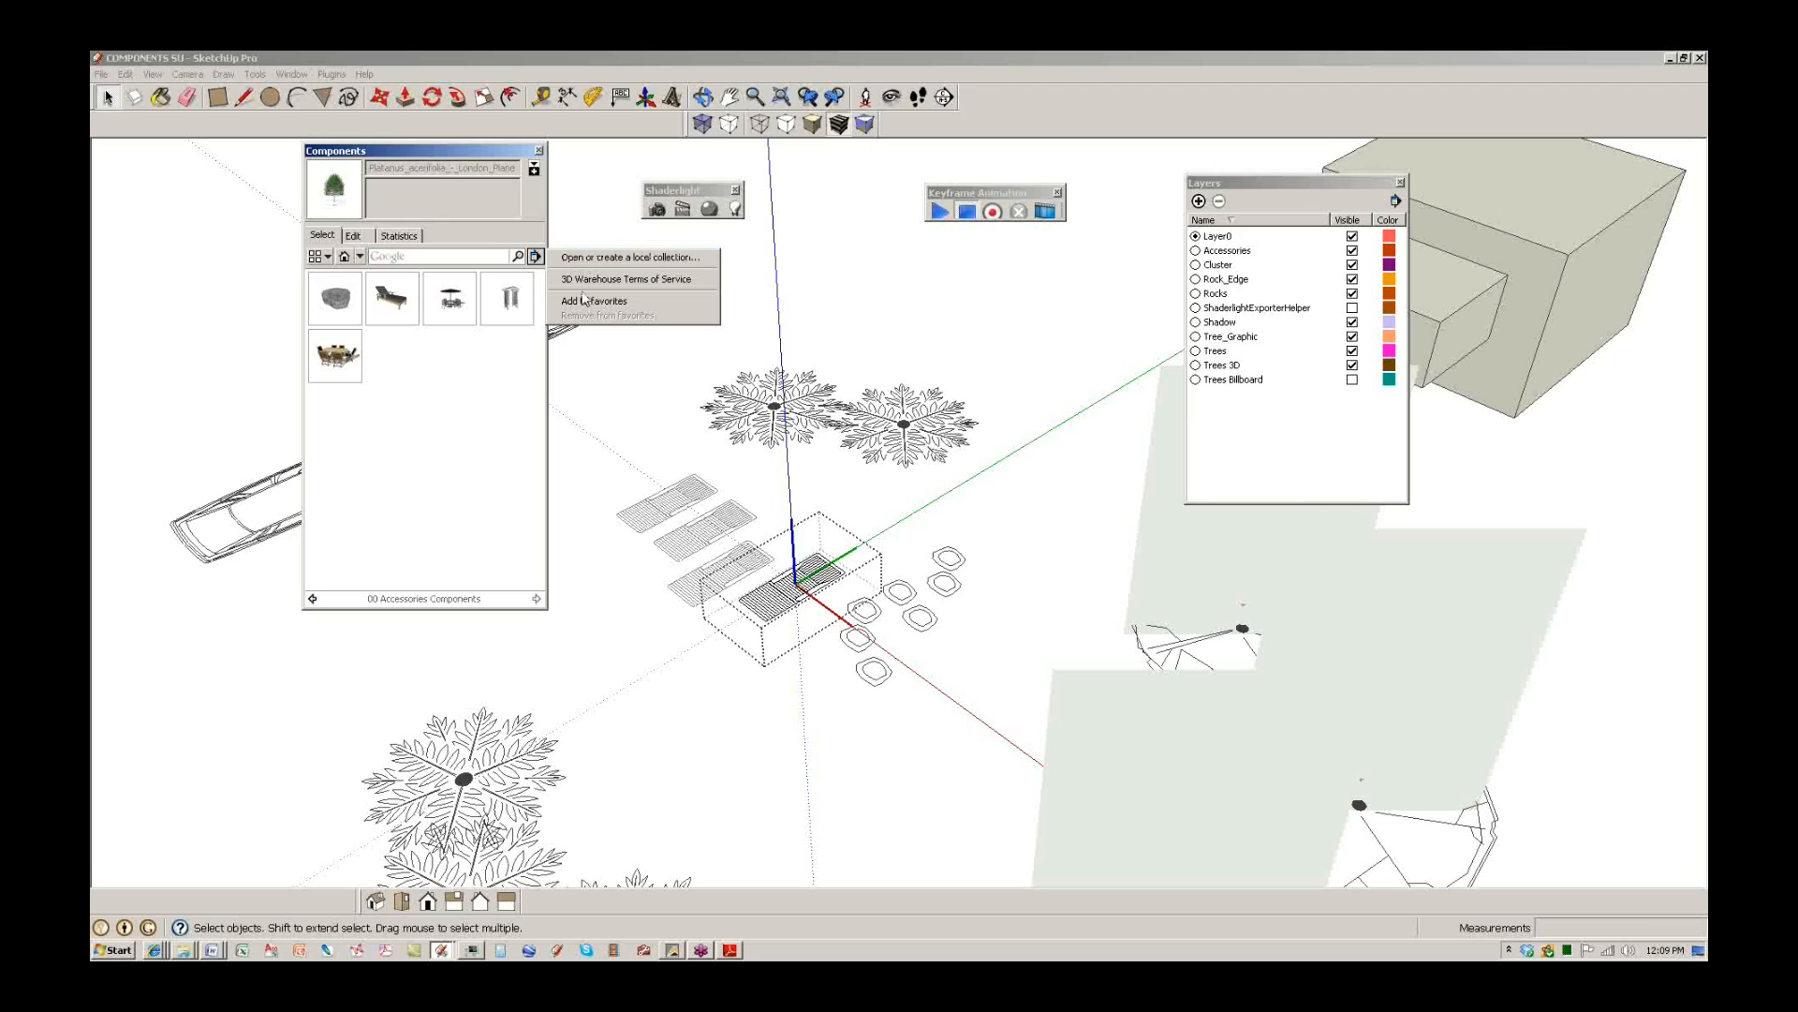
{"action": "left_click", "coordinate": [459, 304]}
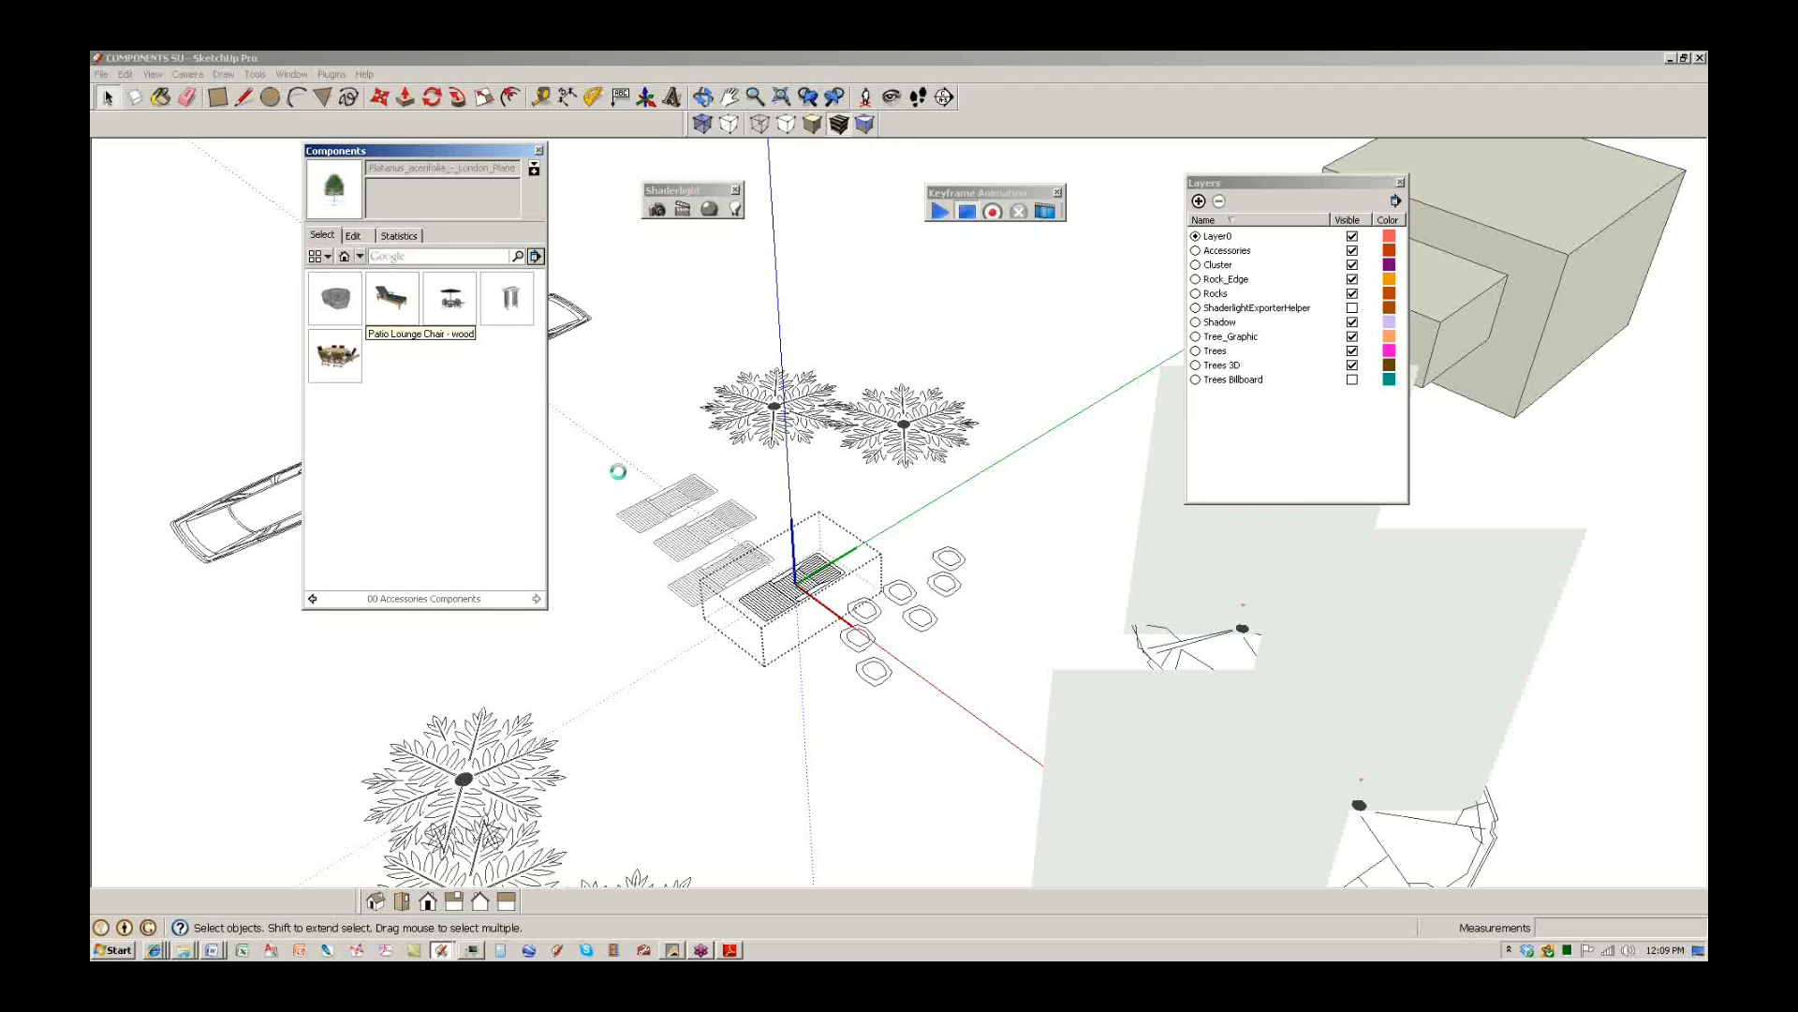
{"action": "left_click", "coordinate": [392, 298]}
{"action": "scroll", "coordinate": [798, 551], "scroll_direction": "up", "scroll_amount": 3}
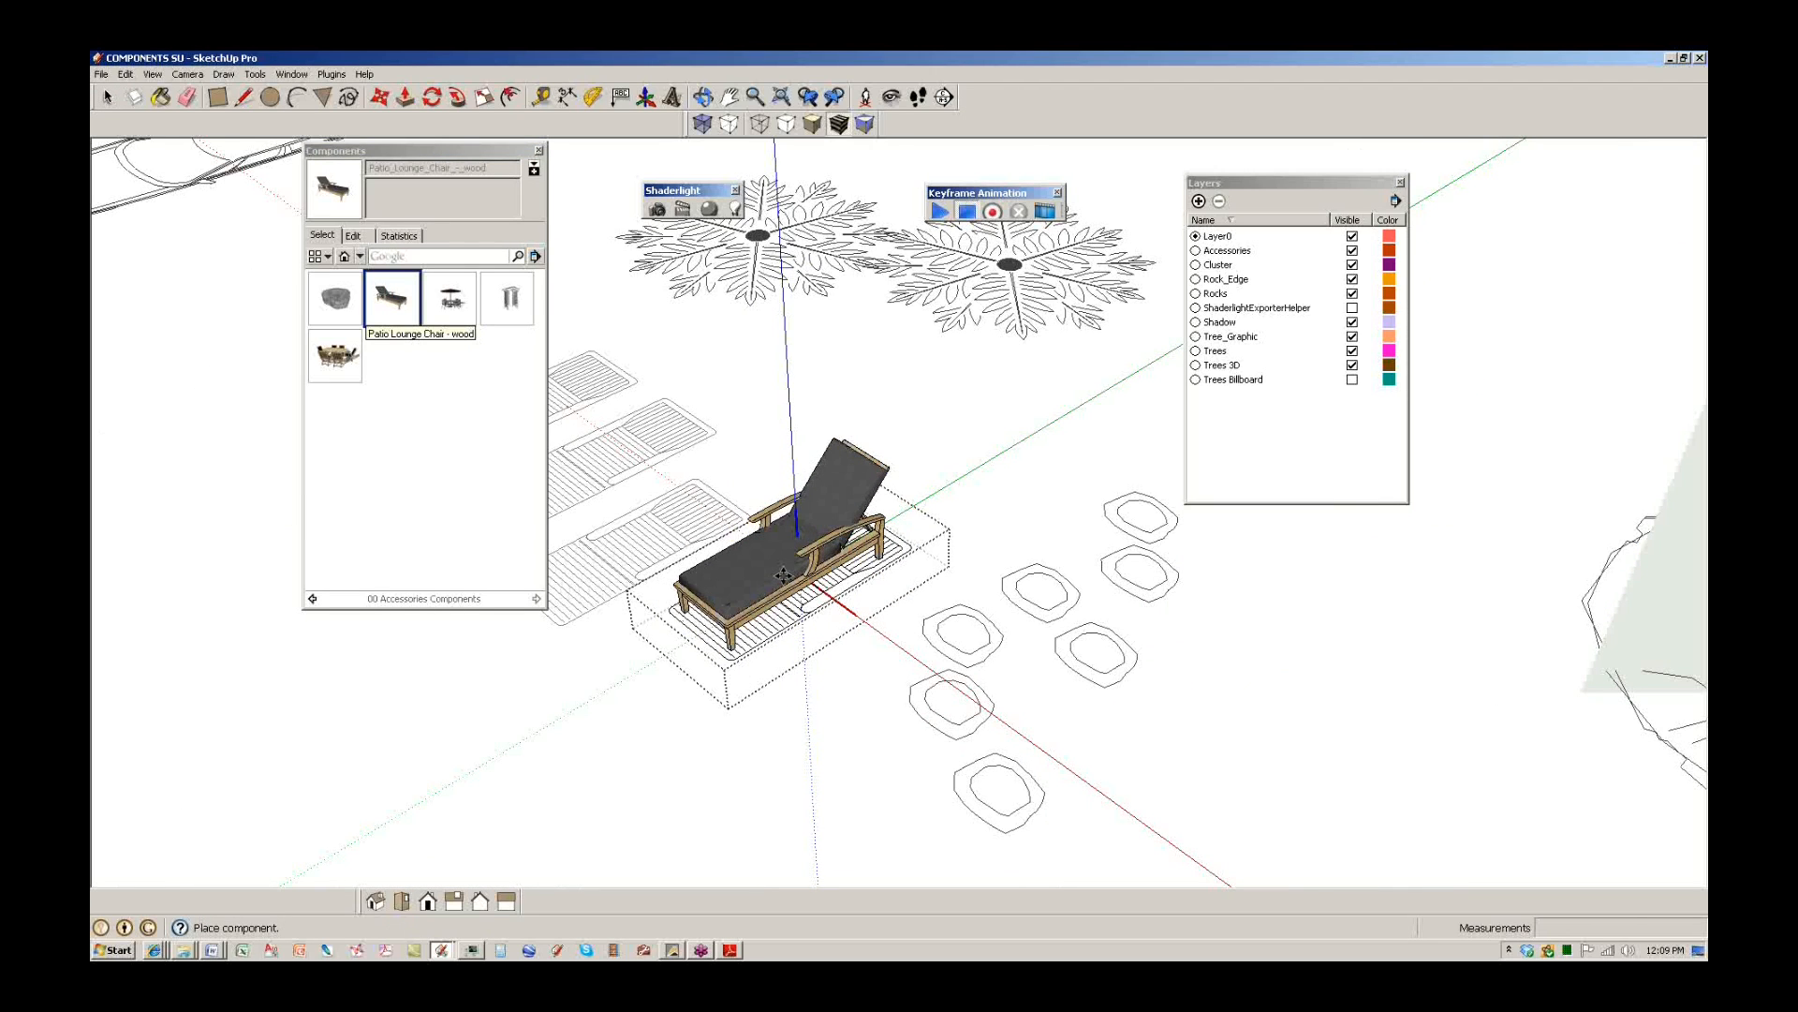
{"action": "left_click", "coordinate": [798, 551]}
{"action": "middle_click_drag", "start_coordinate": [824, 581], "coordinate": [1016, 863]}
{"action": "middle_click_drag", "start_coordinate": [998, 618], "coordinate": [904, 562]}
{"action": "key", "text": "space"}
{"action": "left_click", "coordinate": [886, 770]}
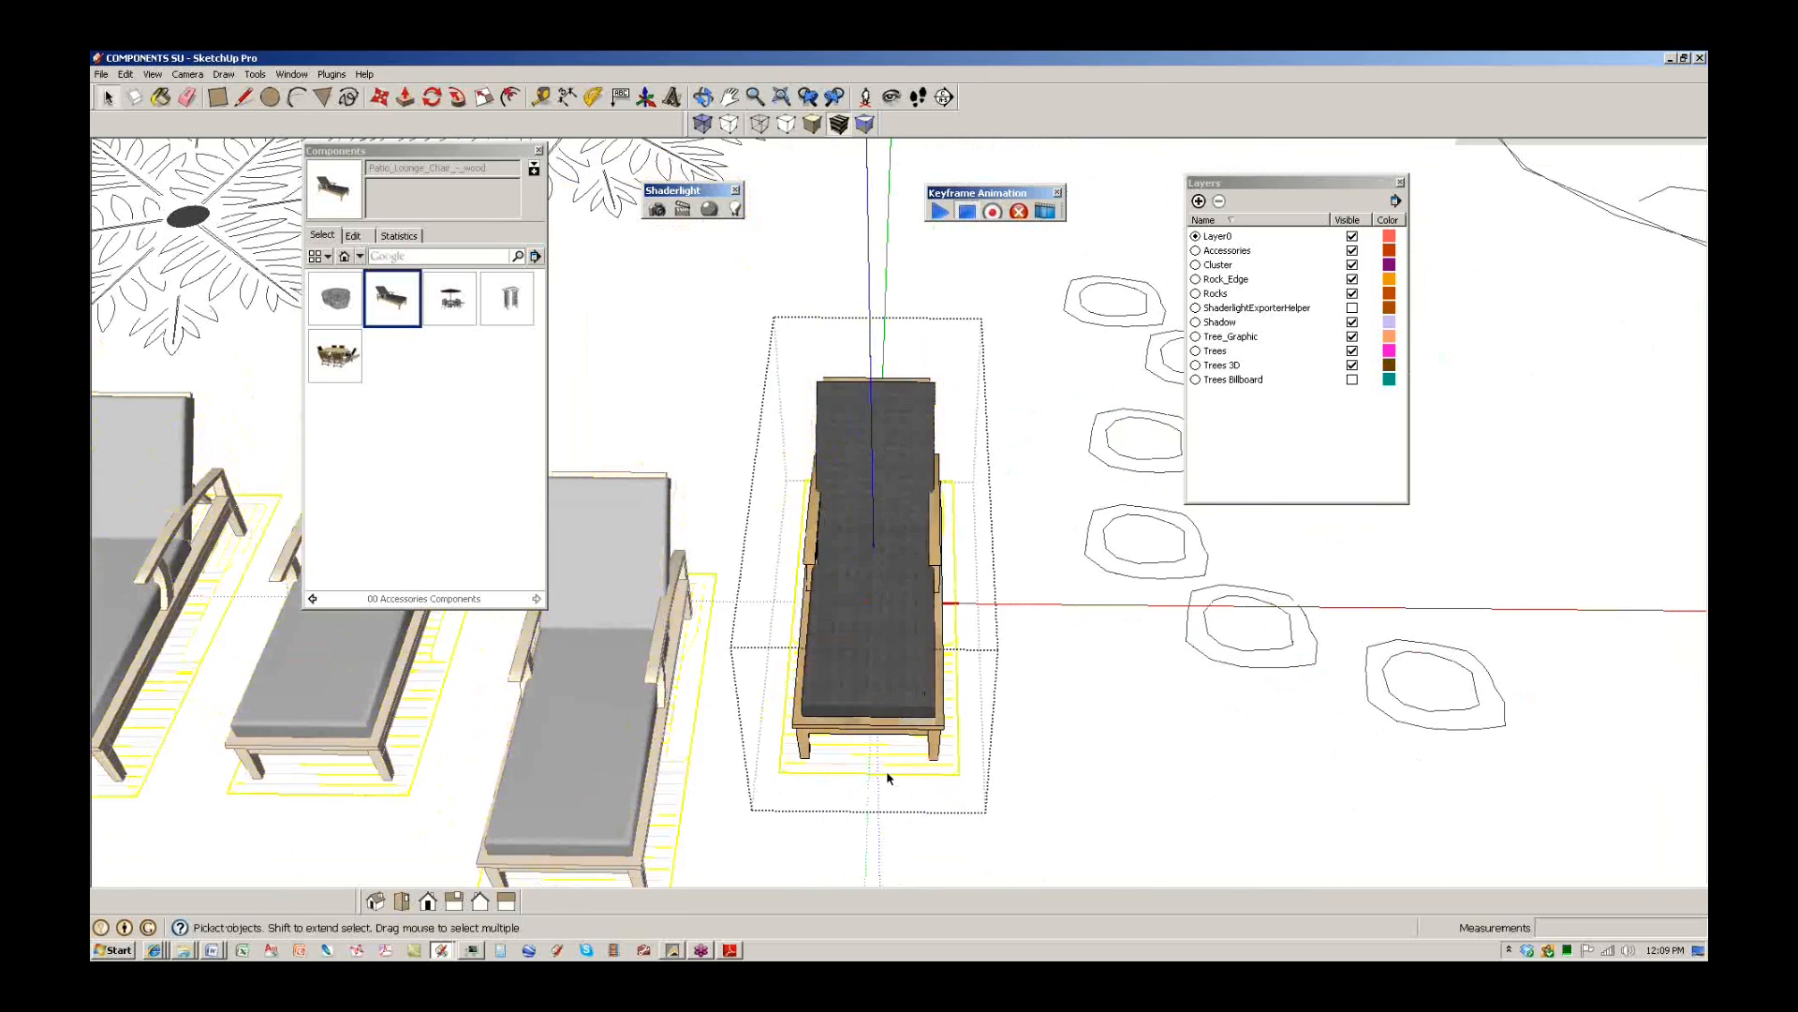
{"action": "scroll", "coordinate": [890, 683], "scroll_direction": "down", "scroll_amount": 5}
Open a stepping-stone component and place the cubical rock component inside it.
{"action": "middle_click_drag", "start_coordinate": [883, 631], "coordinate": [834, 575]}
{"action": "scroll", "coordinate": [834, 575], "scroll_direction": "down", "scroll_amount": 3}
{"action": "scroll", "coordinate": [952, 656], "scroll_direction": "up", "scroll_amount": 4}
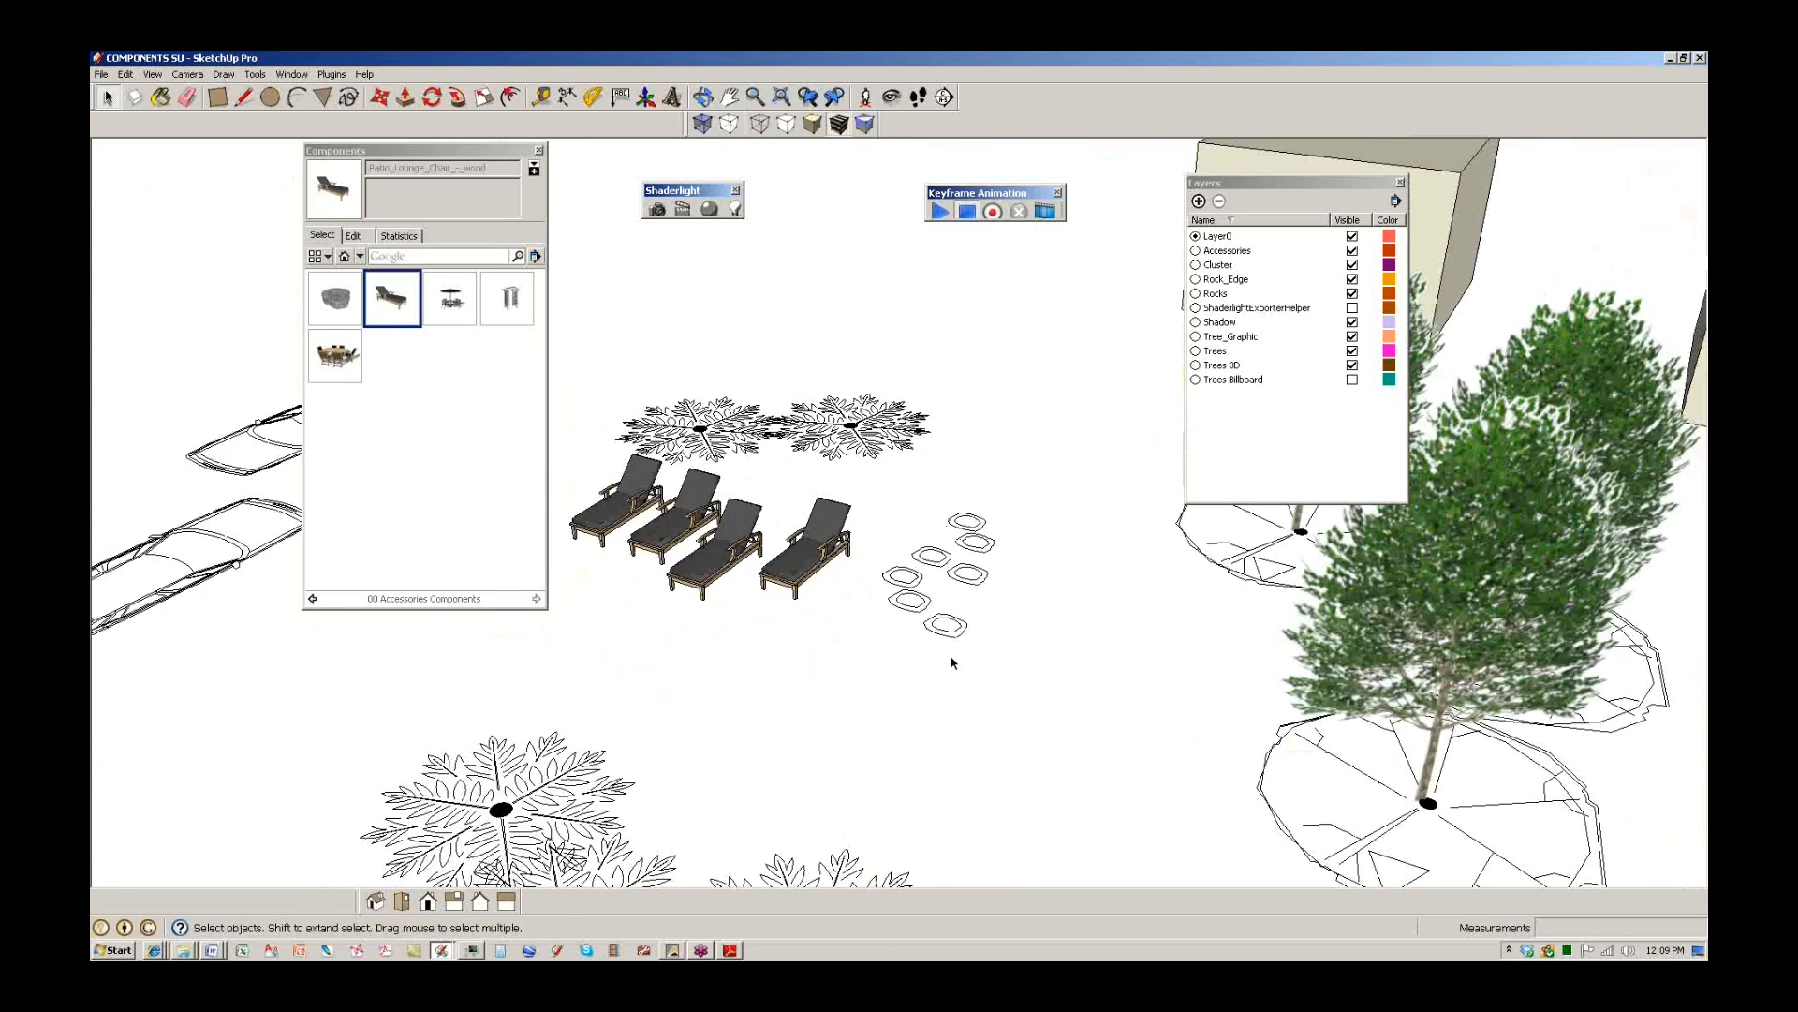
{"action": "double_click", "coordinate": [943, 621]}
{"action": "scroll", "coordinate": [943, 626], "scroll_direction": "up", "scroll_amount": 2}
{"action": "left_click", "coordinate": [334, 298]}
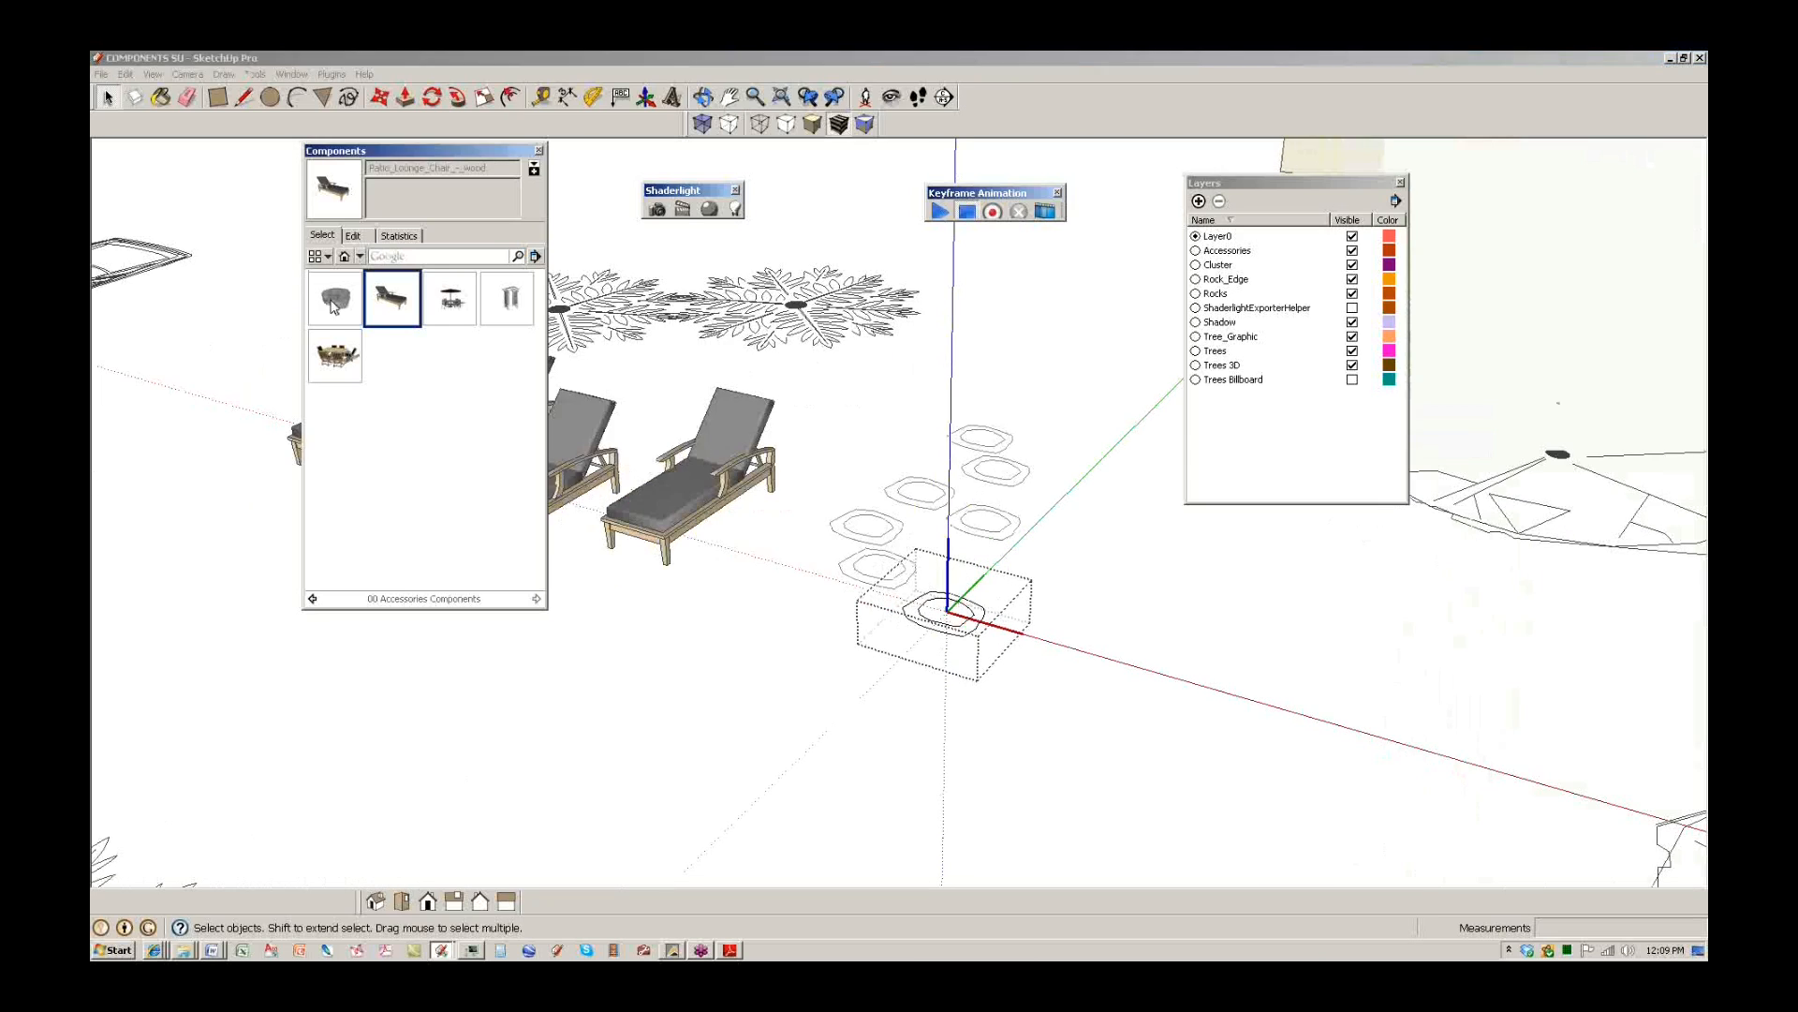
{"action": "scroll", "coordinate": [962, 613], "scroll_direction": "up", "scroll_amount": 2}
{"action": "scroll", "coordinate": [963, 613], "scroll_direction": "up", "scroll_amount": 2}
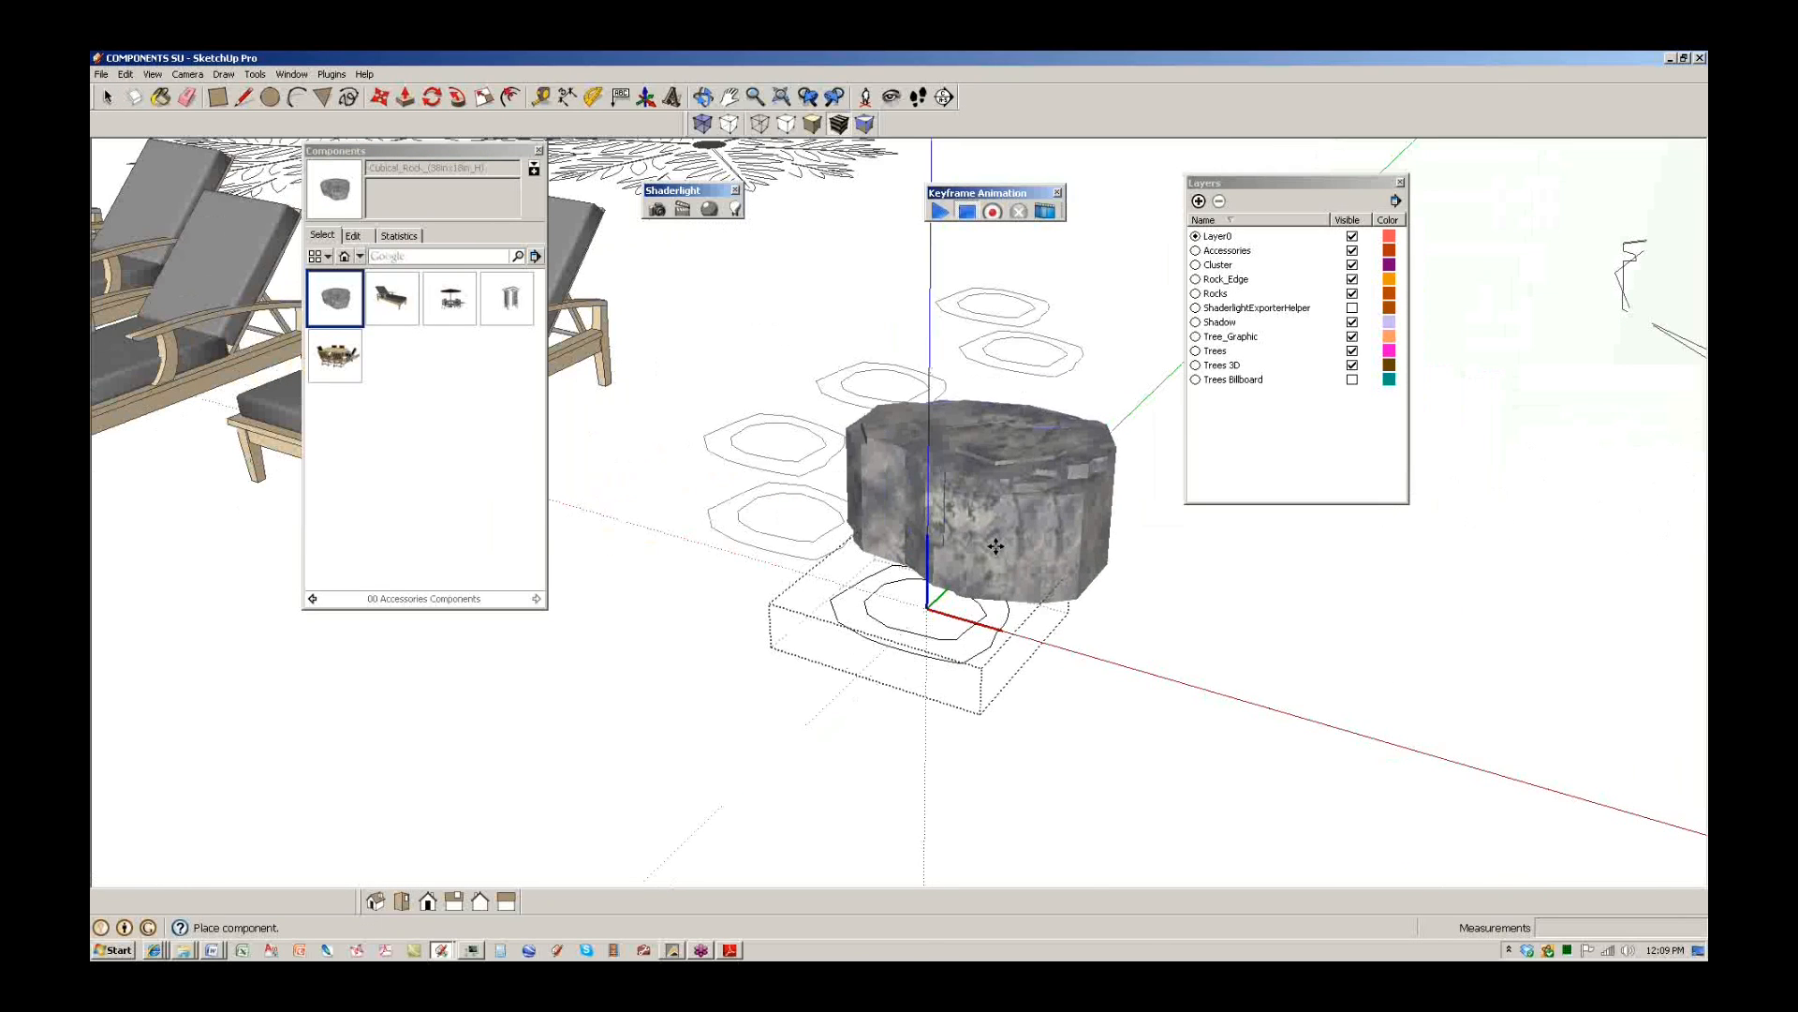
{"action": "left_click", "coordinate": [904, 598]}
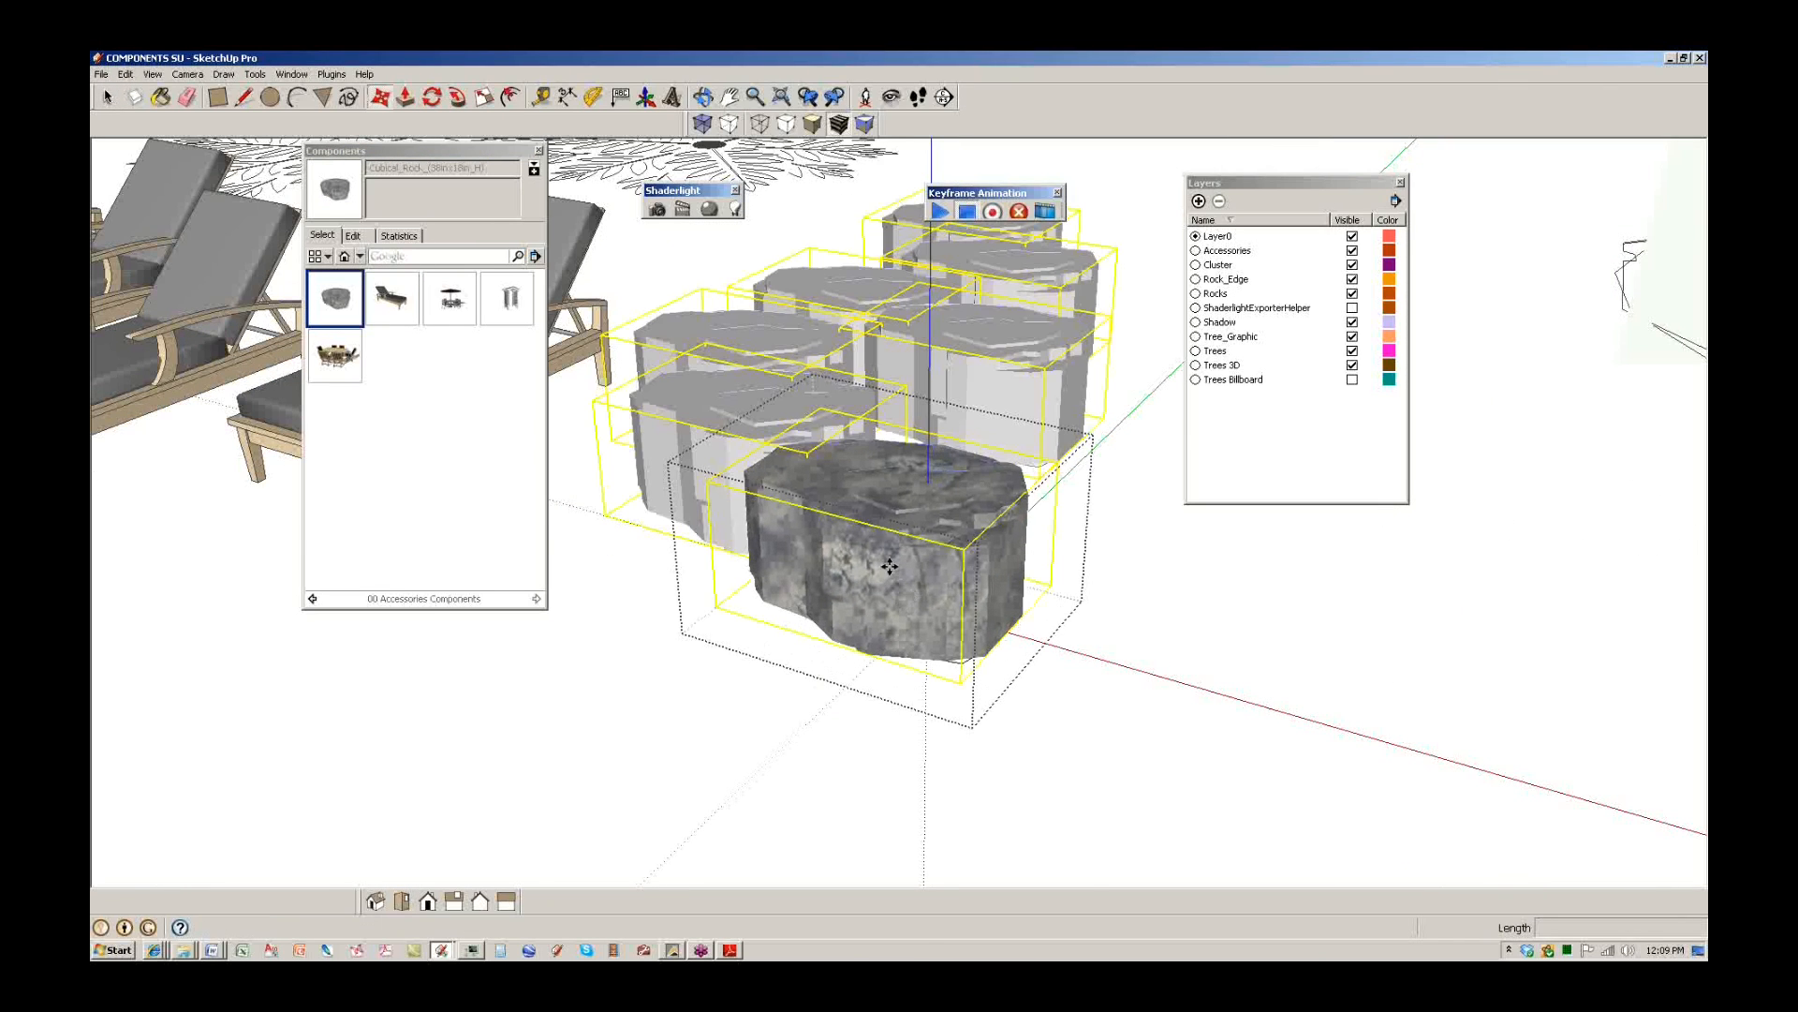
Resize the rock with Scale, move it onto the stepping-stone outline, and close the component.
{"action": "middle_click_drag", "start_coordinate": [887, 562], "coordinate": [890, 604]}
{"action": "key", "text": "s"}
{"action": "left_click_drag", "start_coordinate": [811, 440], "coordinate": [863, 560]}
{"action": "middle_click_drag", "start_coordinate": [866, 566], "coordinate": [688, 749]}
{"action": "scroll", "coordinate": [686, 754], "scroll_direction": "up", "scroll_amount": 1}
{"action": "key", "text": "m"}
{"action": "left_click_drag", "start_coordinate": [651, 780], "coordinate": [693, 756]}
{"action": "key", "text": "space"}
{"action": "scroll", "coordinate": [789, 658], "scroll_direction": "down", "scroll_amount": 2}
{"action": "key", "text": "Escape"}
{"action": "scroll", "coordinate": [761, 689], "scroll_direction": "down", "scroll_amount": 6}
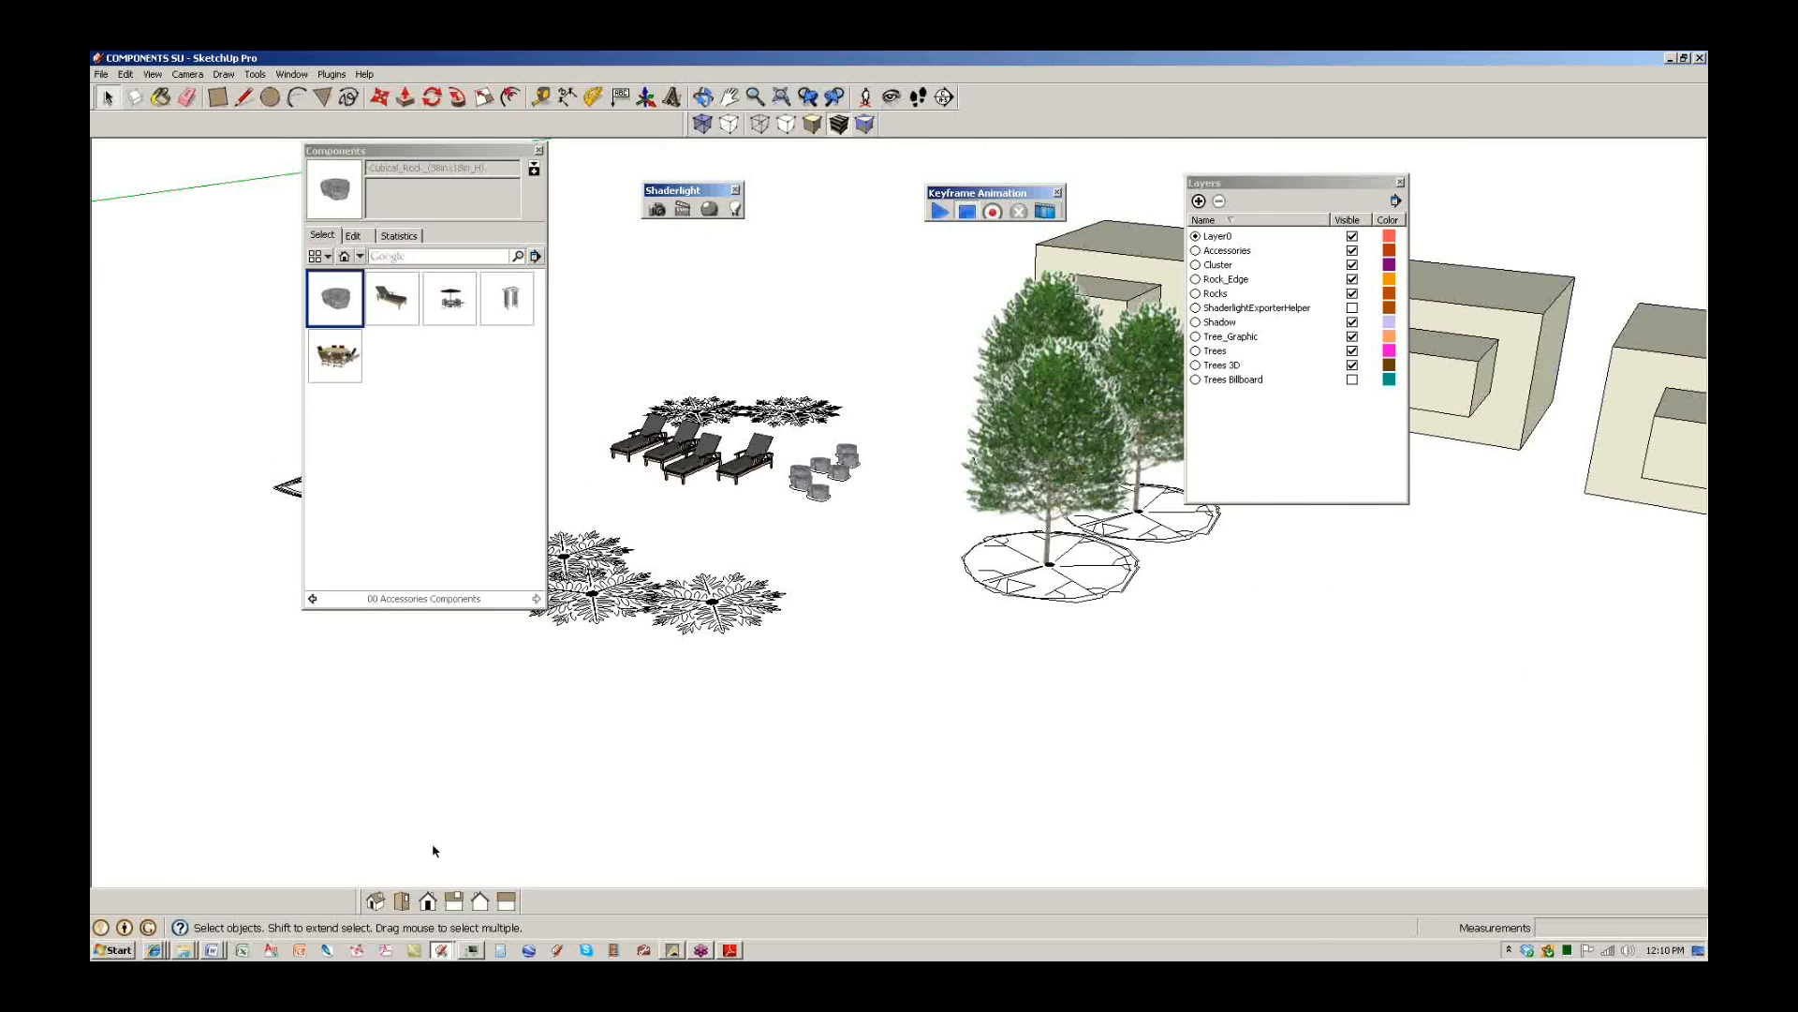
{"action": "left_click", "coordinate": [441, 949]}
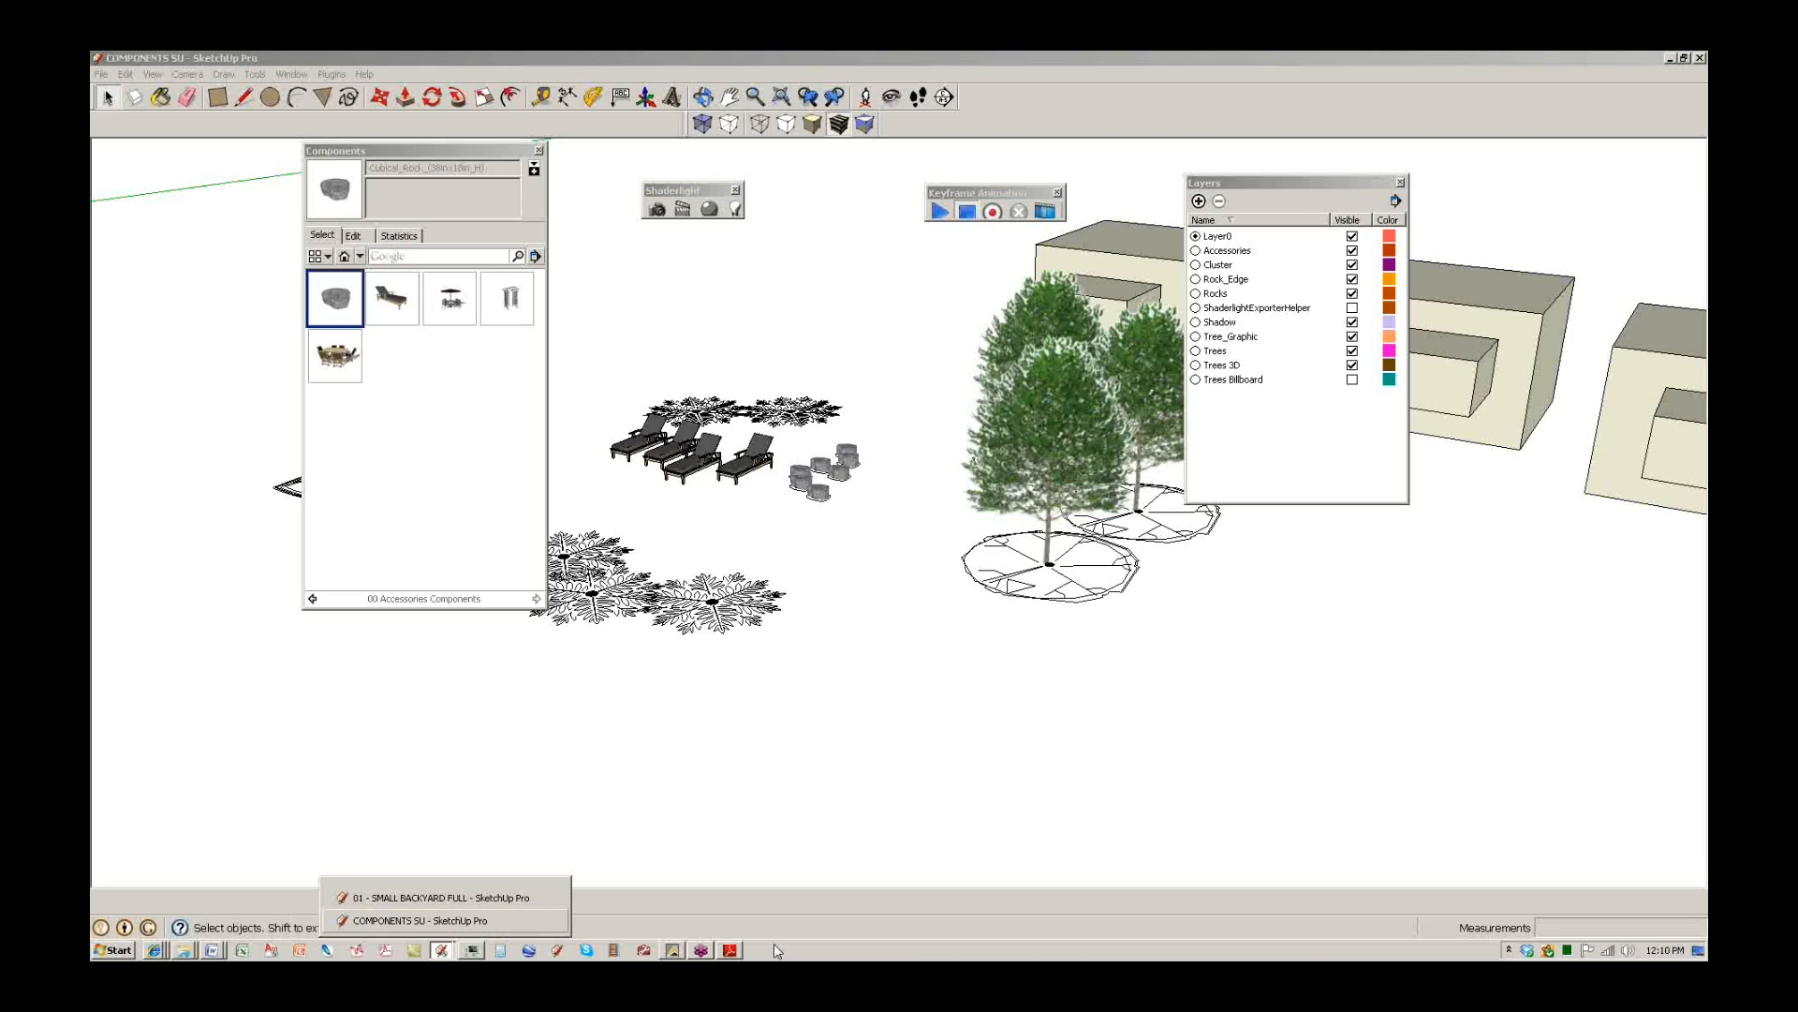
Check the PDF guide, then switch to the 01 - SMALL BACKYARD FULL model.
{"action": "left_click", "coordinate": [730, 949]}
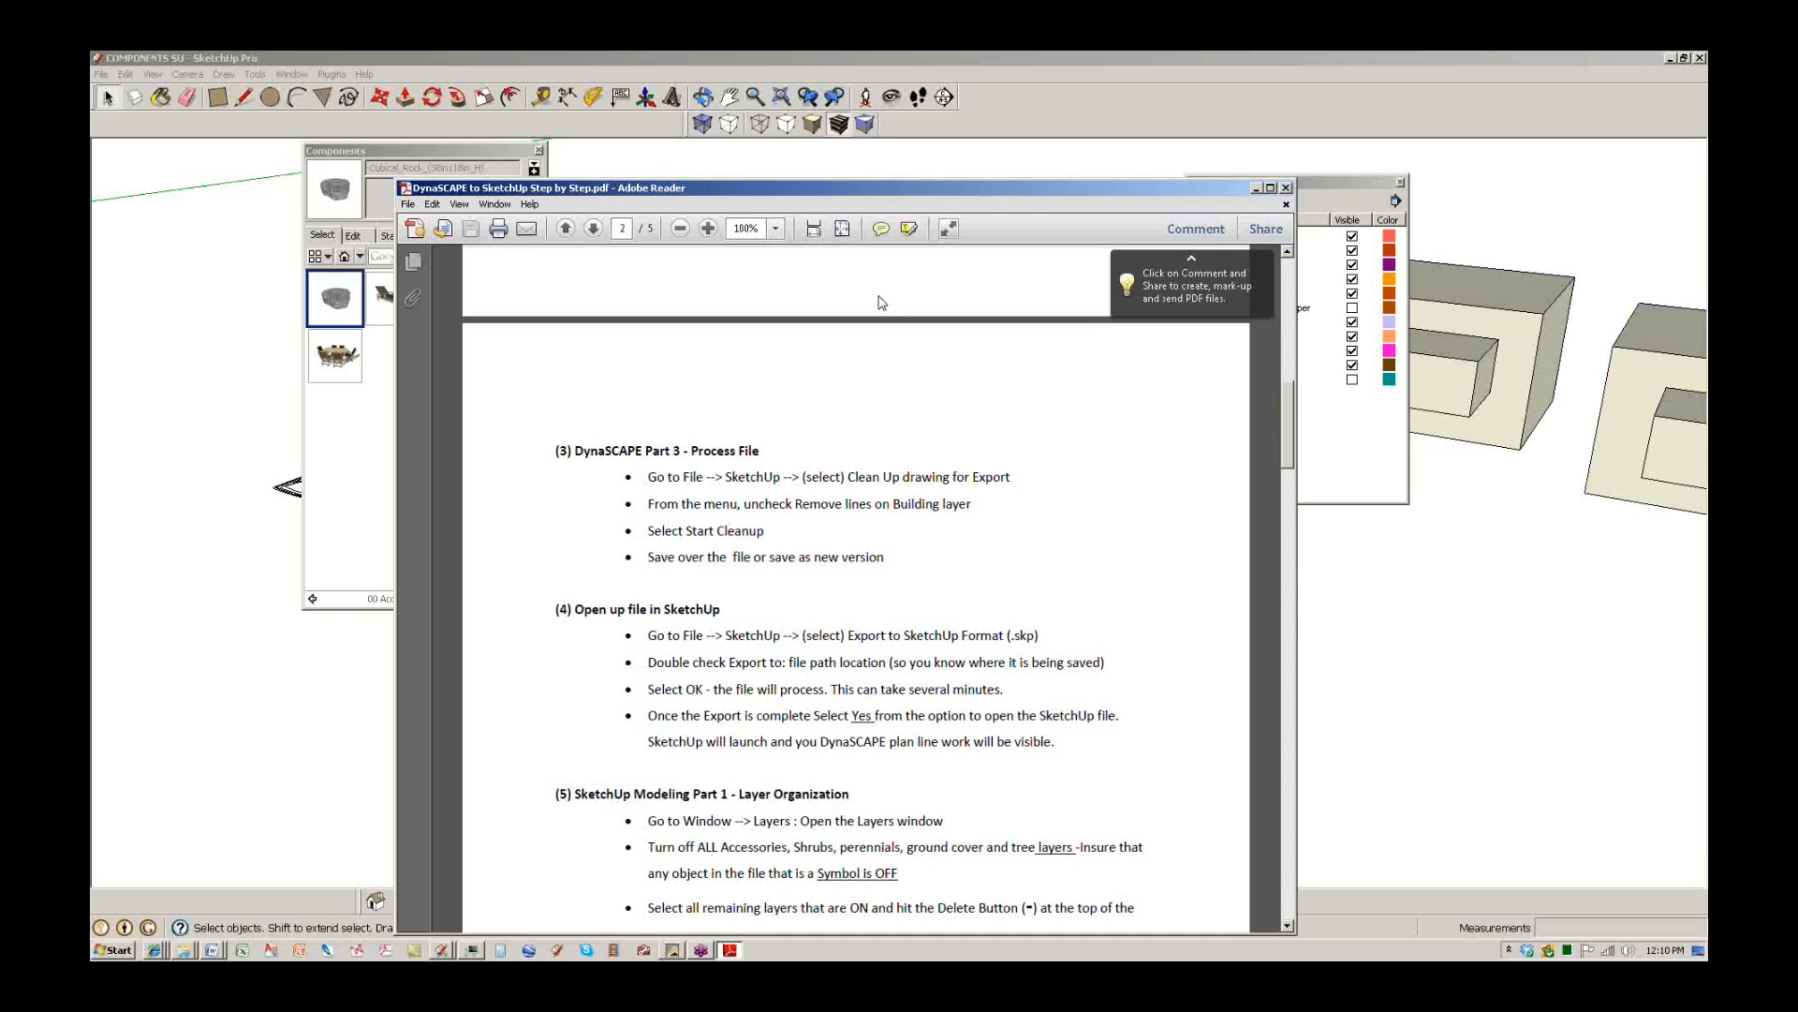
{"action": "left_click", "coordinate": [1029, 103]}
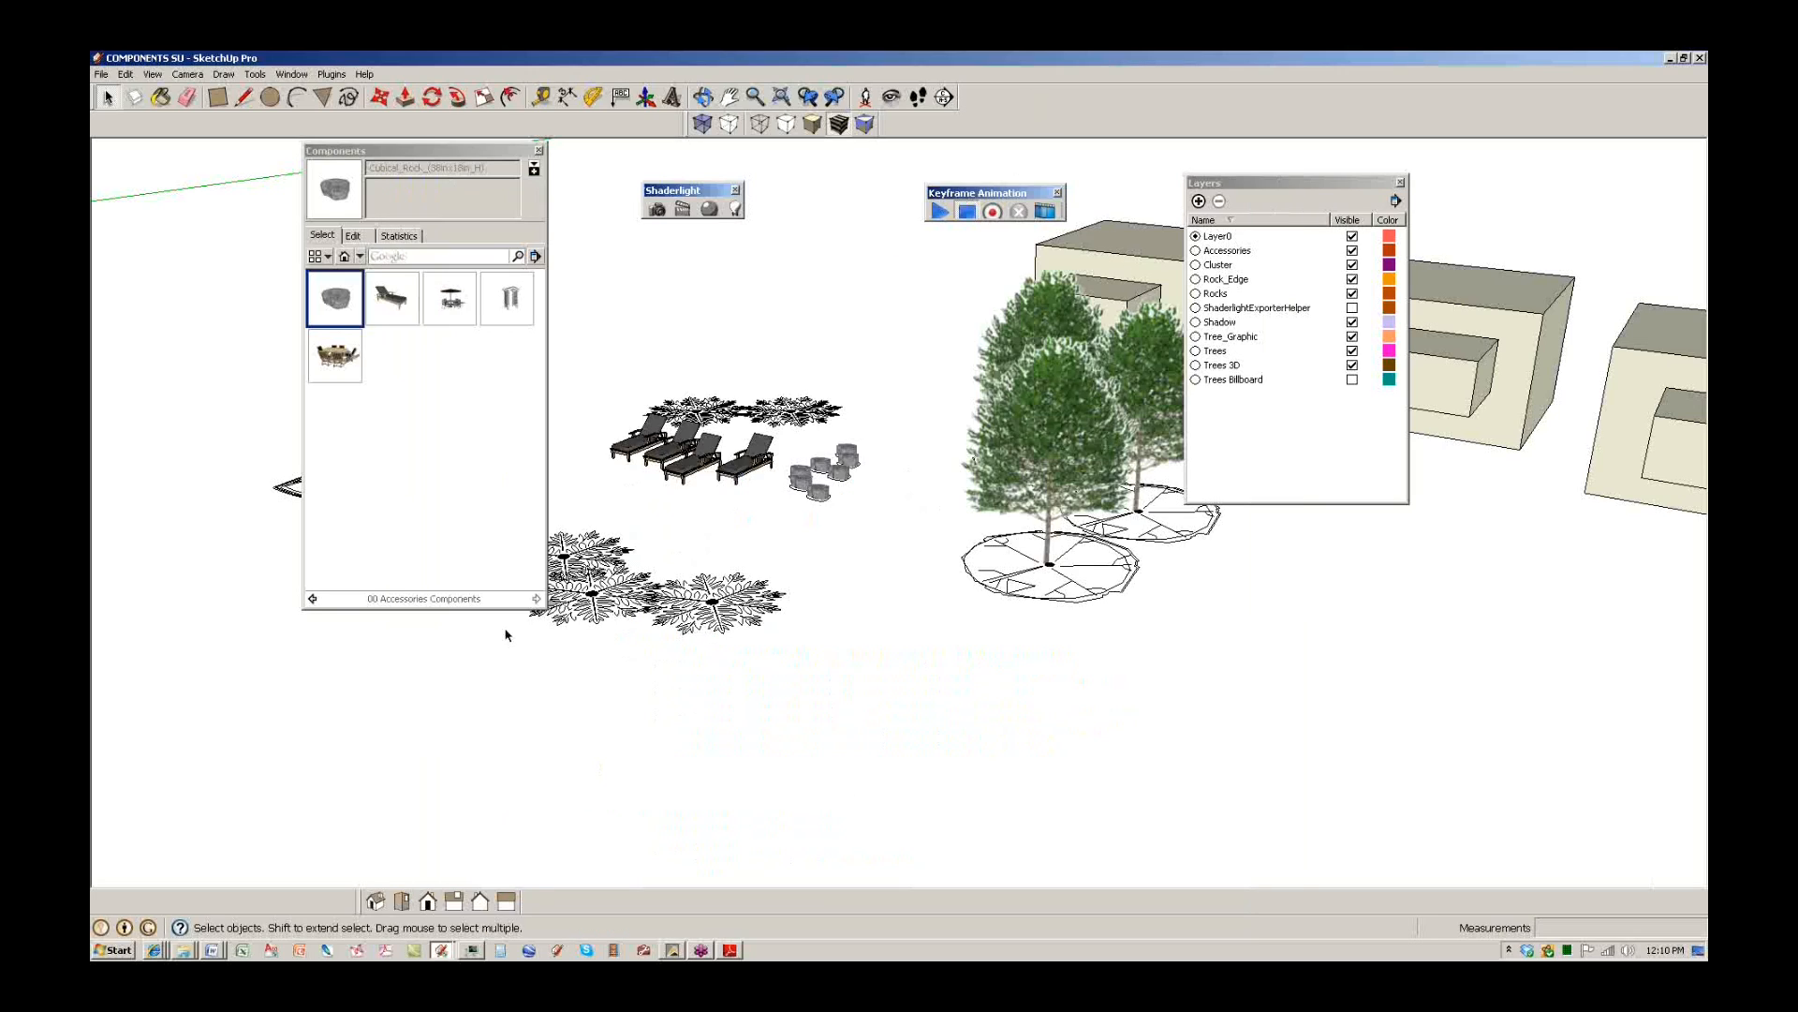
{"action": "left_click", "coordinate": [438, 949]}
{"action": "left_click", "coordinate": [433, 898]}
Delete the three test boxes from the backyard model.
{"action": "mouse_move", "coordinate": [759, 746]}
{"action": "middle_mouse_down"}
{"action": "mouse_move", "coordinate": [574, 618]}
{"action": "mouse_move", "coordinate": [732, 642]}
{"action": "middle_mouse_up"}
{"action": "scroll", "coordinate": [733, 643], "scroll_direction": "down", "scroll_amount": 3}
{"action": "left_click", "coordinate": [923, 622]}
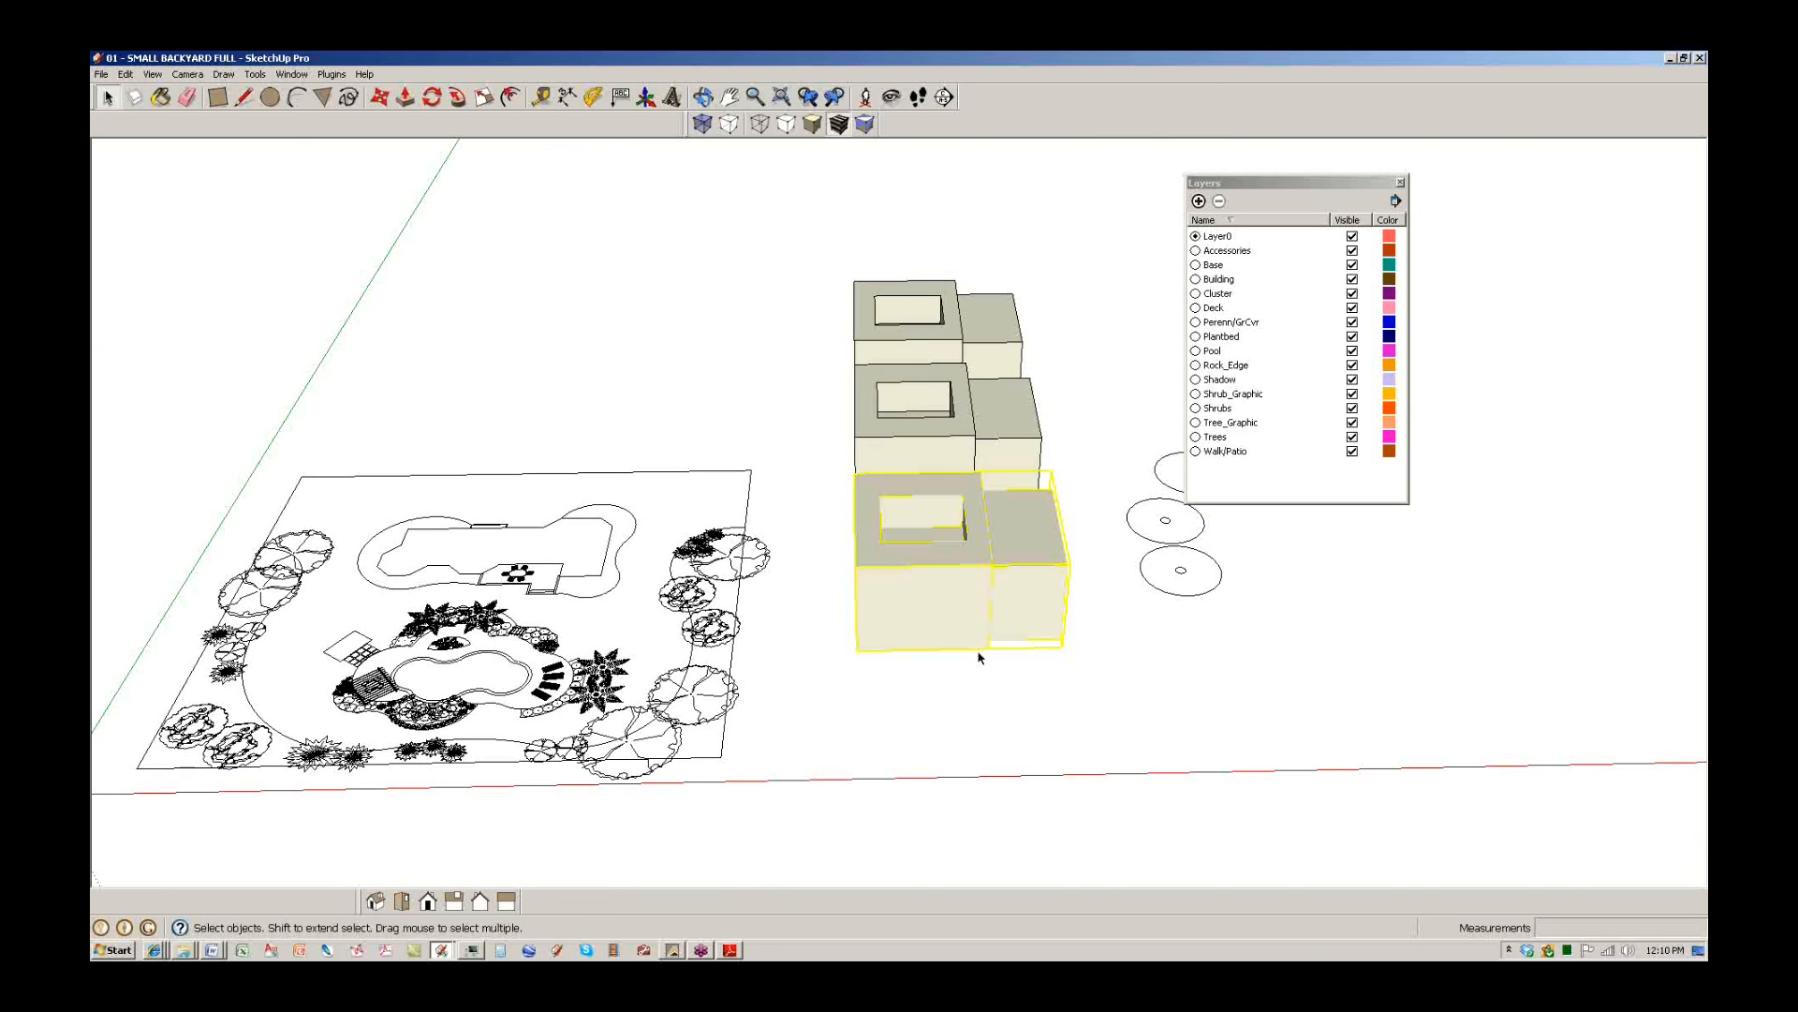
{"action": "key", "text": "Delete"}
{"action": "left_click", "coordinate": [962, 459]}
{"action": "key", "text": "Delete"}
{"action": "left_click", "coordinate": [950, 347]}
{"action": "key", "text": "Delete"}
Window-select and delete the three tree components, then view the whole yard.
{"action": "middle_click_drag", "start_coordinate": [1156, 646], "coordinate": [946, 644], "text": "shift"}
{"action": "scroll", "coordinate": [946, 645], "scroll_direction": "up", "scroll_amount": 1}
{"action": "left_click_drag", "start_coordinate": [1136, 670], "coordinate": [841, 385]}
{"action": "key", "text": "Delete"}
{"action": "middle_click_drag", "start_coordinate": [843, 391], "coordinate": [775, 645]}
{"action": "scroll", "coordinate": [776, 645], "scroll_direction": "up", "scroll_amount": 3}
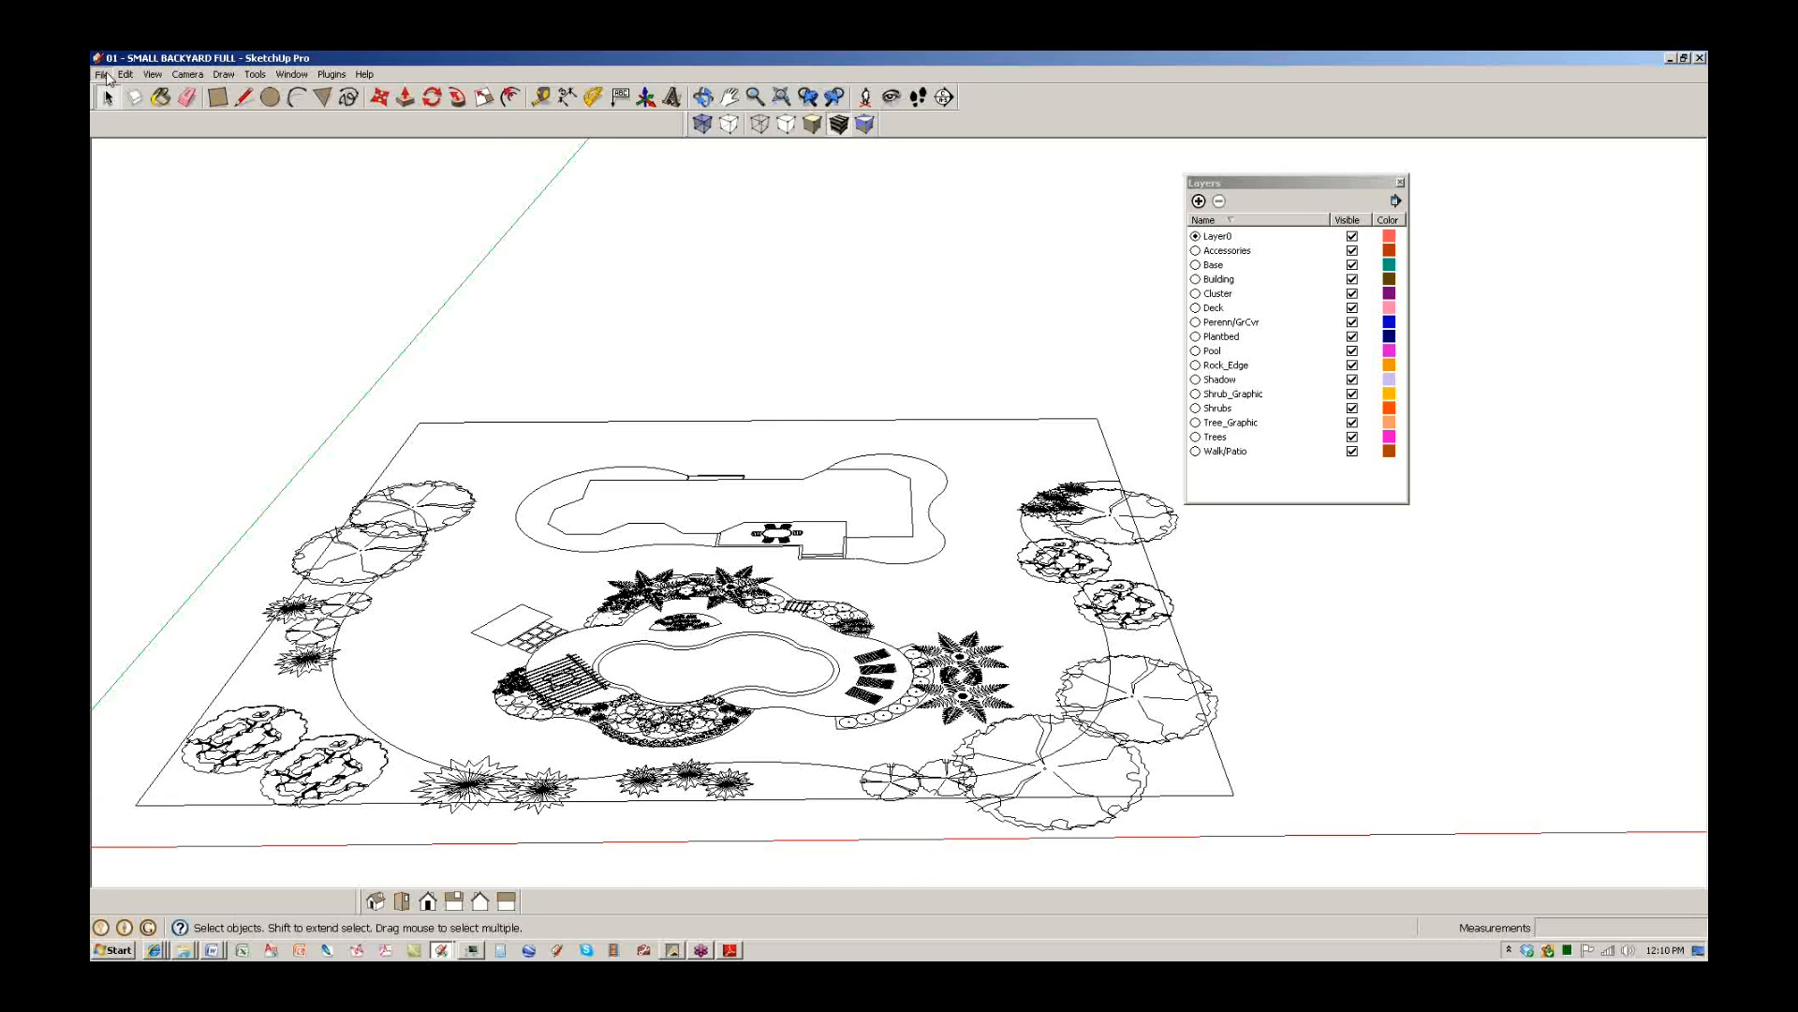
Save a copy of the backyard model, close its window, and start closing COMPONENTS SU.
{"action": "left_click", "coordinate": [101, 74]}
{"action": "left_click", "coordinate": [103, 156]}
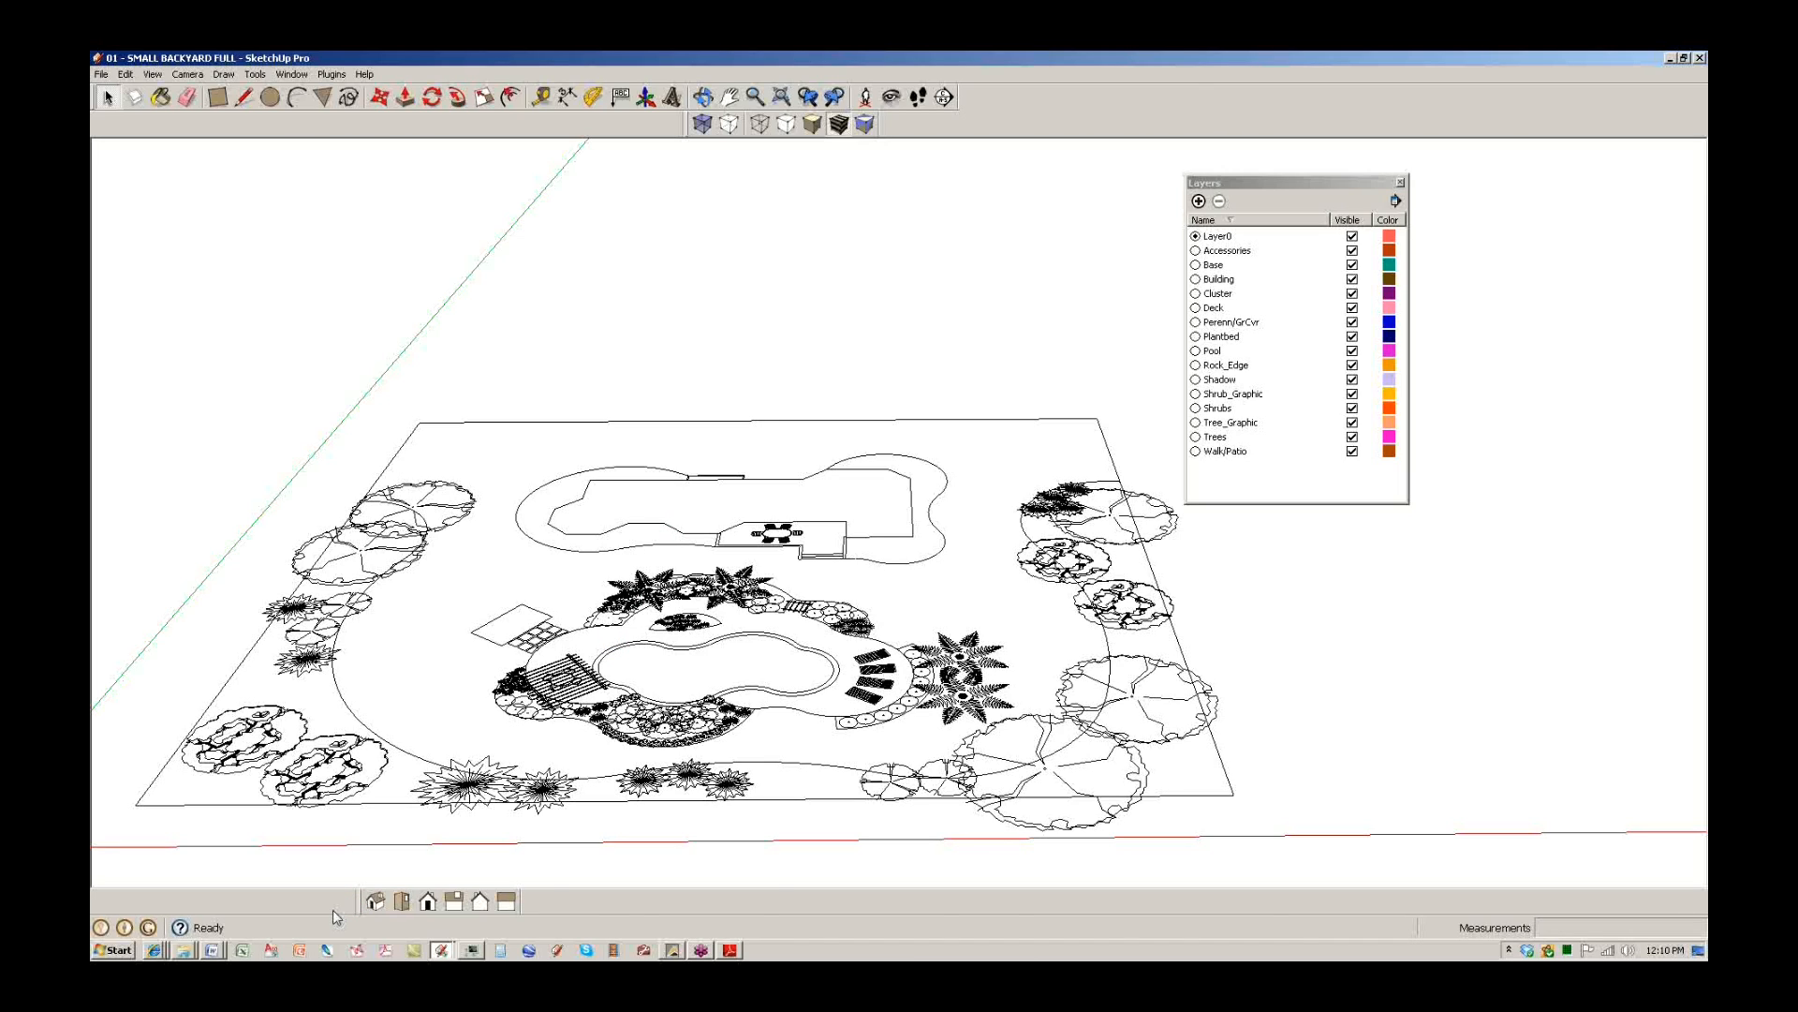
{"action": "double_click", "coordinate": [997, 58]}
{"action": "left_click", "coordinate": [1039, 197]}
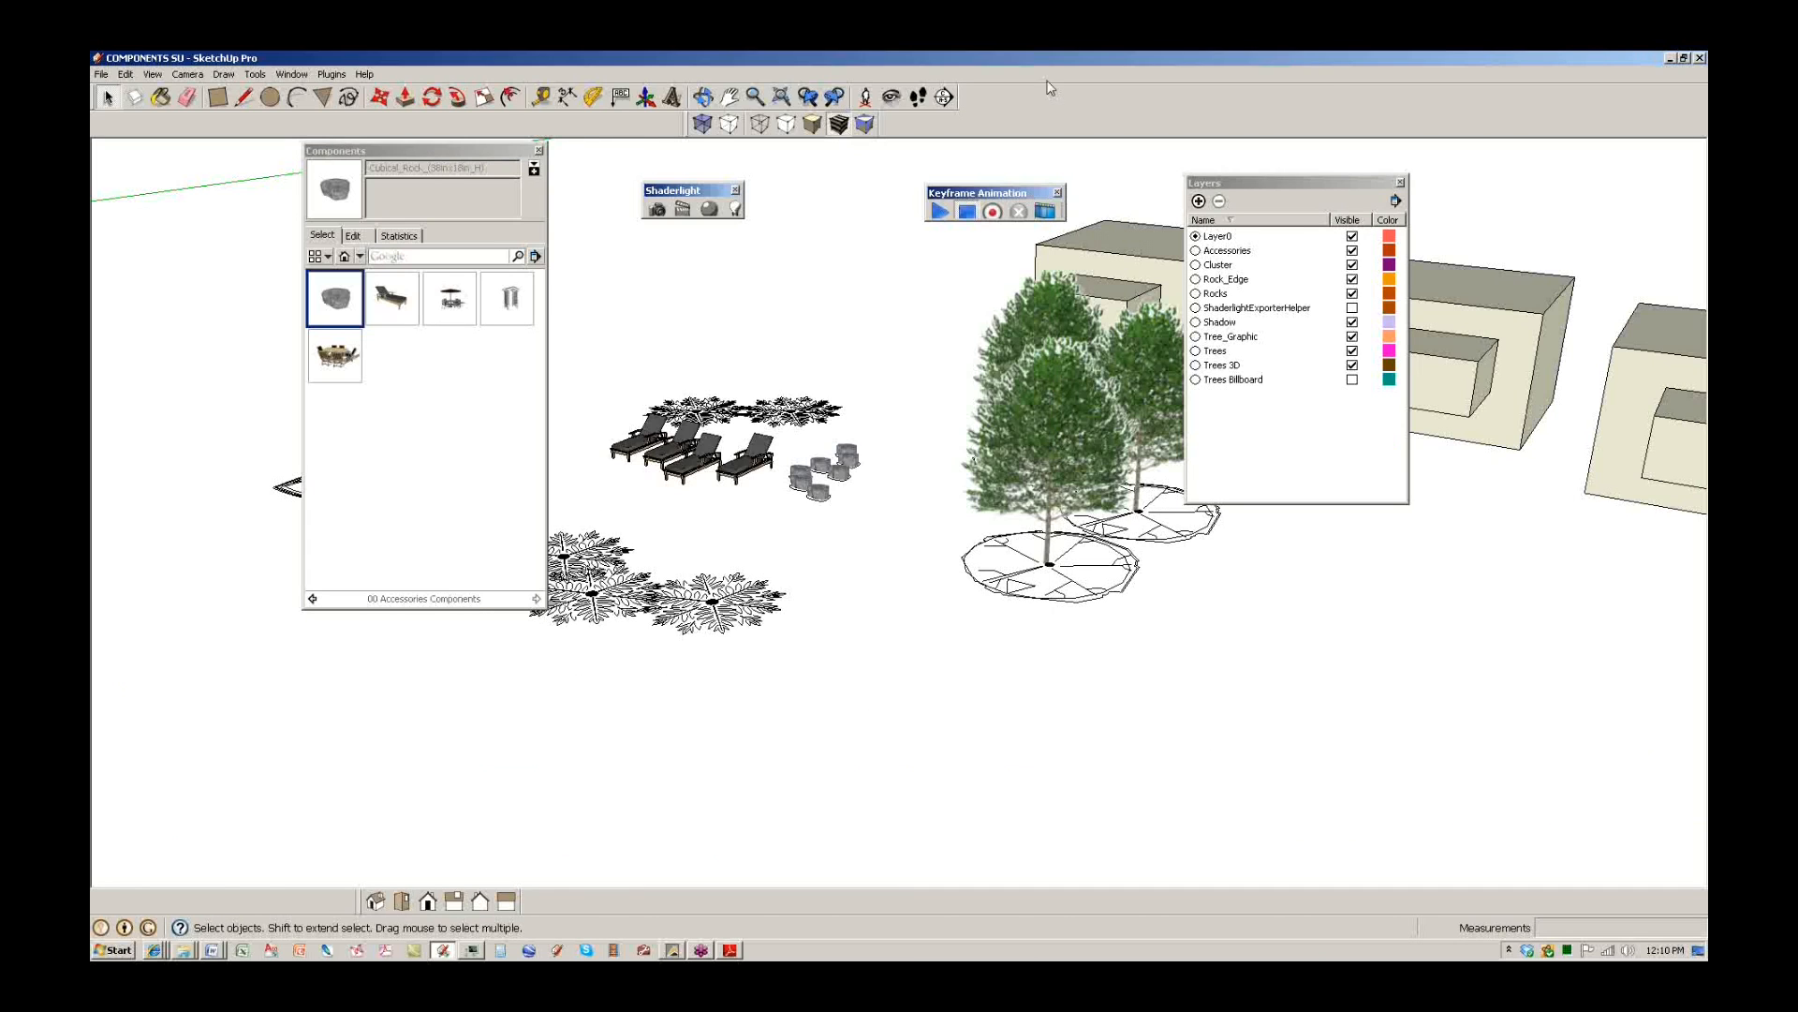
{"action": "double_click", "coordinate": [1051, 59]}
{"action": "left_click", "coordinate": [1004, 231]}
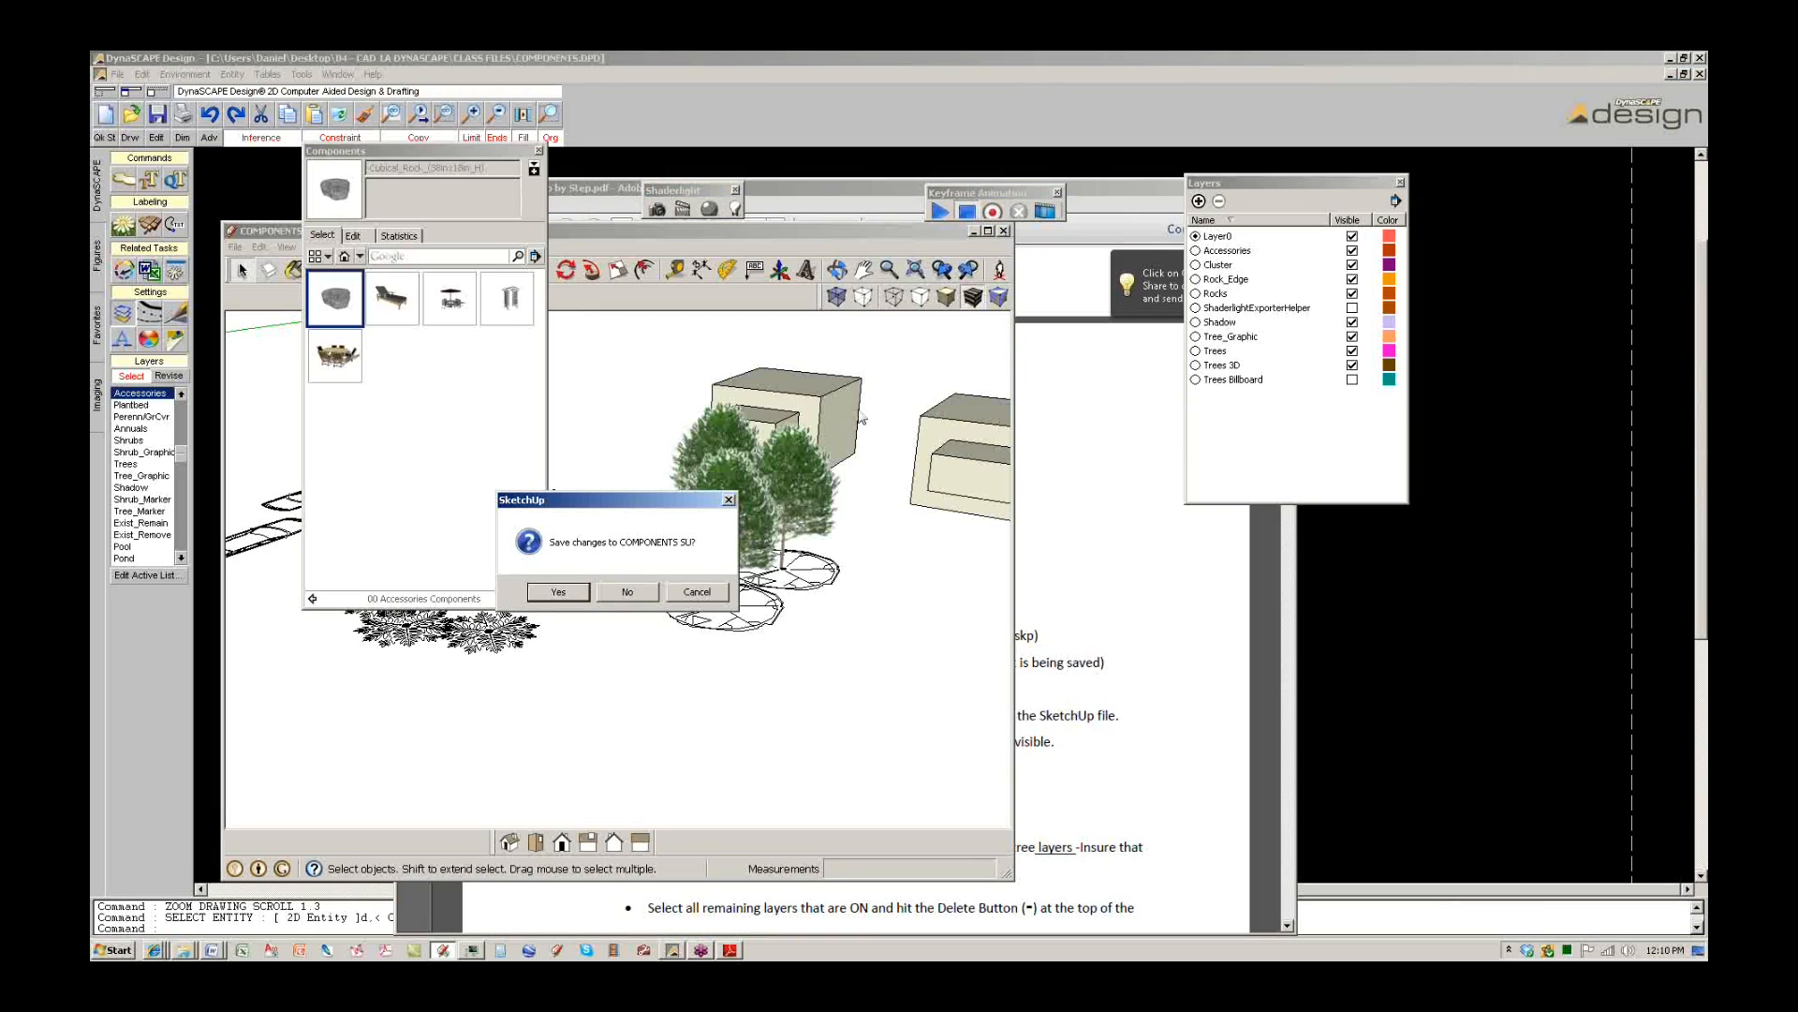
Discard changes to COMPONENTS SU and close the COMPONENTS drawing without saving.
{"action": "left_click", "coordinate": [629, 592]}
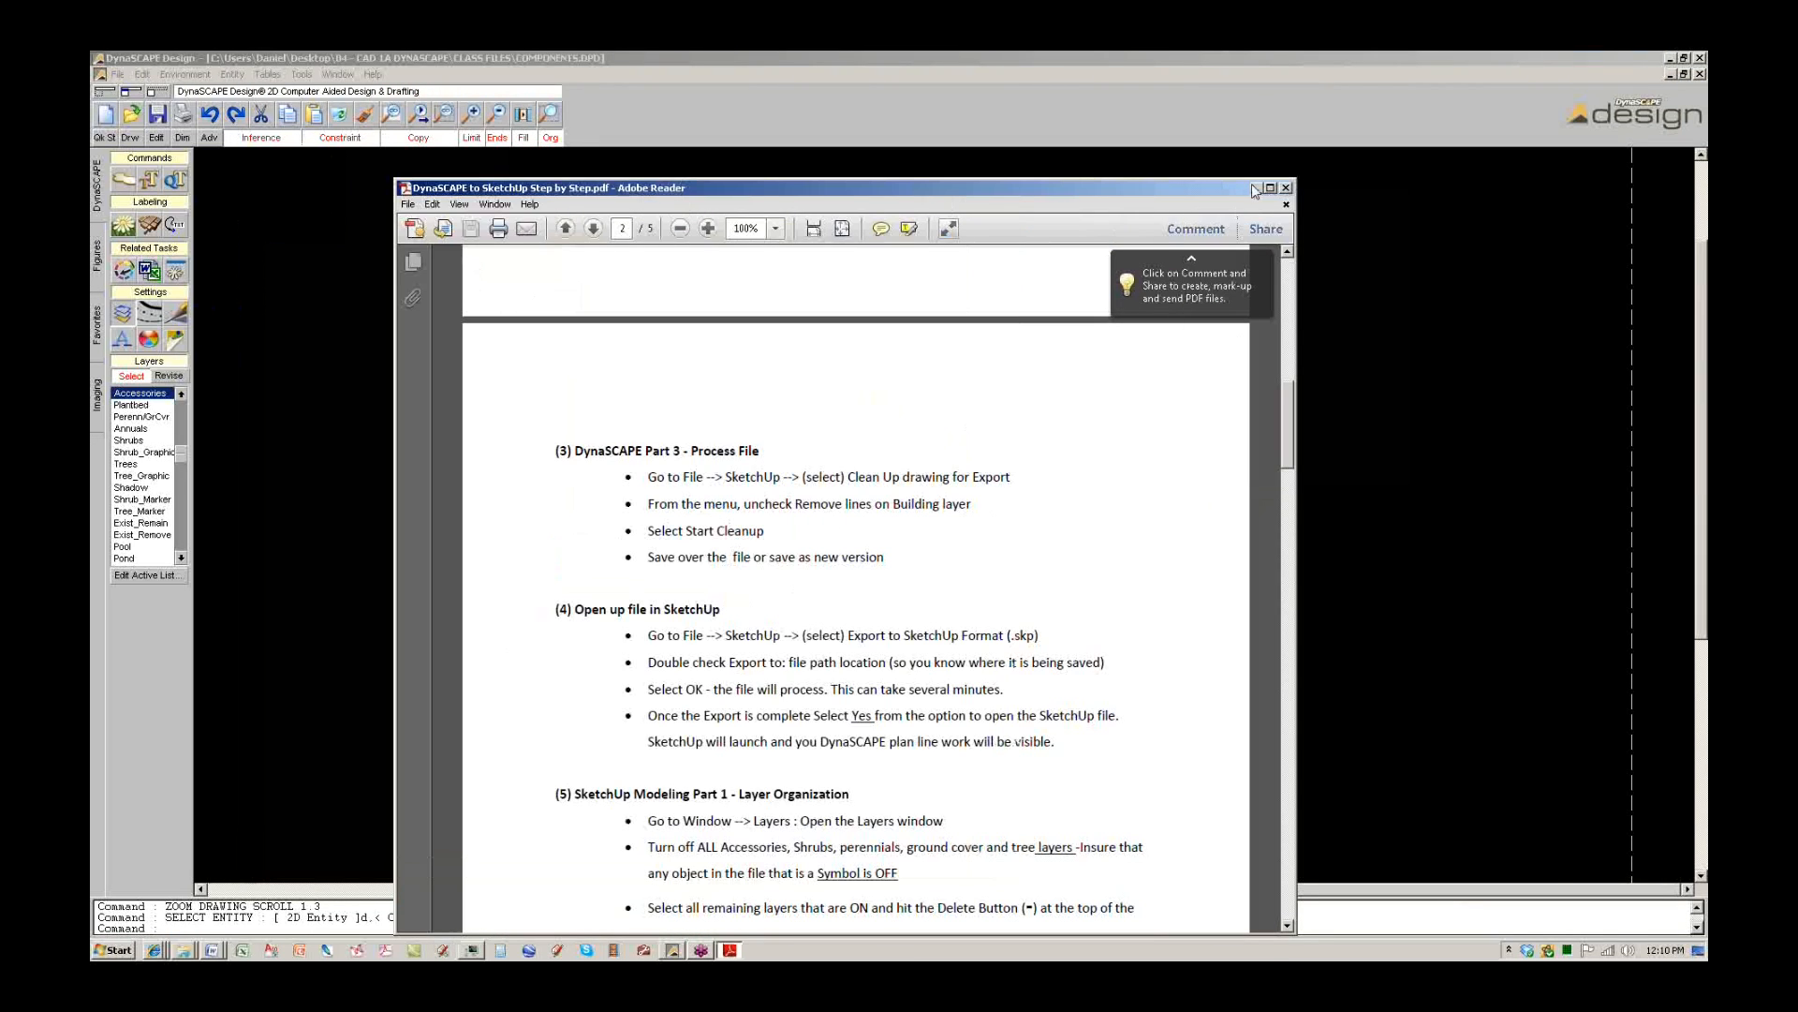
{"action": "left_click", "coordinate": [1253, 187]}
{"action": "double_click", "coordinate": [1144, 55]}
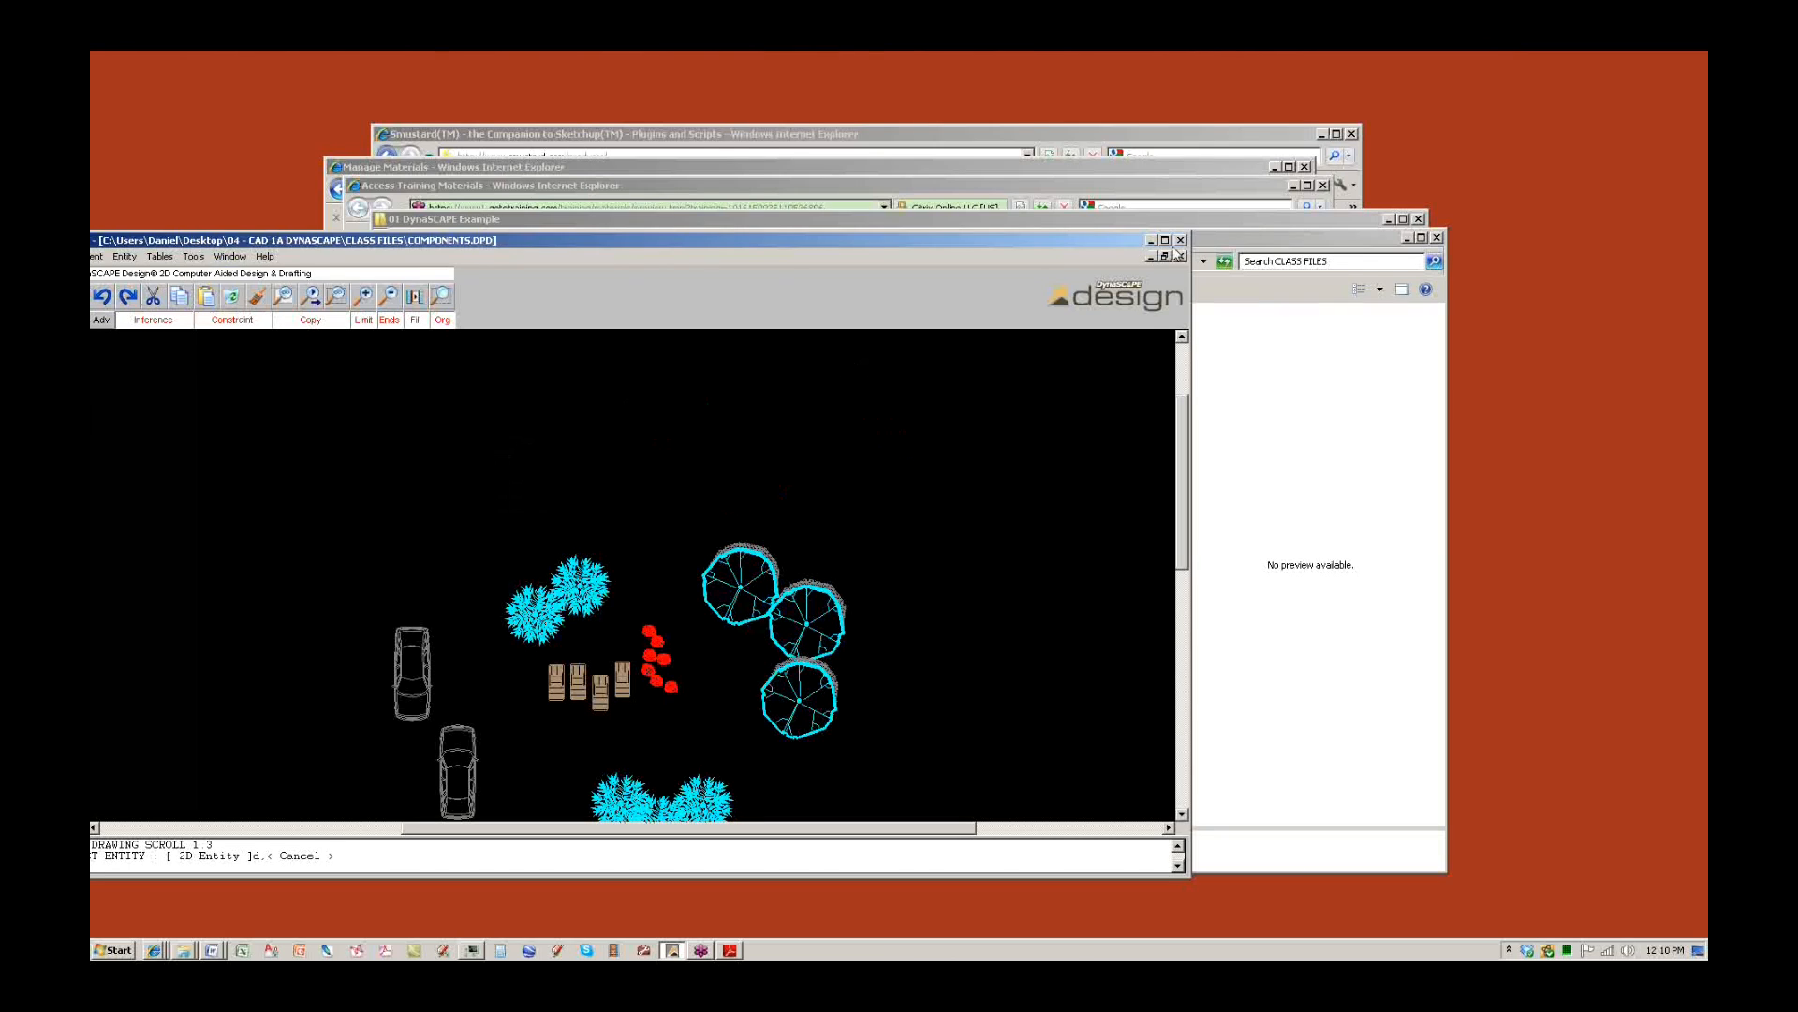
{"action": "left_click", "coordinate": [1178, 254]}
{"action": "left_click", "coordinate": [581, 506]}
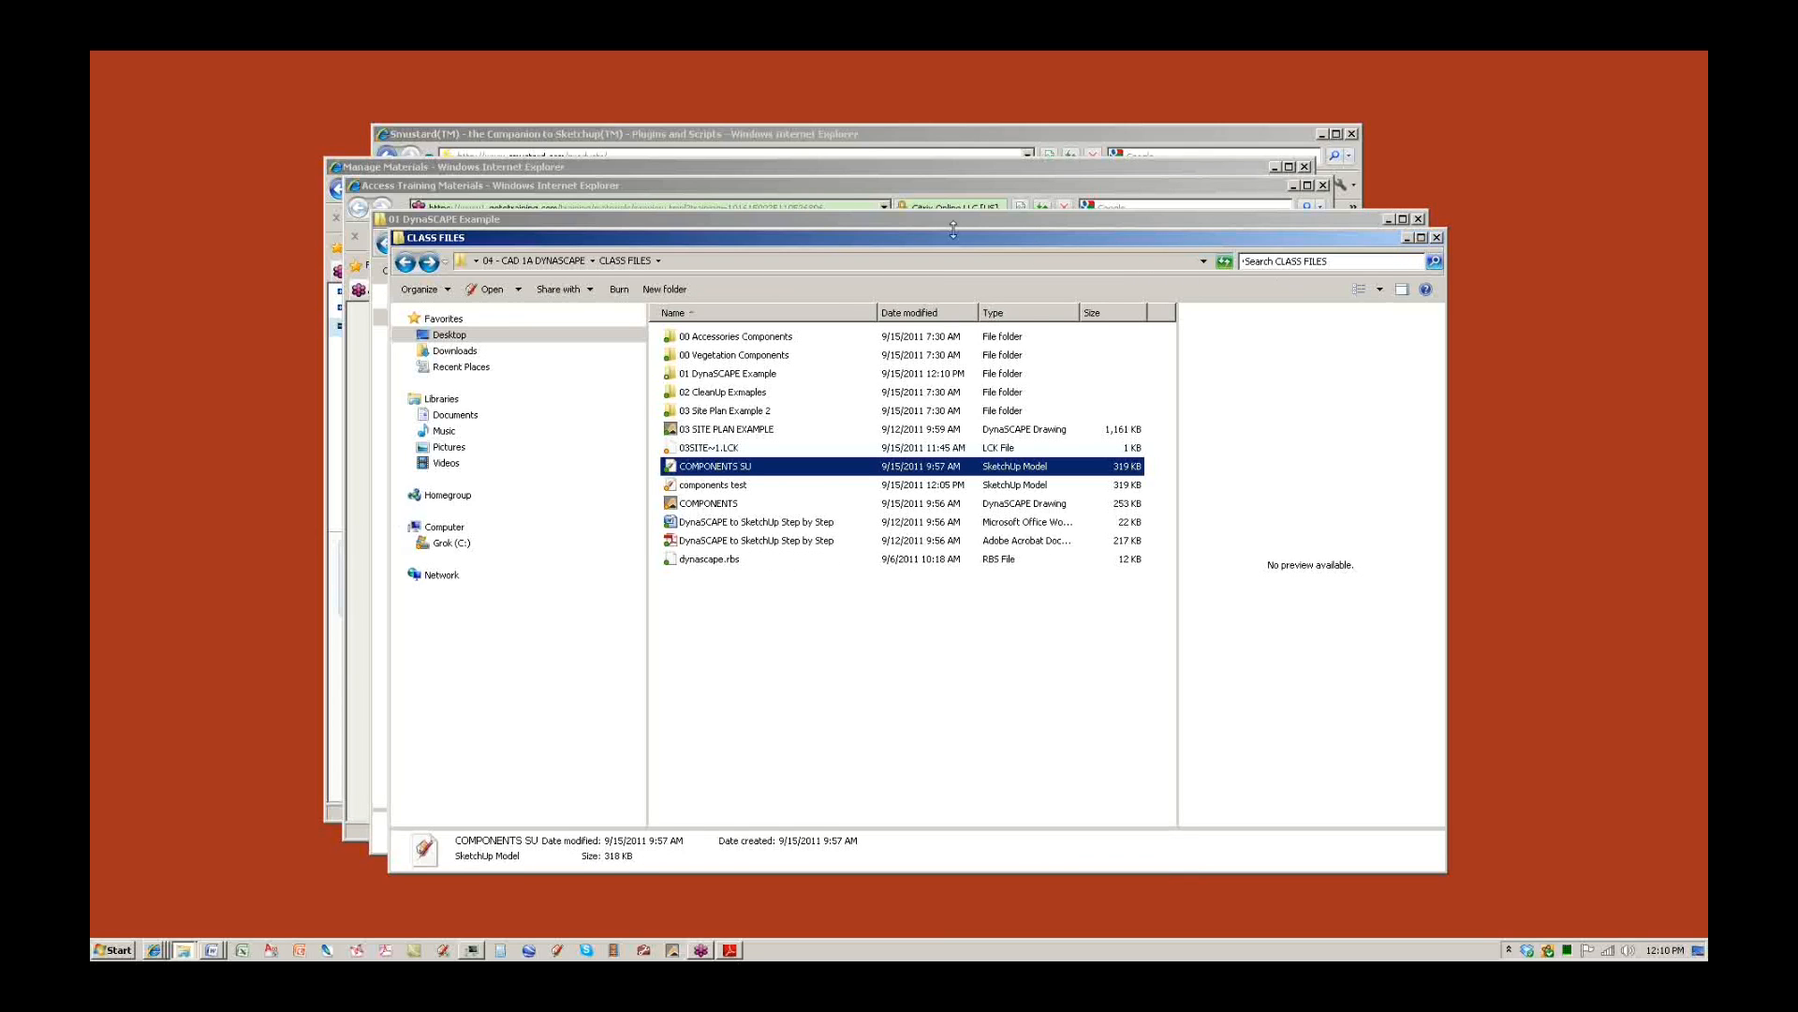
Close the 01 DynaSCAPE Example, Access Training Materials, Manage Materials and Smustard windows, then return to the PDF guide.
{"action": "left_click_drag", "start_coordinate": [953, 228], "coordinate": [953, 240]}
{"action": "left_click_drag", "start_coordinate": [436, 249], "coordinate": [693, 248]}
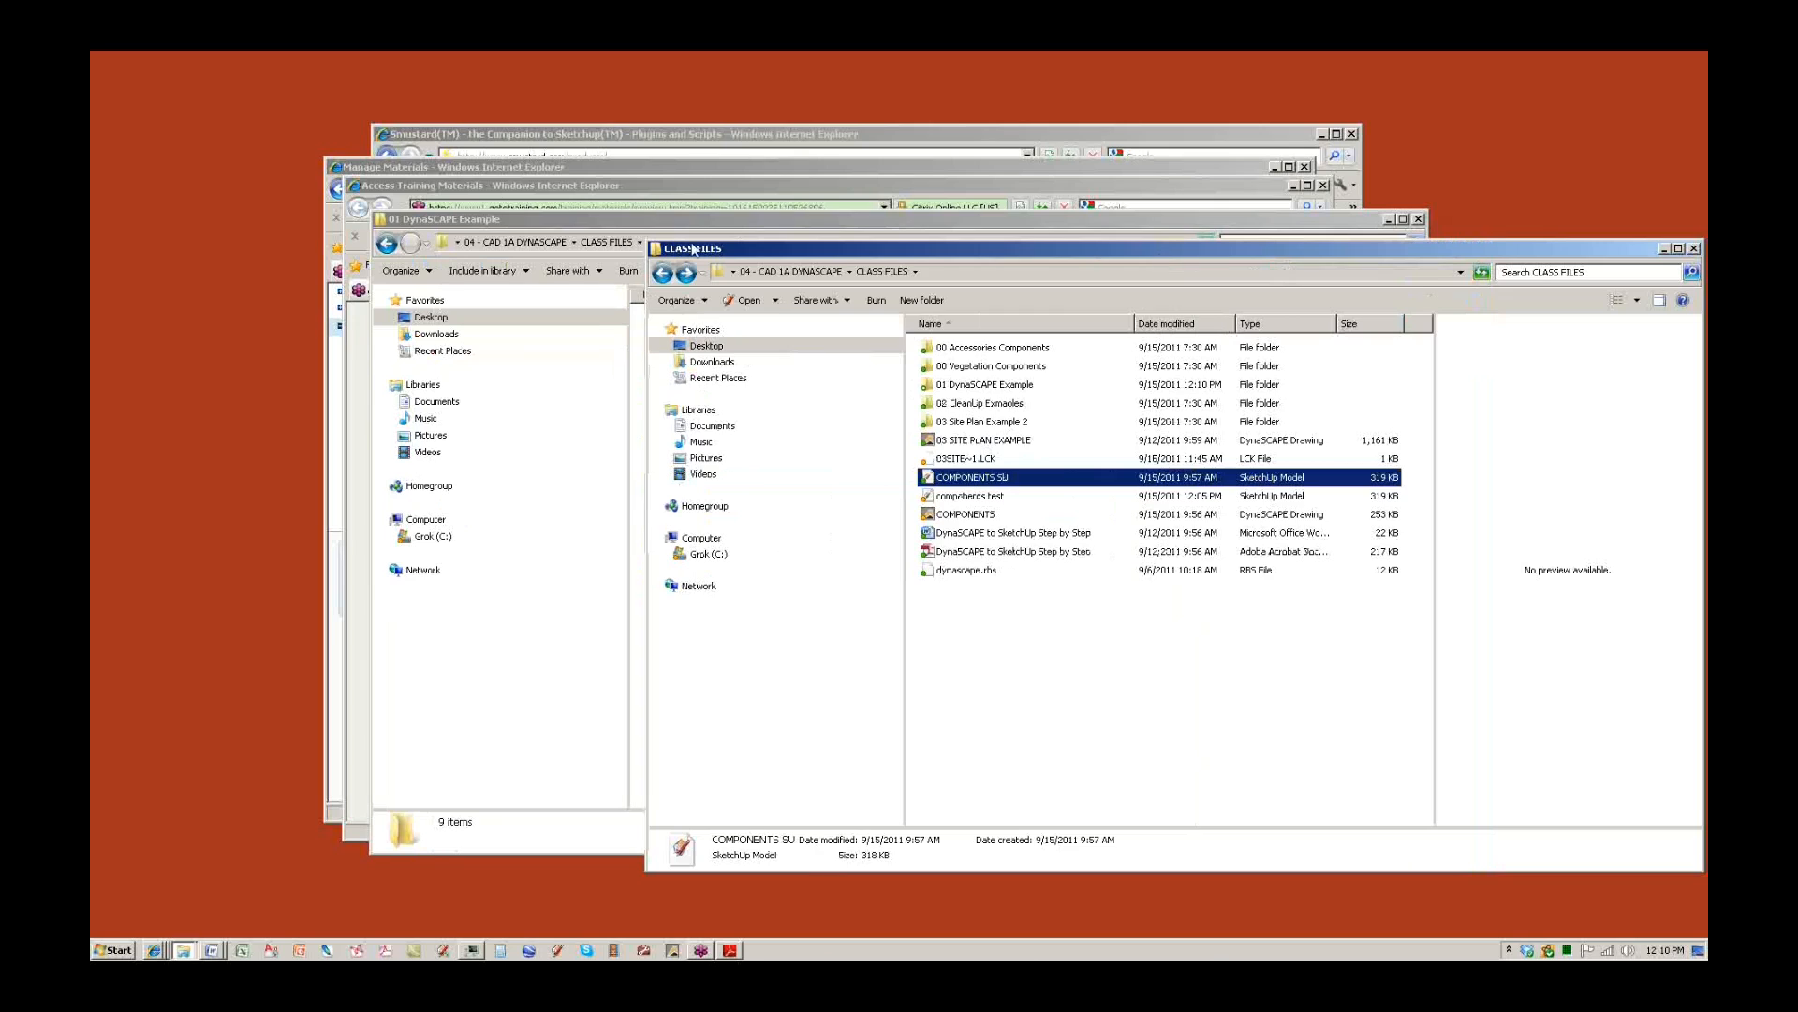
{"action": "left_click", "coordinate": [667, 225]}
{"action": "left_click", "coordinate": [1418, 219]}
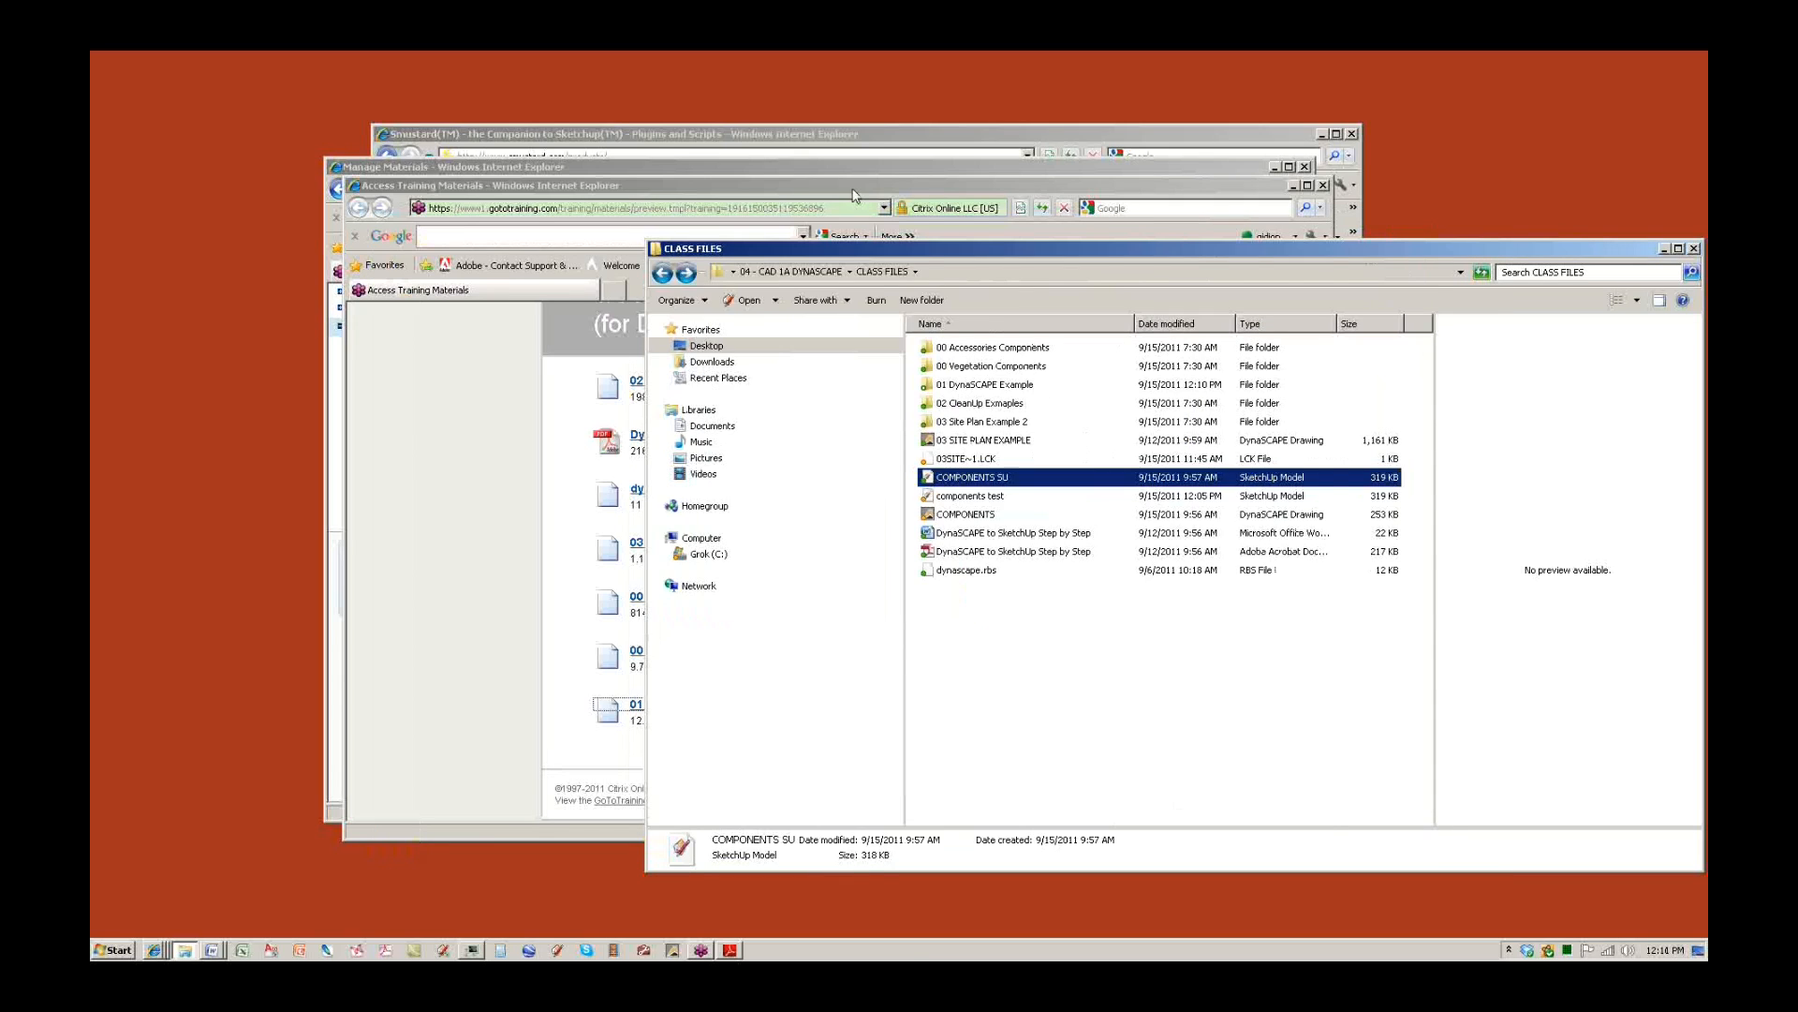
{"action": "left_click", "coordinate": [855, 190]}
{"action": "left_click", "coordinate": [1324, 185]}
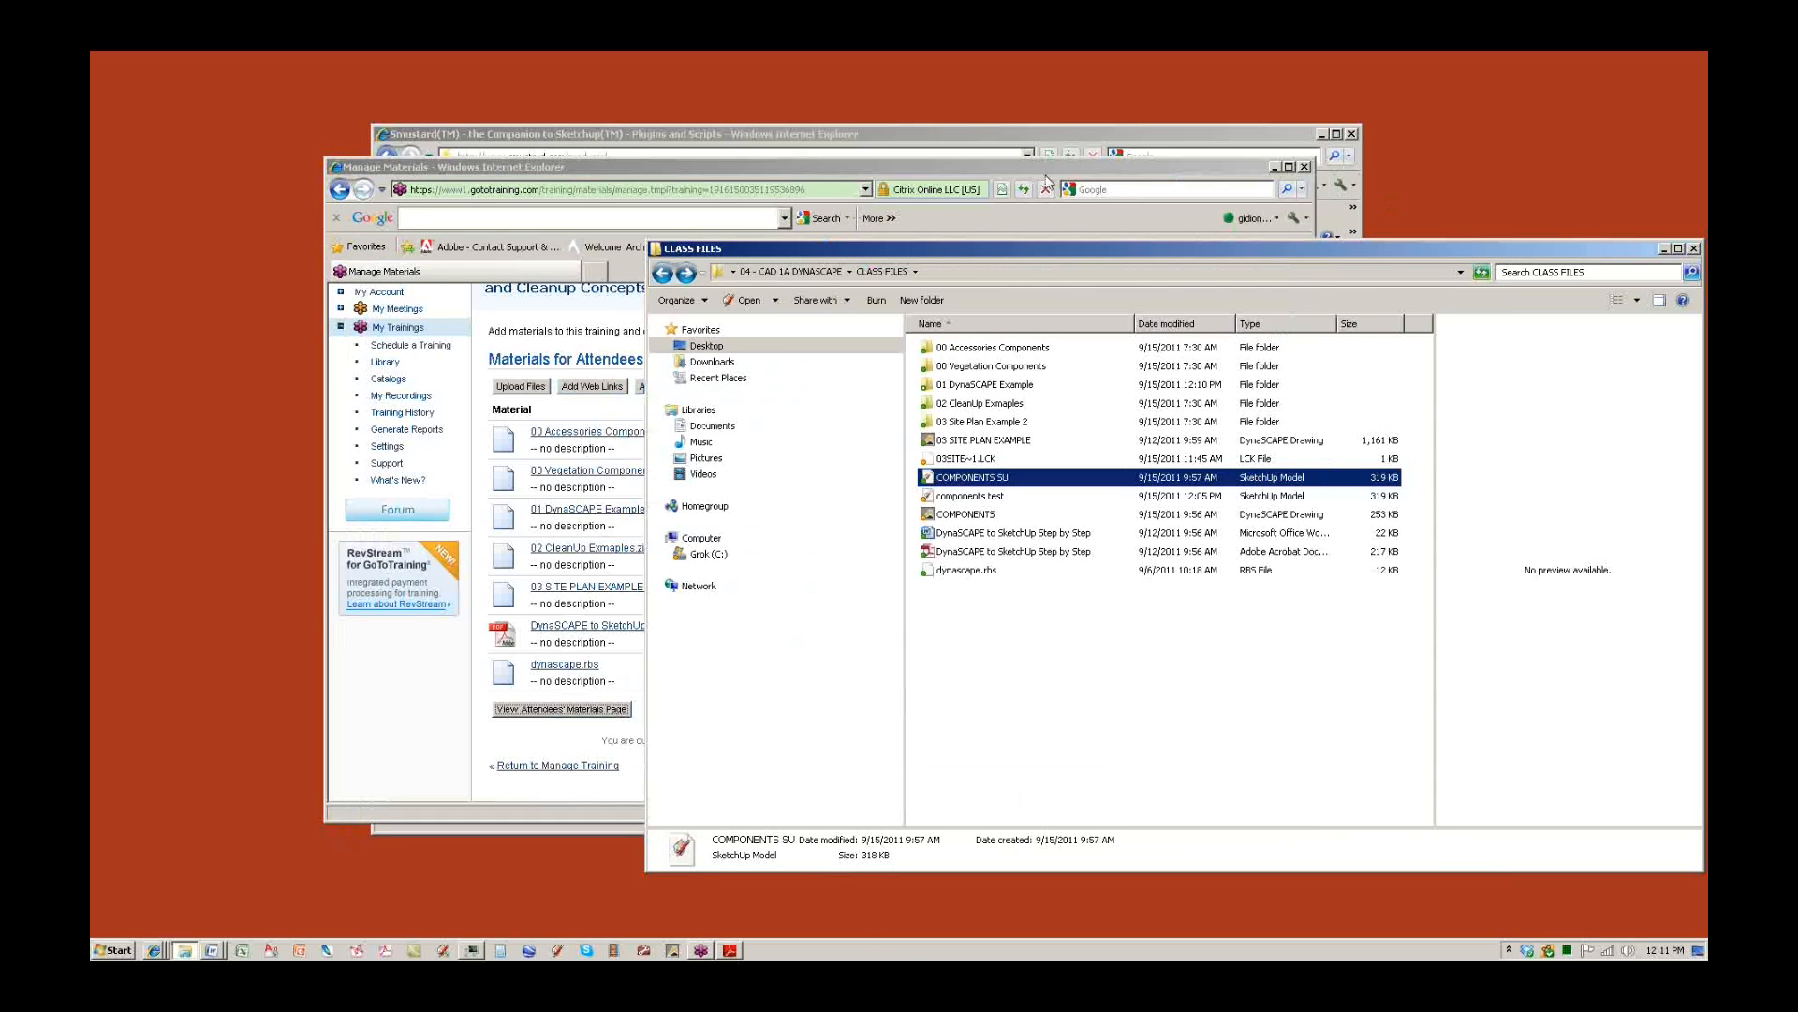
{"action": "left_click", "coordinate": [1047, 181]}
{"action": "left_click", "coordinate": [1305, 167]}
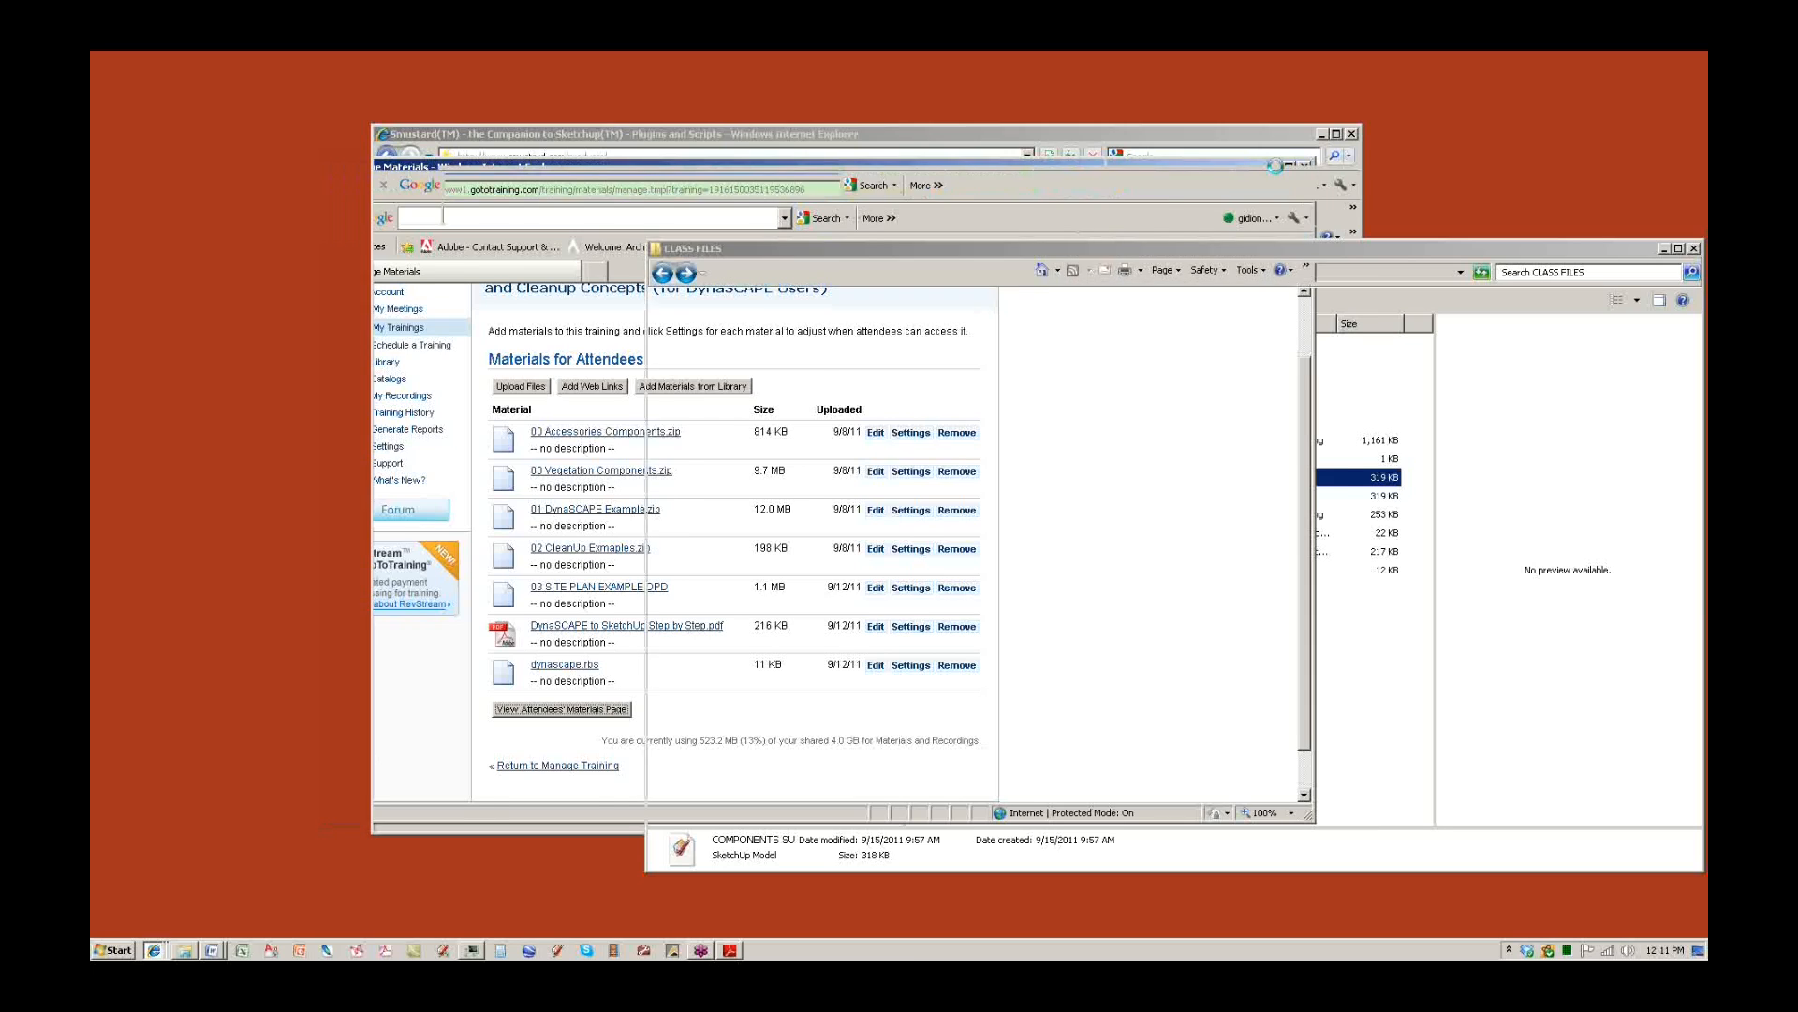
{"action": "left_click", "coordinate": [1083, 131]}
{"action": "left_click", "coordinate": [1350, 135]}
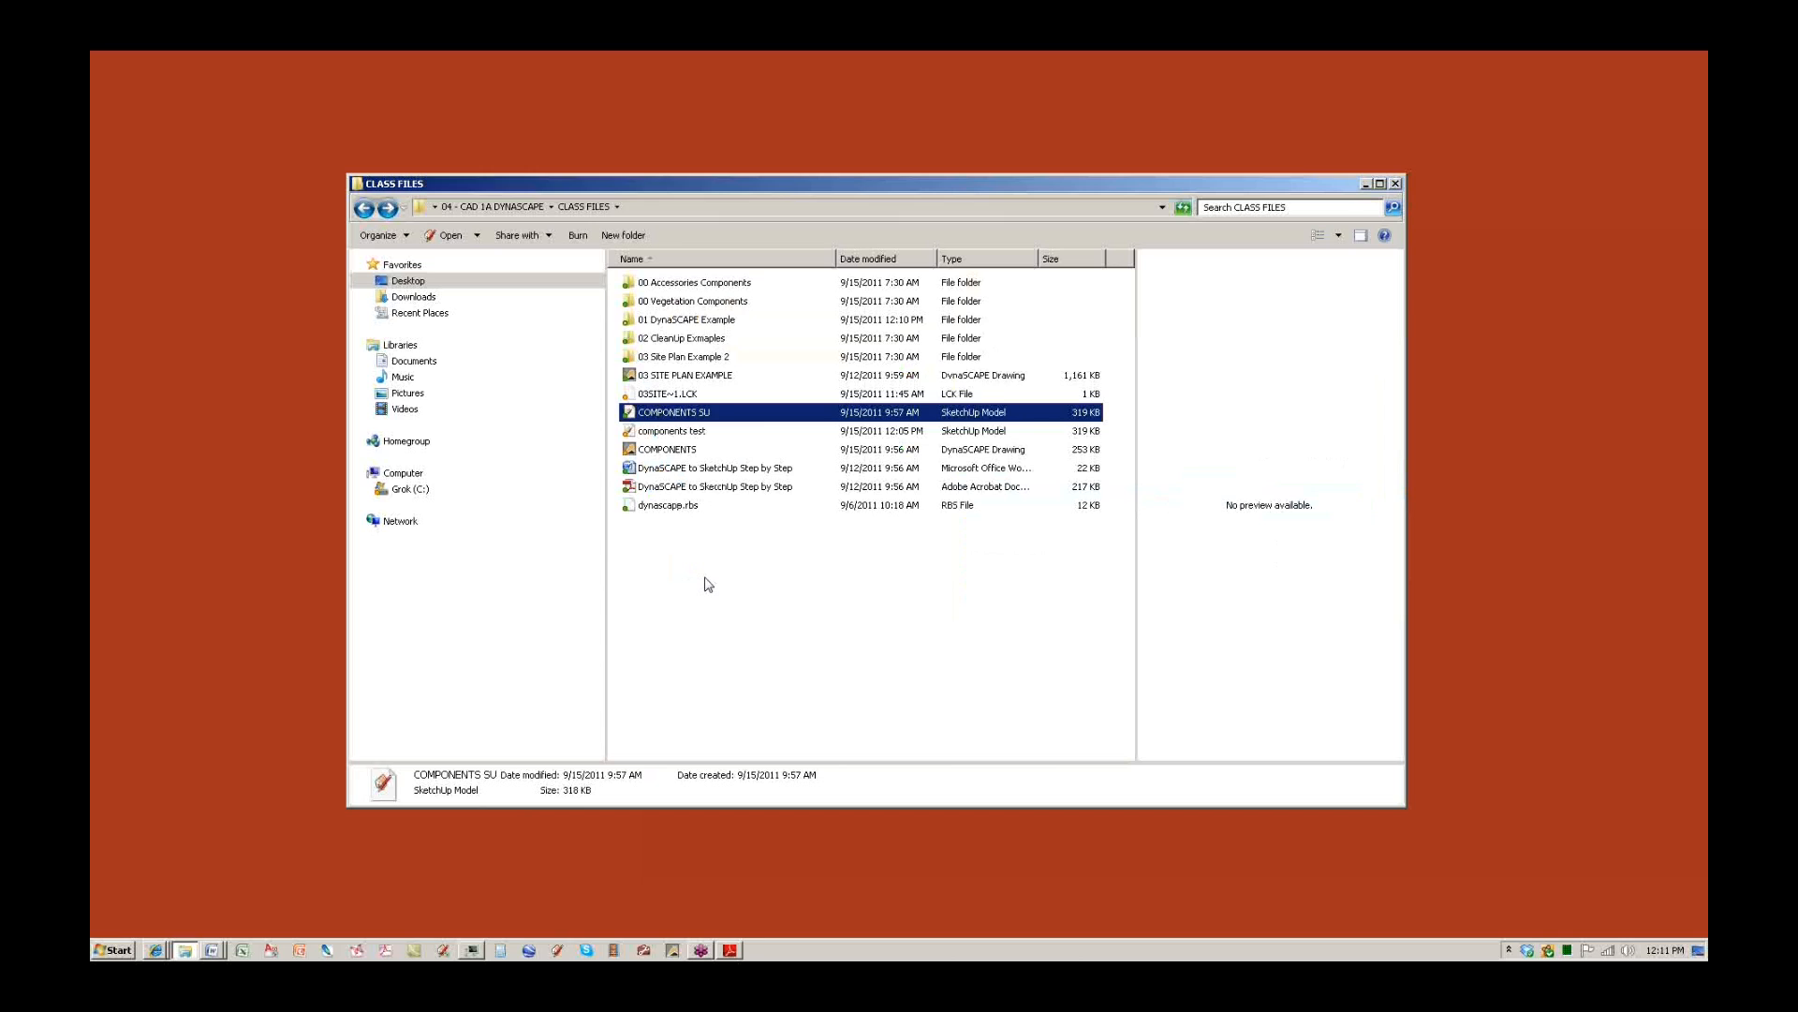
{"action": "left_click", "coordinate": [730, 949]}
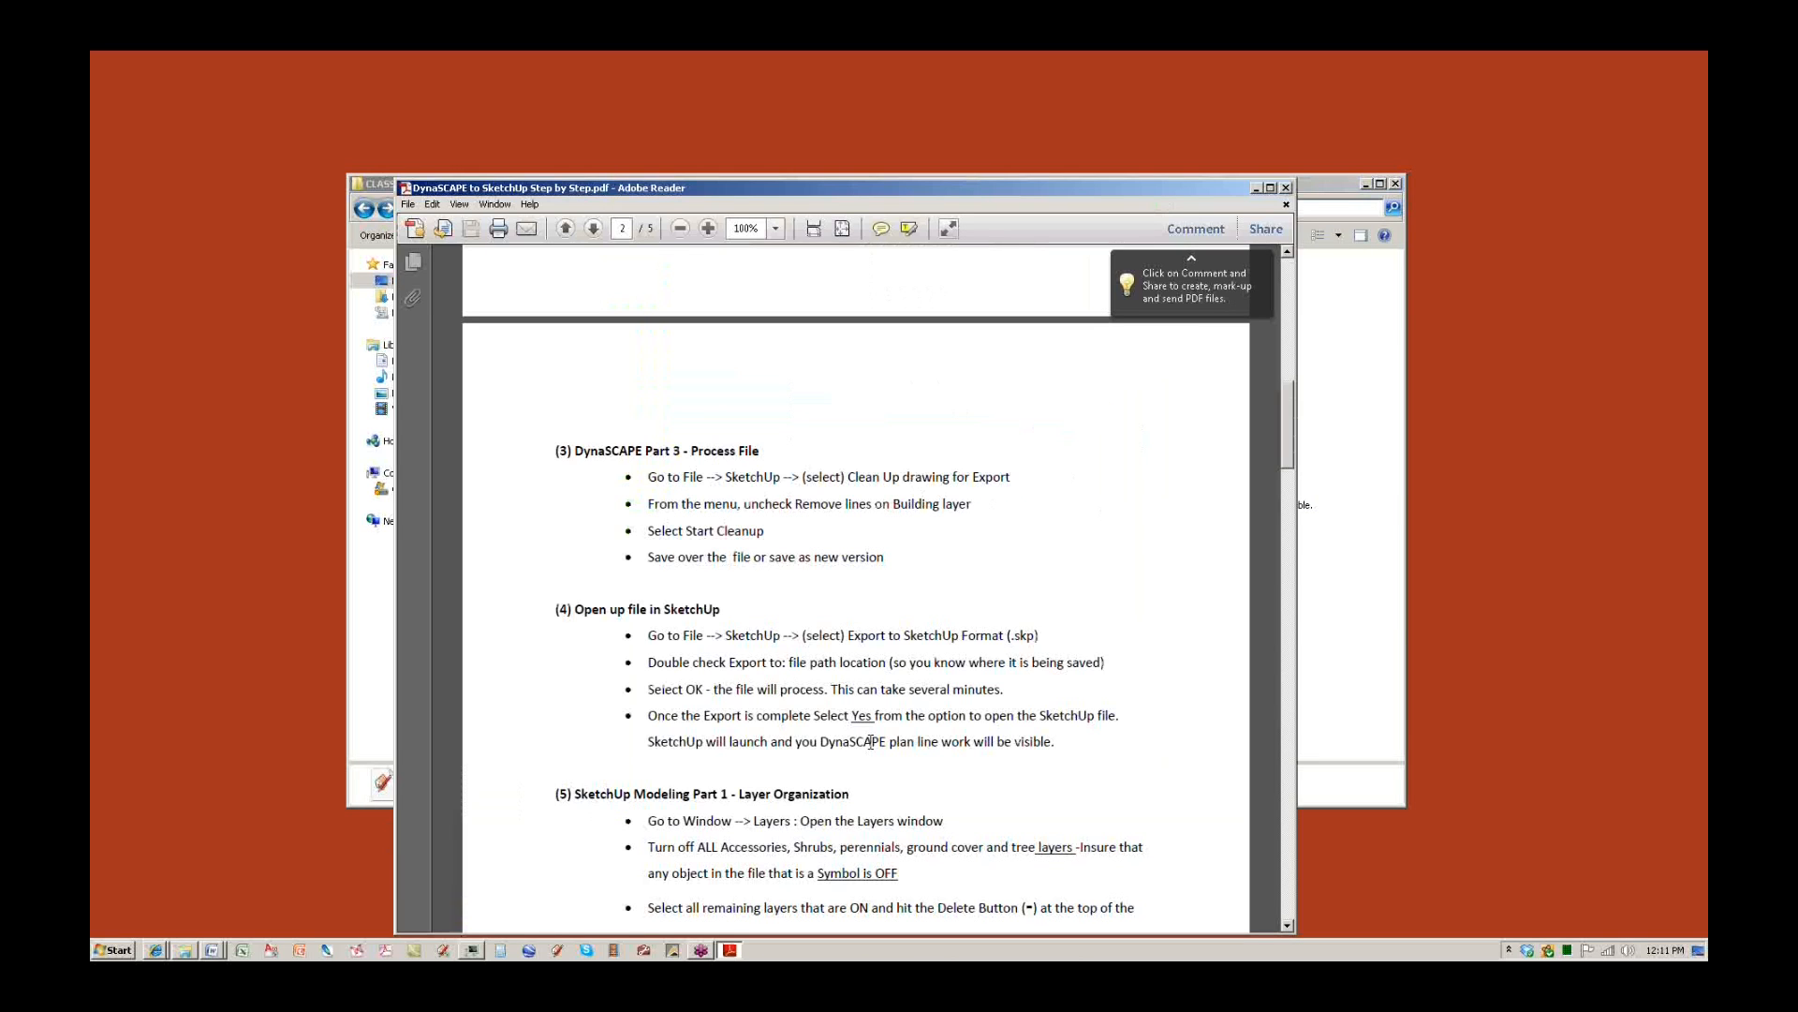
Scroll through the DynaSCAPE to SketchUp guide and back to the top, then bring CLASS FILES forward.
{"action": "scroll", "coordinate": [871, 741], "scroll_direction": "down", "scroll_amount": 10}
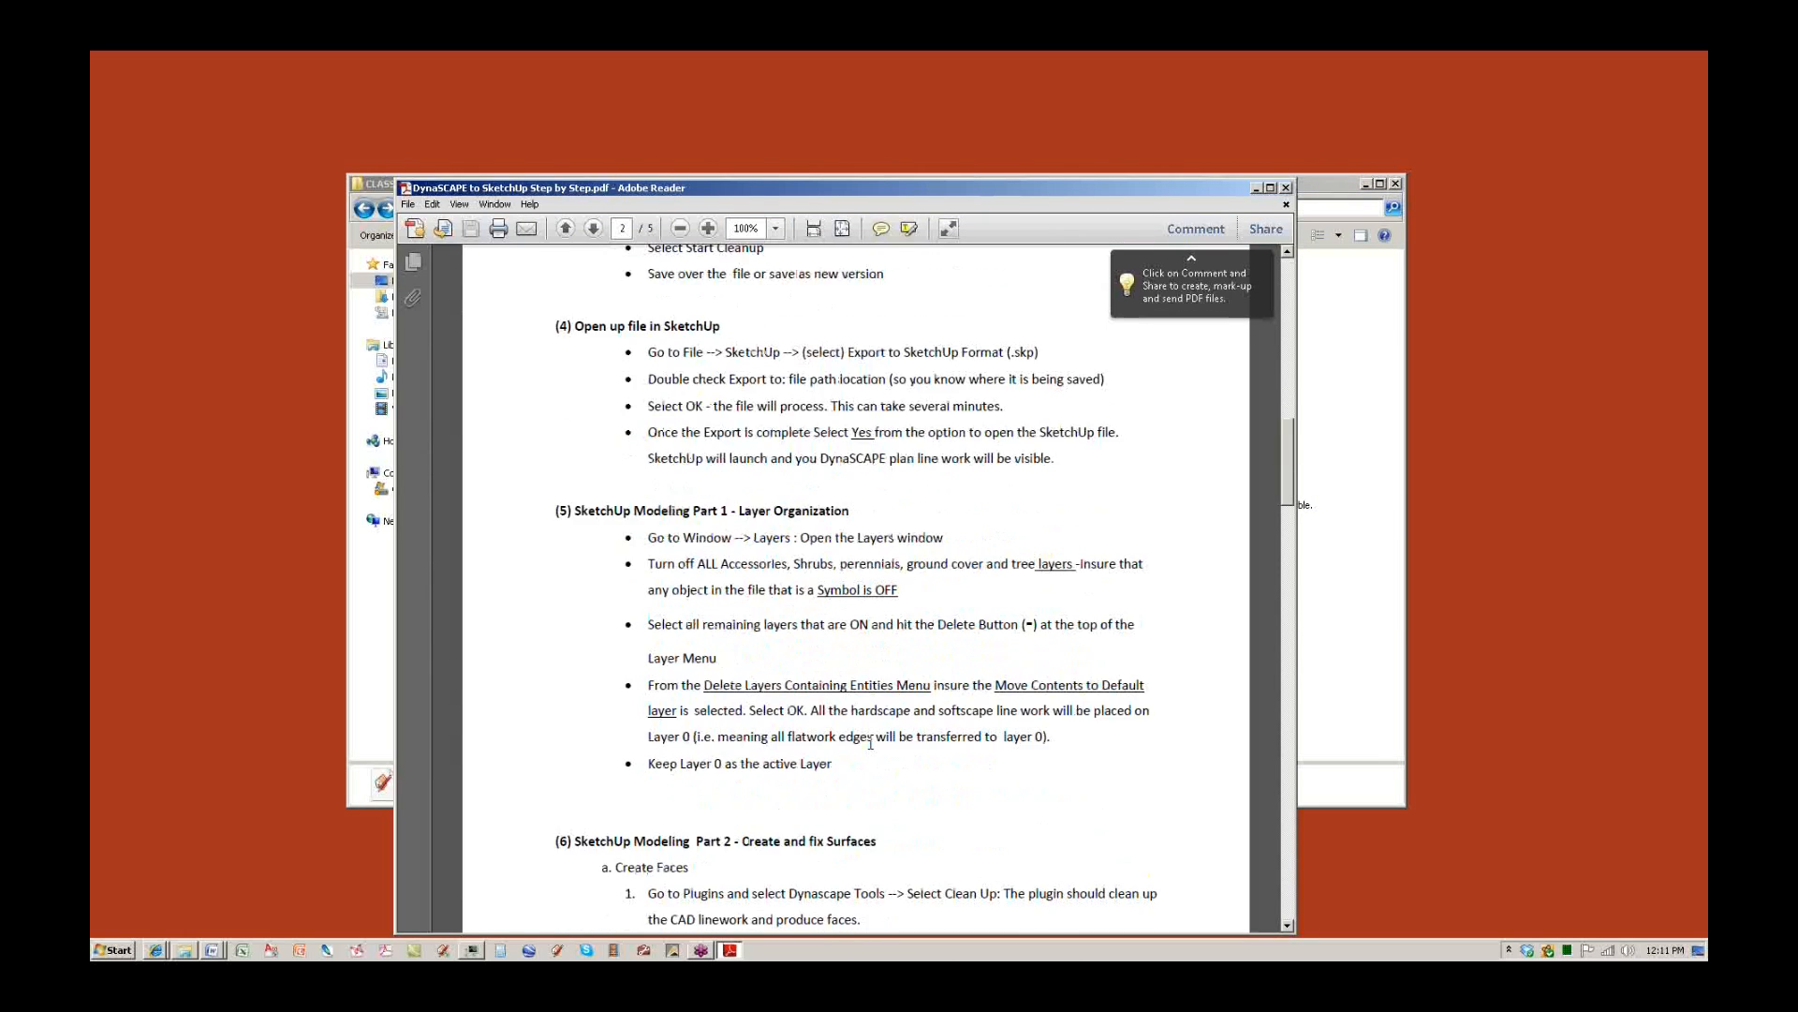
{"action": "scroll", "coordinate": [871, 749], "scroll_direction": "down", "scroll_amount": 9}
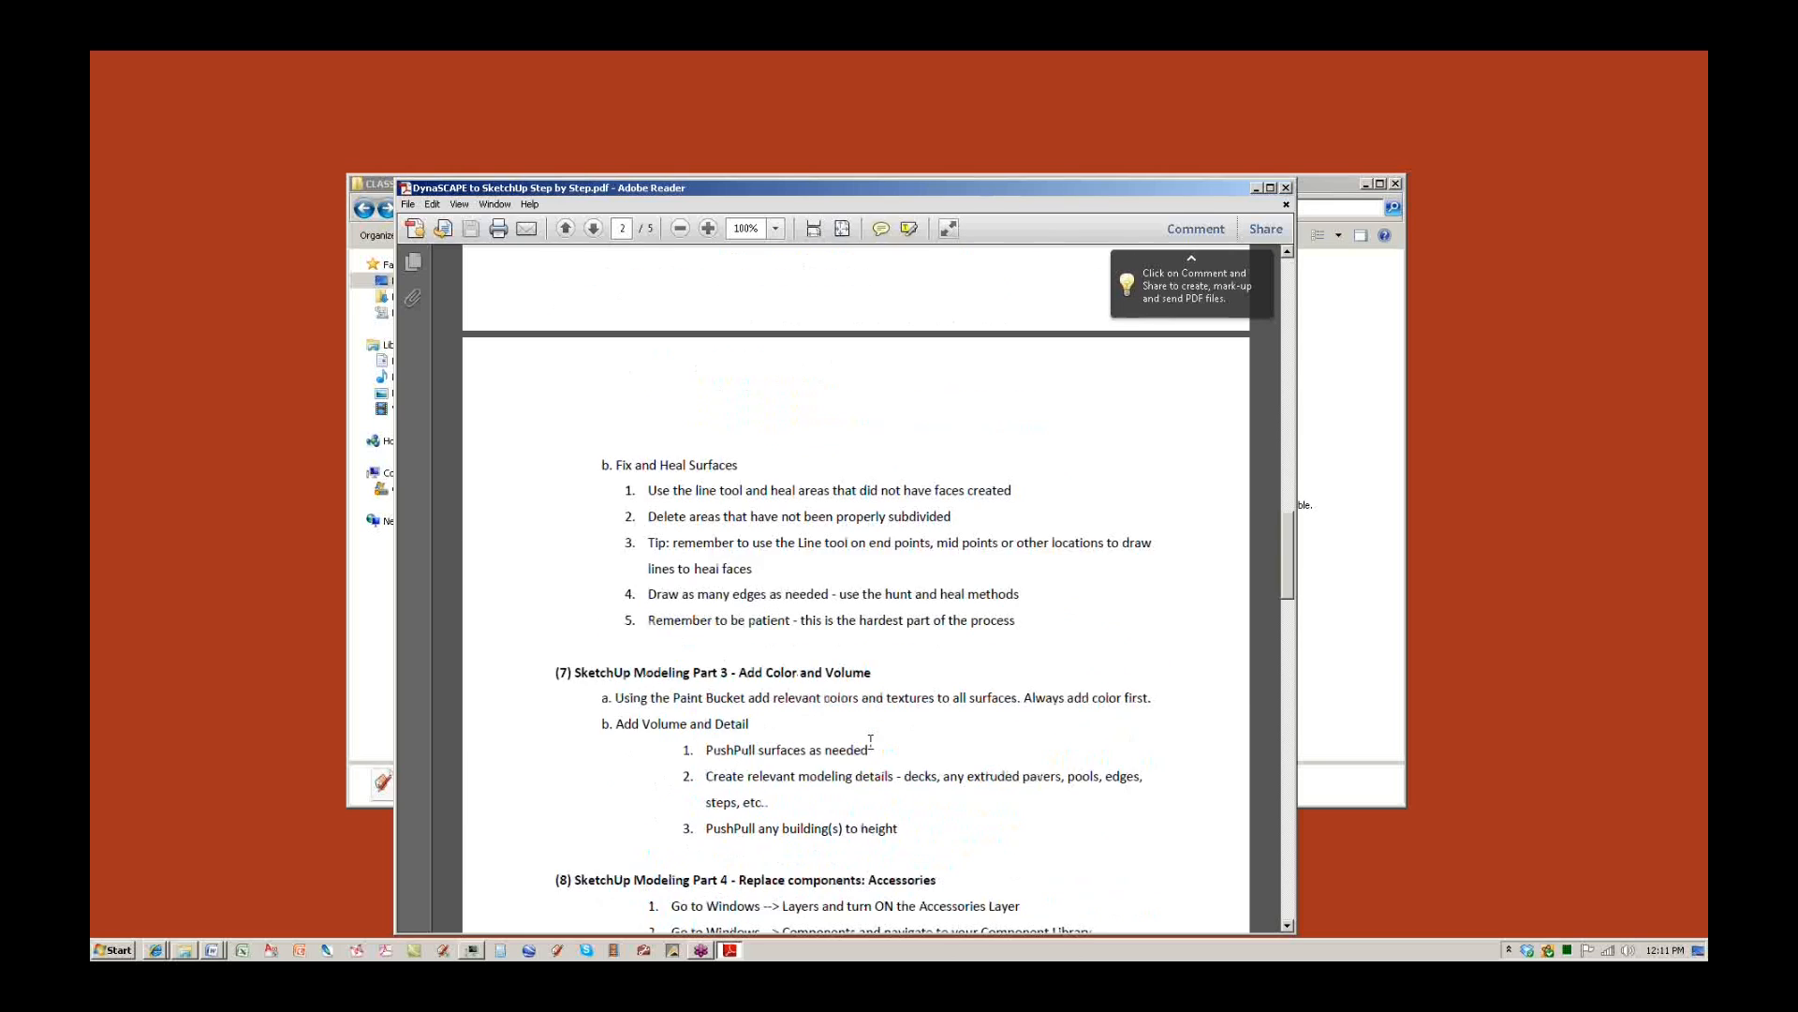
{"action": "scroll", "coordinate": [871, 742], "scroll_direction": "down", "scroll_amount": 5}
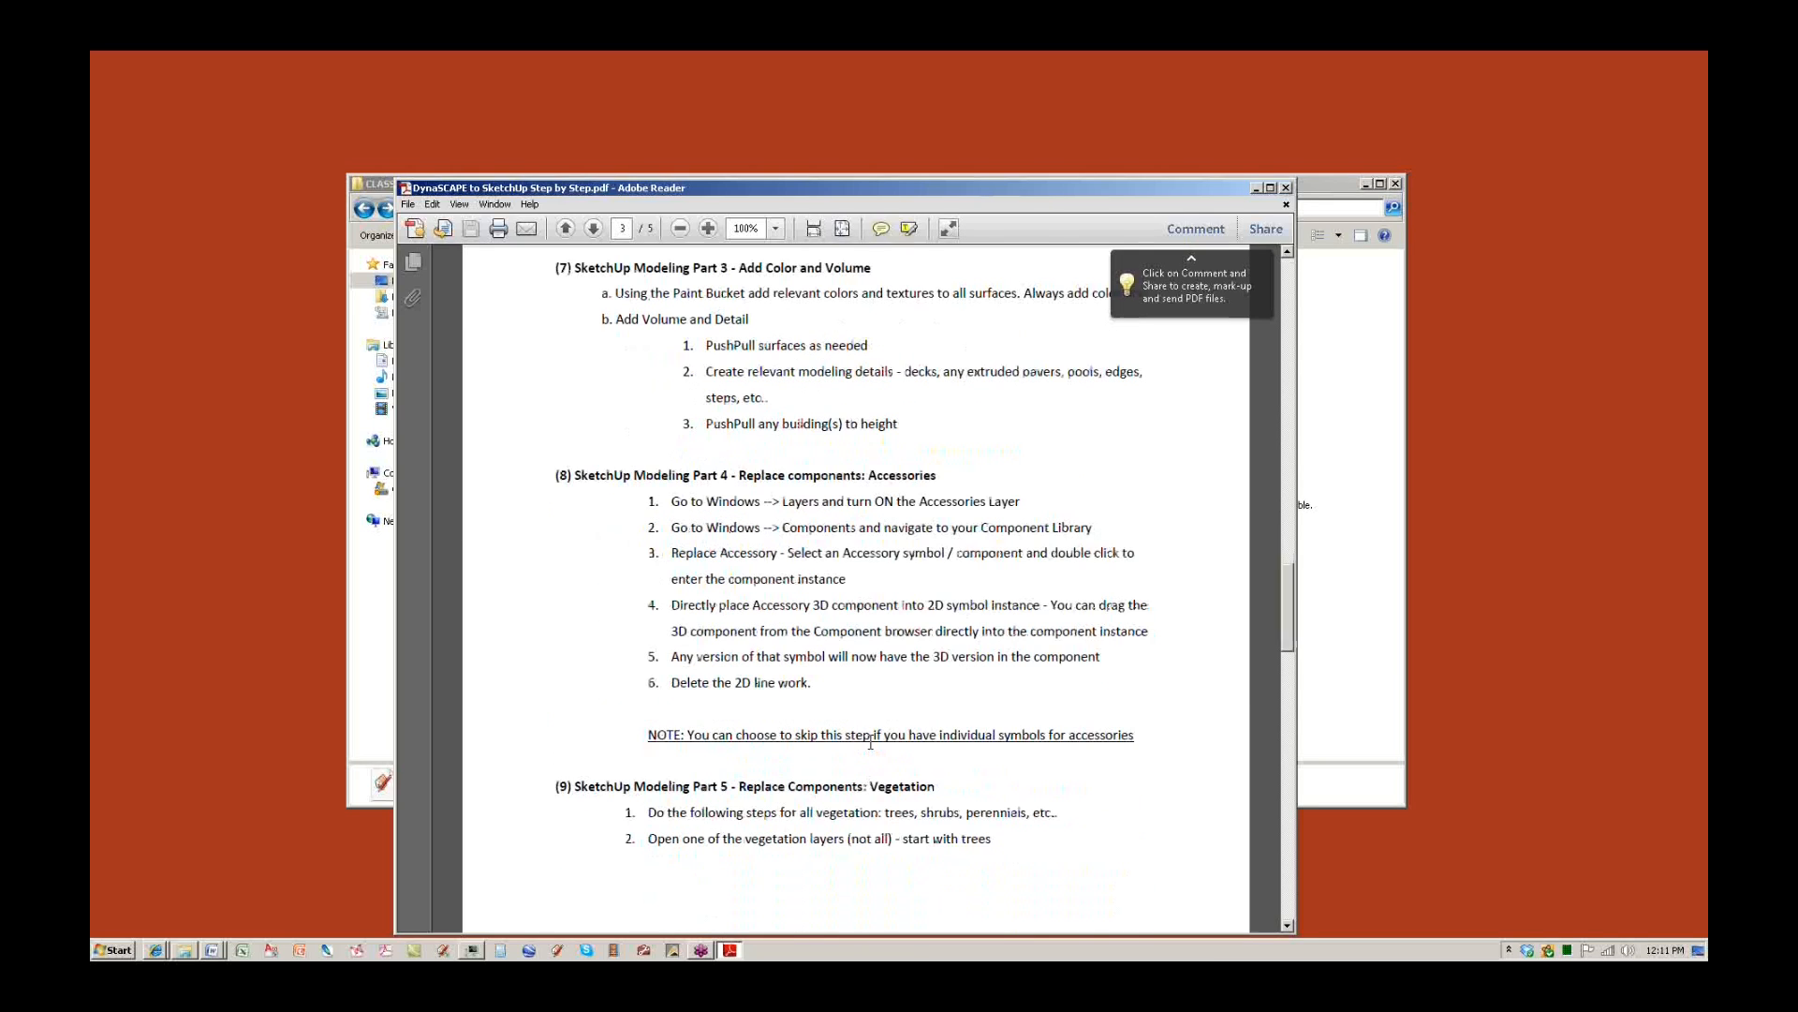
{"action": "scroll", "coordinate": [871, 741], "scroll_direction": "up", "scroll_amount": 15}
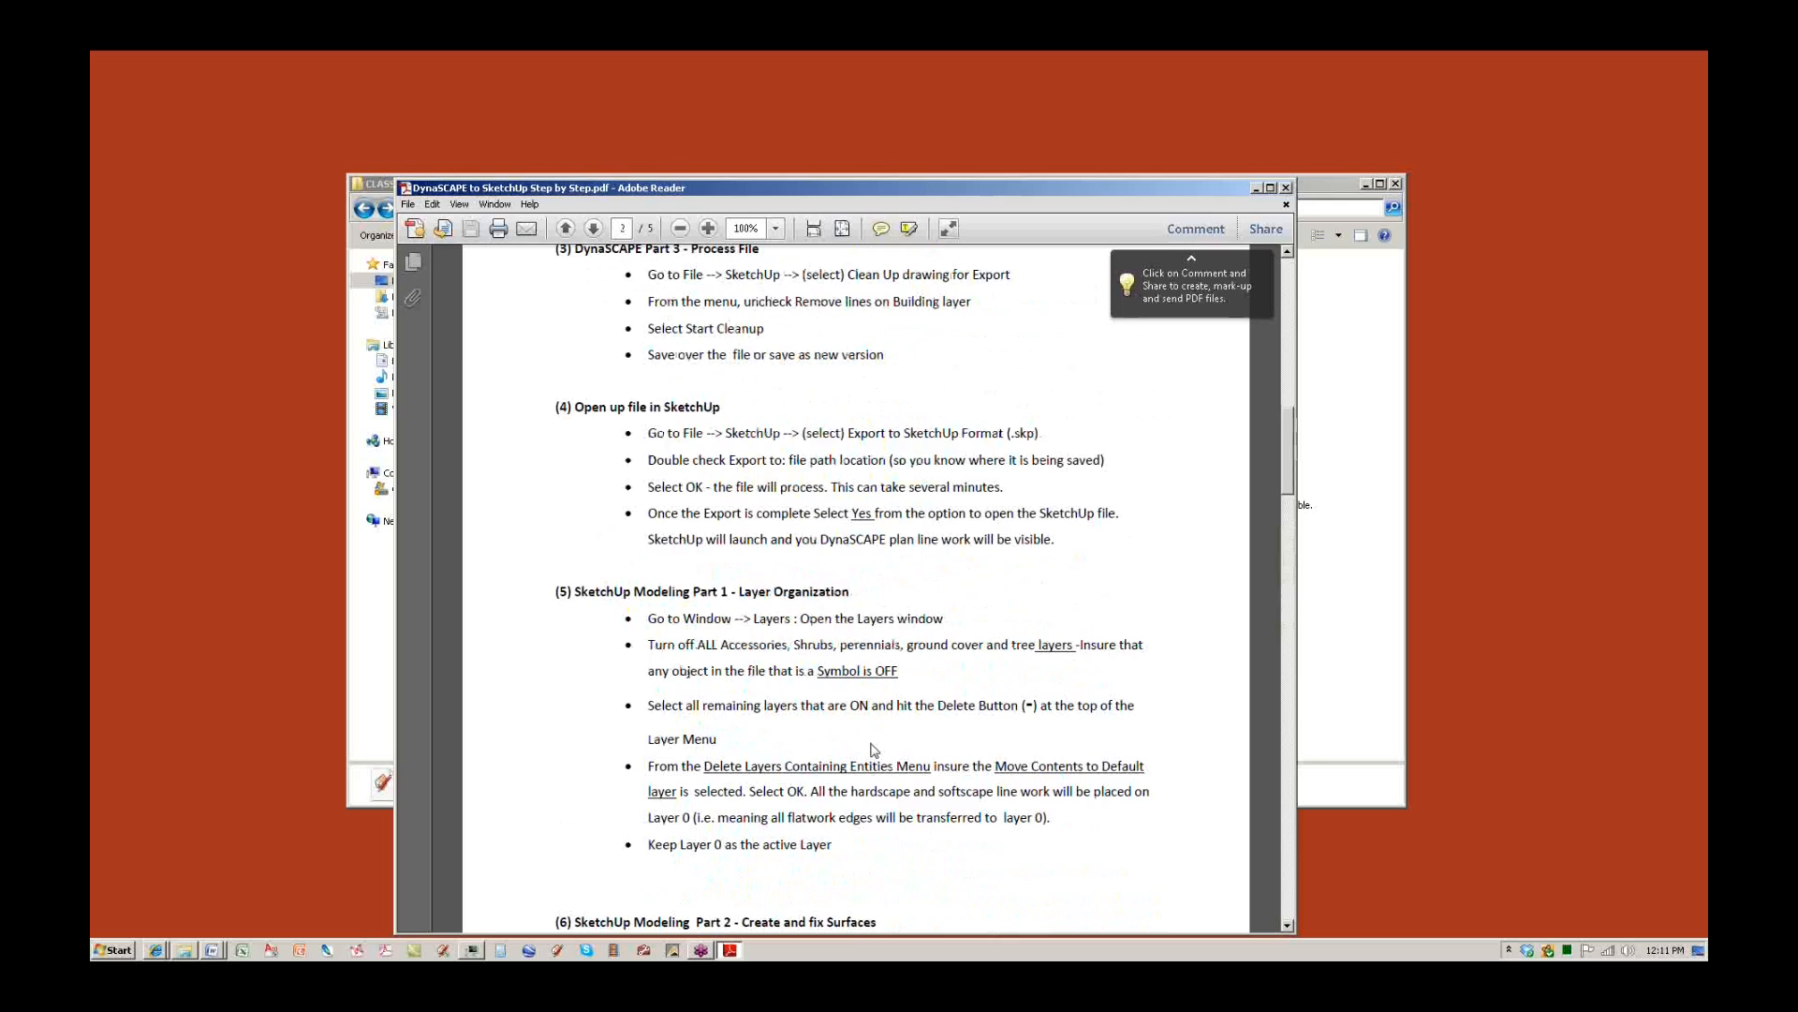
{"action": "scroll", "coordinate": [873, 750], "scroll_direction": "up", "scroll_amount": 4}
{"action": "scroll", "coordinate": [871, 742], "scroll_direction": "up", "scroll_amount": 10}
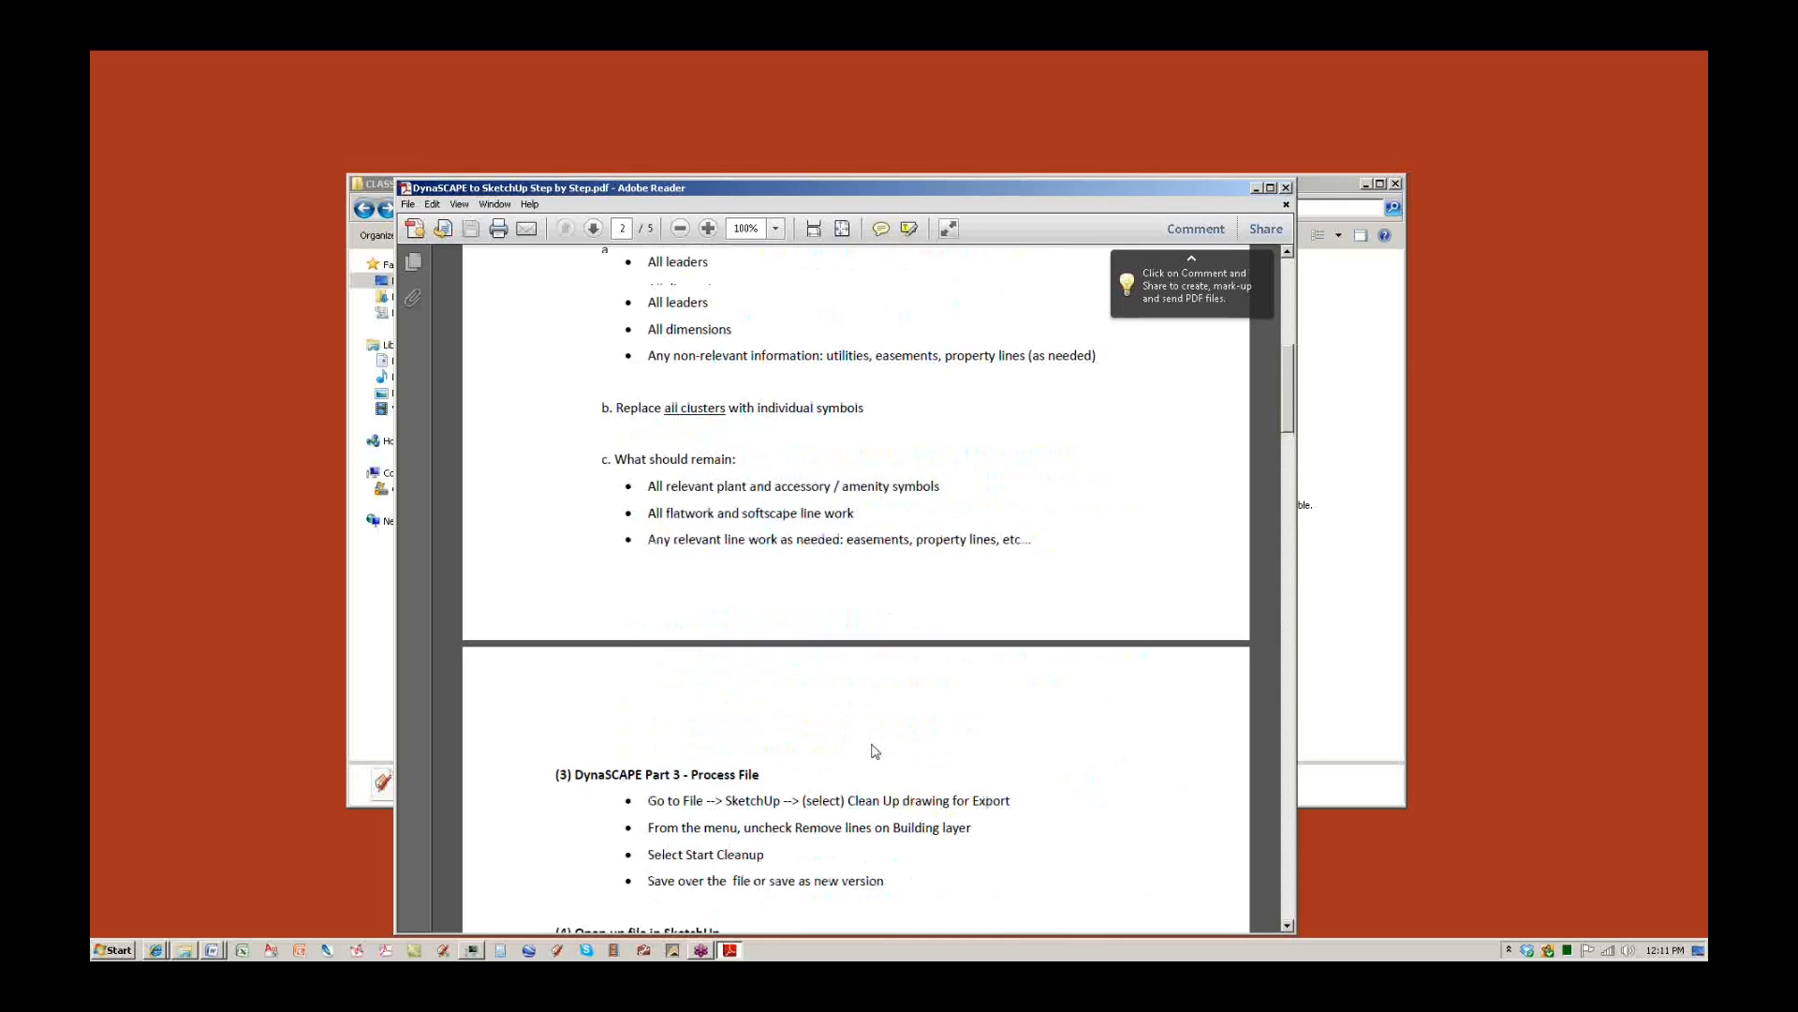
{"action": "scroll", "coordinate": [872, 742], "scroll_direction": "up", "scroll_amount": 4}
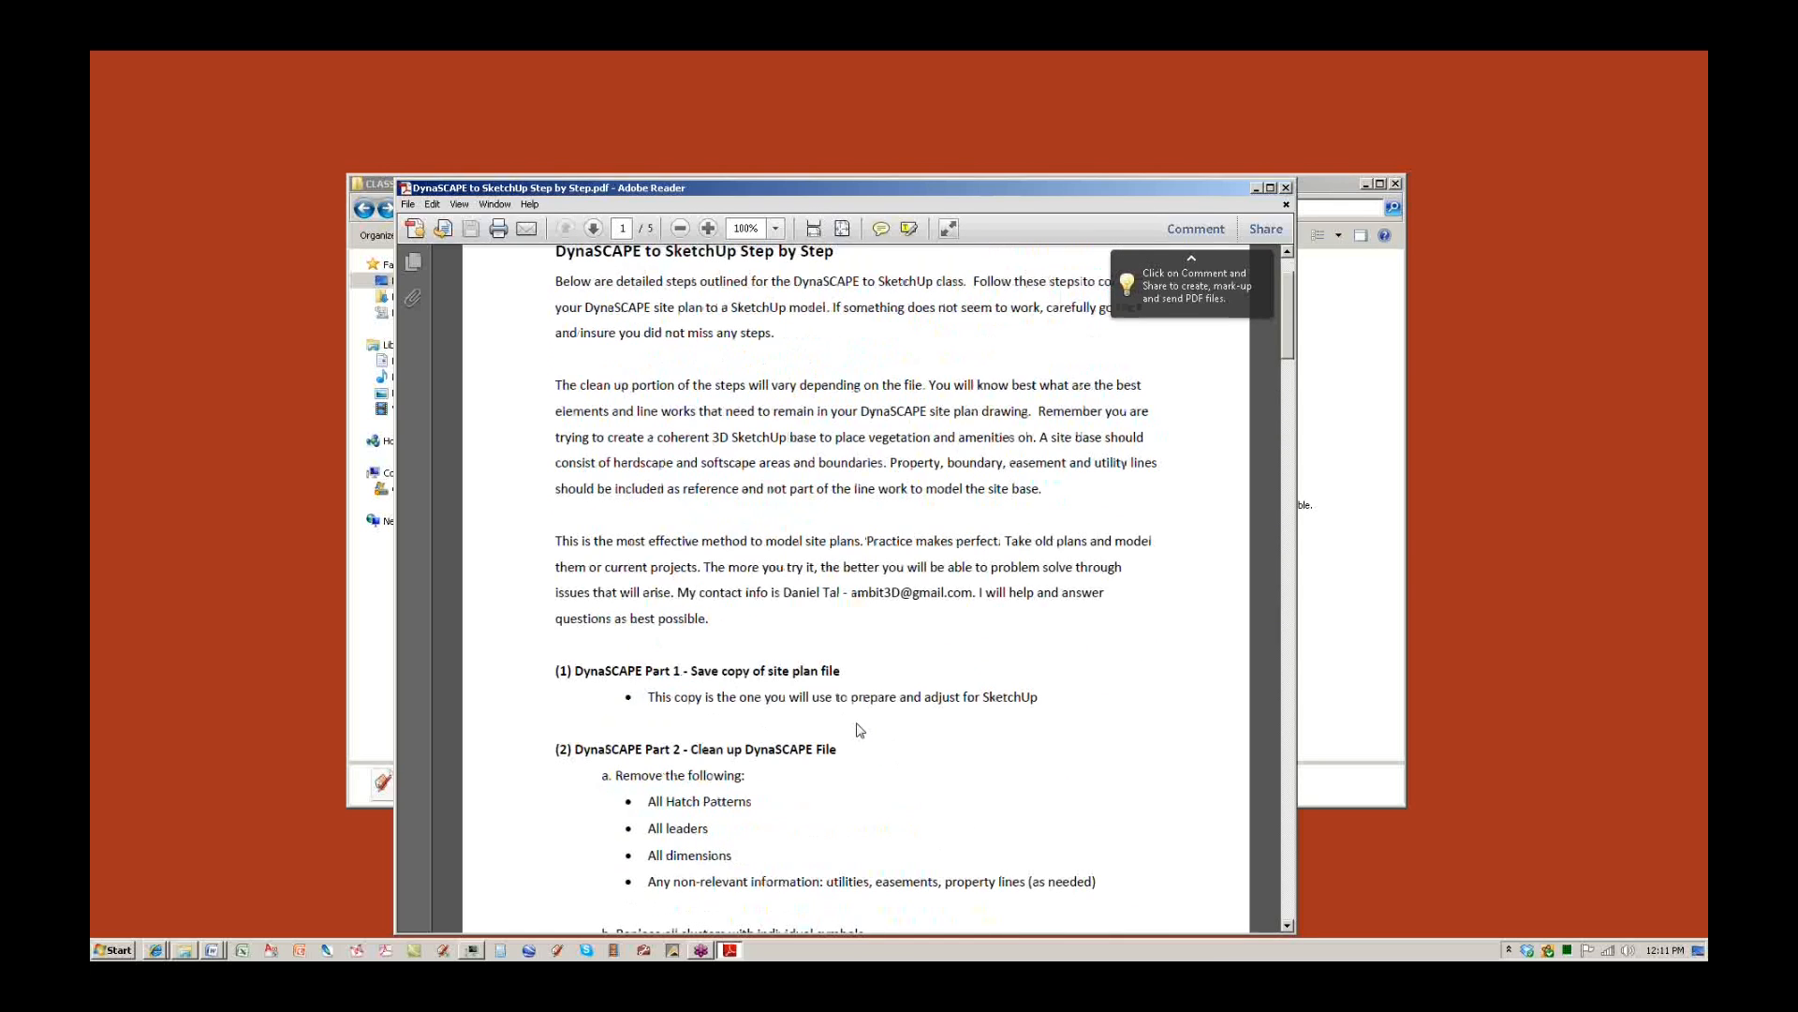
{"action": "left_click", "coordinate": [1344, 206]}
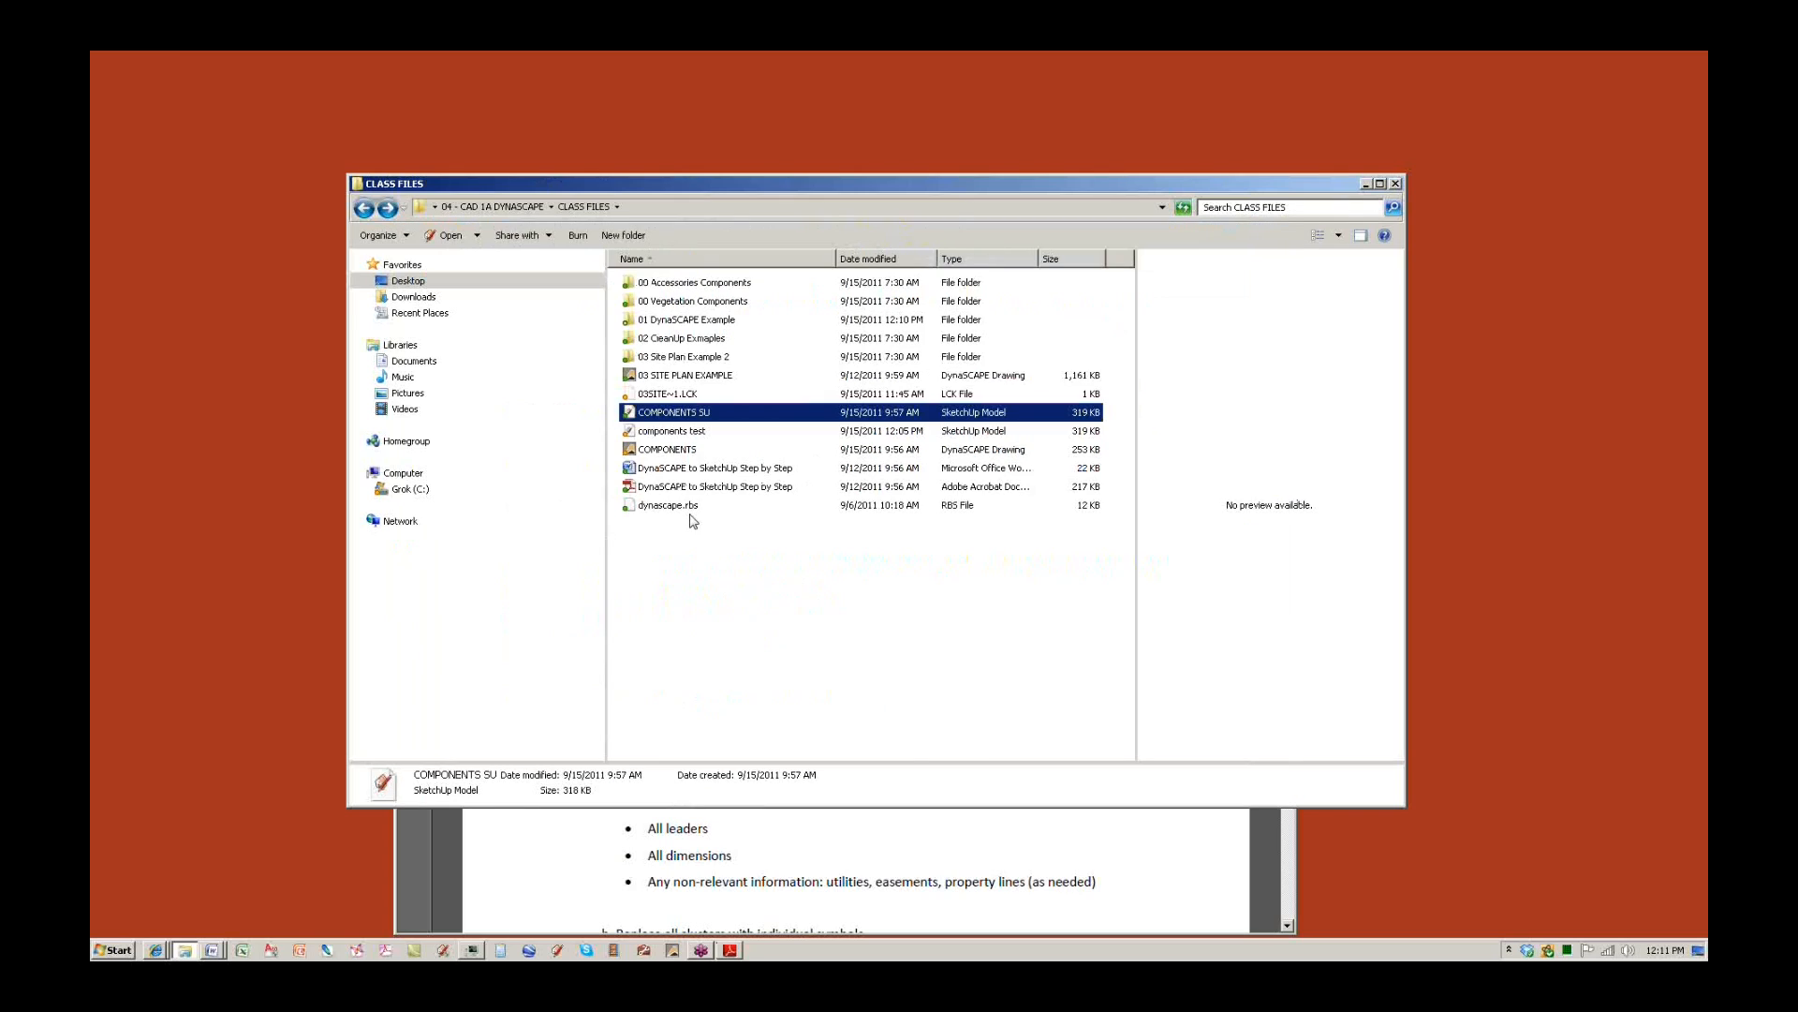
Copy the dynascape.rbs file from the CLASS FILES folder to the clipboard.
{"action": "left_click", "coordinate": [678, 507]}
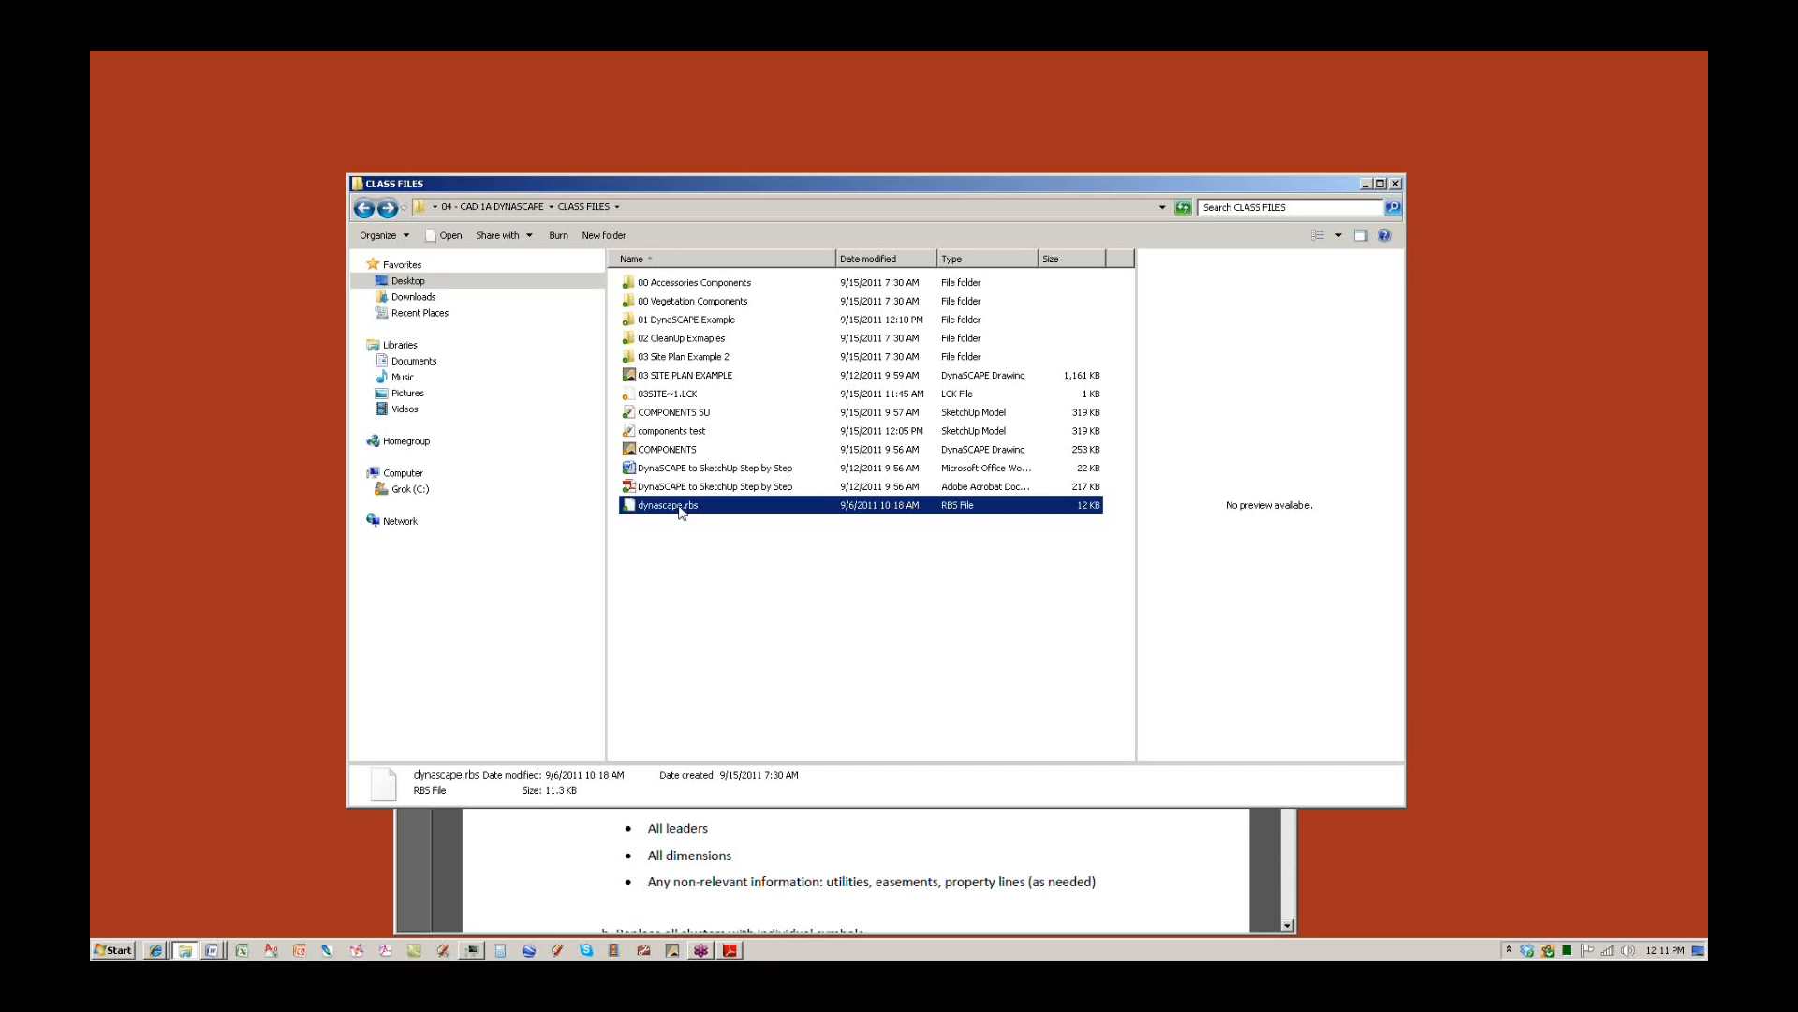
{"action": "right_click", "coordinate": [679, 508]}
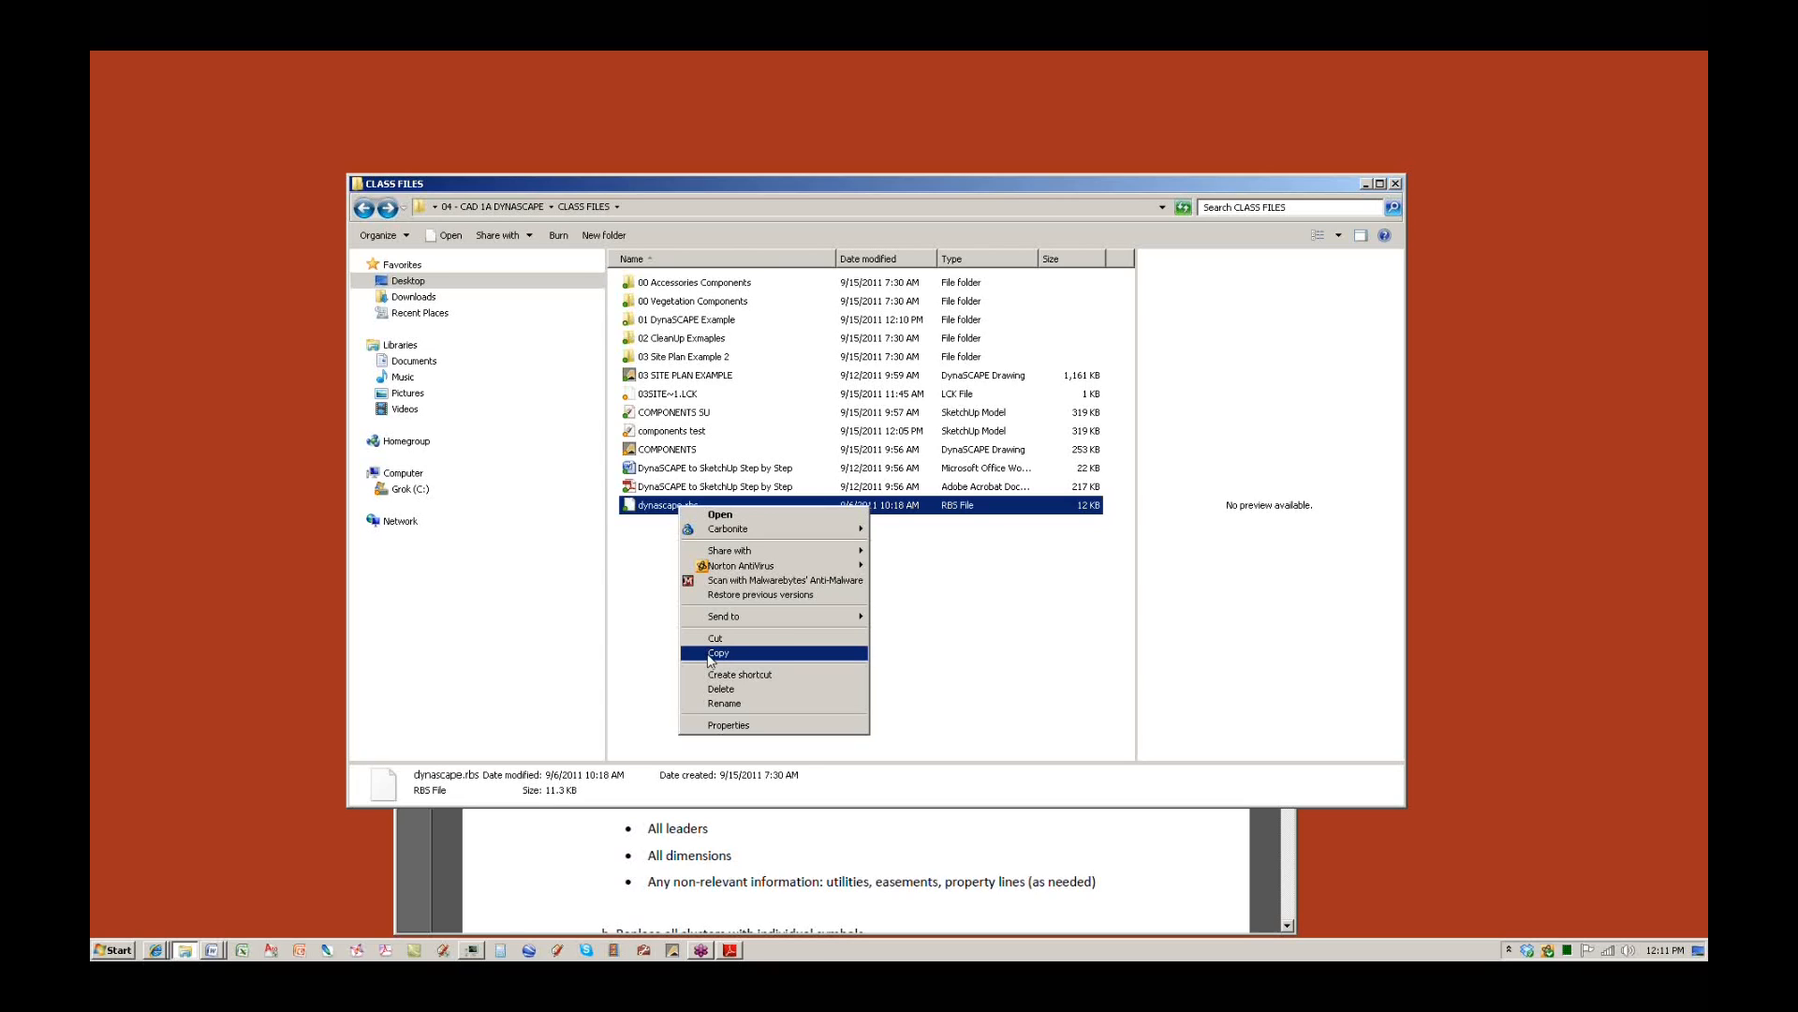
{"action": "left_click", "coordinate": [717, 652]}
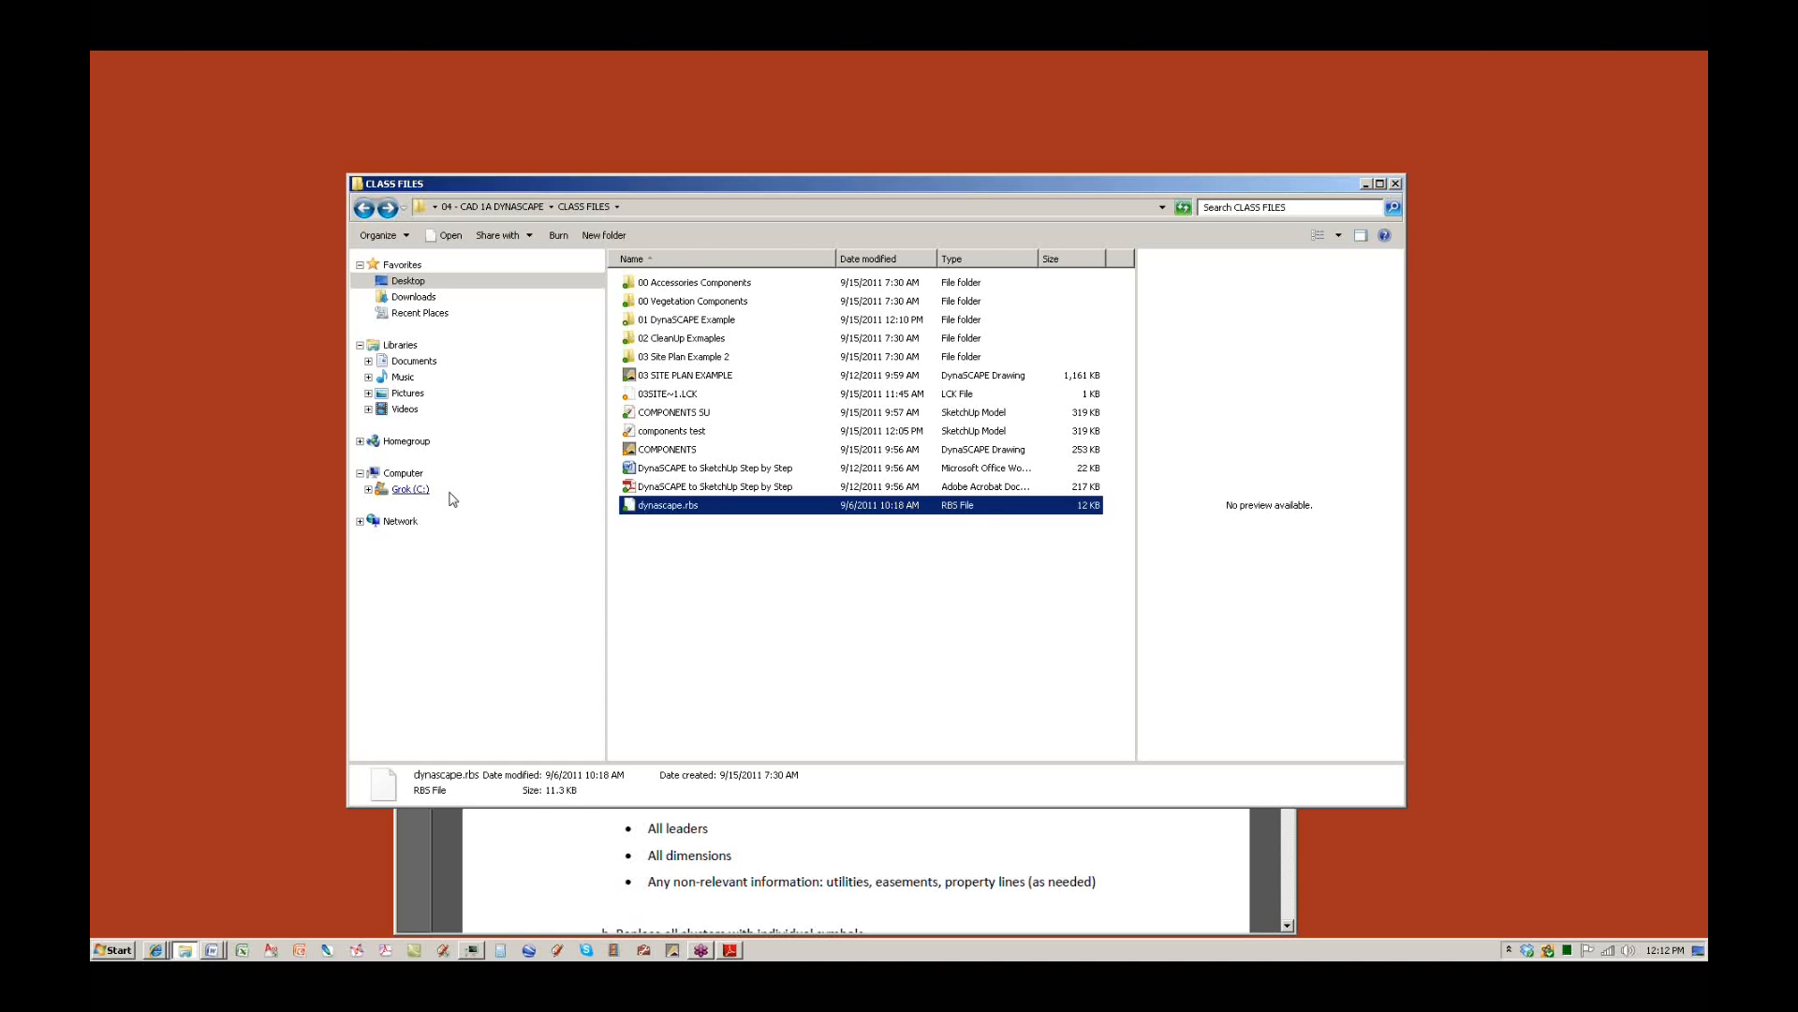
Browse the C: drive into Program Files (x86) > Google, then return to the C: root.
{"action": "left_click", "coordinate": [409, 490]}
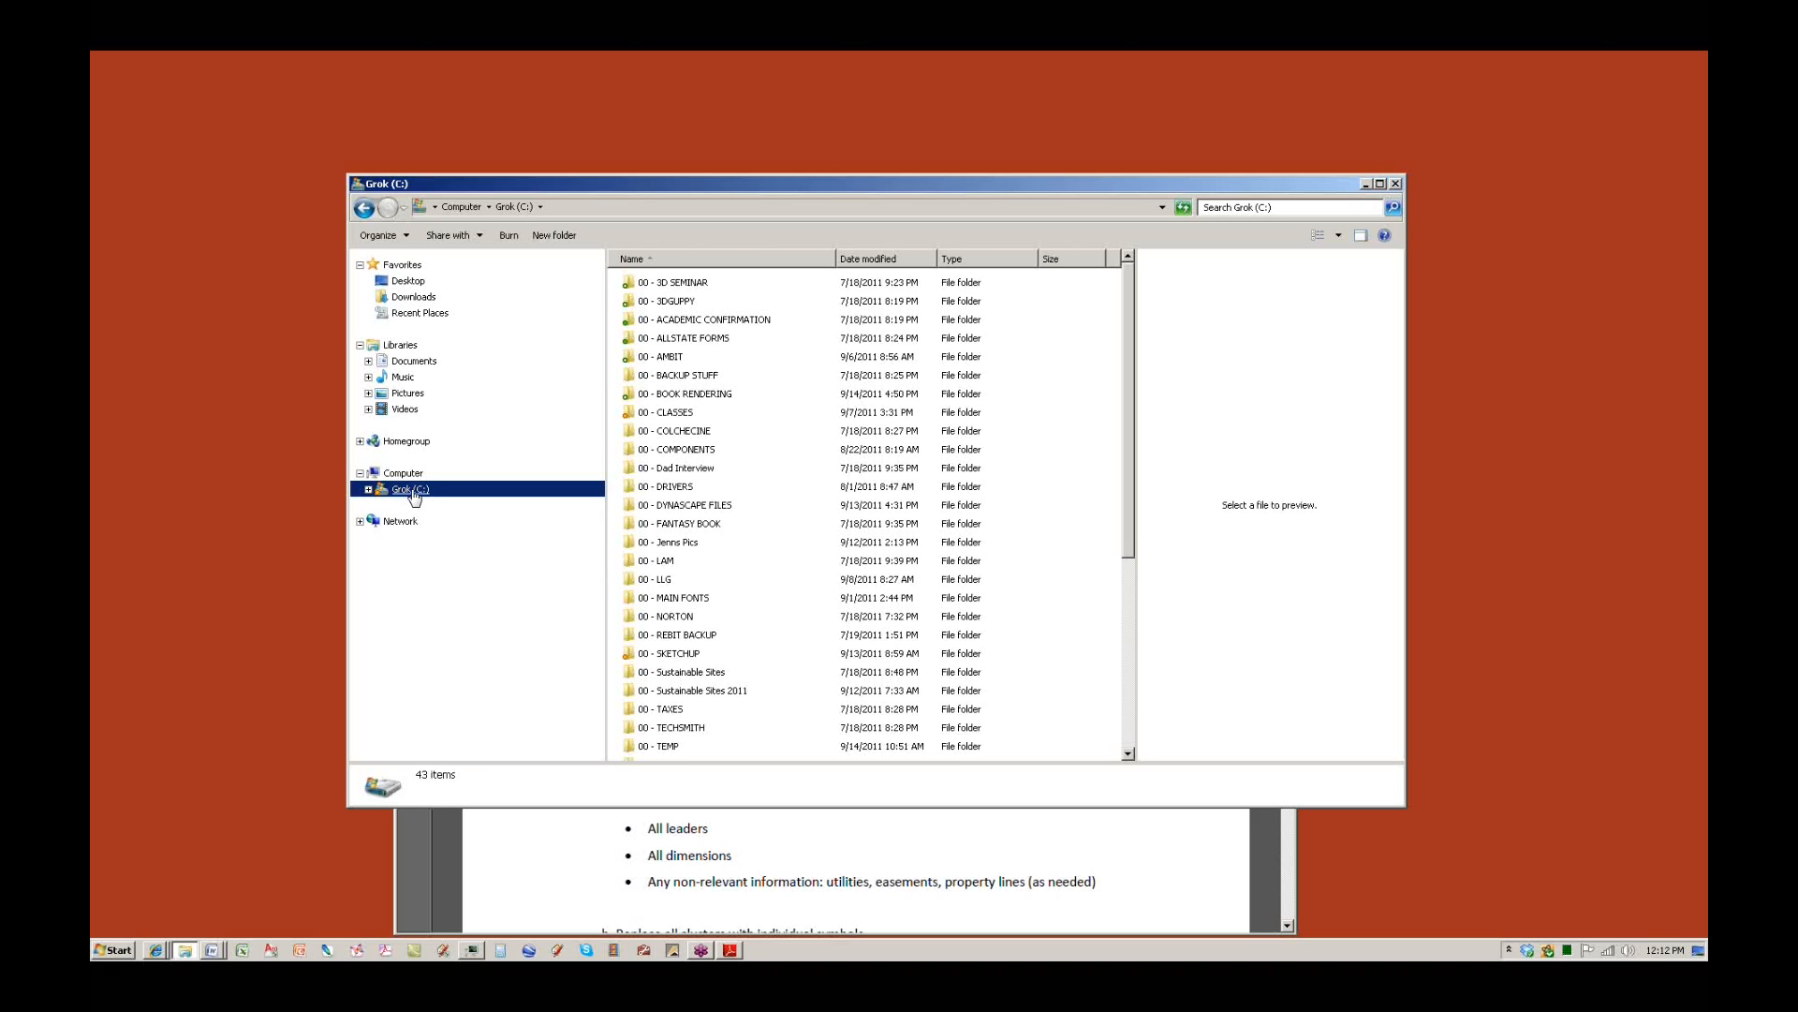
{"action": "left_click_drag", "start_coordinate": [1133, 456], "coordinate": [1075, 655]}
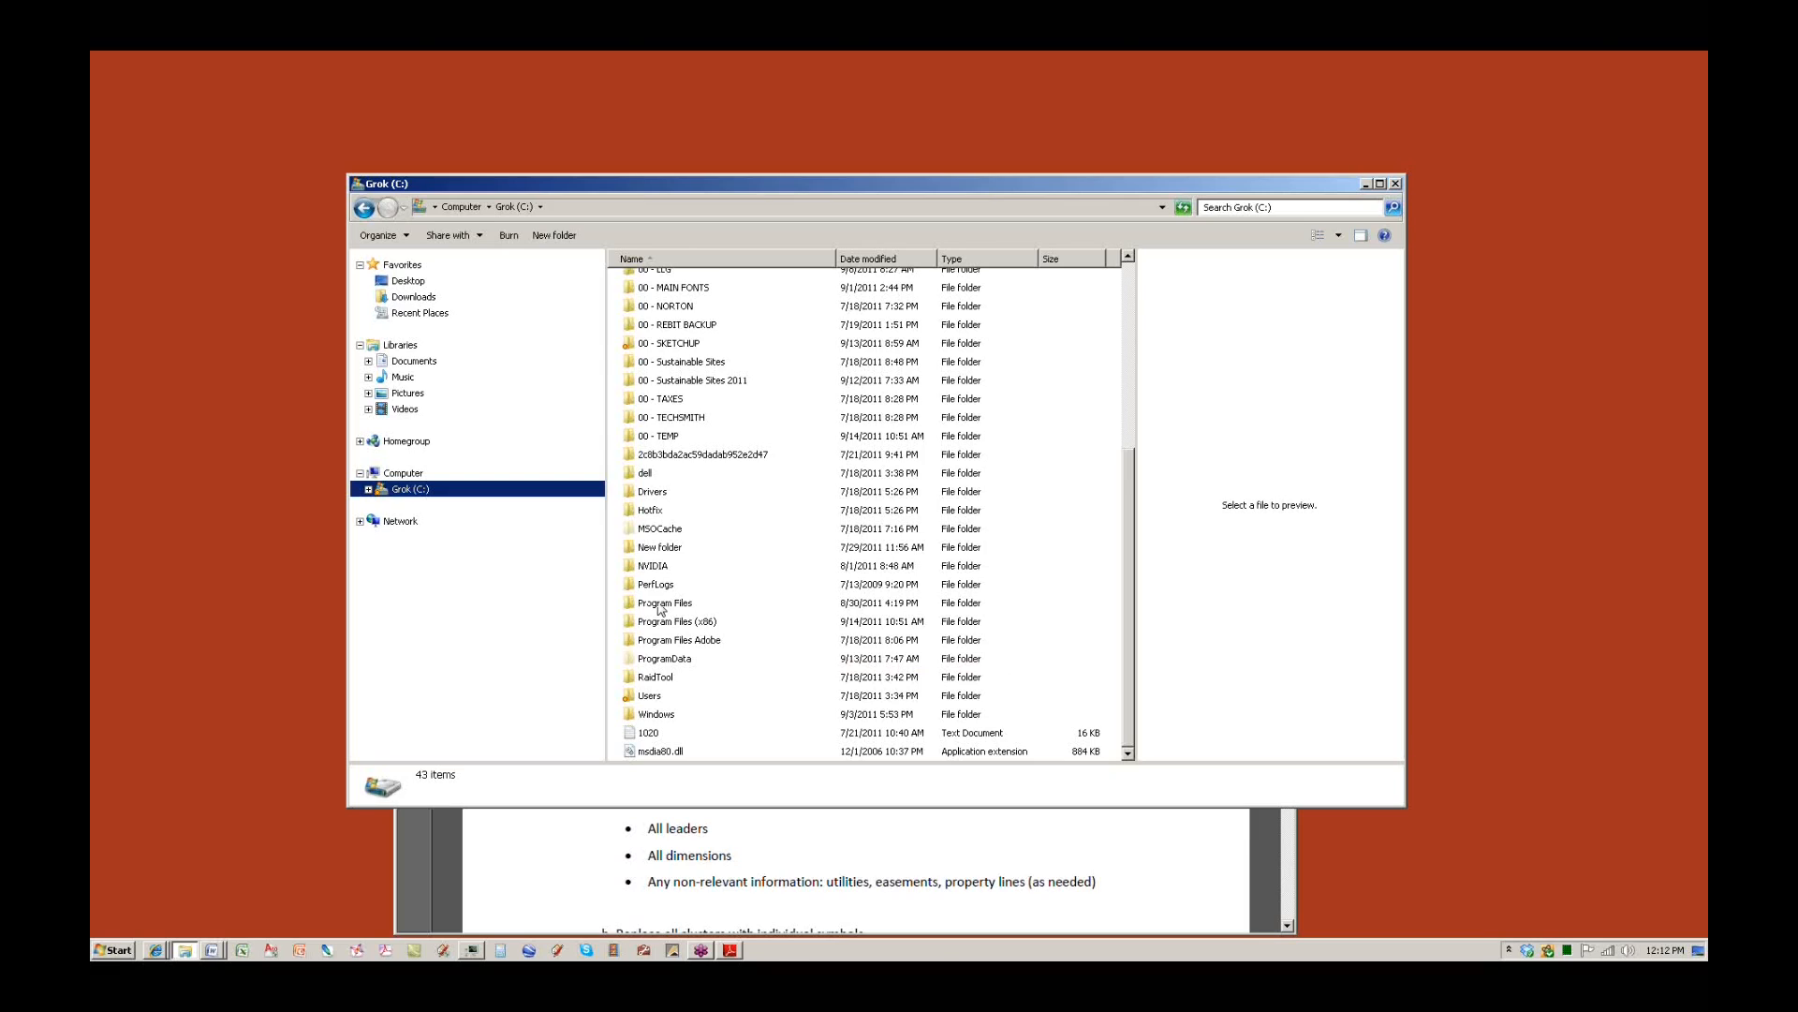
{"action": "mouse_move", "coordinate": [660, 609]}
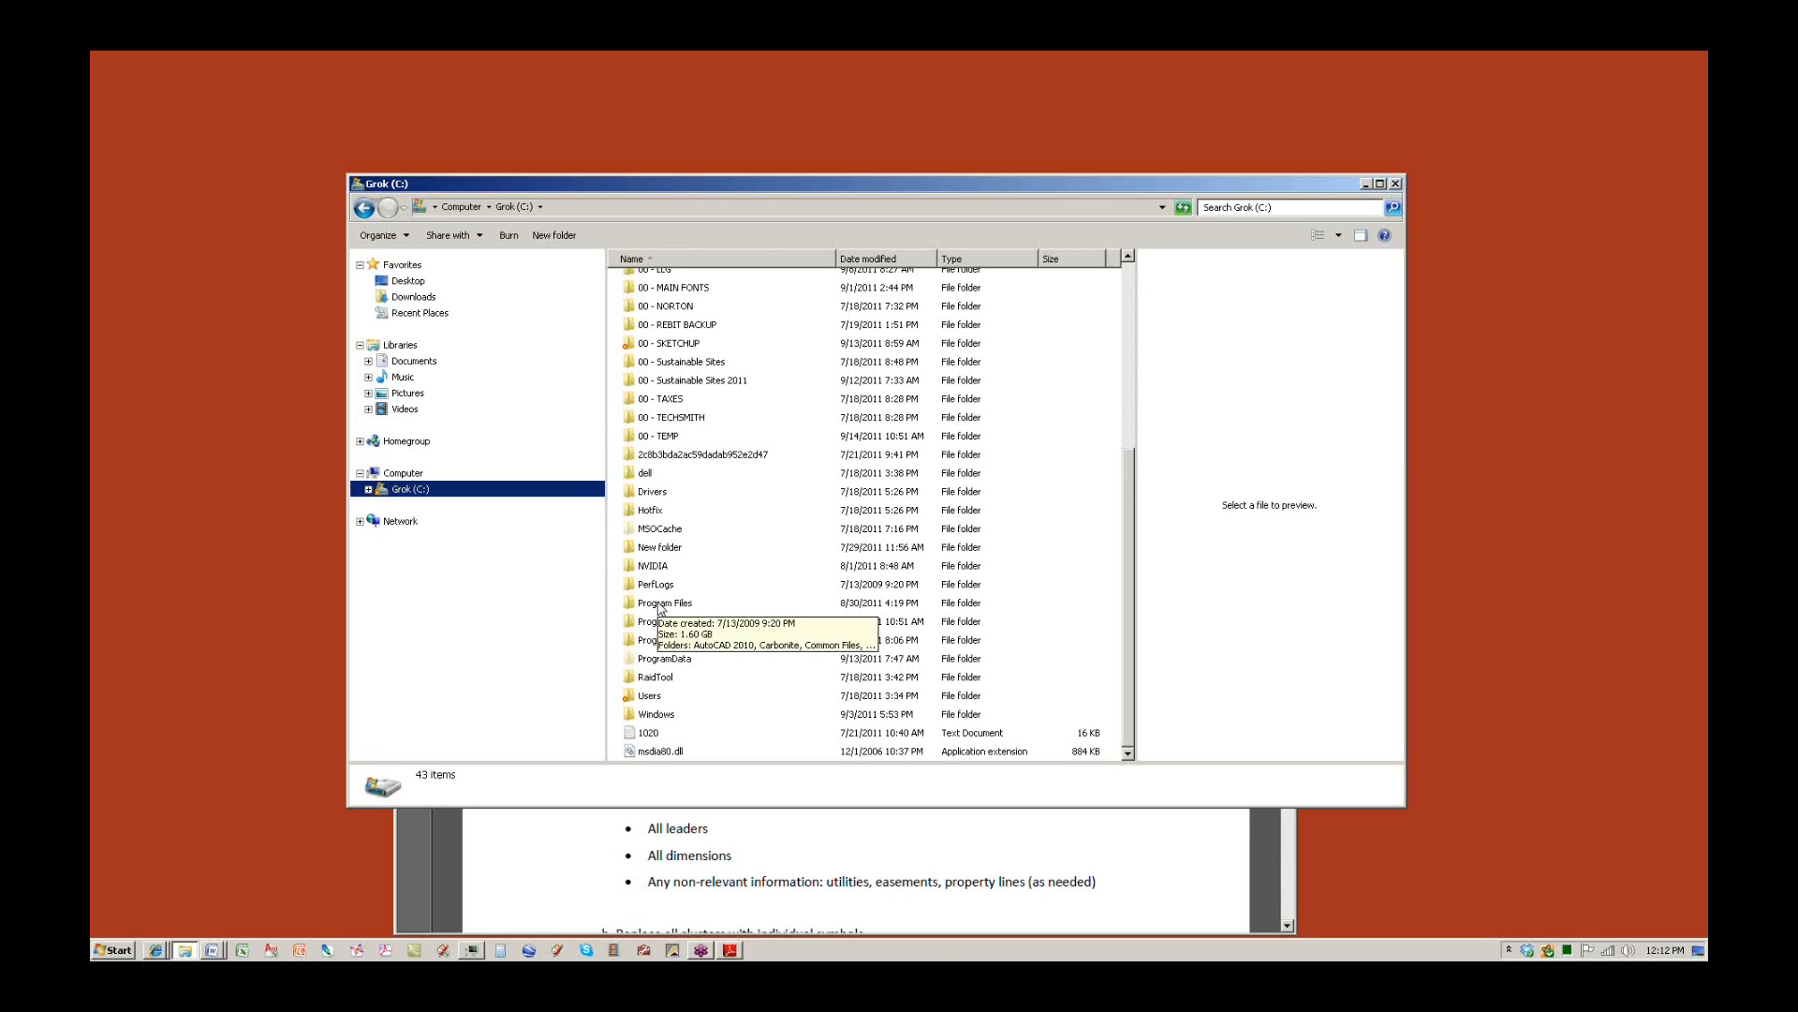
{"action": "left_click", "coordinate": [694, 626]}
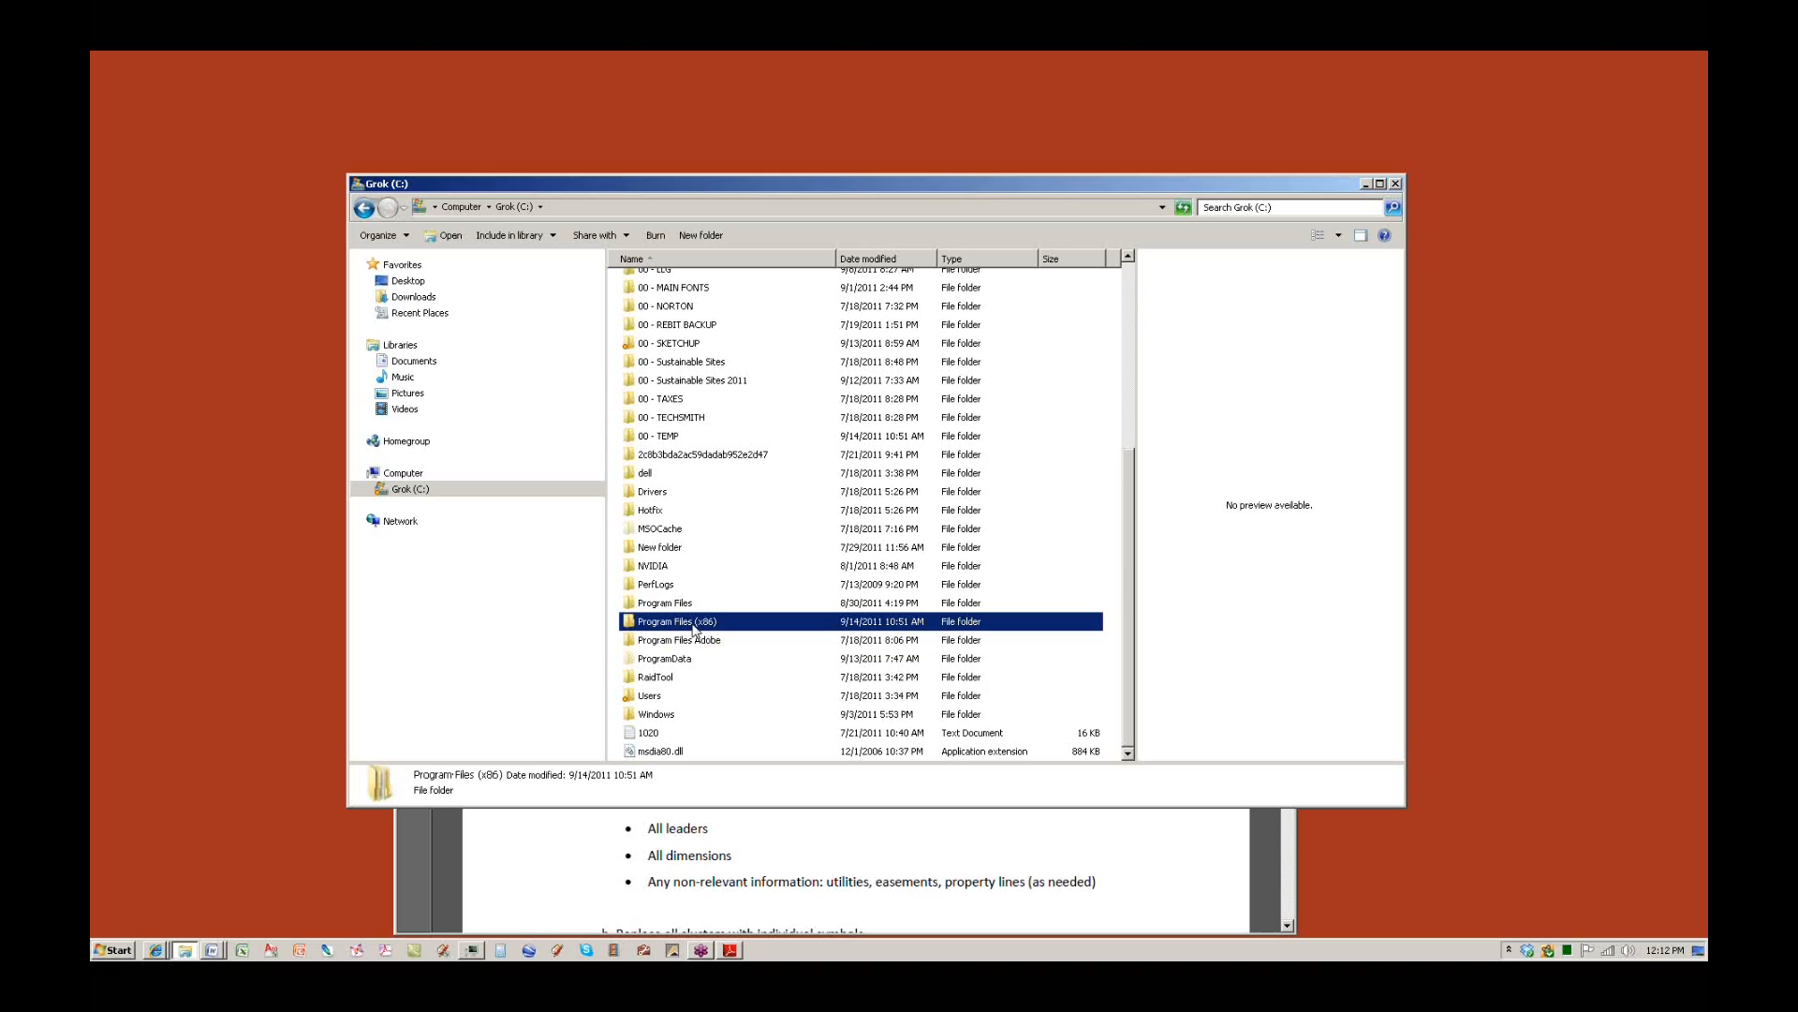
{"action": "double_click", "coordinate": [694, 623]}
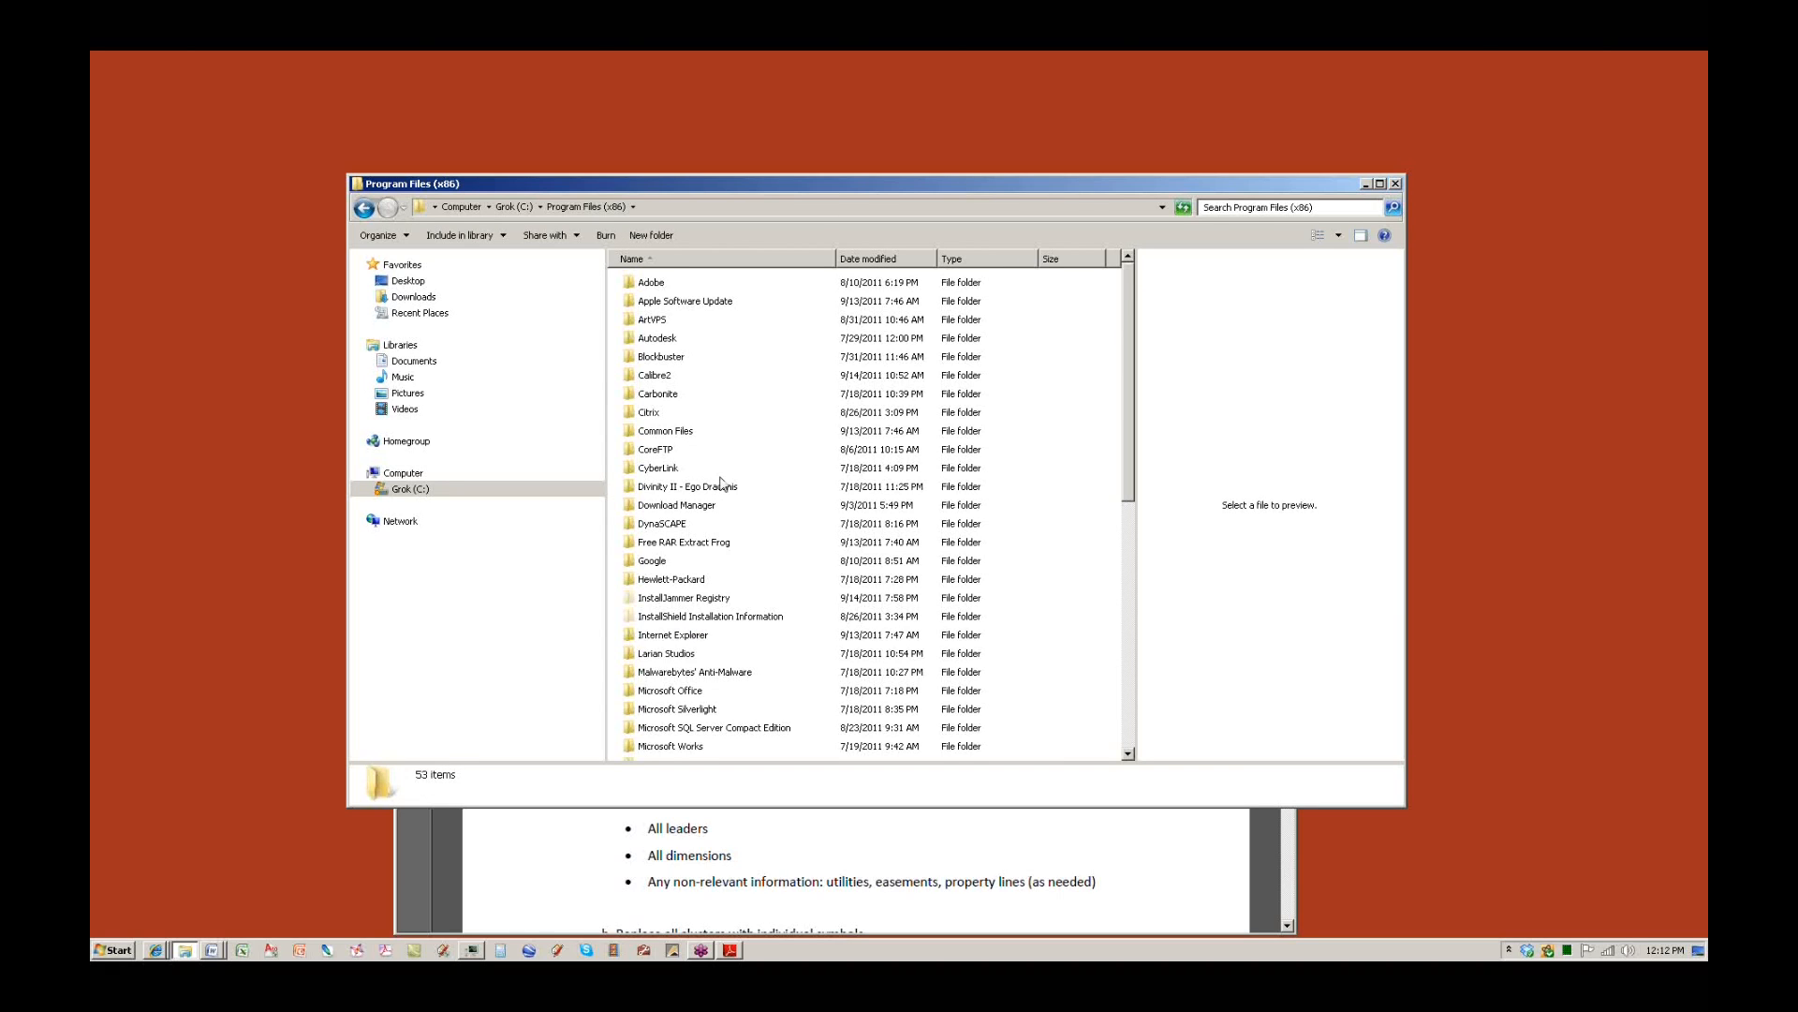
{"action": "left_click", "coordinate": [660, 563]}
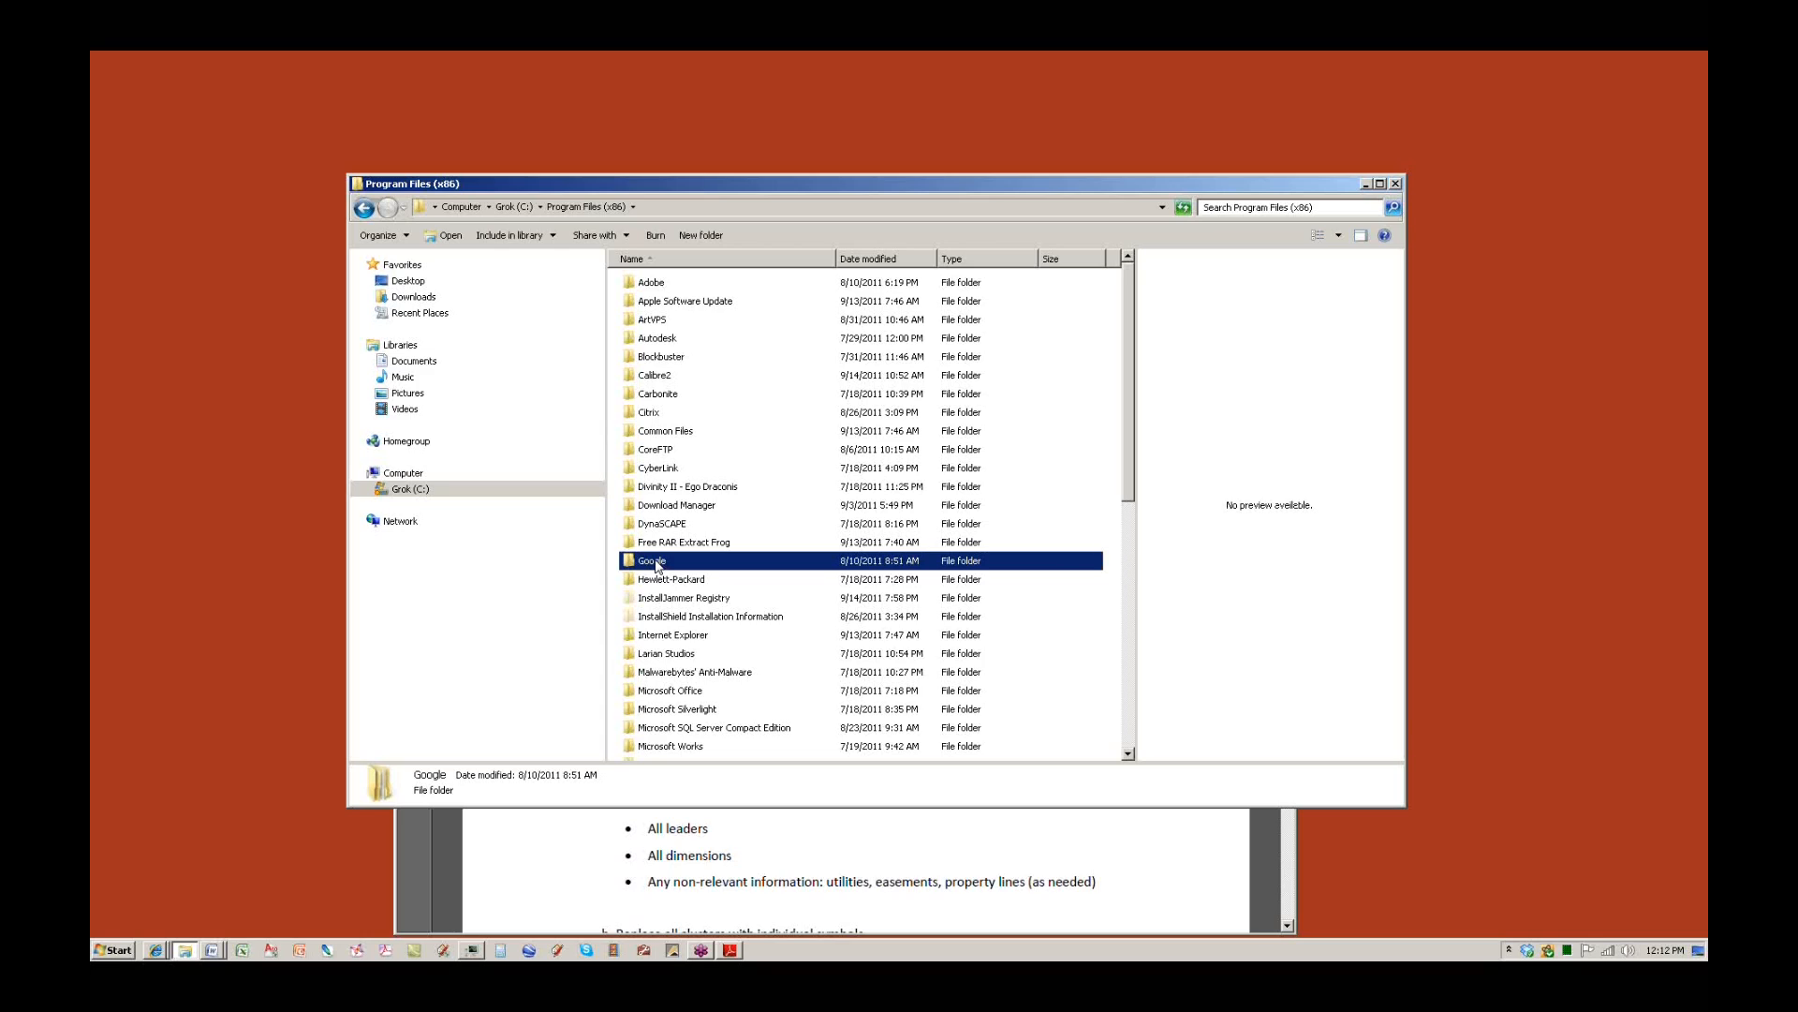
{"action": "double_click", "coordinate": [658, 563]}
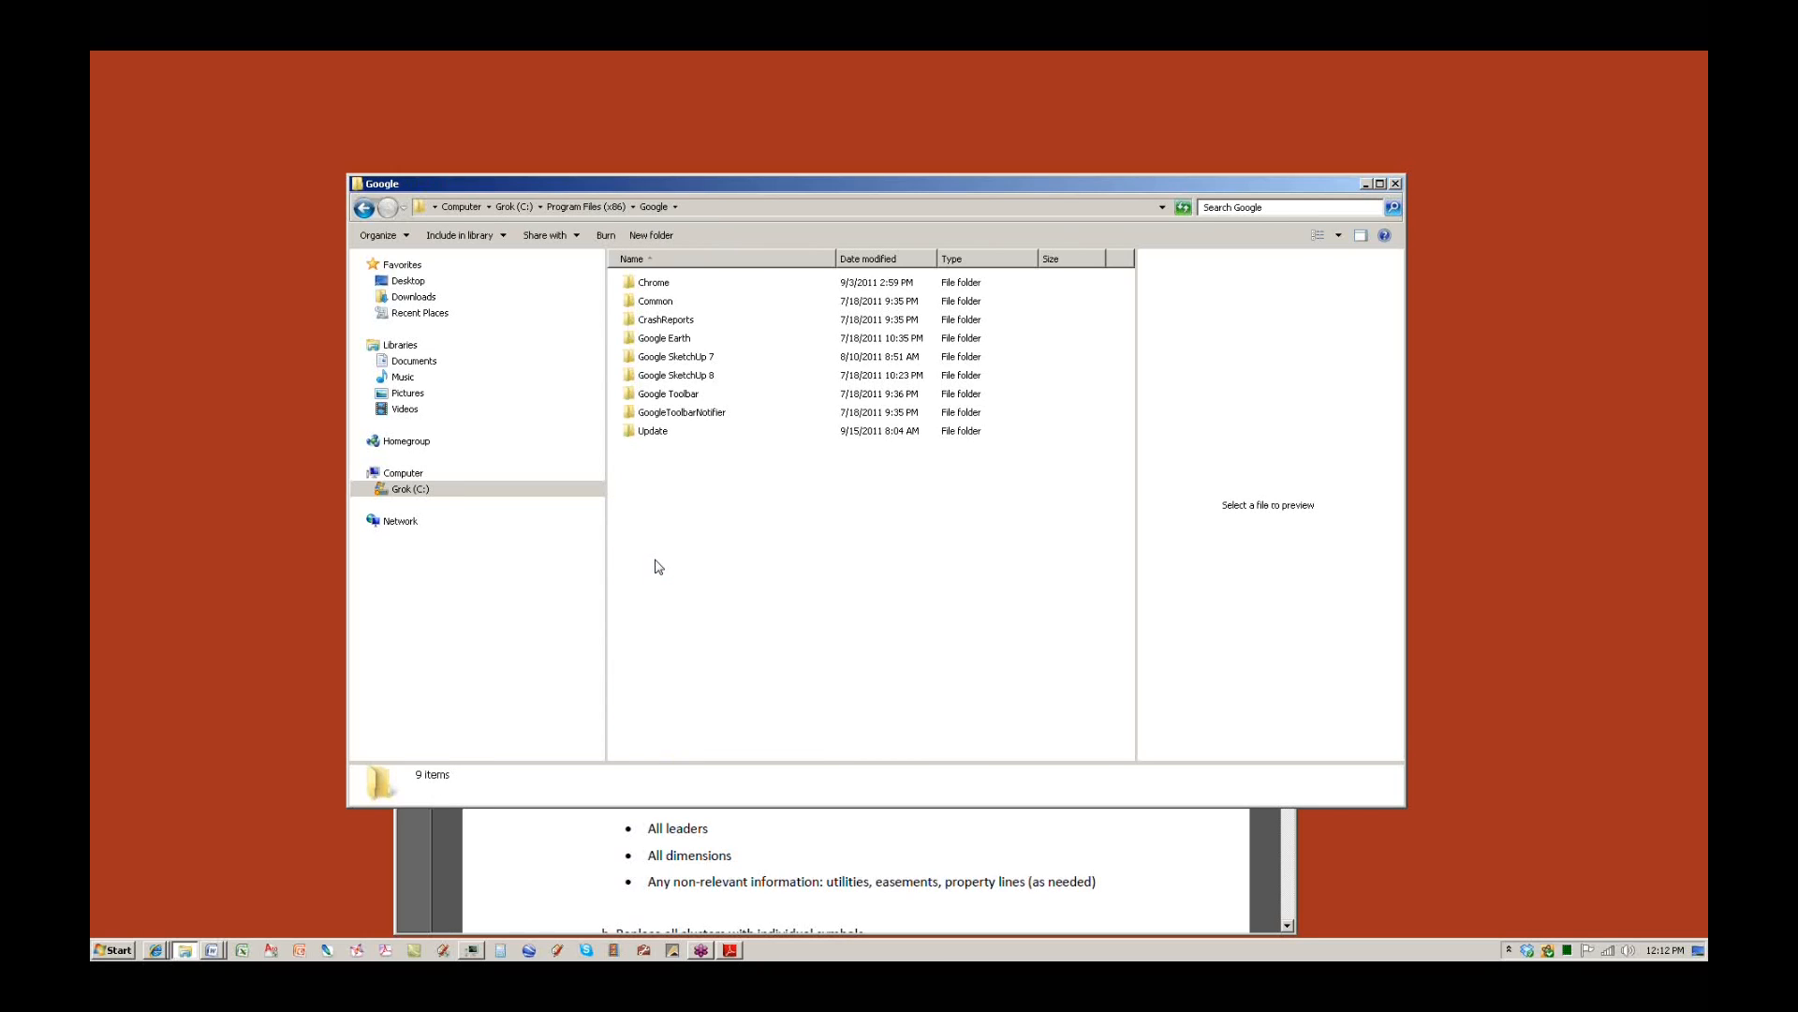
{"action": "left_click", "coordinate": [365, 210]}
{"action": "left_click", "coordinate": [366, 209]}
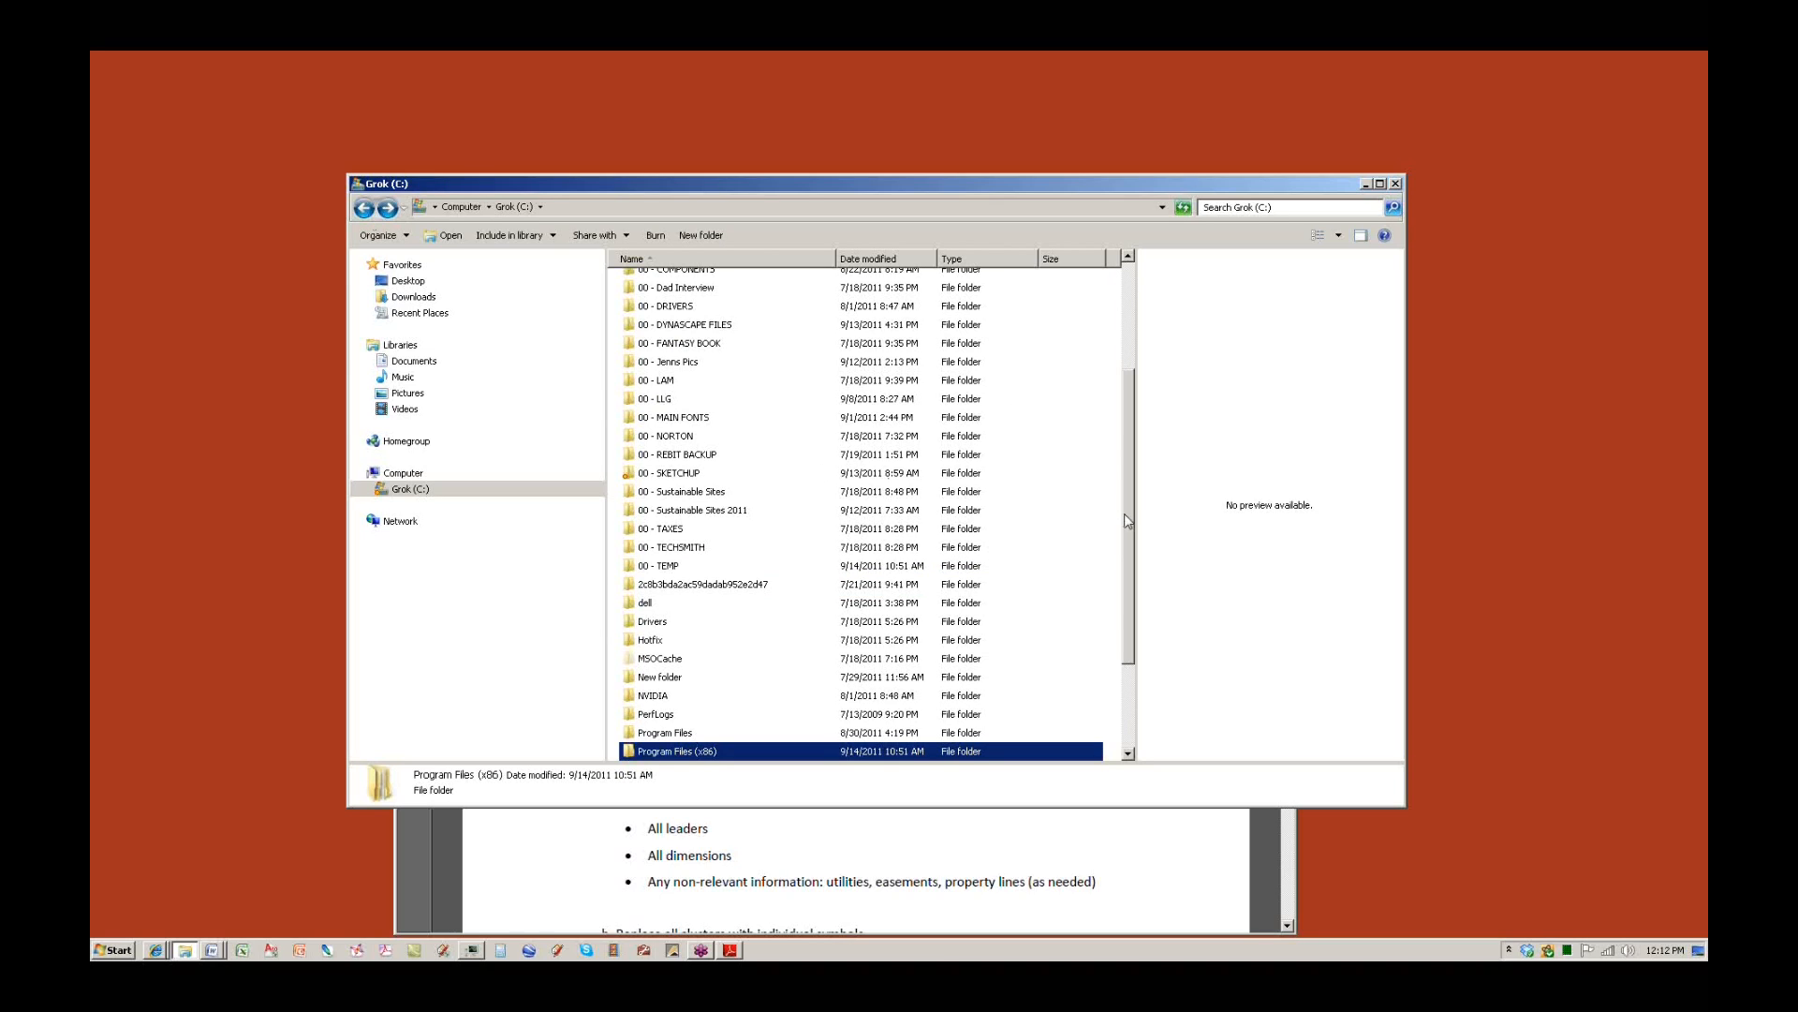
Open 00 - CLASSES > 00 - DYNASCAPE > 00 - CLASSES > 04 - CAD 1A DYNASCAPE.
{"action": "scroll", "coordinate": [1127, 521], "scroll_direction": "up", "scroll_amount": 3}
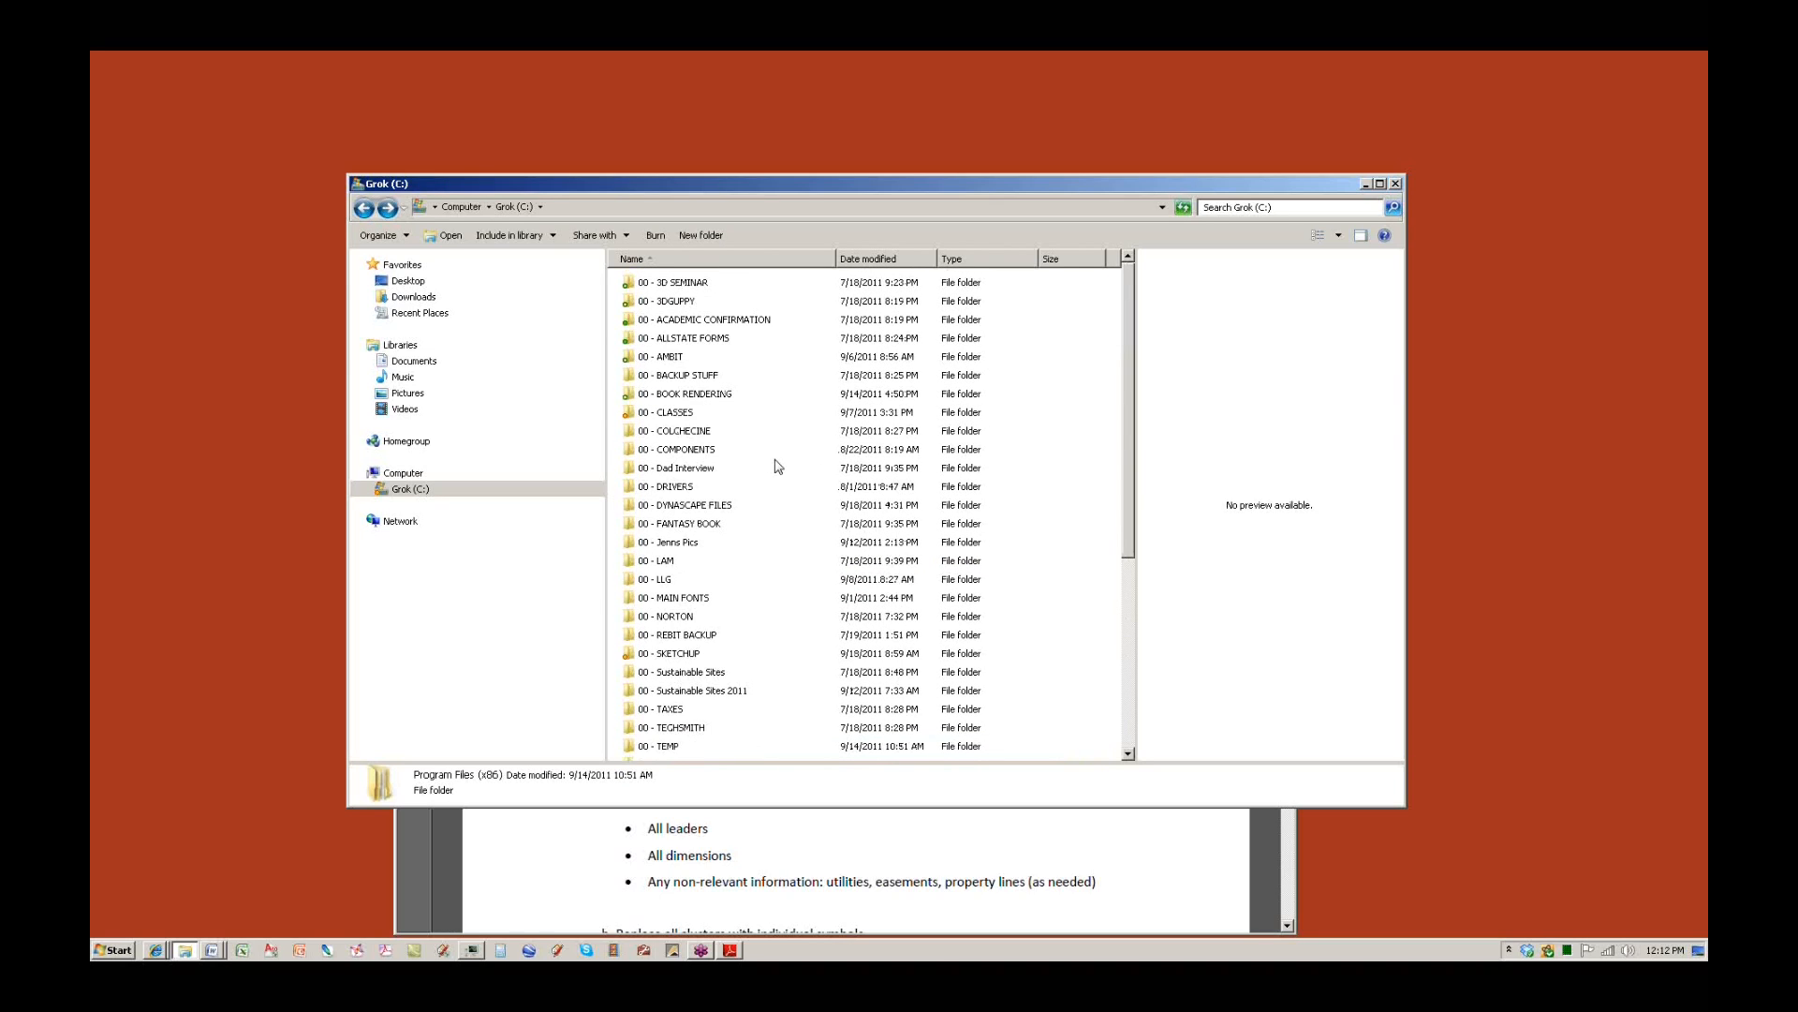
{"action": "double_click", "coordinate": [674, 414]}
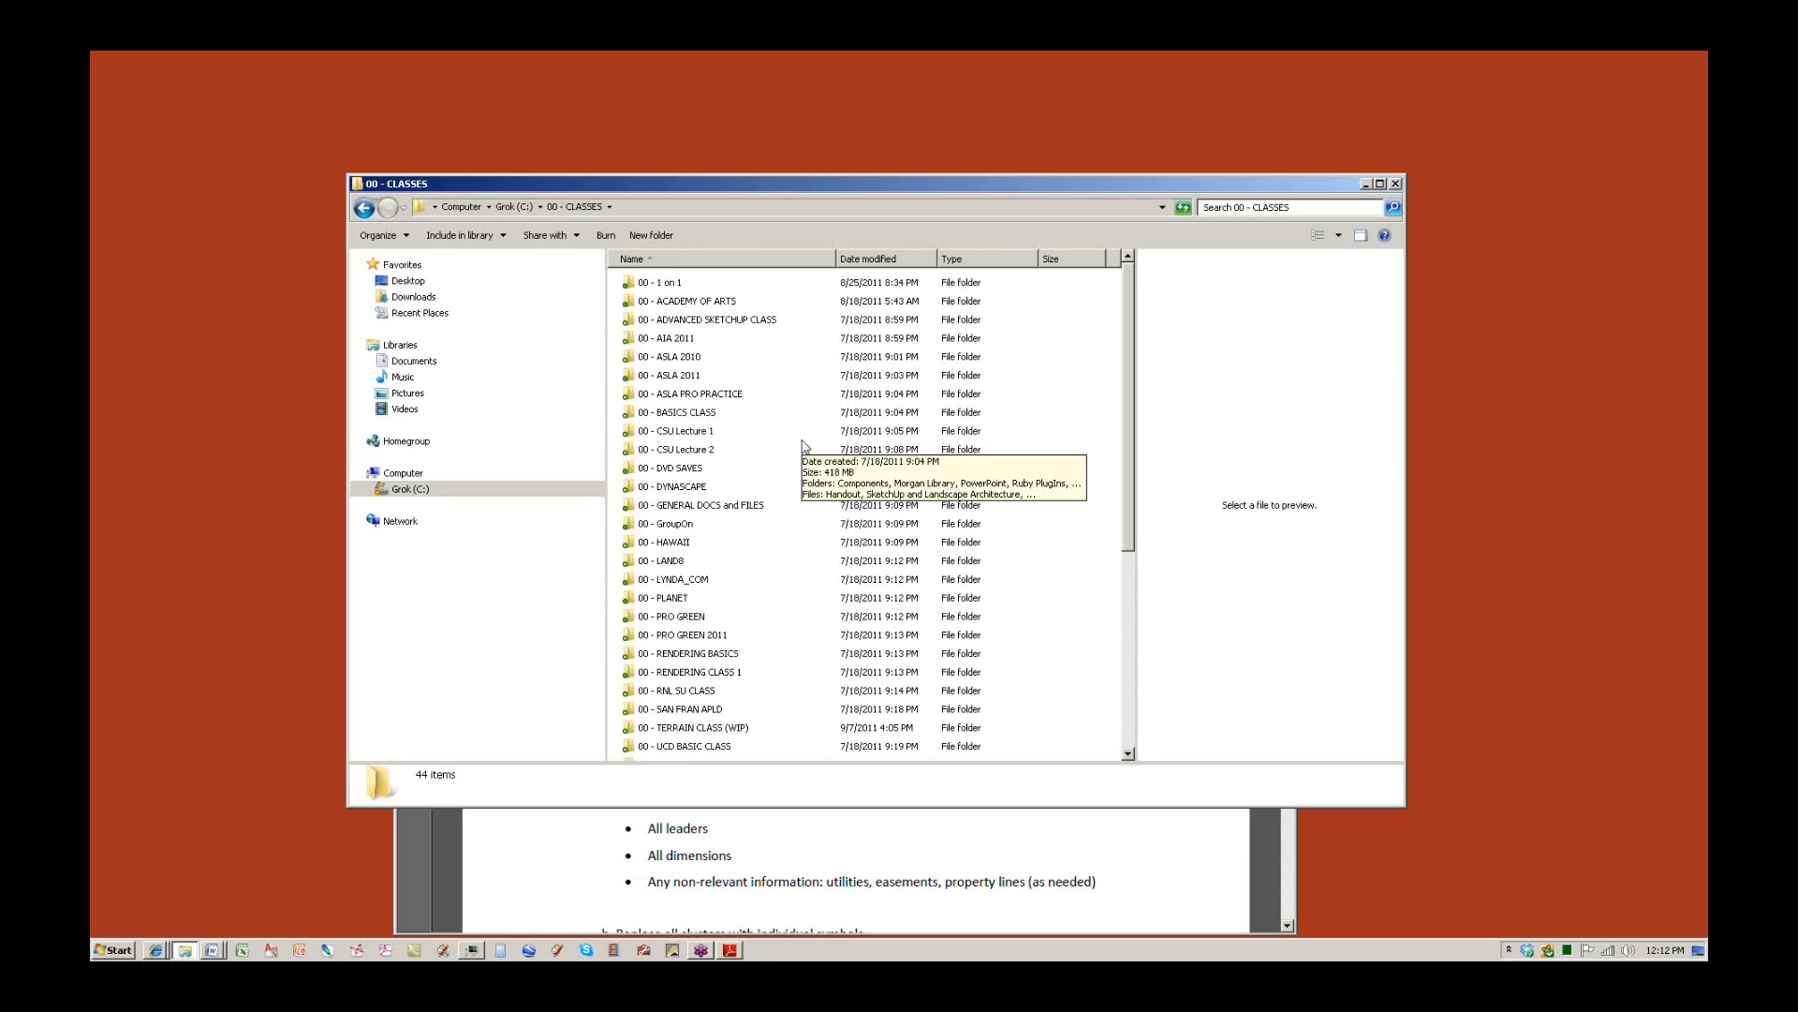
{"action": "double_click", "coordinate": [670, 487]}
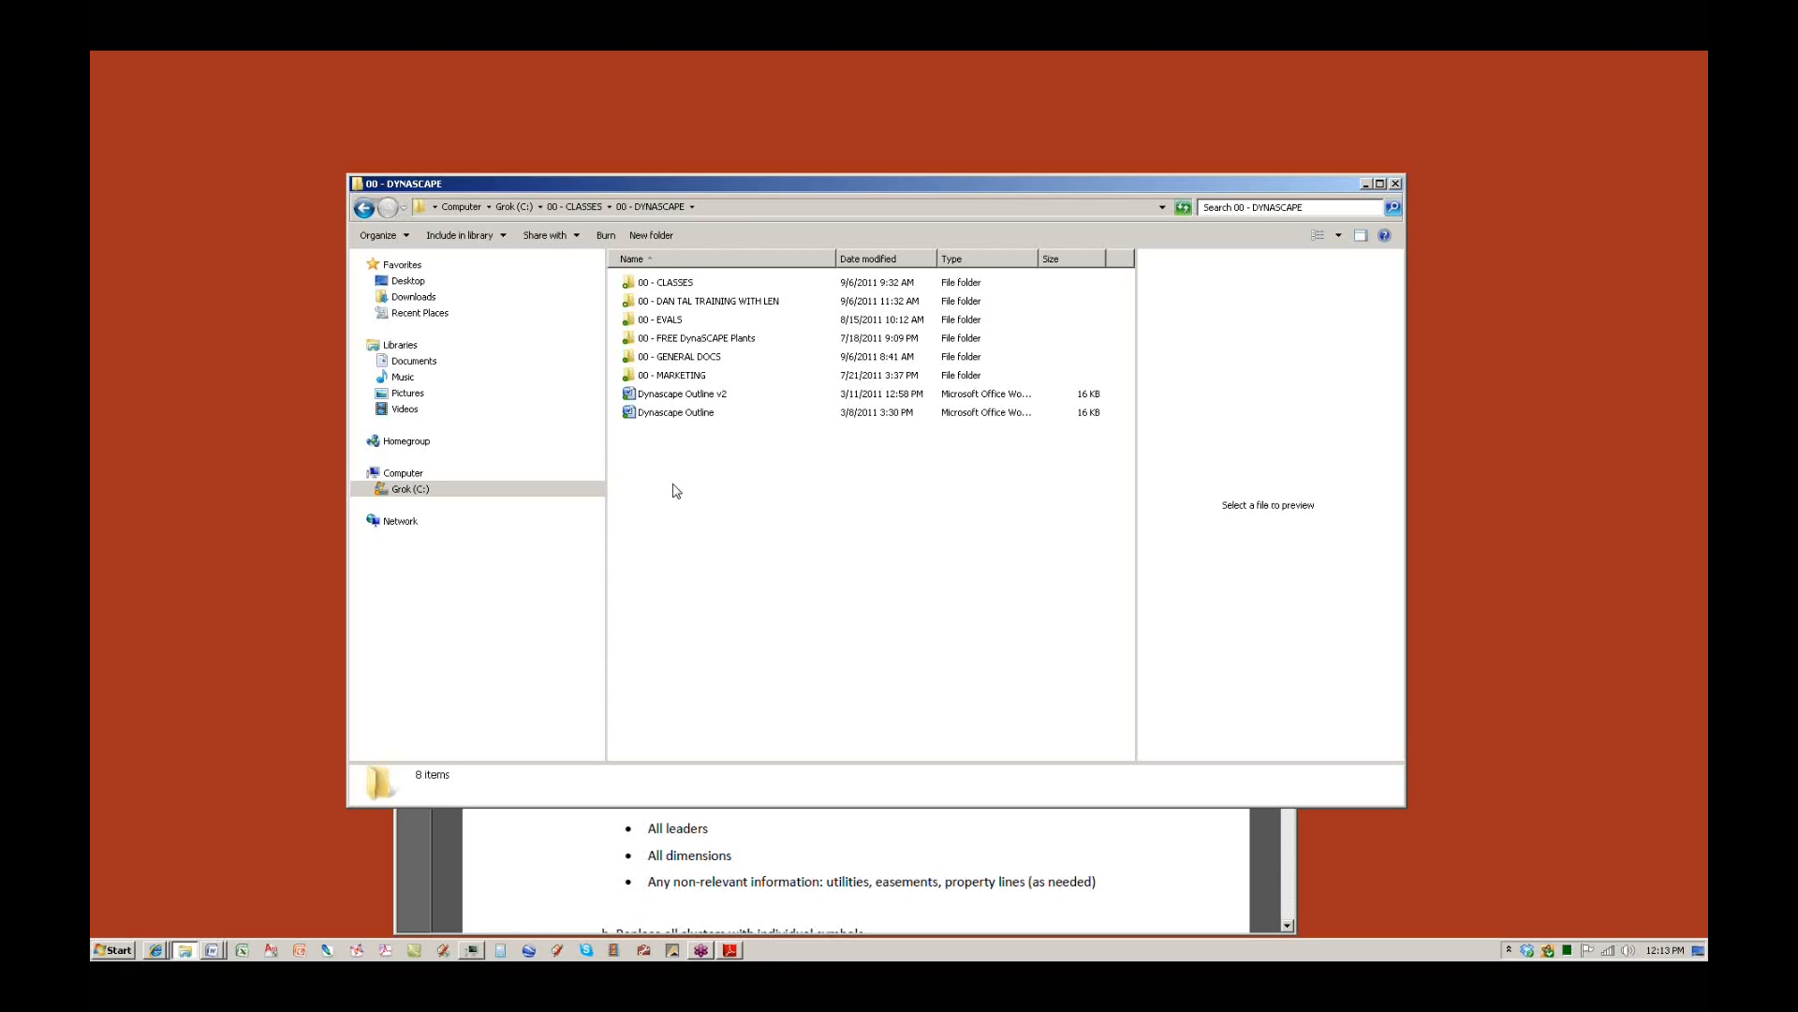
{"action": "double_click", "coordinate": [689, 284]}
{"action": "double_click", "coordinate": [712, 338]}
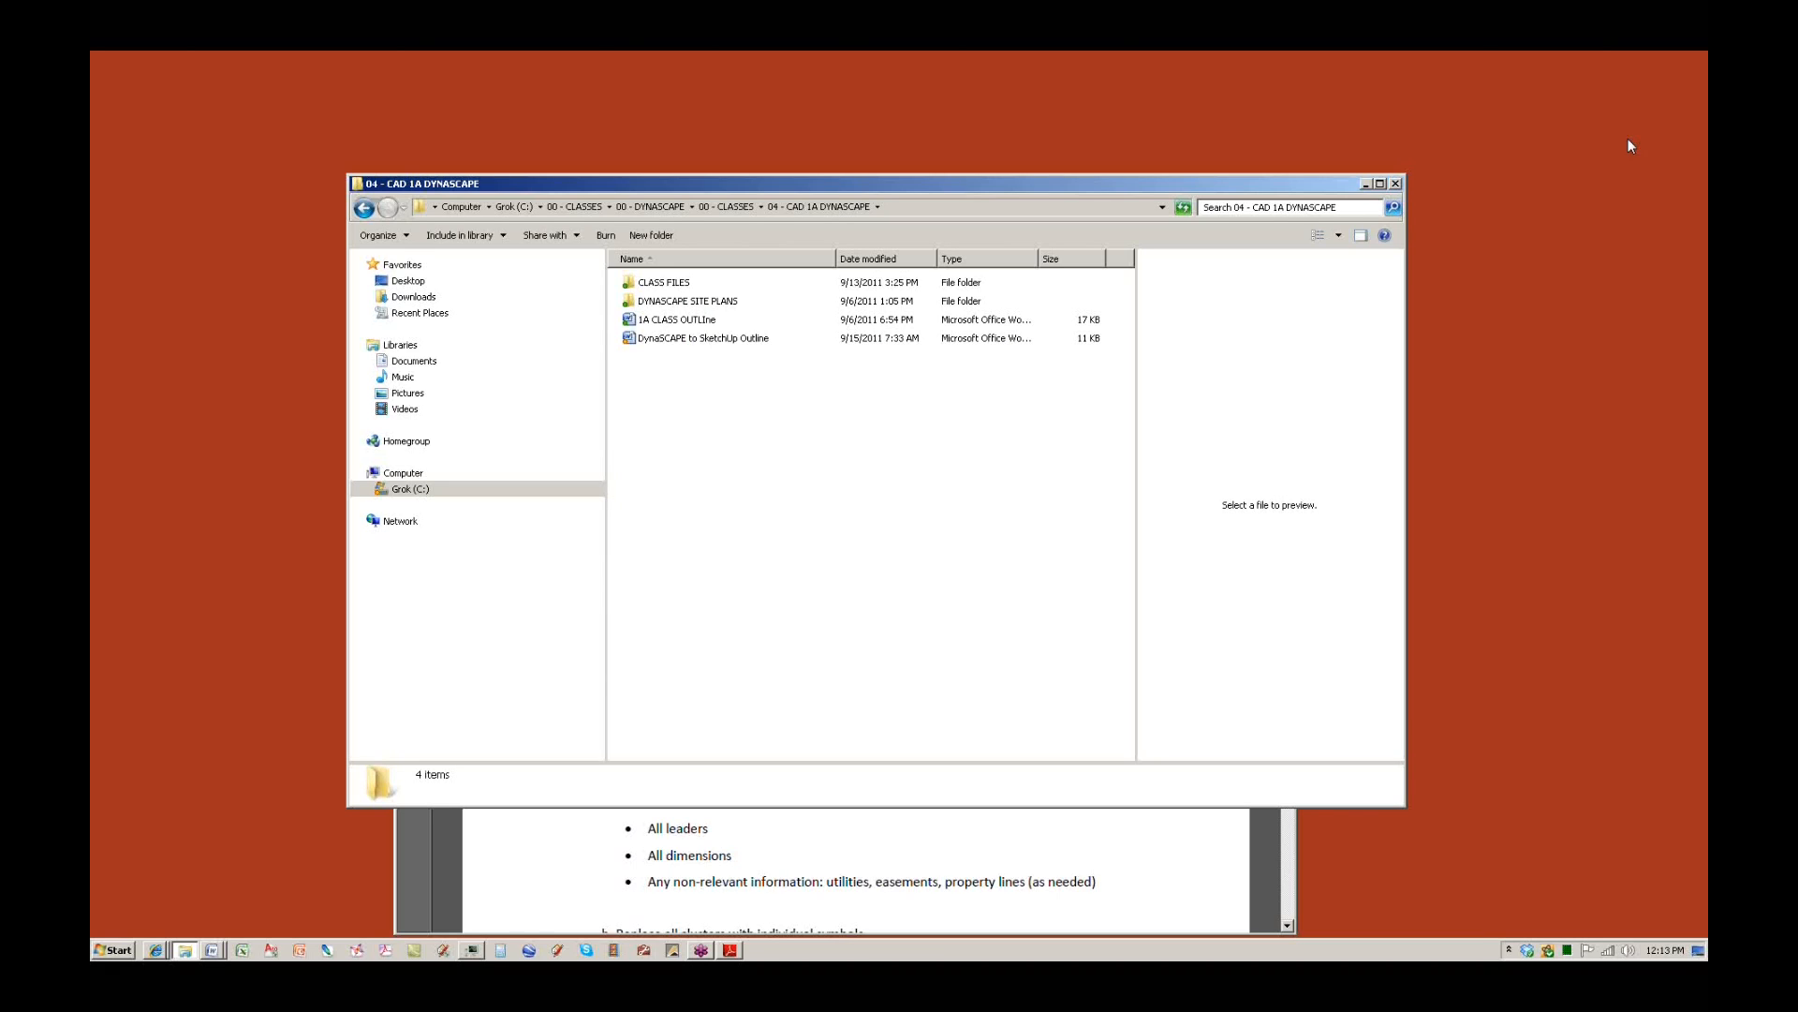
{"action": "left_click", "coordinate": [1683, 139]}
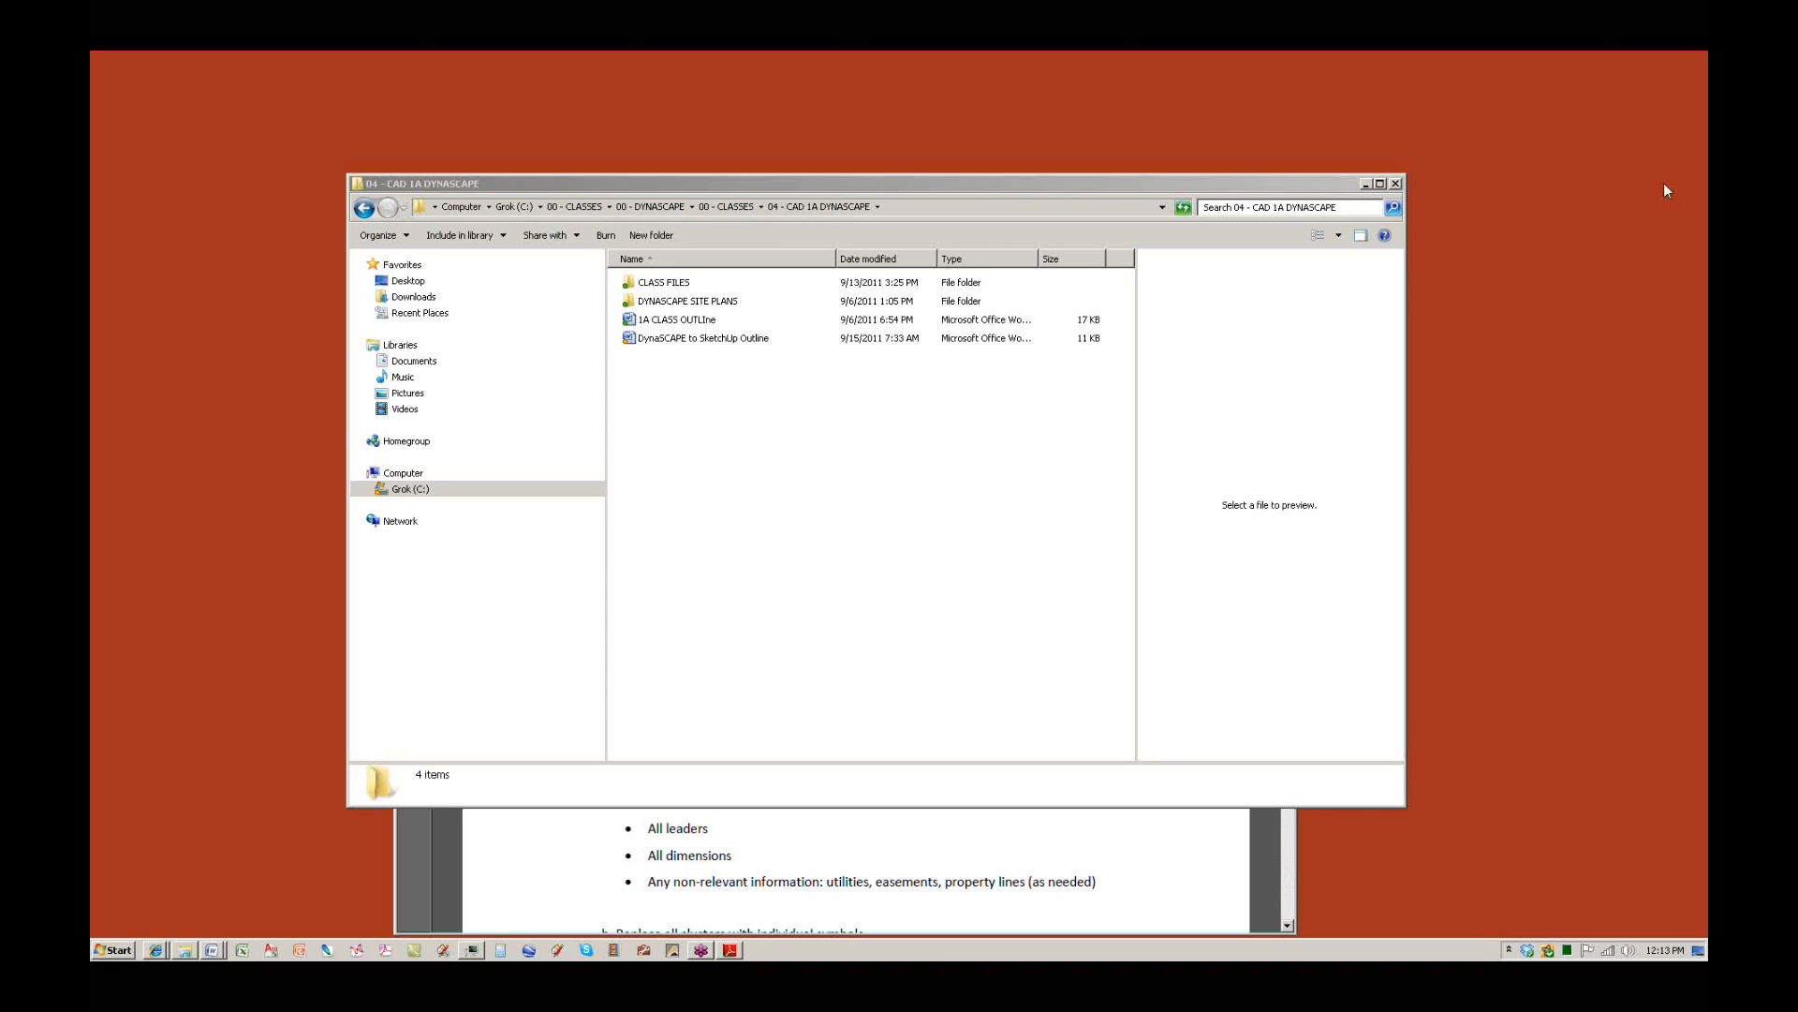
{"action": "left_click", "coordinate": [955, 530]}
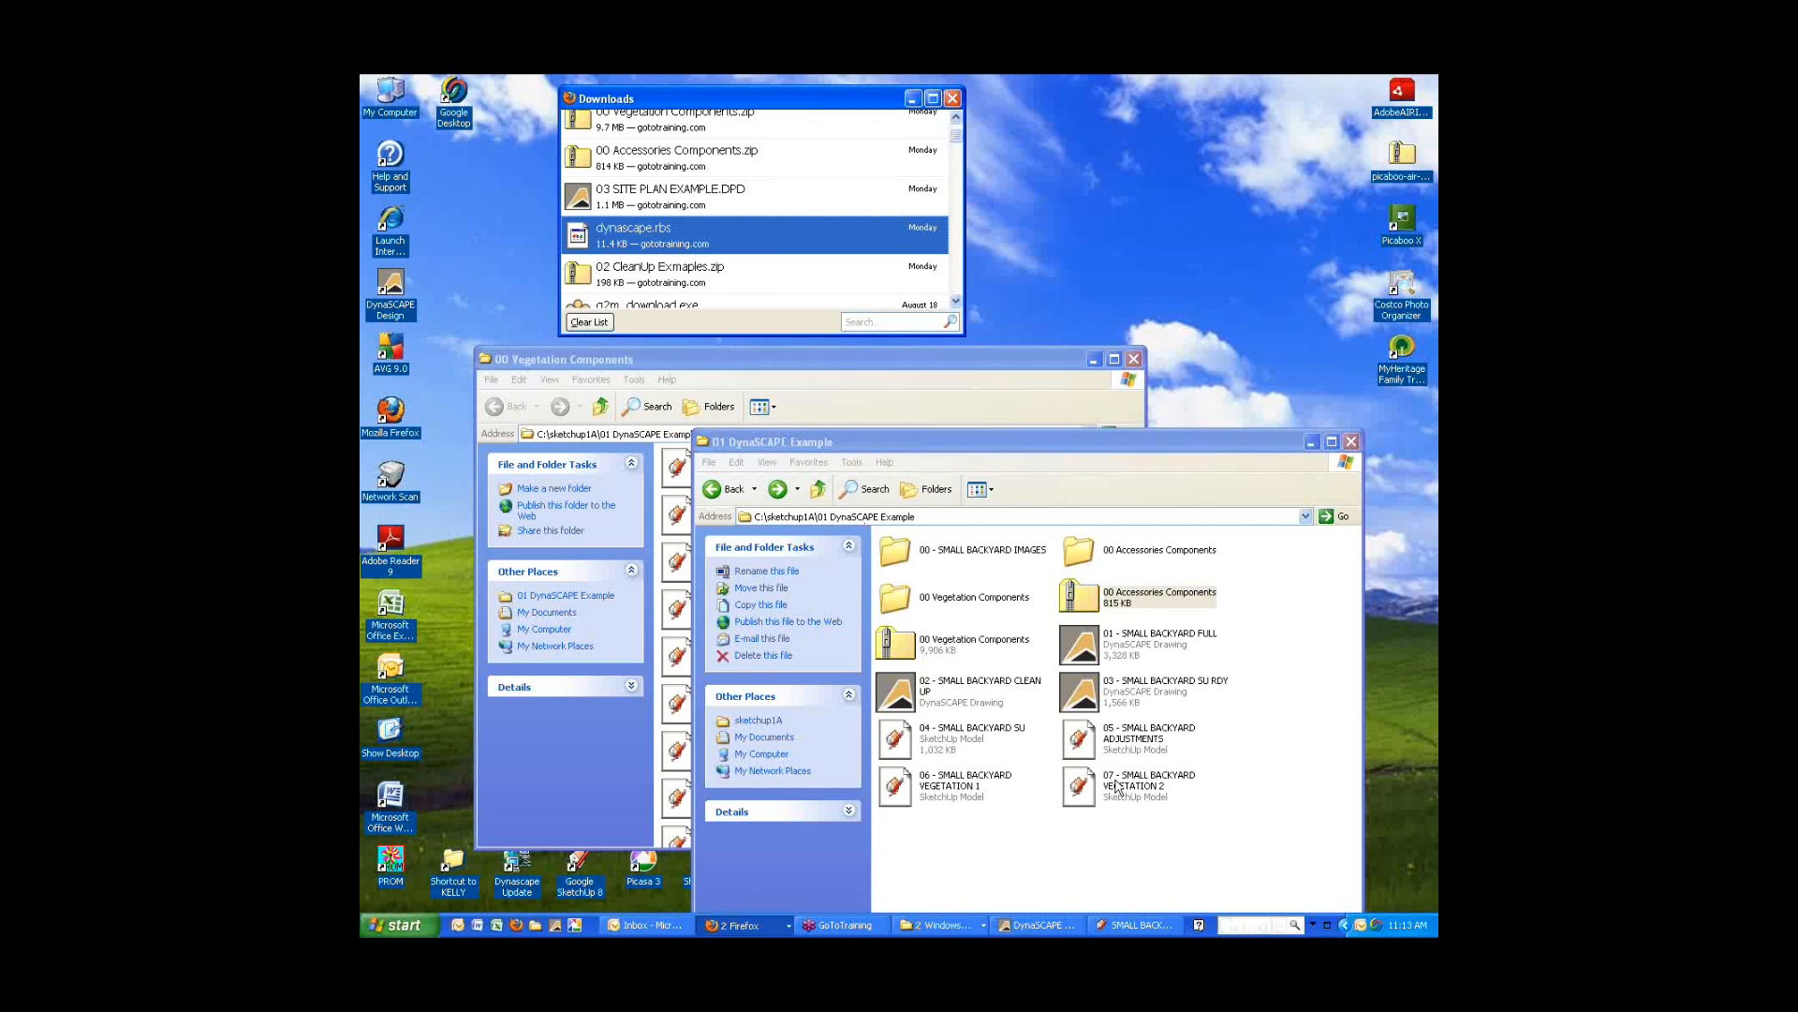
Select the dynascape.rbs entry in Firefox Downloads and copy its download link.
{"action": "right_click", "coordinate": [617, 224]}
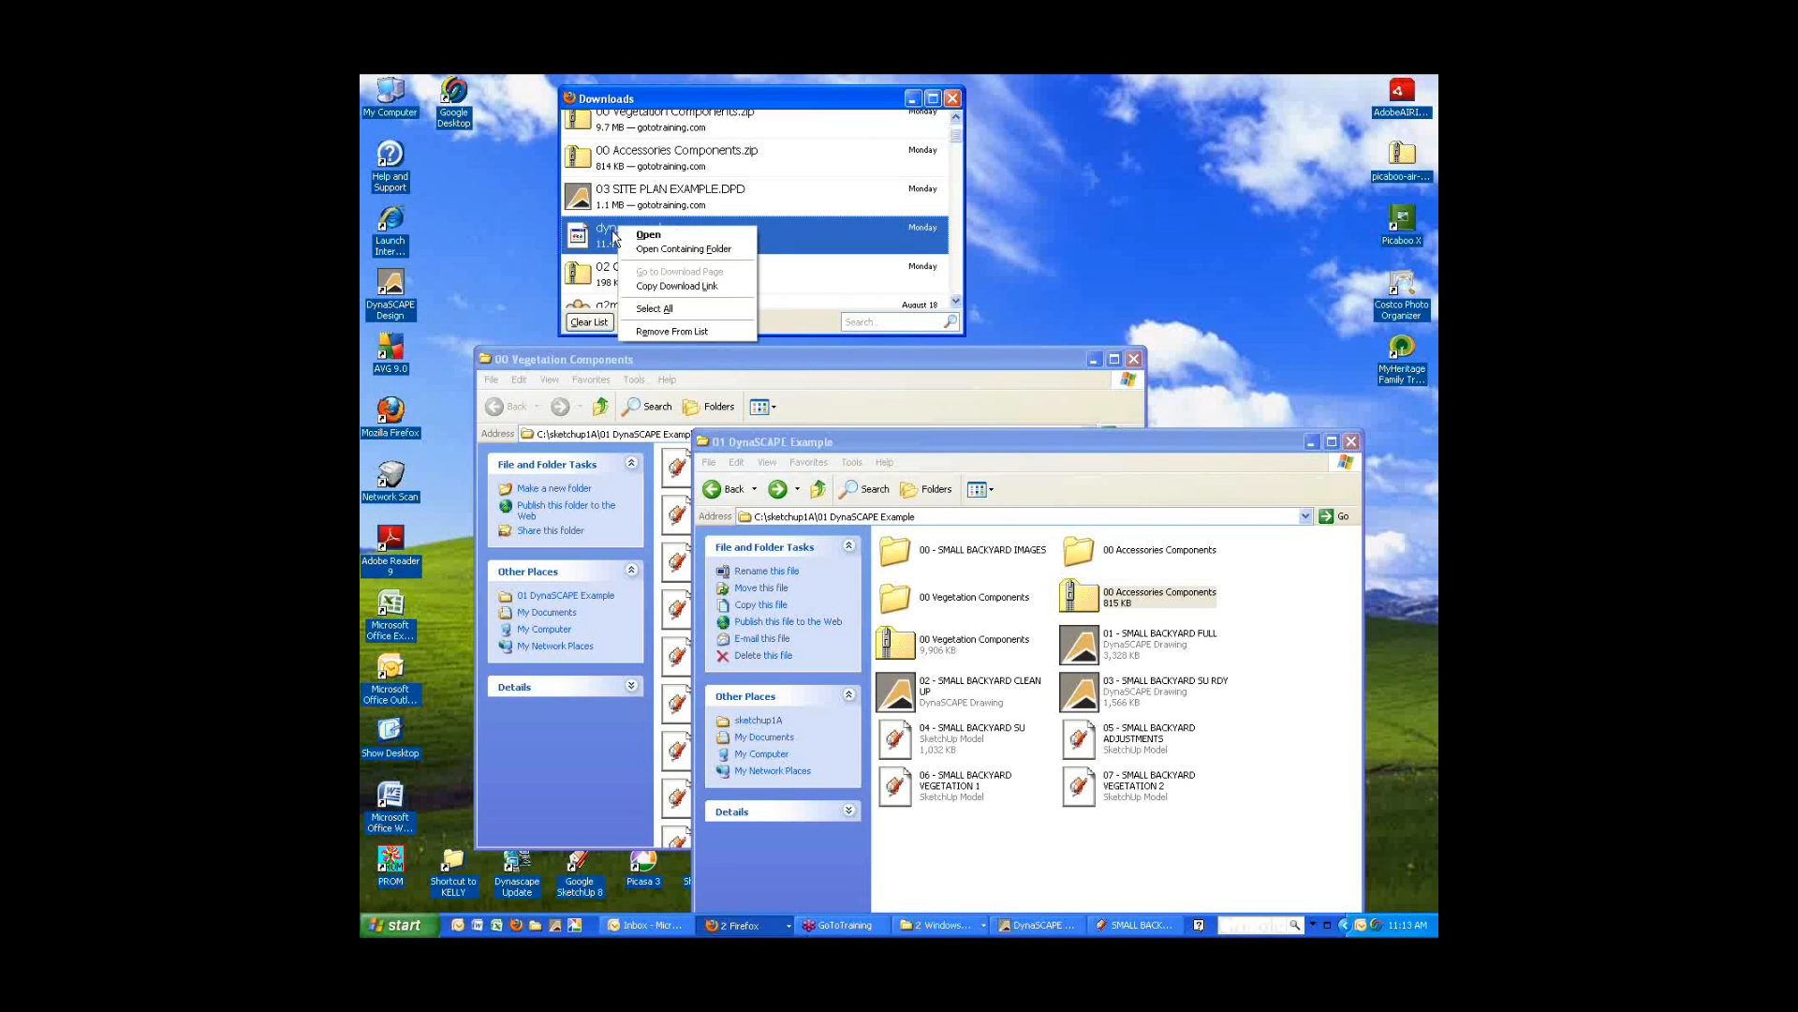
{"action": "left_click", "coordinate": [610, 231]}
{"action": "right_click", "coordinate": [687, 240]}
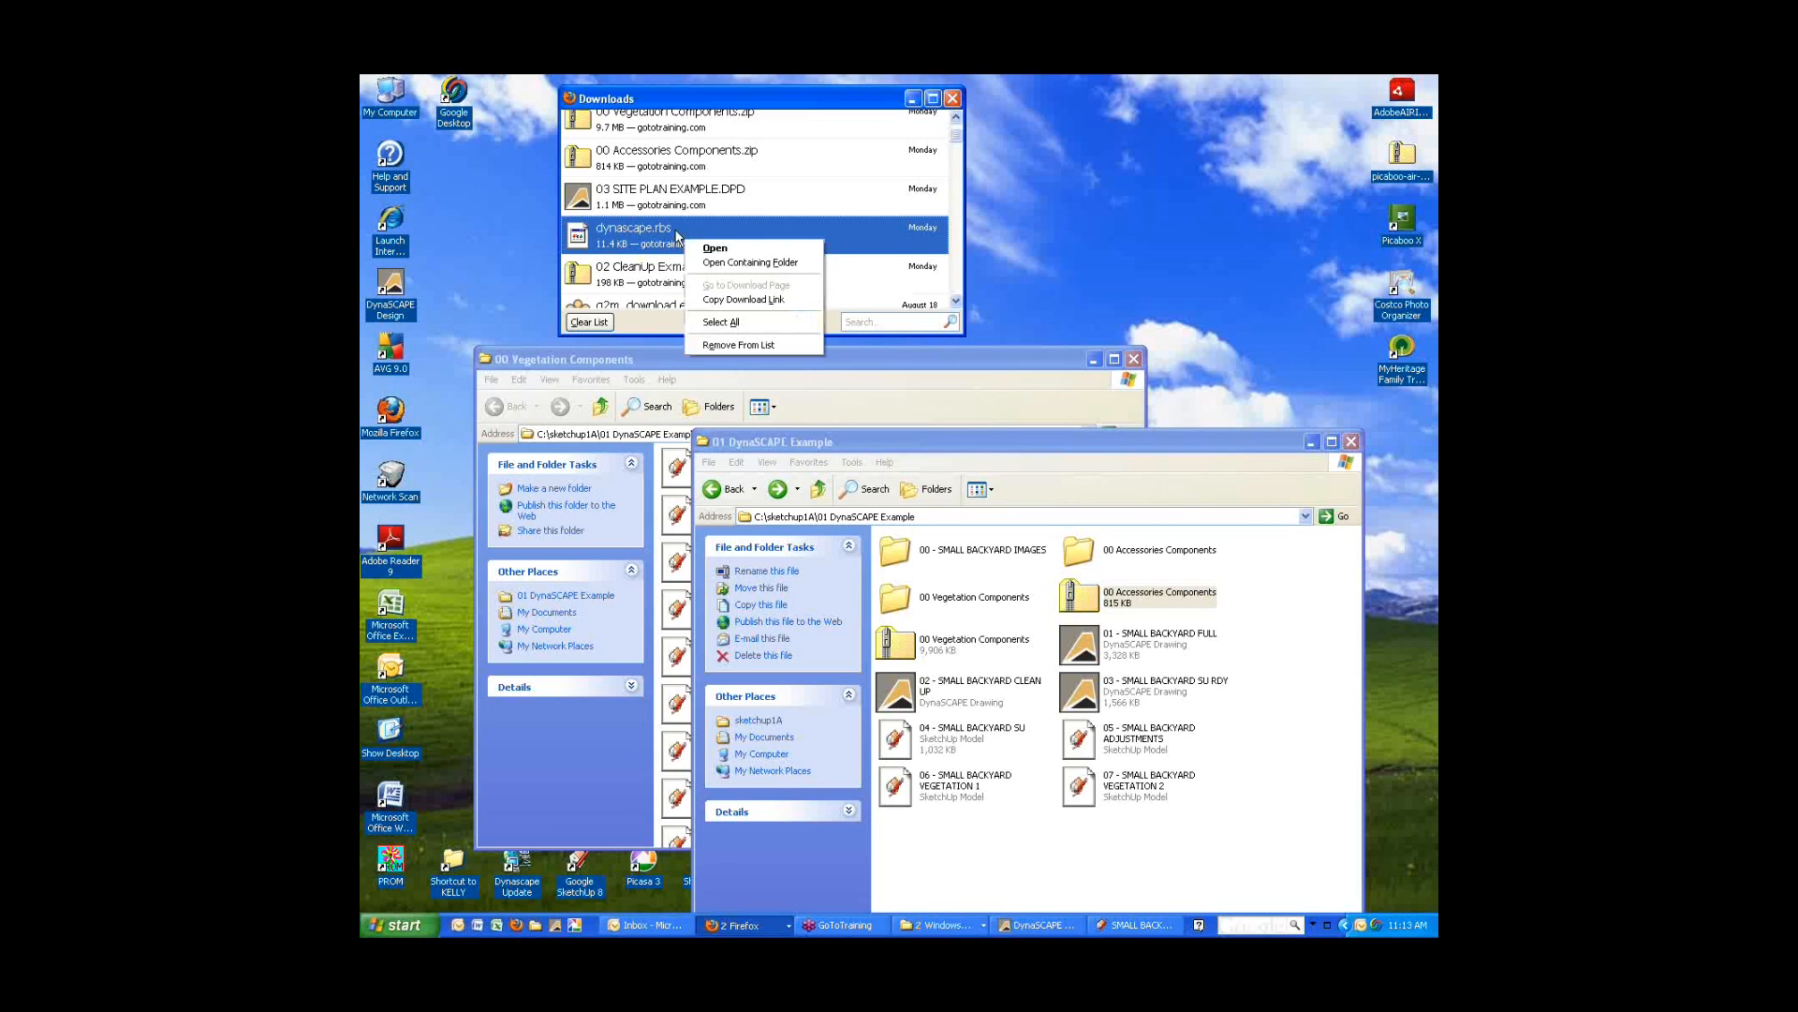
{"action": "left_click", "coordinate": [727, 324]}
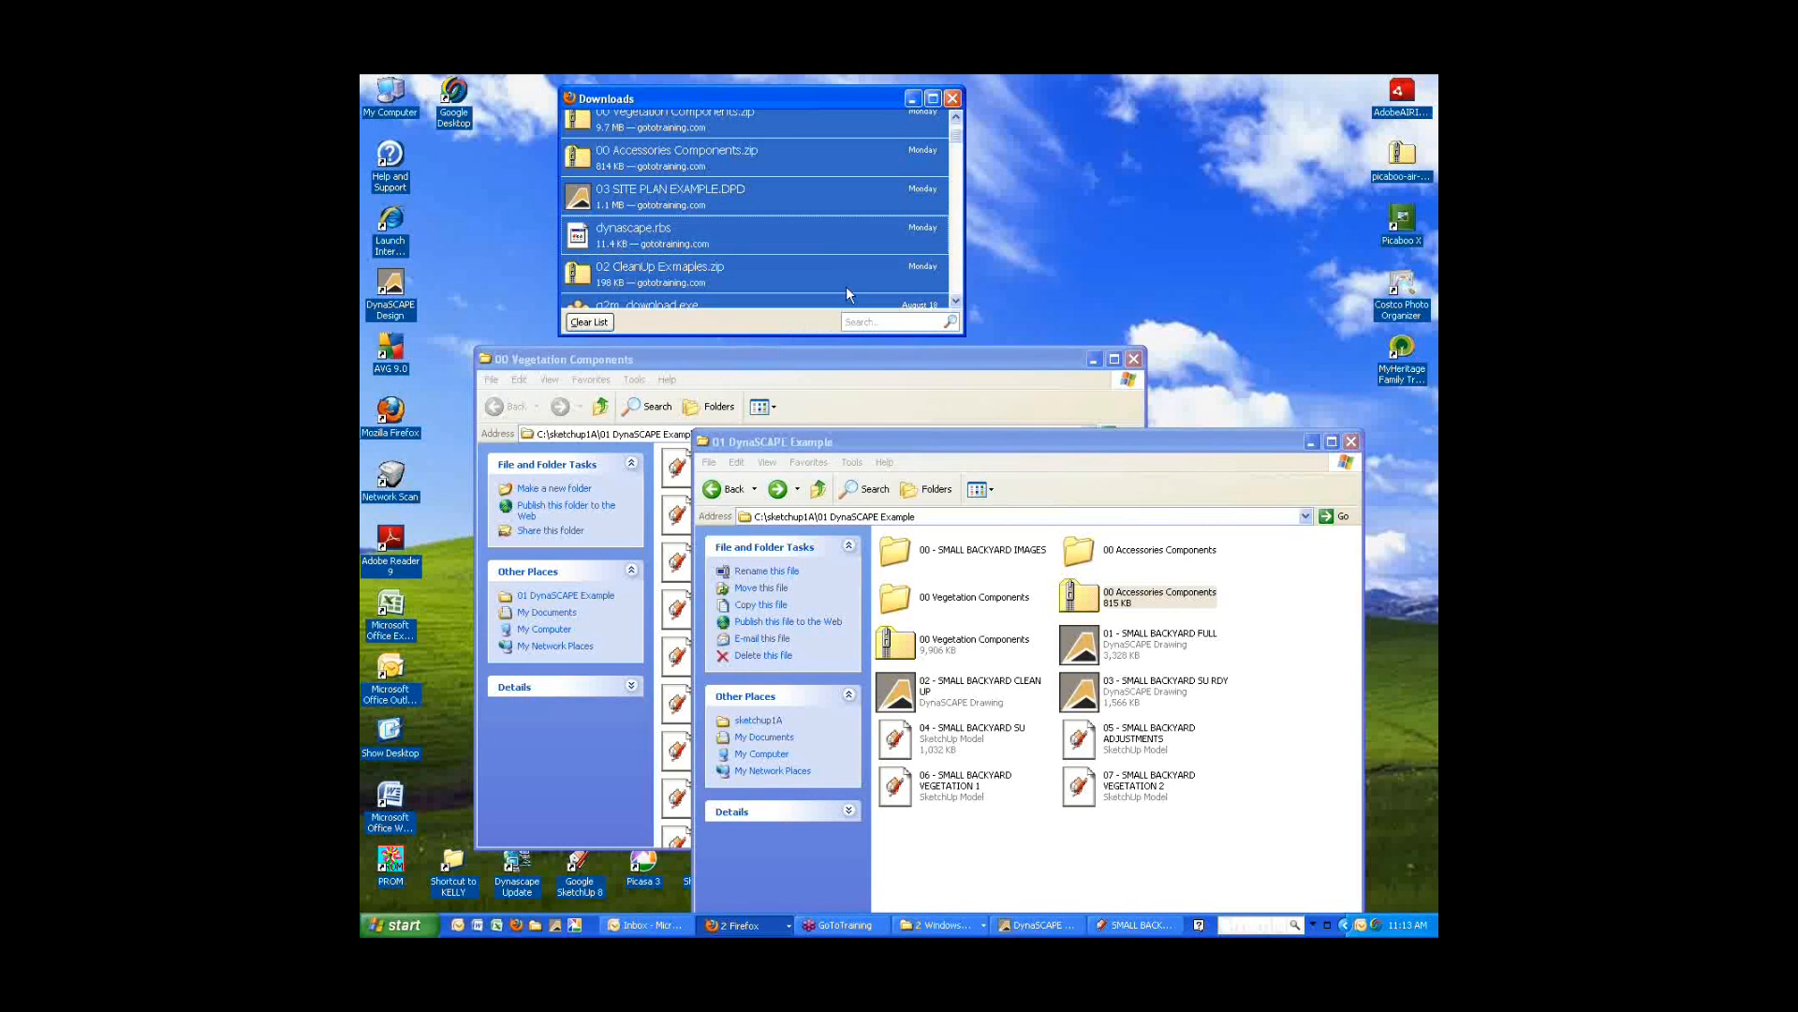
{"action": "left_click", "coordinate": [1107, 237]}
{"action": "left_click", "coordinate": [638, 240]}
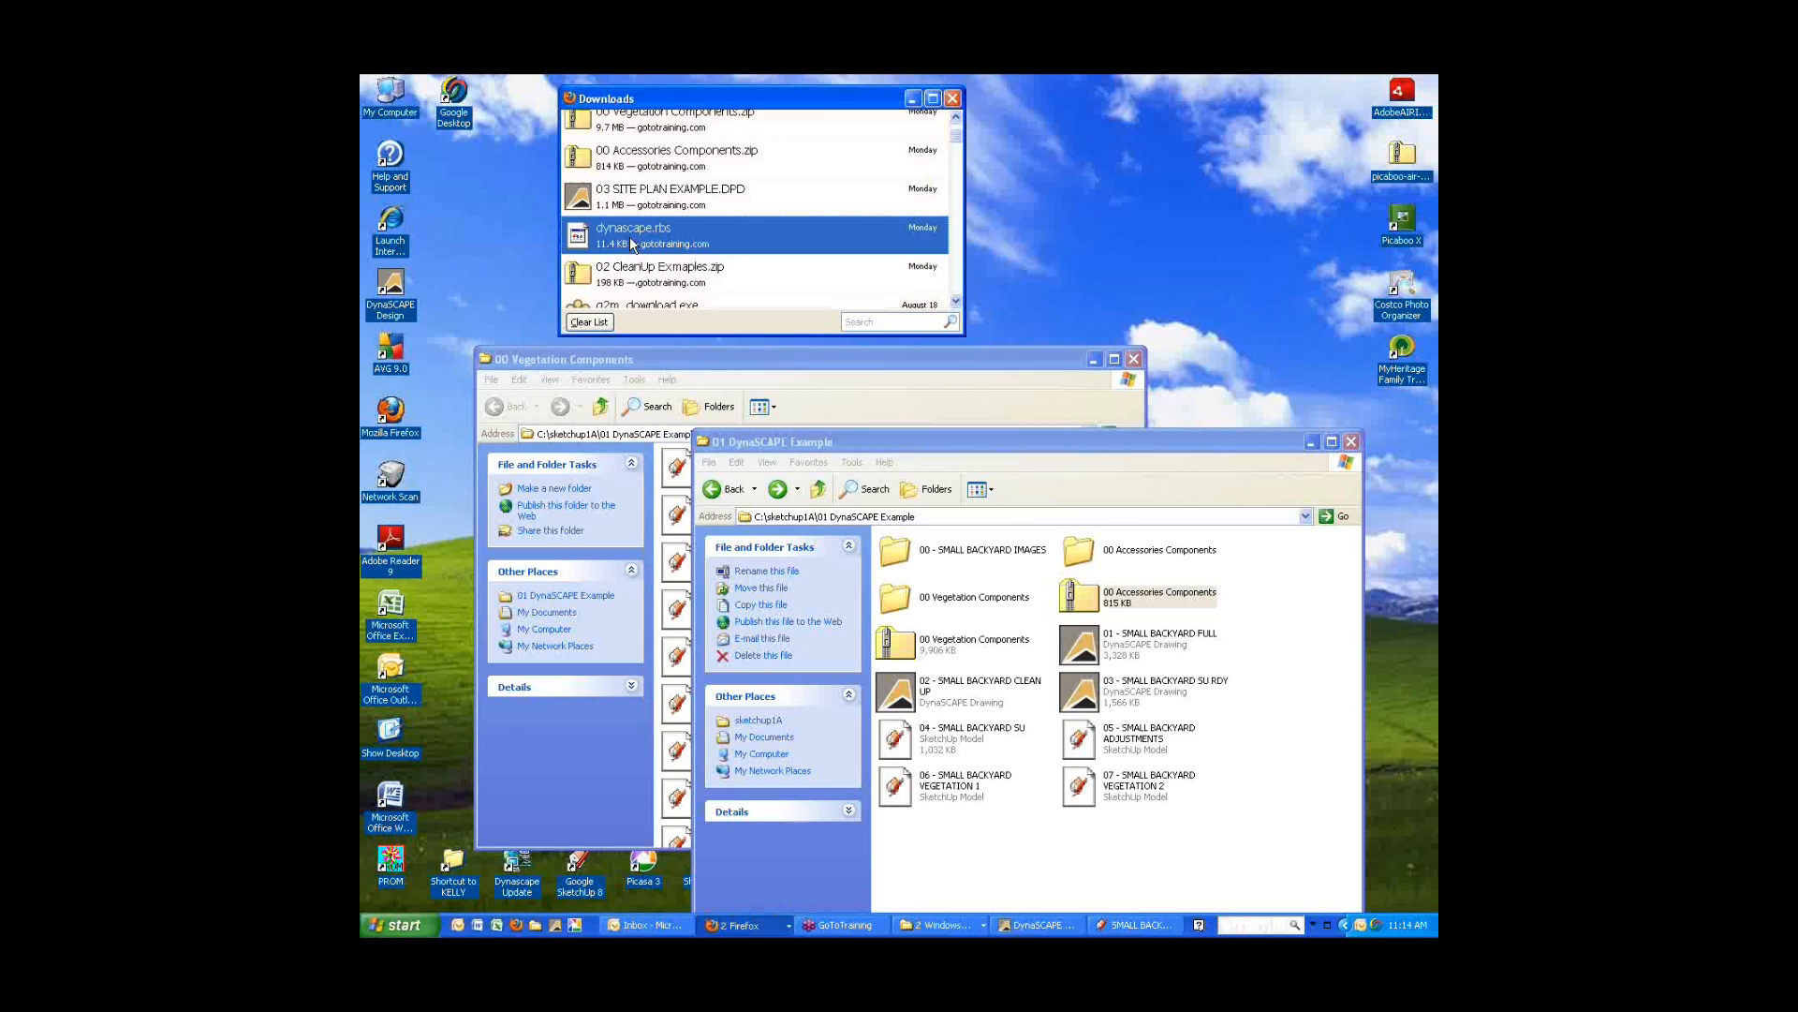
{"action": "right_click", "coordinate": [644, 231]}
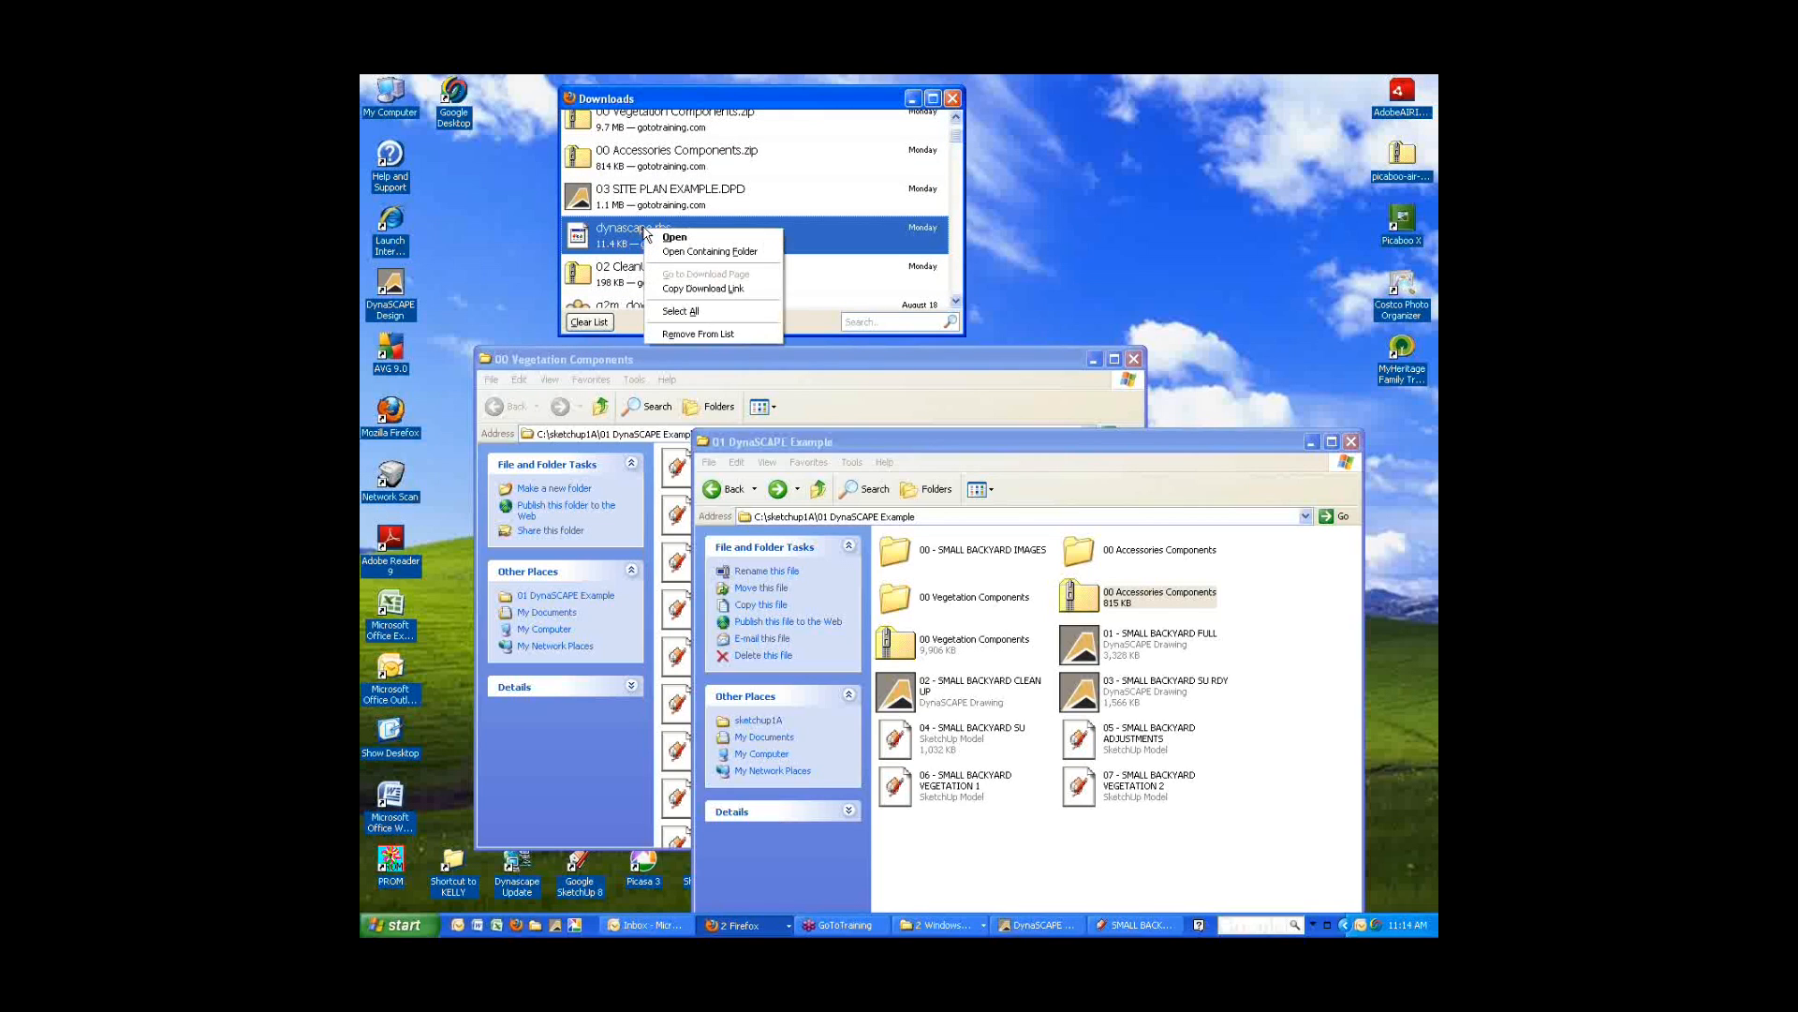
{"action": "left_click", "coordinate": [706, 289]}
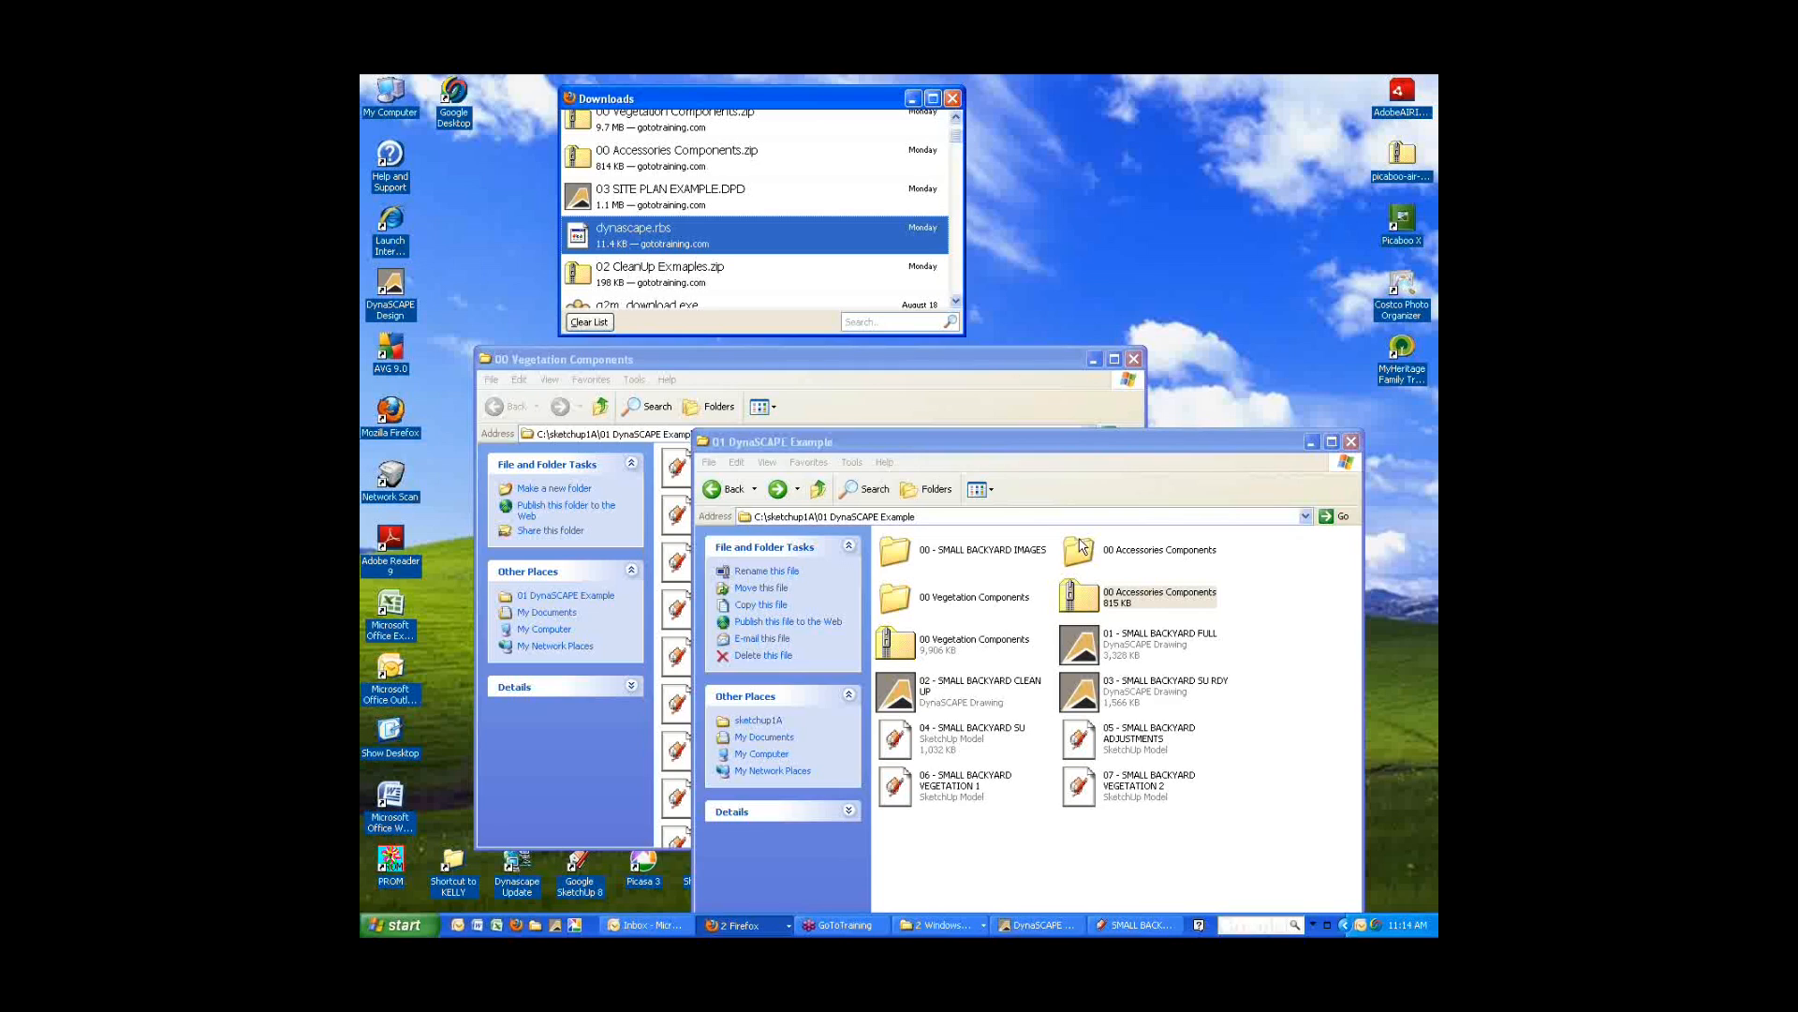
Try to drag or paste dynascape.rbs into the 01 DynaSCAPE Example folder.
{"action": "mouse_move", "coordinate": [576, 236]}
{"action": "left_mouse_down"}
{"action": "mouse_move", "coordinate": [647, 286]}
{"action": "mouse_move", "coordinate": [575, 234]}
{"action": "left_mouse_up"}
{"action": "right_click", "coordinate": [578, 237]}
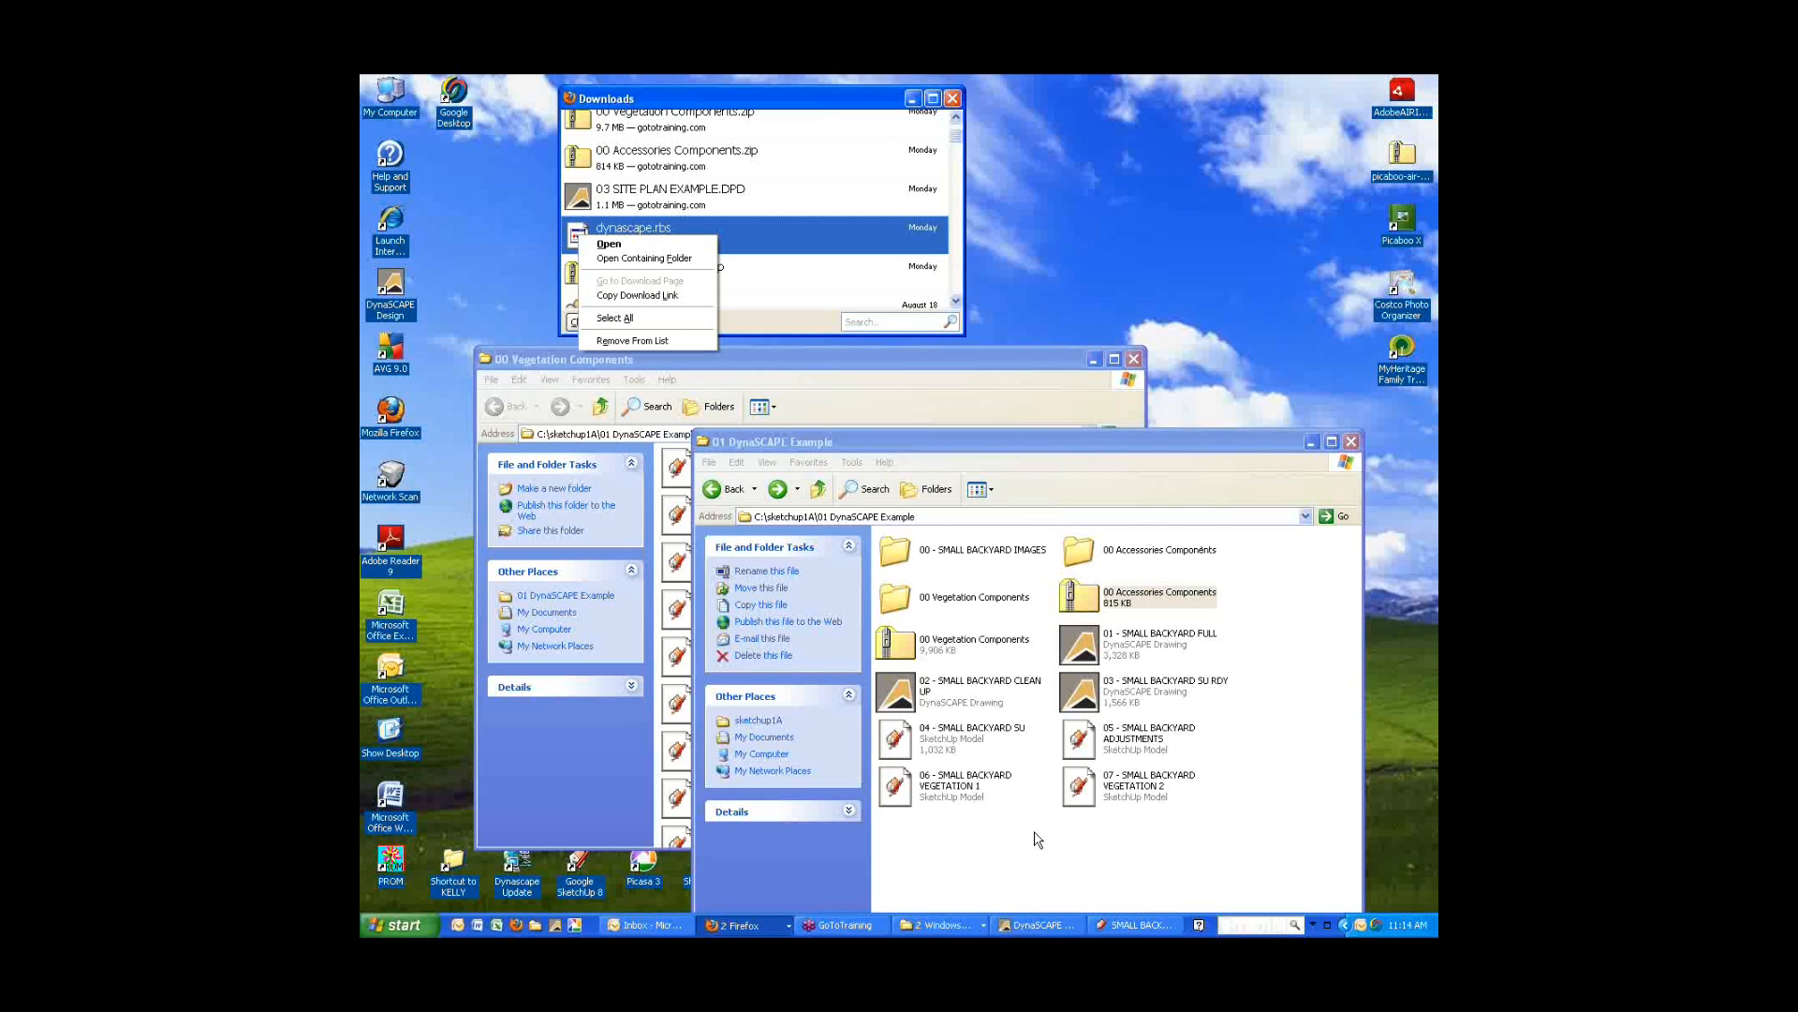
{"action": "left_click", "coordinate": [982, 837]}
{"action": "right_click", "coordinate": [924, 836]}
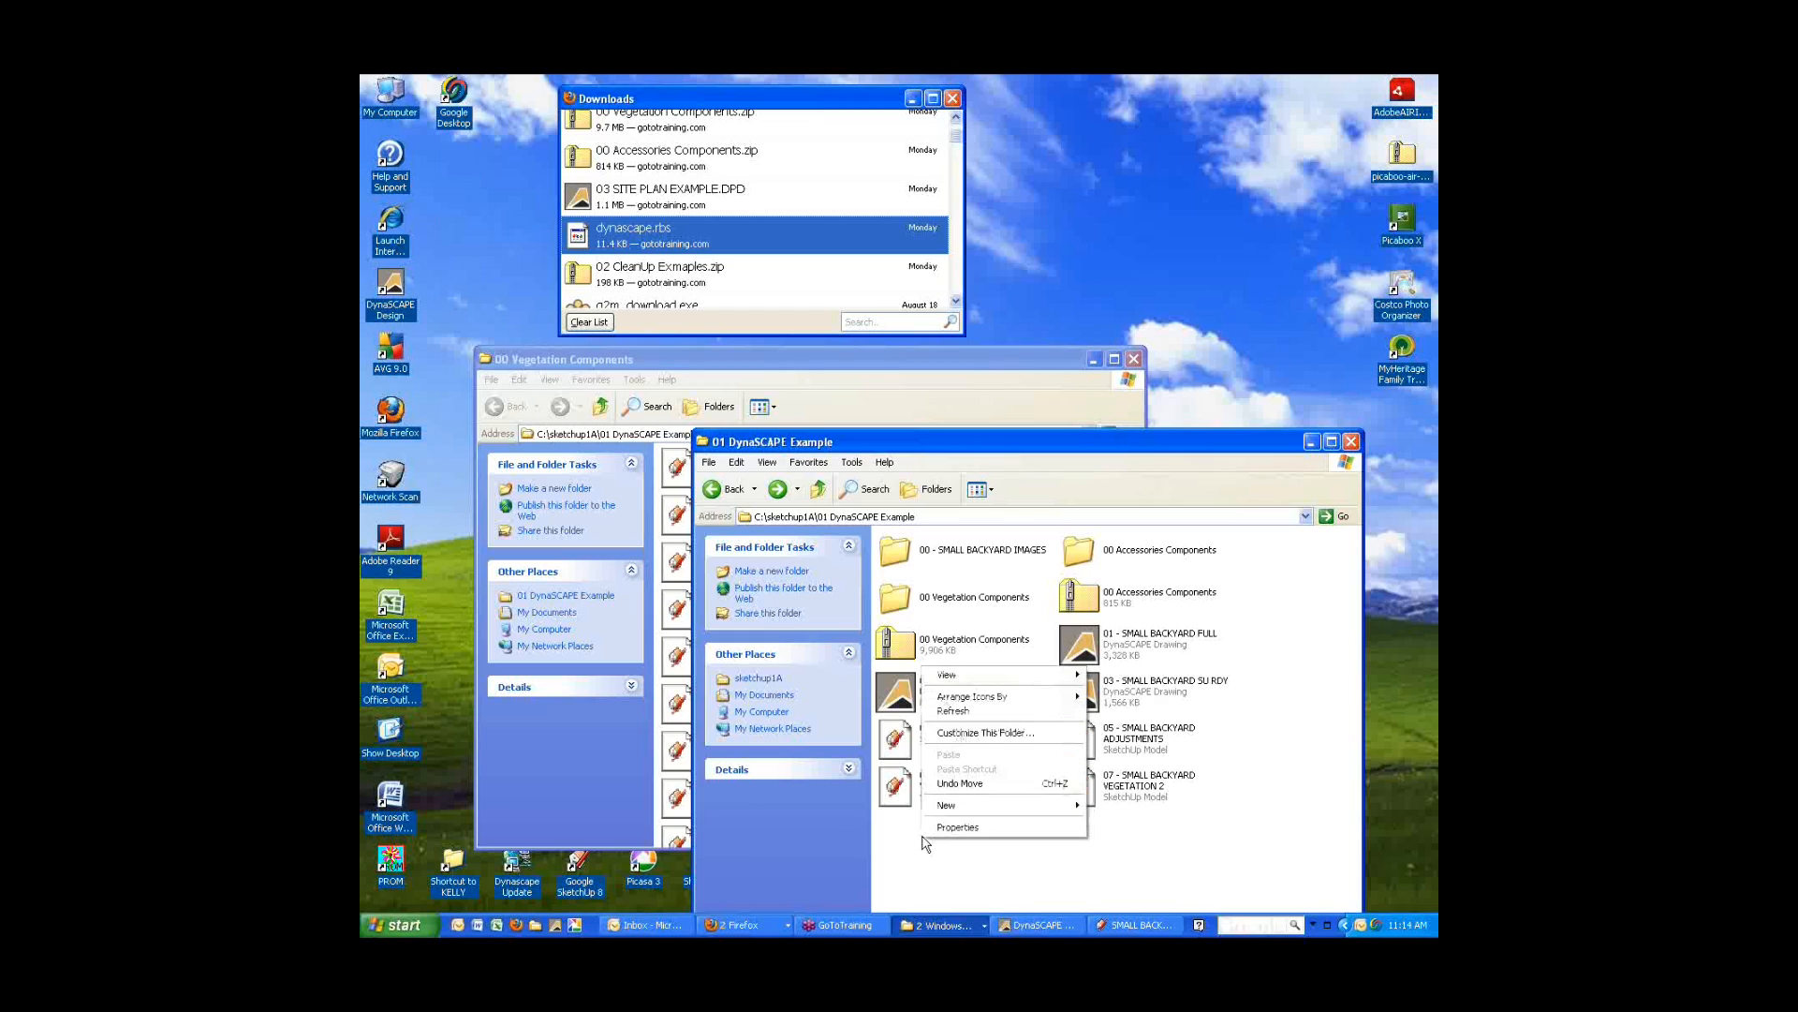
{"action": "left_click", "coordinate": [1208, 862]}
{"action": "right_click", "coordinate": [670, 235]}
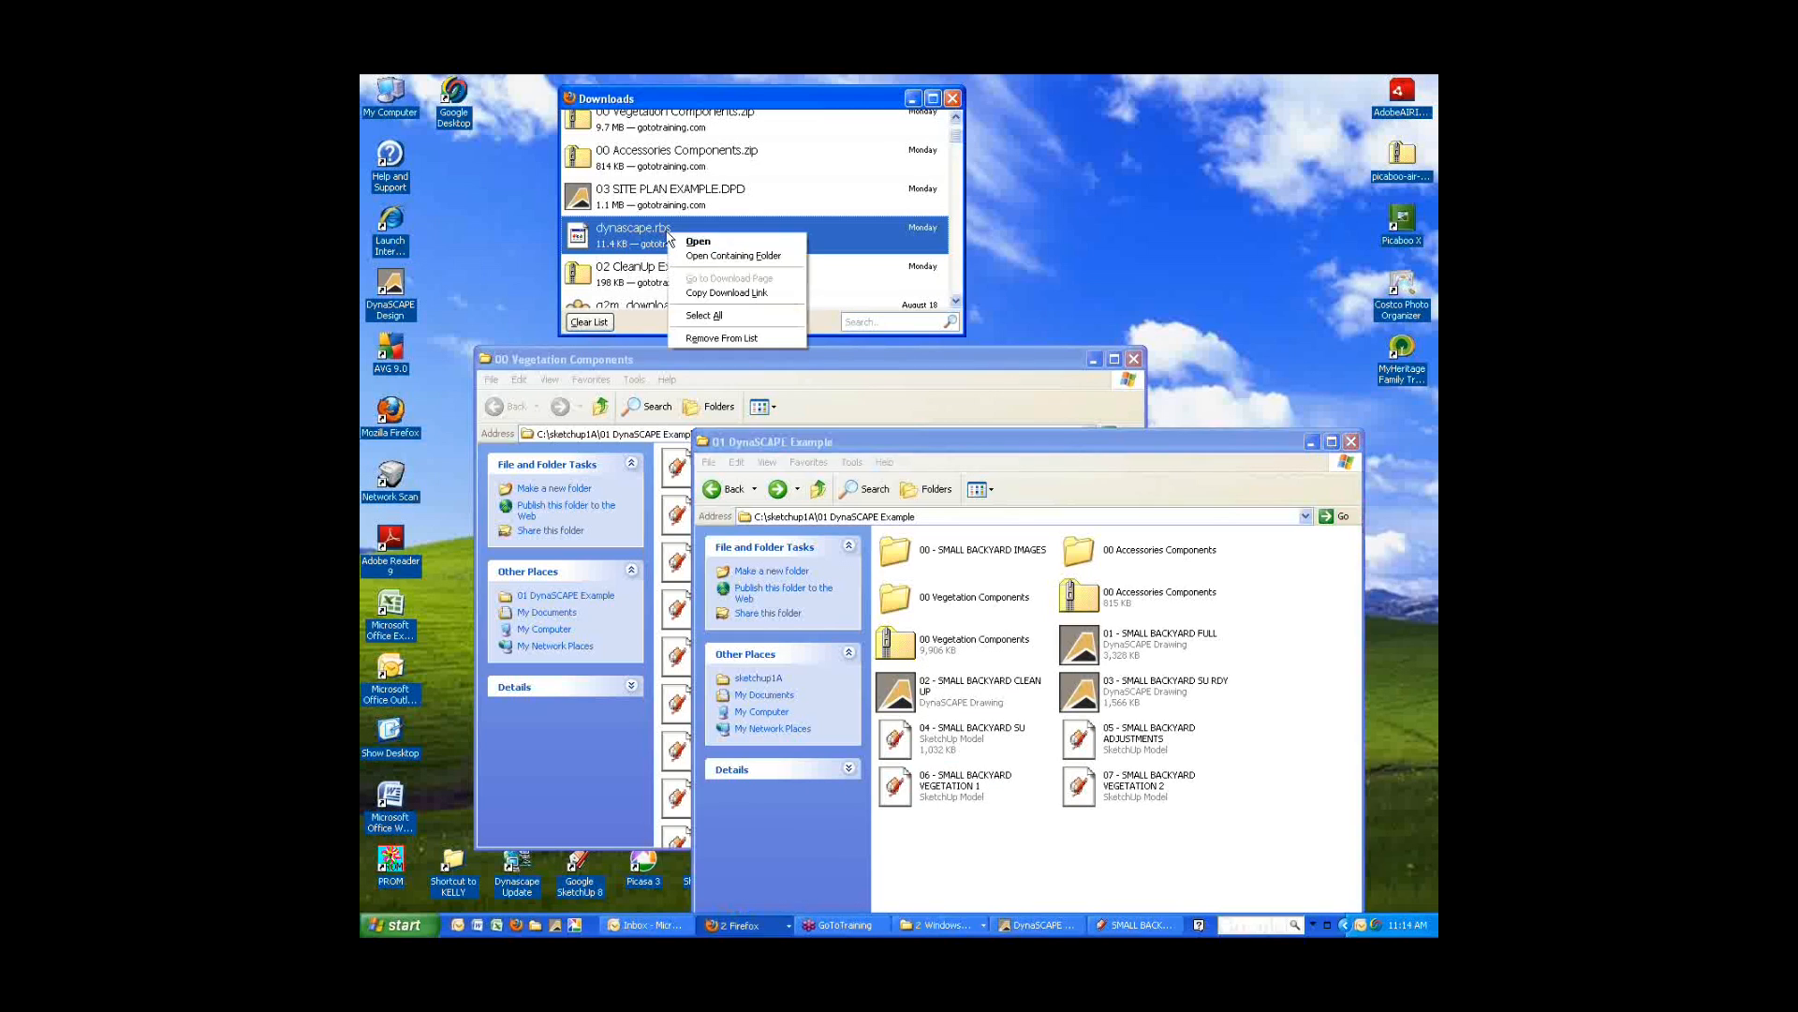
{"action": "key", "text": "Escape"}
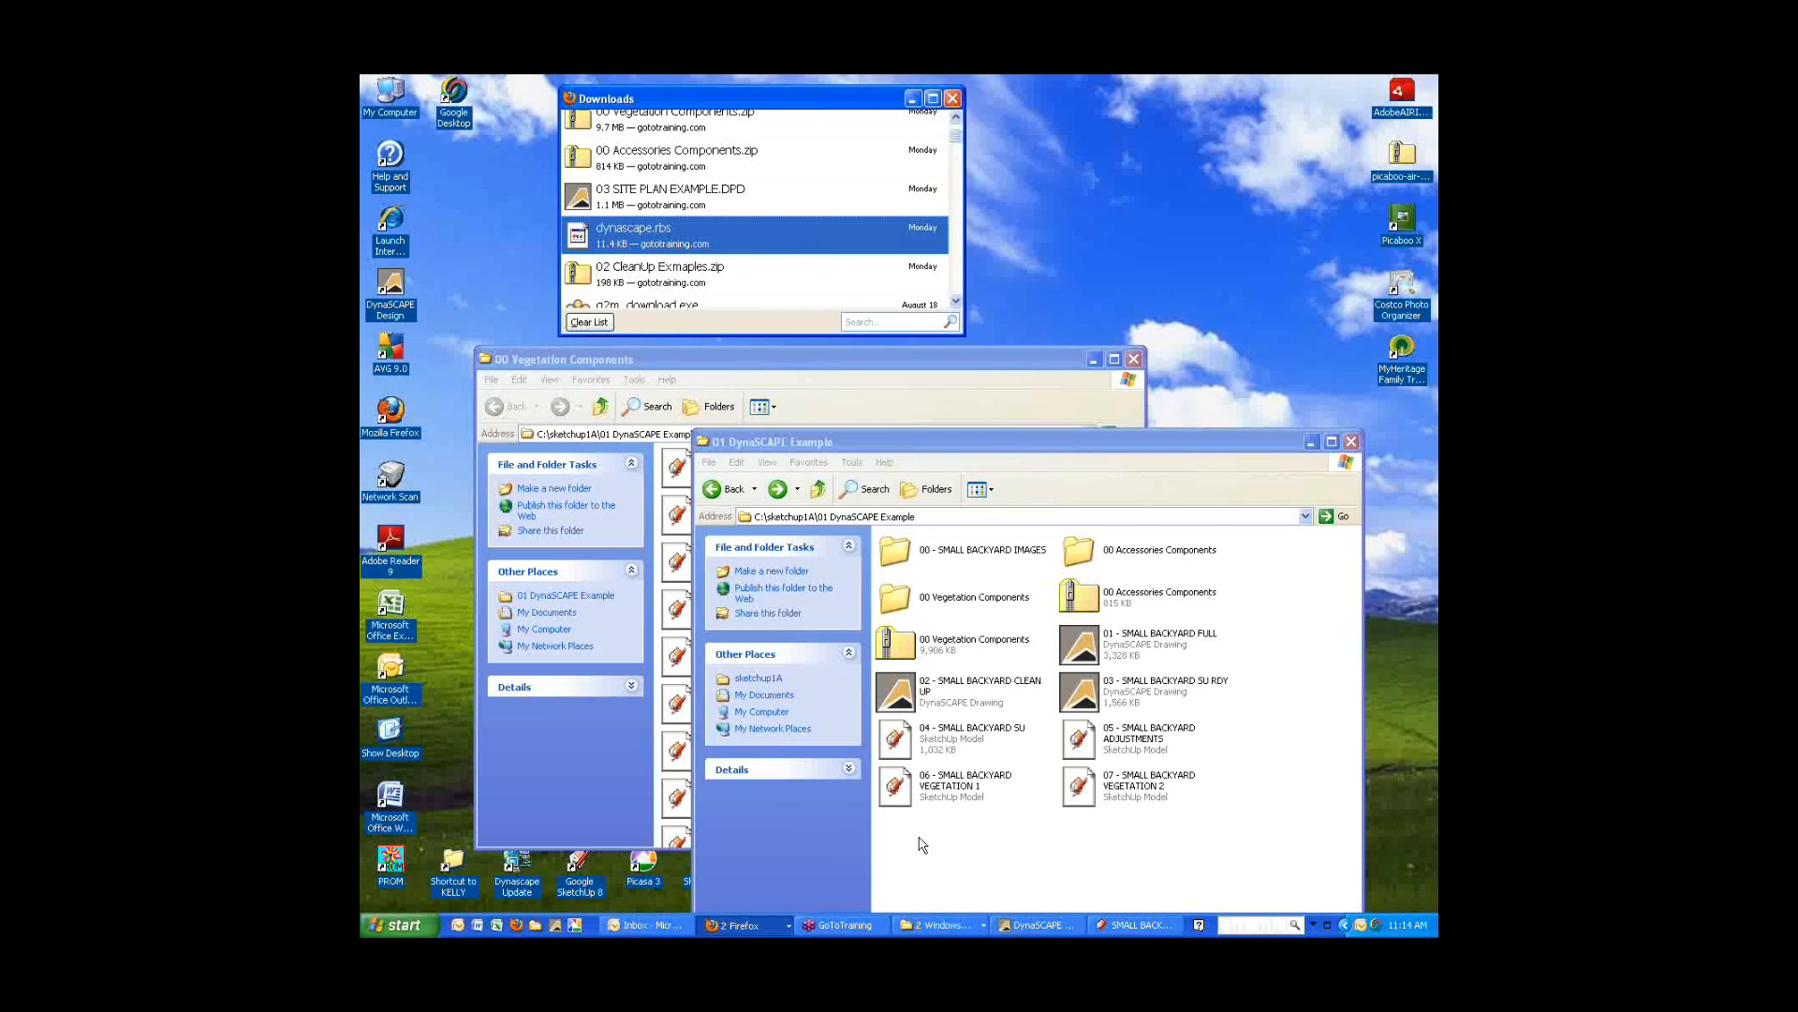
{"action": "left_click", "coordinate": [918, 841]}
{"action": "right_click", "coordinate": [987, 848]}
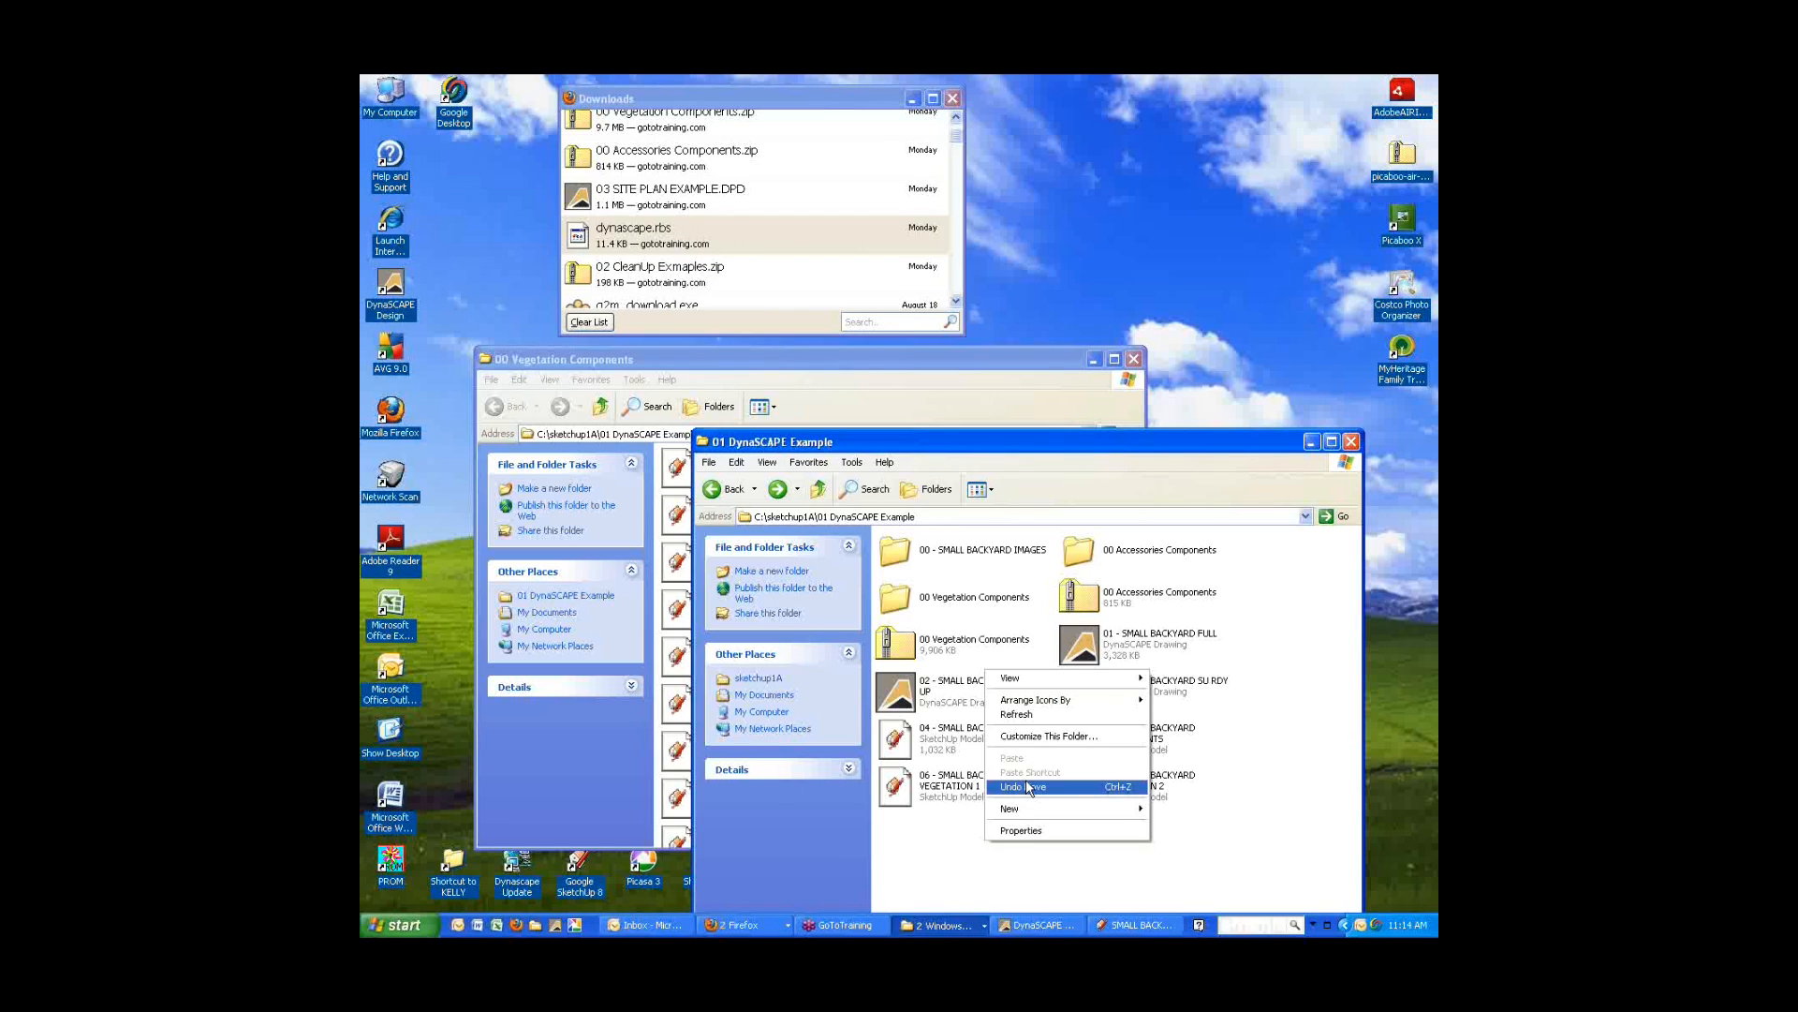
Open the folder containing the dynascape.rbs download from the Downloads list.
{"action": "left_click", "coordinate": [735, 240]}
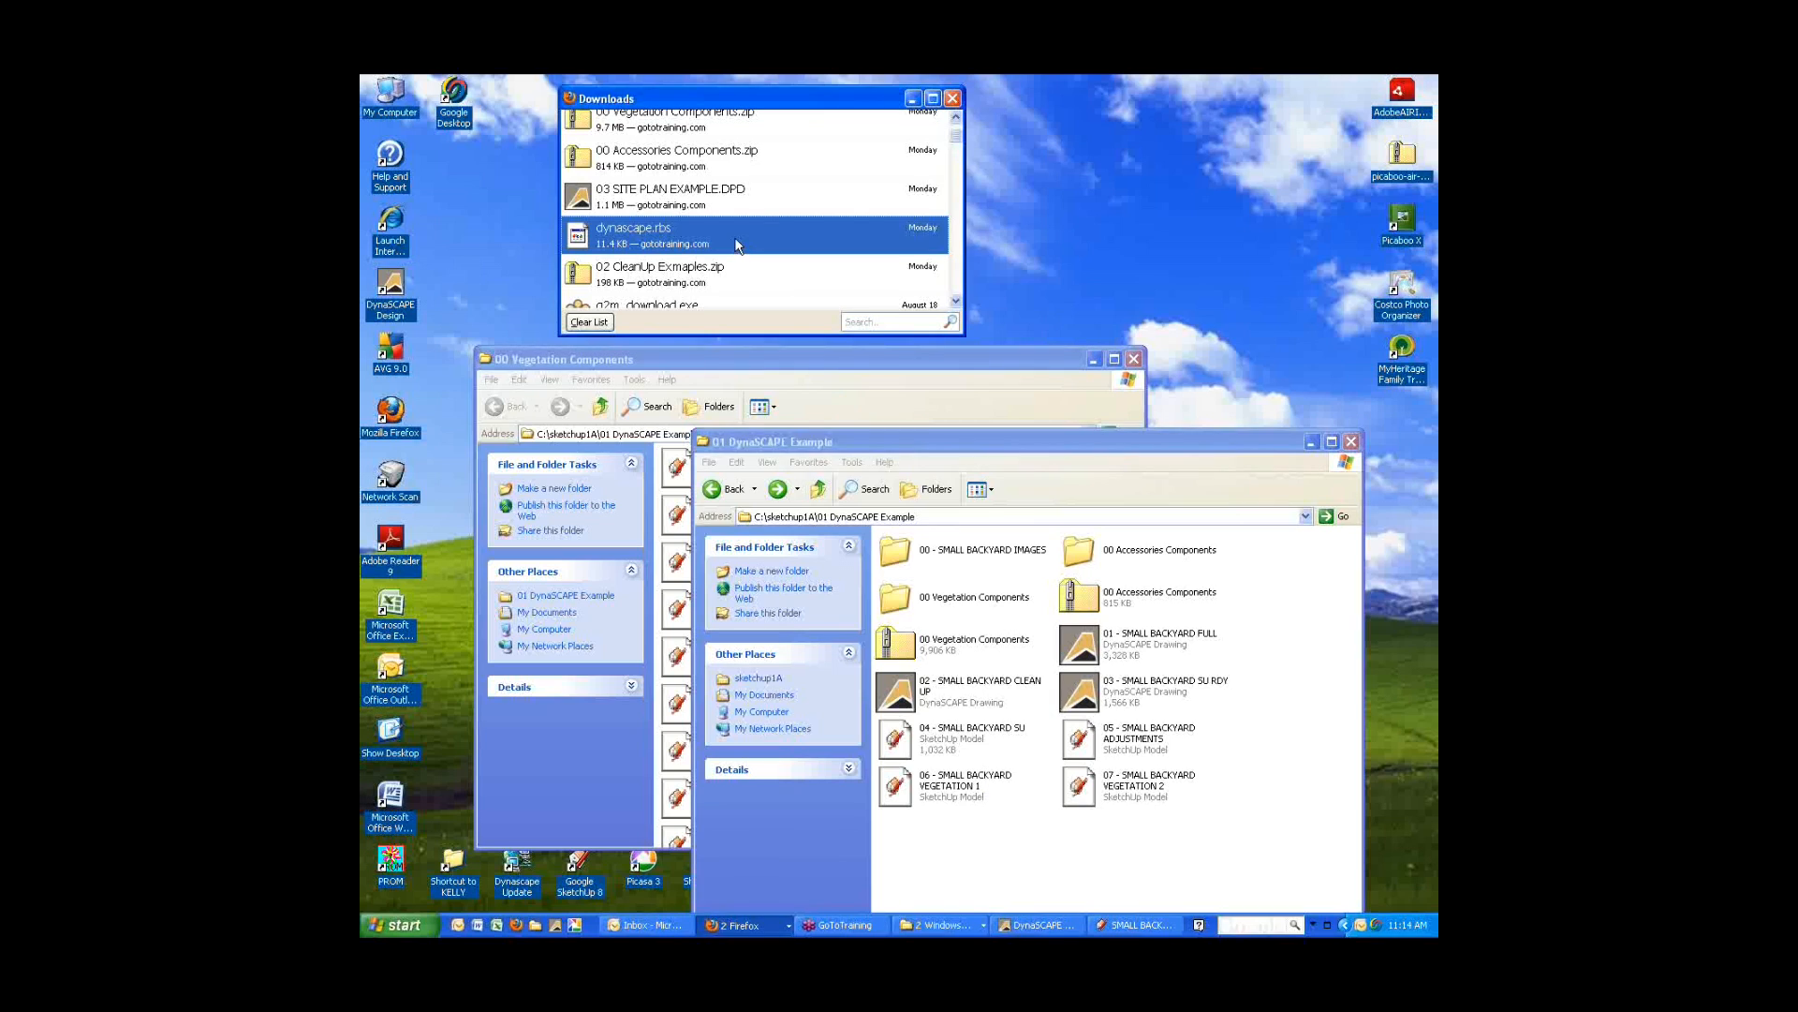
{"action": "right_click", "coordinate": [663, 223]}
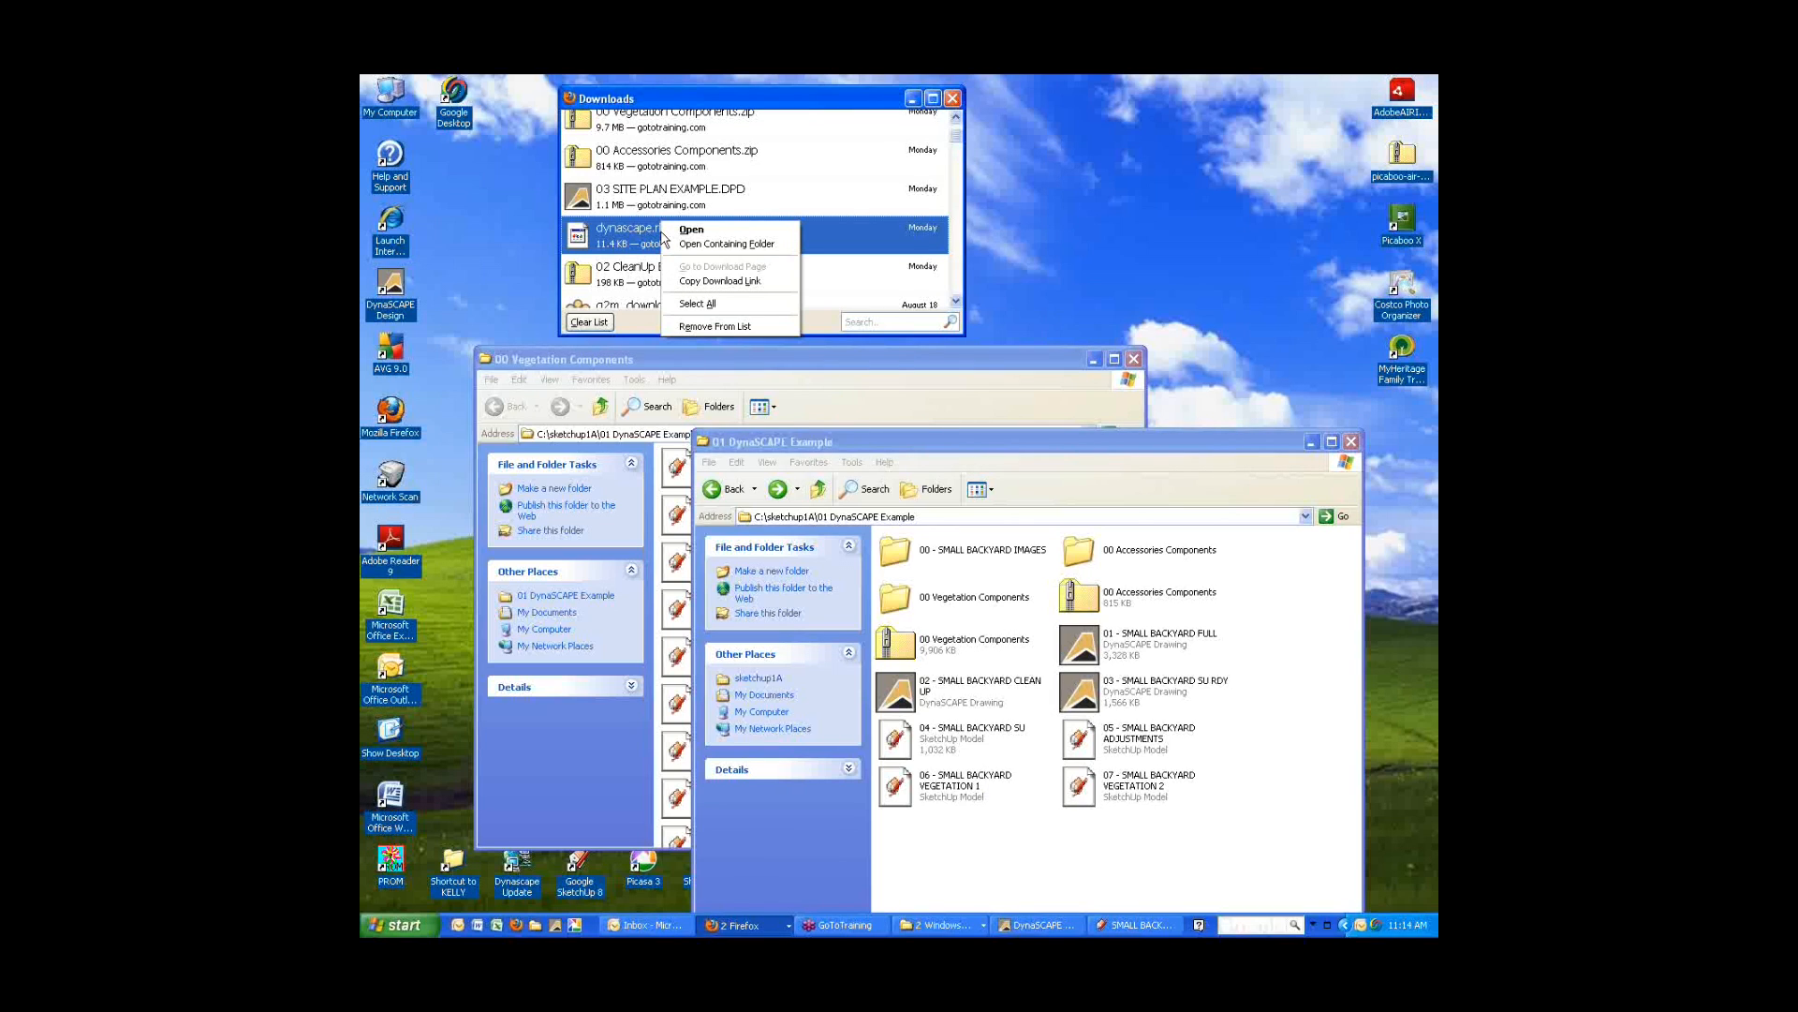
{"action": "left_click", "coordinate": [688, 242]}
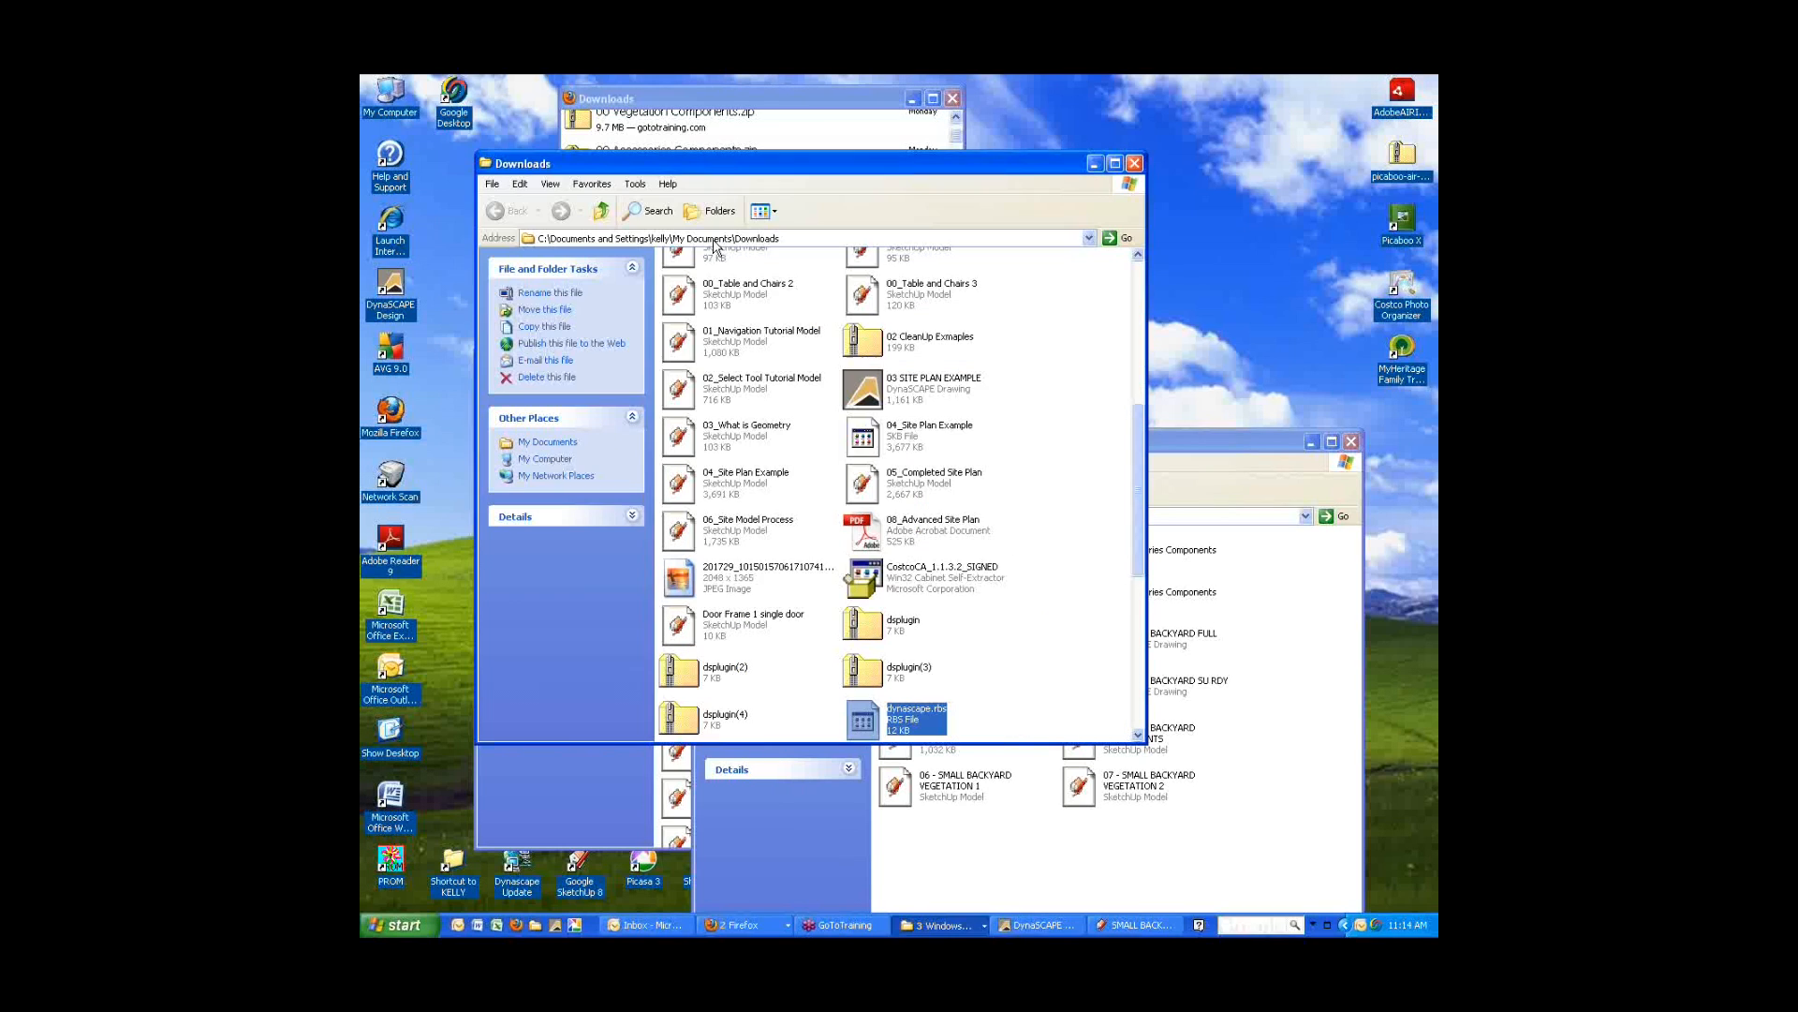
Copy dynascape.rbs from the Downloads folder.
{"action": "right_click", "coordinate": [910, 723]}
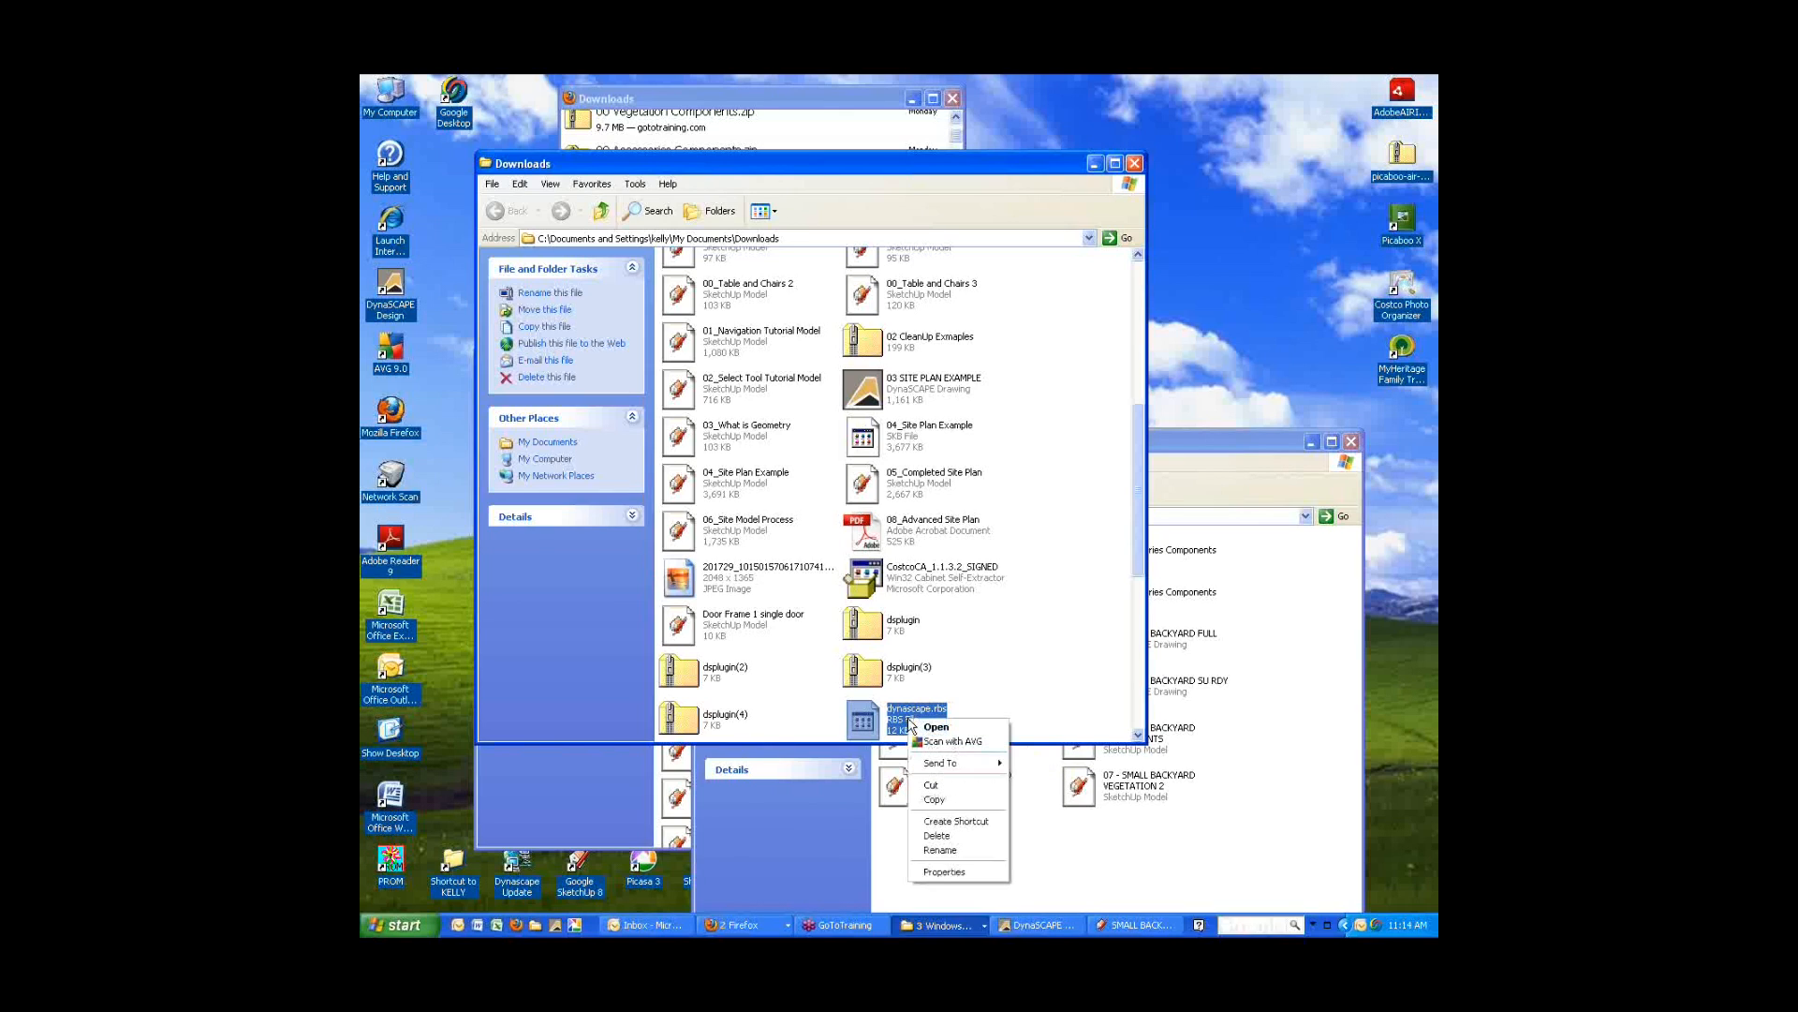
{"action": "left_click", "coordinate": [953, 800]}
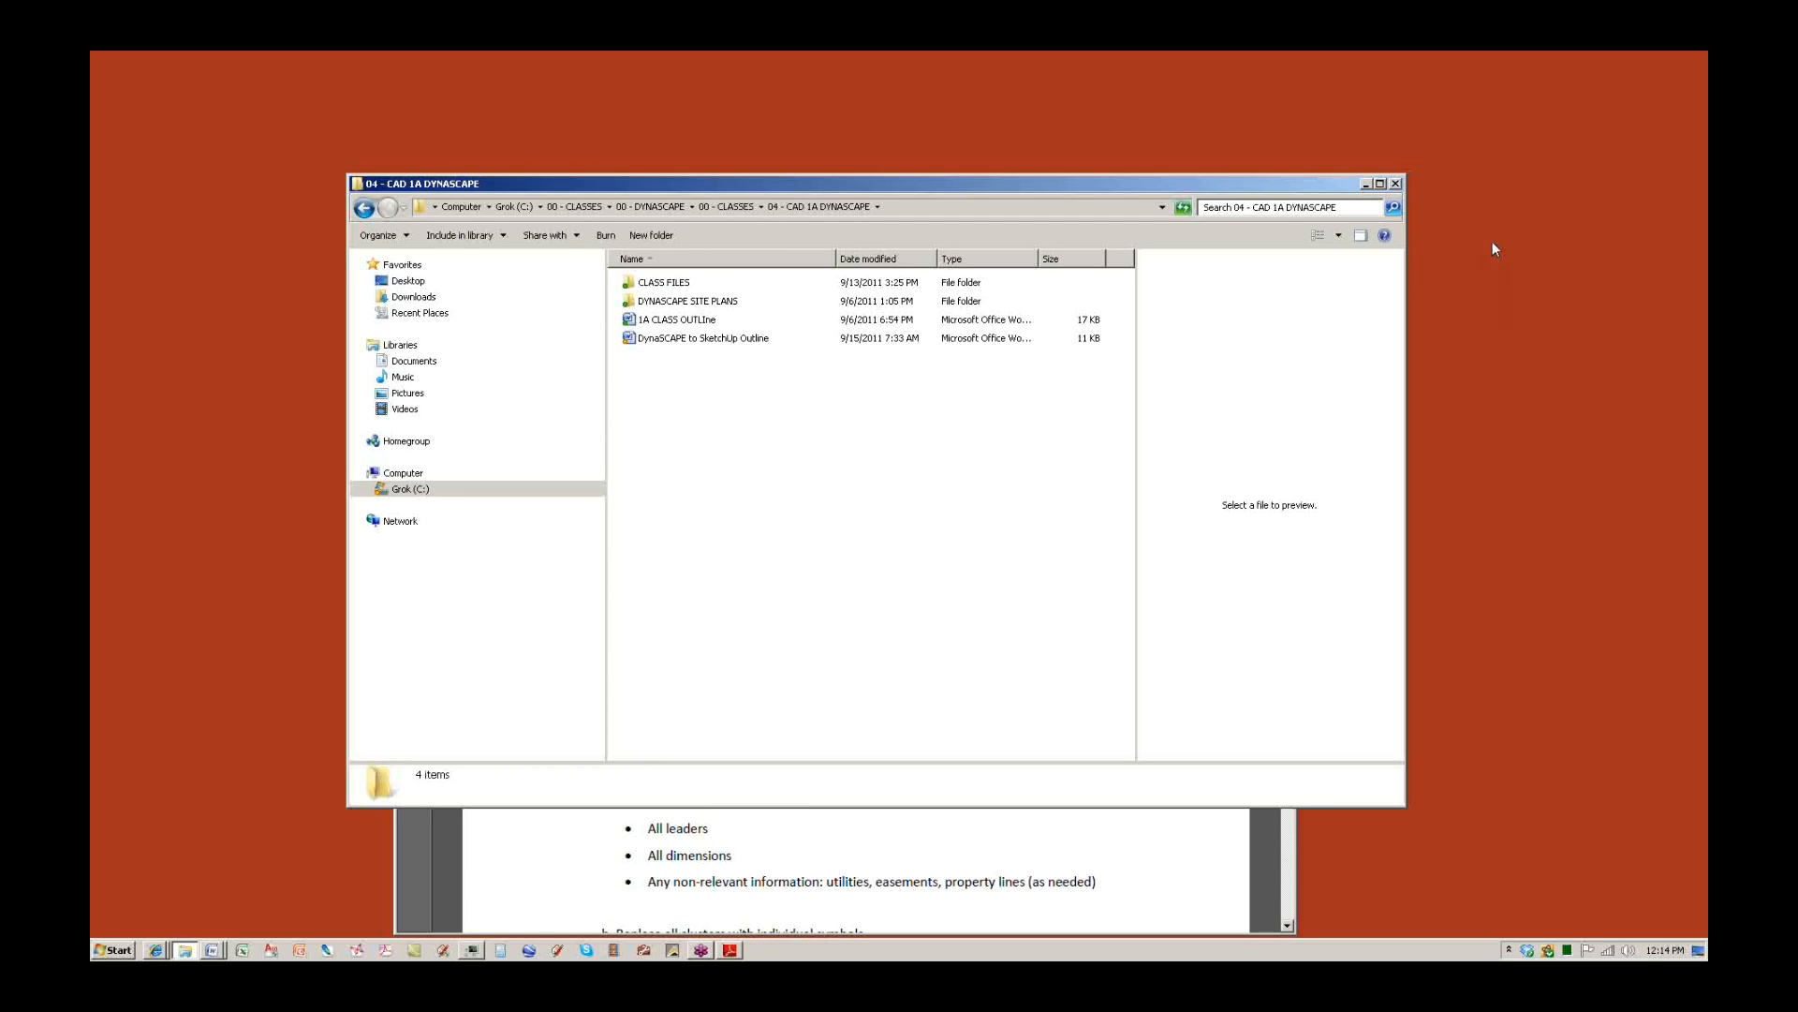
{"action": "left_click", "coordinate": [1492, 249]}
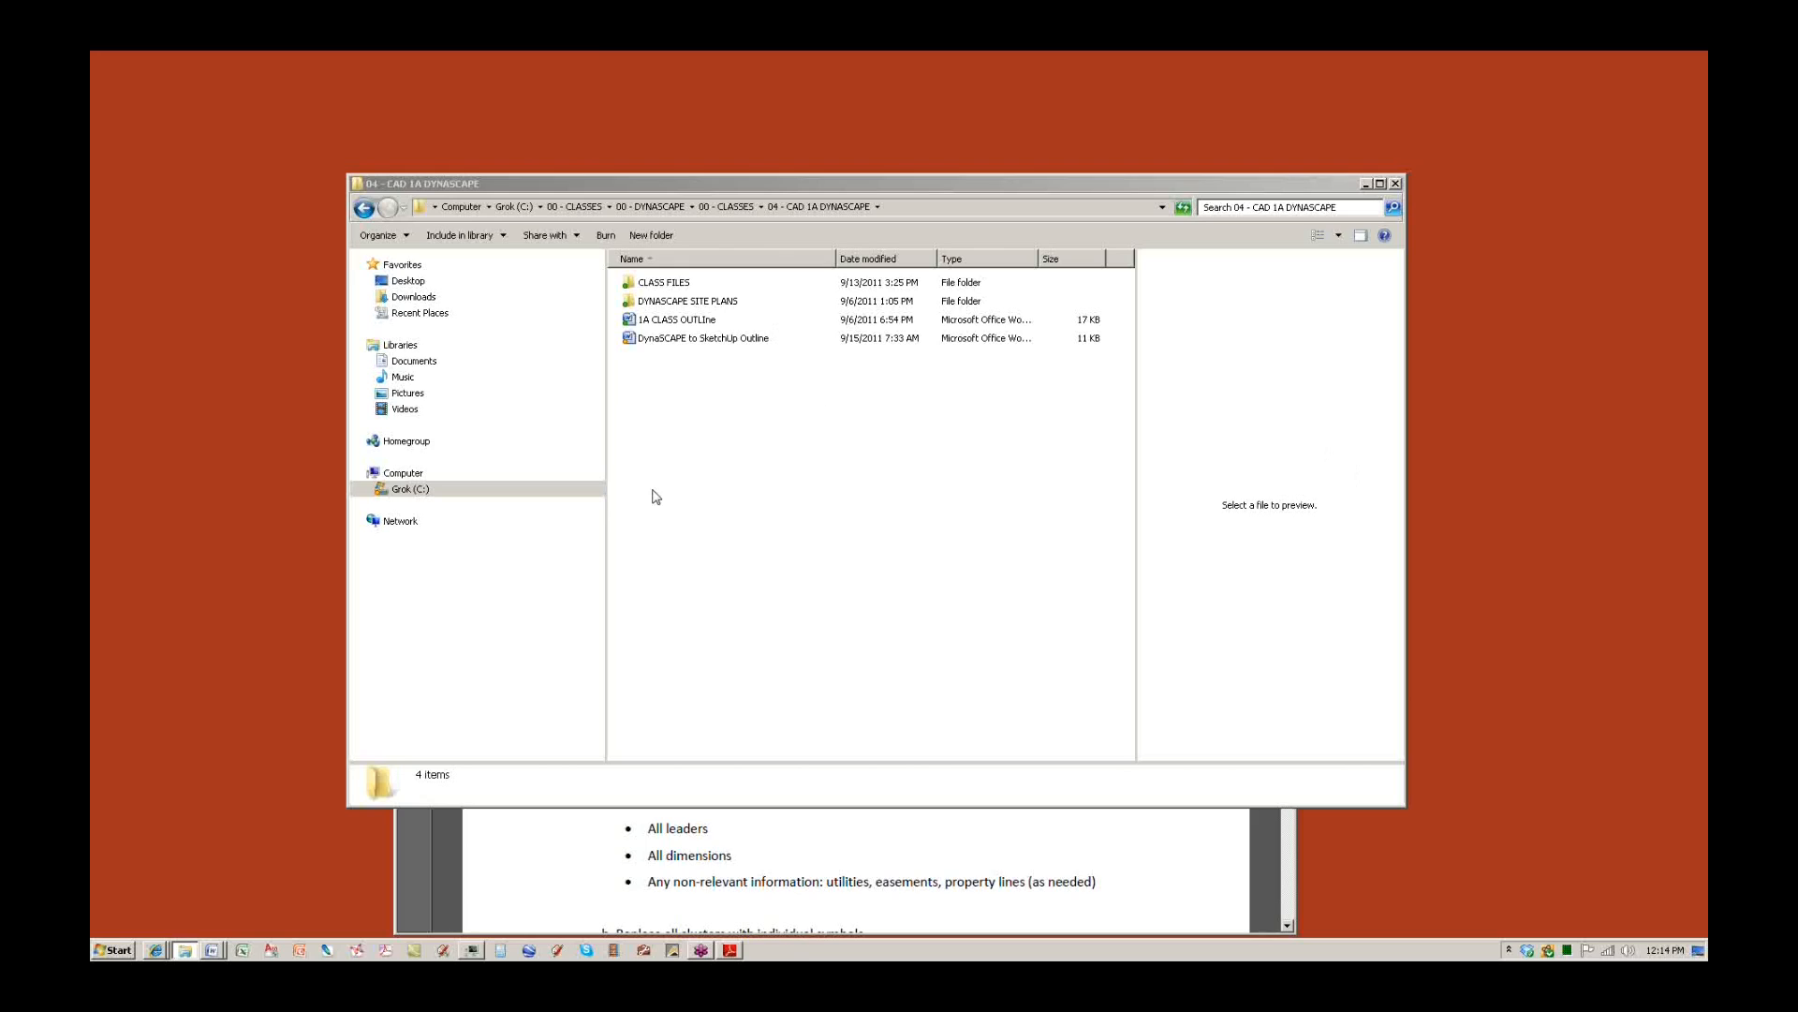
{"action": "left_click", "coordinate": [409, 490]}
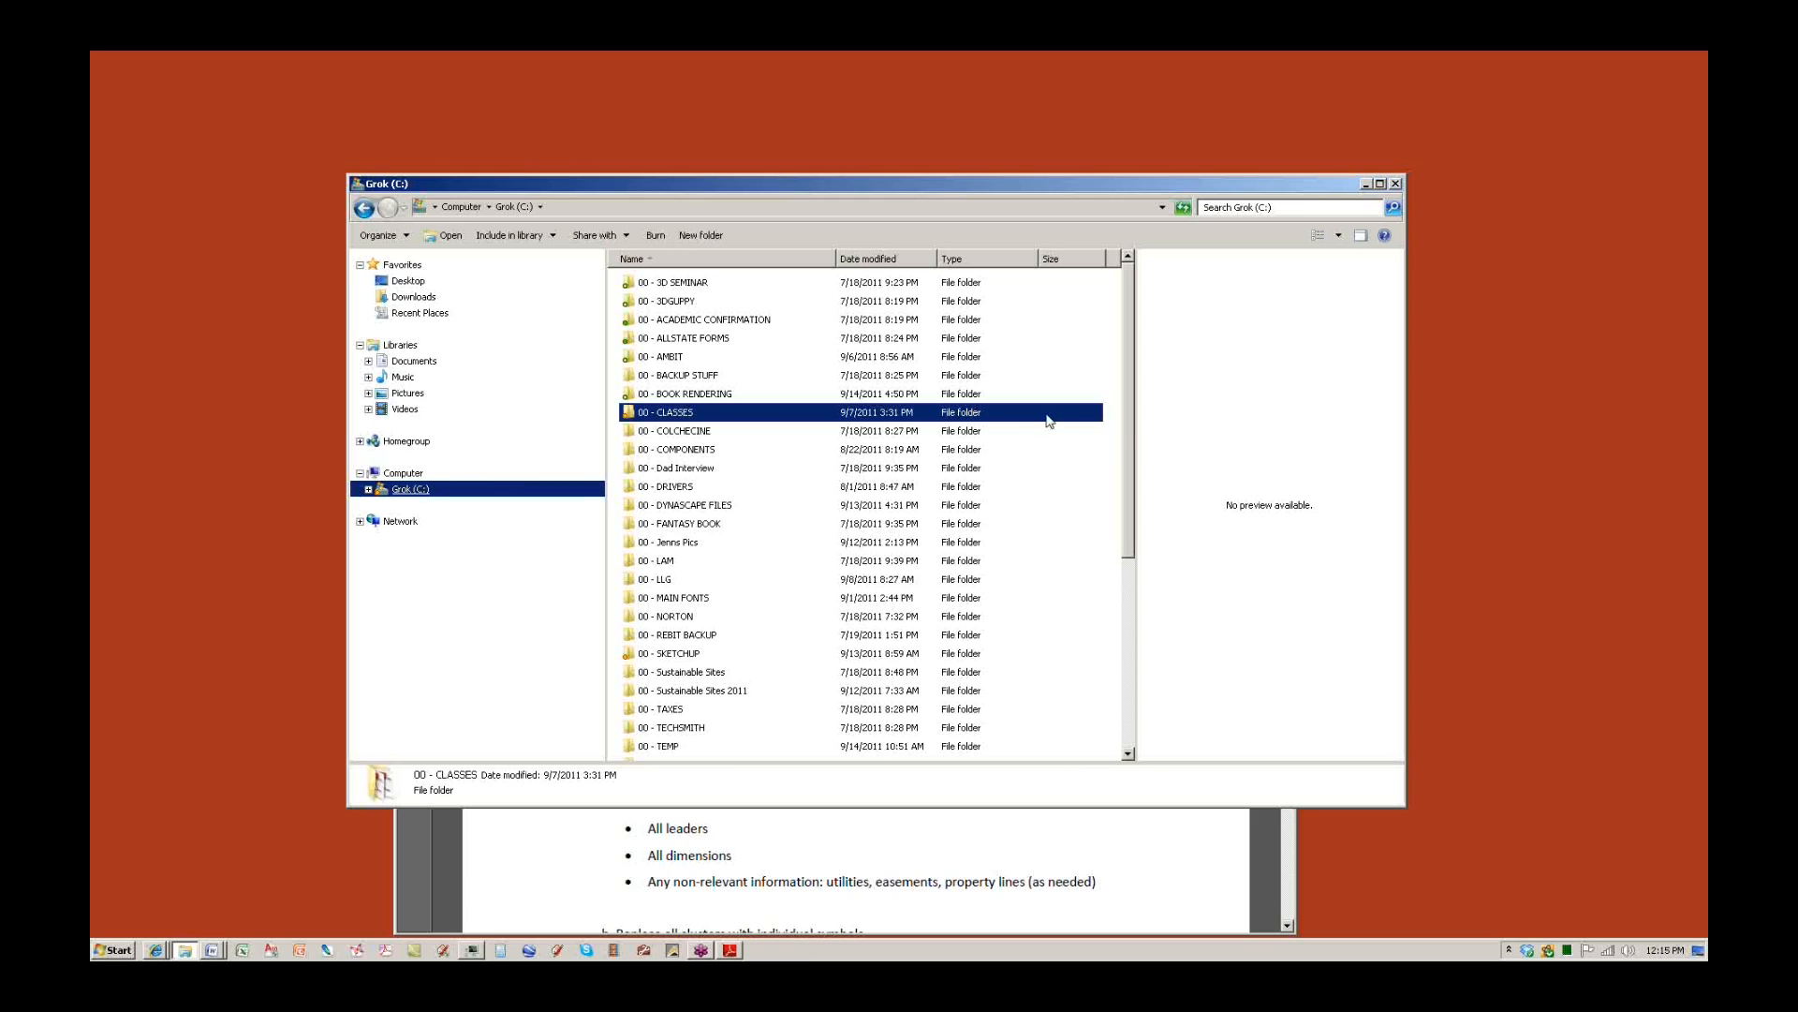
{"action": "scroll", "coordinate": [1116, 469], "scroll_direction": "down", "scroll_amount": 6}
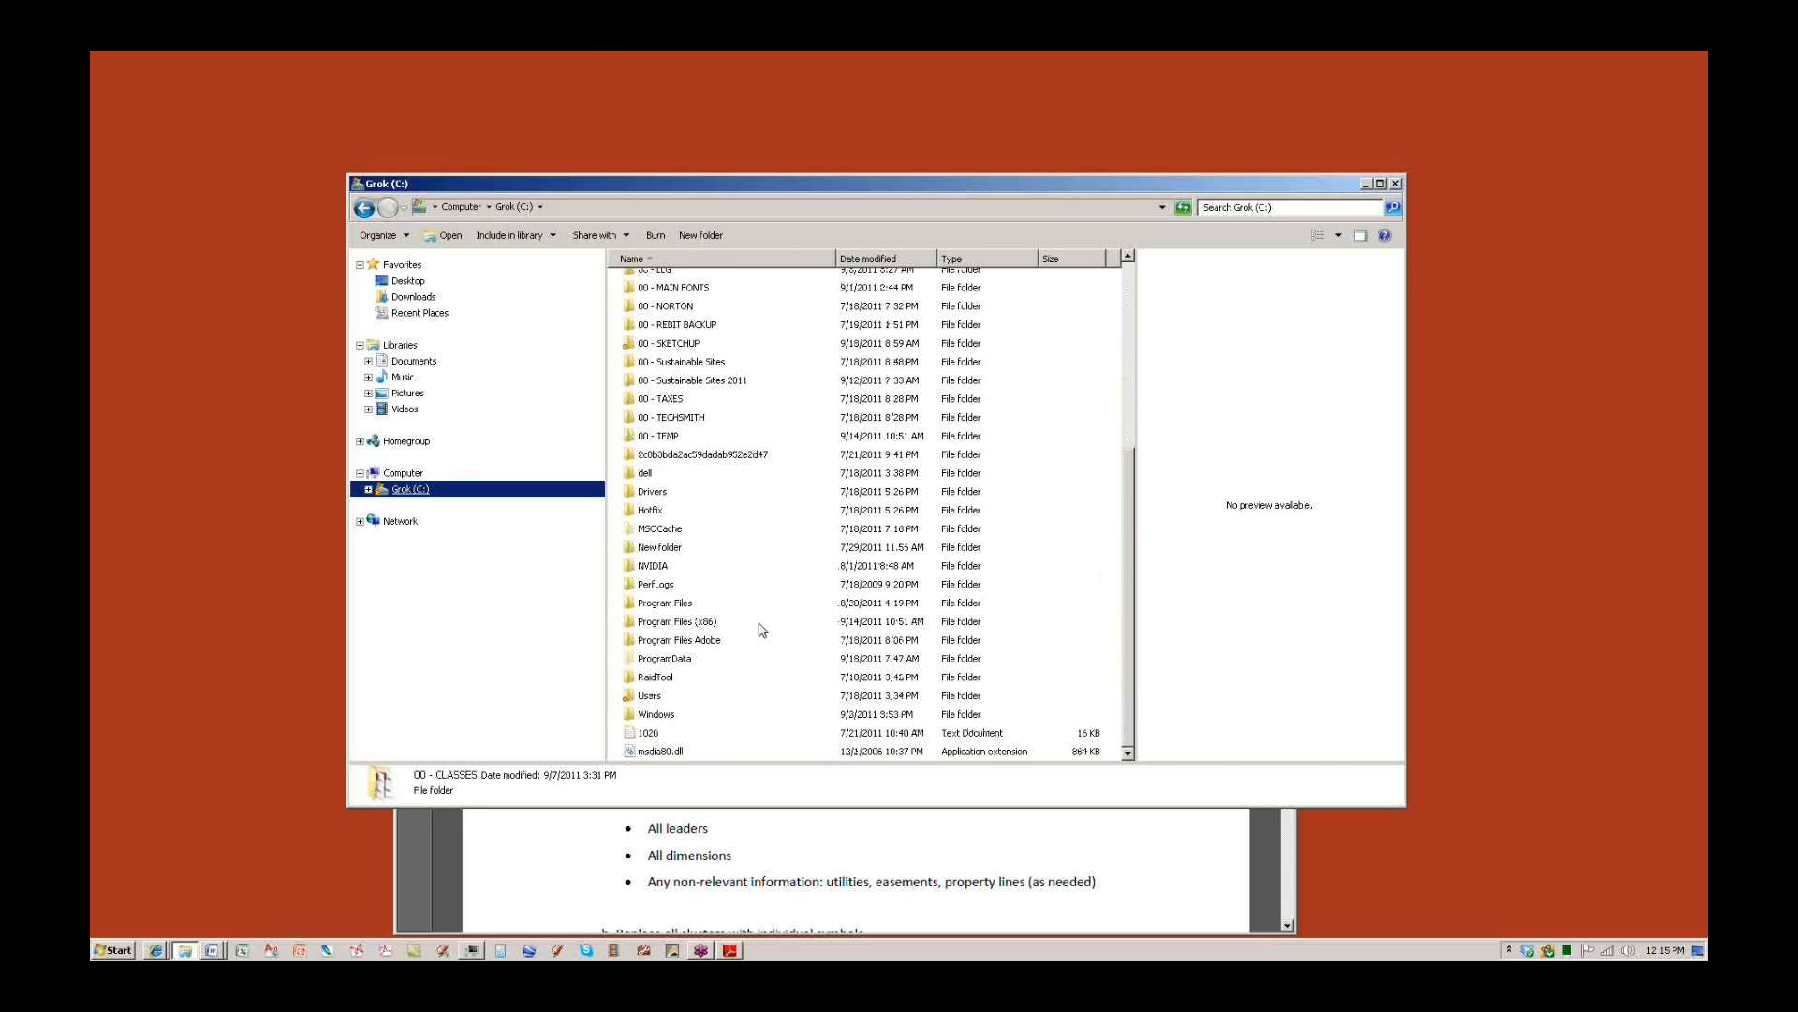
{"action": "left_click", "coordinate": [676, 607]}
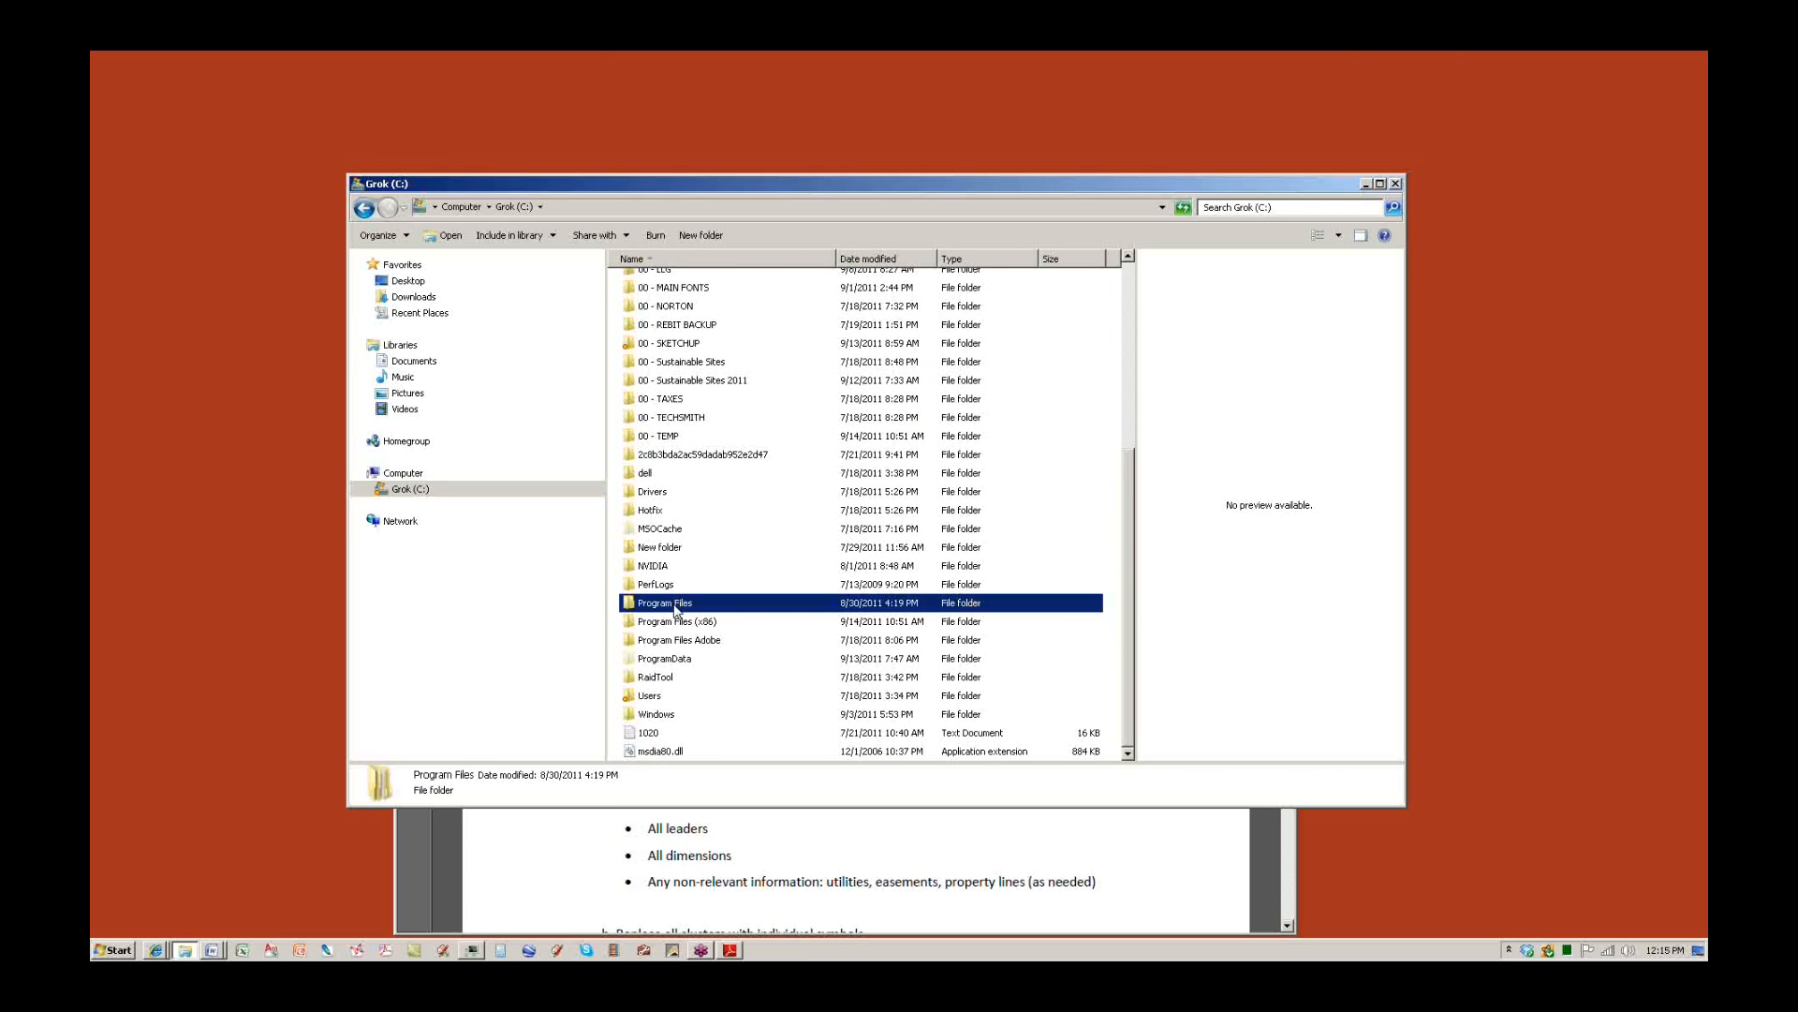
{"action": "left_click", "coordinate": [677, 623]}
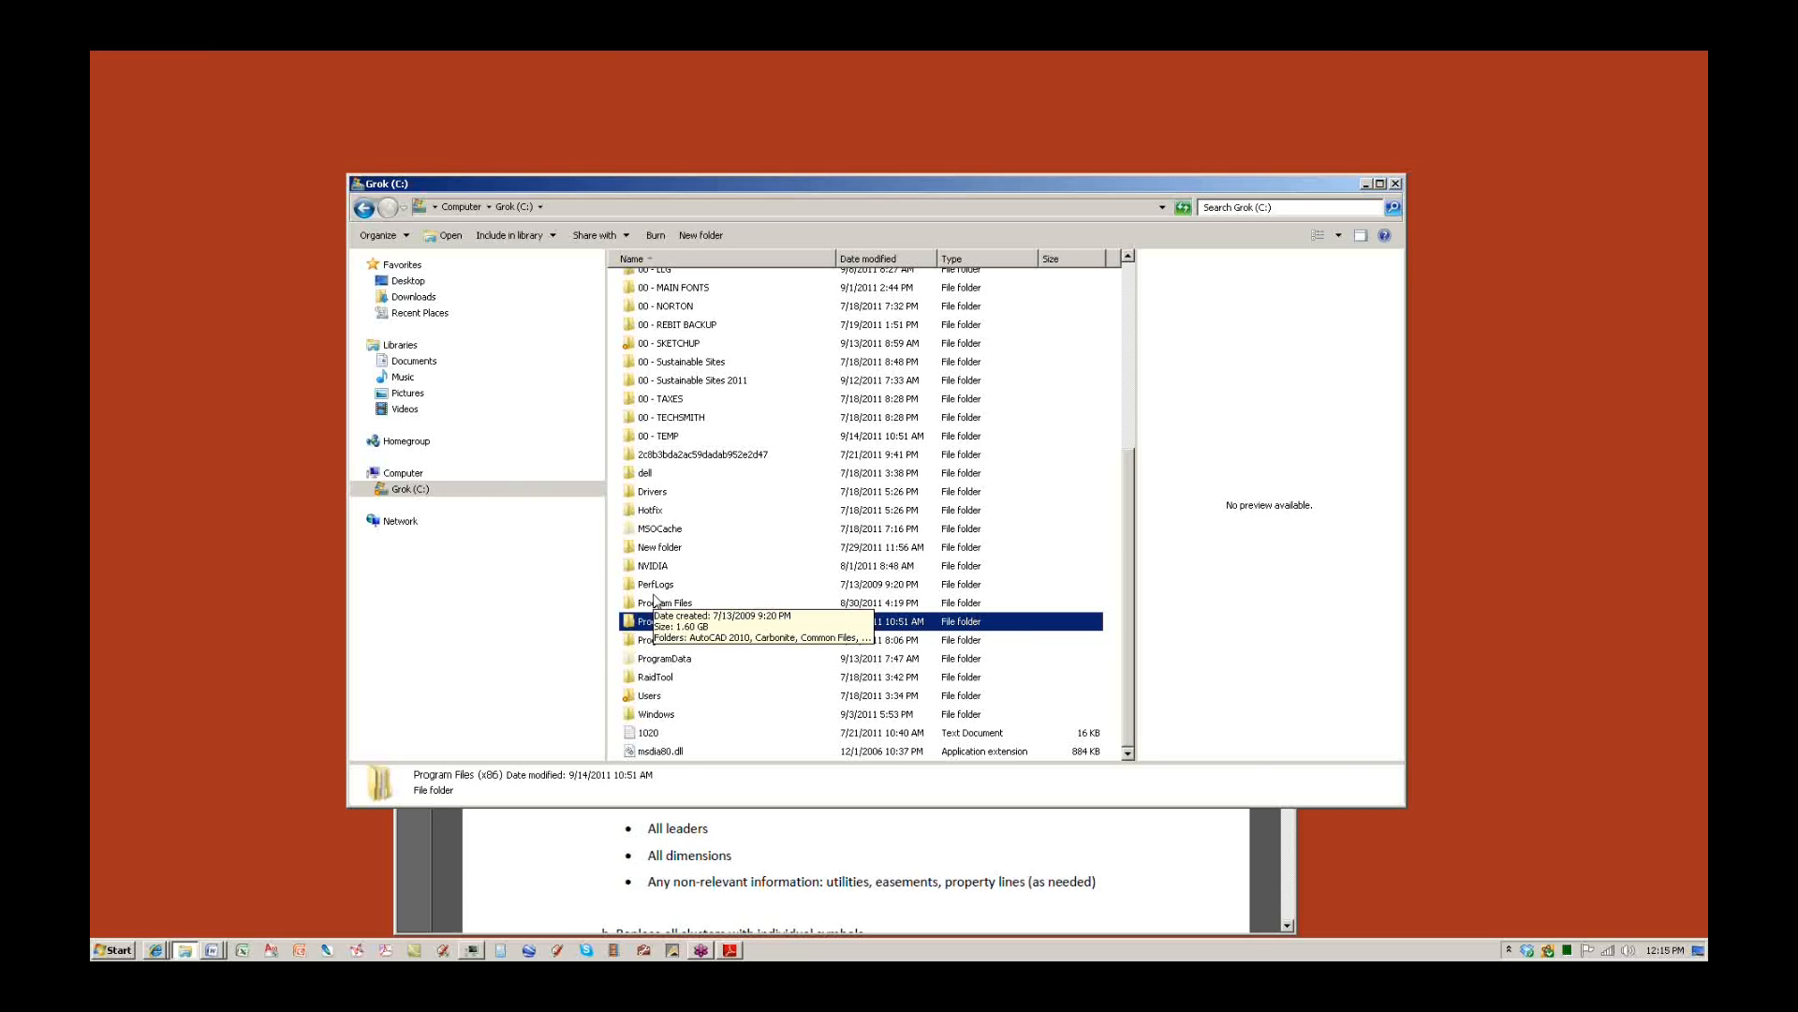
Open Program Files (x86) > Google > Google SketchUp 8 > Plugins and enlarge the window.
{"action": "double_click", "coordinate": [650, 624]}
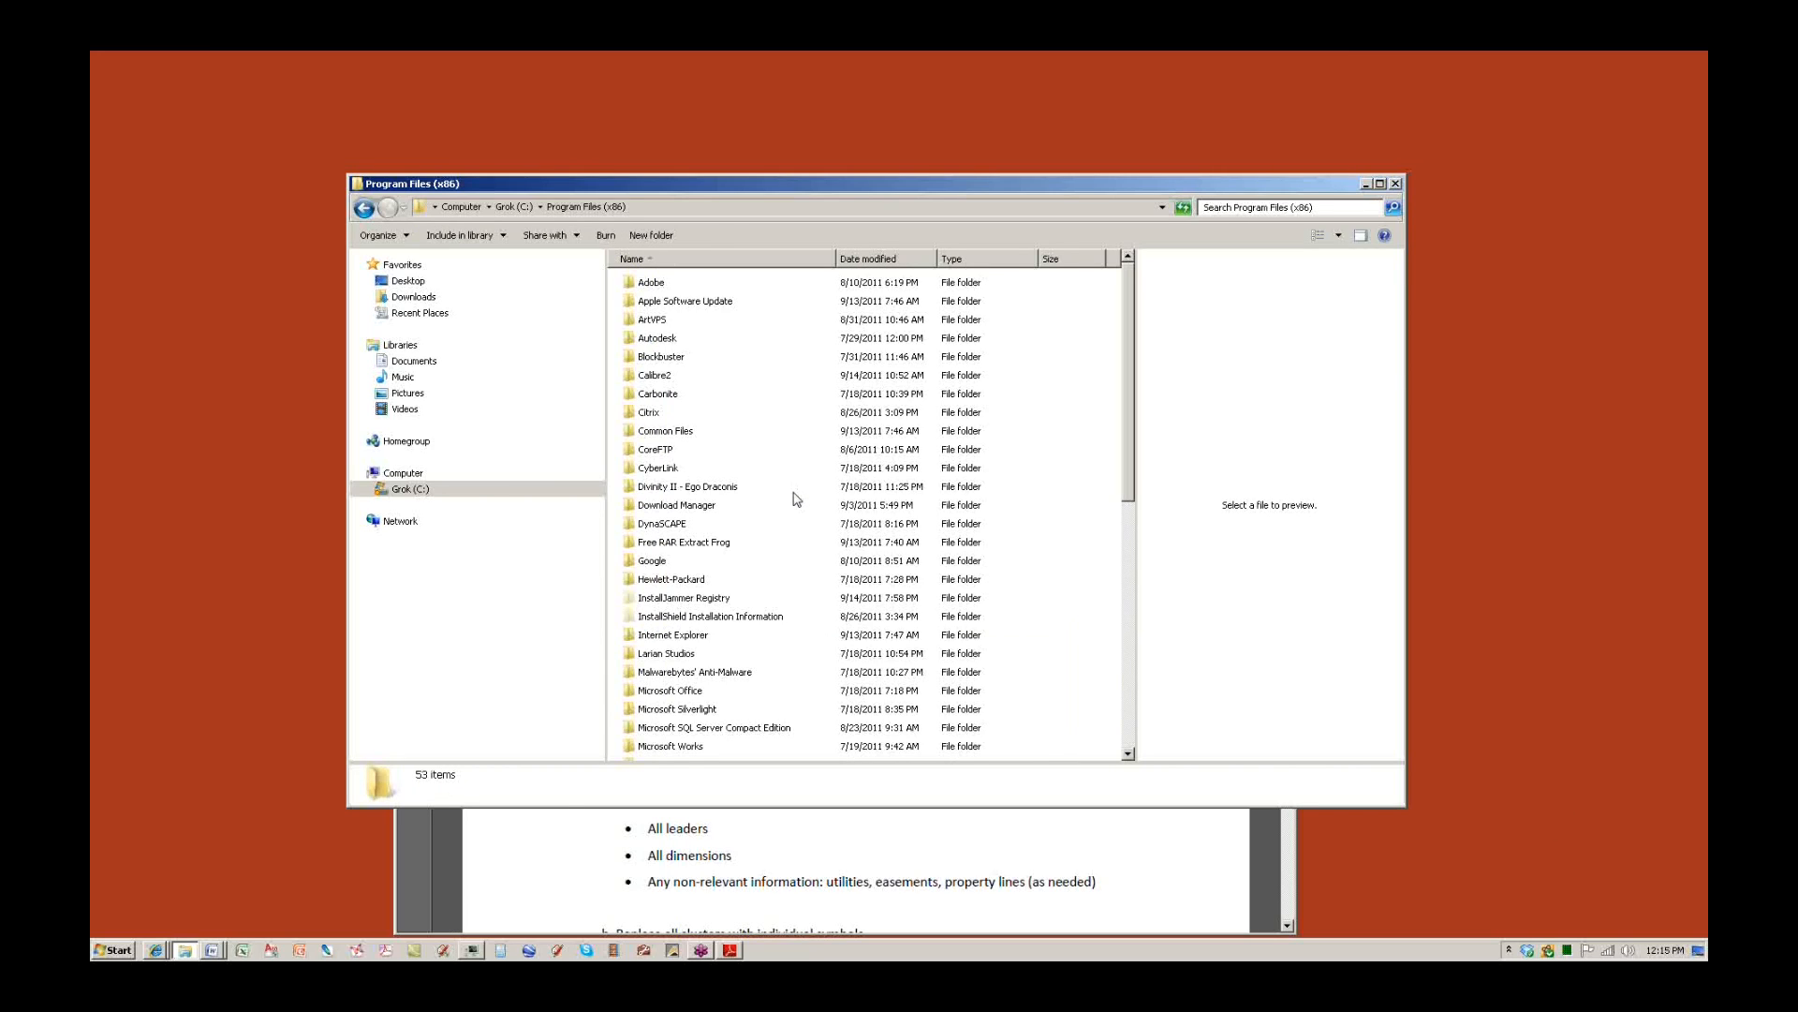
{"action": "double_click", "coordinate": [652, 561]}
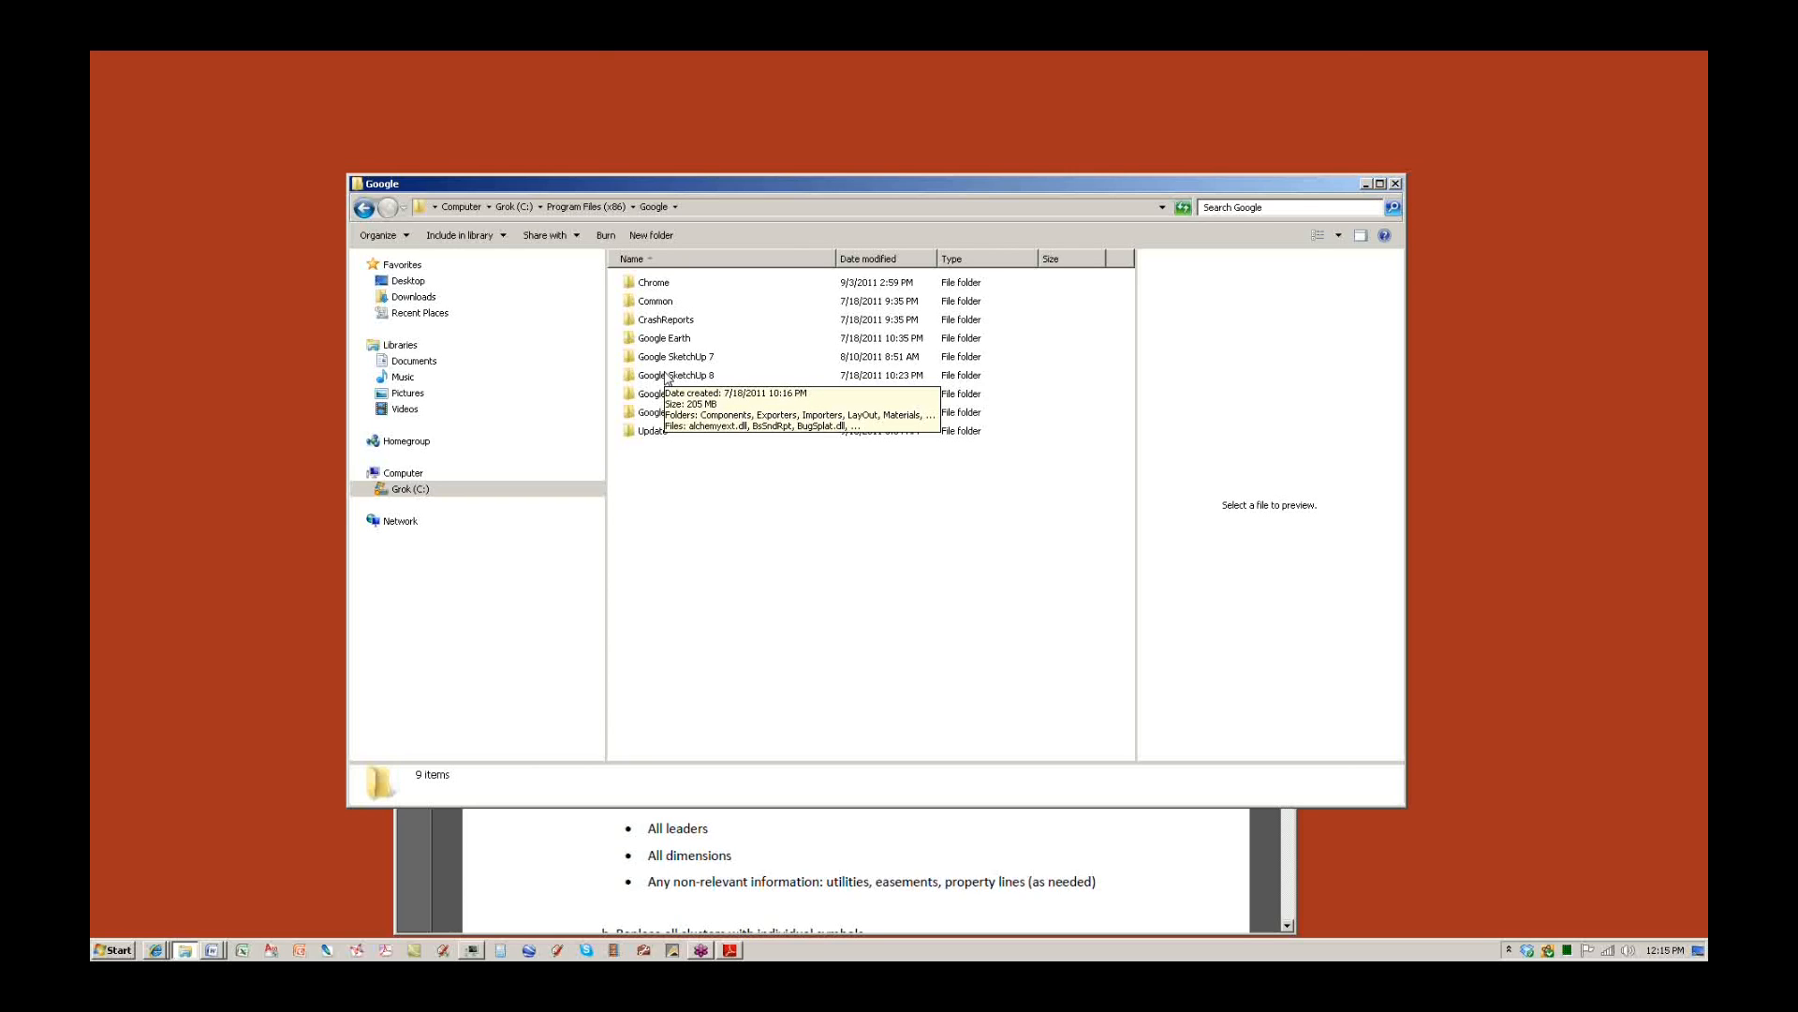
{"action": "double_click", "coordinate": [668, 376]}
{"action": "left_click", "coordinate": [643, 352]}
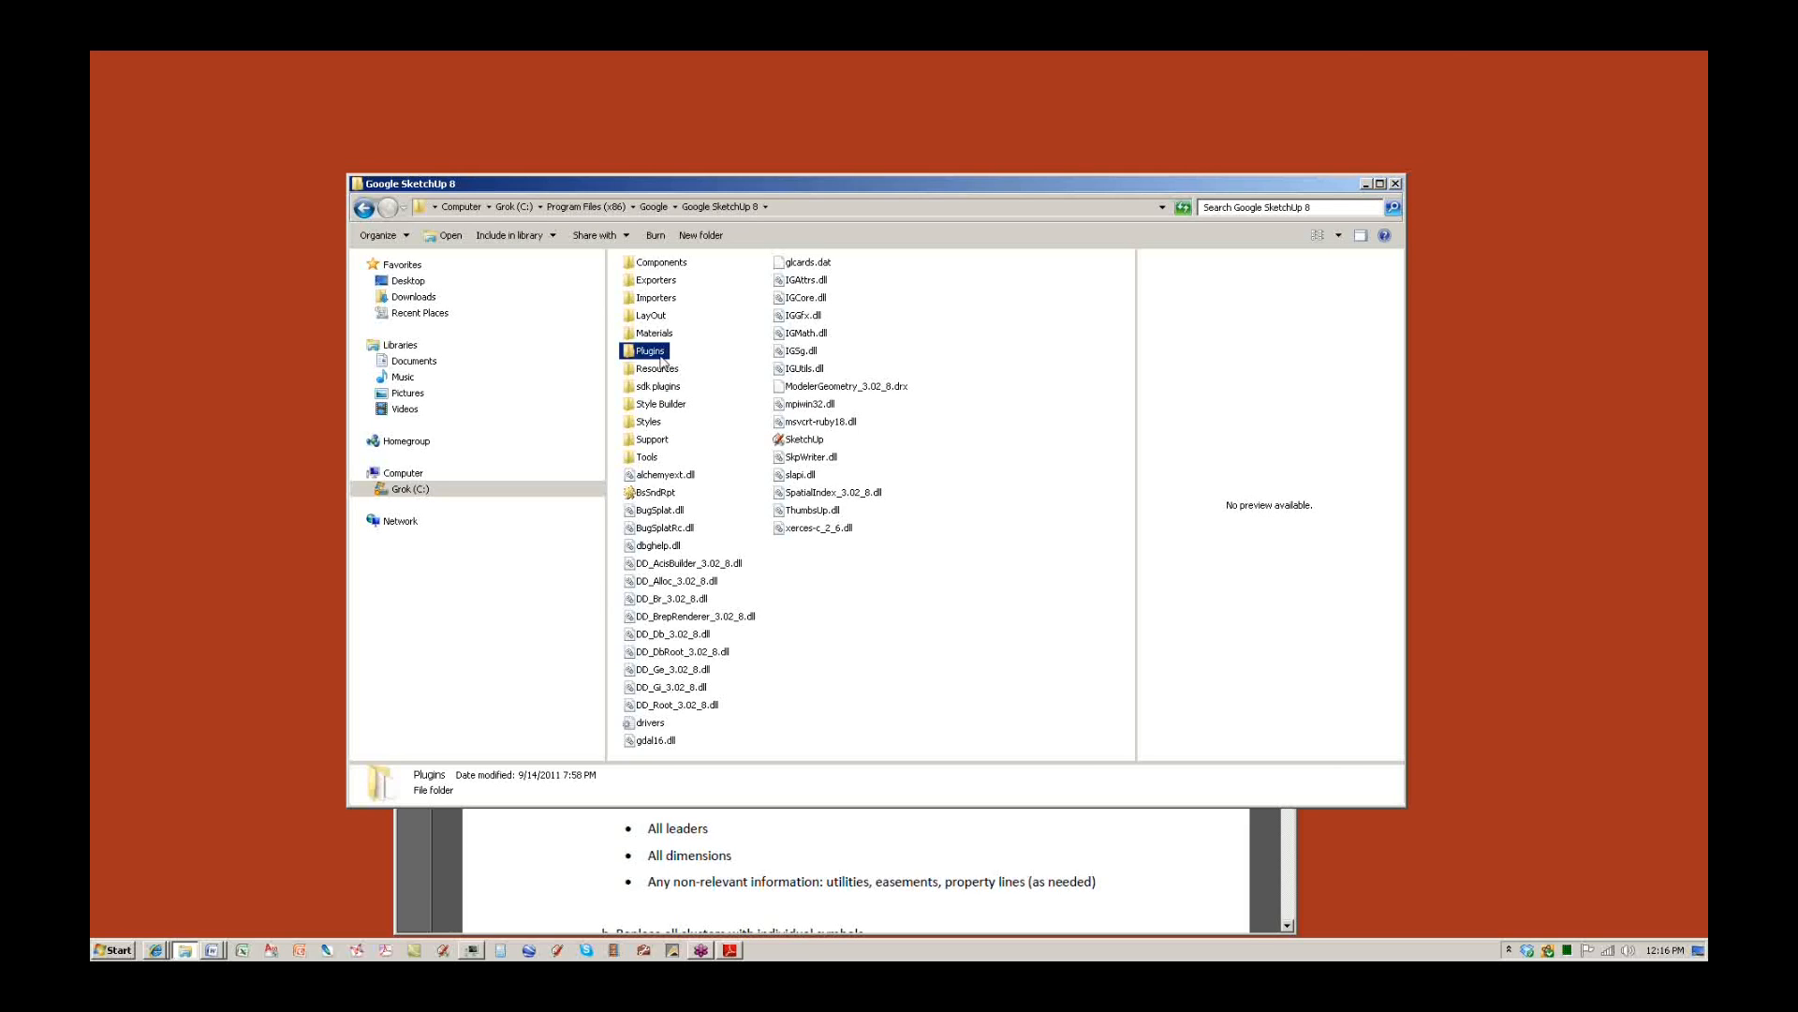
{"action": "double_click", "coordinate": [662, 354]}
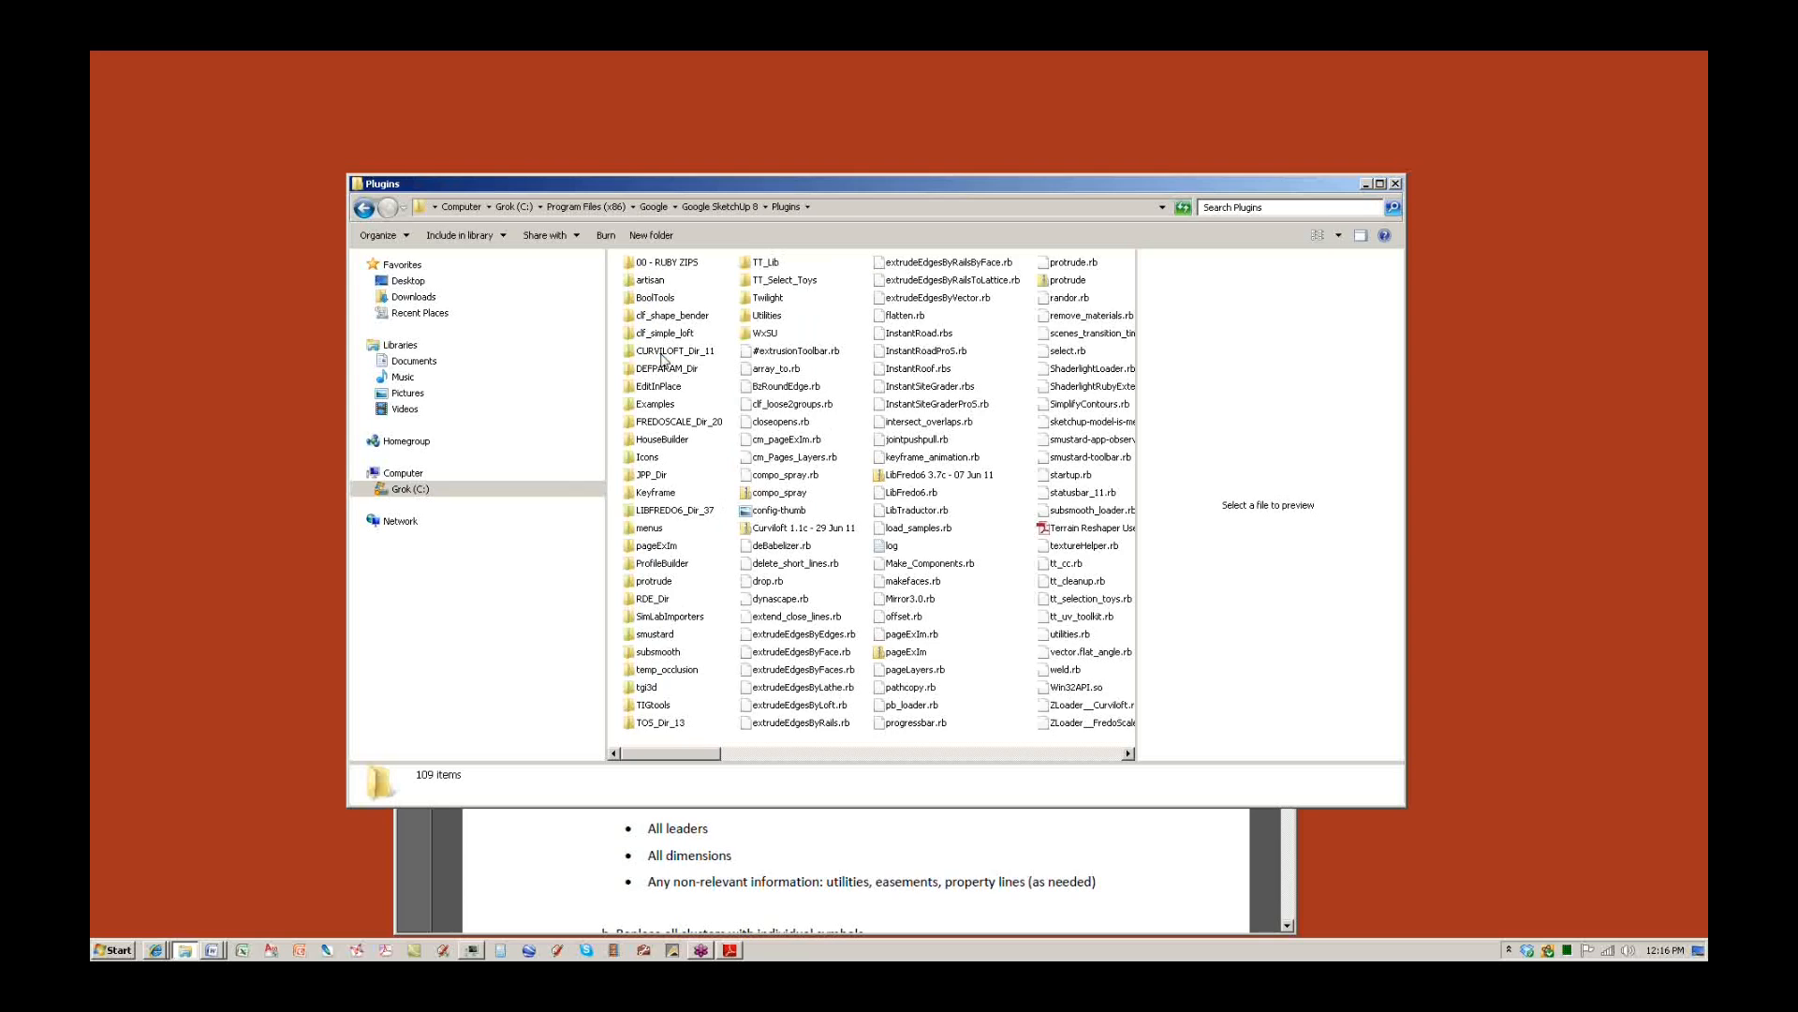
{"action": "left_click_drag", "start_coordinate": [1406, 804], "coordinate": [1530, 923]}
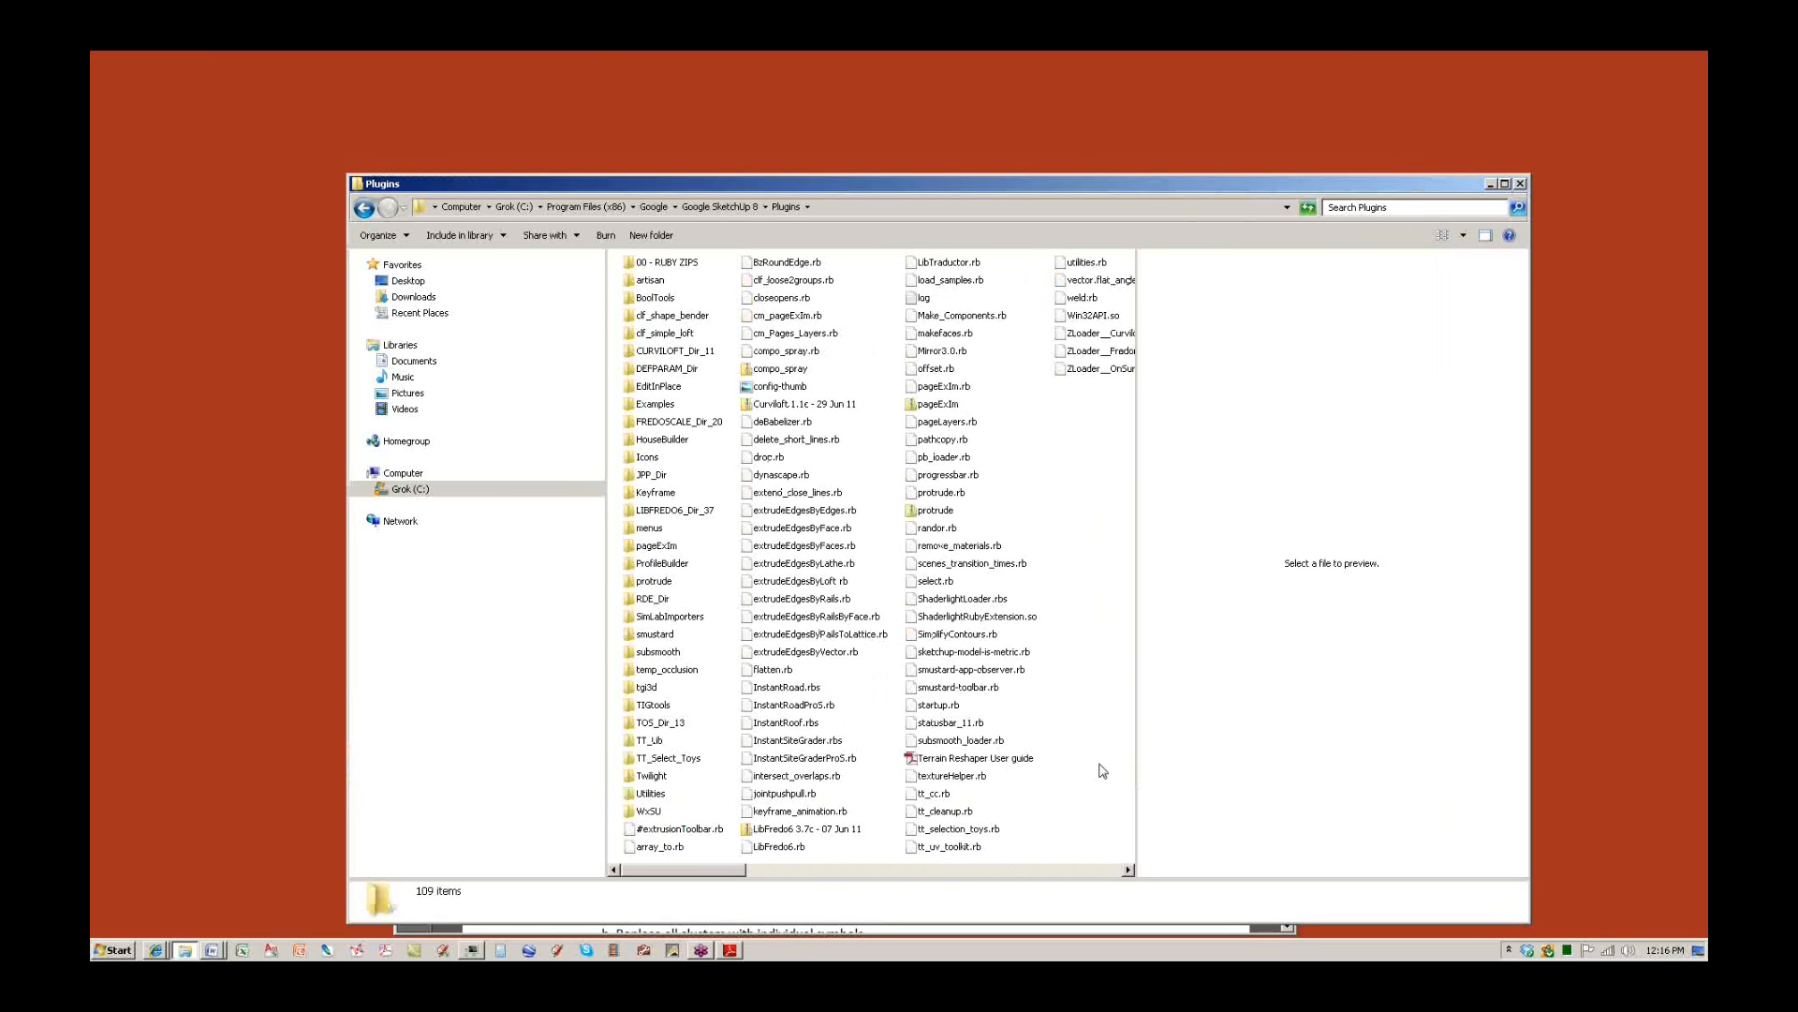
{"action": "right_click", "coordinate": [1073, 531]}
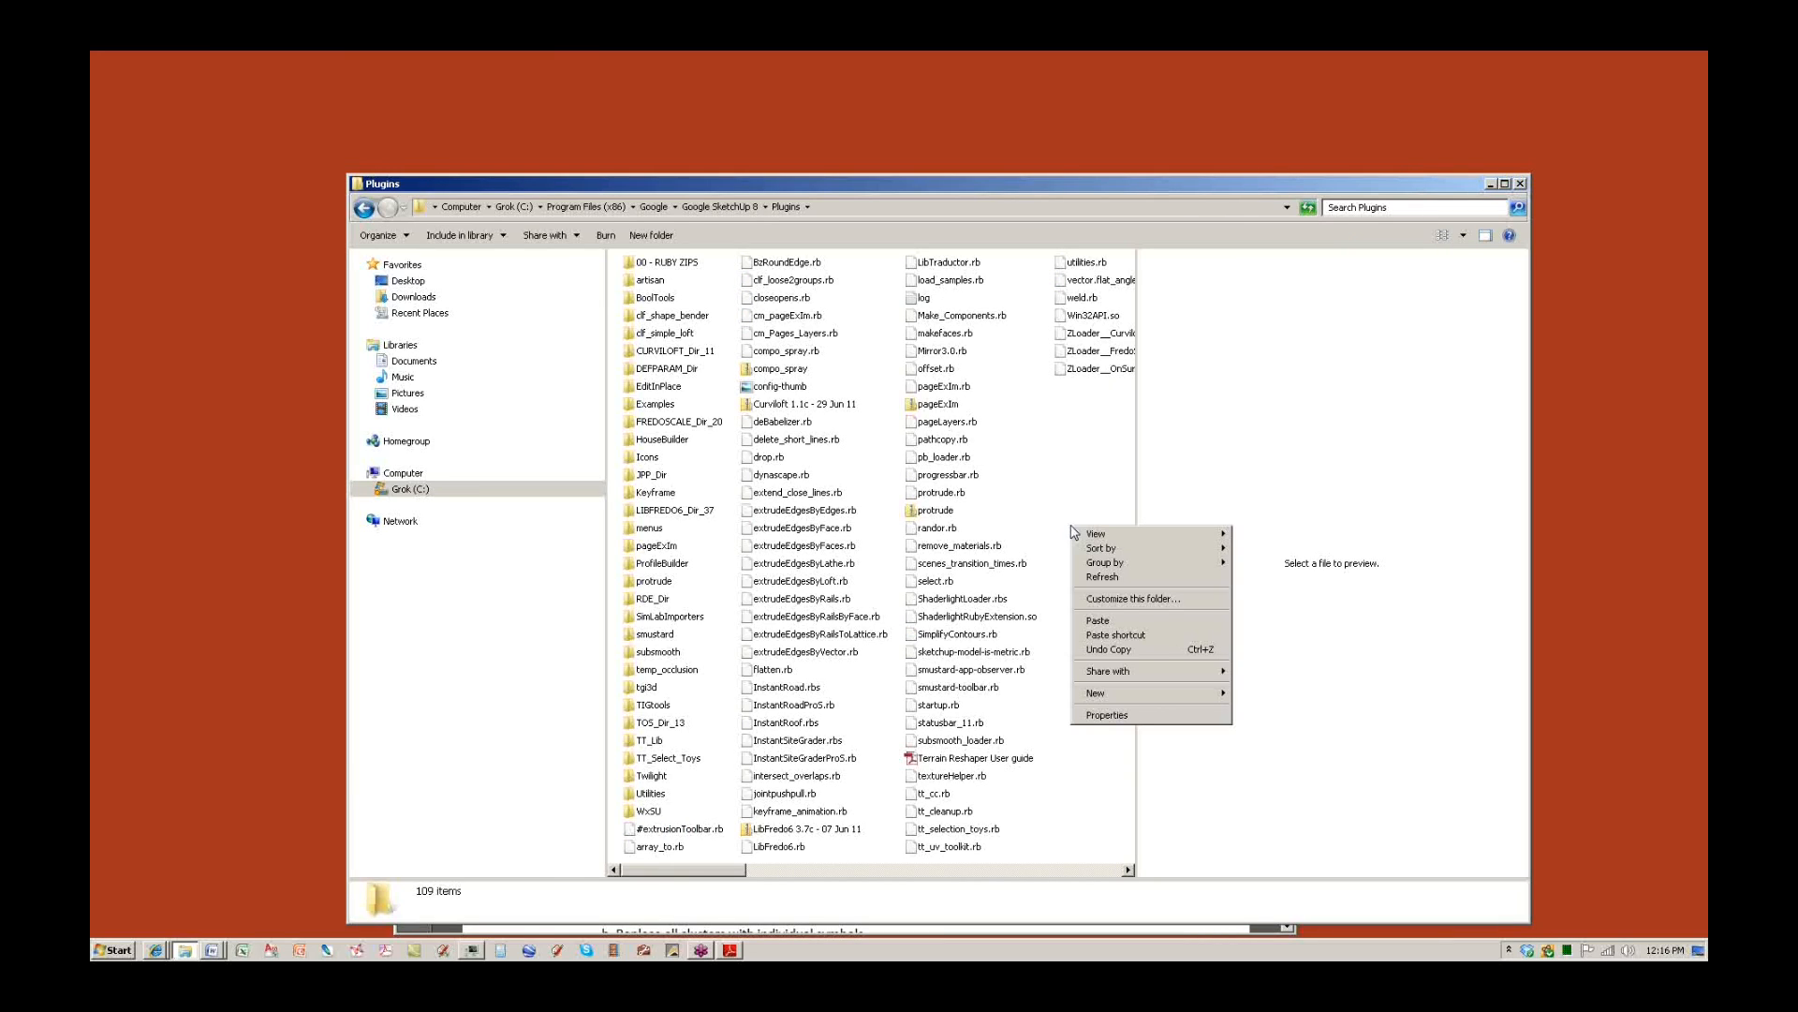
{"action": "left_click", "coordinate": [1097, 621]}
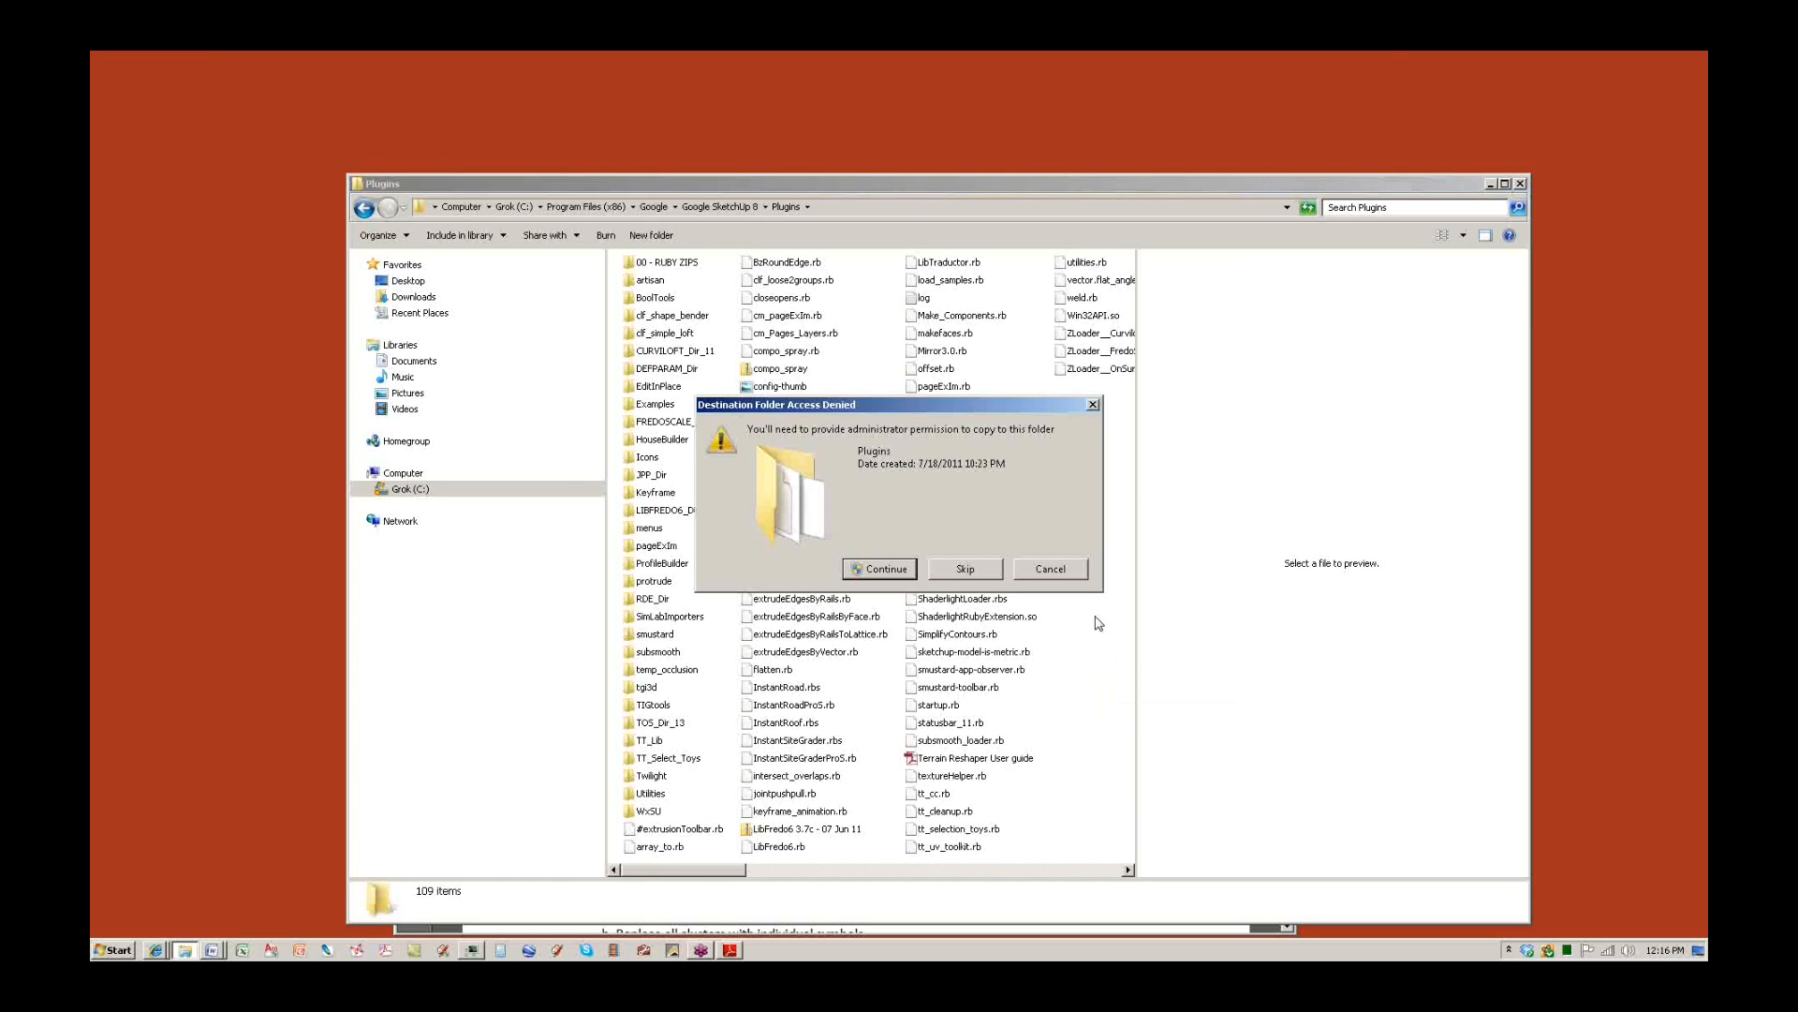
{"action": "left_click", "coordinate": [1054, 577]}
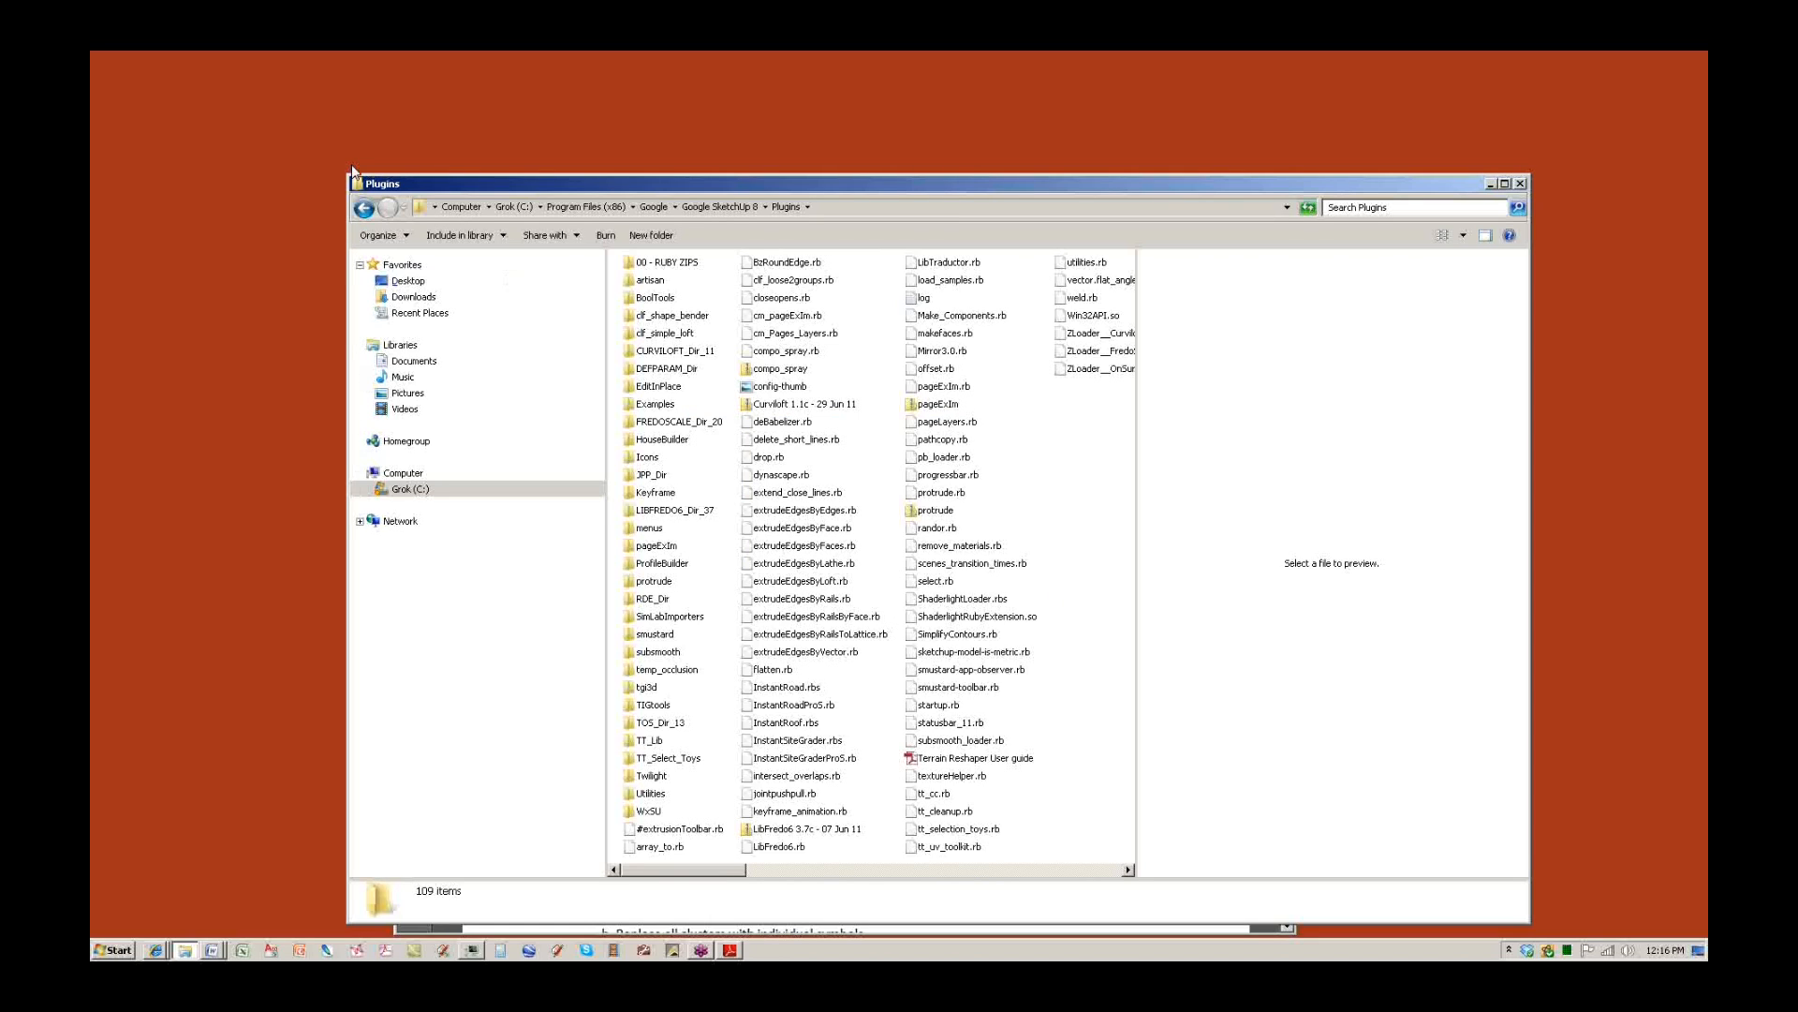
{"action": "left_click", "coordinate": [369, 210]}
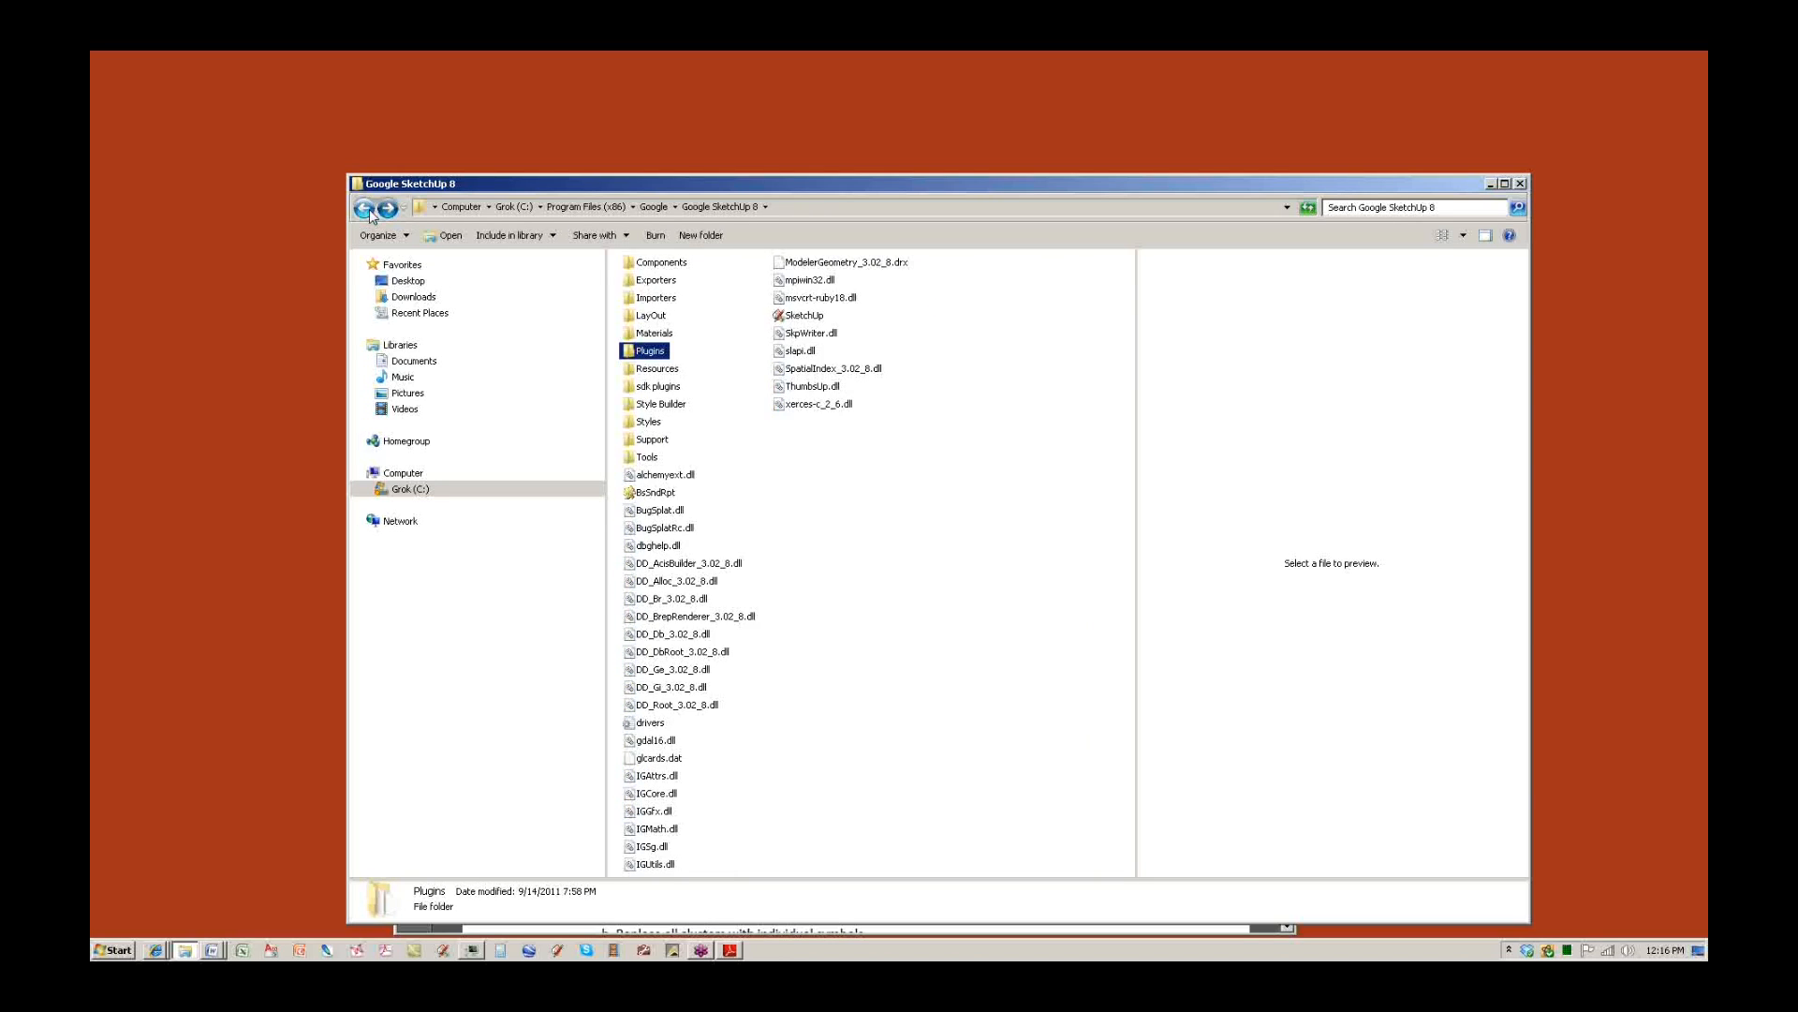
Navigate back from the SketchUp 8 folders through Google to the C: drive root.
{"action": "left_click", "coordinate": [367, 210]}
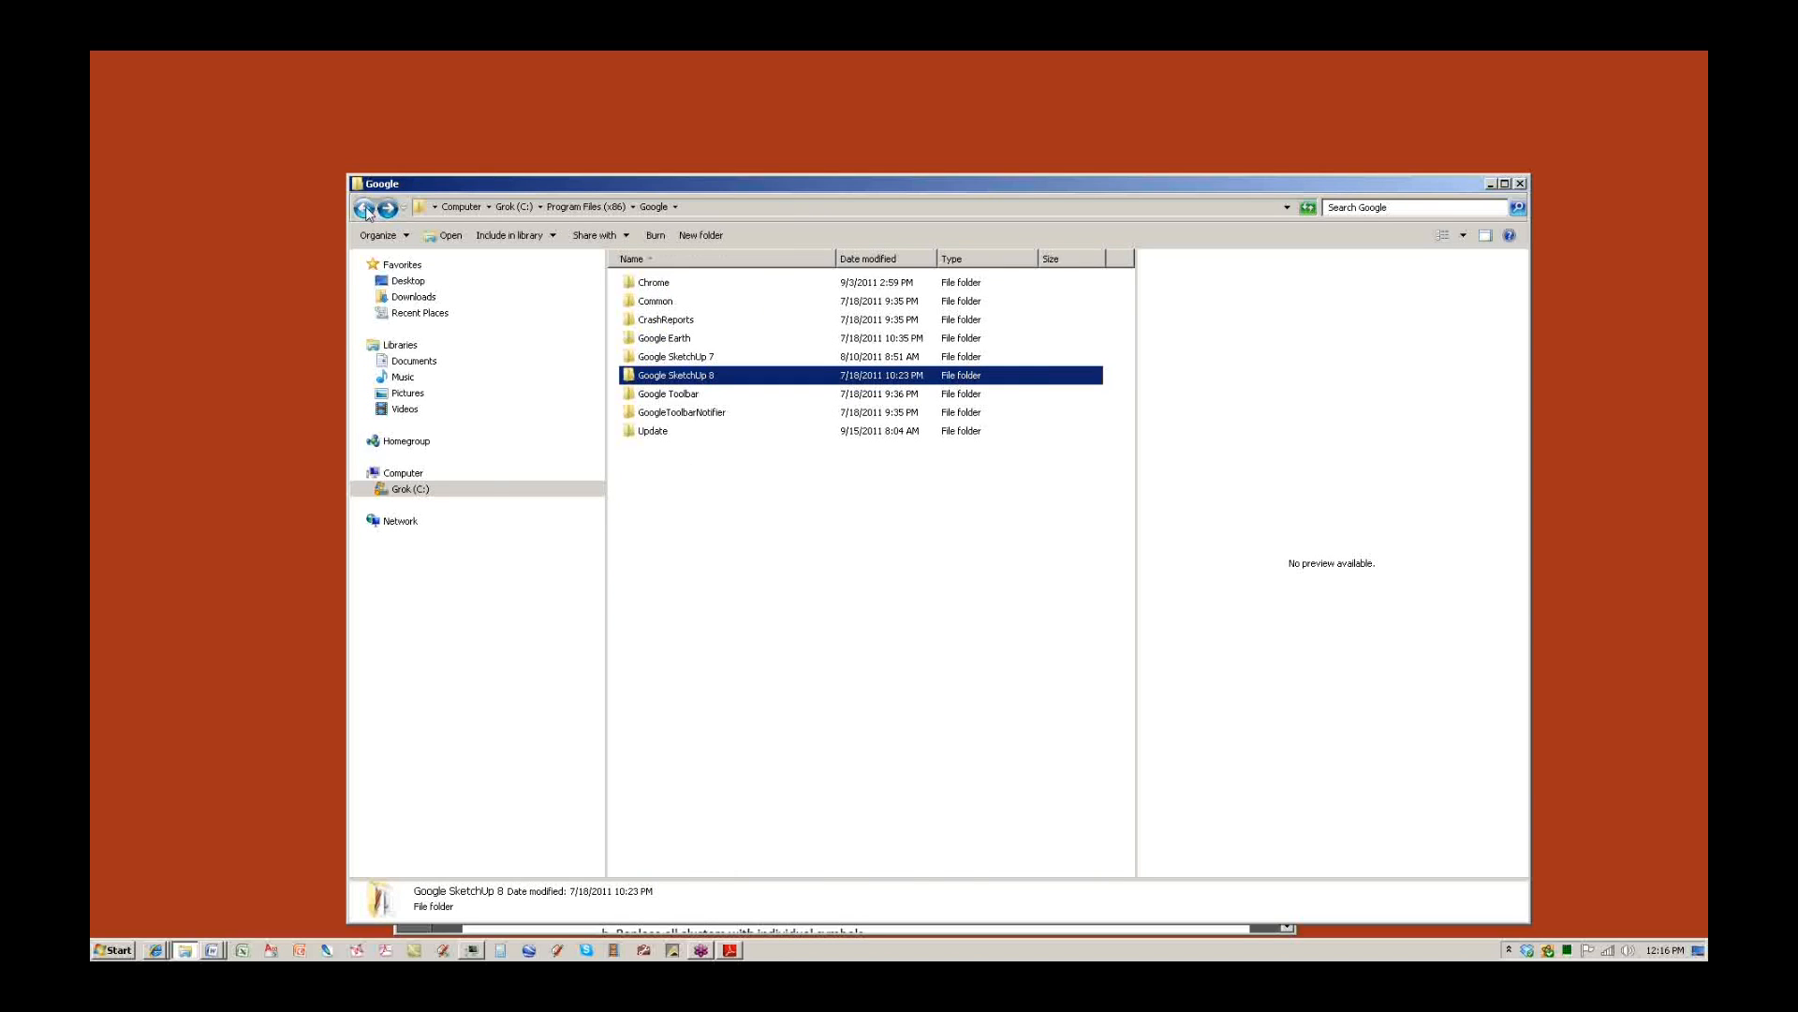
{"action": "left_click", "coordinate": [367, 211]}
{"action": "left_click", "coordinate": [653, 560]}
{"action": "key", "text": "Escape"}
{"action": "double_click", "coordinate": [662, 562]}
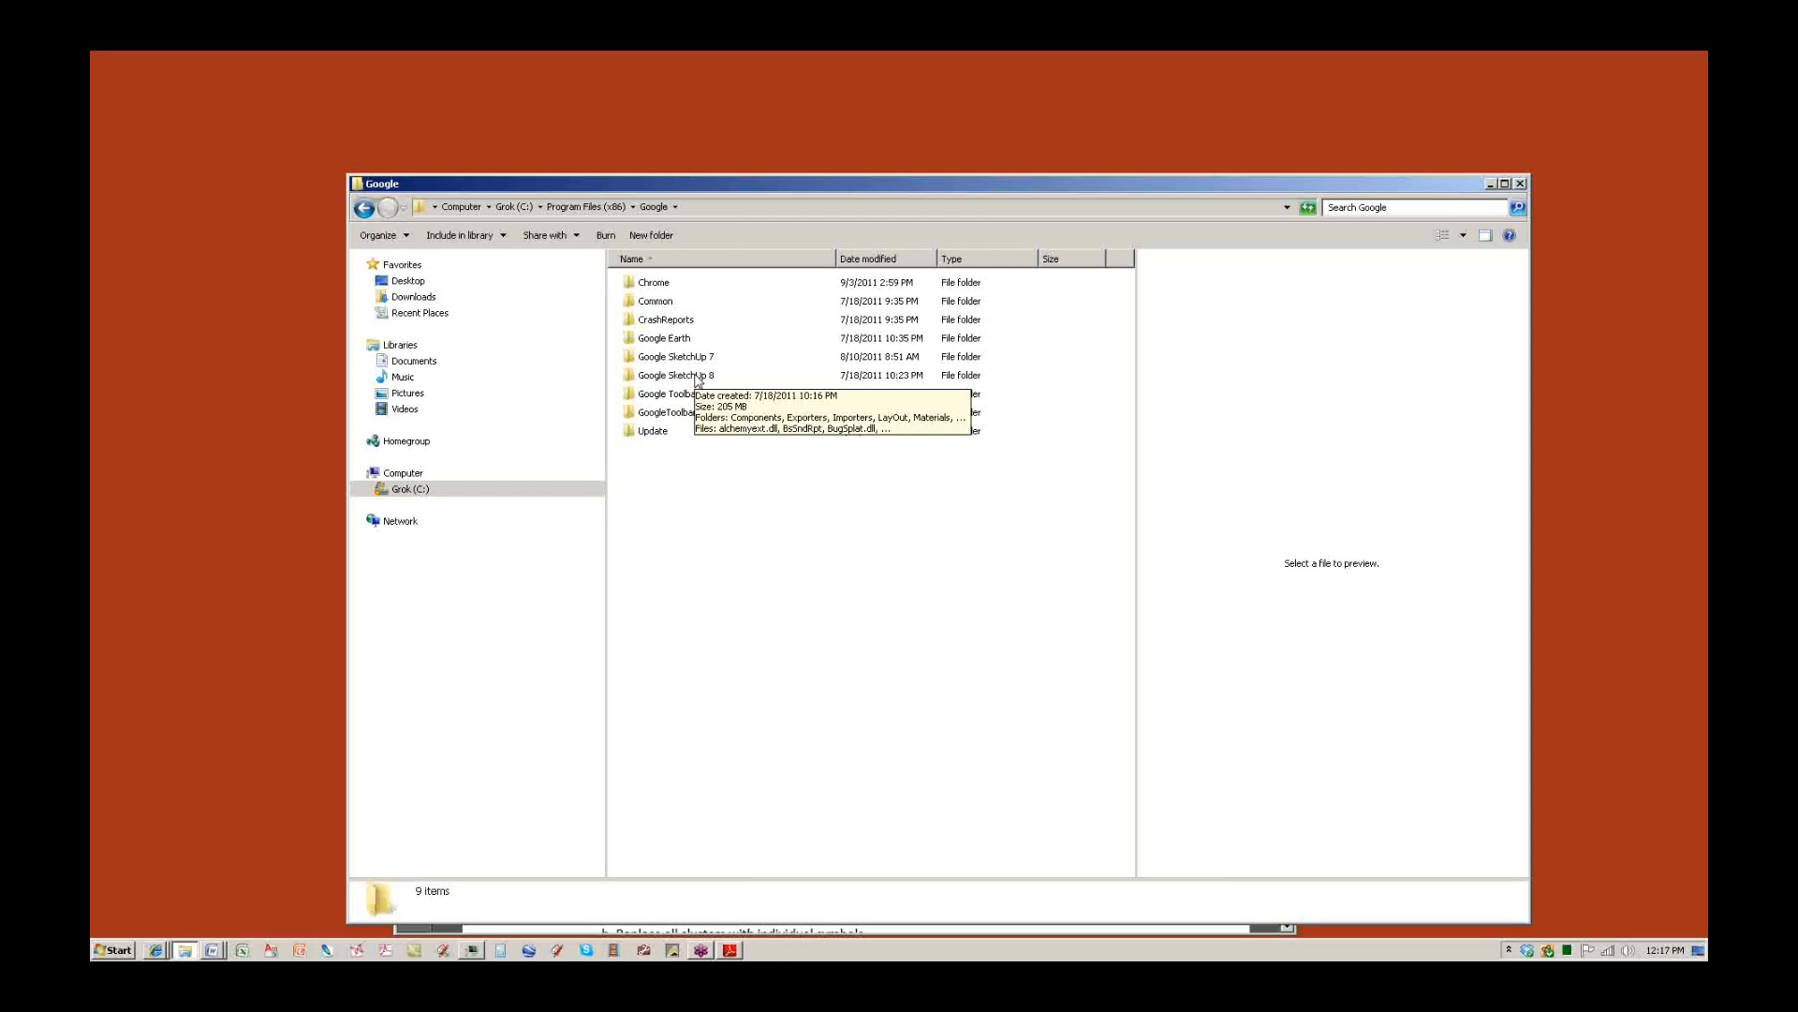
{"action": "left_click", "coordinate": [363, 208]}
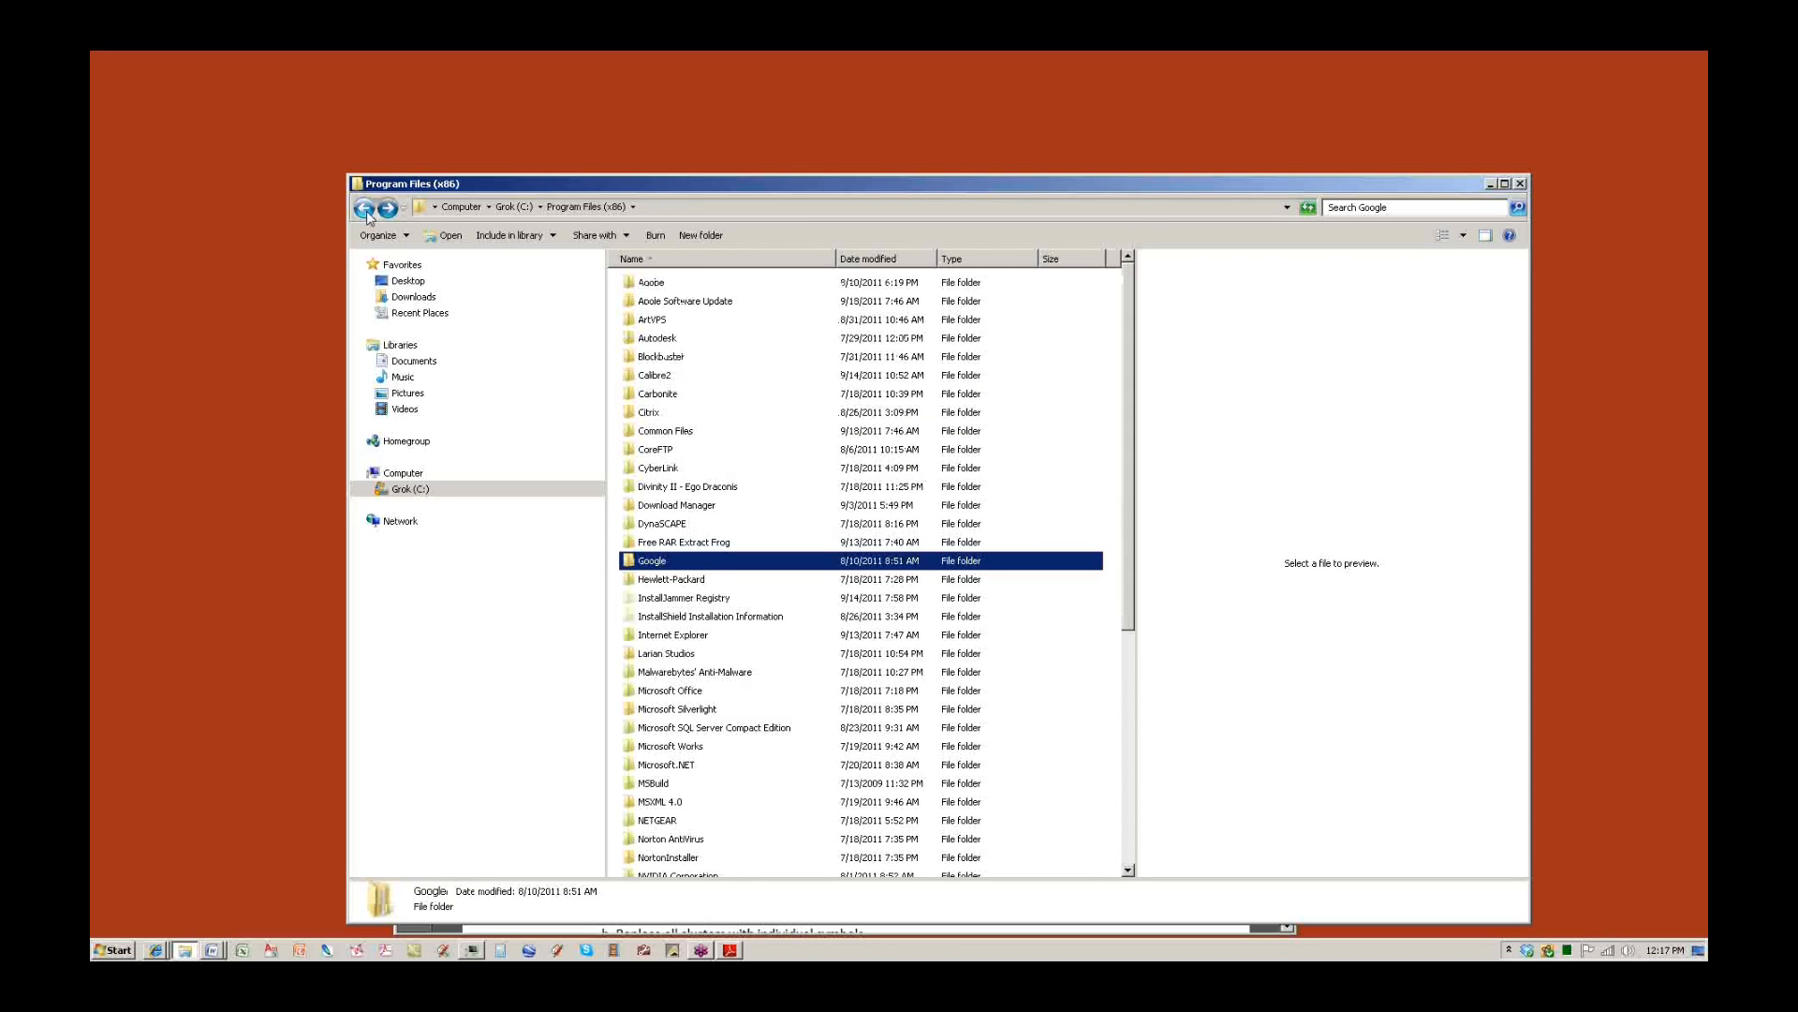
{"action": "left_click", "coordinate": [364, 208]}
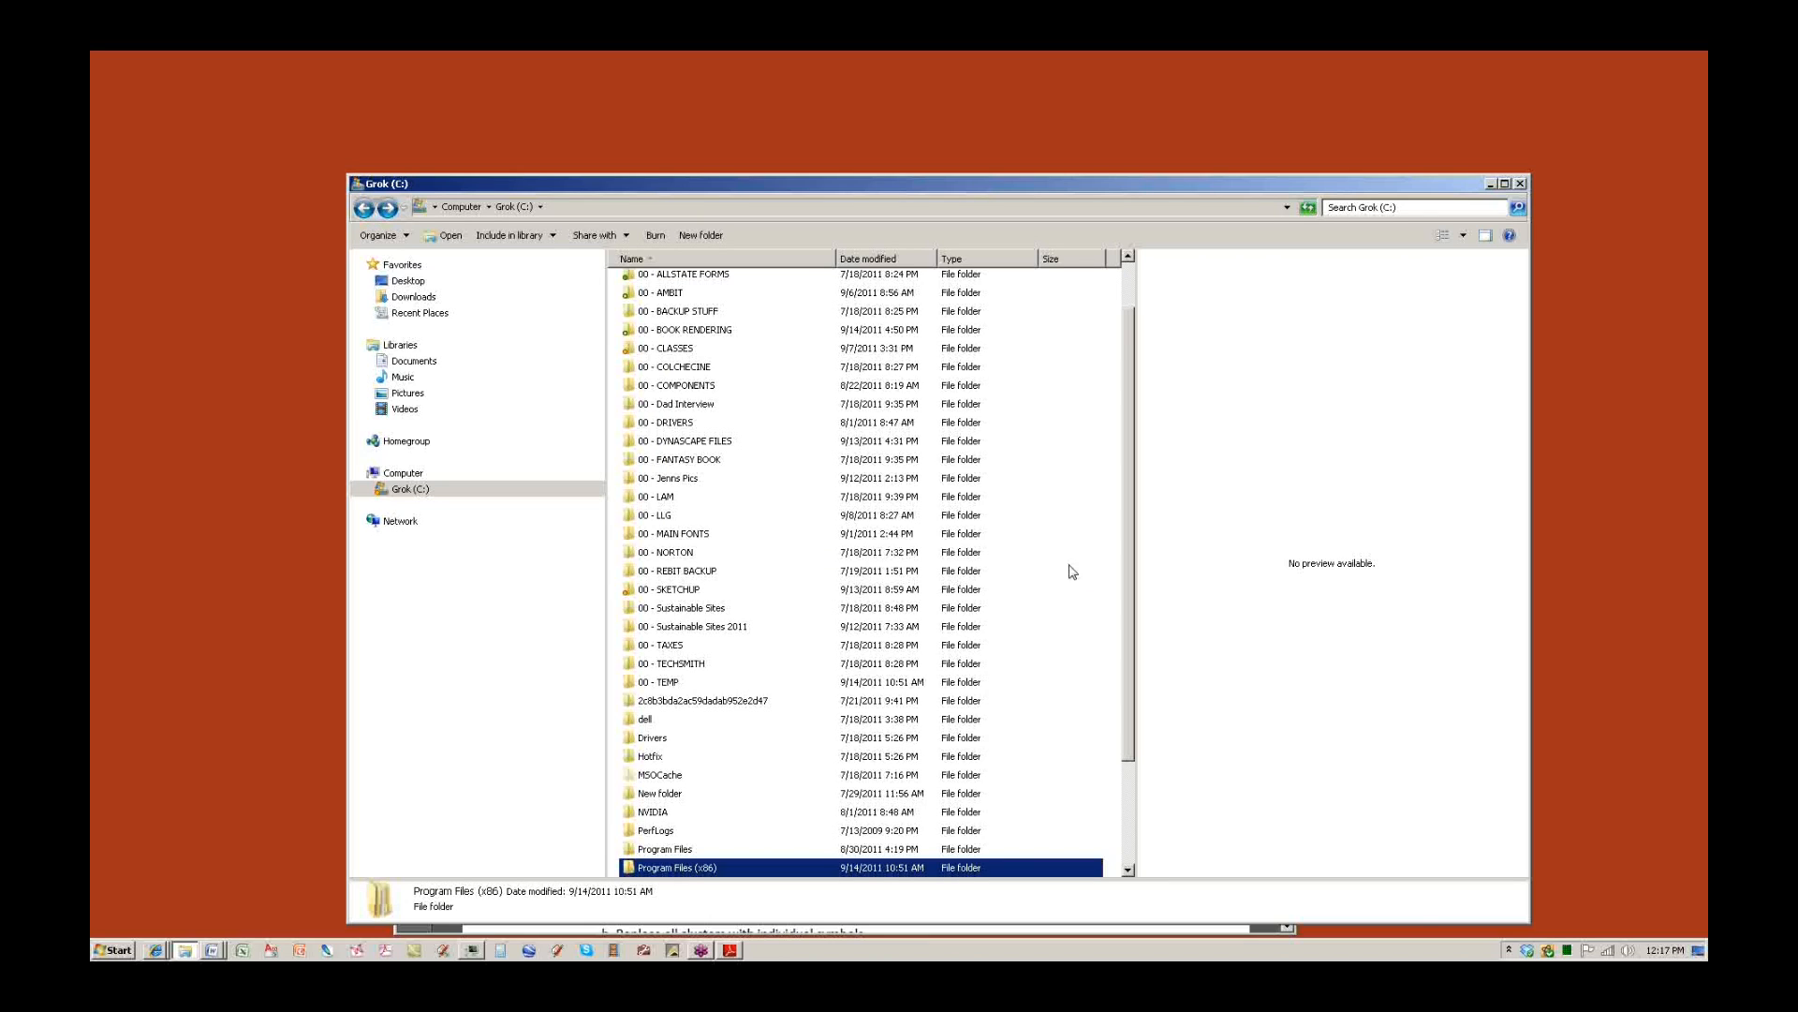
{"action": "left_click_drag", "start_coordinate": [1128, 602], "coordinate": [1127, 718]}
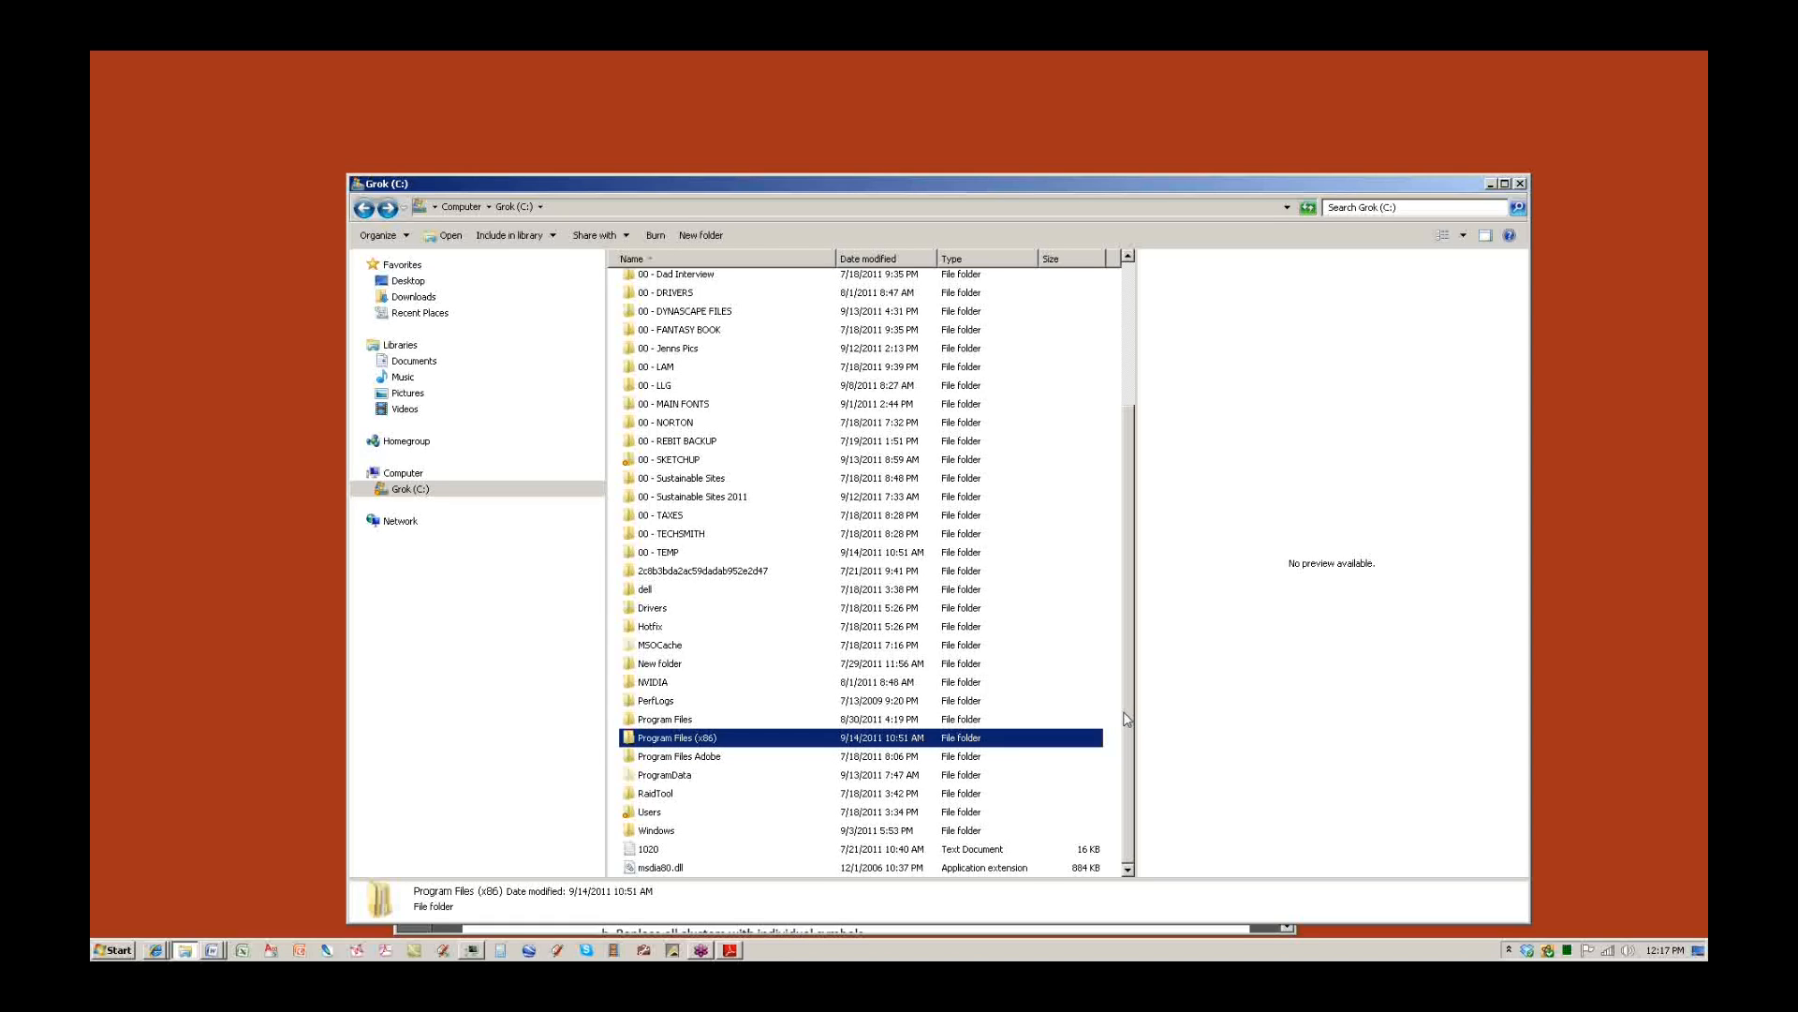
Open Program Files (x86) > Google > Google SketchUp 7 and select its Plugins folder.
{"action": "double_click", "coordinate": [676, 739]}
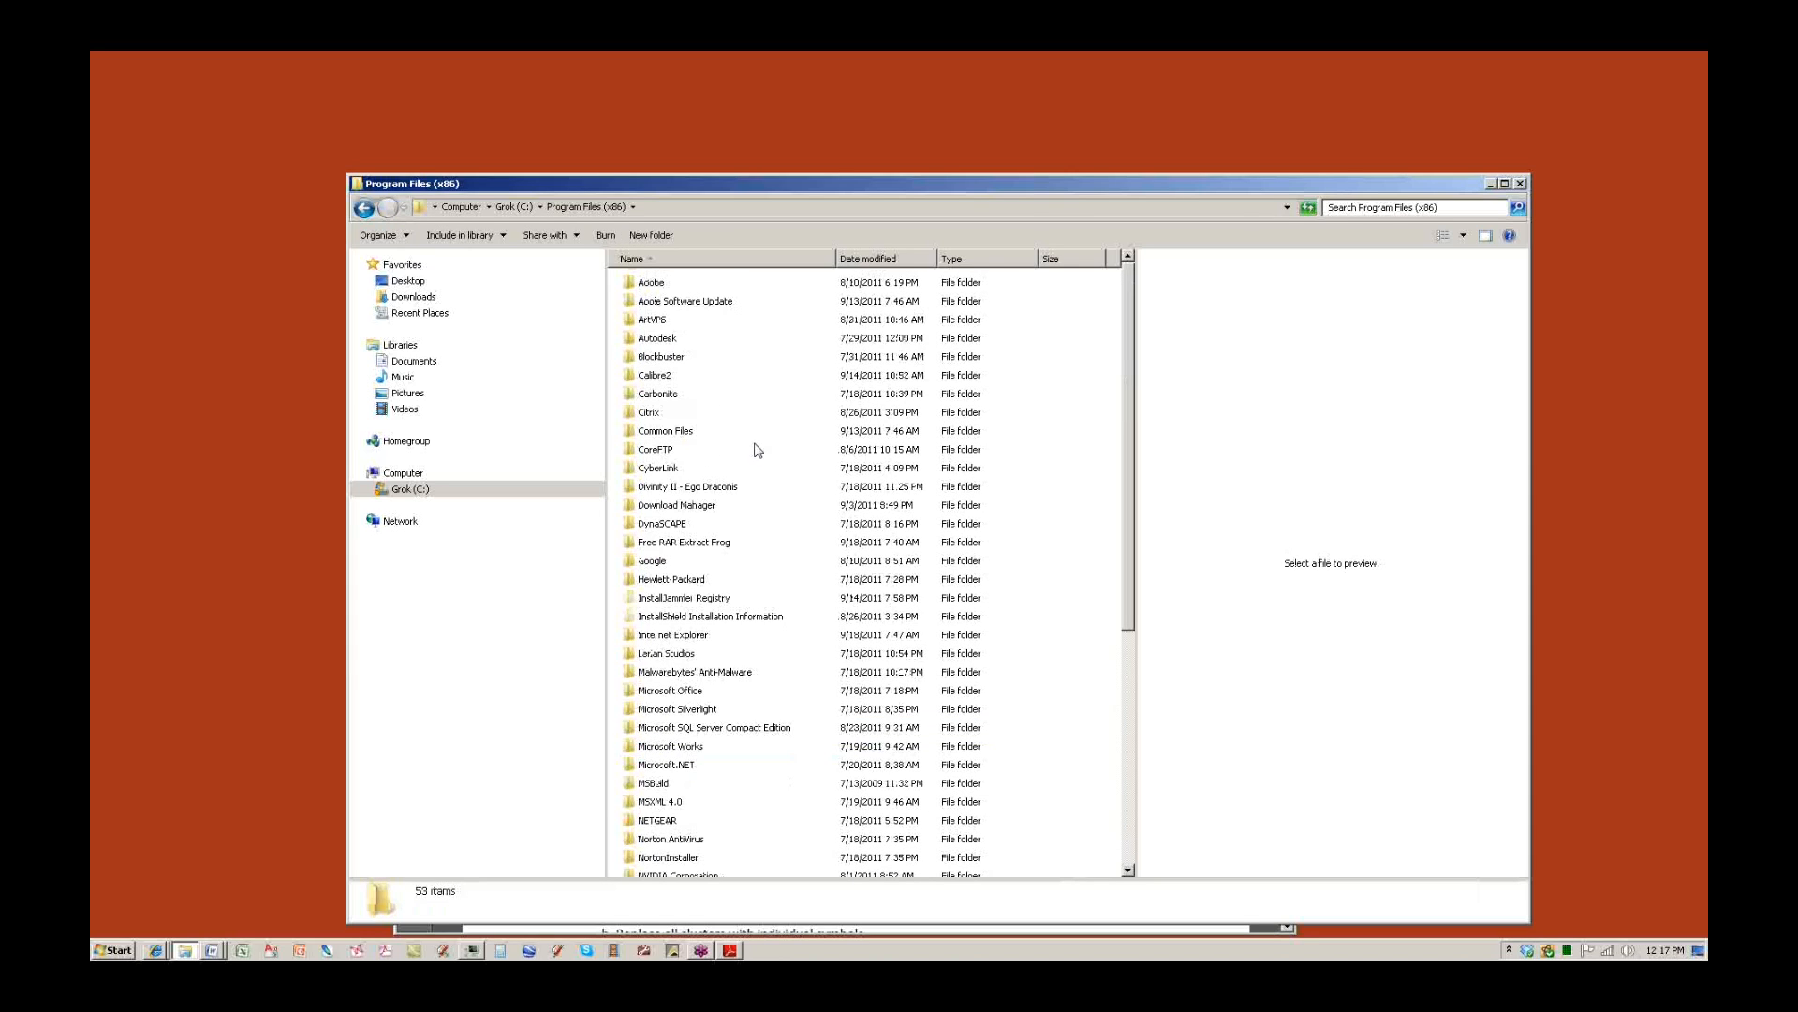
{"action": "double_click", "coordinate": [667, 562]}
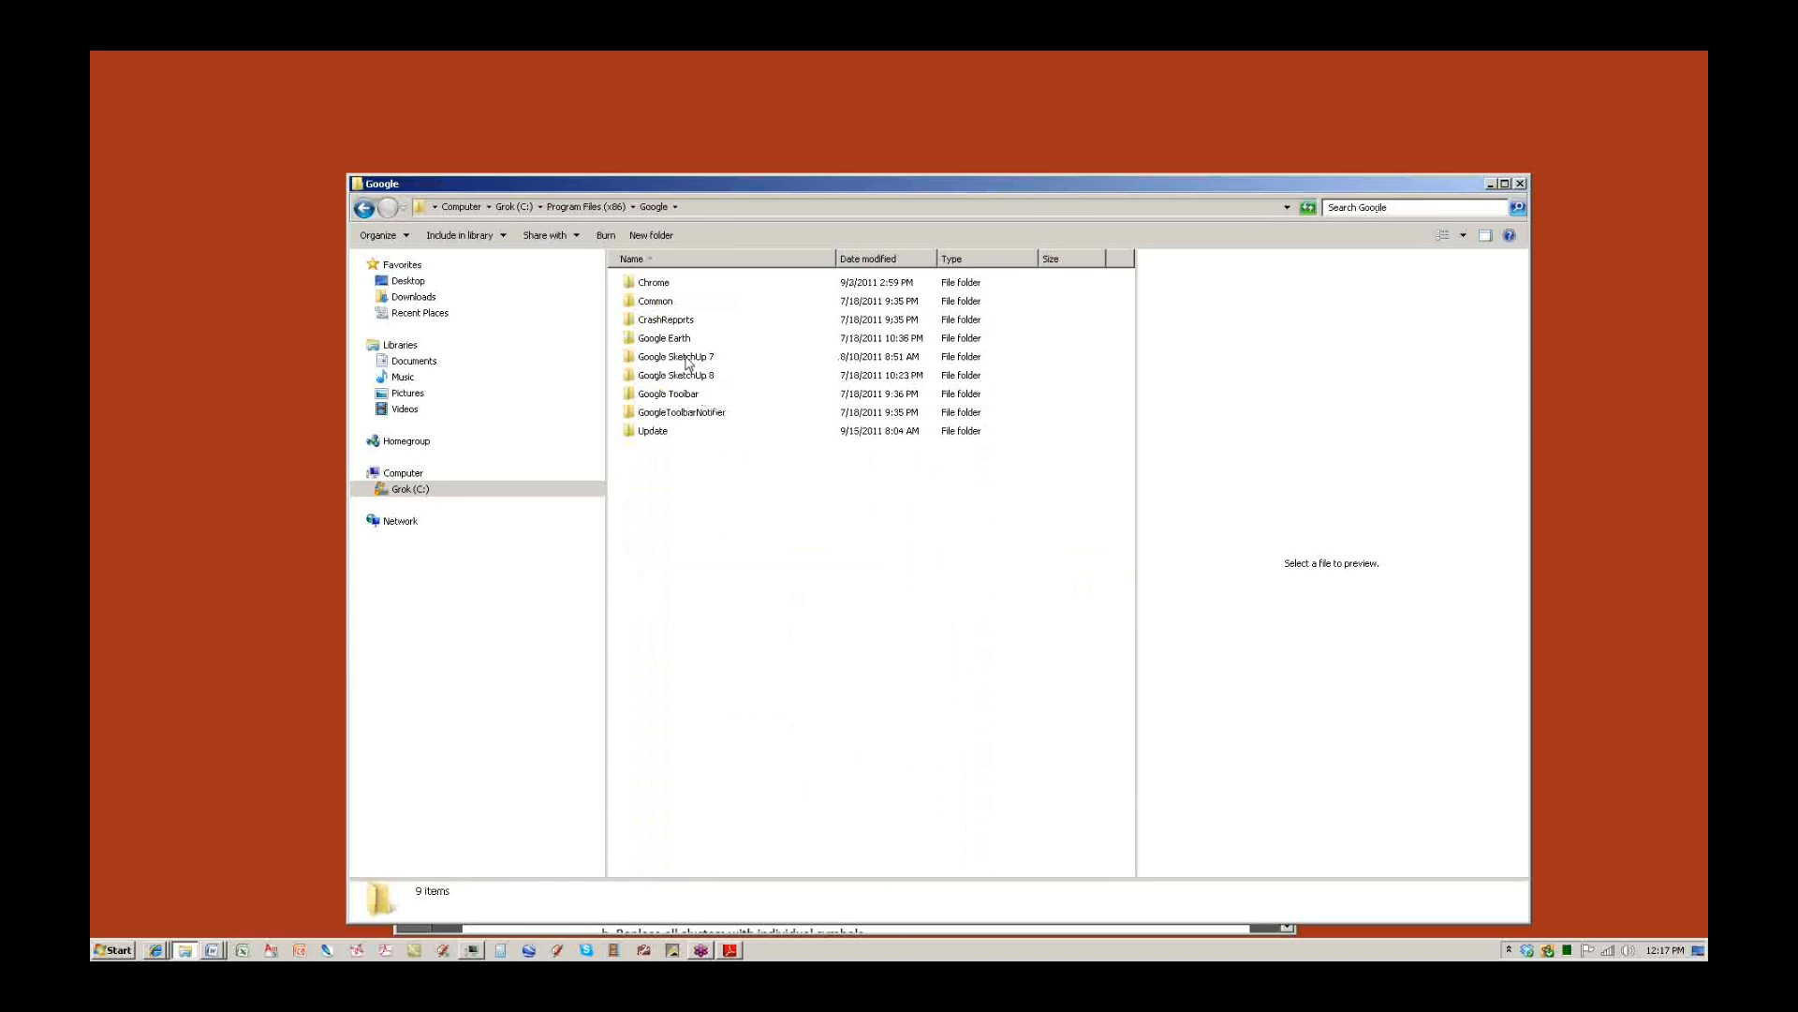
{"action": "double_click", "coordinate": [687, 361]}
{"action": "left_click", "coordinate": [656, 362]}
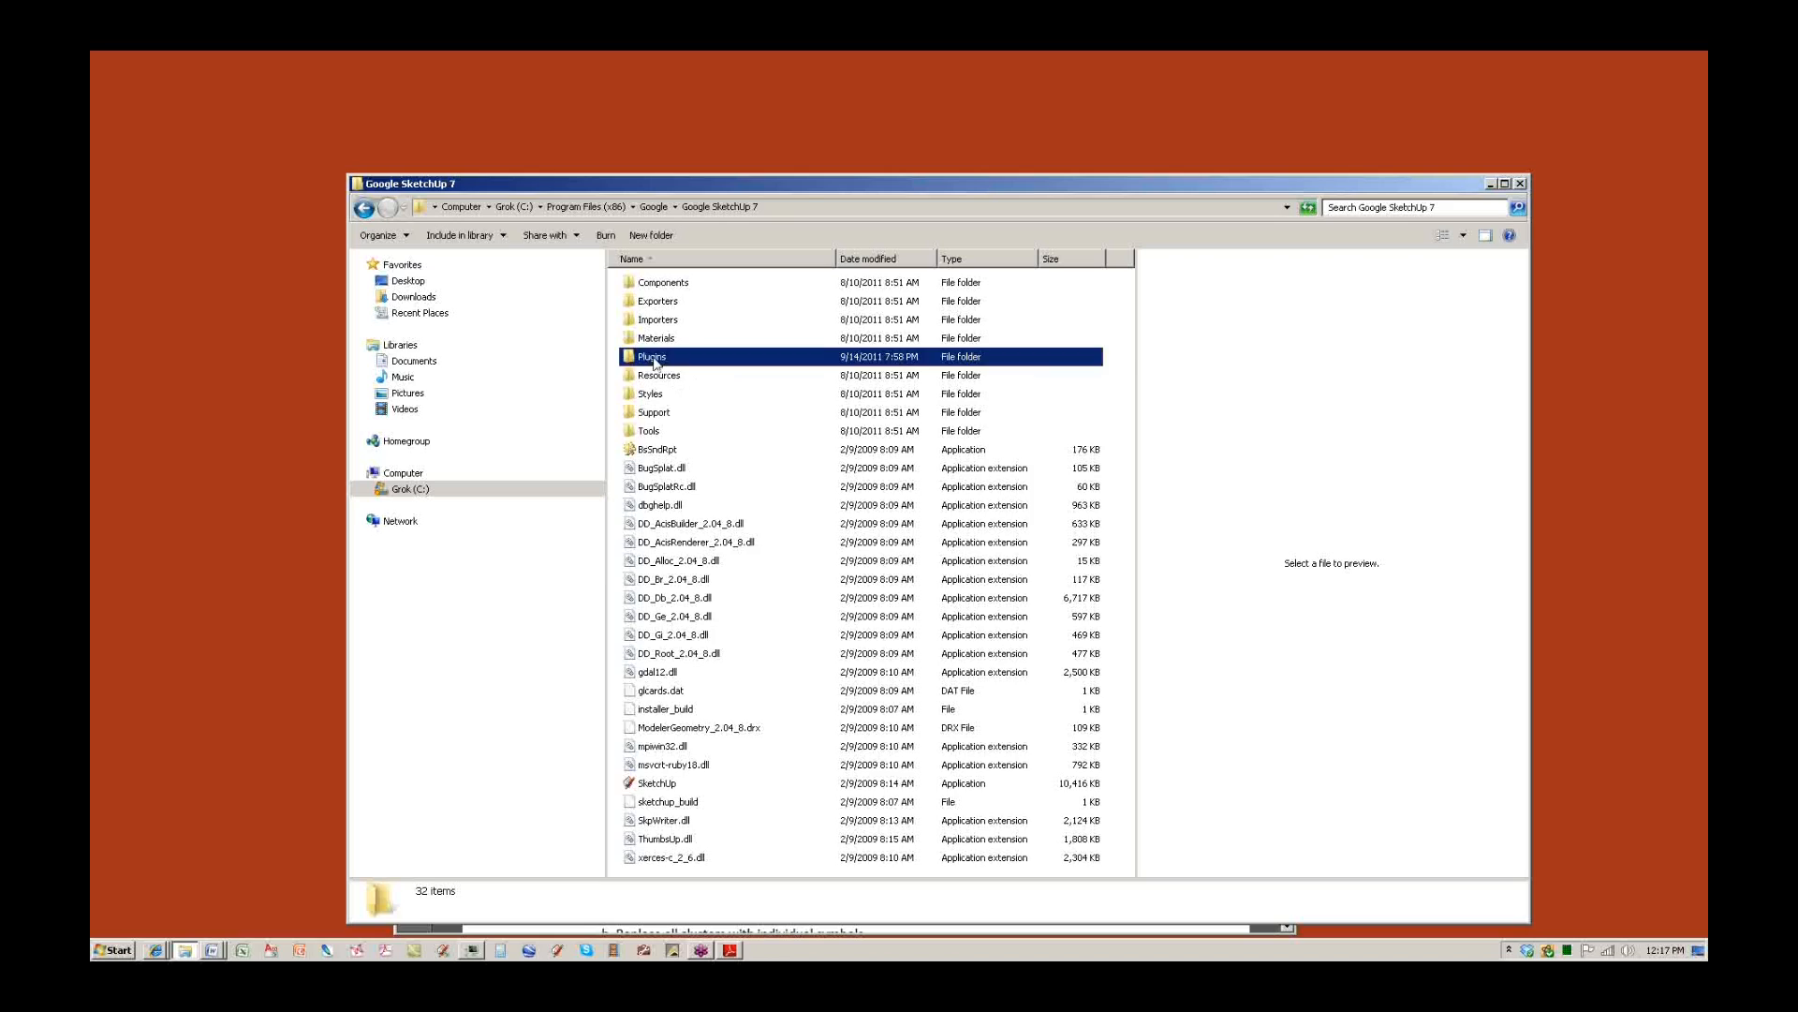
Paste dynascape.rbs into the Google SketchUp 7 Plugins folder, granting administrator permission.
{"action": "double_click", "coordinate": [654, 361]}
{"action": "right_click", "coordinate": [763, 568]}
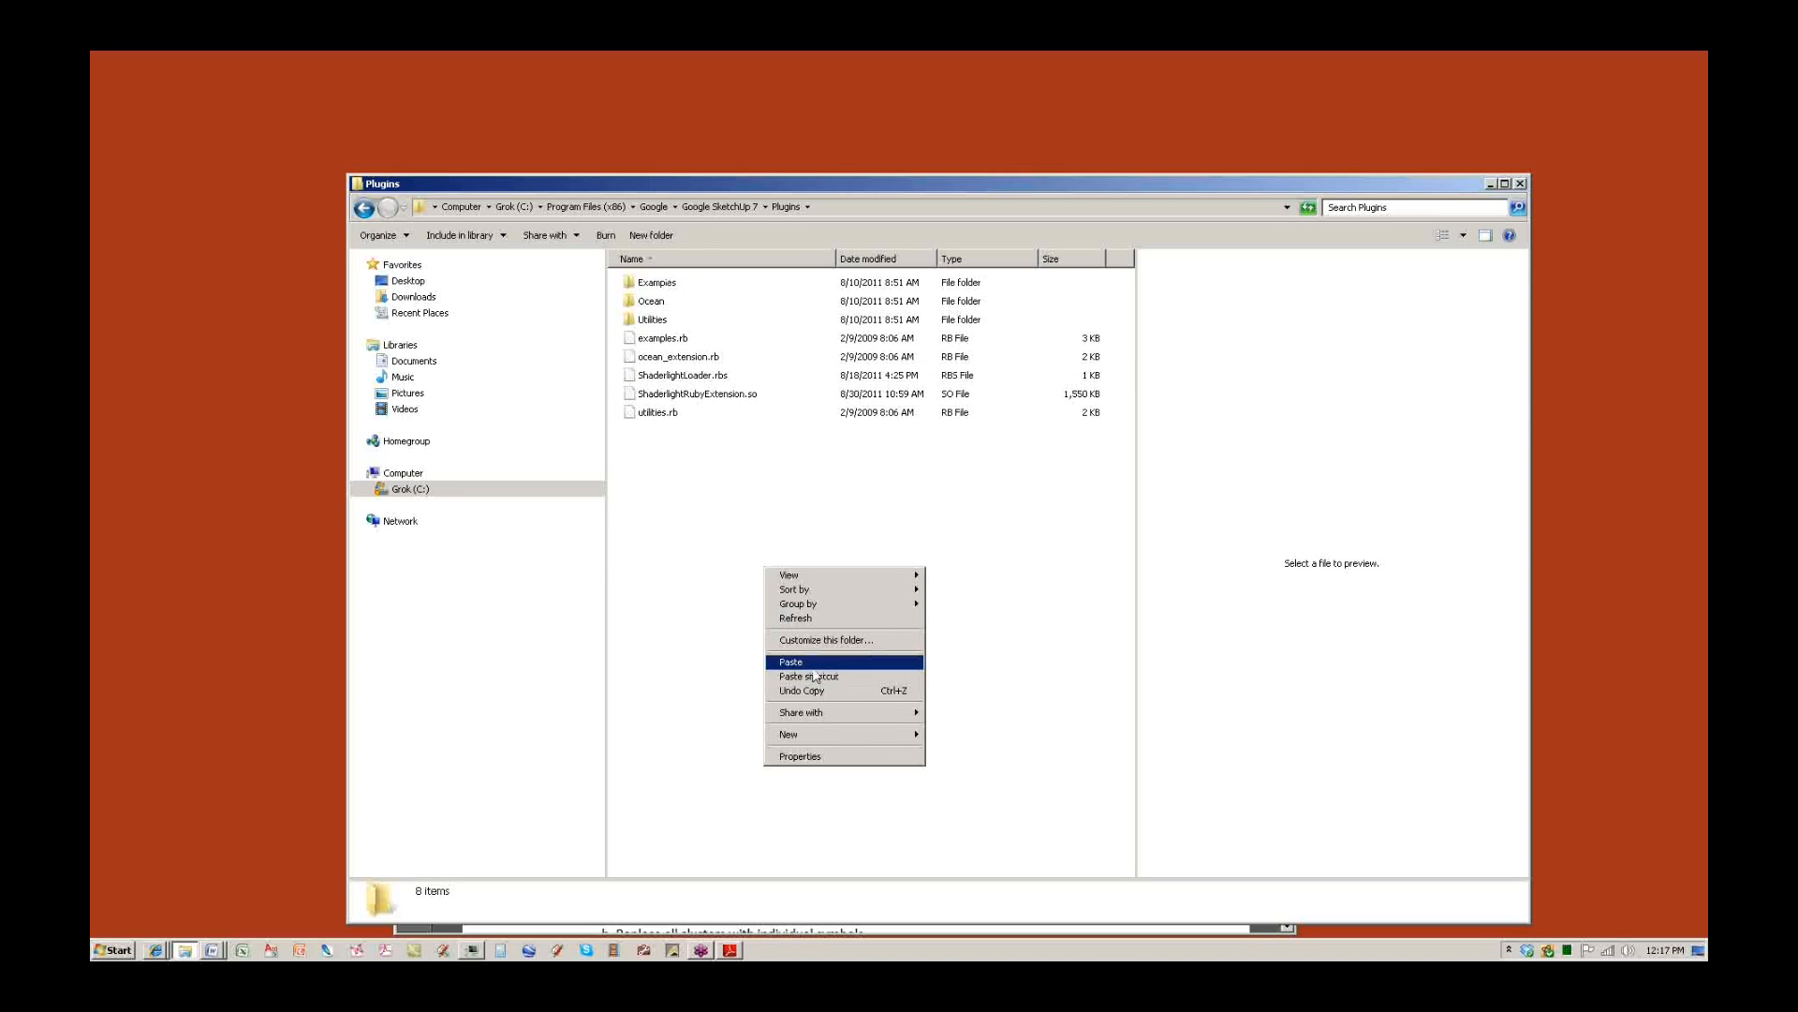
{"action": "left_click", "coordinate": [813, 667]}
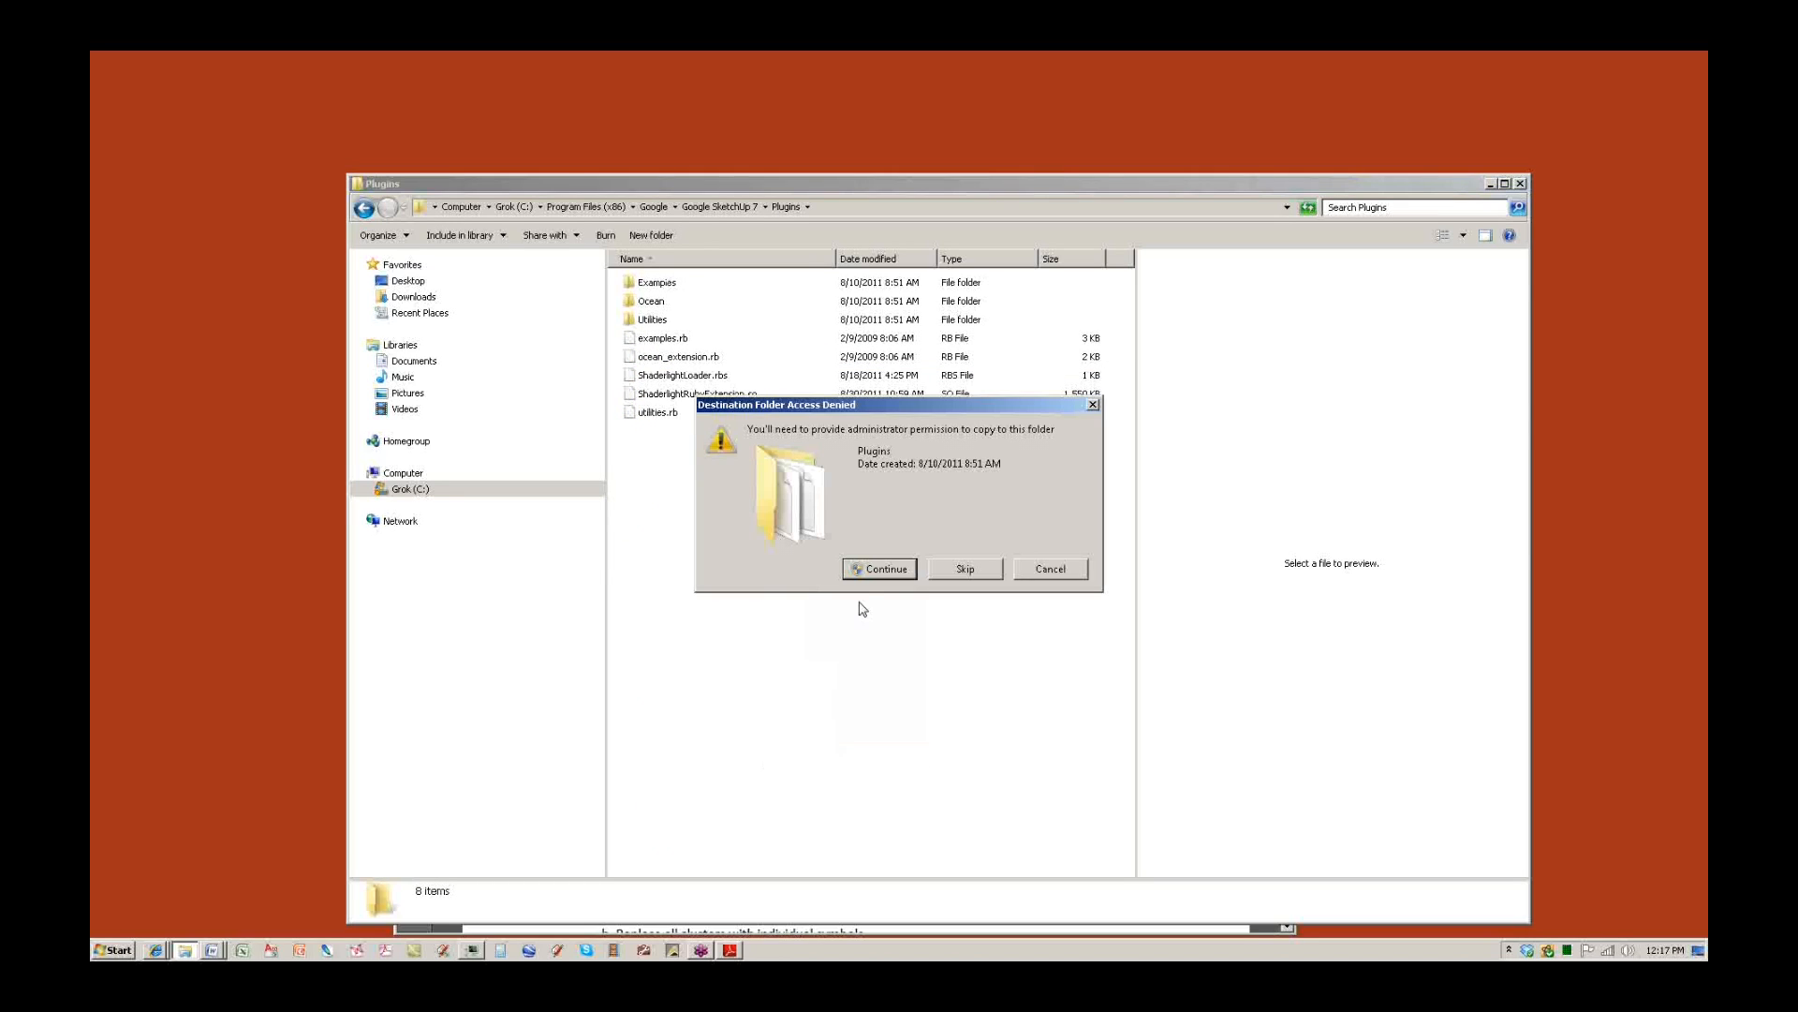
{"action": "left_click", "coordinate": [1051, 568]}
{"action": "right_click", "coordinate": [684, 523]}
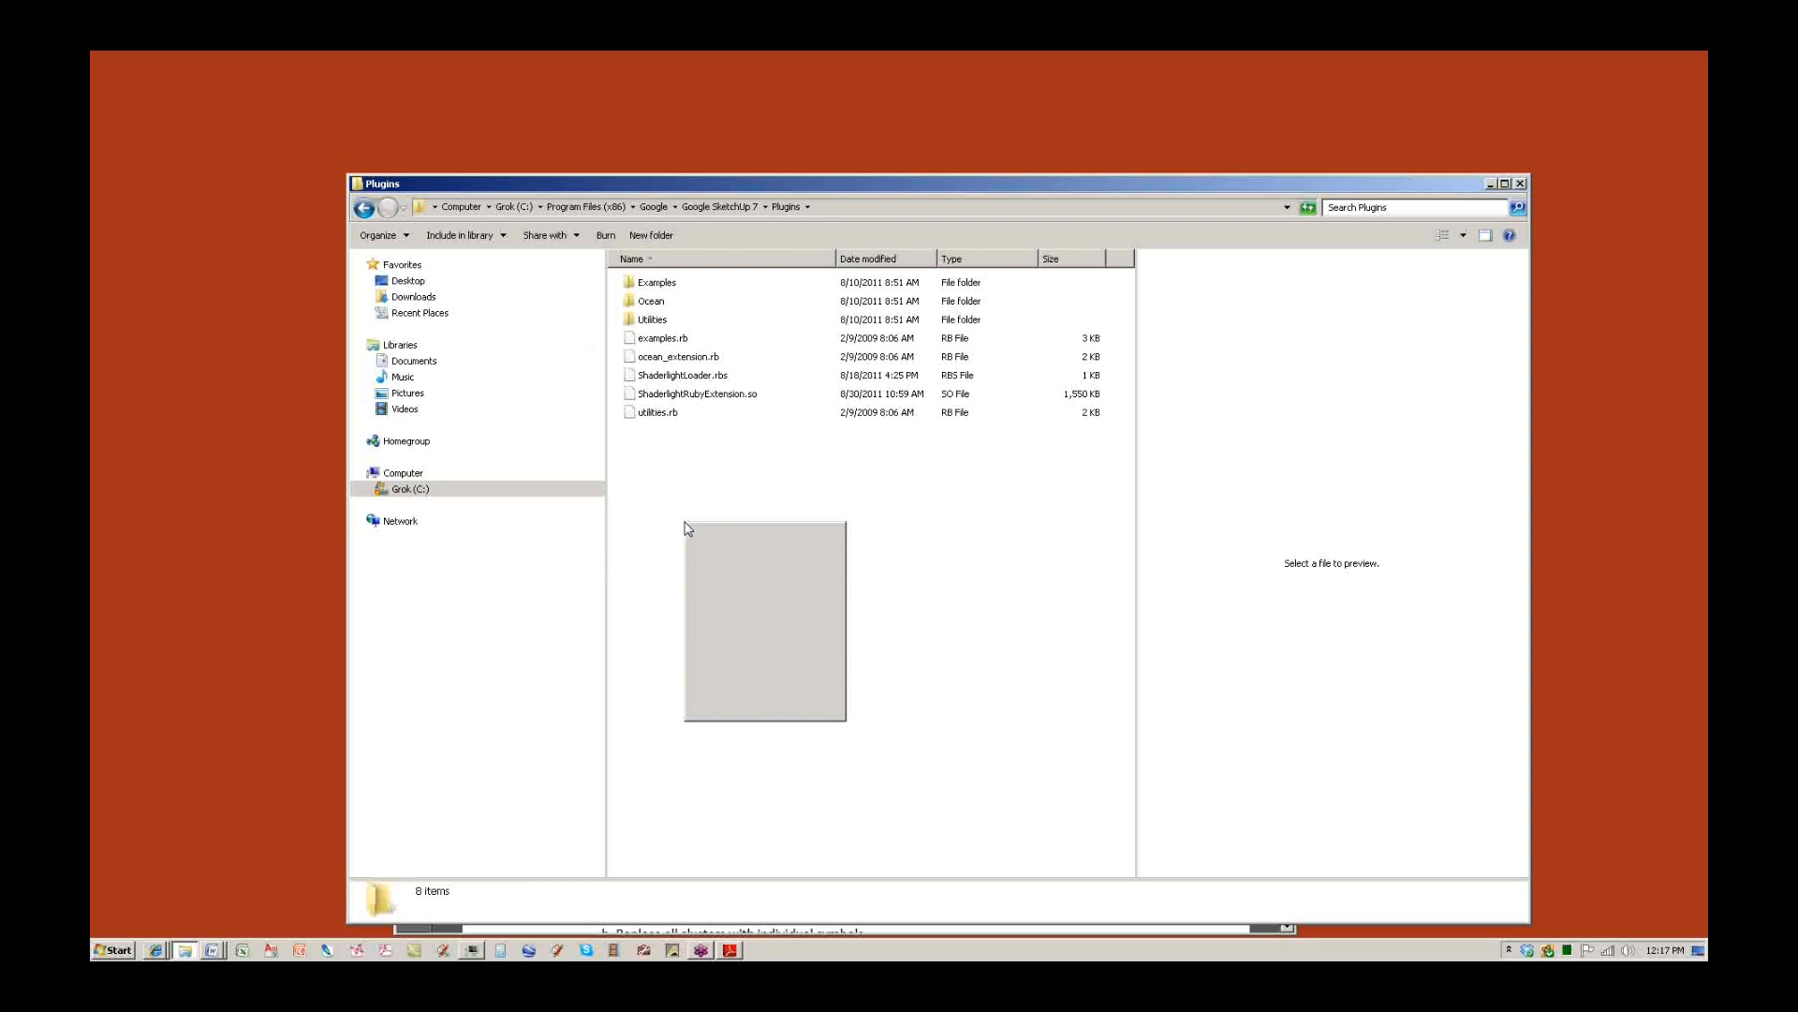
{"action": "left_click", "coordinate": [709, 614]}
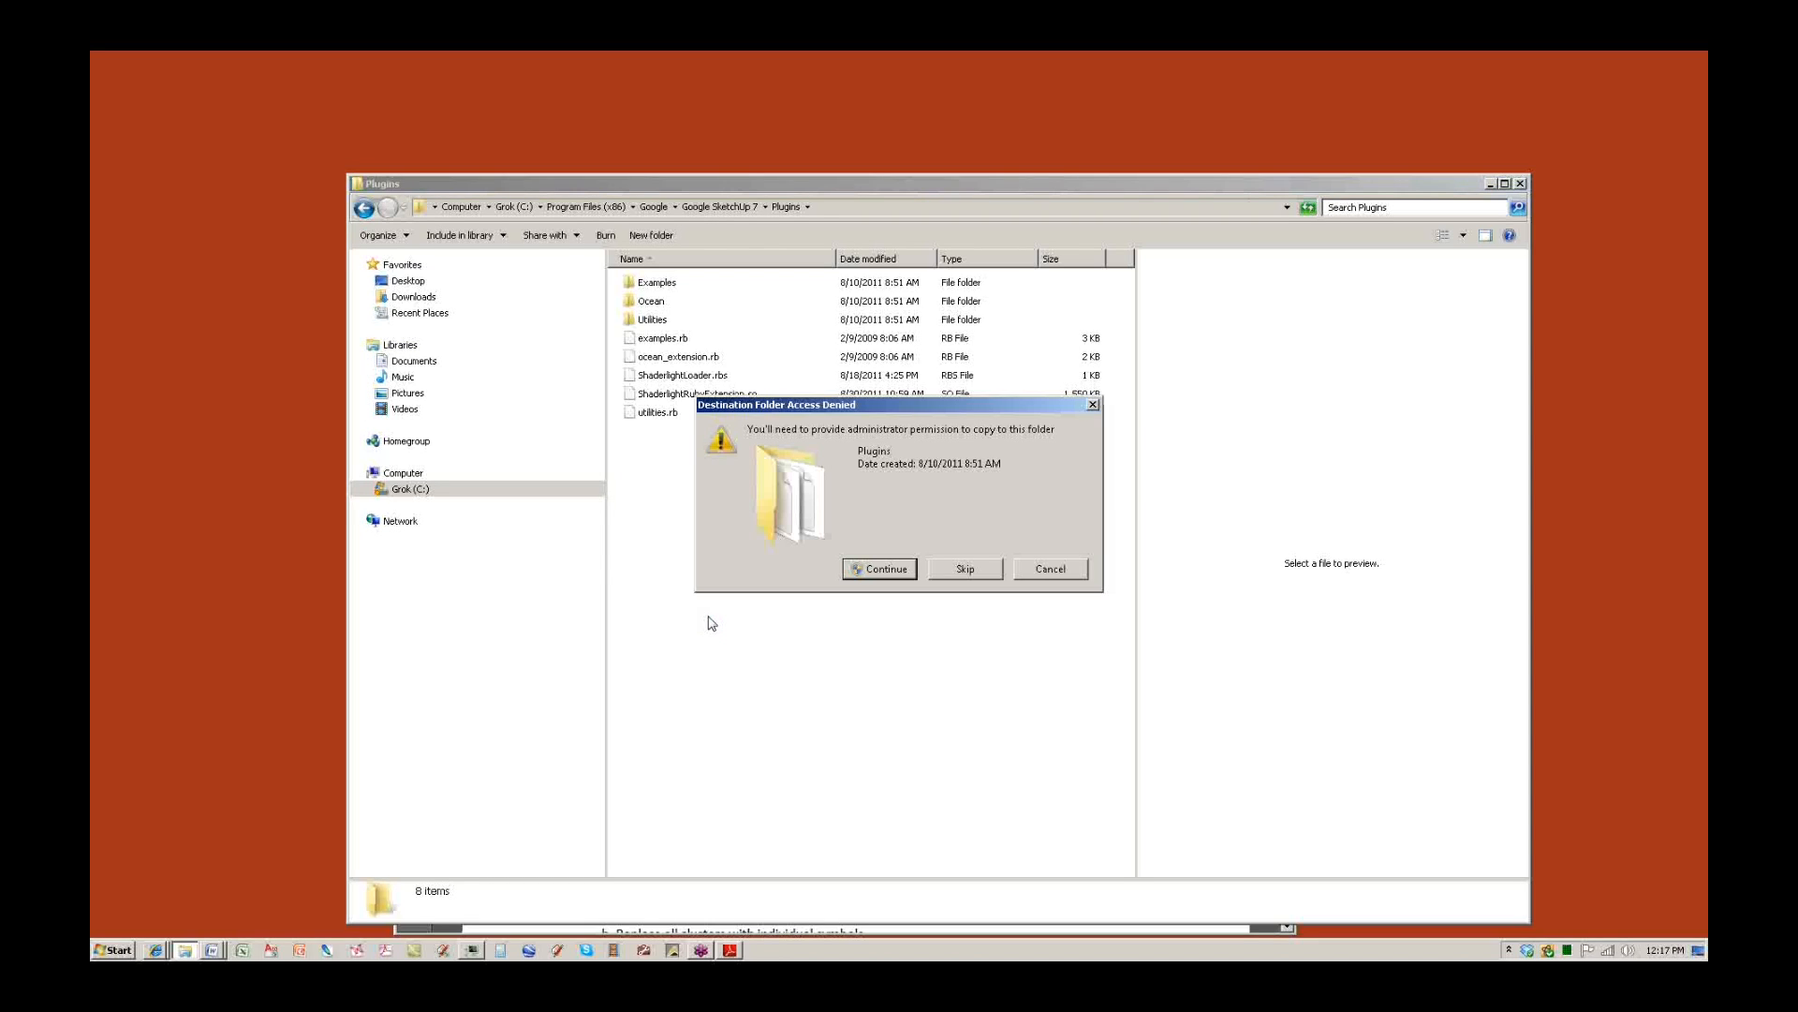
{"action": "left_click", "coordinate": [878, 571]}
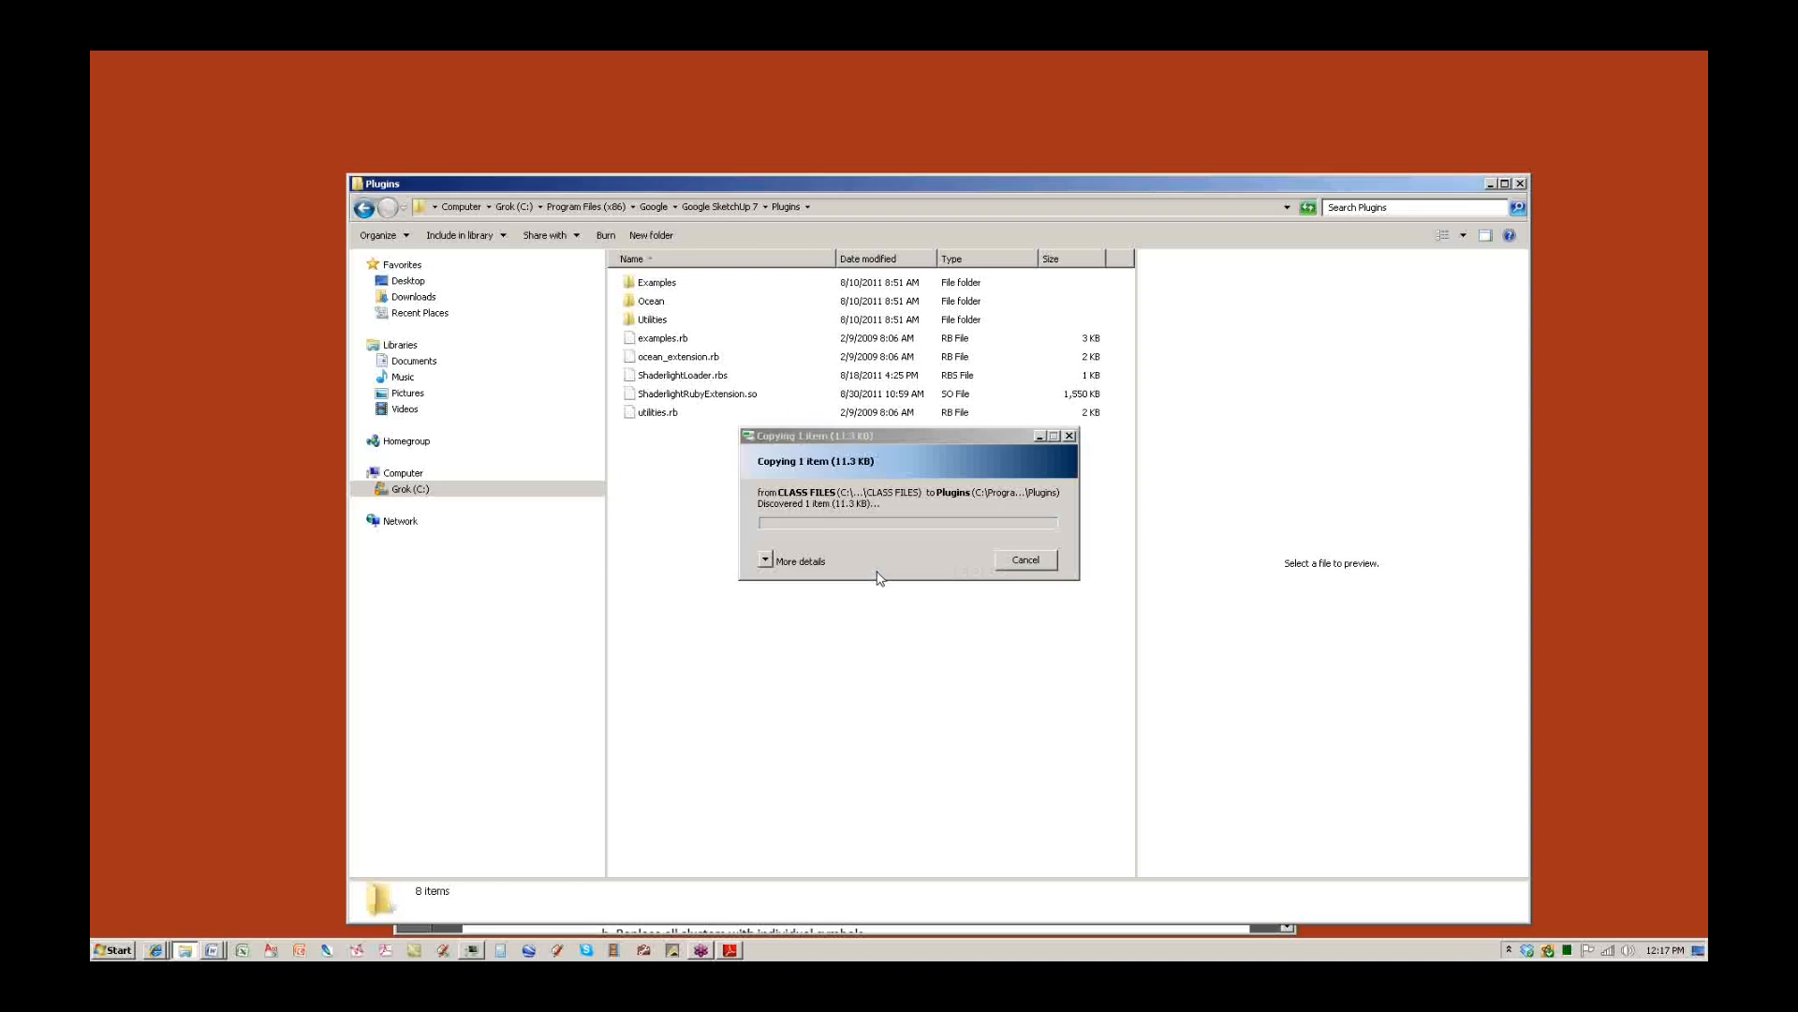
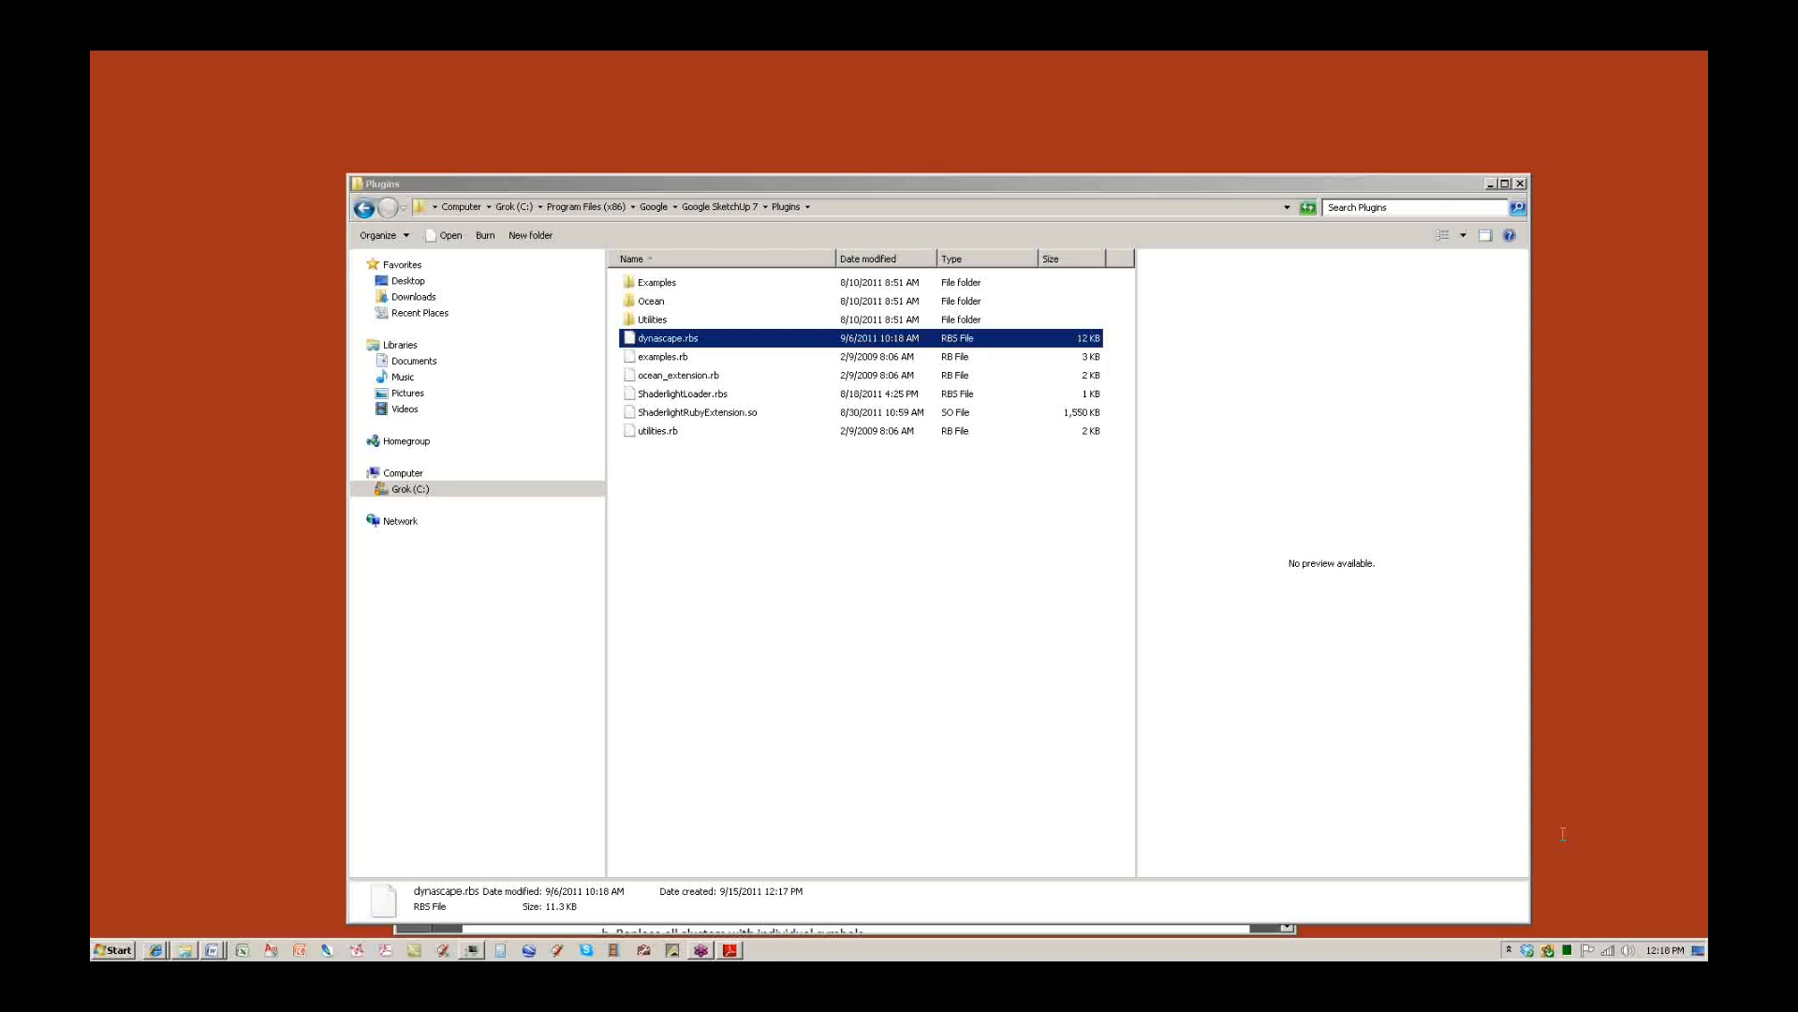
Bring SketchUp forward over the Plugins folder that now holds dynascape.rbs.
{"action": "left_click", "coordinate": [442, 952]}
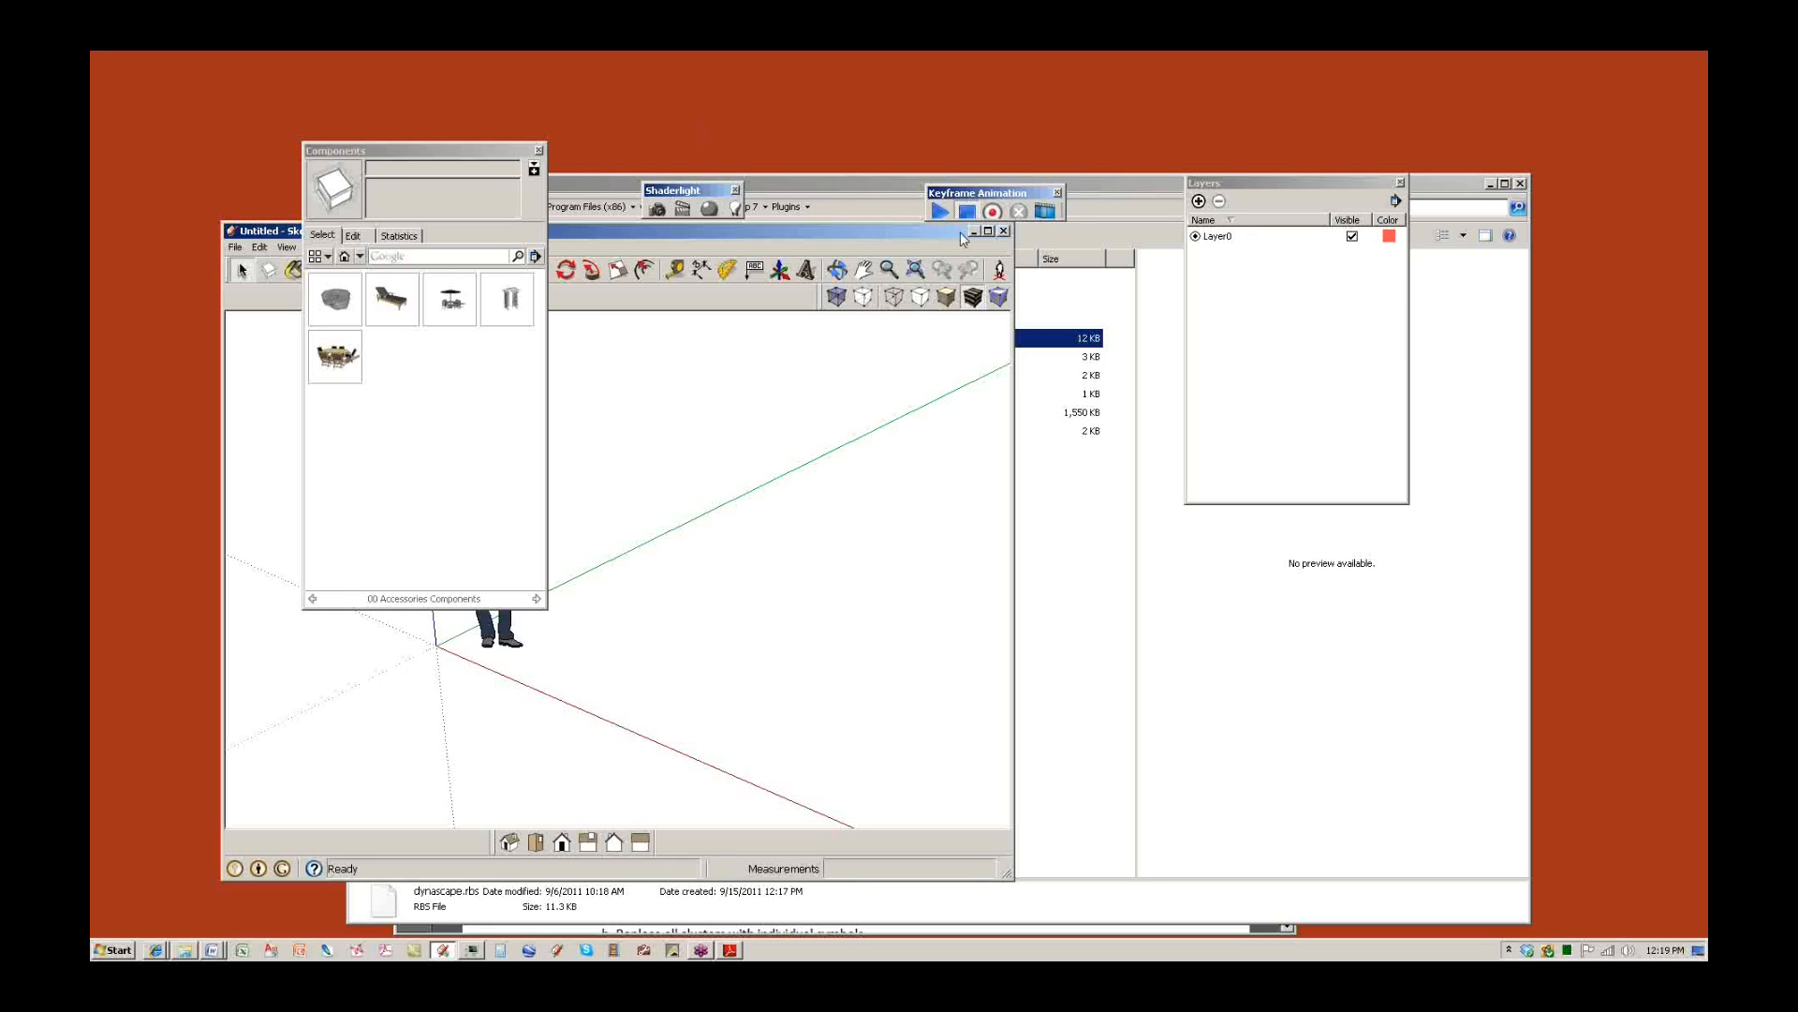
Maximize SketchUp, open recent model 05 - SMALL BACKYARD ADJUSTMENTS, then return to the Plugins folder.
{"action": "left_click", "coordinate": [988, 231]}
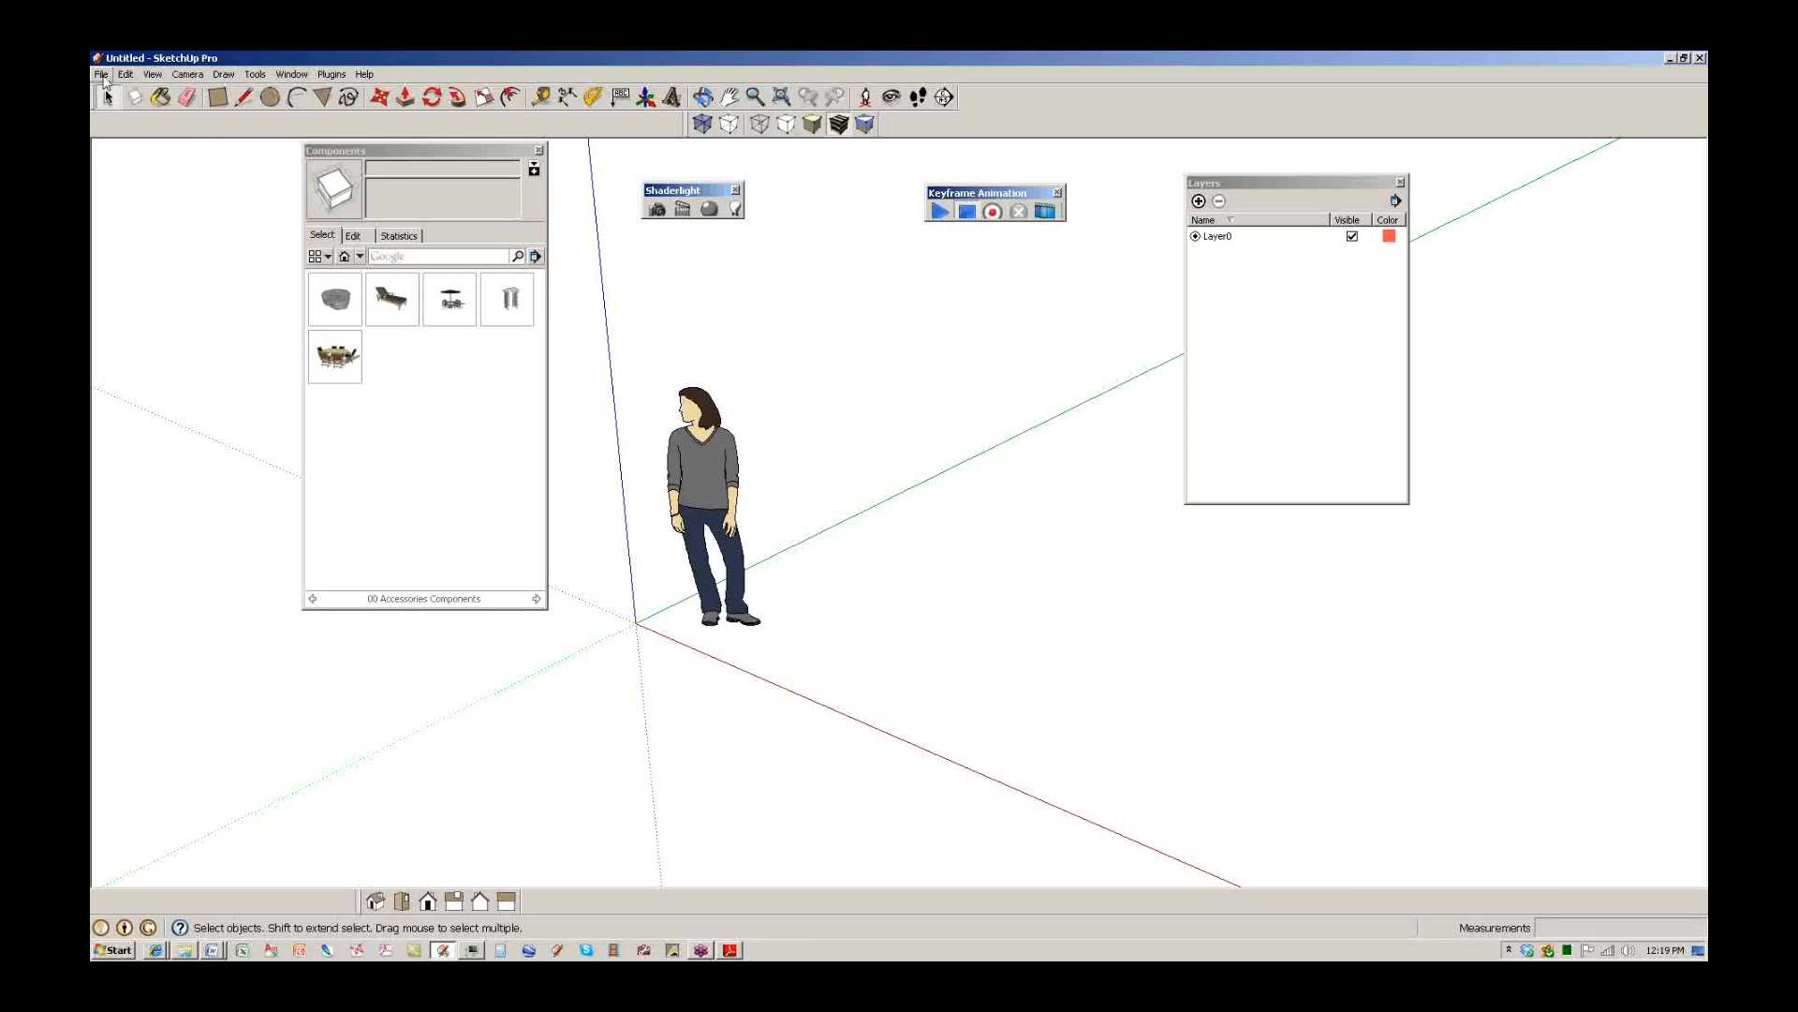
{"action": "left_click", "coordinate": [101, 74]}
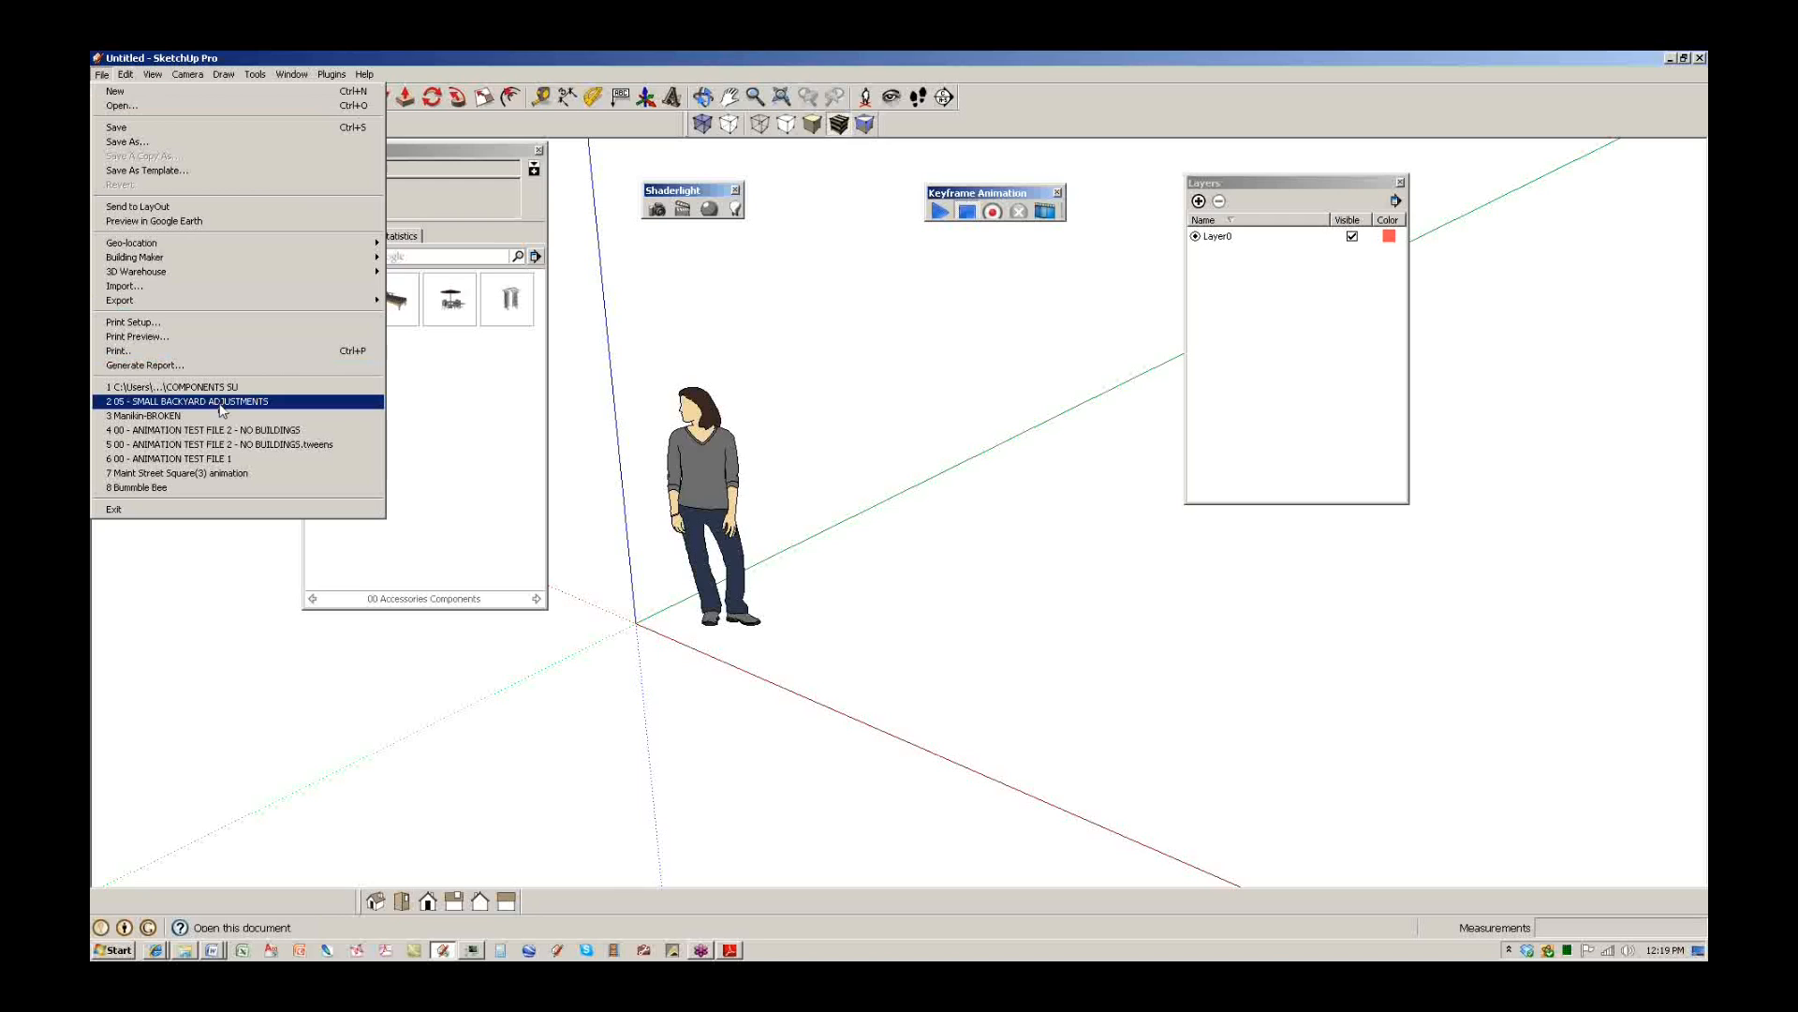
{"action": "left_click", "coordinate": [222, 404]}
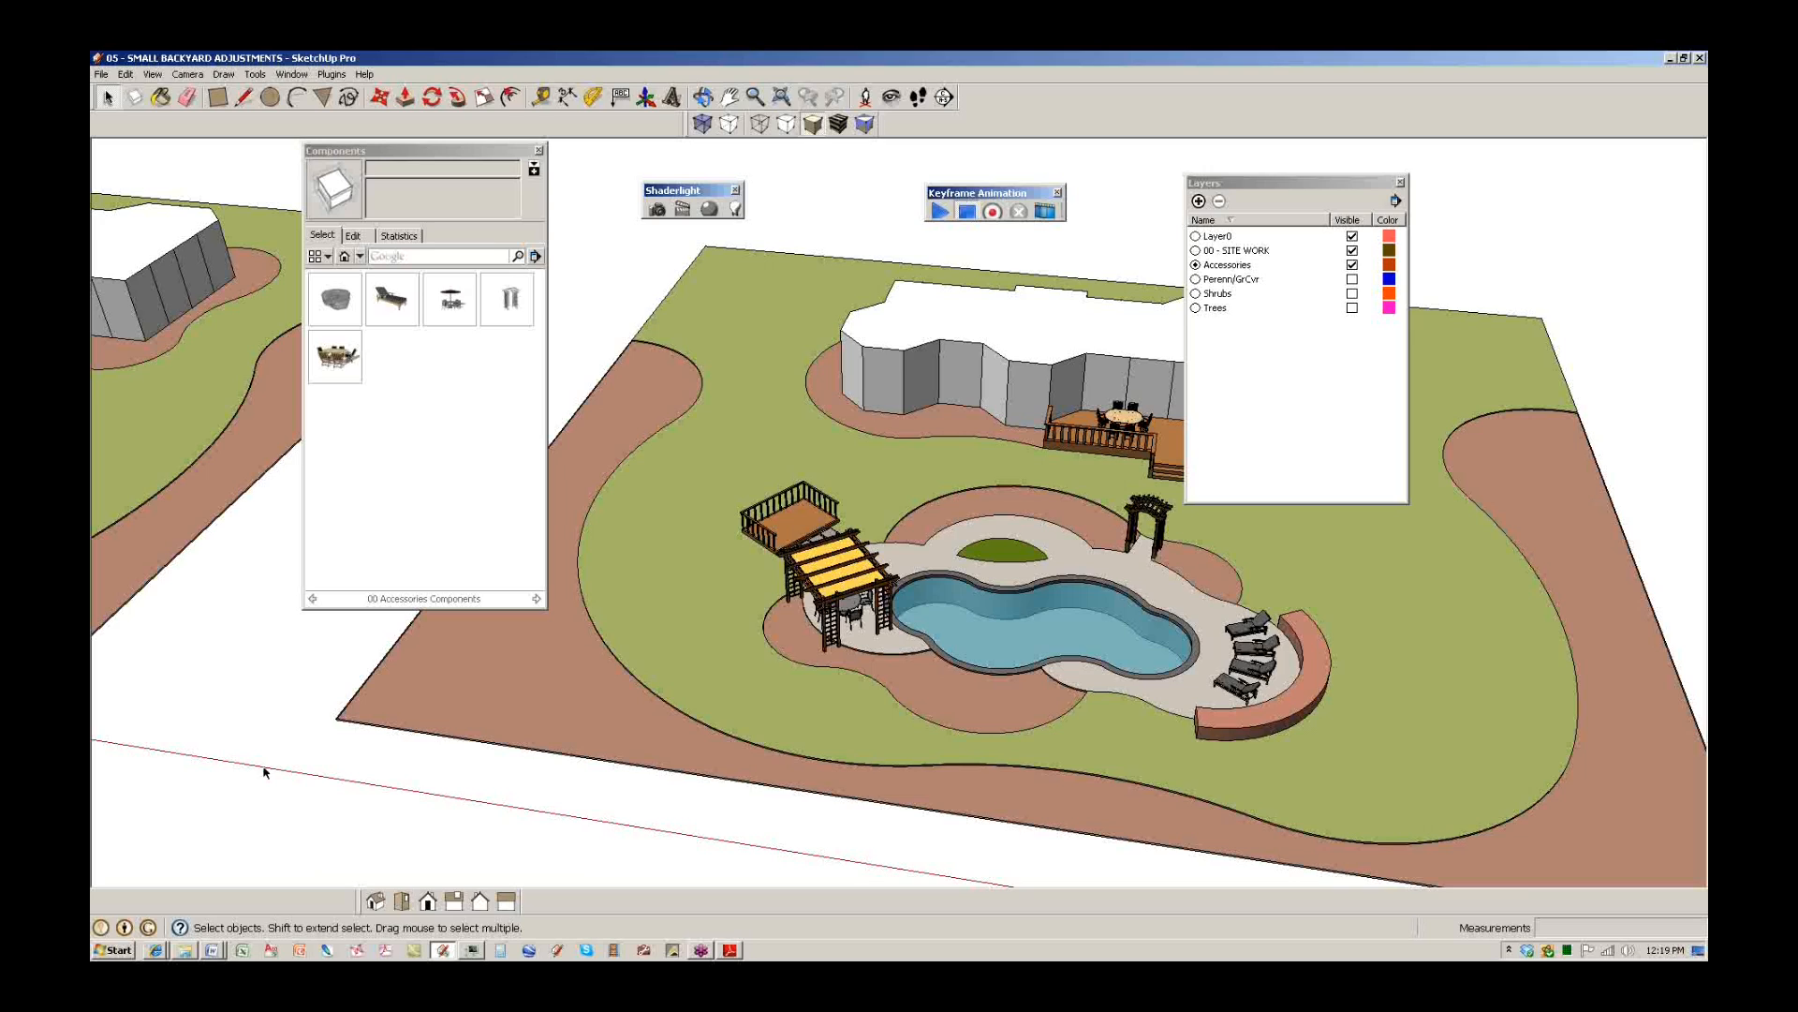
{"action": "left_click", "coordinate": [184, 950]}
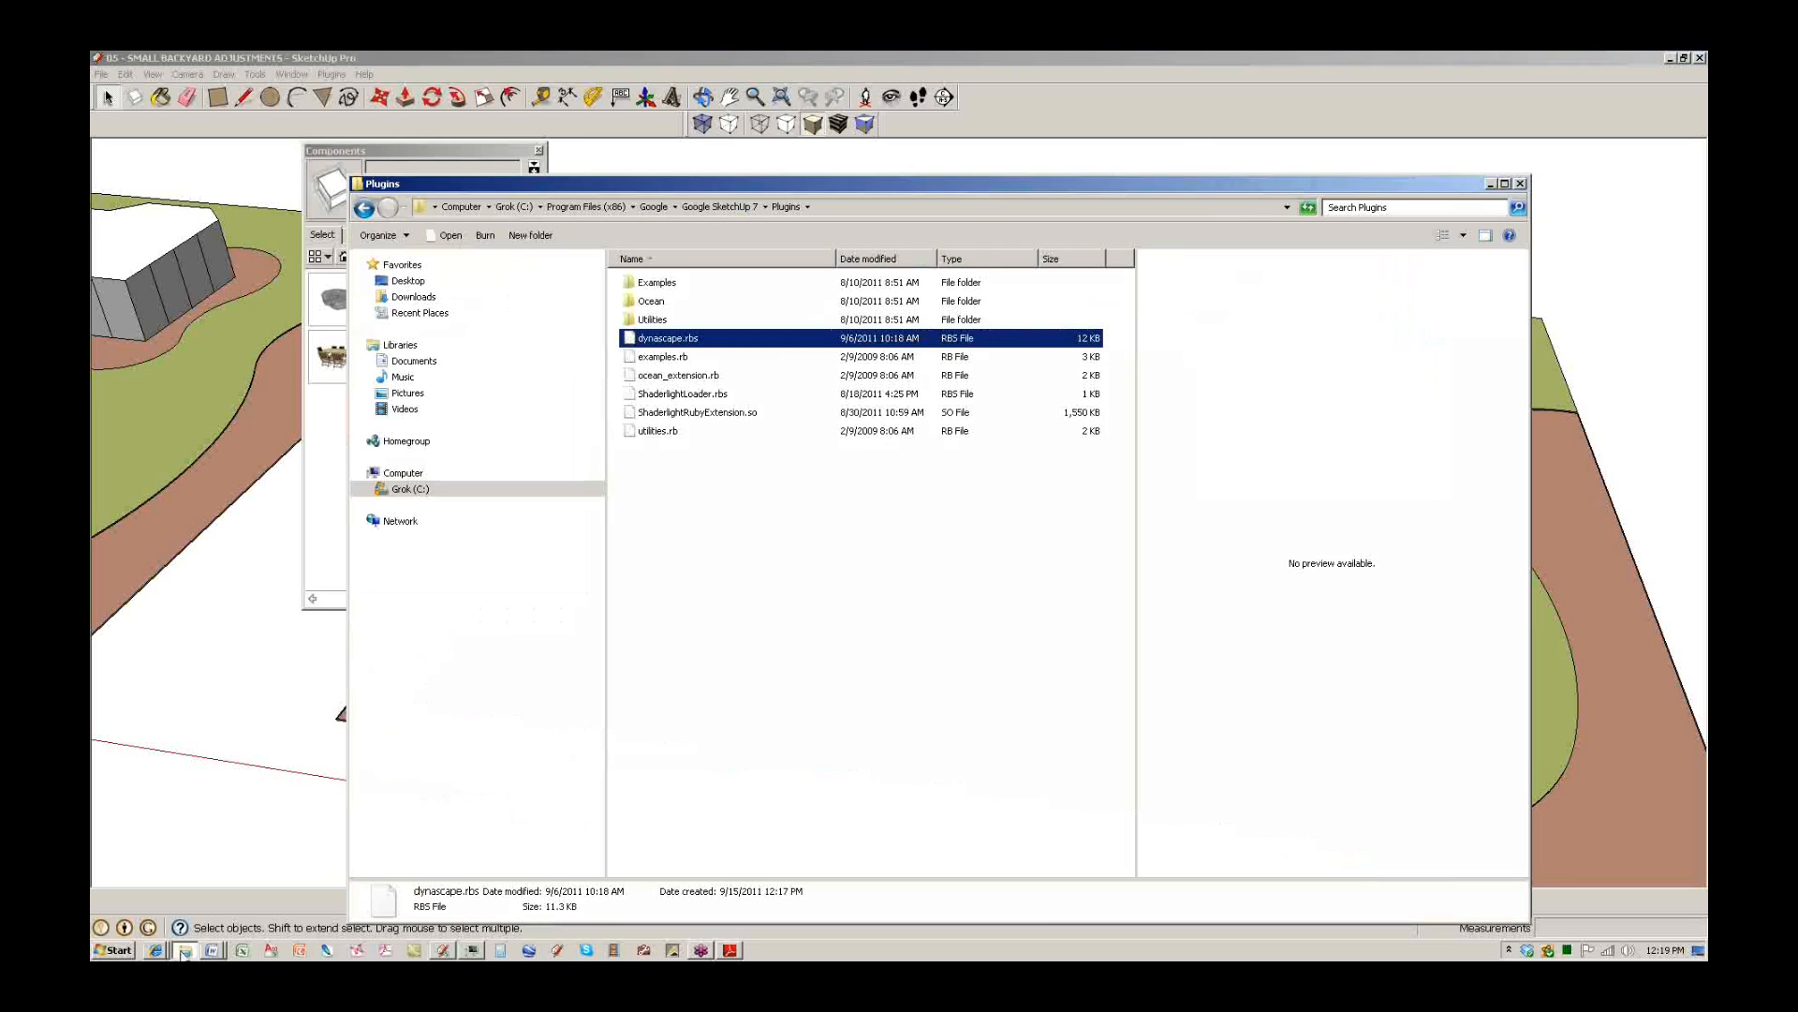
Browse from Grok (C:) into Program Files (x86) > Google in Explorer.
{"action": "left_click", "coordinate": [407, 488]}
{"action": "double_click", "coordinate": [810, 864]}
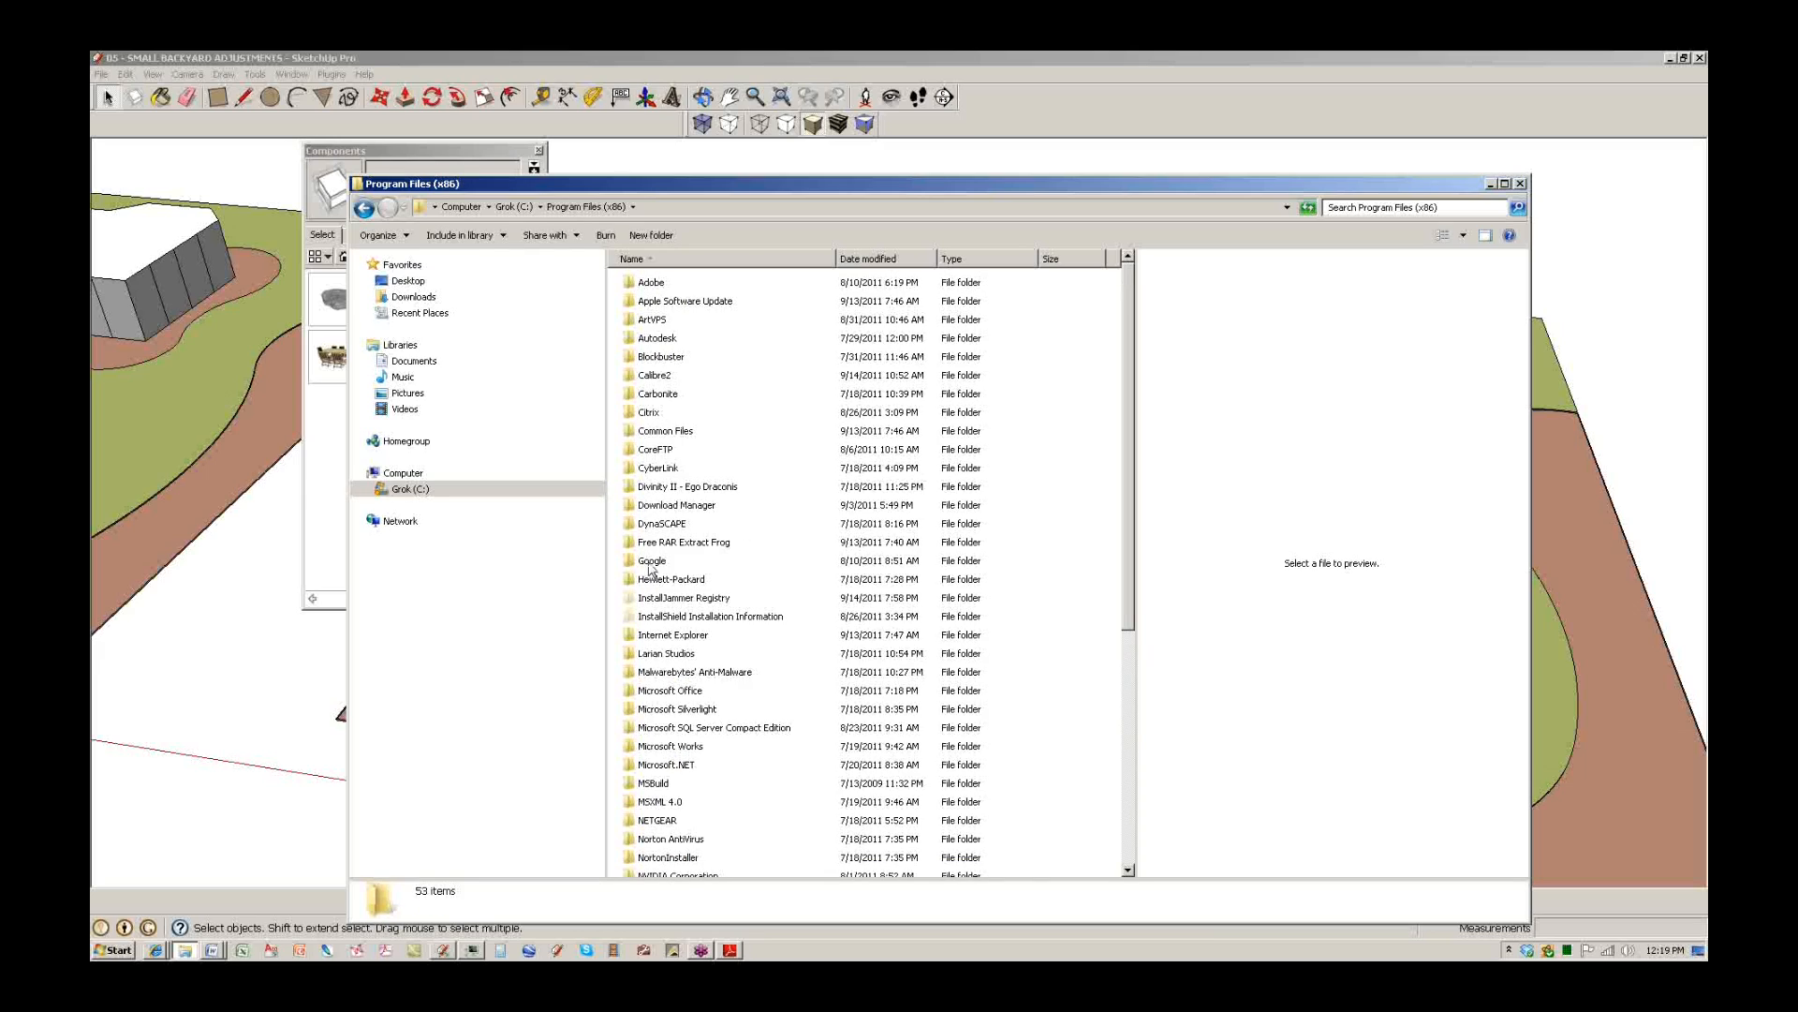
{"action": "double_click", "coordinate": [653, 561]}
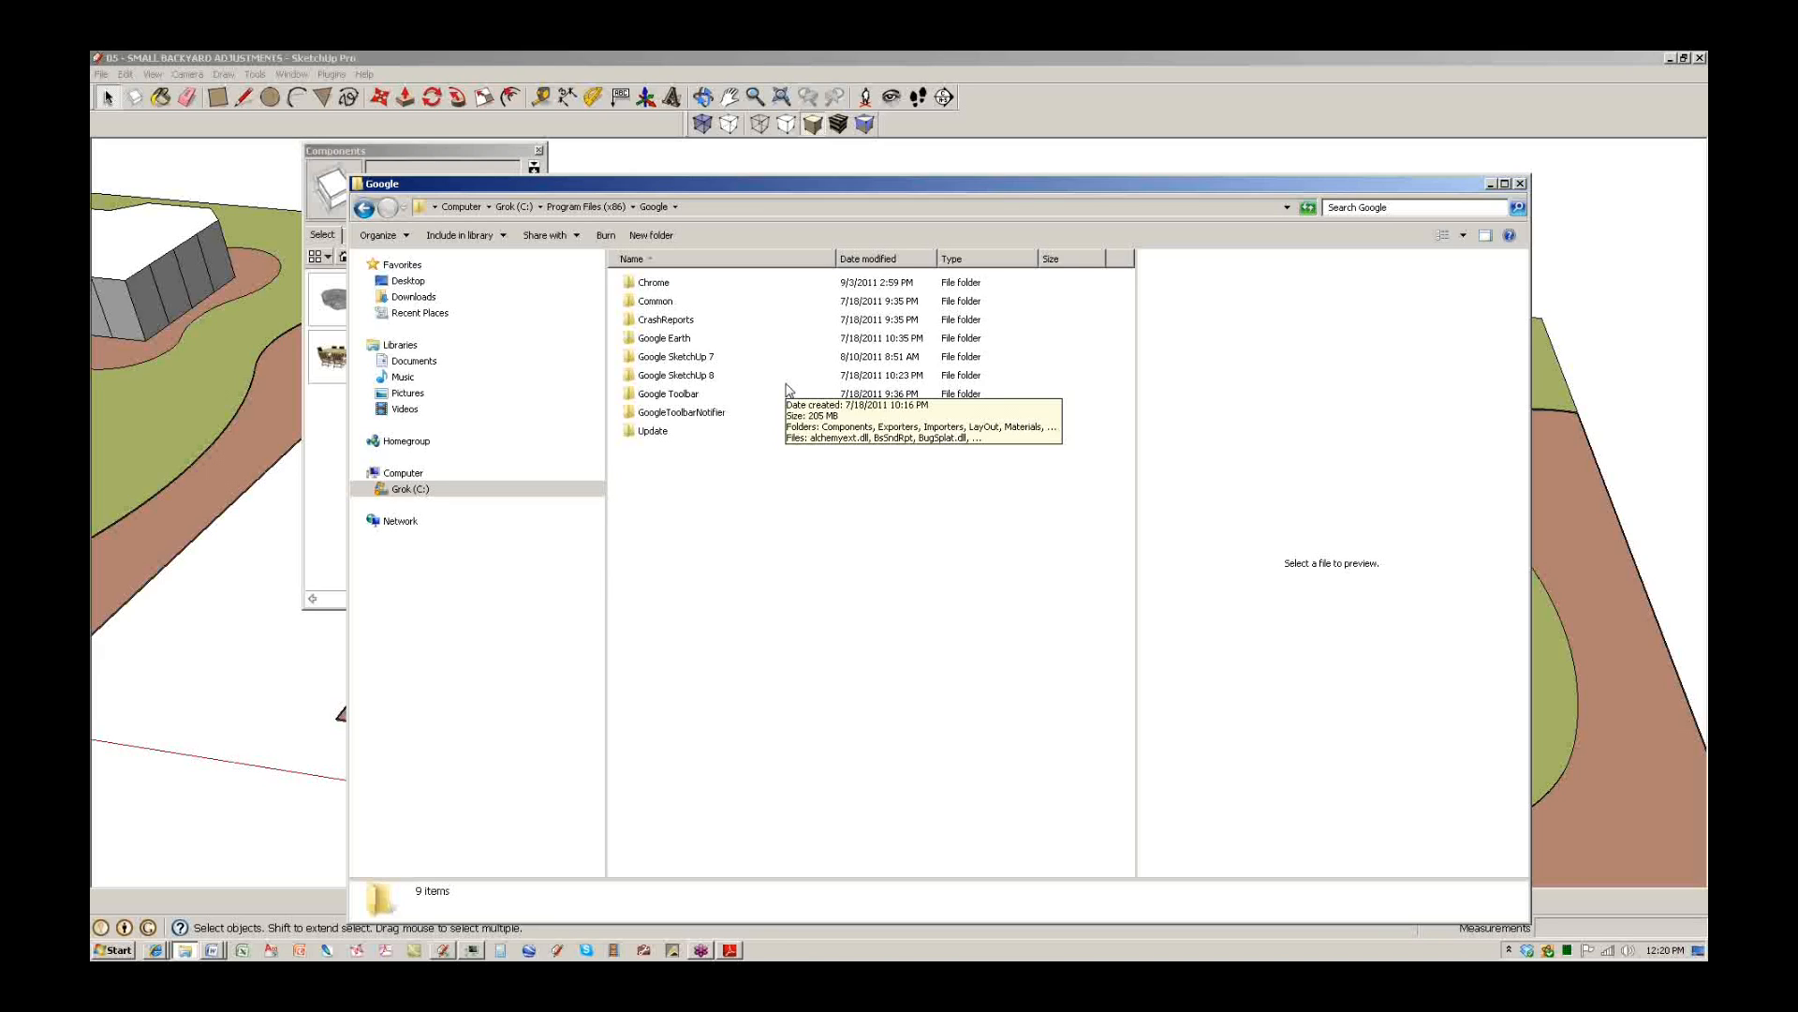
{"action": "left_click", "coordinate": [1696, 129]}
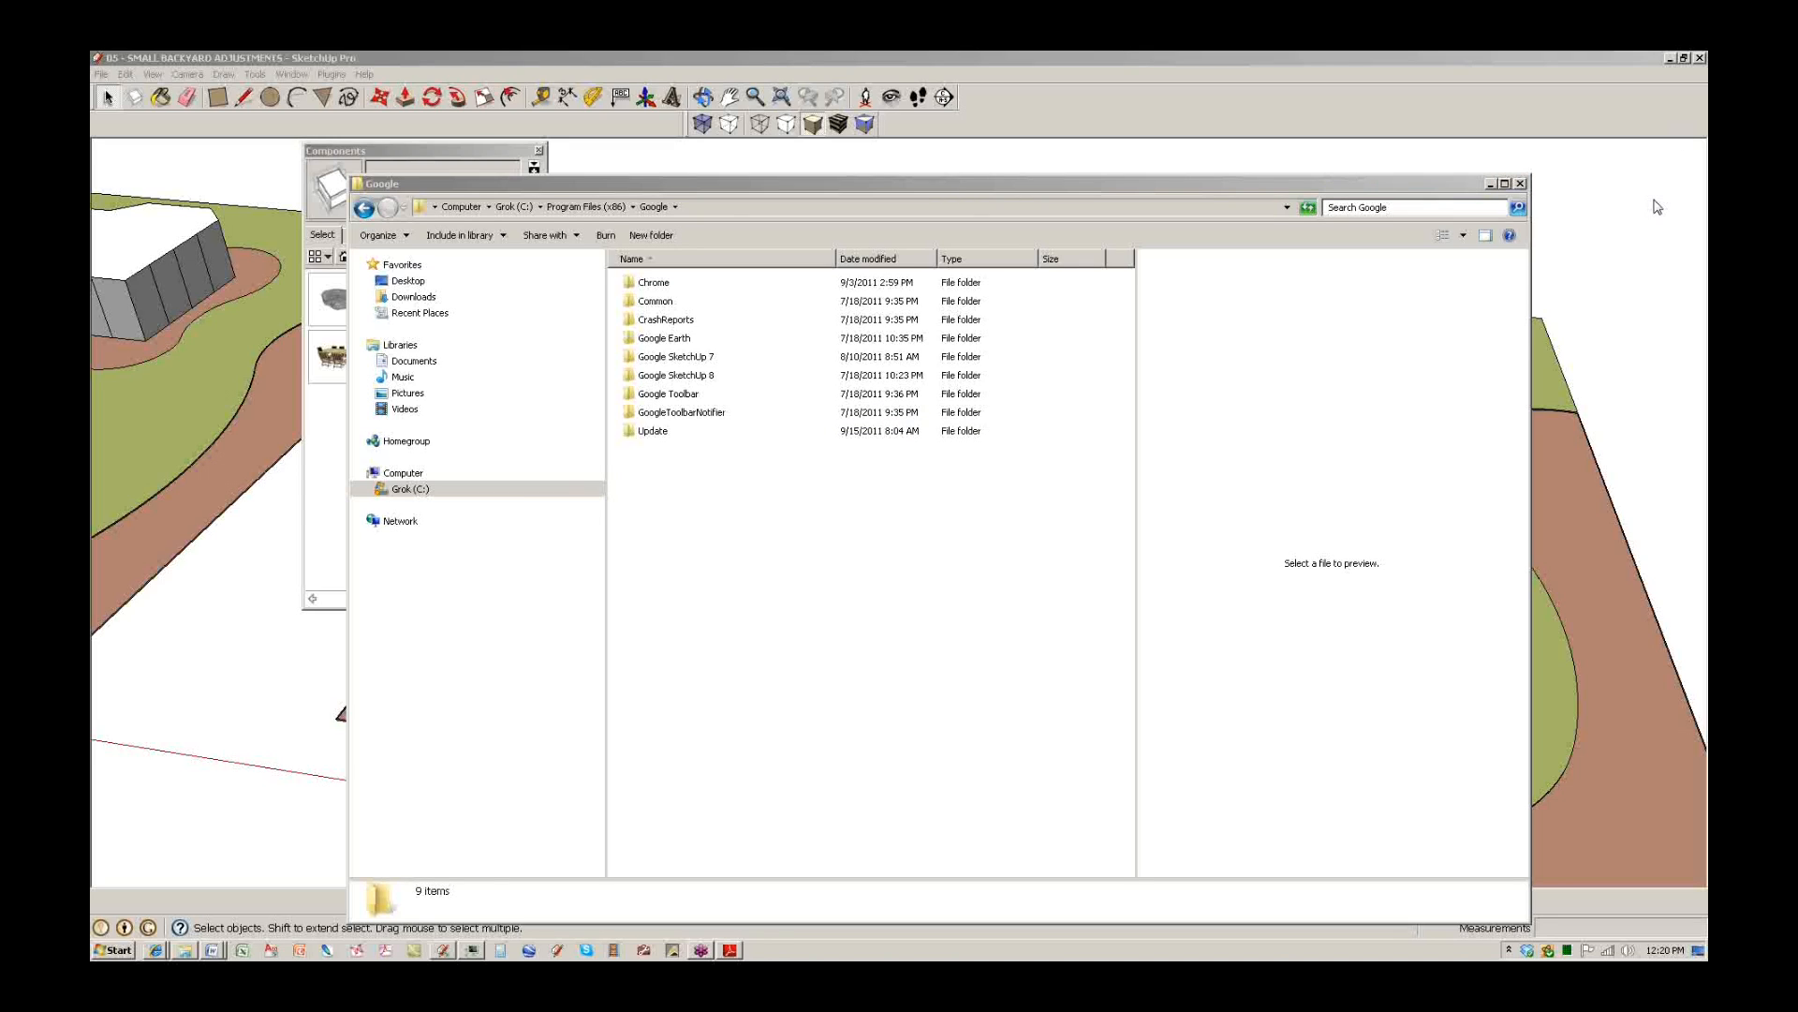
{"action": "left_click", "coordinate": [926, 522]}
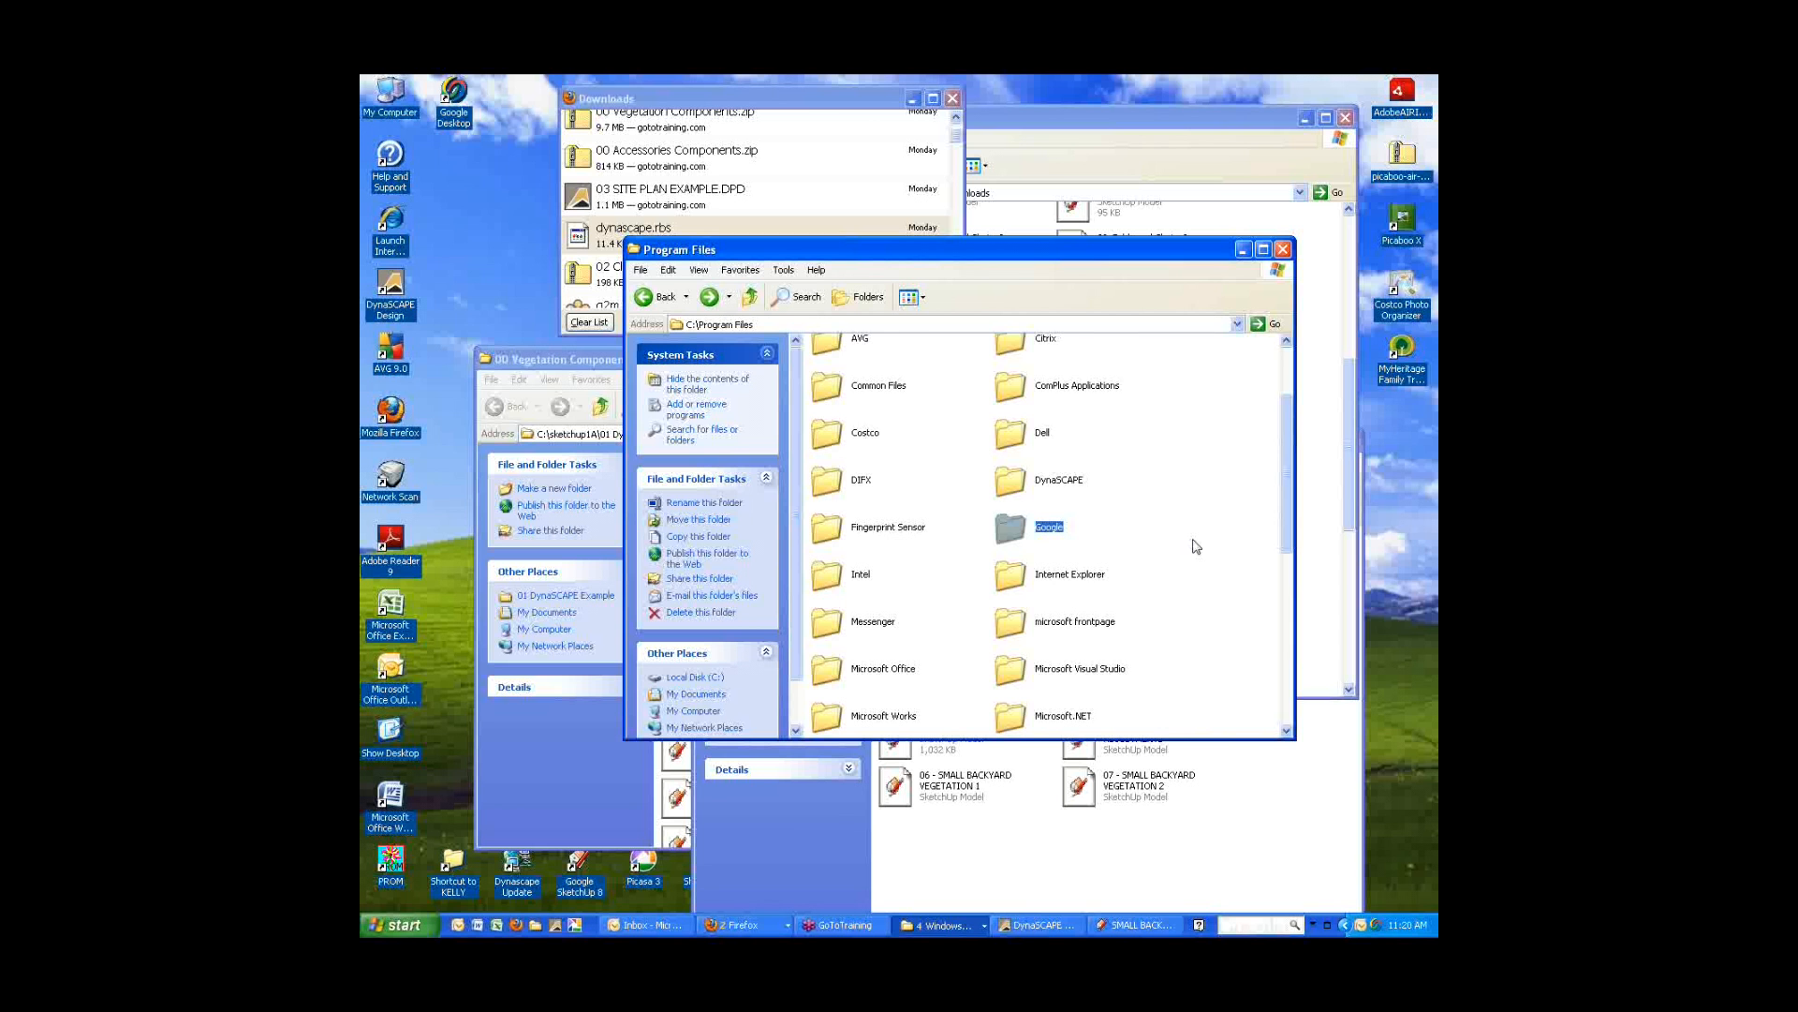
{"action": "scroll", "coordinate": [1129, 562], "scroll_direction": "down", "scroll_amount": 8}
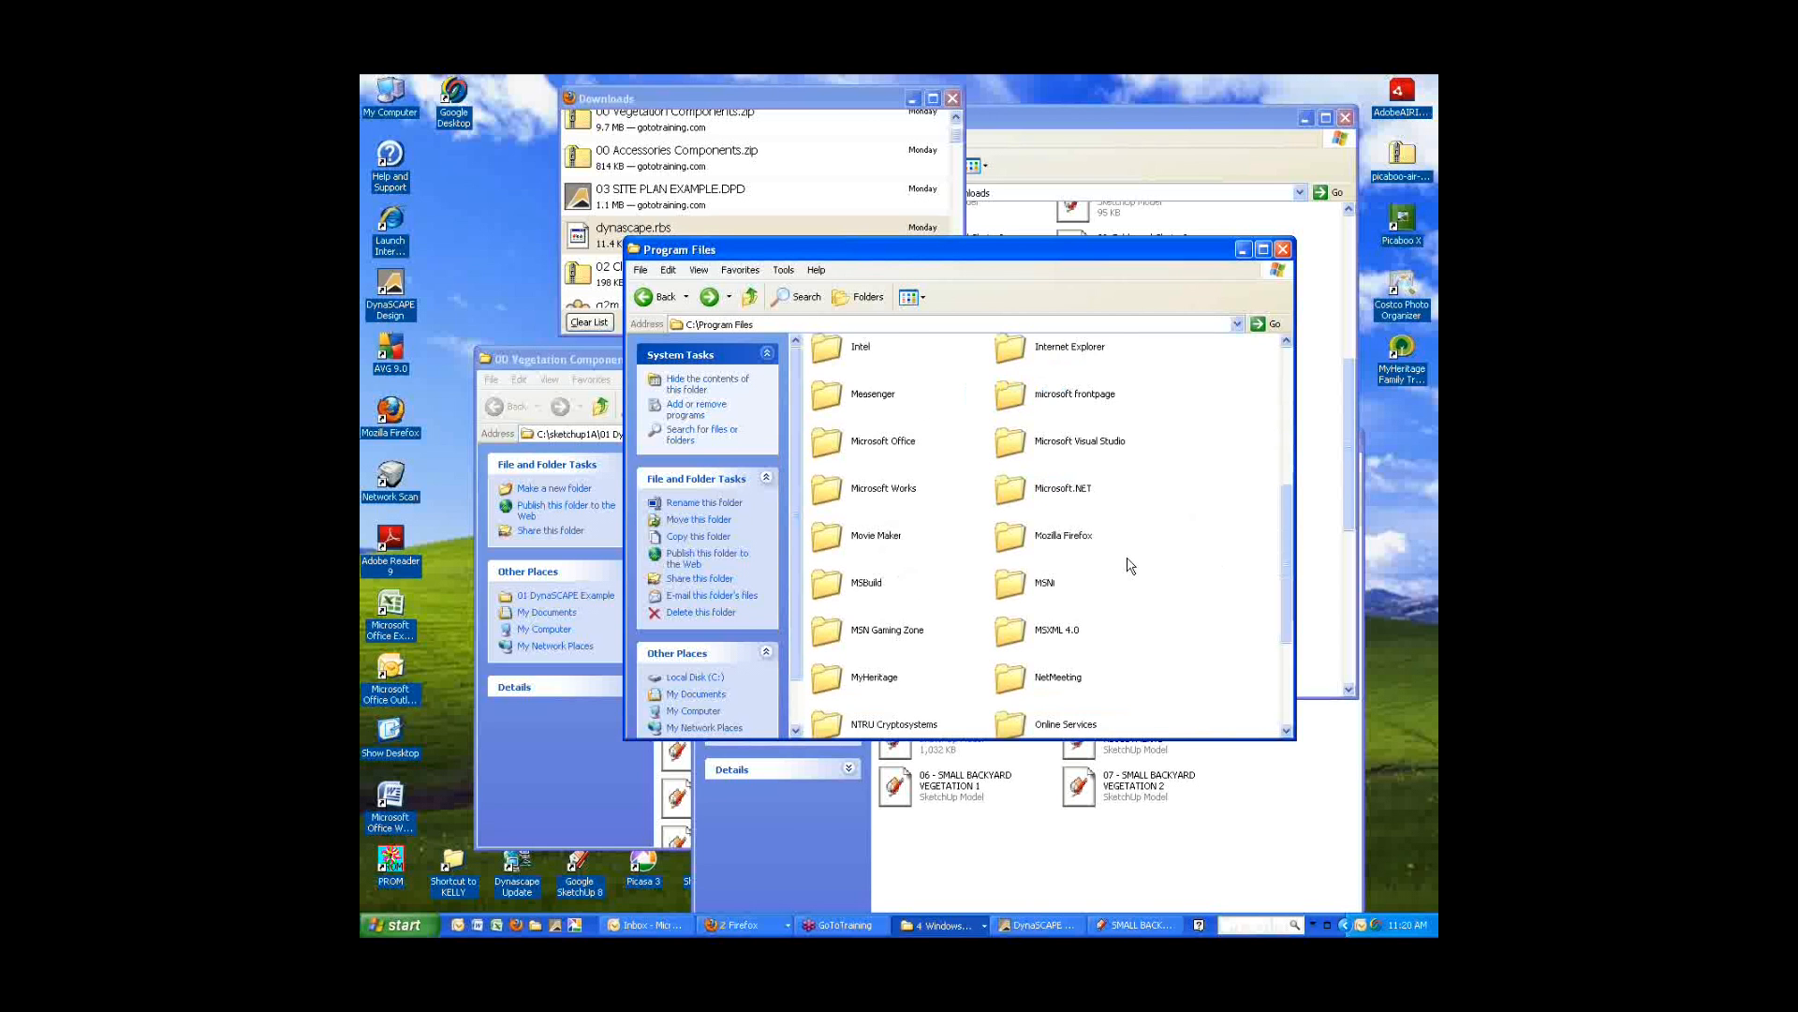
Go back up to Local Disk (C:) and switch its view to a compact list.
{"action": "scroll", "coordinate": [1131, 565], "scroll_direction": "up", "scroll_amount": 8}
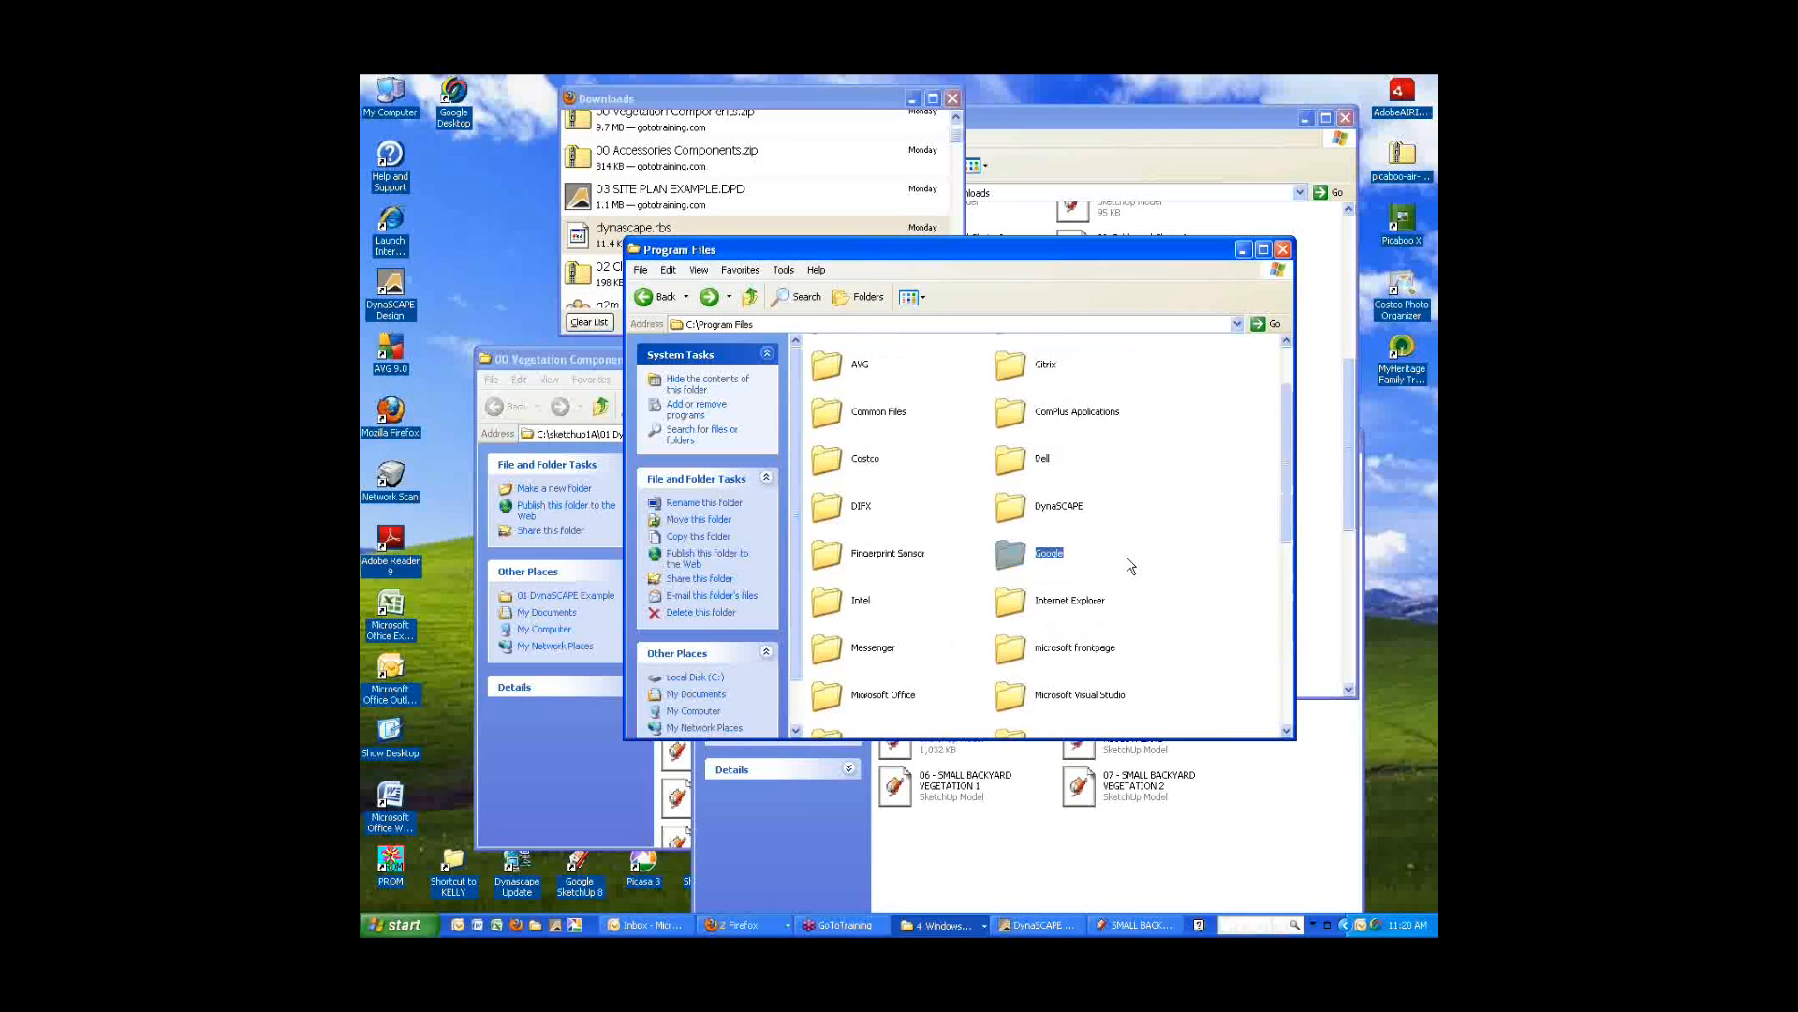
{"action": "scroll", "coordinate": [1131, 565], "scroll_direction": "down", "scroll_amount": 3}
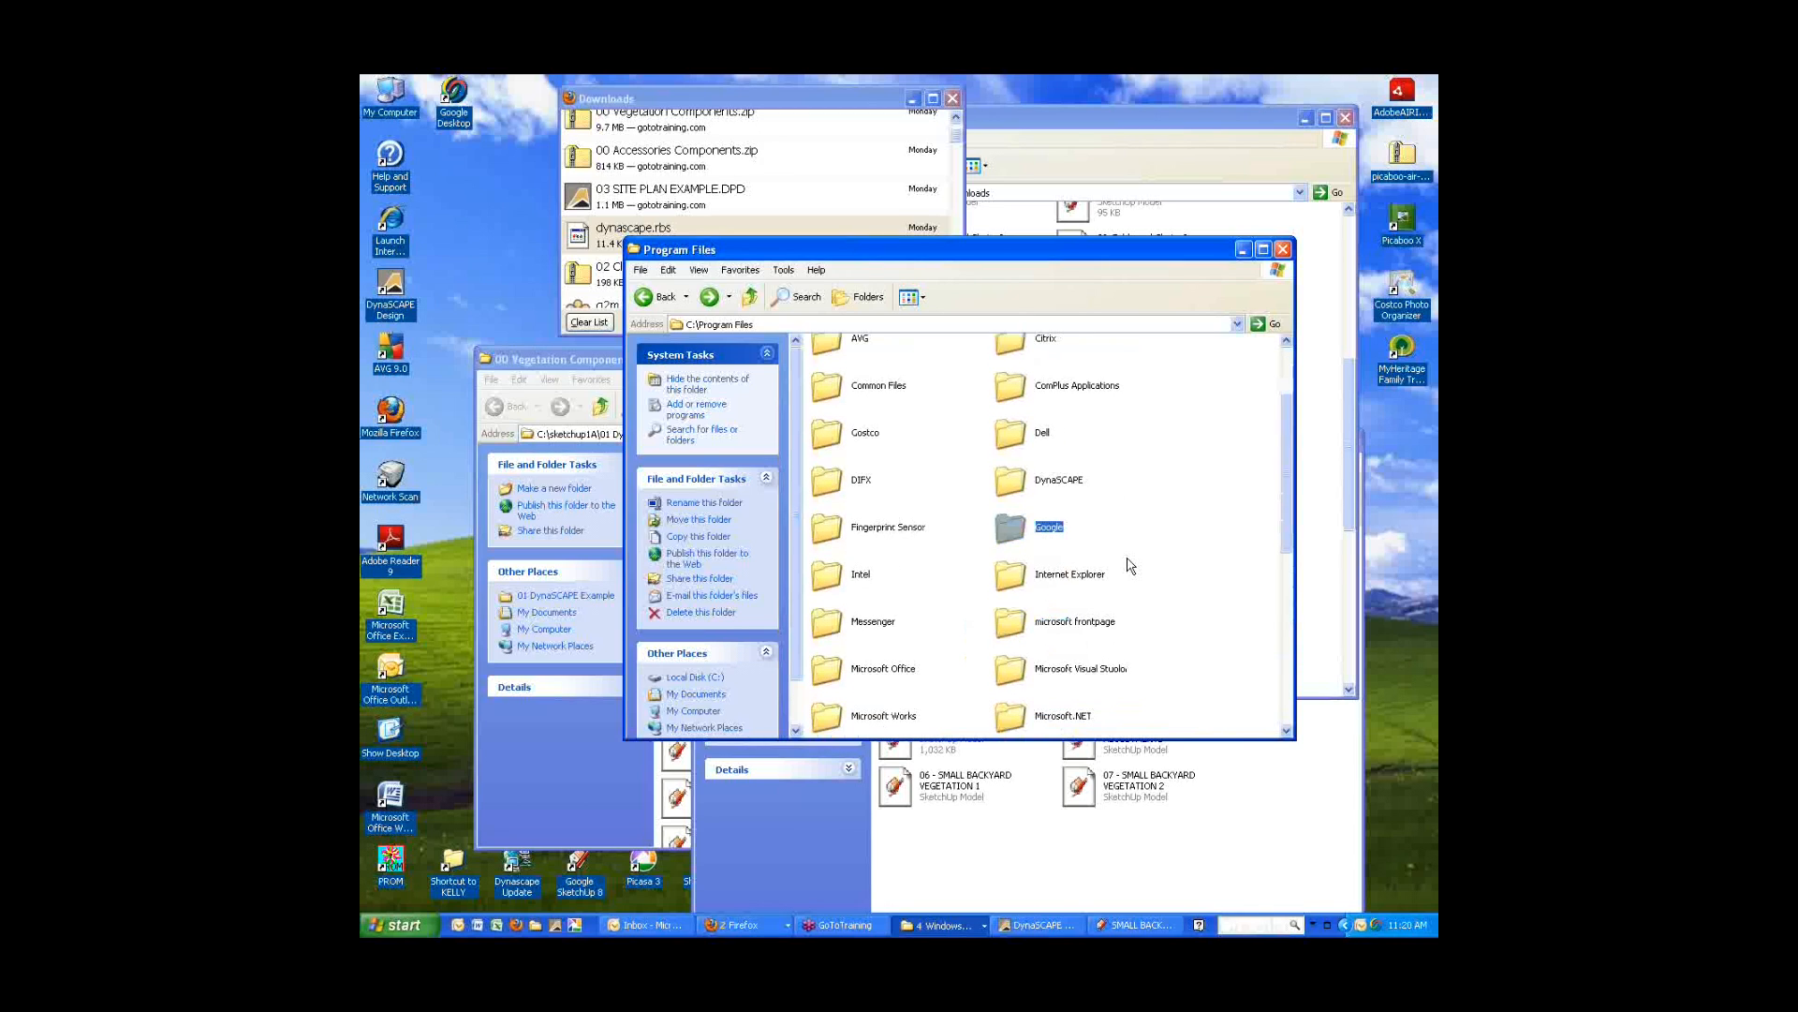
{"action": "scroll", "coordinate": [1131, 565], "scroll_direction": "down", "scroll_amount": 10}
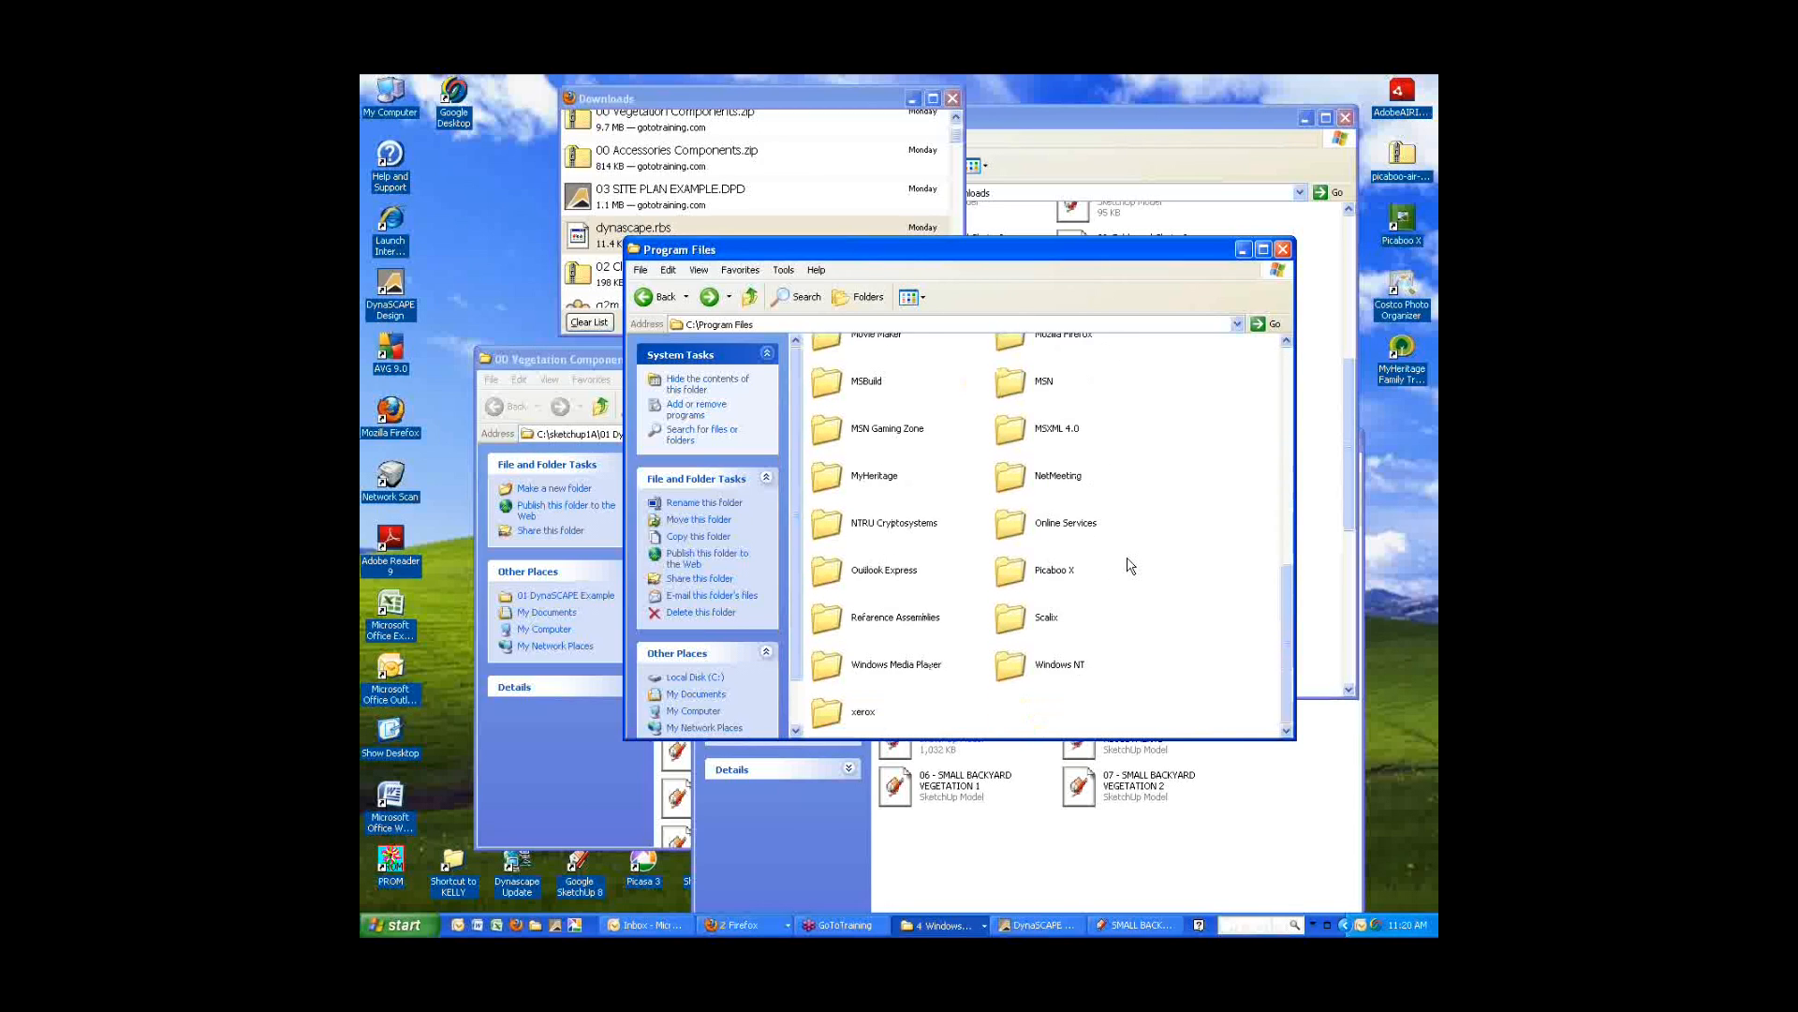
{"action": "scroll", "coordinate": [1130, 565], "scroll_direction": "up", "scroll_amount": 5}
{"action": "scroll", "coordinate": [1126, 566], "scroll_direction": "up", "scroll_amount": 5}
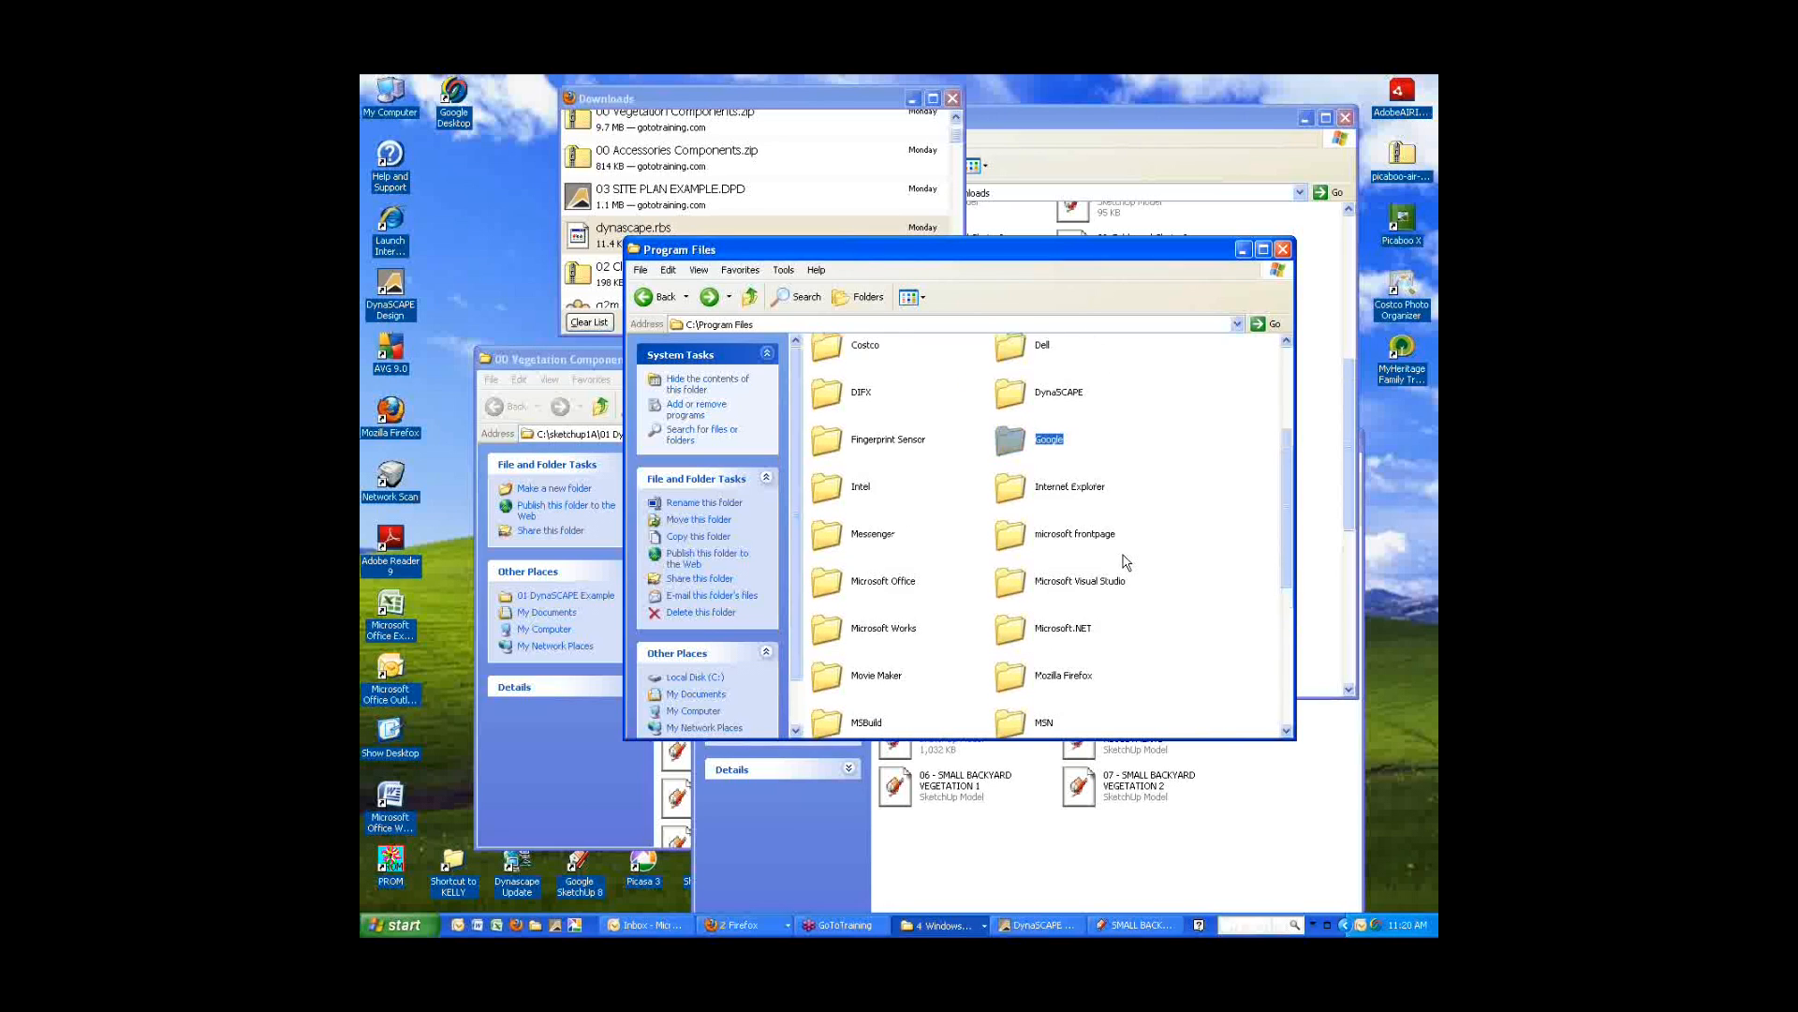
{"action": "left_click", "coordinate": [646, 298]}
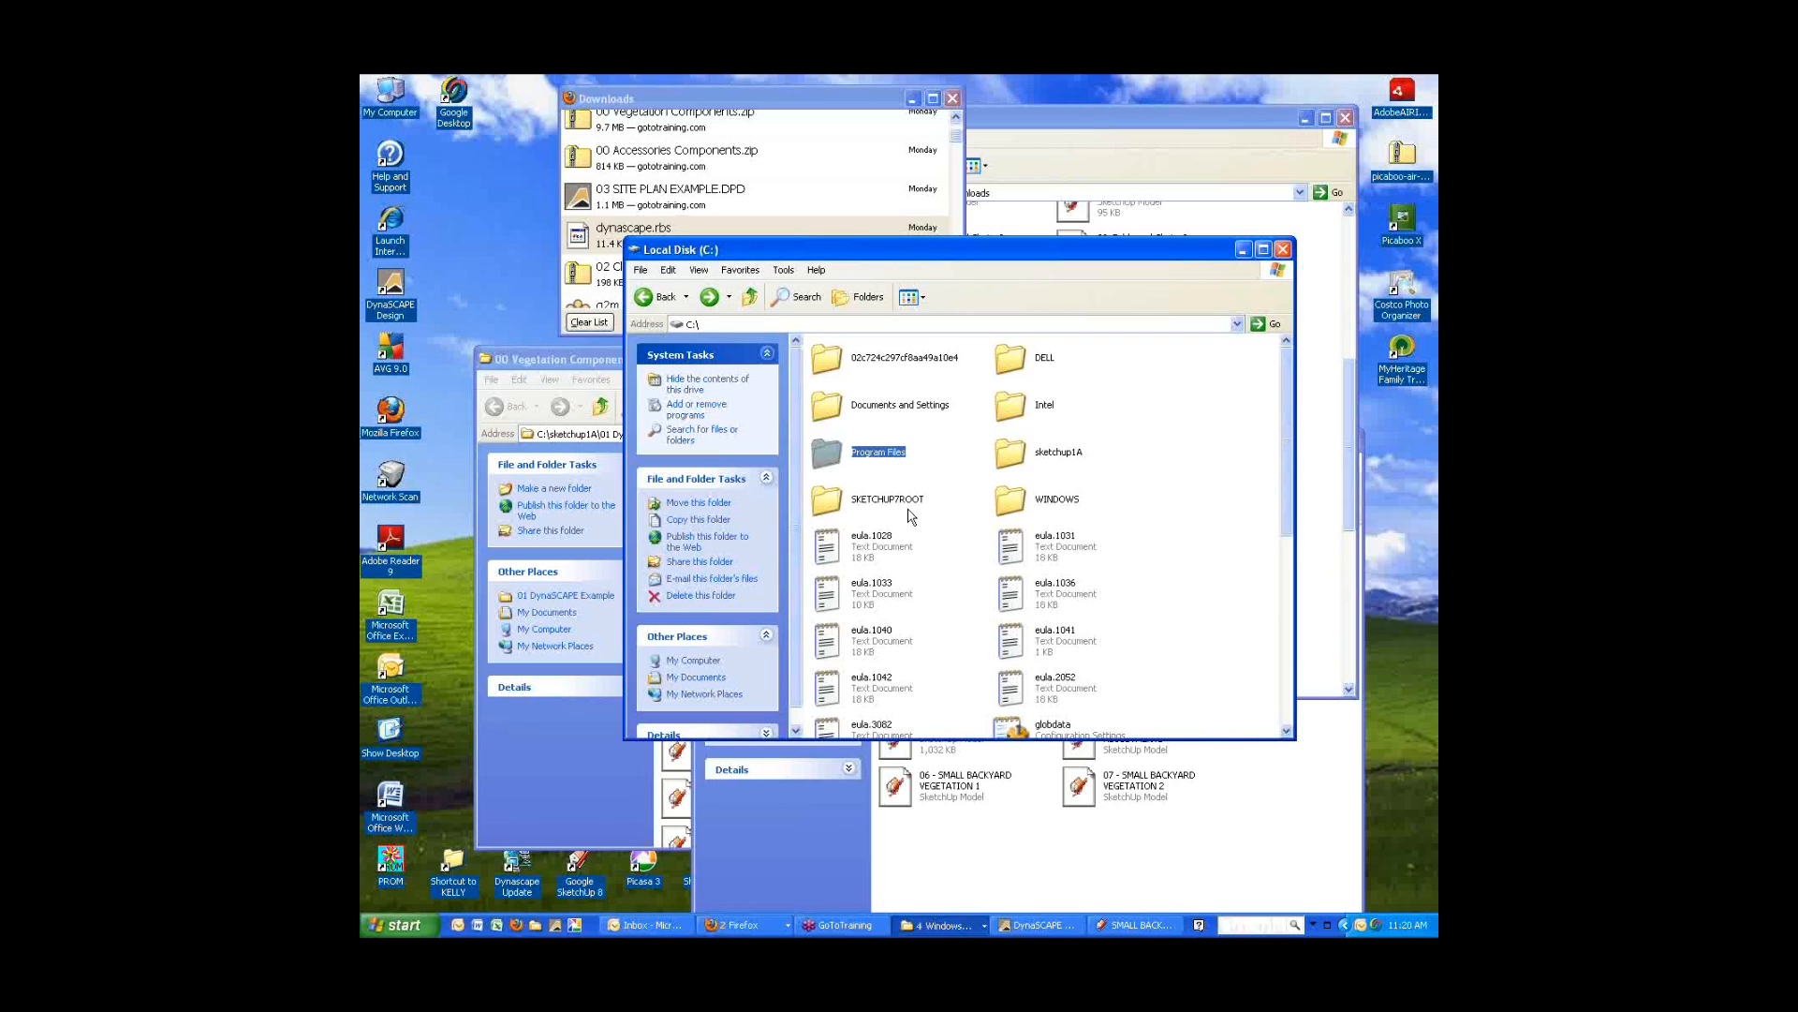
{"action": "scroll", "coordinate": [1196, 641], "scroll_direction": "down", "scroll_amount": 5}
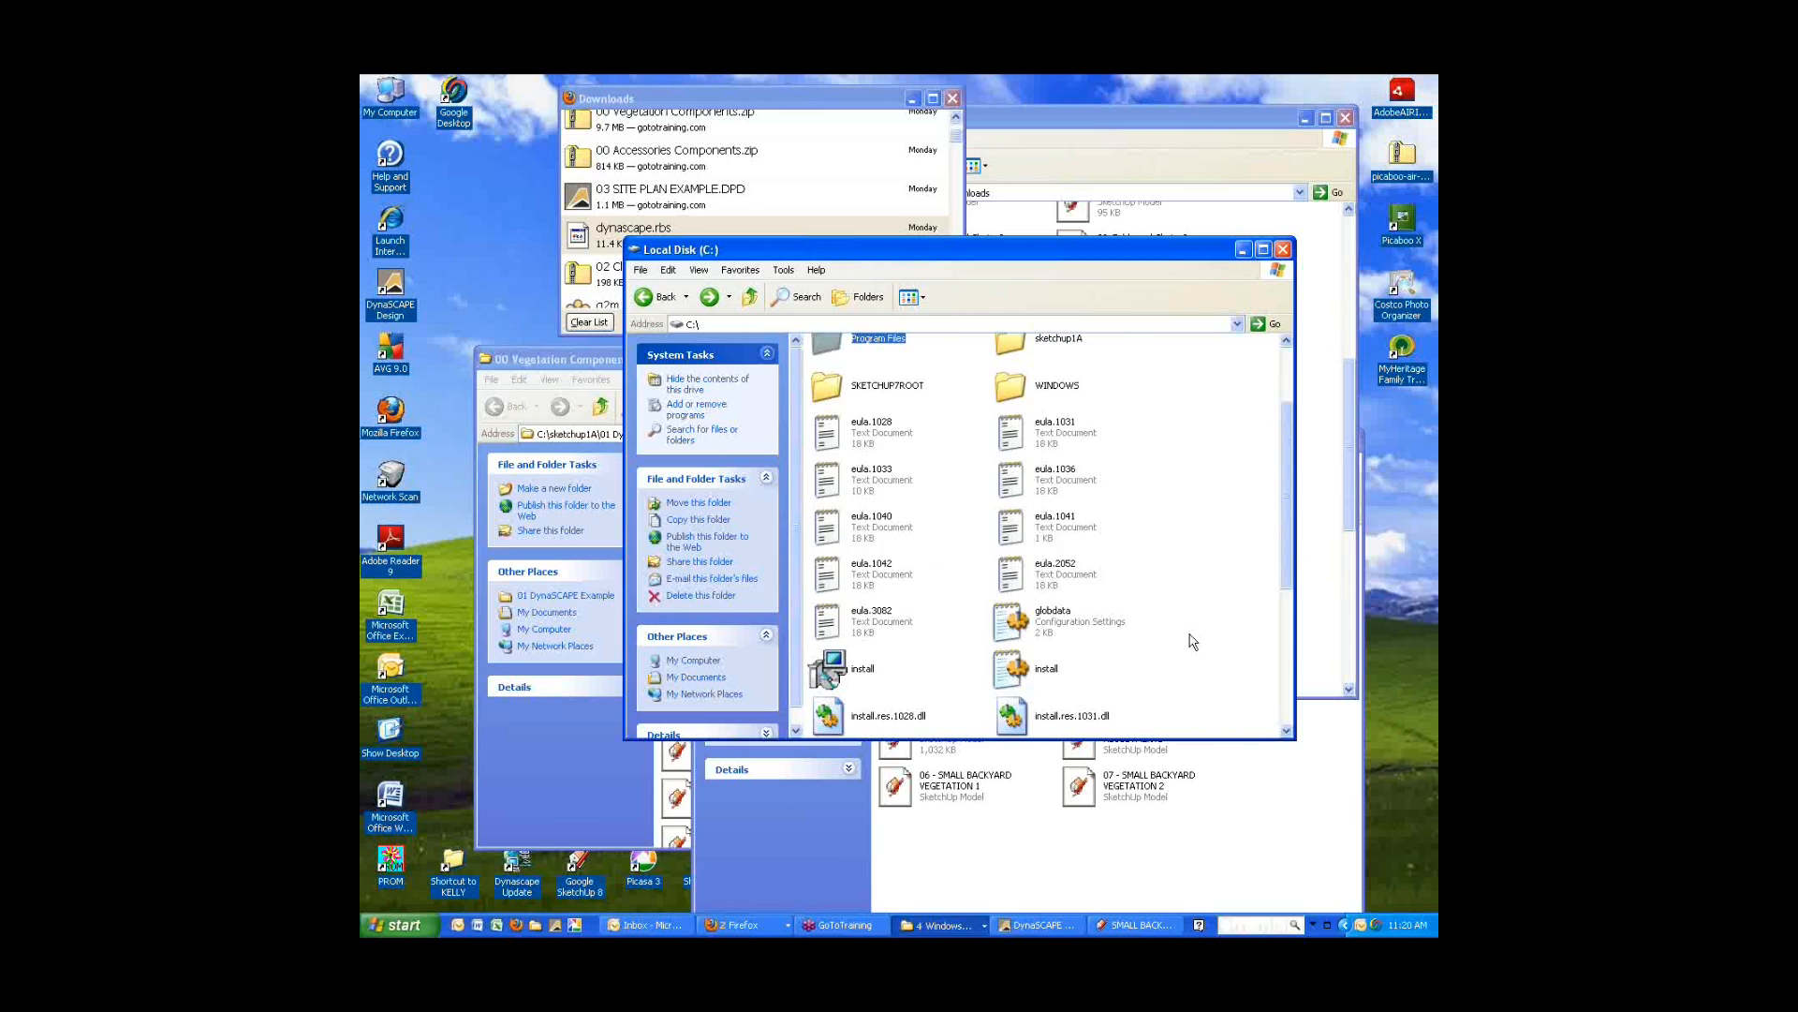
{"action": "scroll", "coordinate": [1190, 639], "scroll_direction": "up", "scroll_amount": 8}
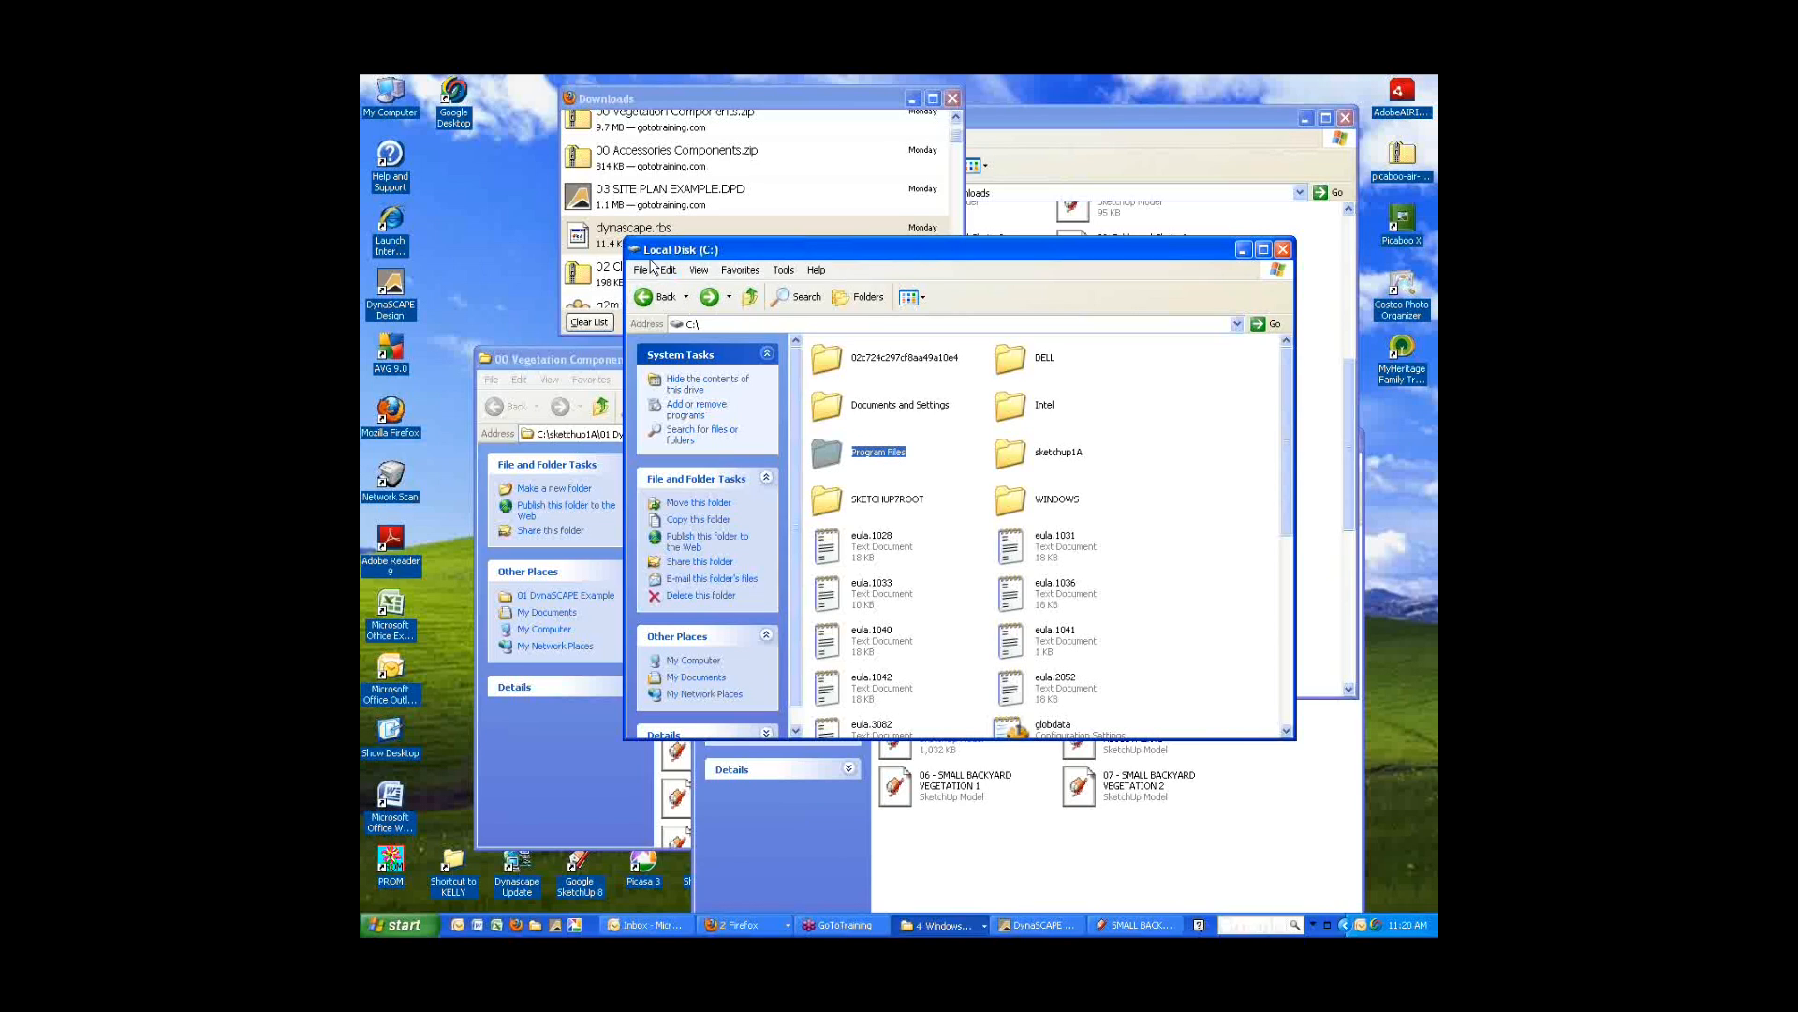
{"action": "left_click", "coordinate": [699, 271]}
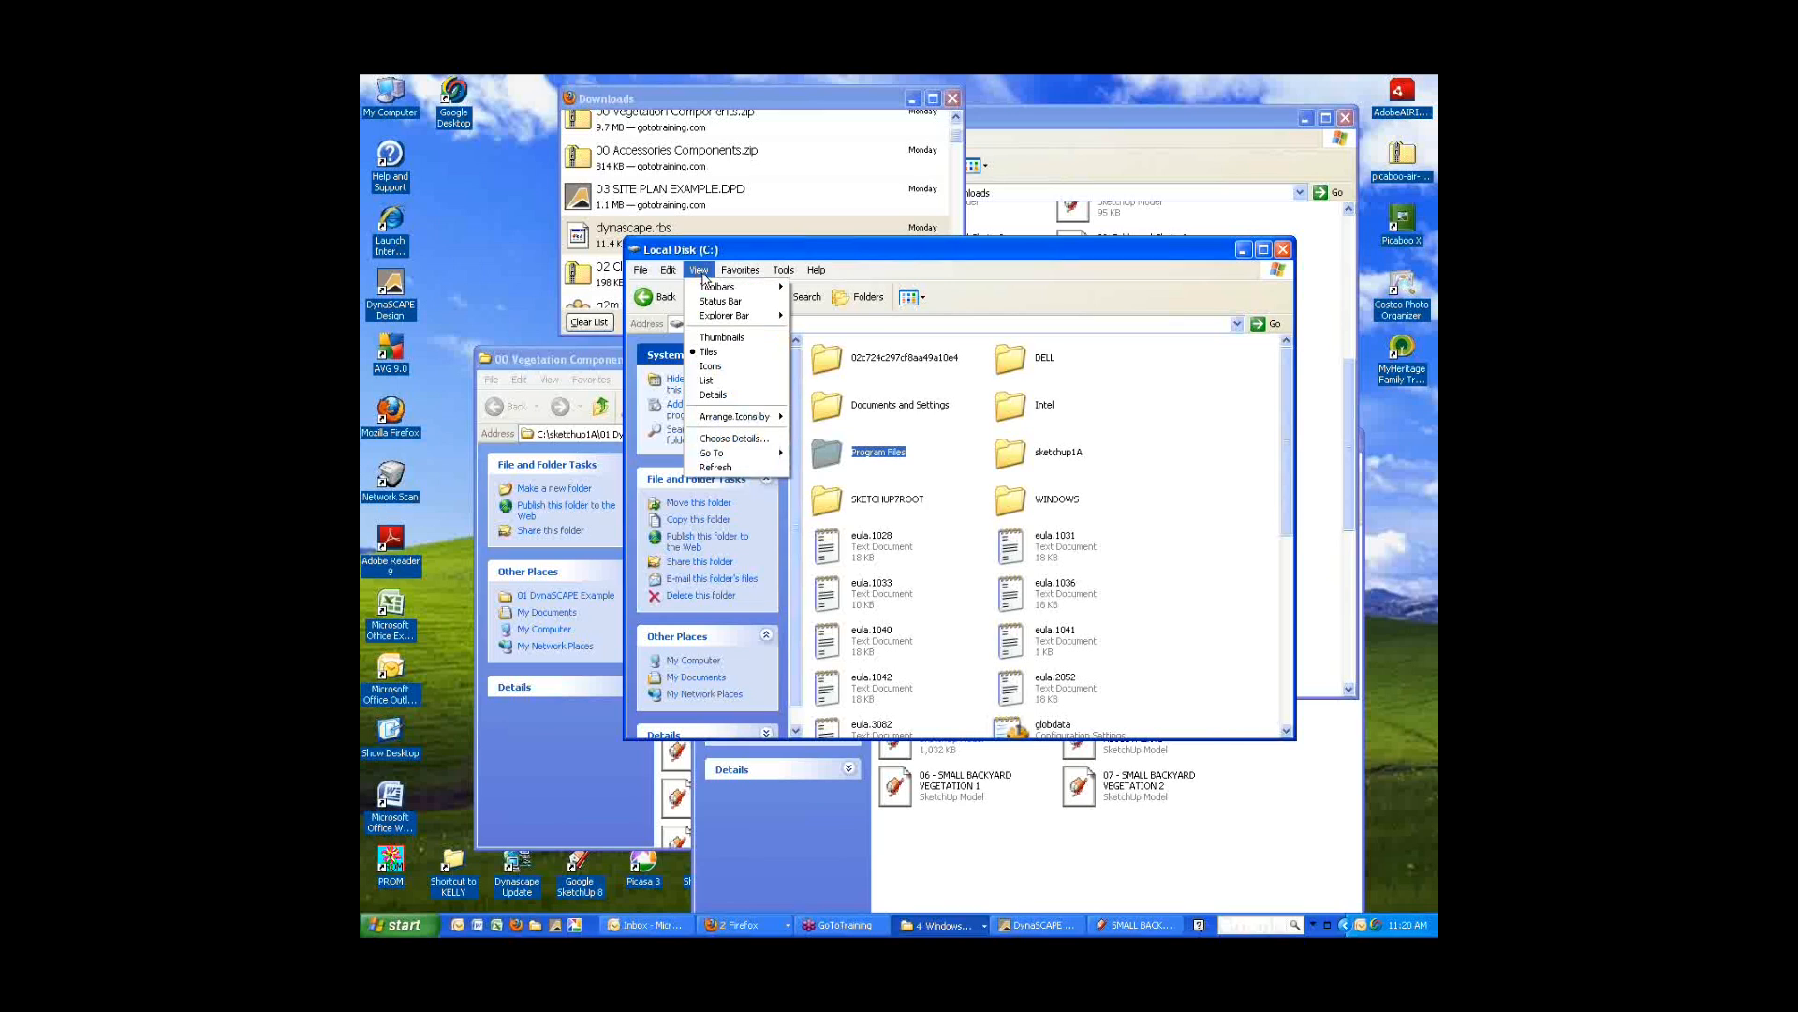
{"action": "left_click", "coordinate": [709, 380]}
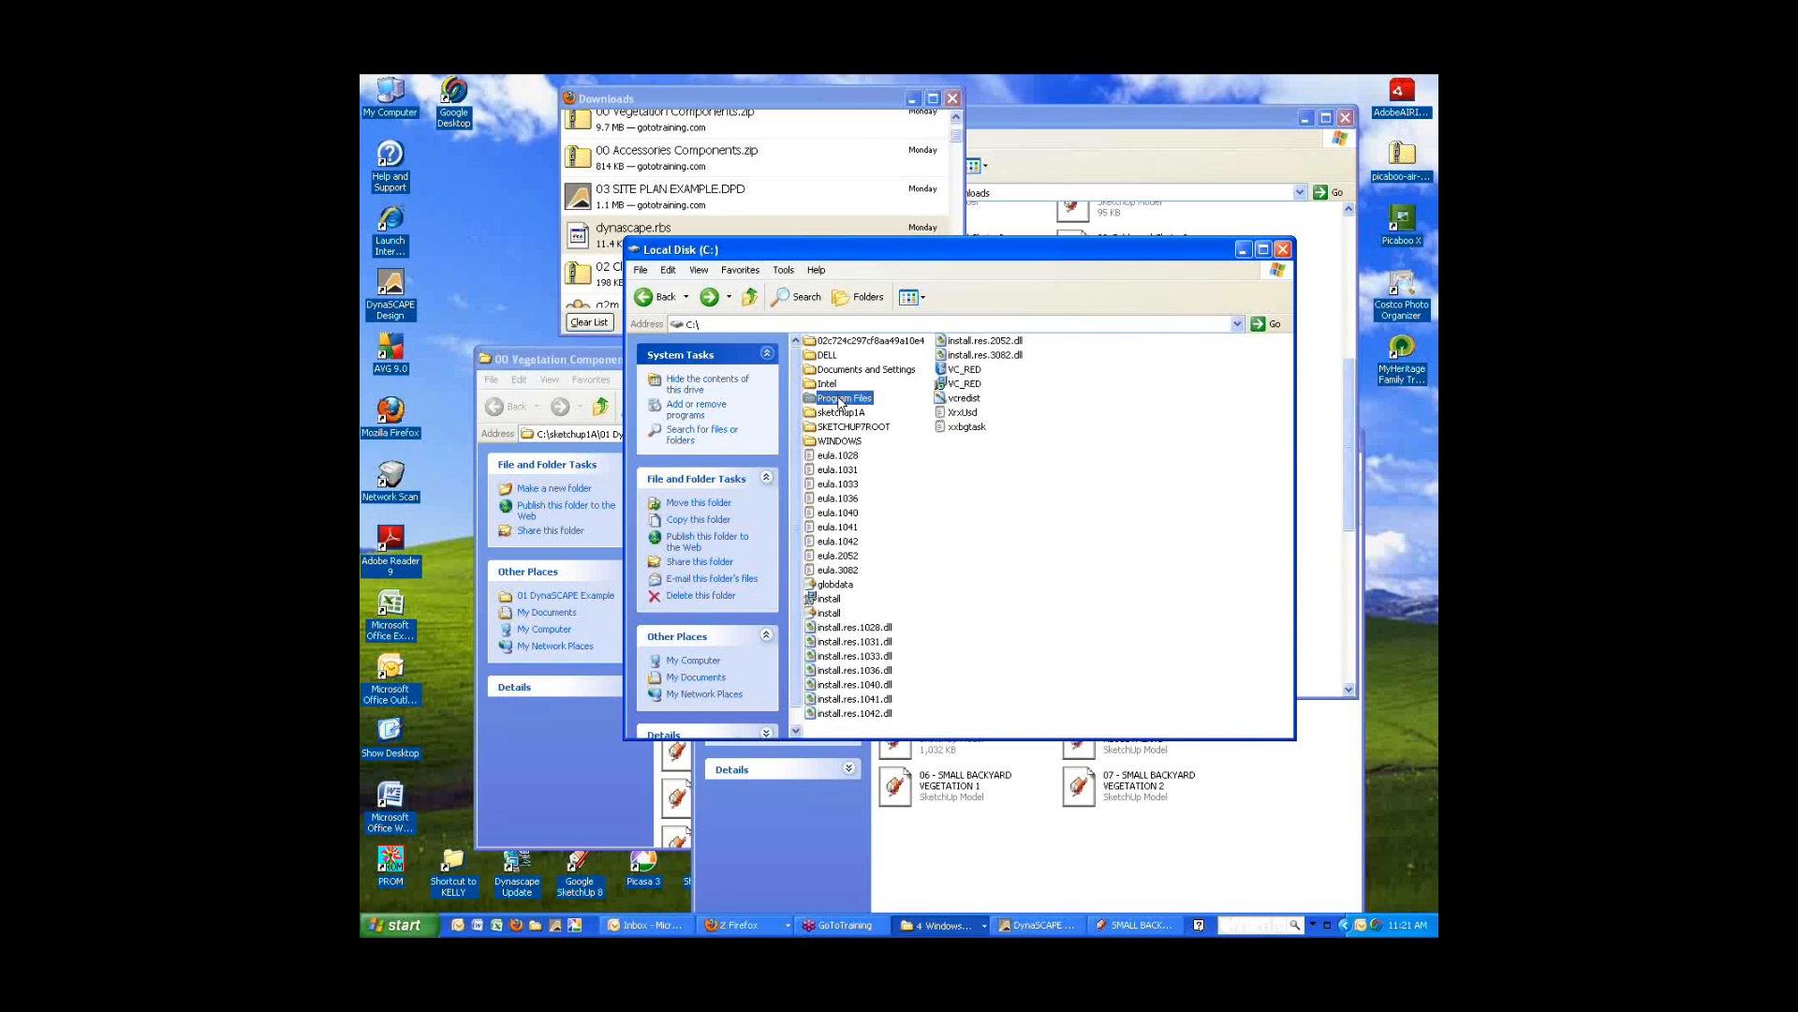
Inspect the Google folder under C:\Program Files, then return to the Program Files listing.
{"action": "double_click", "coordinate": [841, 401]}
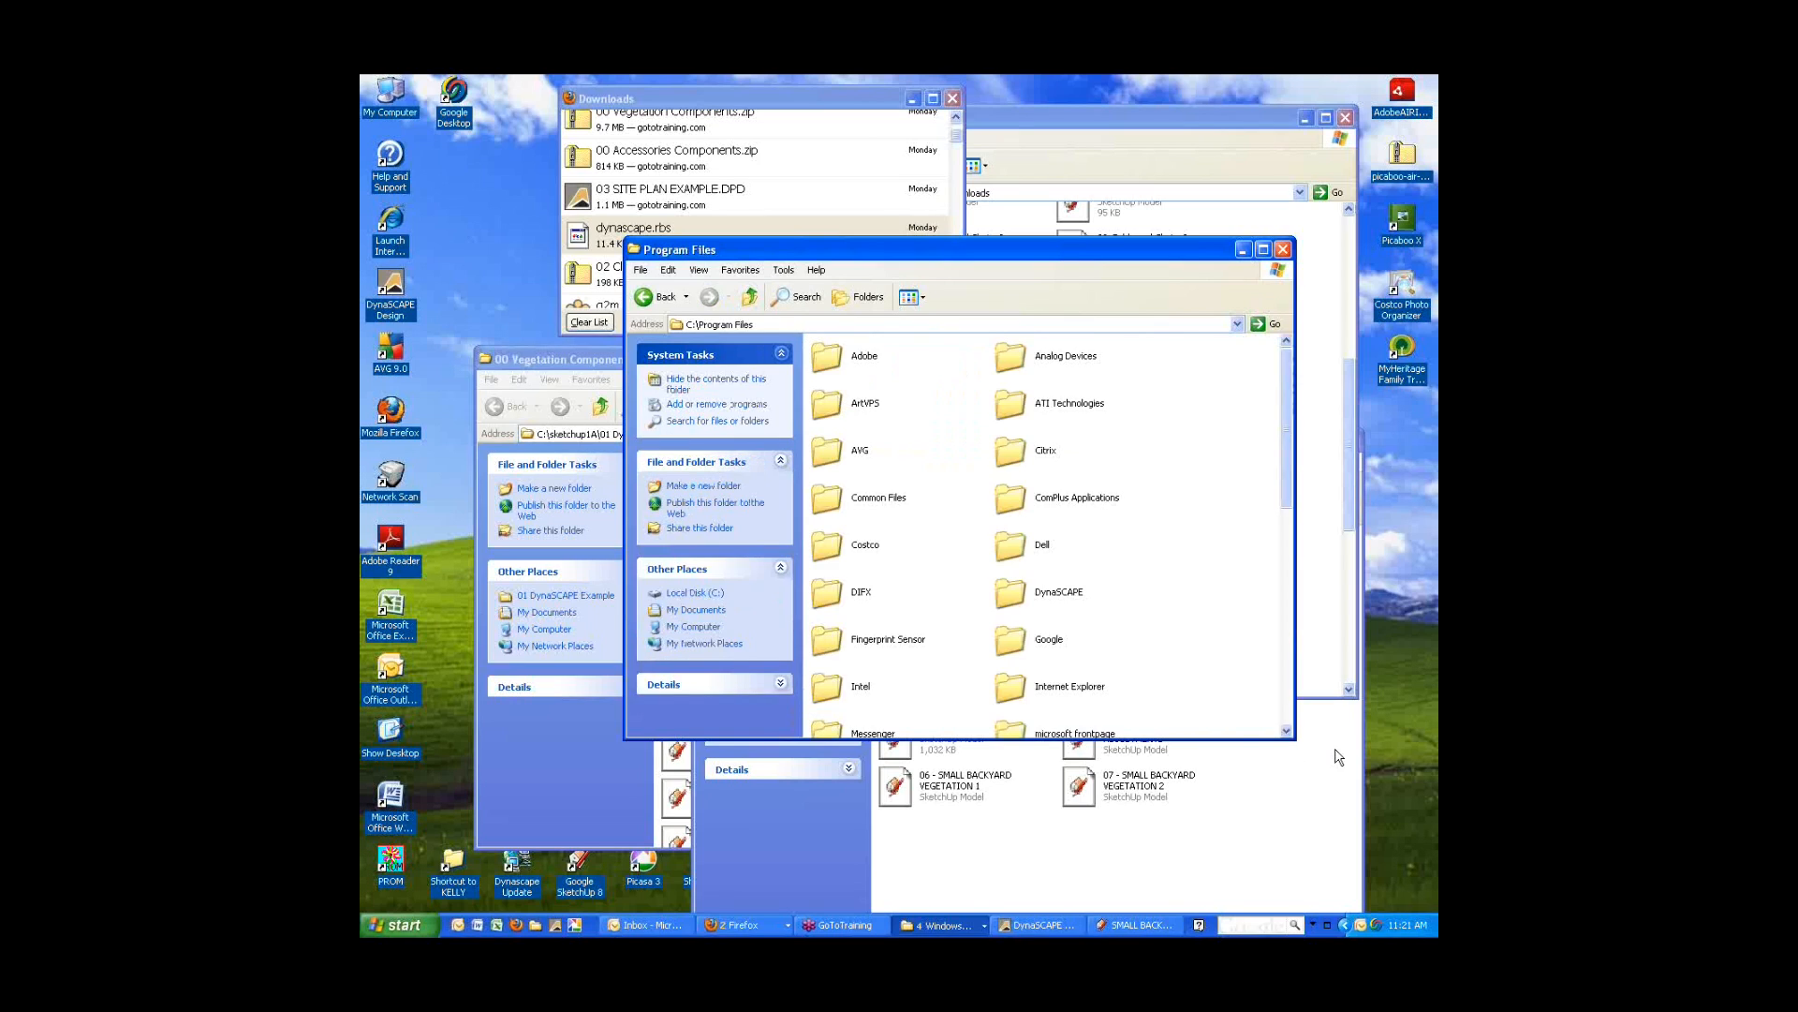
{"action": "scroll", "coordinate": [1195, 634], "scroll_direction": "down", "scroll_amount": 3}
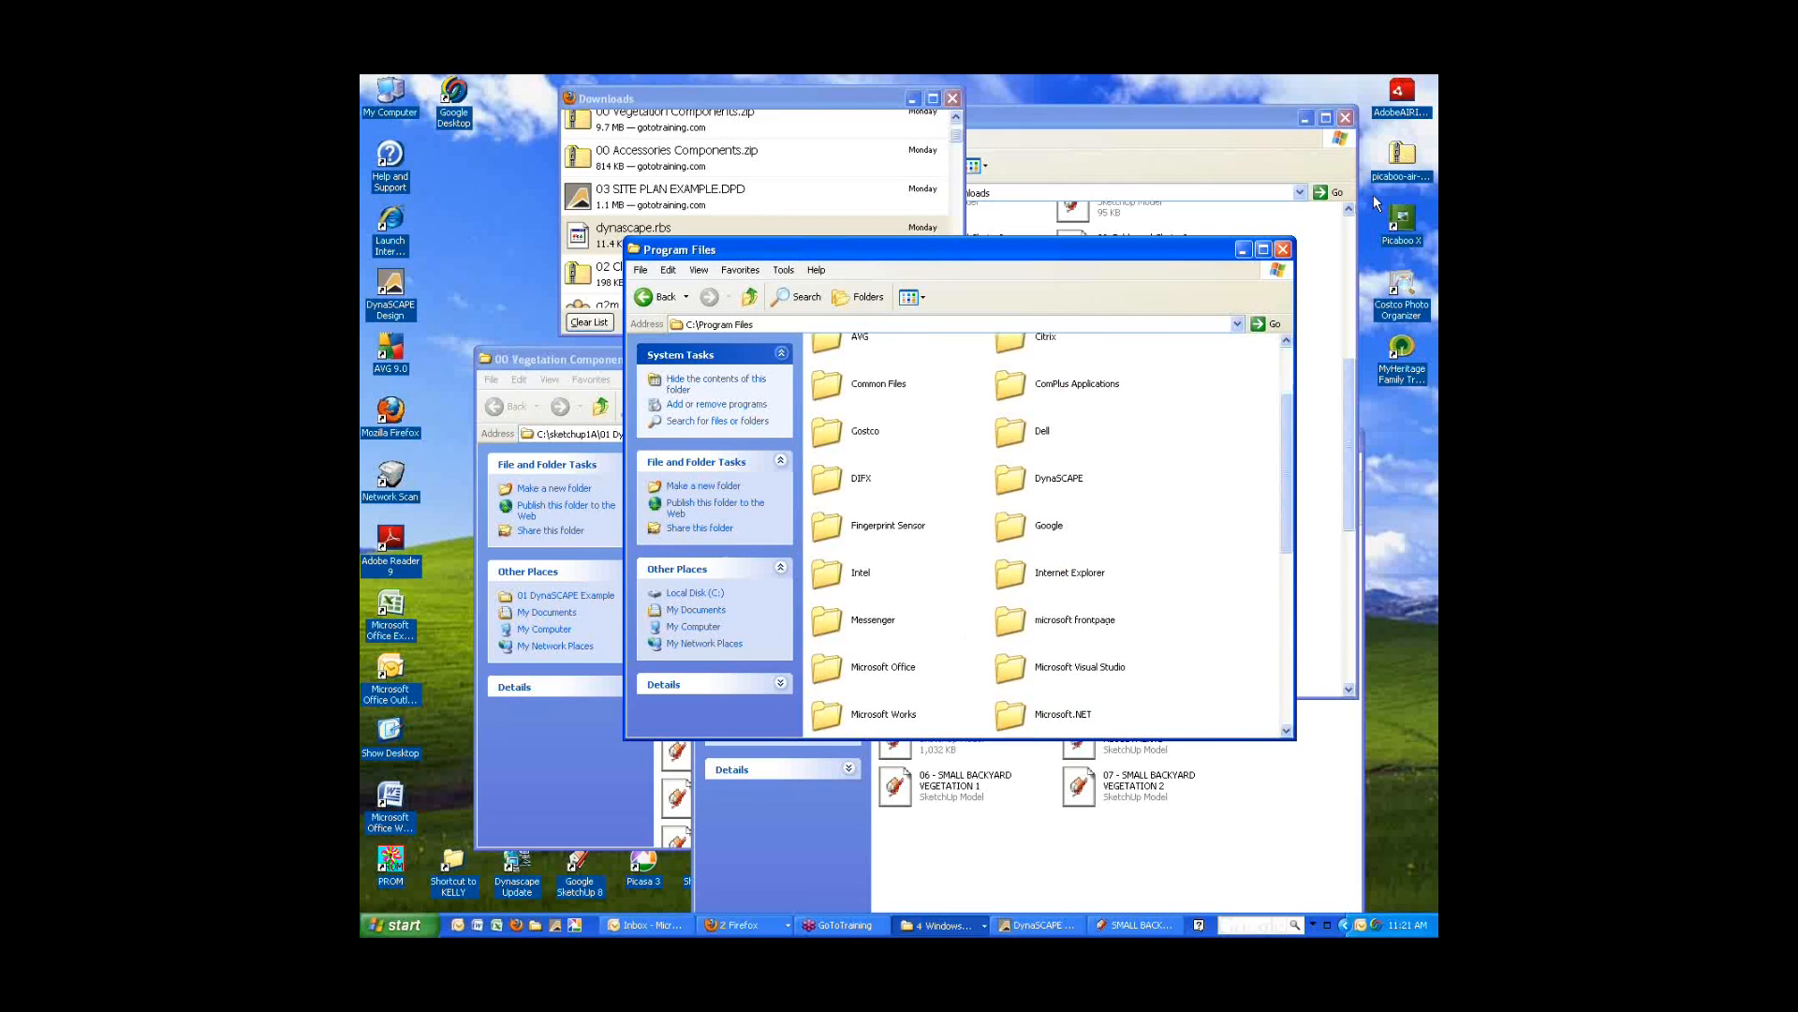
{"action": "double_click", "coordinate": [1052, 528]}
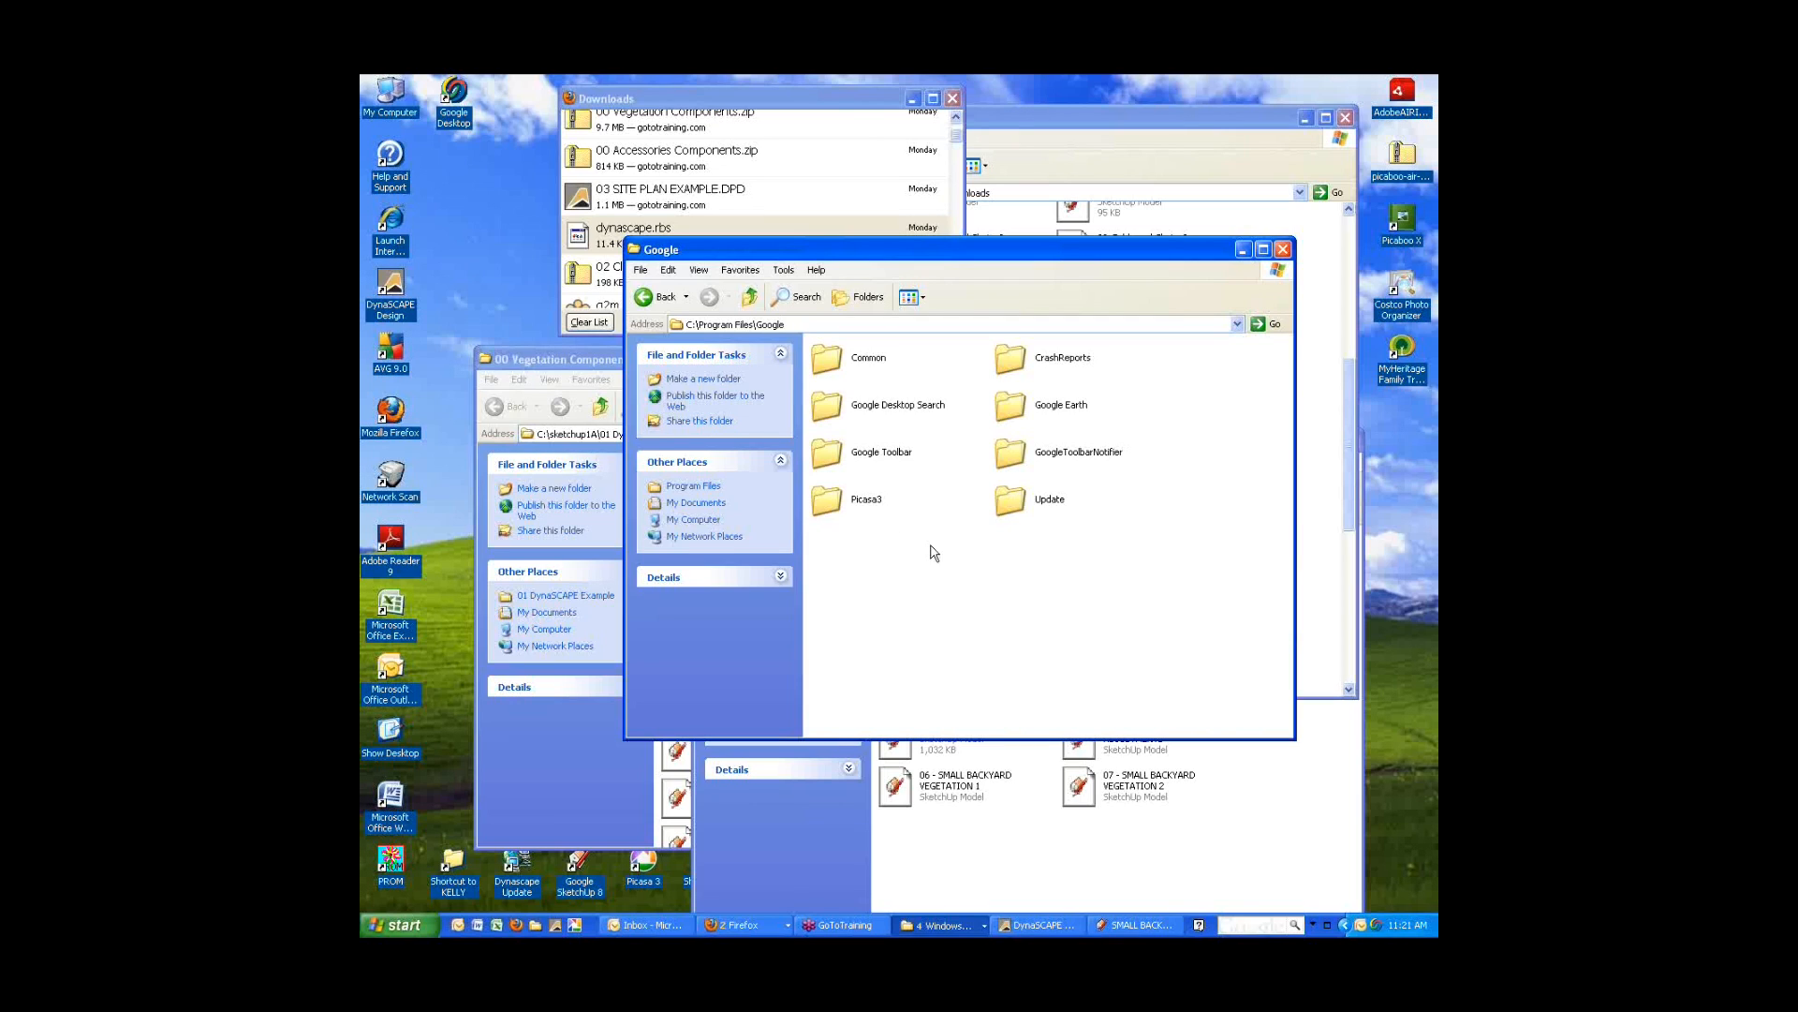
{"action": "left_click", "coordinate": [647, 297]}
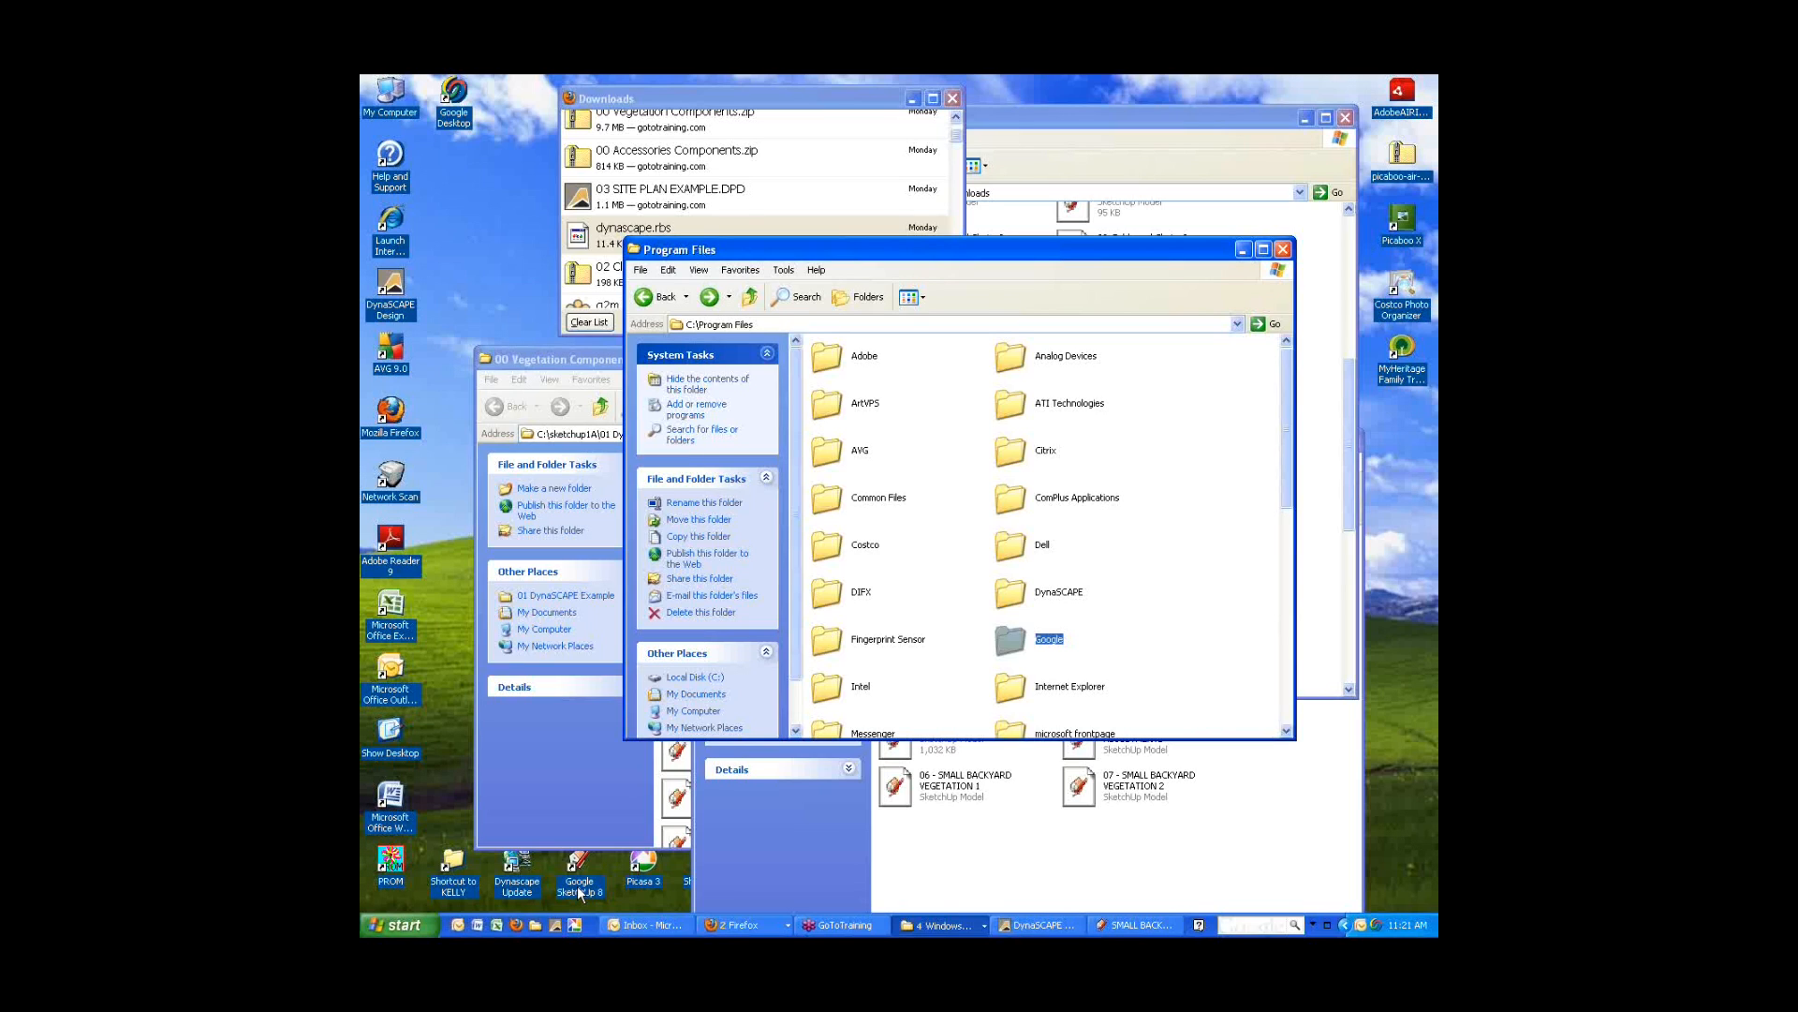
Check the Google SketchUp 8 shortcut's Properties to read its target location.
{"action": "right_click", "coordinate": [580, 892]}
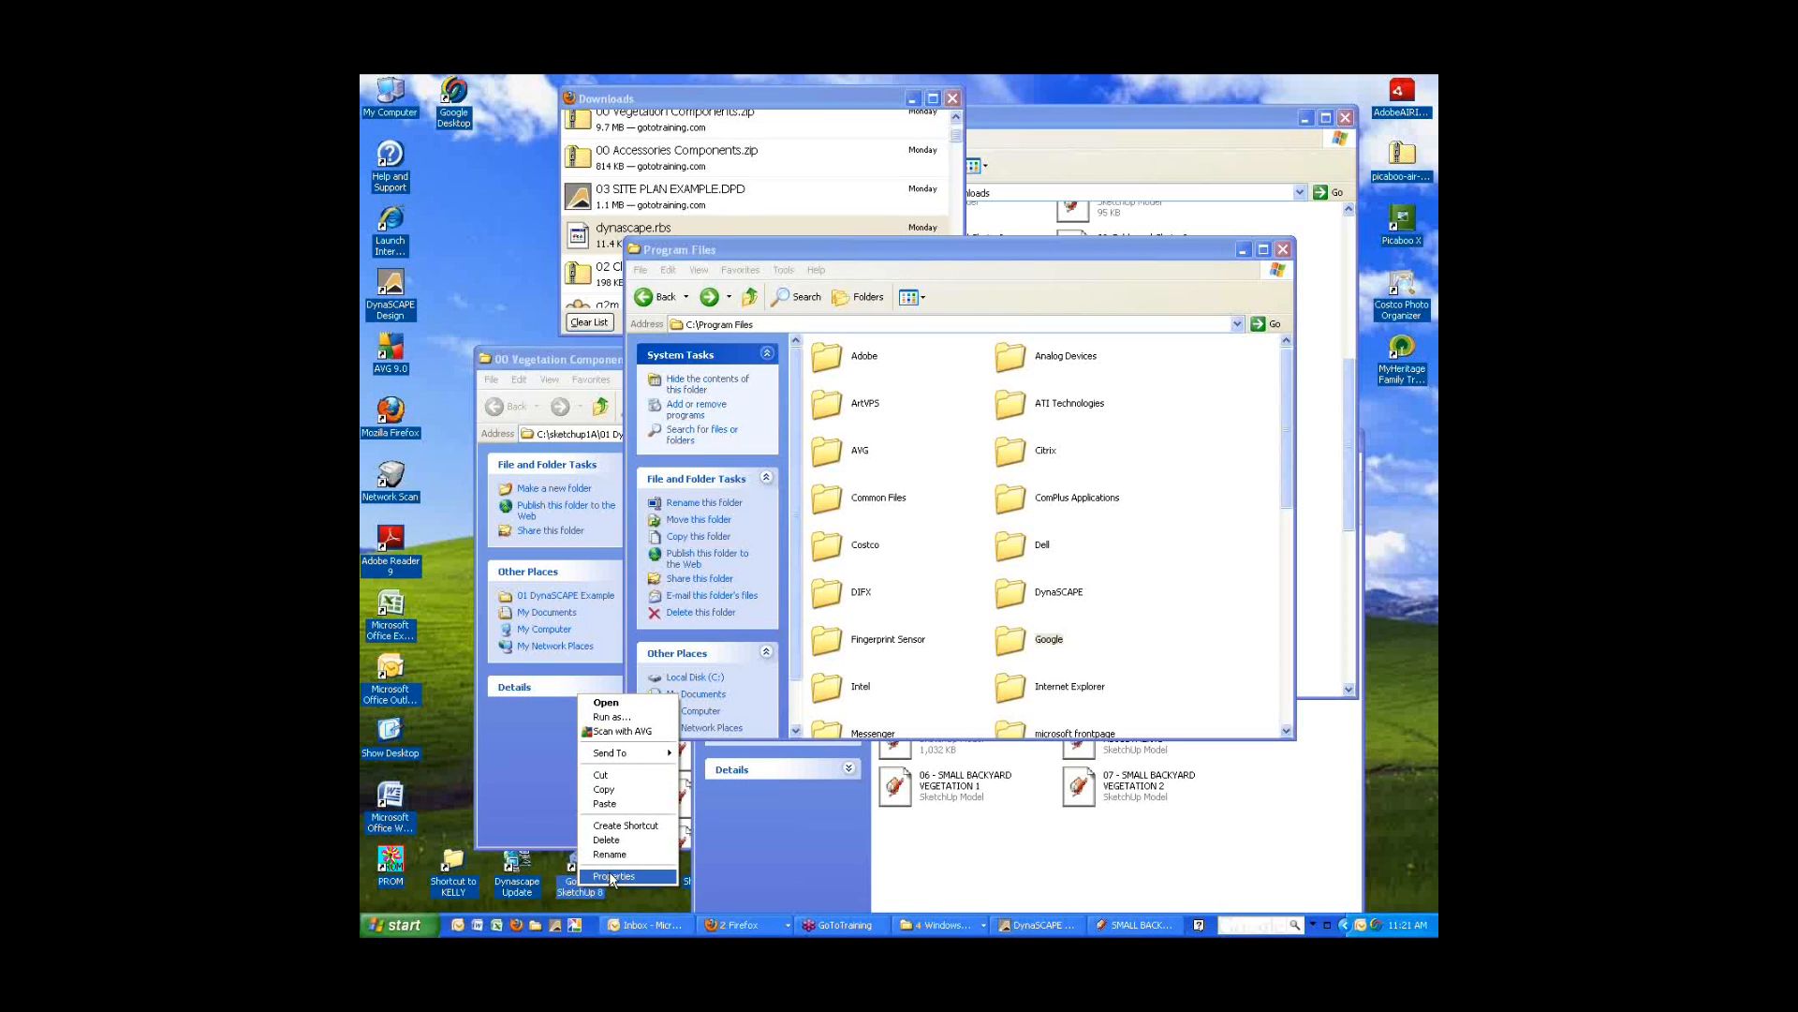
{"action": "left_click", "coordinate": [611, 877]}
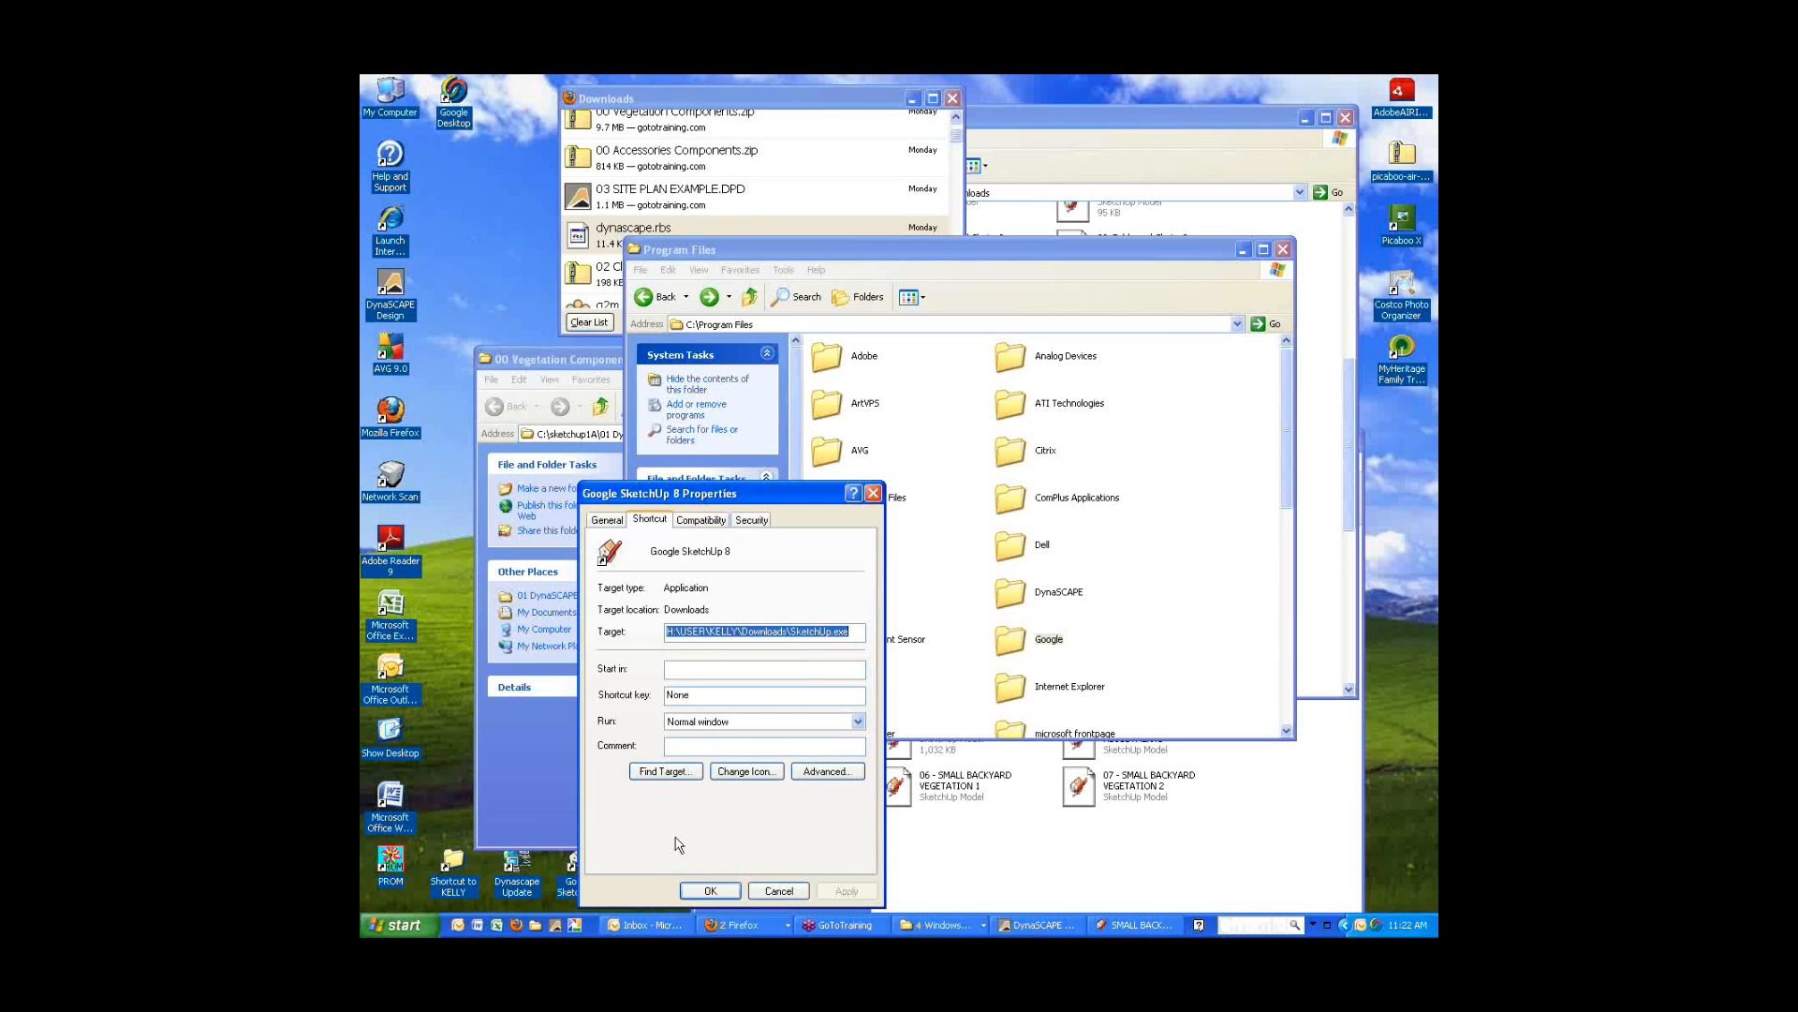
{"action": "left_click", "coordinate": [778, 891]}
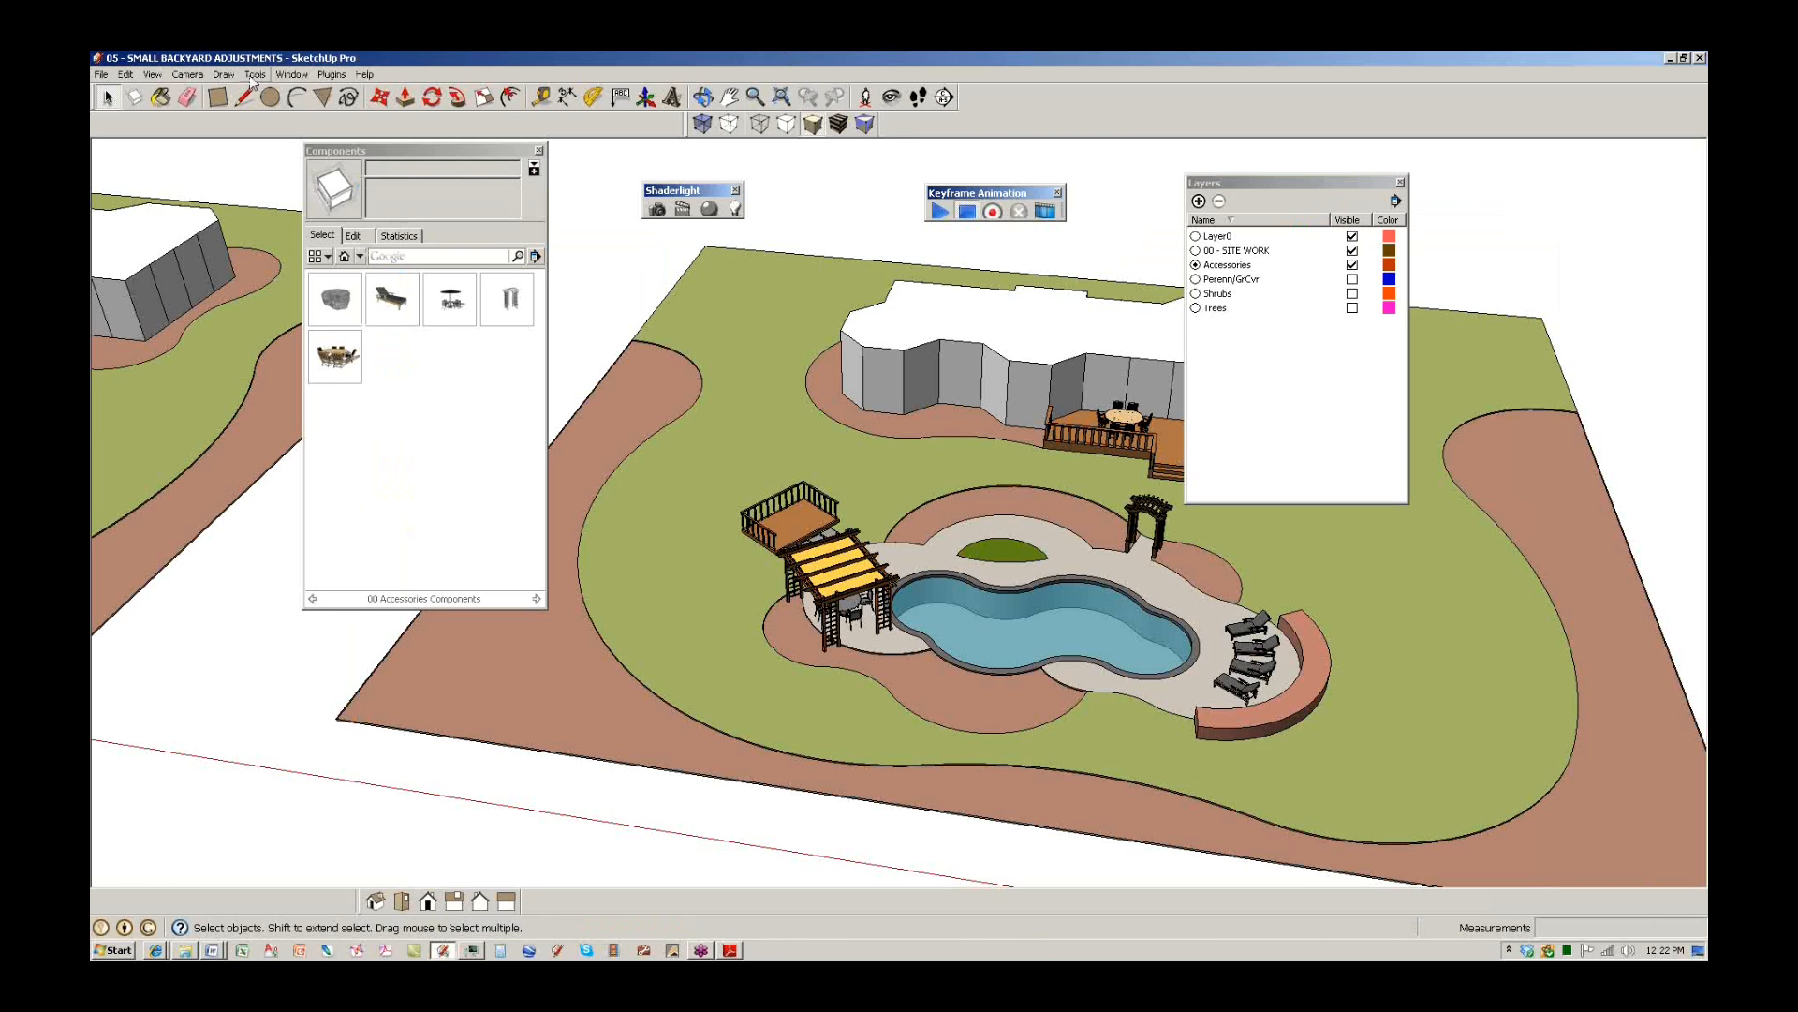
Open 04 - SMALL BACKYARD SU from 04 - CAD 1A DYNASCAPE > CLASS FILES > 01 DynaSCAPE Example.
{"action": "left_click", "coordinate": [101, 75]}
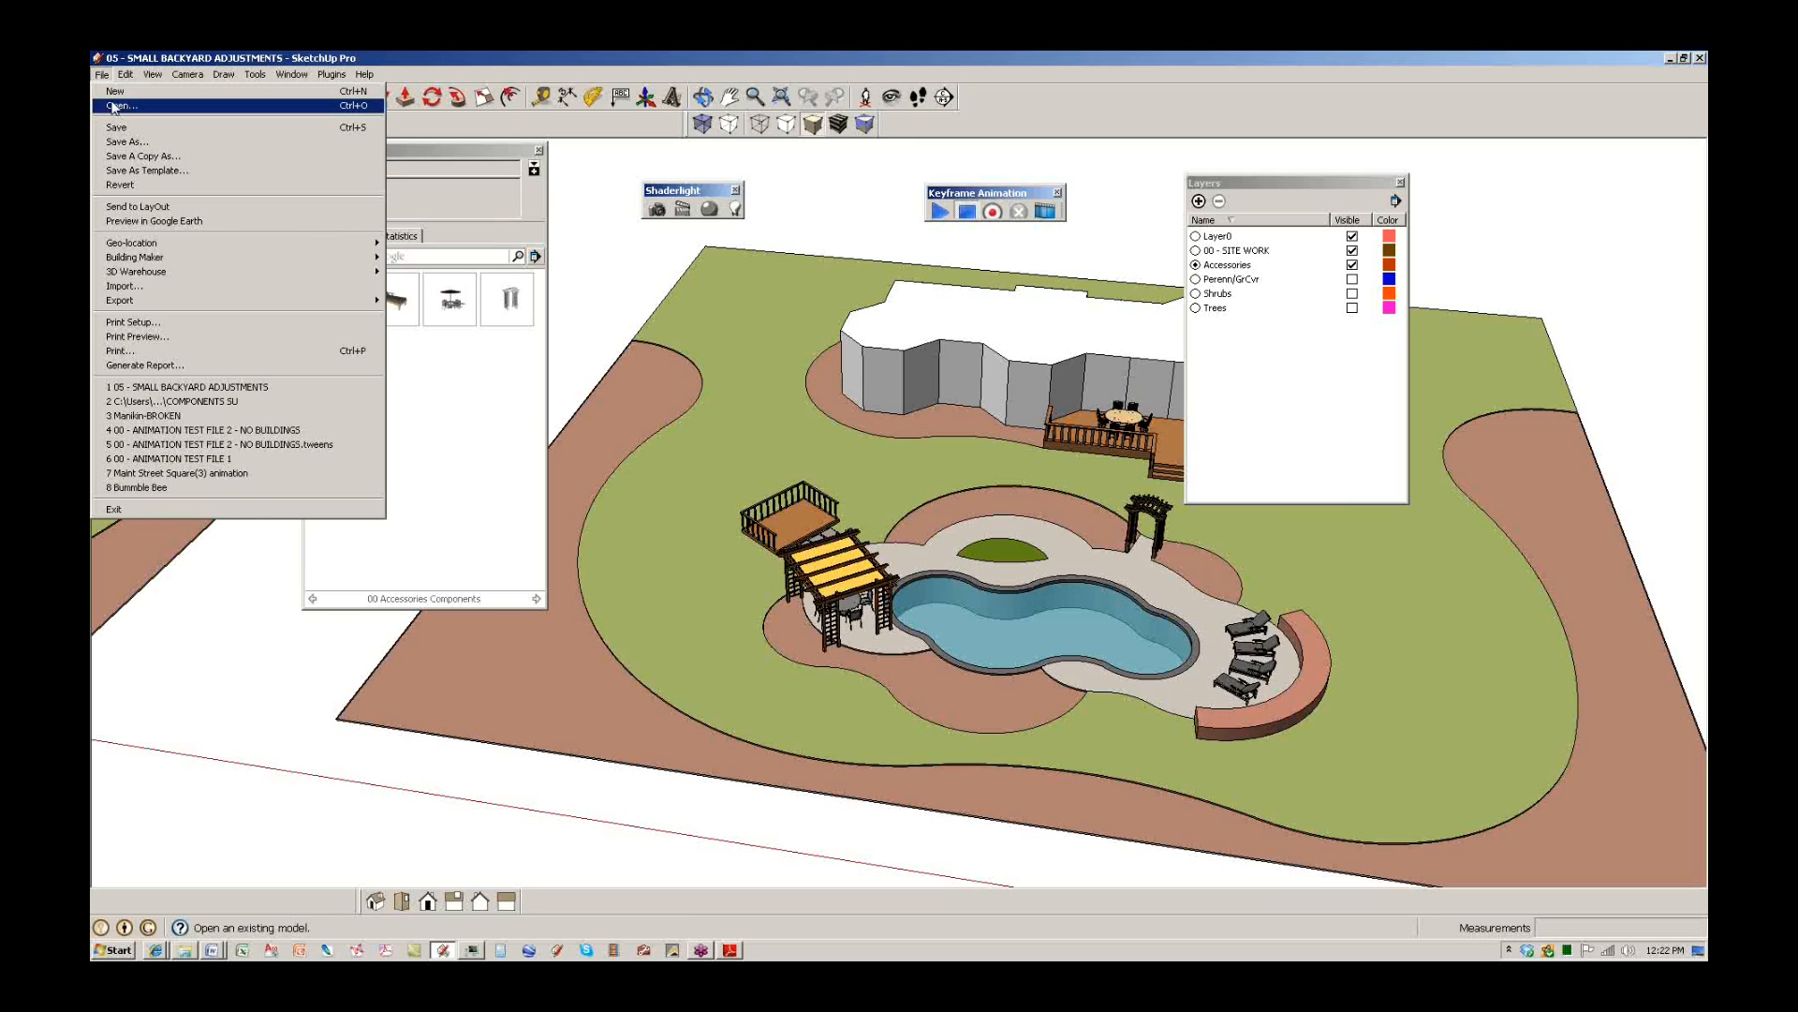
{"action": "left_click", "coordinate": [121, 105]}
{"action": "left_click", "coordinate": [969, 364]}
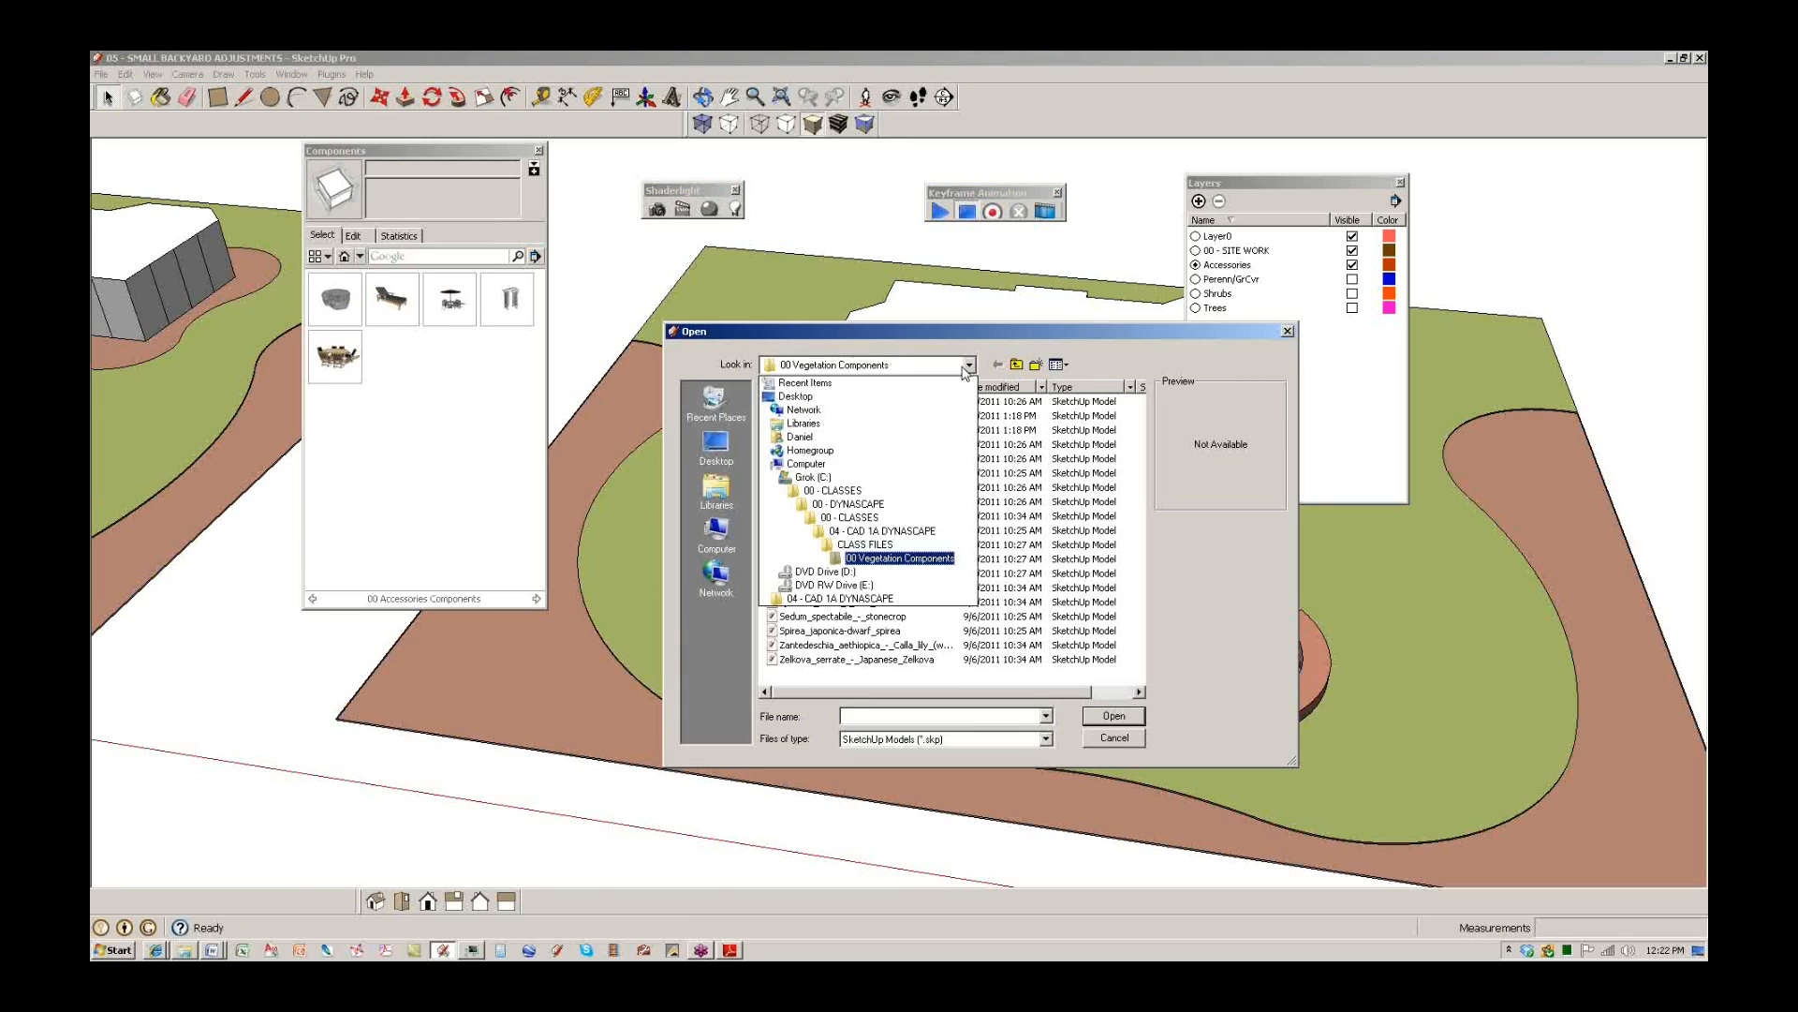
{"action": "left_click", "coordinate": [885, 531]}
{"action": "double_click", "coordinate": [794, 403]}
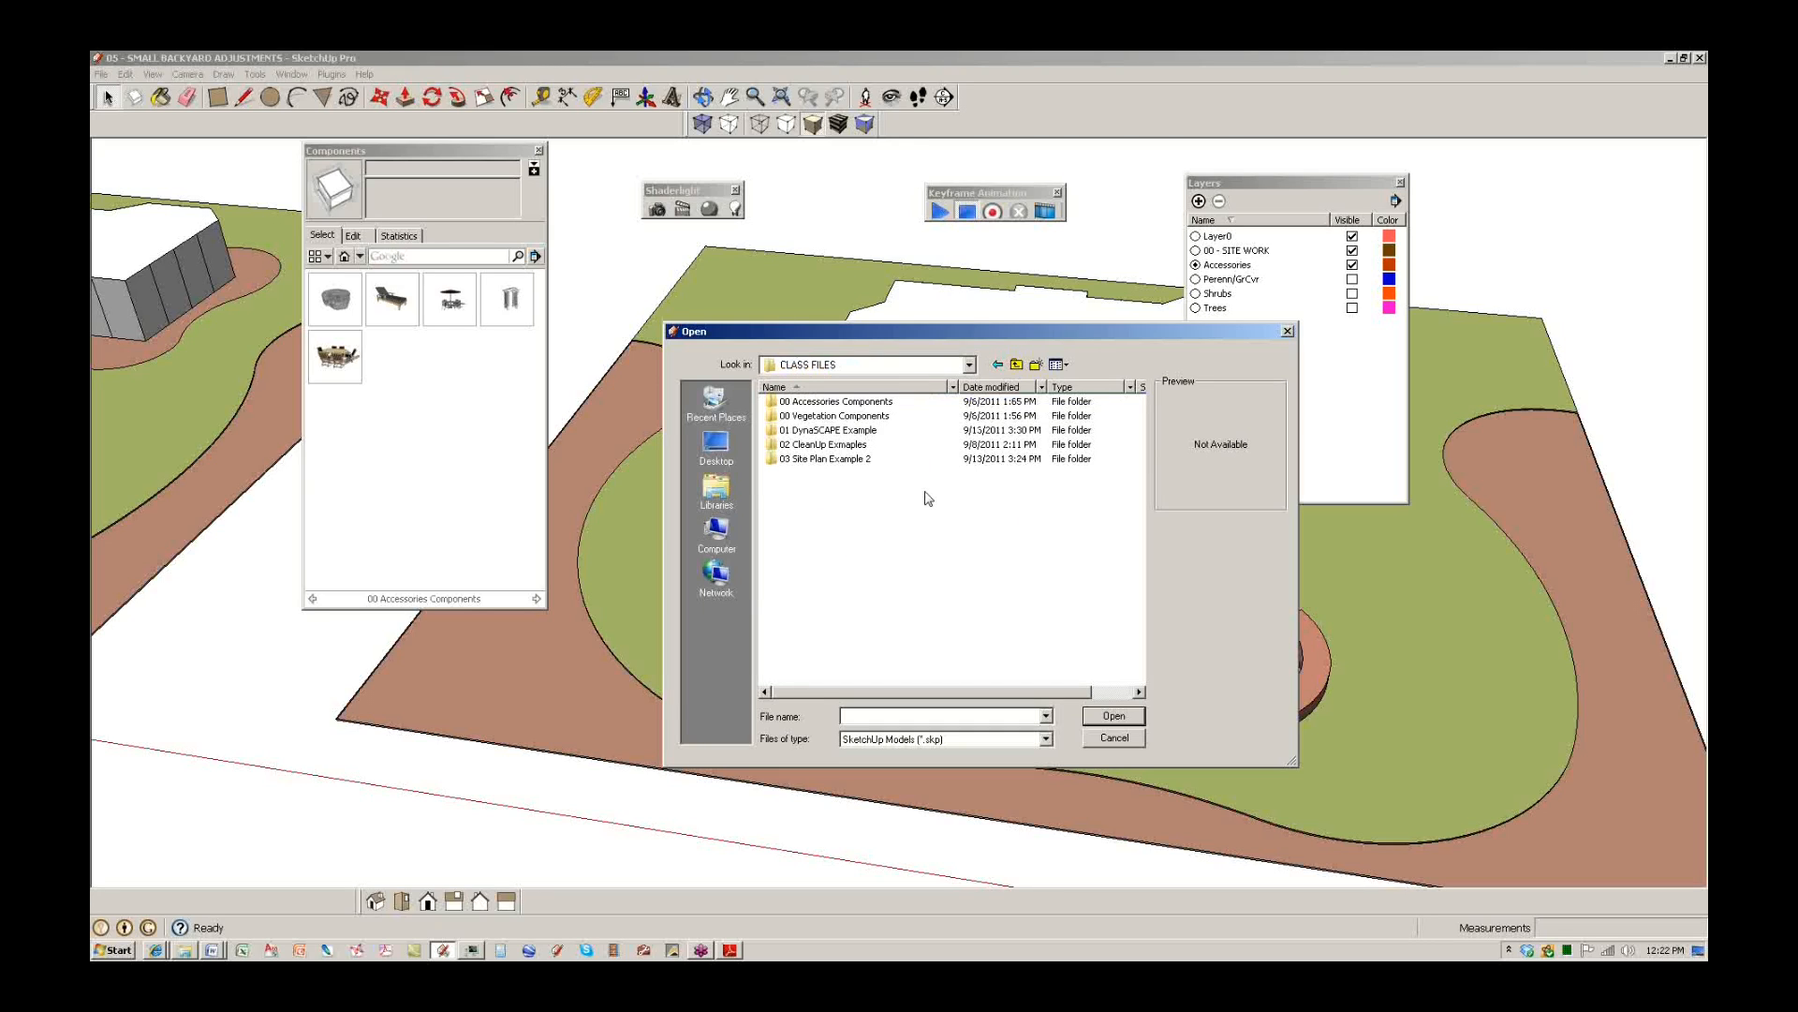
{"action": "double_click", "coordinate": [858, 431]}
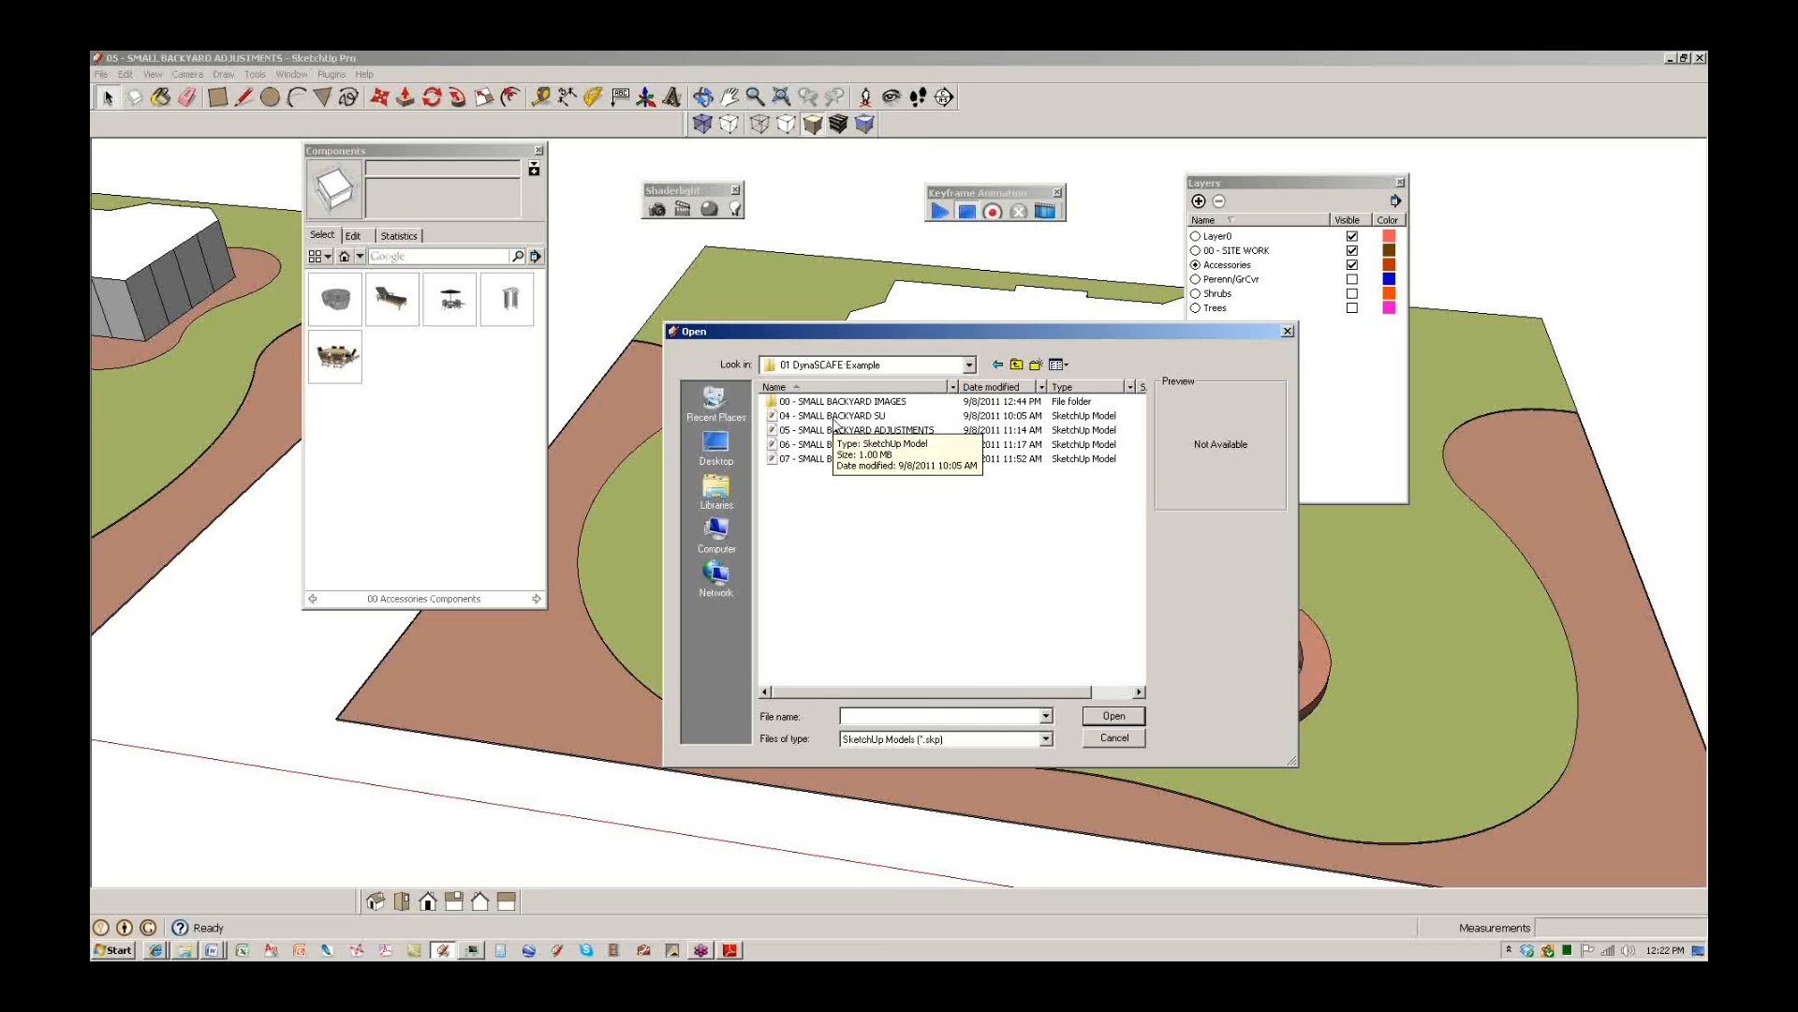
{"action": "left_click", "coordinate": [843, 415]}
{"action": "left_click", "coordinate": [1140, 716]}
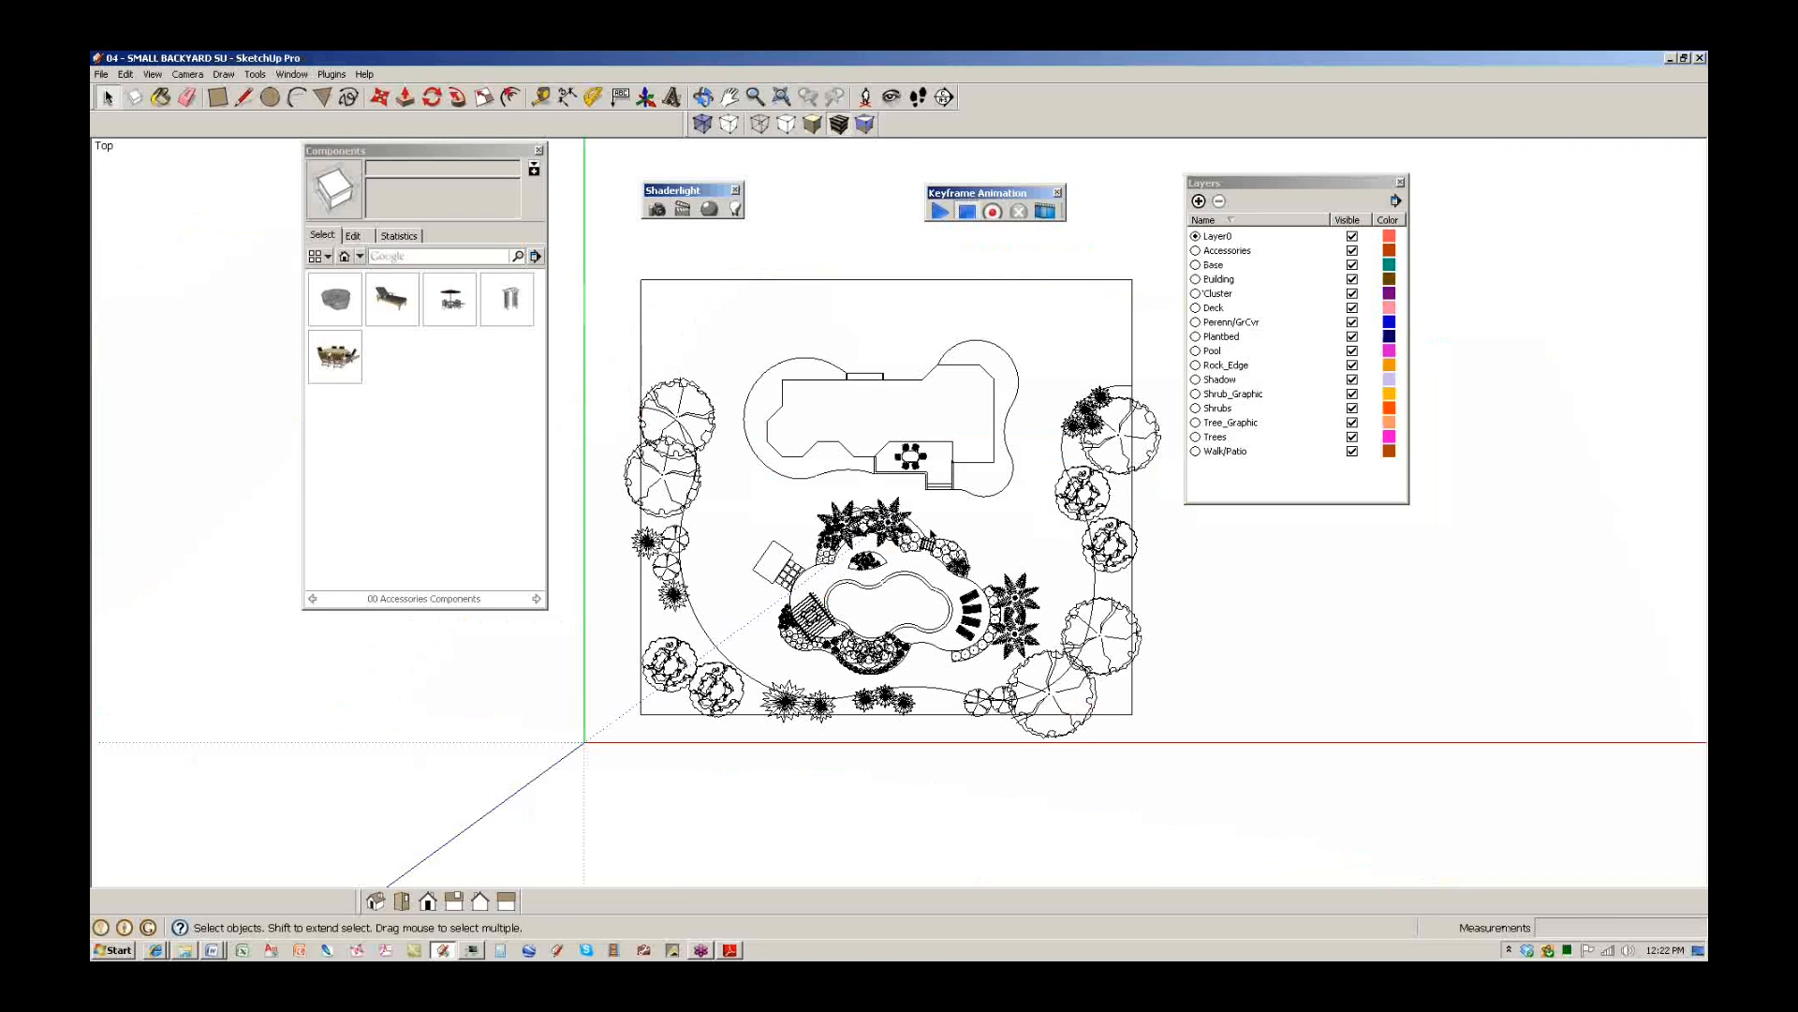
{"action": "middle_click_drag", "start_coordinate": [1008, 646], "coordinate": [867, 375]}
{"action": "scroll", "coordinate": [927, 462], "scroll_direction": "up", "scroll_amount": 2}
{"action": "scroll", "coordinate": [927, 465], "scroll_direction": "up", "scroll_amount": 2}
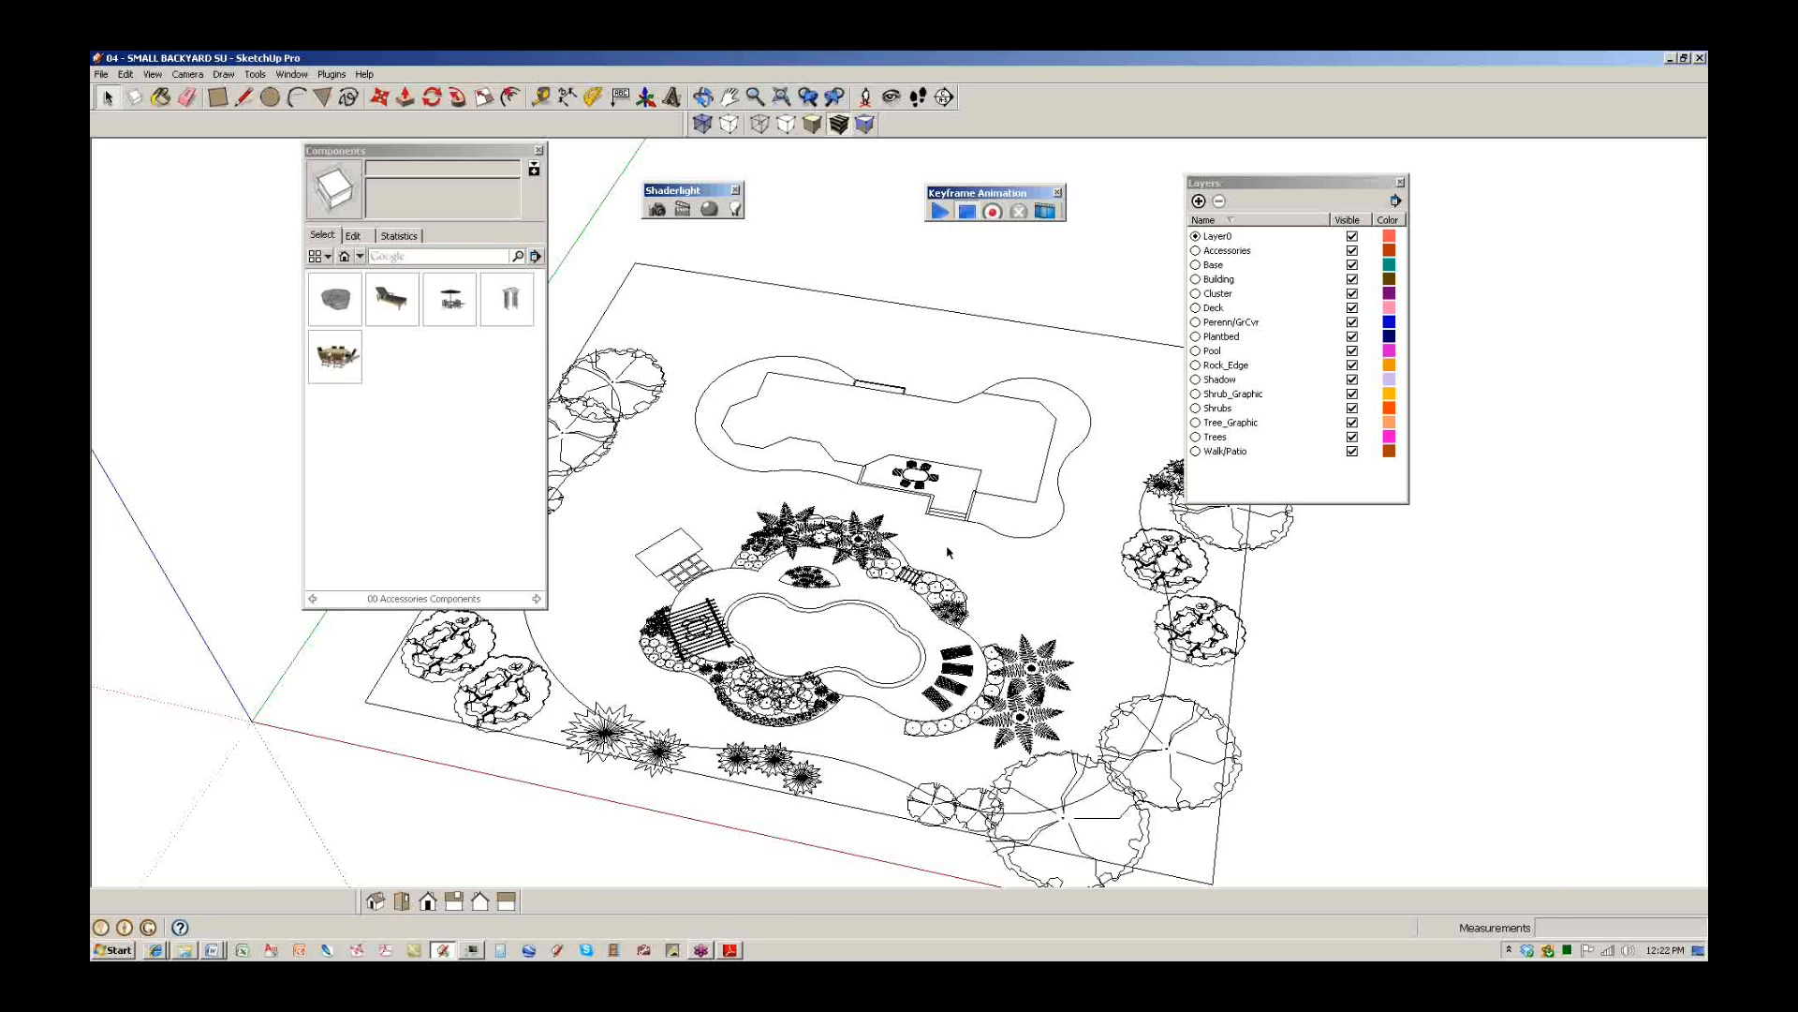
Turn off visibility of the Trees, Shrubs, Perenn/GrCvr and Accessories layers.
{"action": "left_click_drag", "start_coordinate": [461, 154], "coordinate": [338, 139]}
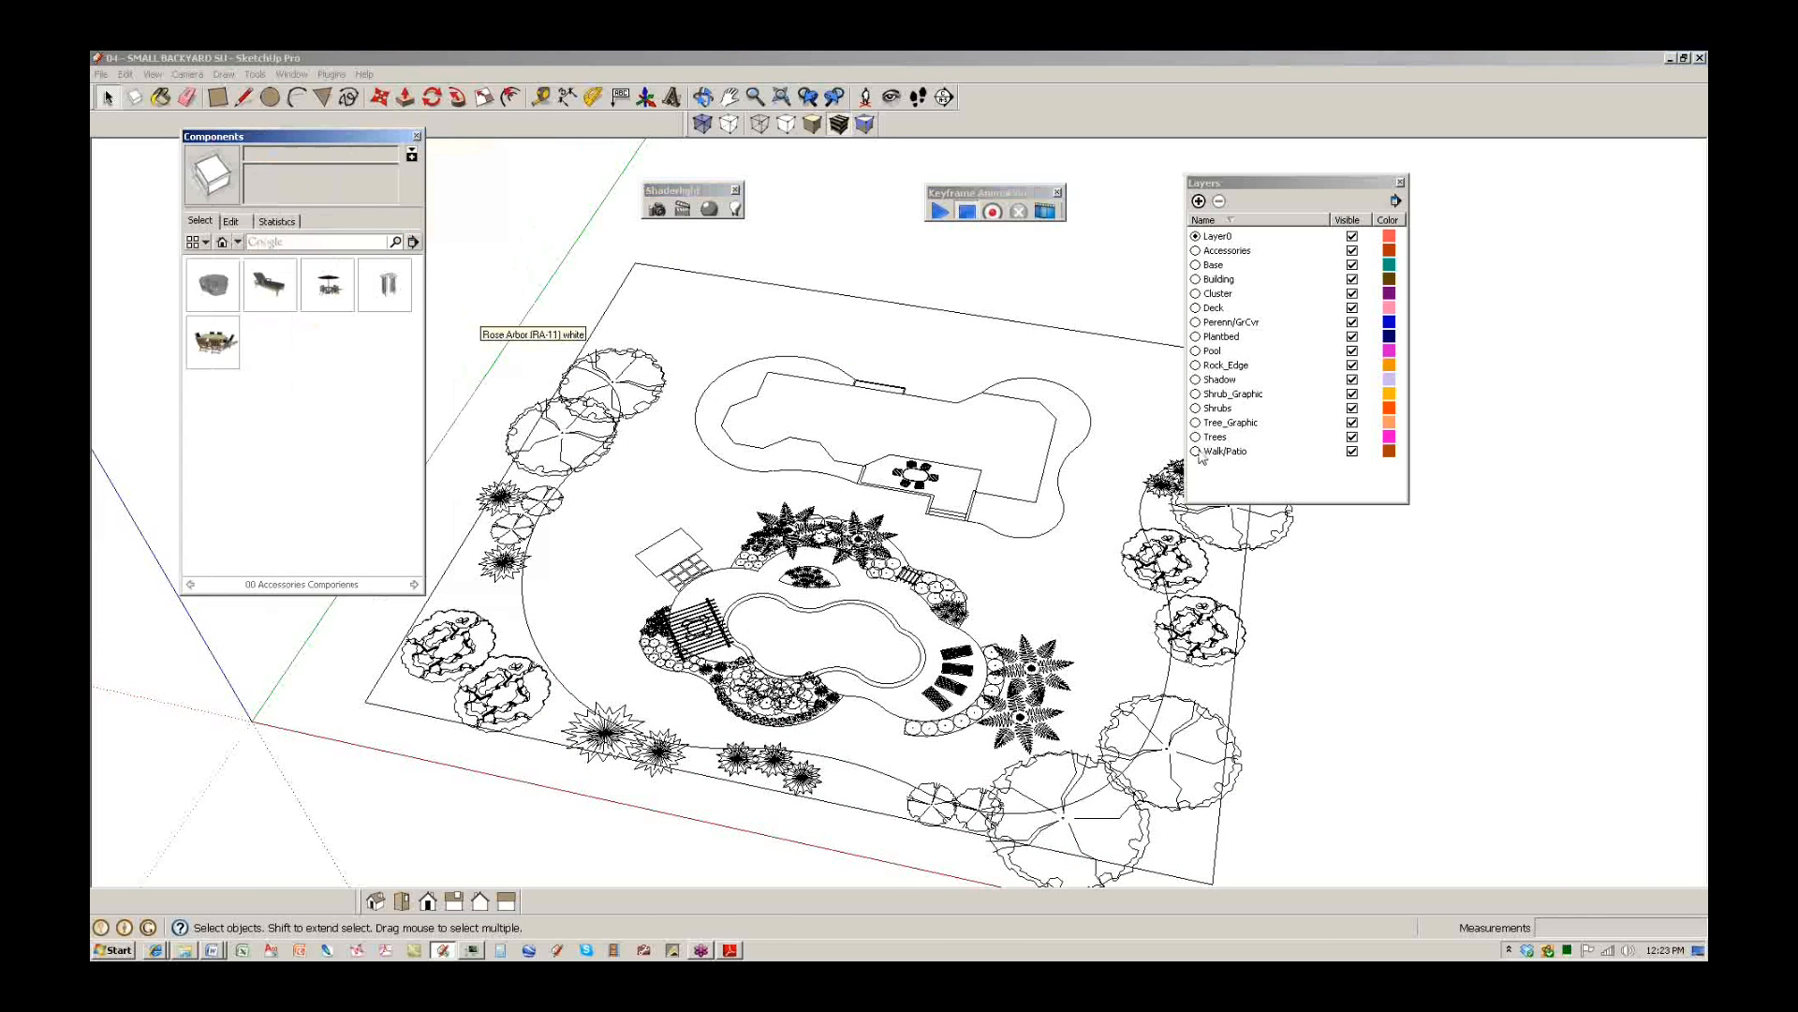
{"action": "left_click", "coordinate": [1352, 439]}
{"action": "left_click", "coordinate": [1352, 436]}
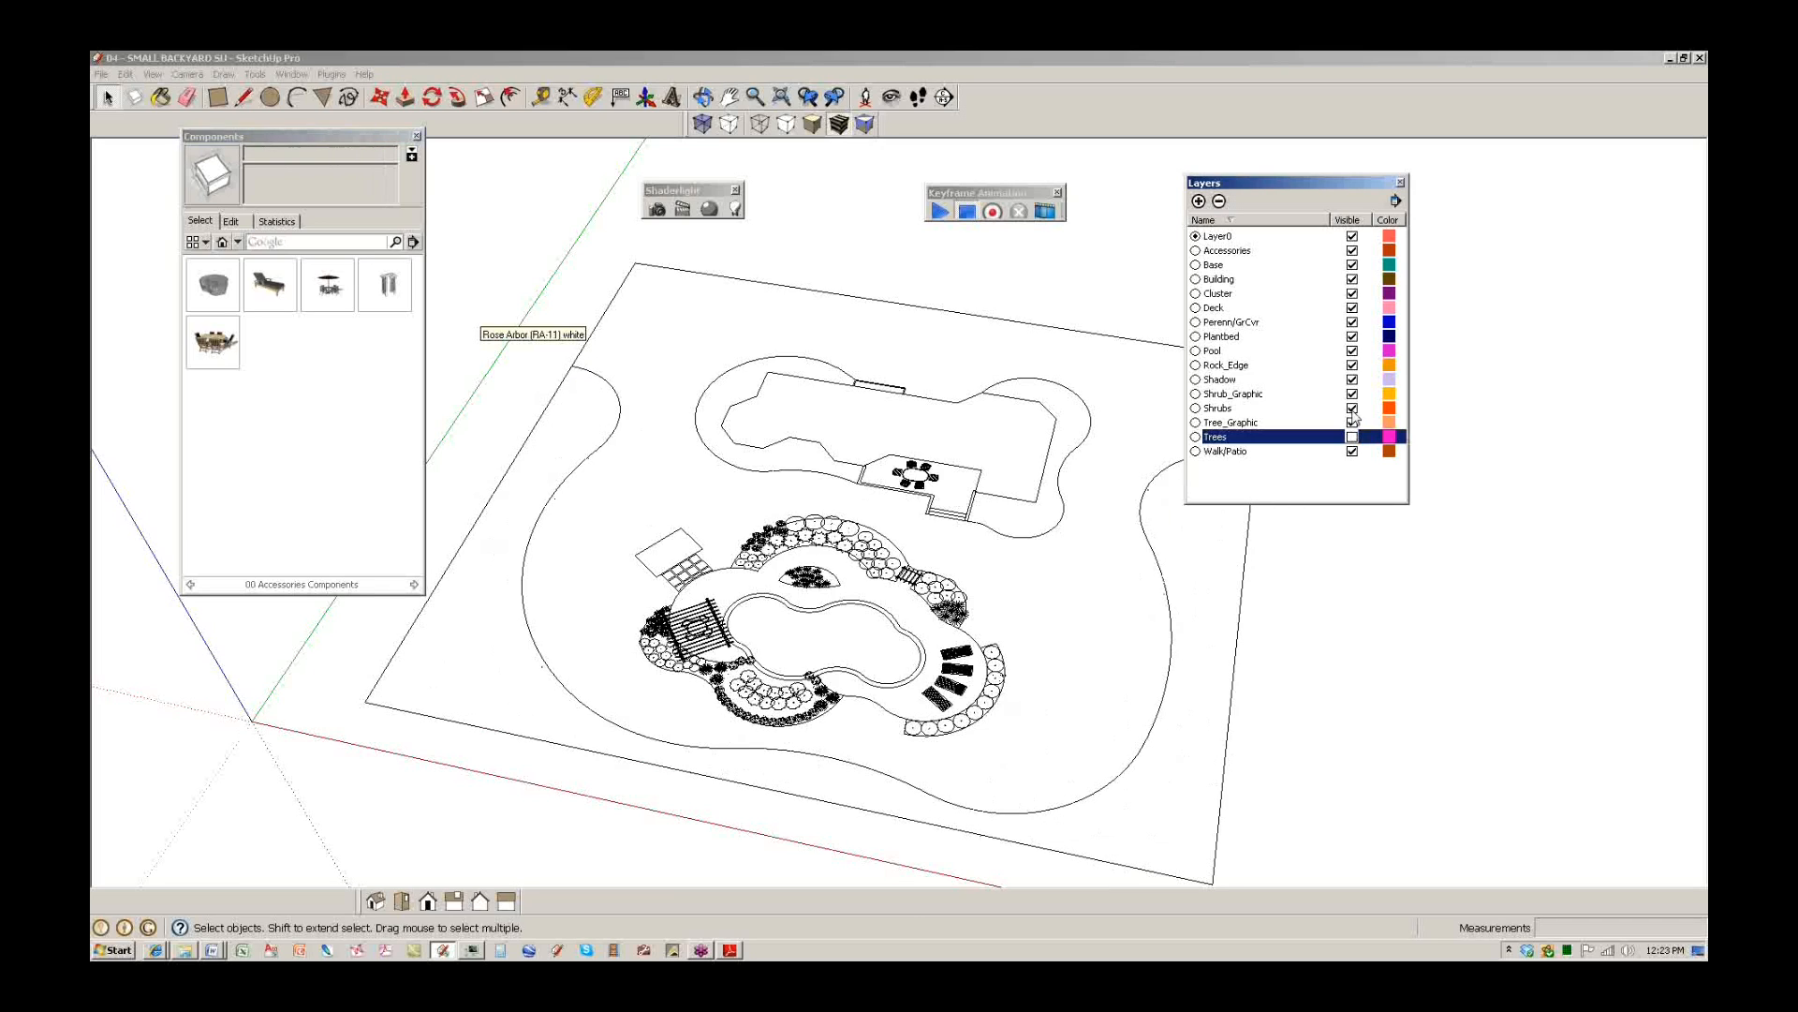
{"action": "left_click", "coordinate": [1353, 408]}
{"action": "left_click", "coordinate": [1353, 322]}
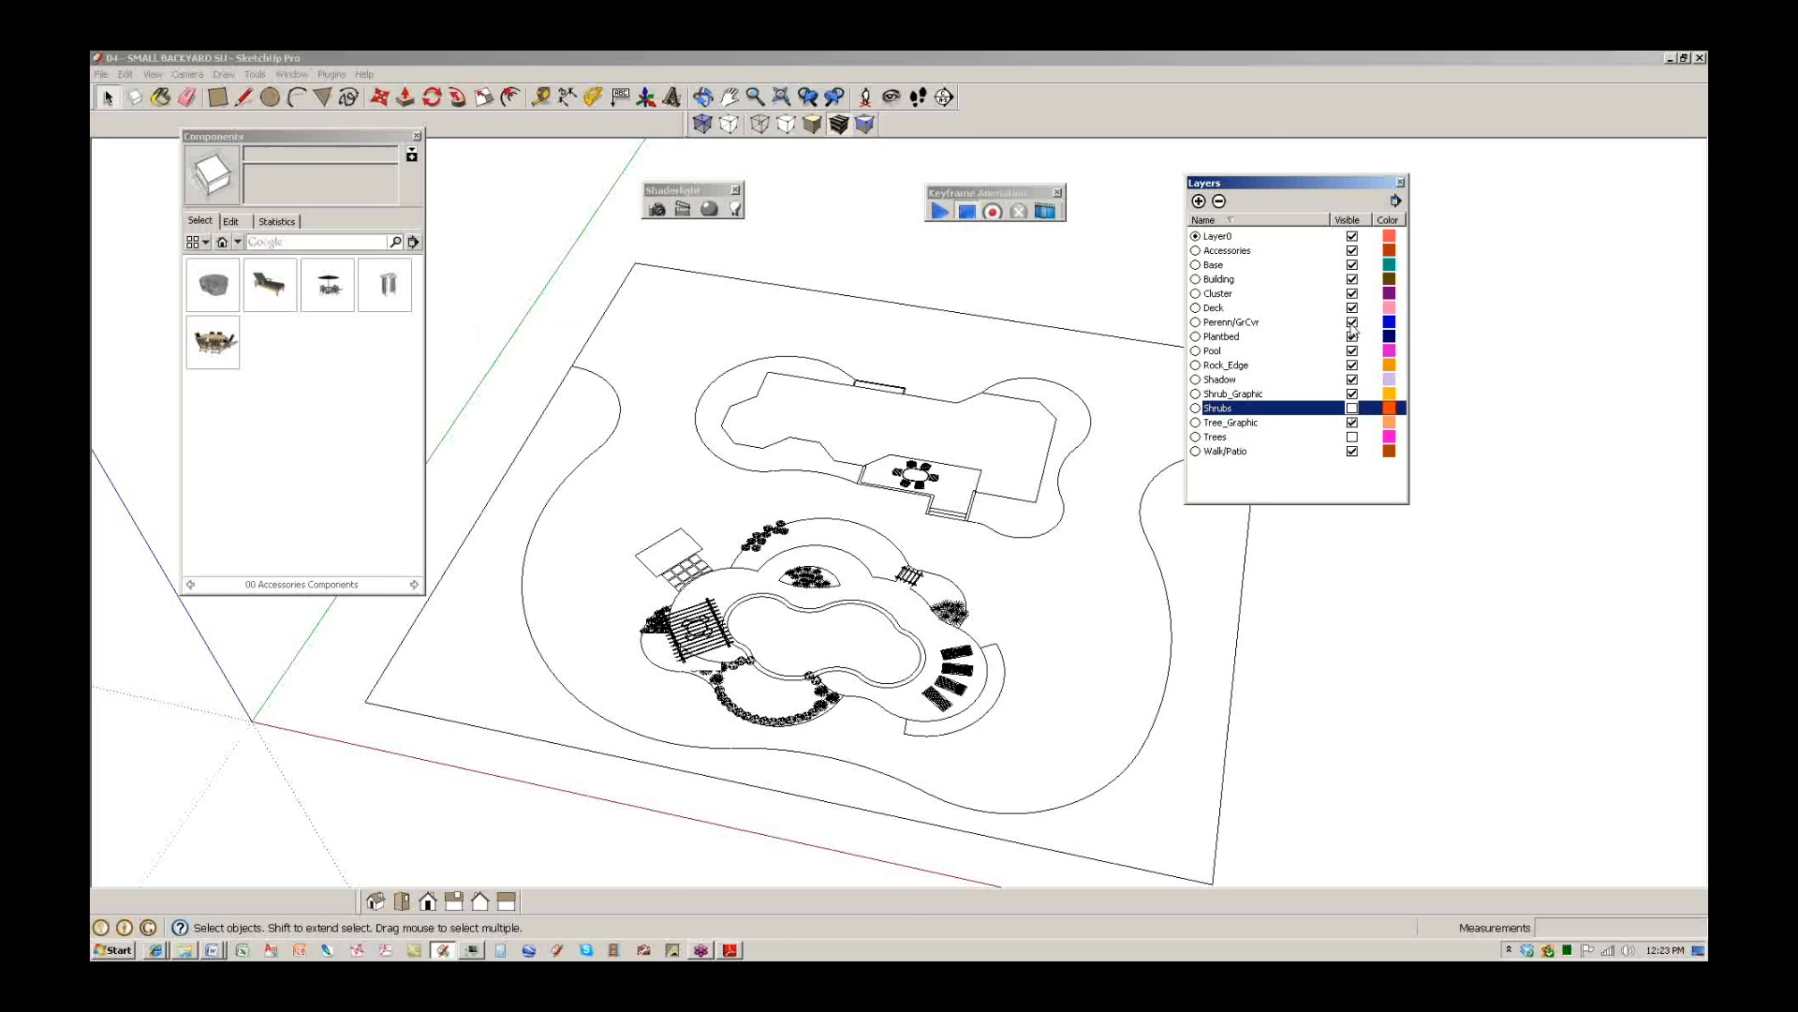
{"action": "left_click", "coordinate": [1353, 250]}
{"action": "middle_click_drag", "start_coordinate": [766, 641], "coordinate": [810, 592]}
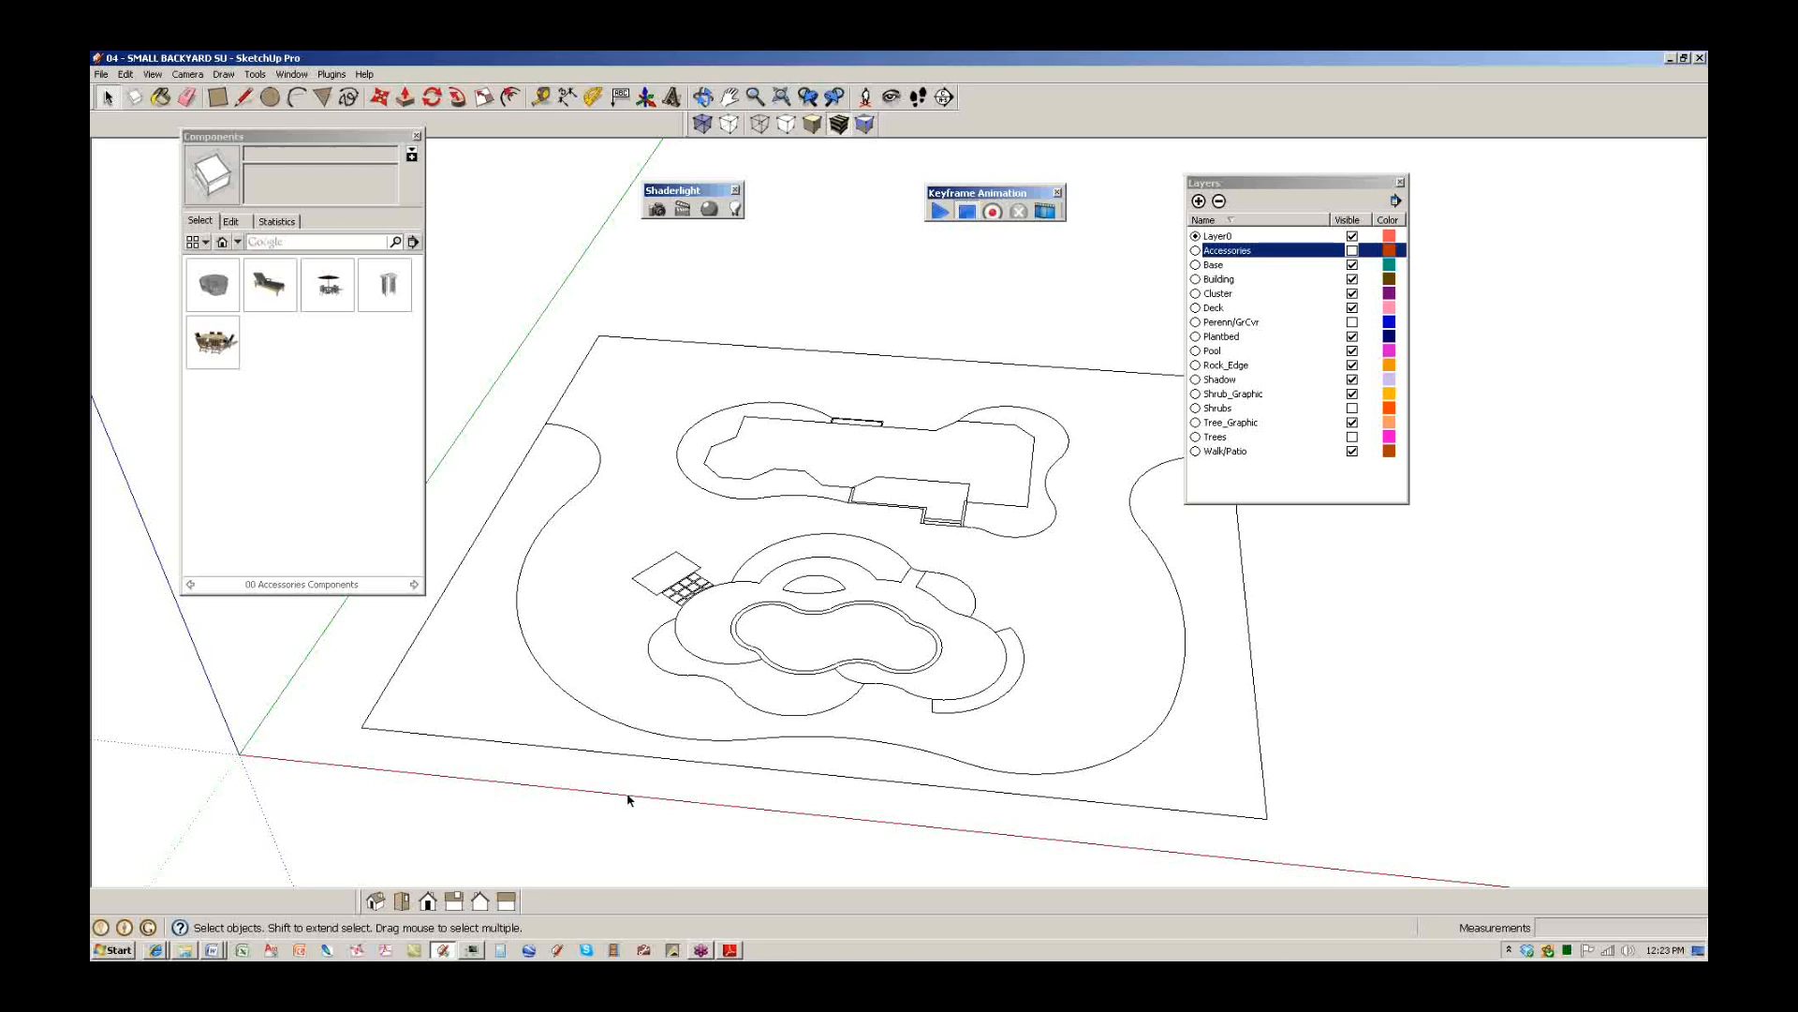
Close the Layers panel and reopen it from the Window menu.
{"action": "left_click", "coordinate": [293, 75]}
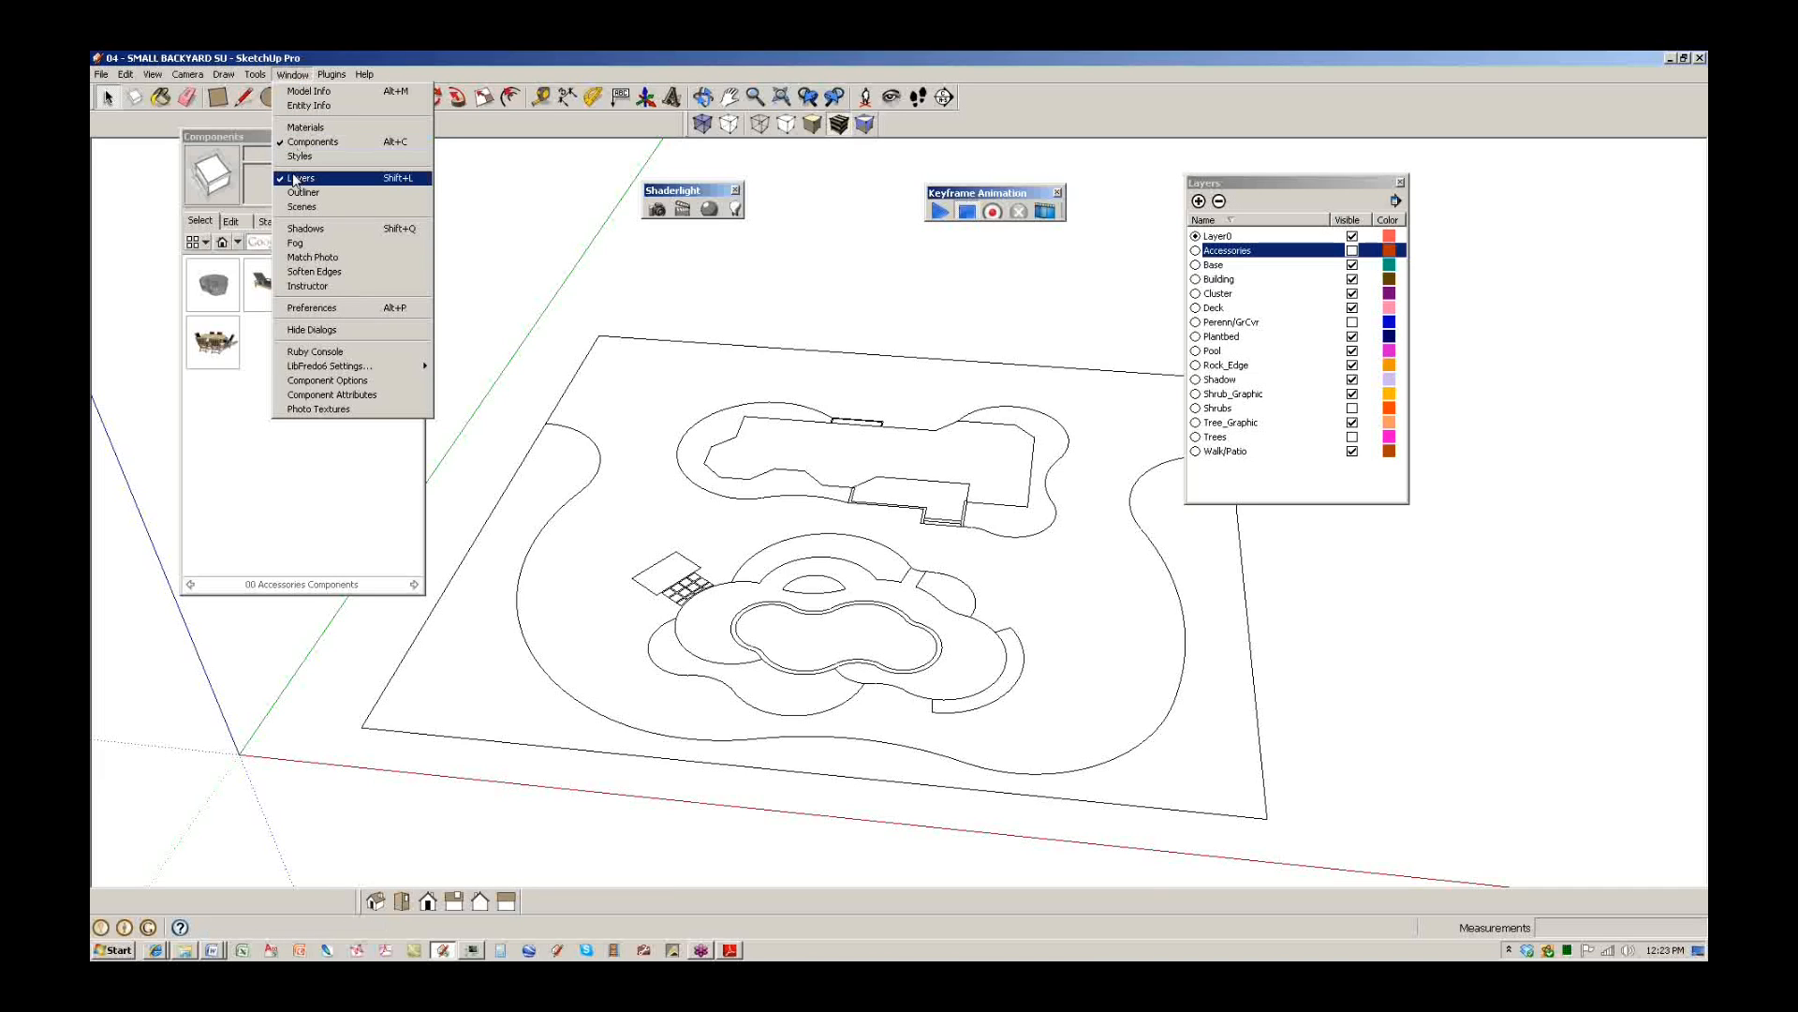
{"action": "left_click", "coordinate": [1400, 184]}
{"action": "left_click", "coordinate": [291, 79]}
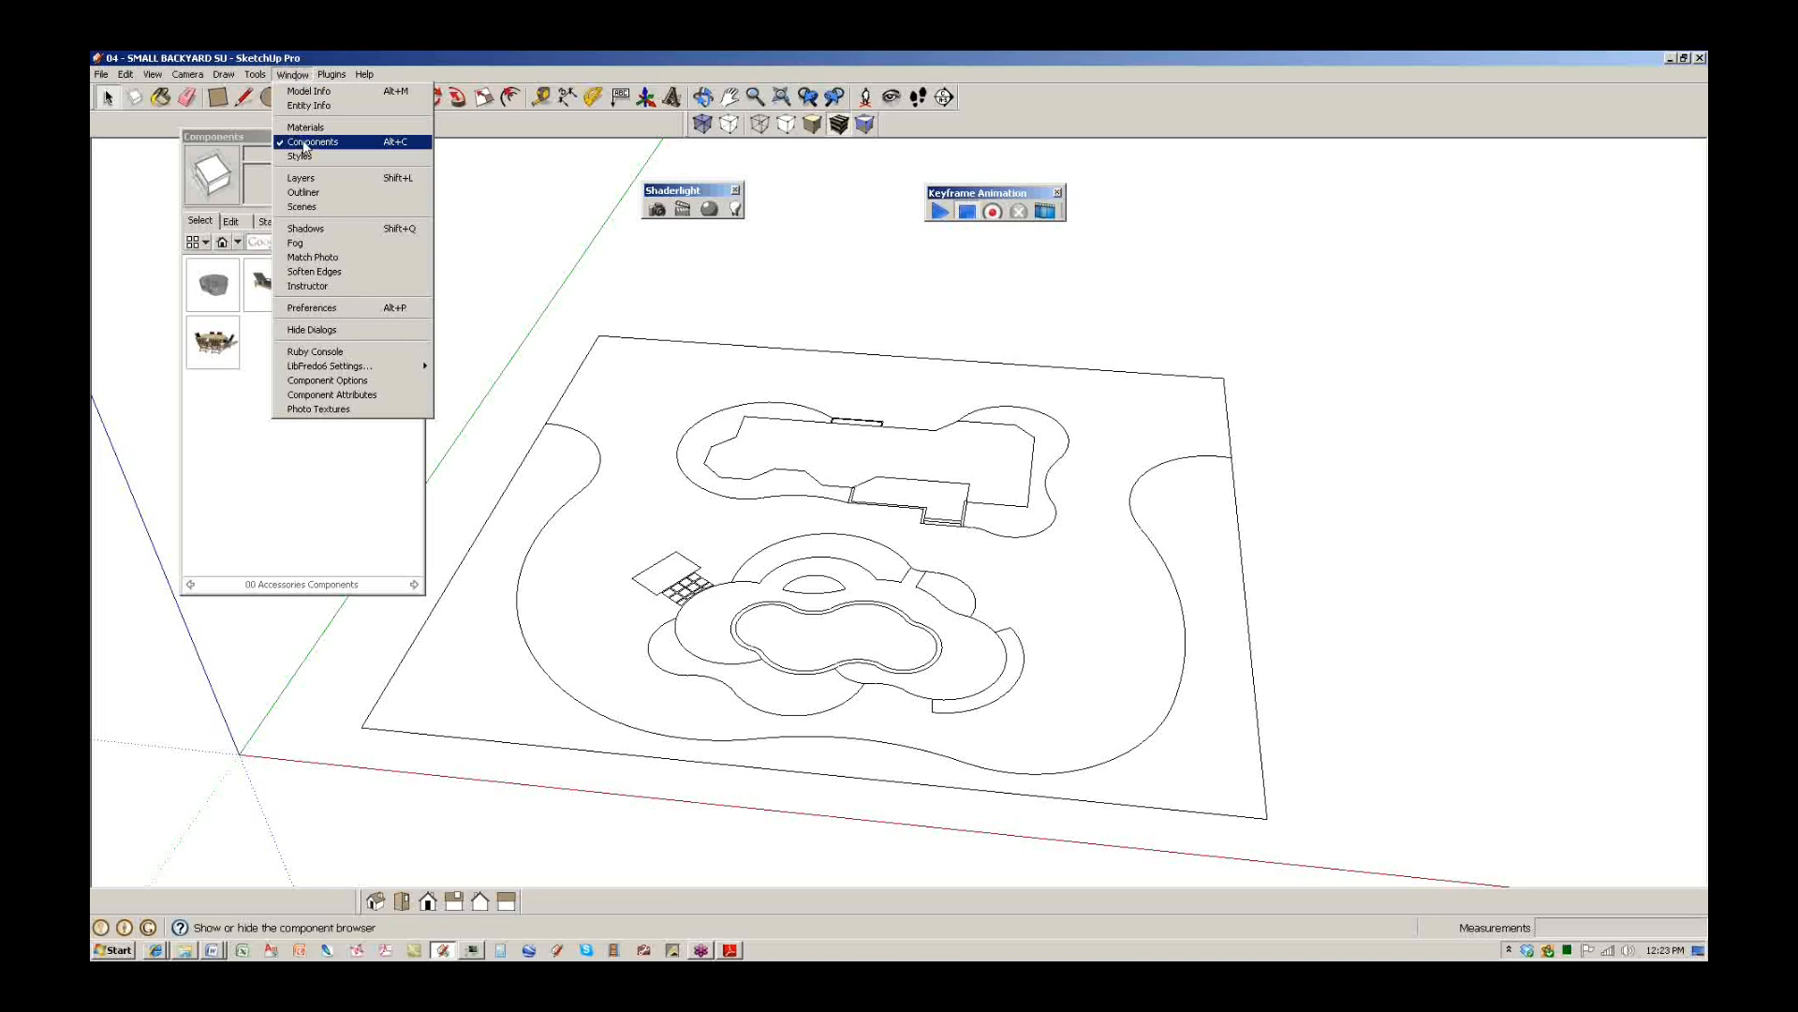
{"action": "left_click", "coordinate": [300, 178]}
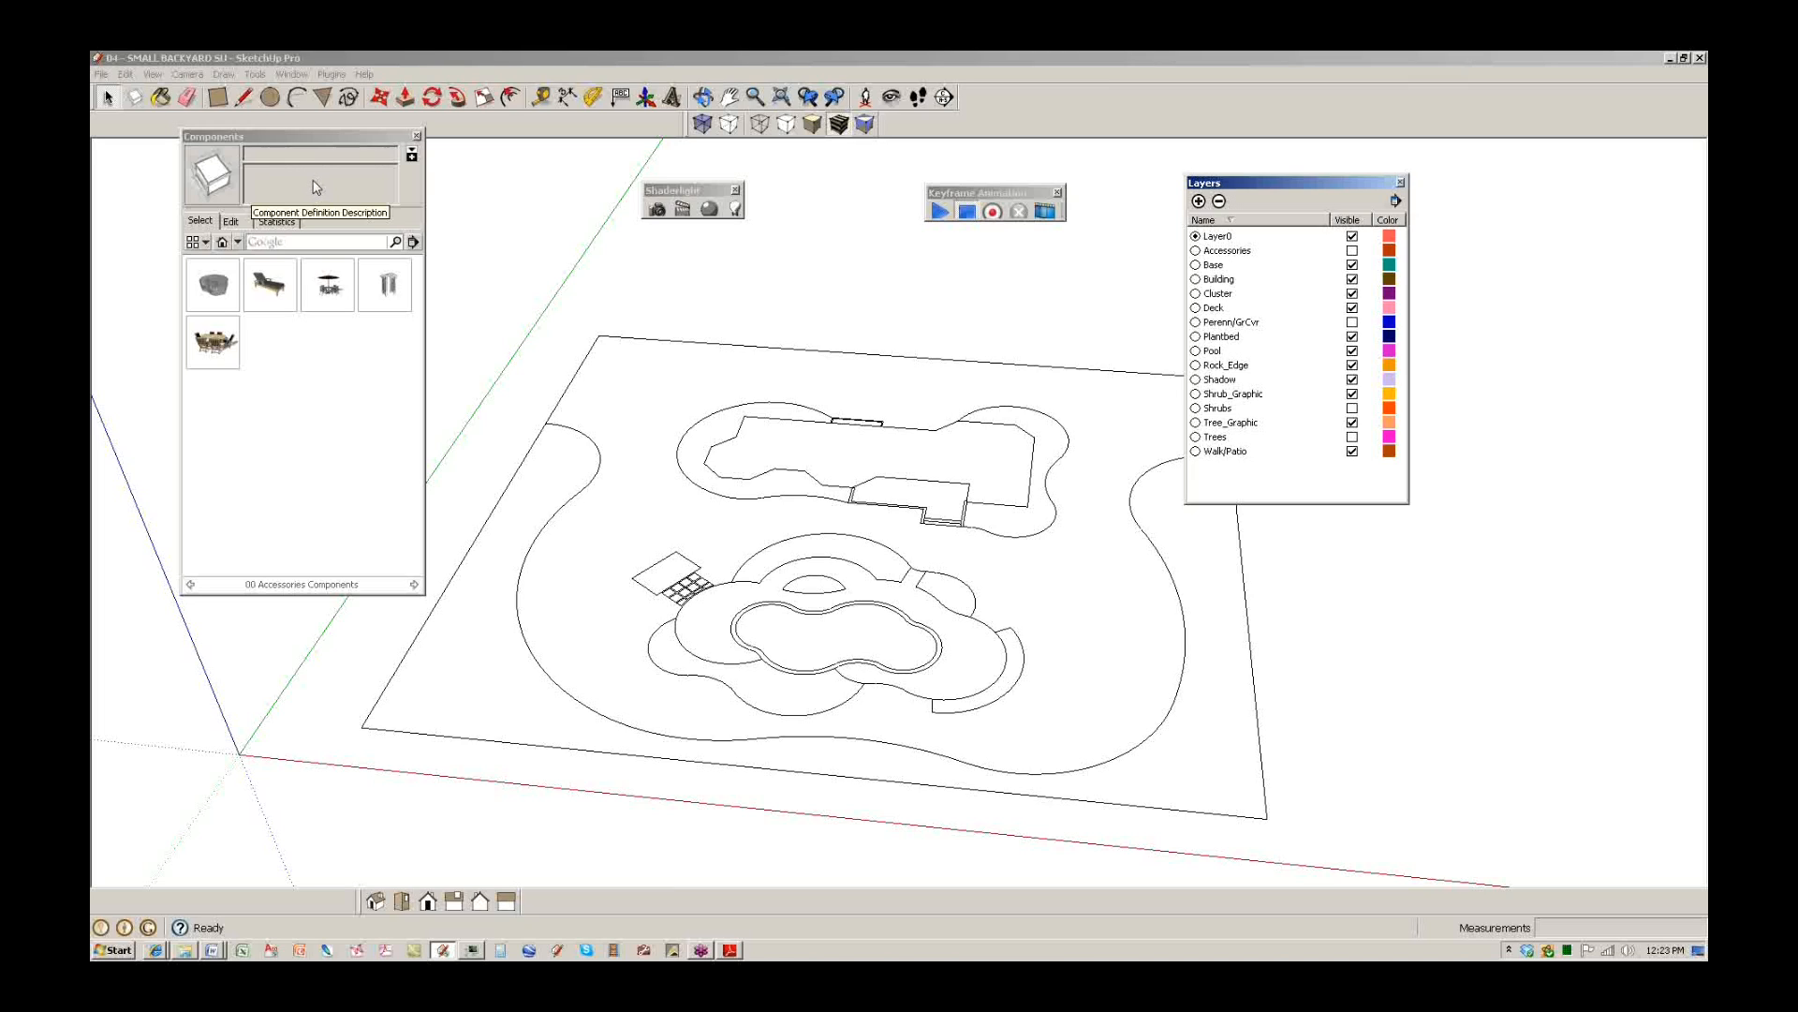
{"action": "left_click", "coordinate": [1524, 802]}
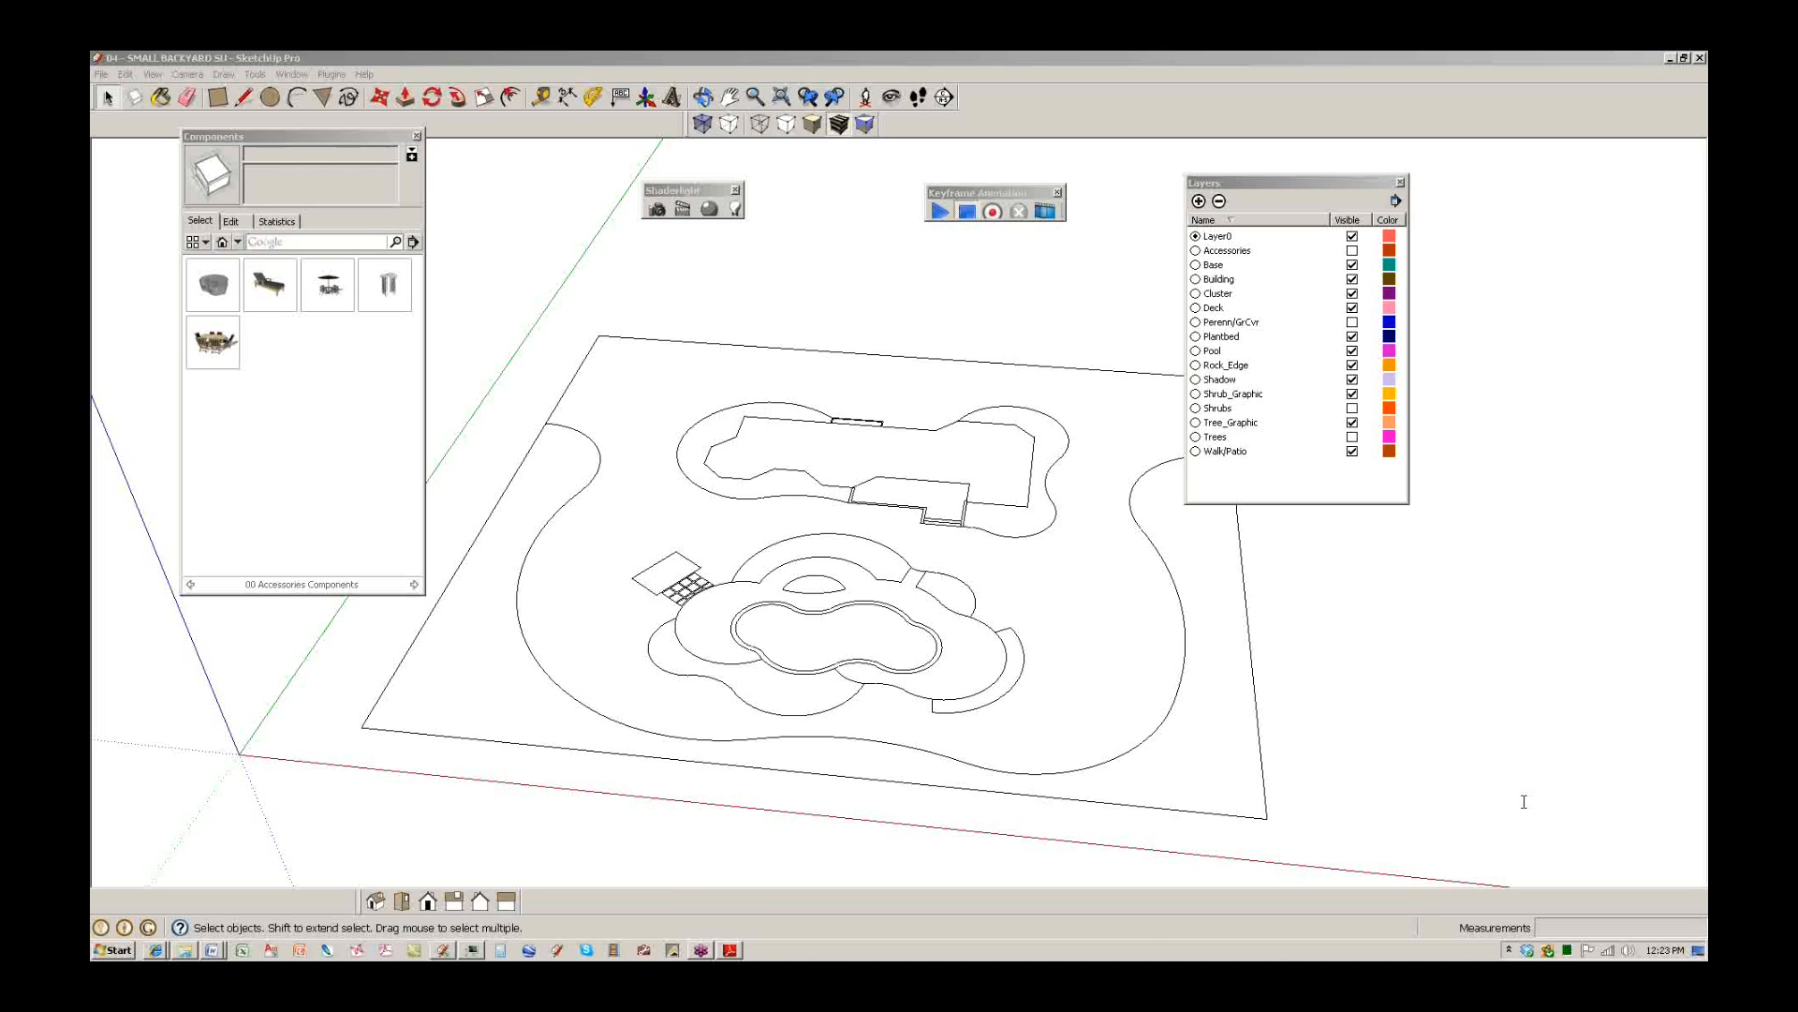